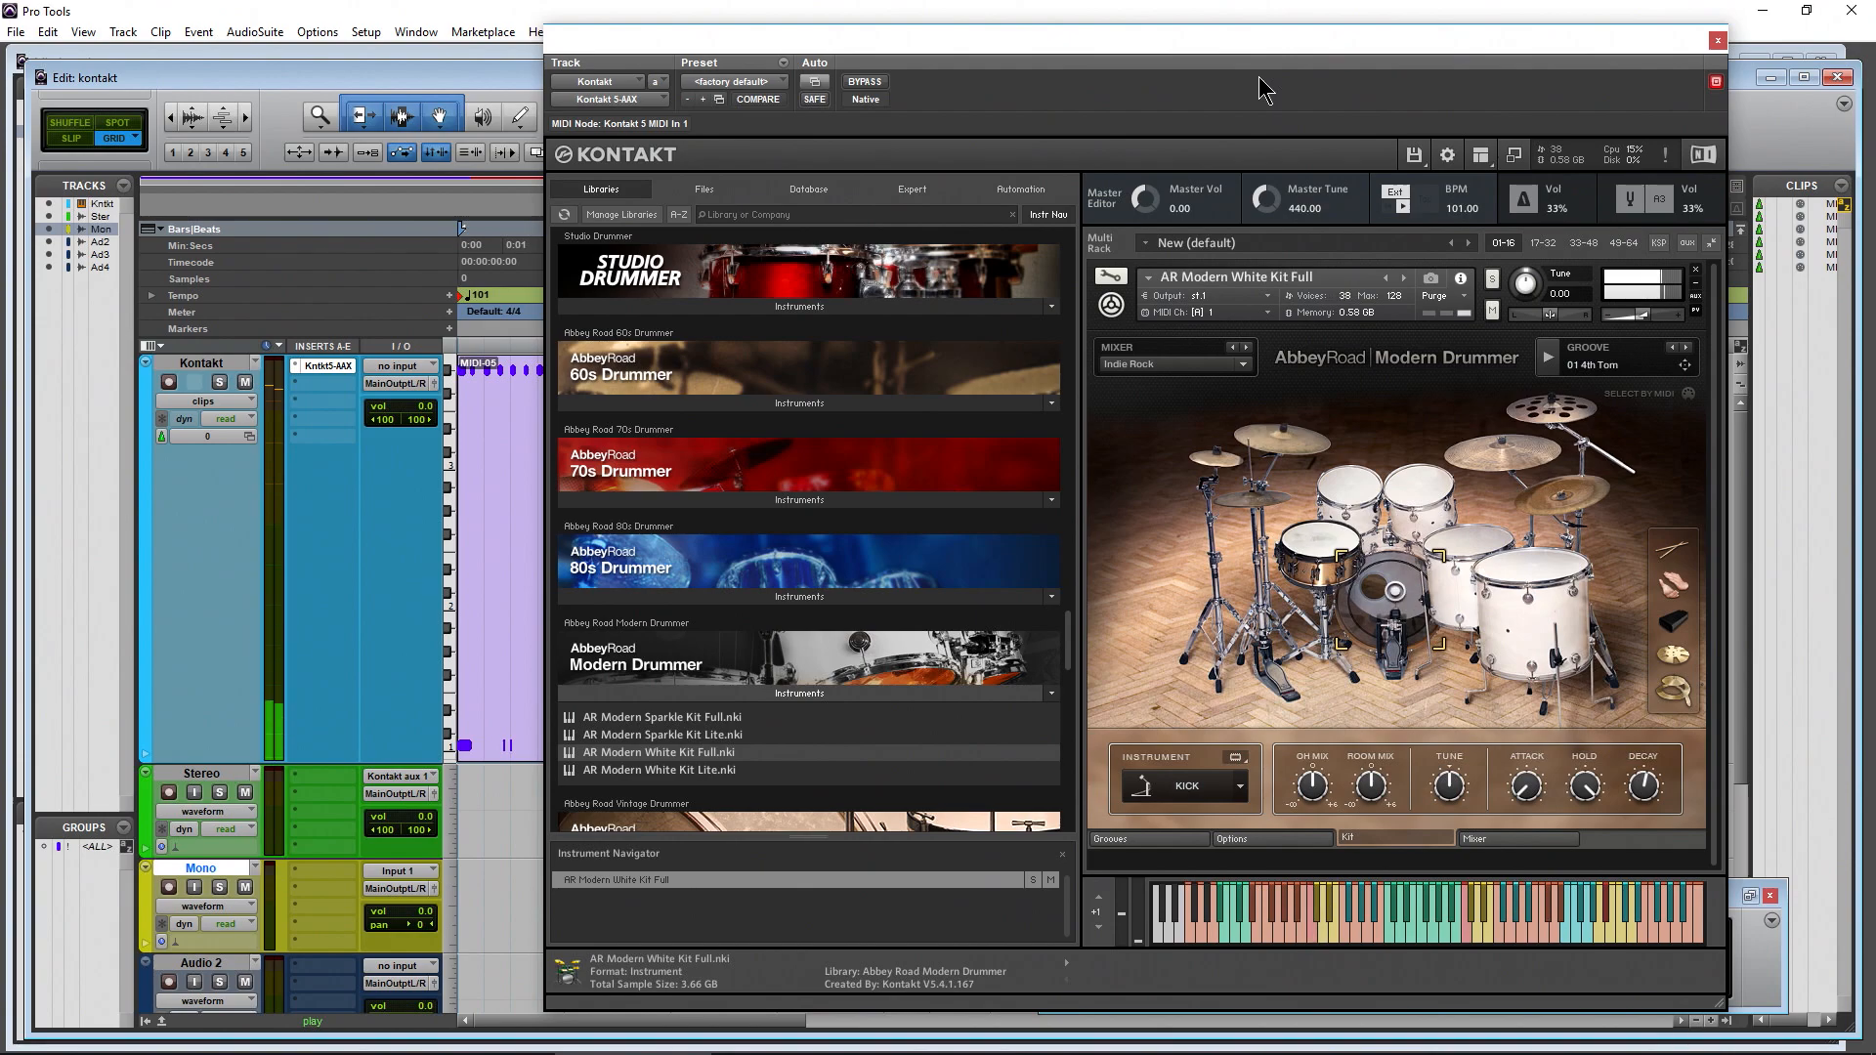
Move the Kontakt plug-in window higher on the screen and play the session to audition the drum part
drag(929, 54, 884, 42)
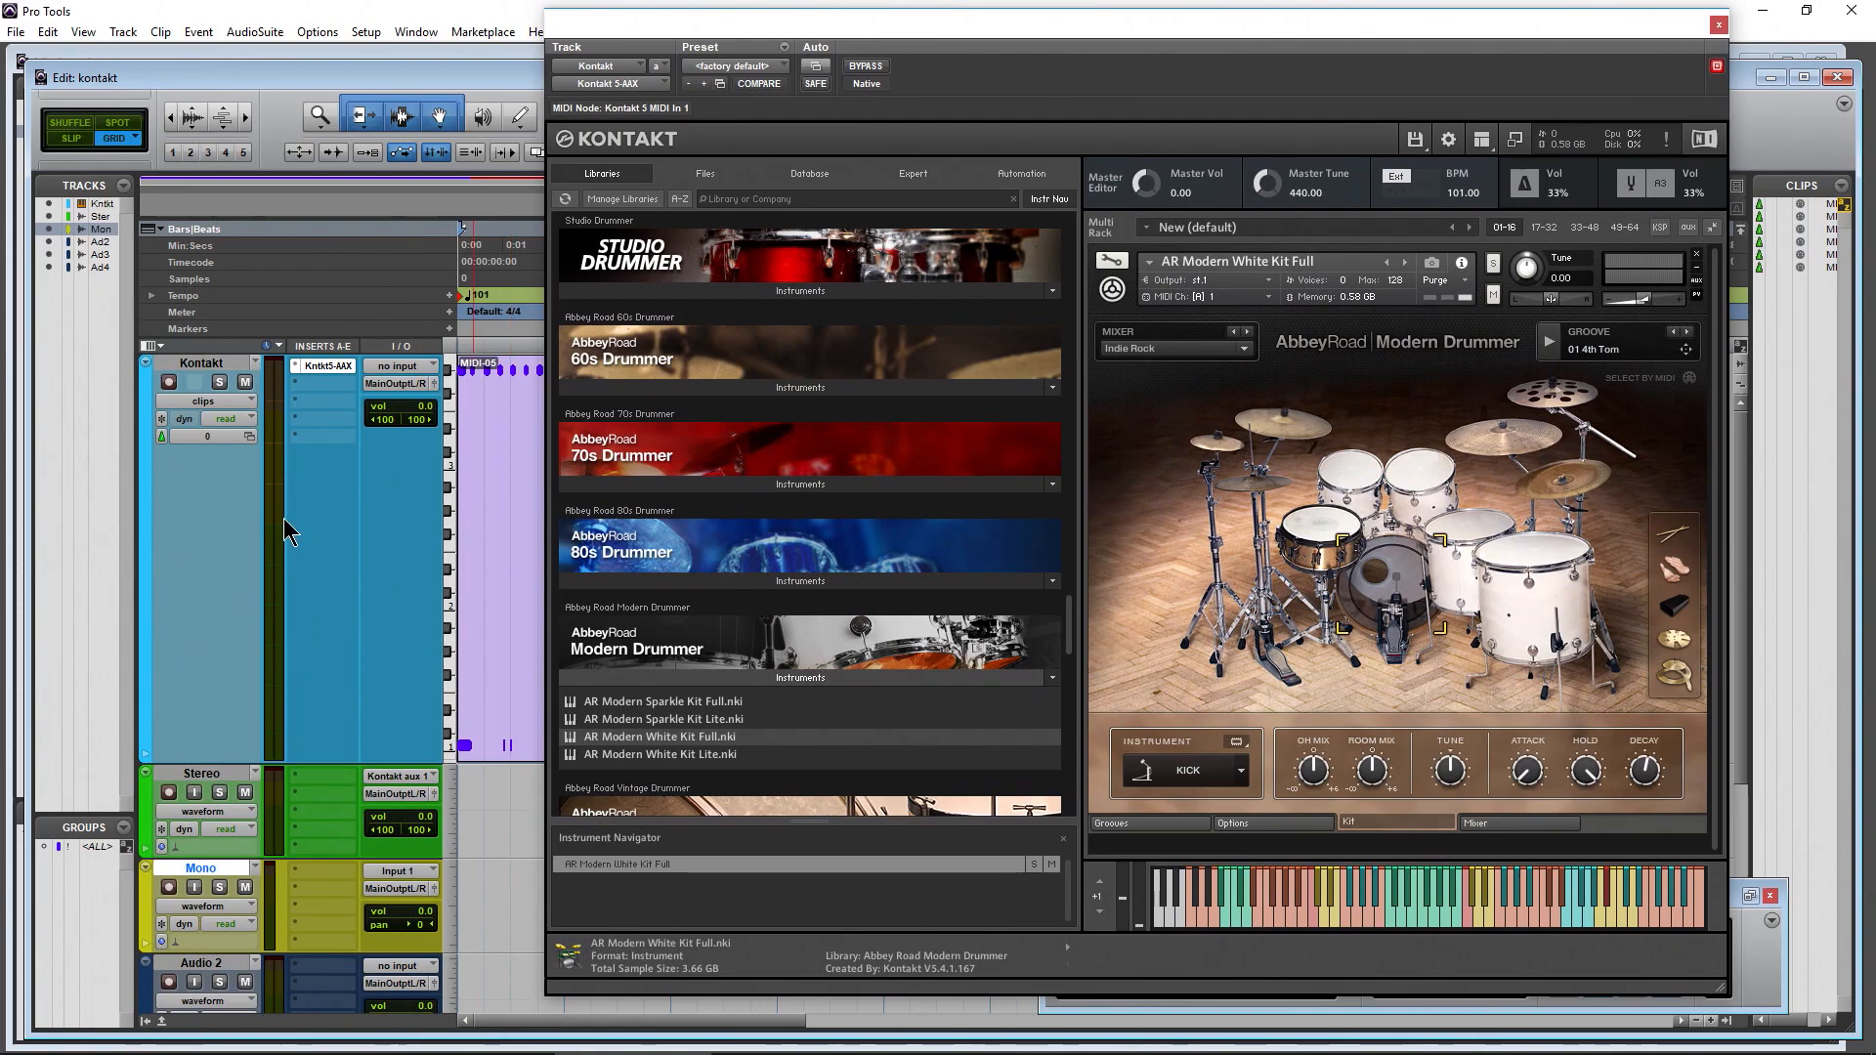
key(space)
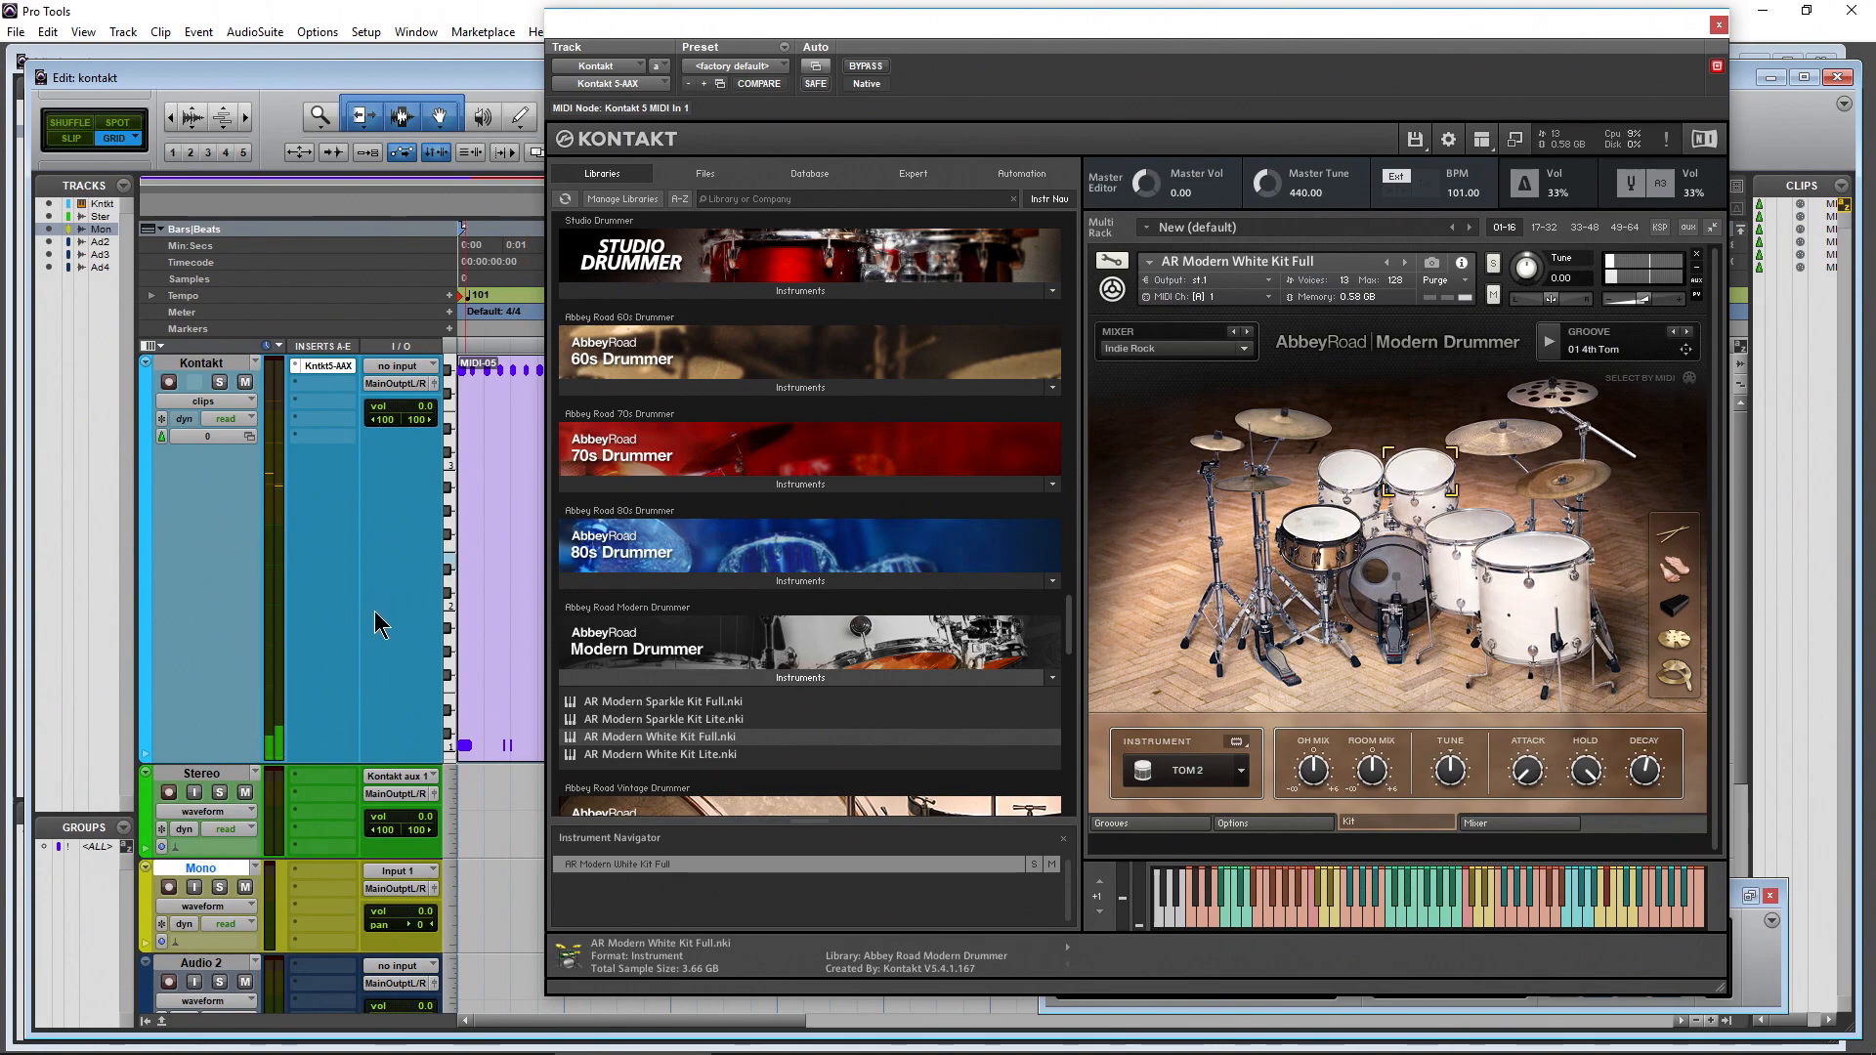
scroll(389, 598, down, 3)
scroll(301, 709, up, 3)
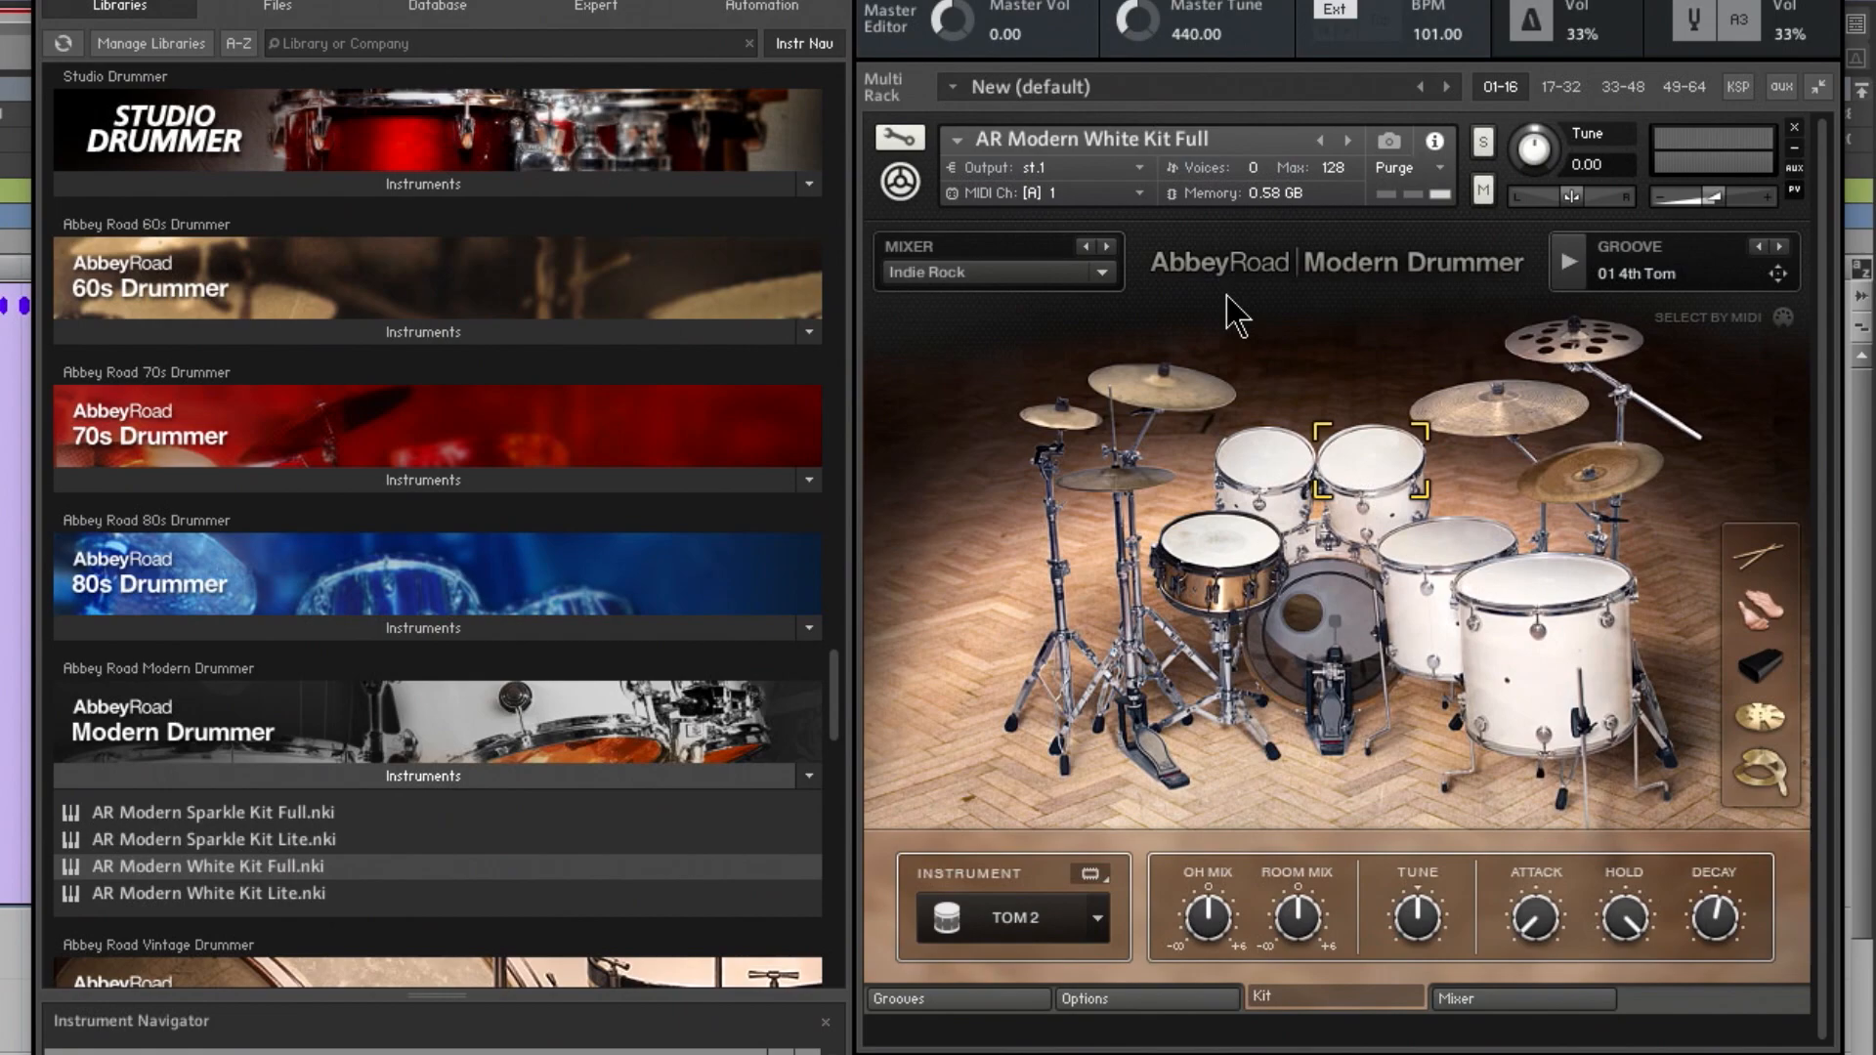
Check the output options available for the AR Modern White Kit Full instrument
drag(837, 692, 846, 653)
click(1114, 169)
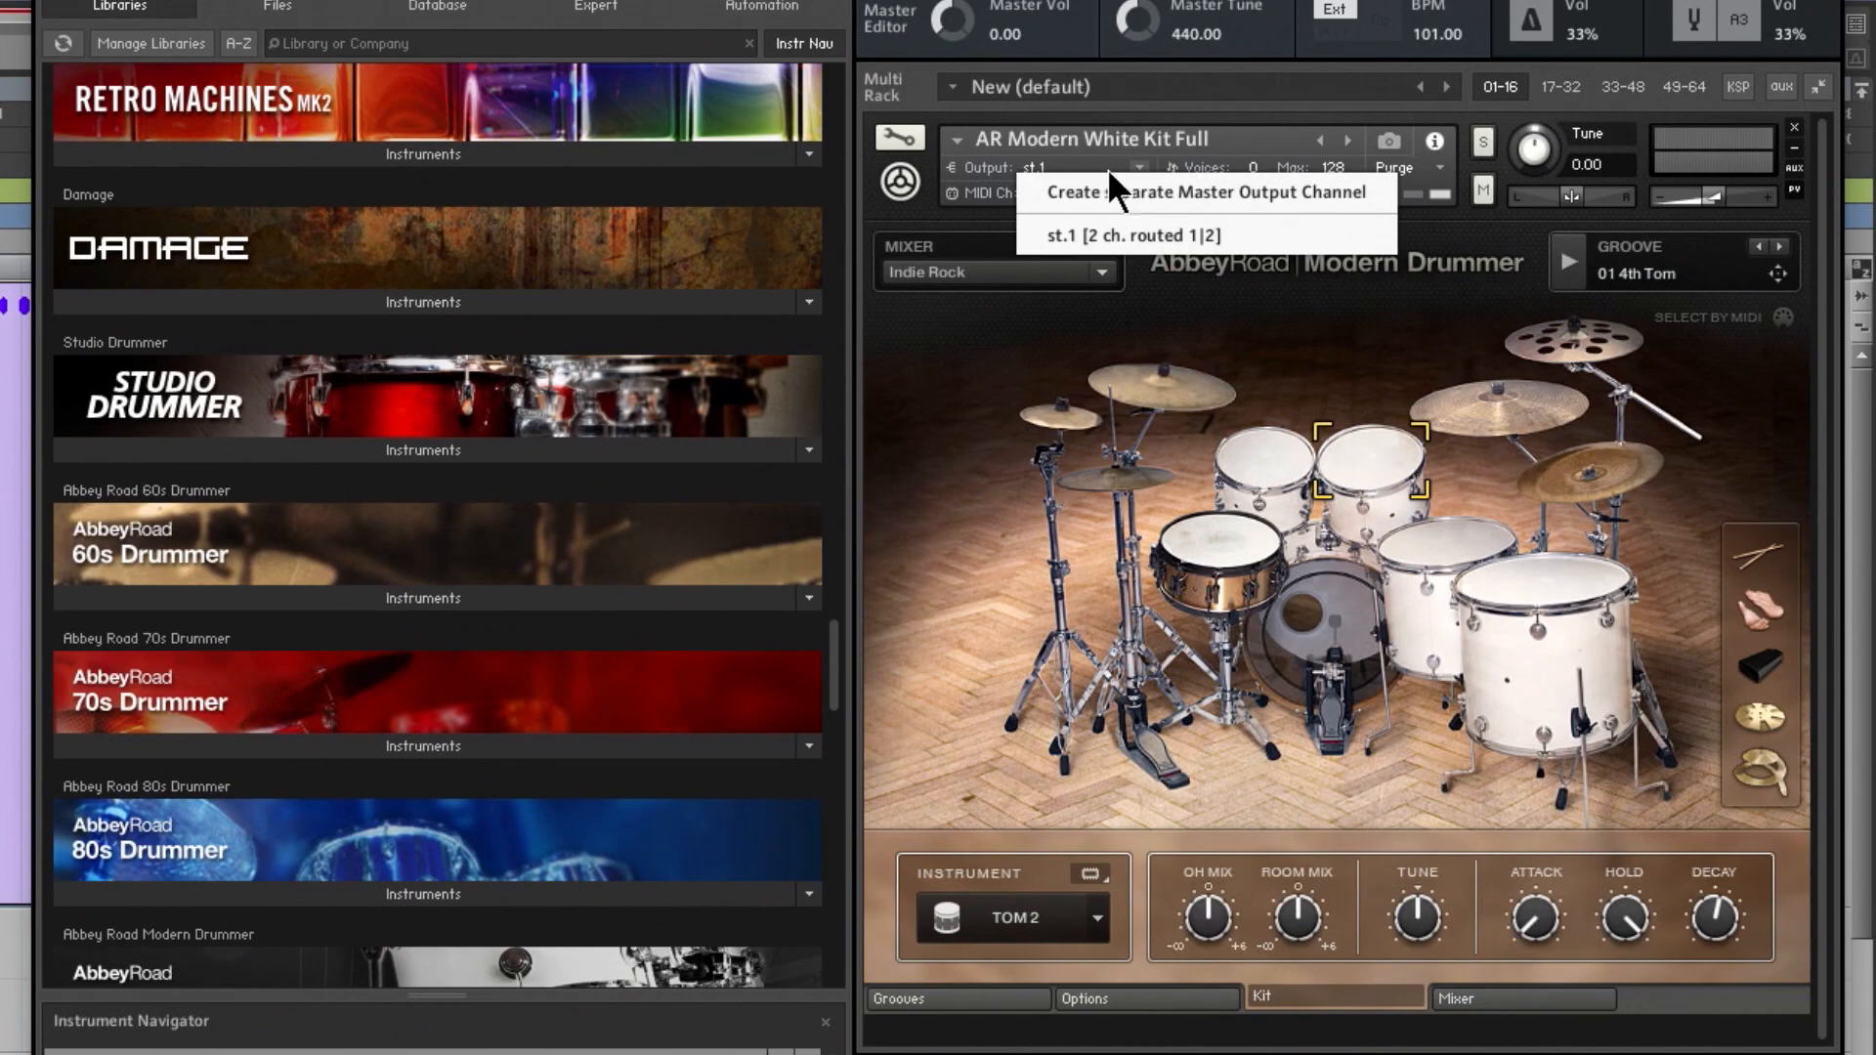
click(922, 457)
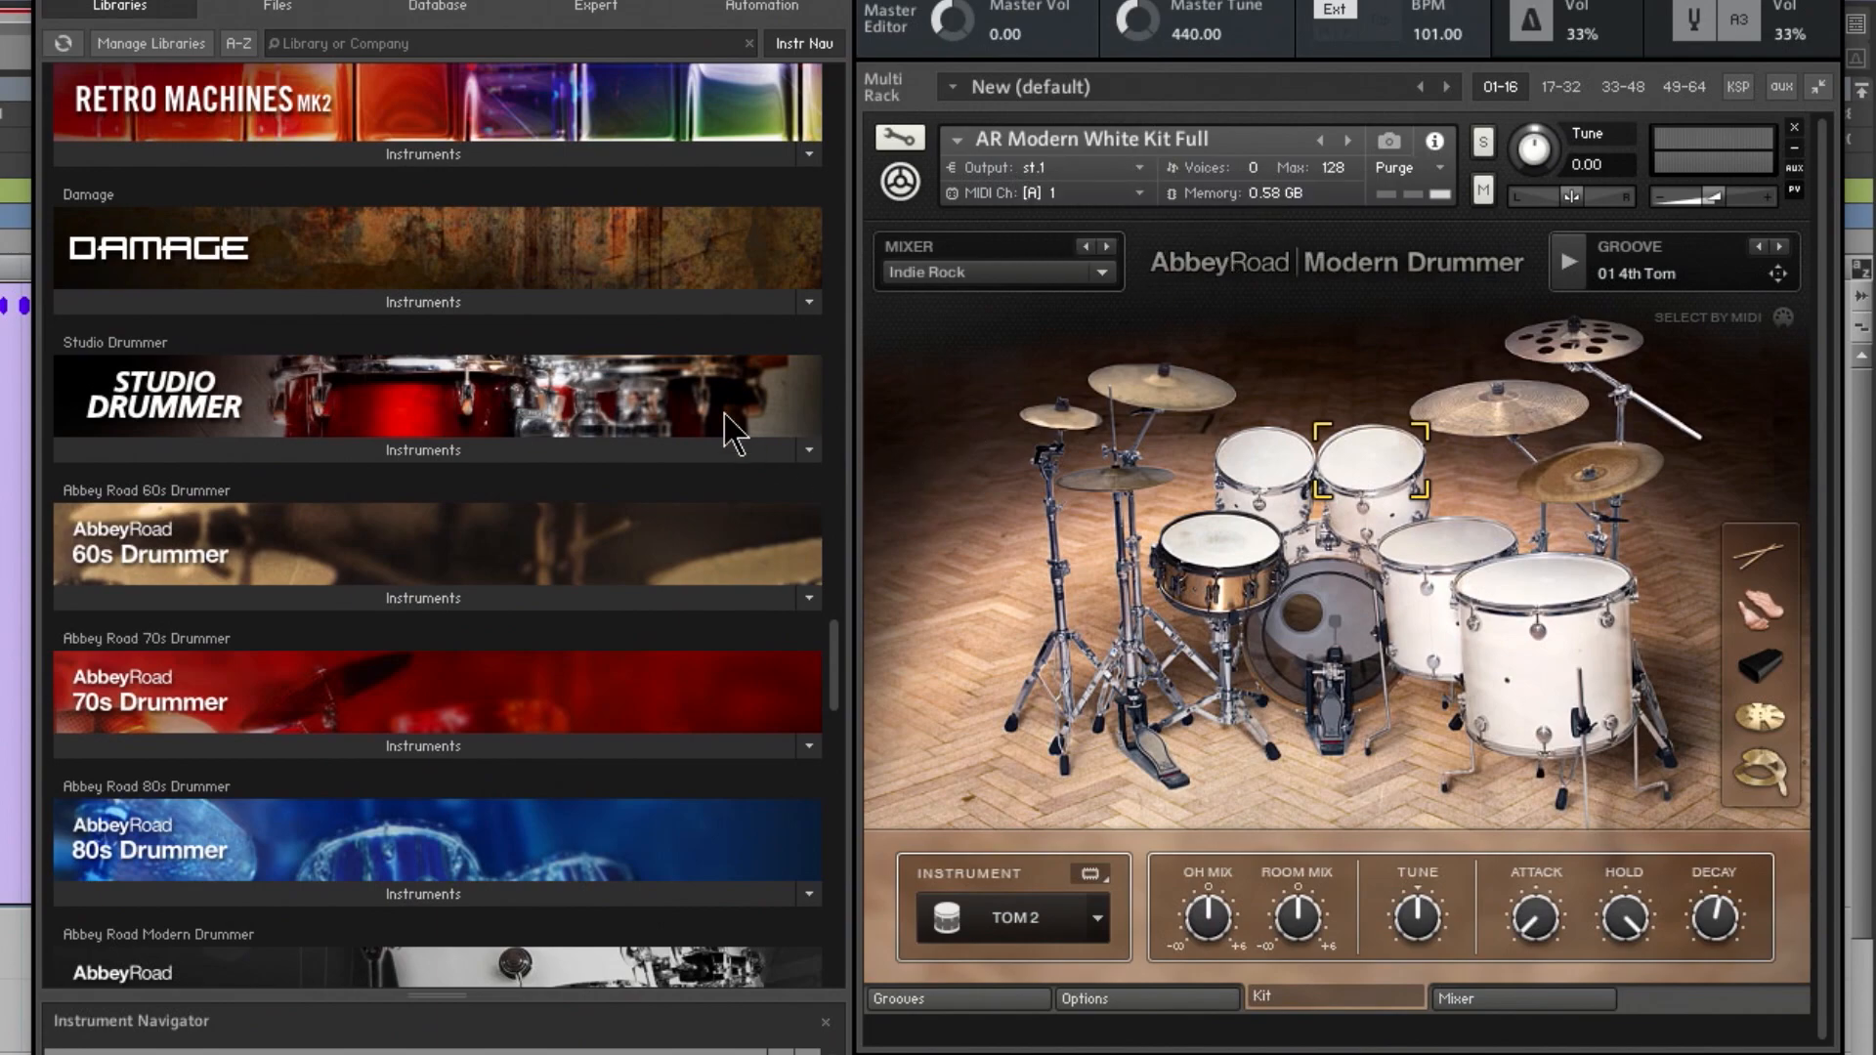
mouse_move(838, 672)
mouse_down()
mouse_move(842, 708)
mouse_move(838, 691)
mouse_up()
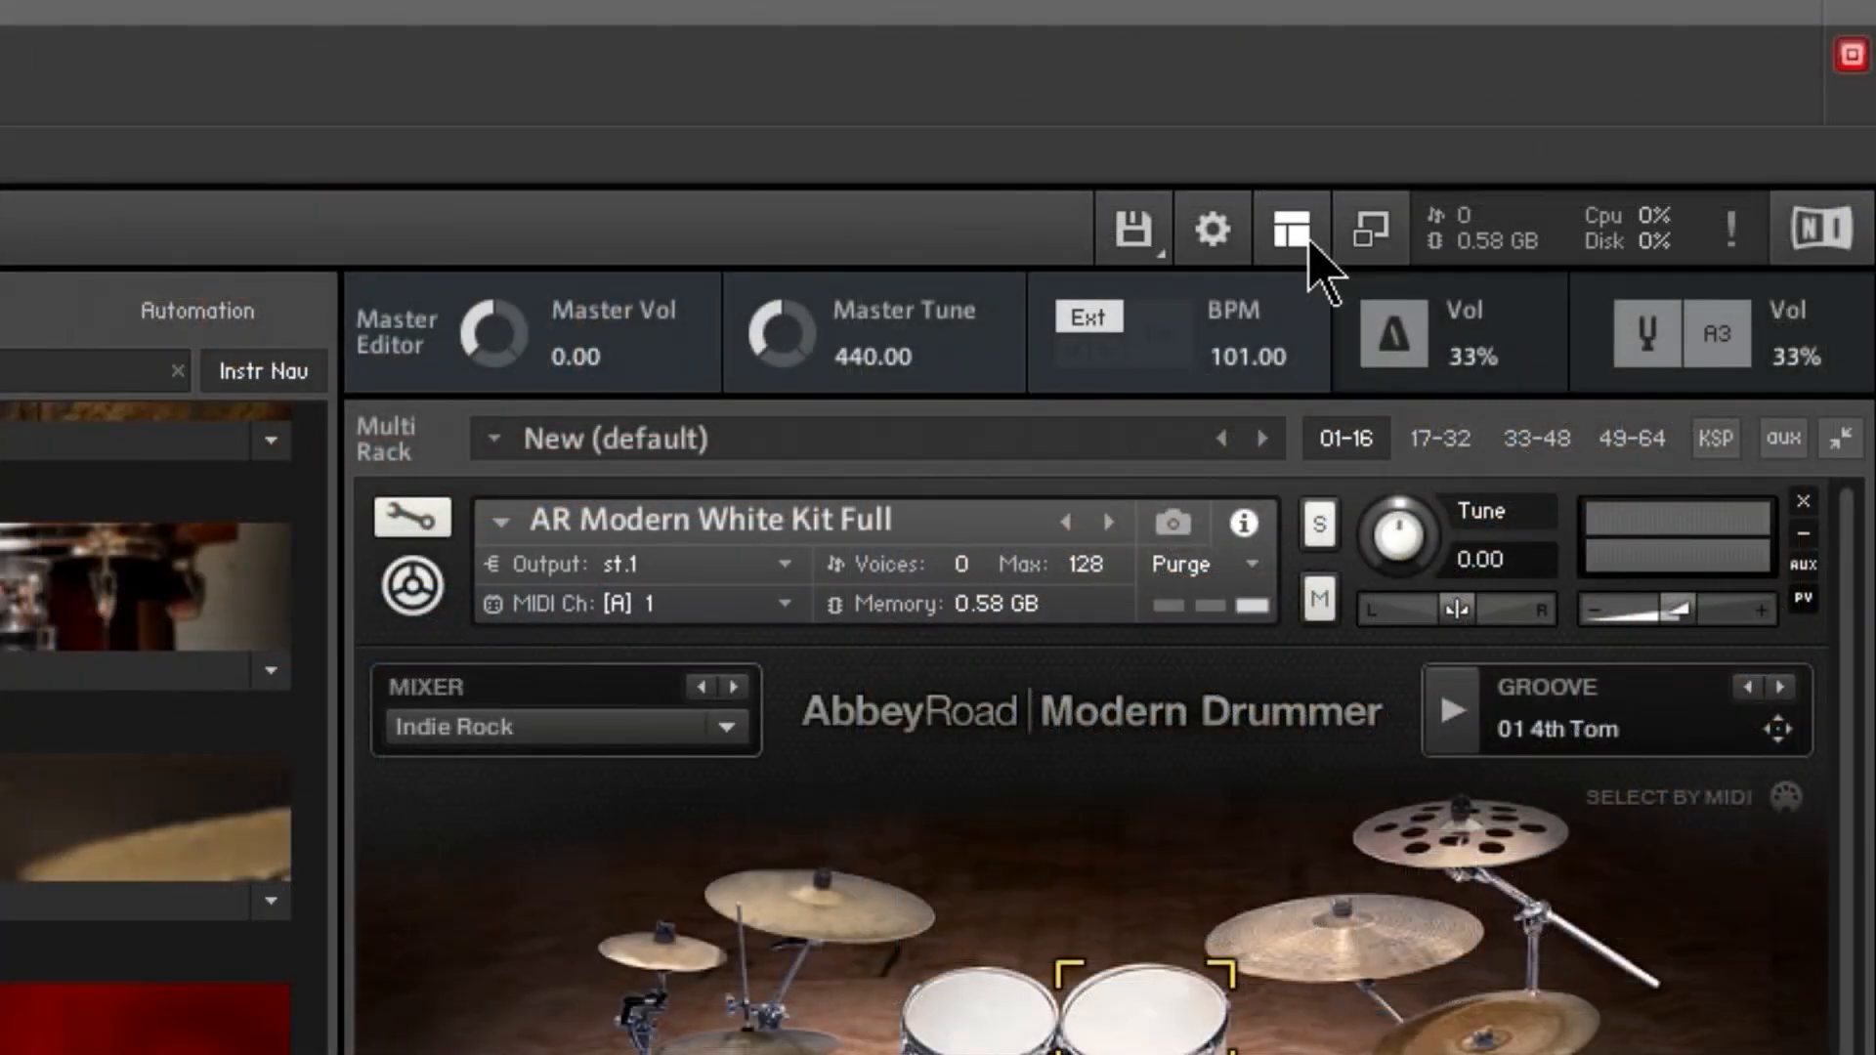
Show Kontakt's Outputs section and bring up the drum kit's Mixer page with the kick channel's output setting in view
click(1305, 234)
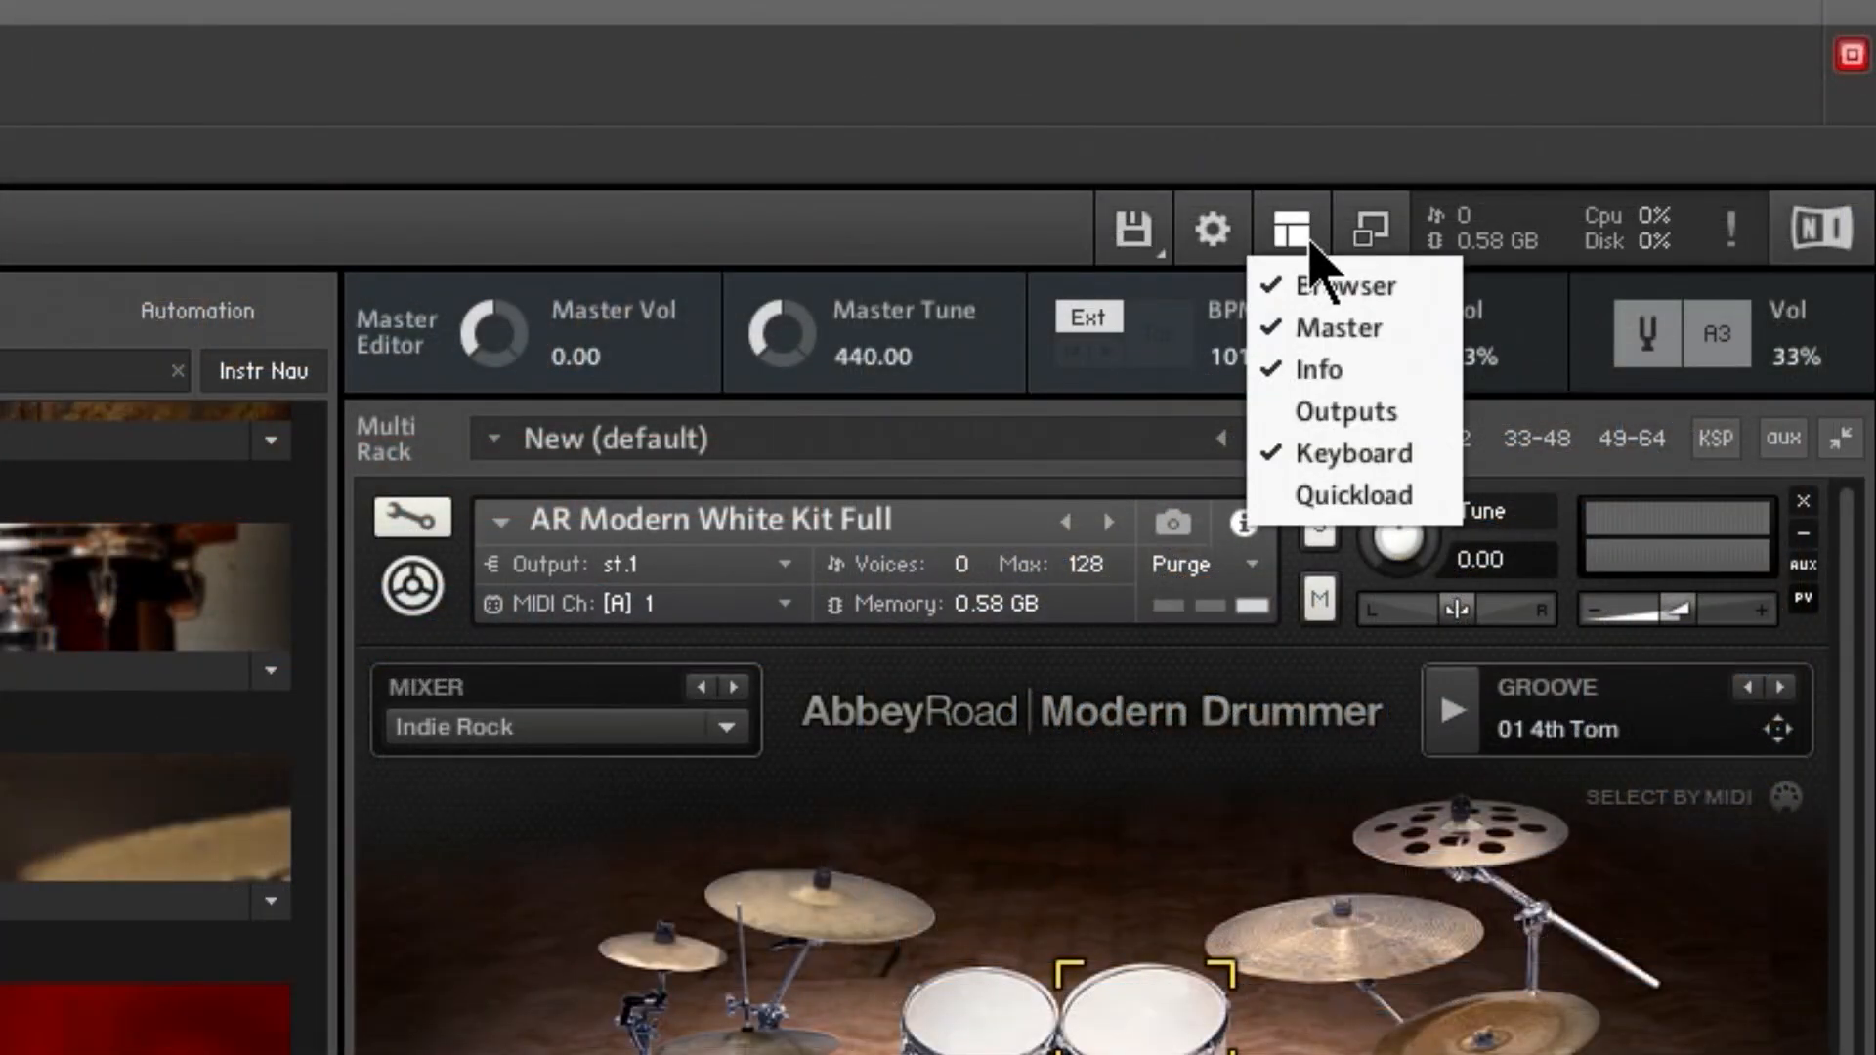
click(1366, 420)
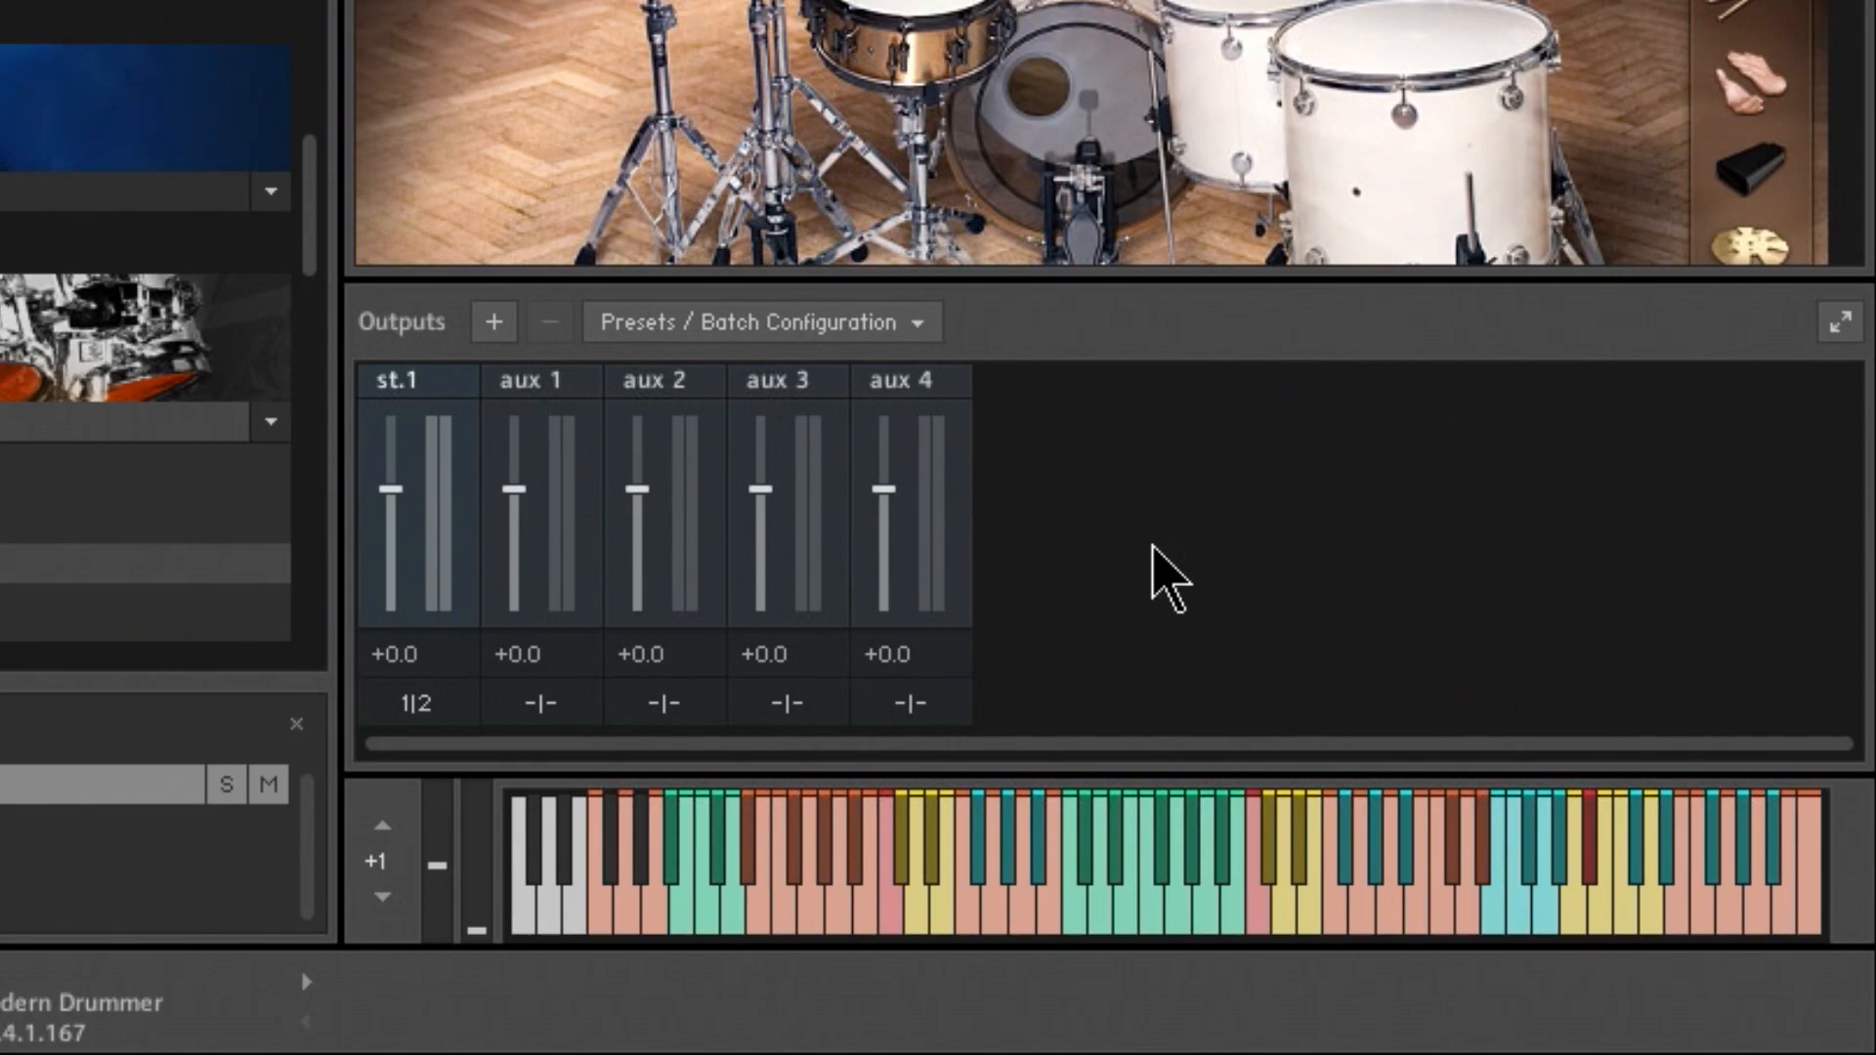
scroll(1092, 132, down, 5)
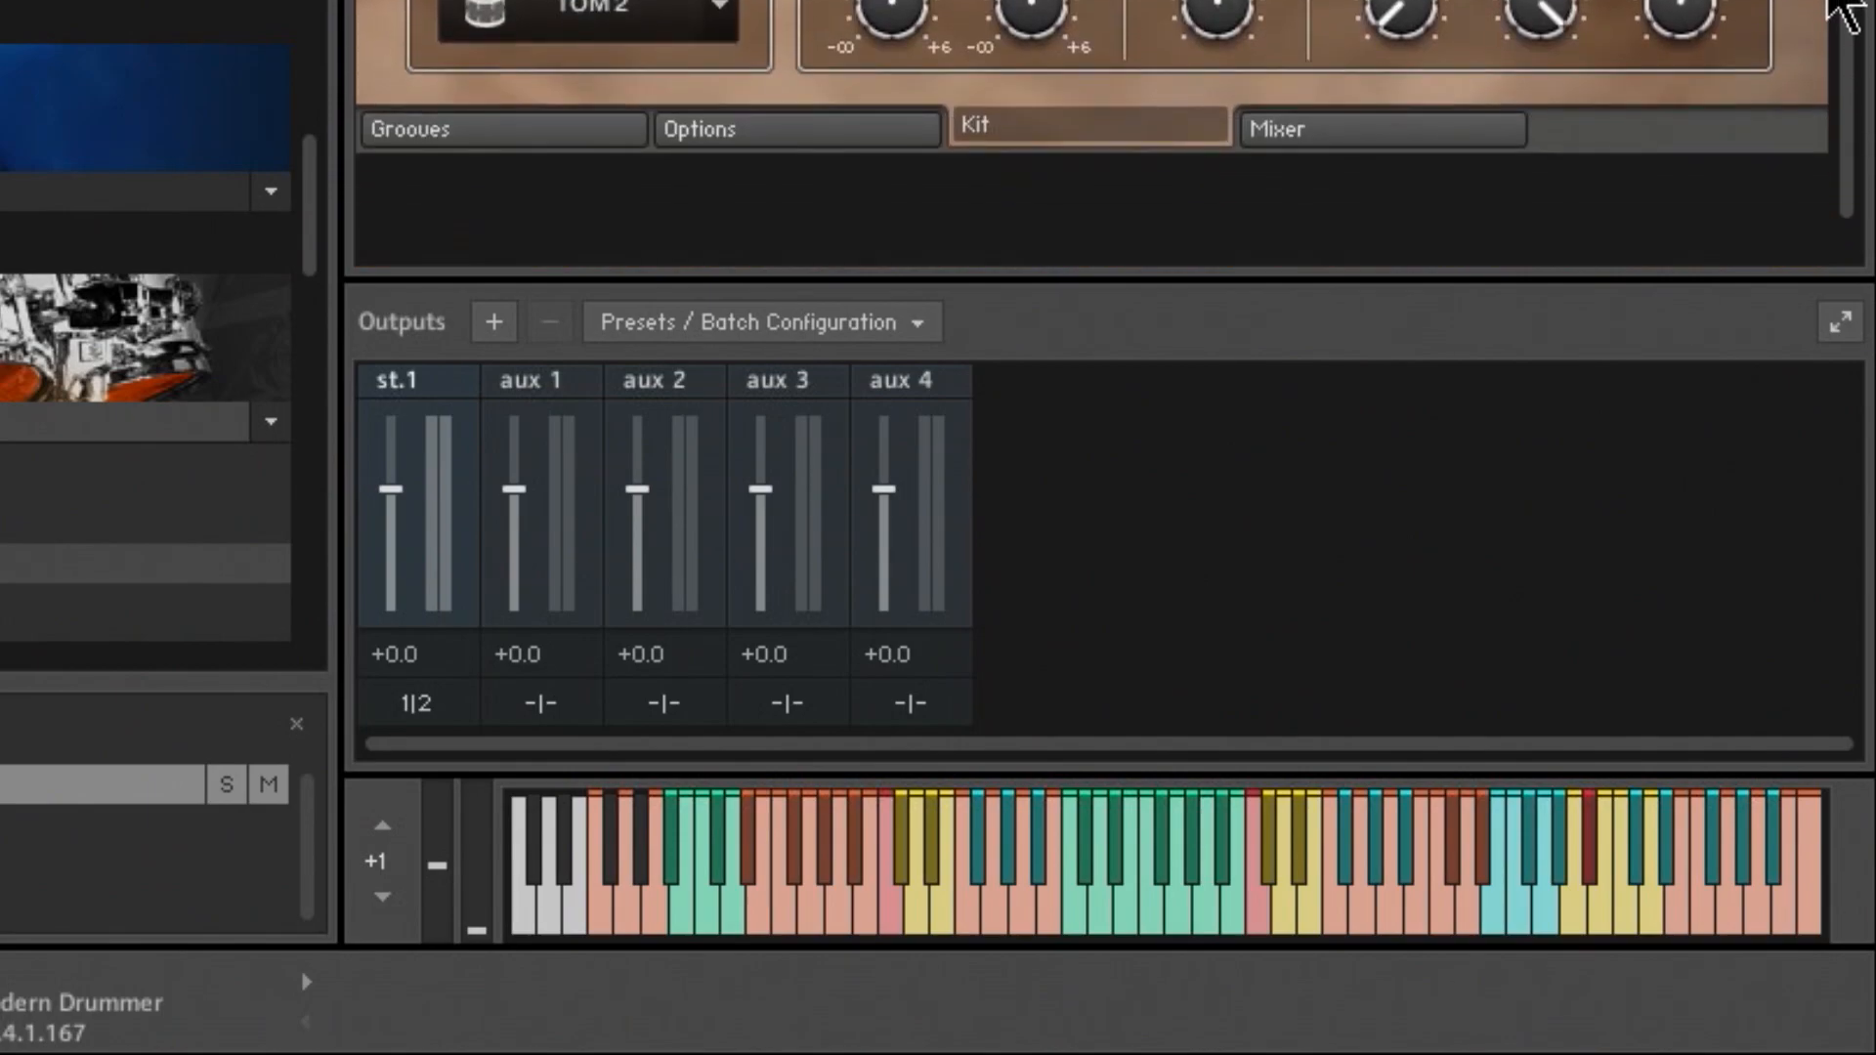
click(1397, 132)
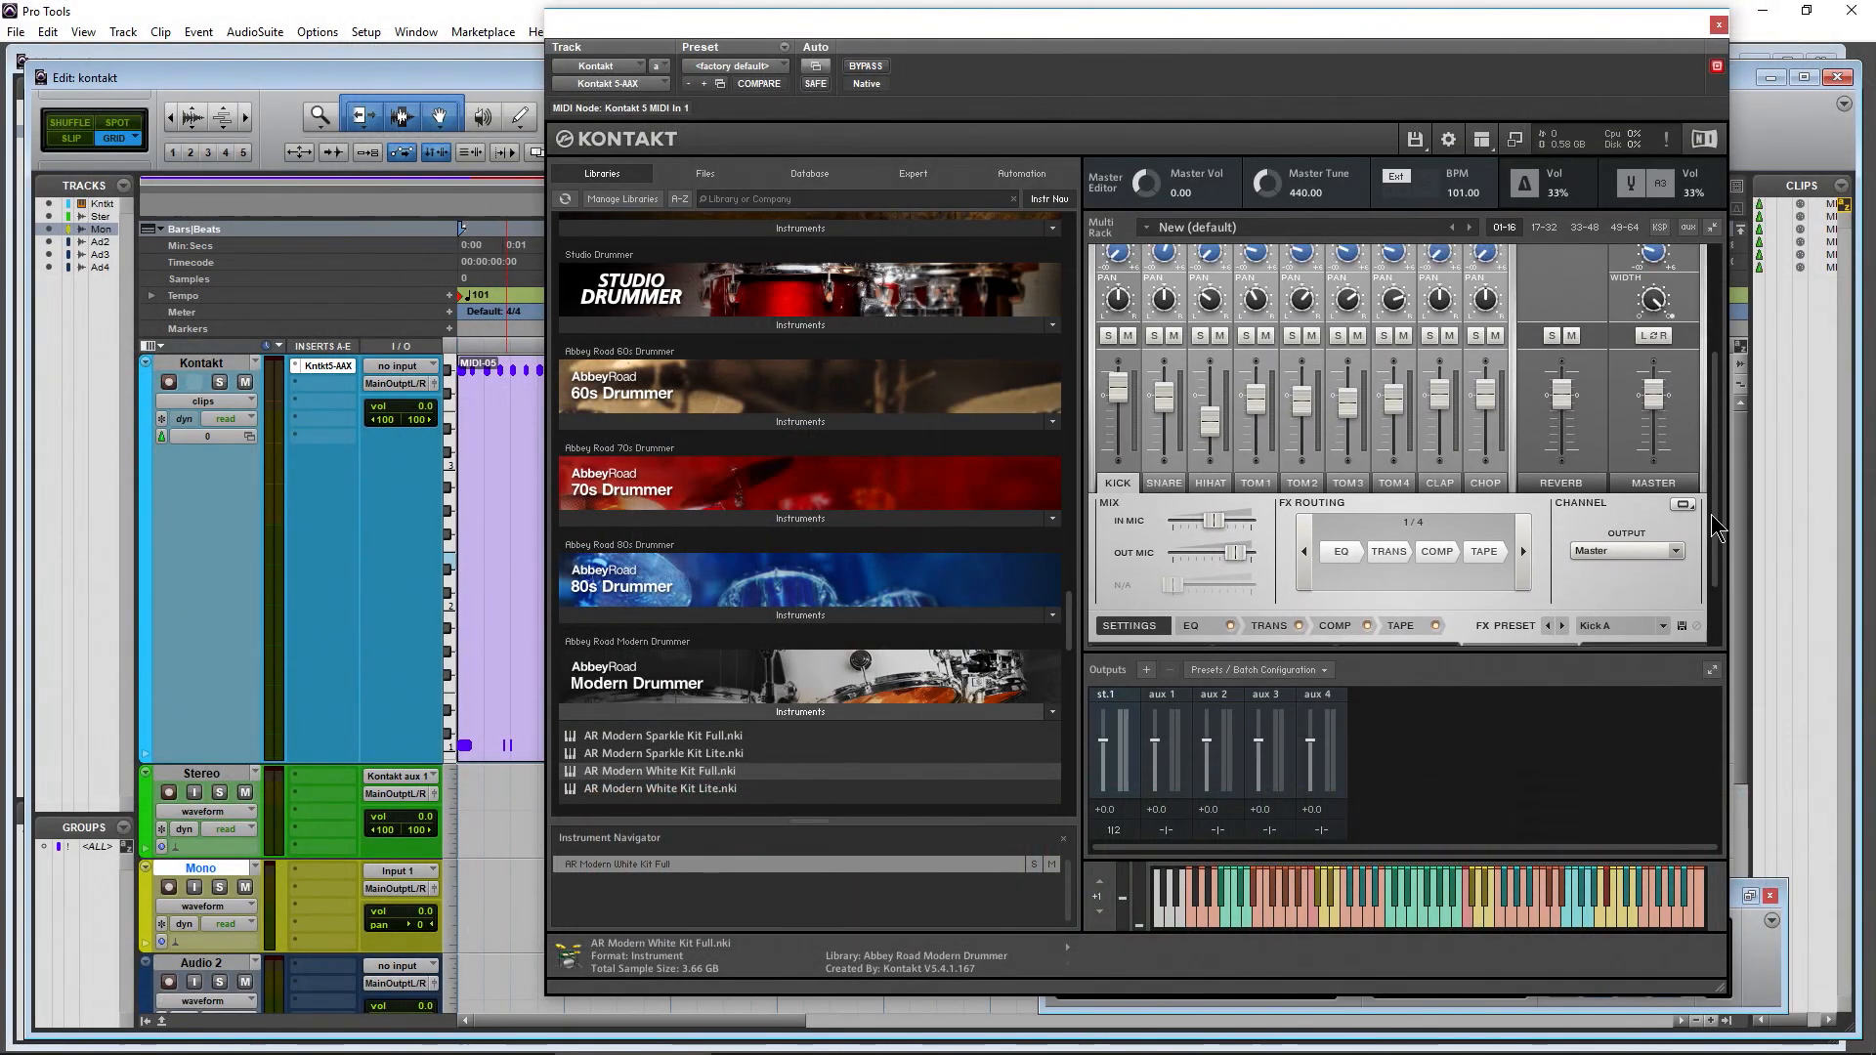
scroll(1716, 527, up, 5)
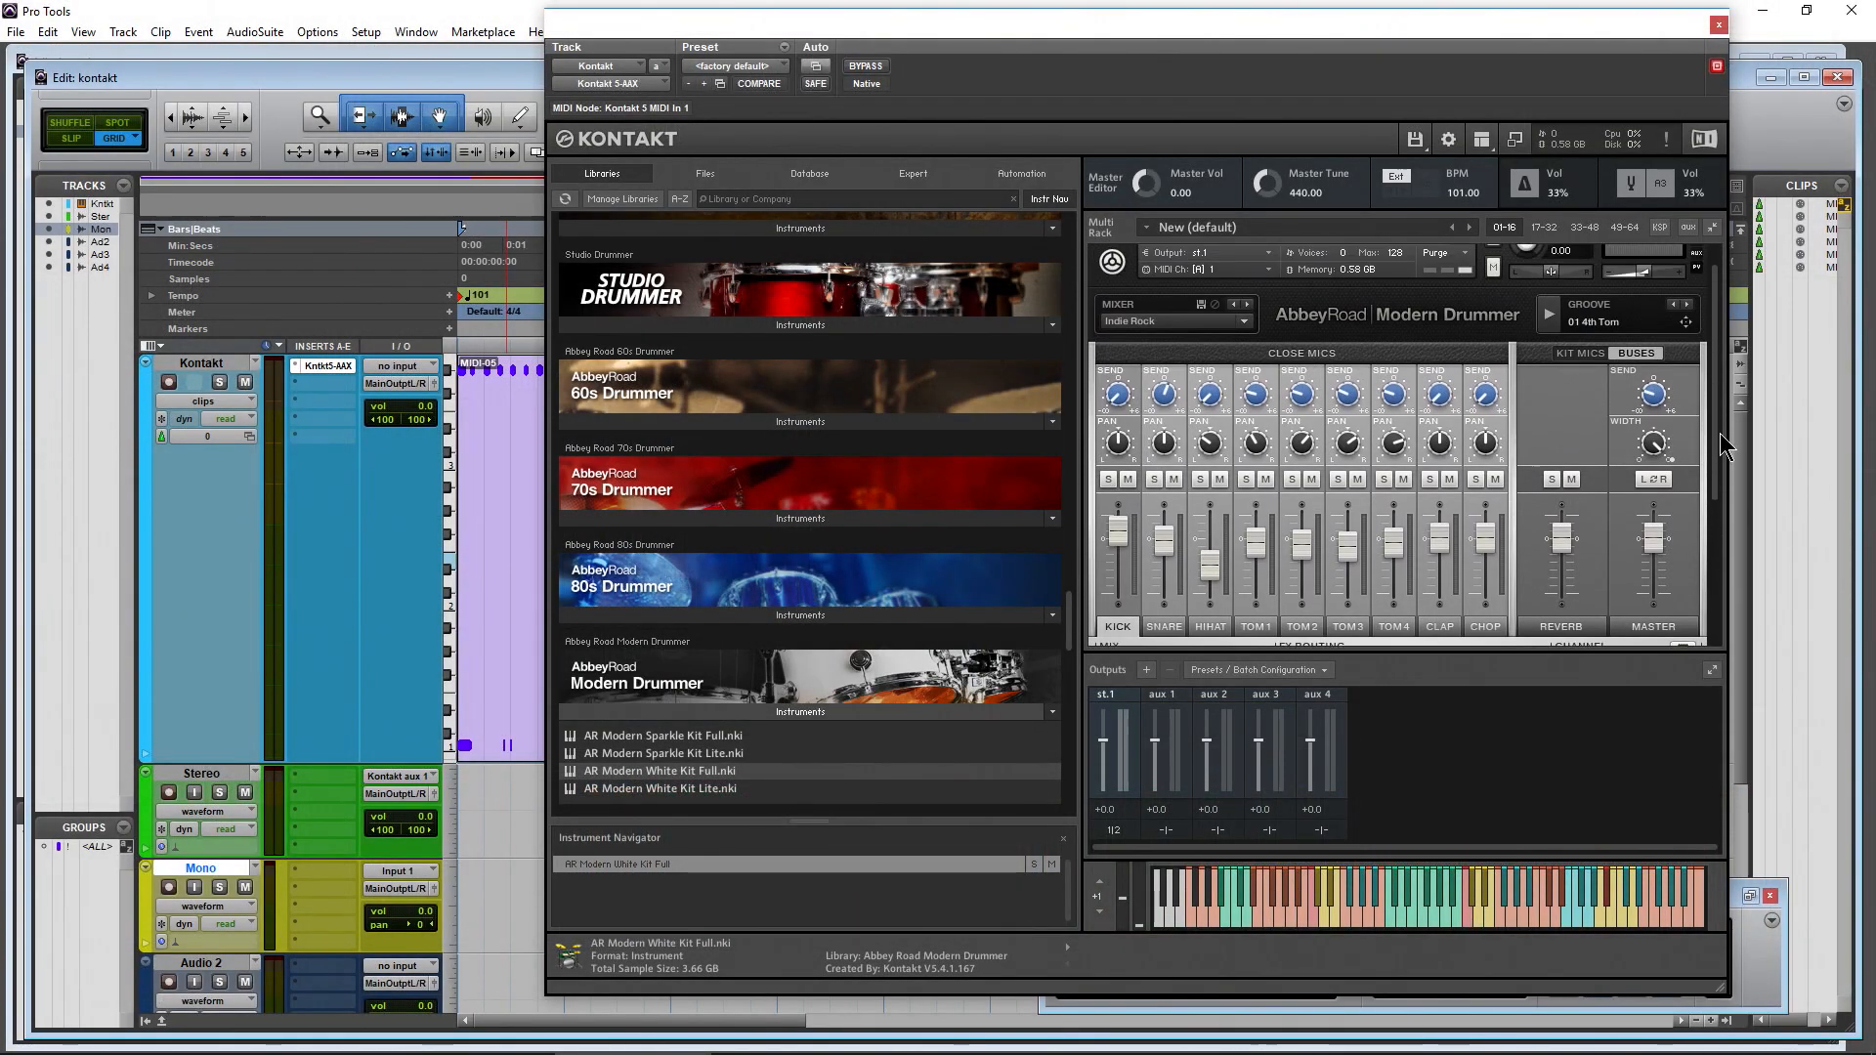
scroll(1720, 531, down, 4)
scroll(1725, 534, down, 2)
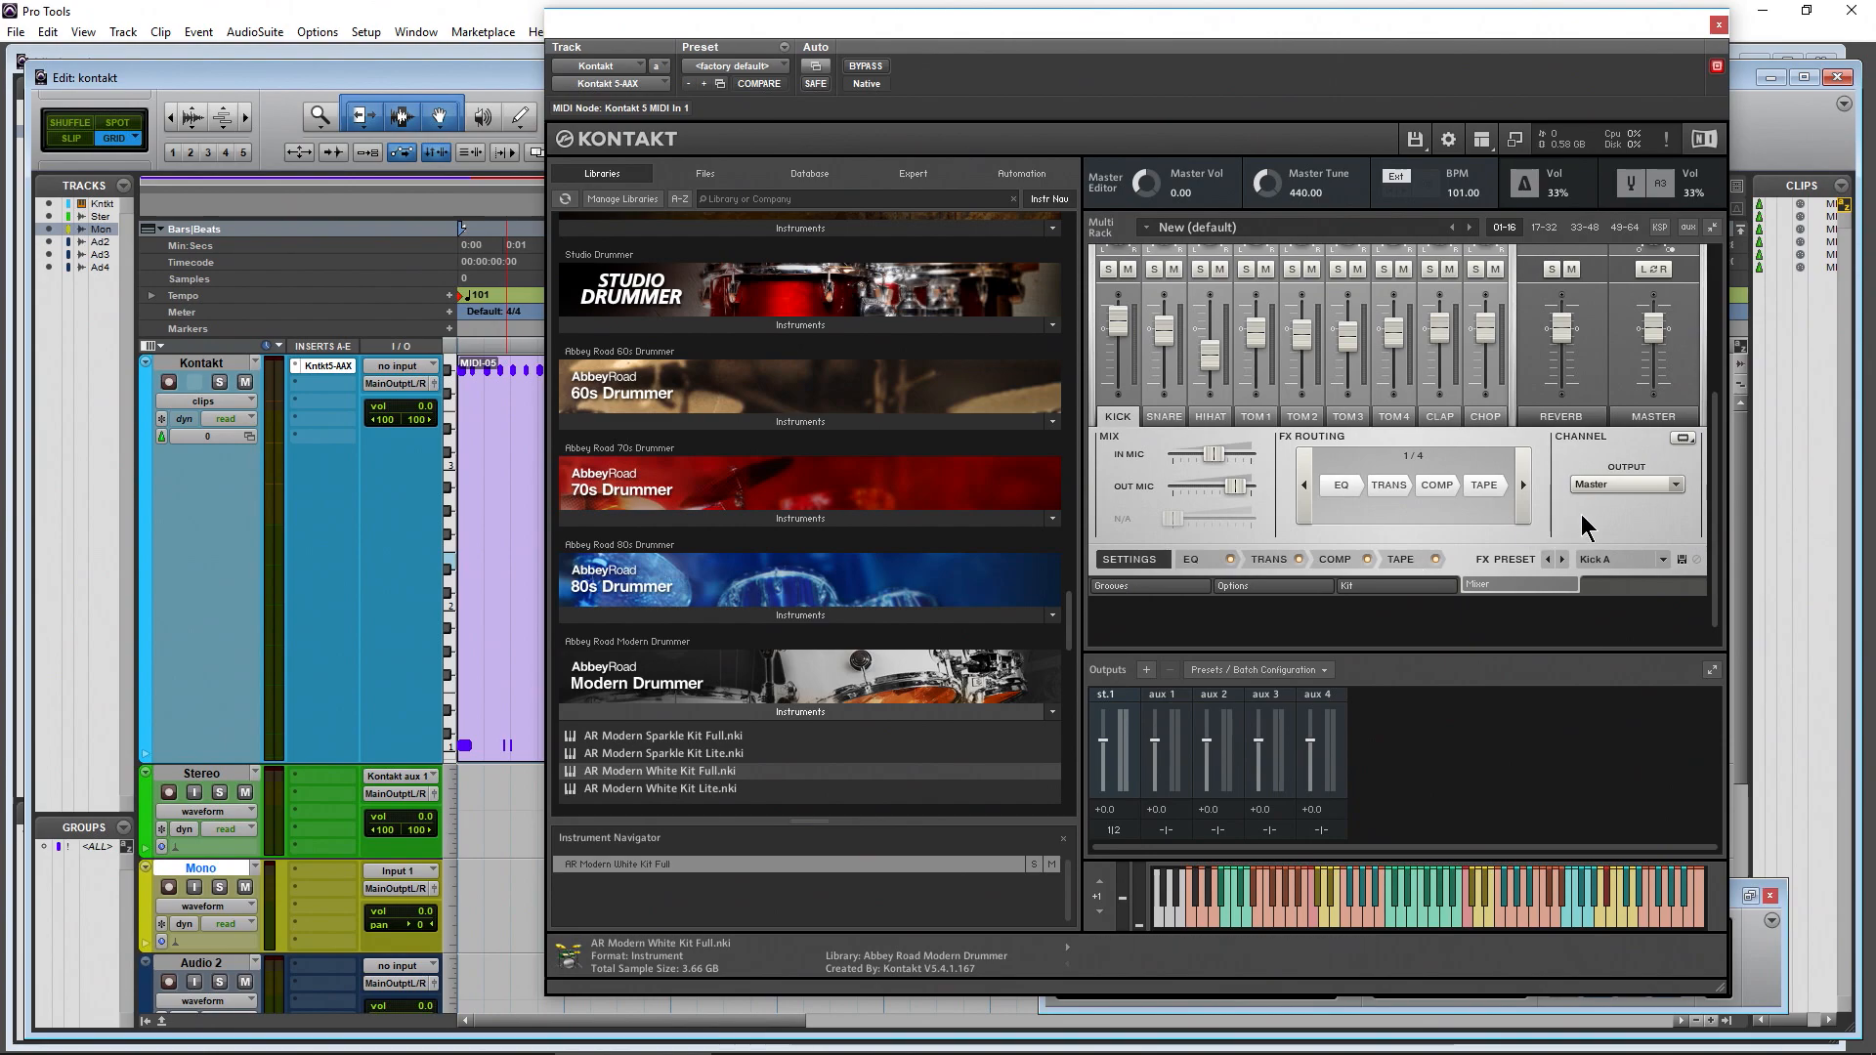
Try routing the kick channel's output to st.1 and return it to Master
click(1680, 486)
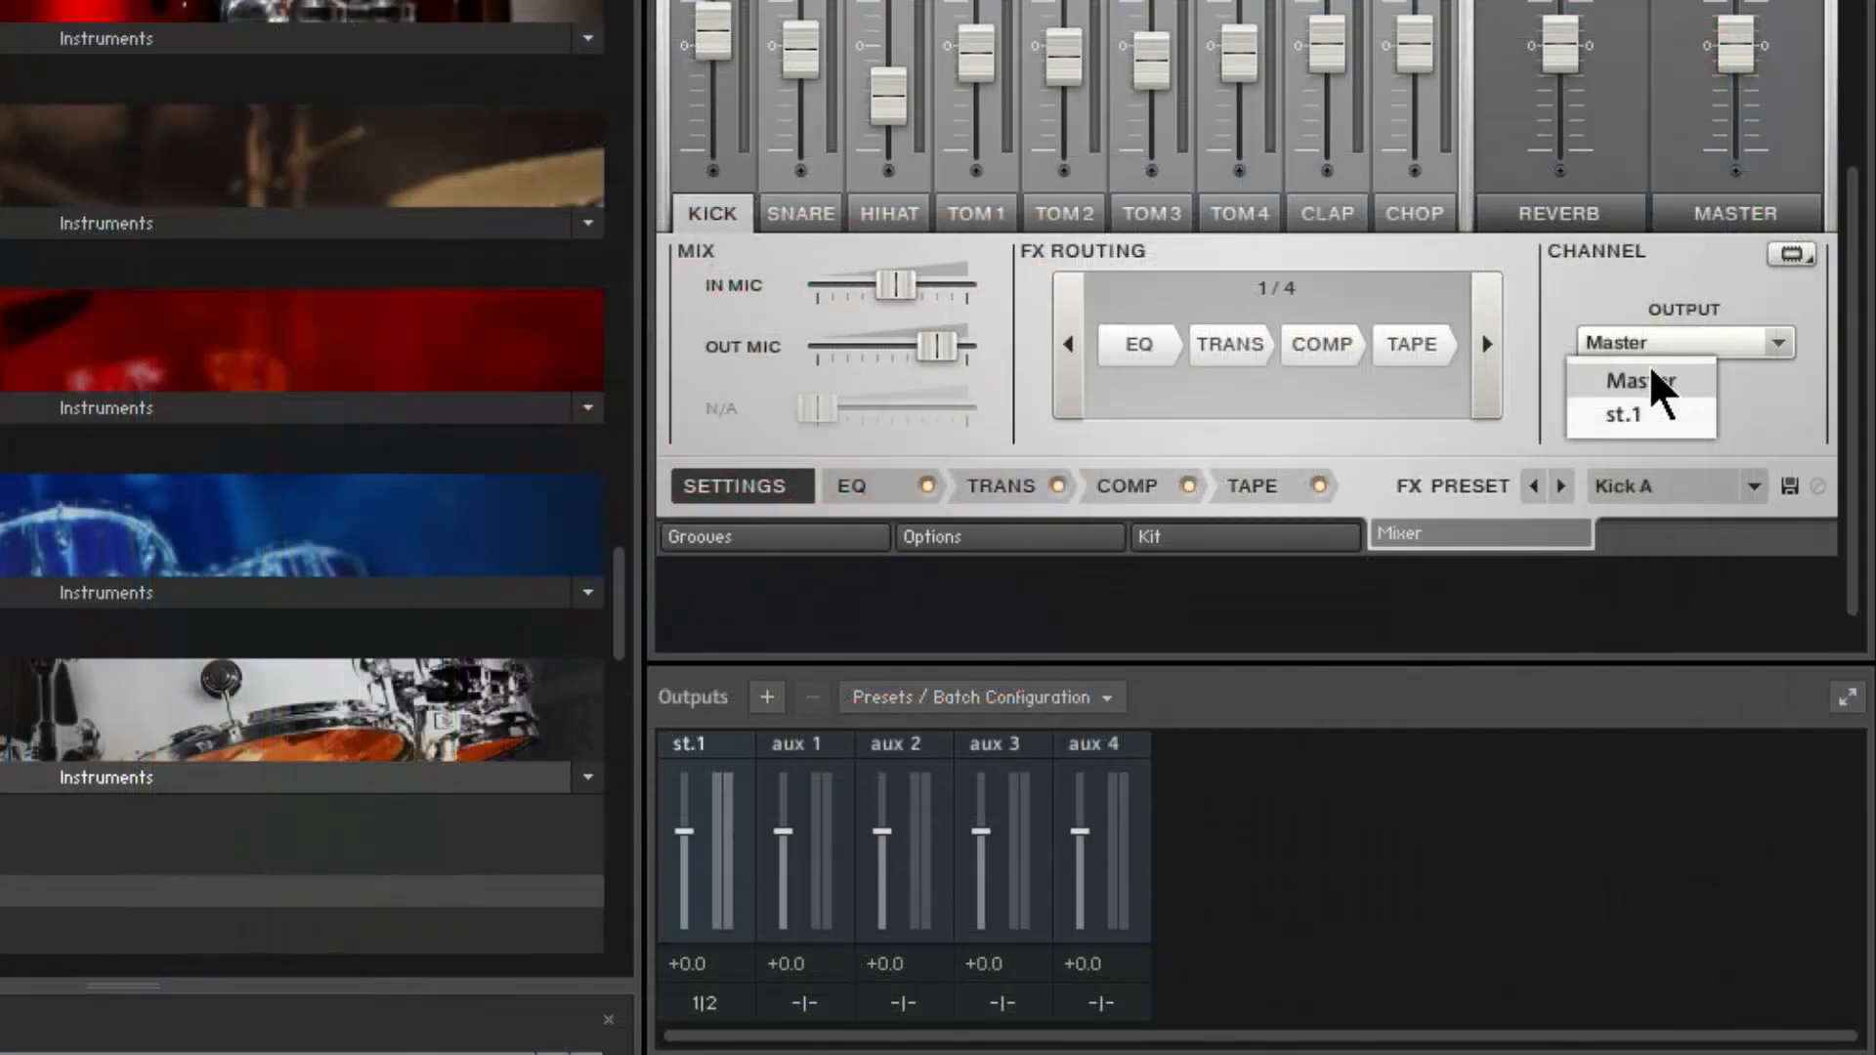
click(1656, 412)
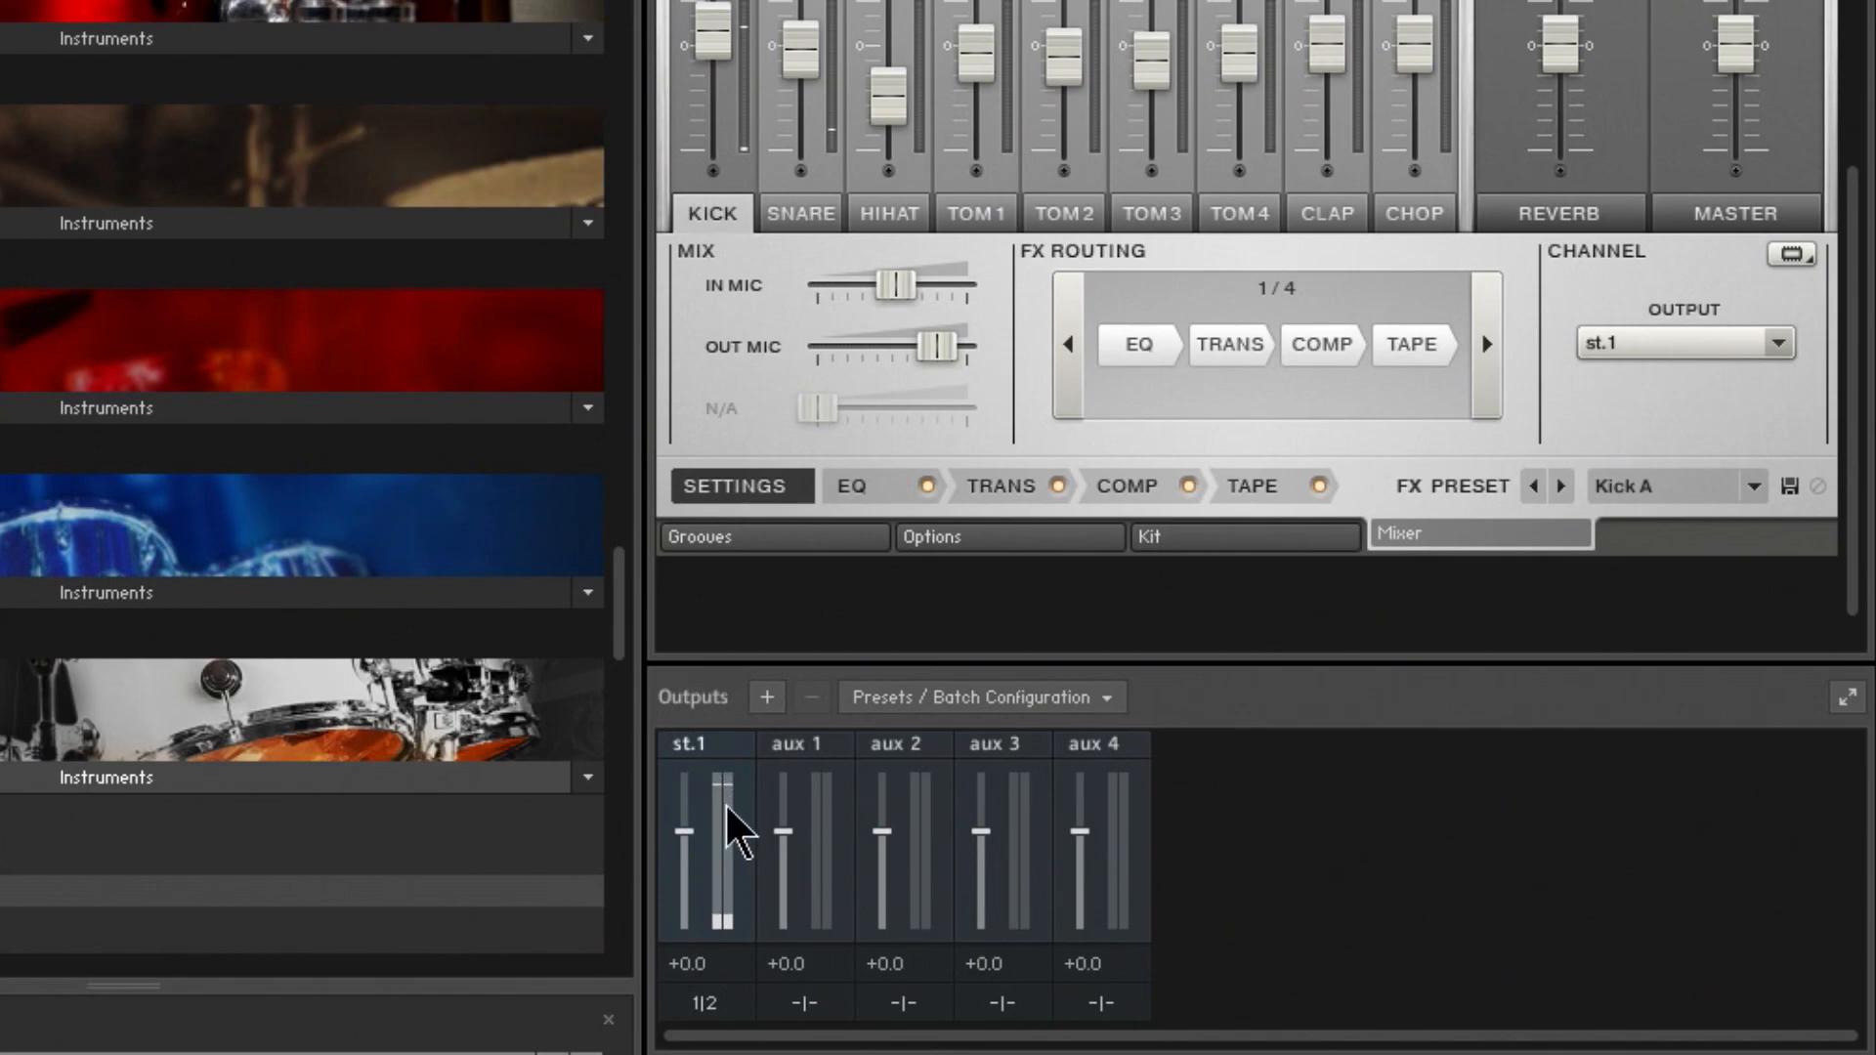
click(1774, 337)
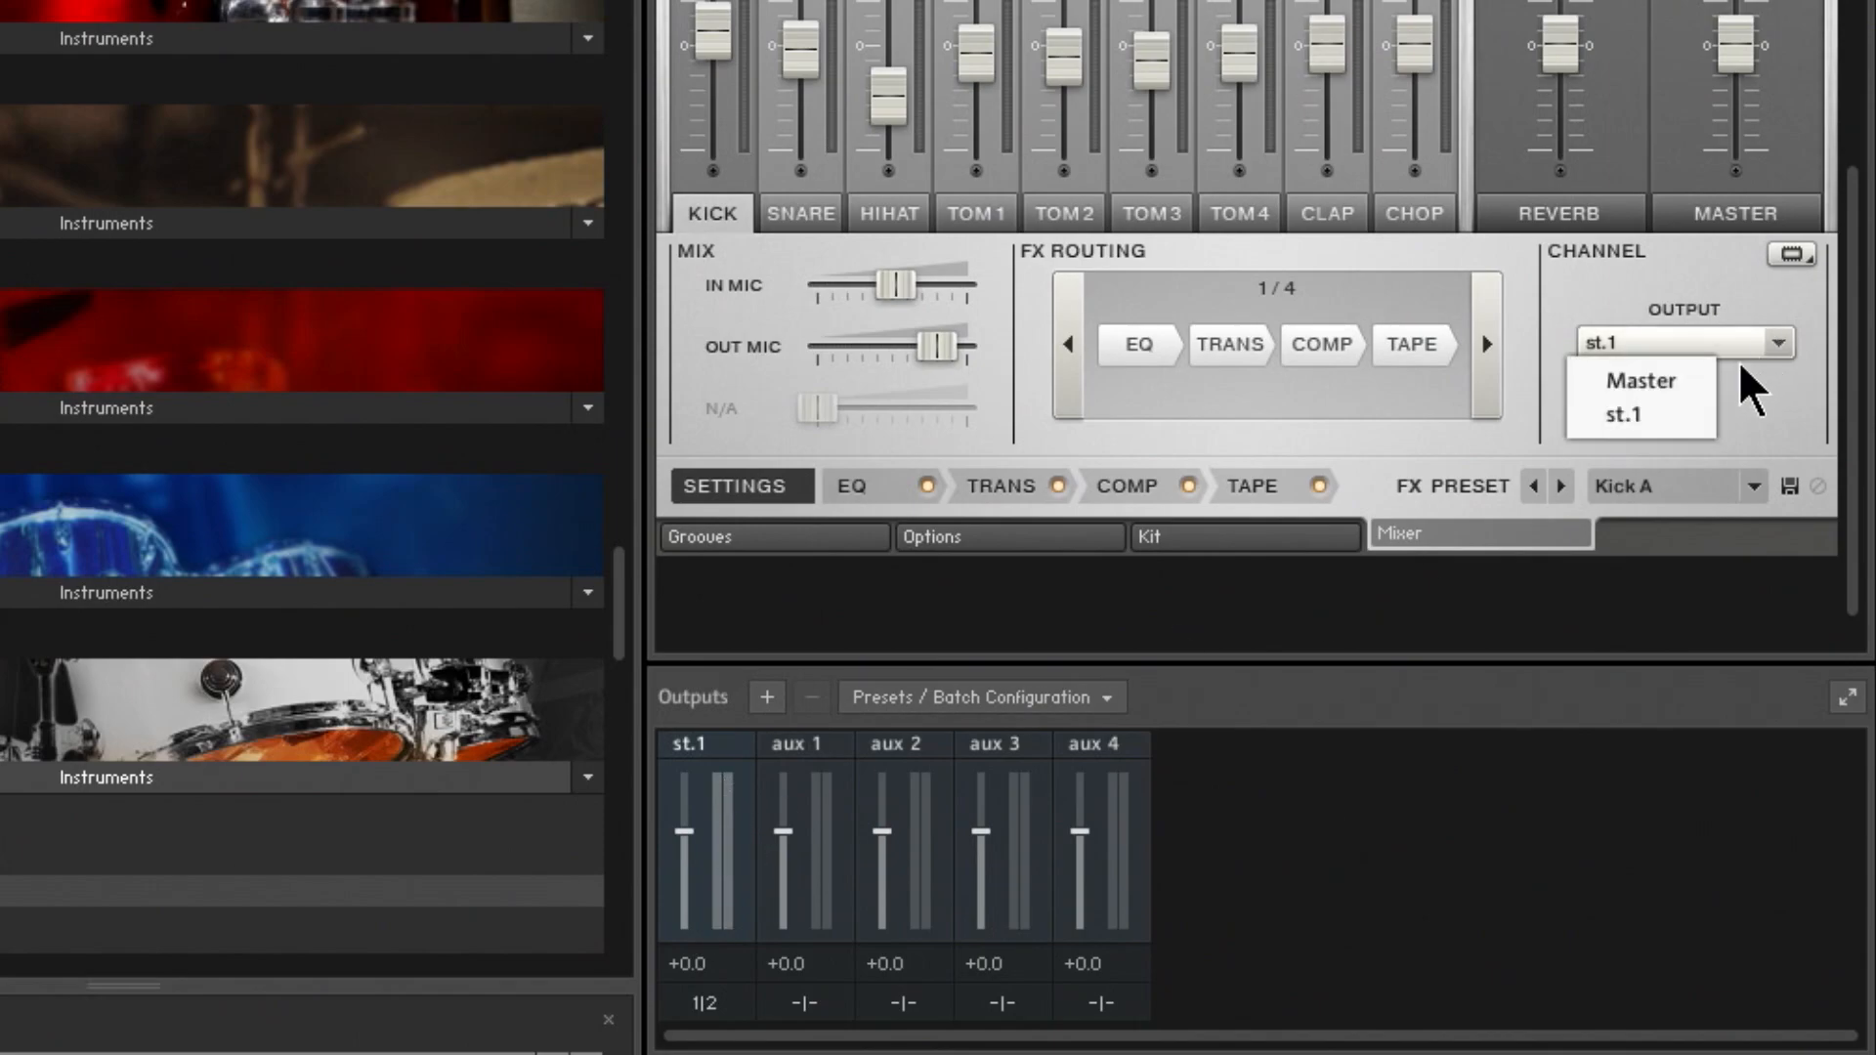
click(1681, 381)
Display the Kit Mics channels in the drum kit's mixer in place of the buses
scroll(1720, 613, up, 3)
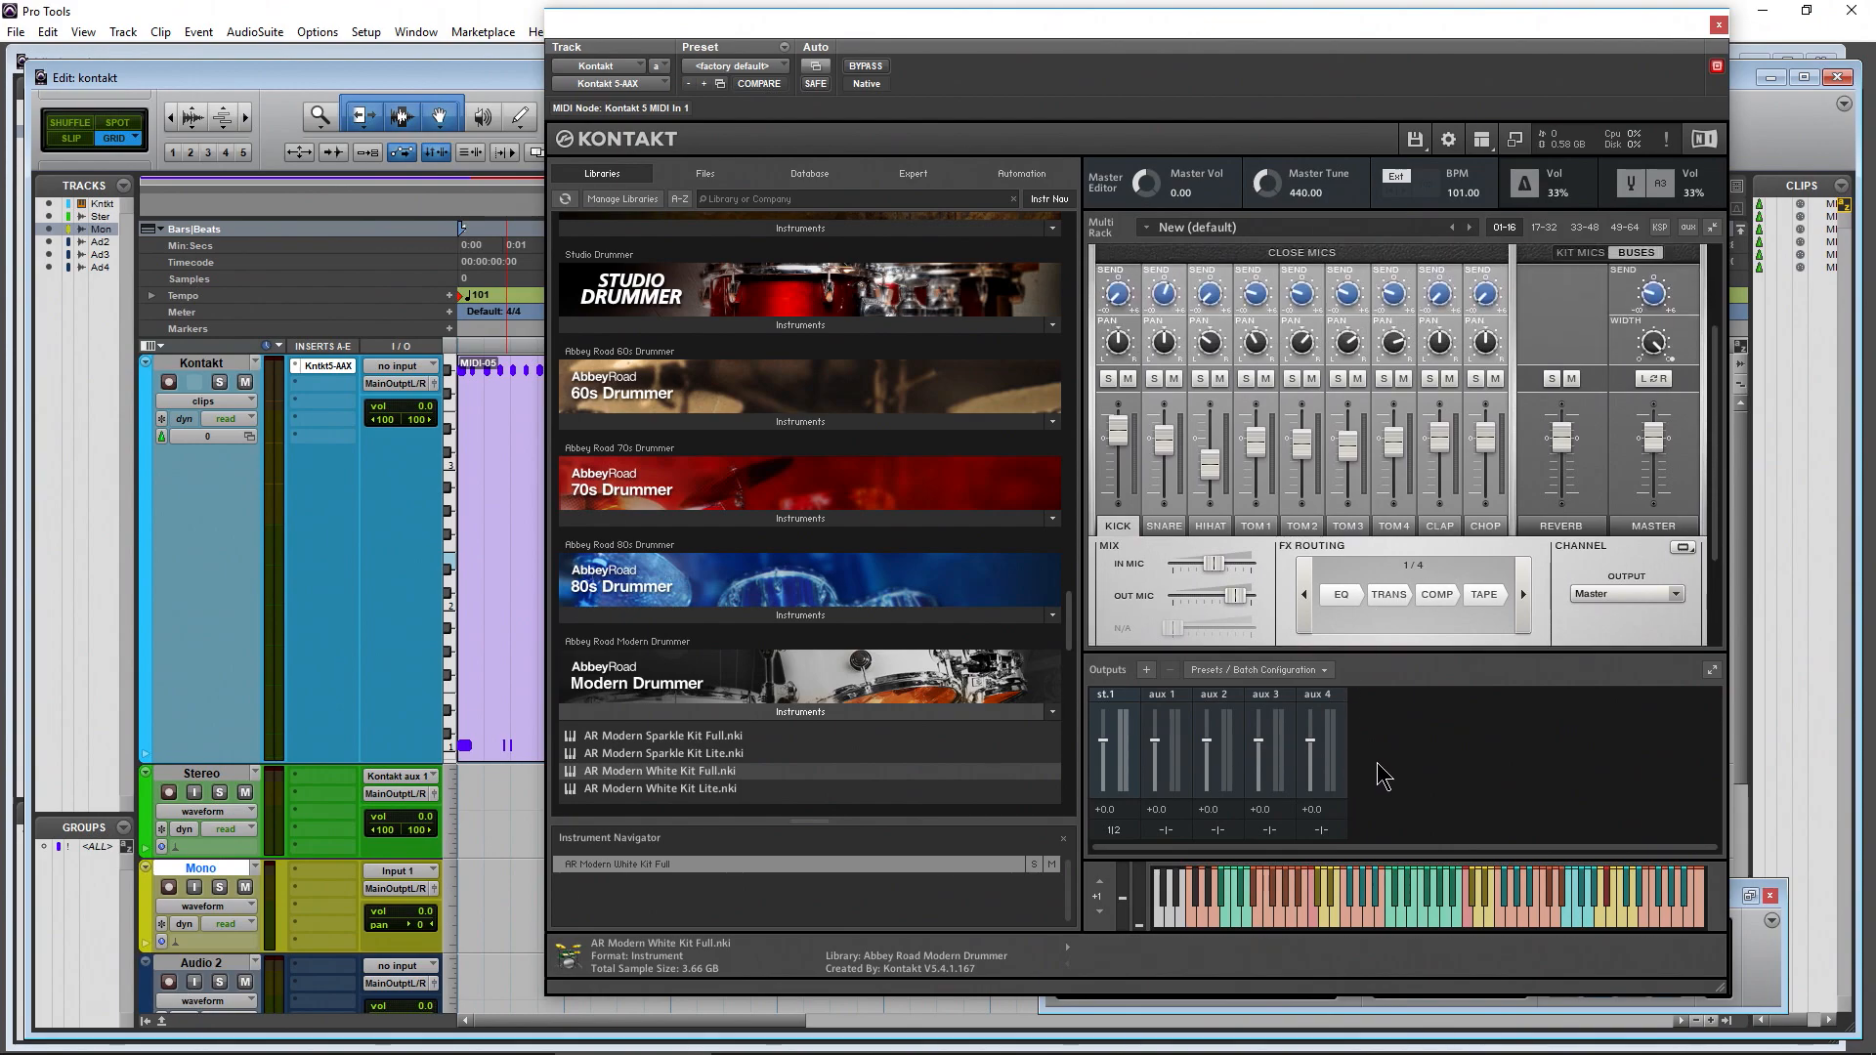
scroll(1720, 518, up, 2)
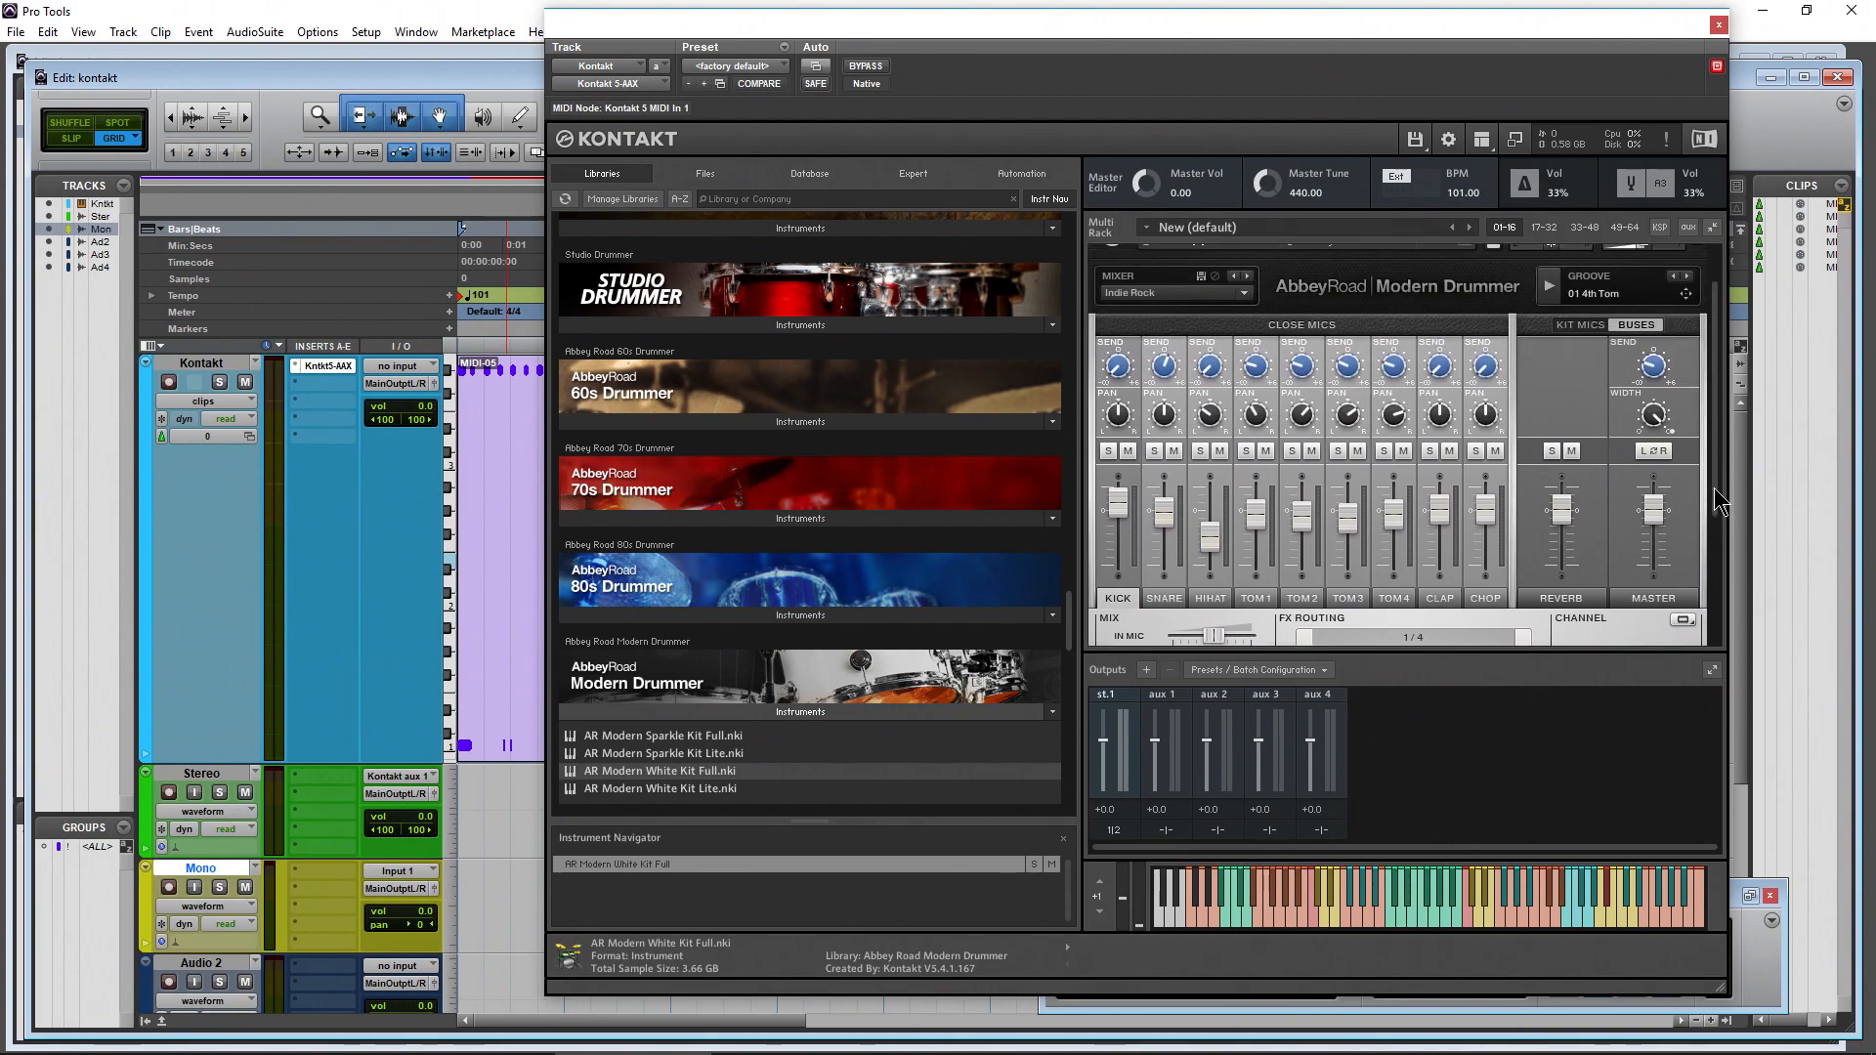
scroll(1720, 500, up, 1)
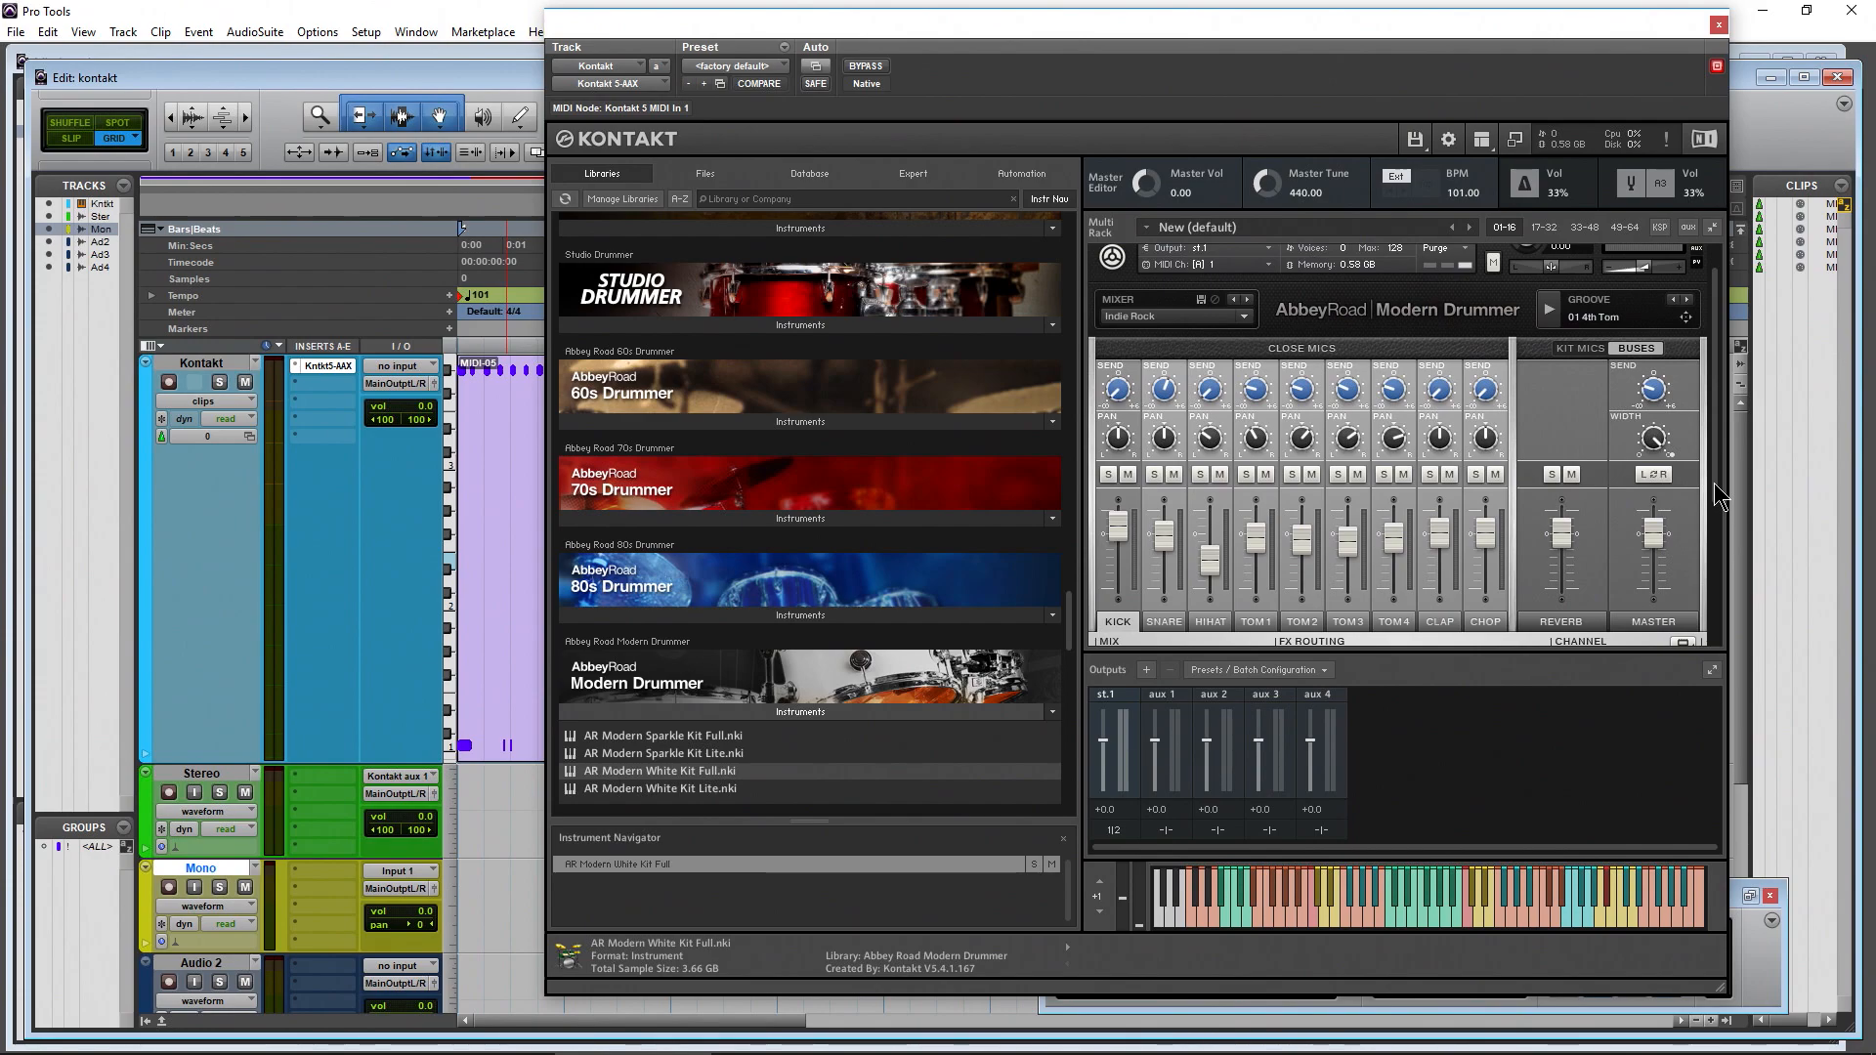
drag(1720, 499, 1715, 542)
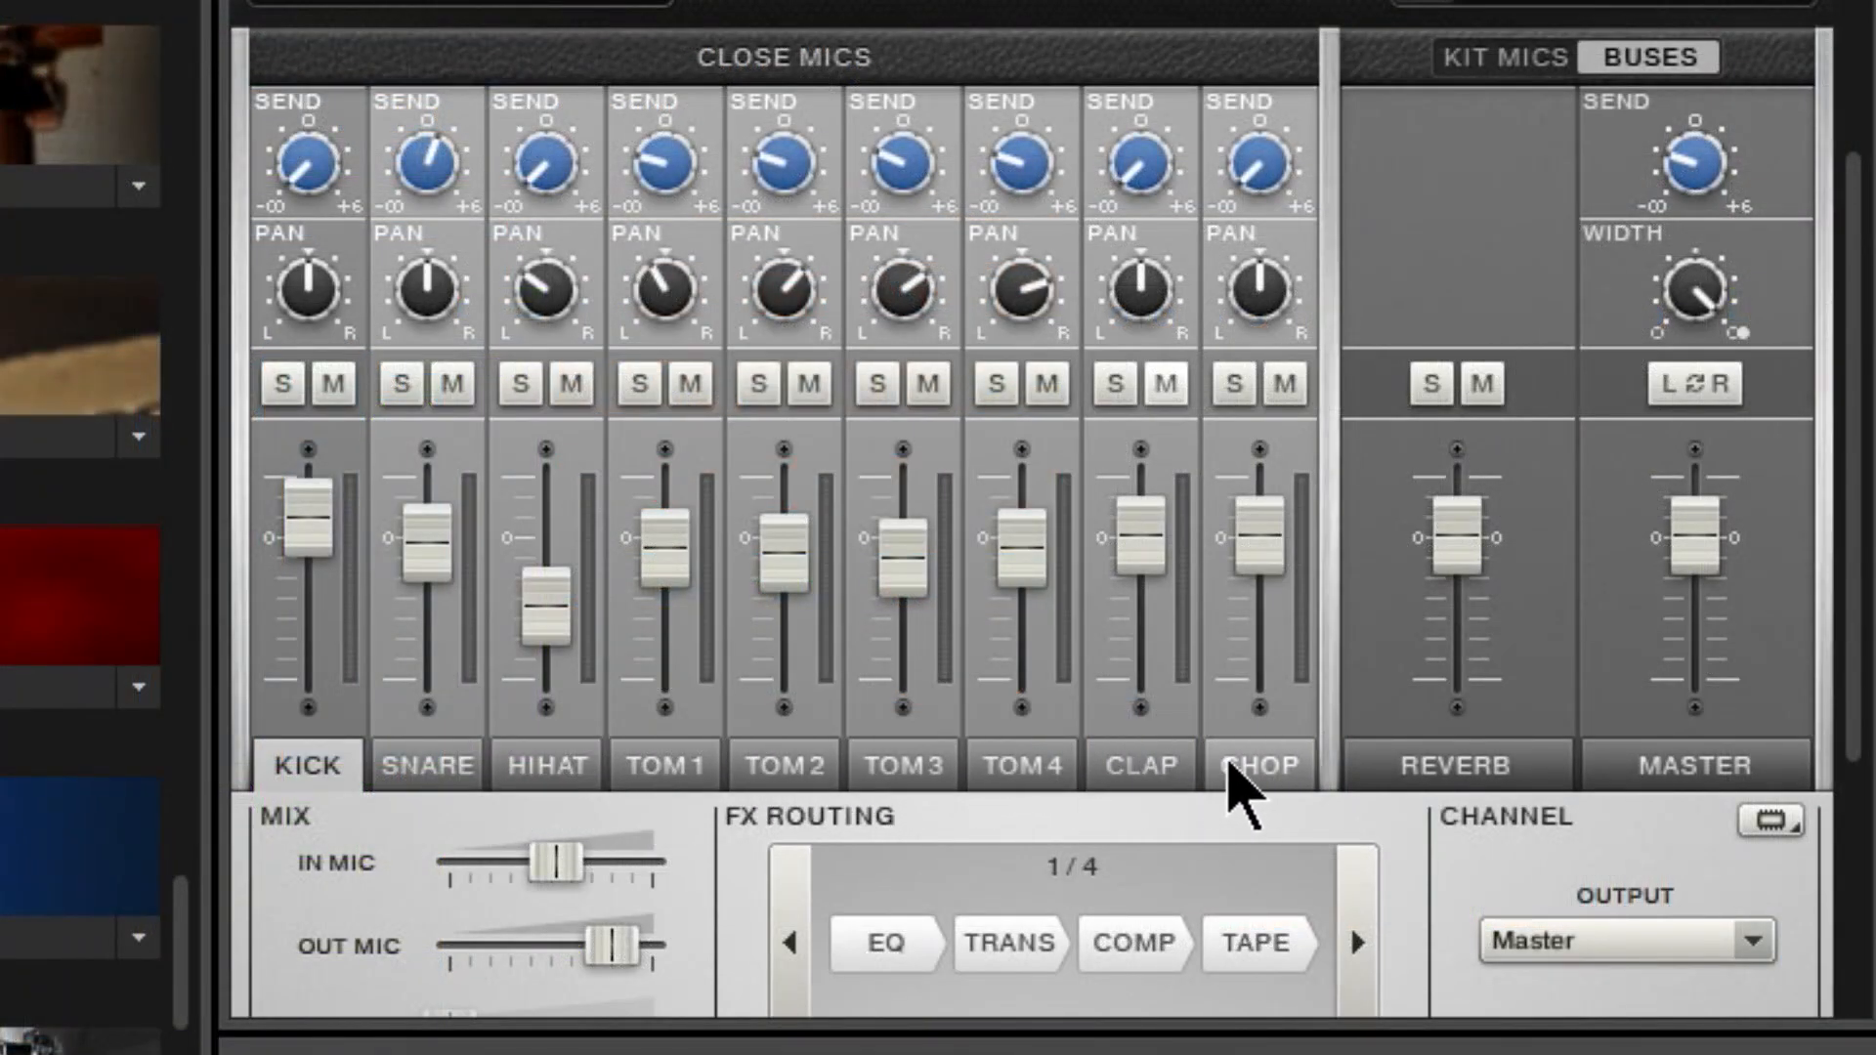
click(1466, 58)
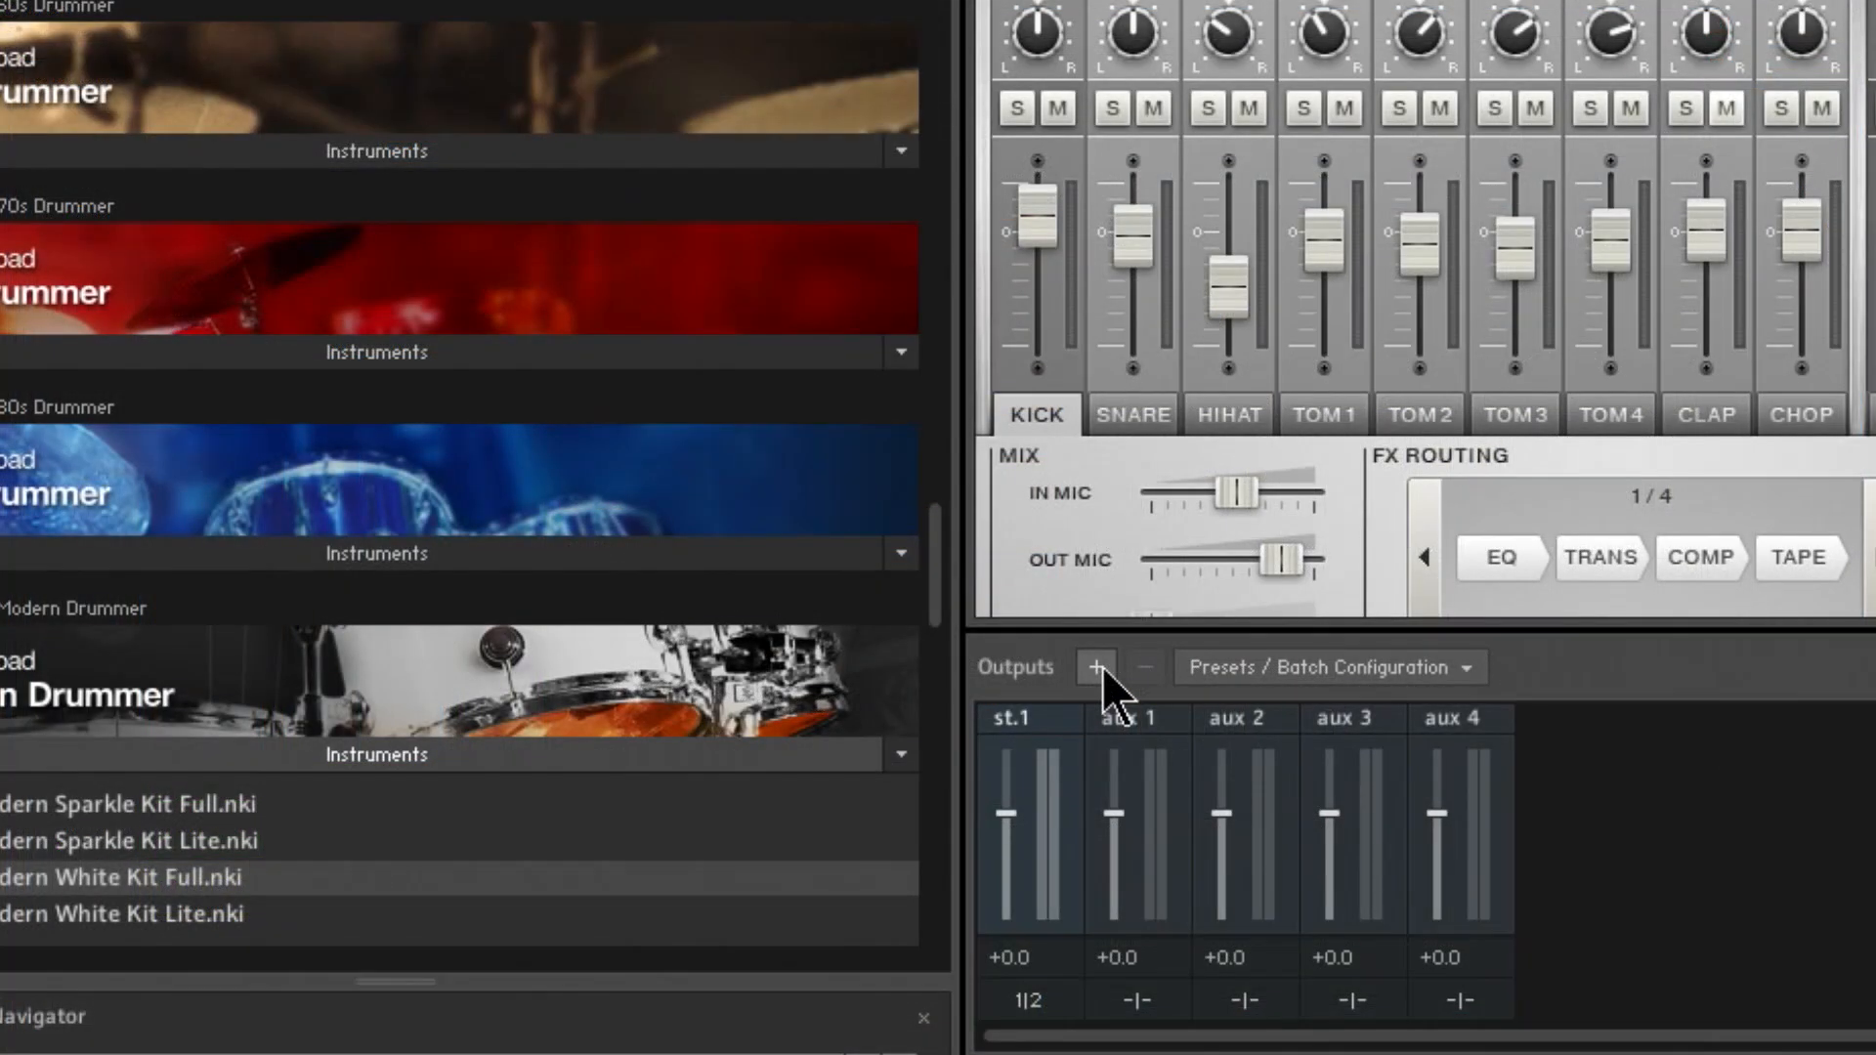
Start adding Kontakt outputs with a quantity of 13 and the number of channels set to 1
click(1147, 670)
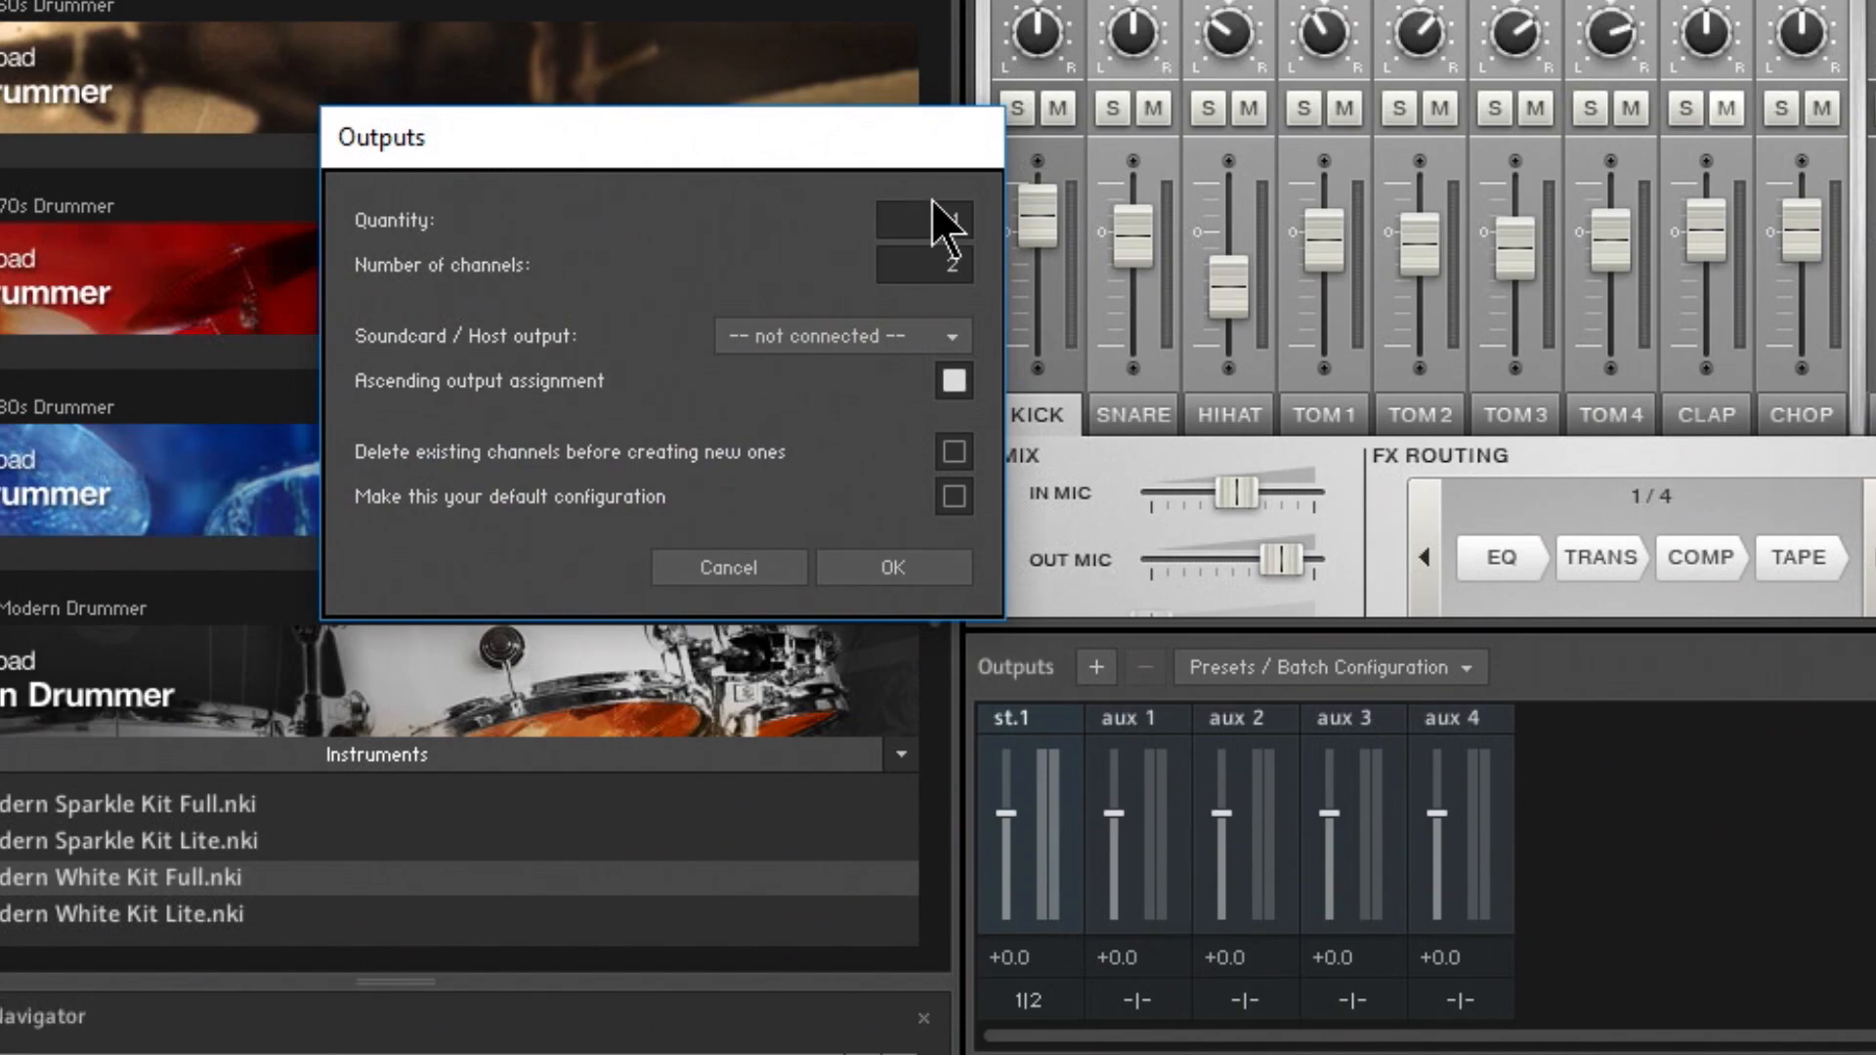
drag(955, 223, 941, 145)
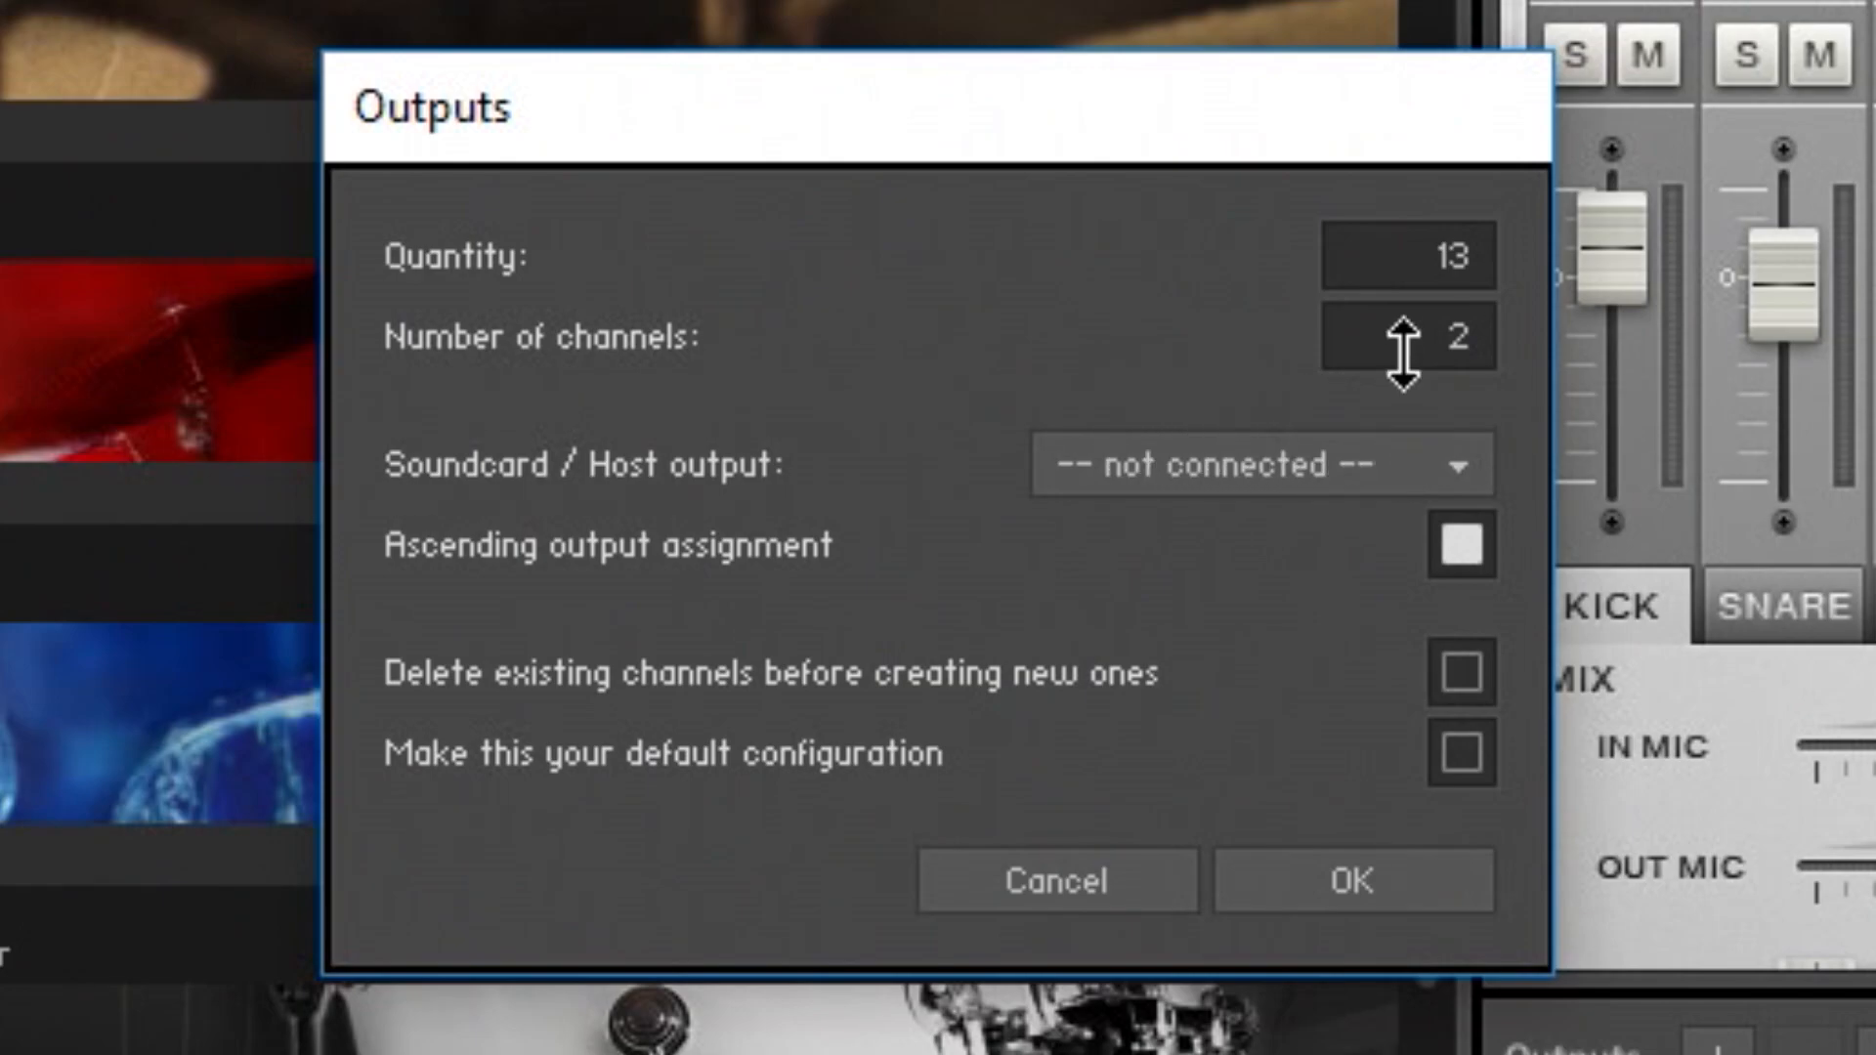
drag(1423, 343, 1424, 390)
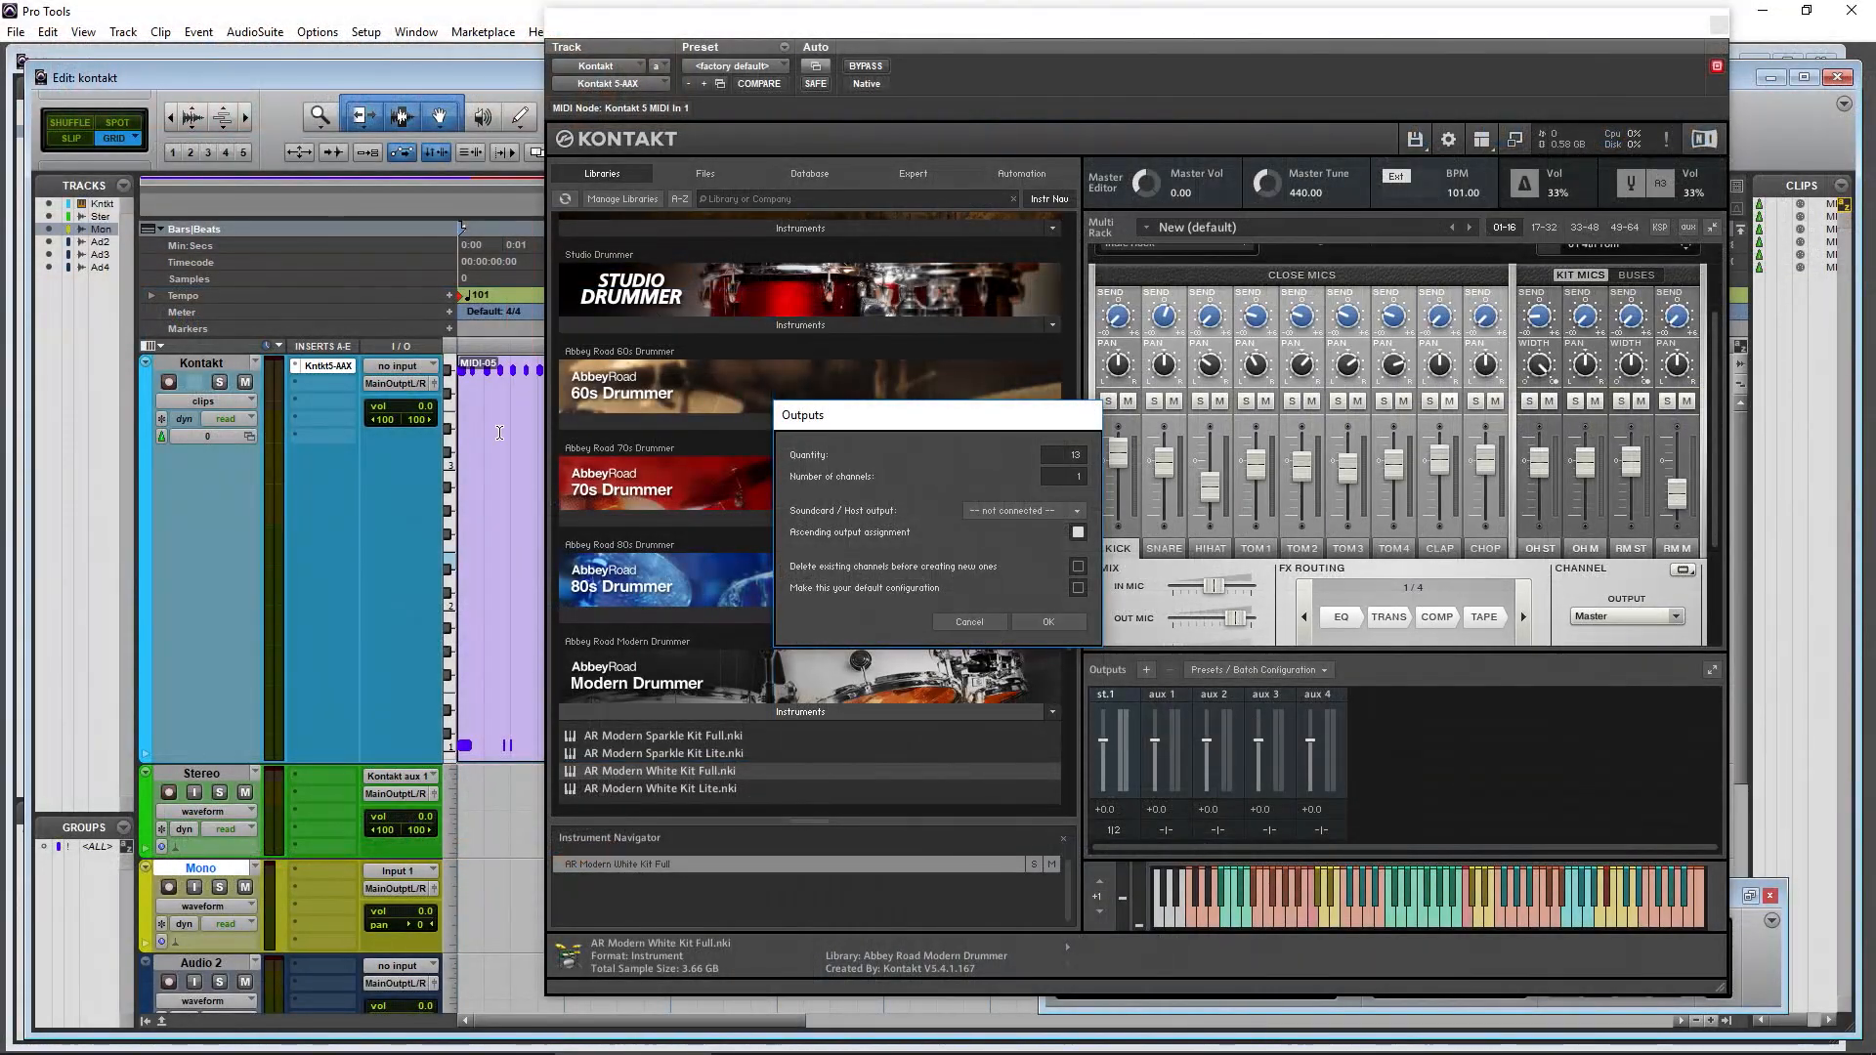
Switch to the browser to consult the Native Instruments multi-output article on the required stereo channels, and return to Pro Tools
click(223, 1035)
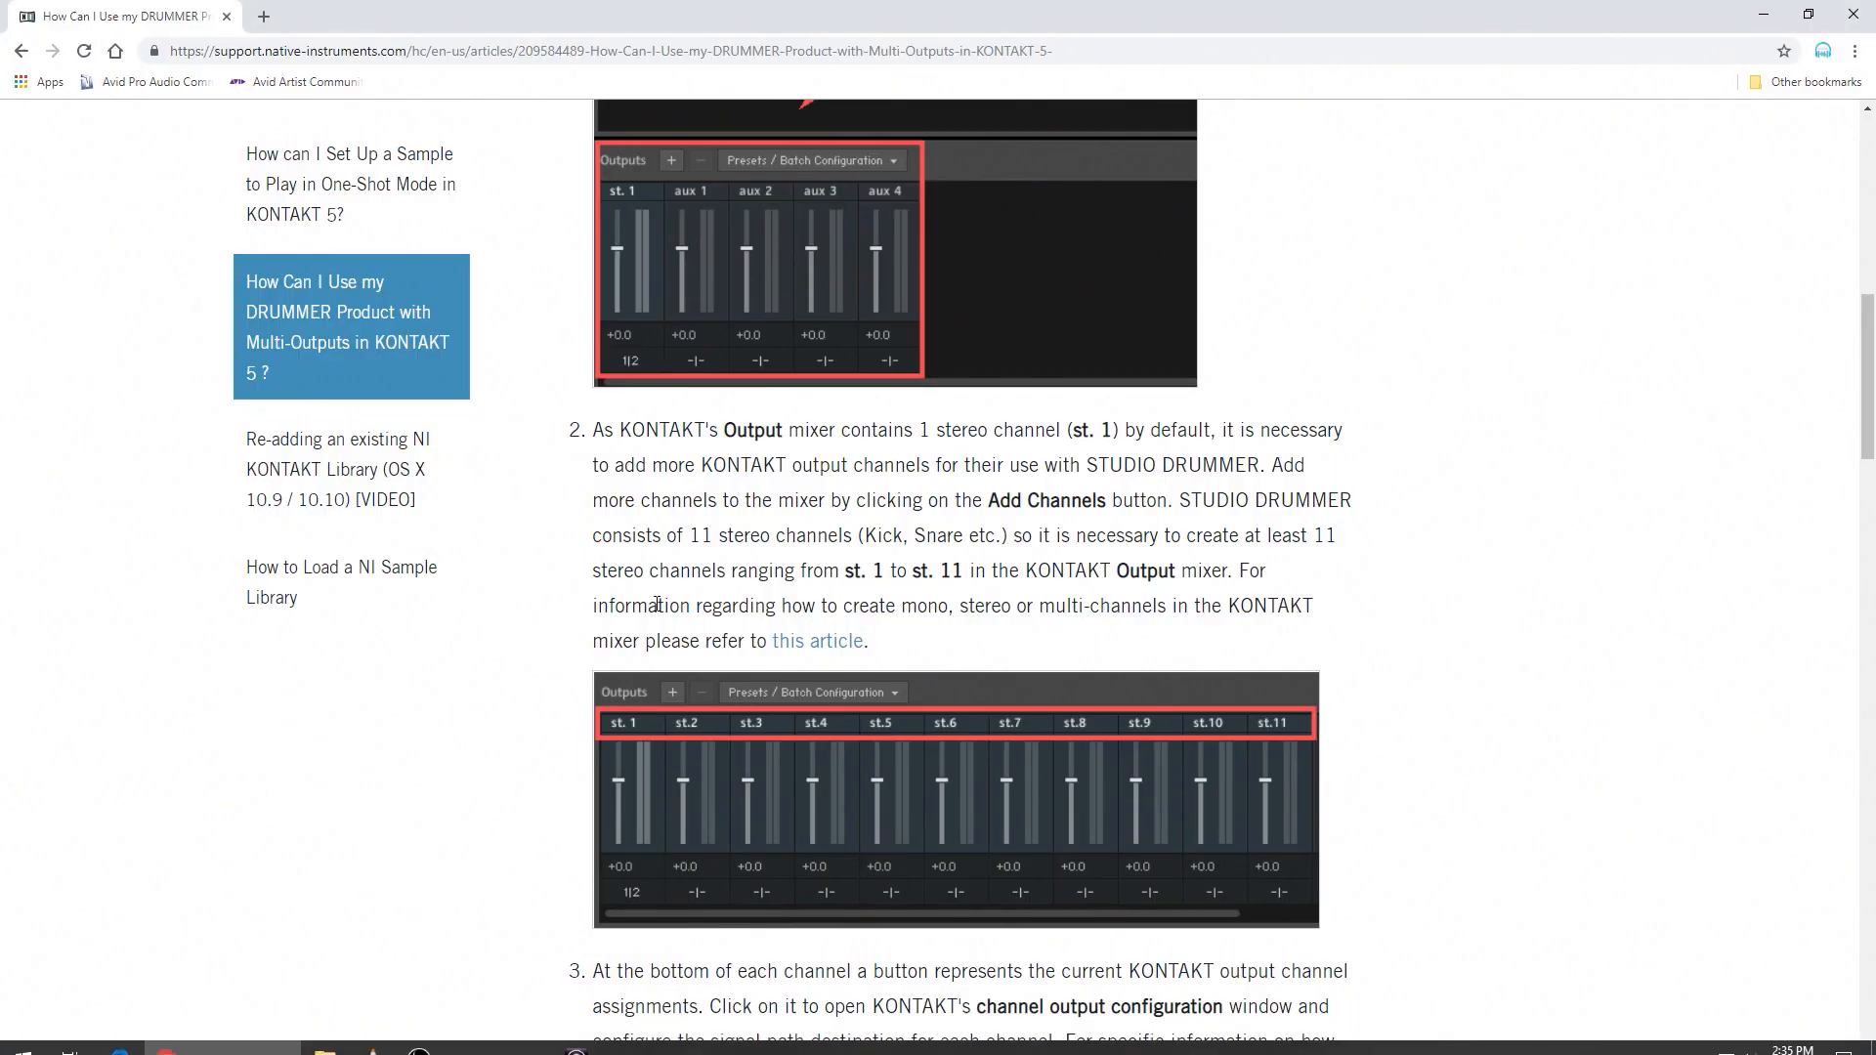
drag(606, 576, 832, 580)
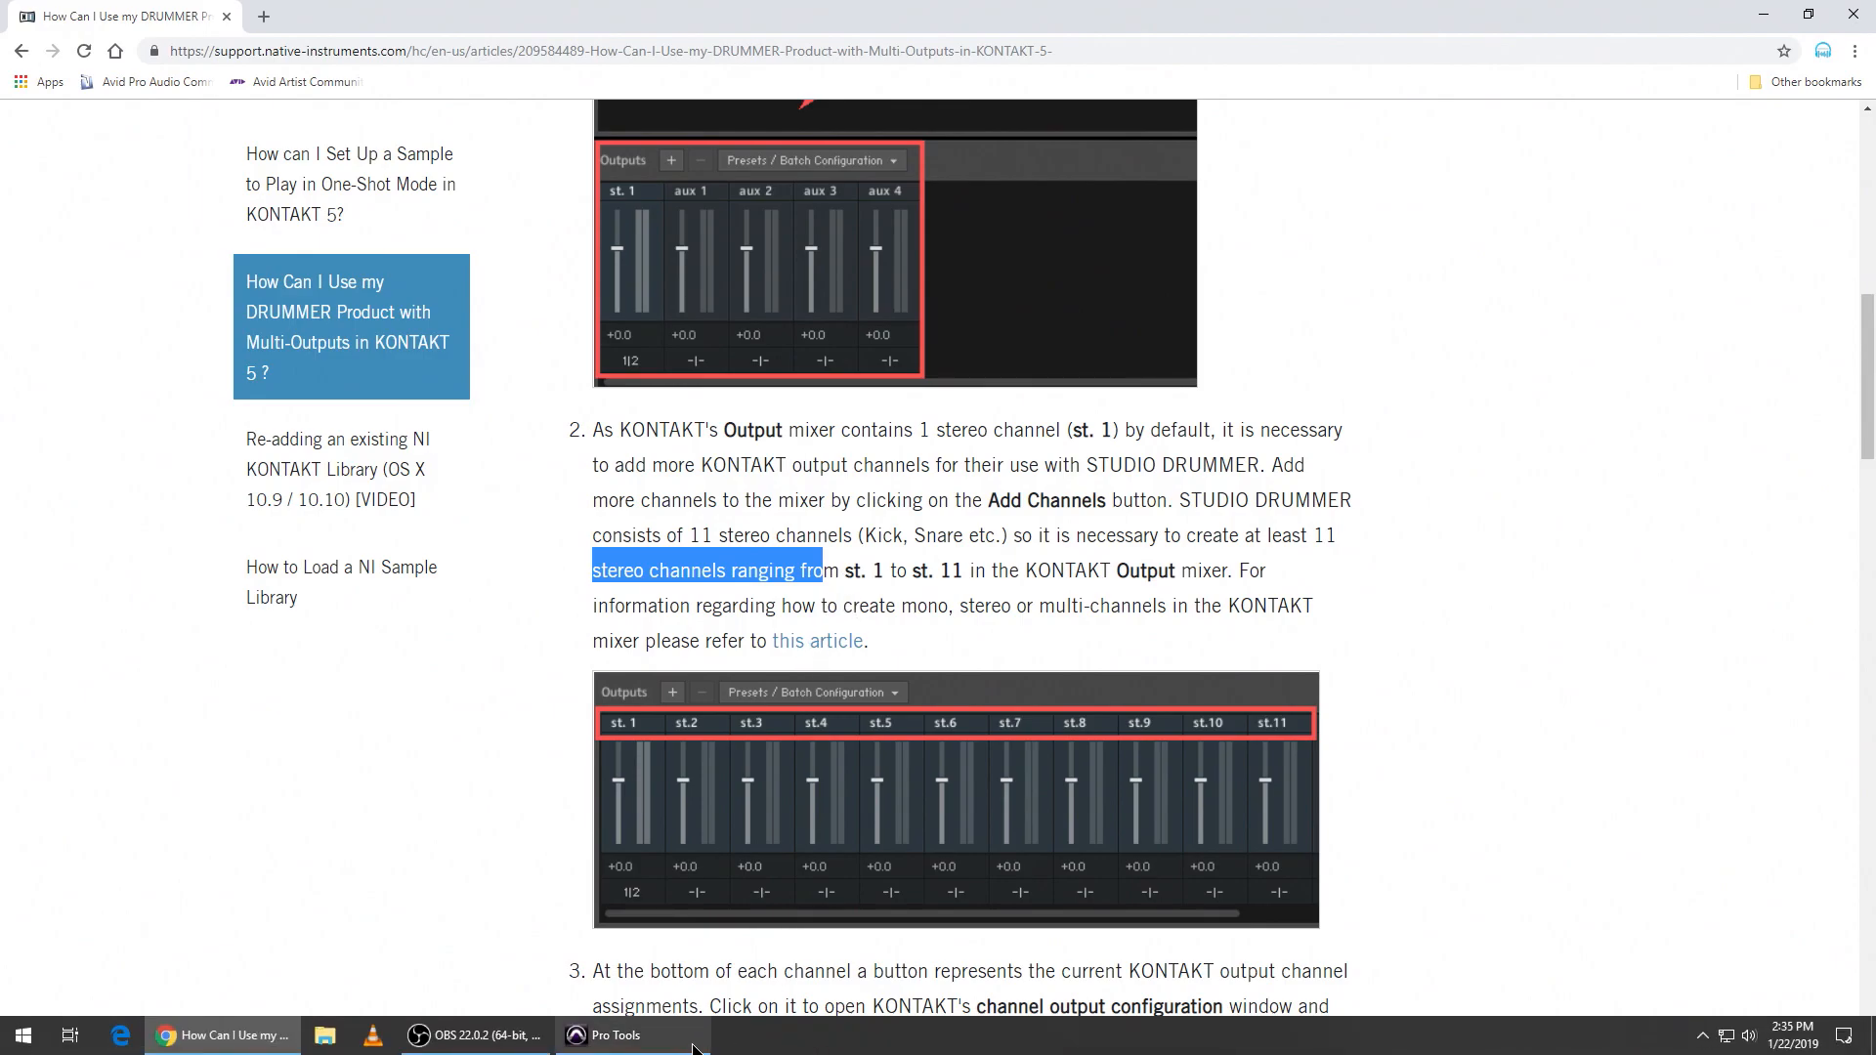
click(633, 1035)
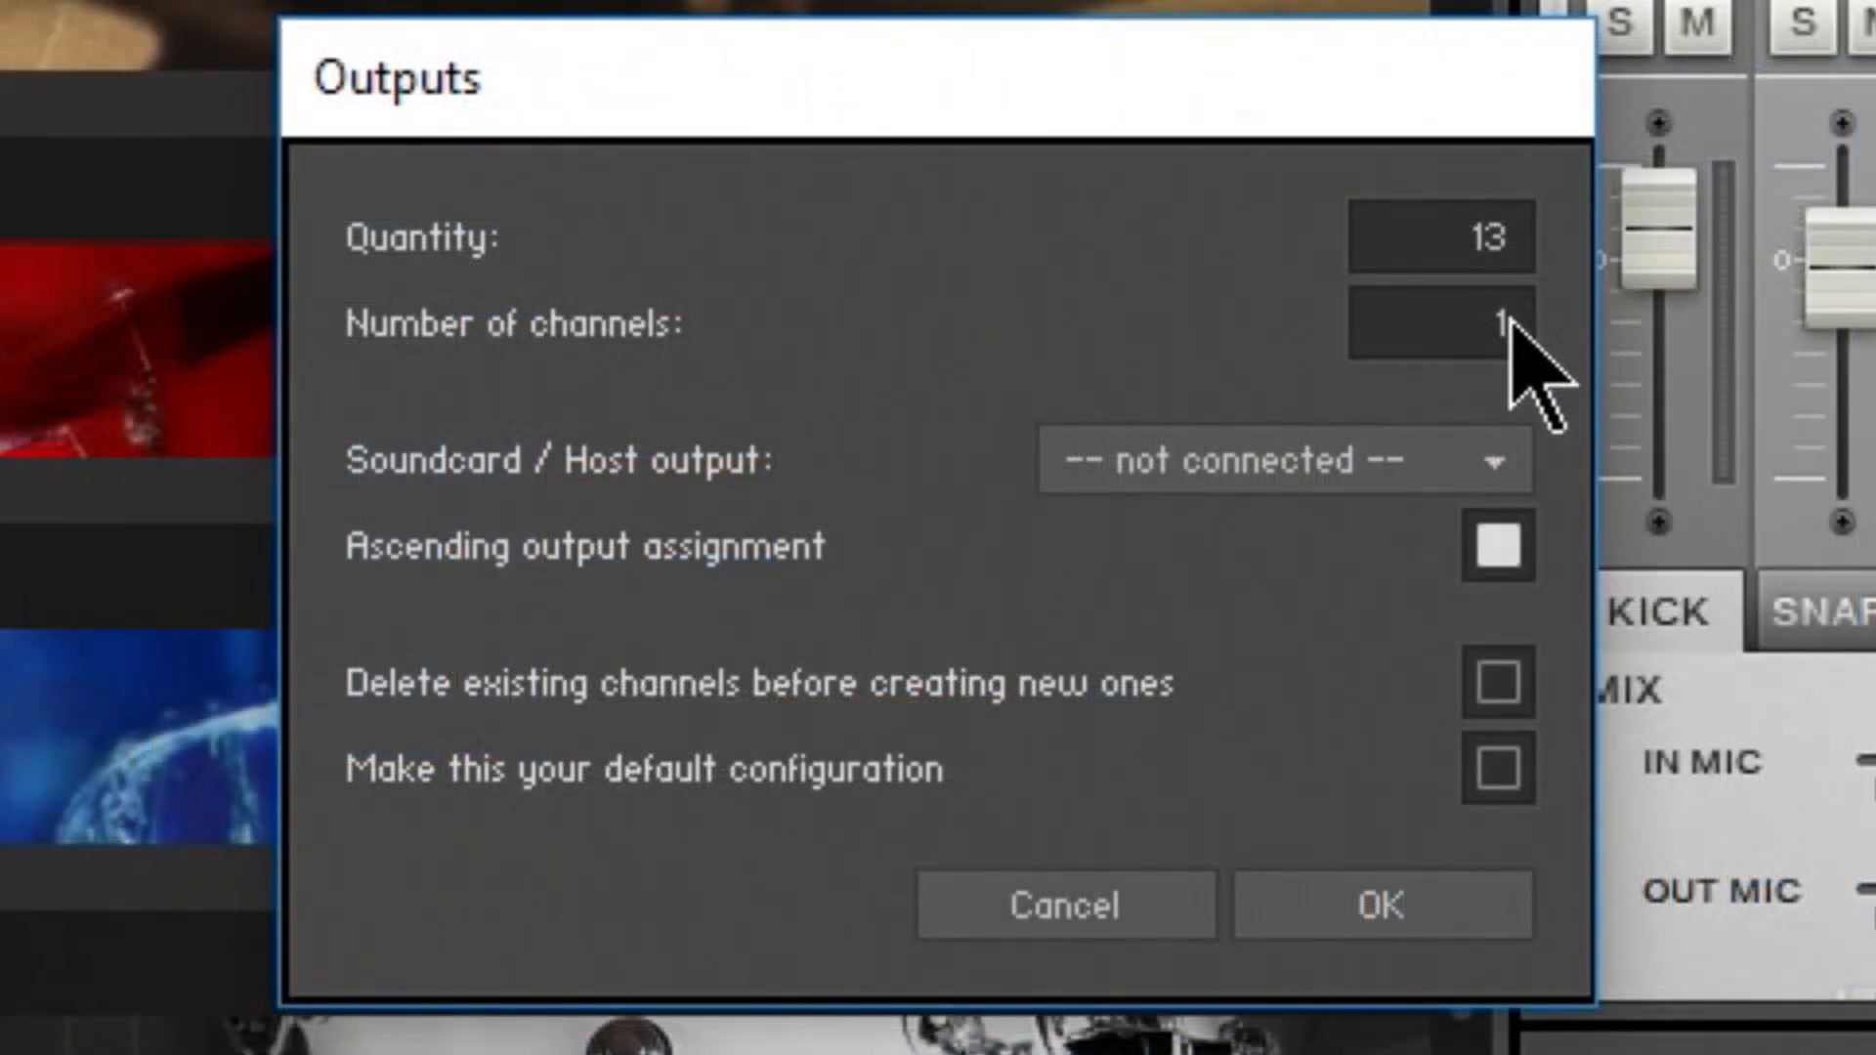
Set the number of channels to 2 and the host output to aux 1 [1], keep ascending output assignment on, and create the outputs
drag(1081, 477, 1080, 474)
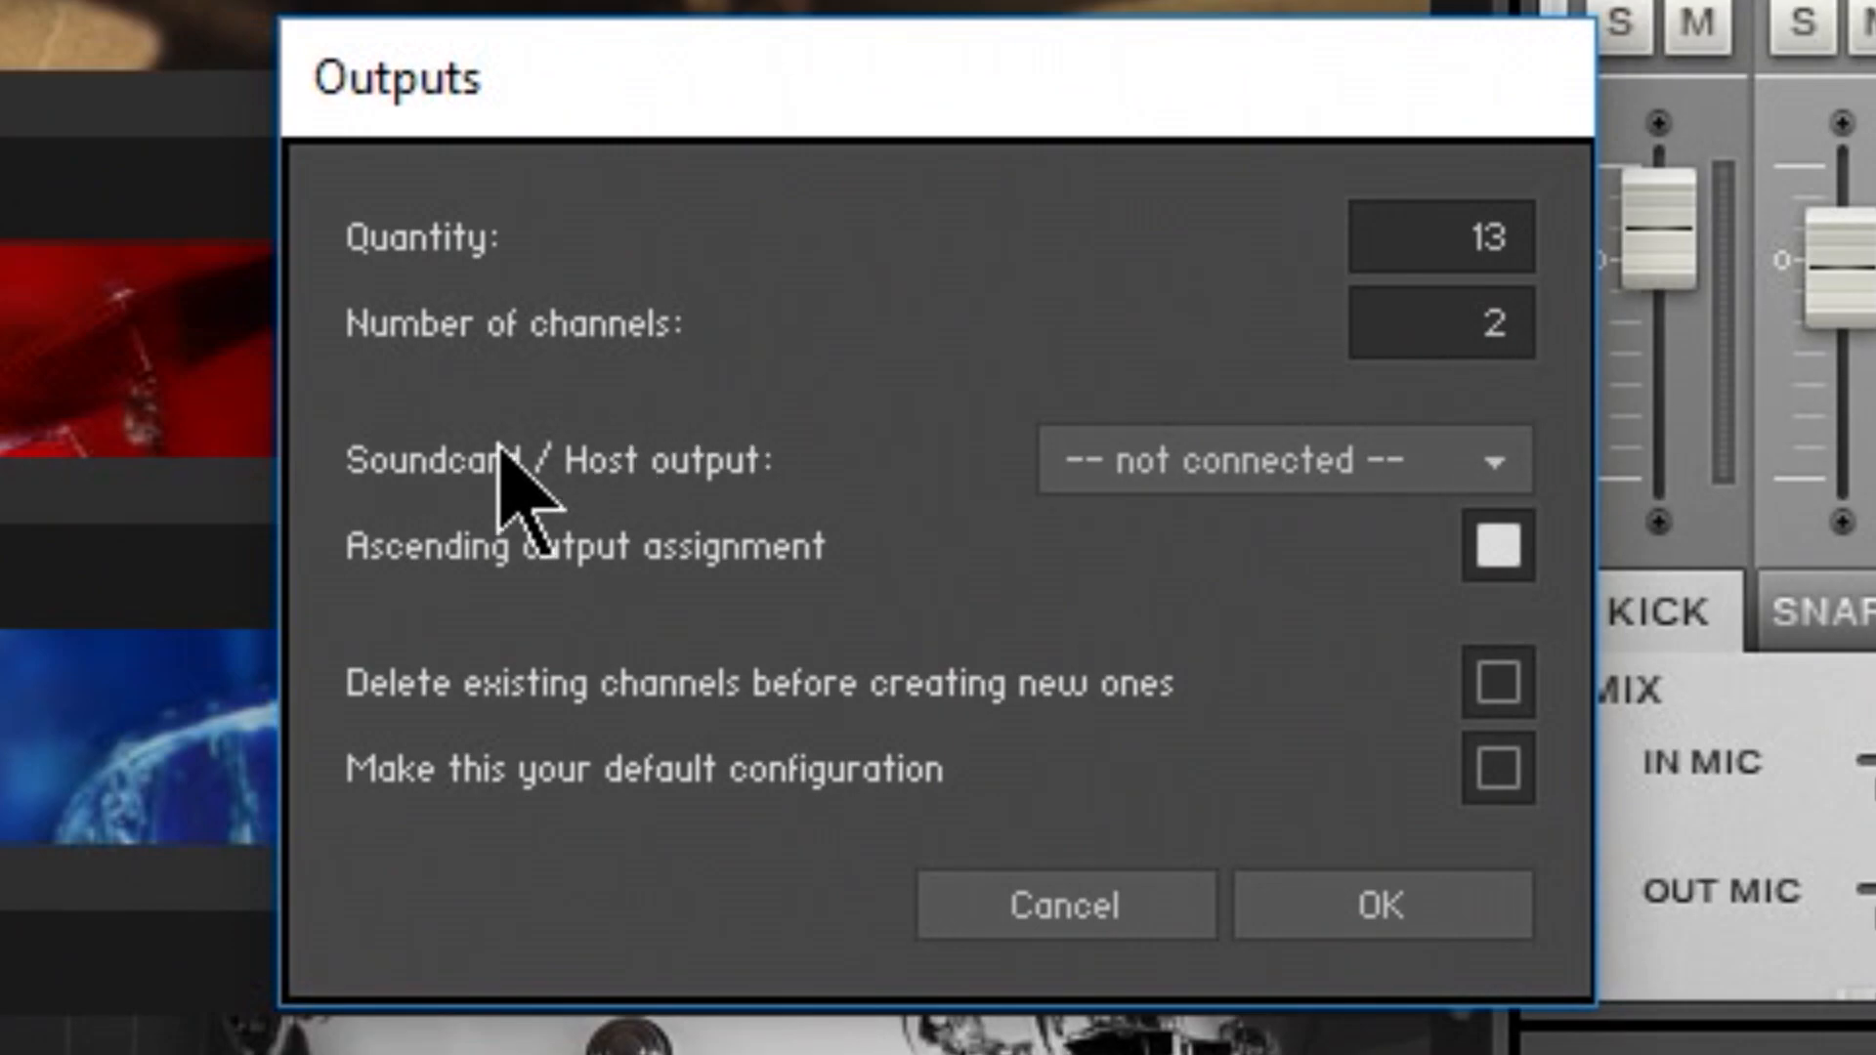
click(1306, 472)
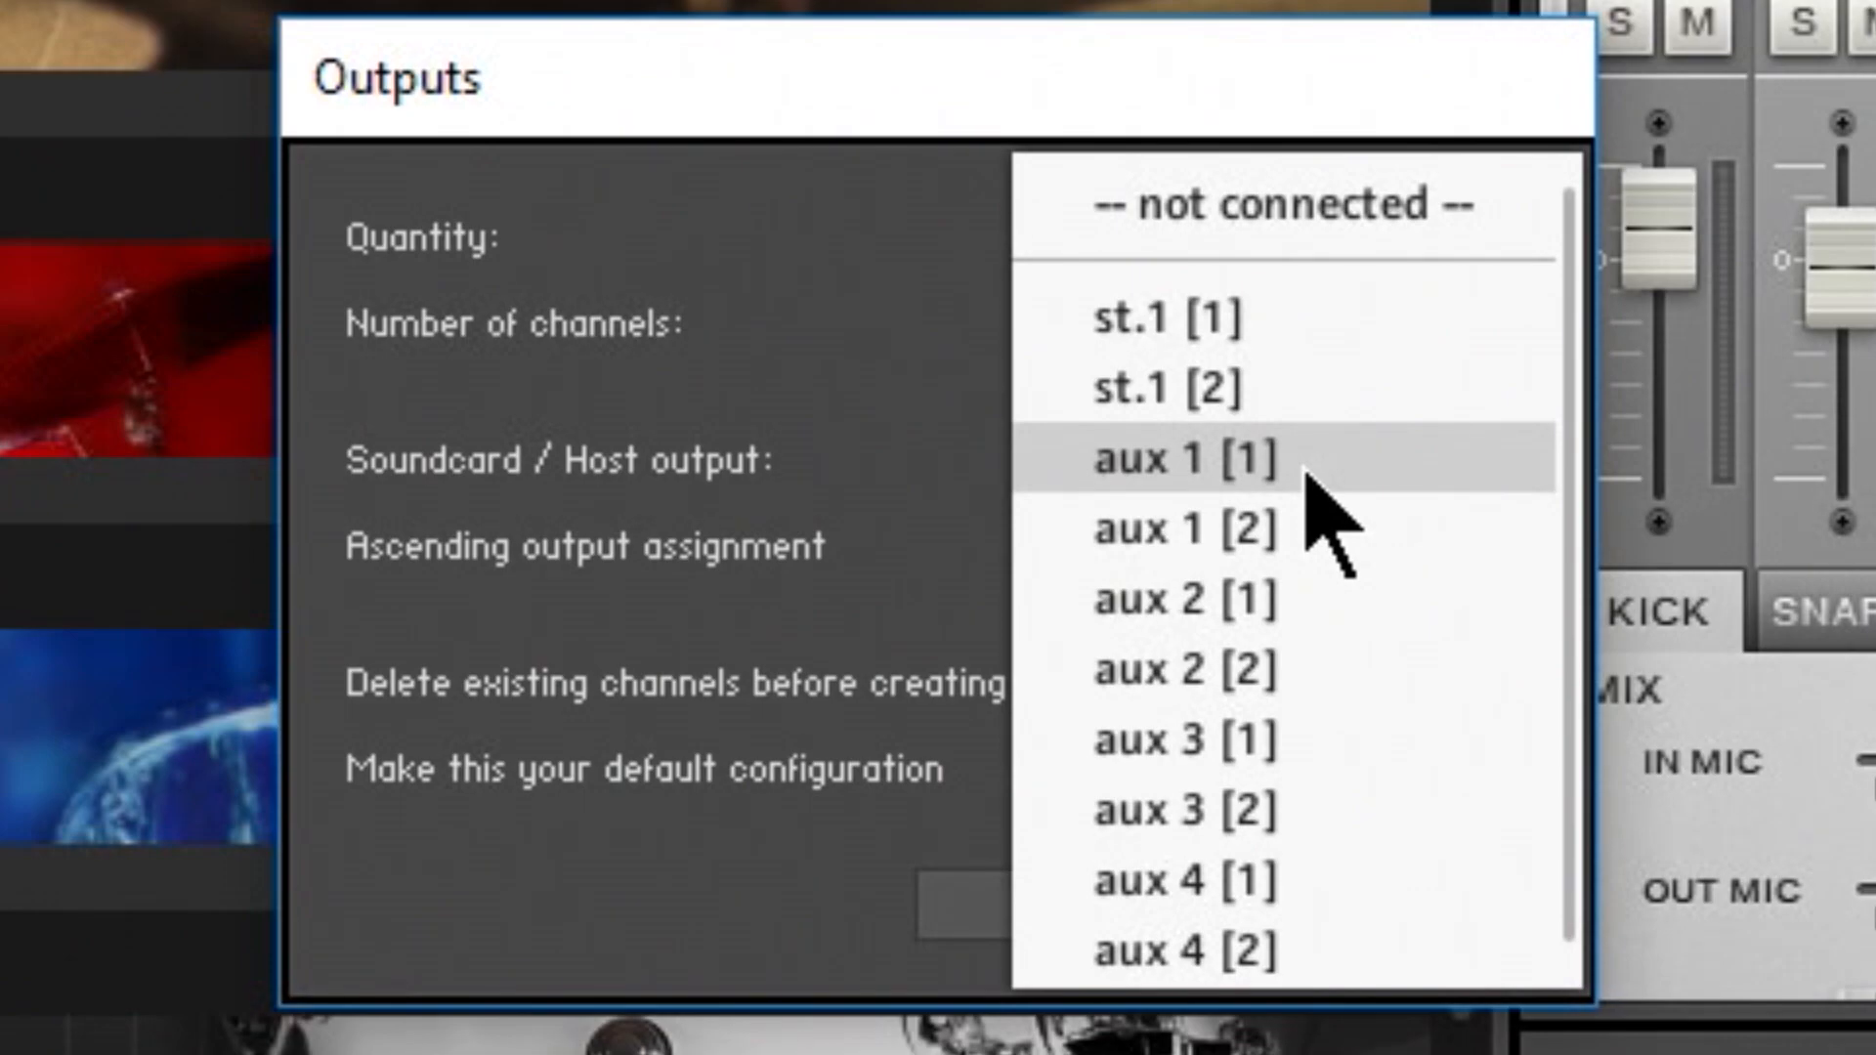
click(1309, 465)
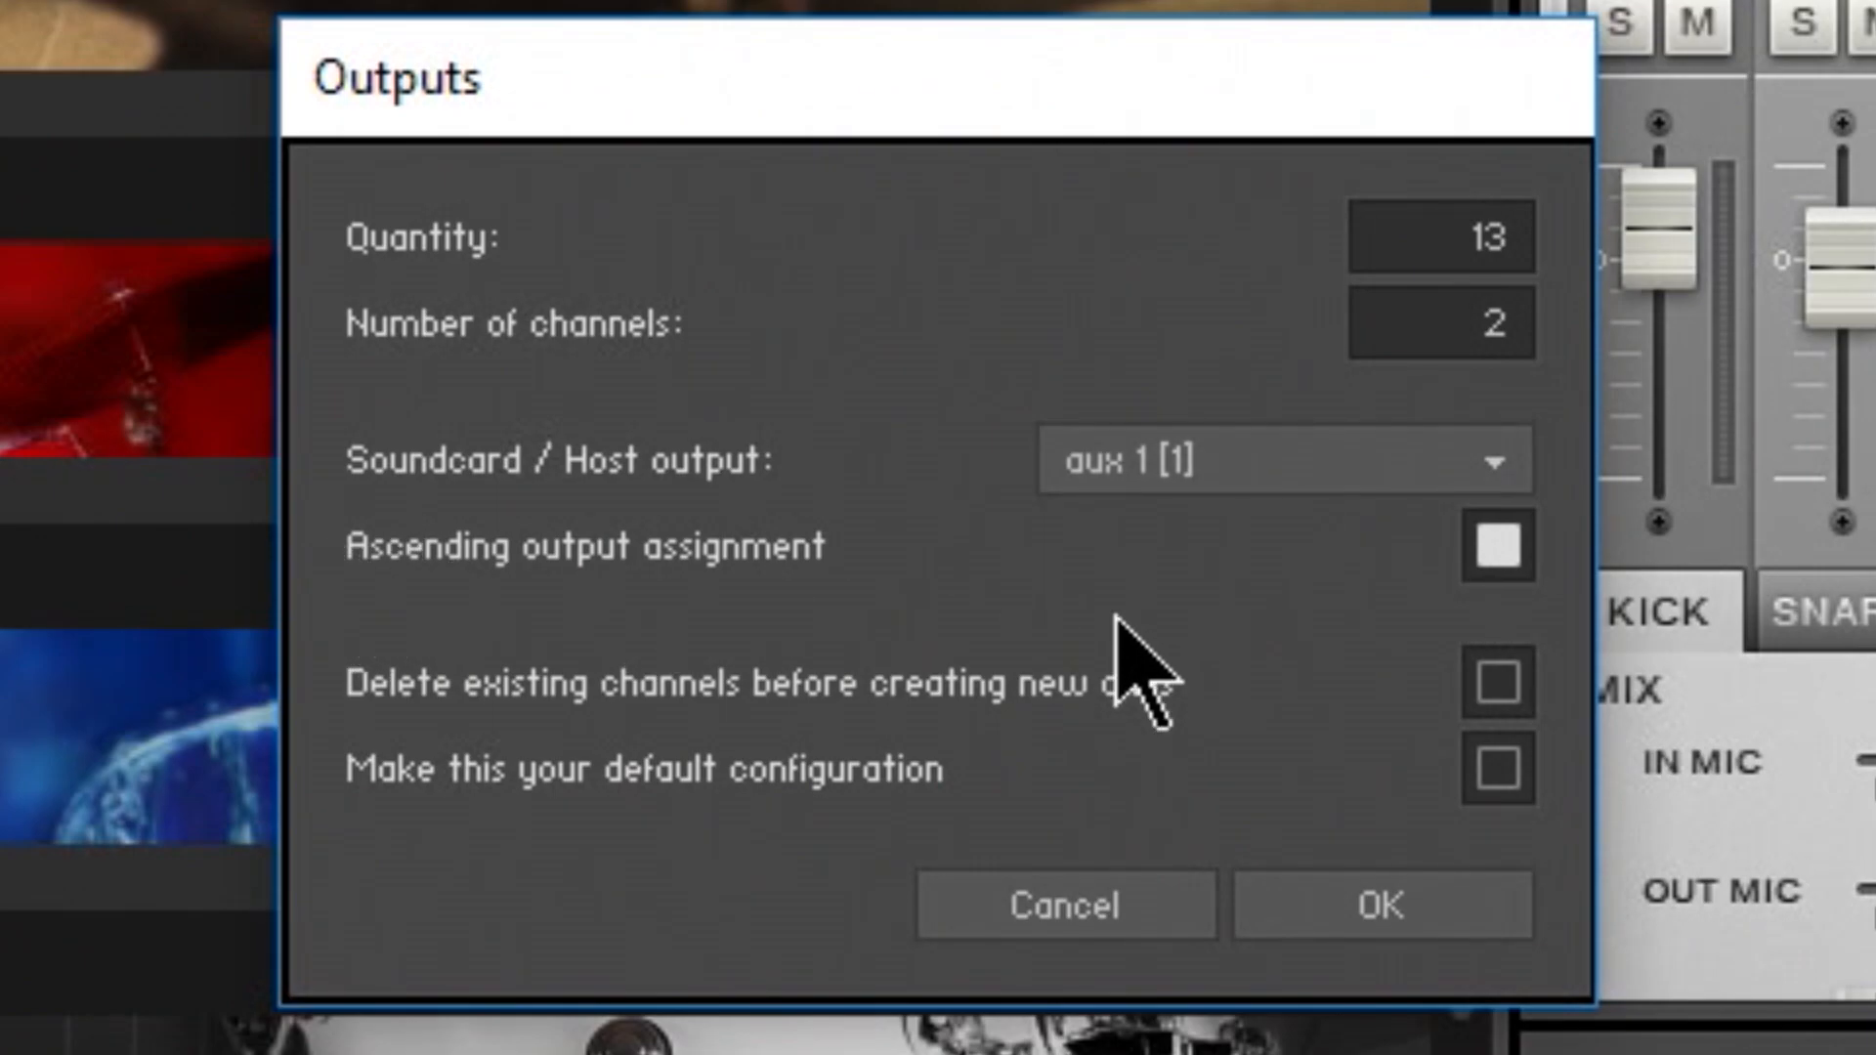
click(1492, 549)
click(1492, 549)
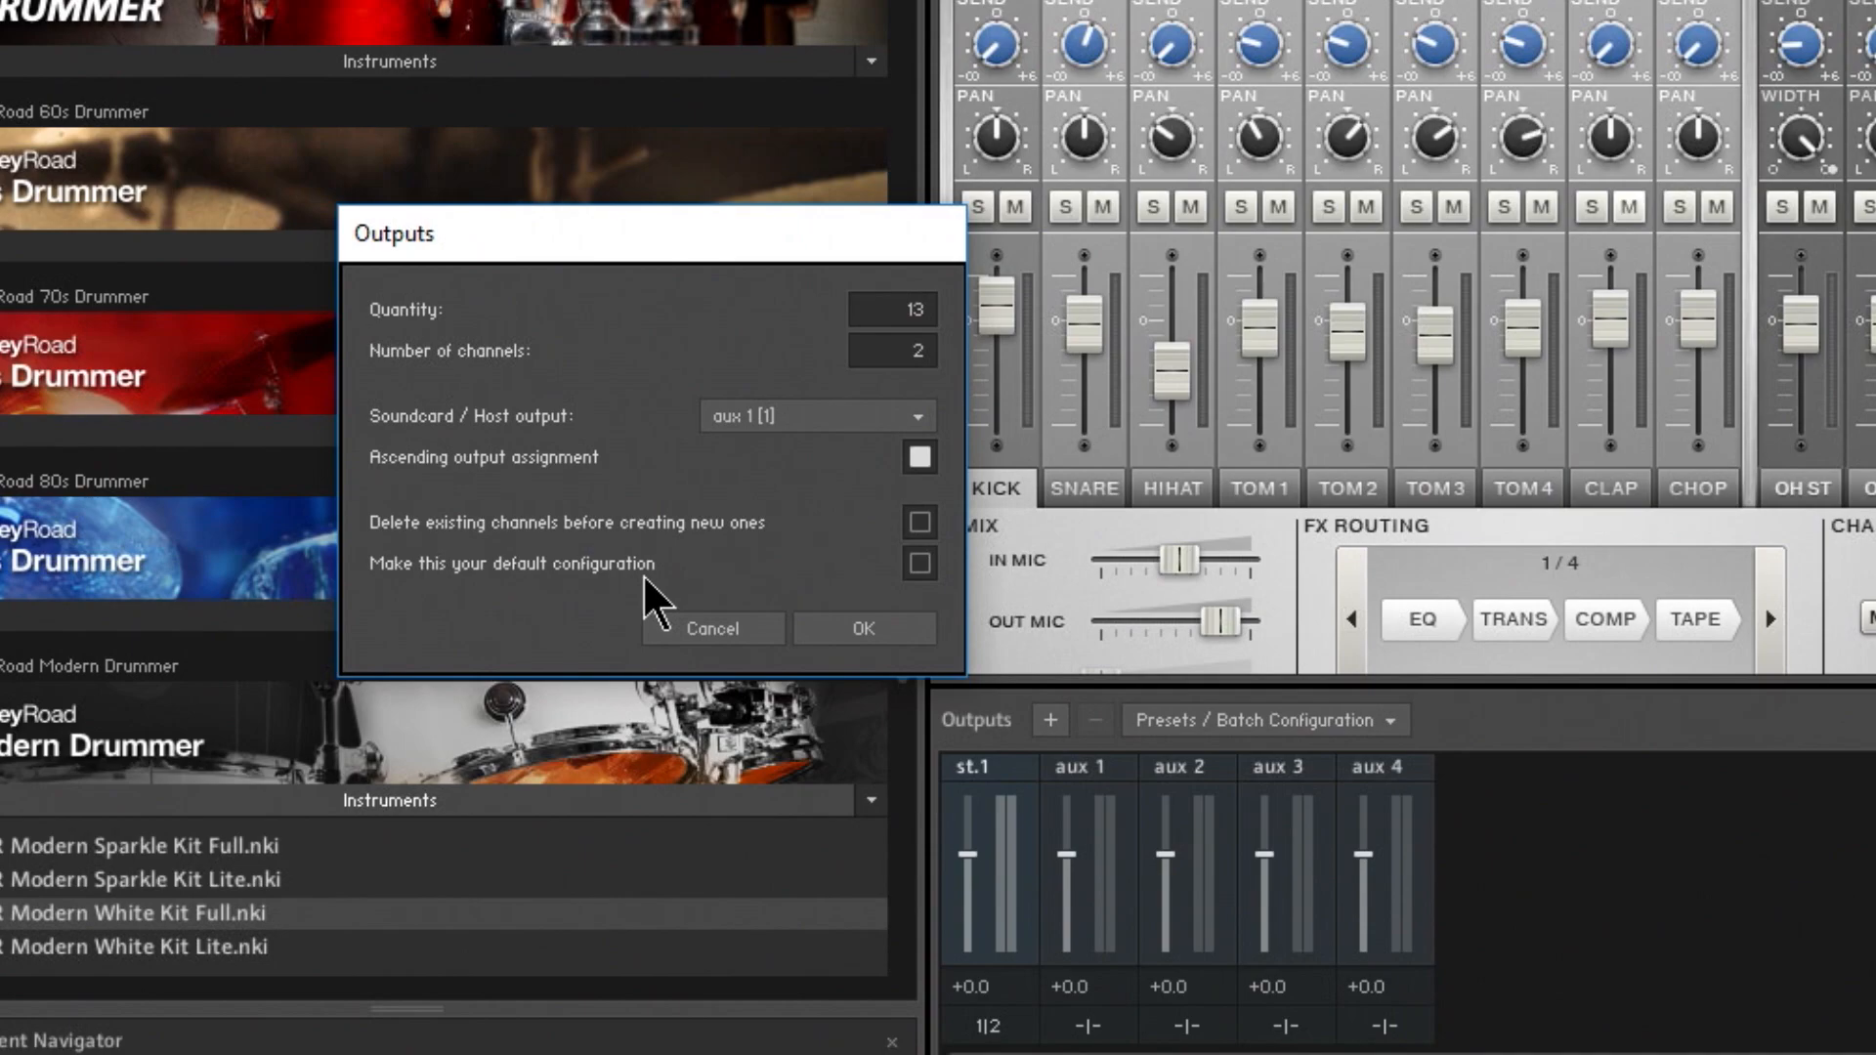
click(874, 635)
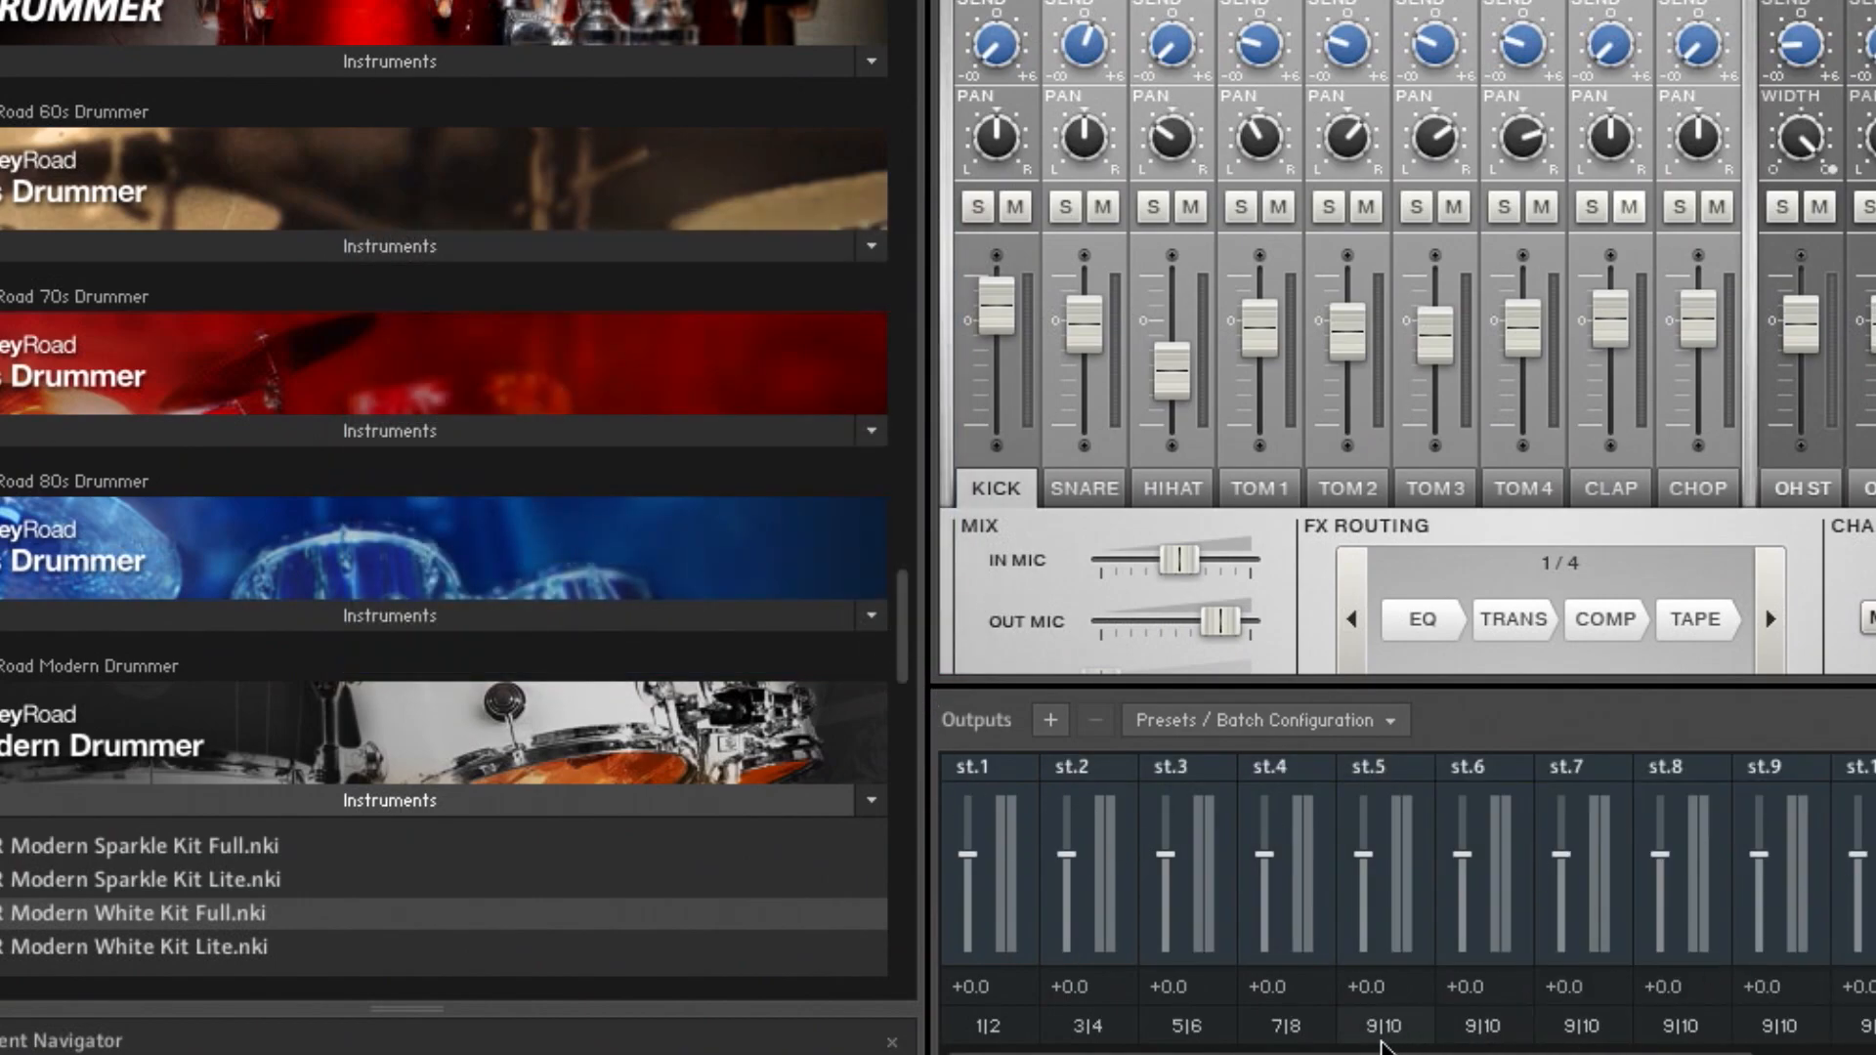
Add 3 more outputs to the Kontakt output mixer, lowering the number of channels per output
scroll(1407, 860, right, 2)
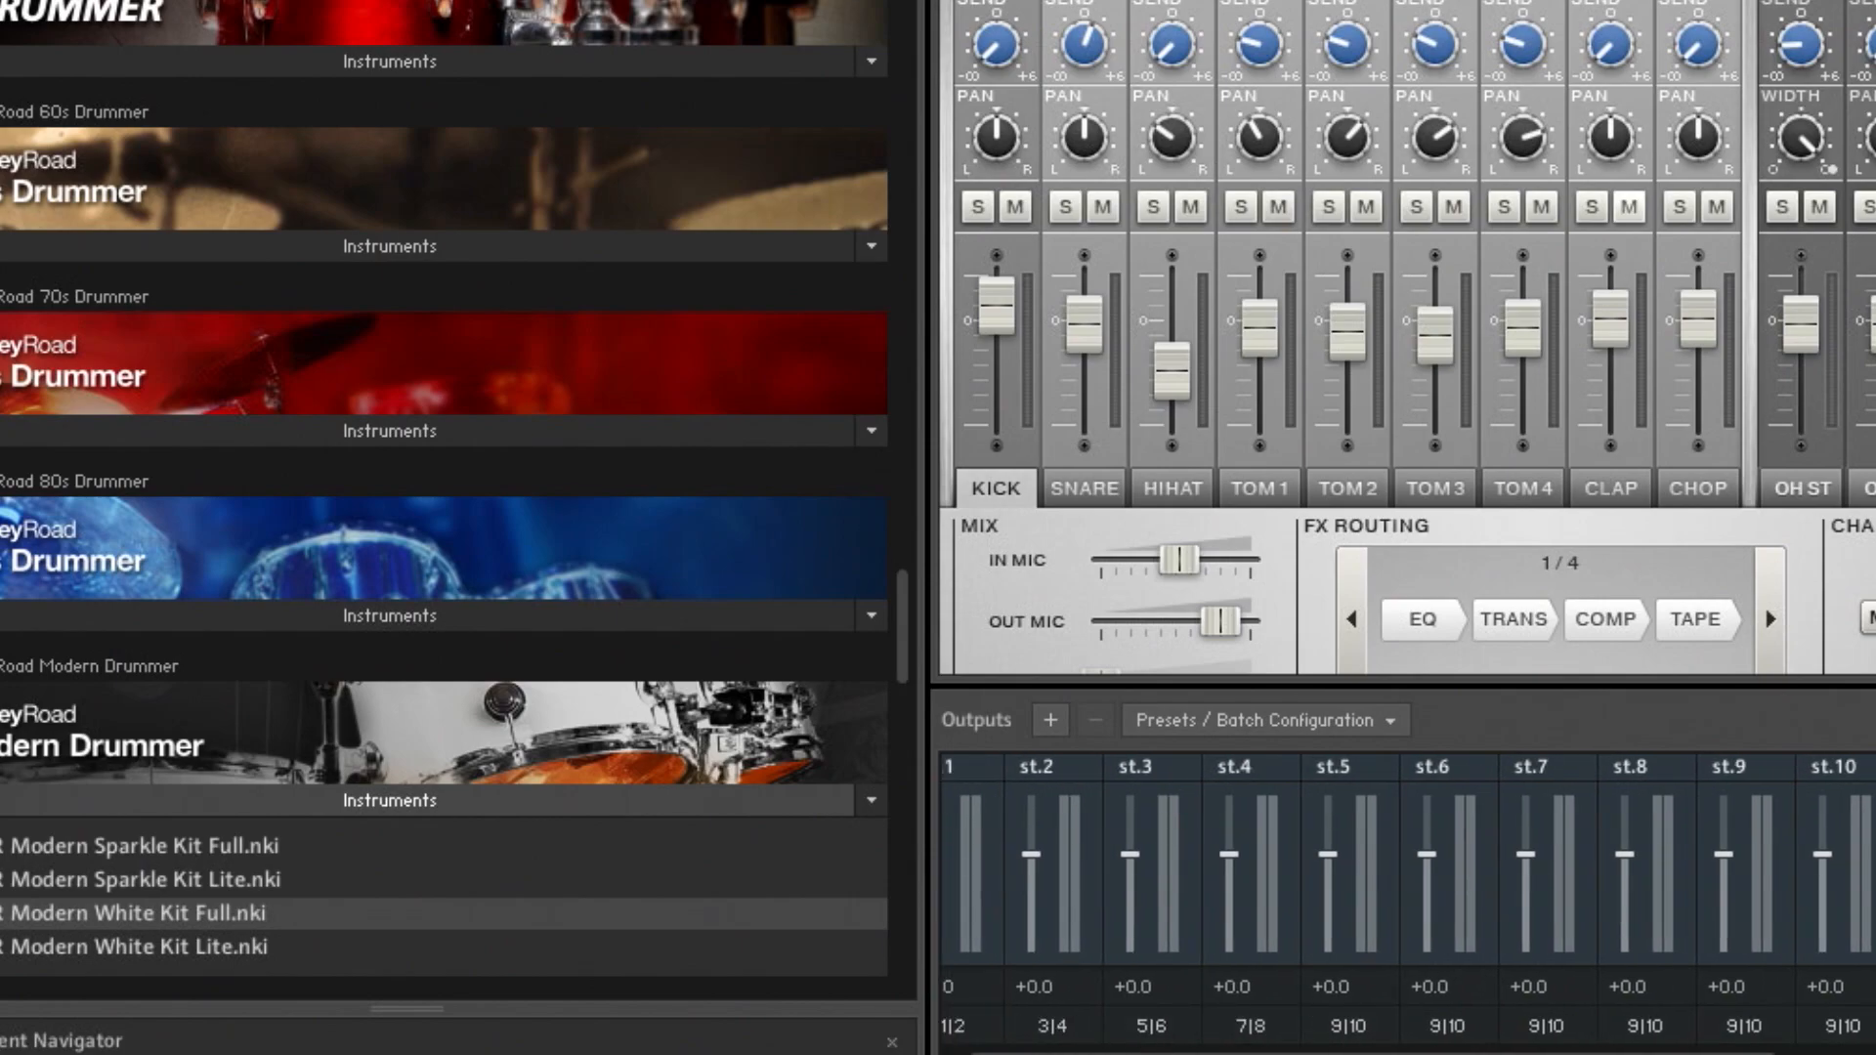
scroll(1407, 880, right, 5)
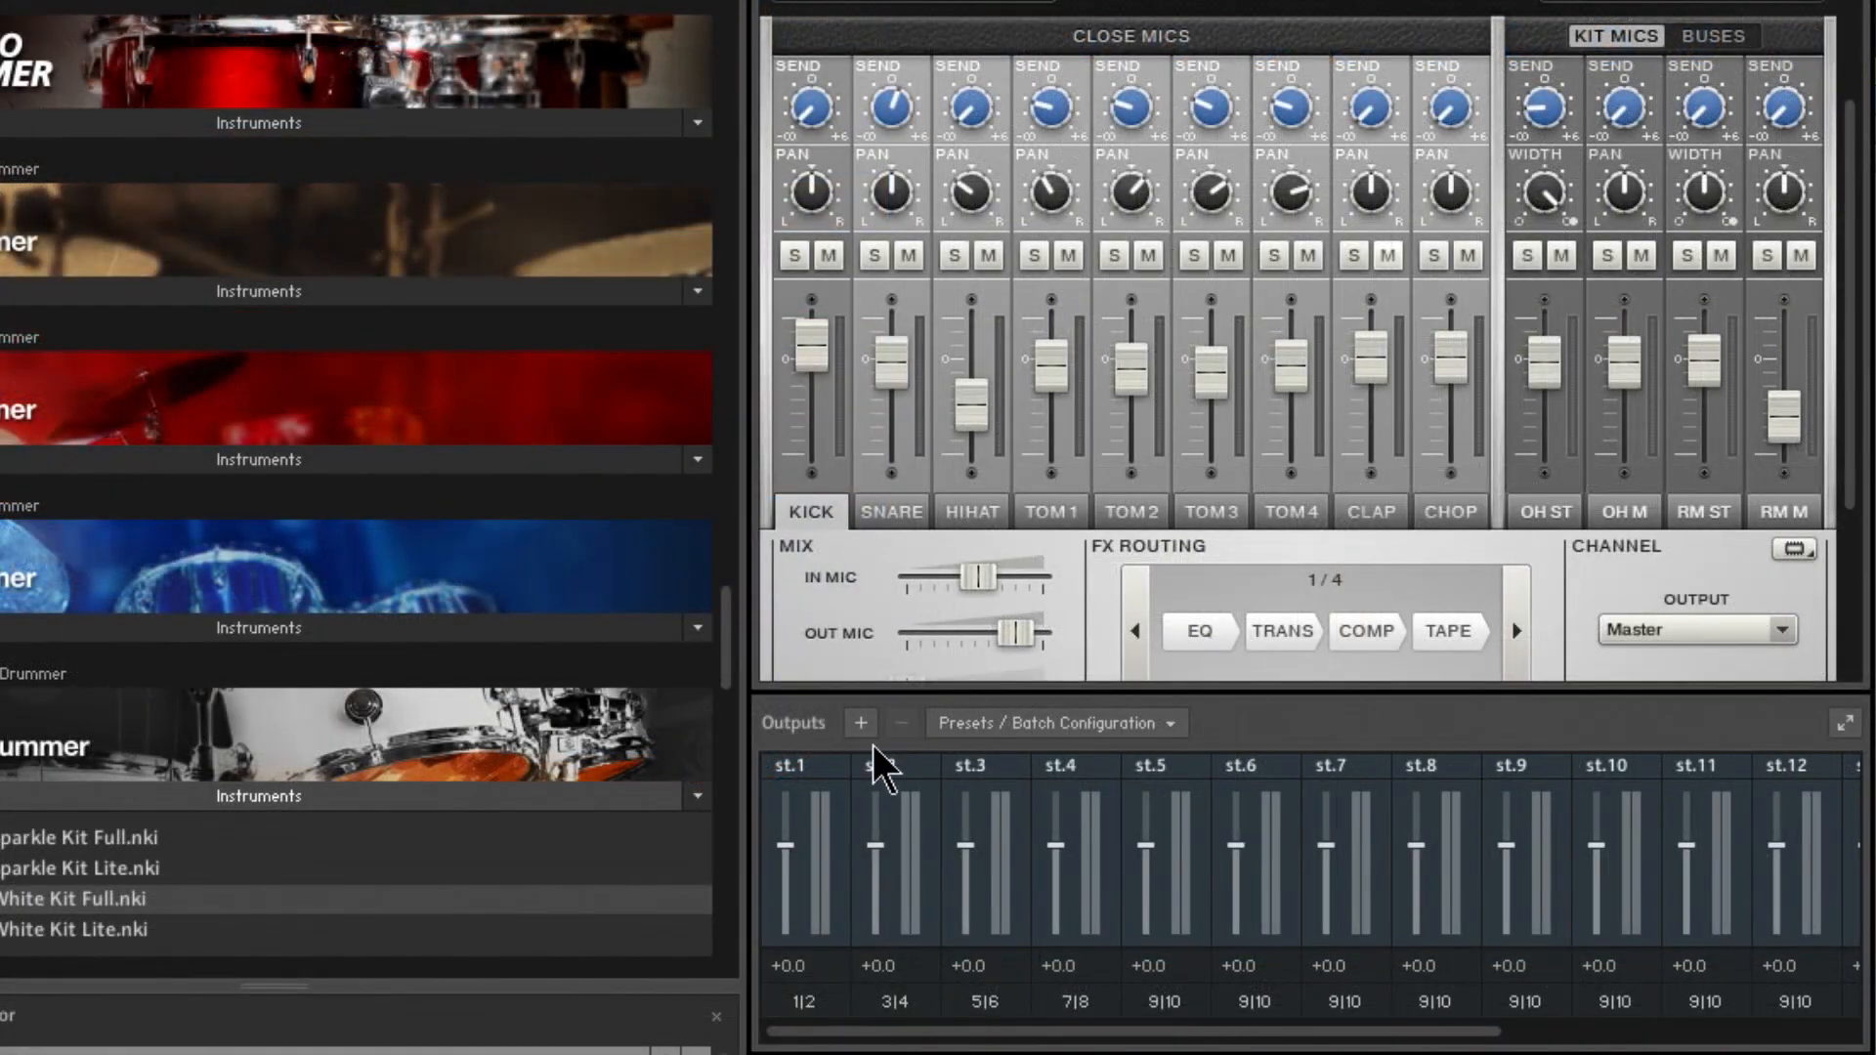
click(859, 723)
click(741, 482)
scroll(738, 350, up, 2)
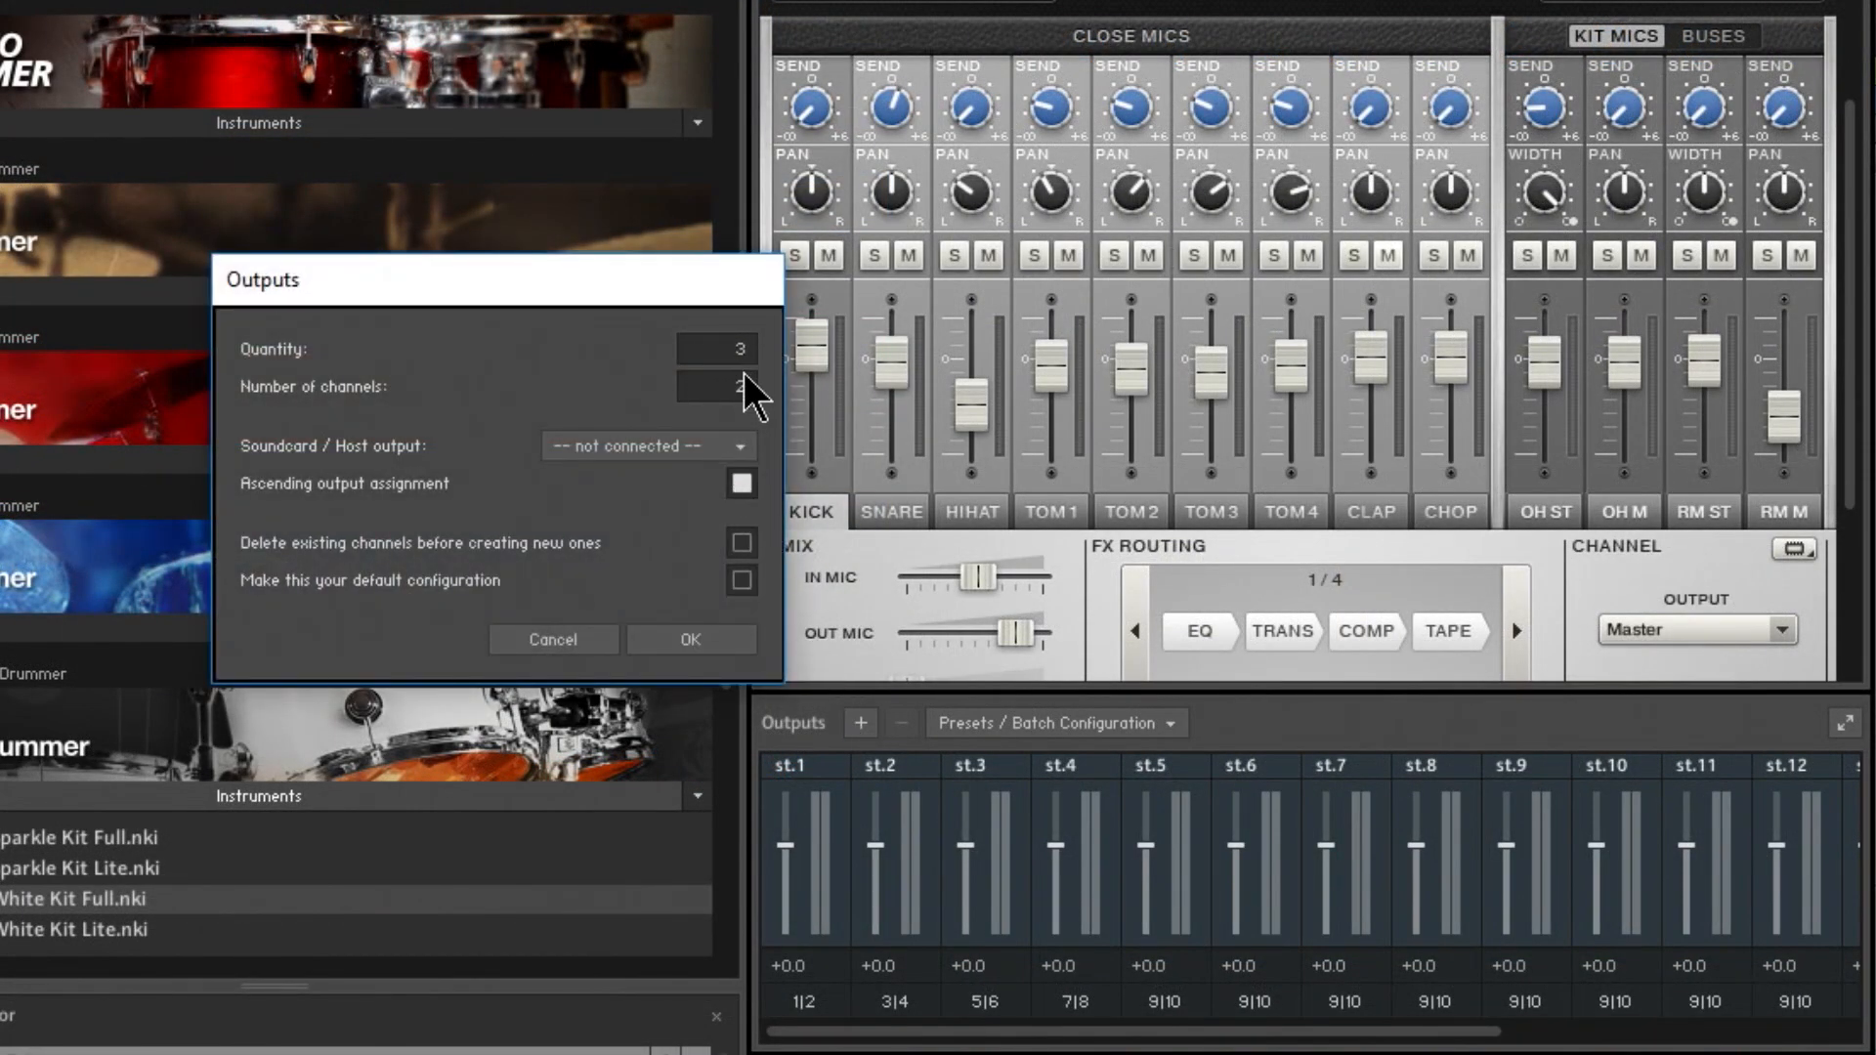
drag(744, 383, 740, 422)
click(672, 645)
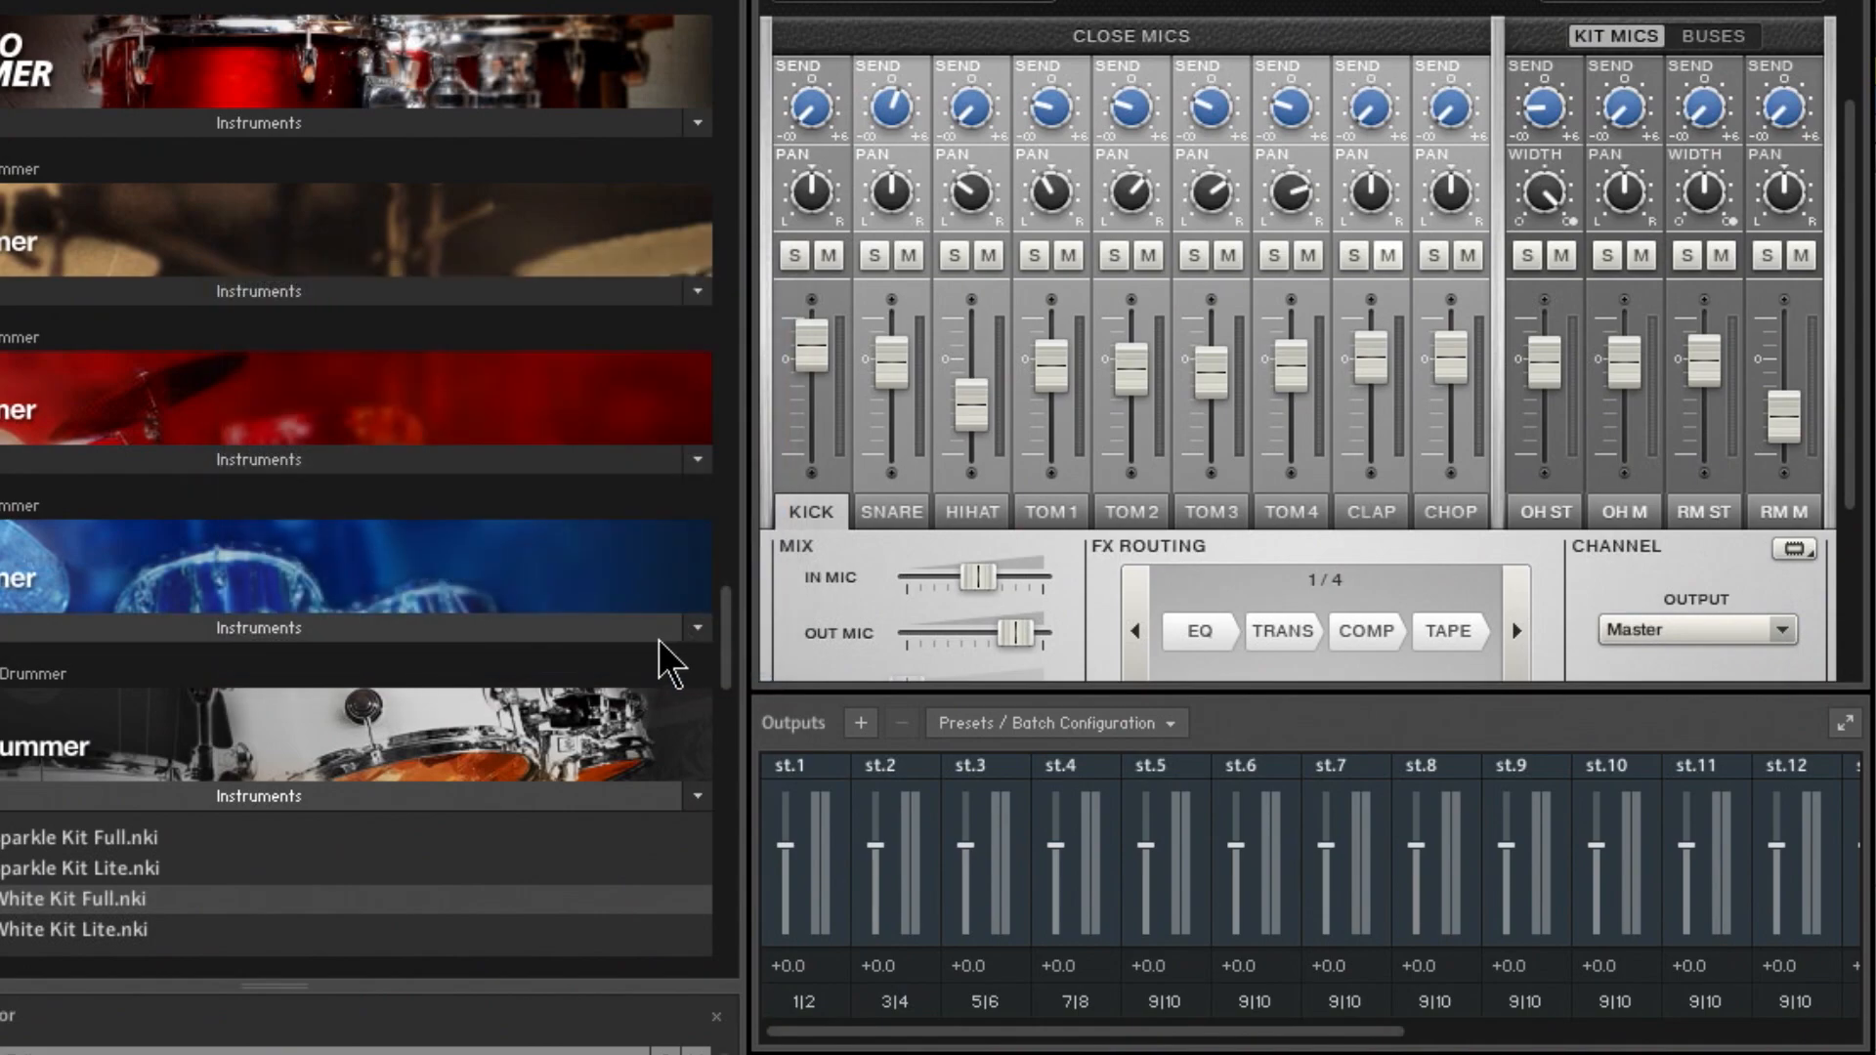
Select the OH ST kit mic channel and check which outputs it can be routed to
drag(1051, 1041, 1495, 1041)
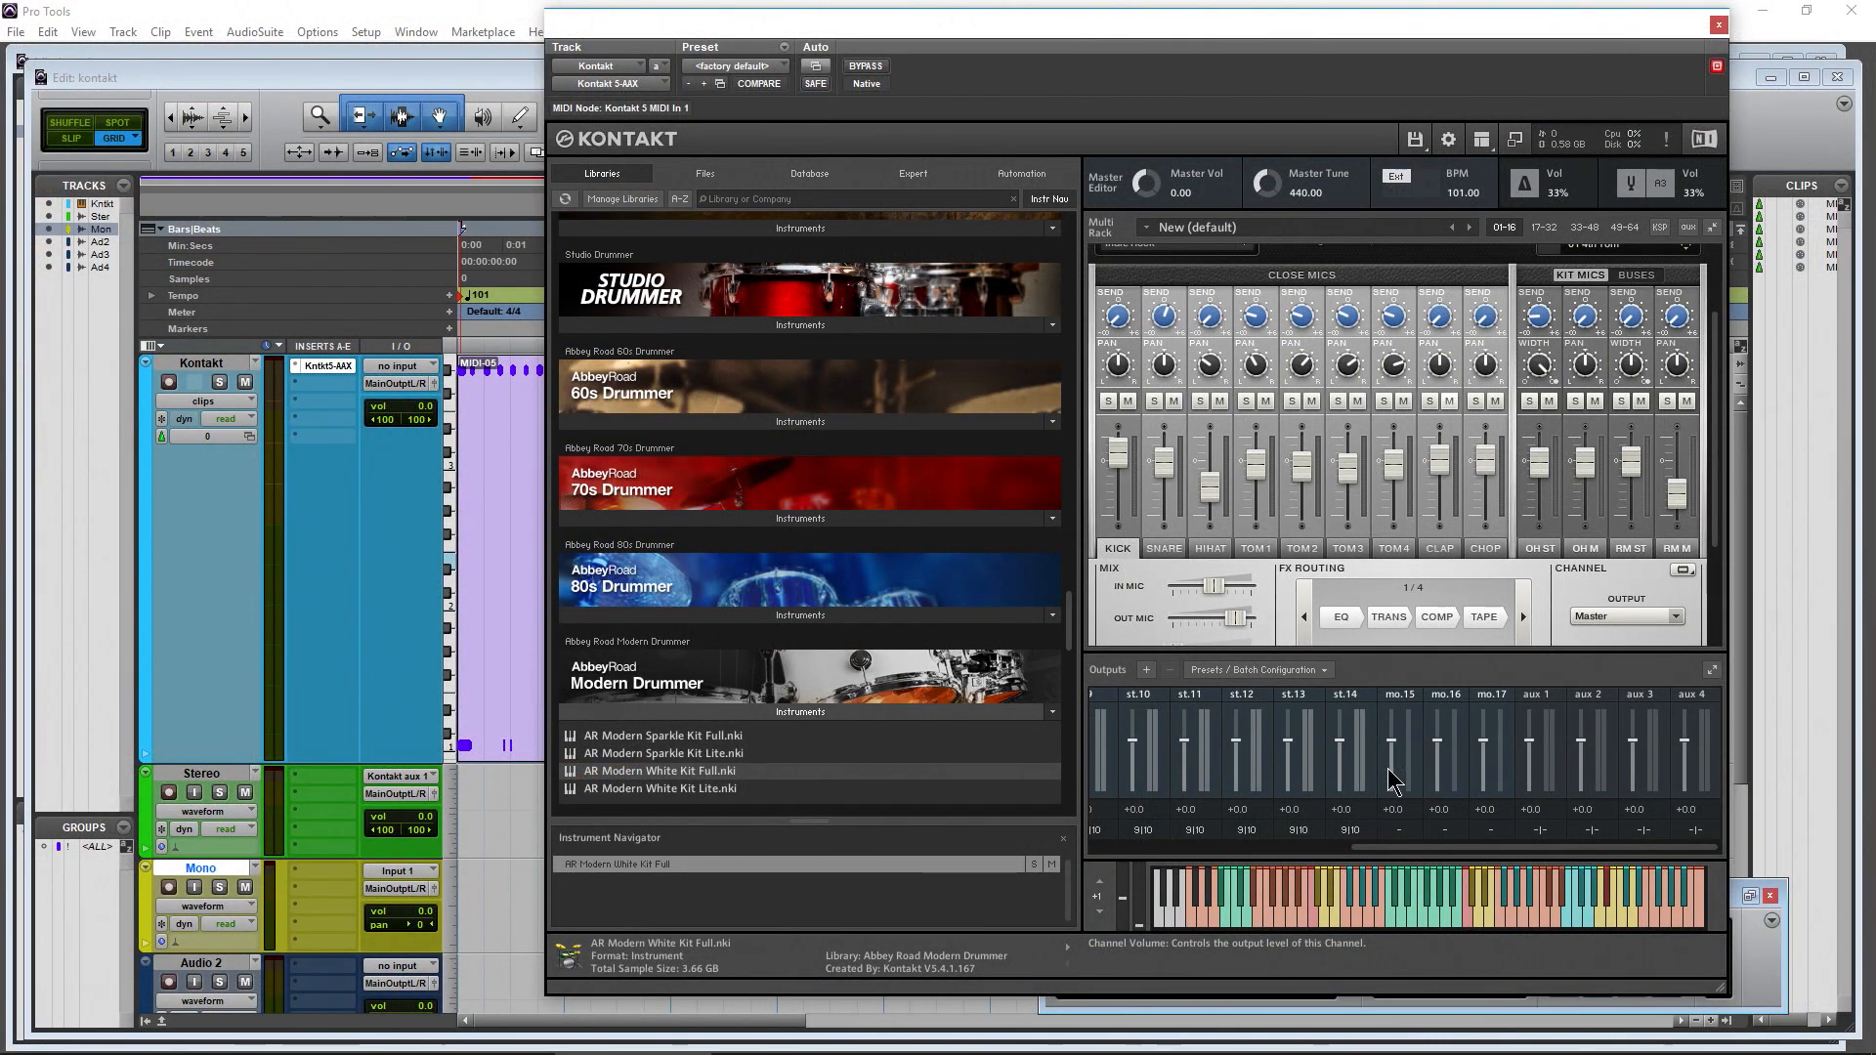
click(1536, 552)
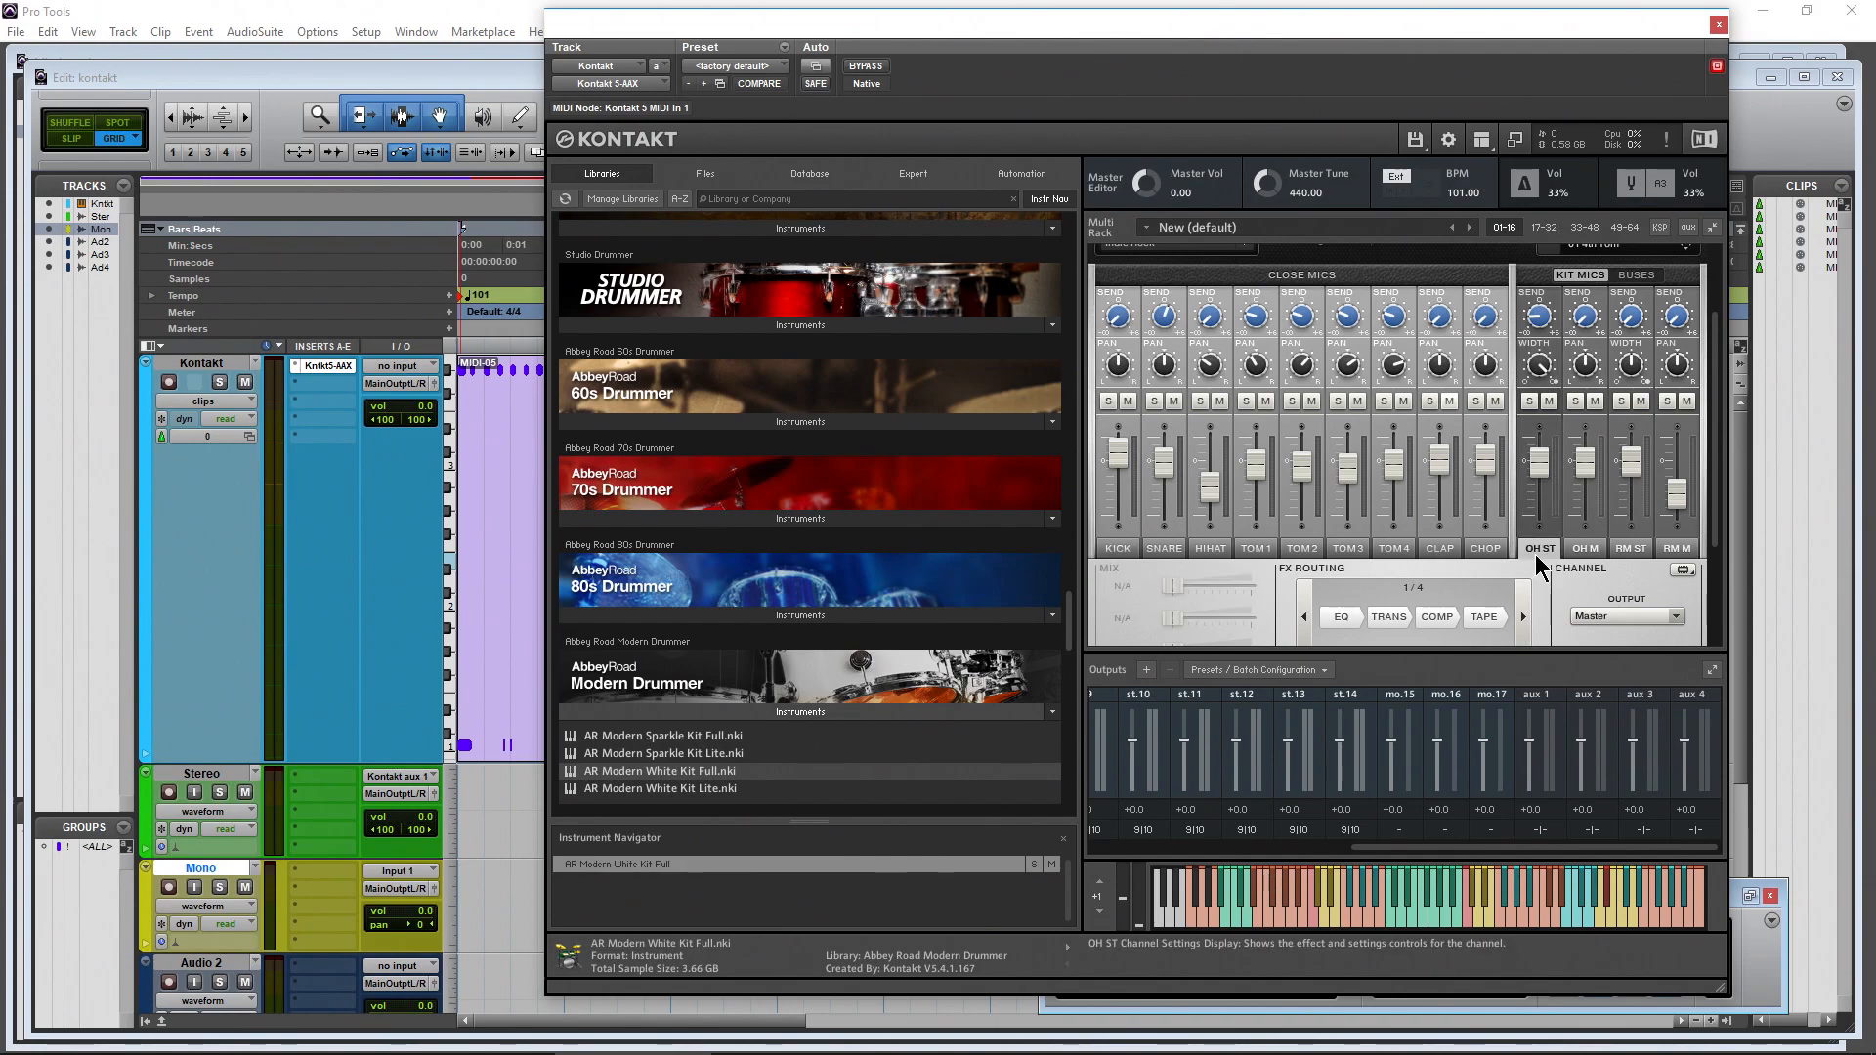
scroll(1445, 591, down, 1)
scroll(1445, 591, down, 3)
click(1674, 583)
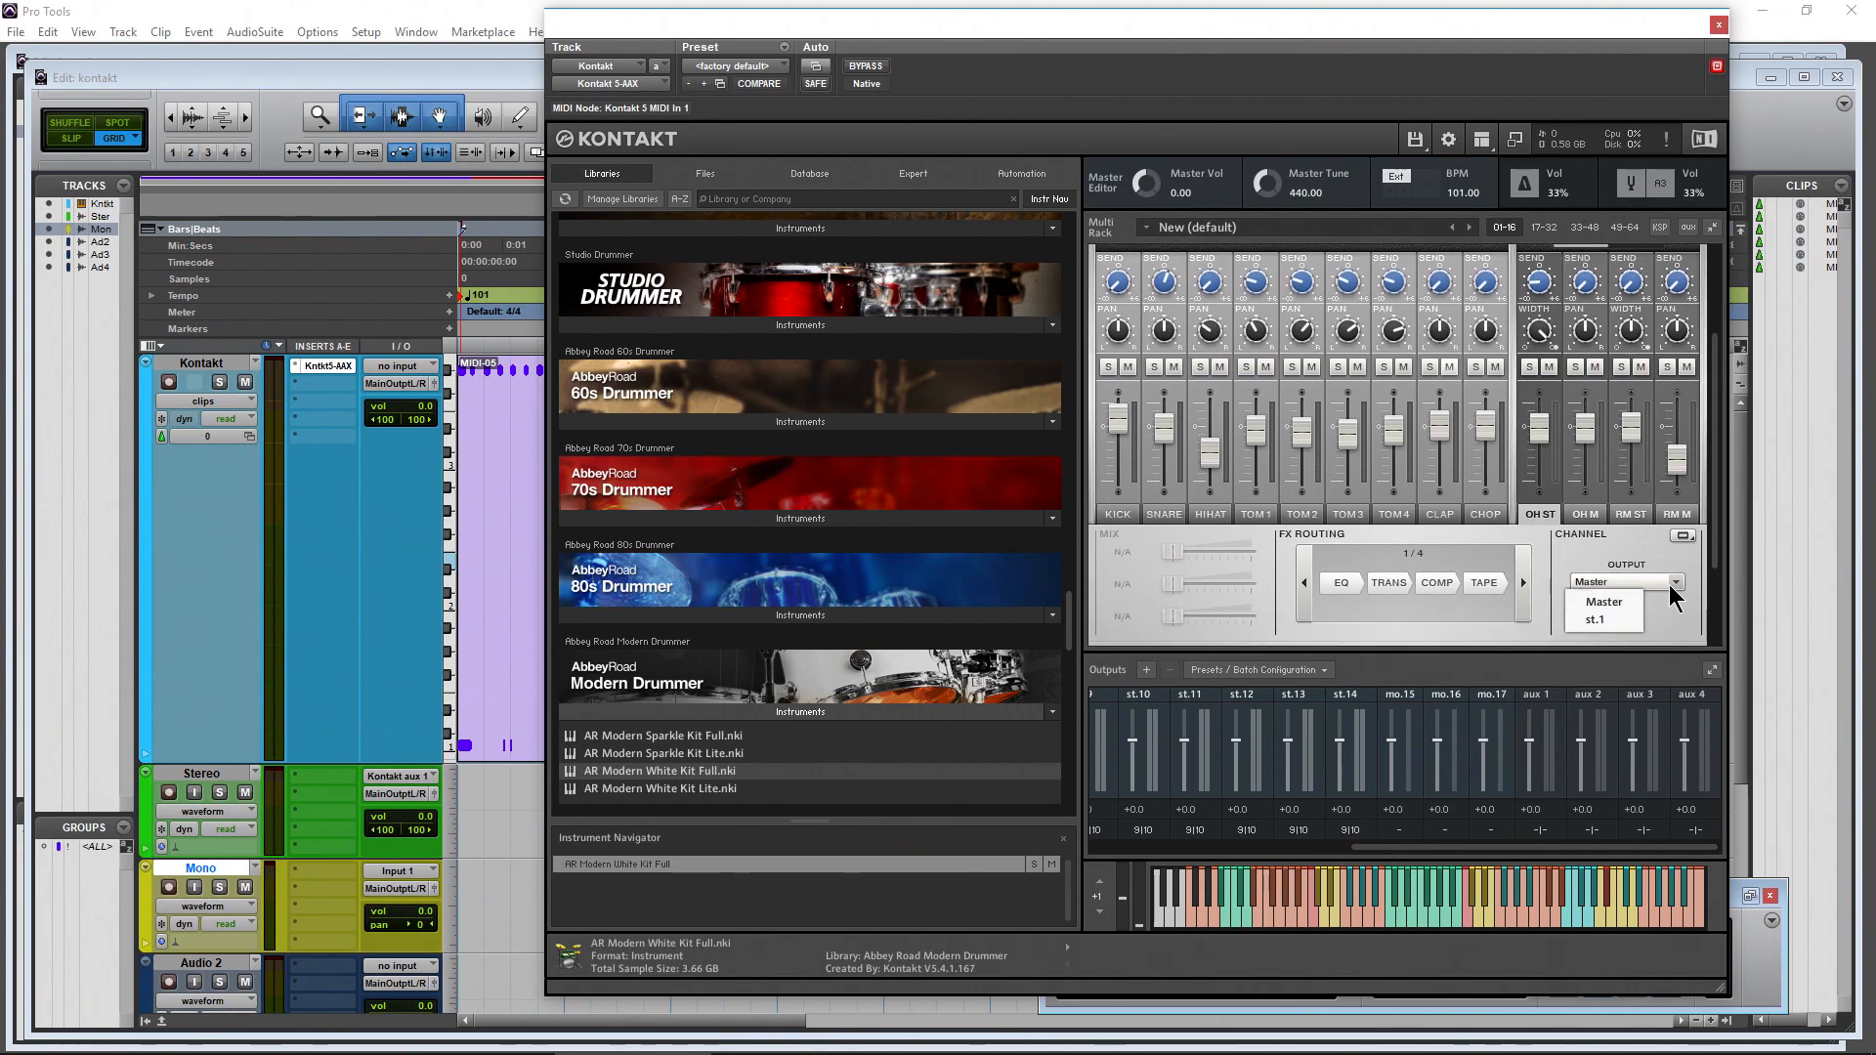
click(1683, 625)
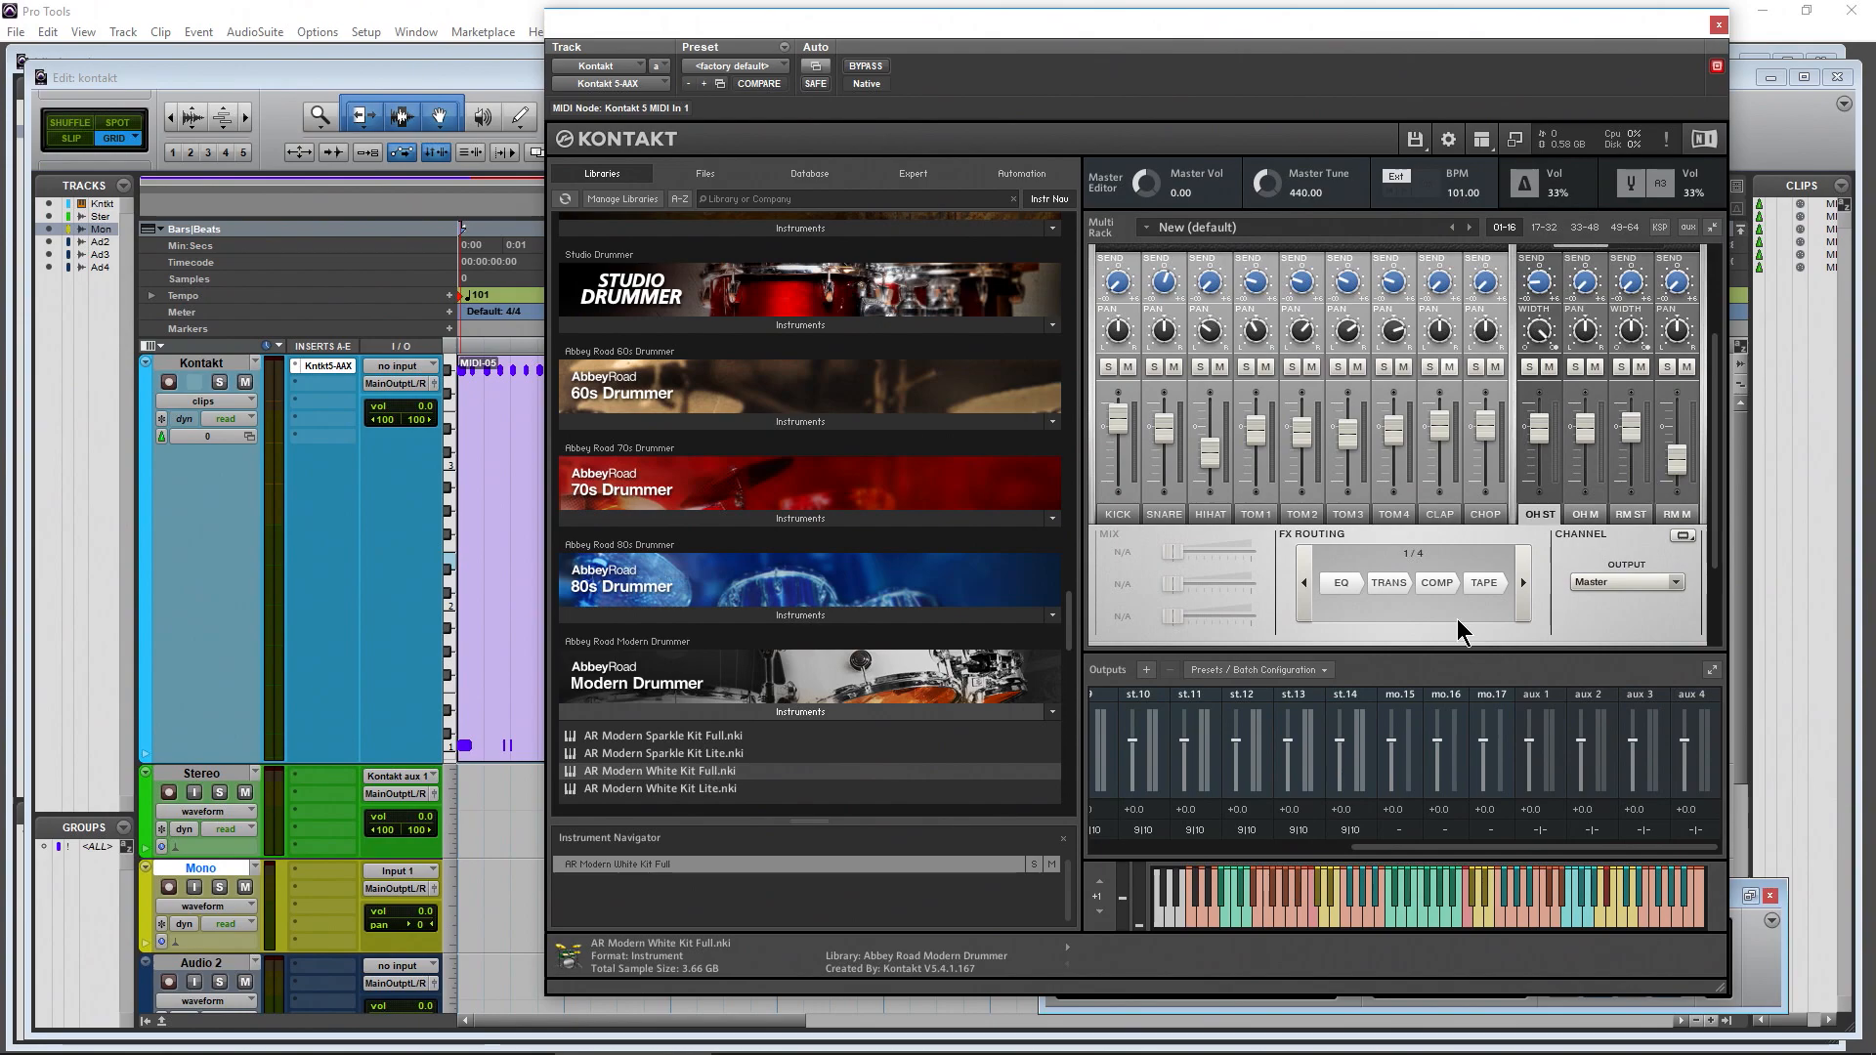
Check which Kontakt plug-in outputs are offered as the Stereo track's input
scroll(256, 674, down, 3)
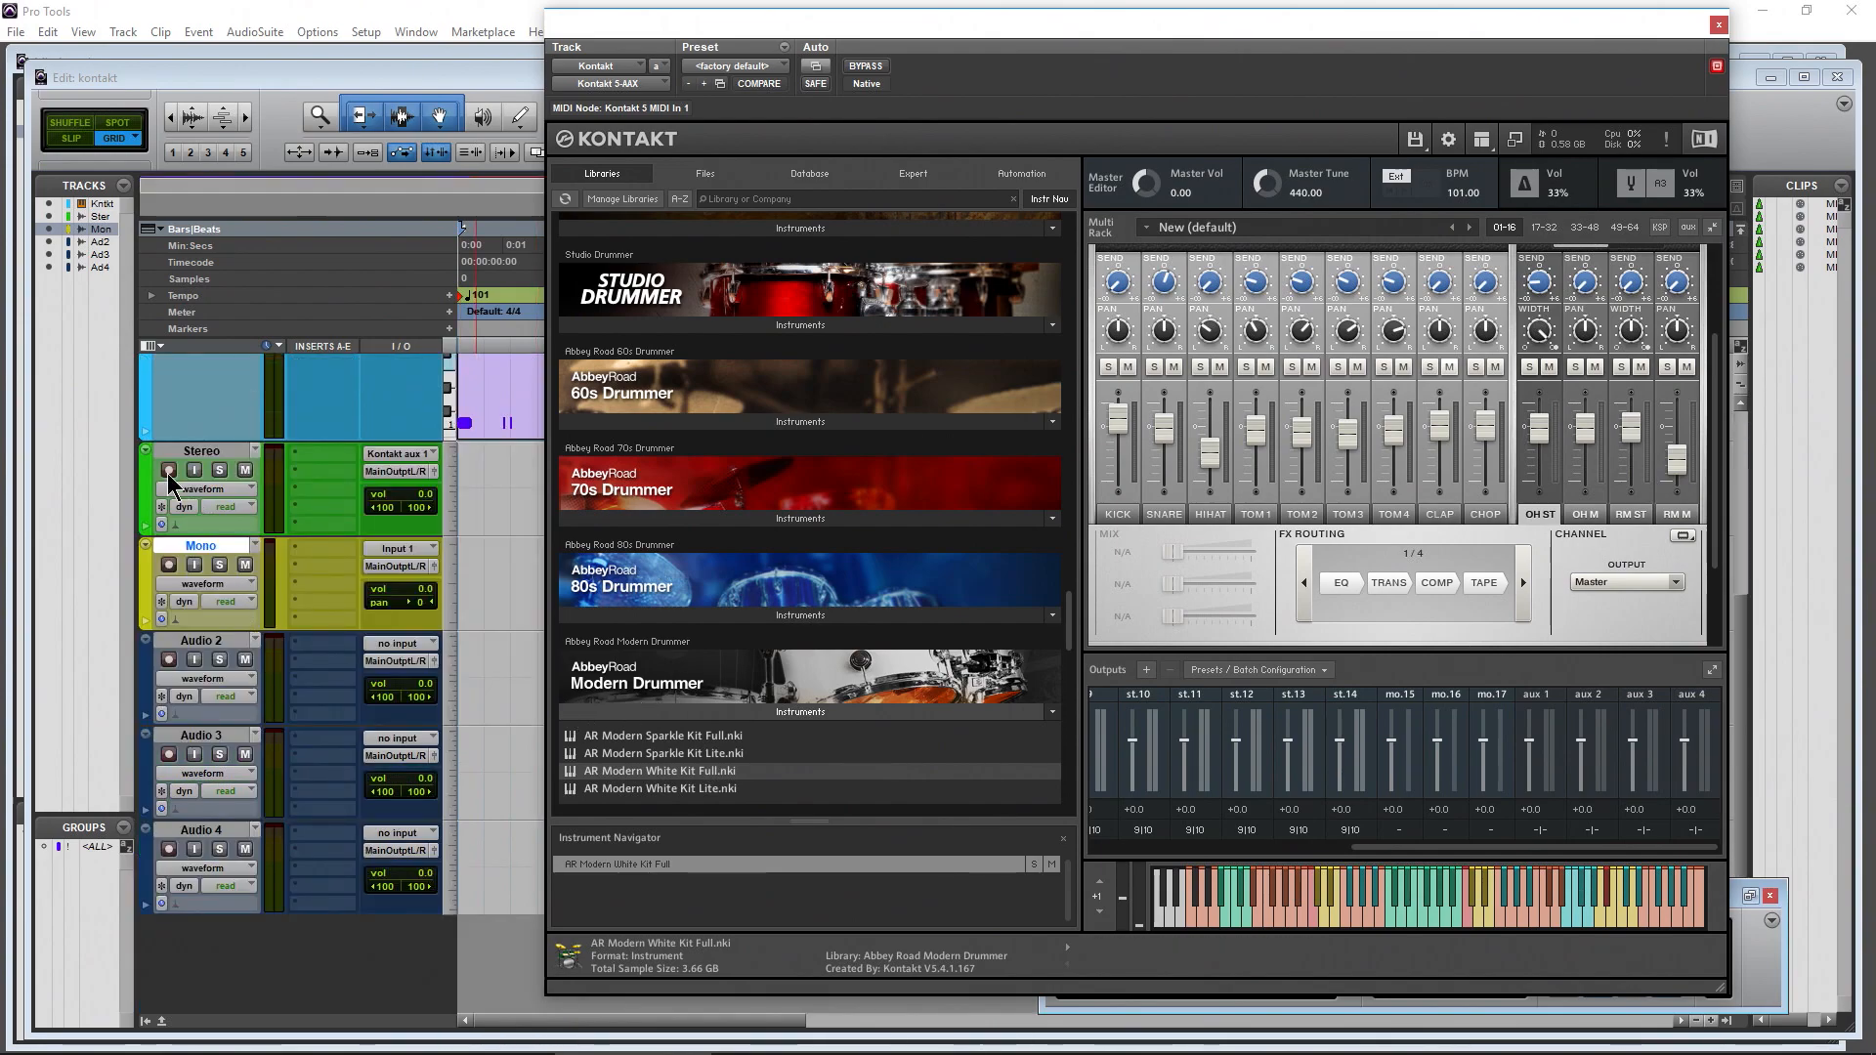
click(431, 458)
mouse_move(498, 553)
mouse_move(622, 557)
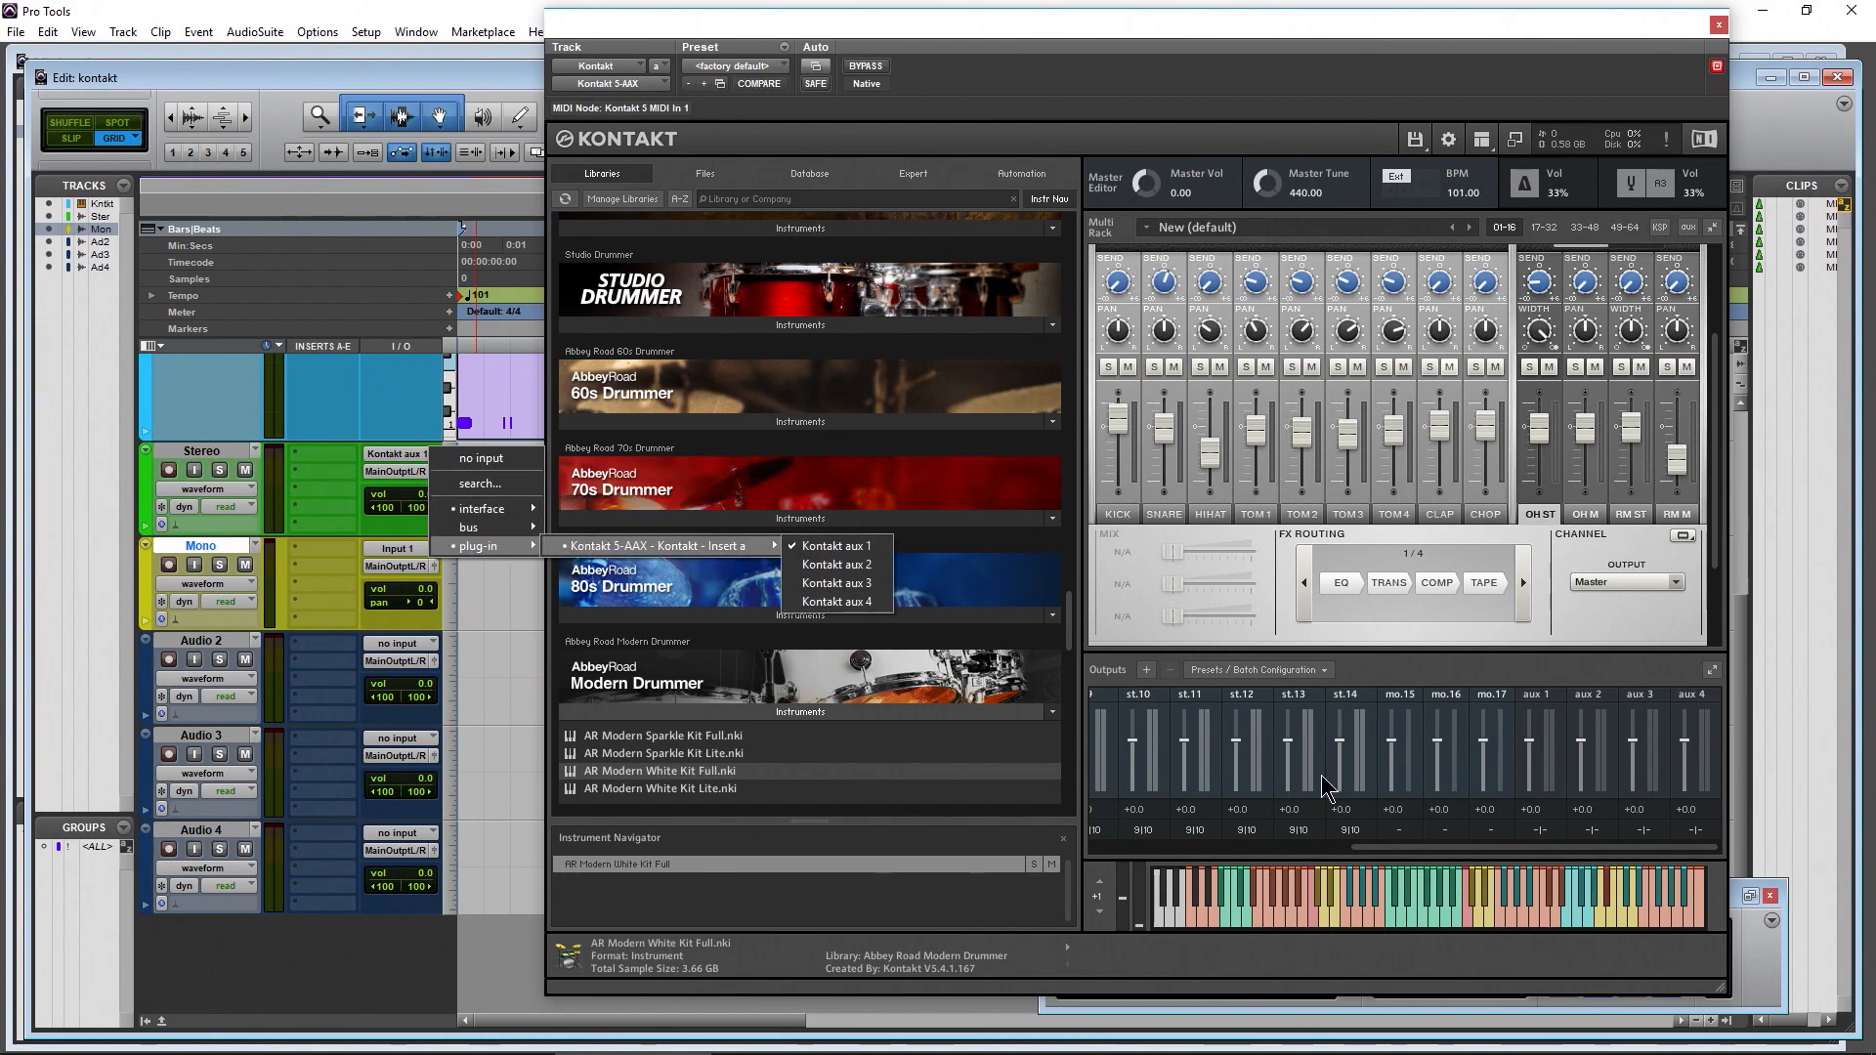
click(343, 616)
click(343, 615)
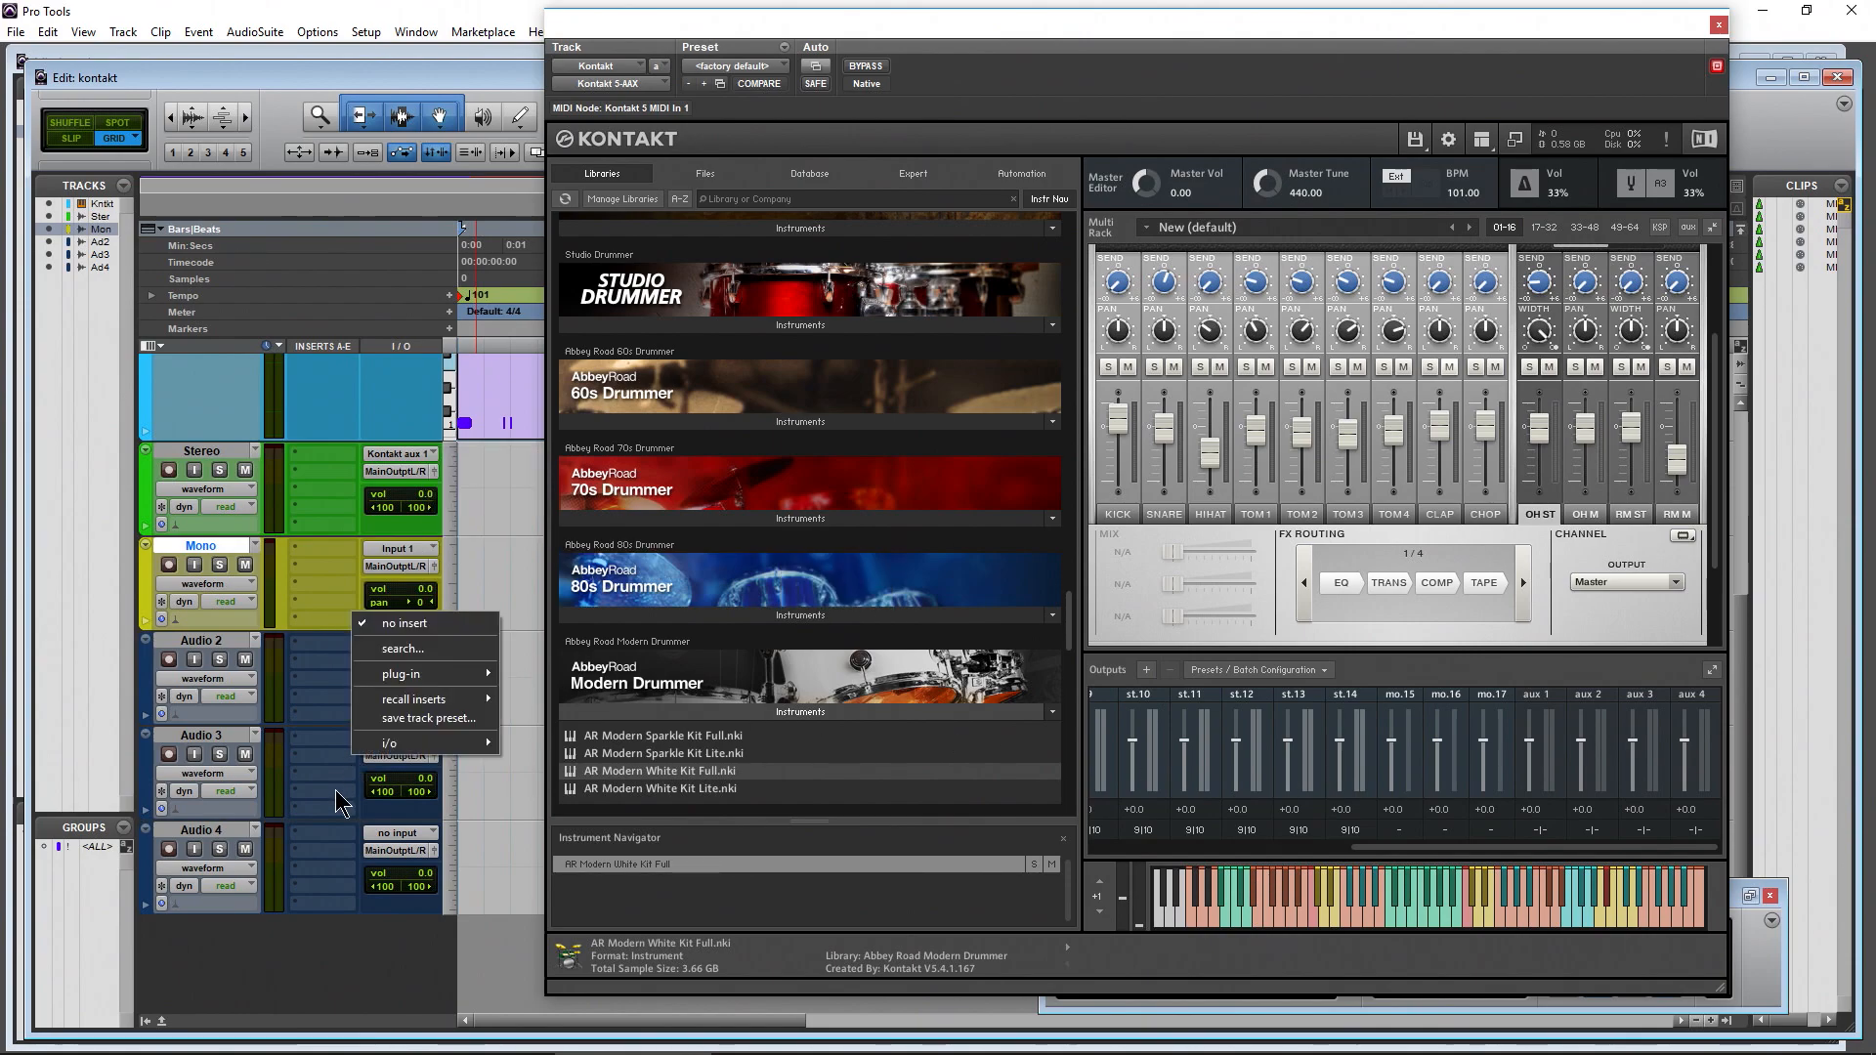
click(221, 950)
Check the multichannel instrument plug-in inserted on the Kontakt track, keeping Kontakt 5-AAX (stereo)
scroll(256, 719, up, 3)
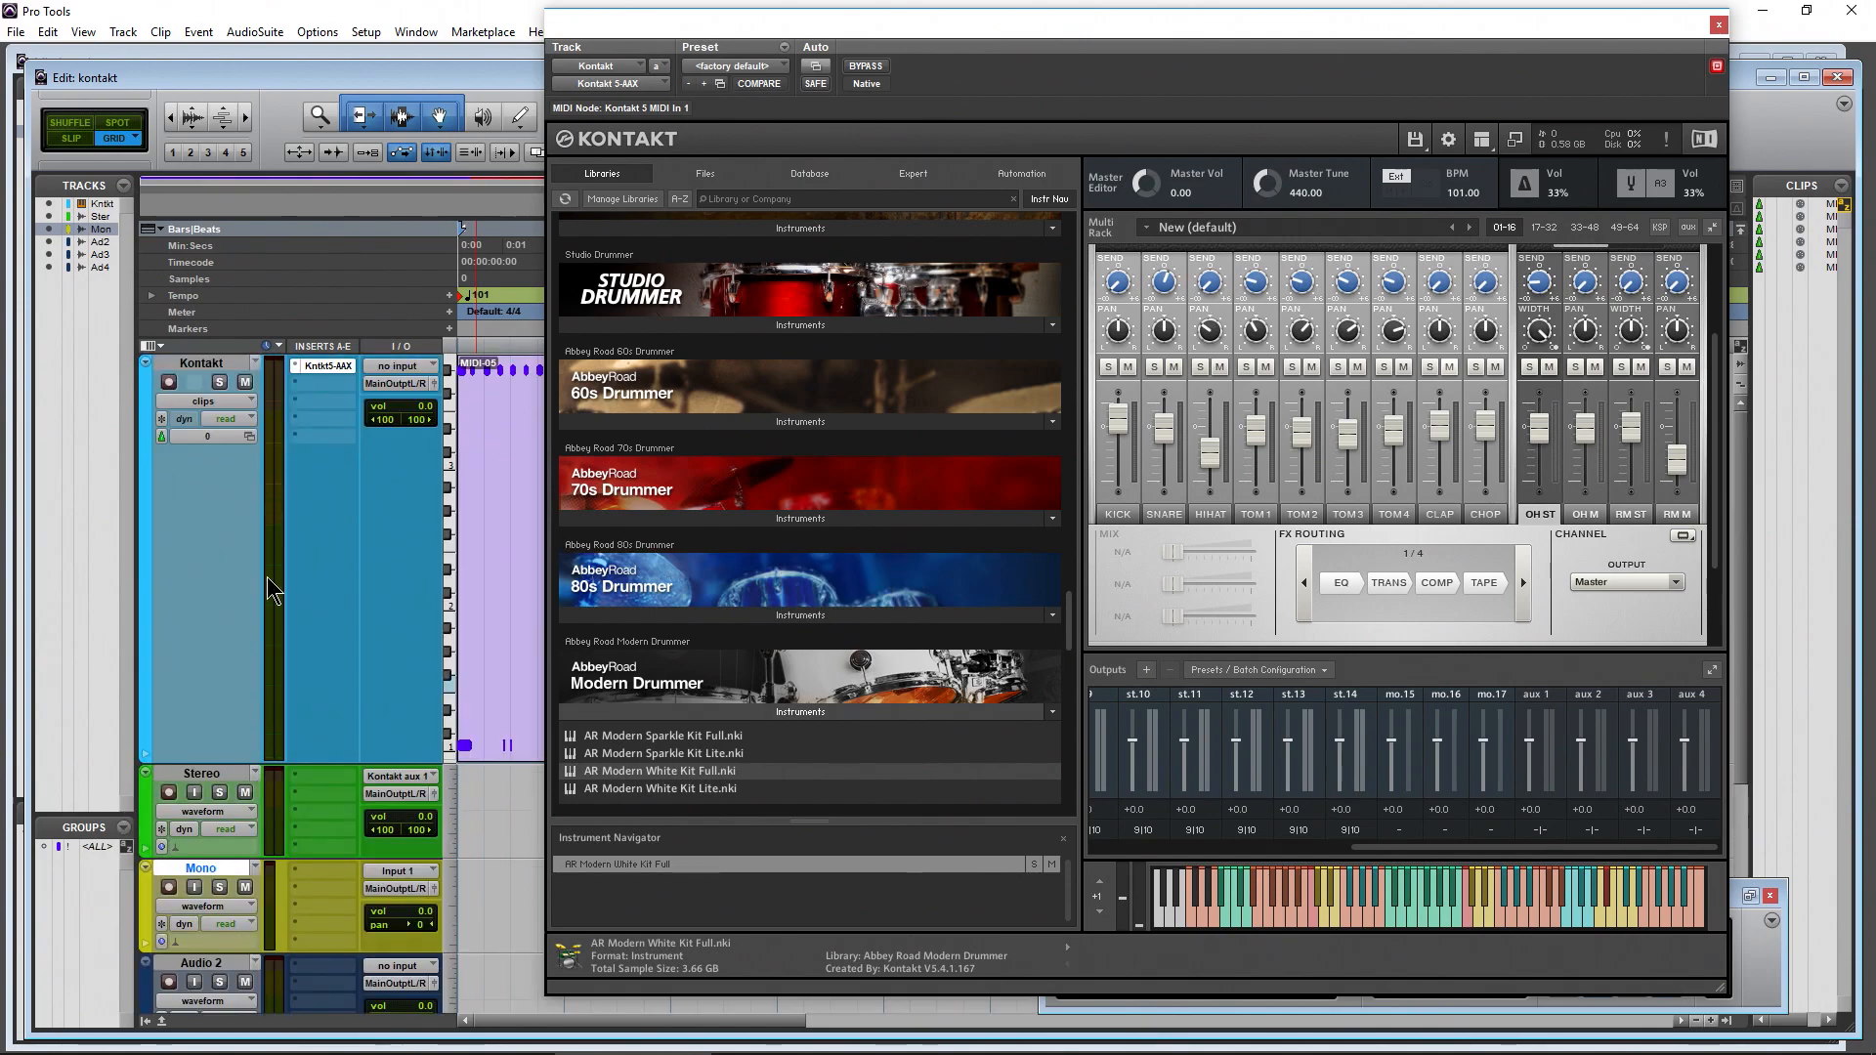
click(301, 383)
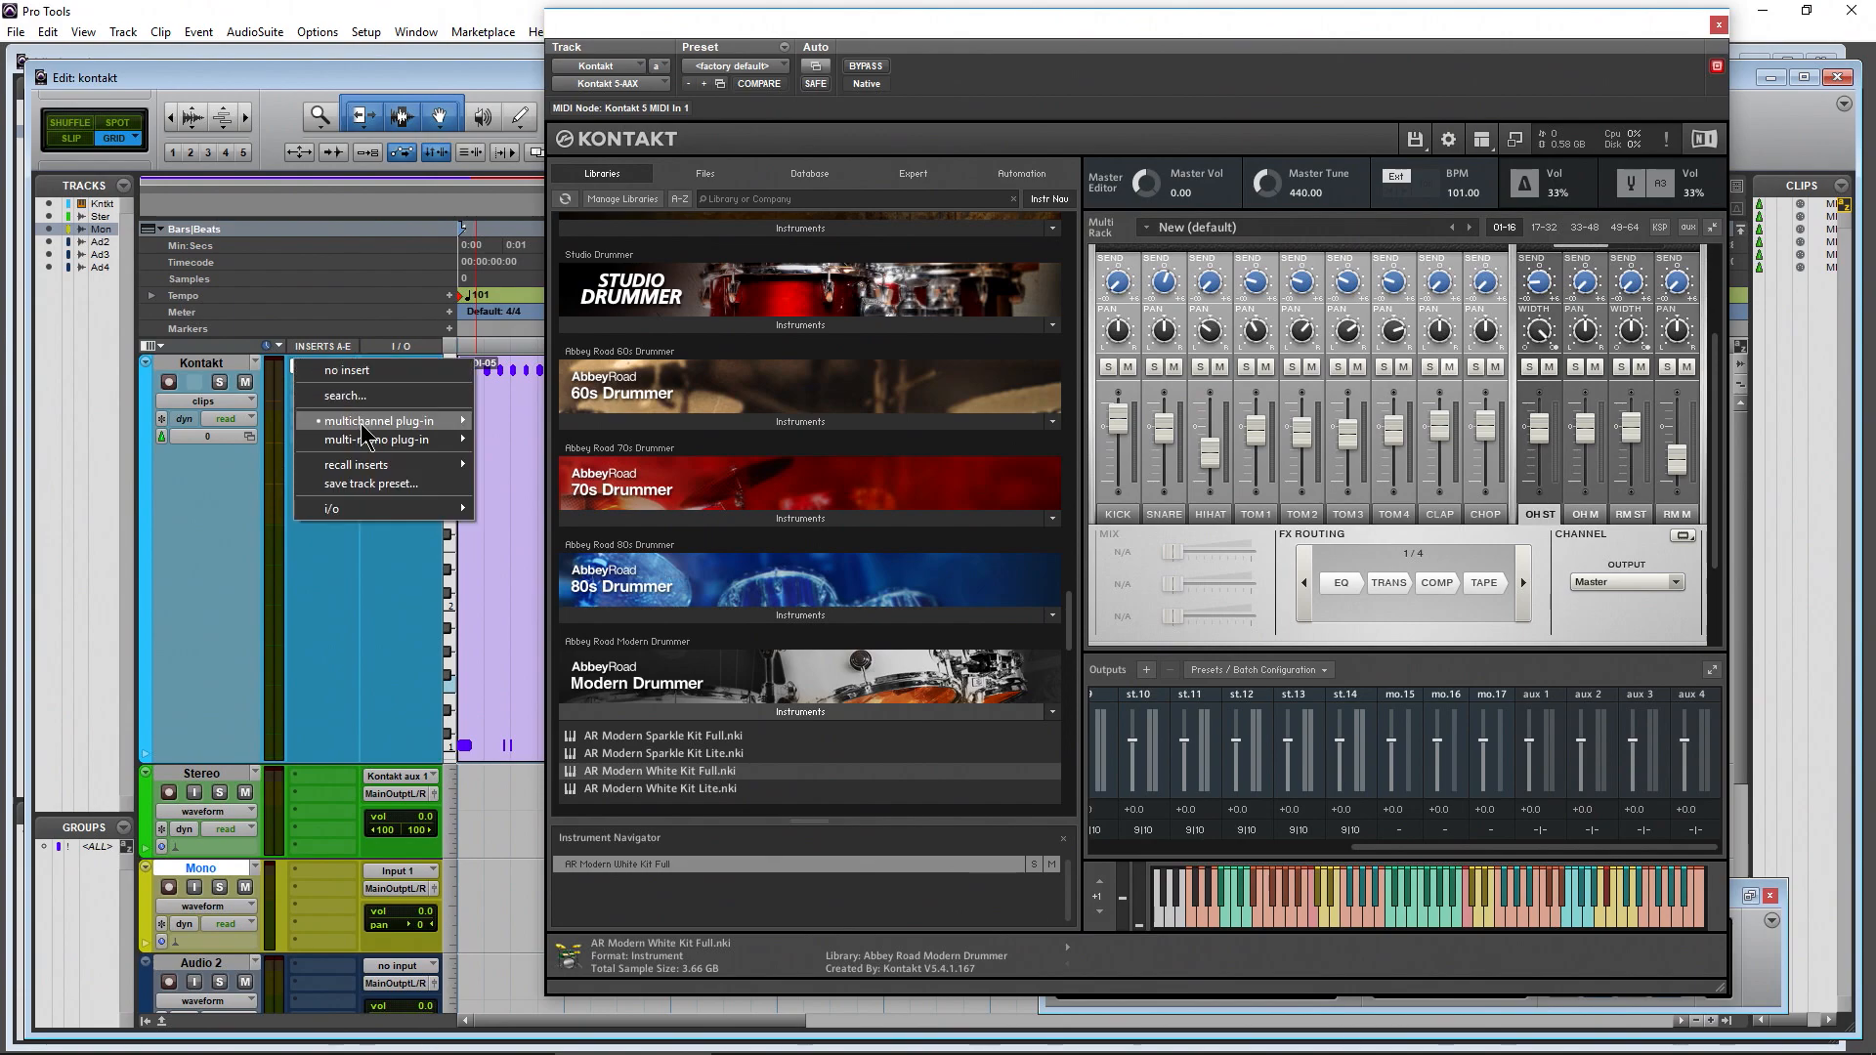
mouse_move(362, 432)
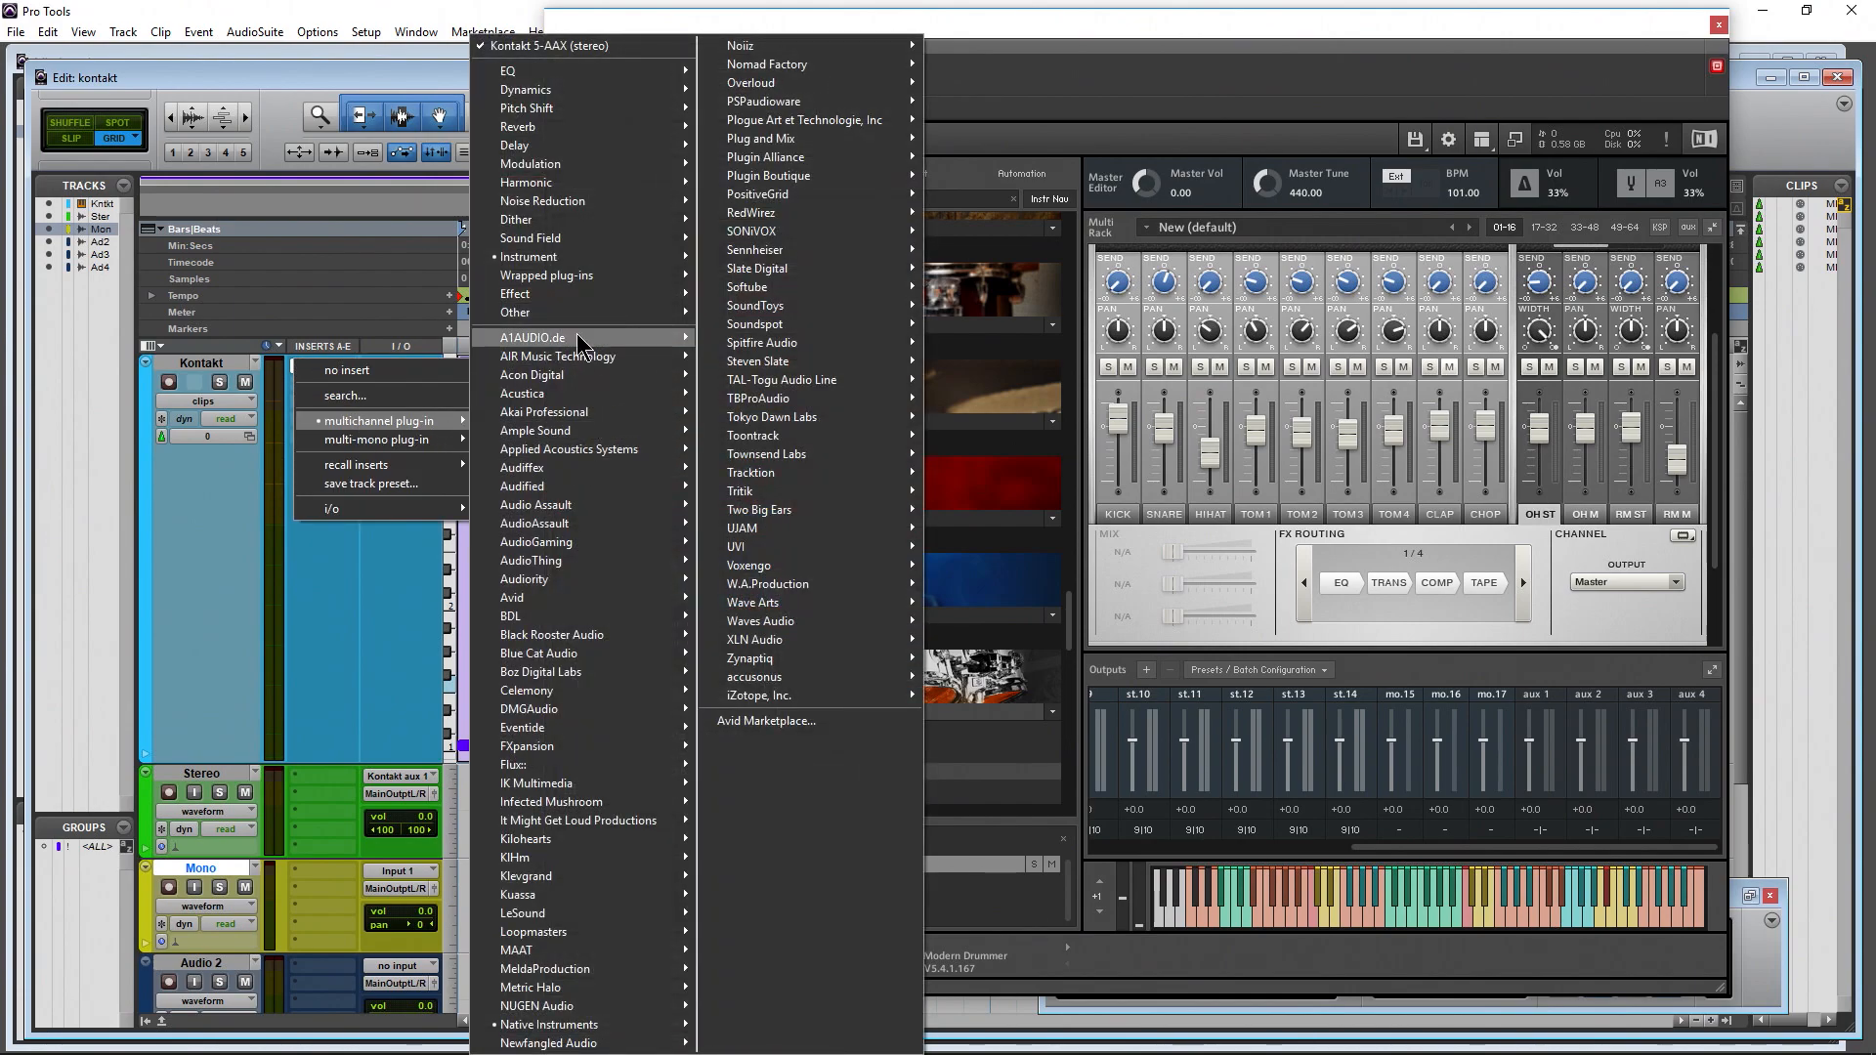
mouse_move(571, 271)
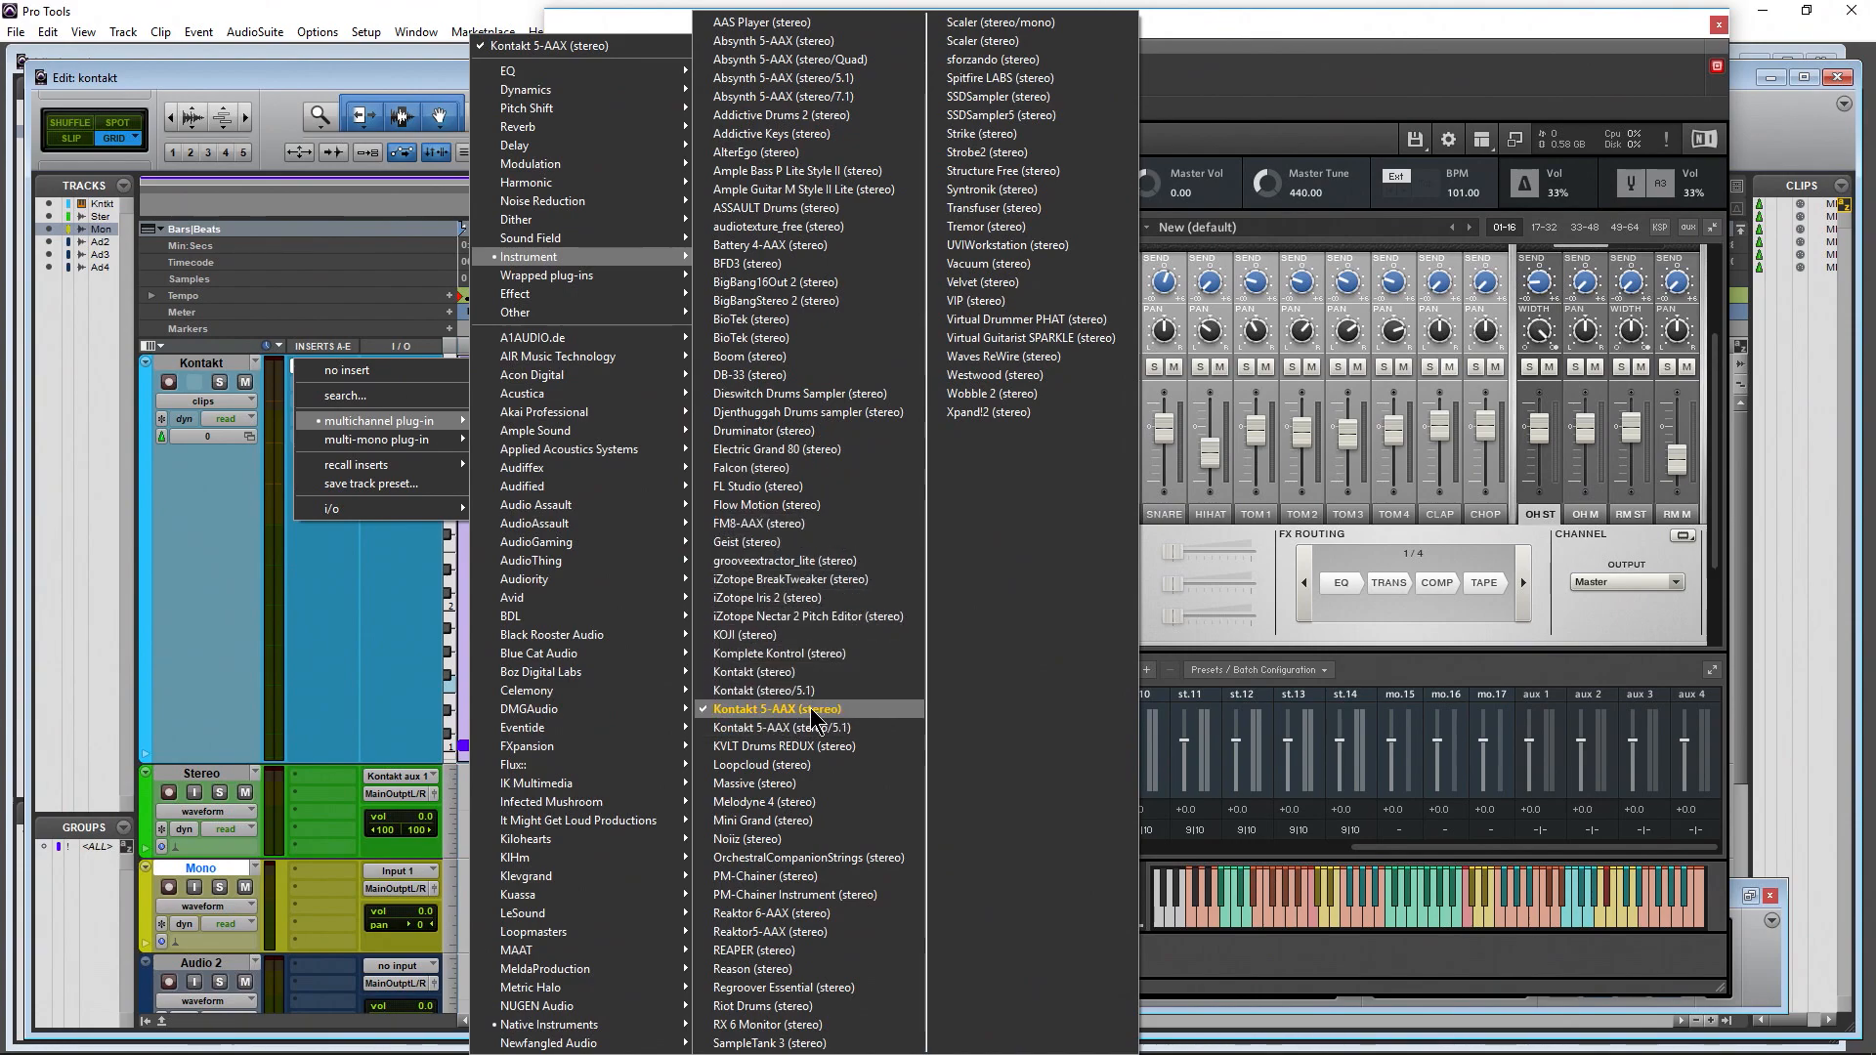
click(863, 716)
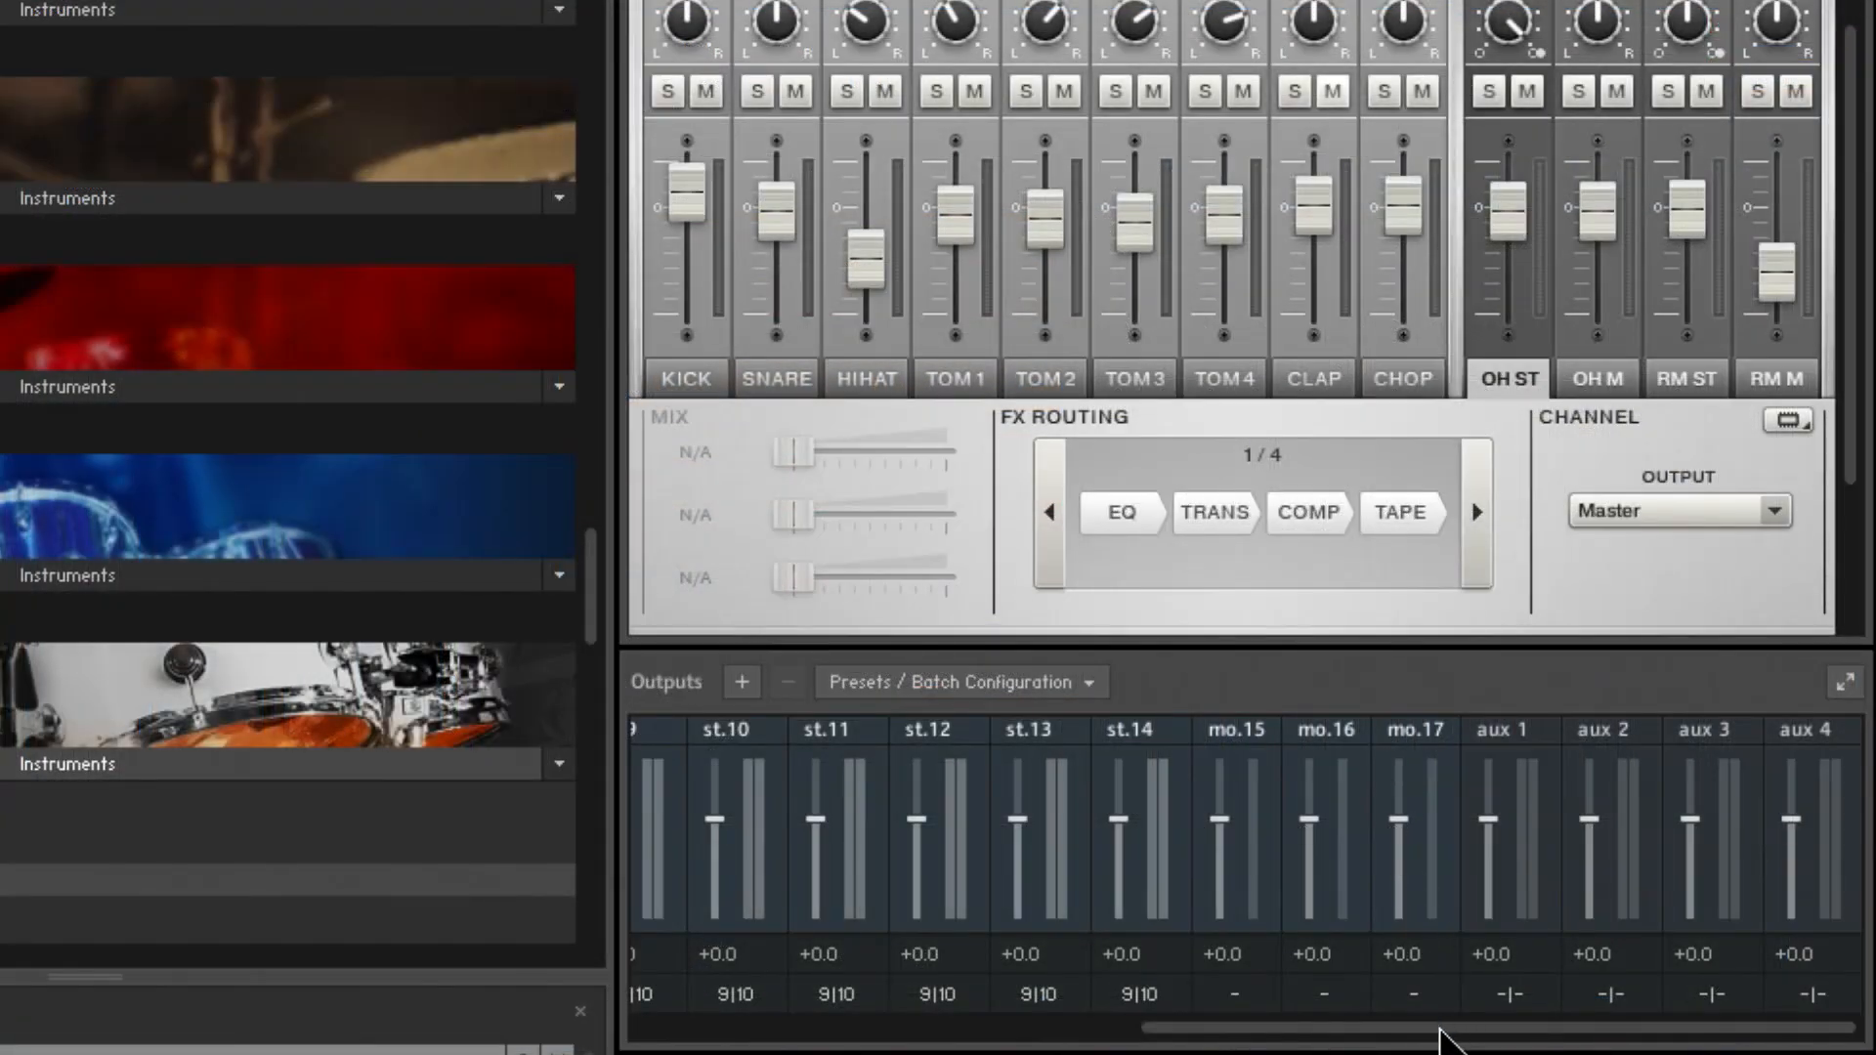
Open the channel configuration of output st.6 in the Kontakt output mixer
drag(1431, 1042, 885, 1045)
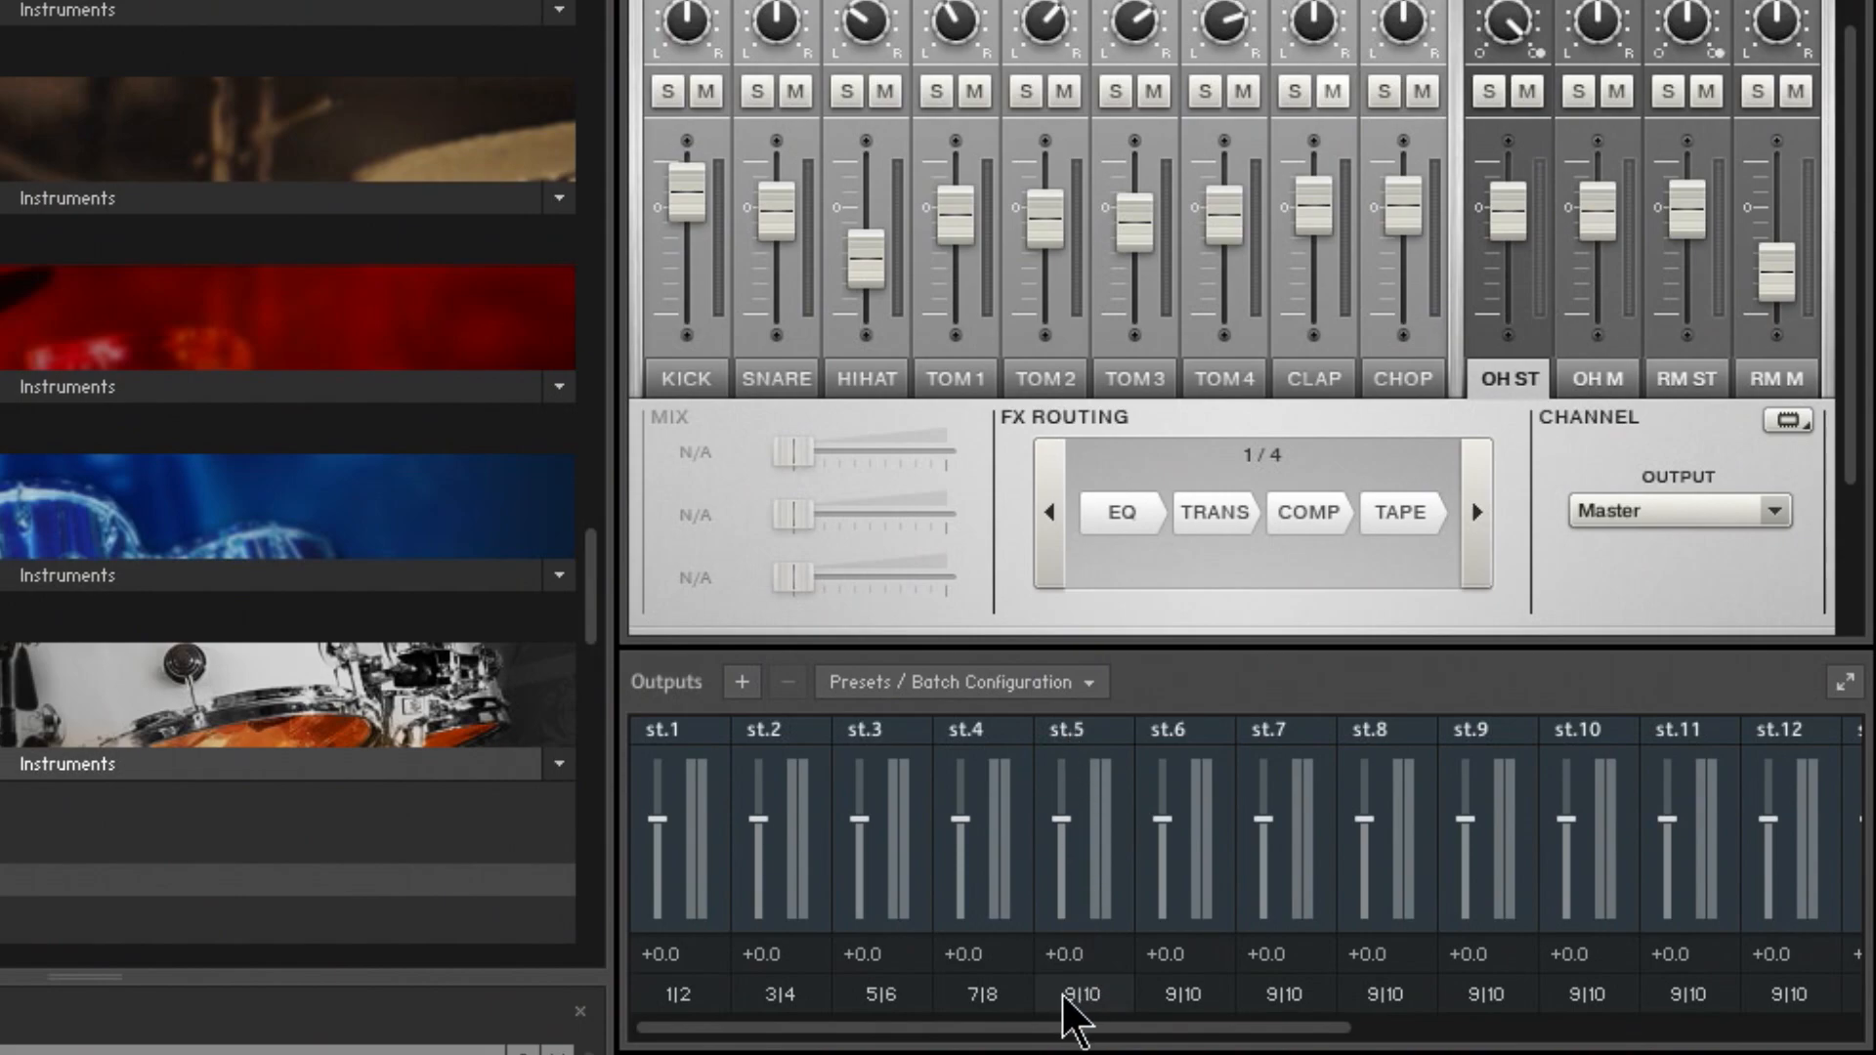
drag(1072, 1028, 1141, 1028)
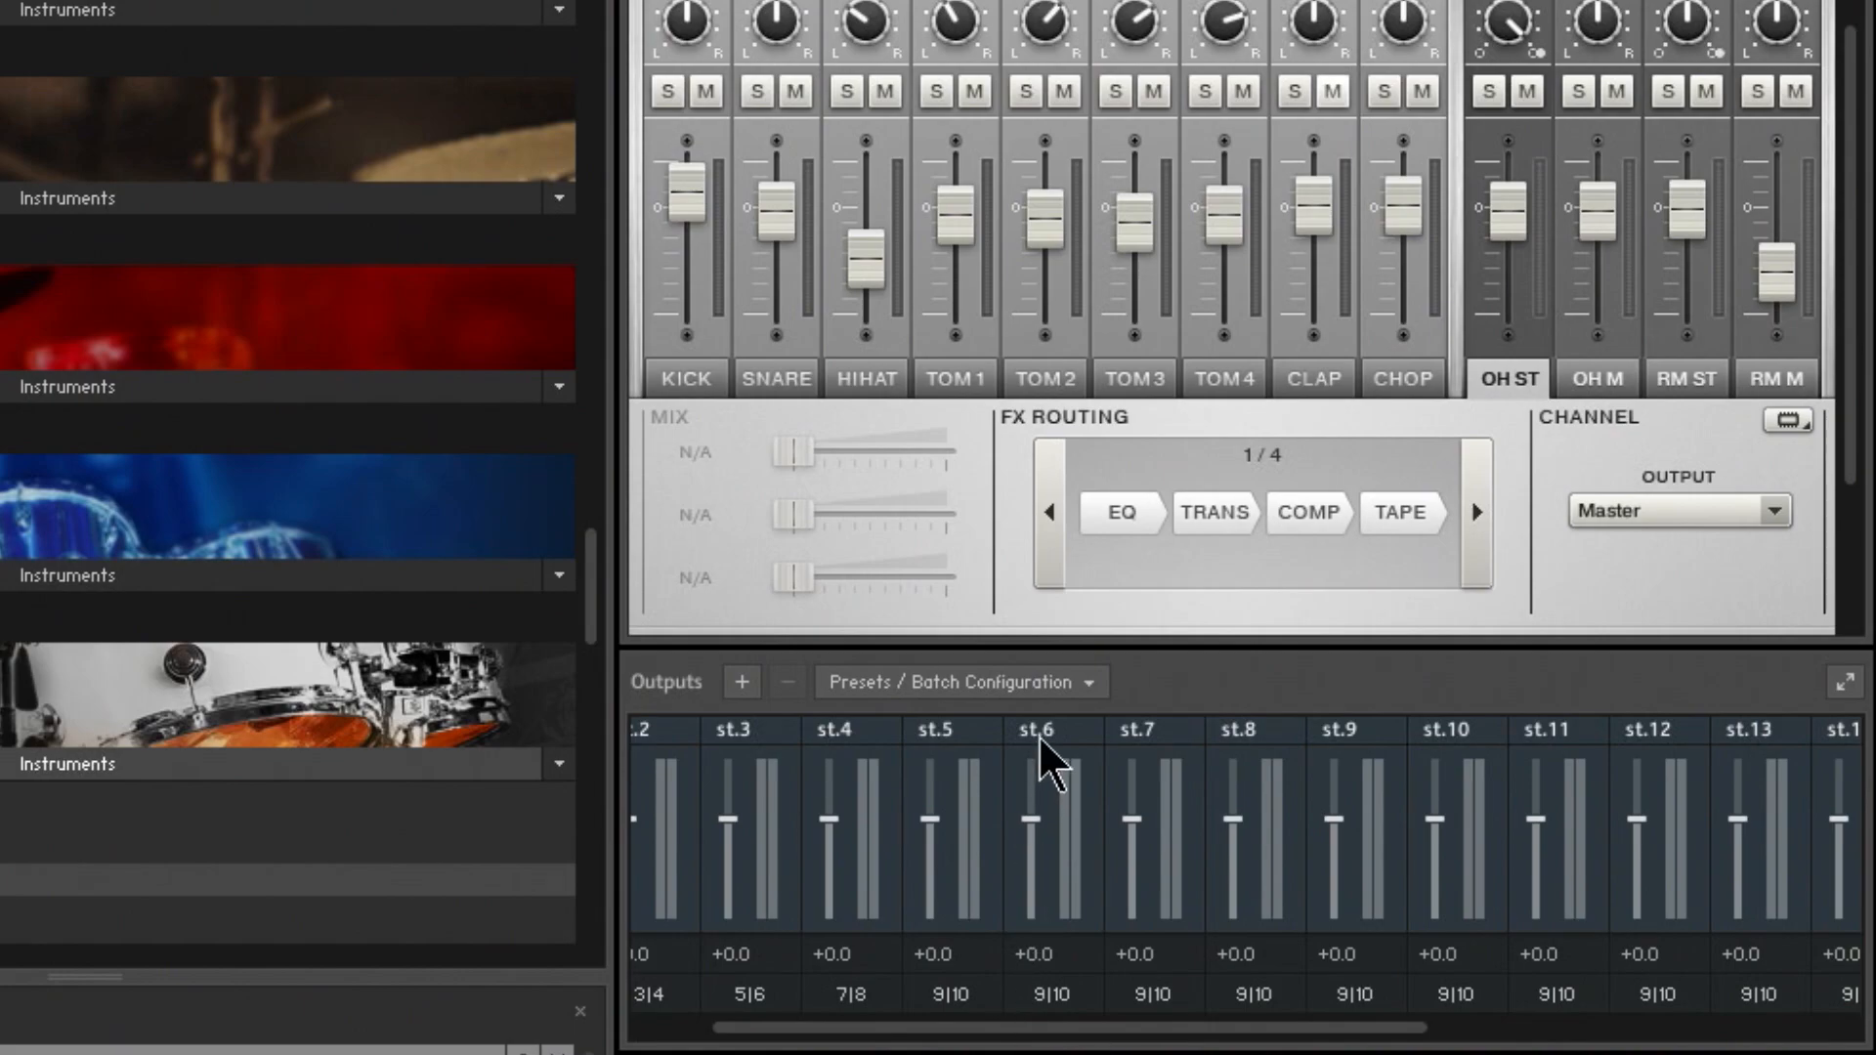
click(1051, 995)
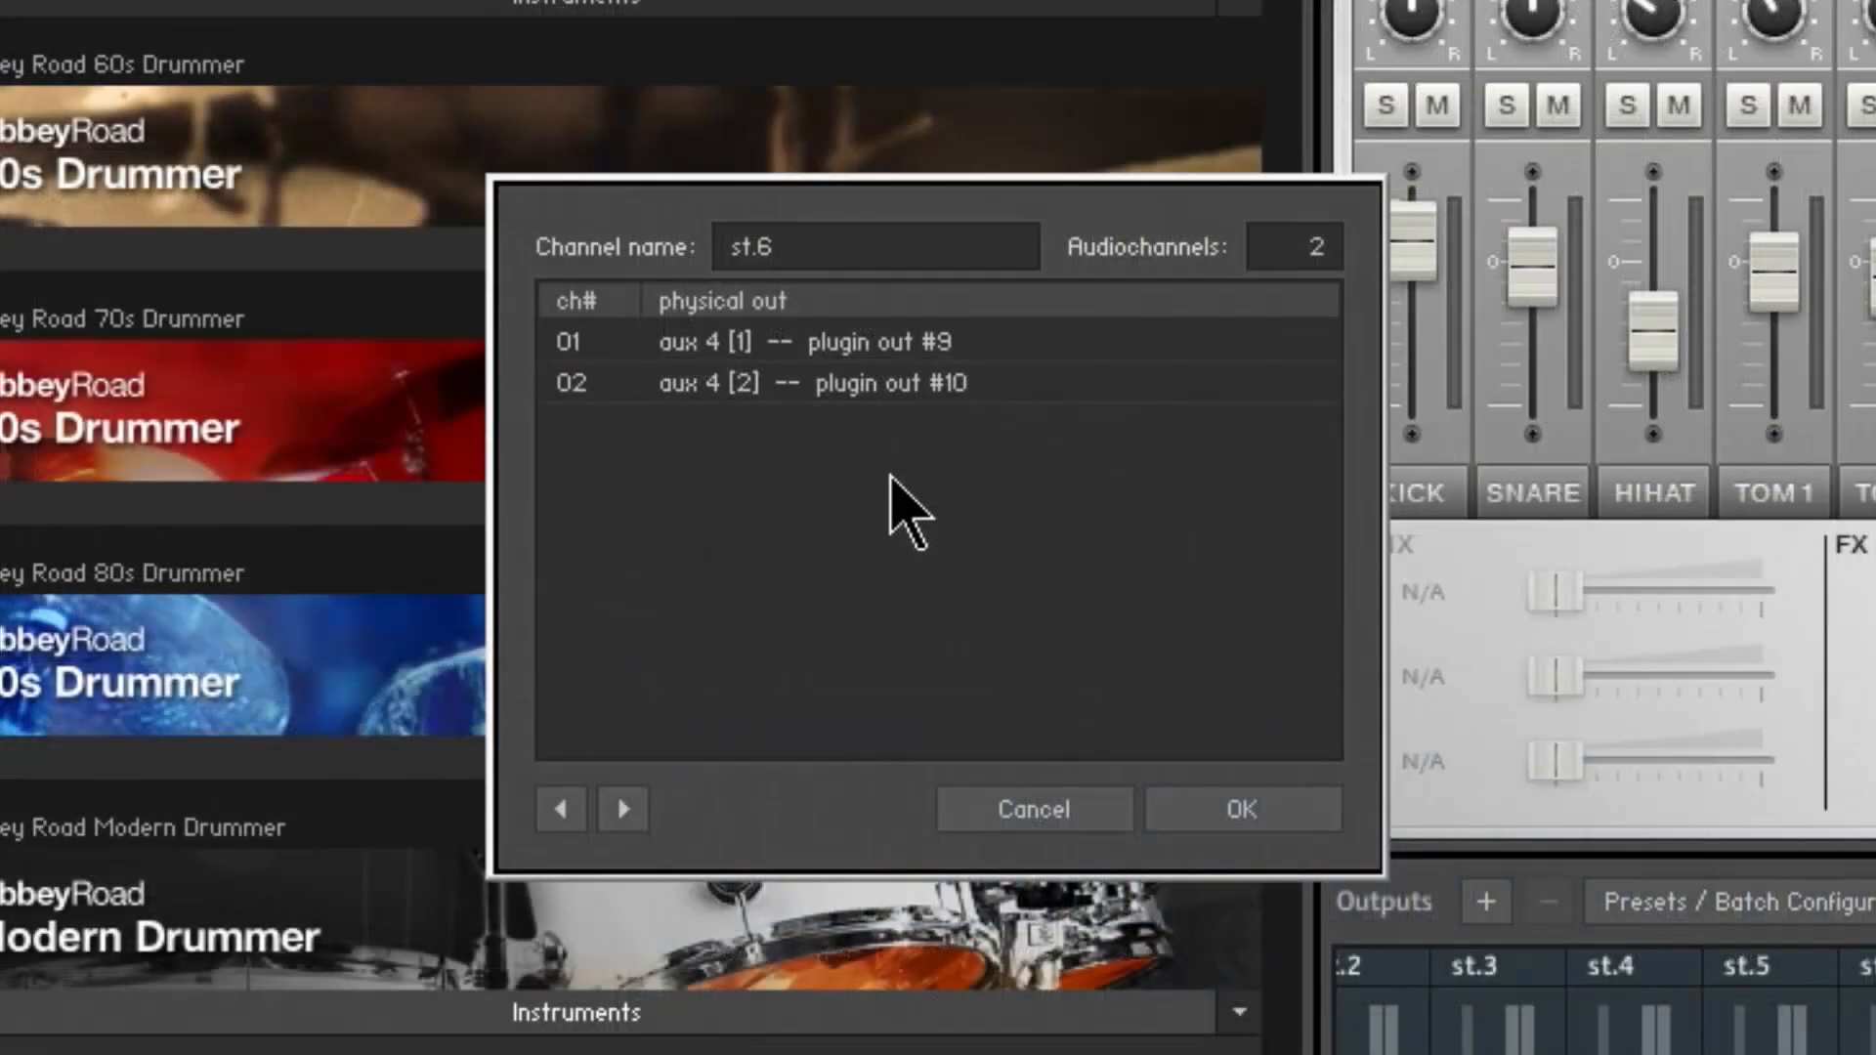
Try aux 4 [2] and not connected as the physical output of st.6's first channel
click(918, 342)
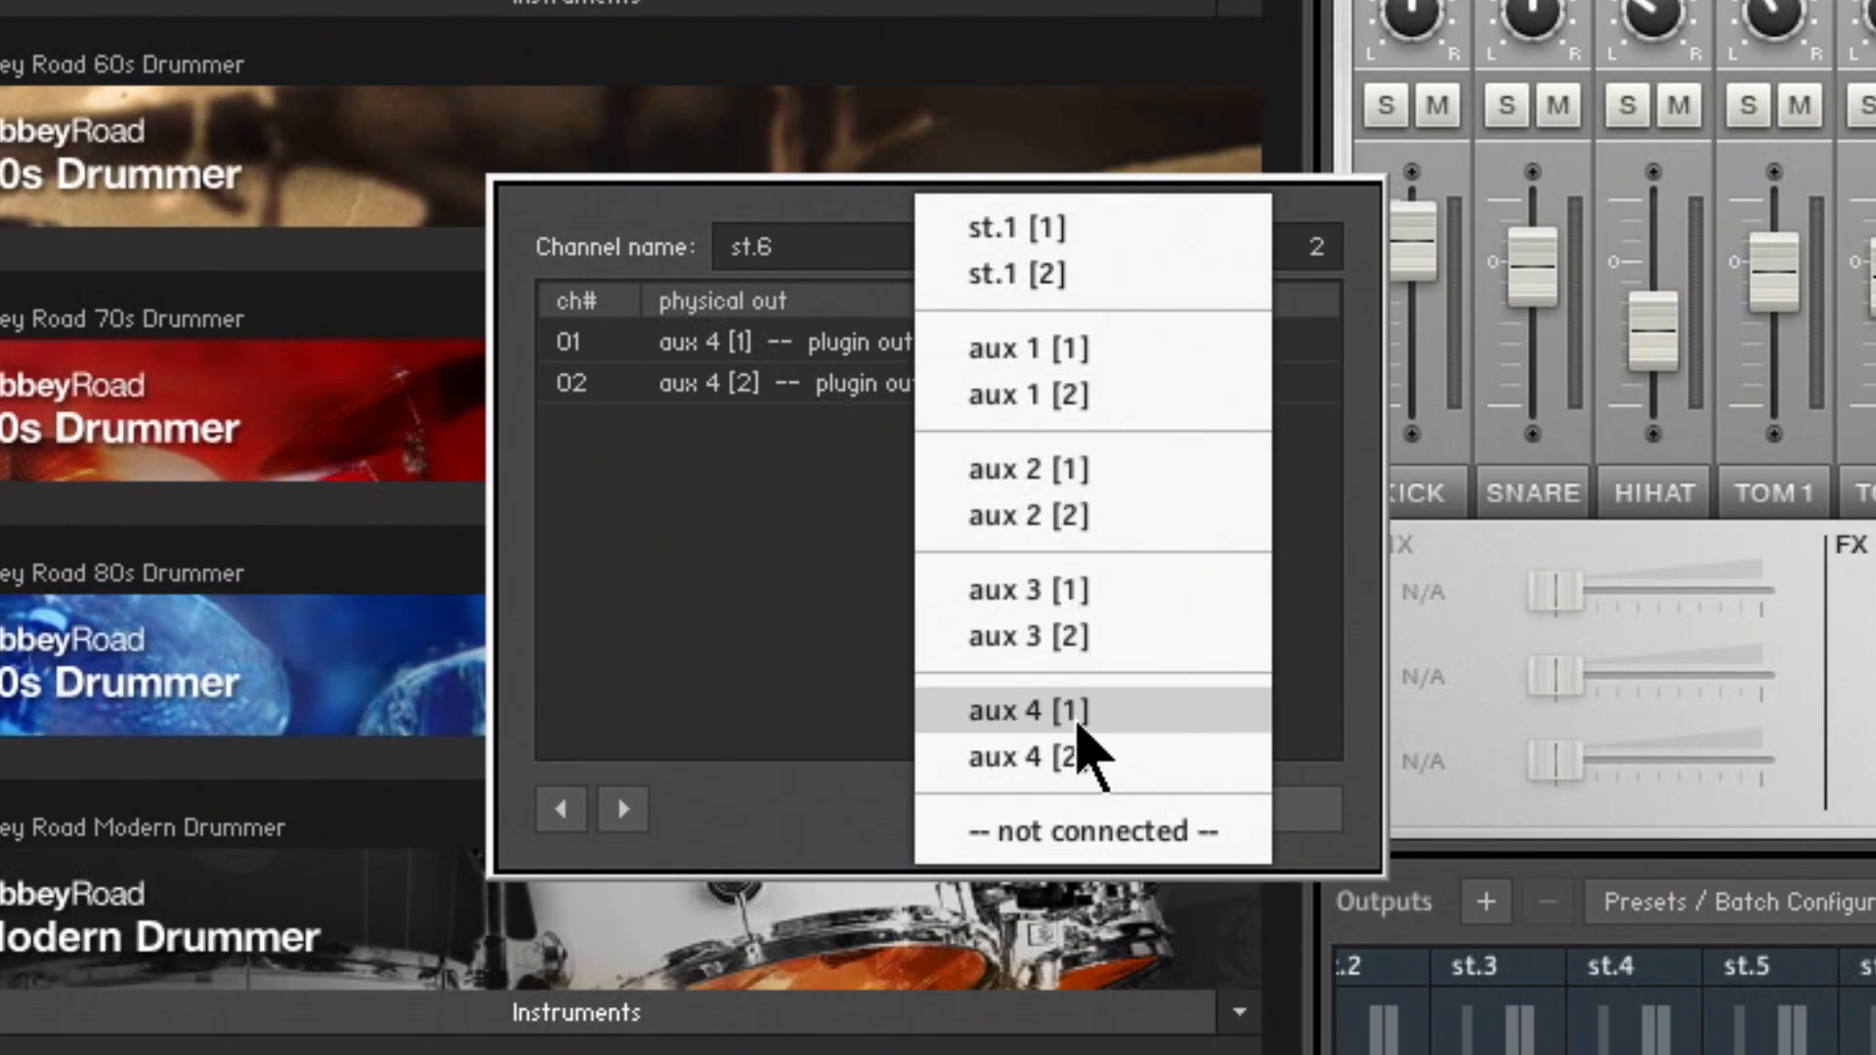
click(1078, 725)
click(901, 383)
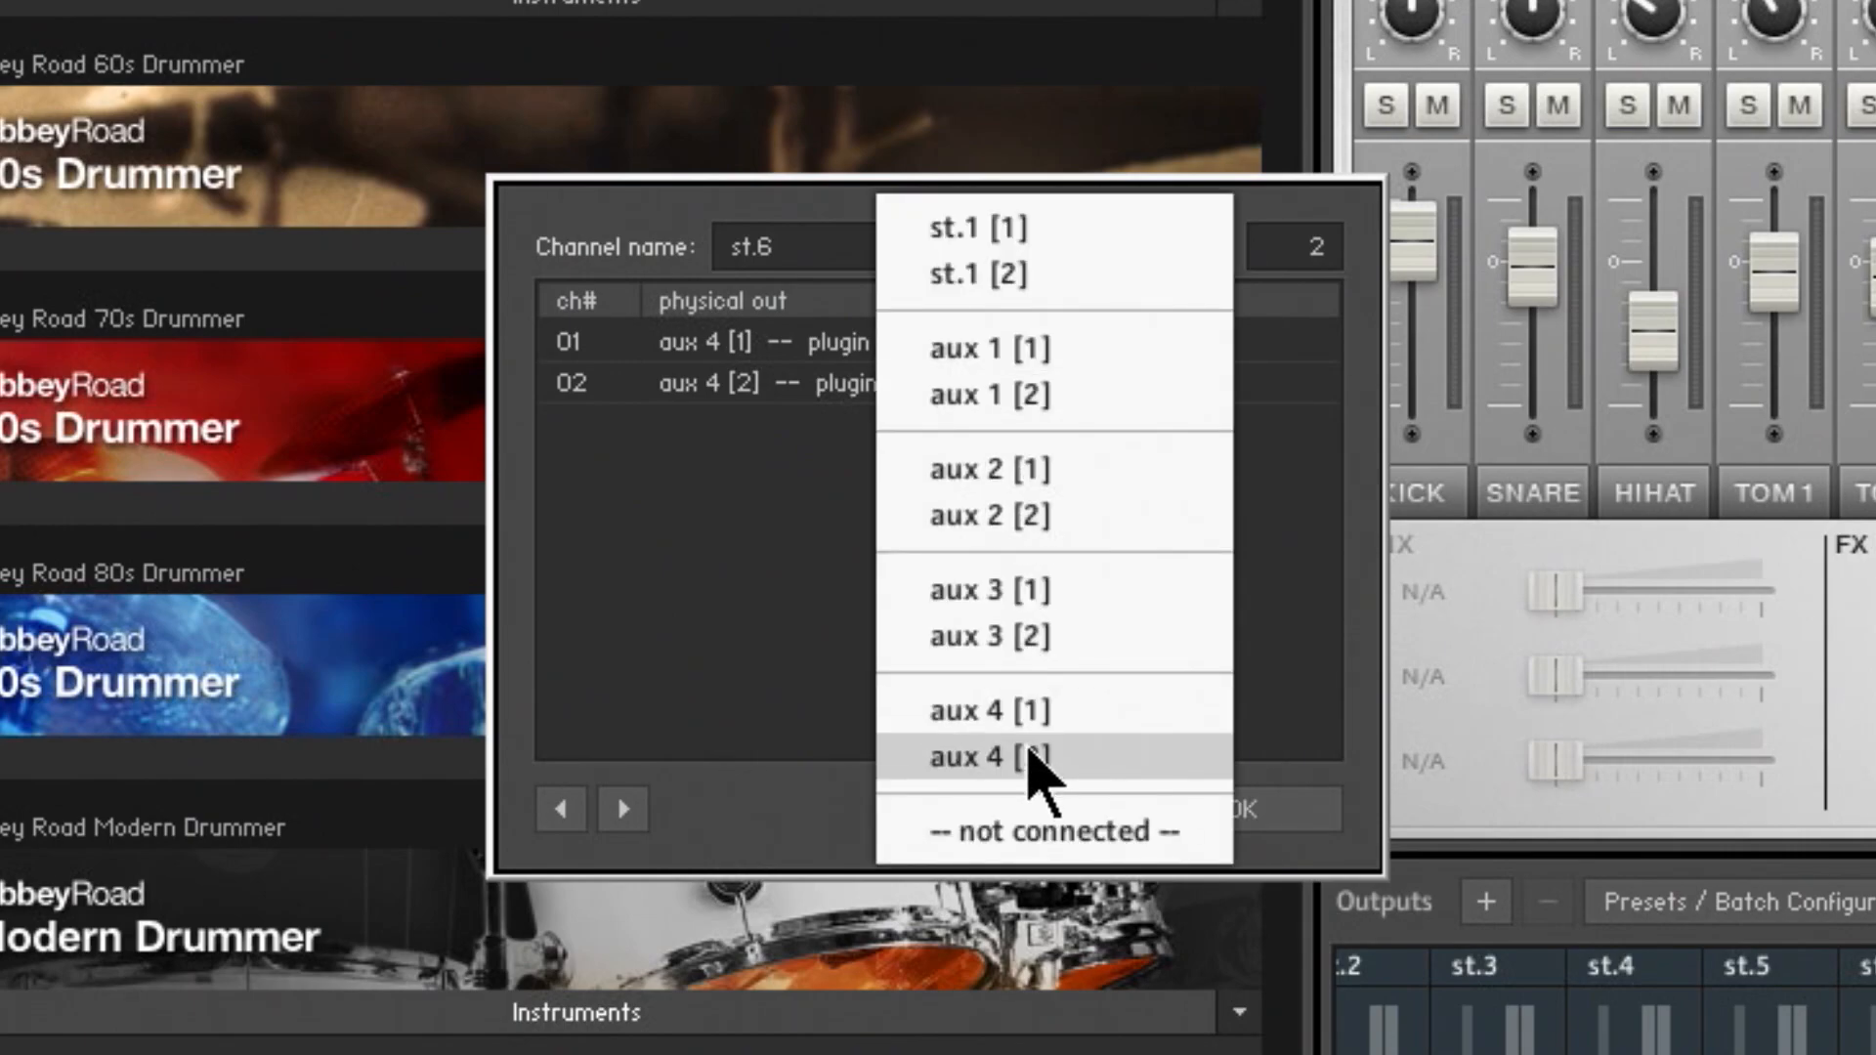
click(1031, 758)
click(930, 383)
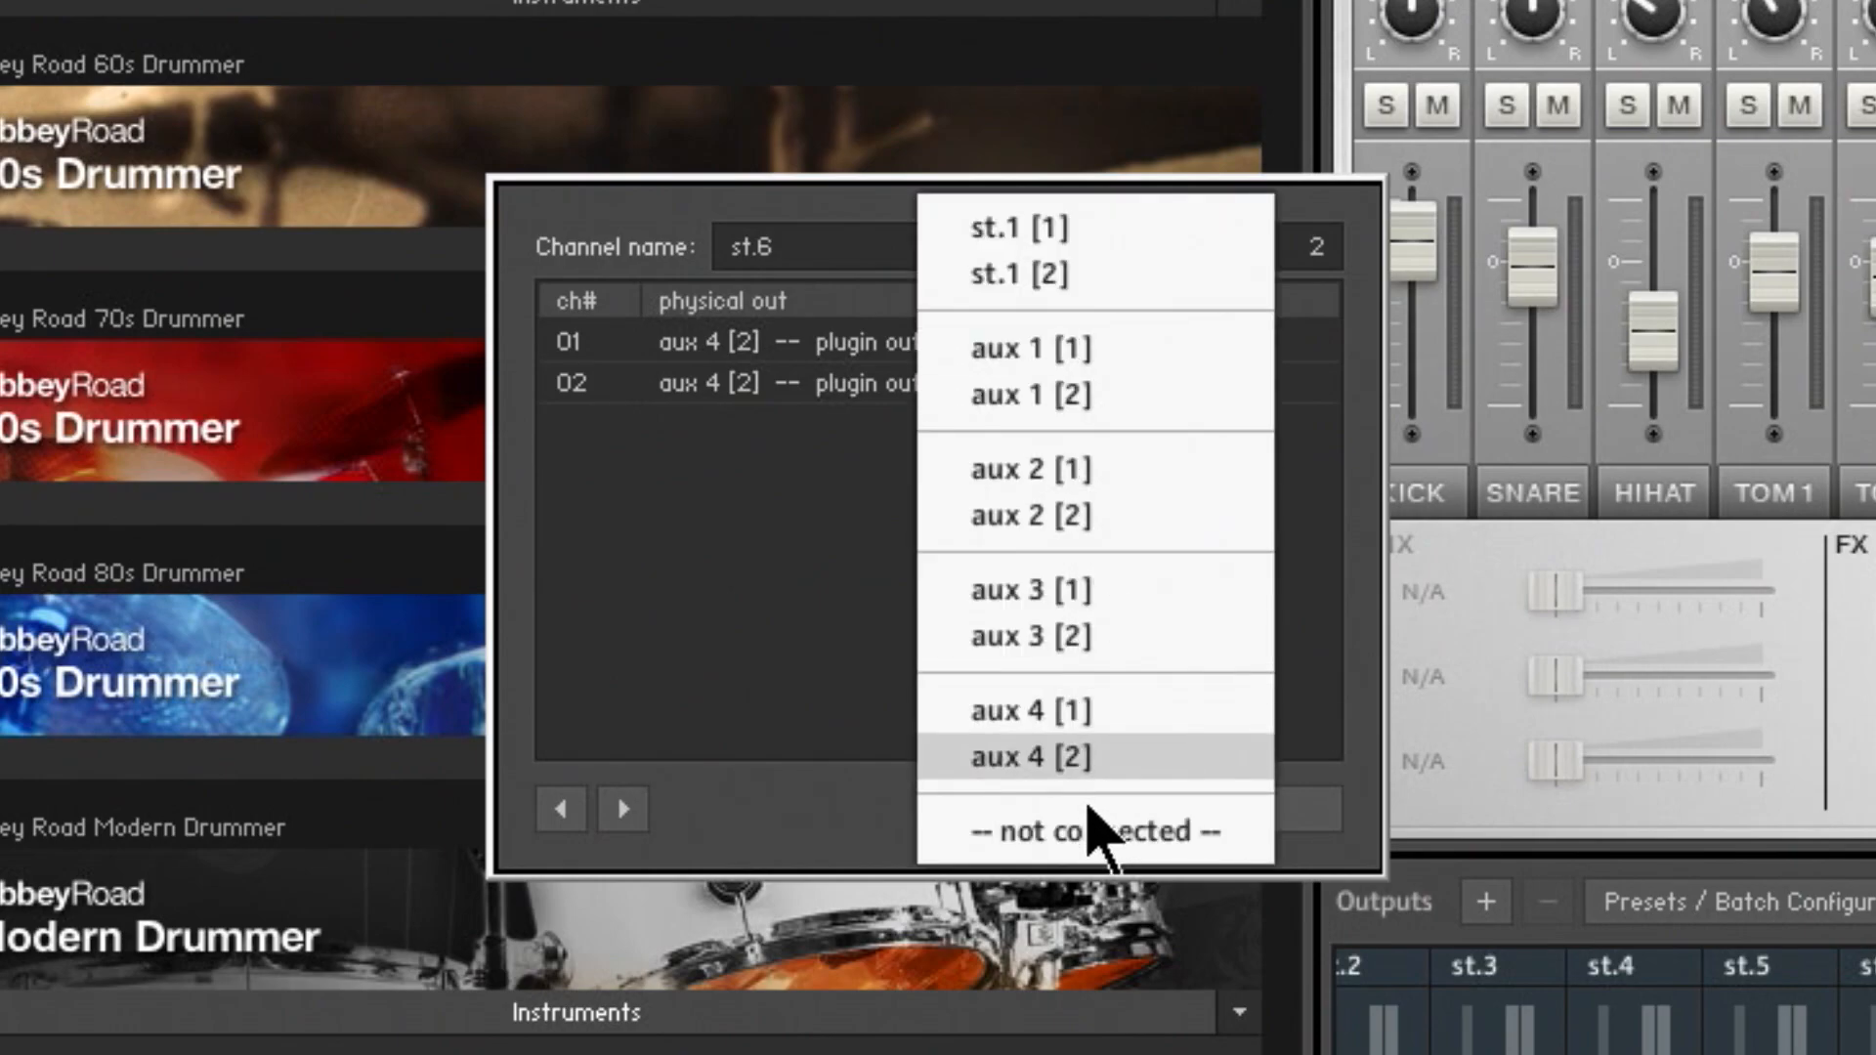
click(1070, 832)
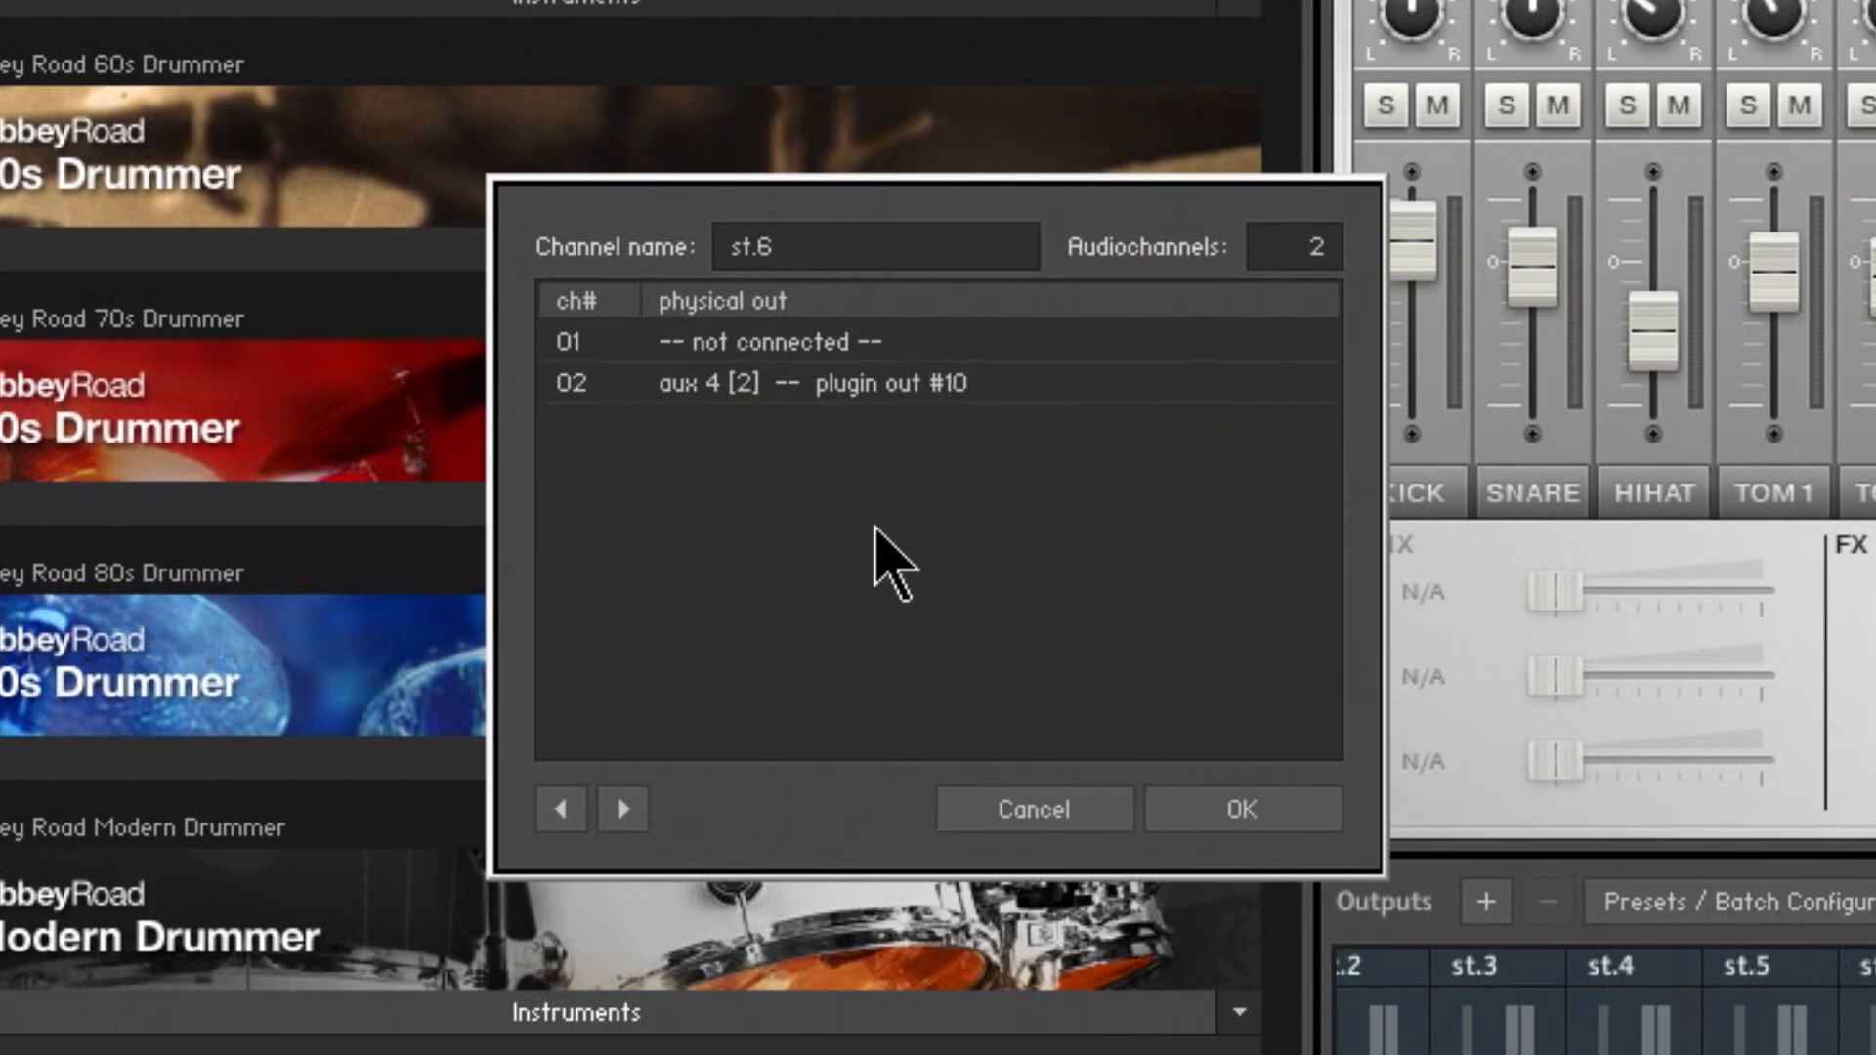
Assign st.6's first channel to physical output aux 4 [2], apply the configuration and dismiss the session notice
click(805, 352)
click(967, 757)
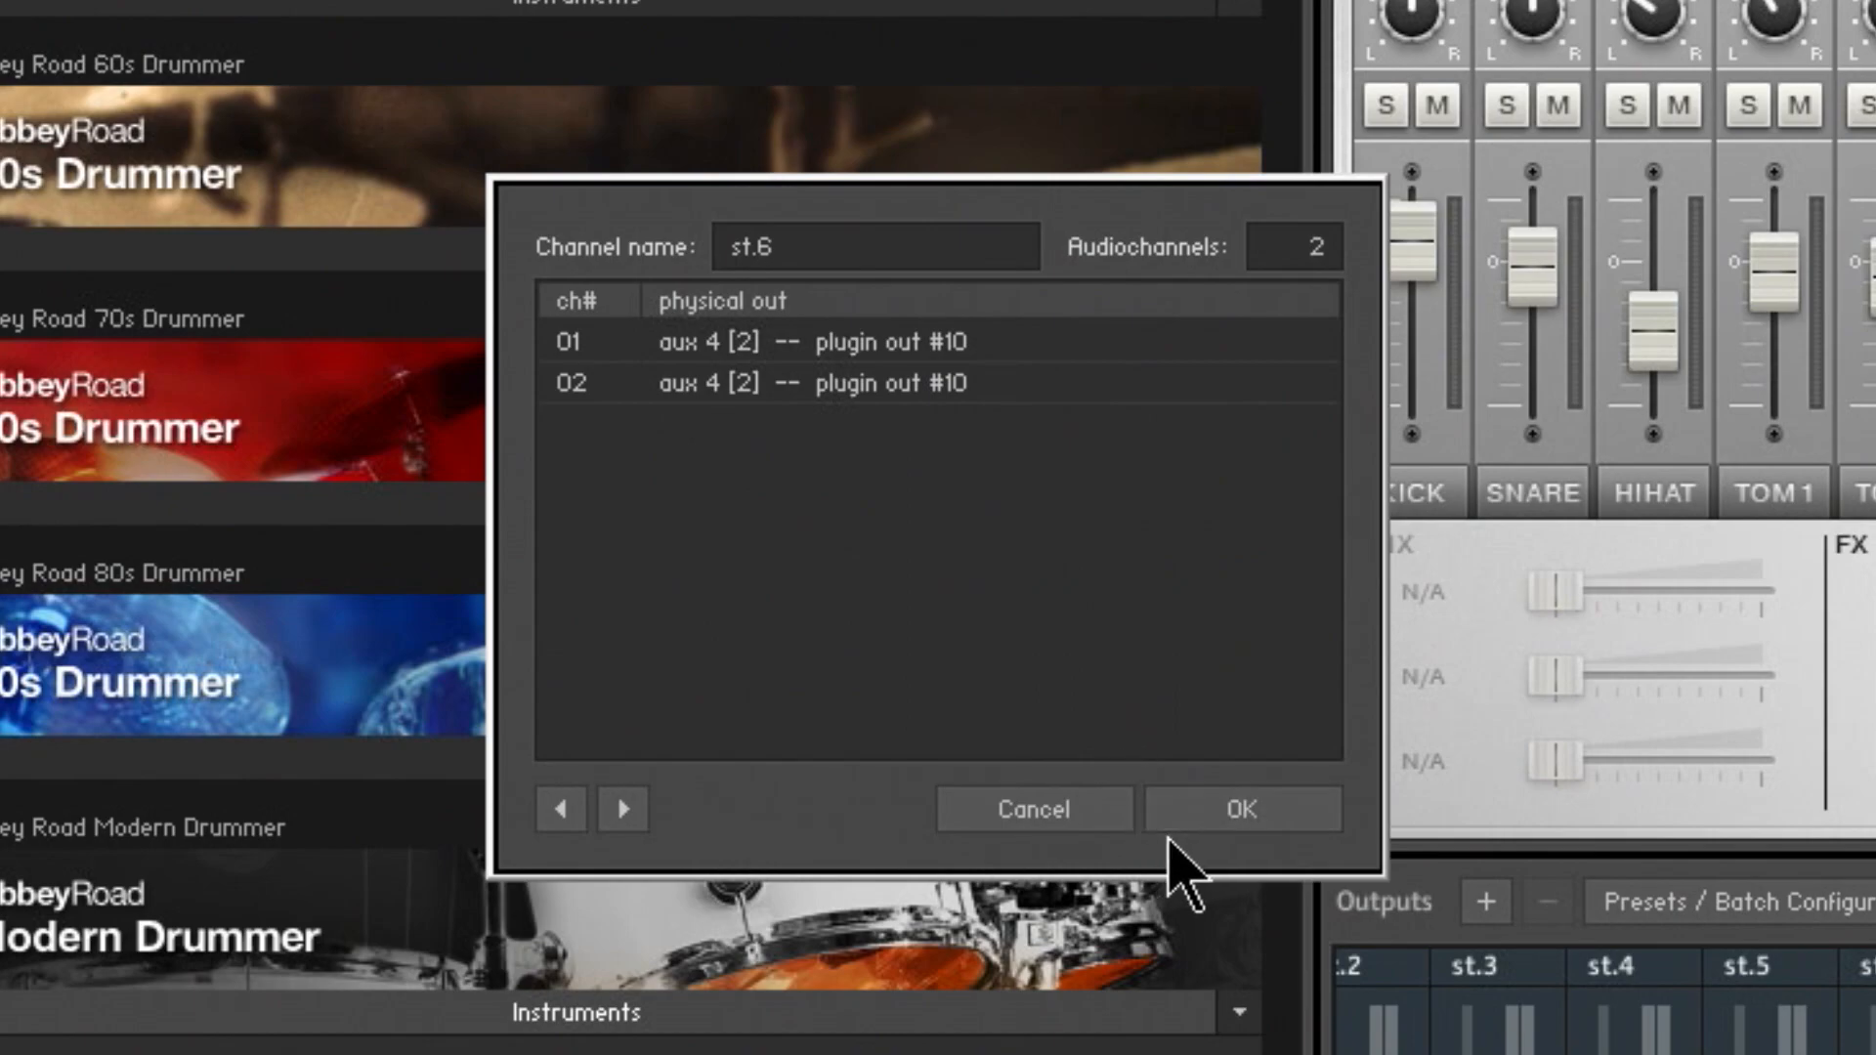
click(1237, 814)
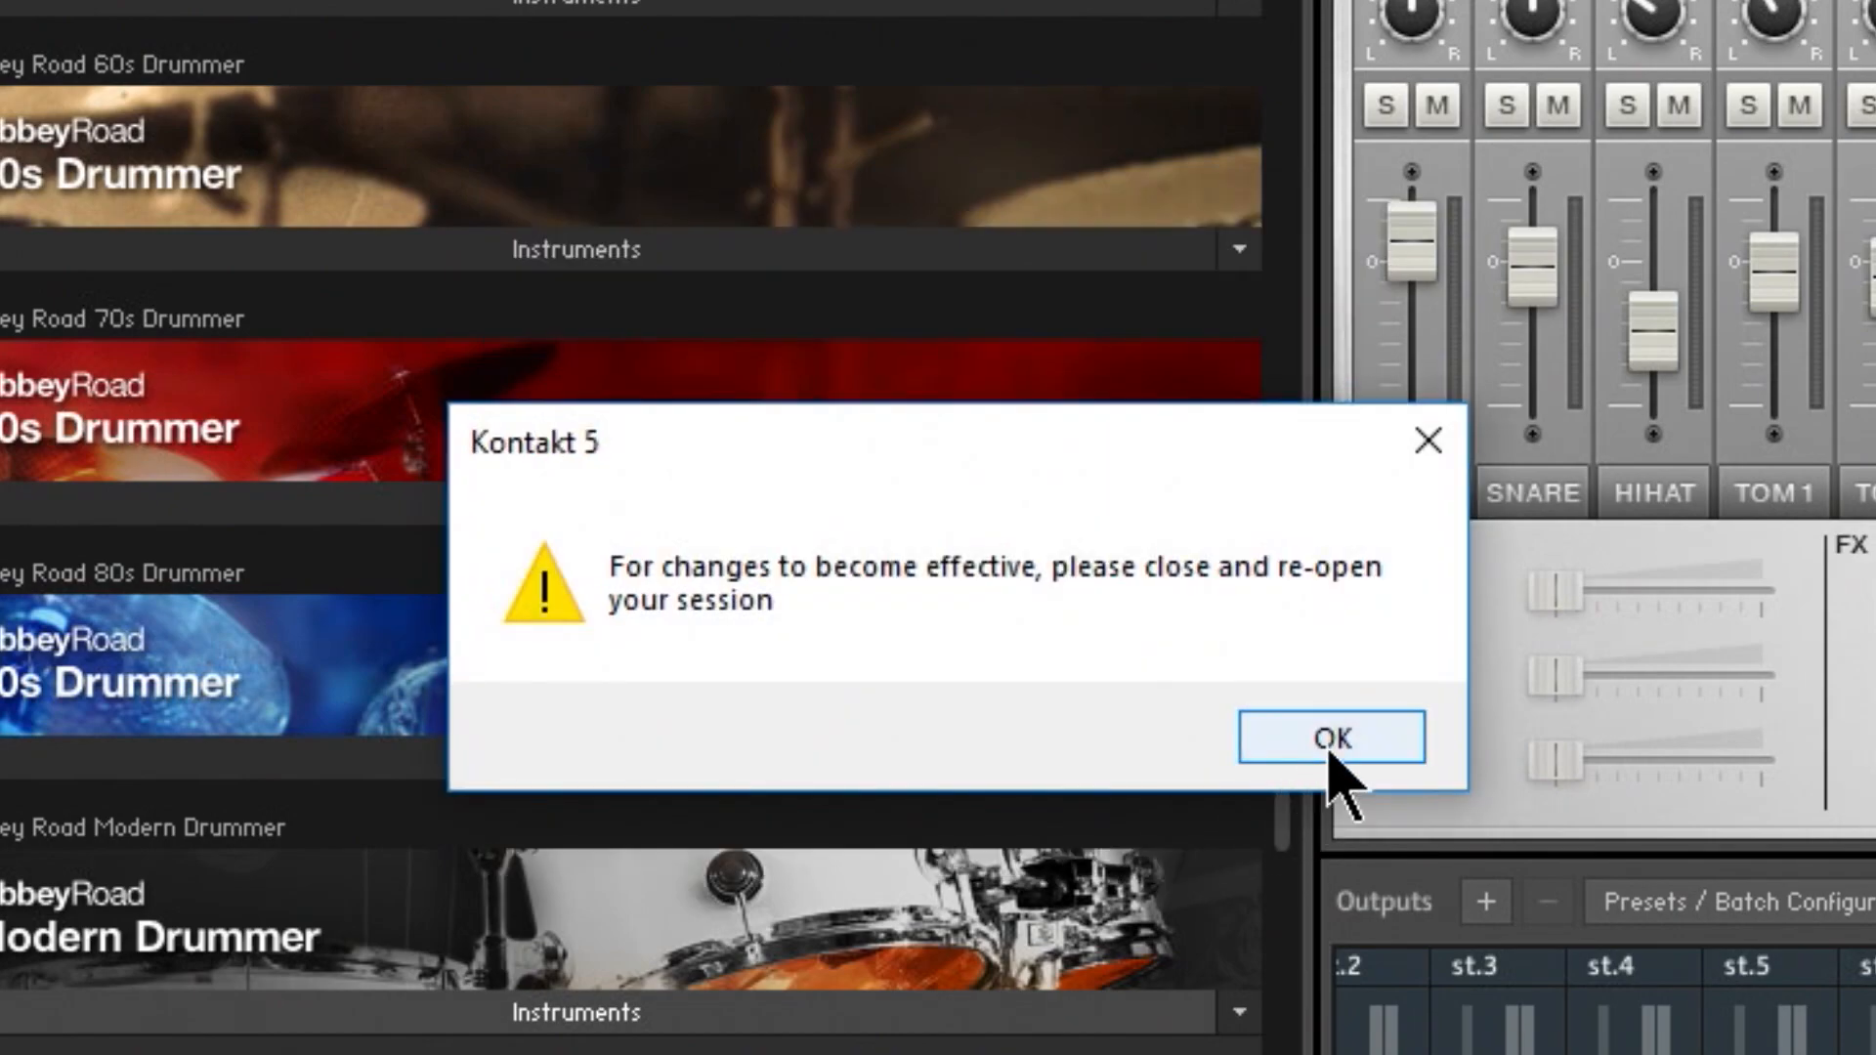
click(1330, 755)
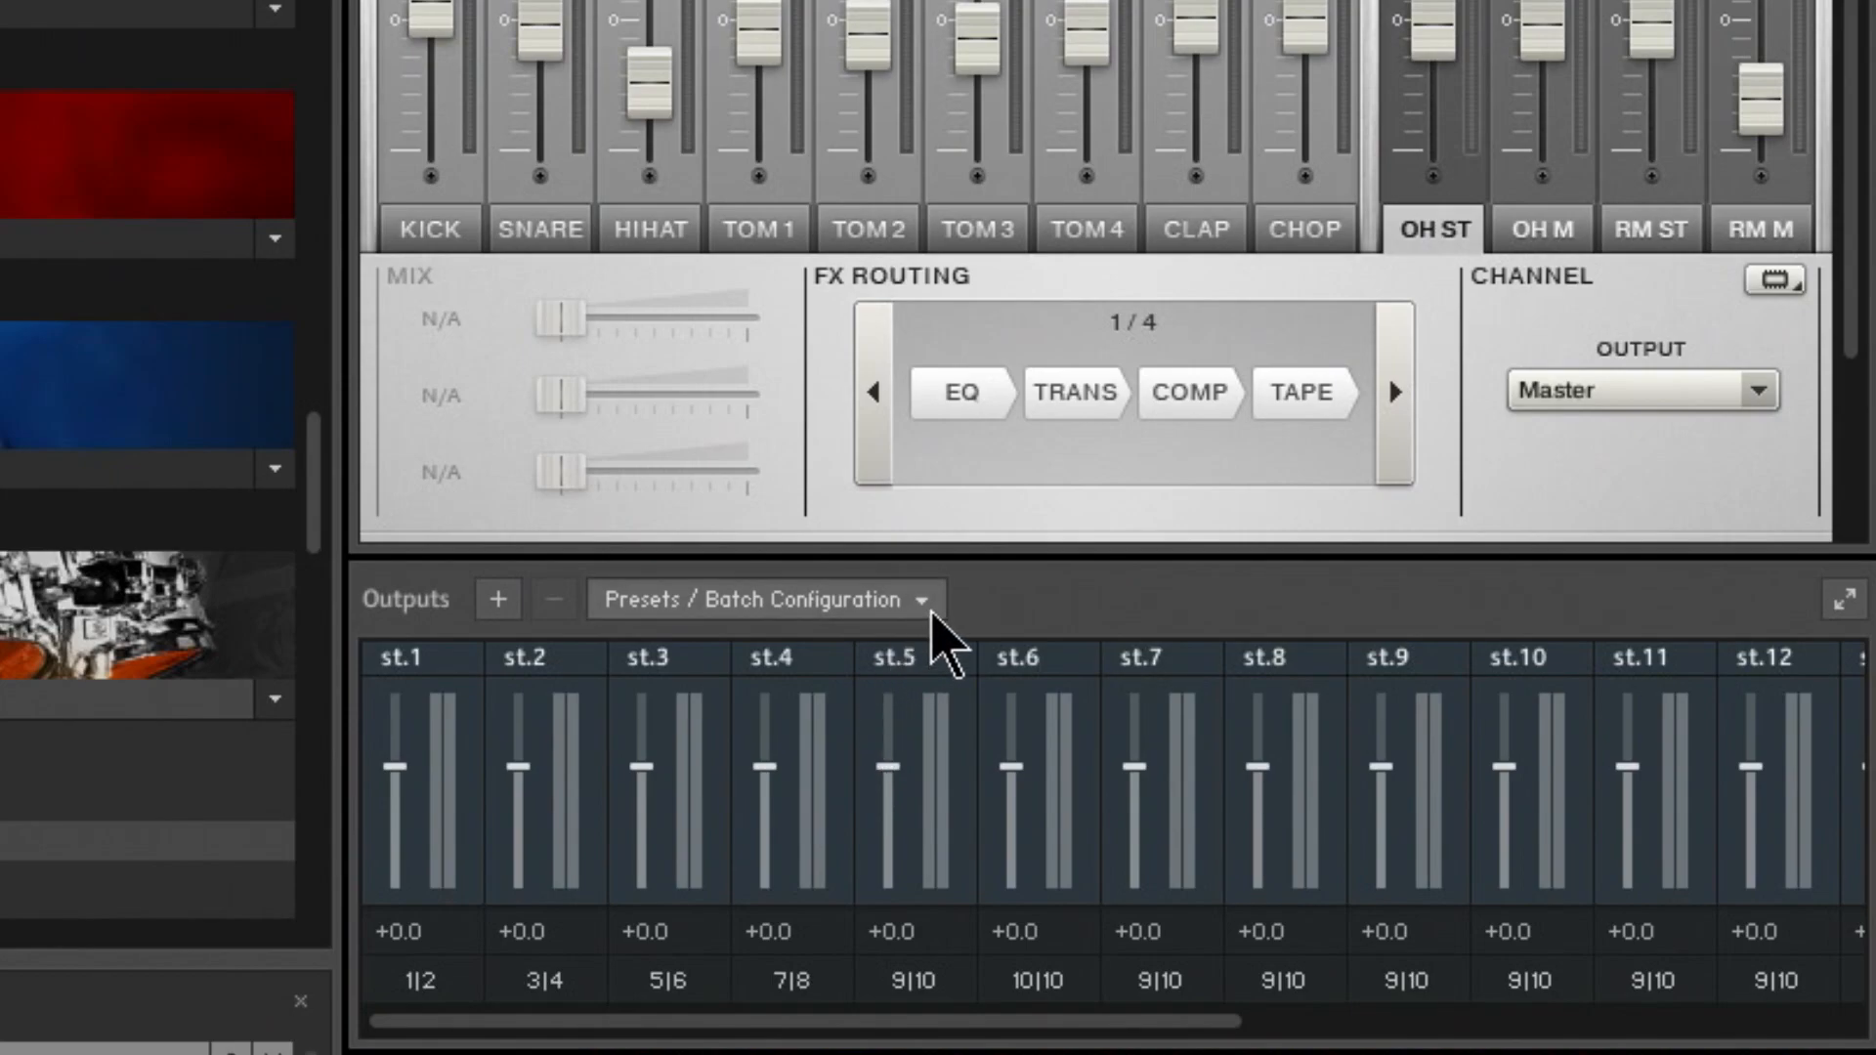
Save the current Kontakt output section state as the default for All Formats
click(933, 618)
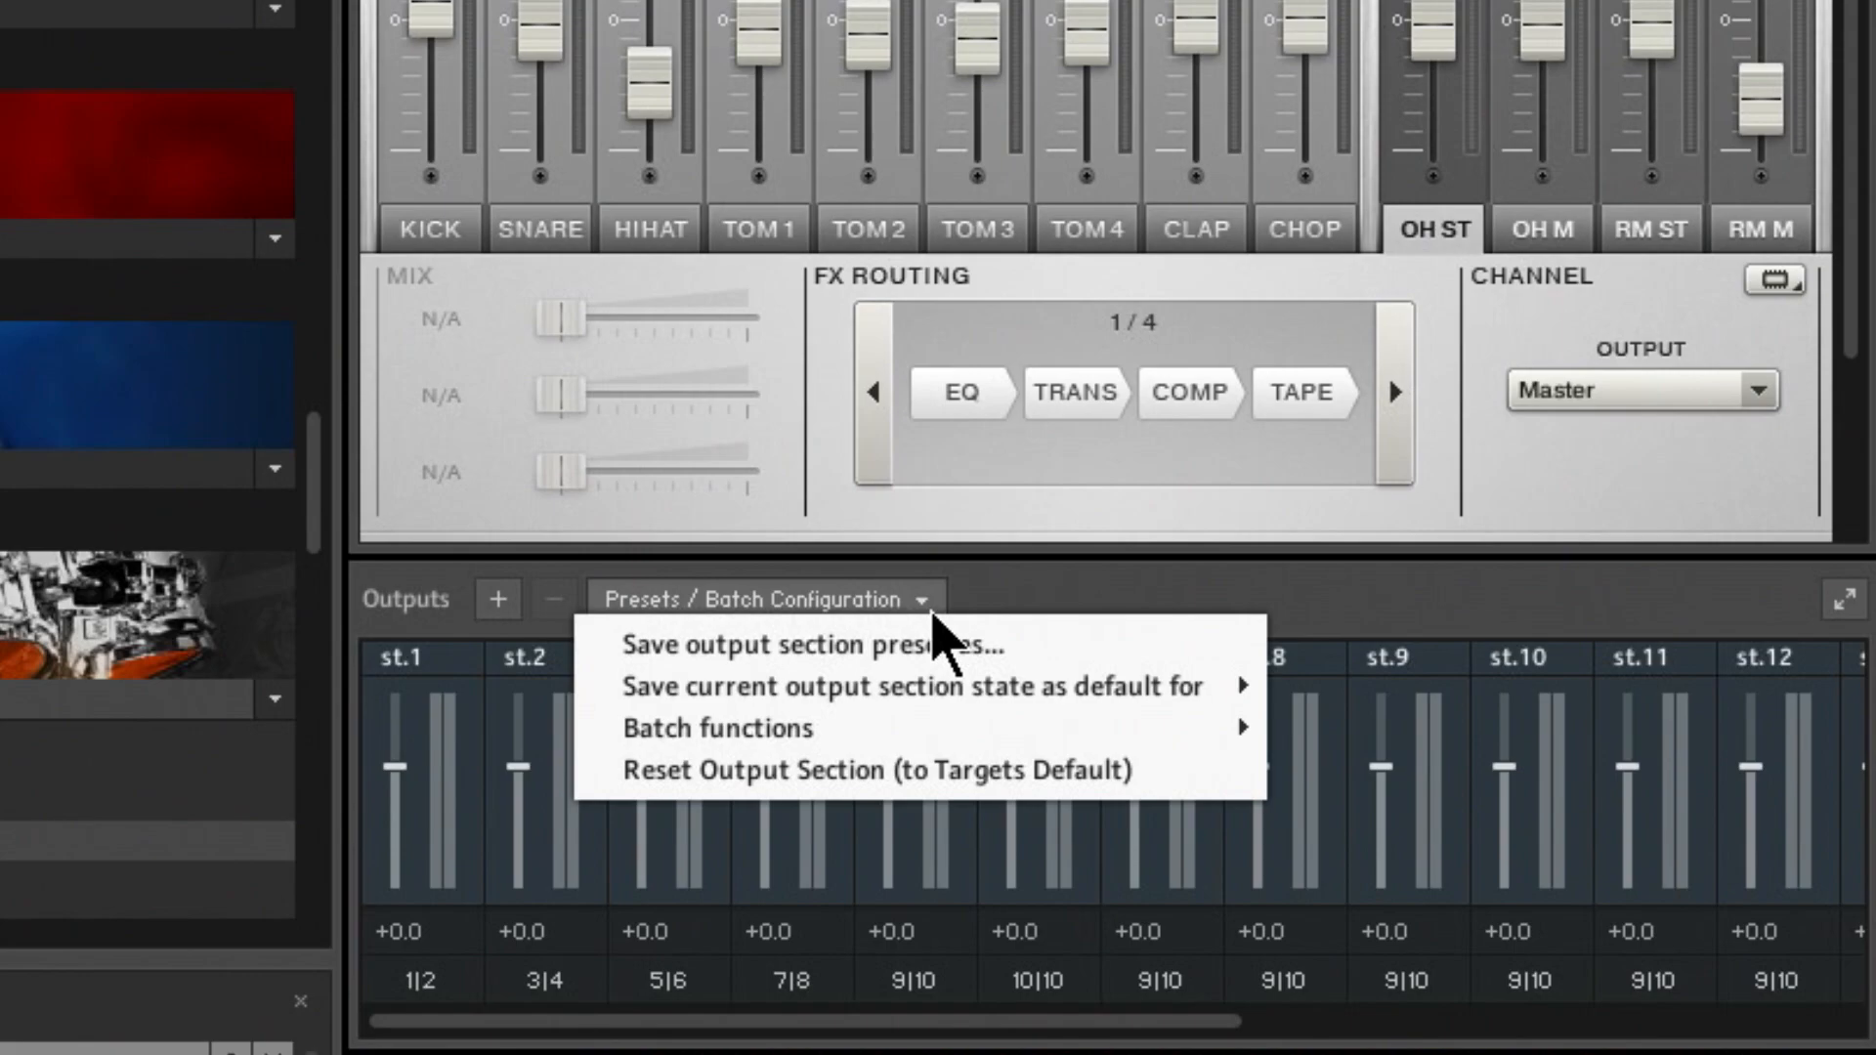
mouse_move(1069, 697)
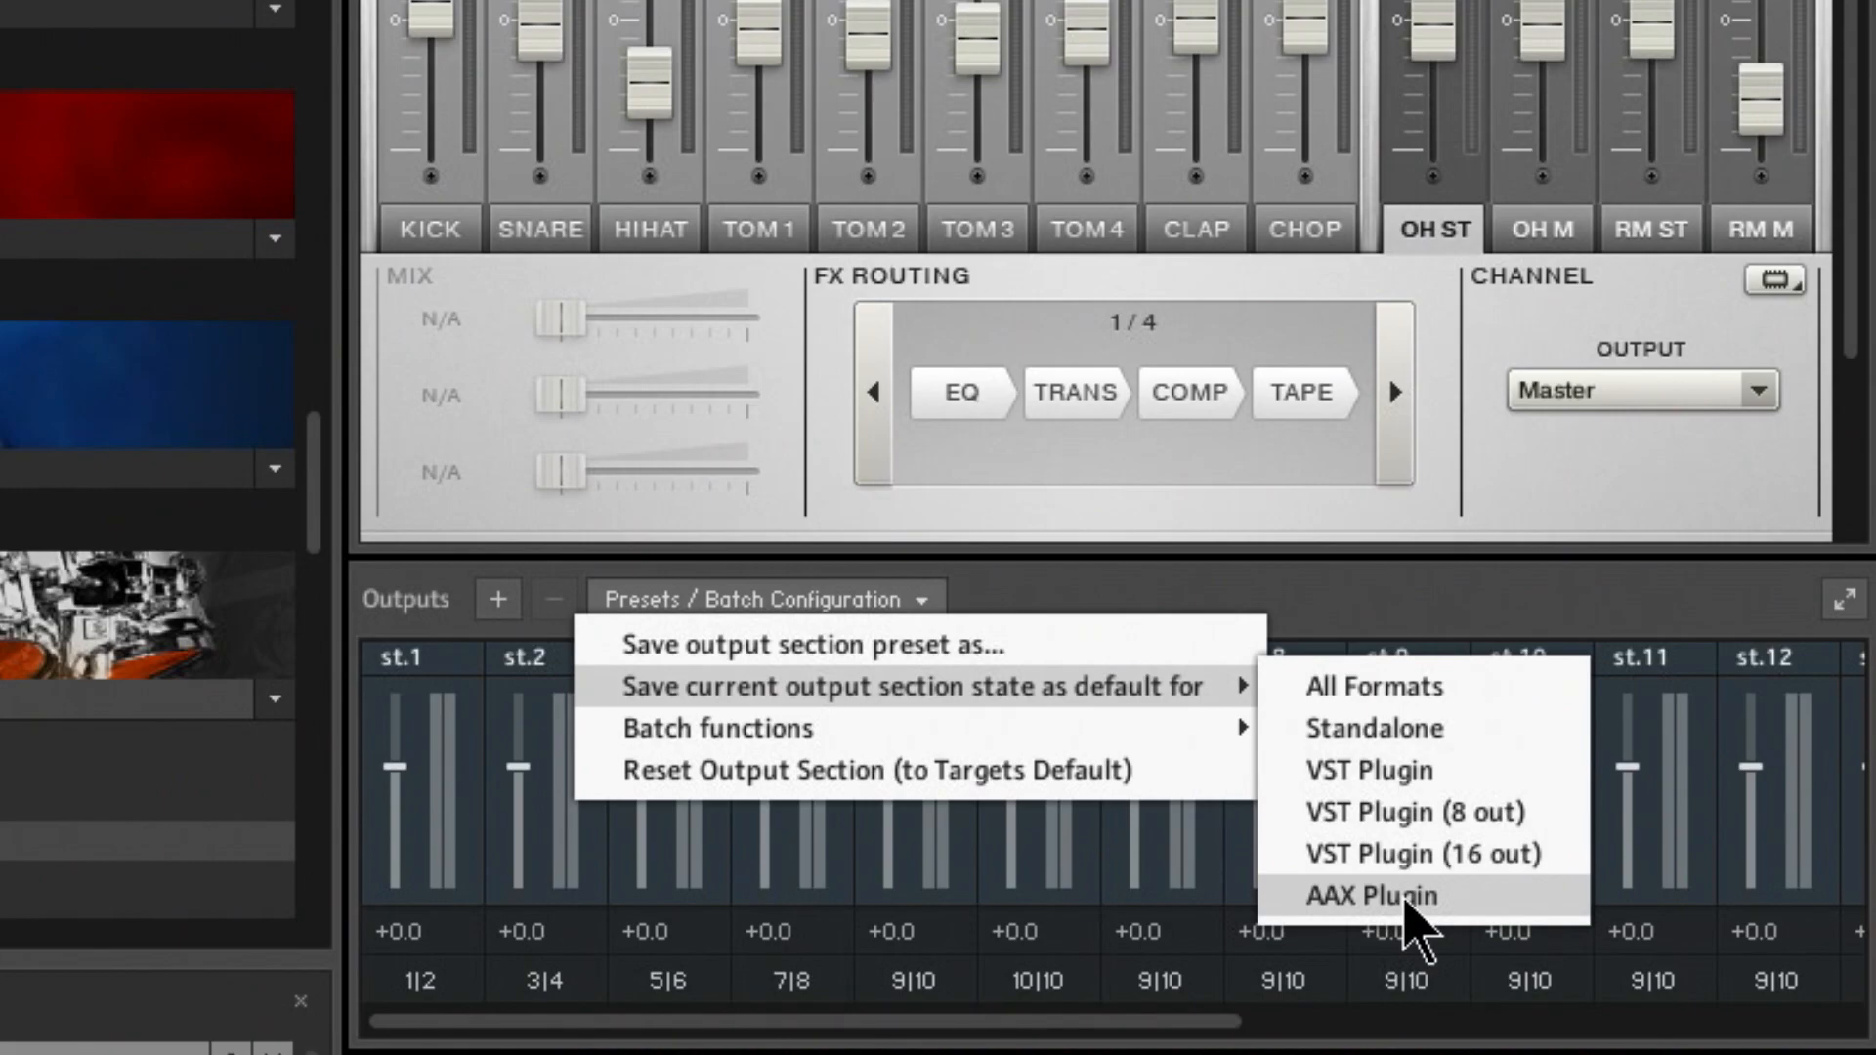
click(1403, 696)
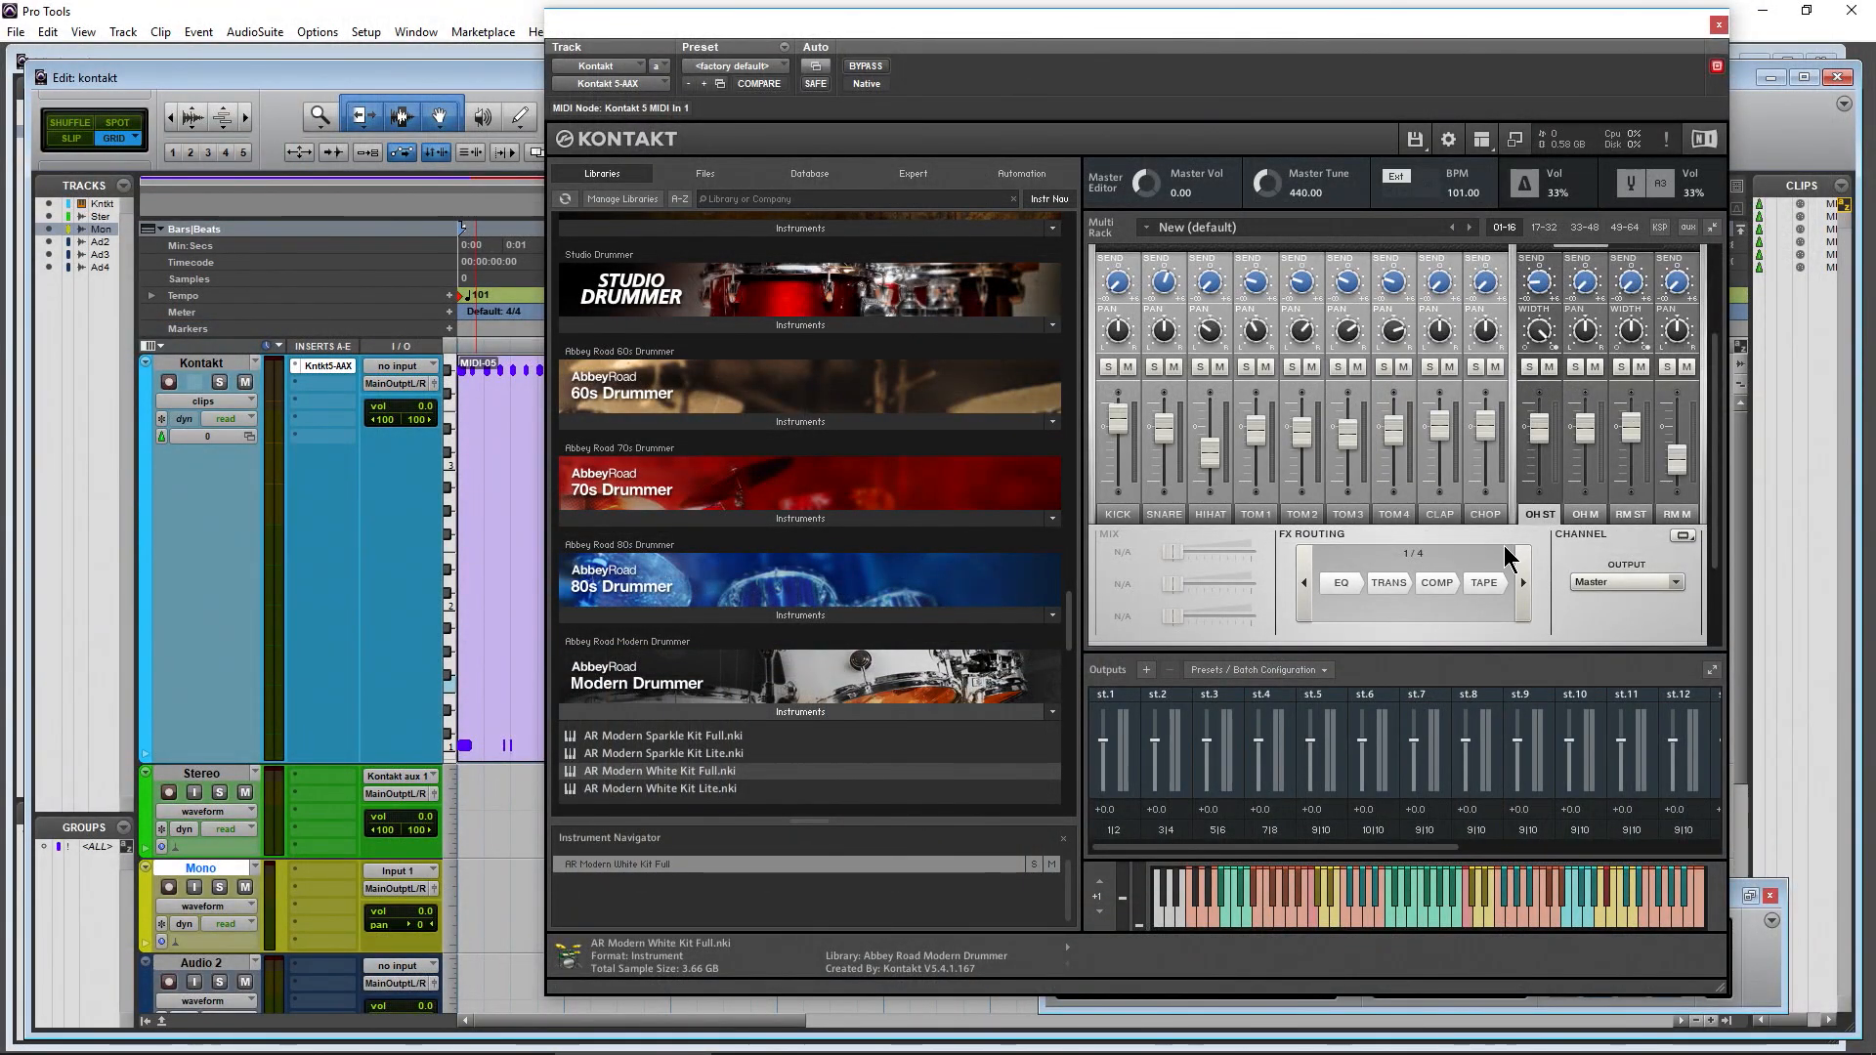
Quit Pro Tools without saving the session, relaunch it and reopen the recent kontakt session
click(1851, 11)
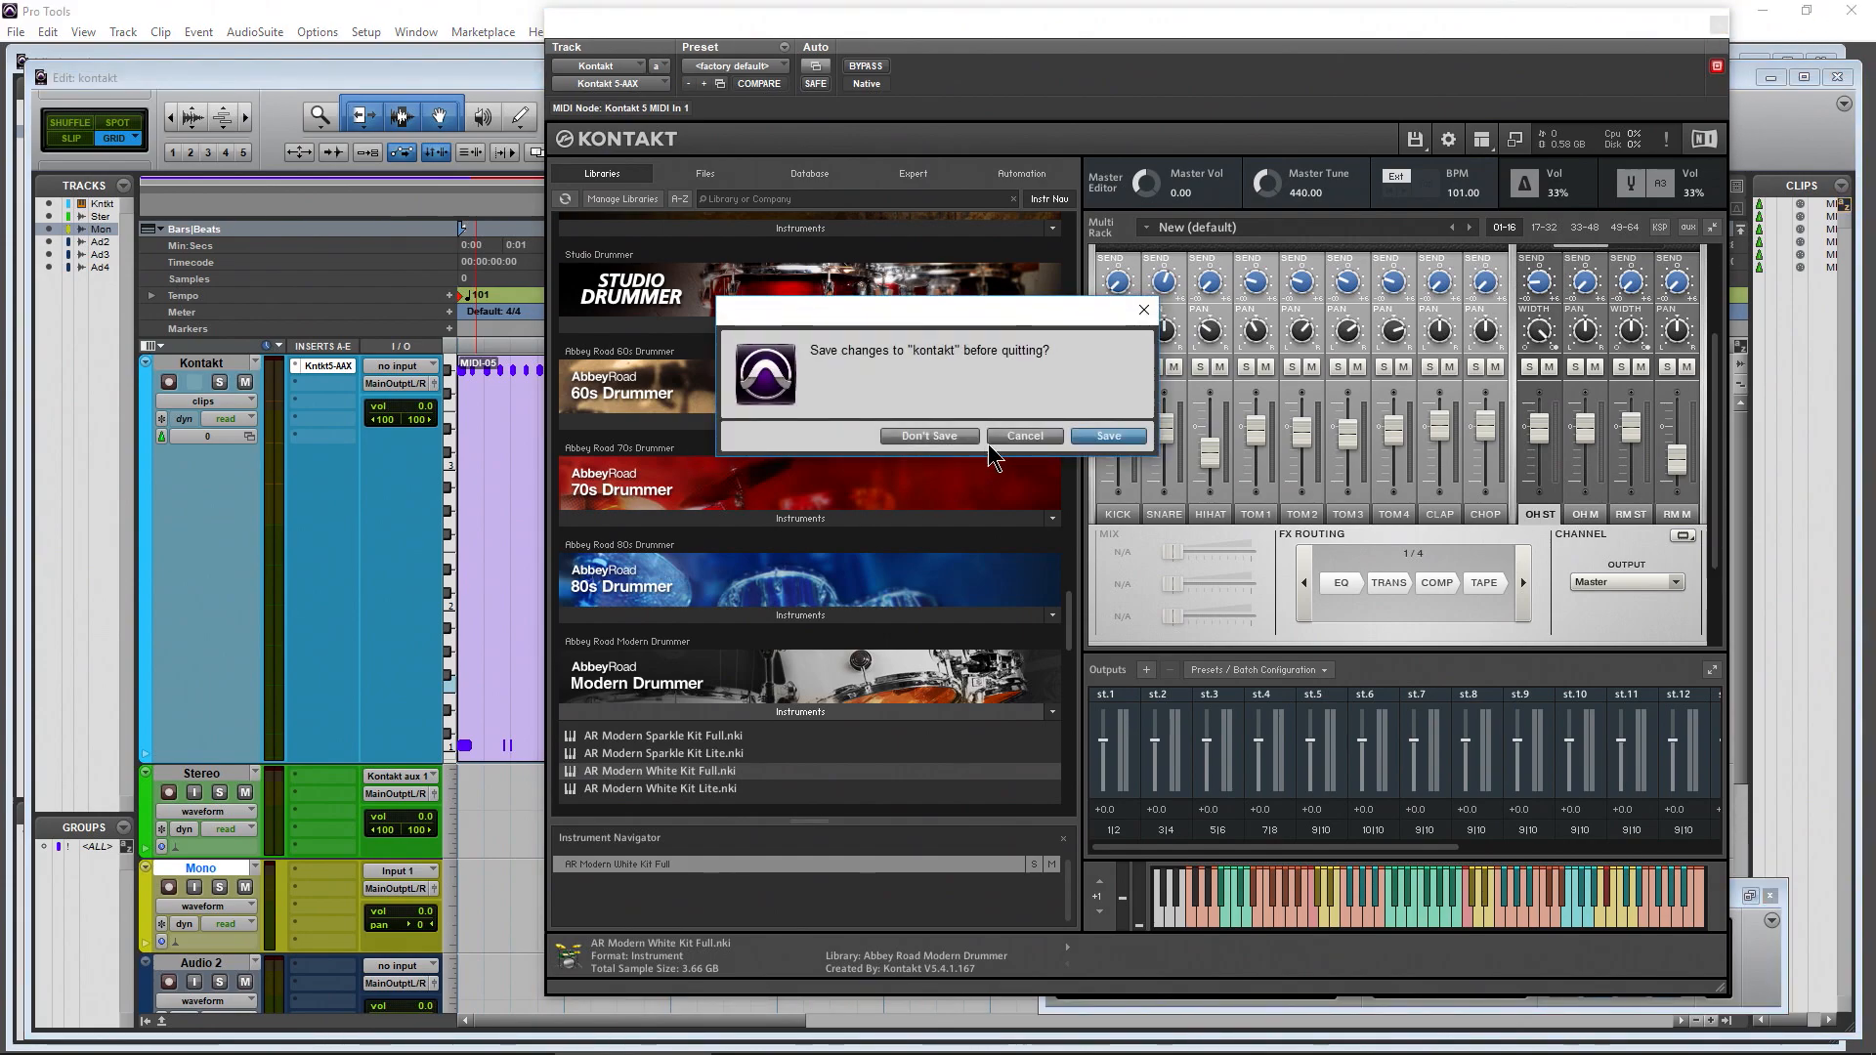
click(929, 436)
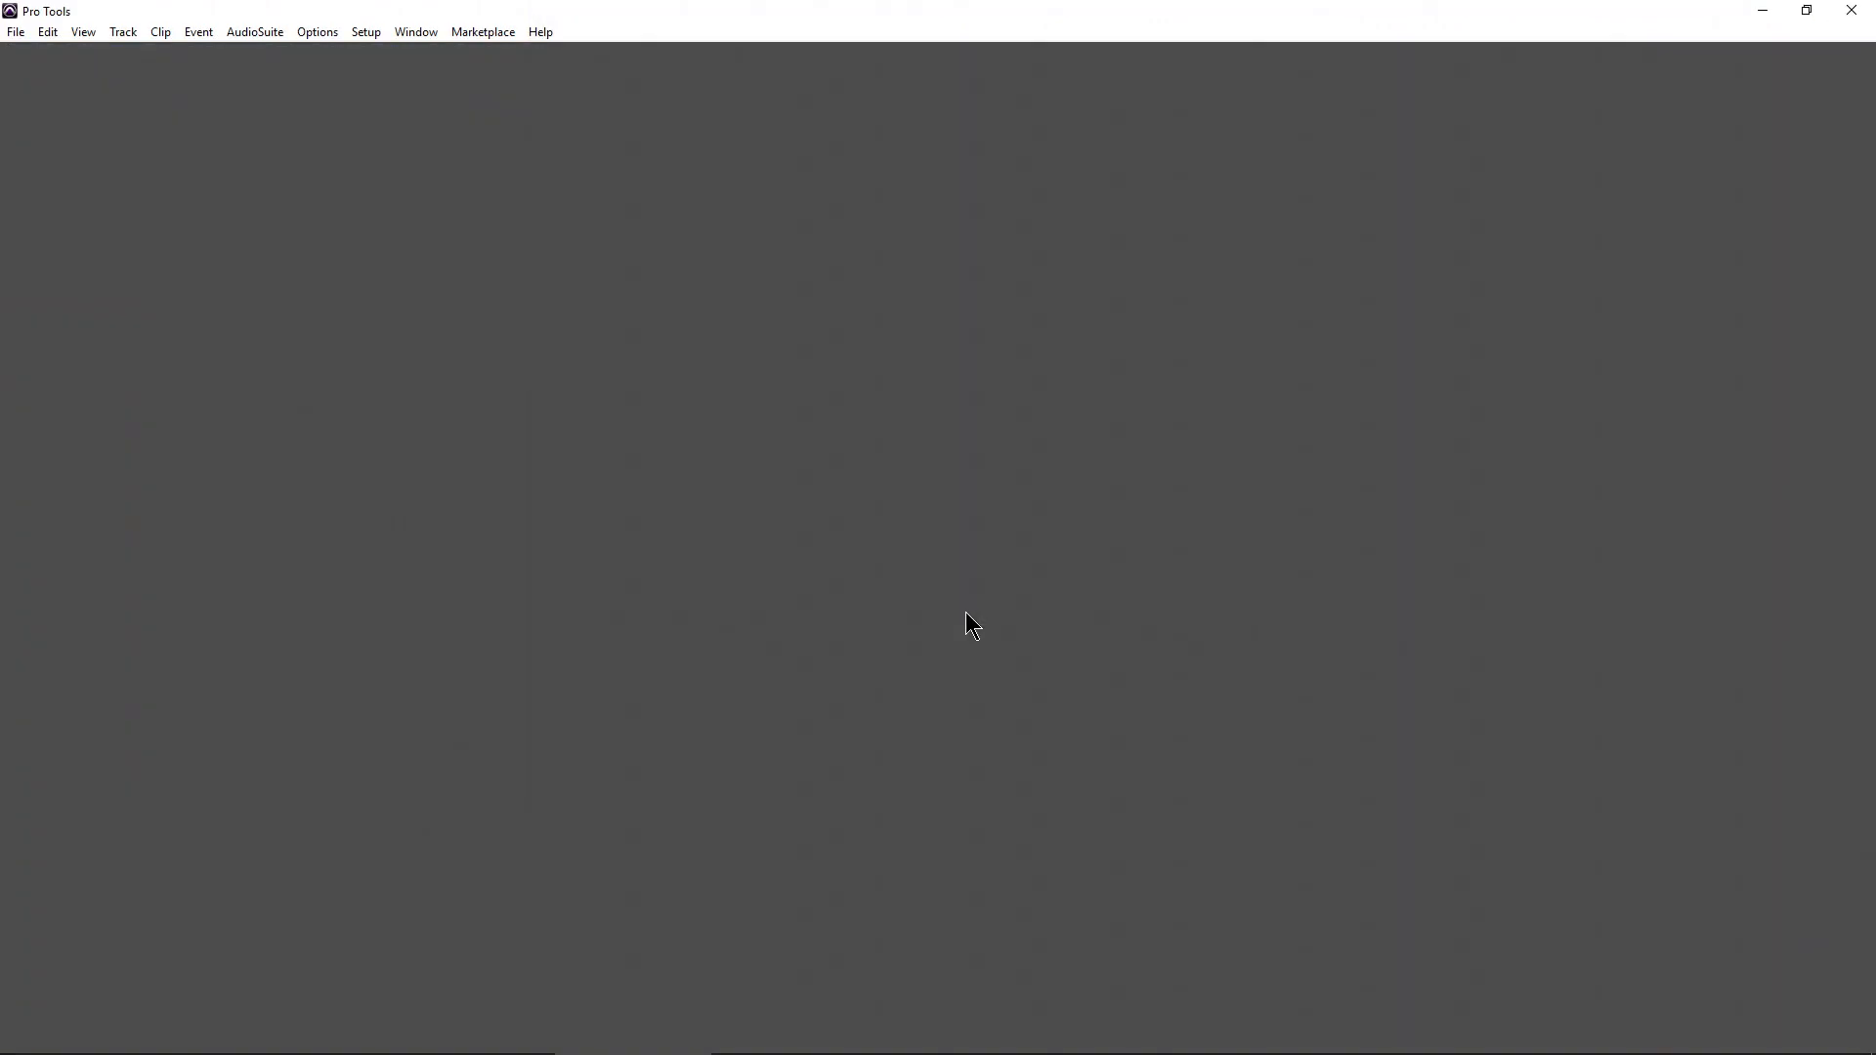
key(super)
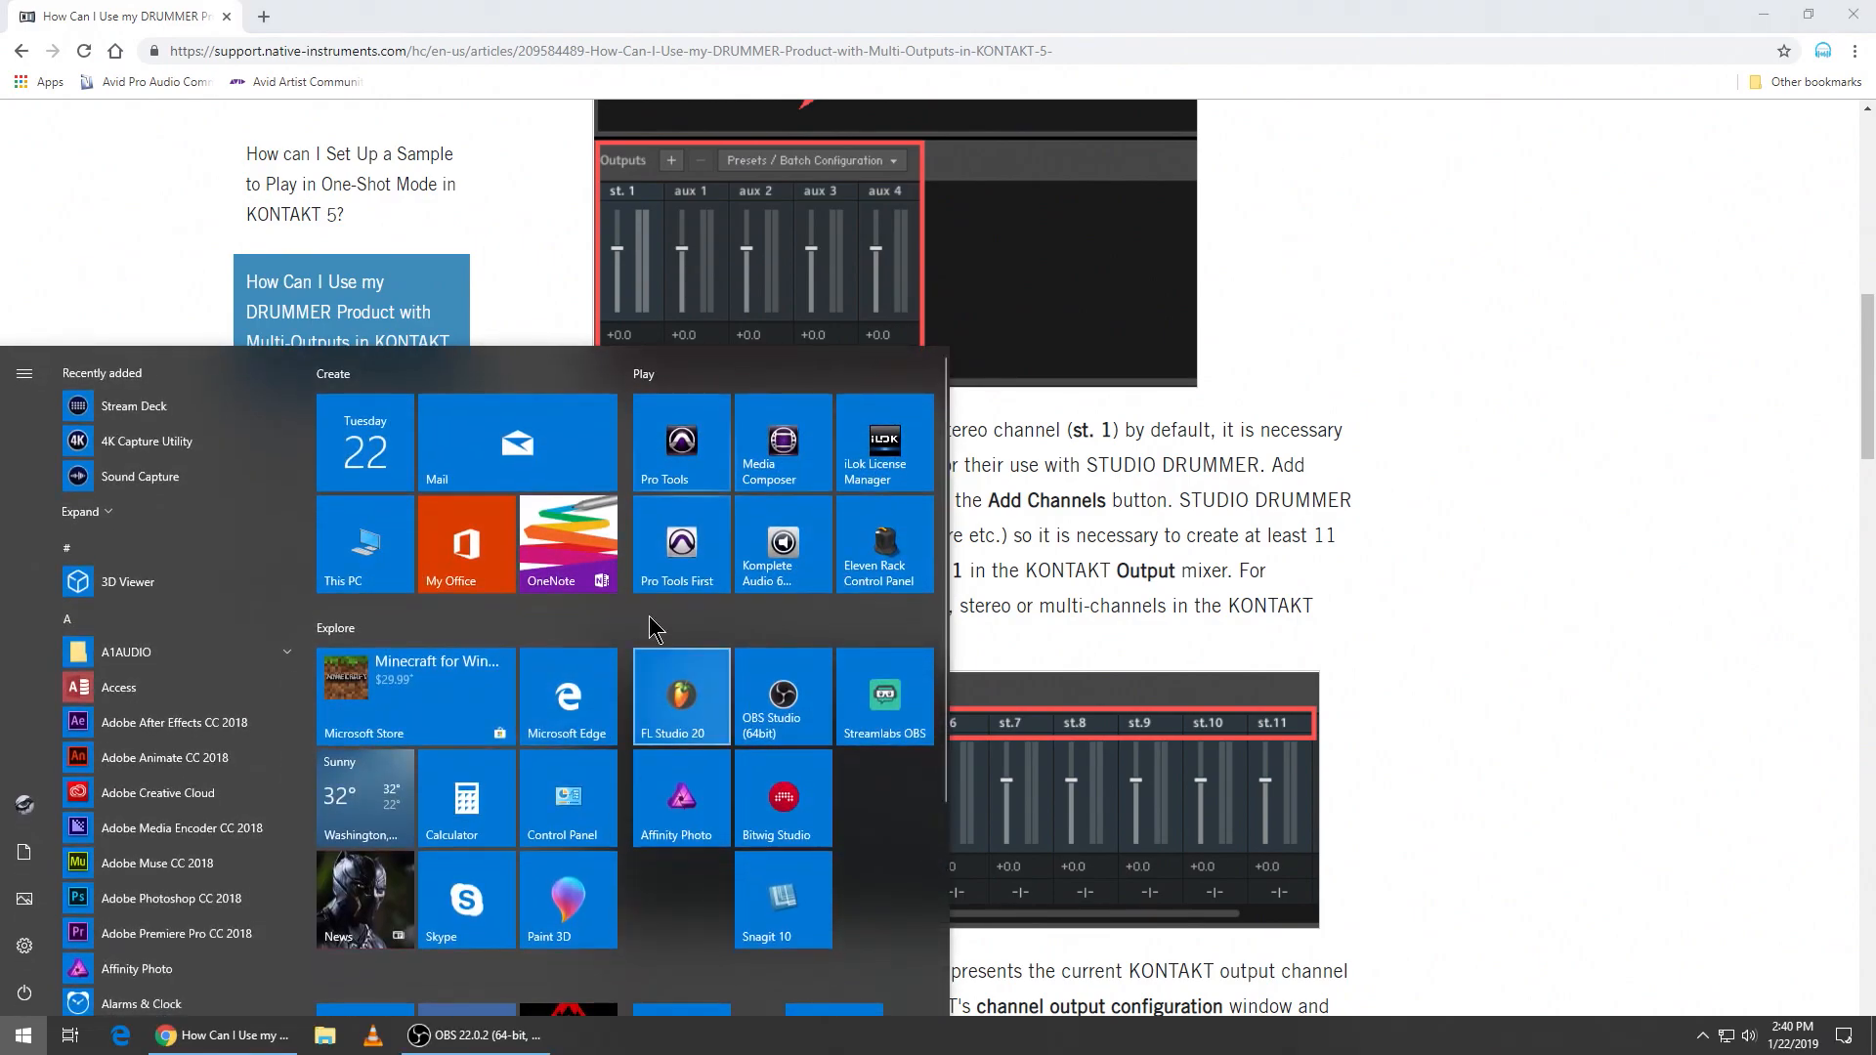
click(681, 445)
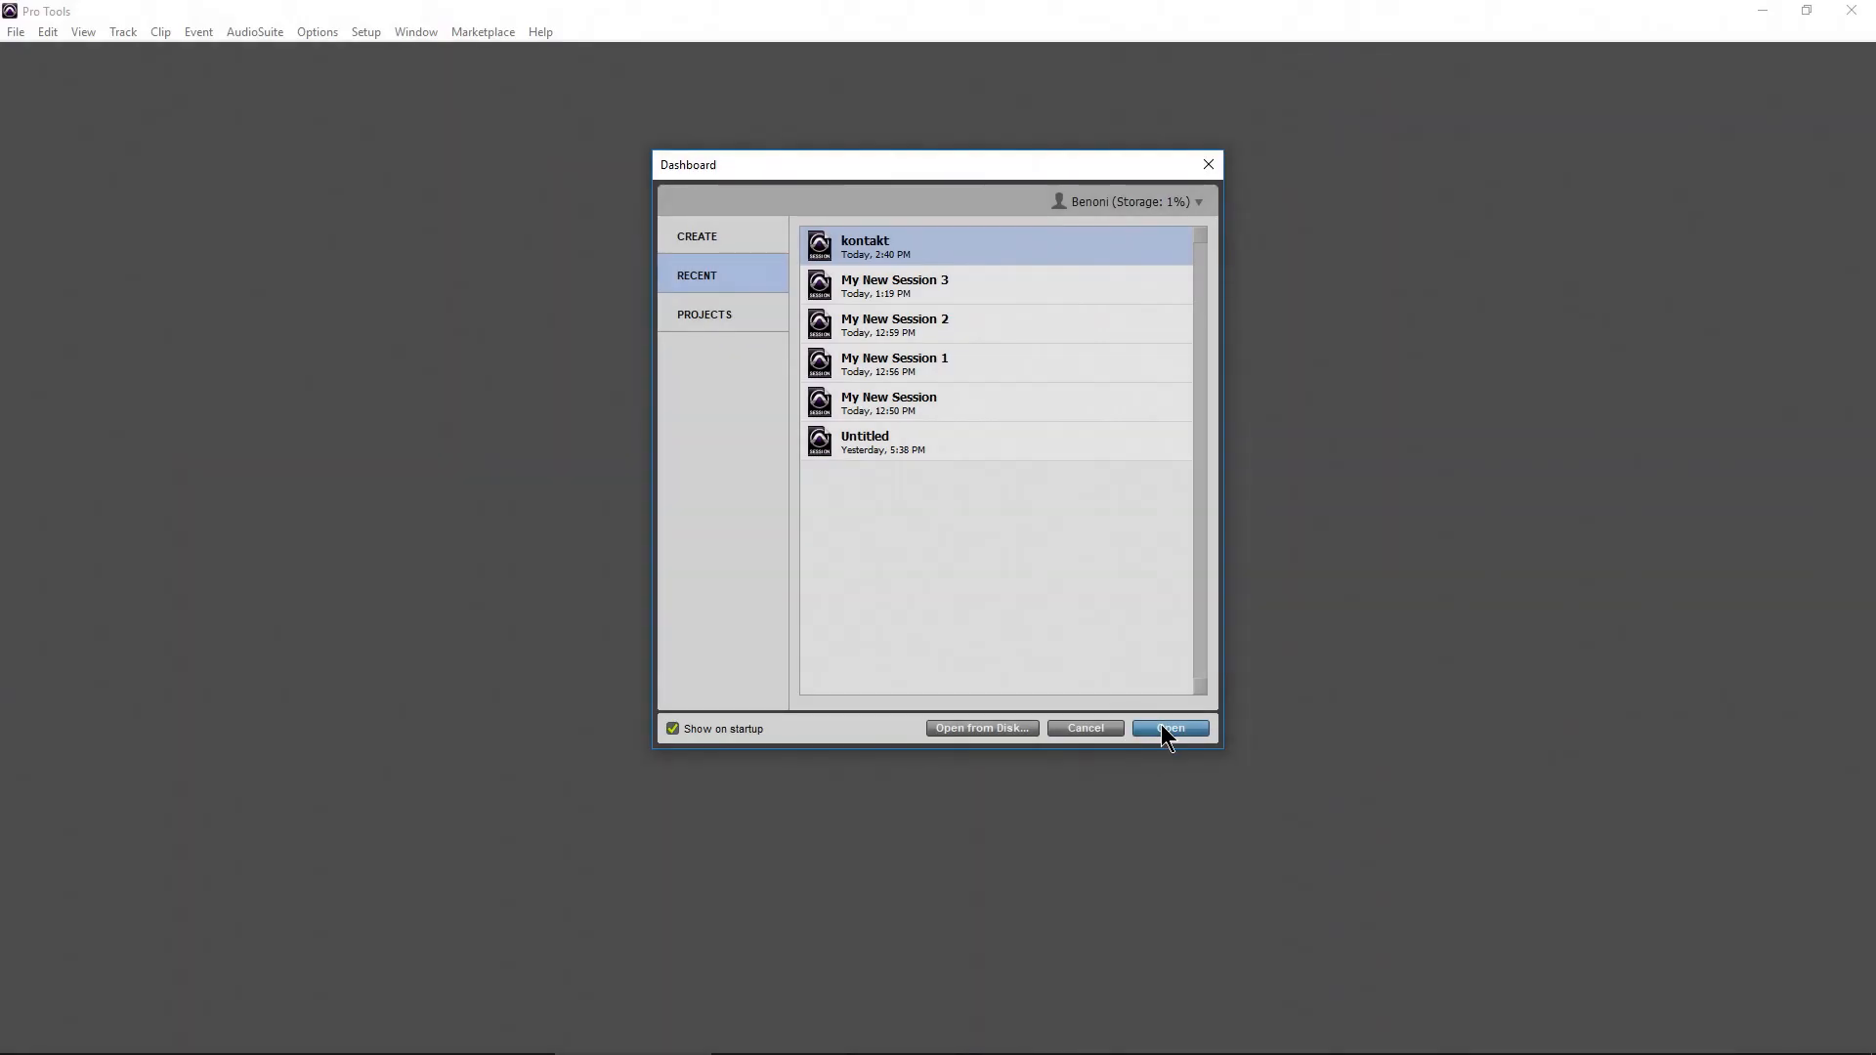
click(1168, 729)
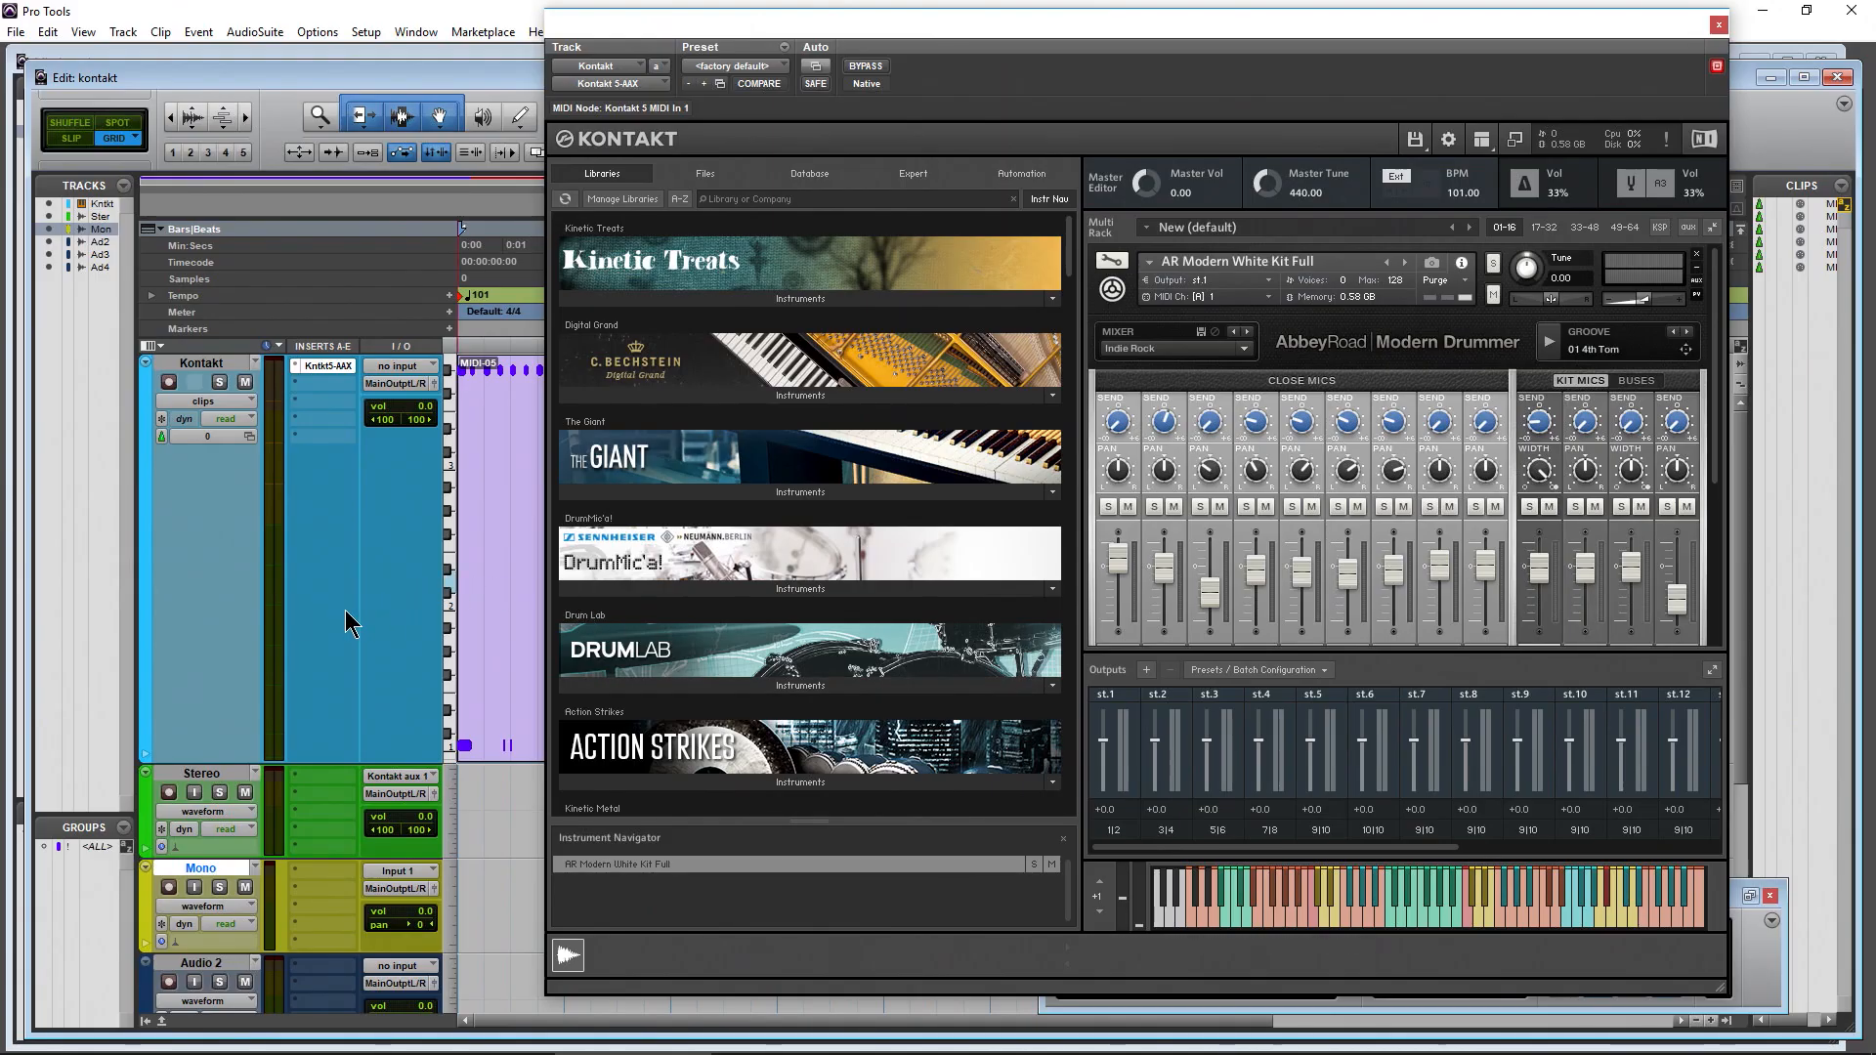
Set the Stereo track's input to the Kontakt plug-in output st.14 and review the Kontakt output channels
scroll(340, 628, down, 3)
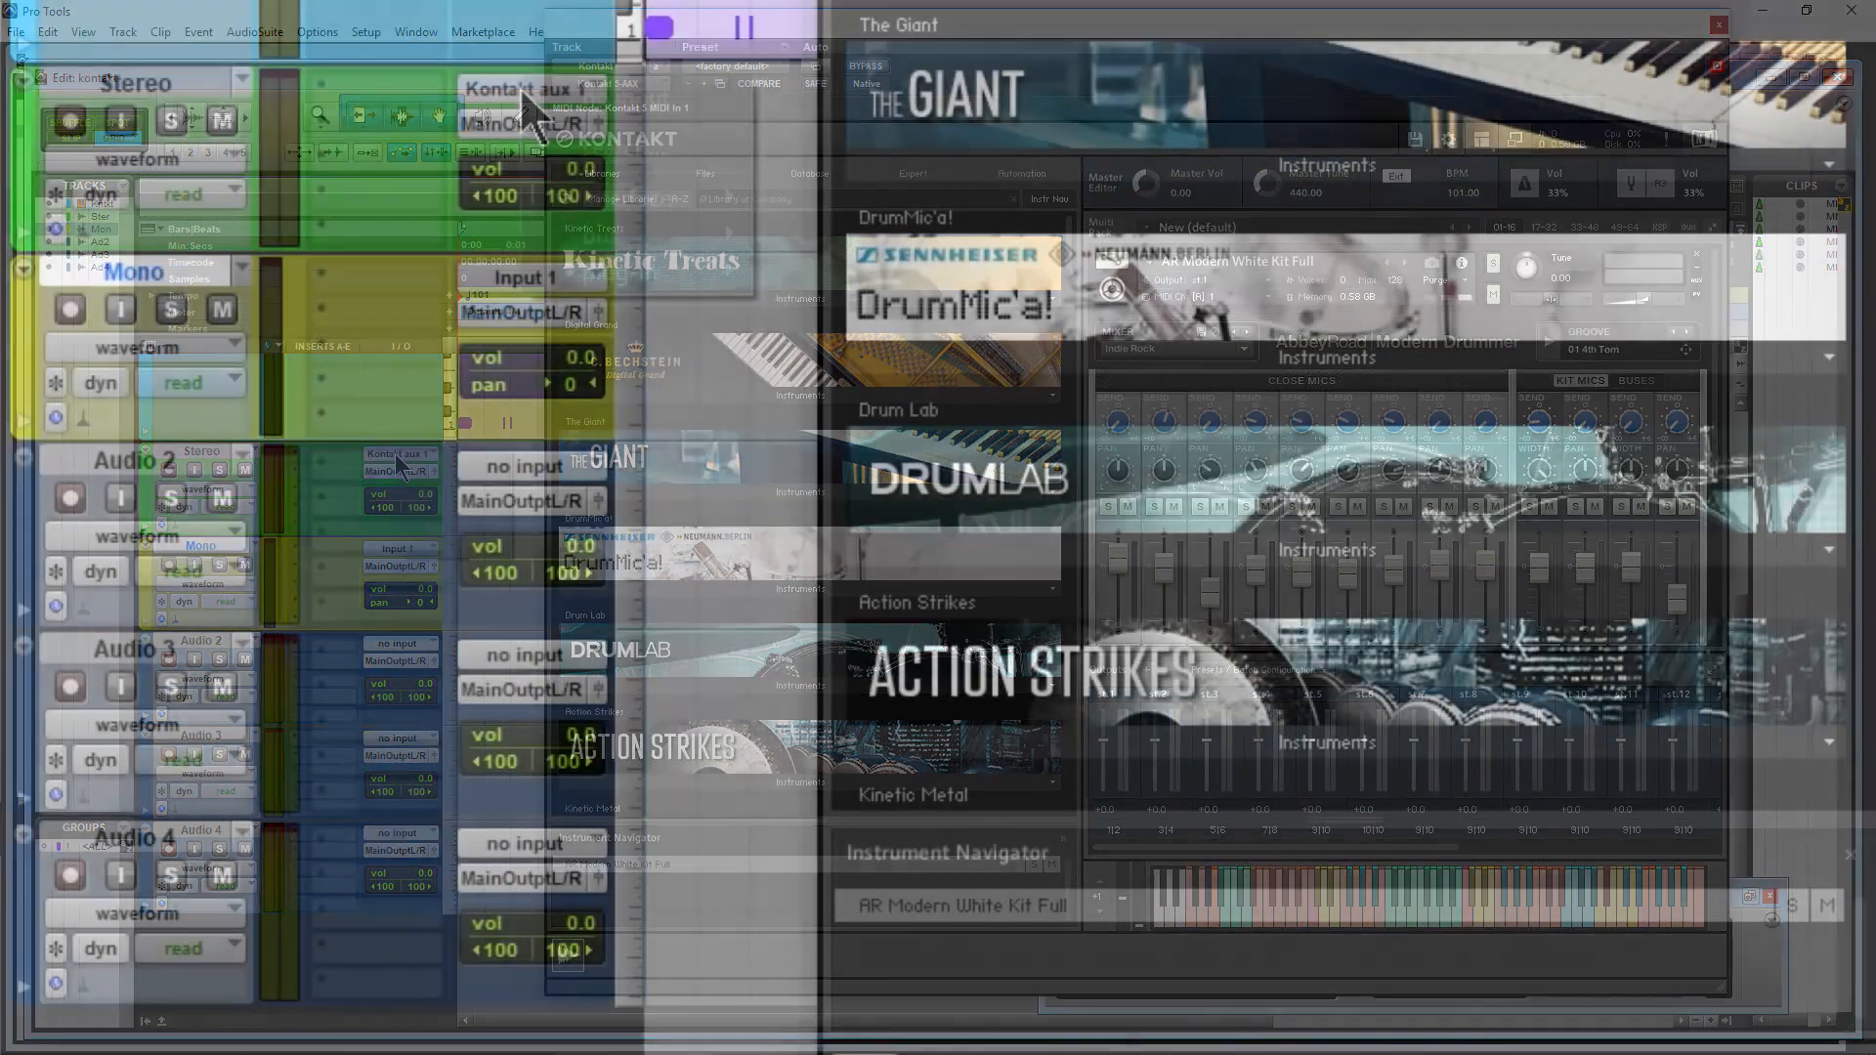
click(430, 455)
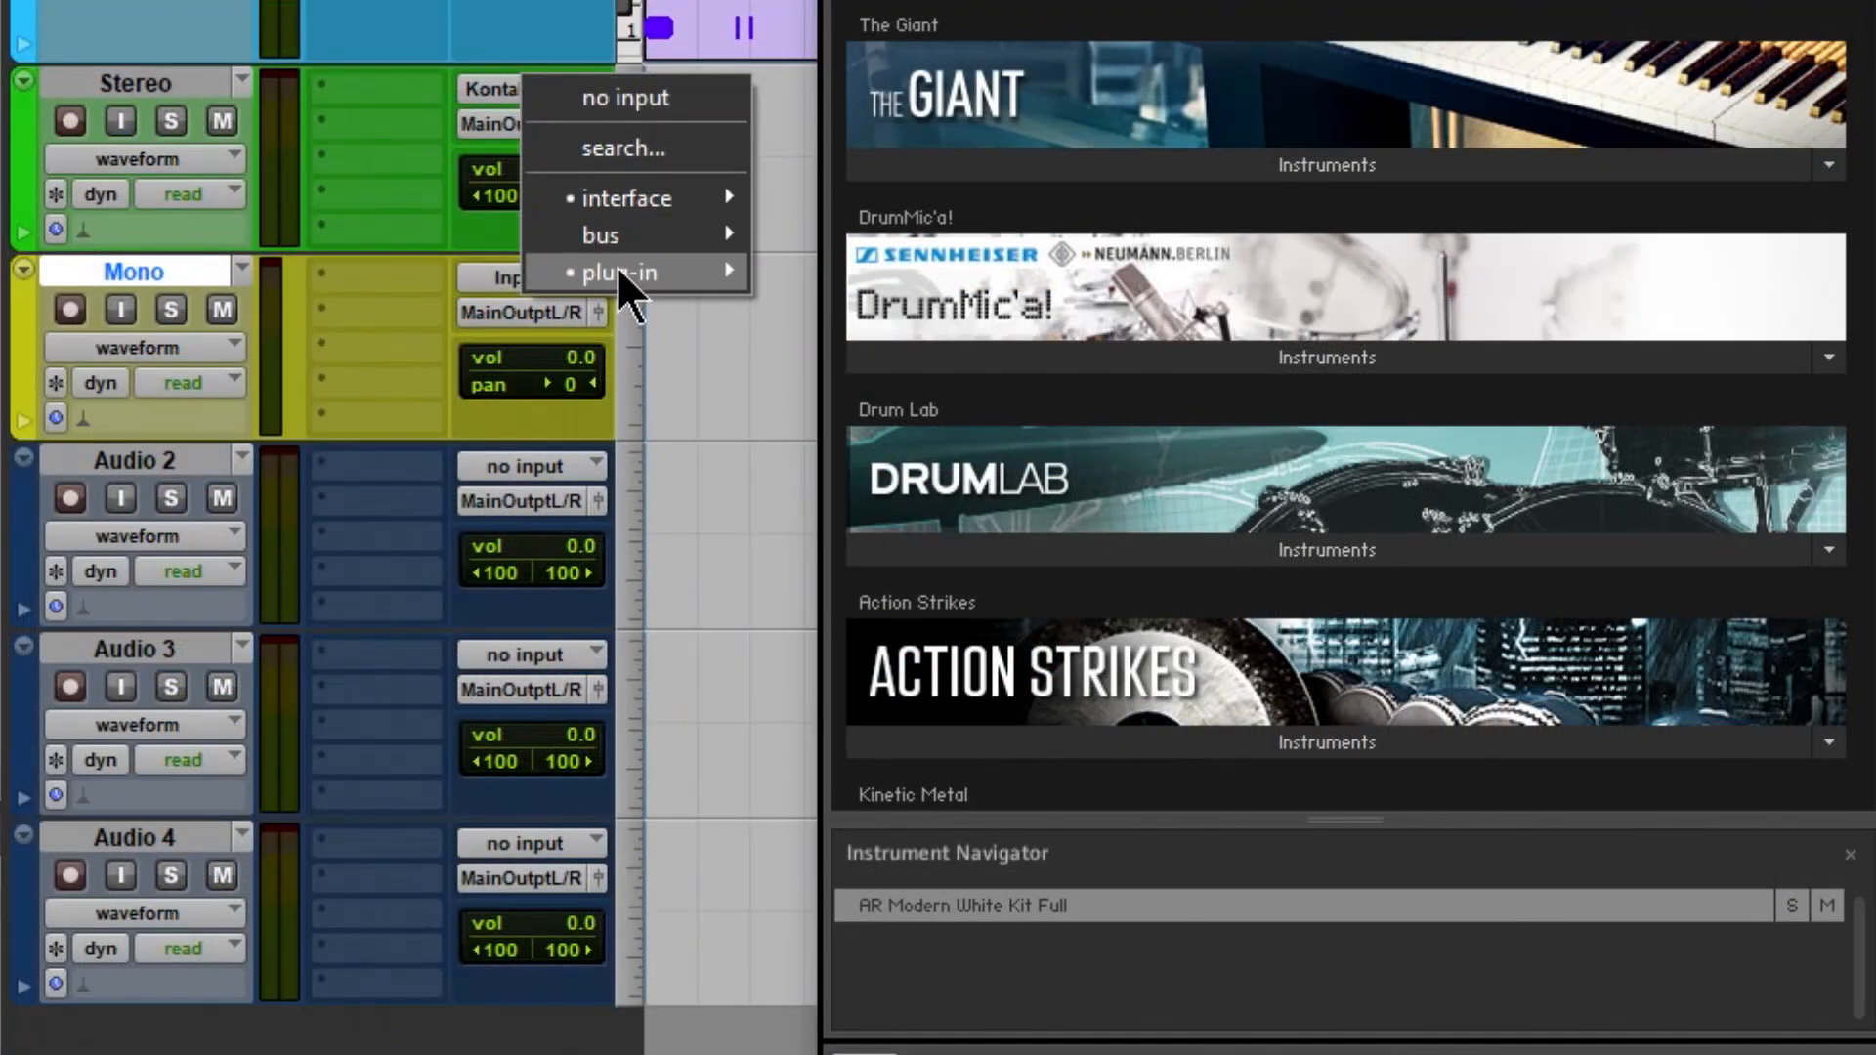
mouse_move(618, 267)
mouse_move(951, 264)
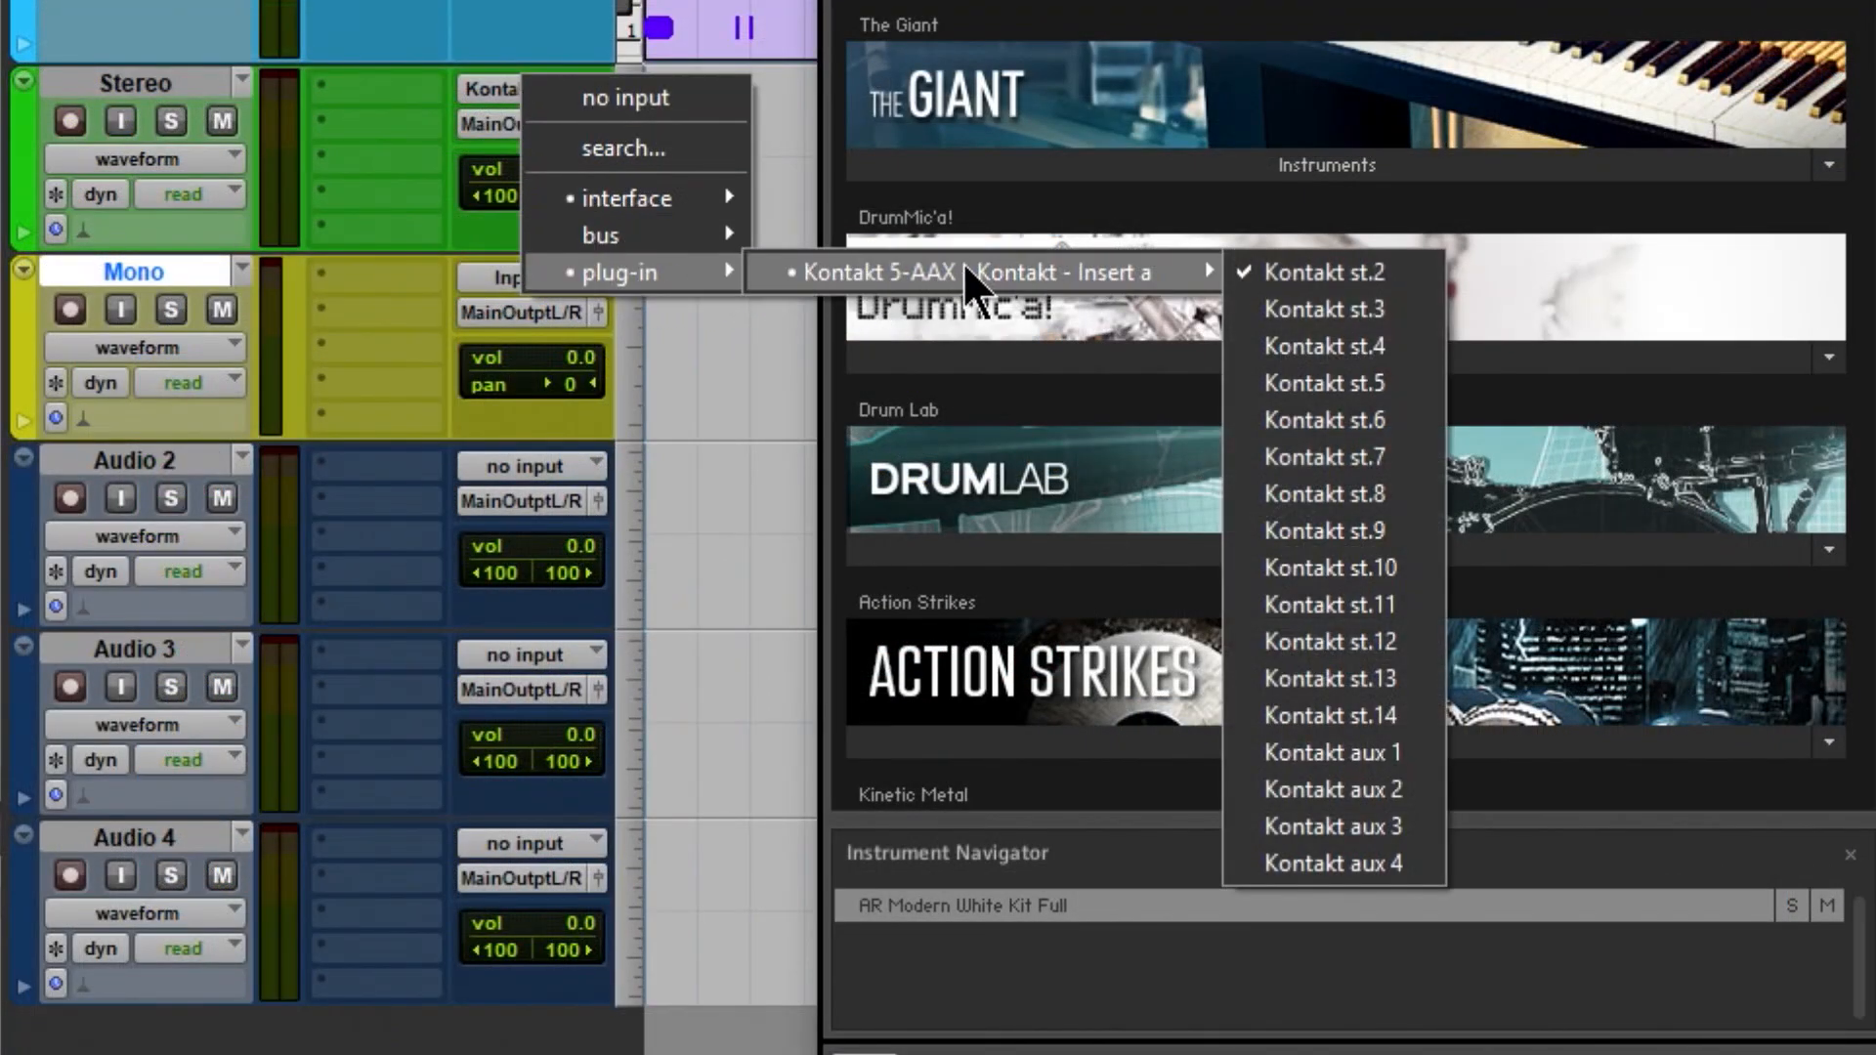
click(1349, 718)
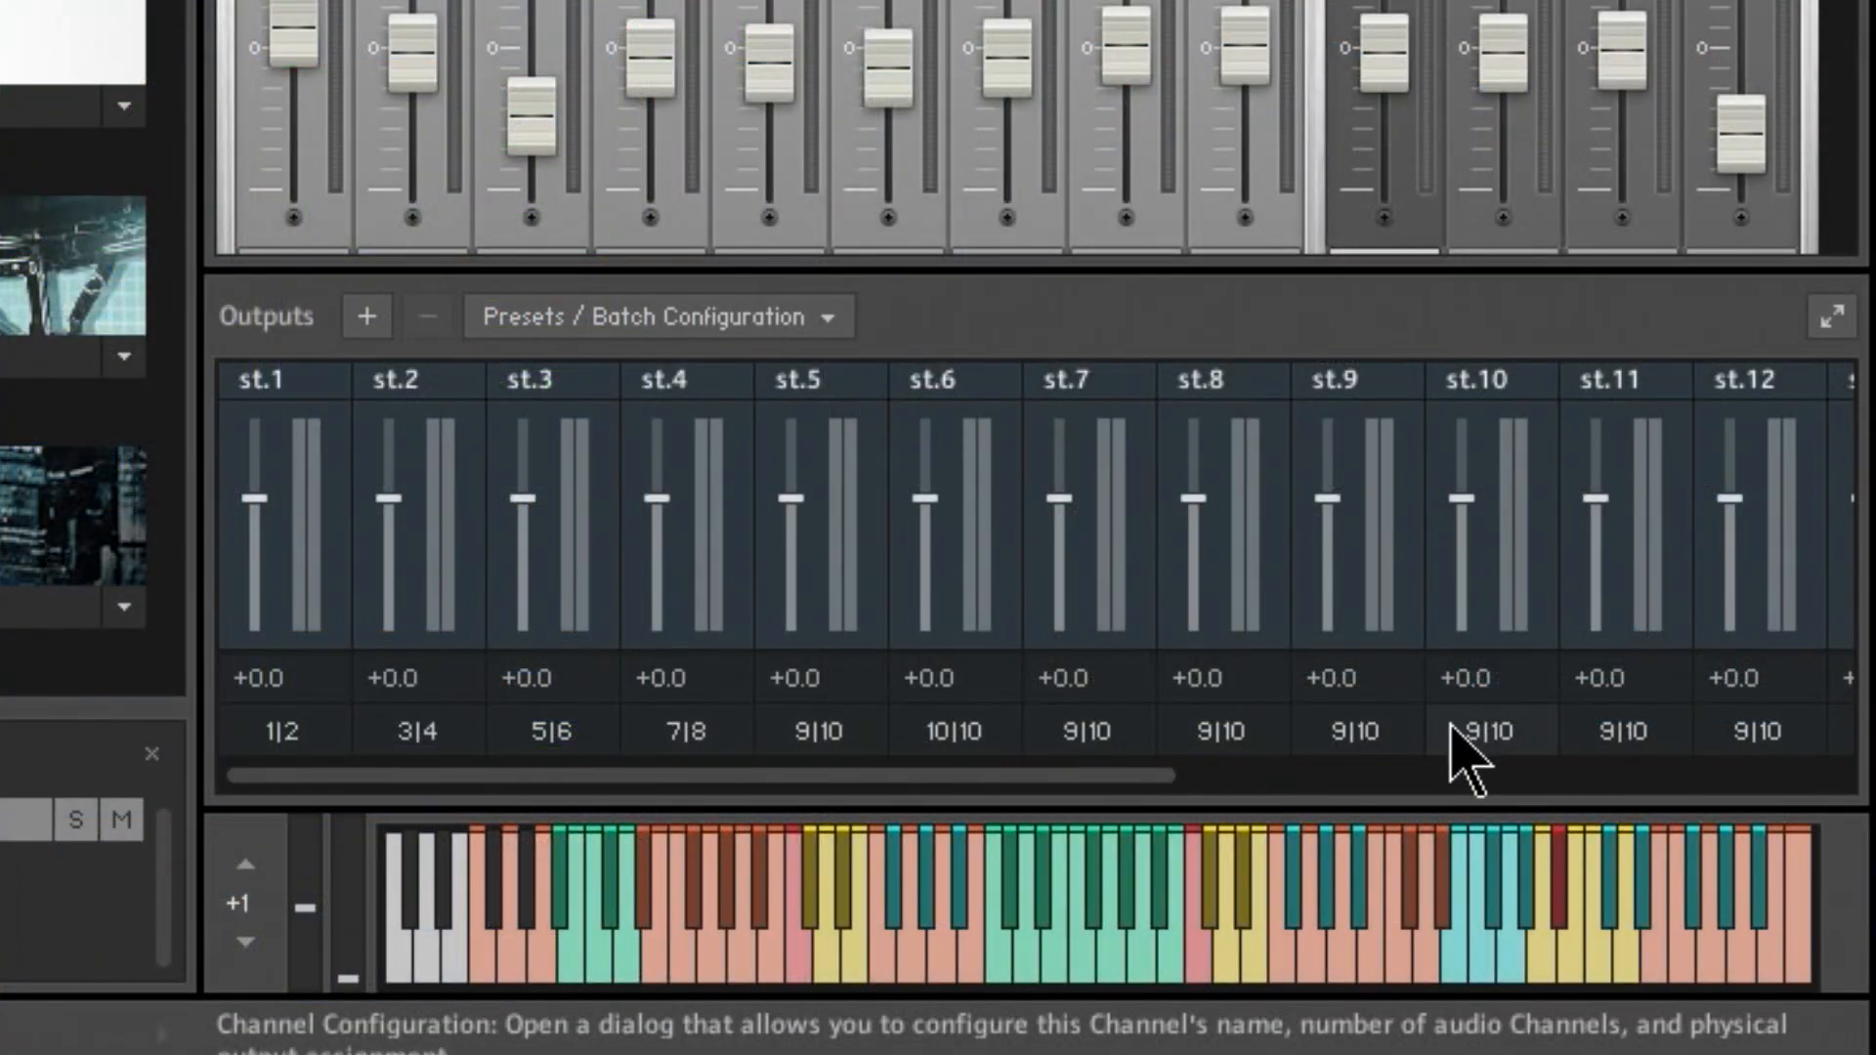
drag(884, 779, 992, 781)
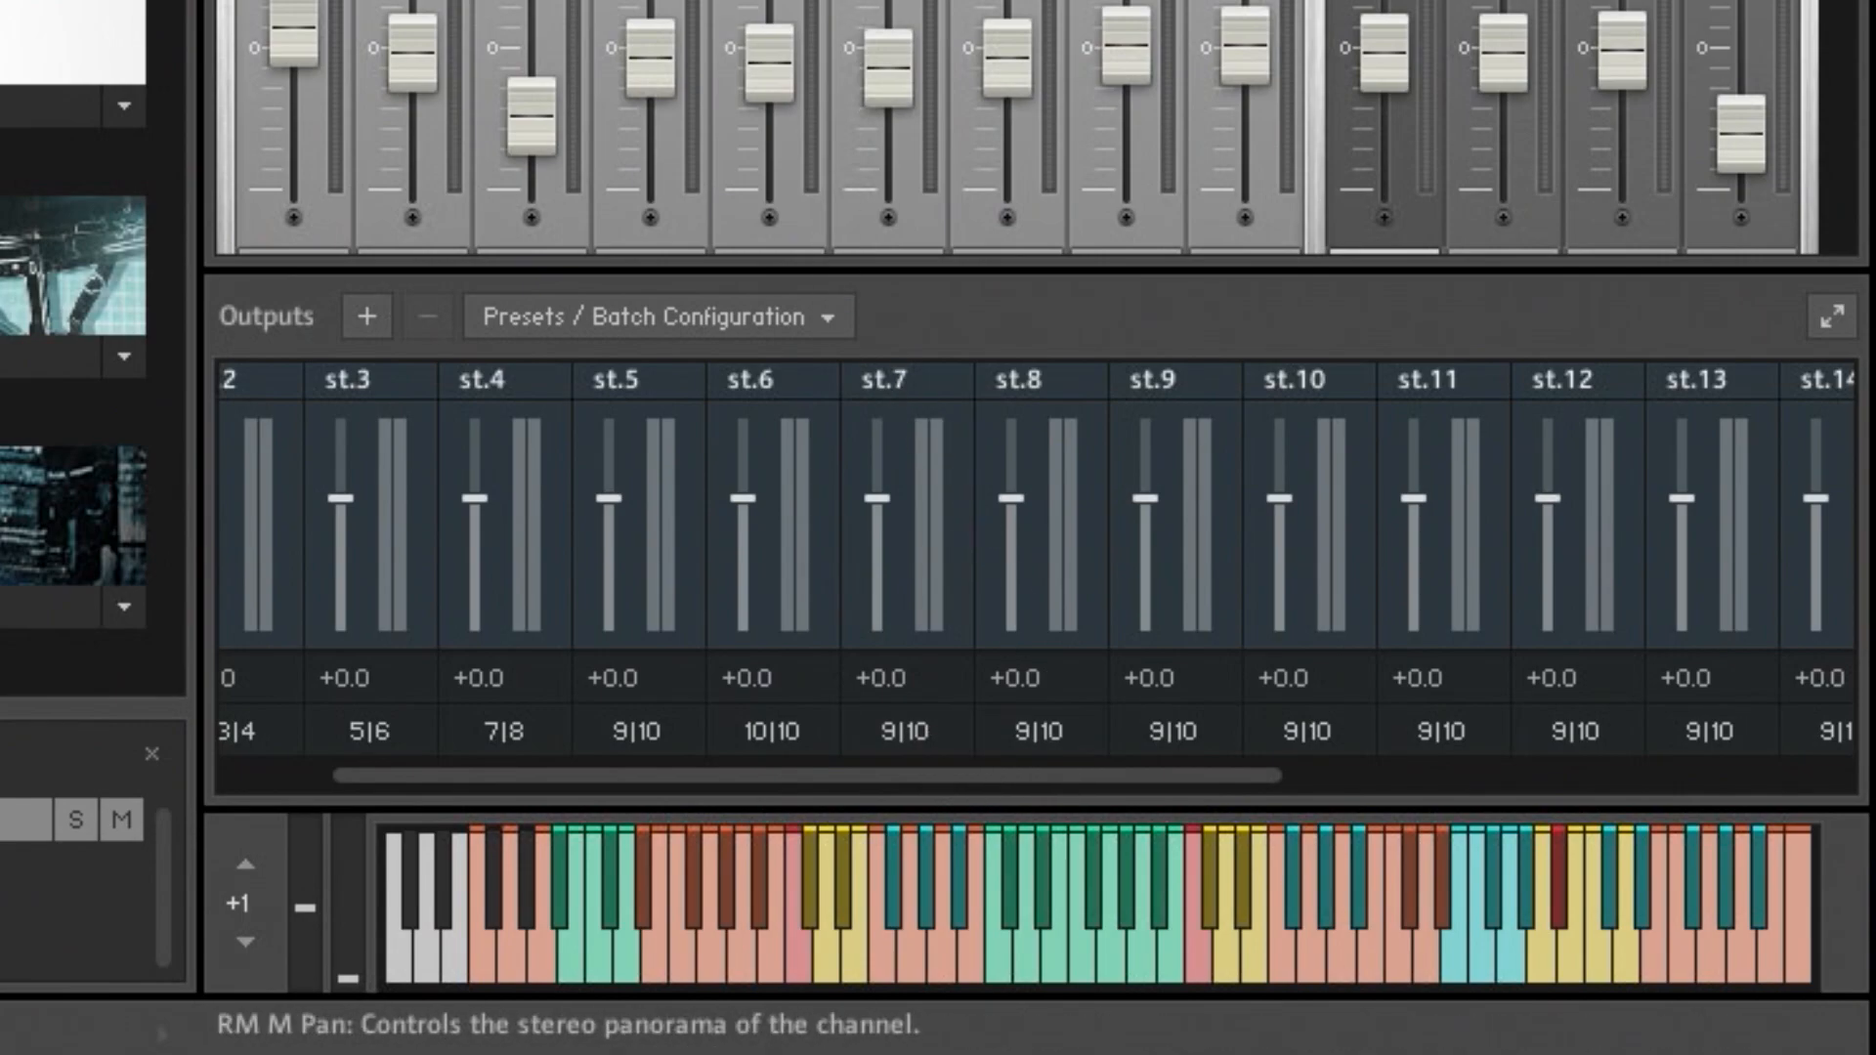
Route the drum kit's Kick mixer channel to output st.8 and play a test note
scroll(1563, 49, down, 3)
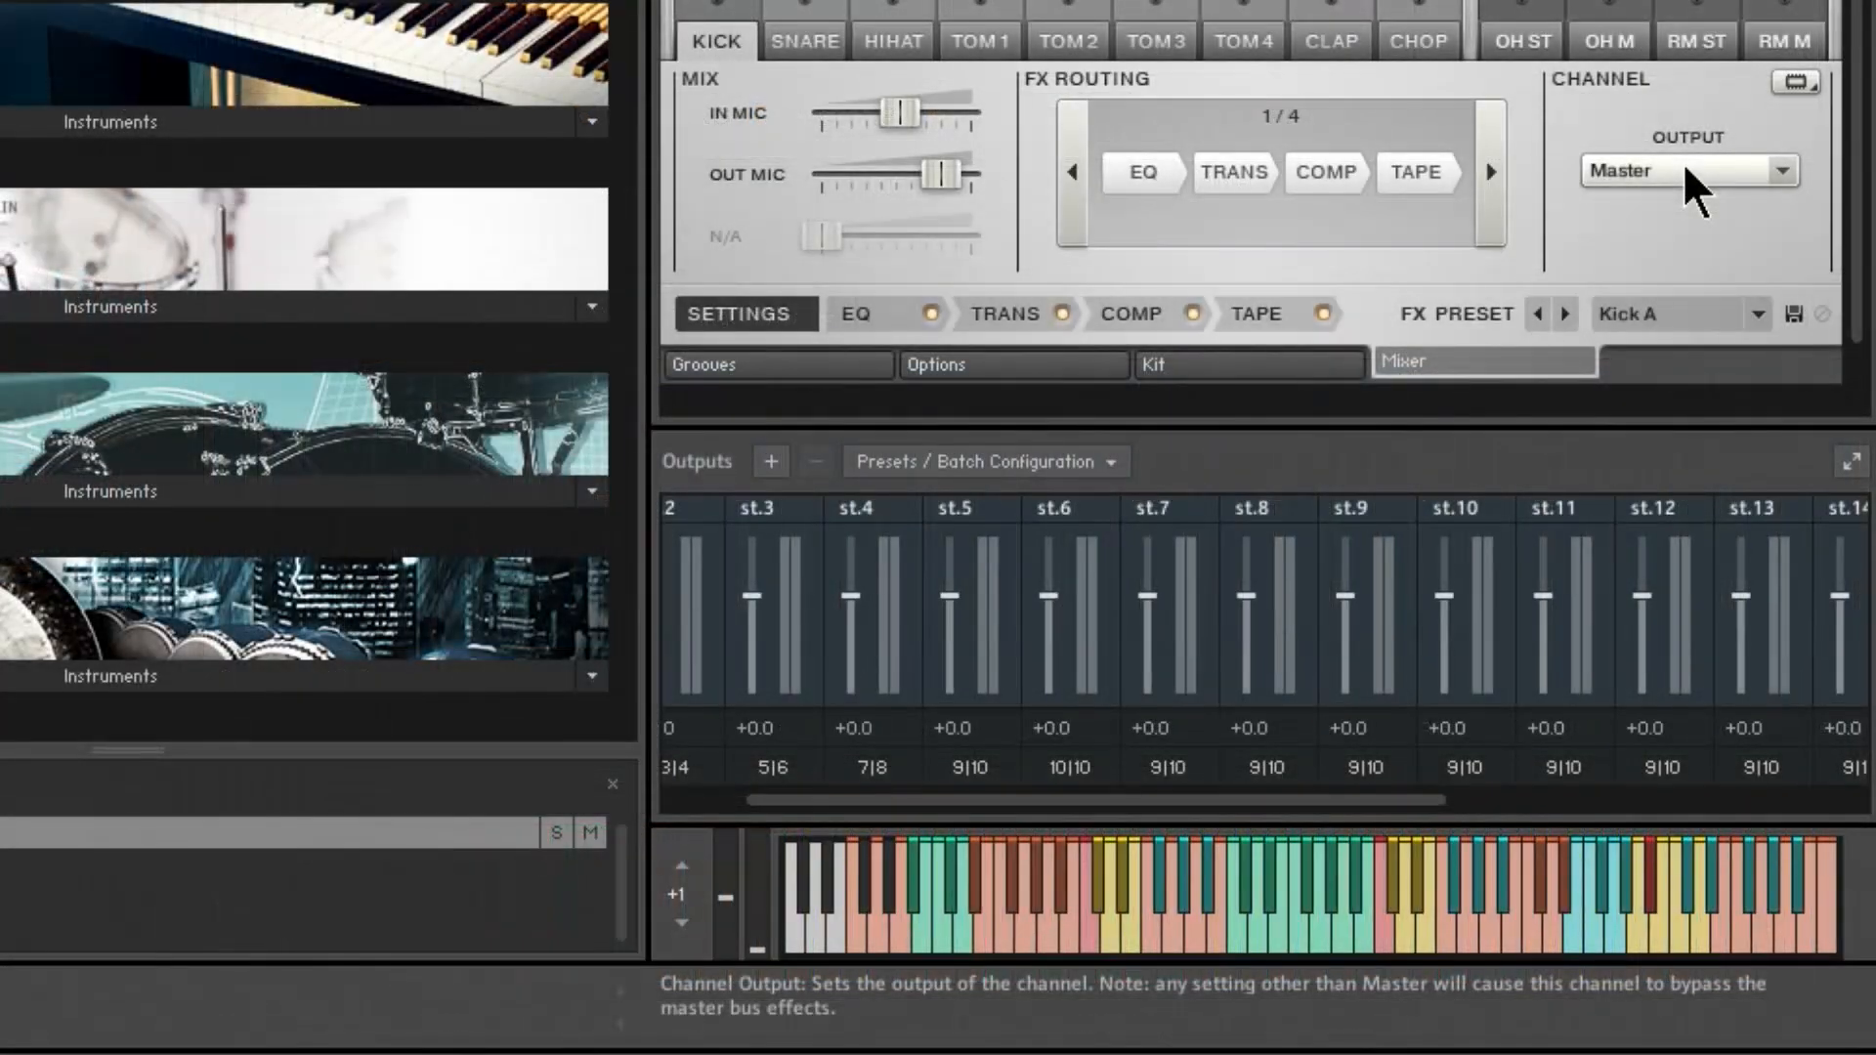
click(1682, 167)
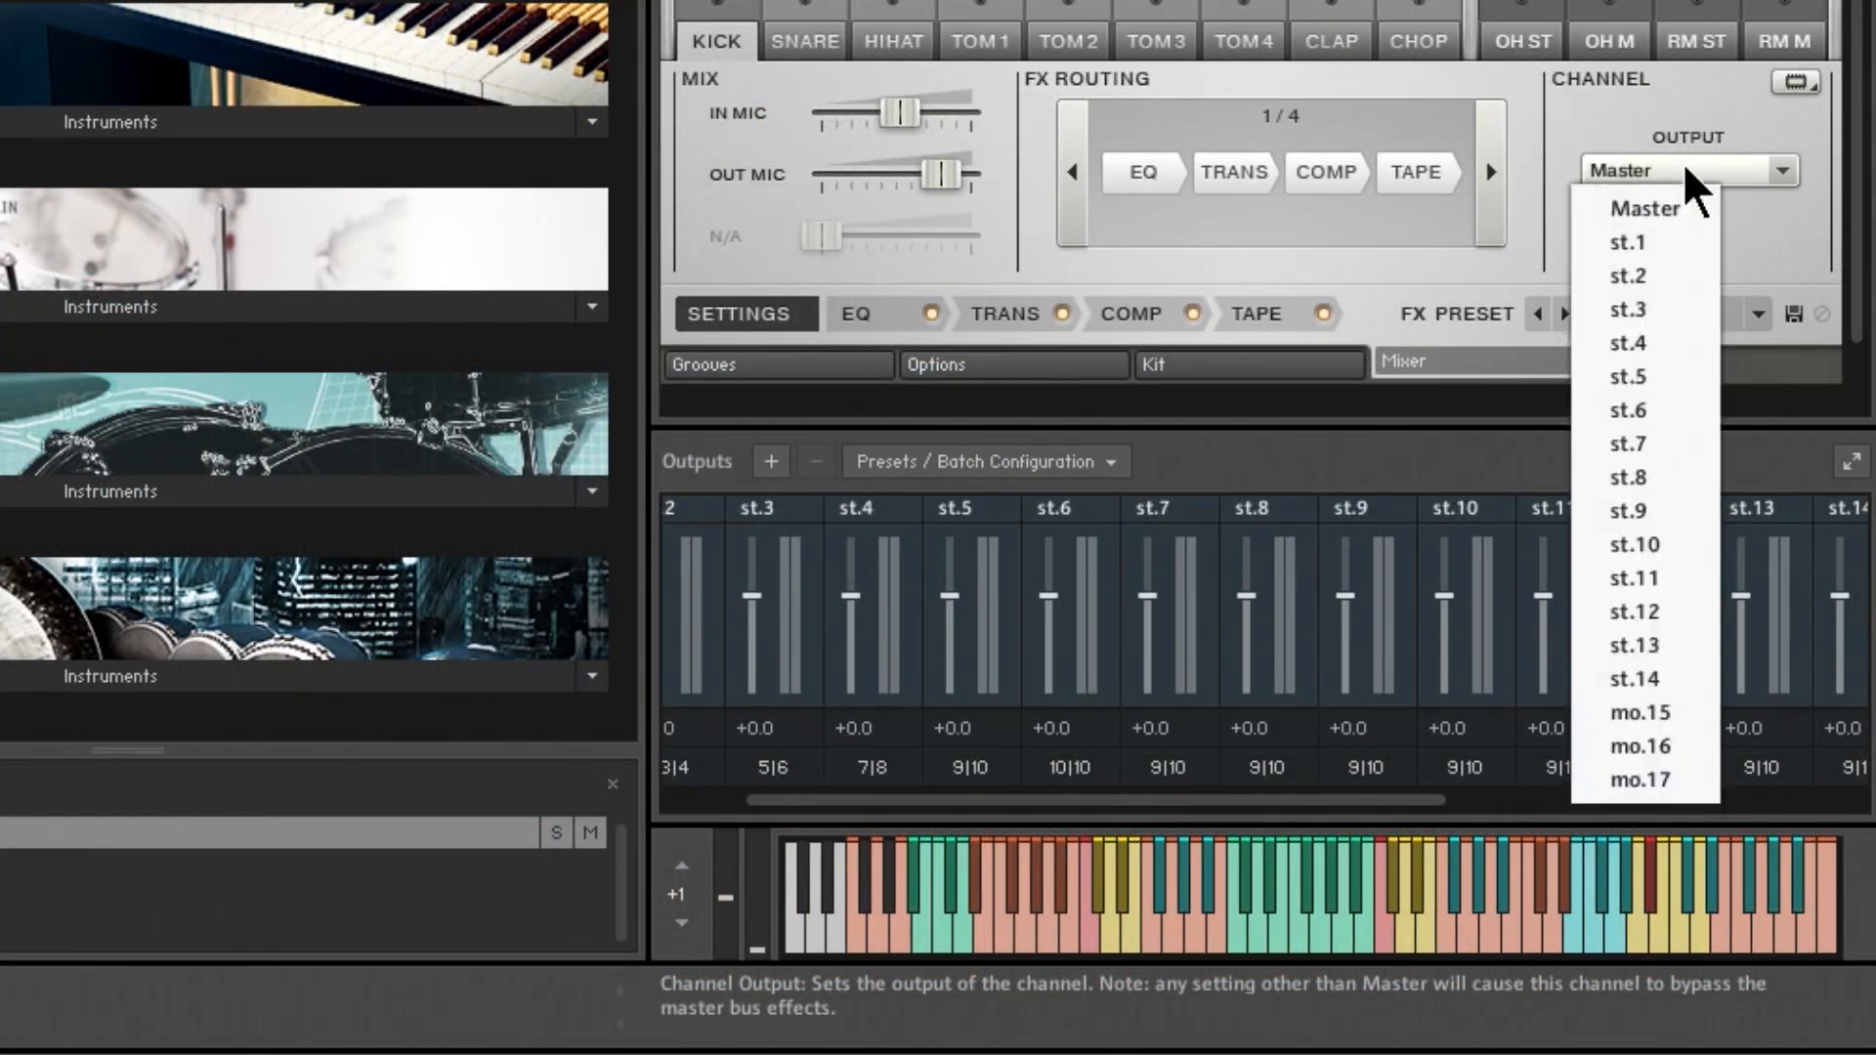
click(1661, 487)
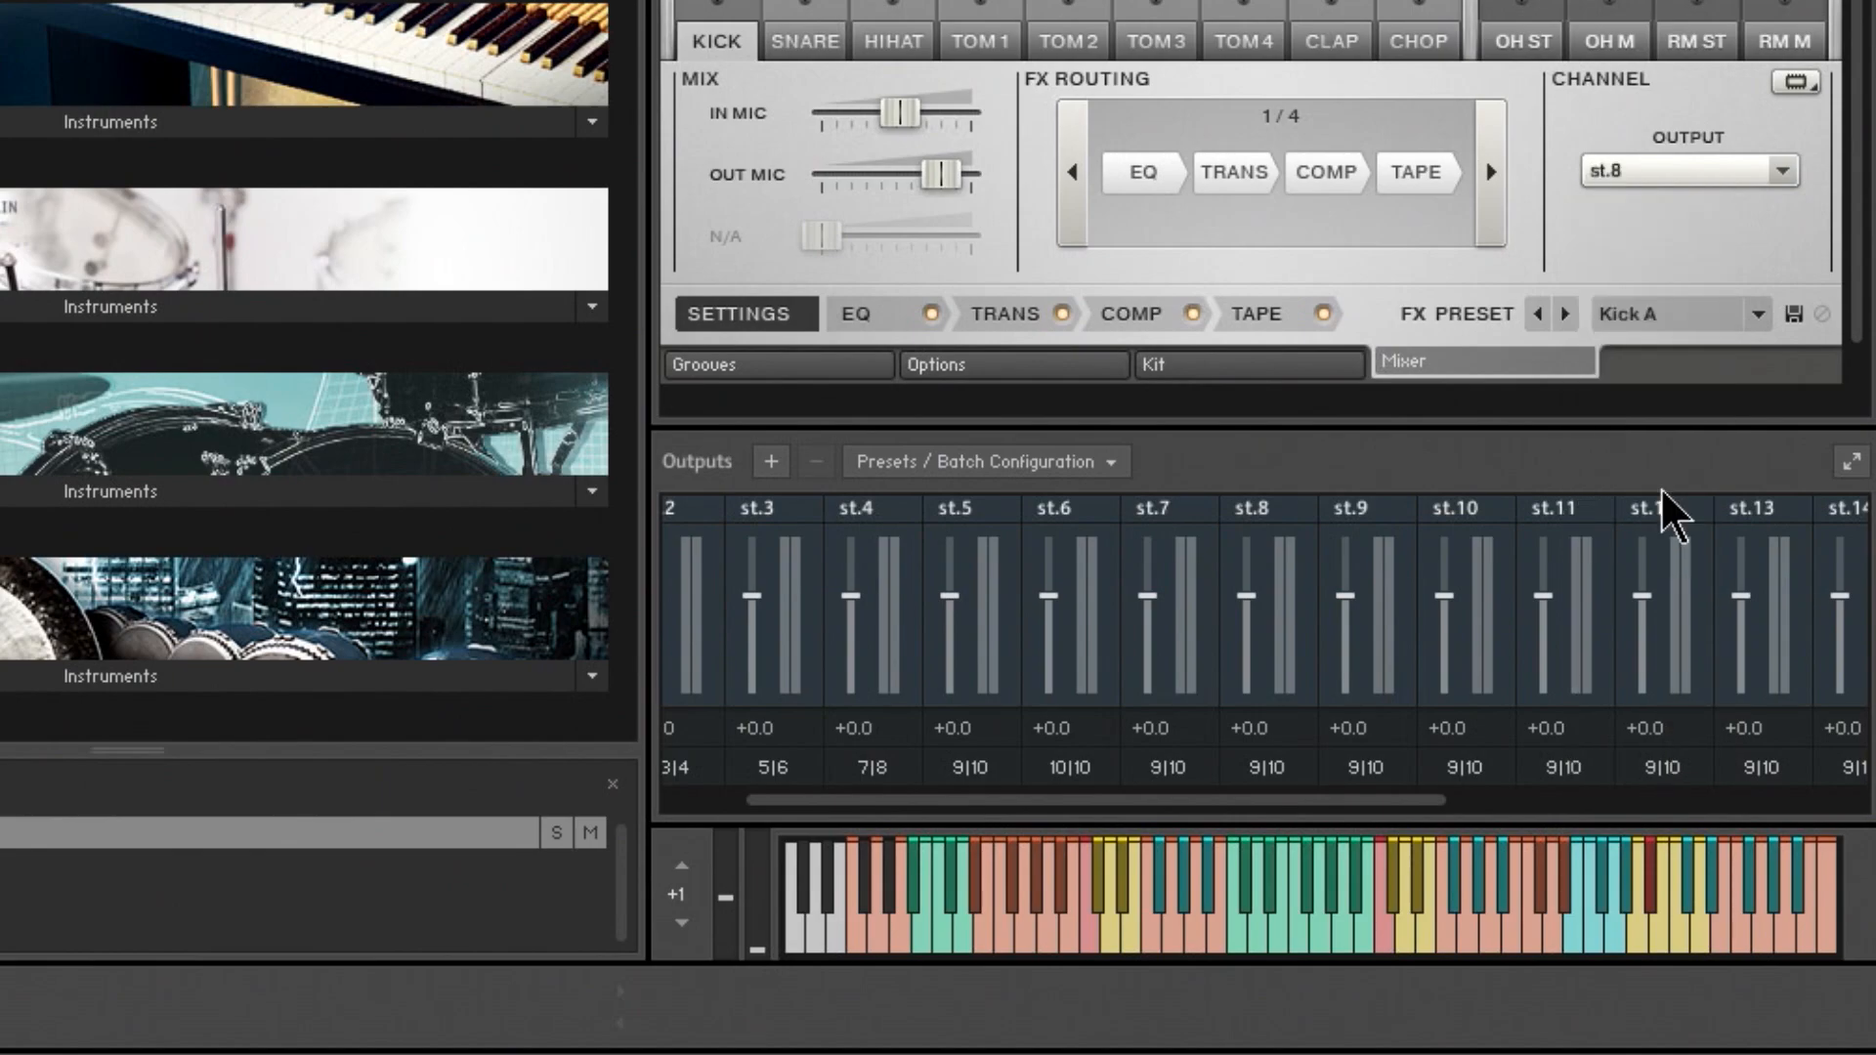
click(1093, 929)
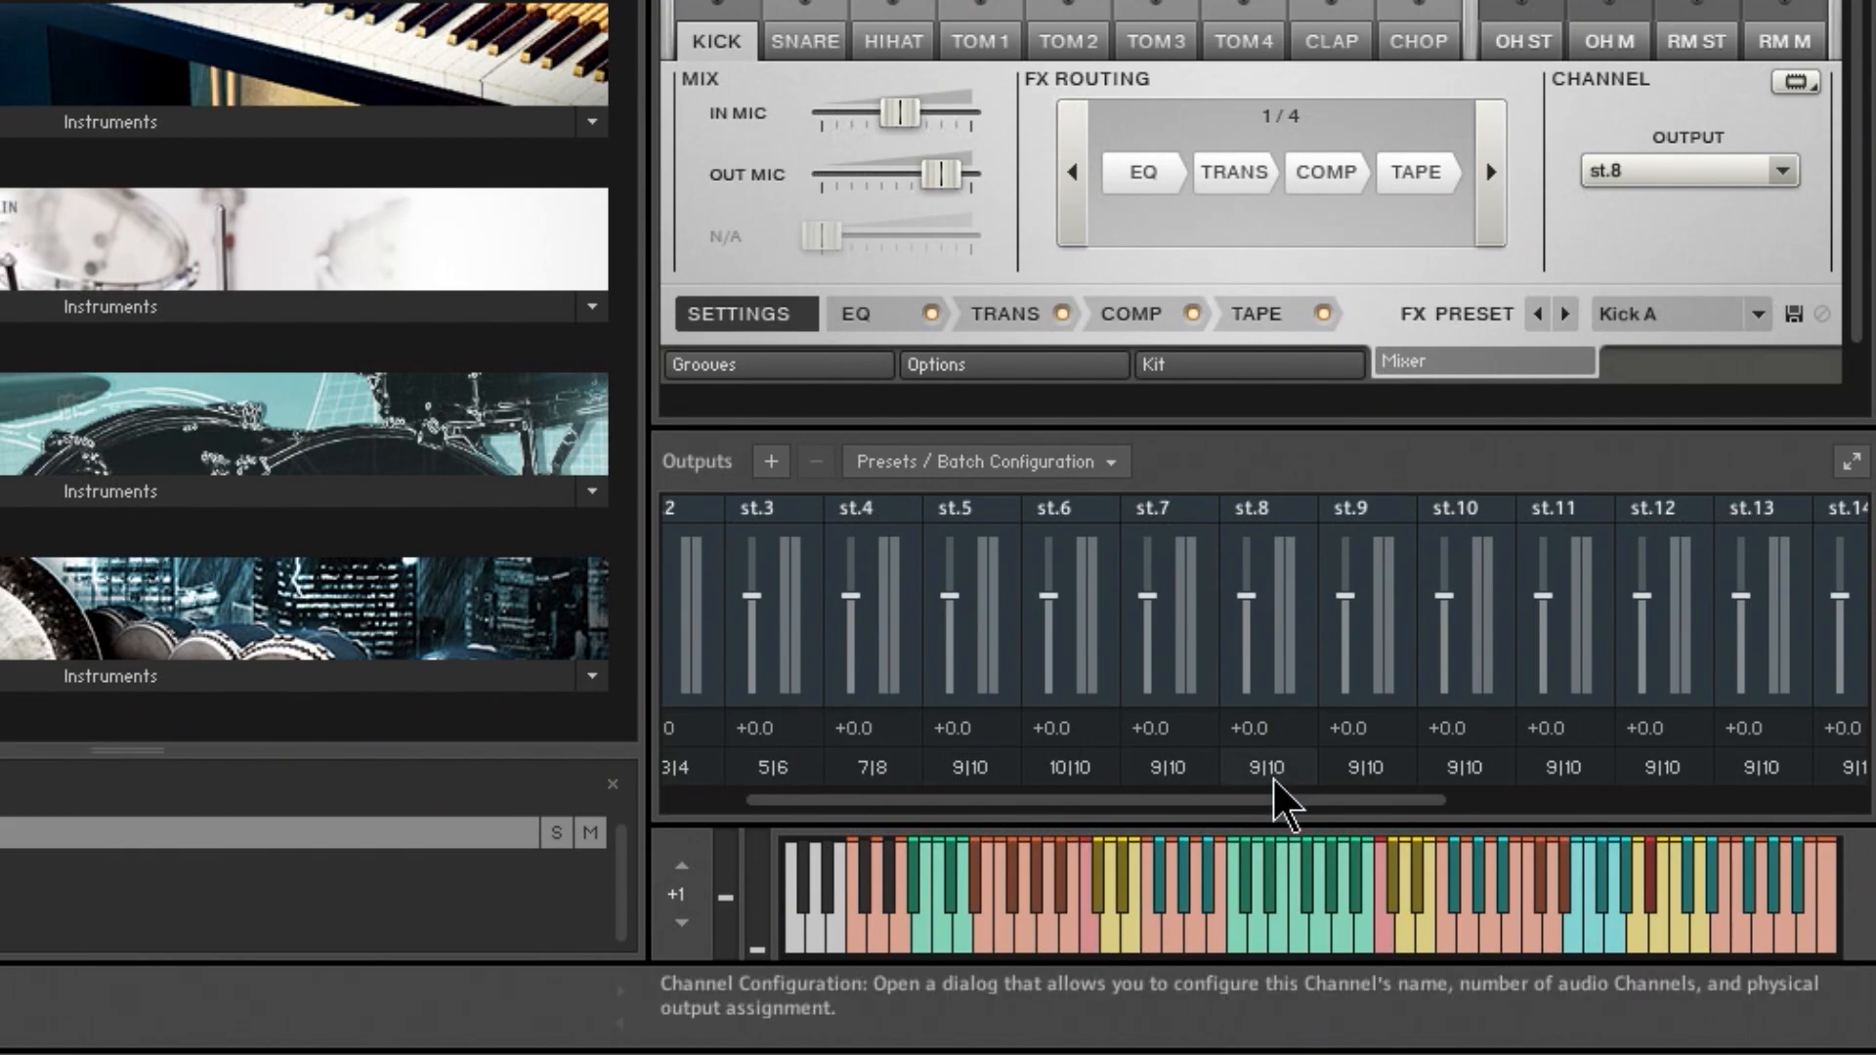
Set the Audio 2 track's input to the Kontakt plug-in output st.8, enable its input monitoring and audition kick notes
click(376, 643)
mouse_move(469, 743)
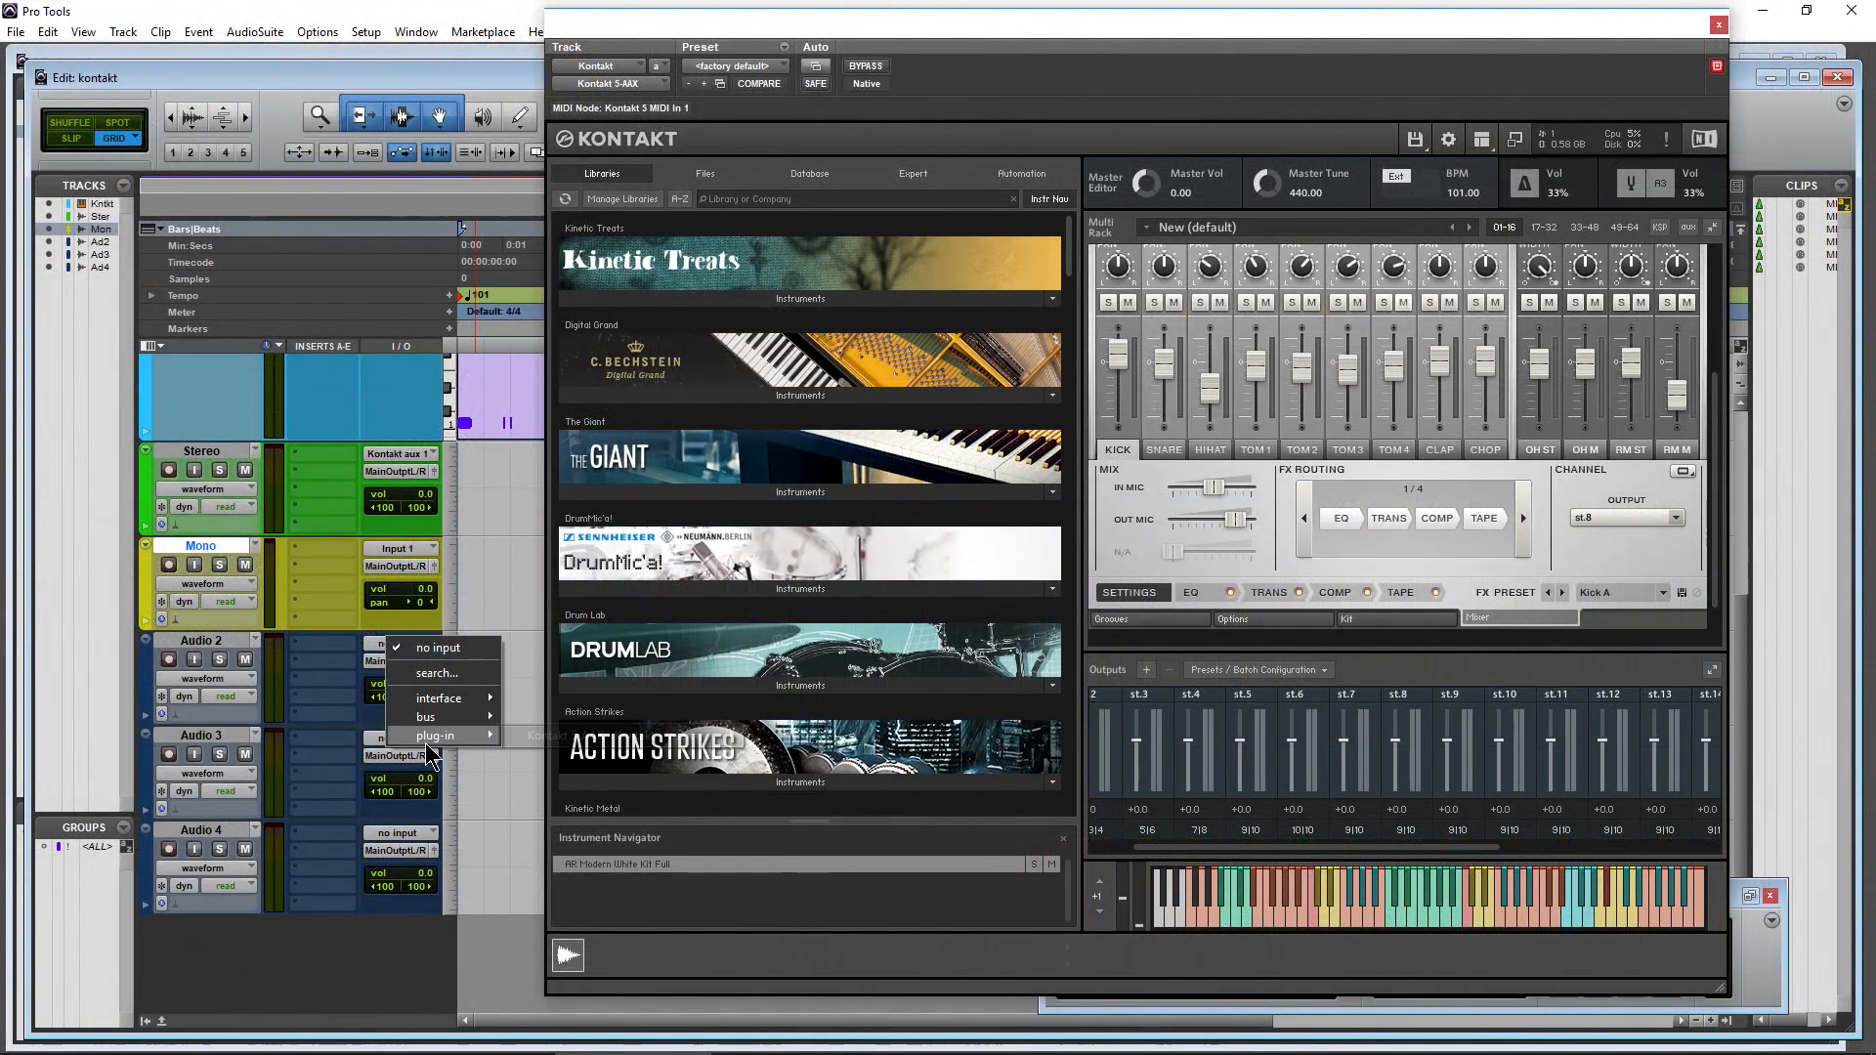
mouse_move(591, 742)
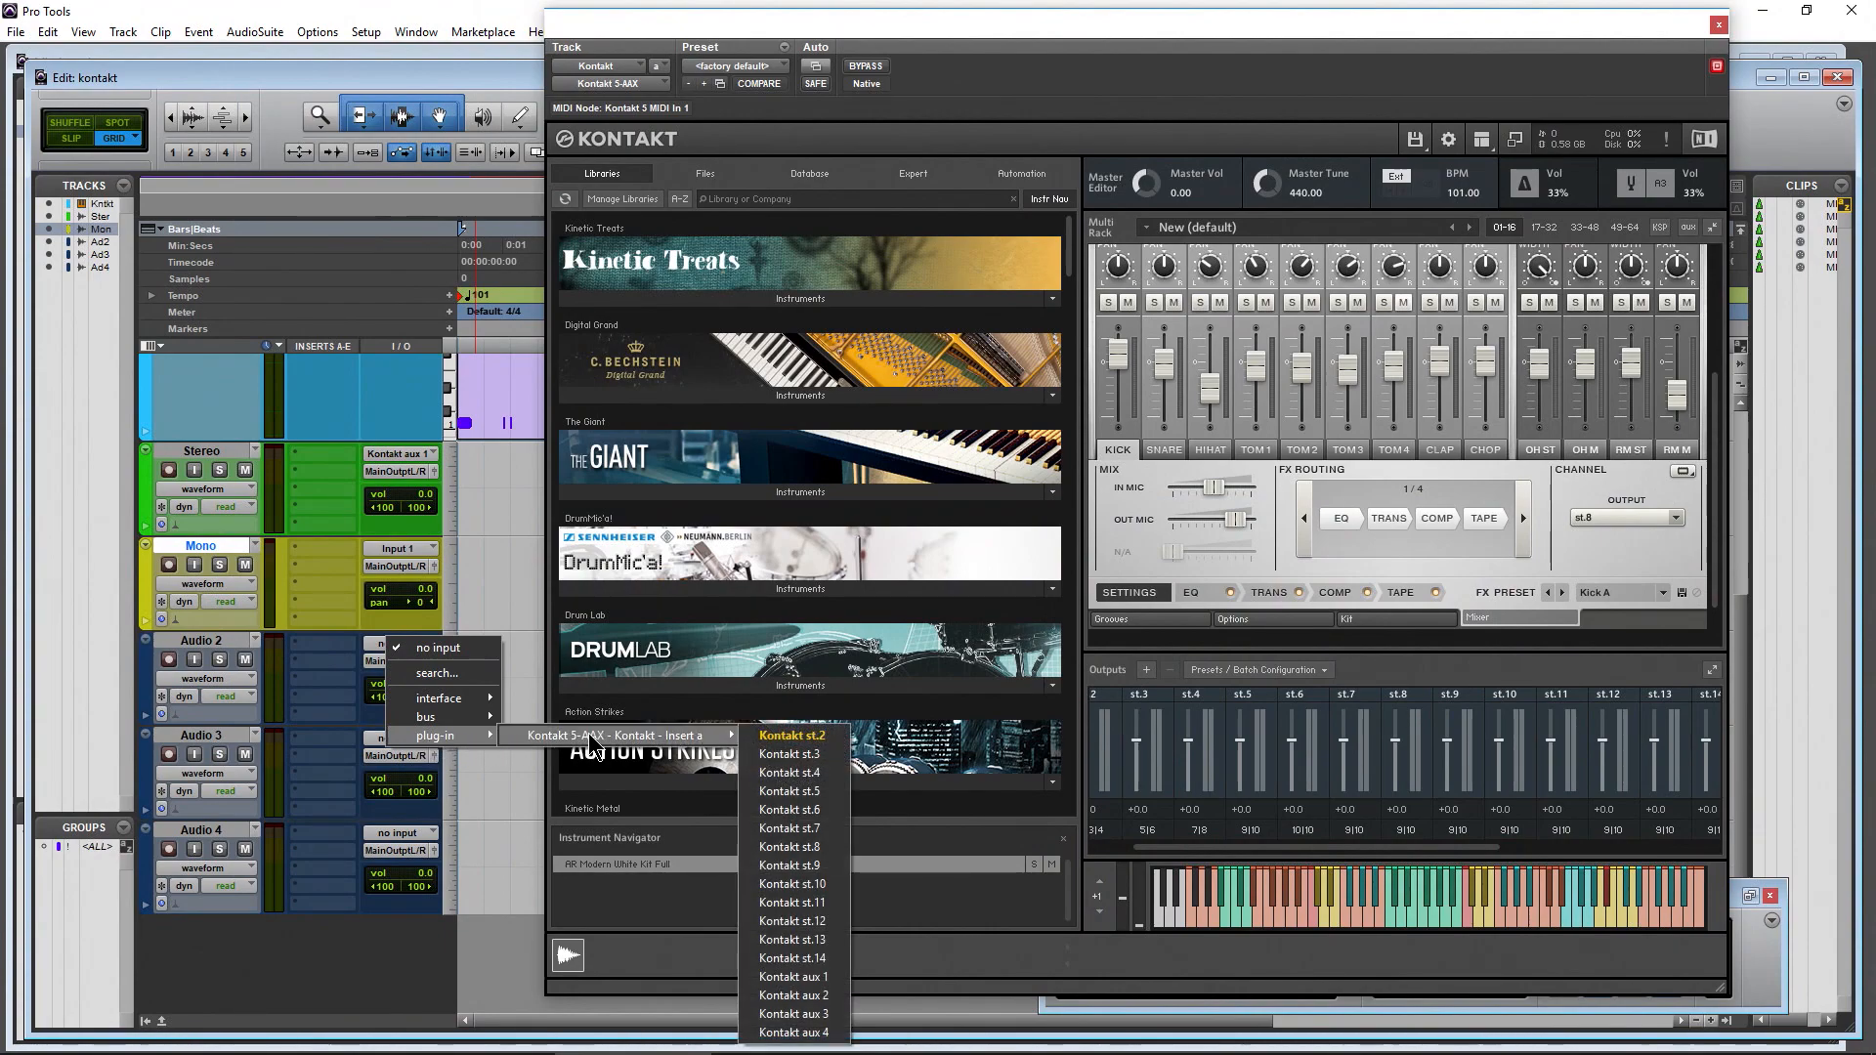
click(789, 846)
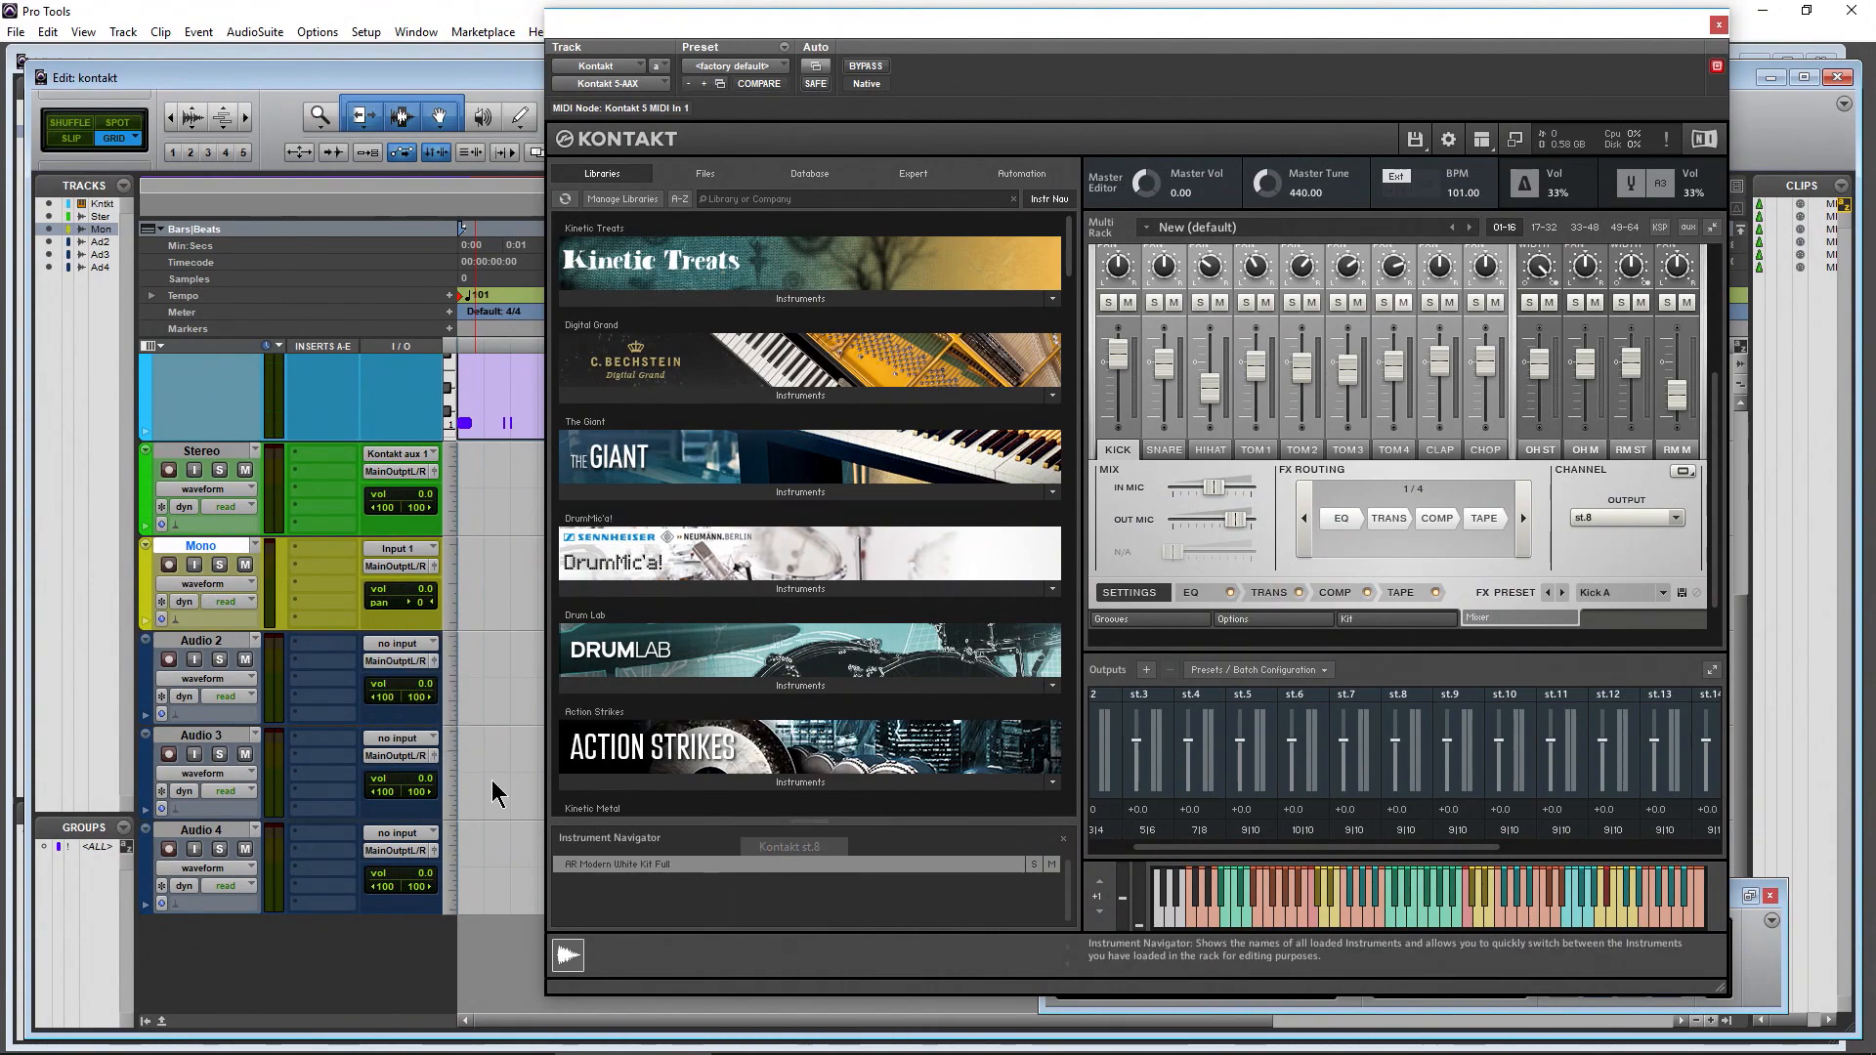
click(195, 660)
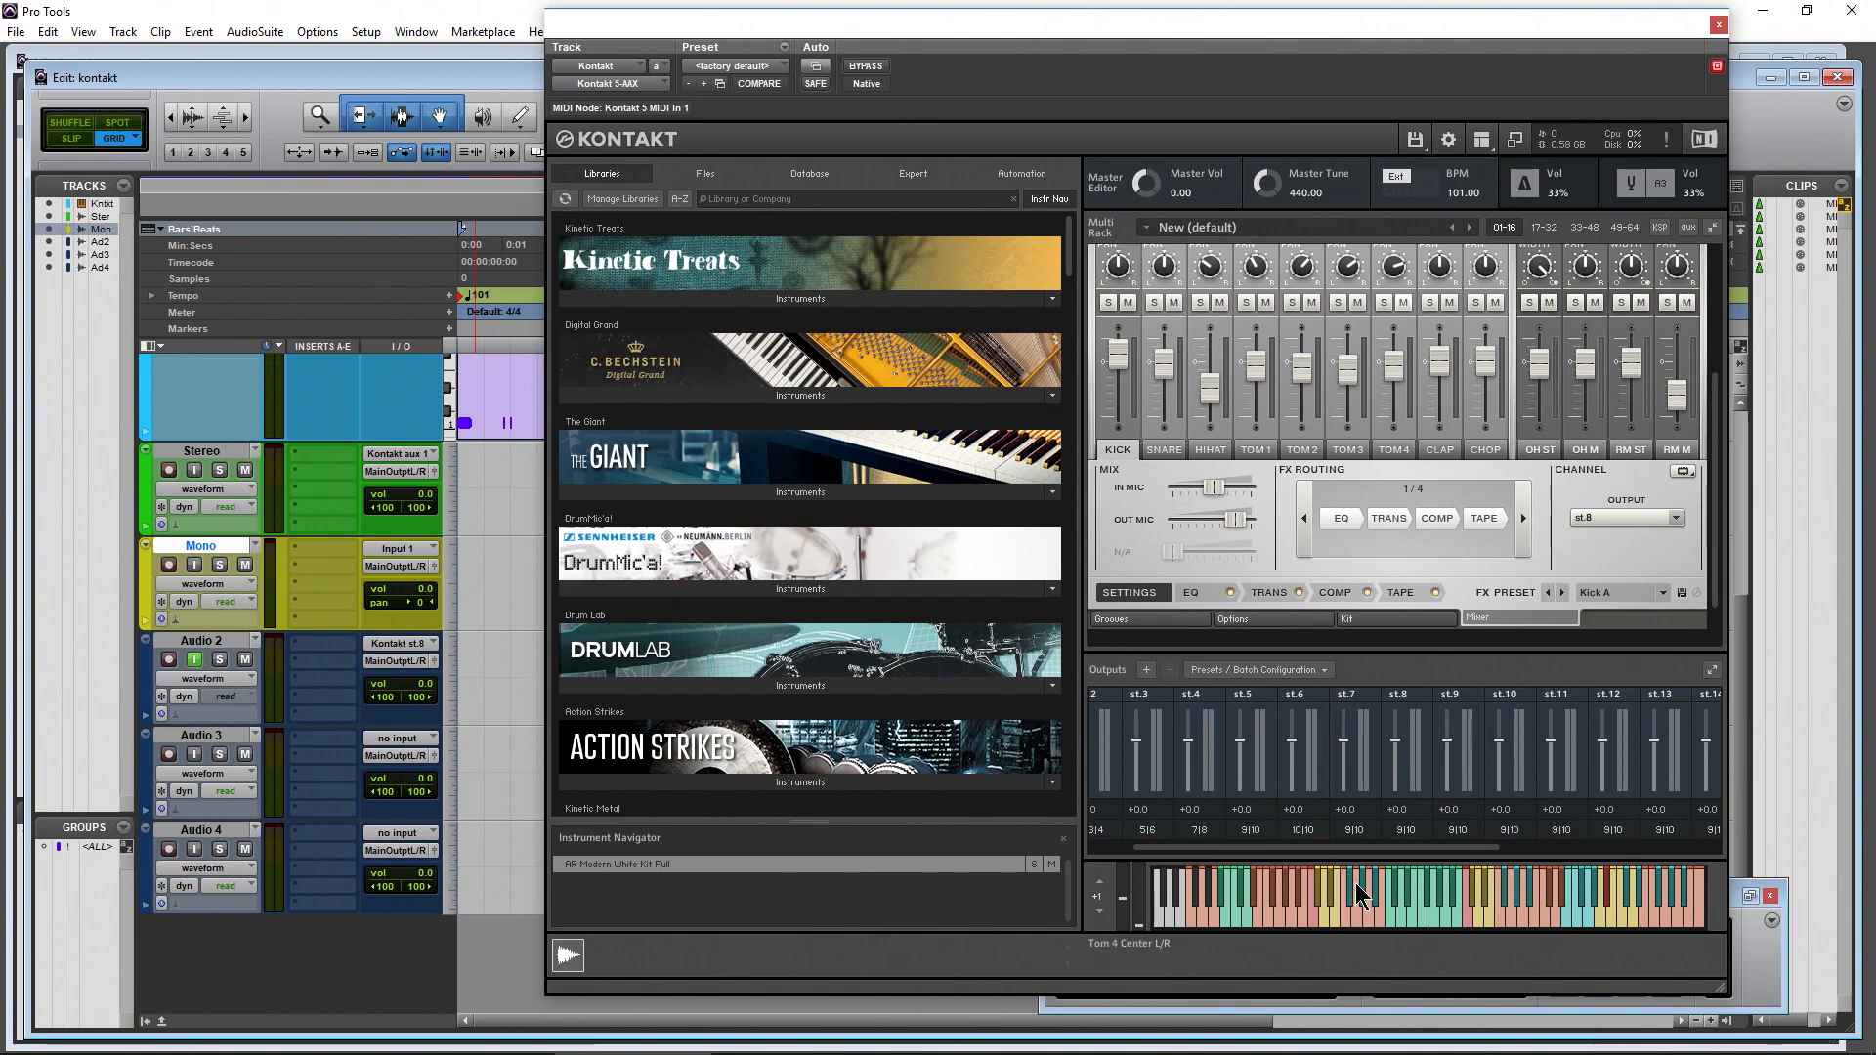
click(1309, 920)
click(1309, 920)
click(1309, 920)
click(1309, 920)
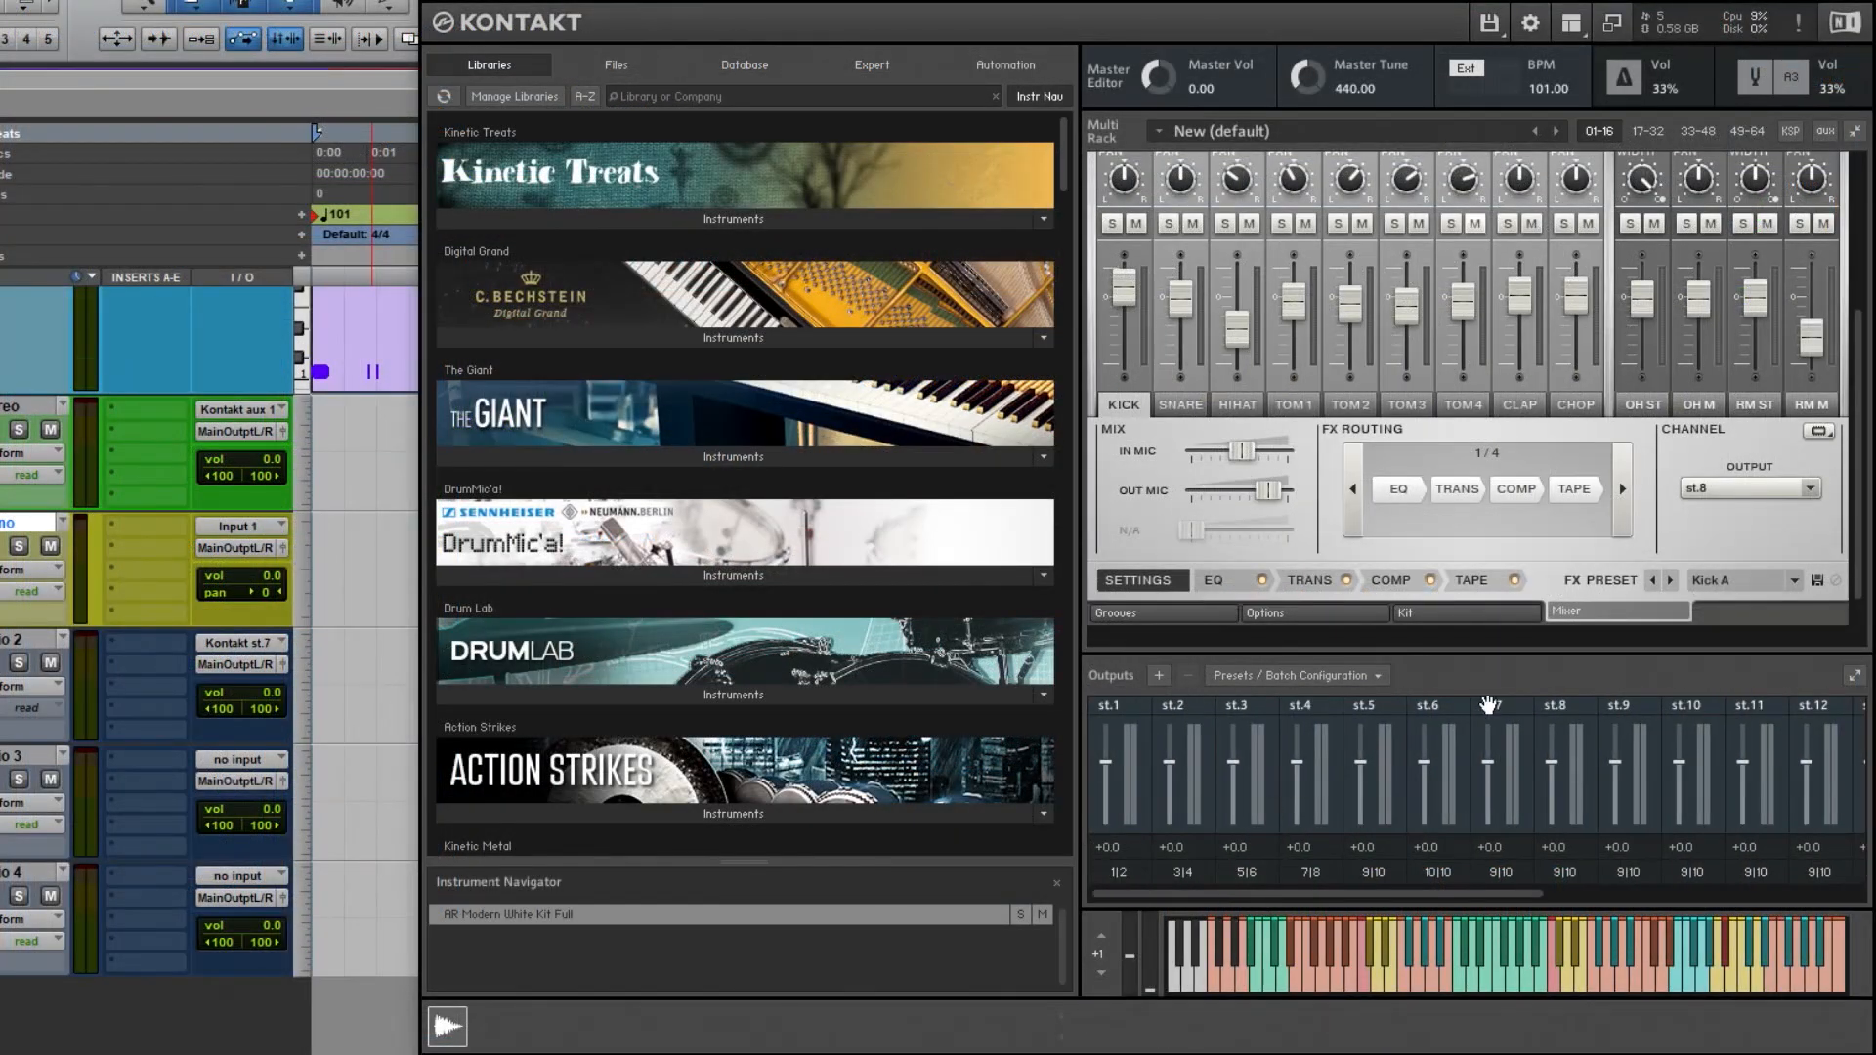
Route the Kick channel through Kontakt output st.2 into the Audio 2 track's input and play test notes
click(1743, 492)
click(1730, 563)
click(239, 657)
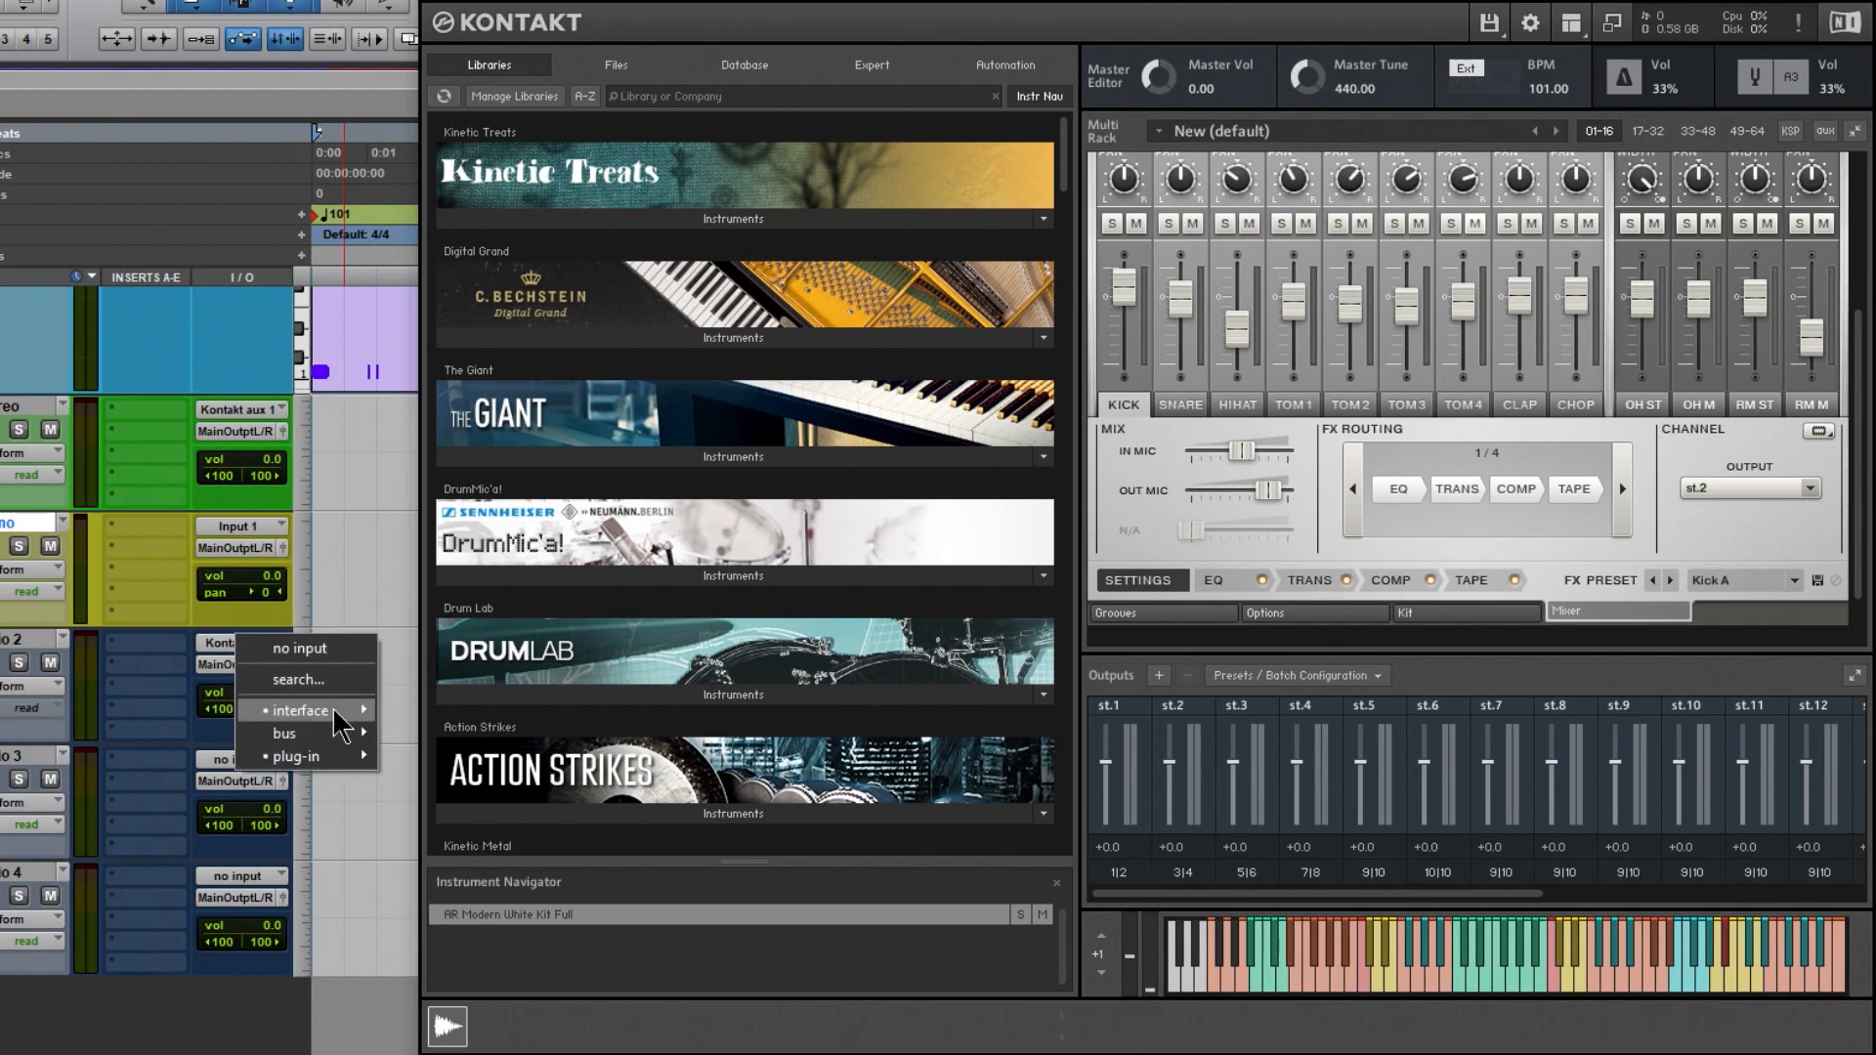
mouse_move(327, 756)
mouse_move(576, 772)
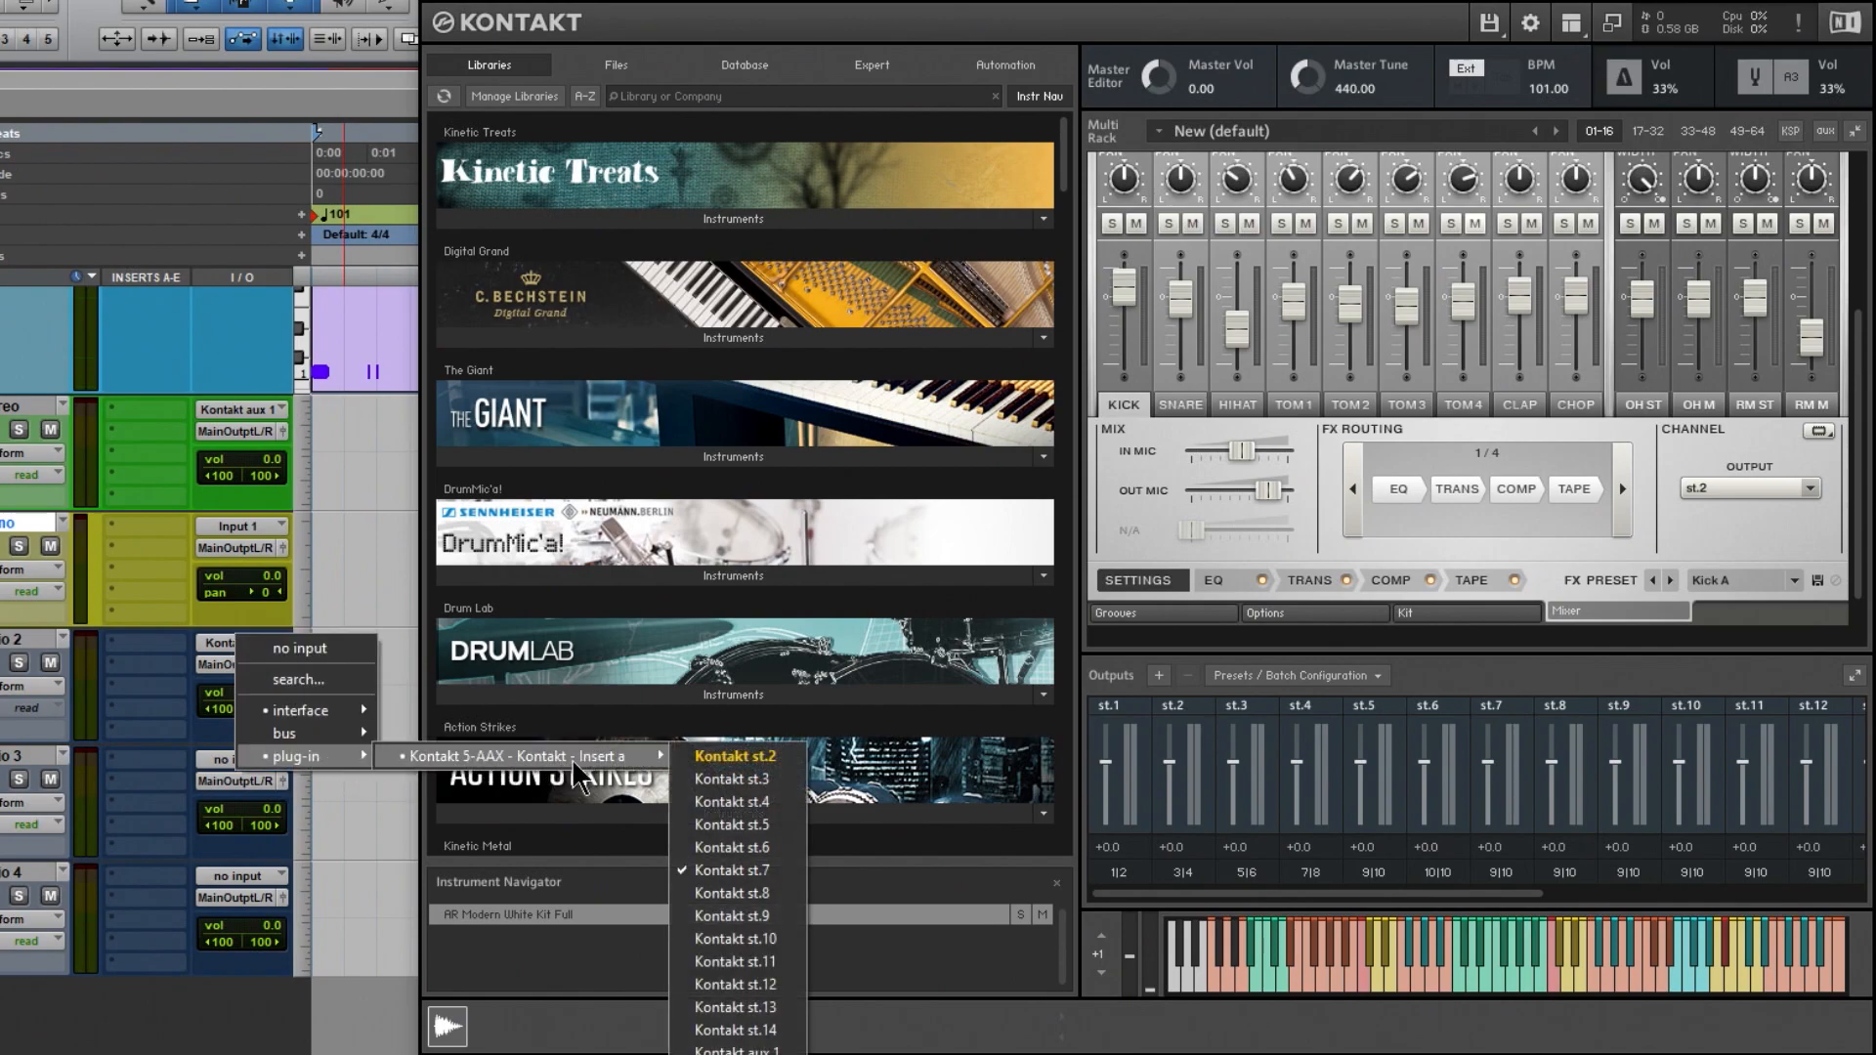
click(738, 758)
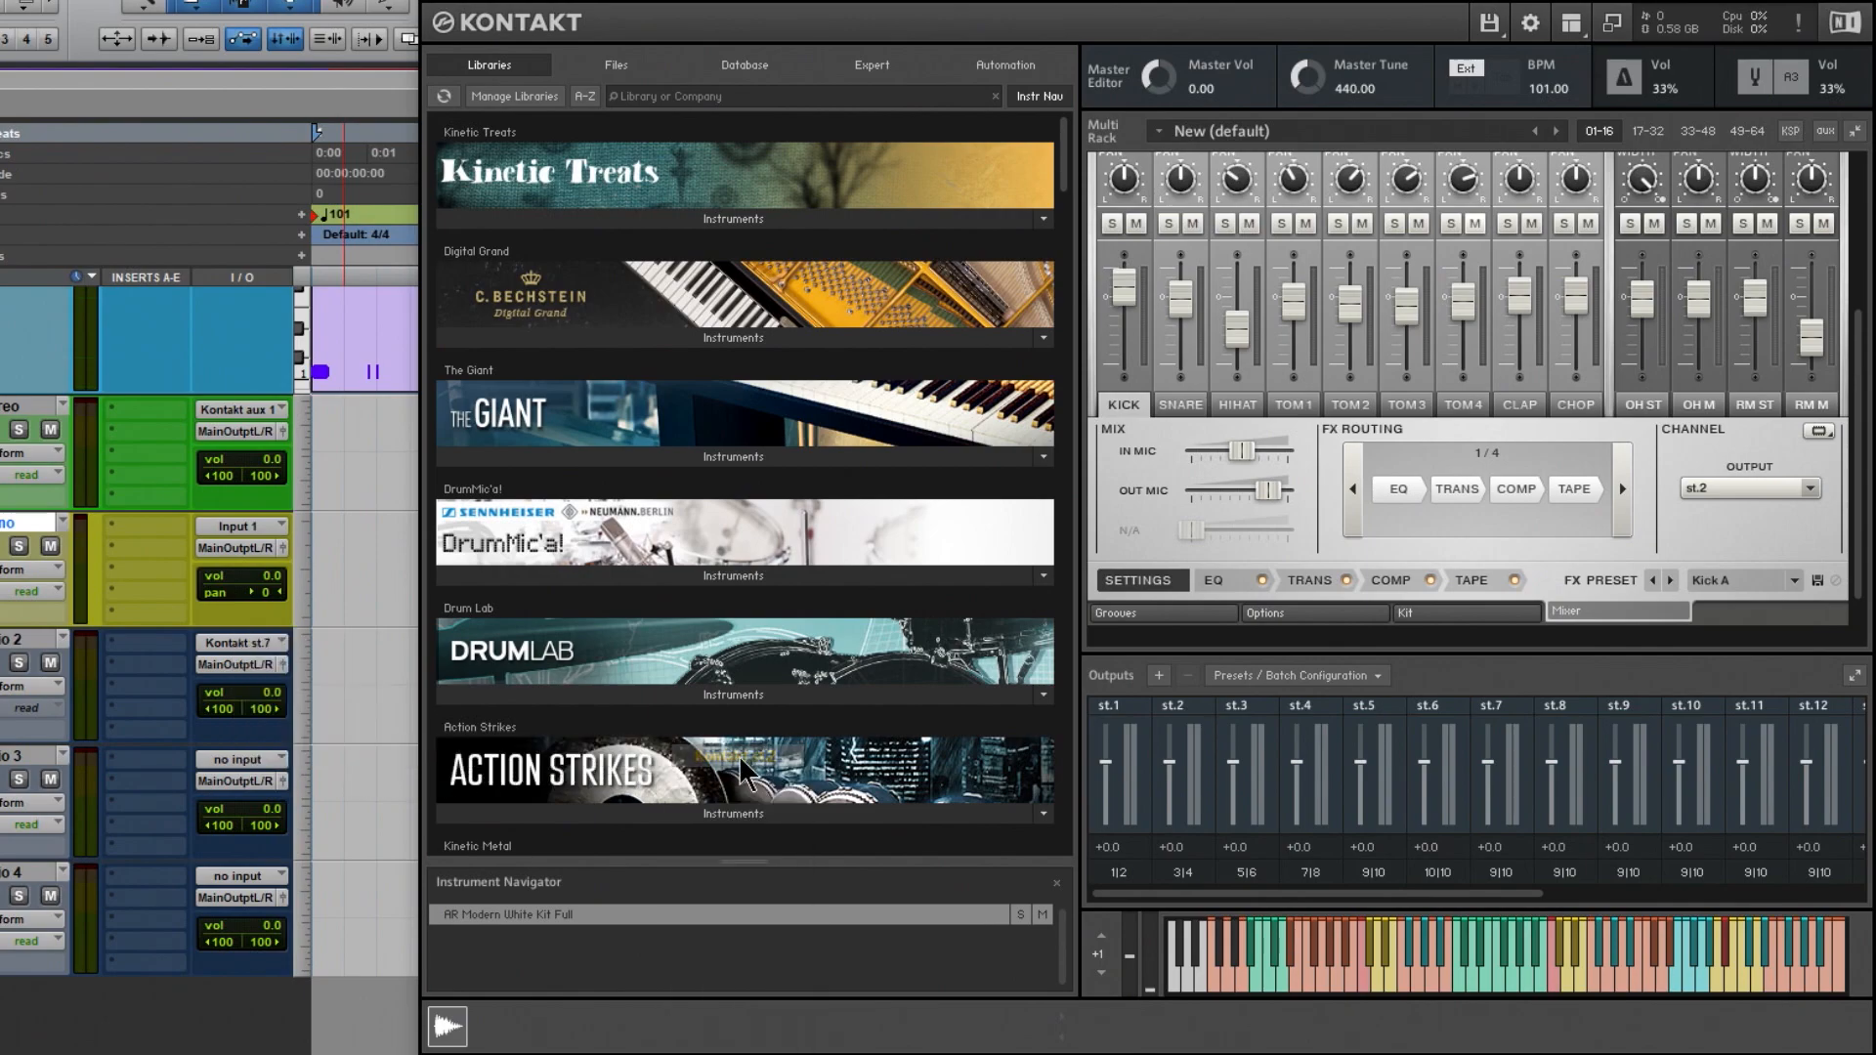
click(1364, 983)
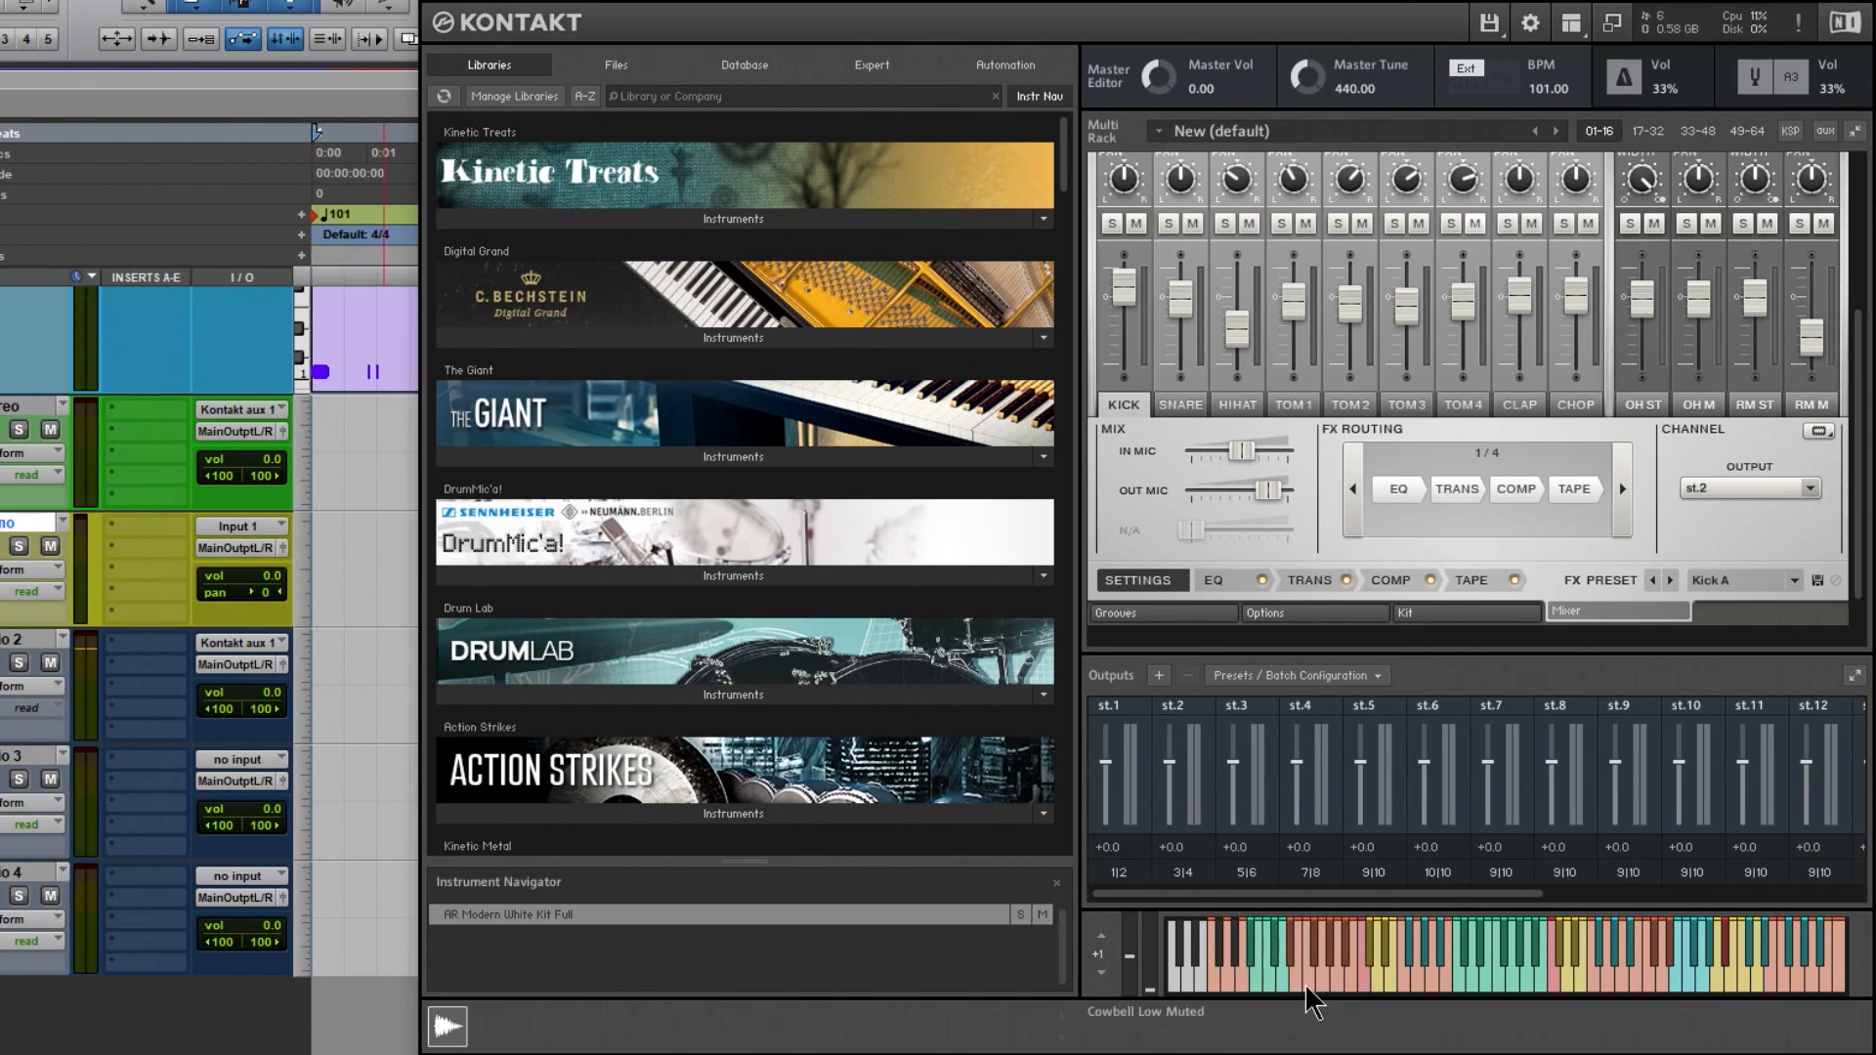
click(1368, 983)
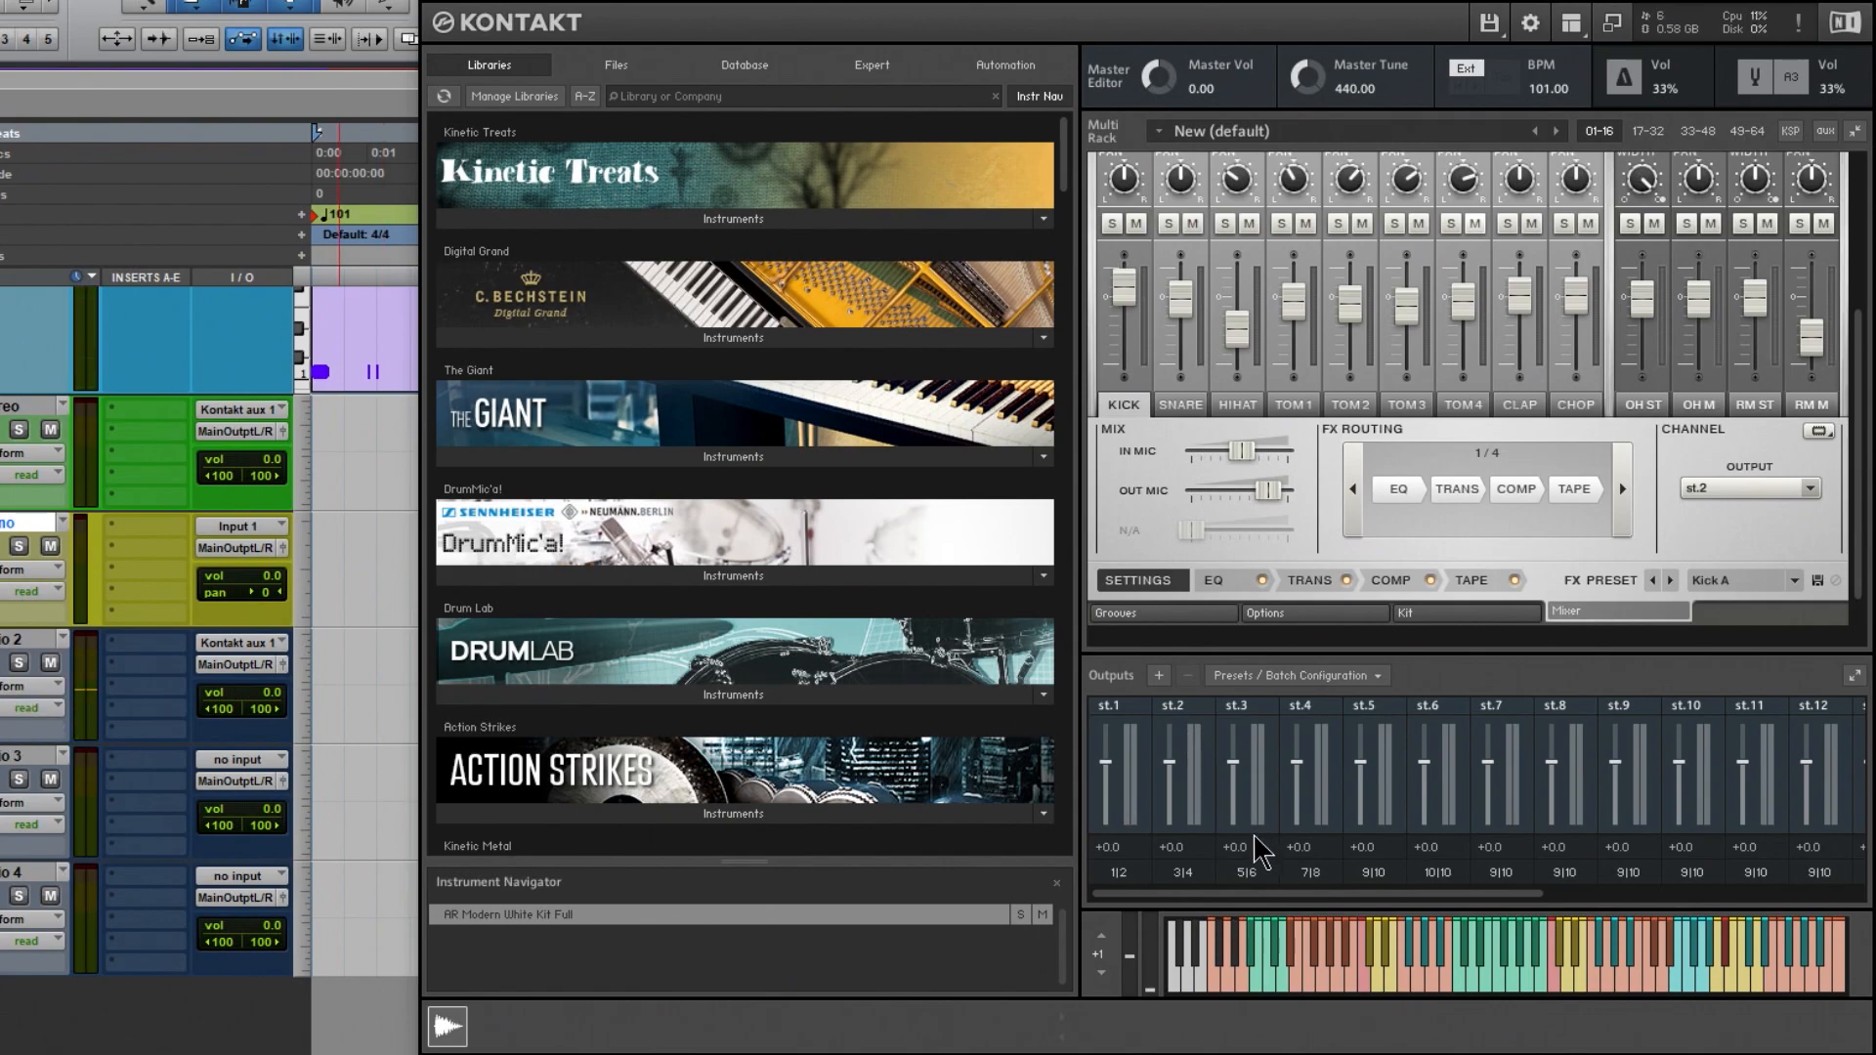
Switch both the Kick channel output and the Audio 2 track's input to Kontakt st.3, auditioning kick notes
click(1757, 487)
click(1728, 572)
click(1358, 982)
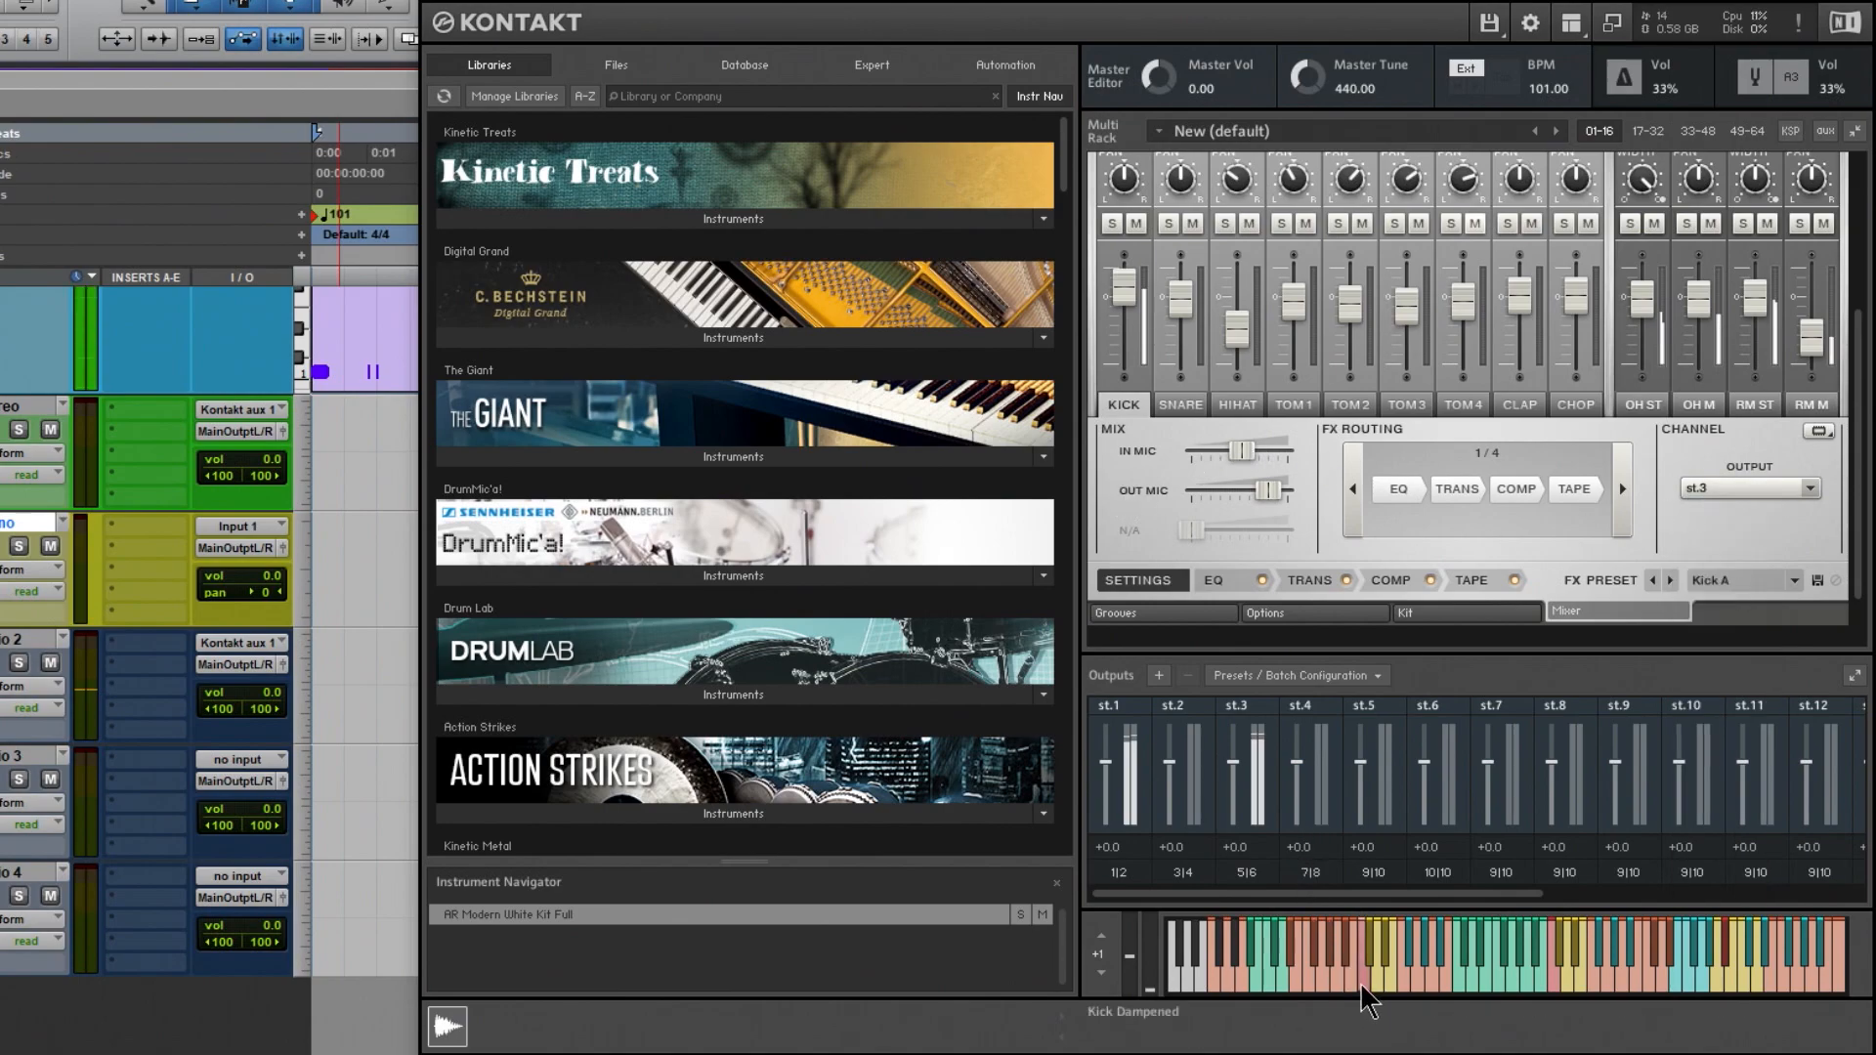
click(217, 645)
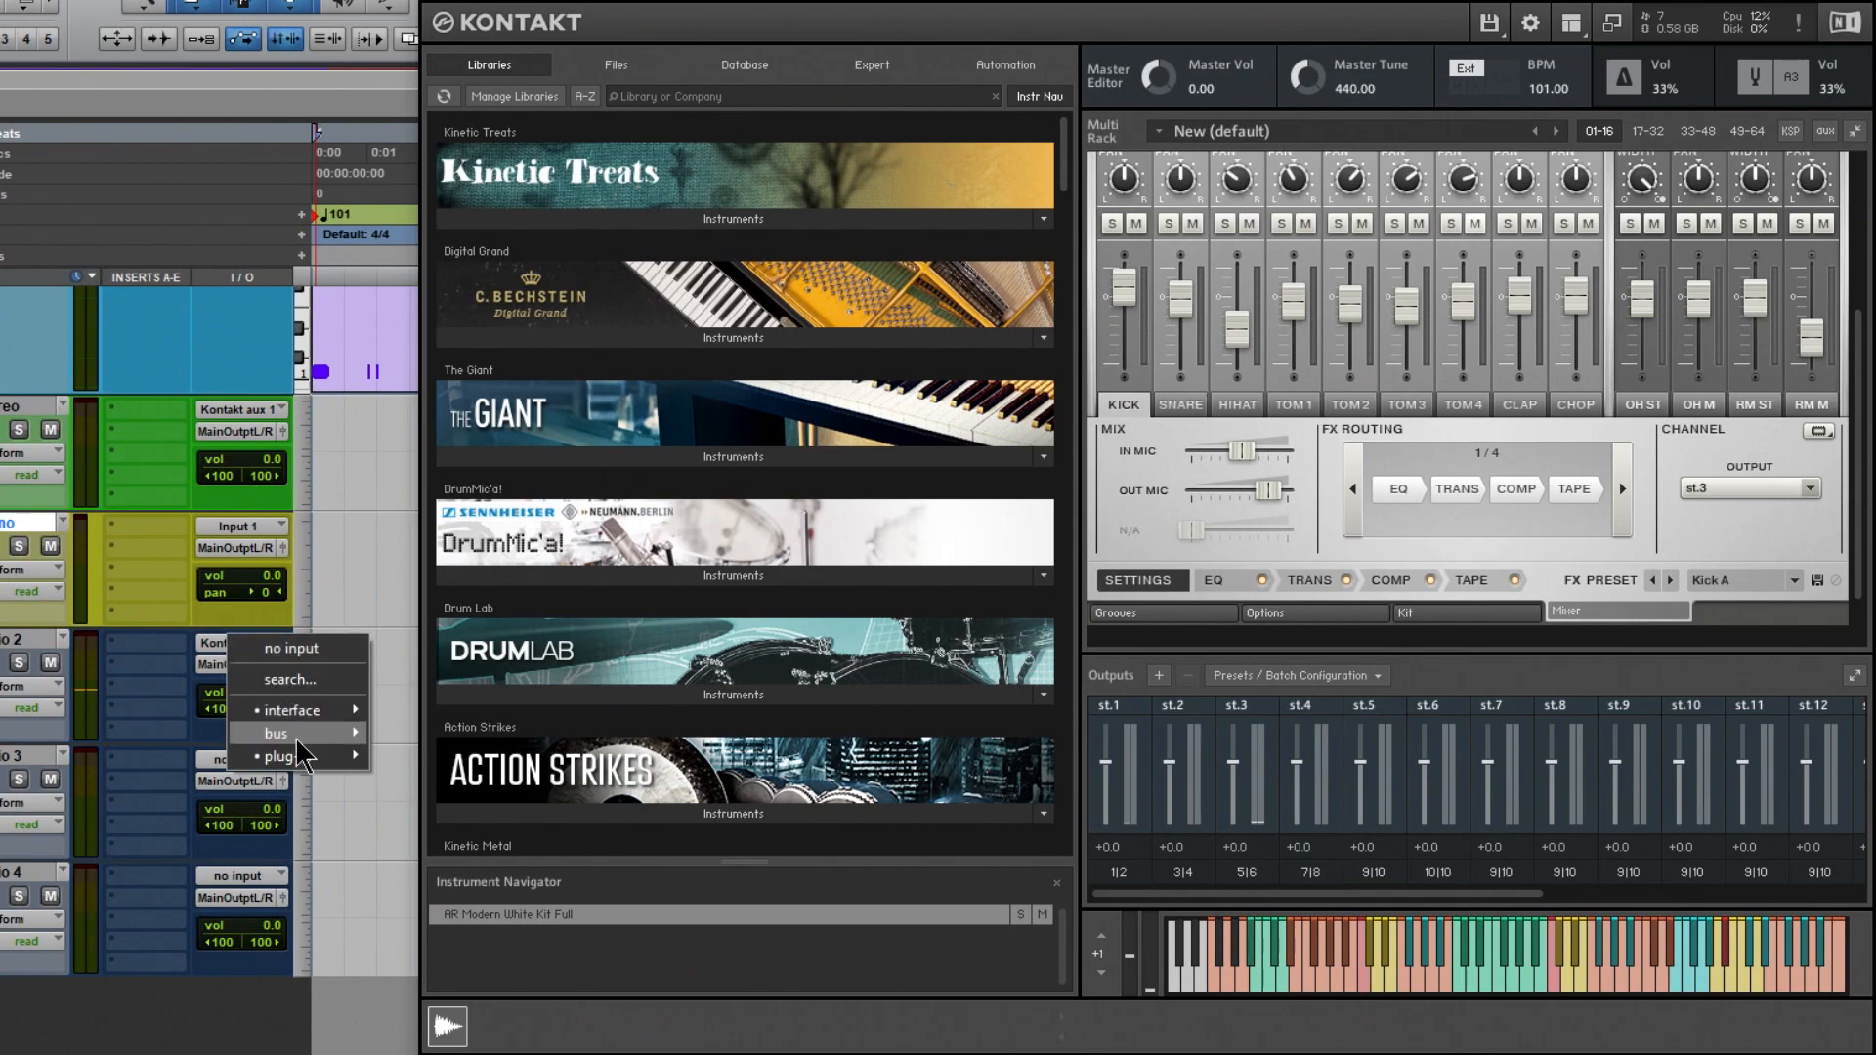
mouse_move(293, 756)
mouse_move(498, 767)
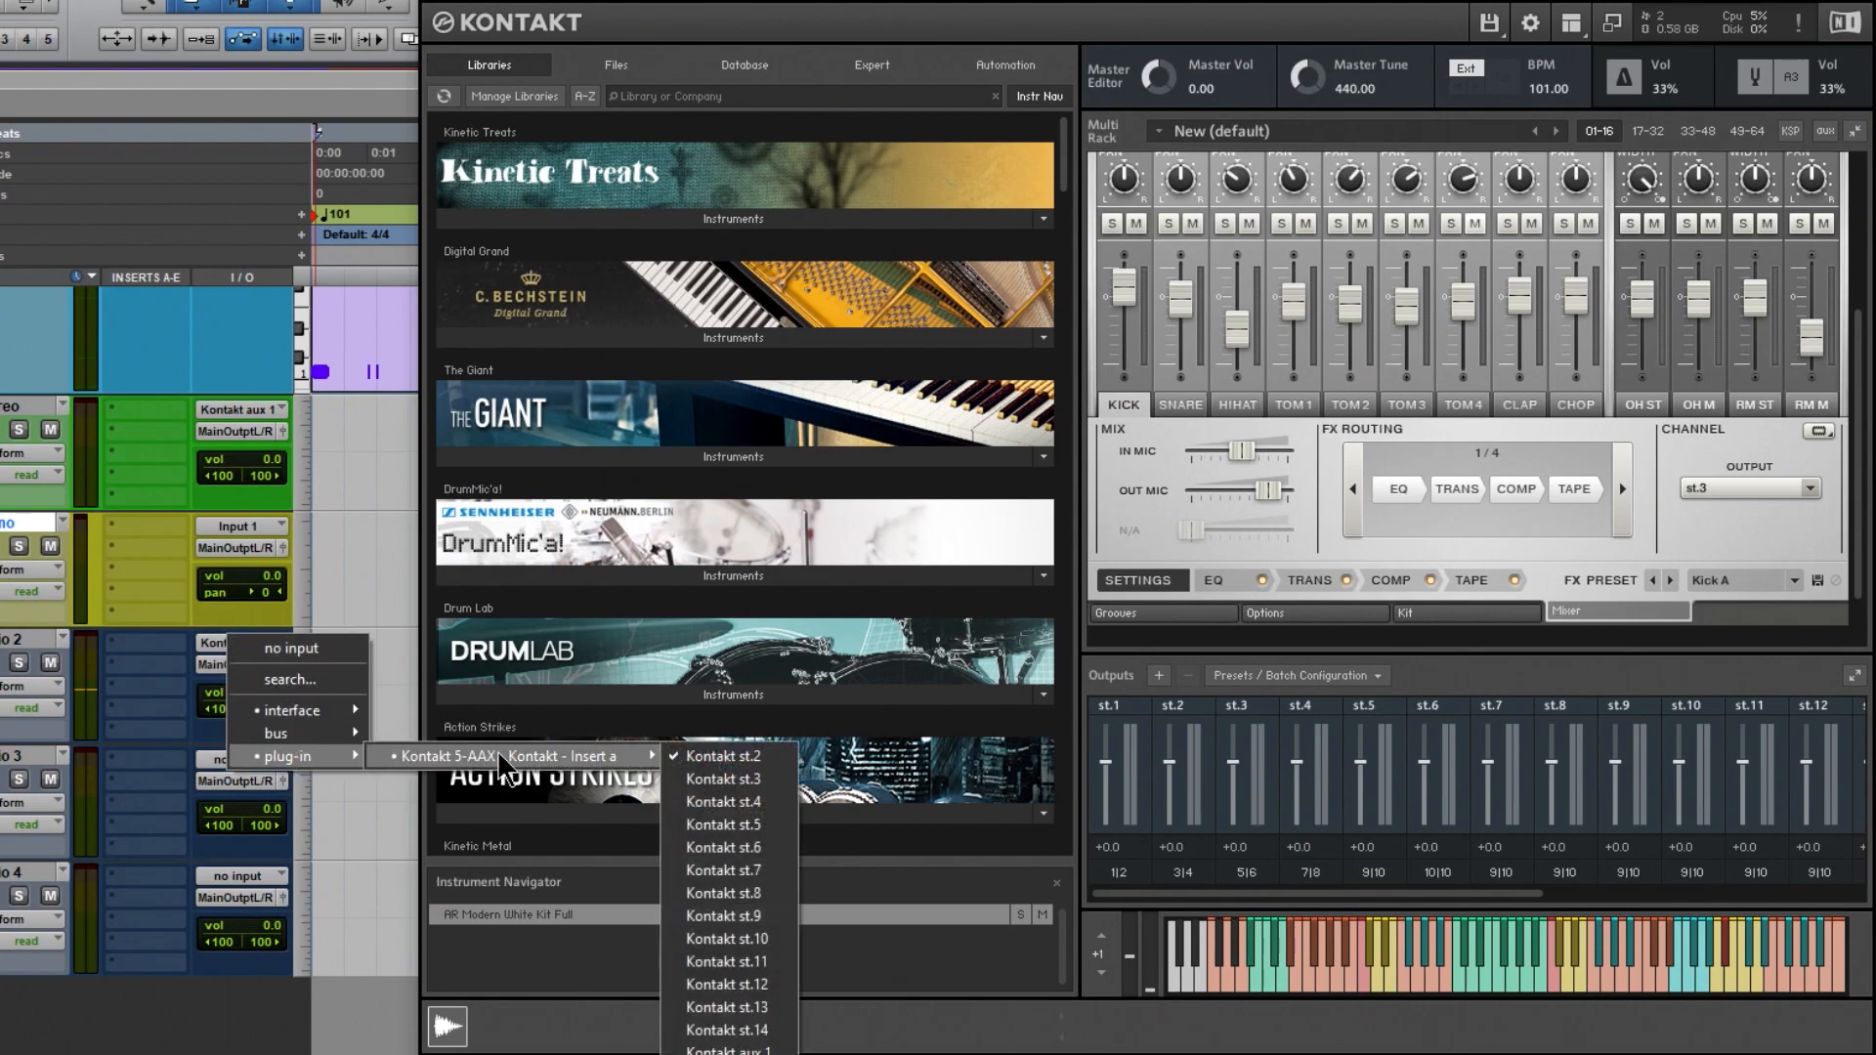
click(723, 791)
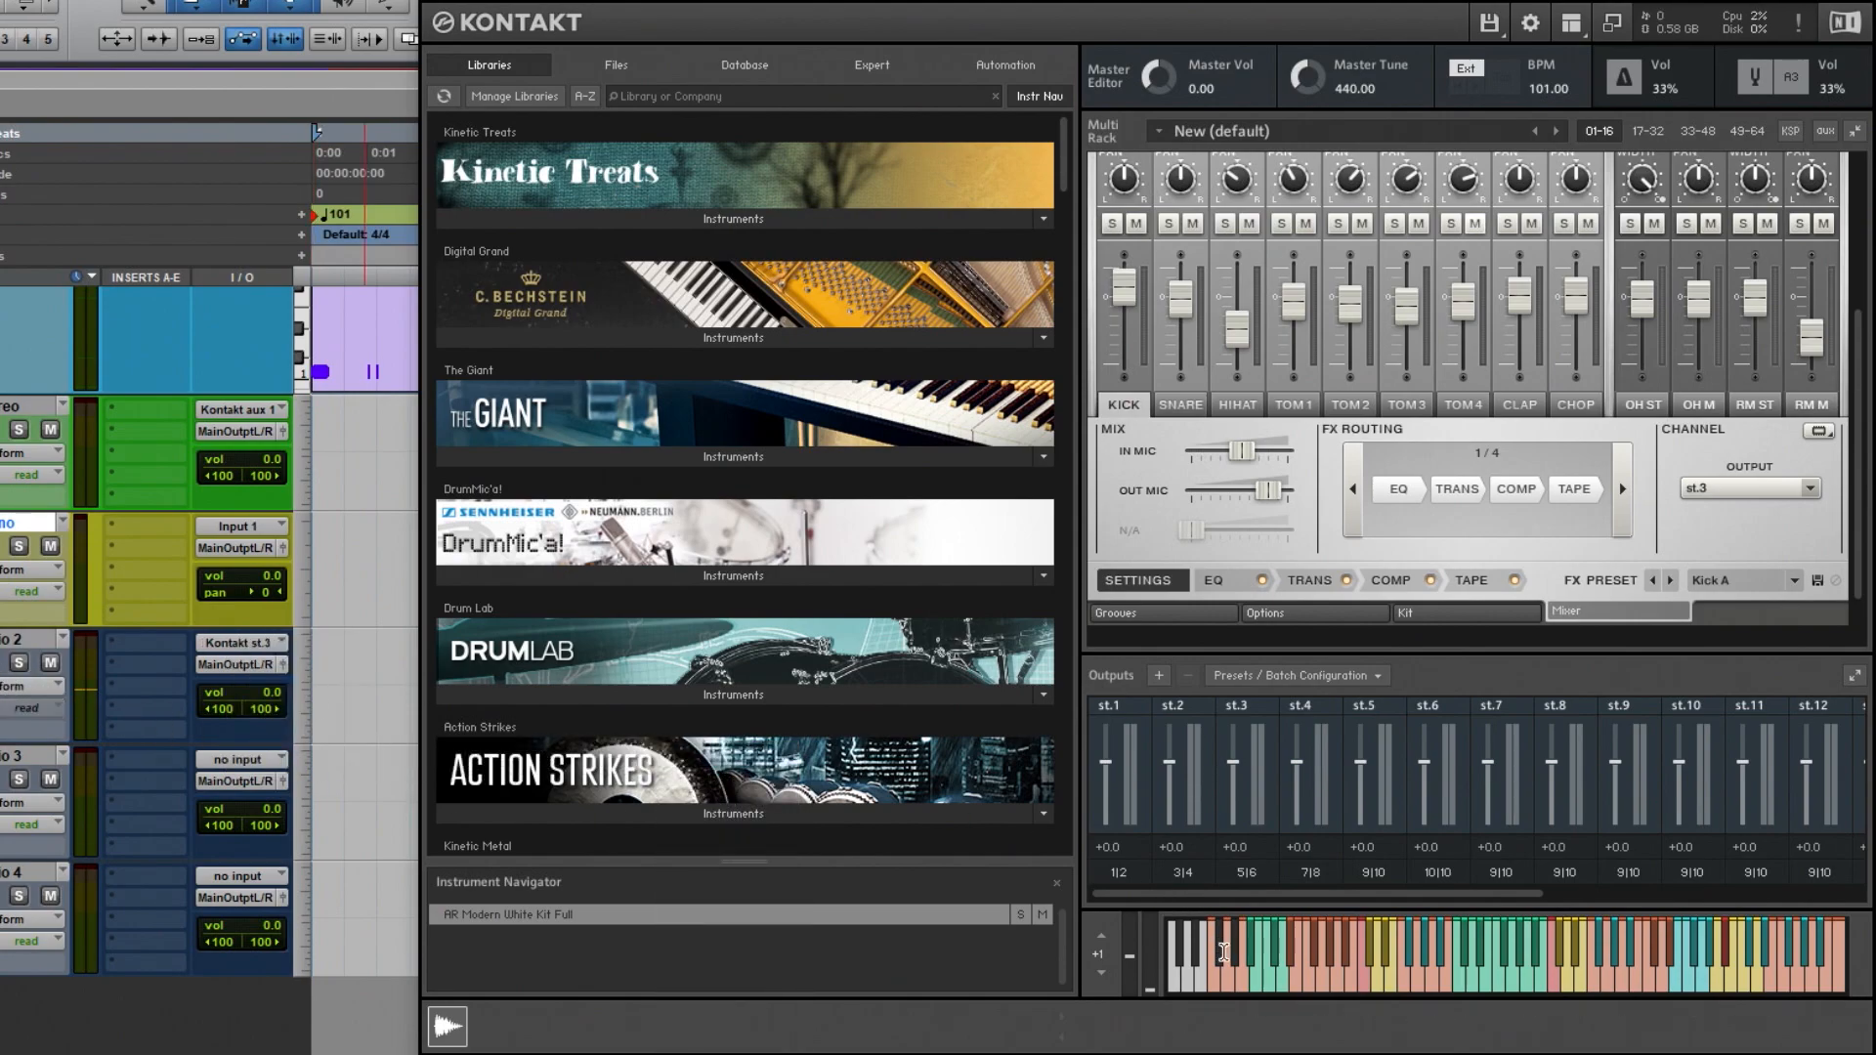
click(1361, 980)
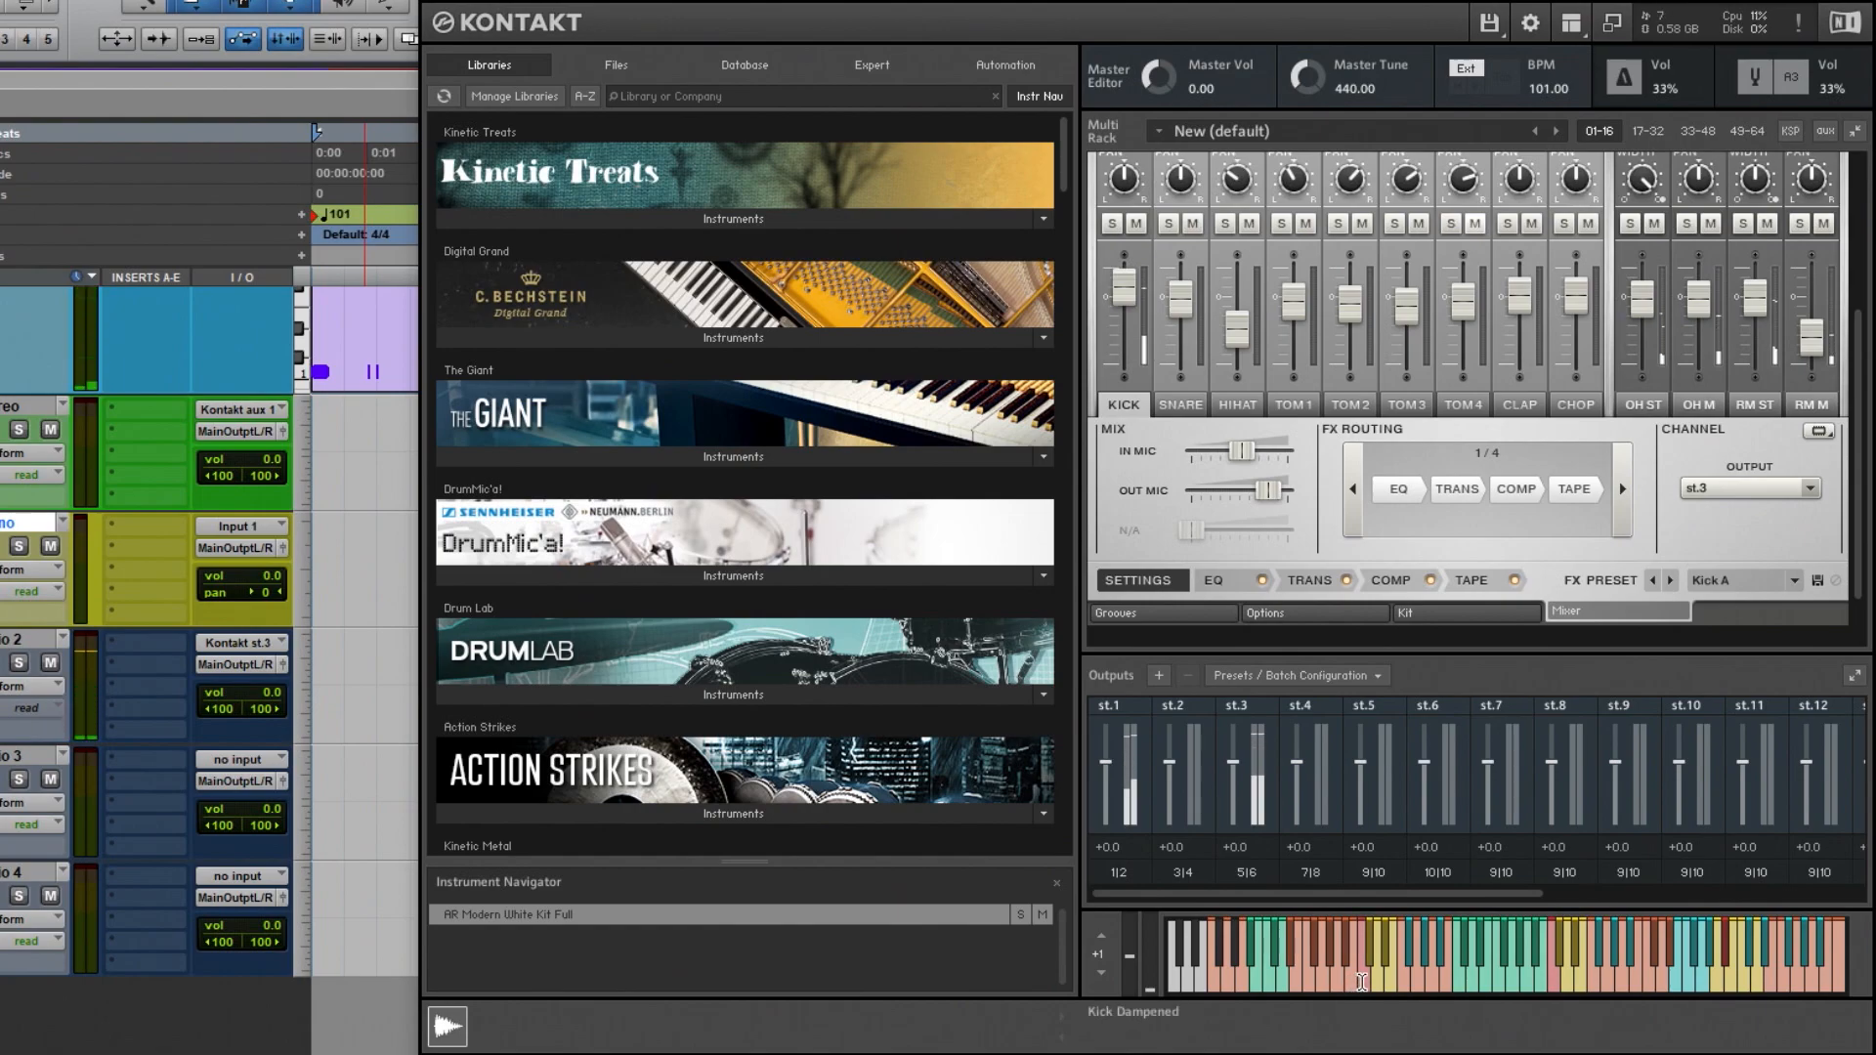
Change the Kick channel output and the Audio 2 input to Kontakt st.5 and play a kick note
click(1749, 488)
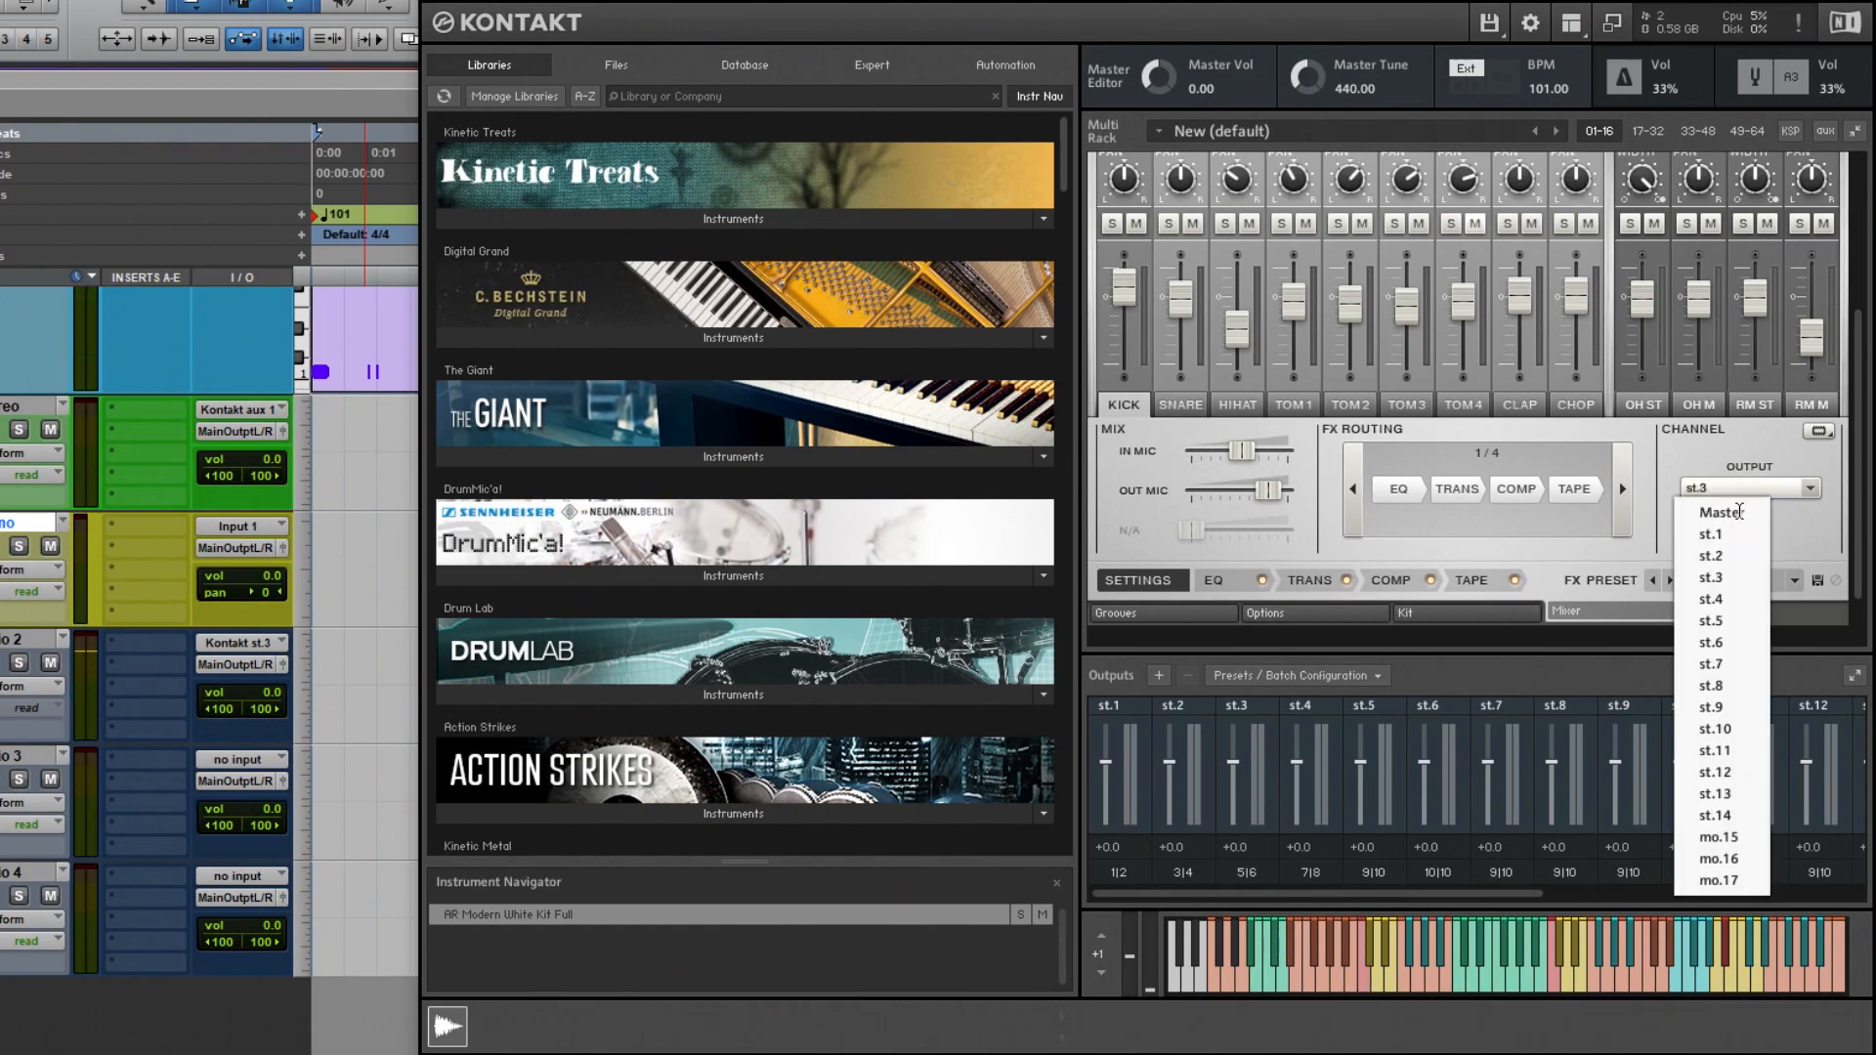
click(1740, 622)
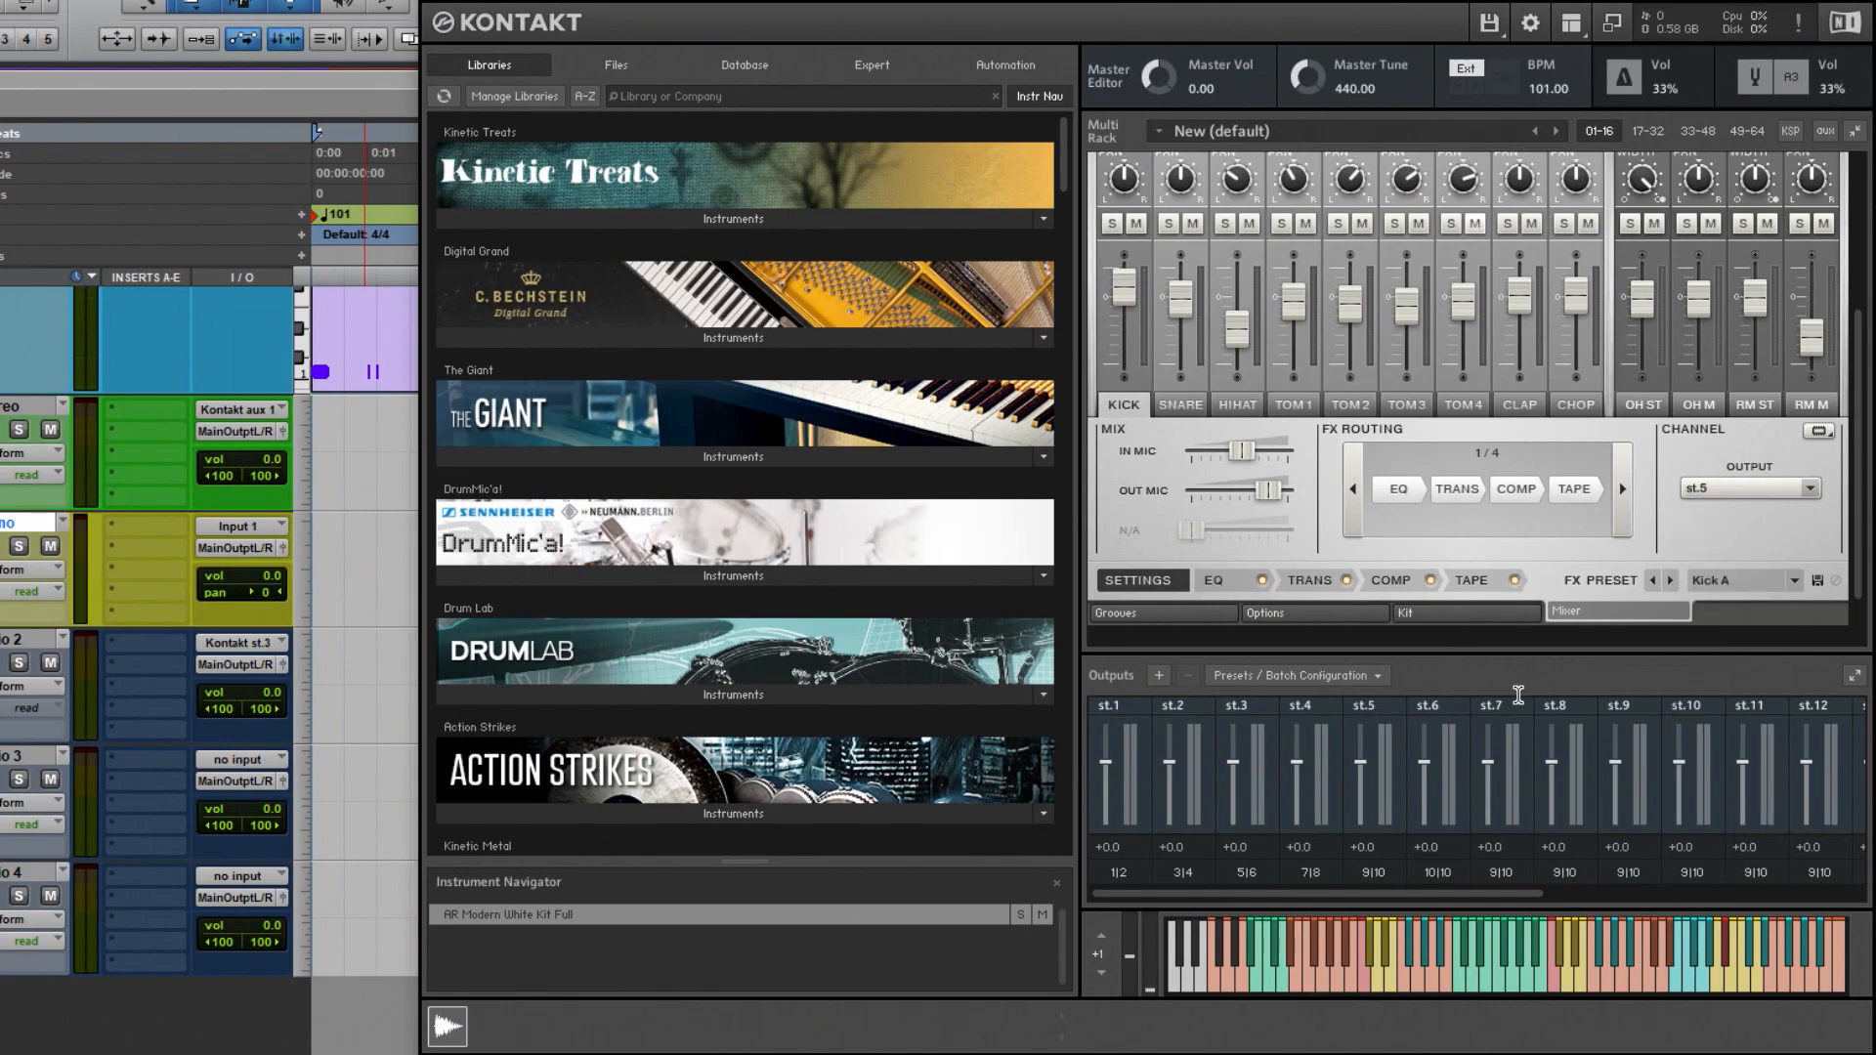
click(224, 643)
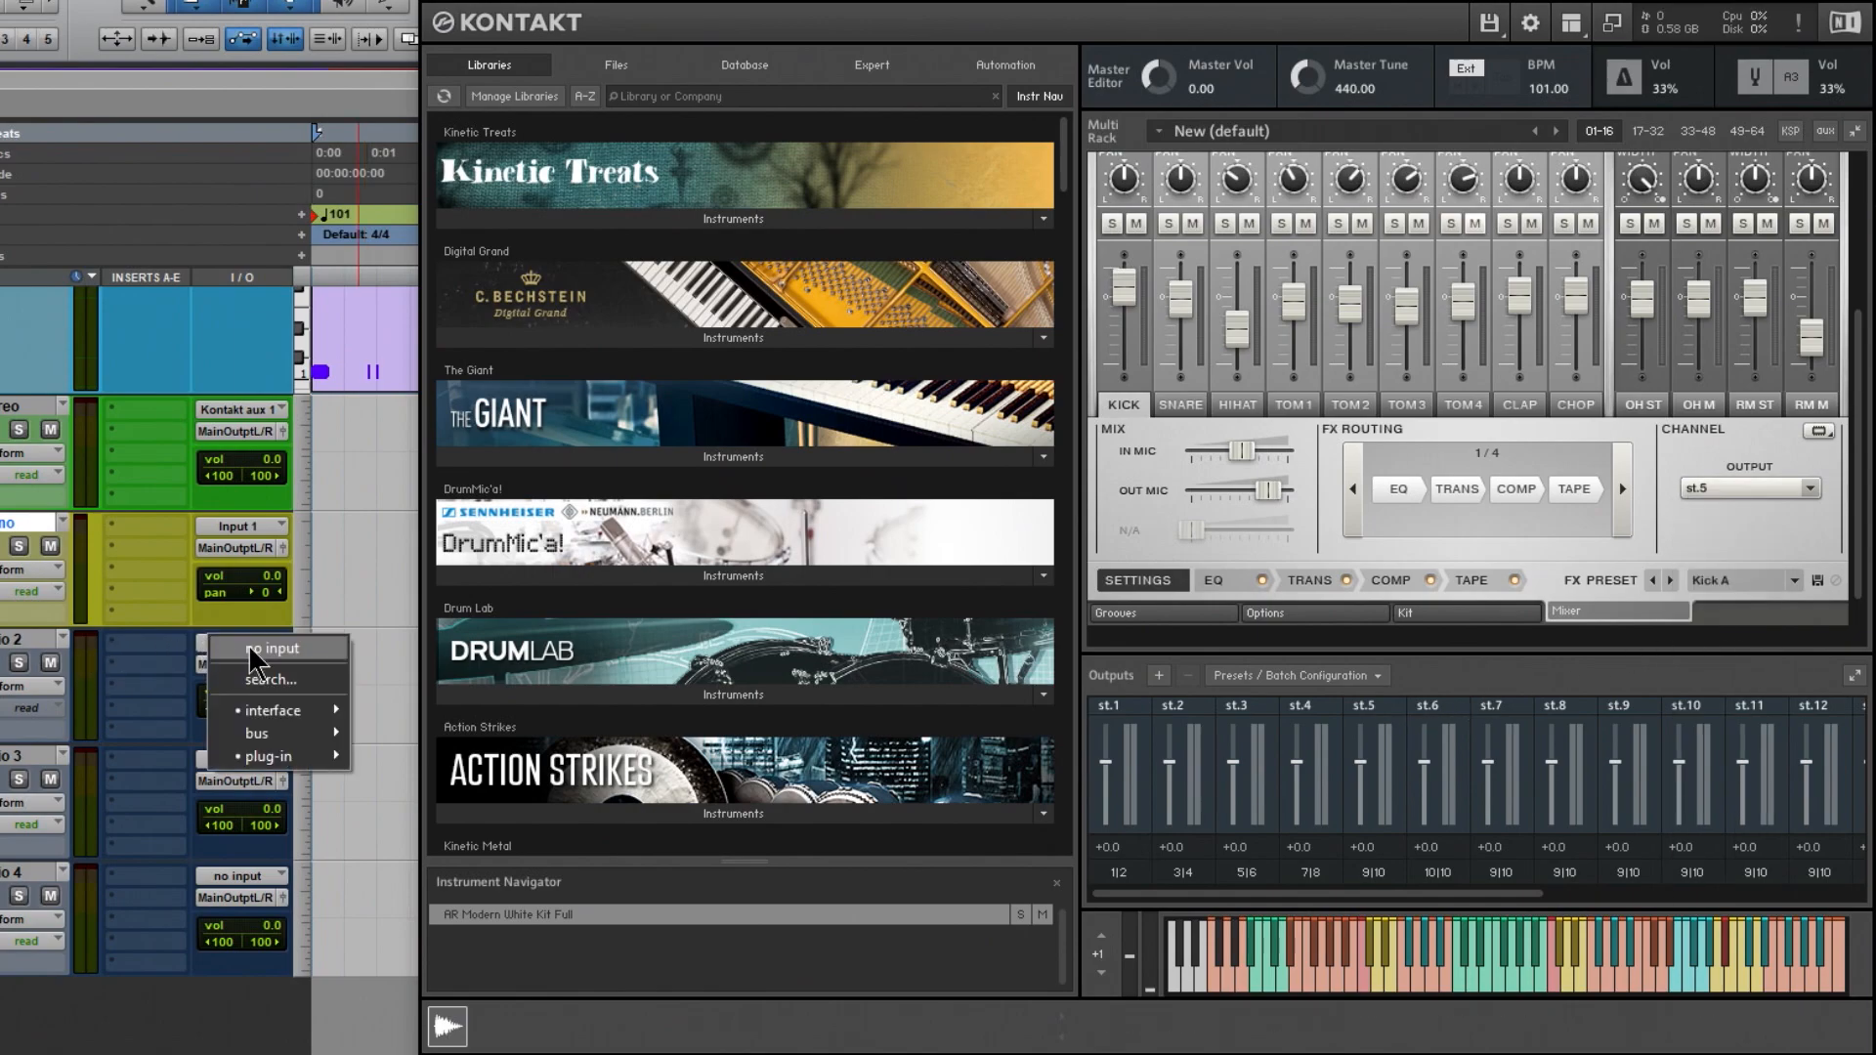
mouse_move(283, 756)
mouse_move(450, 756)
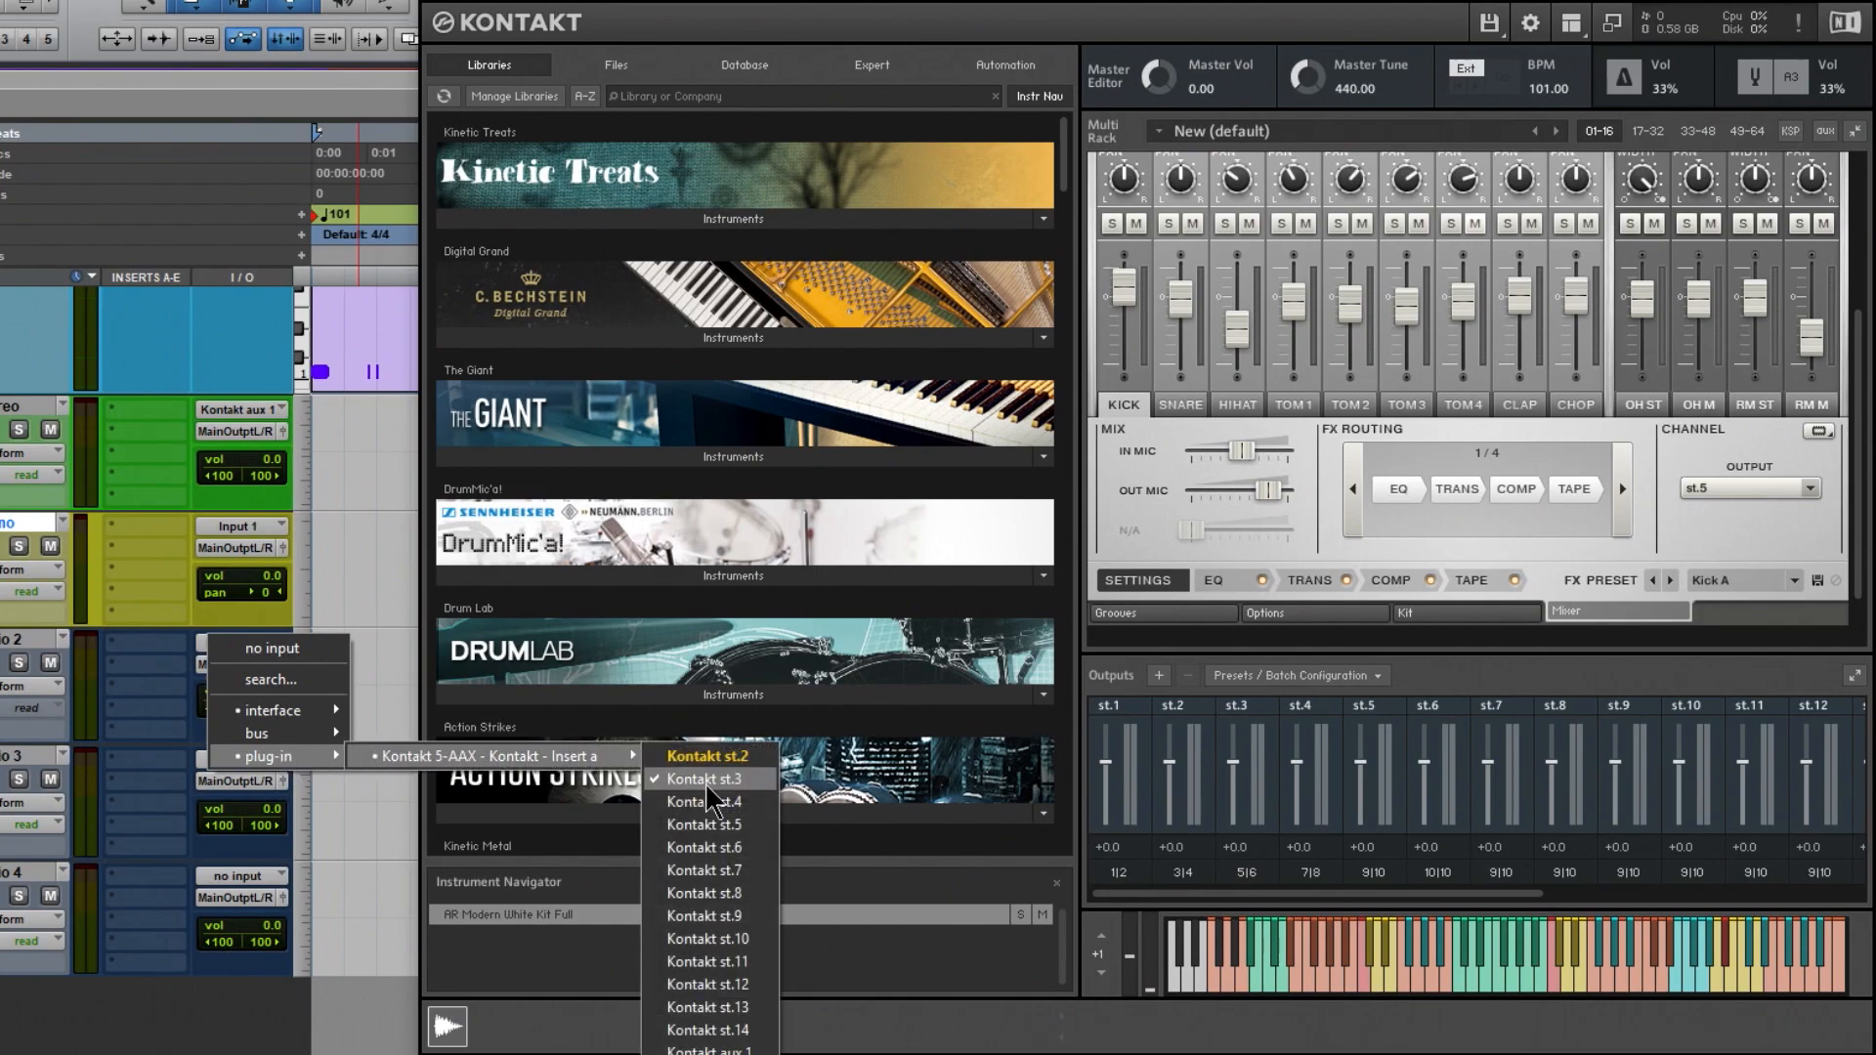
click(753, 824)
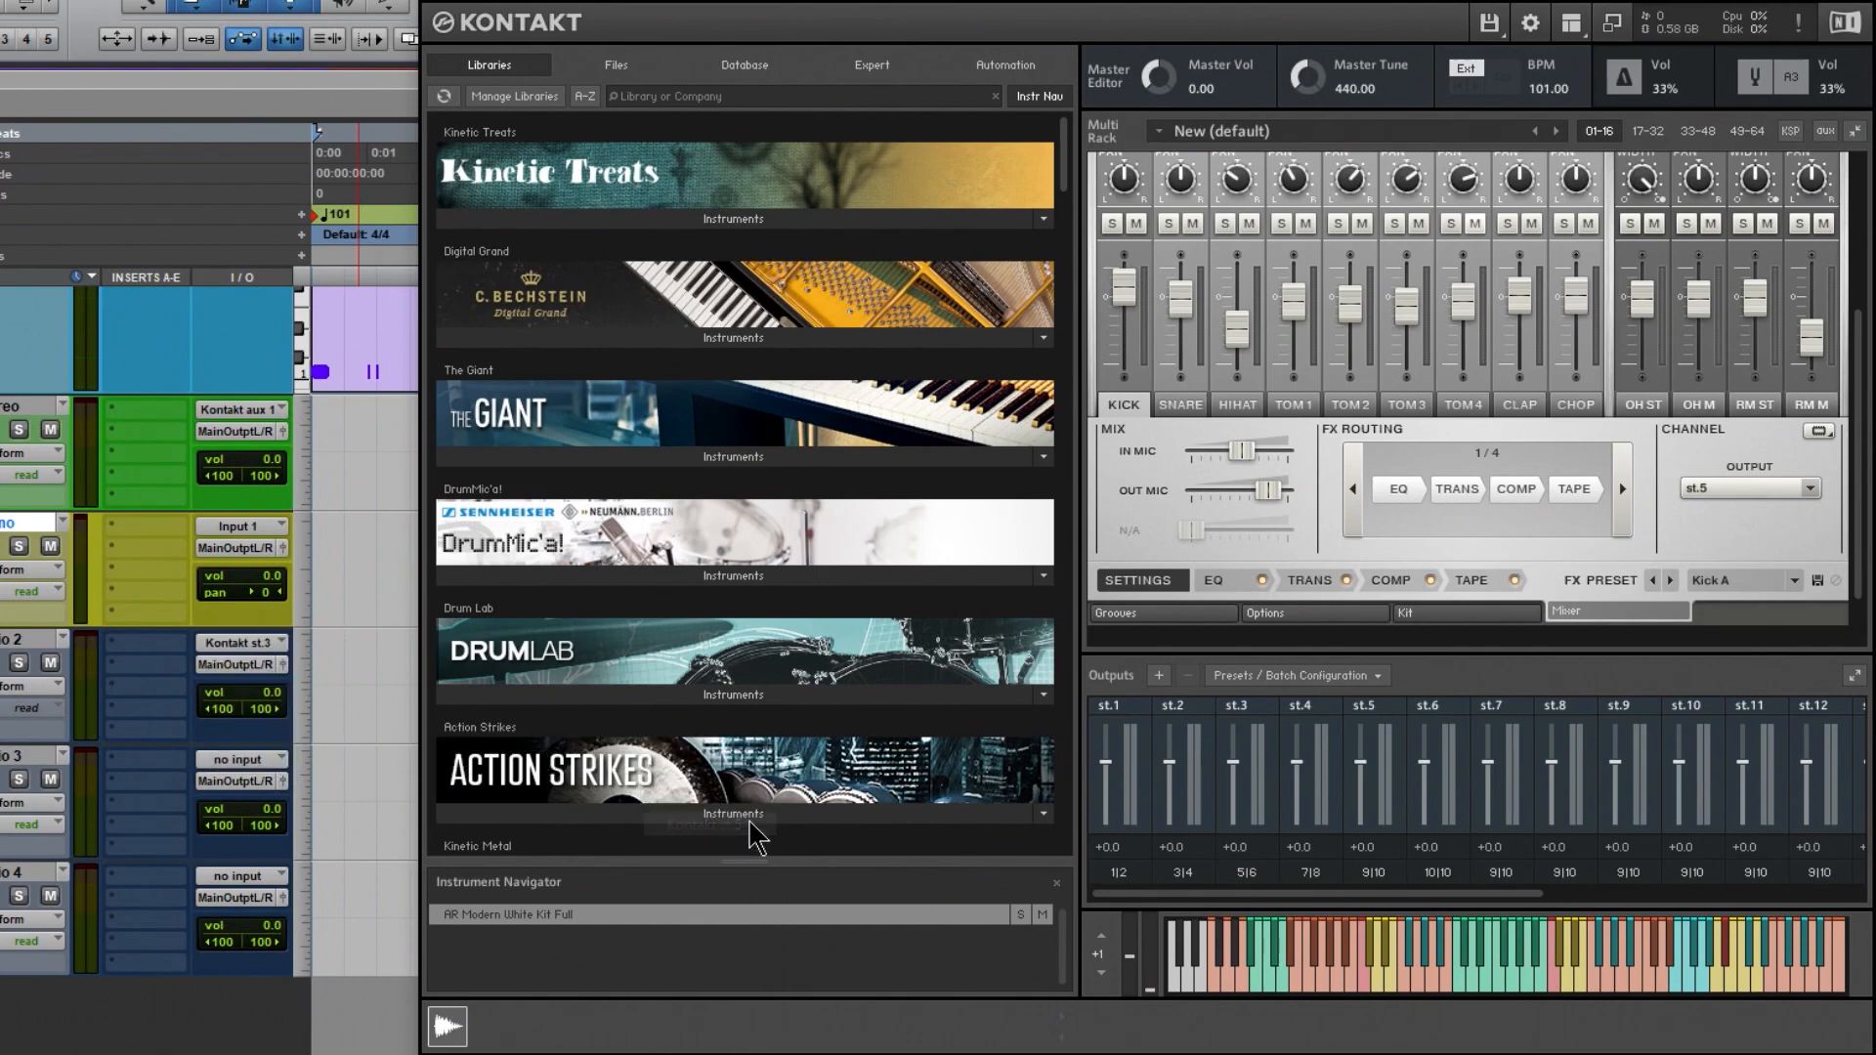
click(1372, 977)
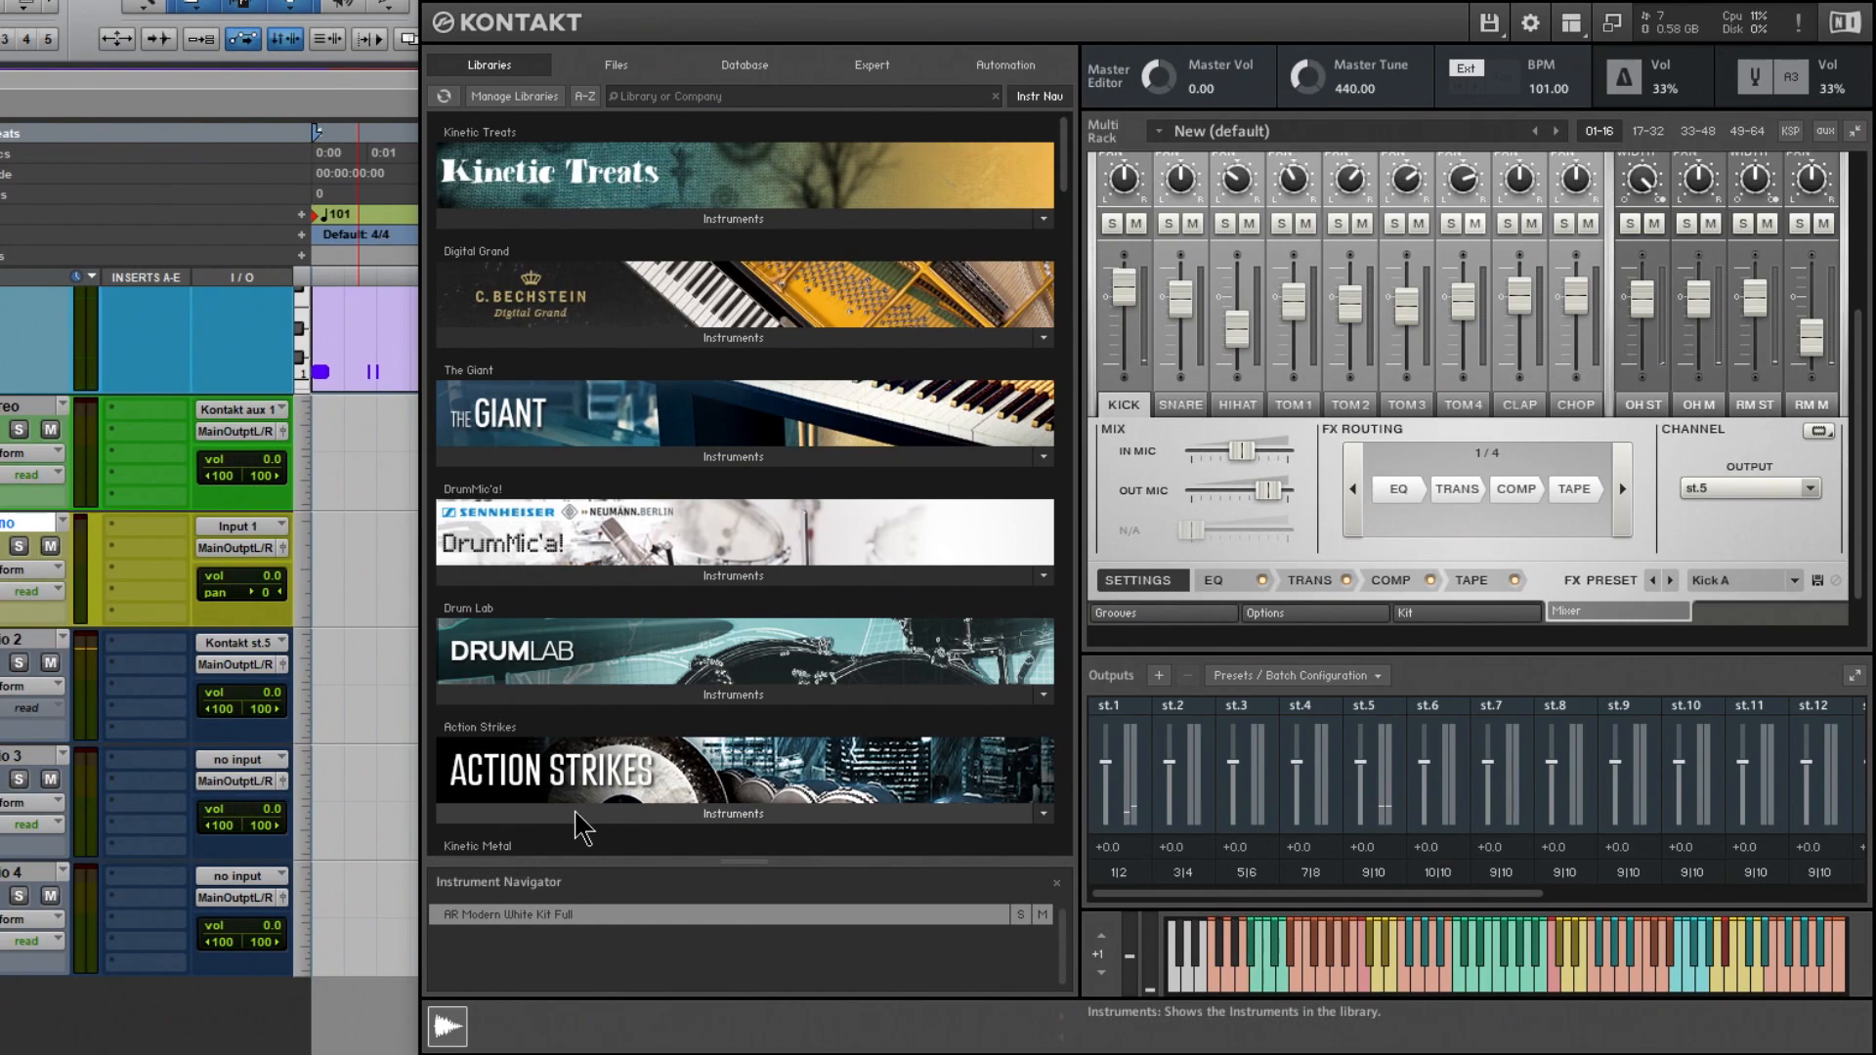
Set the Audio 2 input and the Kick channel output to Kontakt st.7 and audition the kick
click(224, 643)
mouse_move(314, 770)
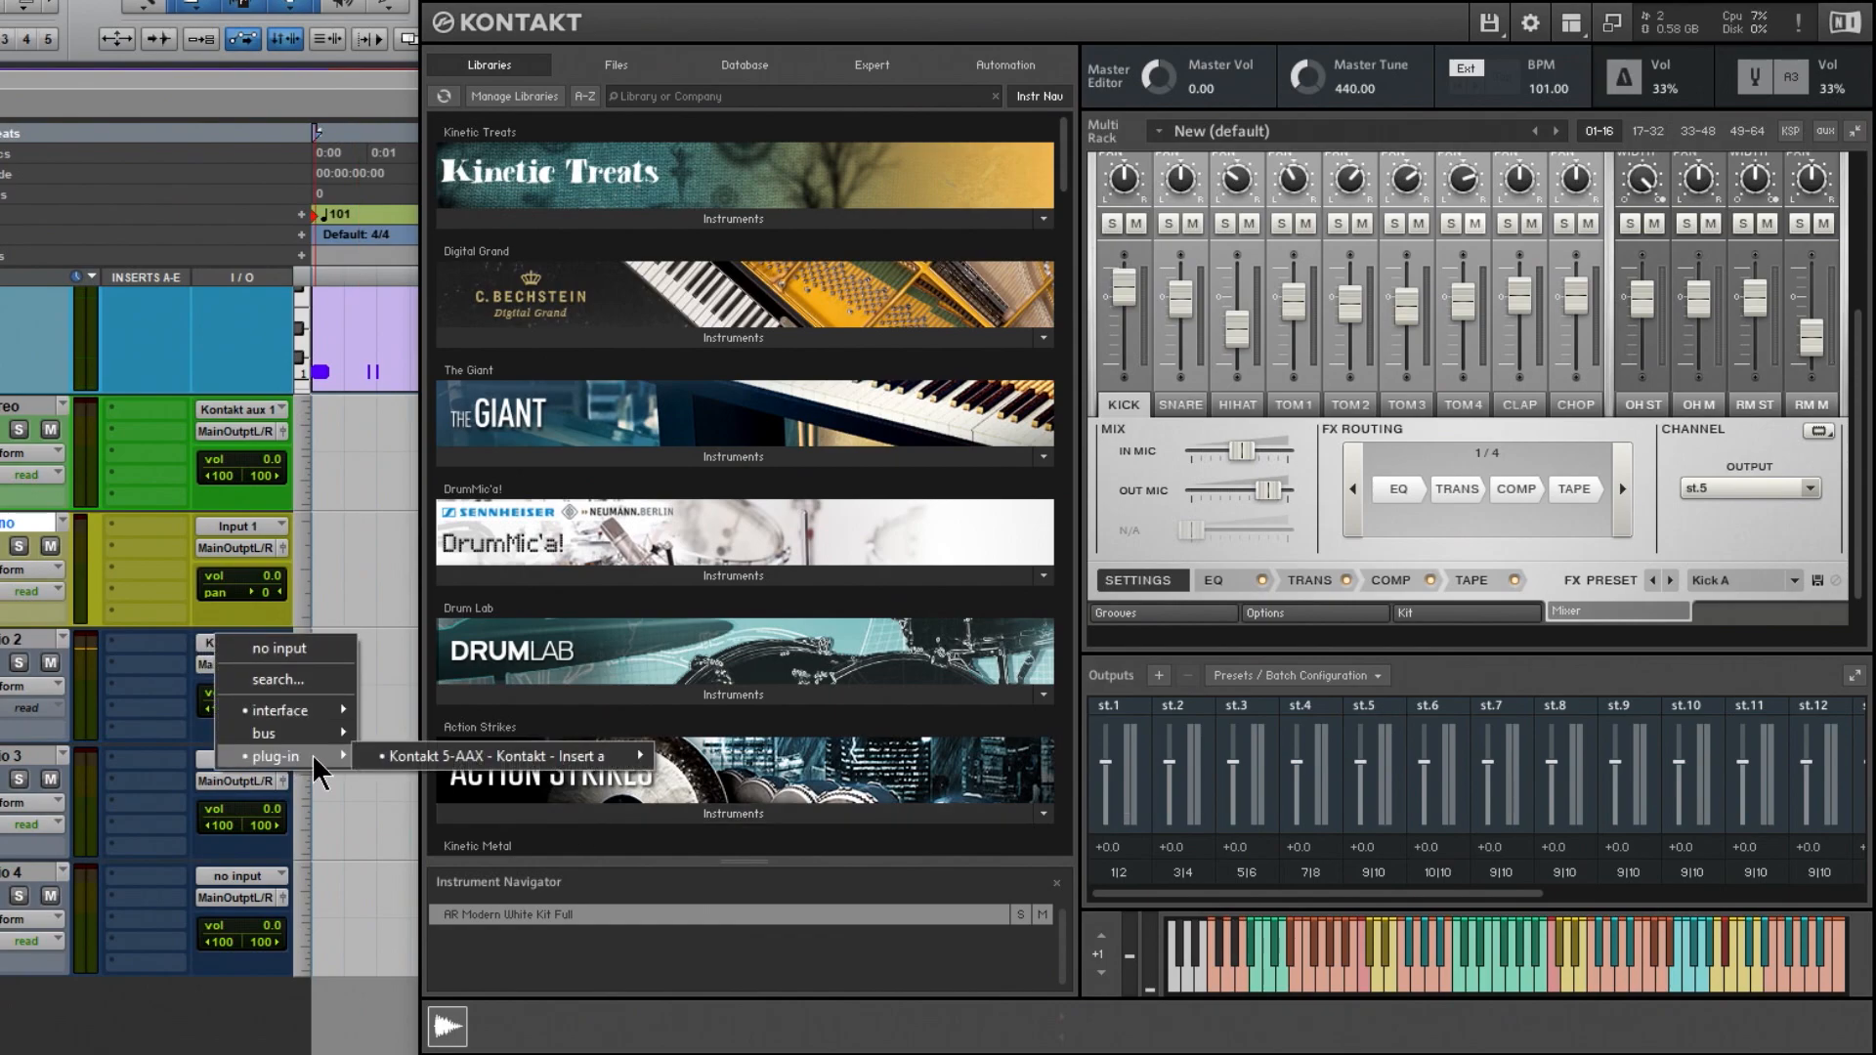
mouse_move(615, 757)
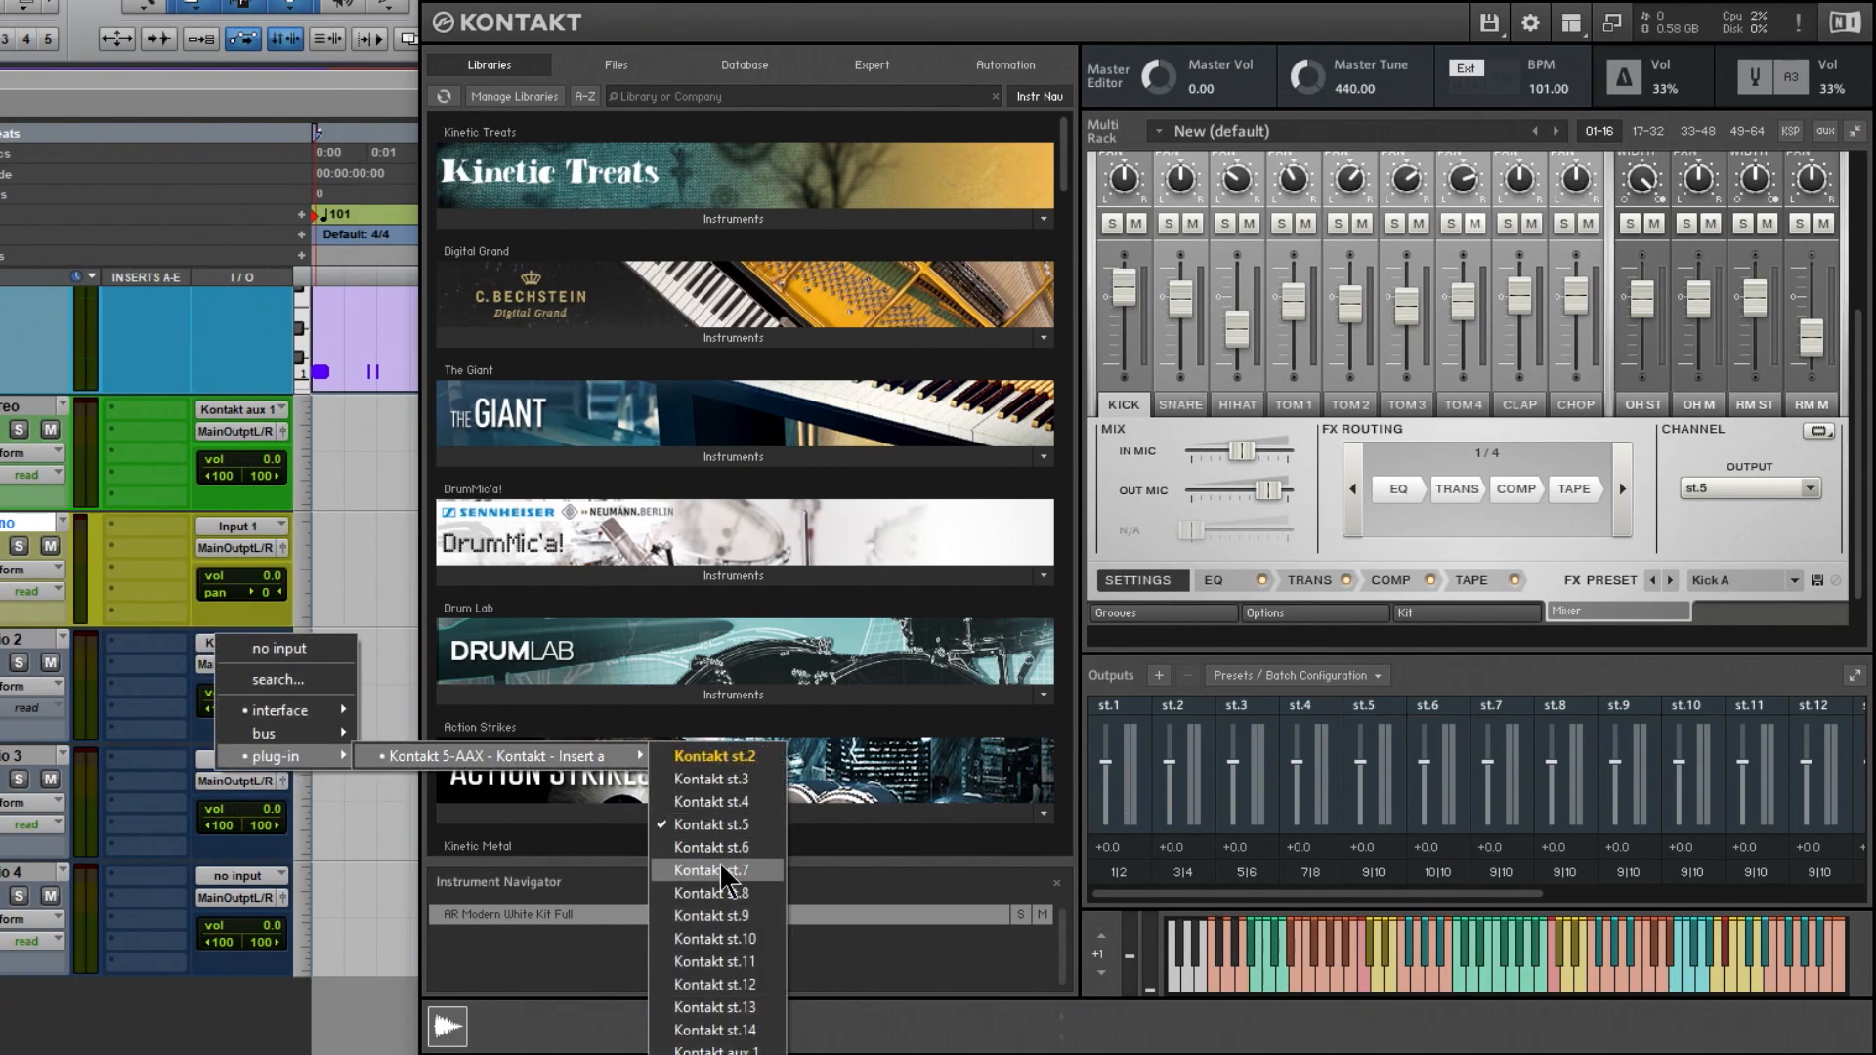
click(721, 871)
click(1786, 488)
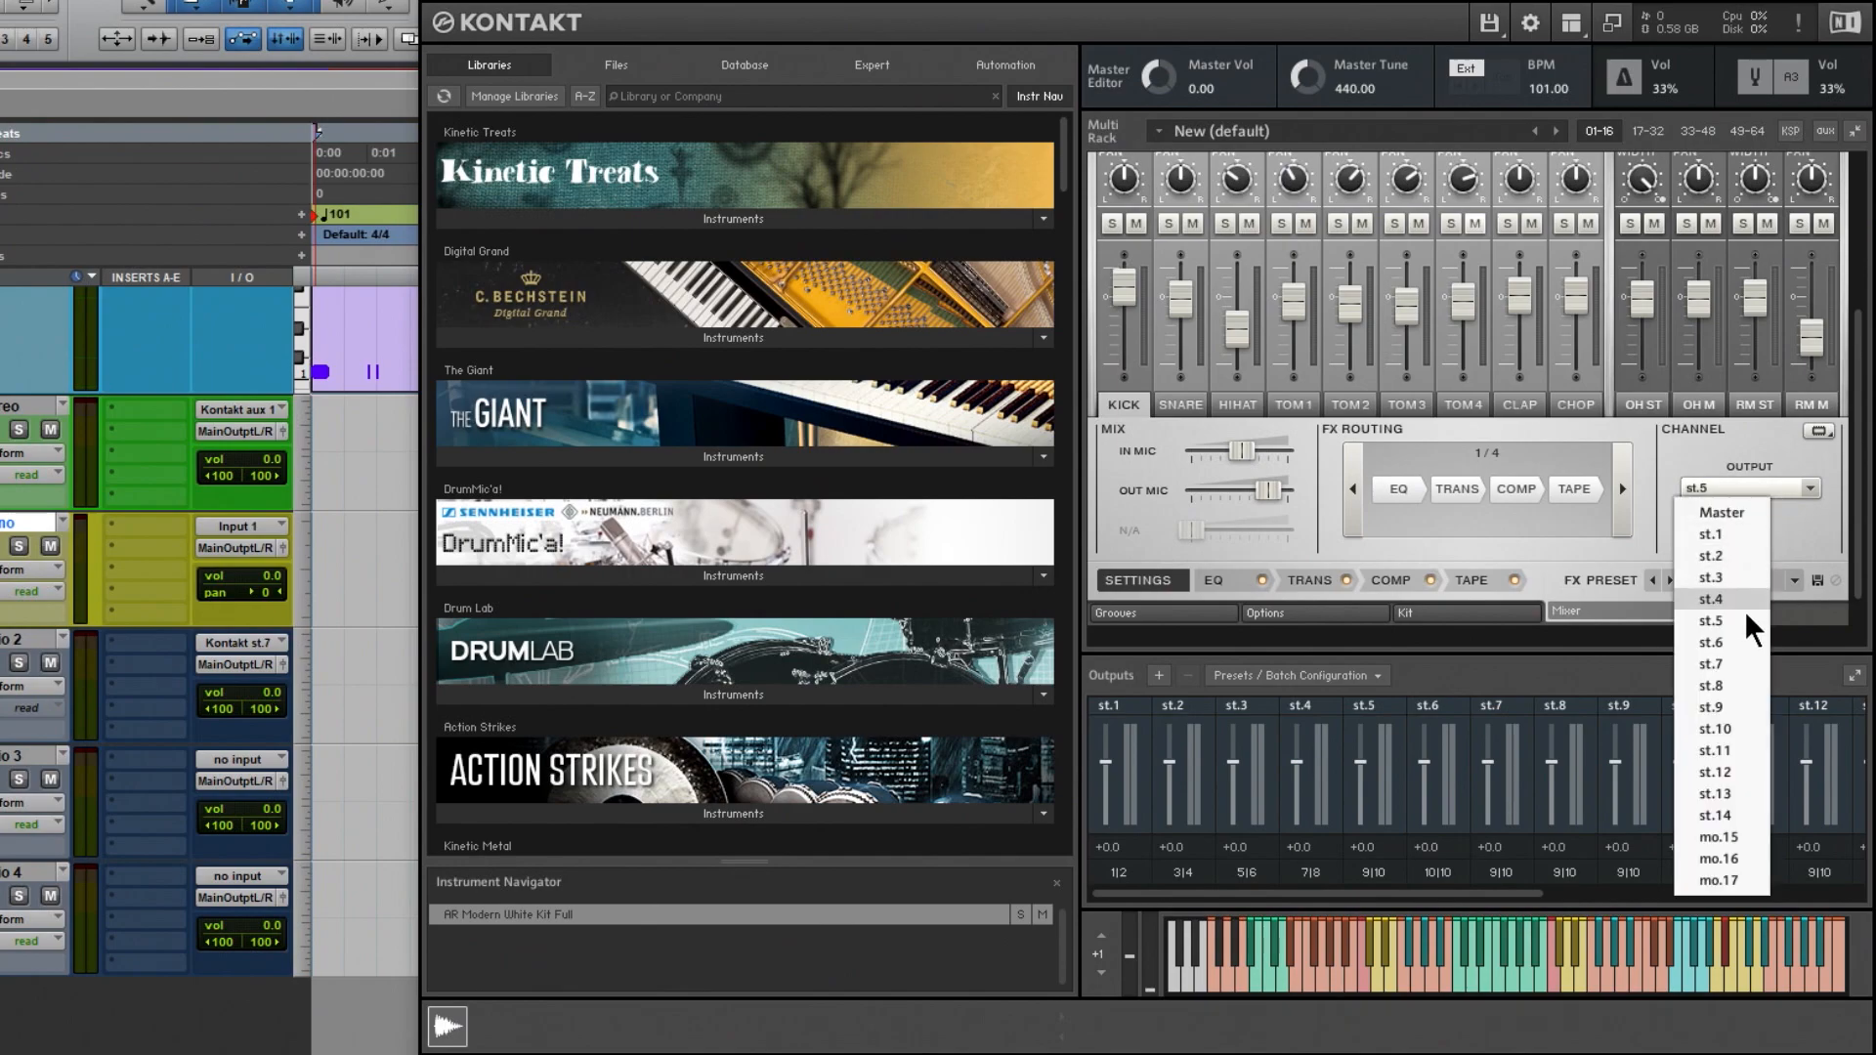
click(1727, 662)
click(1366, 987)
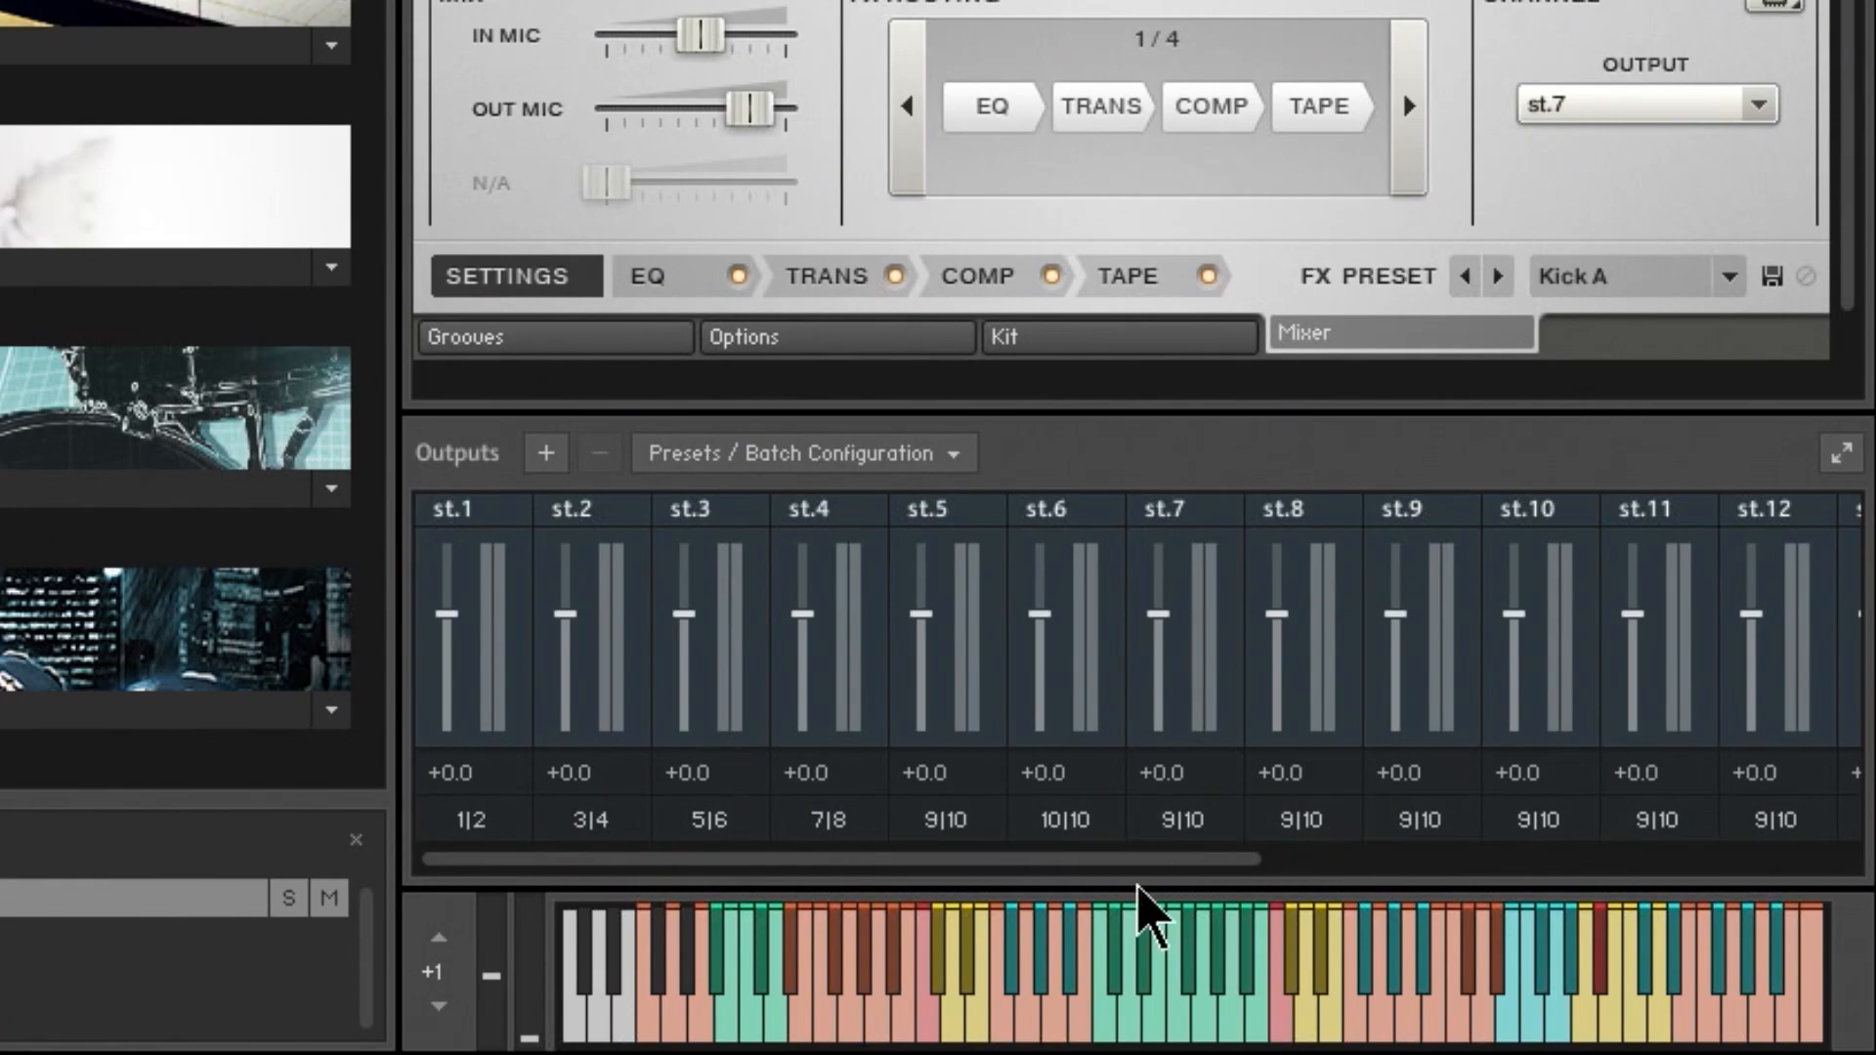
Open the configuration of output channel st.6 and set its channel 01 physical output to st.2 [1]
click(1085, 832)
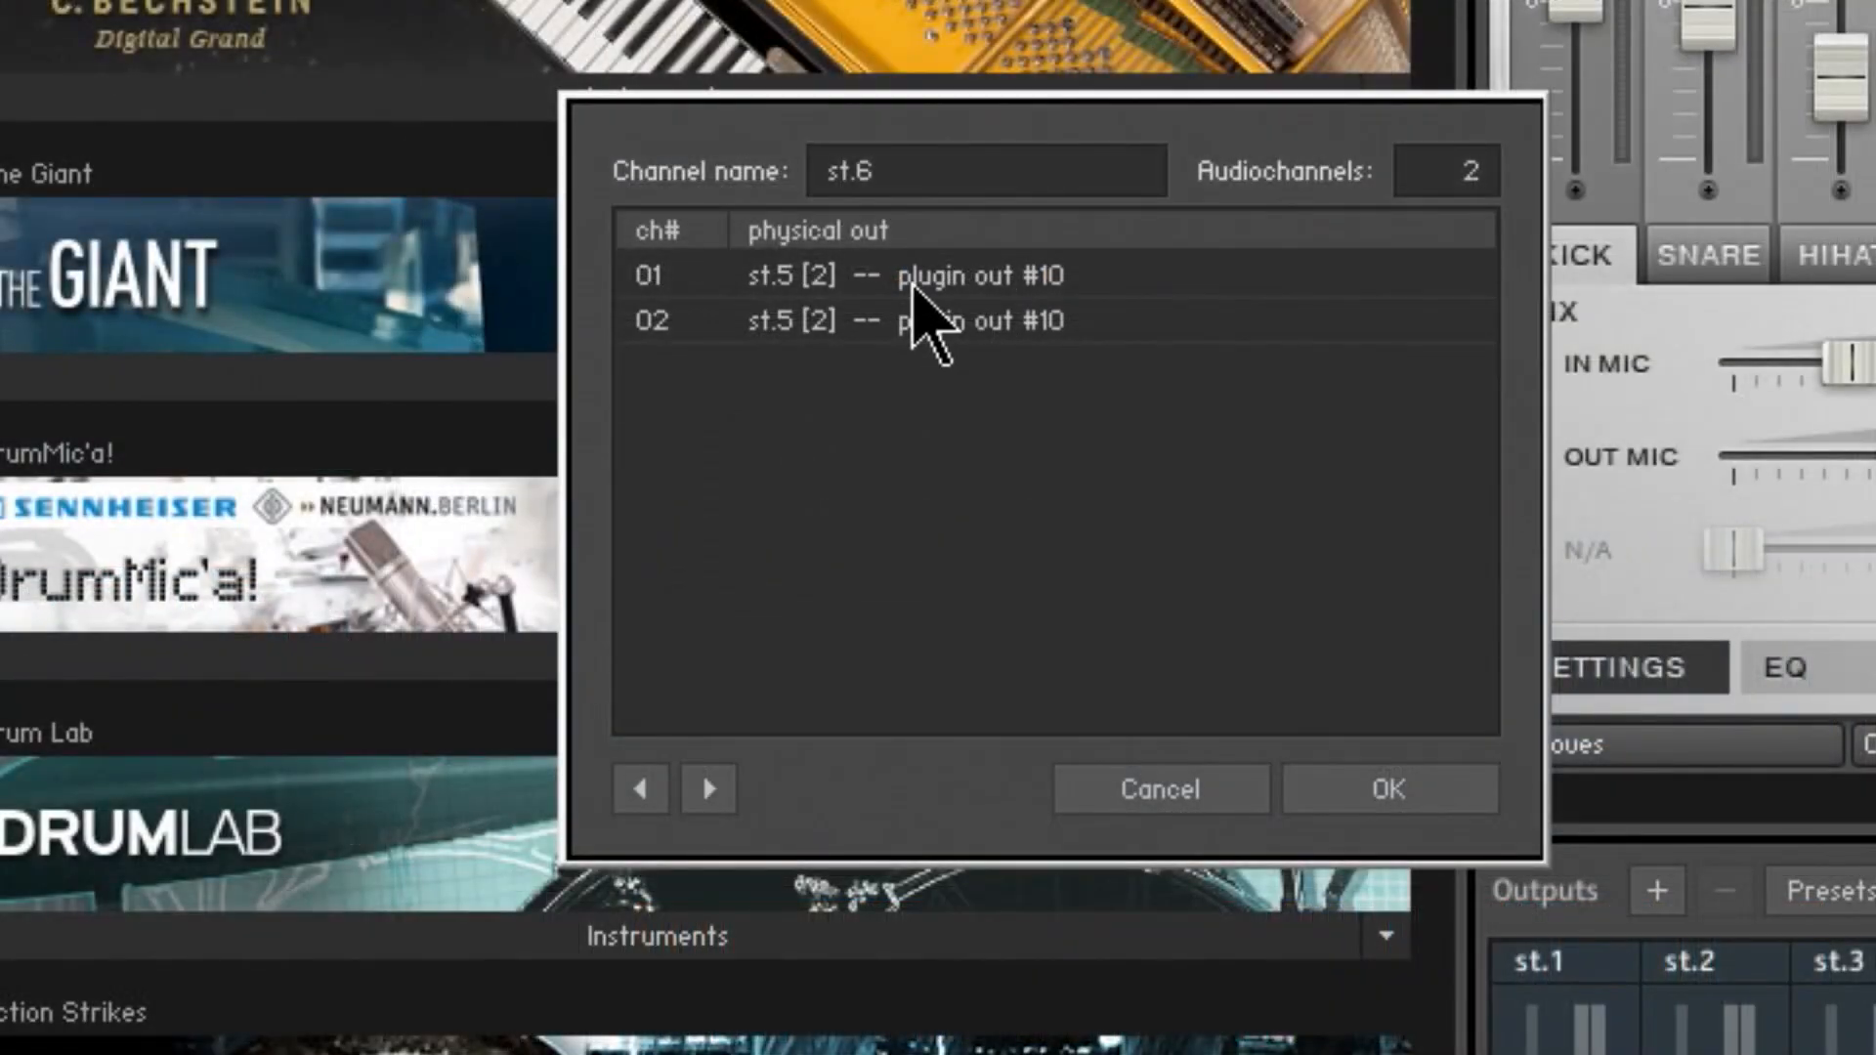
click(3, 4)
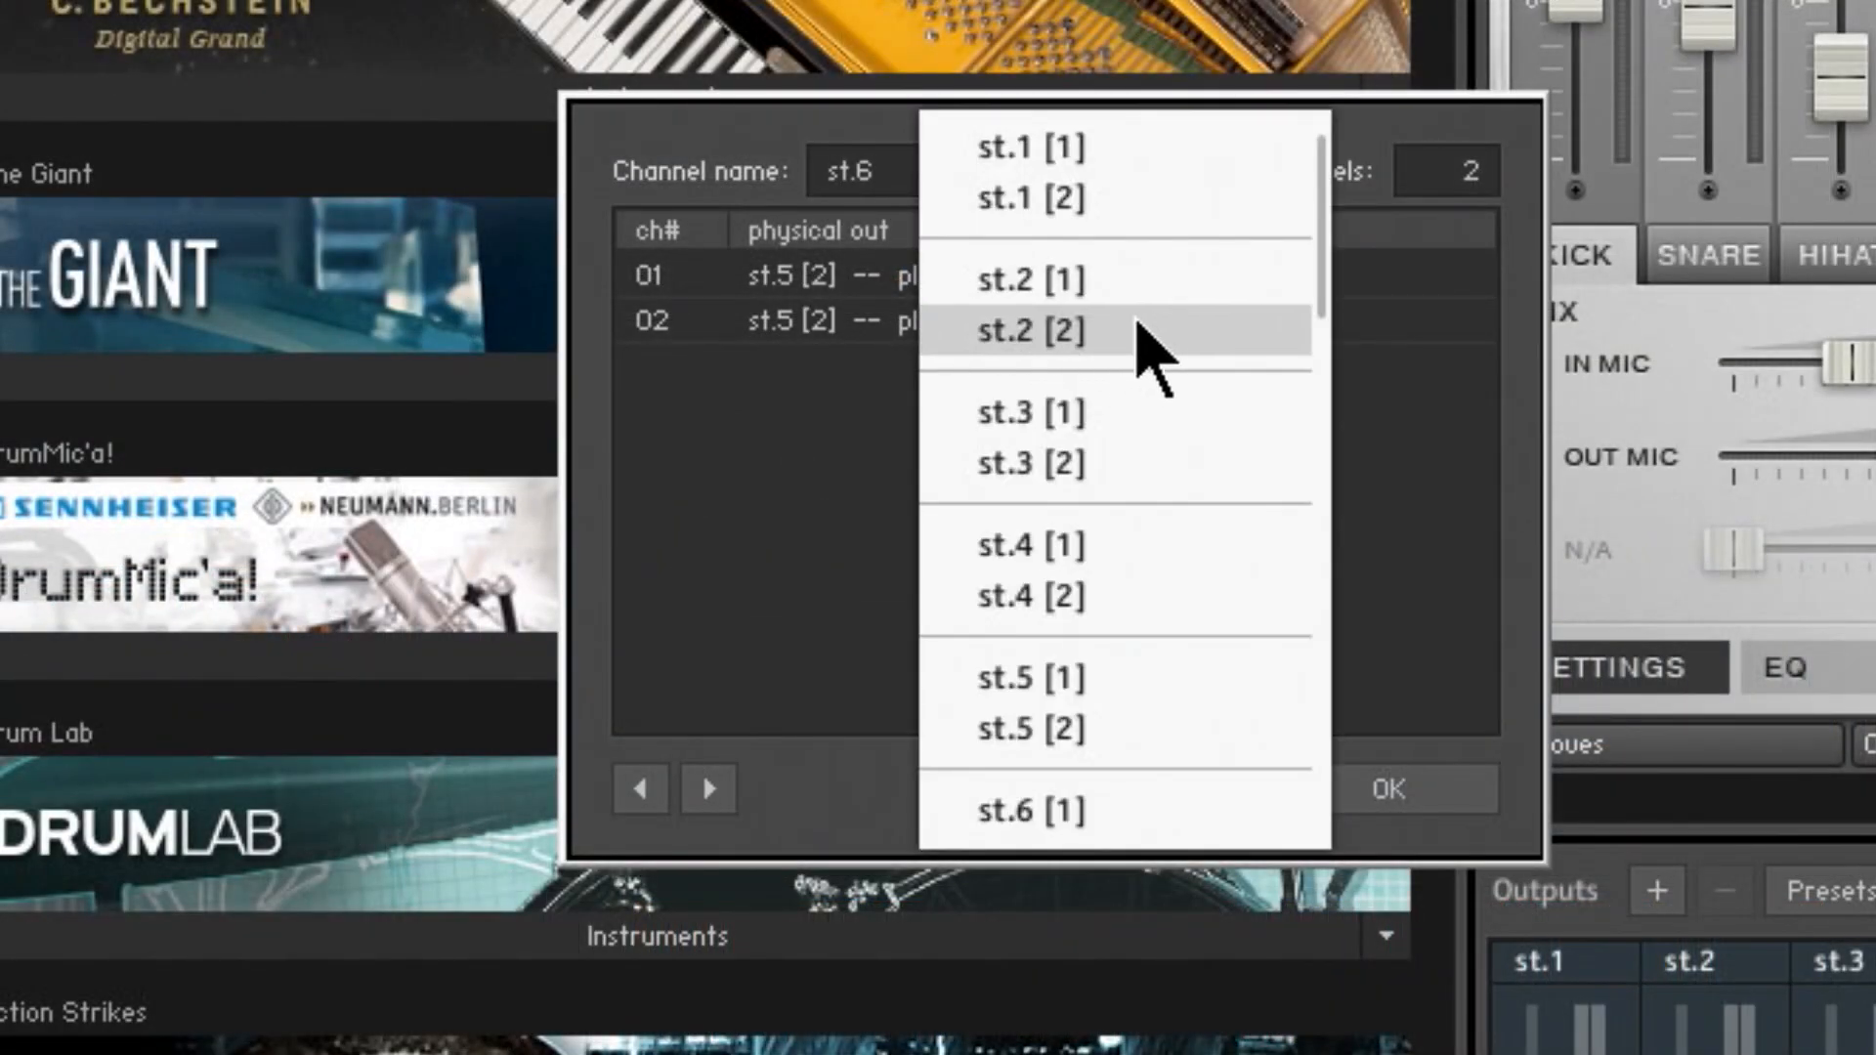
drag(1324, 226, 1277, 745)
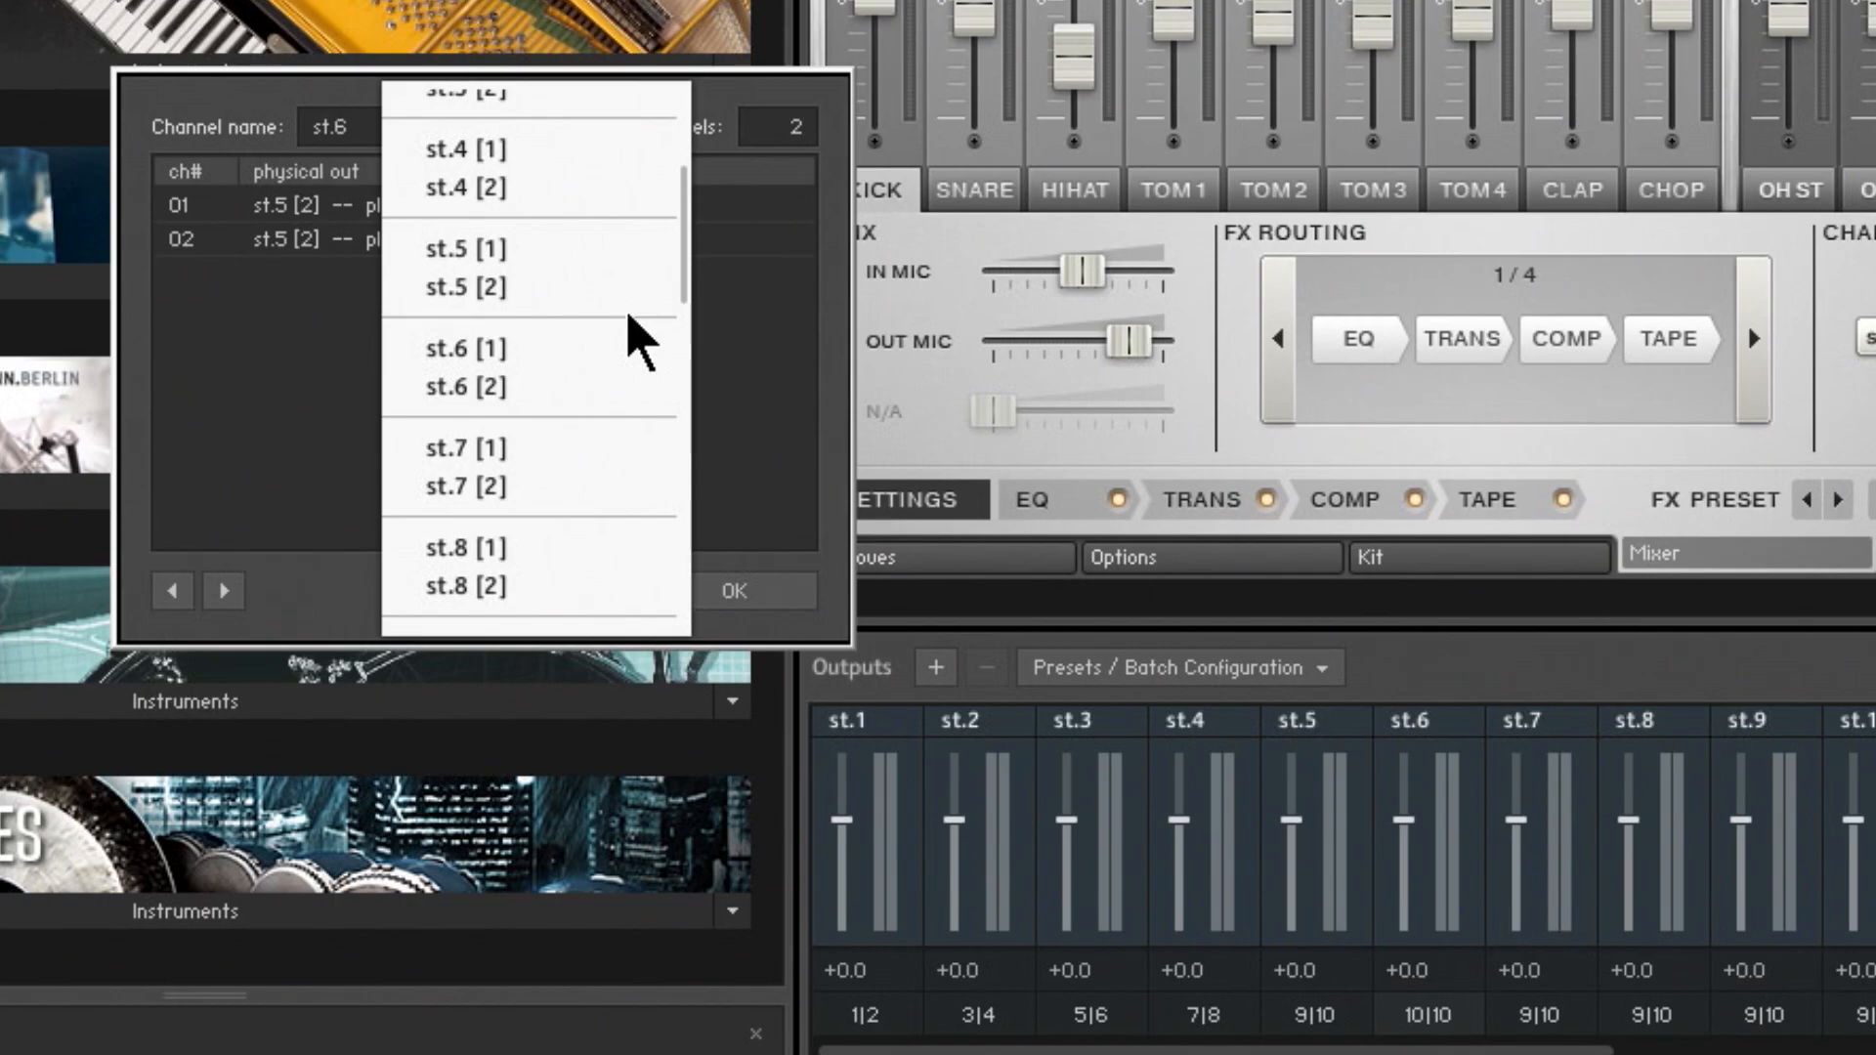
scroll(640, 342, up, 5)
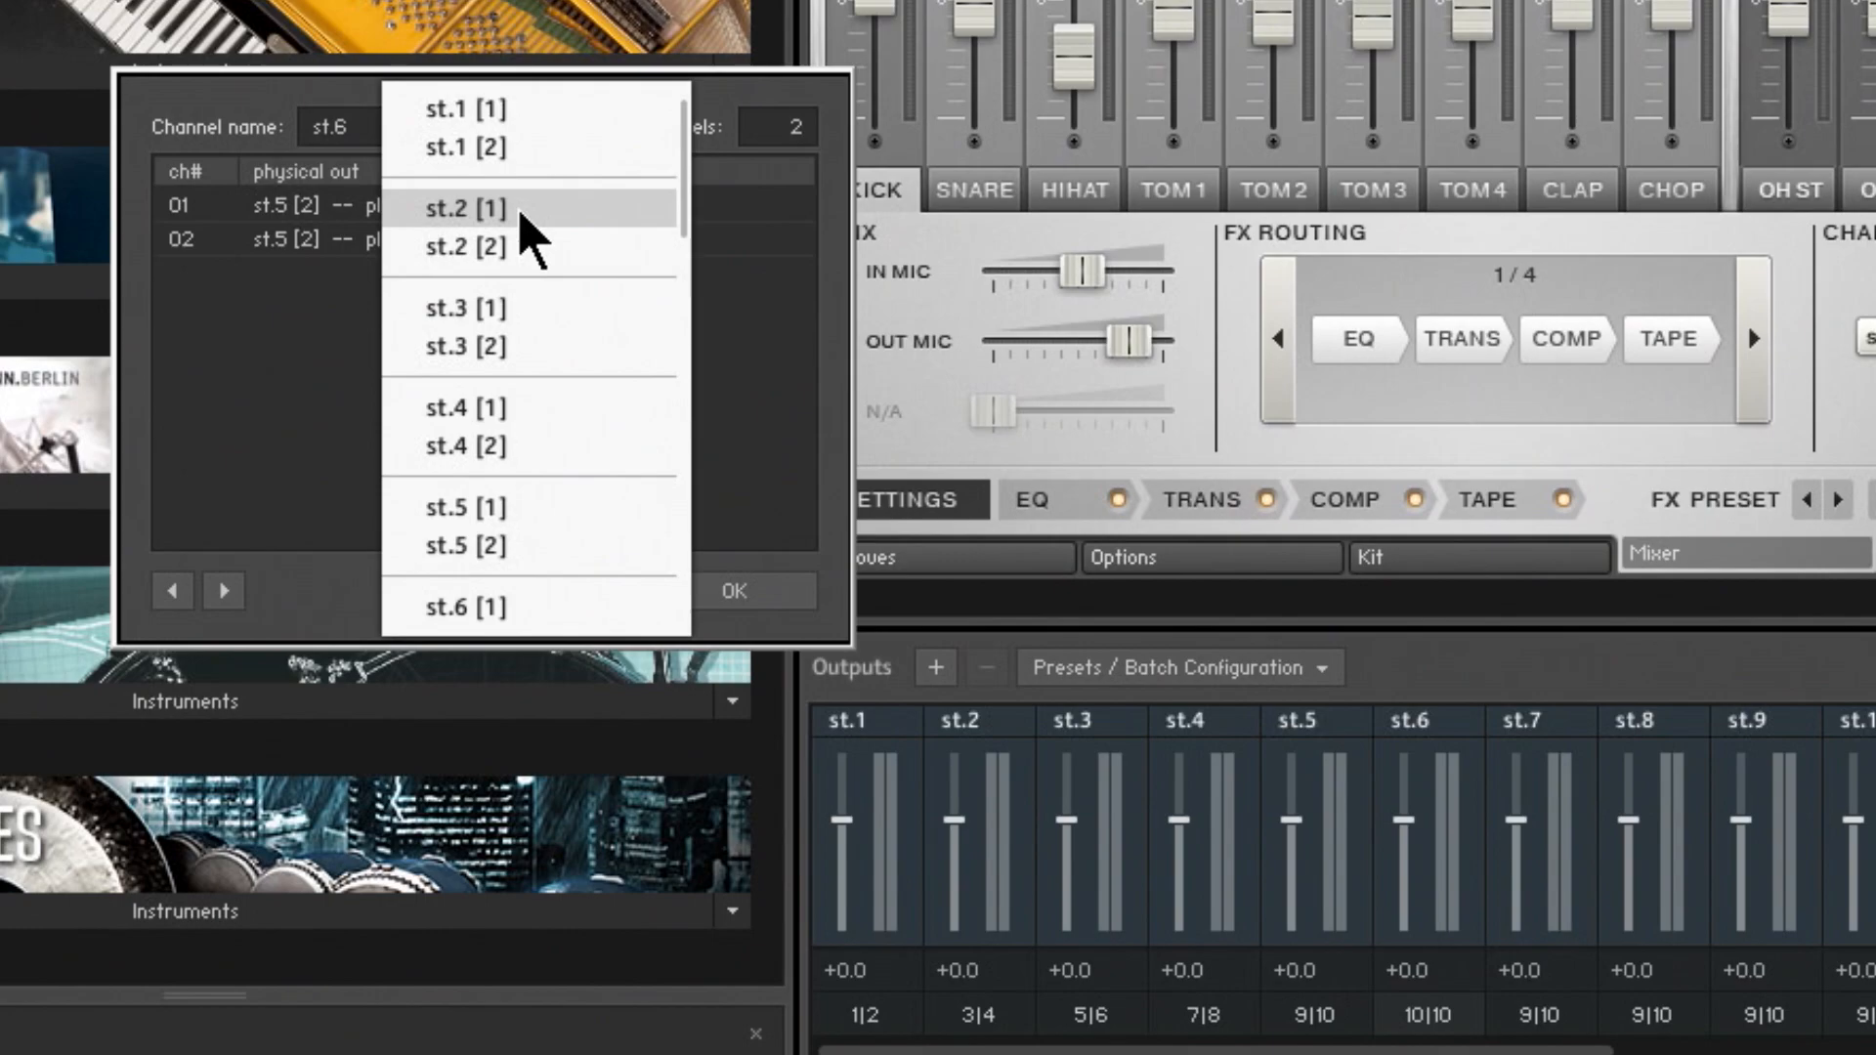
click(518, 210)
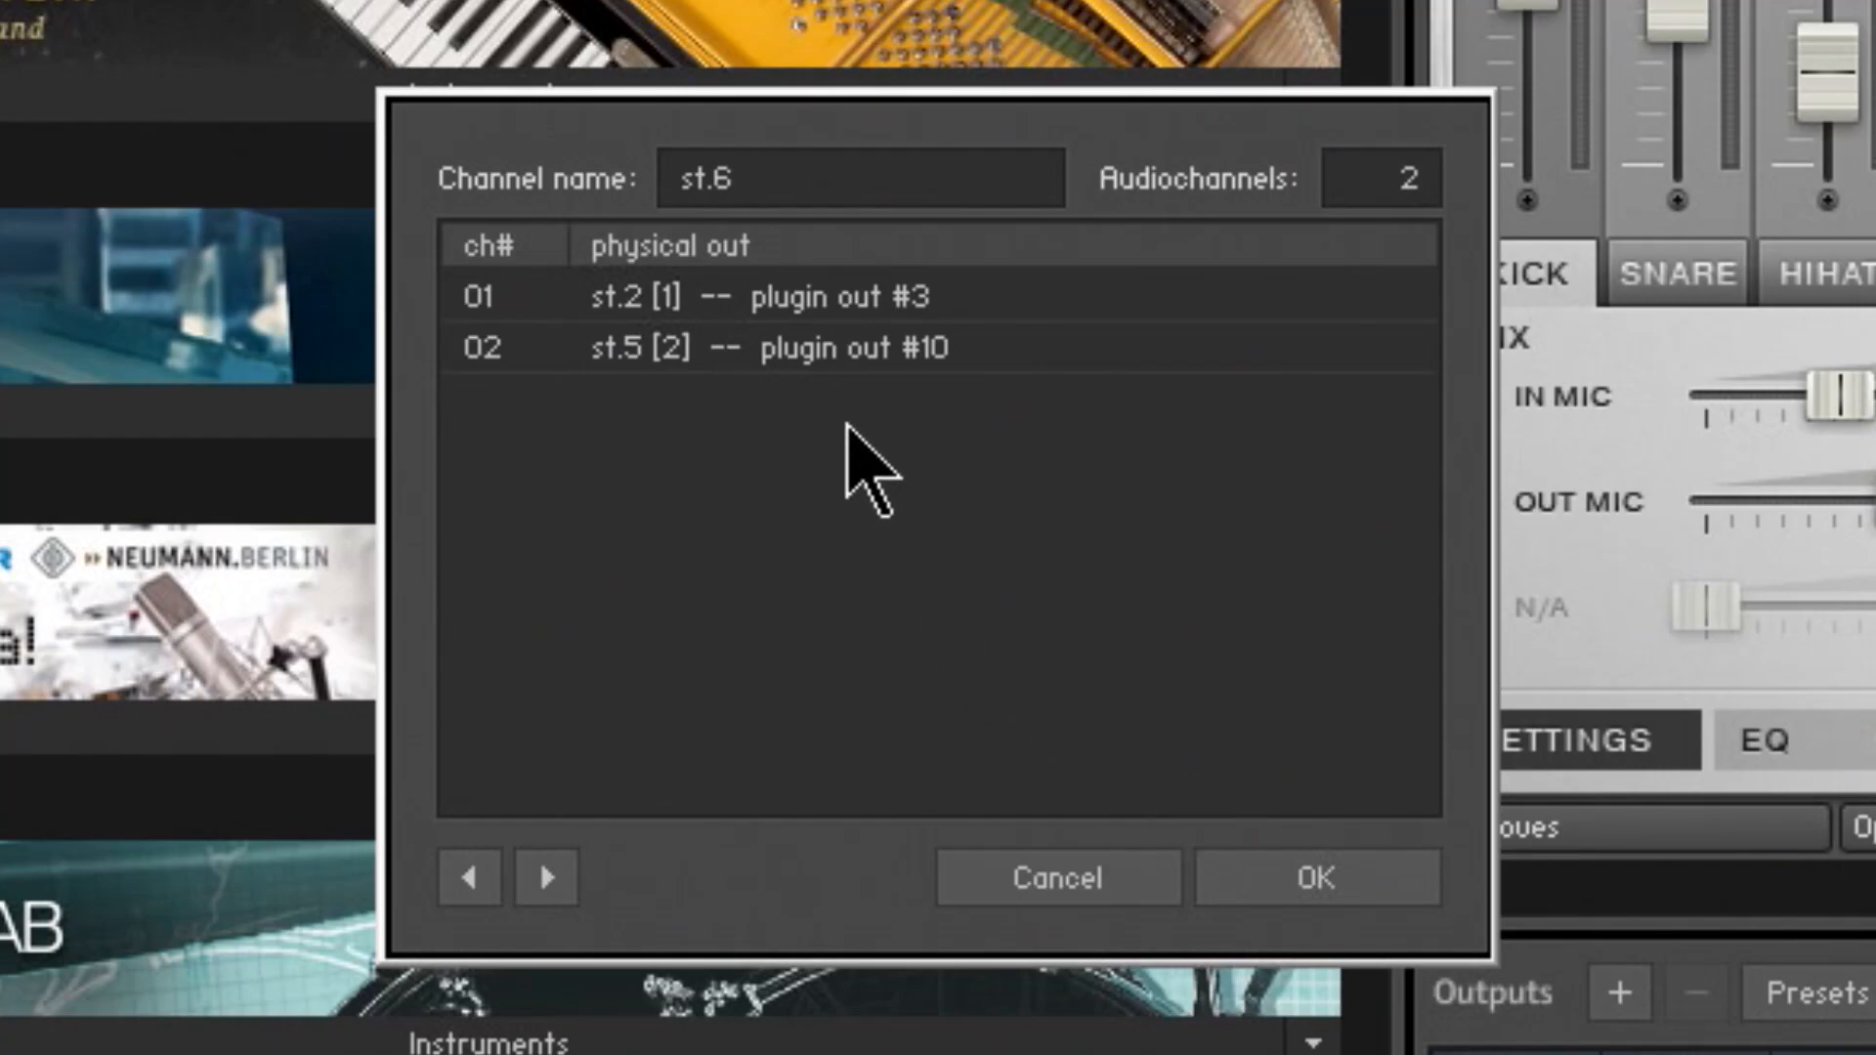
Set output st.6's channel 01 to physical out st.6 [1] and channel 02 to st.6 [2]
click(837, 311)
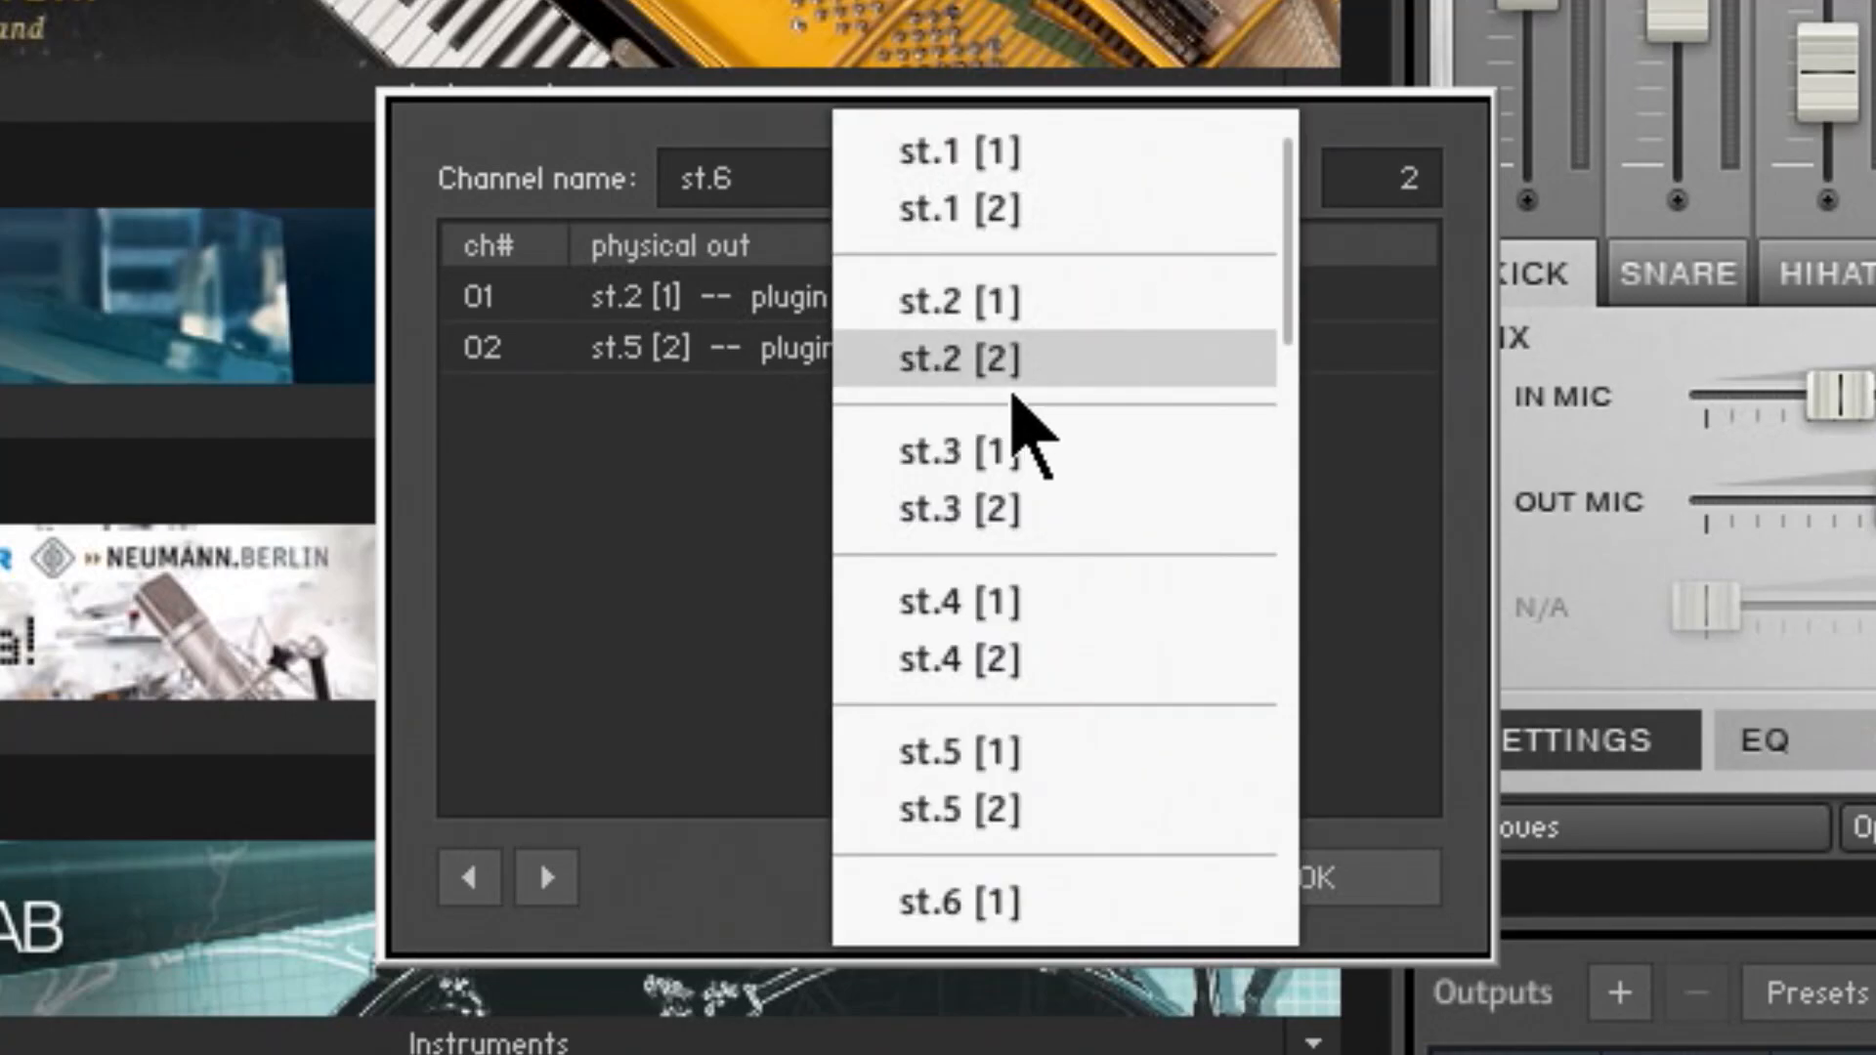
scroll(1017, 418, down, 5)
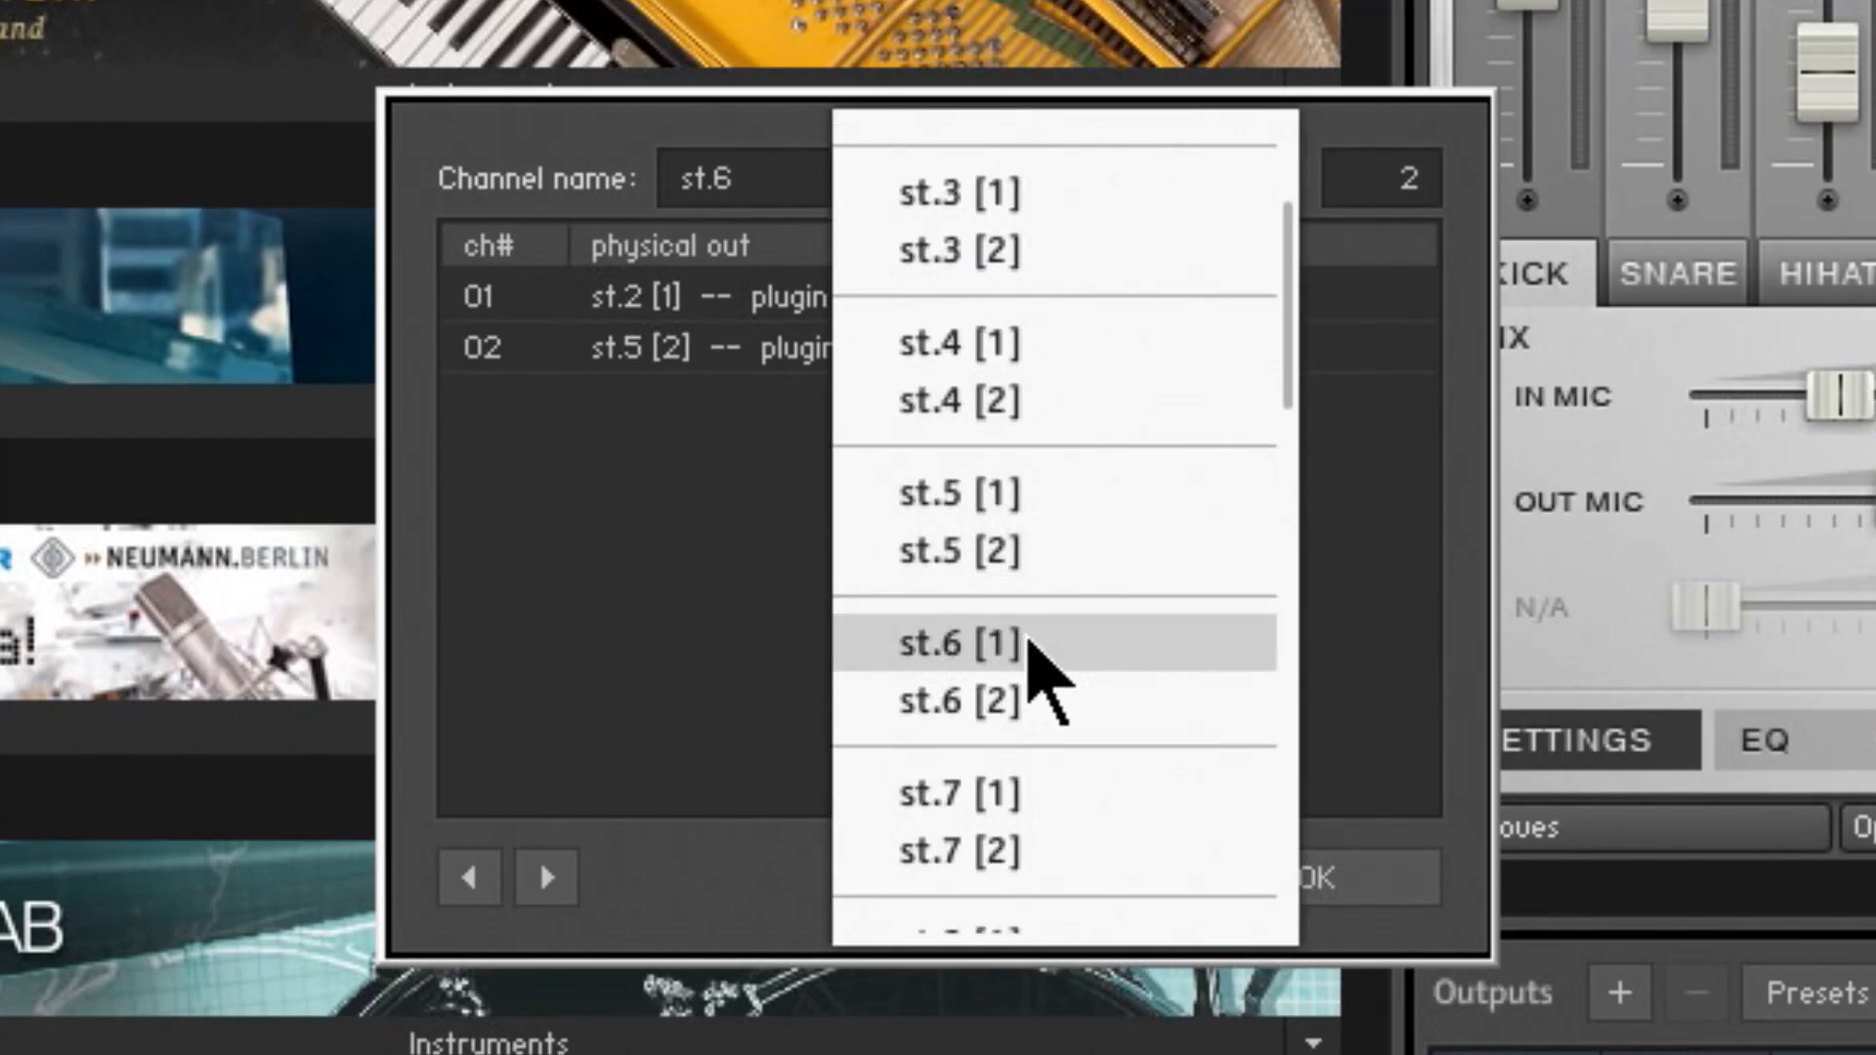
click(1025, 645)
click(893, 358)
scroll(1139, 528, down, 2)
click(1065, 712)
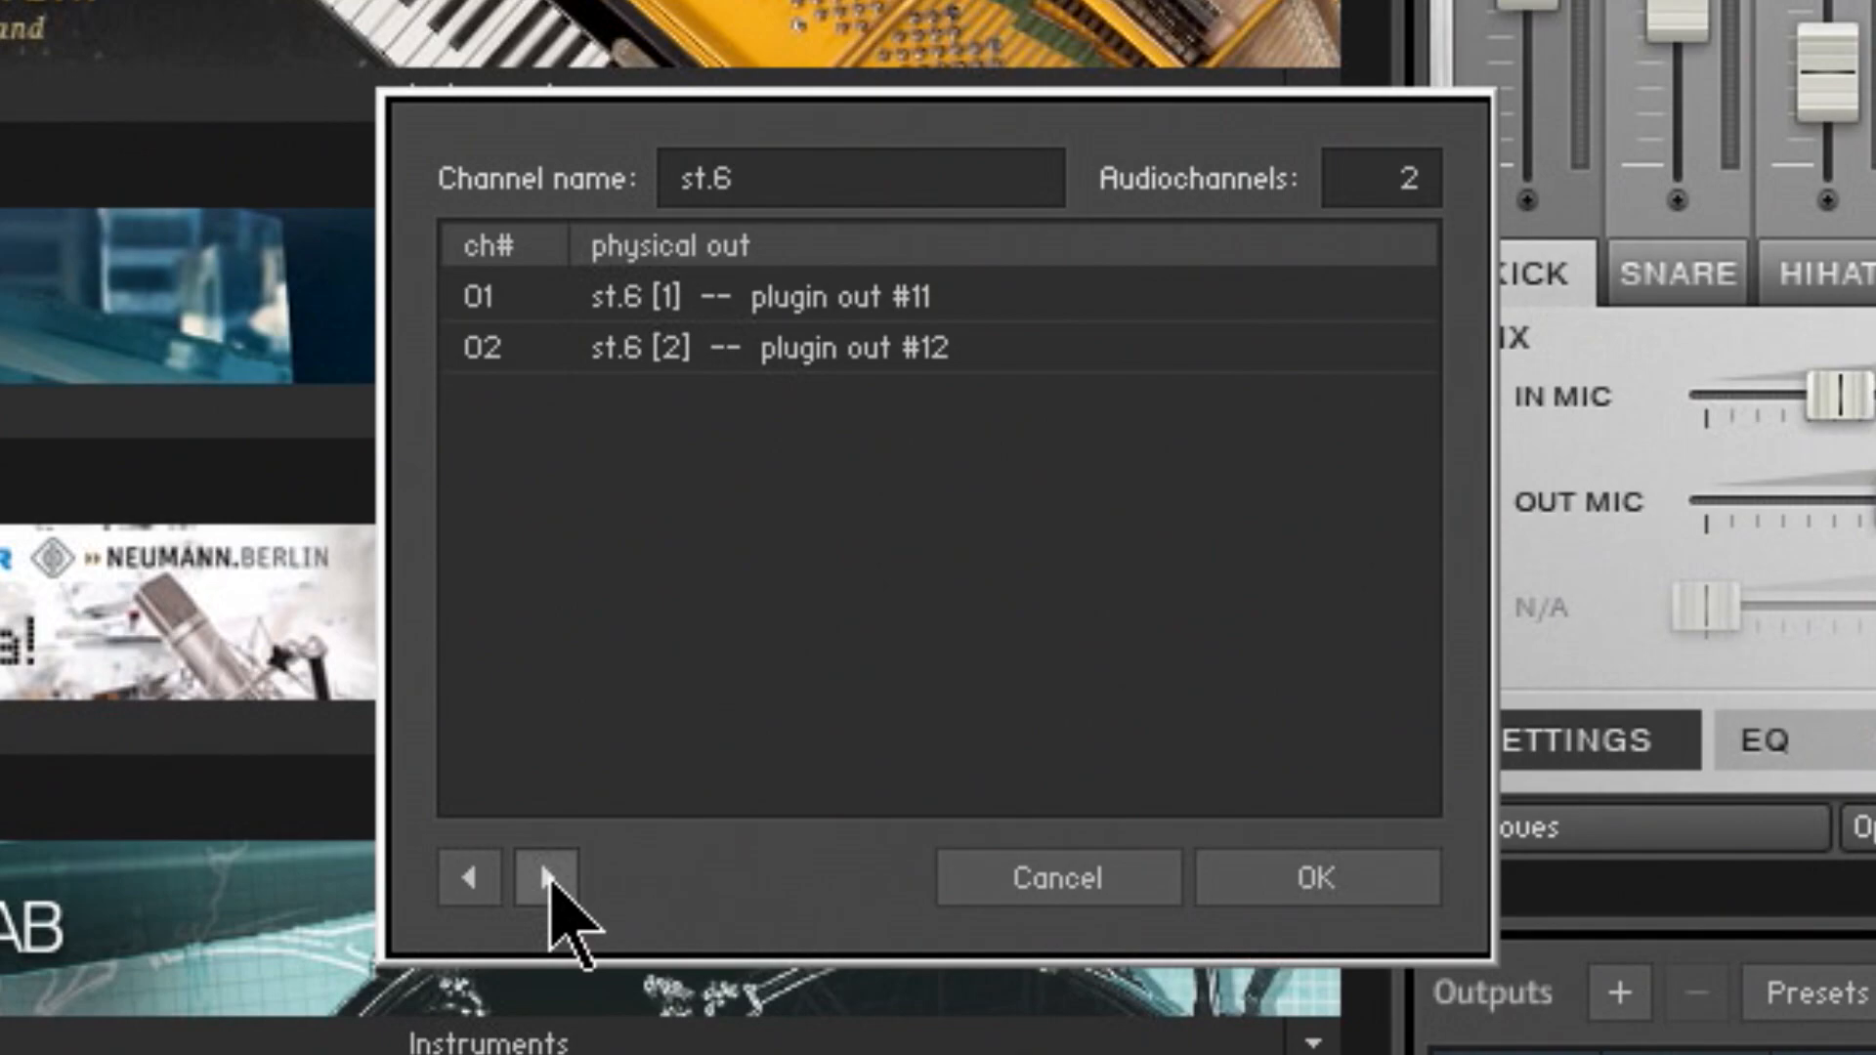
Assign output st.7's two channels to physical outs st.7 [1] and st.7 [2], apply the configuration and dismiss the notice
click(547, 879)
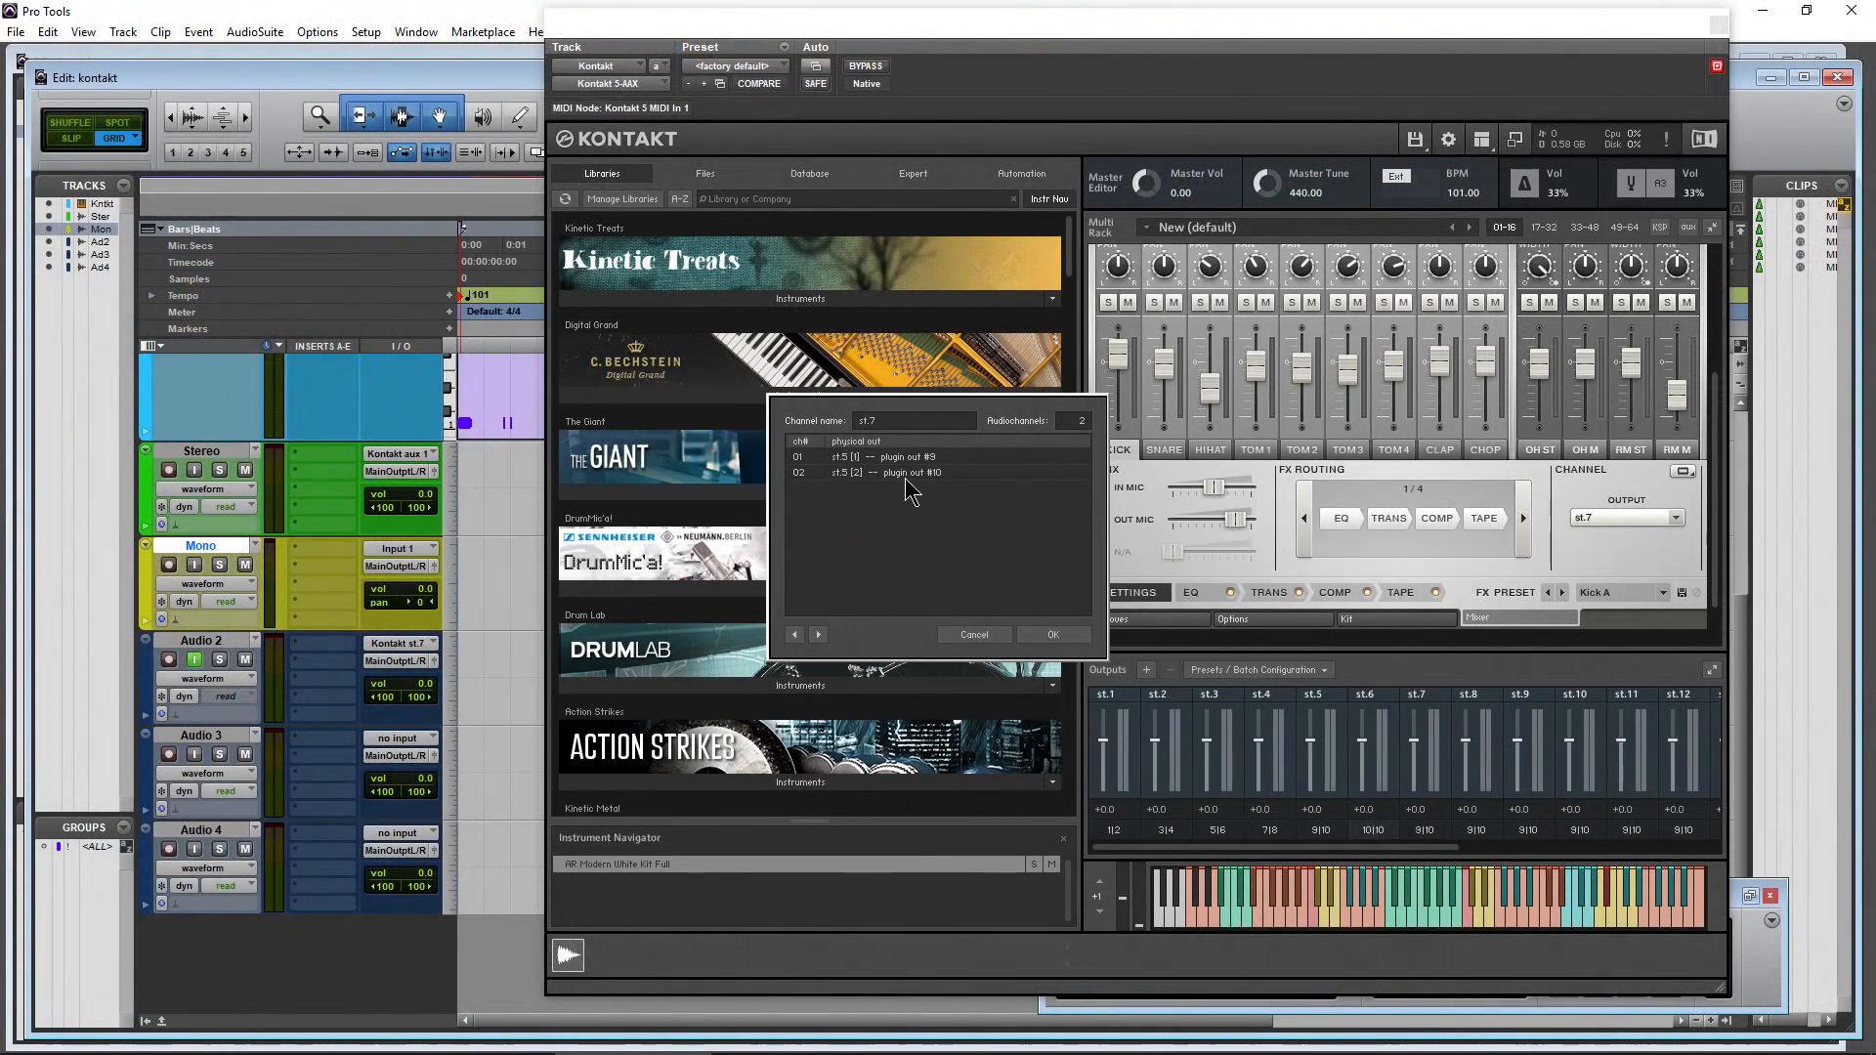
click(841, 301)
scroll(955, 503, down, 3)
click(968, 574)
click(912, 478)
scroll(933, 498, down, 3)
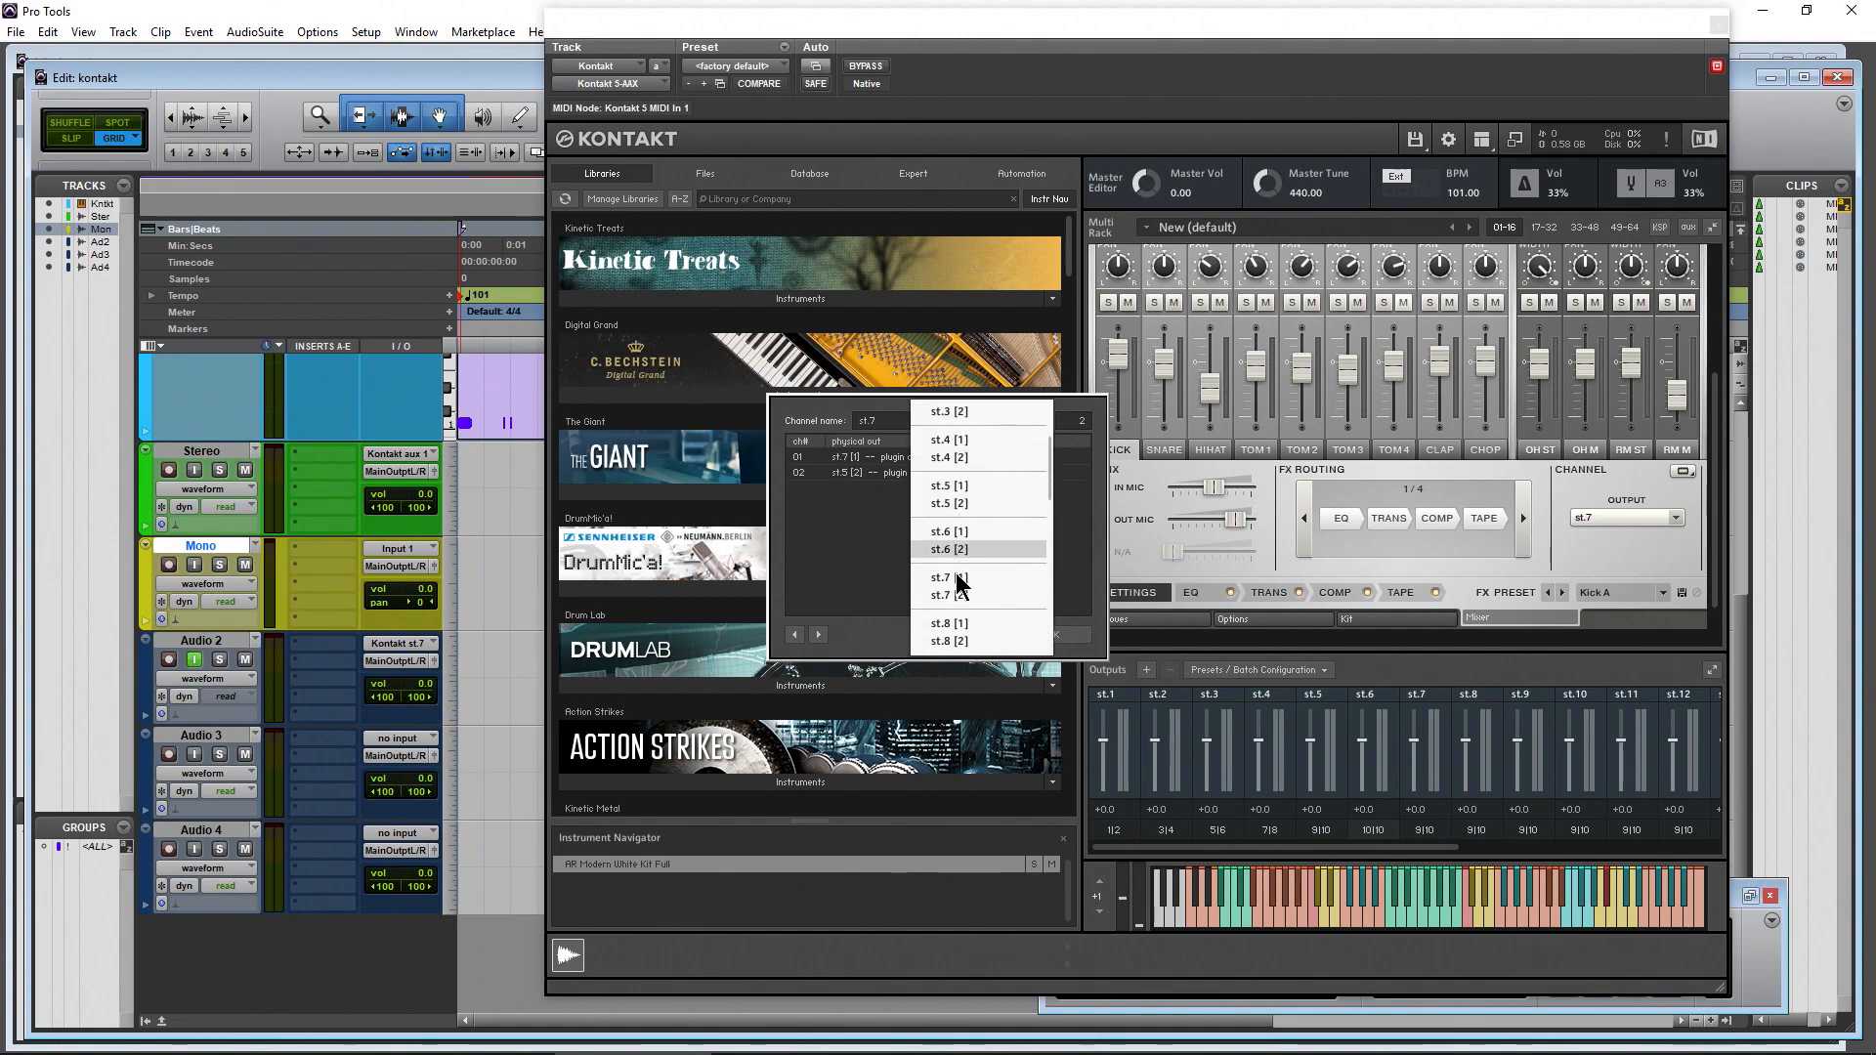
click(958, 595)
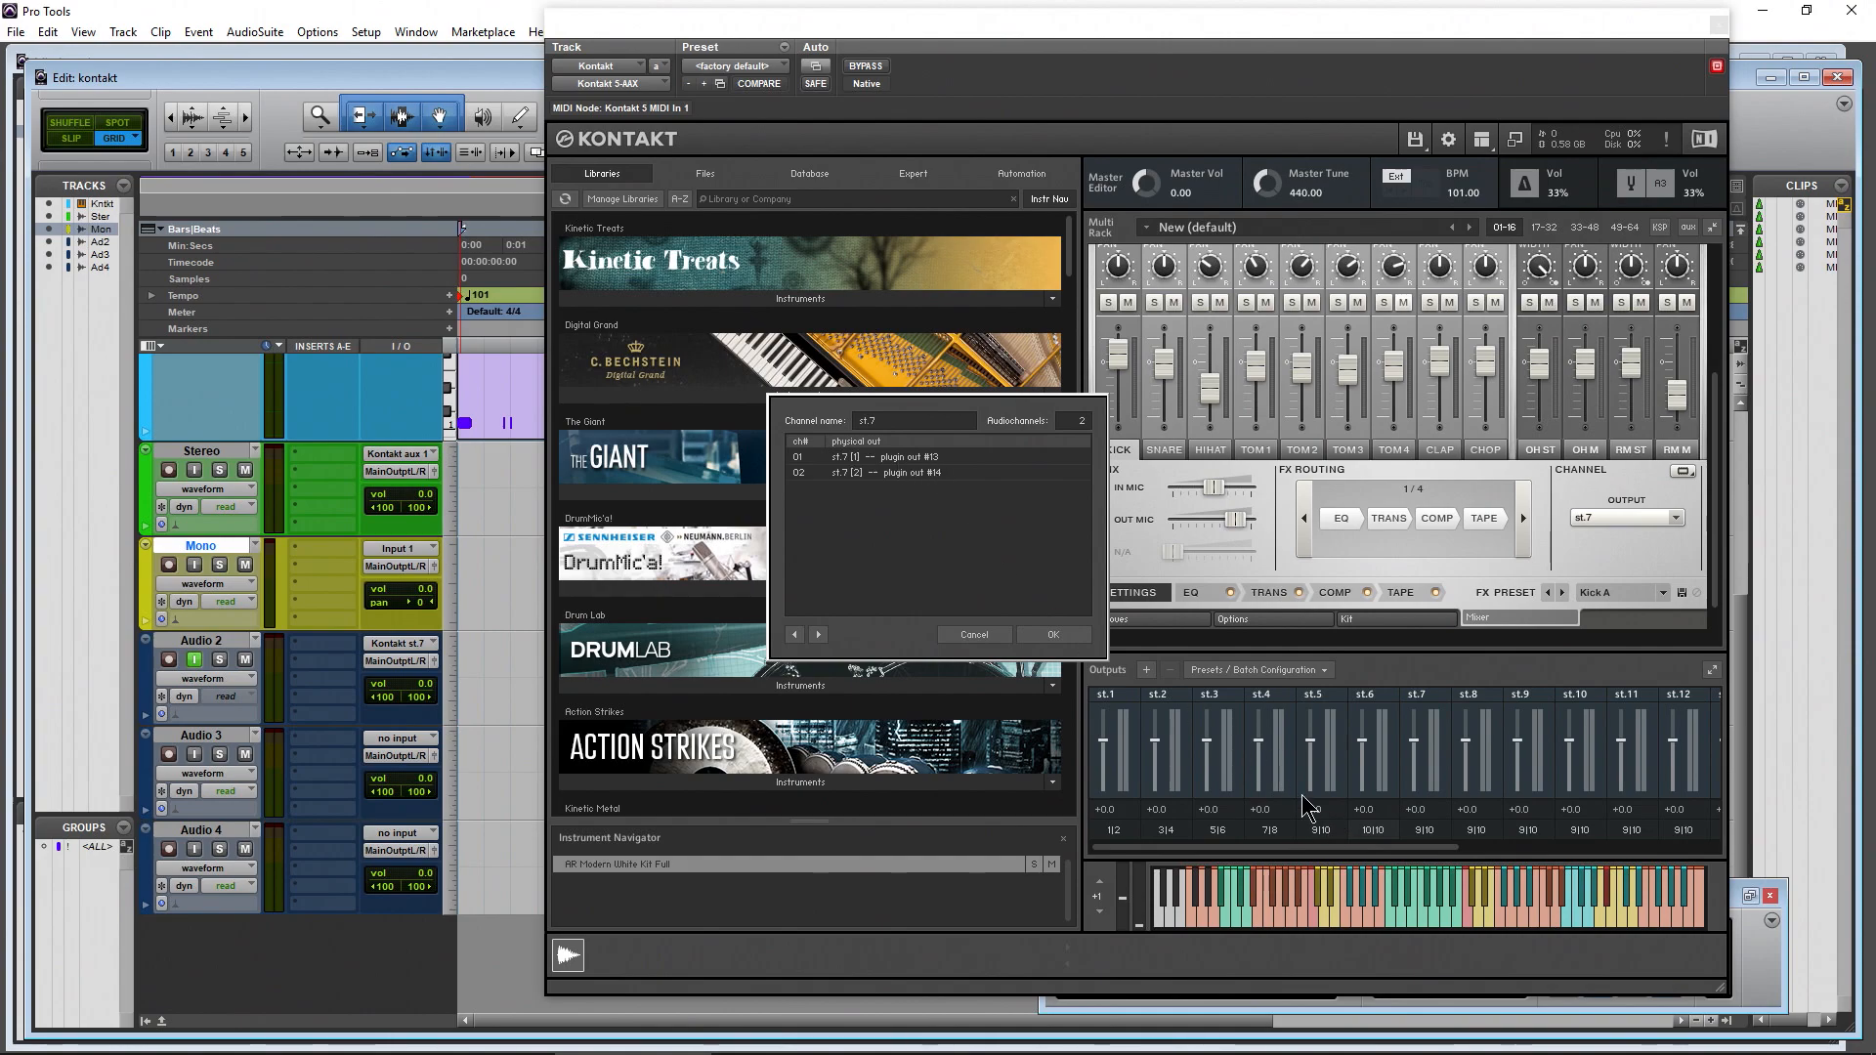
click(1065, 636)
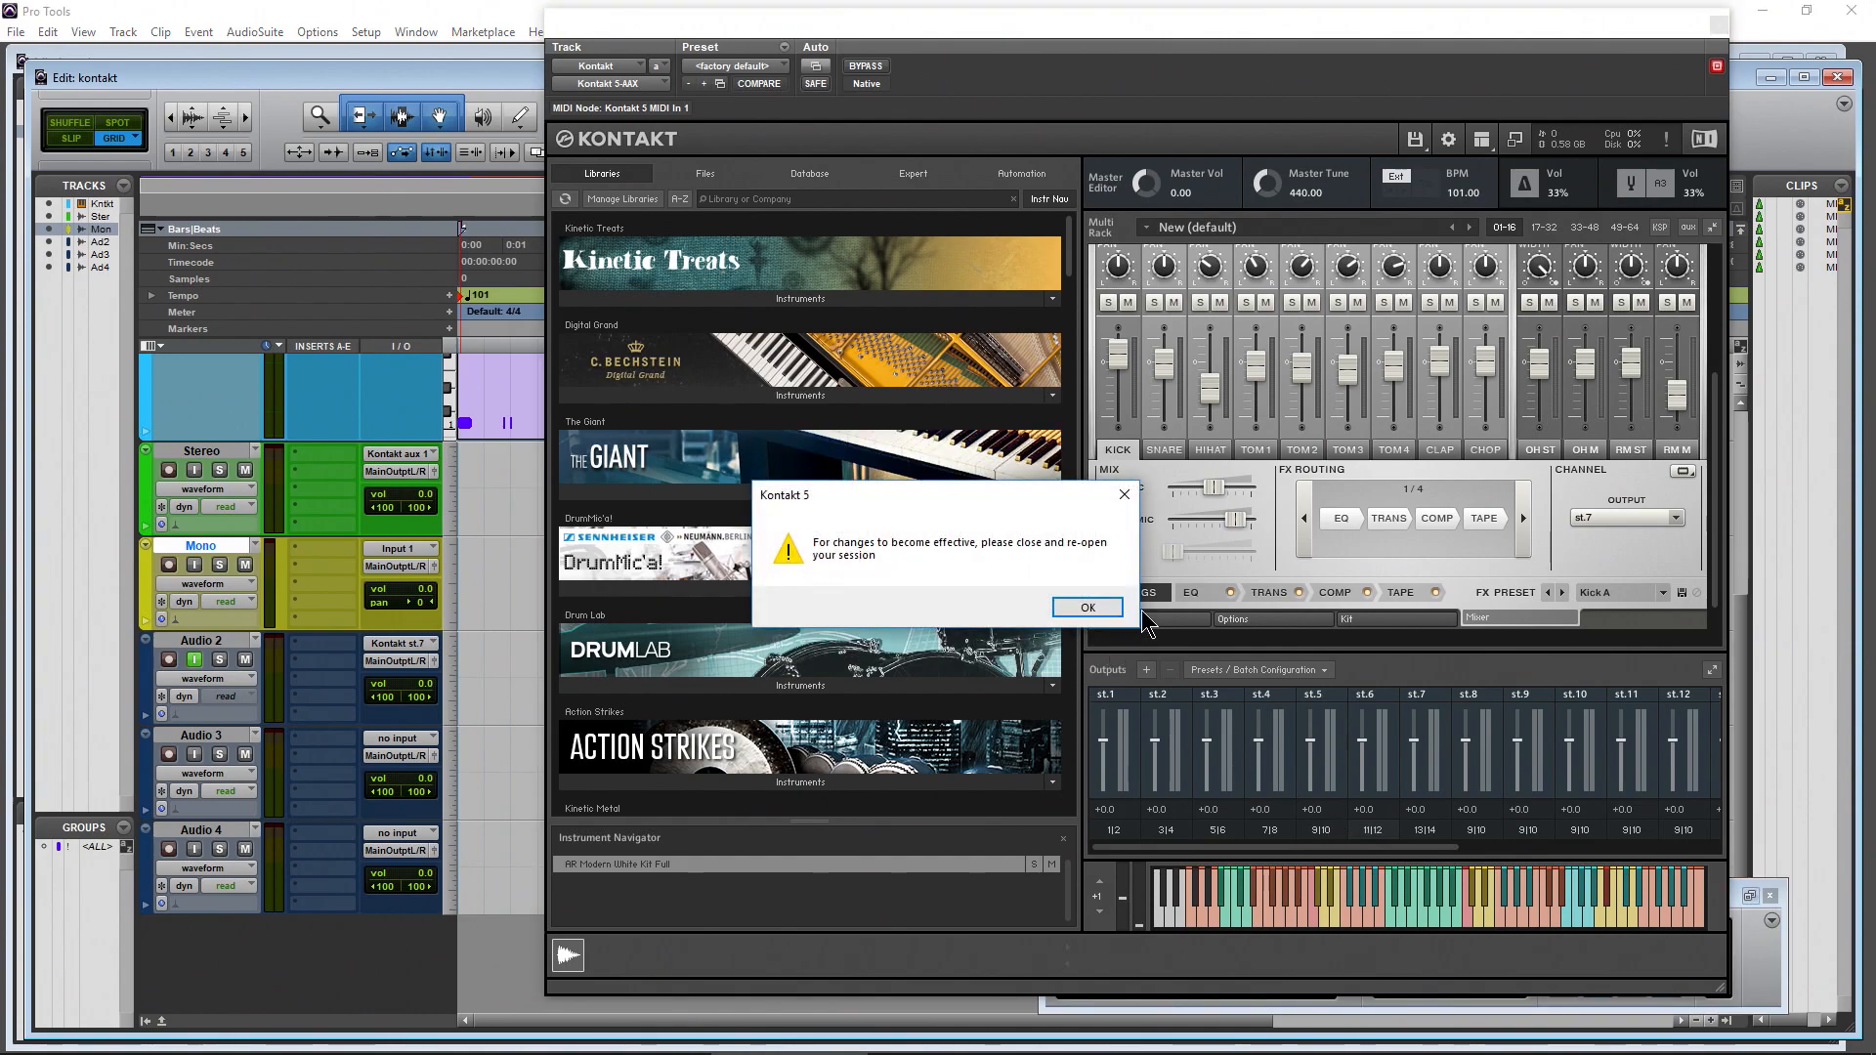
click(1087, 608)
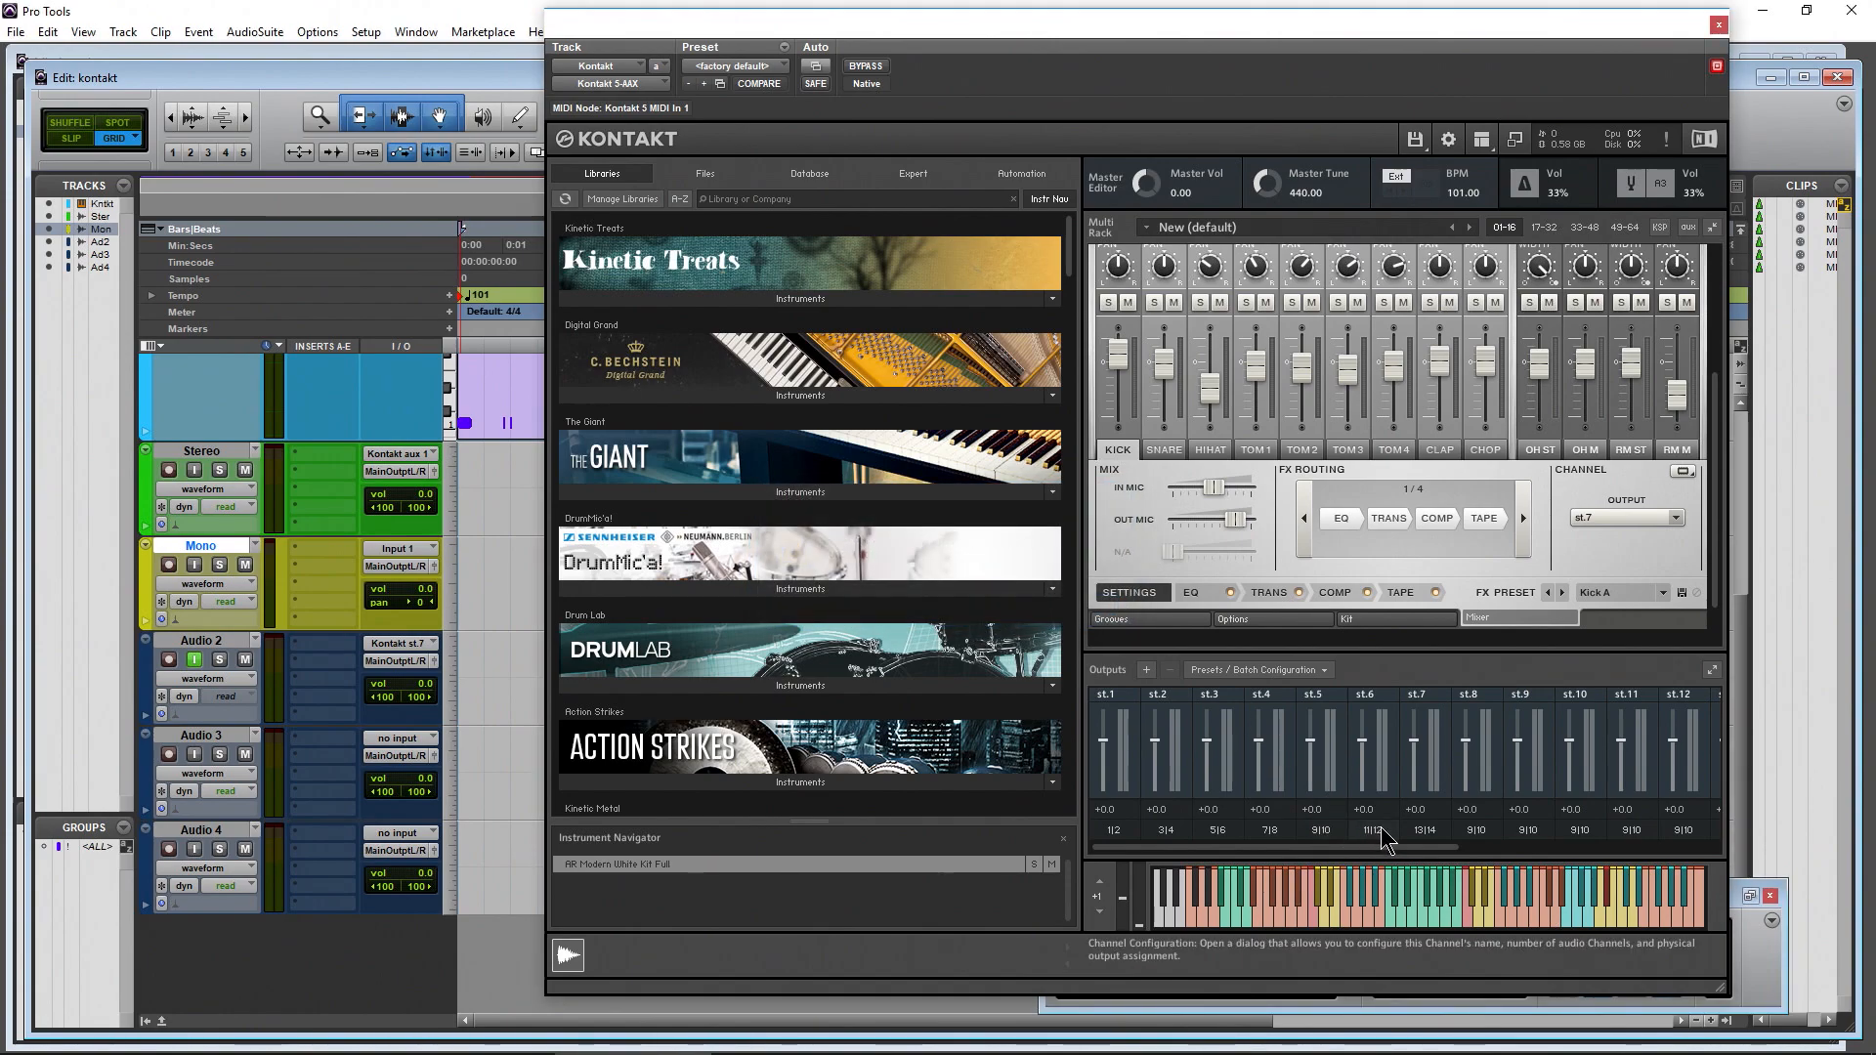
Assign output st.8's two channels to physical outs st.8 [1] and st.8 [2] and apply the configuration
click(1480, 832)
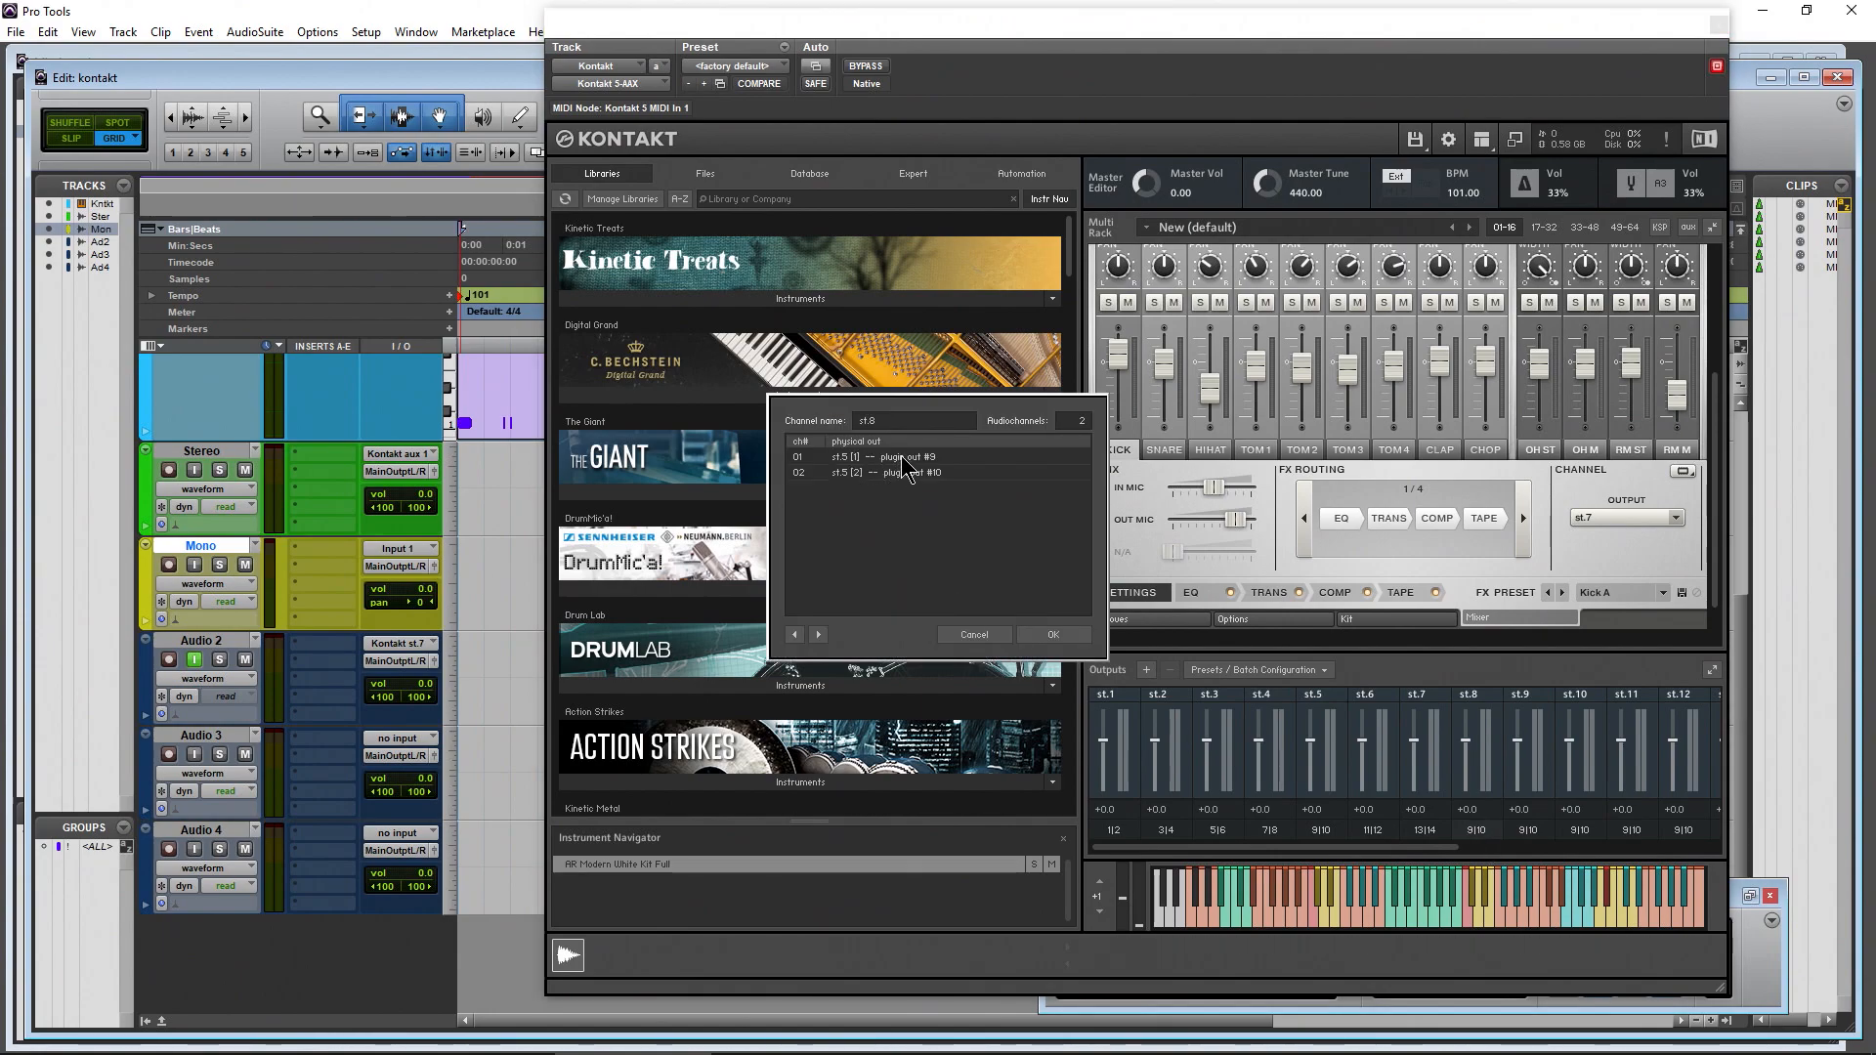
click(903, 457)
scroll(946, 523, down, 3)
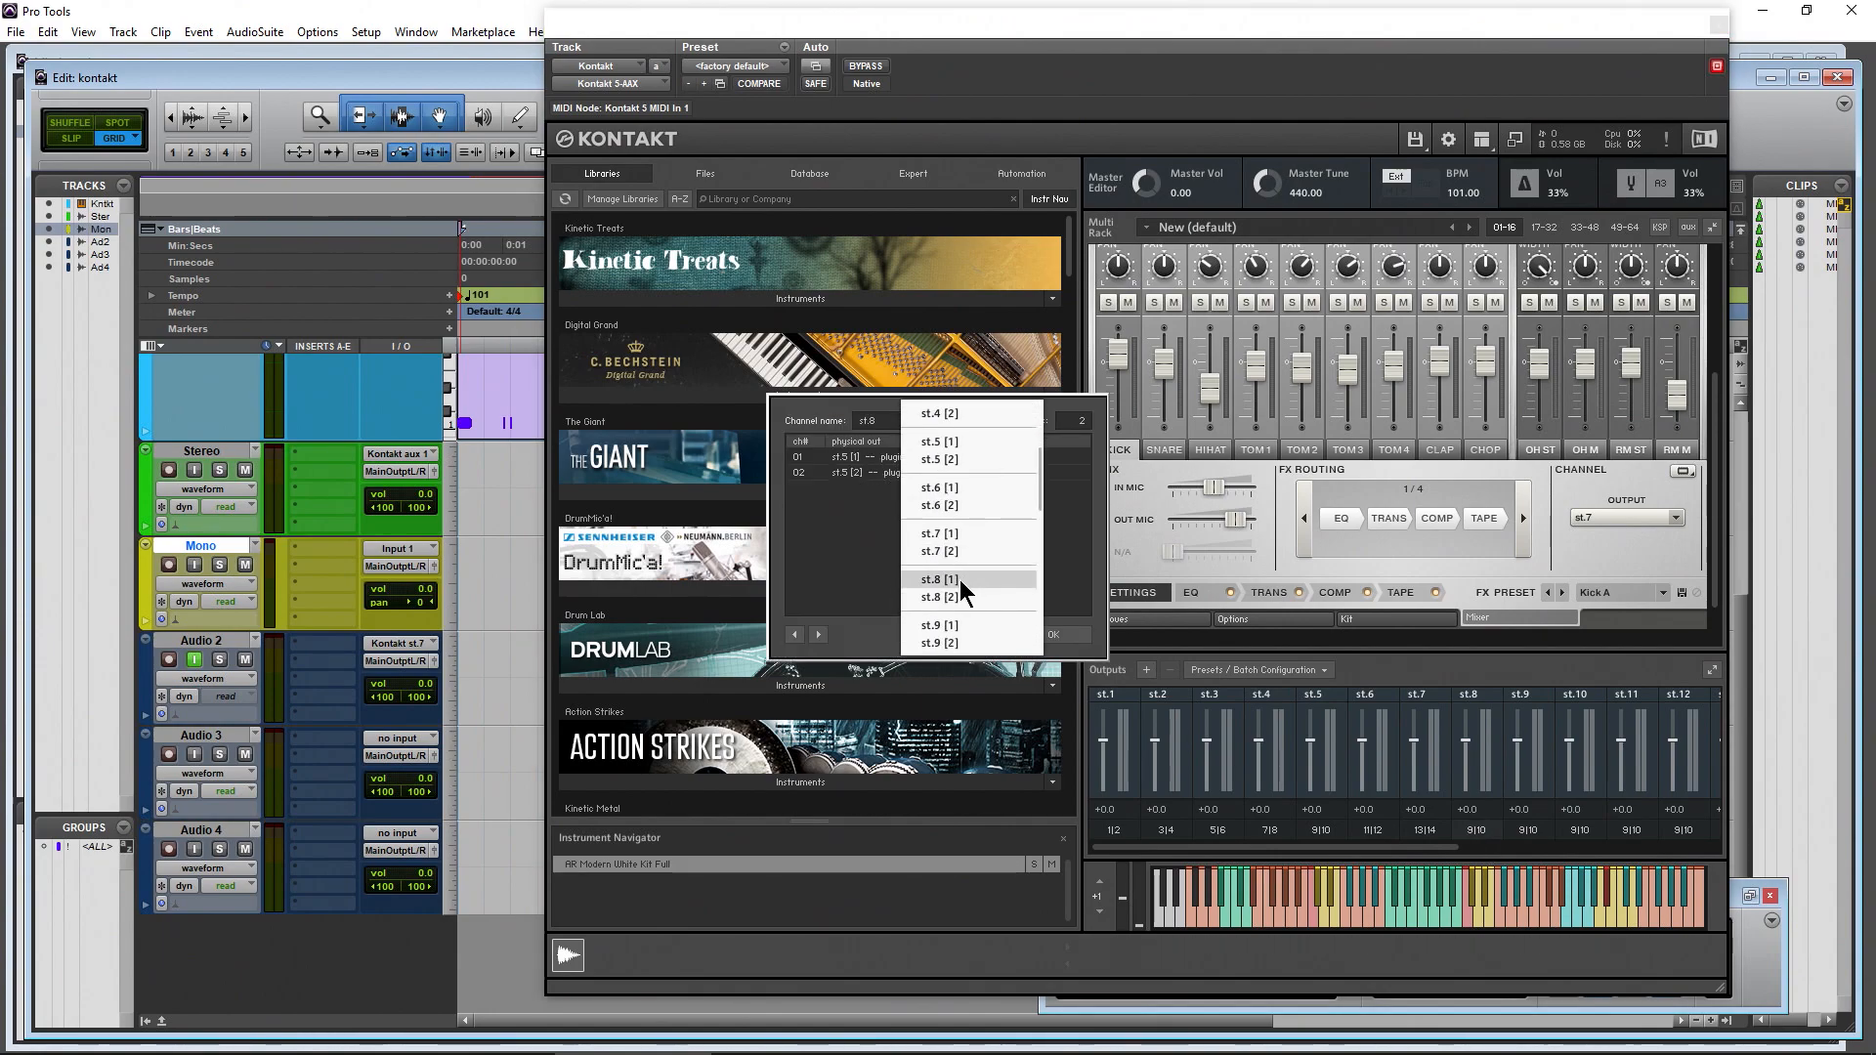
click(962, 580)
click(952, 475)
scroll(987, 553, down, 2)
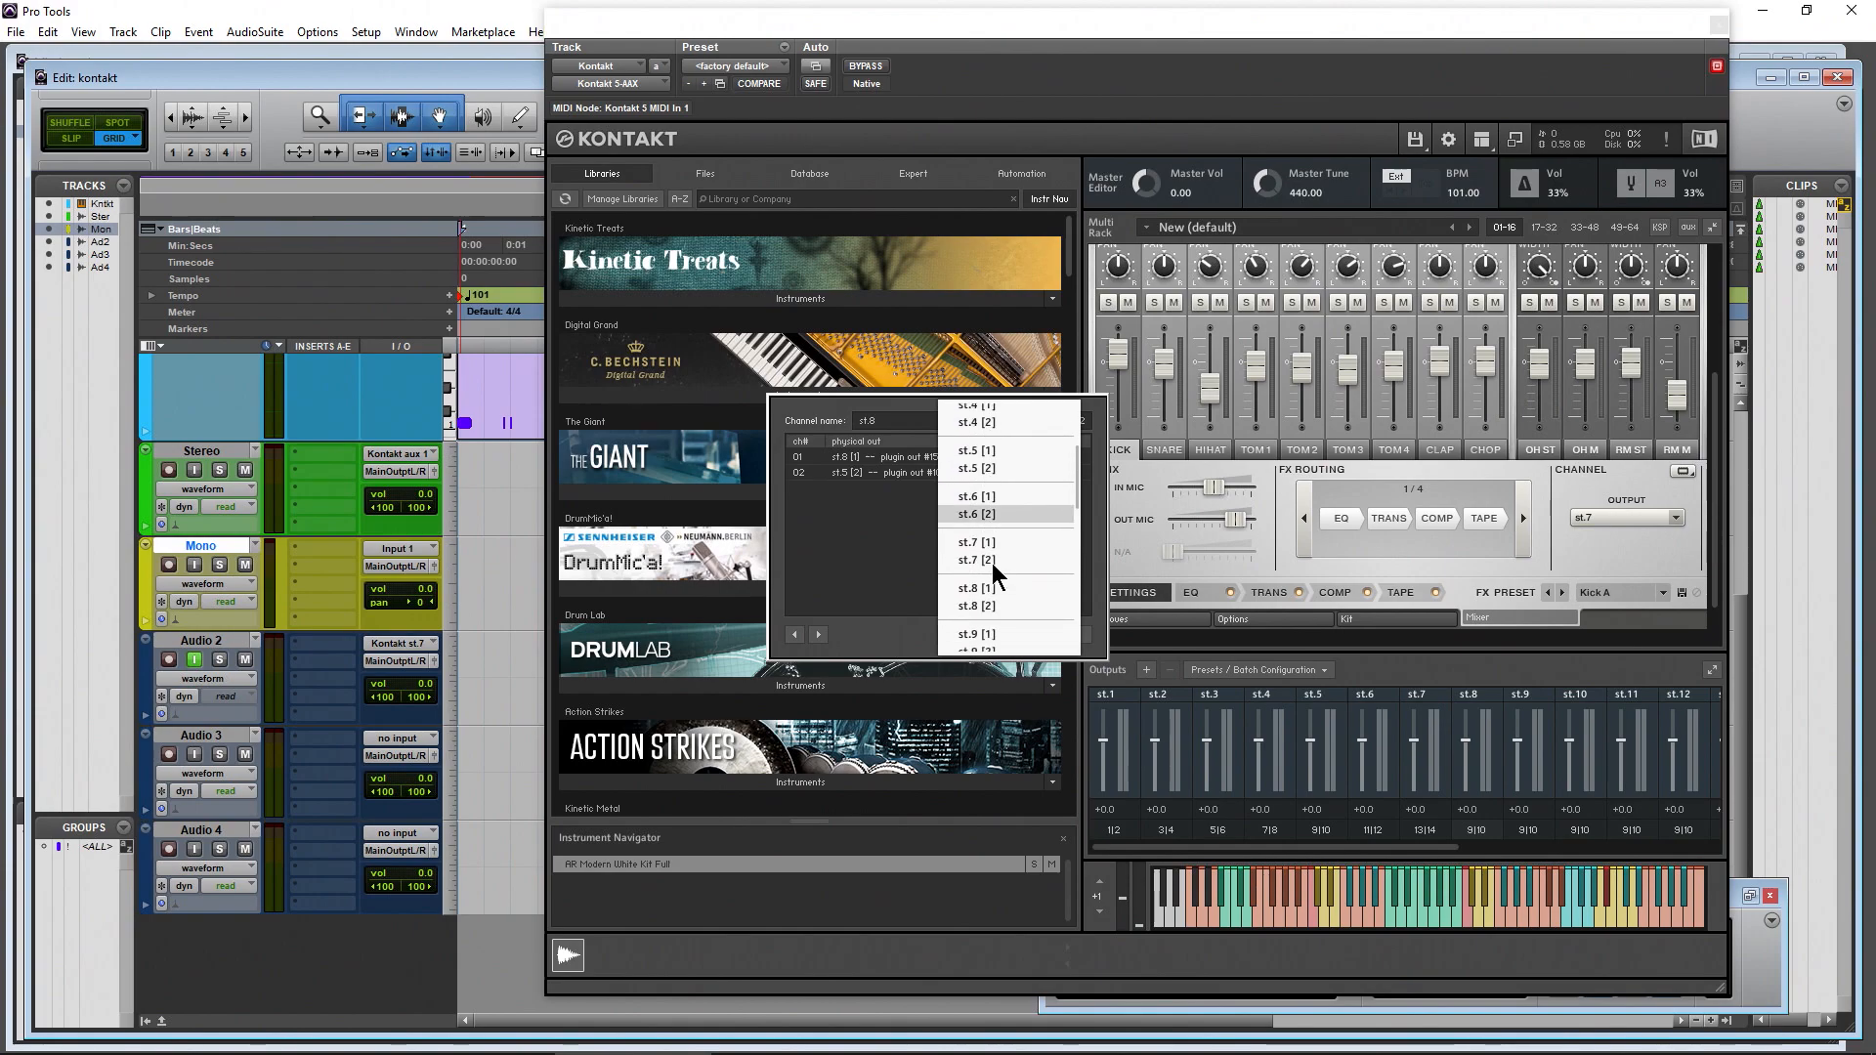
click(985, 613)
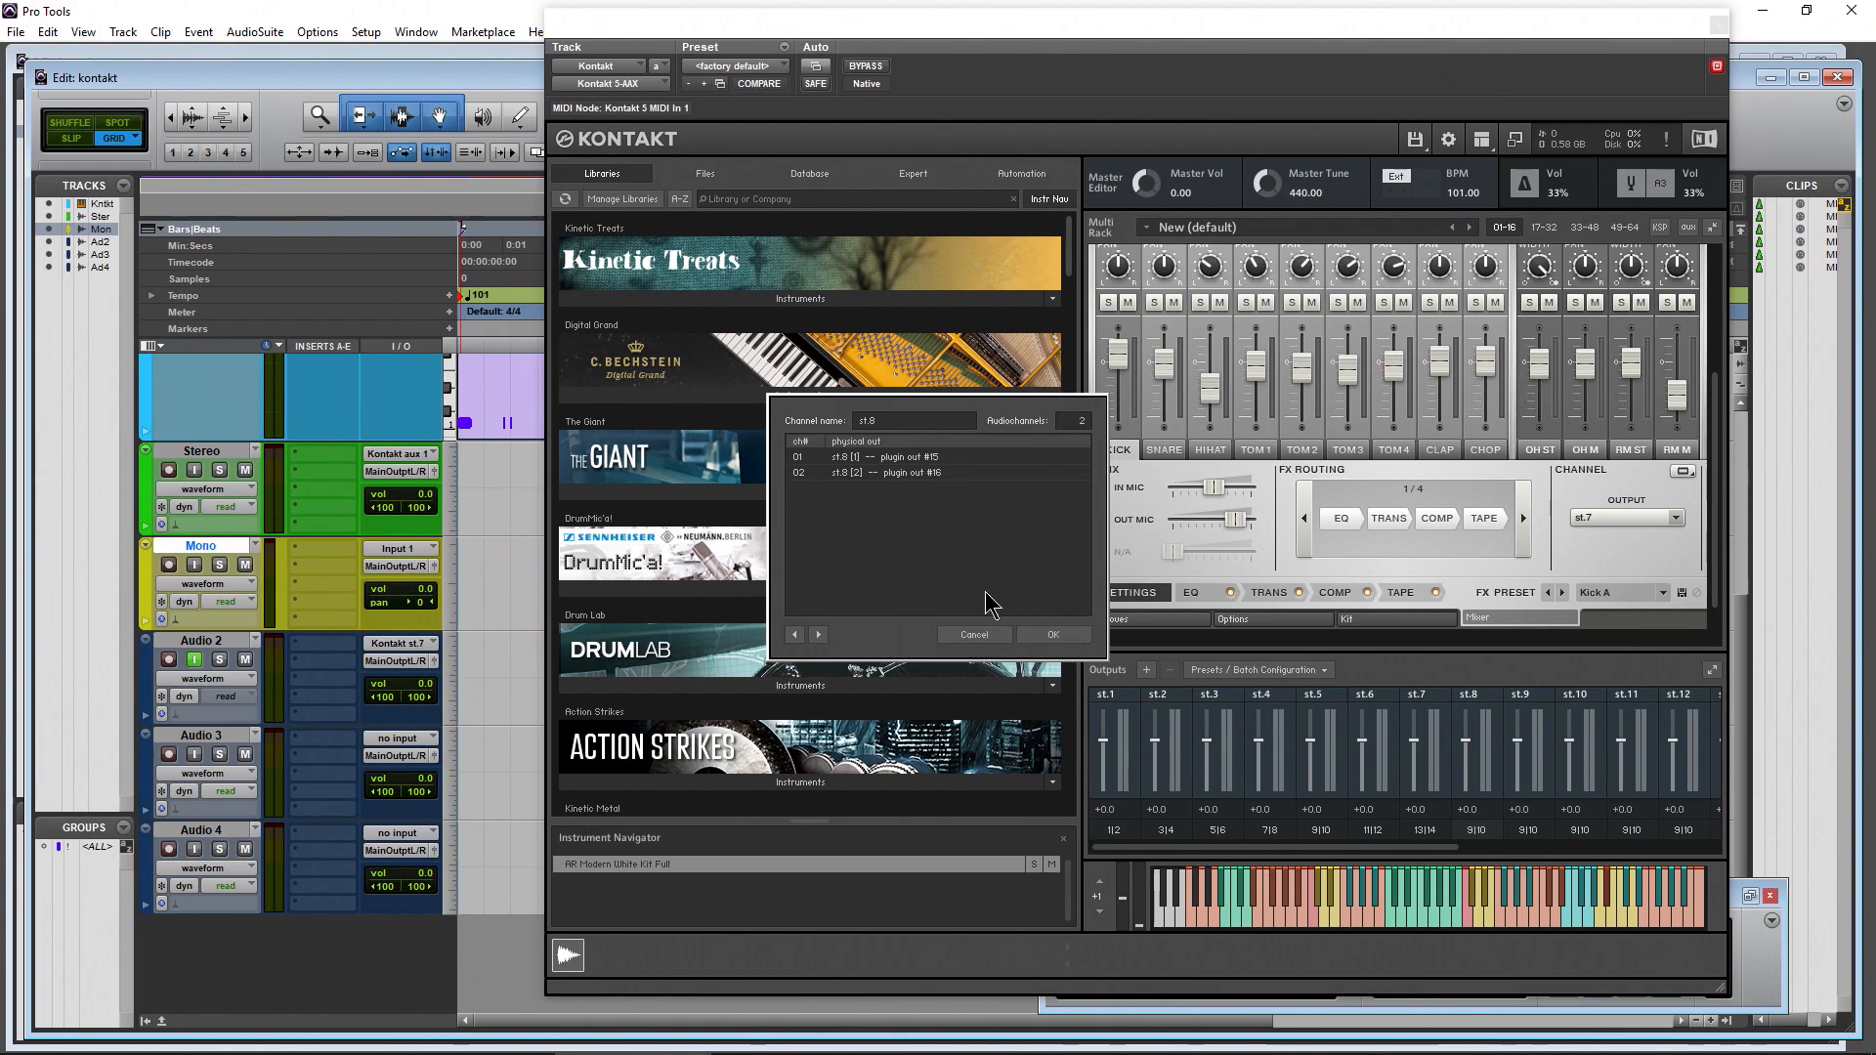
click(1053, 635)
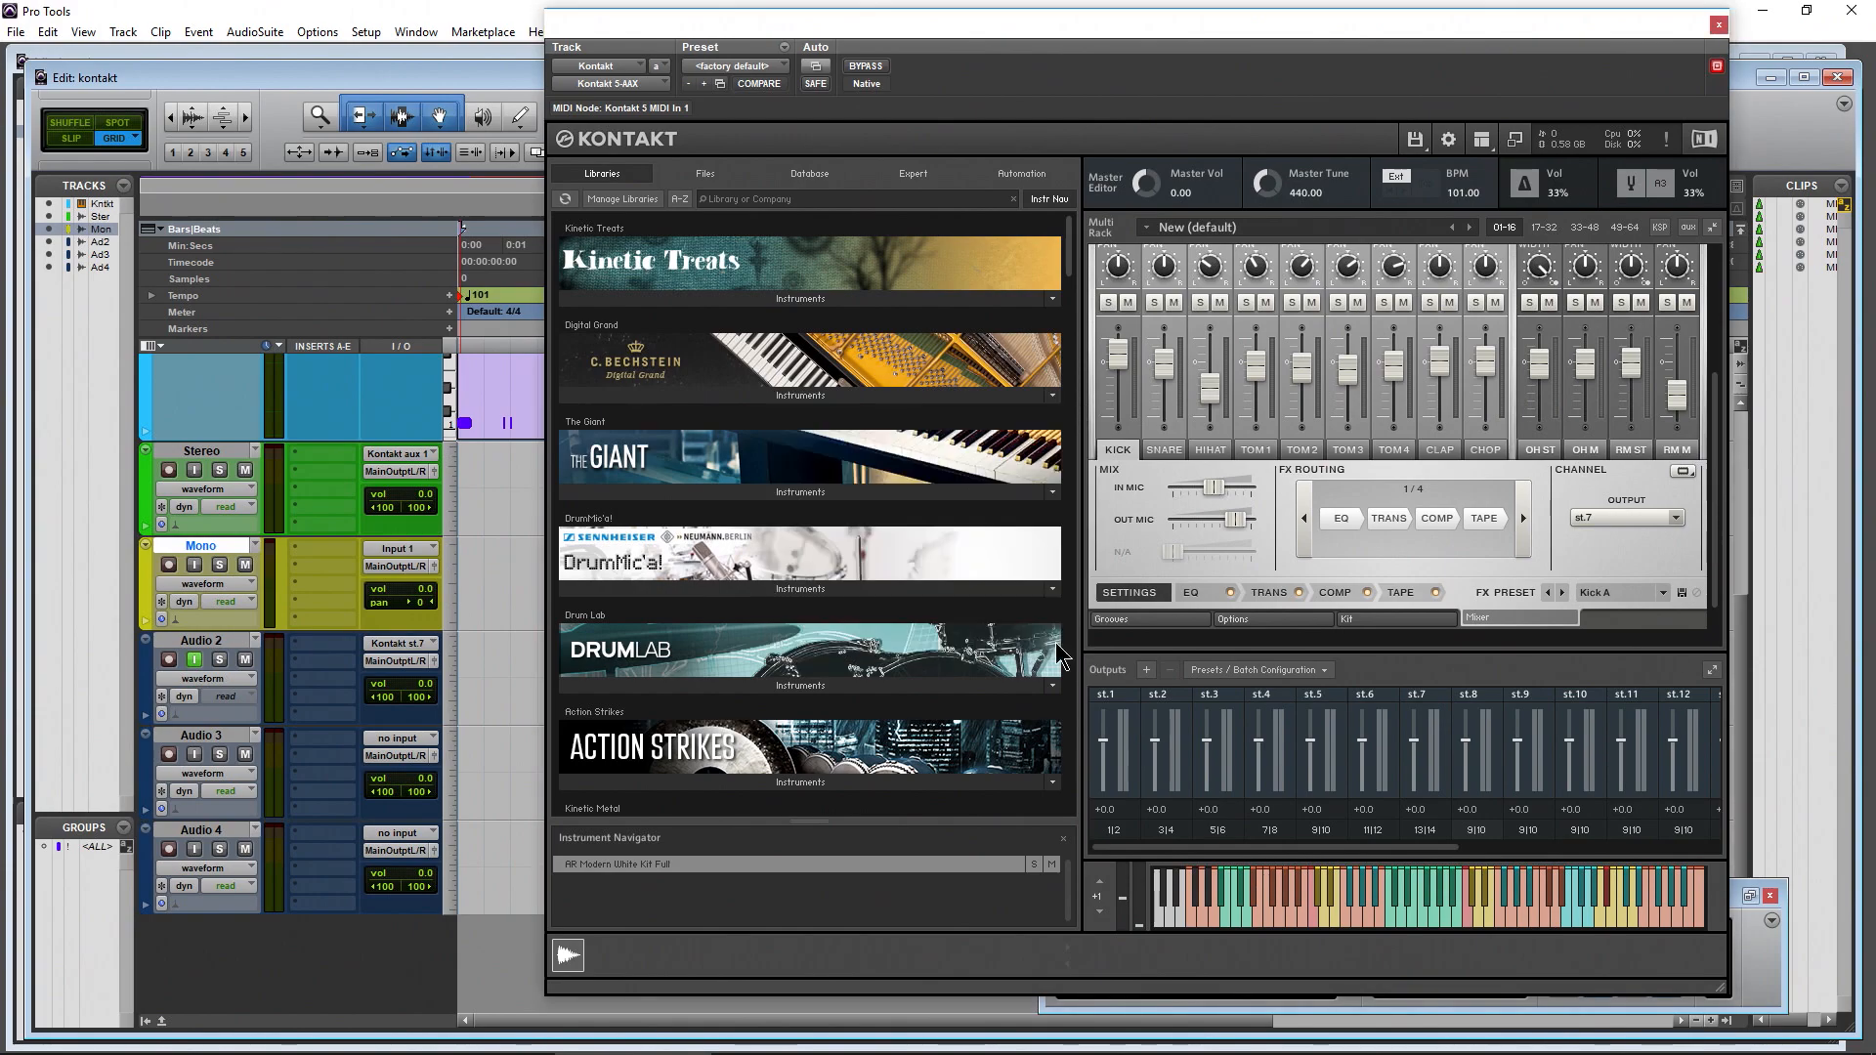
Assign output st.9's two channels to physical outs st.9 [1] and st.9 [2] and apply the configuration
click(1530, 837)
click(938, 473)
scroll(989, 564, down, 2)
click(990, 584)
click(936, 475)
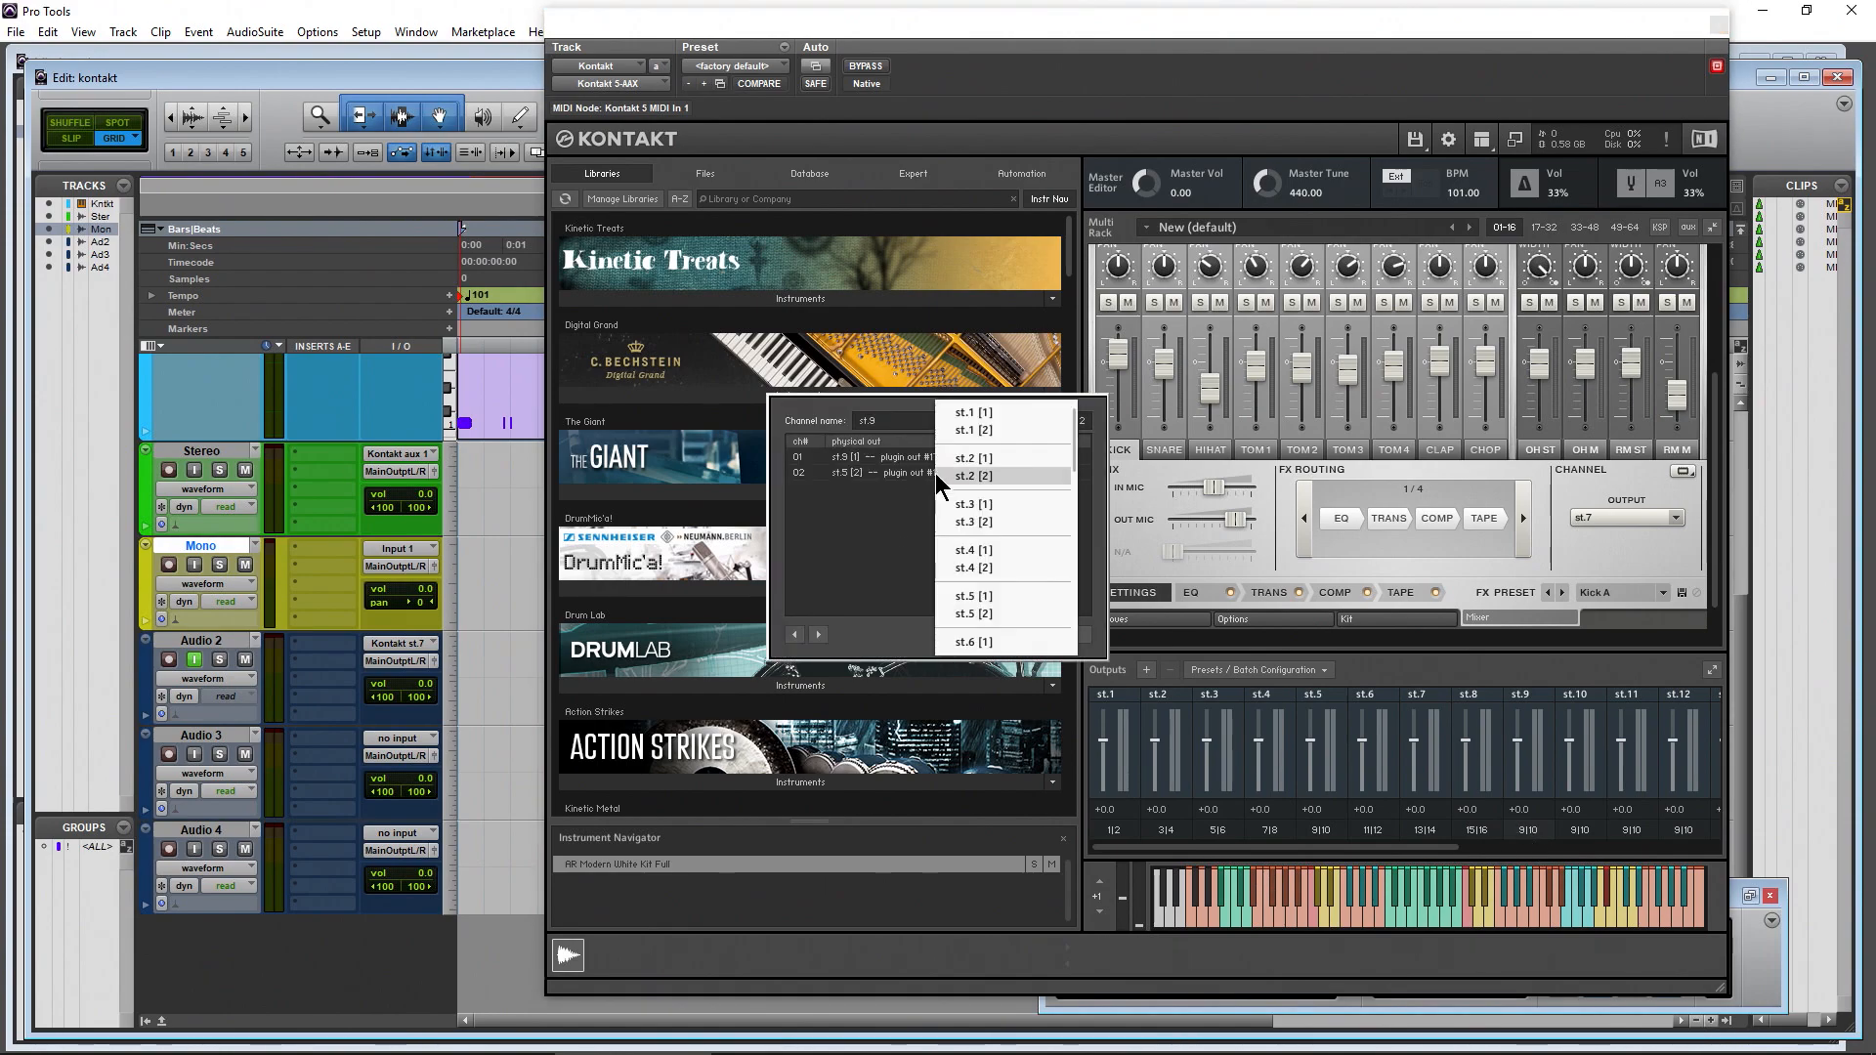
scroll(999, 562, down, 4)
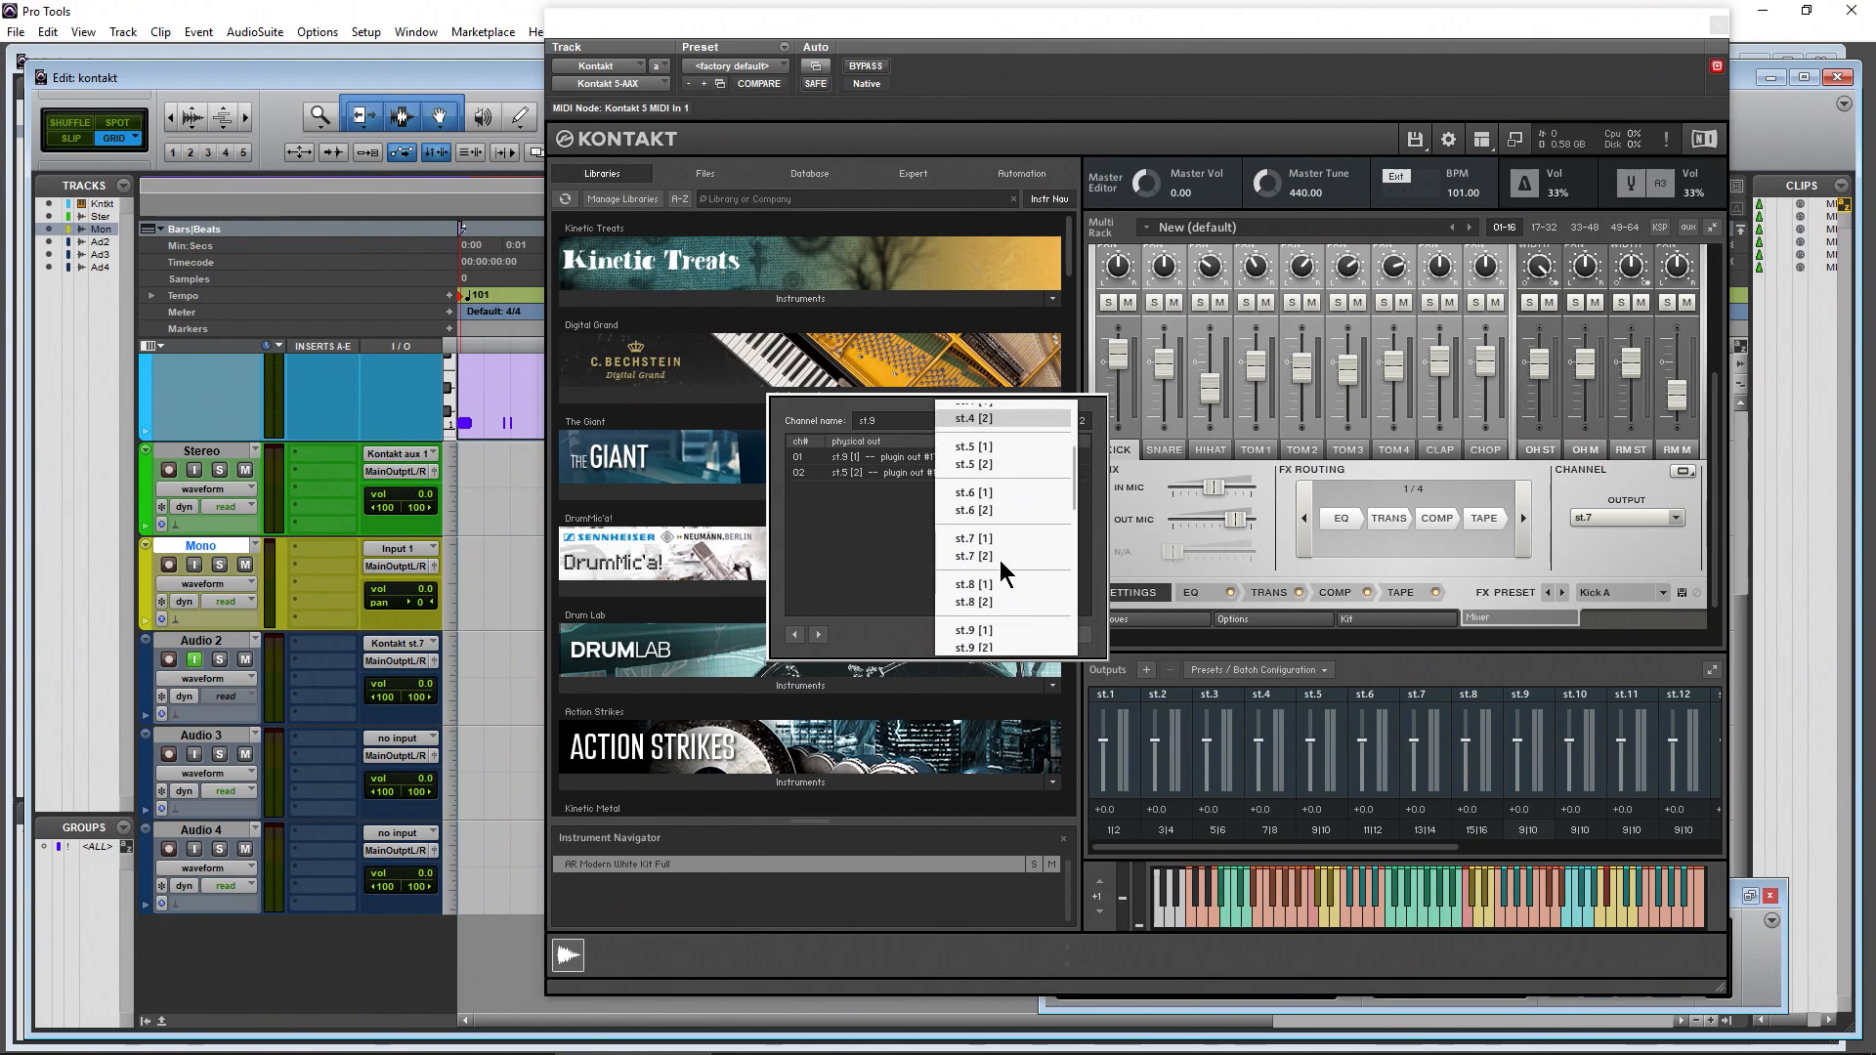
click(995, 589)
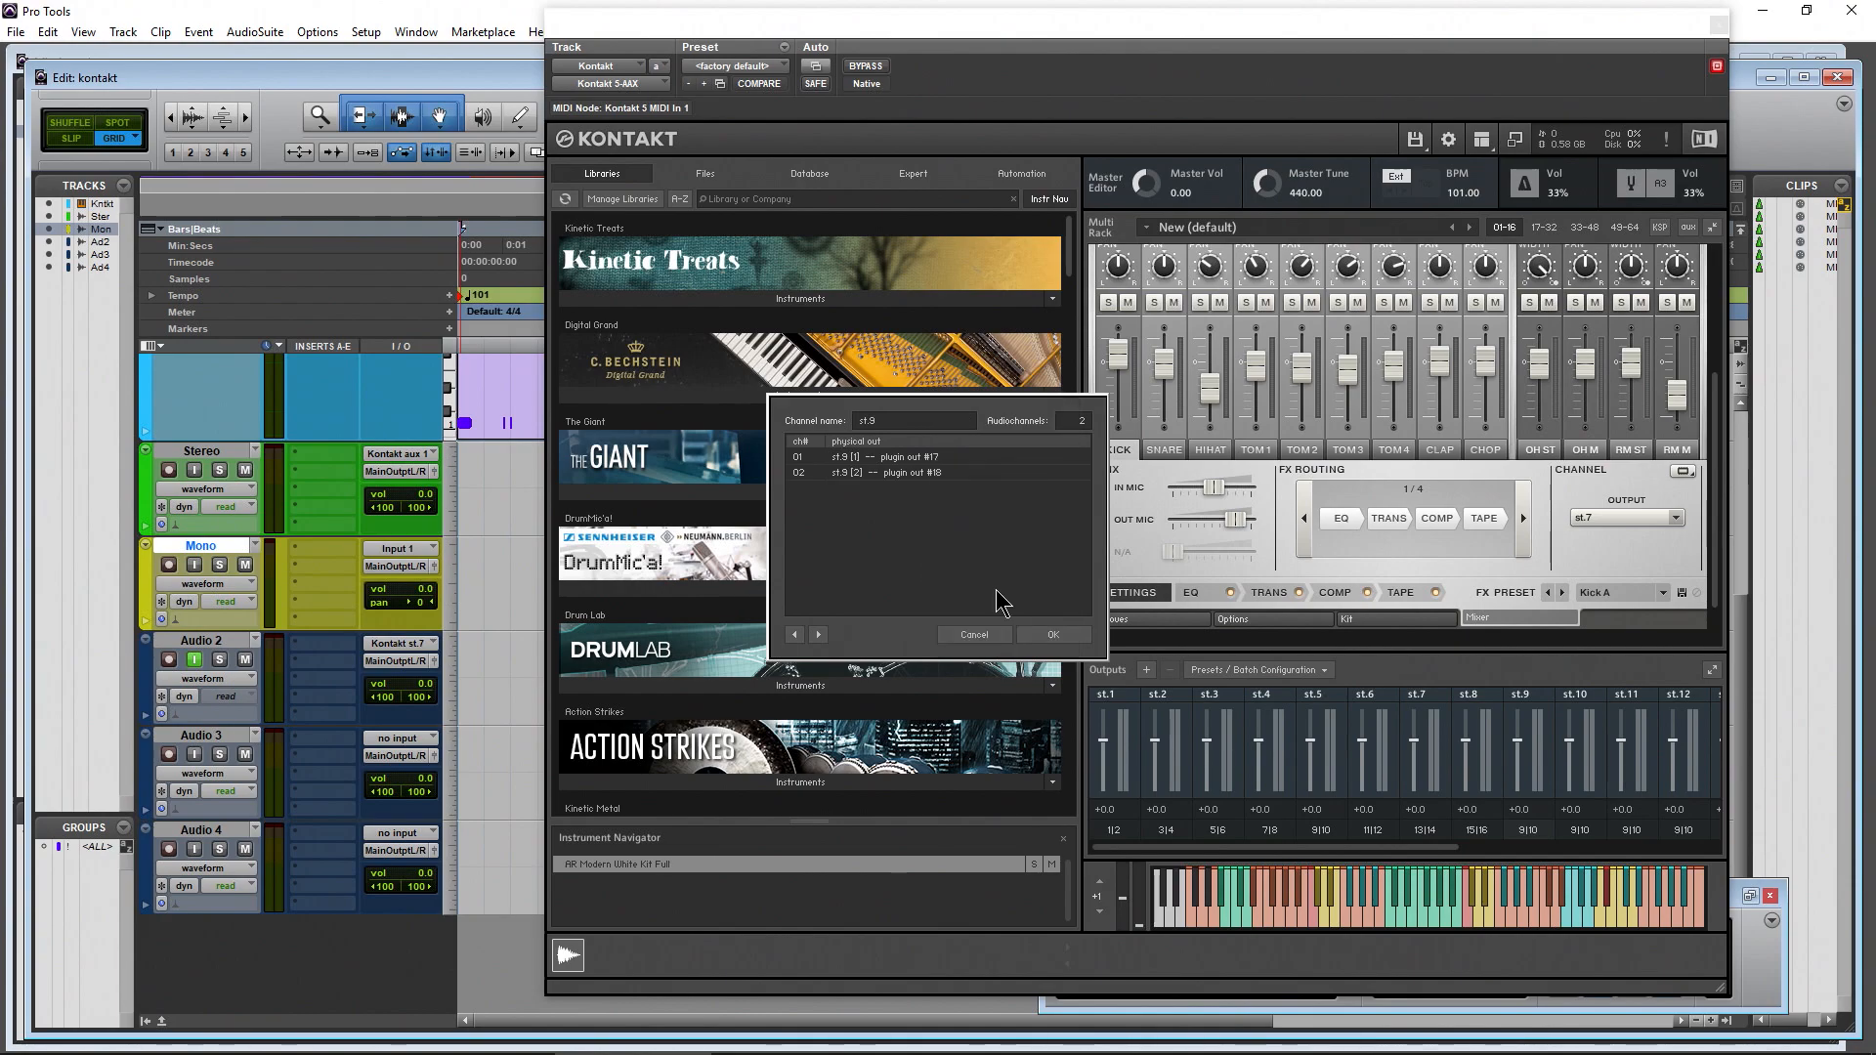
click(1059, 641)
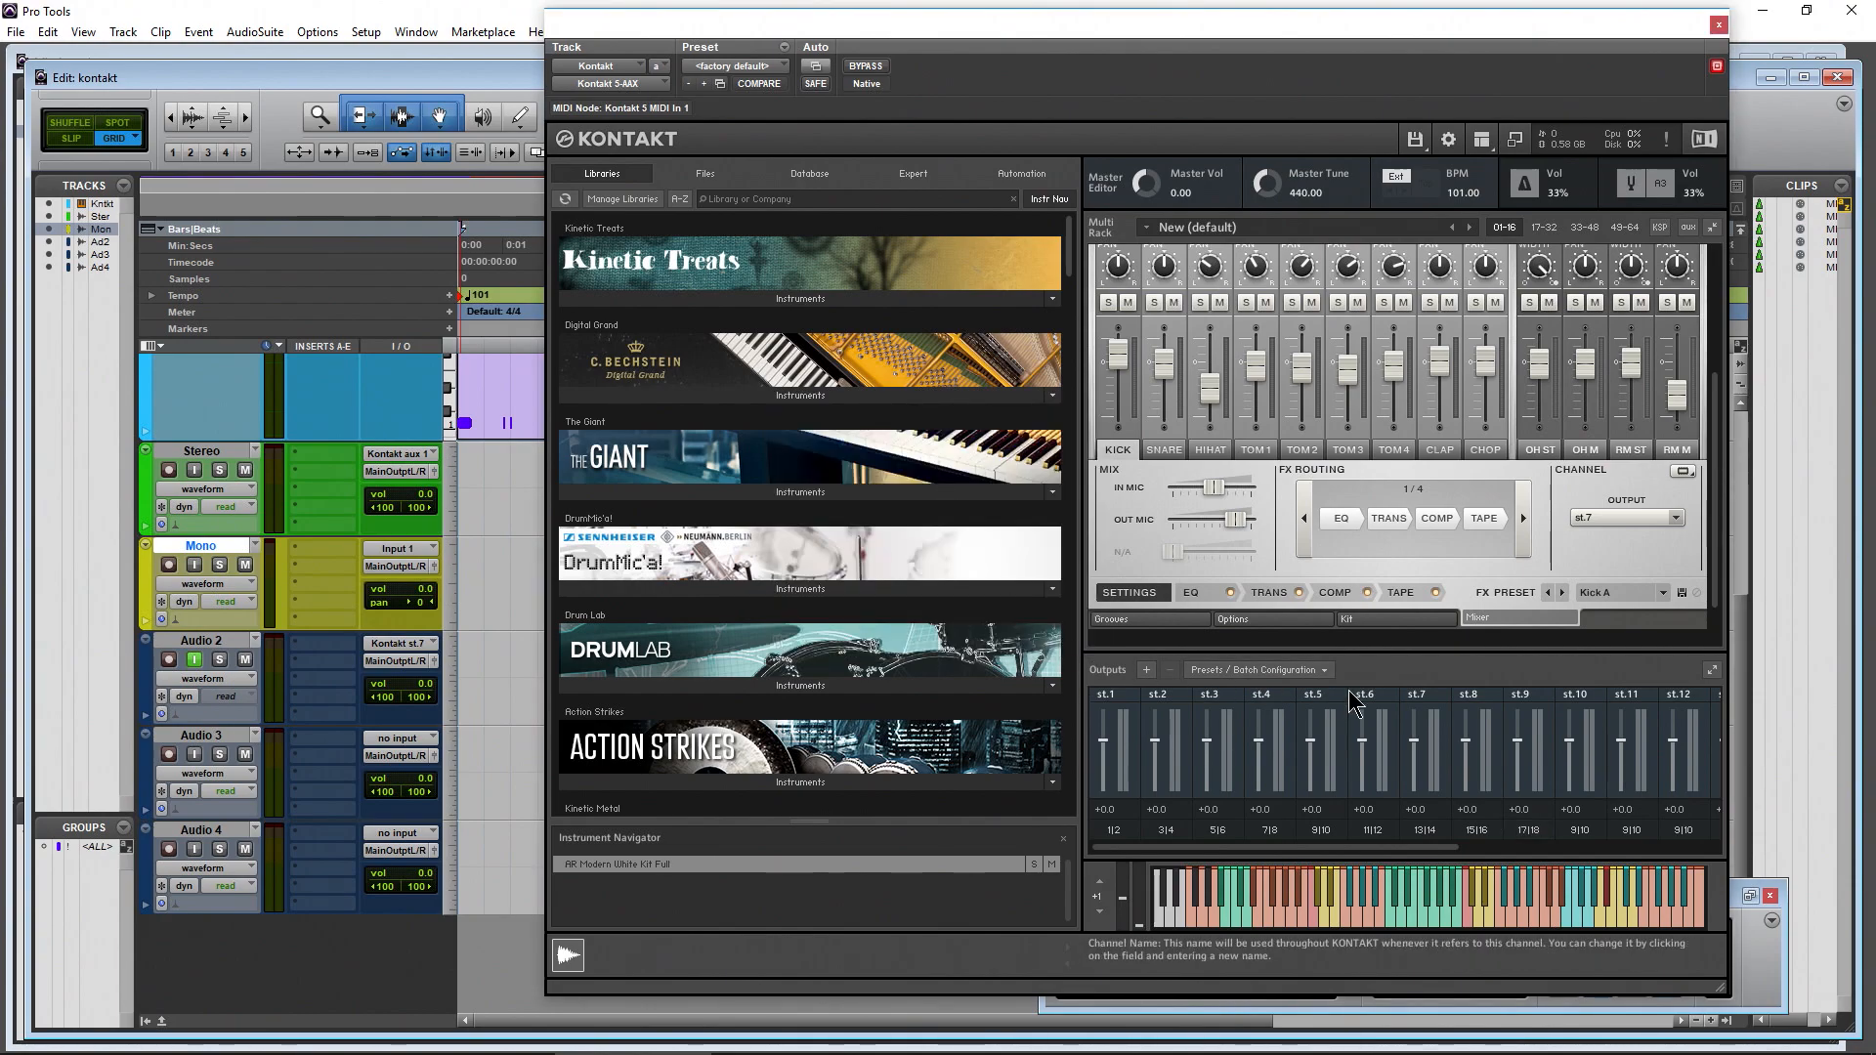
Set output st.10's channels 01 and 02 to physical outs st.10 [1] and st.10 [2]
drag(1410, 848, 1476, 849)
click(1455, 837)
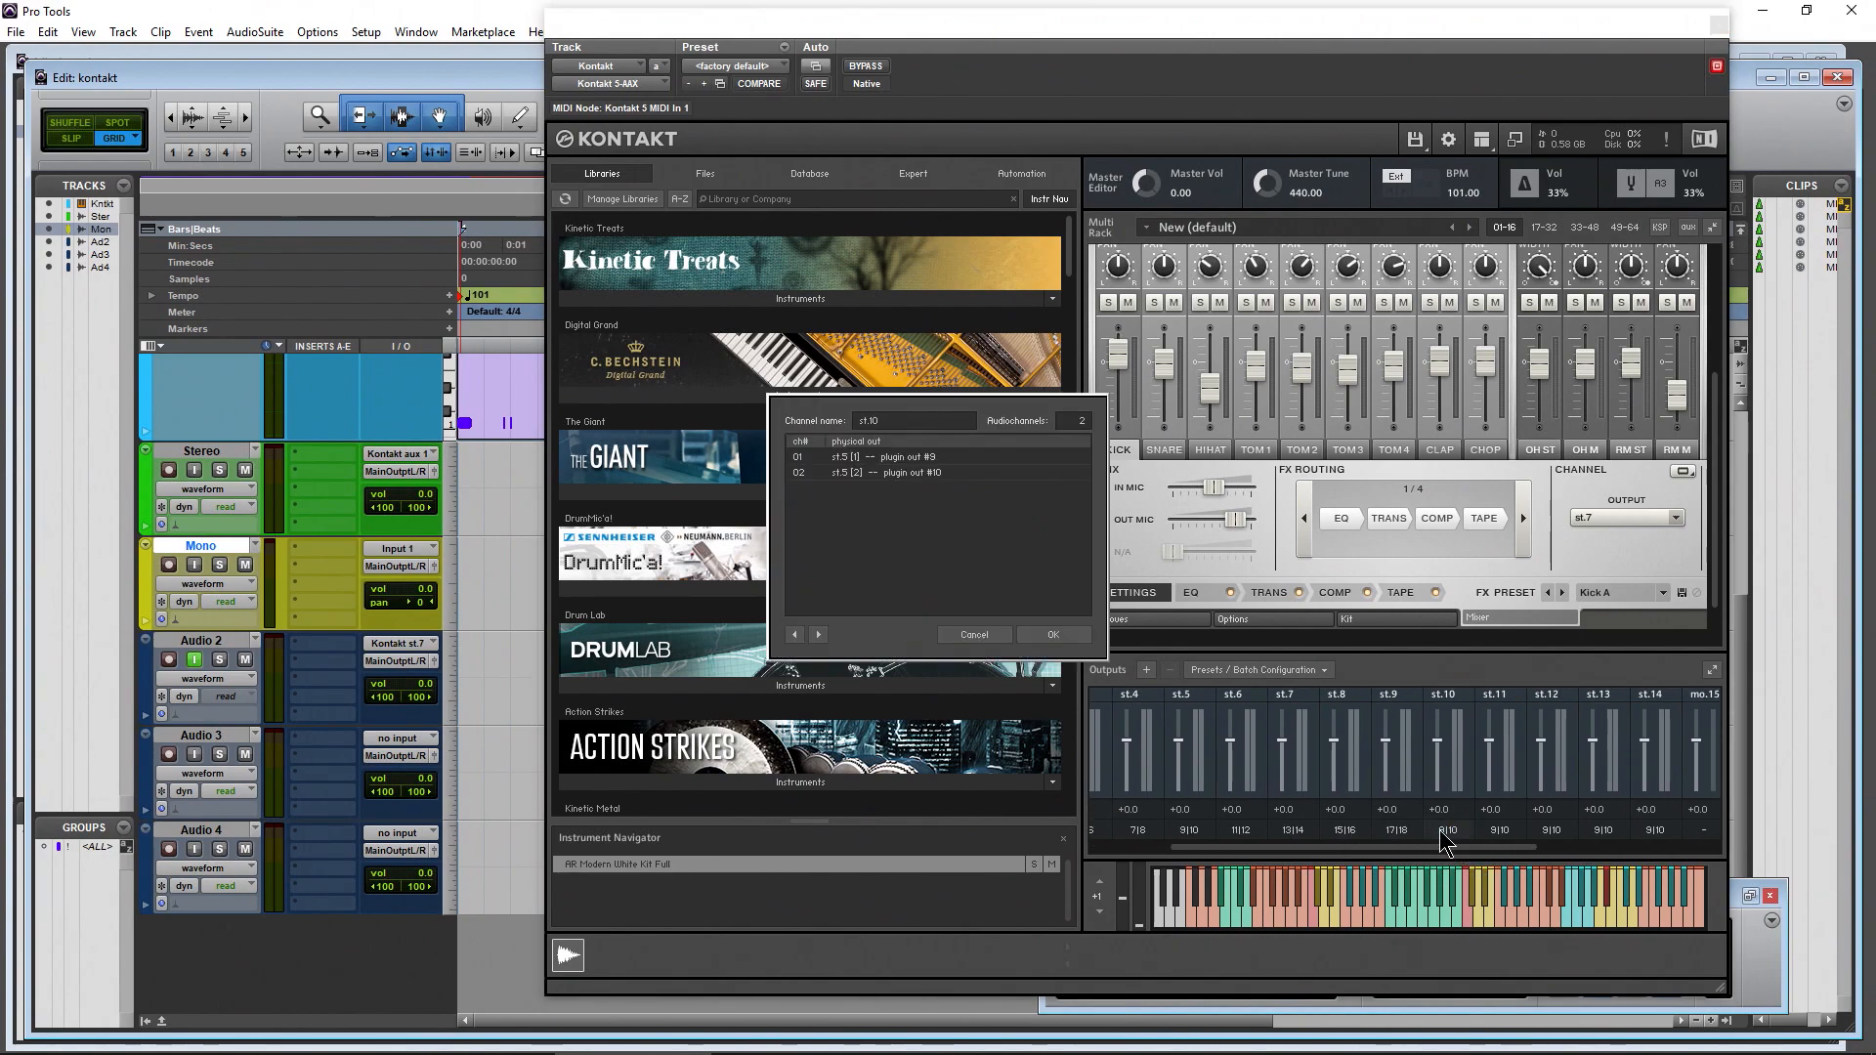
click(946, 473)
scroll(977, 513, down, 5)
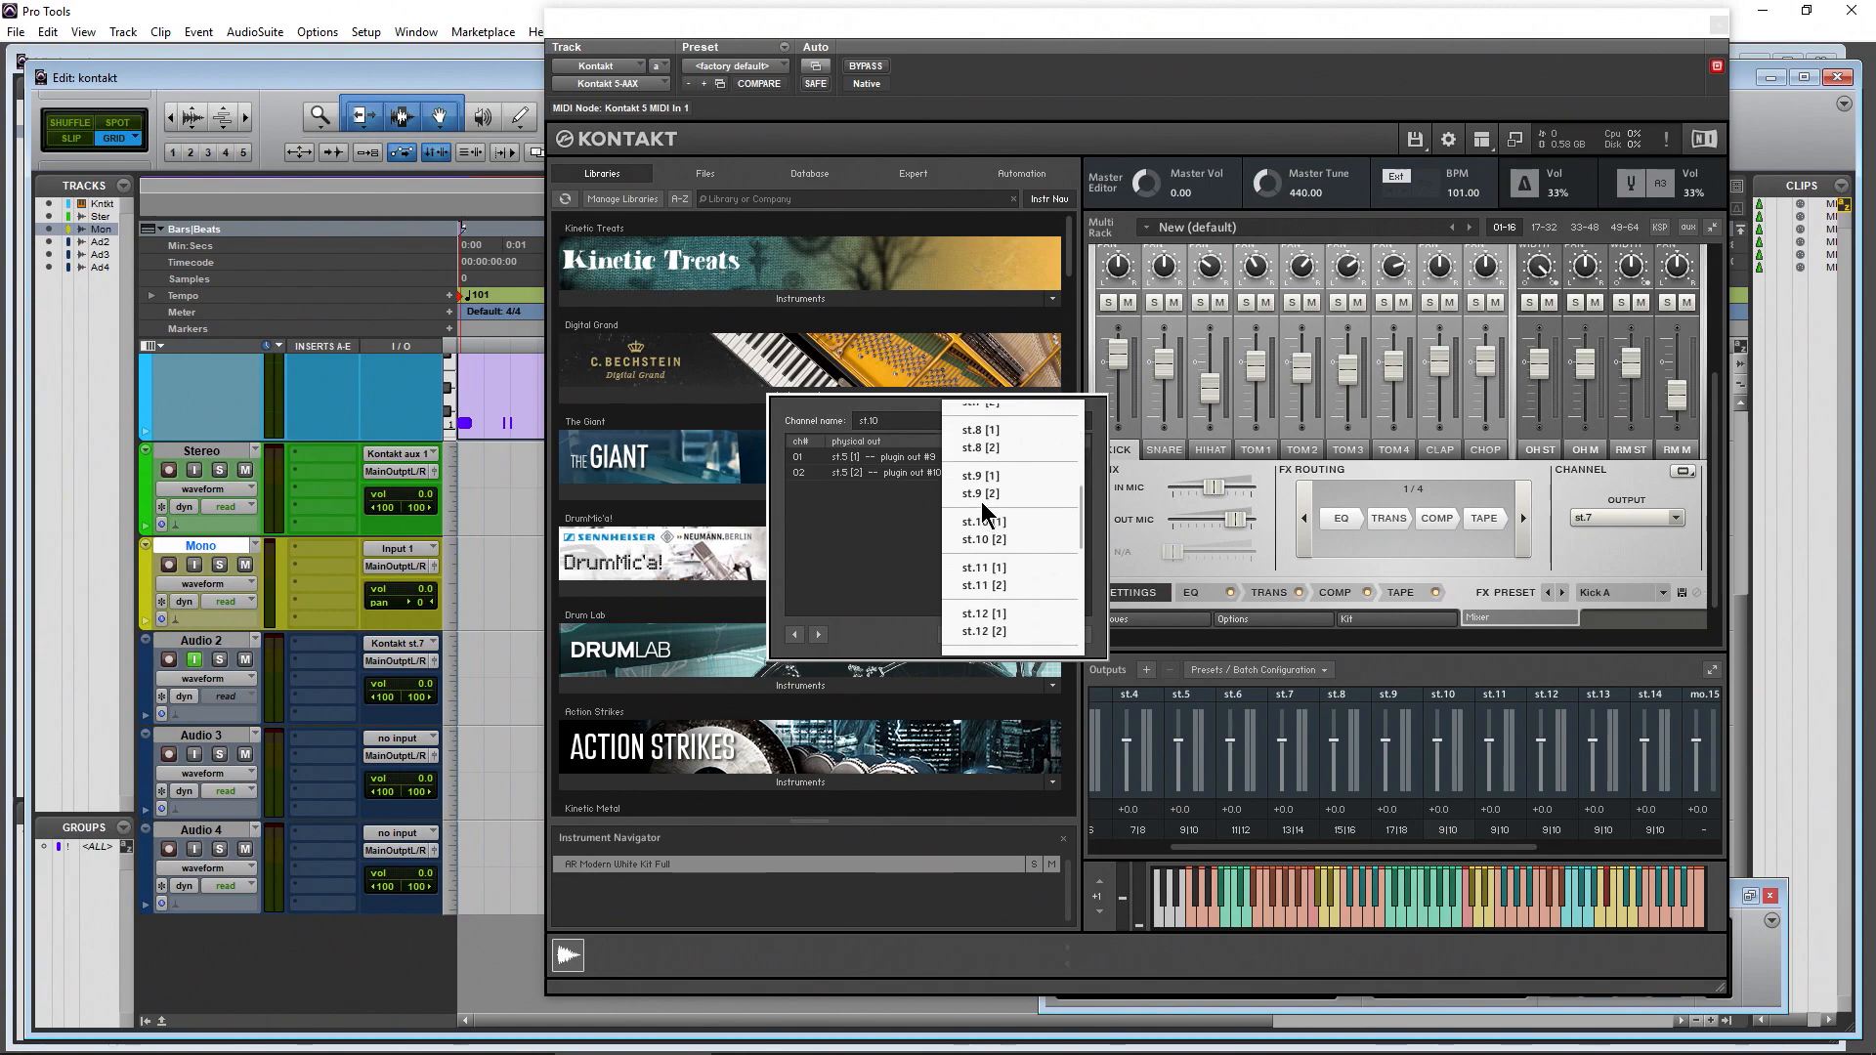
click(982, 518)
click(928, 473)
scroll(992, 513, down, 4)
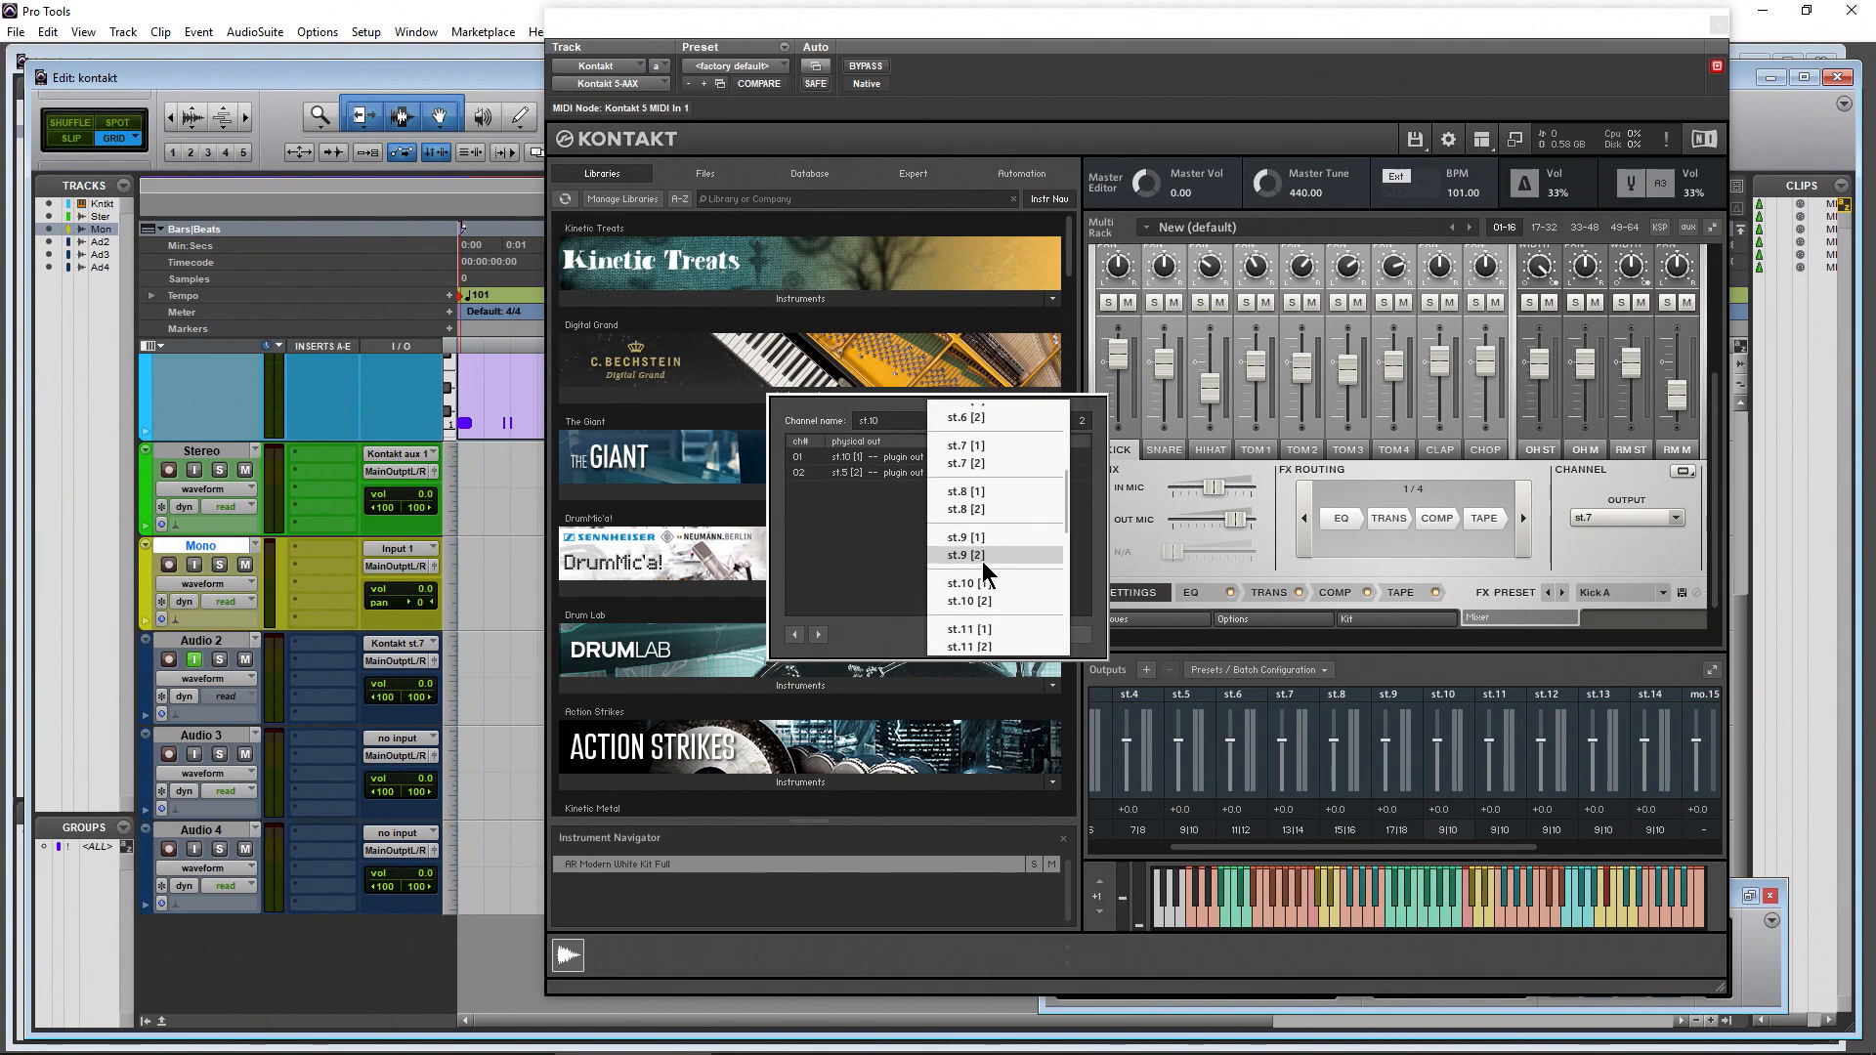
click(983, 598)
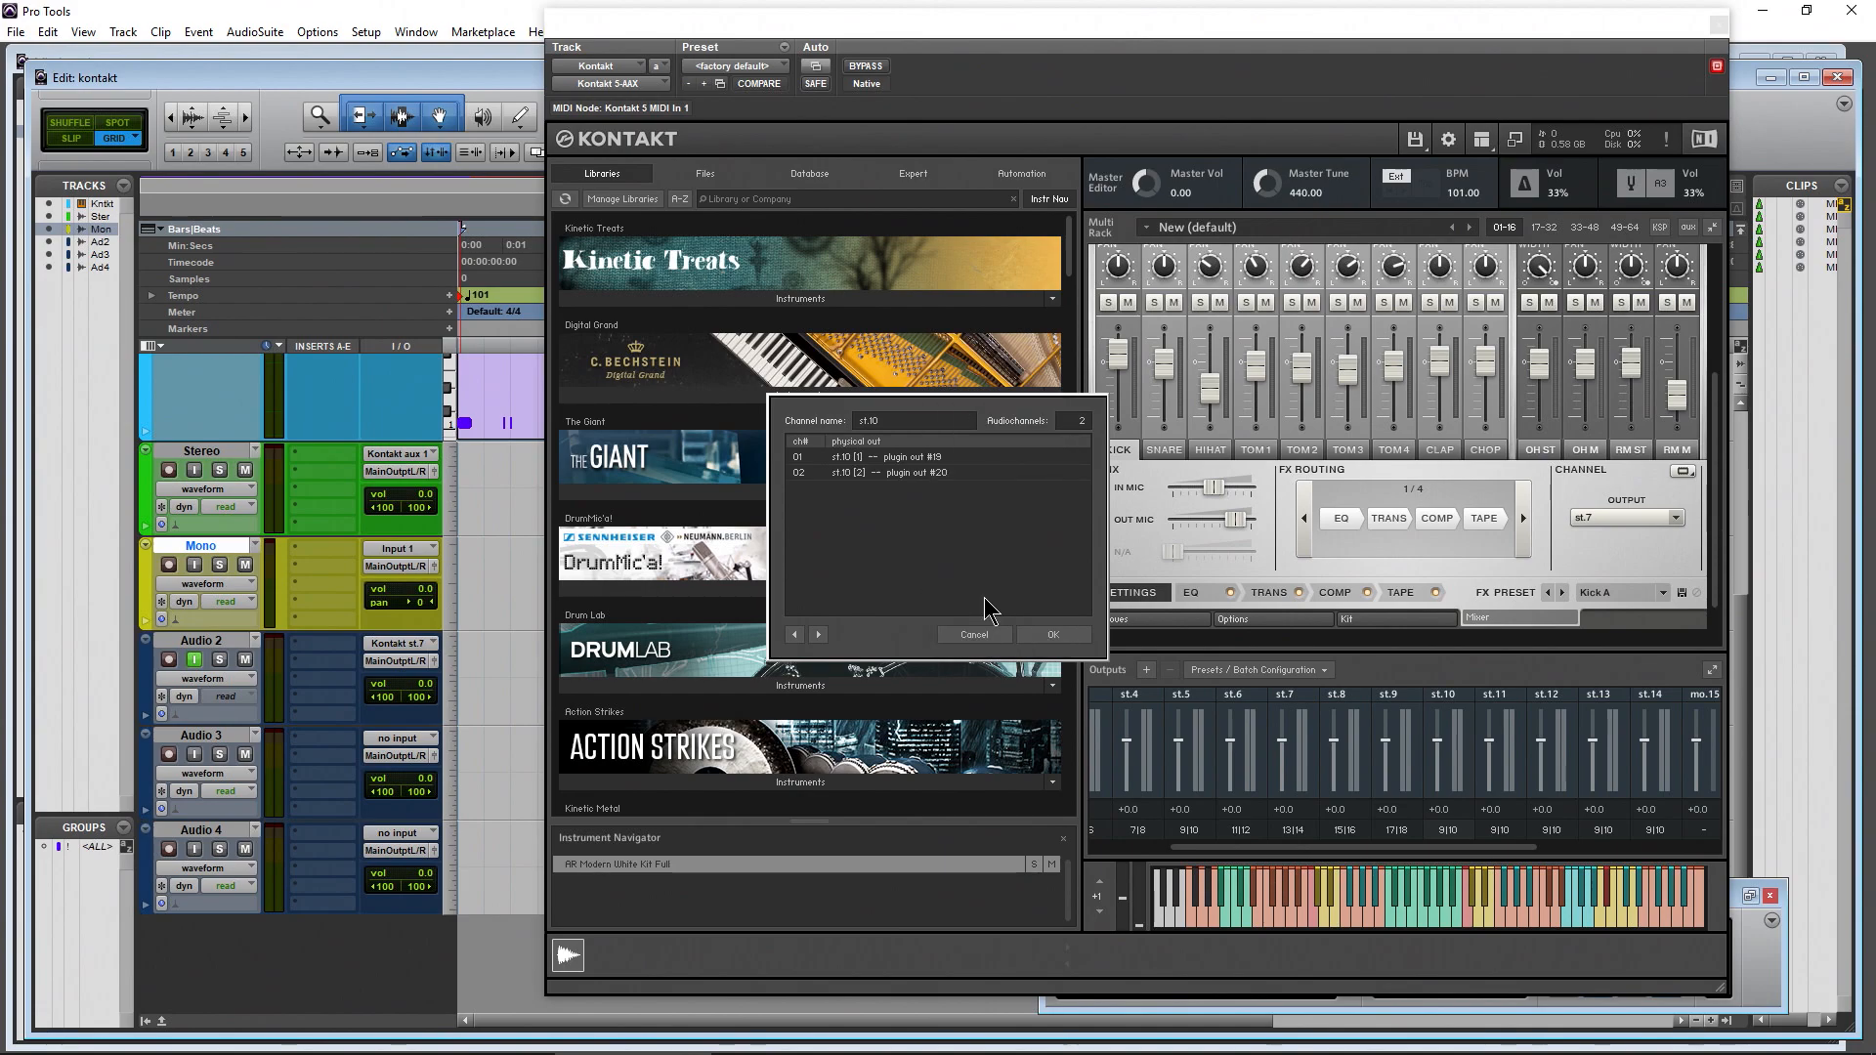
Assign outputs st.11 through st.14 to their matching physical output pairs and apply the configuration
click(820, 634)
click(916, 461)
scroll(977, 508, down, 3)
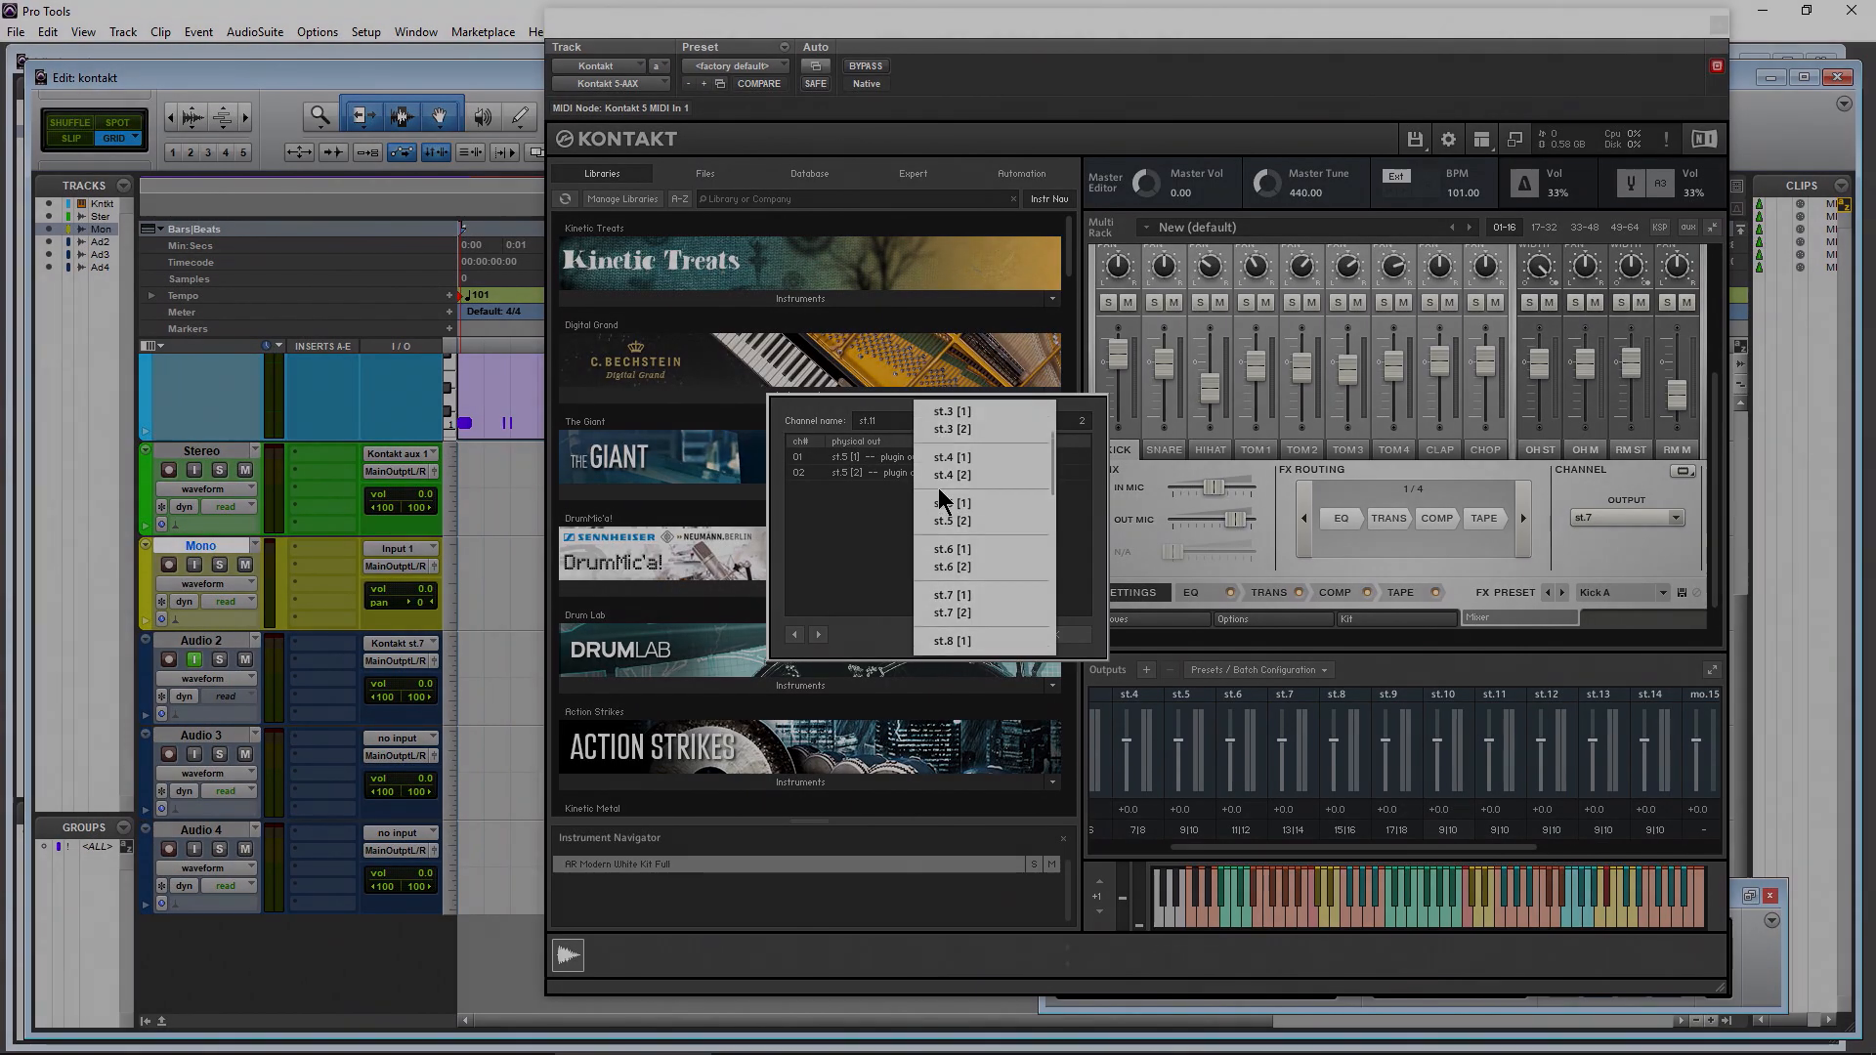
click(989, 500)
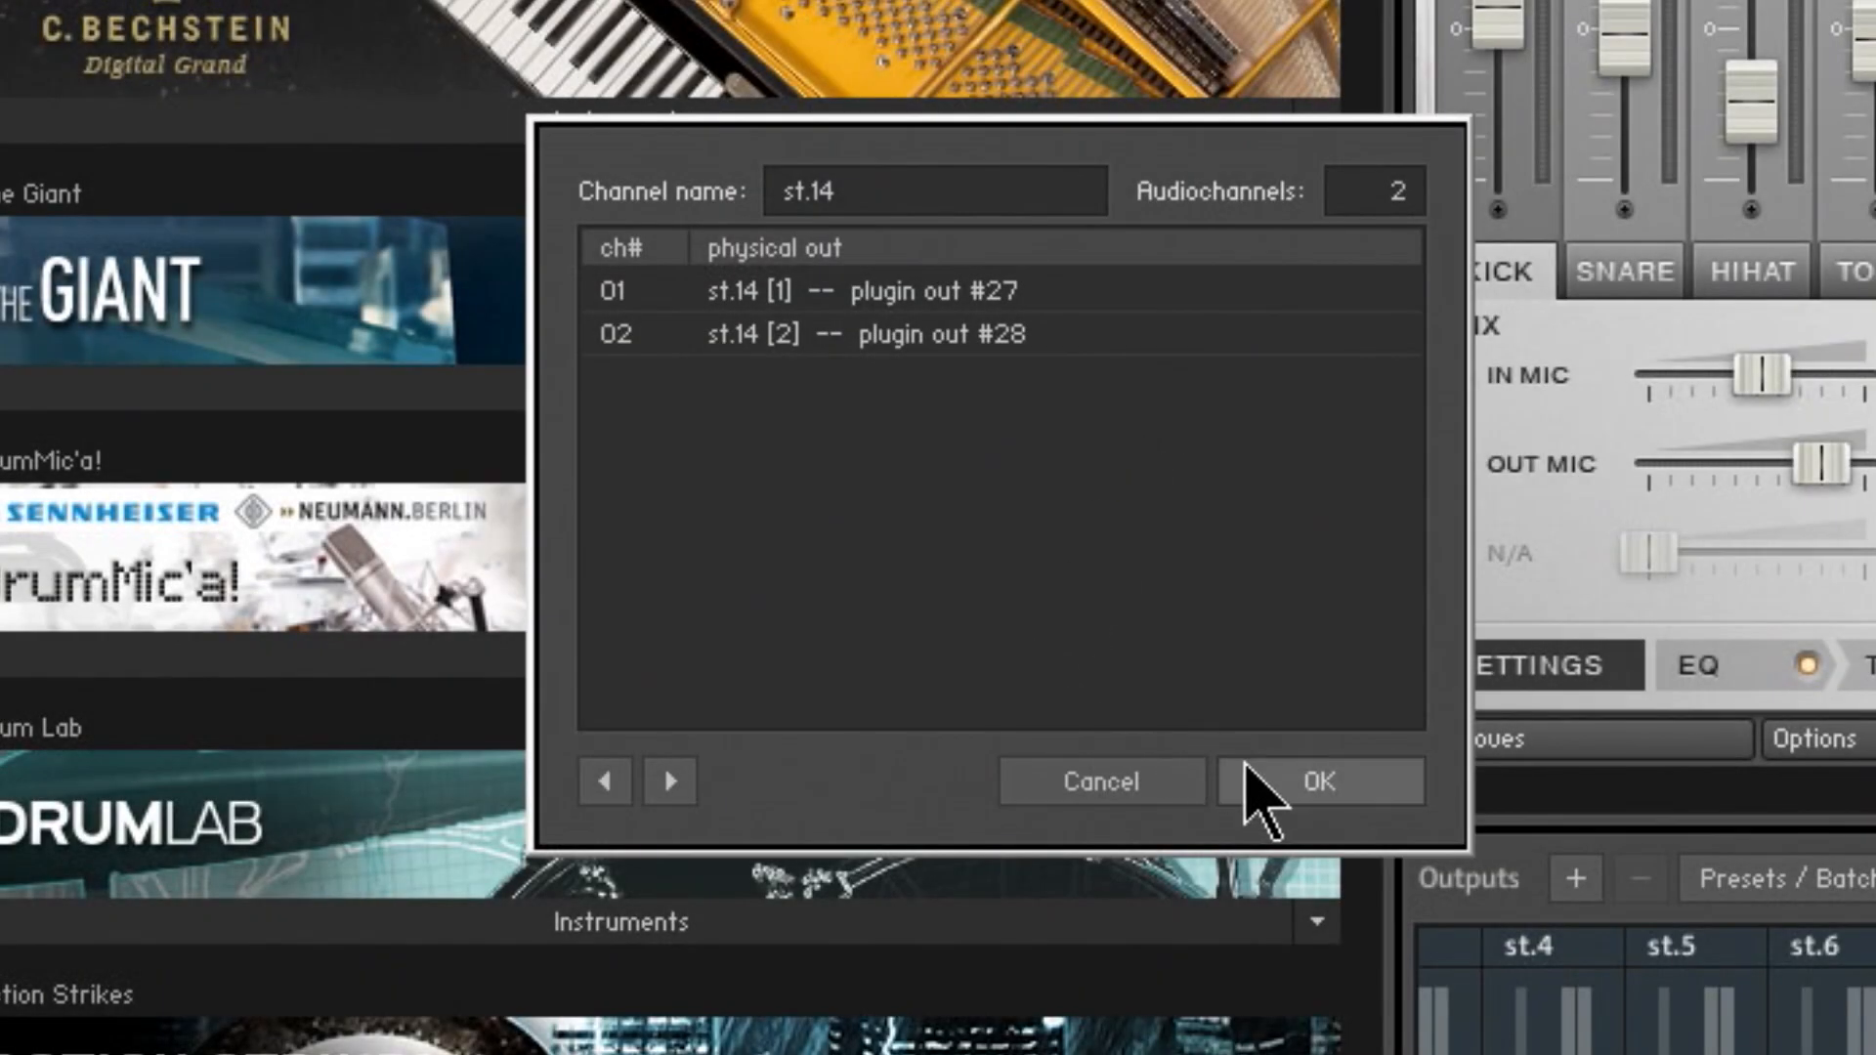
click(1249, 772)
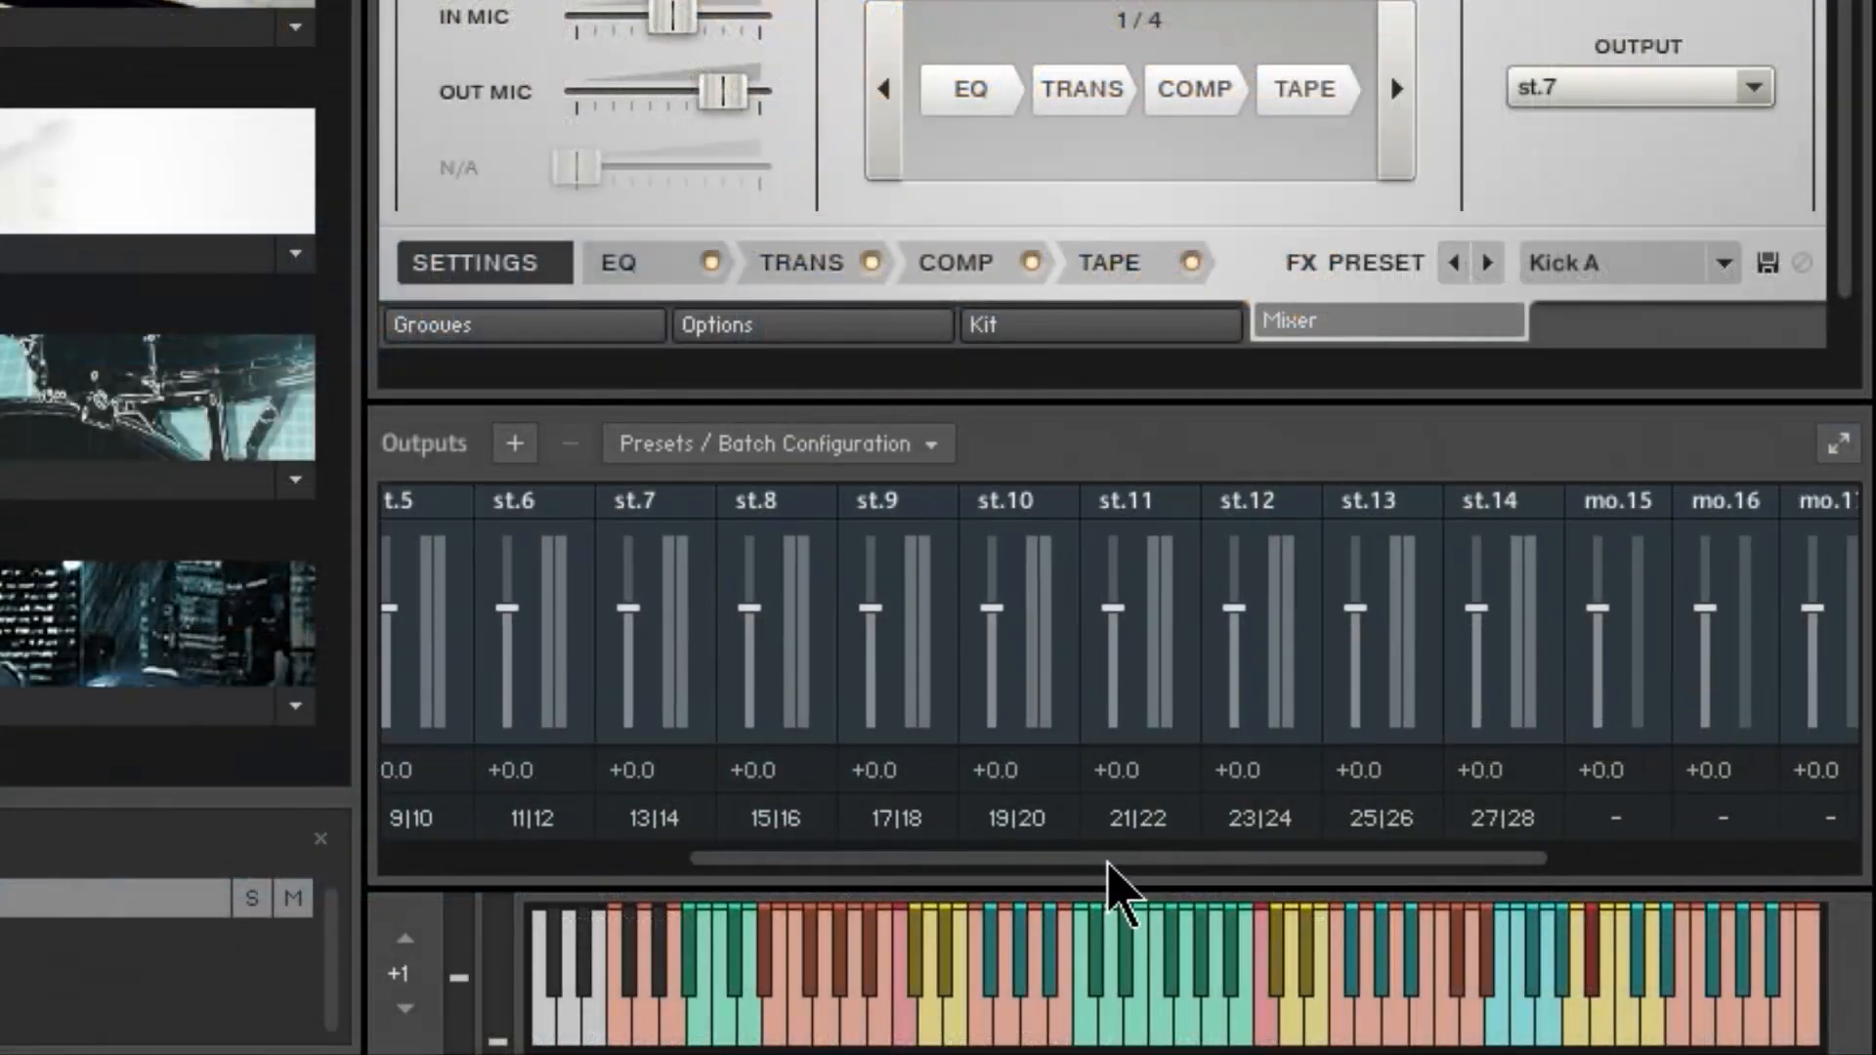
Connect the mono output mo.15 to the physical out mo.15
drag(1110, 860, 1361, 899)
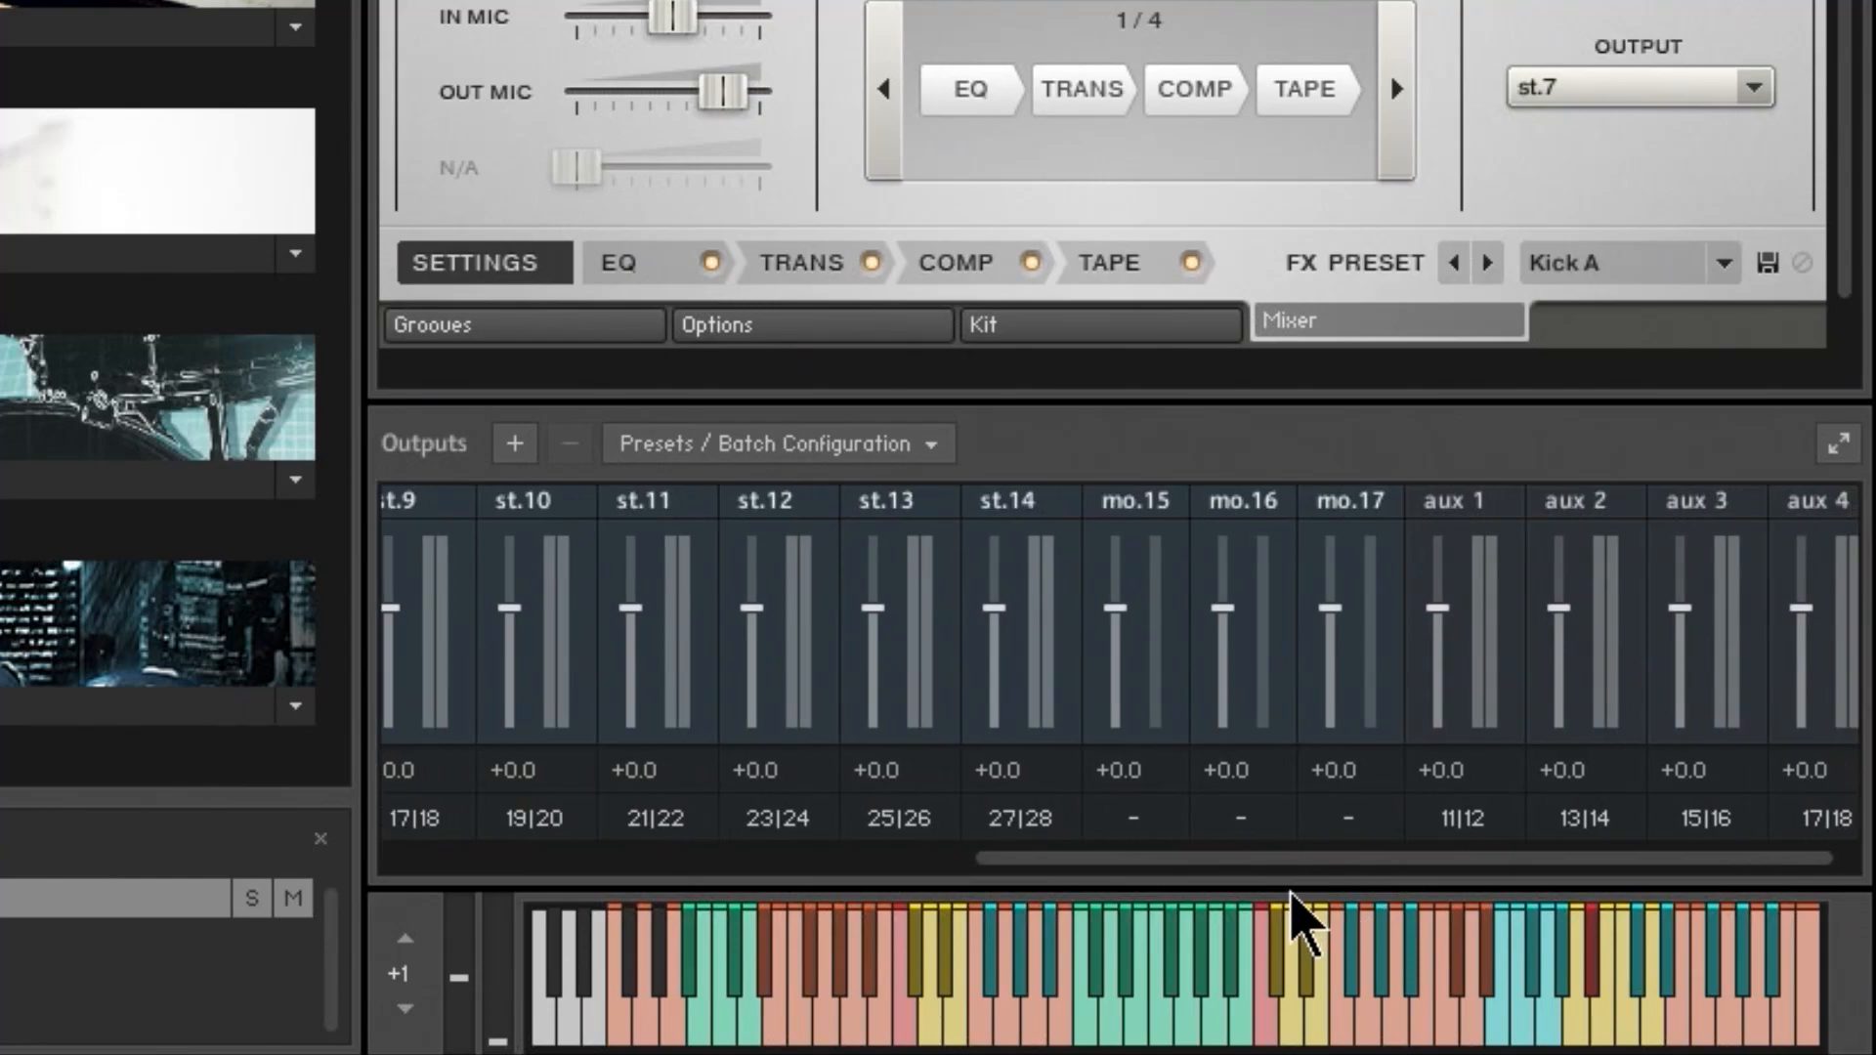
click(1139, 837)
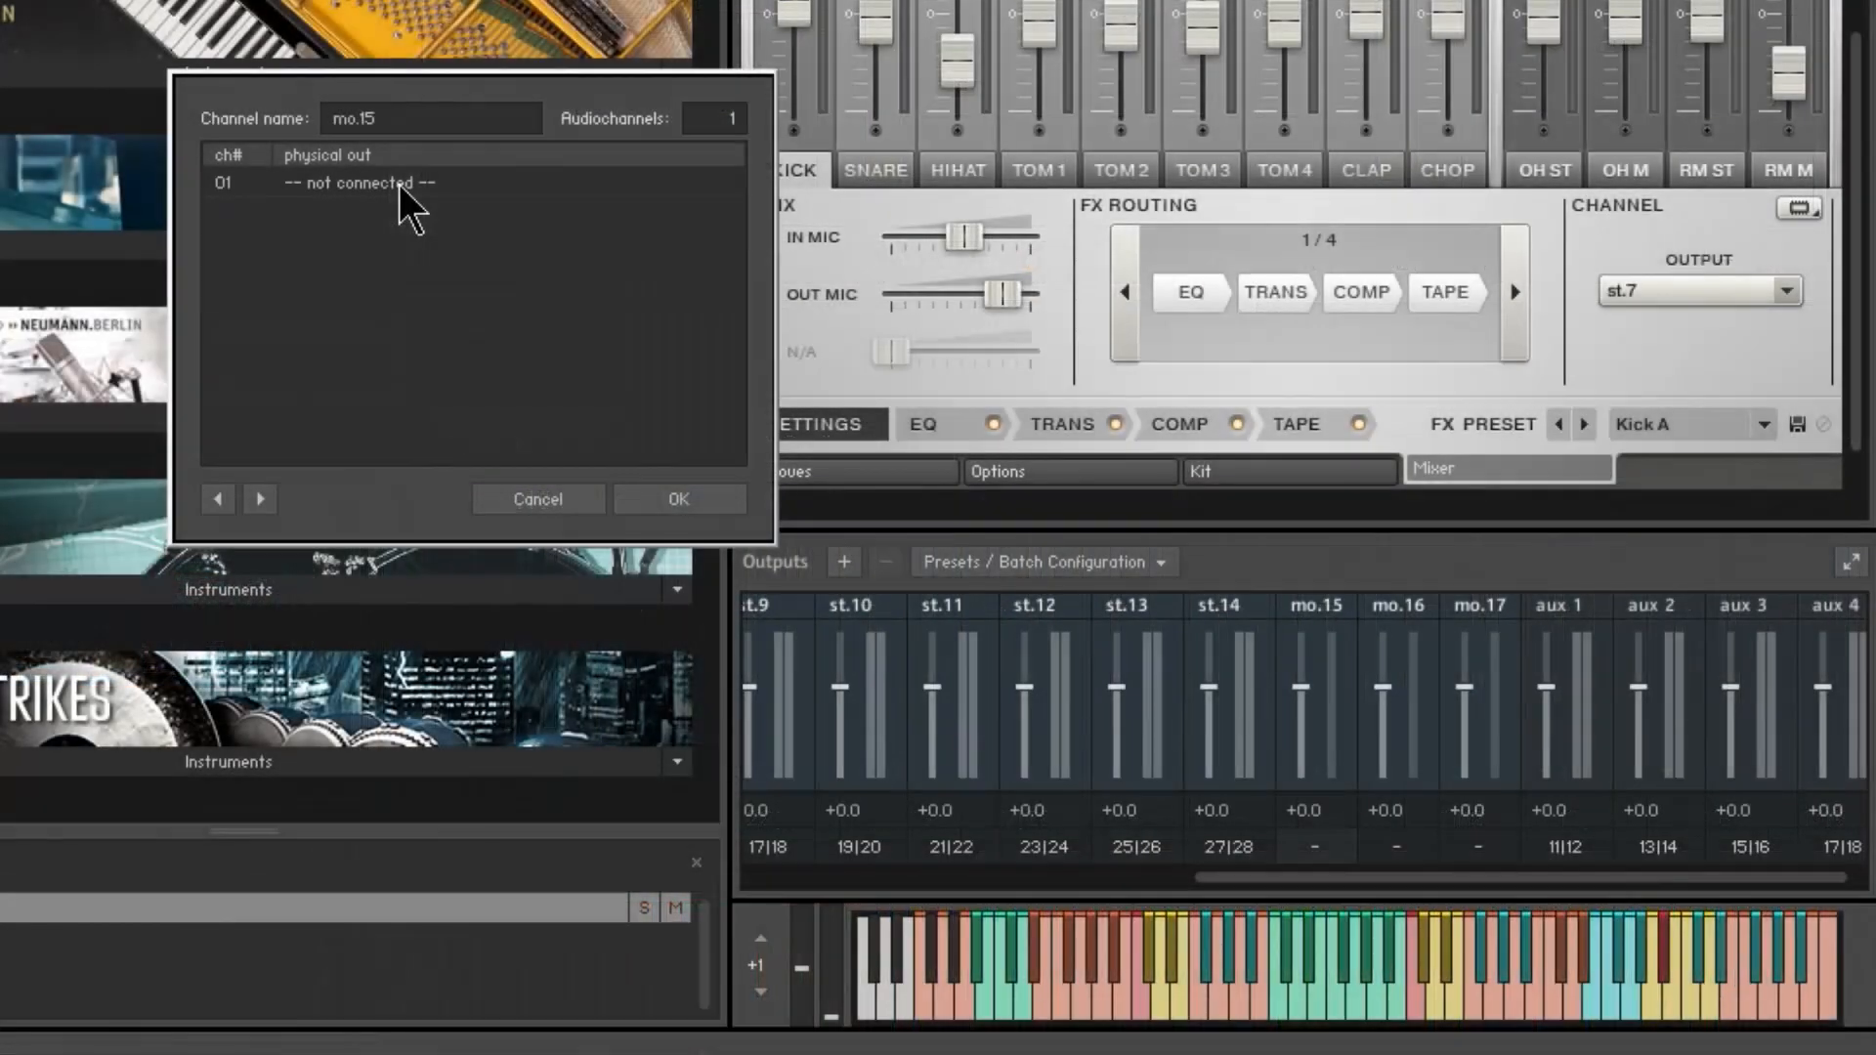
click(399, 185)
scroll(459, 264, down, 5)
scroll(481, 285, down, 5)
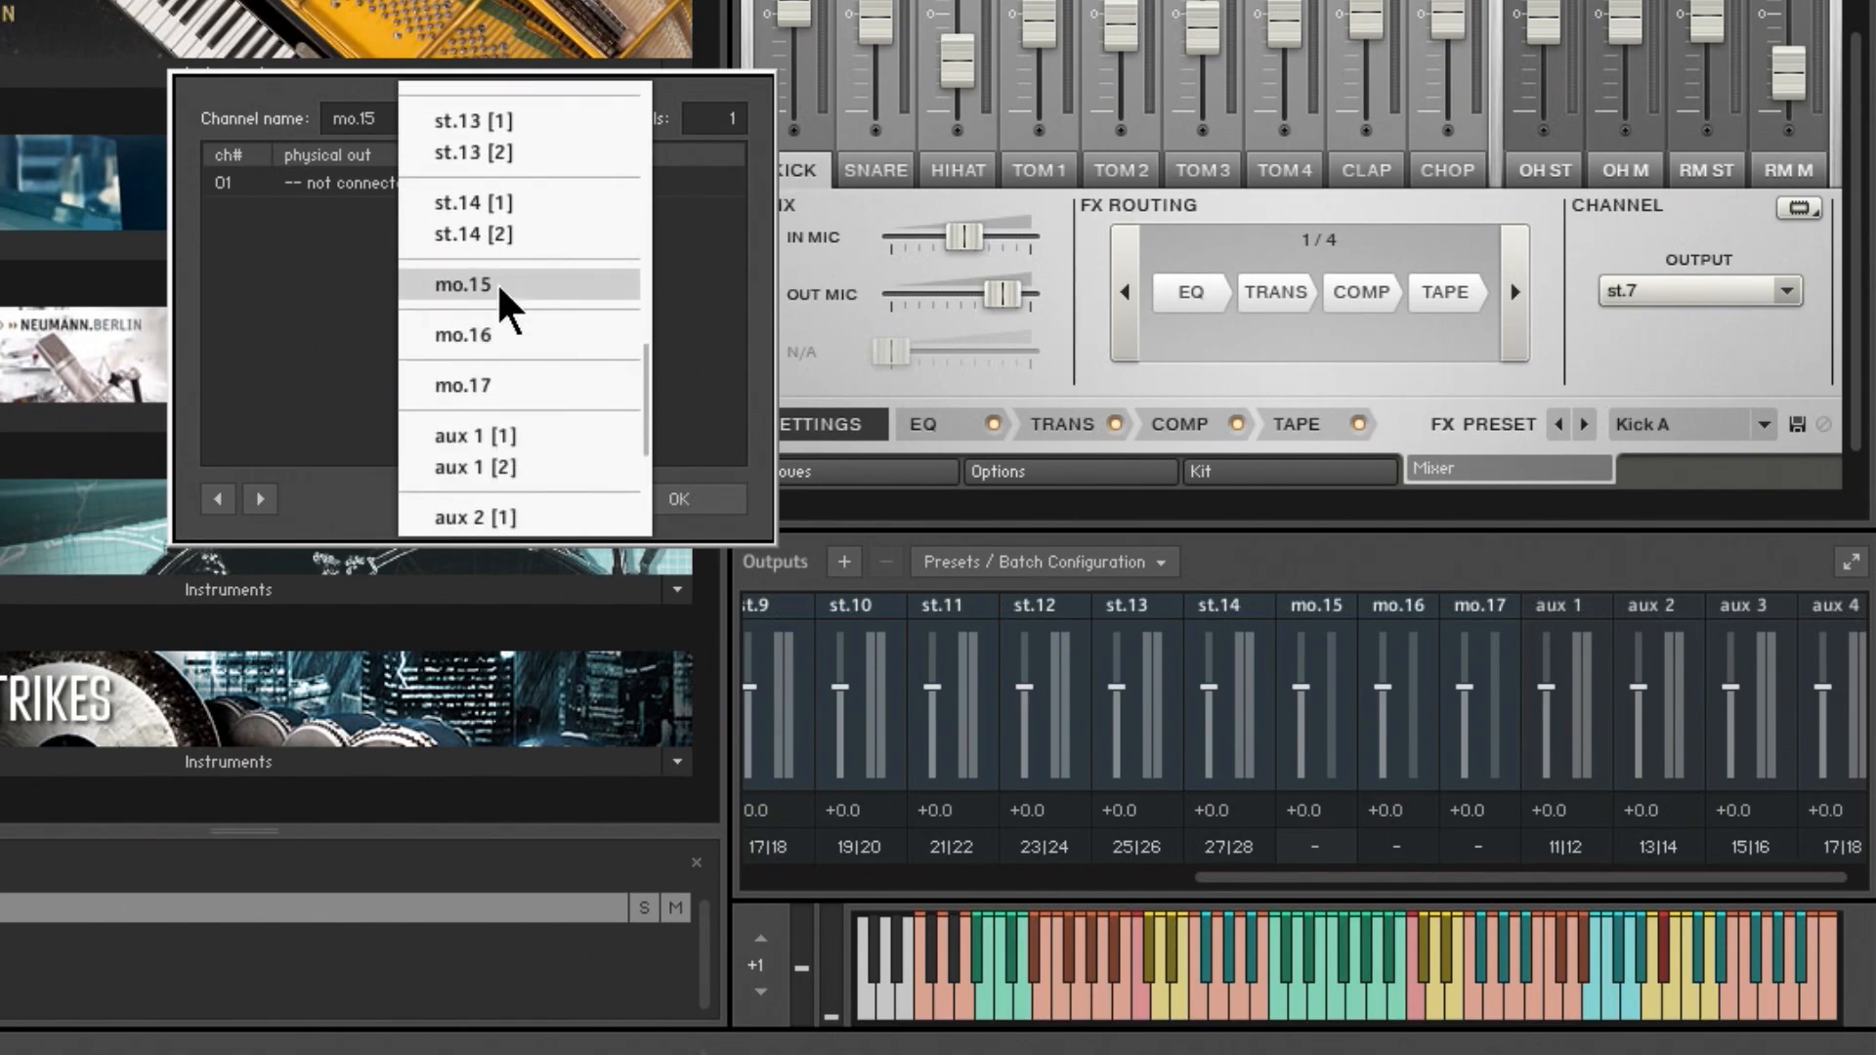
click(463, 285)
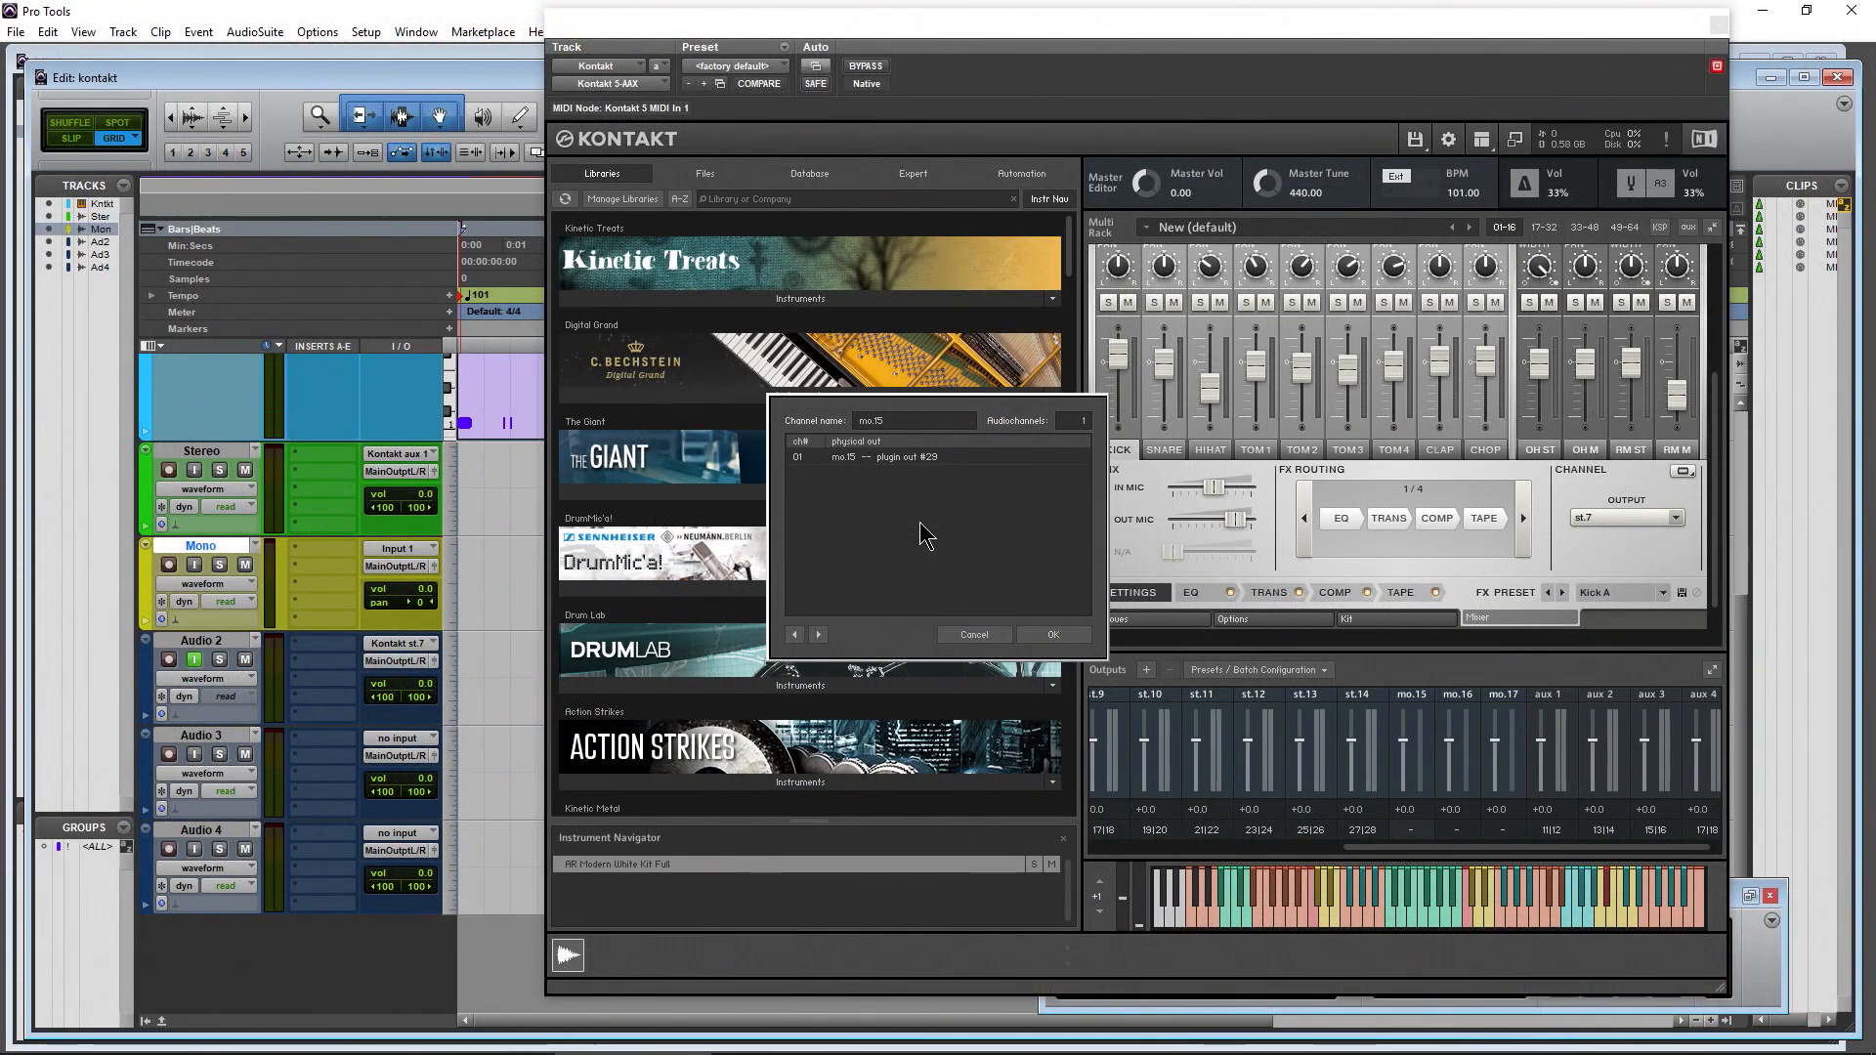
Continue to the mono output mo.16 and connect it to the physical out mo.16
click(819, 635)
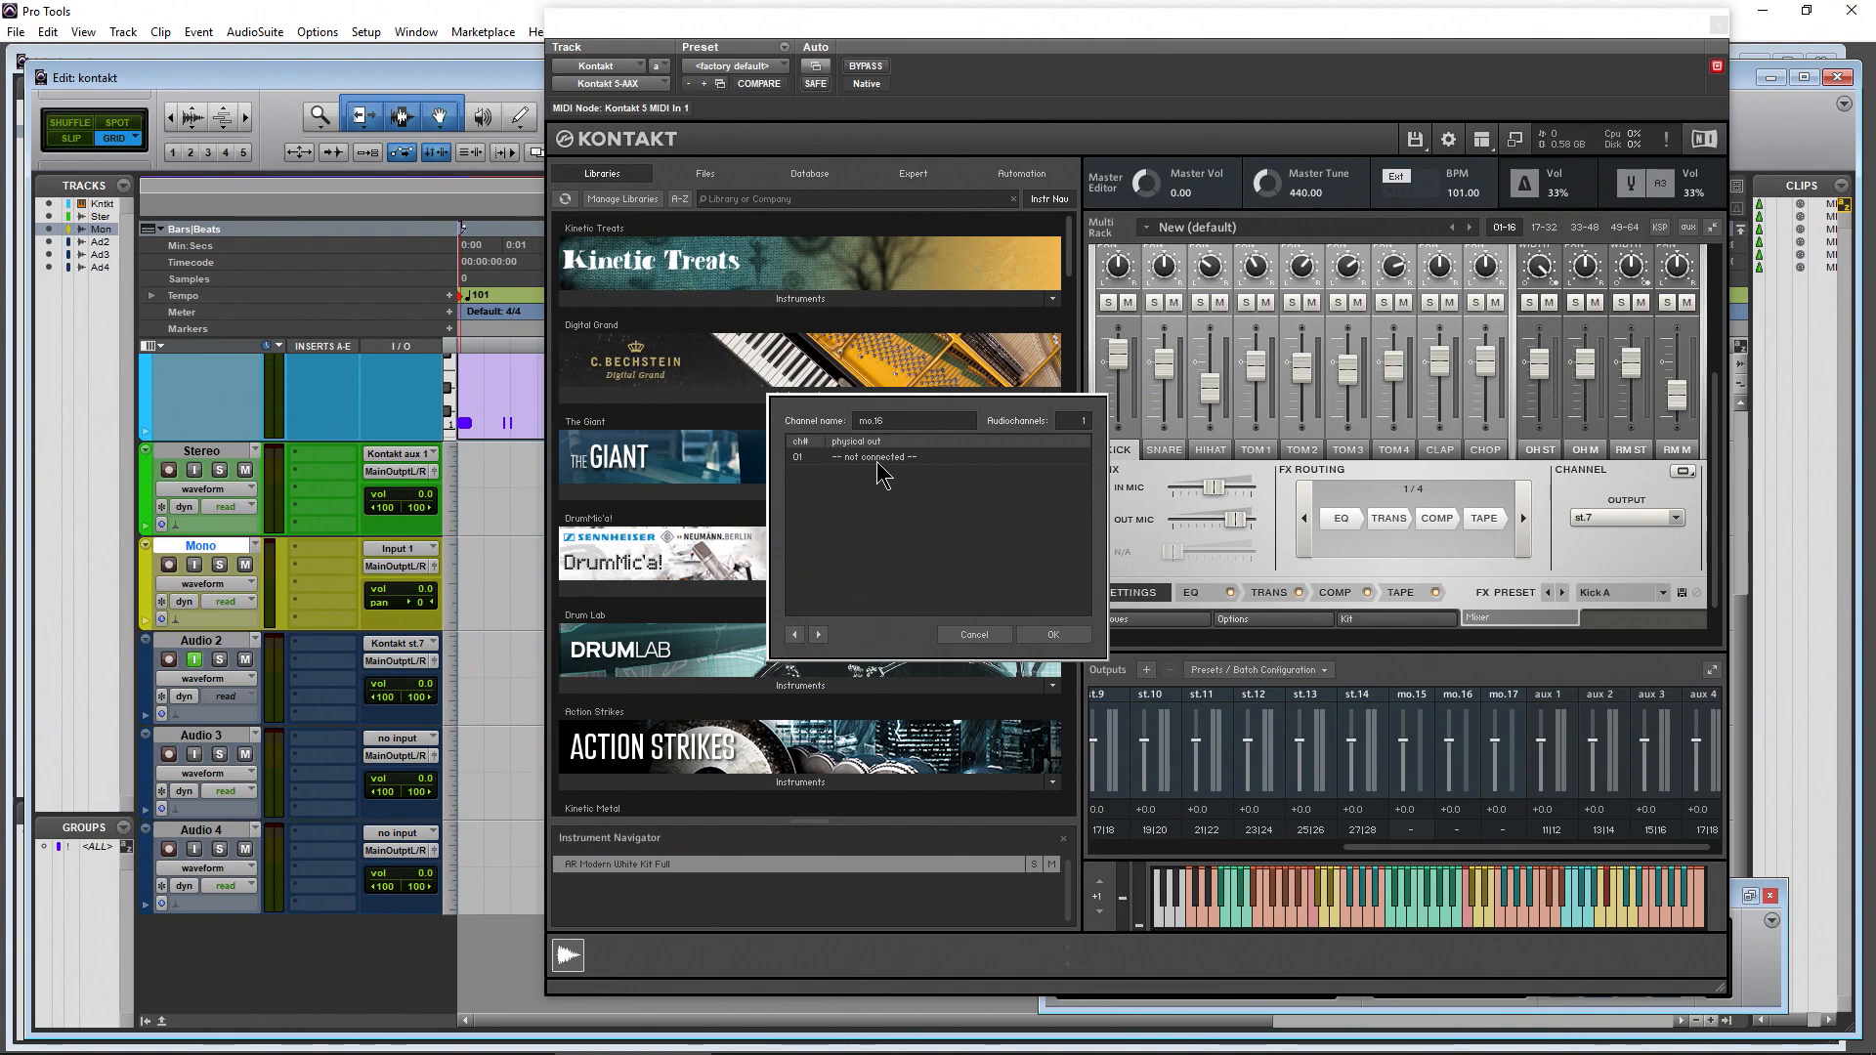
click(878, 463)
scroll(1019, 504, down, 3)
scroll(1005, 557, down, 3)
click(936, 543)
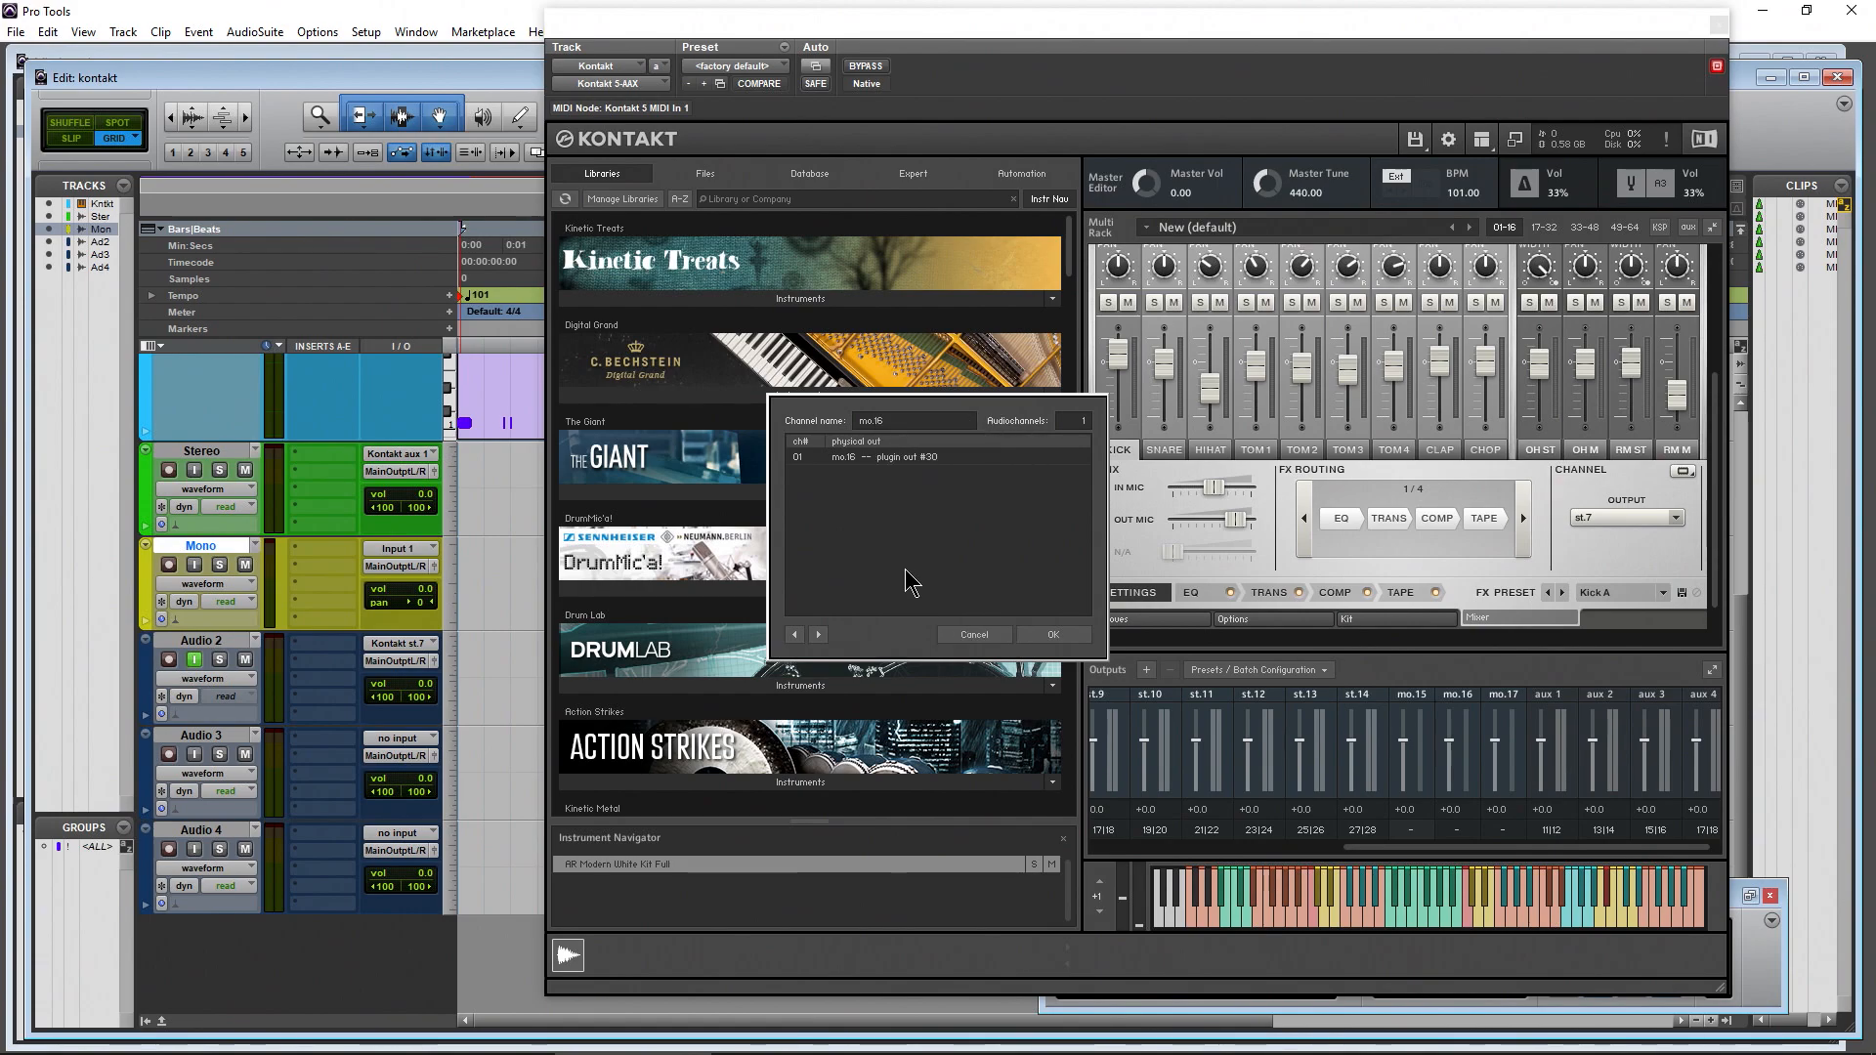
Connect the mono output mo.17 to the physical out mo.17 and apply the channel configuration
click(819, 635)
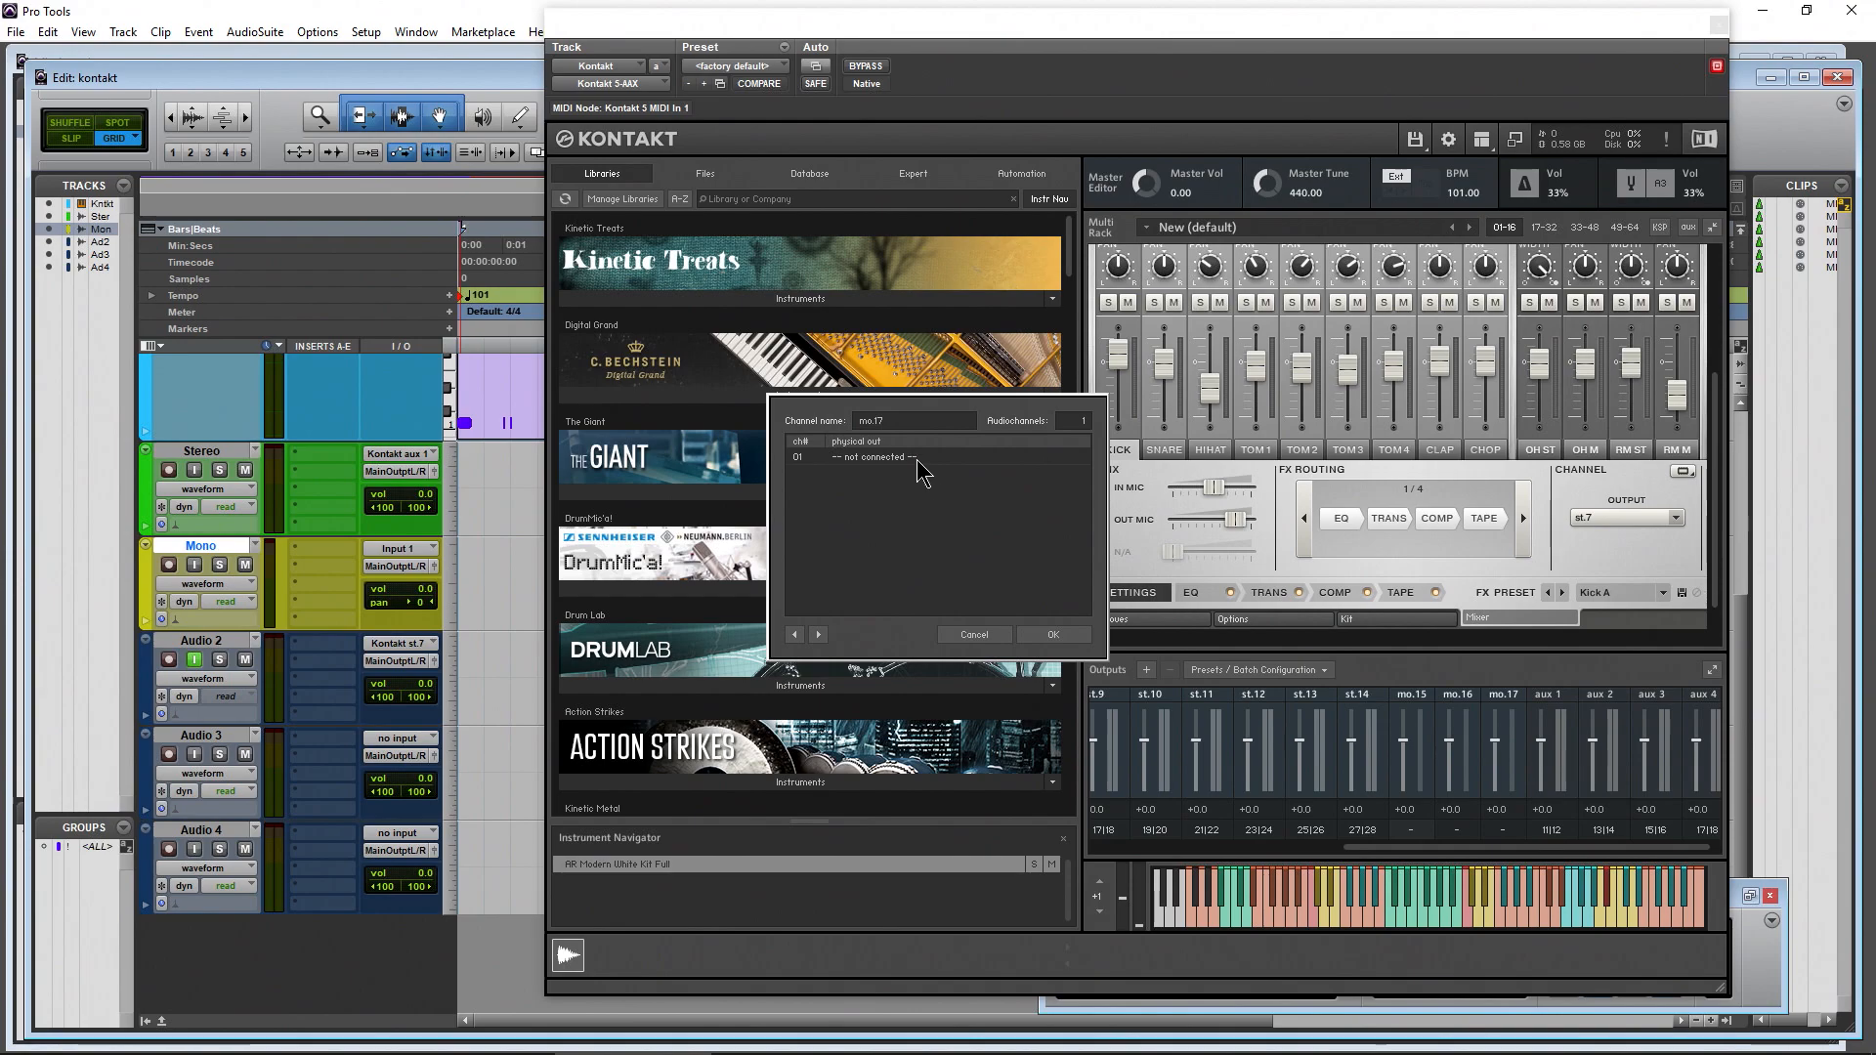
click(919, 463)
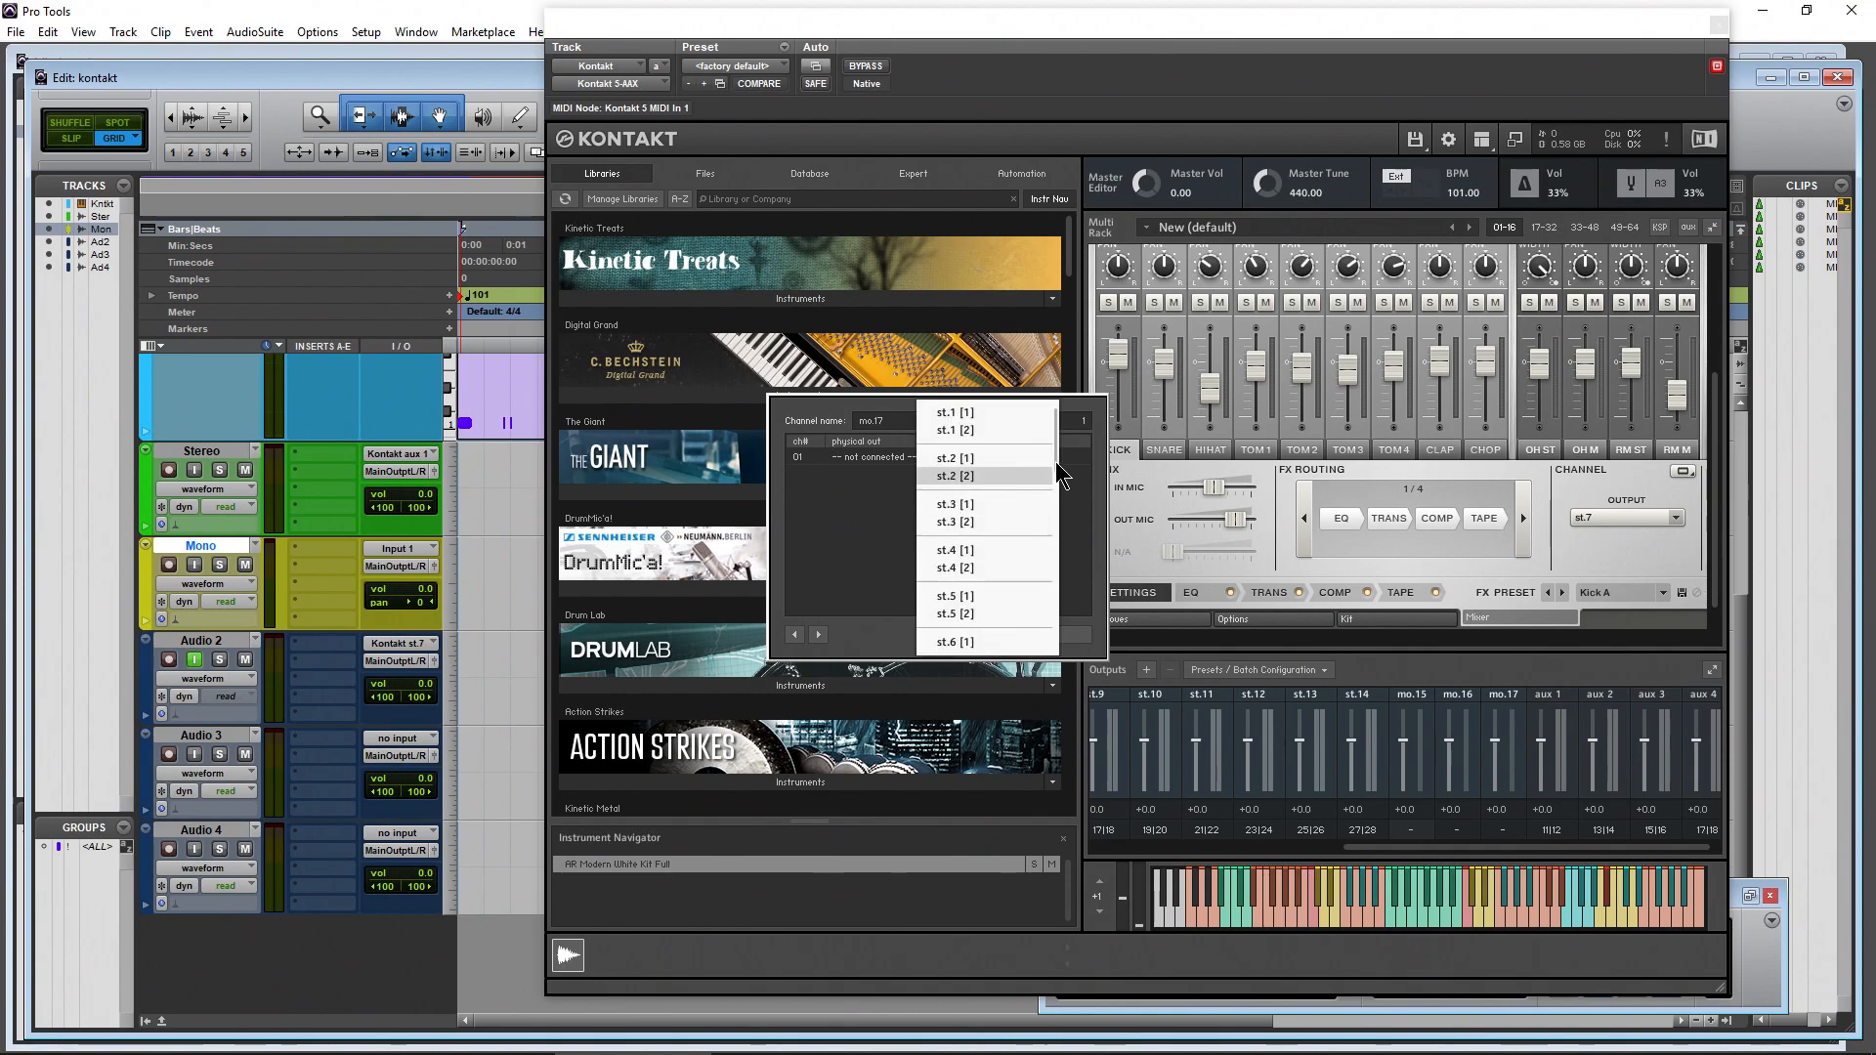
scroll(1051, 635, down, 10)
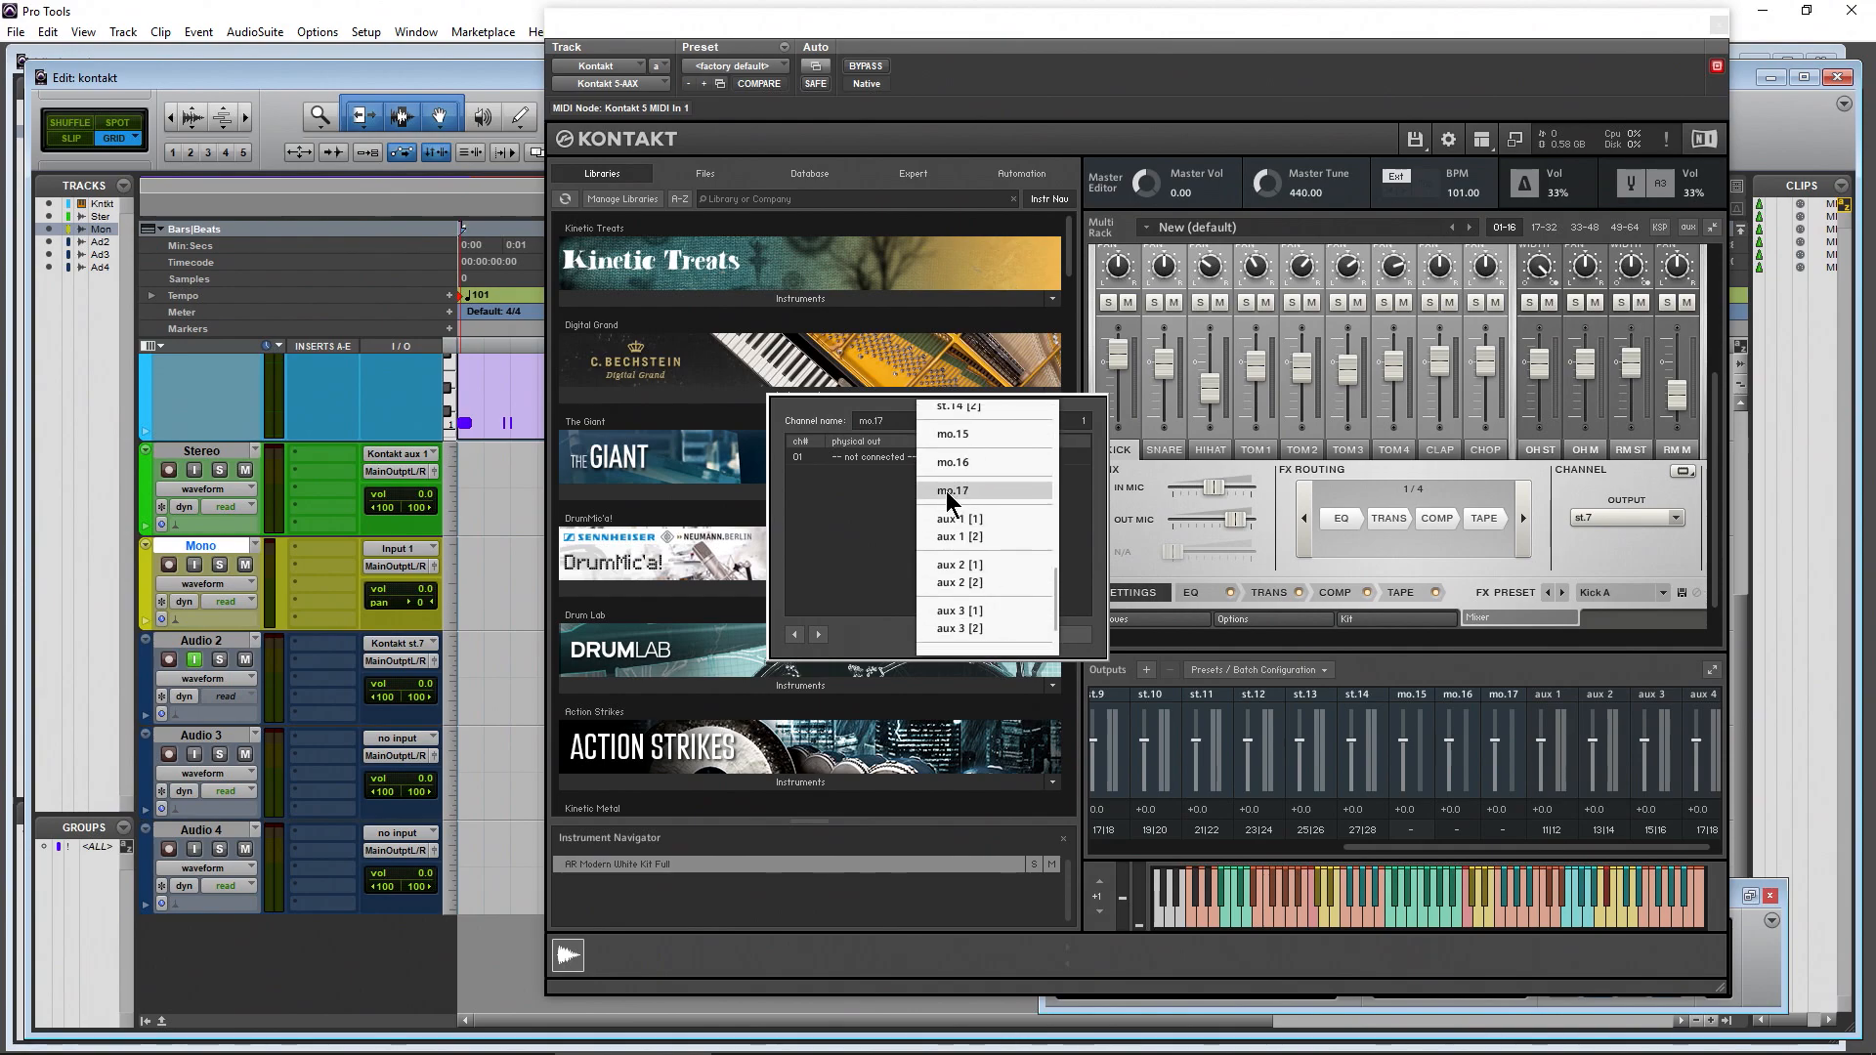
click(946, 490)
click(1047, 635)
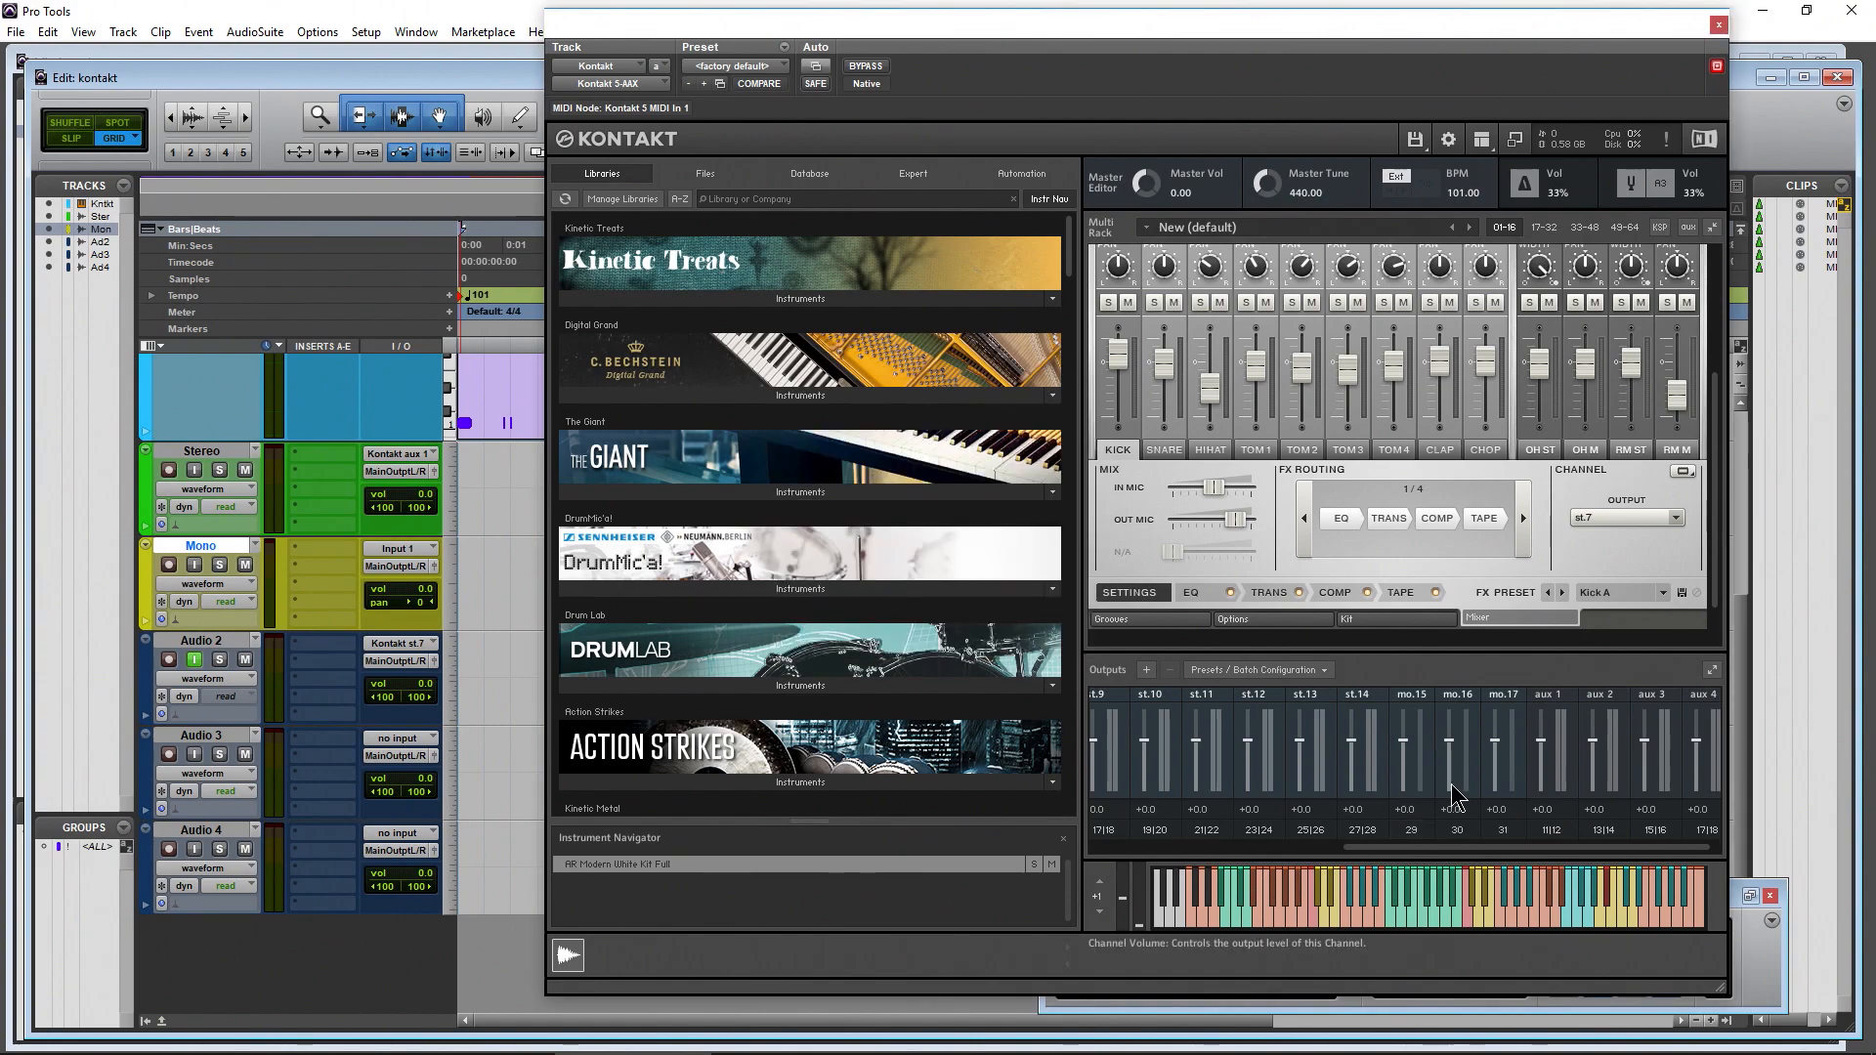
Route the drum kit's KICK mixer channel to output mo.15
drag(1489, 847, 1239, 819)
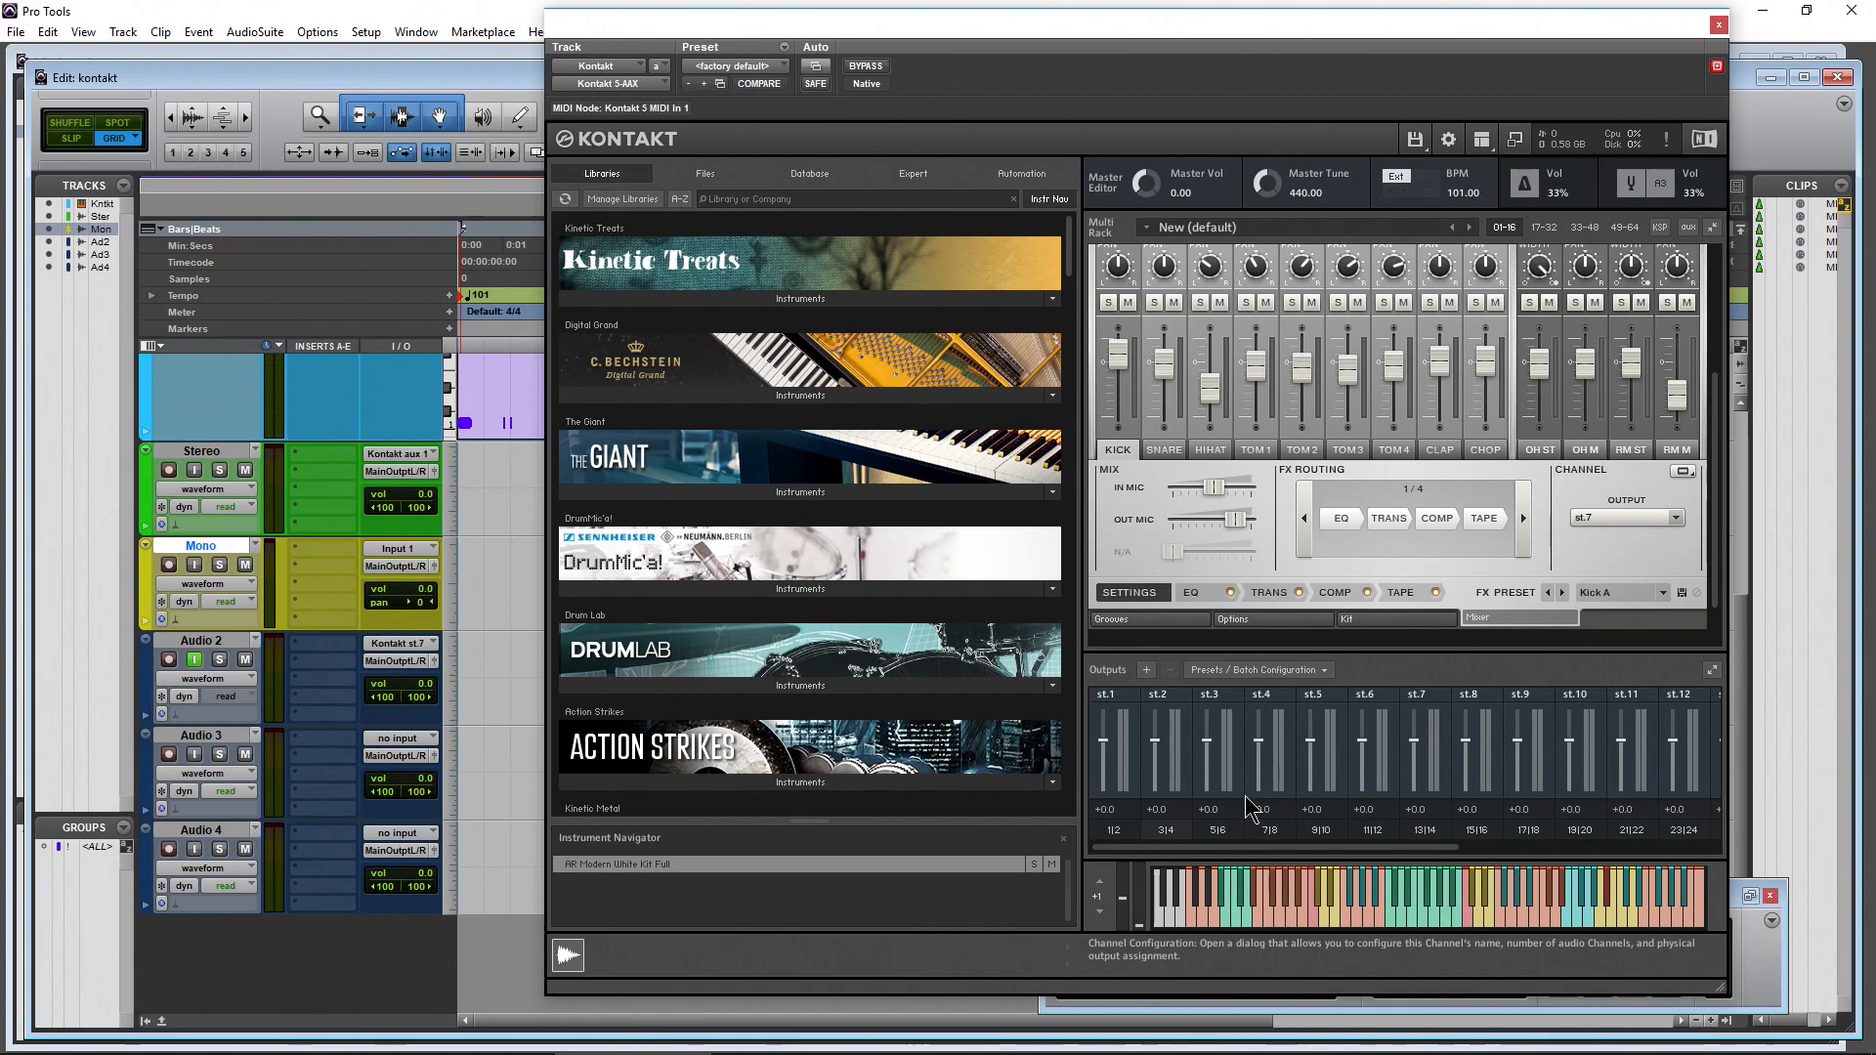
click(1627, 518)
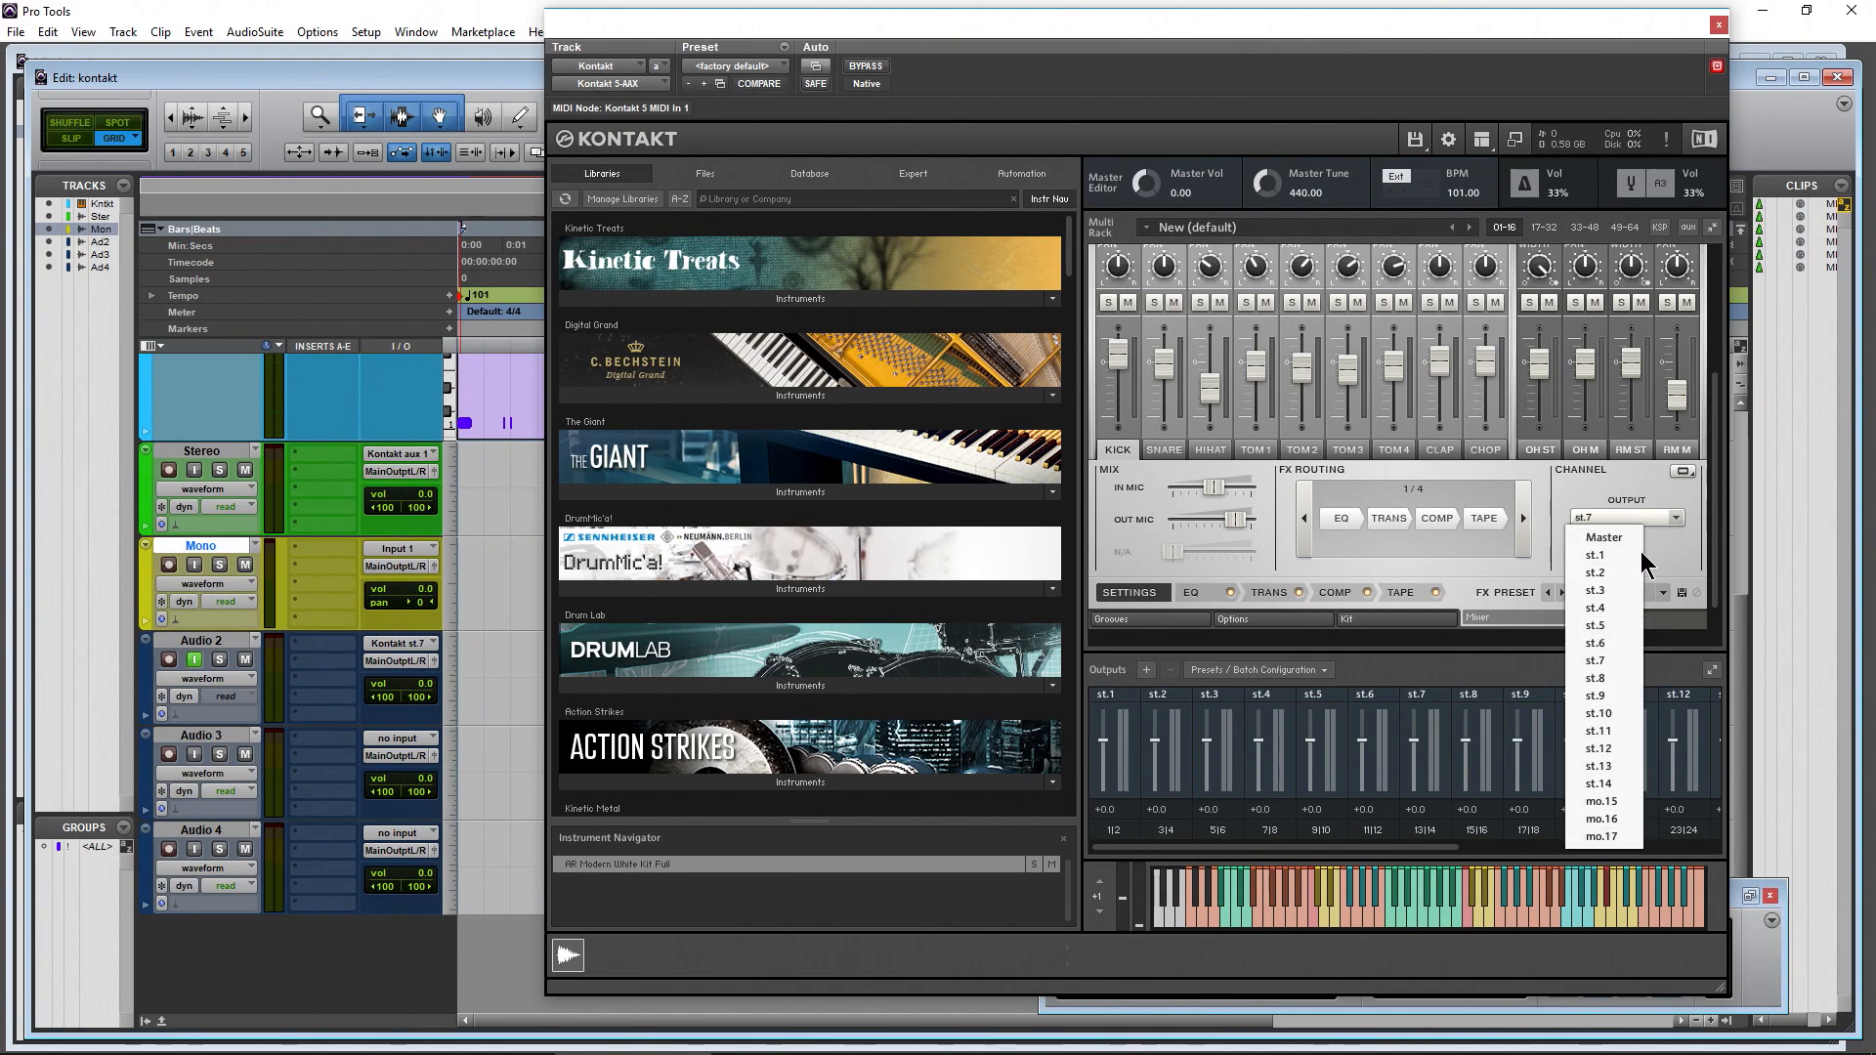
click(1616, 803)
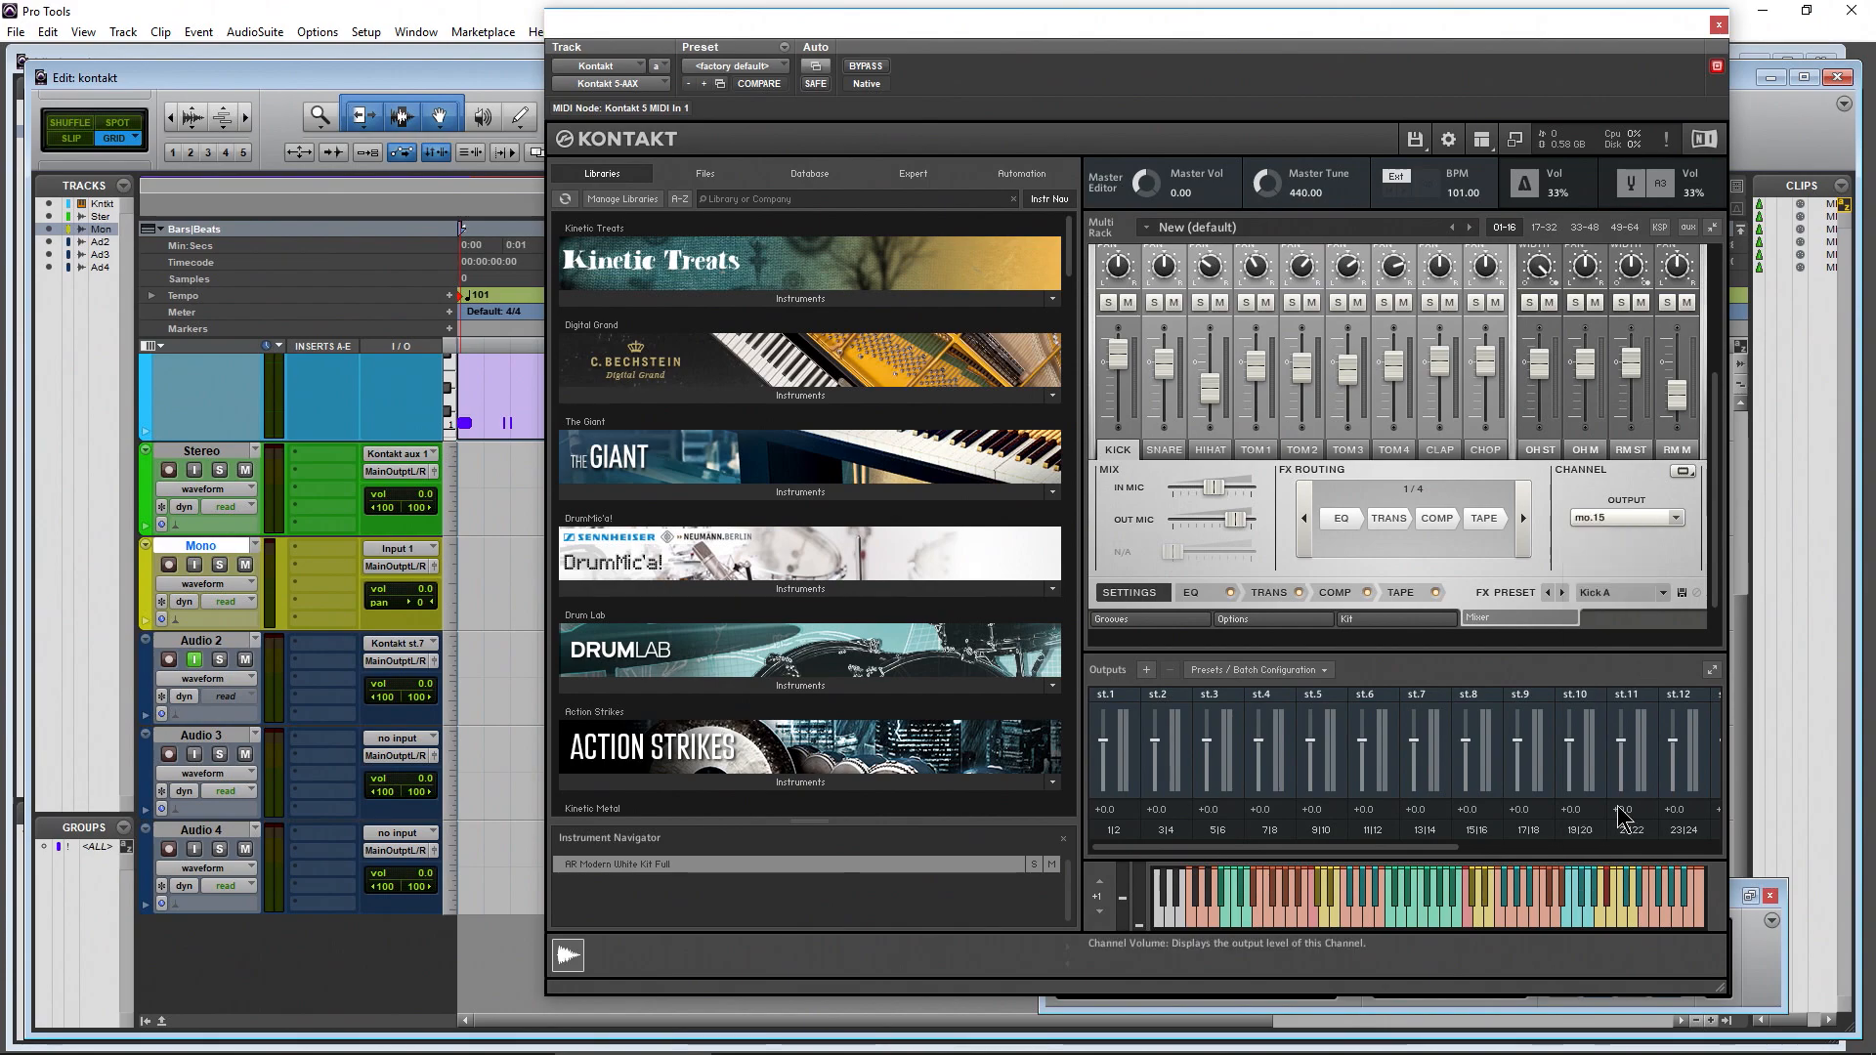
Play the kick on the virtual keyboard and compare the signal levels on outputs mo.15 and st.1
click(1468, 924)
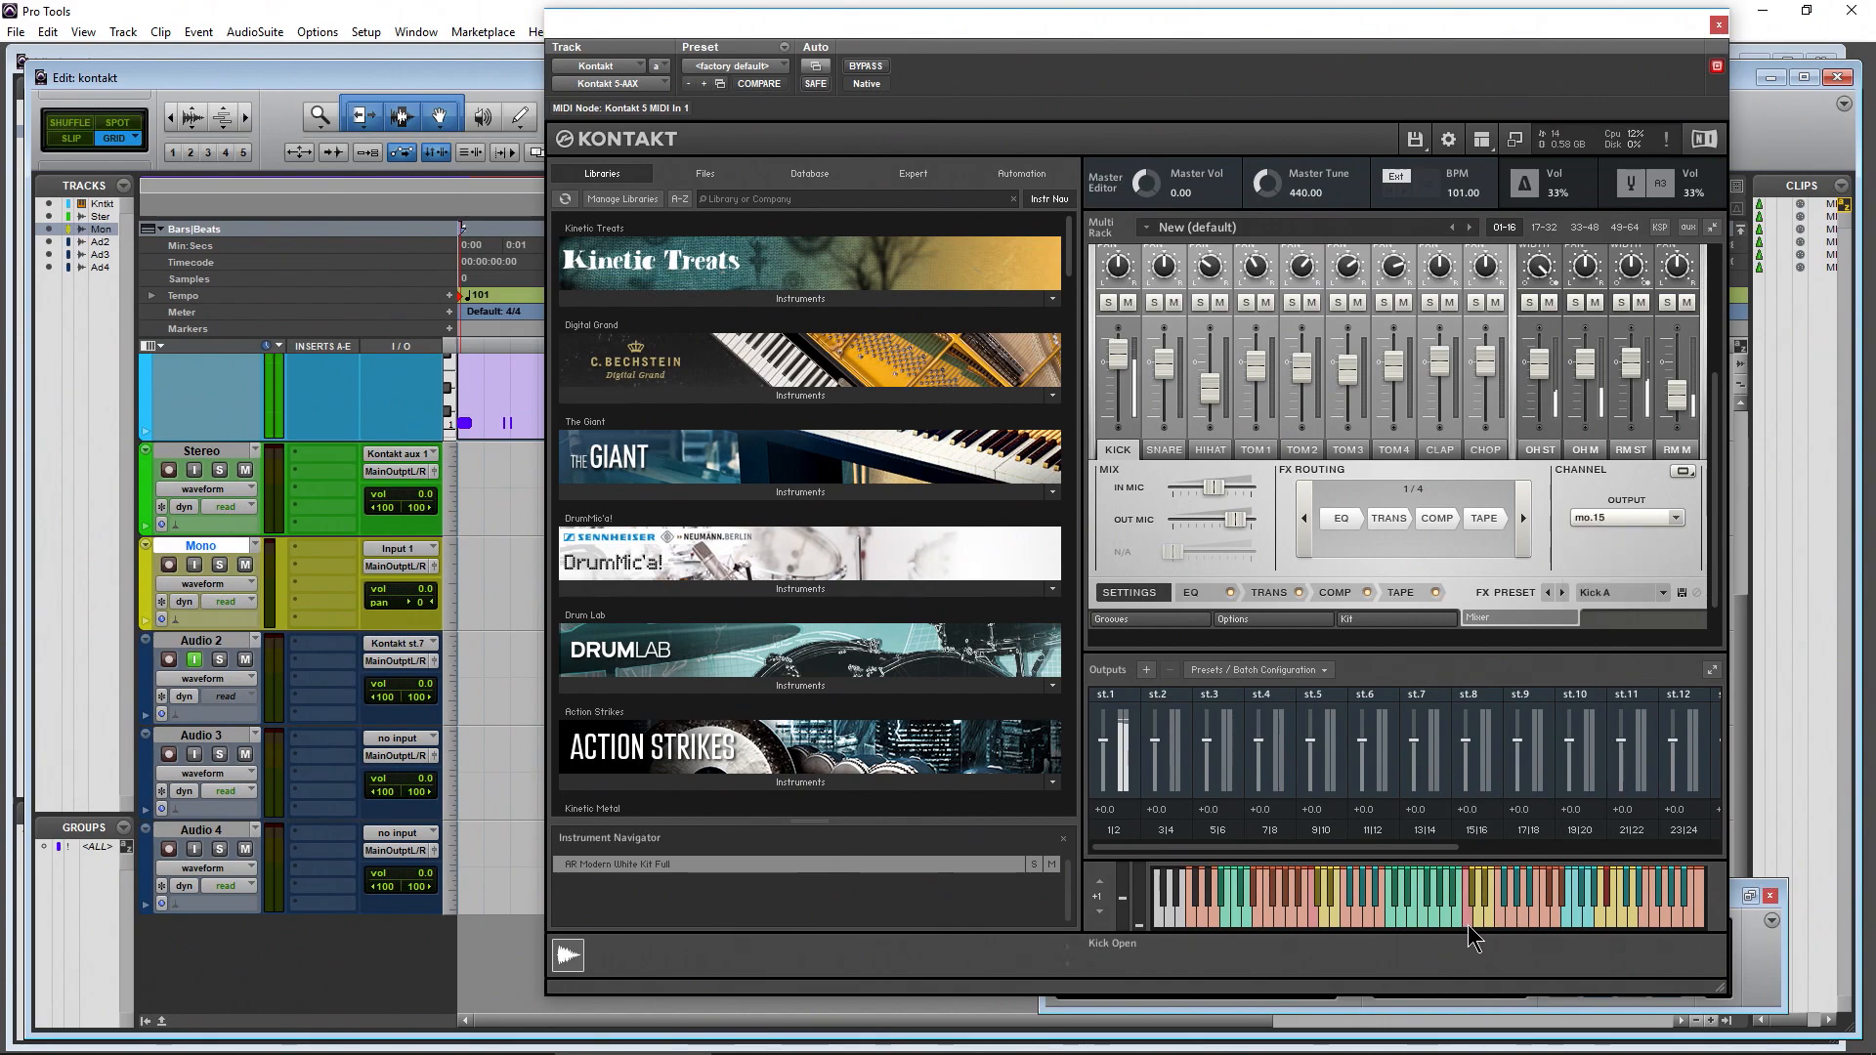
drag(1364, 848, 1492, 889)
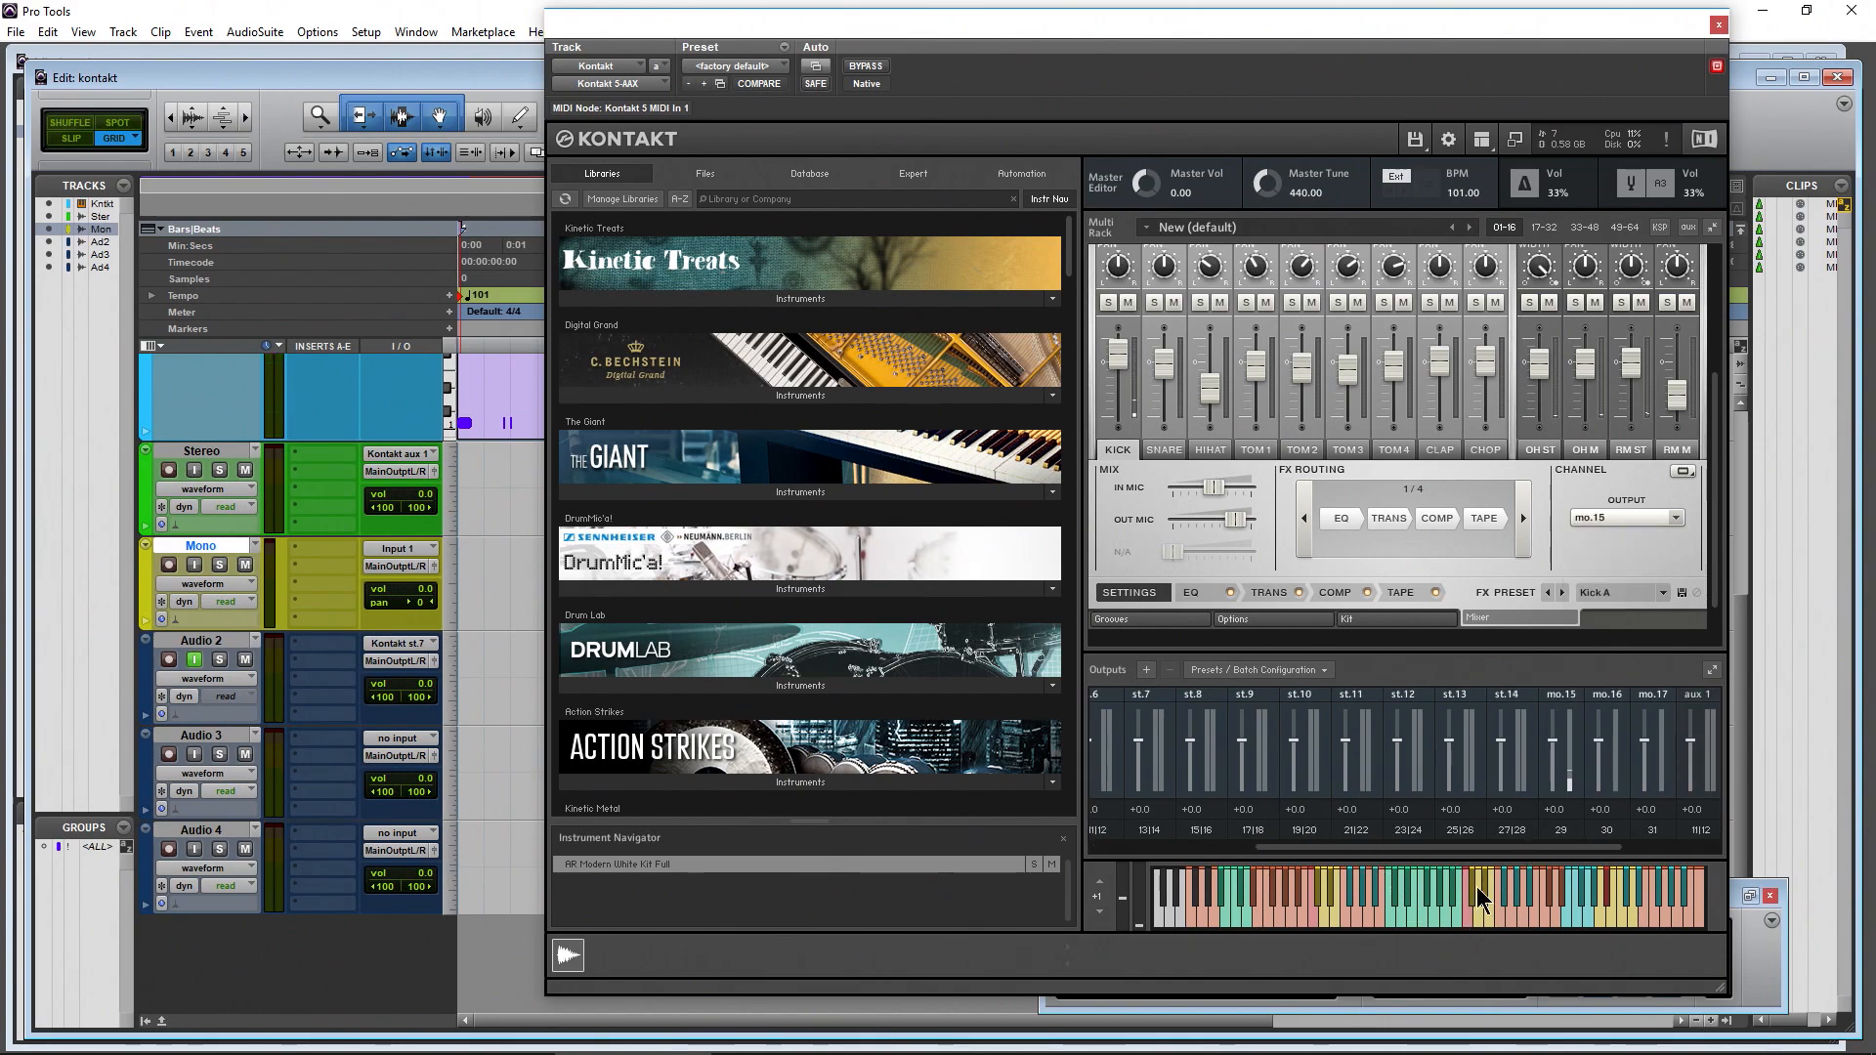
click(1466, 922)
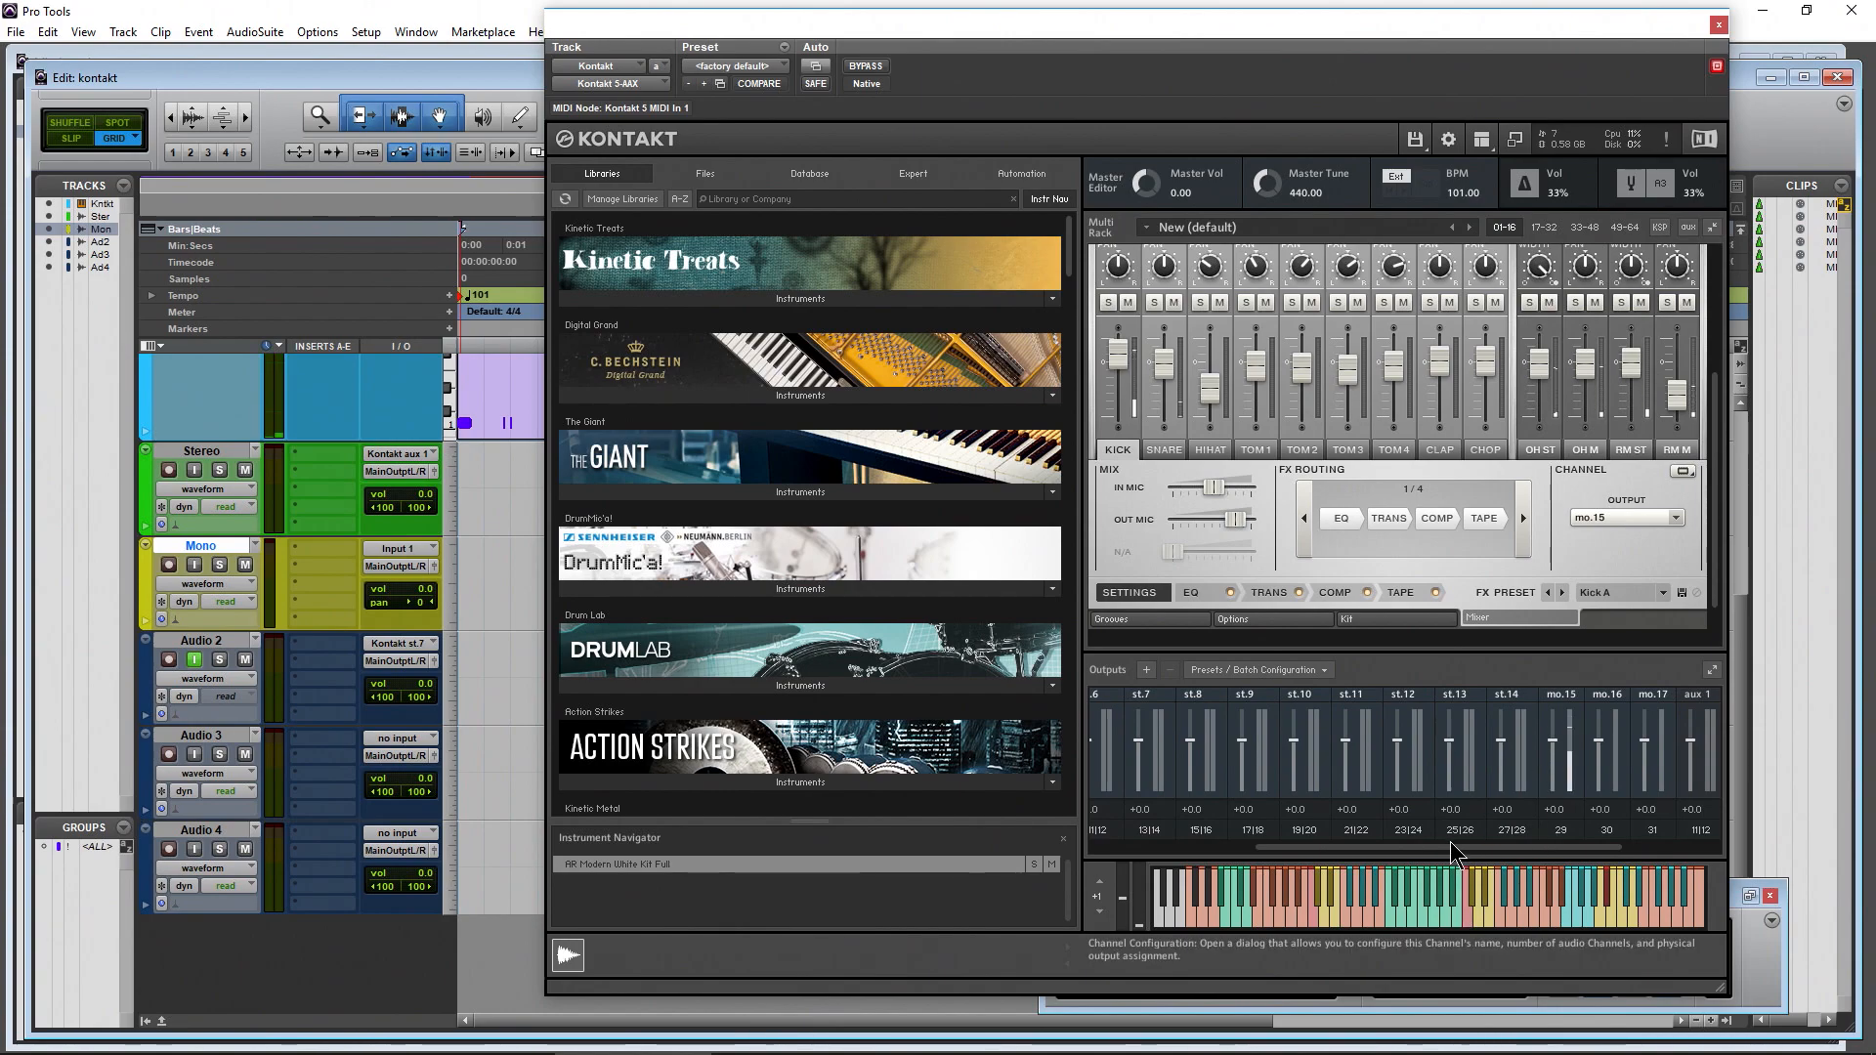
drag(1454, 848, 1290, 848)
click(1471, 919)
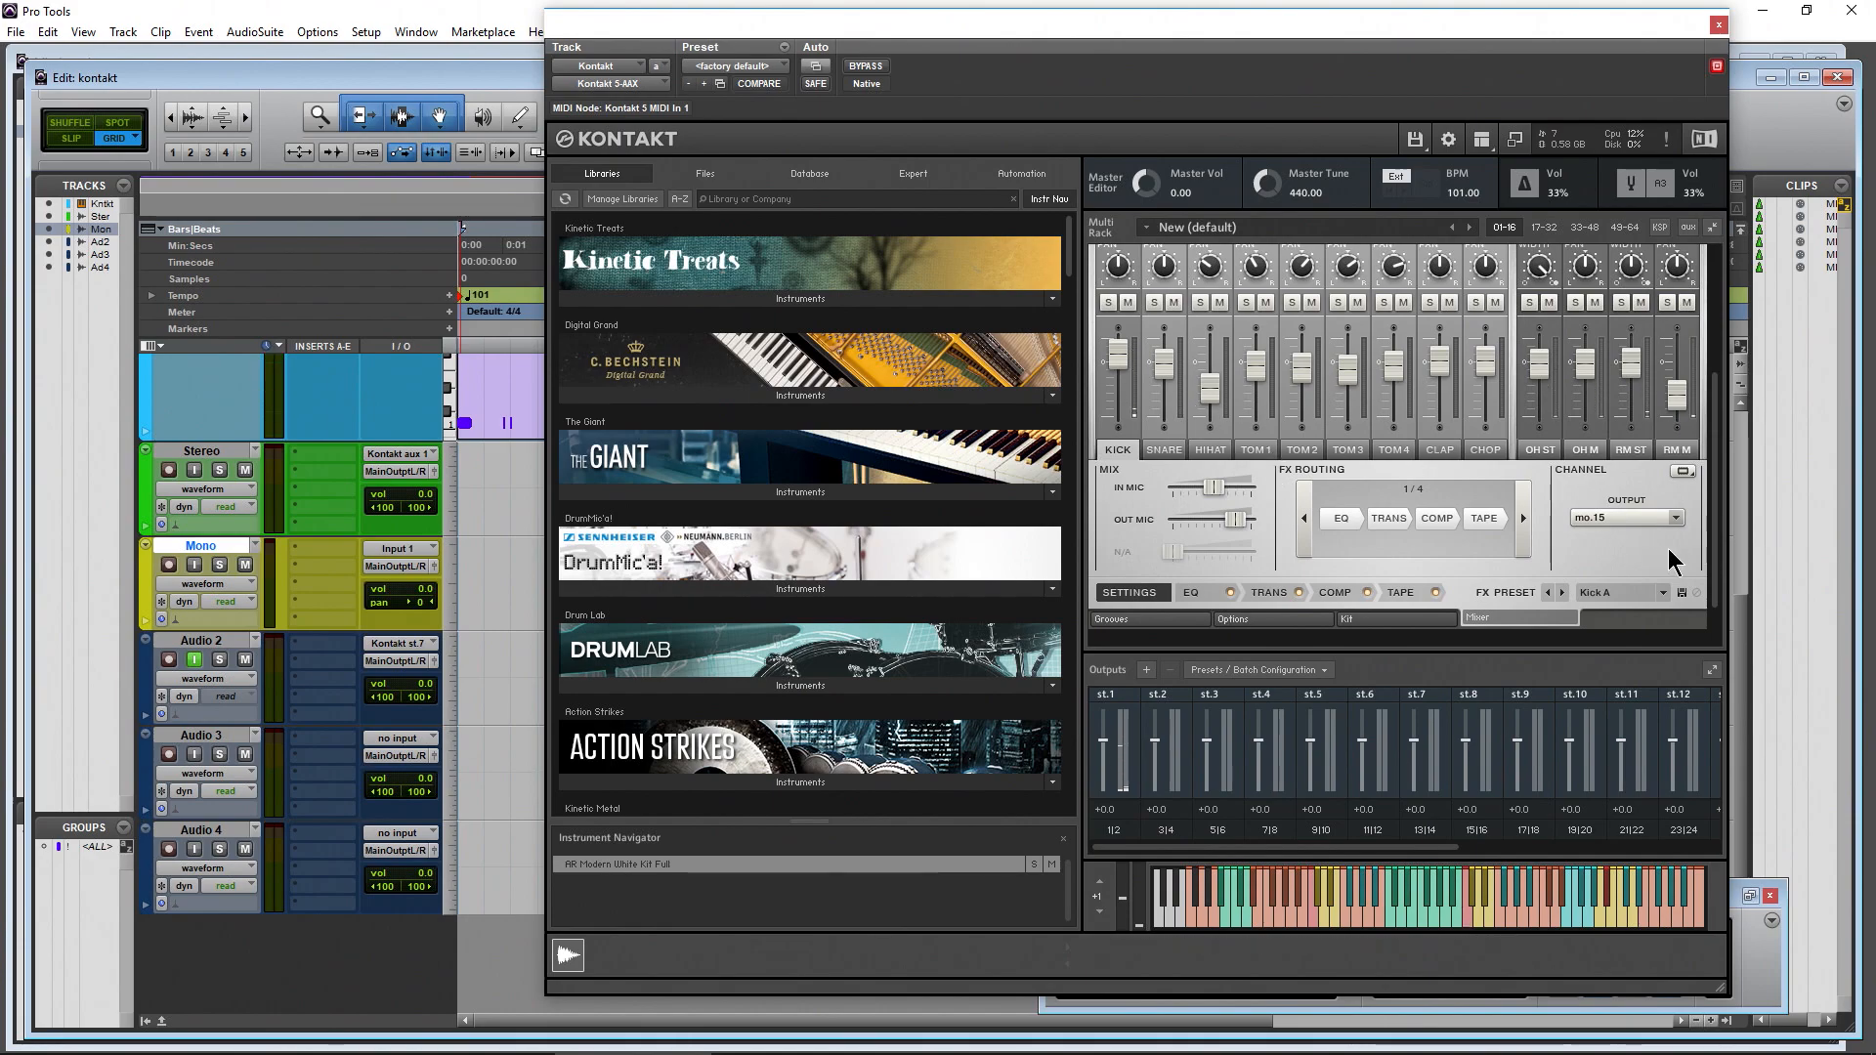
mouse_move(1719, 581)
mouse_down()
mouse_move(1712, 440)
mouse_move(1715, 564)
mouse_up()
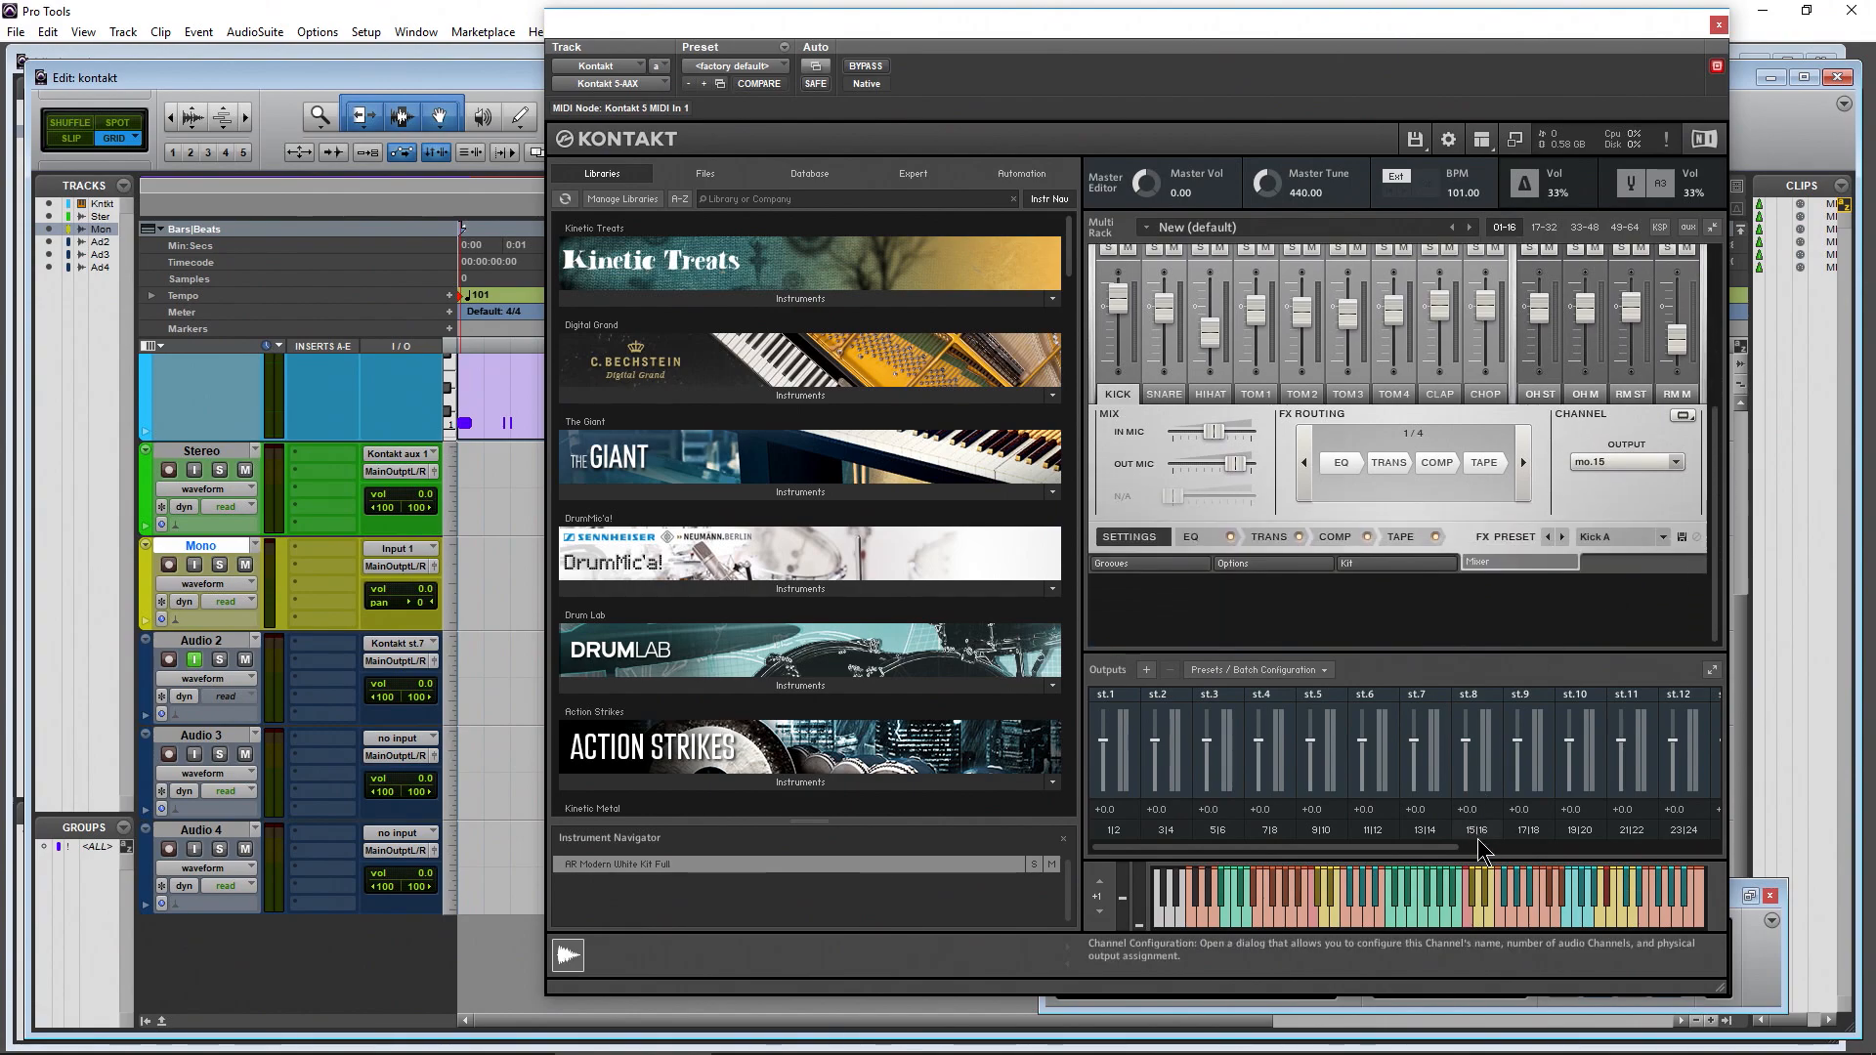
click(1475, 923)
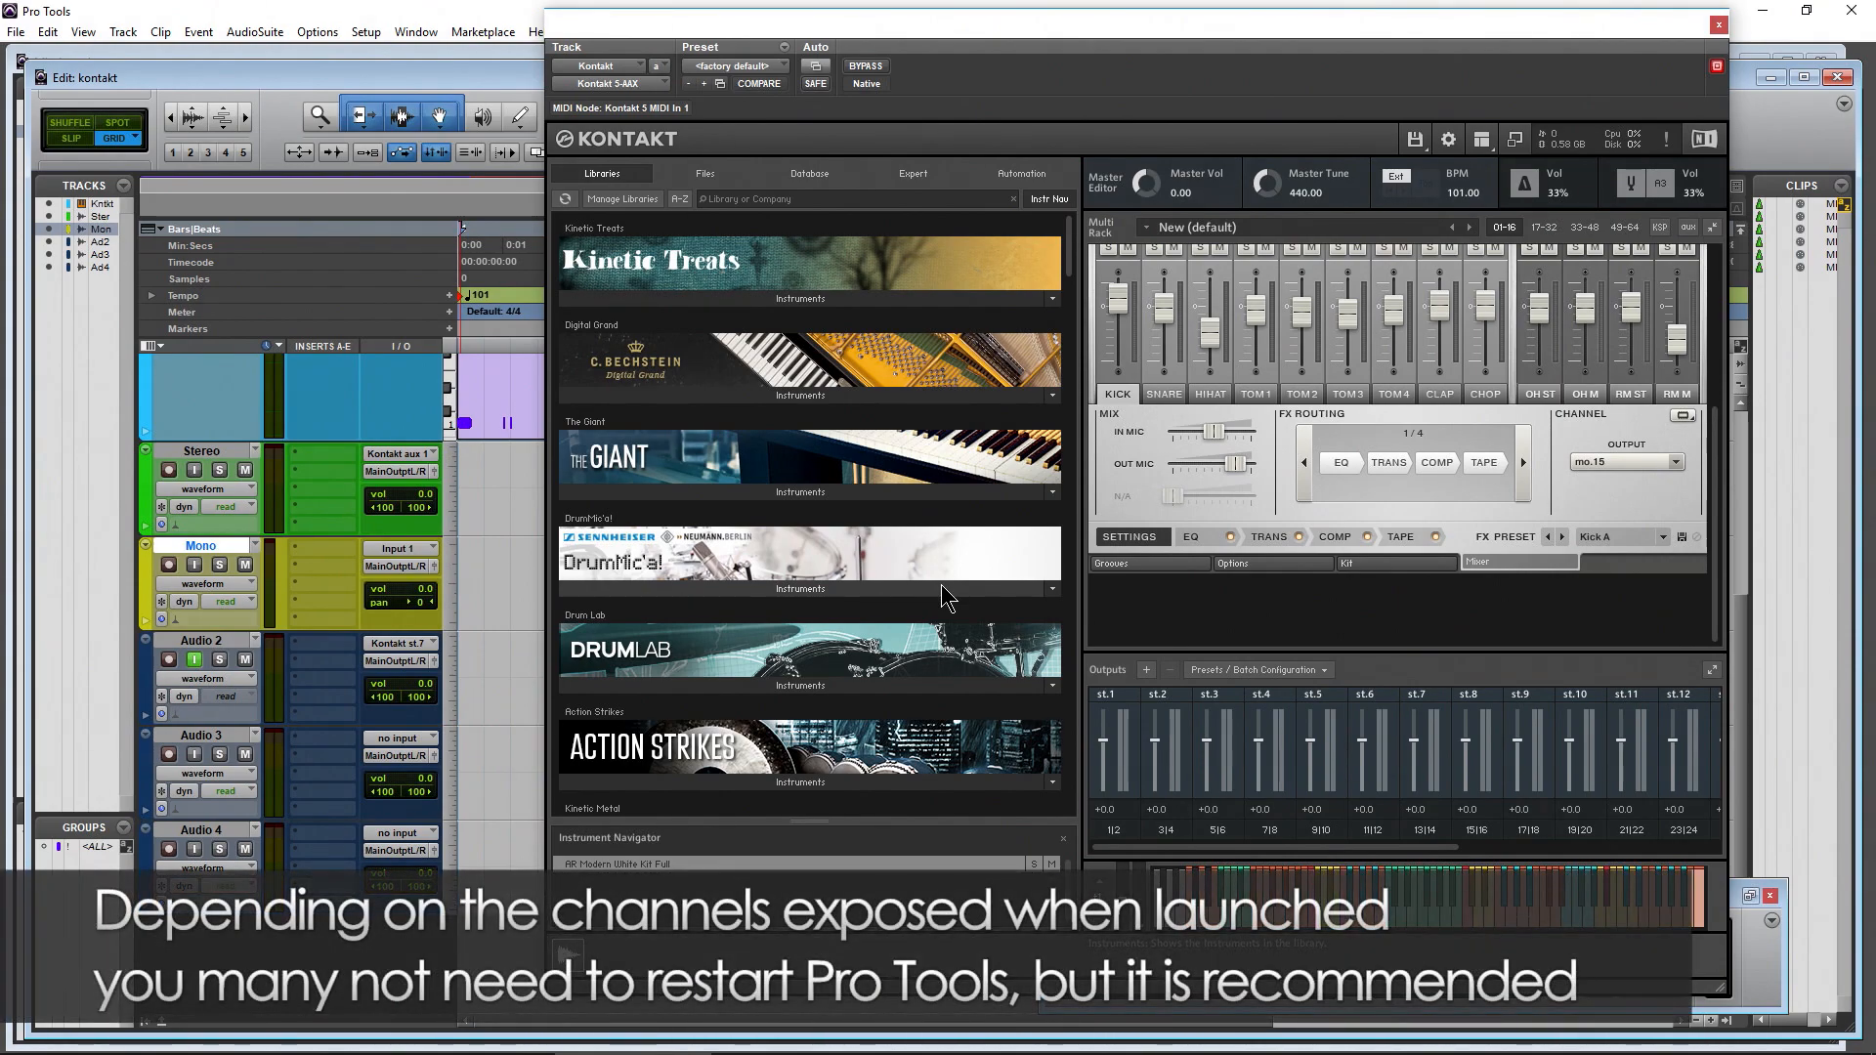
Save the current output section state as the default for All Formats
click(1319, 671)
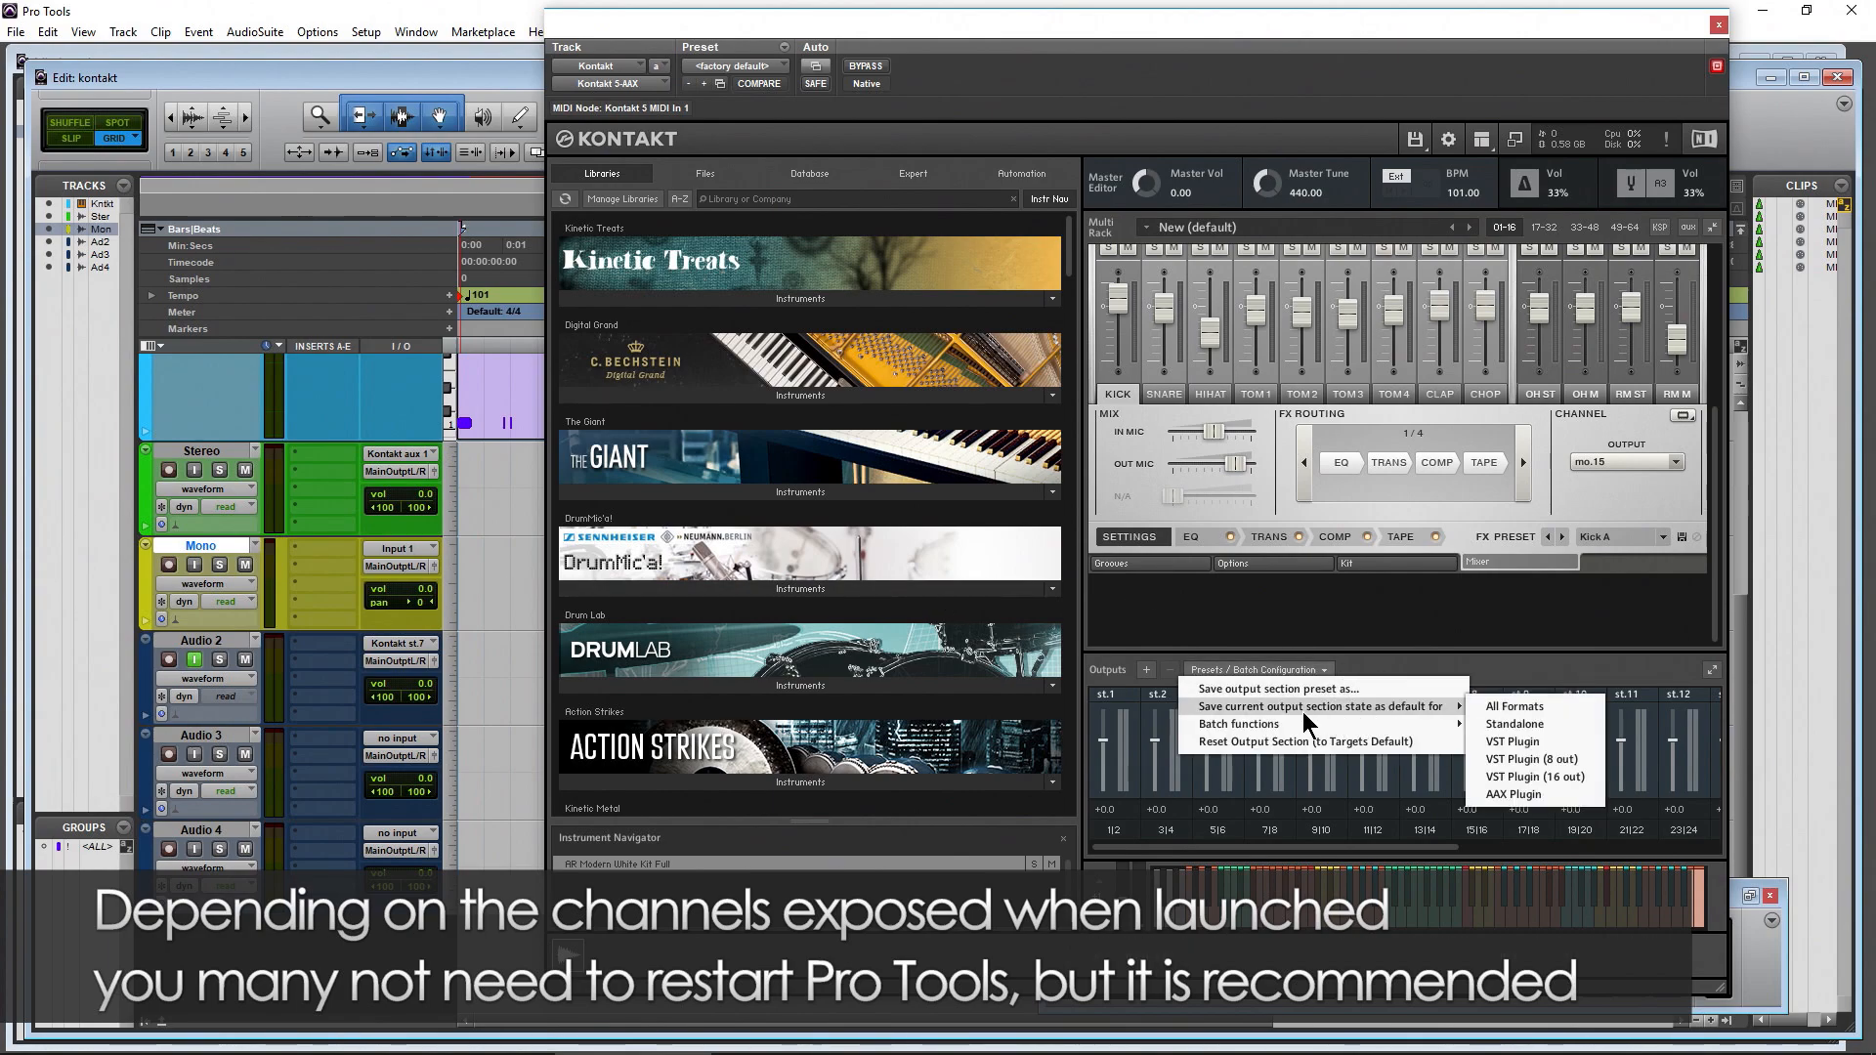
mouse_move(1267, 715)
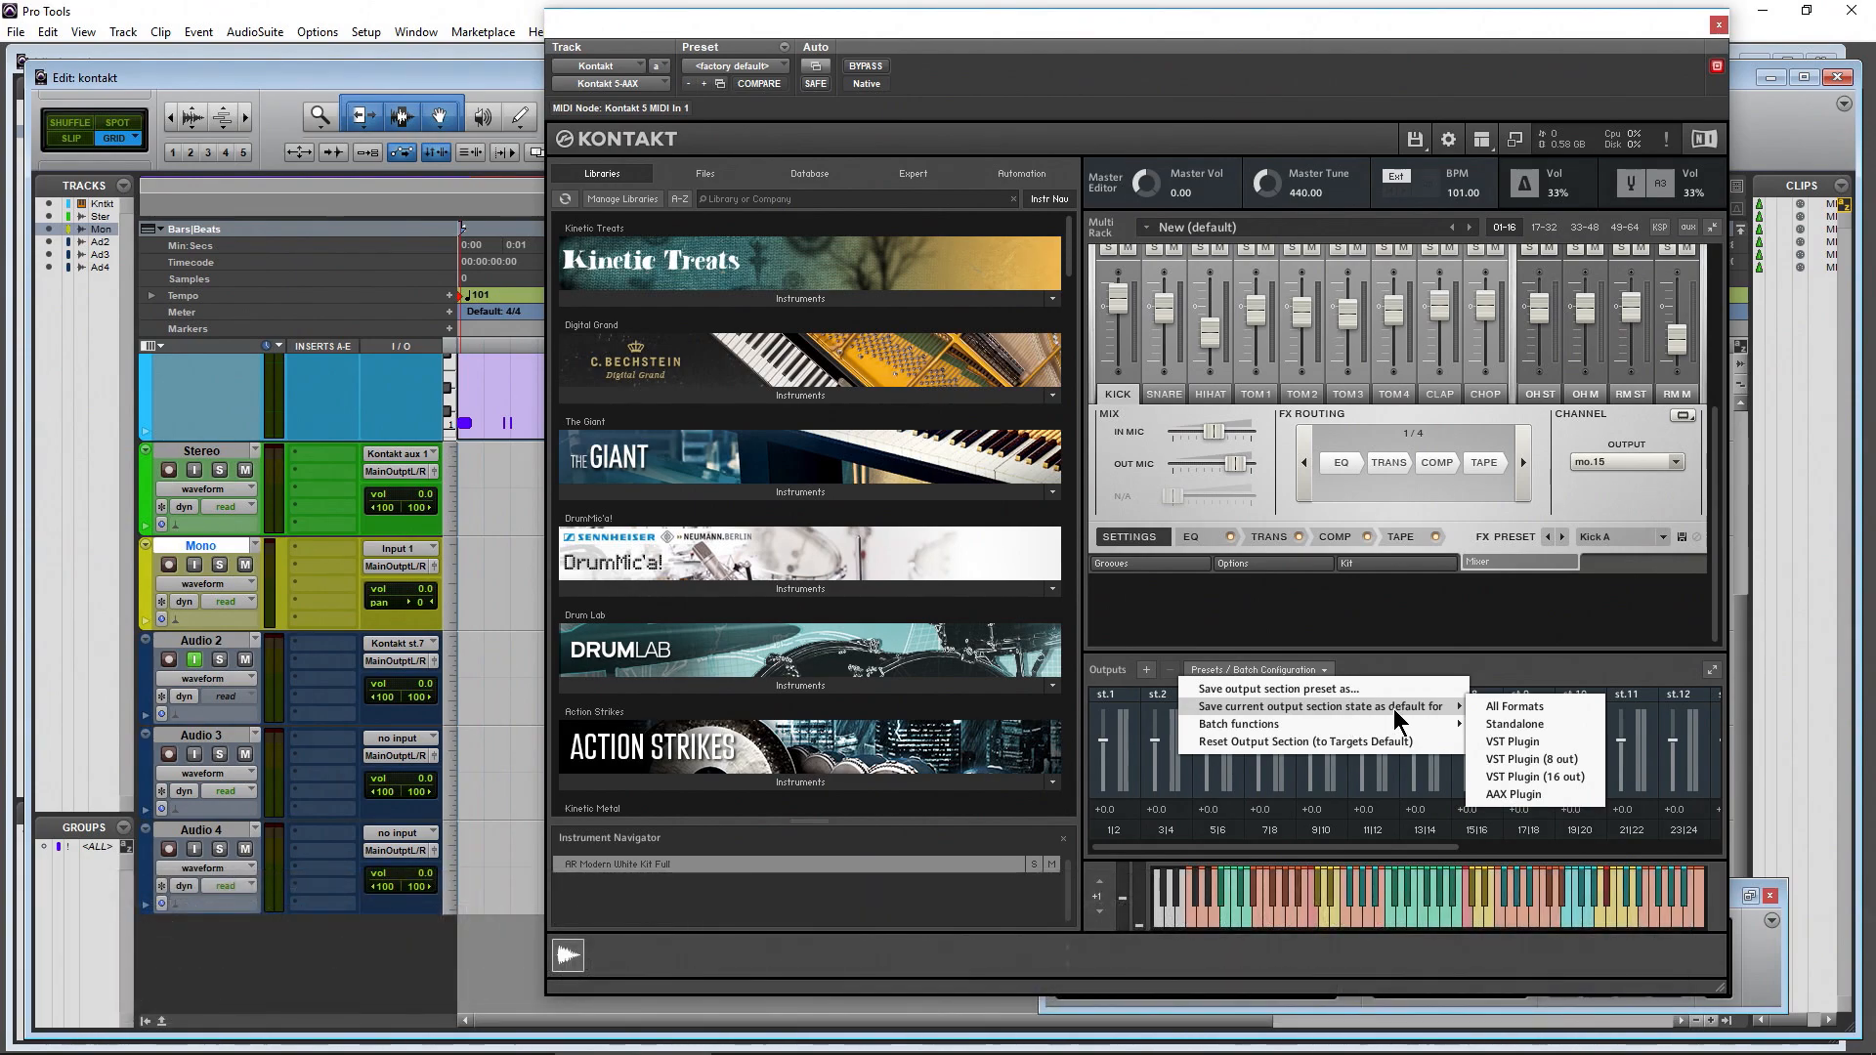
click(1511, 710)
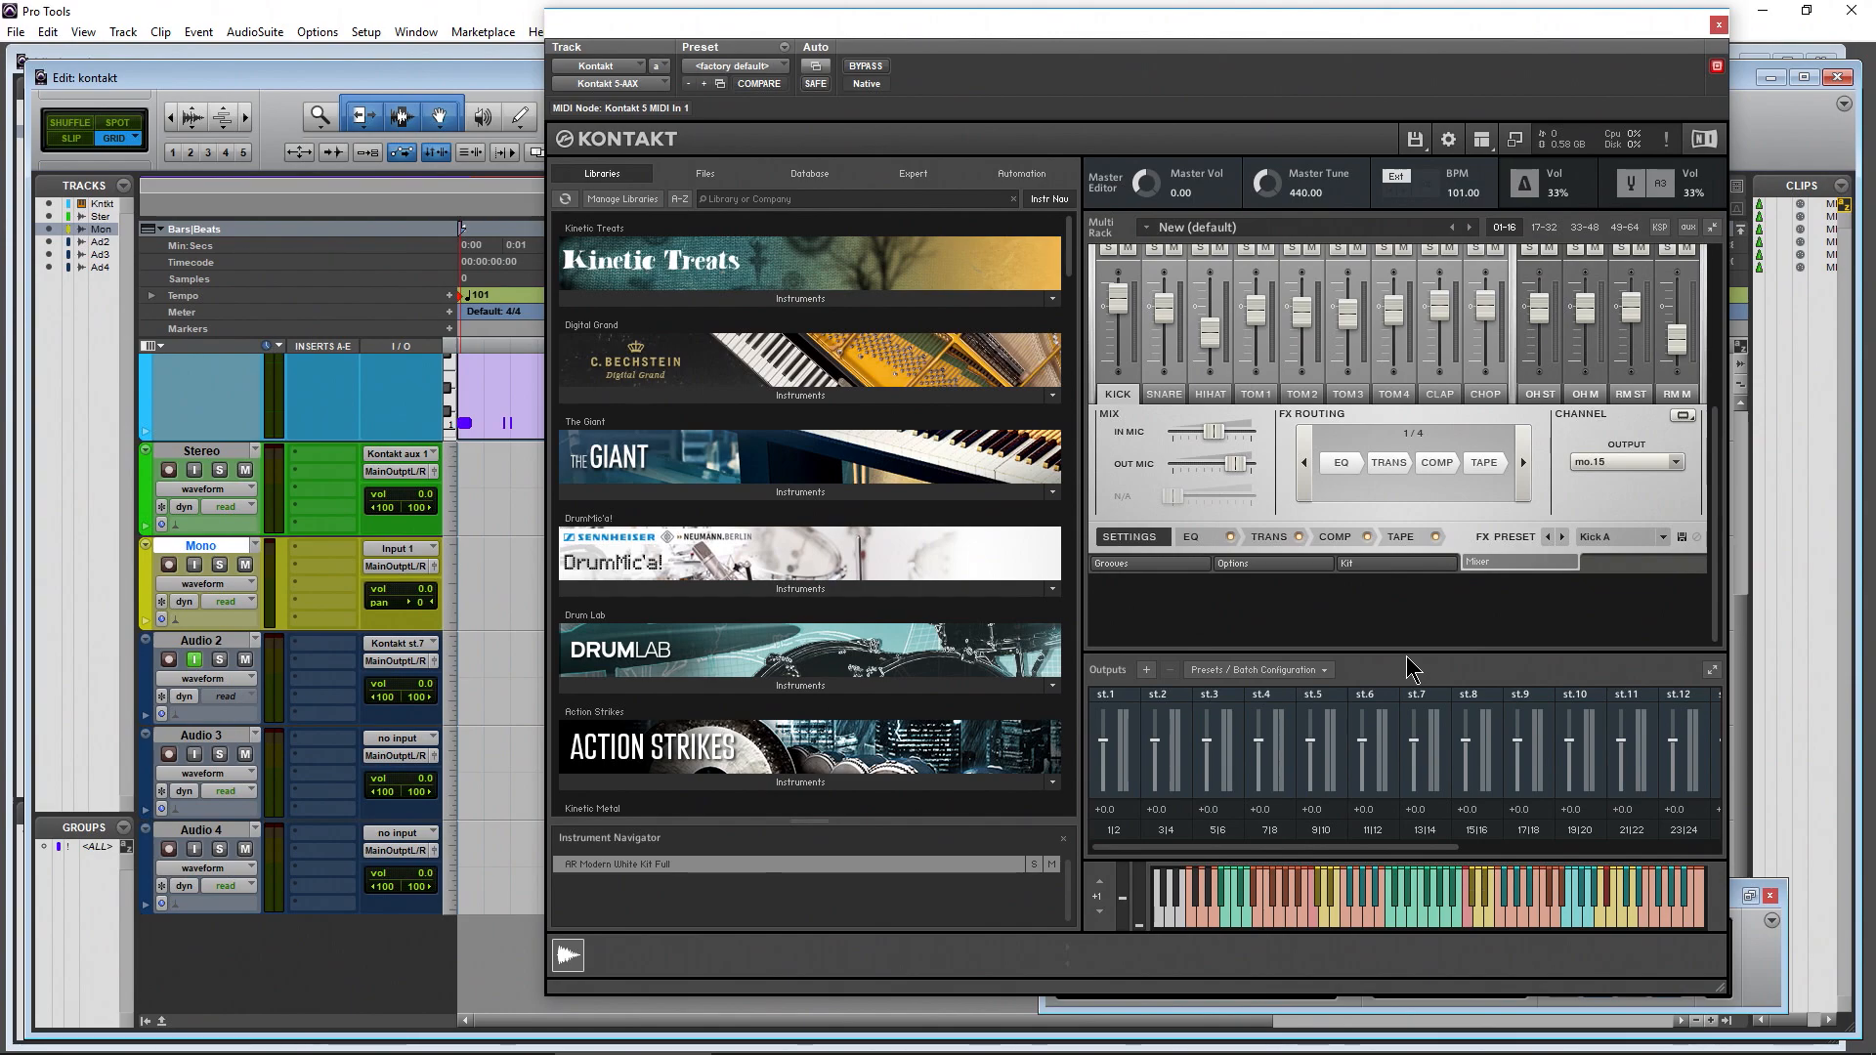
Examine the editable name of output st.2 and the Kontakt plug-in inputs offered to the Audio 2 track
click(1160, 696)
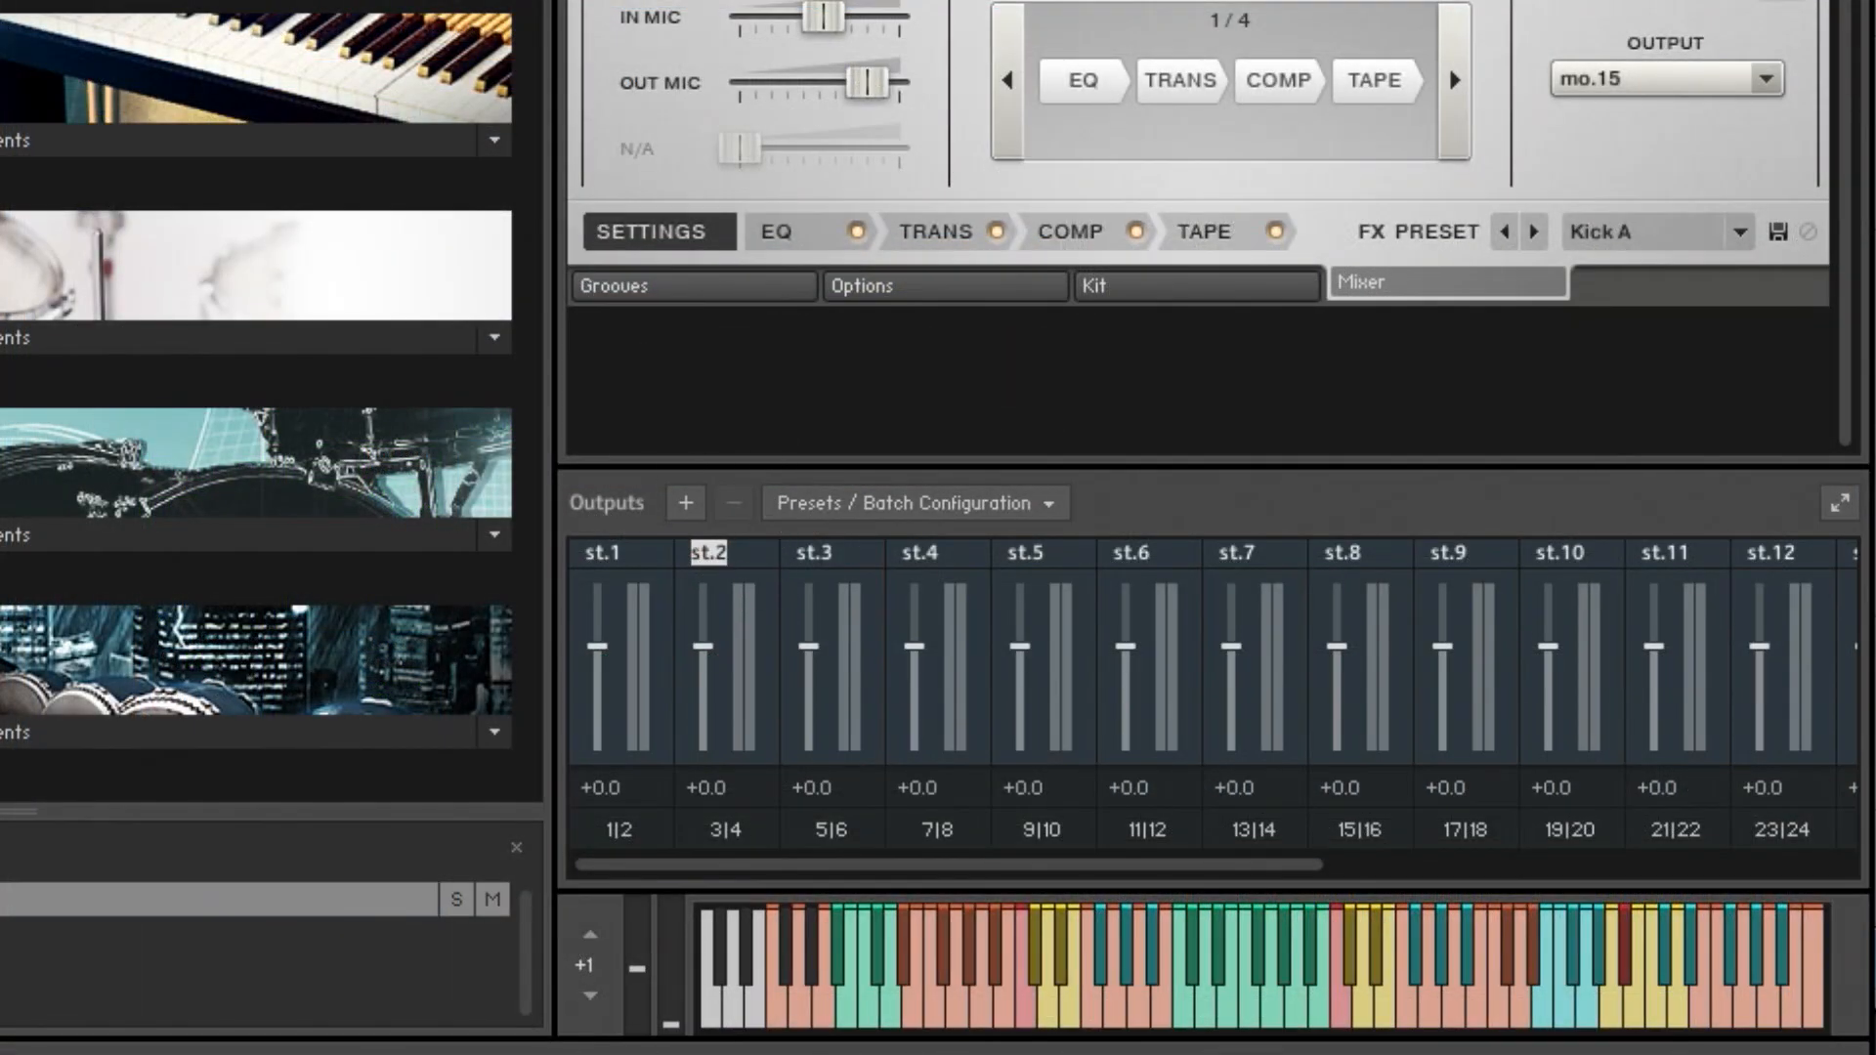
key(Return)
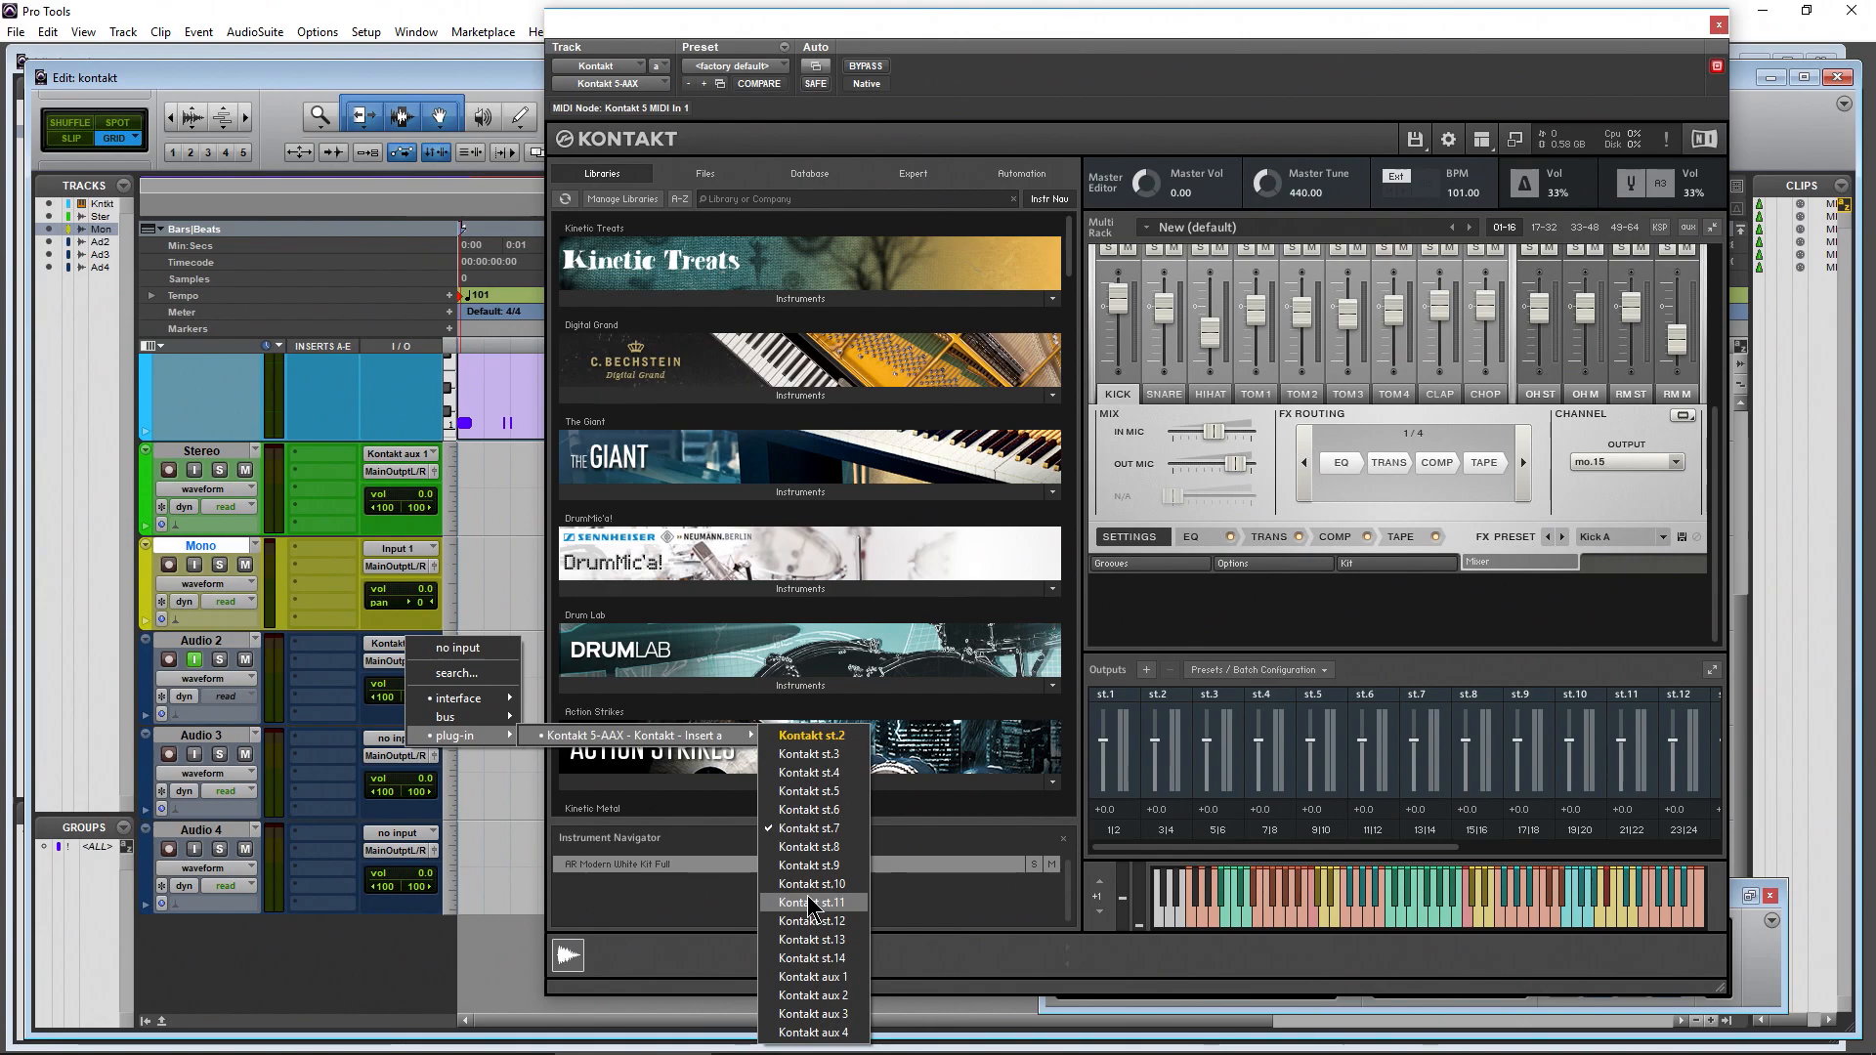
click(1221, 606)
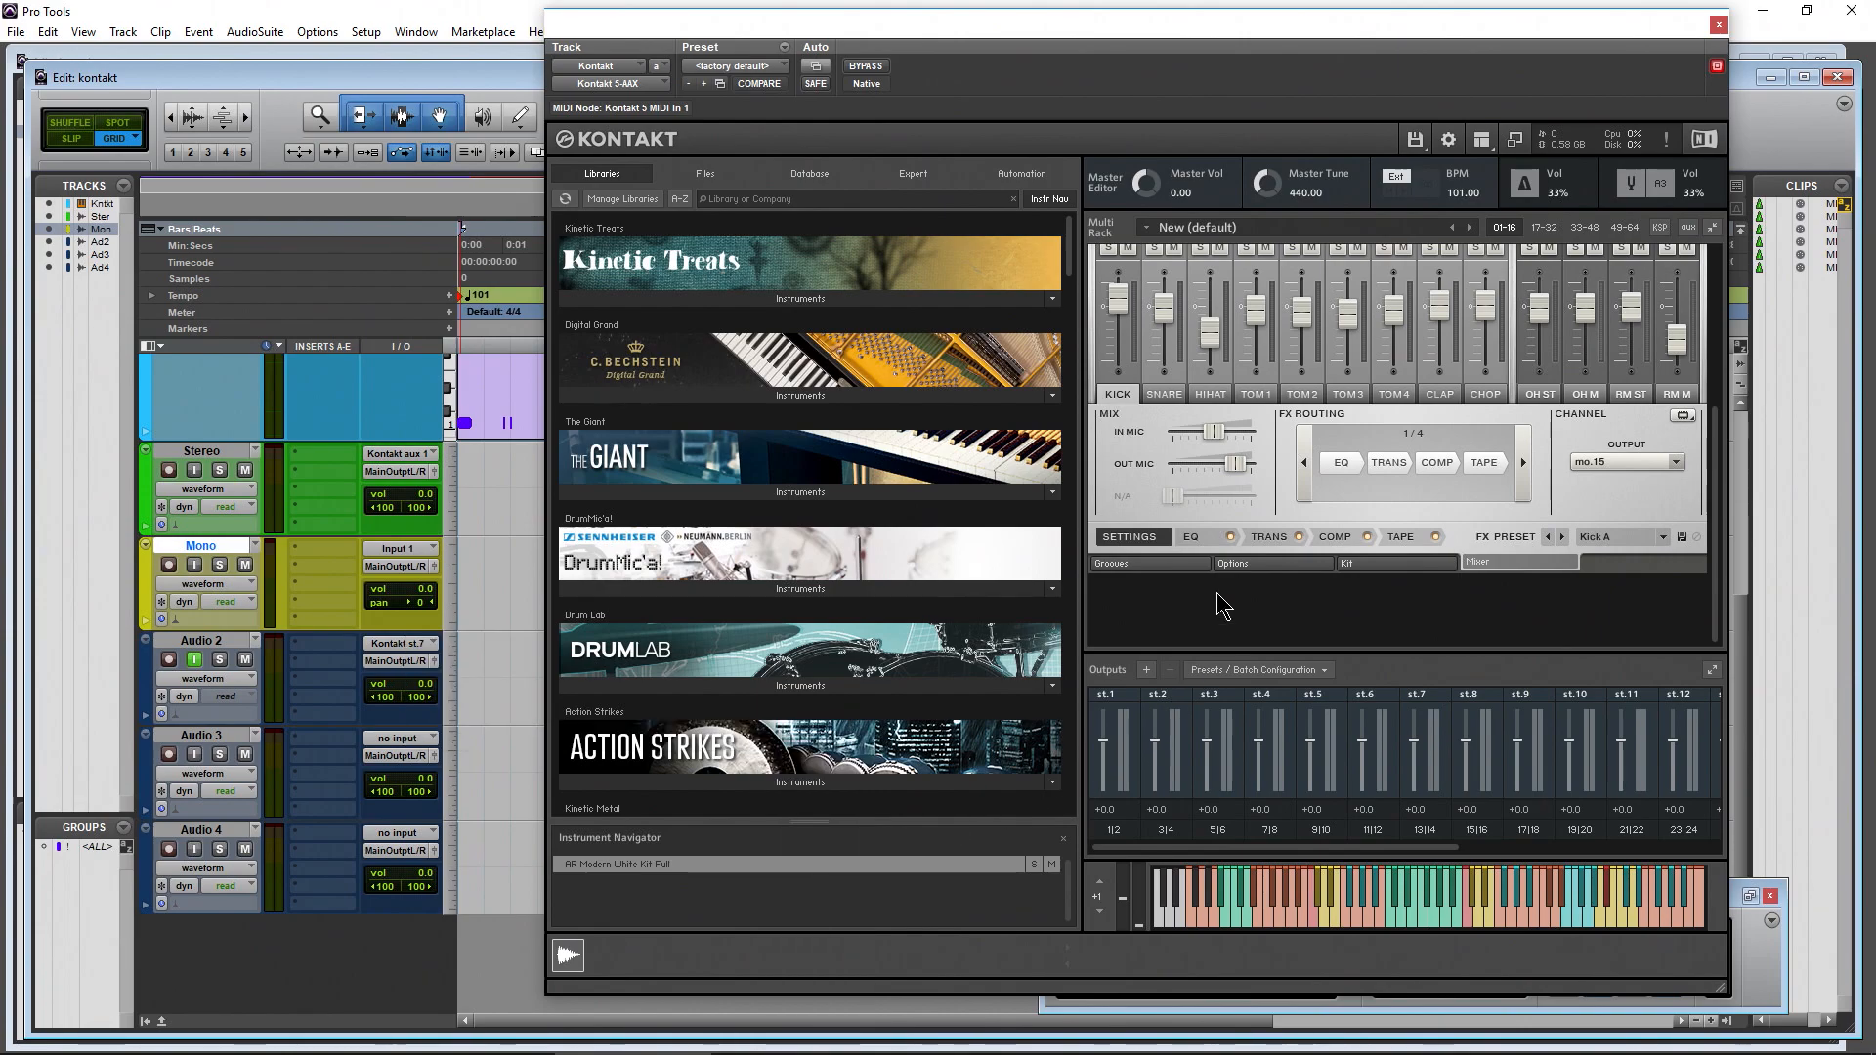
Review the output choices of the AR Modern White Kit Full instrument and the input choices of track Audio 2
scroll(1720, 489, up, 5)
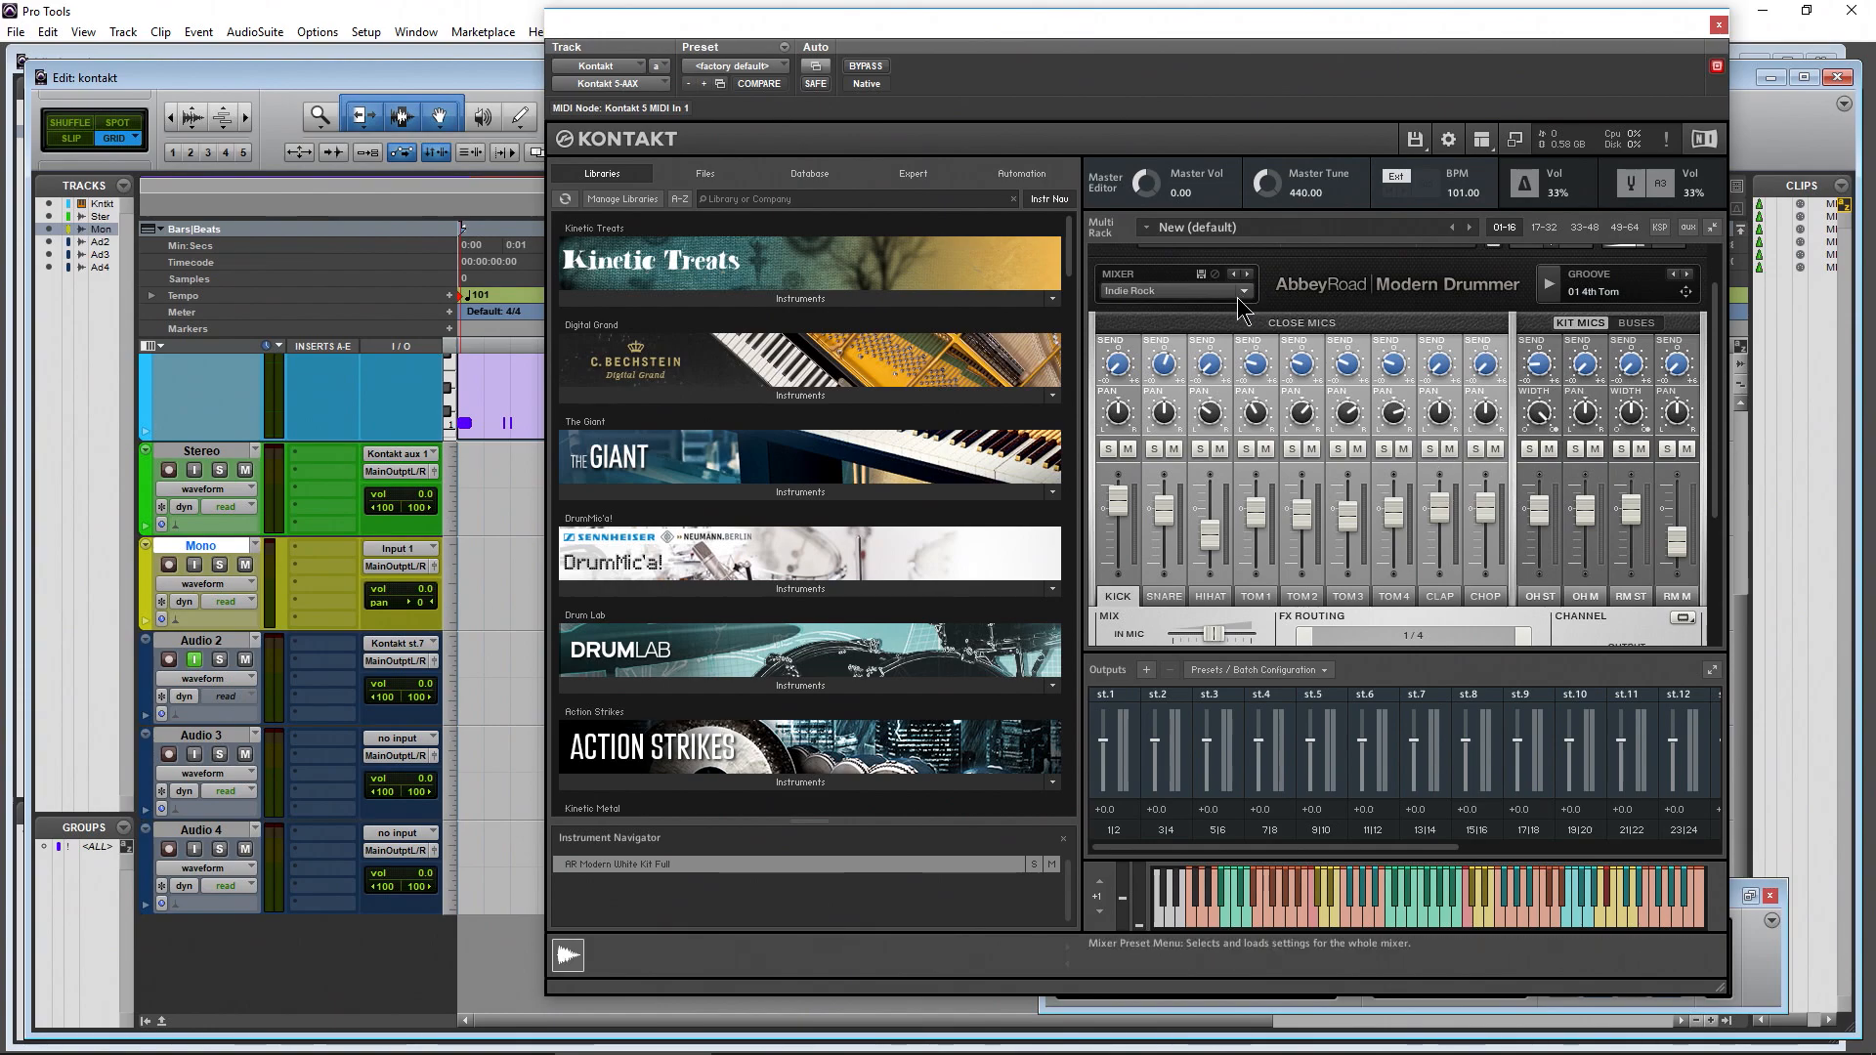
scroll(1714, 479, up, 2)
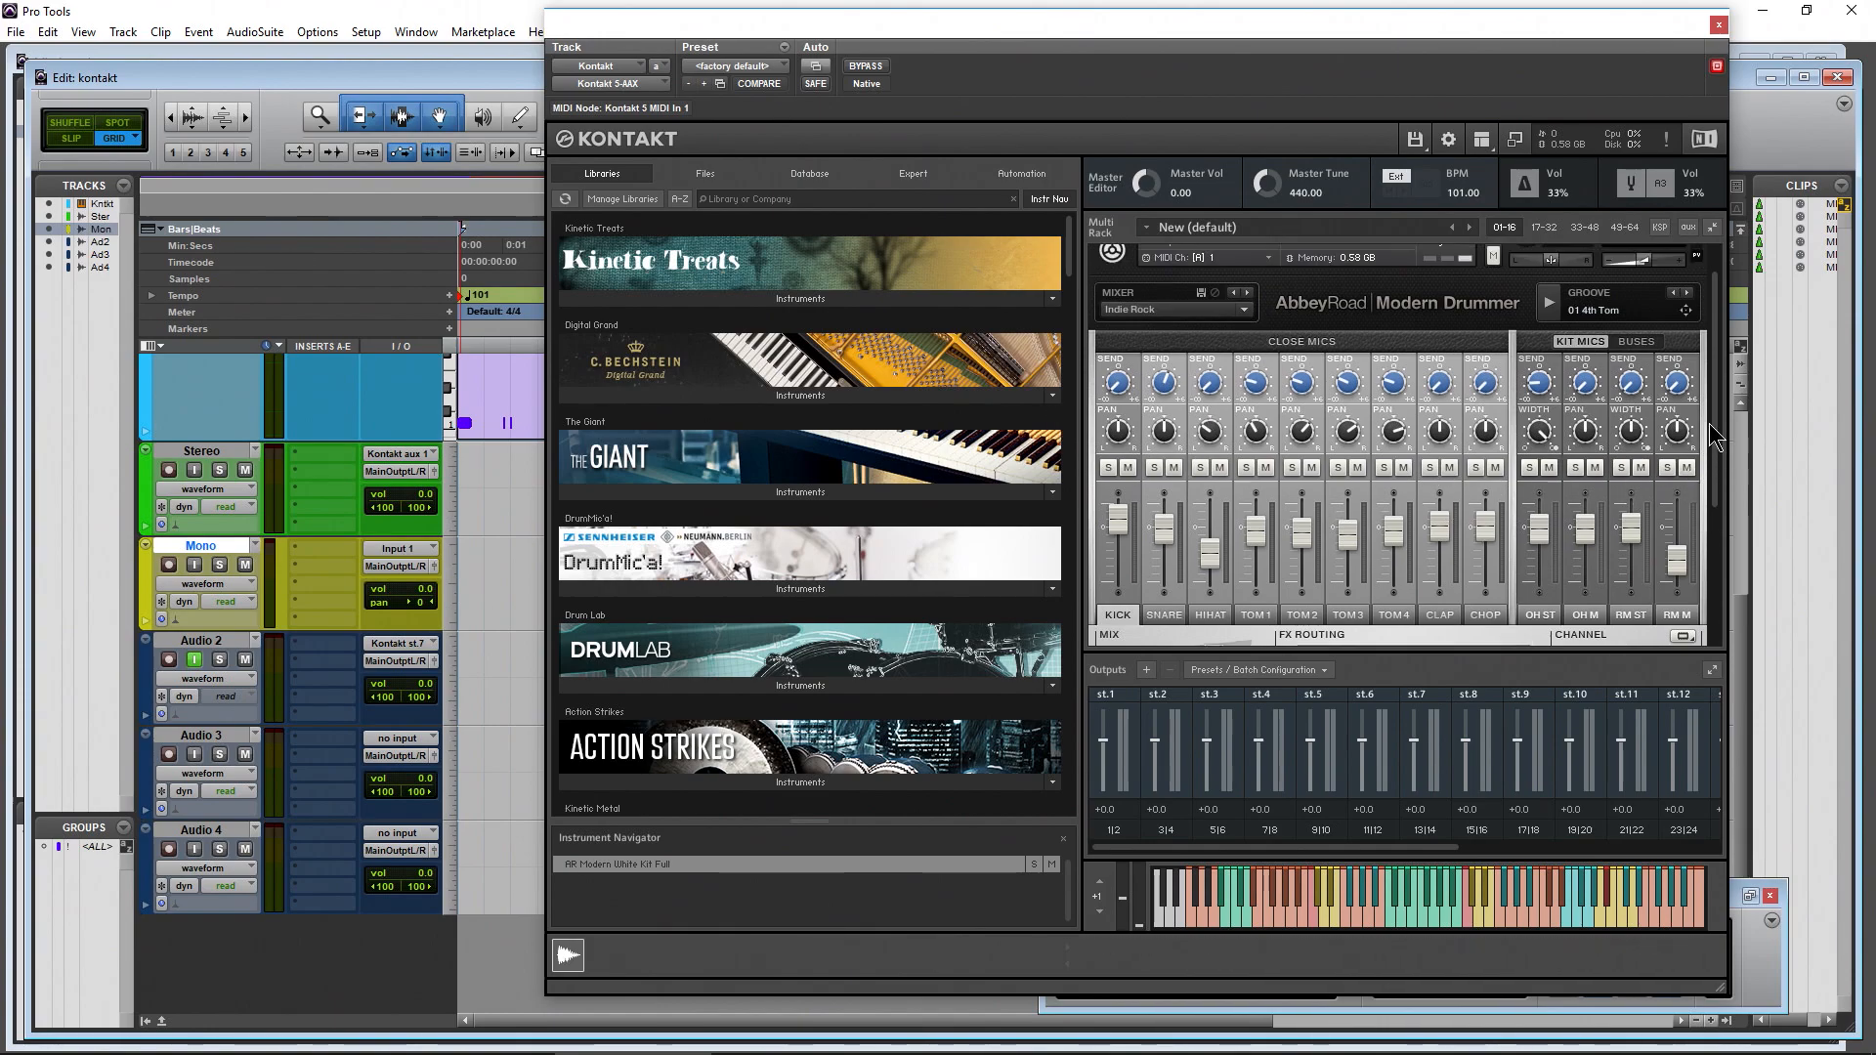
click(1261, 281)
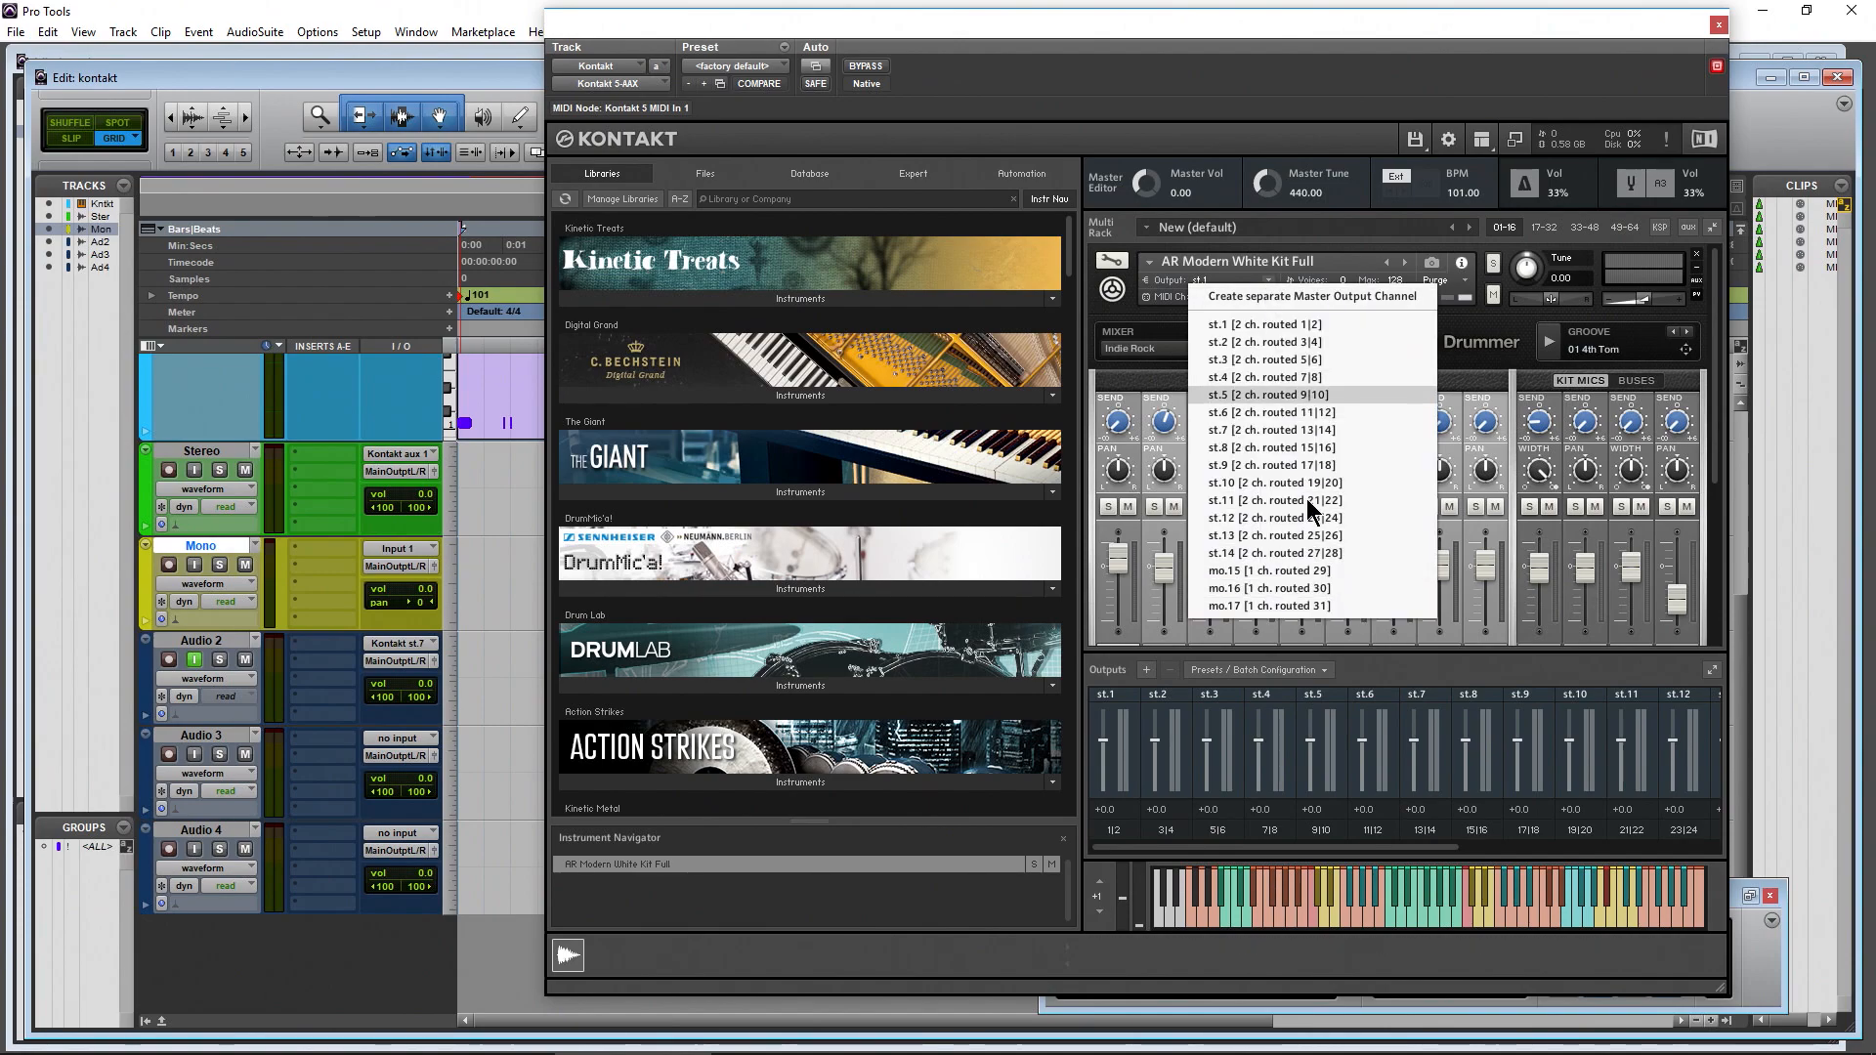
click(1476, 353)
mouse_move(1073, 256)
mouse_down()
mouse_move(1069, 307)
mouse_move(1075, 256)
mouse_up()
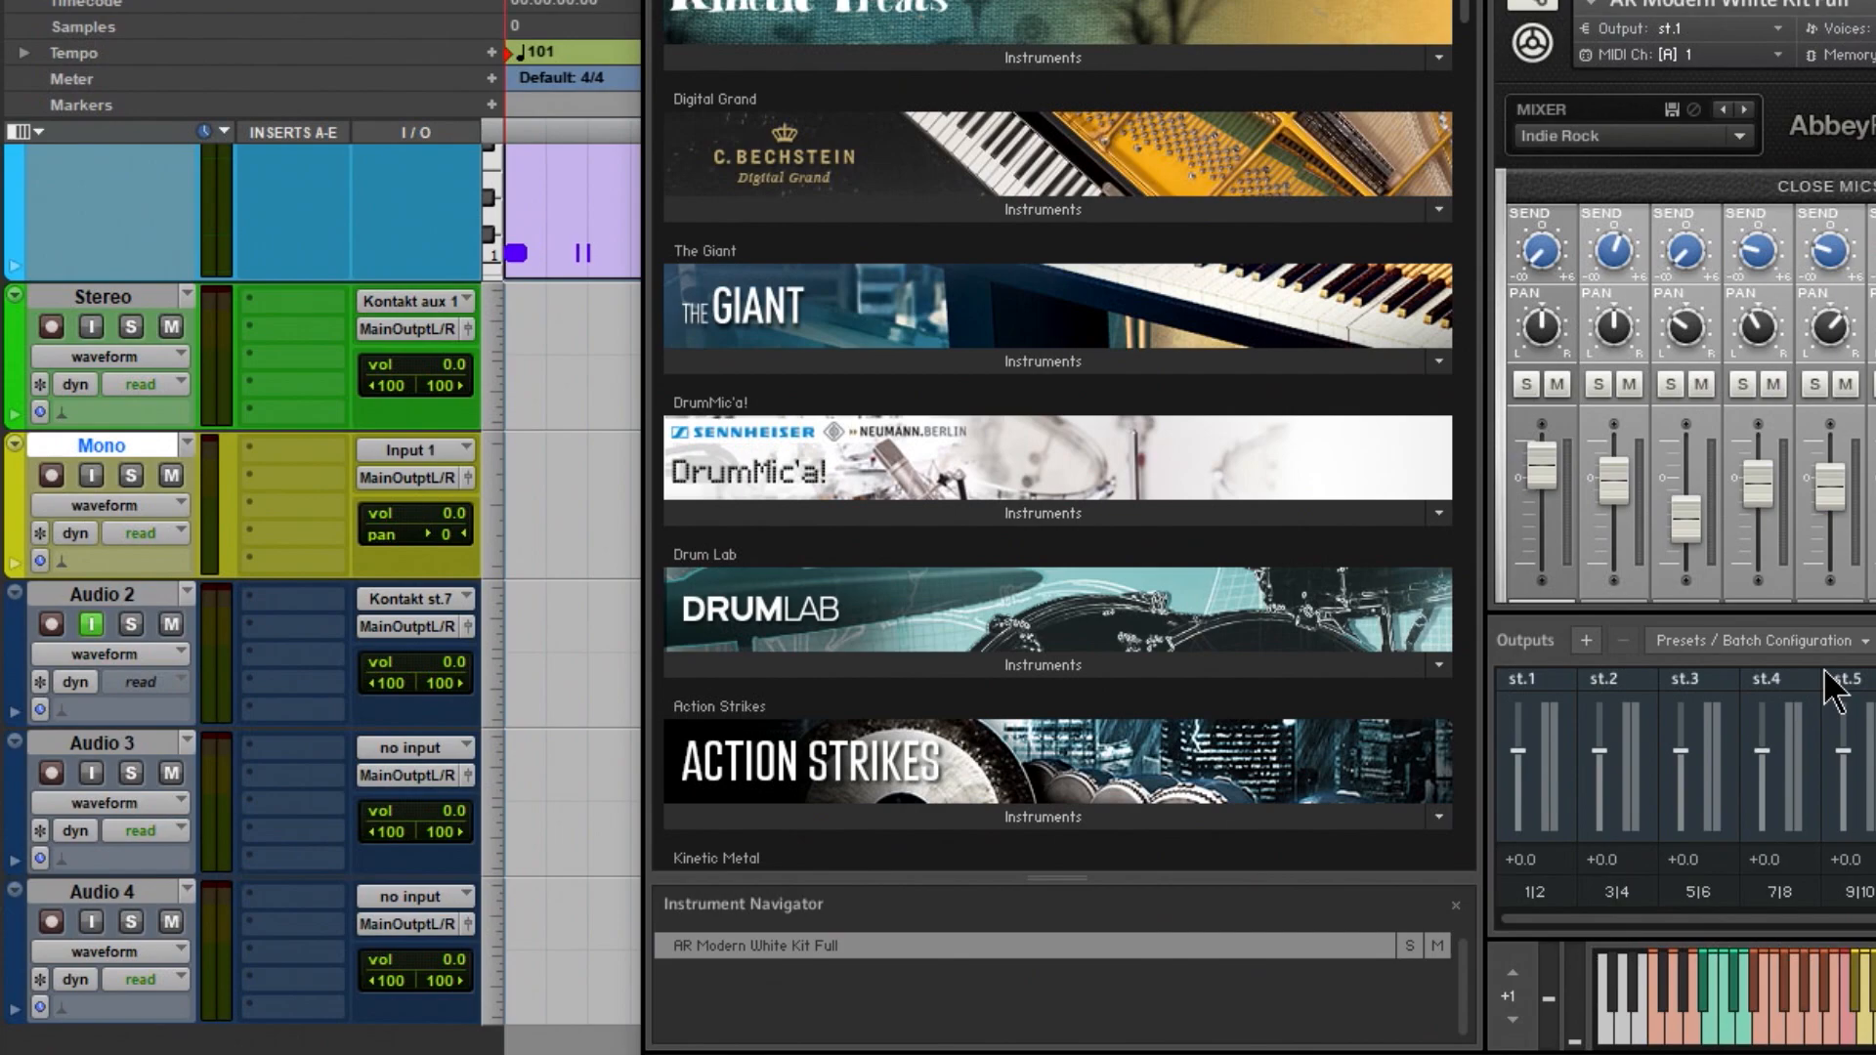
click(391, 598)
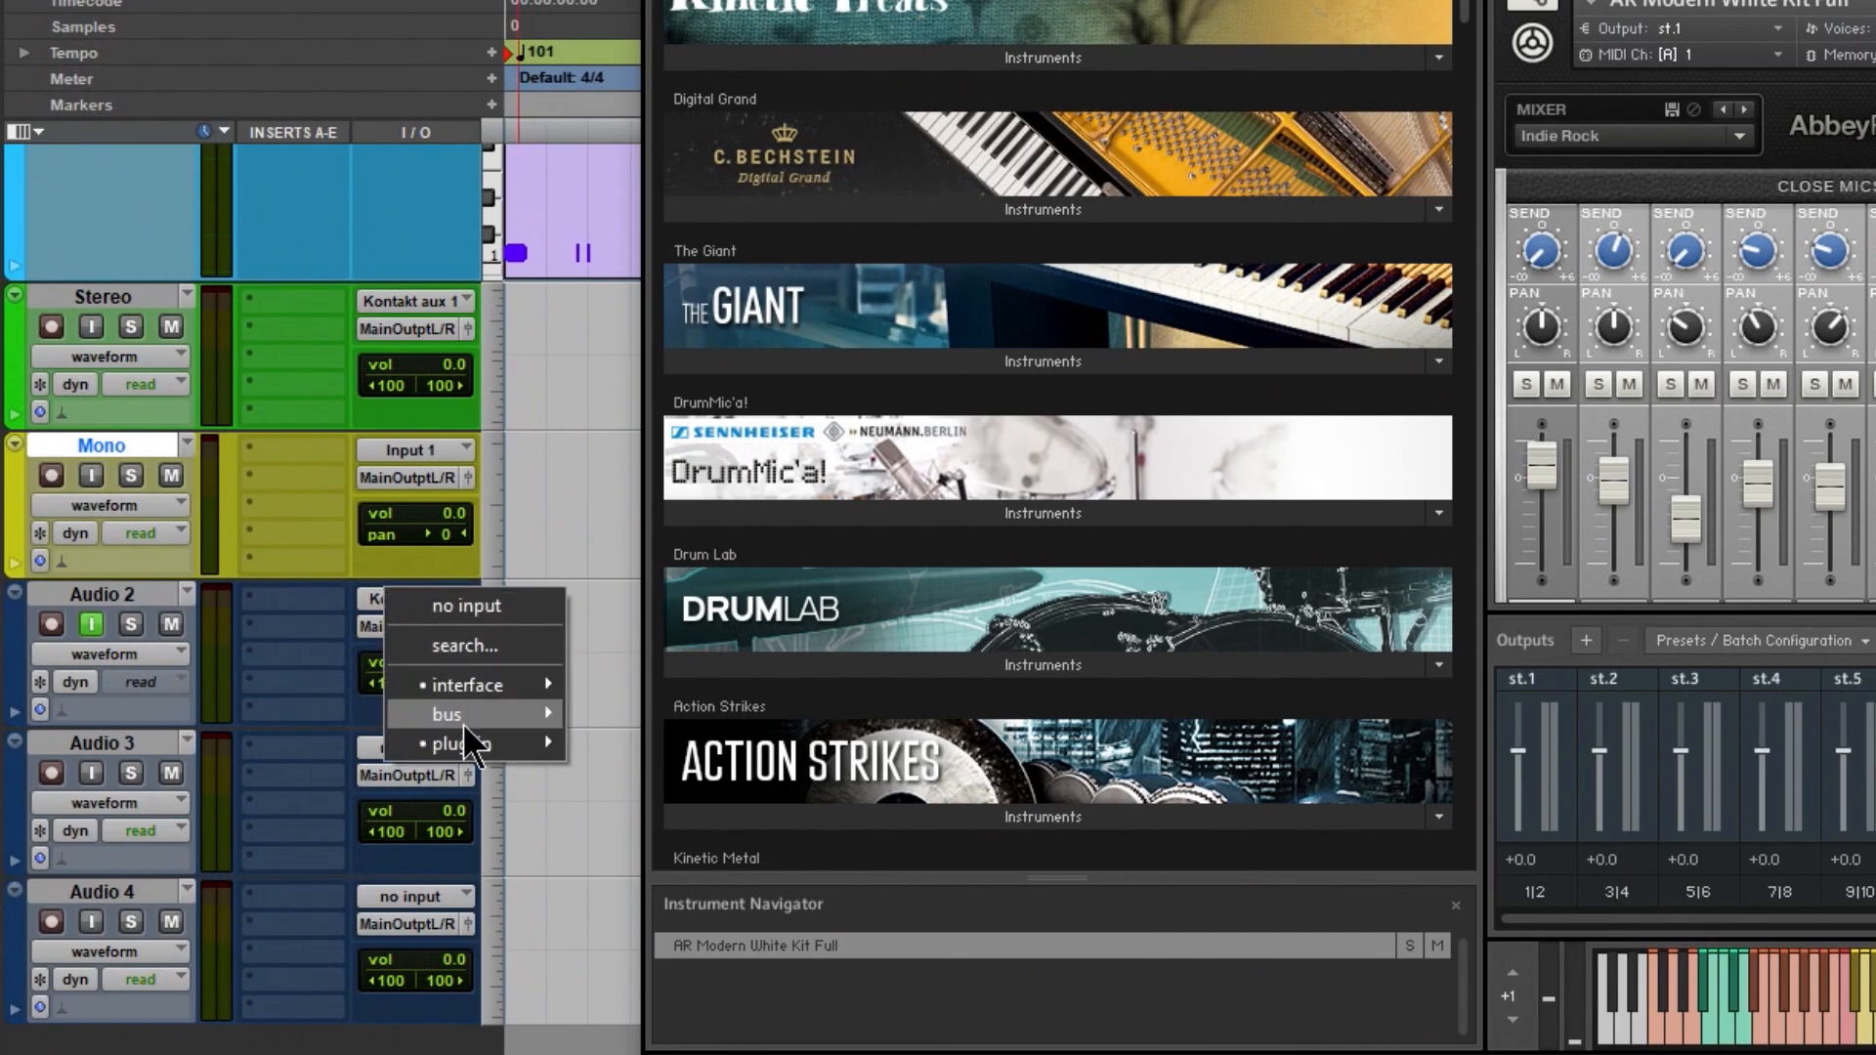
click(1414, 184)
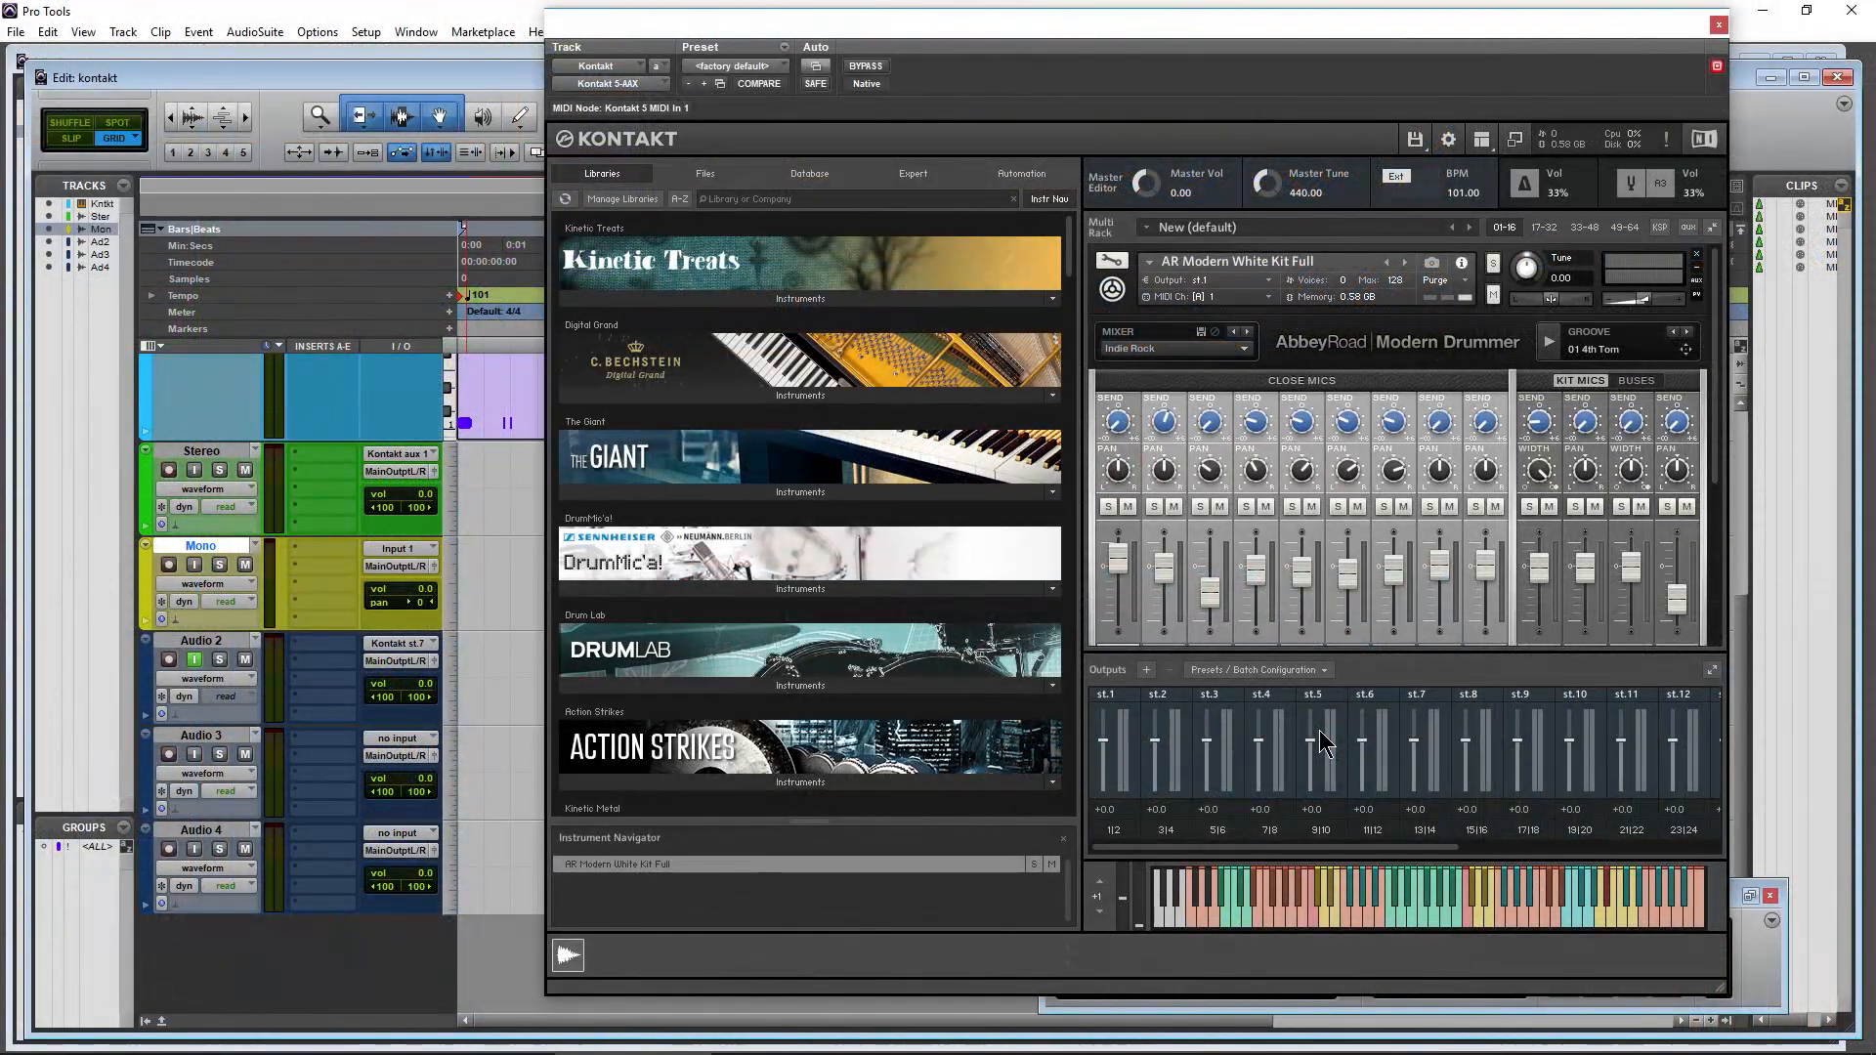
Rename output mo.15 as KICK and output mo.16 as Snare
drag(1202, 848, 1464, 860)
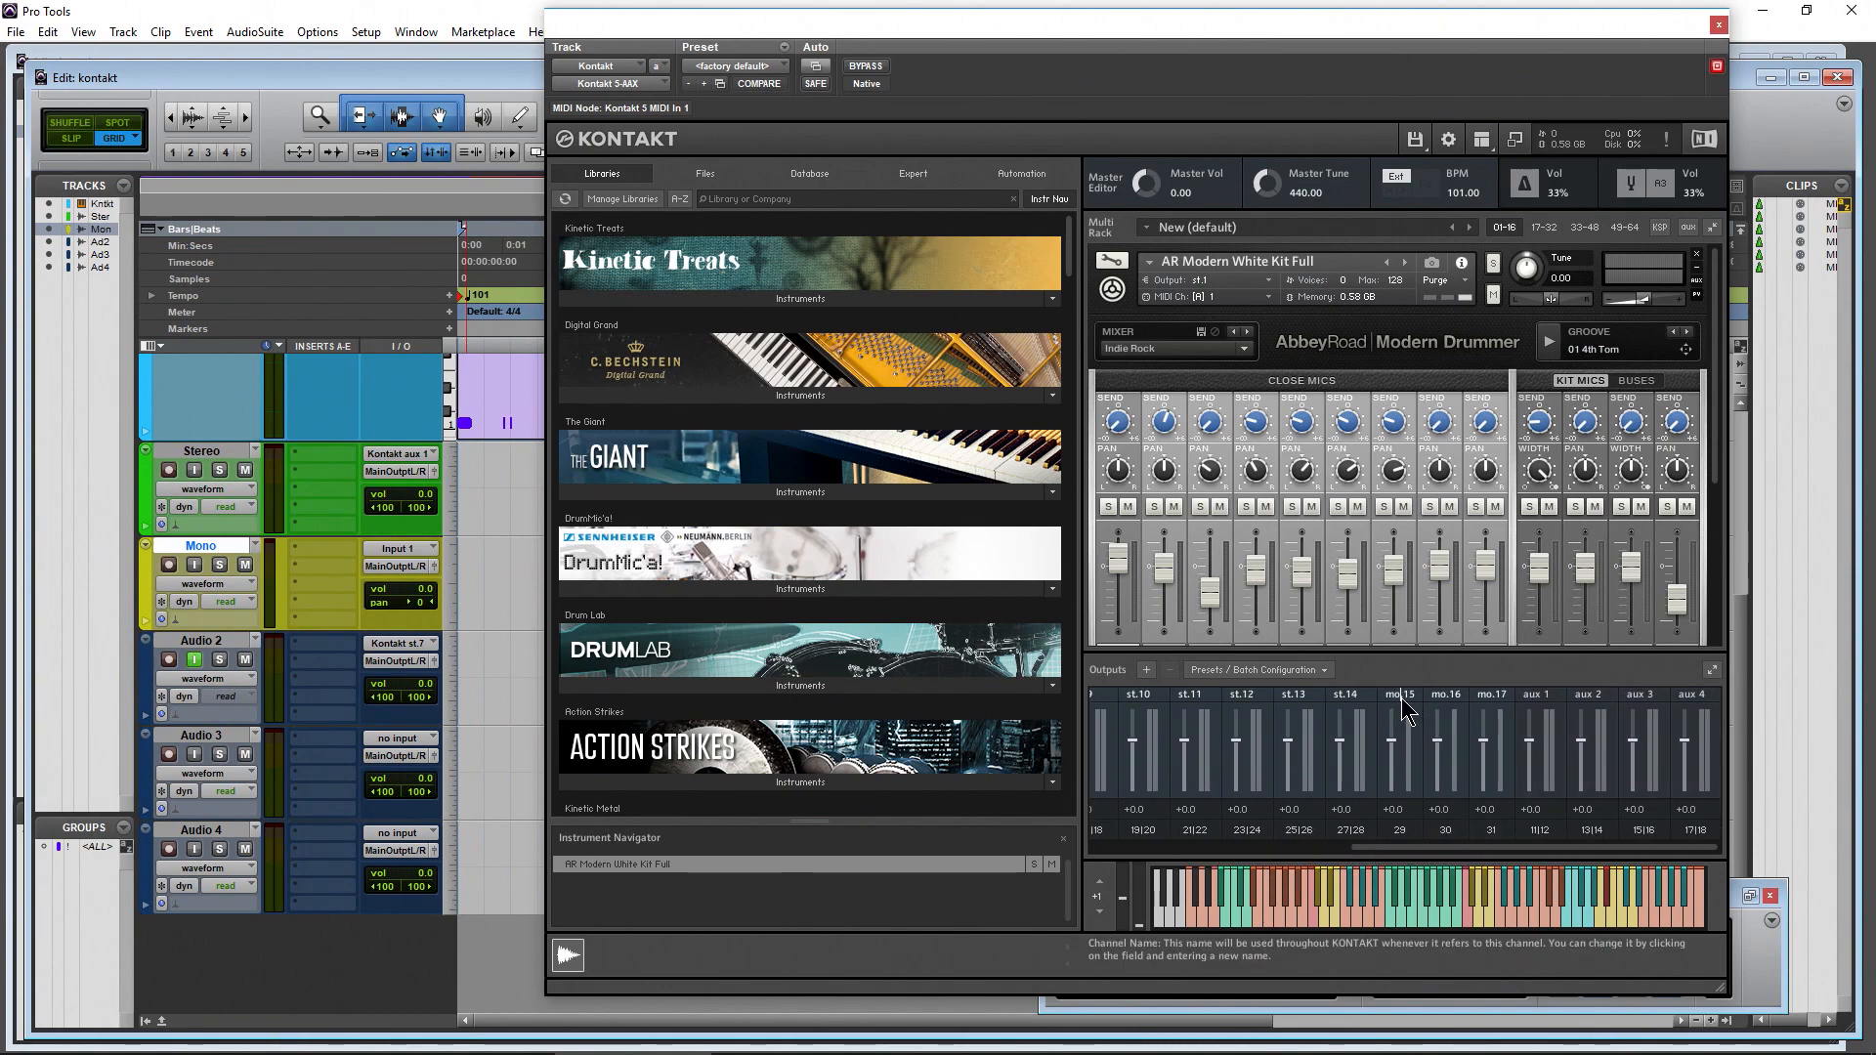
click(1390, 697)
text(KICK)
click(1447, 695)
click(1458, 695)
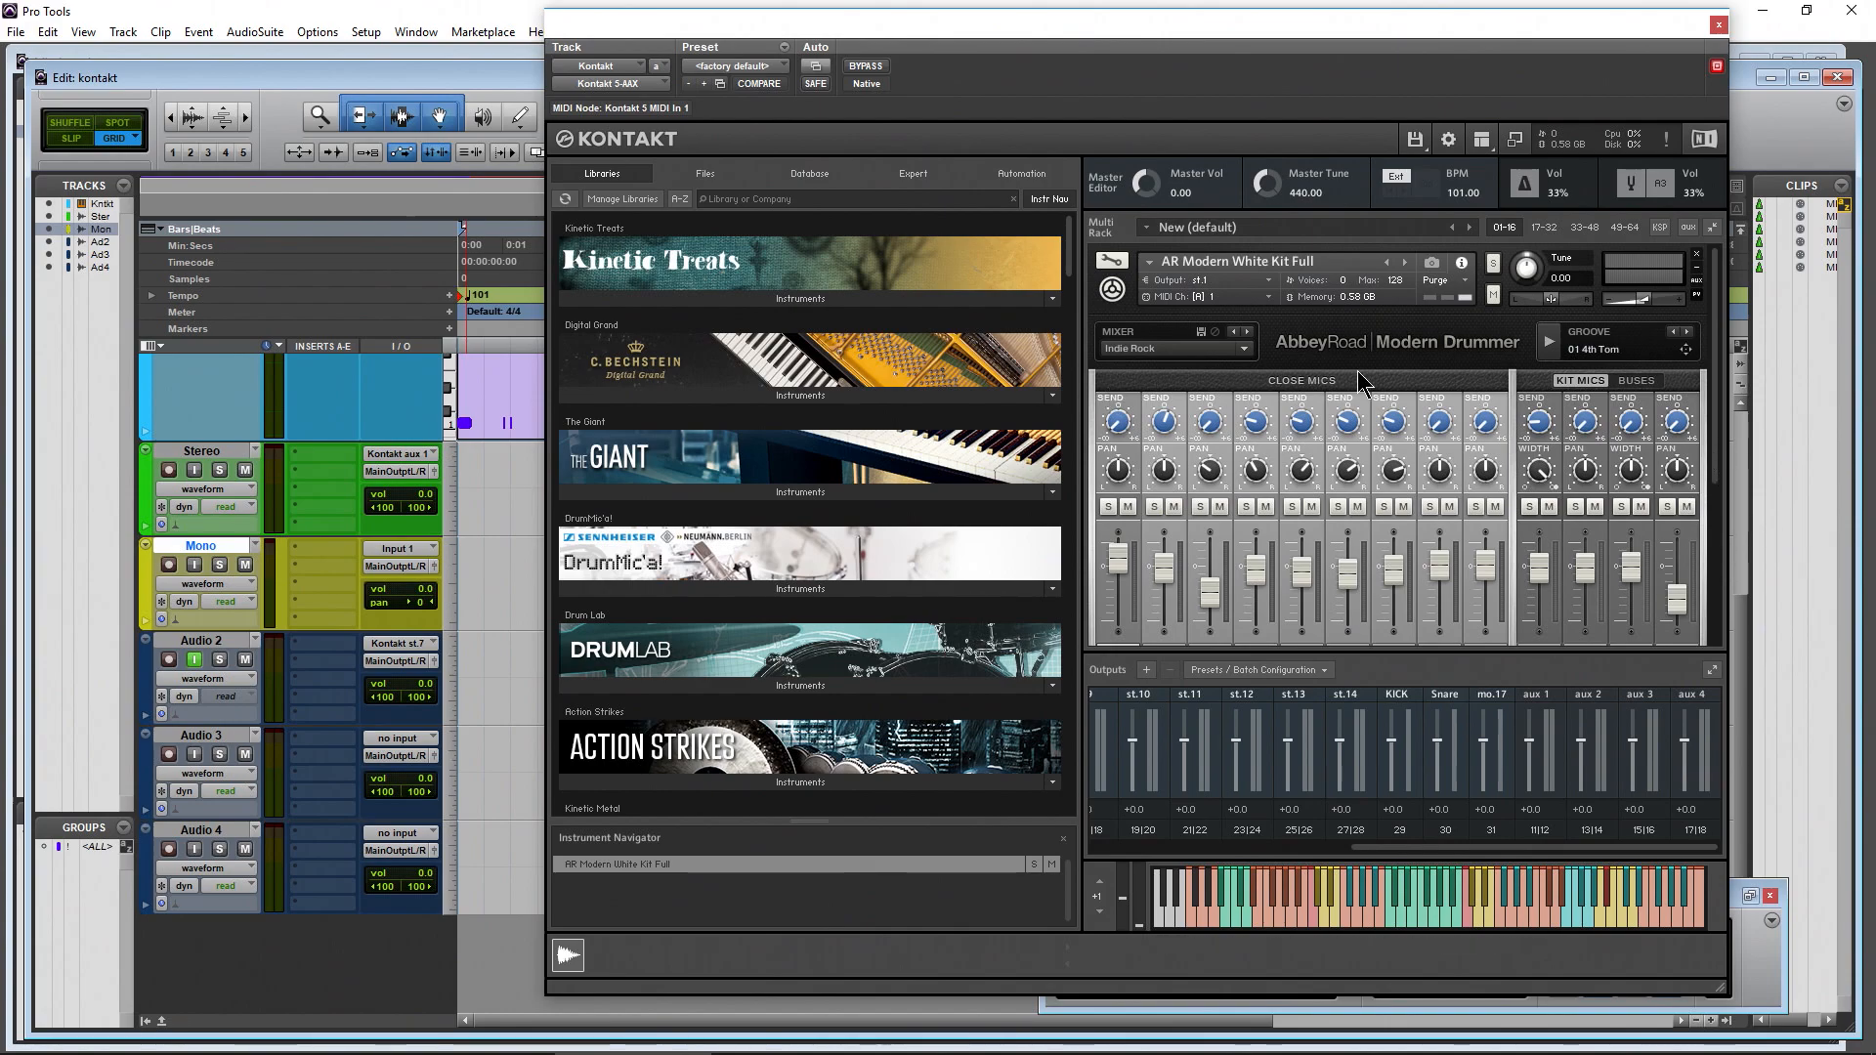
Save the output section with its renamed channels as the default for All Formats
scroll(1712, 479, down, 2)
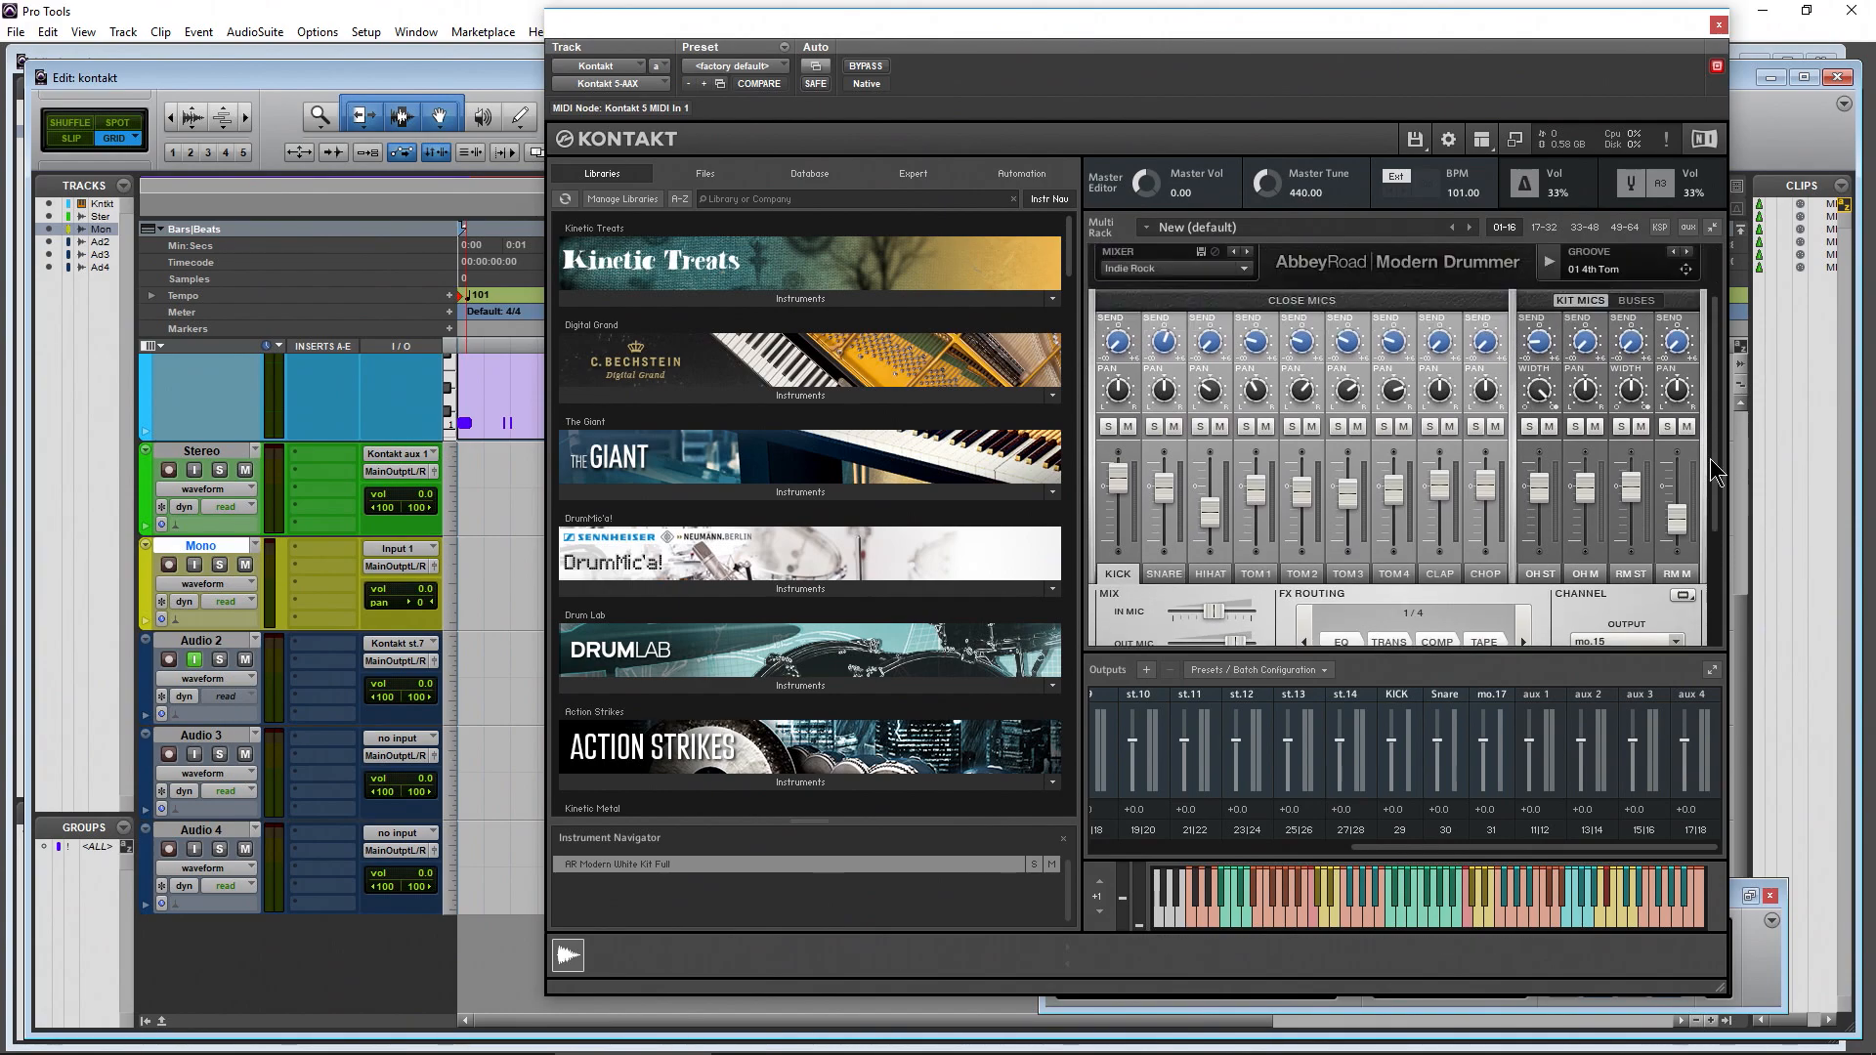
scroll(1712, 479, down, 1)
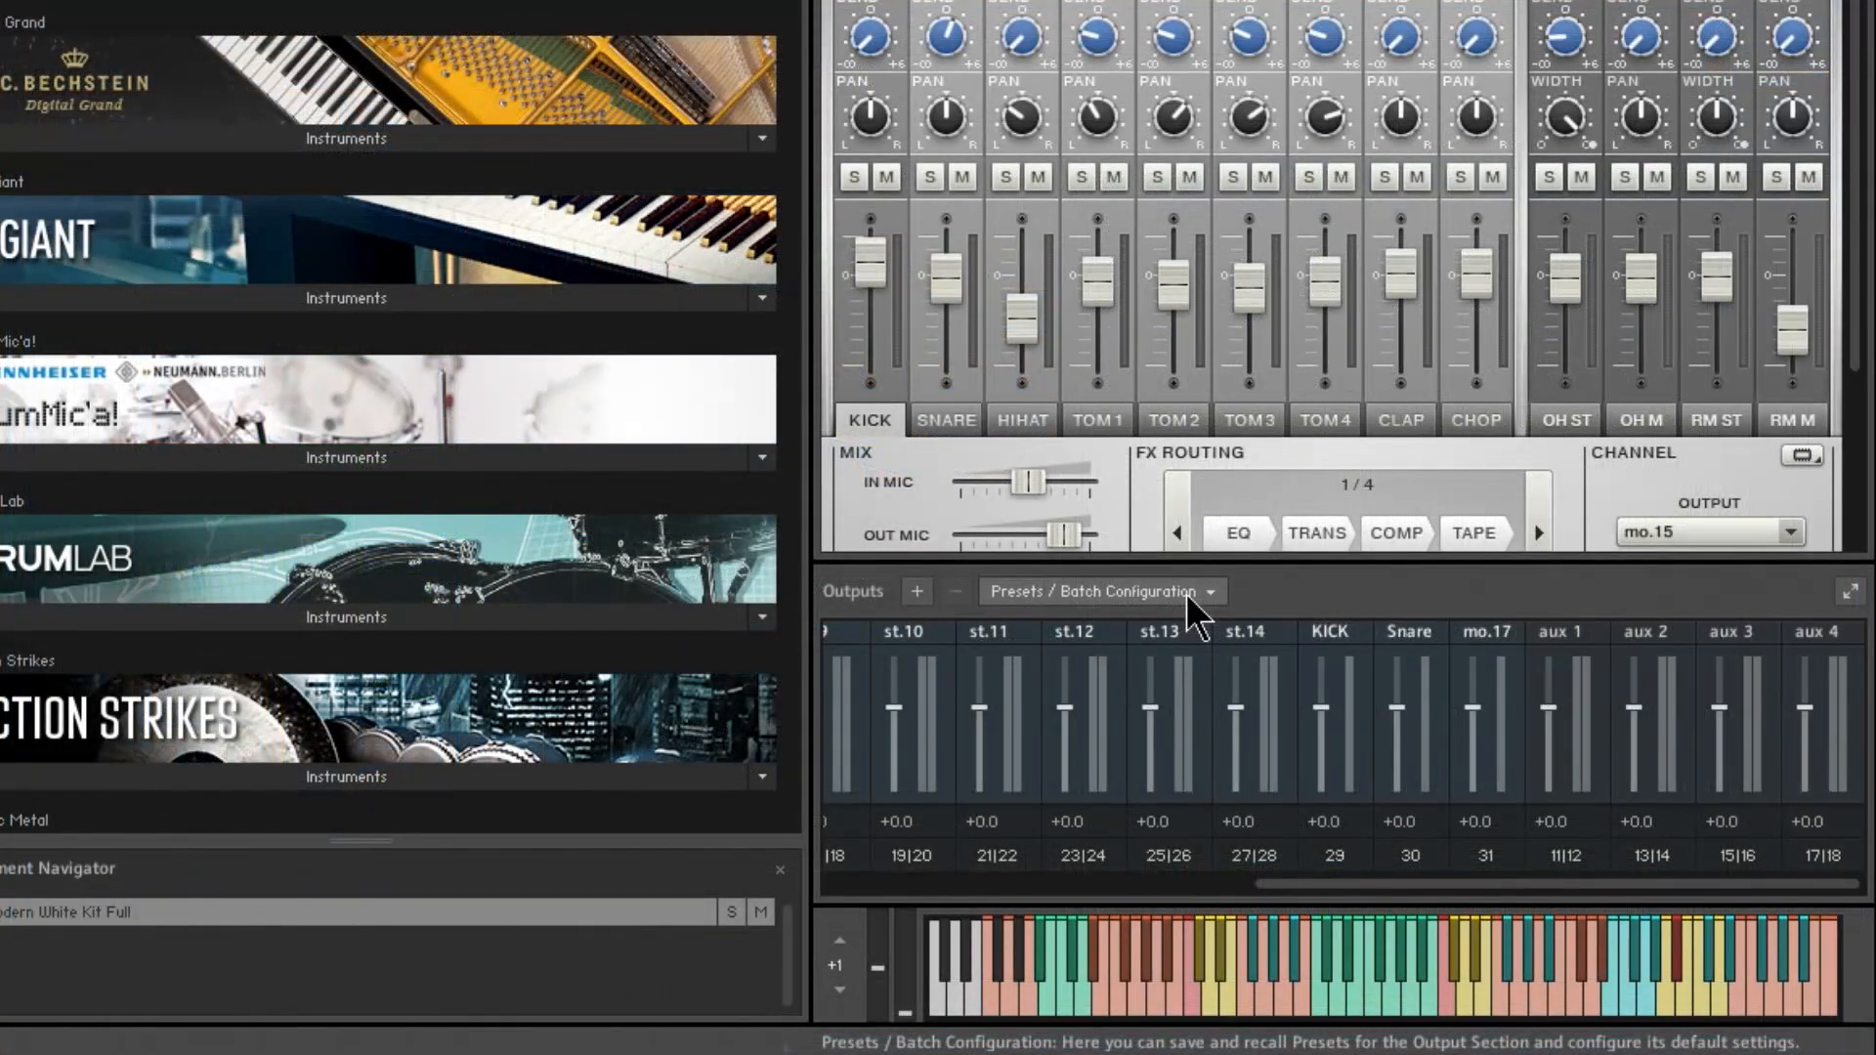
click(1309, 672)
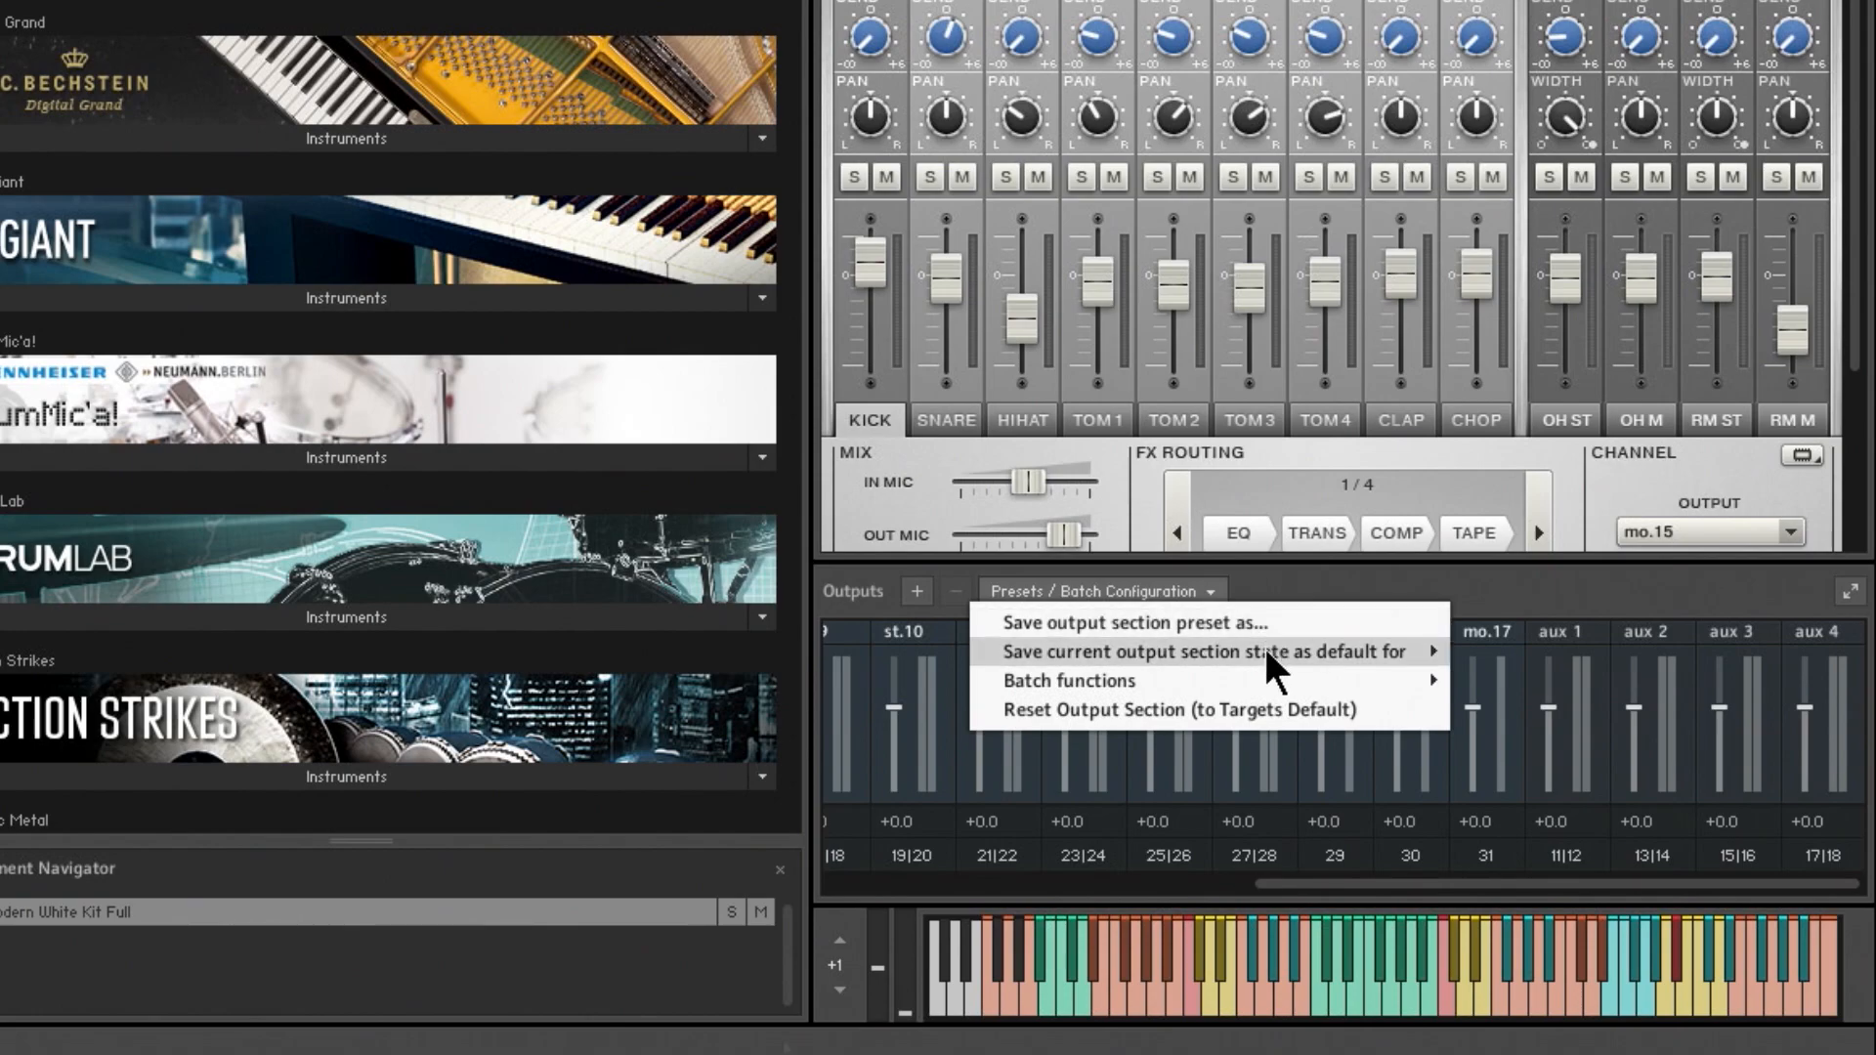
mouse_move(1247, 655)
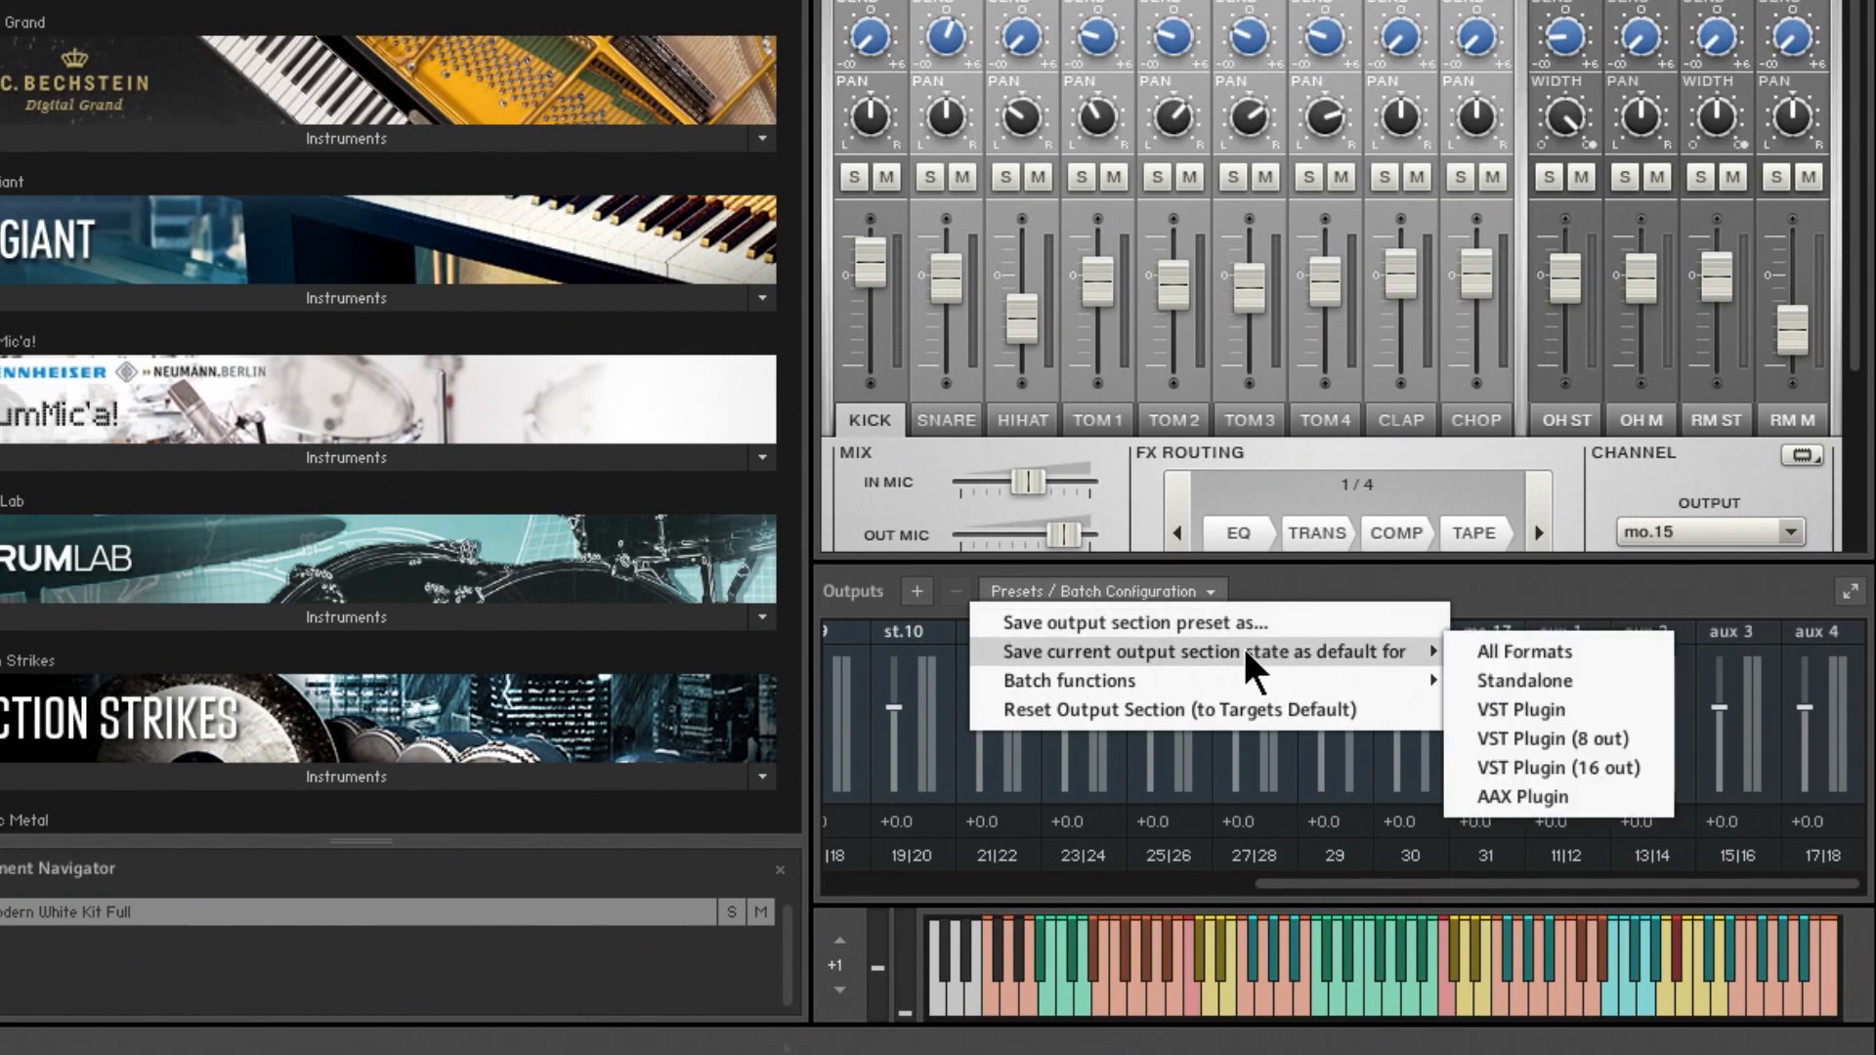
click(1517, 651)
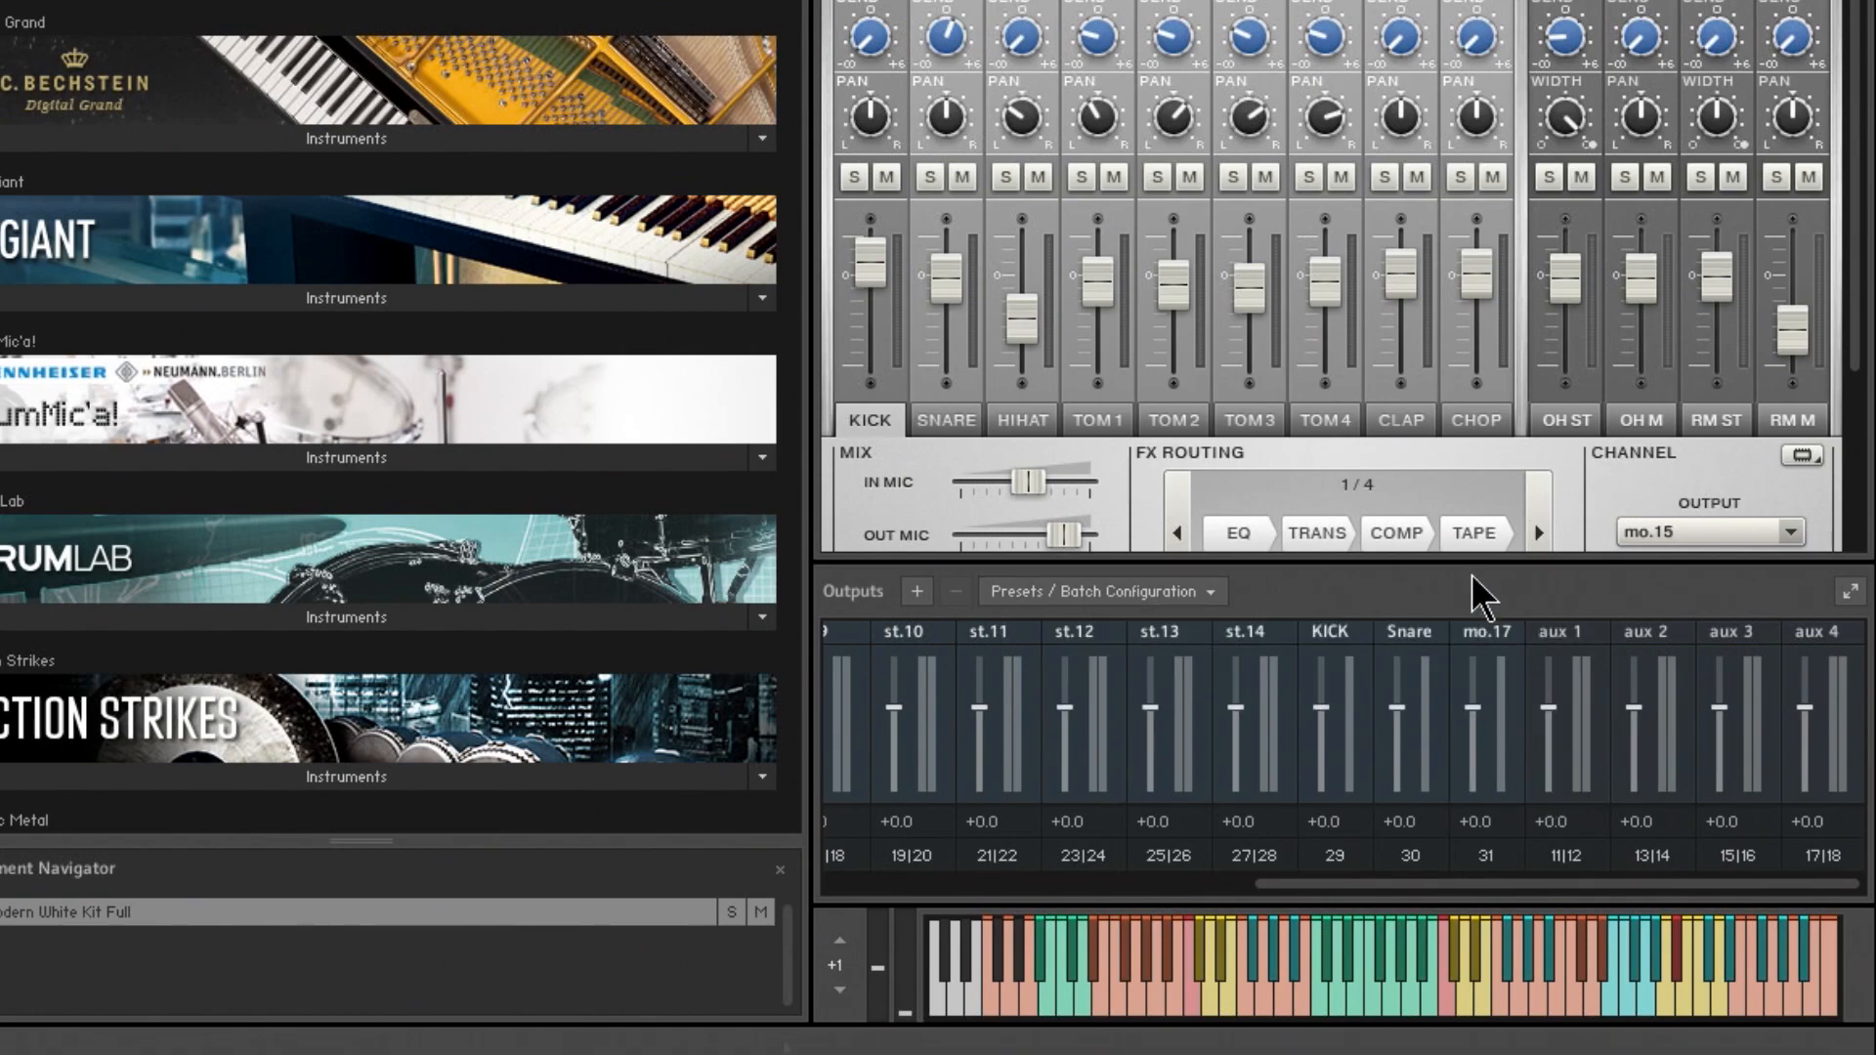
click(1179, 596)
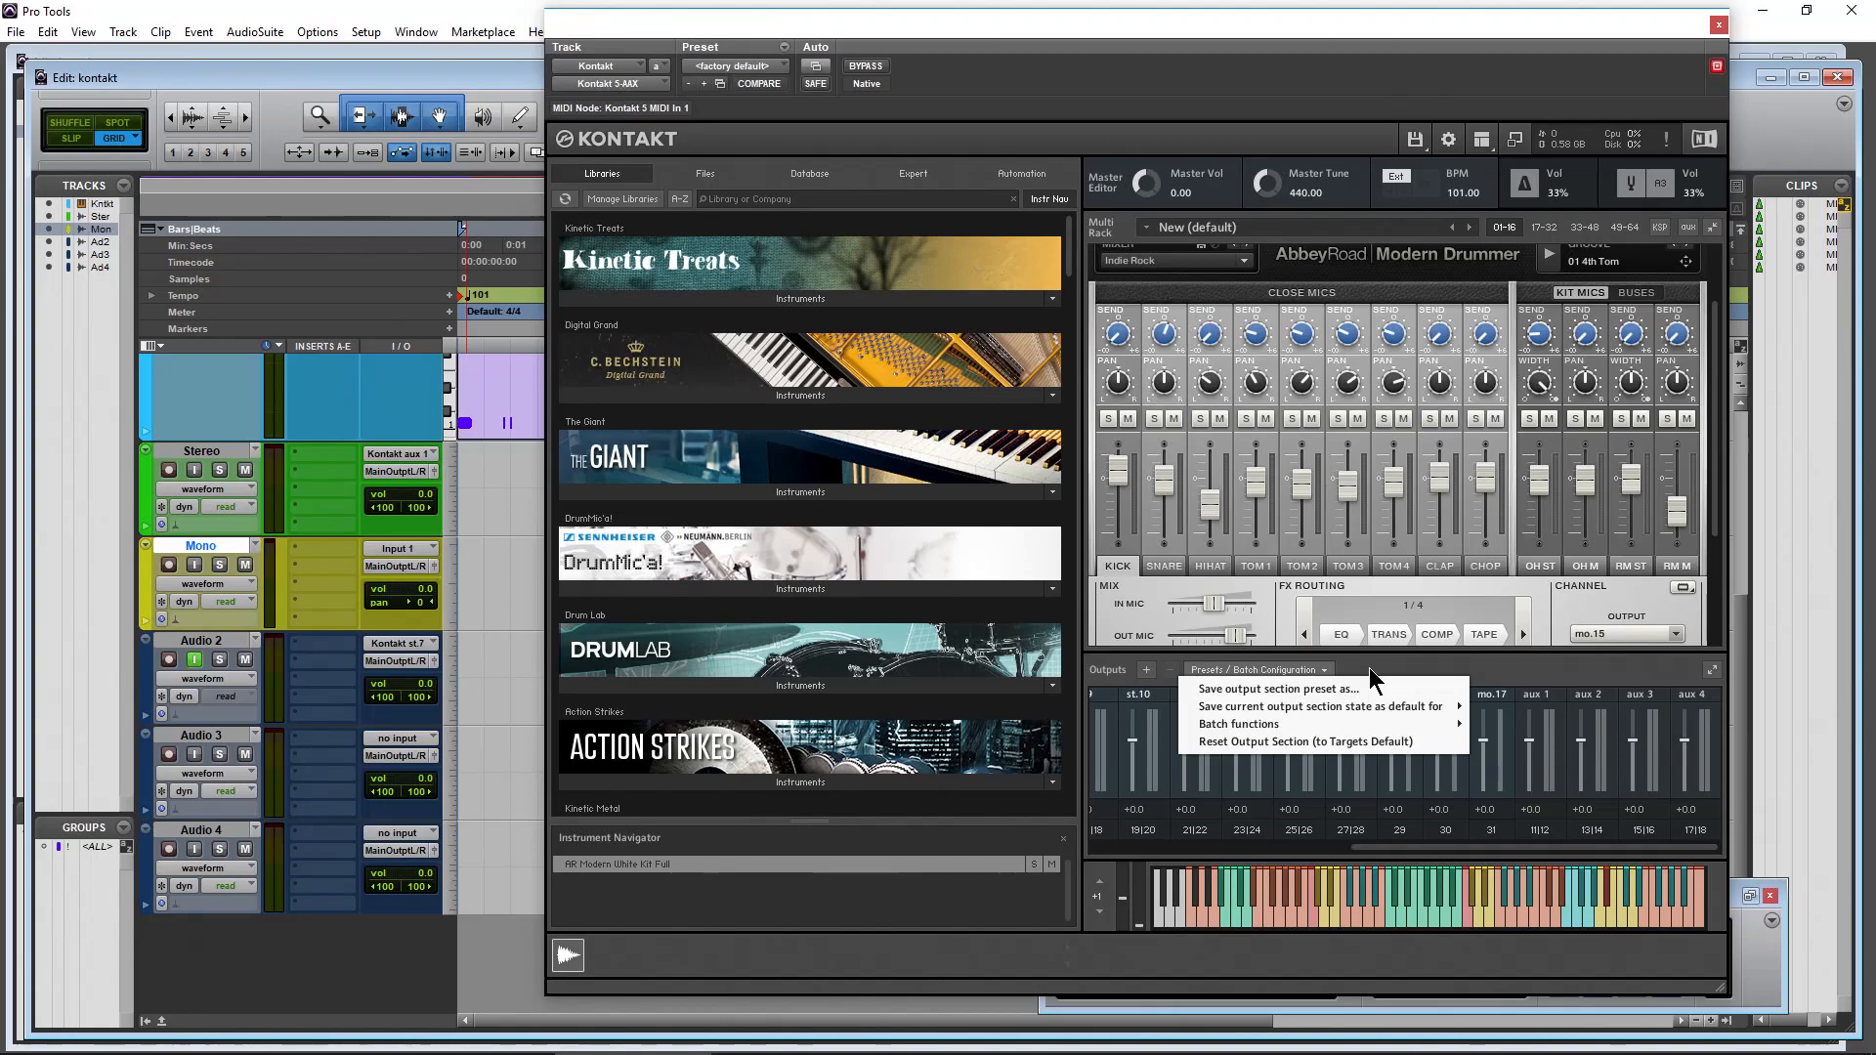
click(1371, 676)
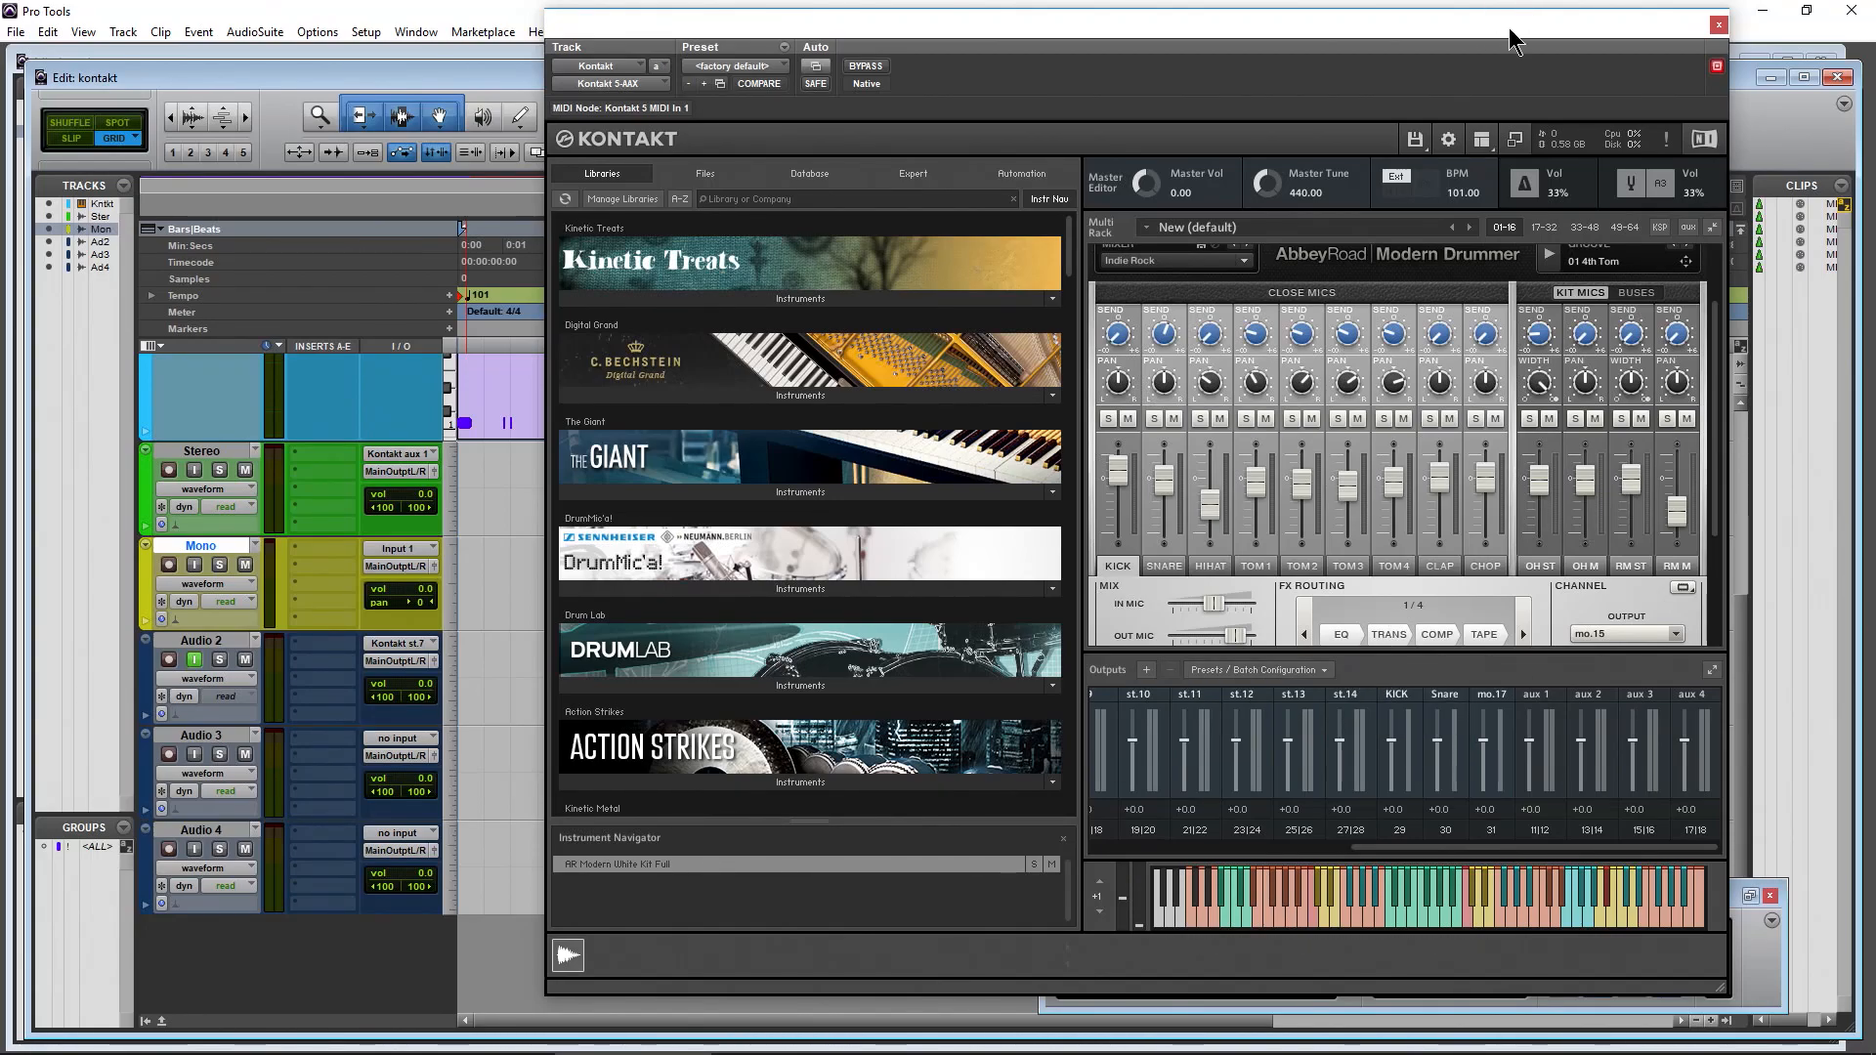
Quit Pro Tools with the session changes saved, and relaunch it with the recent session kontakt open
click(1850, 11)
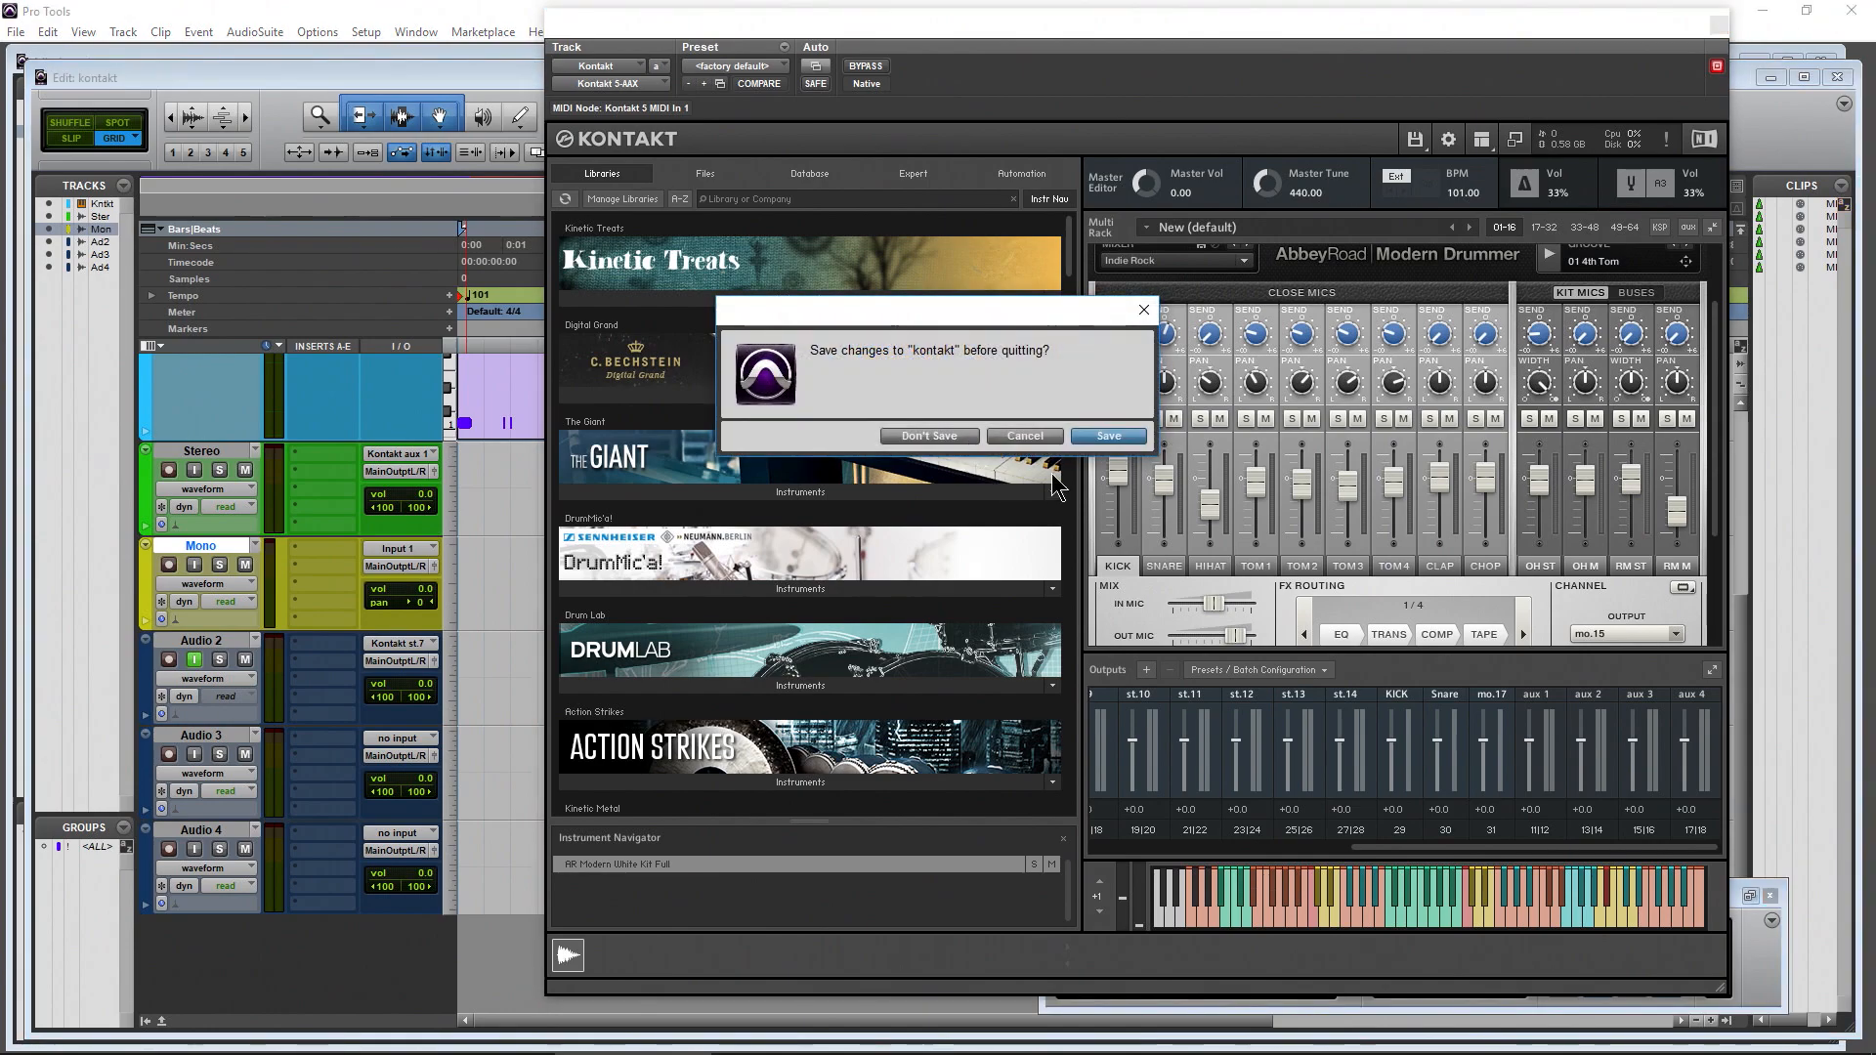
click(1109, 436)
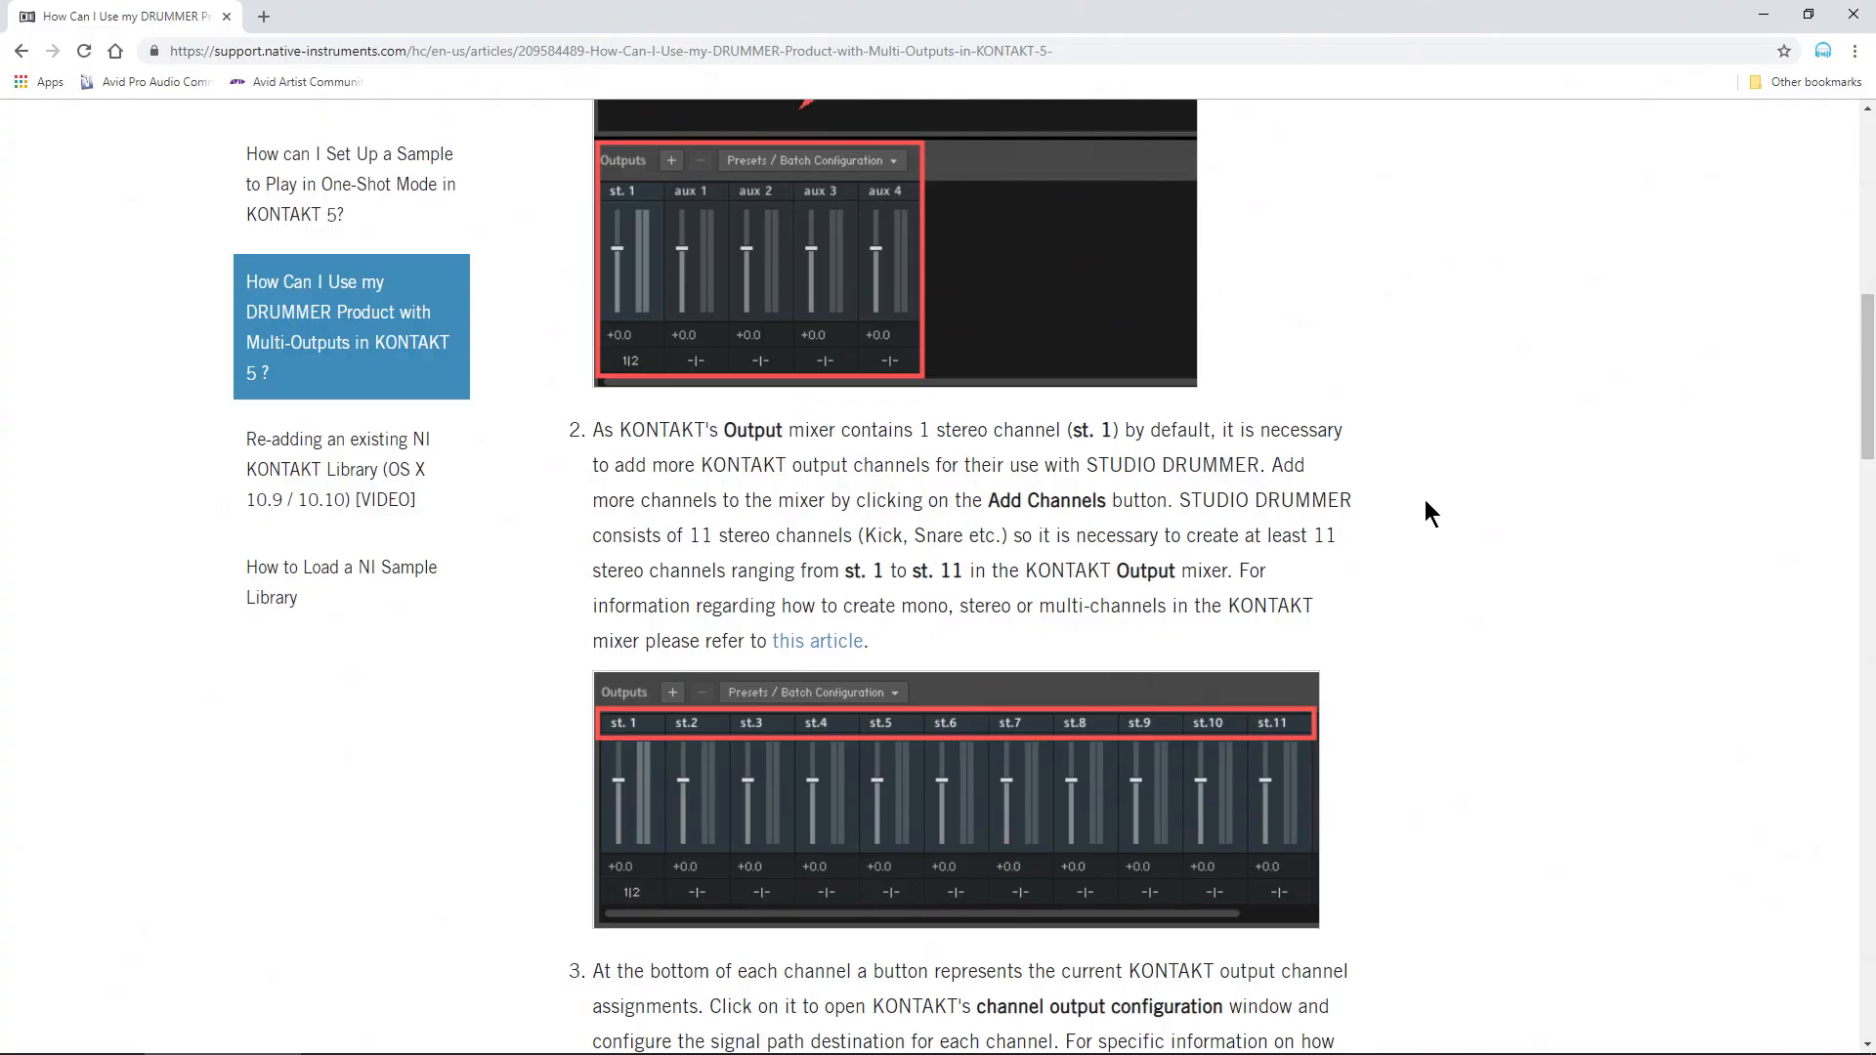
key(super)
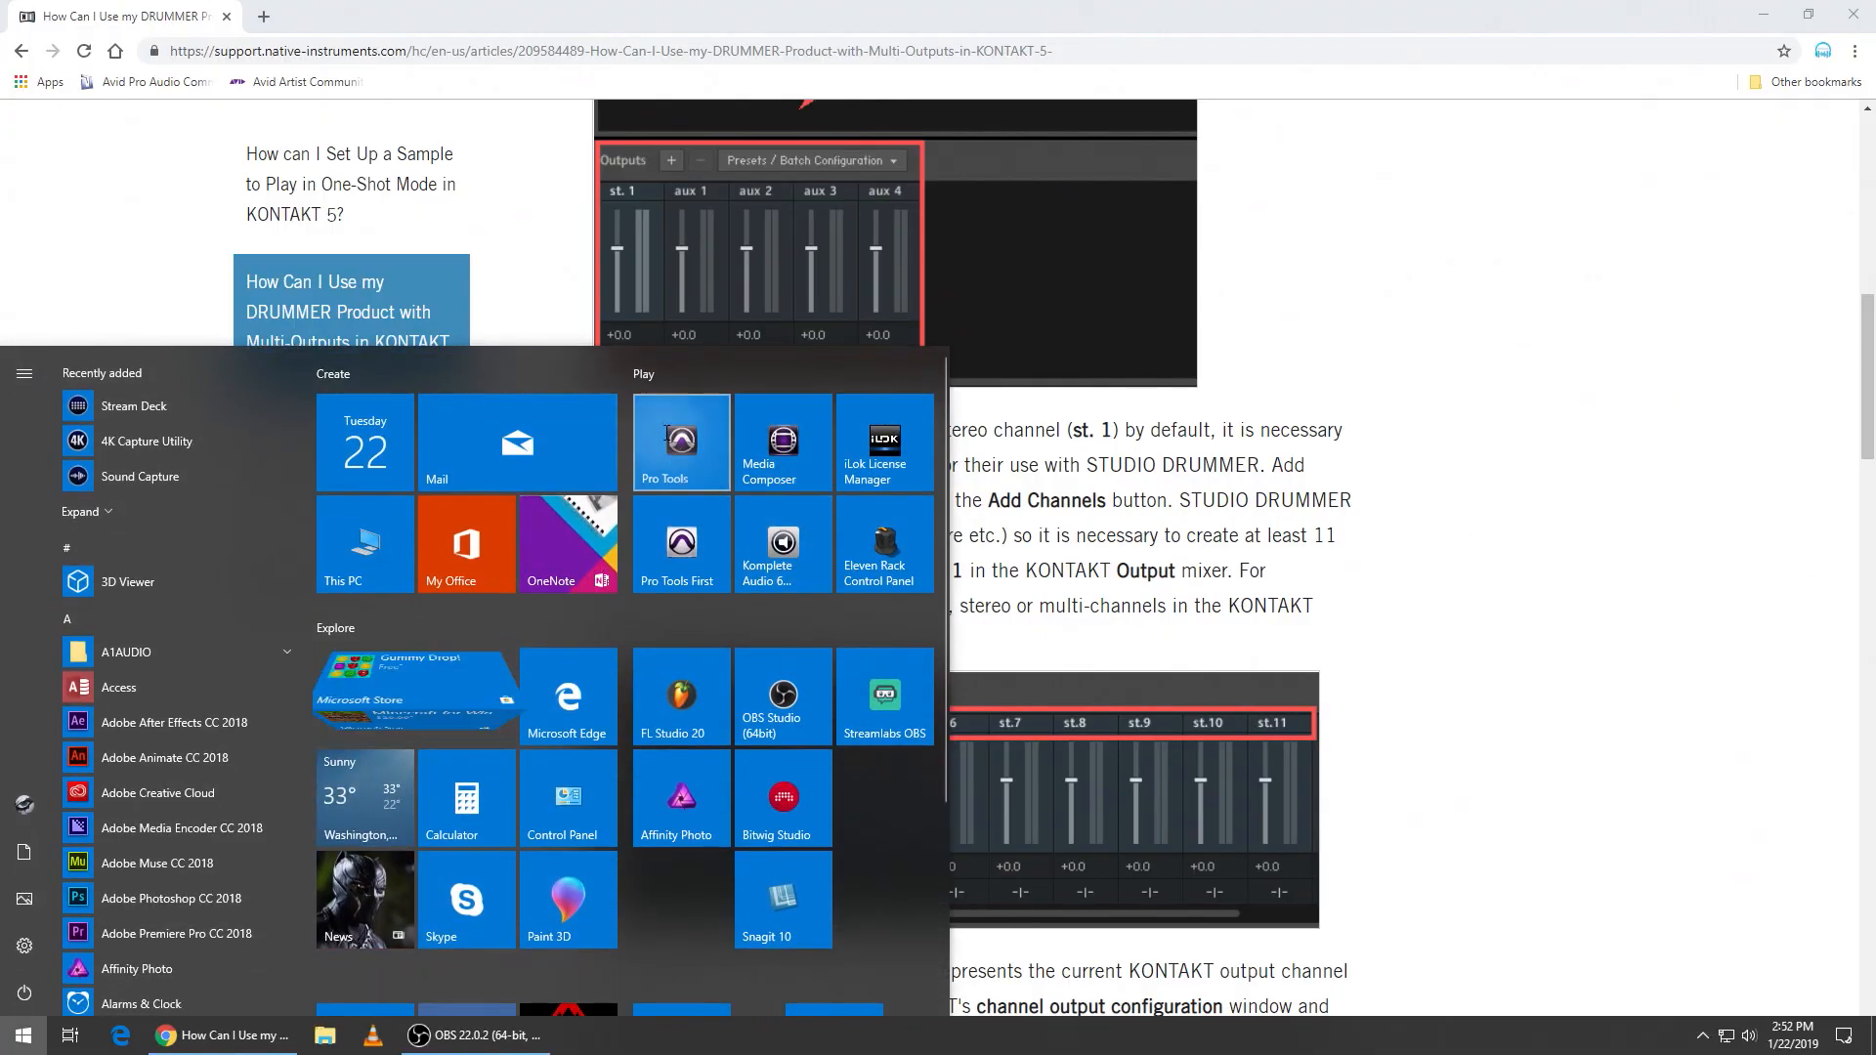
click(681, 444)
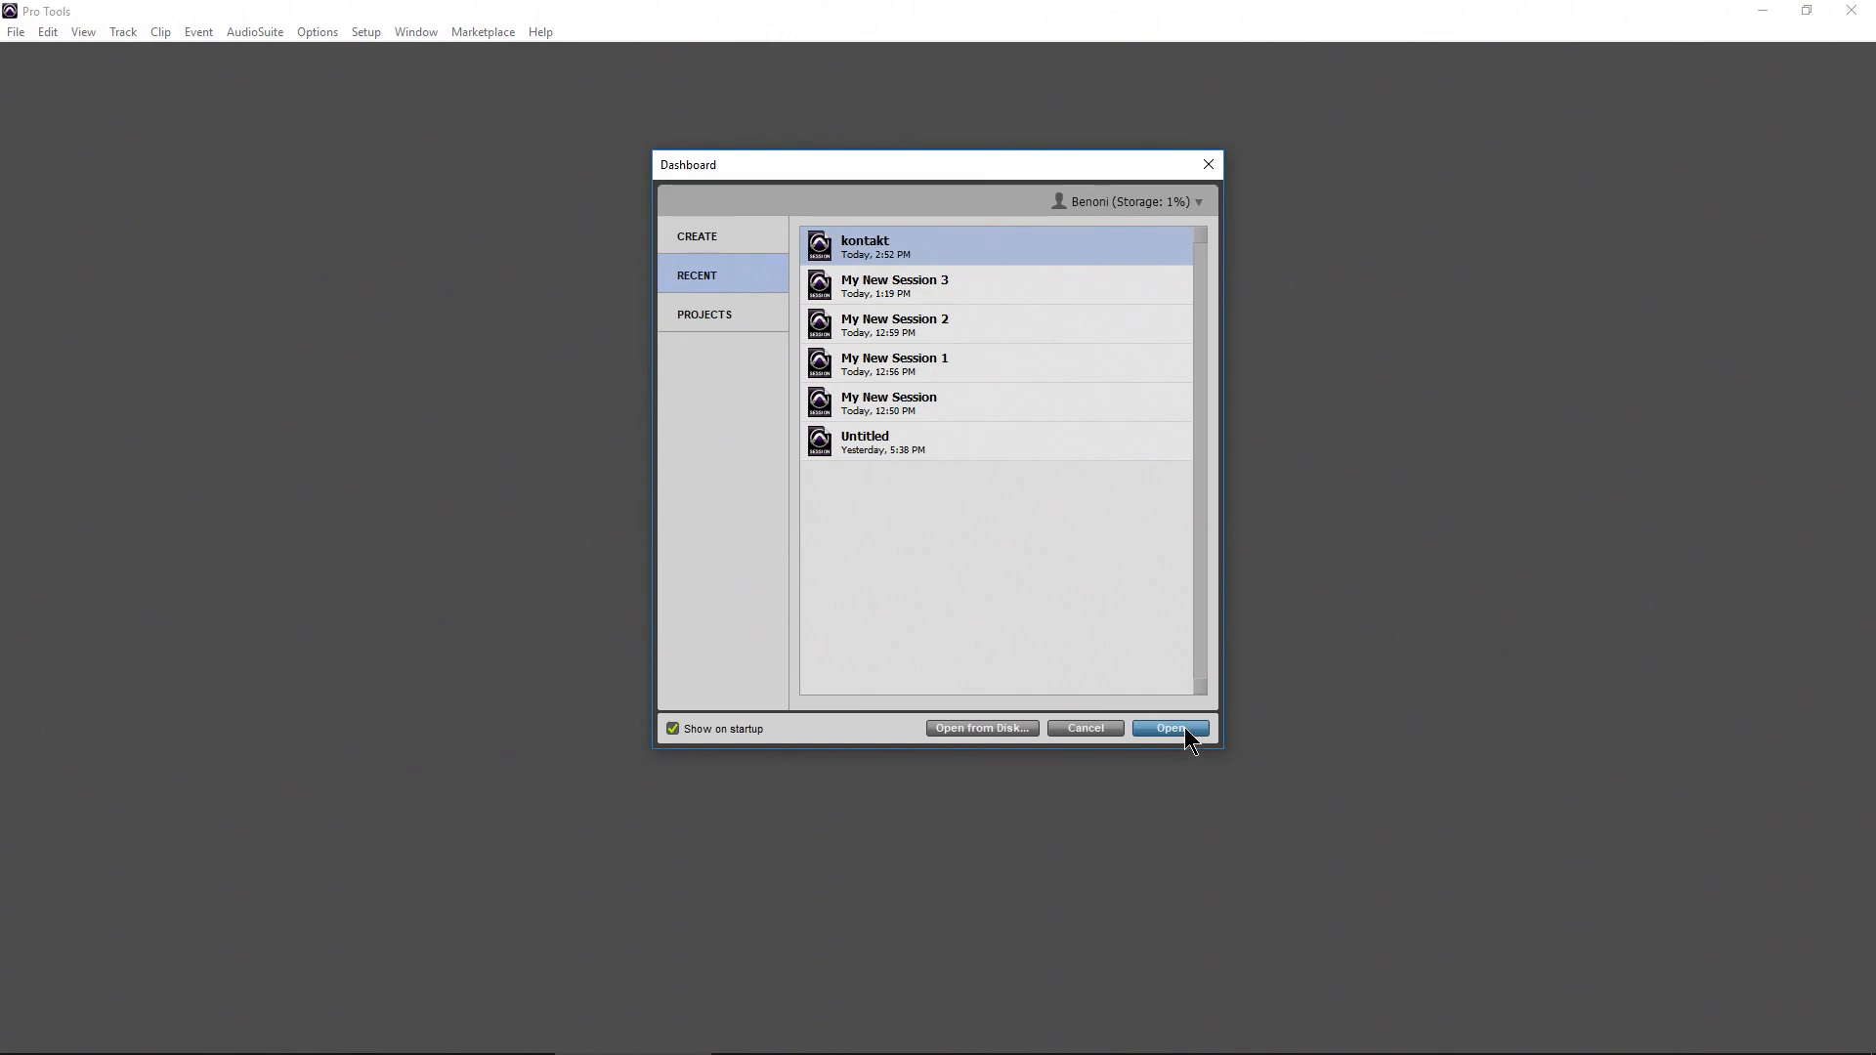
click(1171, 729)
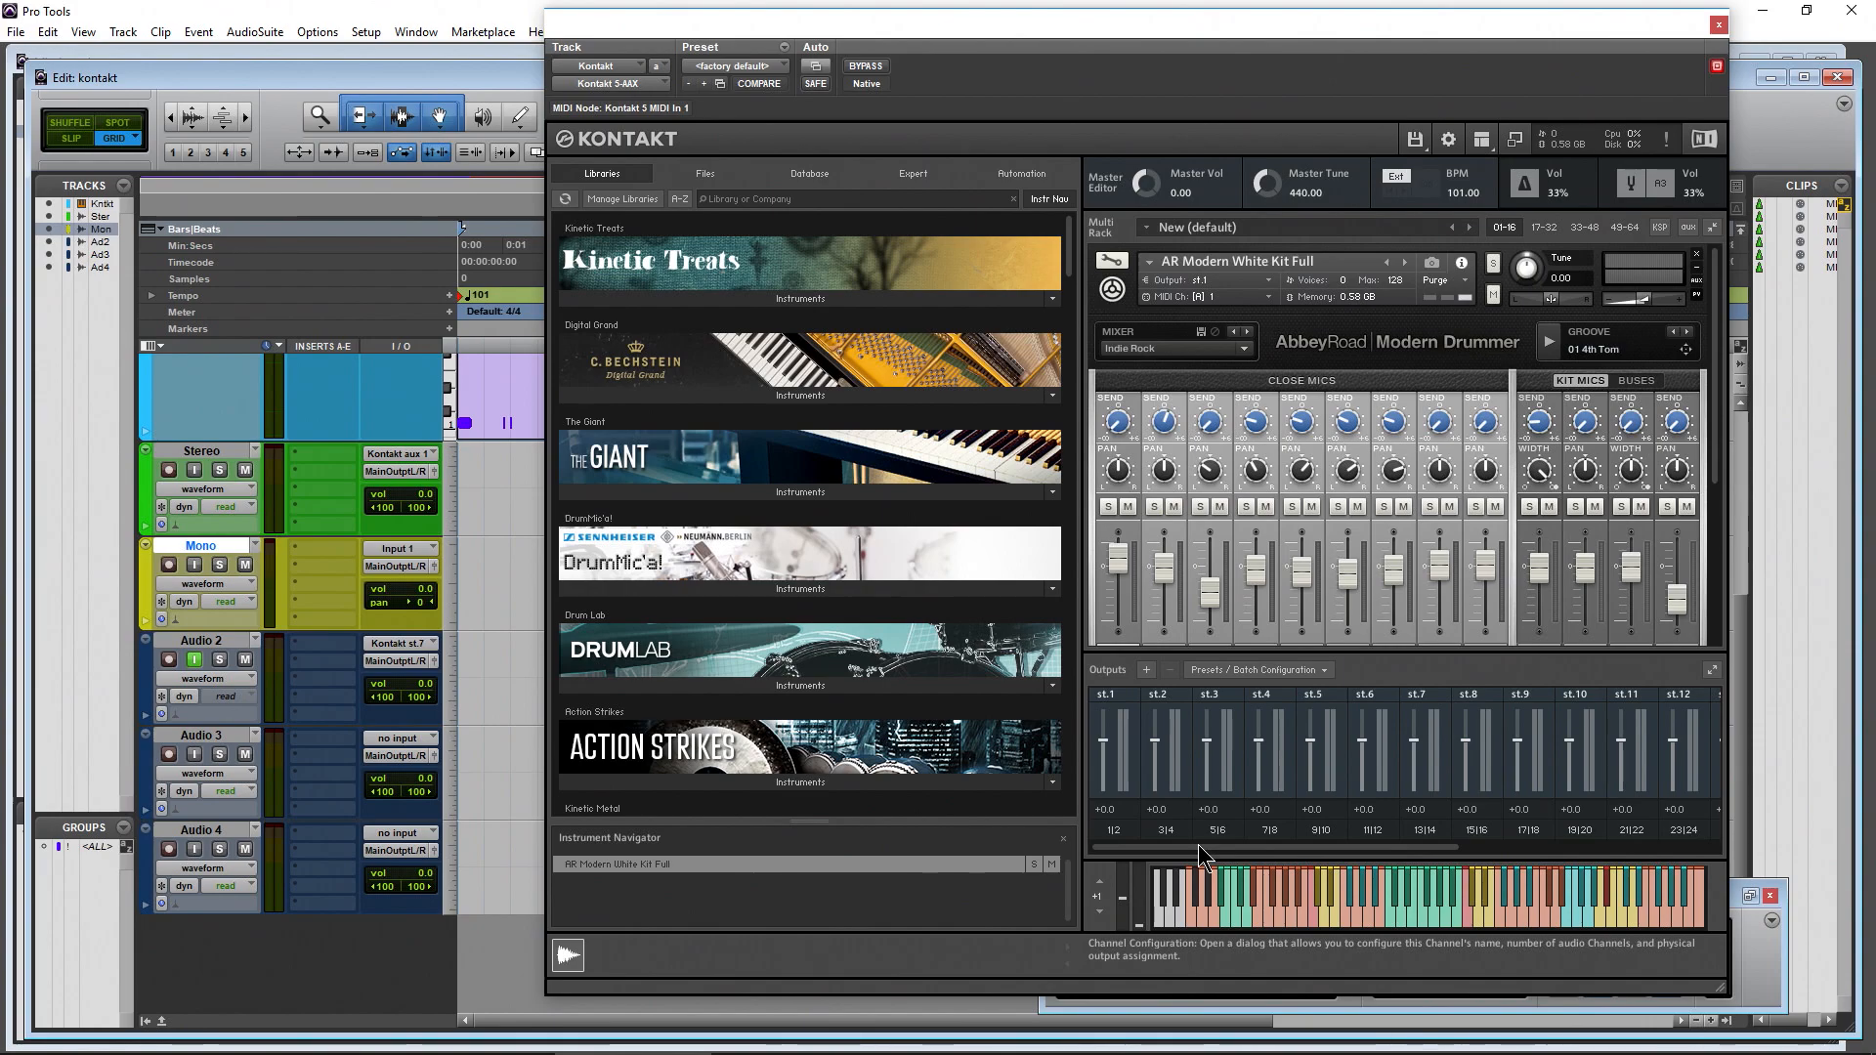
Set the Stereo track's input to the plug-in output Kontakt st.8 and turn on its input monitoring
mouse_move(1198, 844)
mouse_down()
mouse_move(1358, 842)
mouse_move(1194, 854)
mouse_up()
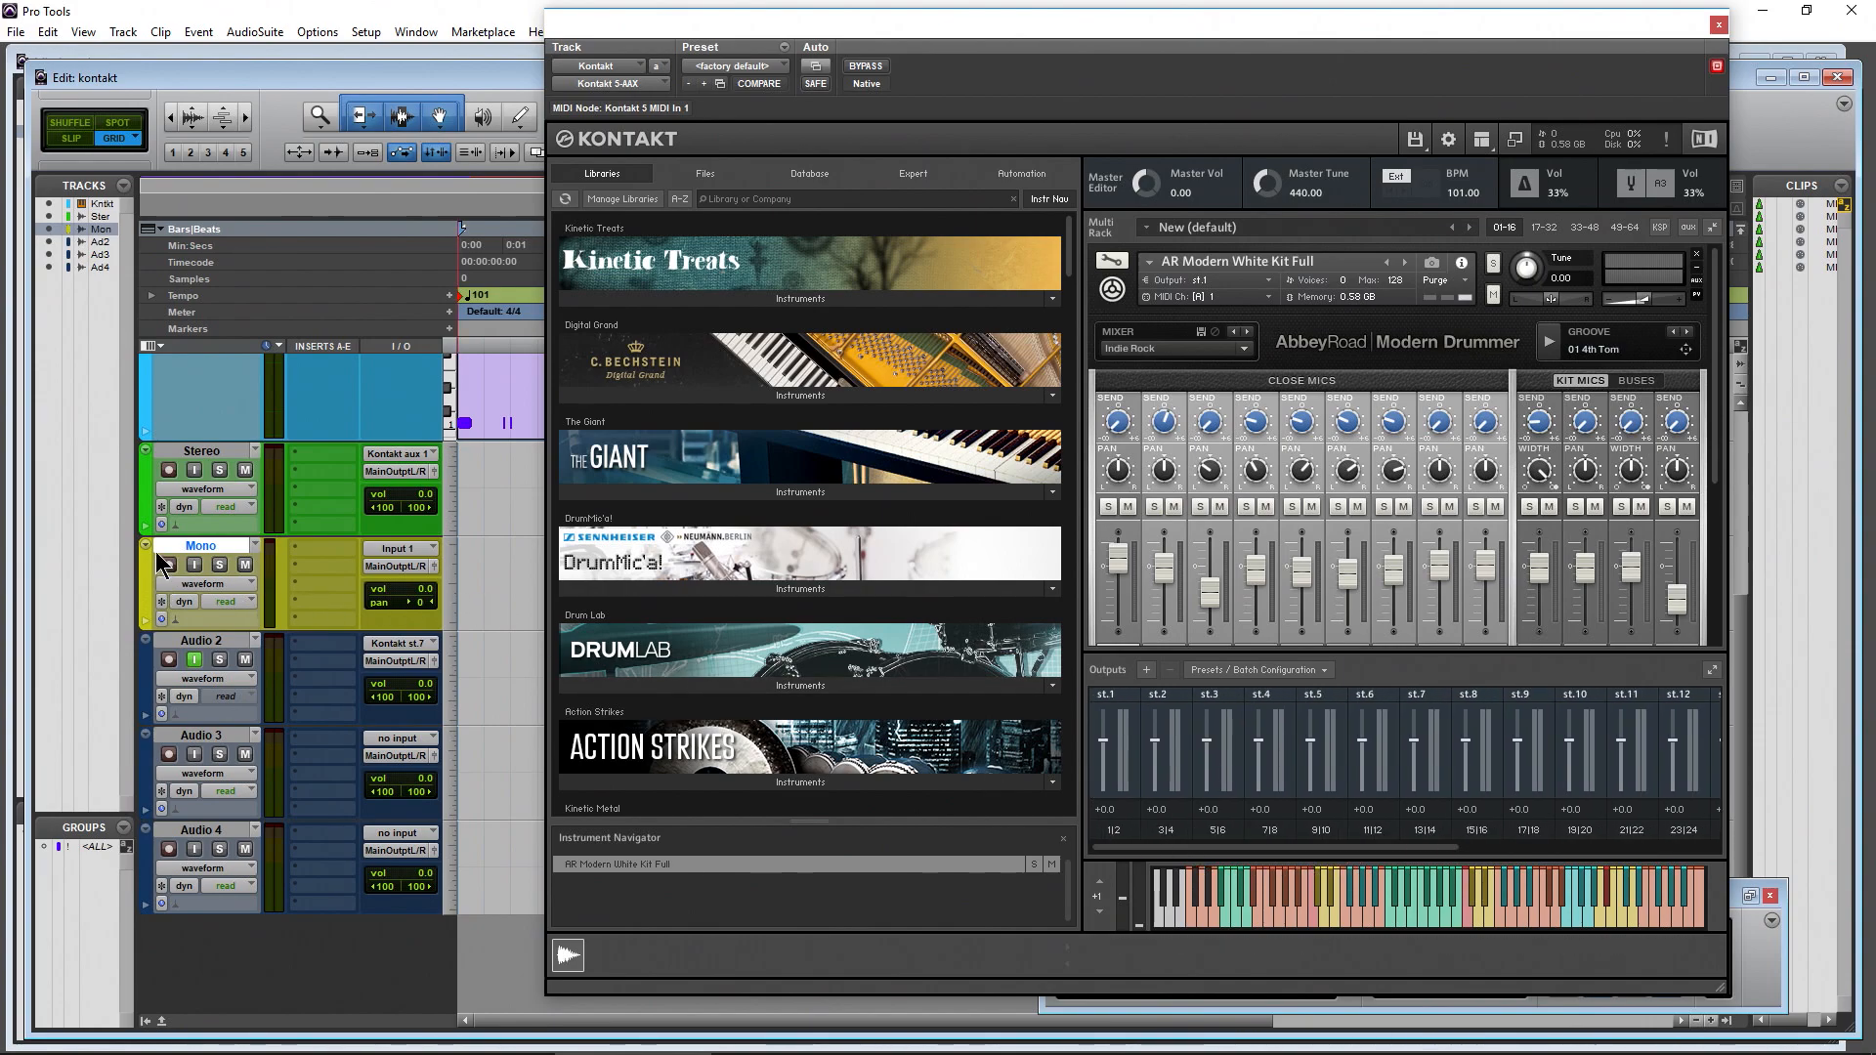
click(191, 454)
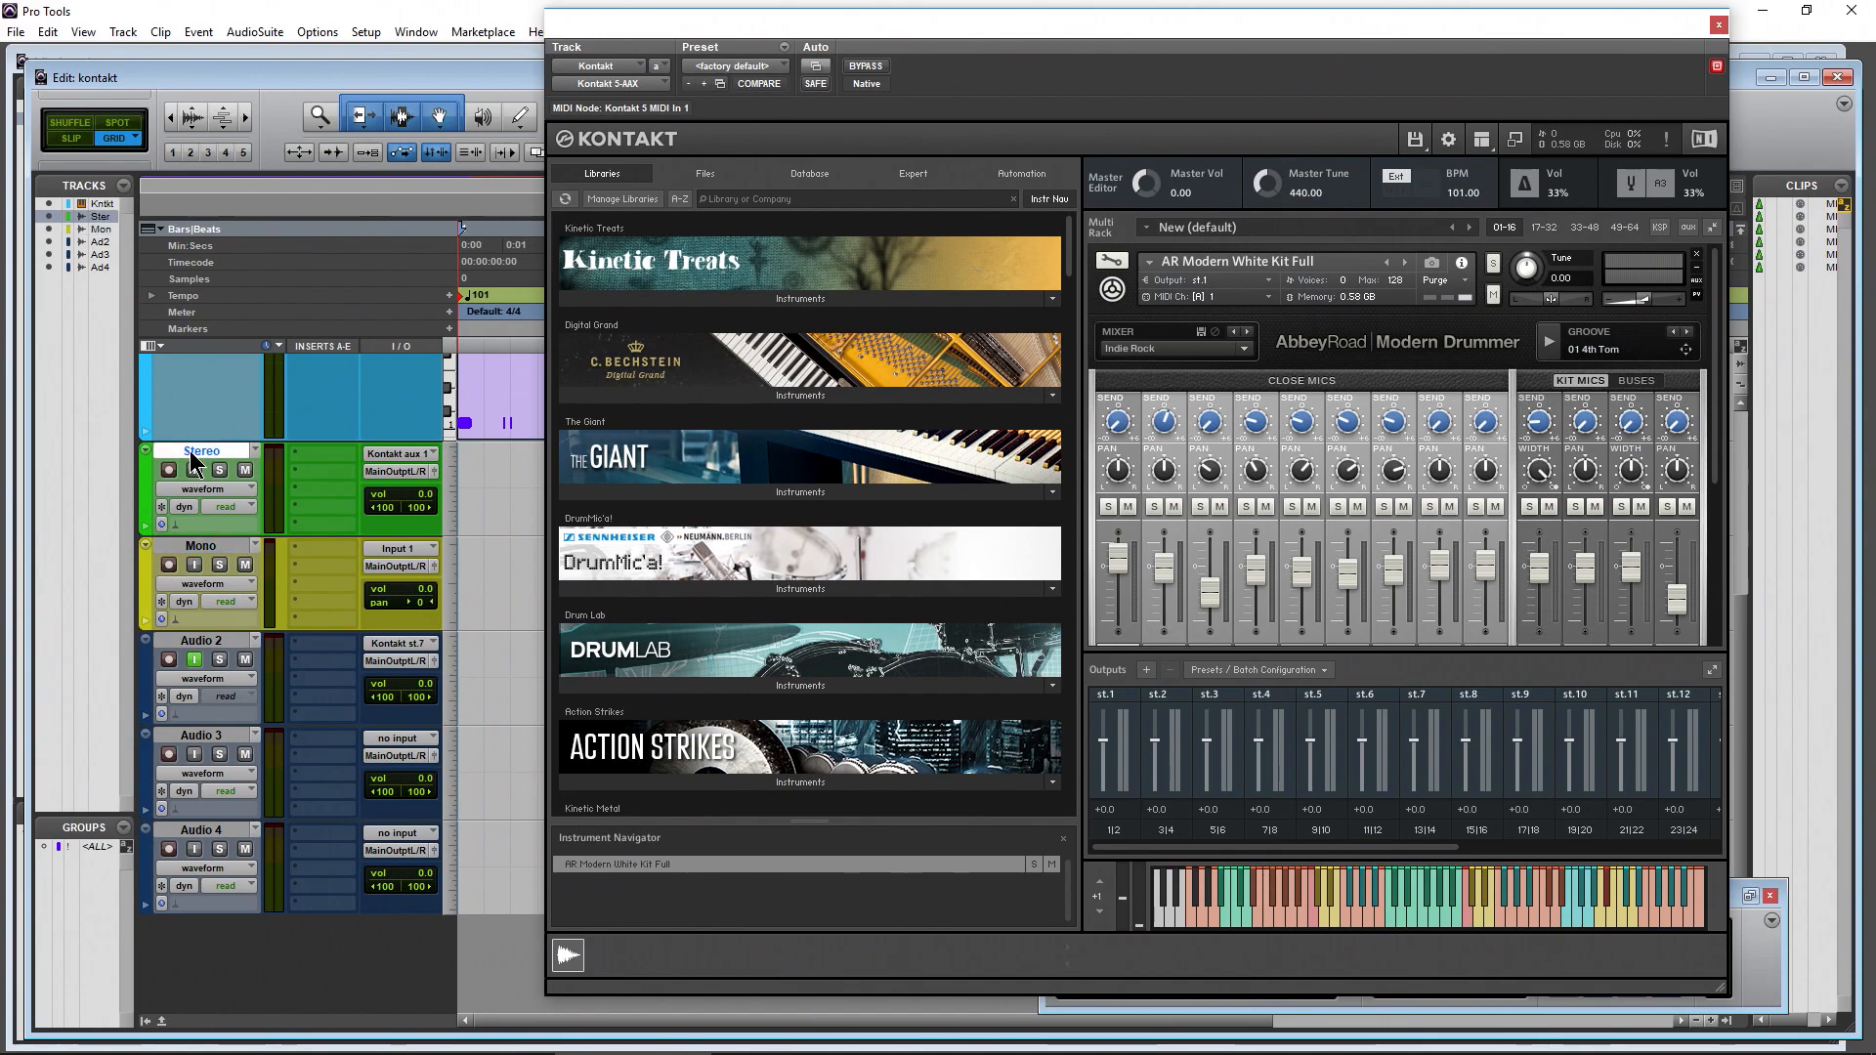
click(426, 464)
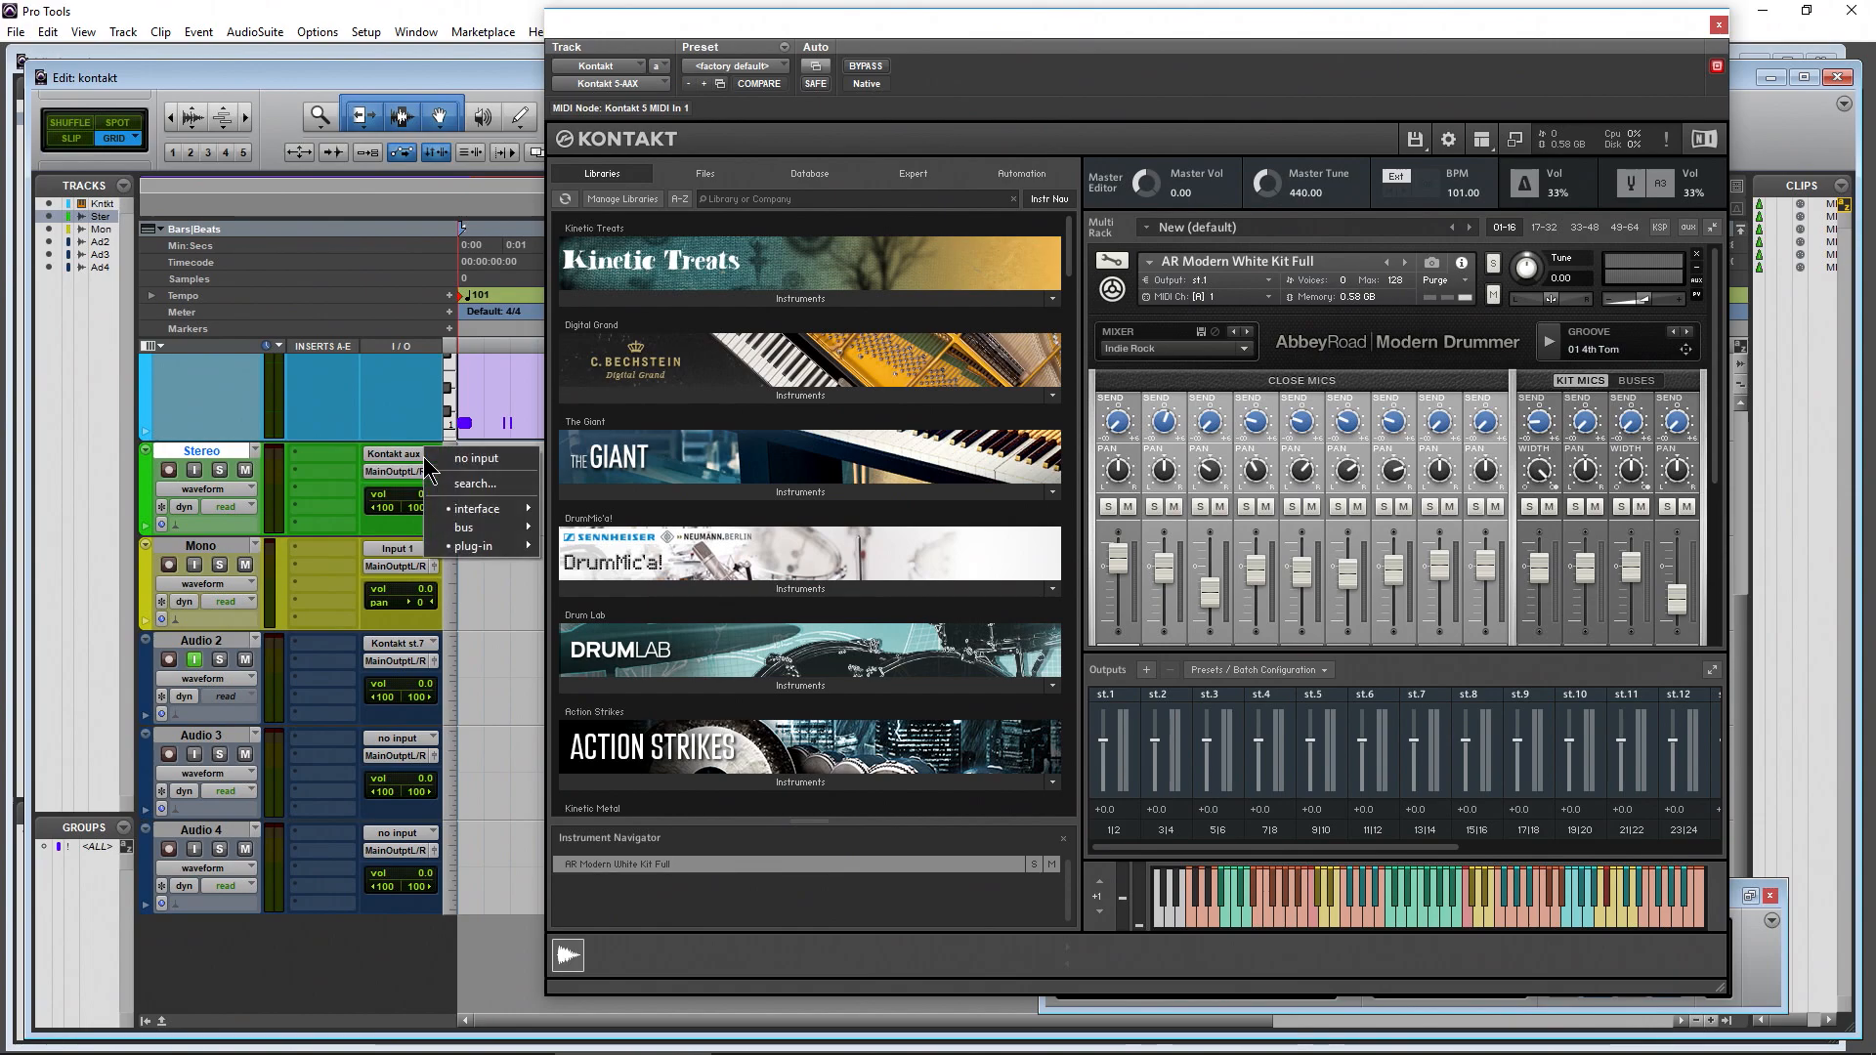
mouse_move(491, 550)
mouse_move(684, 546)
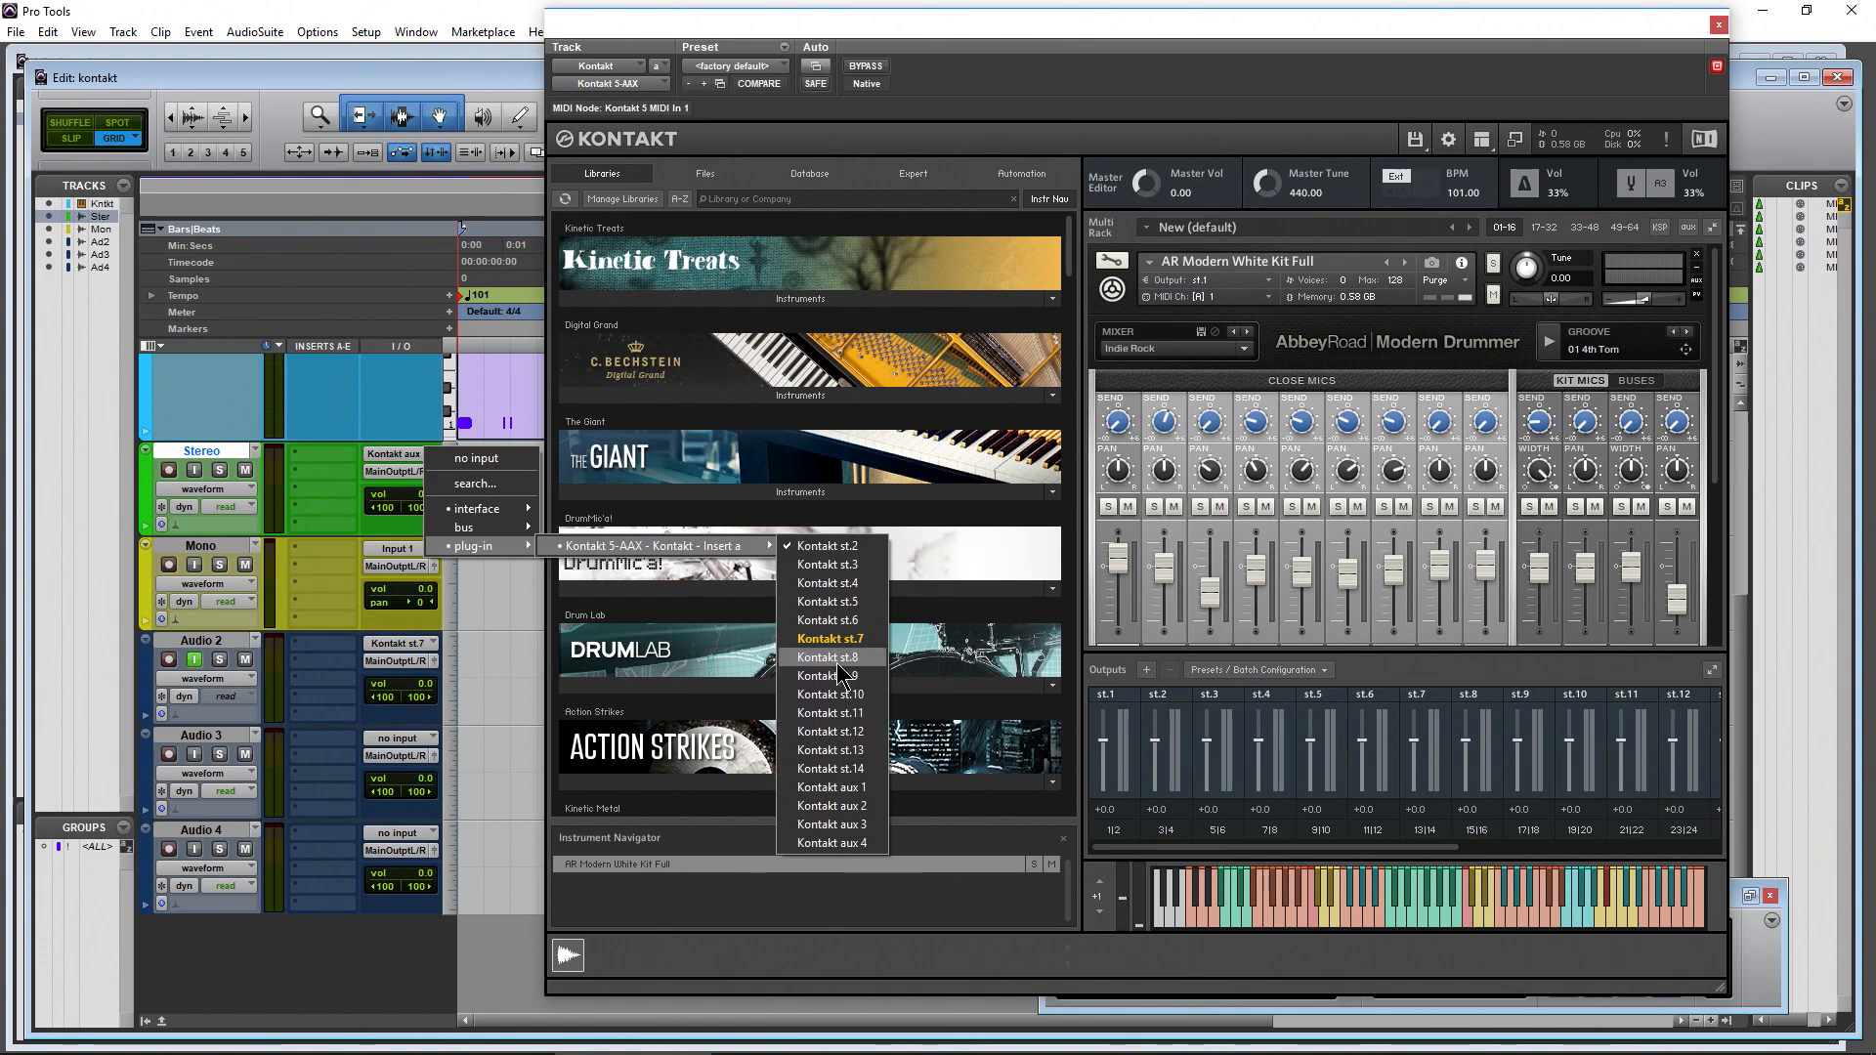
click(829, 658)
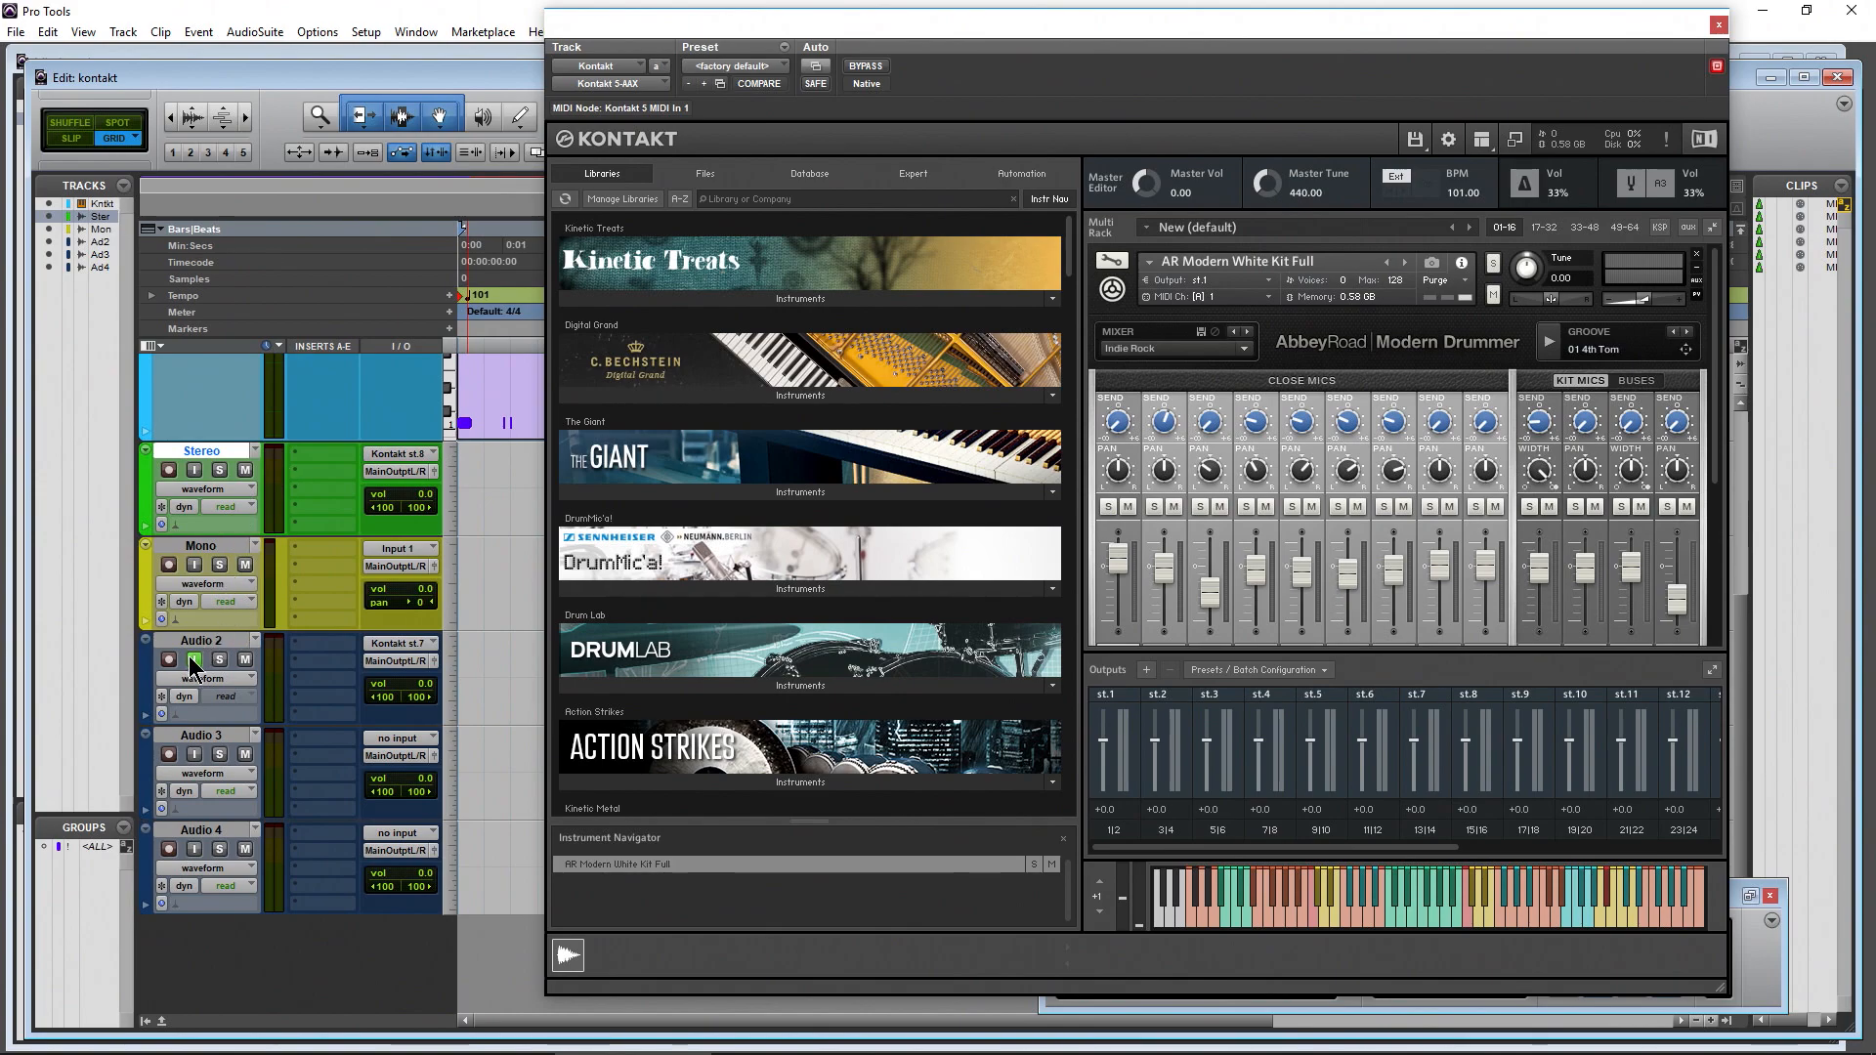
click(193, 470)
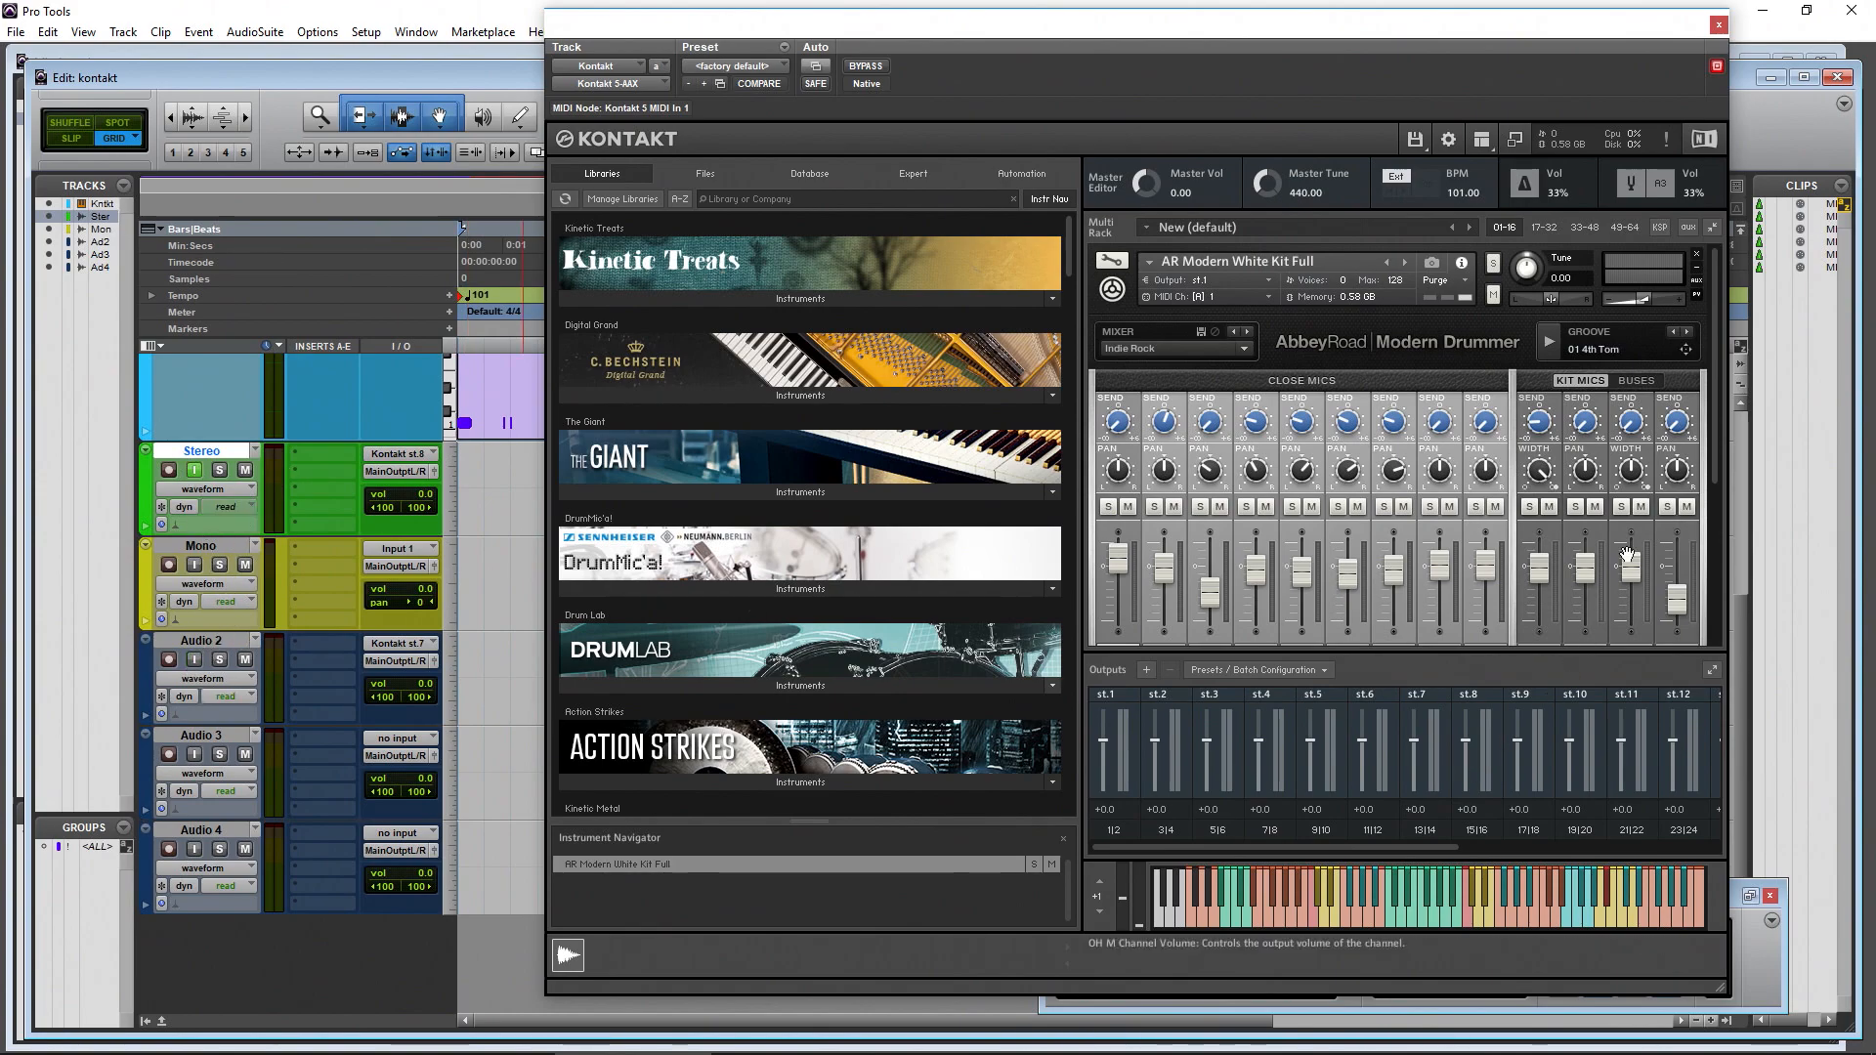
Route the KICK channel of the drum kit's mixer to output st.8
drag(1717, 418, 1712, 554)
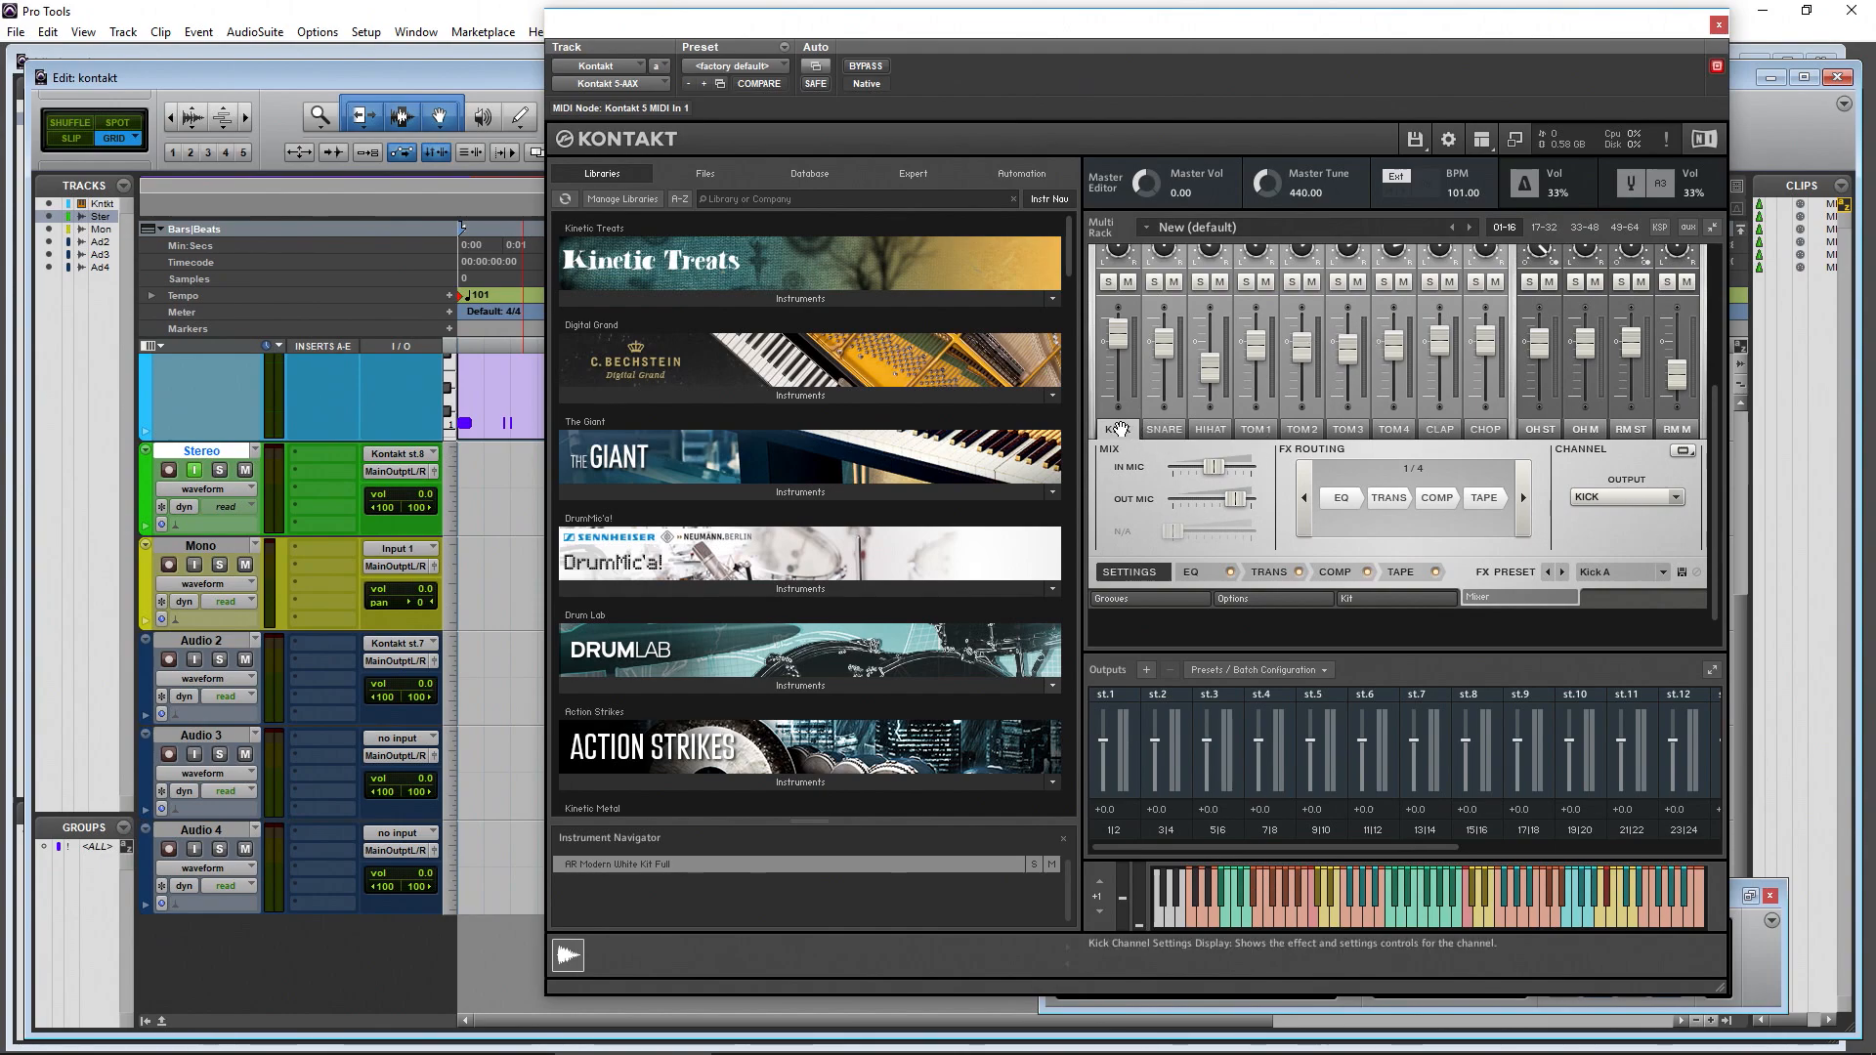
click(1626, 496)
click(1620, 657)
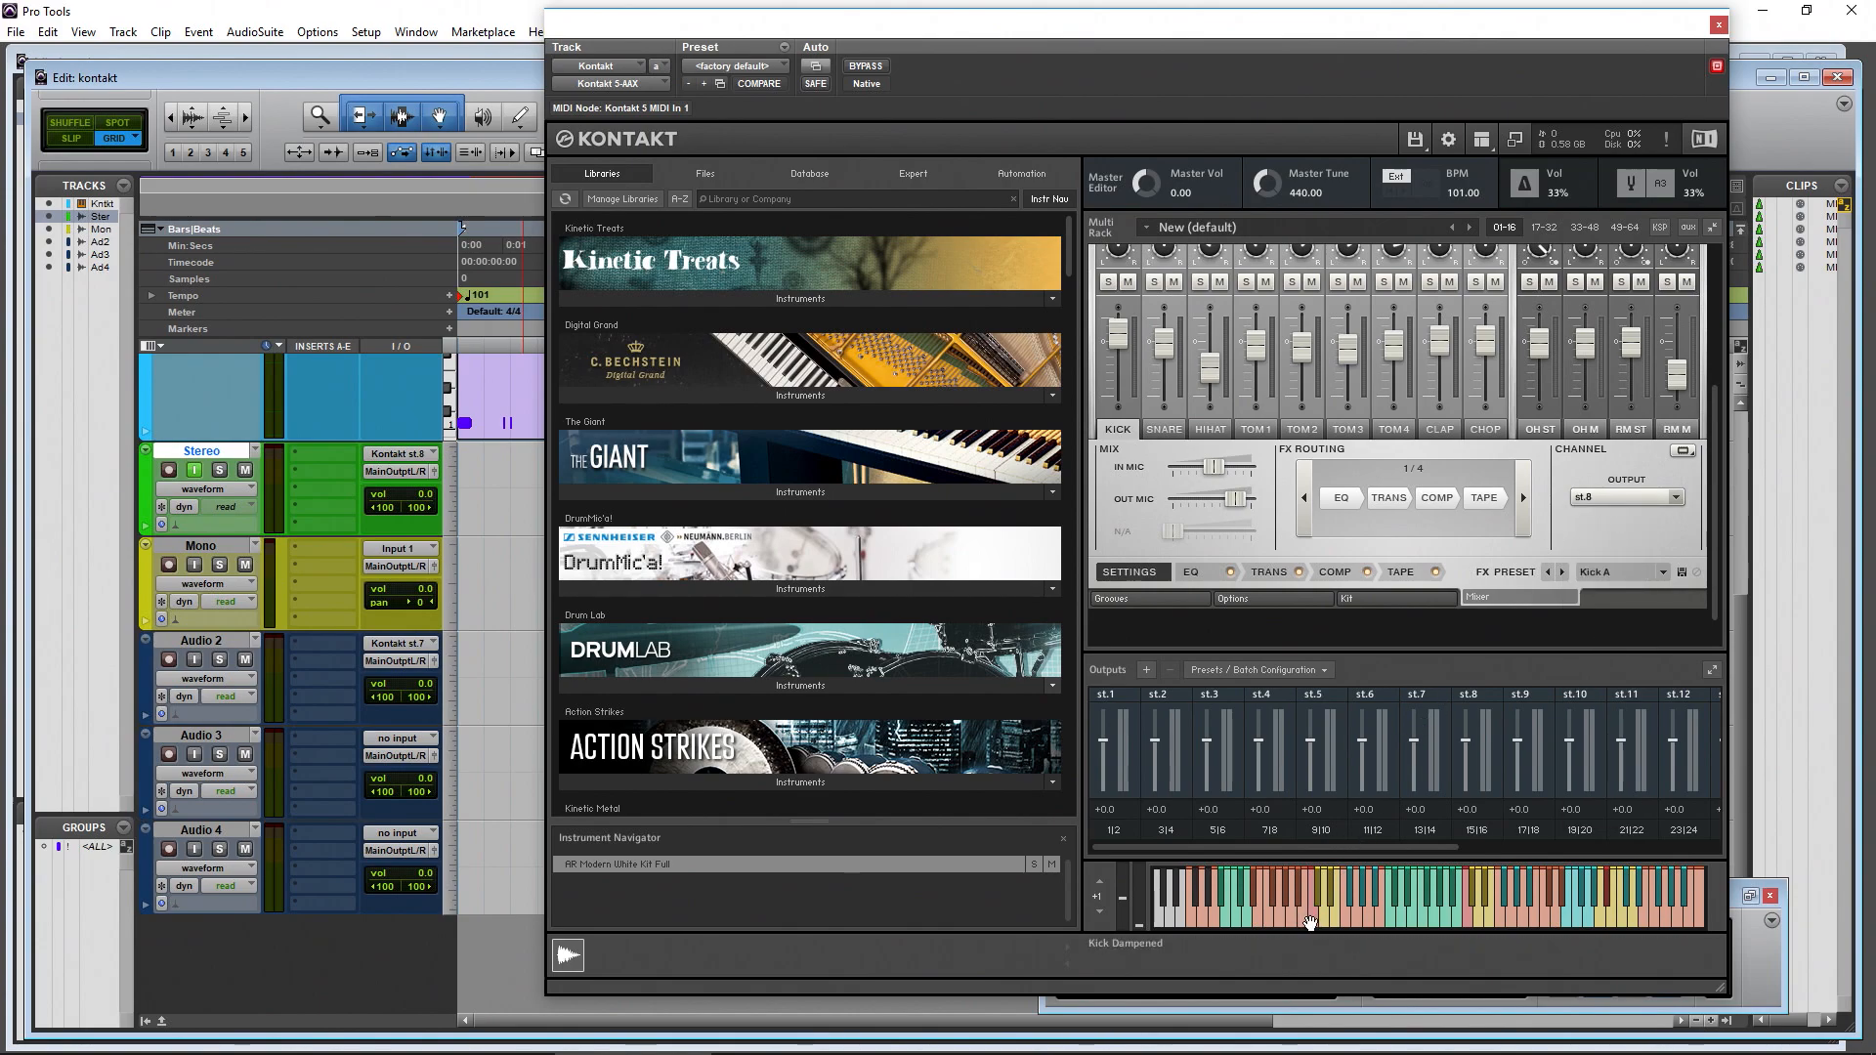
Play the Kick Dampened key to test the st.8 routing and increase the Stereo track's height to see its meter
click(1312, 923)
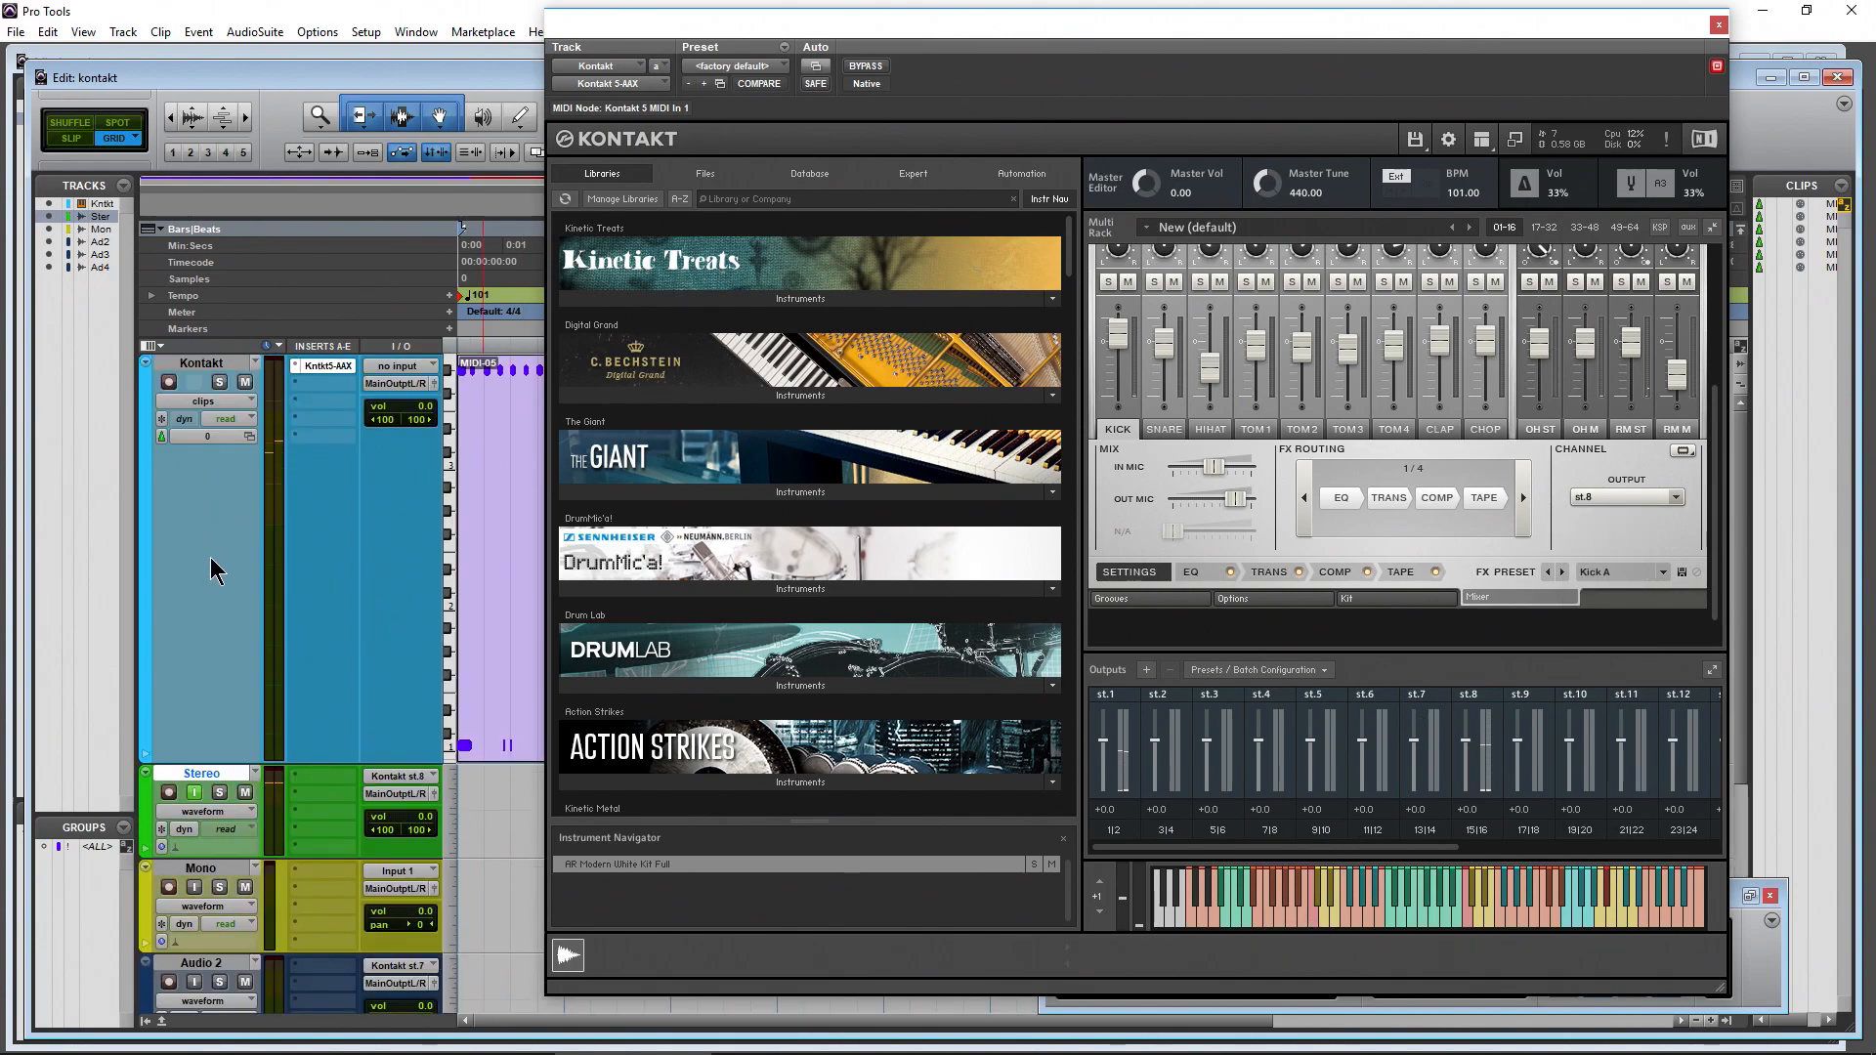
drag(217, 536, 221, 629)
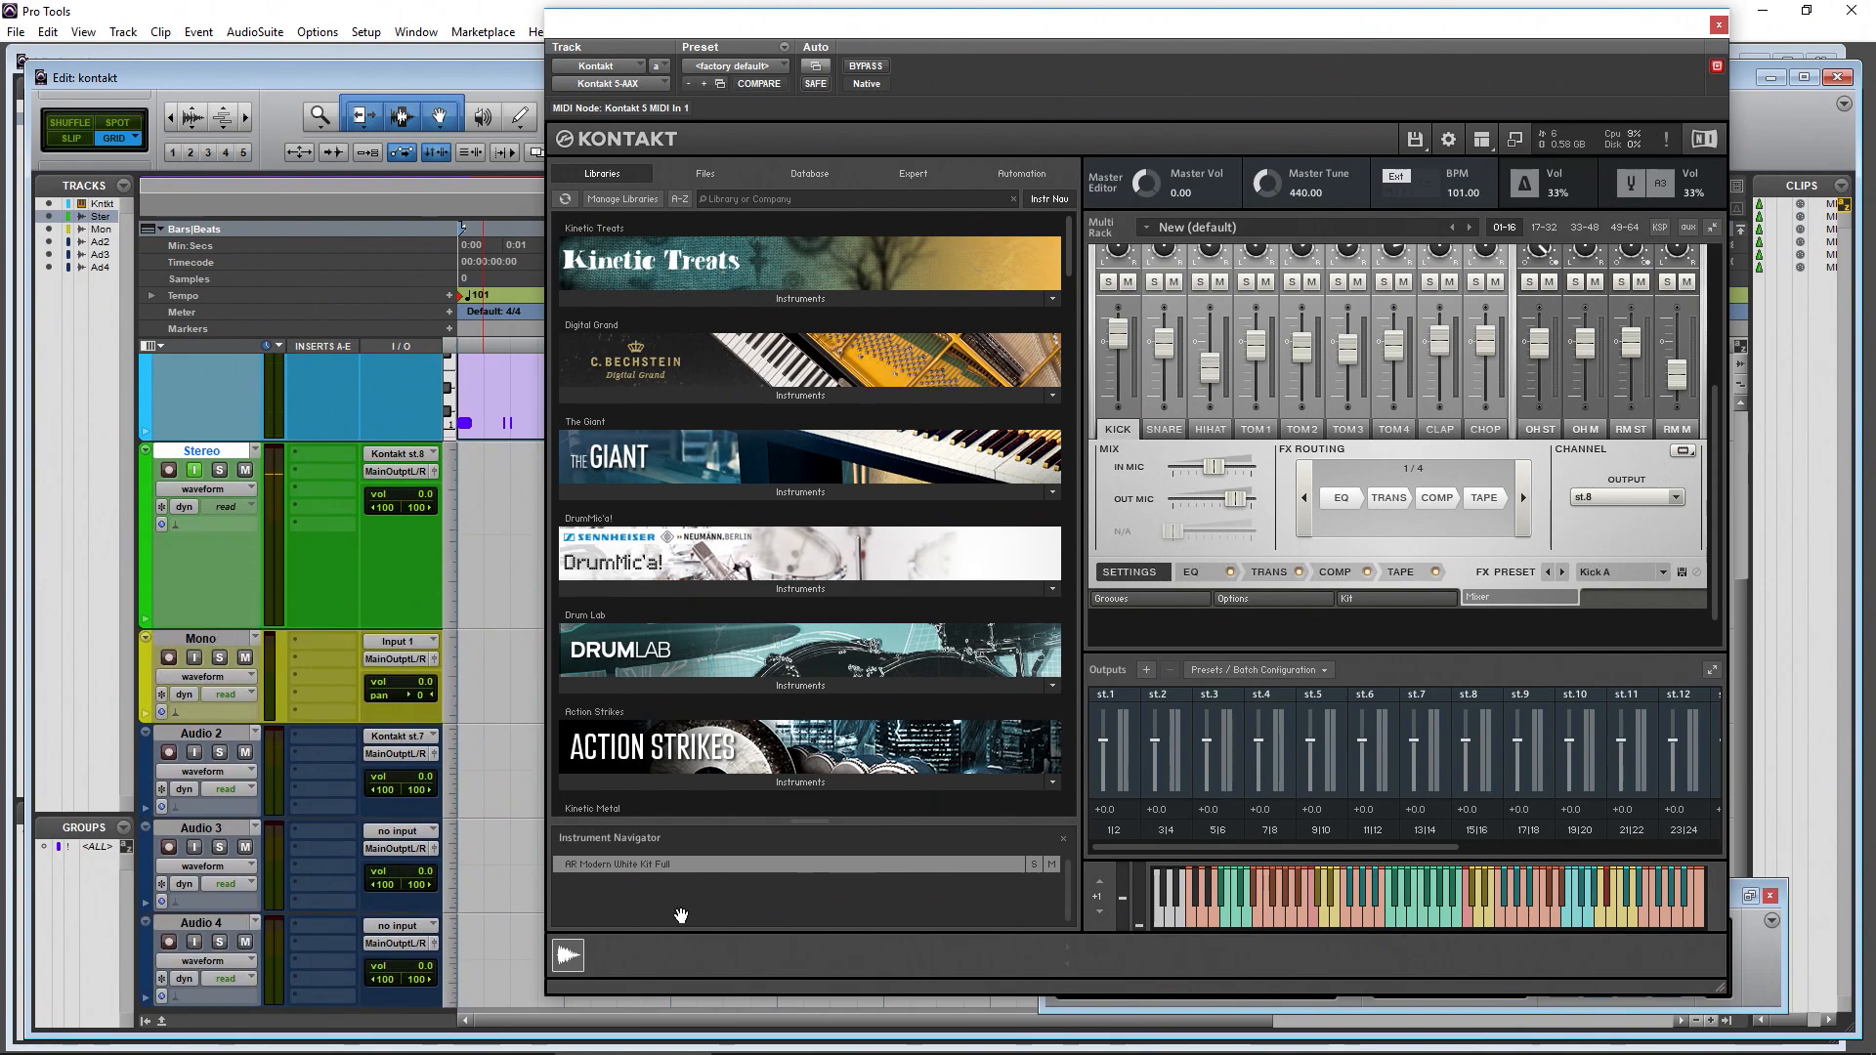
click(1316, 923)
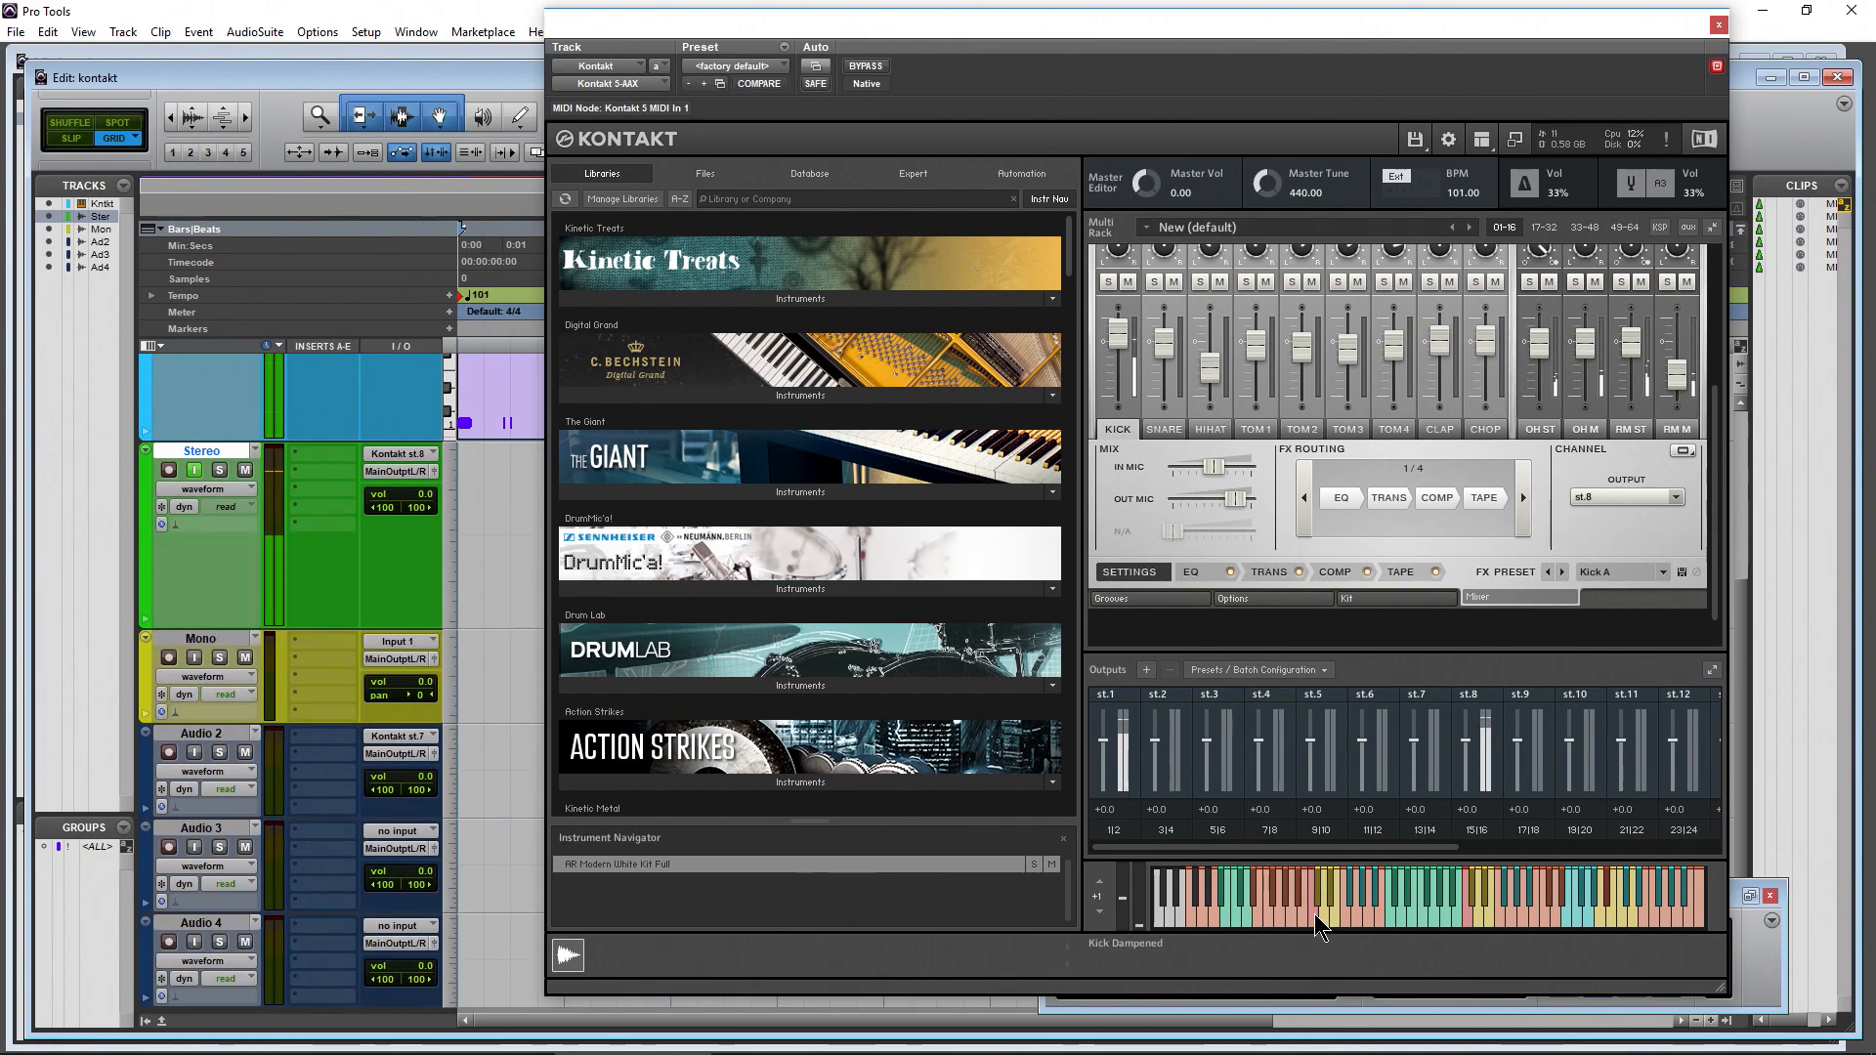
click(1316, 923)
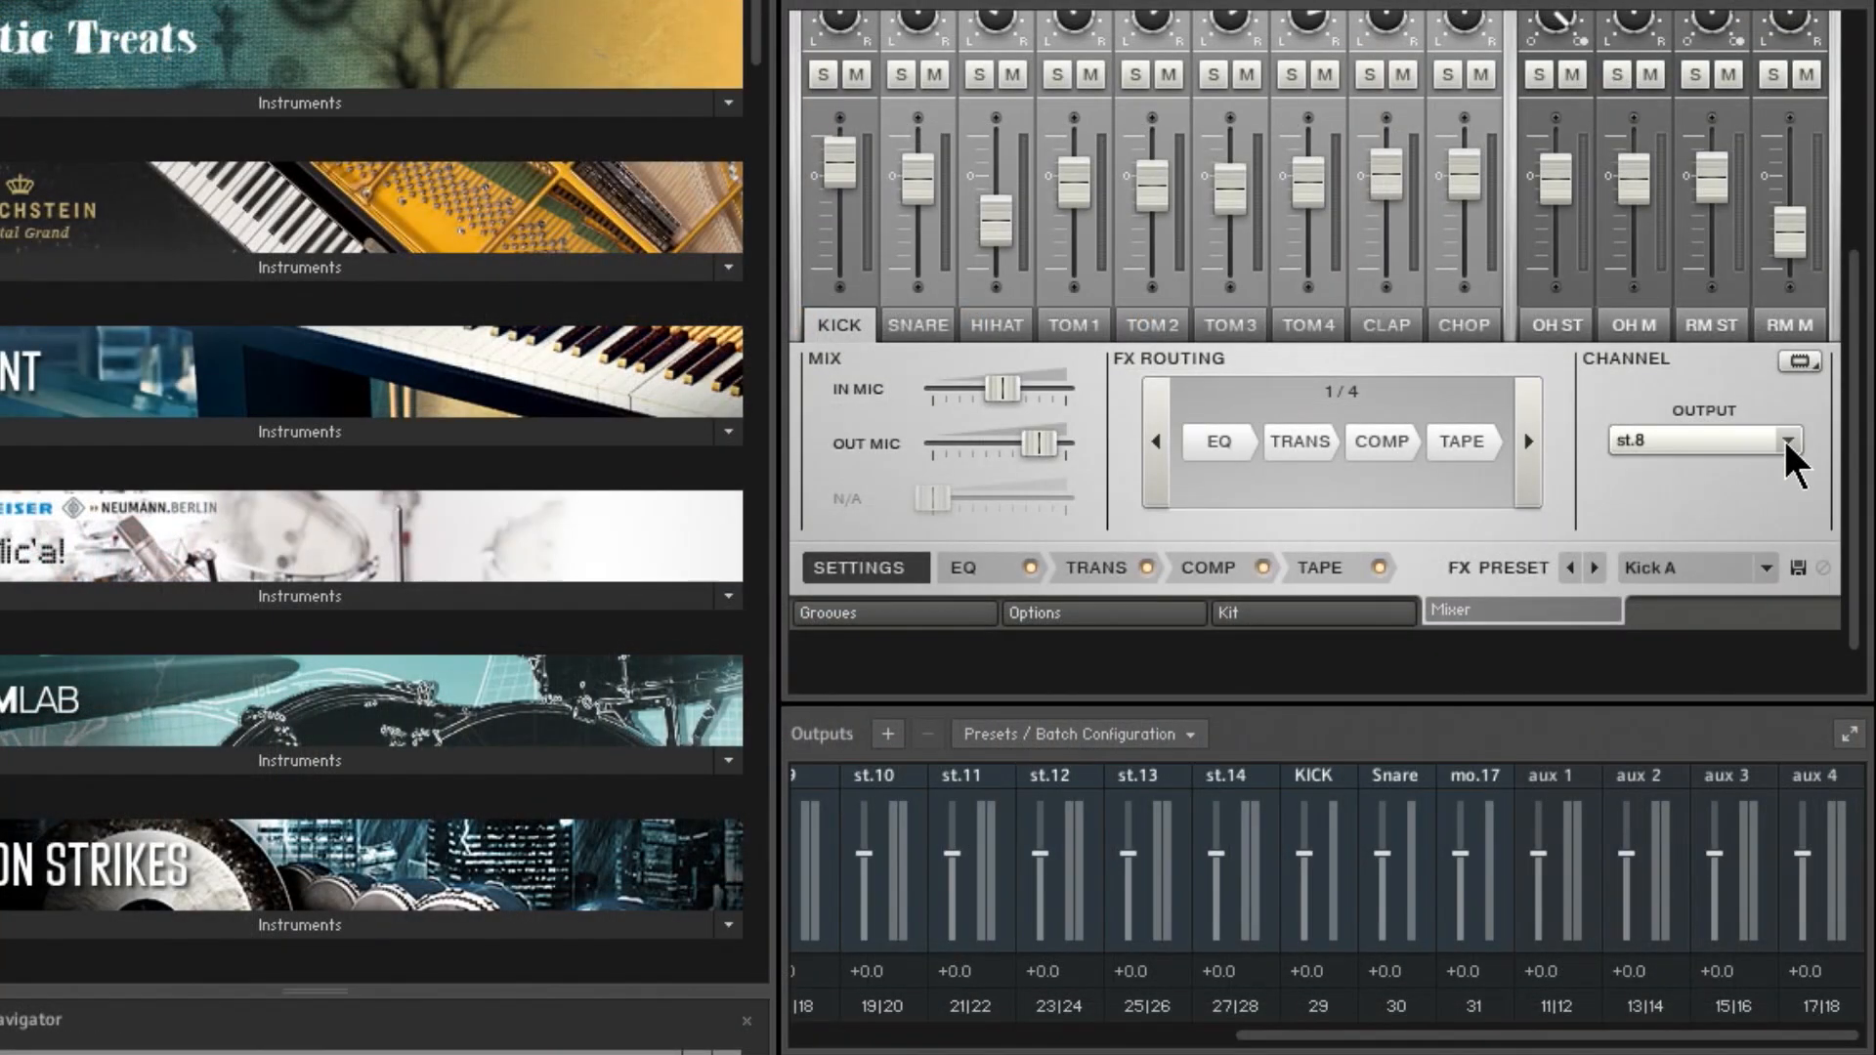
Route the drum mixer's KICK channel to the KICK output and review the output choices of the whole instrument
click(1748, 131)
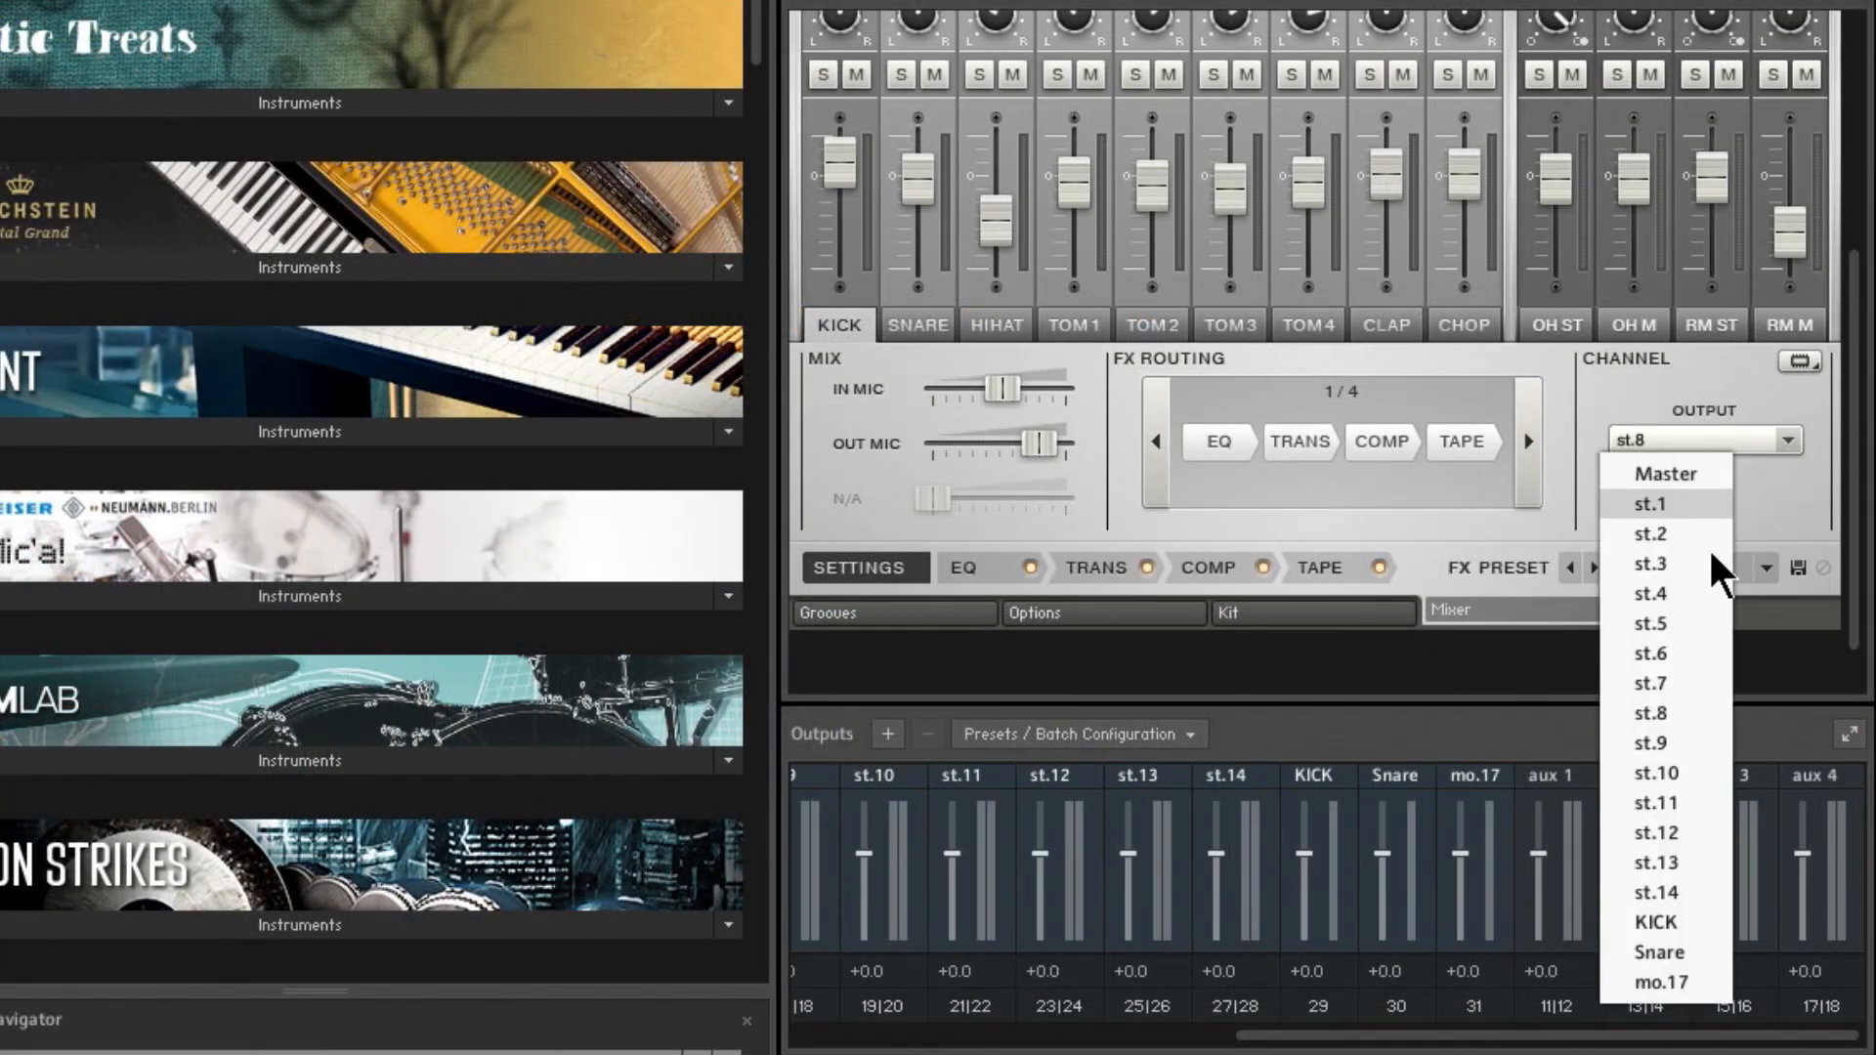
click(1679, 924)
drag(1857, 596, 1851, 357)
click(1071, 72)
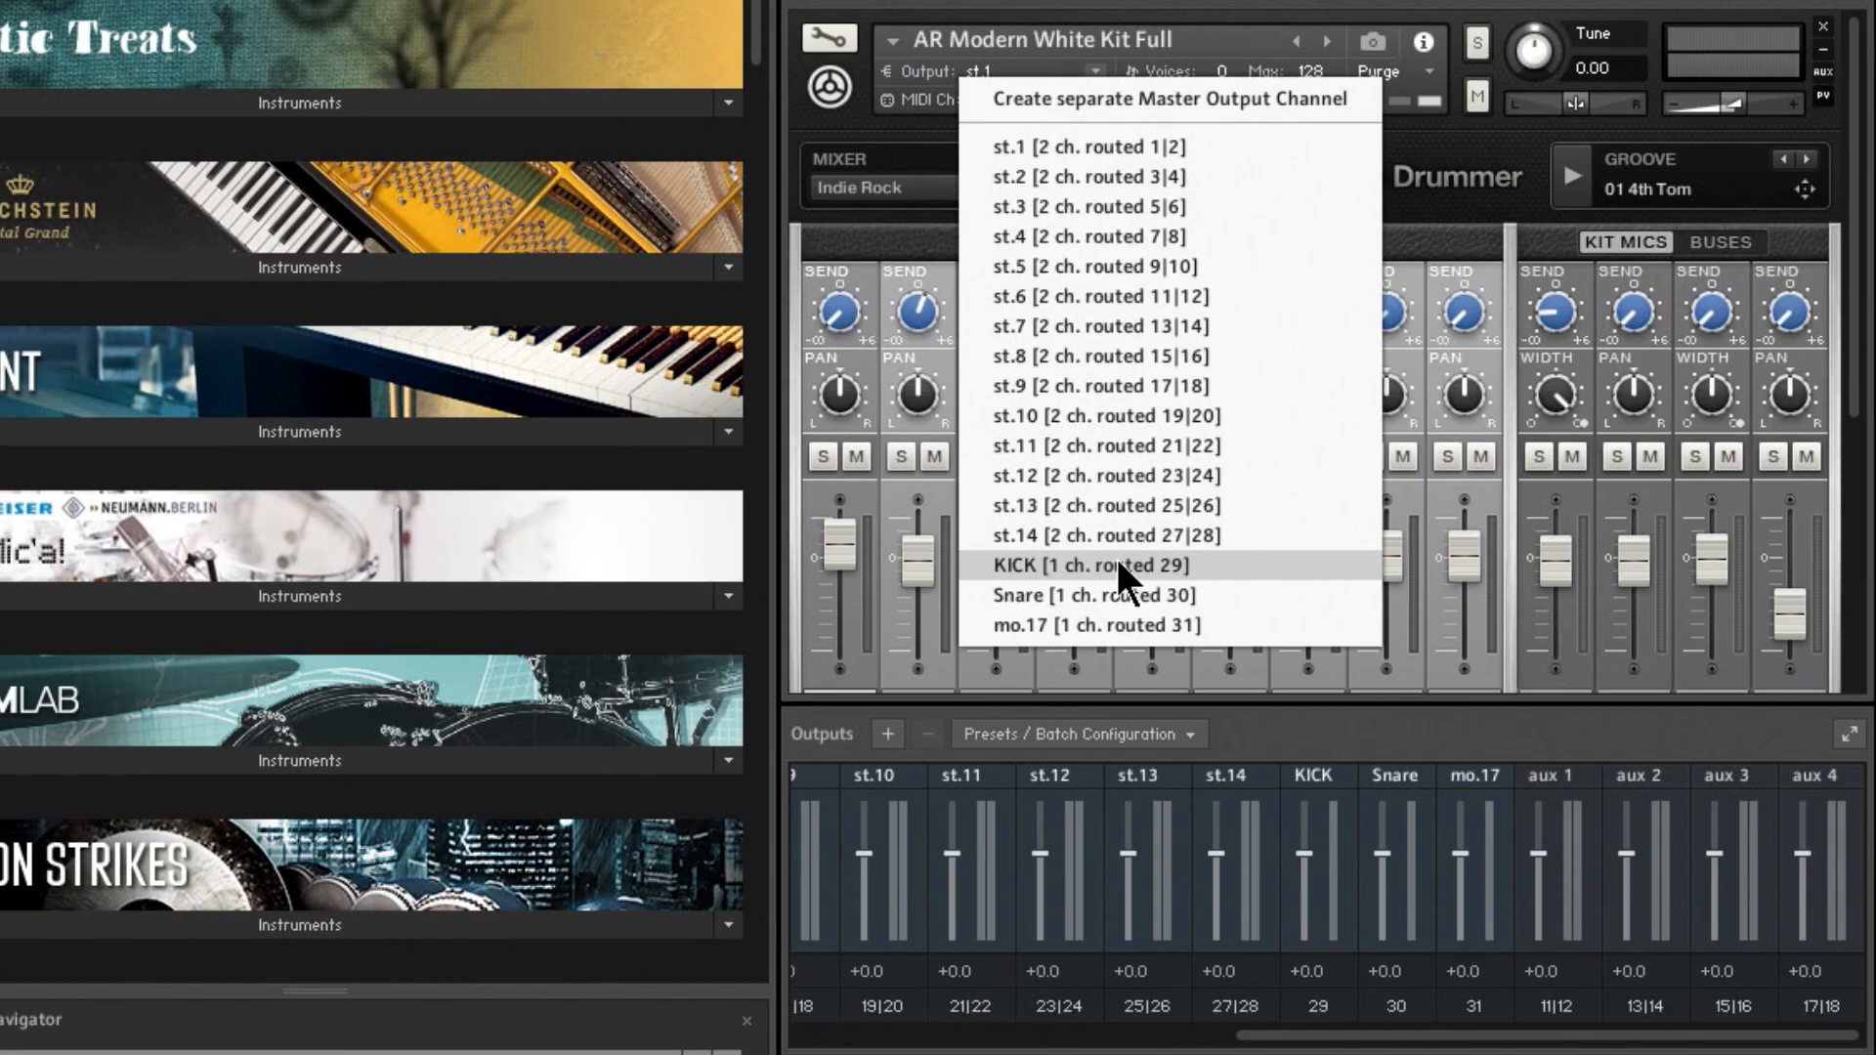
click(813, 236)
Set the Mono track's input to the plug-in output Kontakt KICK and turn on its input monitoring
click(203, 638)
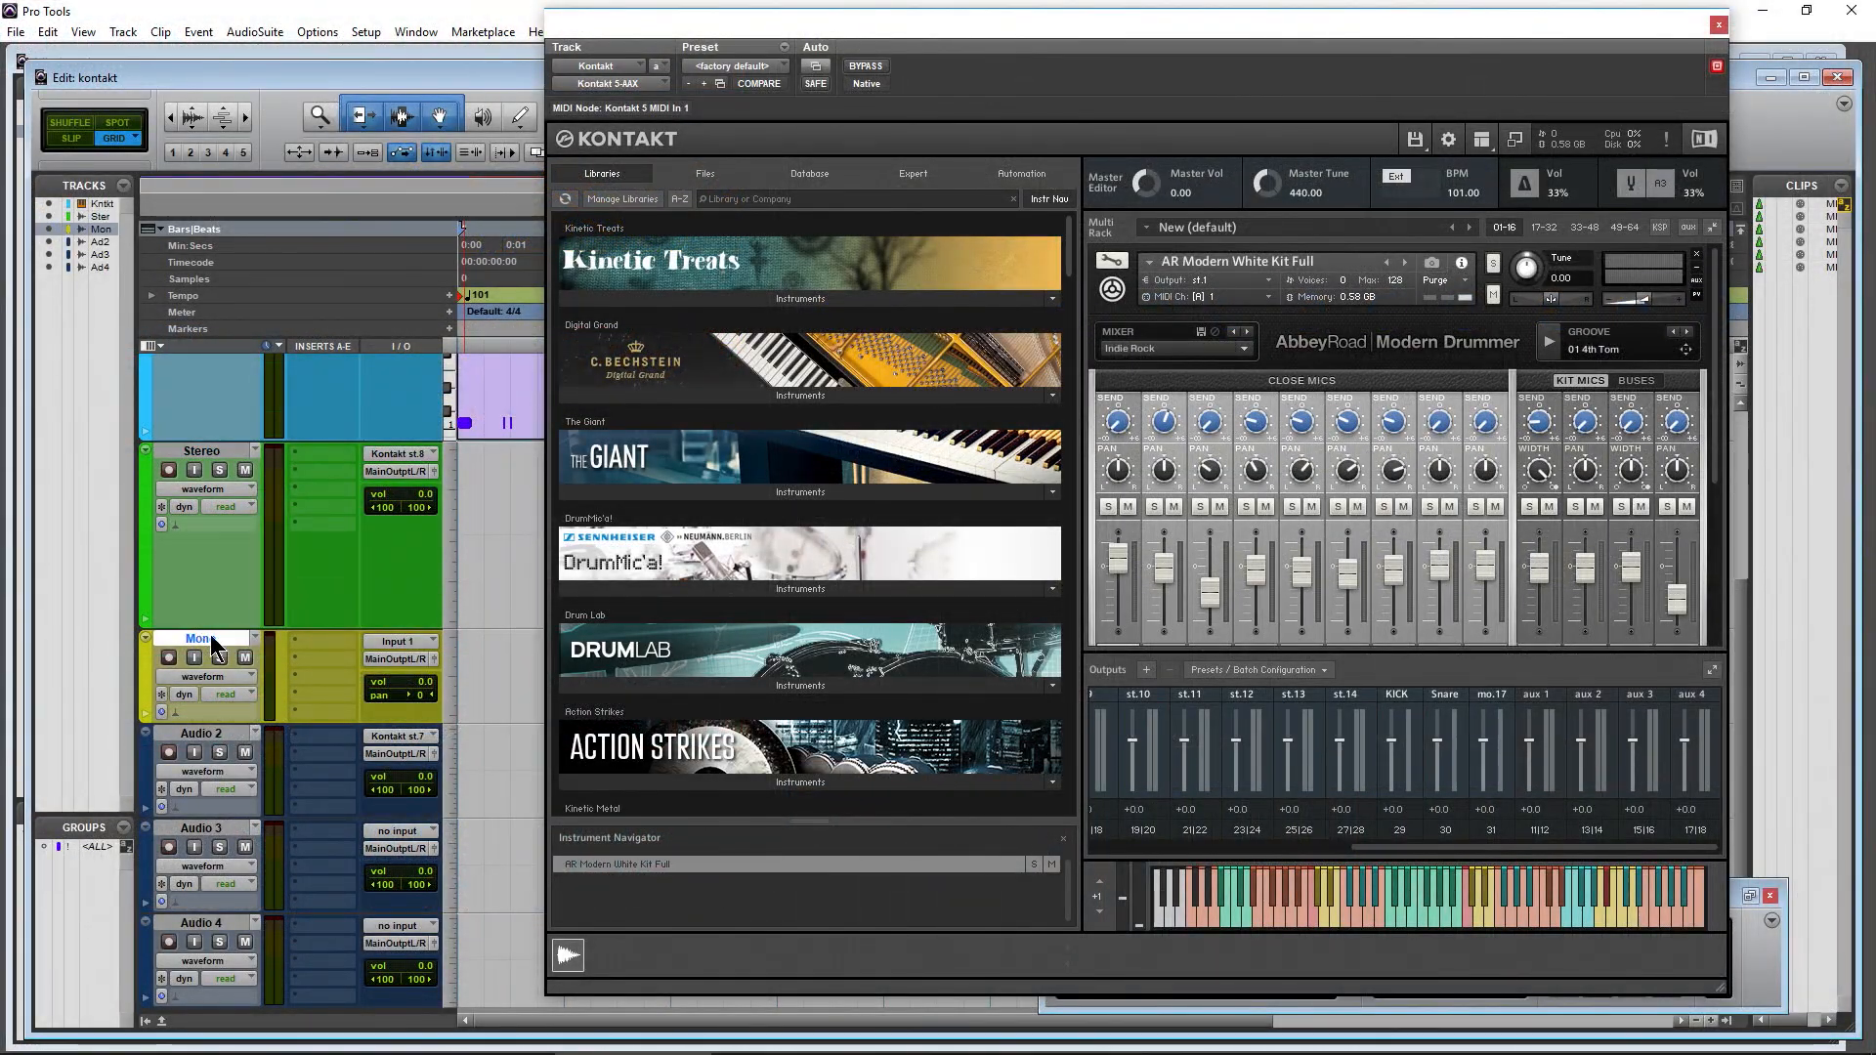
click(399, 641)
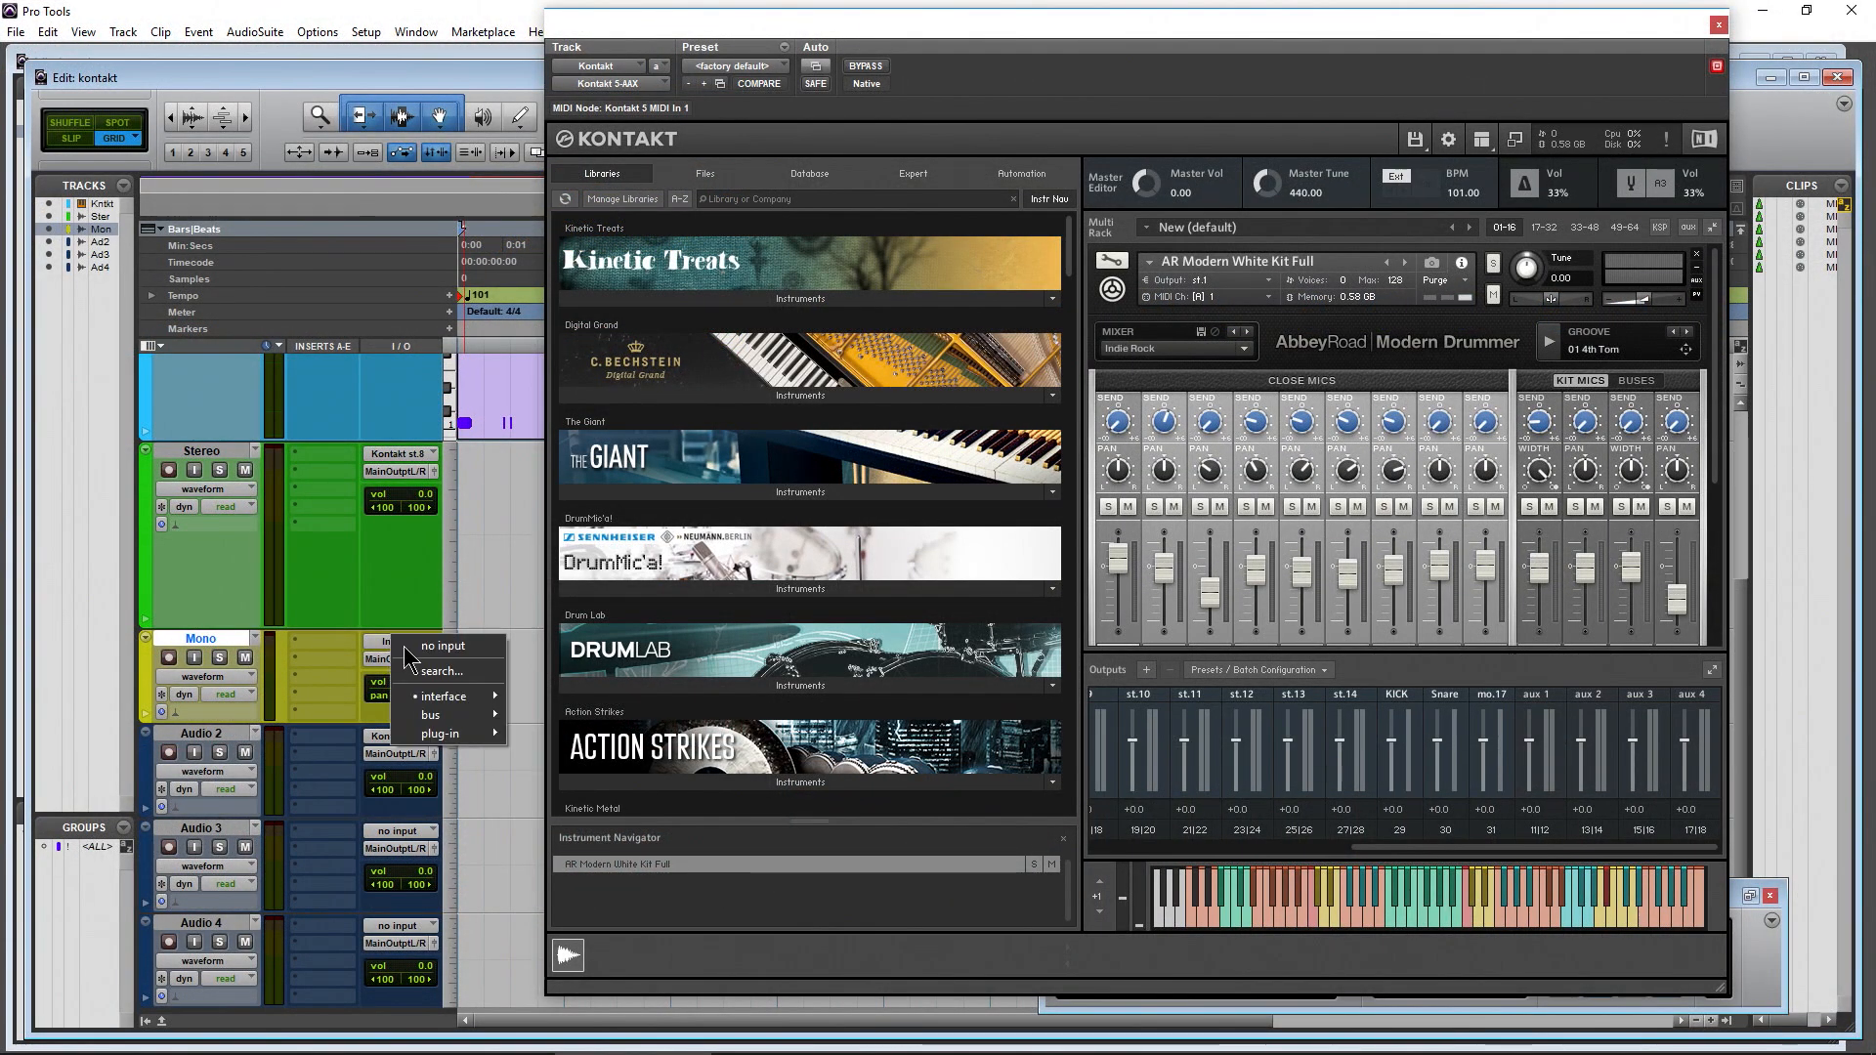
mouse_move(504, 734)
mouse_move(635, 734)
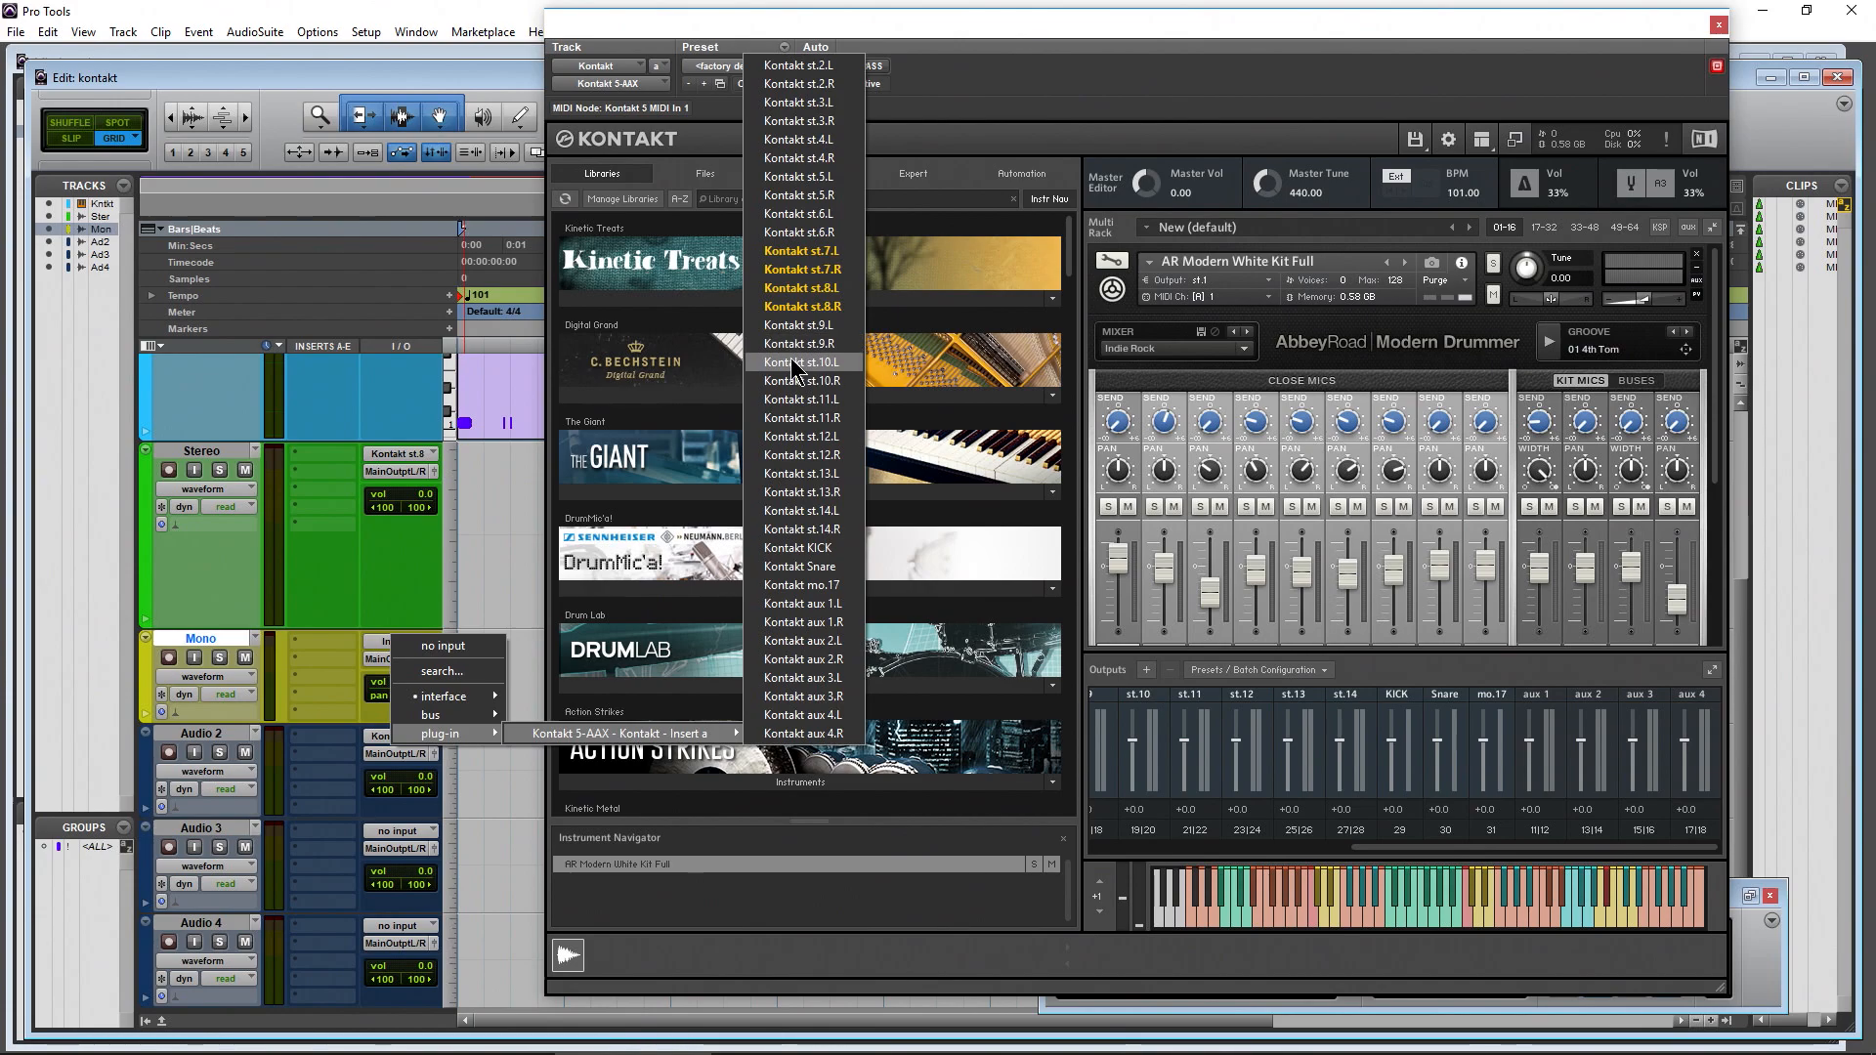
click(811, 552)
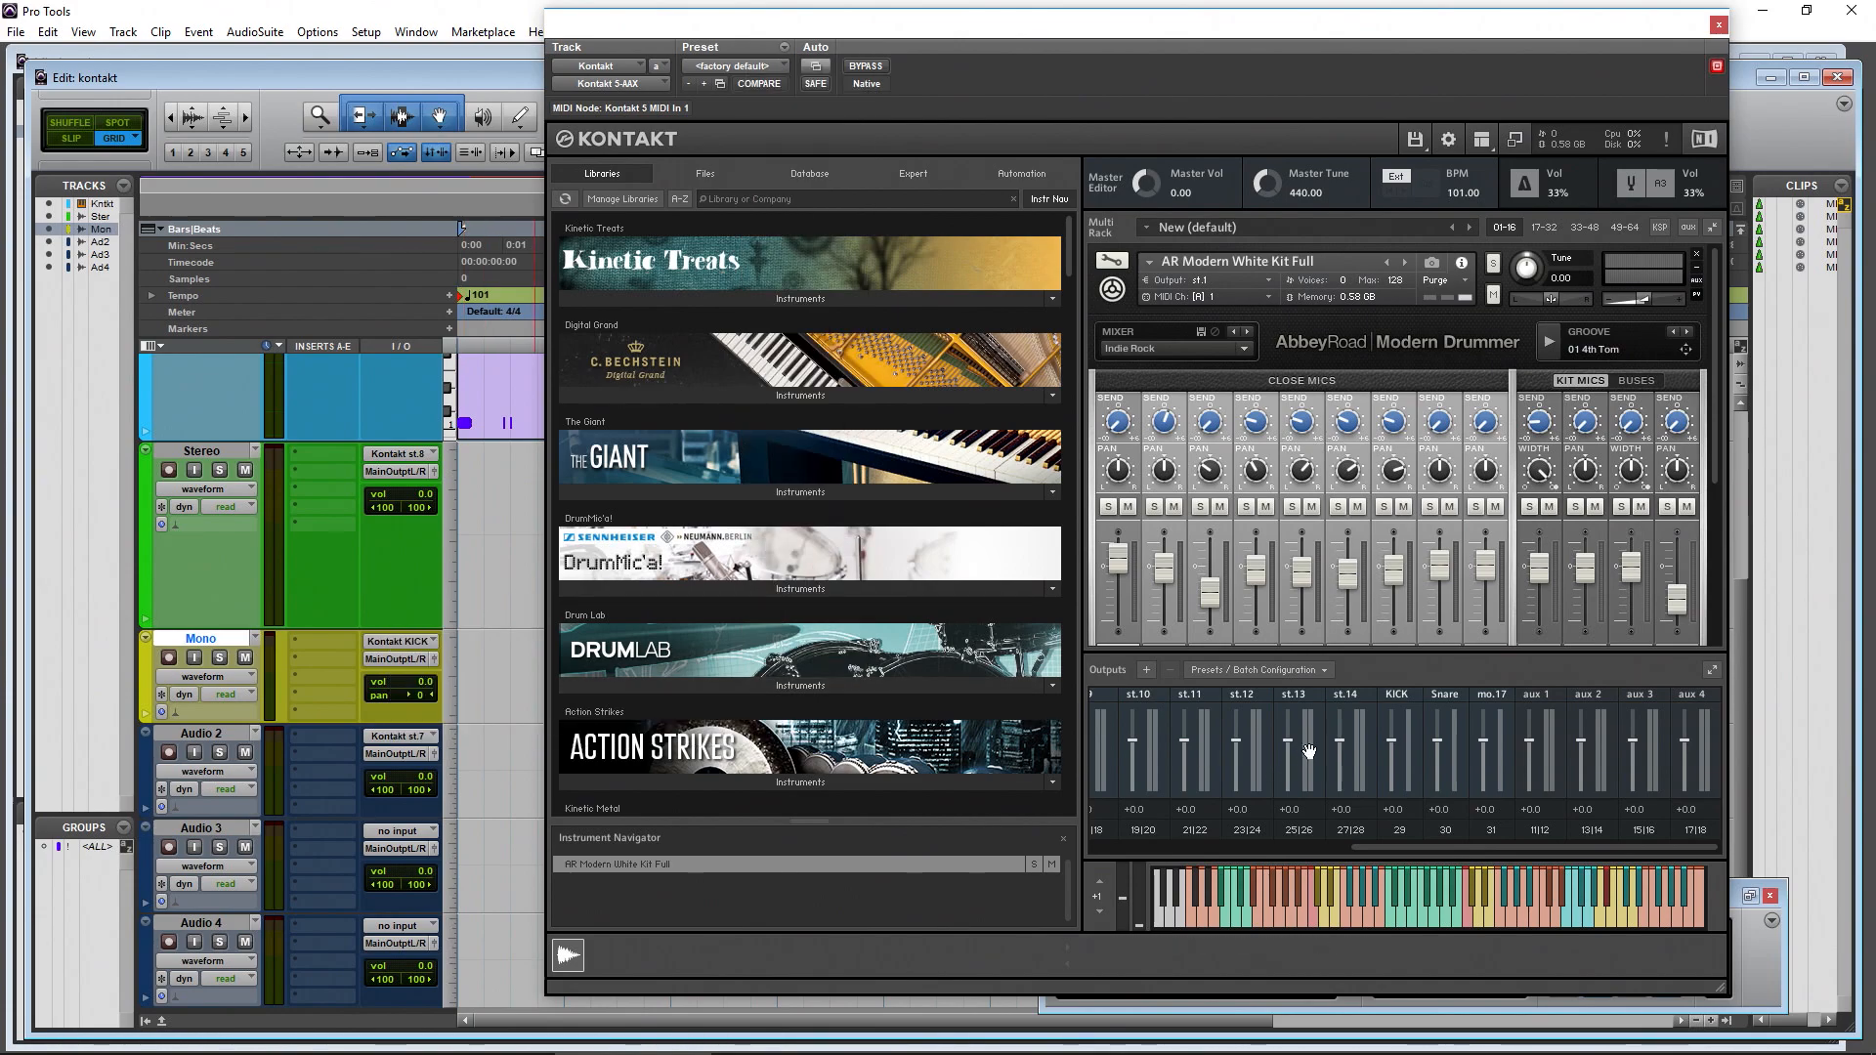
click(1314, 918)
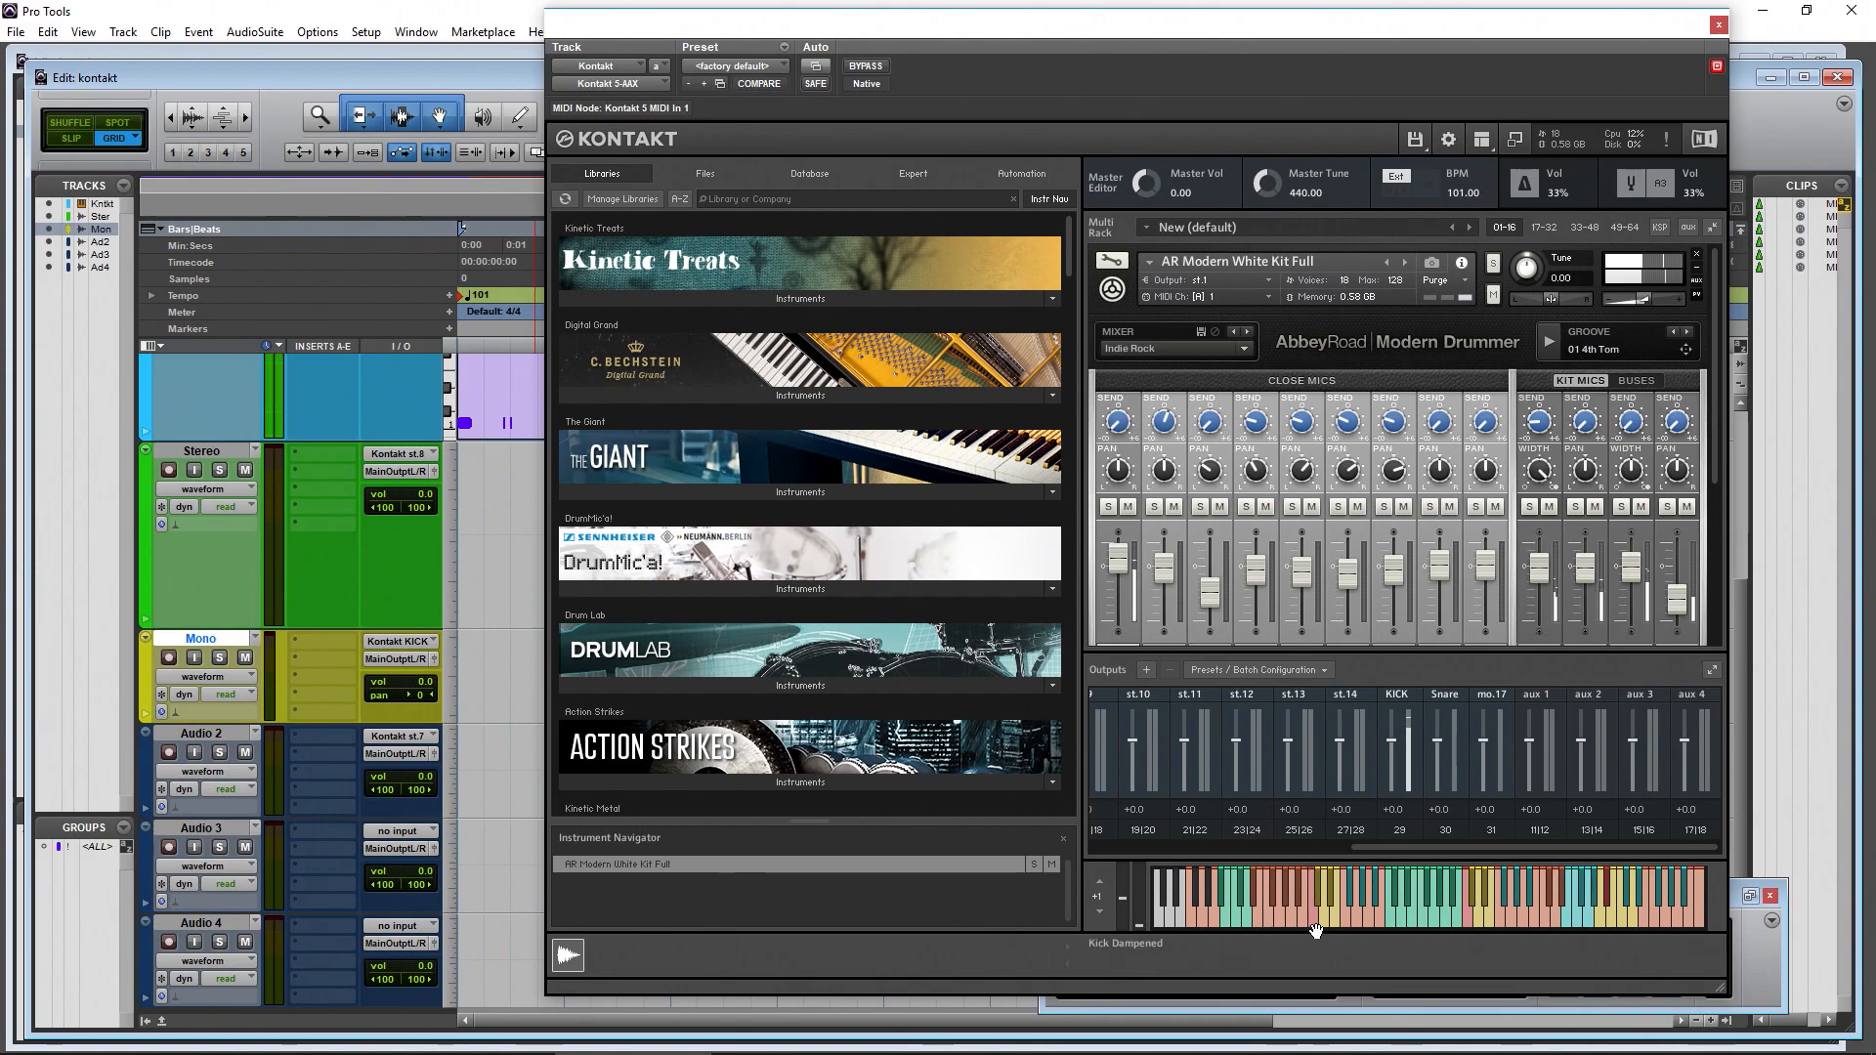
drag(1722, 442, 1720, 579)
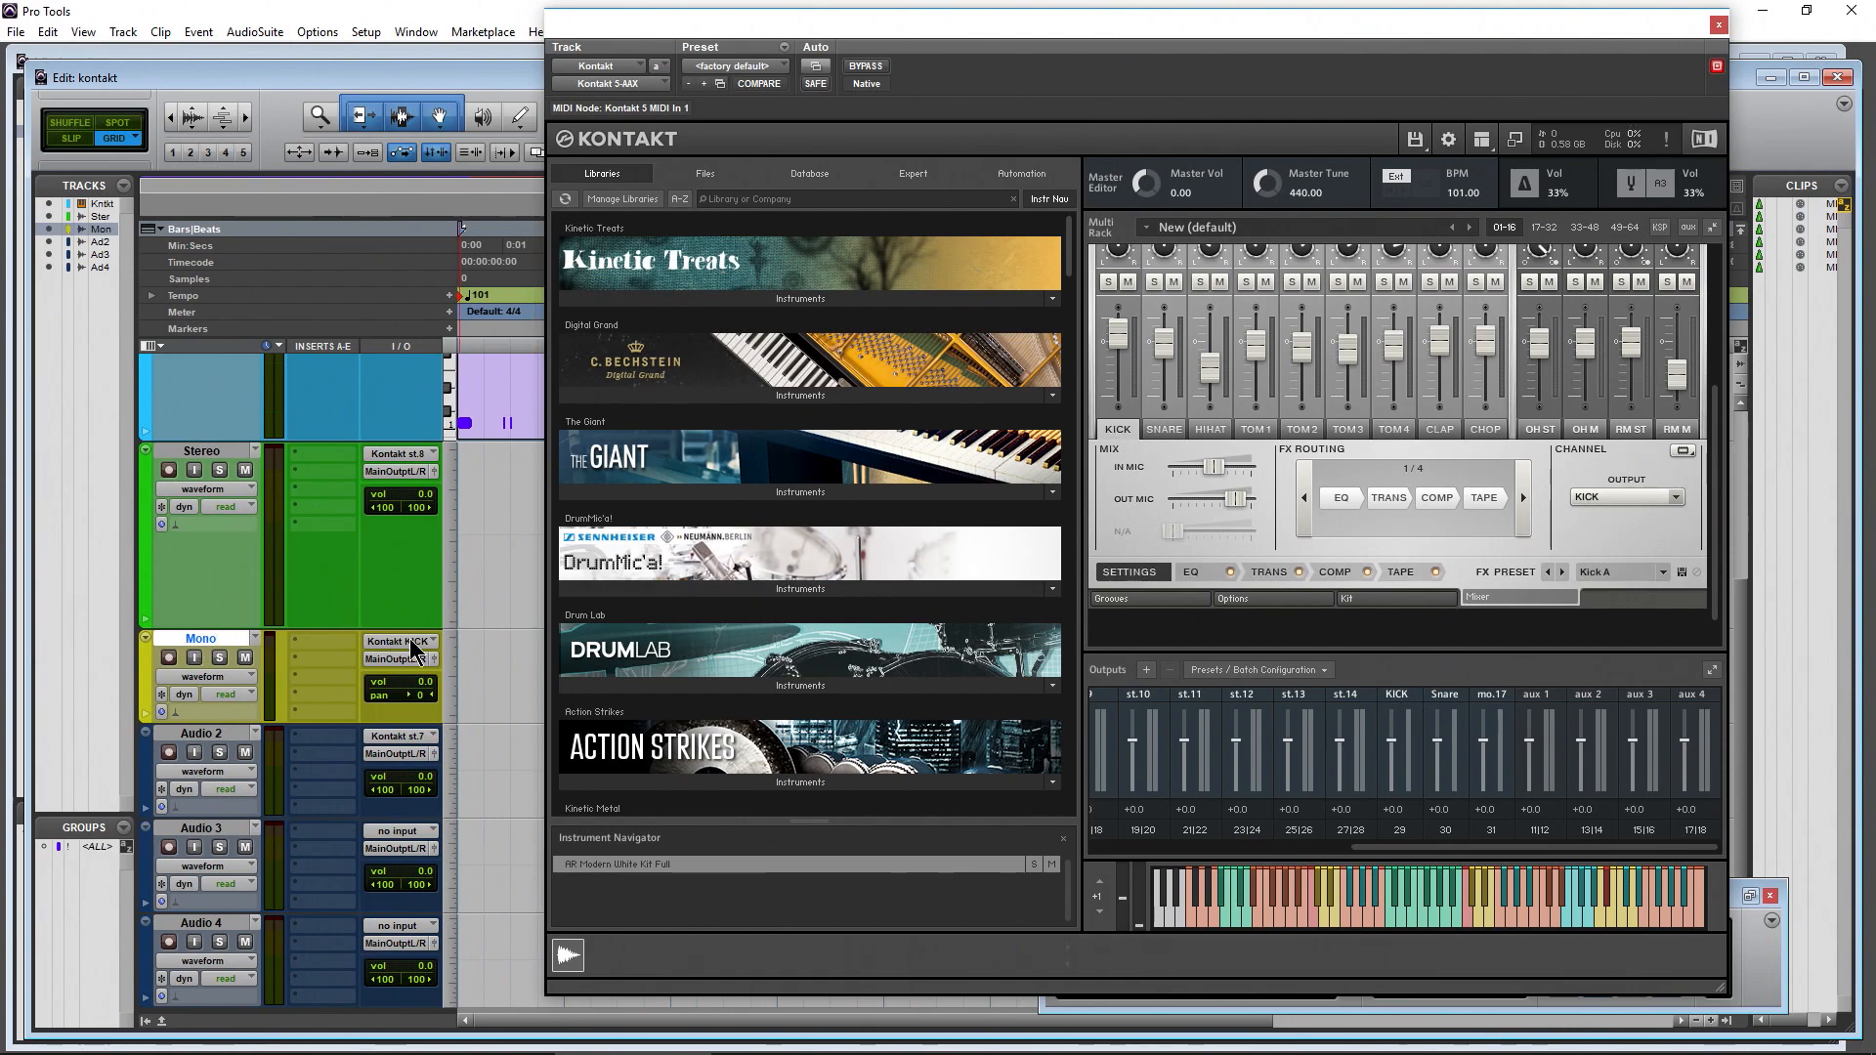
click(194, 659)
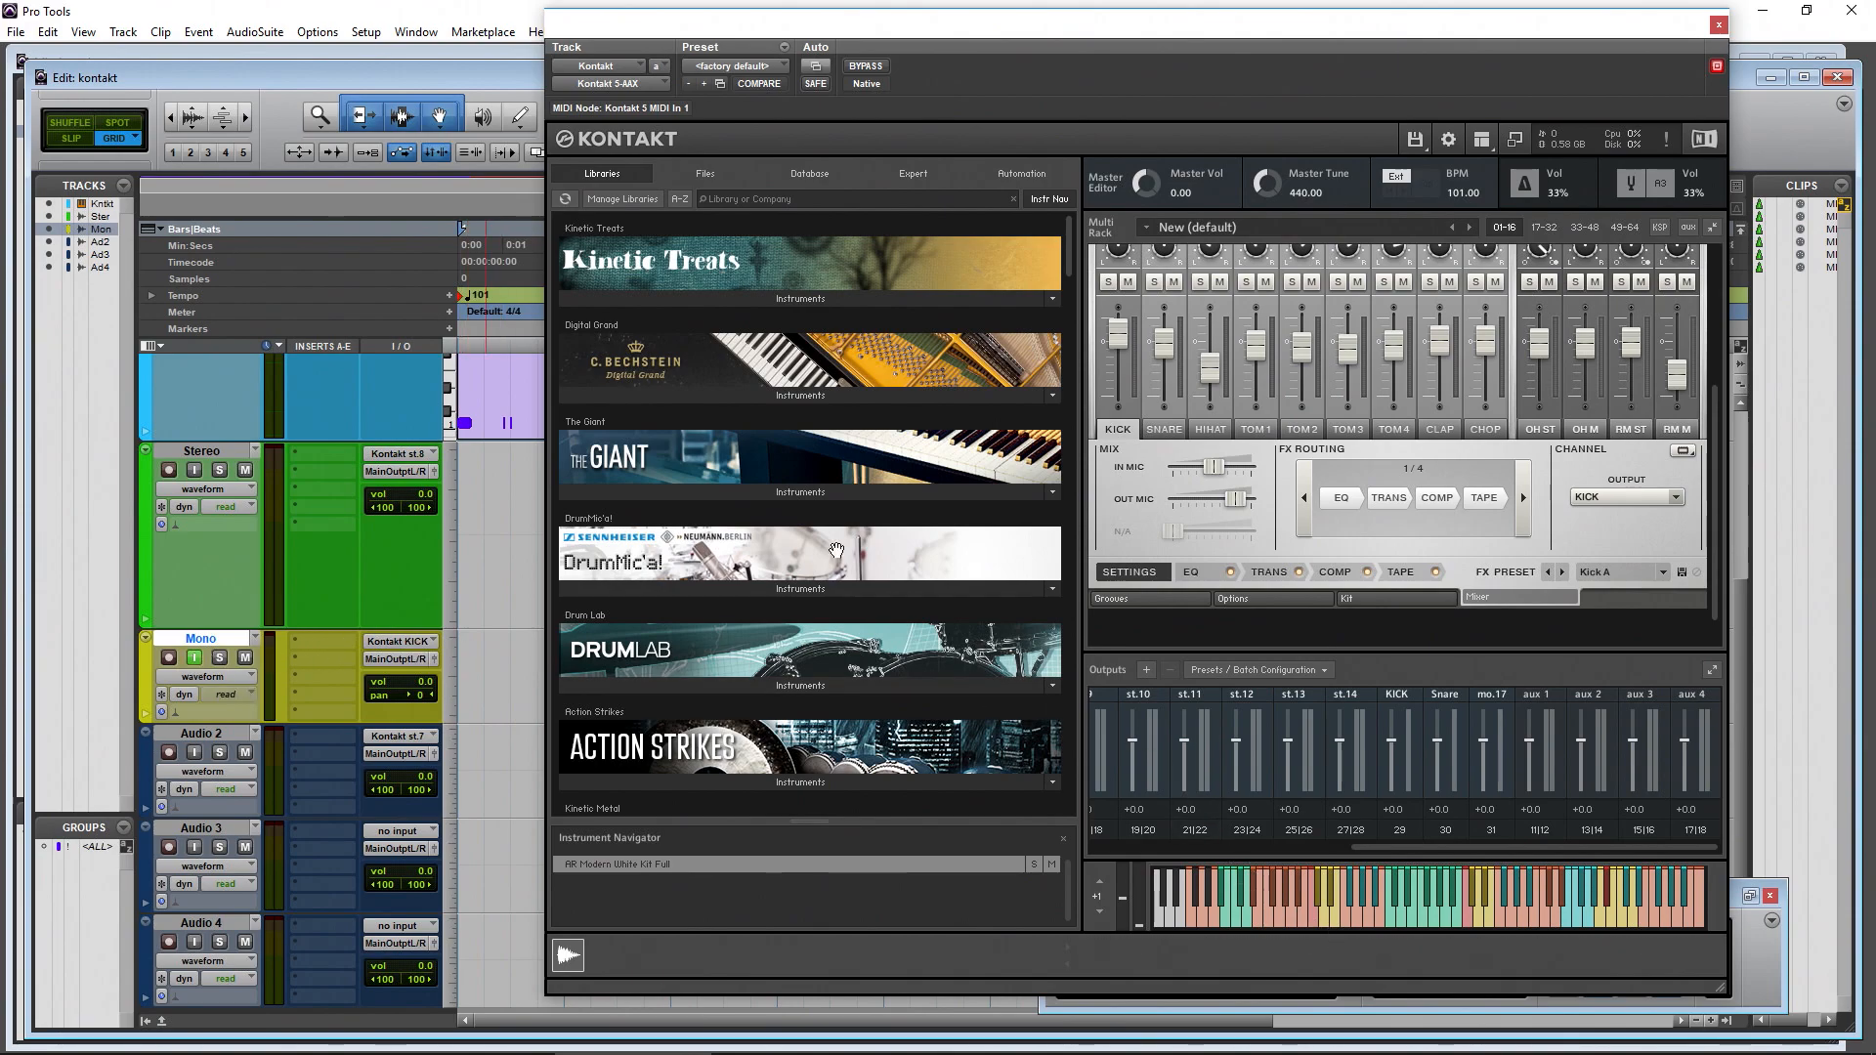
Play the Kick Dampened key repeatedly to check the signal arriving on the Mono track
click(1312, 923)
click(1312, 923)
click(1313, 923)
click(1313, 923)
click(1312, 924)
Switch input monitoring from the Mono track to the Stereo track and test the KICK channel through output st.8
click(193, 667)
click(194, 470)
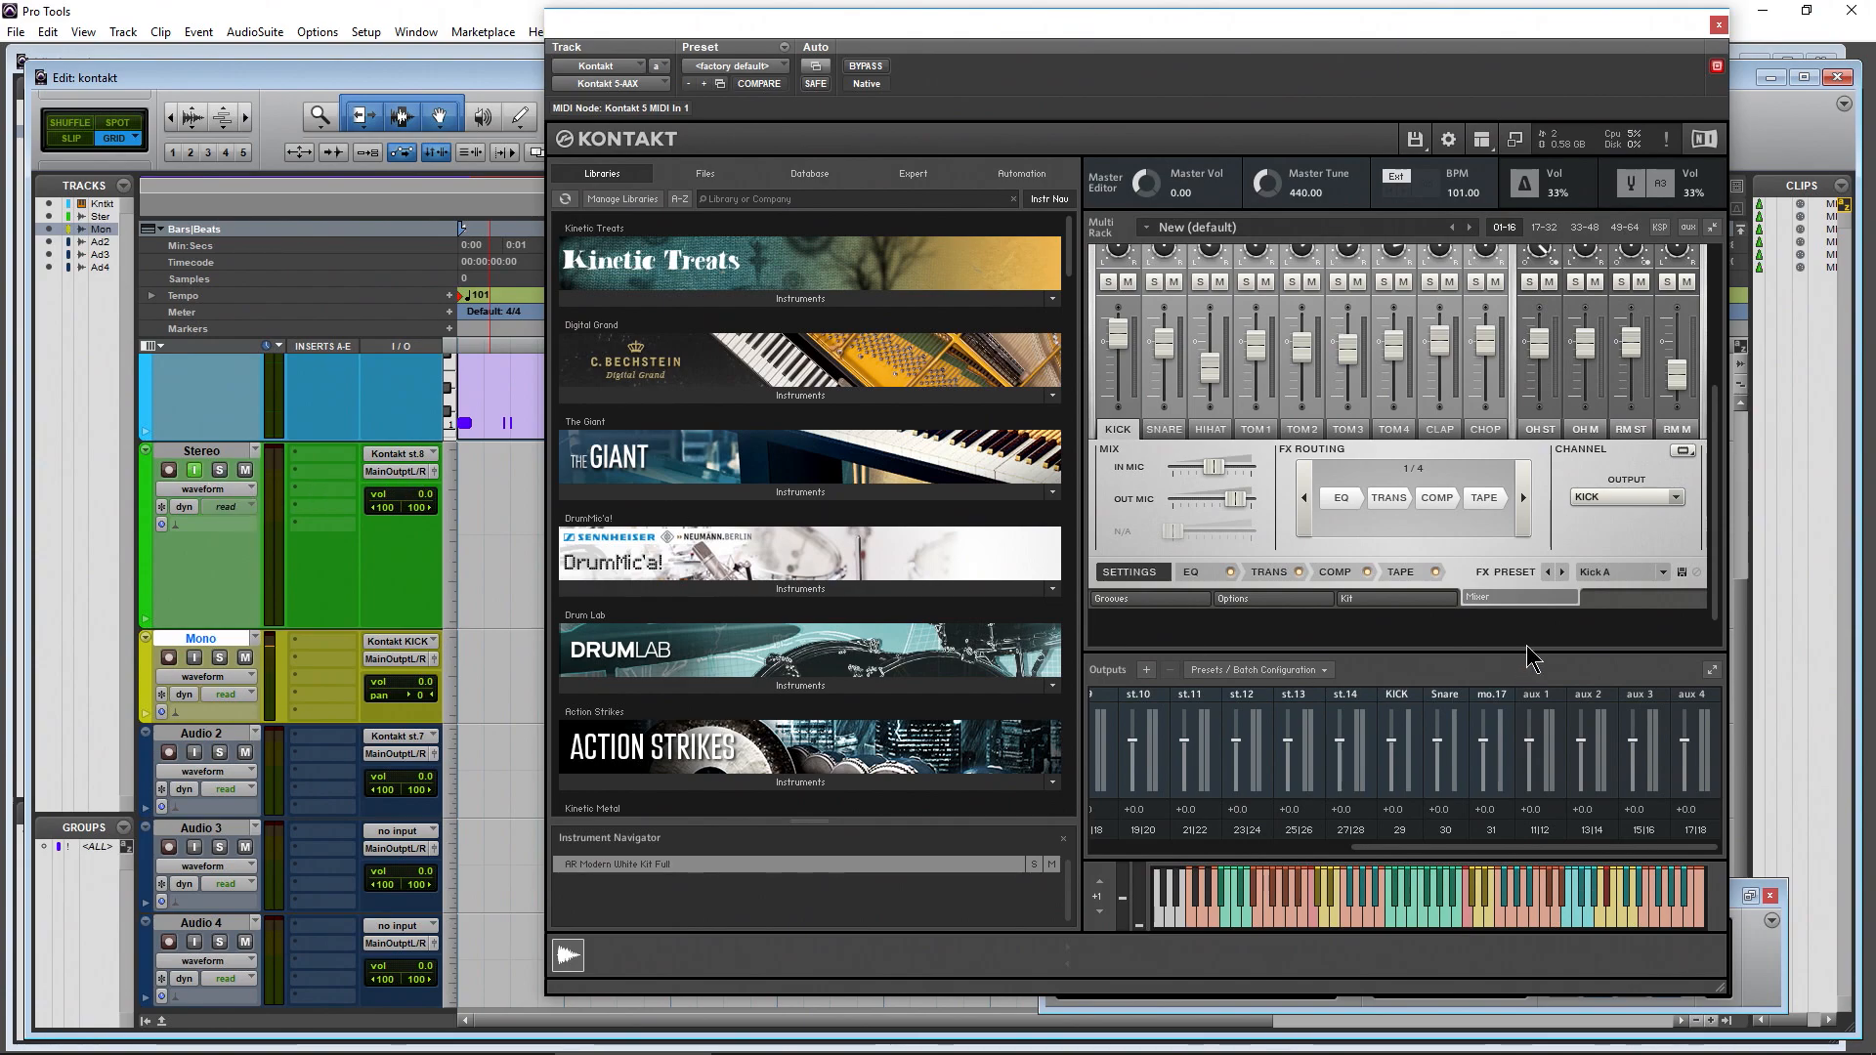
click(1602, 497)
click(1622, 667)
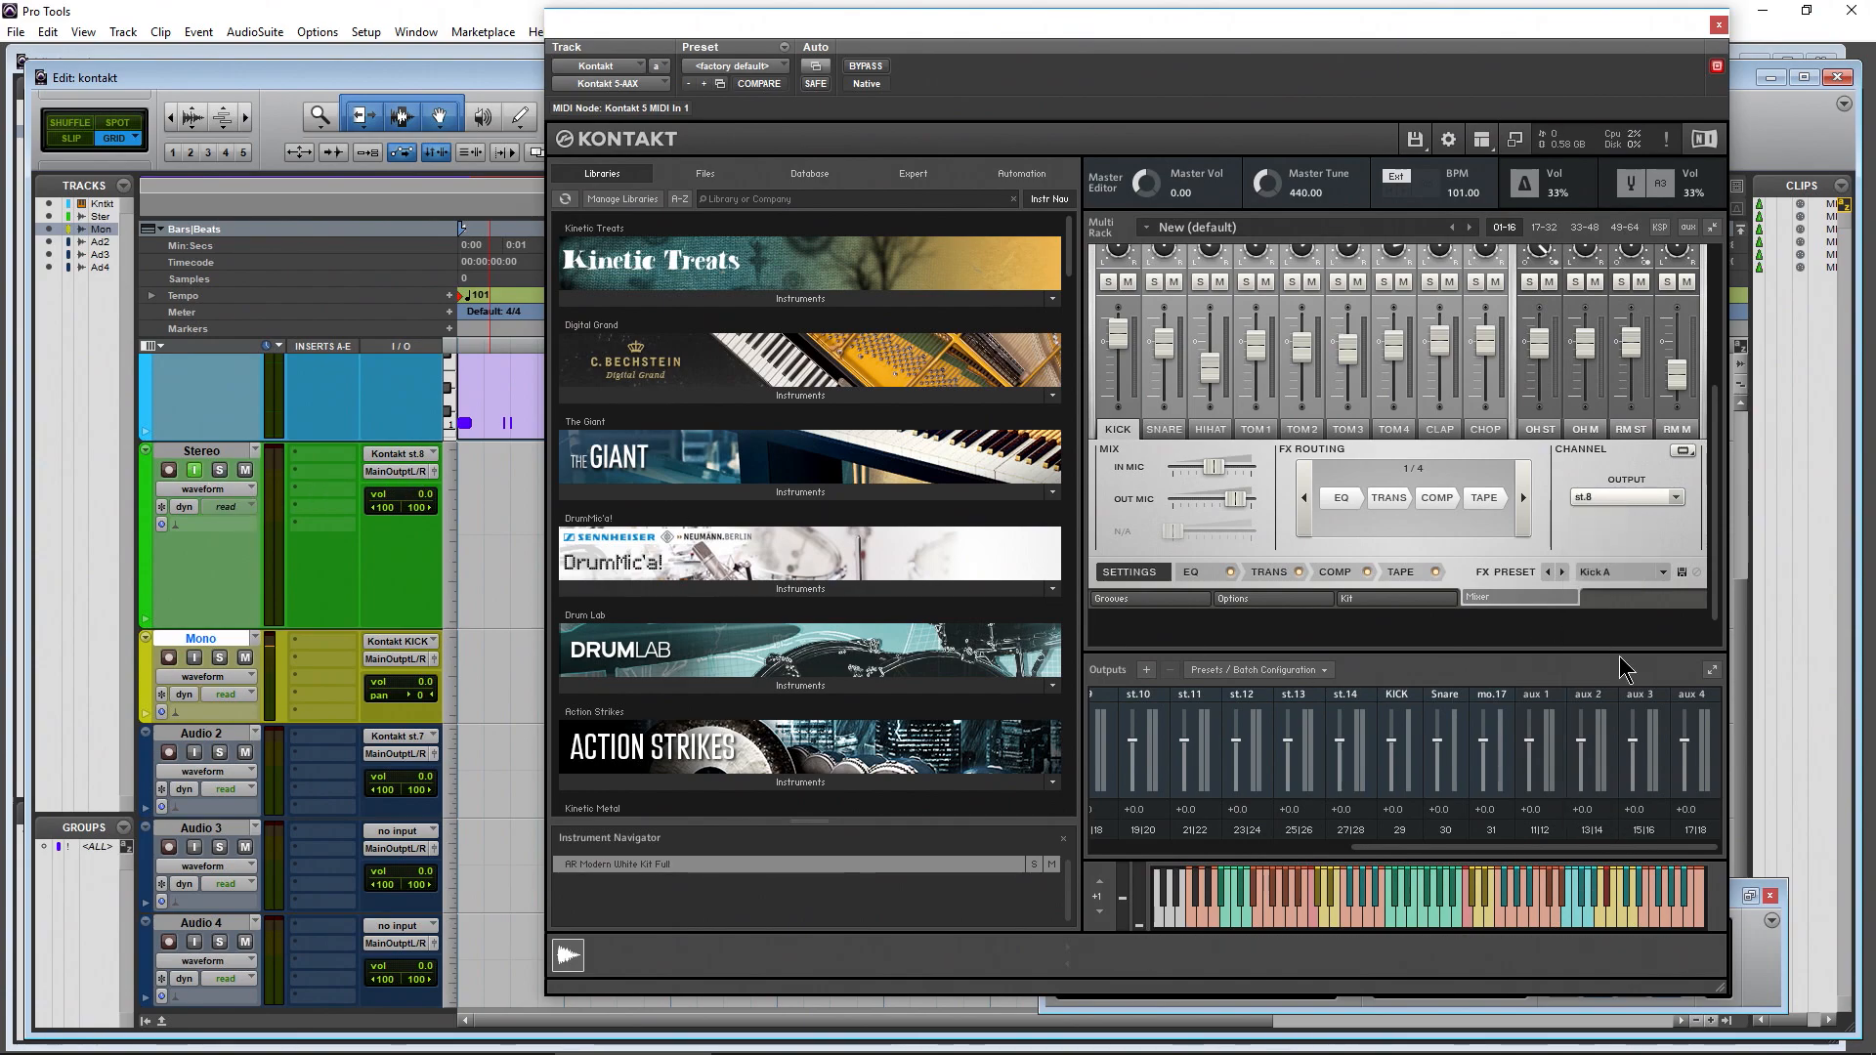
click(1314, 921)
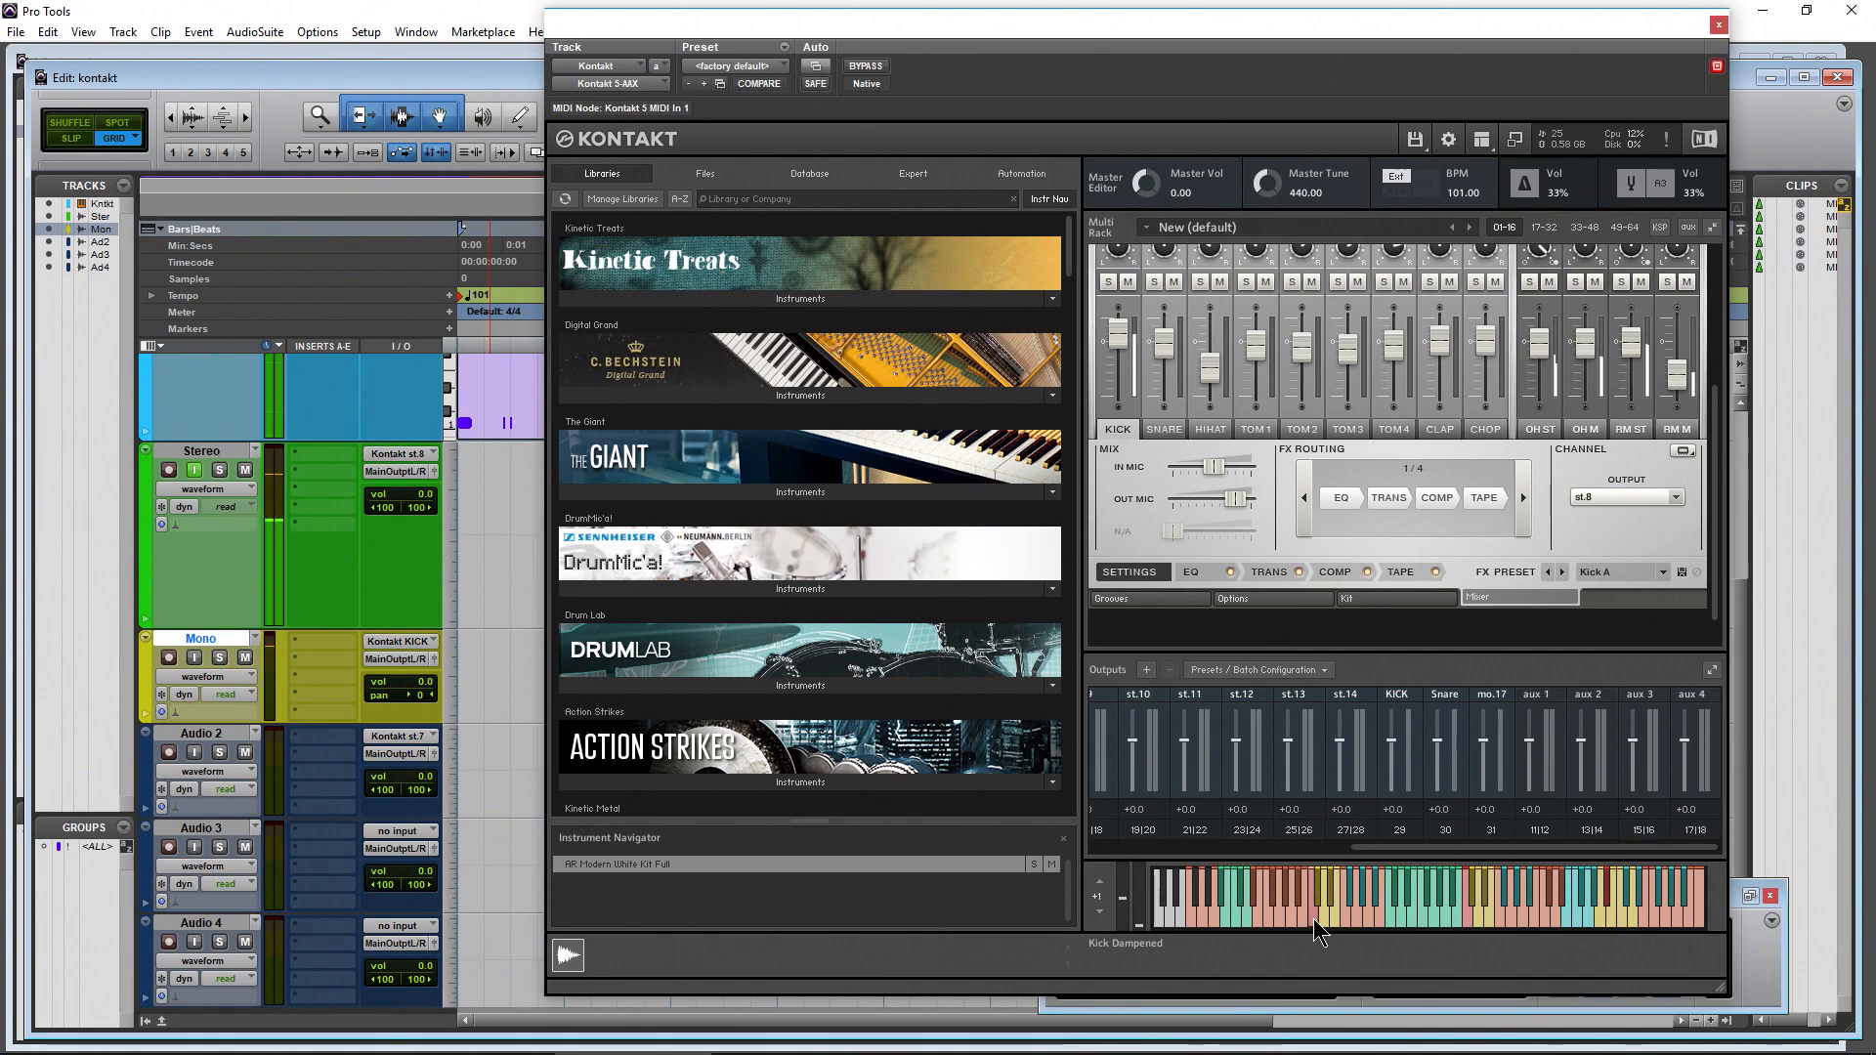
click(1315, 922)
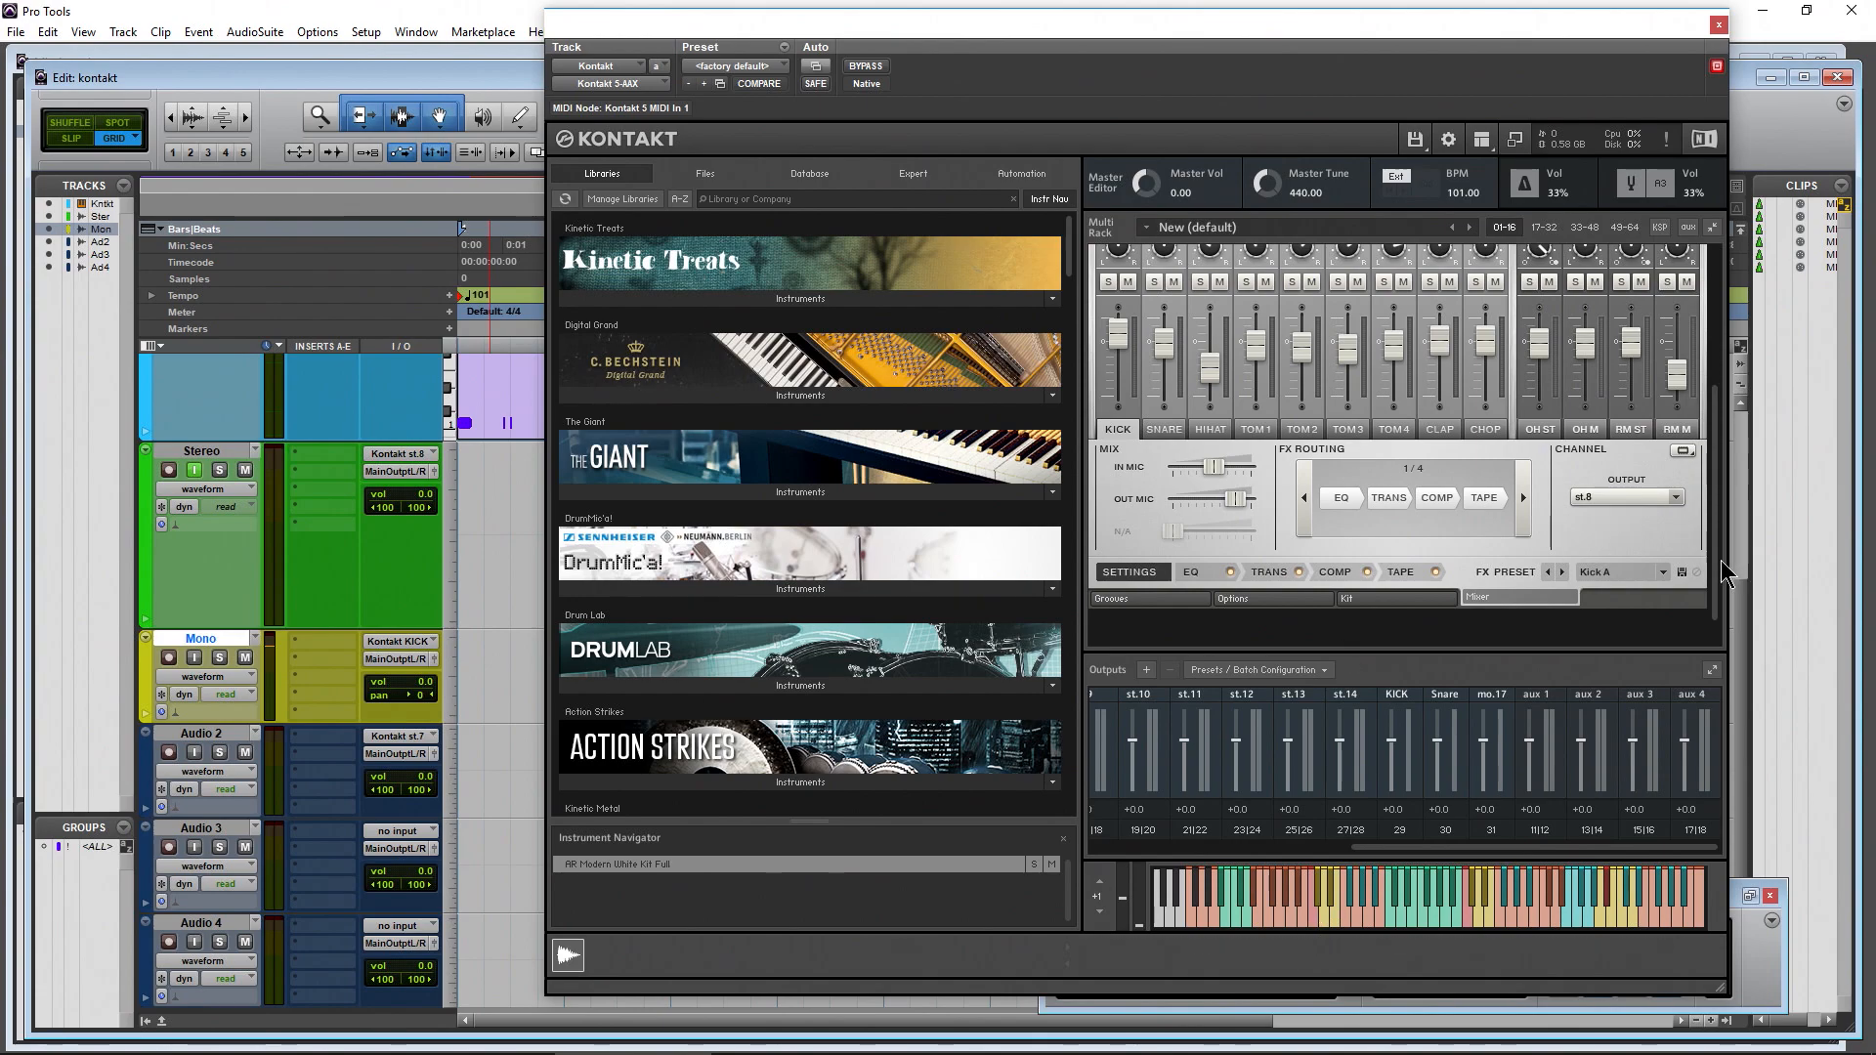
Create 13 new stereo audio tracks in samples below the Mono track
drag(1720, 578, 1720, 456)
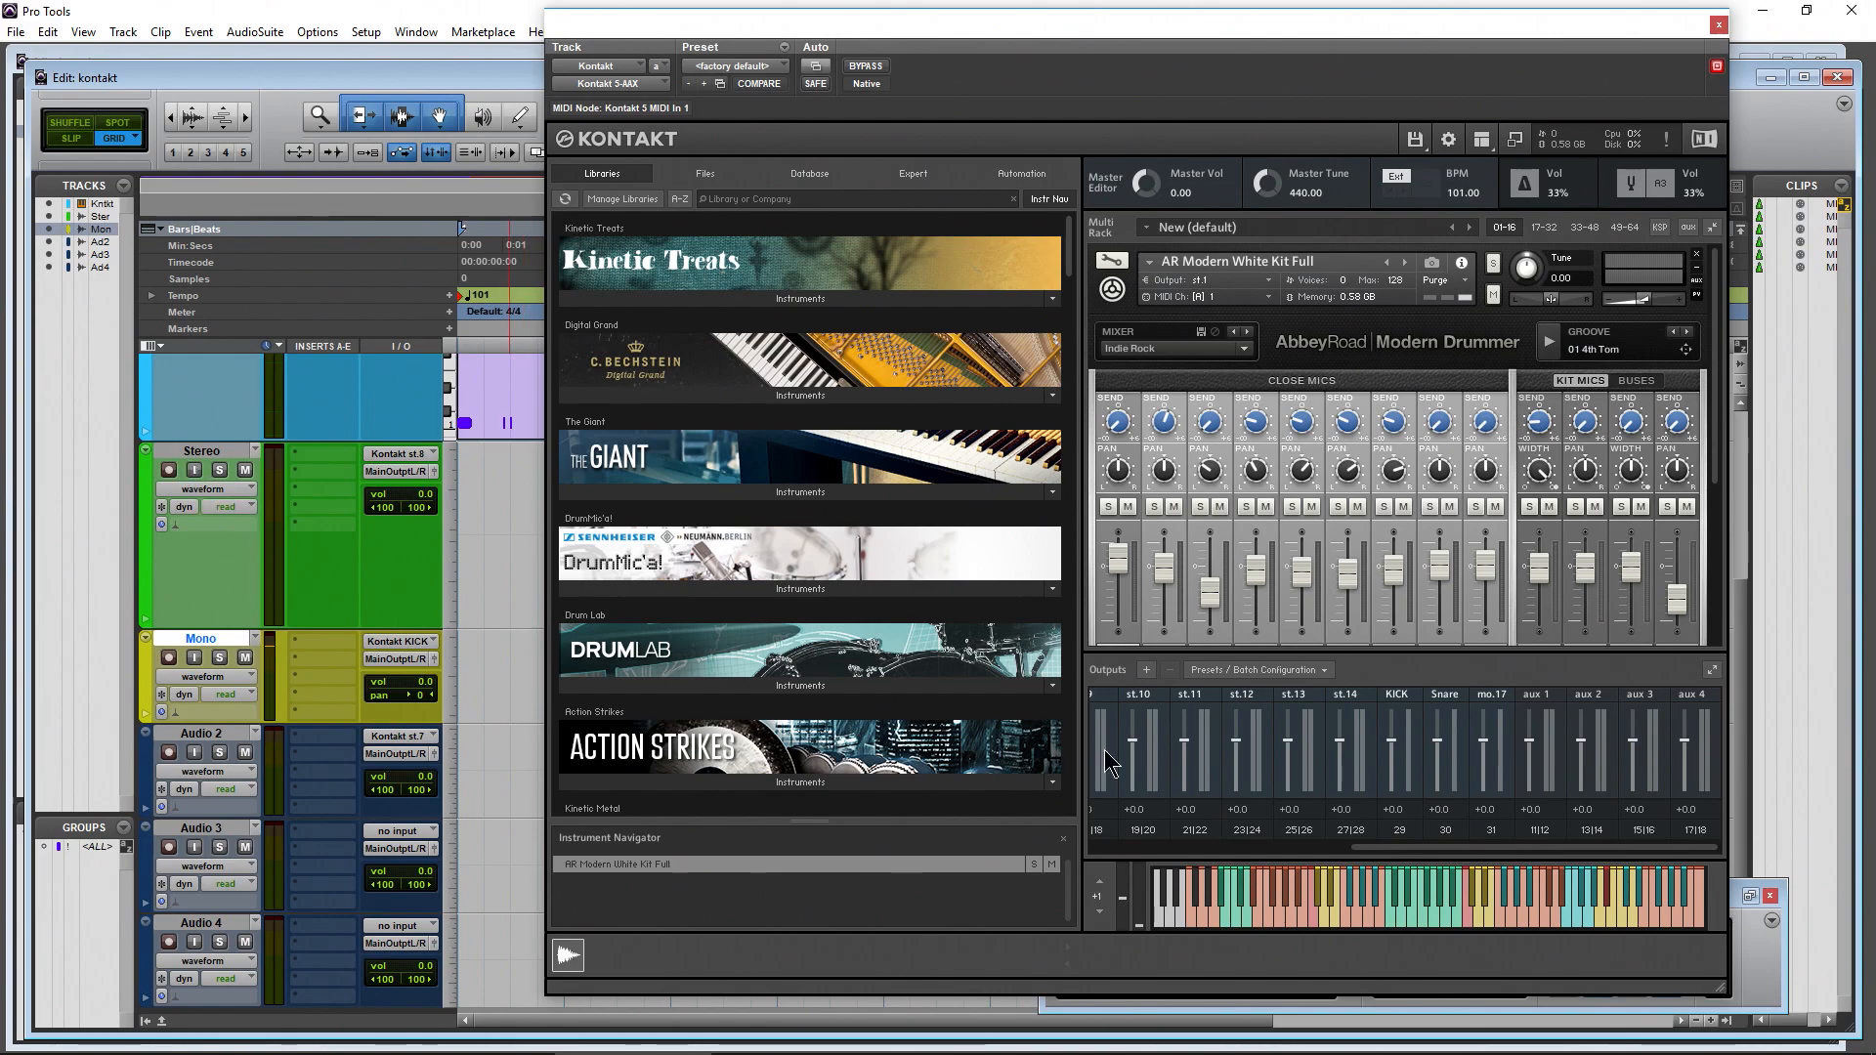
drag(1401, 850, 1142, 851)
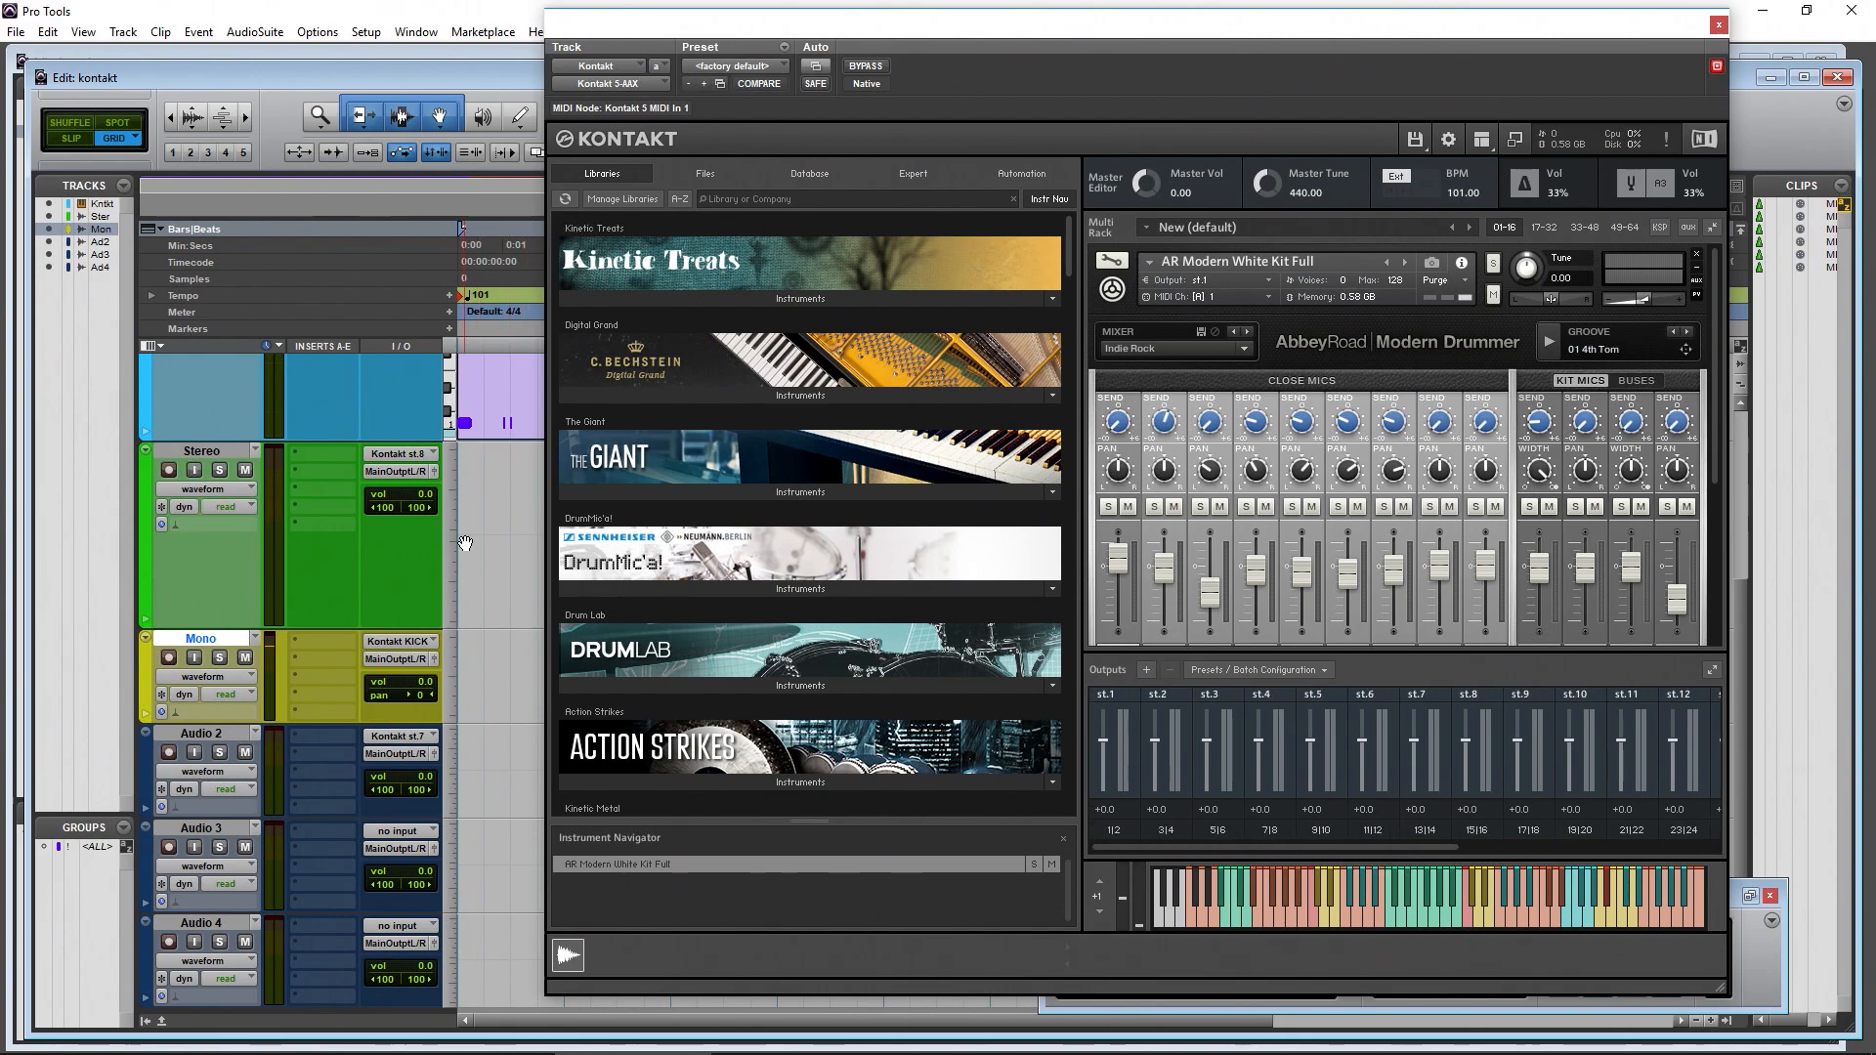
key(ctrl+shift+n)
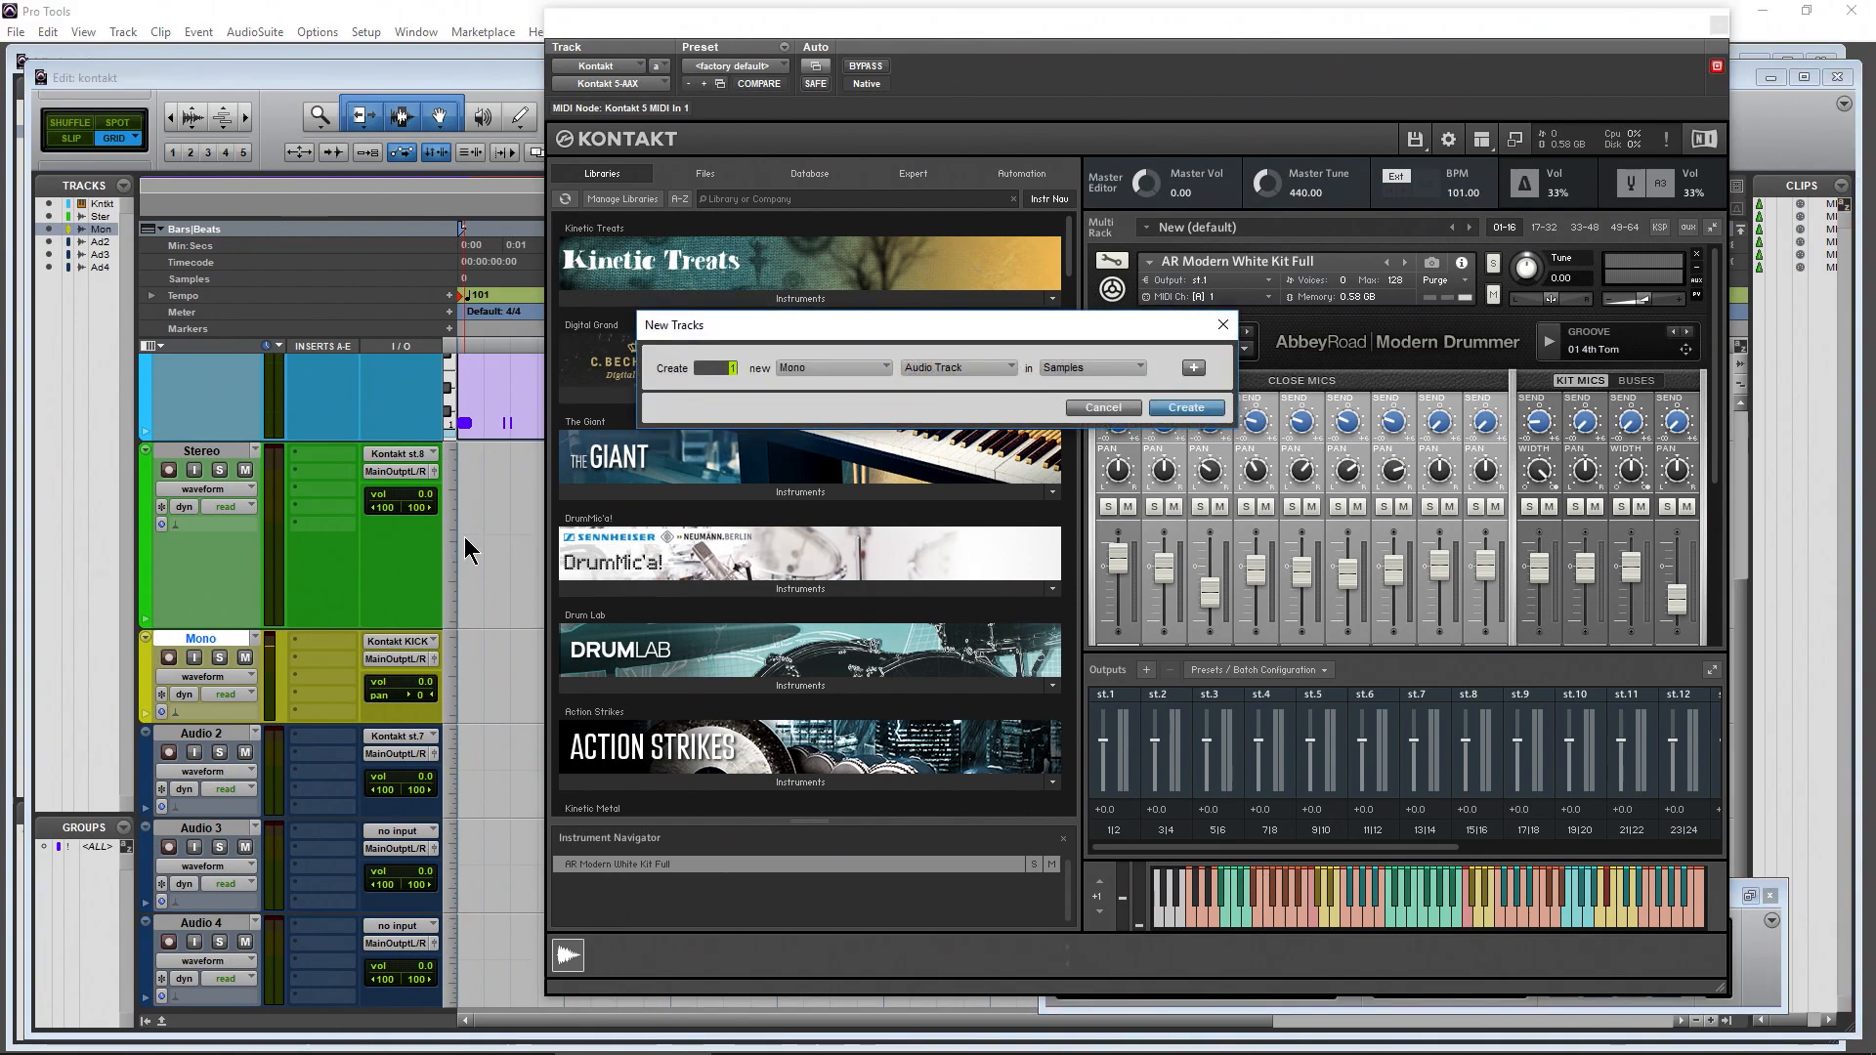
click(841, 369)
click(860, 389)
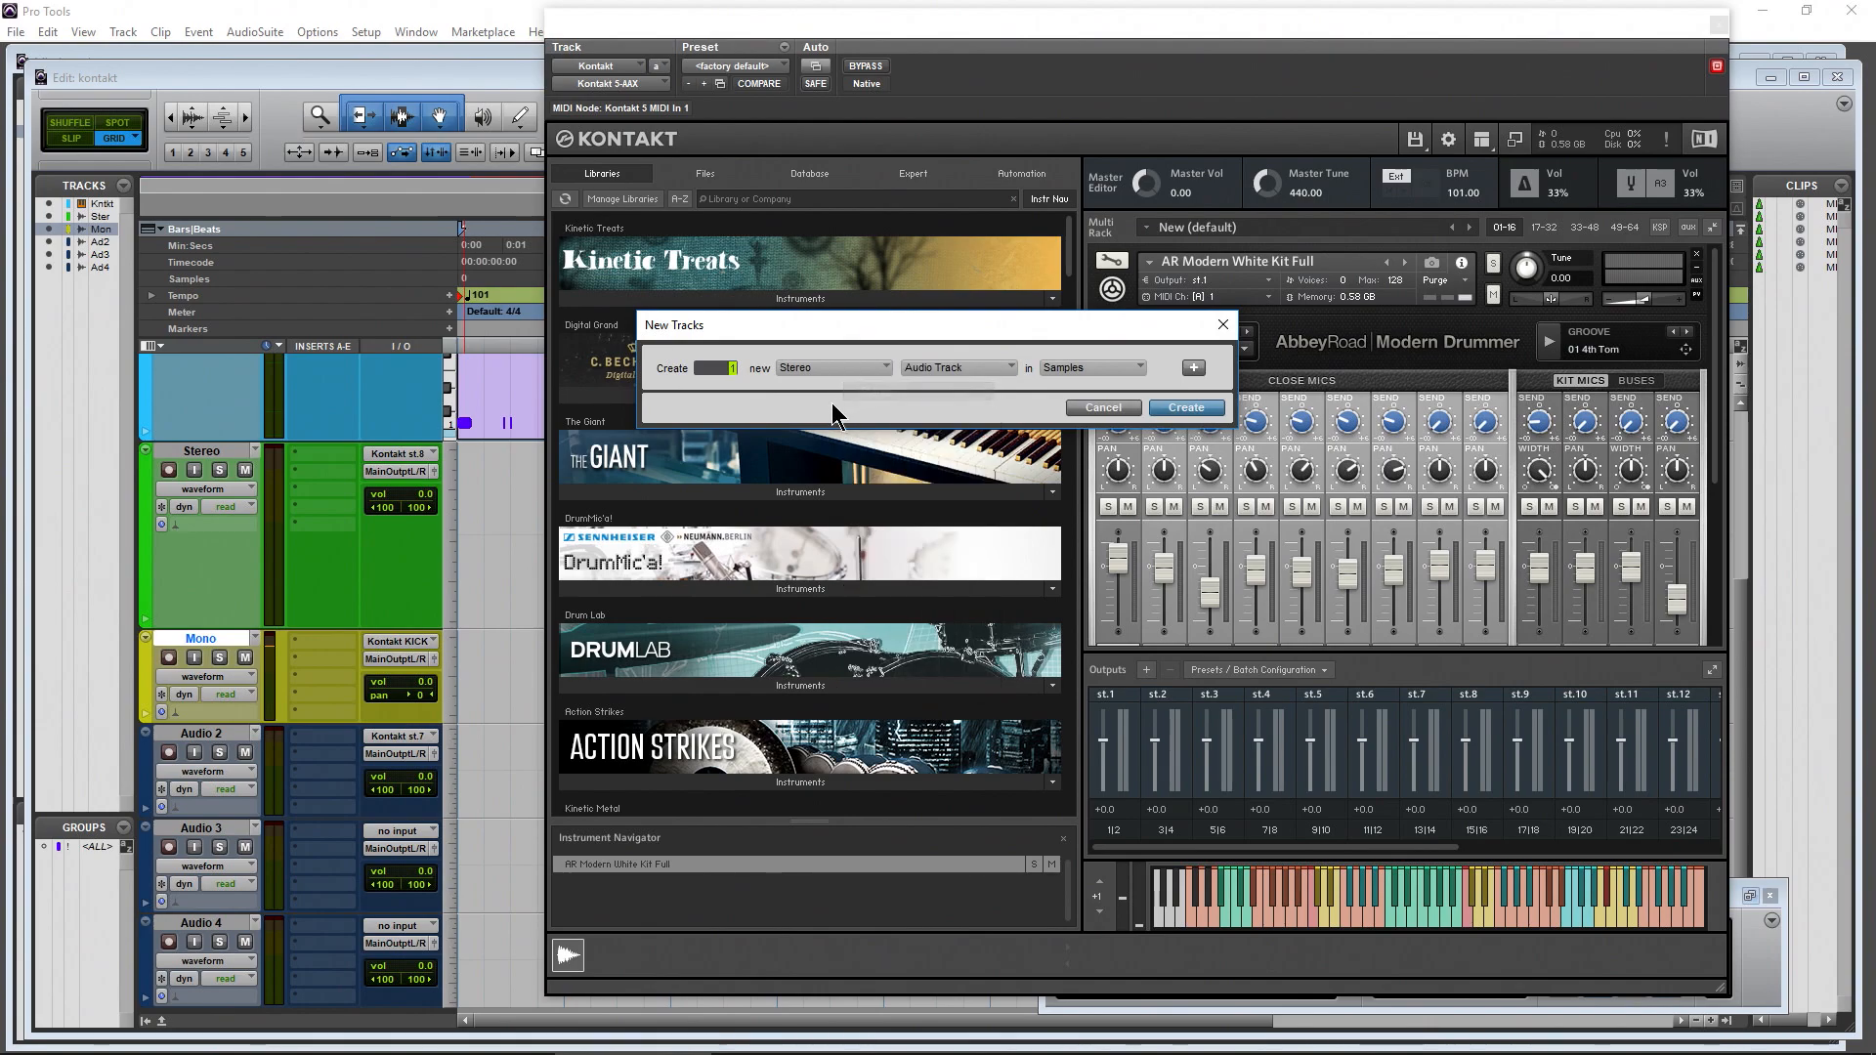
text(13)
click(1186, 408)
scroll(233, 772, down, 8)
scroll(232, 765, up, 8)
scroll(219, 723, up, 1)
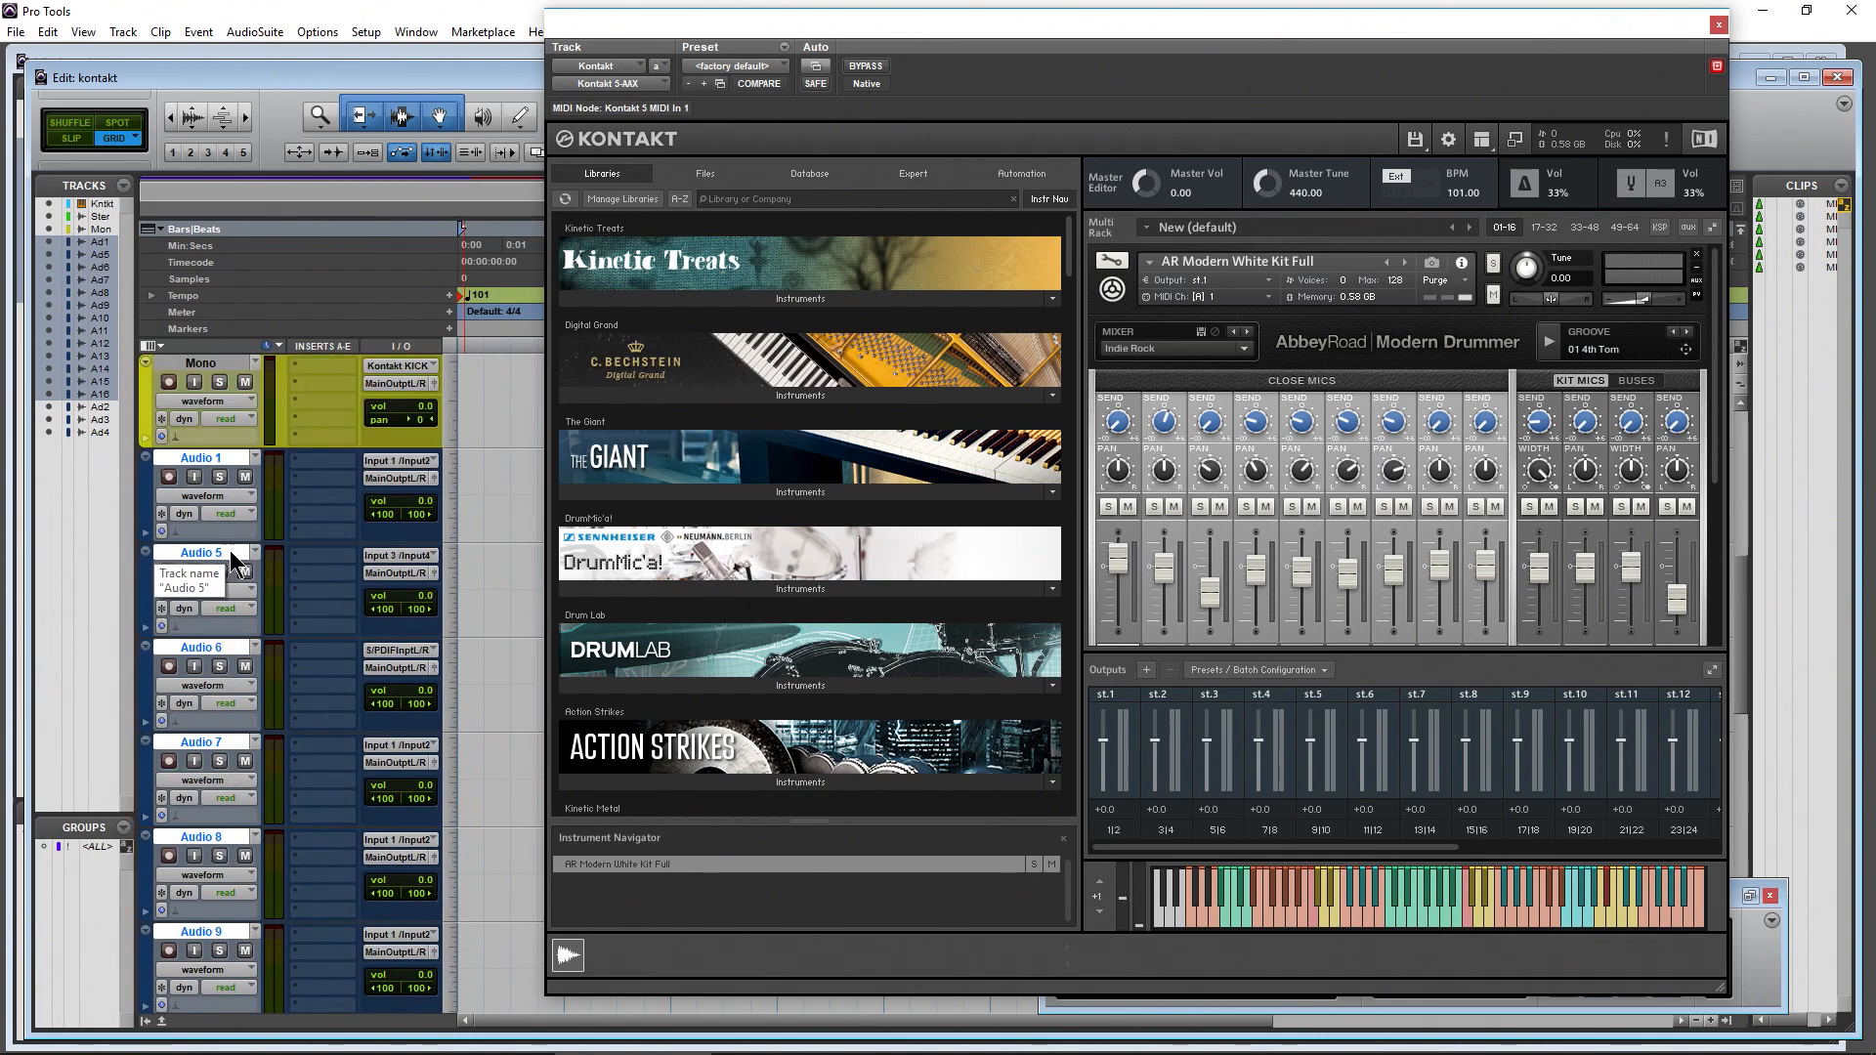
Assign the plug-in outputs Kontakt st.2 through Kontakt st.14 in ascending order as inputs of the 13 selected stereo tracks
scroll(224, 625, down, 7)
scroll(229, 659, up, 7)
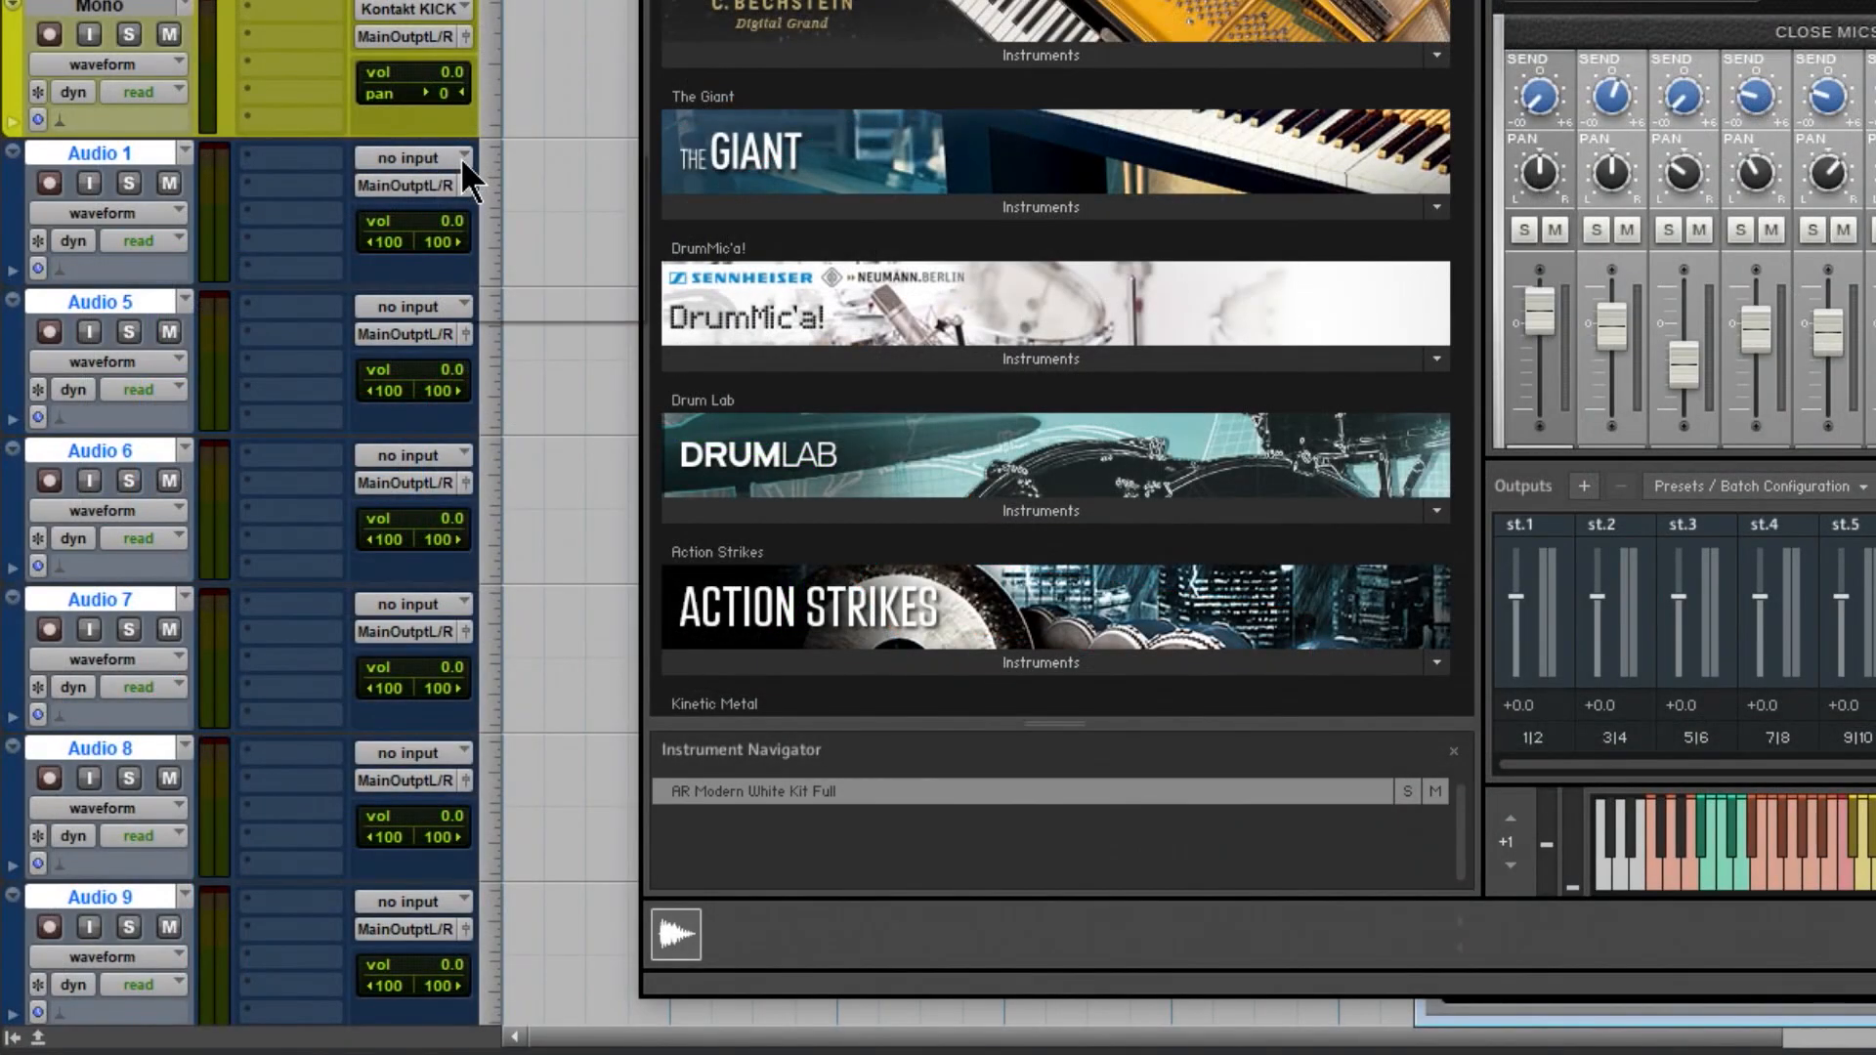
click(460, 156)
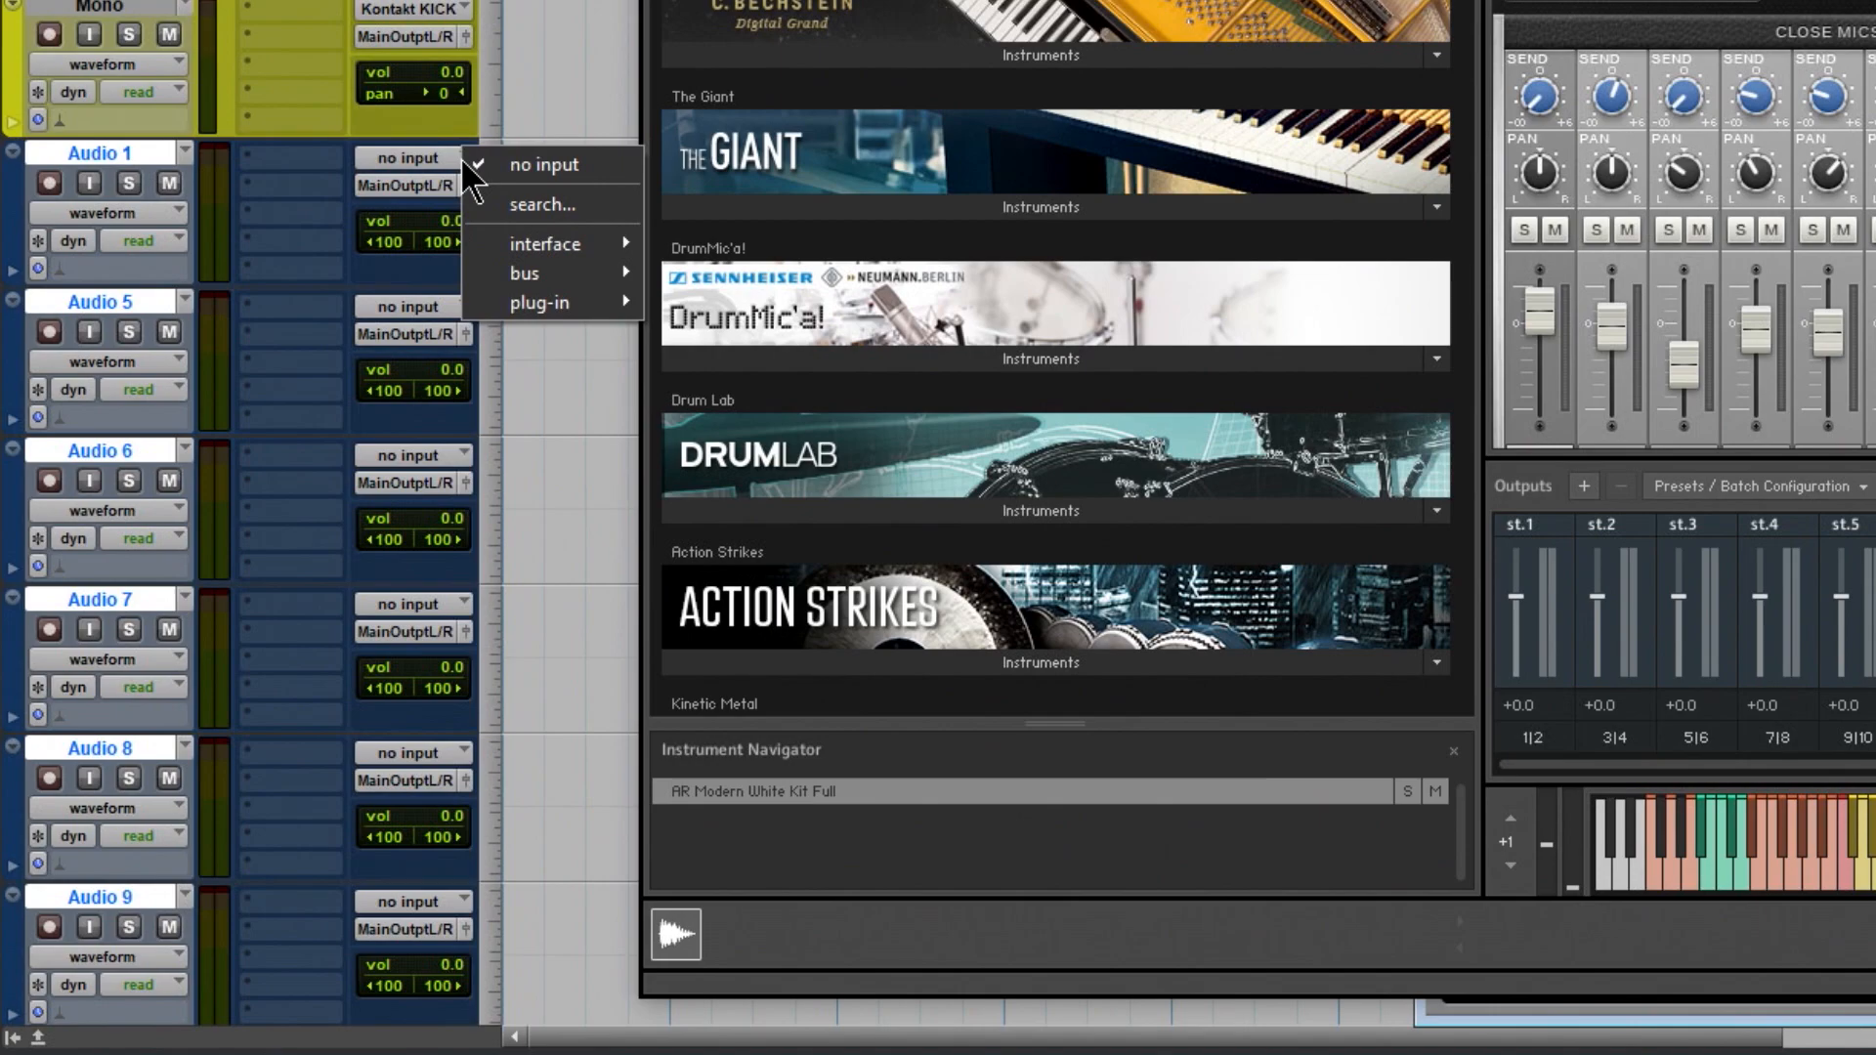
mouse_move(579, 301)
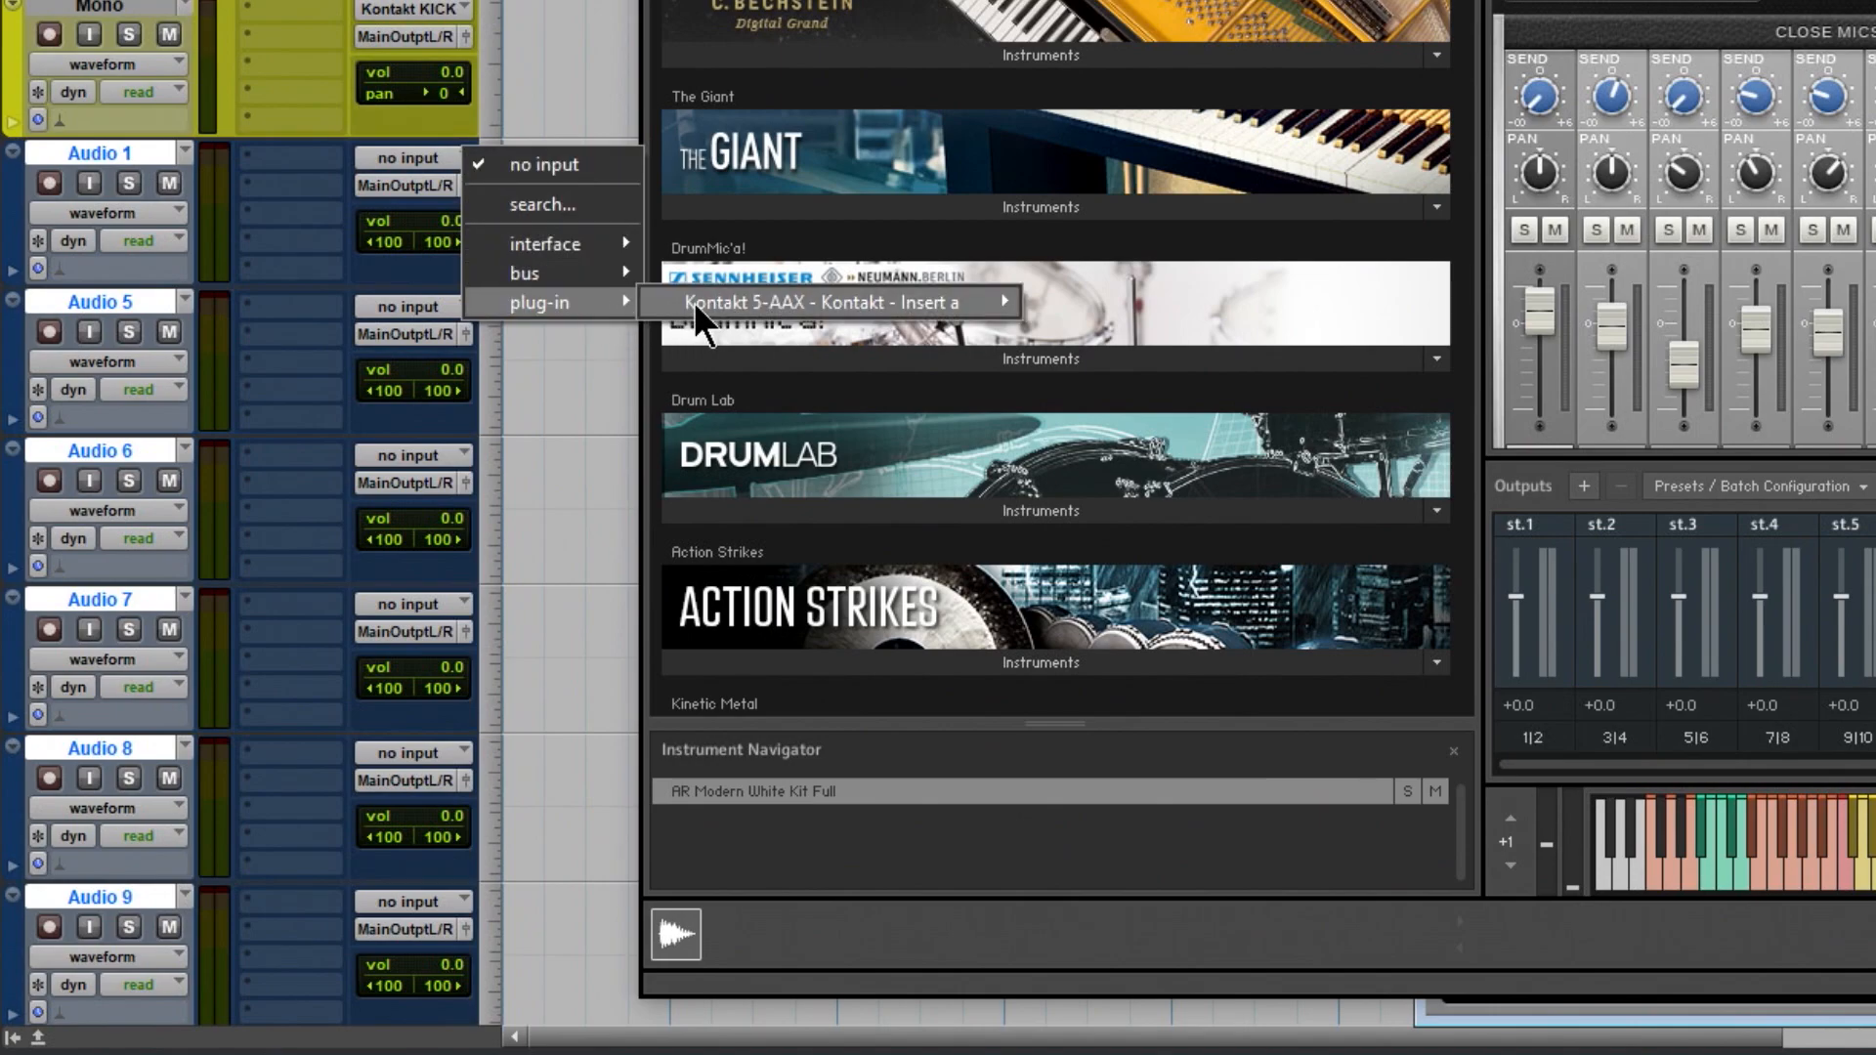
mouse_move(695, 302)
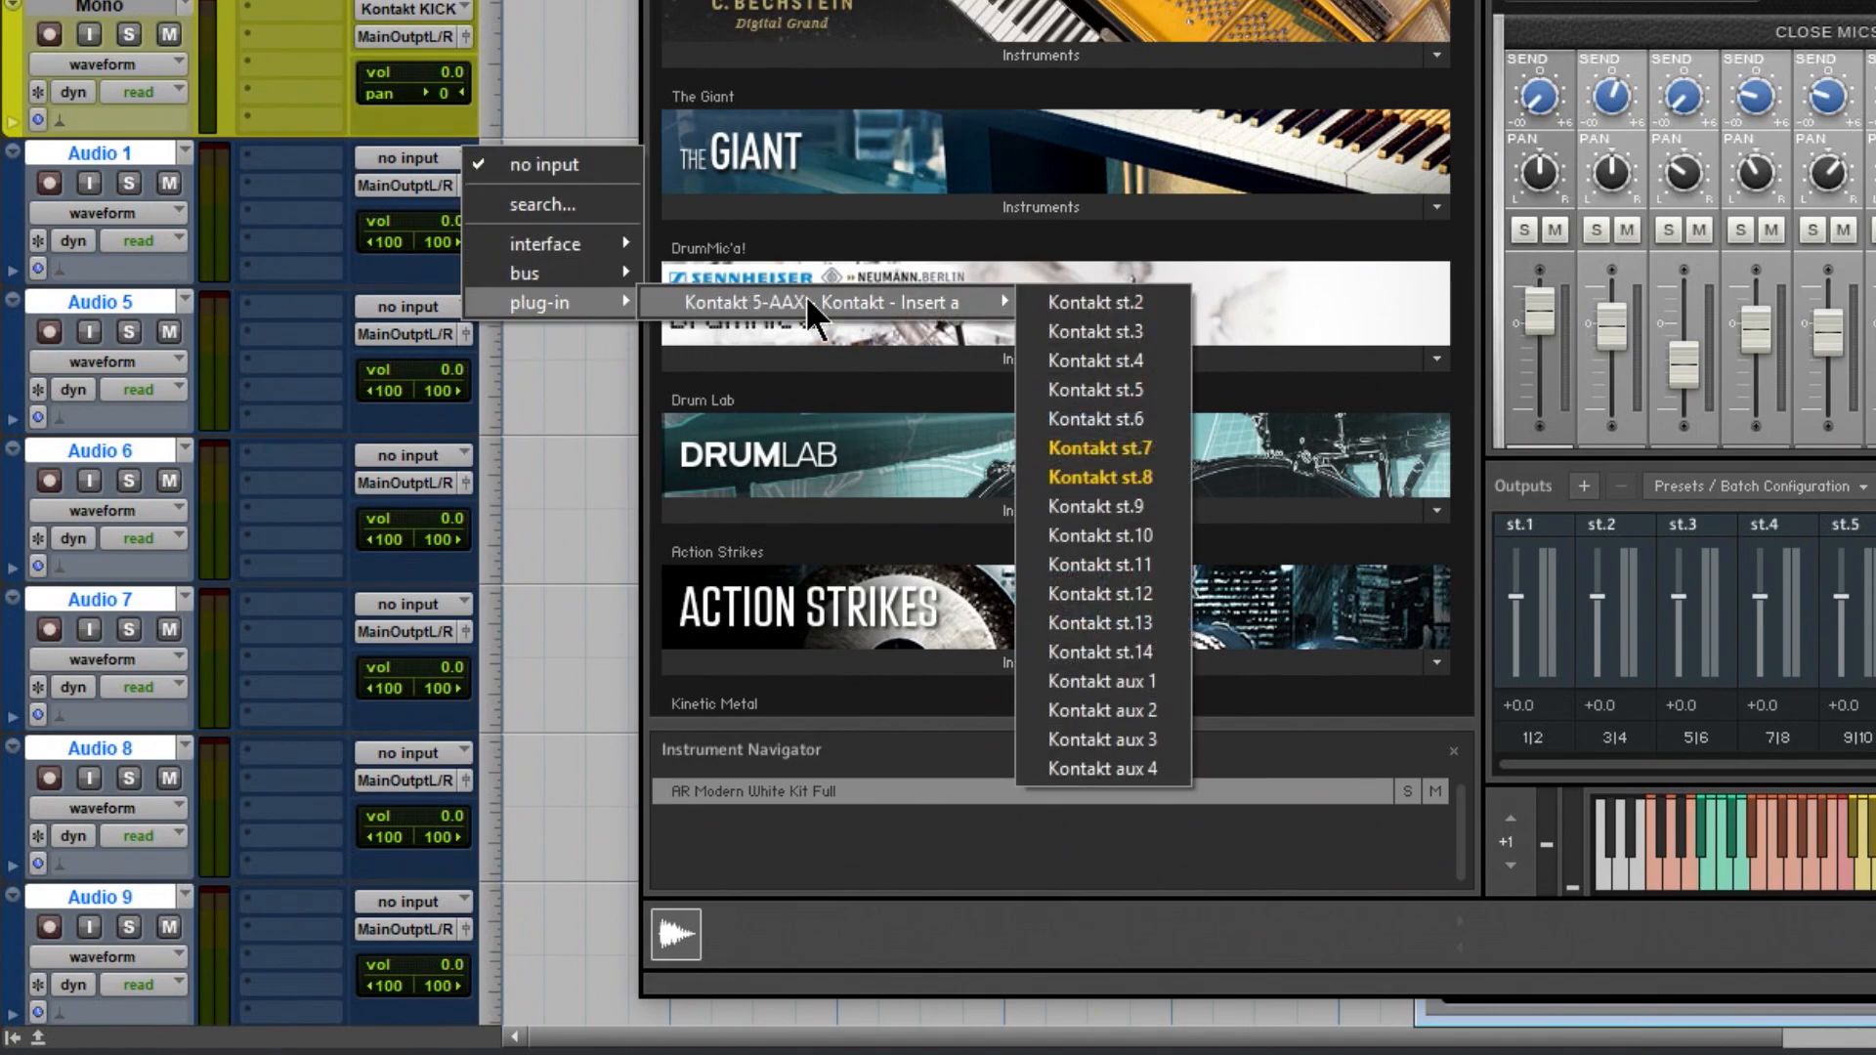
ctrl+alt+shift+click(1072, 302)
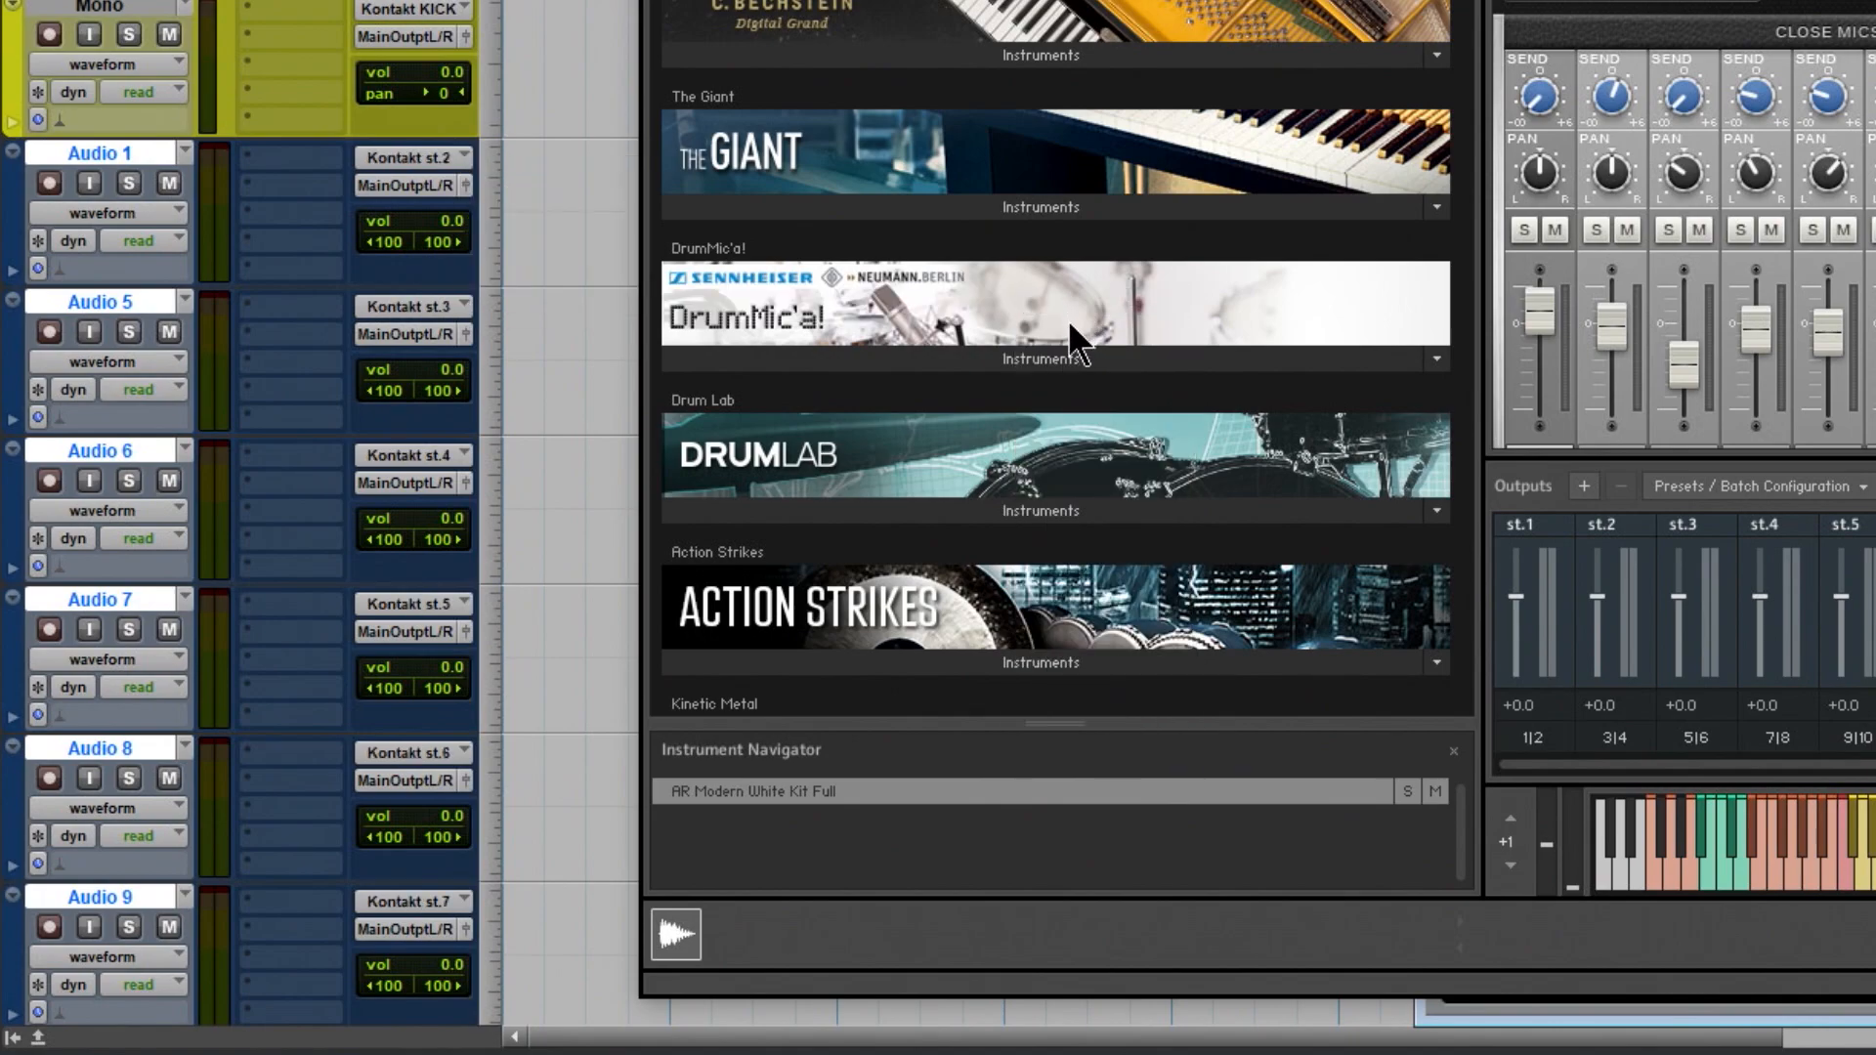
scroll(173, 415, down, 10)
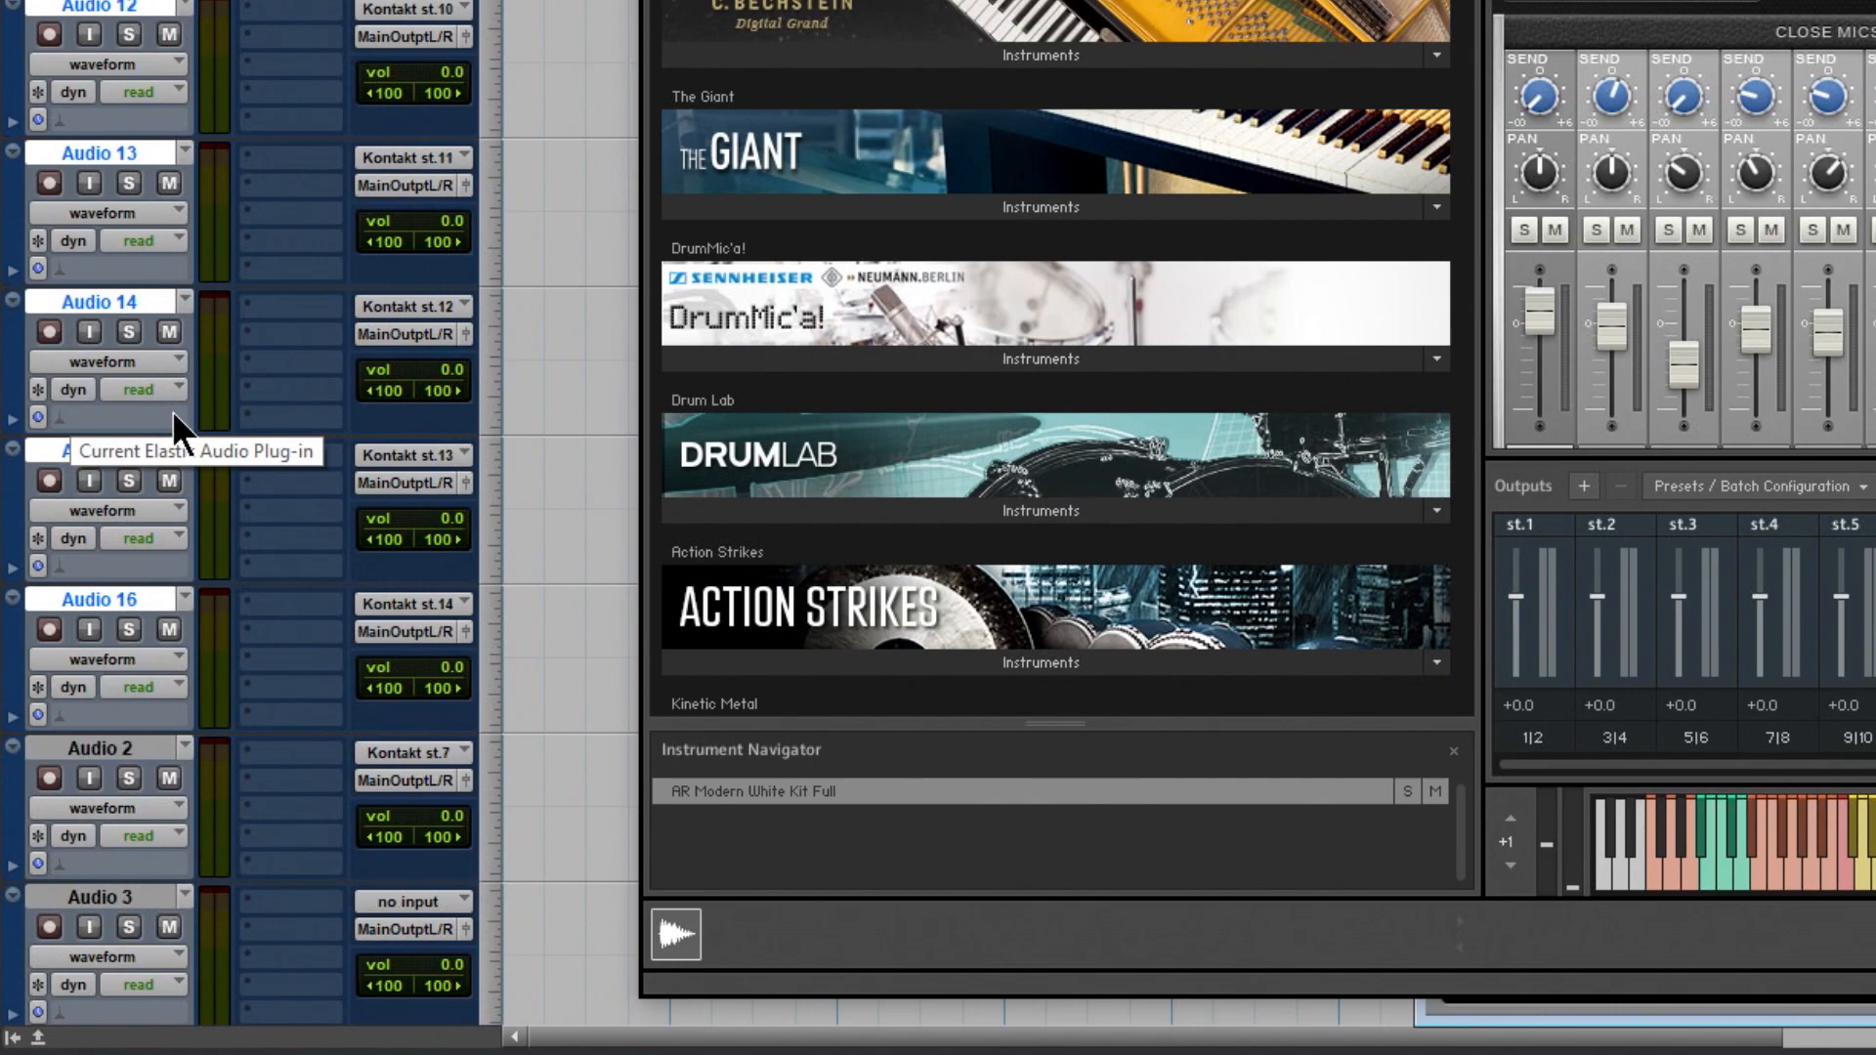
scroll(172, 410, up, 10)
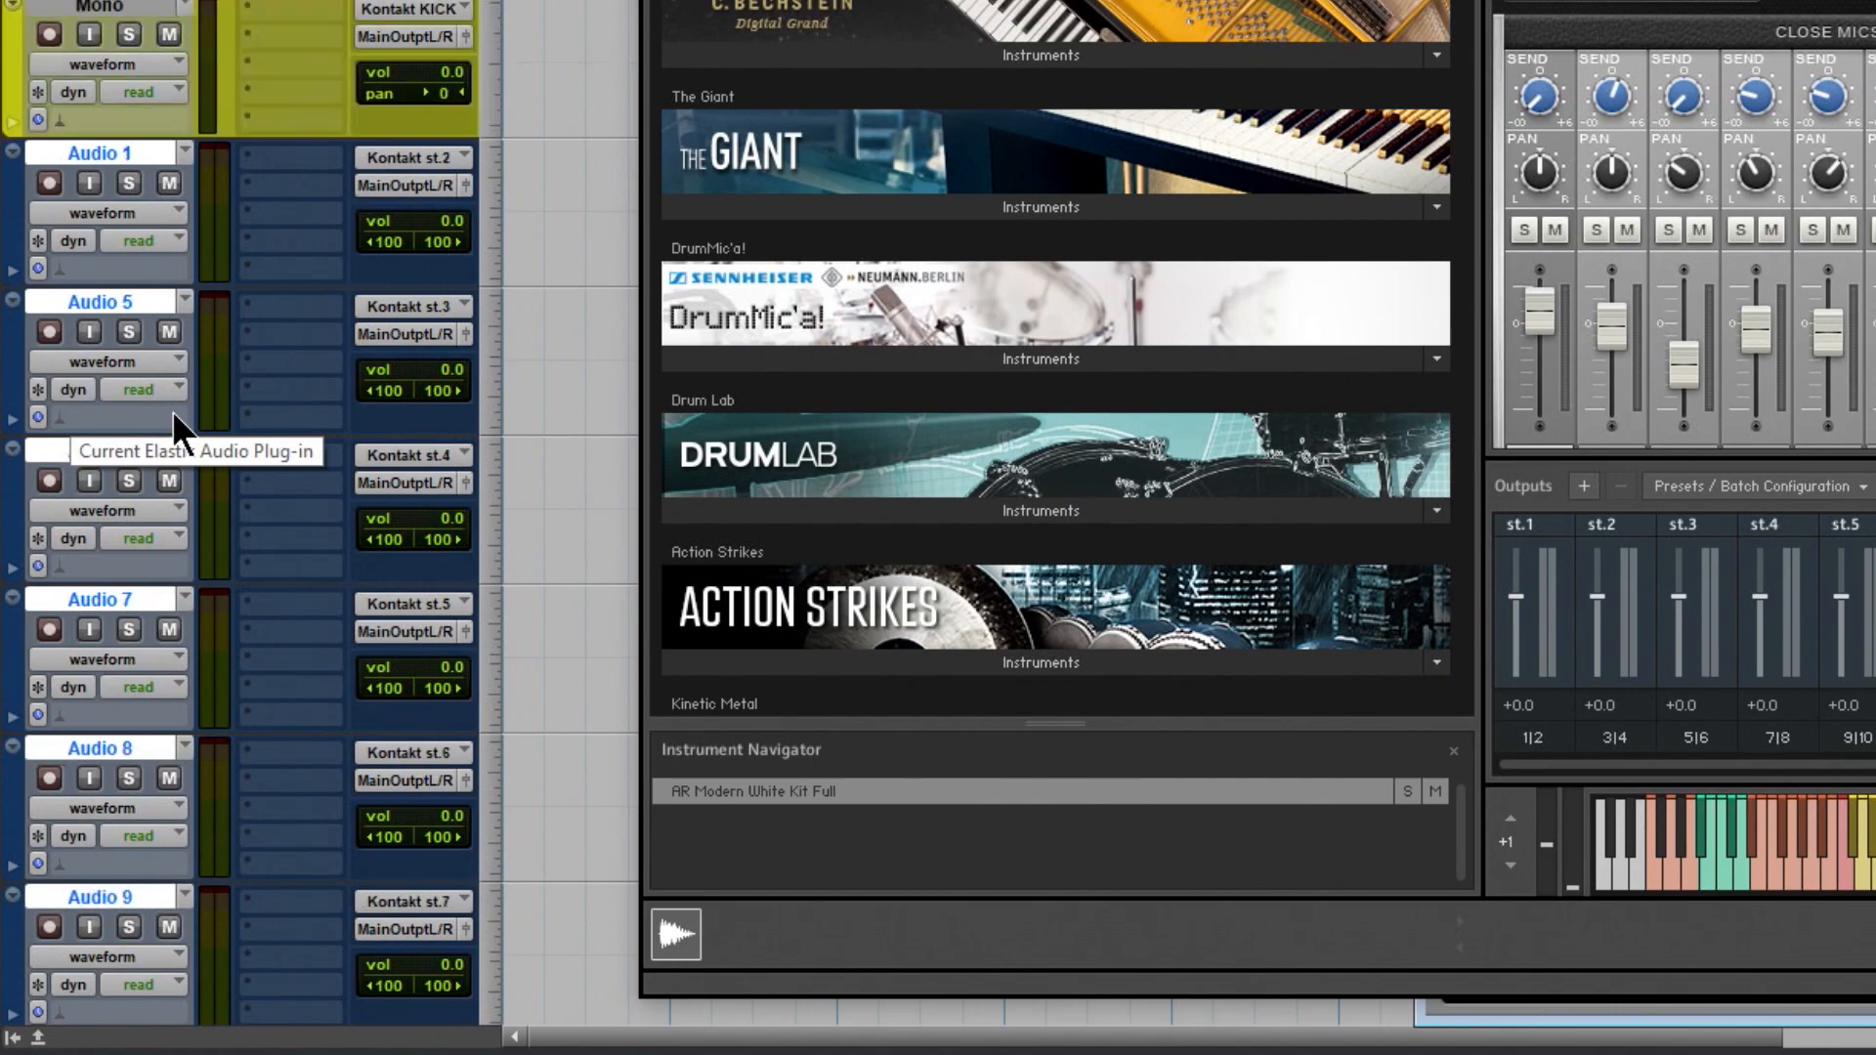
Check the Kontakt plug-in input assignments of the Audio 5, Audio 6 and Audio 7 tracks
click(440, 307)
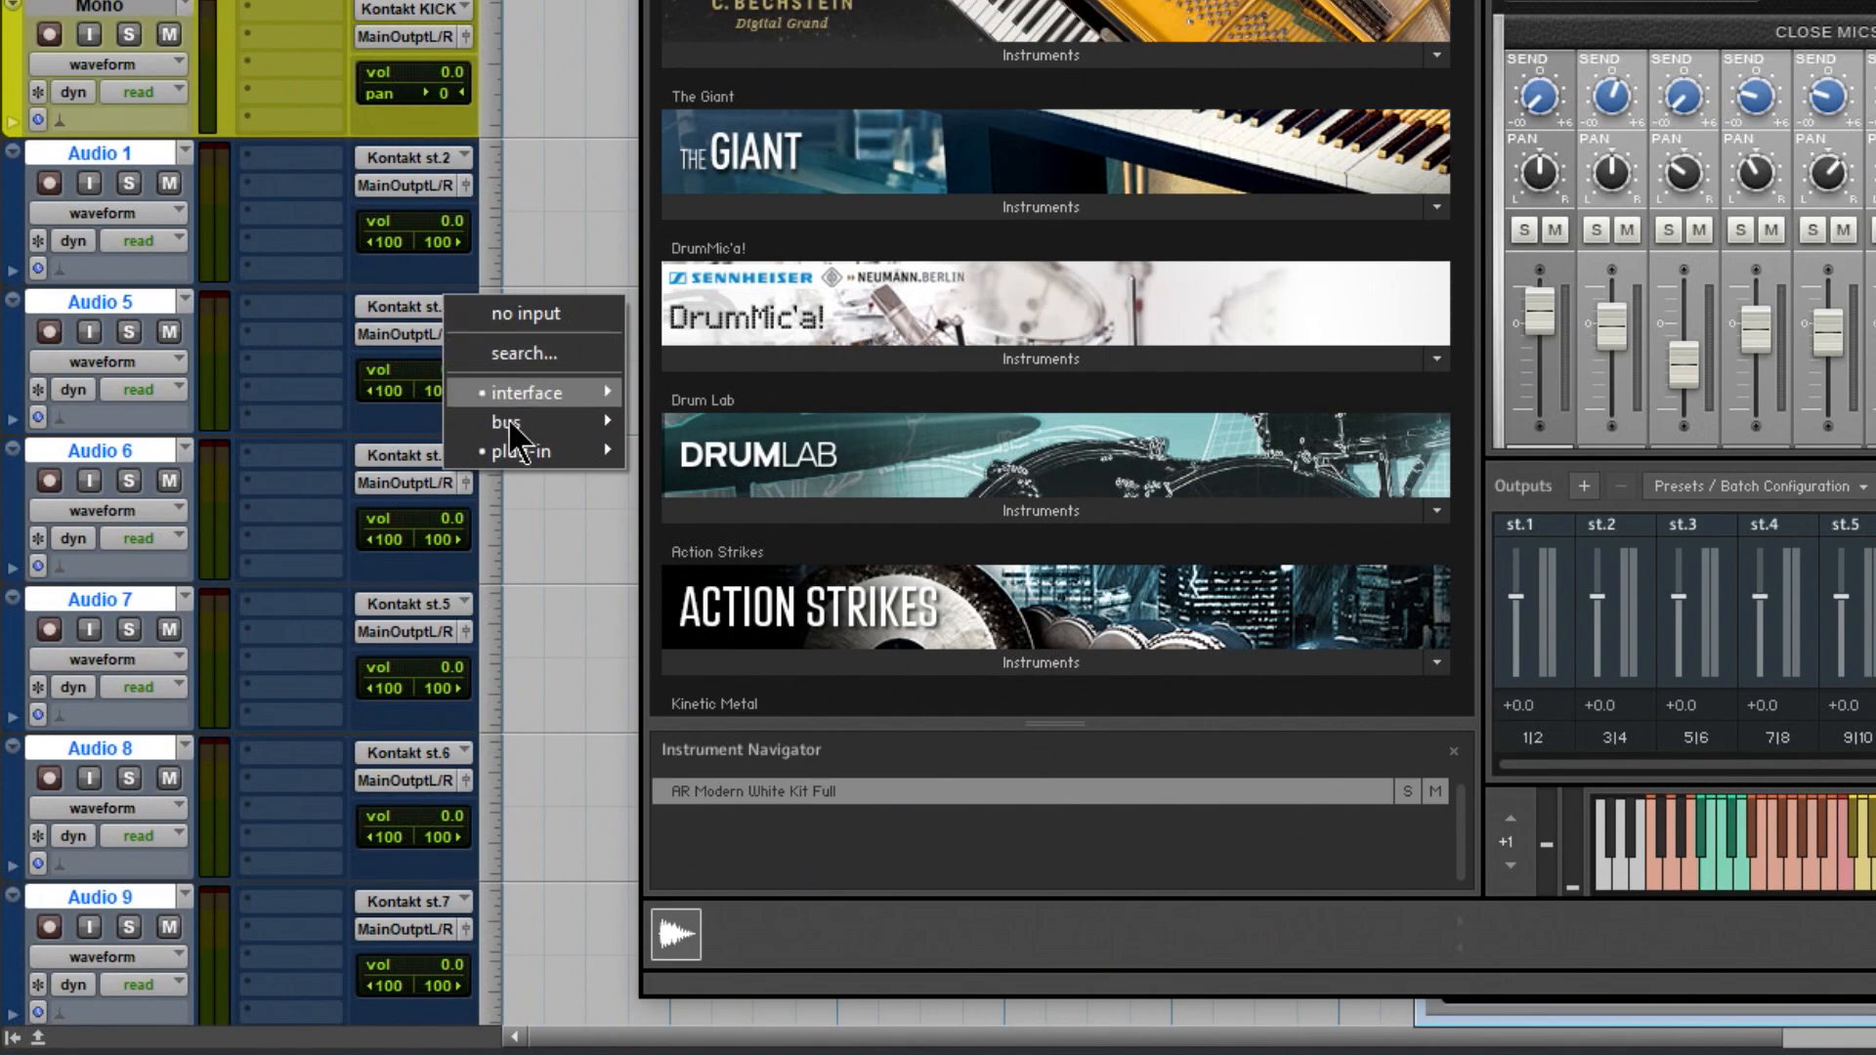
mouse_move(515, 449)
click(1065, 480)
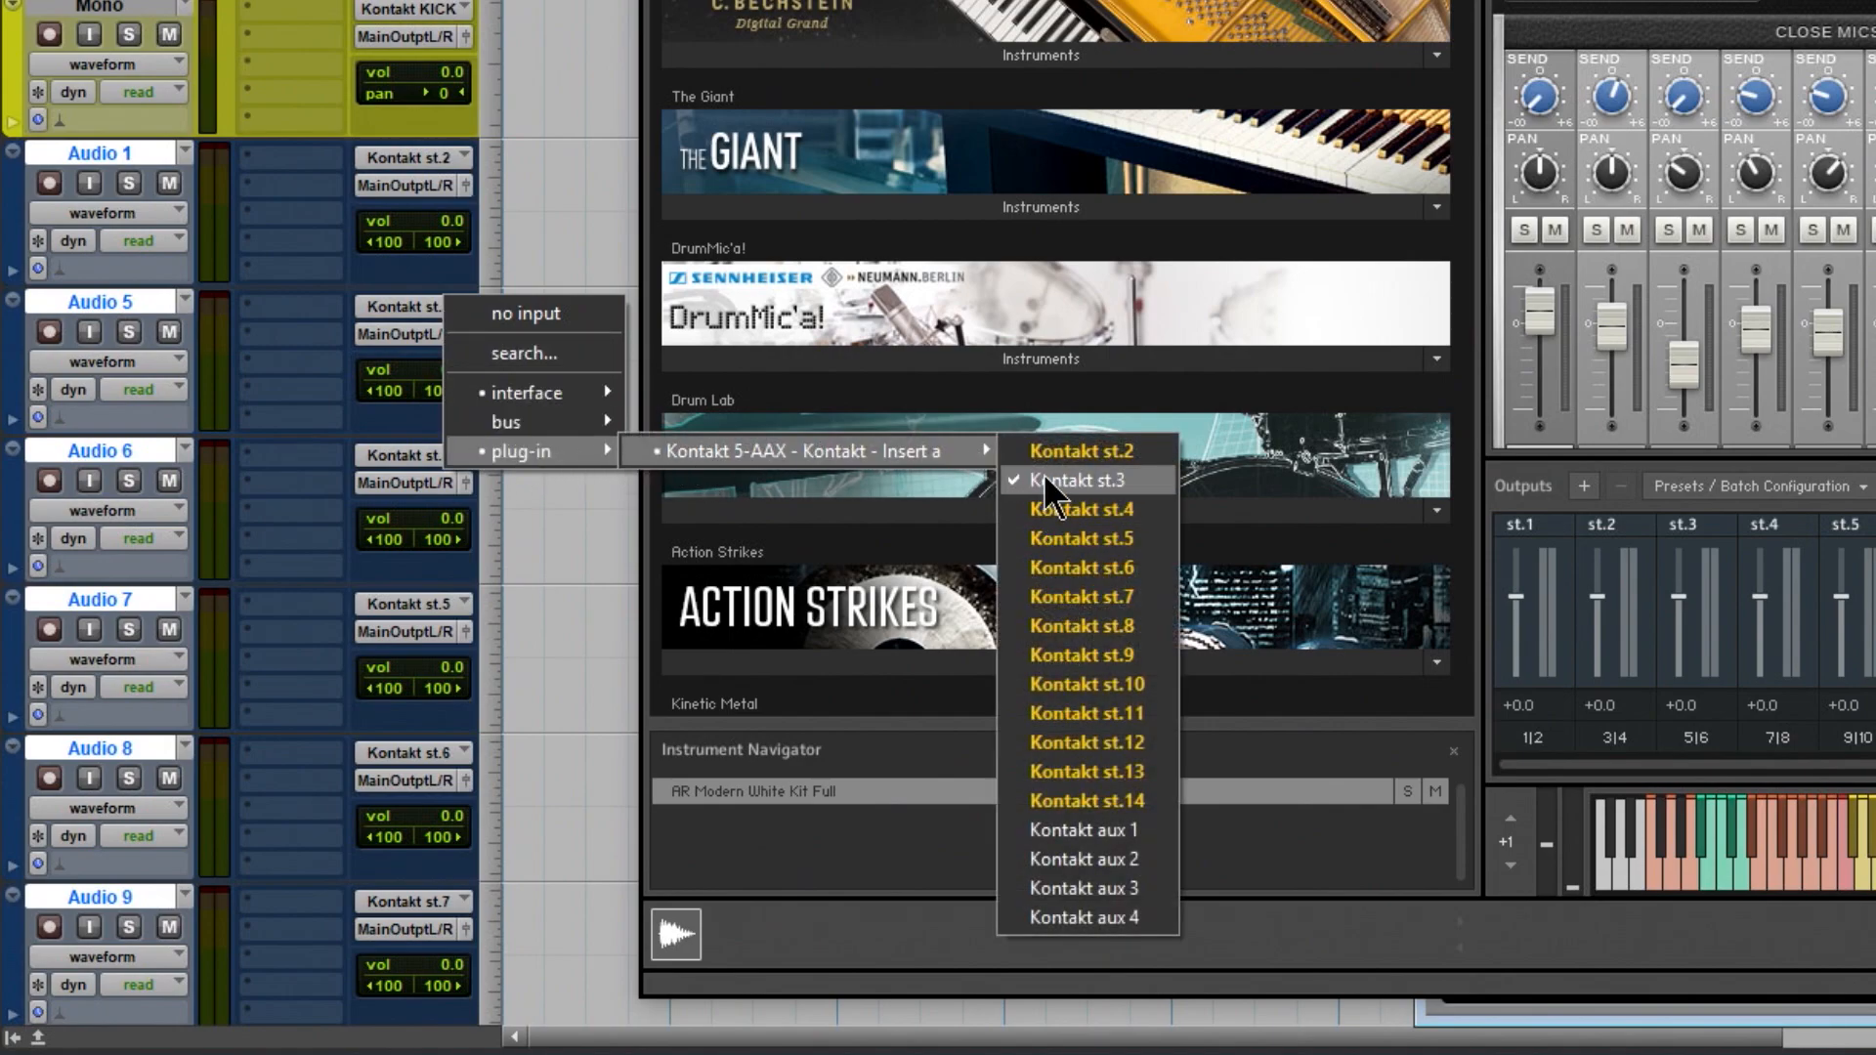
click(404, 454)
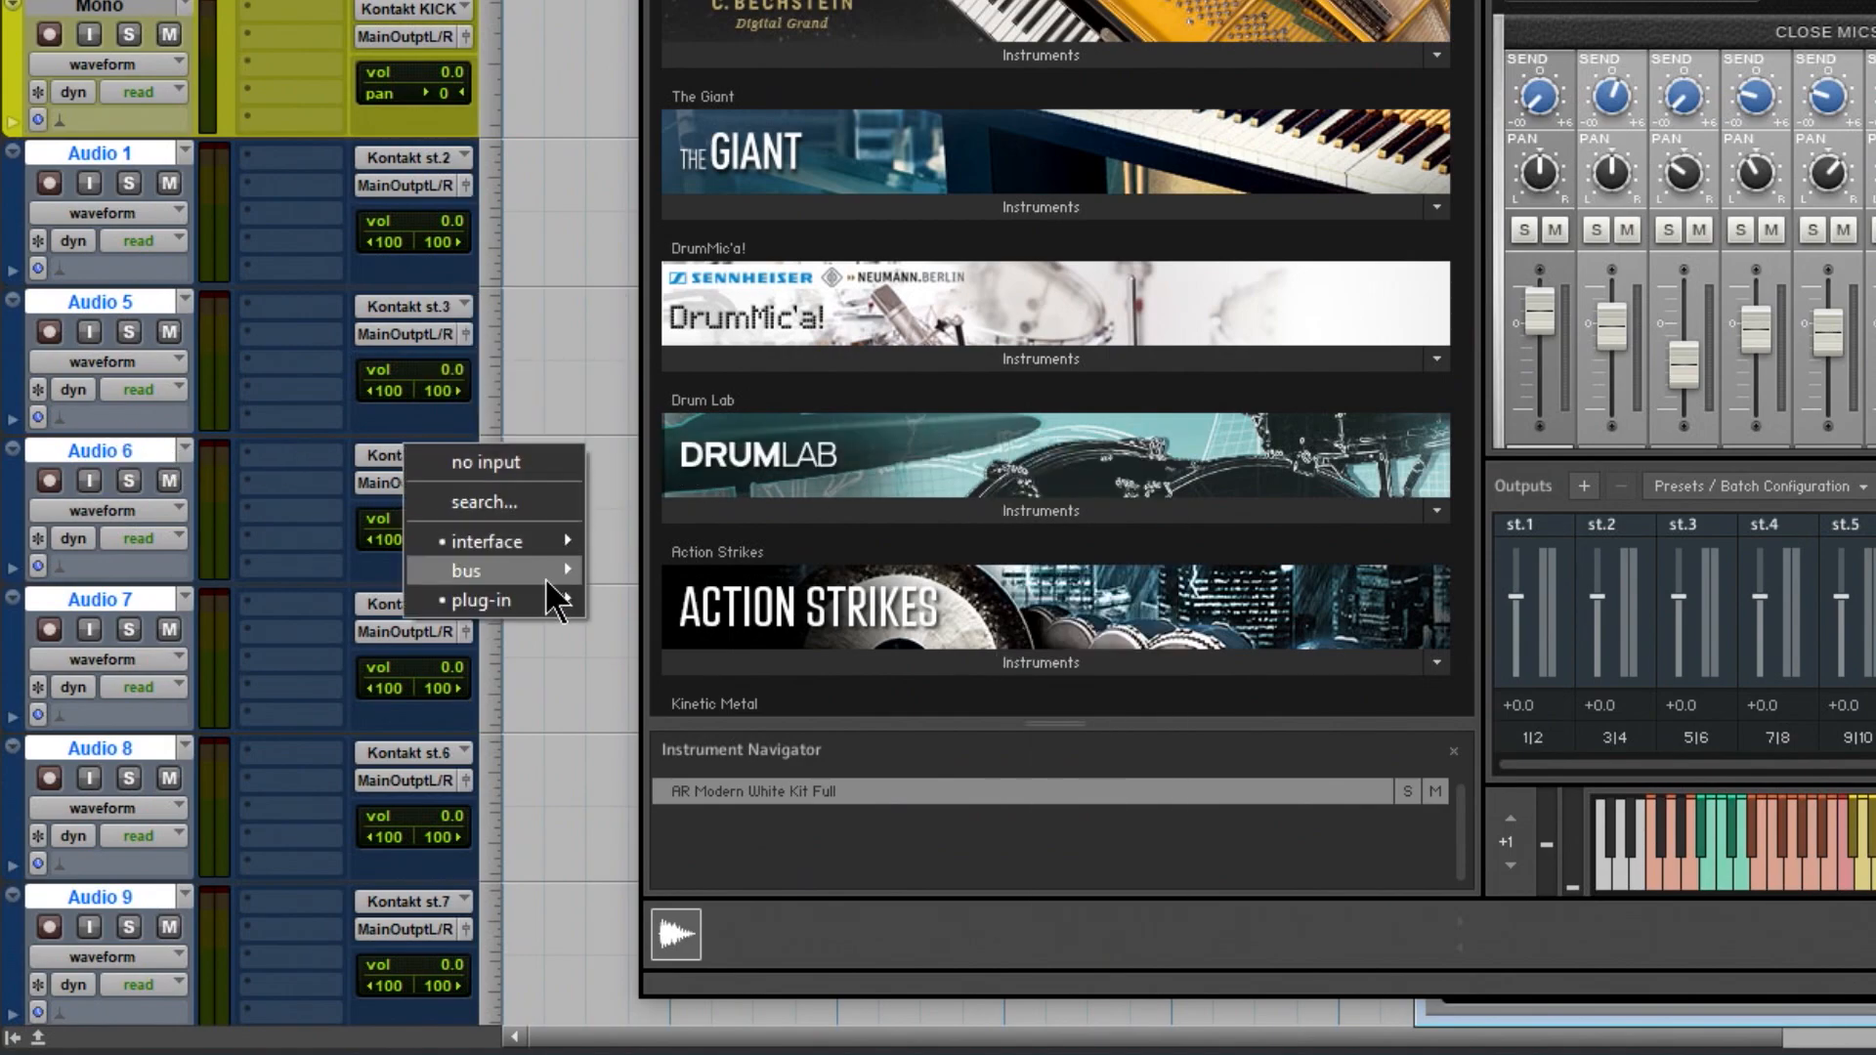
mouse_move(536, 604)
mouse_move(782, 599)
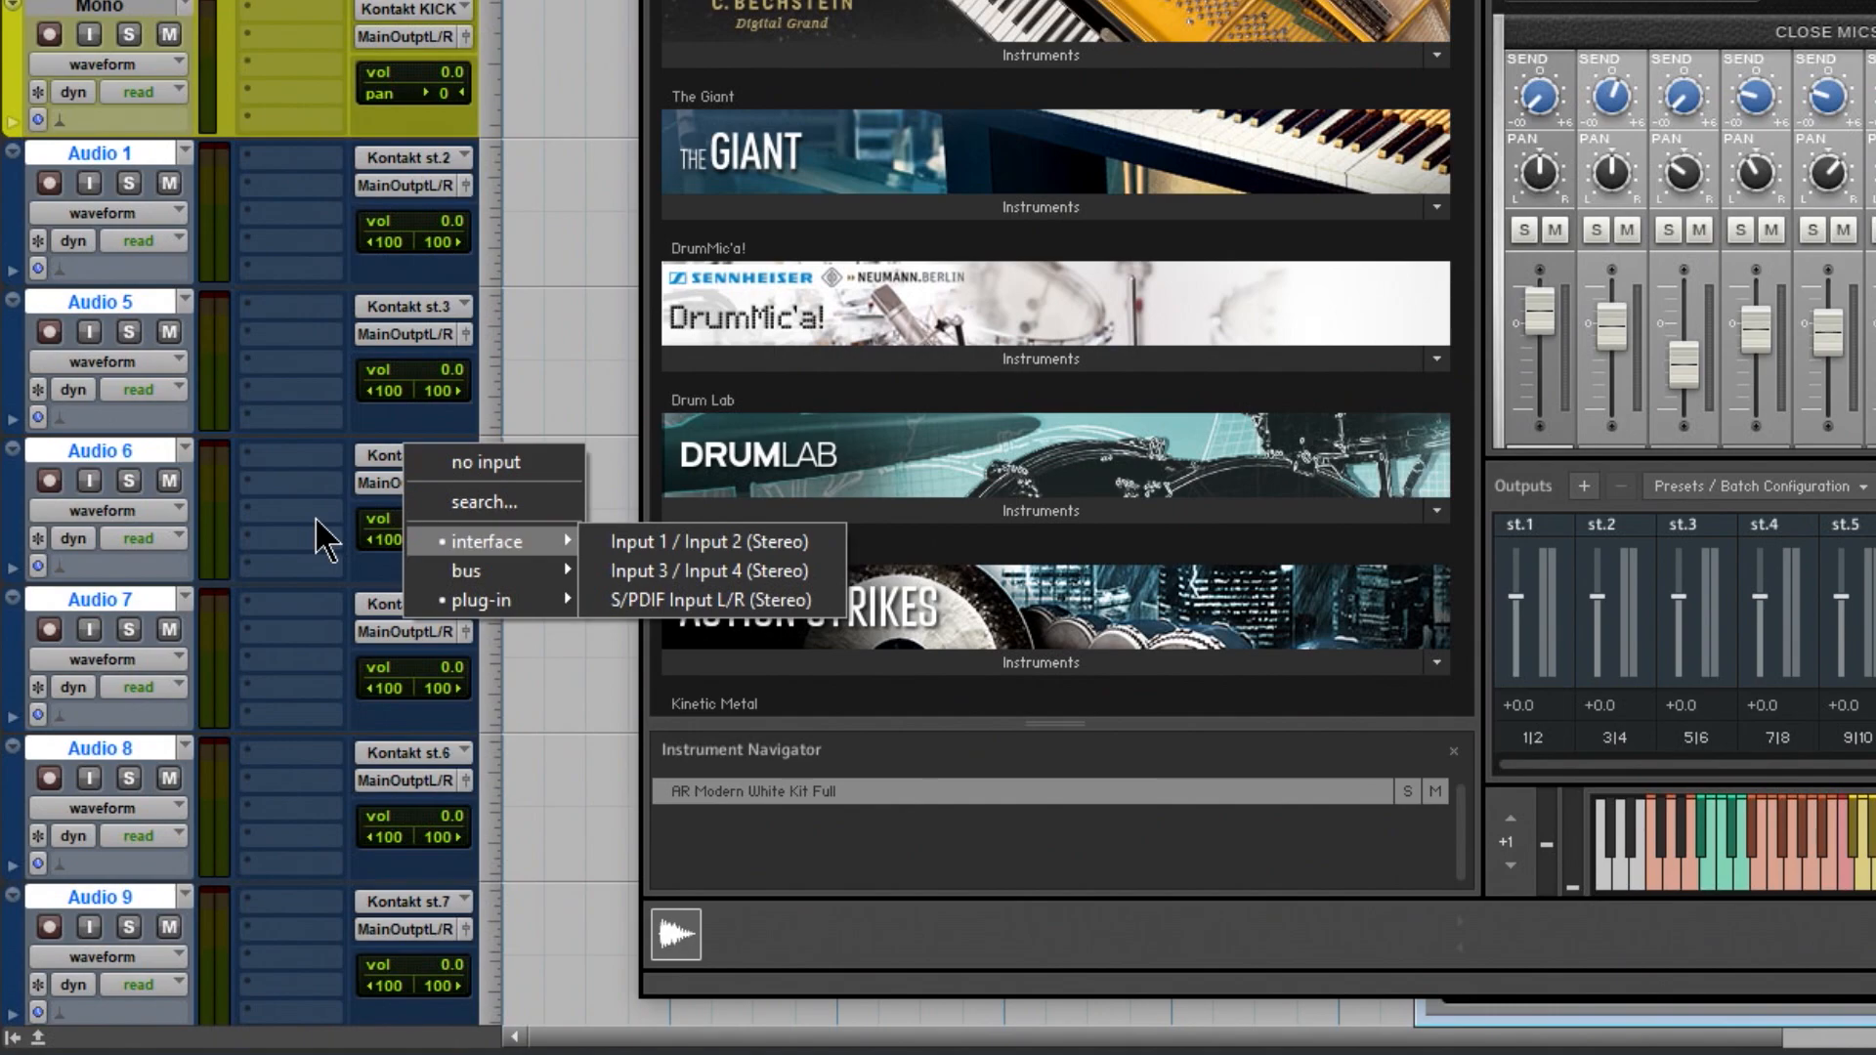
click(113, 604)
click(399, 603)
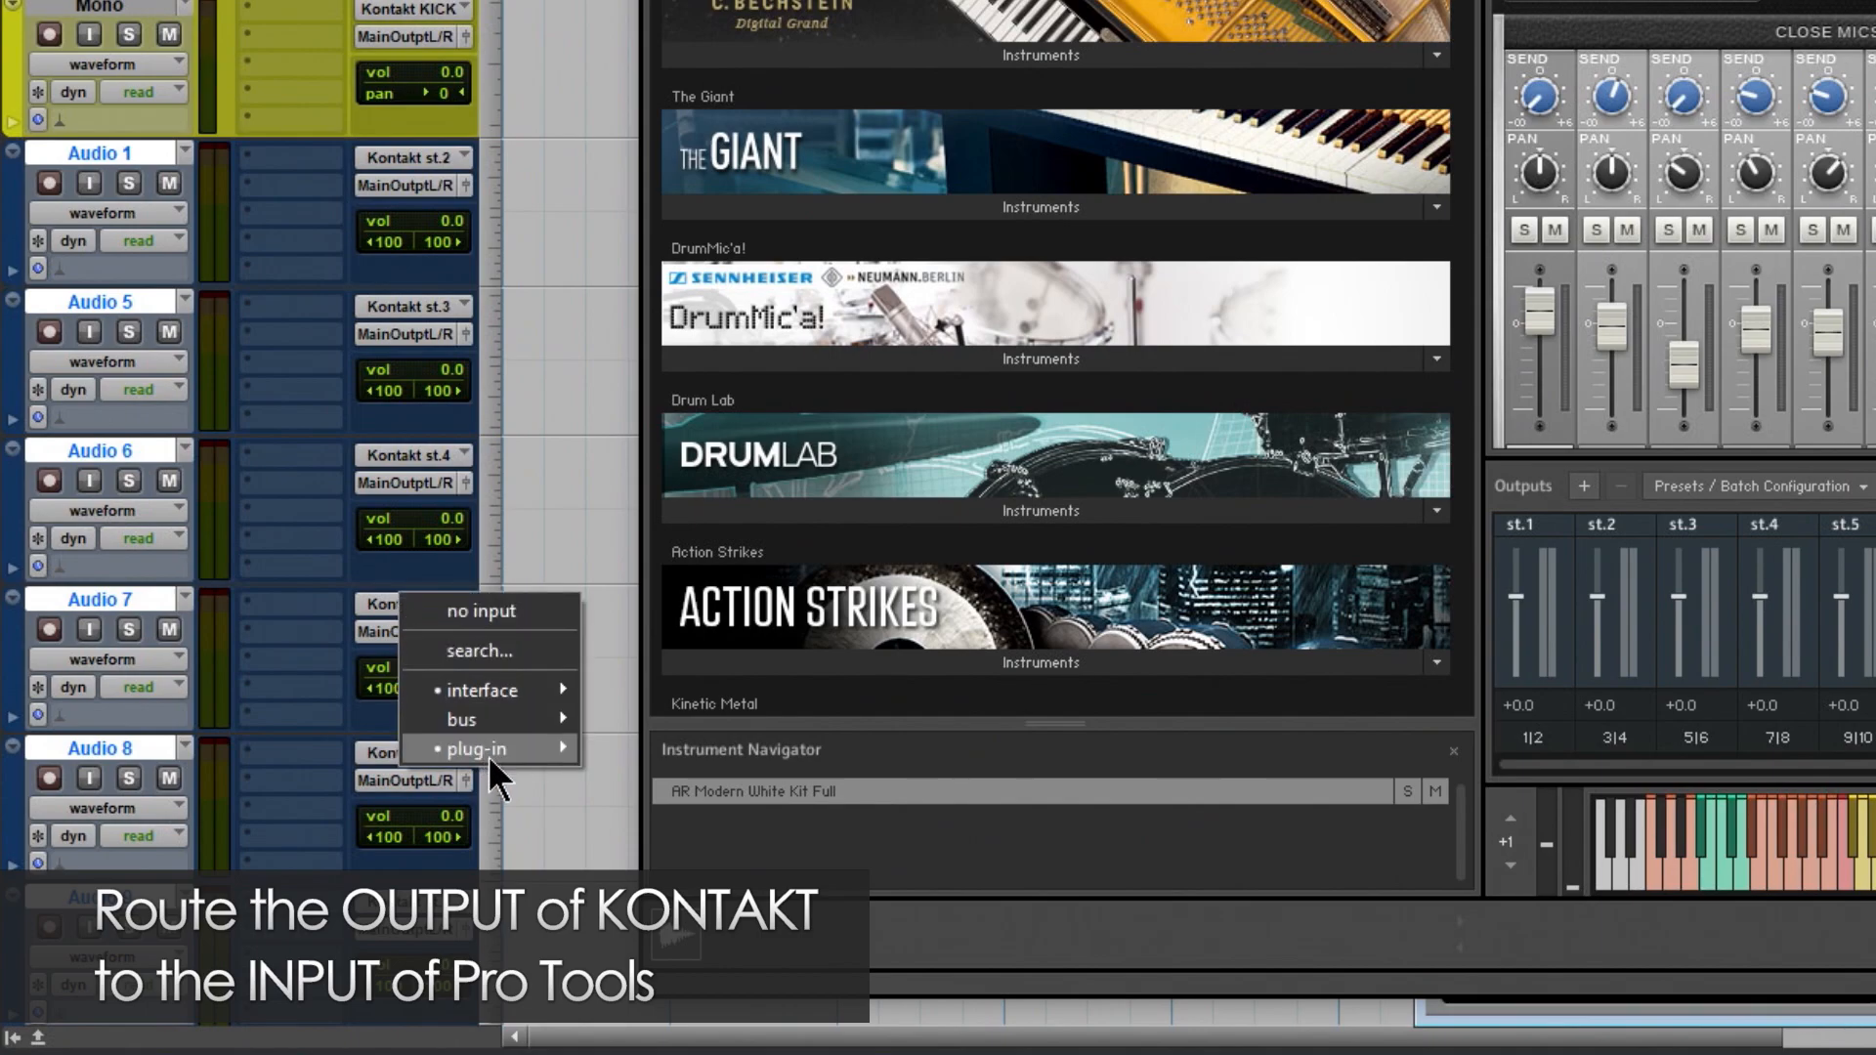
mouse_move(493, 749)
mouse_move(848, 754)
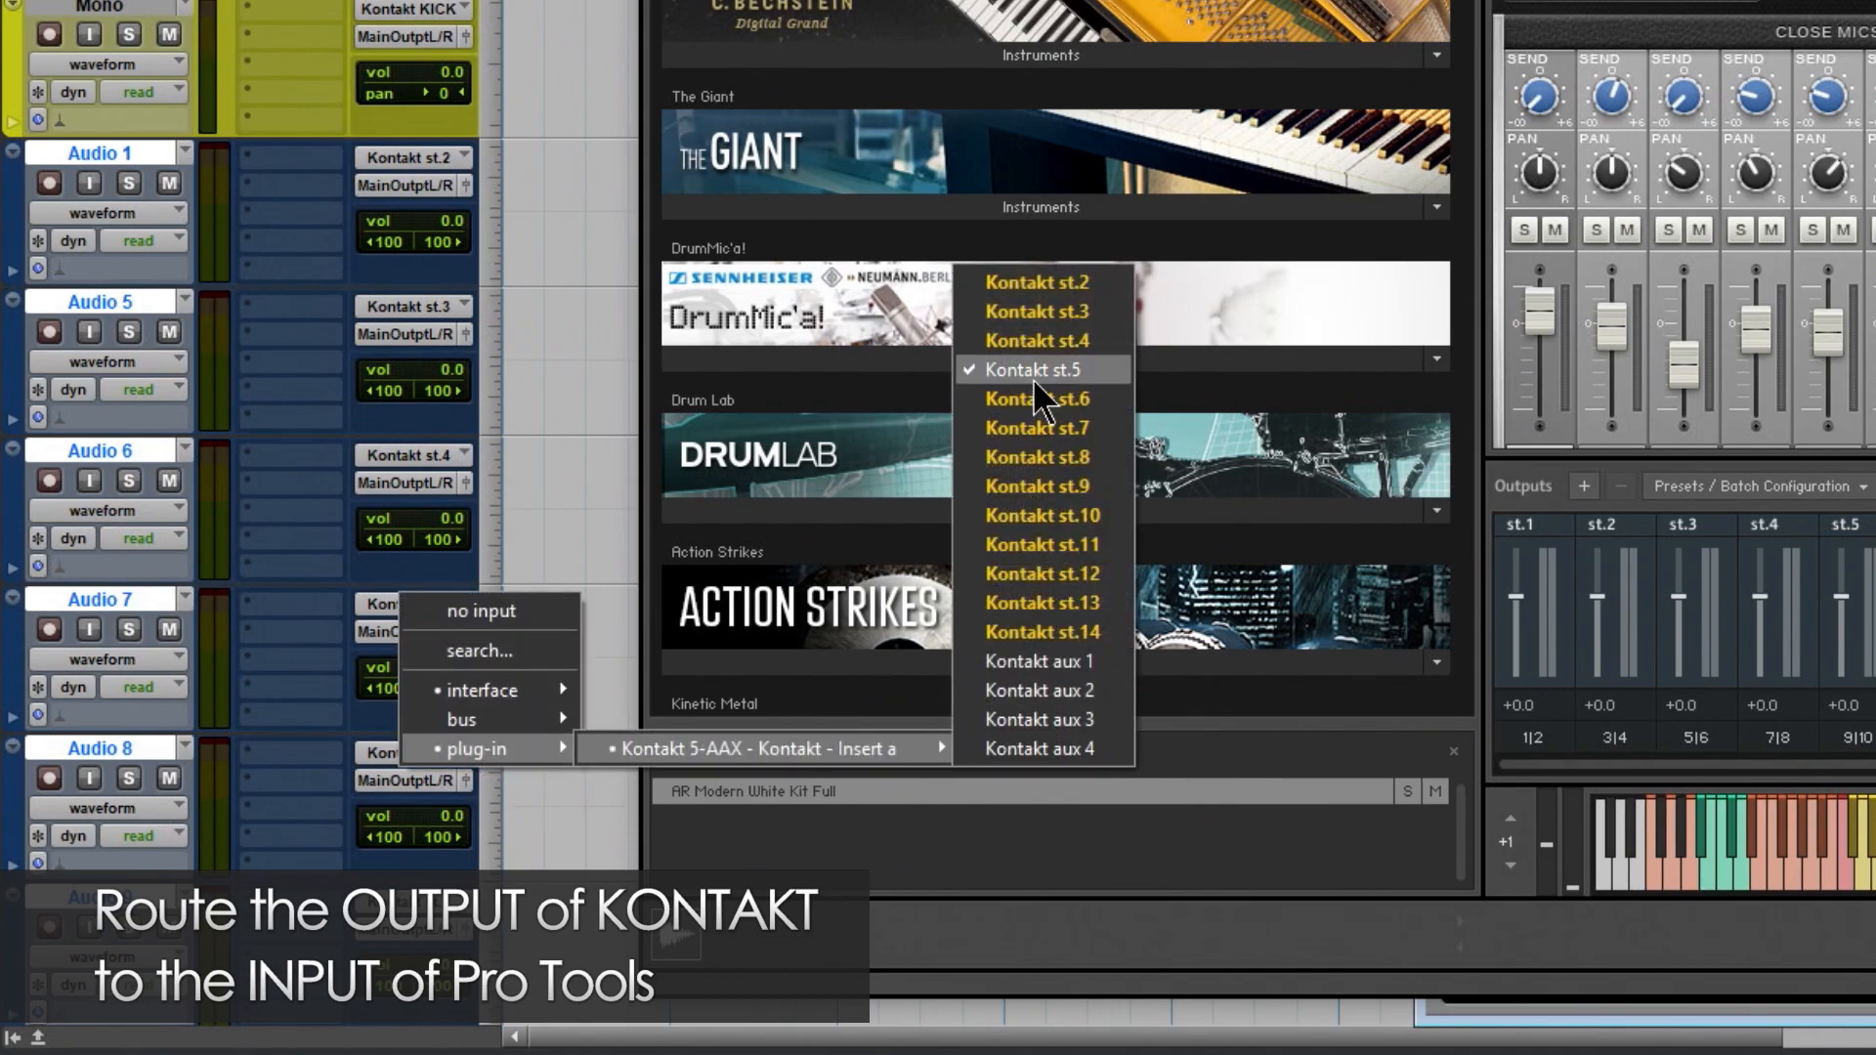
Rename the 13 new tracks in order after the drum channels: Kick, Snare, Hi Hat, Tom 1 to Tom 4, Clap, Chop, two overheads and two rooms
click(90, 146)
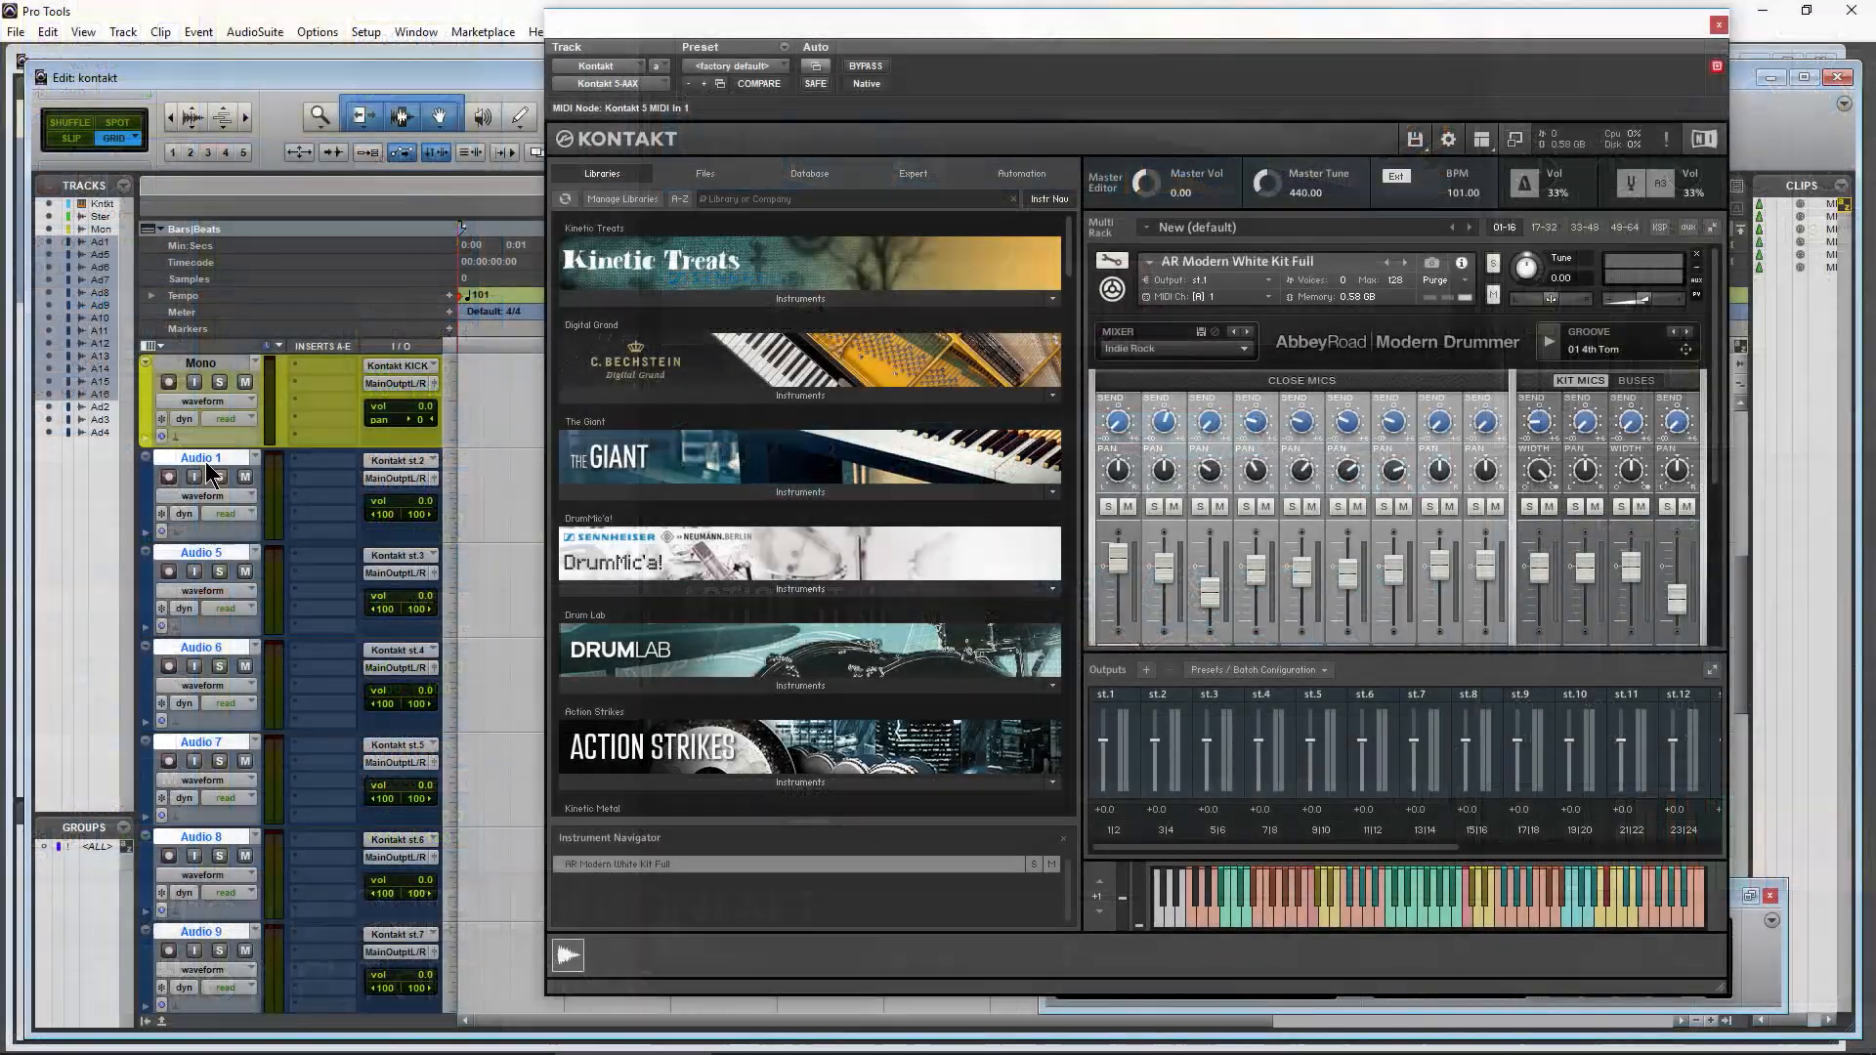
double_click(109, 166)
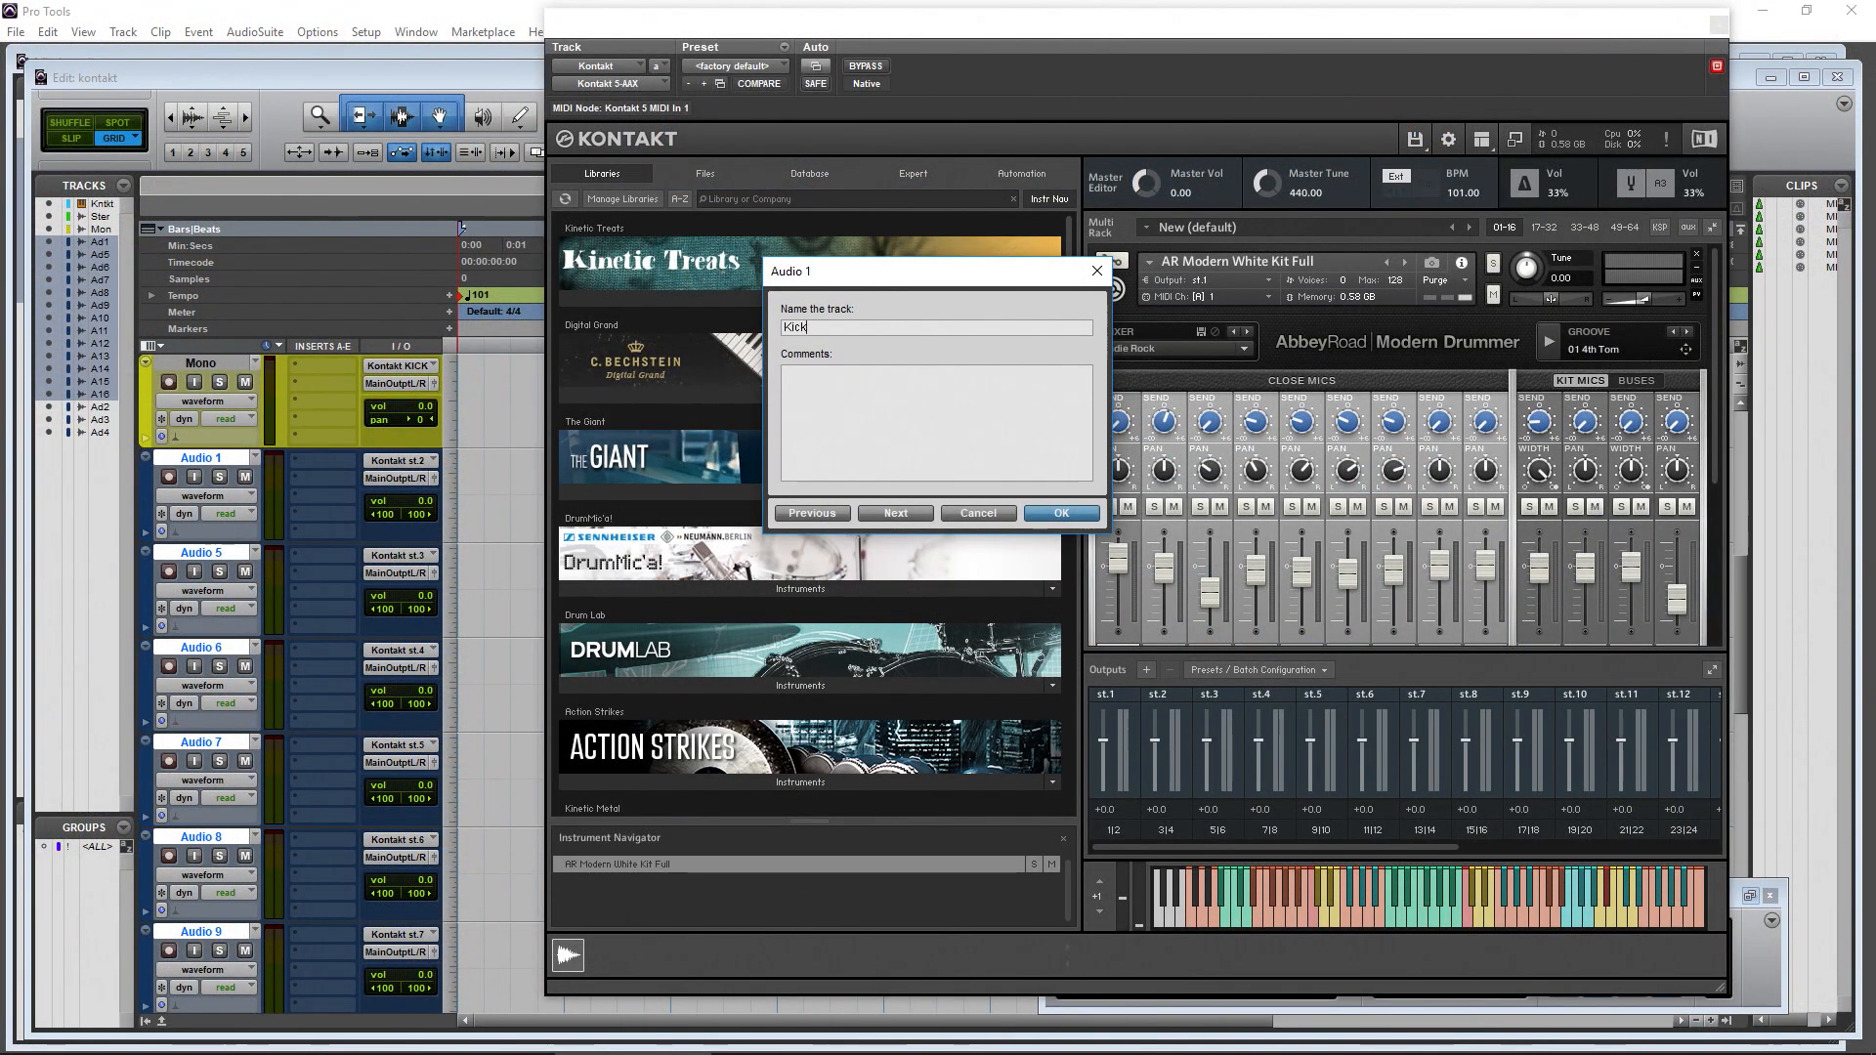
click(889, 514)
text(Snar)
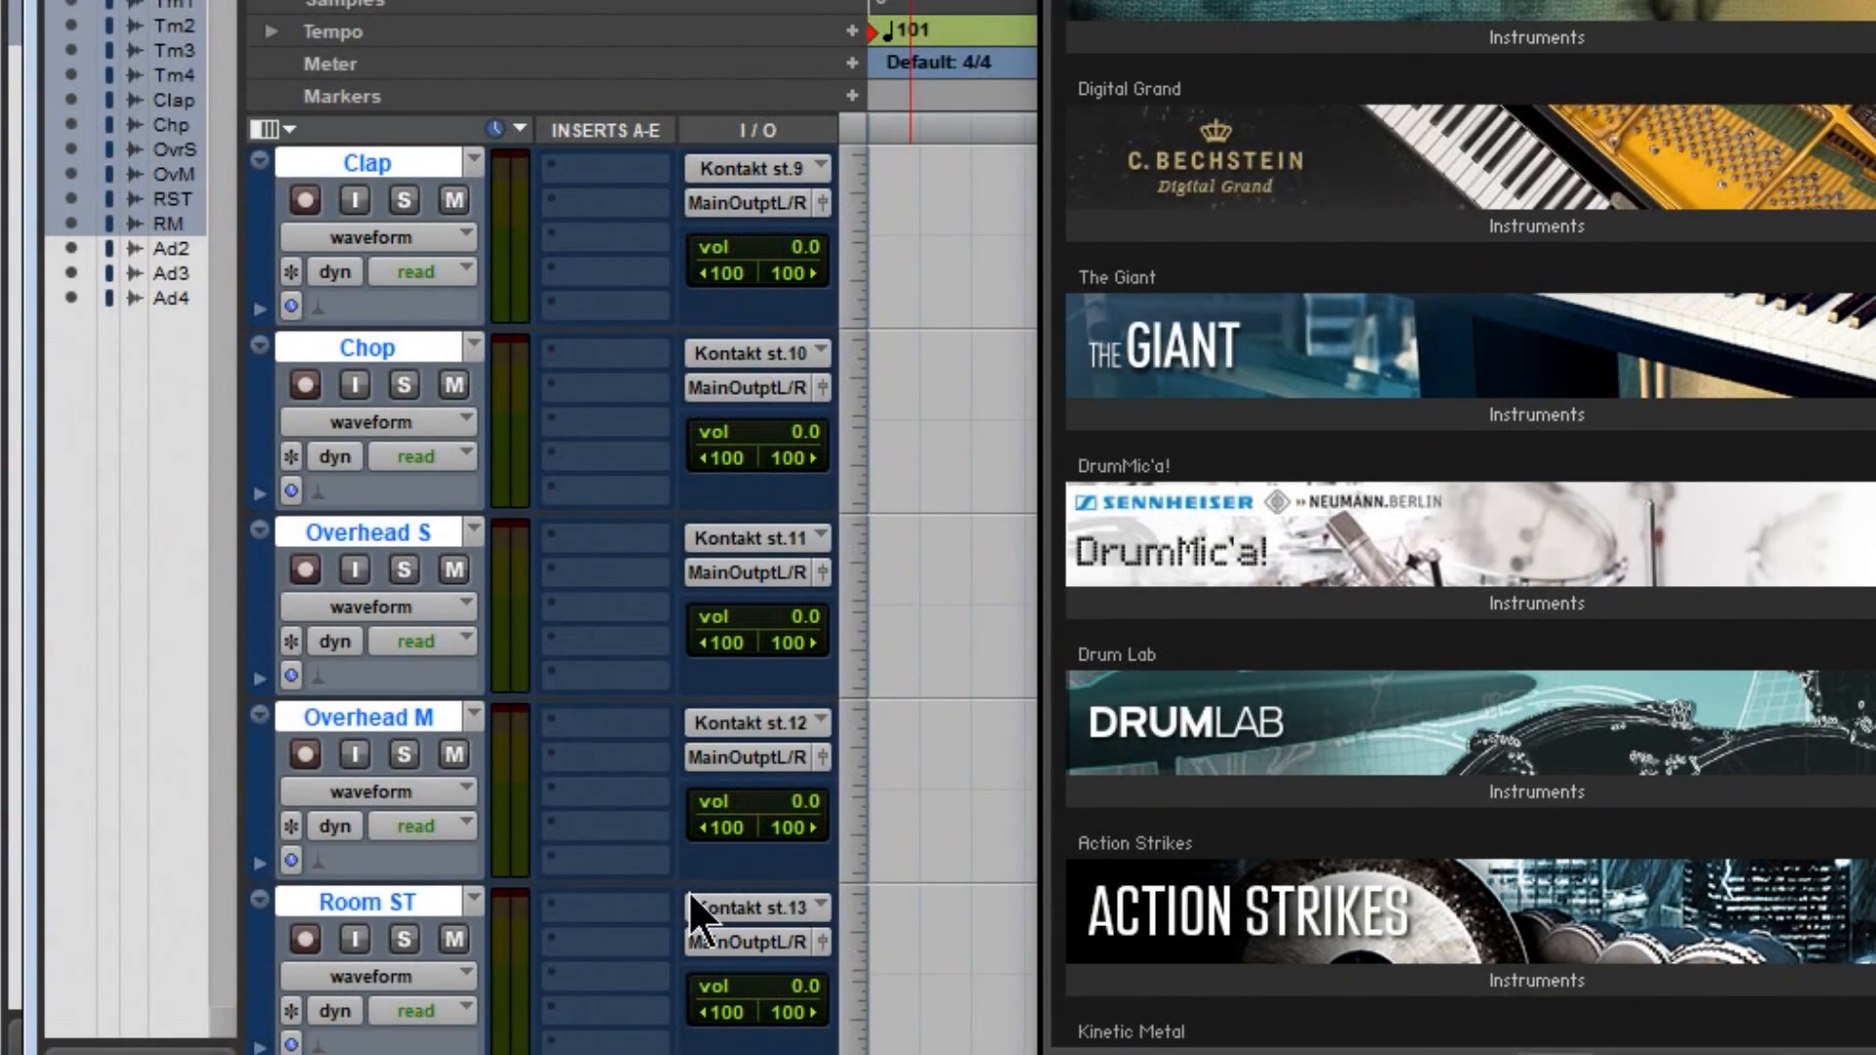
scroll(643, 912, up, 10)
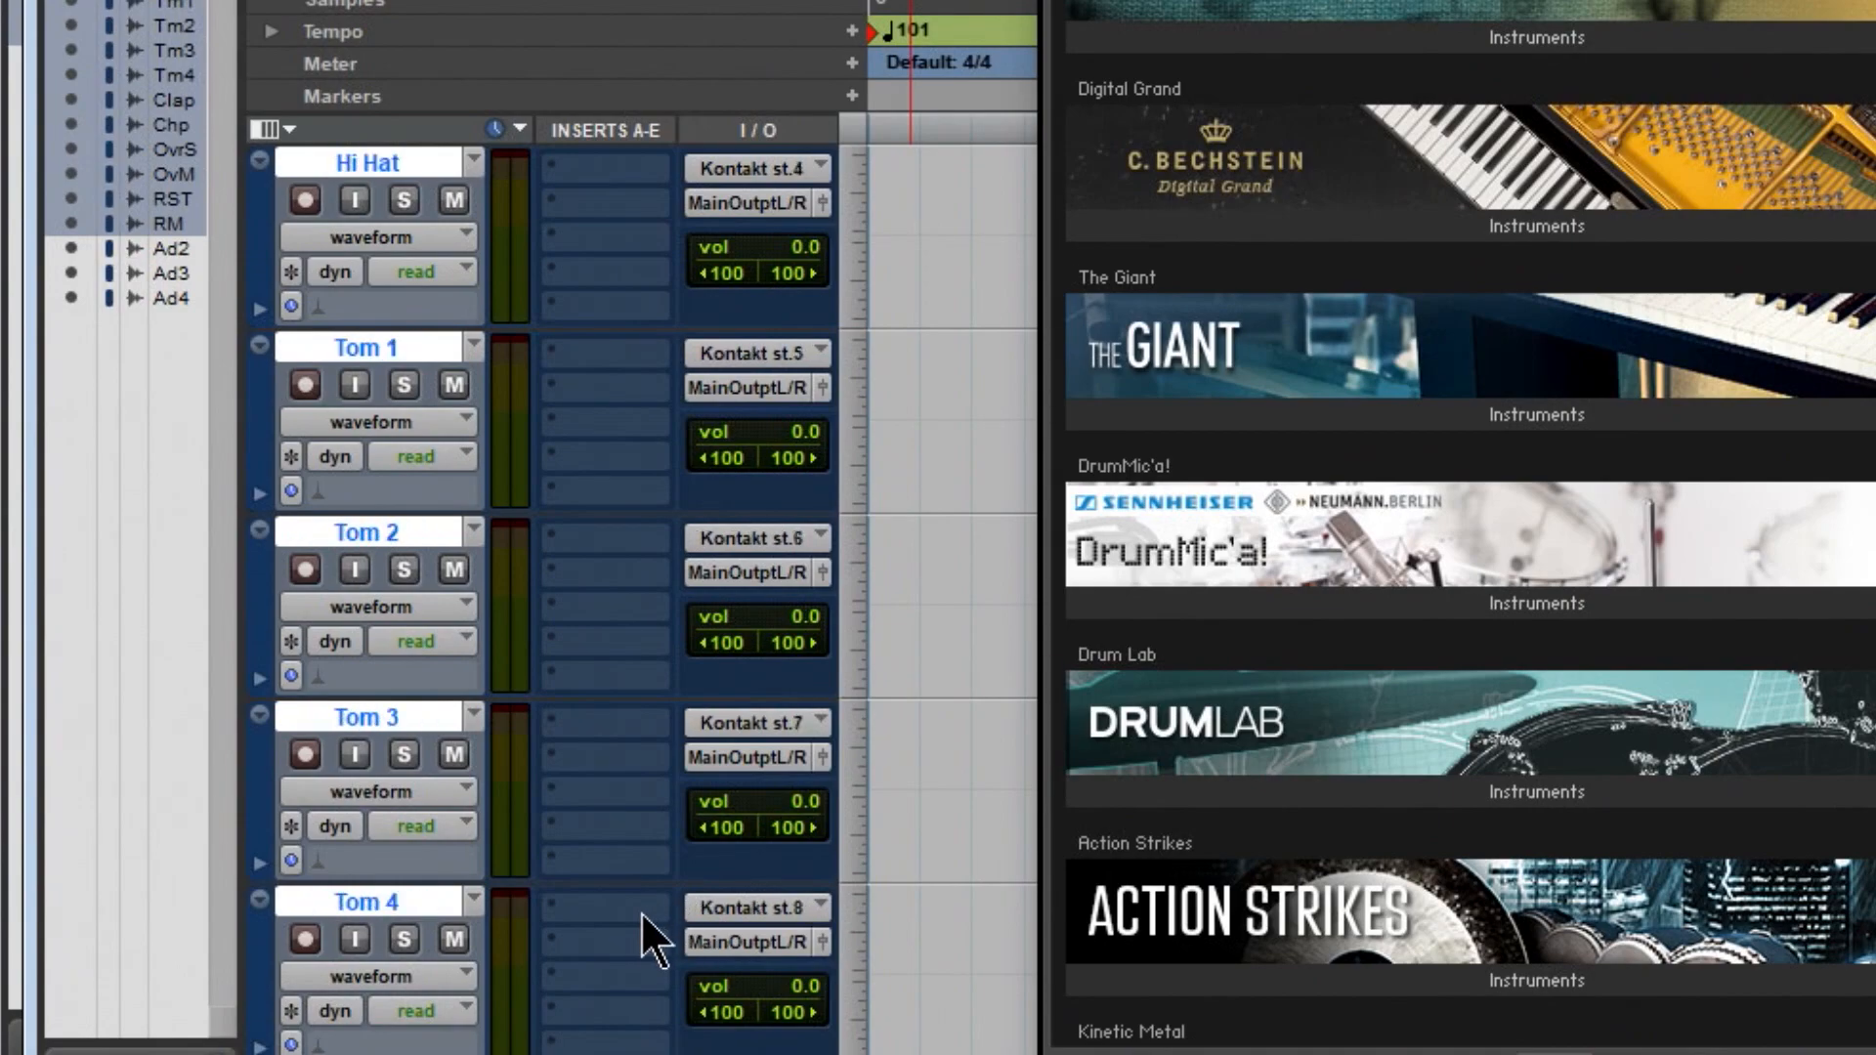
scroll(641, 911, up, 5)
scroll(641, 912, down, 3)
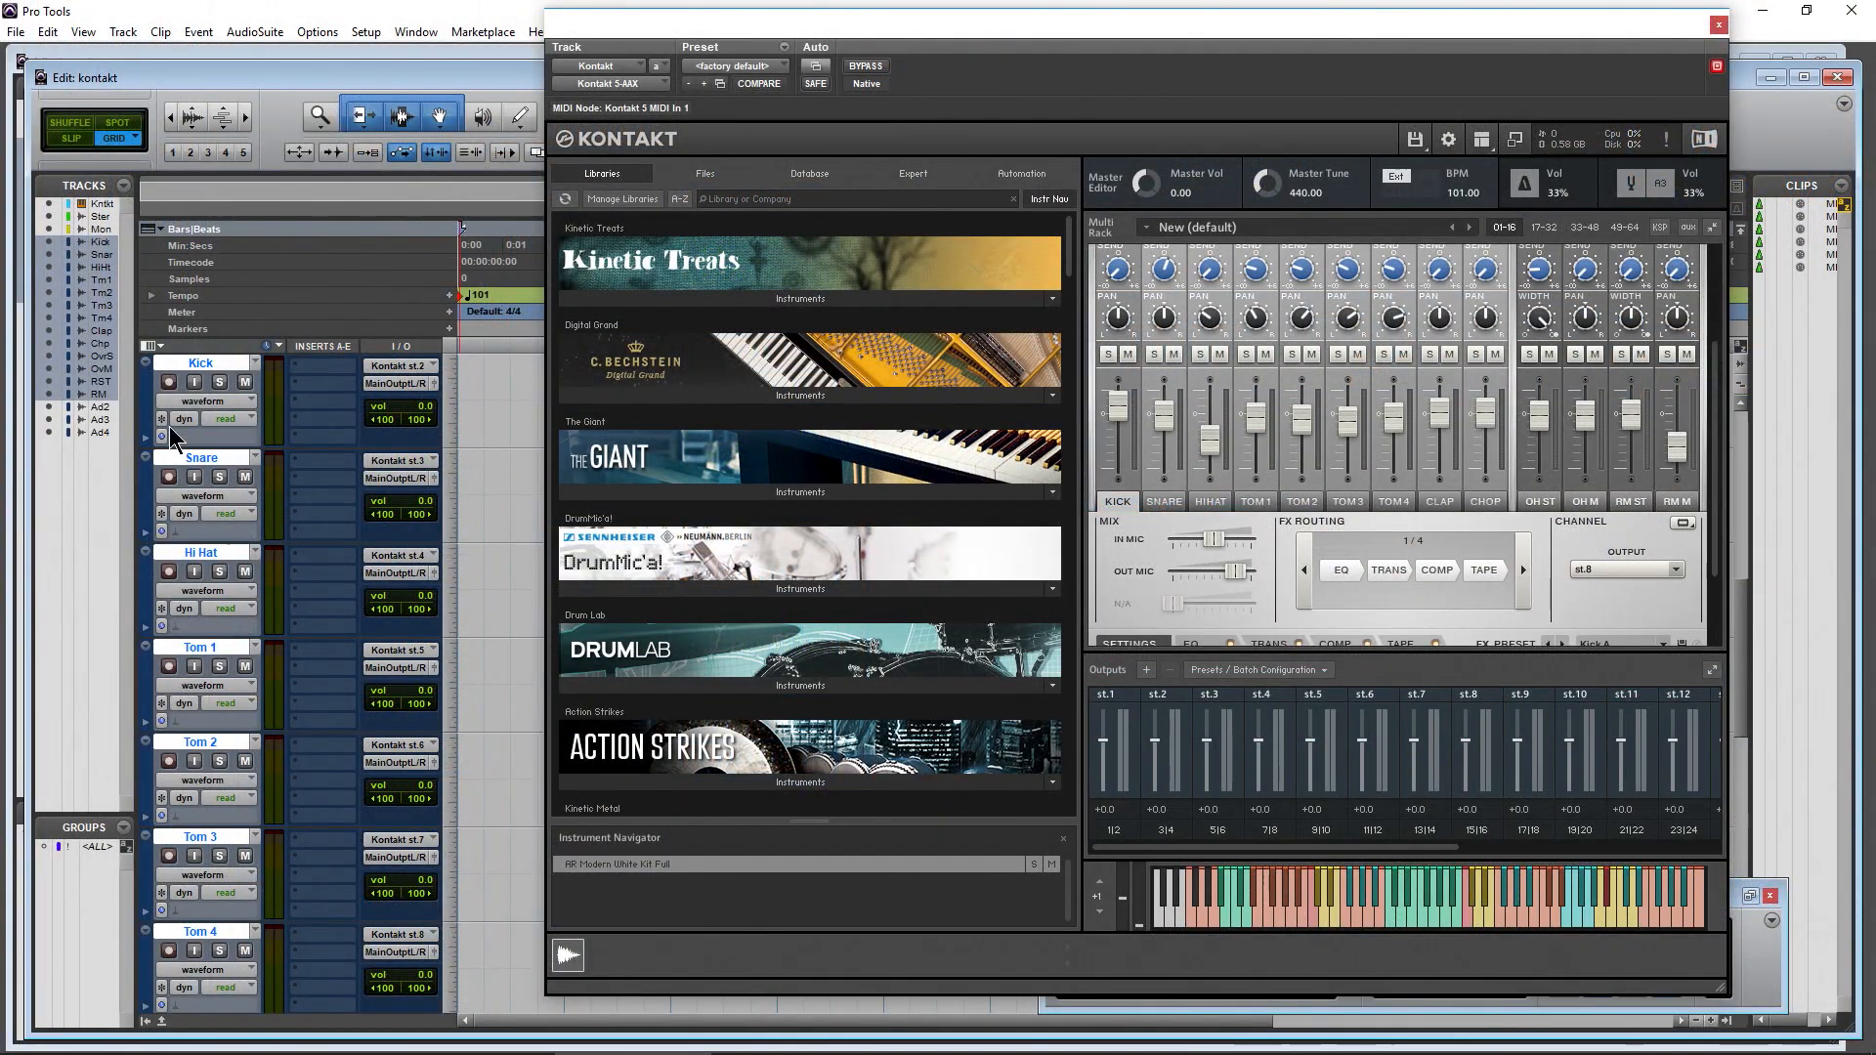
Color the selected drum tracks purple with the track color palette and close the palette
double_click(148, 422)
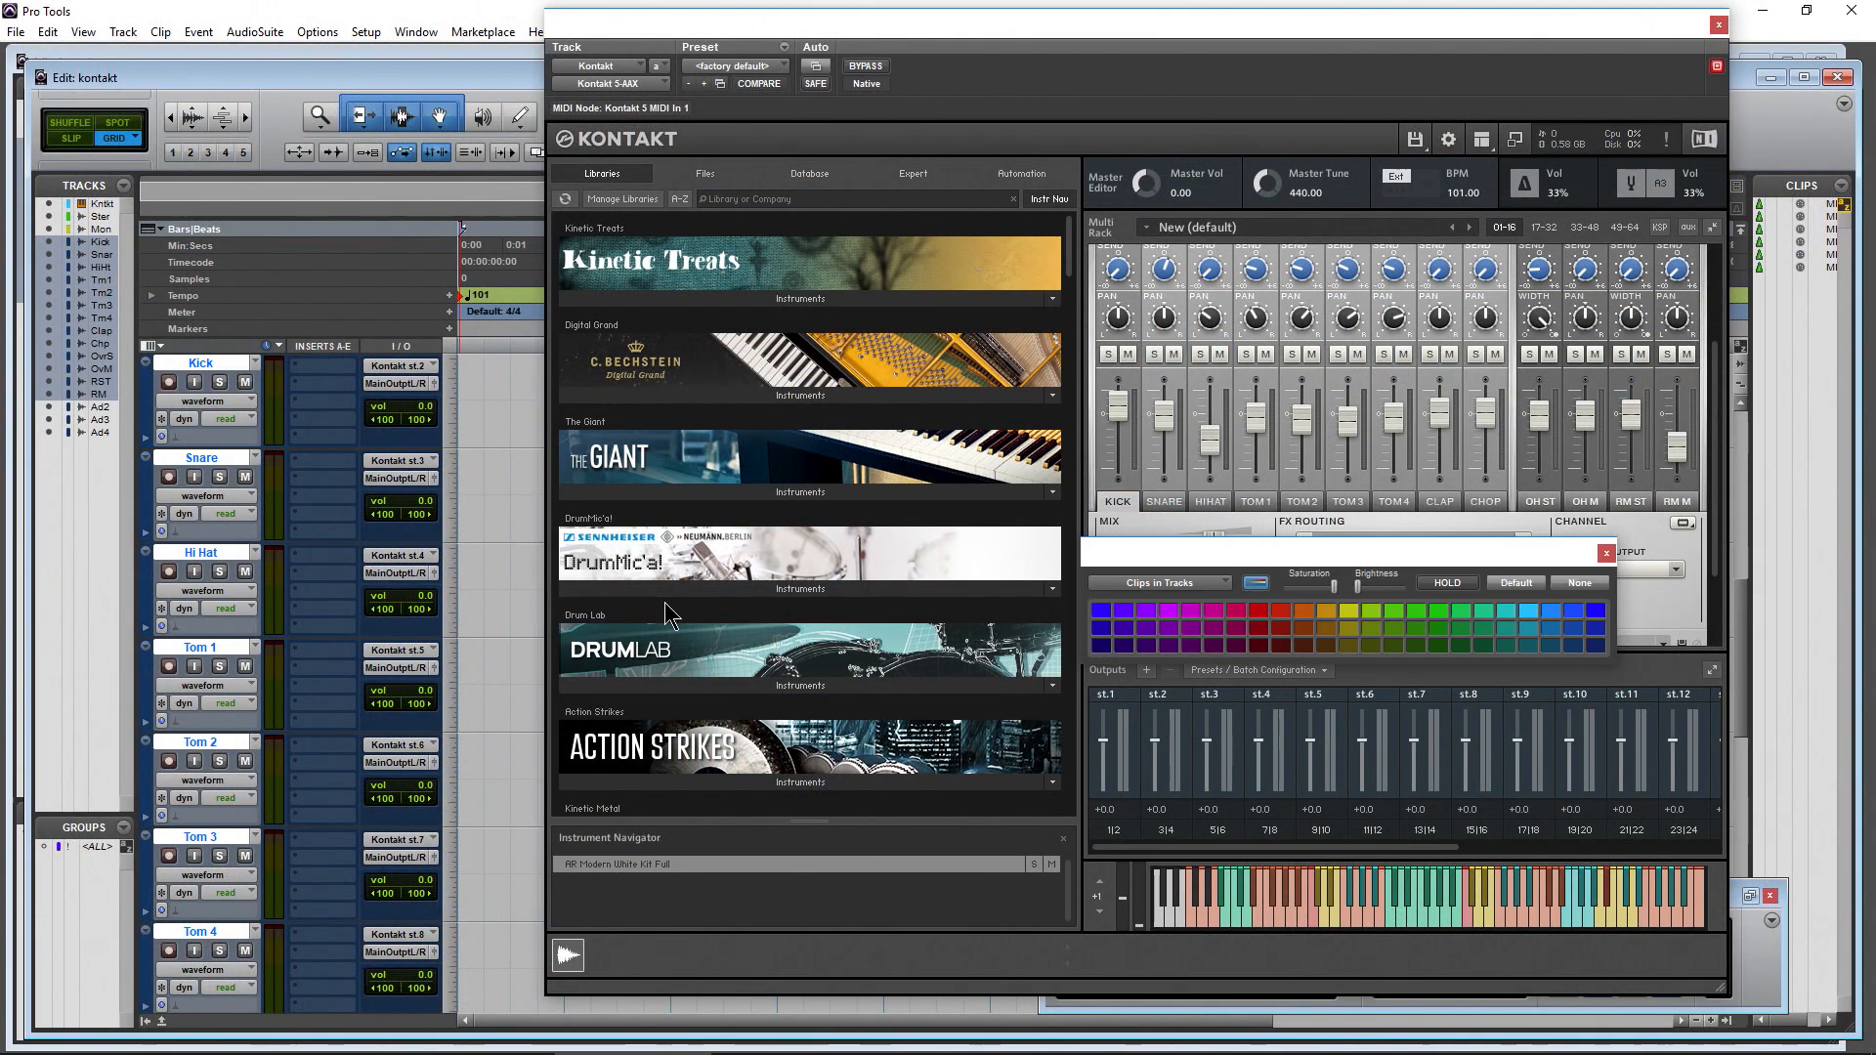
click(1145, 629)
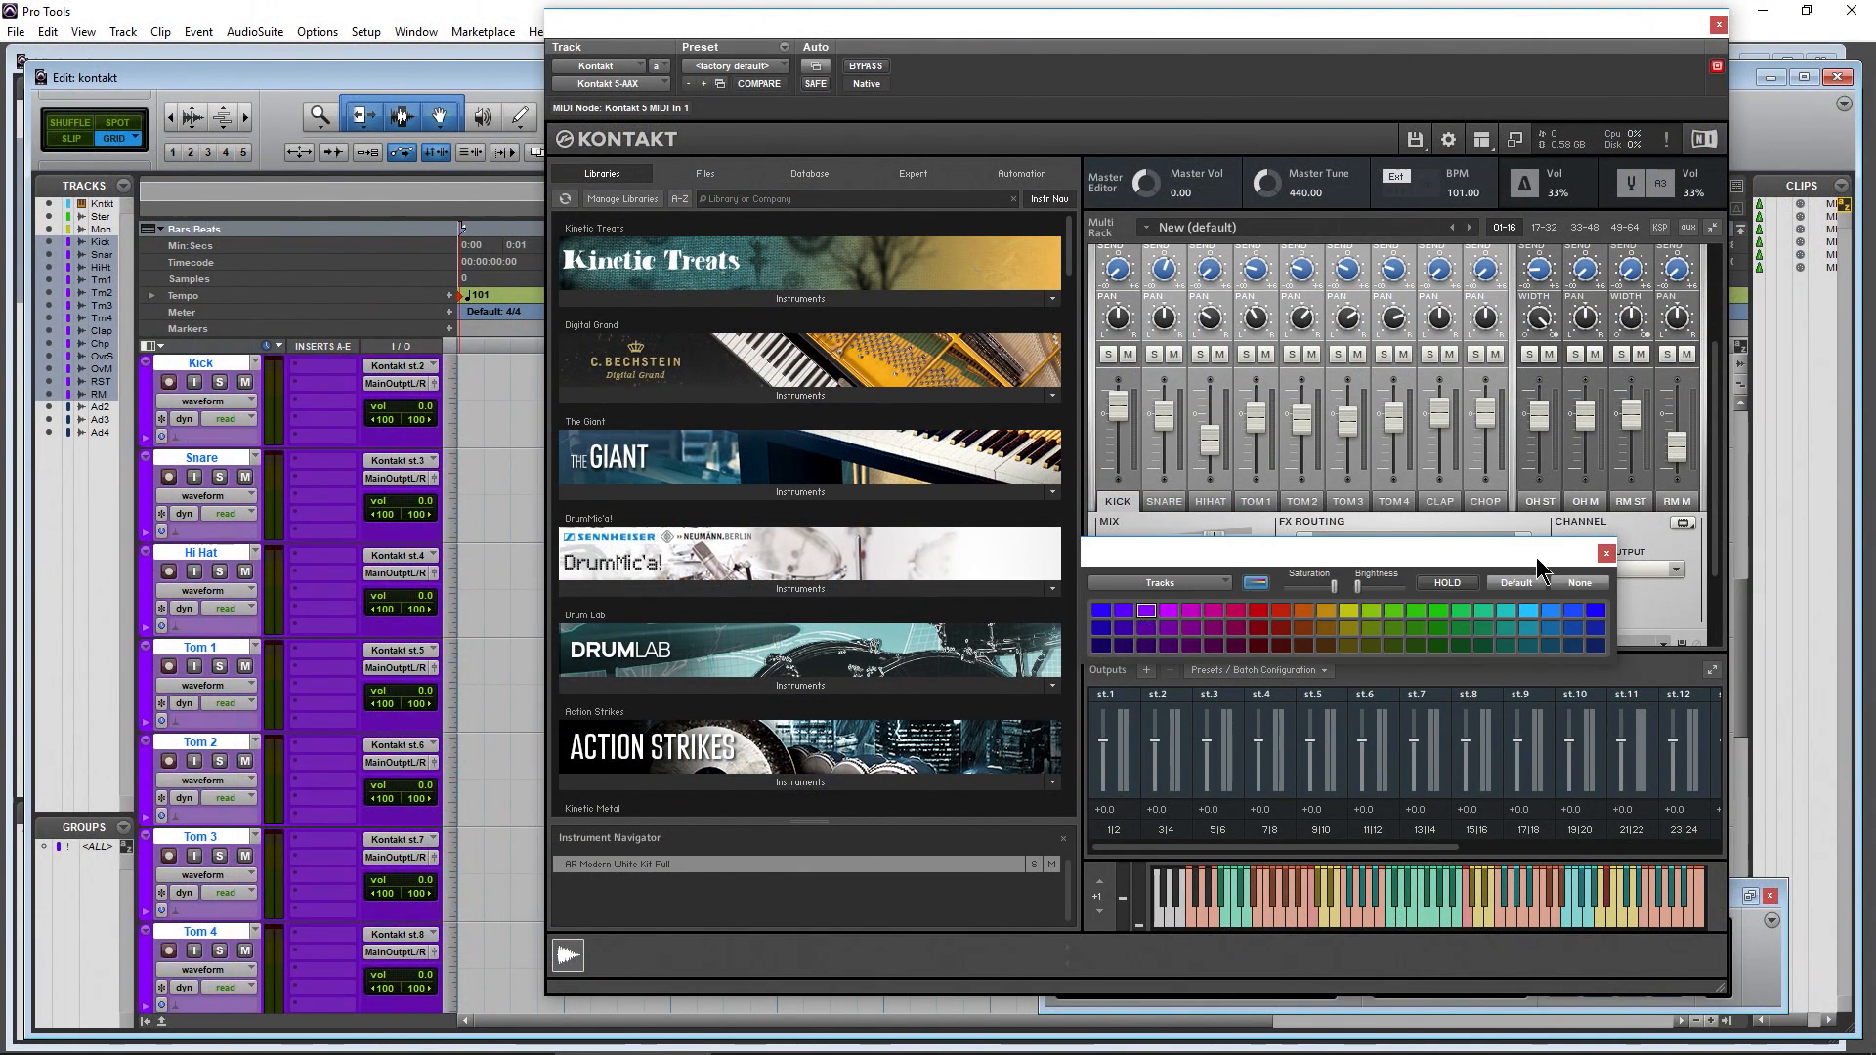
click(1605, 553)
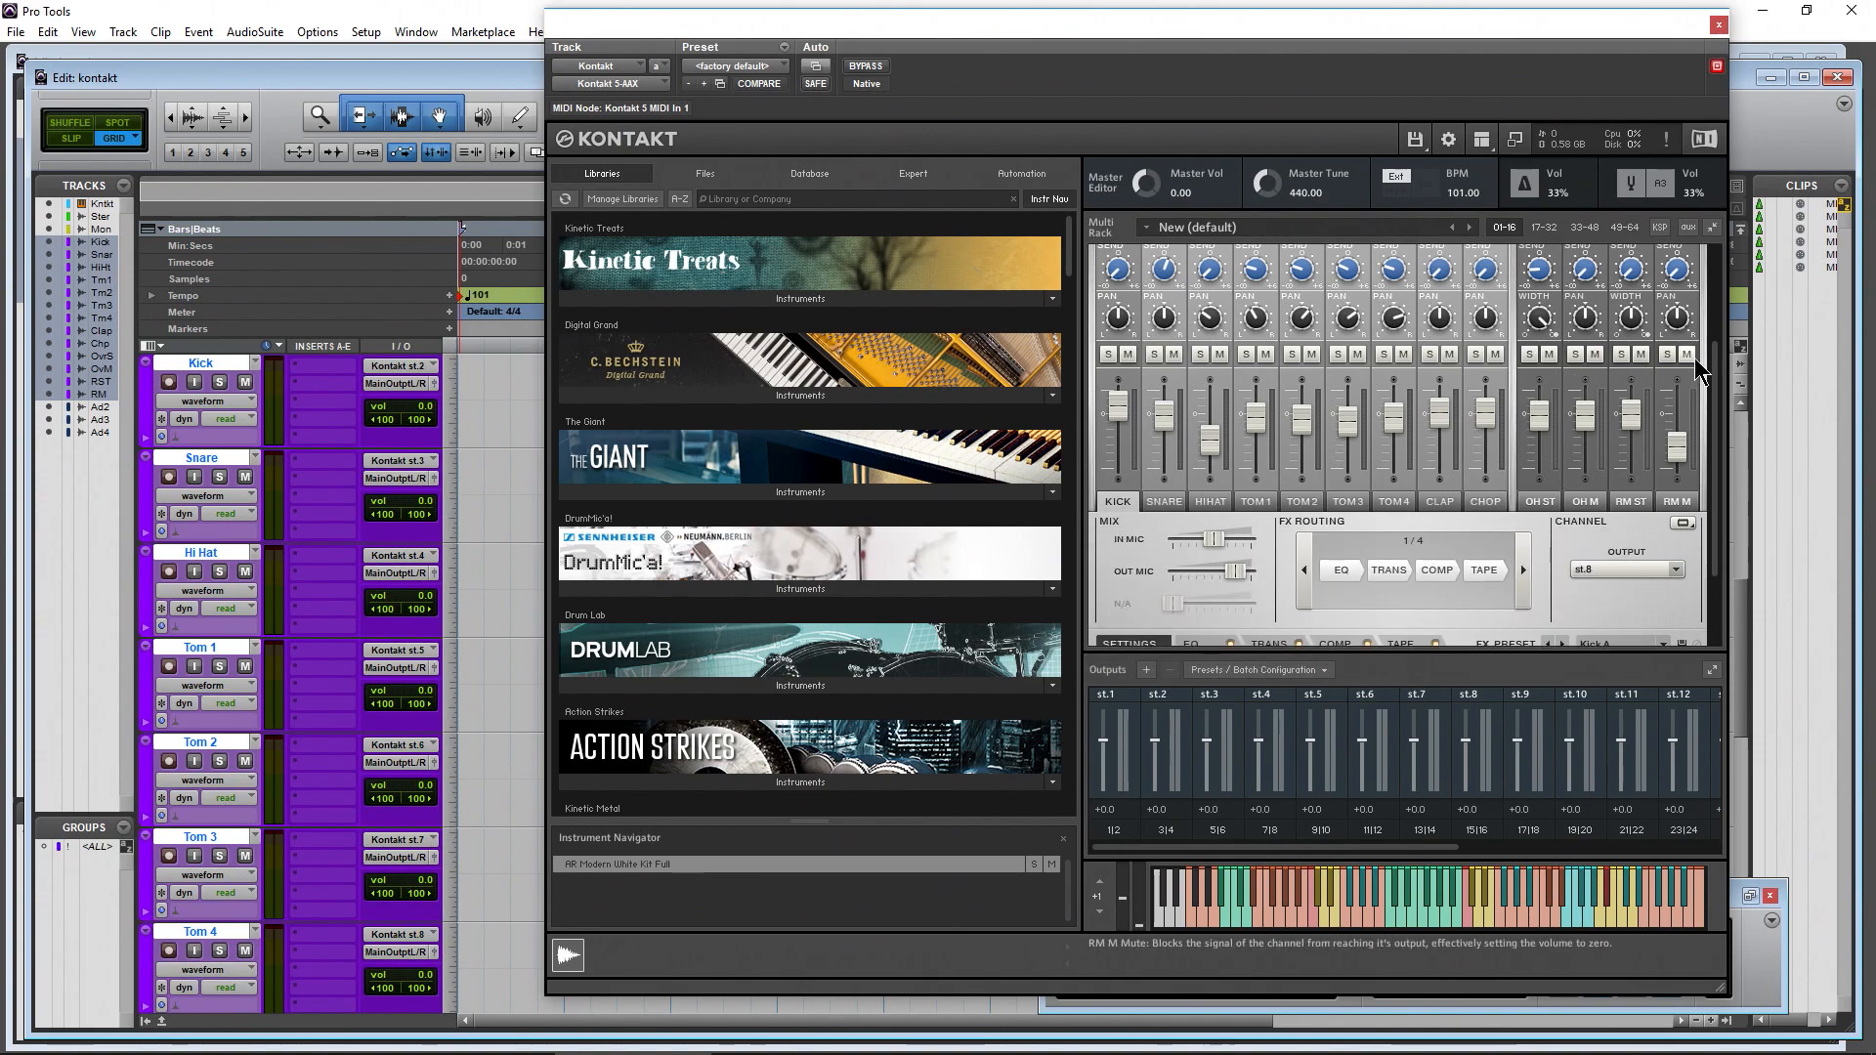
Hide Kontakt's Outputs section and show it again
drag(1721, 369, 1722, 440)
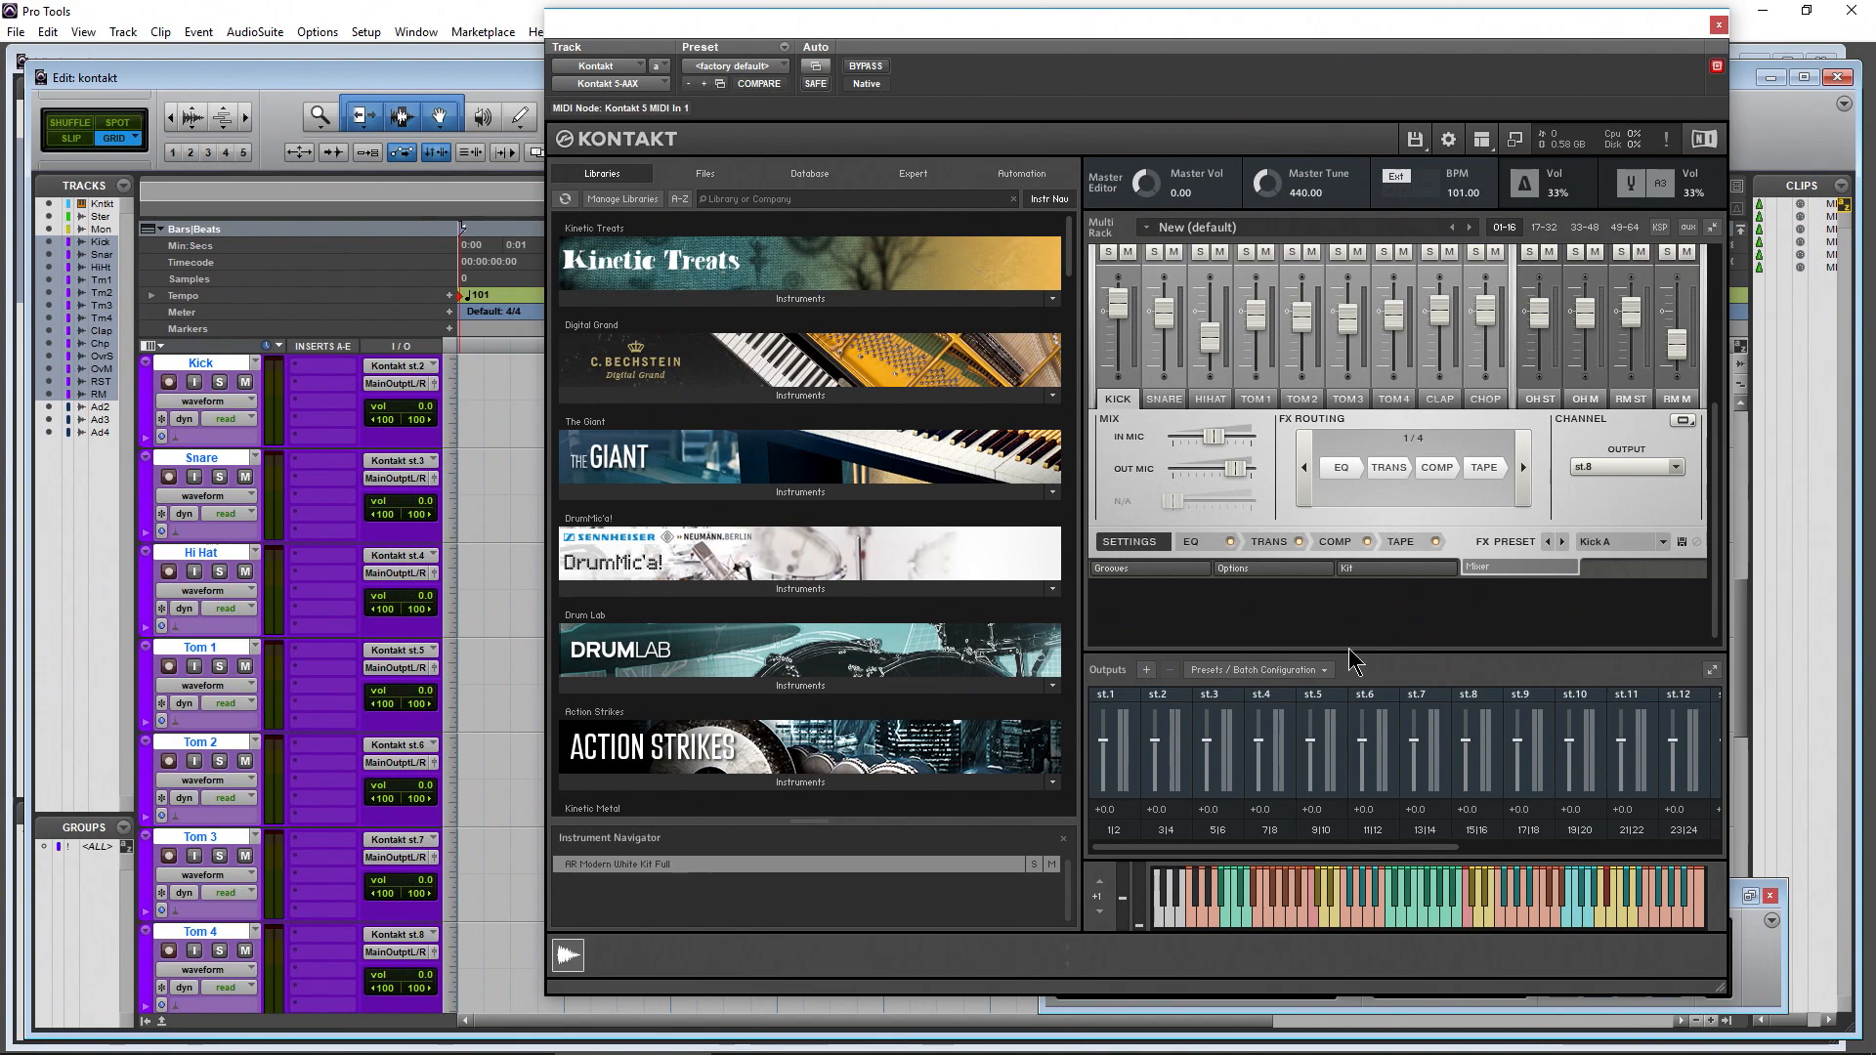
click(1482, 140)
click(1535, 186)
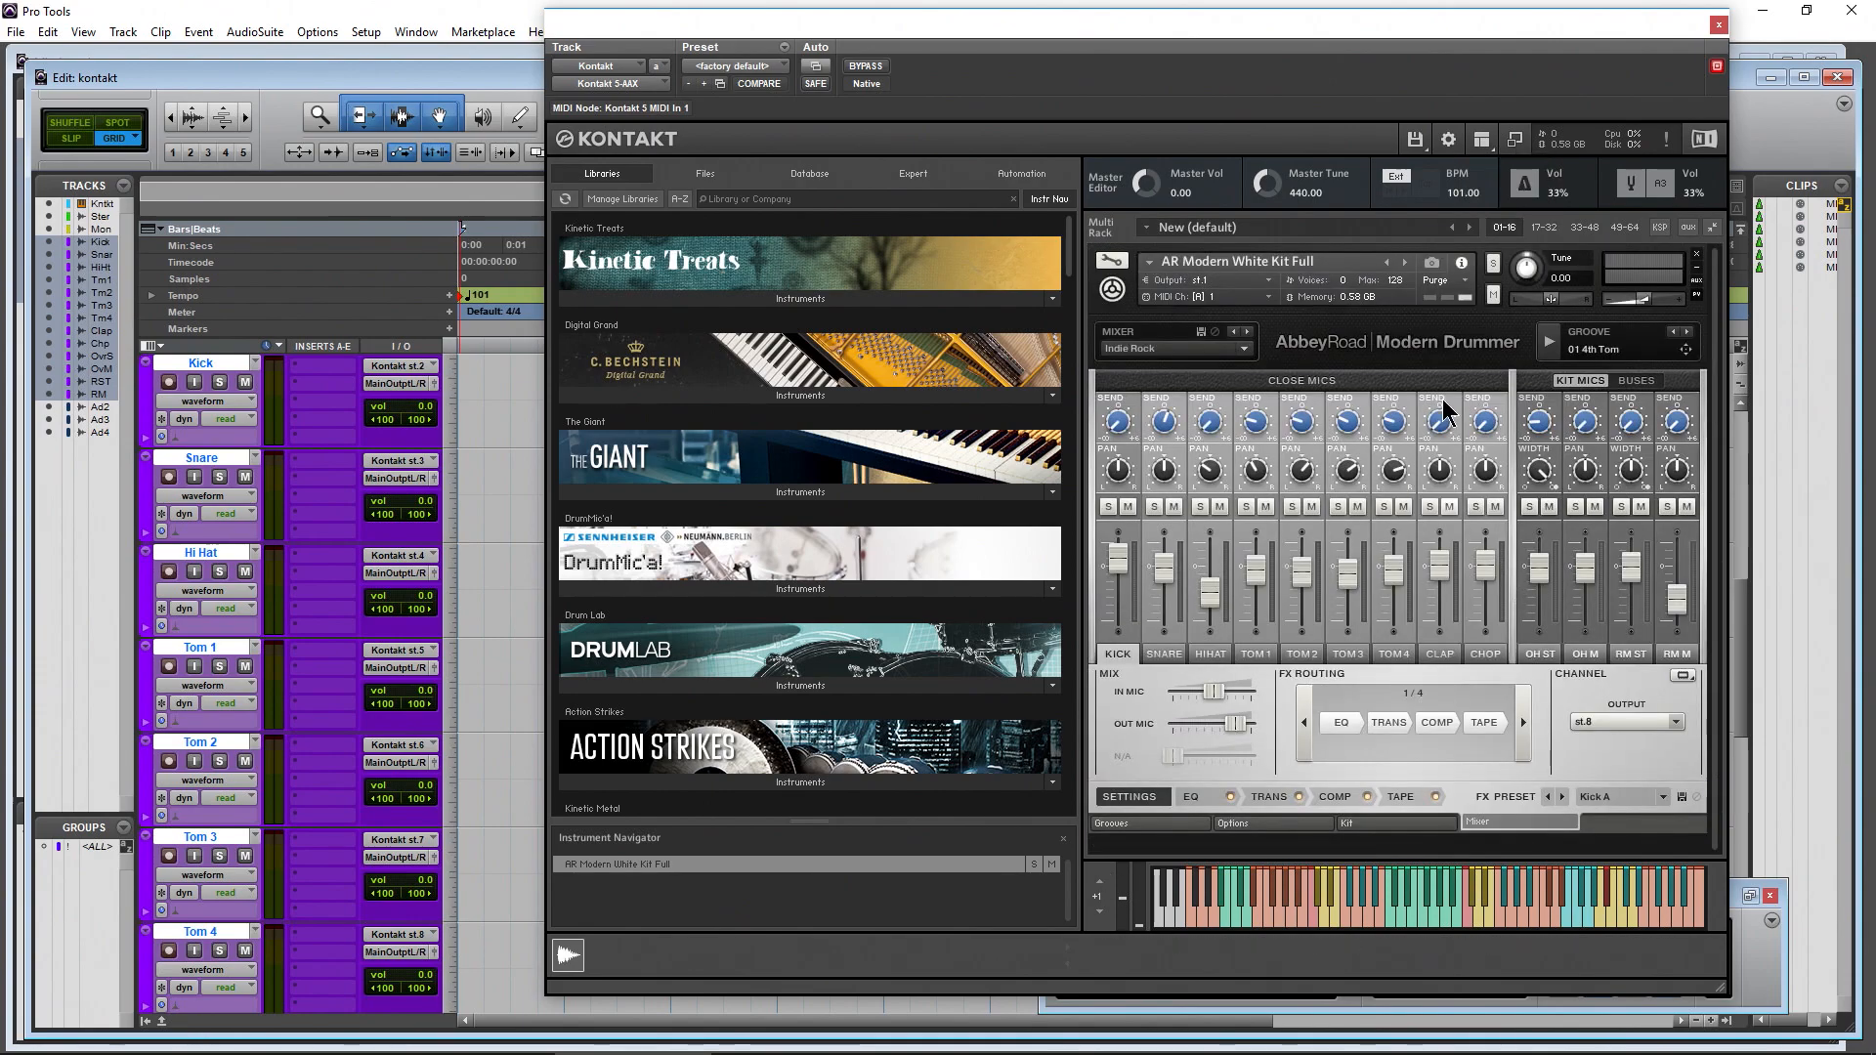
click(1483, 140)
click(1539, 217)
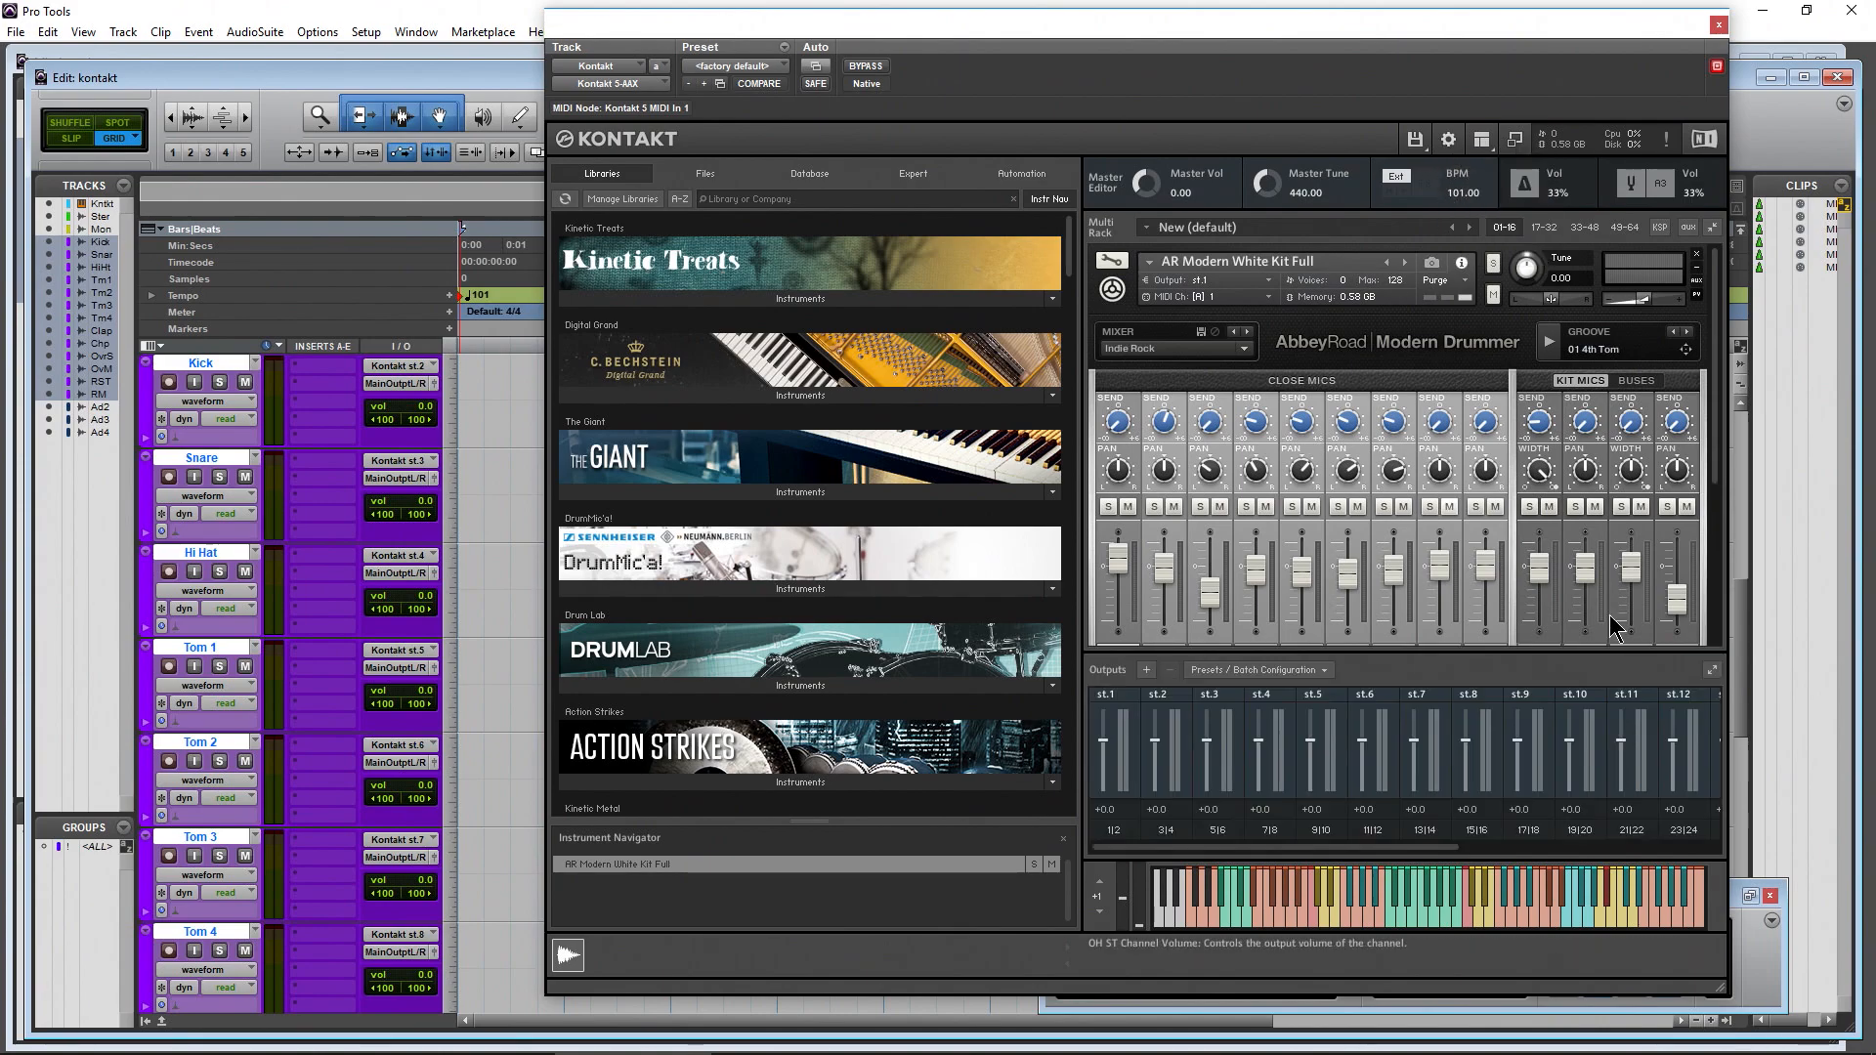
Route the KICK channel's output to st.2 on the drum instrument's Mixer page
scroll(1563, 615, down, 3)
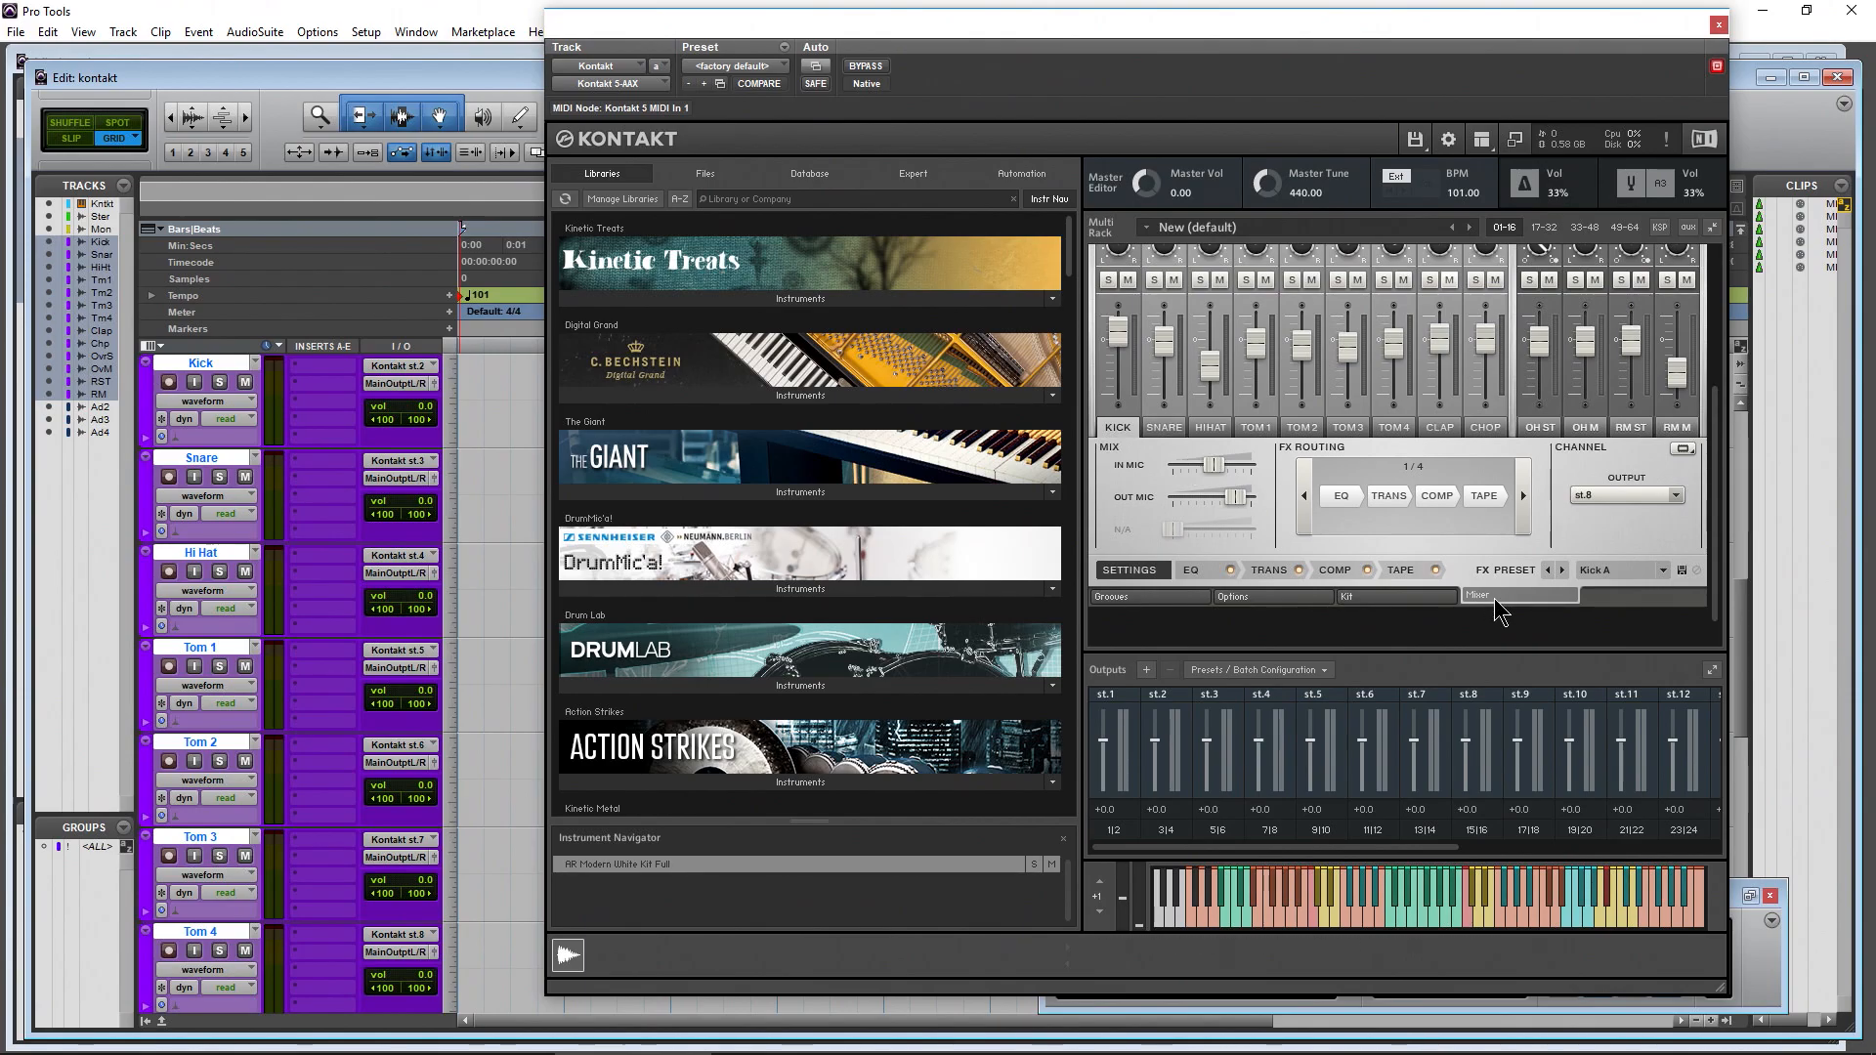
click(1339, 598)
click(1495, 602)
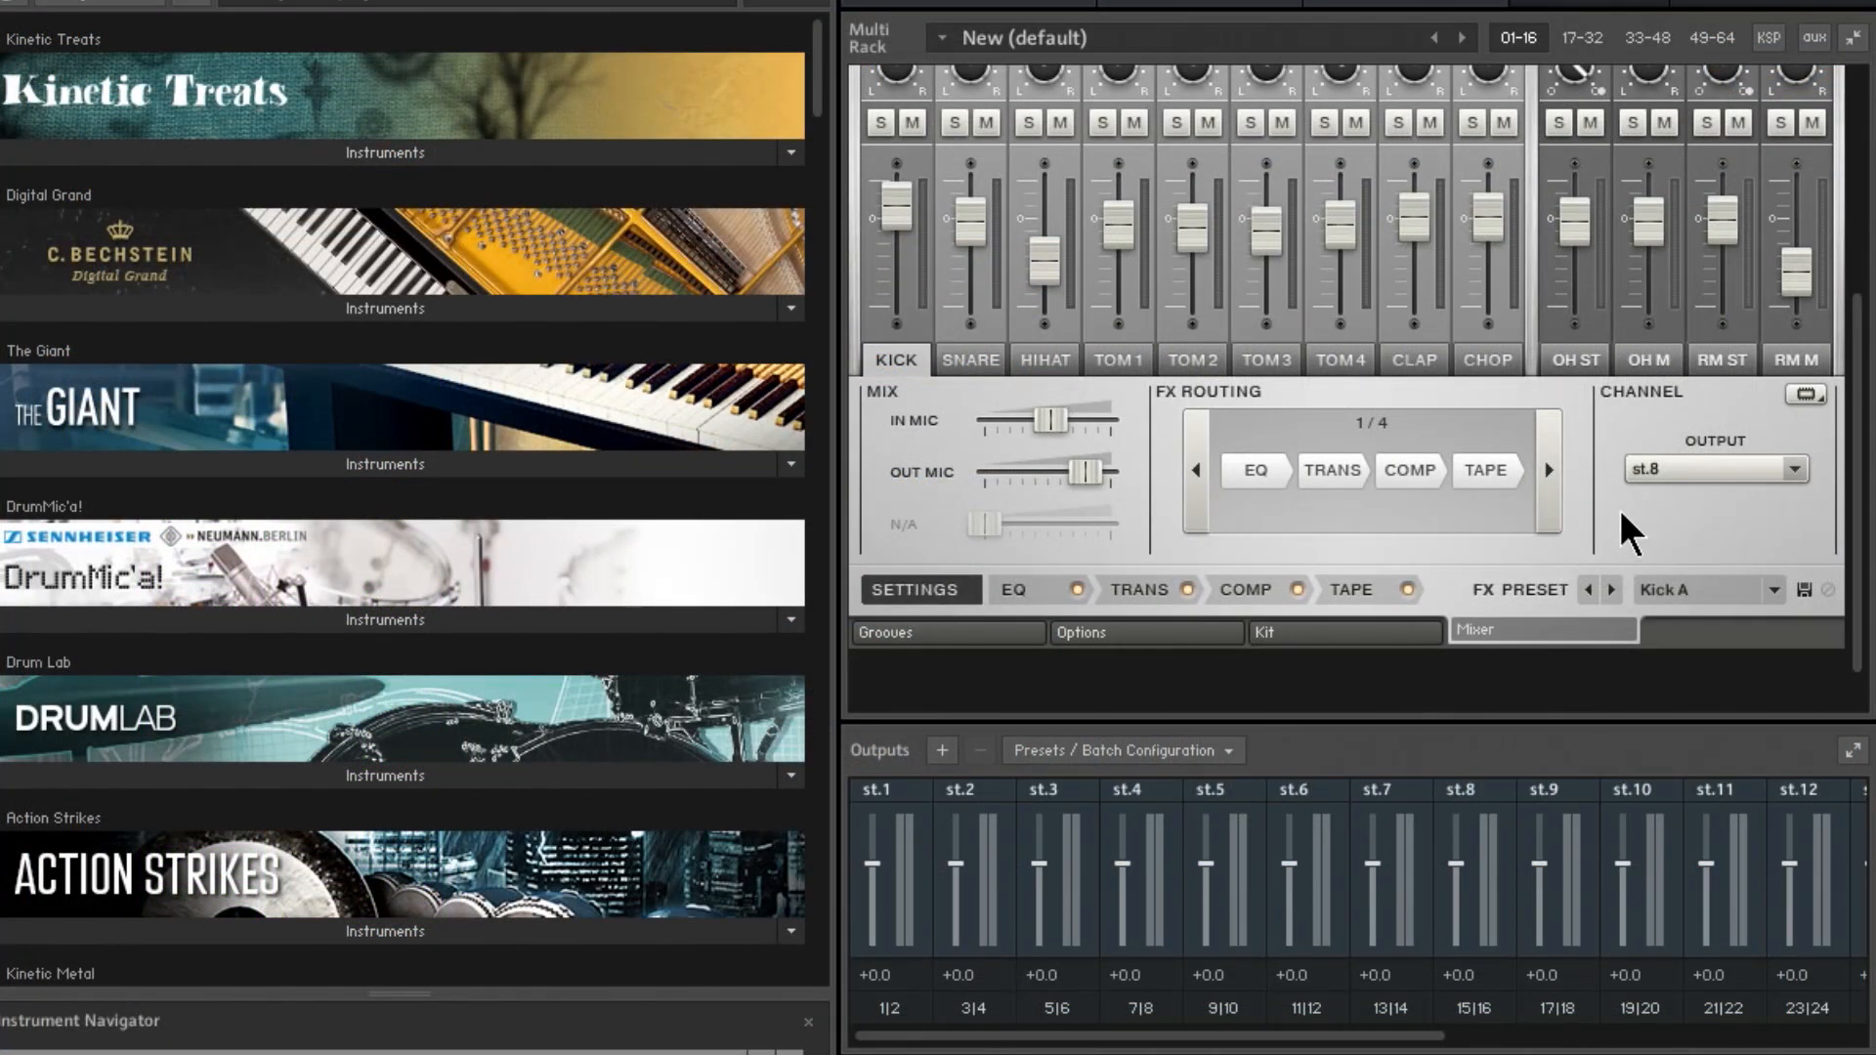
click(1661, 471)
click(1664, 558)
Route the SNARE channel's output to st.3 and the HIHAT channel's output to st.4
click(974, 359)
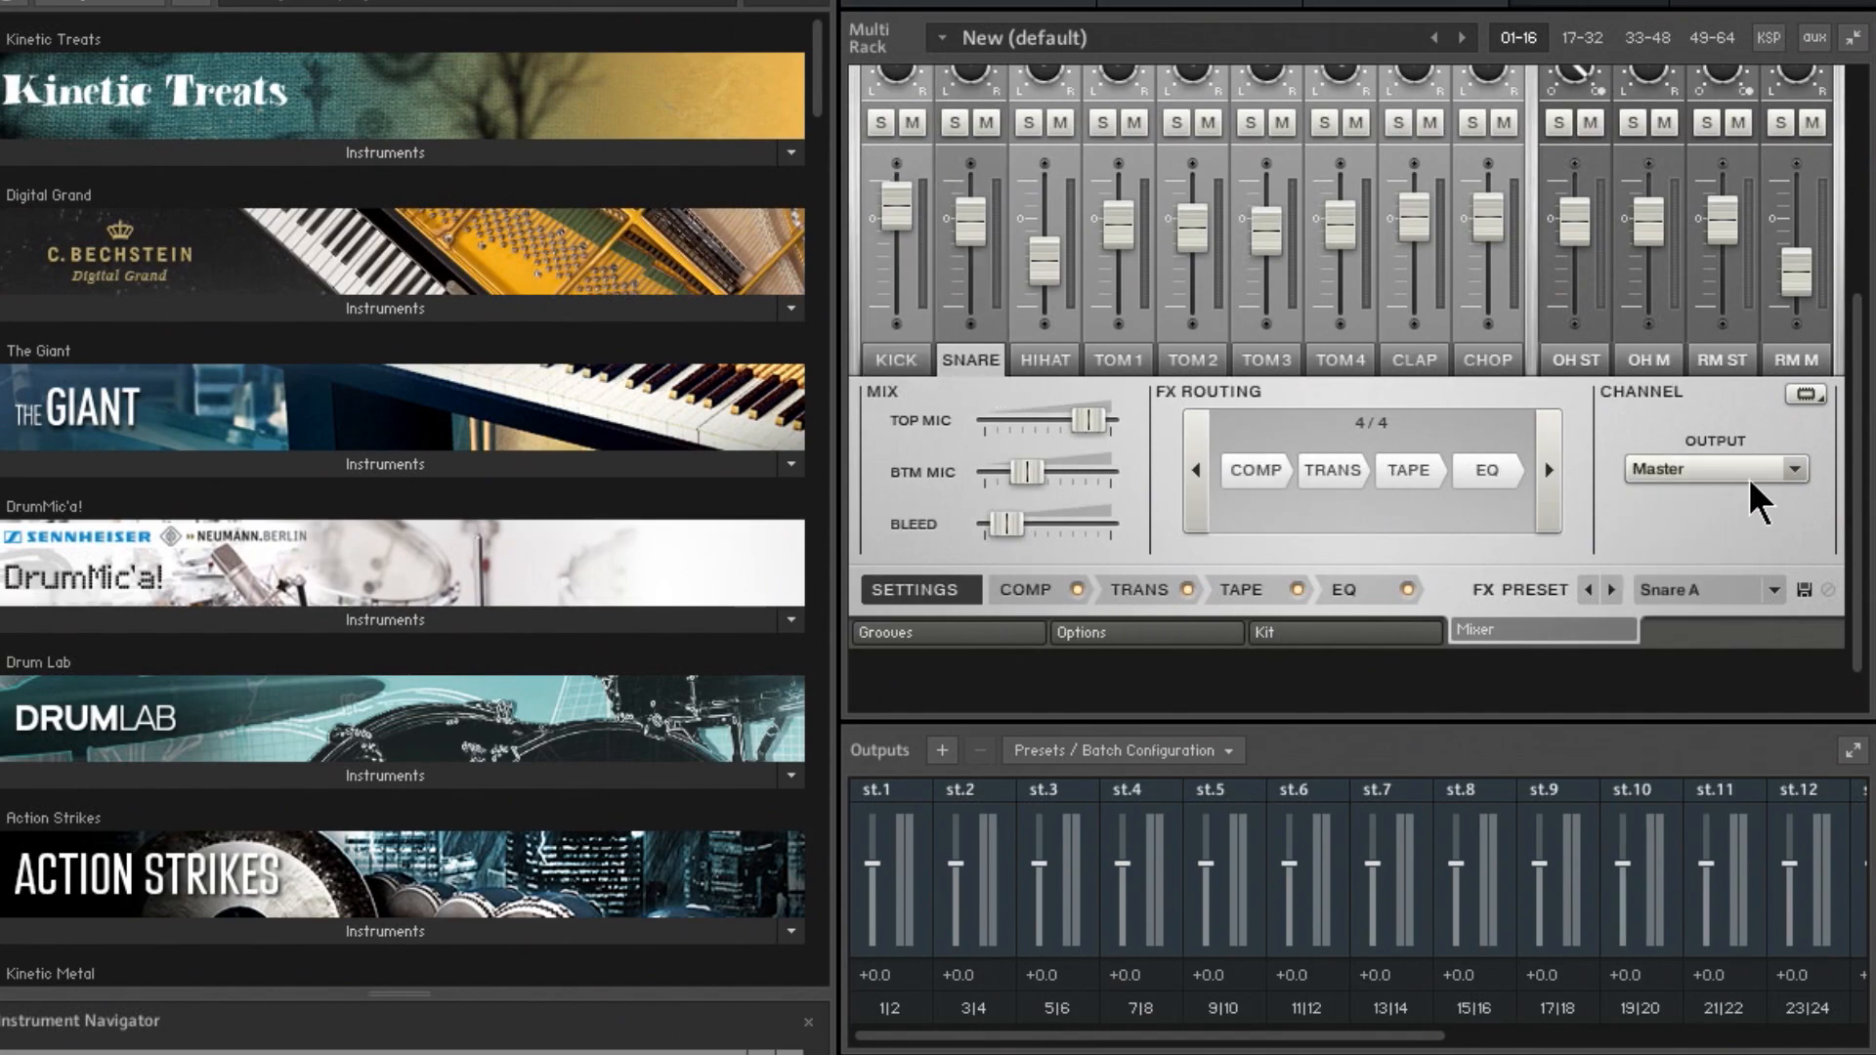
click(1781, 473)
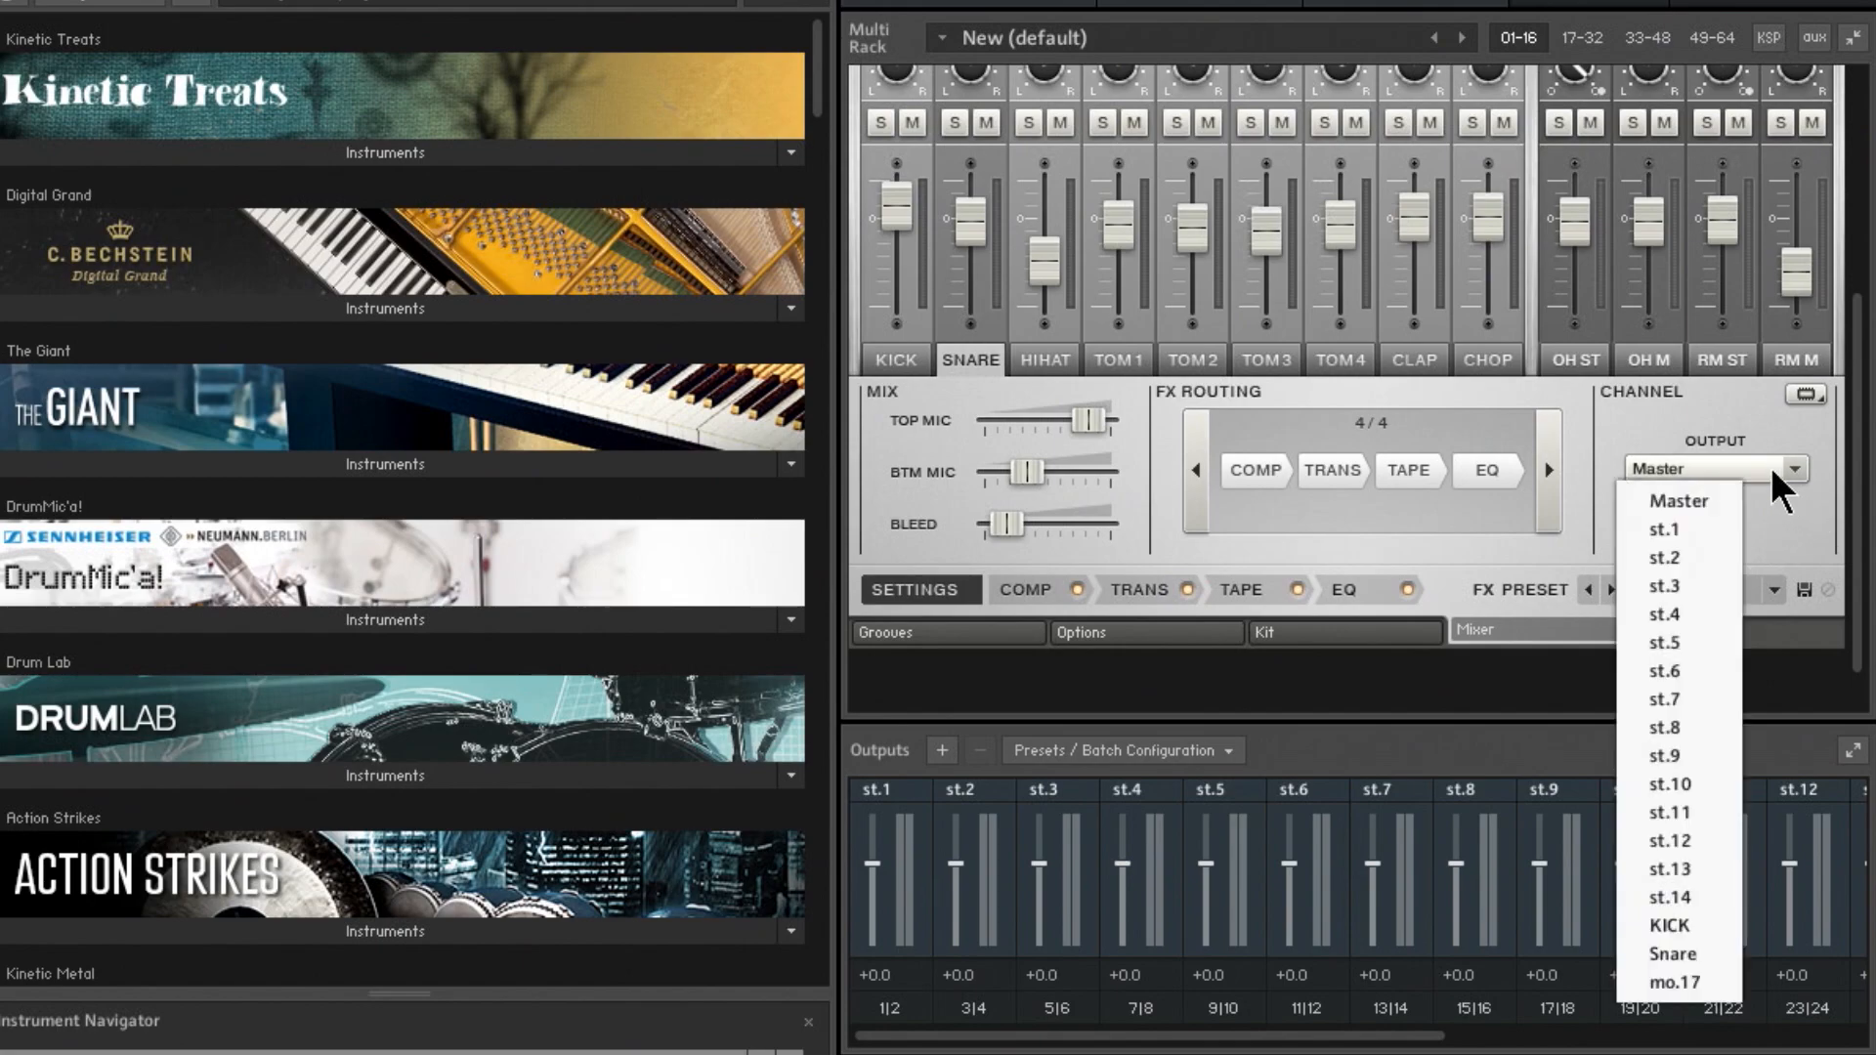
click(1677, 584)
click(1044, 361)
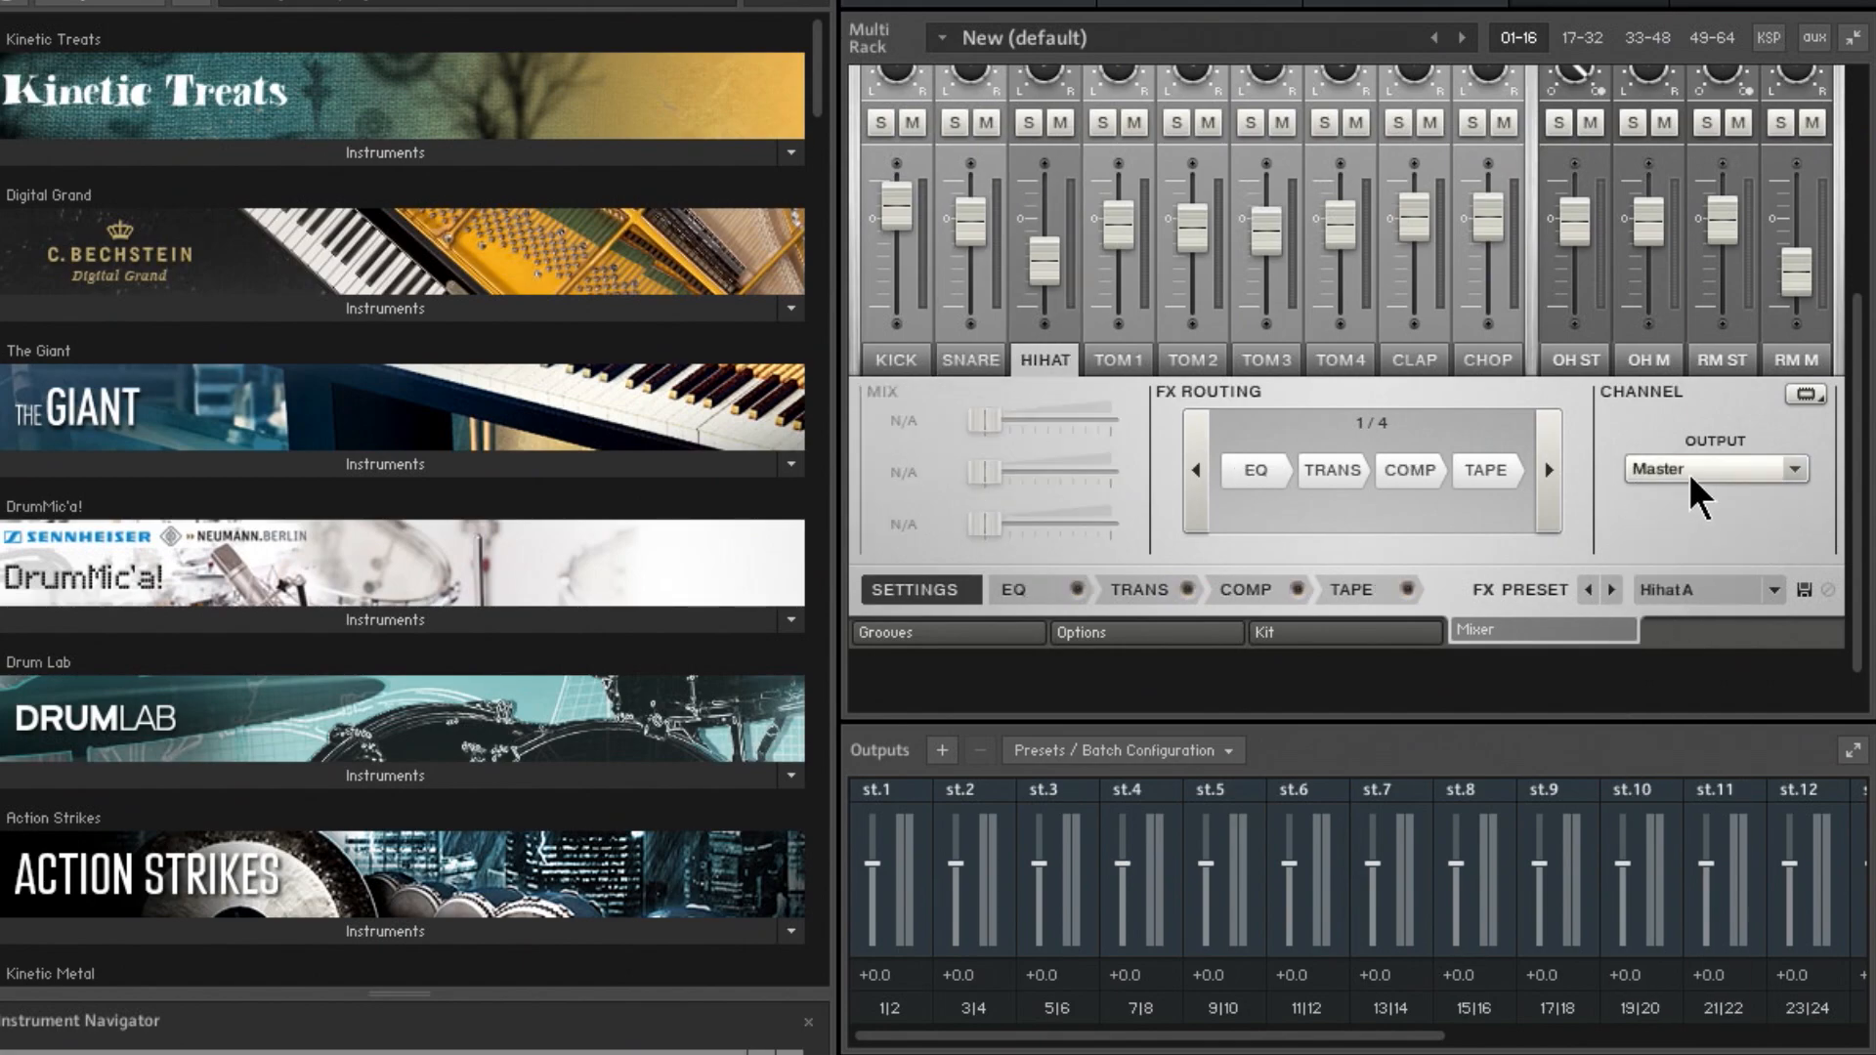
click(1686, 471)
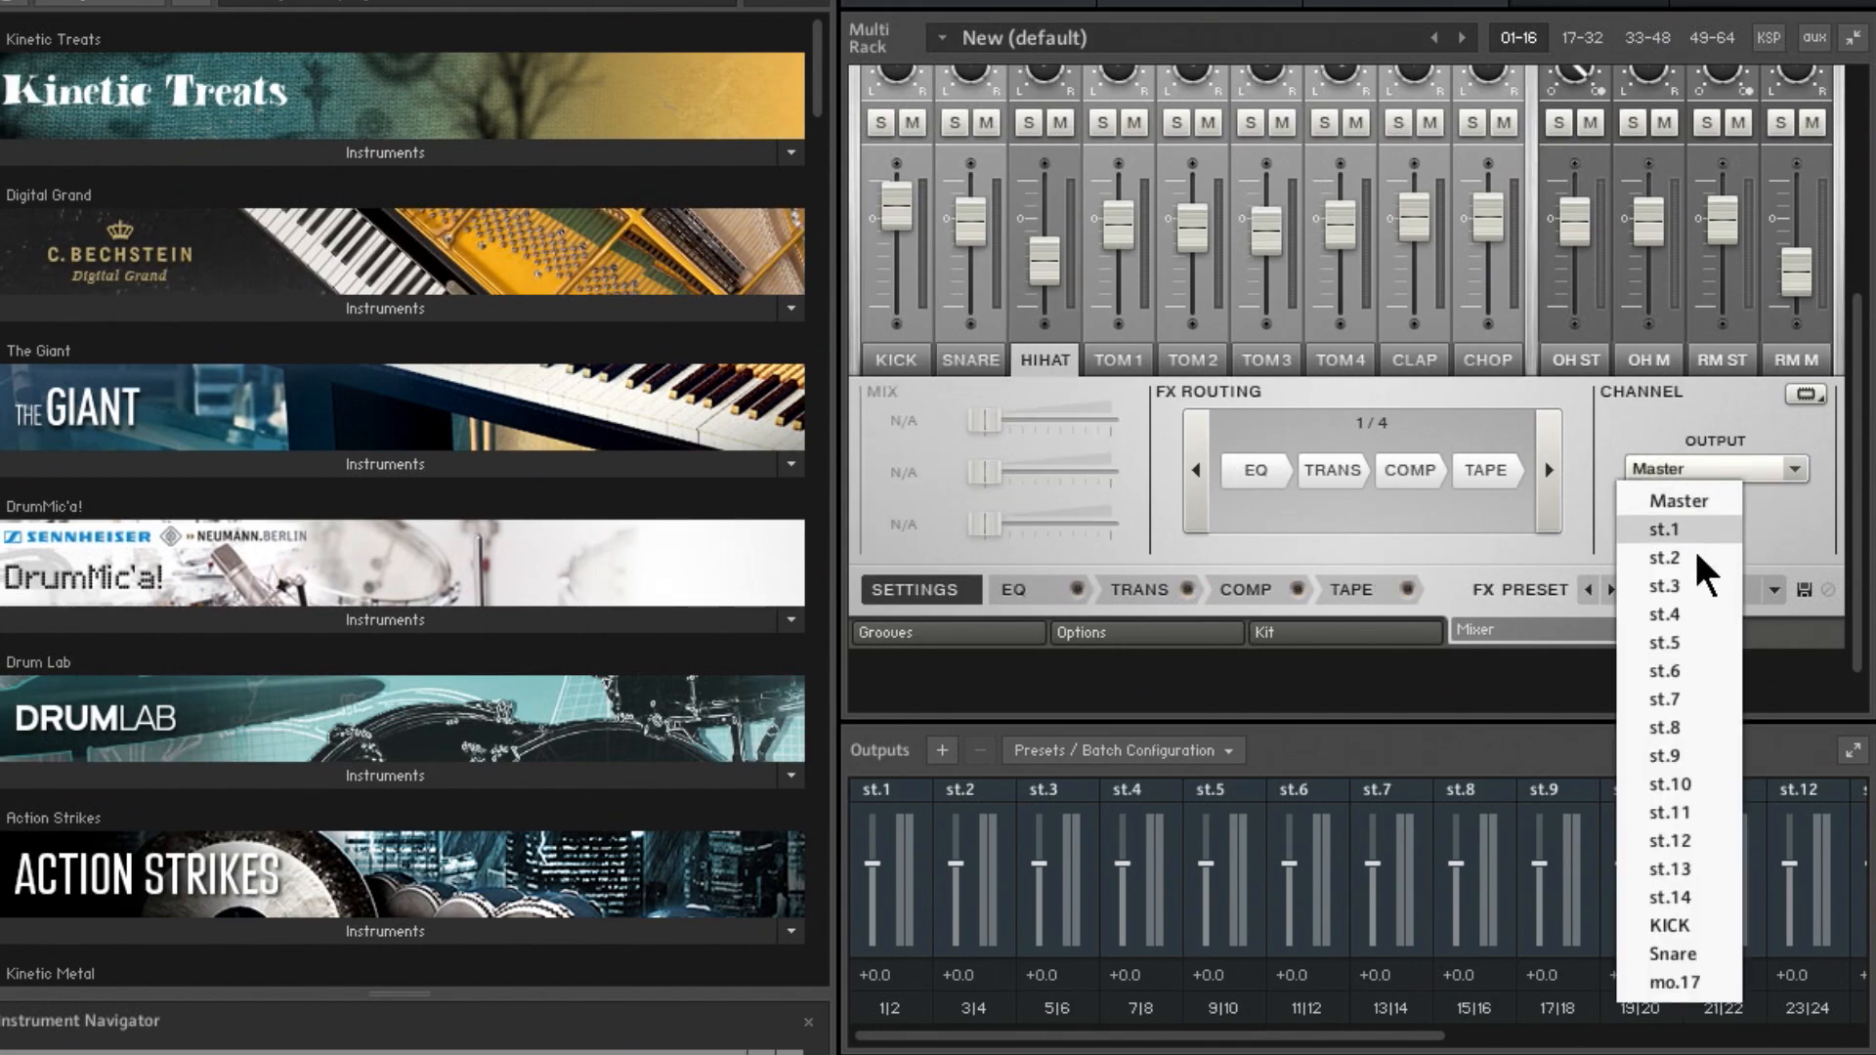
click(1687, 610)
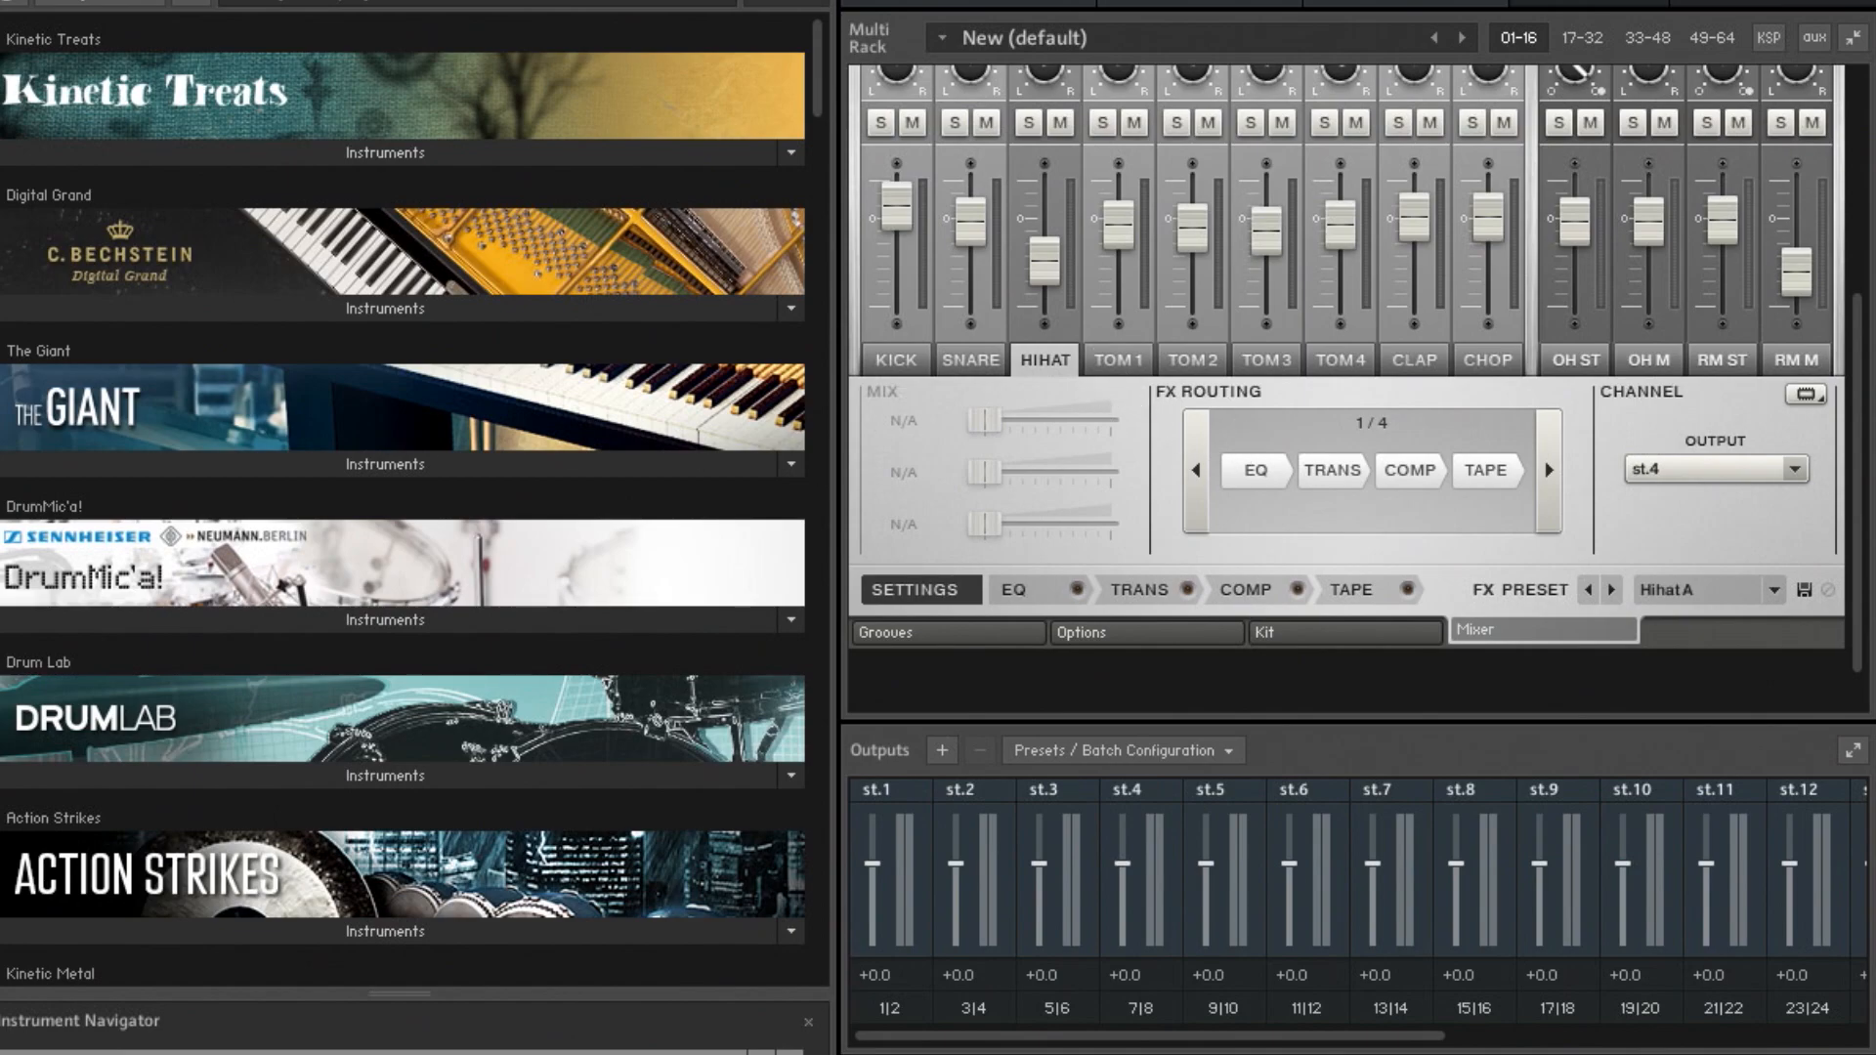
Route the TOM 1 channel's output to st.5 and the TOM 2 channel's output to st.6
click(1118, 360)
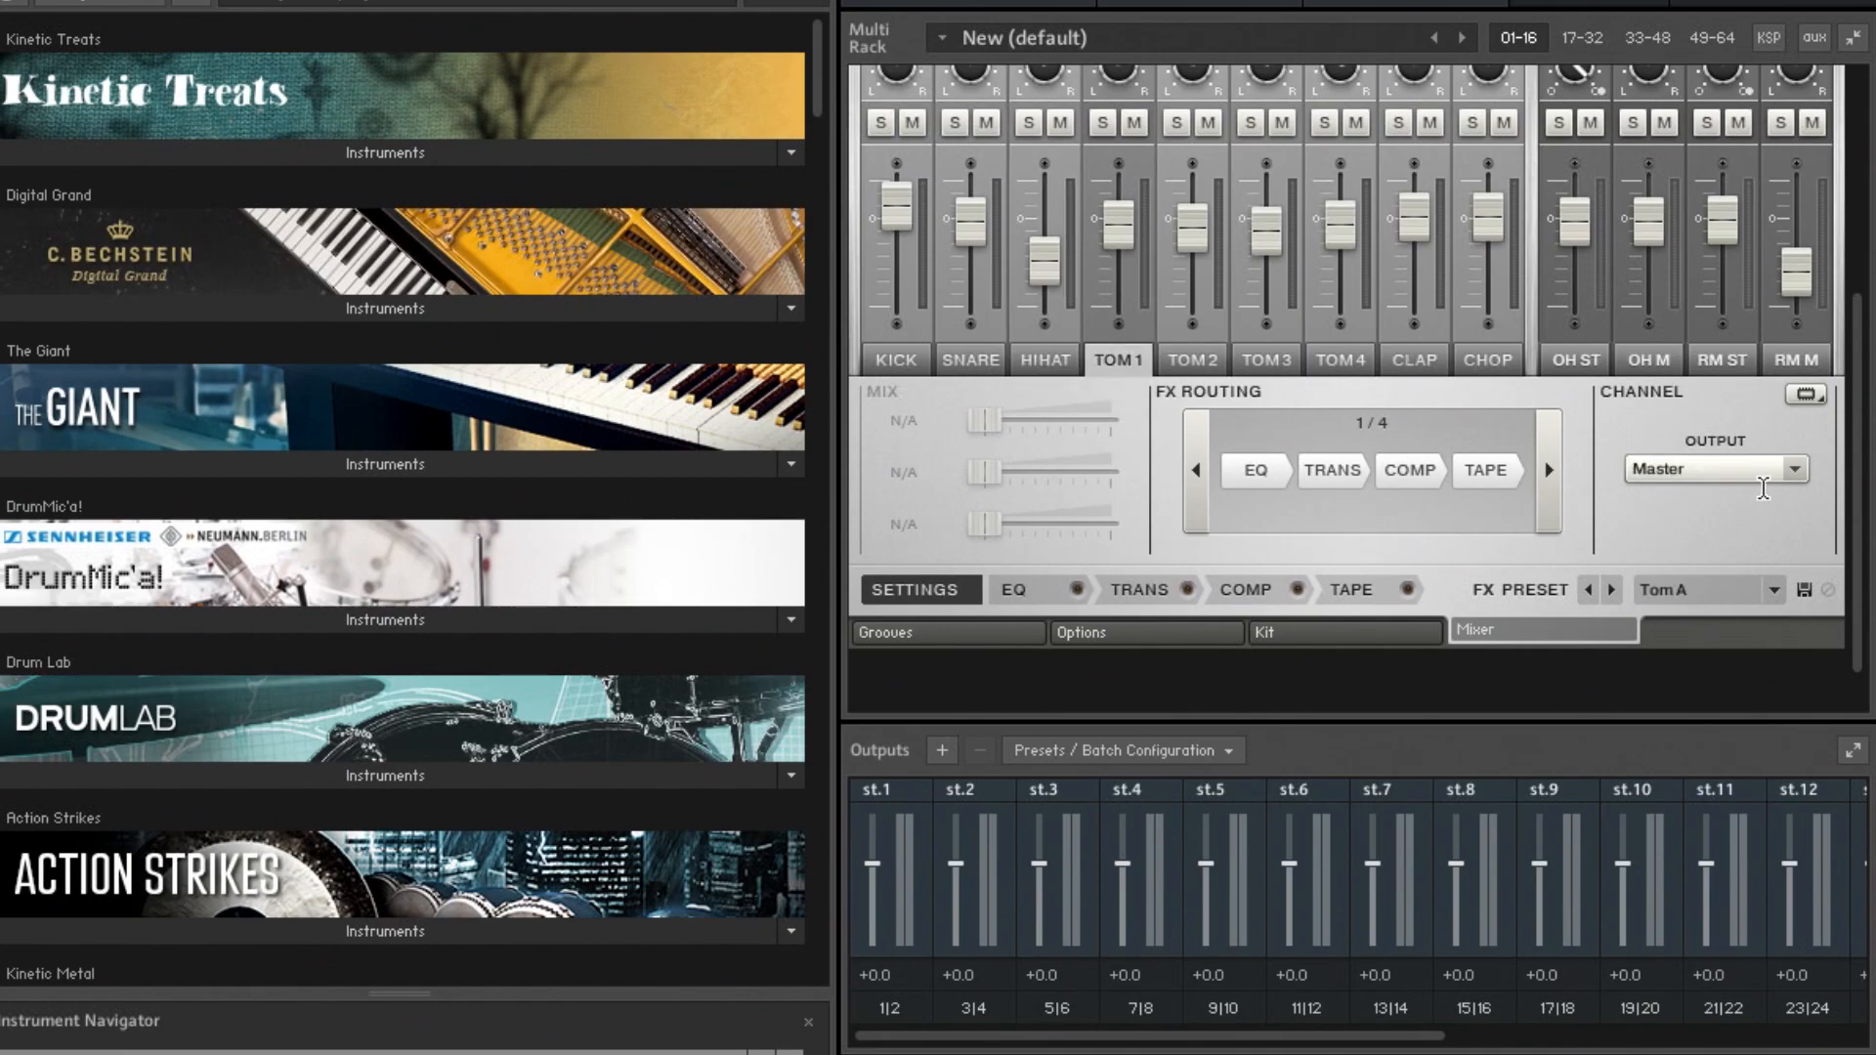
click(1702, 473)
click(1664, 642)
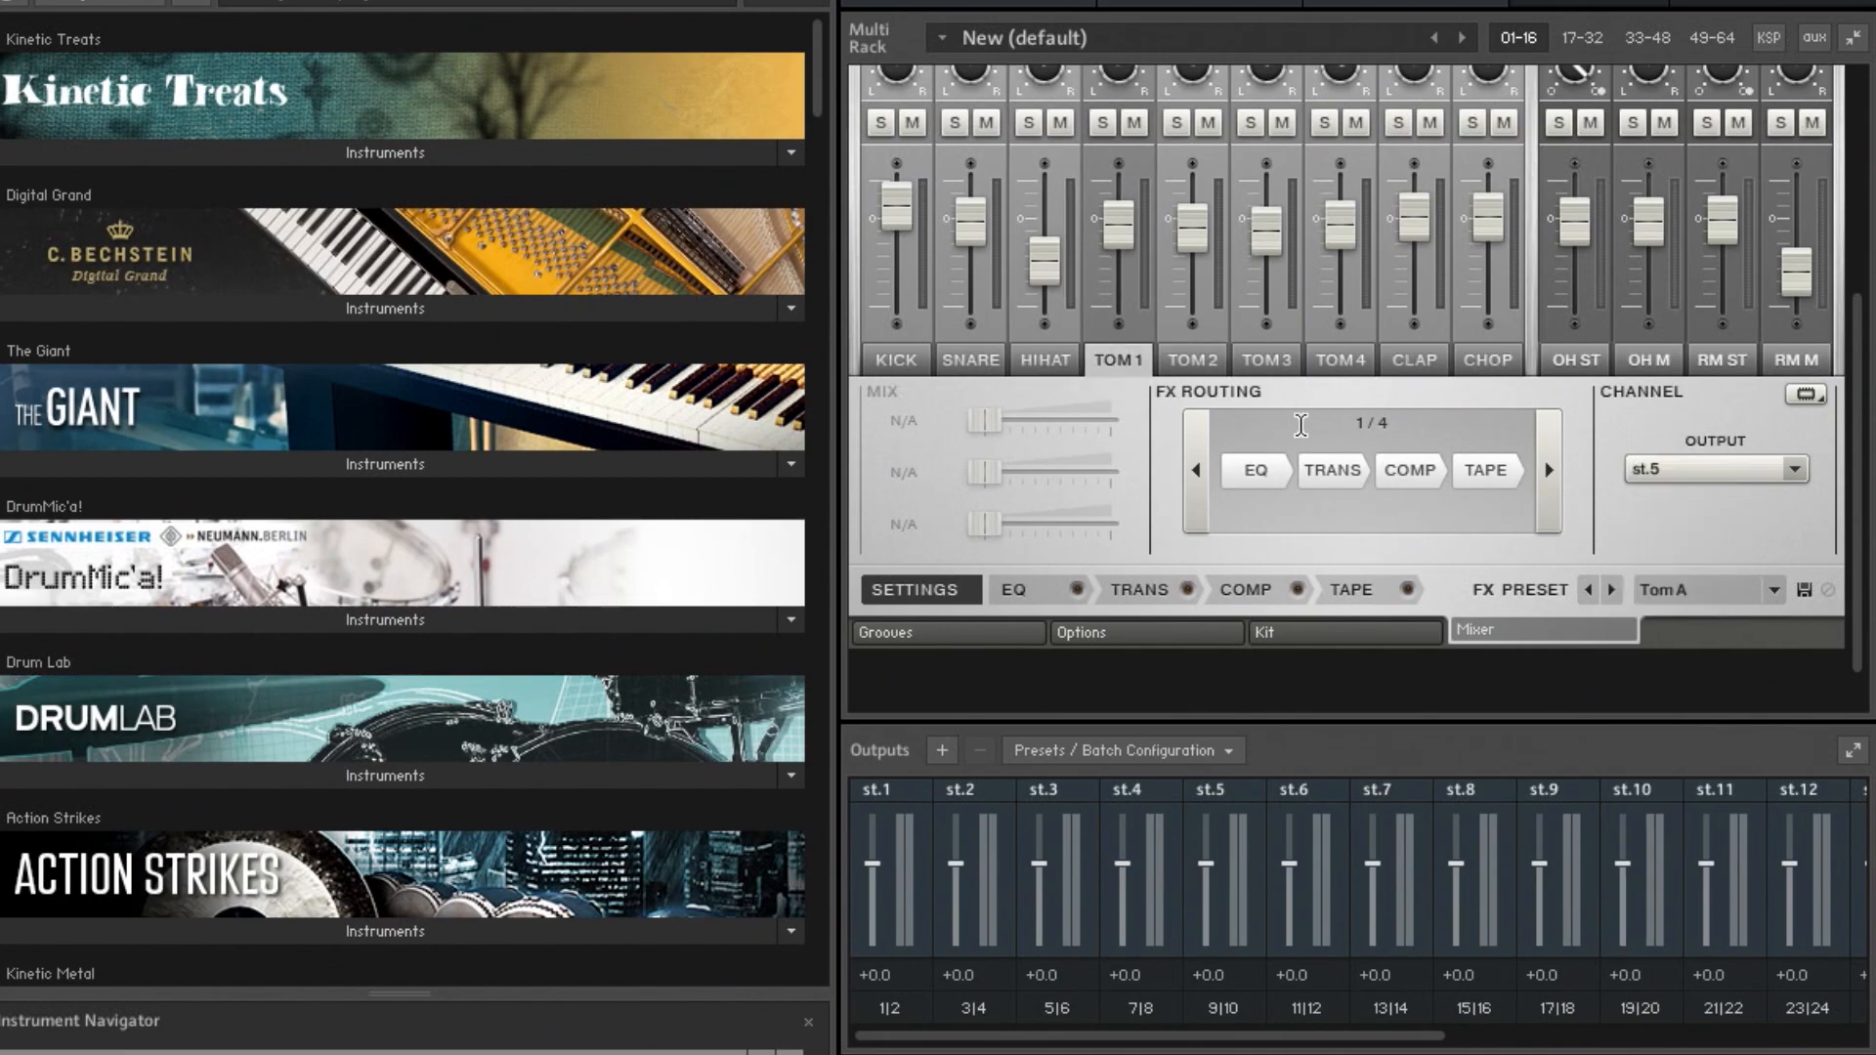
click(1194, 361)
click(1700, 484)
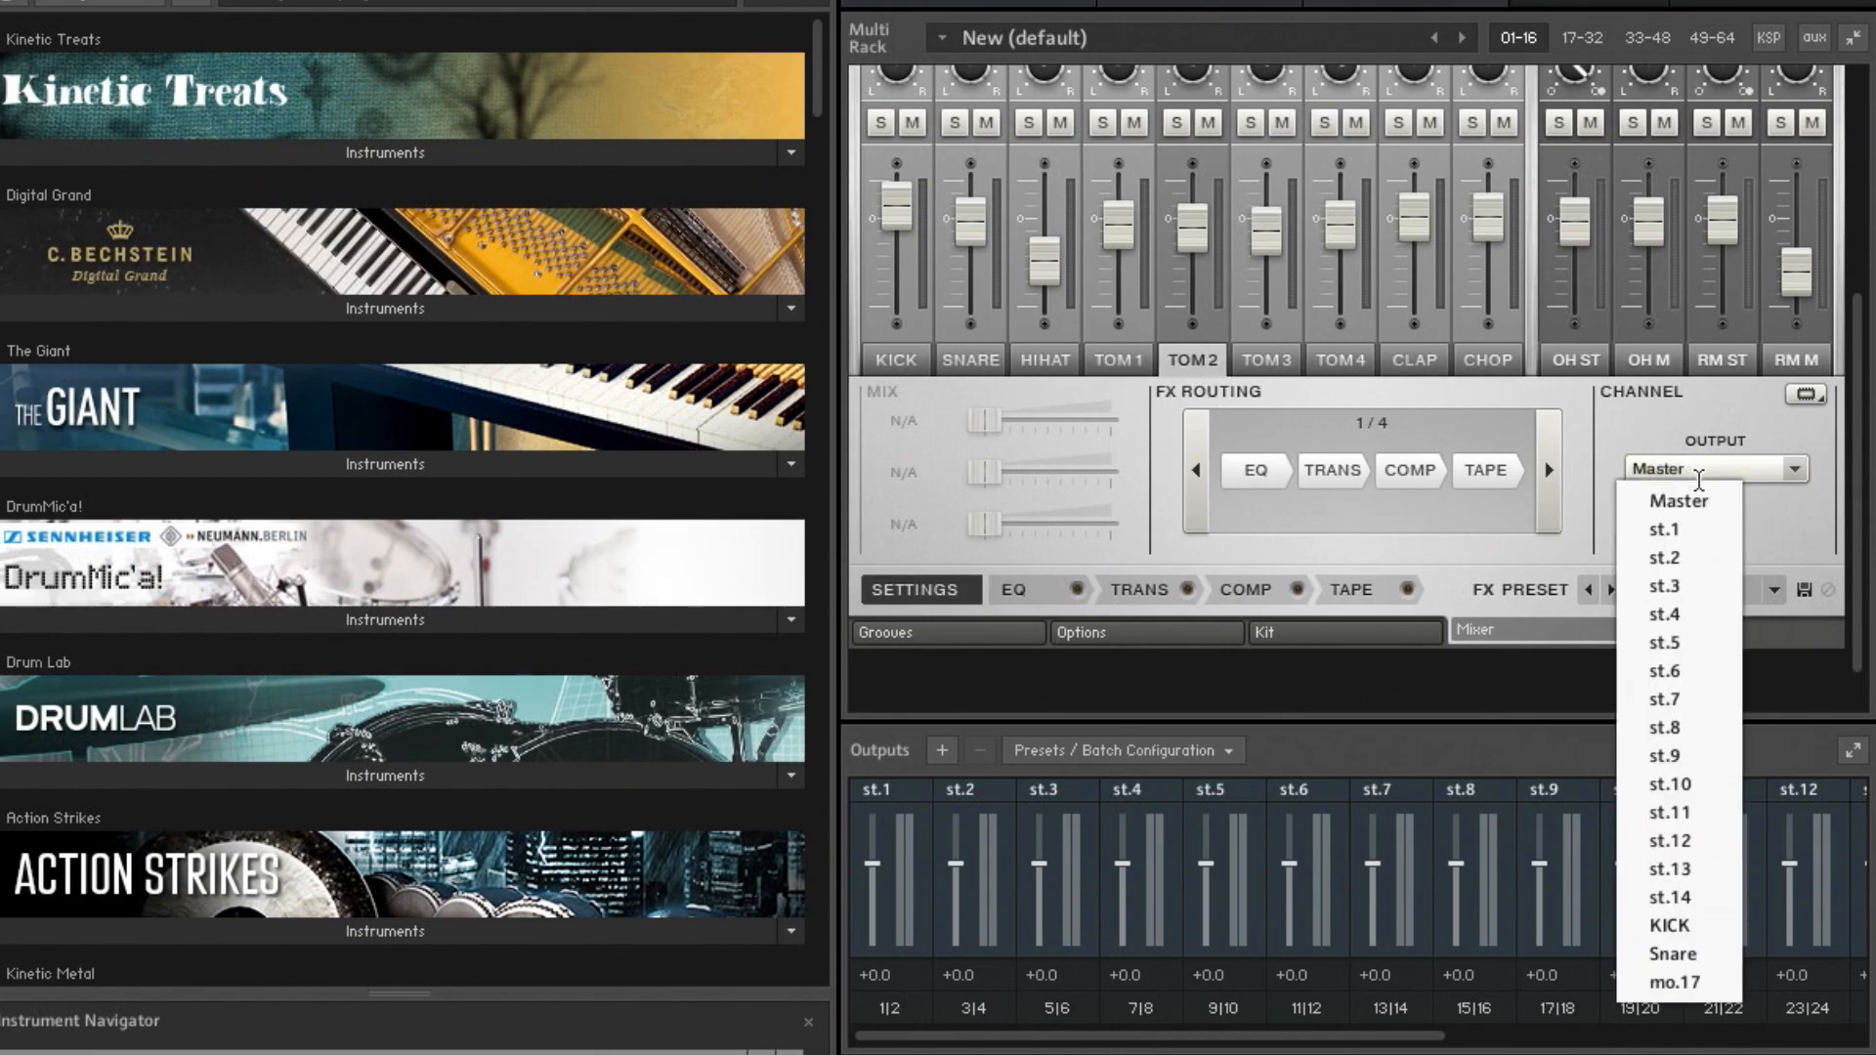
click(1673, 672)
Route the TOM 3 channel's output to st.7
click(1255, 356)
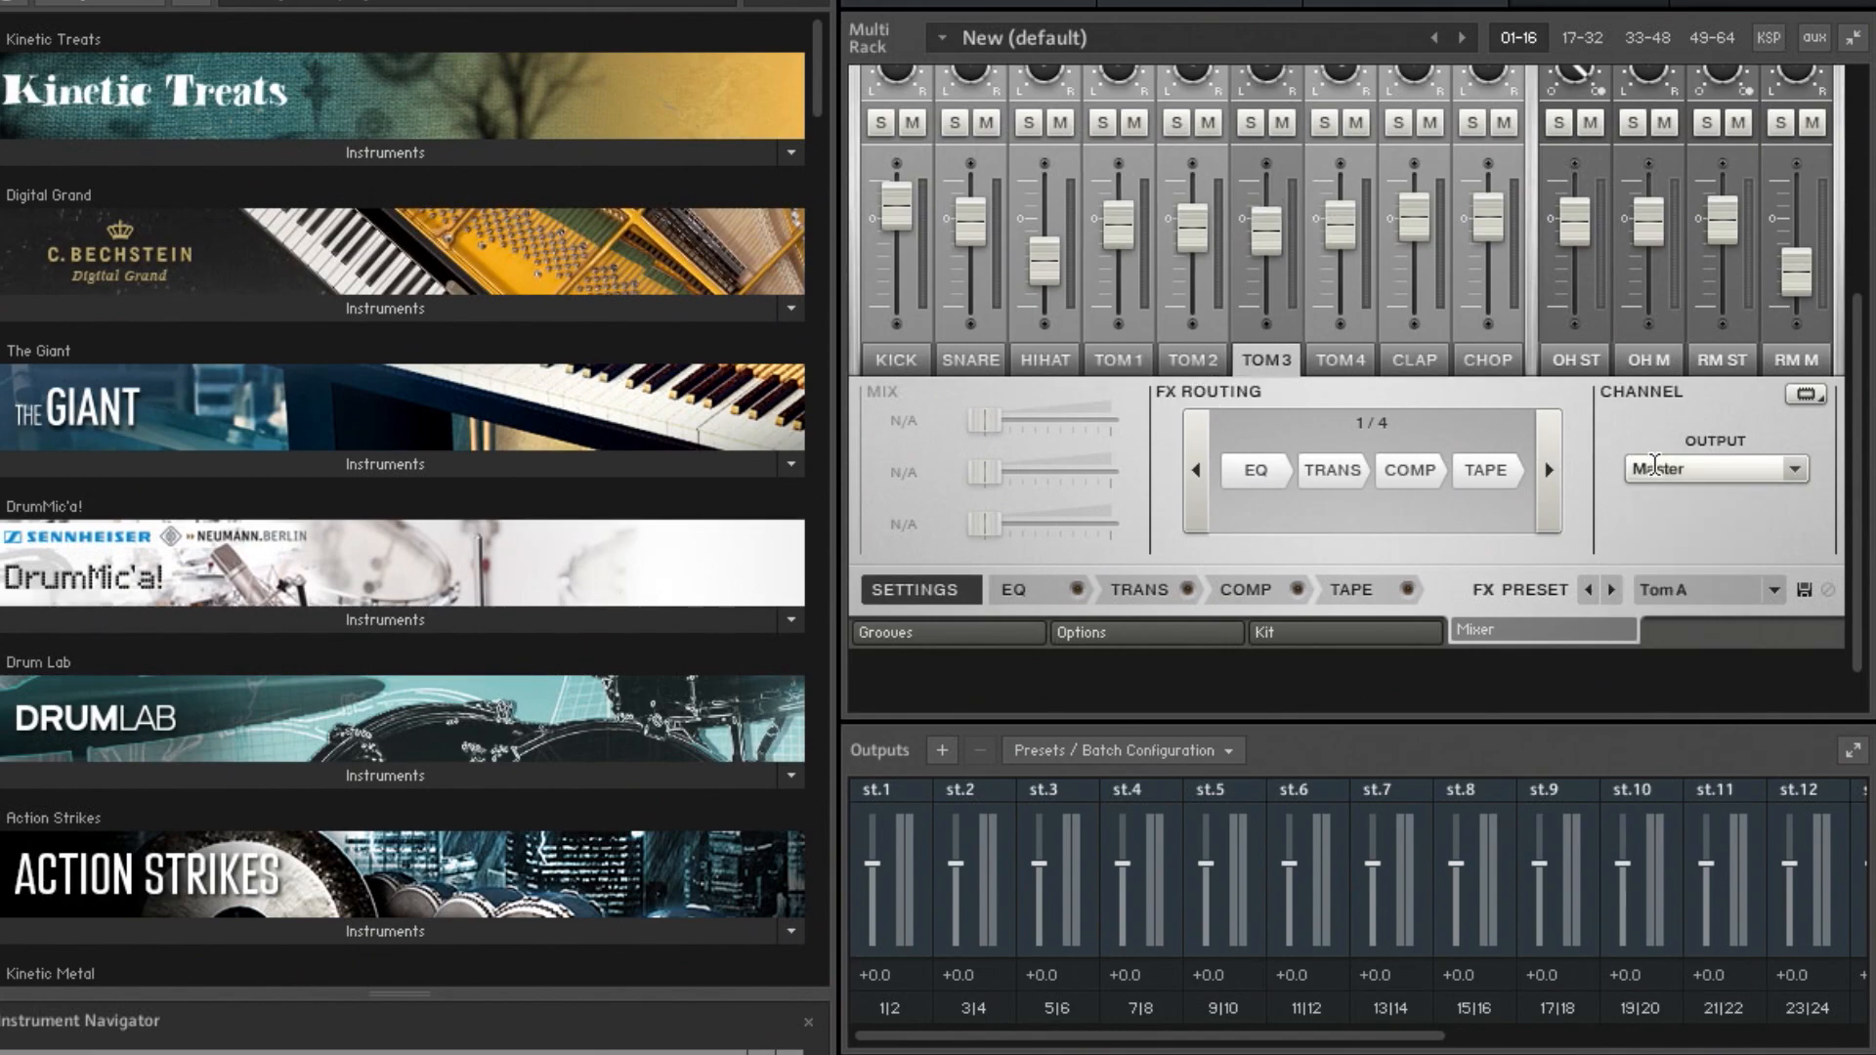
click(1702, 470)
click(1692, 727)
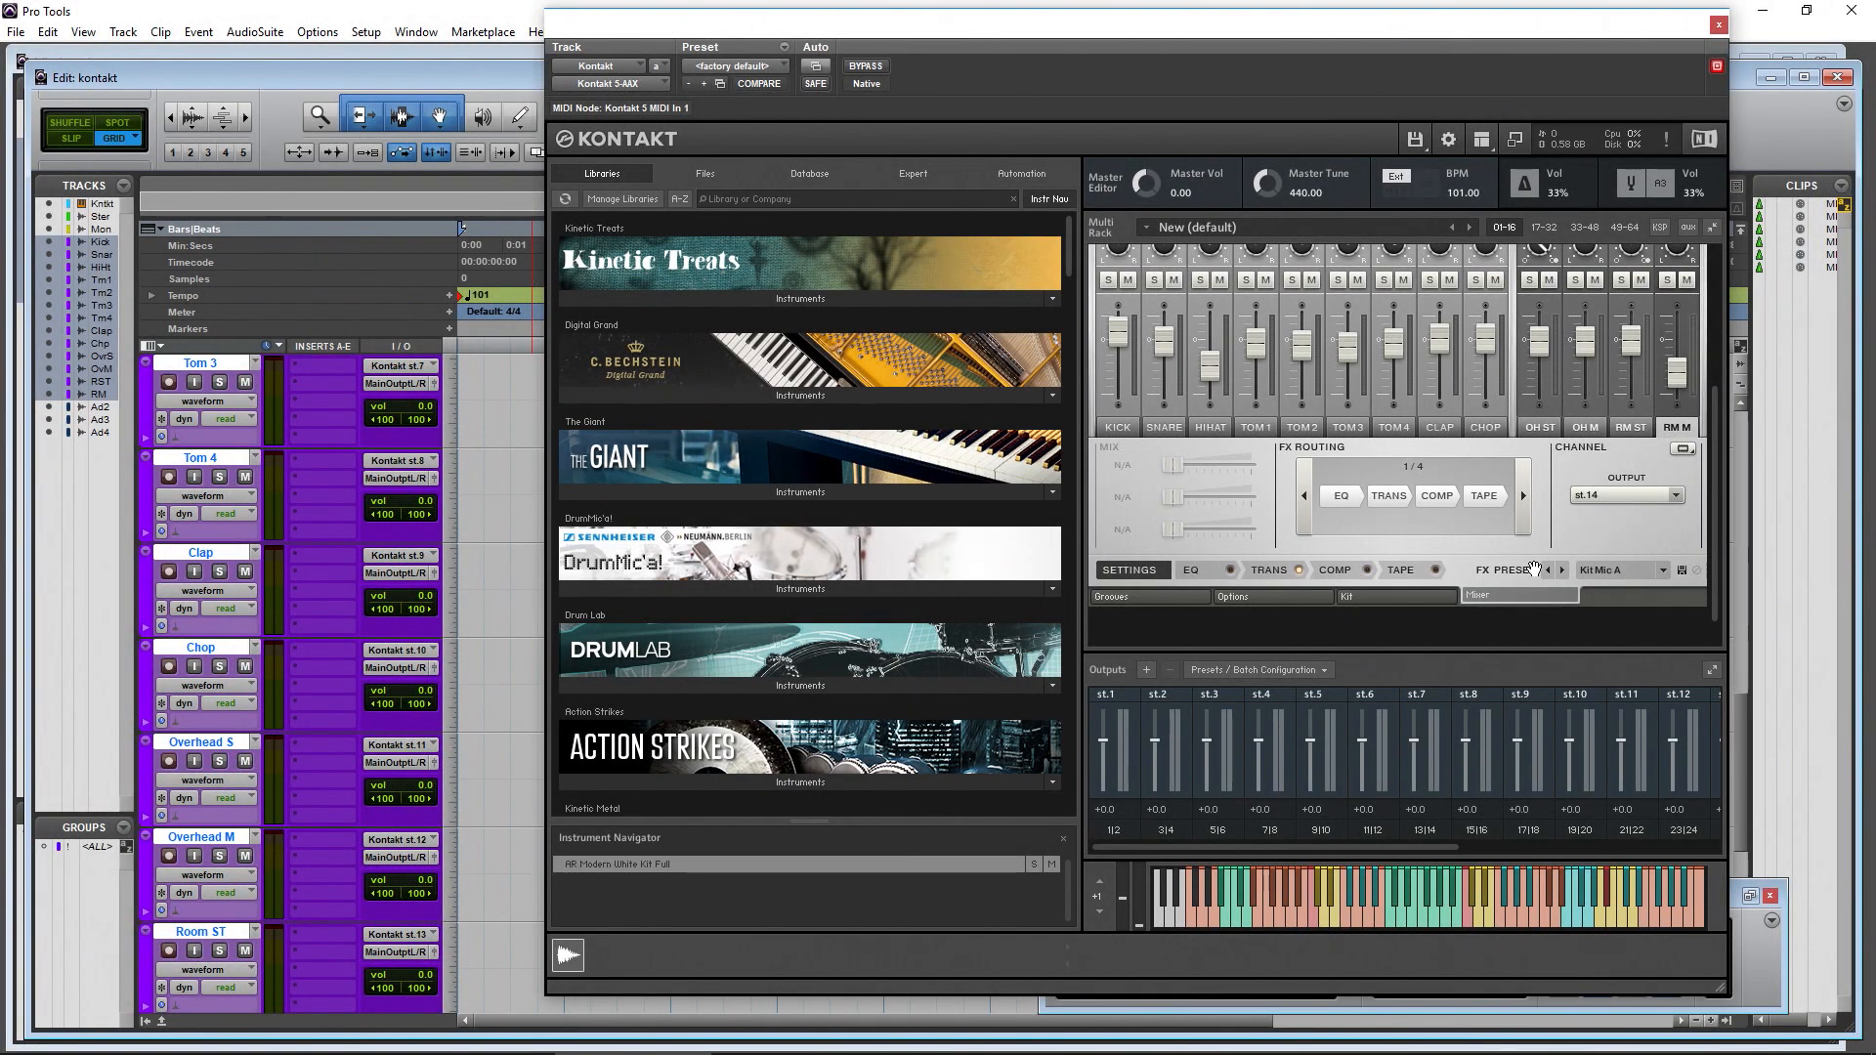
Audition snare and tom notes on Kontakt's virtual keyboard and examine which output meters respond
scroll(1719, 596, up, 5)
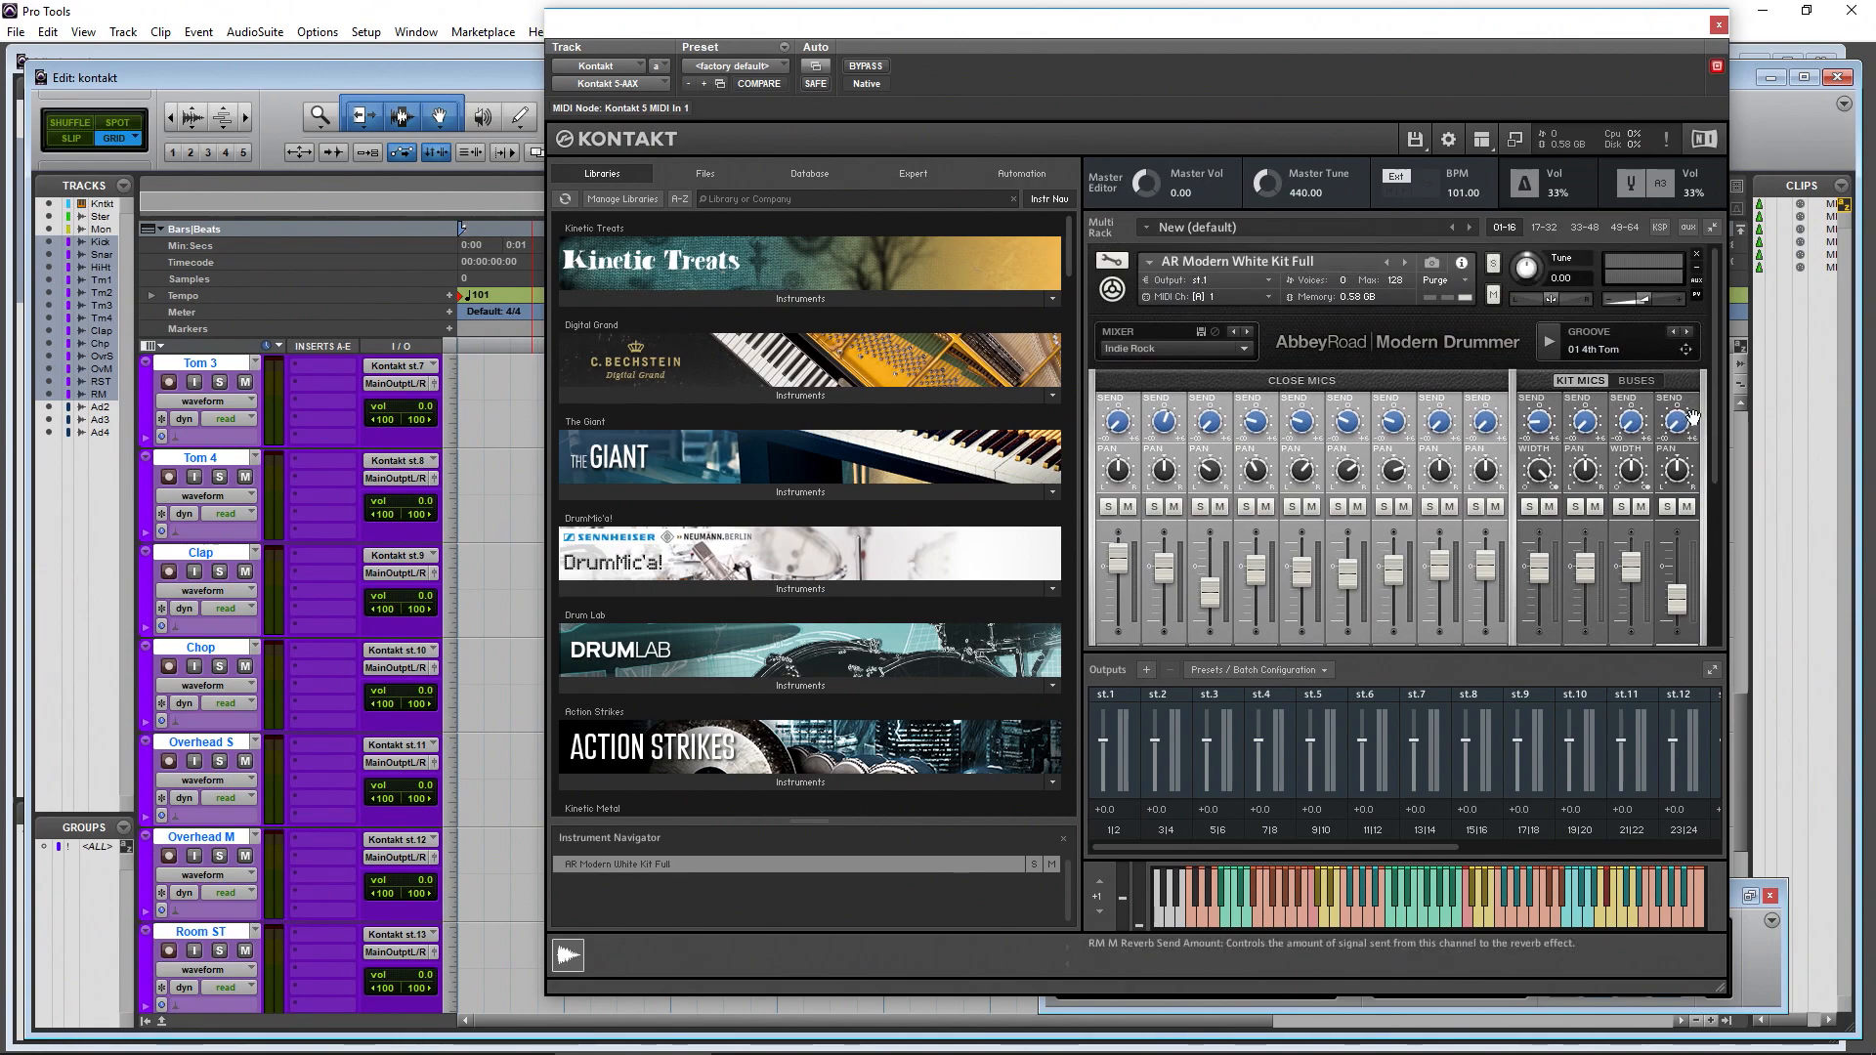
drag(1718, 399, 1722, 538)
scroll(1679, 495, up, 2)
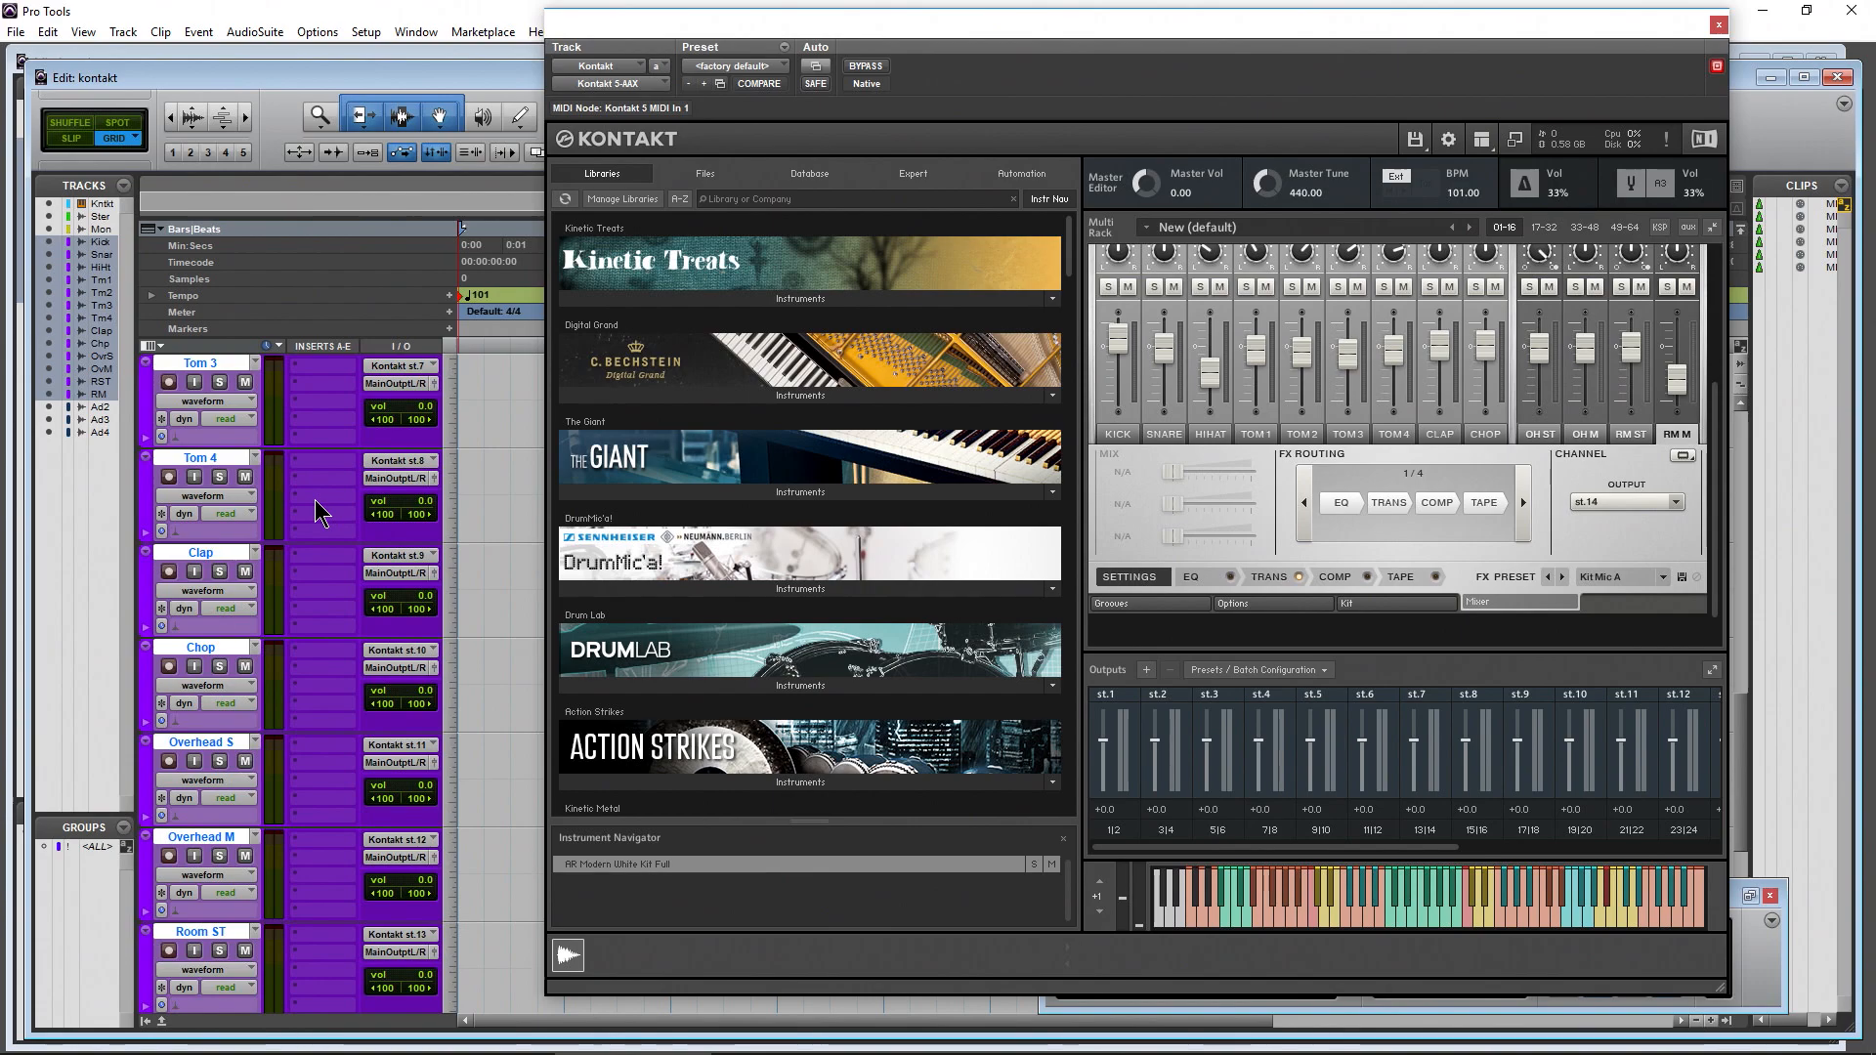
click(1314, 923)
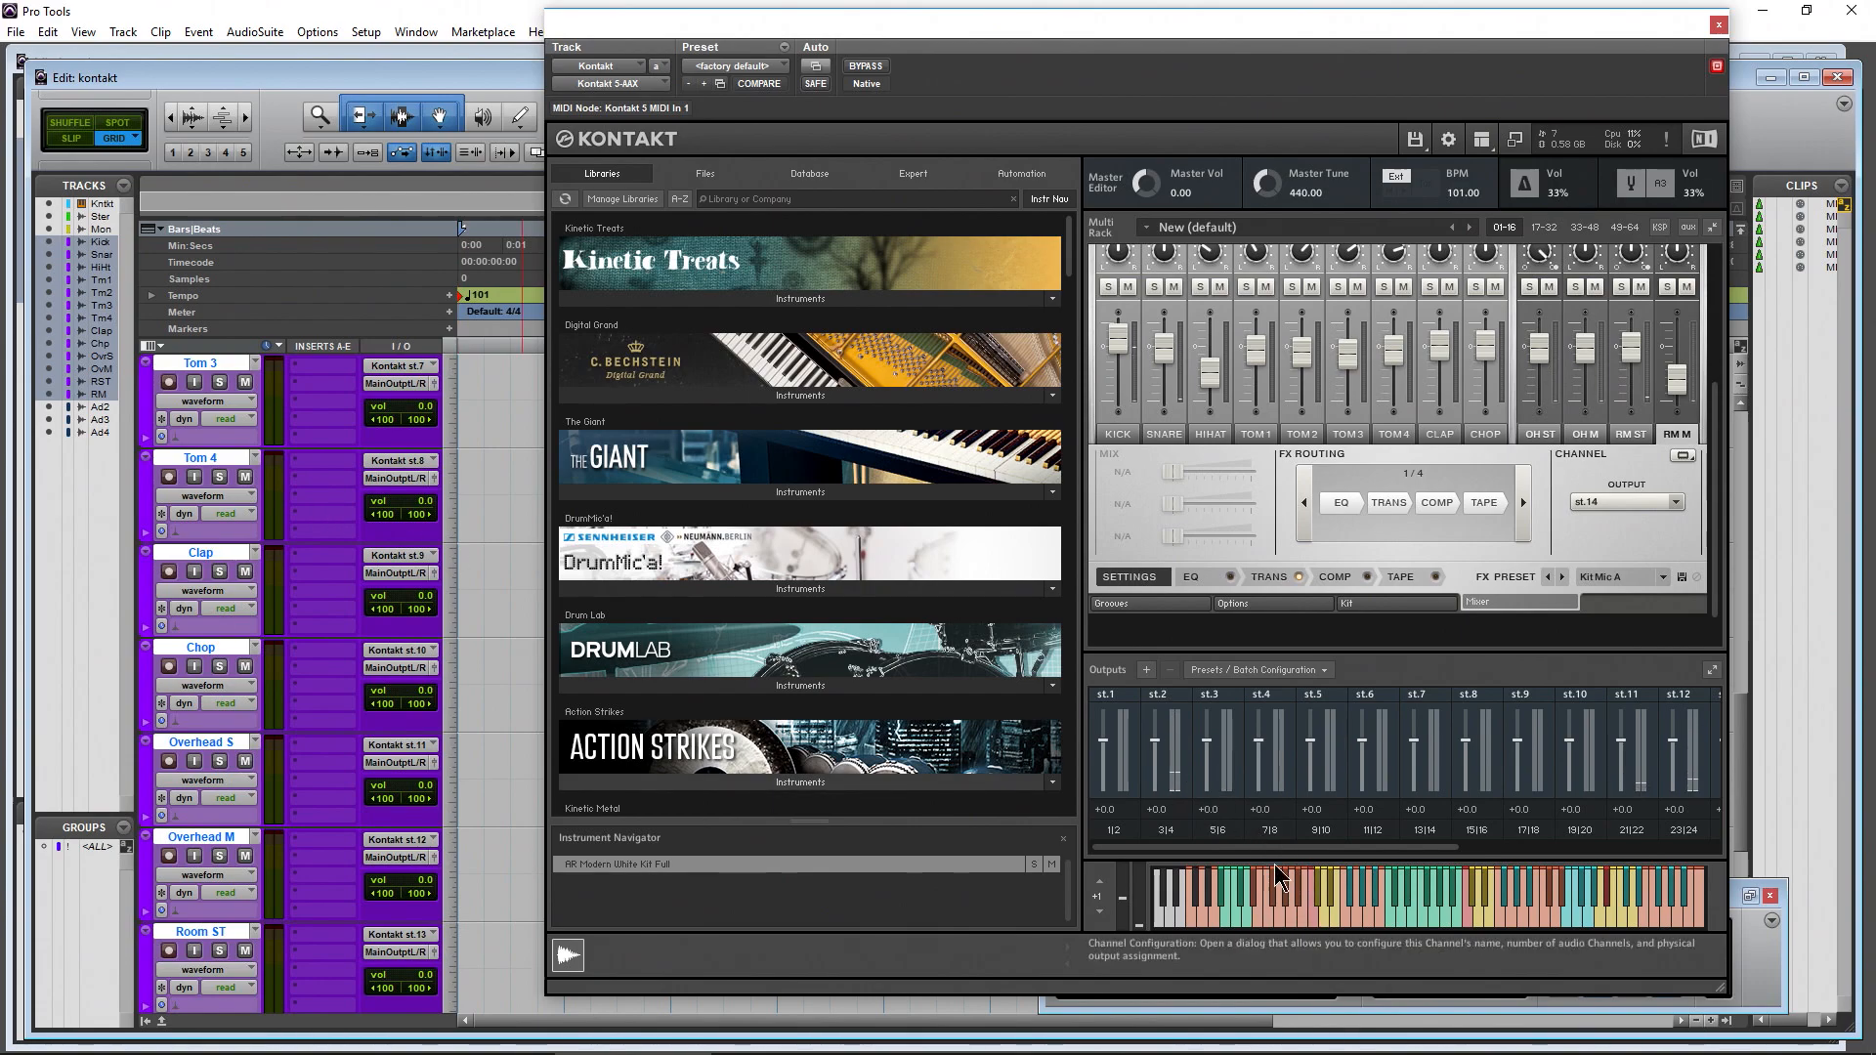
click(1309, 918)
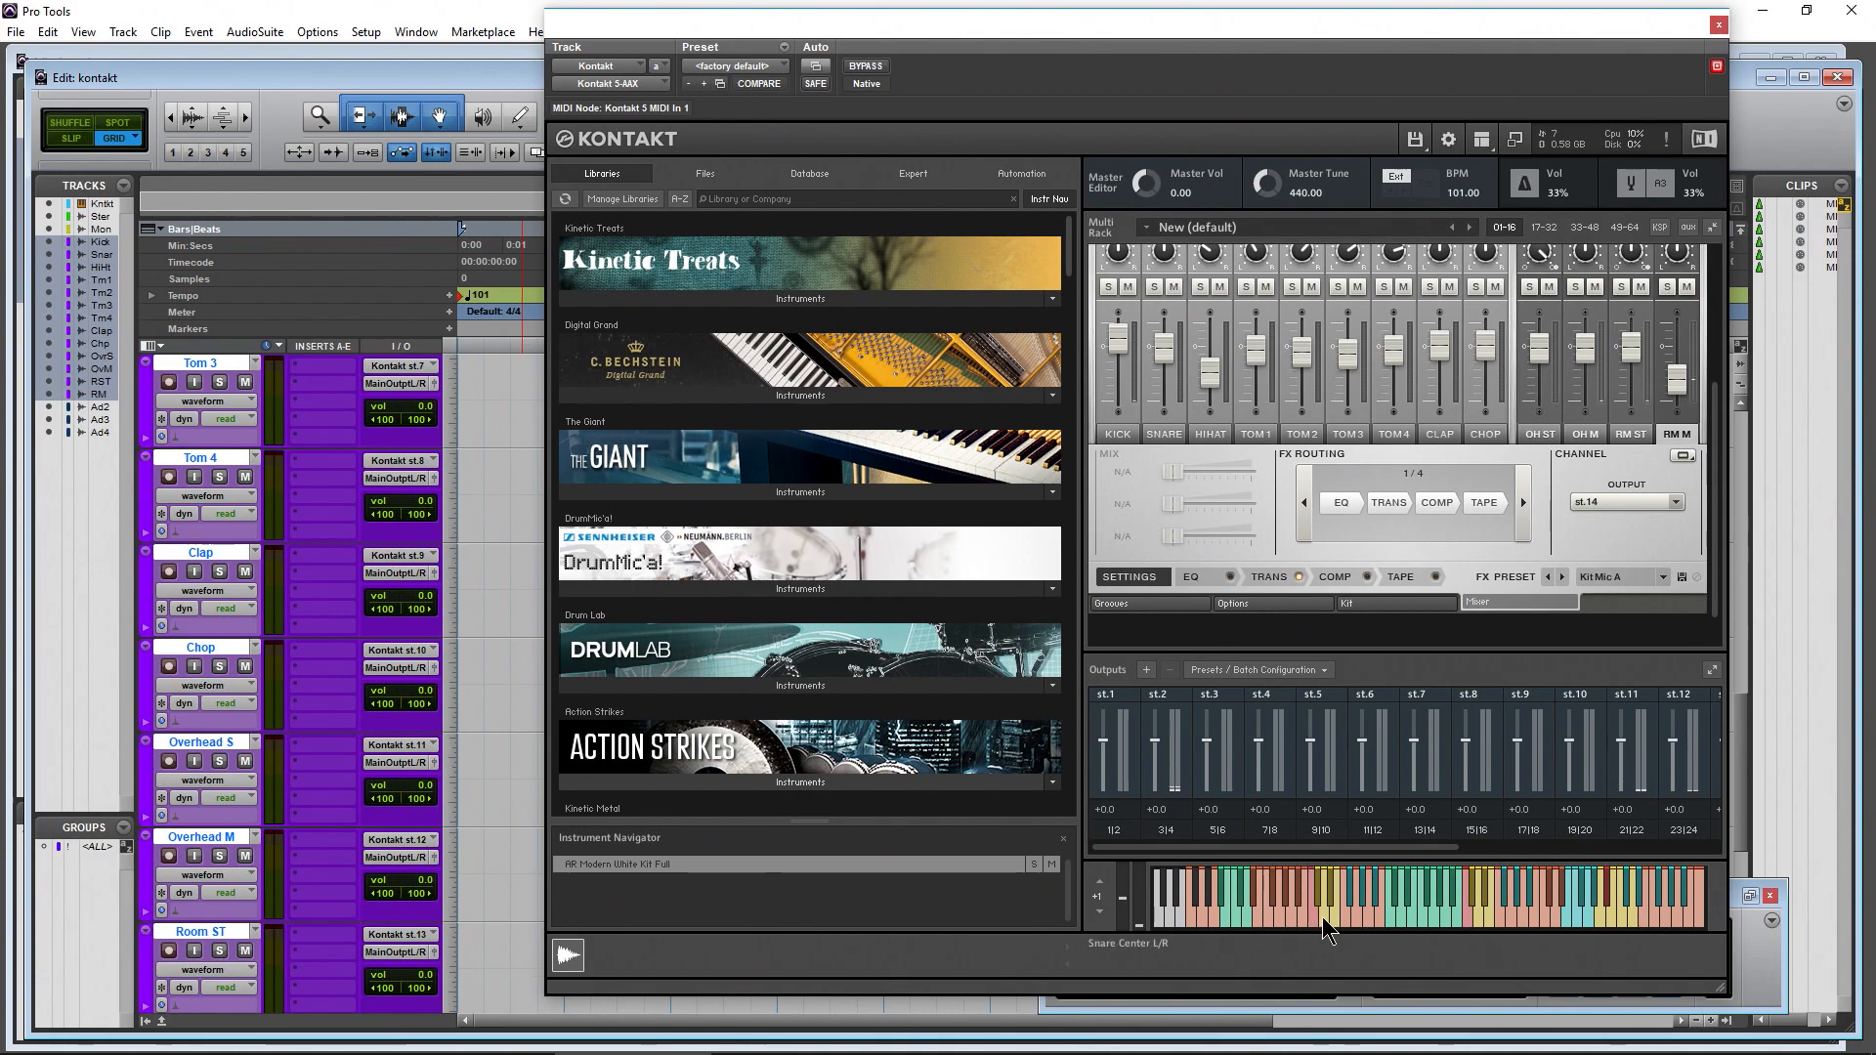
click(1327, 920)
click(1336, 920)
click(1361, 918)
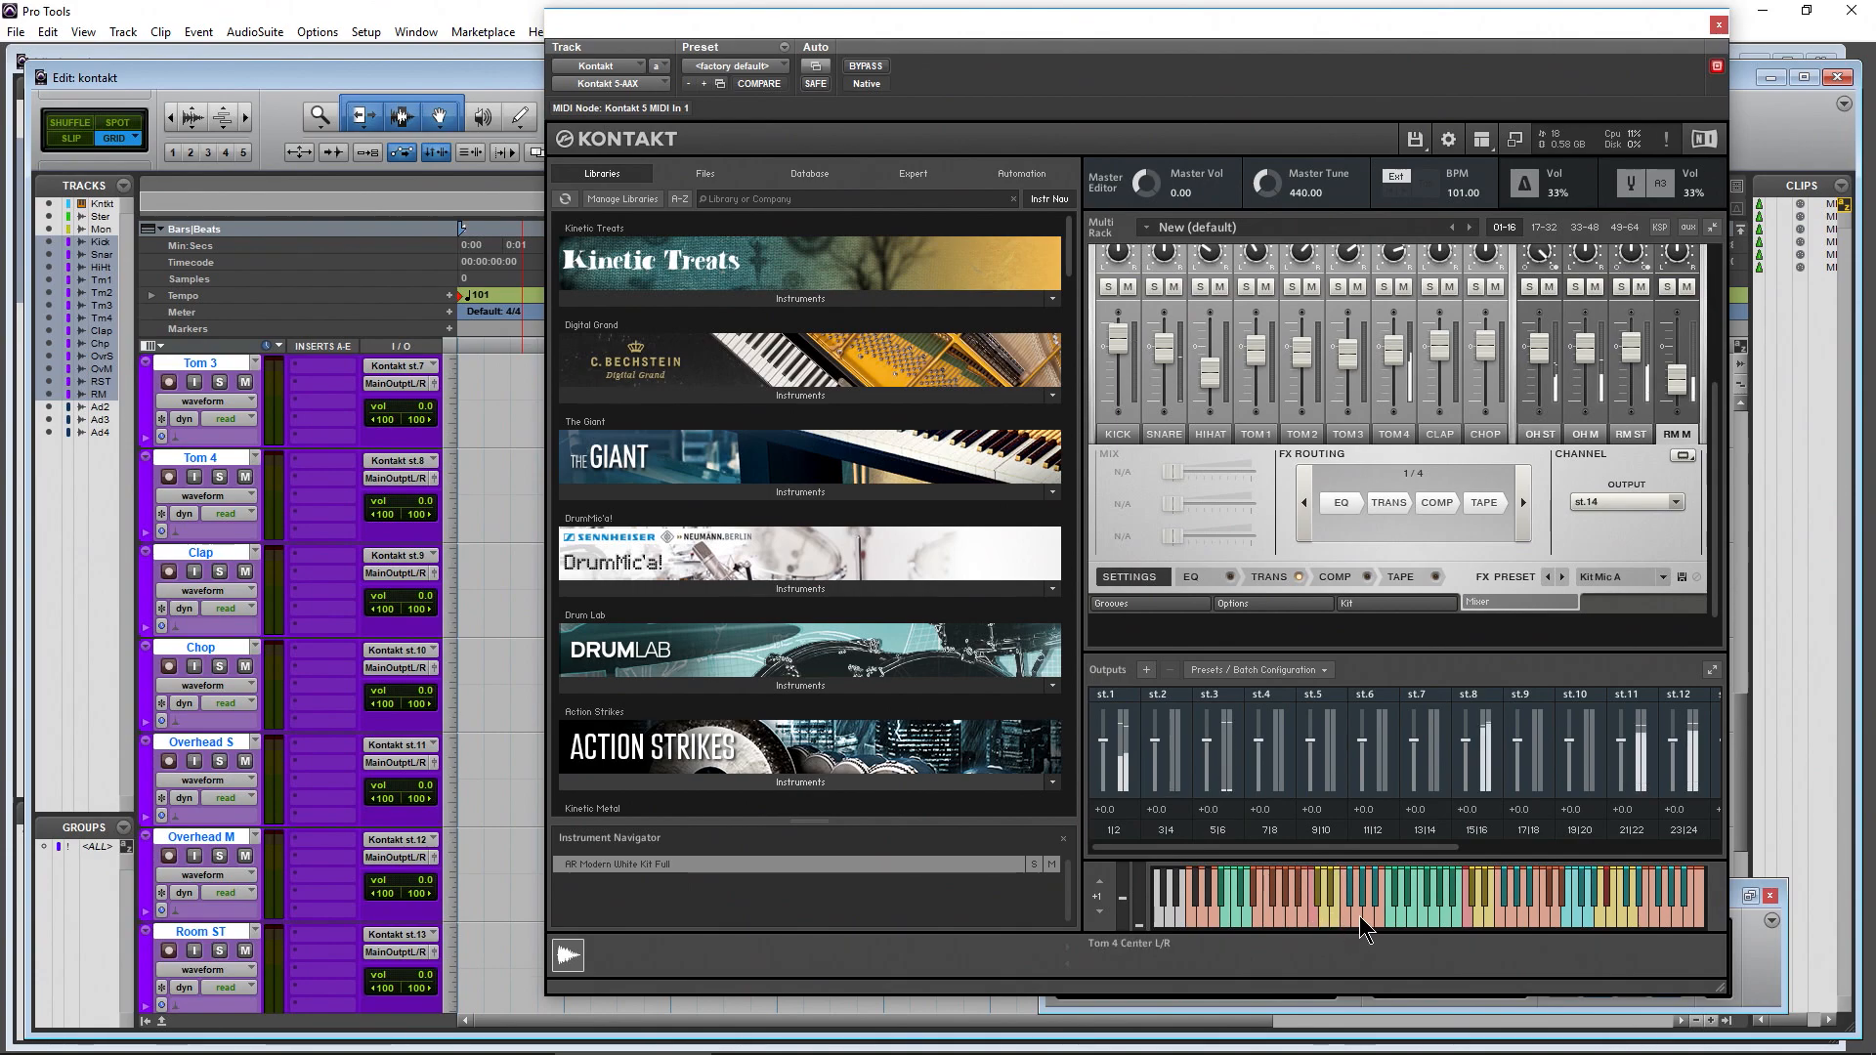
Audition more drum notes while examining the level meter on the Kontakt instrument track
scroll(272, 684, up, 5)
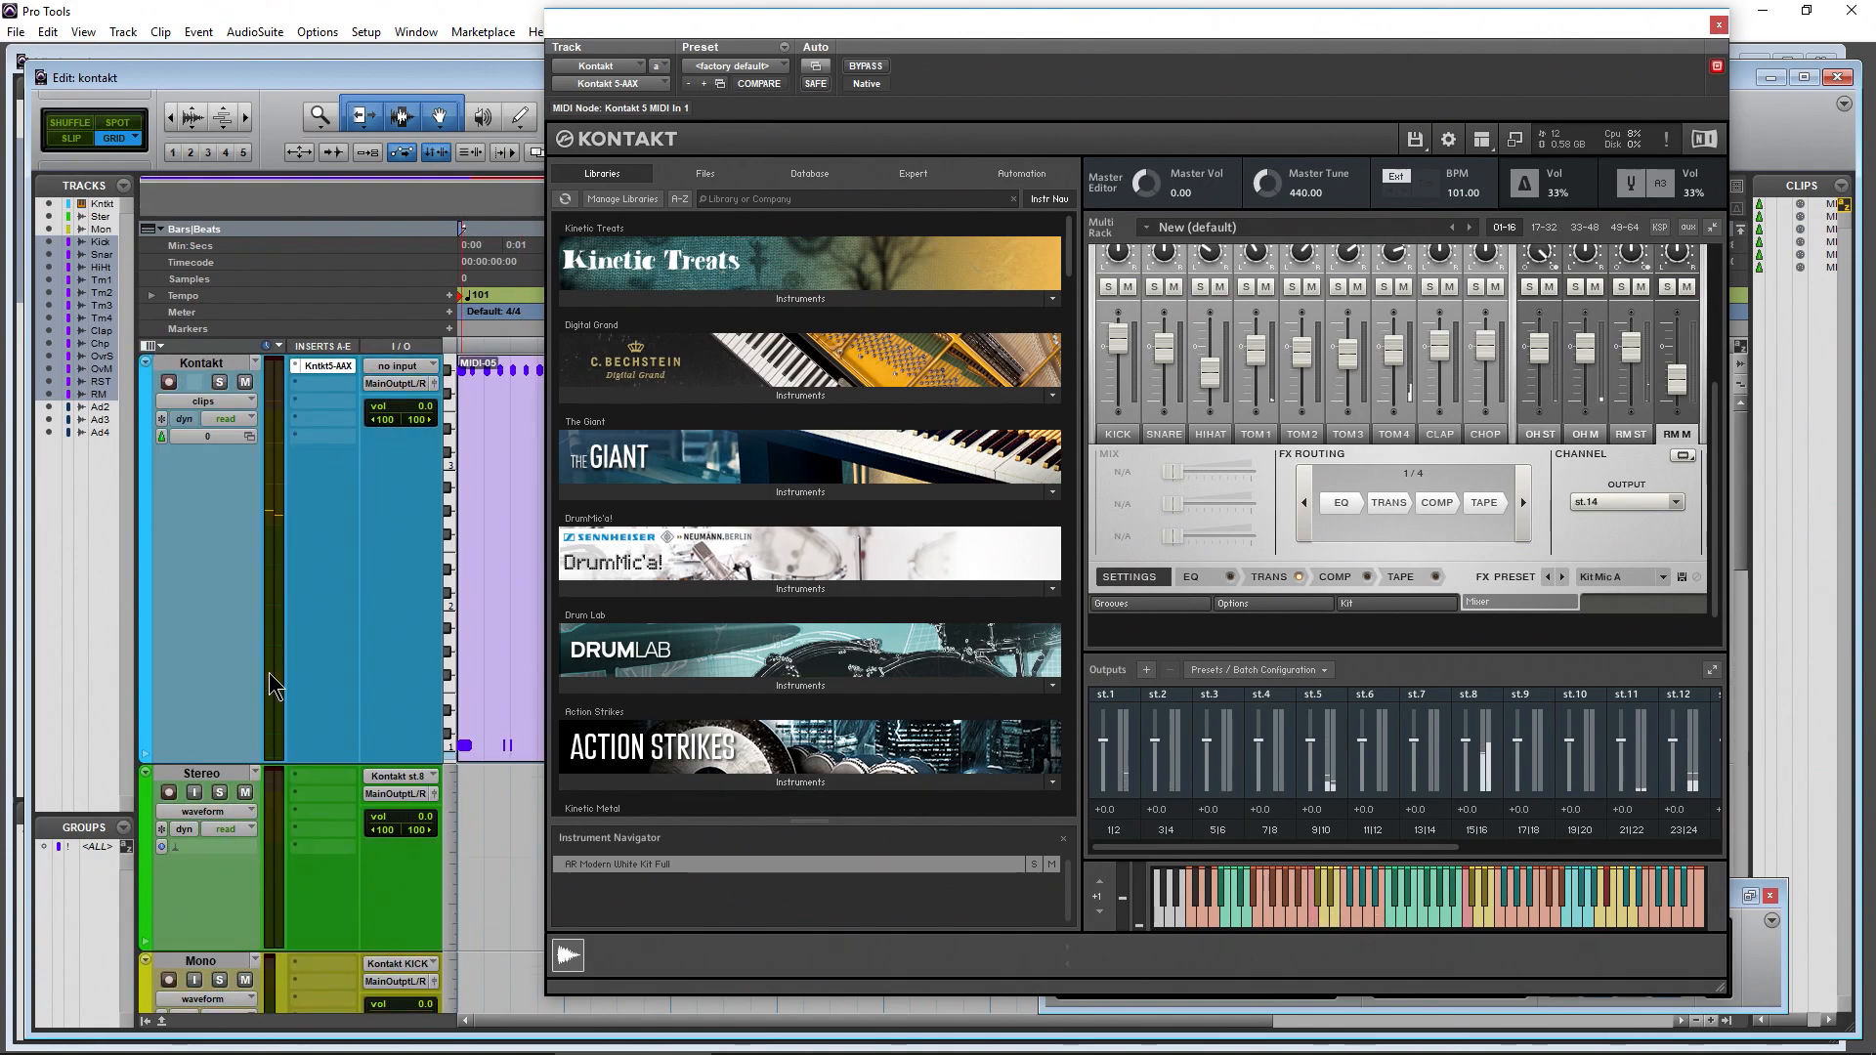
click(1299, 928)
click(1335, 933)
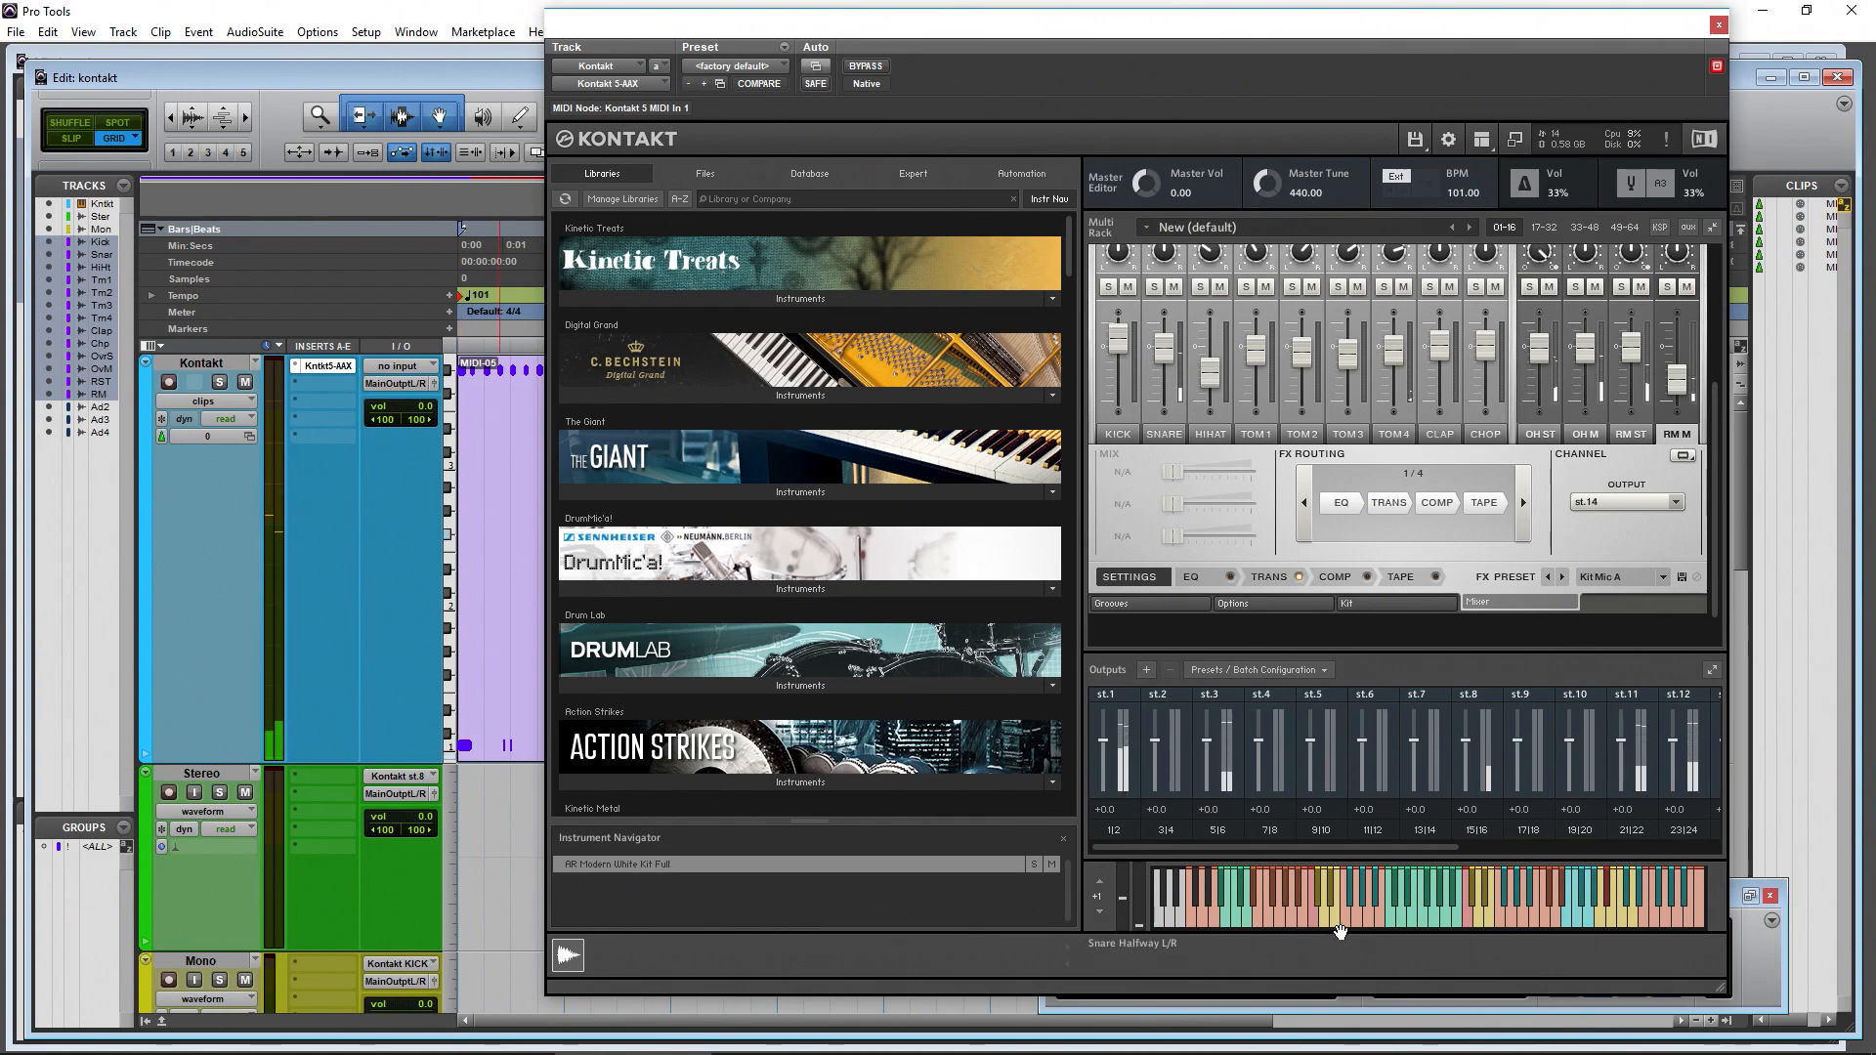
click(1332, 930)
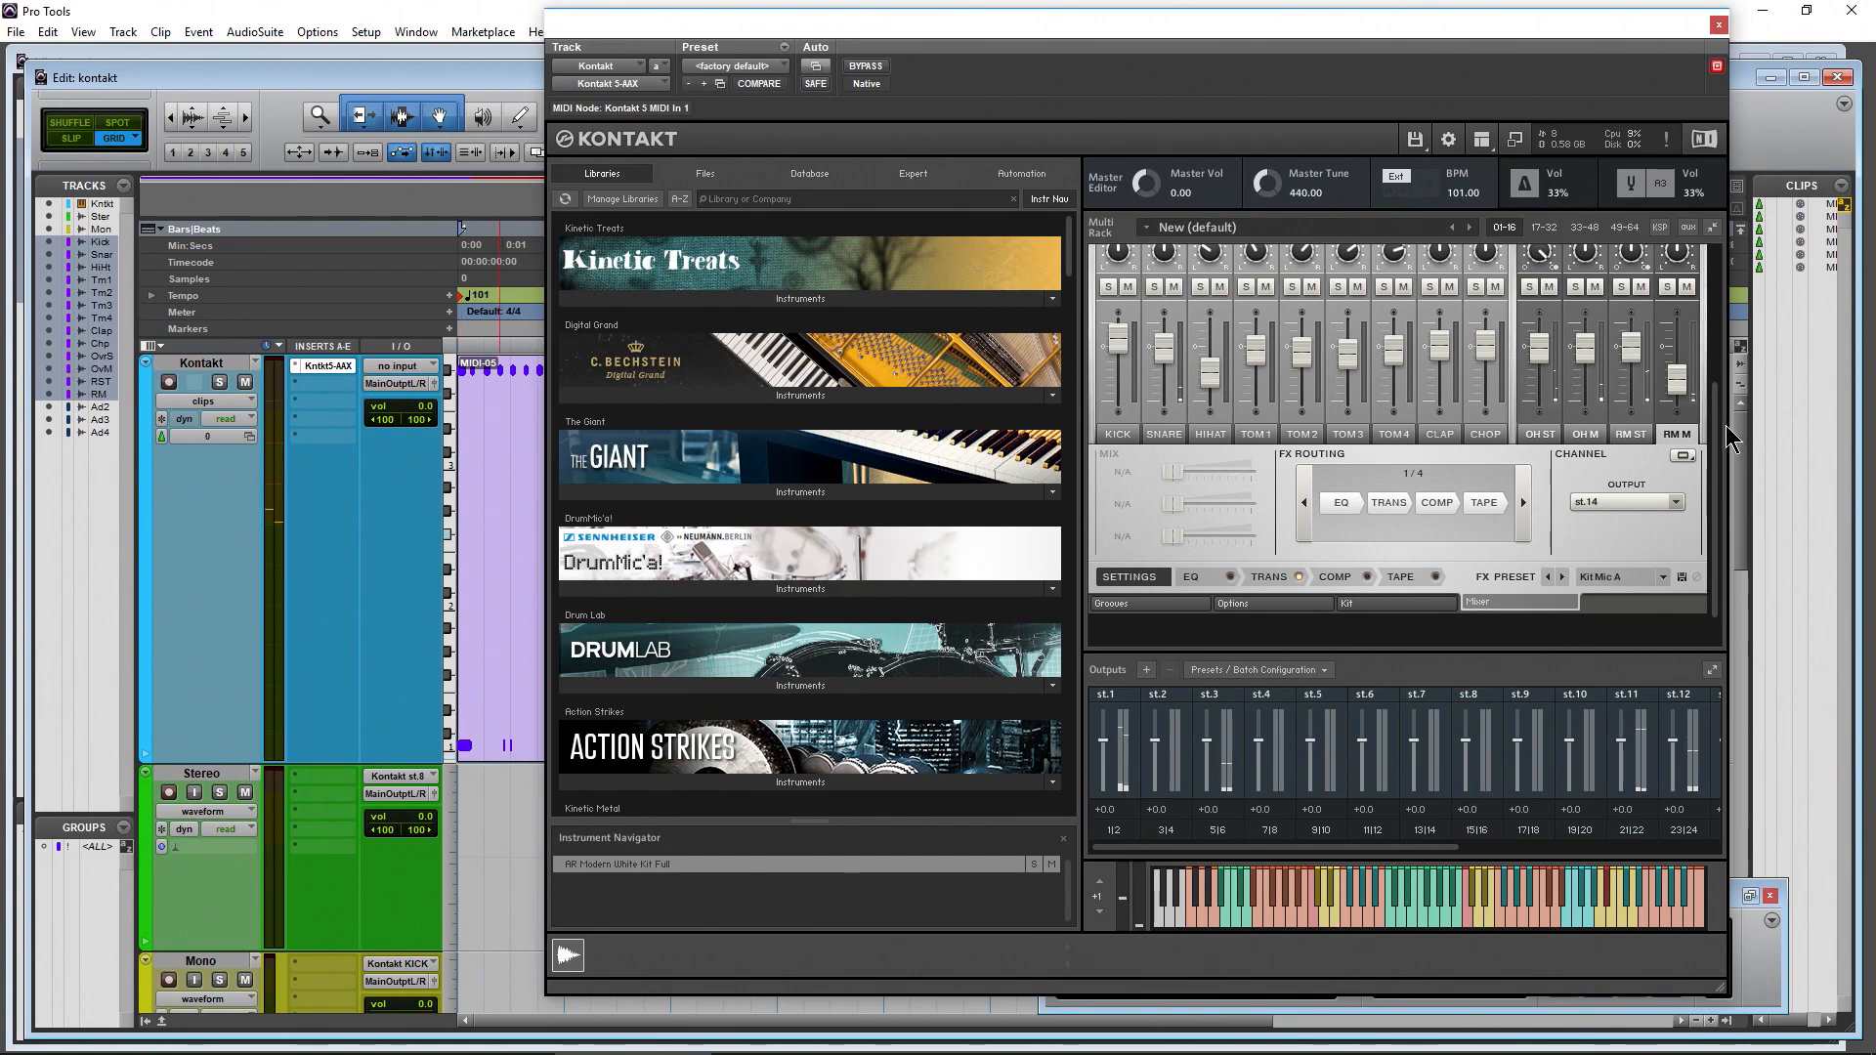
Show the Buses channels in the drum mixer in place of the kit mics
scroll(1671, 459, up, 5)
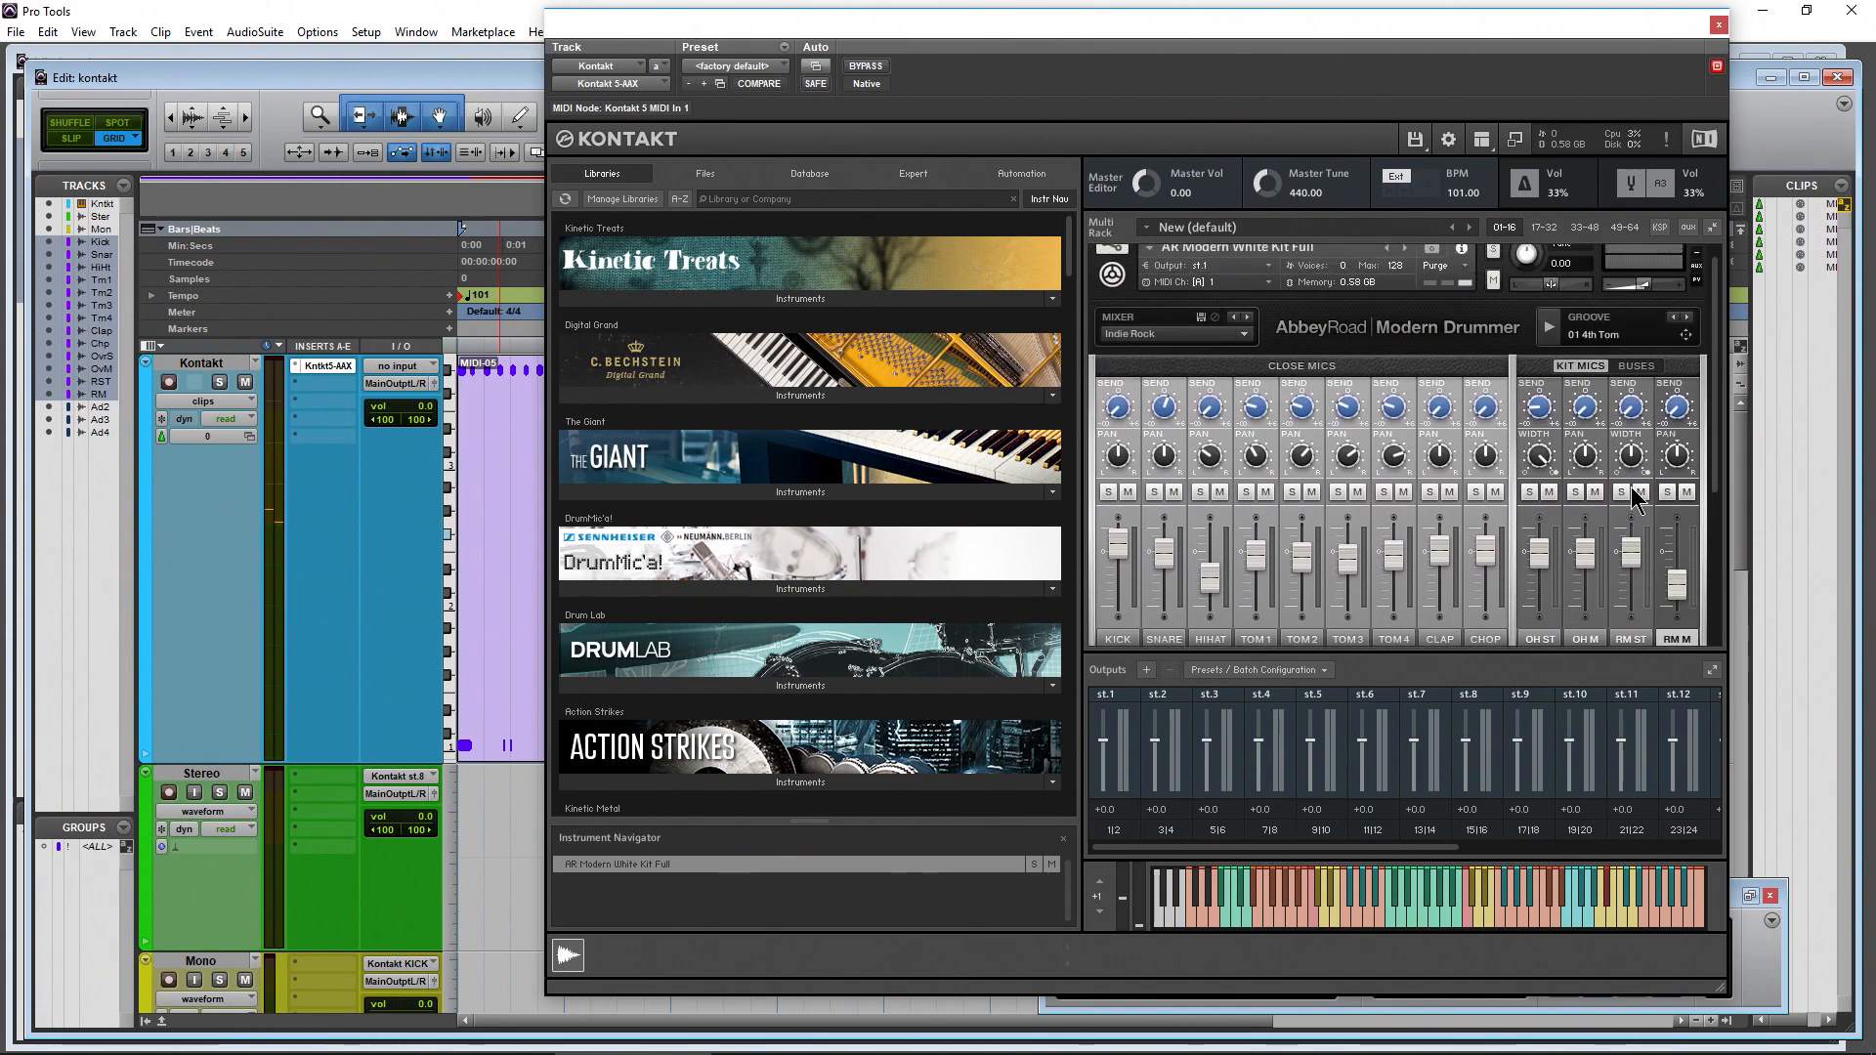
click(1630, 368)
scroll(1651, 440, down, 3)
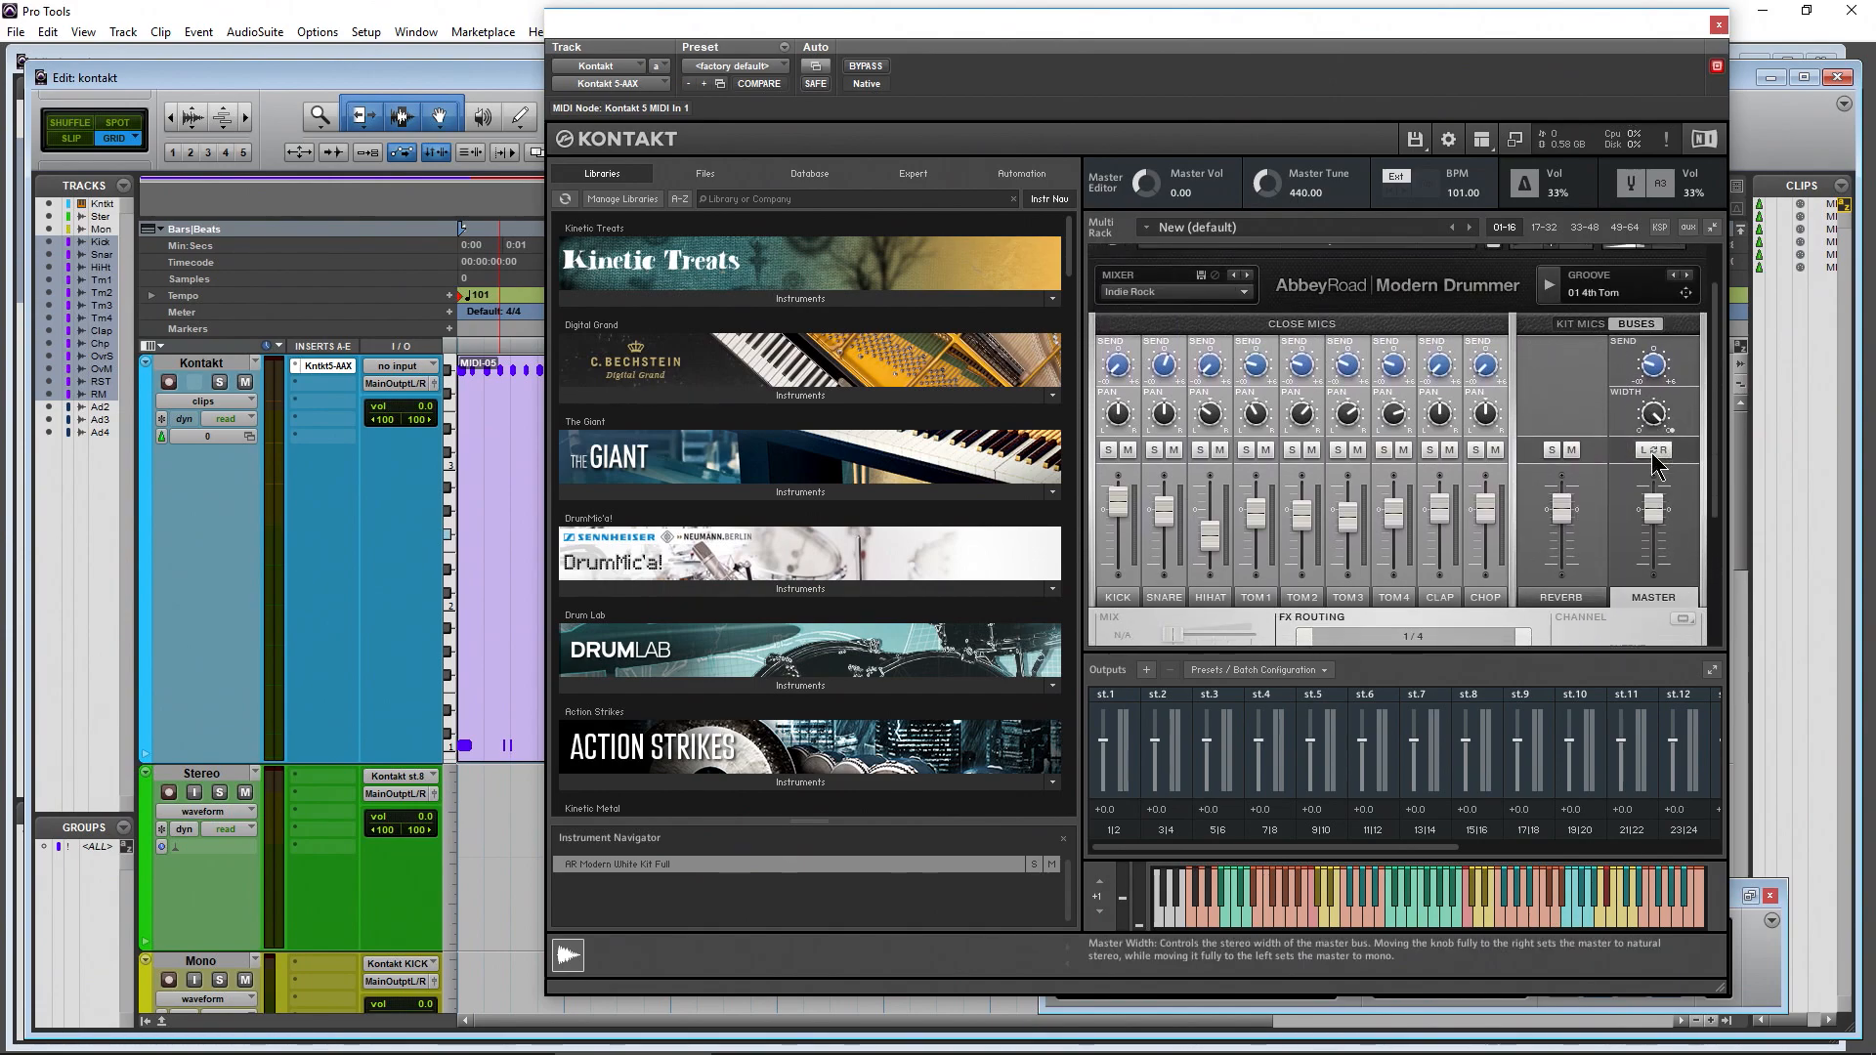
Audition stick, snare and tom notes repeatedly and compare the mixer channel meters with Kontakt's output meters
click(1350, 935)
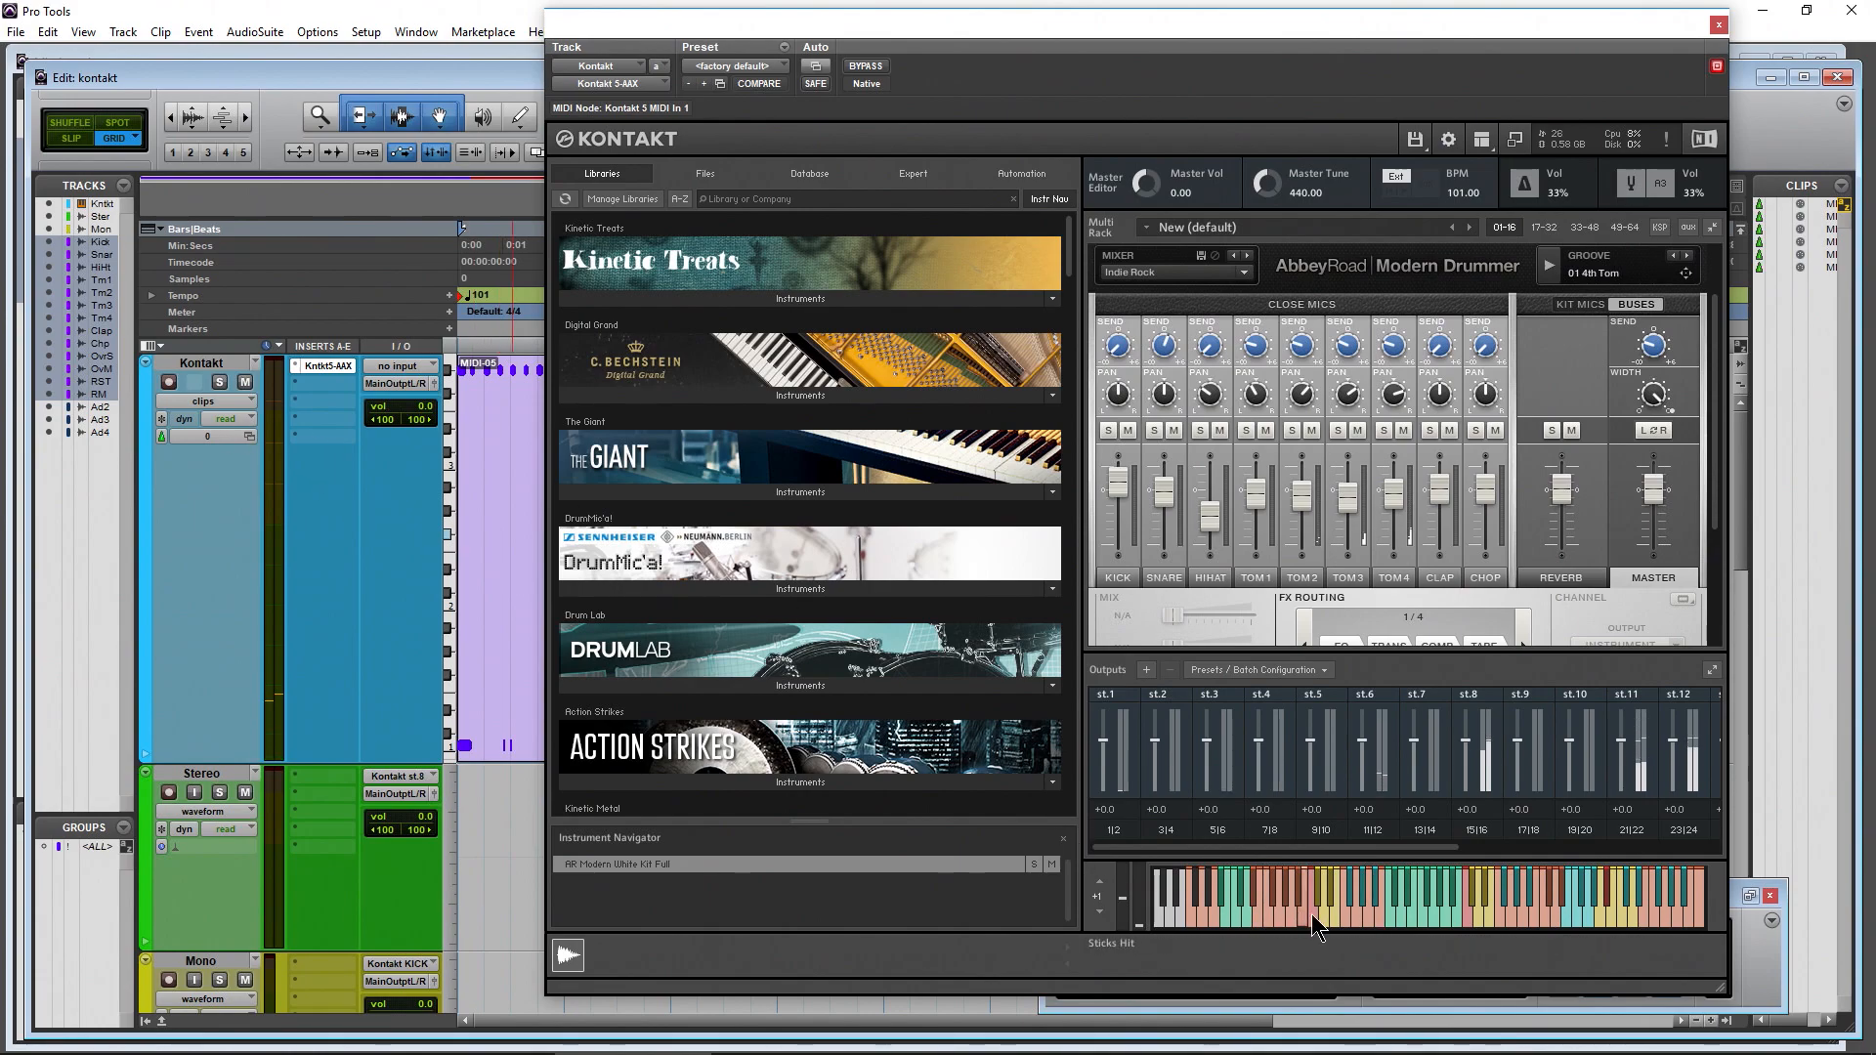
click(1334, 916)
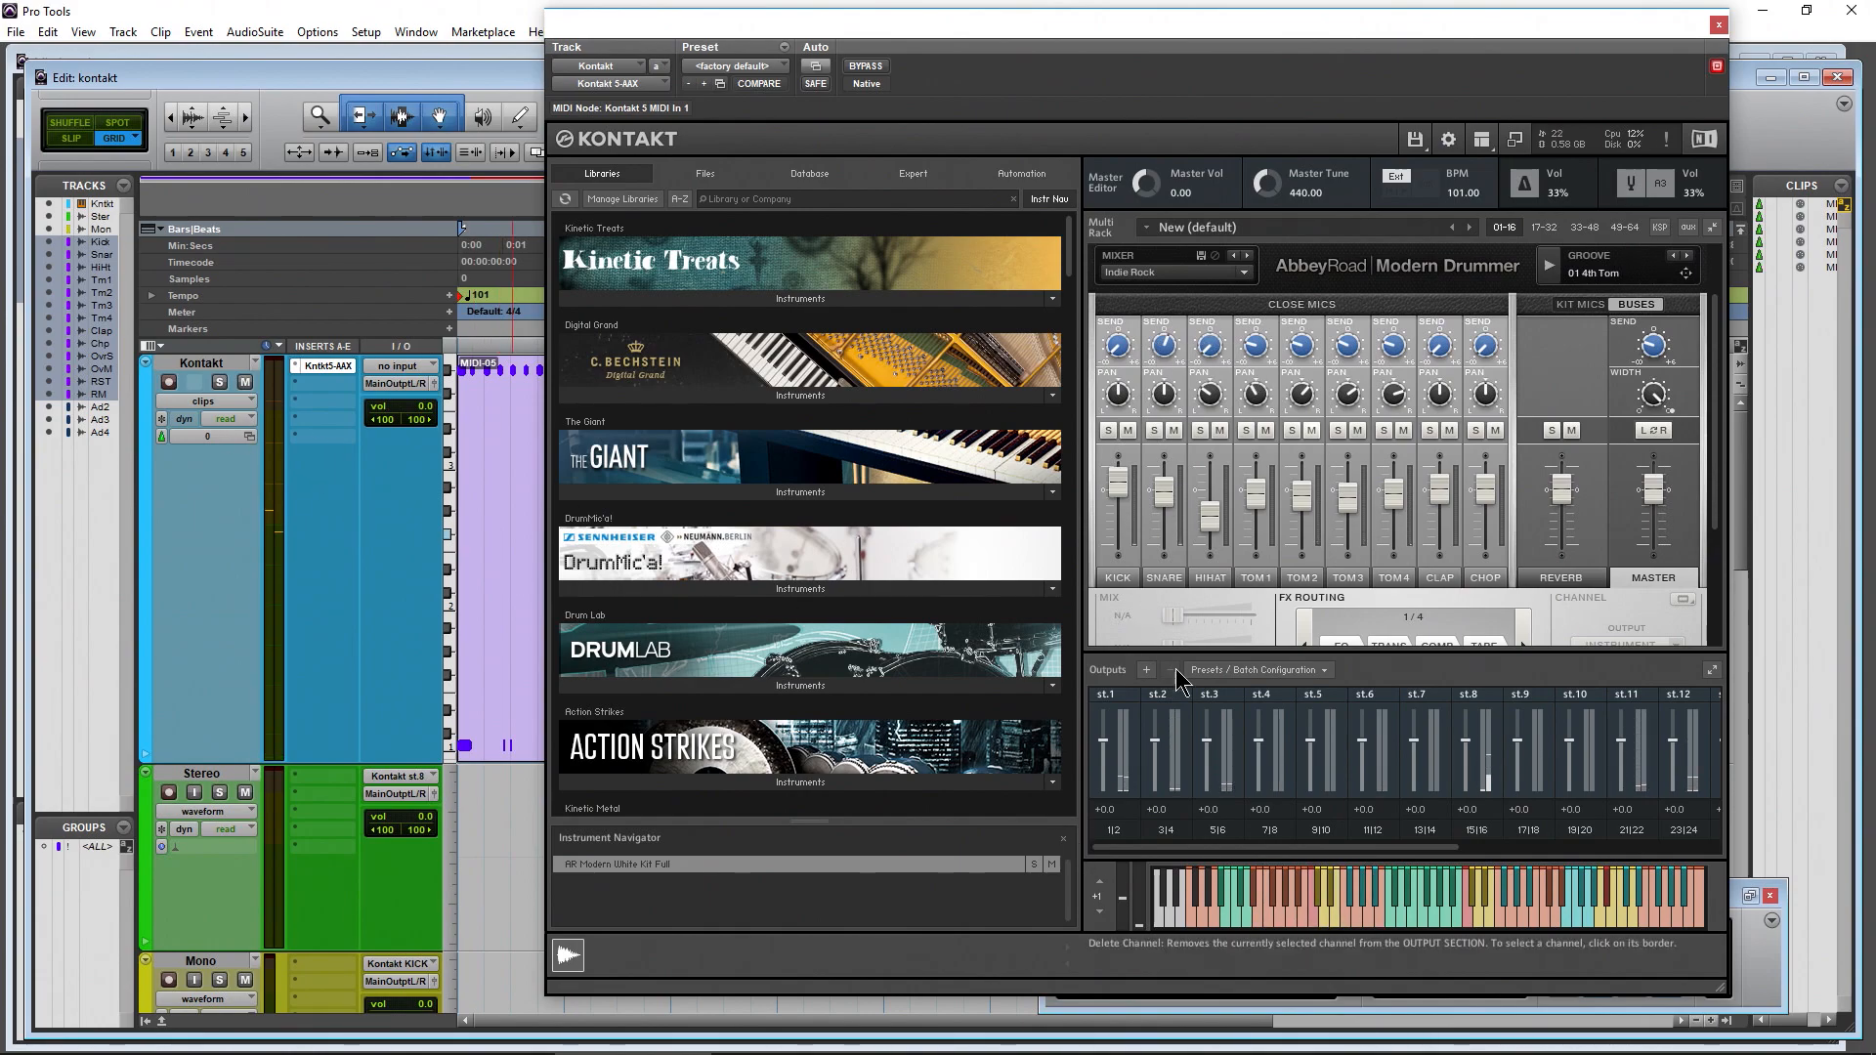
click(1325, 918)
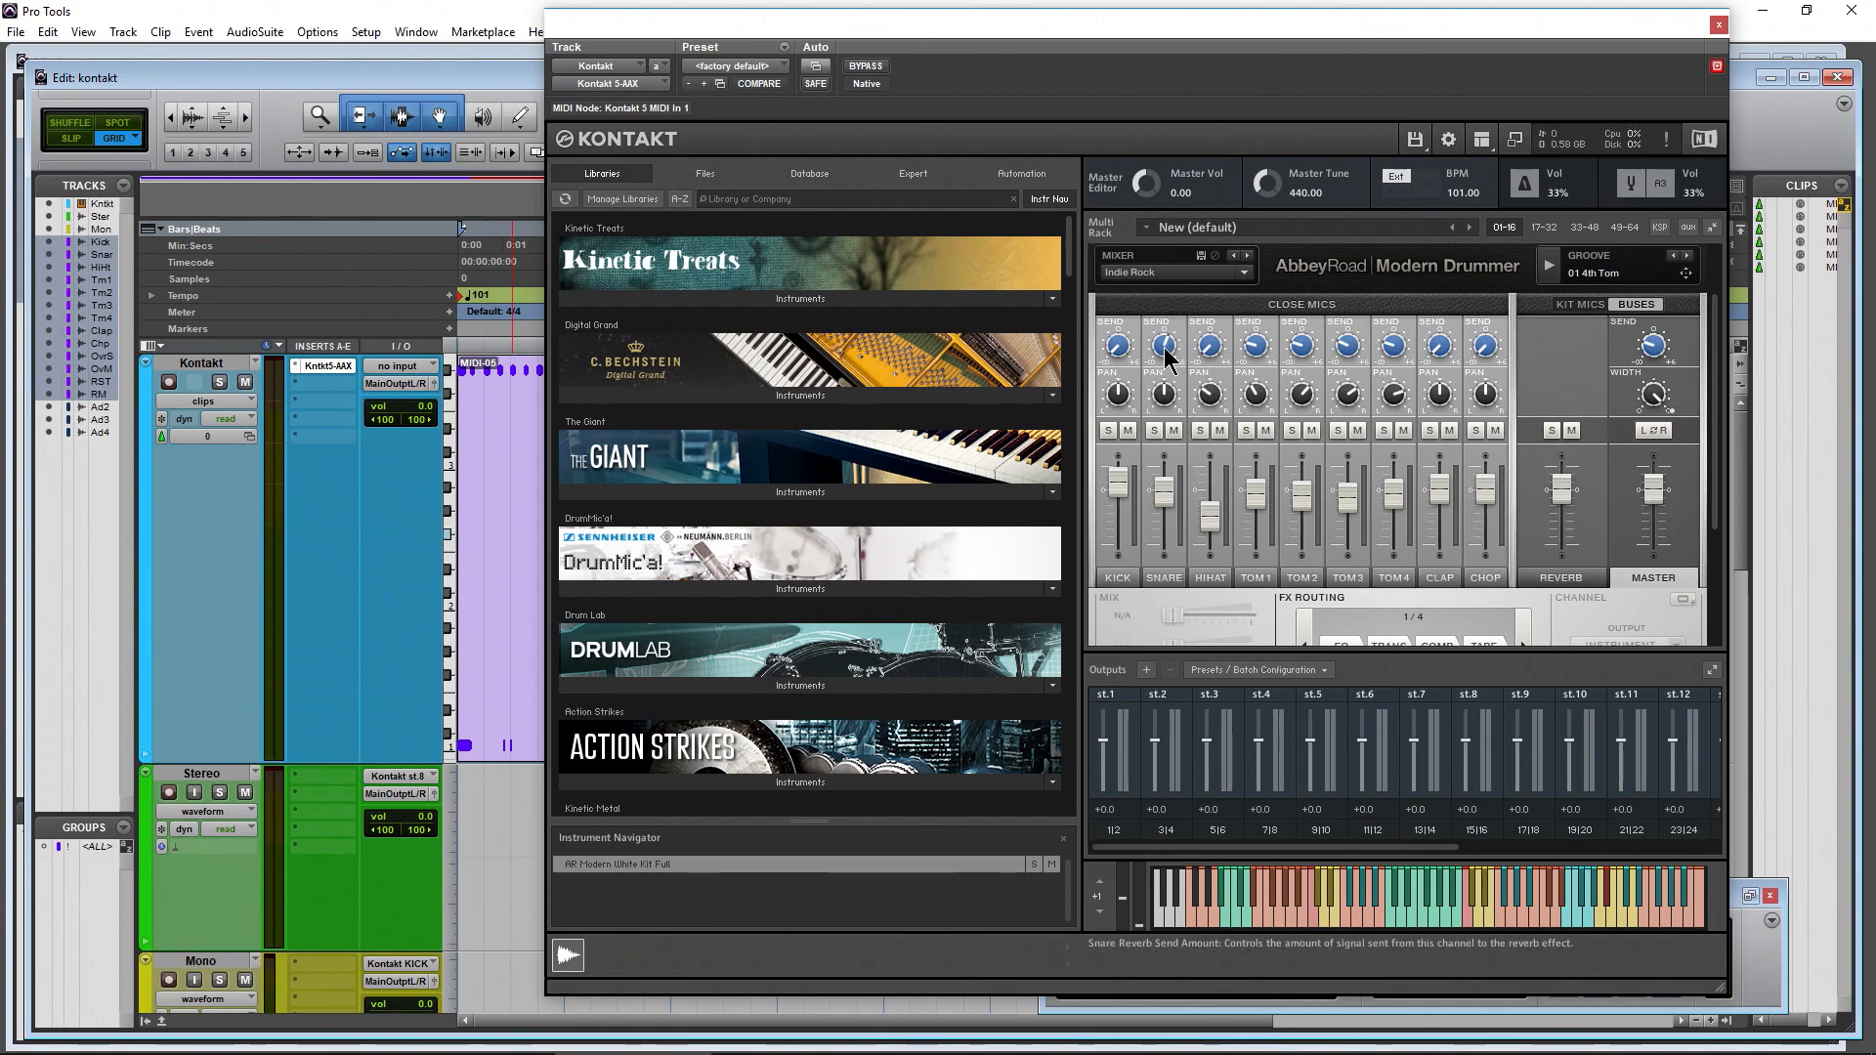
click(1326, 918)
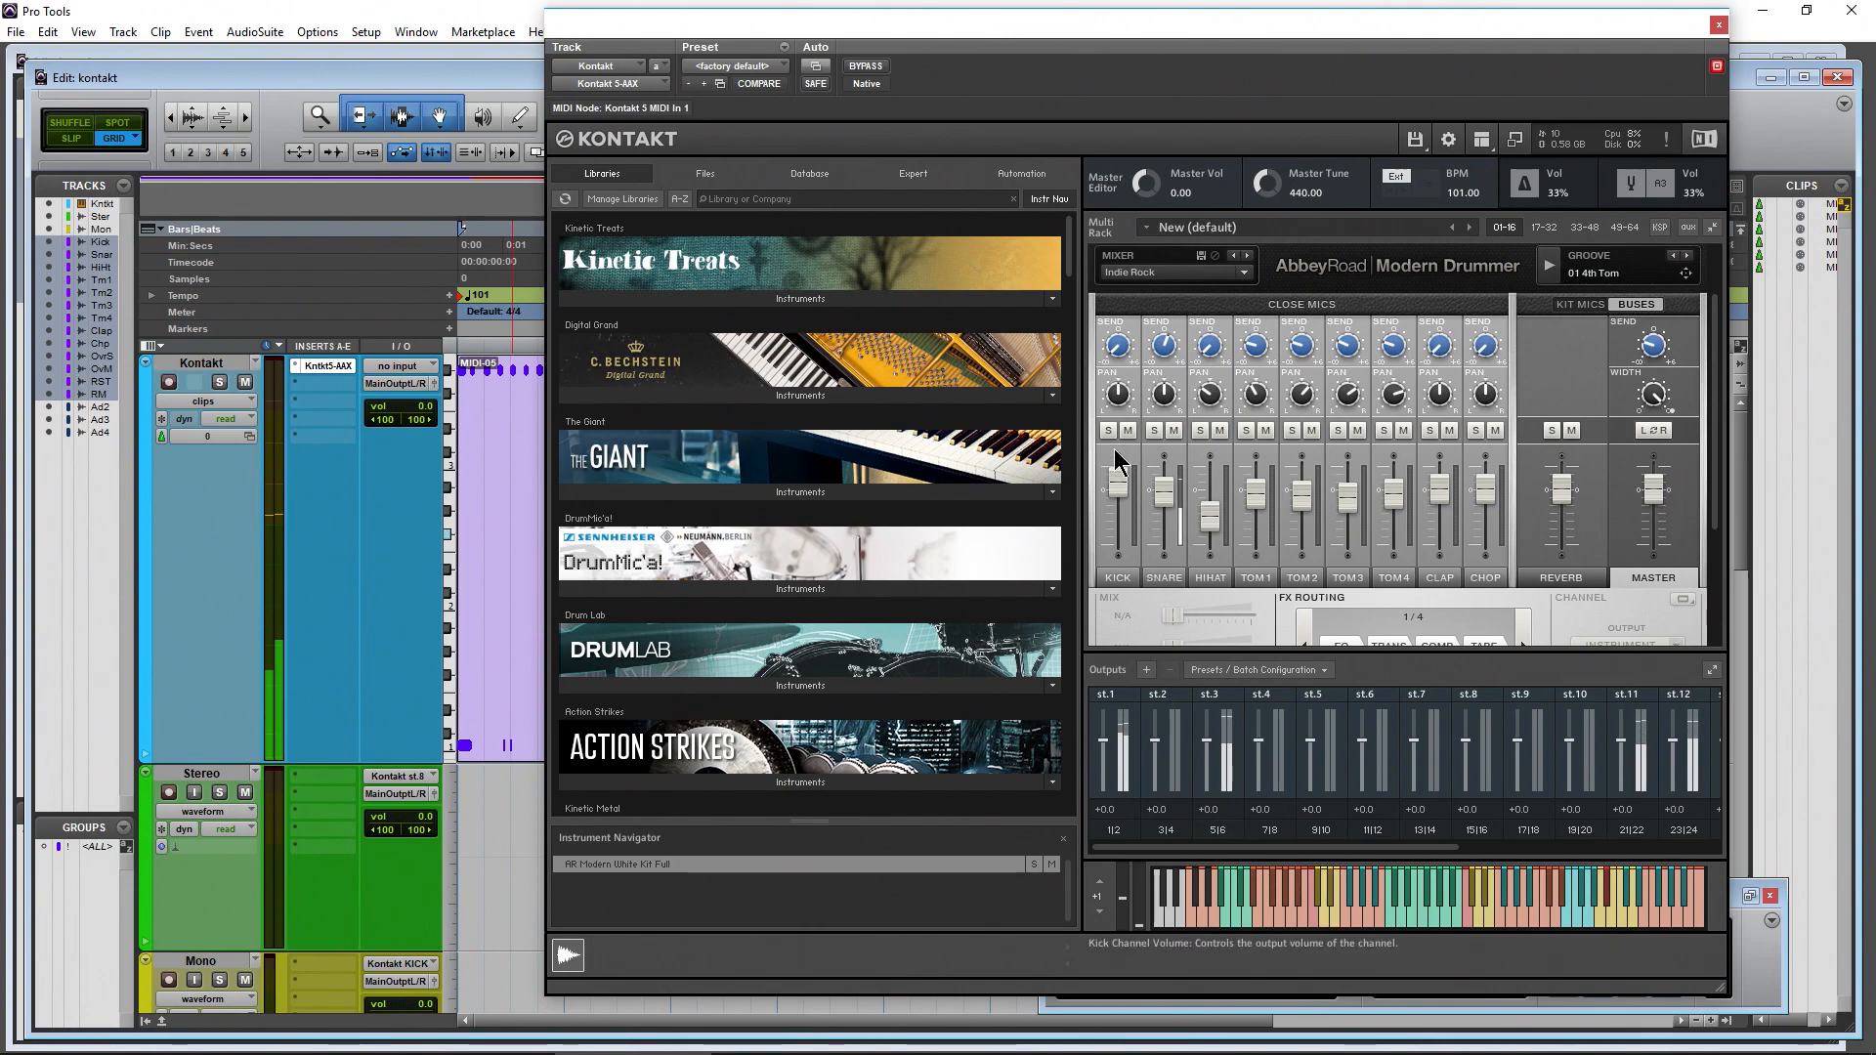
click(1326, 922)
click(1326, 921)
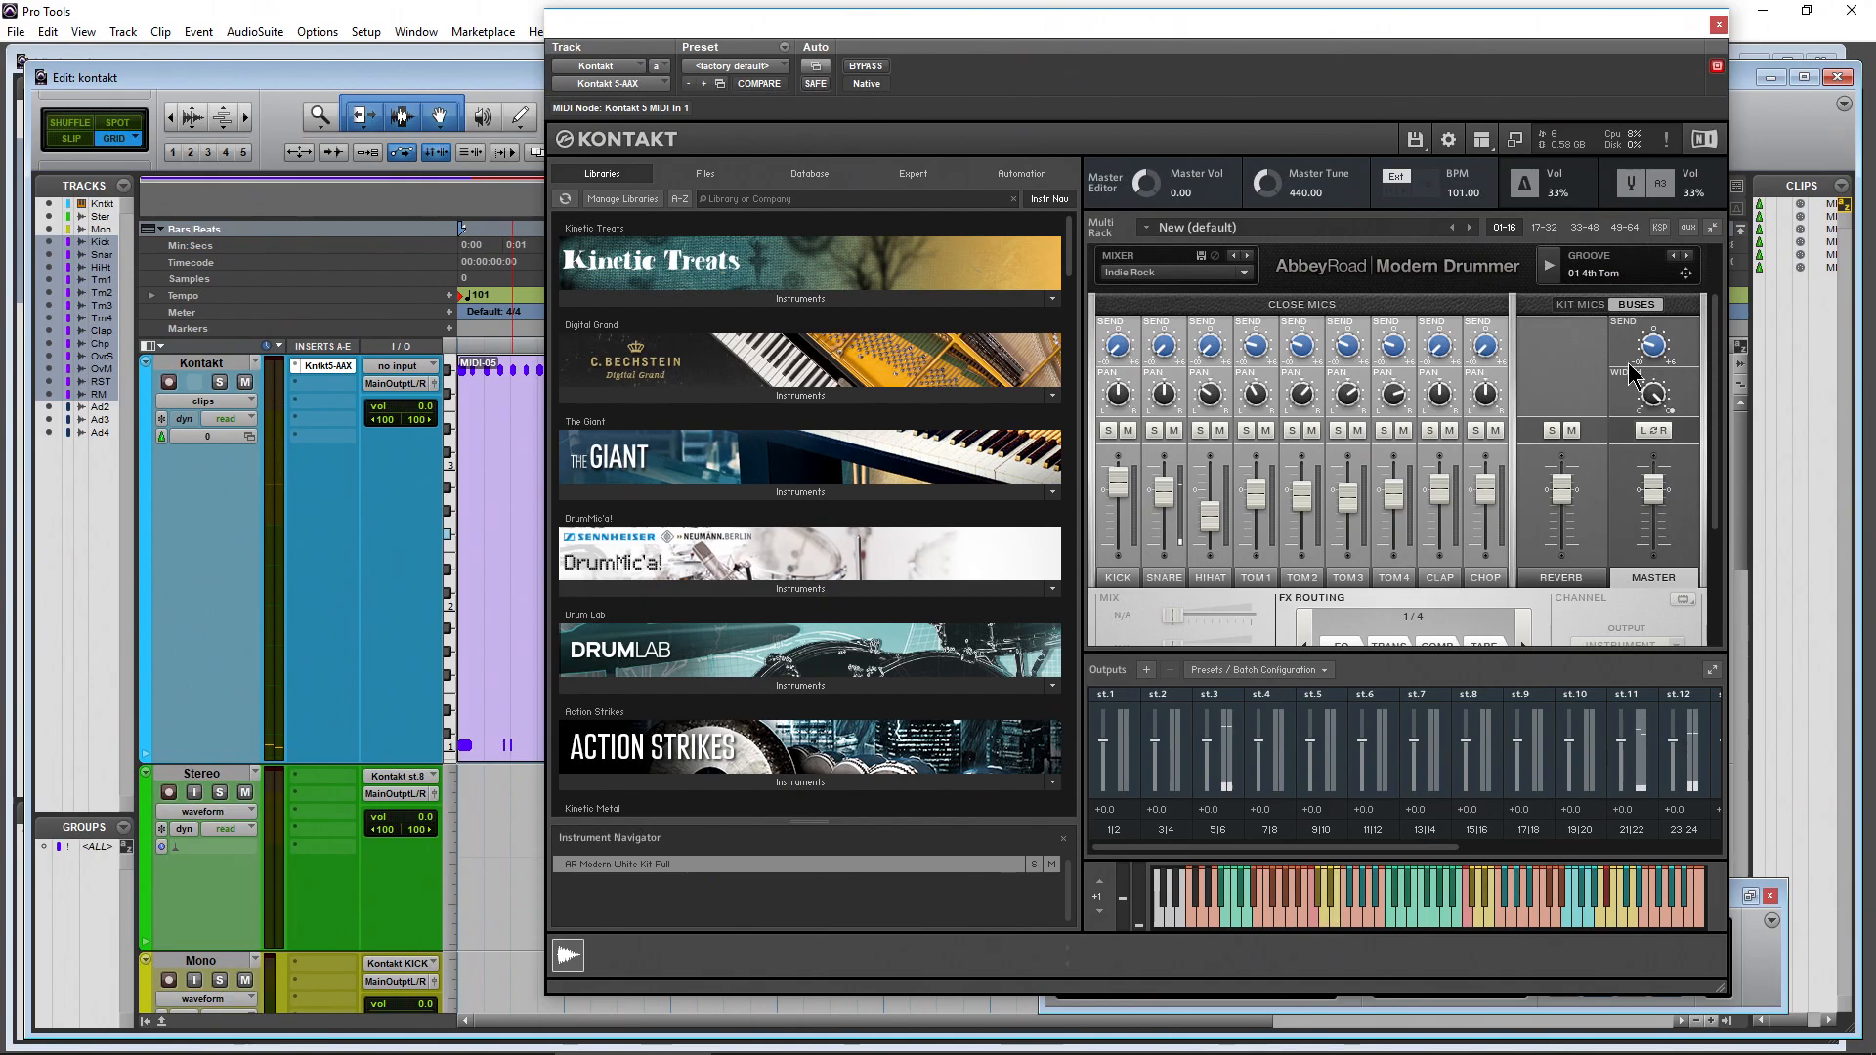
click(1325, 919)
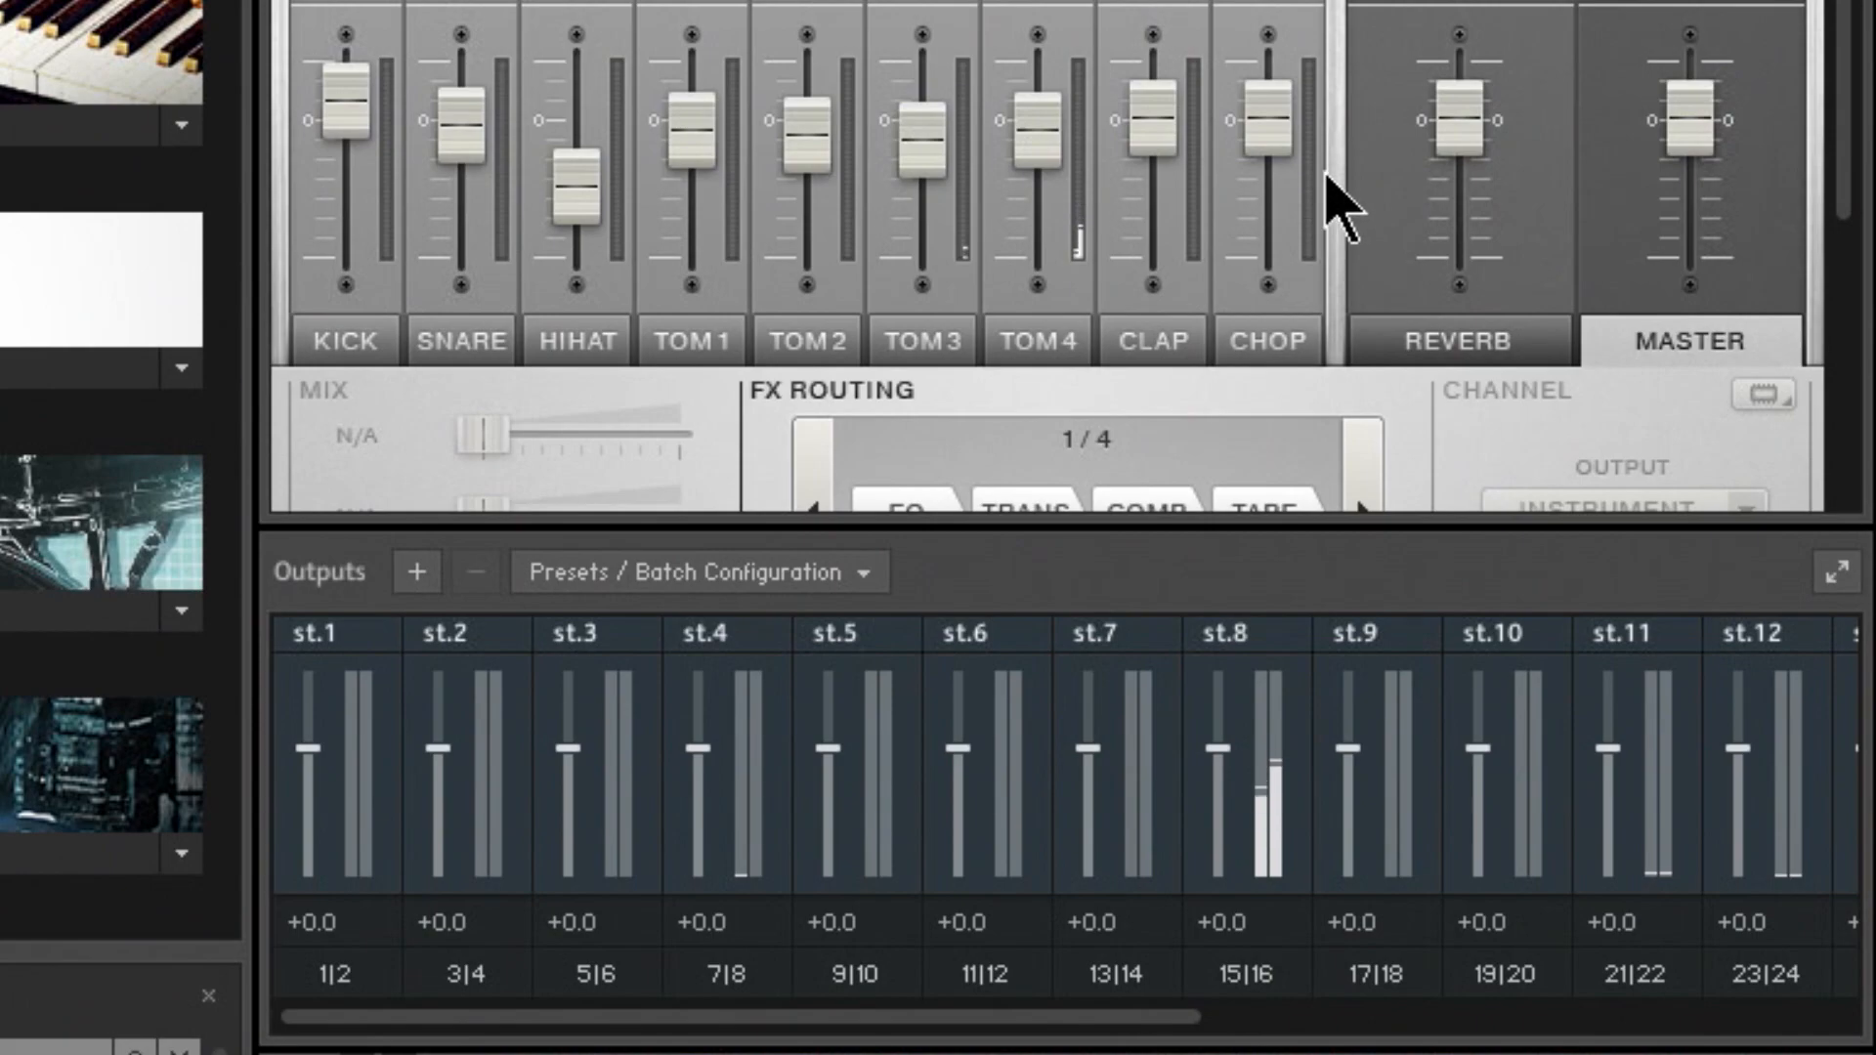
Enable input monitoring on all selected drum tracks, from Kick through Room Mono
scroll(1852, 171, up, 1)
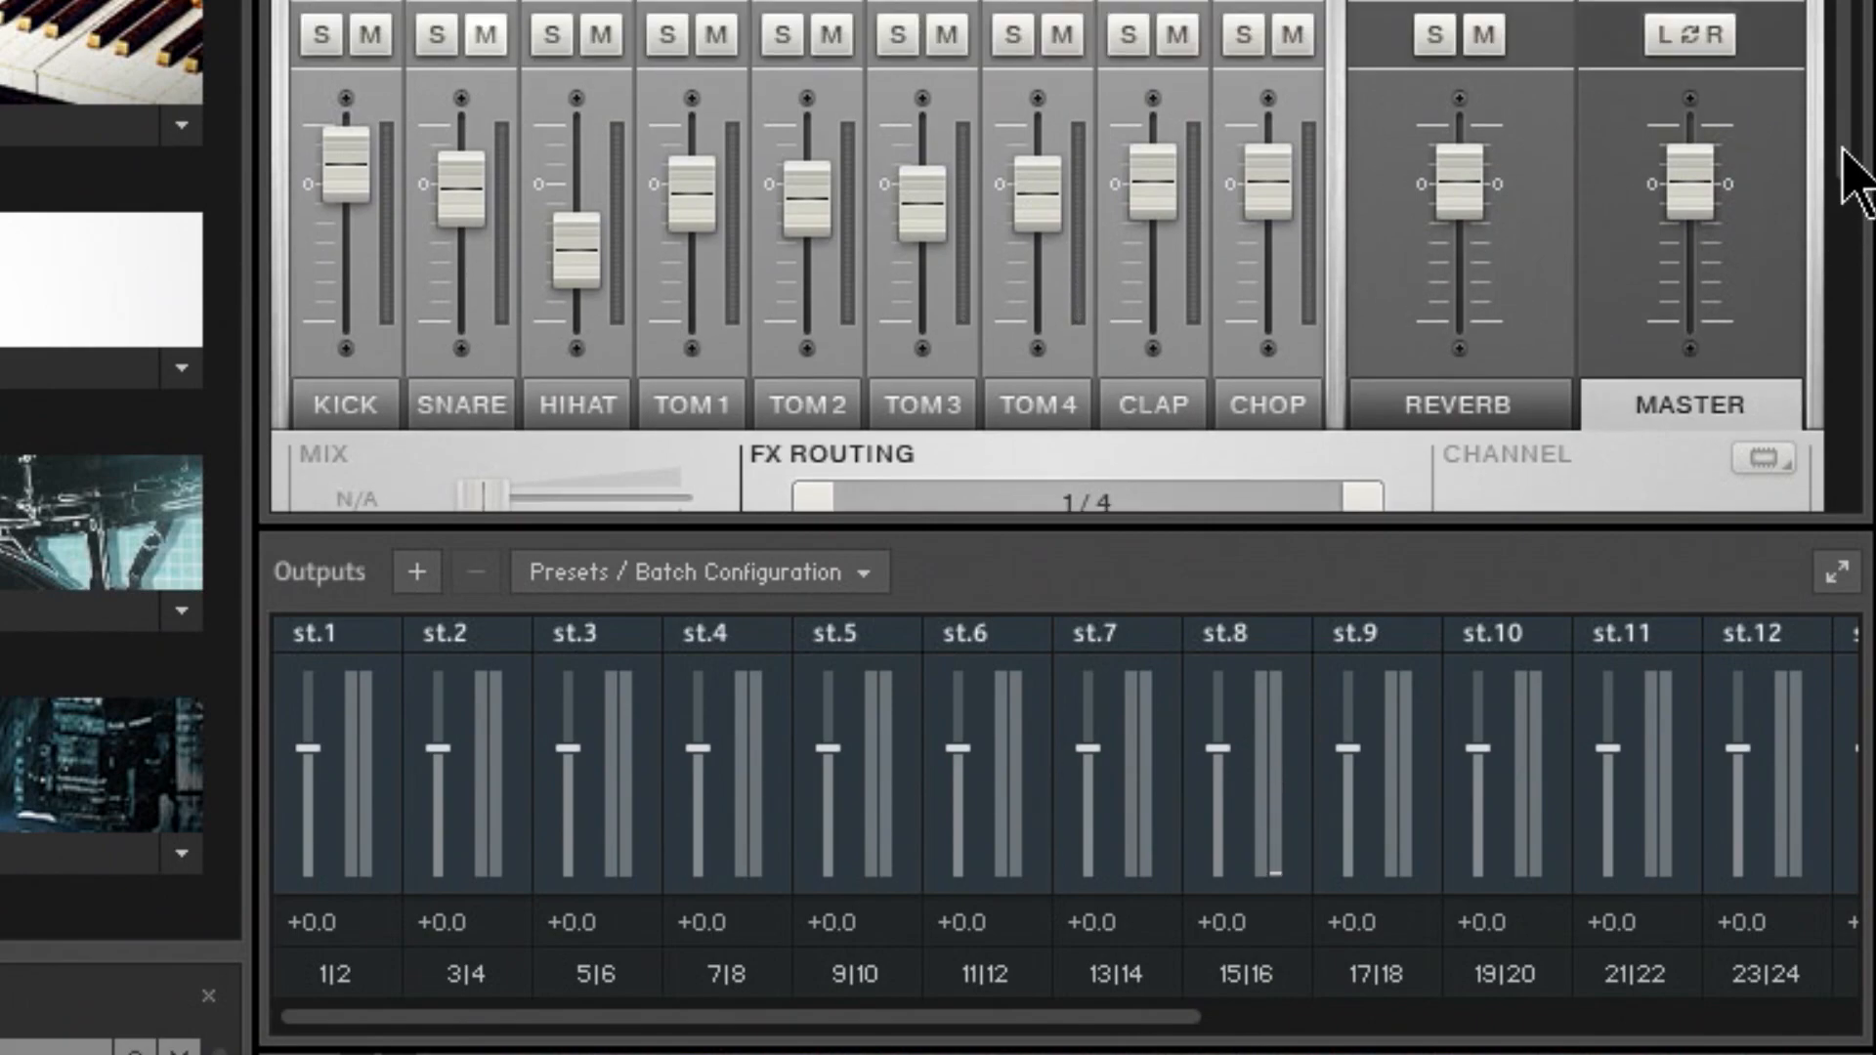
scroll(1533, 440, down, 4)
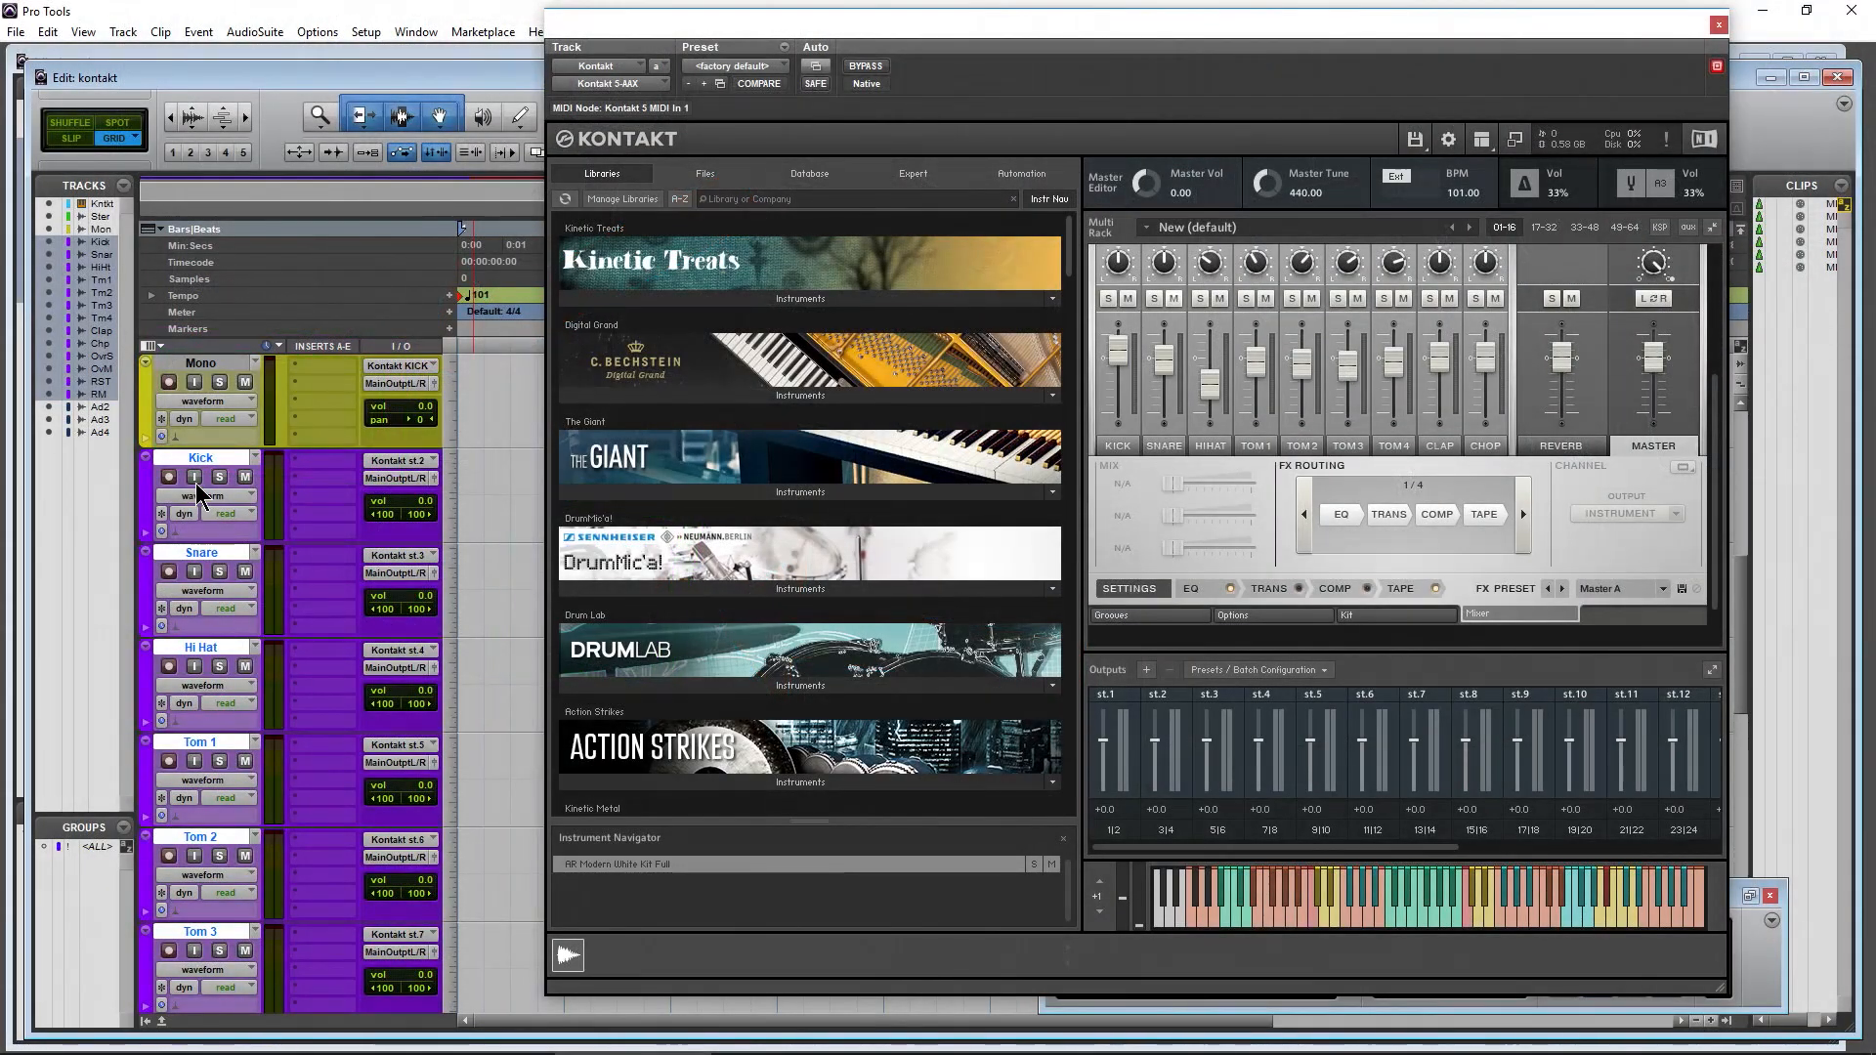
alt+shift+click(196, 483)
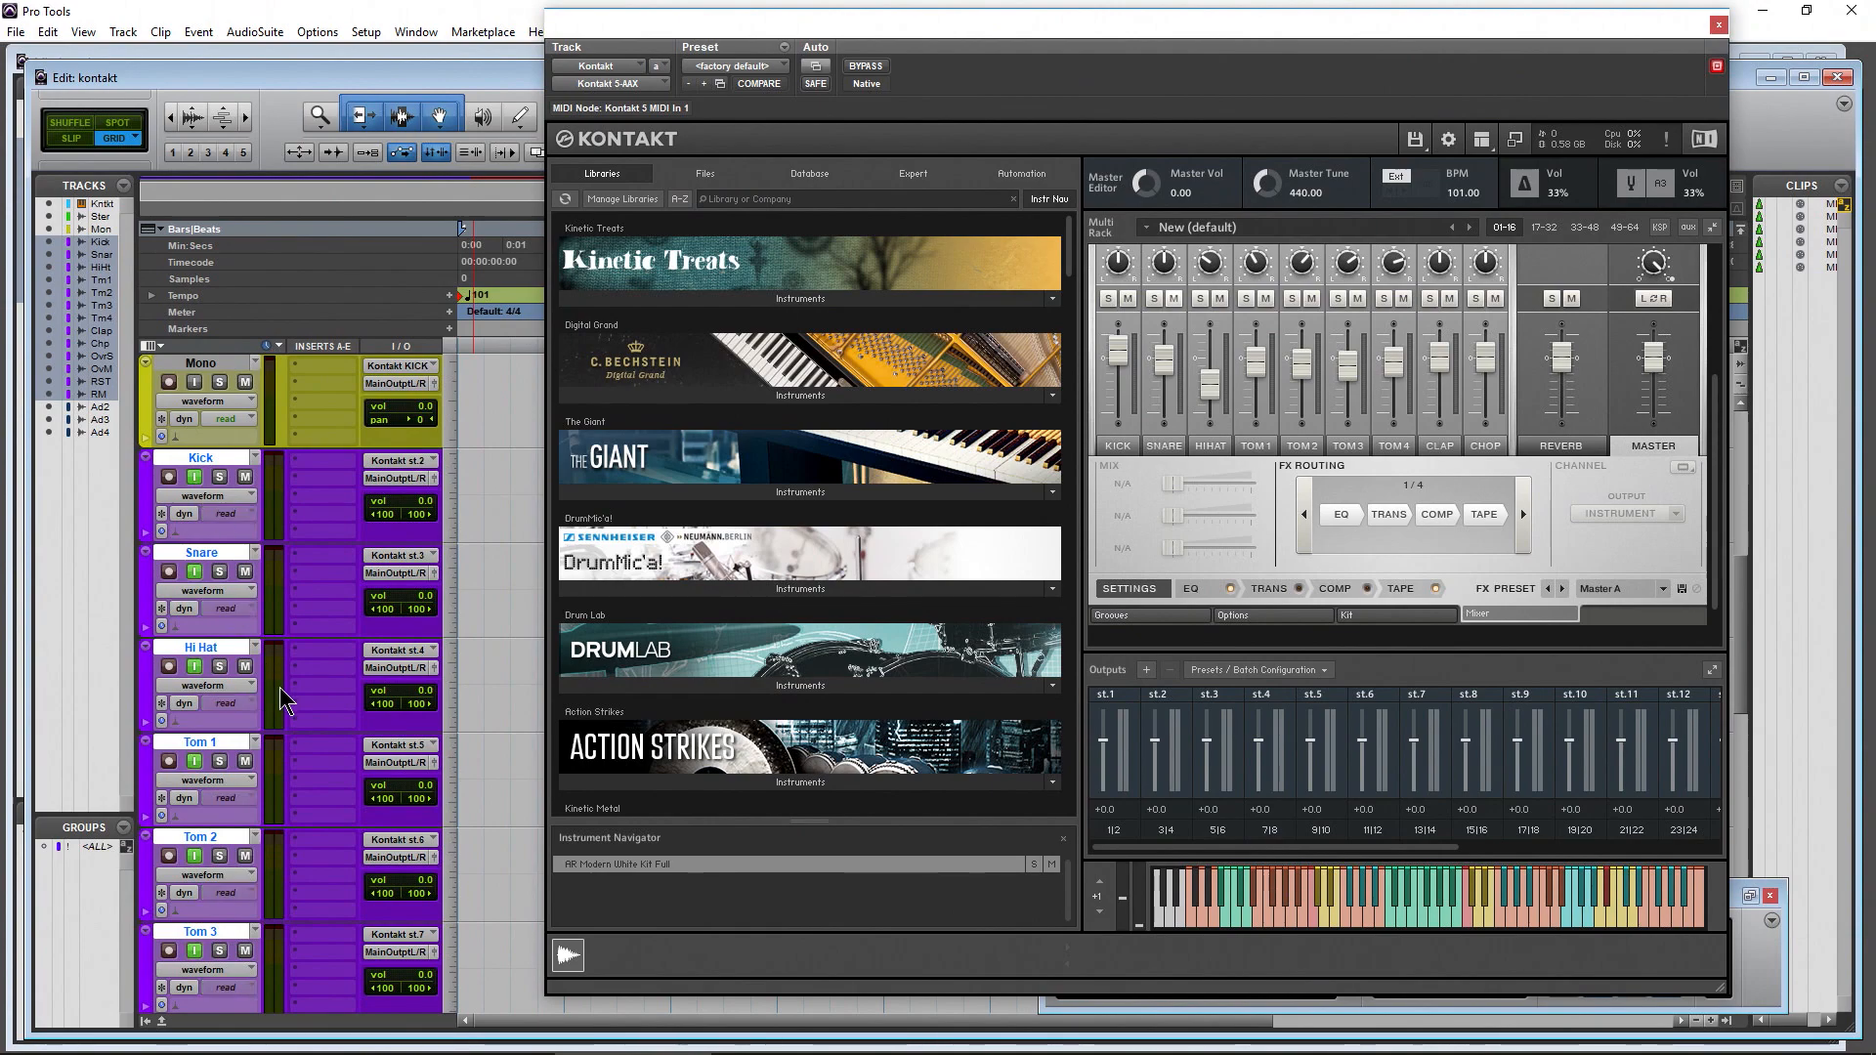
scroll(289, 694, down, 4)
scroll(288, 694, down, 4)
scroll(288, 694, up, 8)
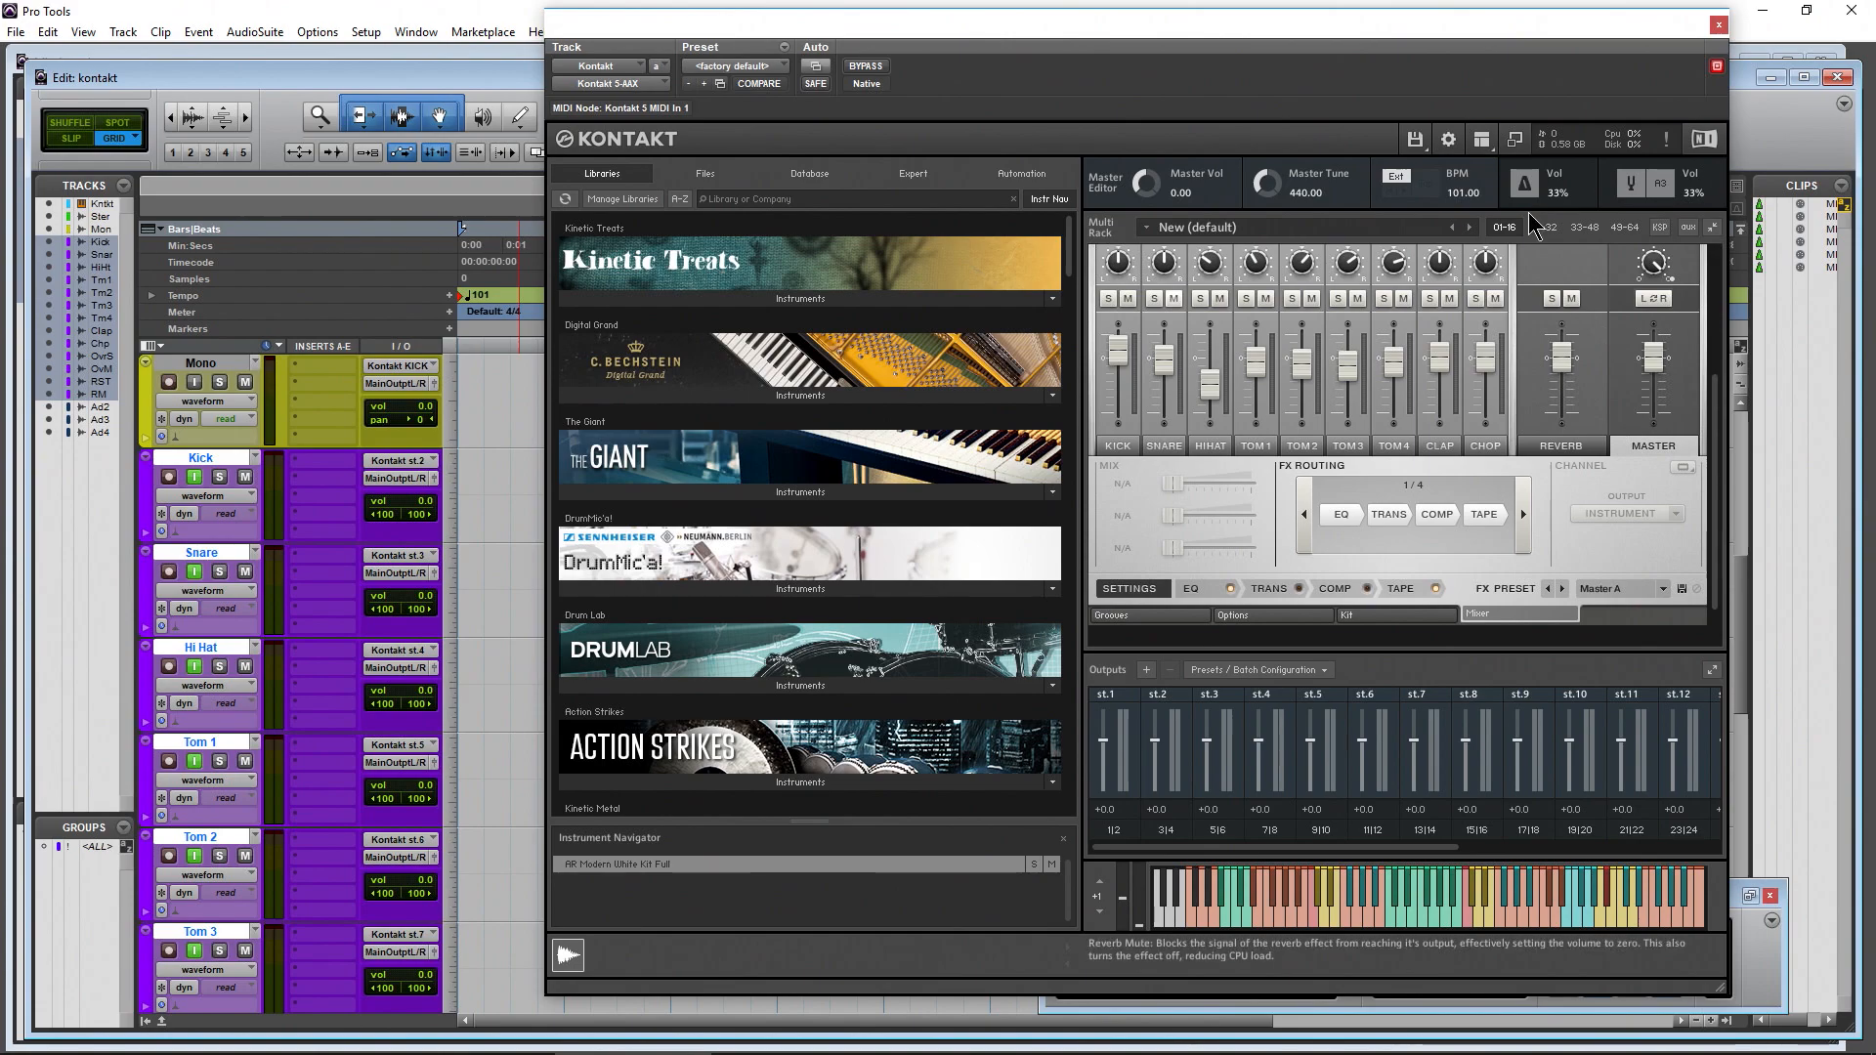
Play the session and examine the level meters on the individual drum tracks
scroll(415, 665, up, 5)
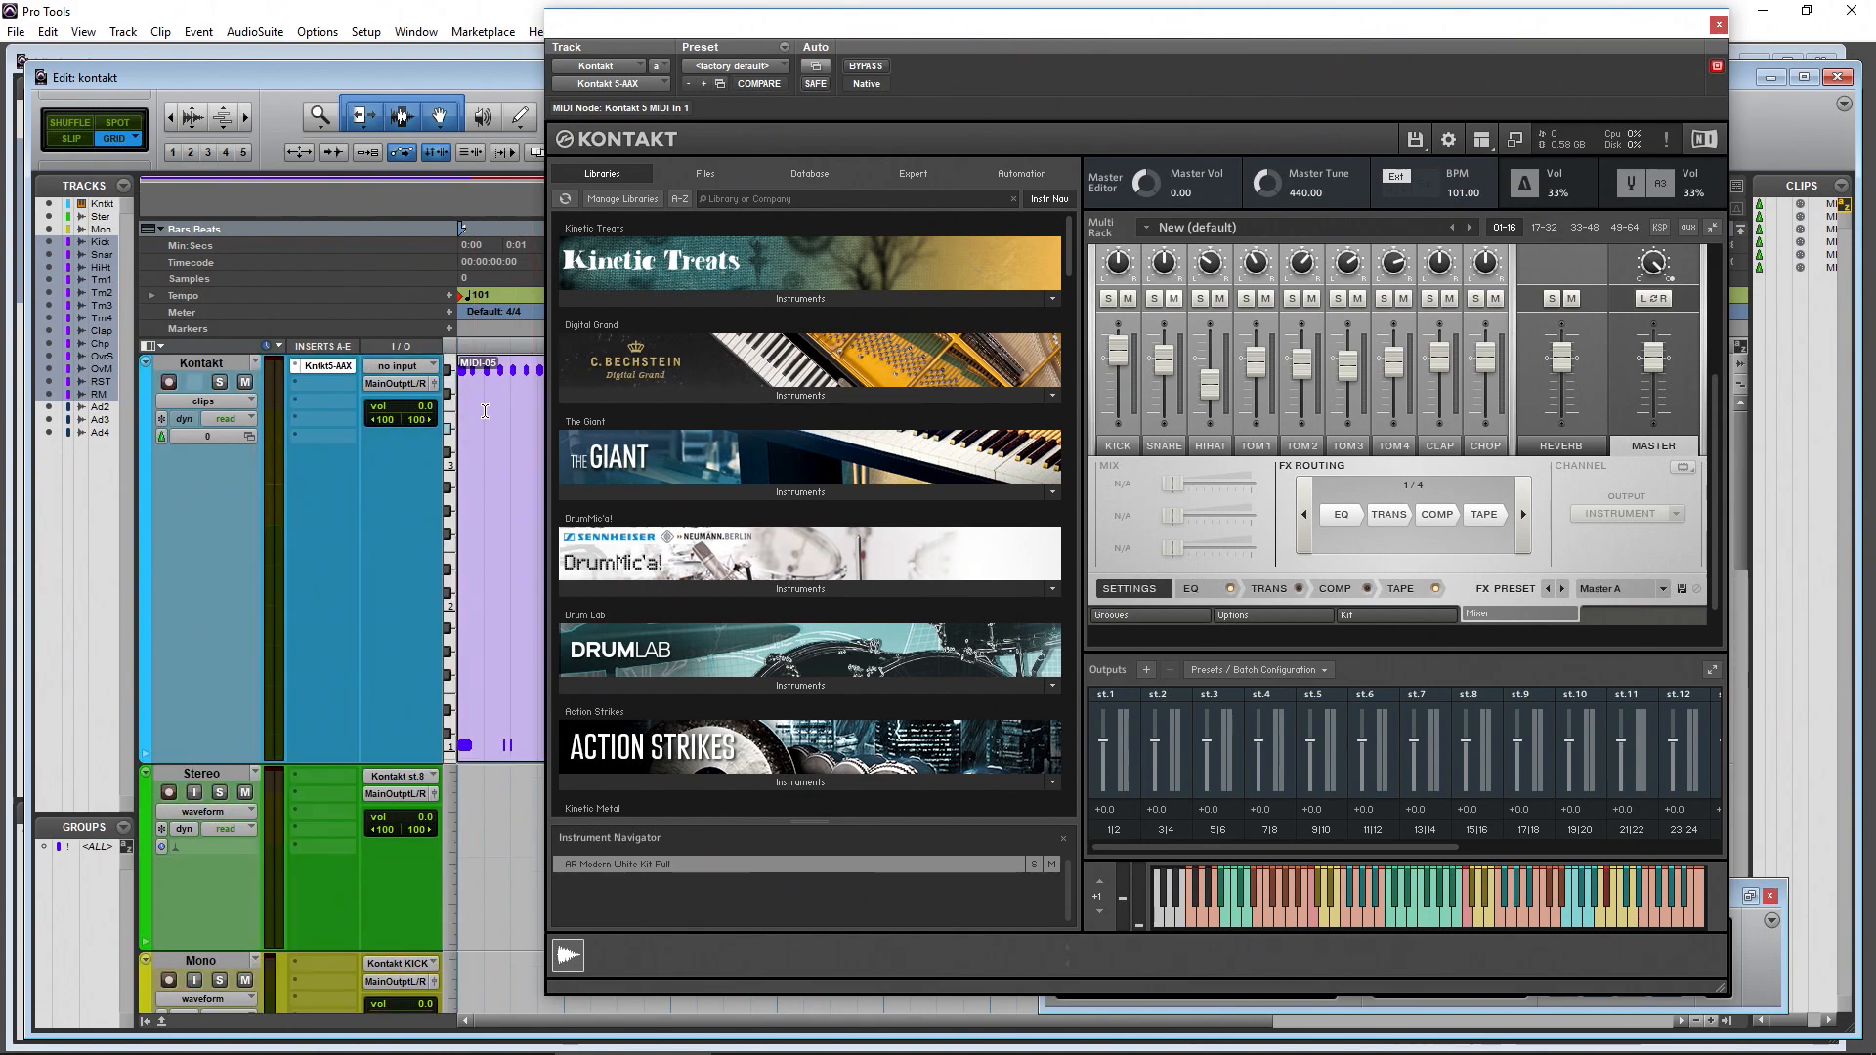
key(space)
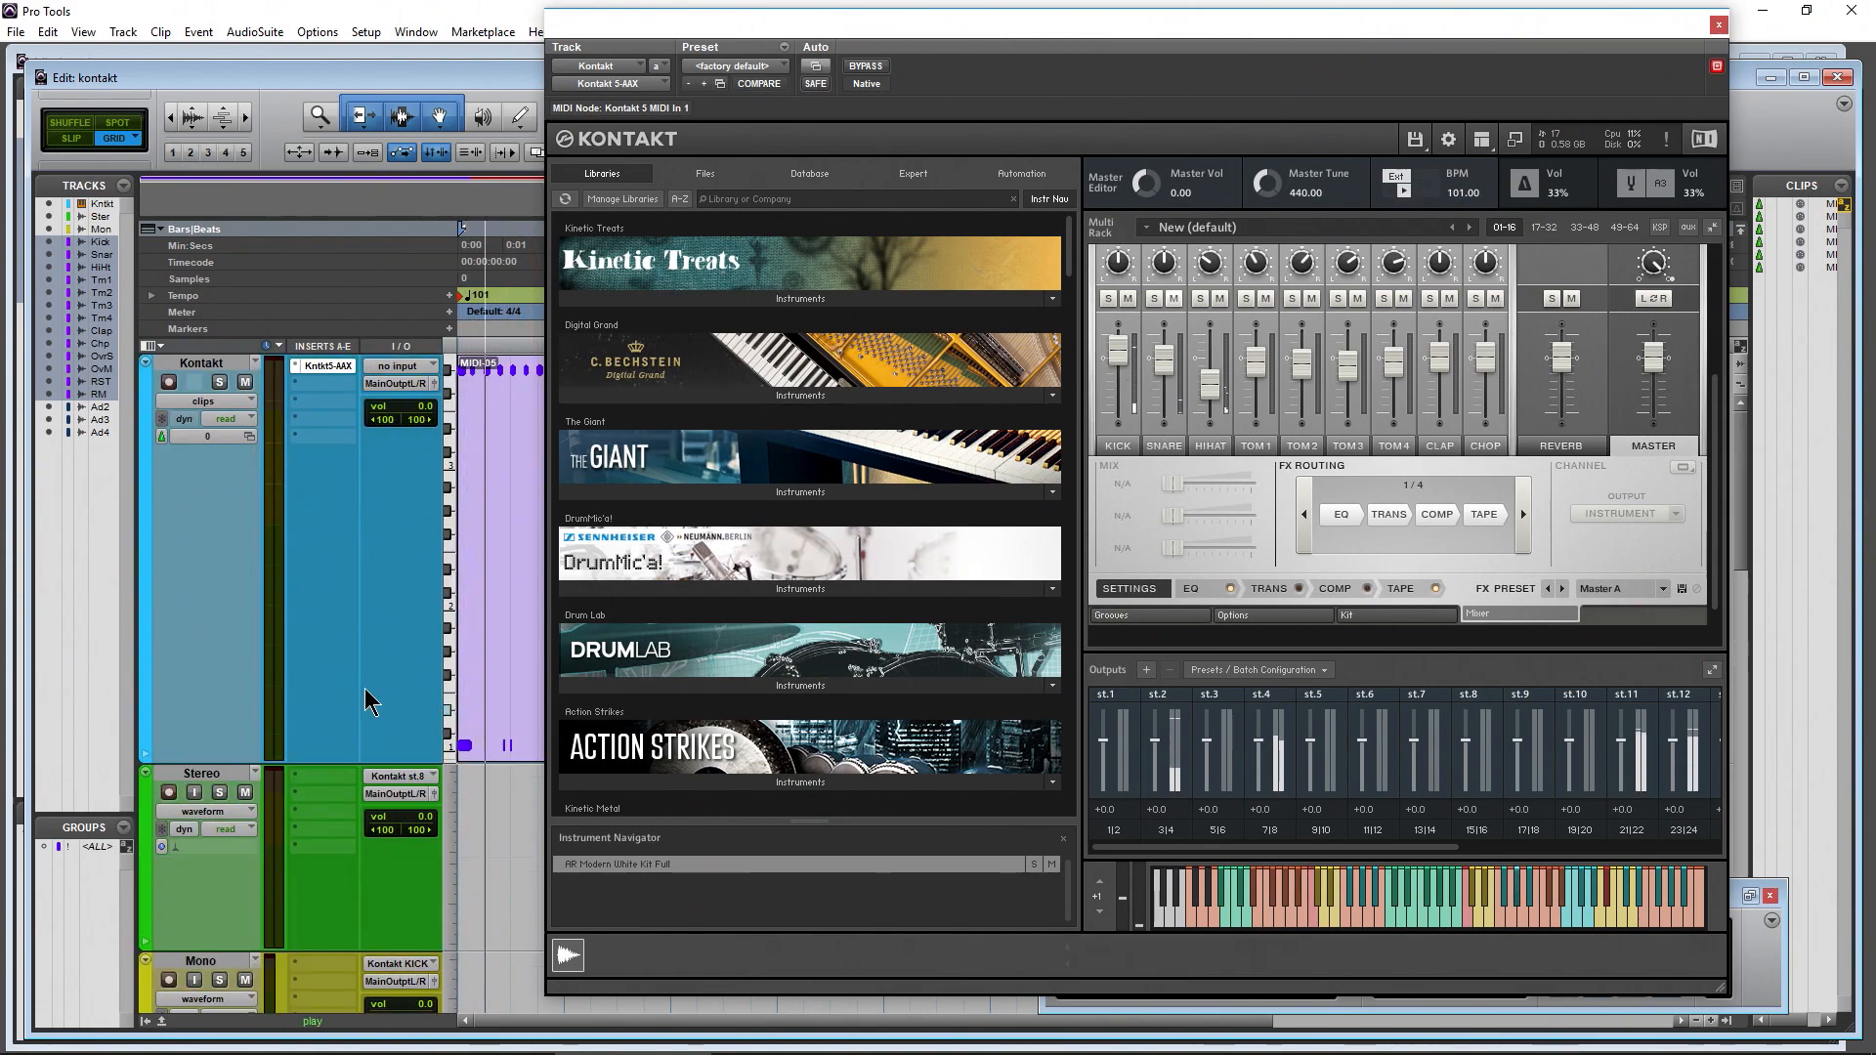
scroll(389, 674, down, 10)
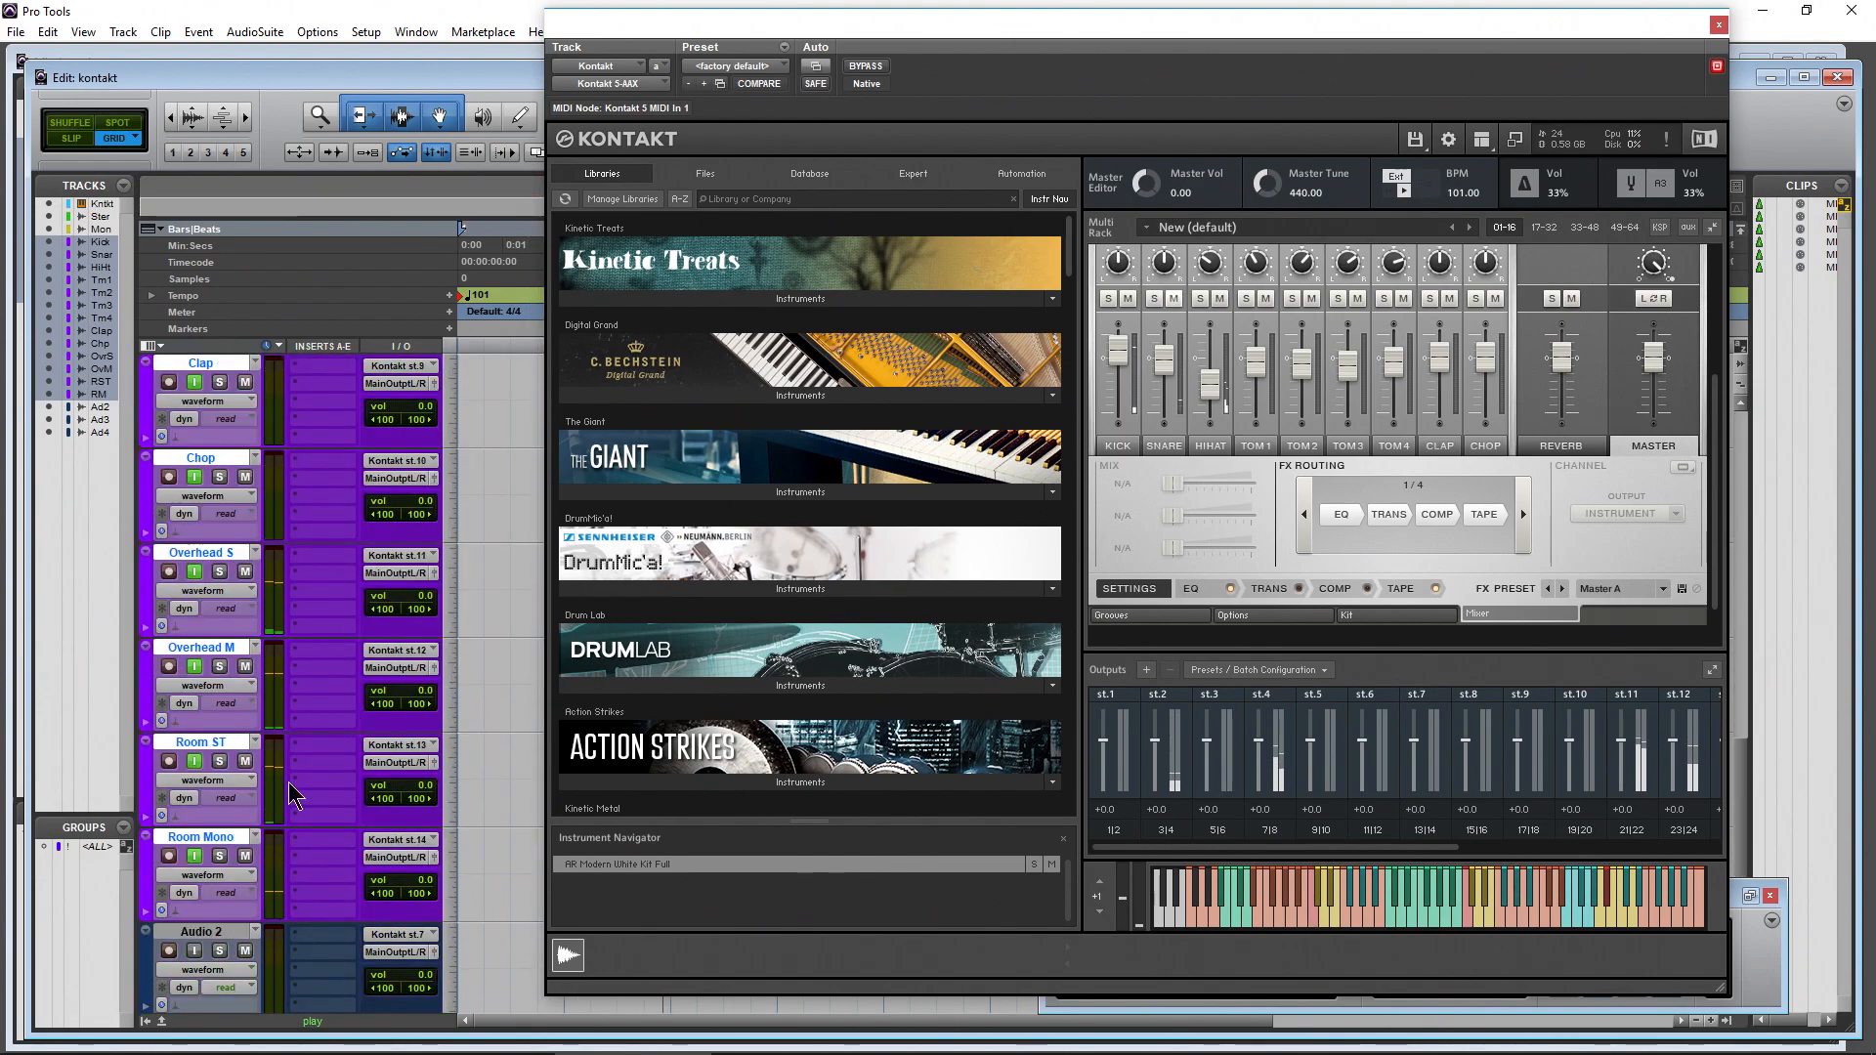
scroll(299, 778, up, 3)
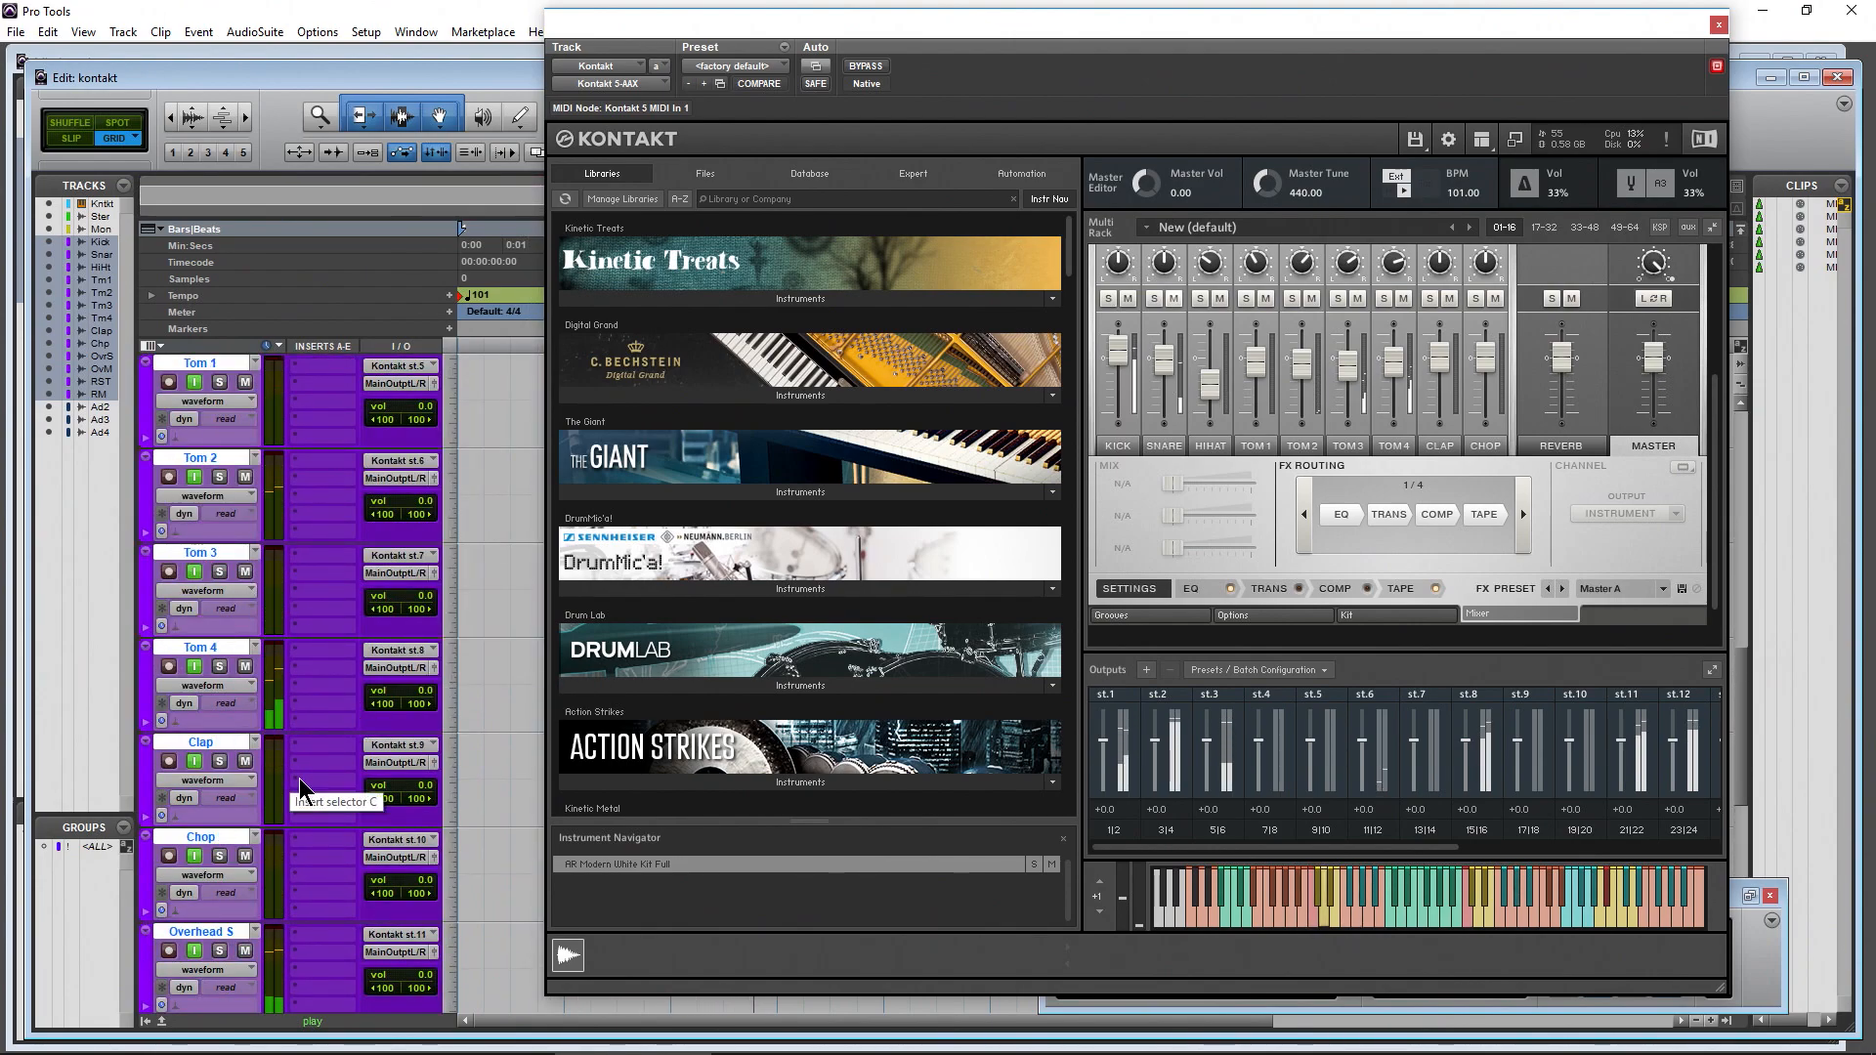
scroll(299, 778, up, 5)
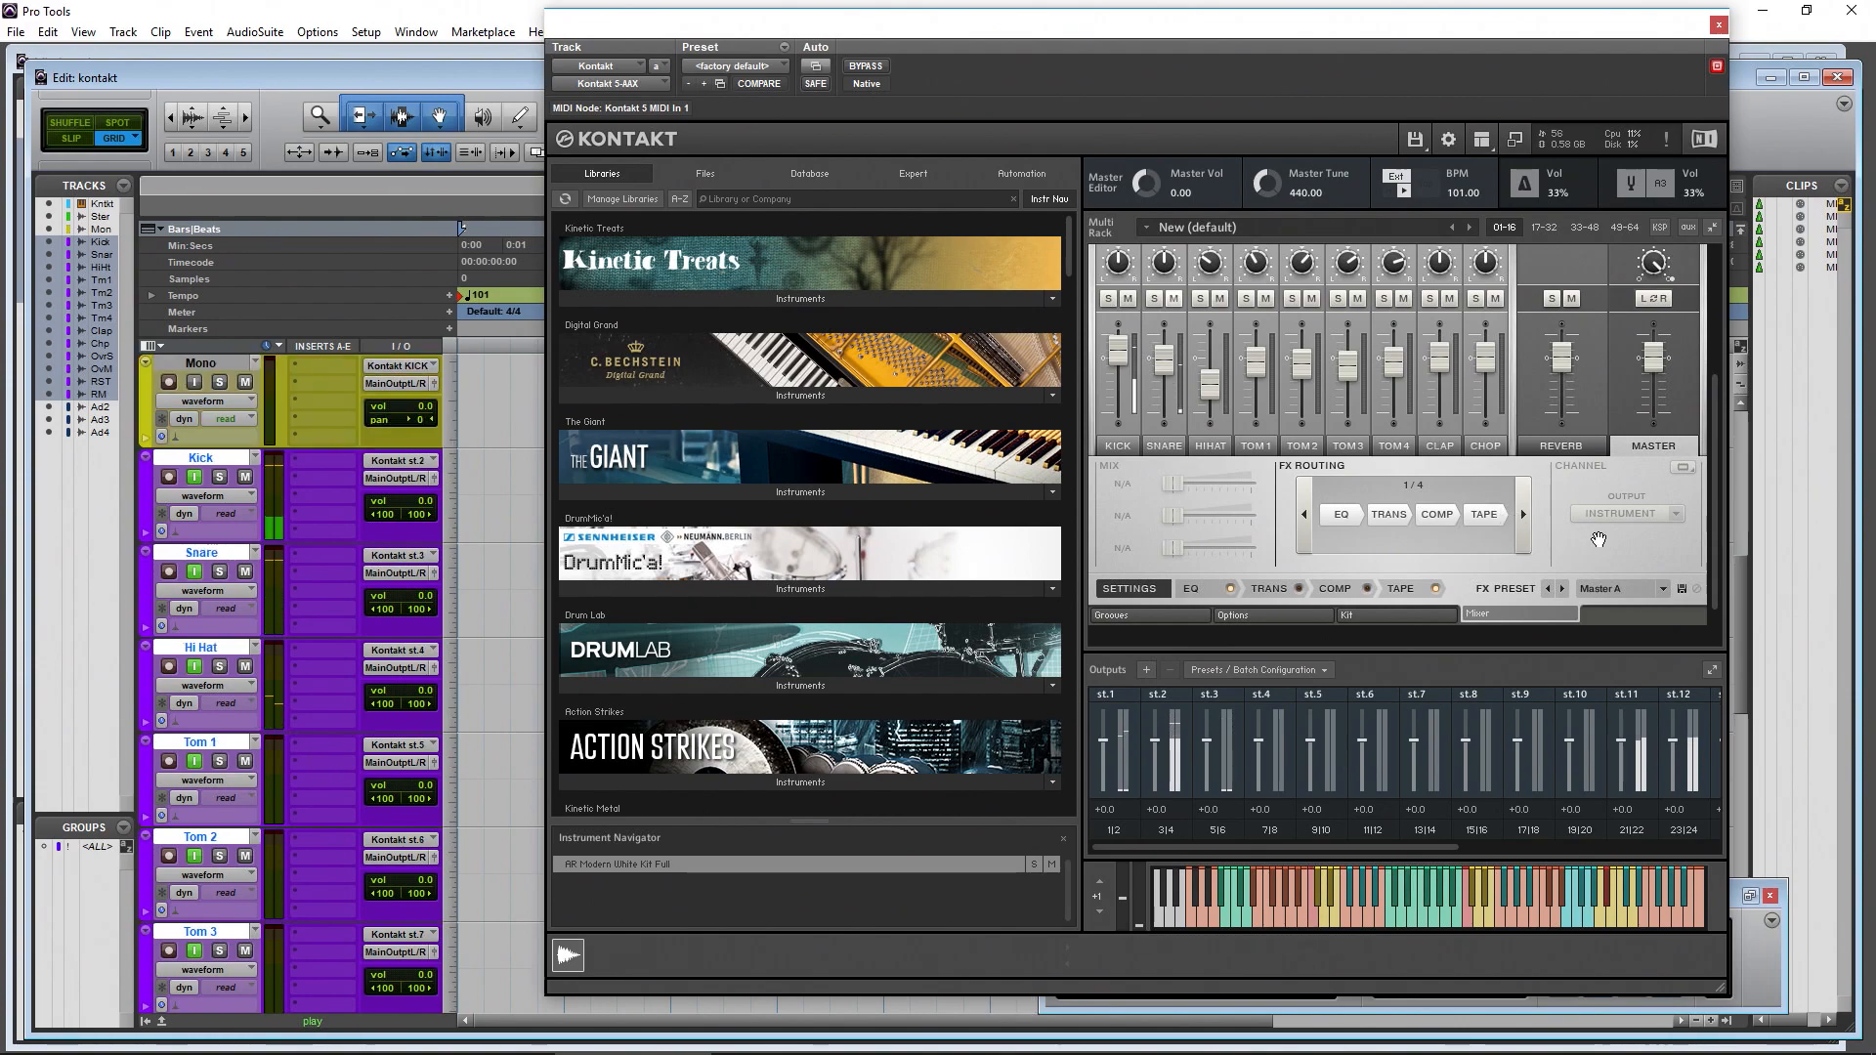
Select the KICK channel in the drum mixer and bring the HIHAT, TOM 1, TOM 2 and TOM 3 volume faders closer to 0
scroll(1595, 532, up, 3)
scroll(1599, 539, up, 2)
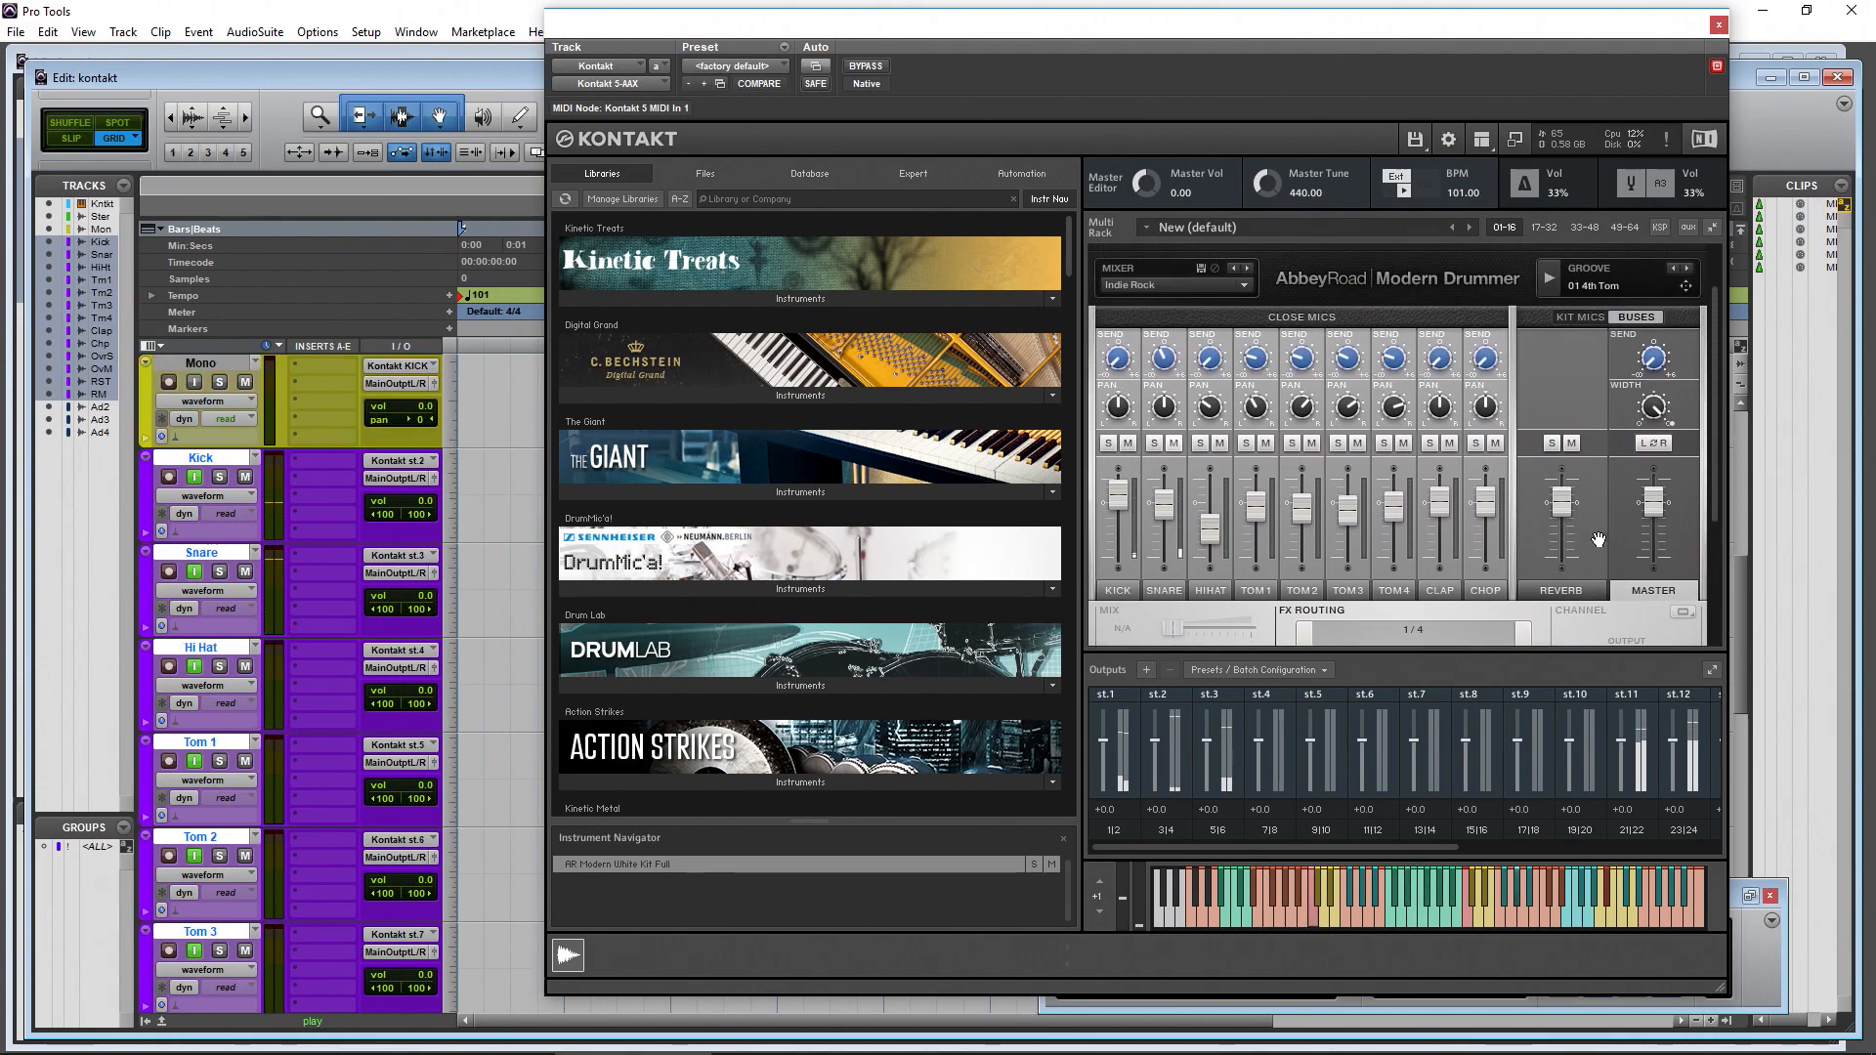
scroll(1194, 585, down, 1)
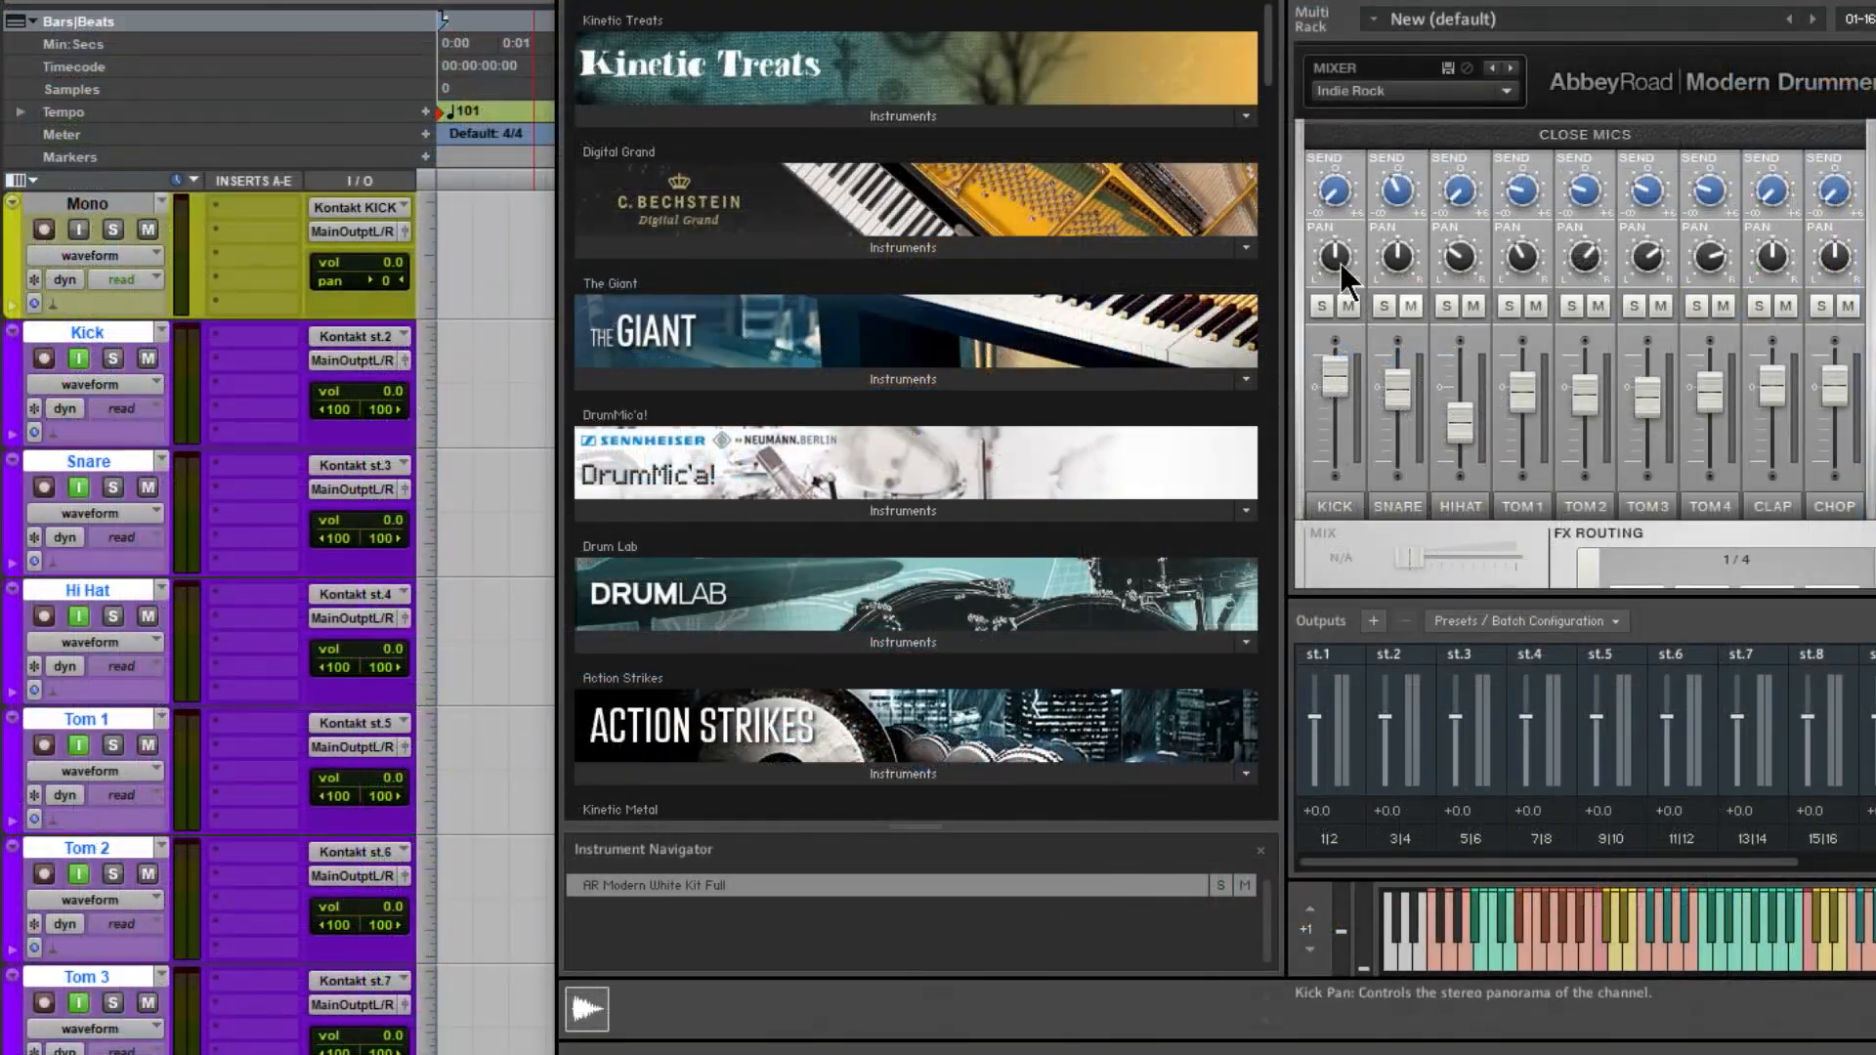
click(1351, 501)
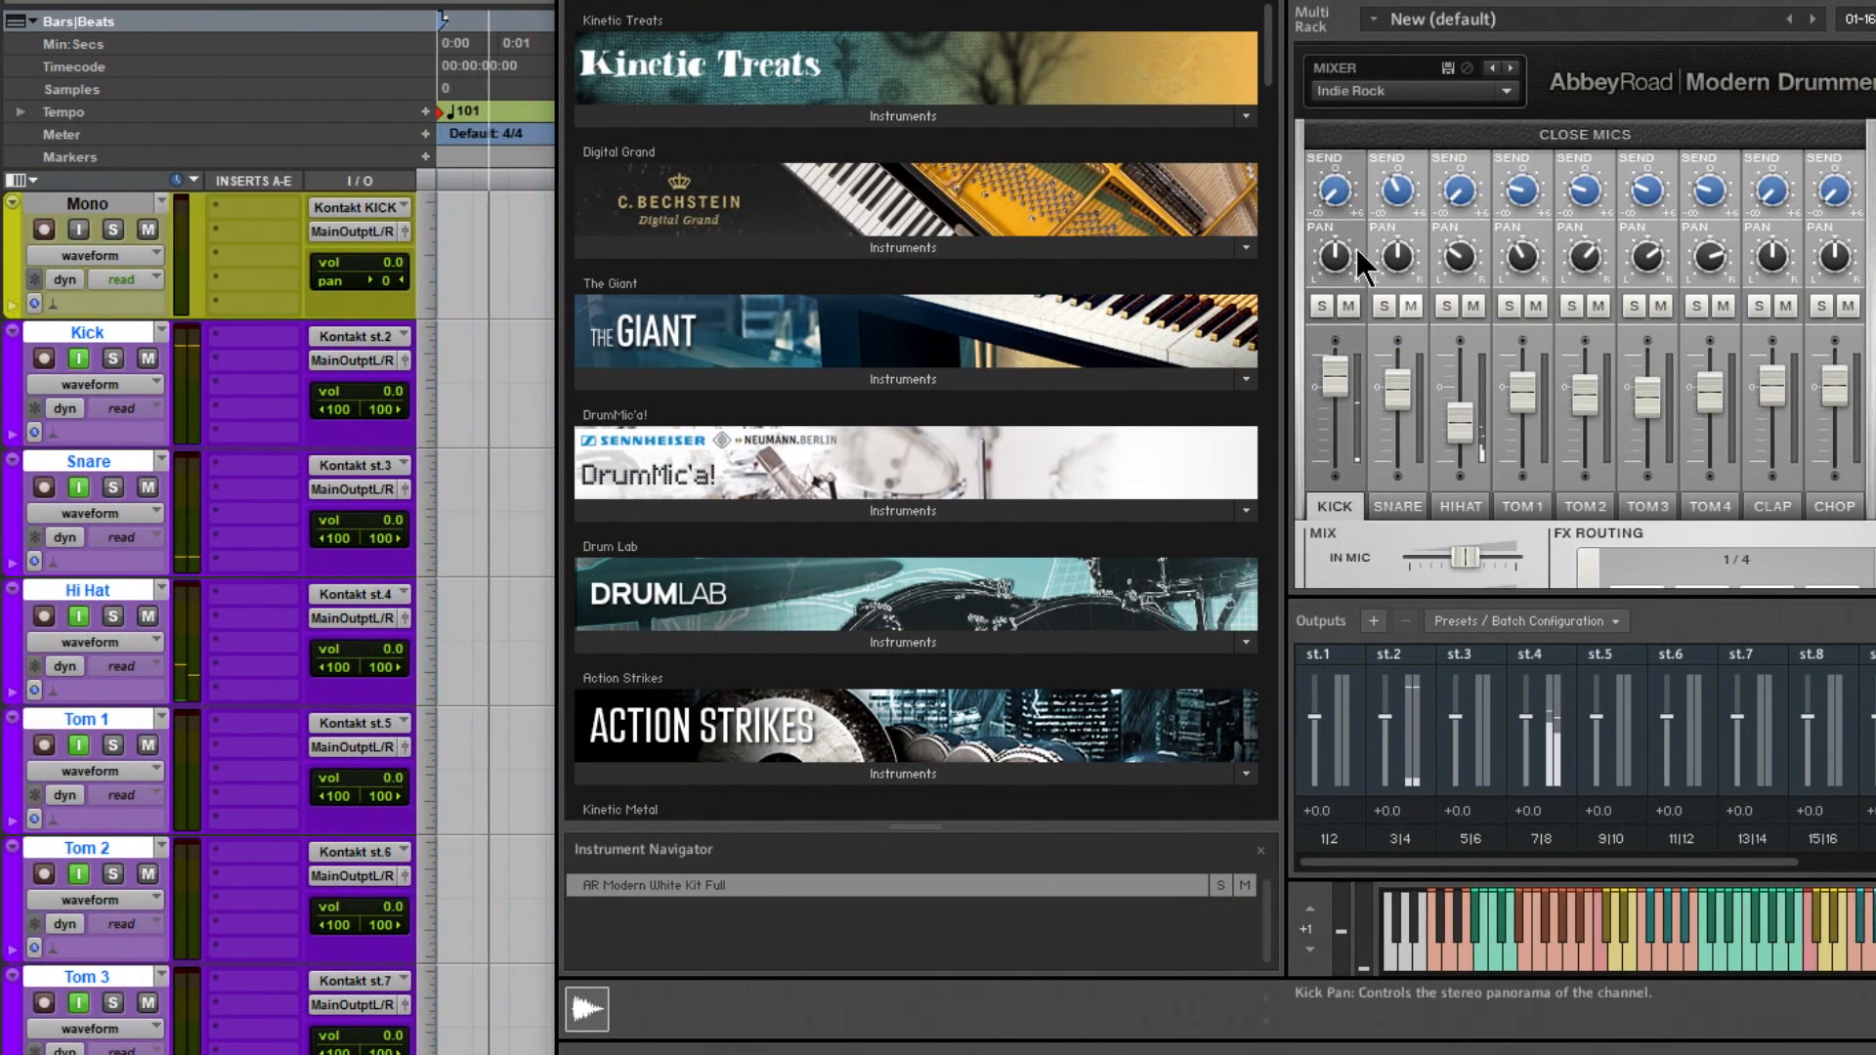
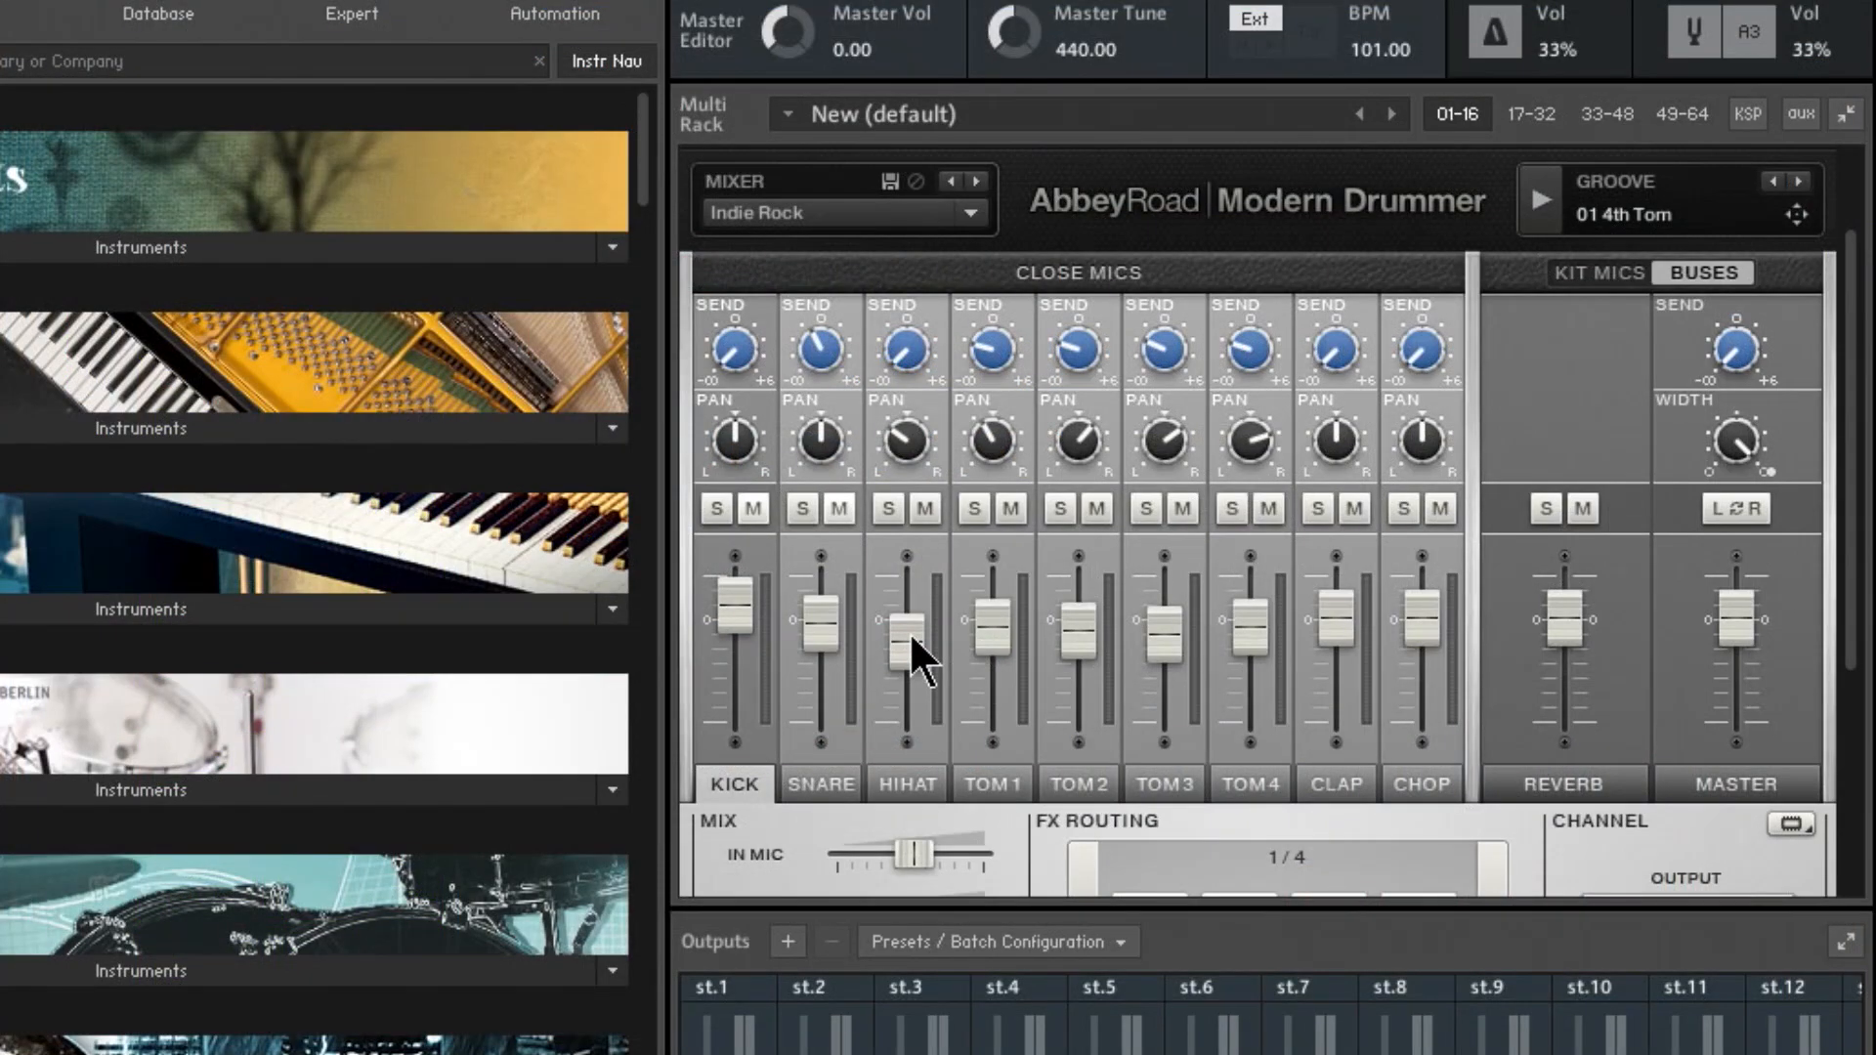
ctrl+click(912, 639)
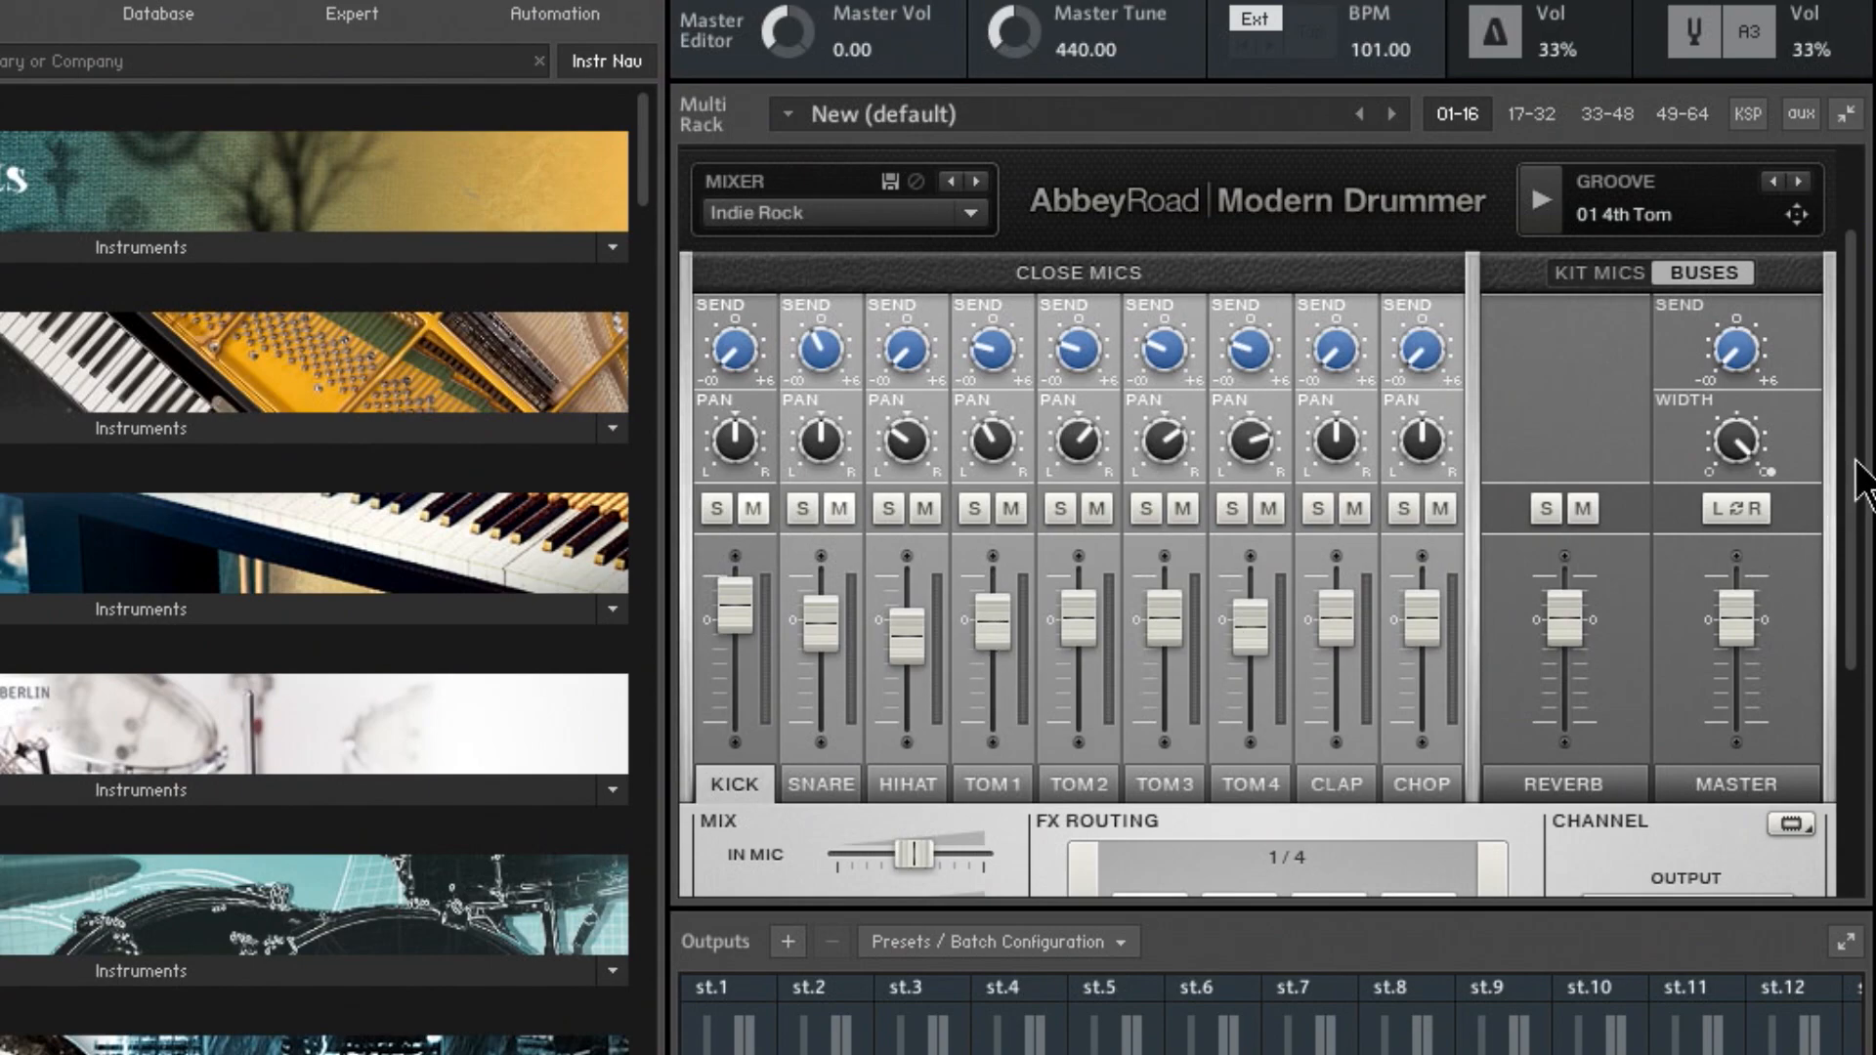
Open the KICK channel's EQ effect settings and play the session
scroll(1843, 577, down, 4)
scroll(1843, 657, up, 1)
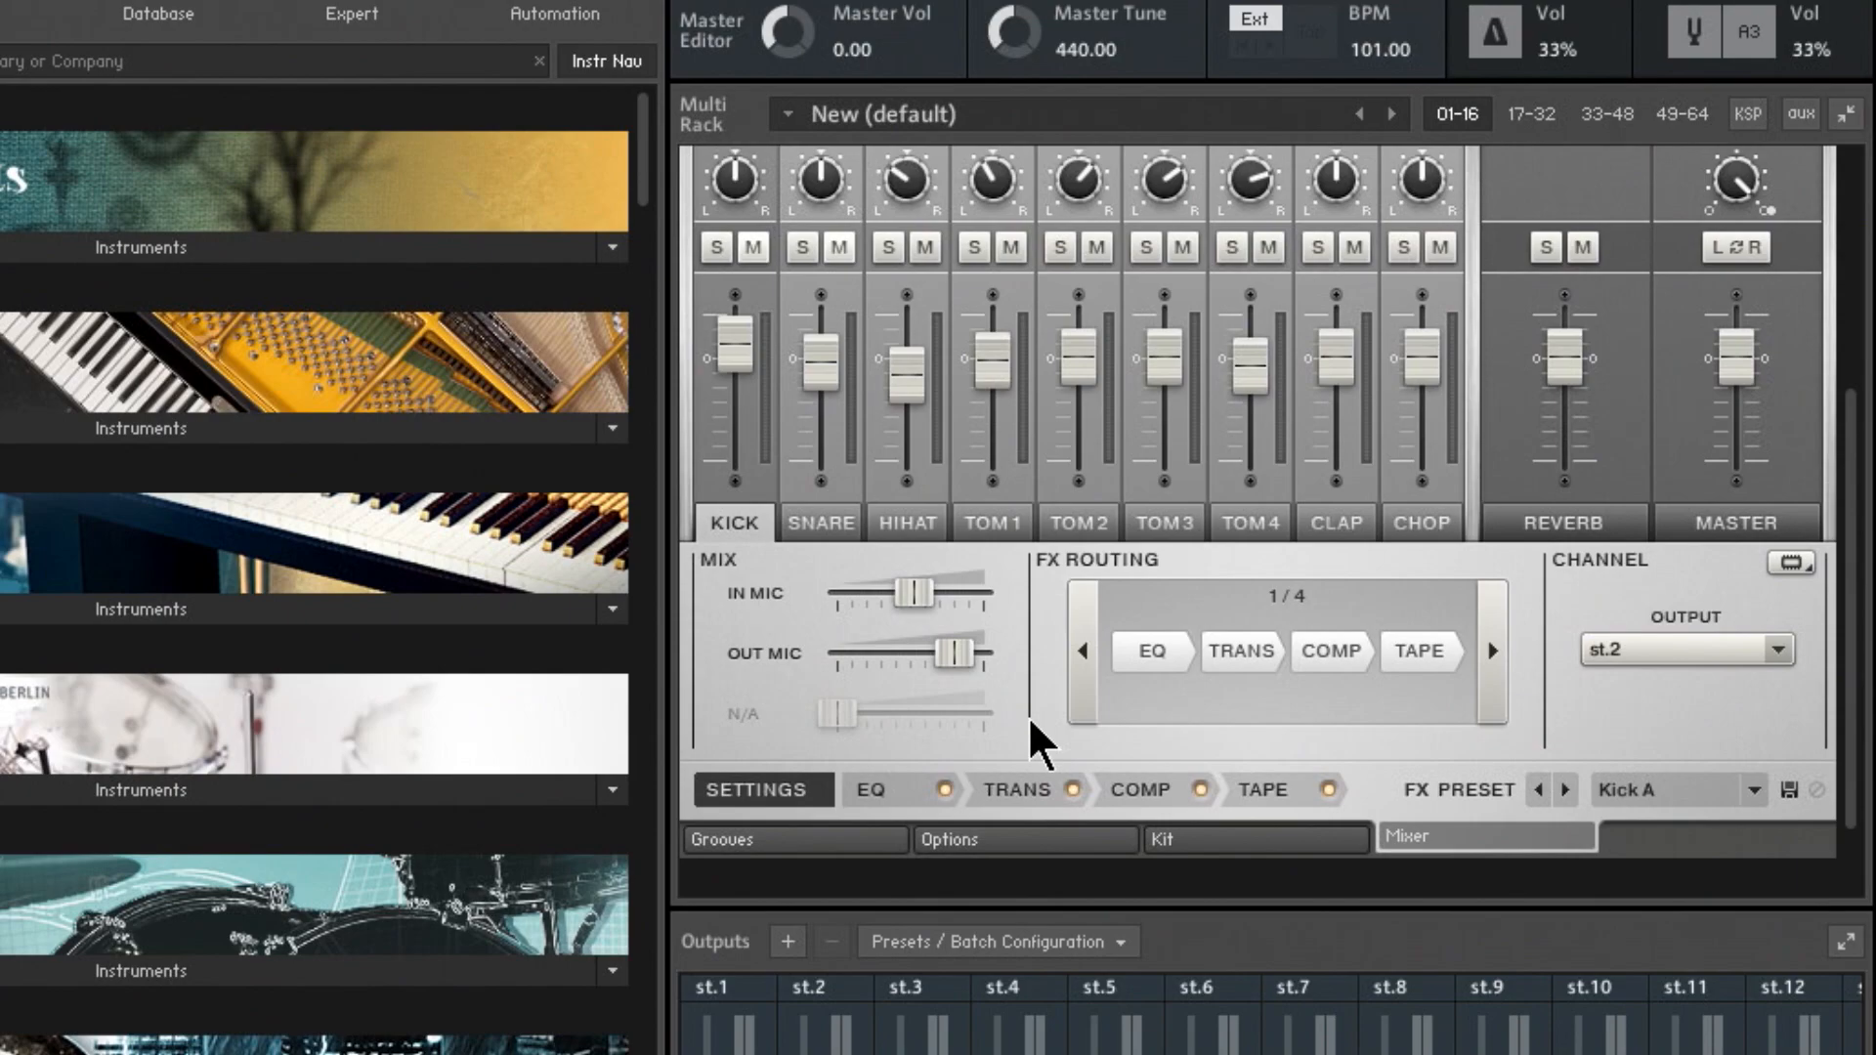
click(880, 788)
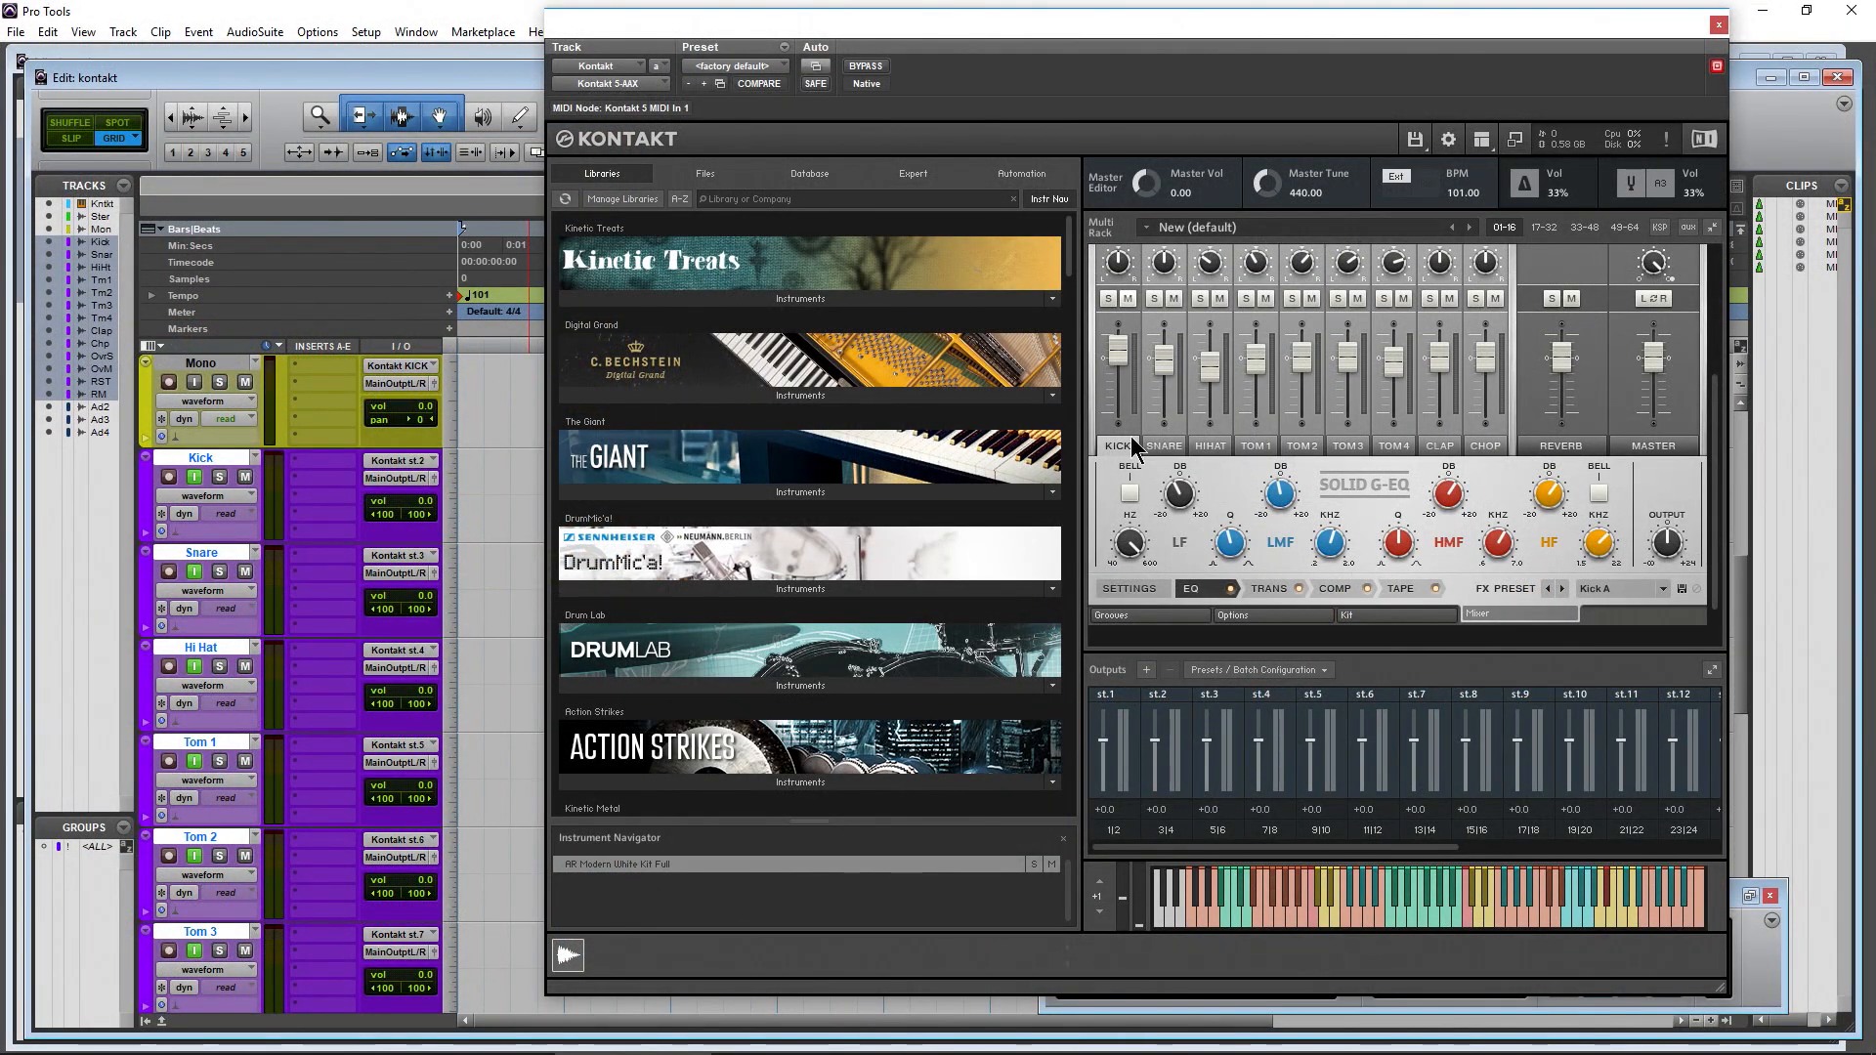
key(space)
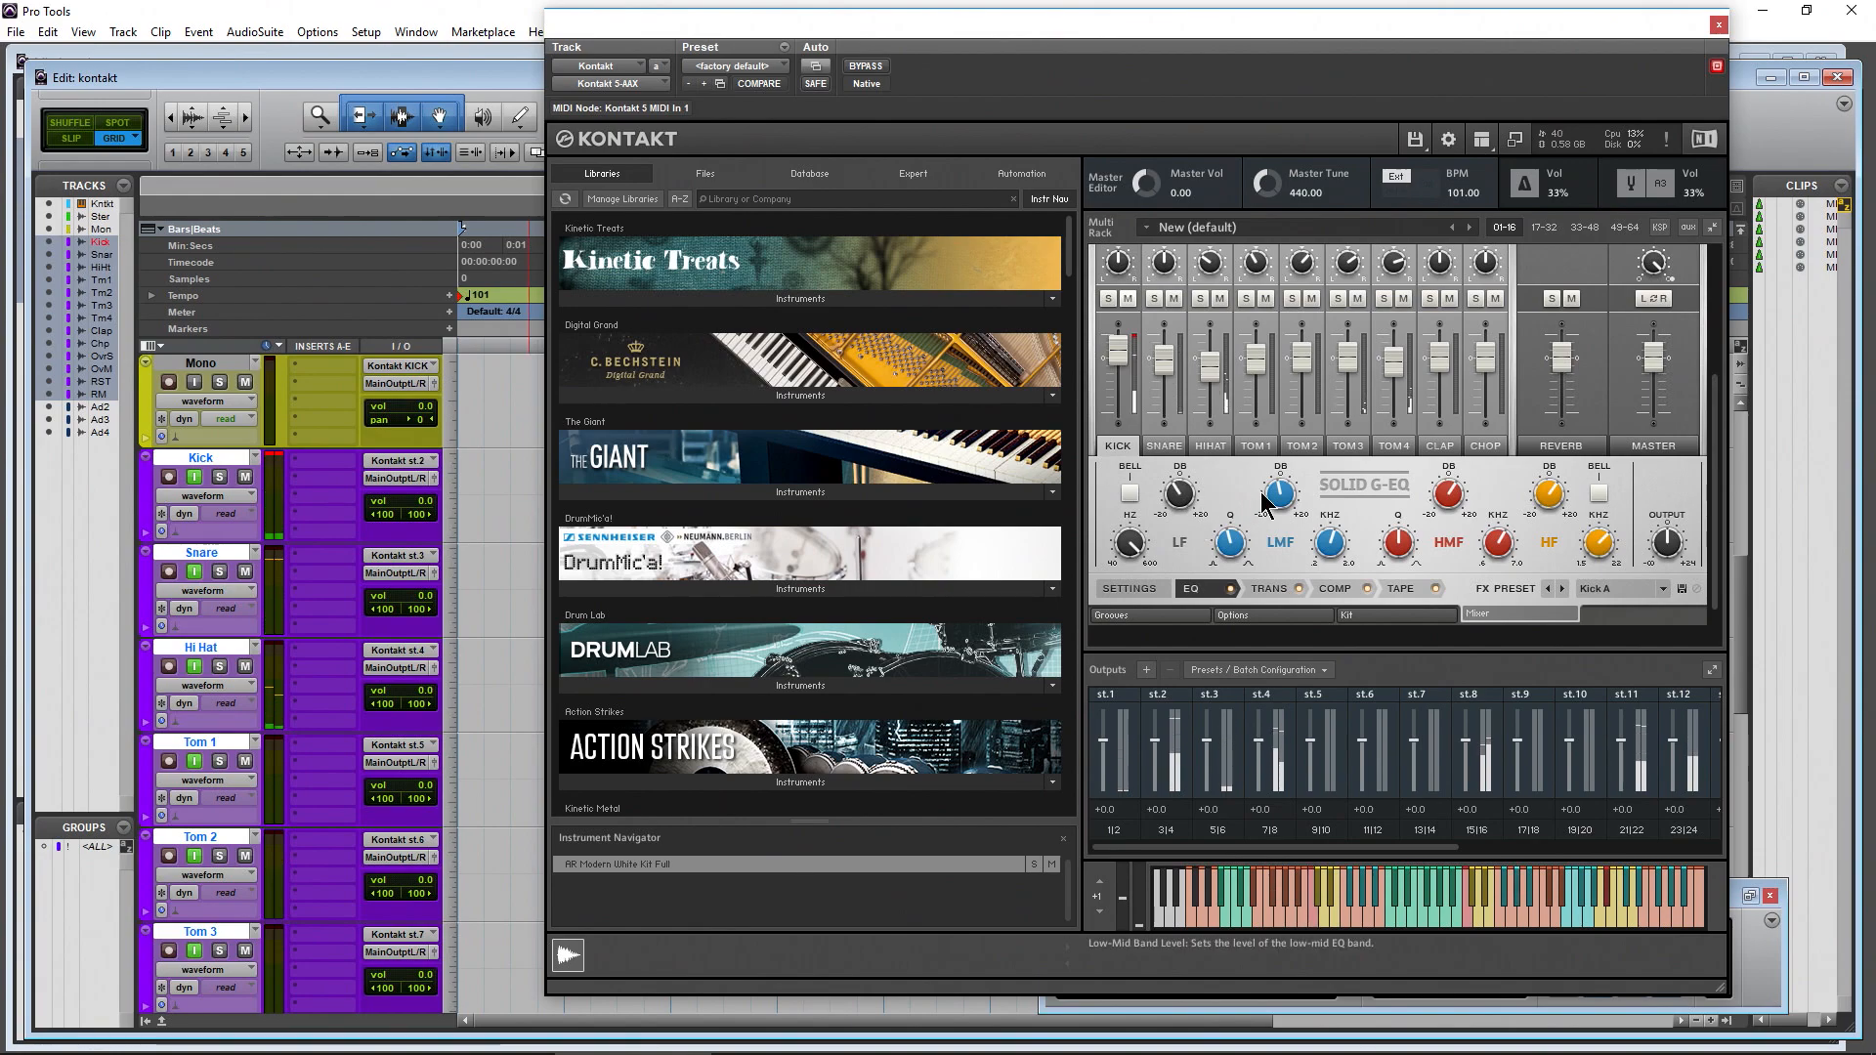
Play the session and briefly solo the Kick track to listen to it on its own
scroll(1122, 386, up, 3)
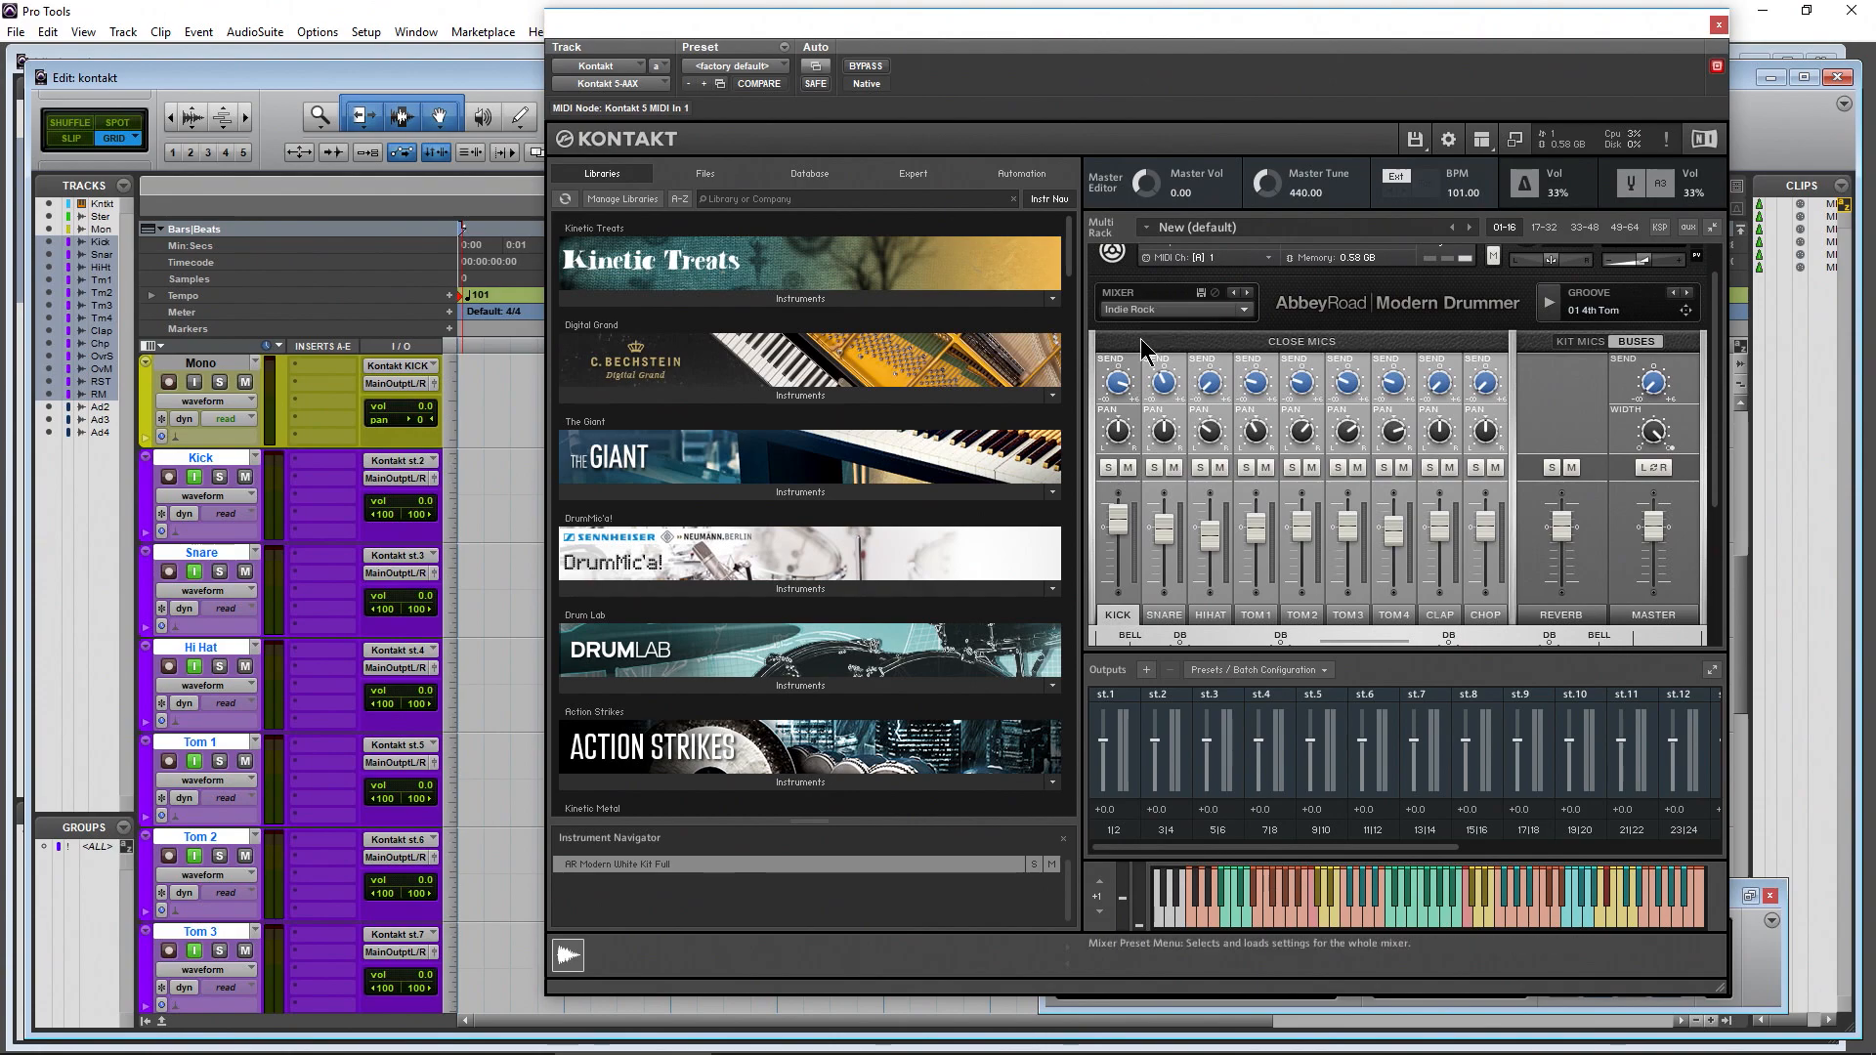
scroll(1212, 488, down, 1)
key(space)
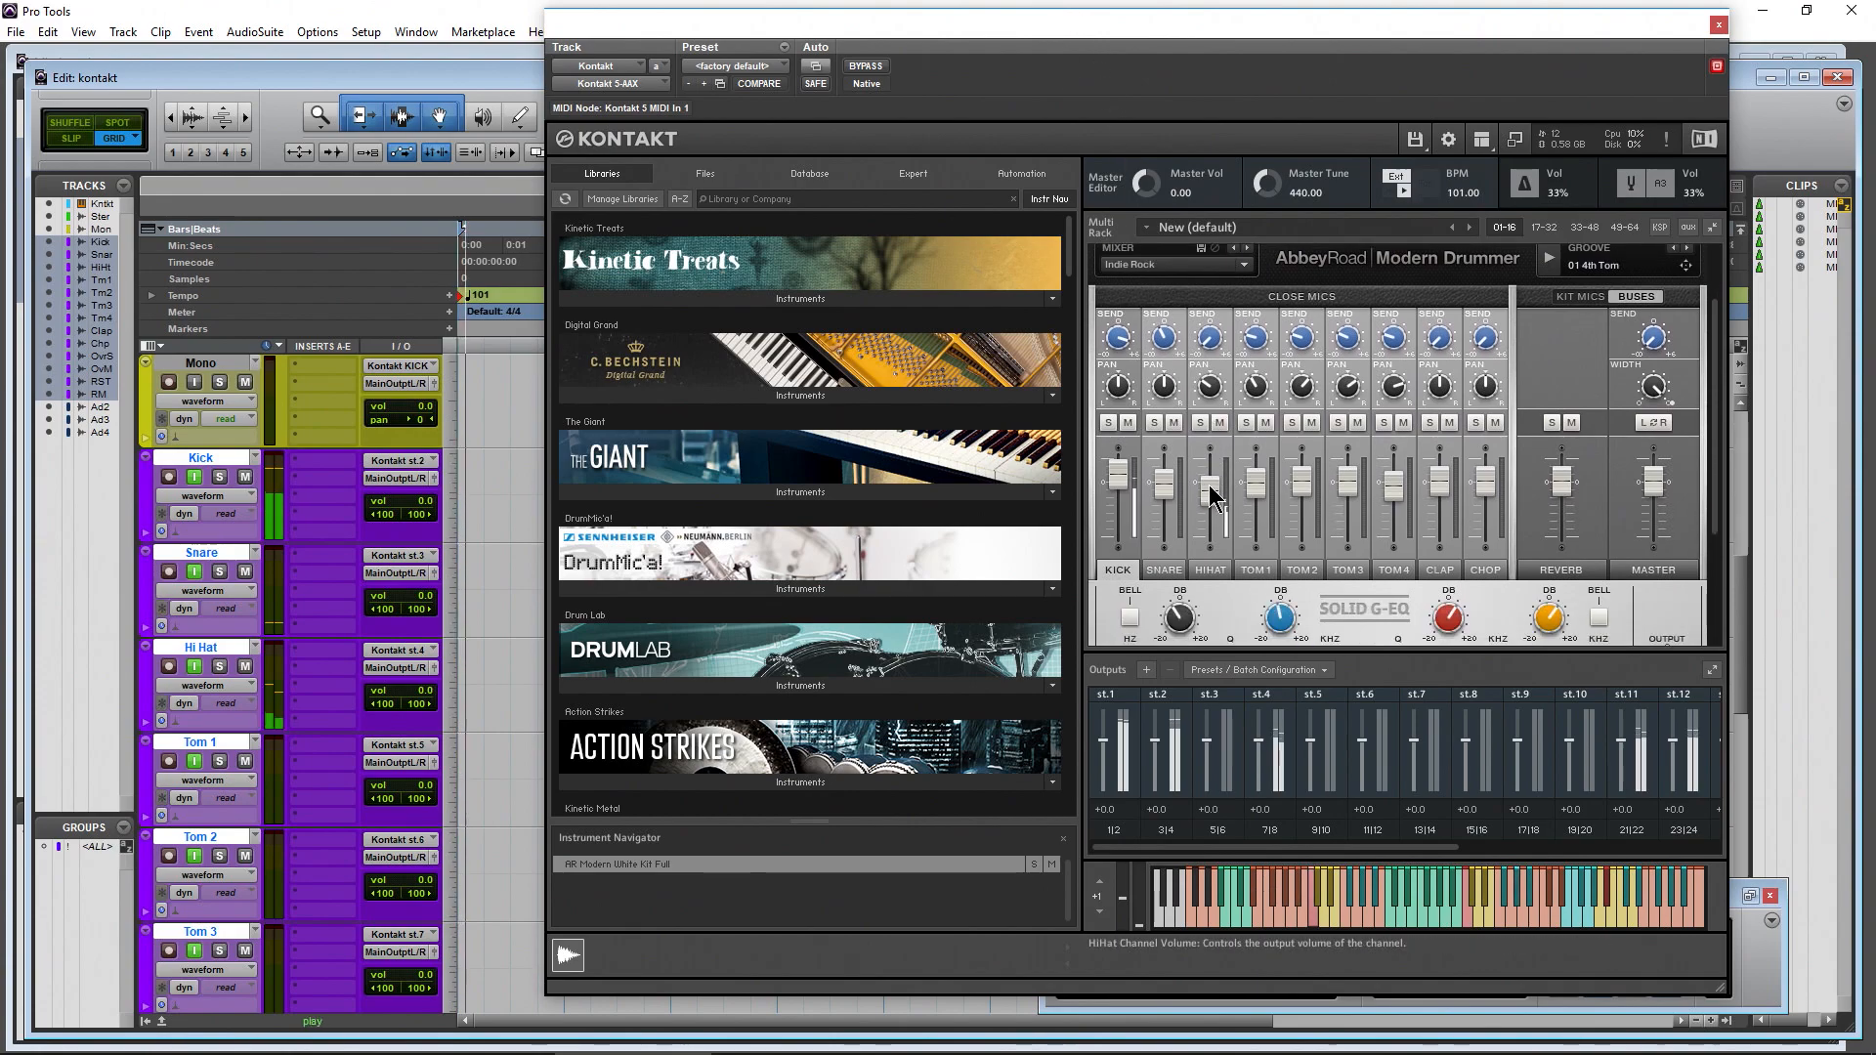
click(219, 476)
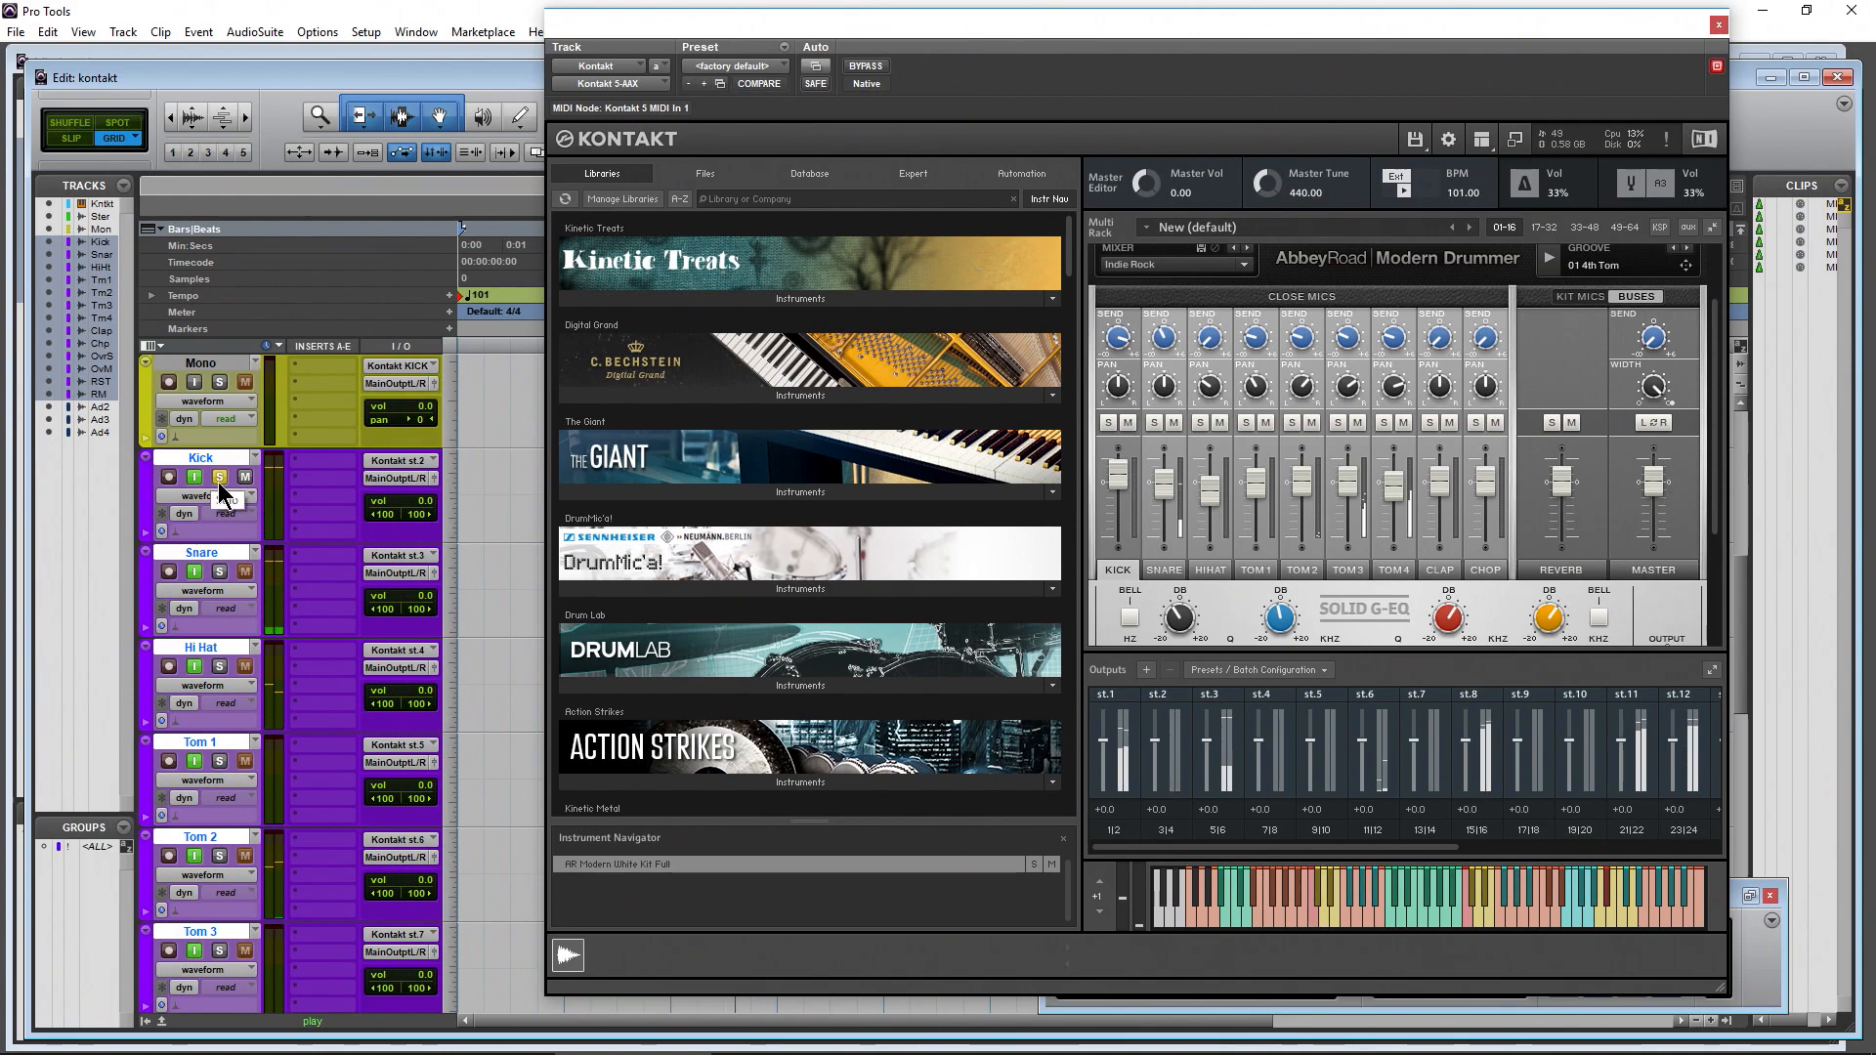
click(219, 478)
Briefly solo the Kontakt instrument track to hear it alone, and stop playback
scroll(219, 439, up, 5)
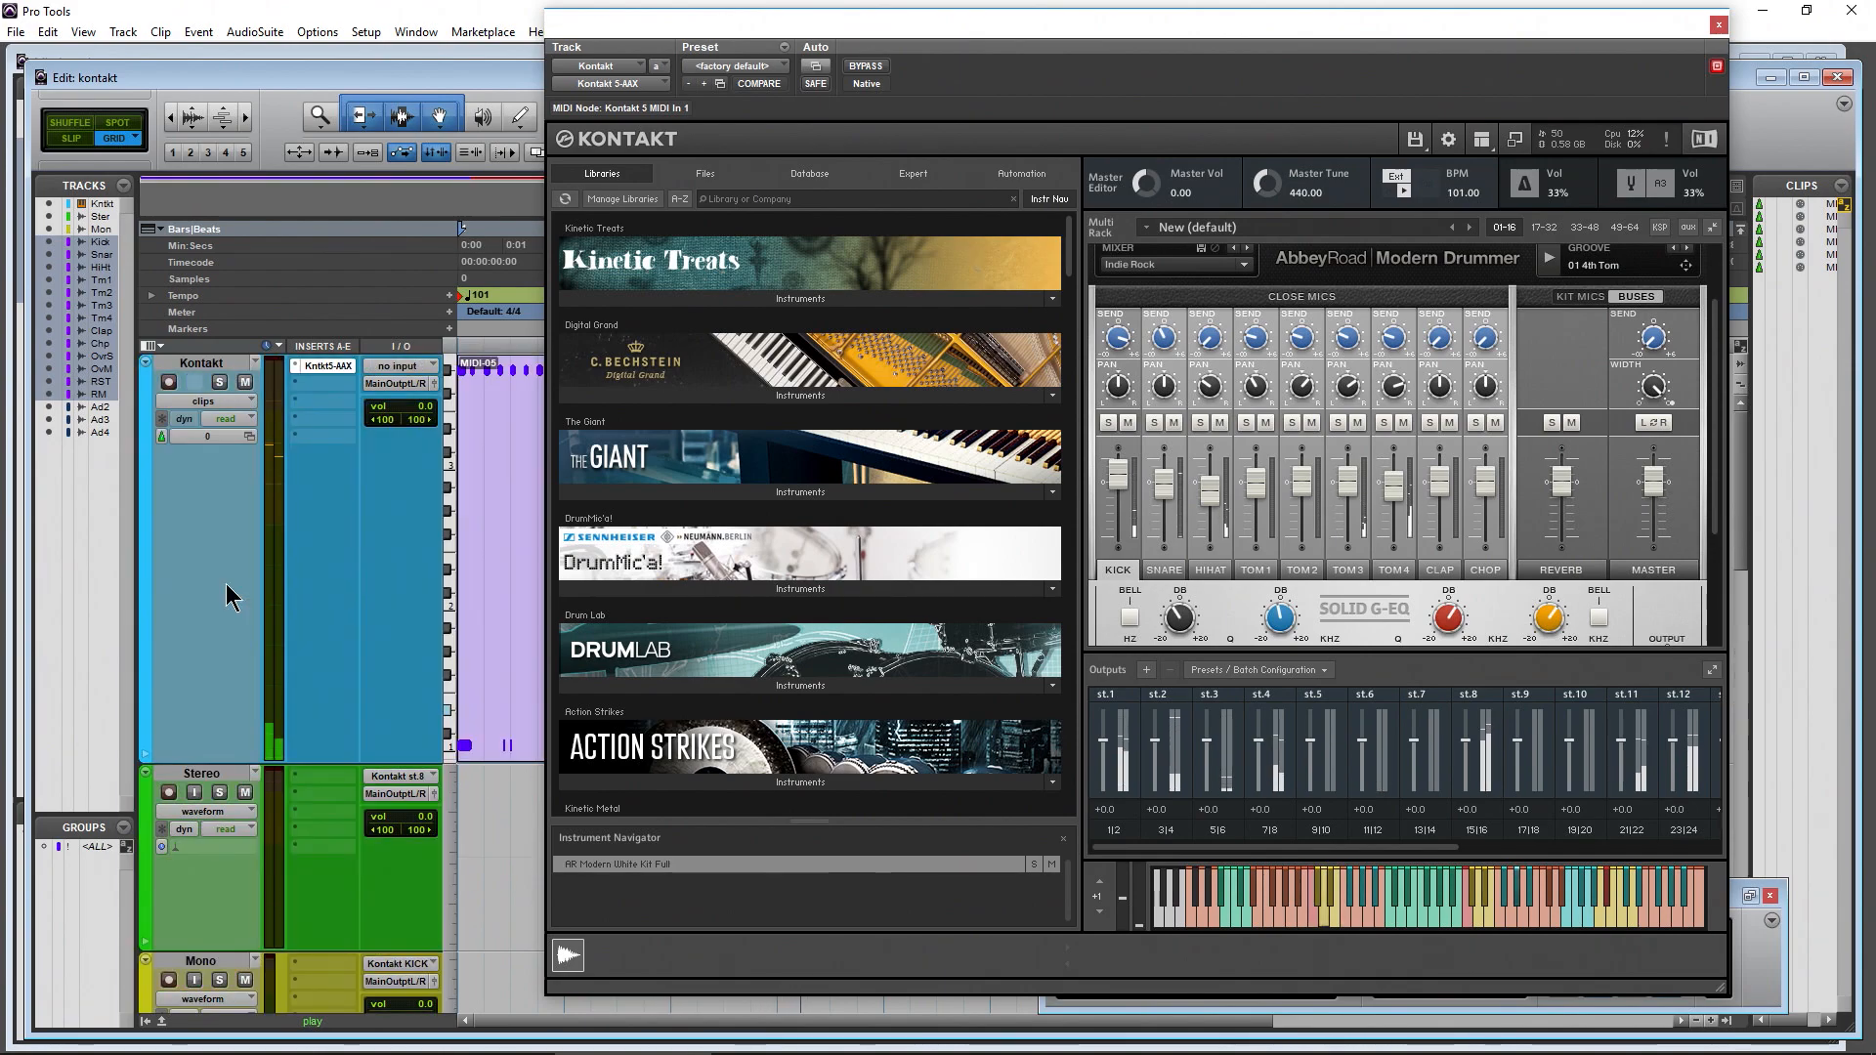
click(218, 382)
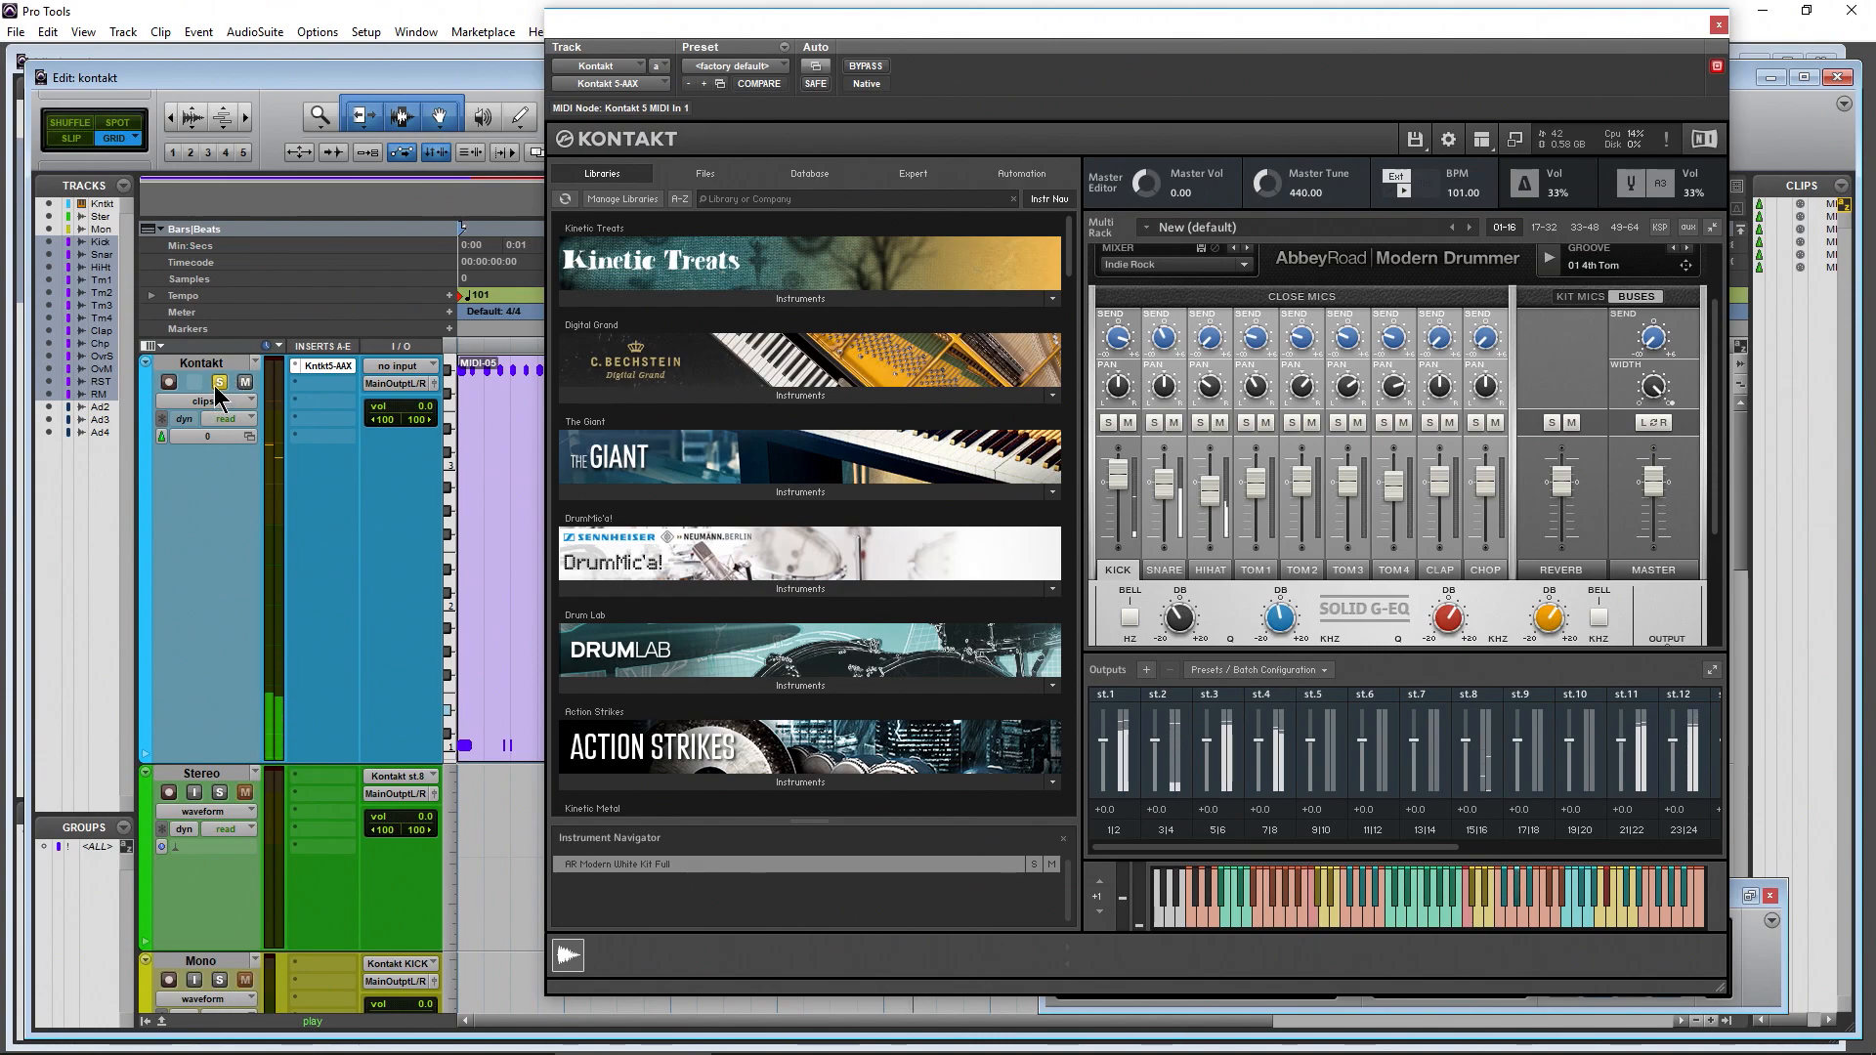
click(218, 382)
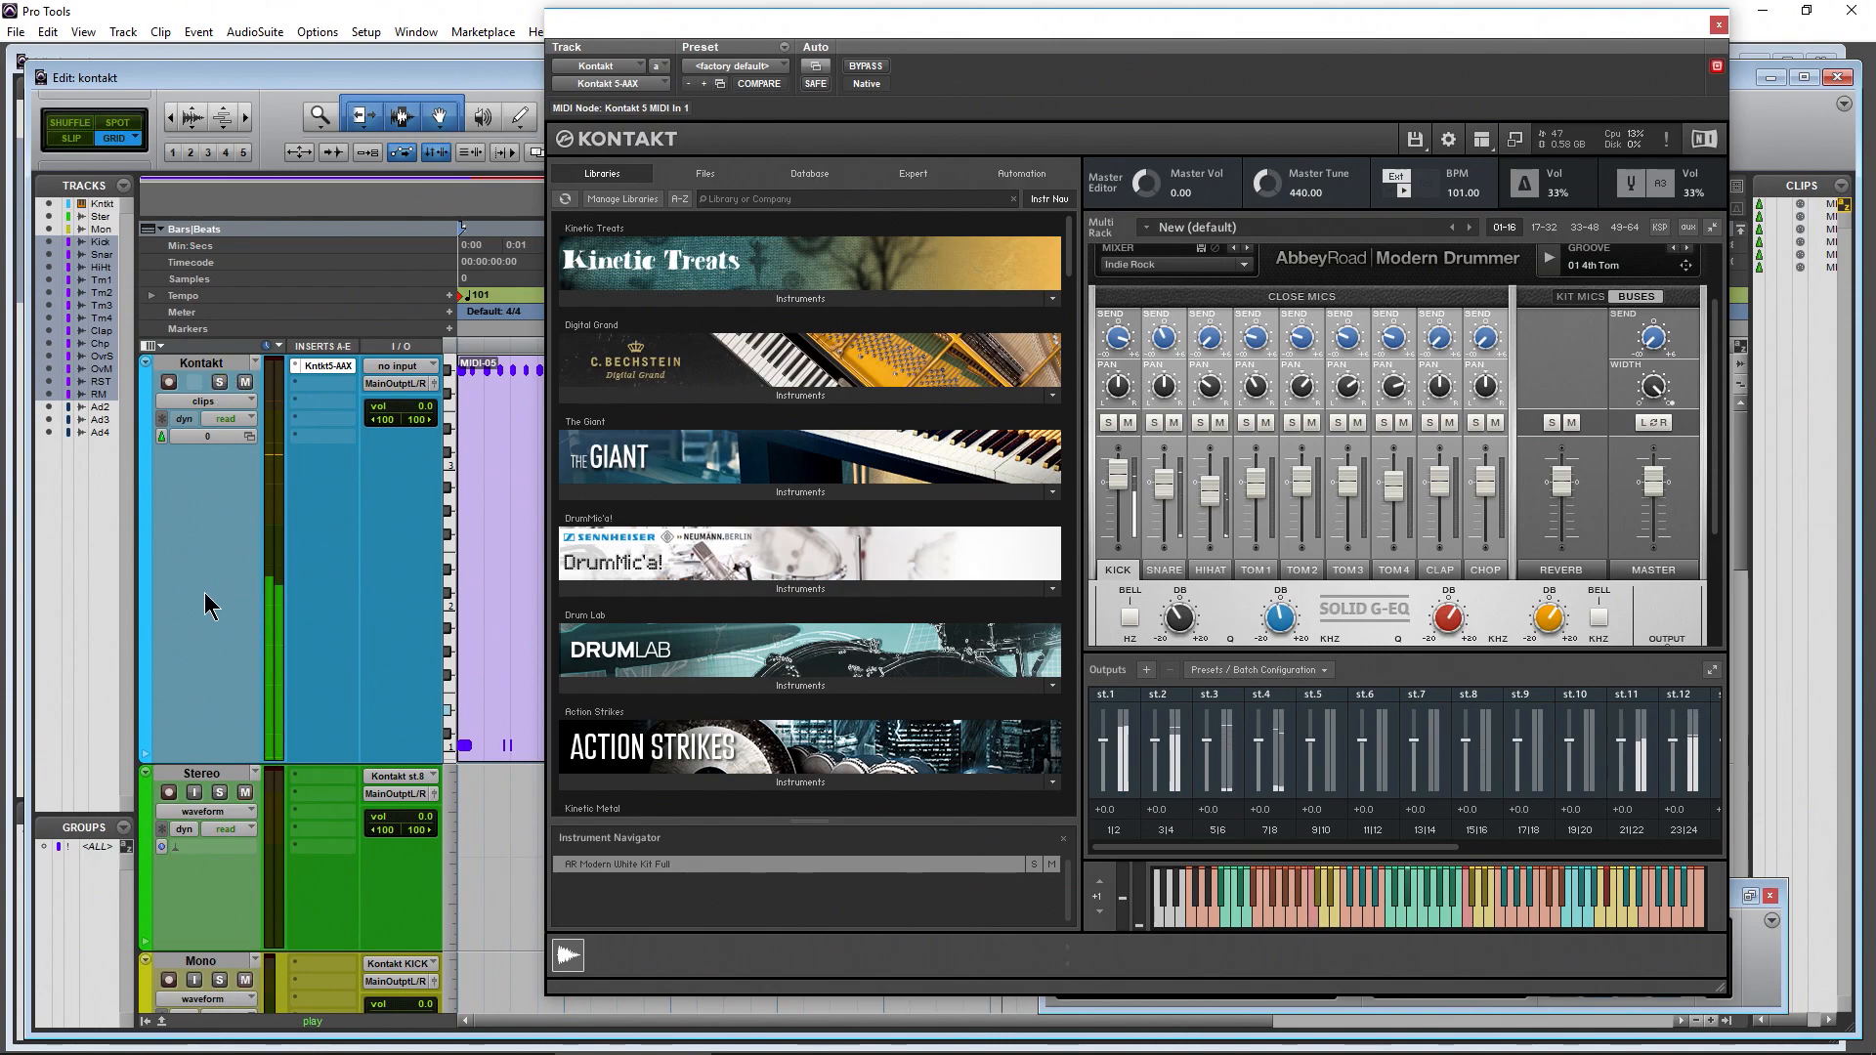
scroll(205, 597, down, 5)
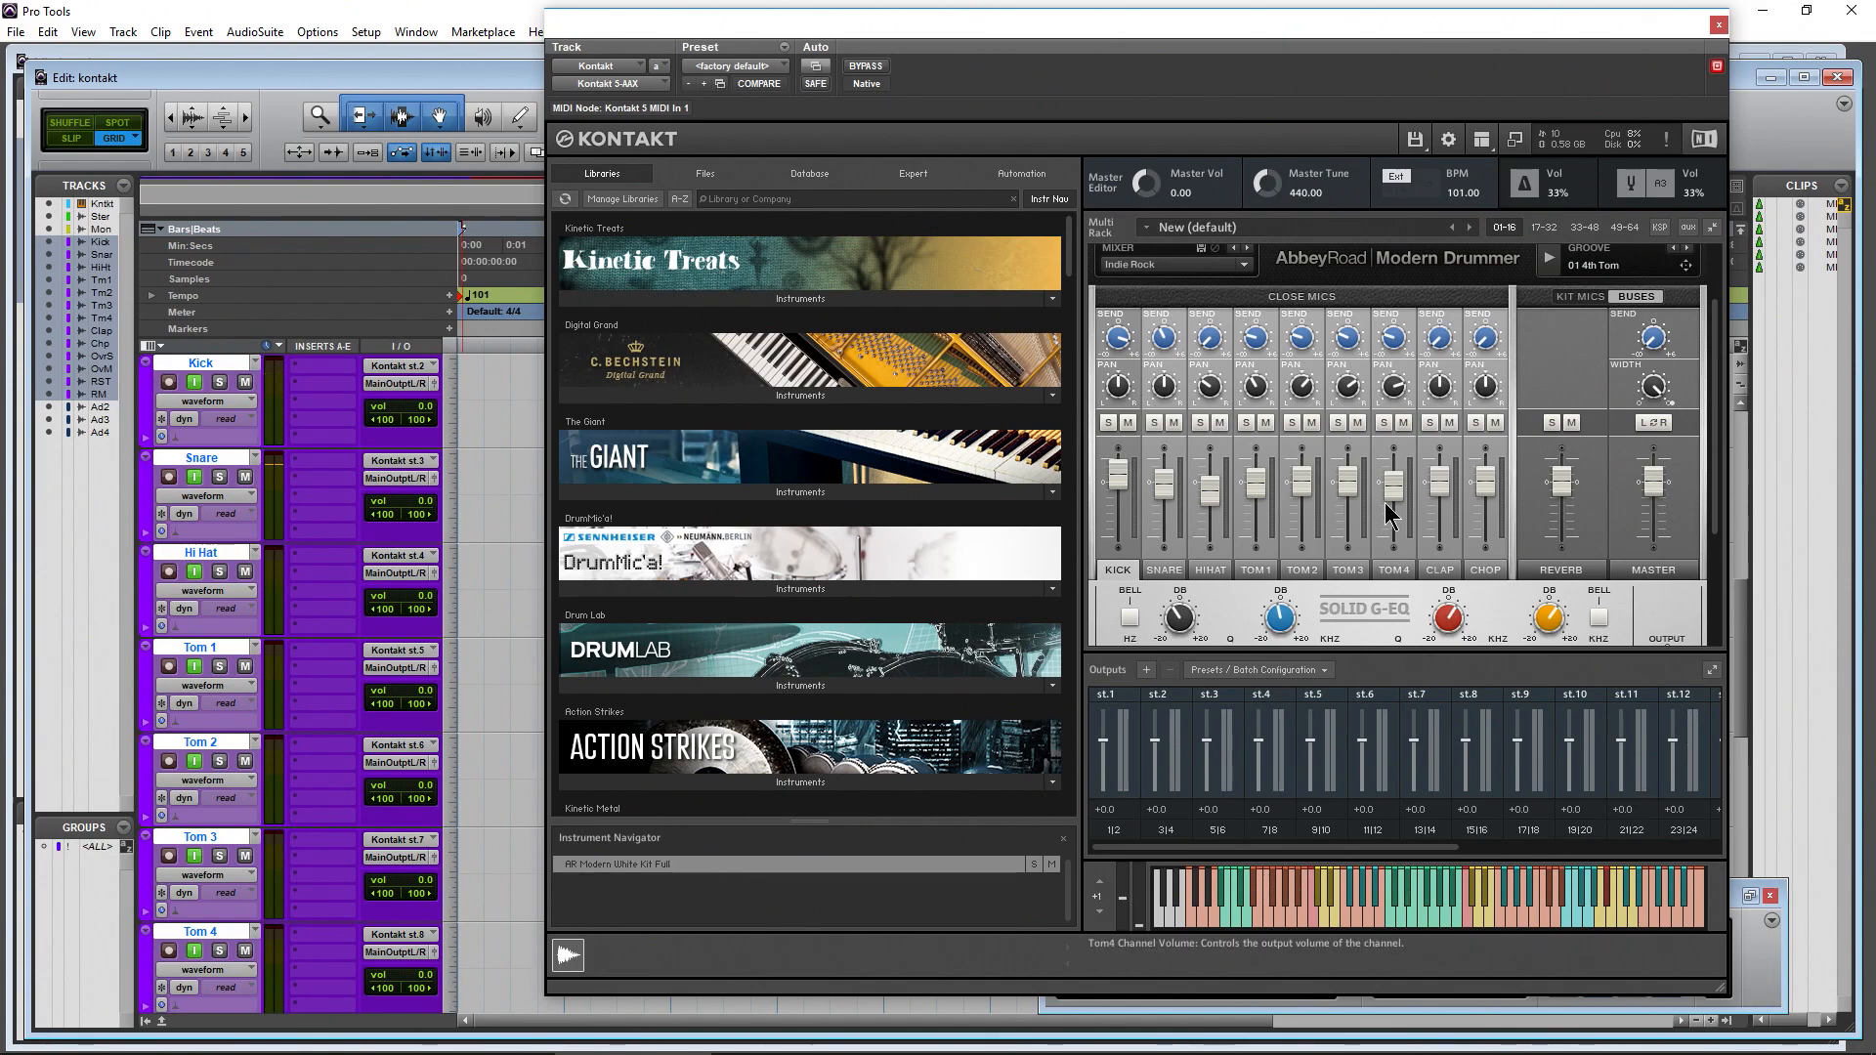
Toggle the KICK channel's EQ and TRANS effects off and back on
scroll(1583, 493, down, 2)
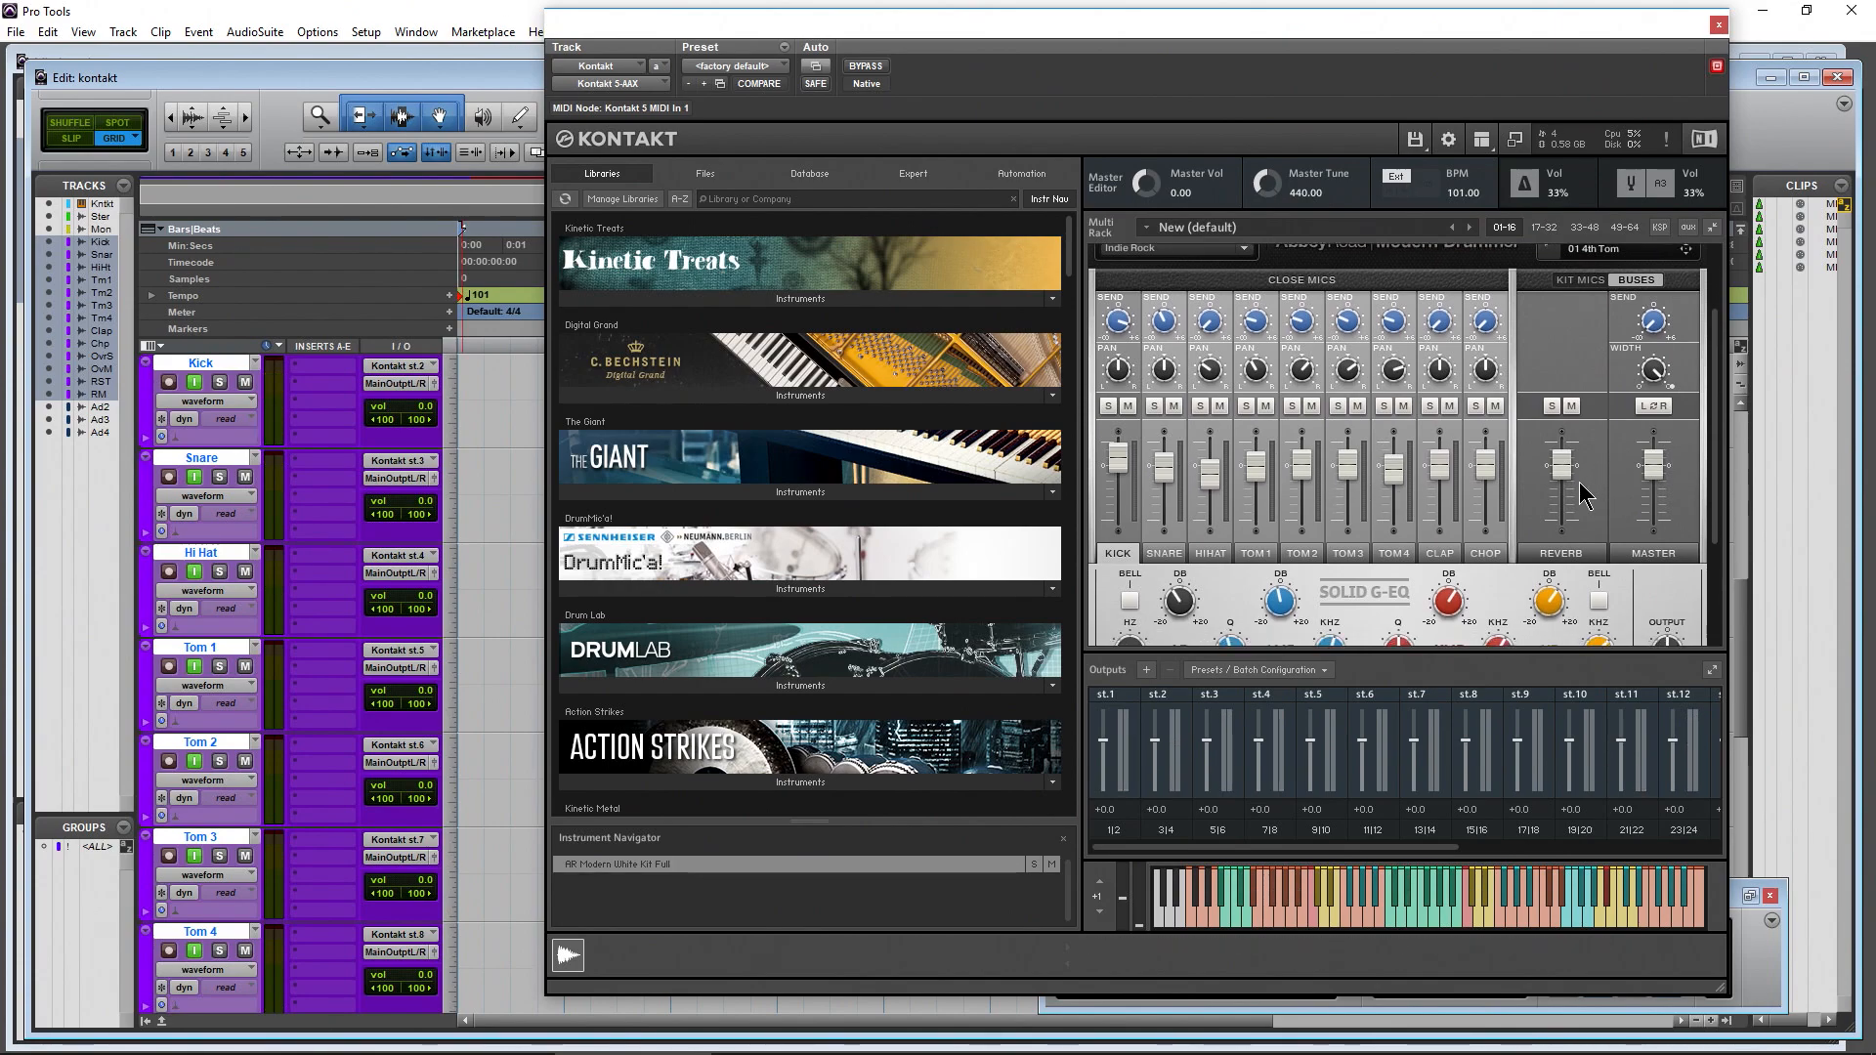
scroll(1583, 494, down, 3)
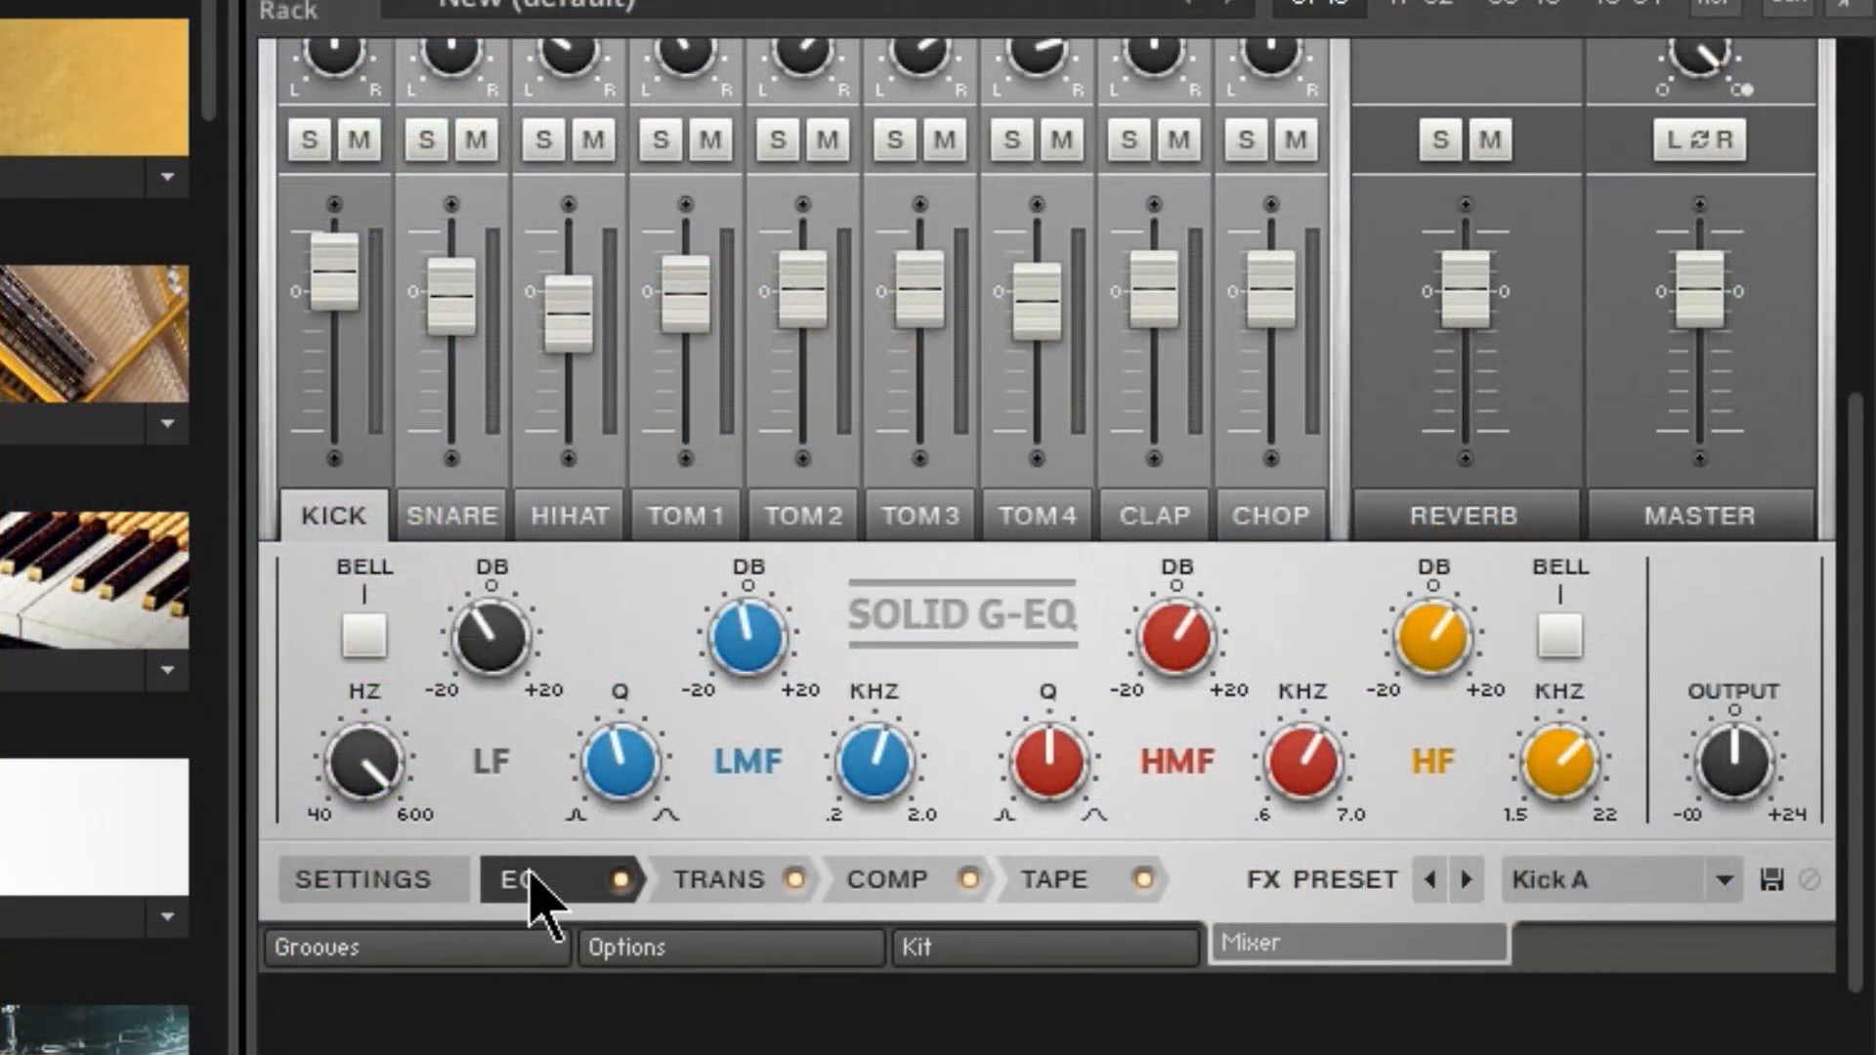
scroll(1097, 884, up, 1)
click(620, 892)
click(809, 900)
click(794, 892)
click(621, 893)
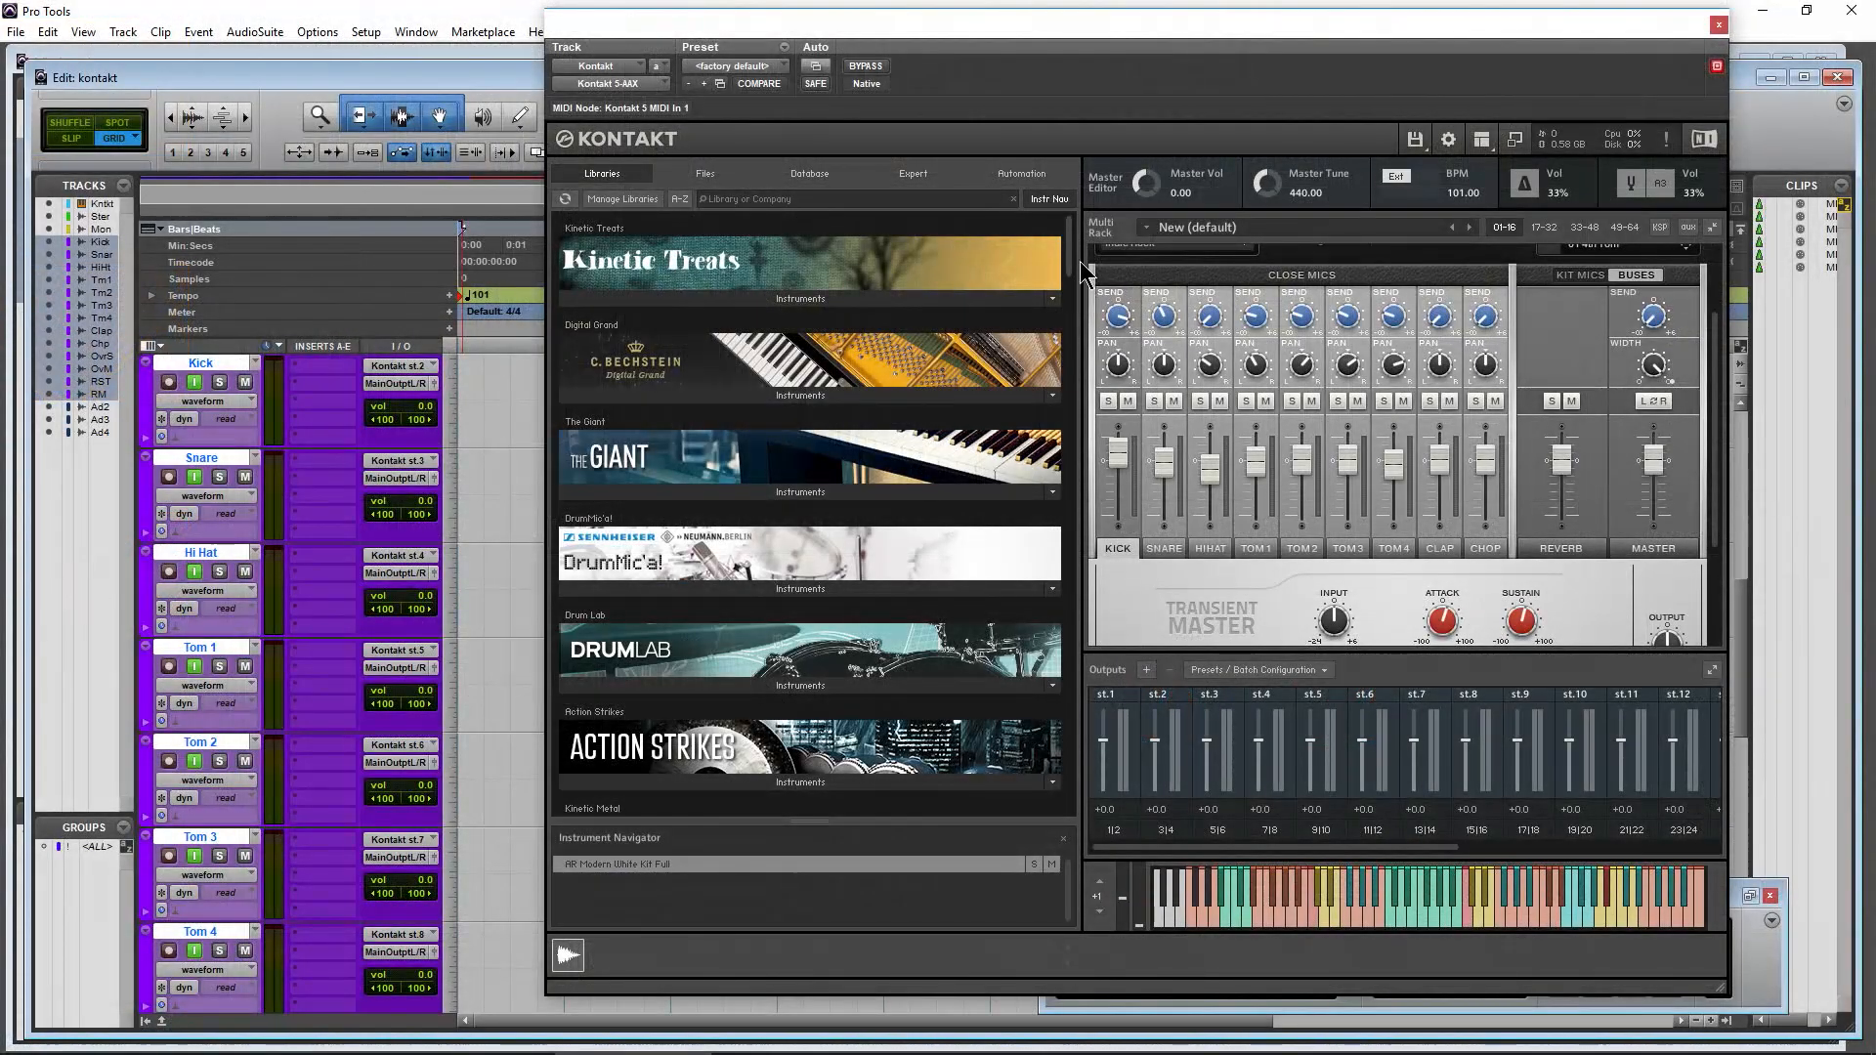
Turn off input monitoring on all selected drum tracks, Kick through Room Mono, and record-enable them
drag(1074, 274, 1105, 645)
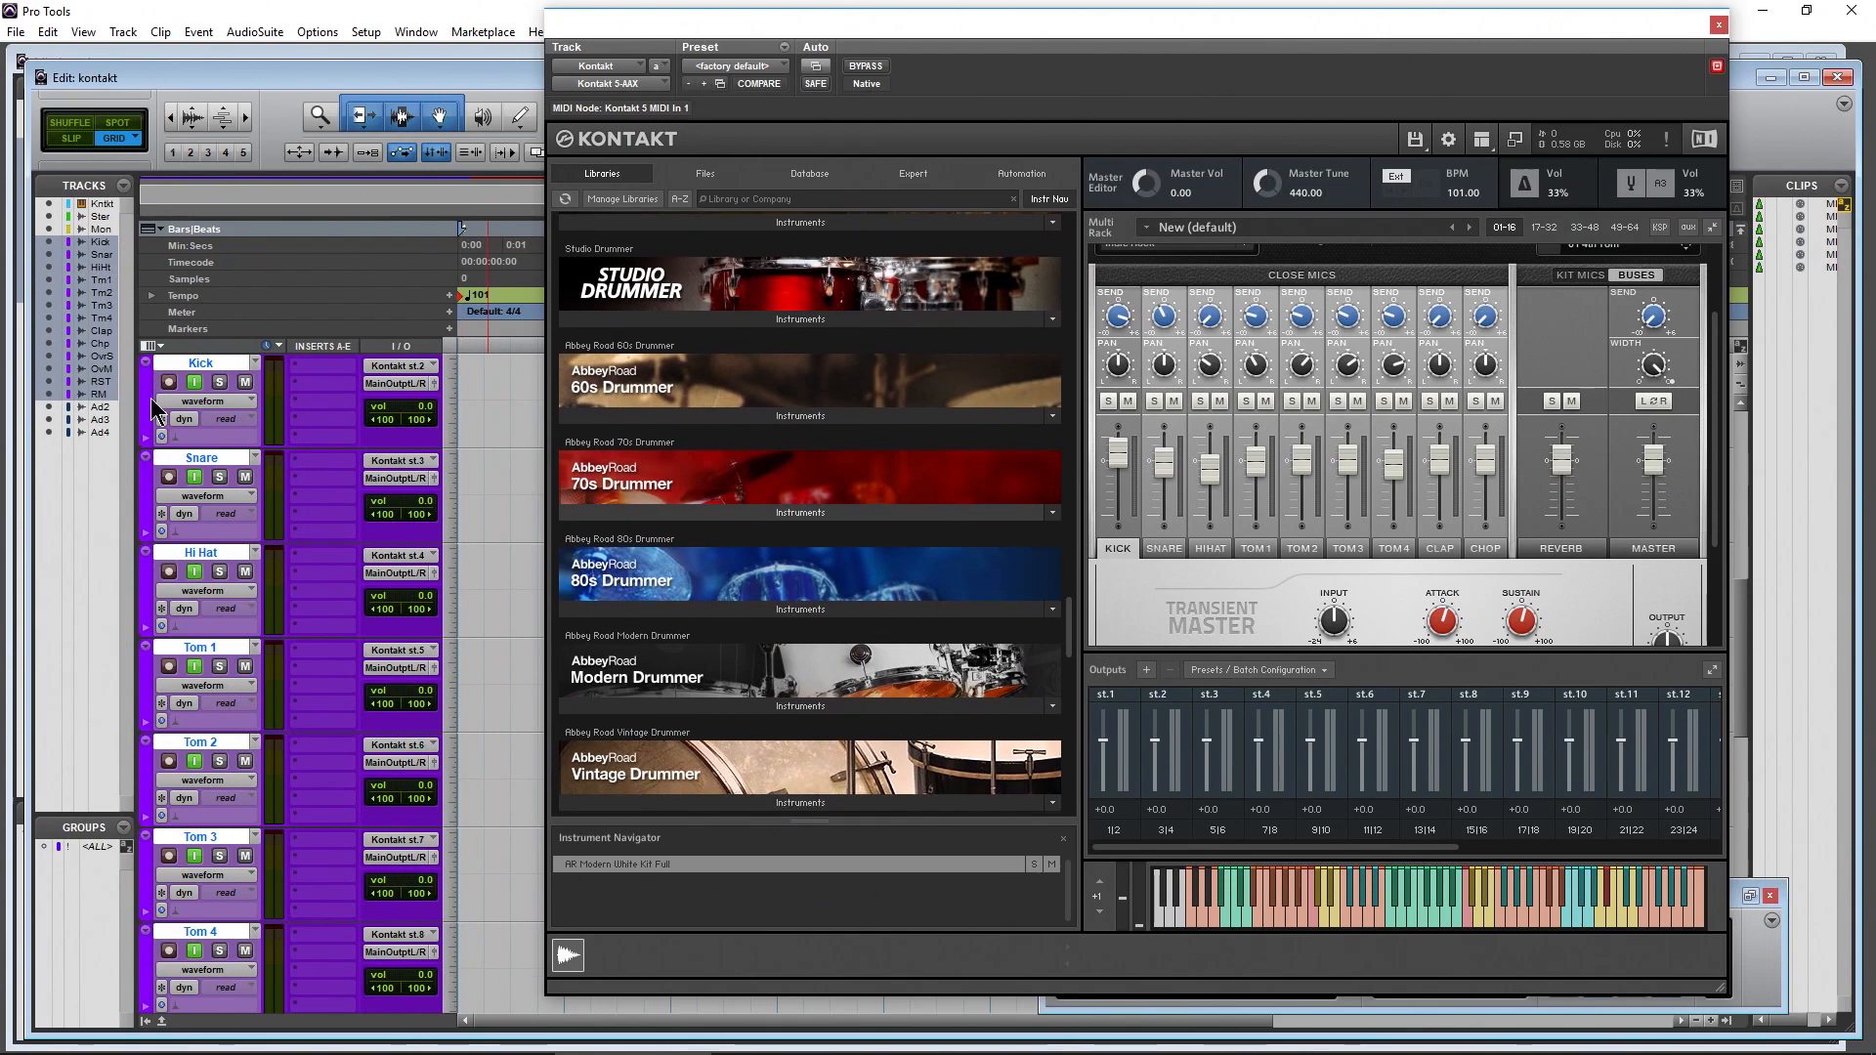
alt+shift+click(191, 567)
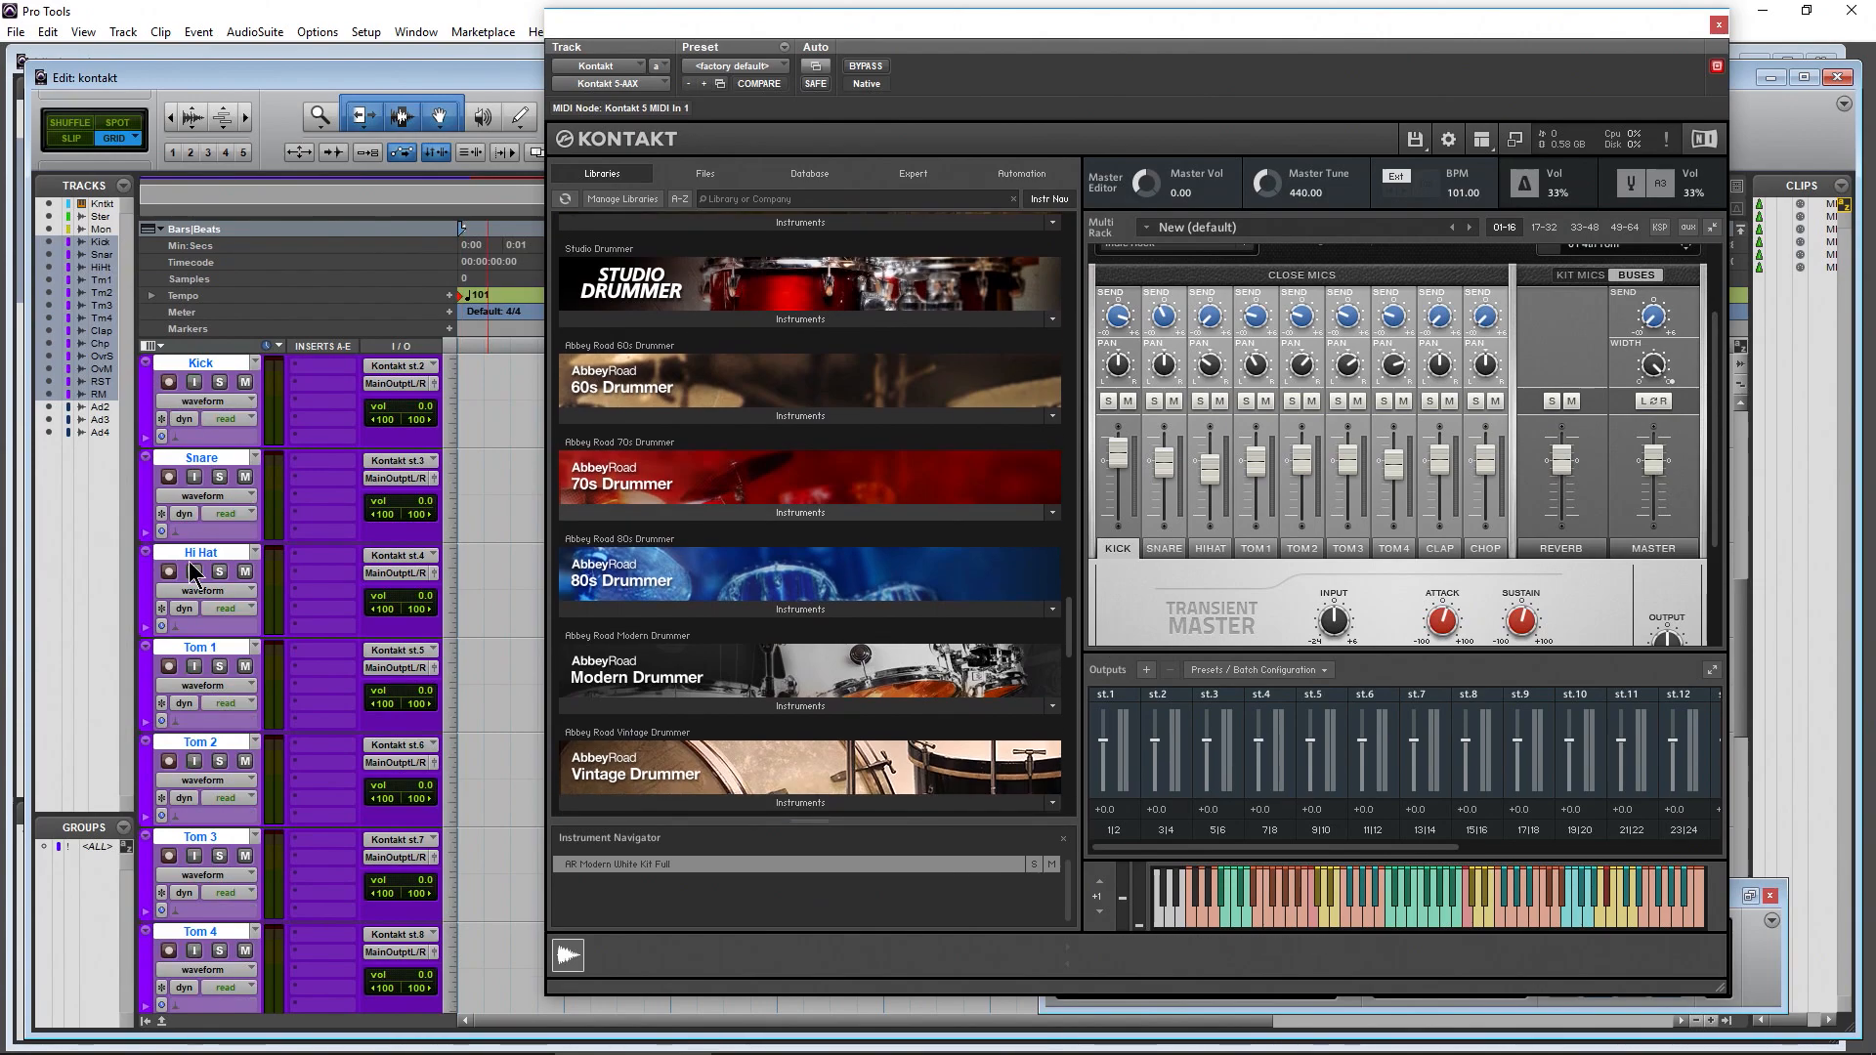
scroll(190, 564, up, 2)
scroll(190, 564, down, 1)
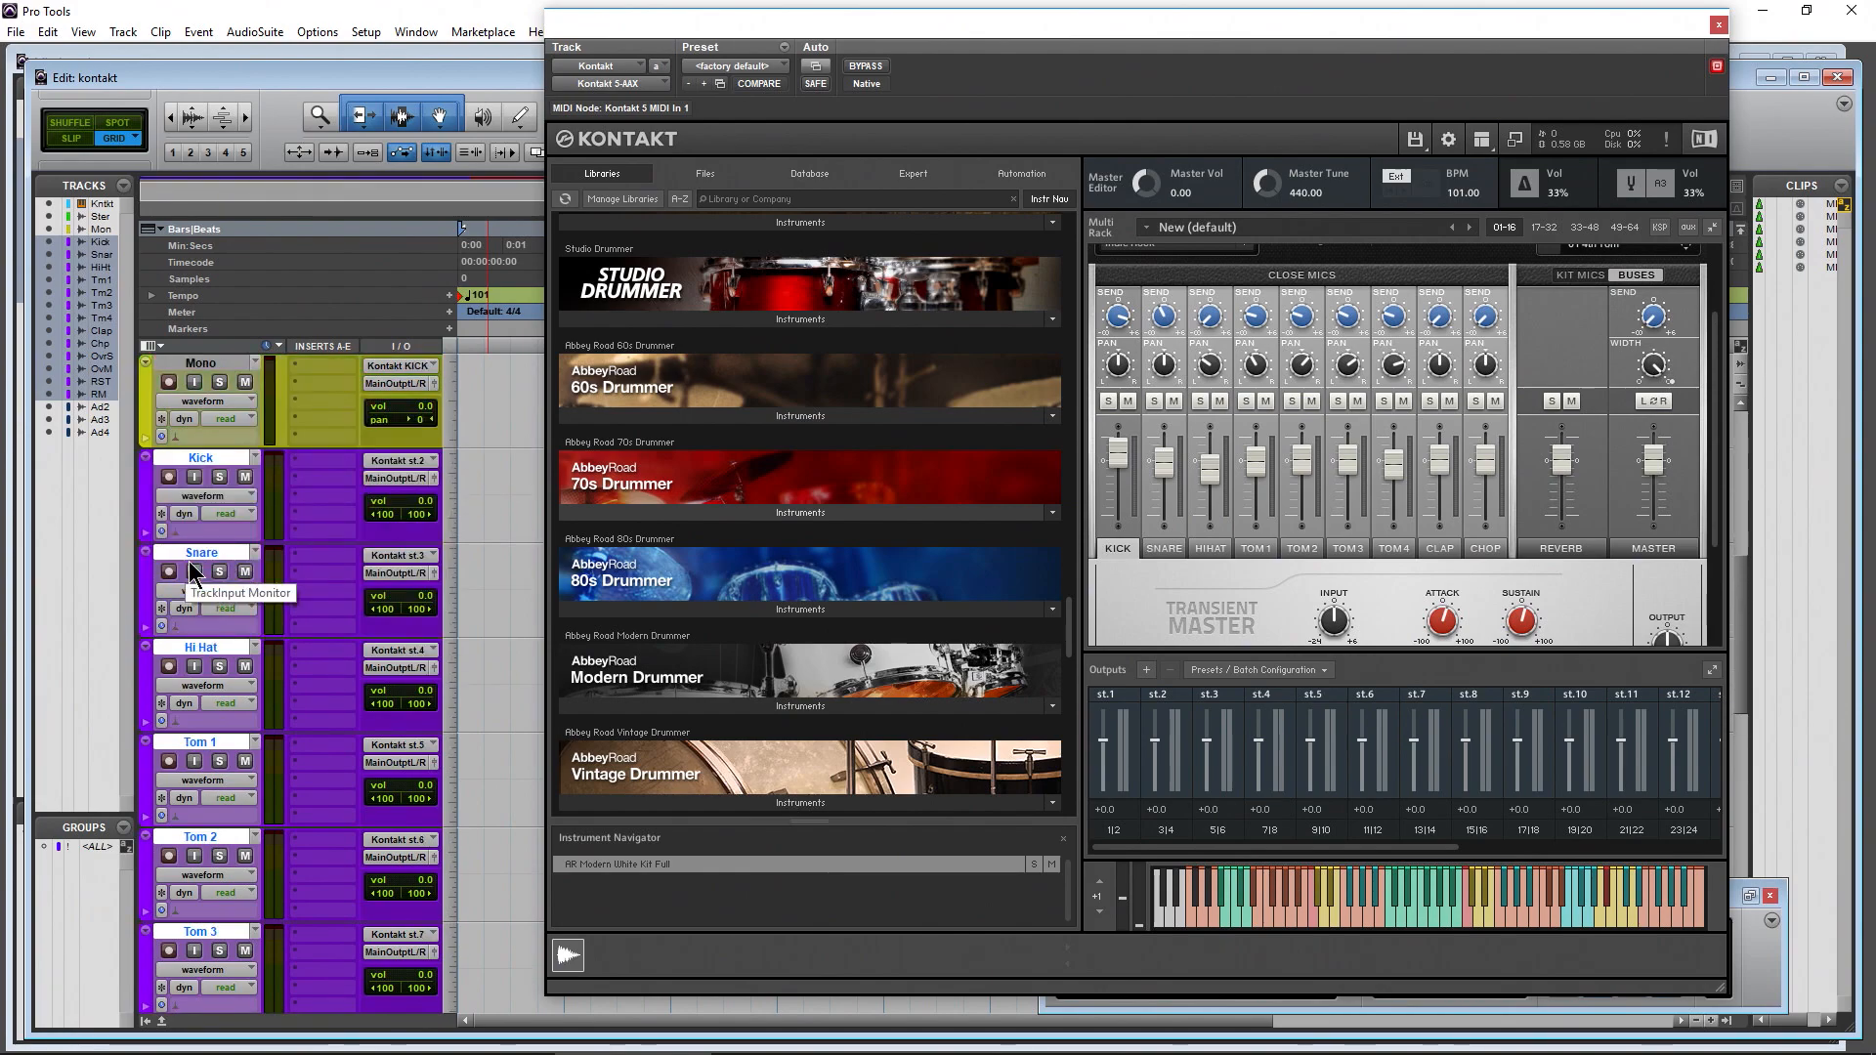
scroll(192, 572, down, 5)
scroll(193, 571, up, 5)
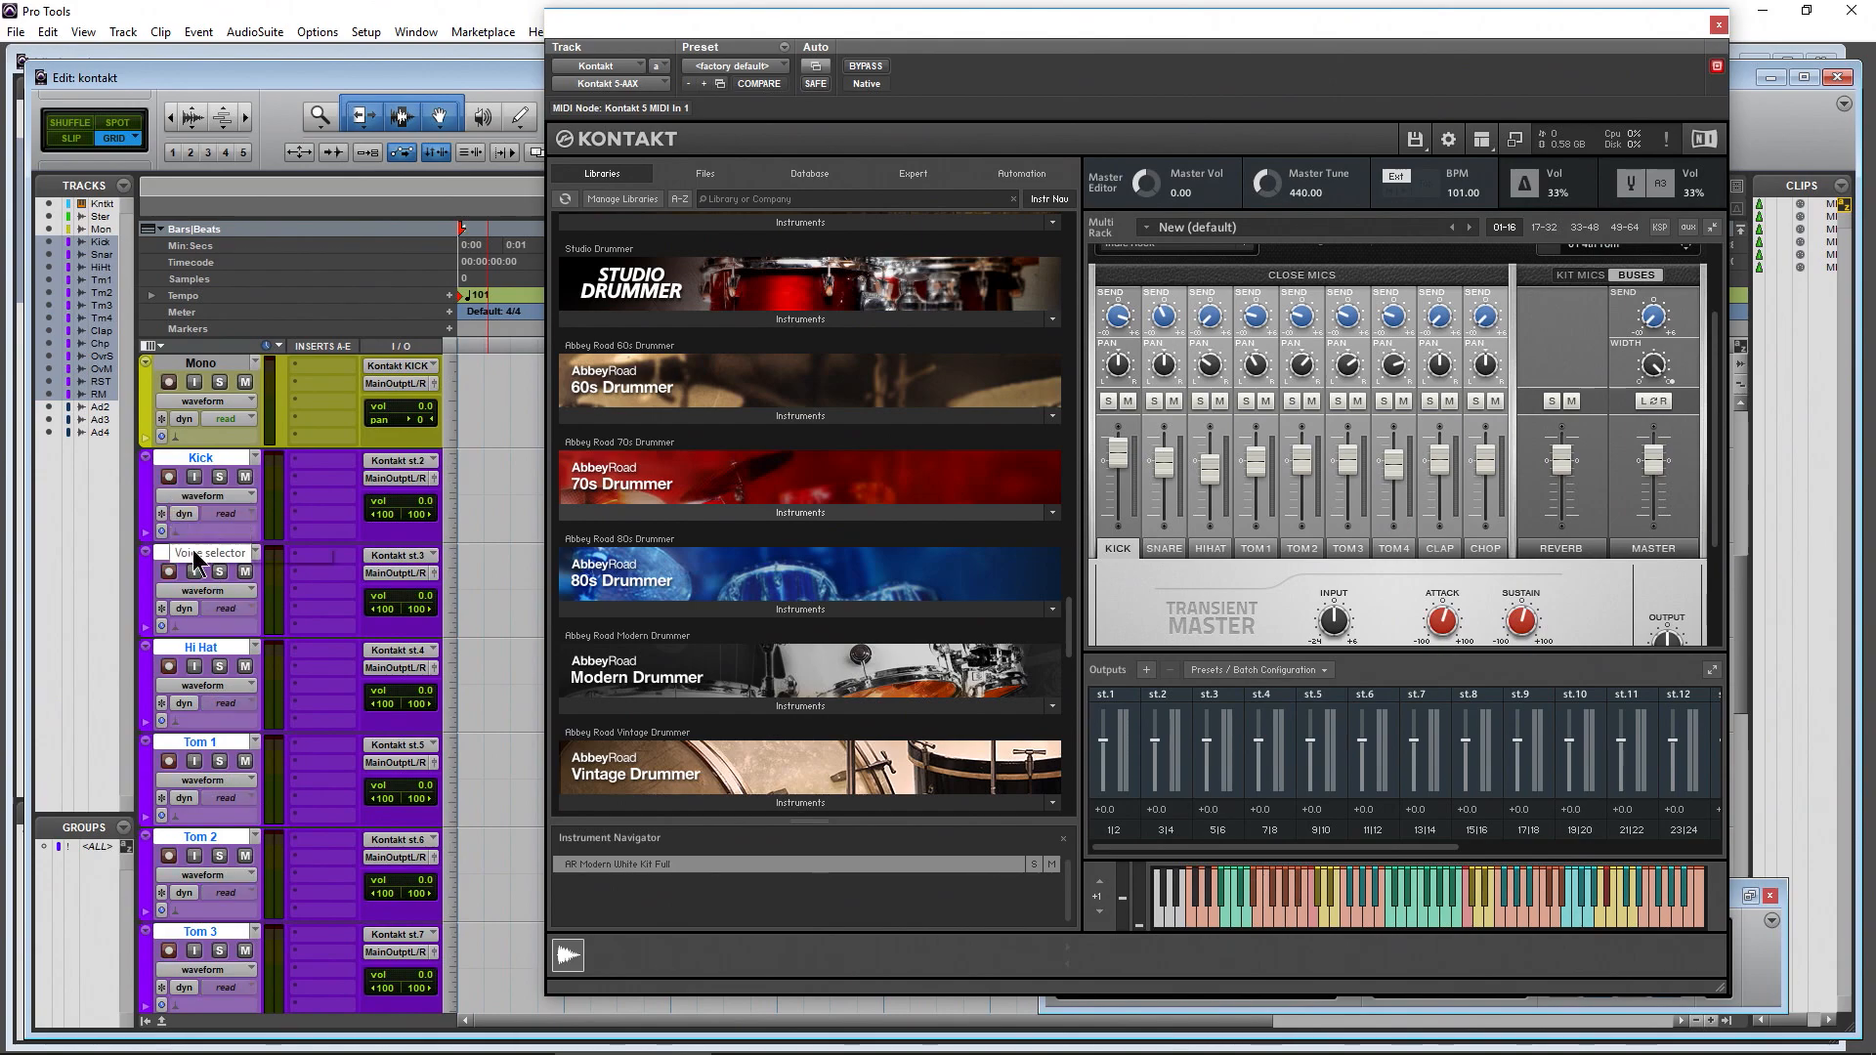
scroll(238, 565, down, 10)
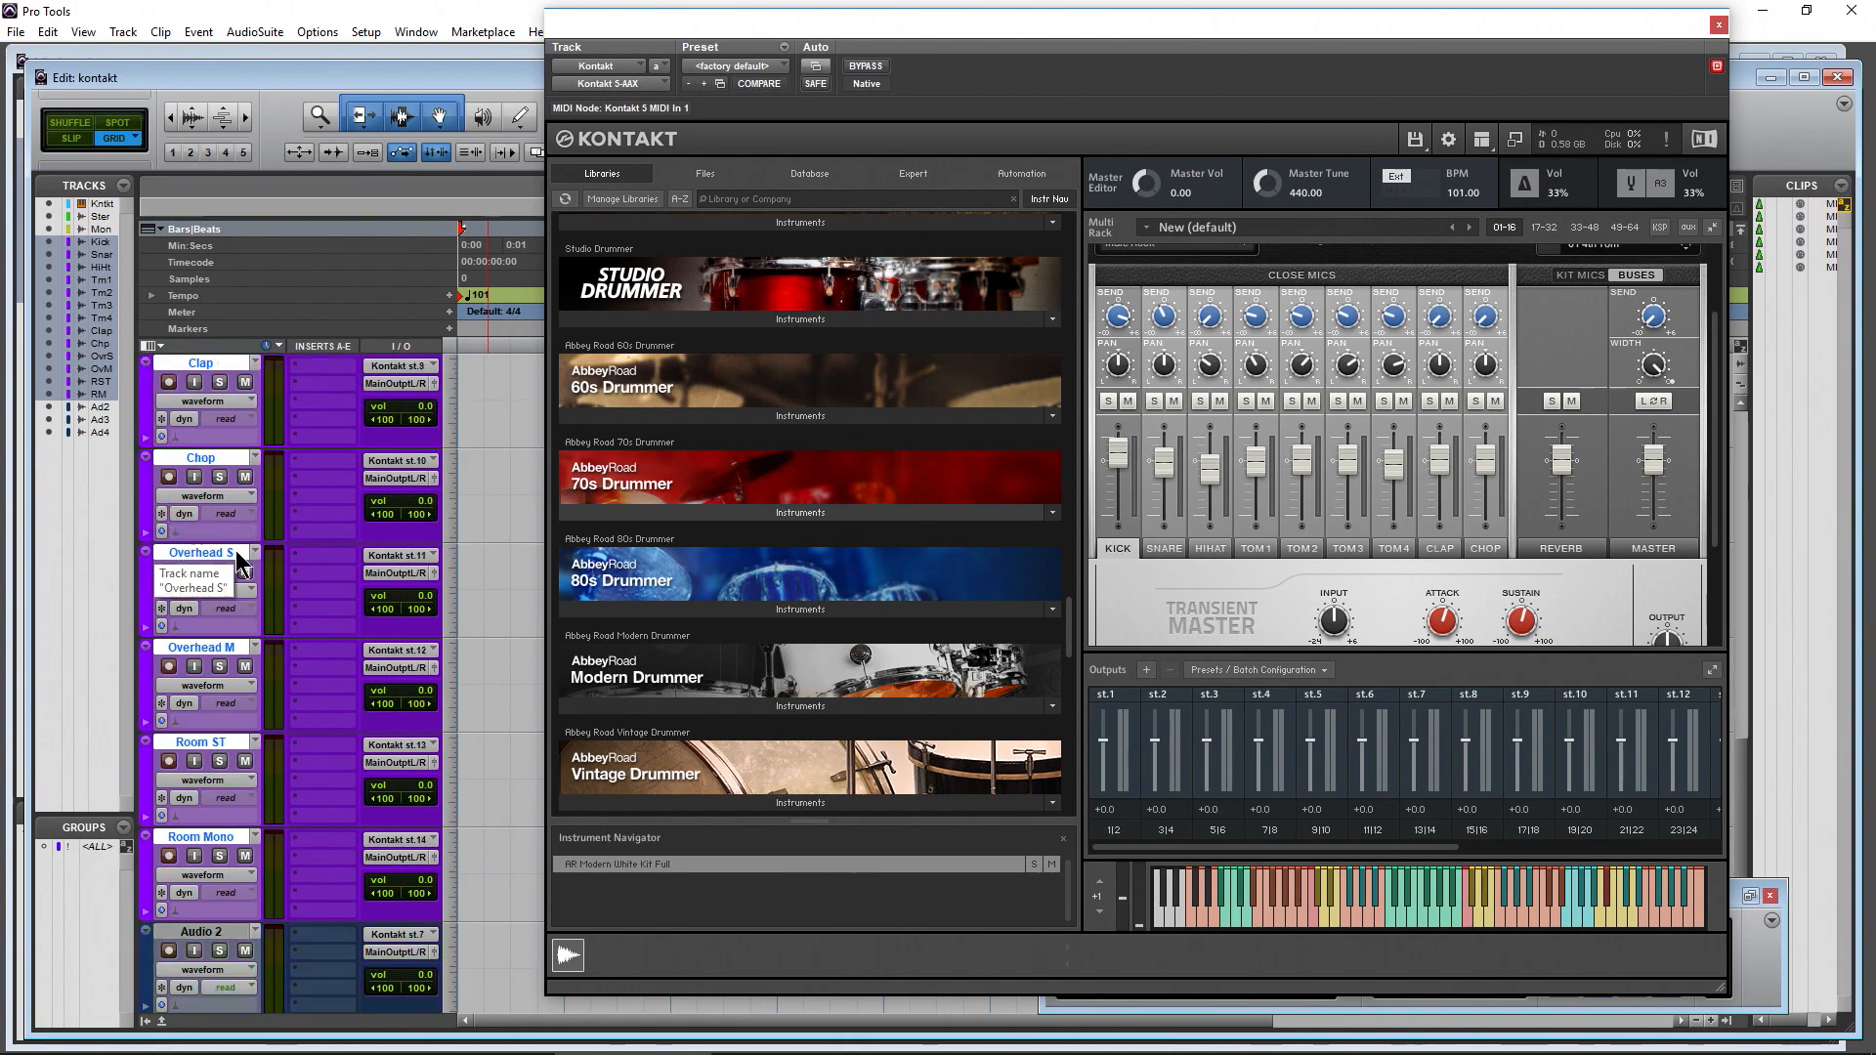
scroll(237, 565, up, 12)
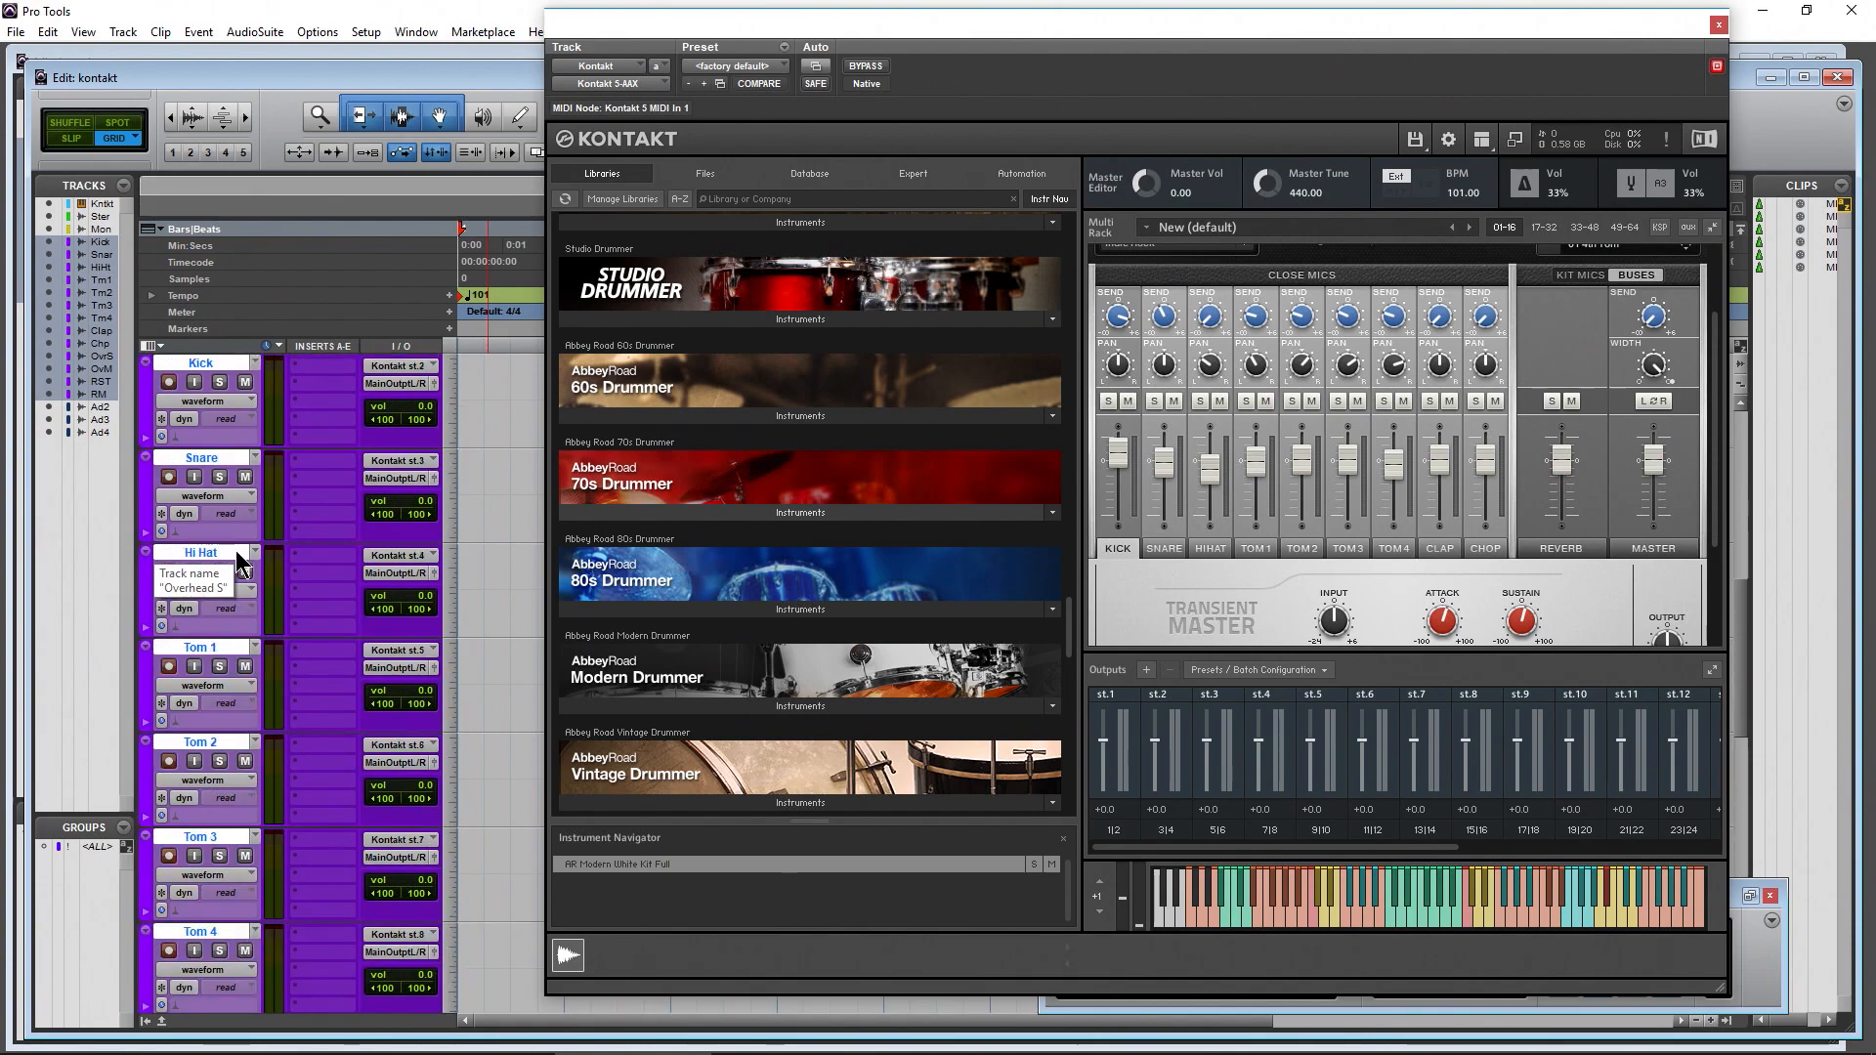
Hide Kontakt's Outputs section and show the Kit page of the AR Modern White Kit Full instrument
drag(690, 39, 632, 38)
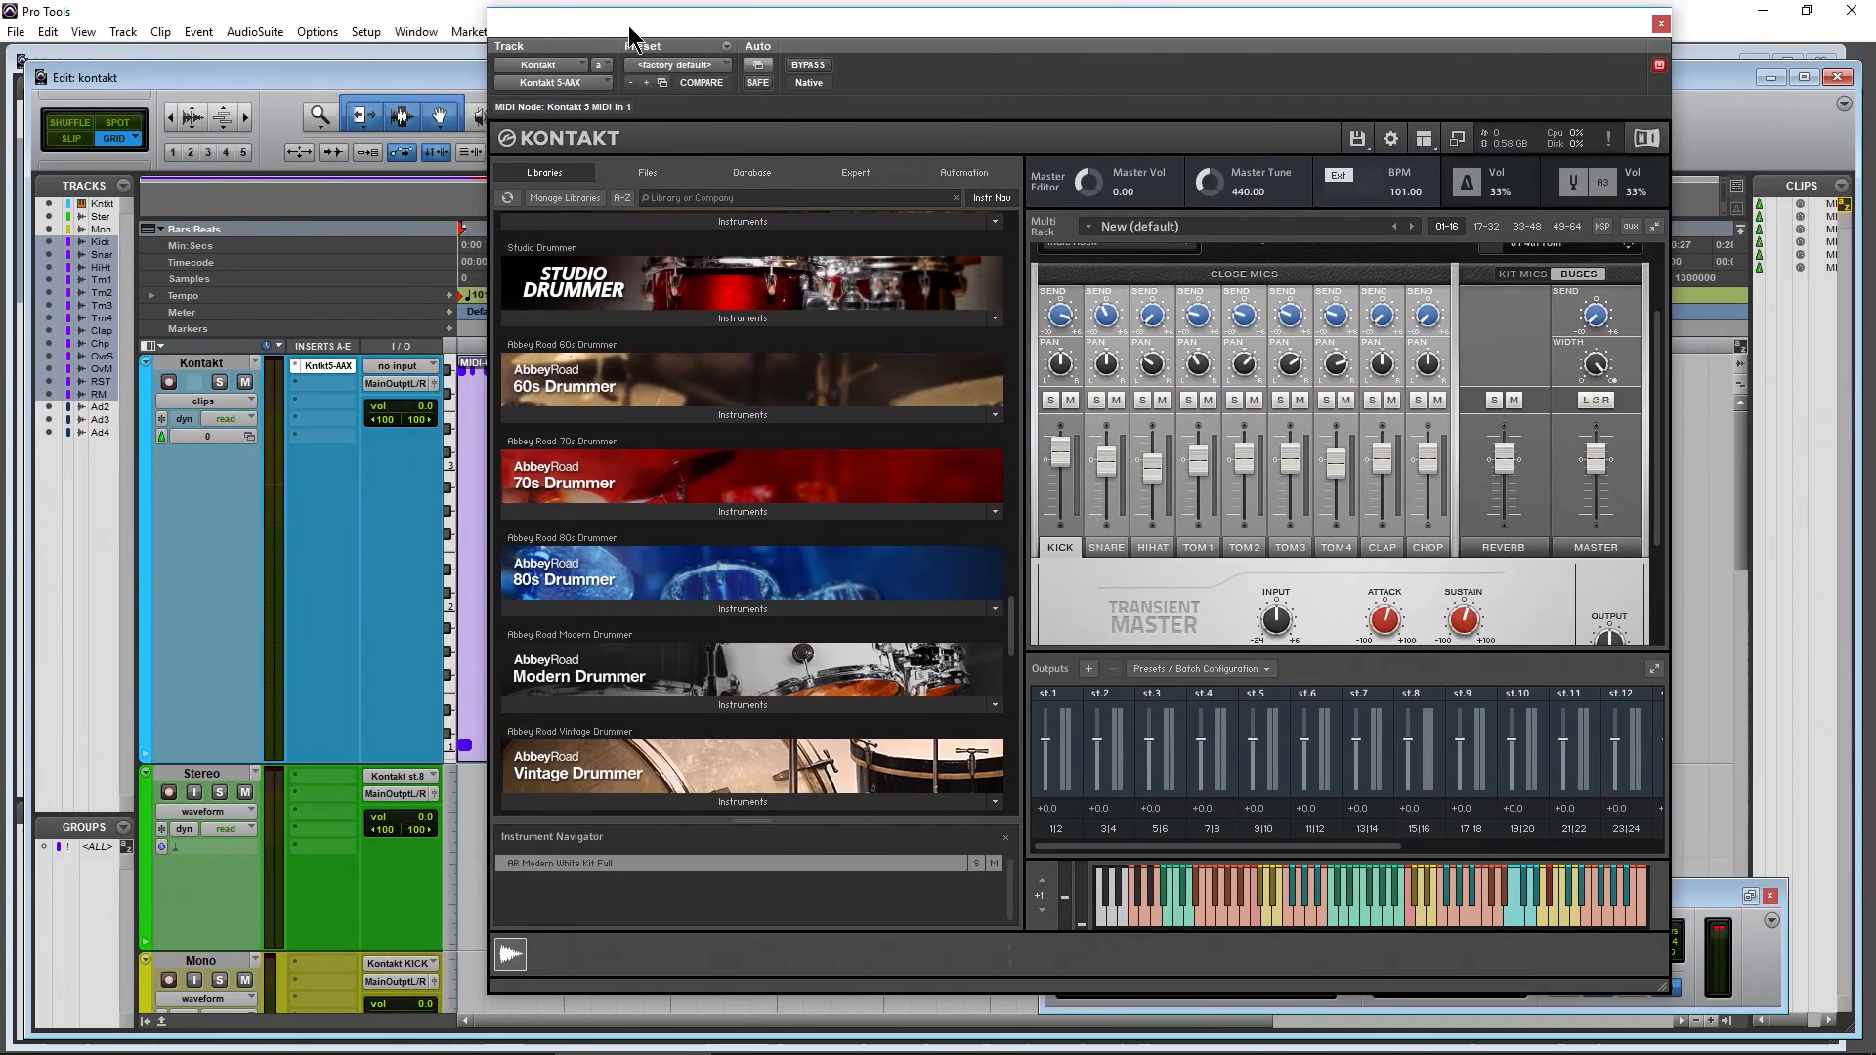
click(1689, 905)
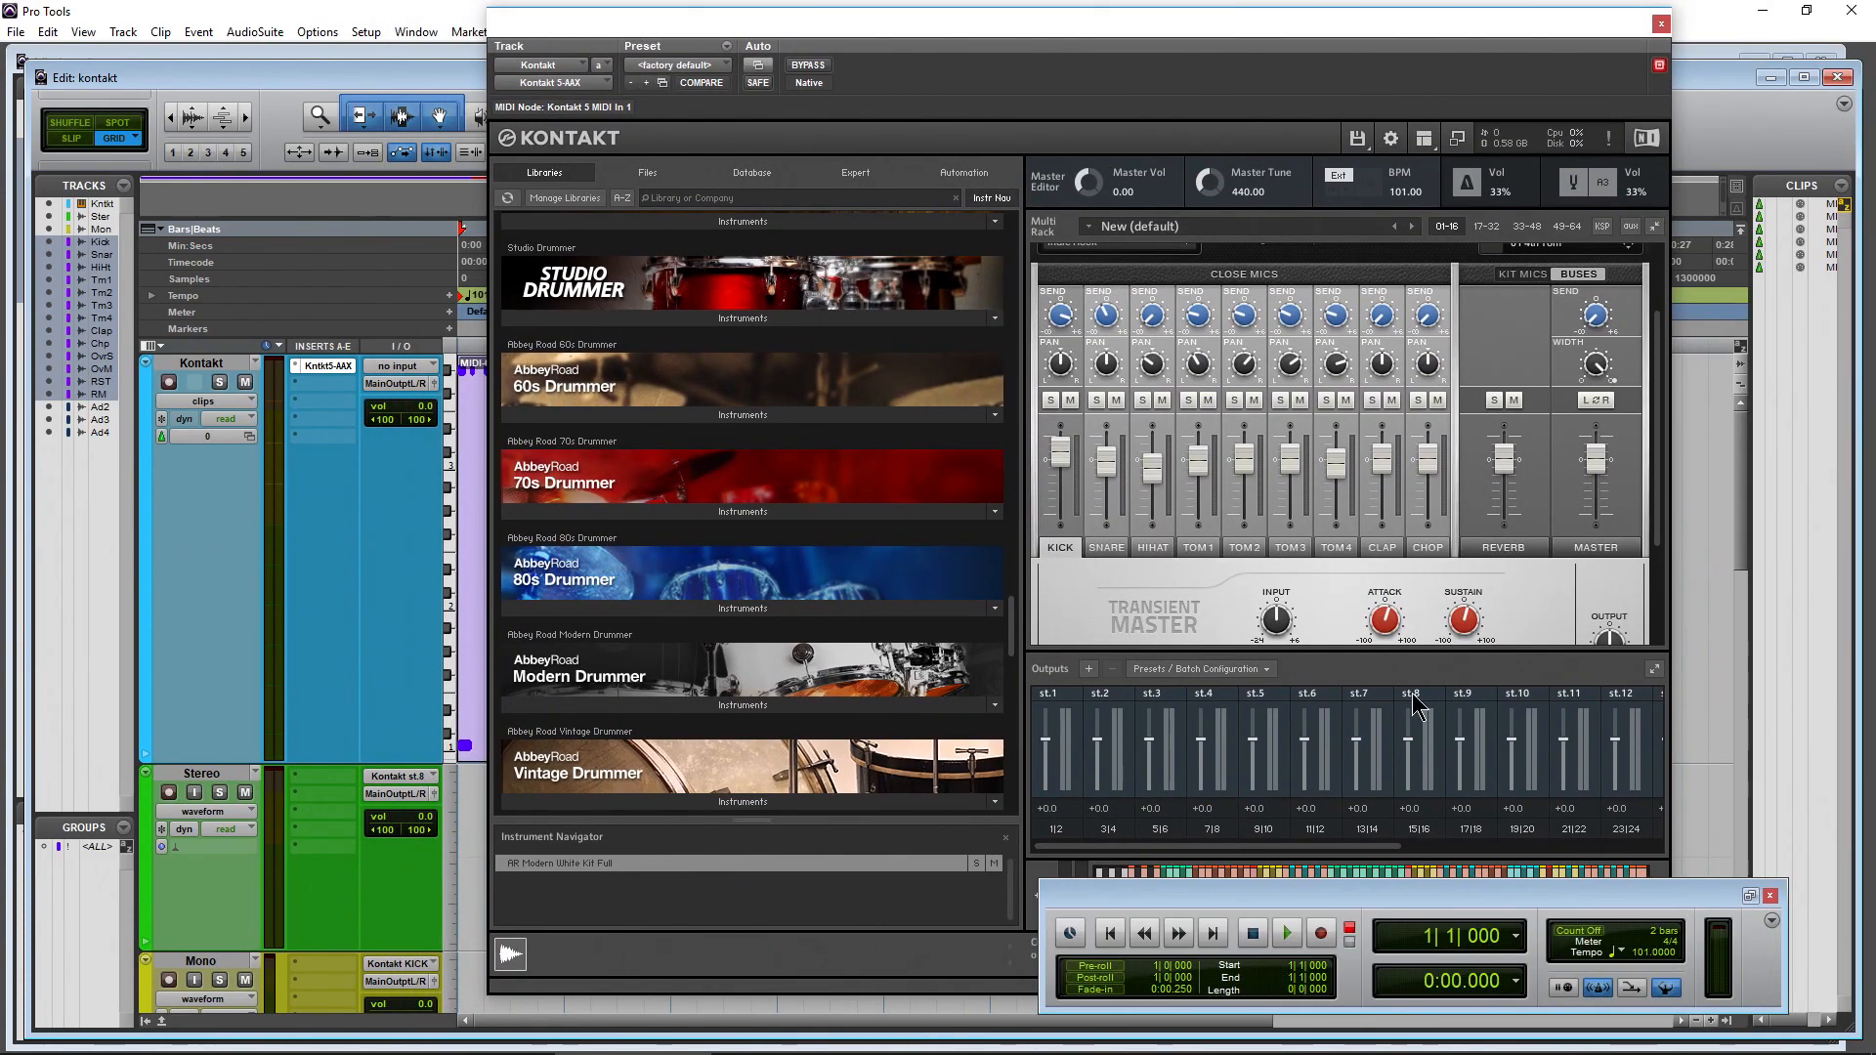
click(1422, 137)
click(1448, 231)
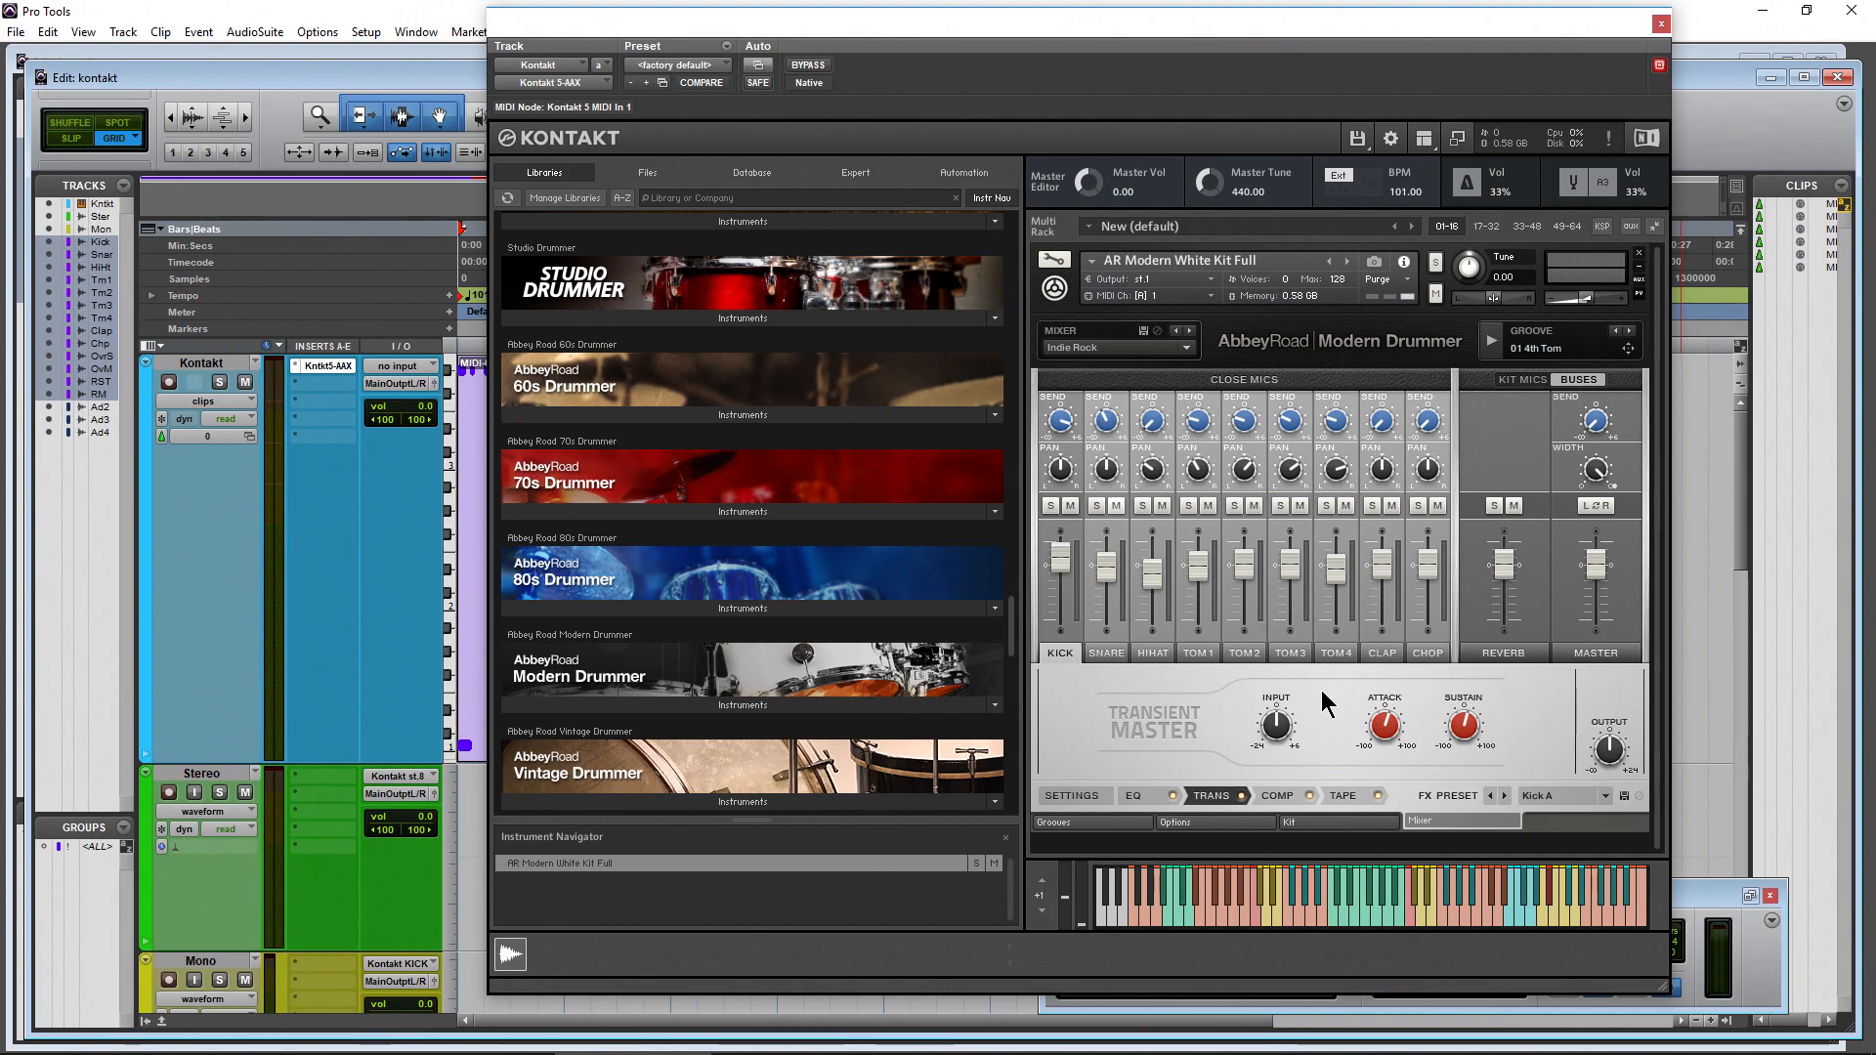
click(1338, 822)
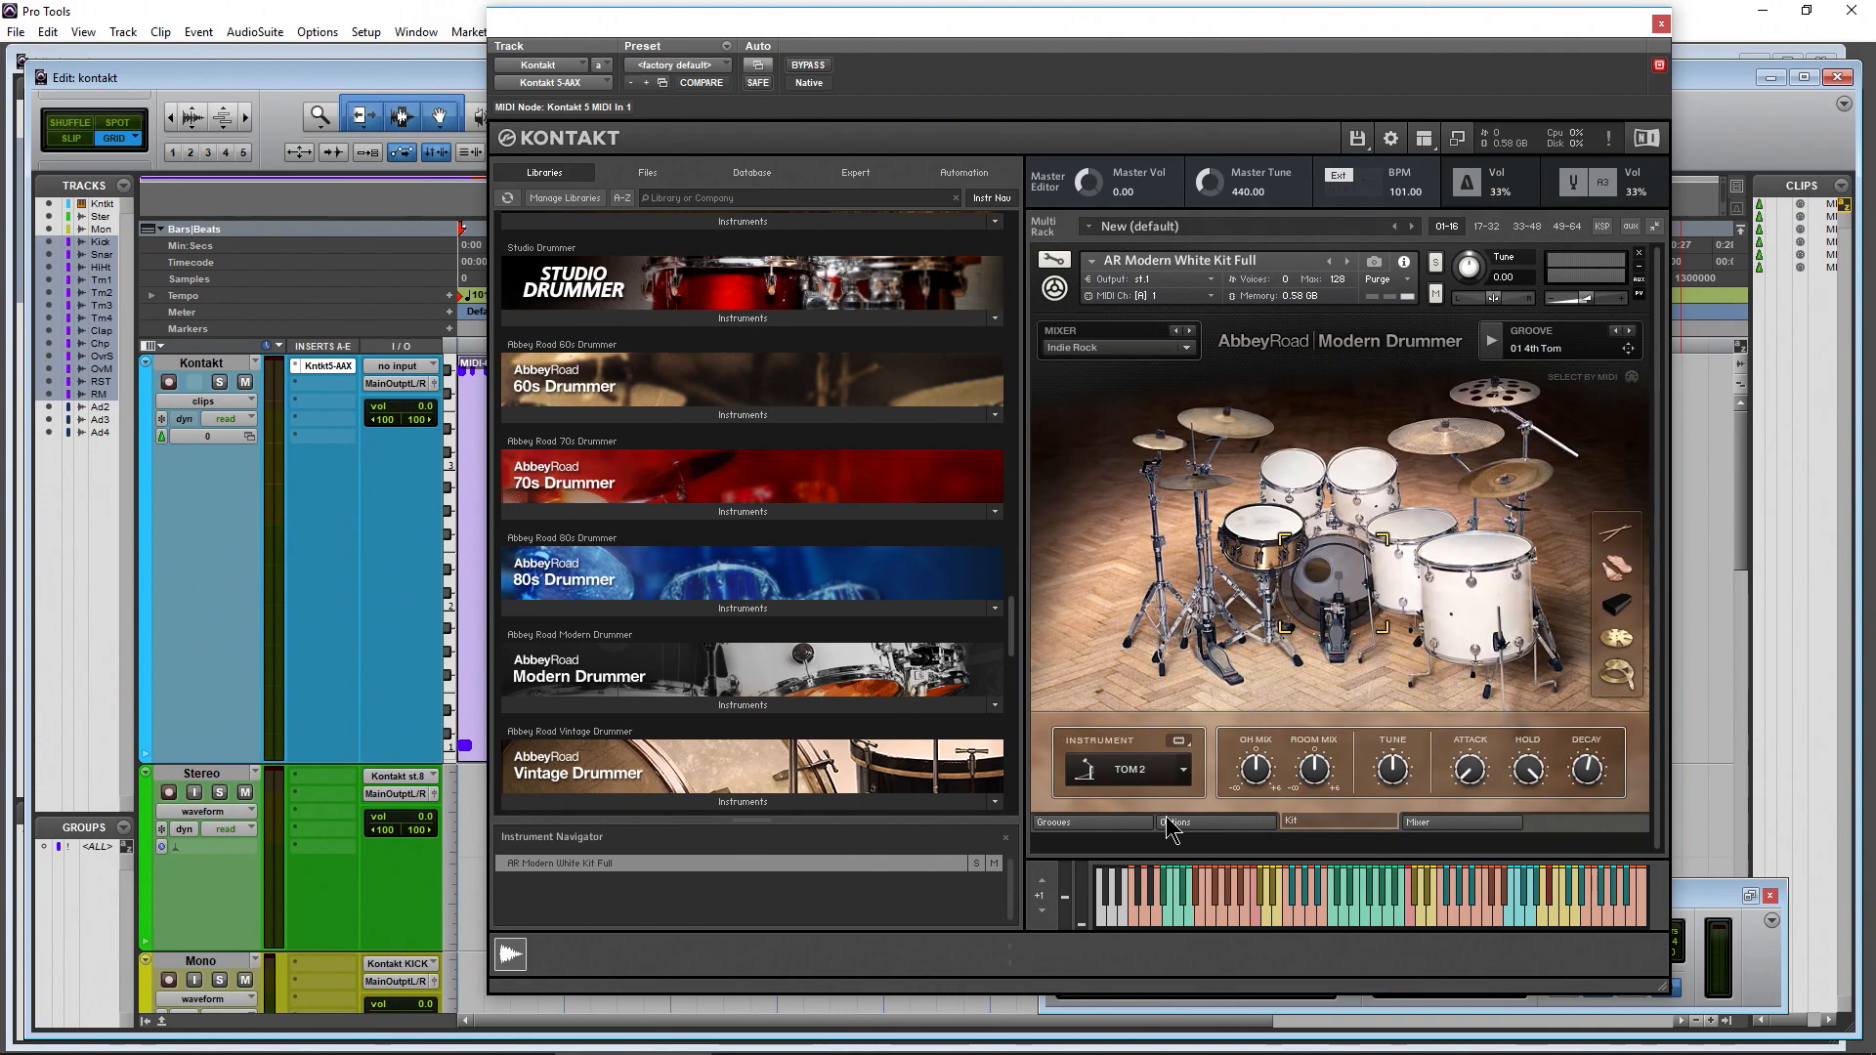
click(1211, 822)
click(1352, 826)
drag(1151, 25, 1198, 24)
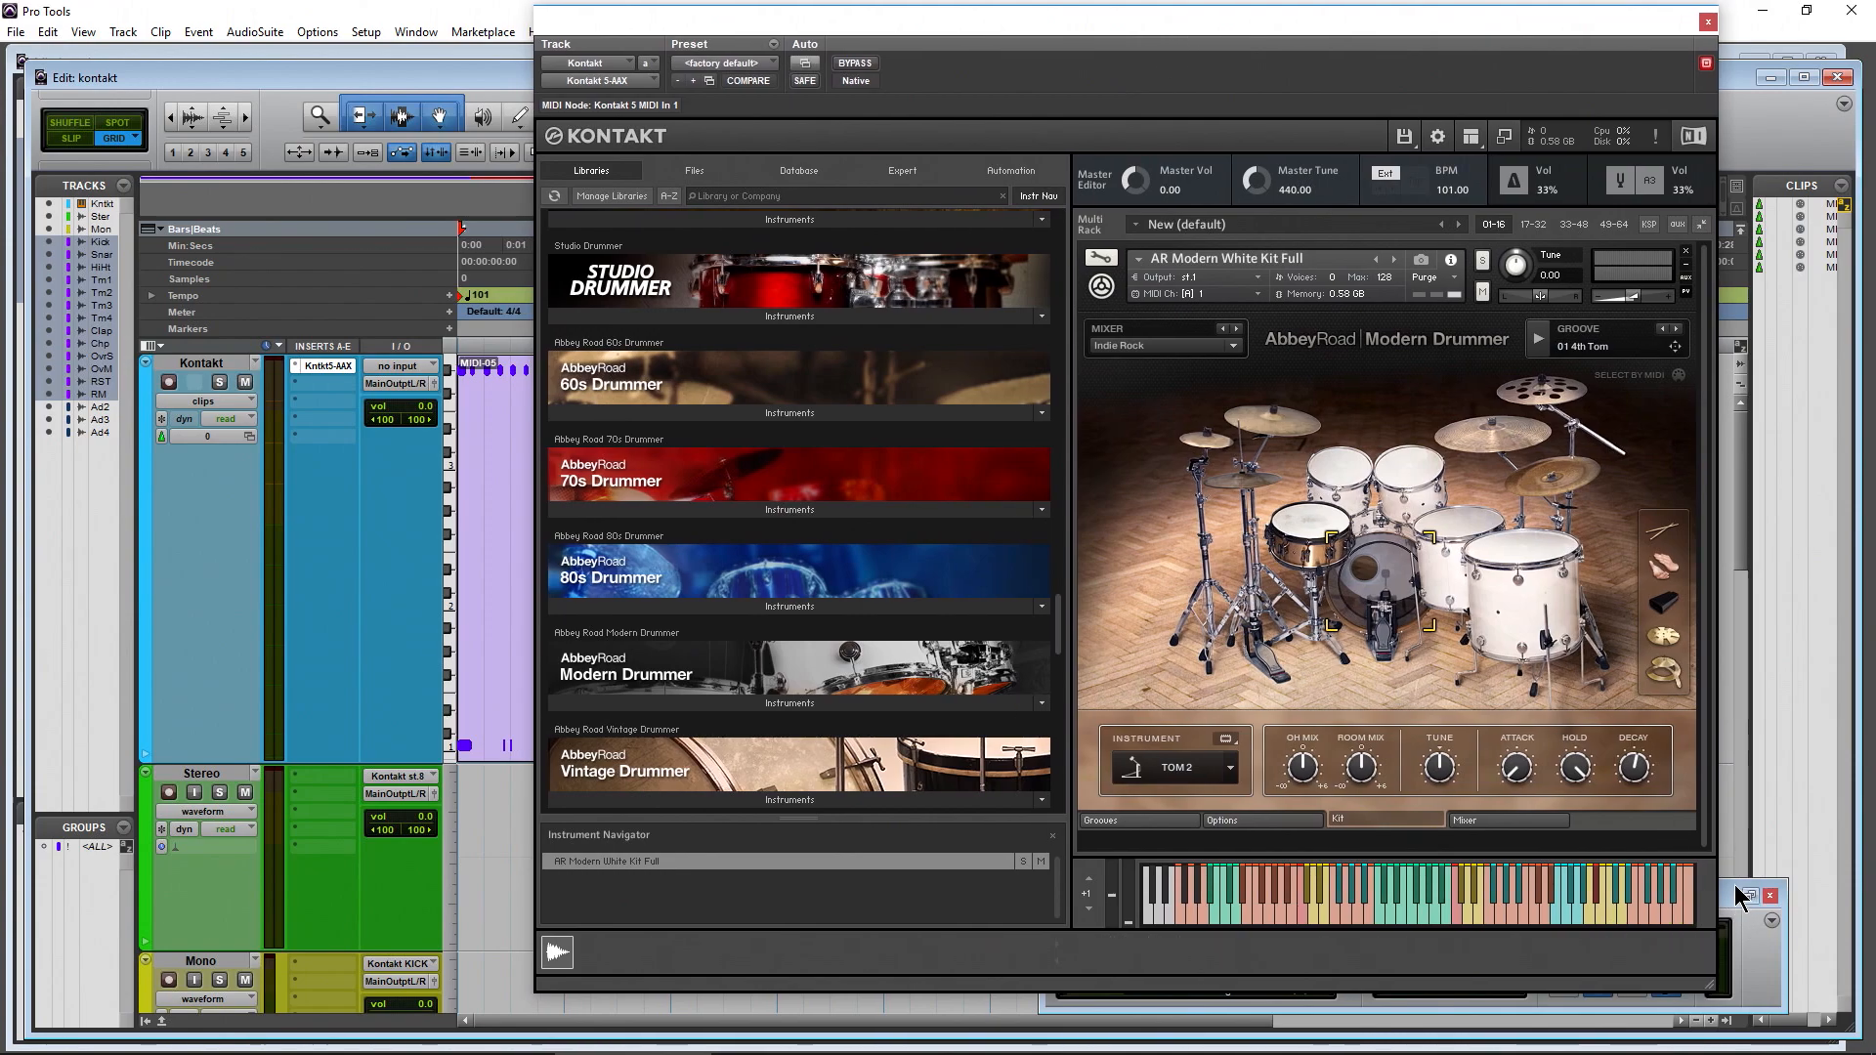
Record the Kontakt outputs onto the armed drum tracks from the session start to about bar 10
drag(1740, 897, 1751, 880)
click(1299, 919)
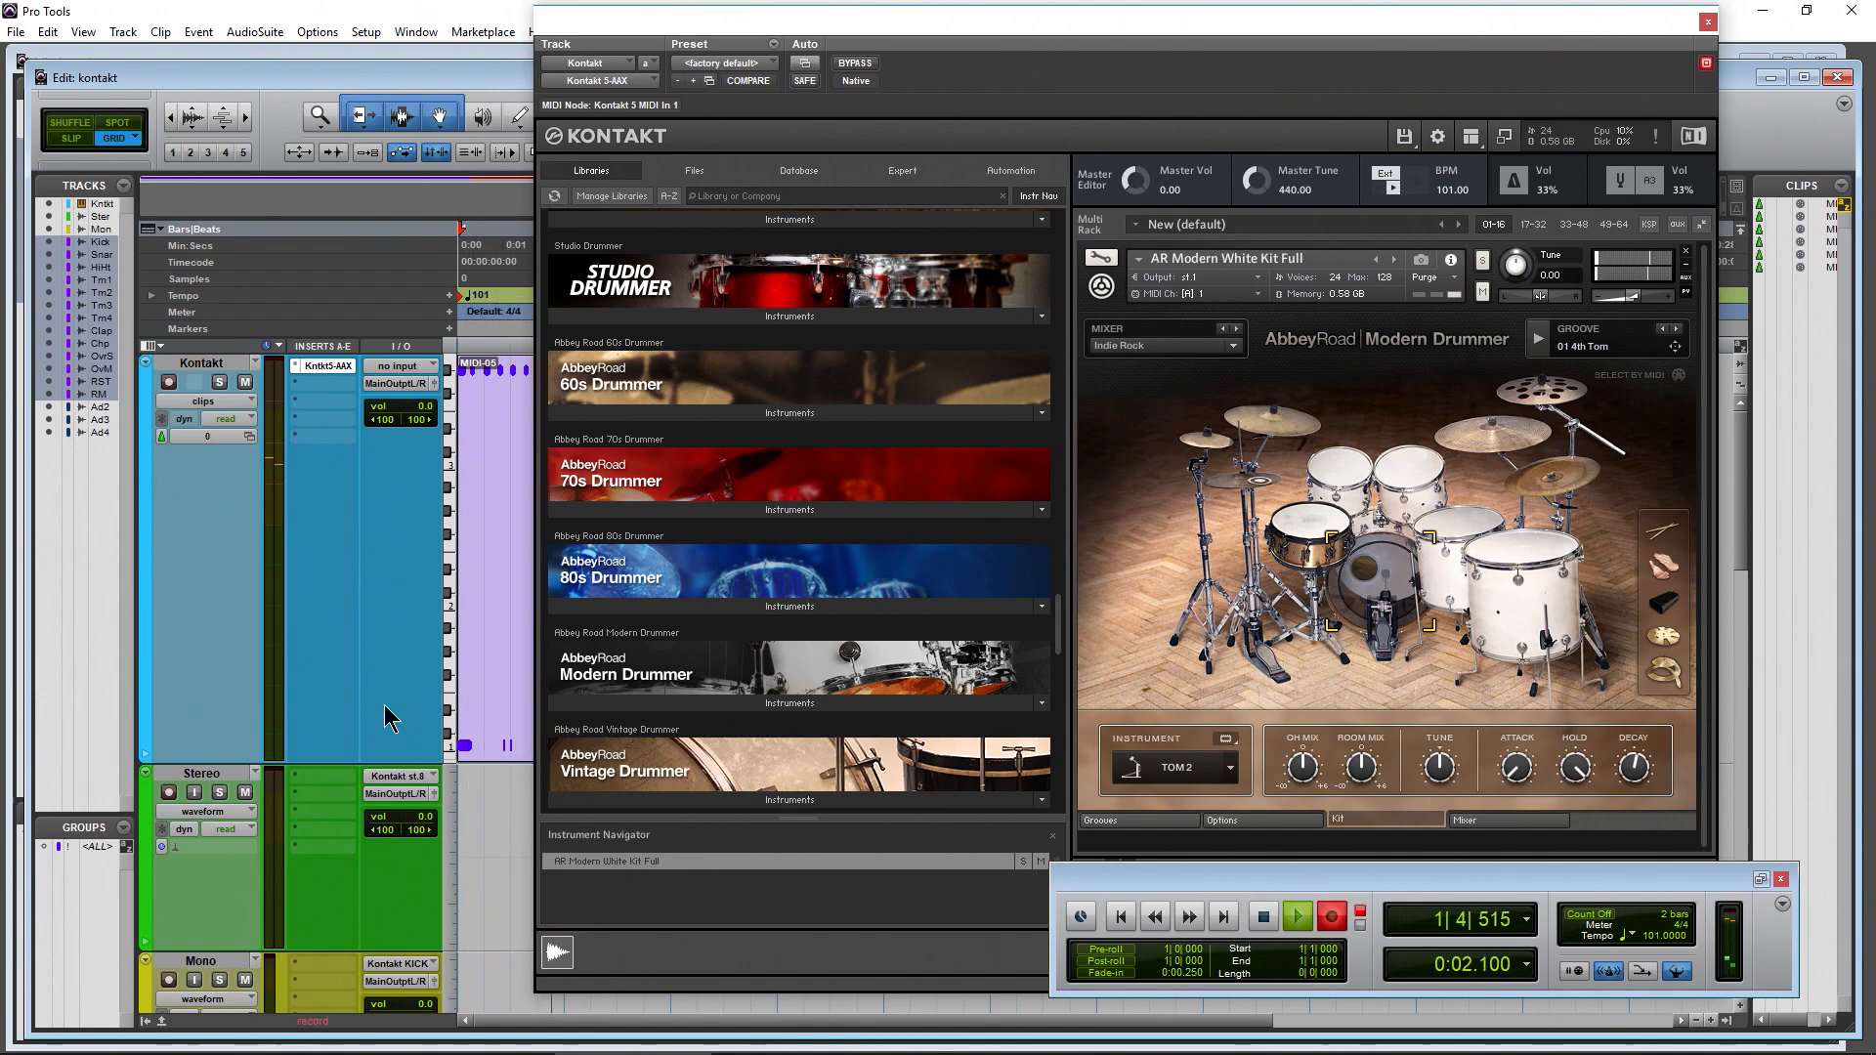
scroll(391, 684, down, 5)
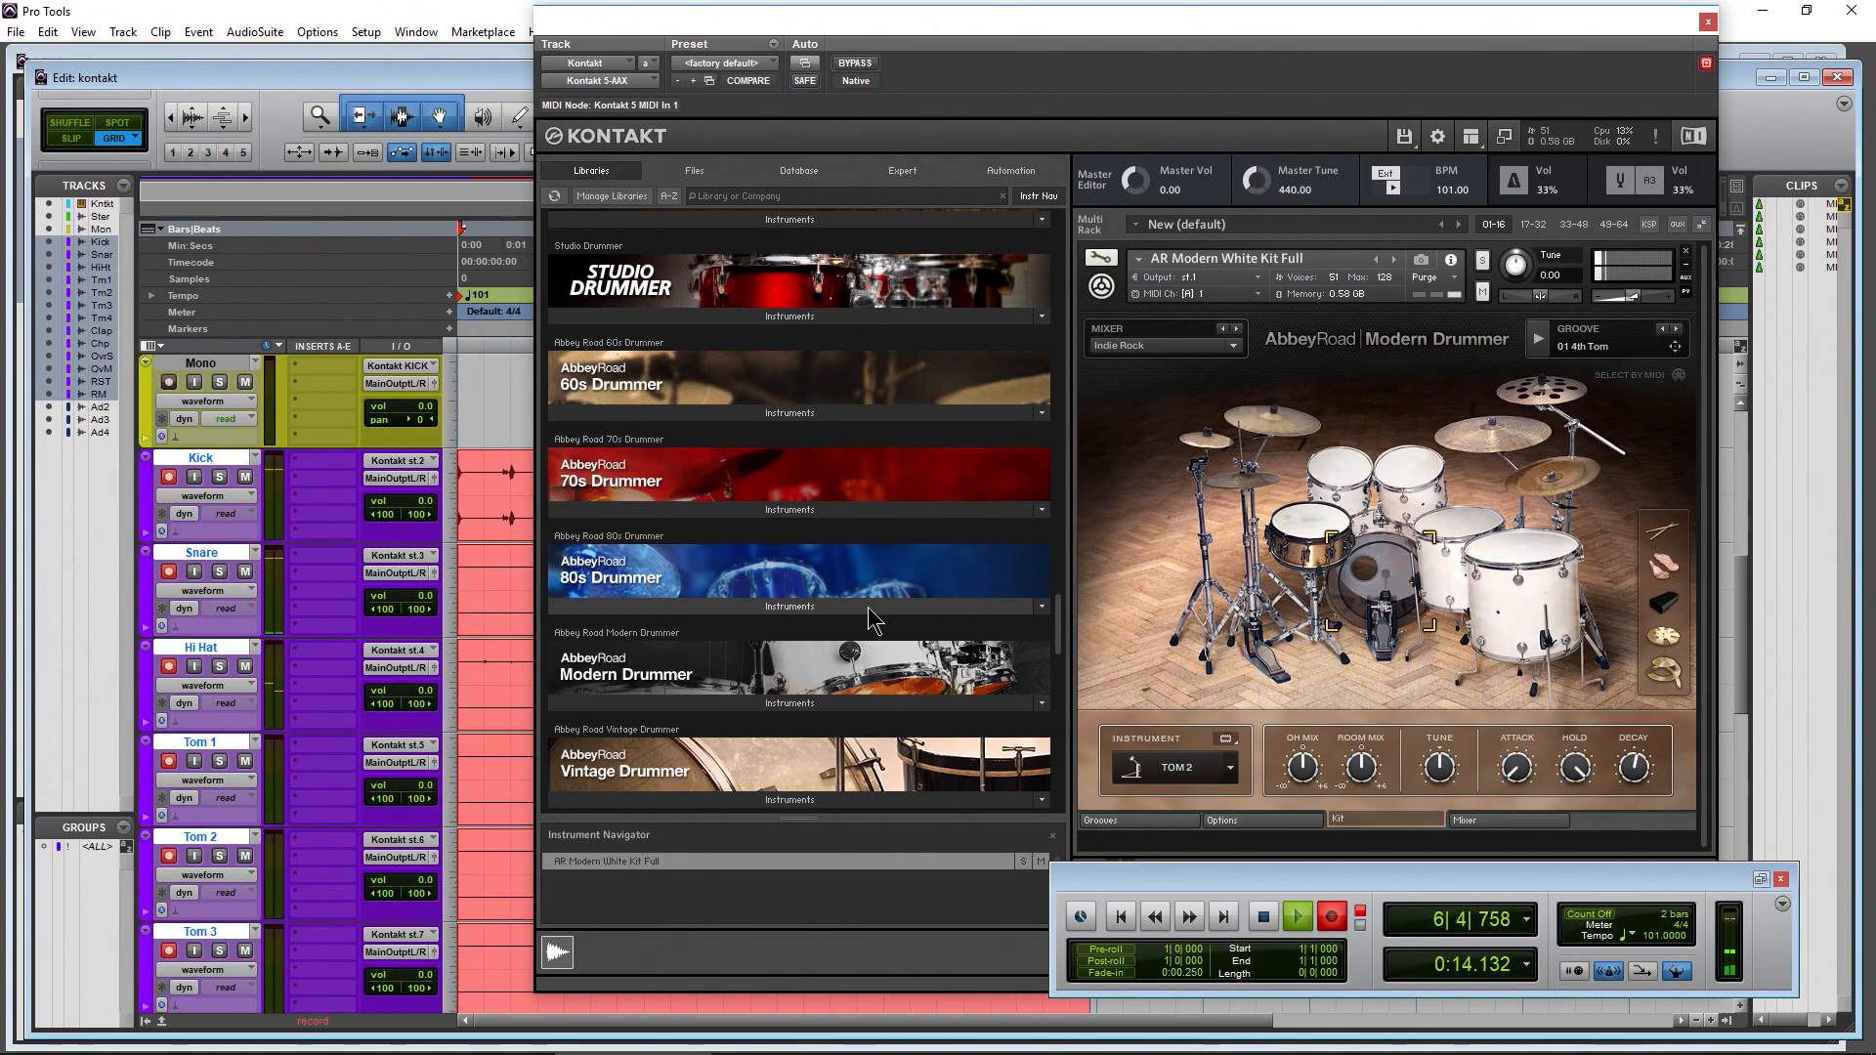
scroll(291, 624, down, 5)
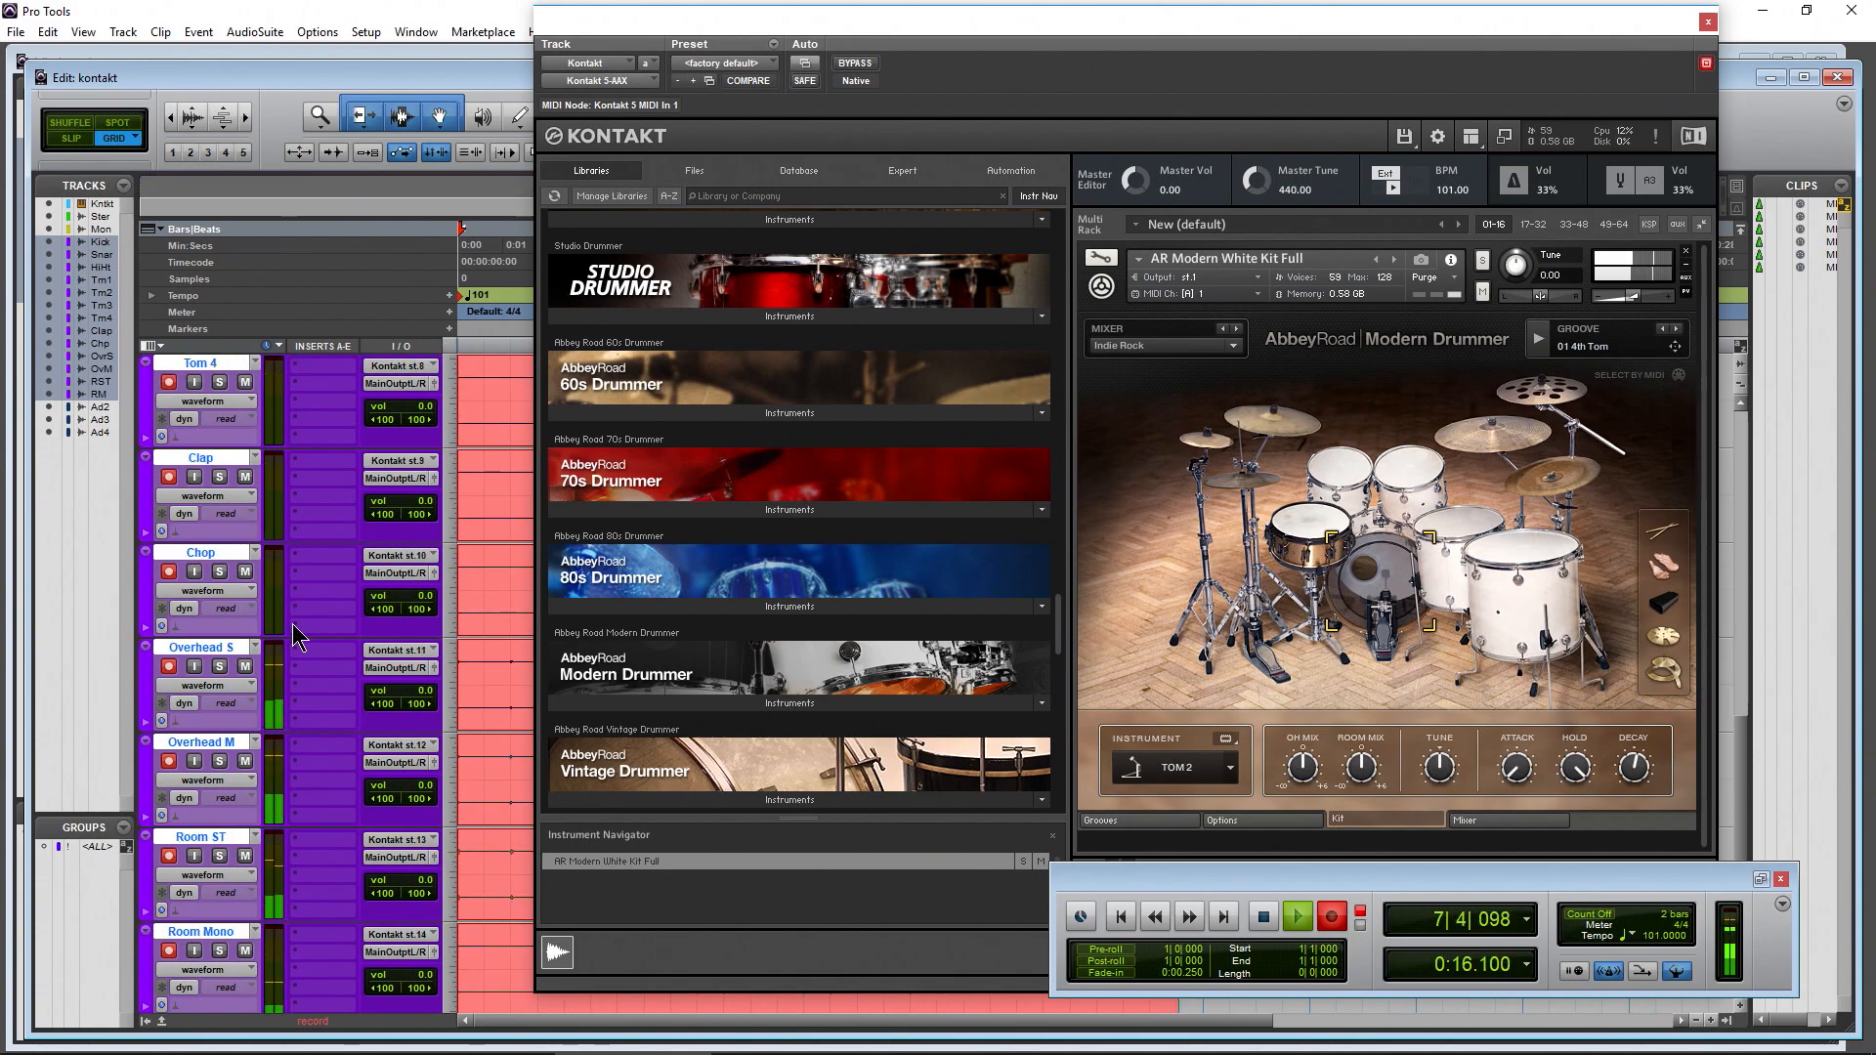
scroll(291, 623, down, 1)
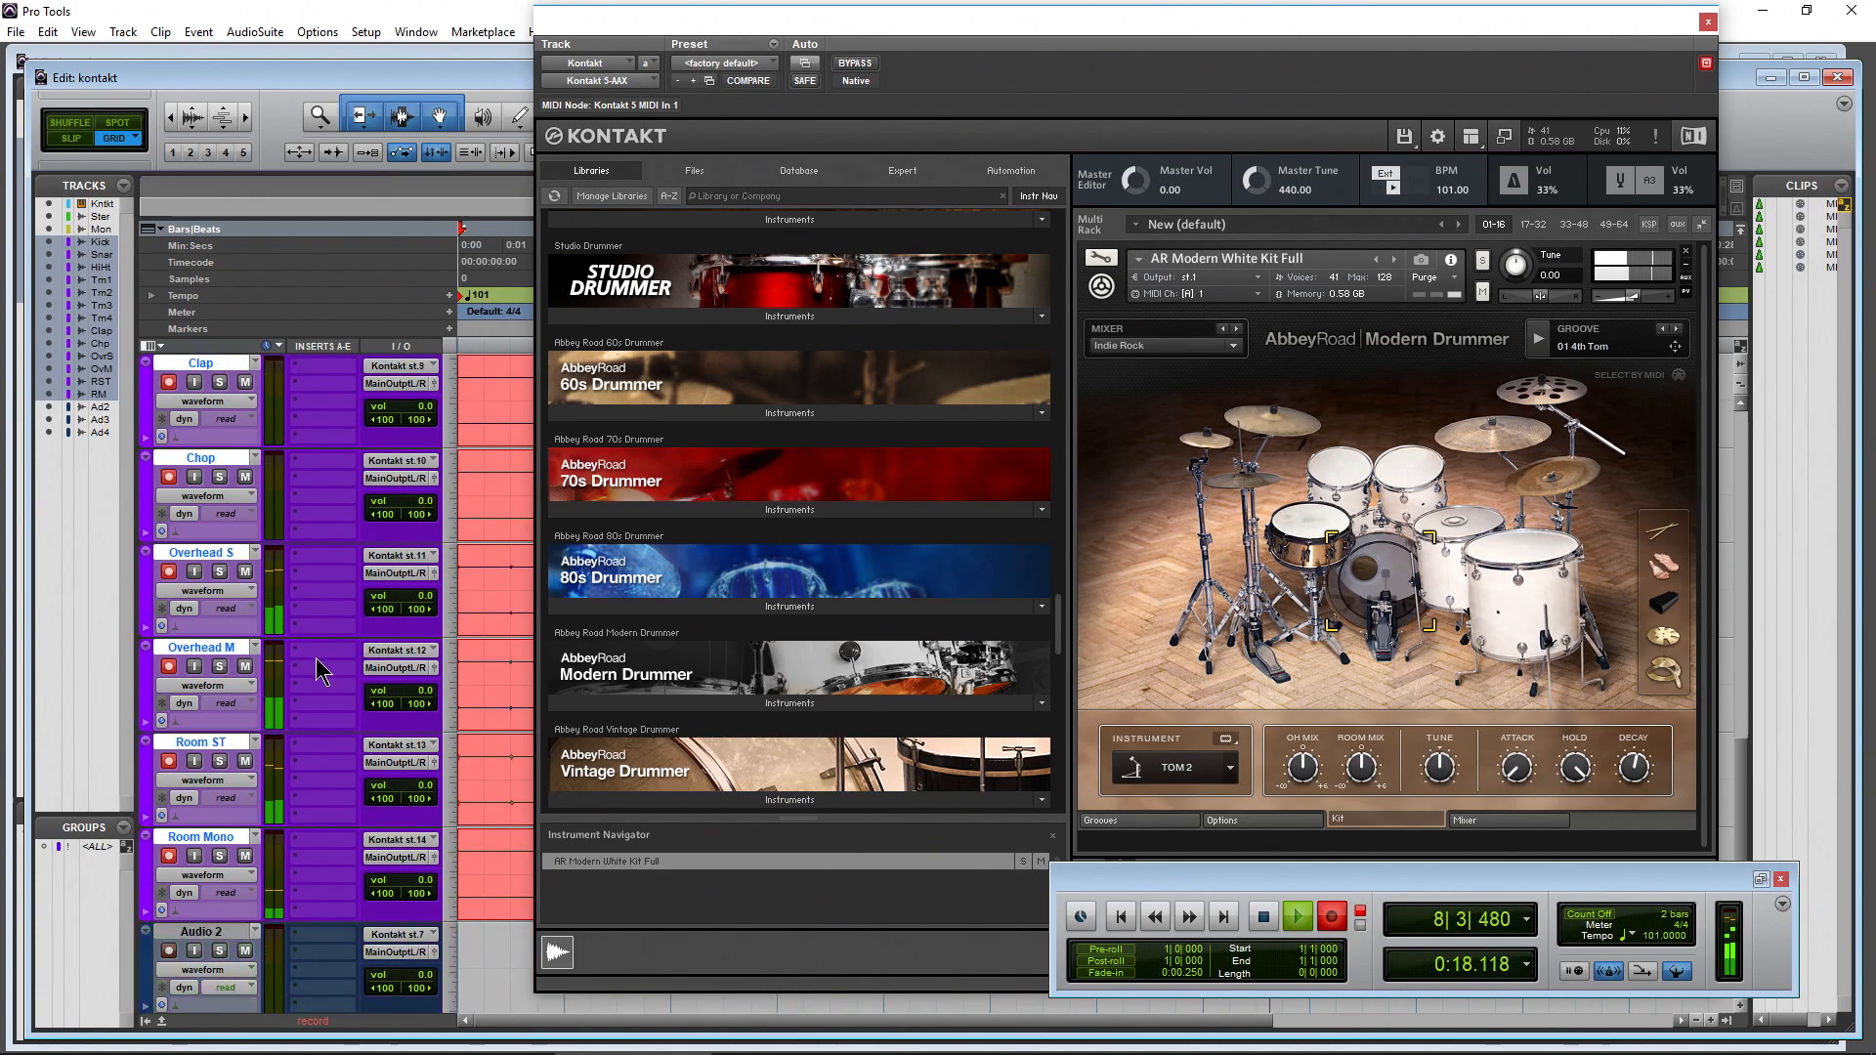
scroll(315, 658, up, 8)
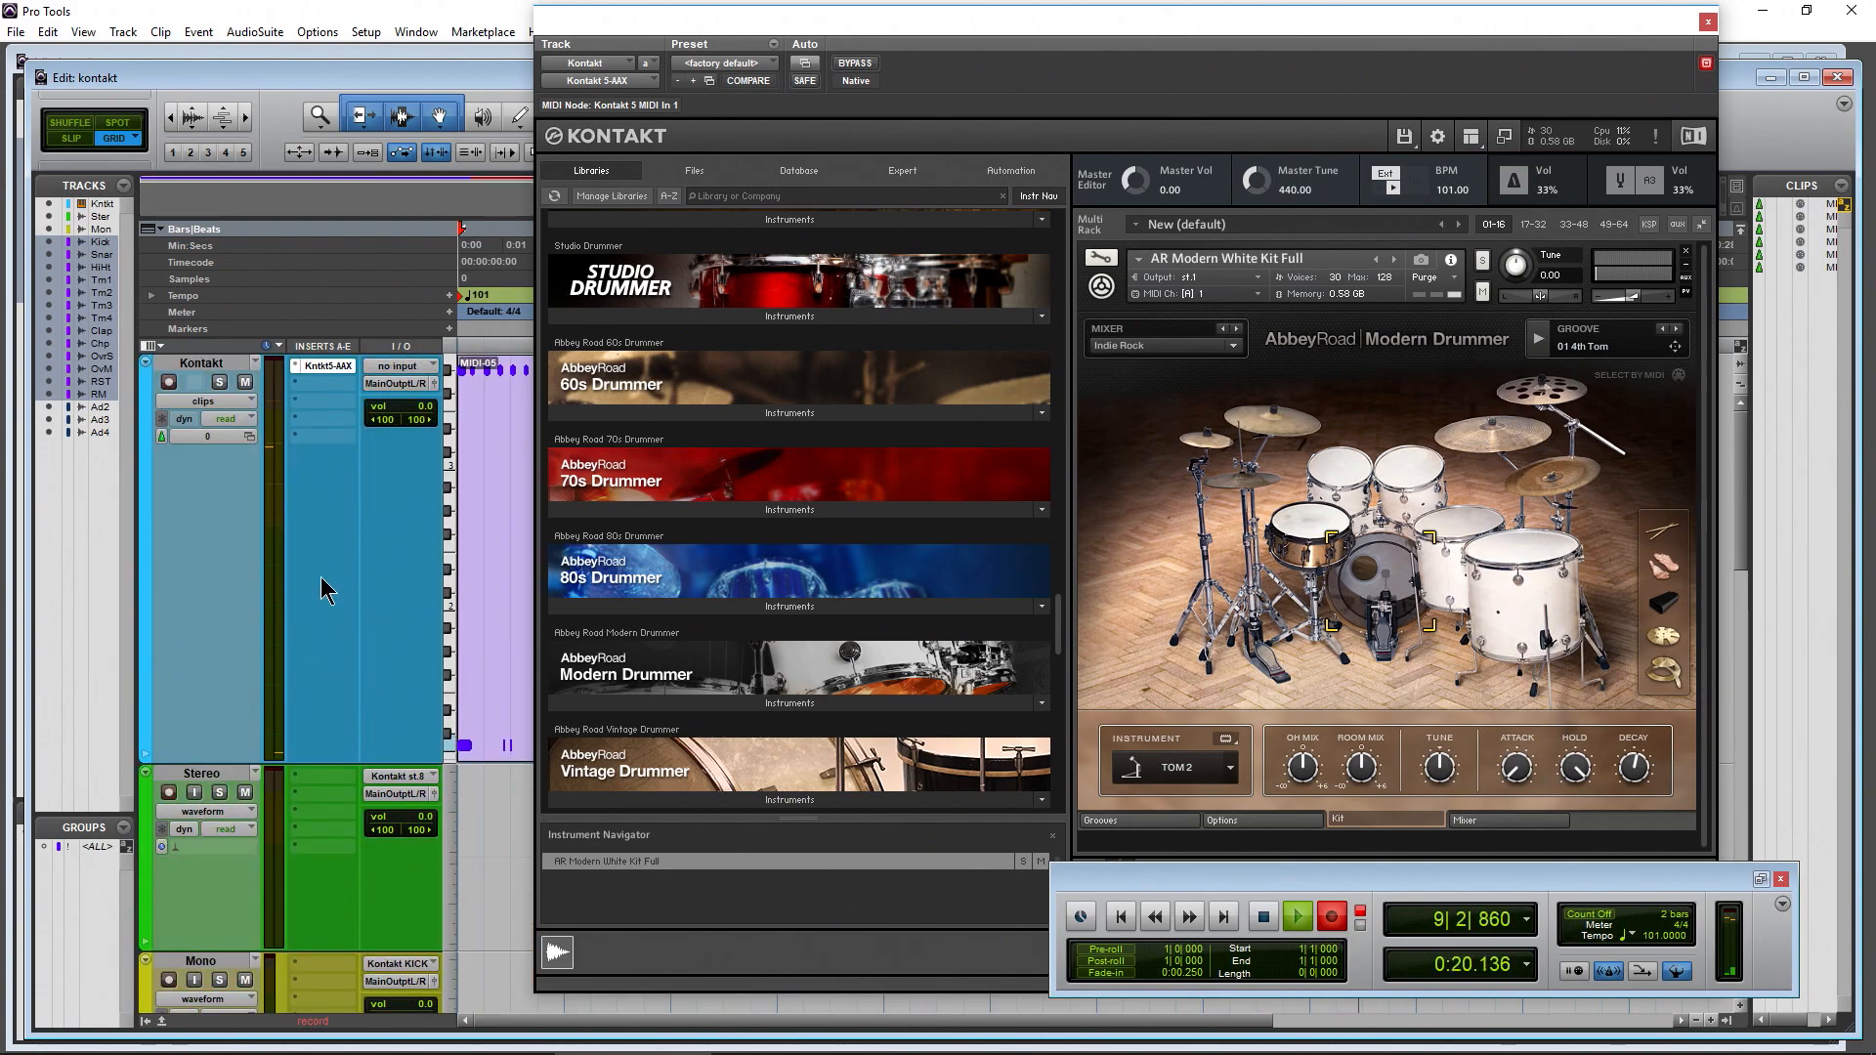
key(space)
Close the Kontakt plug-in window and mute the Kontakt instrument track
click(1707, 21)
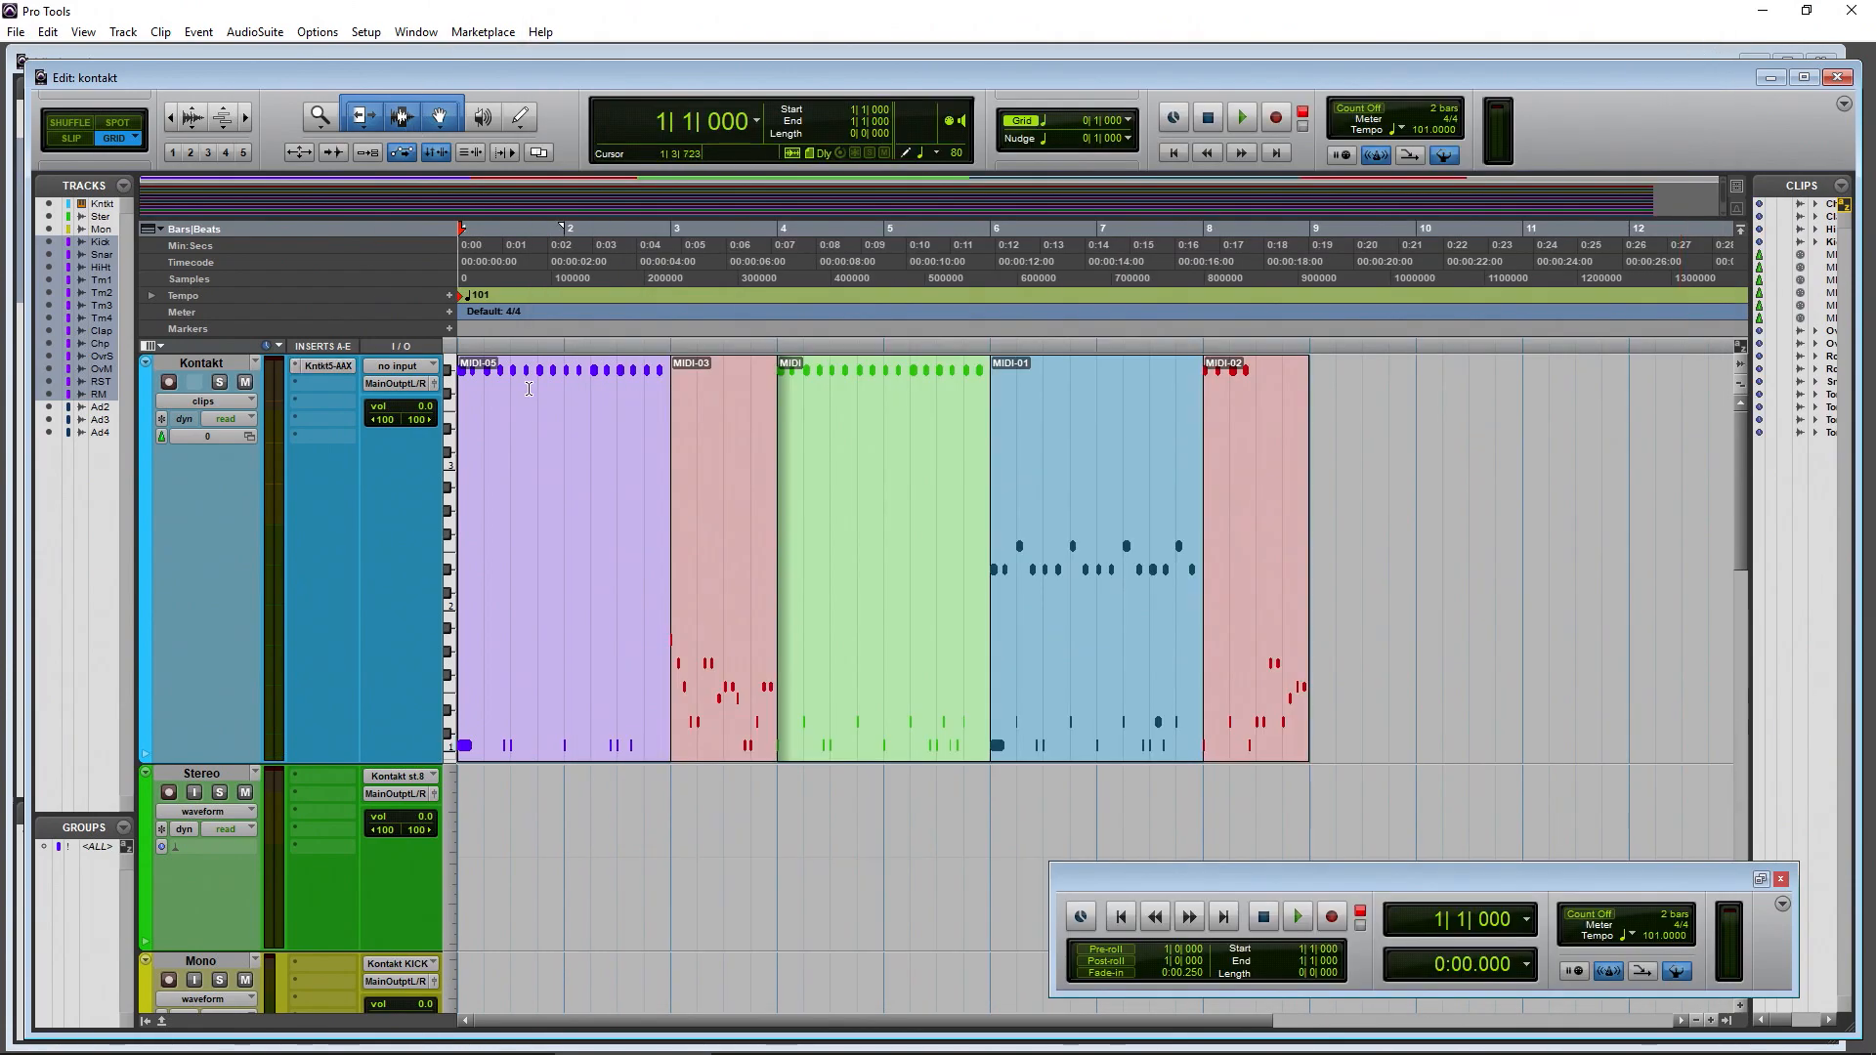
click(246, 382)
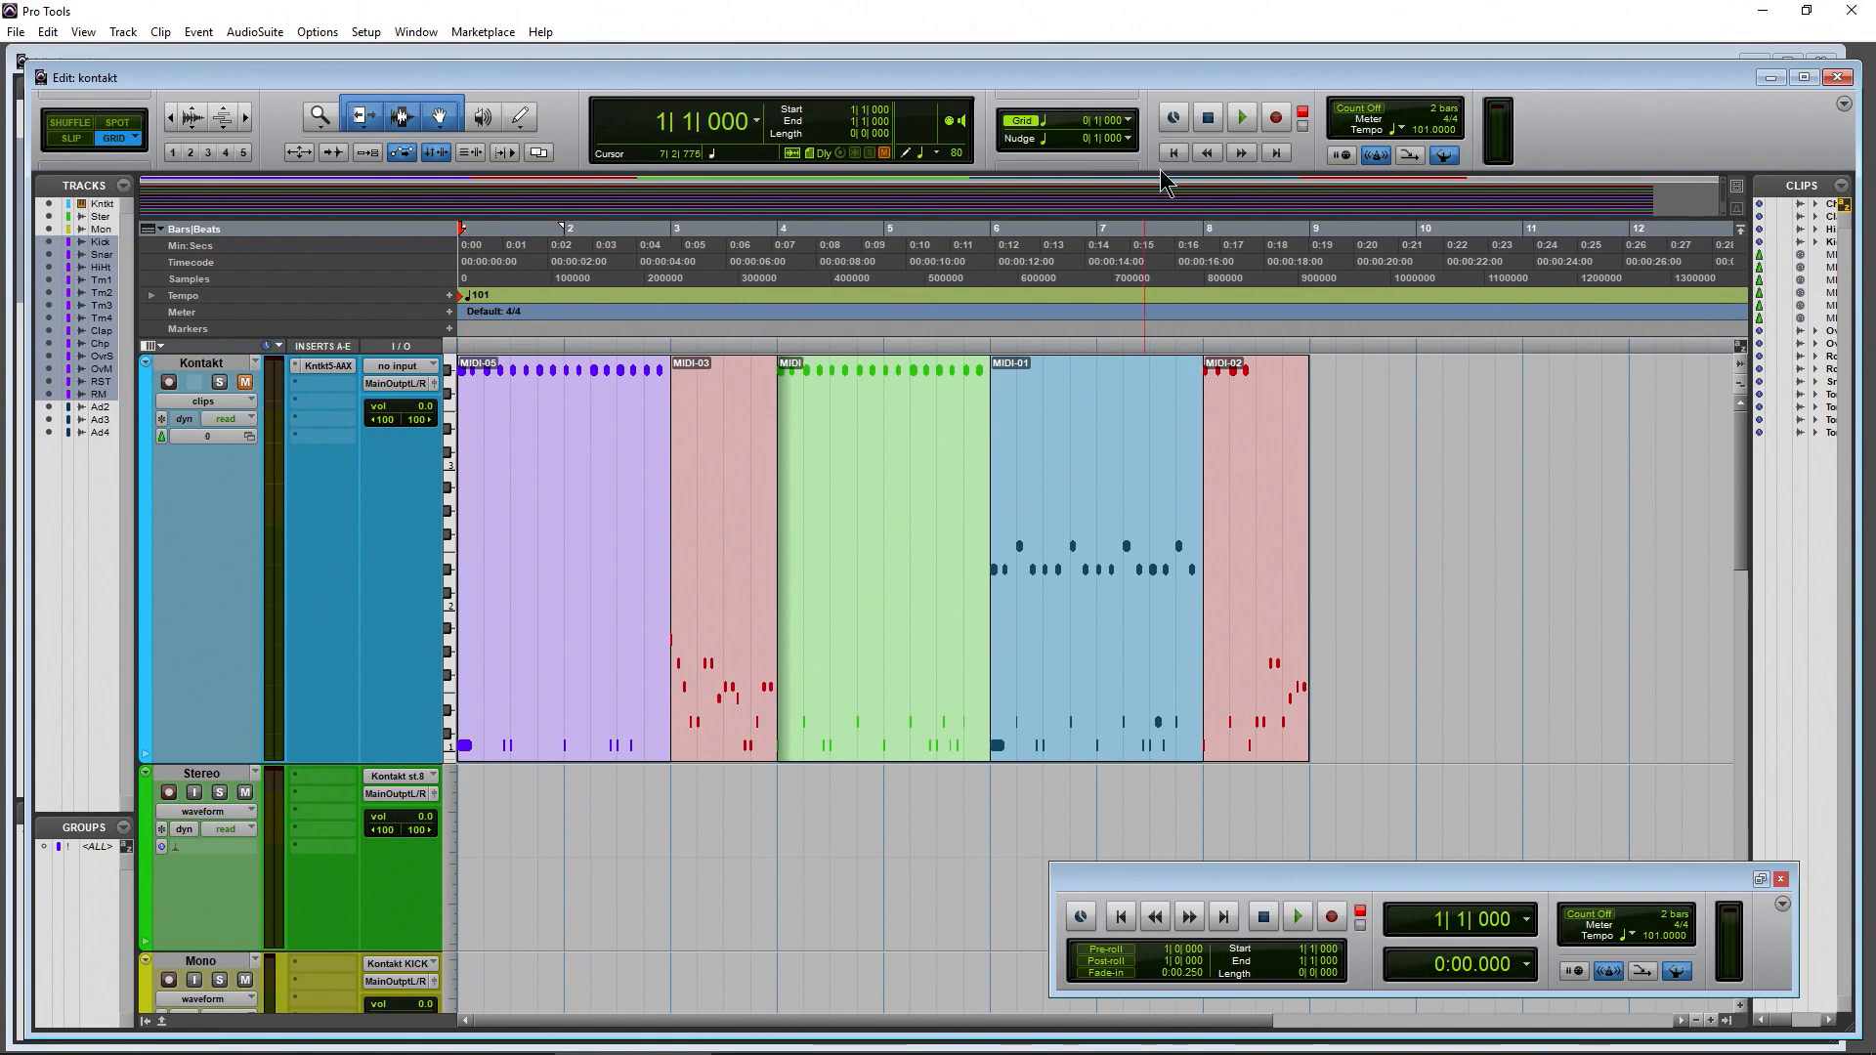
Disable record on all the selected drum tracks
scroll(519, 565, down, 5)
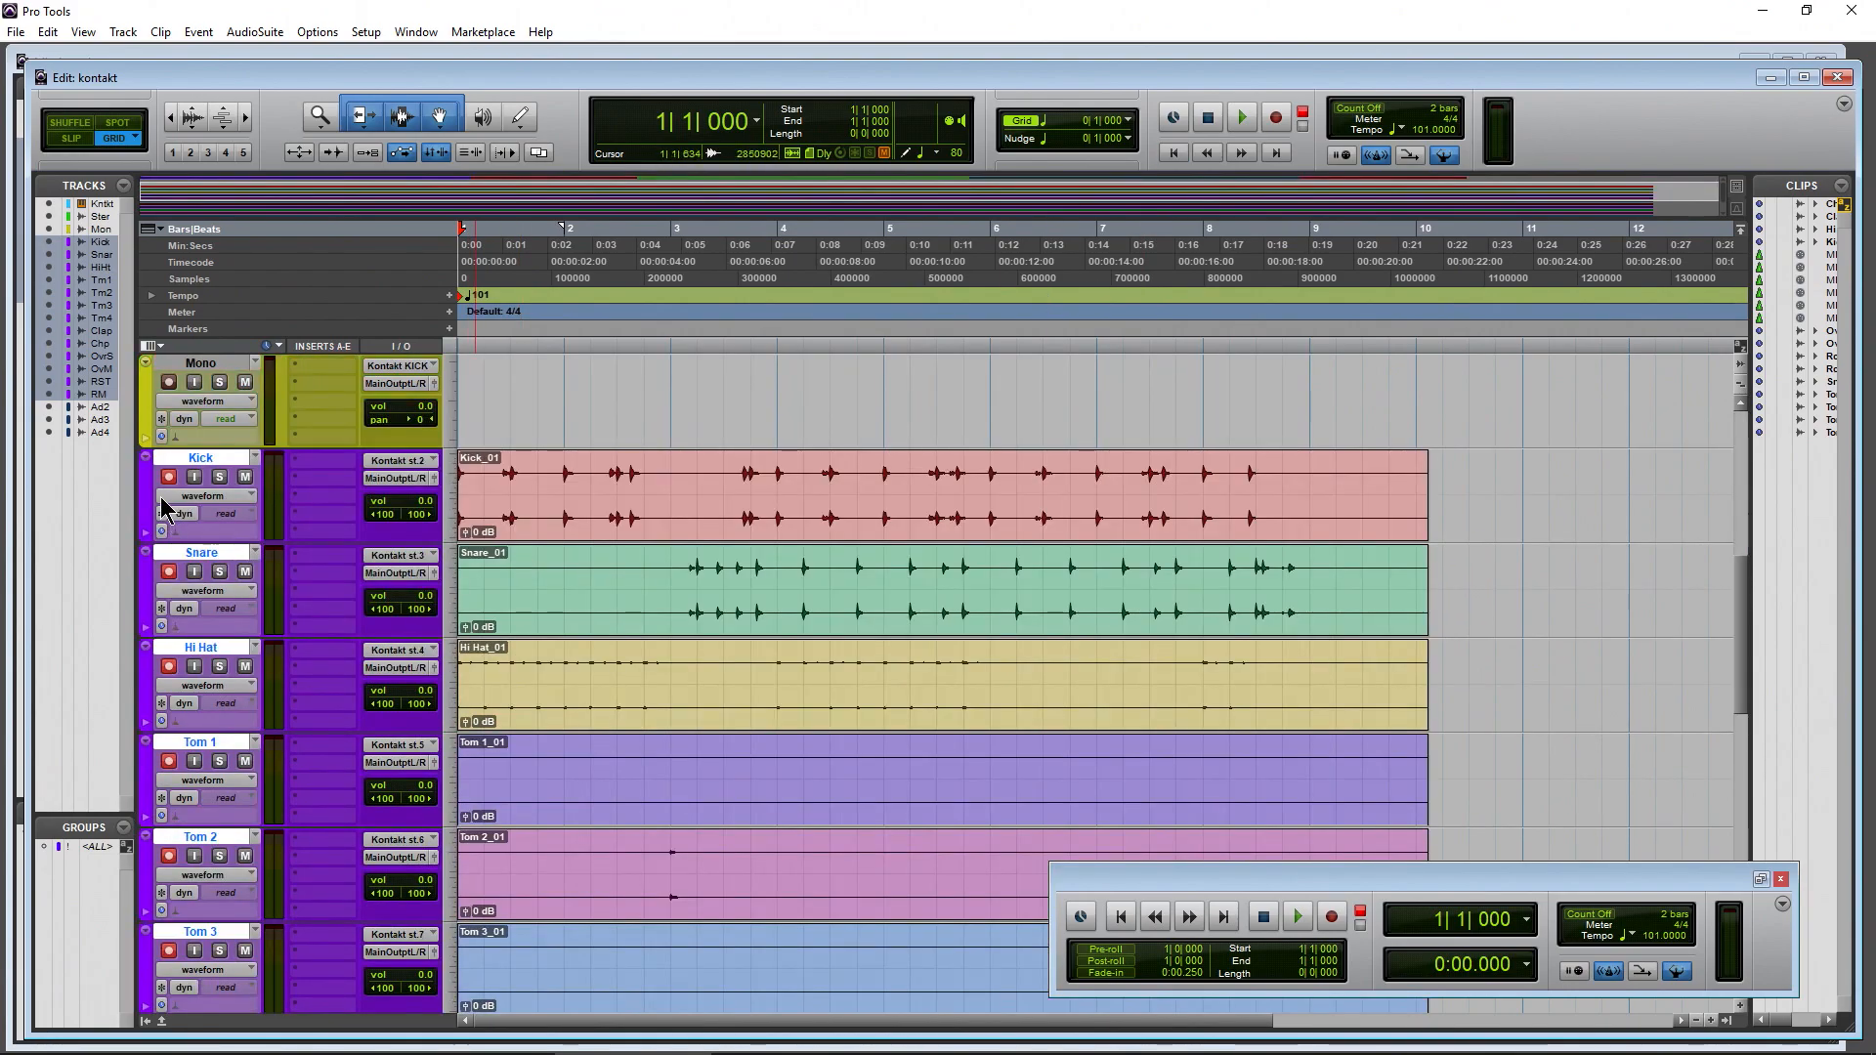
key(ctrl+bracketleft)
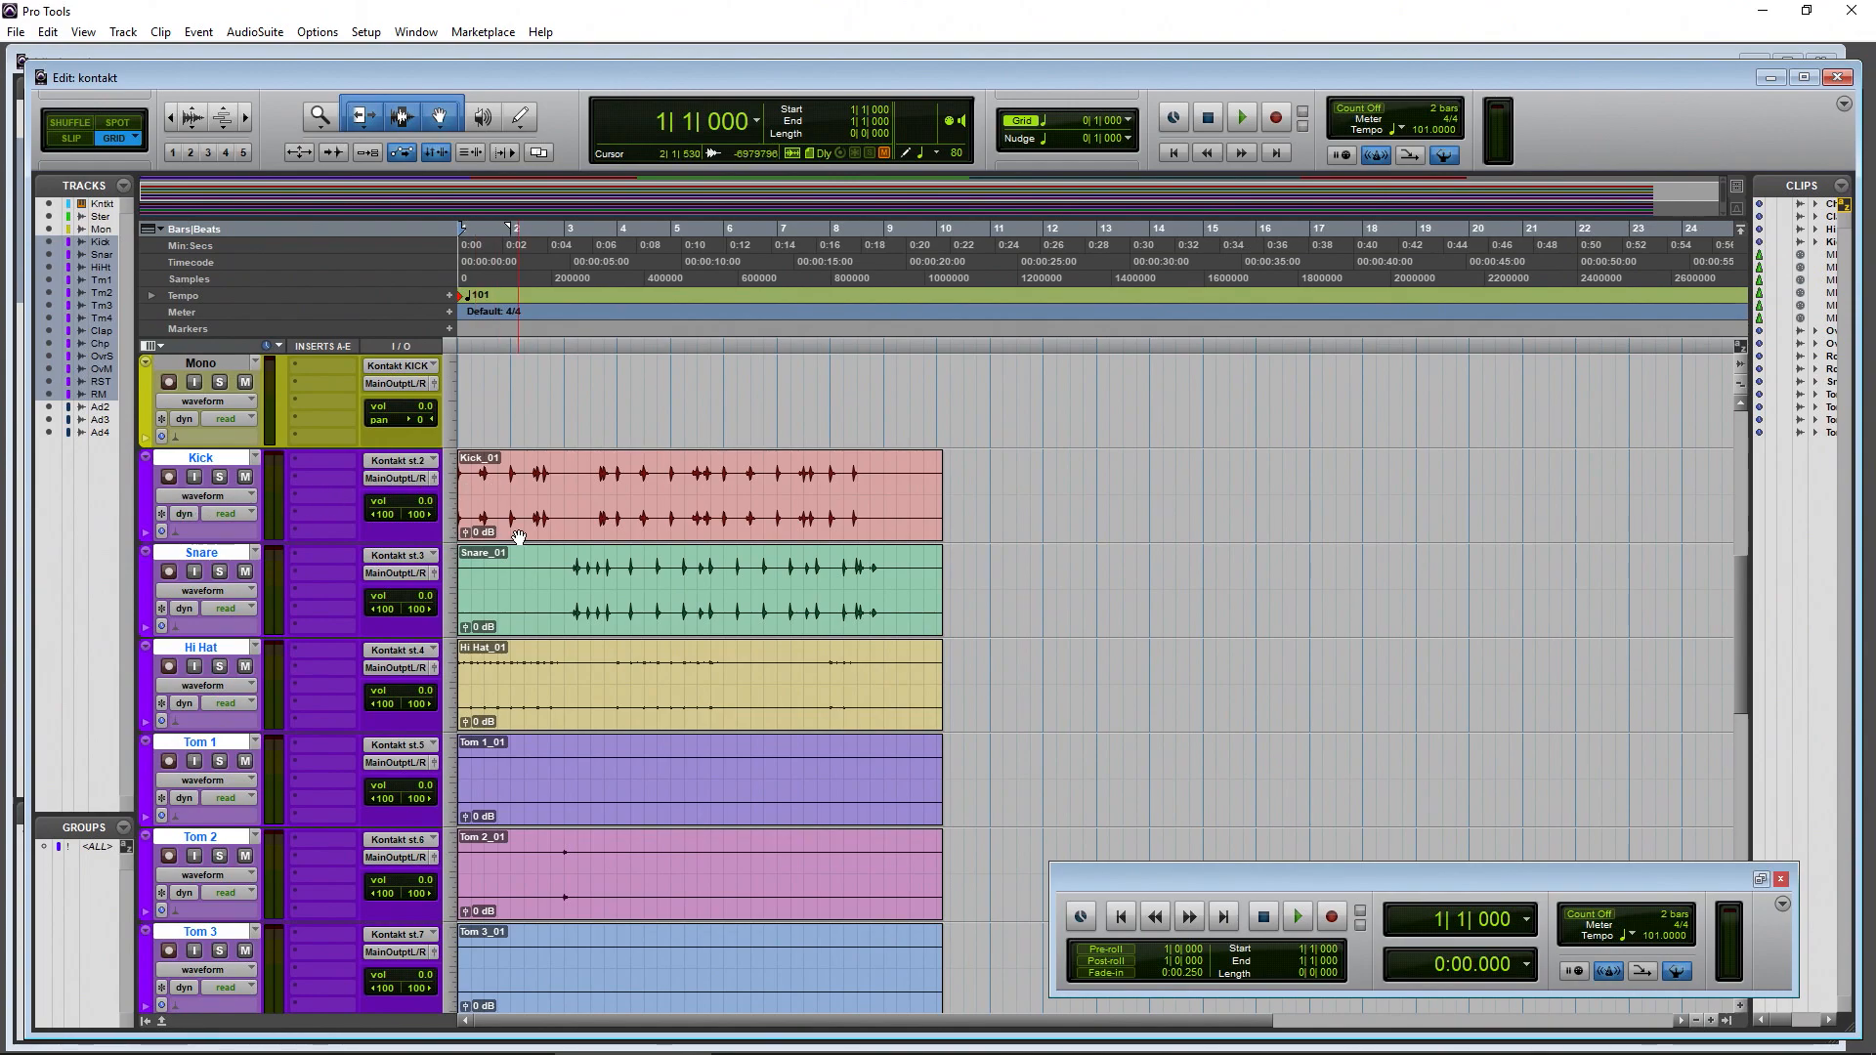
scroll(311, 576, up, 2)
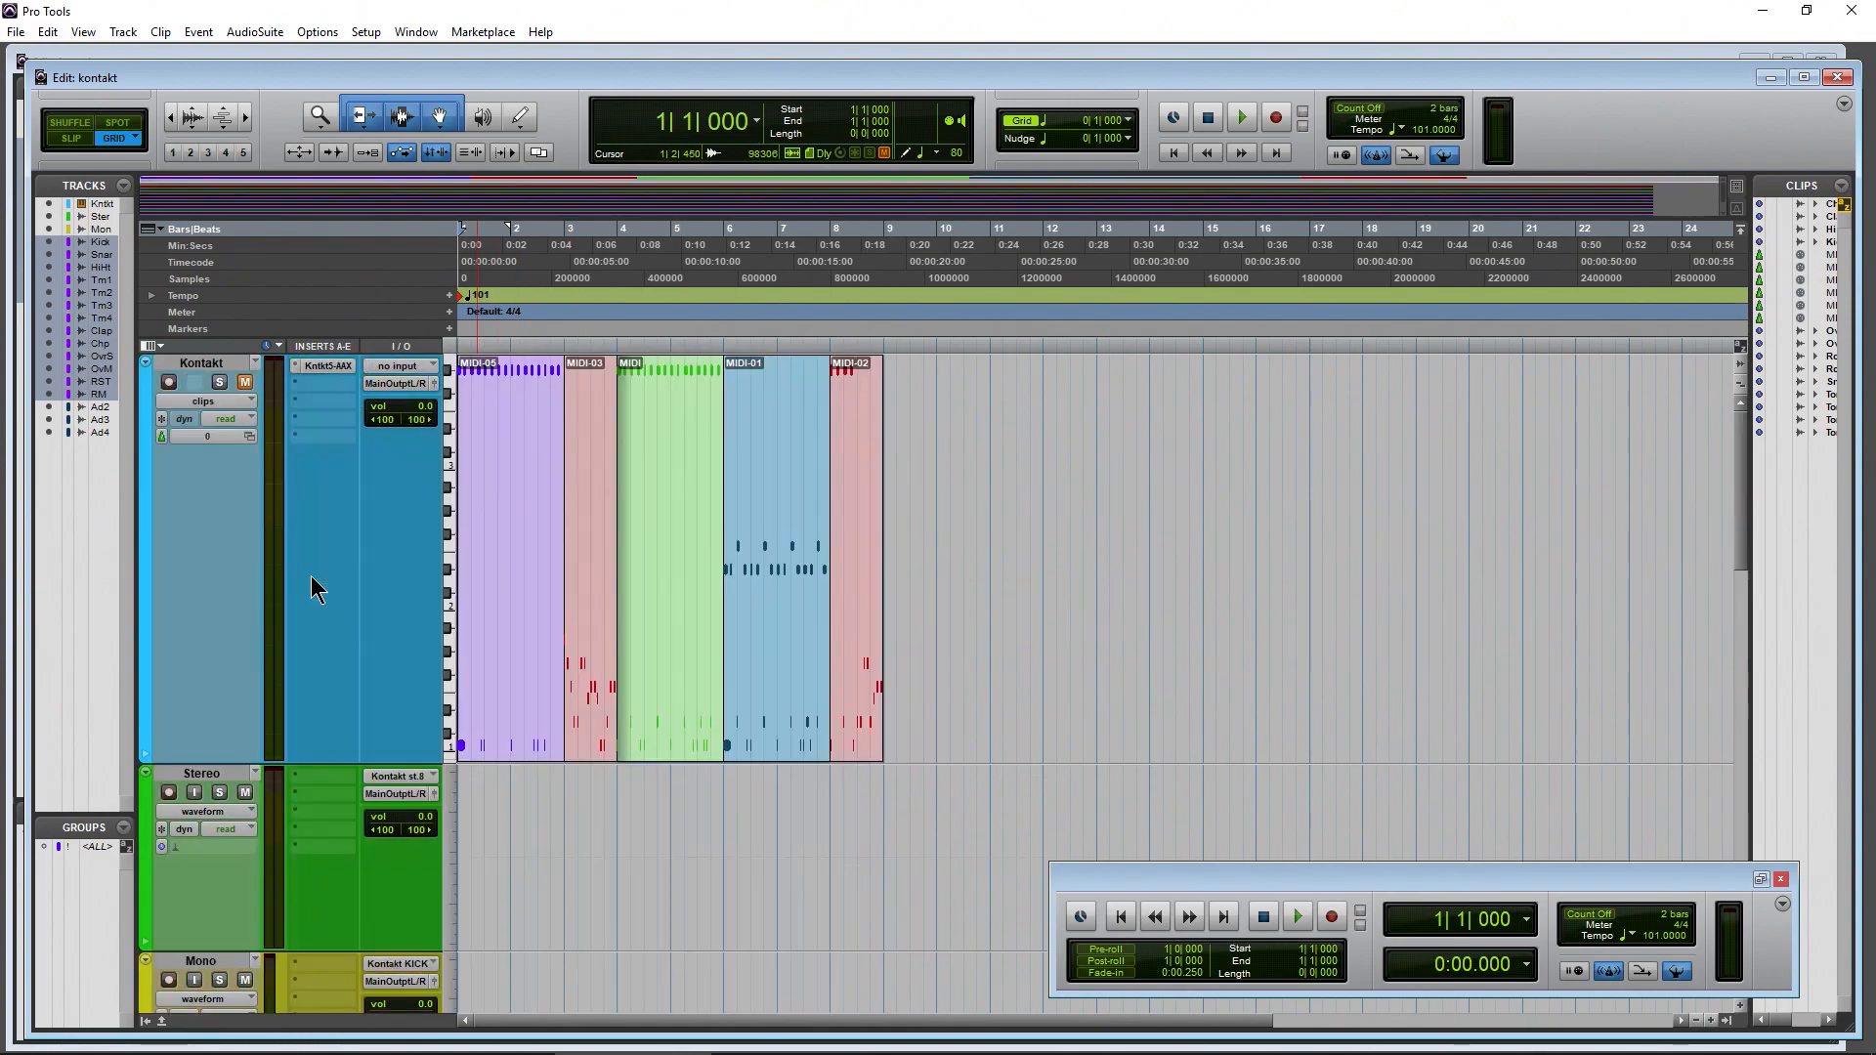
Play back the recorded drum audio and solo the Hi Hat and Snare tracks one at a time
key(space)
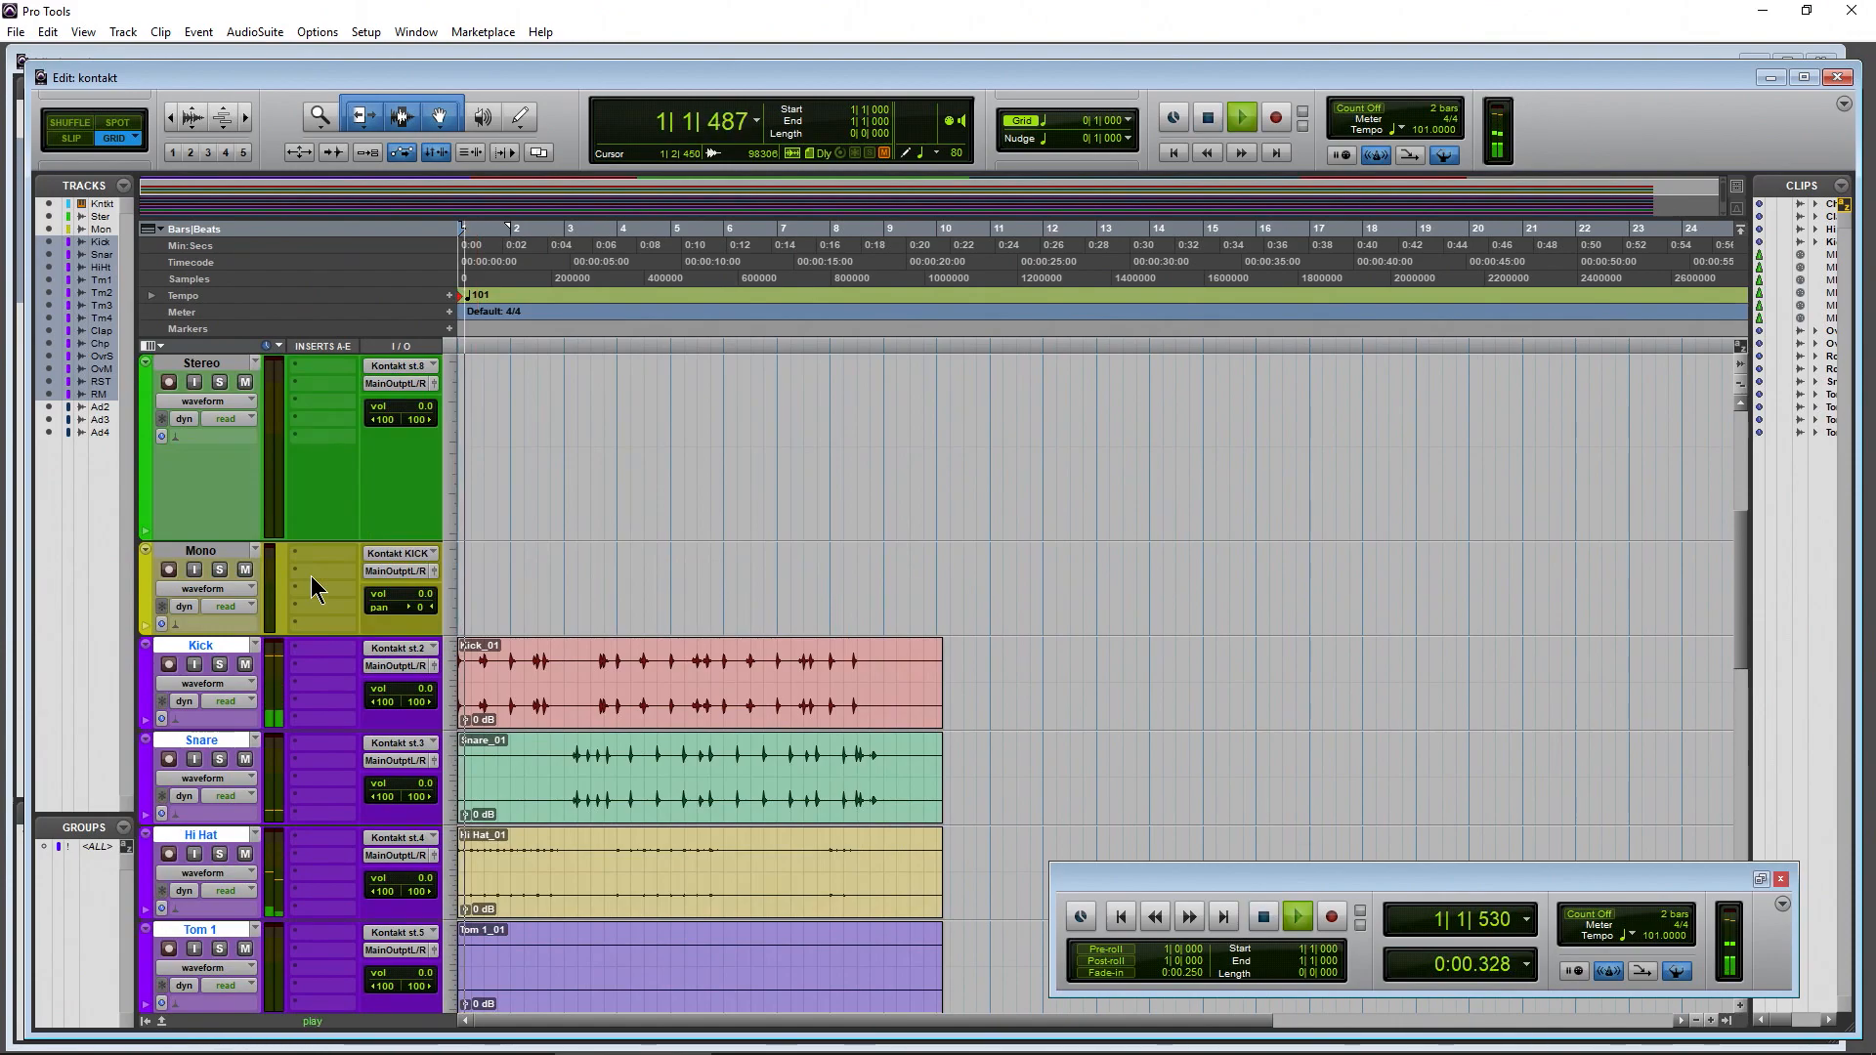
scroll(311, 586, down, 2)
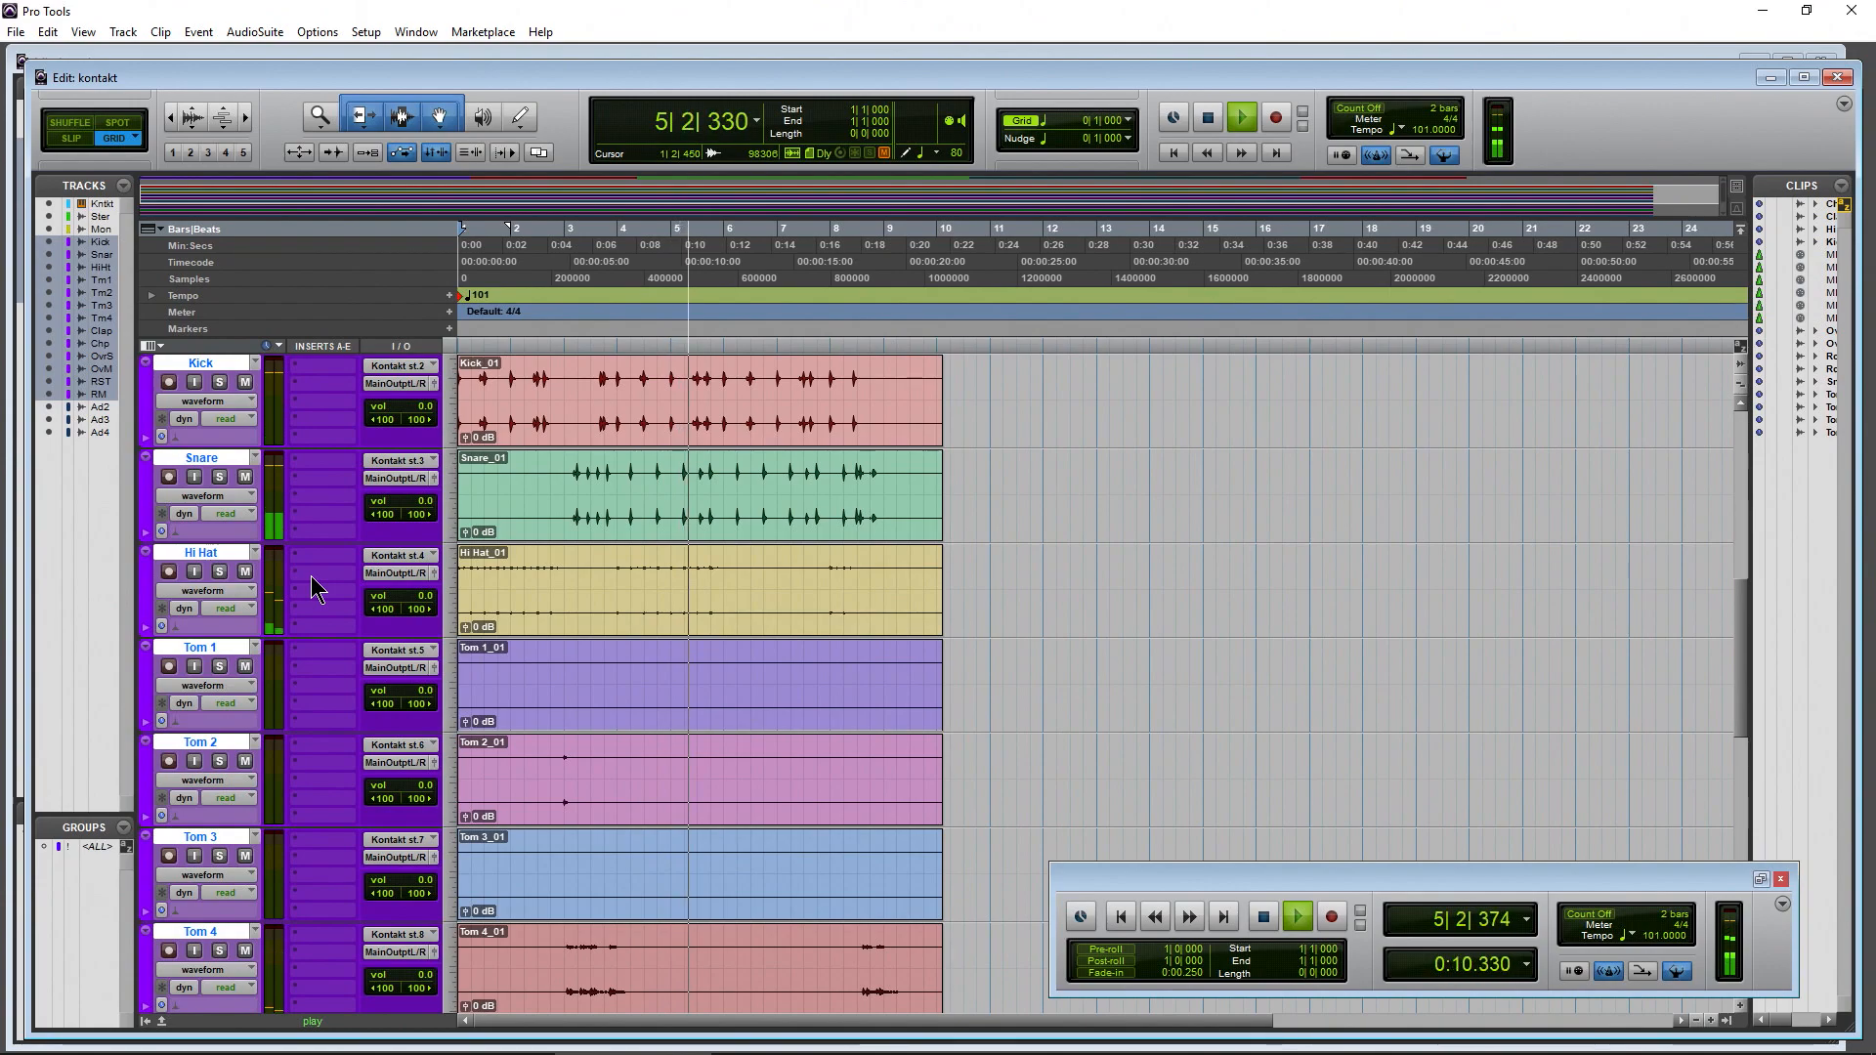
click(220, 572)
click(220, 571)
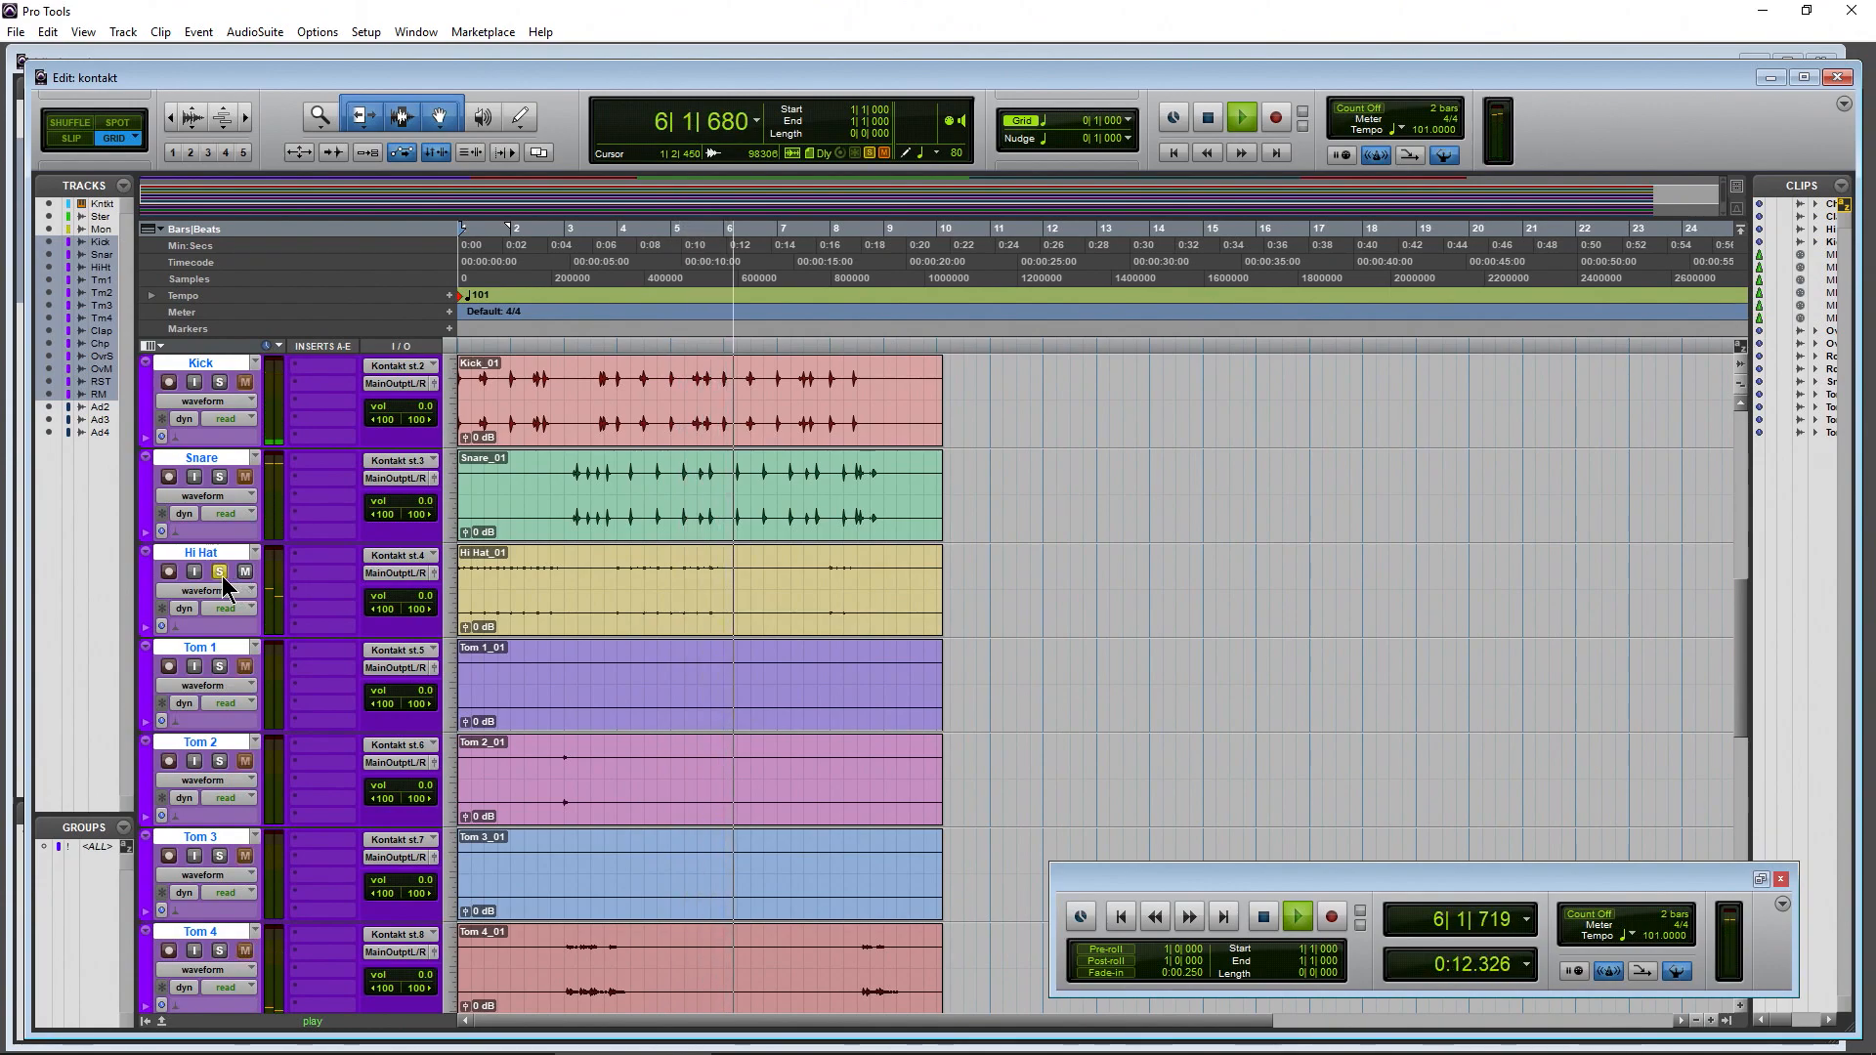
click(220, 477)
click(220, 479)
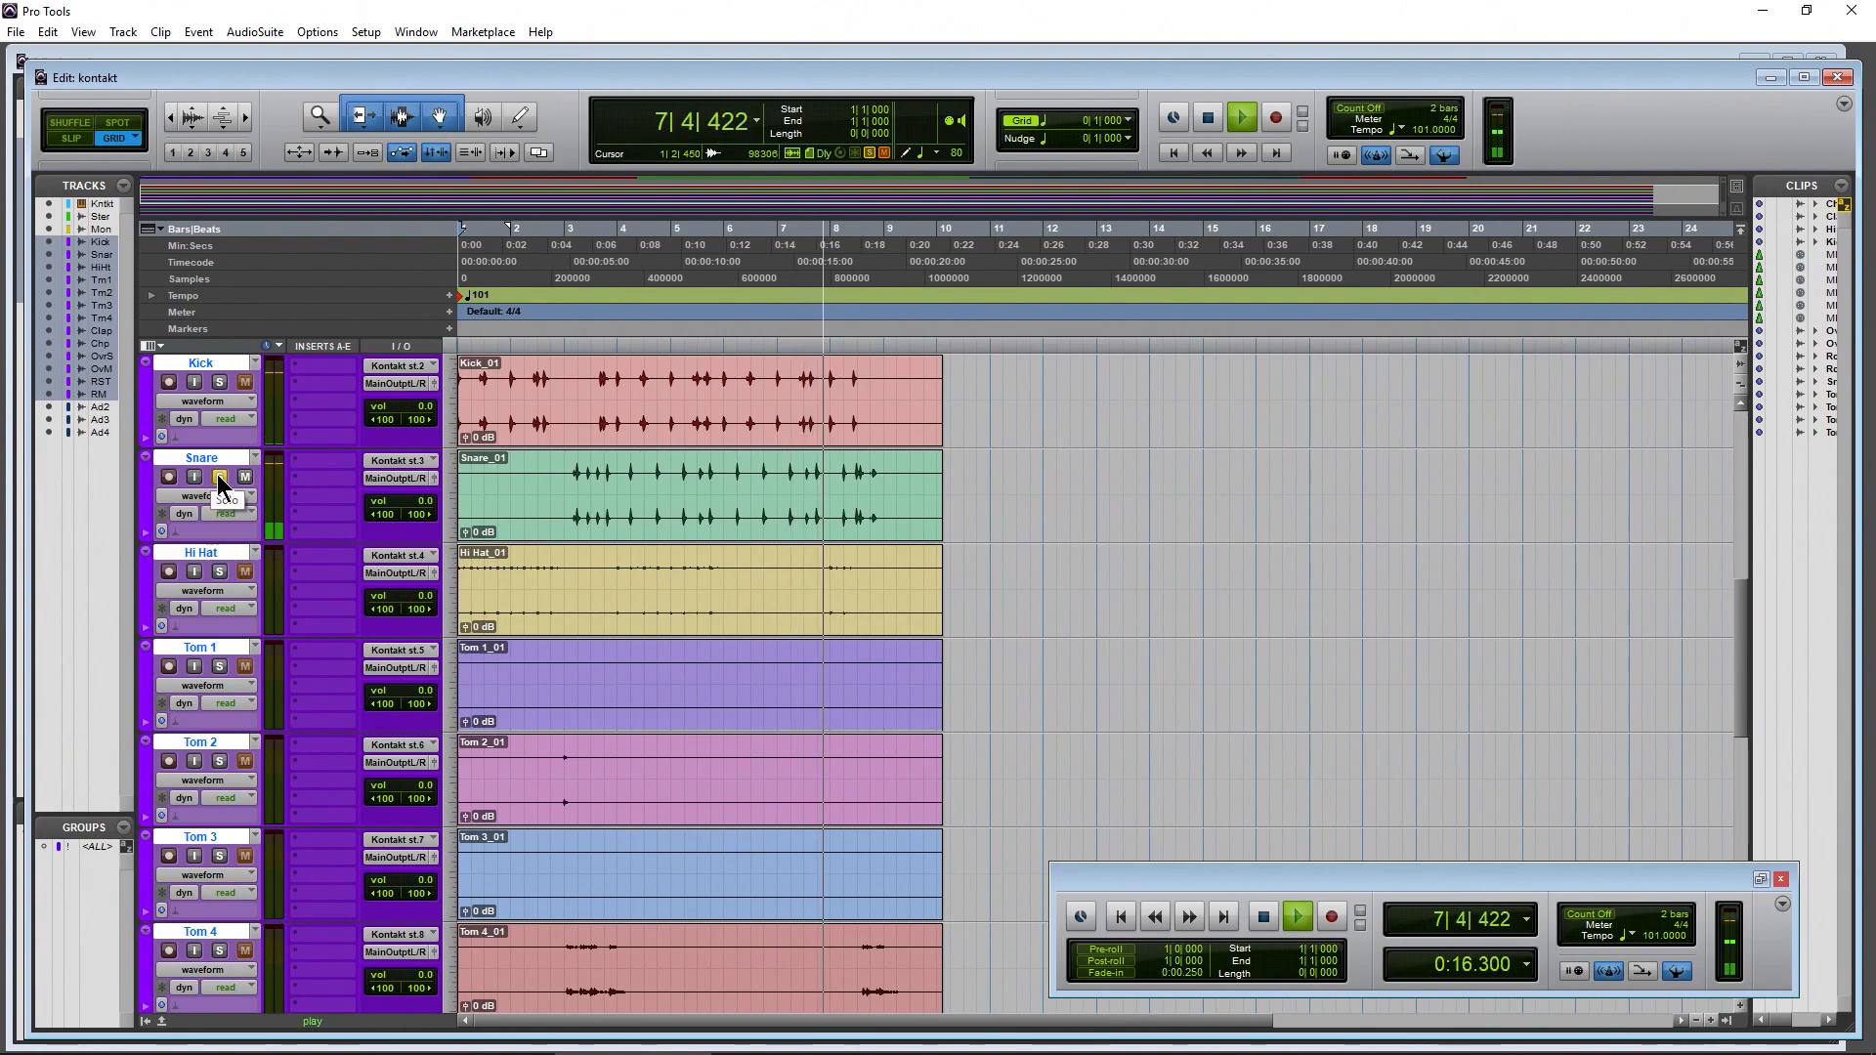
Turn off solo on the Snare track and stop playback
click(220, 477)
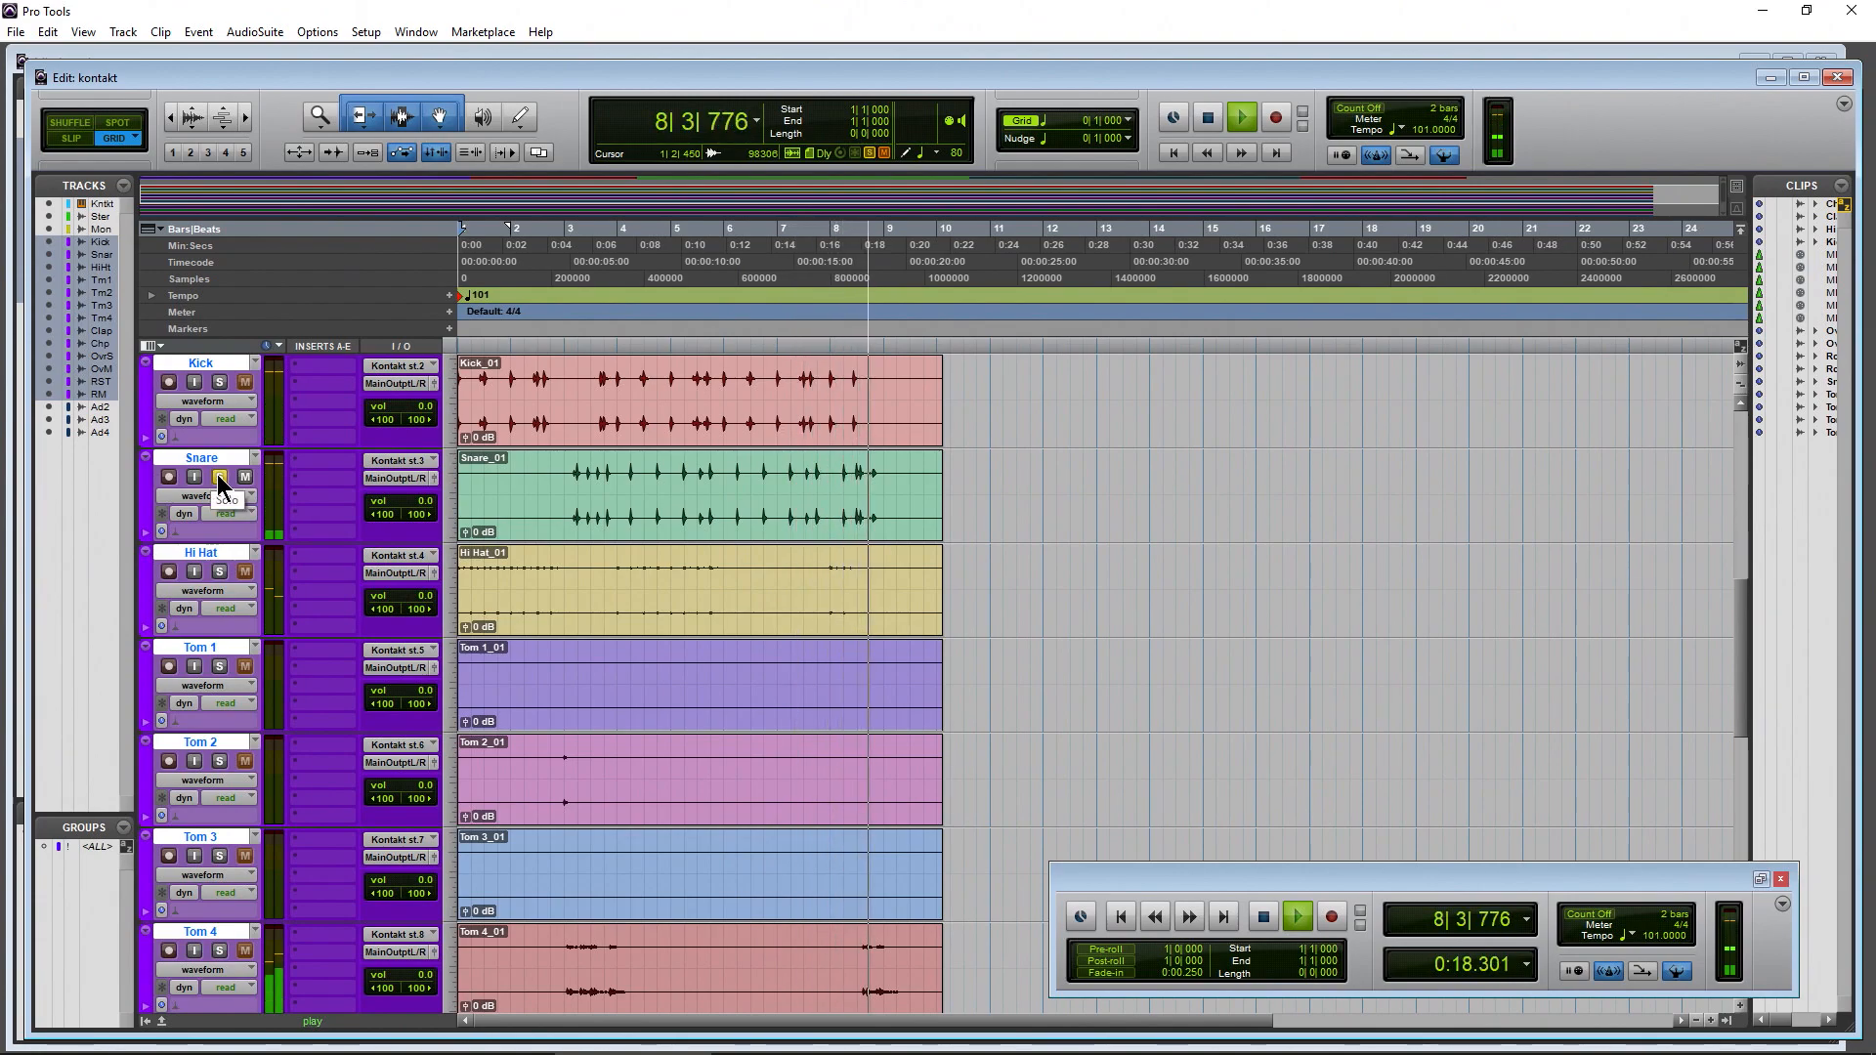
key(space)
scroll(254, 615, up, 5)
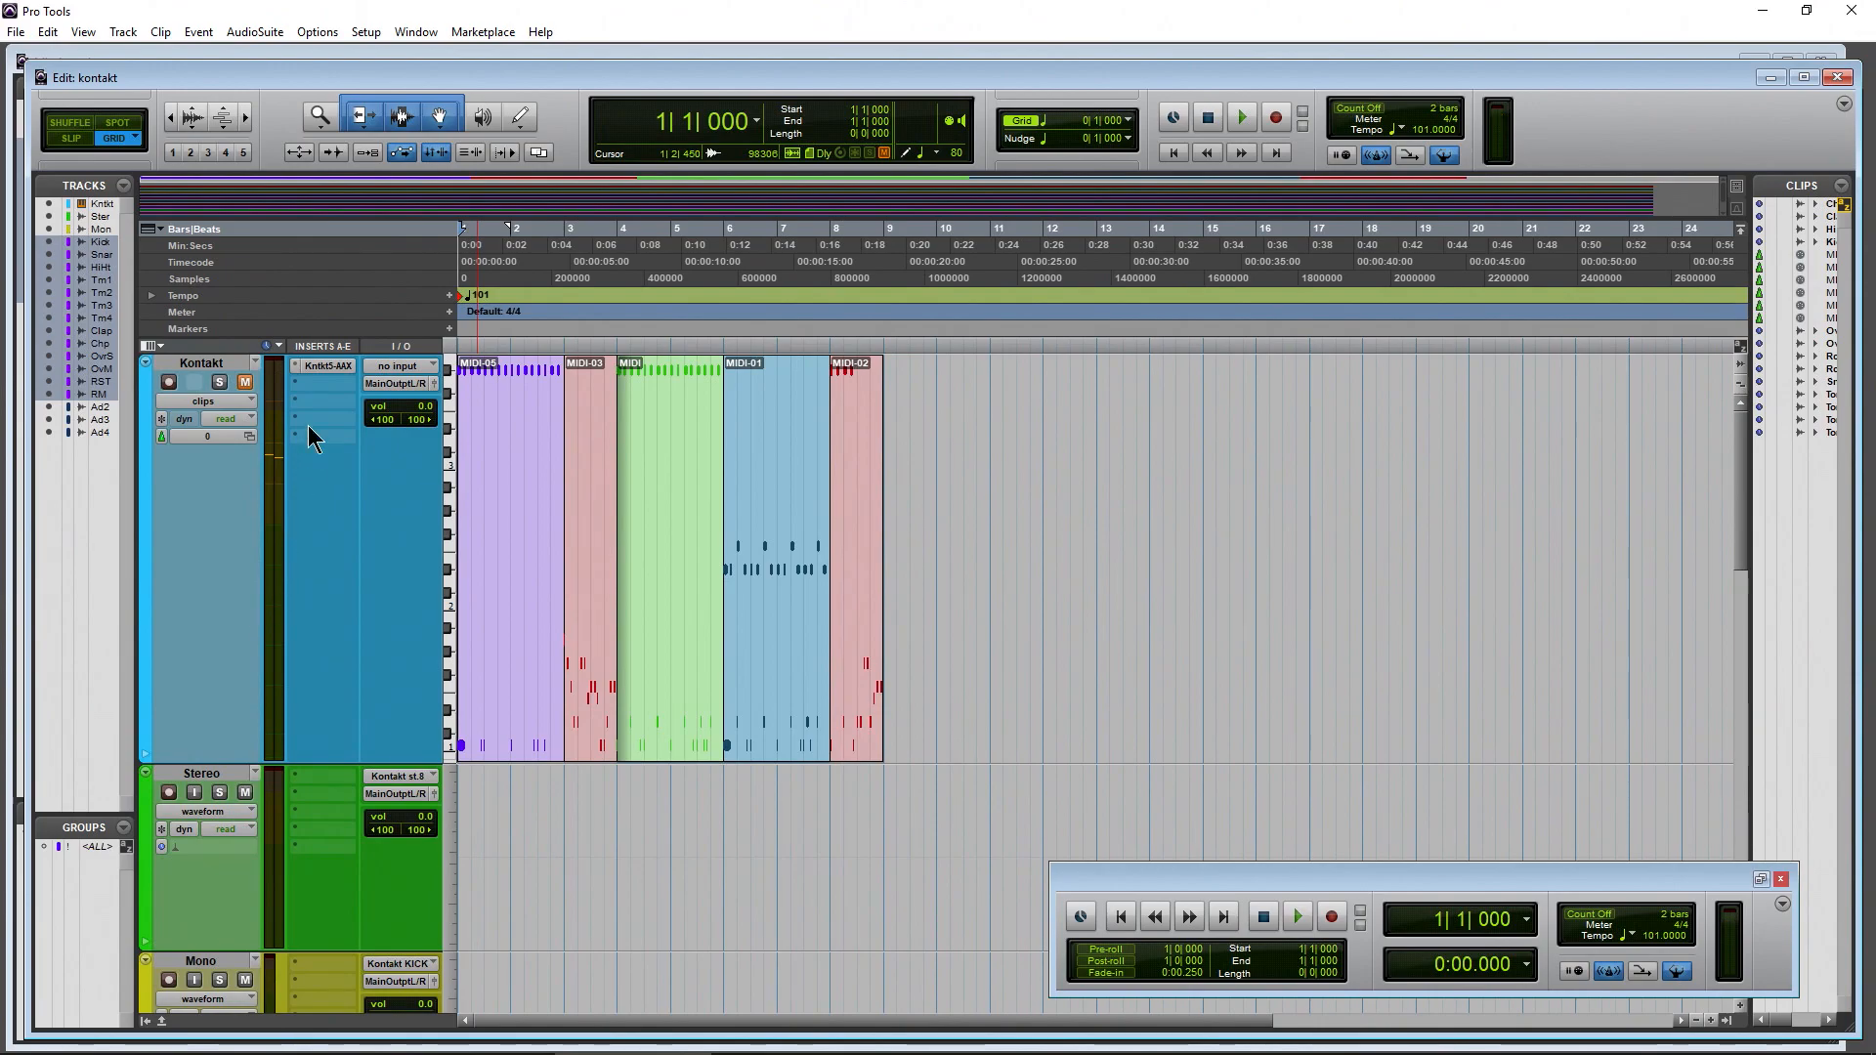
Audition the Tom 4 track soloed from bar 3 beat 2, return to the session start and turn off its solo
scroll(311, 593, down, 5)
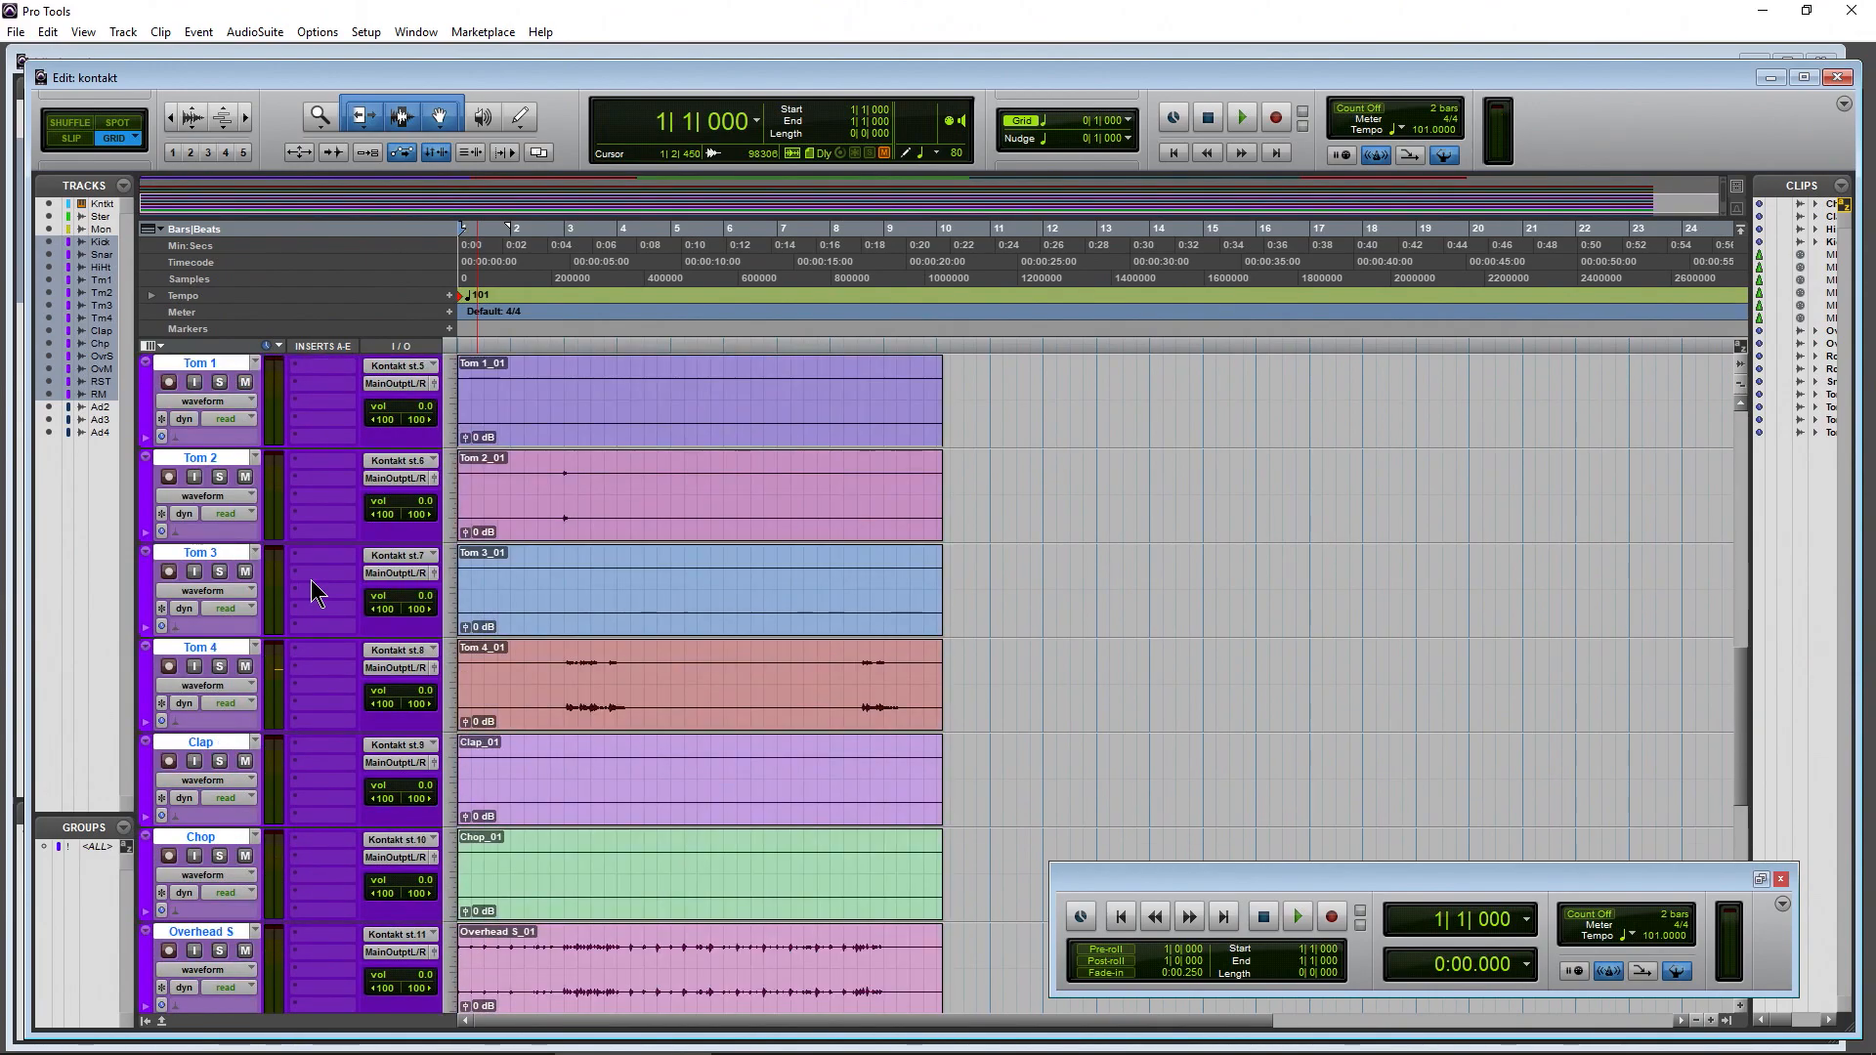
click(219, 666)
click(574, 257)
key(space)
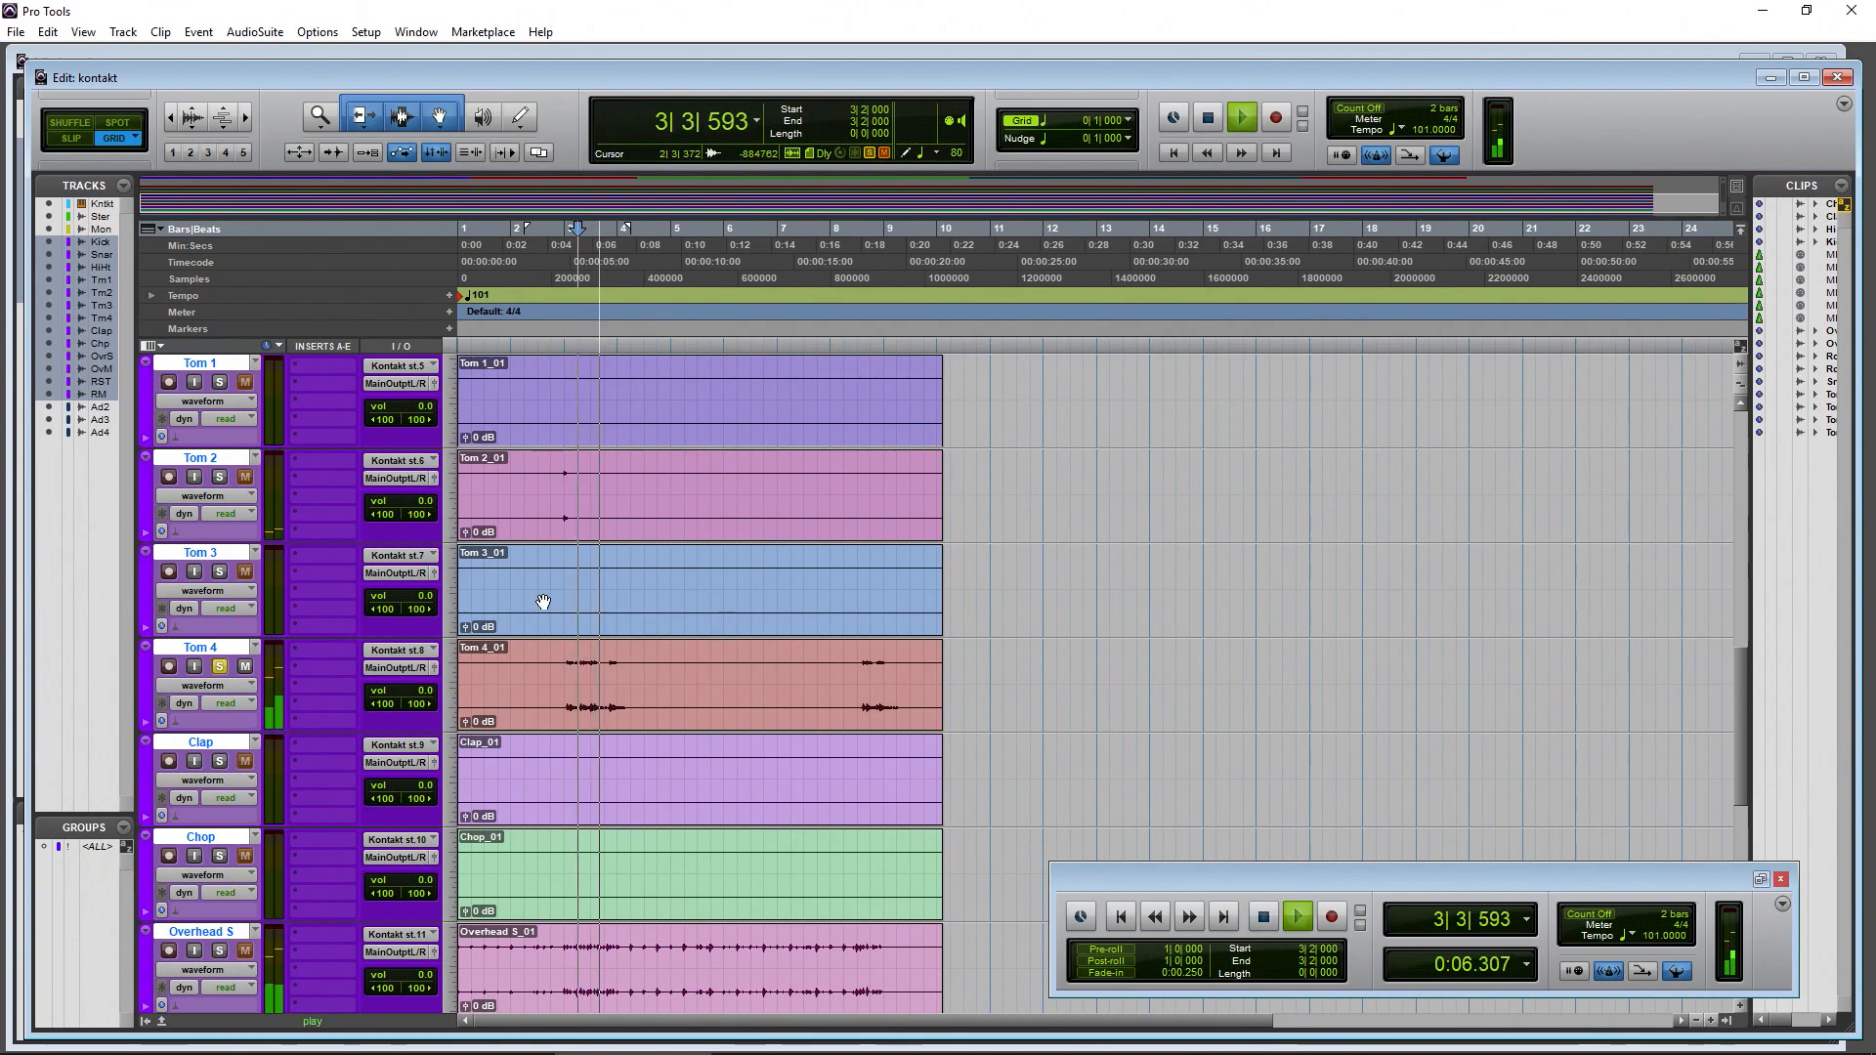
key(space)
click(1173, 154)
click(220, 666)
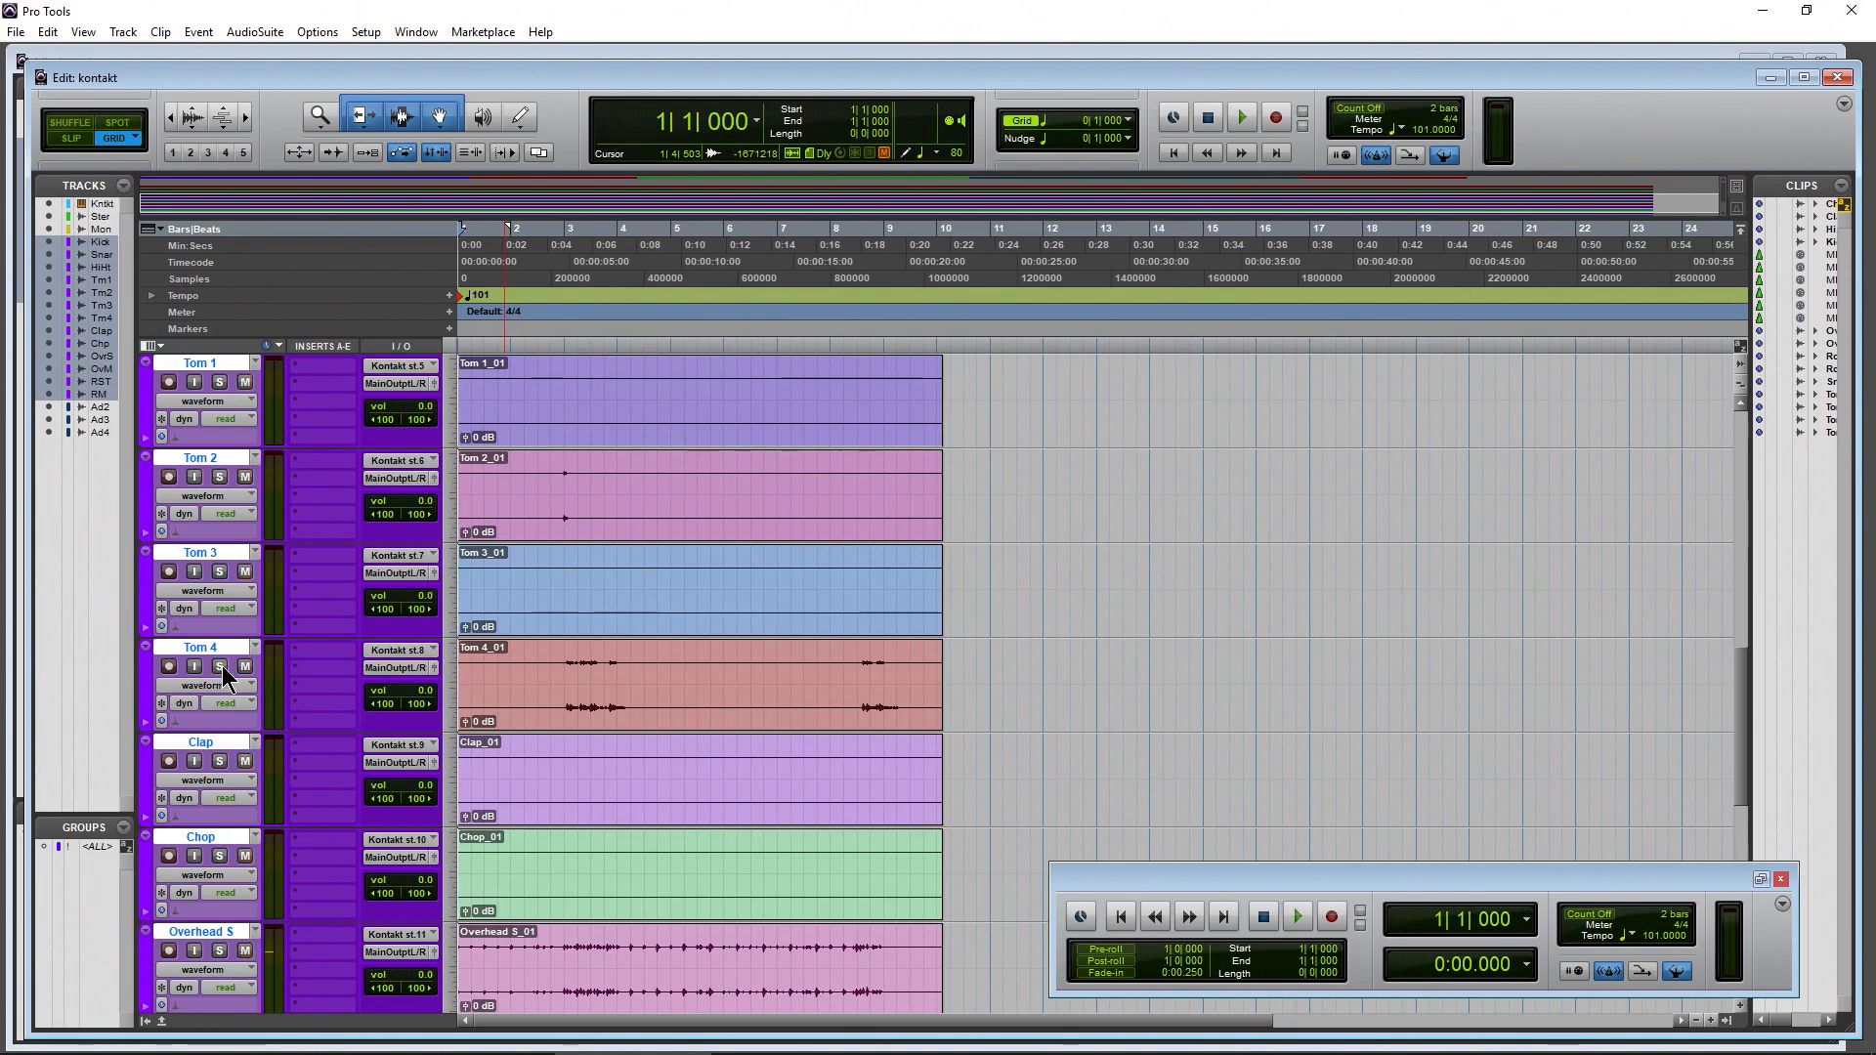
Play from bar 3 with Overhead S soloed, switch the solo to Overhead M, and stop playback
scroll(494, 672, down, 1)
scroll(493, 671, down, 2)
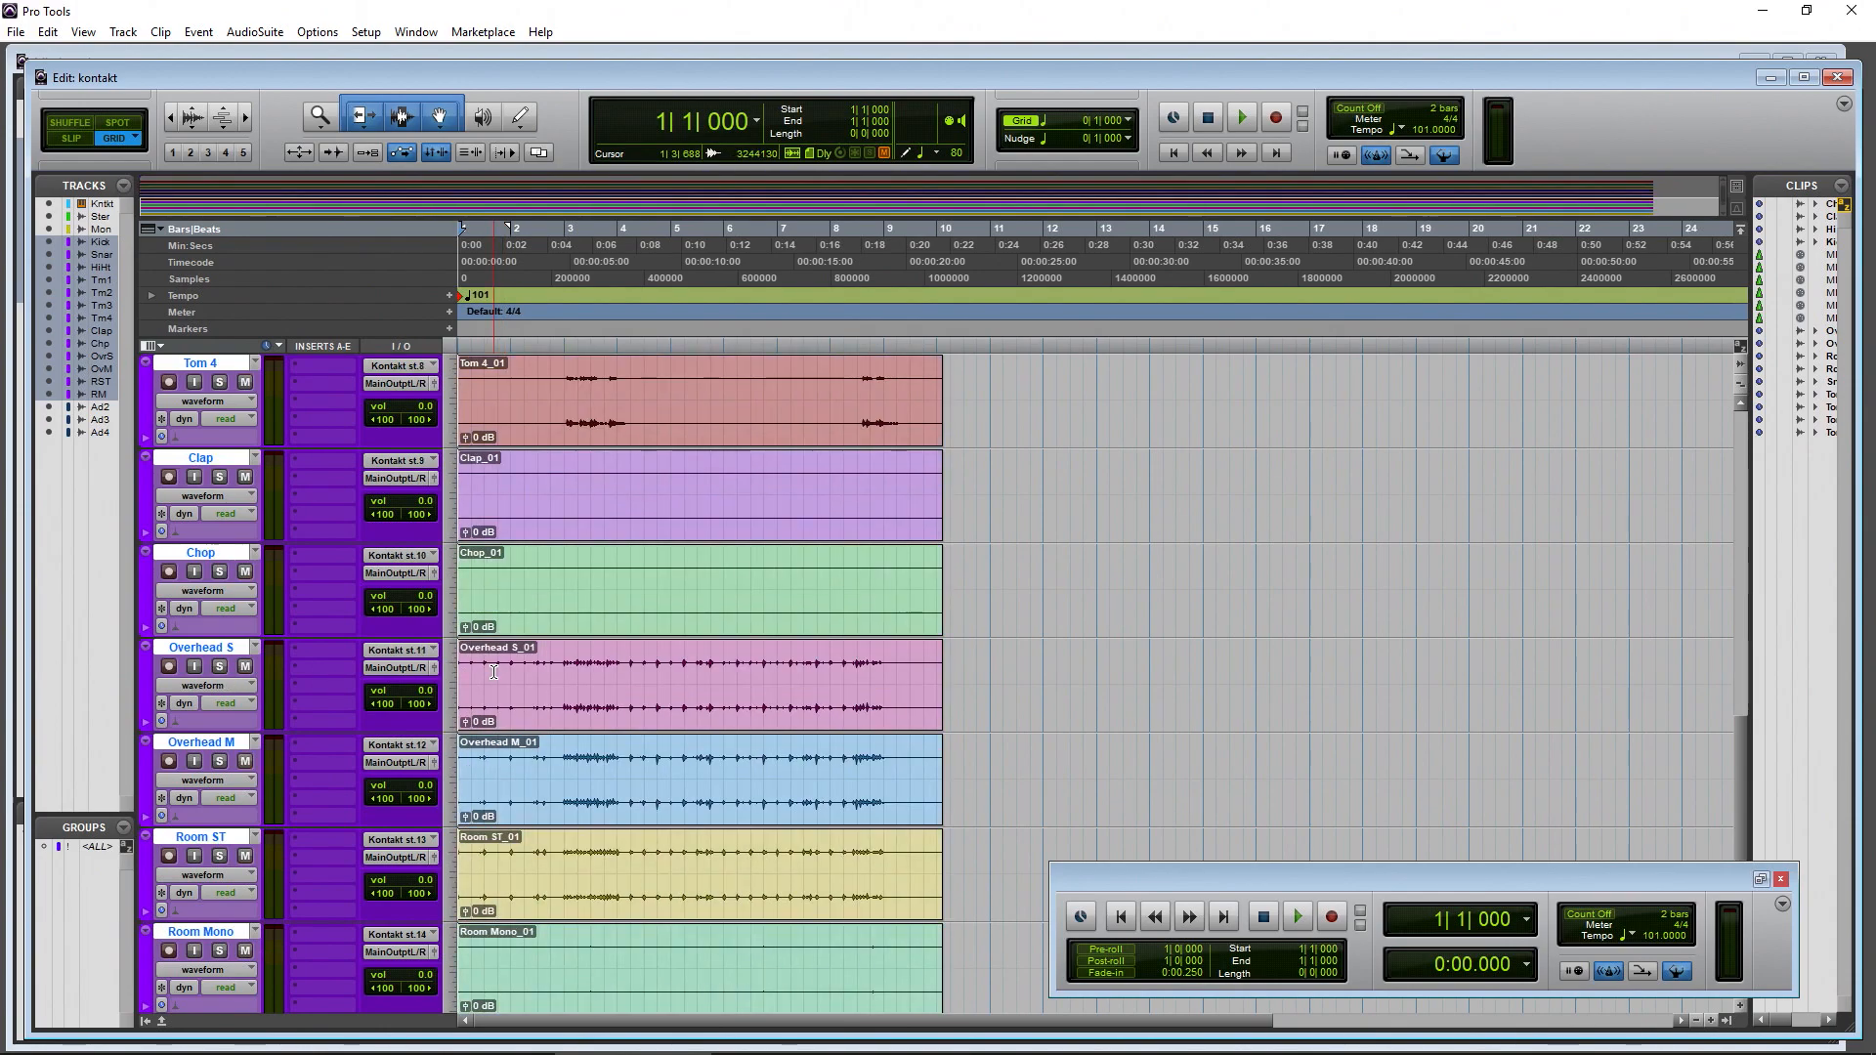
scroll(493, 671, down, 1)
scroll(214, 571, down, 1)
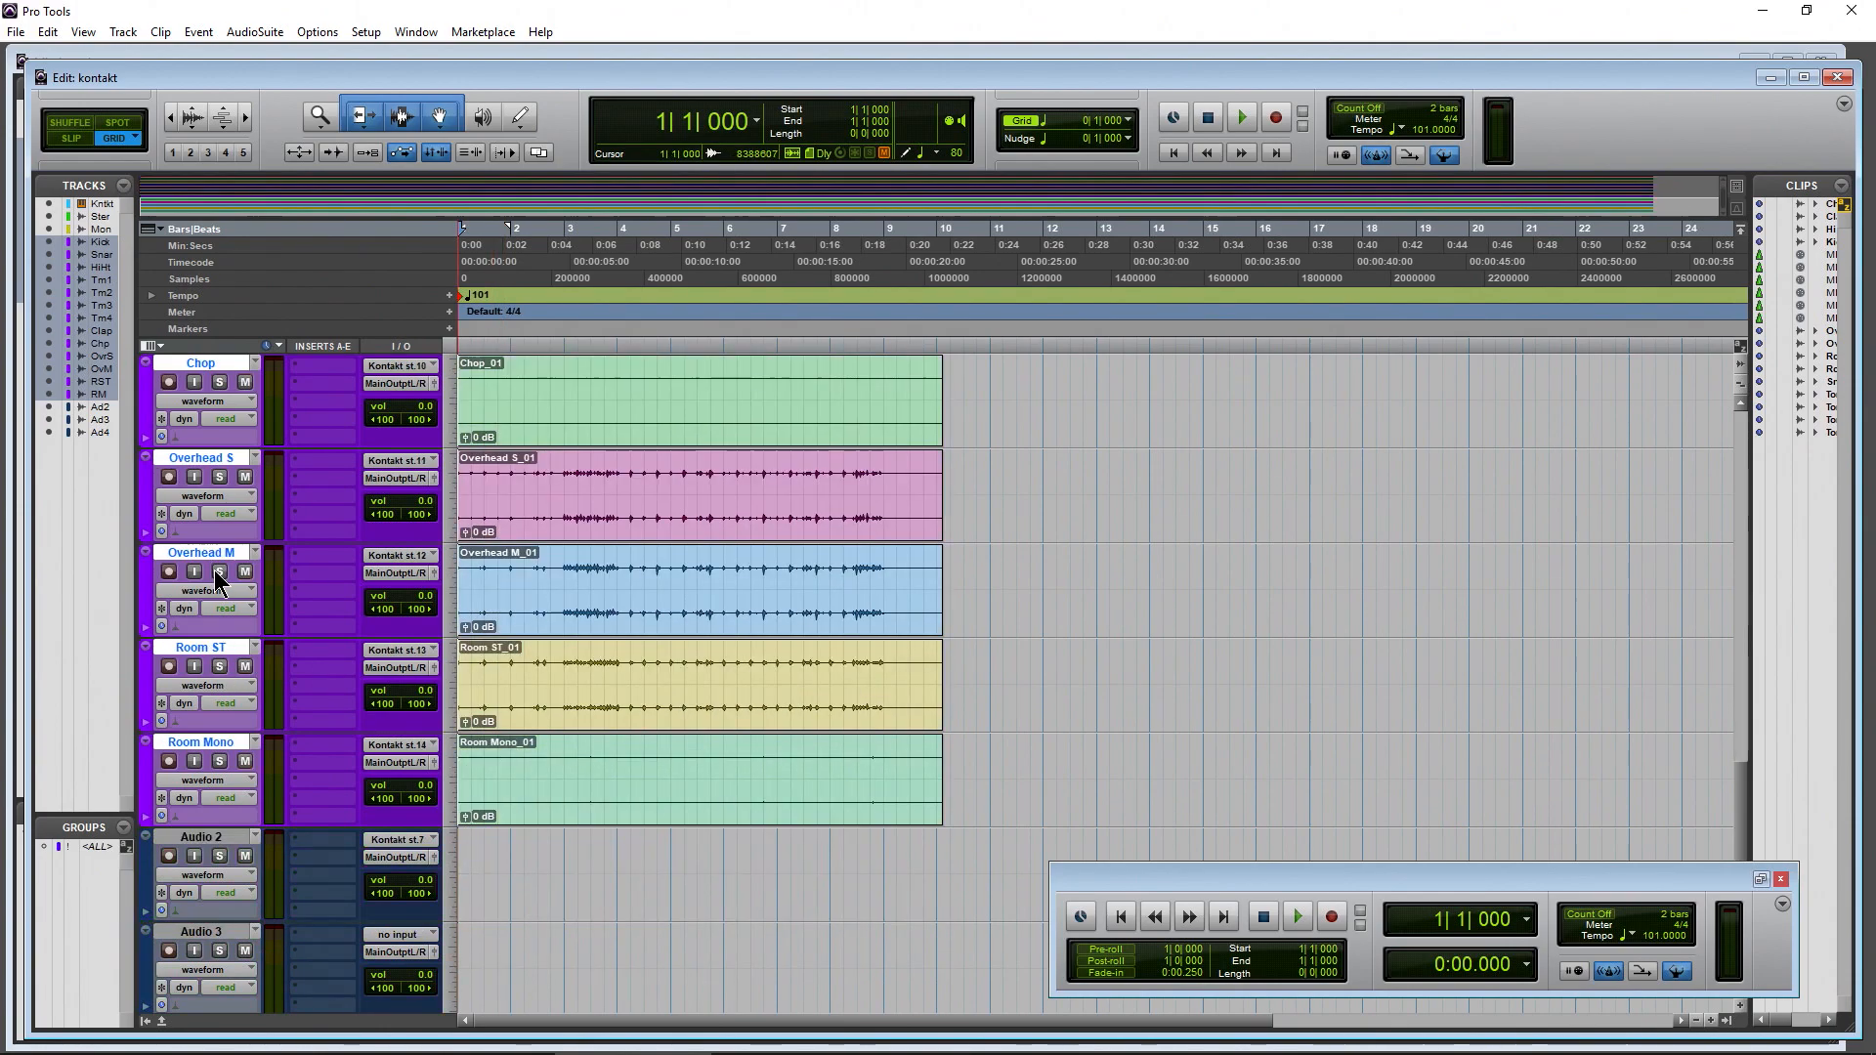
click(558, 246)
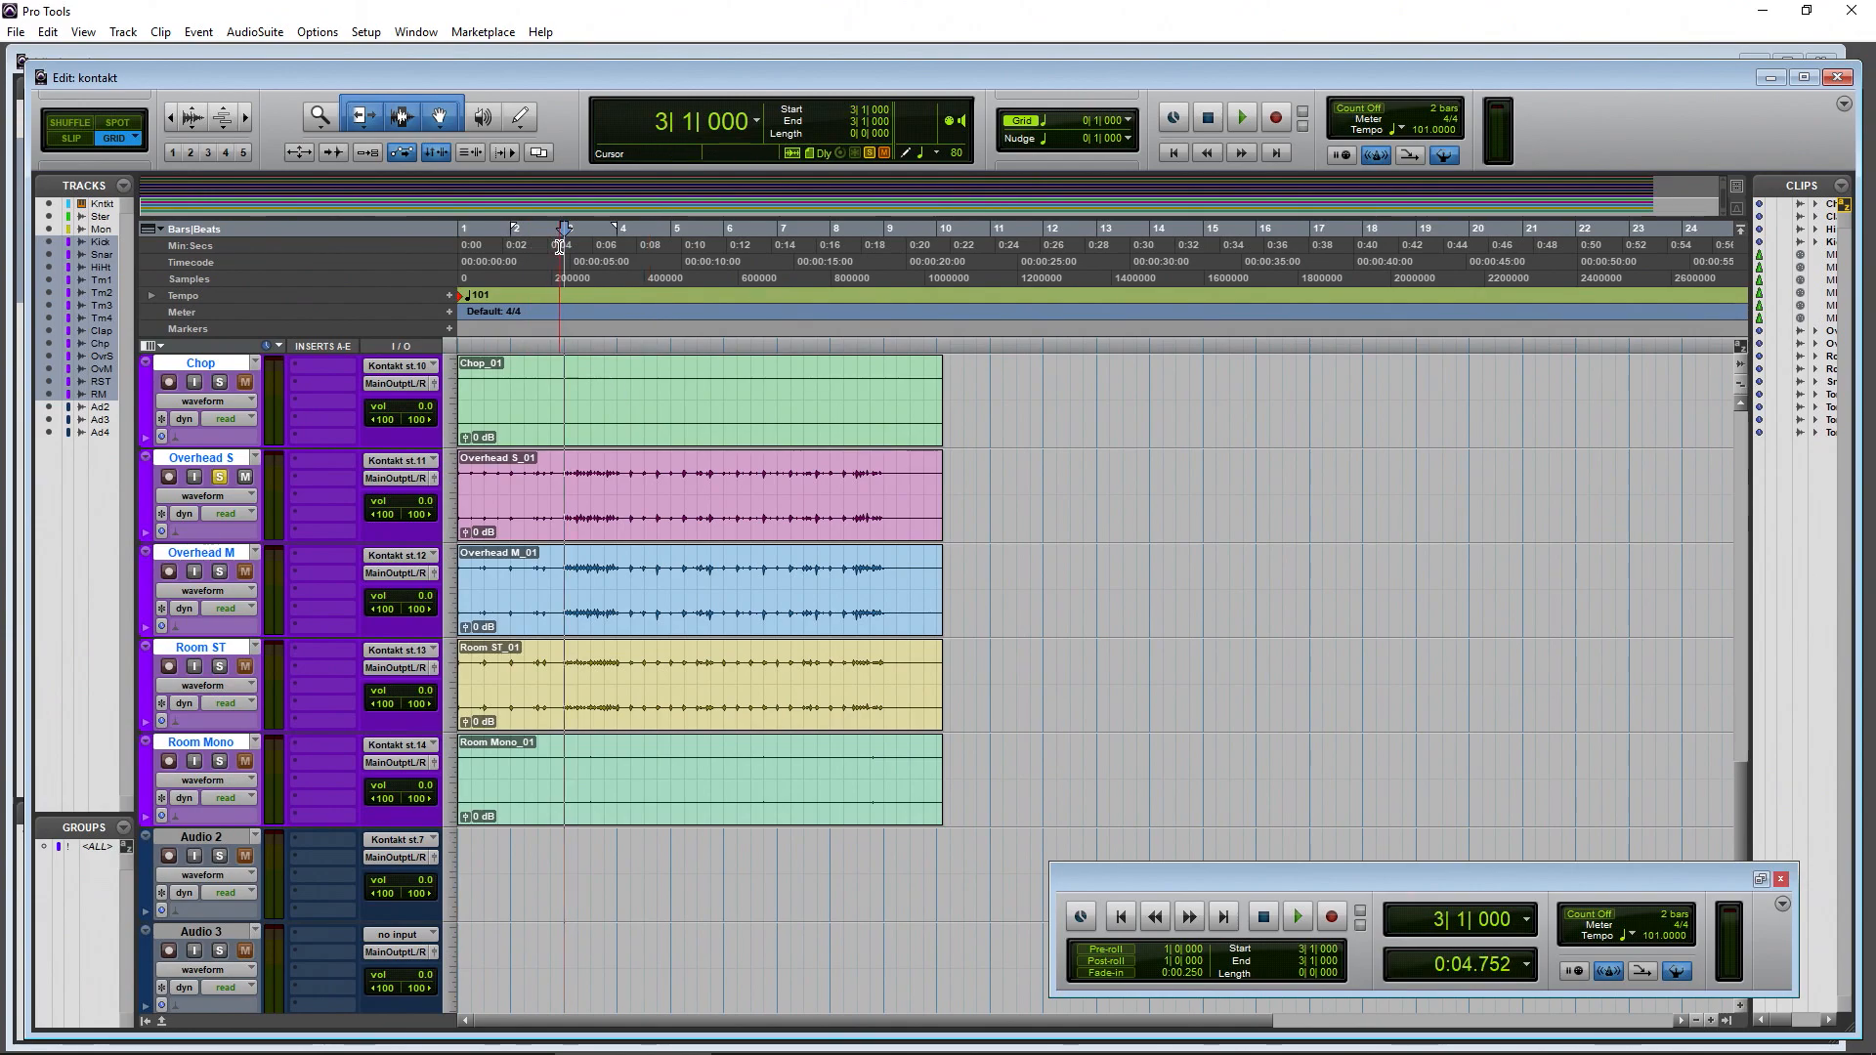
key(space)
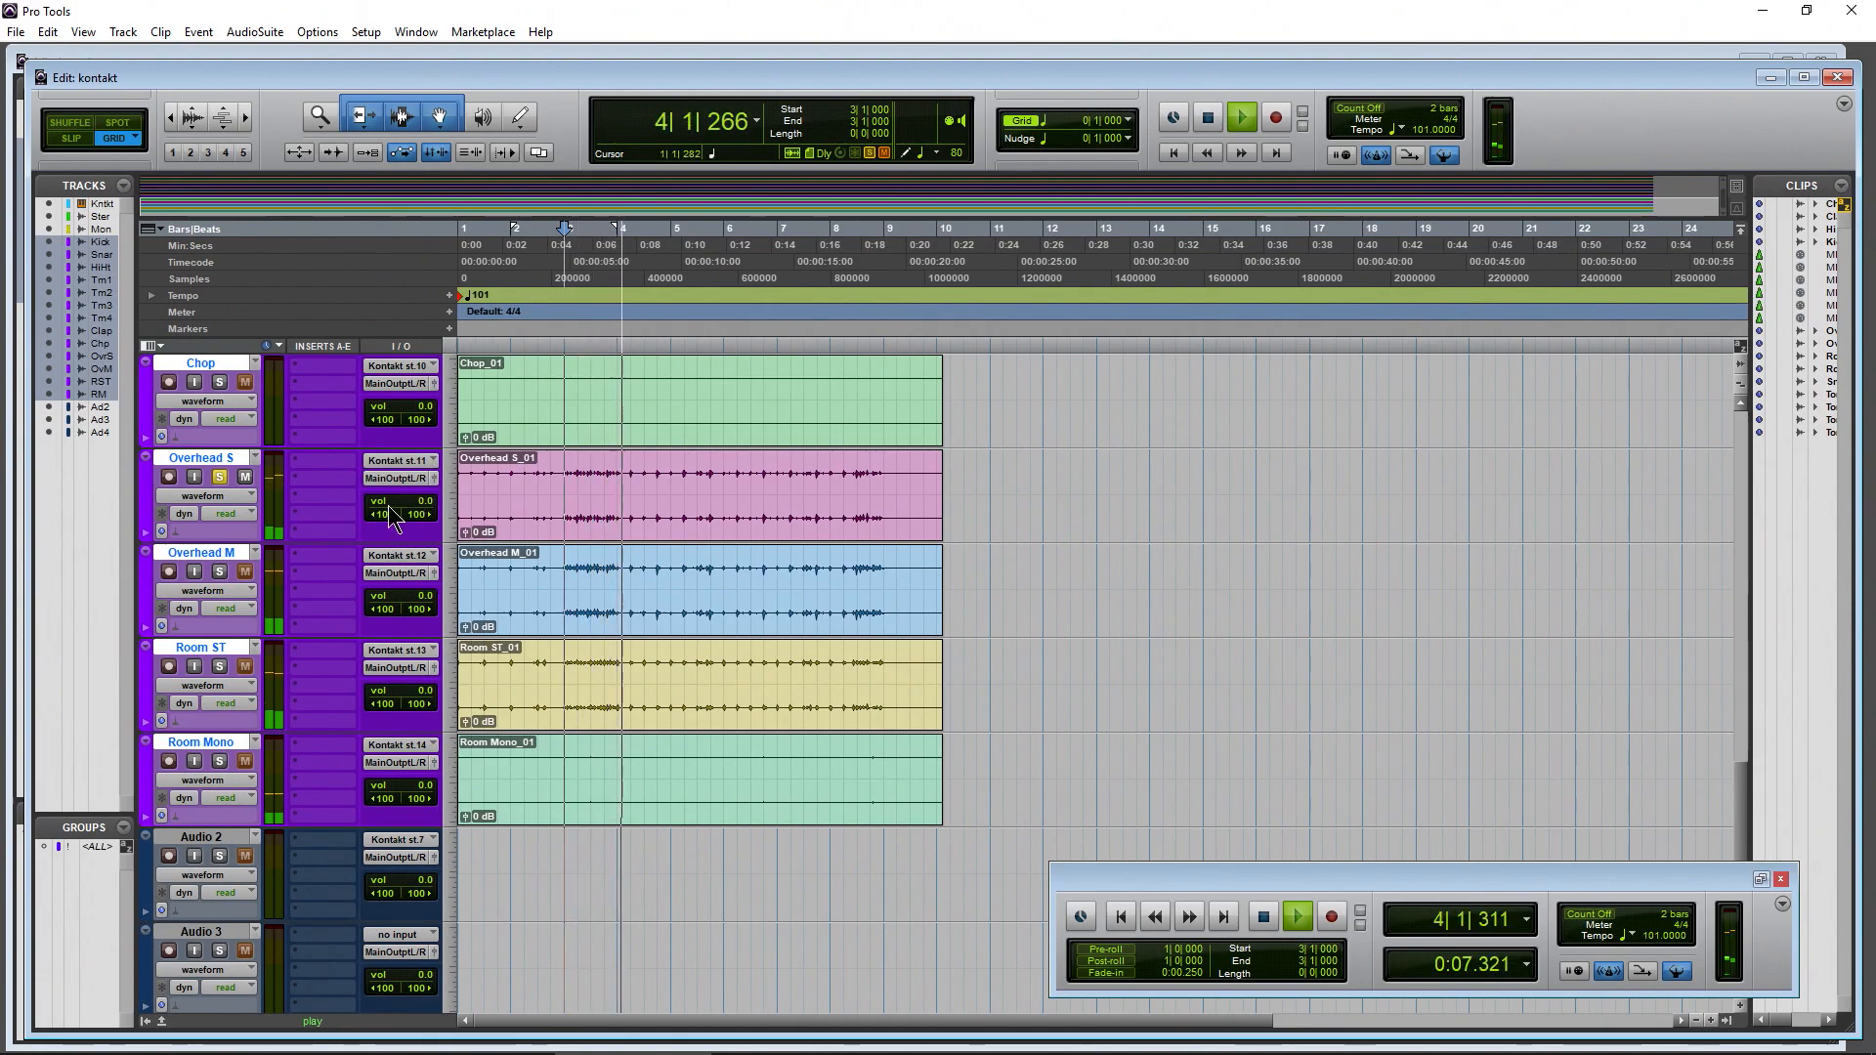
click(219, 574)
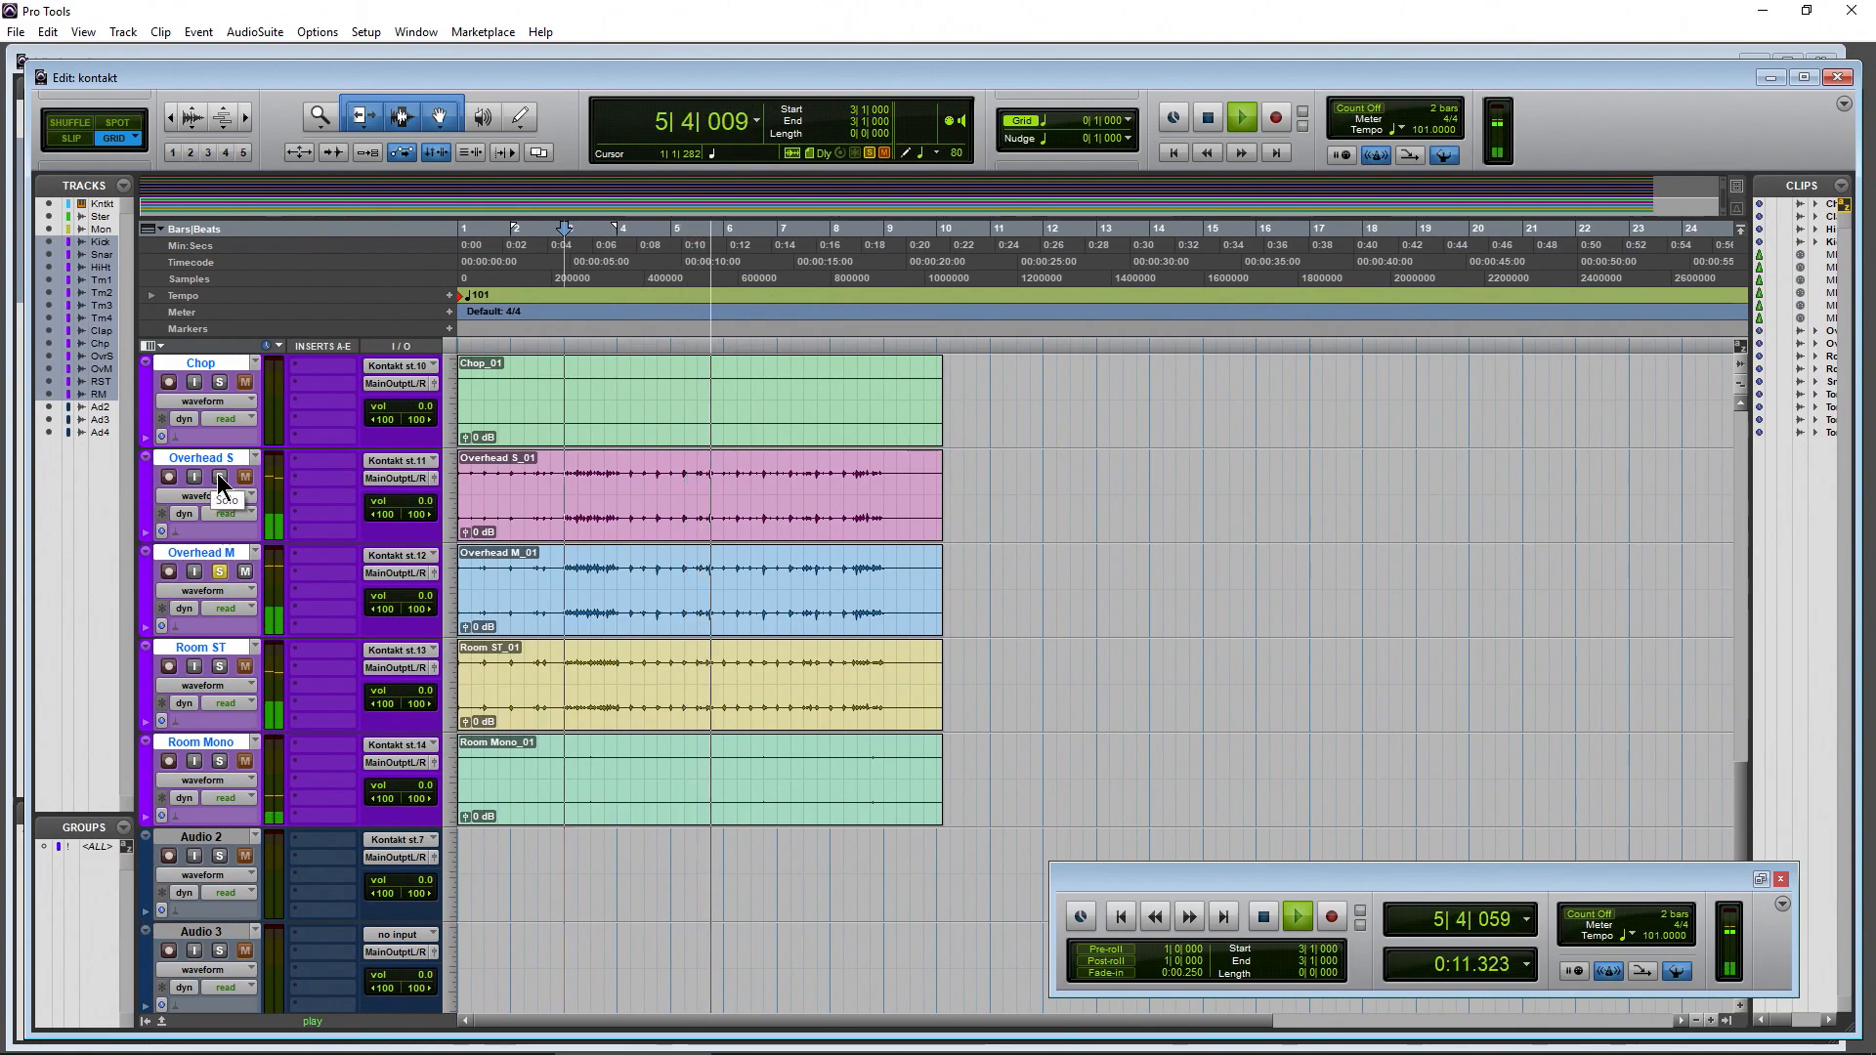
key(space)
click(326, 555)
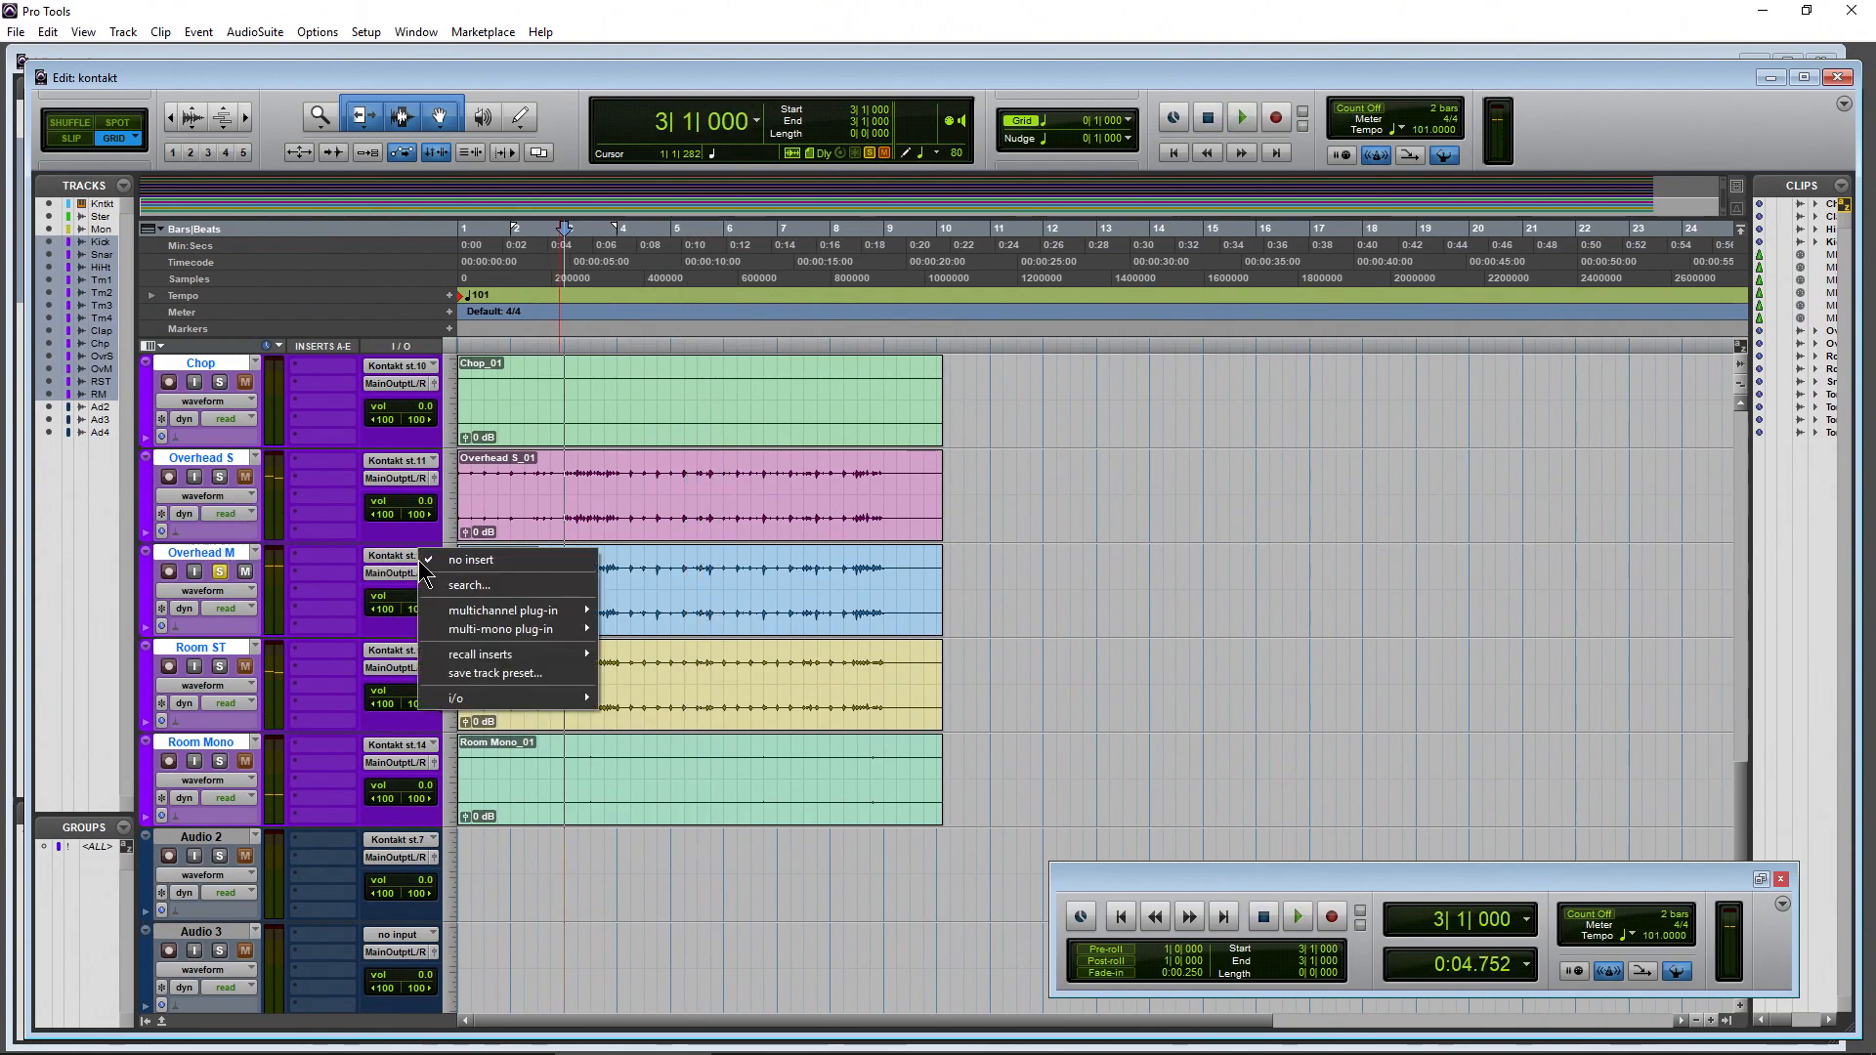
mouse_move(482, 611)
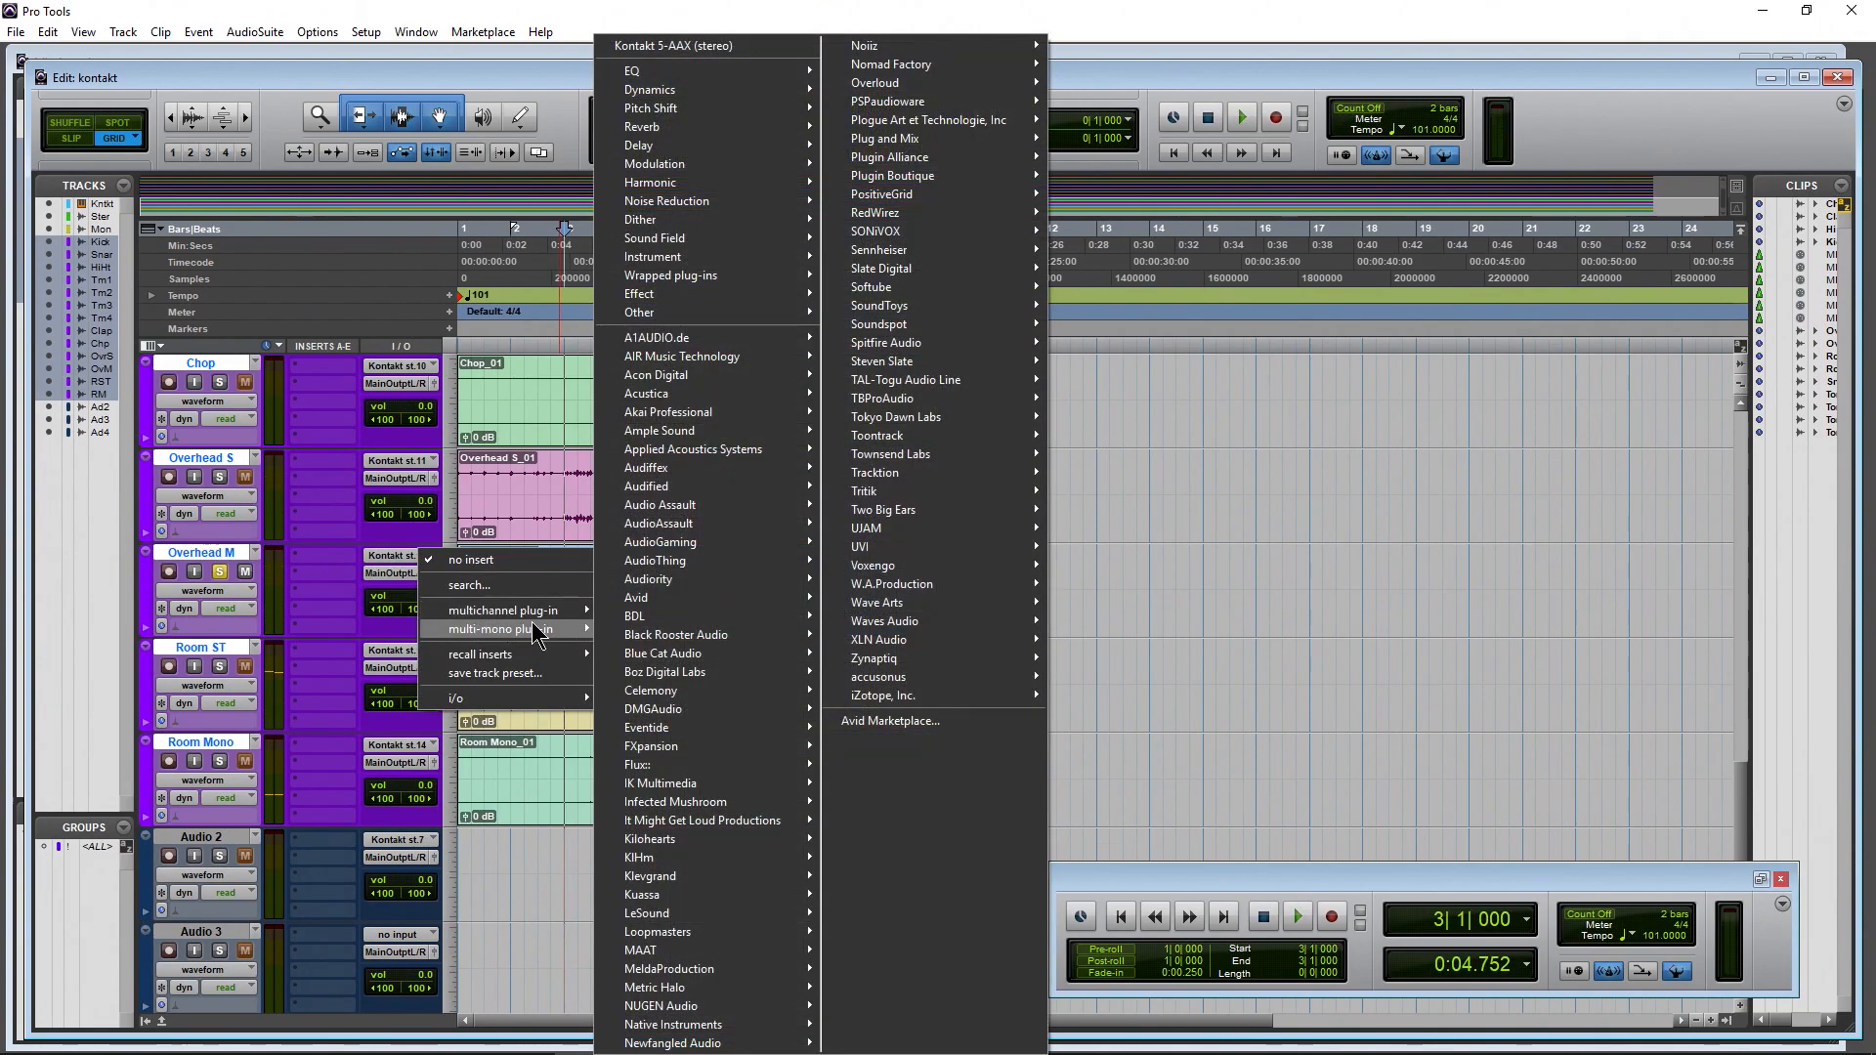
mouse_move(724, 618)
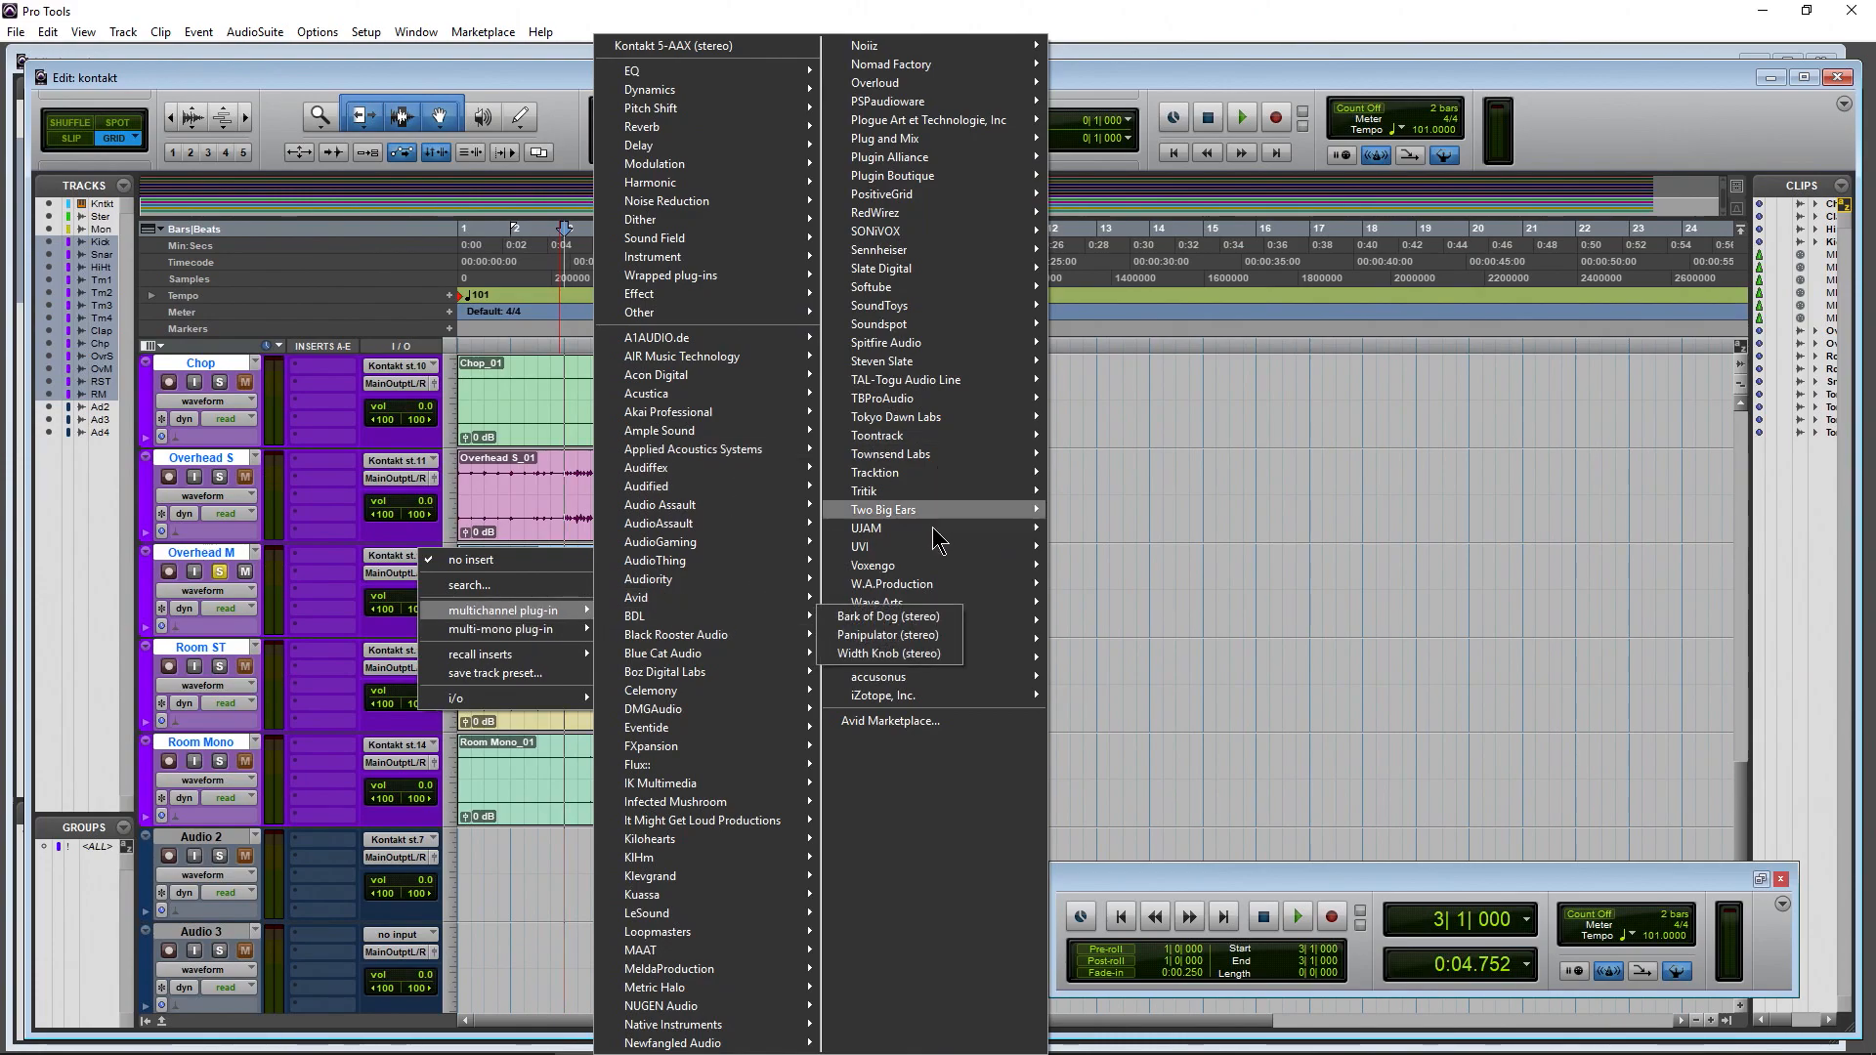
mouse_move(950, 627)
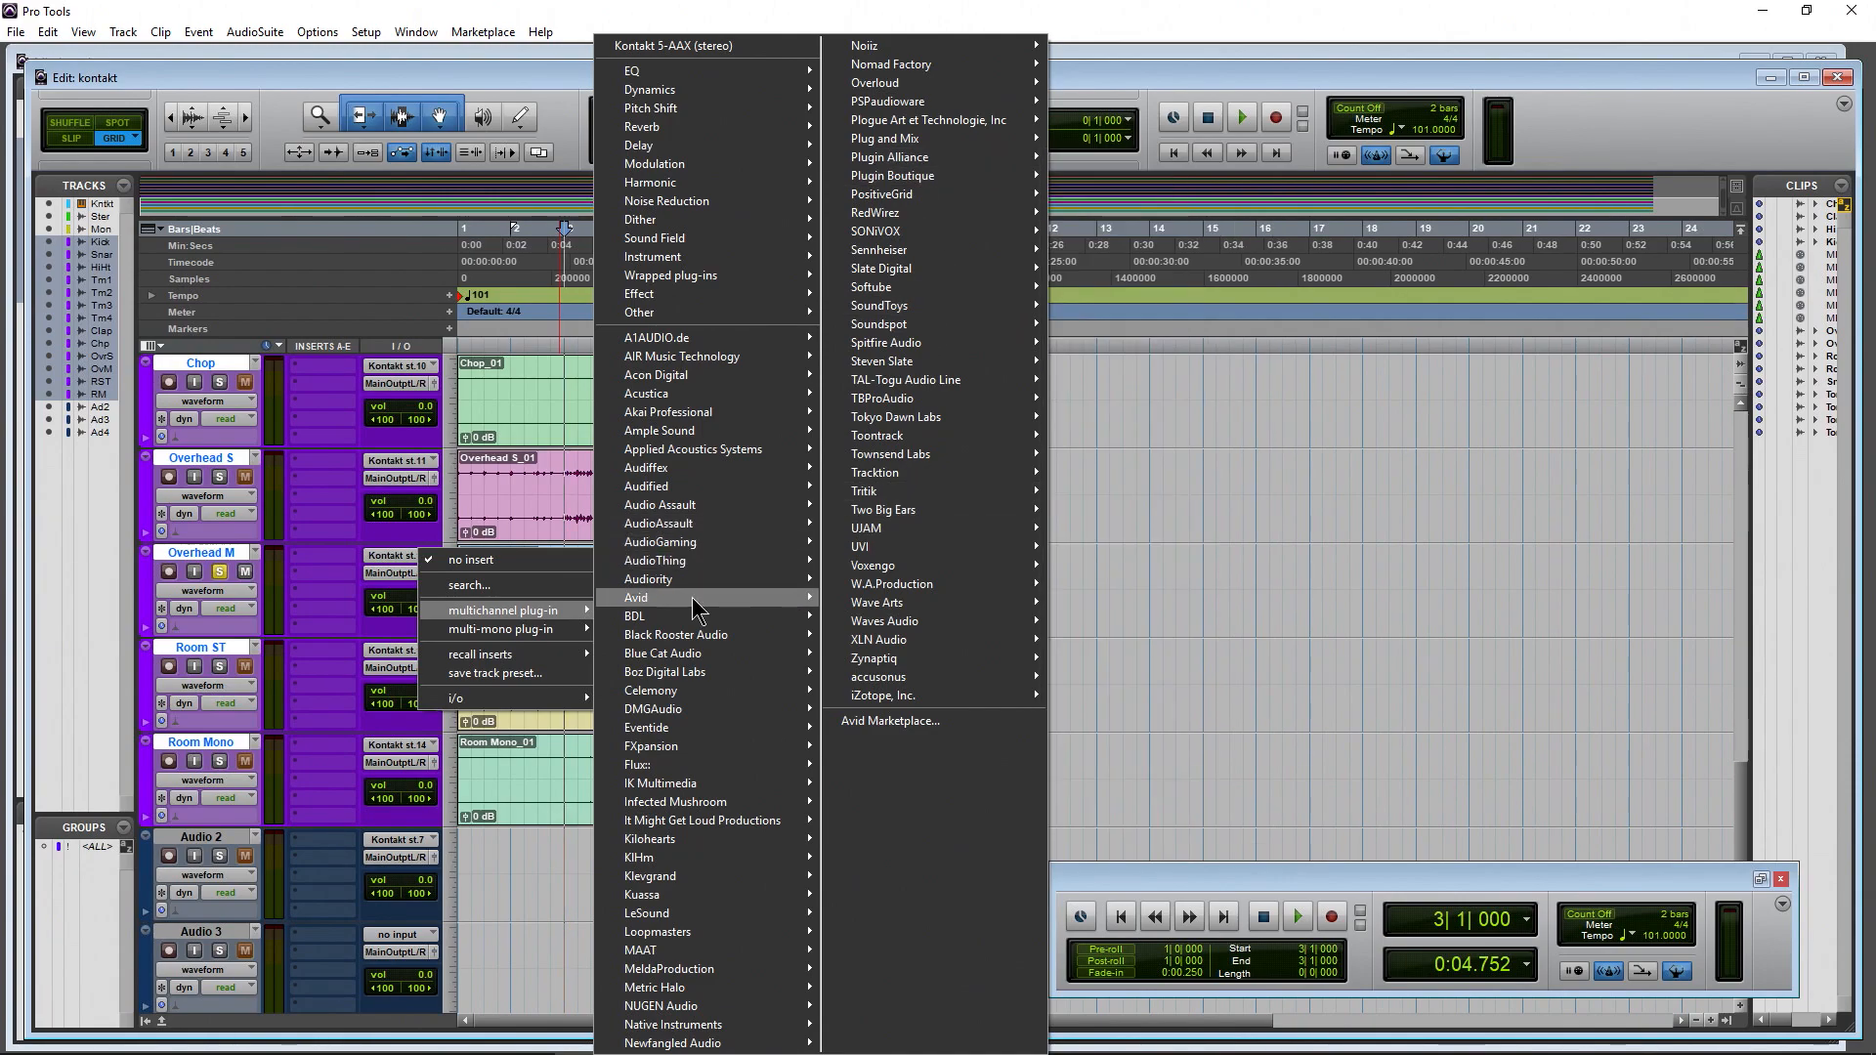
click(1336, 21)
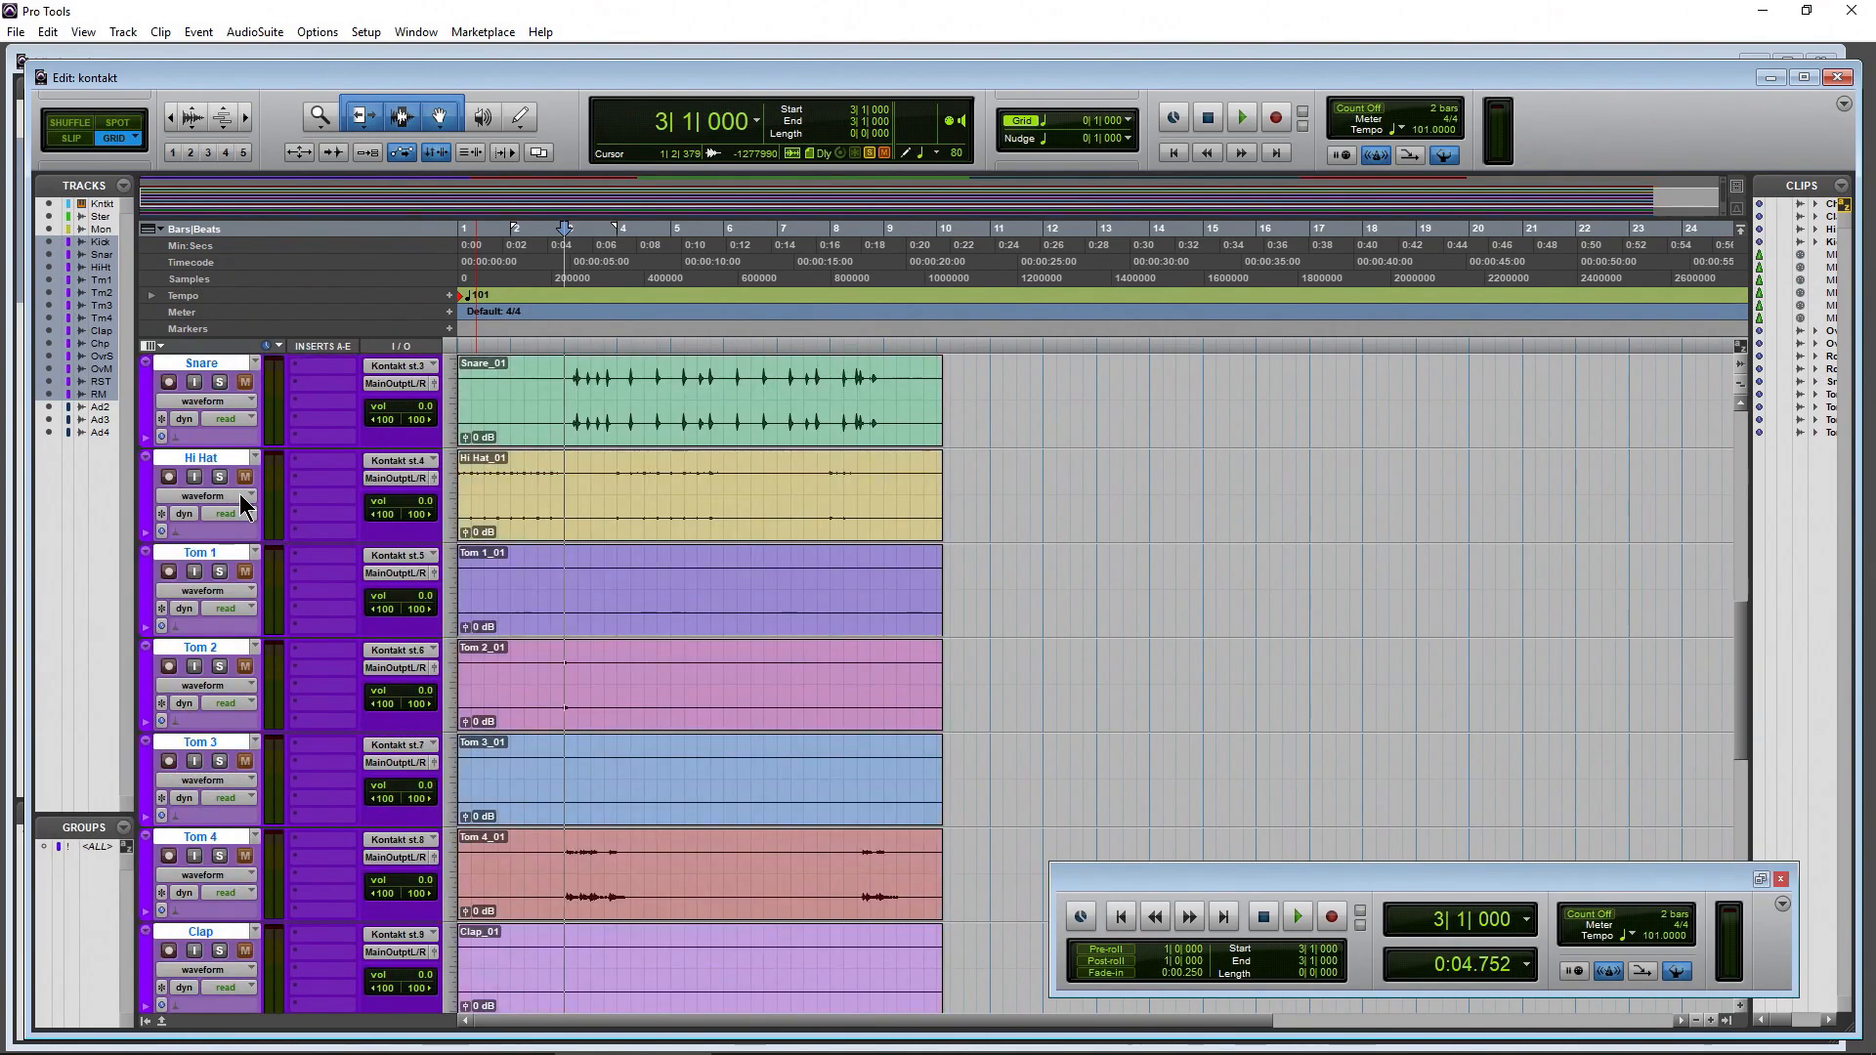
Solo the Kontakt instrument track instead of Overhead M, play it from bar 3, and view its plug-in window
scroll(238, 495, down, 2)
scroll(238, 520, up, 6)
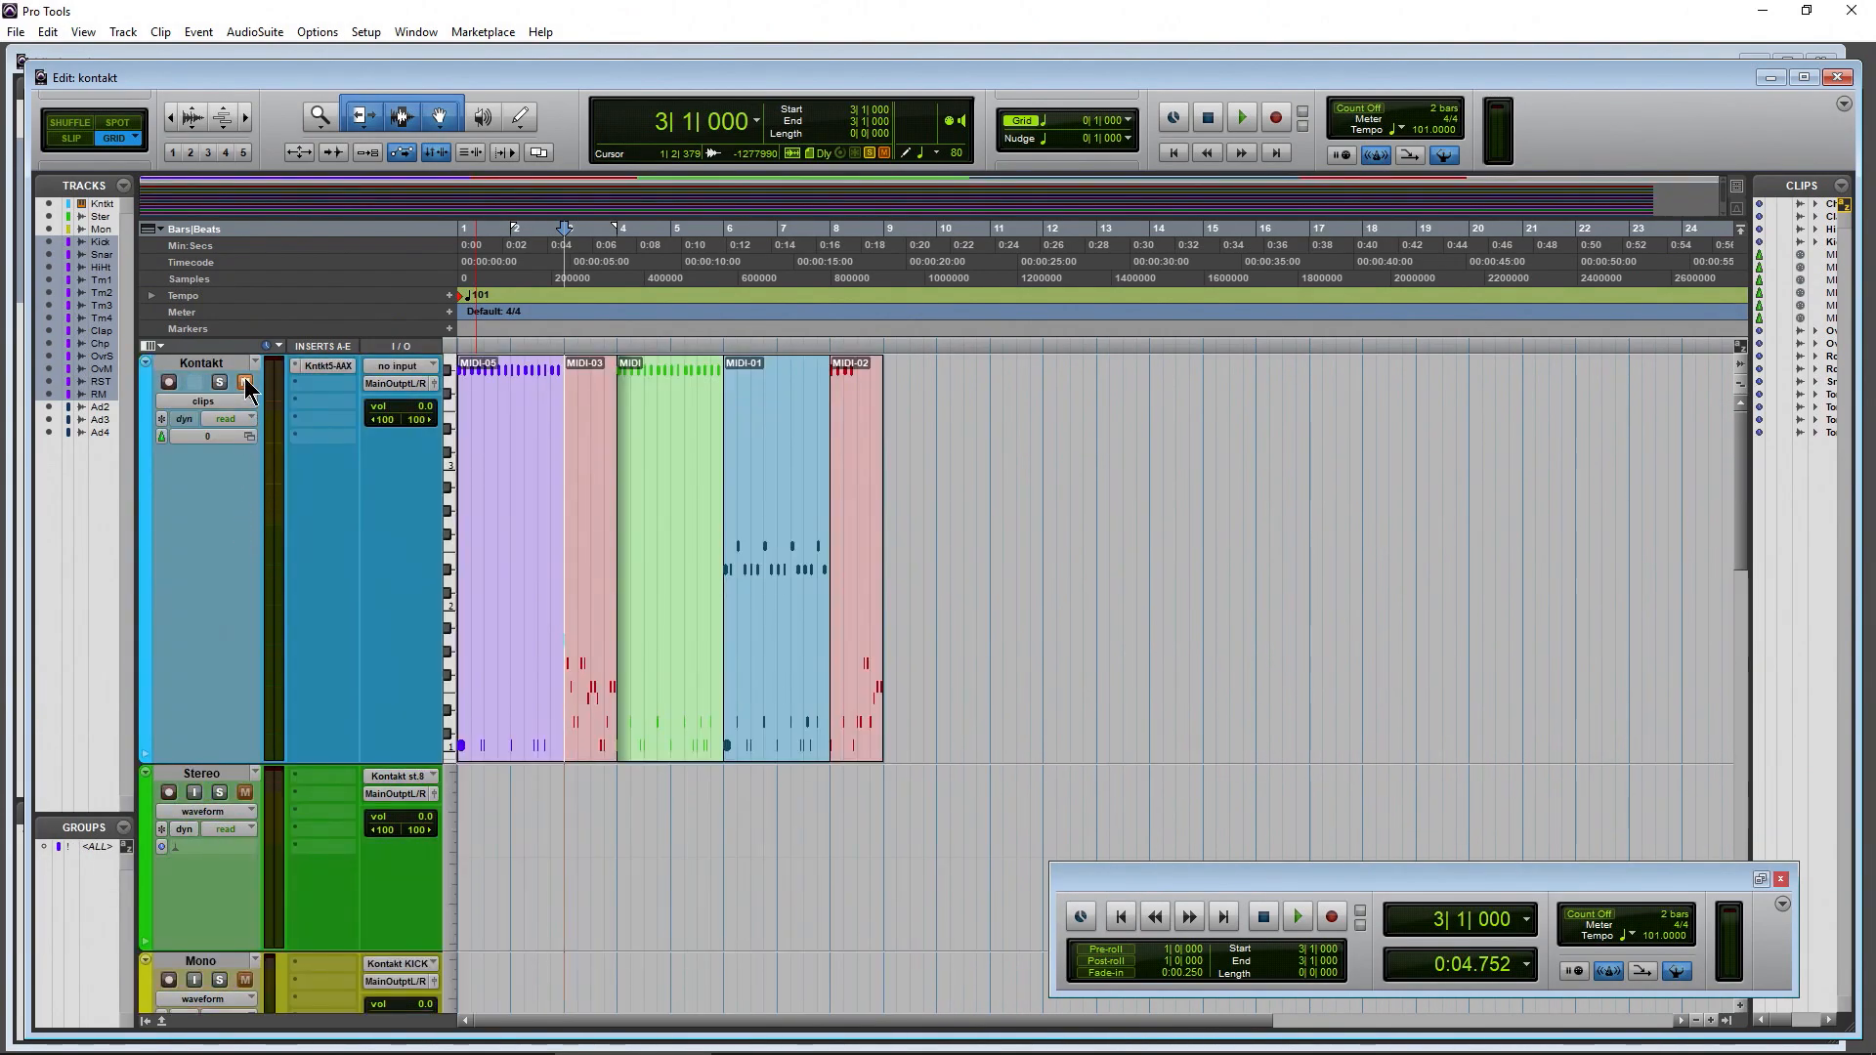
scroll(218, 553, down, 8)
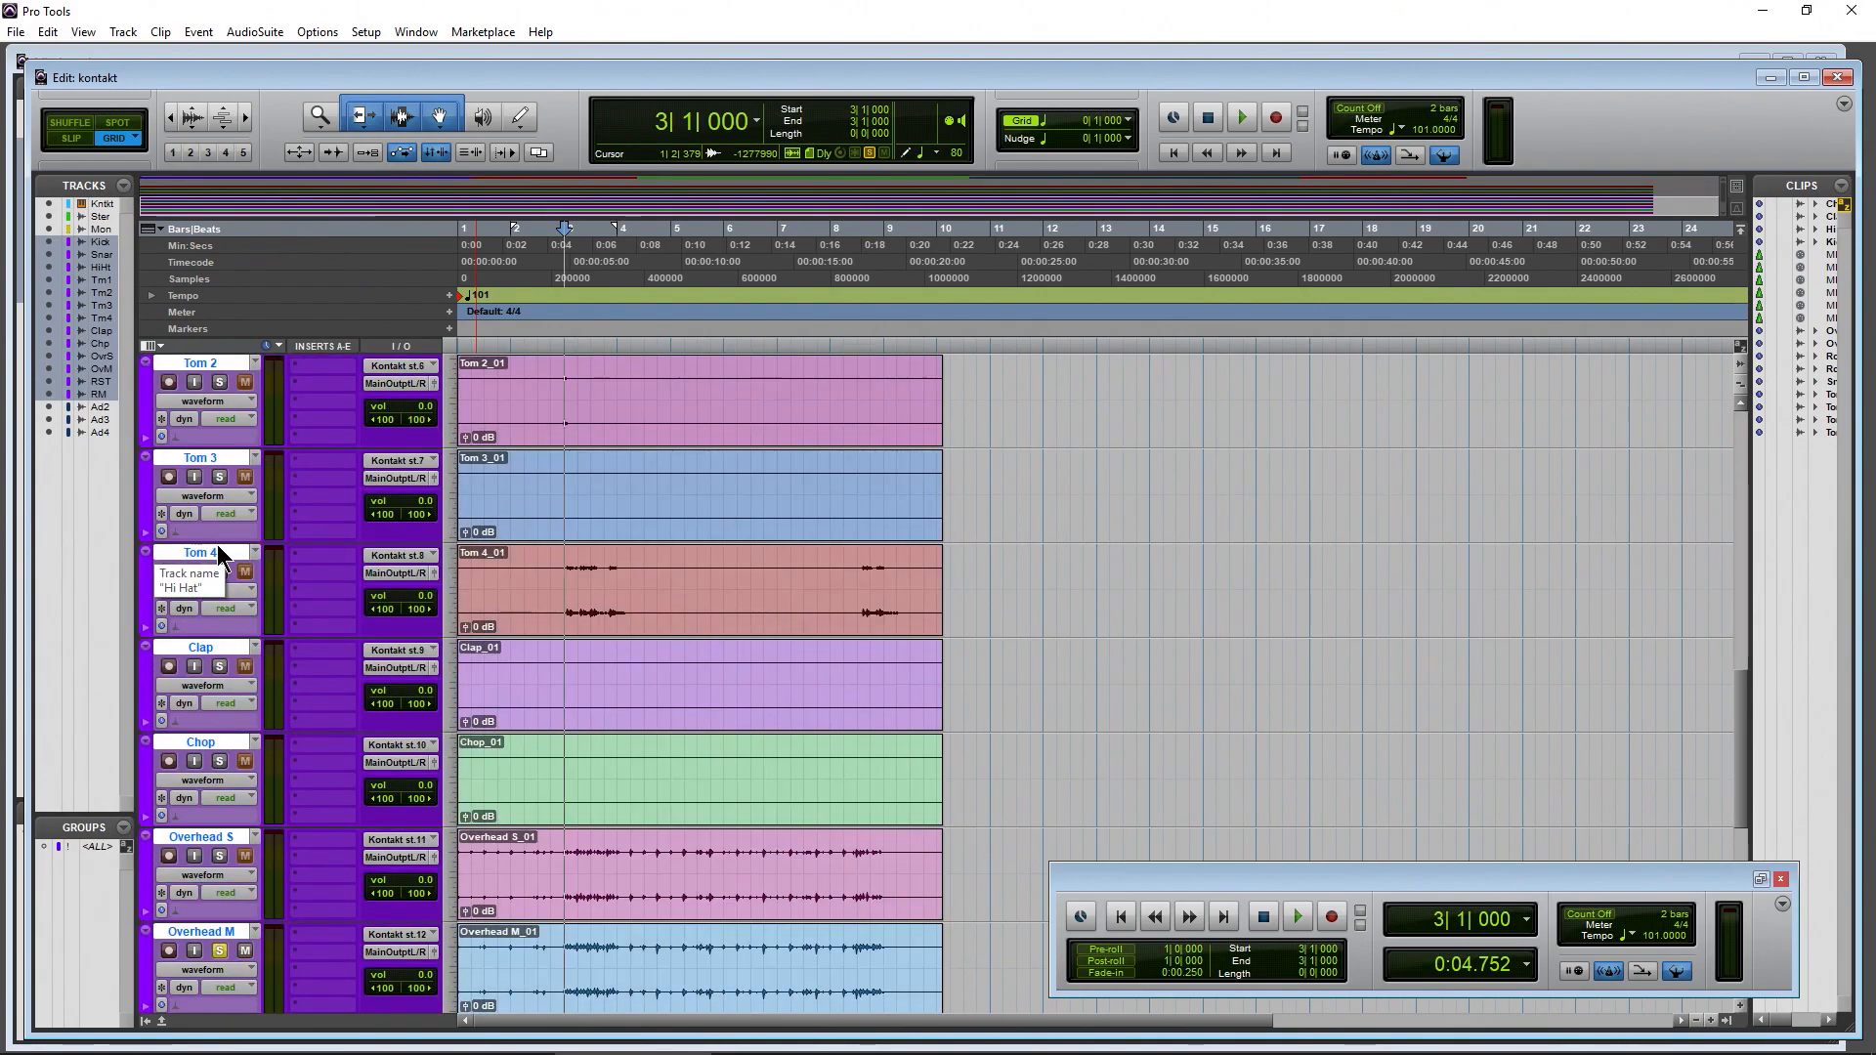
scroll(217, 553, down, 1)
scroll(217, 548, down, 2)
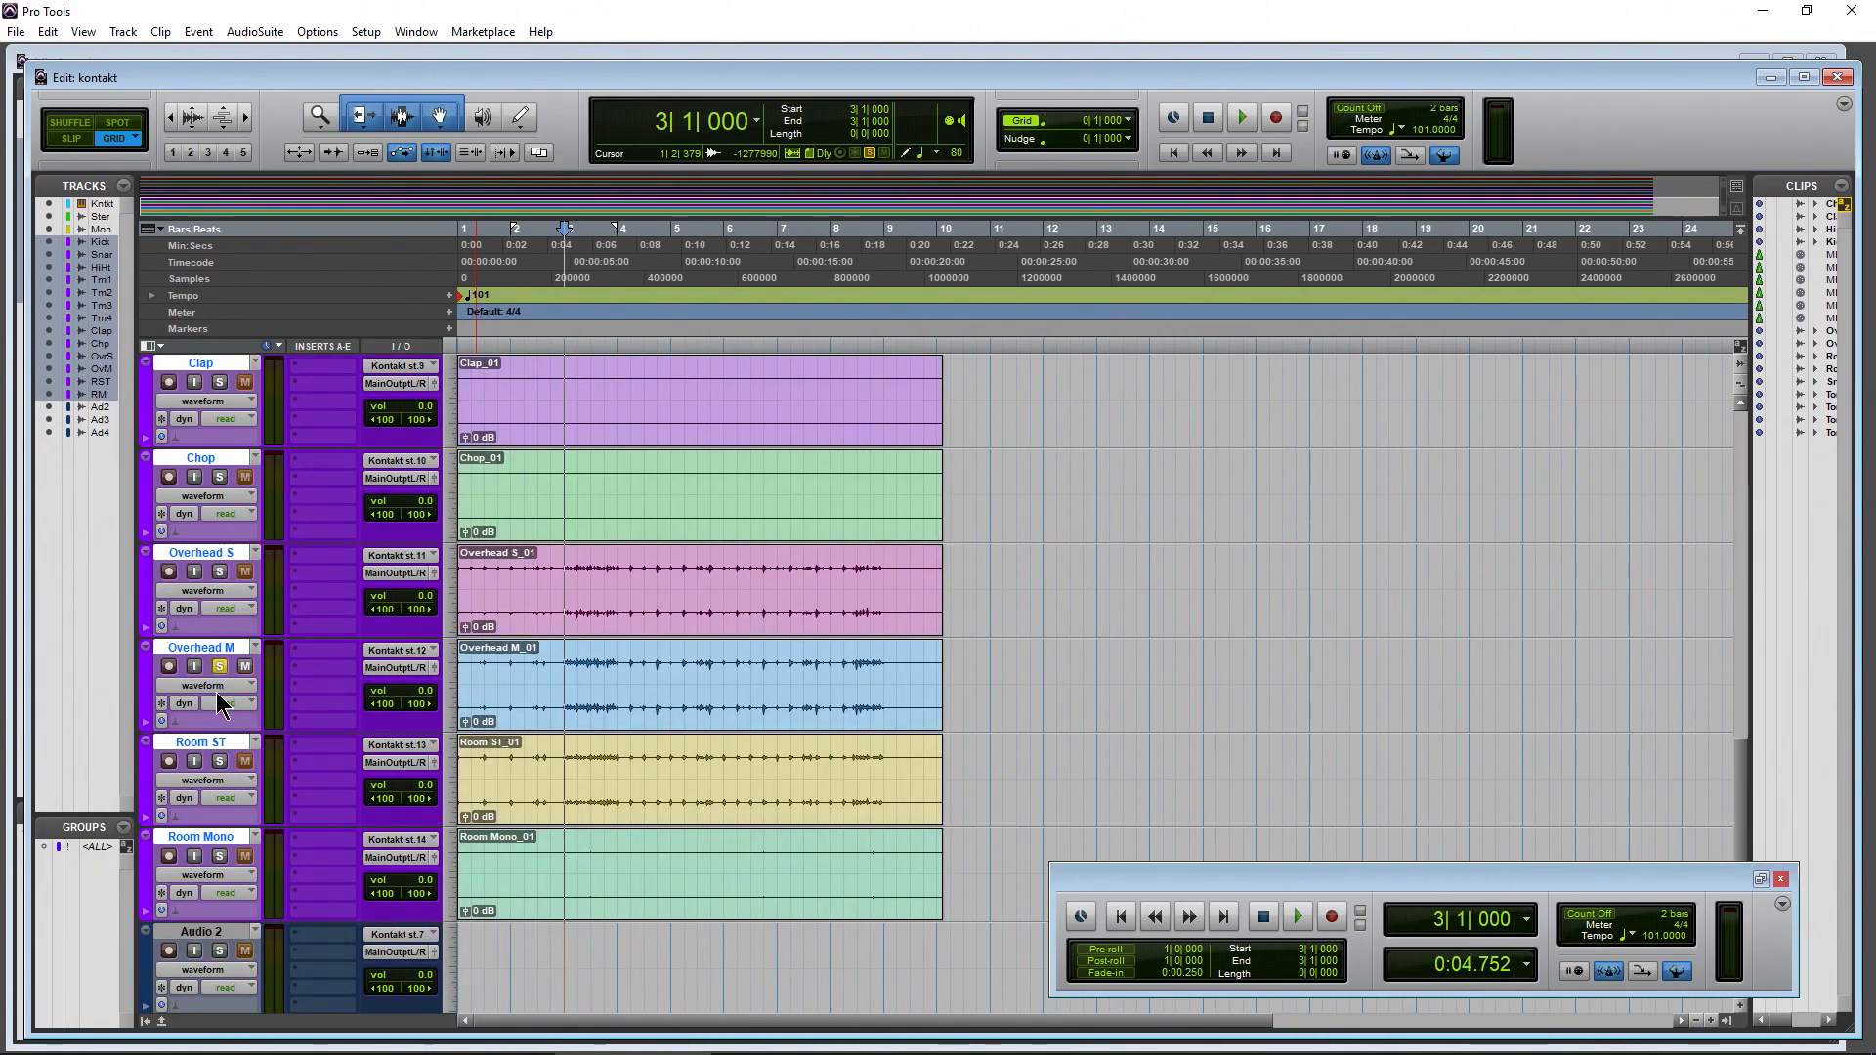
scroll(245, 708, up, 11)
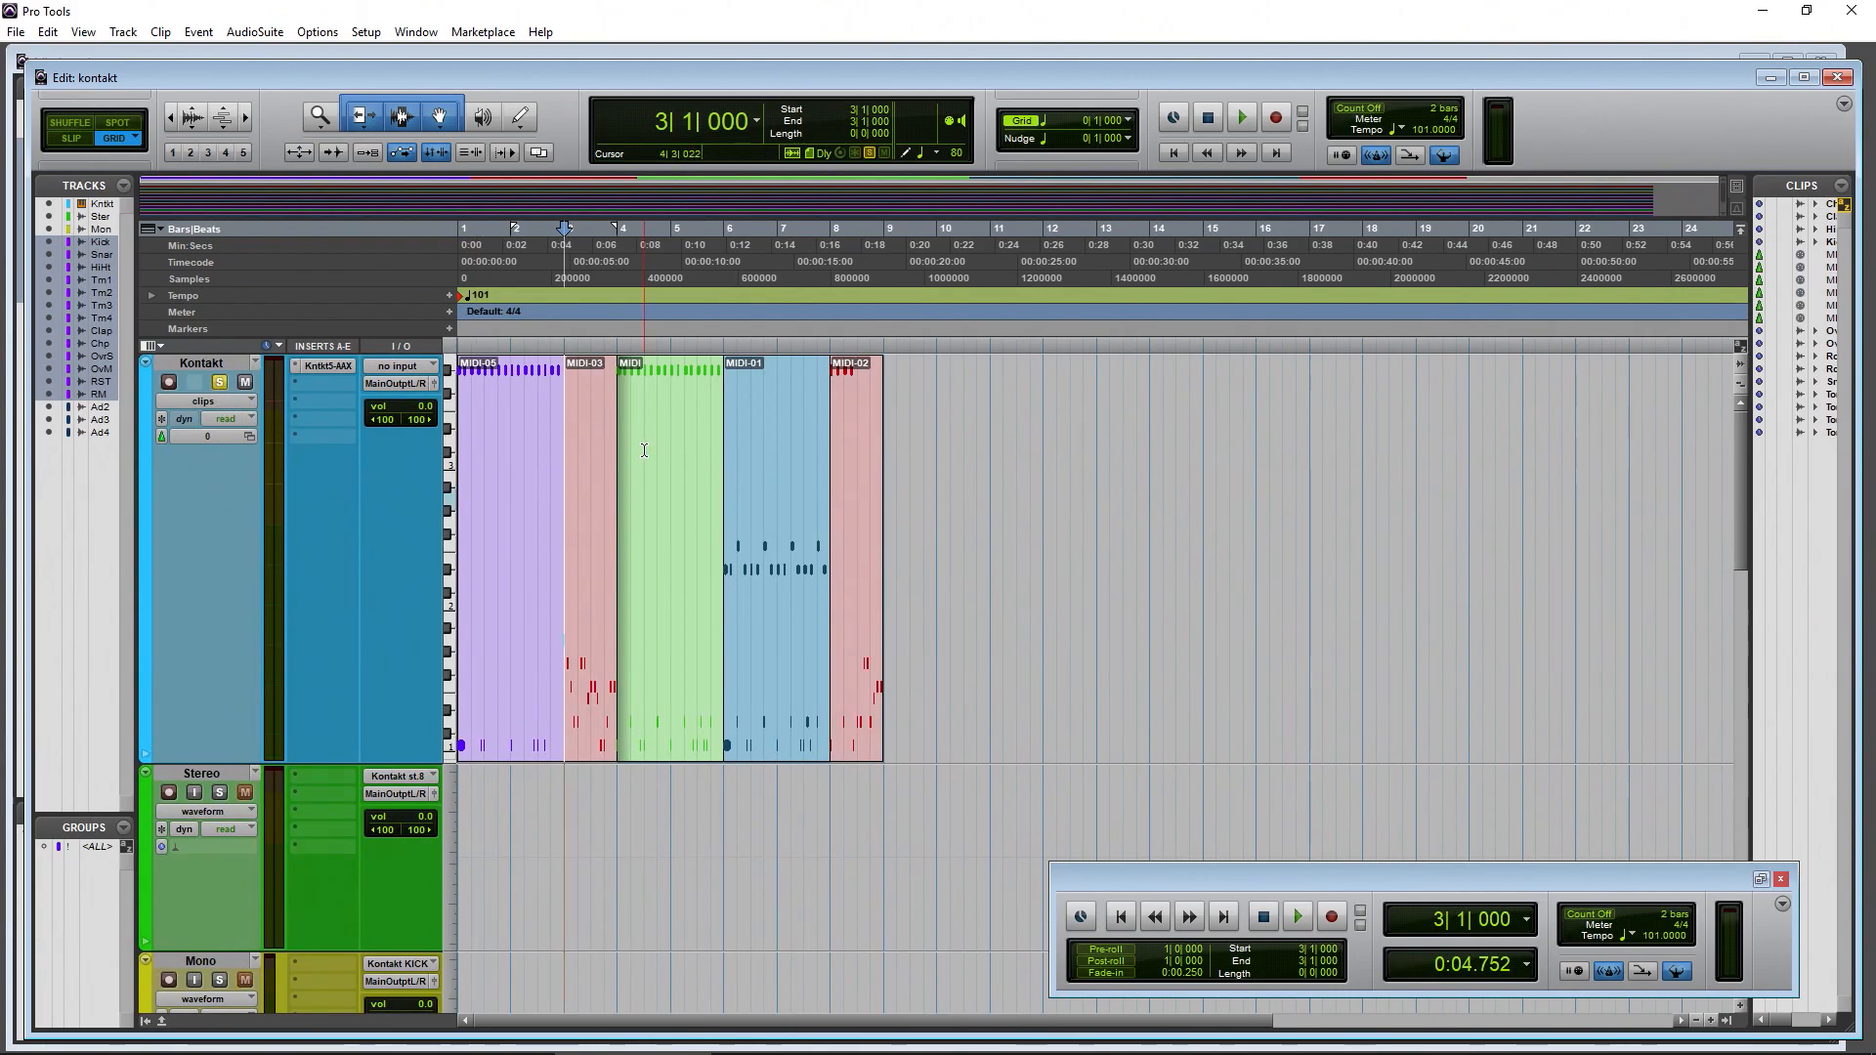
key(space)
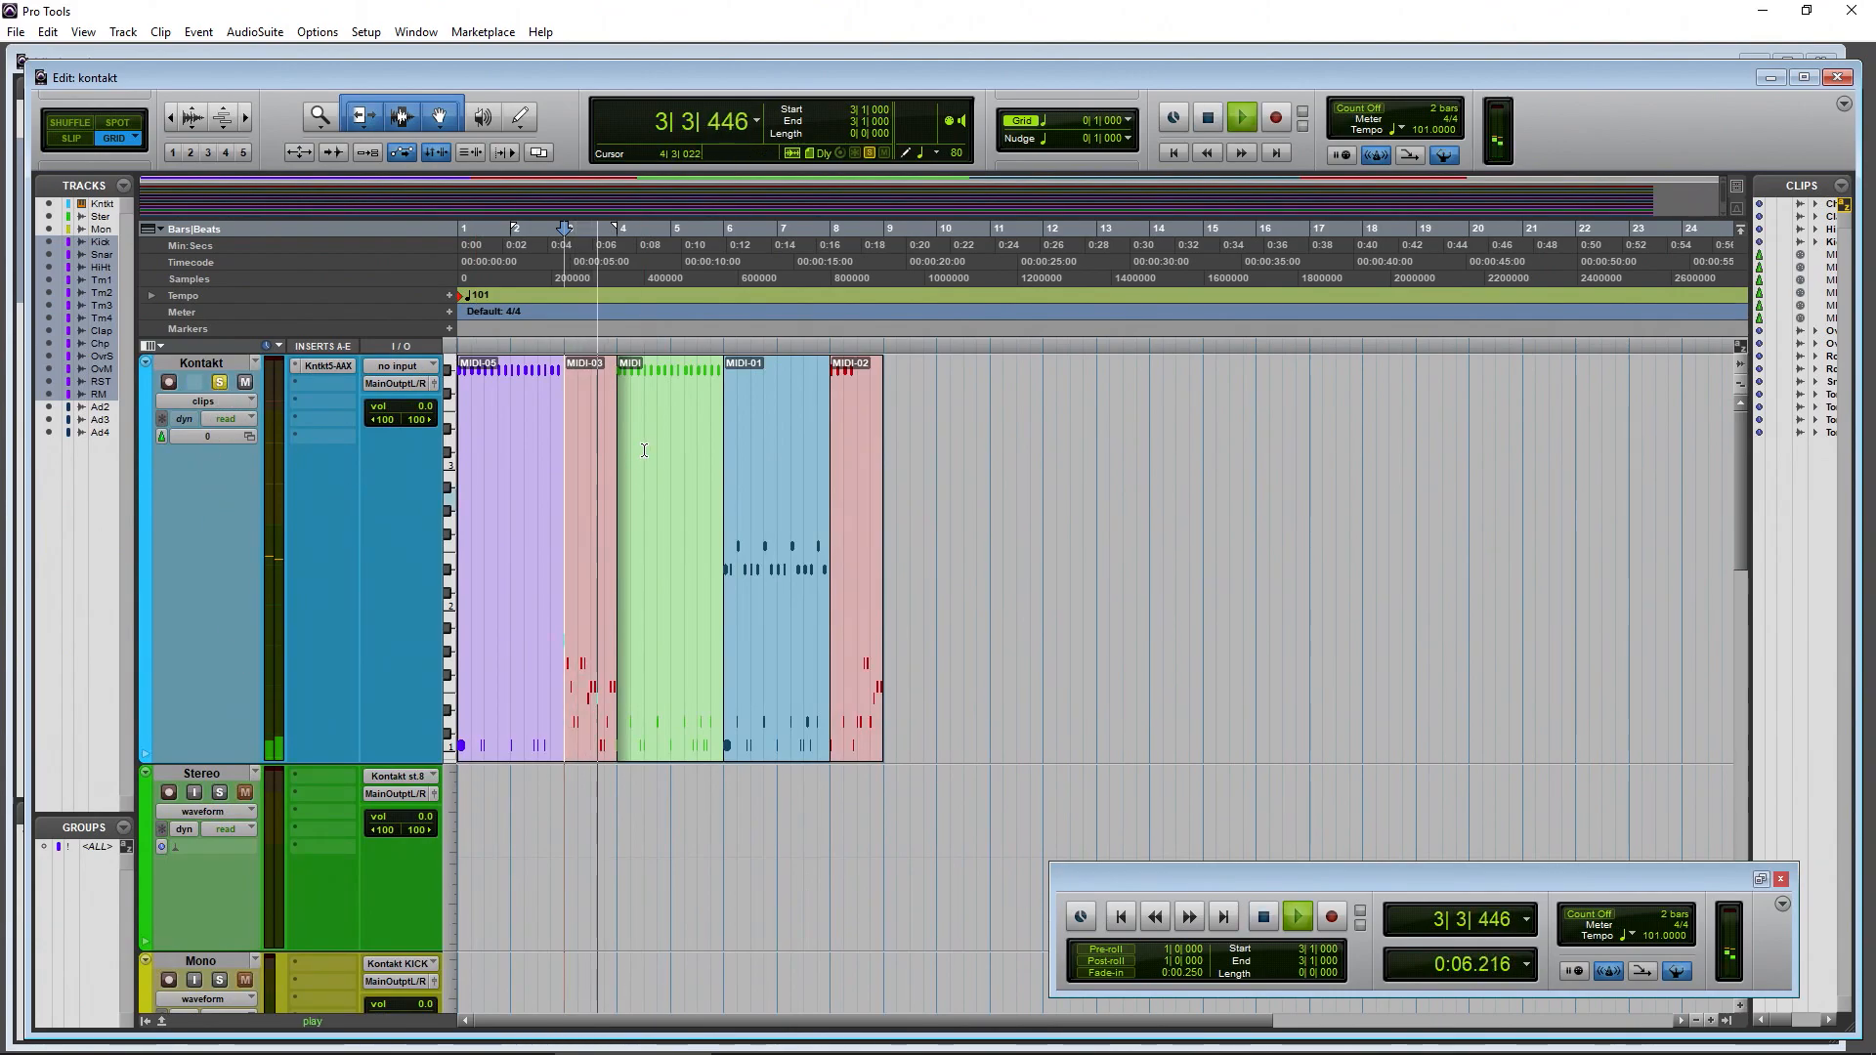
click(328, 367)
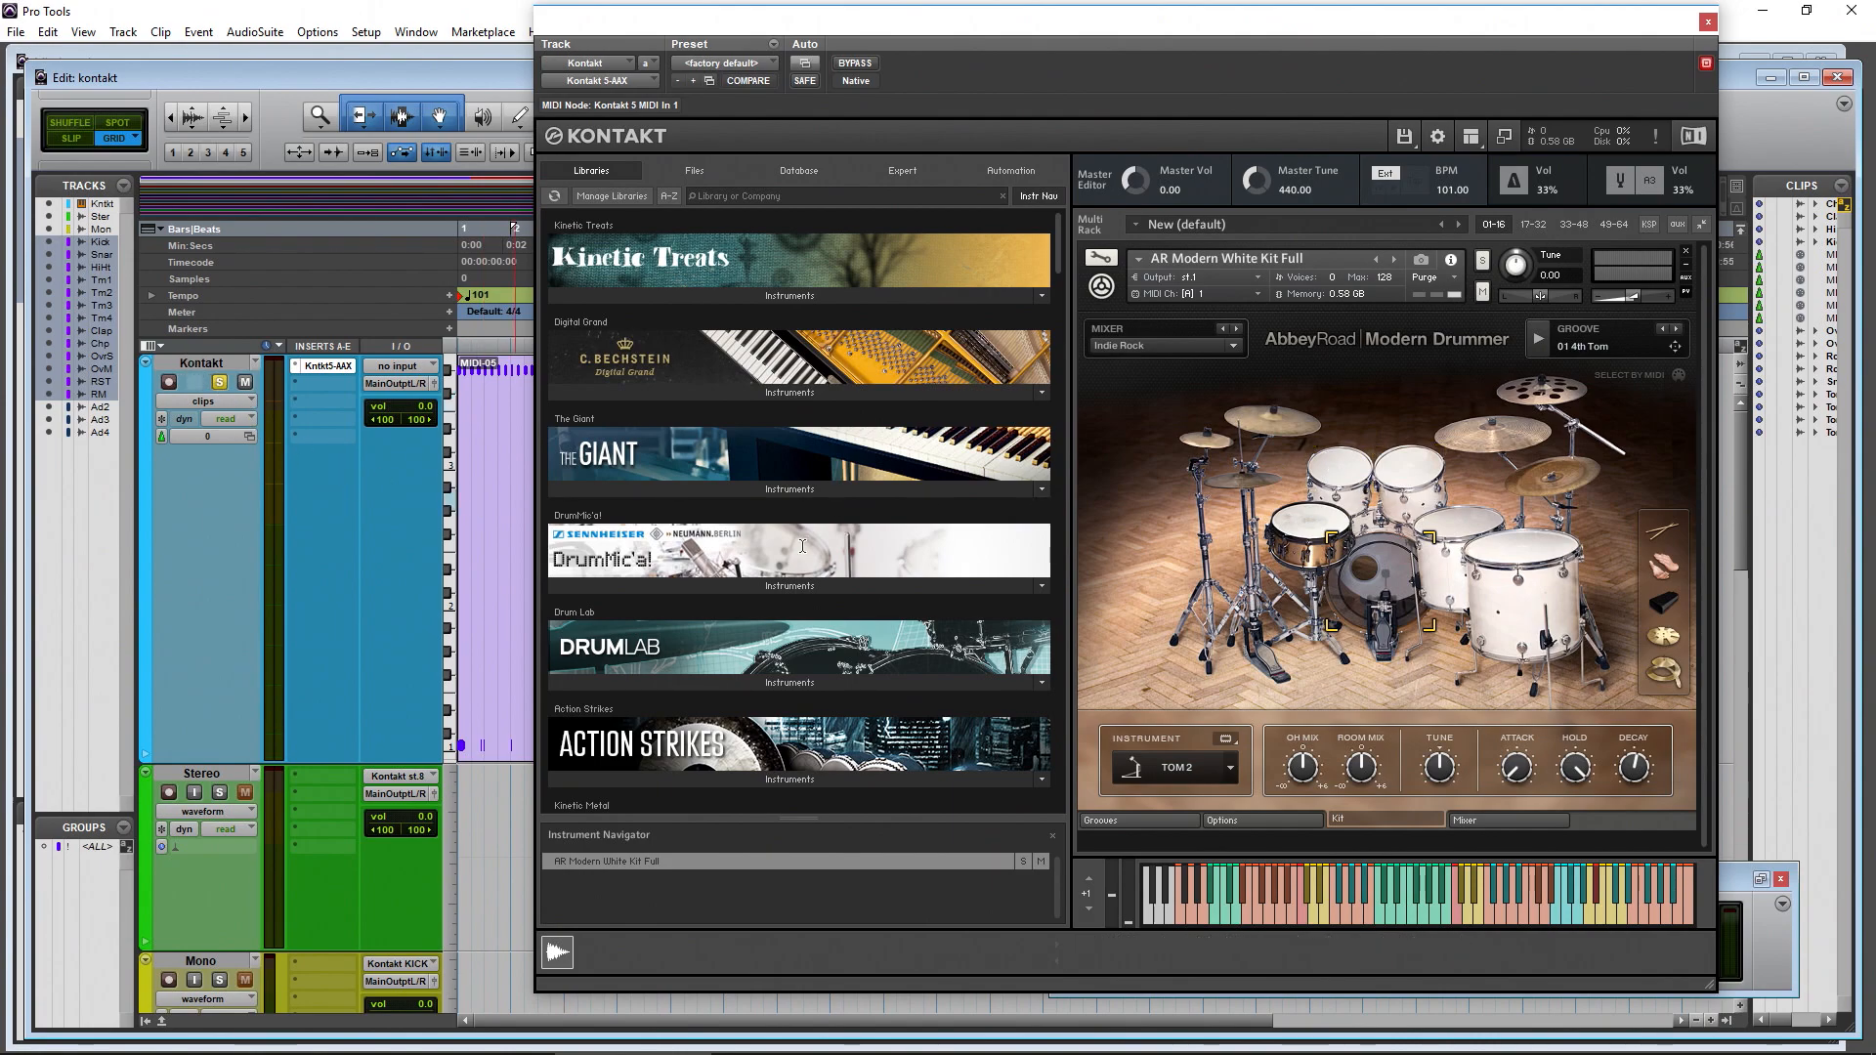
click(1707, 22)
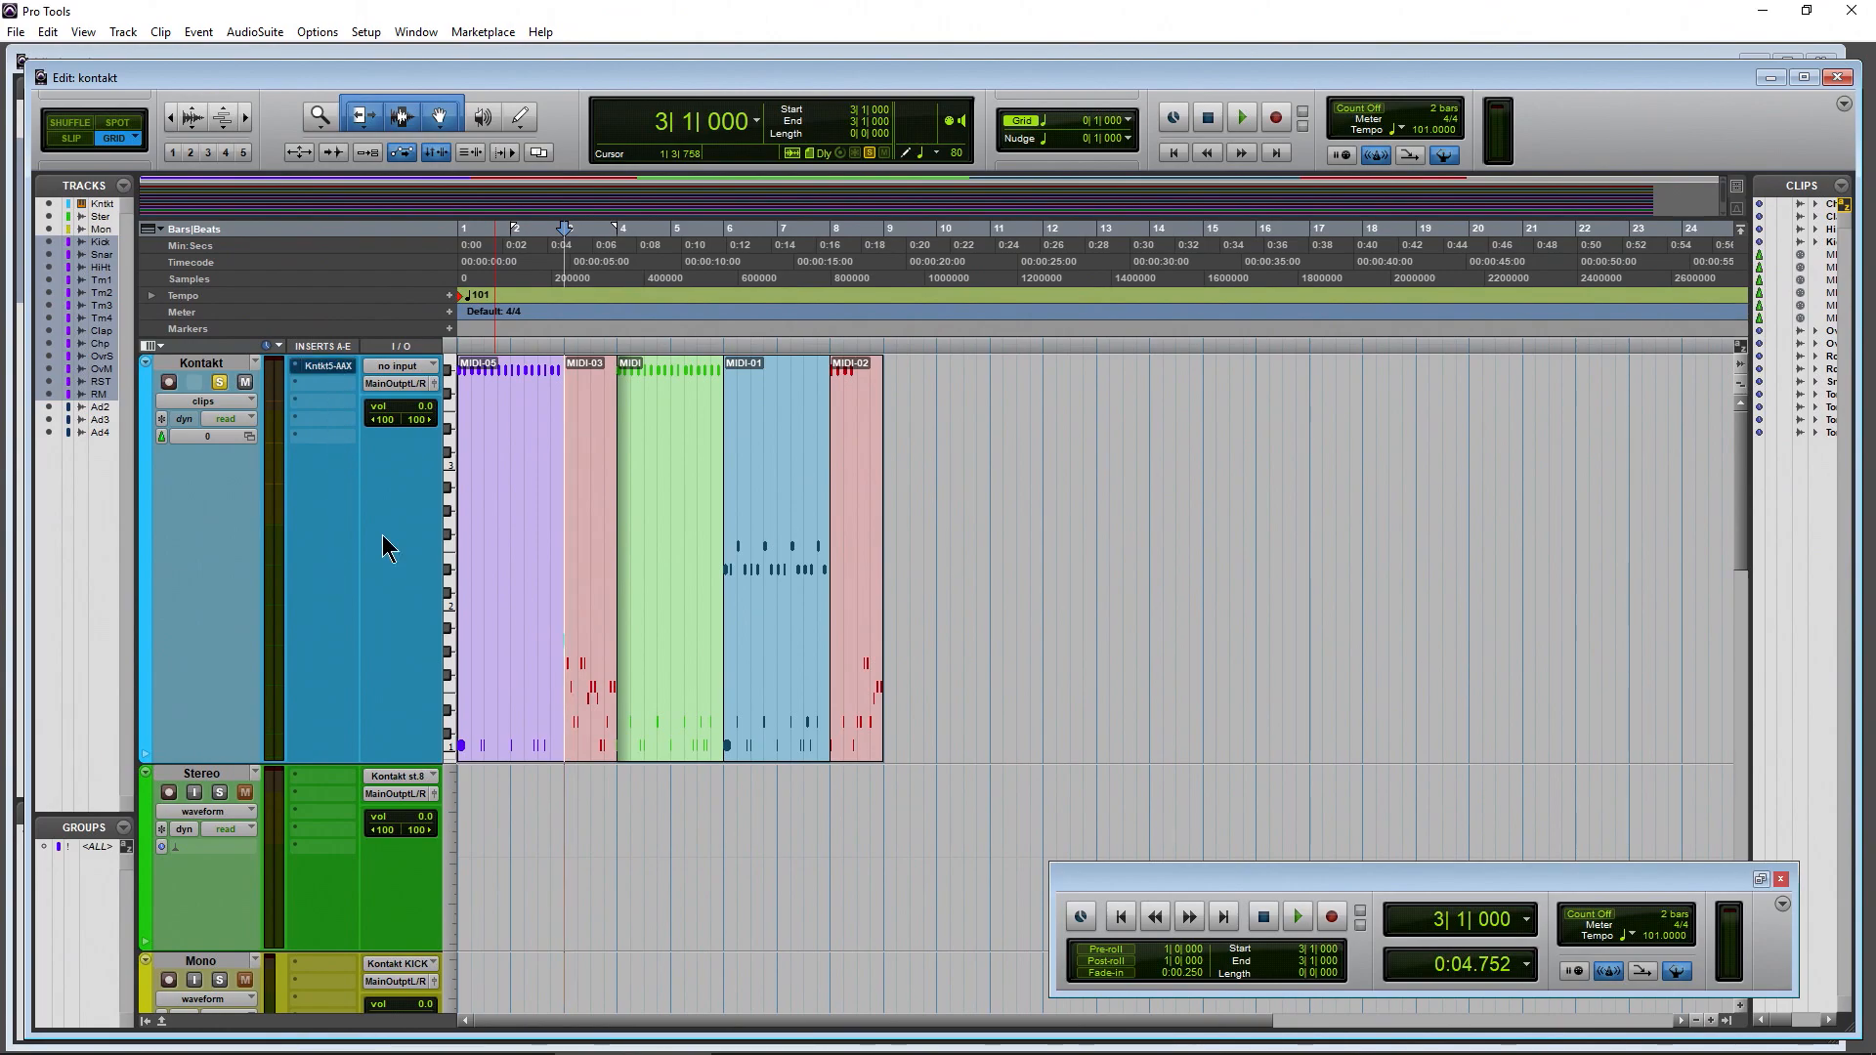
Play back the recorded drum tracks from the session start
scroll(278, 535, down, 6)
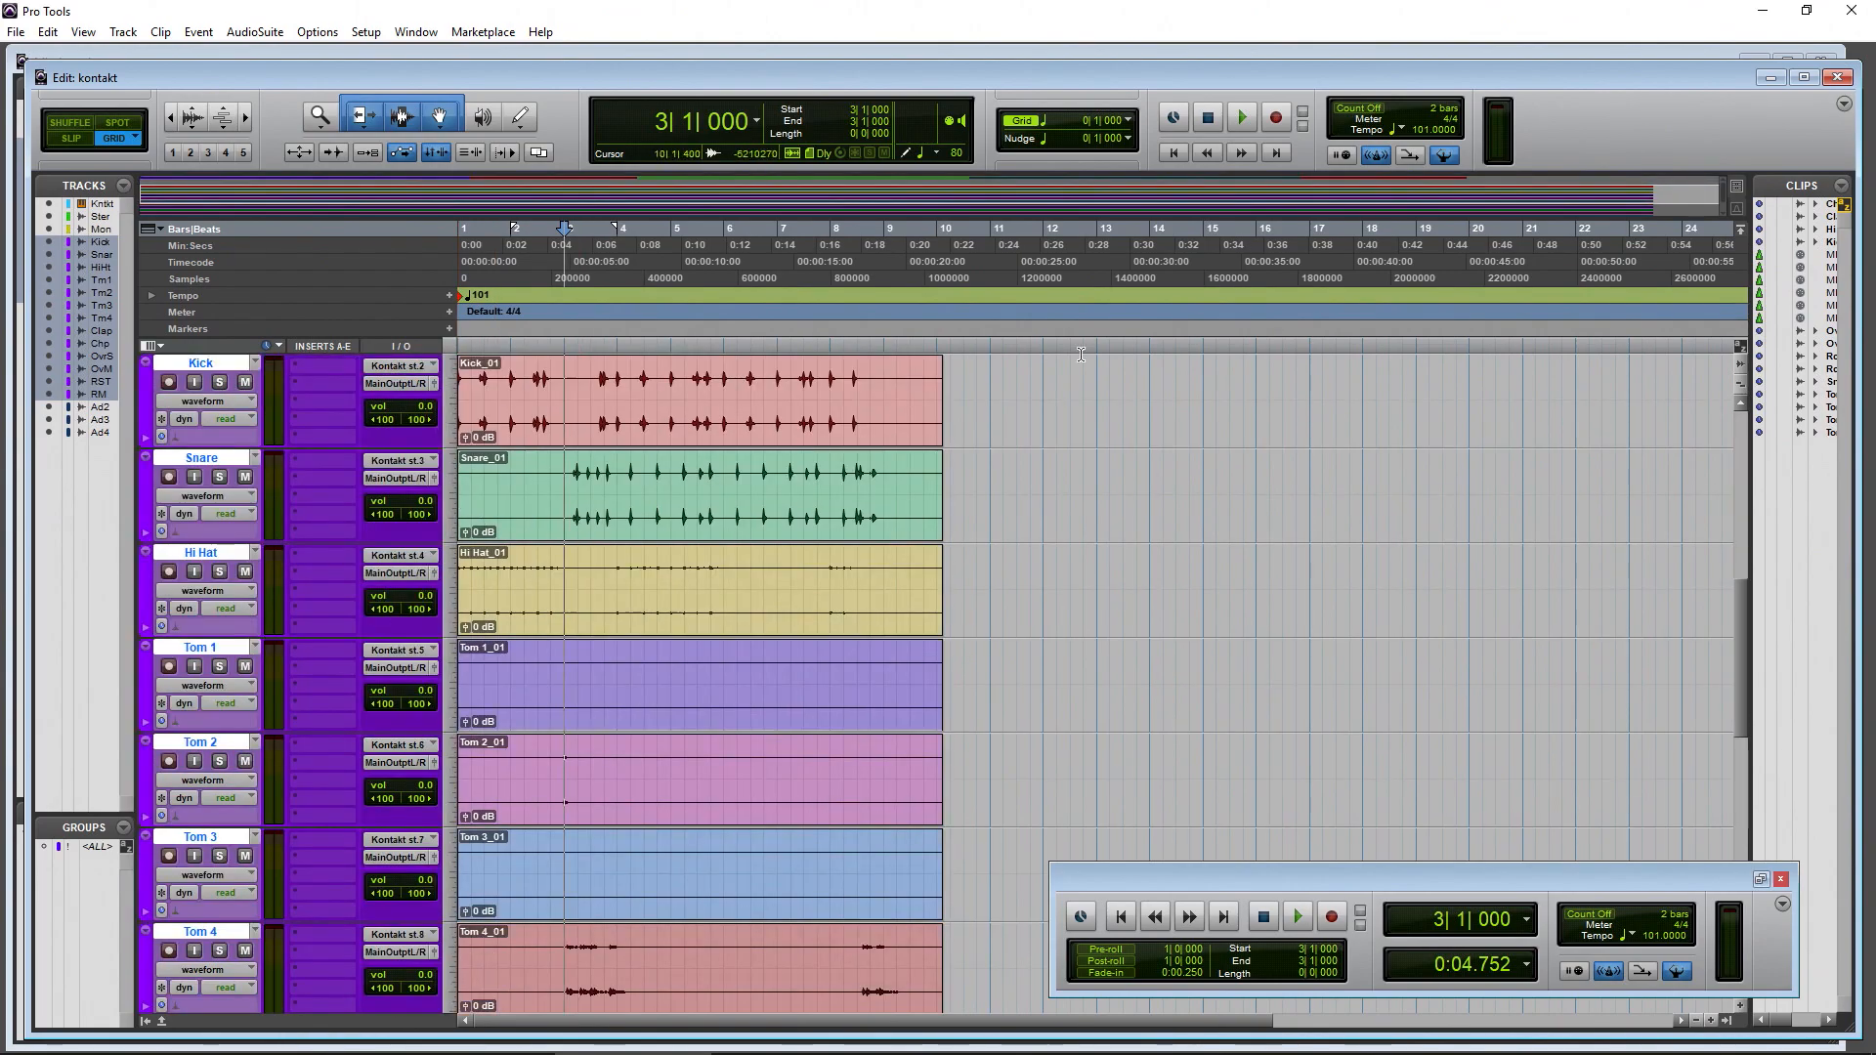
click(1174, 152)
click(1242, 117)
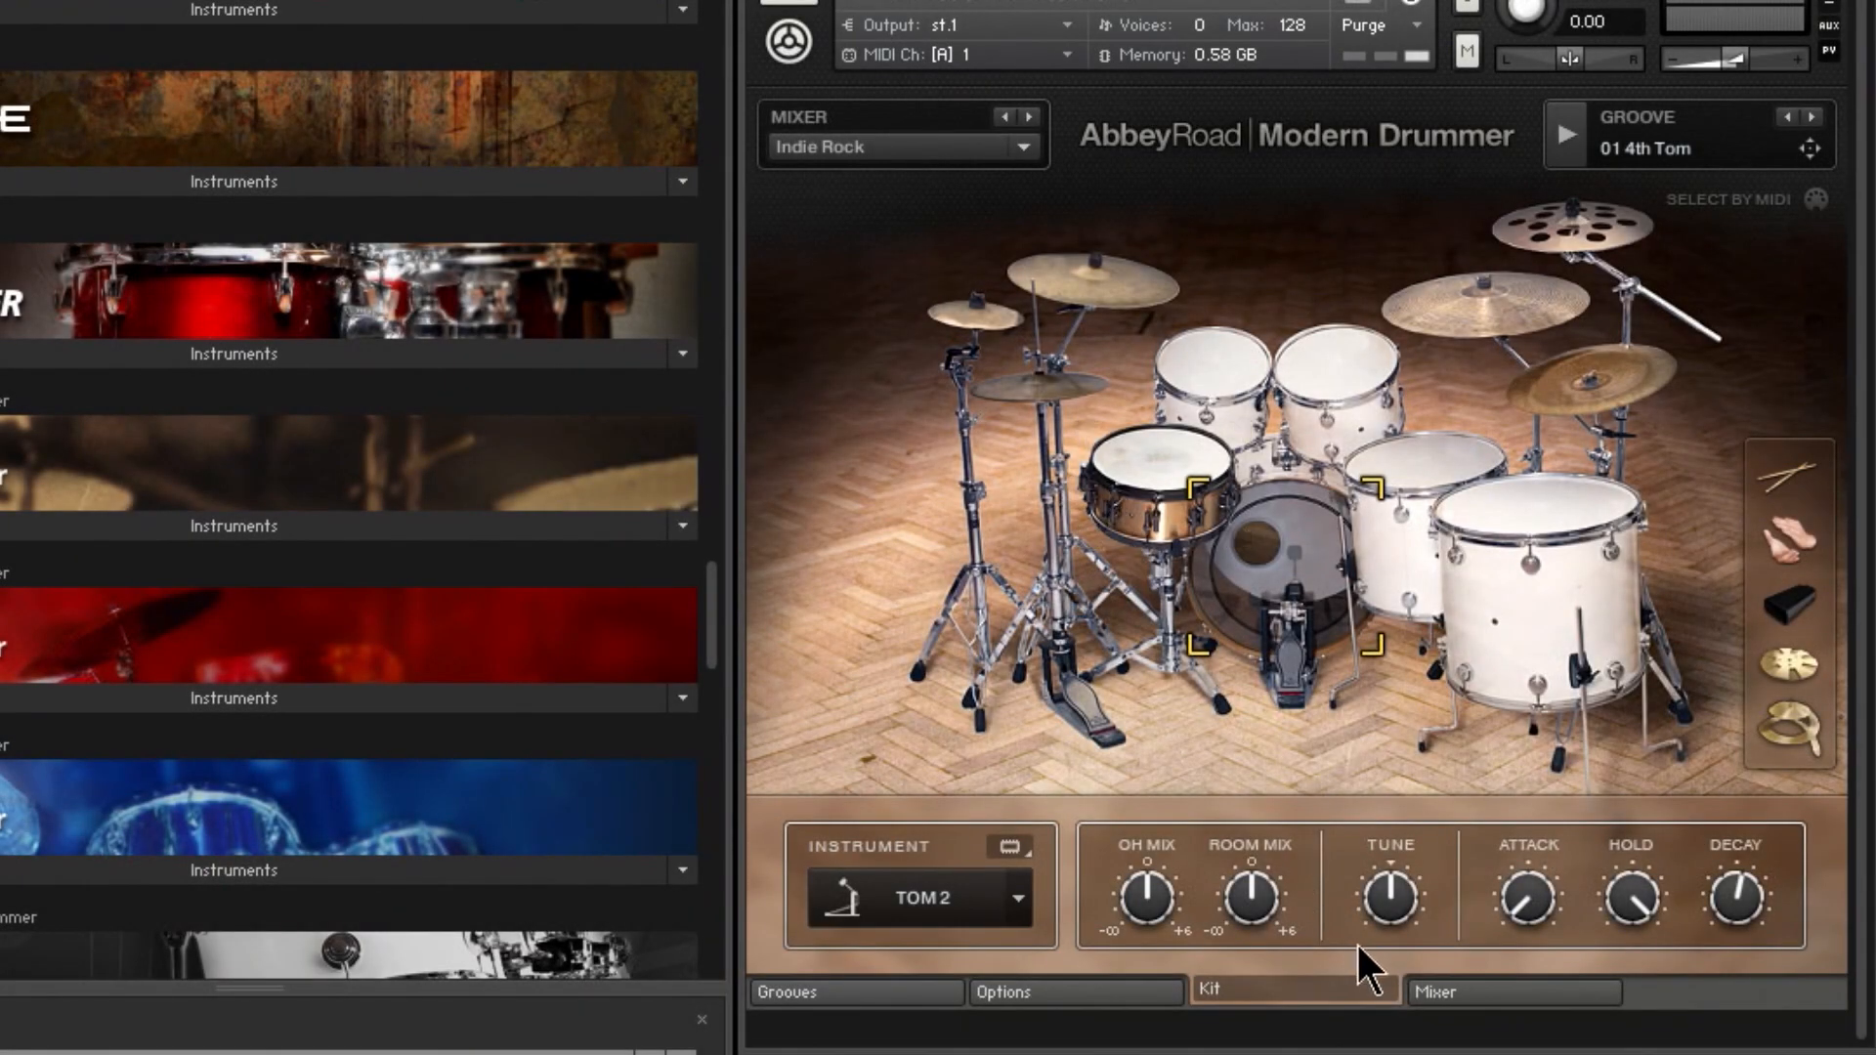
Route the Kick channel in the Abbey Road Modern Drummer mixer to the KICK output
click(1466, 993)
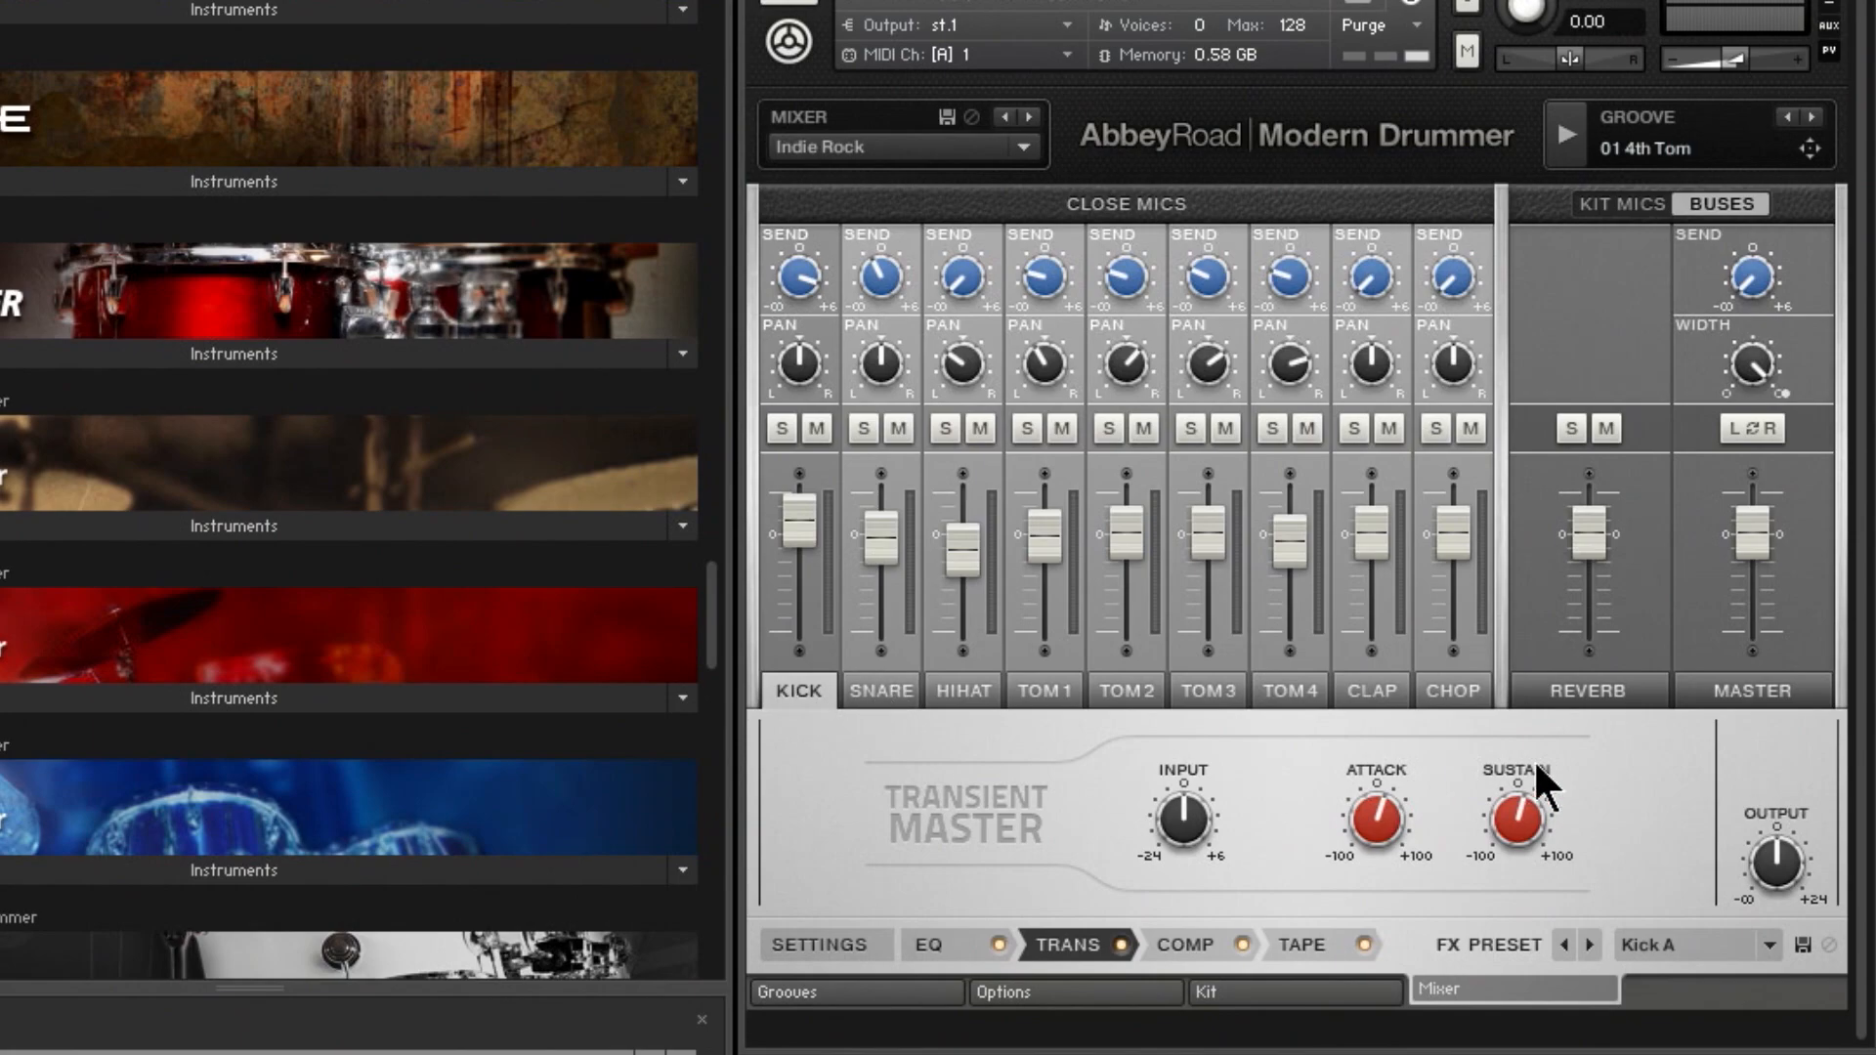
click(824, 946)
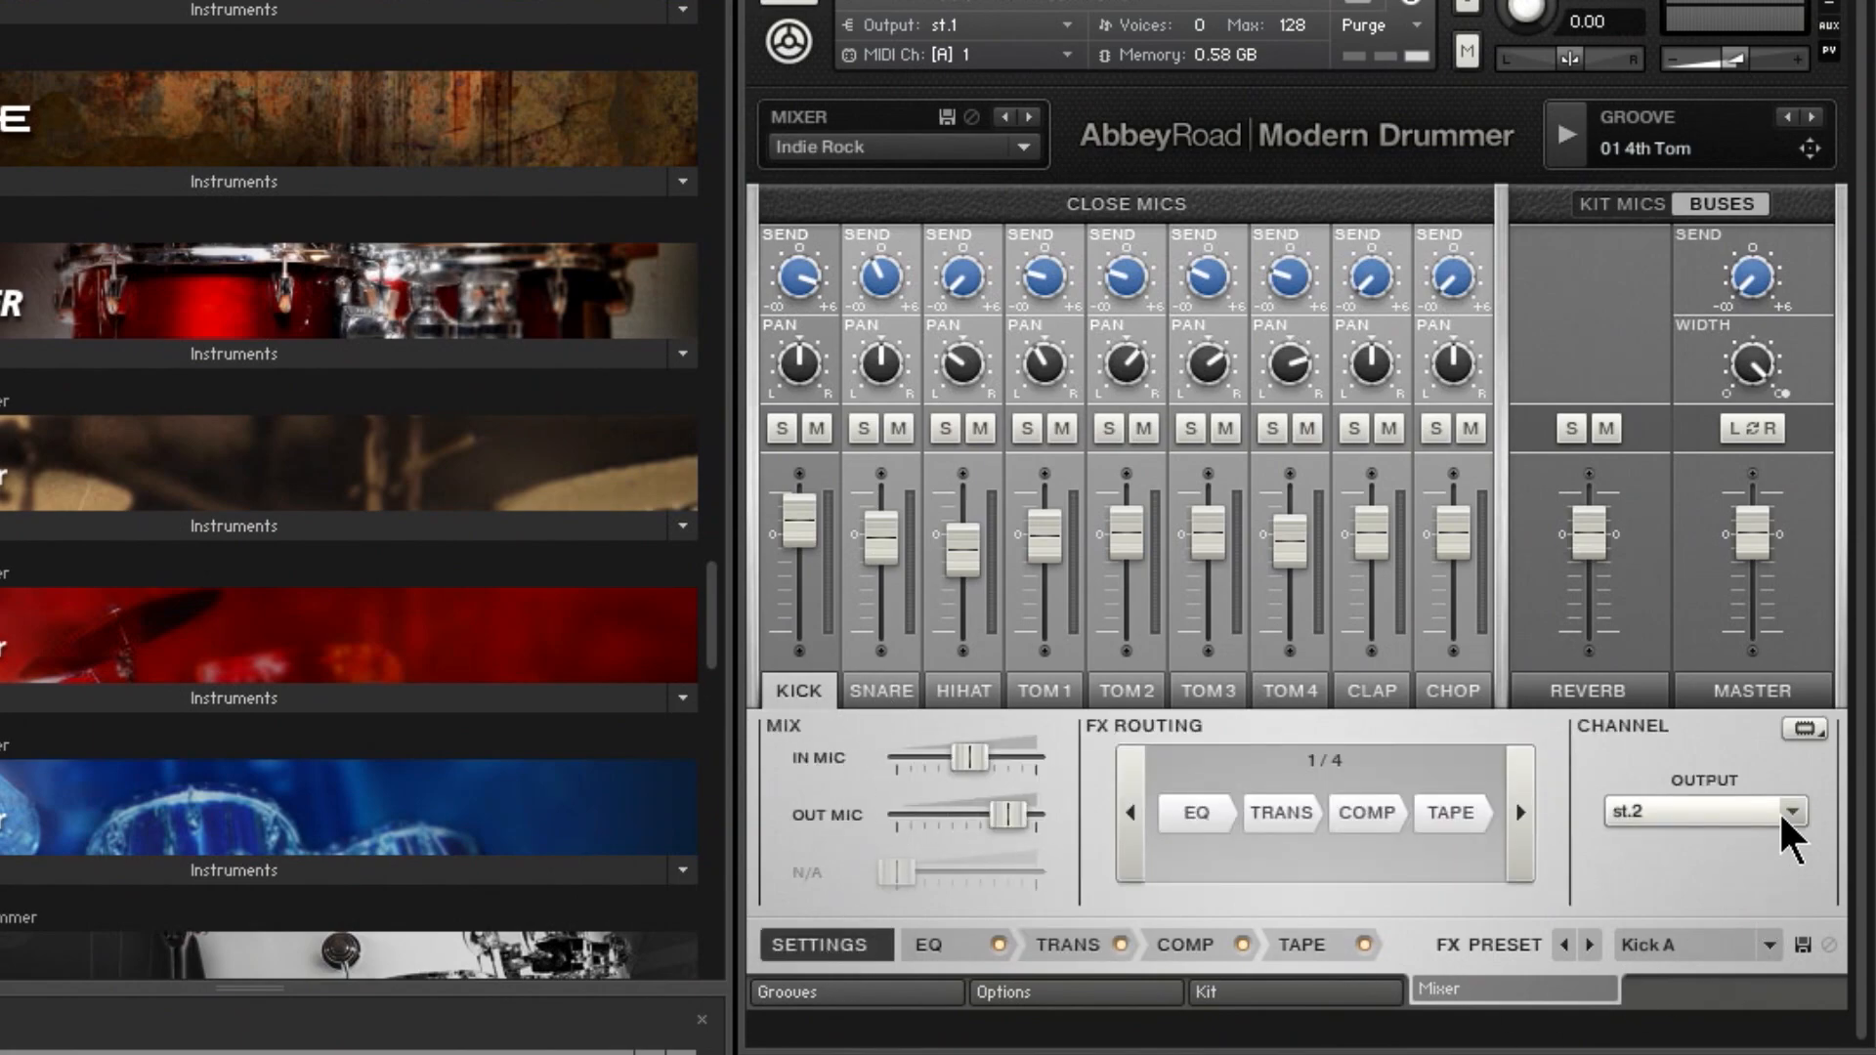
click(1782, 817)
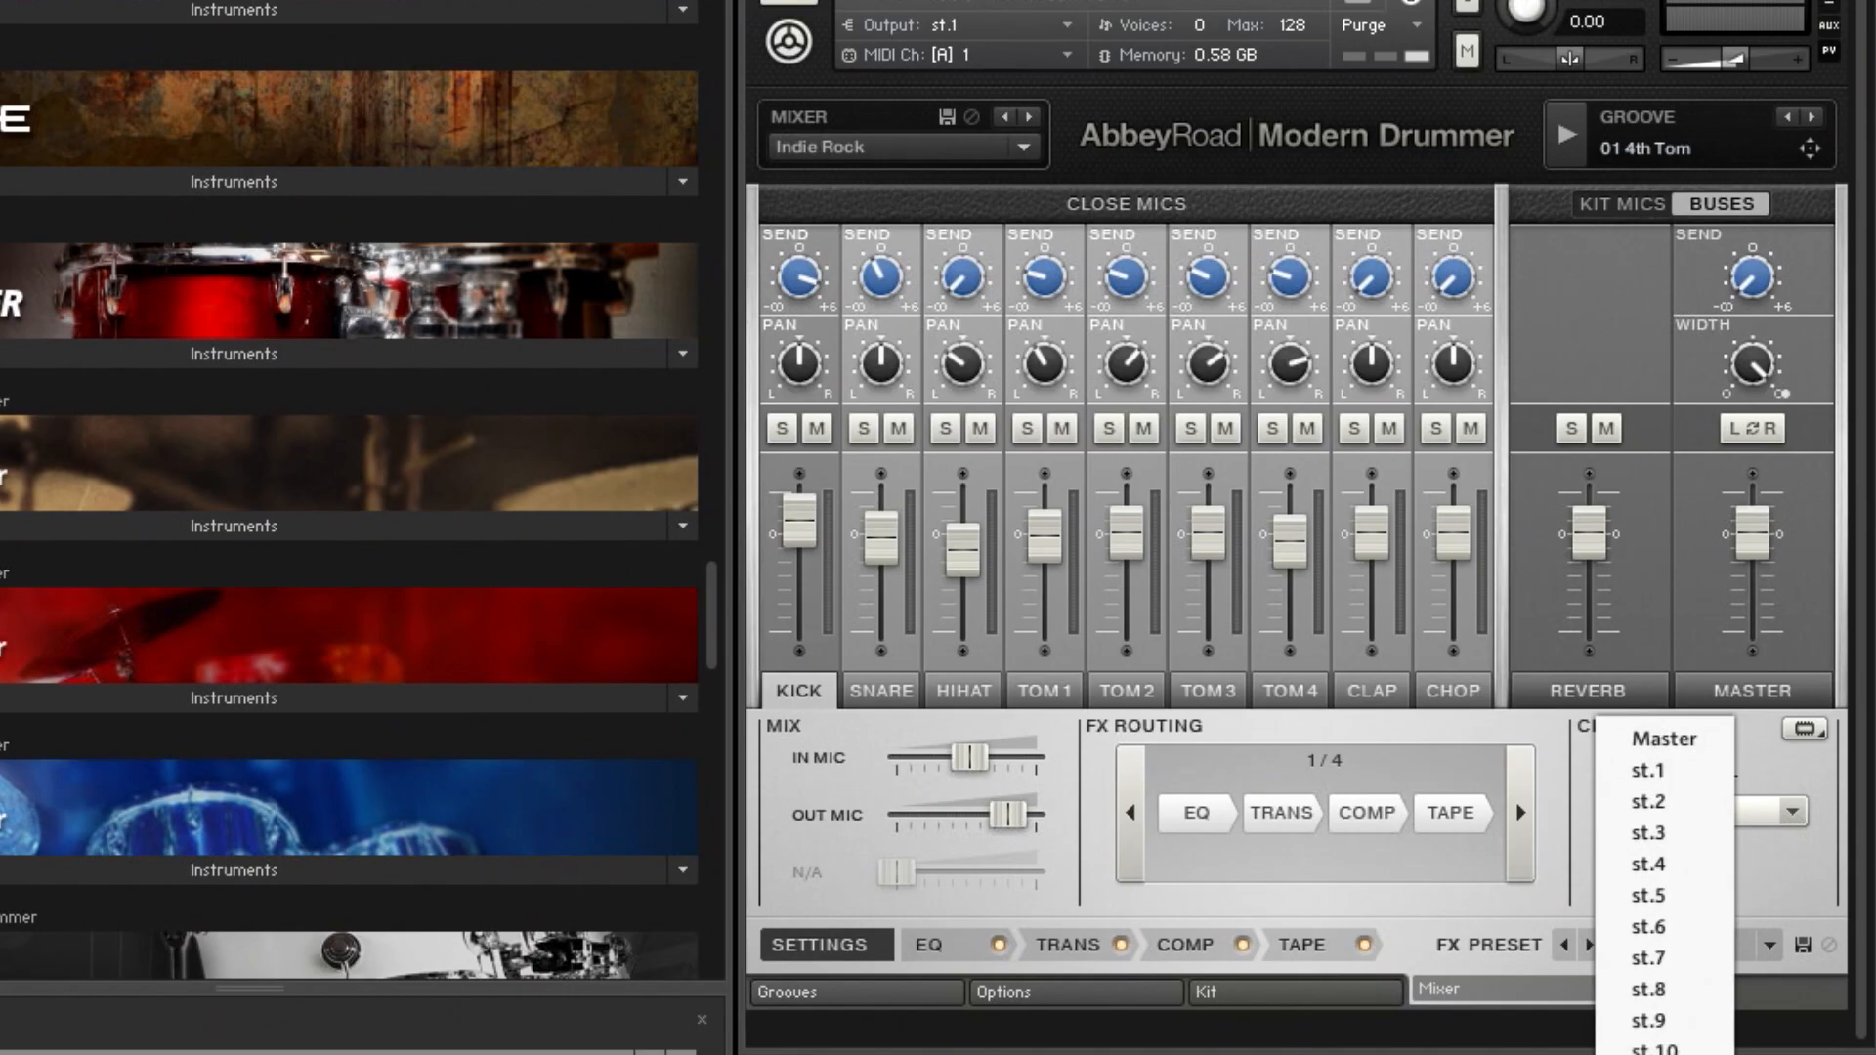
click(1570, 945)
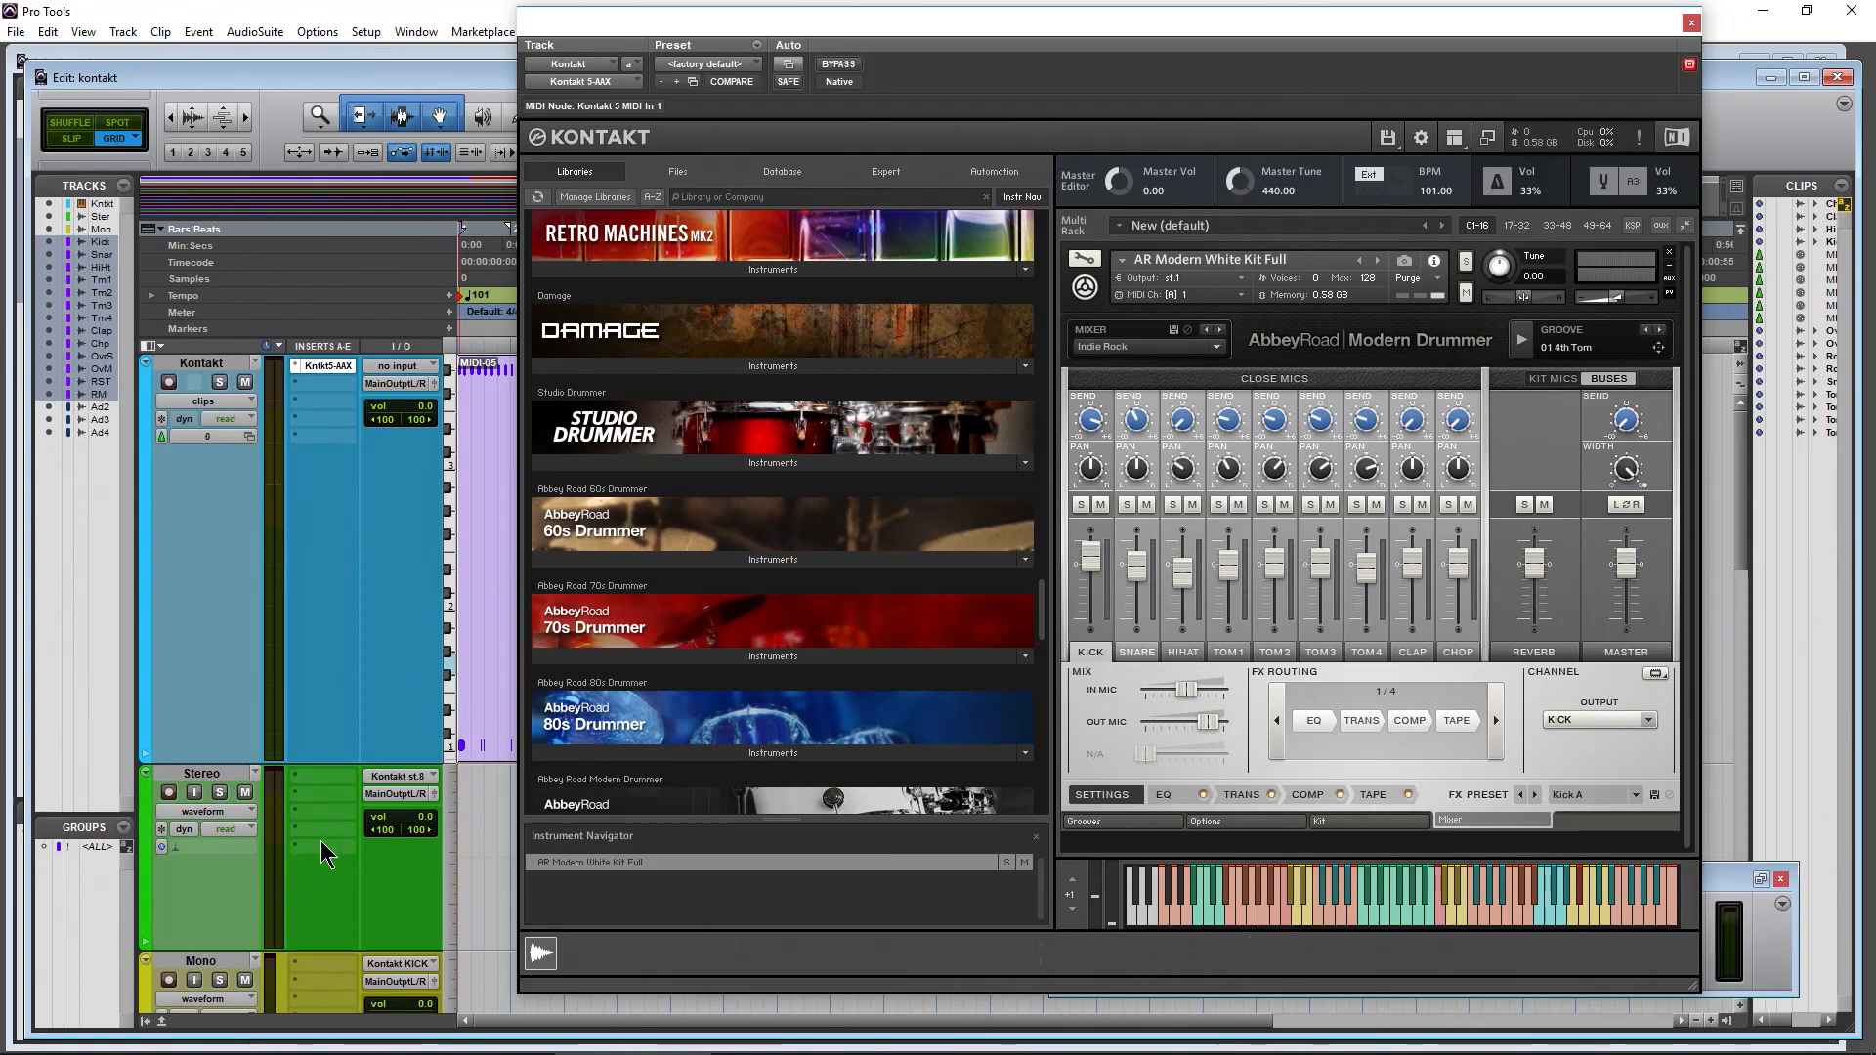
Create one new mono audio track below Audio 2 and name it KICK M
scroll(322, 846, down, 10)
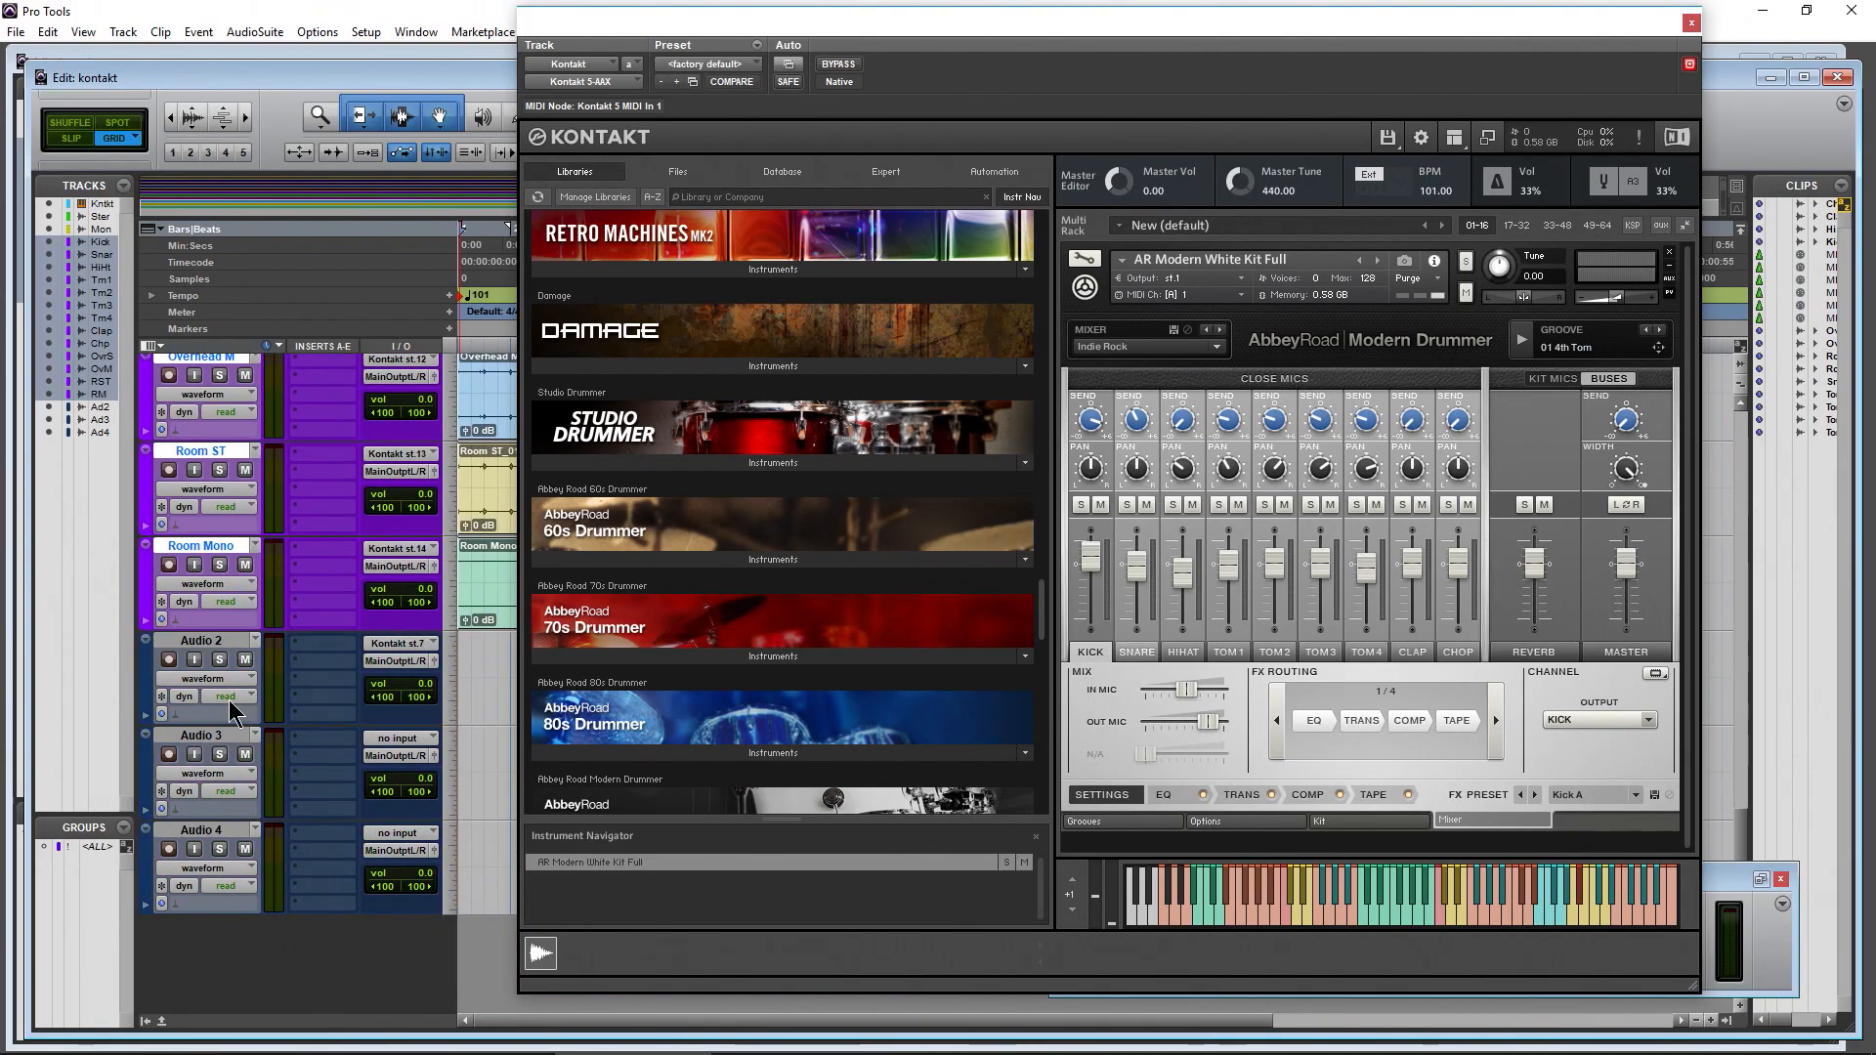
click(195, 643)
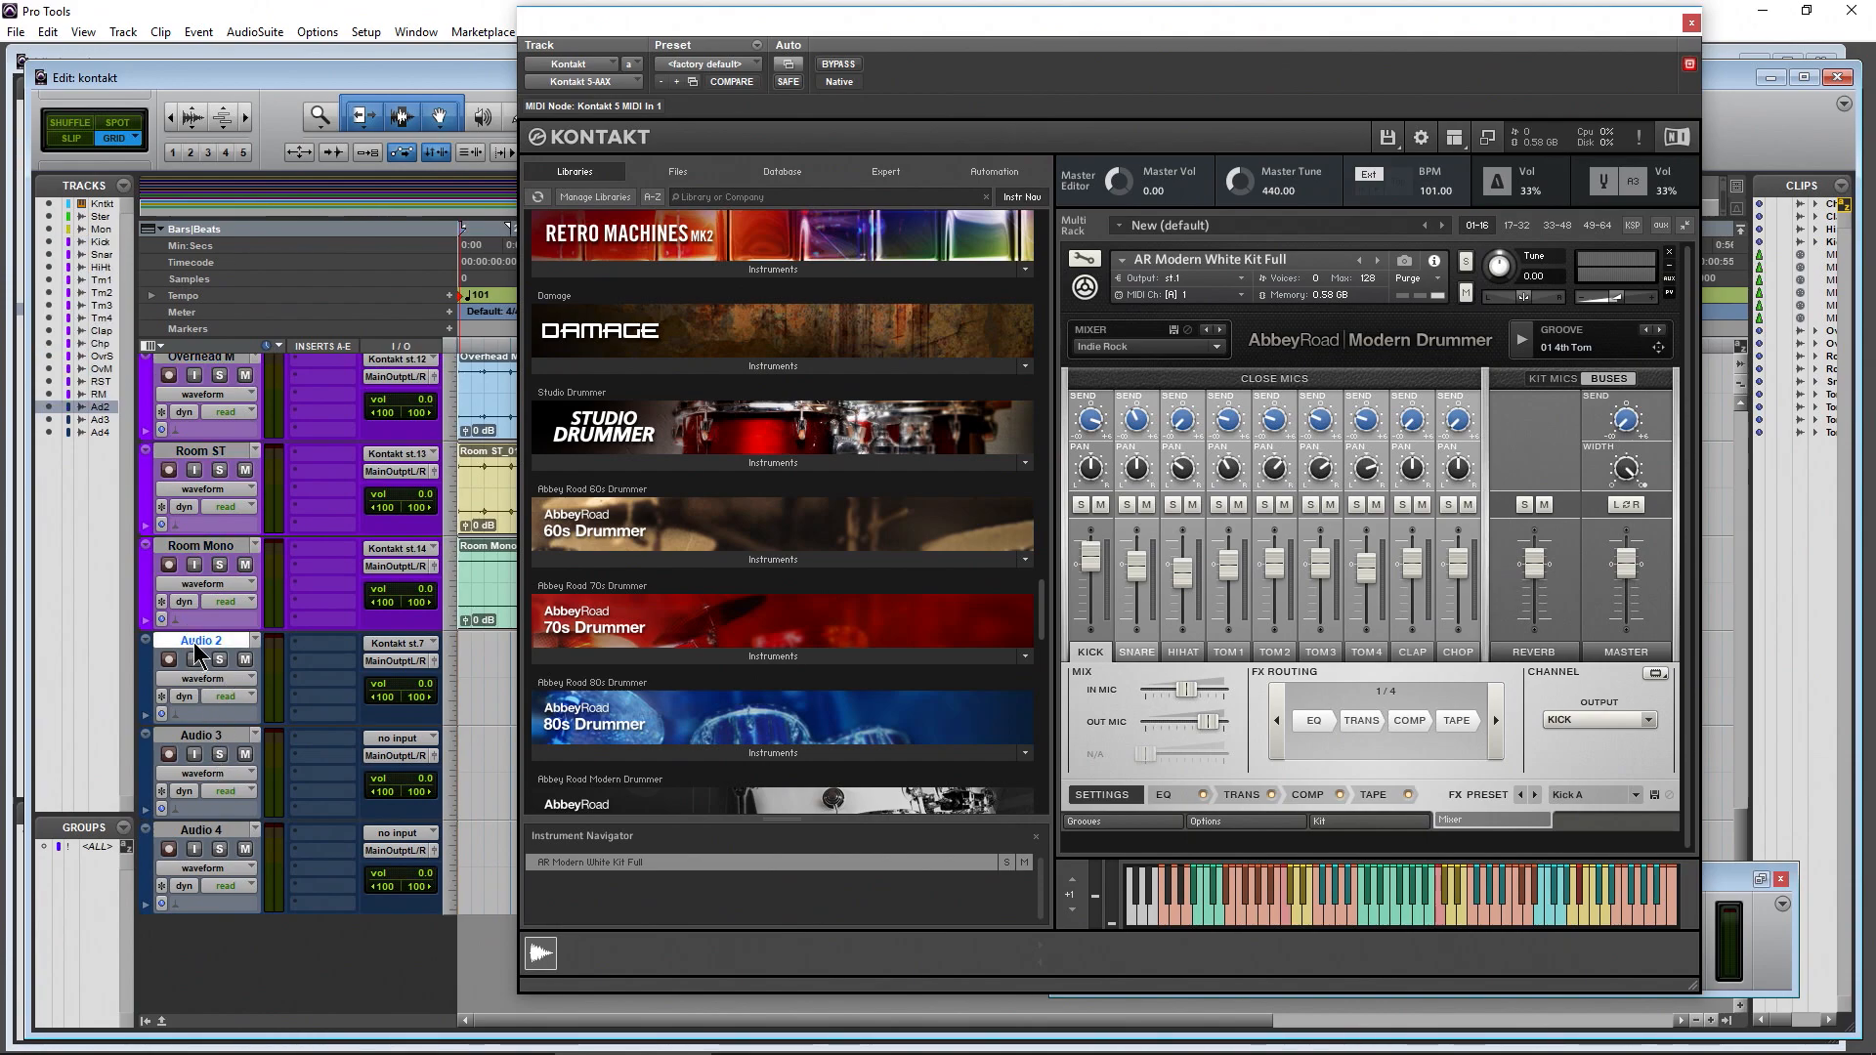
key(ctrl+shift+n)
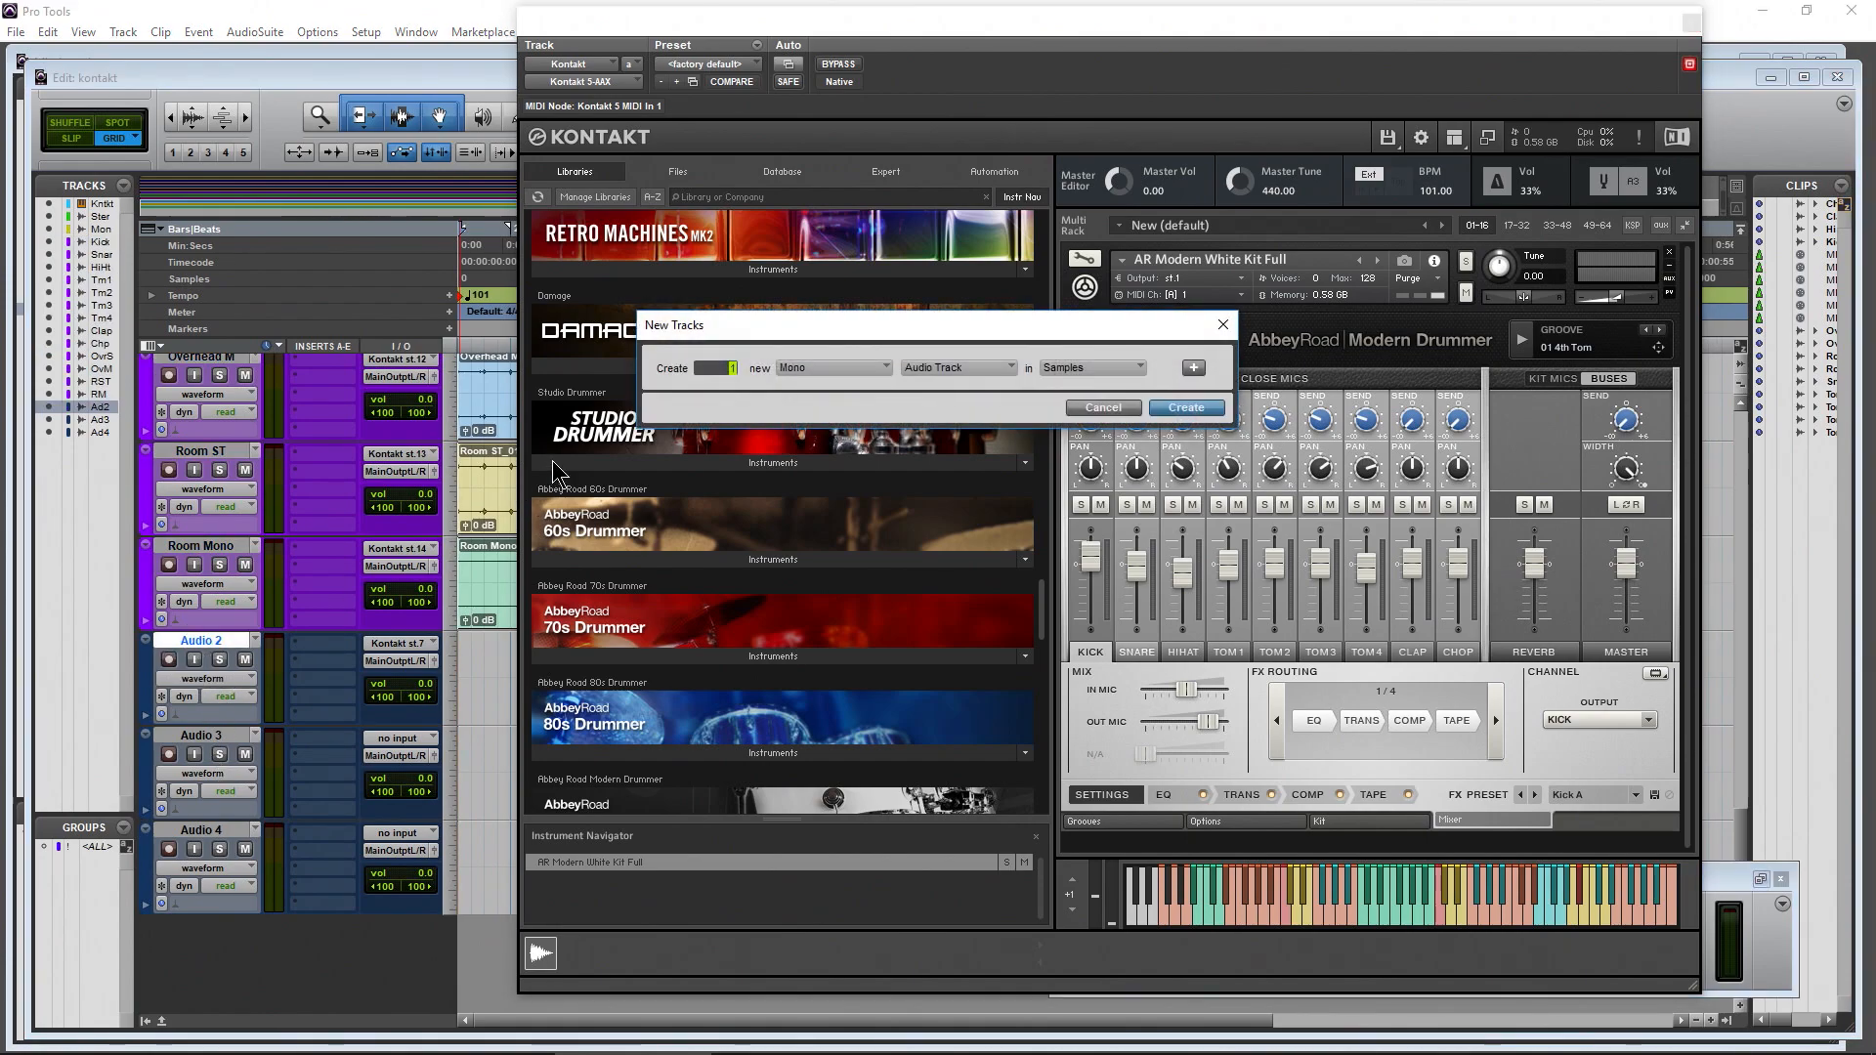
click(1185, 408)
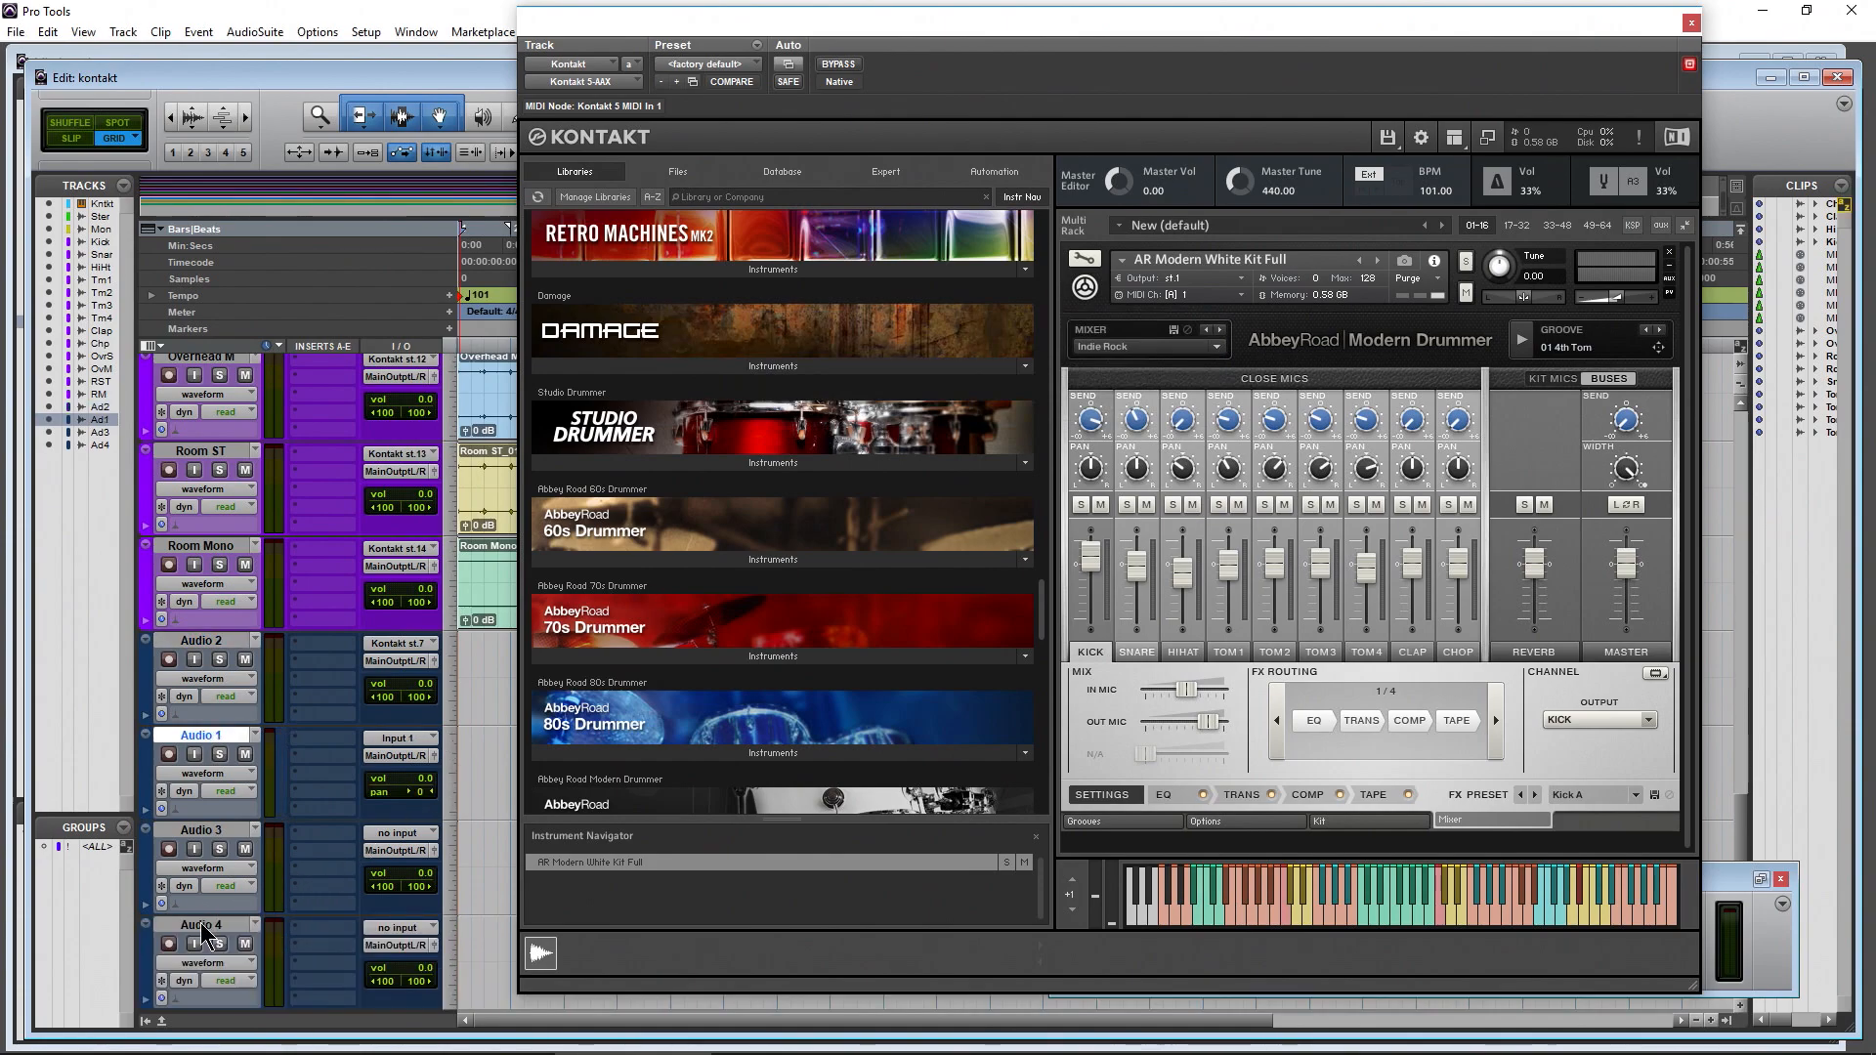
double_click(210, 738)
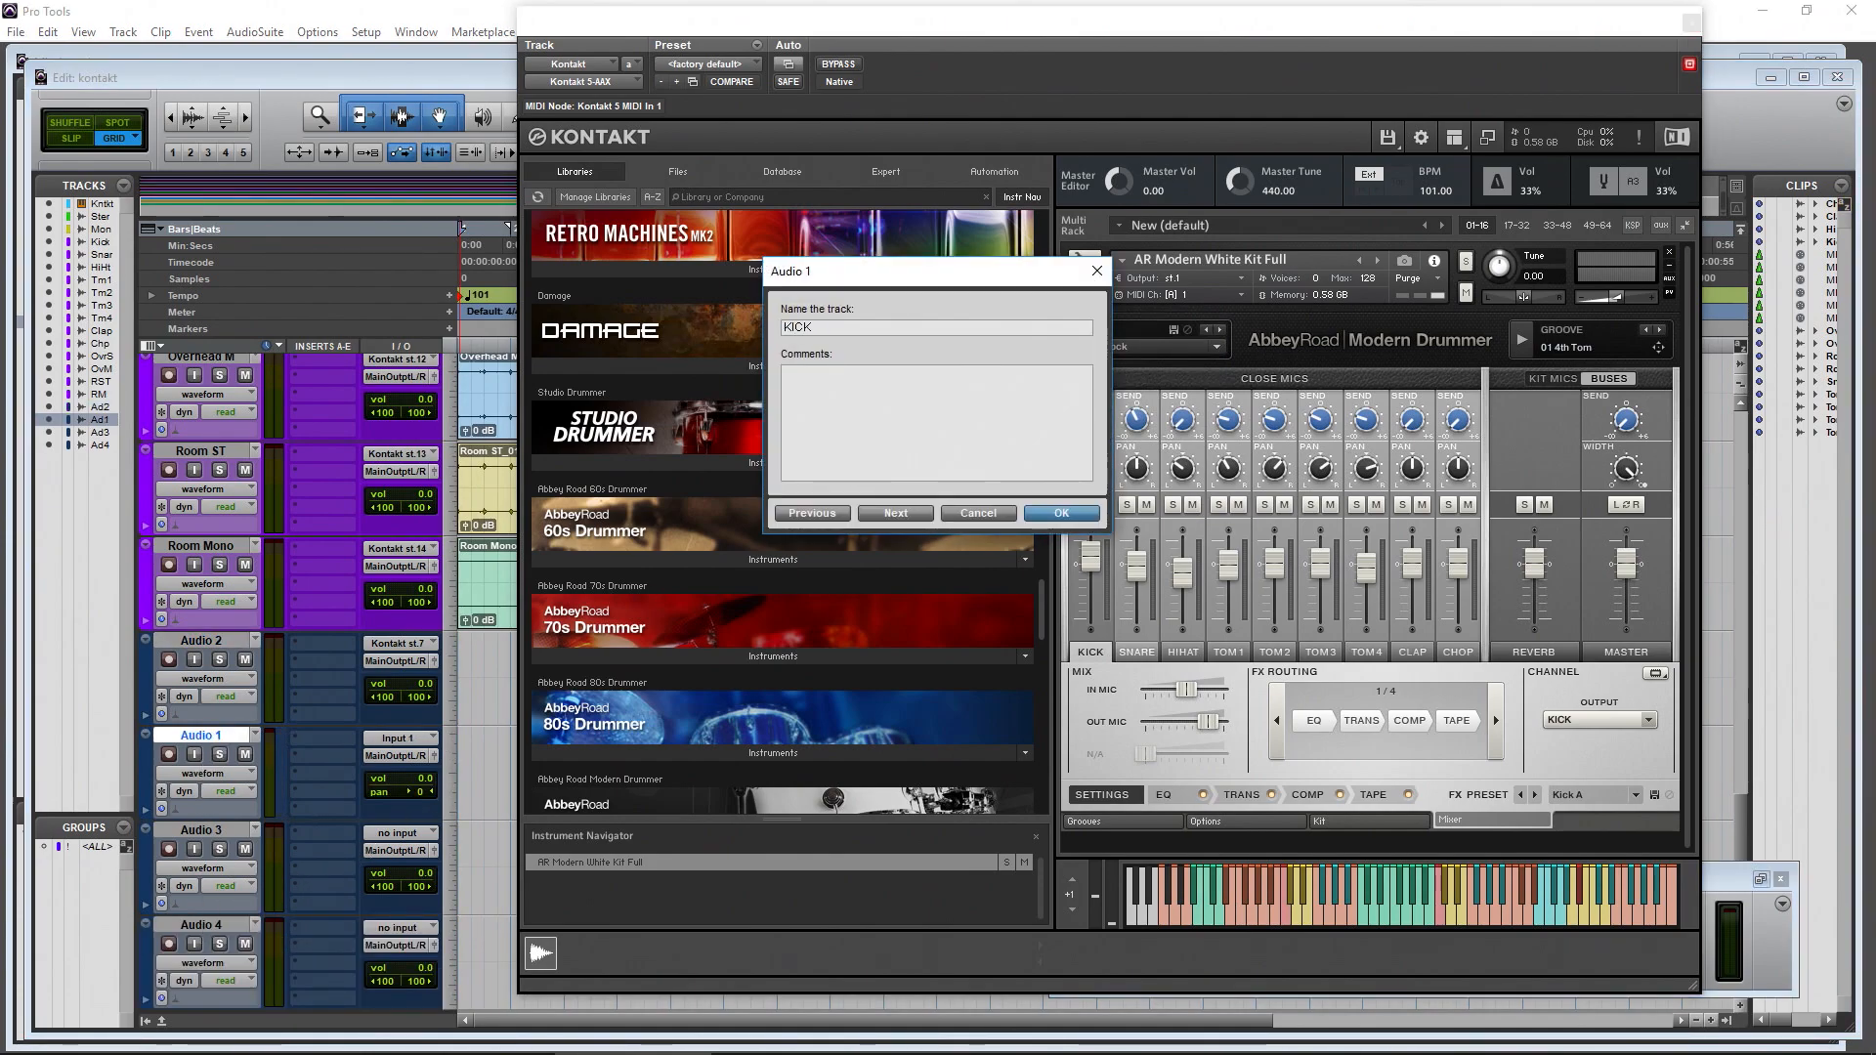
text(KICK M)
key(Return)
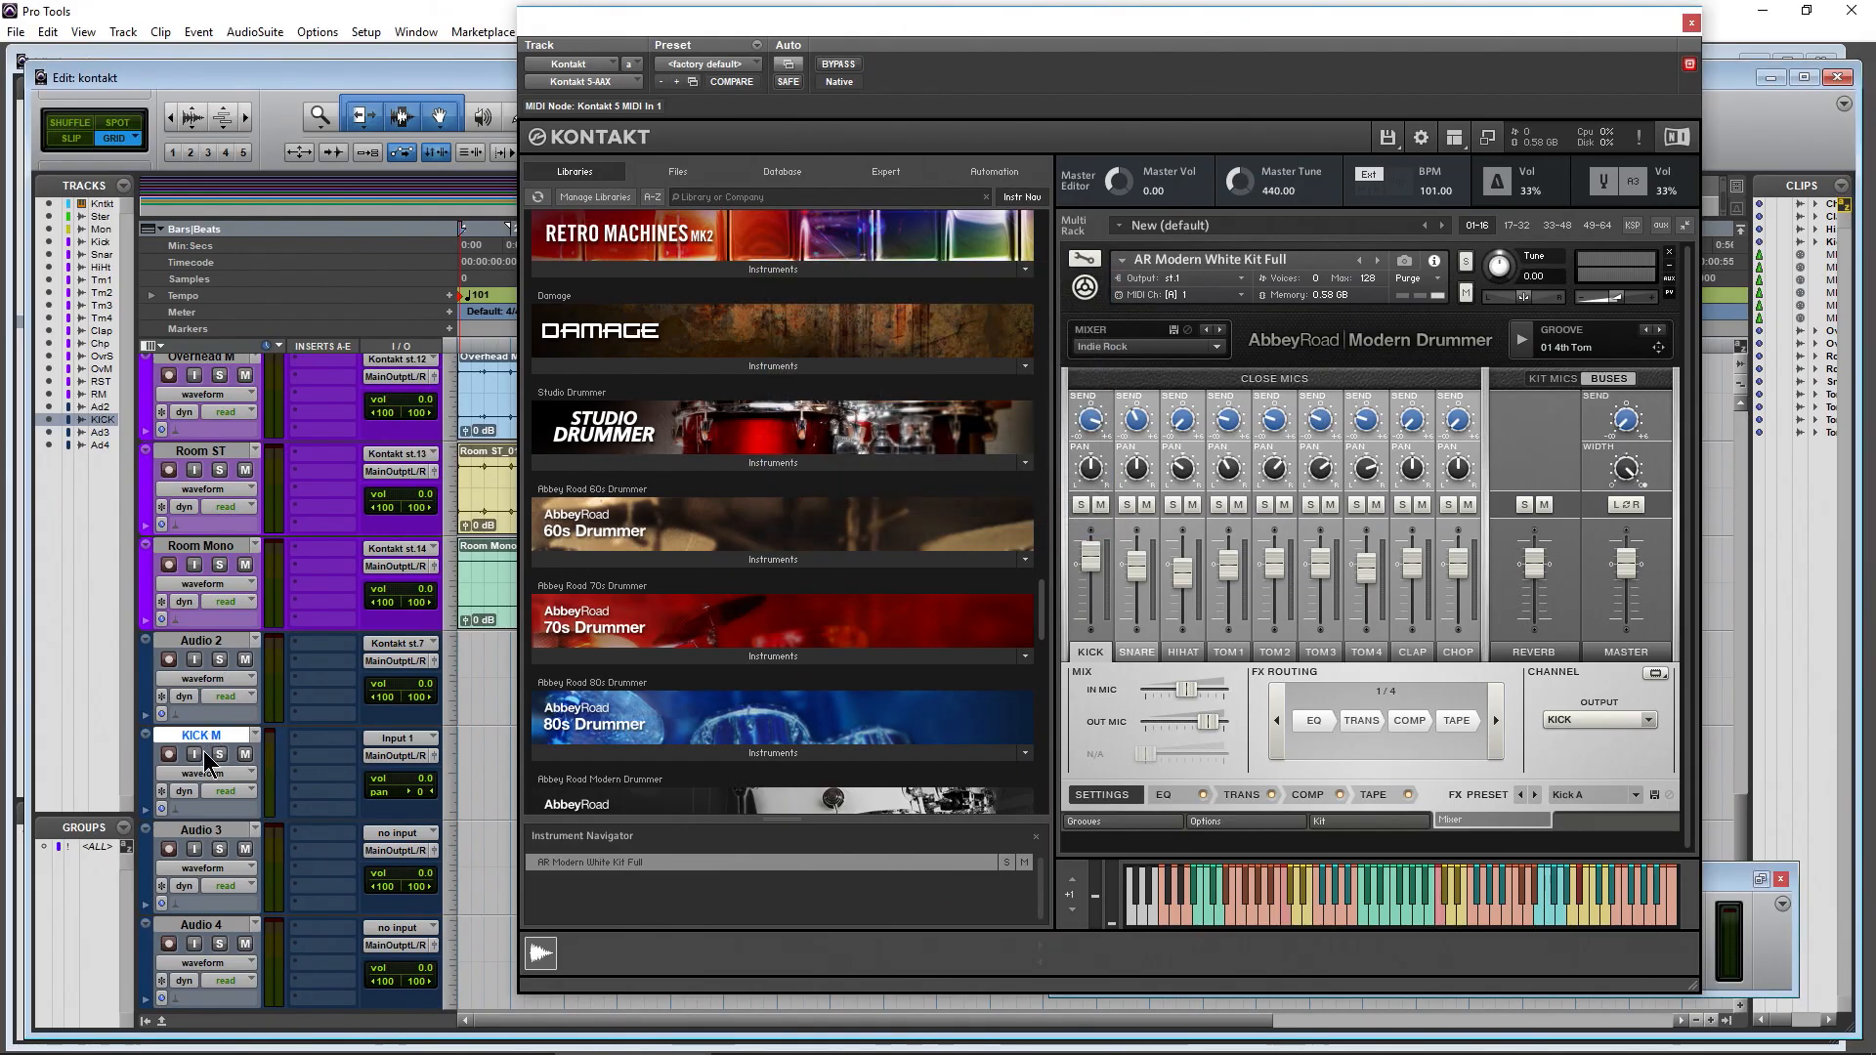
Open the input choices for the KICK M track
click(401, 738)
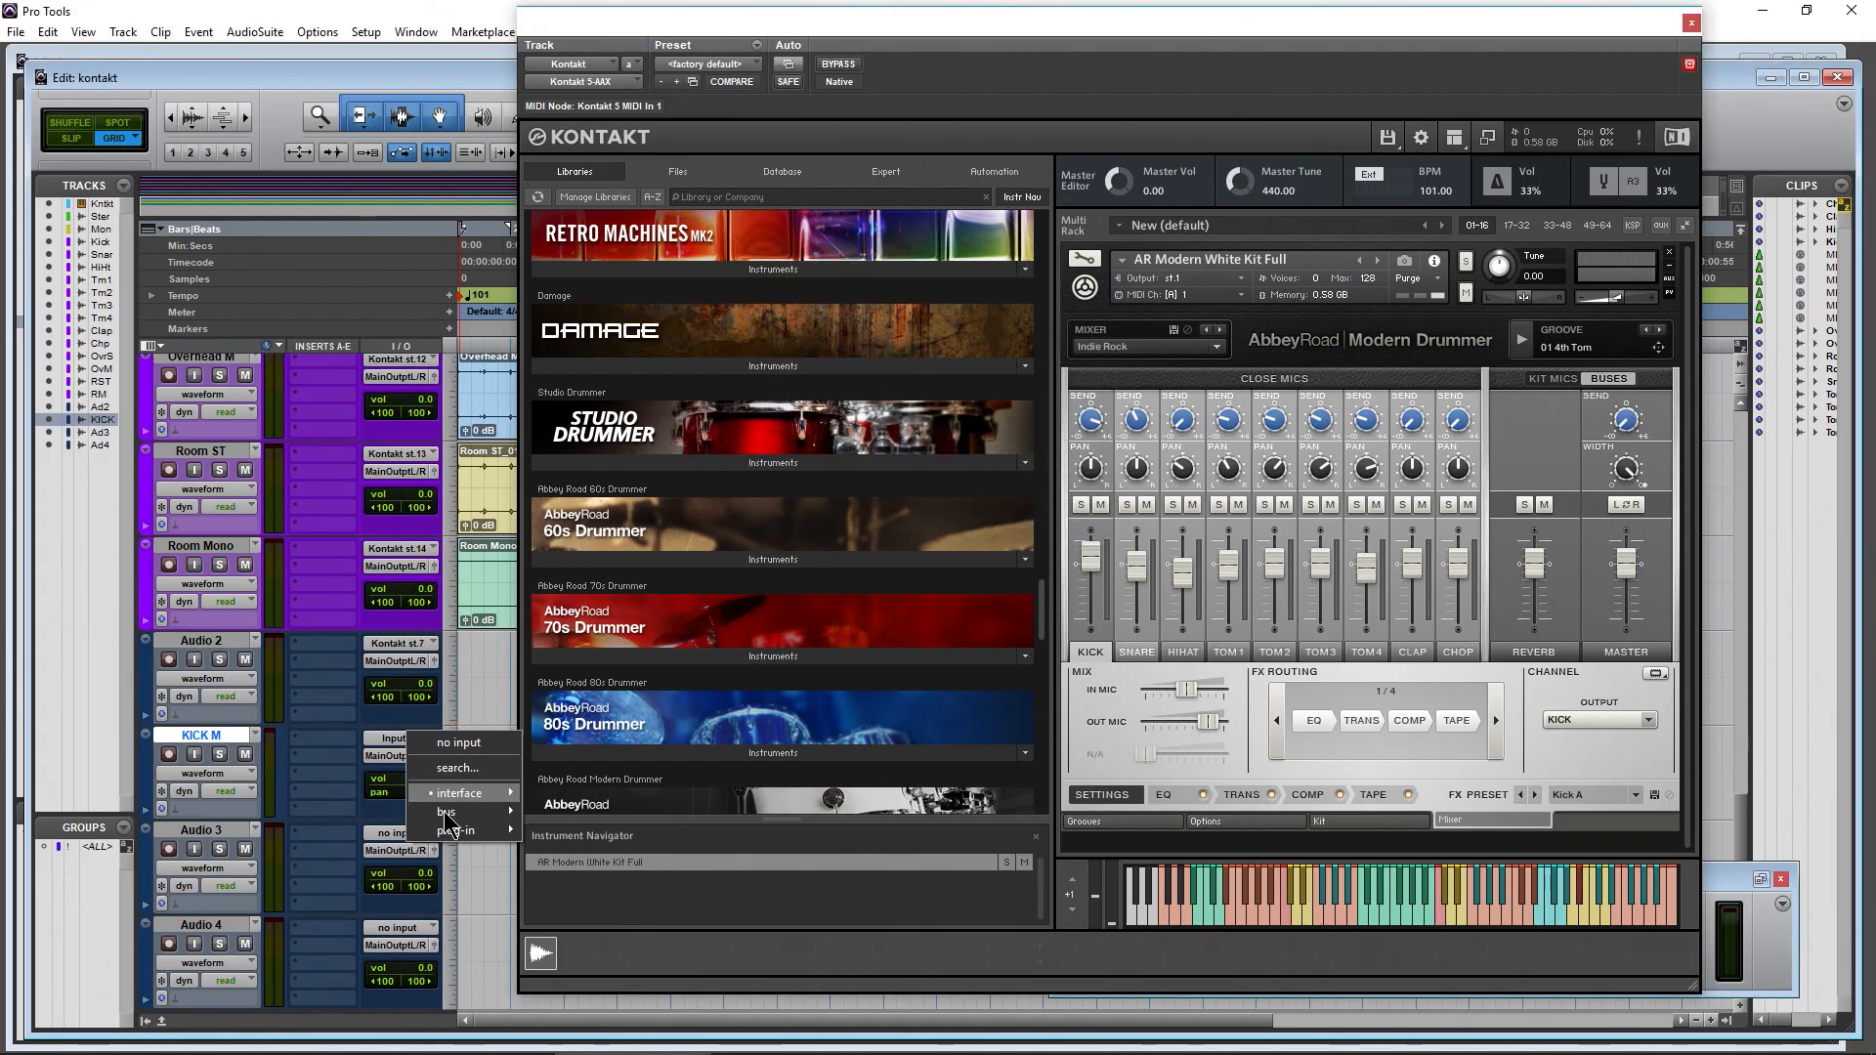
Set the KICK M track's input to the Kontakt KICK output and move the track directly below the Mono track
mouse_move(459, 830)
mouse_move(617, 839)
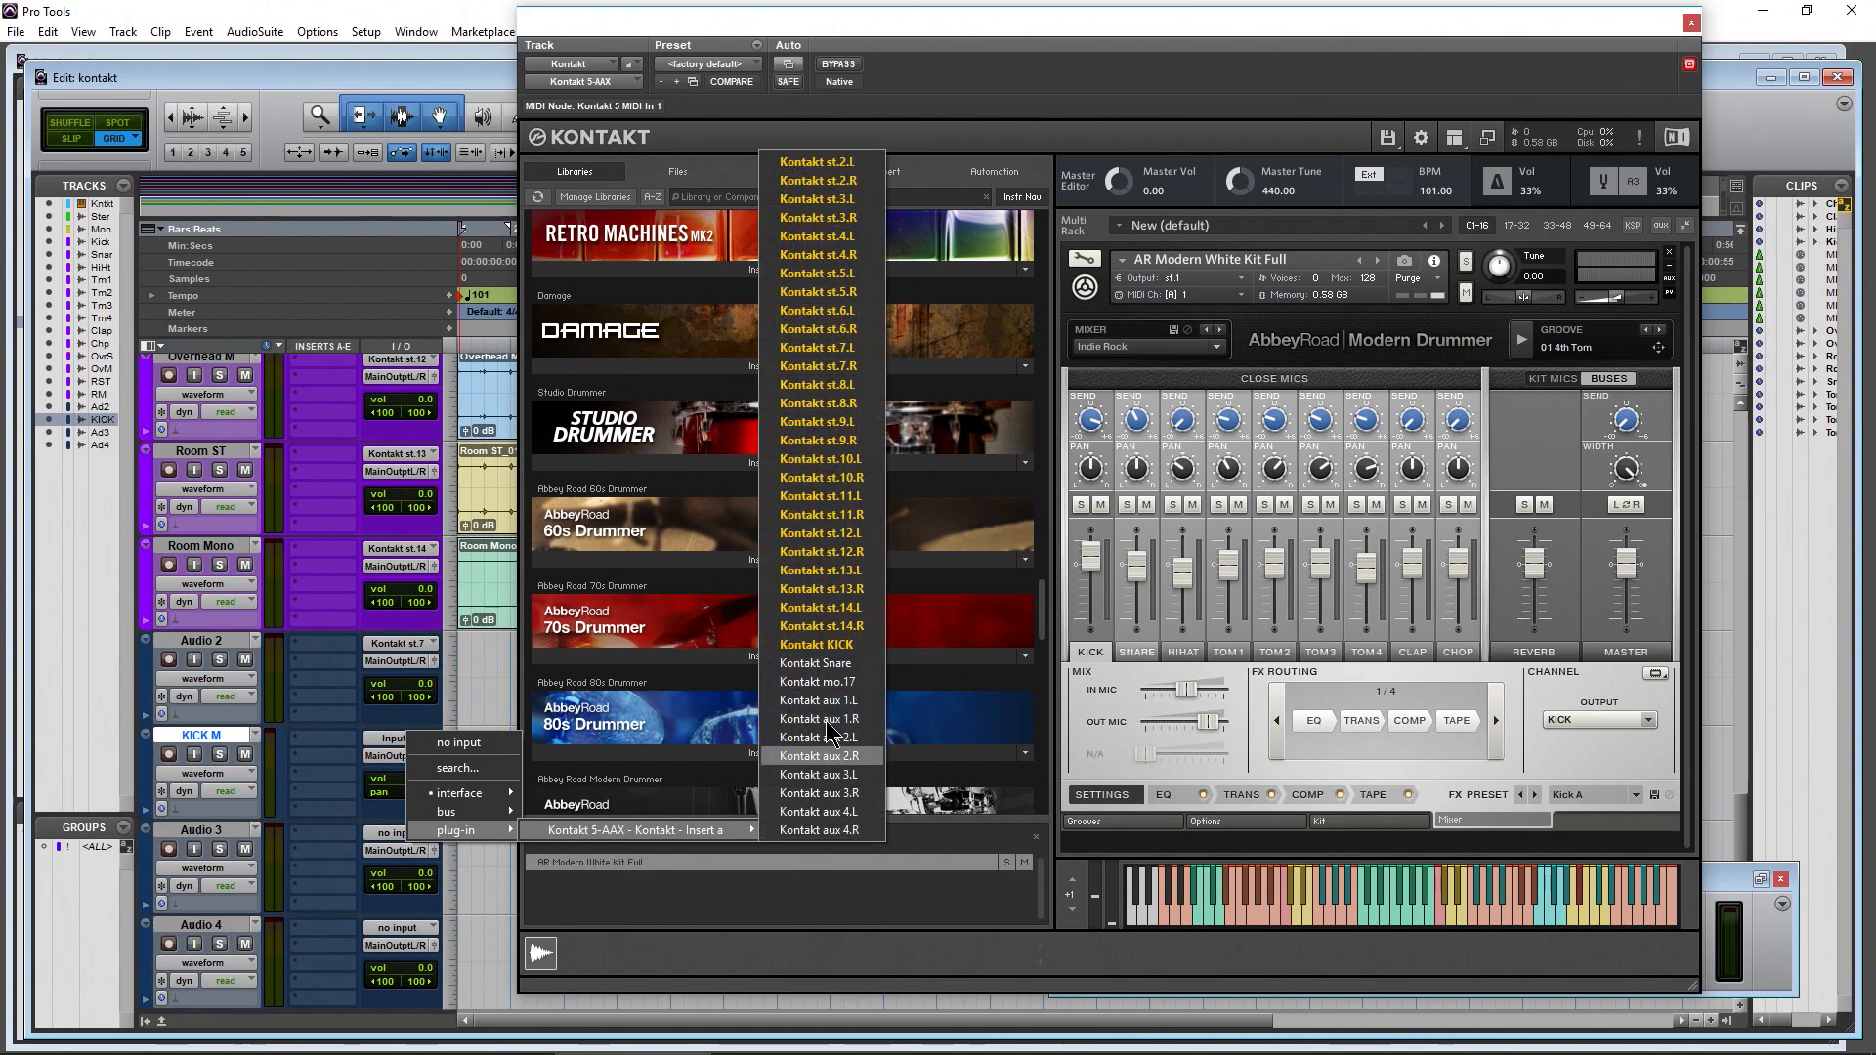
click(821, 646)
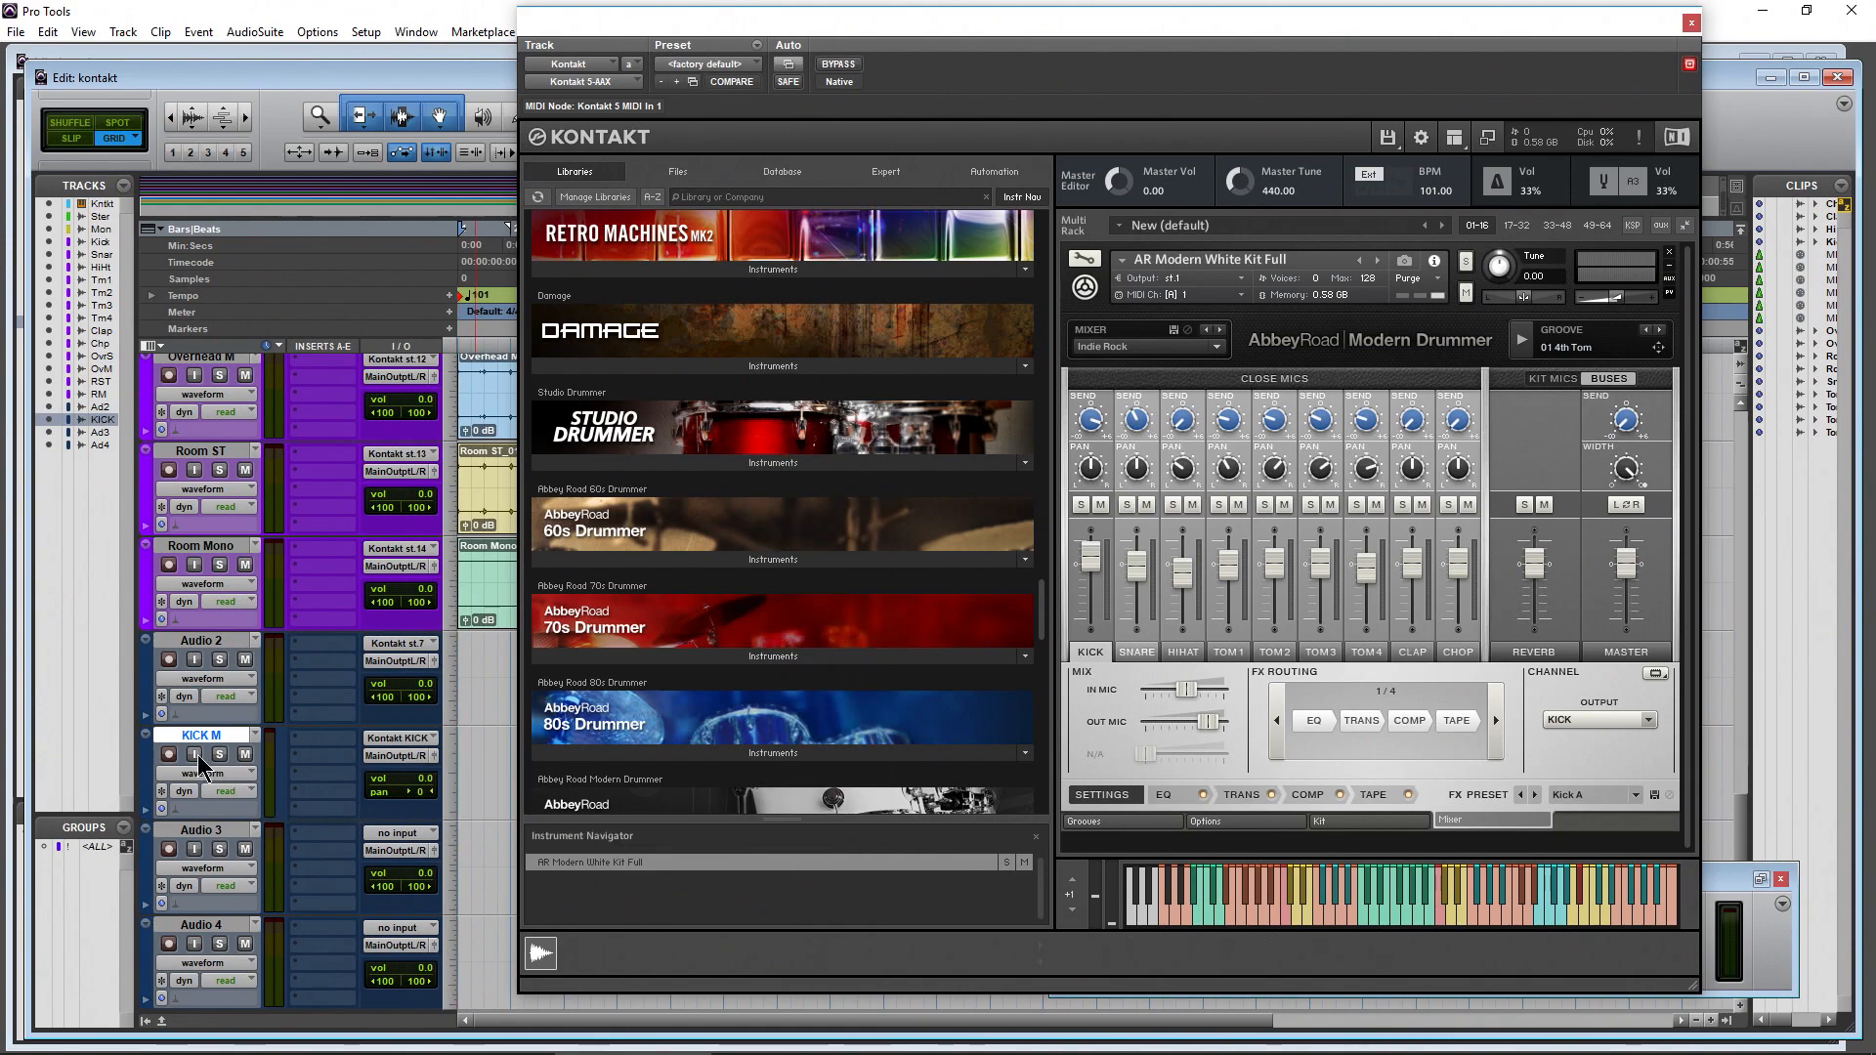
scroll(186, 782, up, 10)
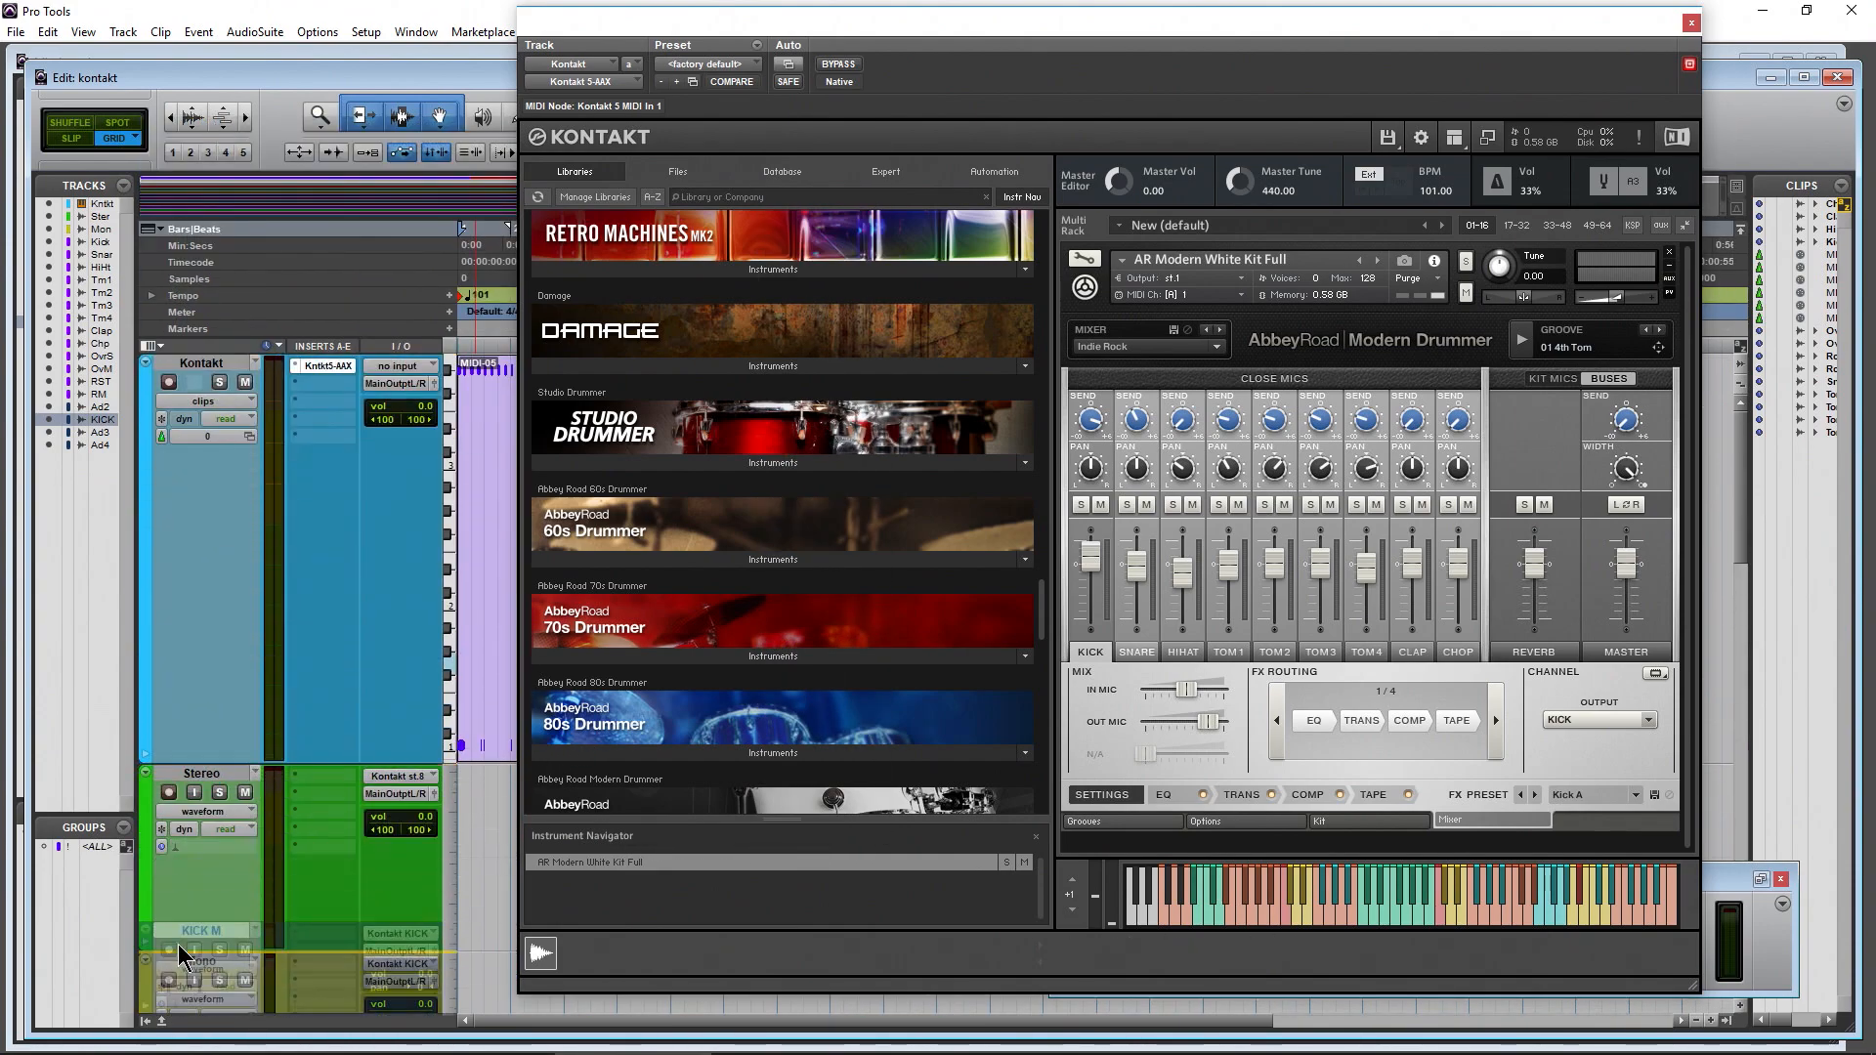
scroll(220, 752, down, 5)
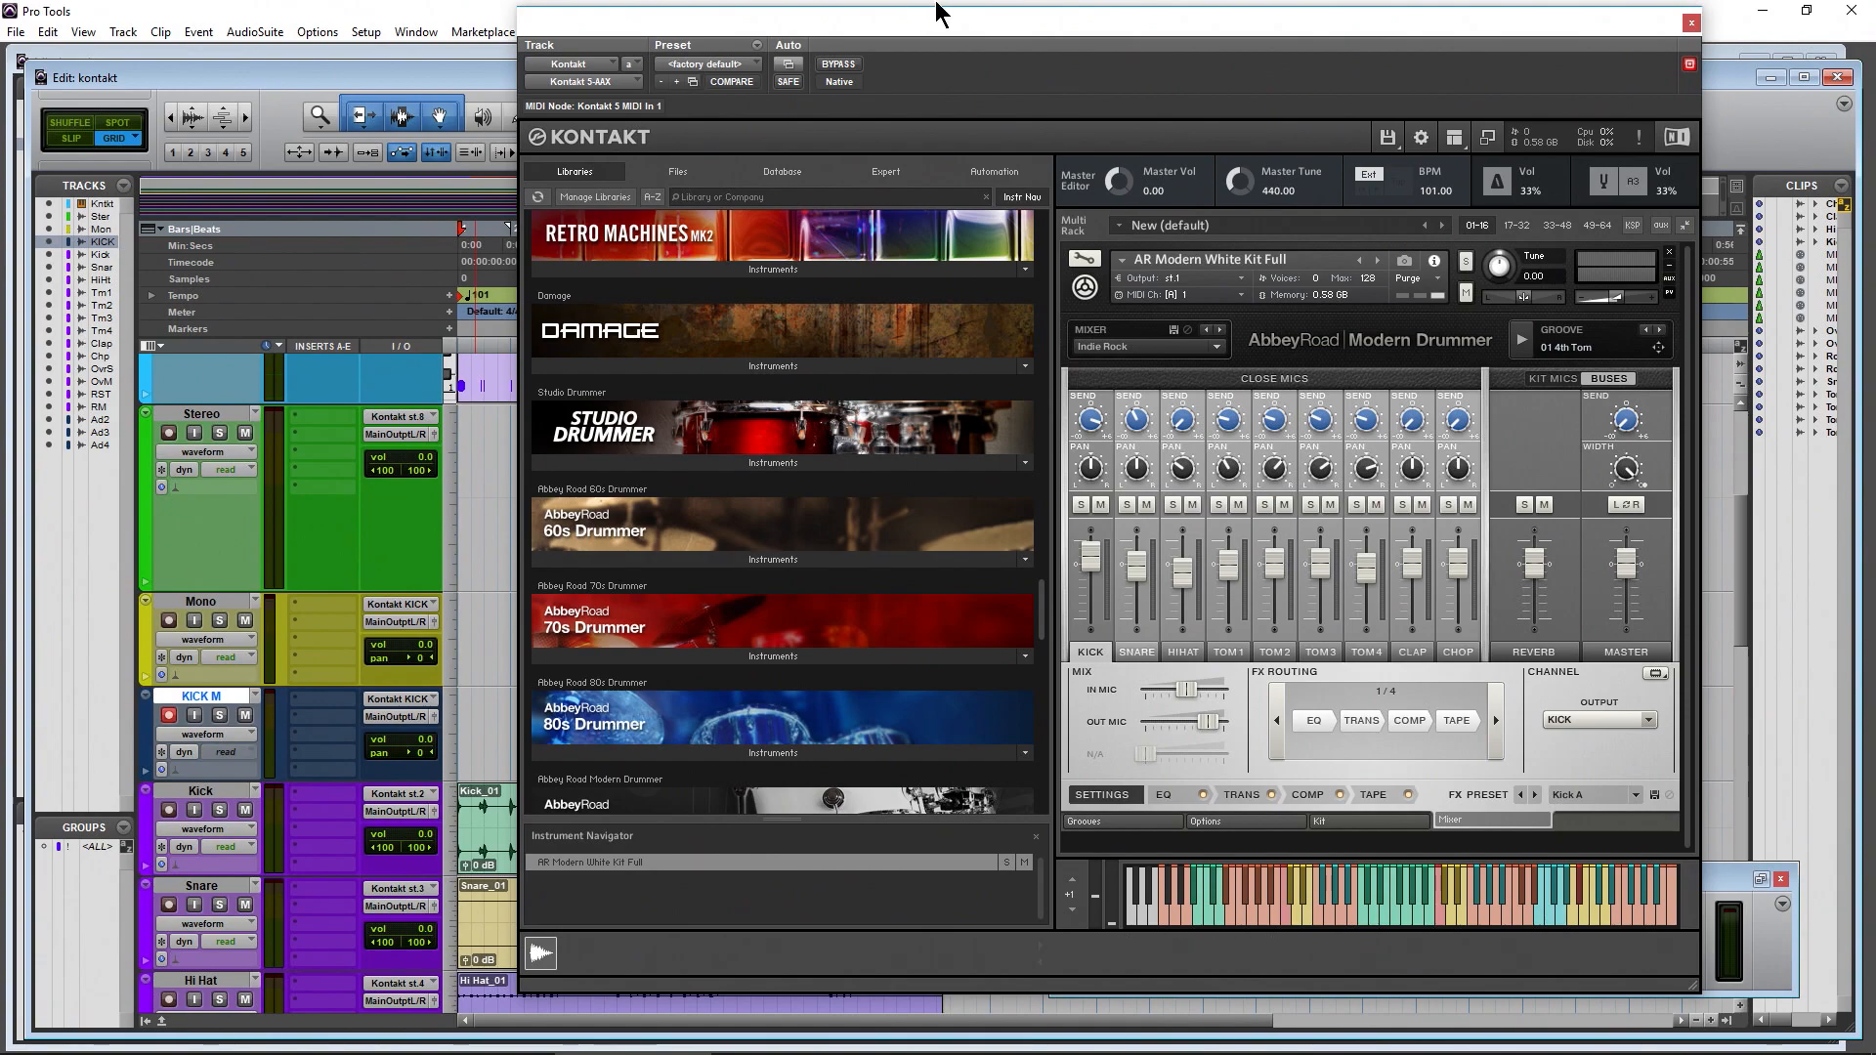
Record the Kontakt kick output onto the KICK M track, stop after a few bars and close the plug-in window
key(ctrl+space)
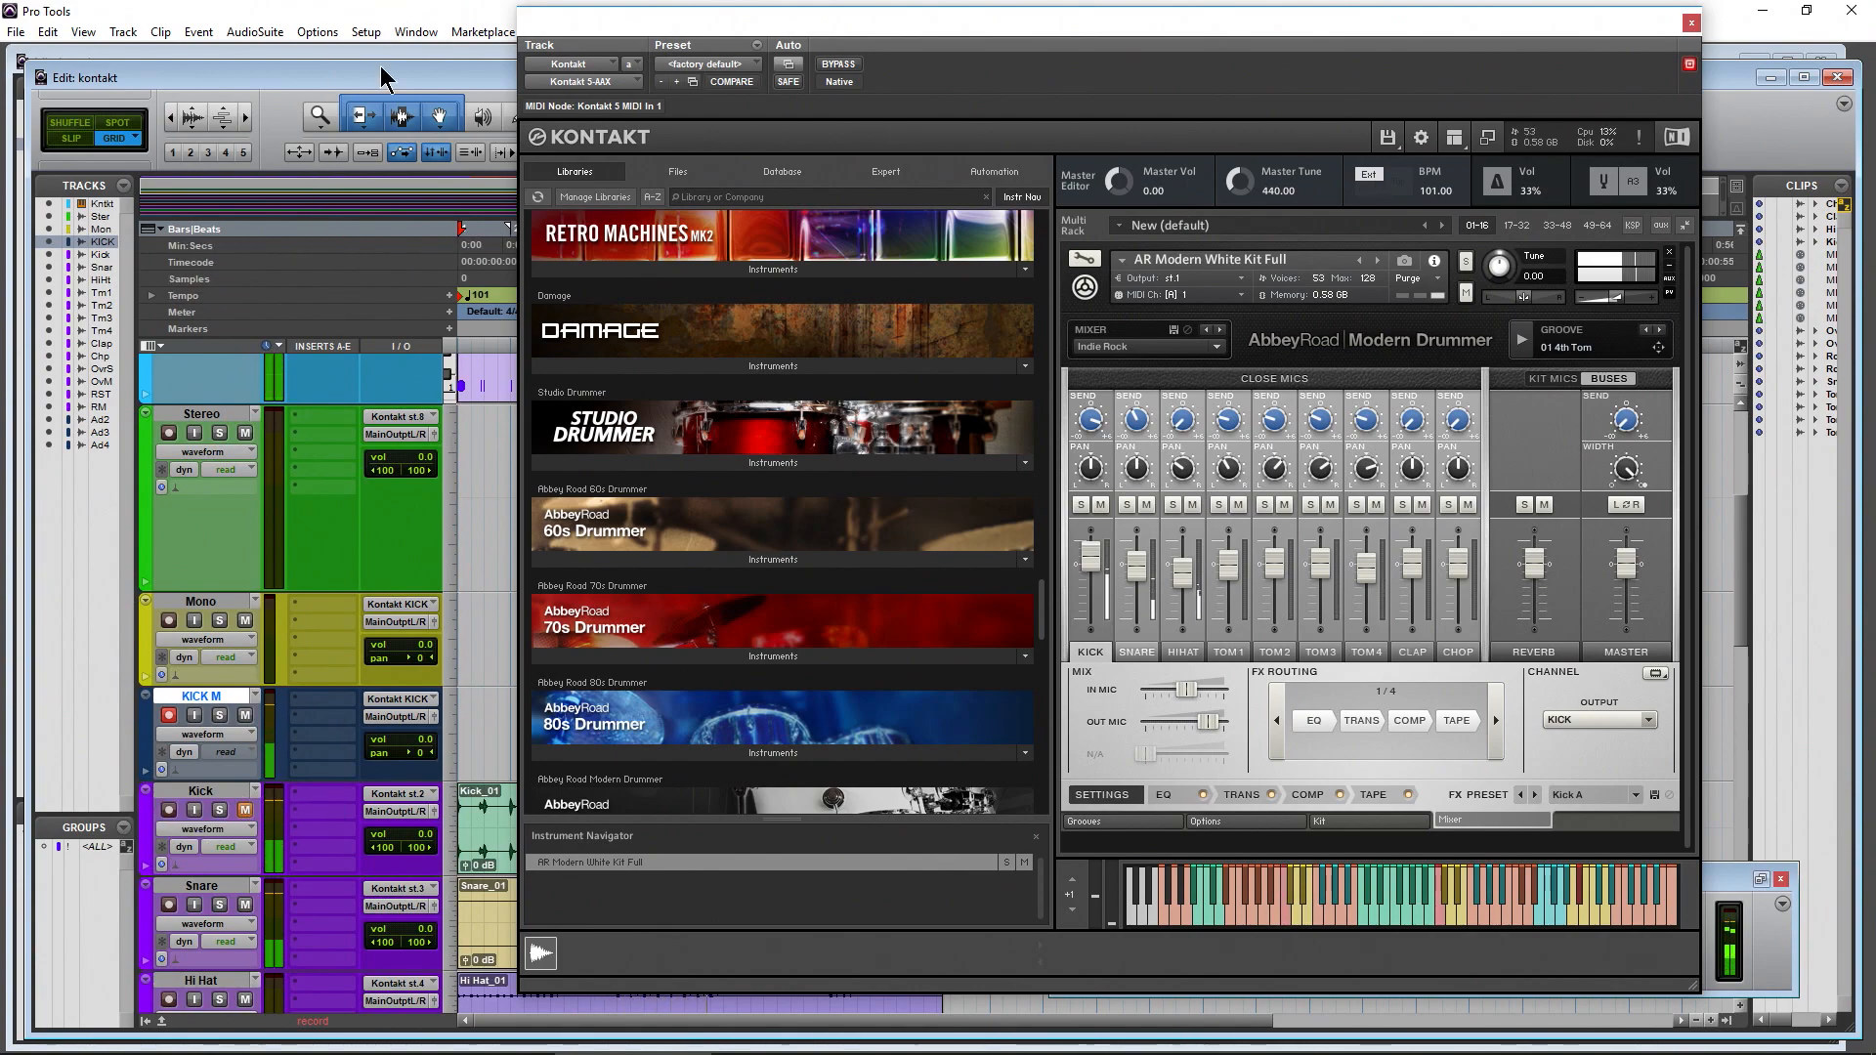
key(space)
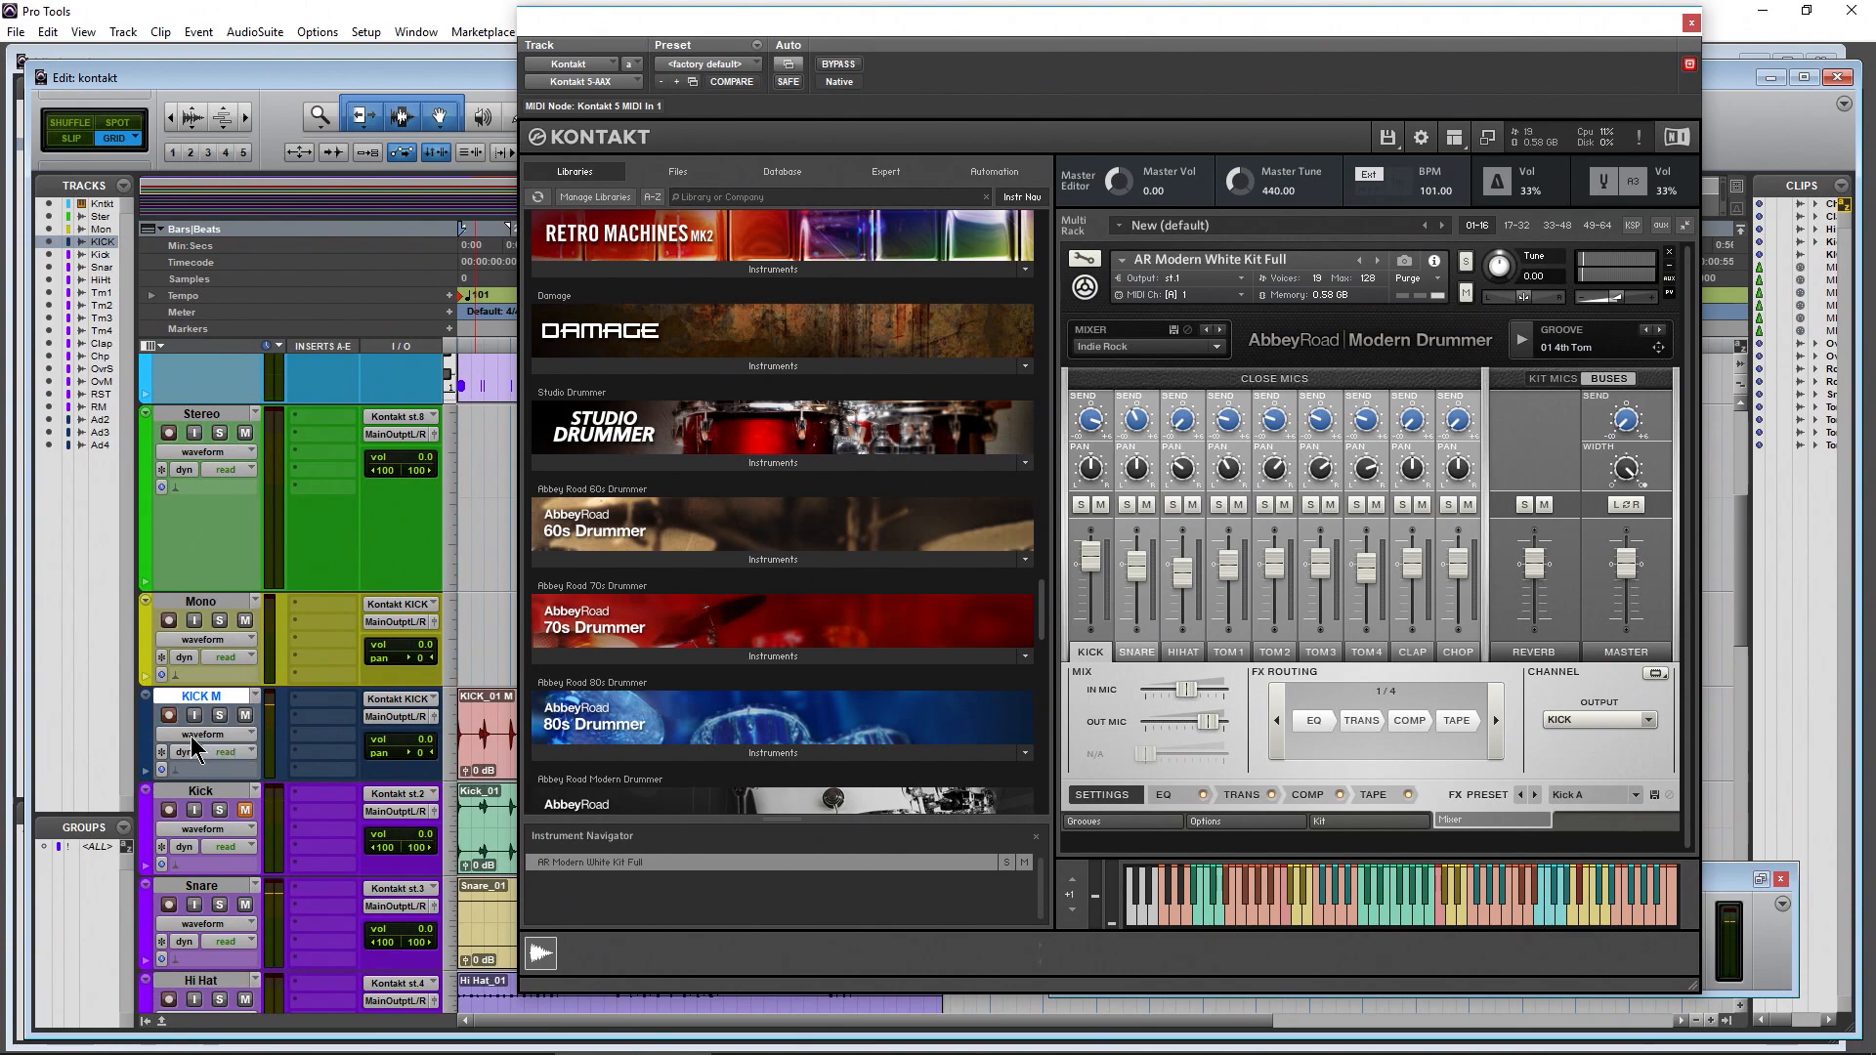
click(1691, 24)
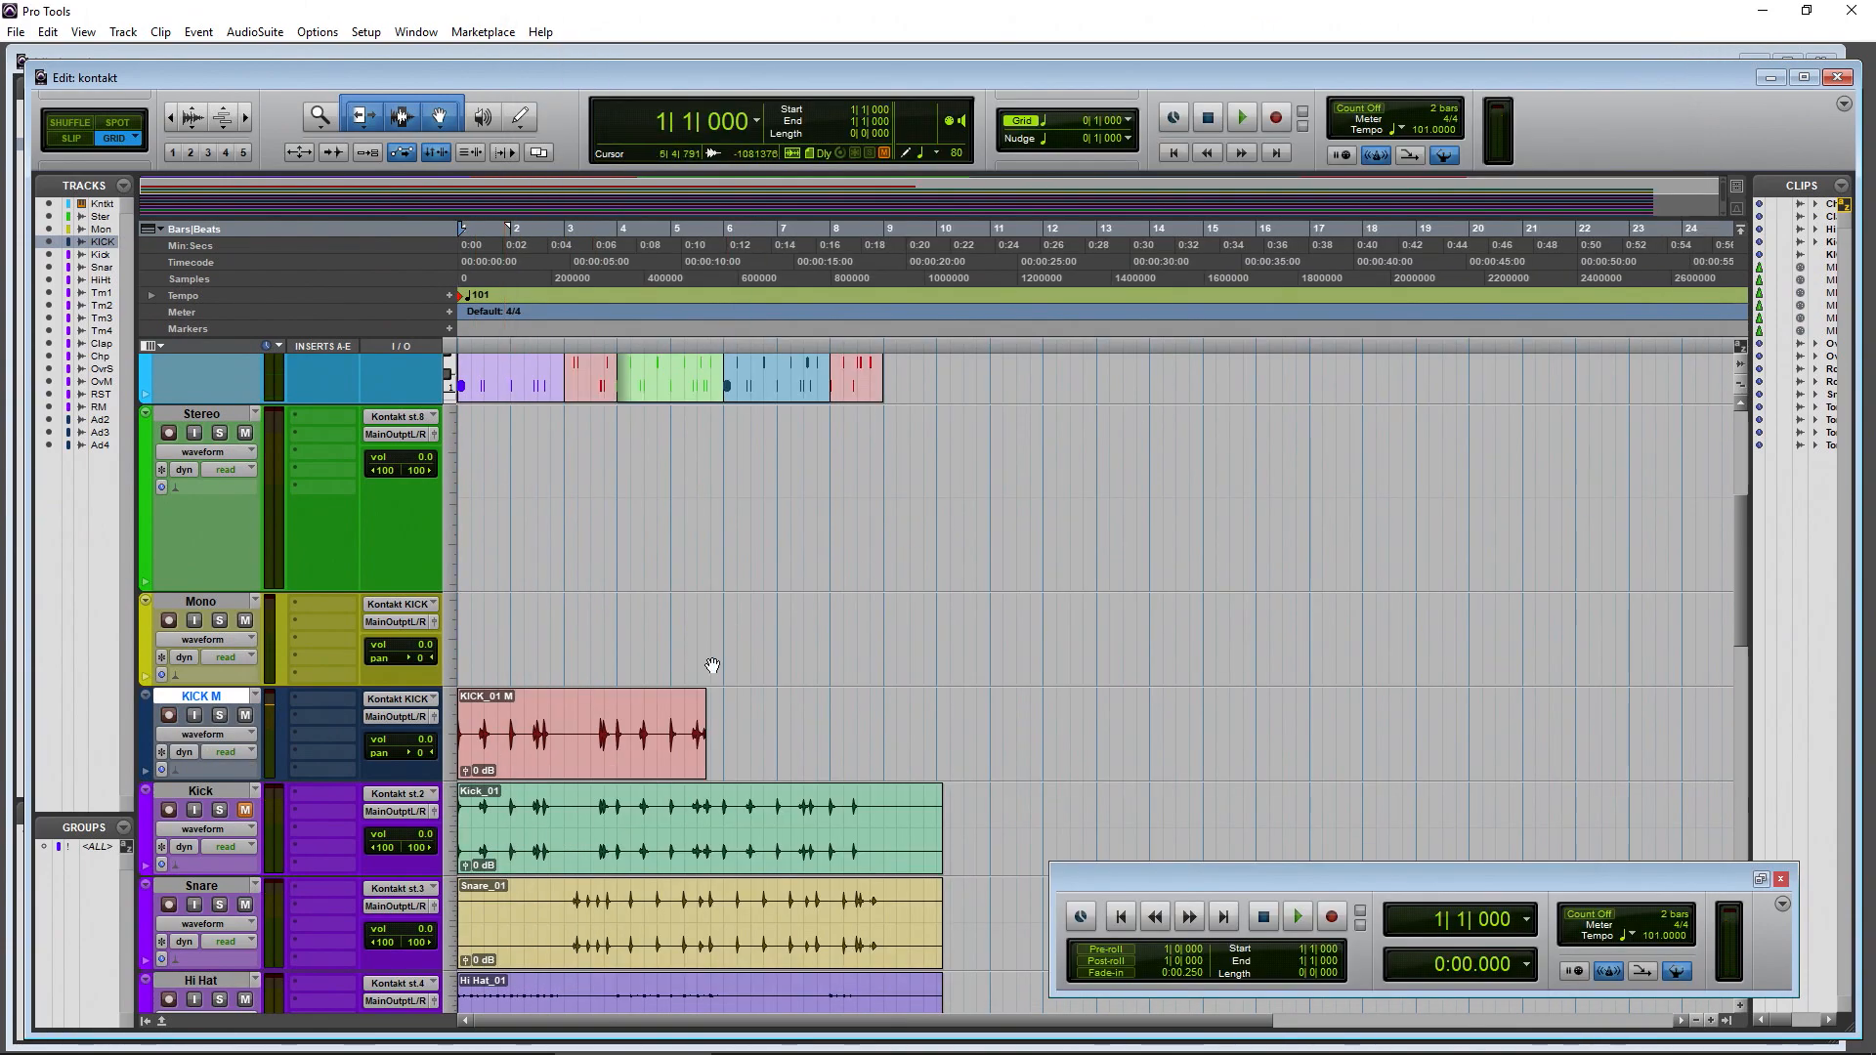
Unmute the stereo Kick track and solo the KICK M track
click(245, 118)
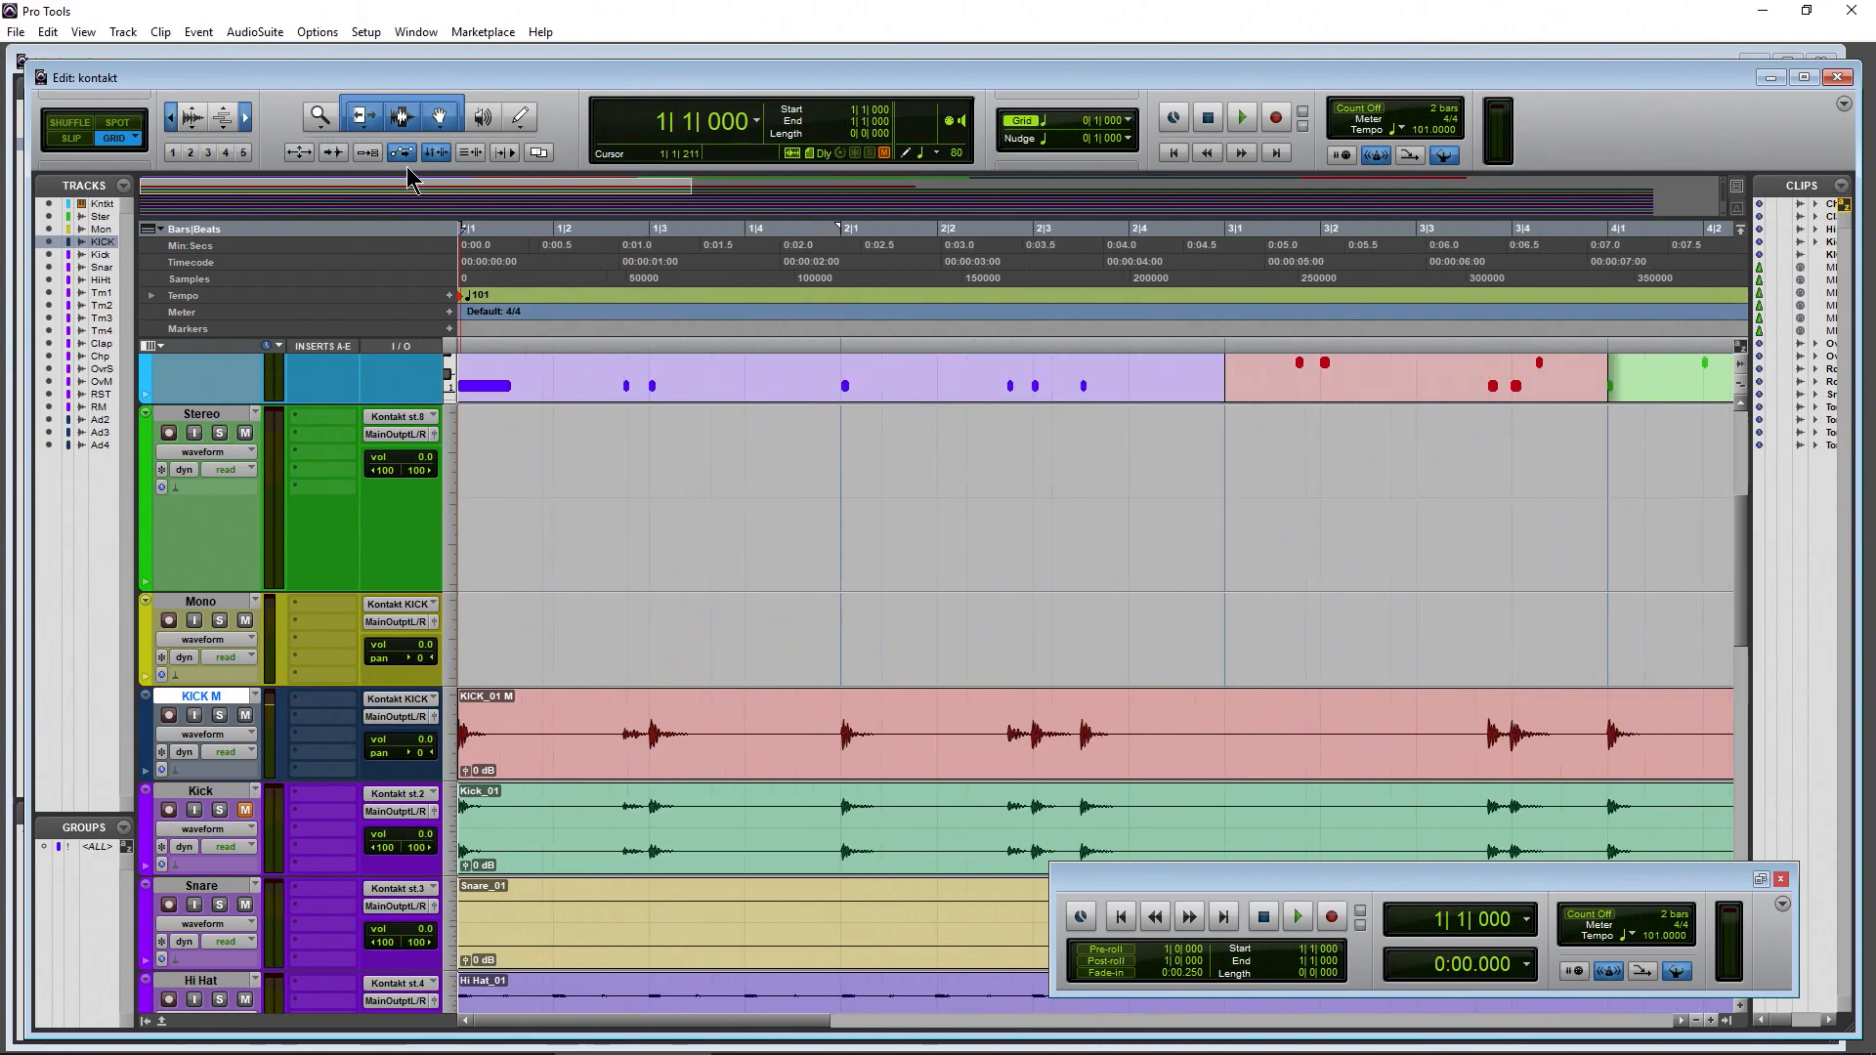
scroll(1424, 644, down, 1)
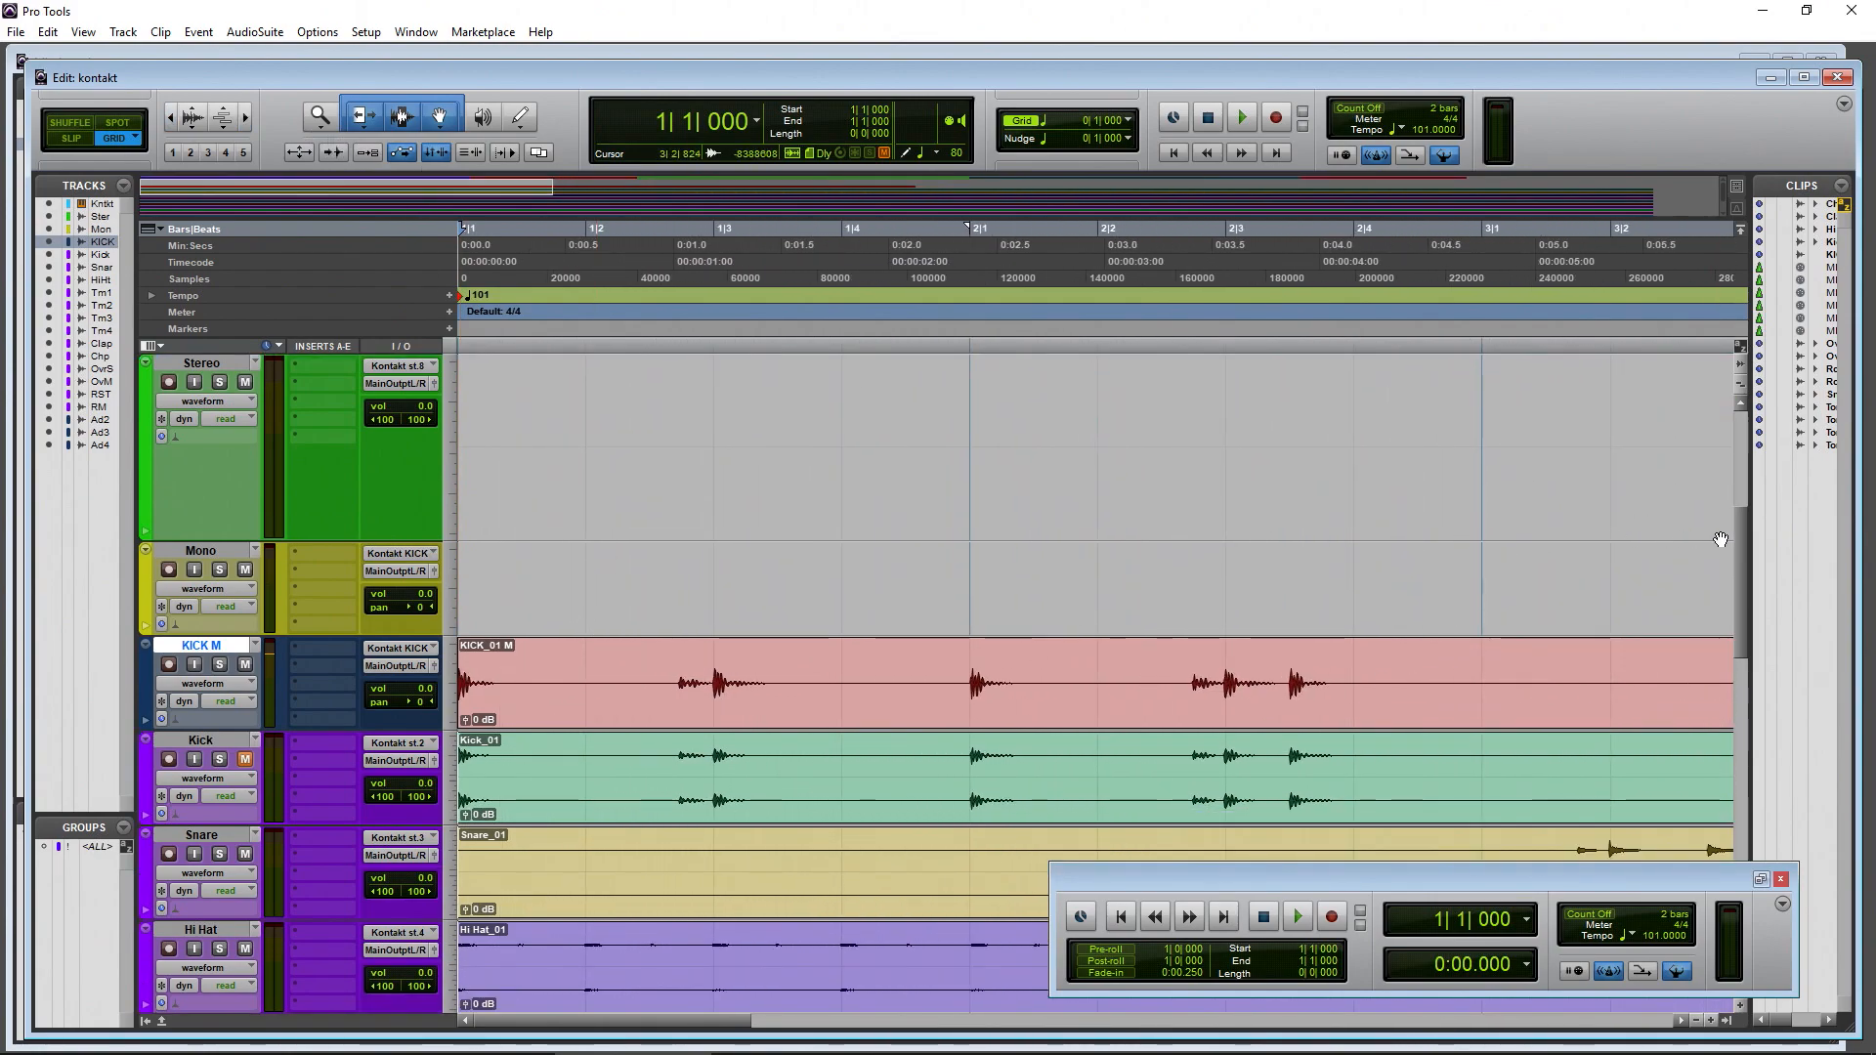
drag(1743, 544, 1743, 597)
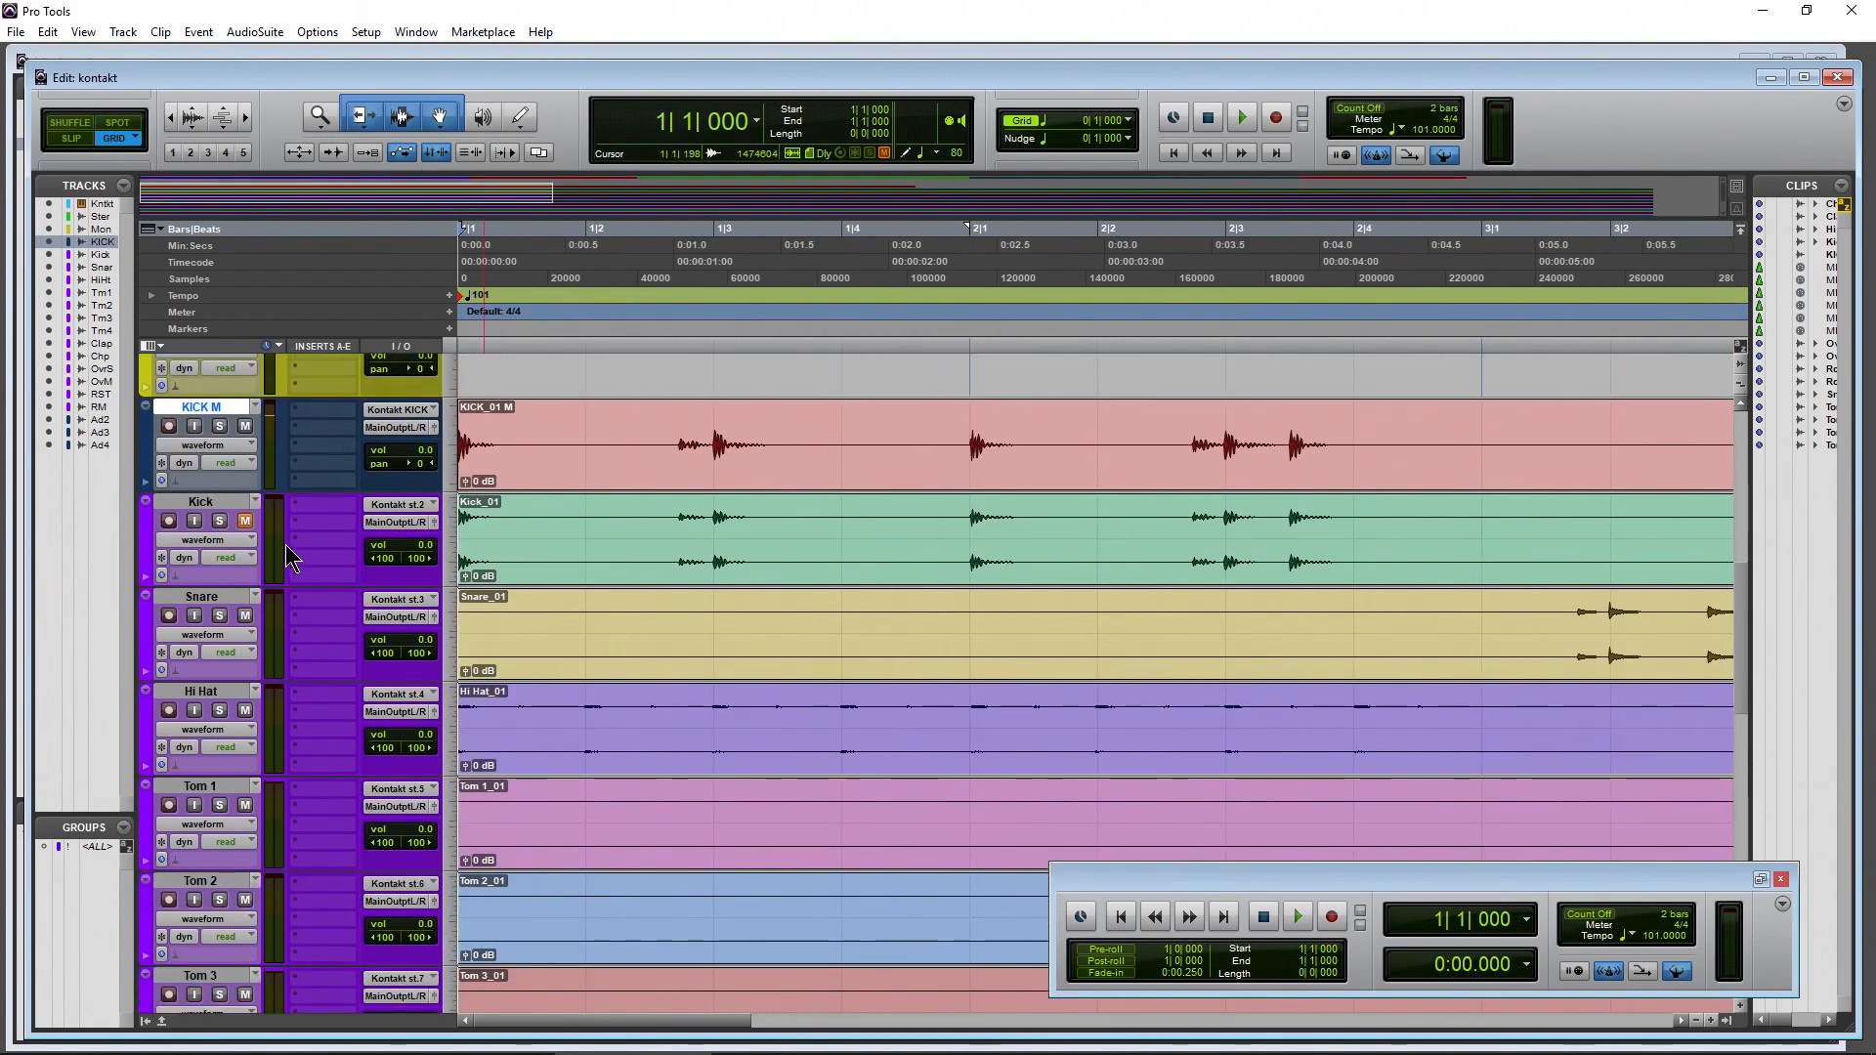
click(245, 521)
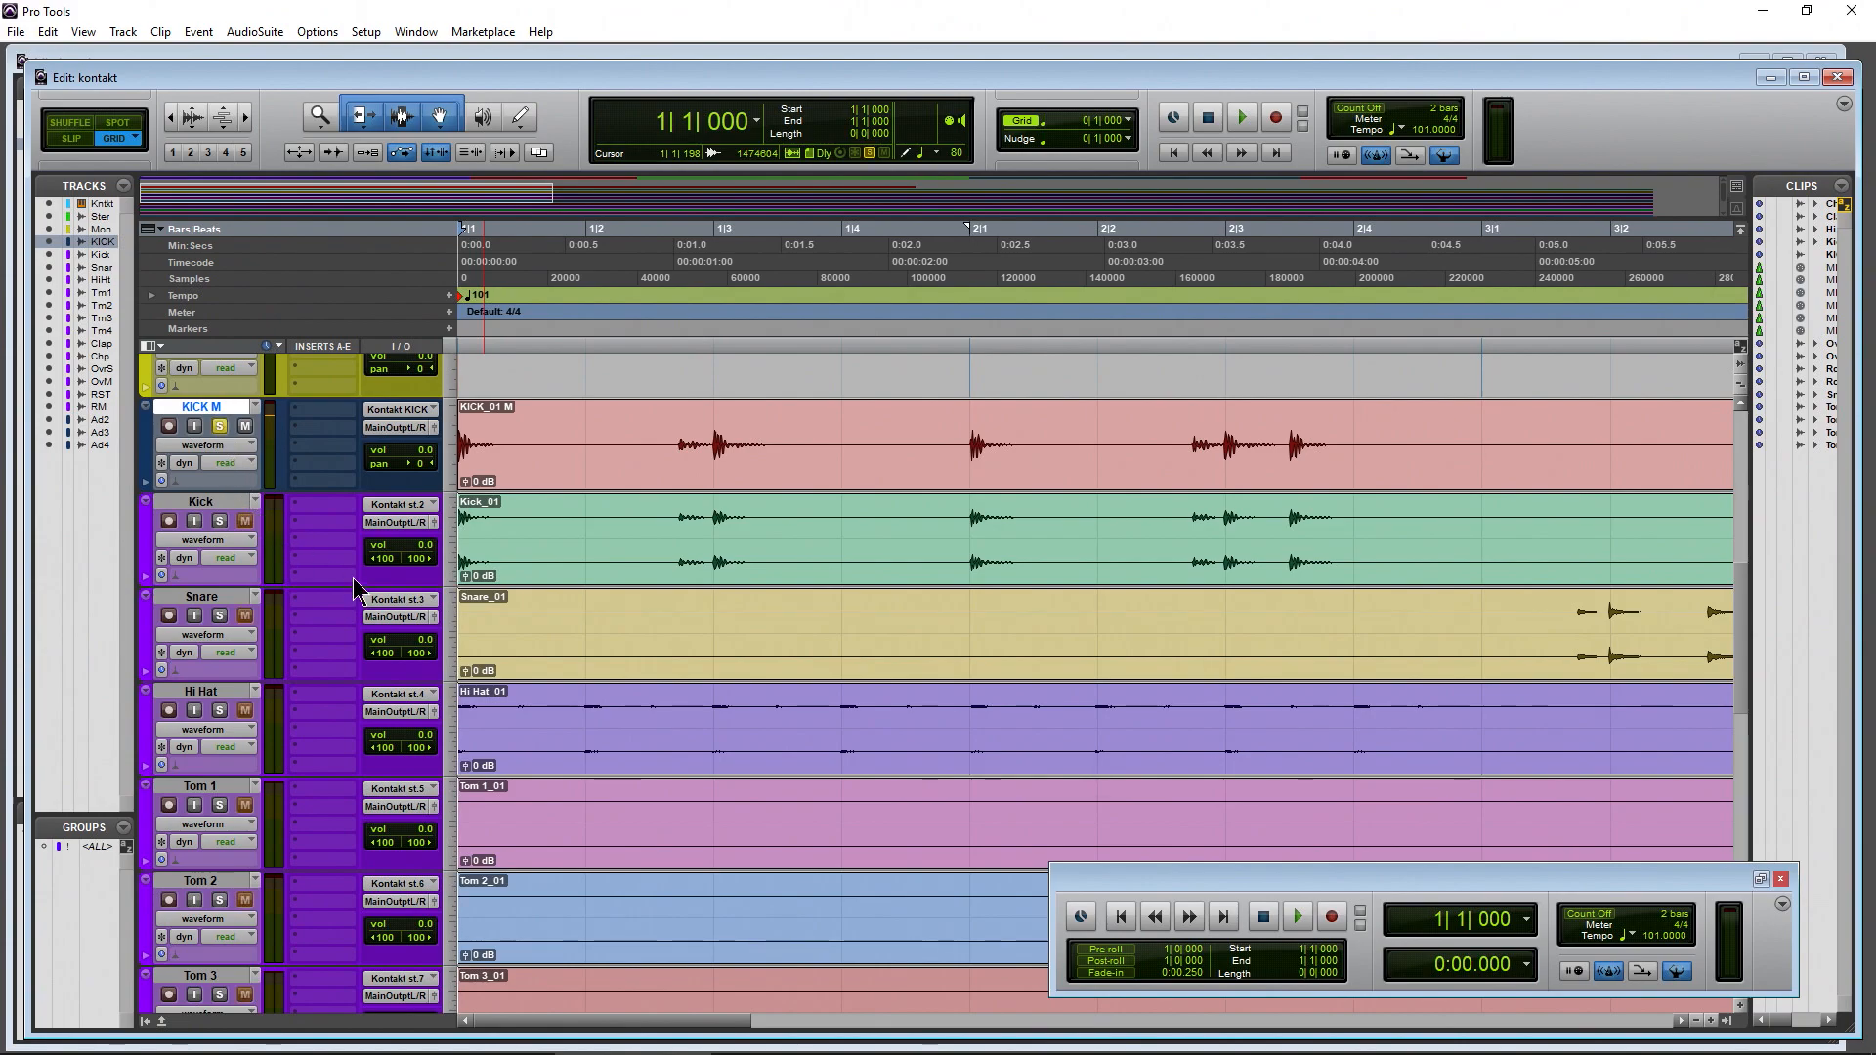
Play the KICK M and Kick tracks soloed in turn to compare the mono and stereo recordings
key(space)
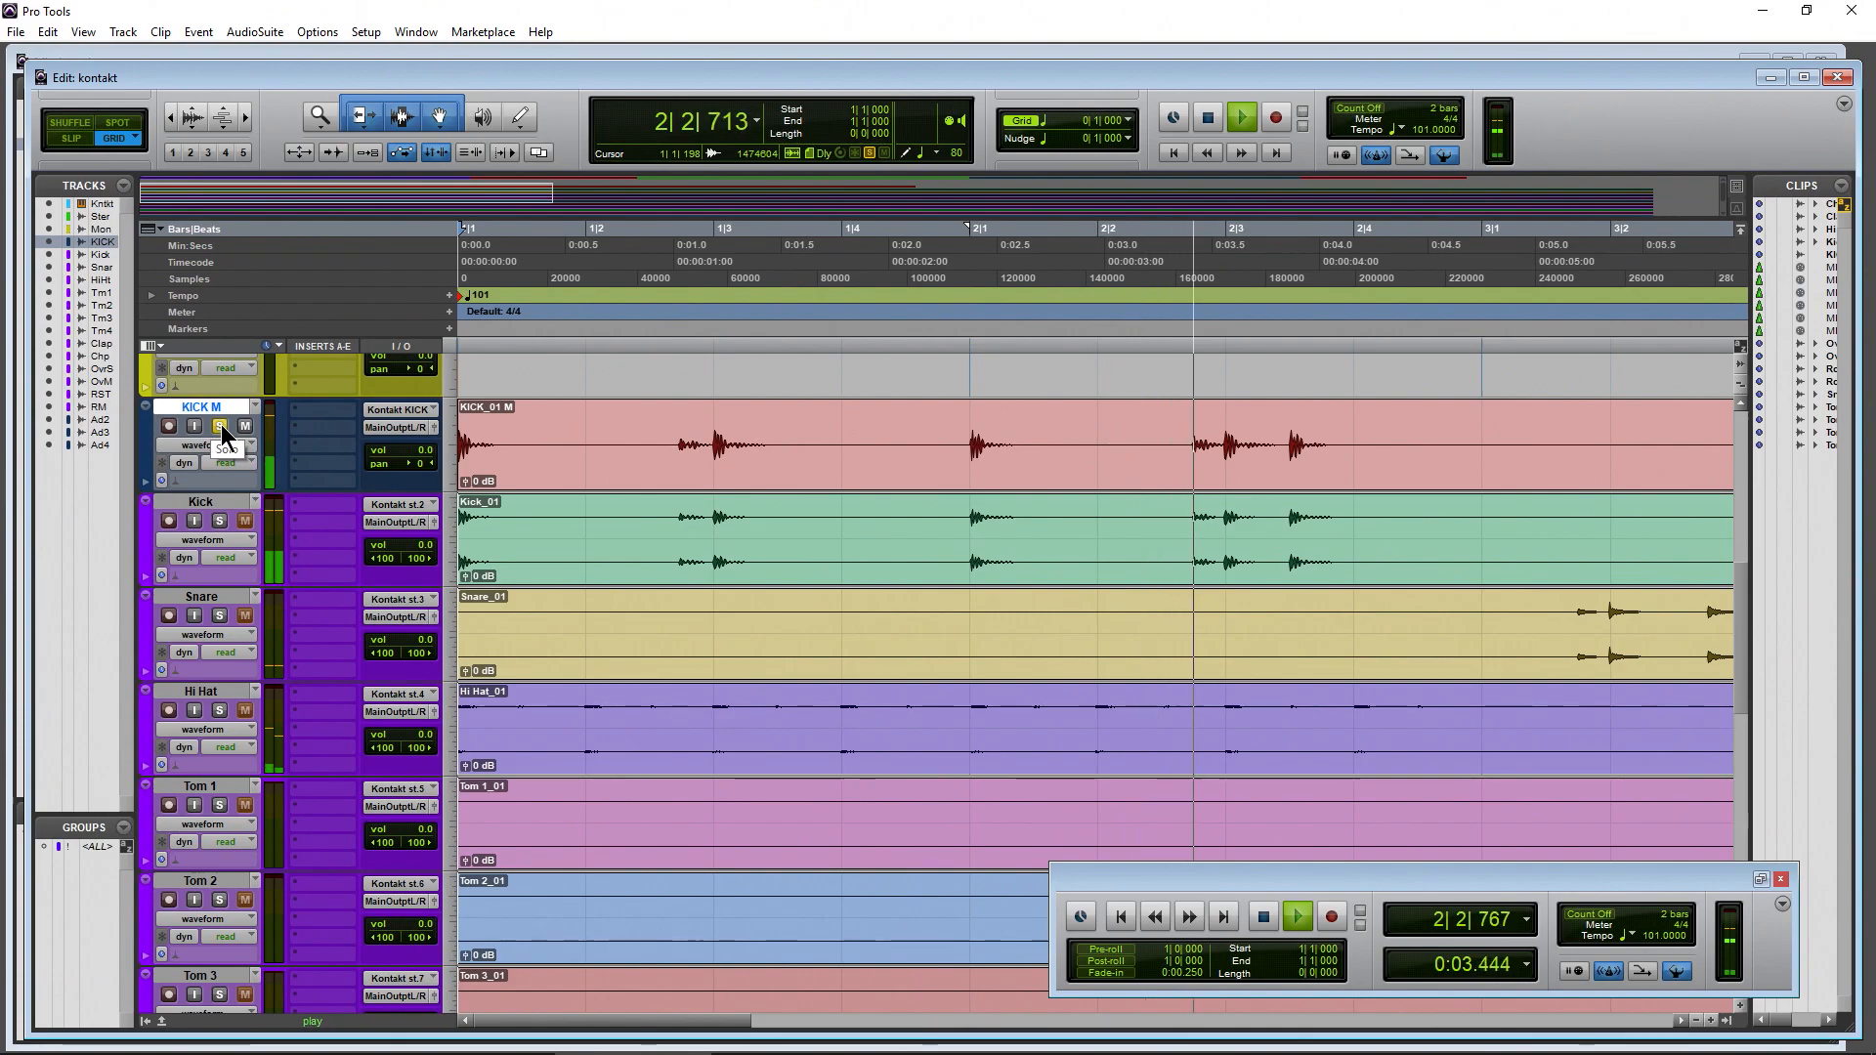
key(space)
key(space)
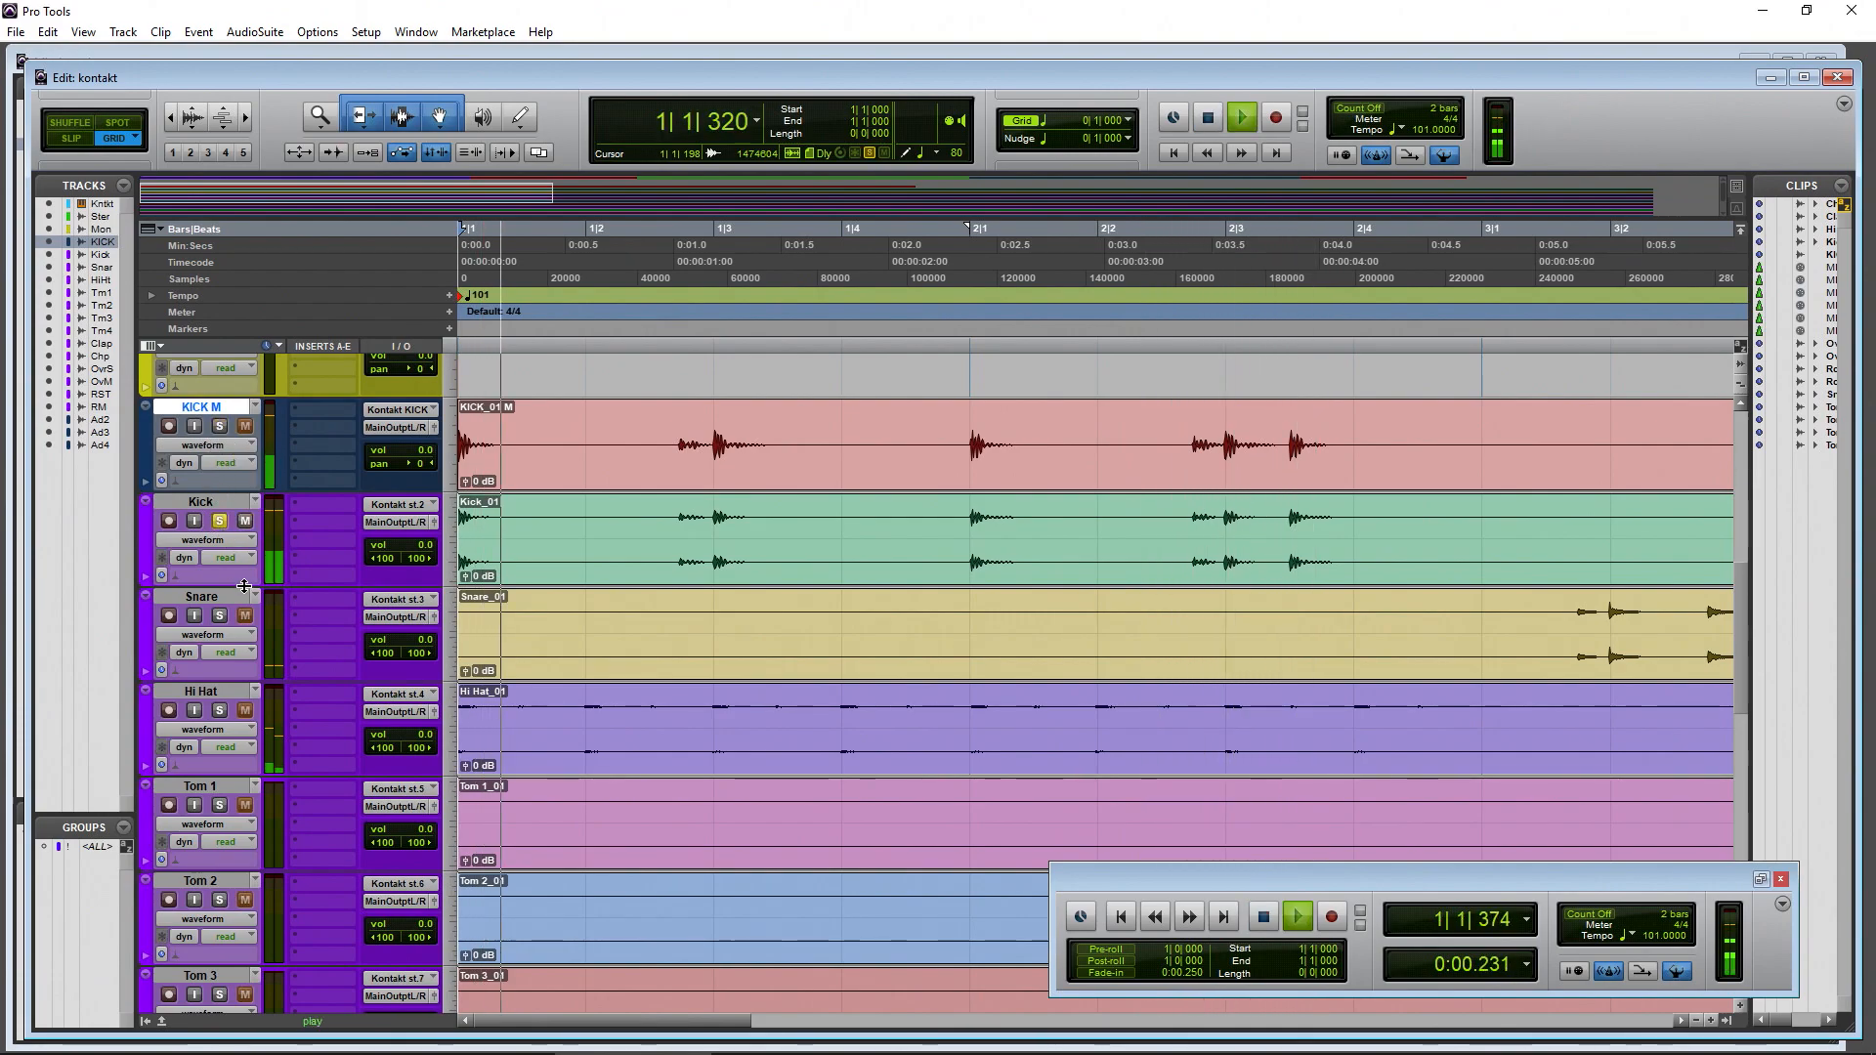
click(220, 523)
key(space)
key(space)
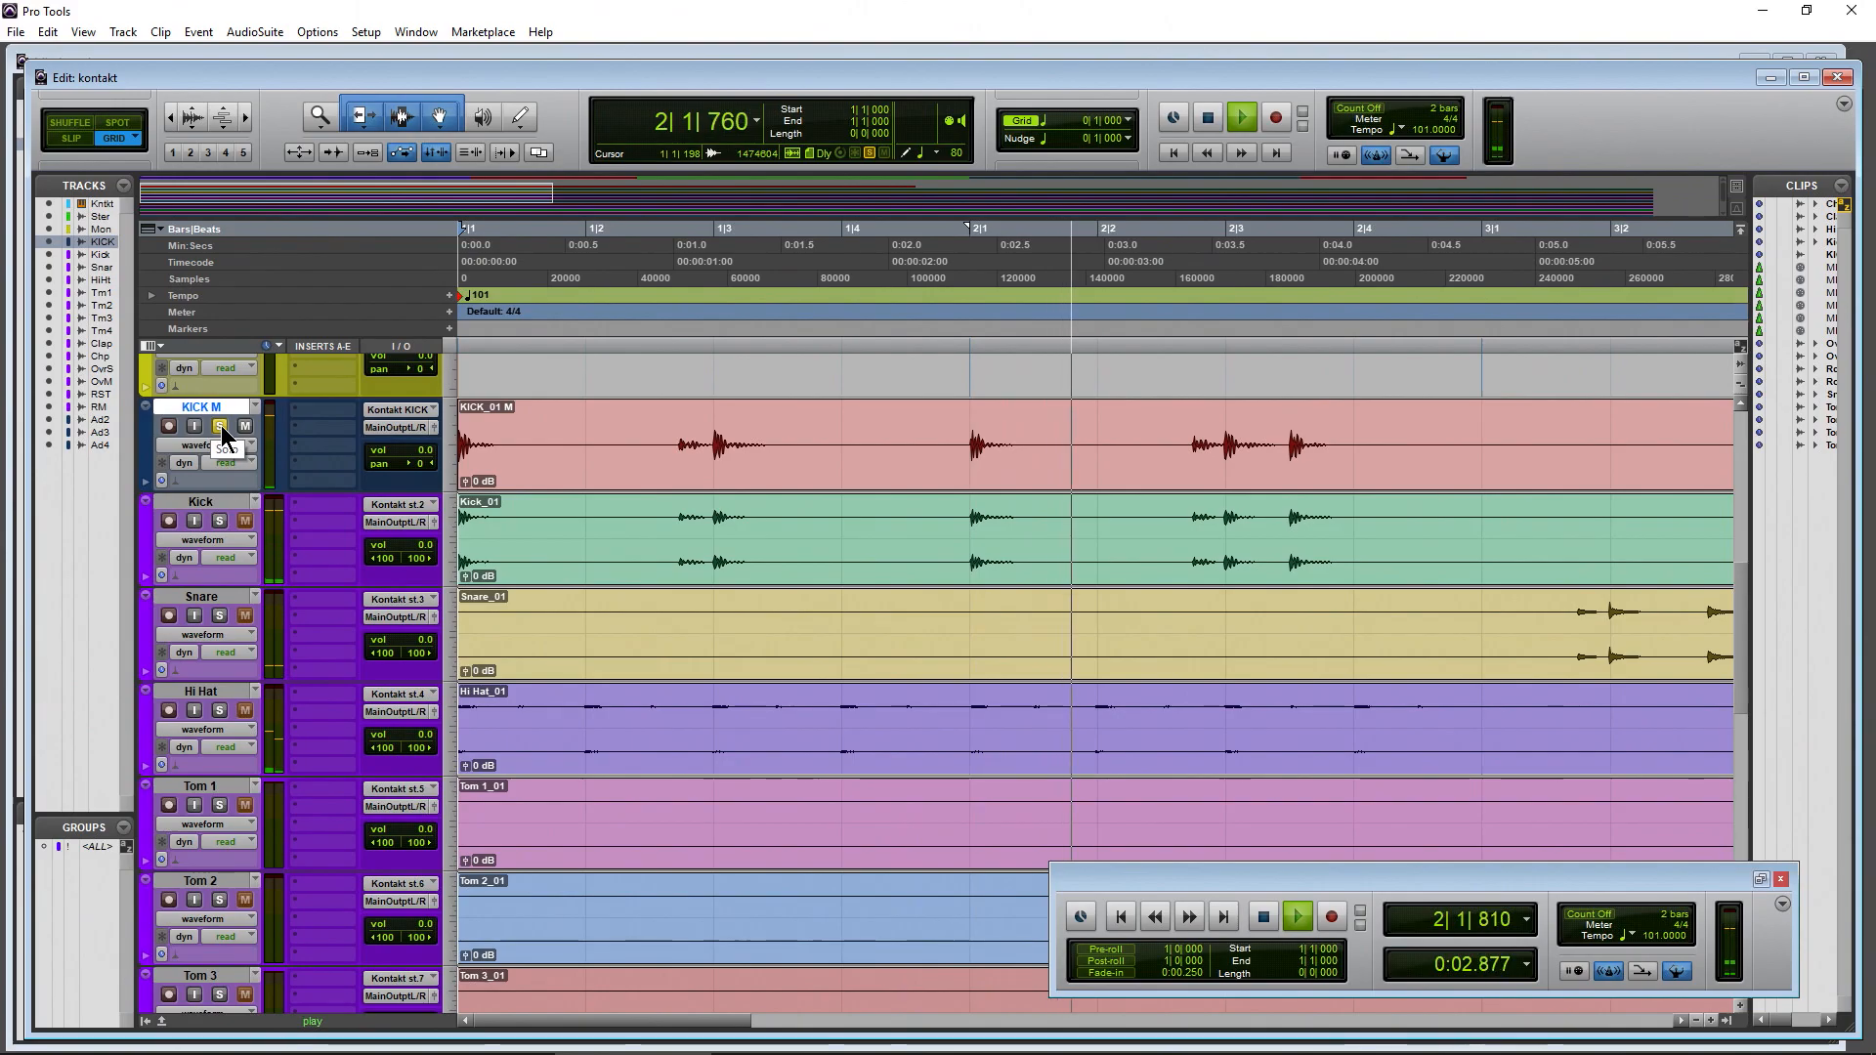
key(space)
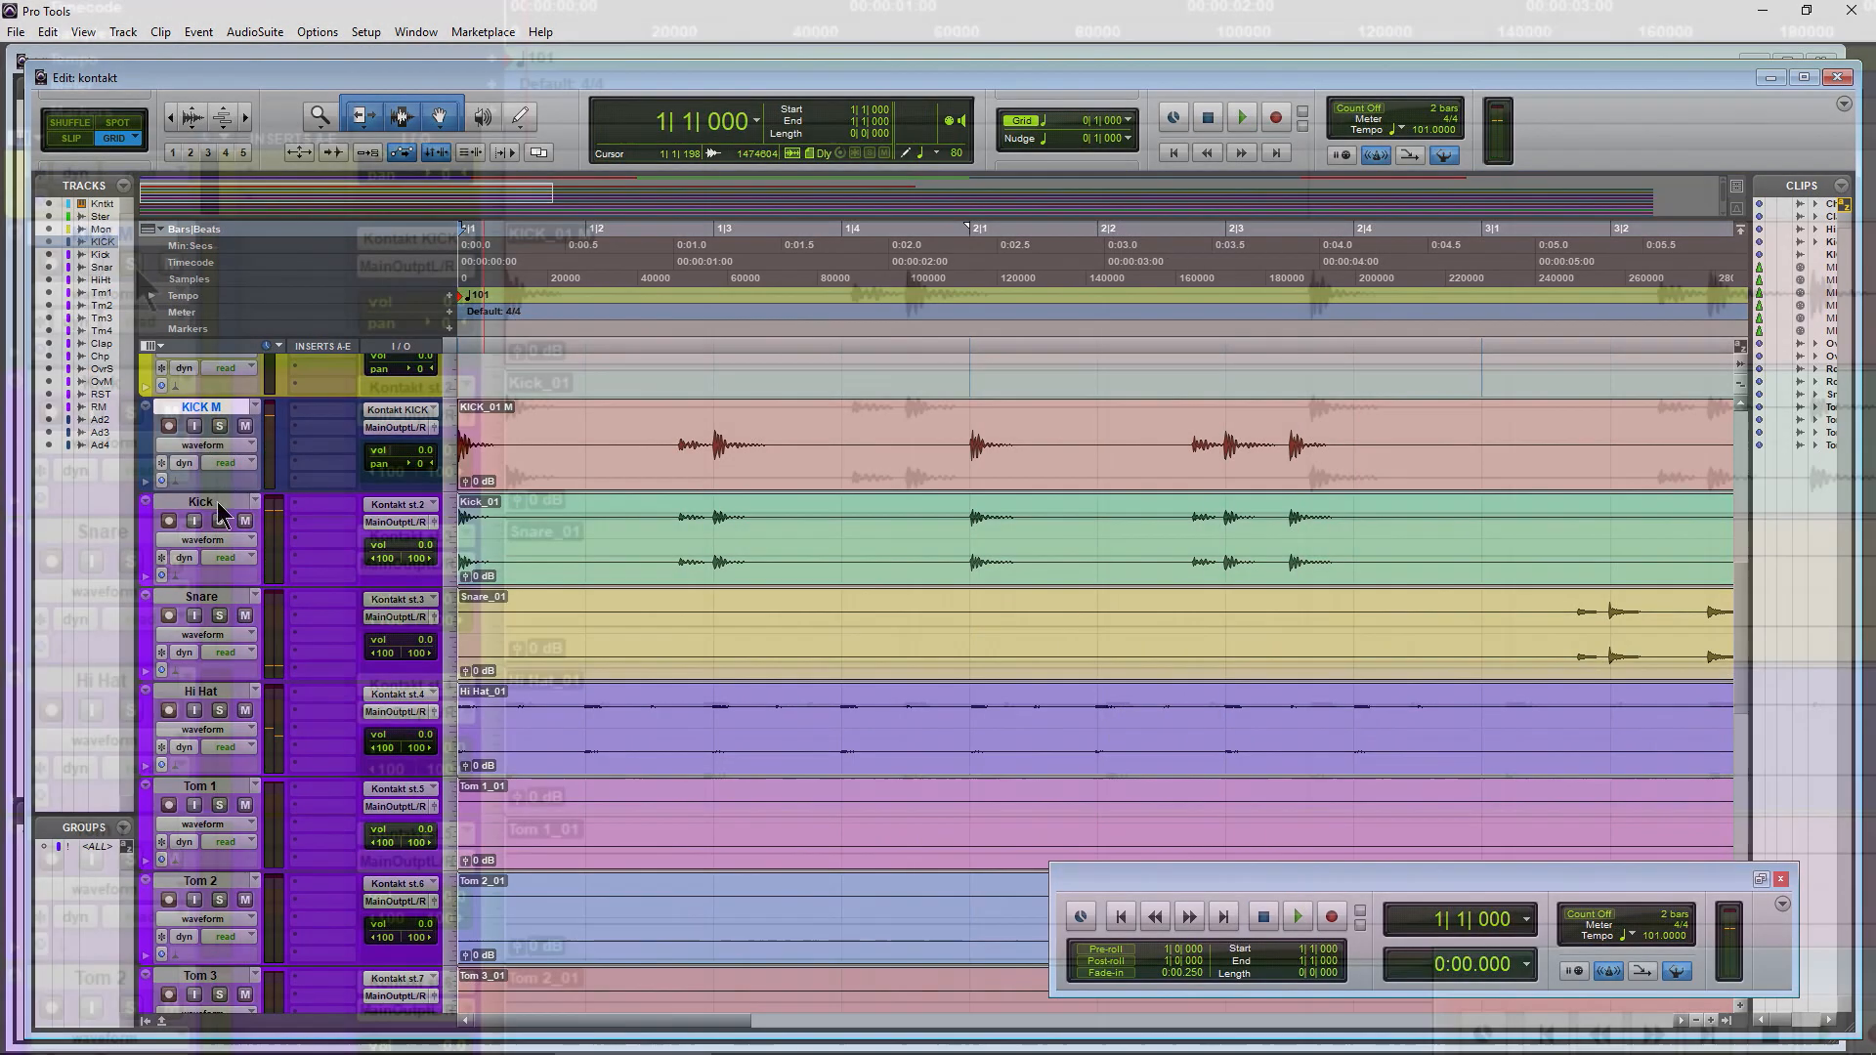
Play the drum mix with the stereo Kick track muted to hear the mono KICK M recording in context
key(space)
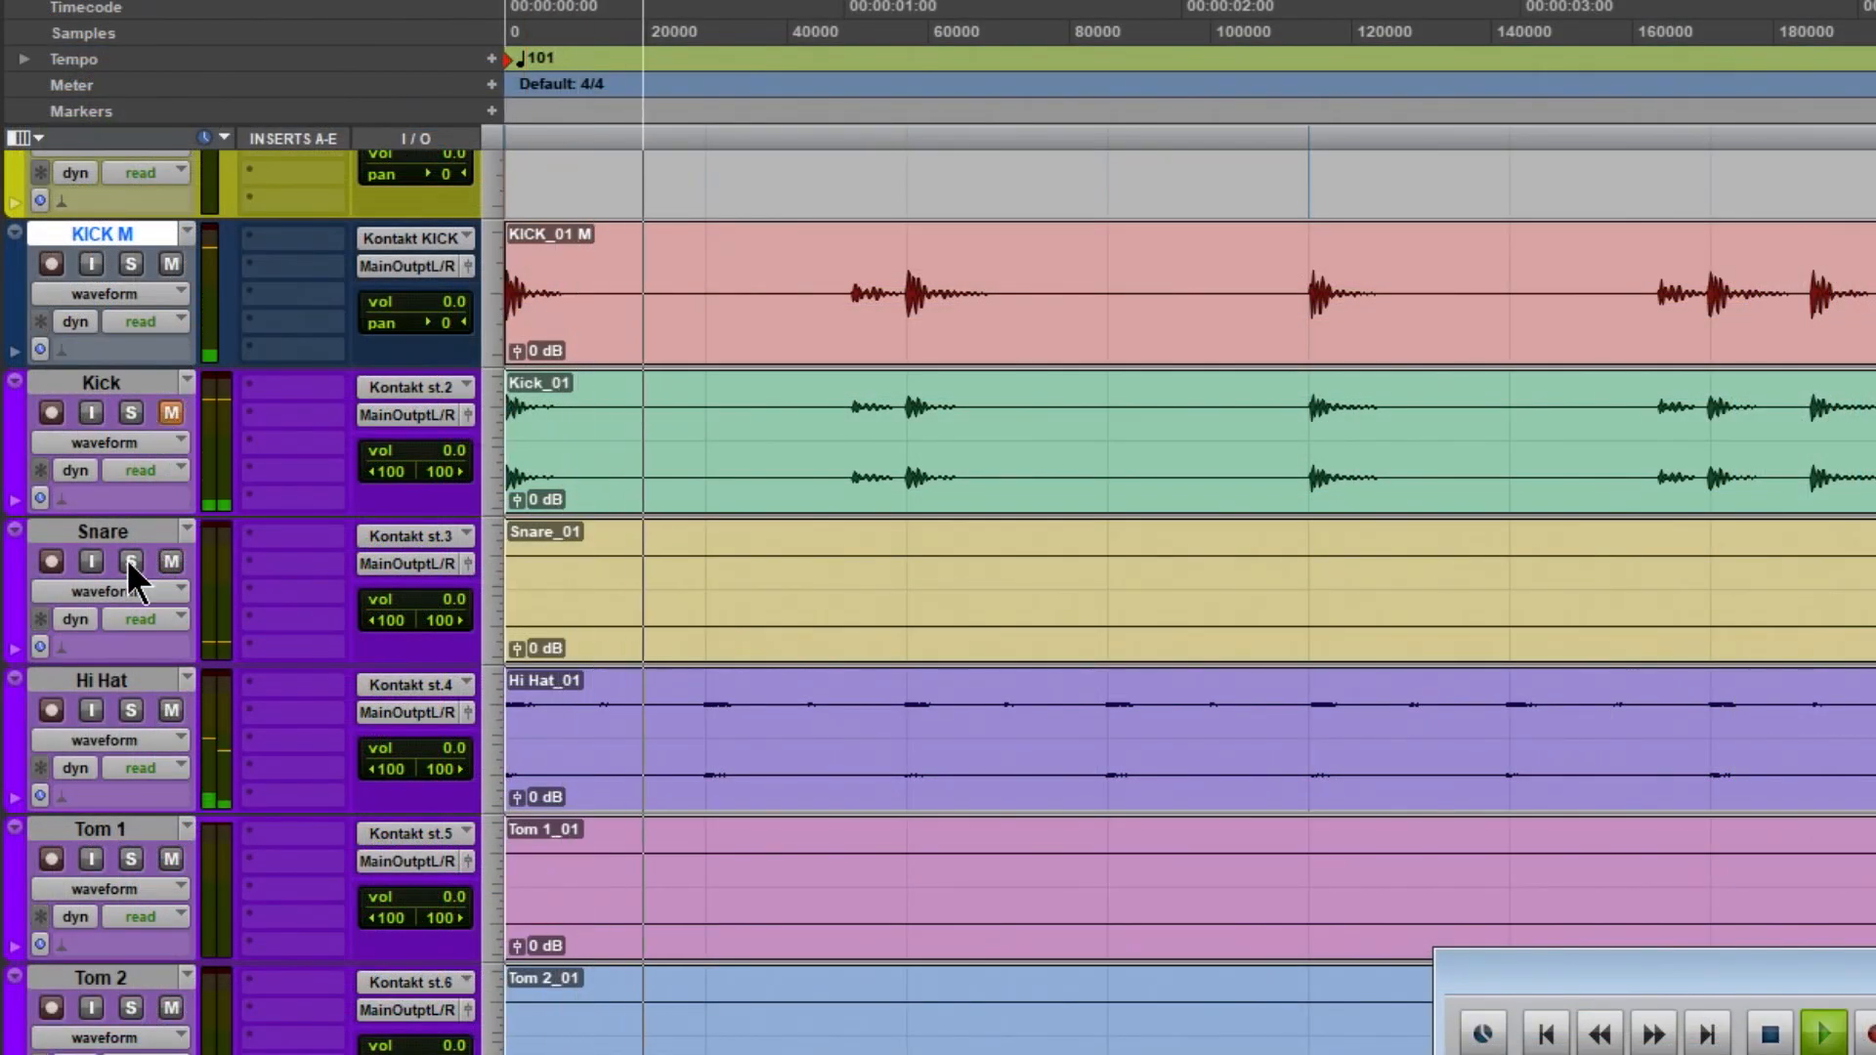
scroll(127, 559, down, 10)
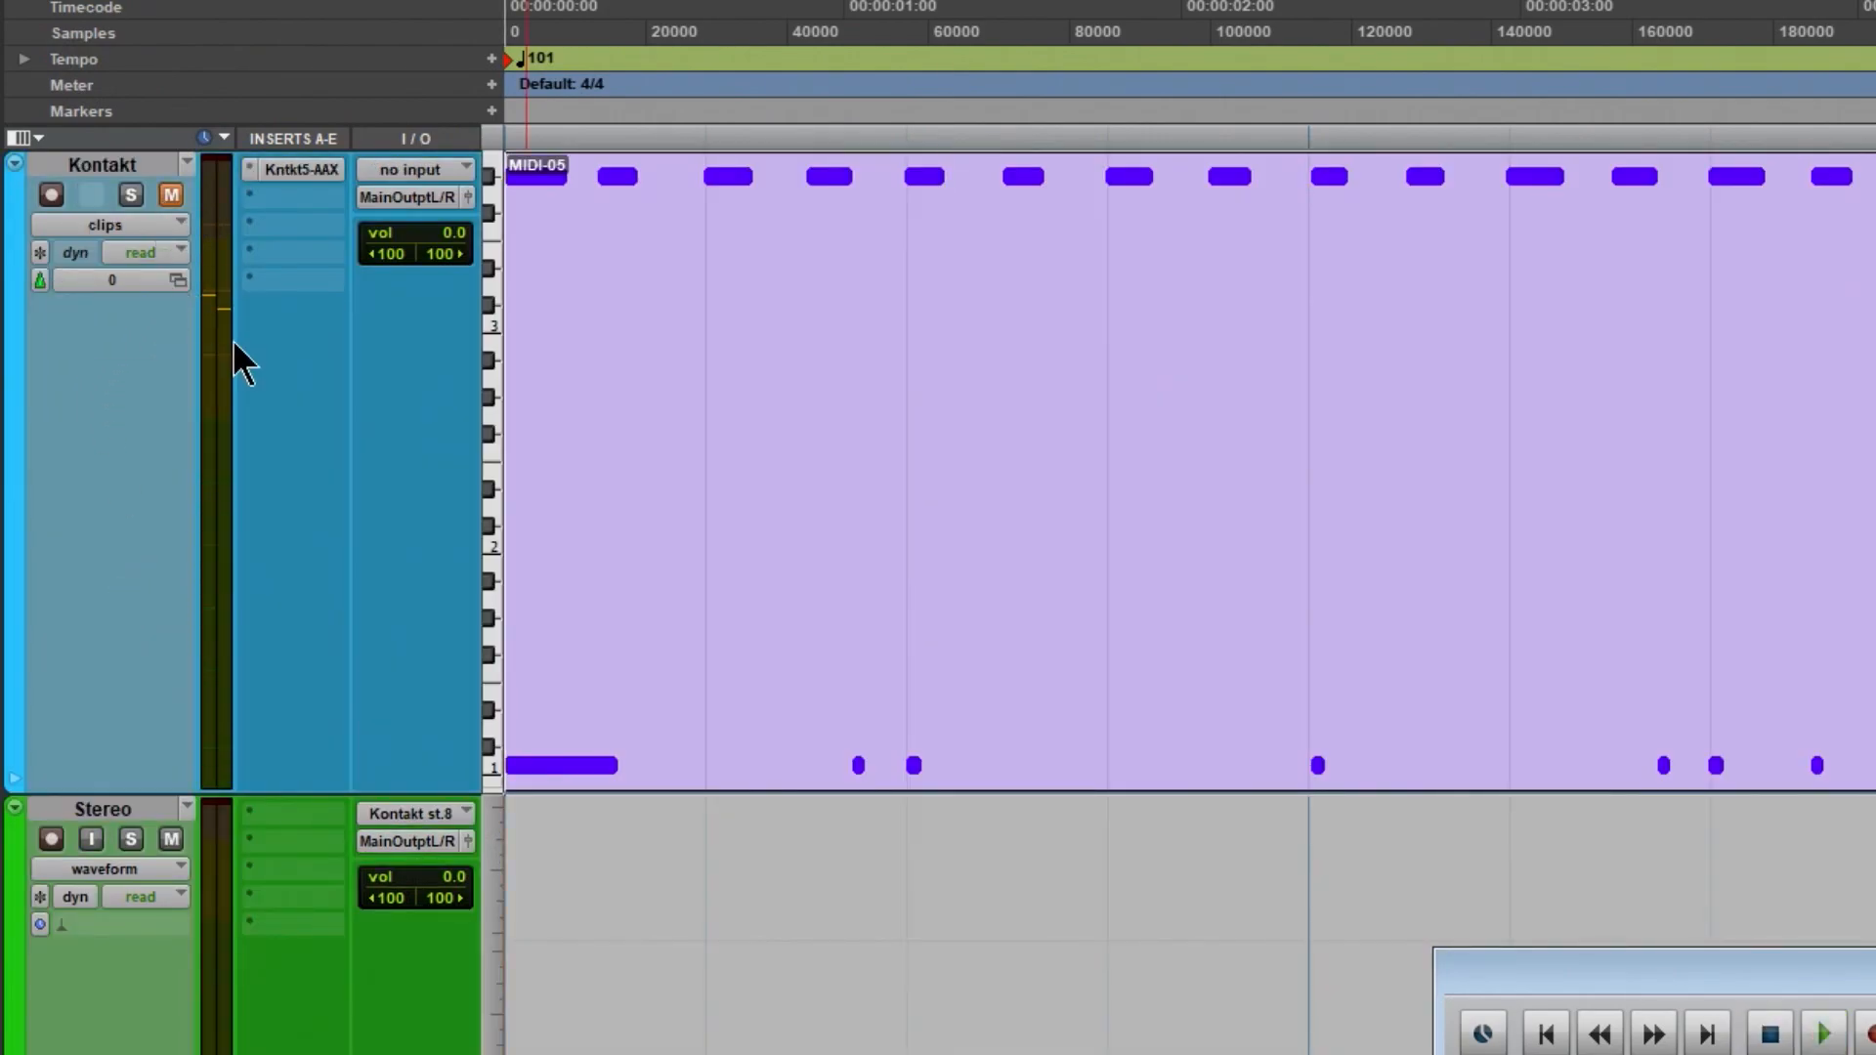
scroll(240, 367, up, 10)
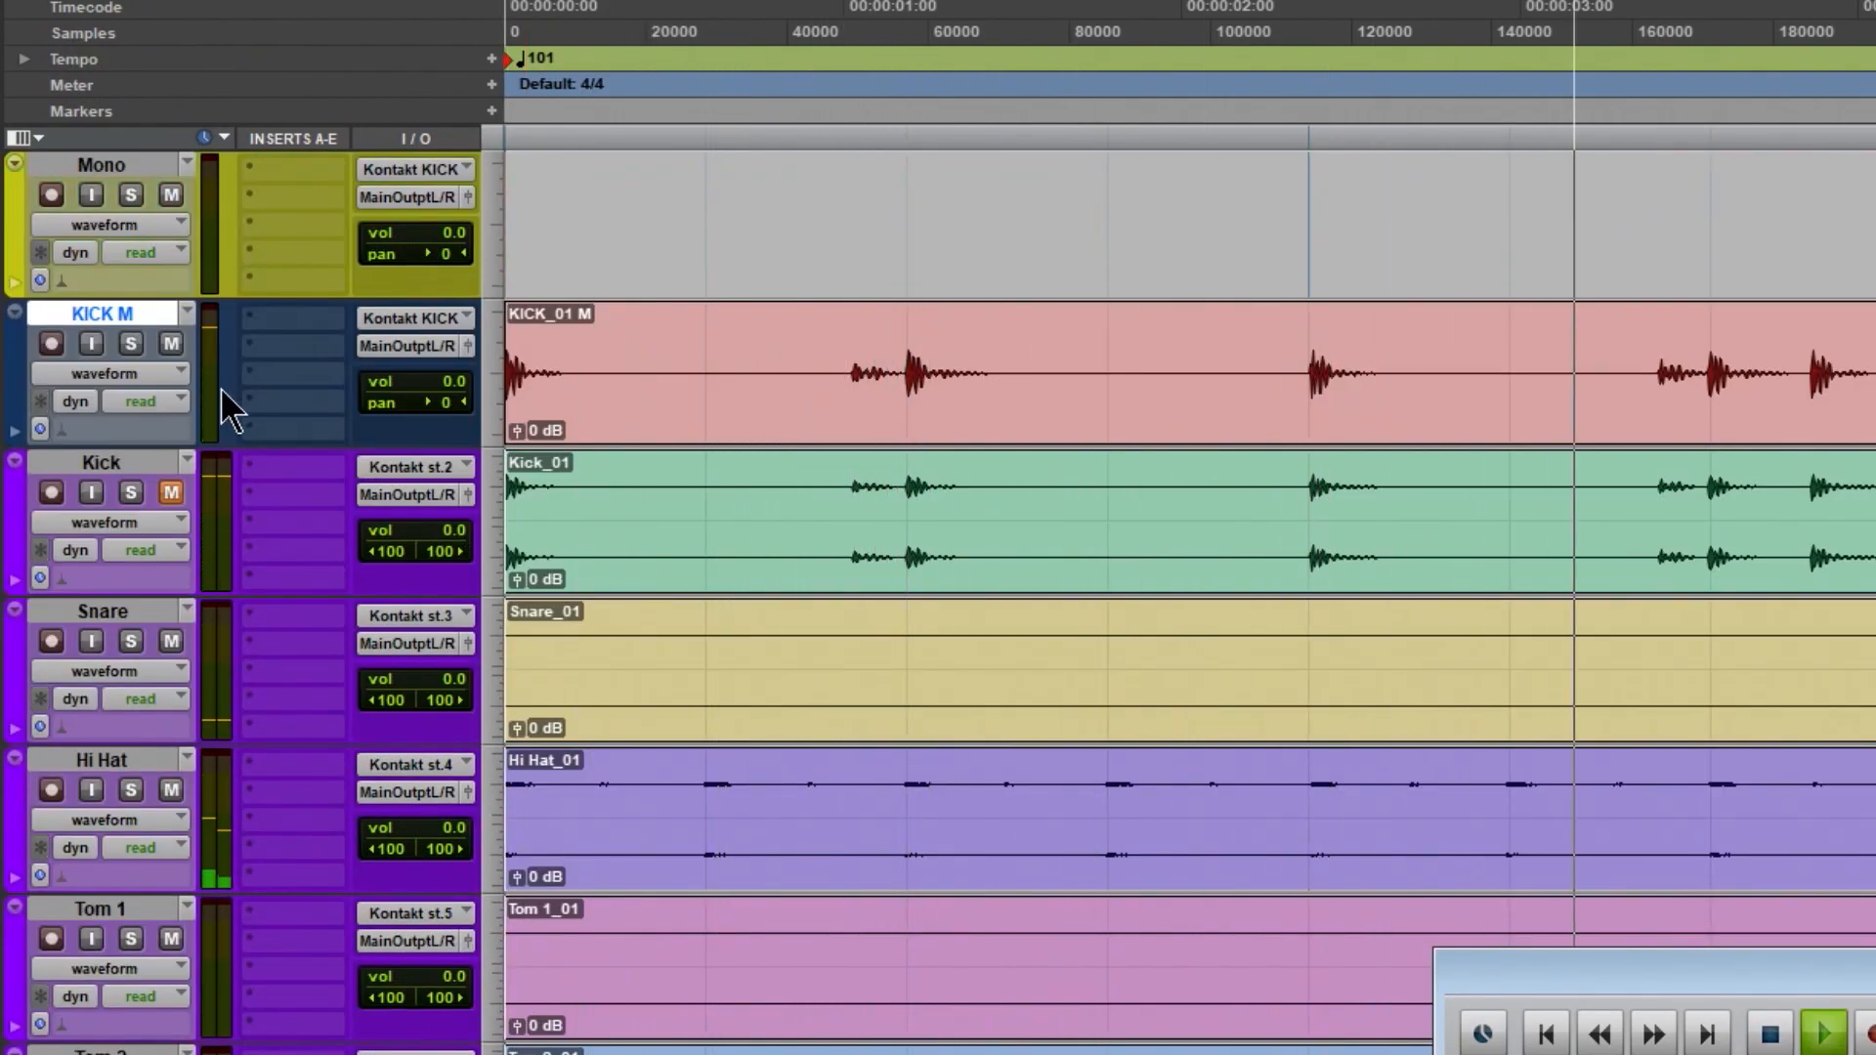
key(space)
Unmute the Kick track, mute KICK M and play the drum mix with the stereo kick
click(171, 493)
click(171, 344)
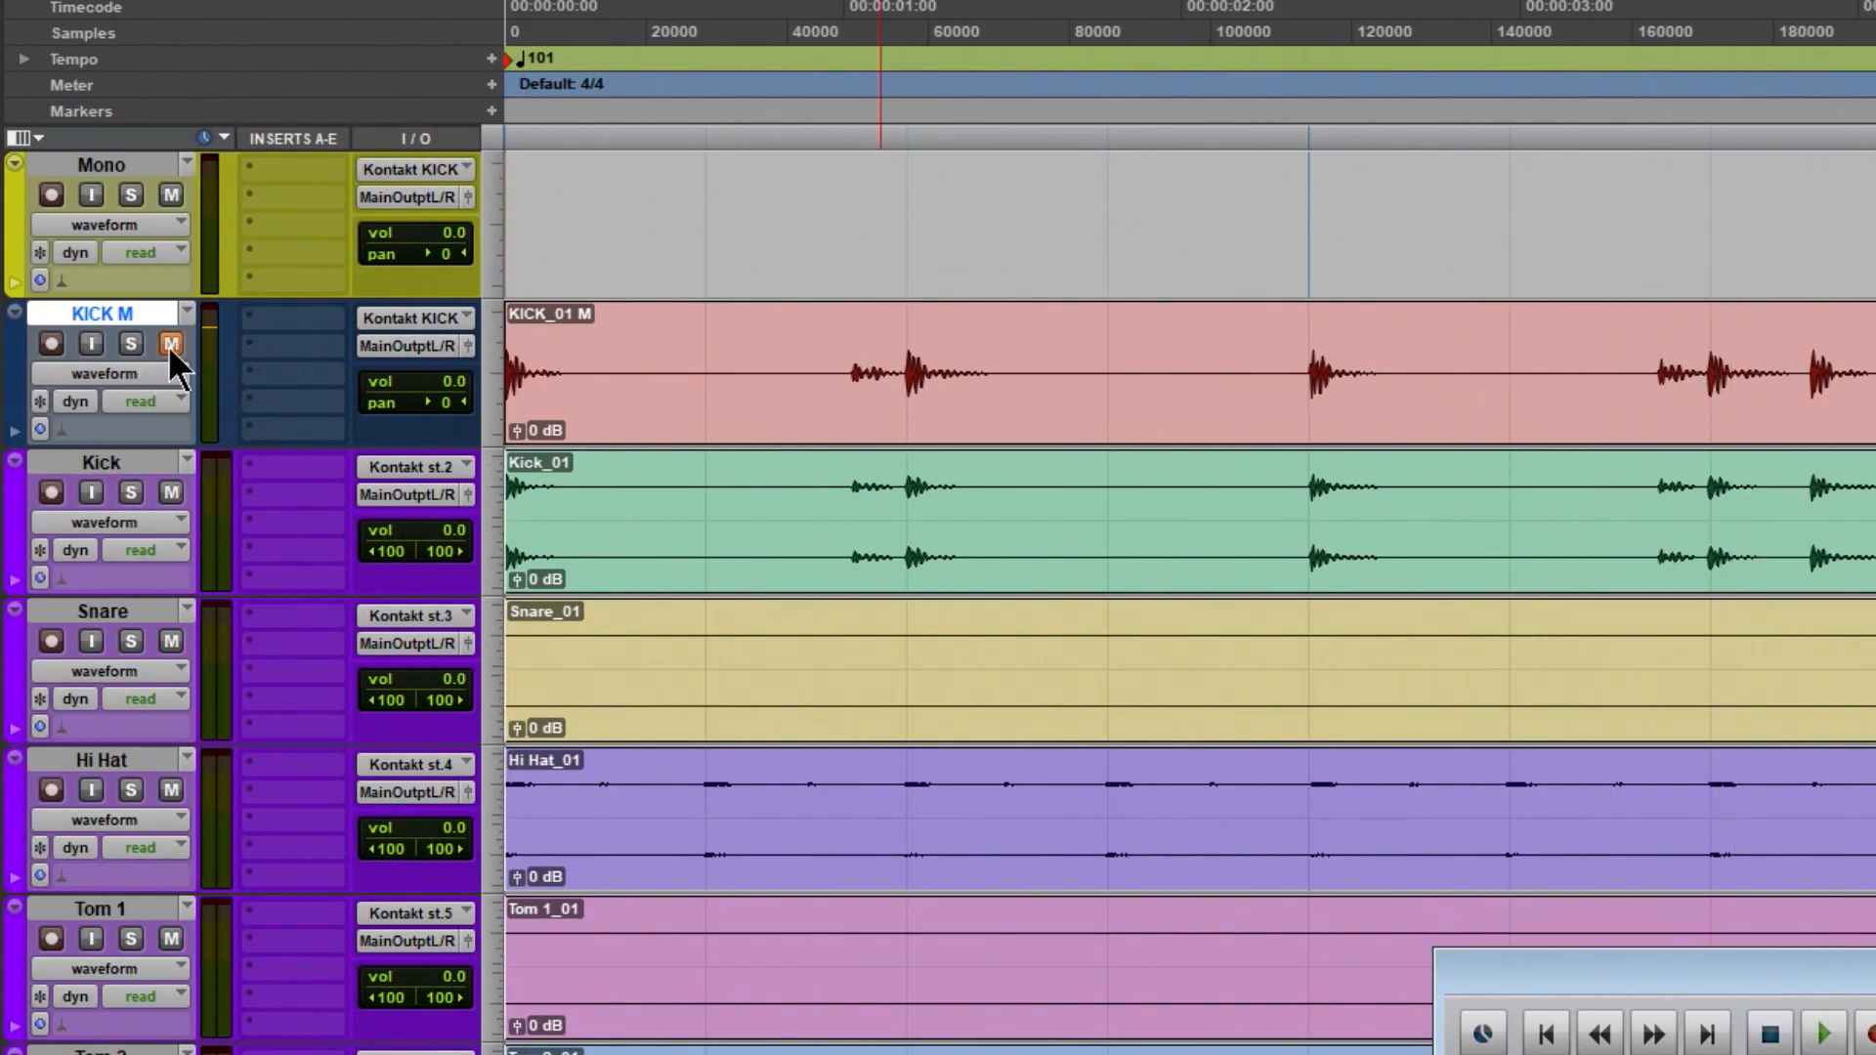
key(space)
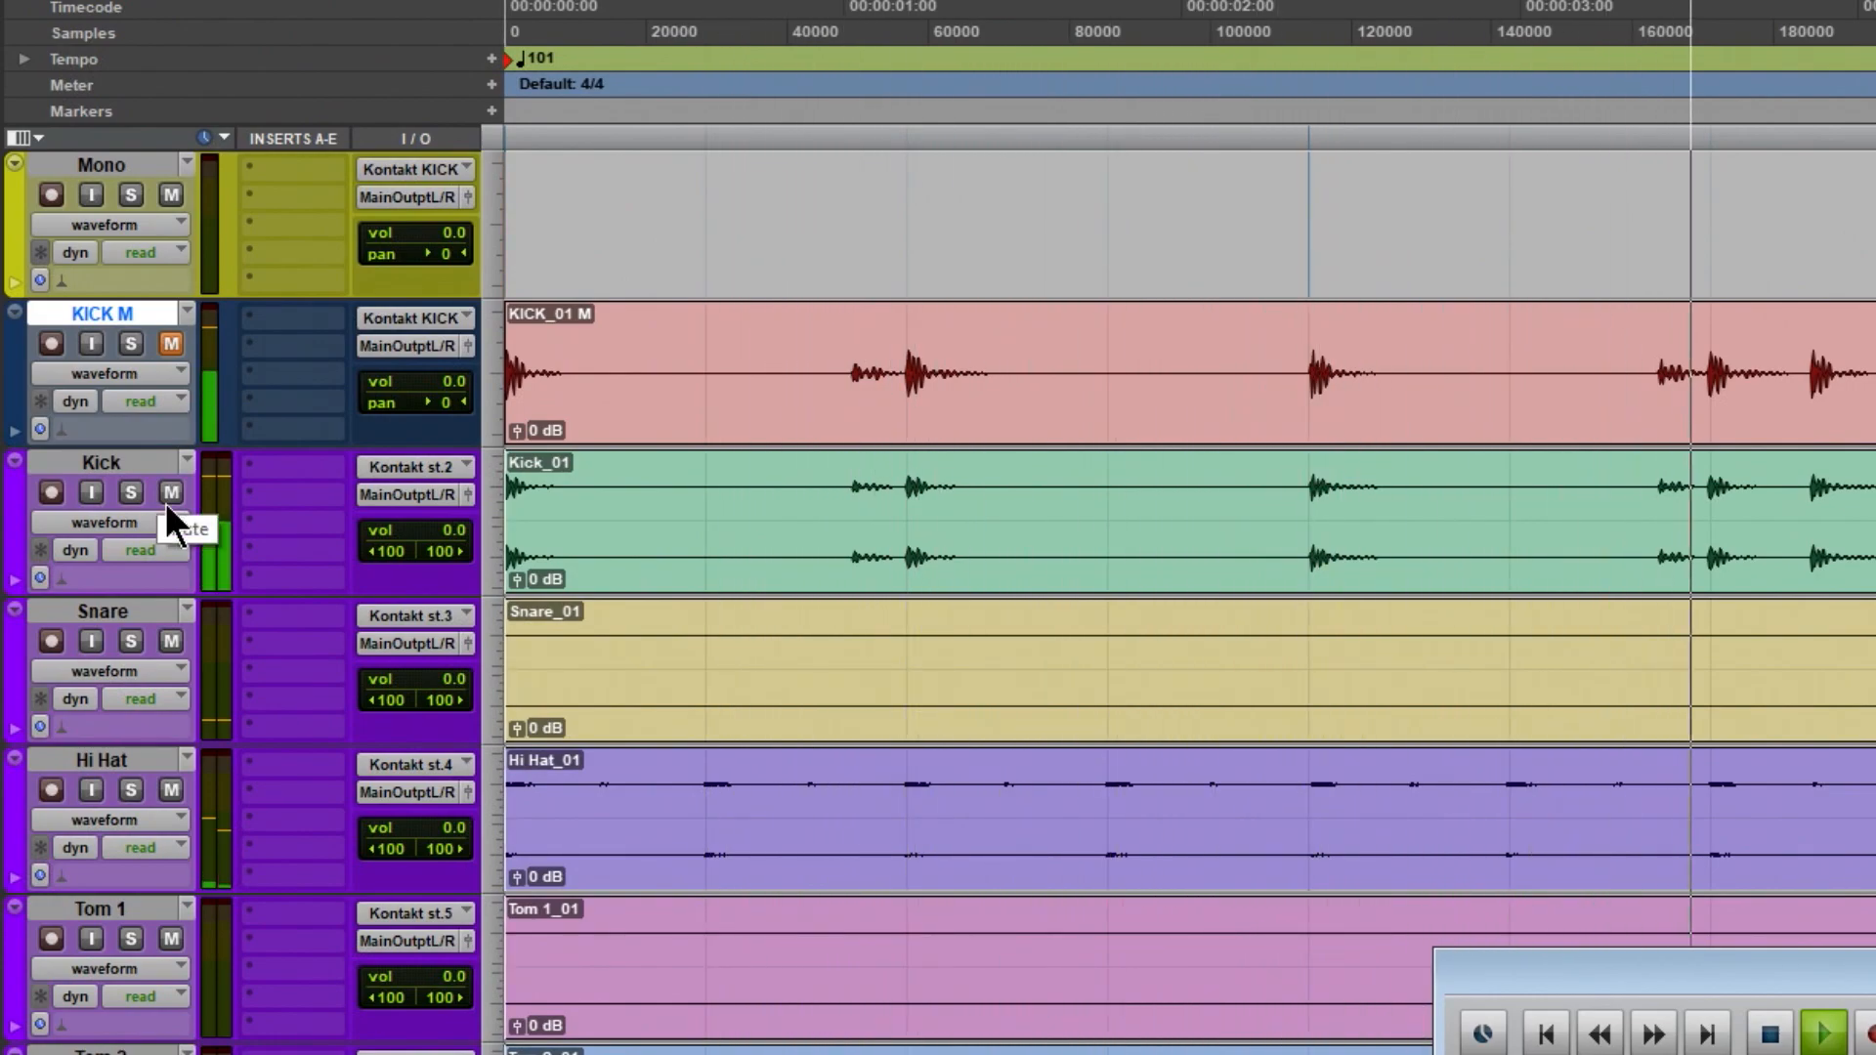
key(space)
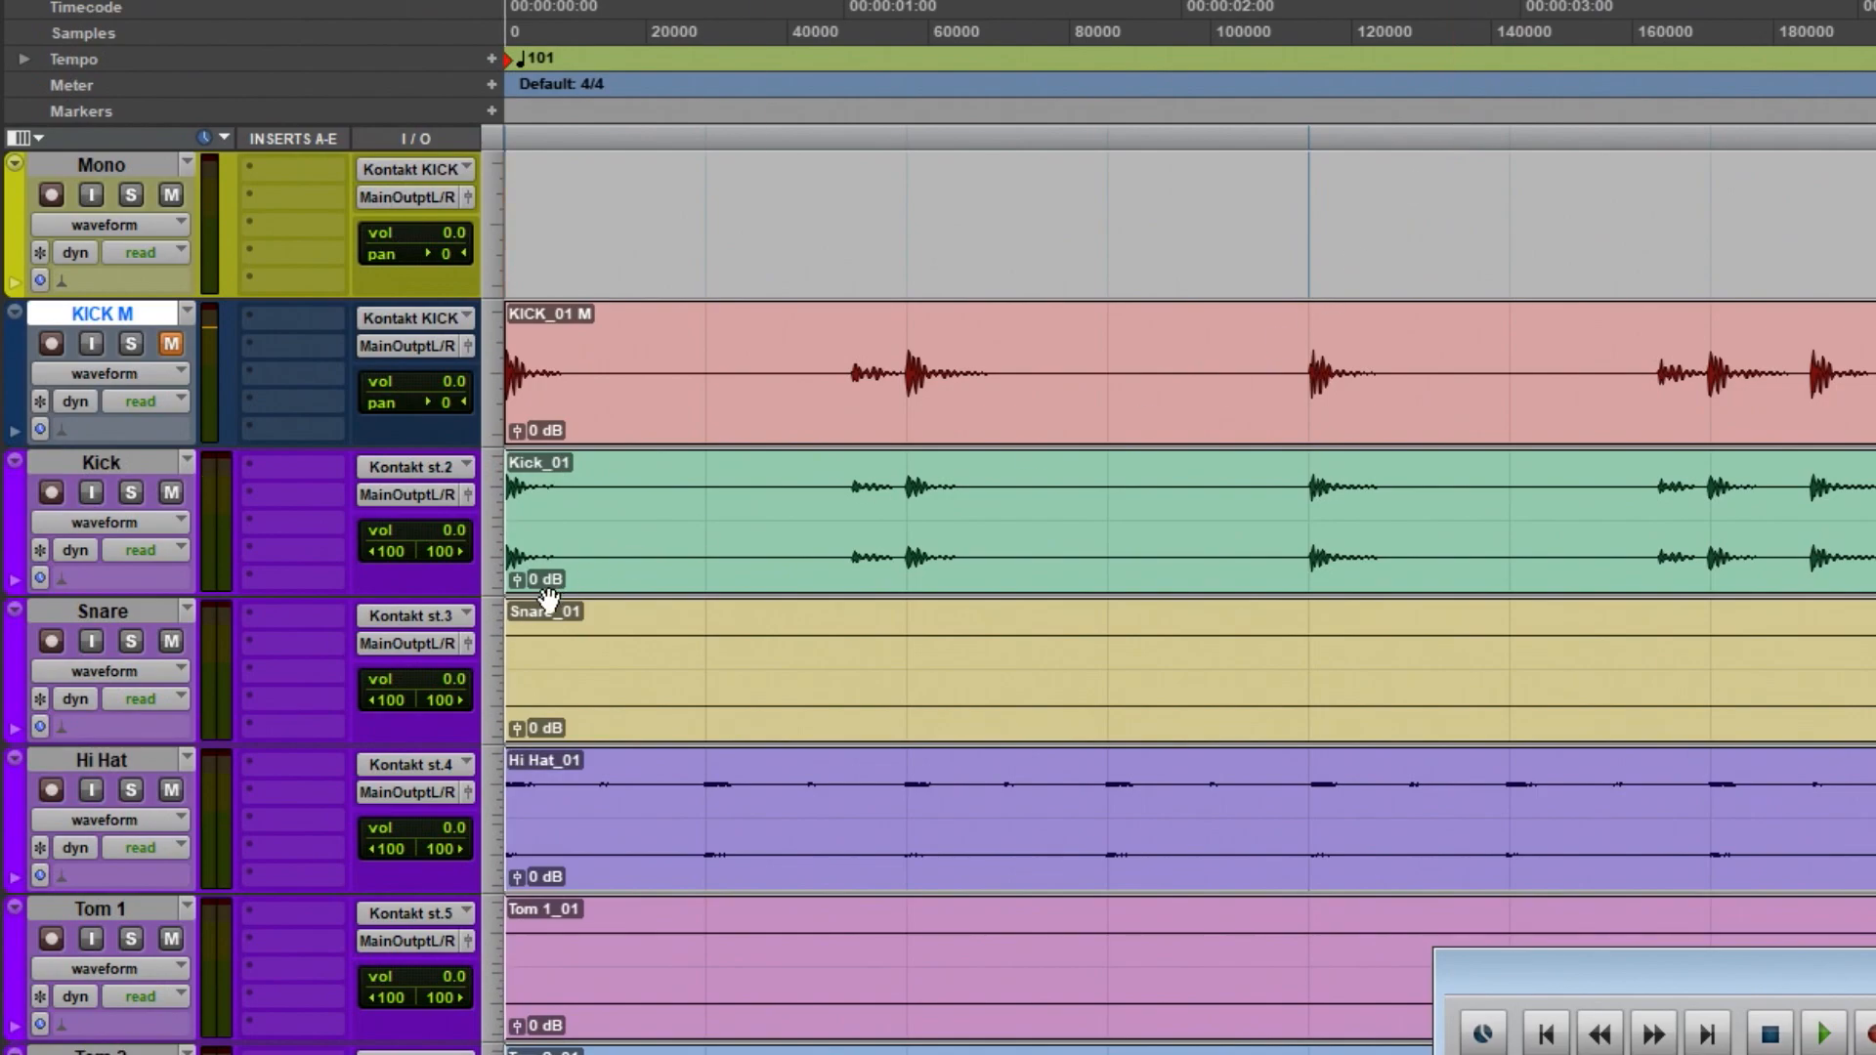
Reduce the Kontakt track's height slightly and consult the browser's Native Instruments article on KONTAKT 5 multi-outputs before returning to Pro Tools
scroll(548, 599, up, 2)
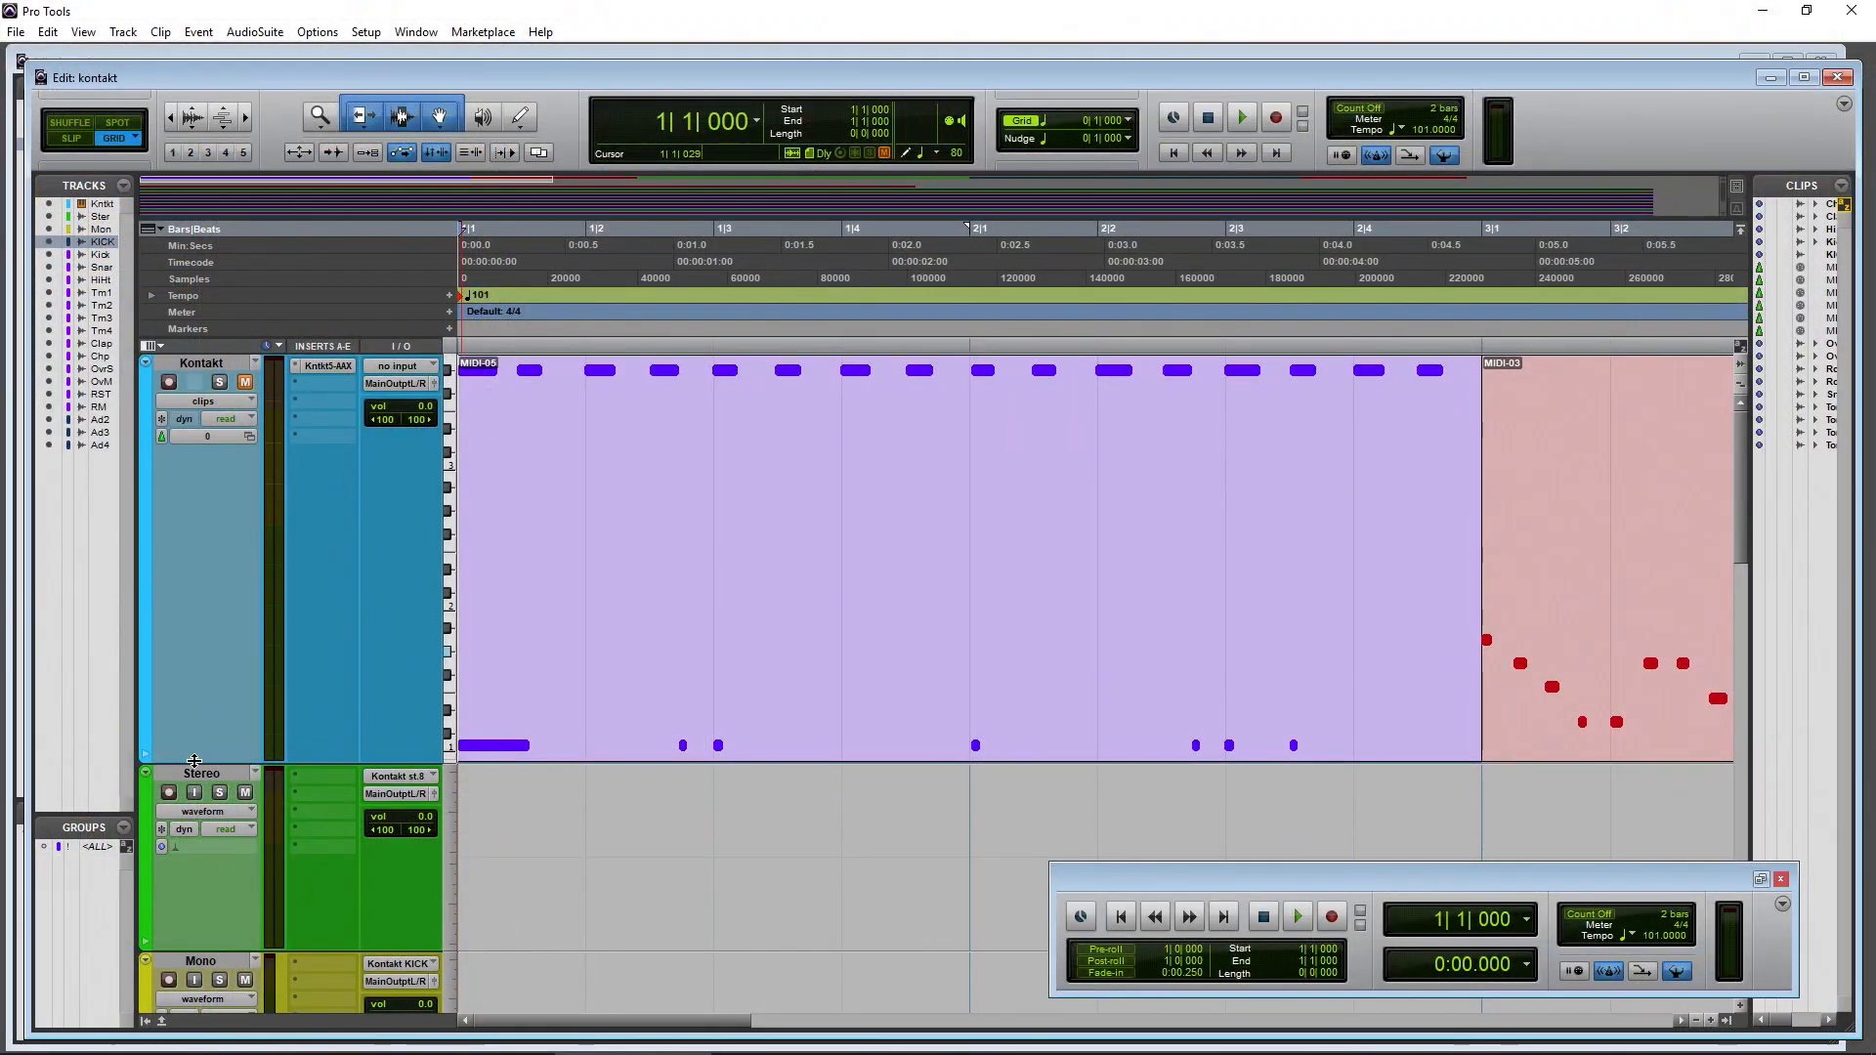
drag(99, 789, 100, 728)
click(245, 1040)
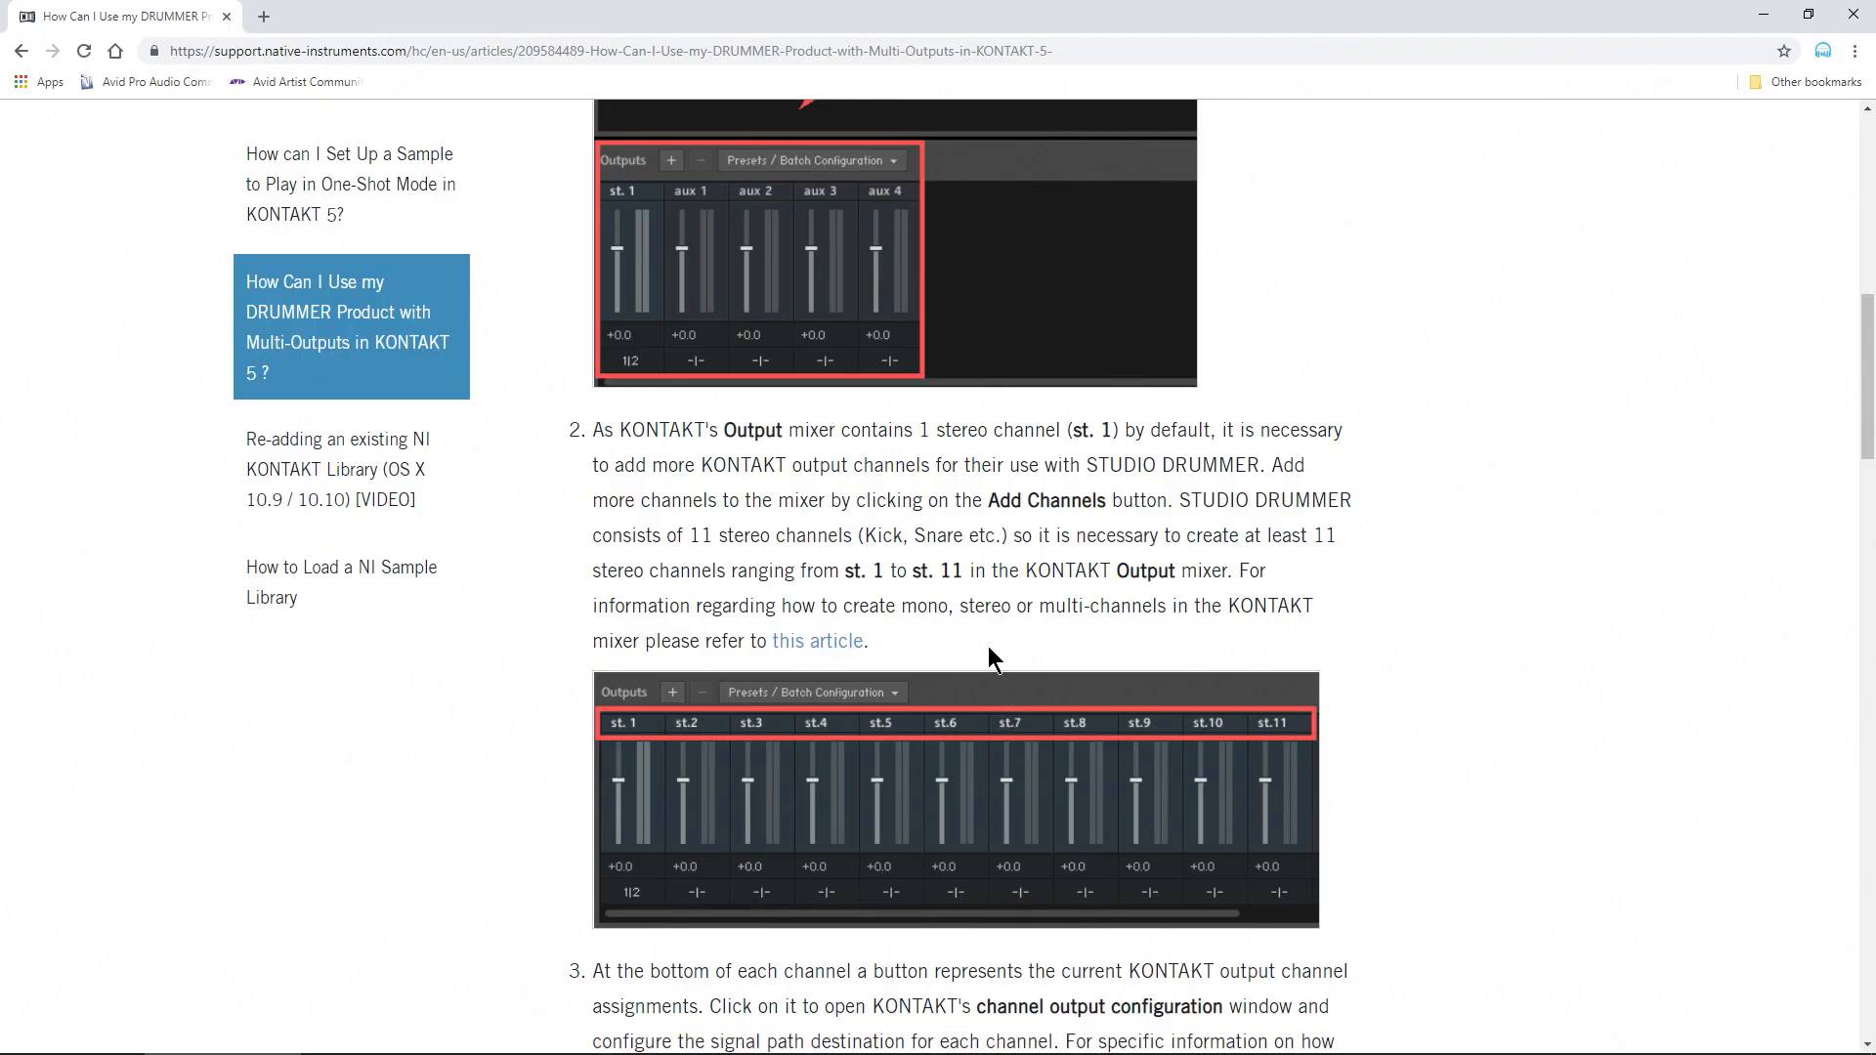
click(772, 1041)
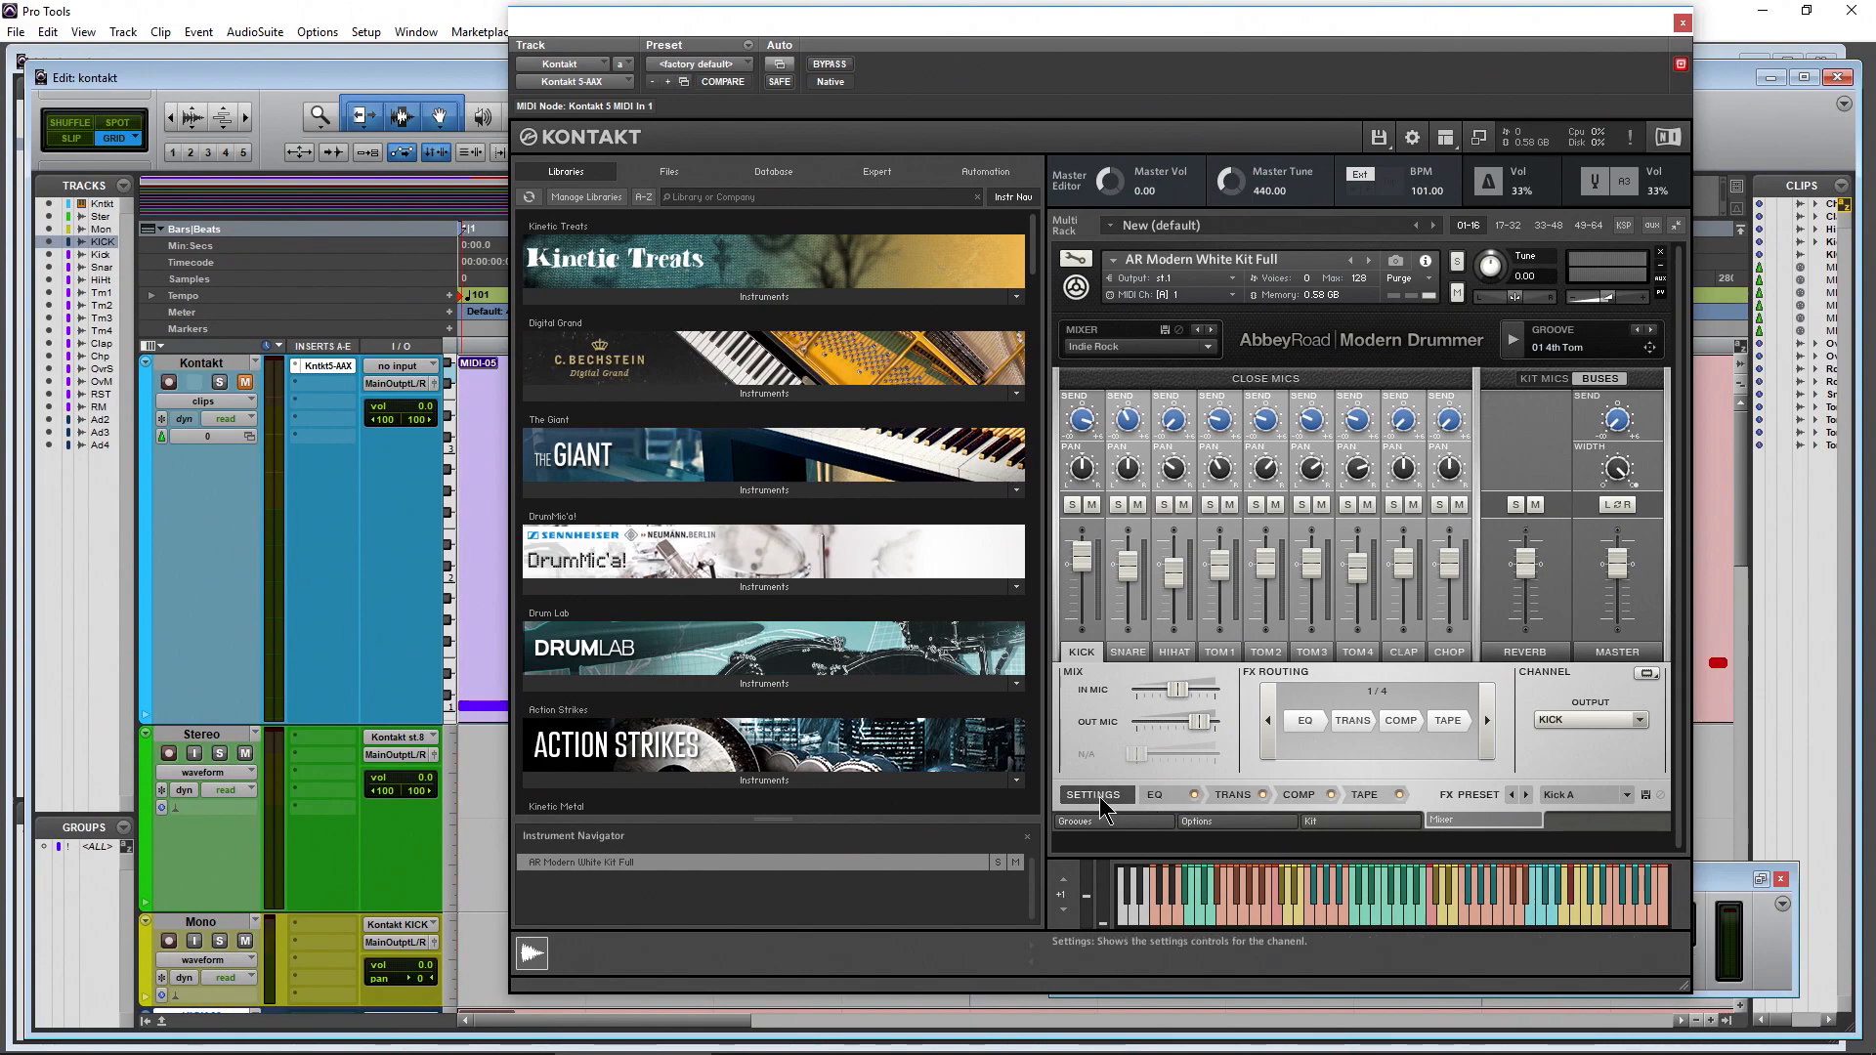
Show Kontakt's Outputs section and bring its mono channels KICK, Snare and mo.17 into view
click(1445, 138)
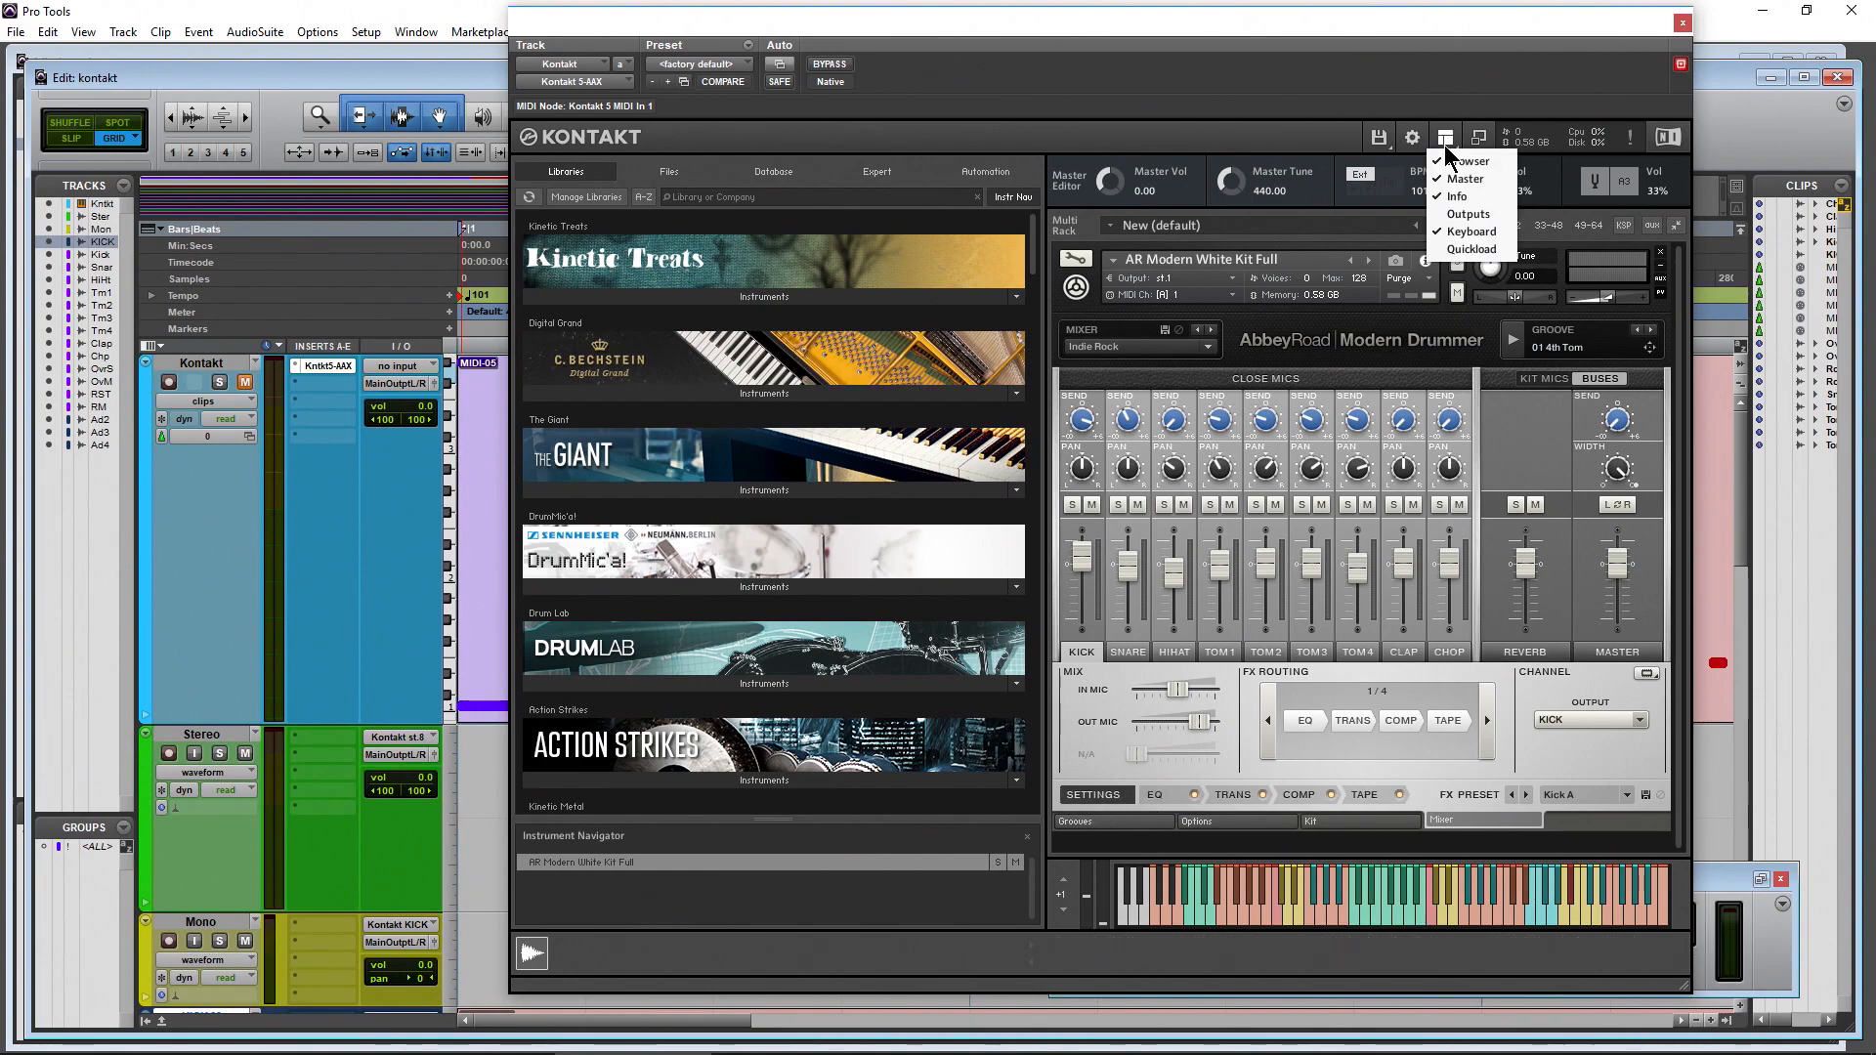
click(1480, 217)
scroll(1368, 440, down, 3)
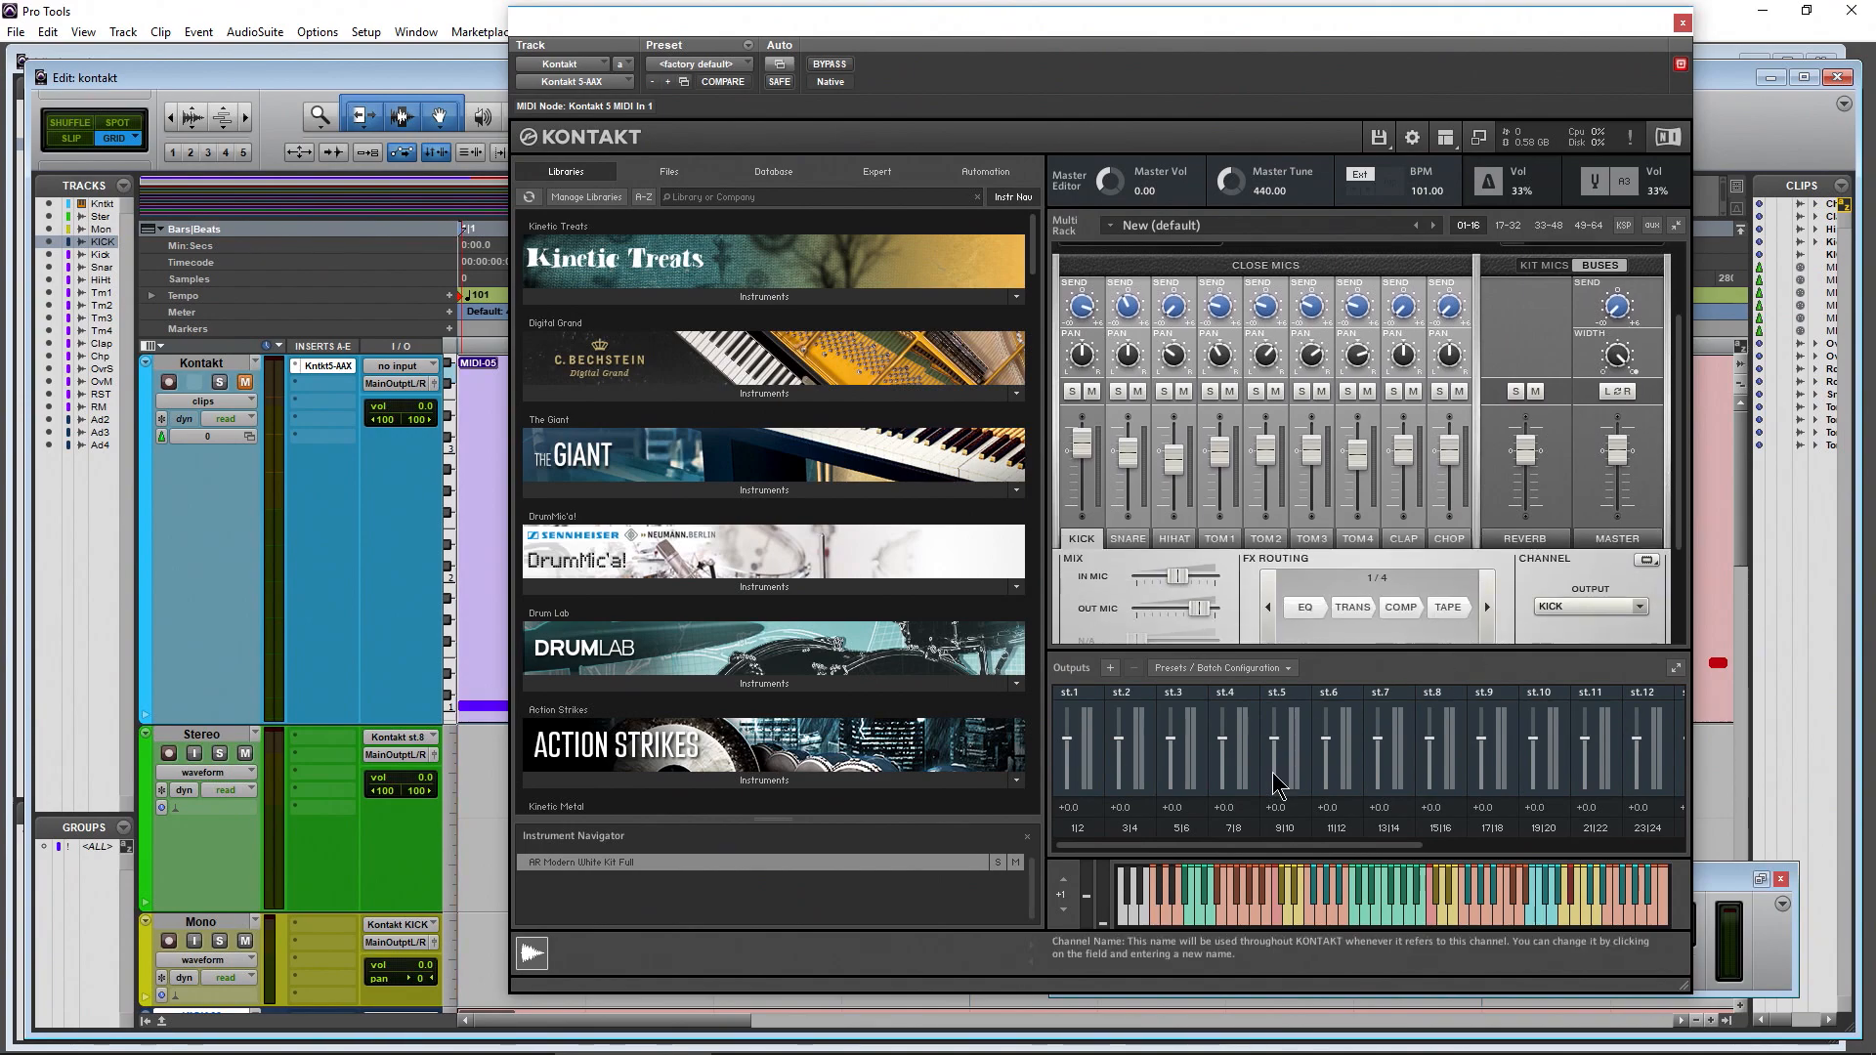
drag(1170, 846, 1433, 846)
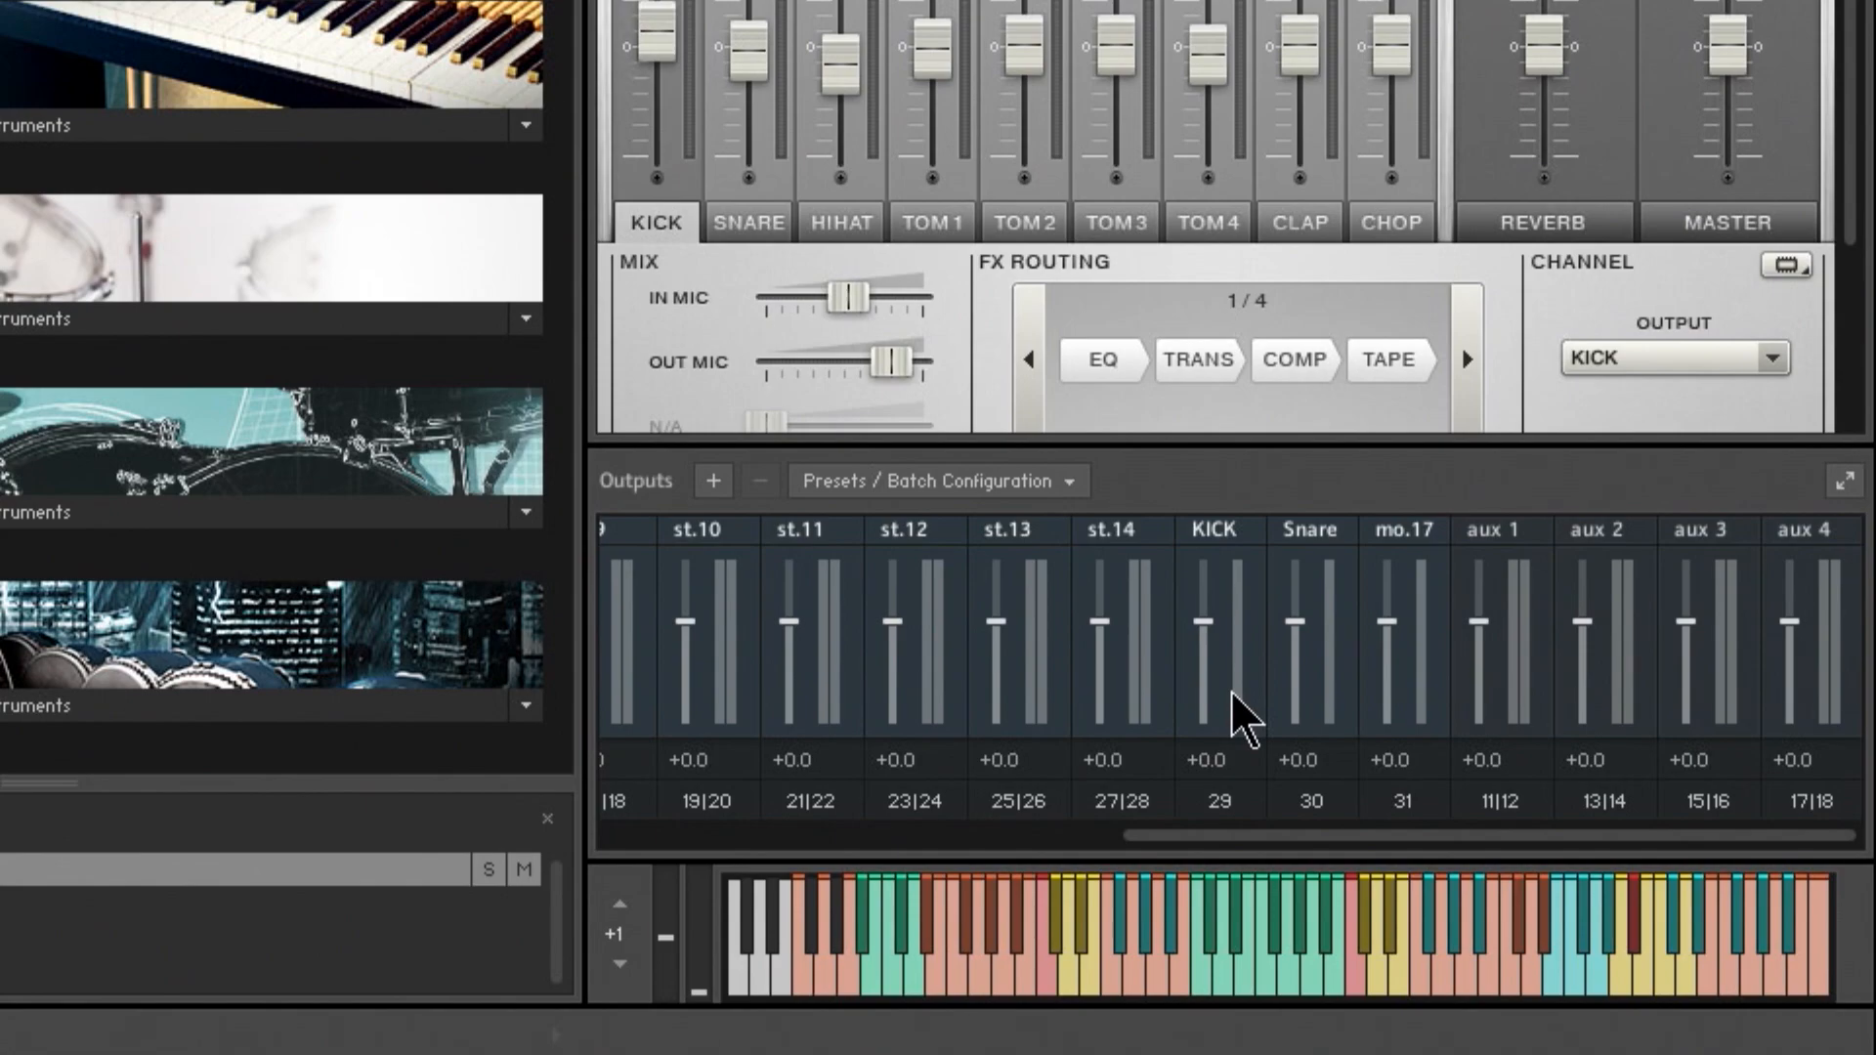
mouse_move(1241, 837)
mouse_down()
mouse_move(720, 860)
mouse_move(1248, 871)
mouse_up()
Delete the mono output channels KICK, Snare and mo.17 from Kontakt's Outputs section
click(1257, 718)
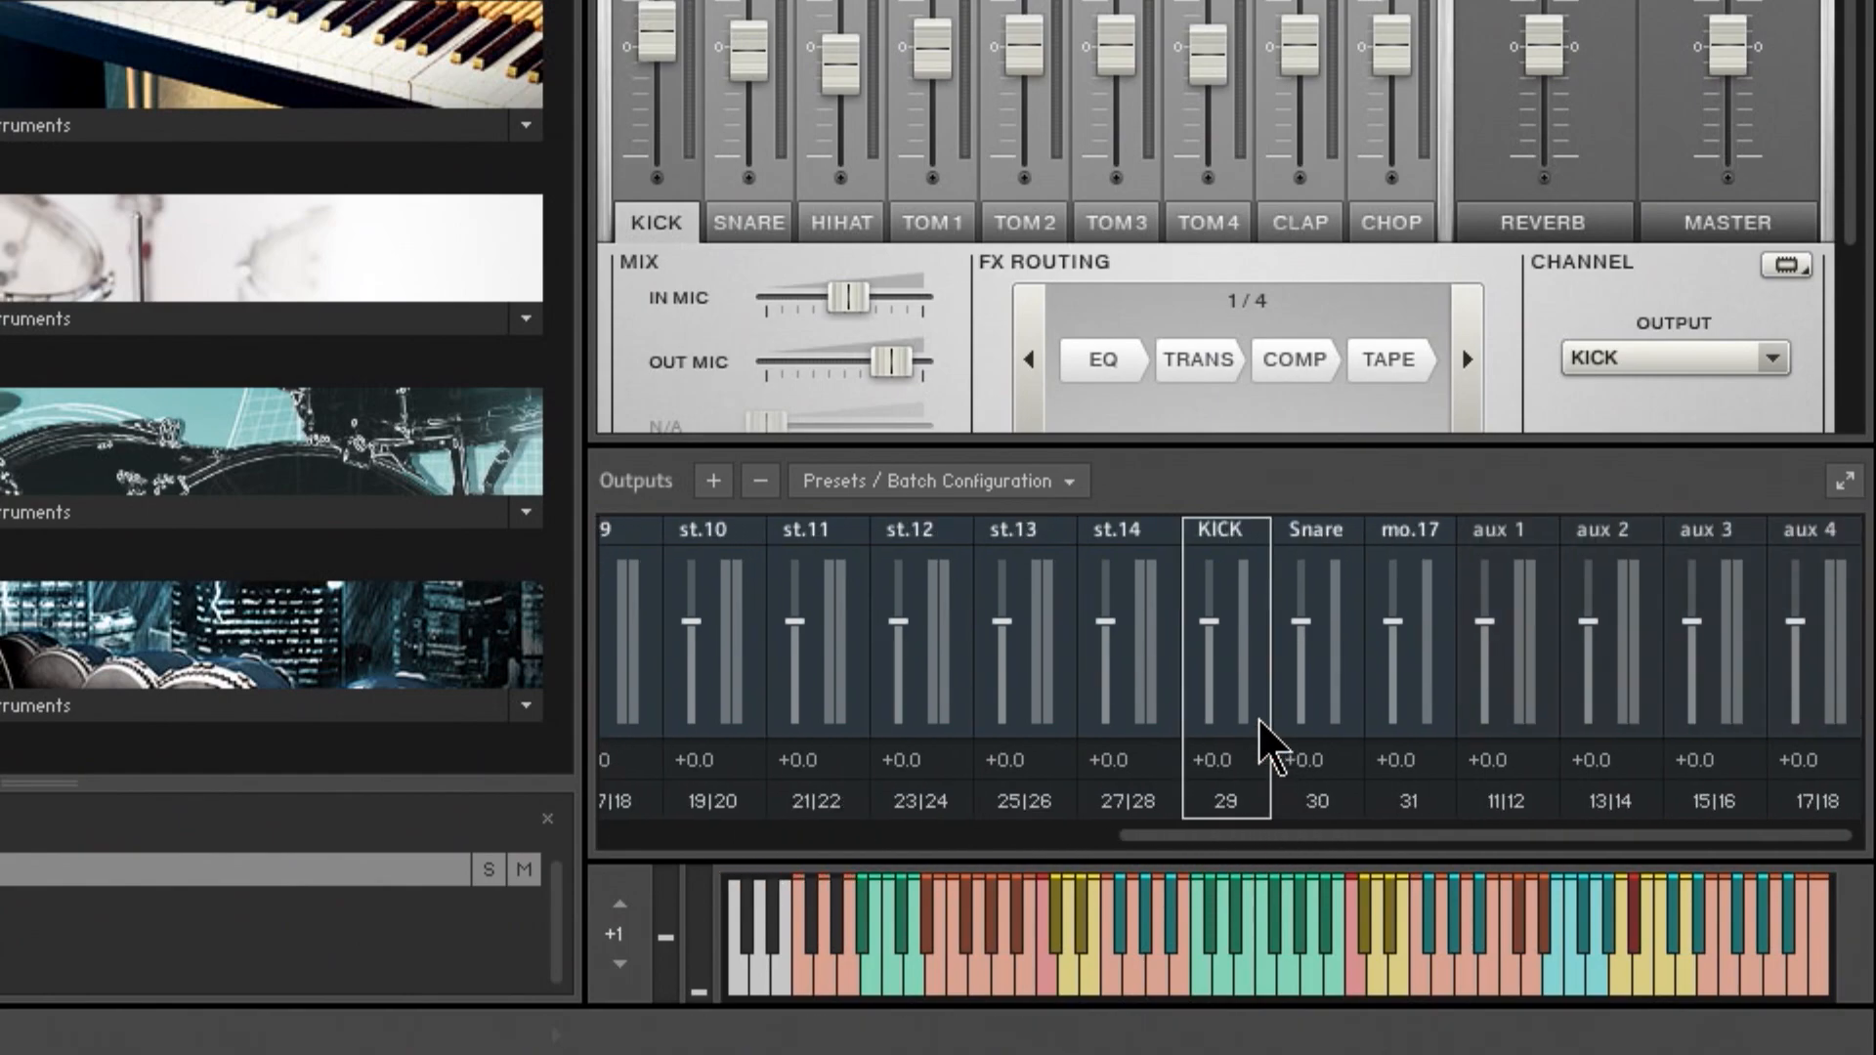
click(760, 480)
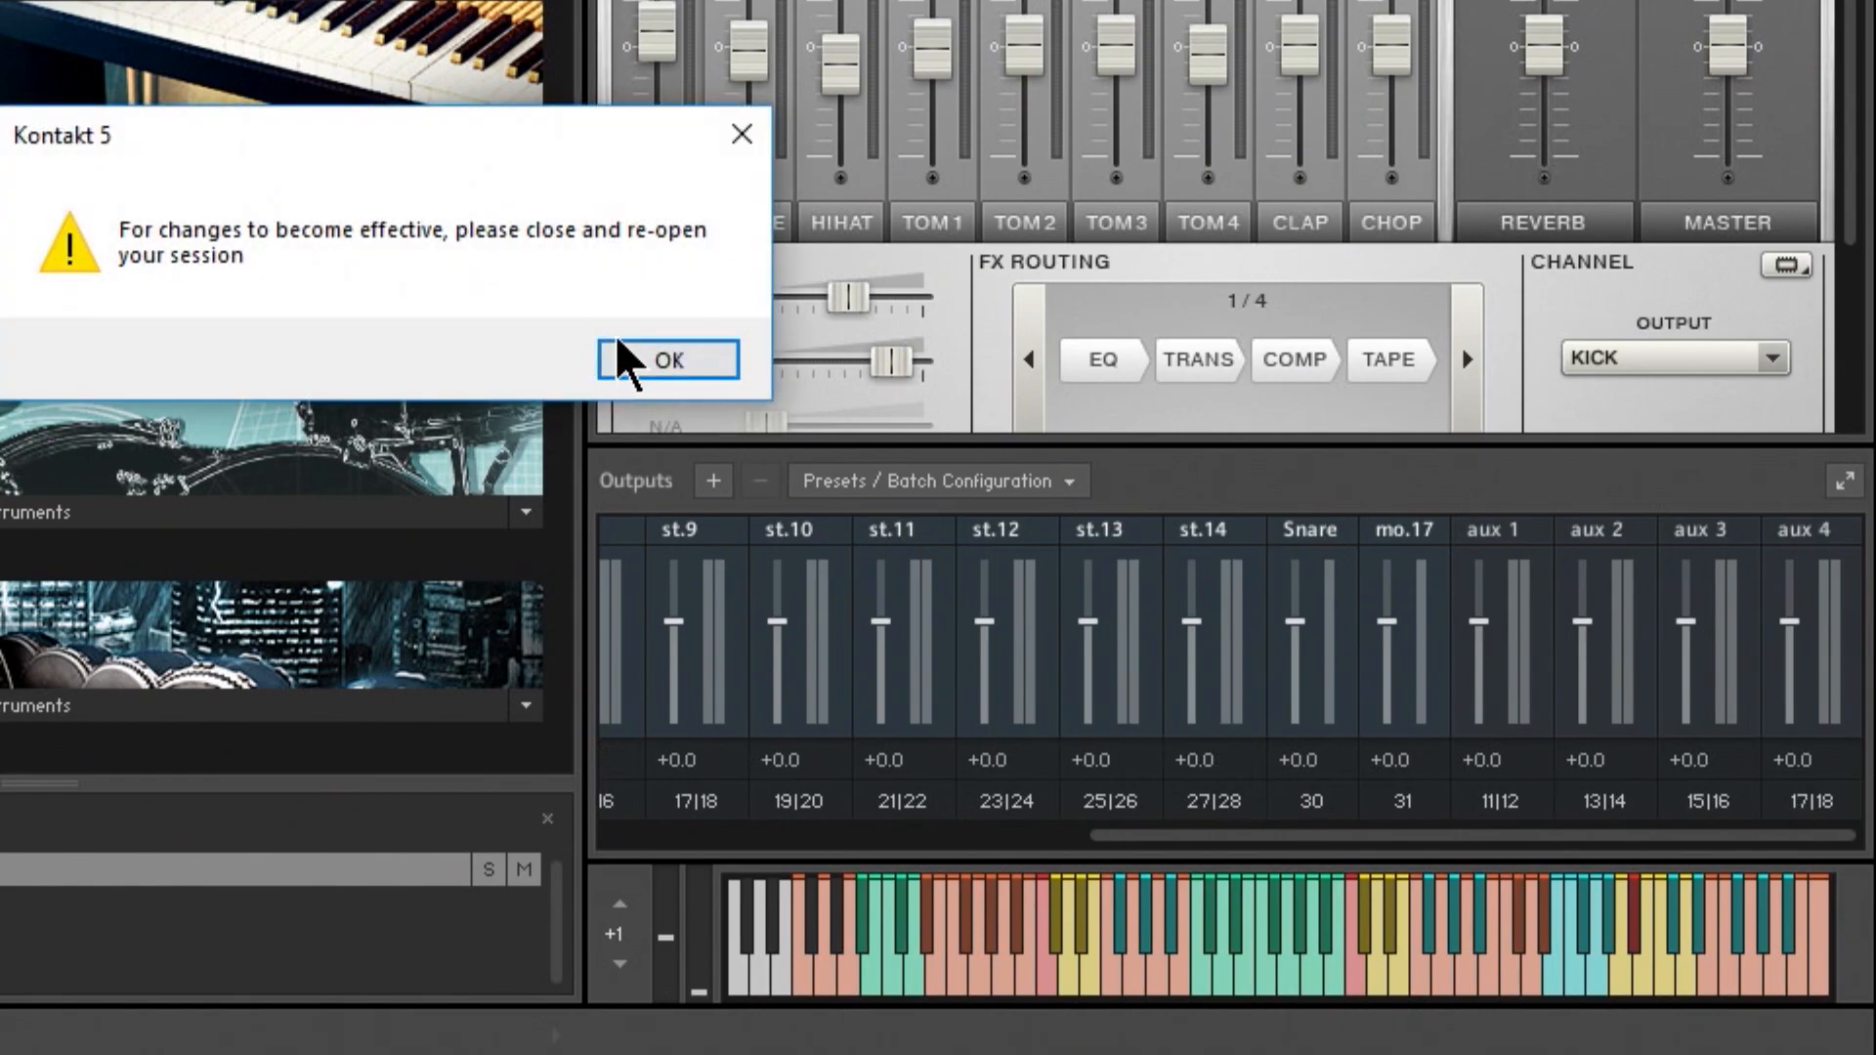
click(661, 366)
click(1327, 700)
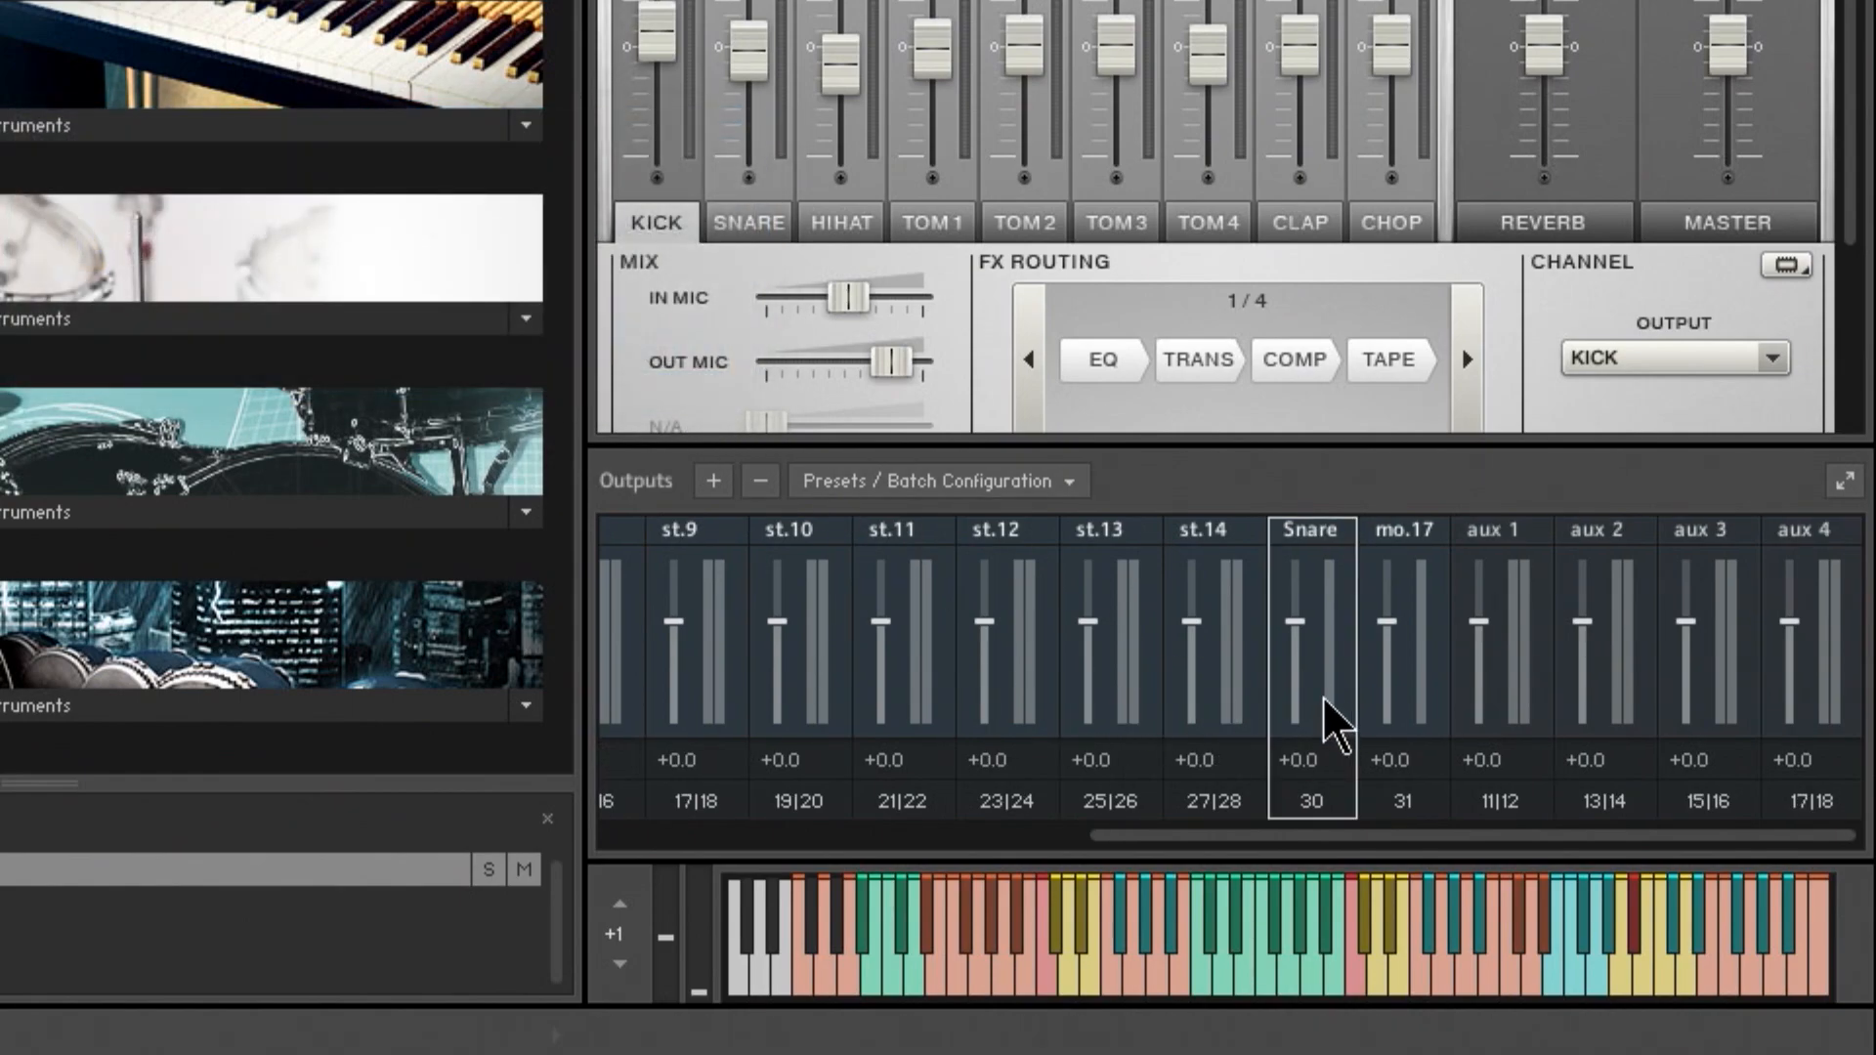
click(762, 481)
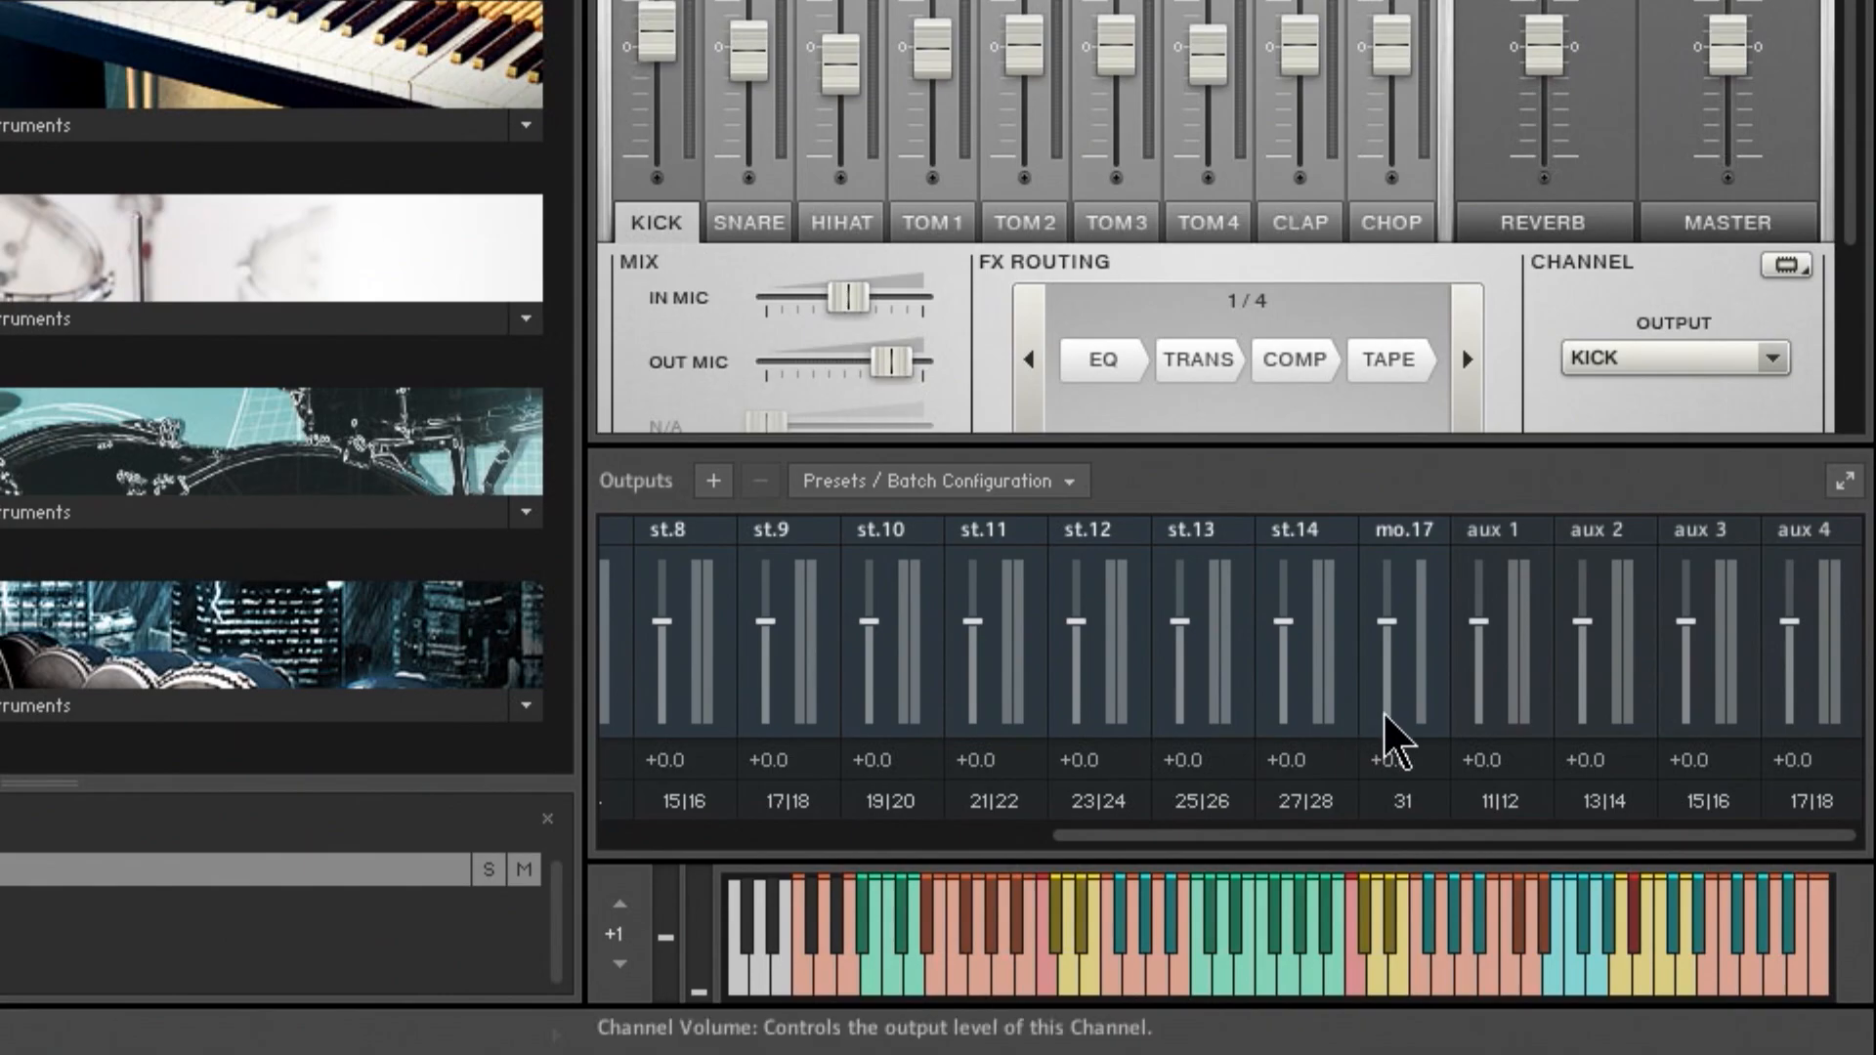
click(1440, 748)
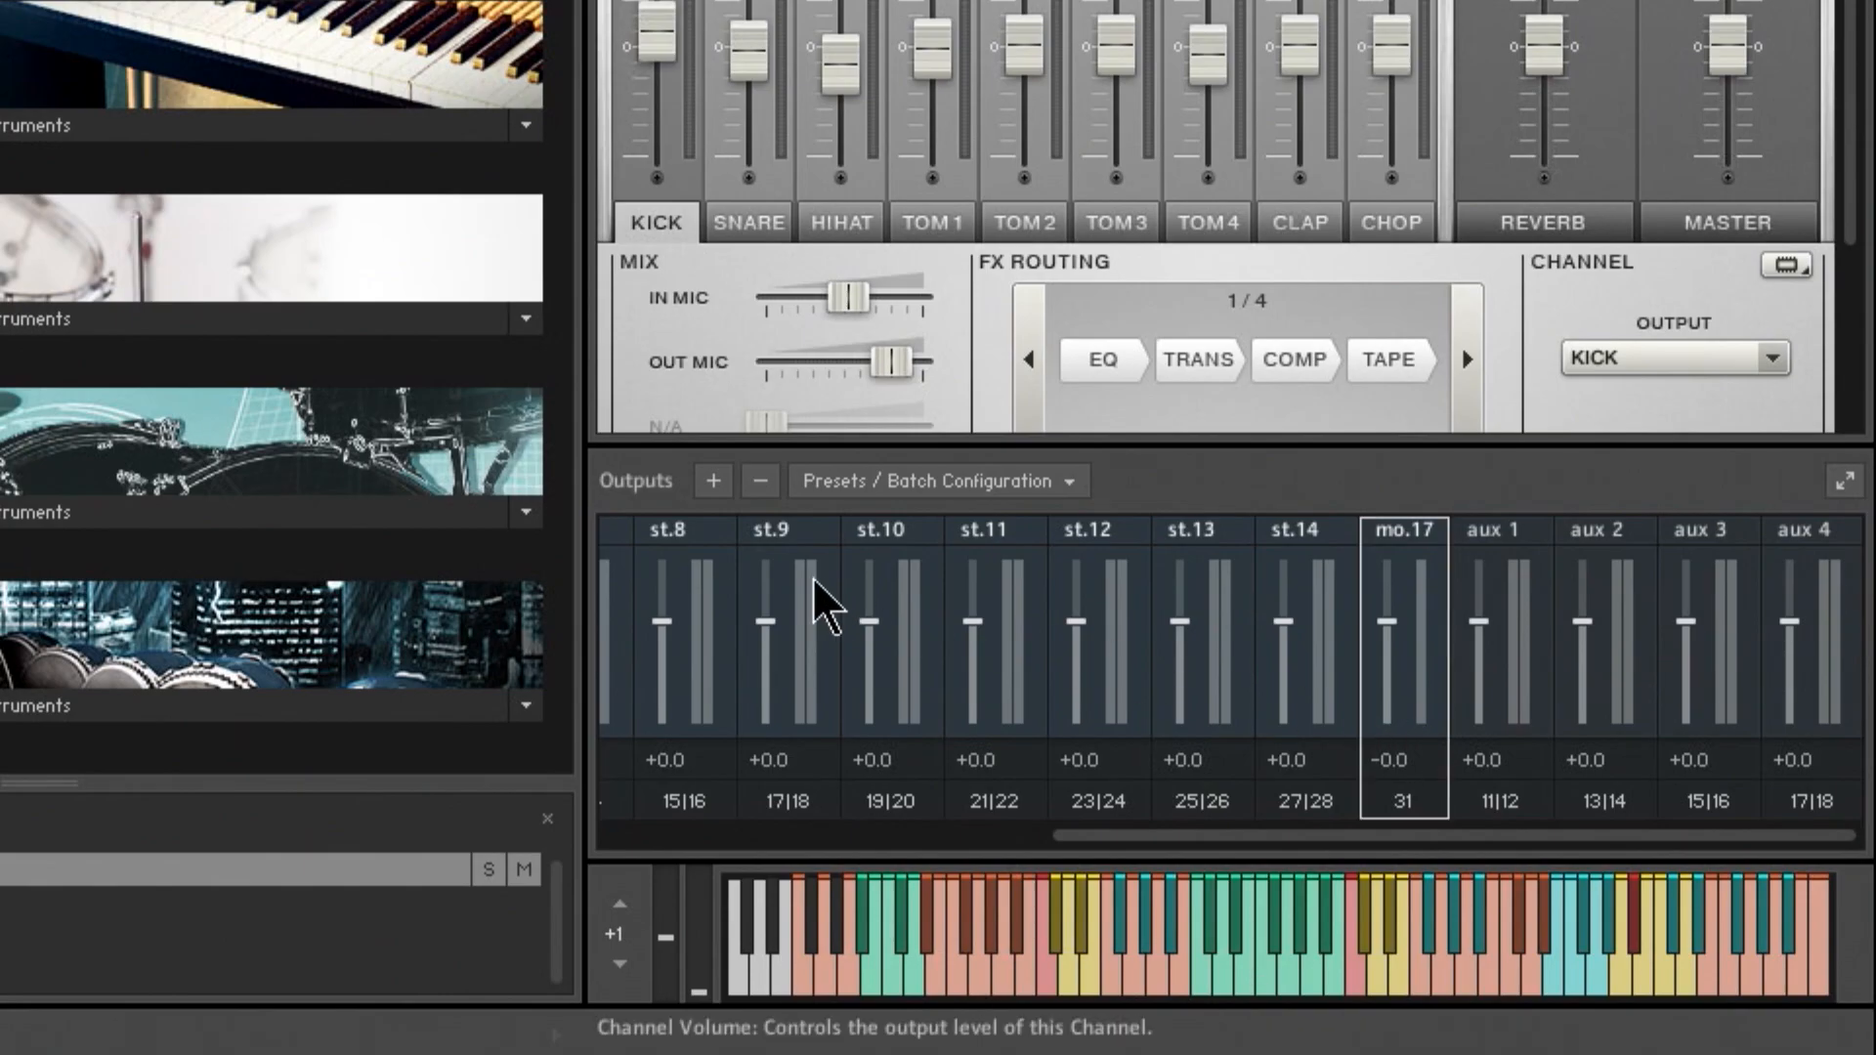
click(762, 481)
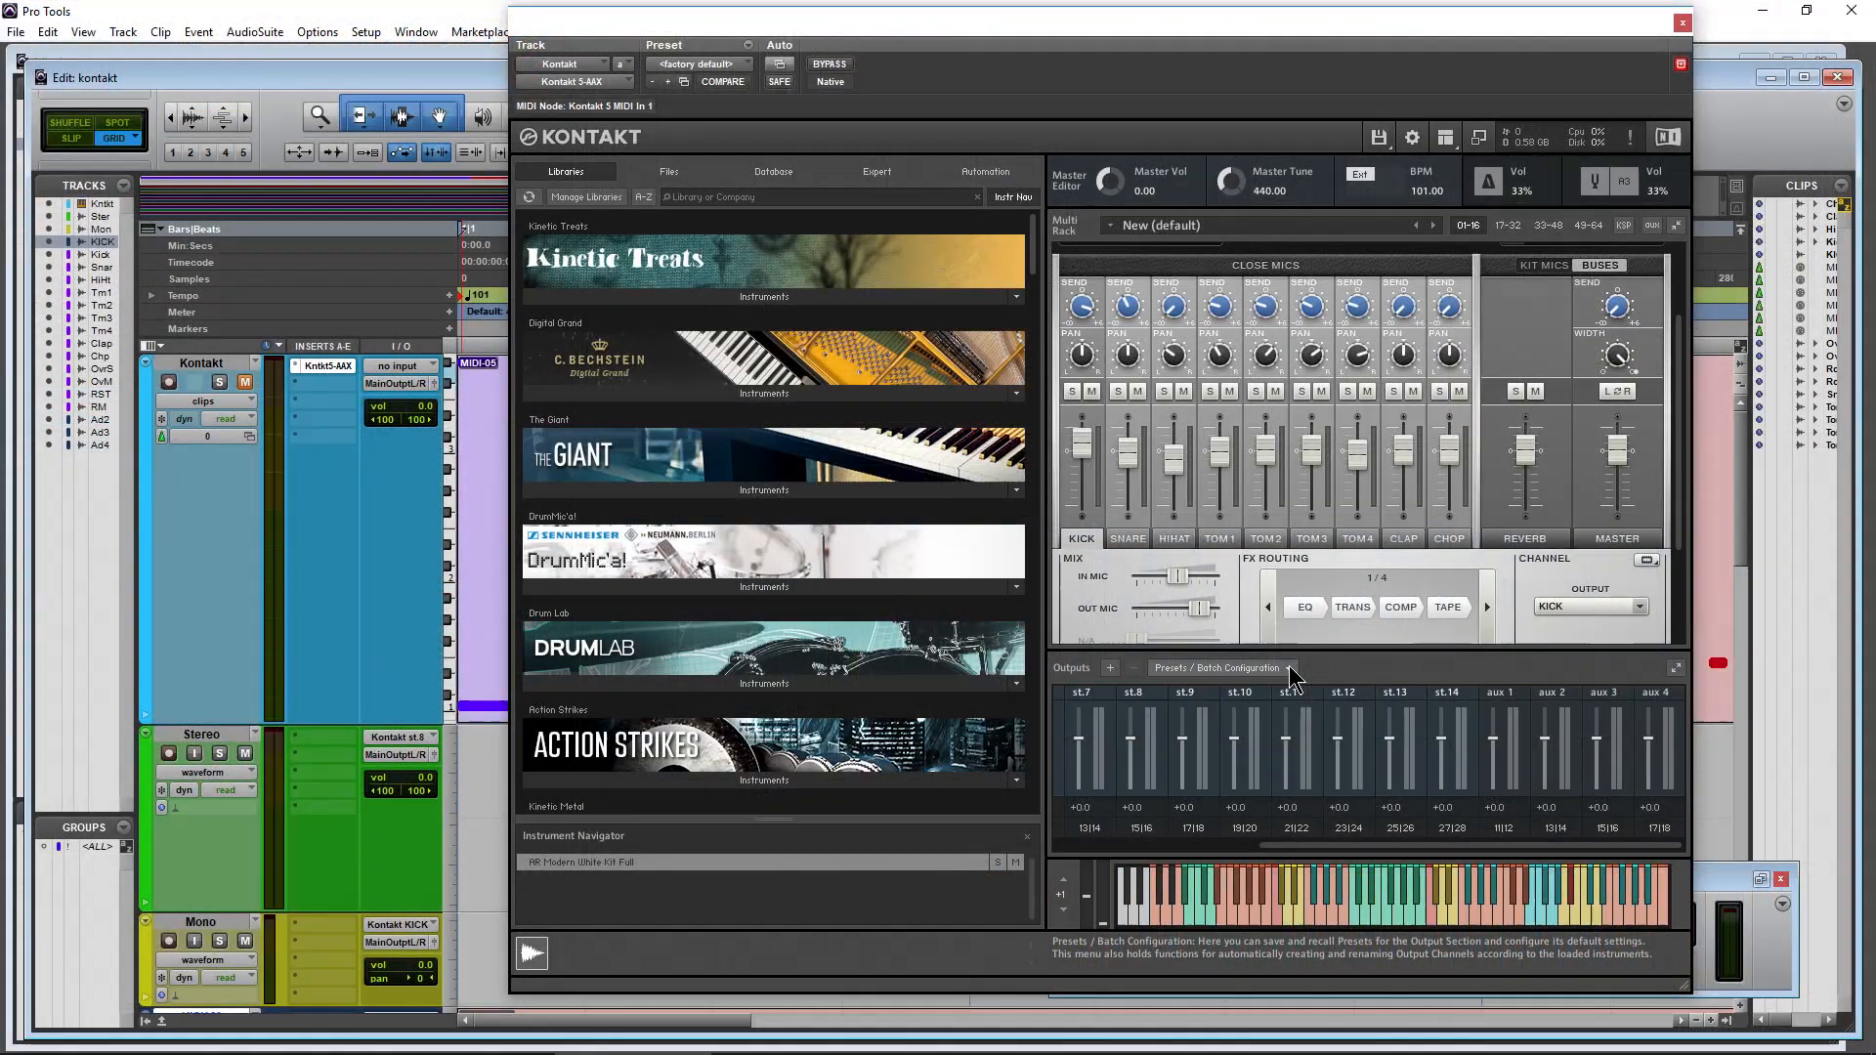
Save the current output section as a preset named "14 Stereo Out"
click(1069, 480)
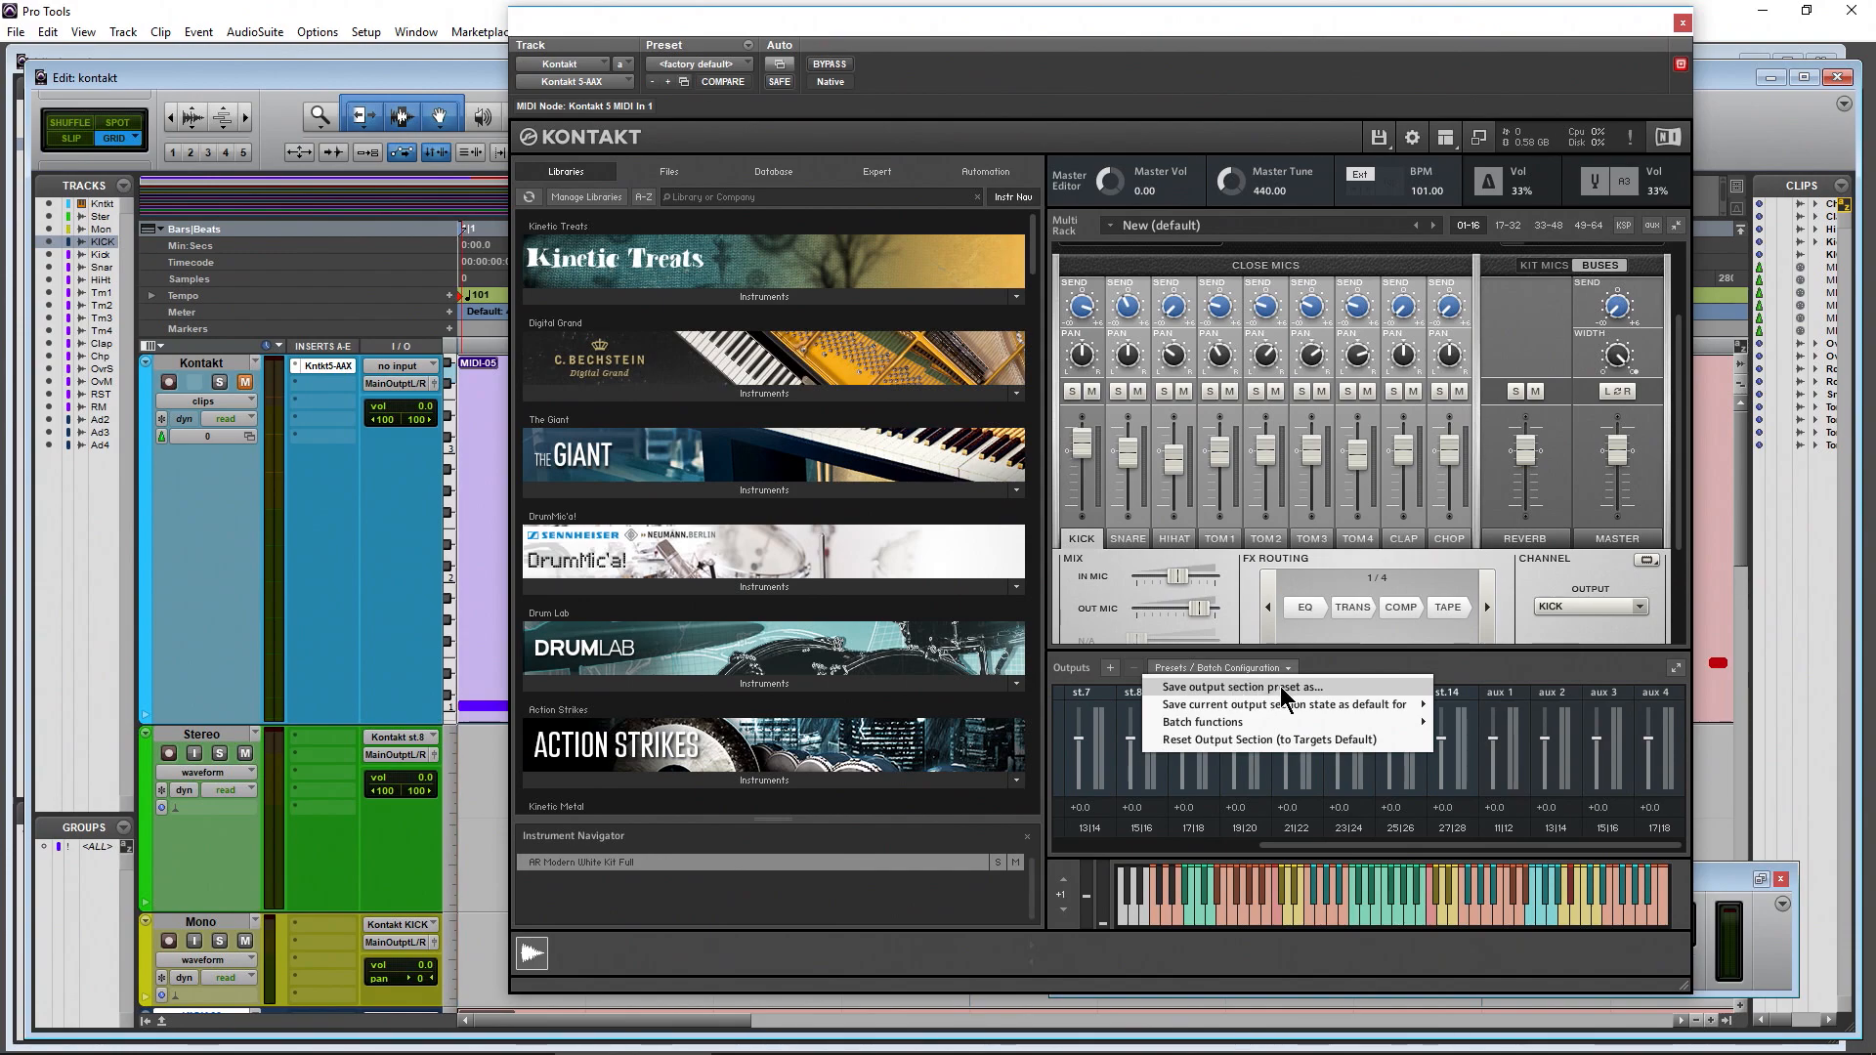
click(1280, 686)
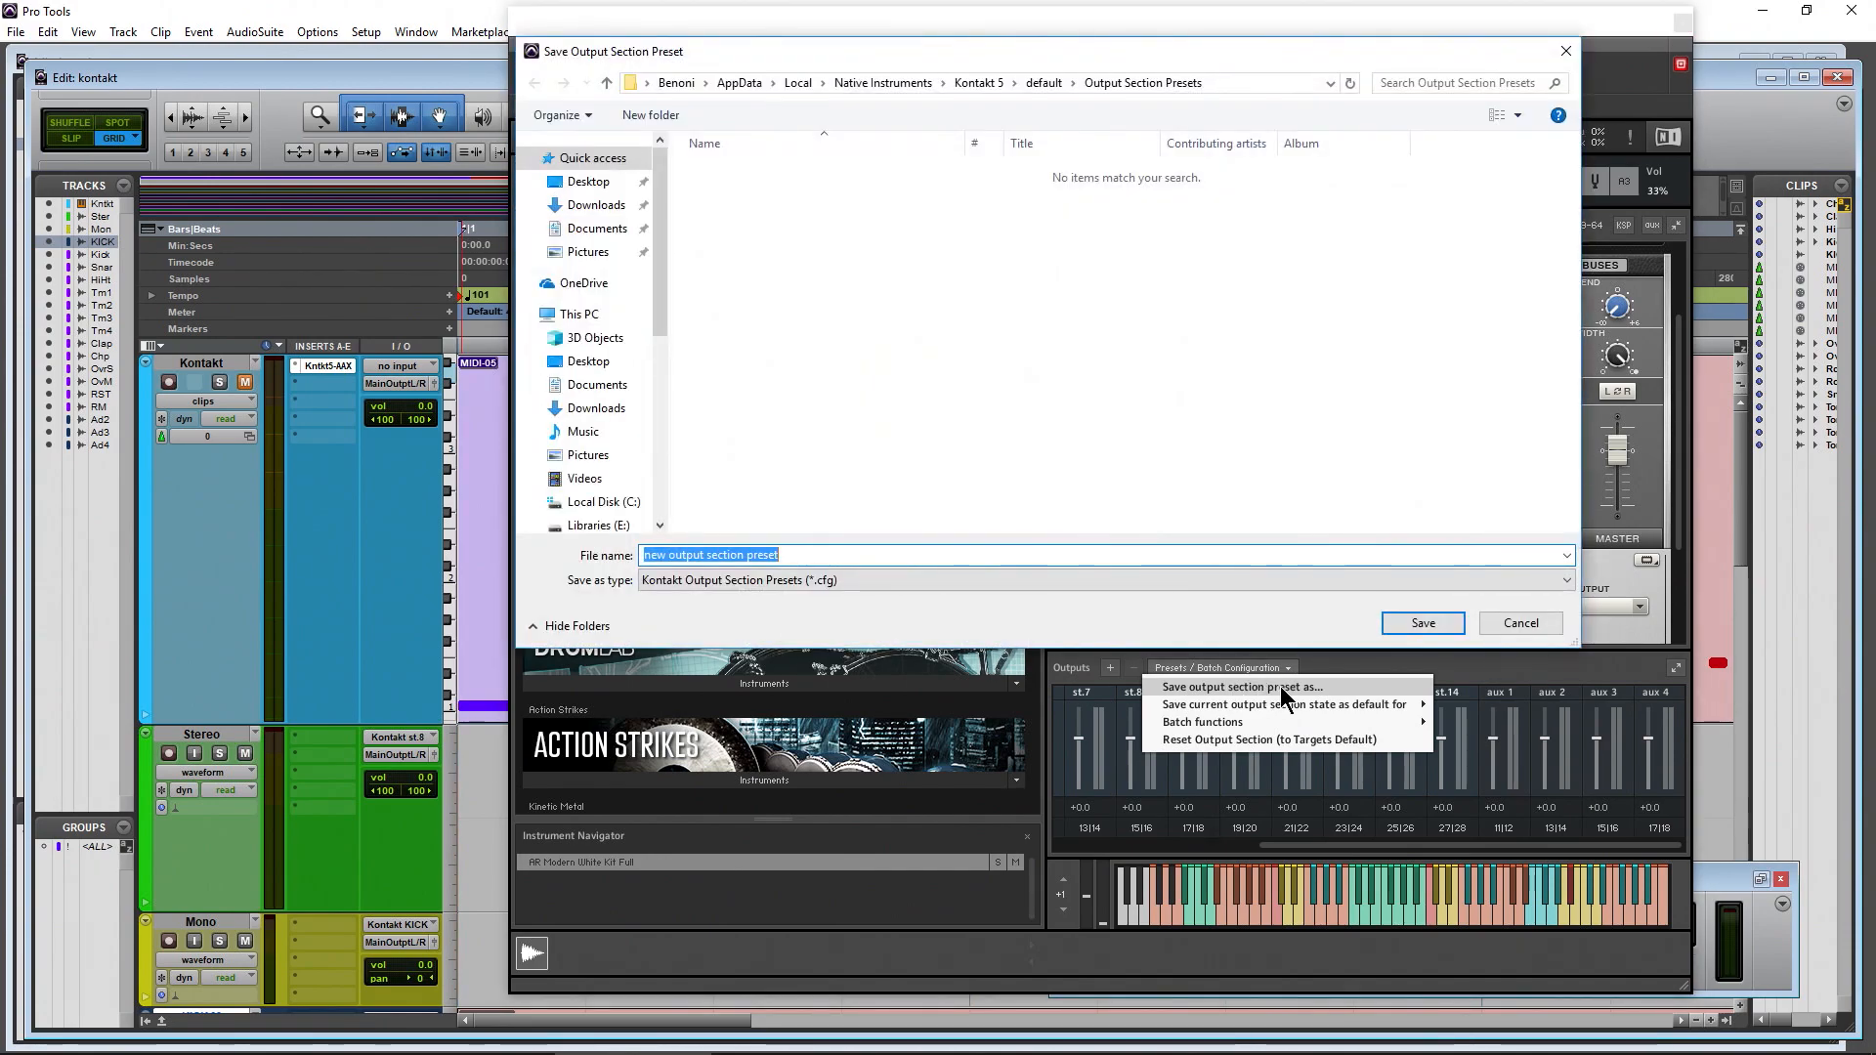
text(1)
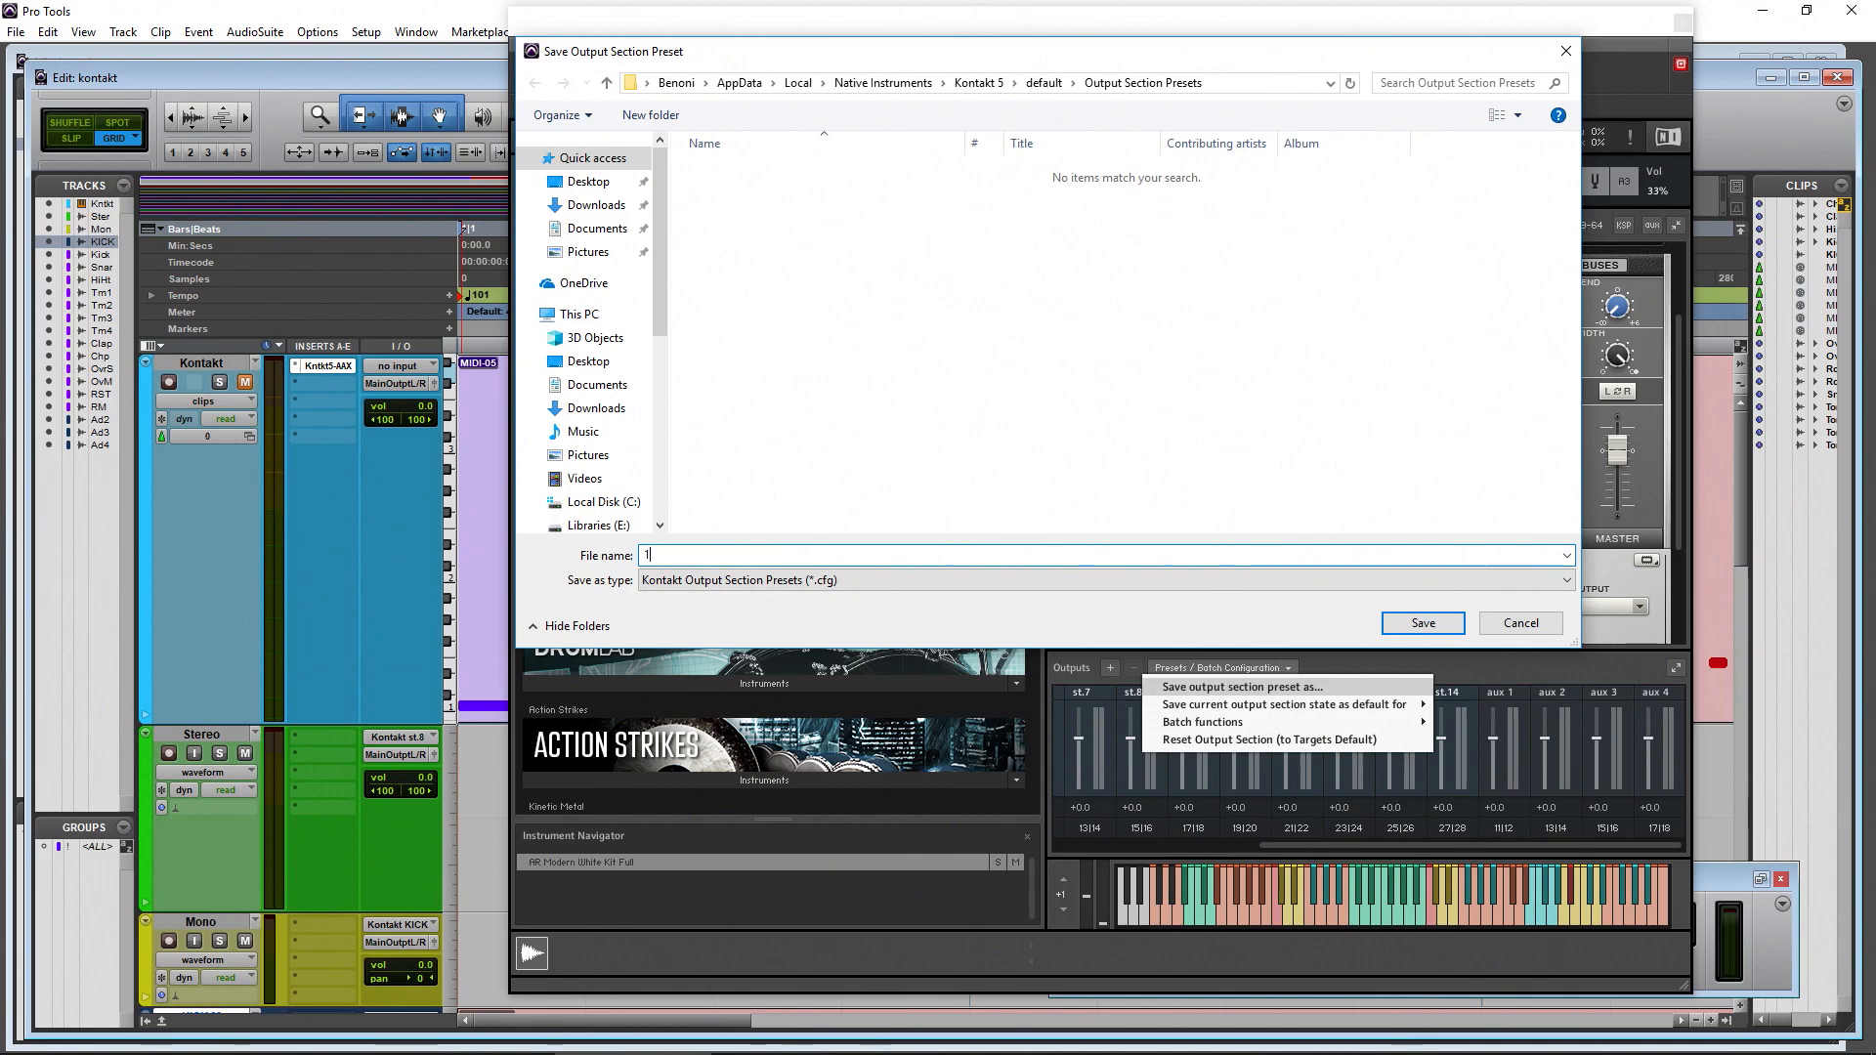
text(4 Stereo Out)
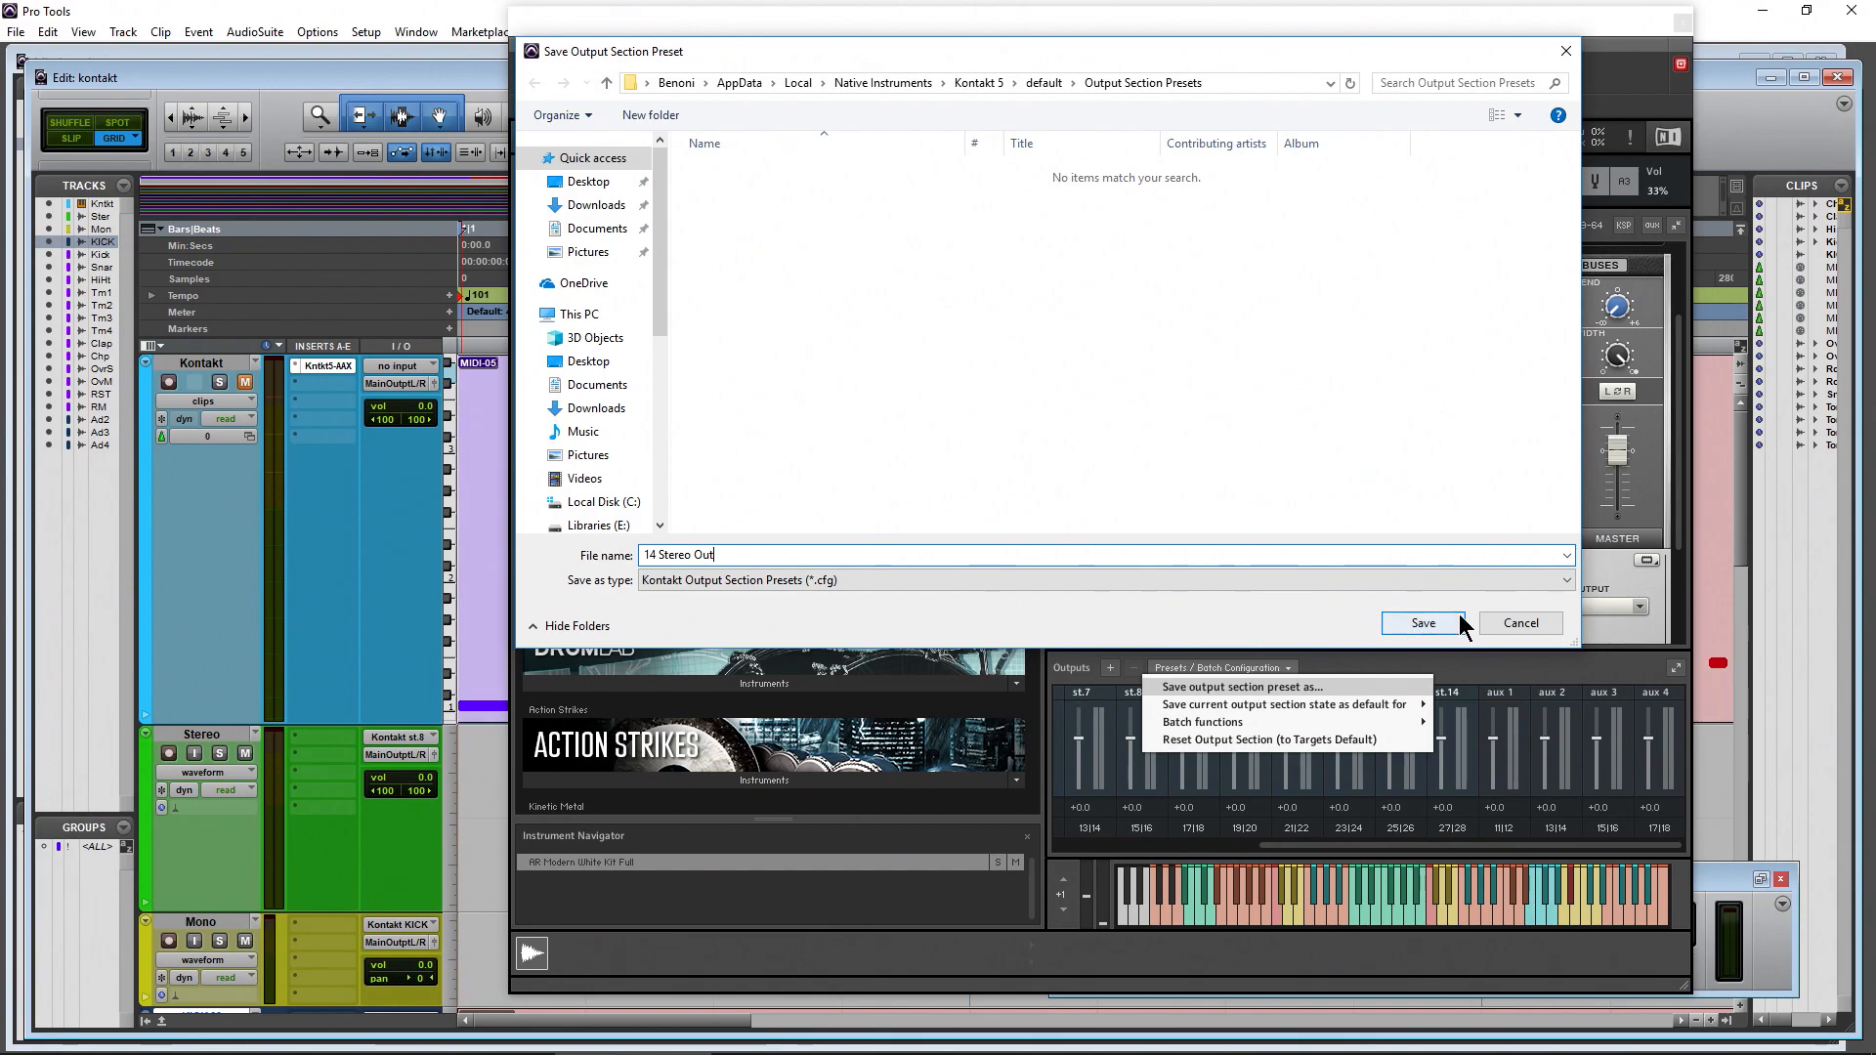
click(1423, 623)
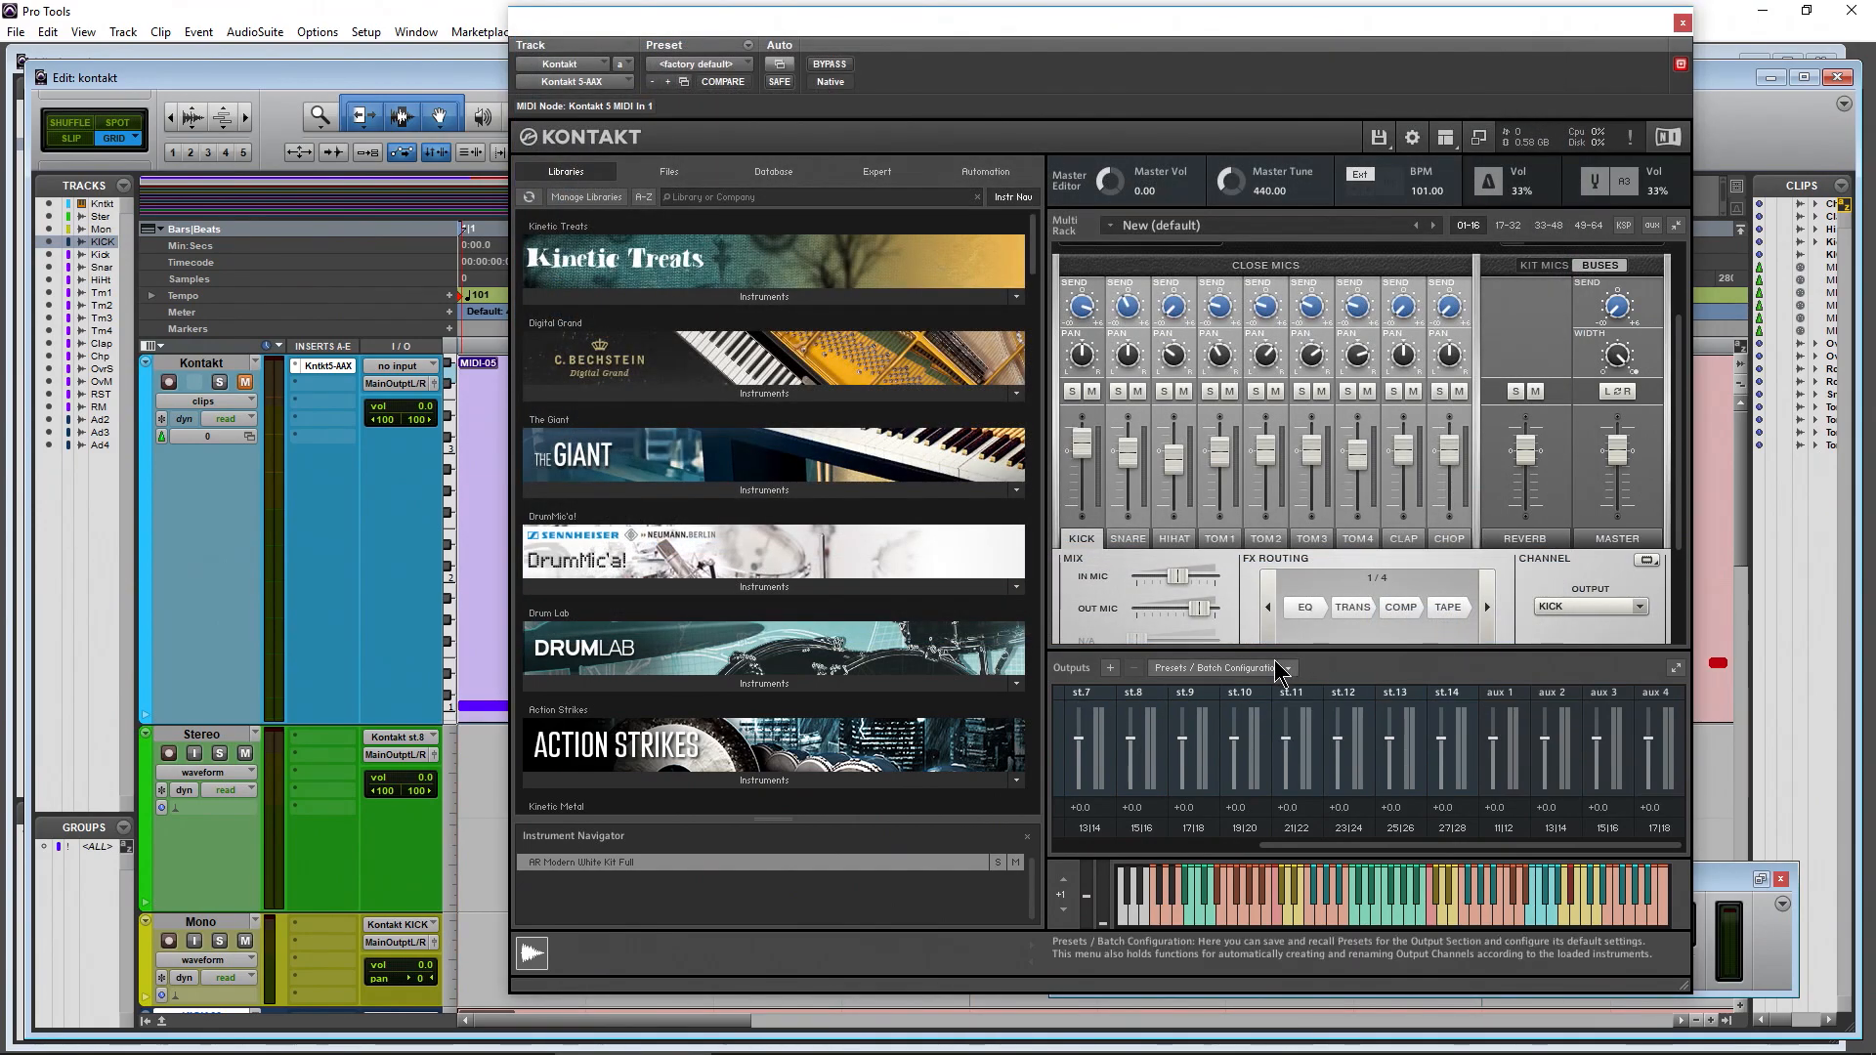
Save the current output section state as the default for all formats
click(1270, 668)
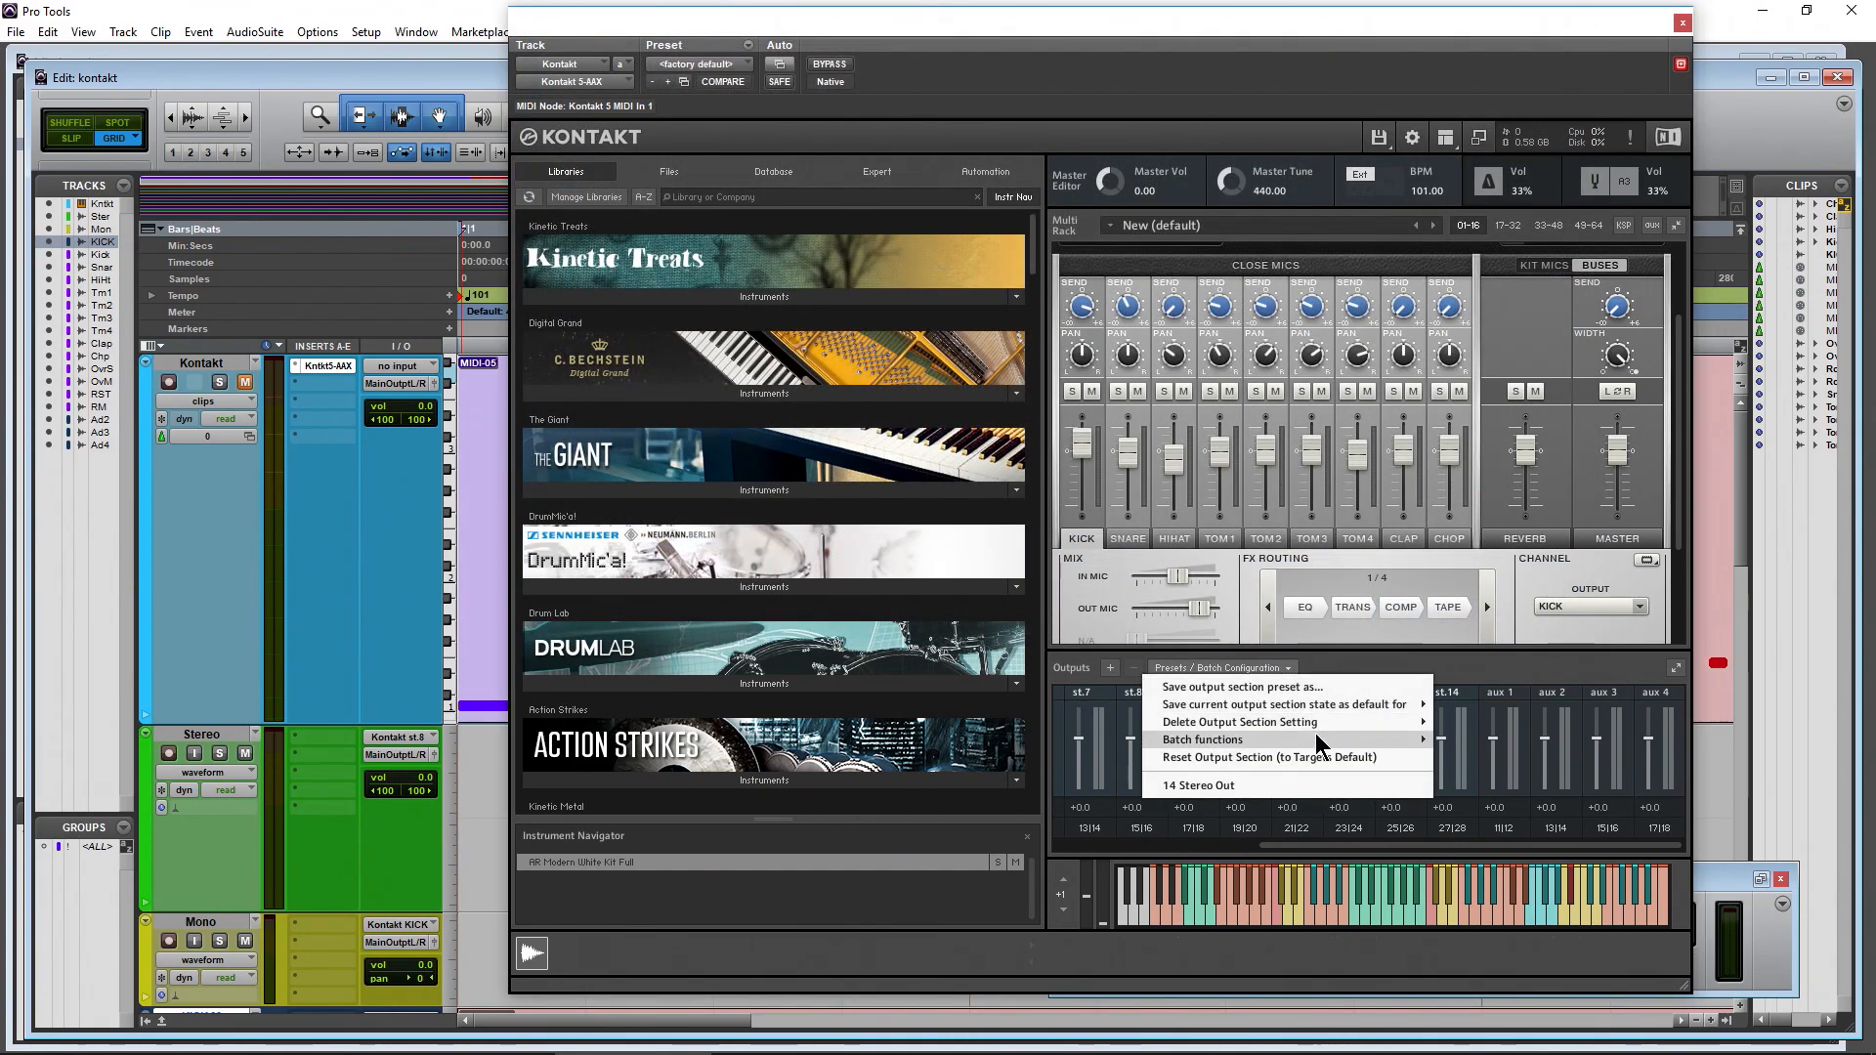
mouse_move(1321, 701)
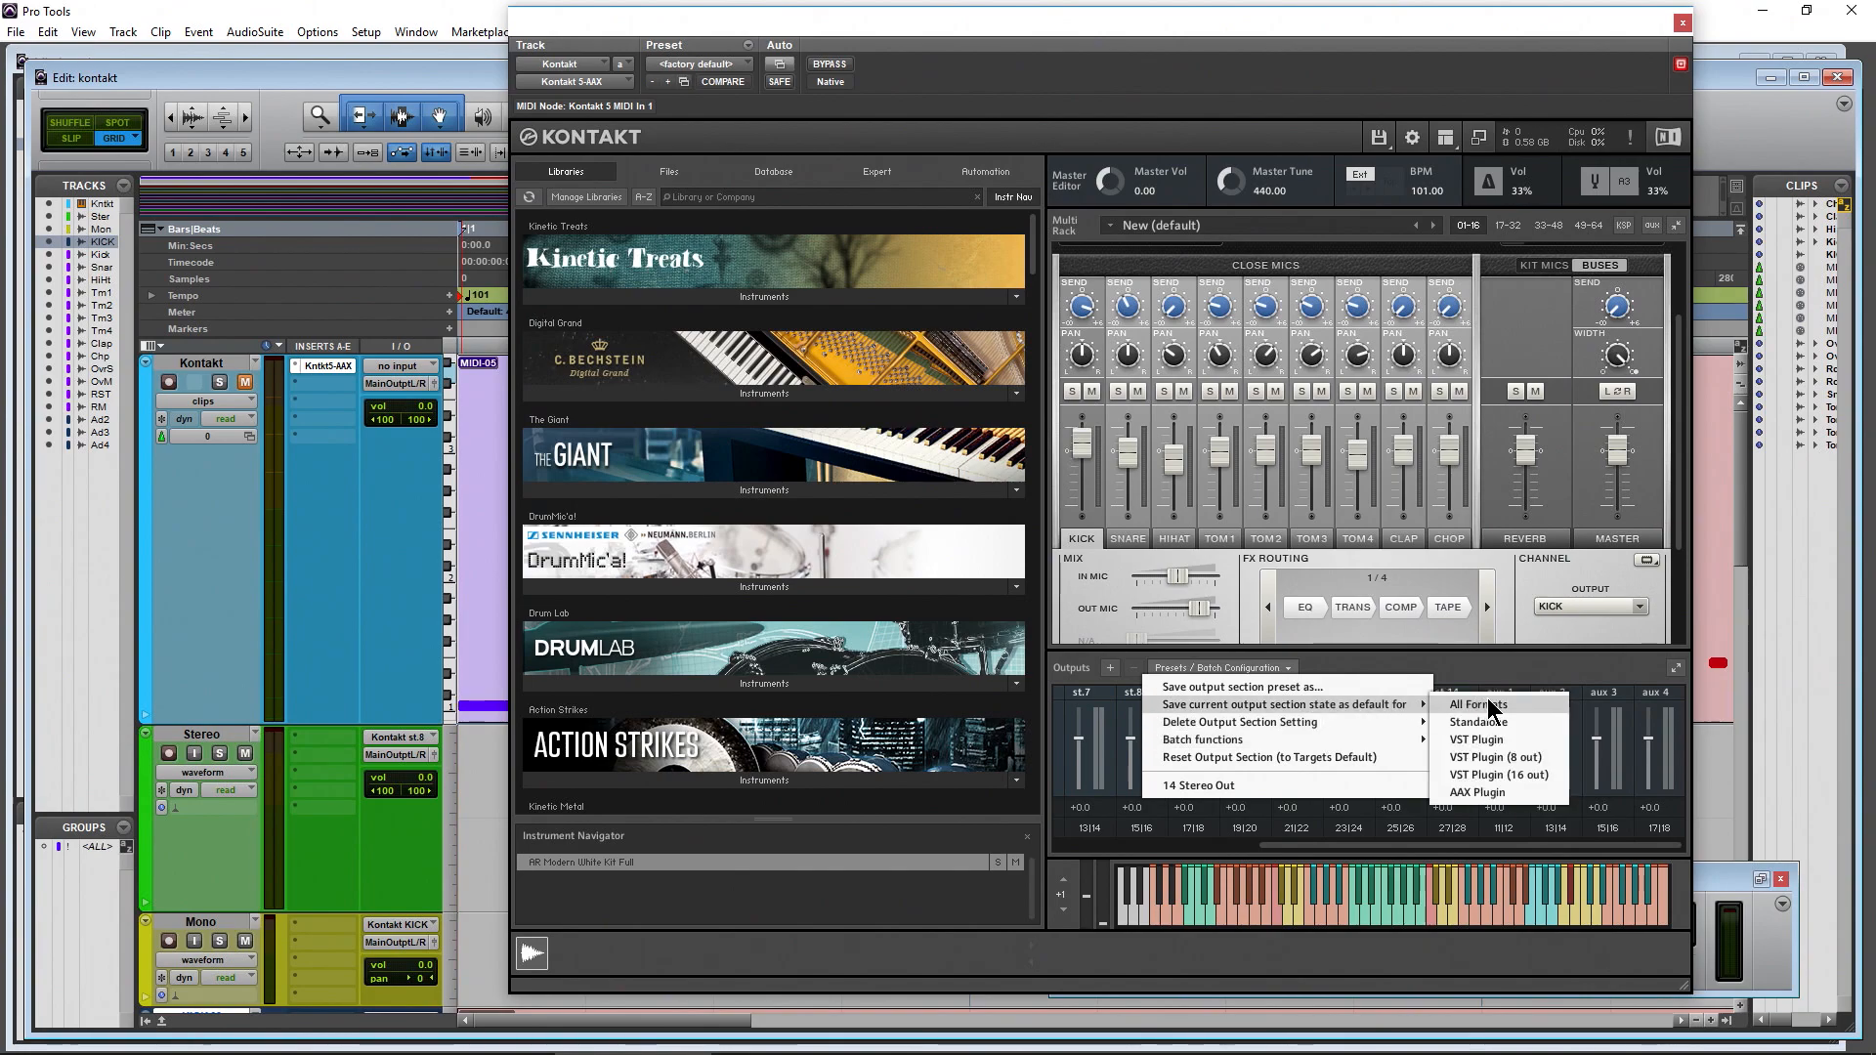
click(1486, 706)
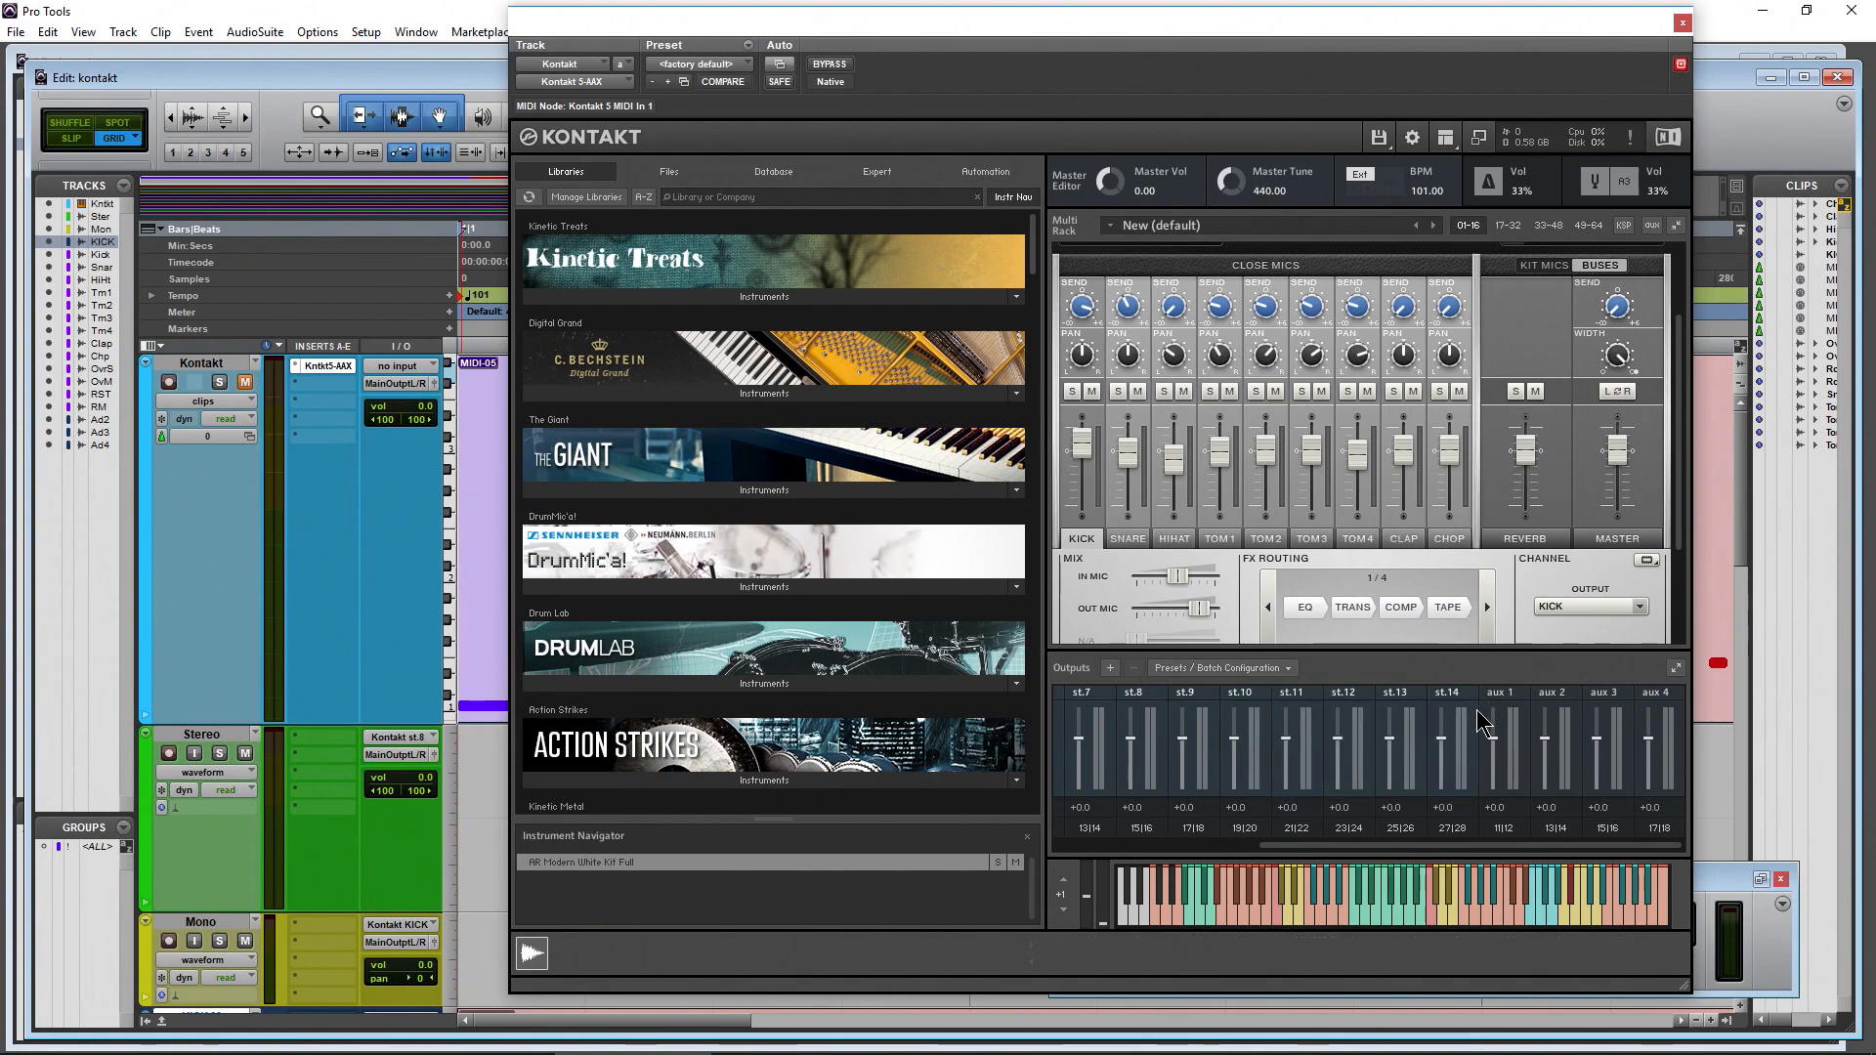
Rename output channels st.2, st.3 and st.4 as Kick, Snare and Hi Hat
drag(1407, 846, 1182, 848)
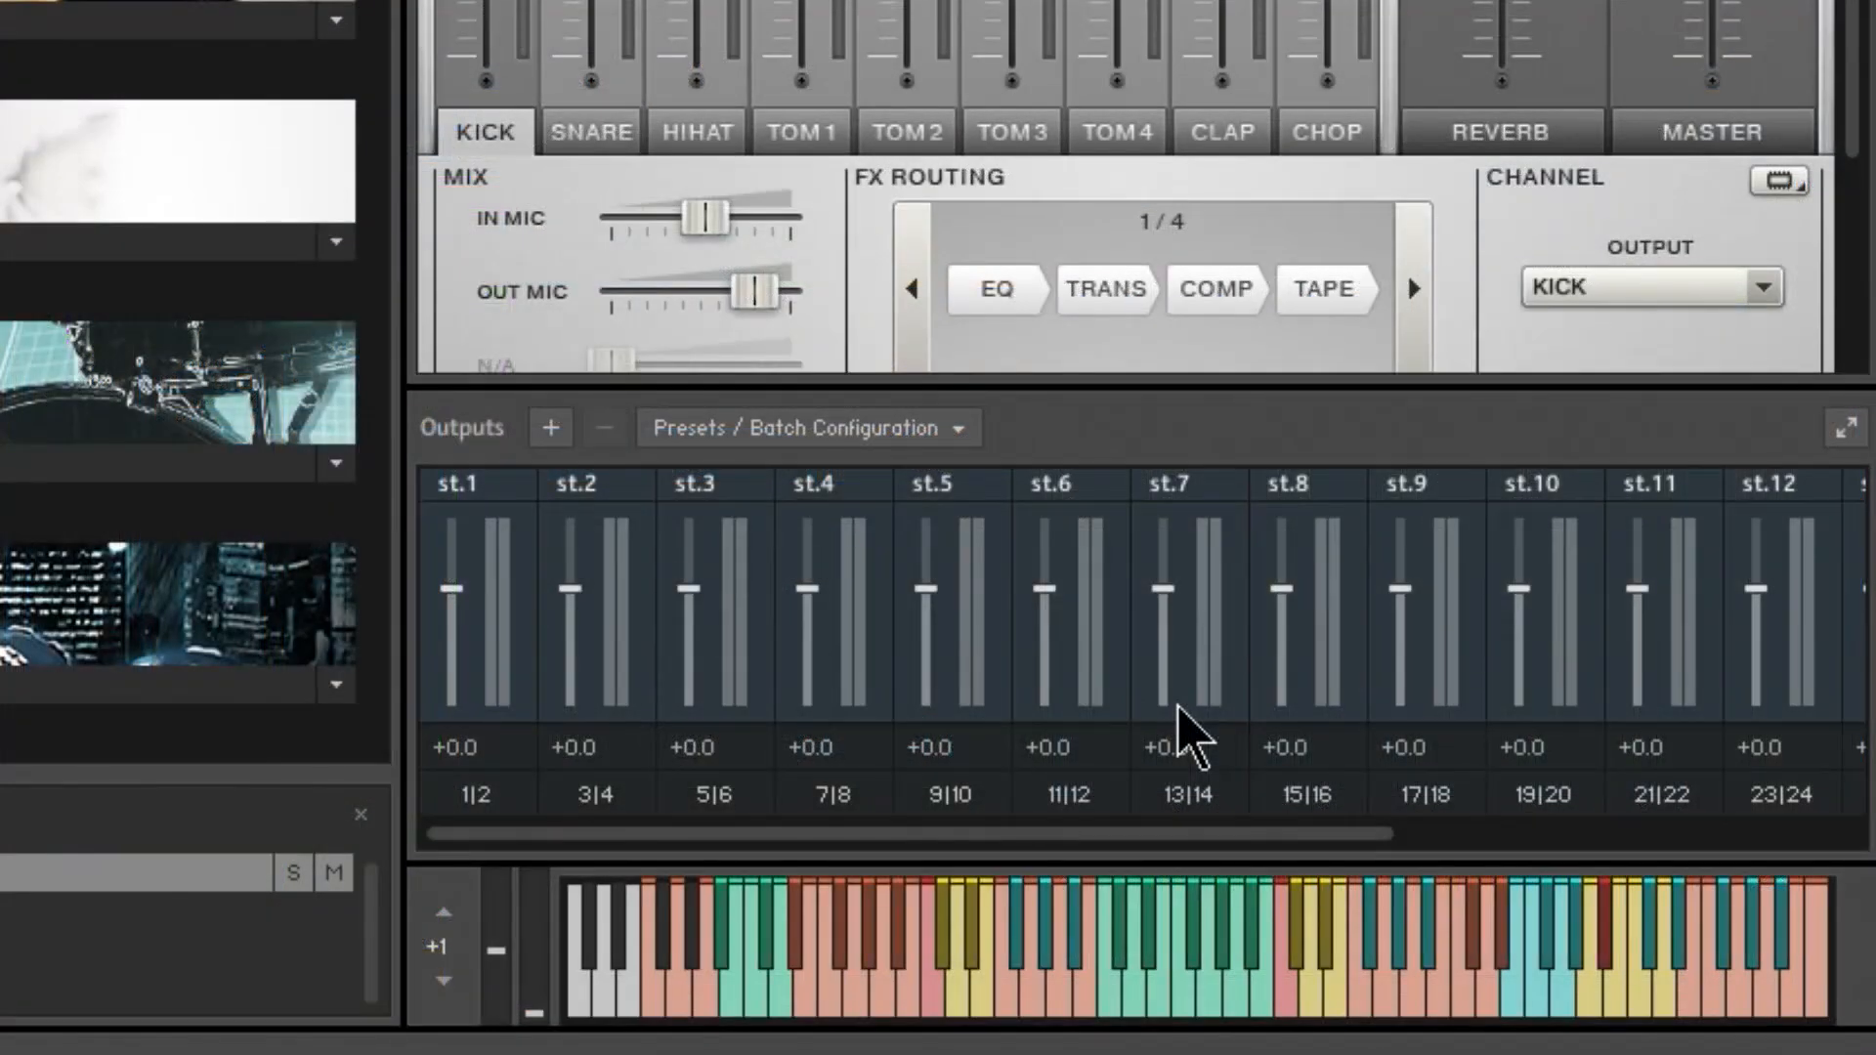
double_click(614, 487)
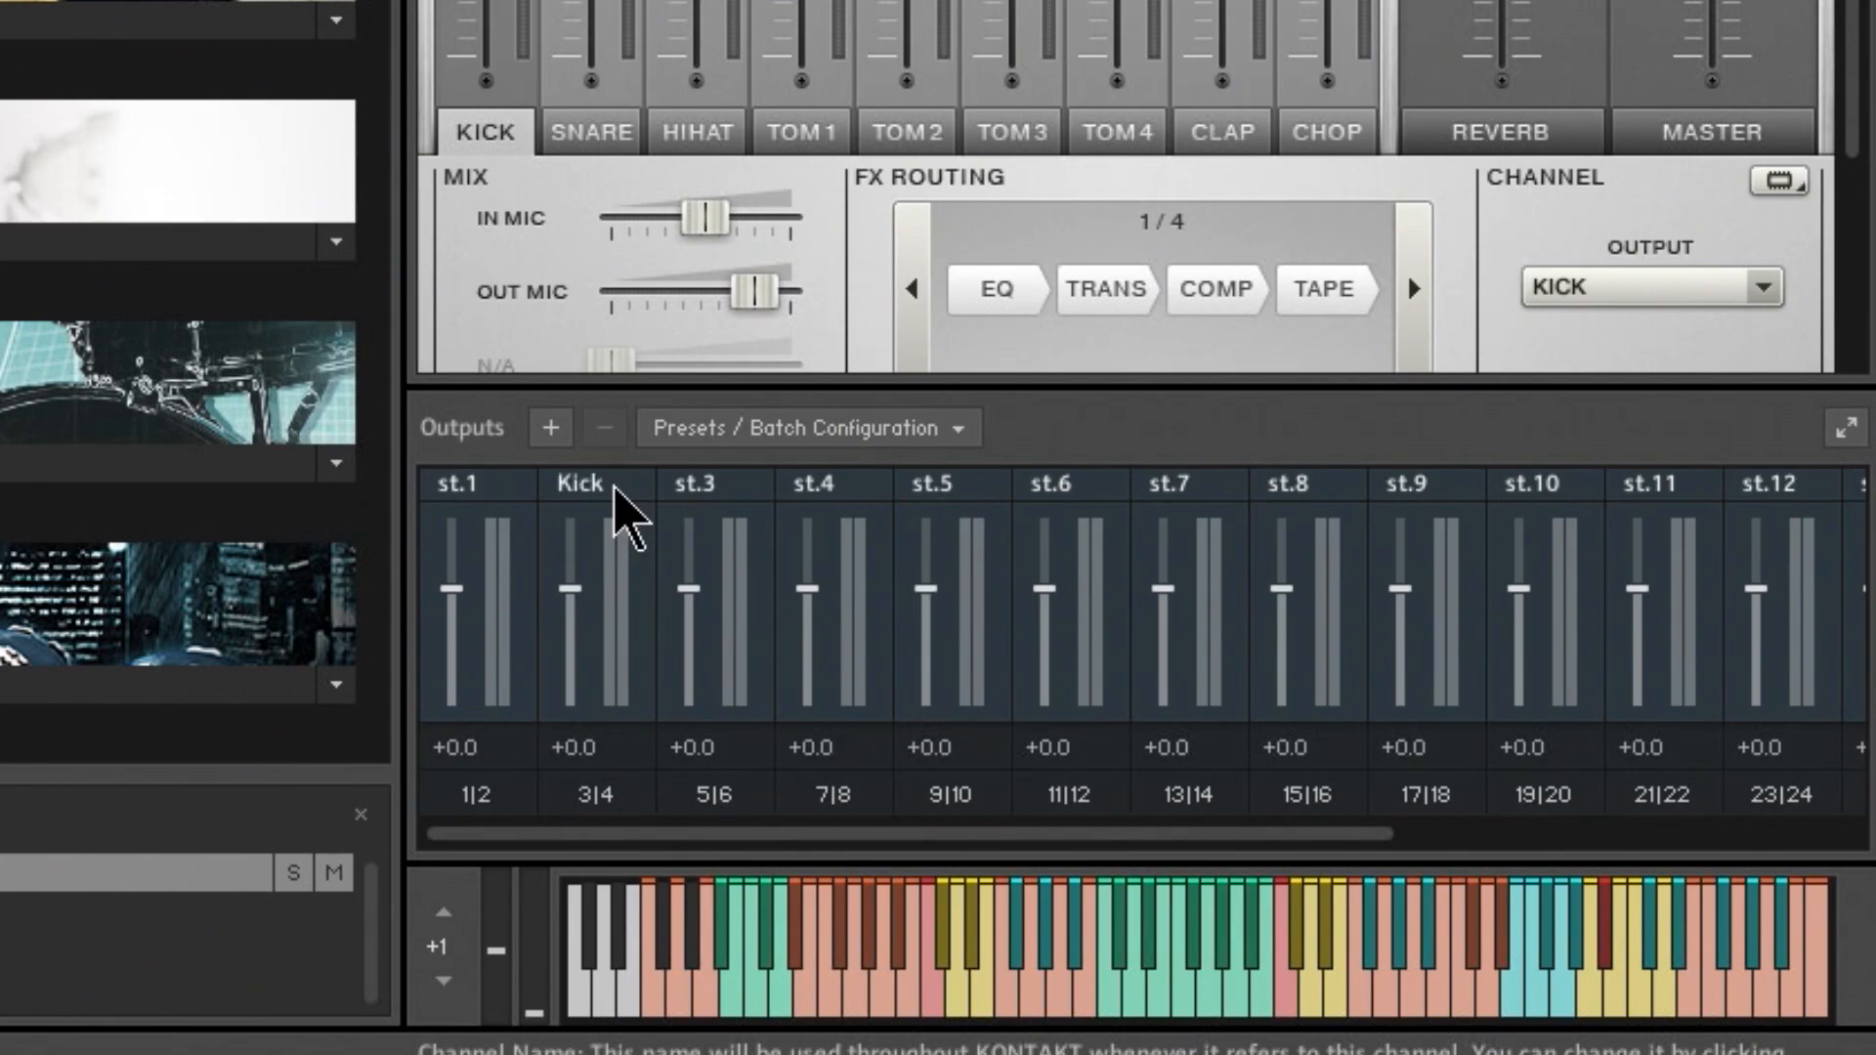
key(Return)
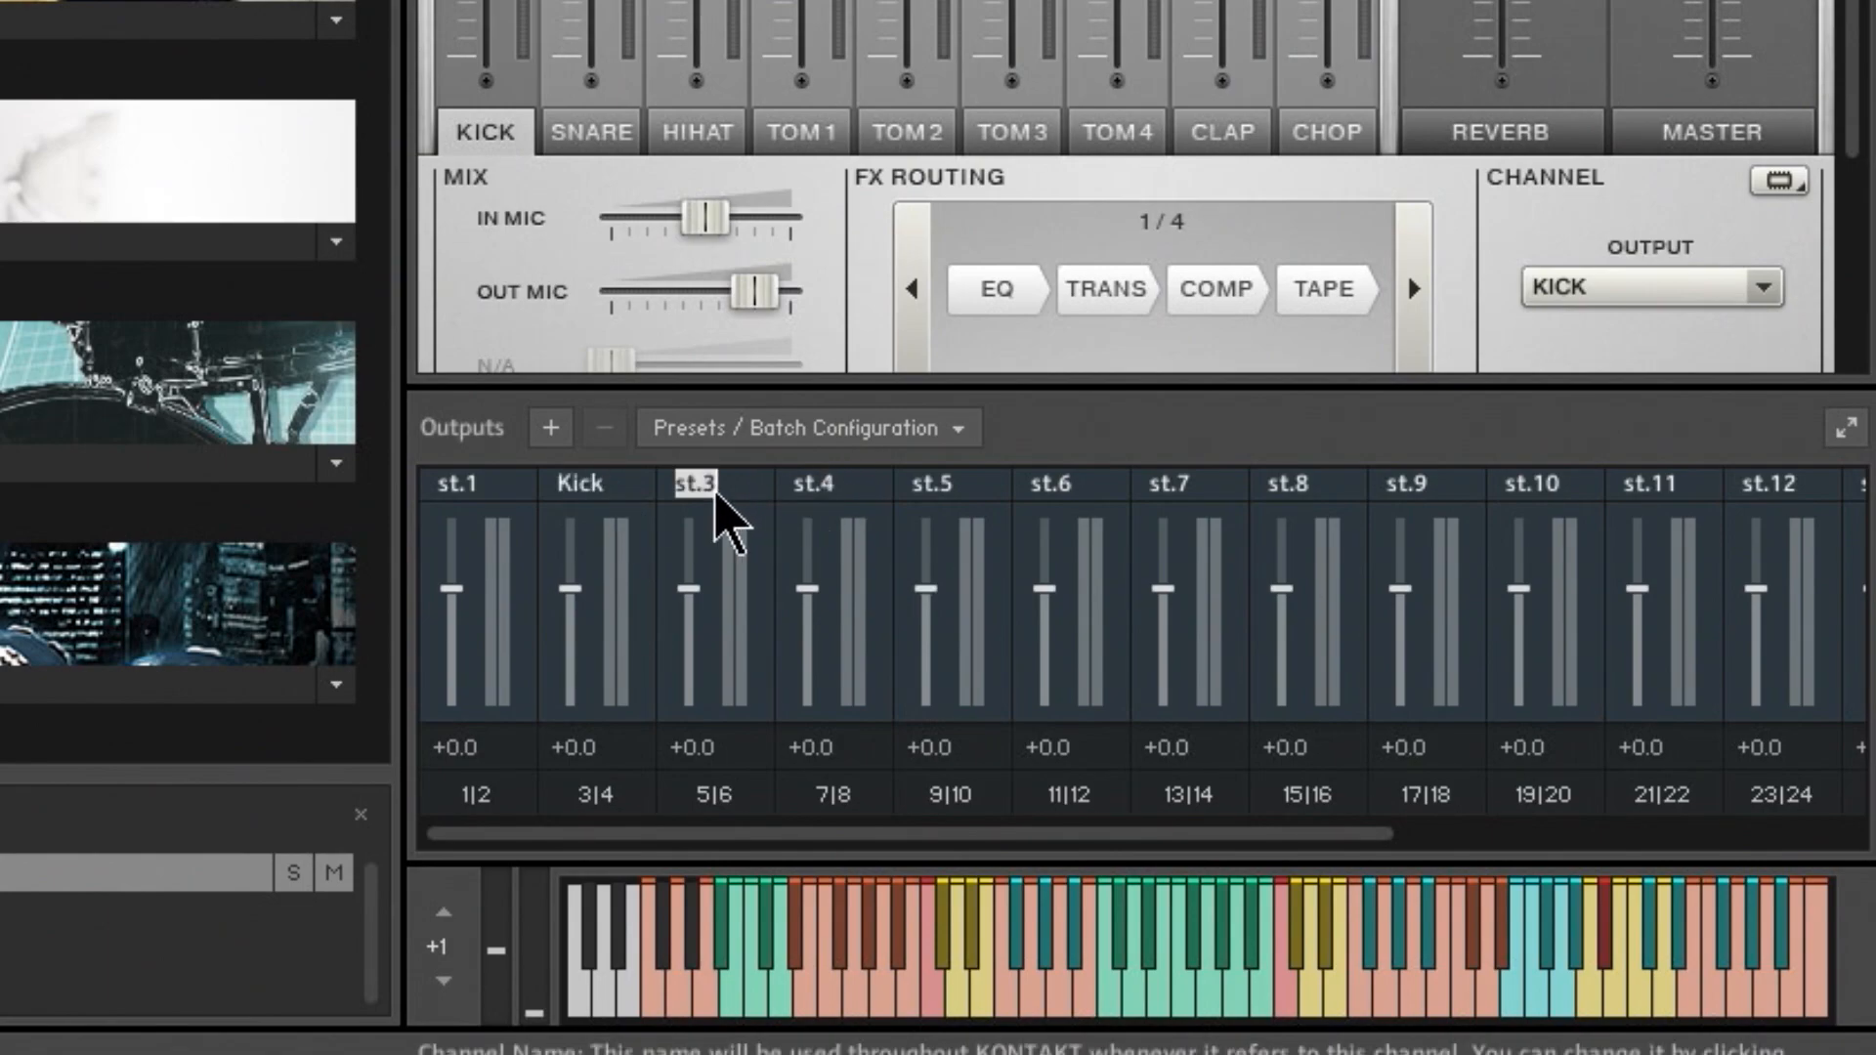
key(Return)
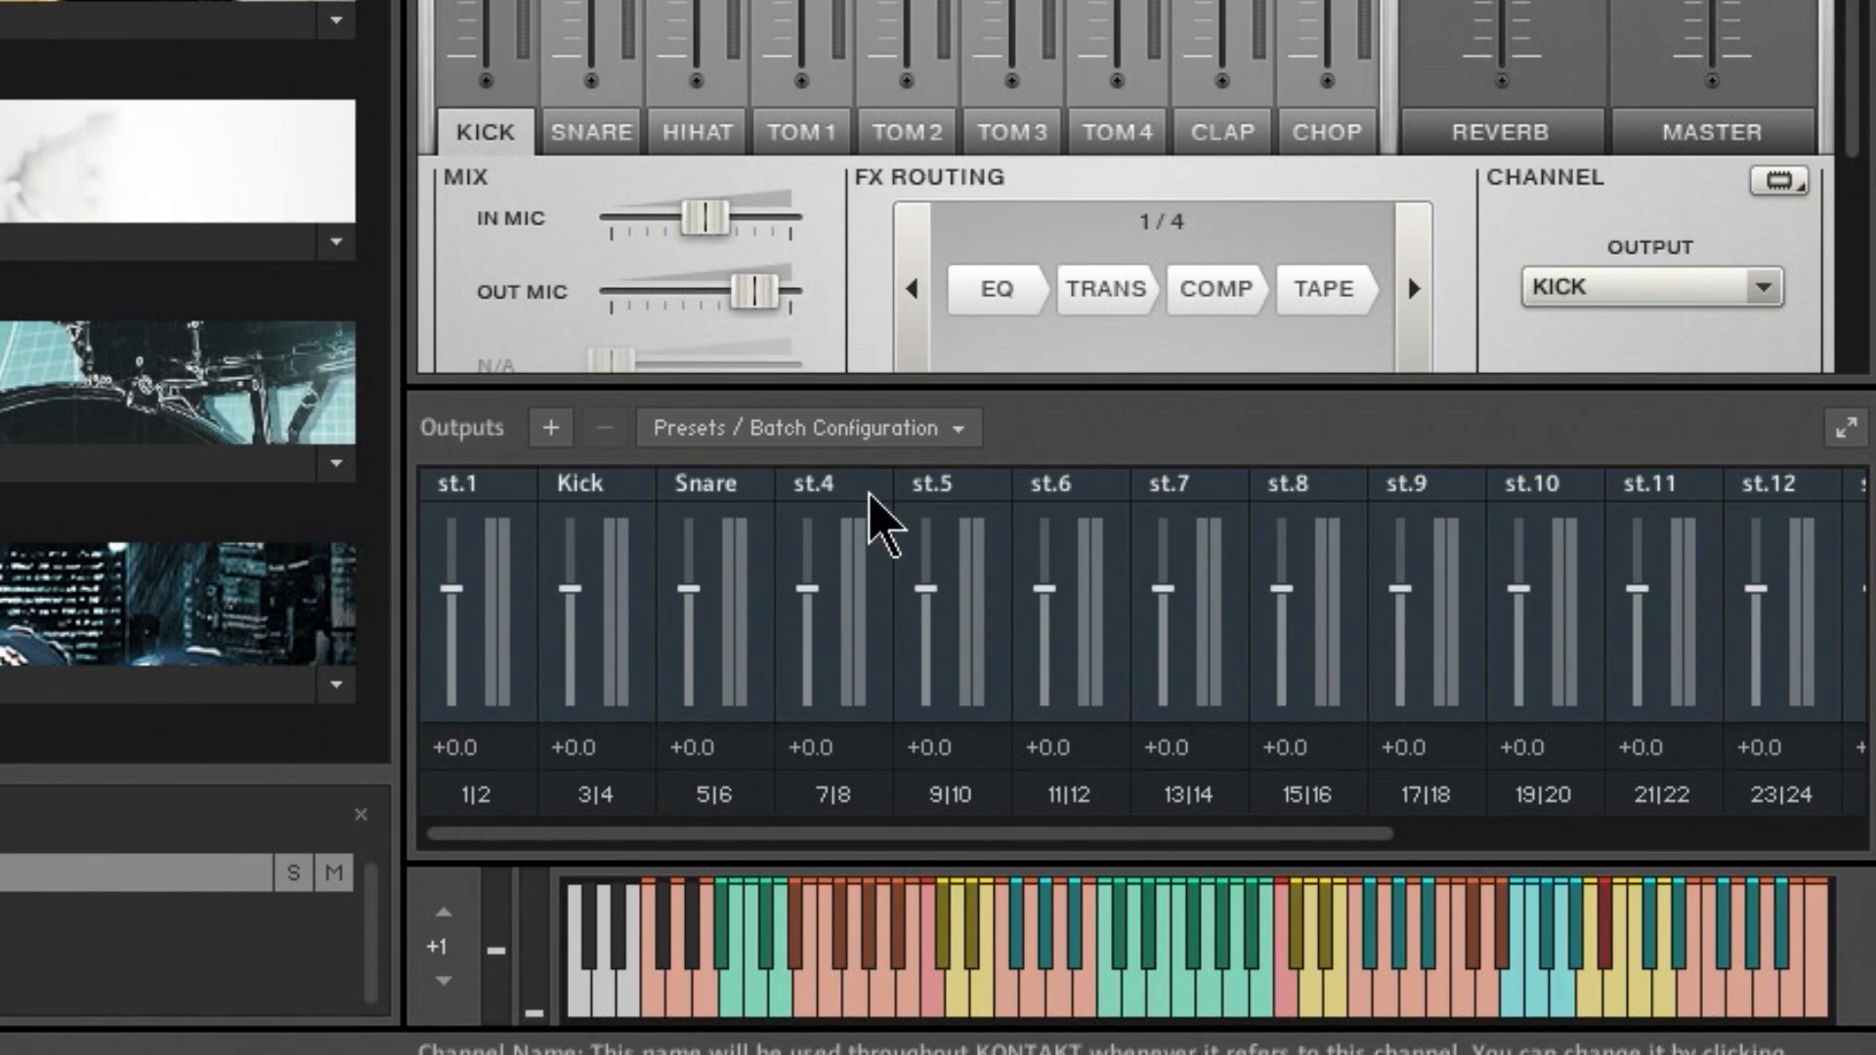
double_click(819, 485)
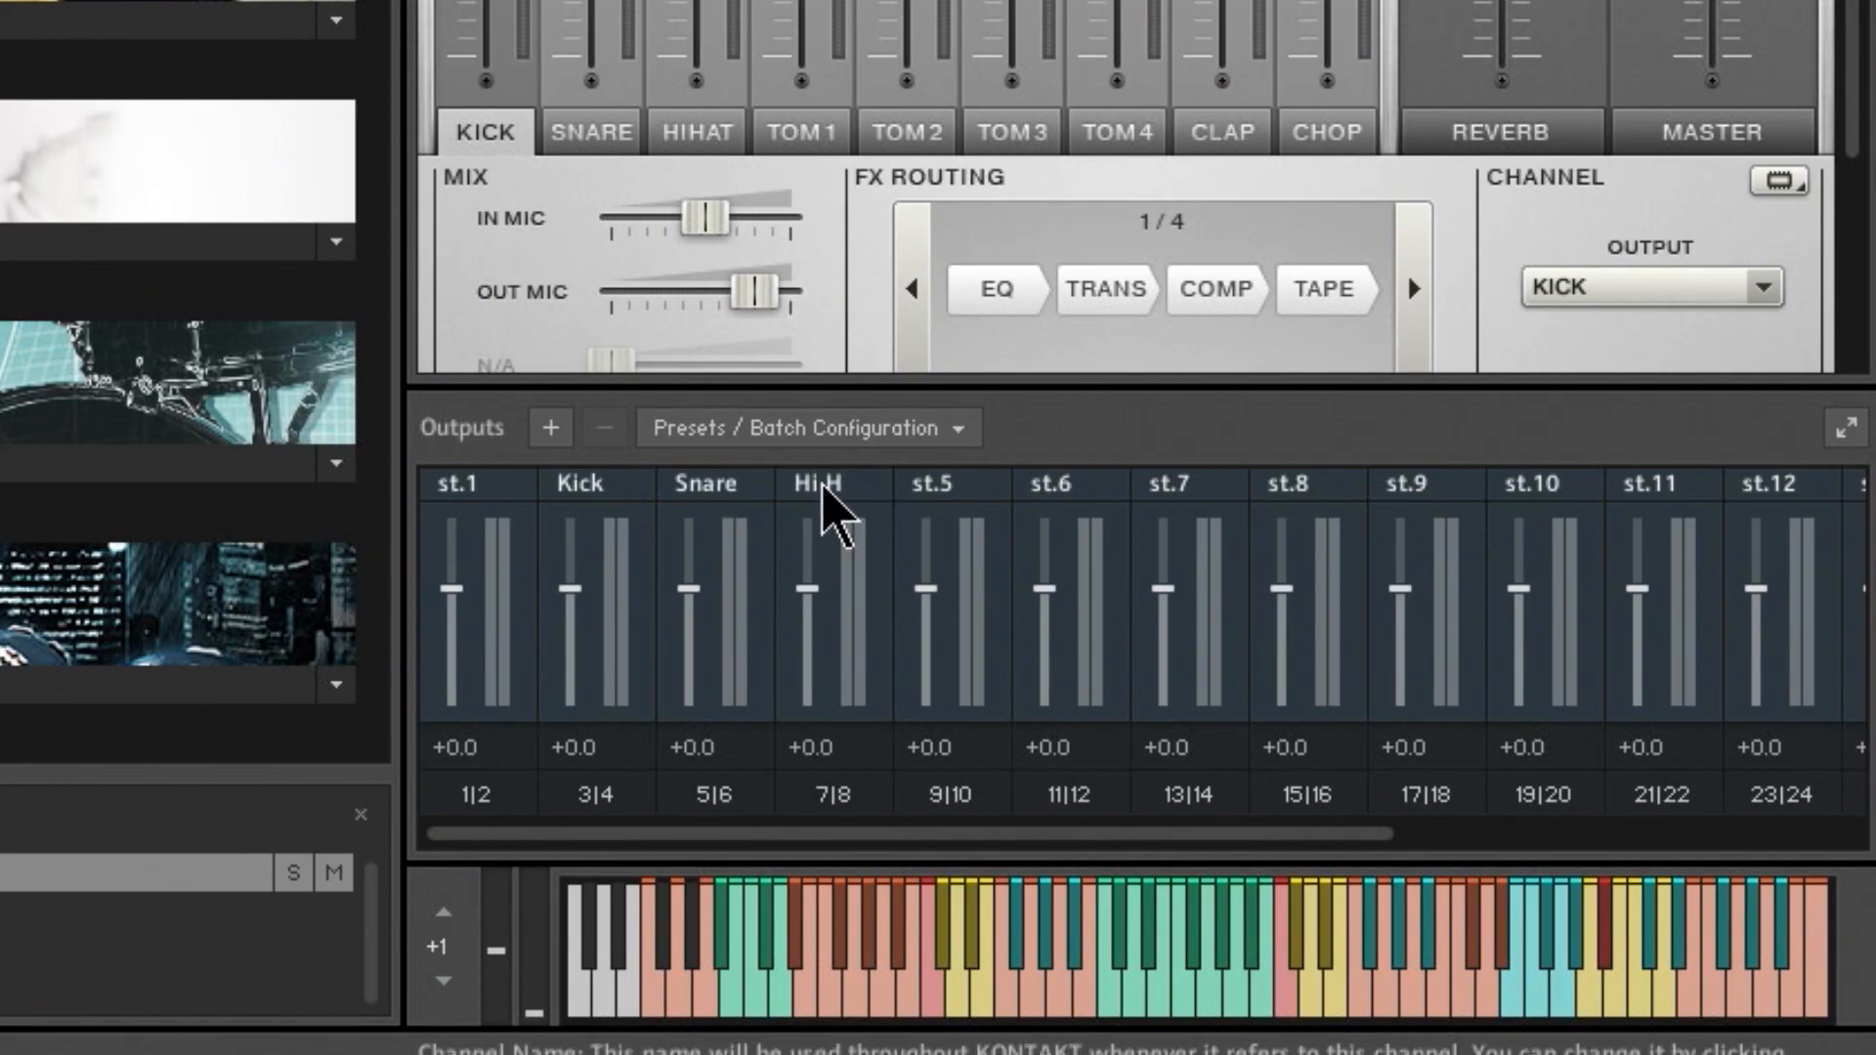
text(Hi Hat)
key(Return)
Rename outputs st.5 to st.14 as Tom 1, Tom 2, Tom 3, Tom 4, Clap, Chop, OH ST, OH M, RM ST and RM M
double_click(936, 485)
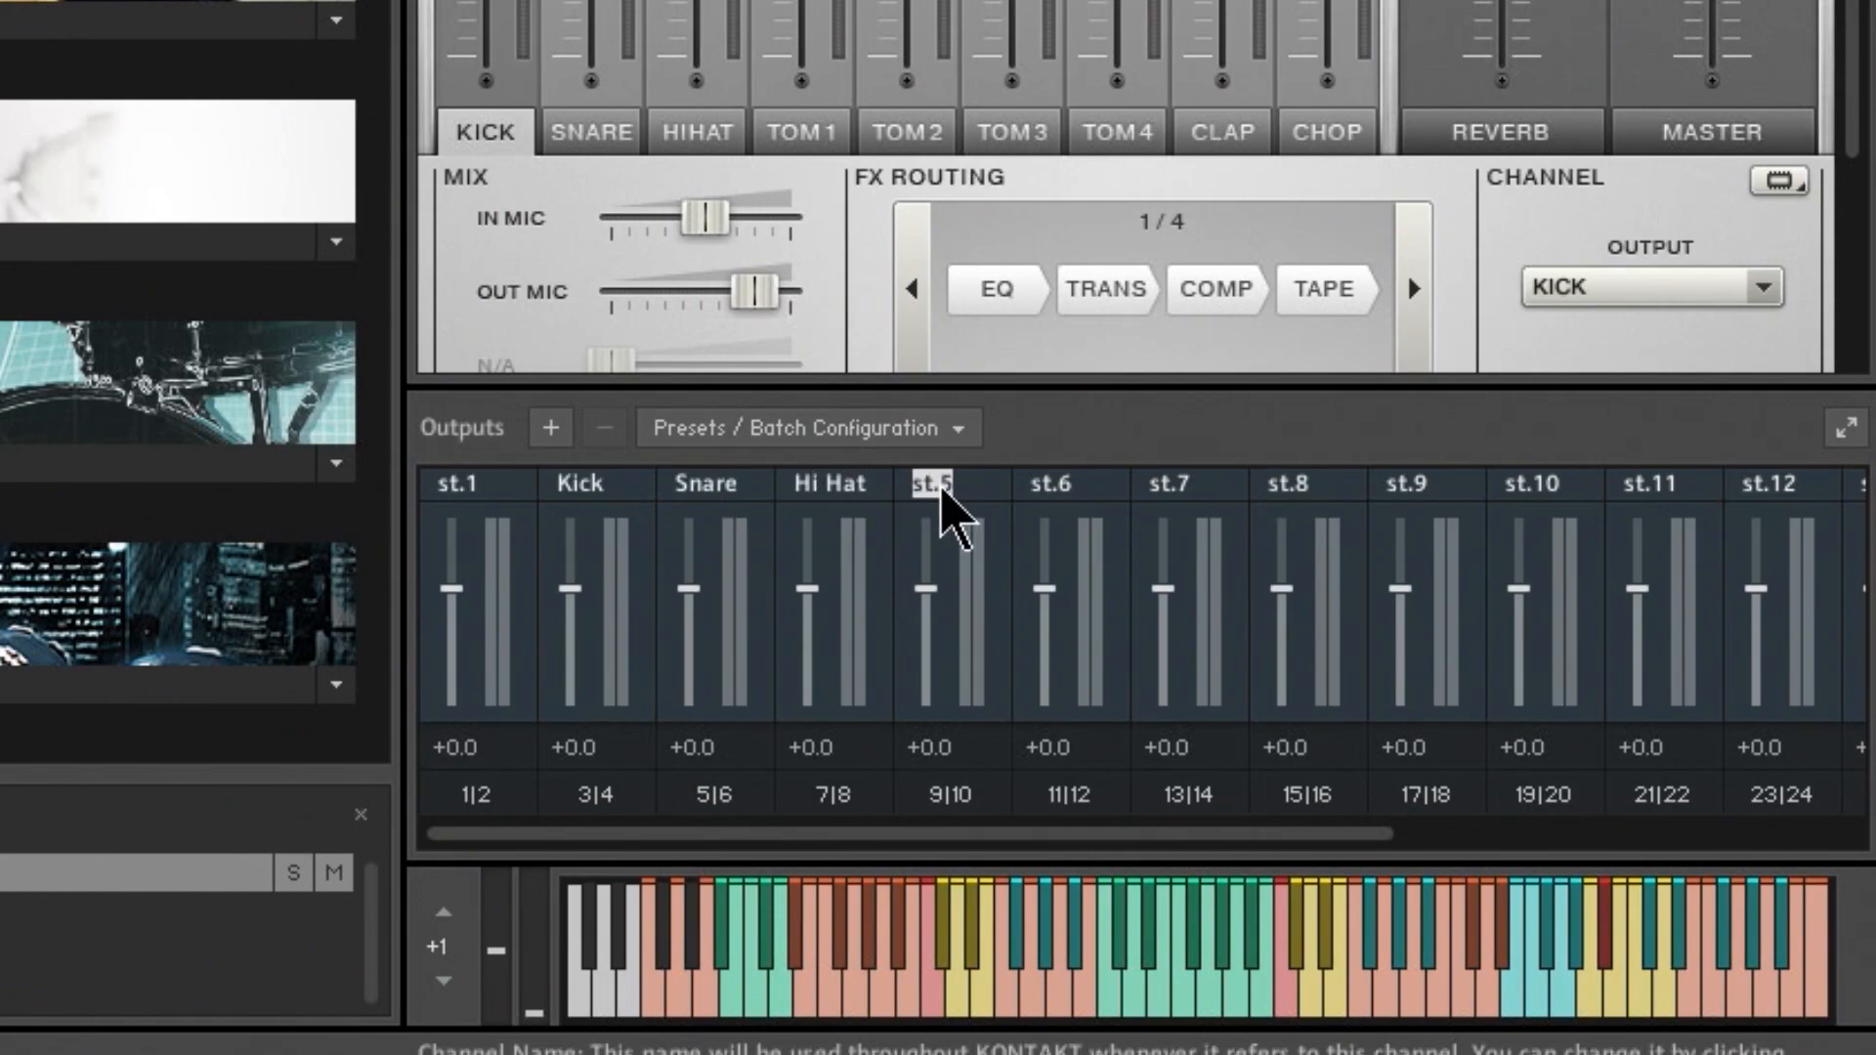
text(Tom 1)
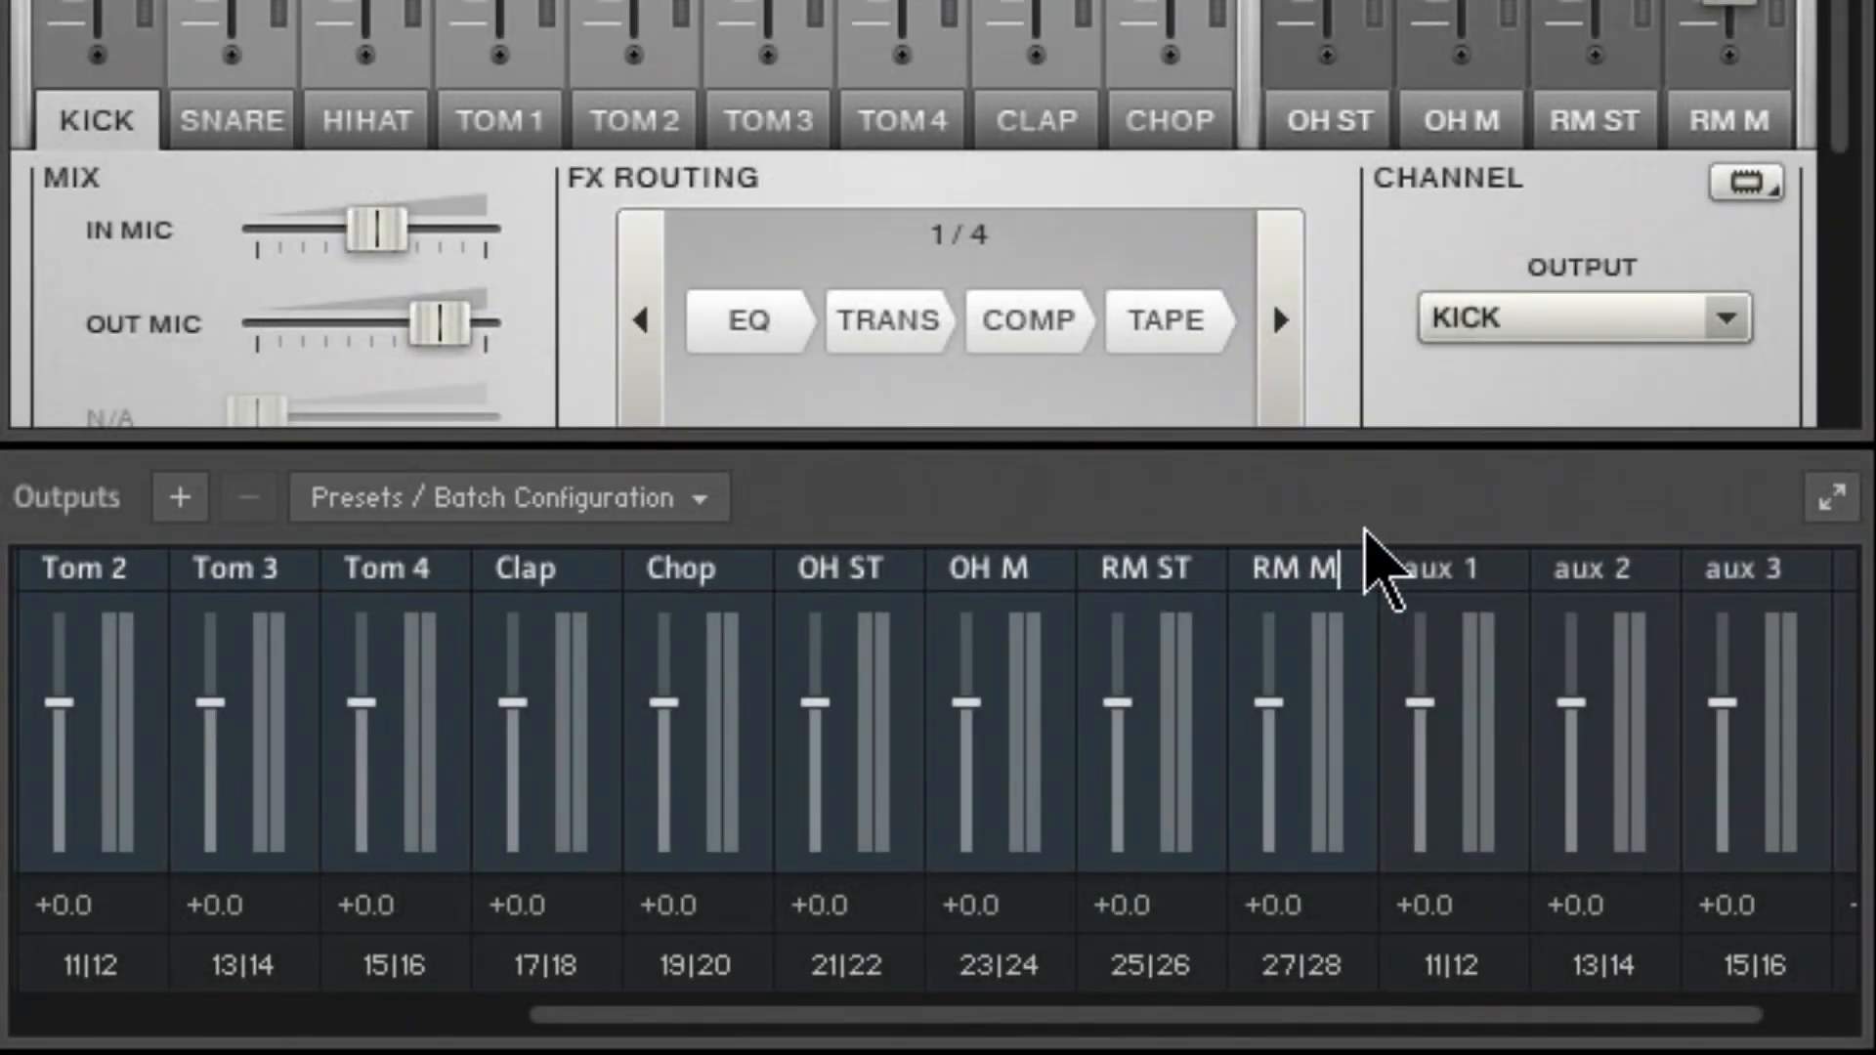
key(Return)
Save the renamed stereo outputs as an output section preset named "Abbey Rode Modern Drummer ST"
drag(1321, 1021, 336, 1019)
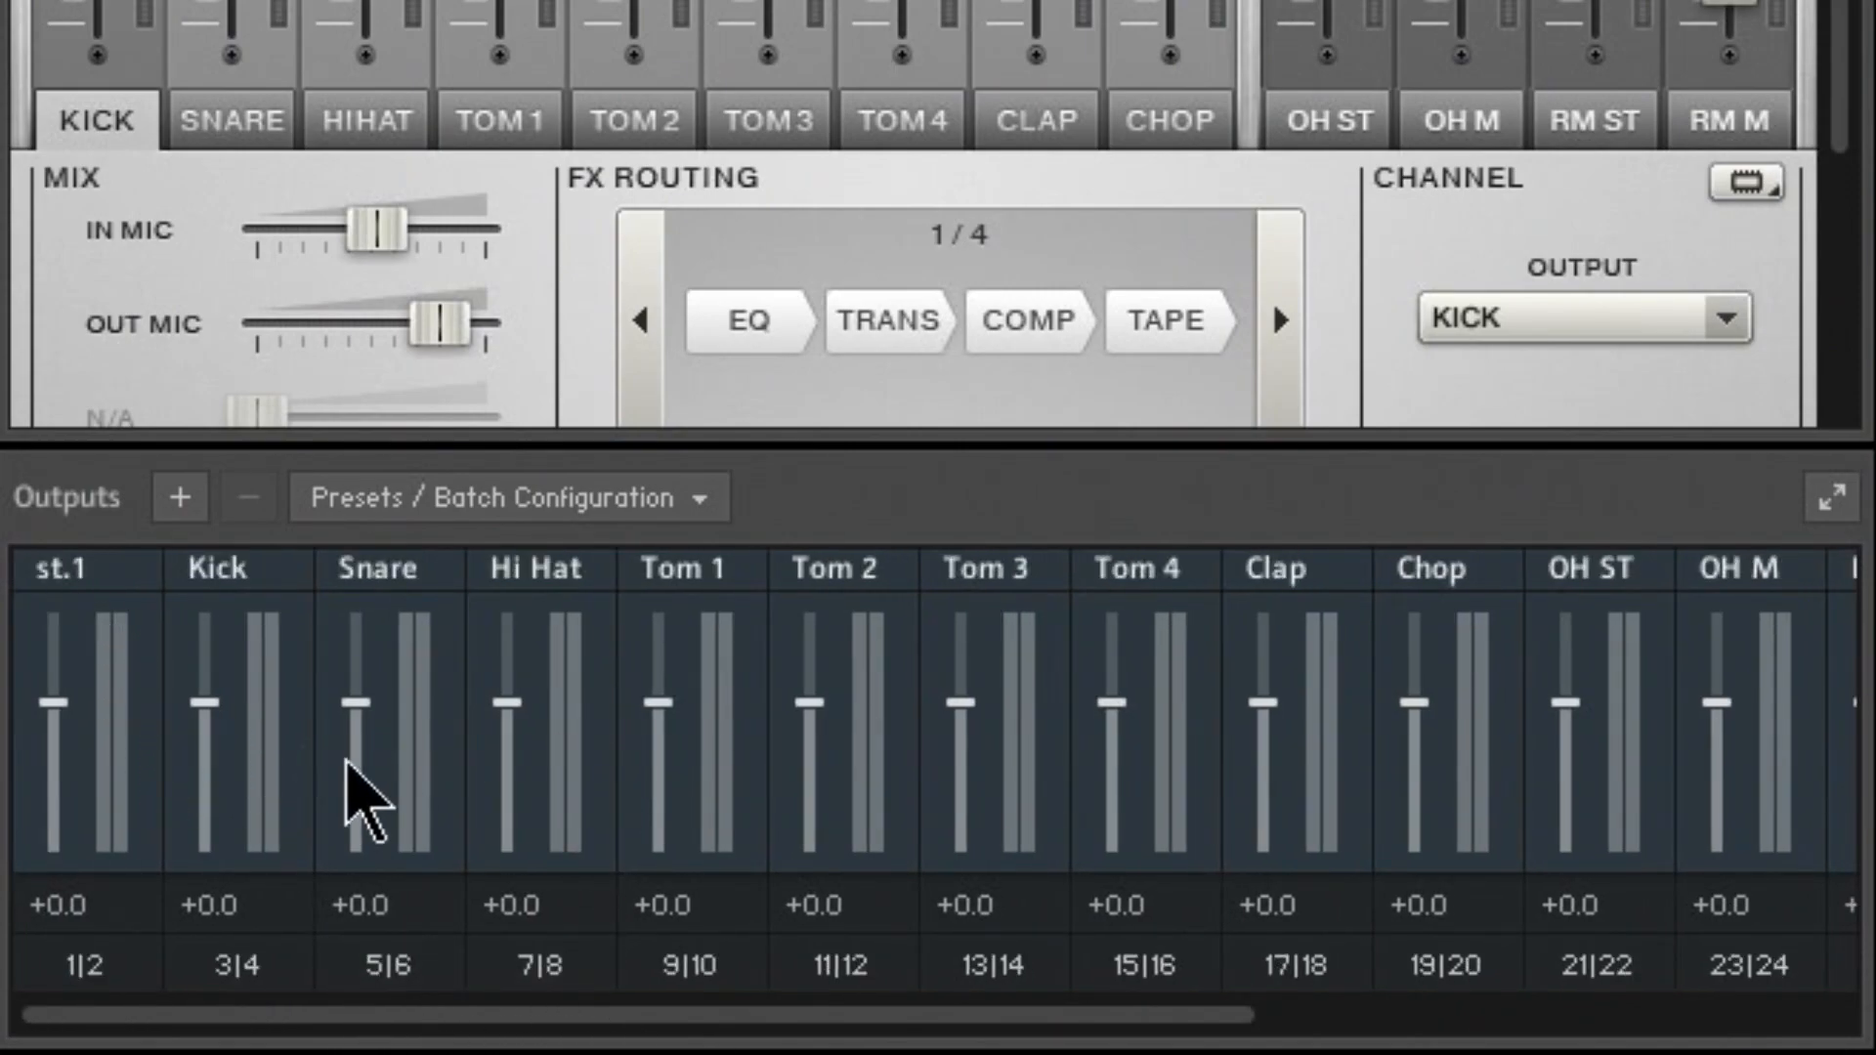
click(652, 500)
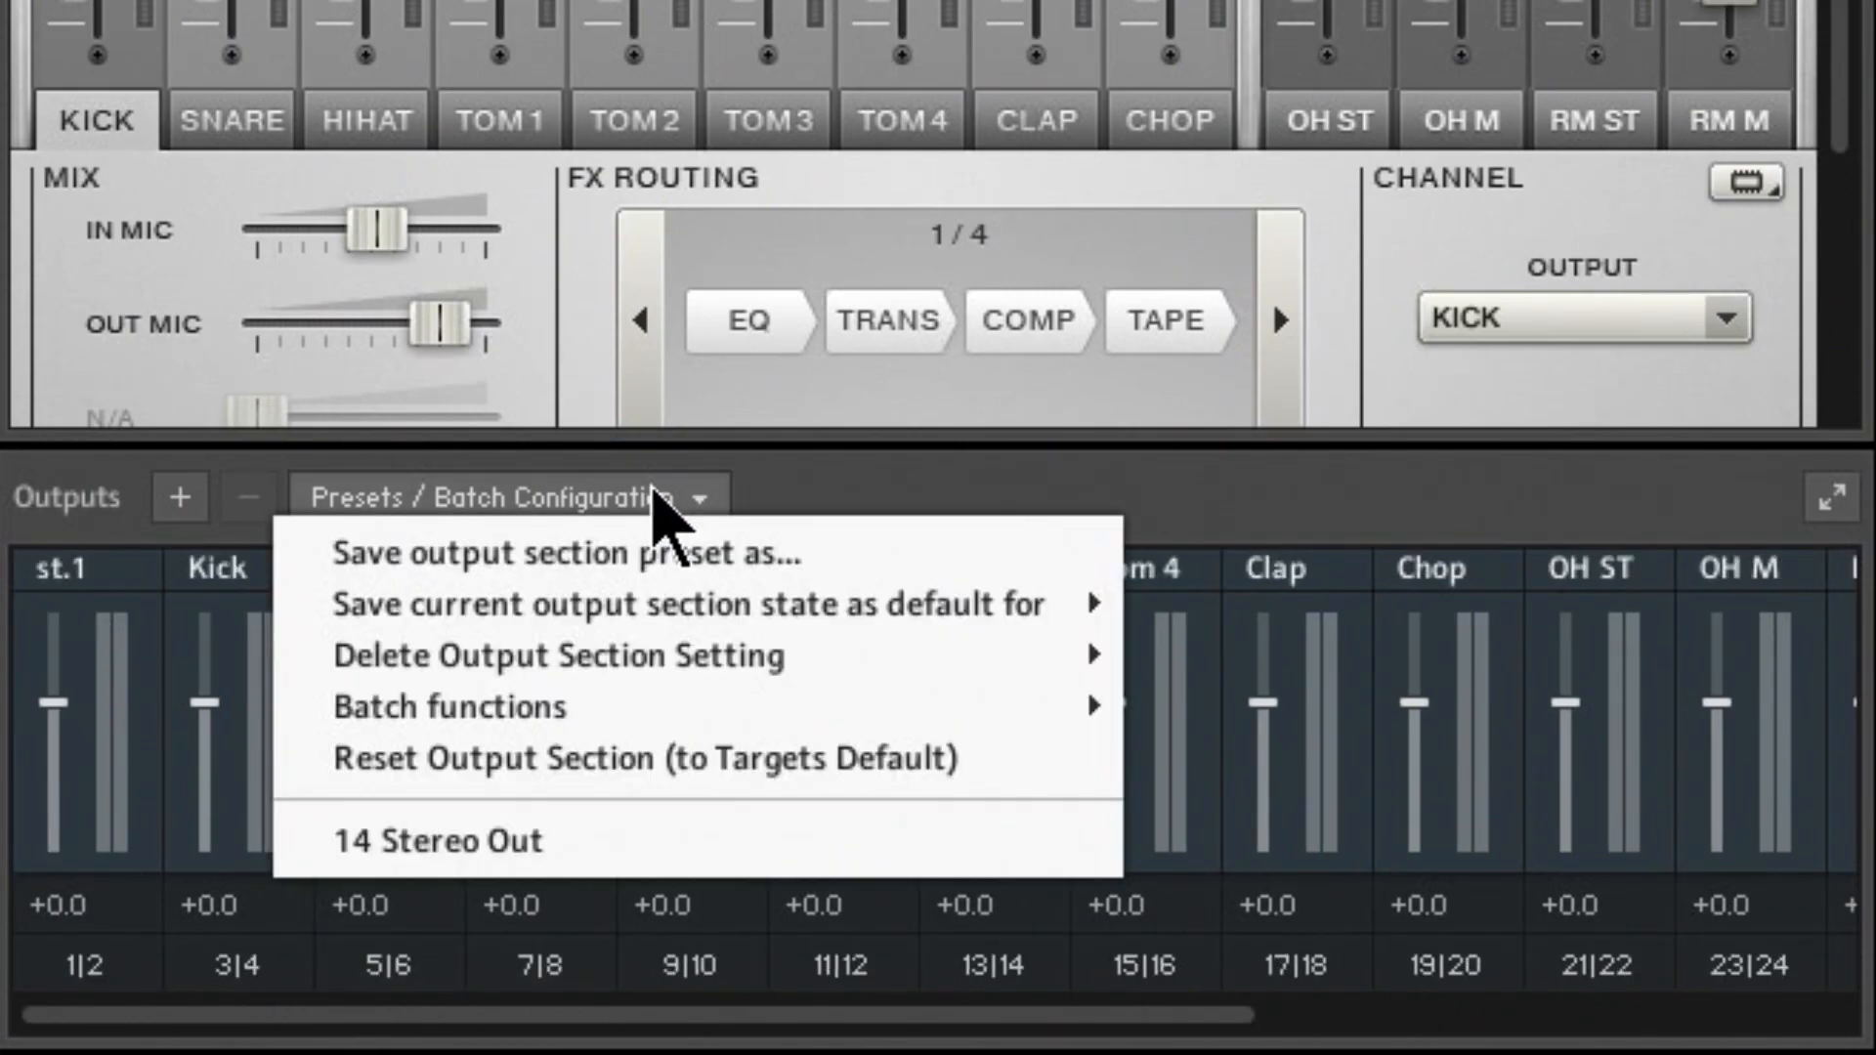
mouse_move(672, 626)
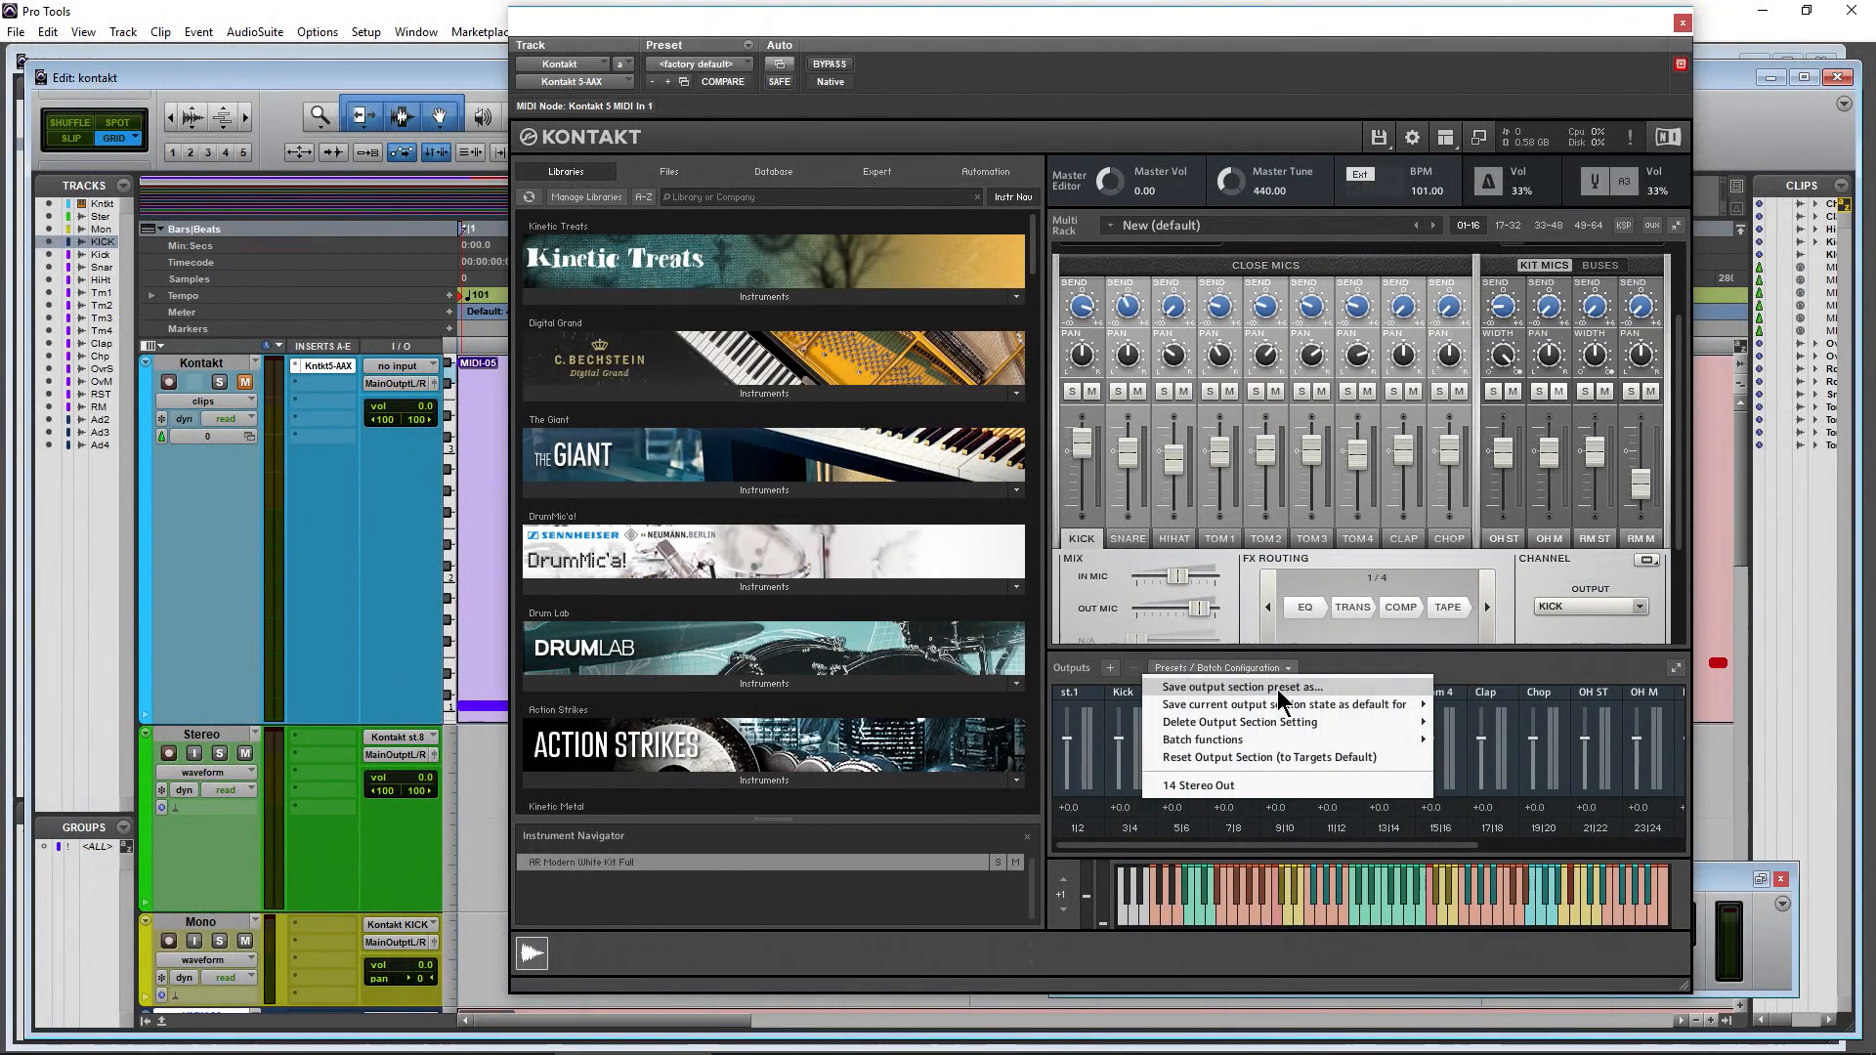
click(672, 571)
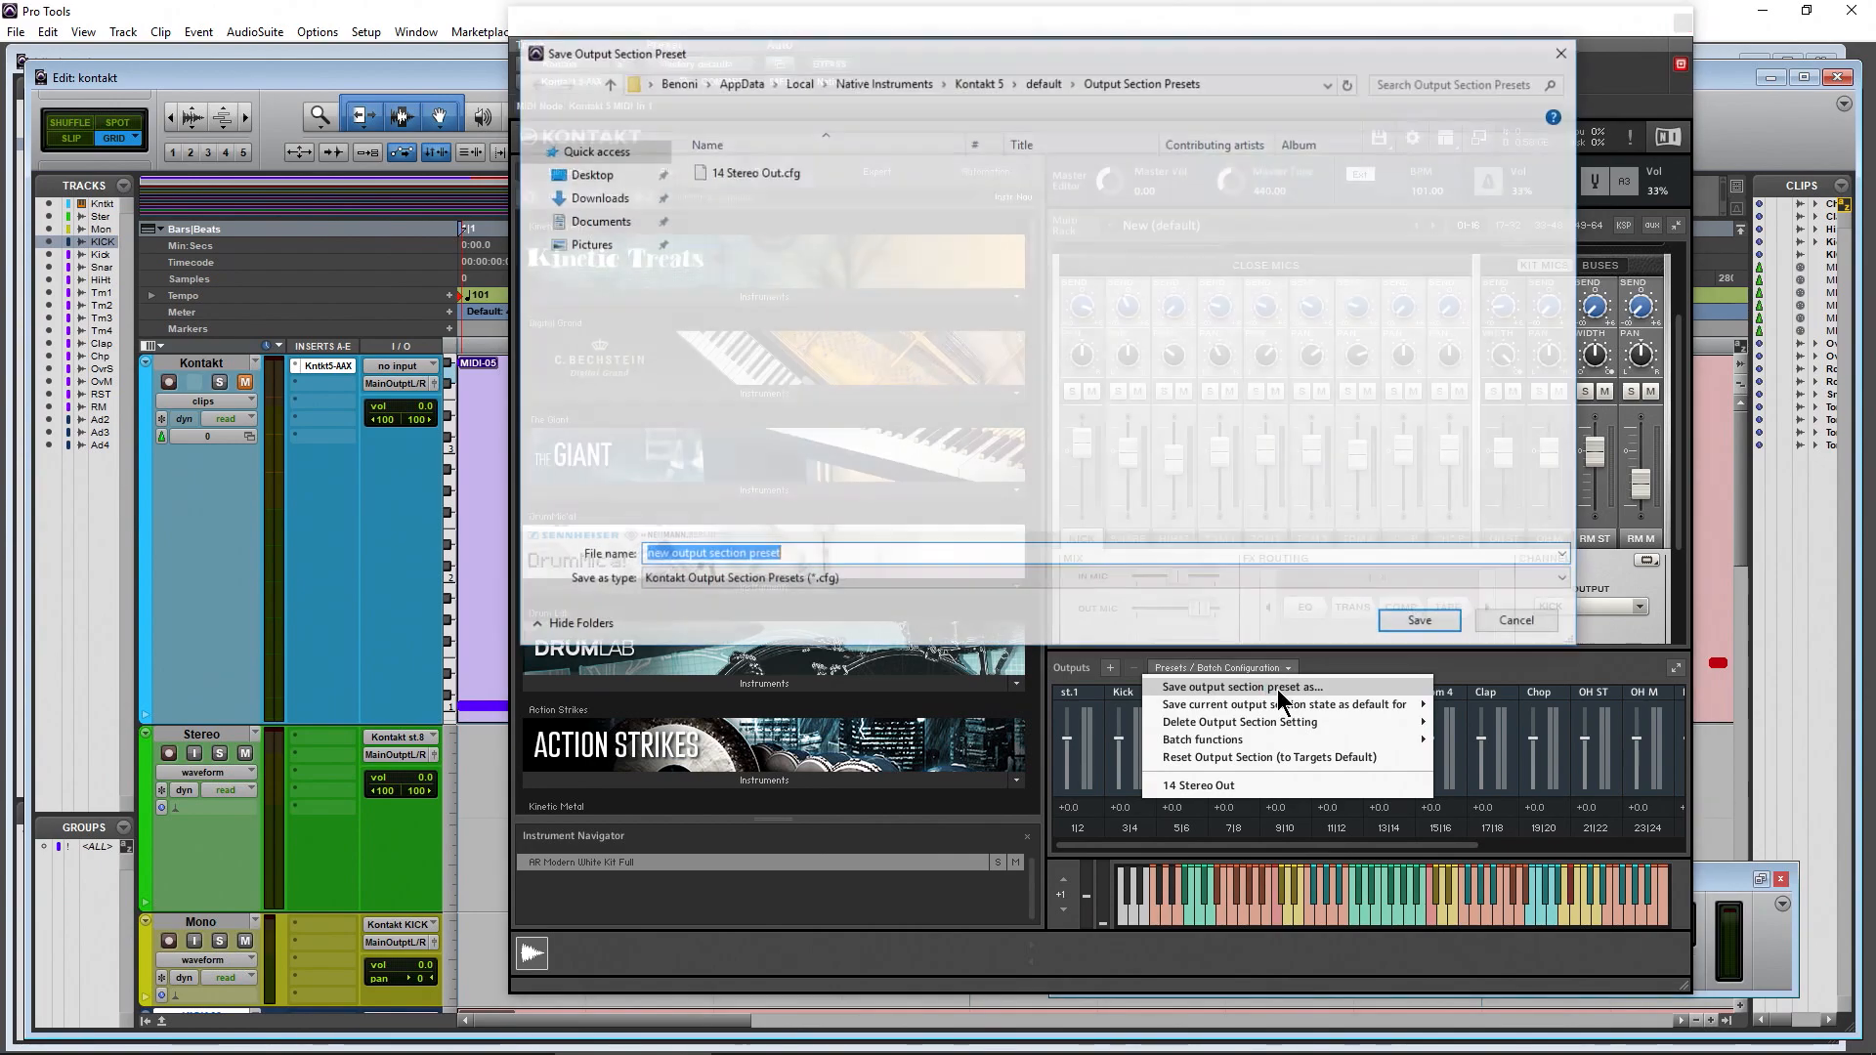
text(Abbey Rode Drummer)
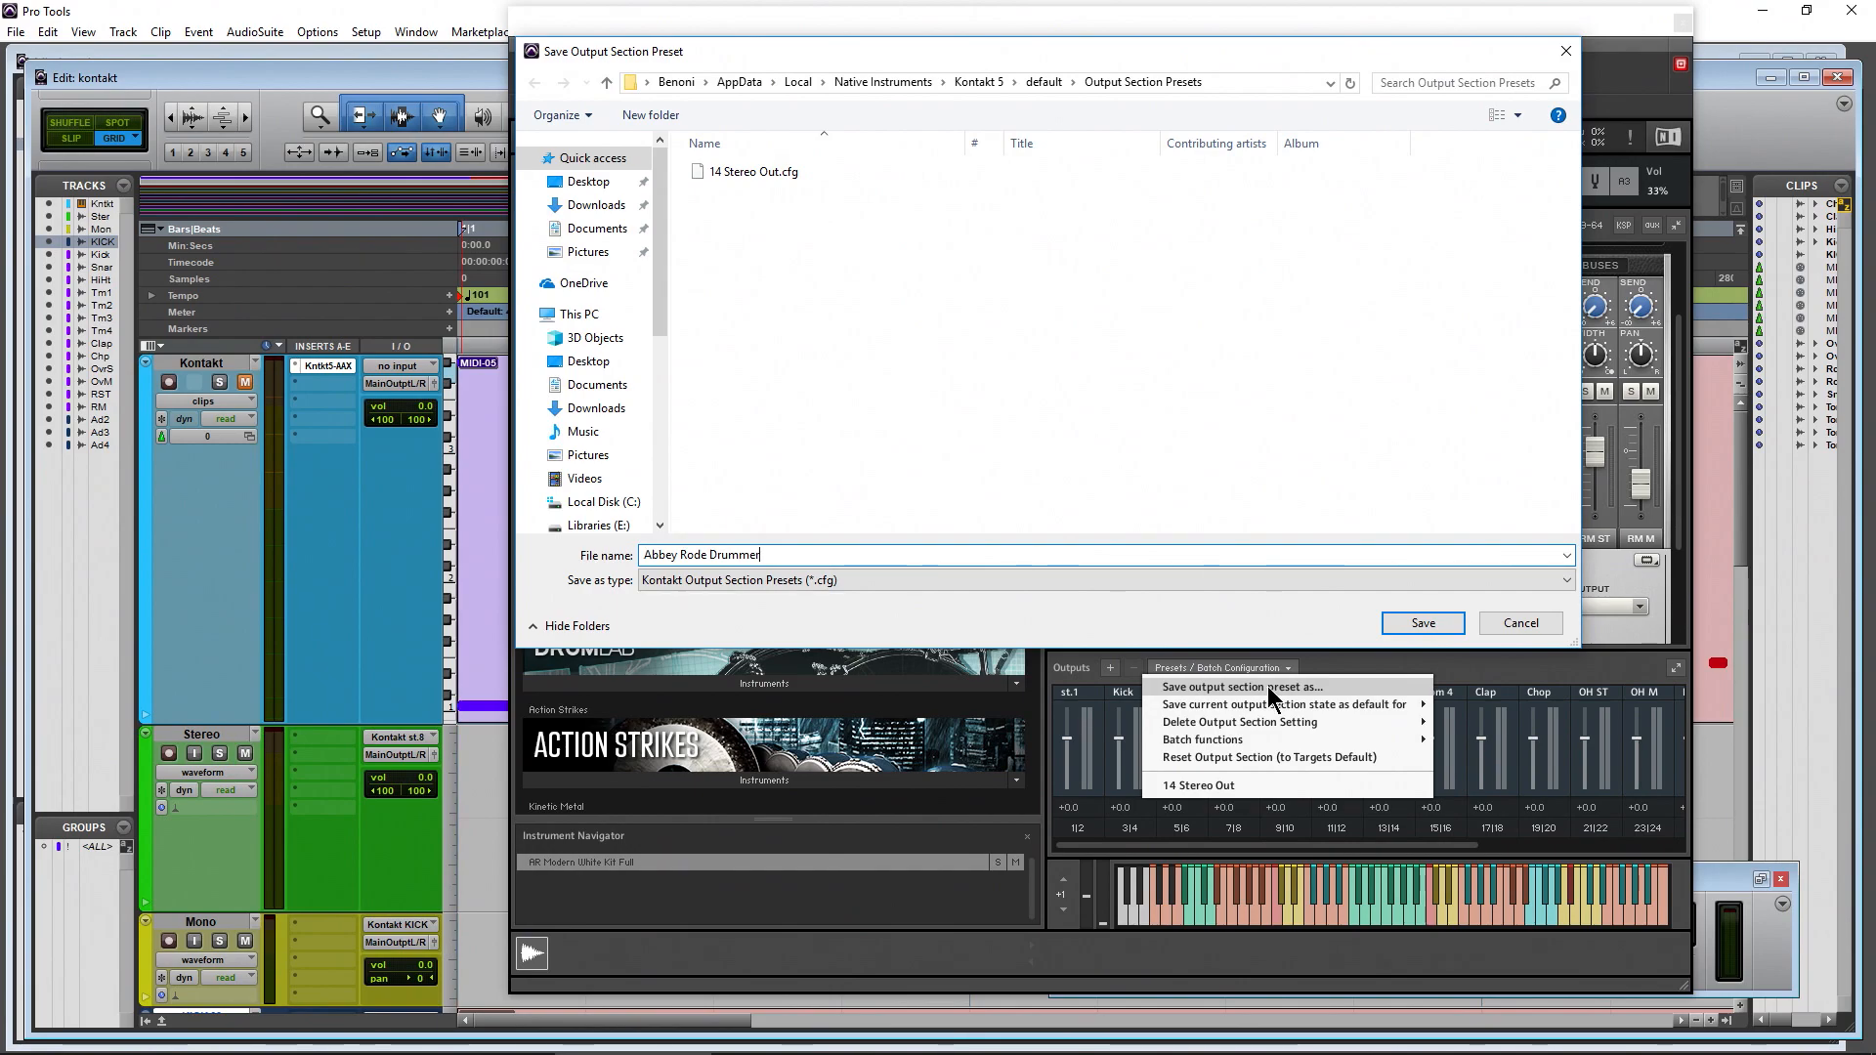
text(Modern)
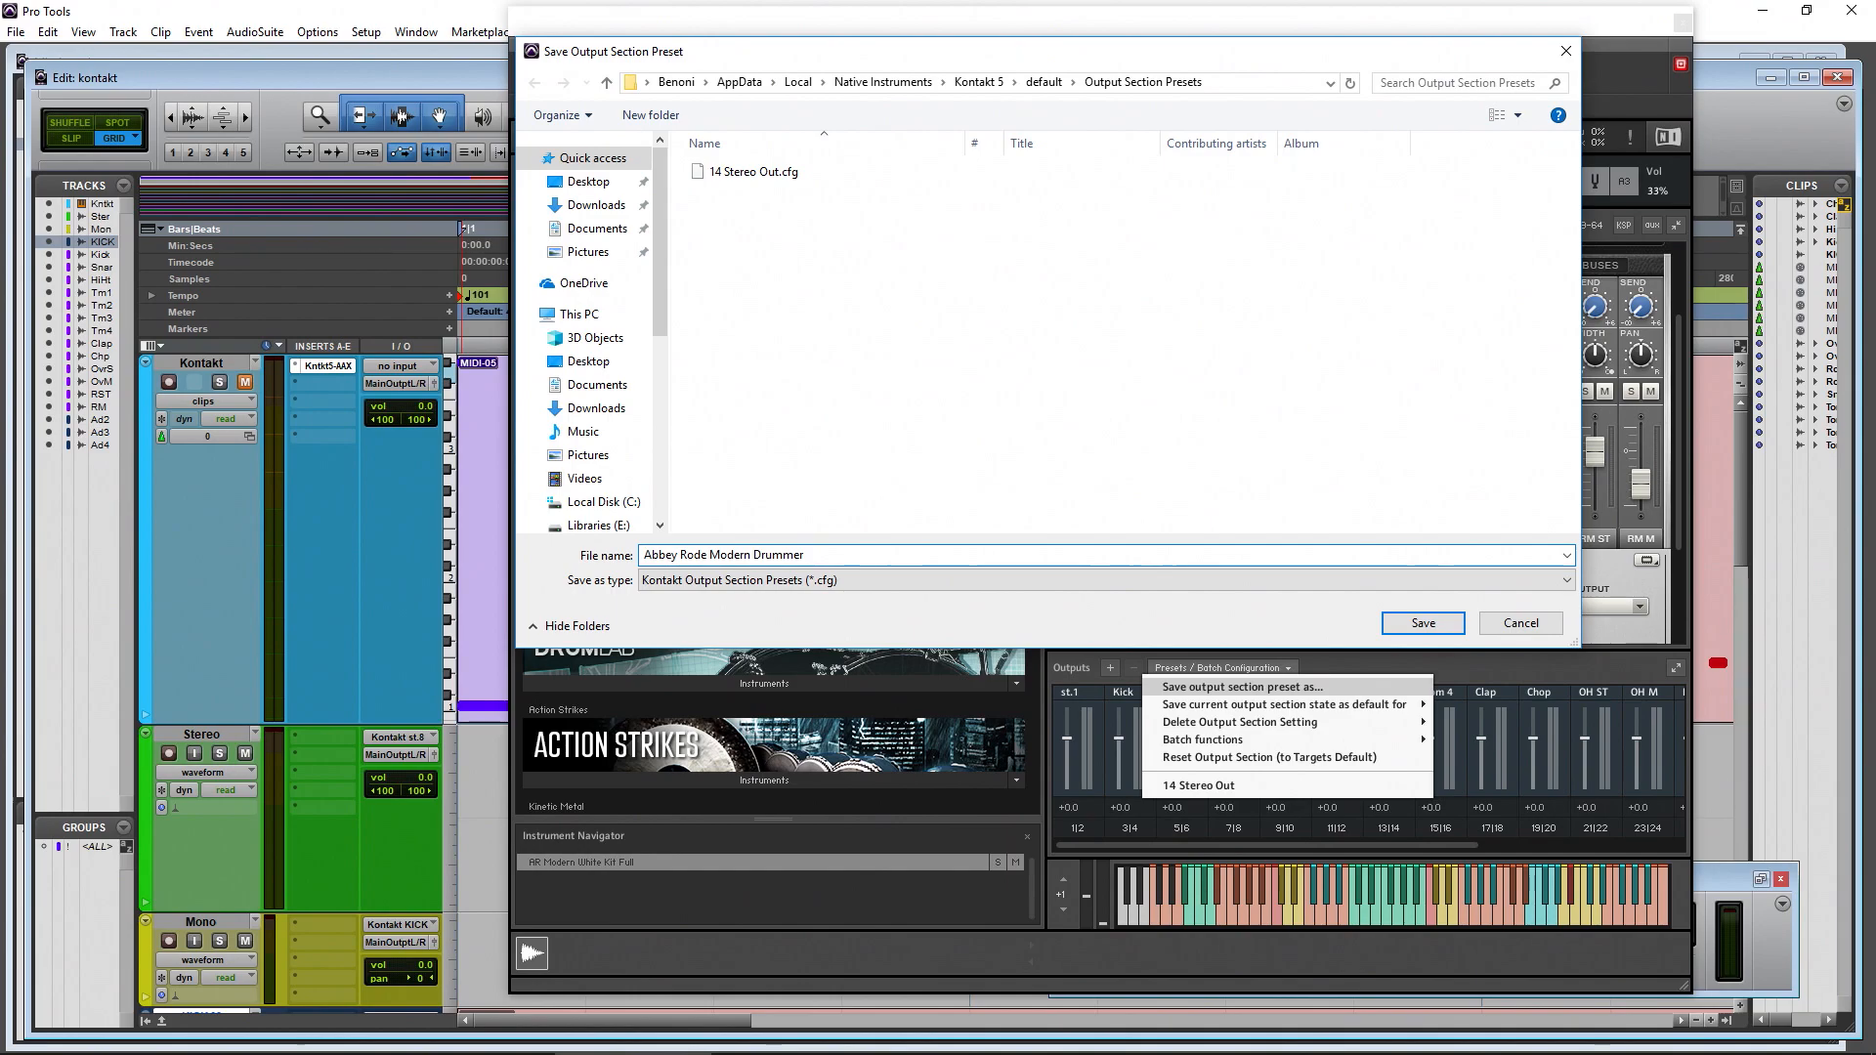
click(851, 555)
text(ST)
click(1392, 624)
Clear the output section, create one individual channel per loaded instrument, and name the resulting channel st.1
click(1277, 669)
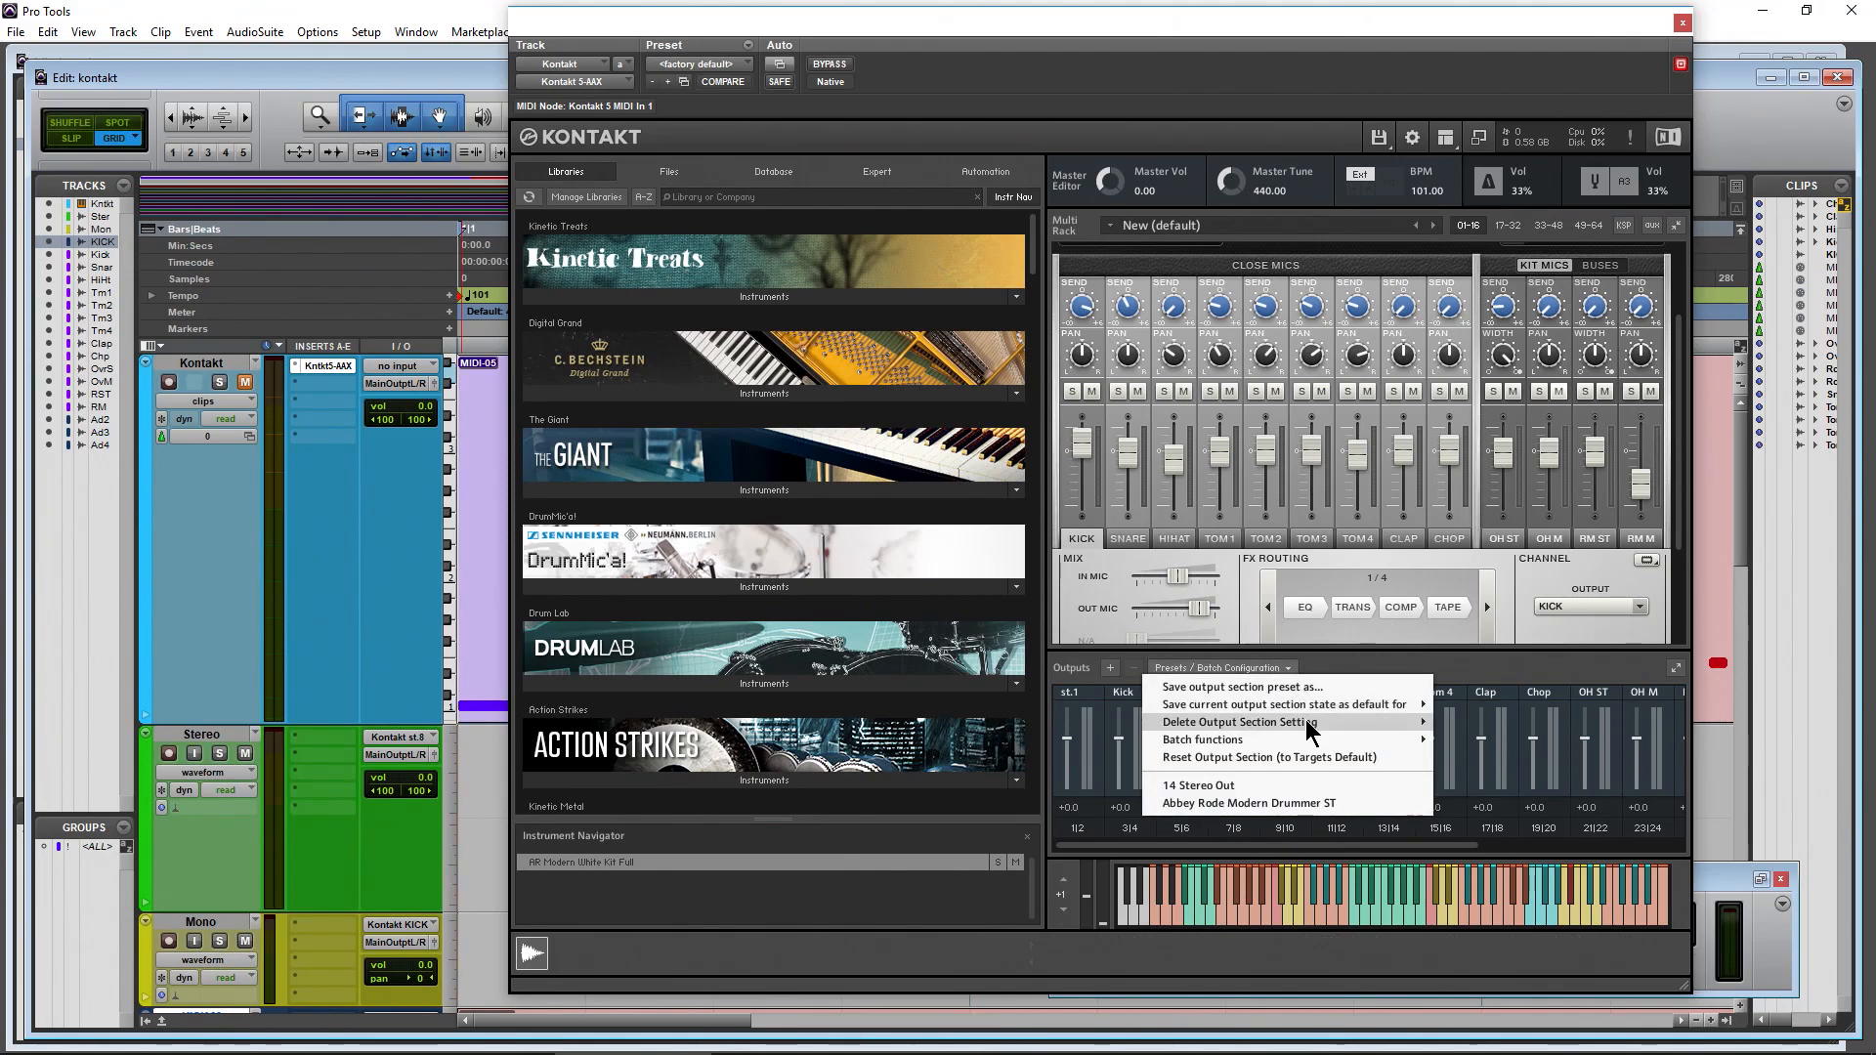
mouse_move(1309, 731)
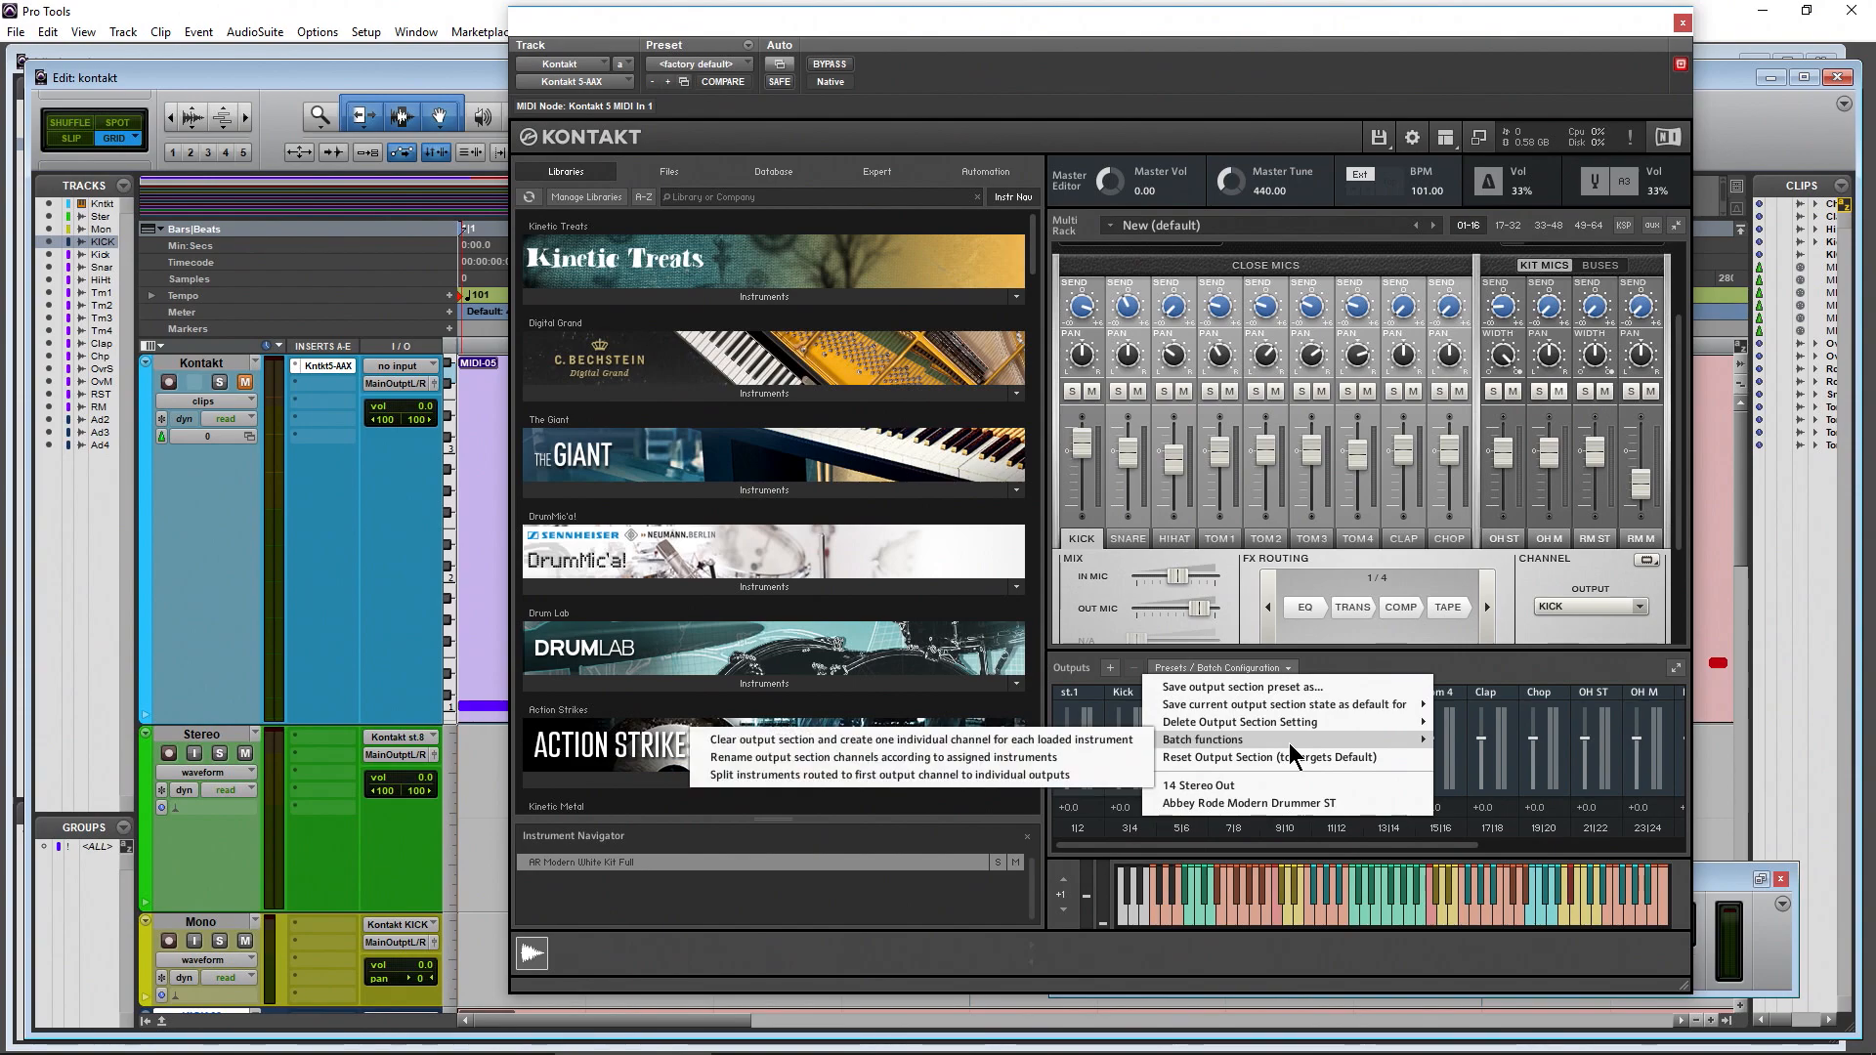
click(1084, 740)
click(1011, 608)
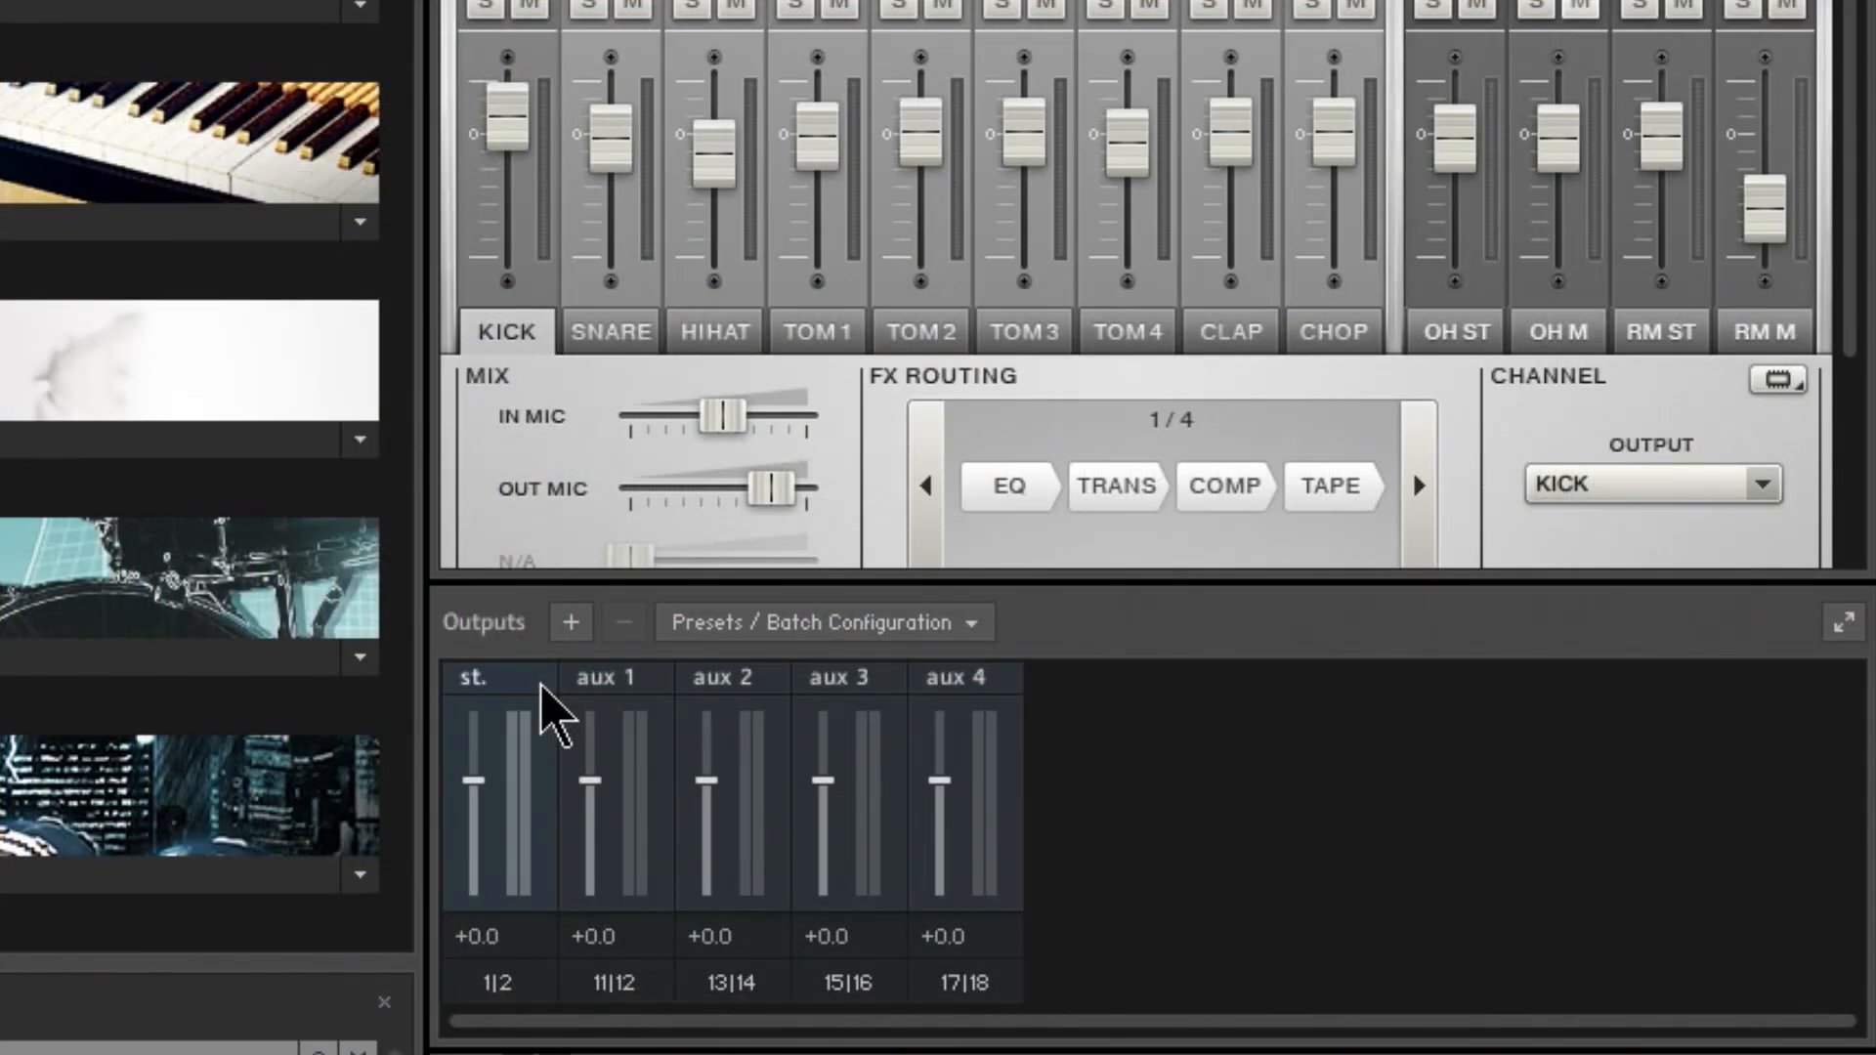
key(Return)
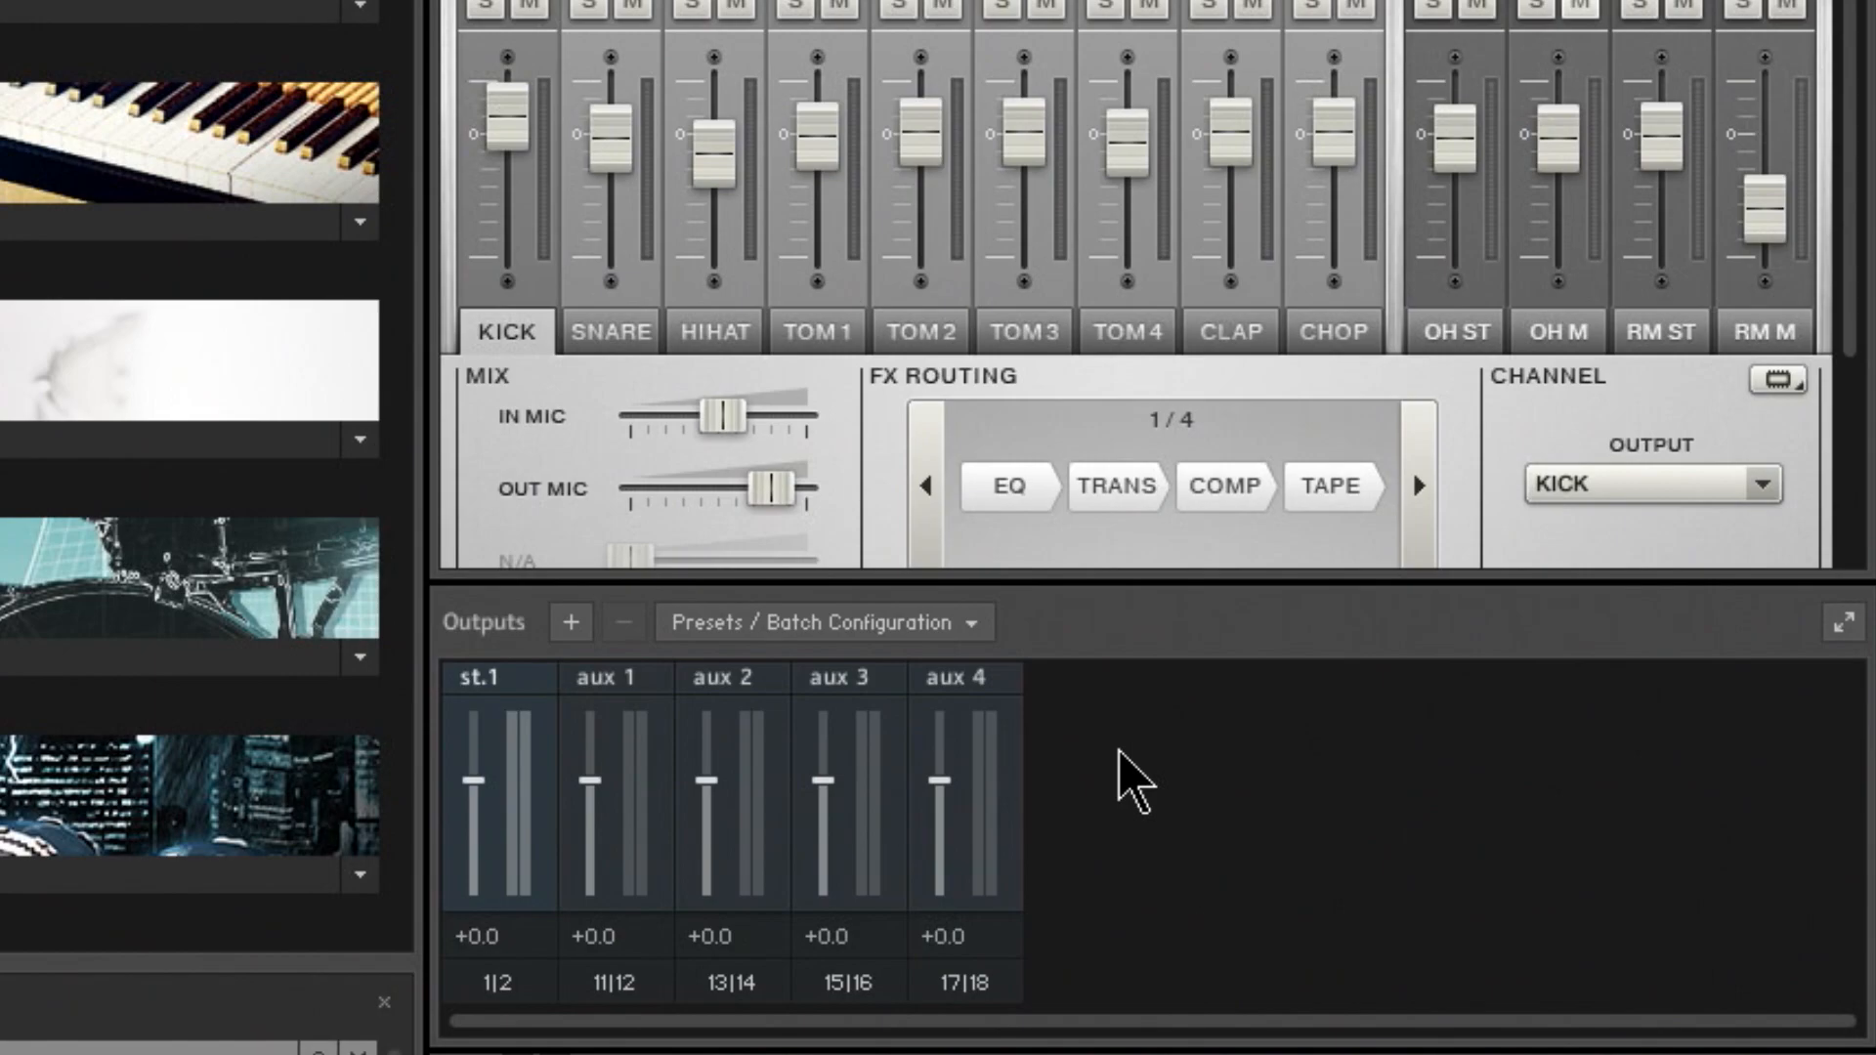
Save the single-stereo output section as a preset named "Default Kontakt Output"
click(972, 625)
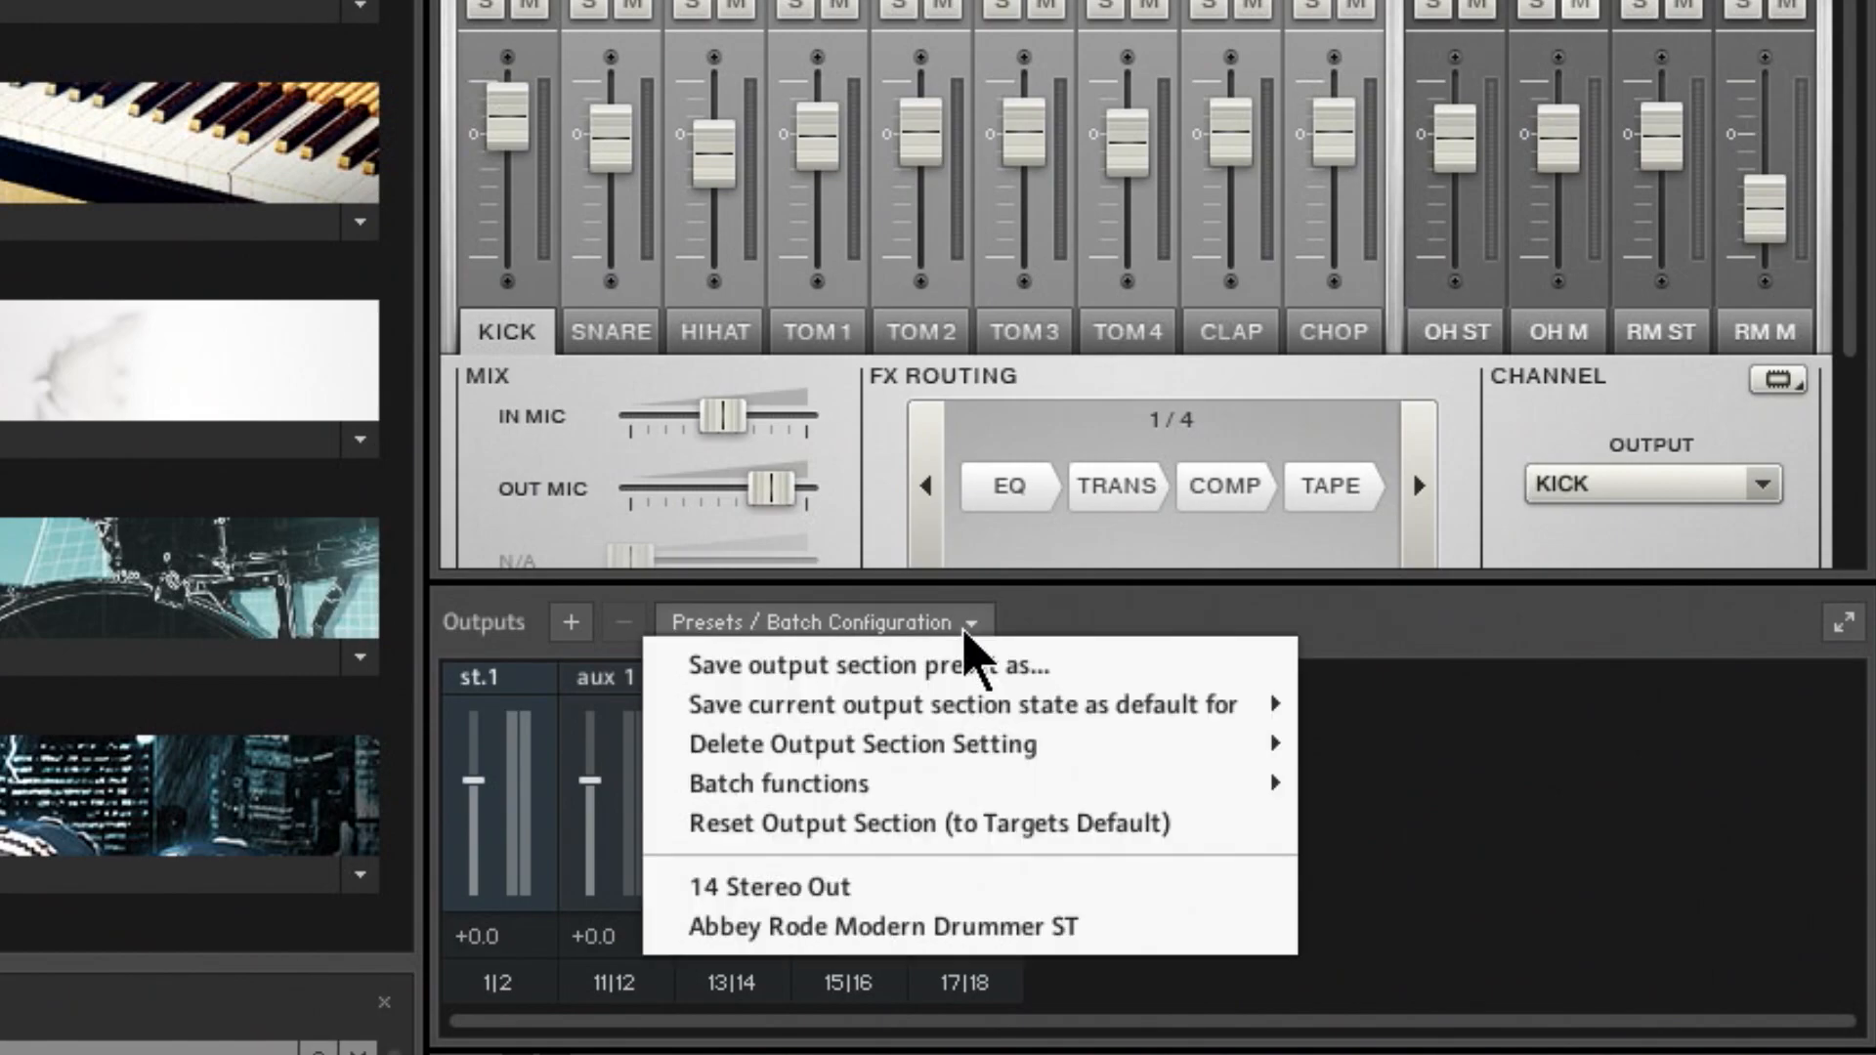
click(968, 665)
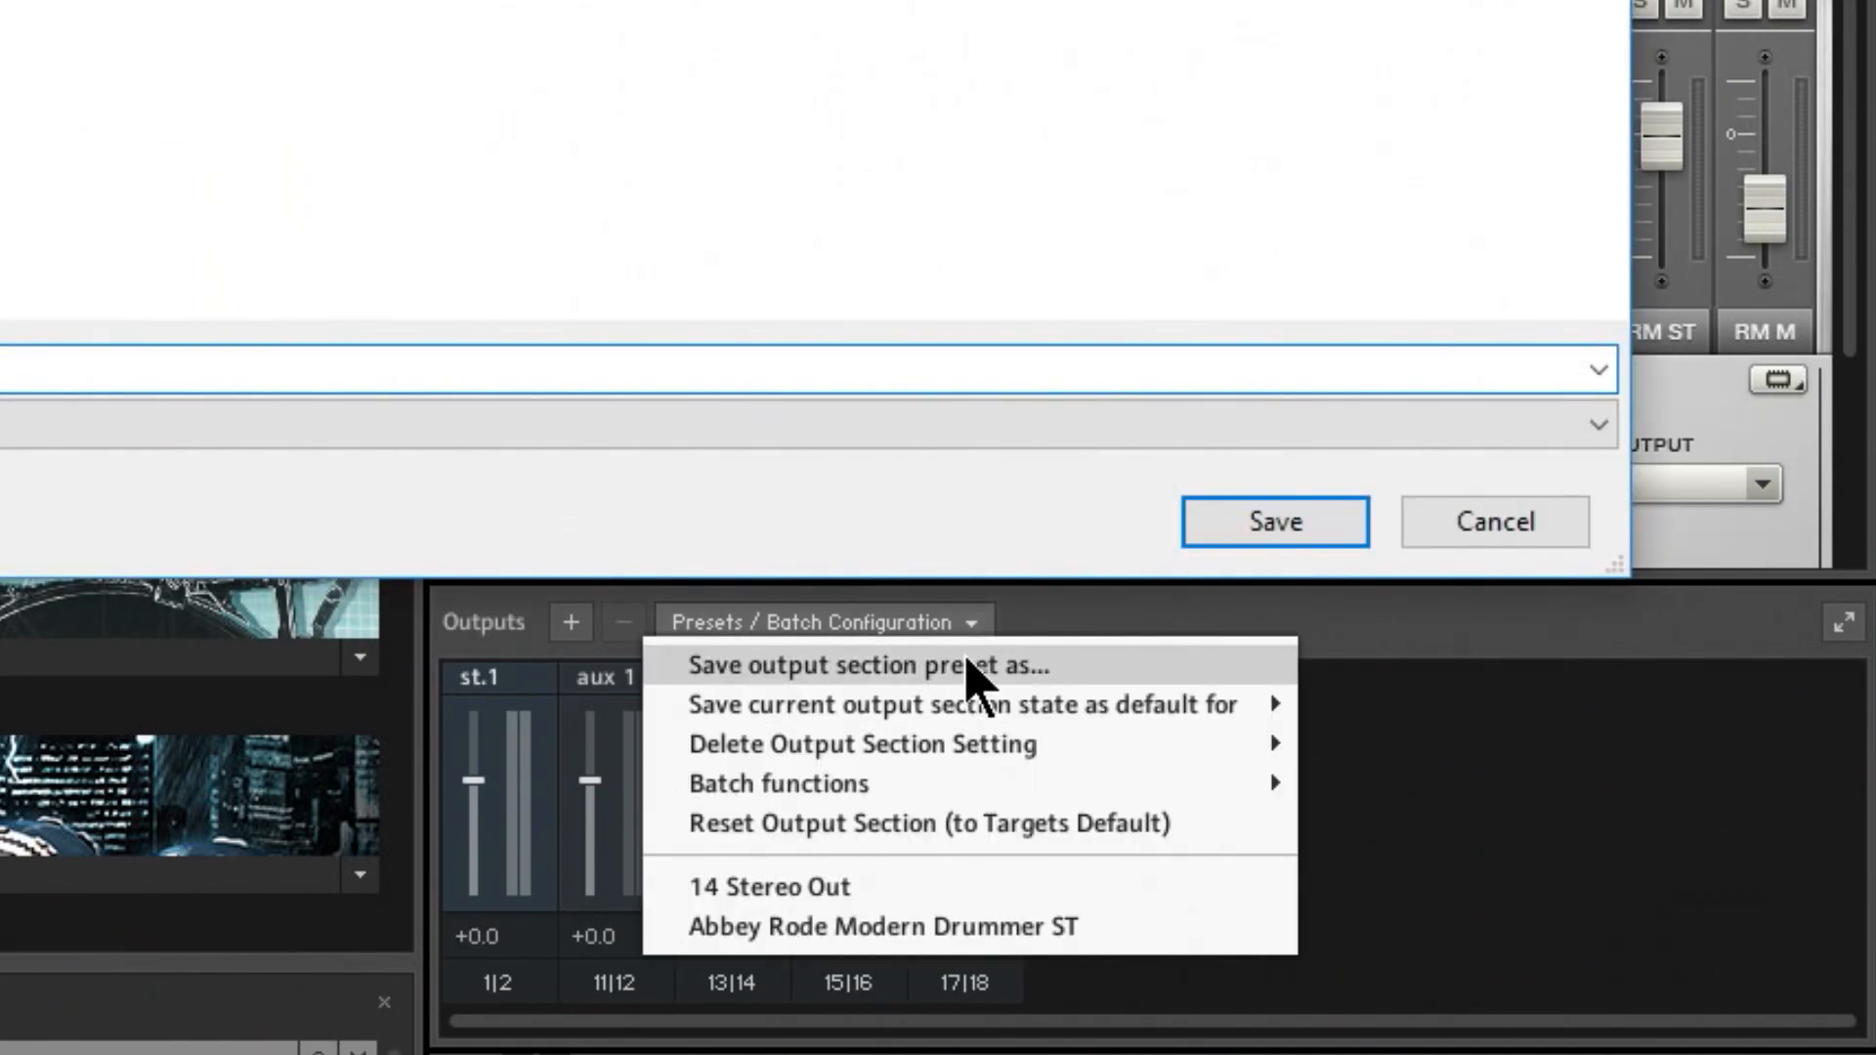
text(Default K)
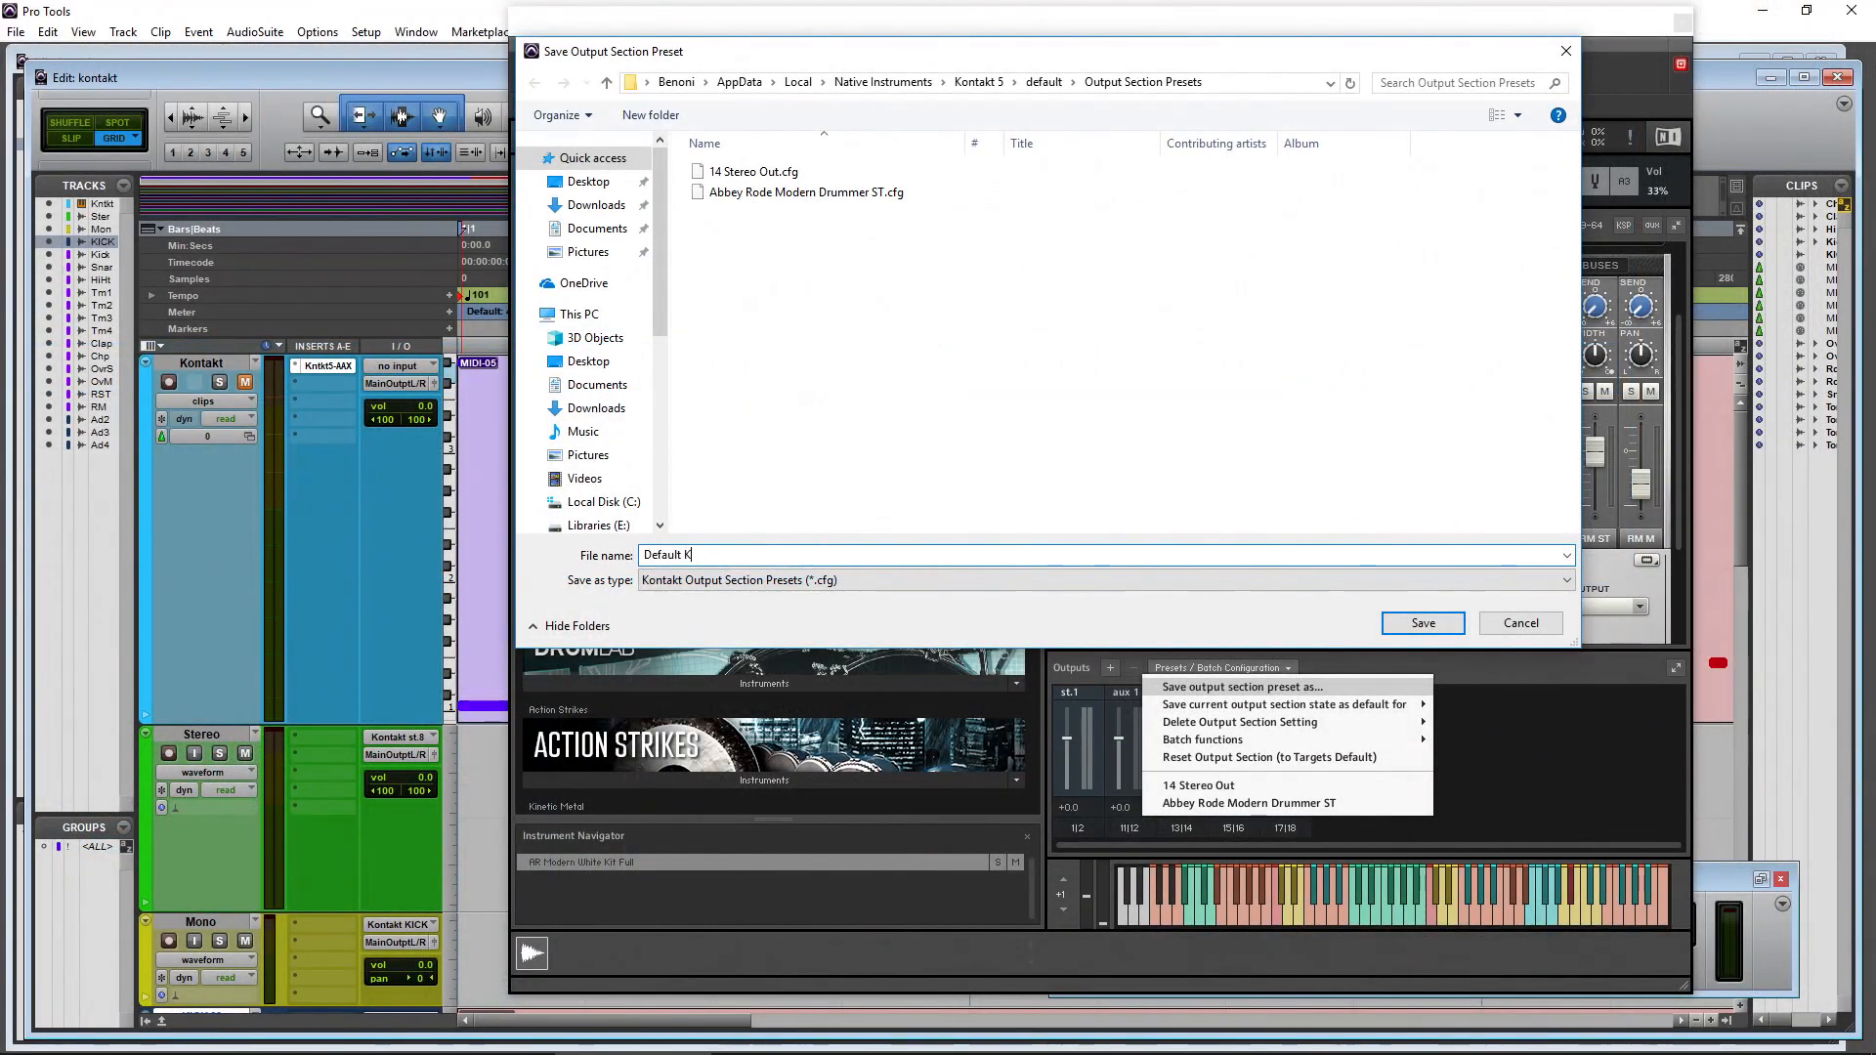
text(ontakt Output)
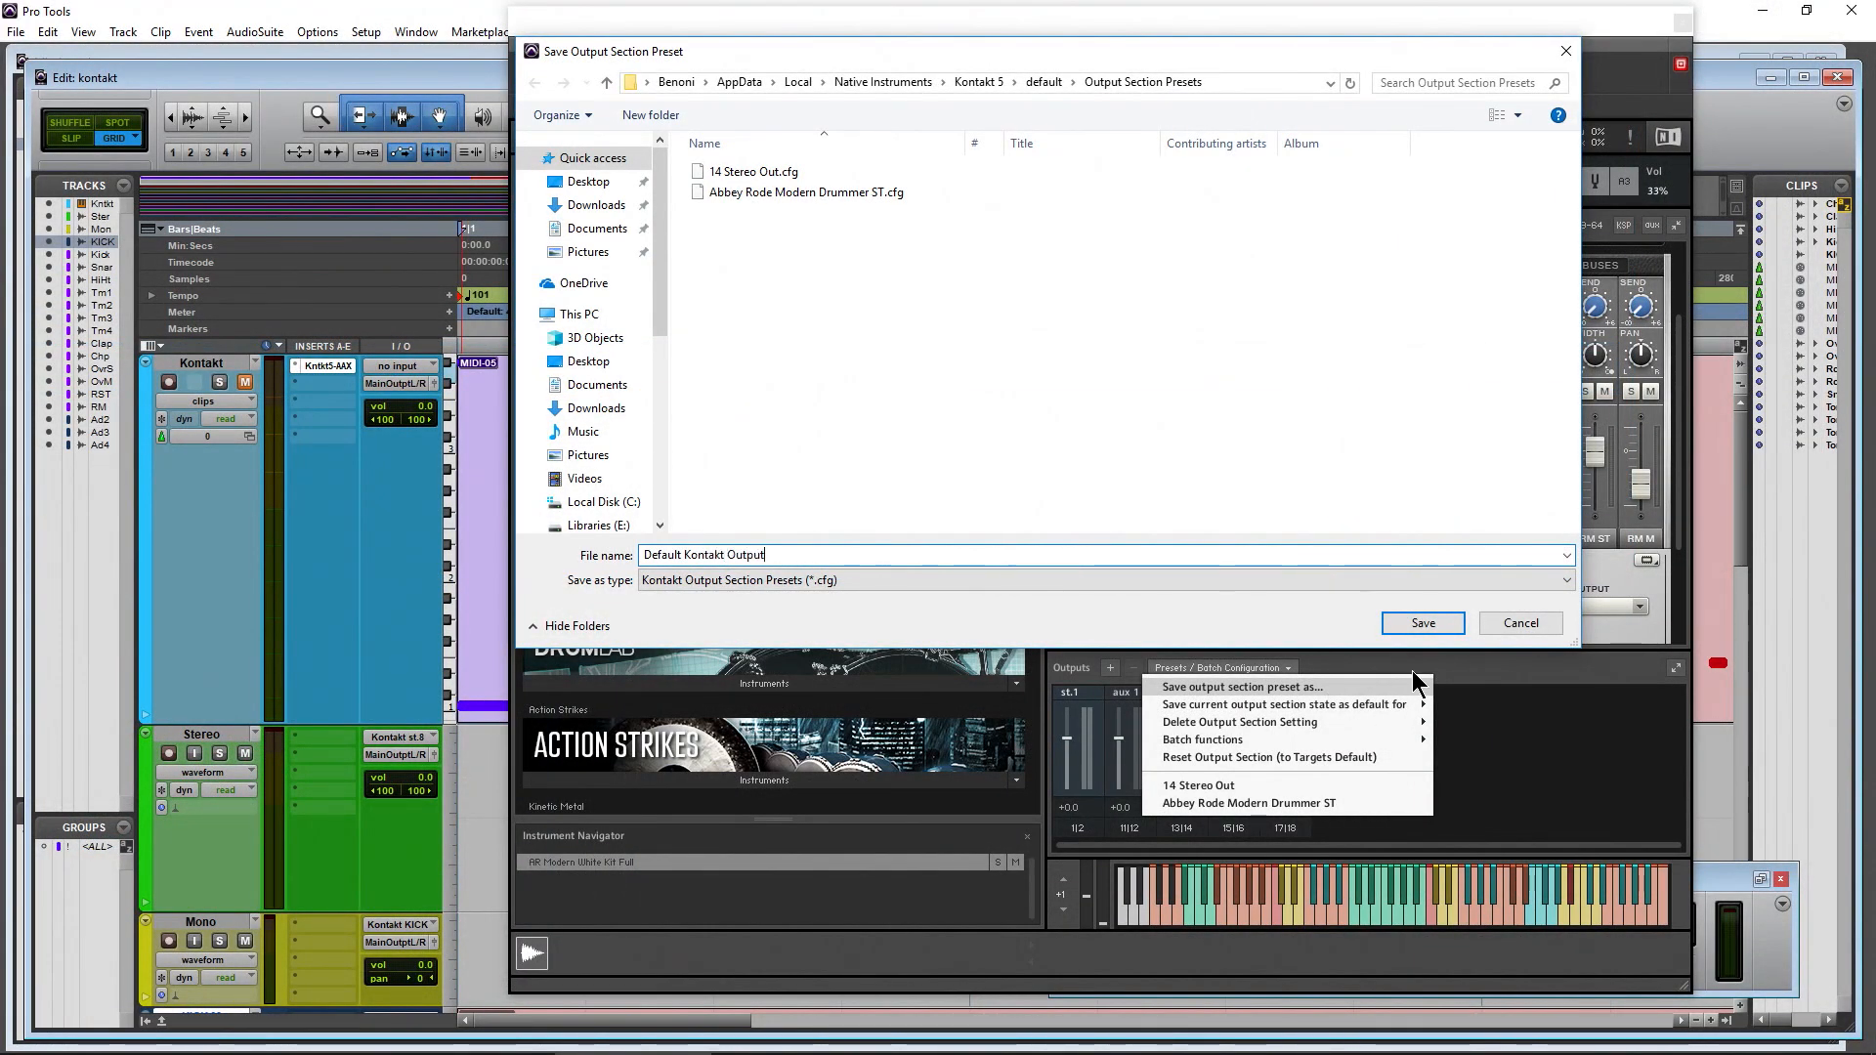
click(1423, 622)
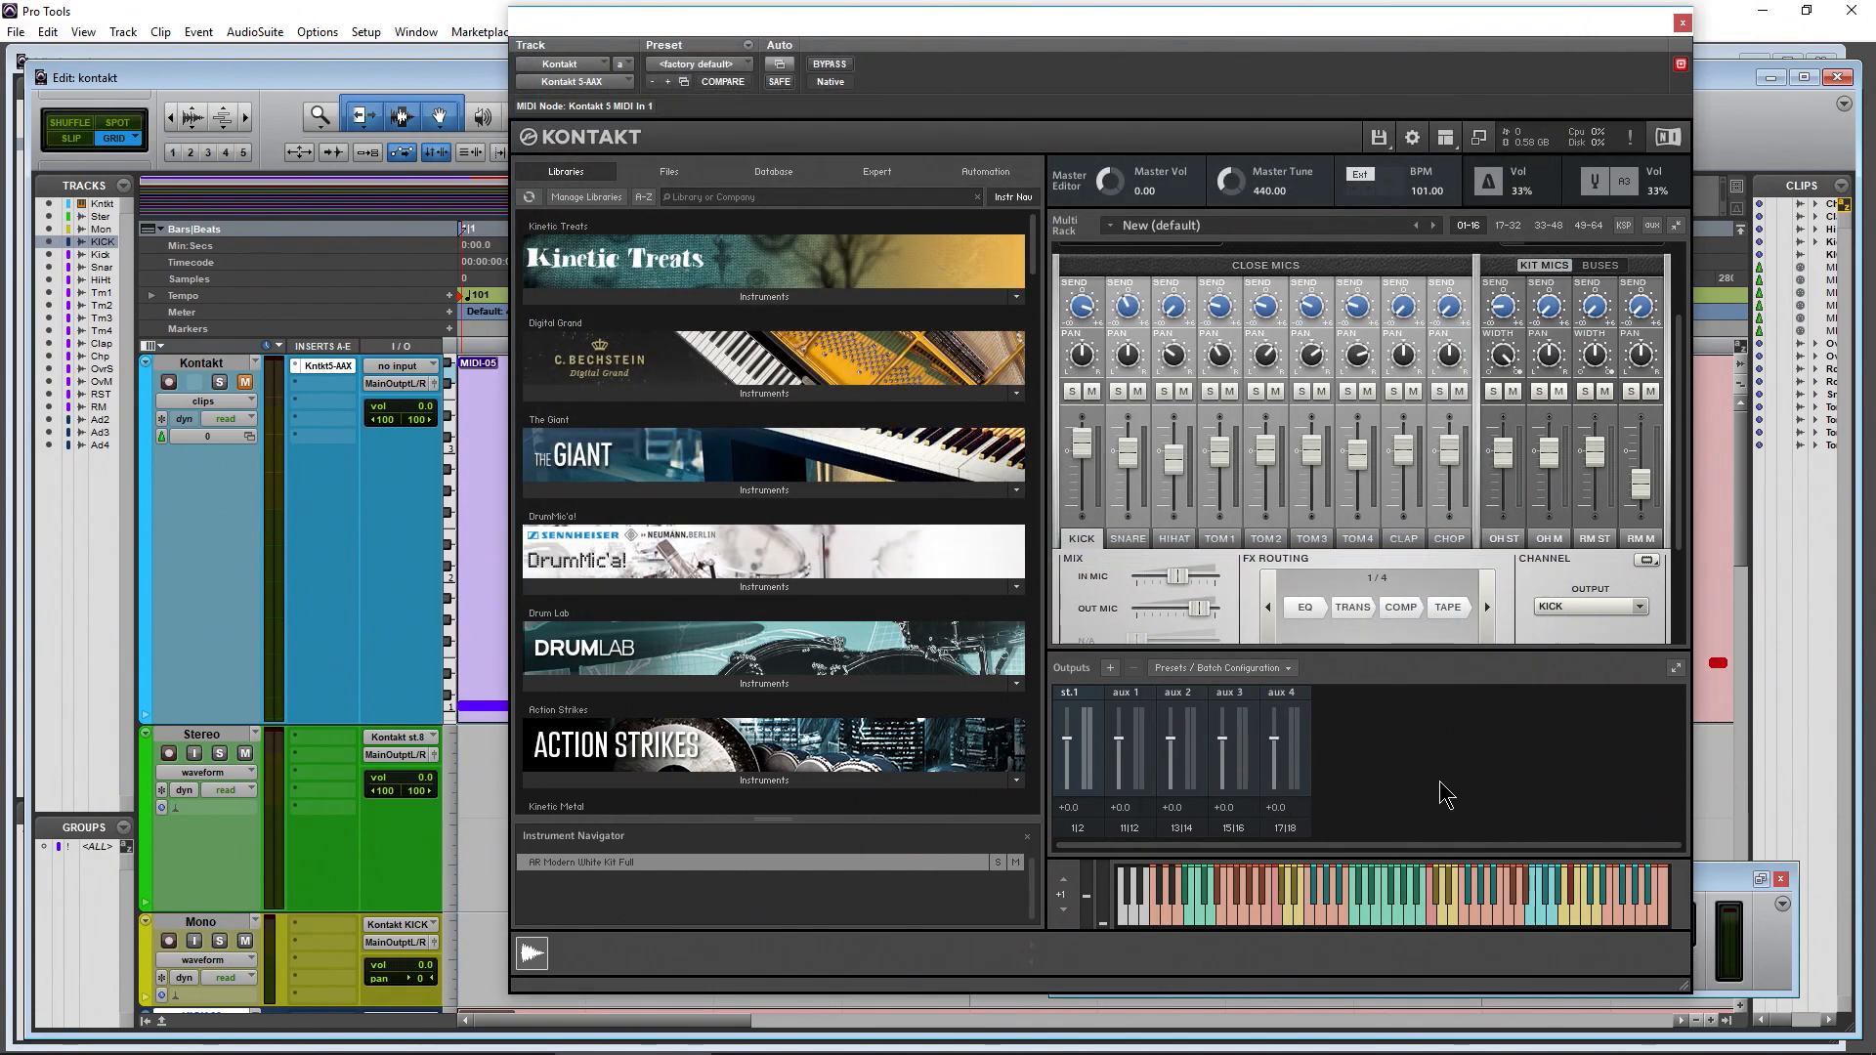
Add 11 one-channel outputs with the host output not connected and ascending output assignment turned off
click(1110, 670)
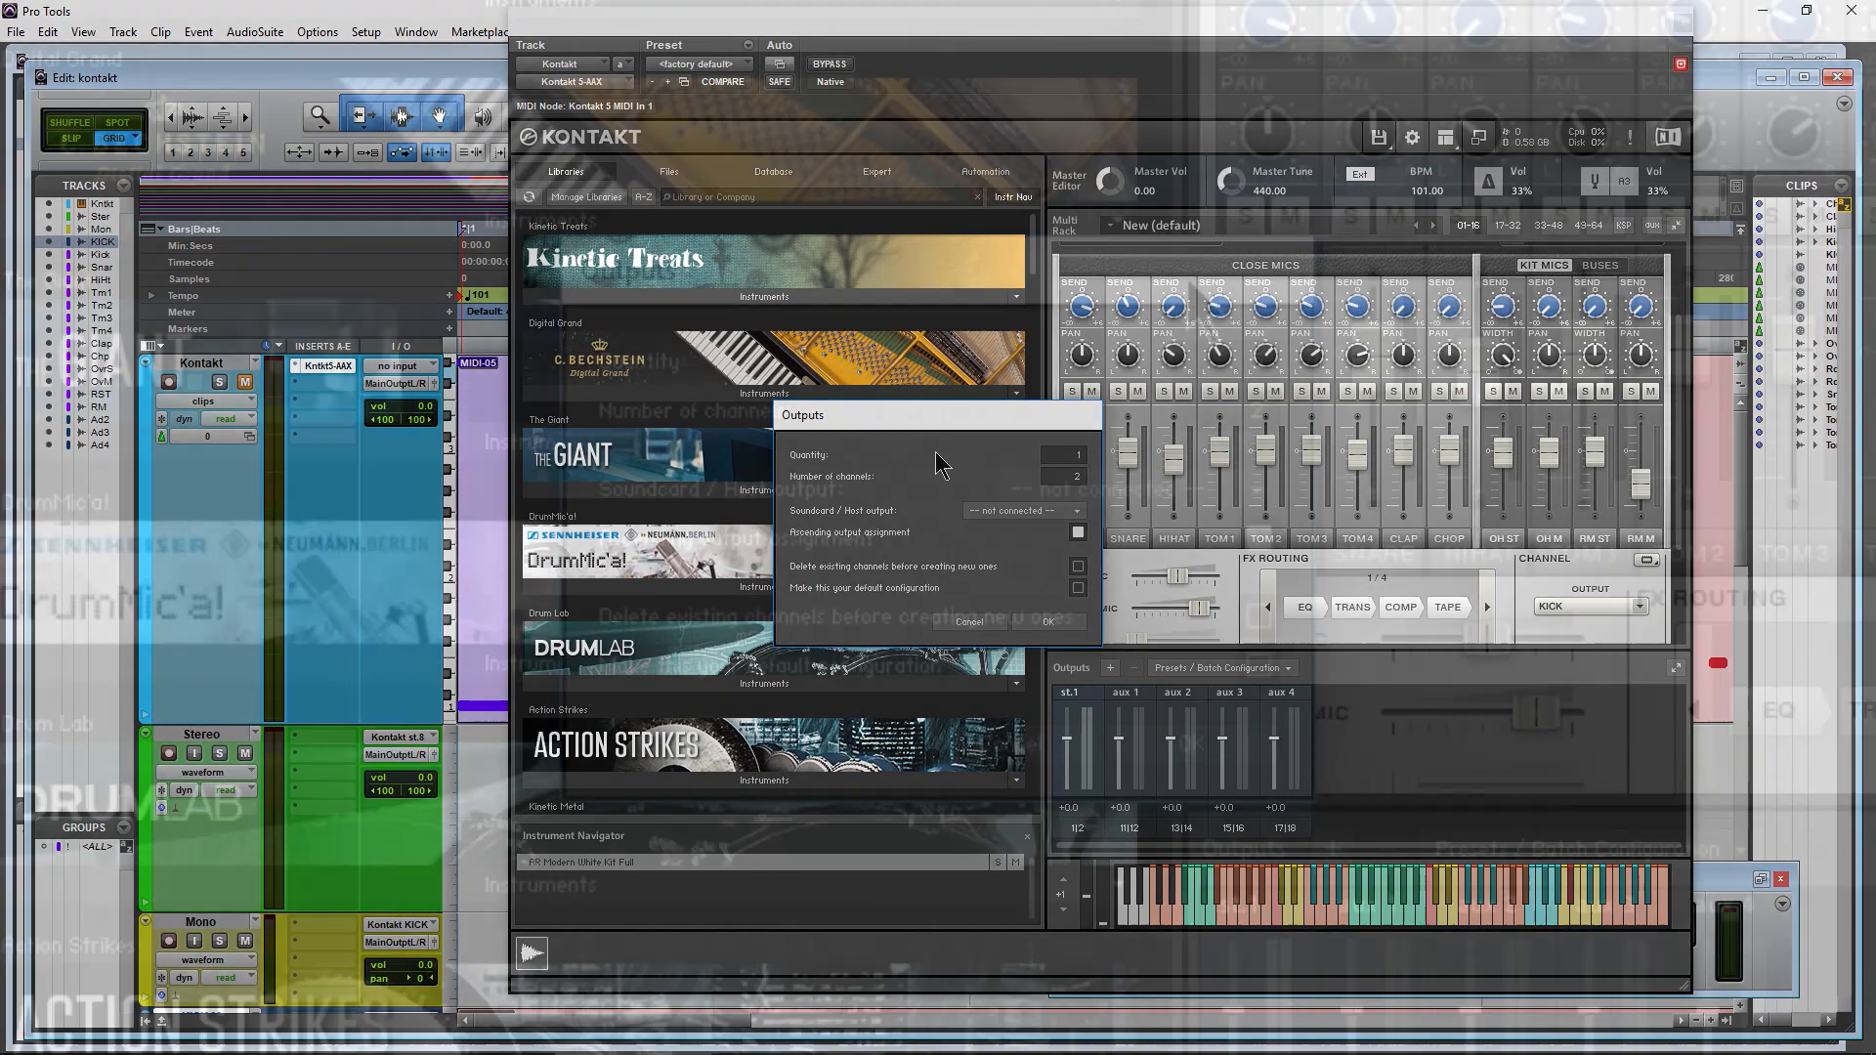
drag(1070, 455, 1055, 421)
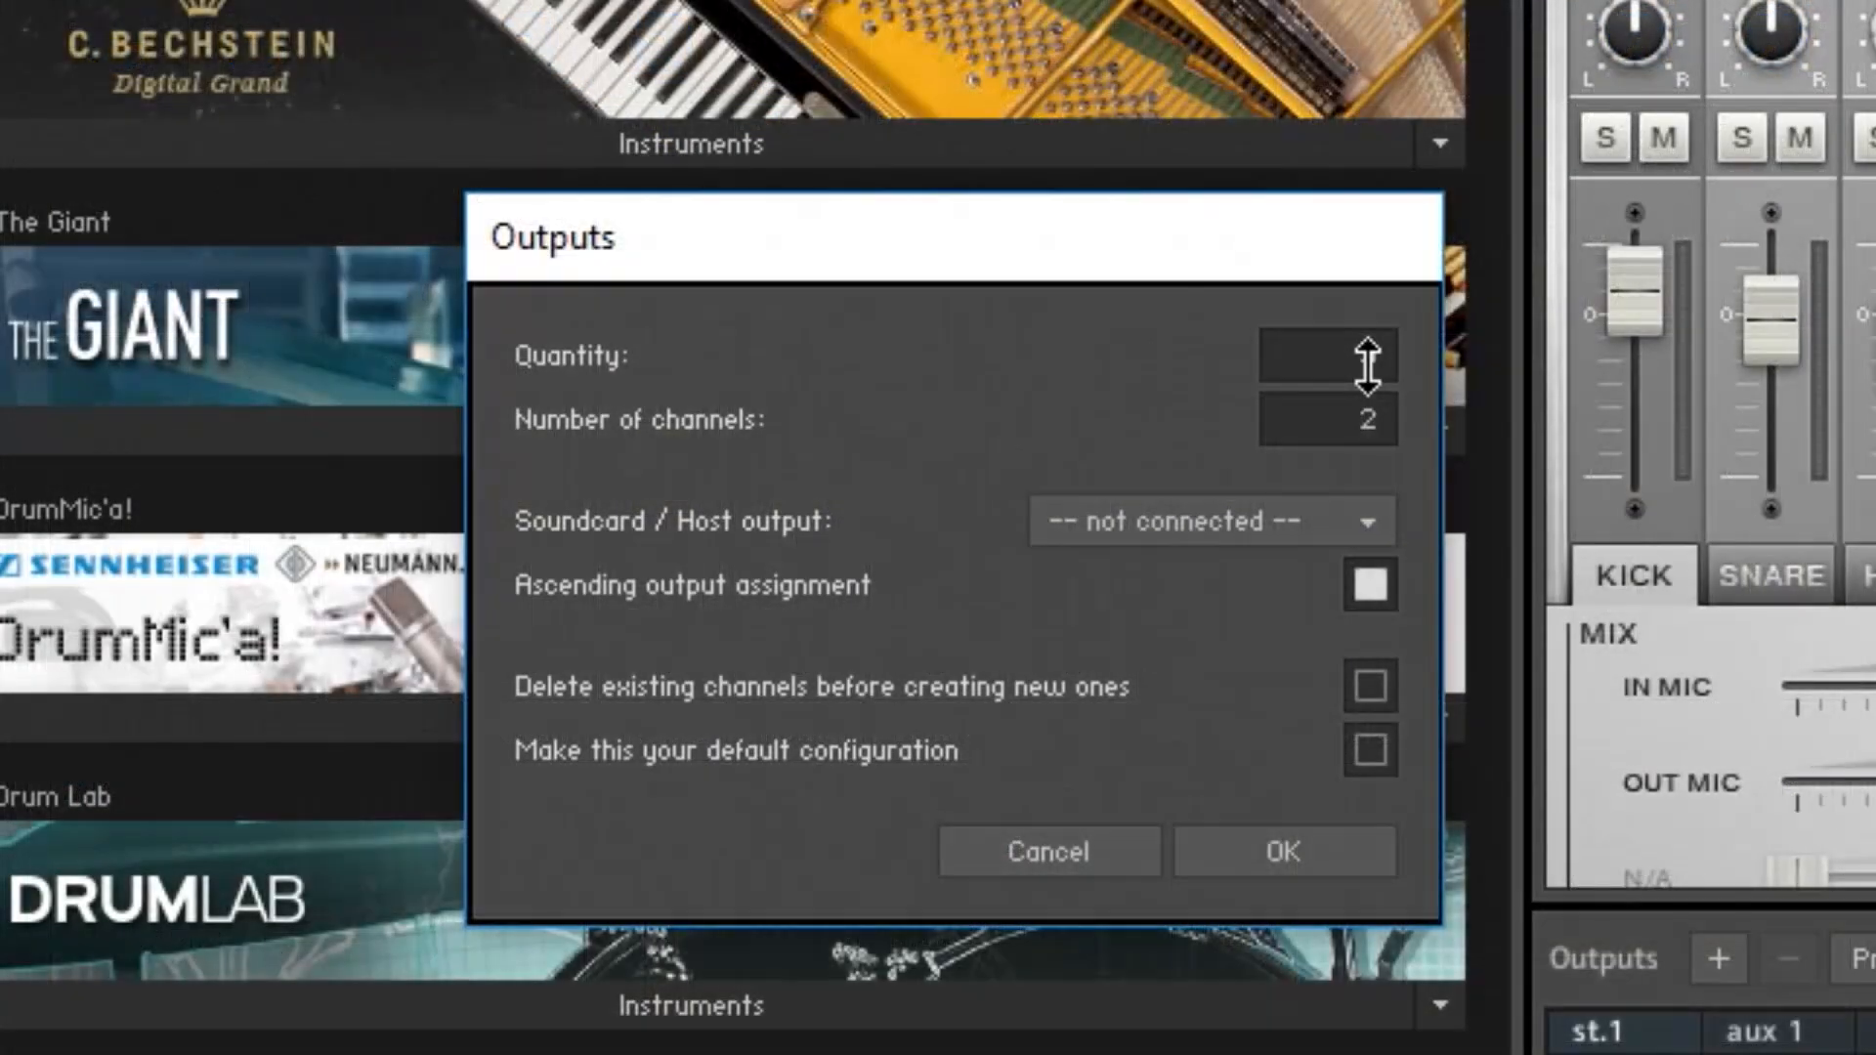
drag(1400, 320, 1403, 335)
drag(1353, 407, 1348, 423)
click(1130, 521)
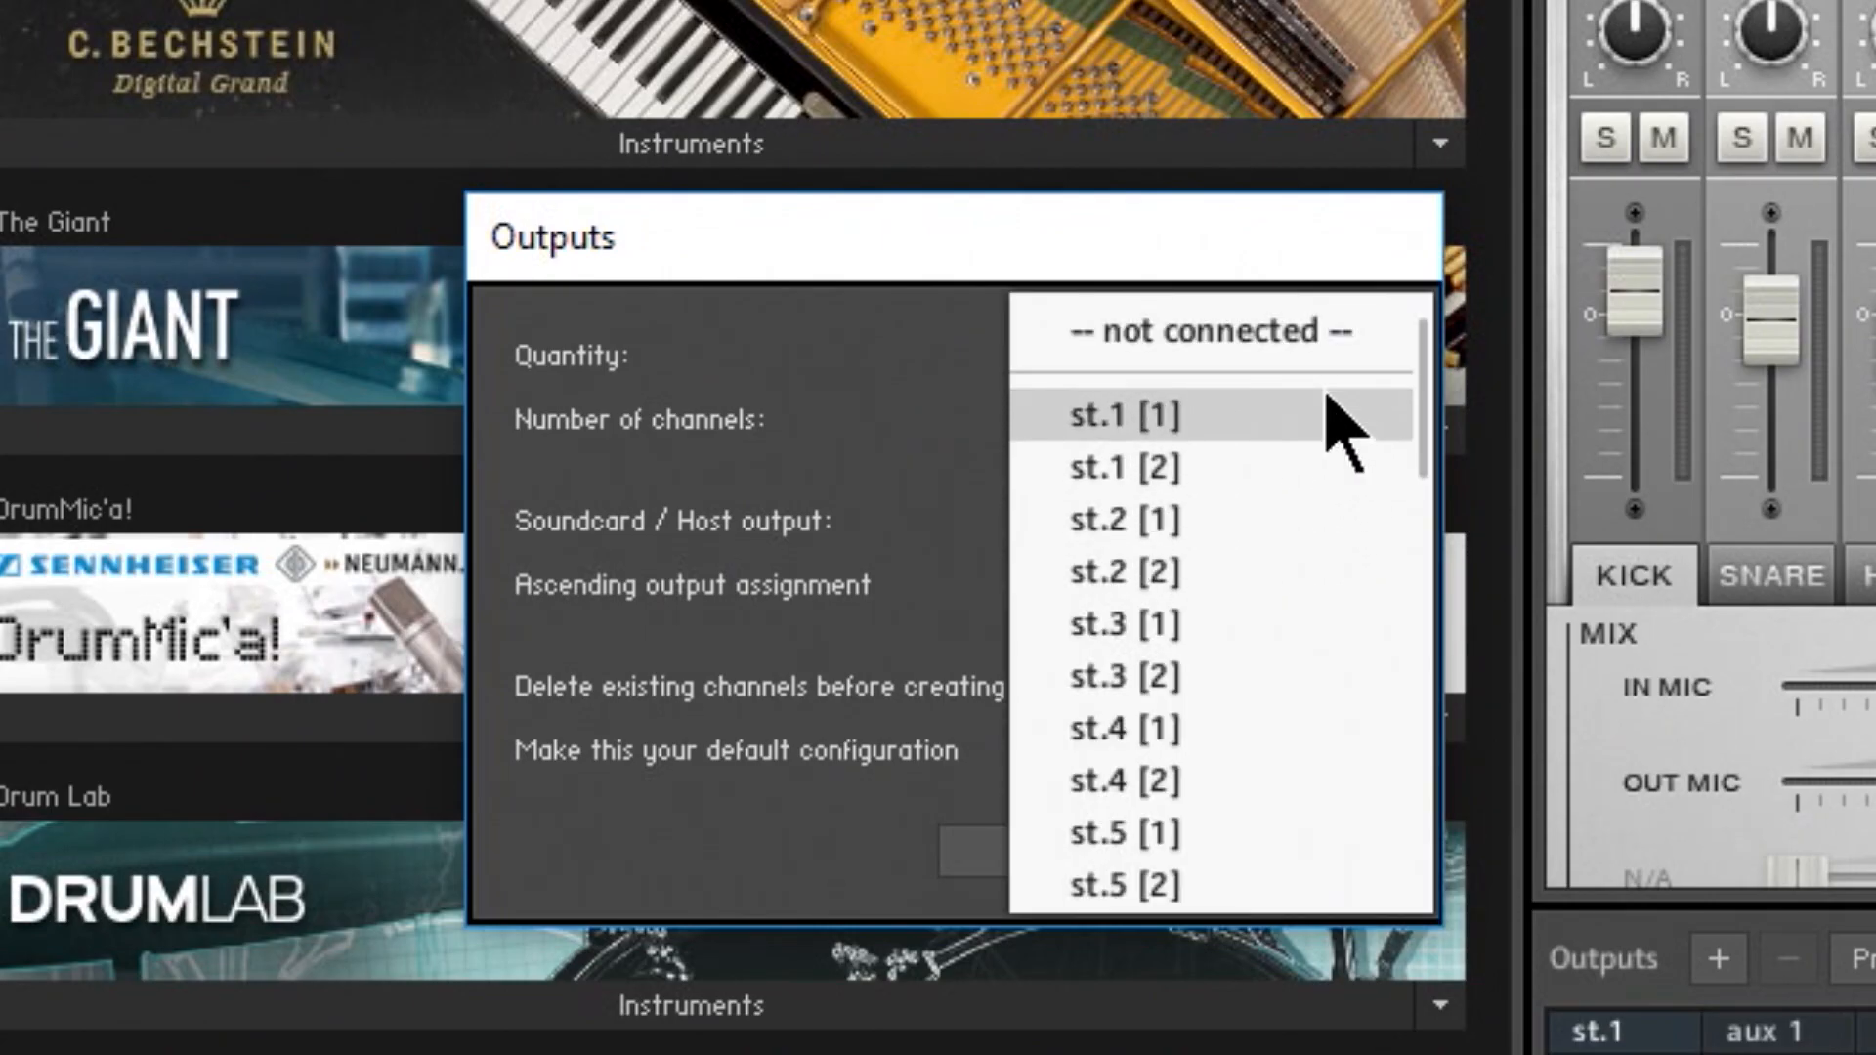
click(816, 372)
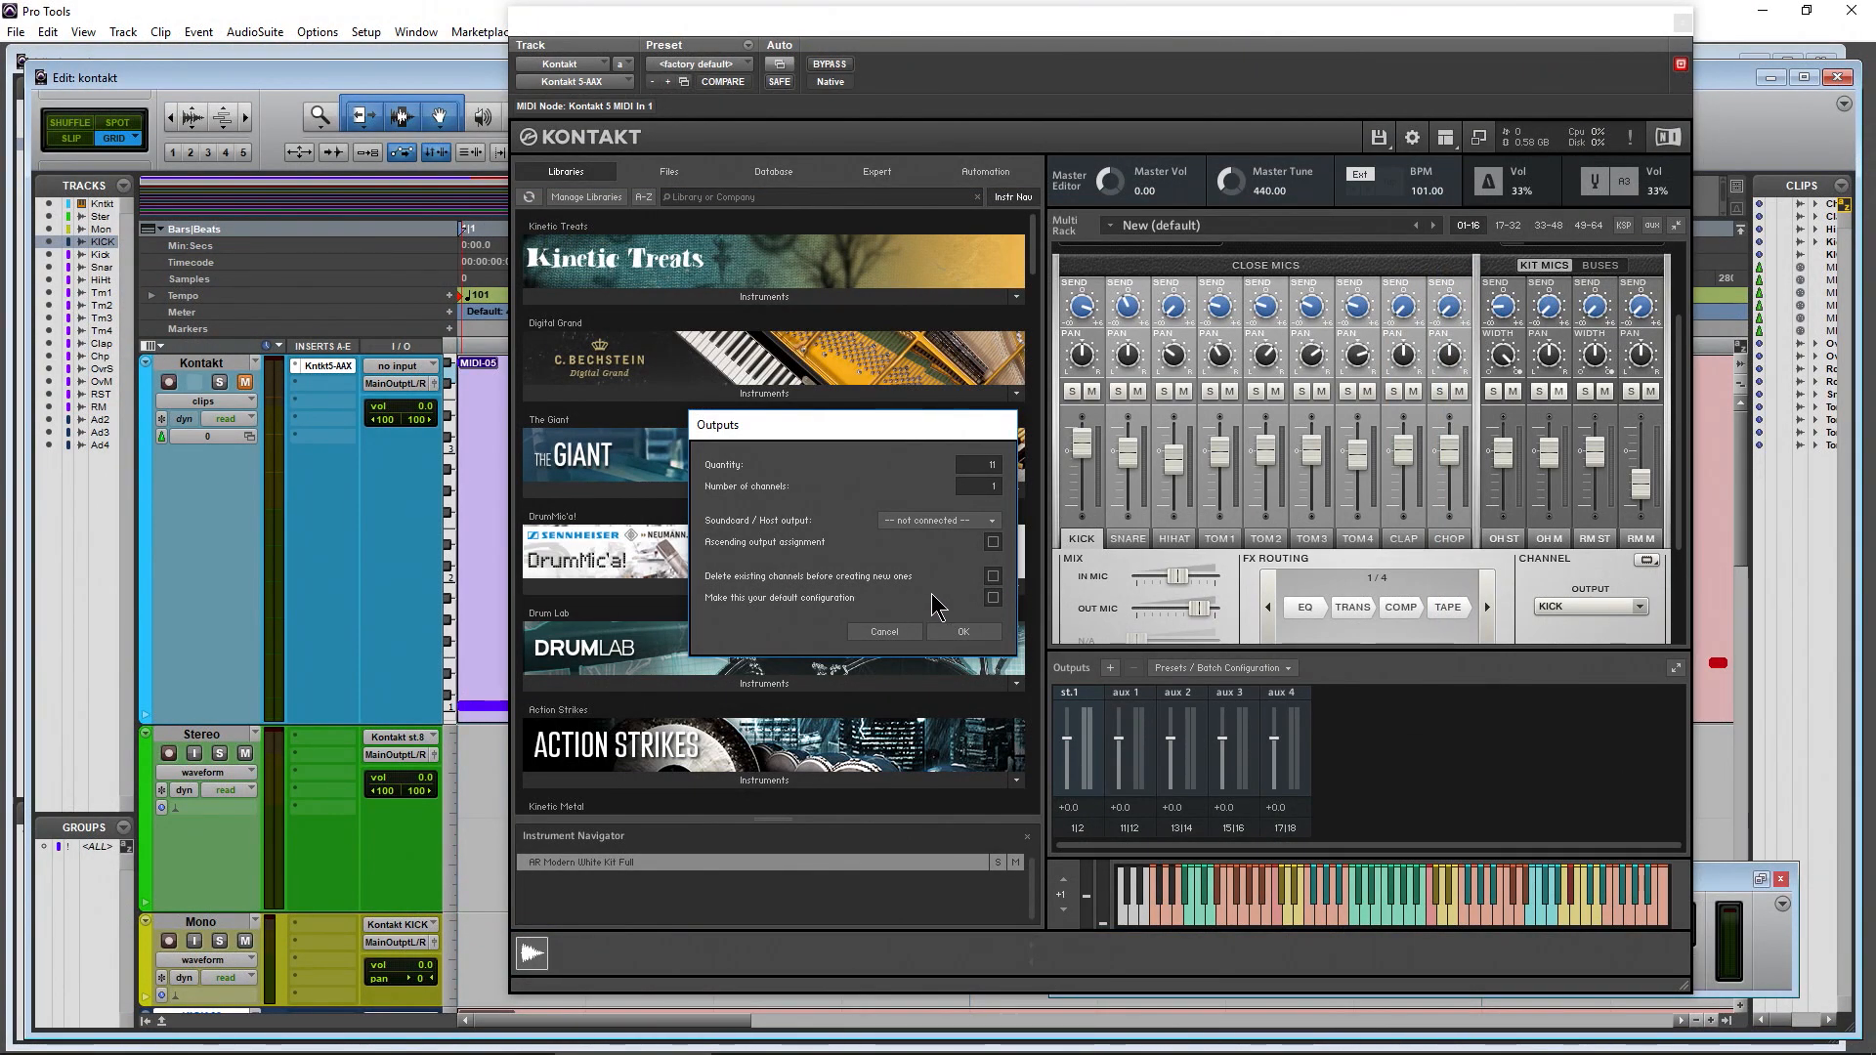
click(958, 632)
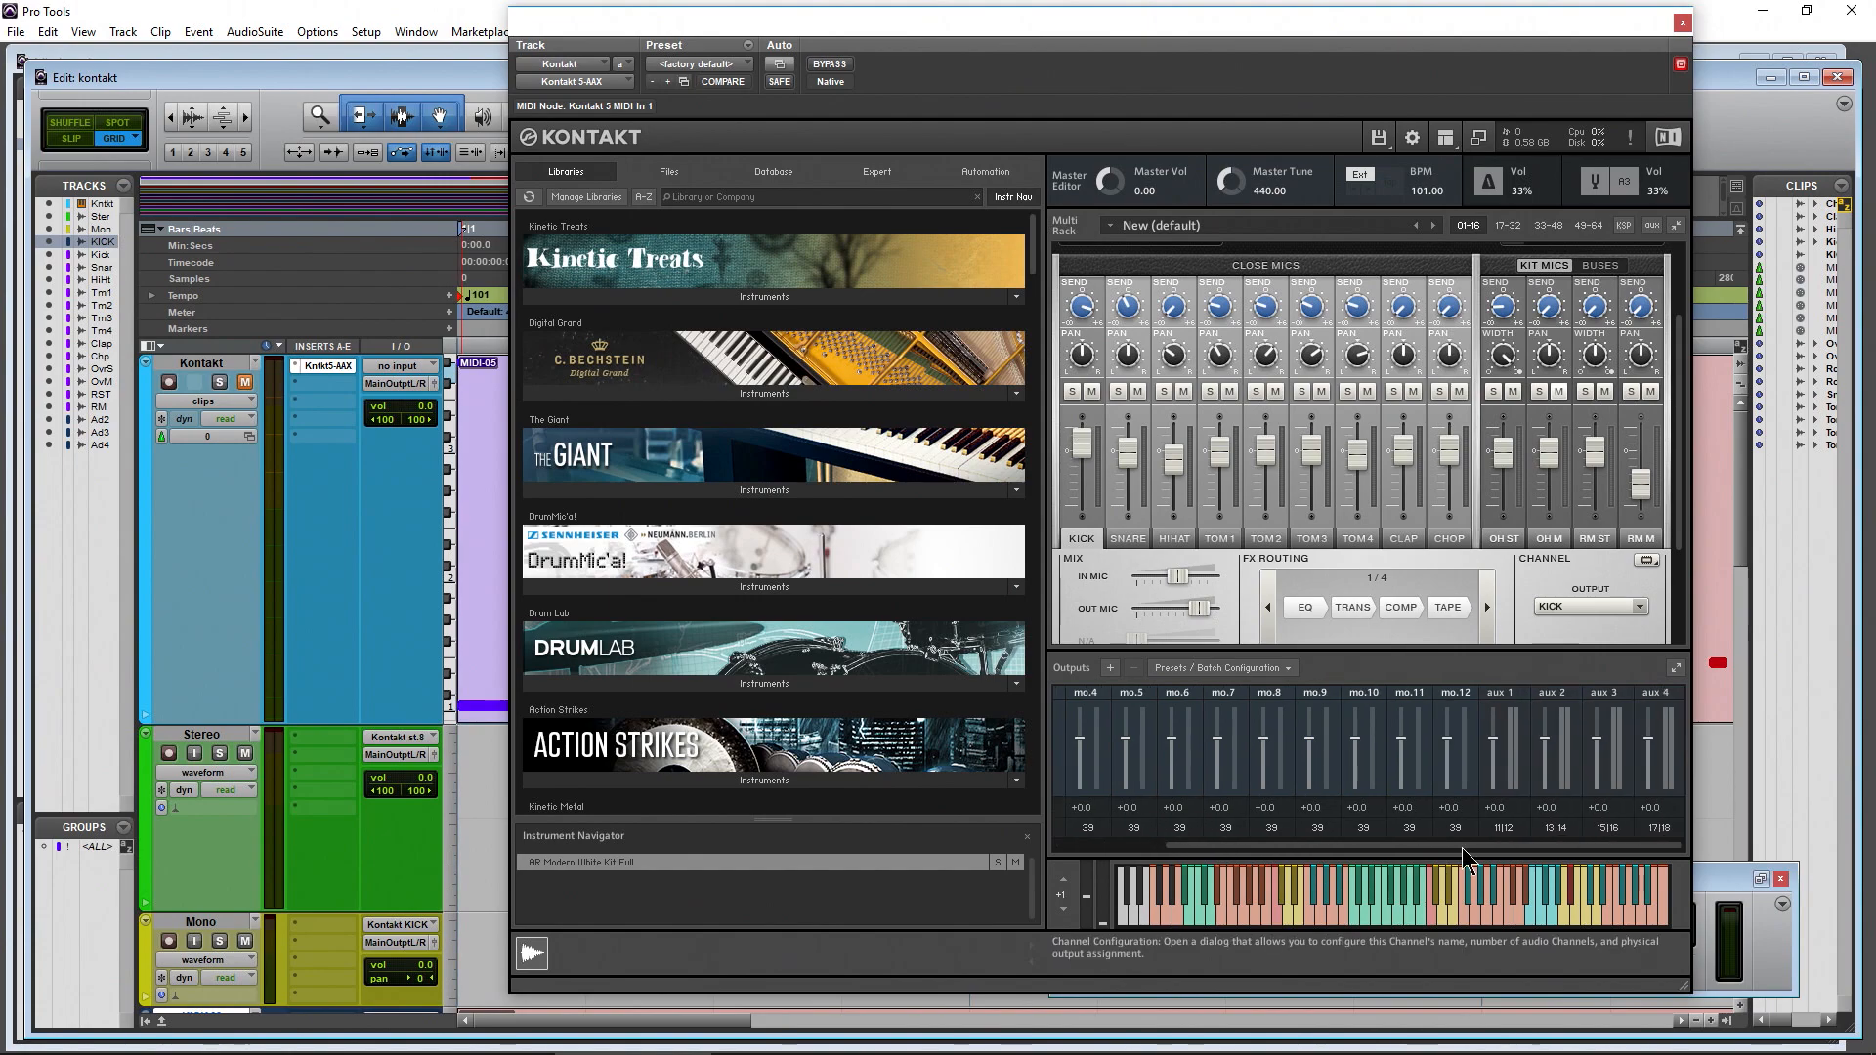
Add two 2-channel outputs with the soundcard/host output not connected
click(1110, 669)
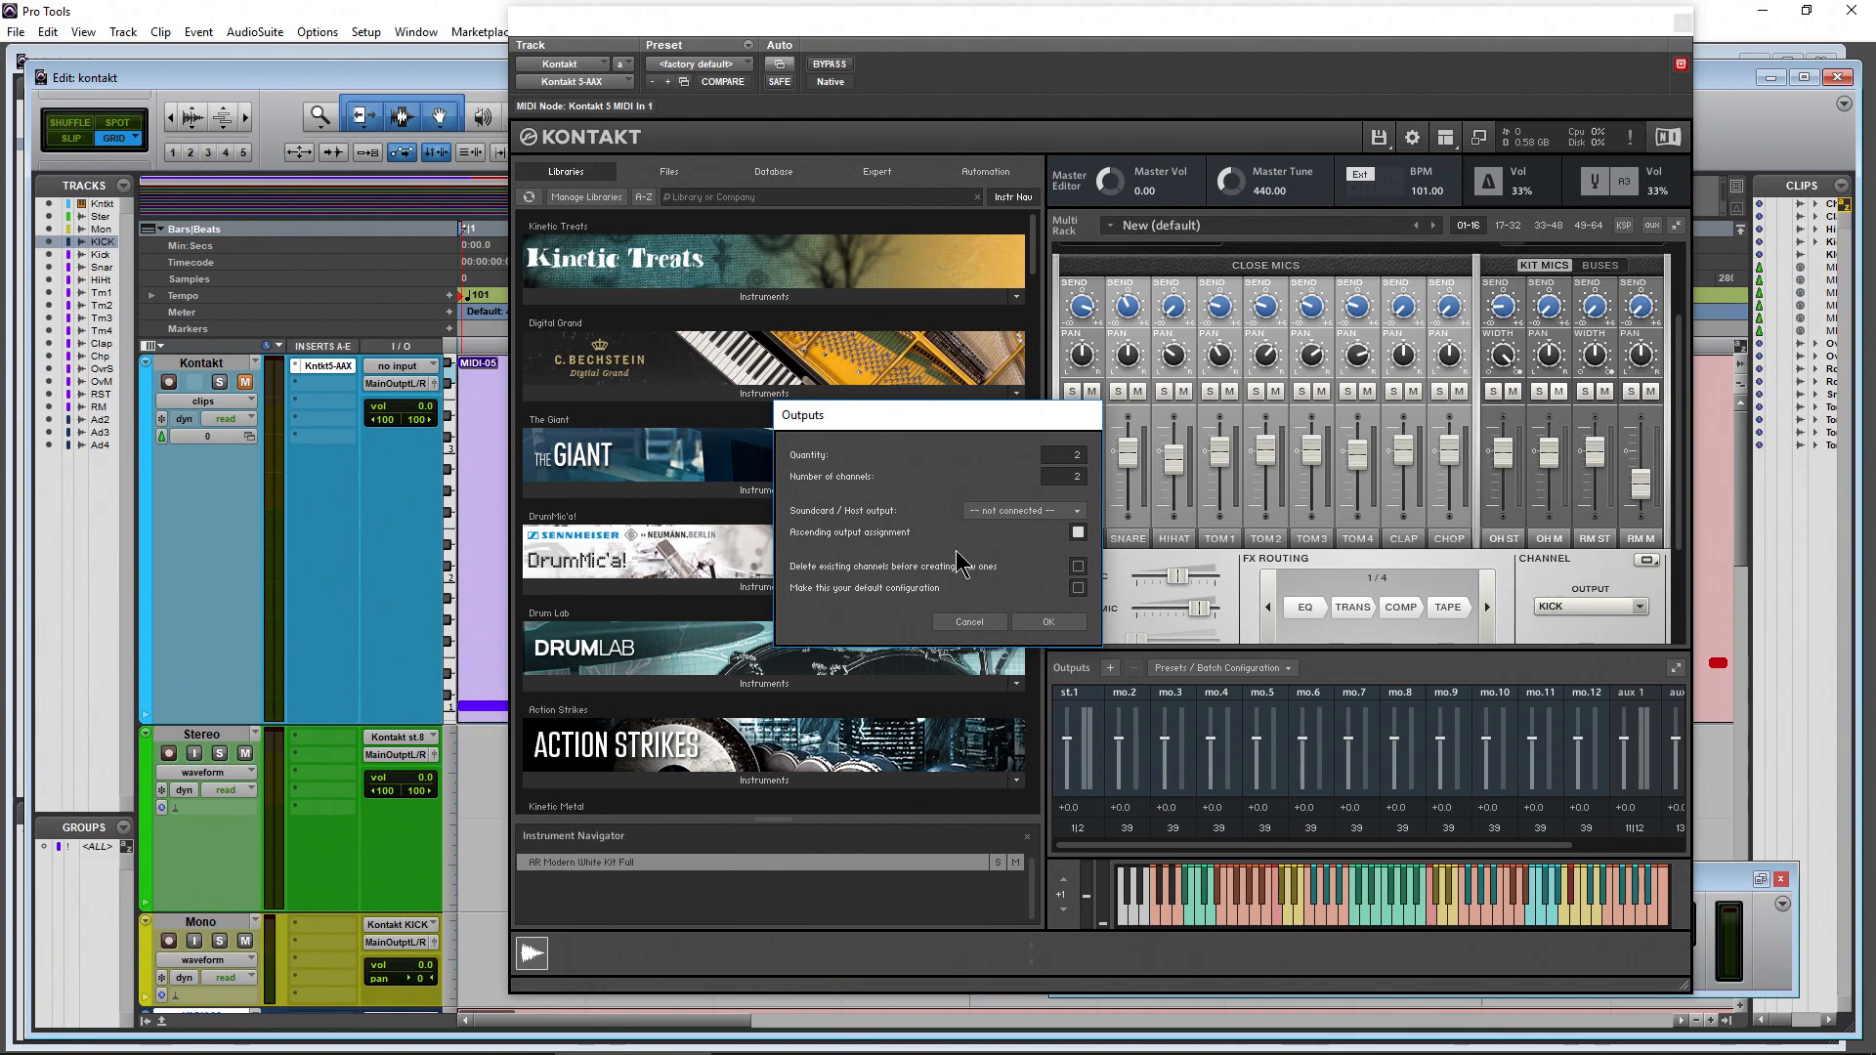
click(1021, 625)
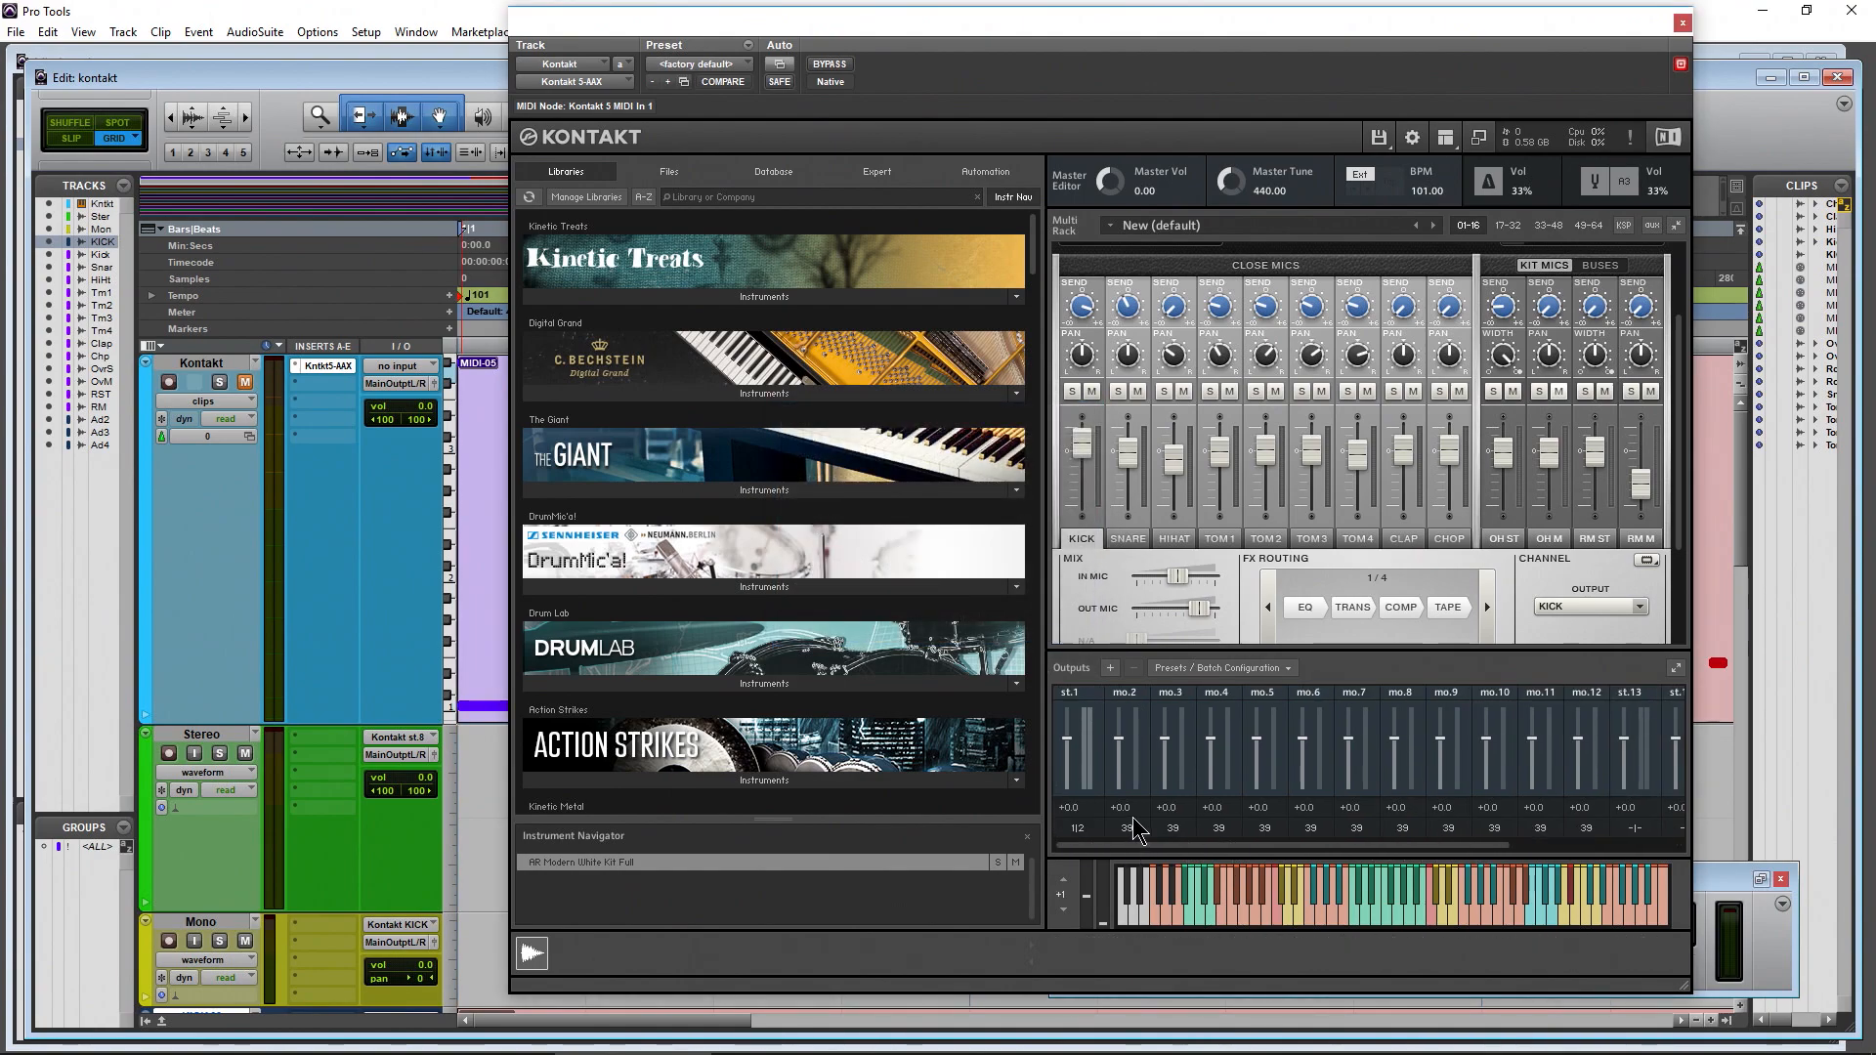
click(1127, 692)
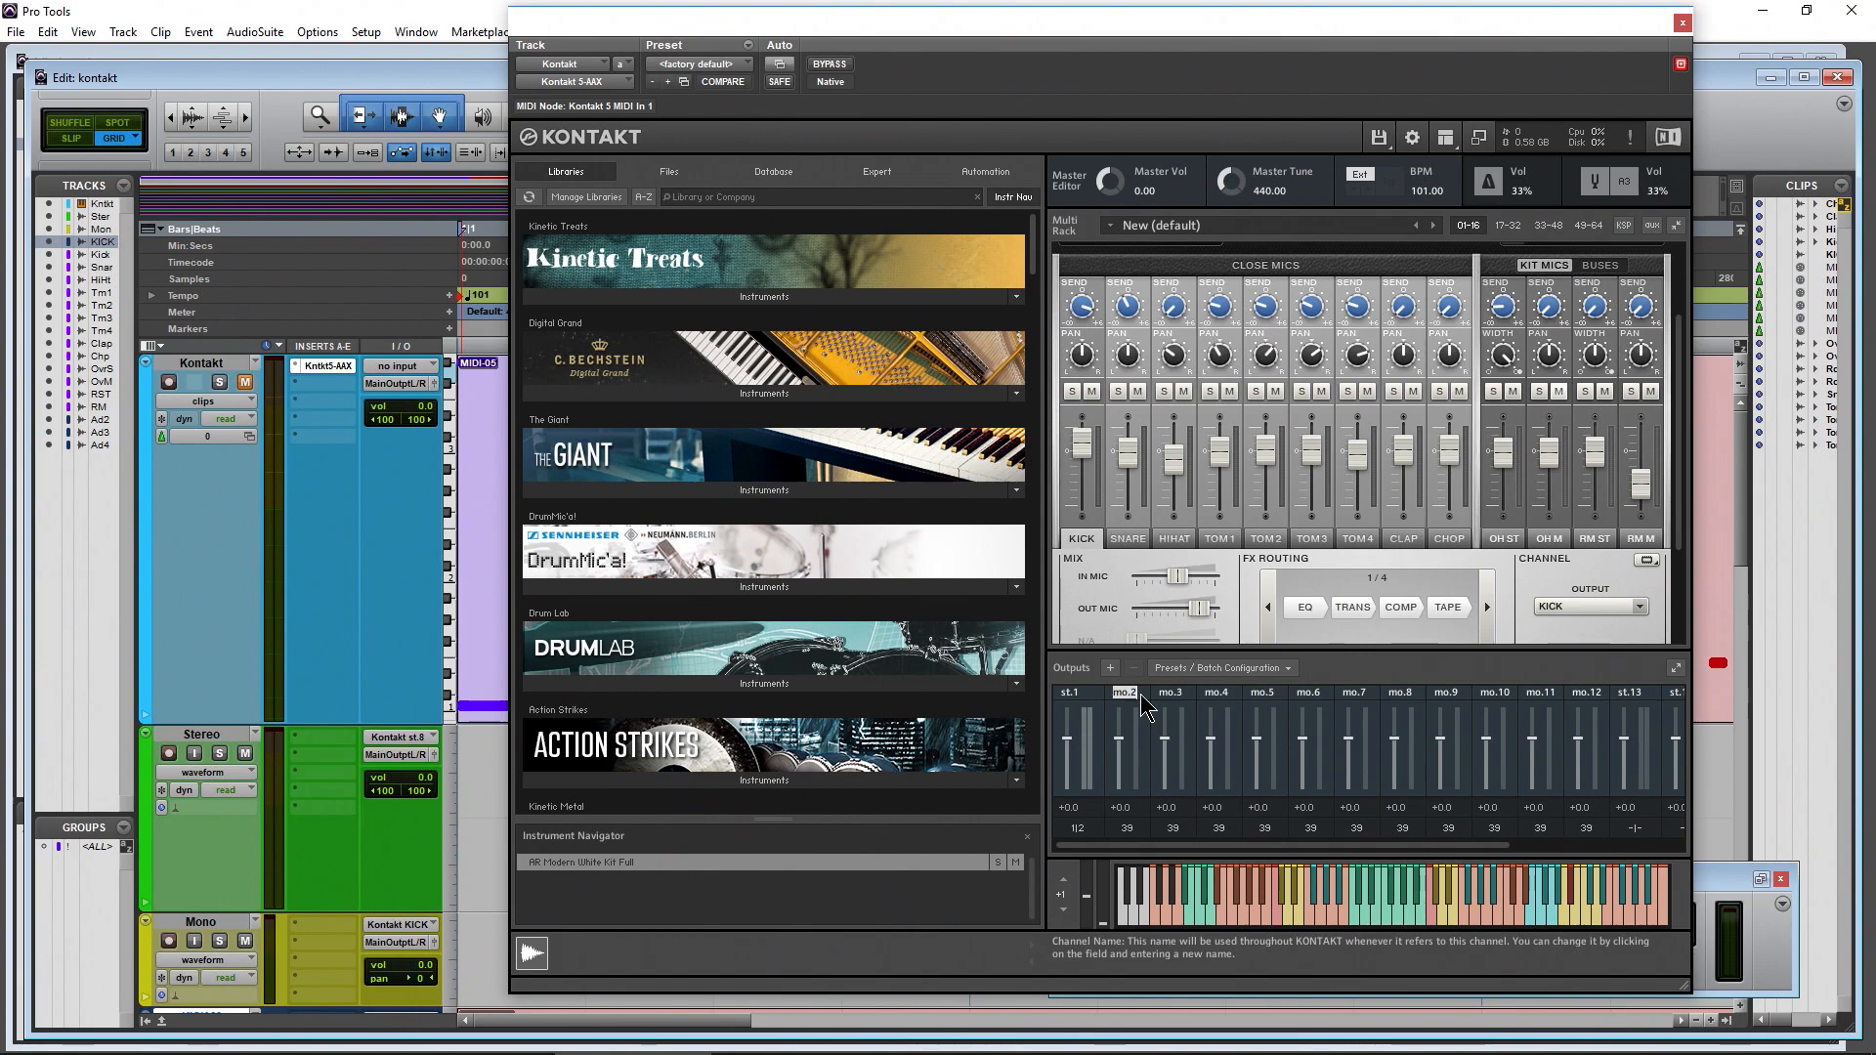
key(Return)
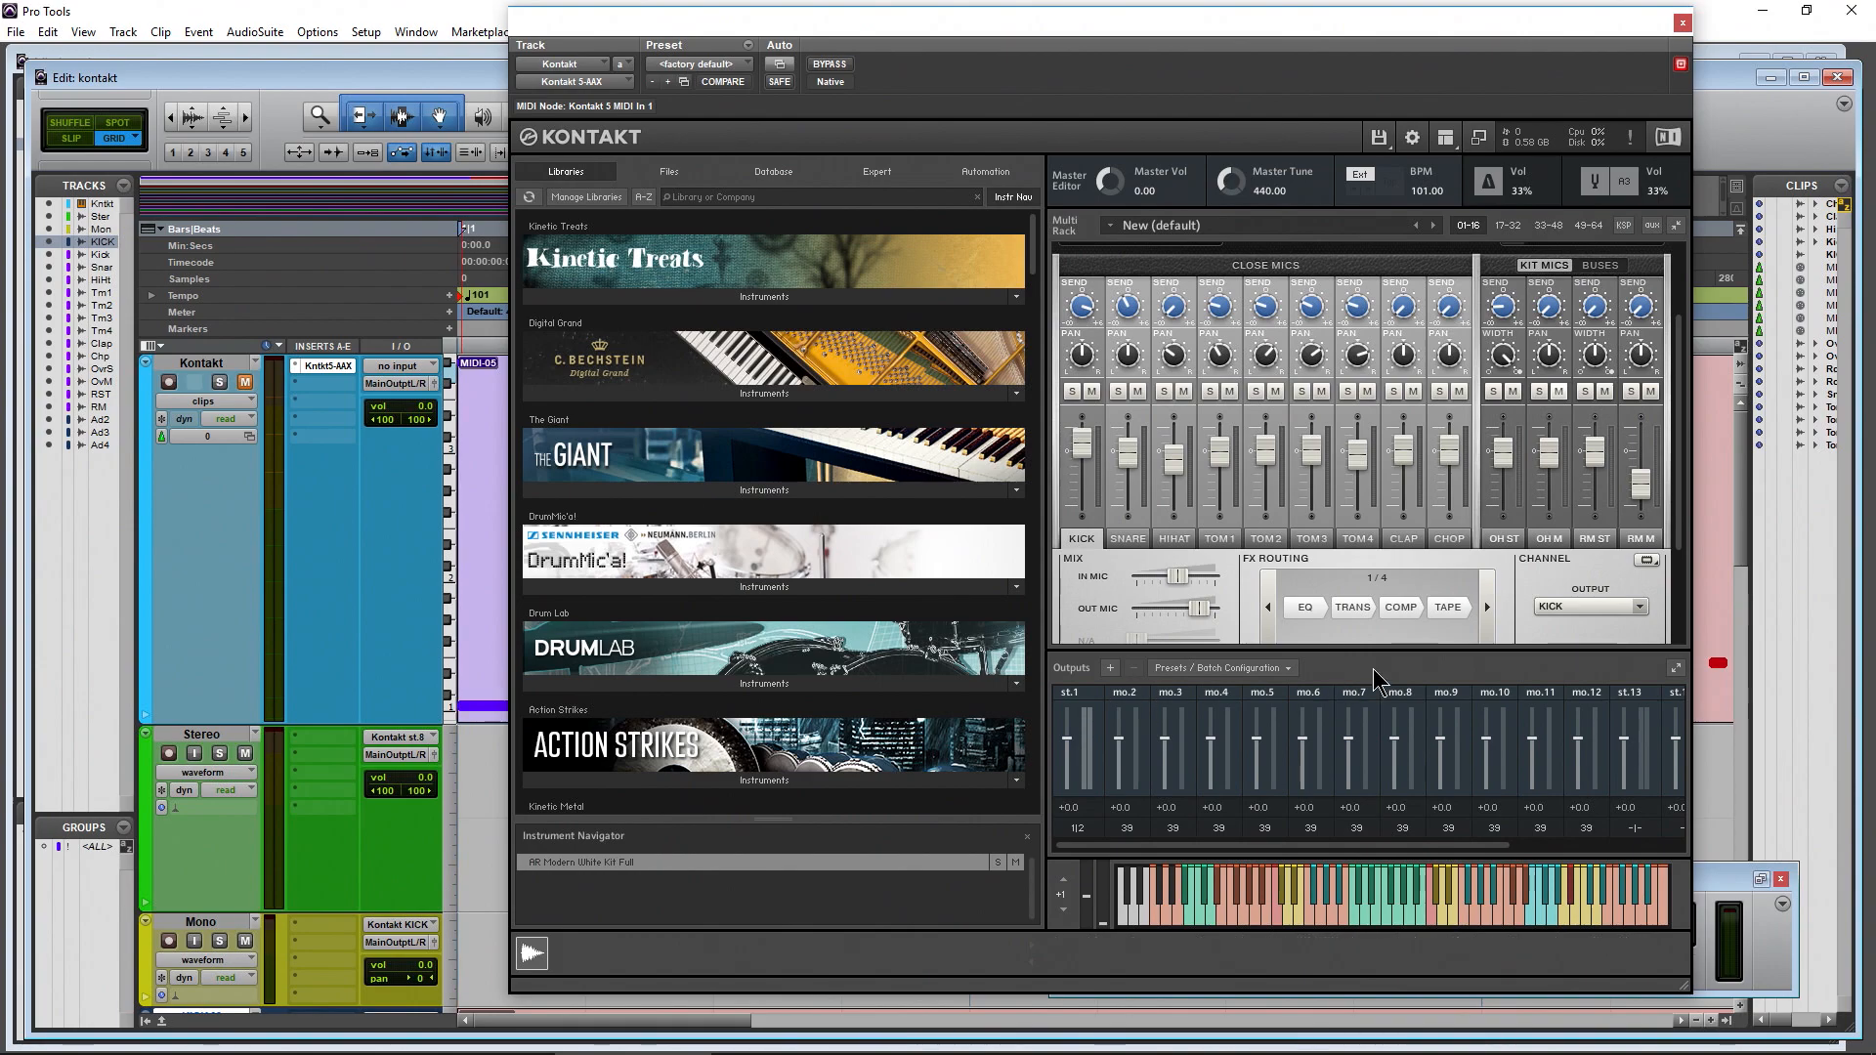
Save the mixed mono and stereo output section as a preset named "11 Mono 2 Stereo"
click(1288, 669)
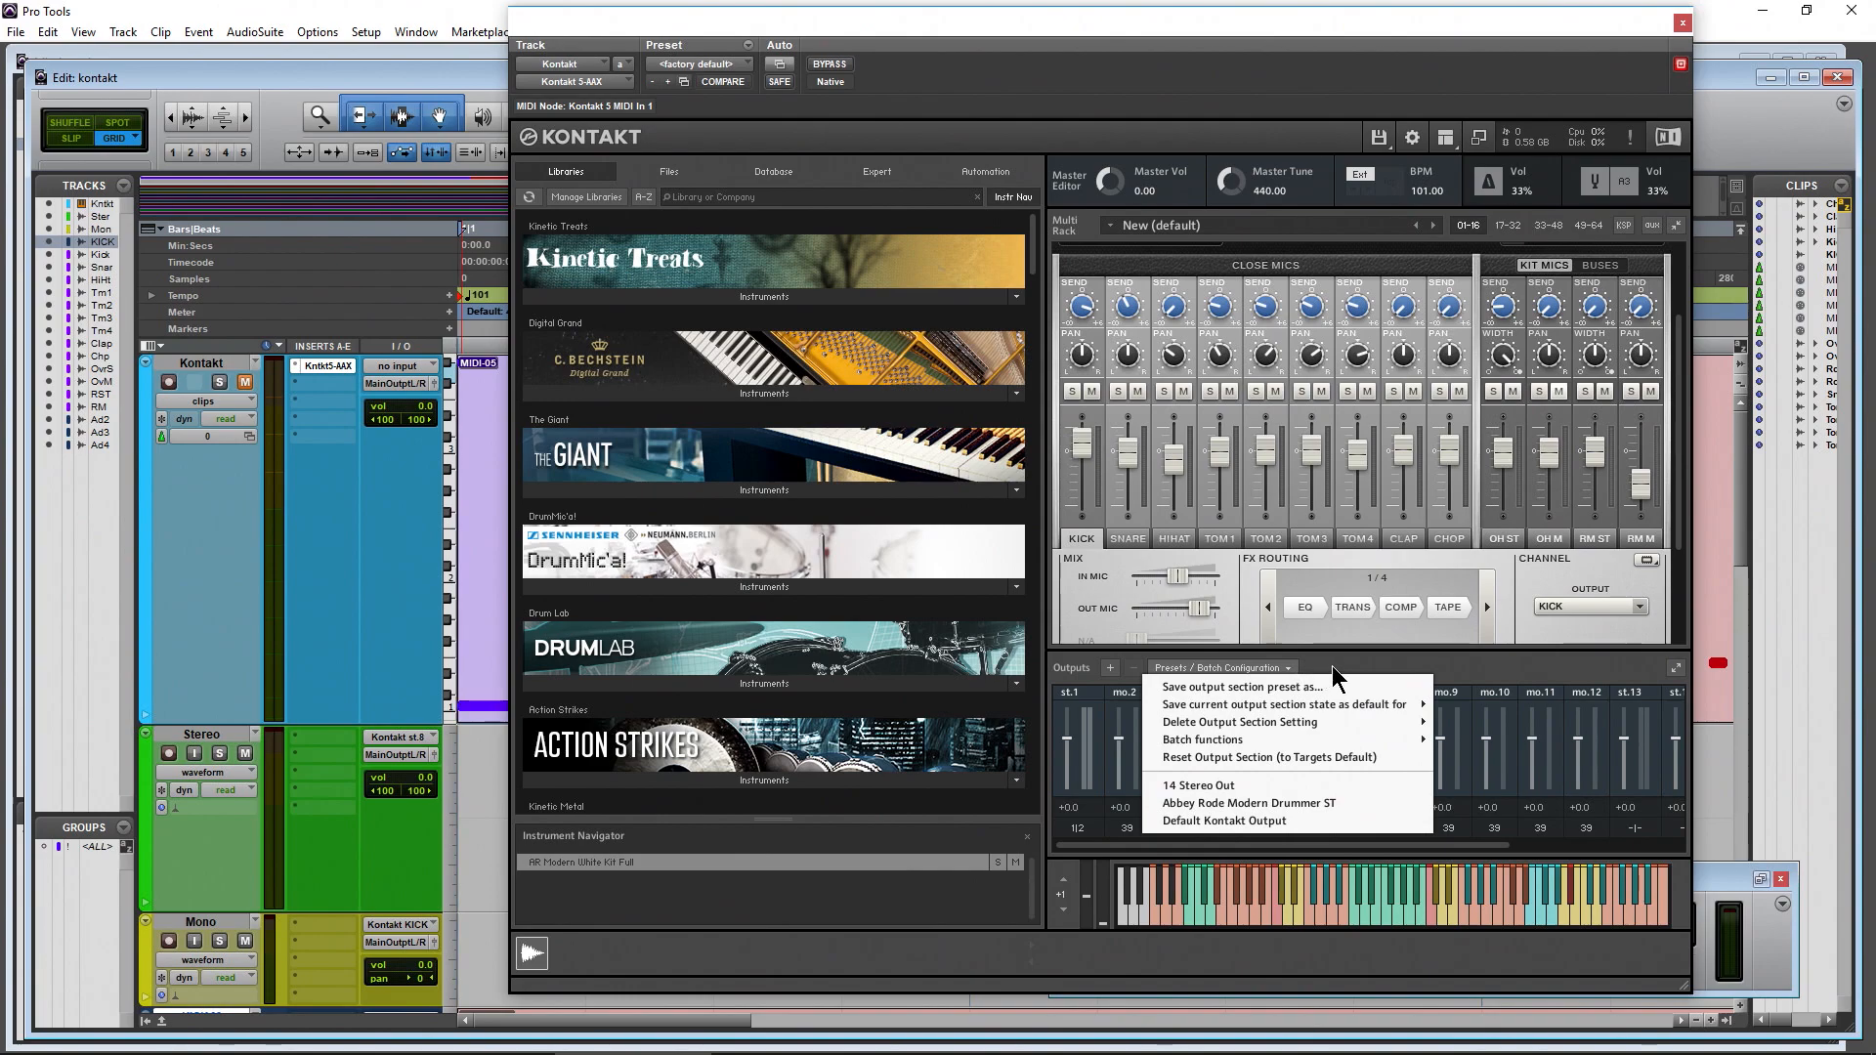
click(1333, 665)
drag(1247, 846, 1147, 837)
click(1240, 667)
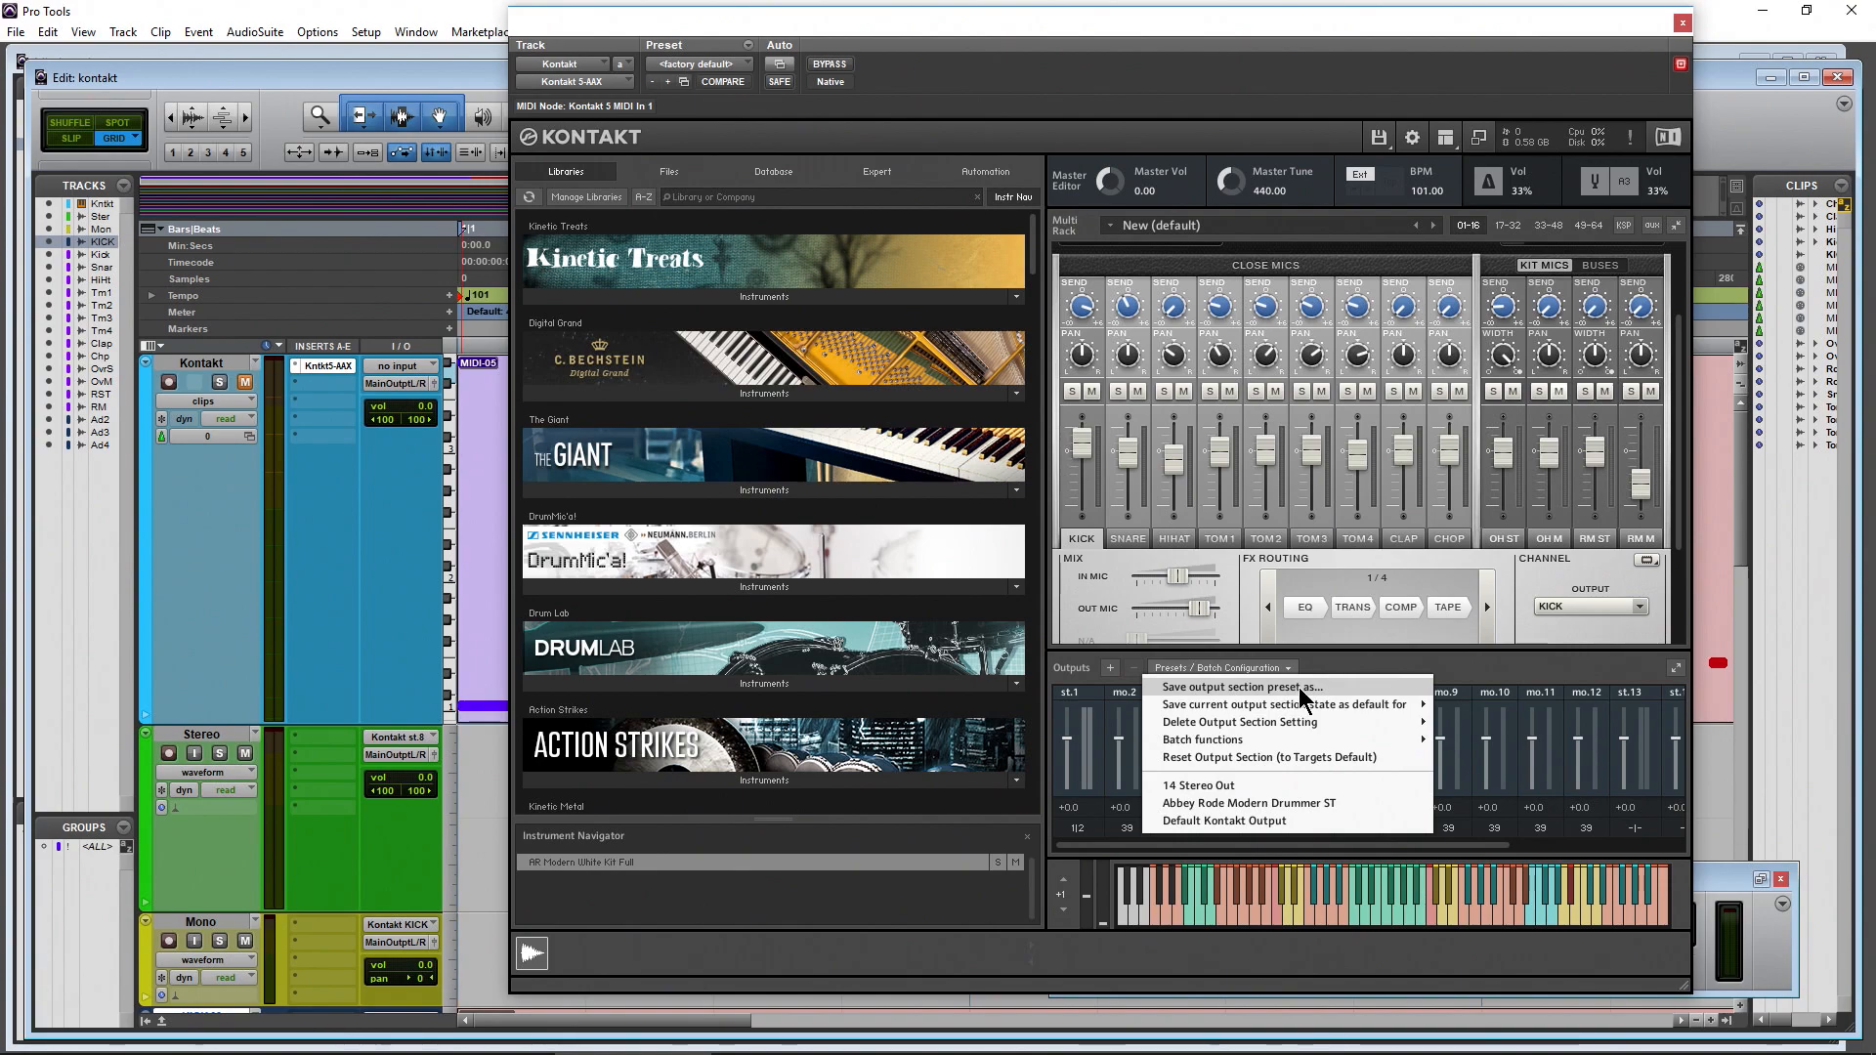
click(1299, 688)
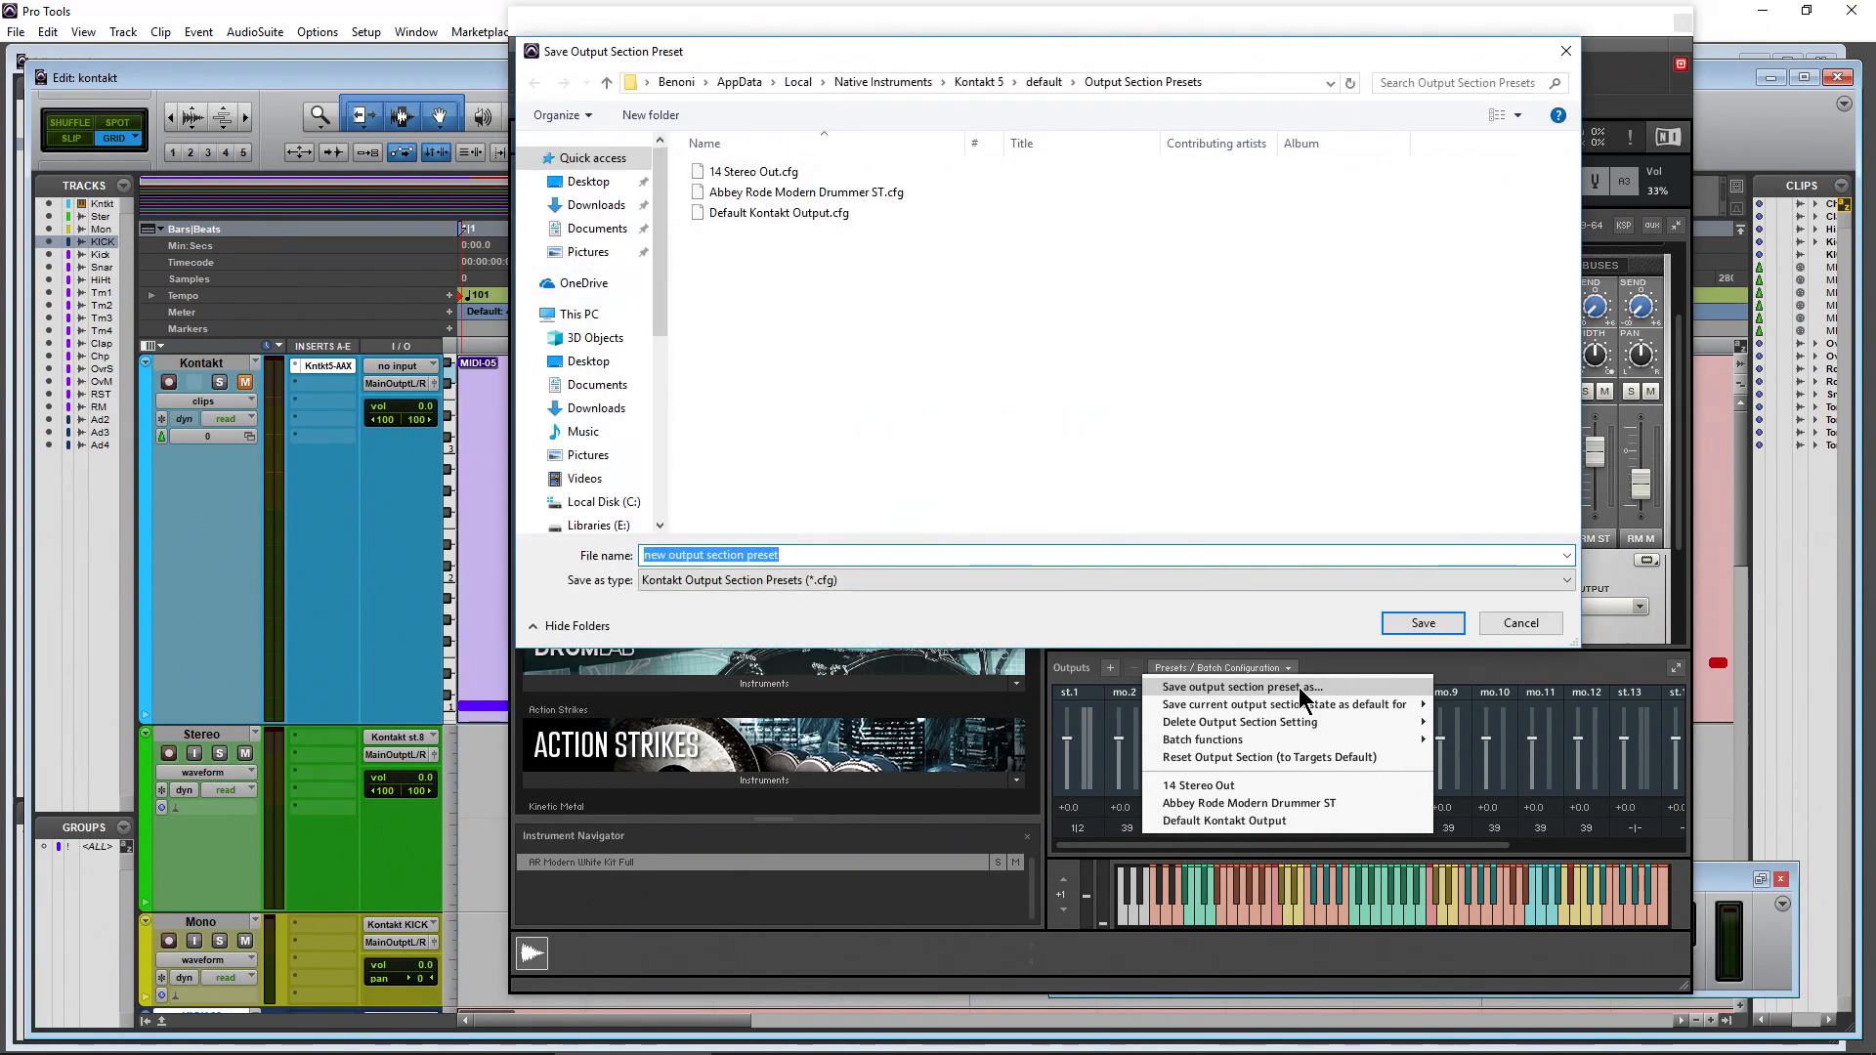
text(11 Mono 2 Stereo)
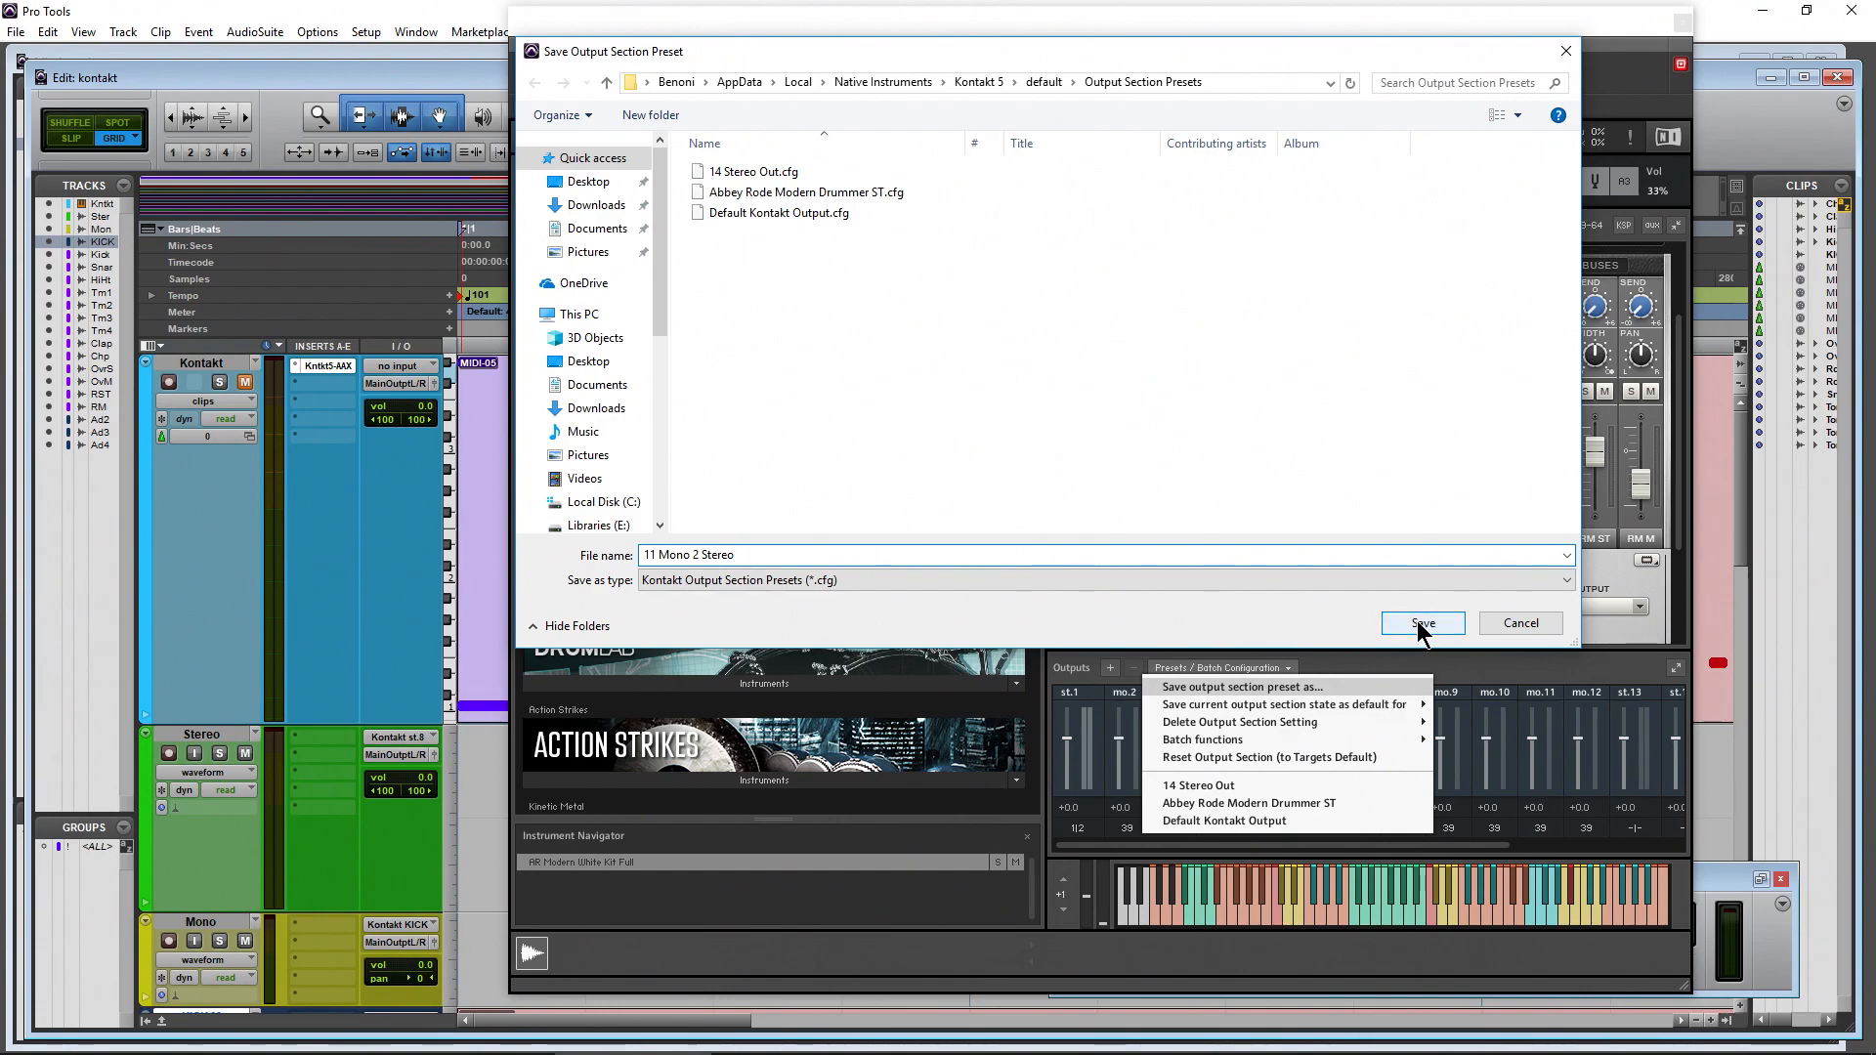
click(1421, 625)
Rename the outputs after st.1 to Kick, Snare, Hi hat, Tom 1 through Tom 4, Clap, Bell, OH M, RM M, OH ST and RM ST
click(1125, 694)
text(Kick)
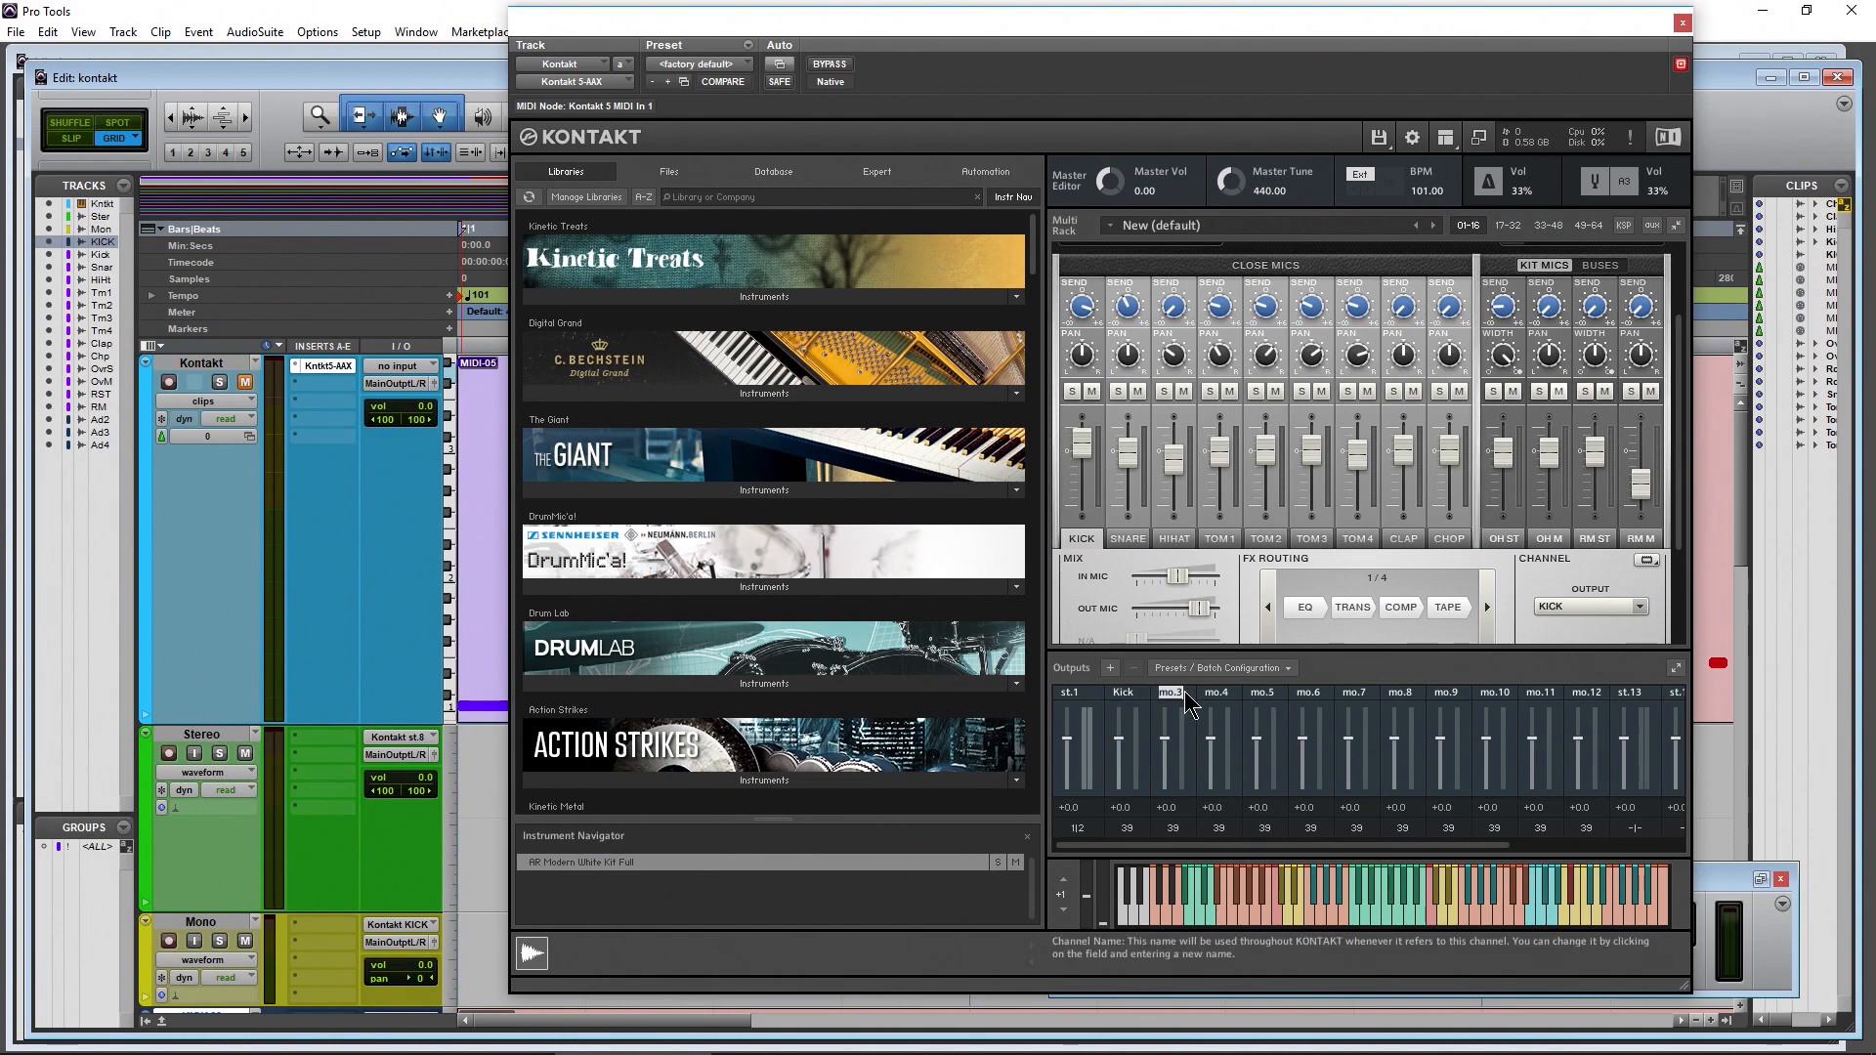
click(1215, 694)
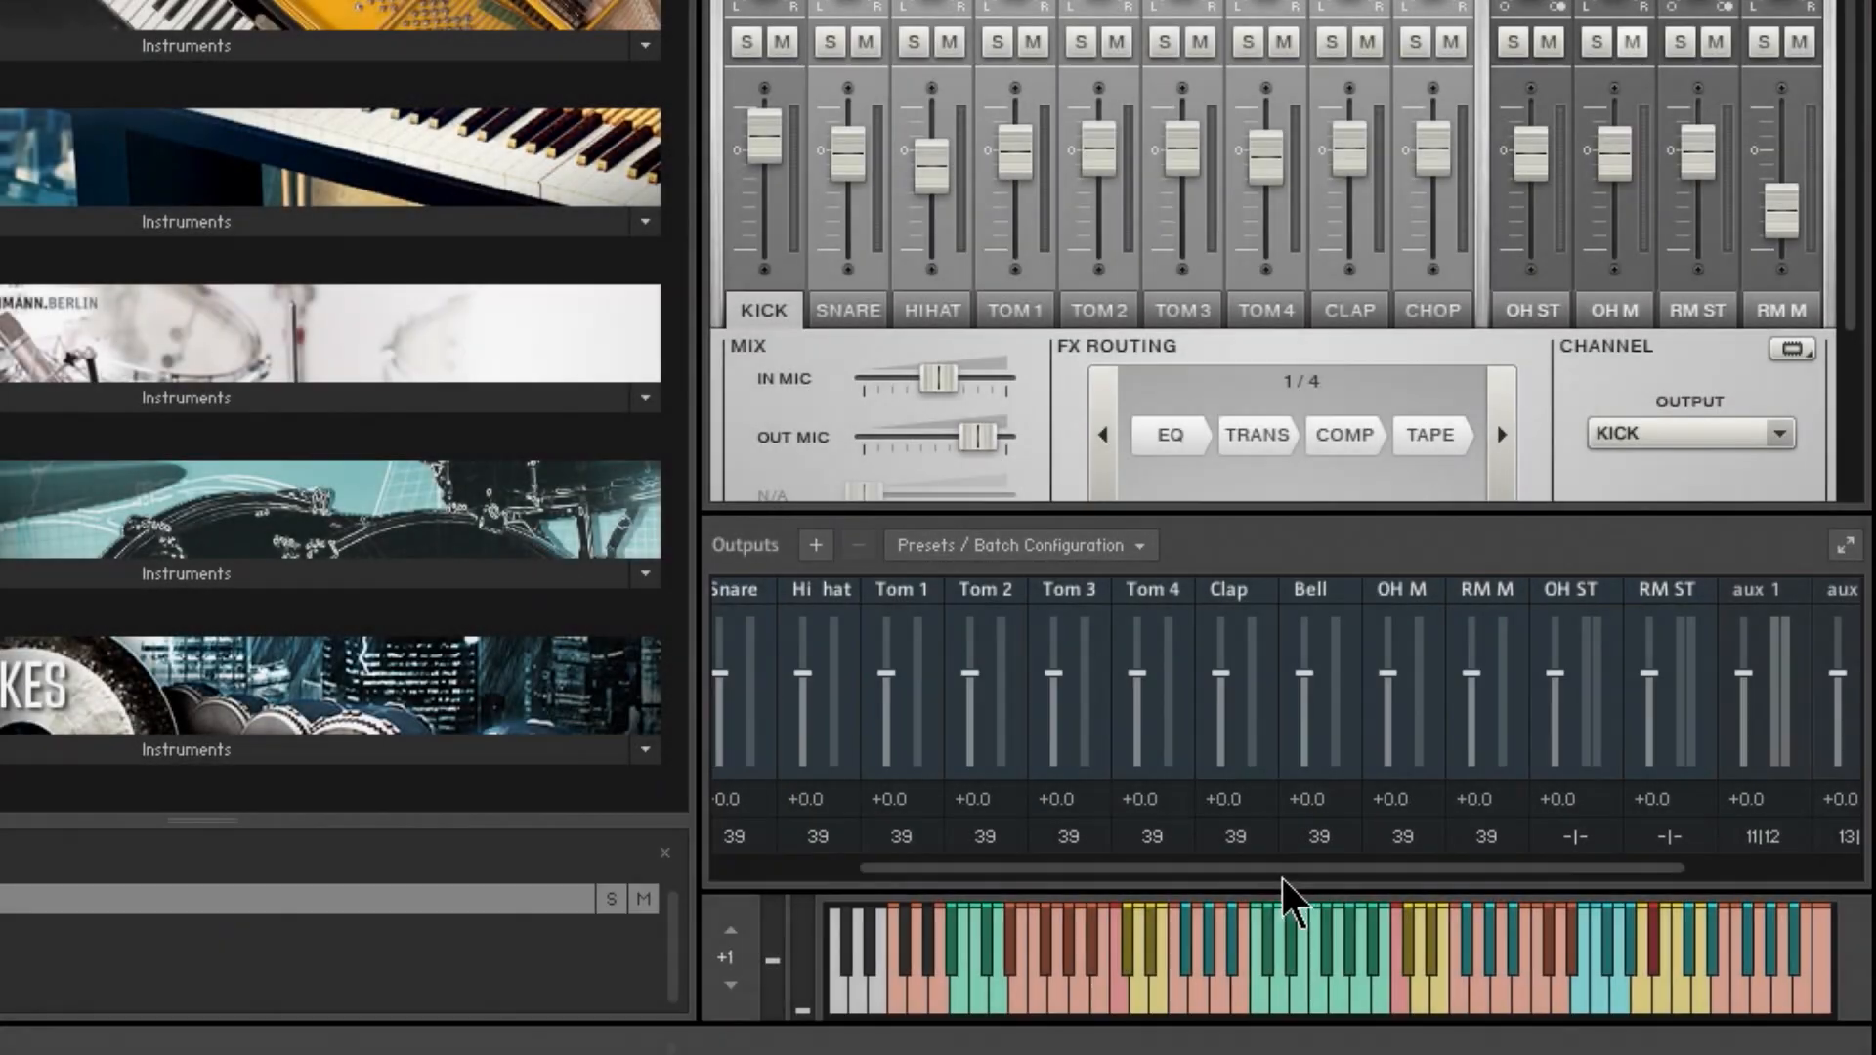
drag(1283, 869, 955, 885)
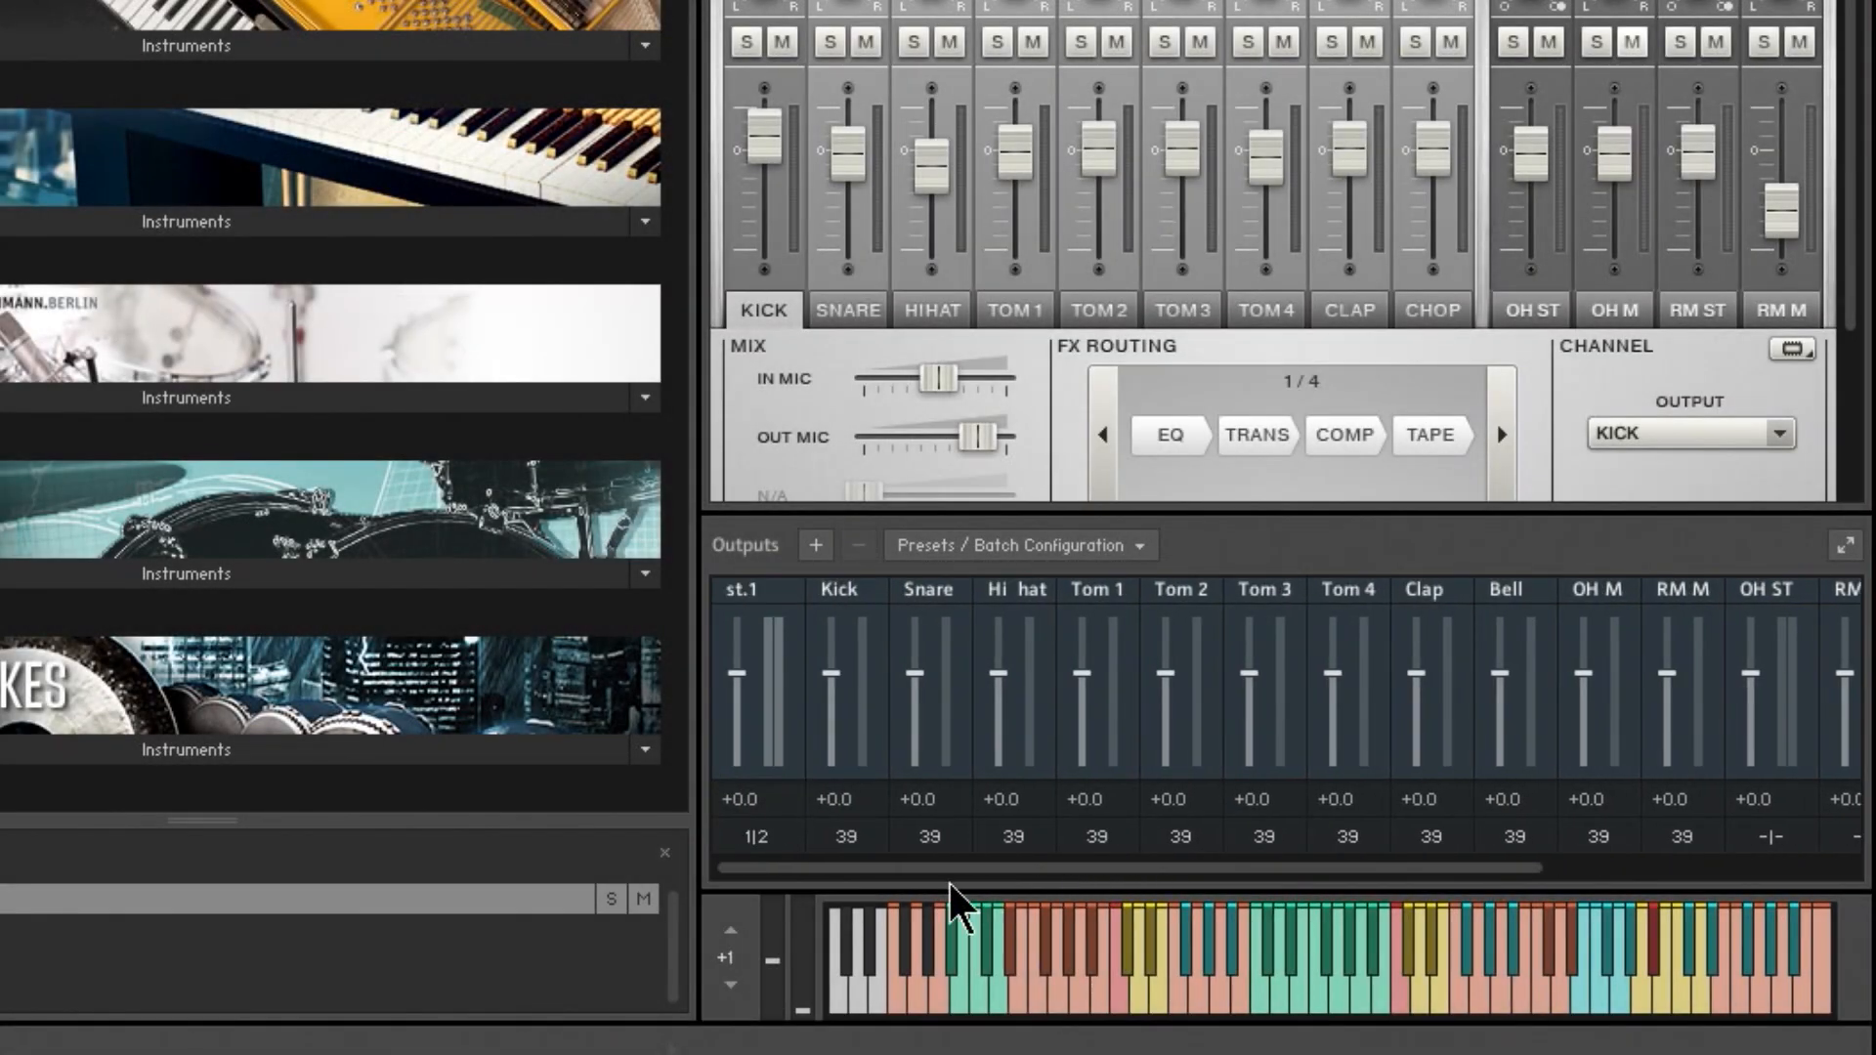
Examine the physical outputs available to the Kick channel in its channel configuration
click(870, 842)
click(475, 172)
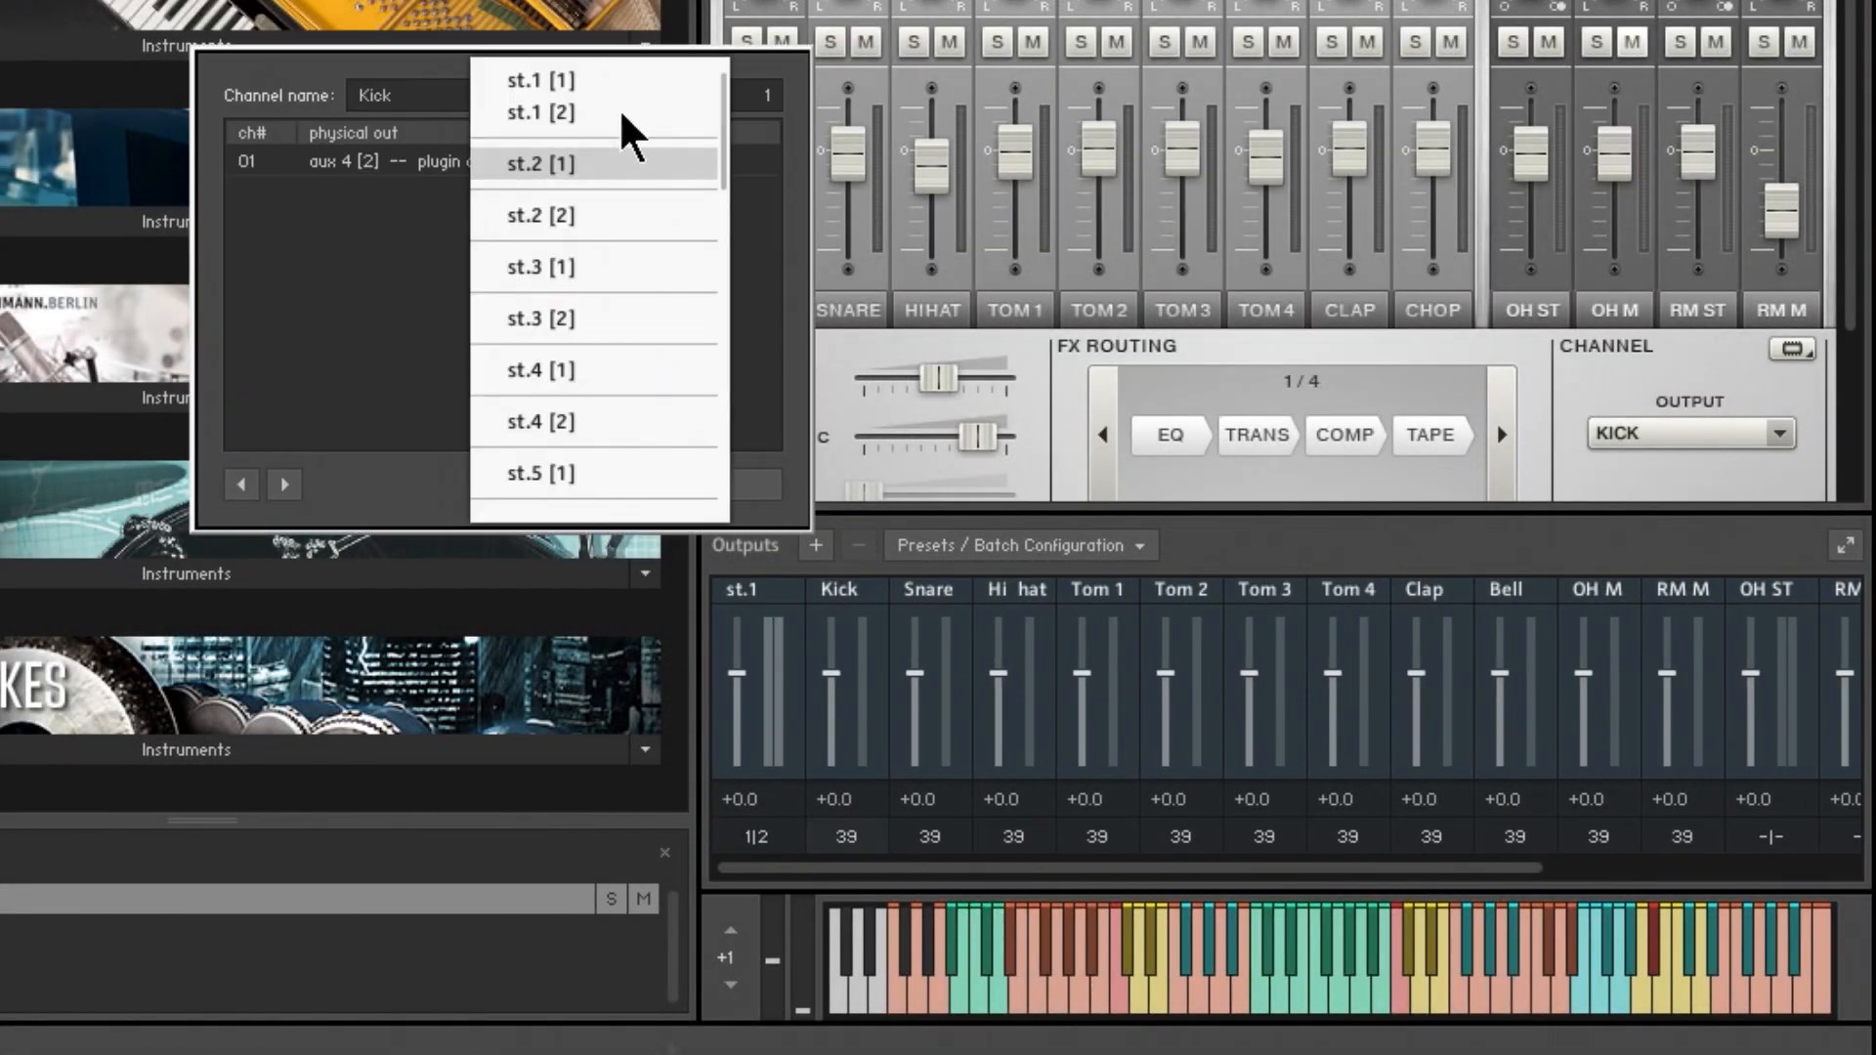
scroll(703, 369, down, 15)
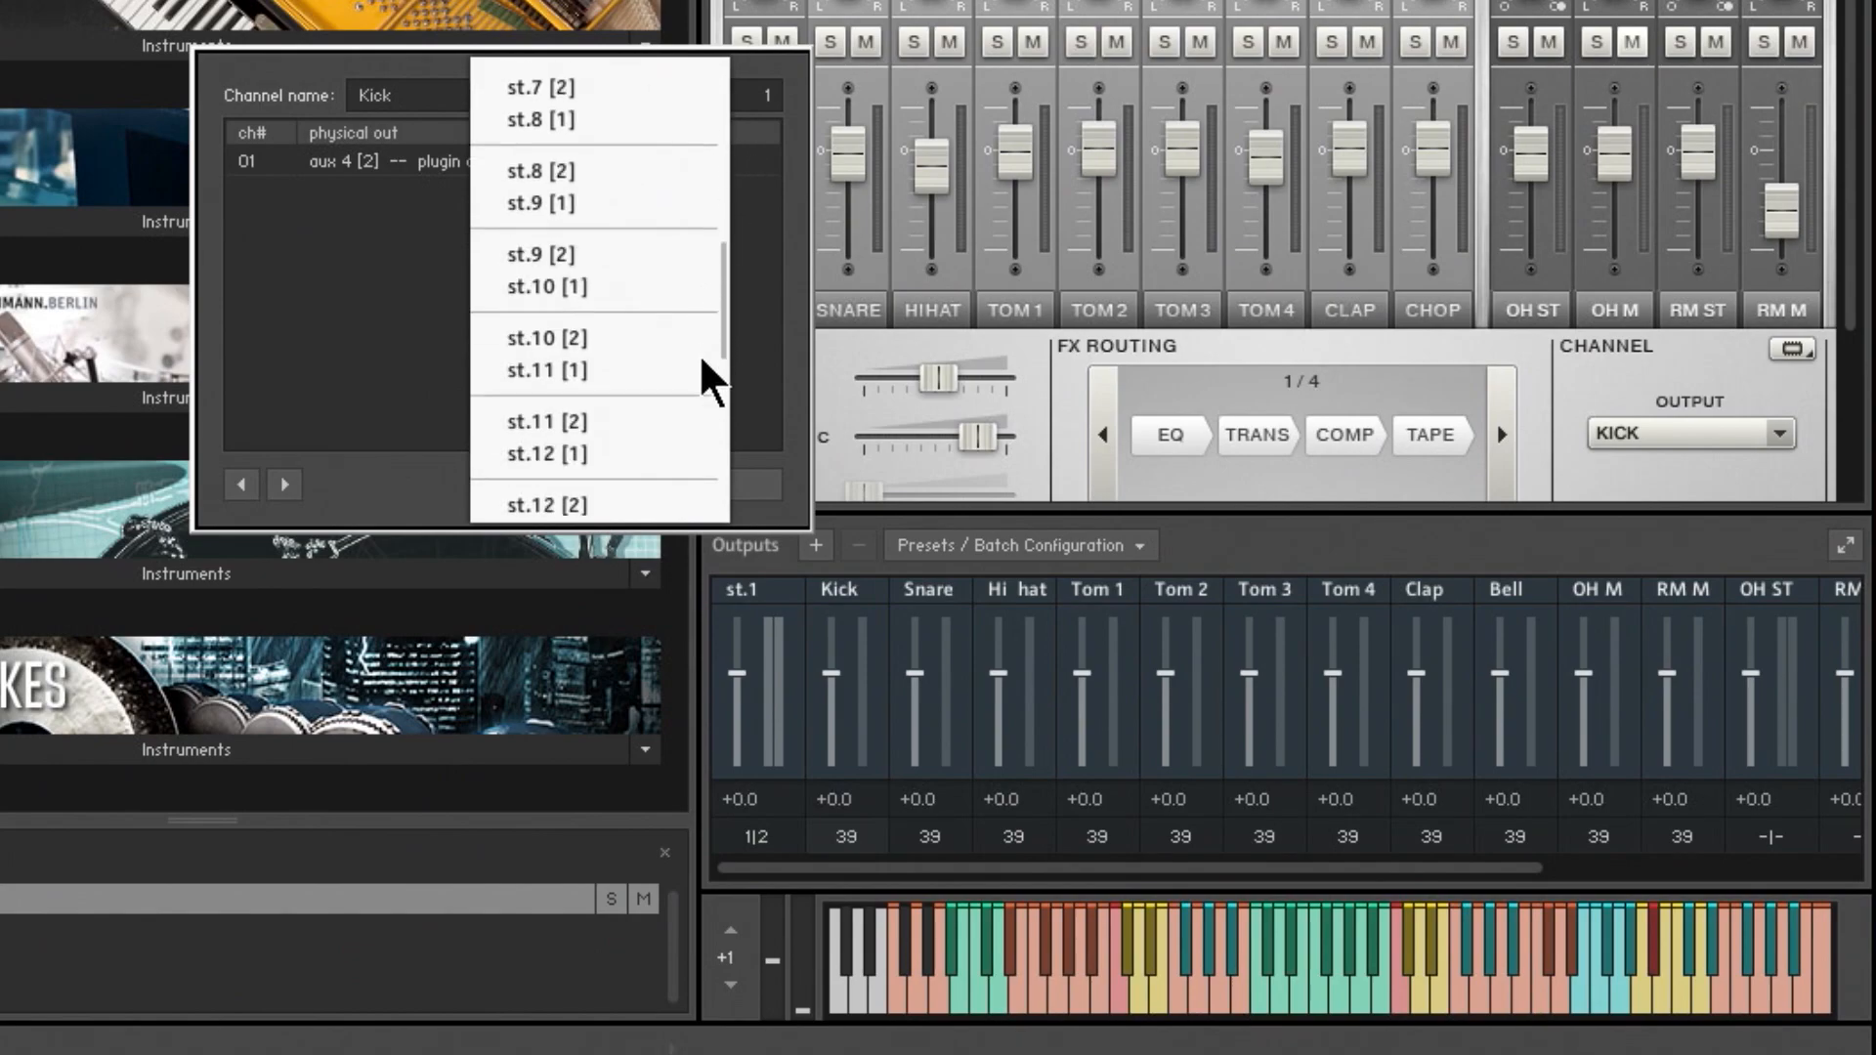
drag(712, 473, 690, 147)
click(415, 276)
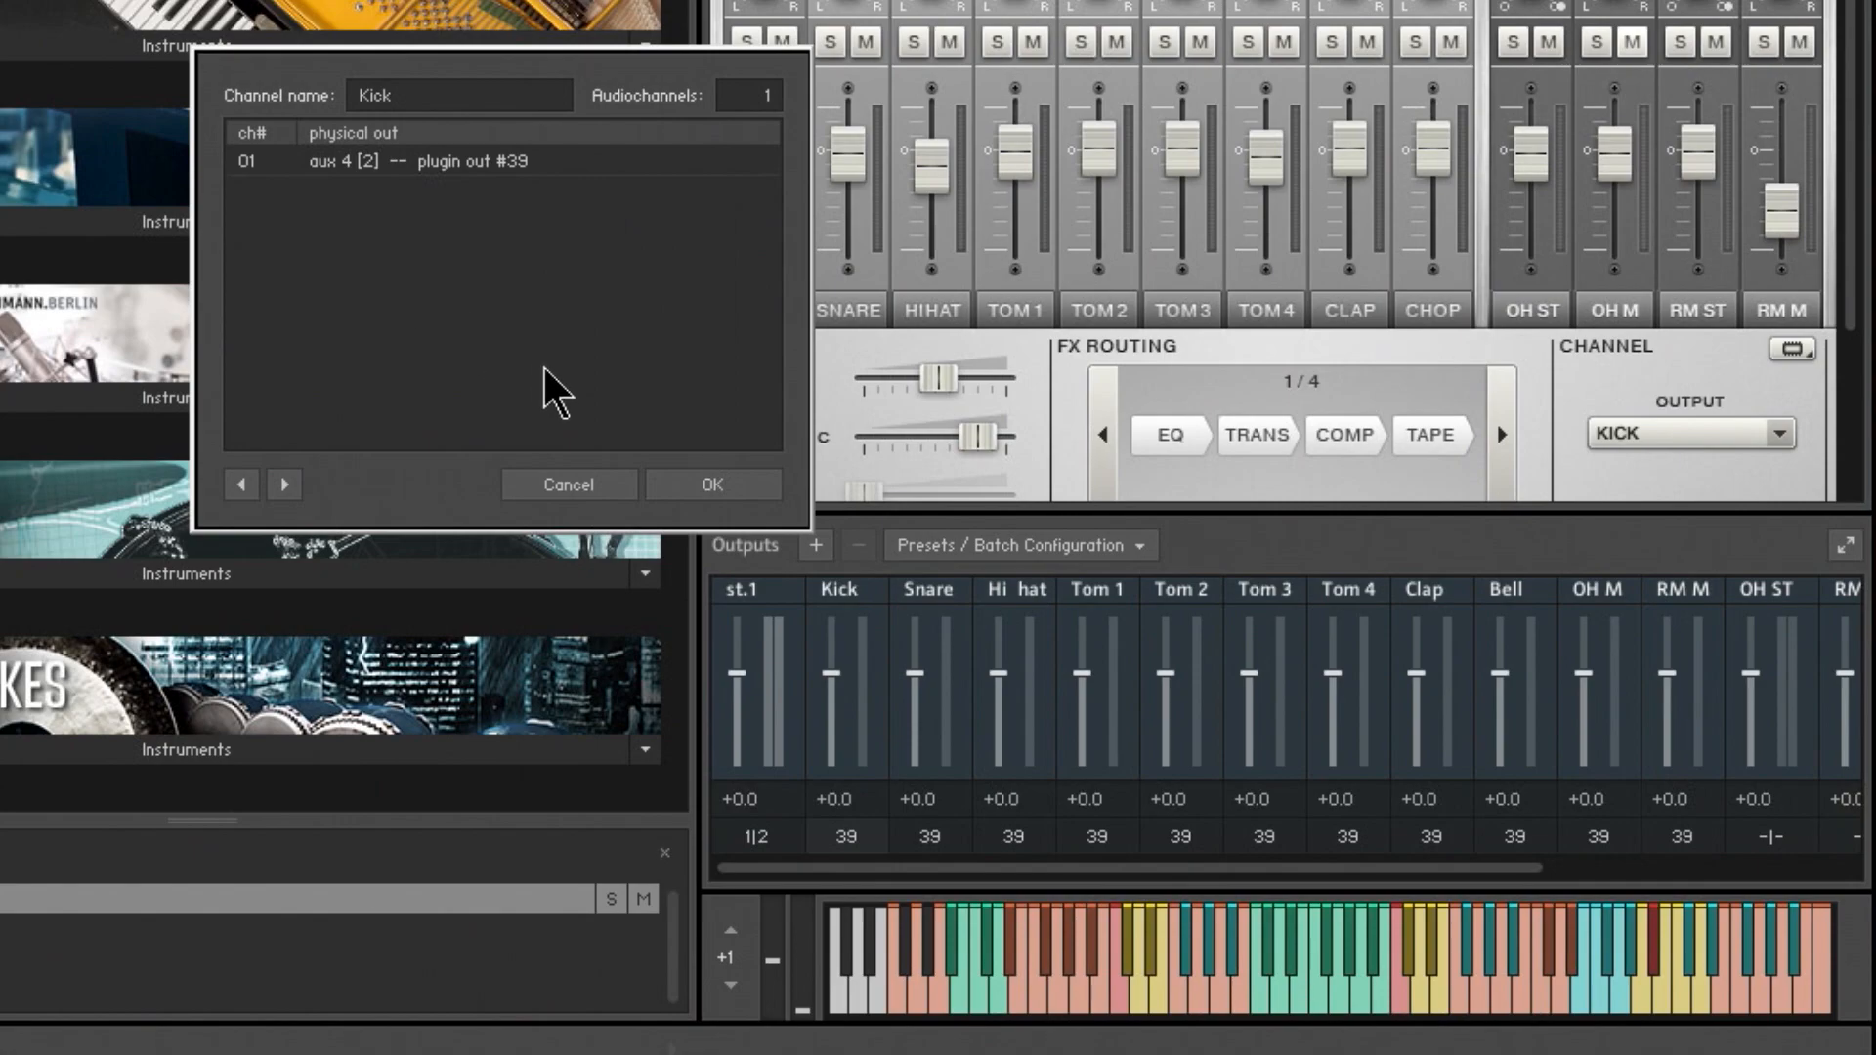
click(713, 485)
Save the renamed drum outputs as an output section preset named "Mono Drum Outputs 2 Stereo"
click(1083, 547)
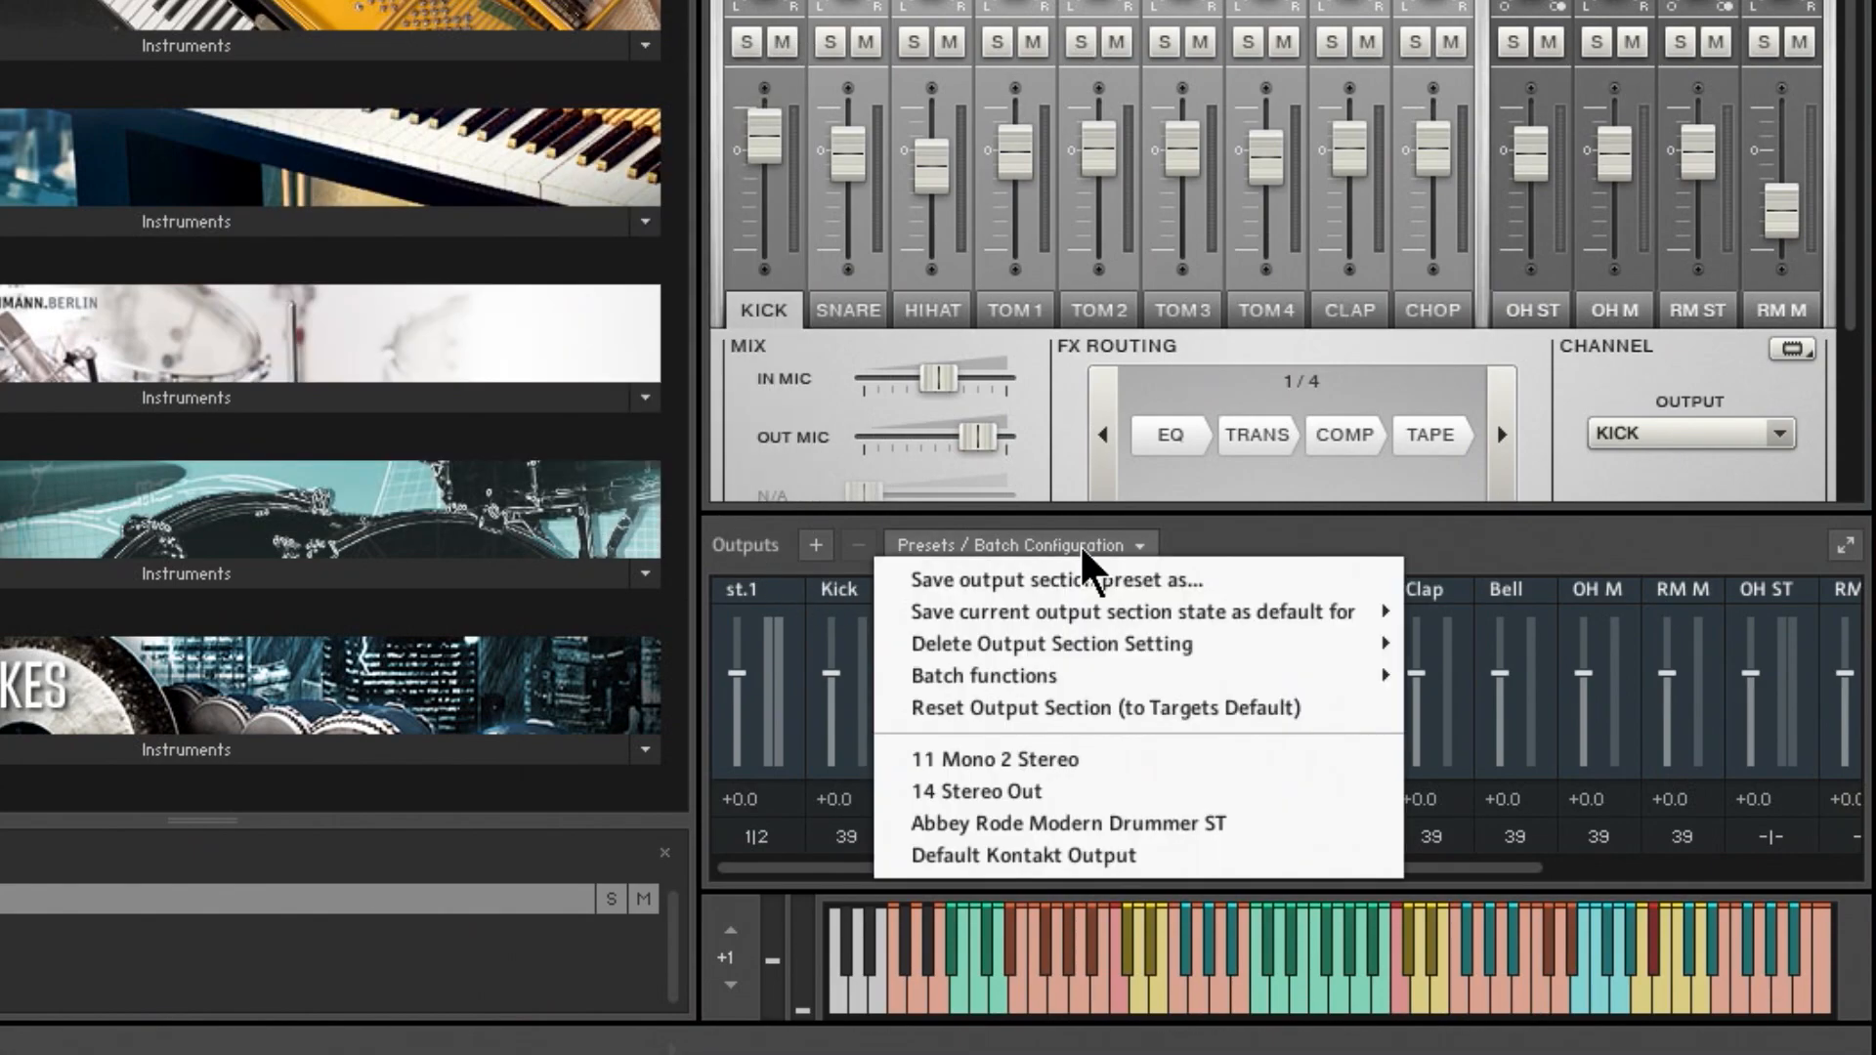
click(1118, 580)
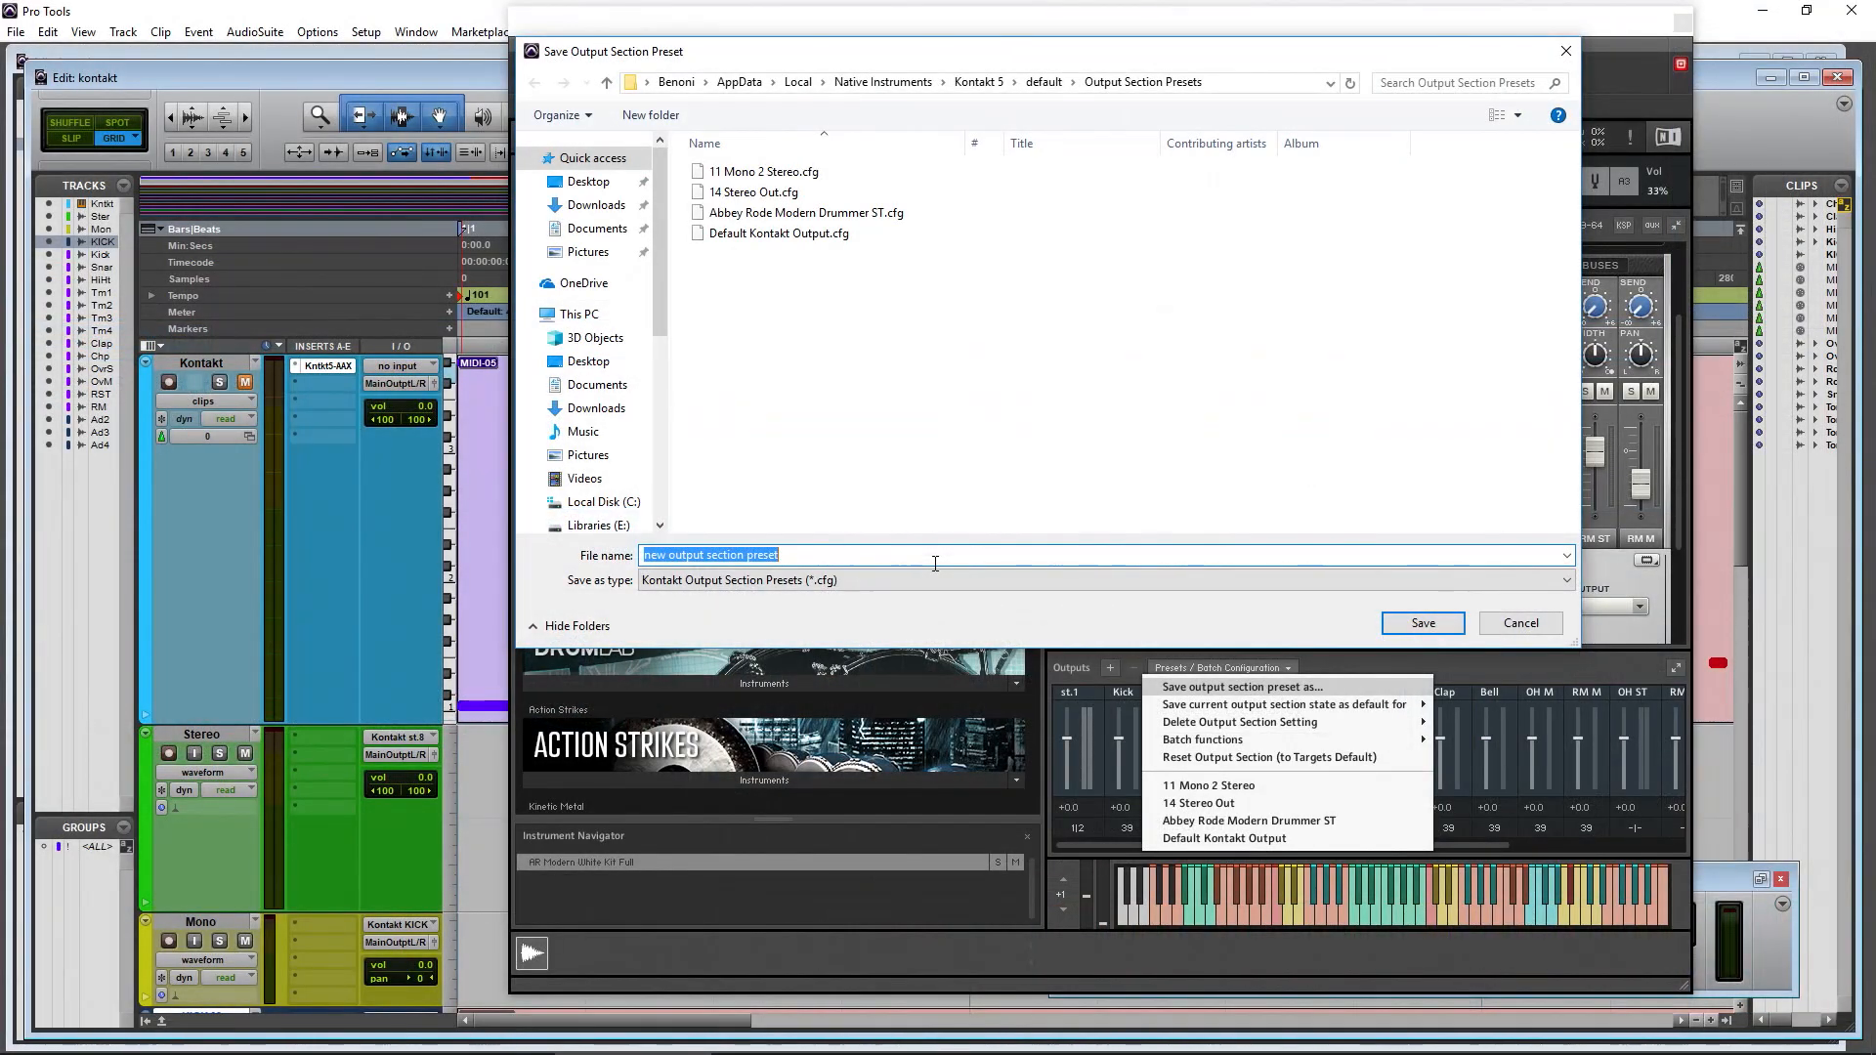
text(Mono)
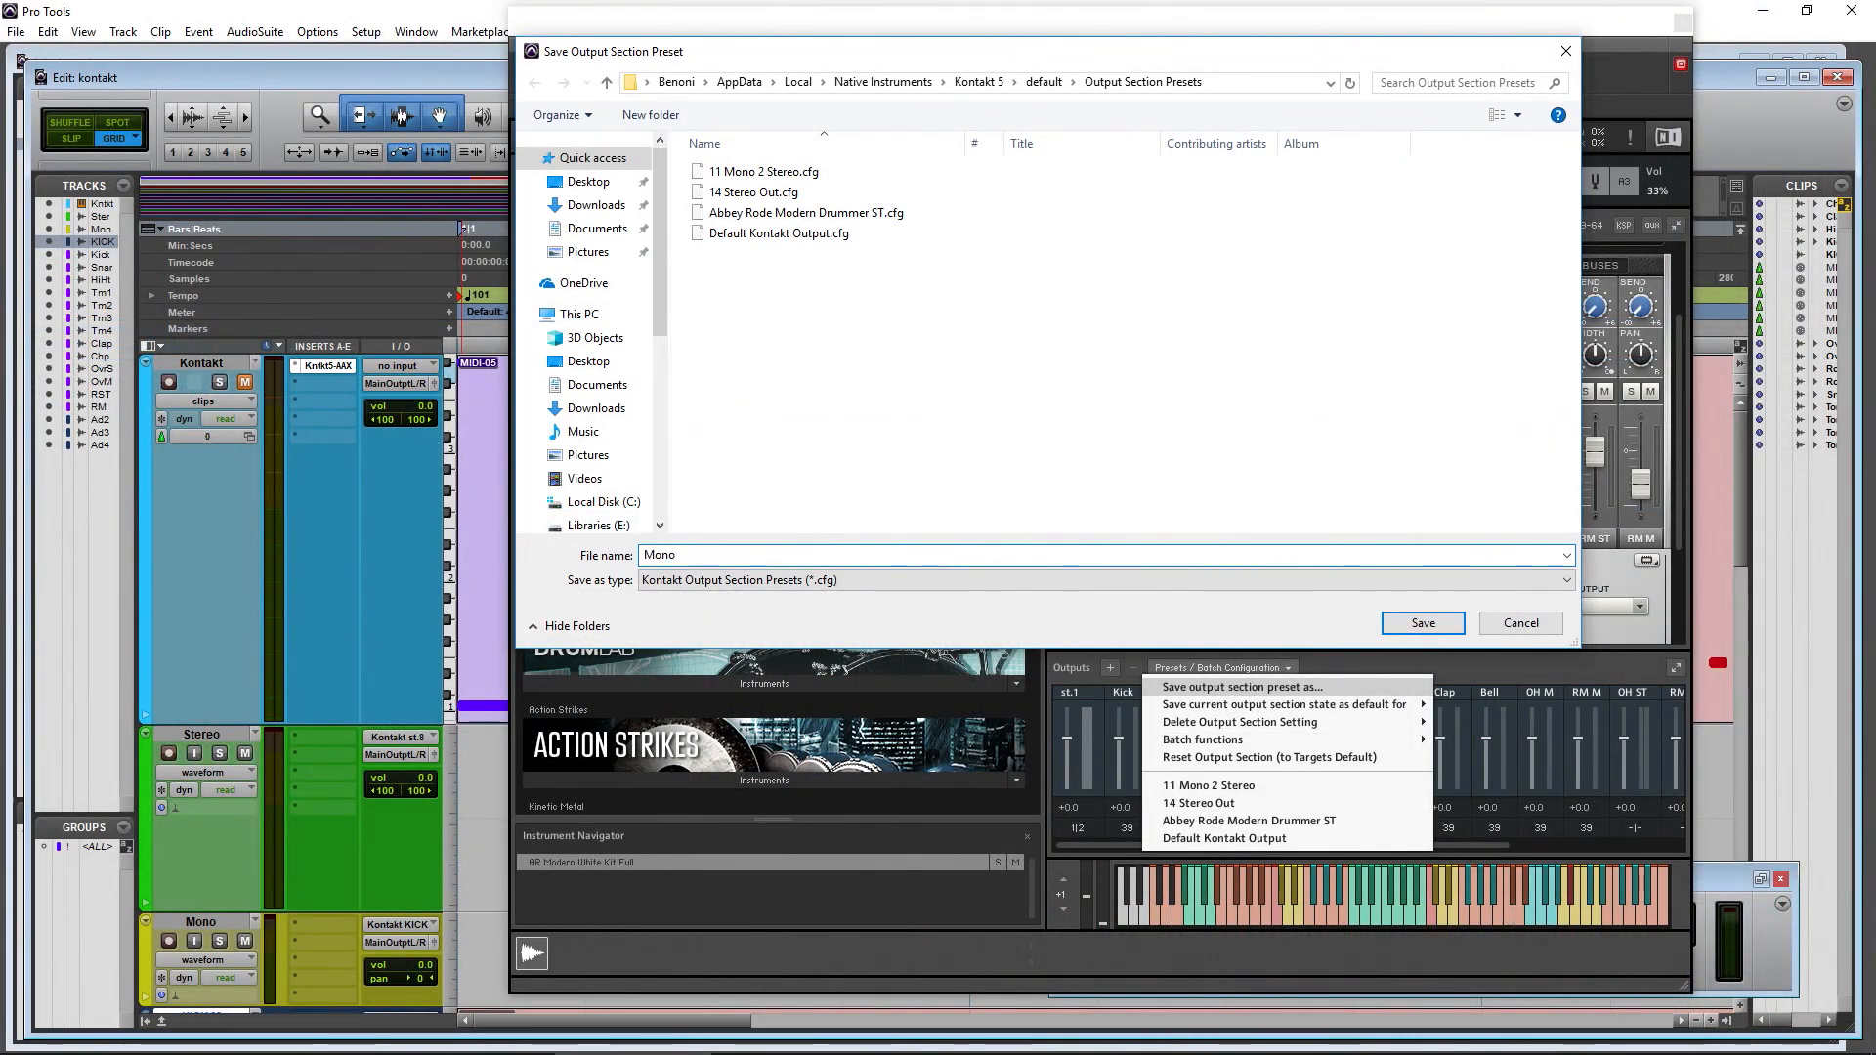
text( Drum Outputs 2)
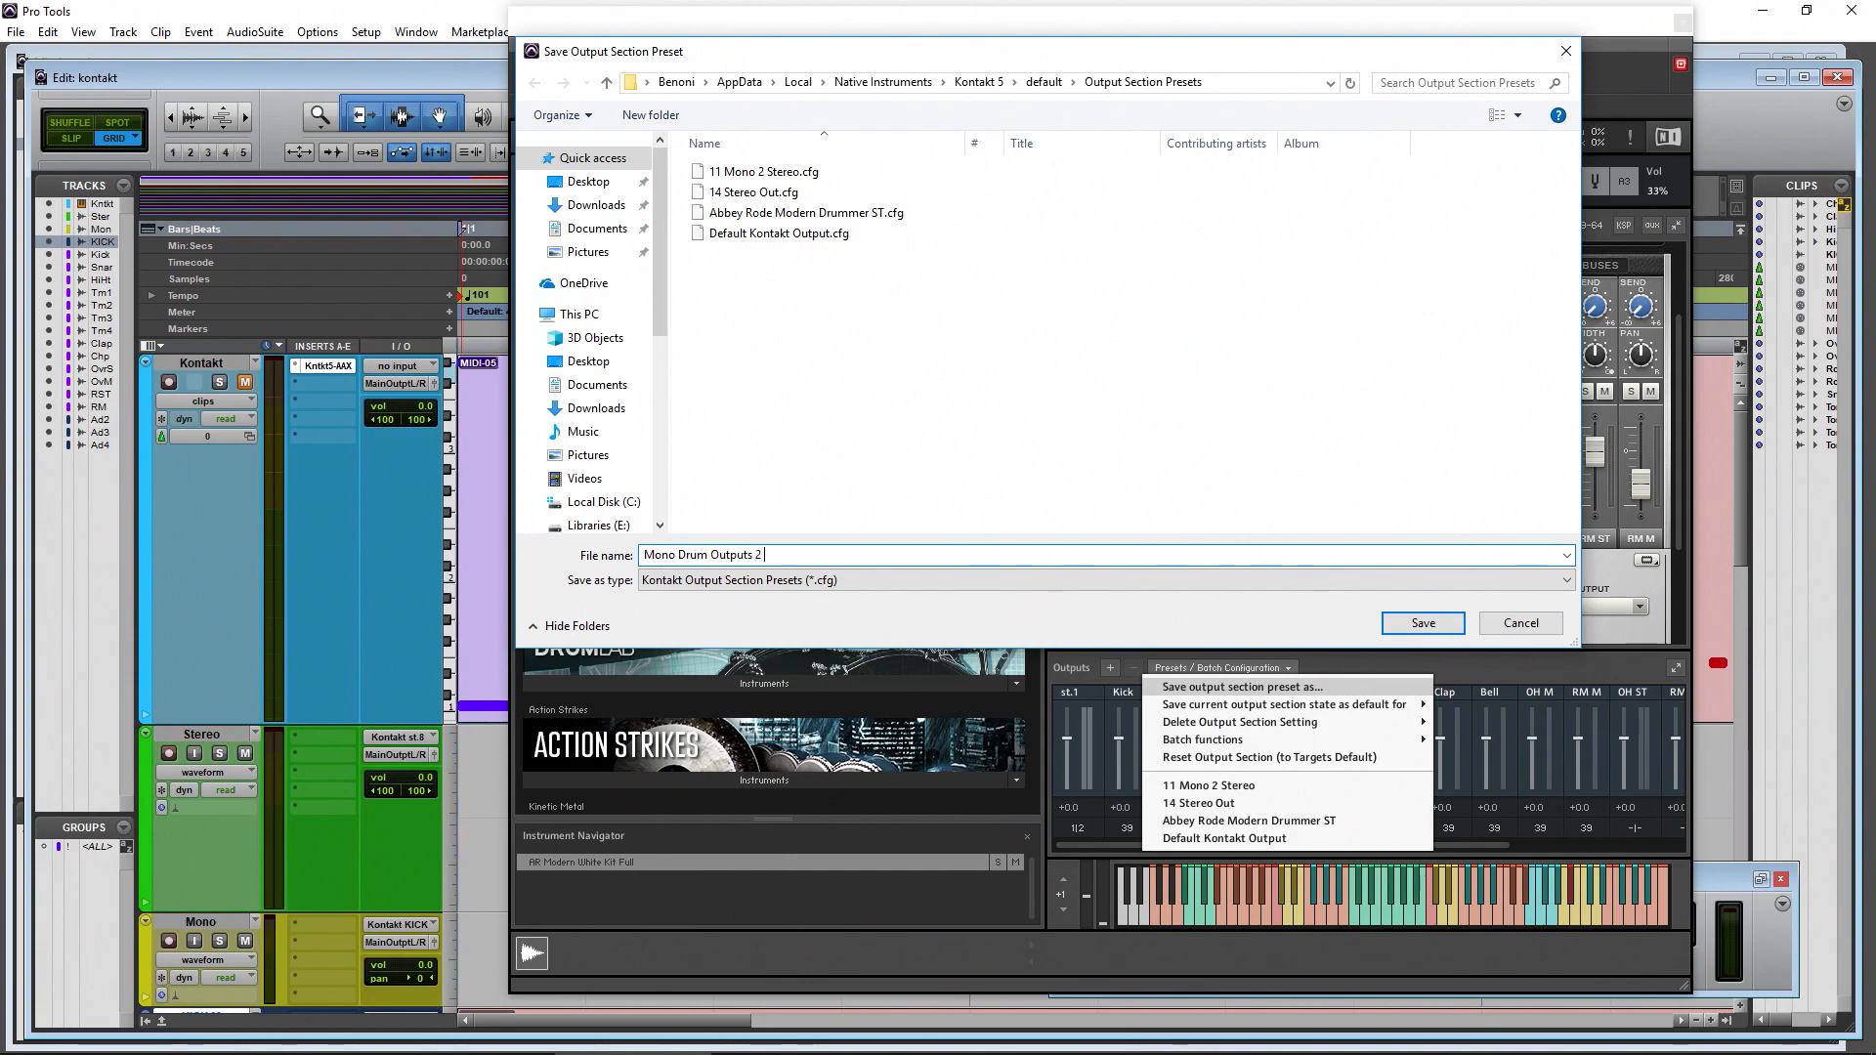
text( Stereo)
click(1386, 622)
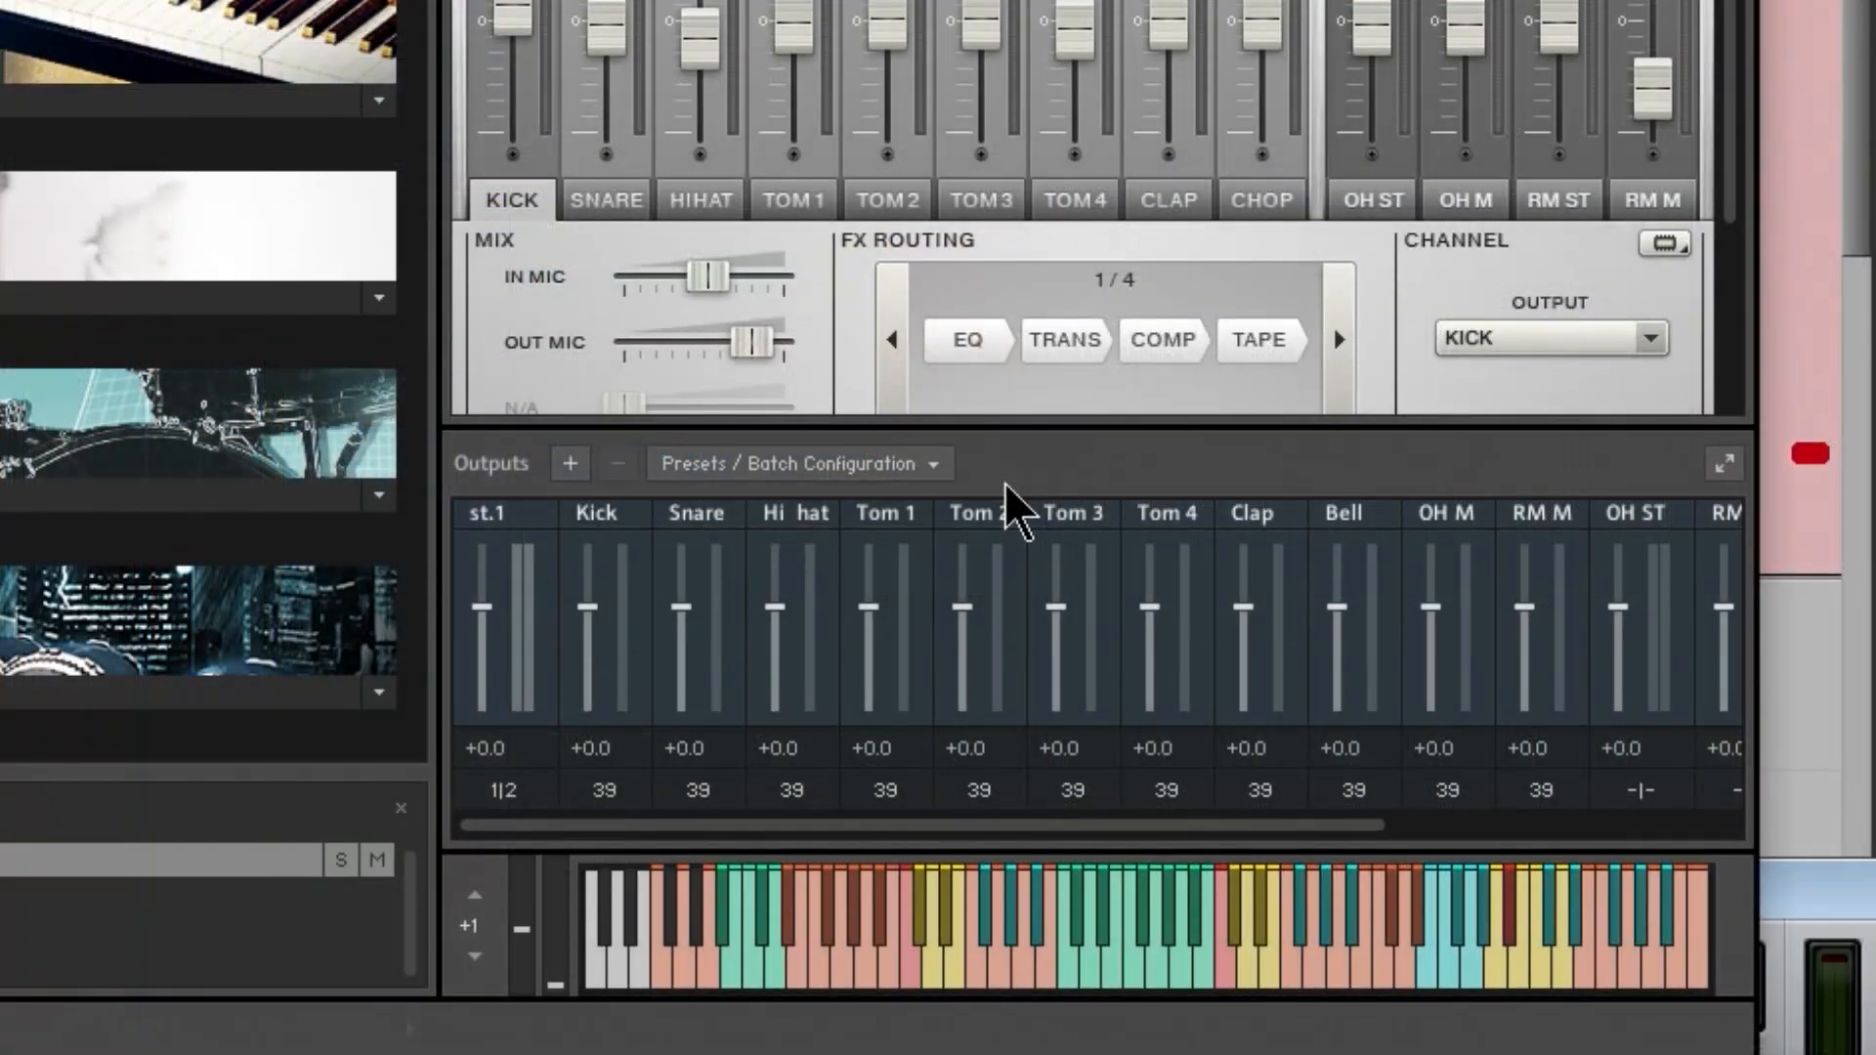
Load the Mono Drum Outputs 2 Stereo preset and check the Kick channel's physical output assignment
click(932, 466)
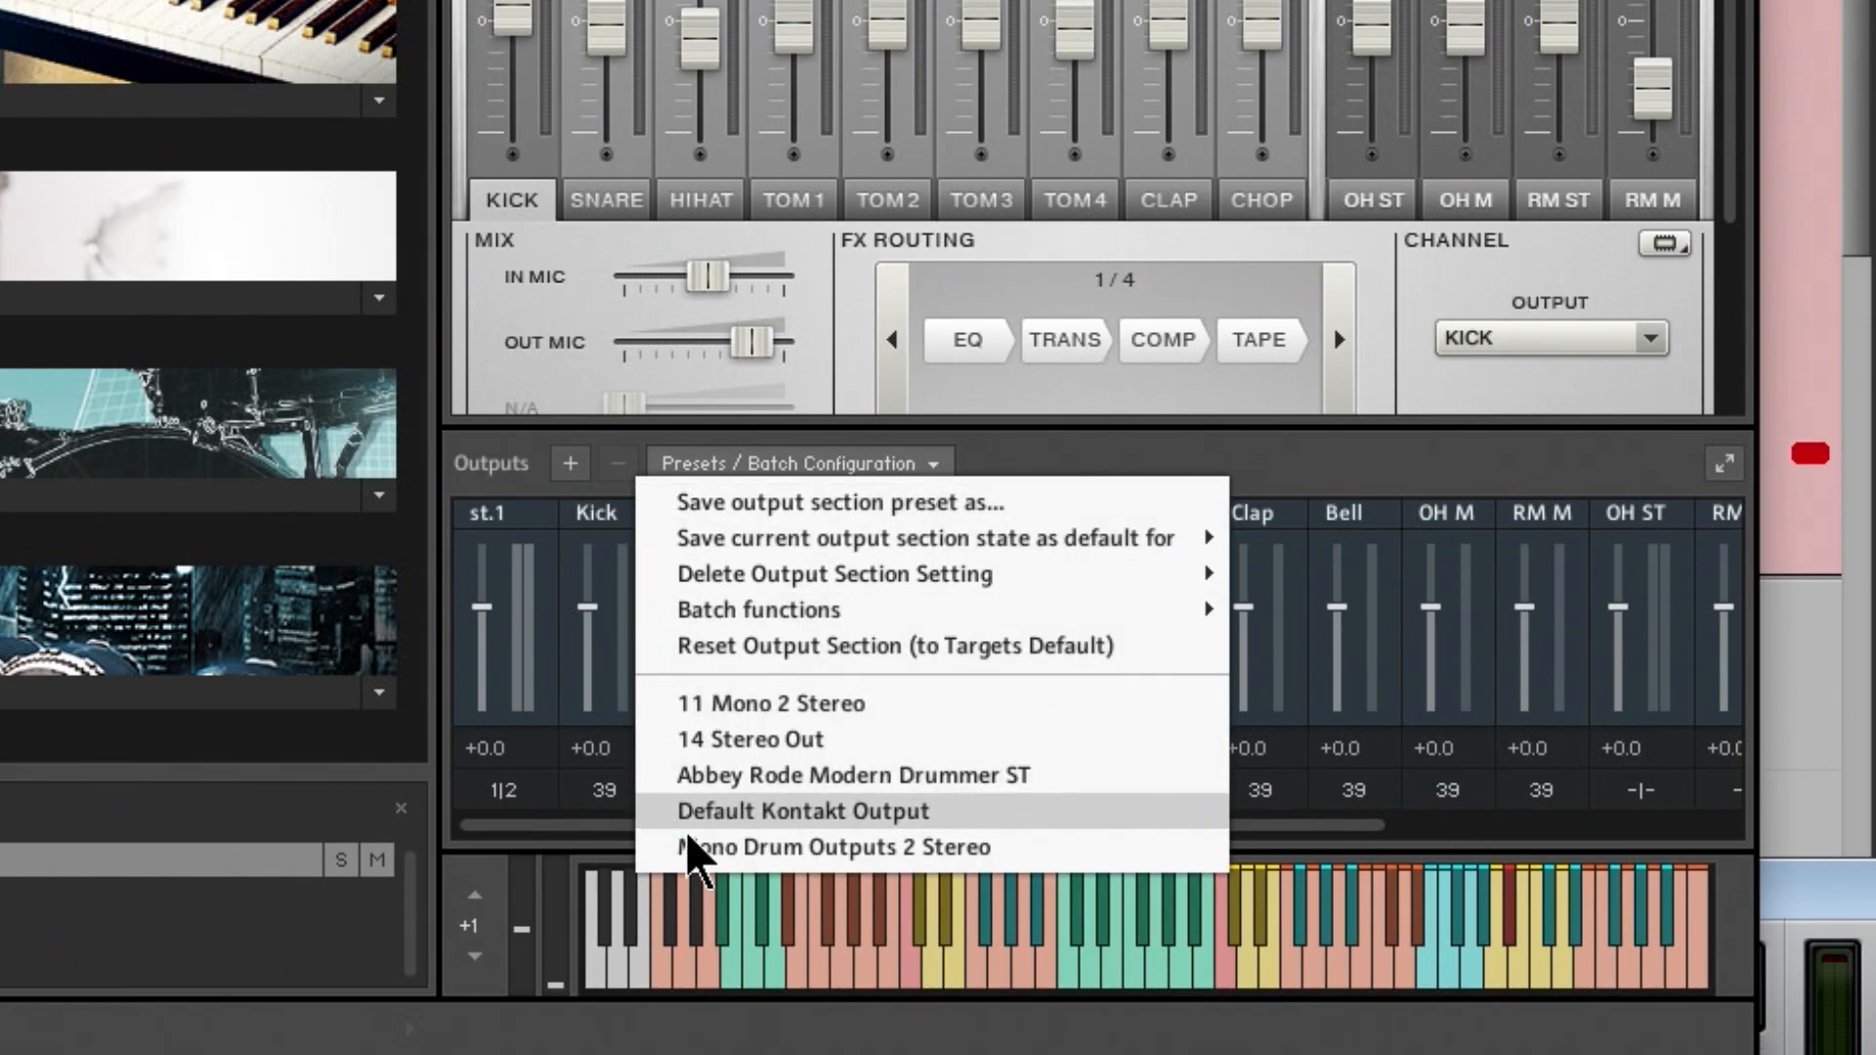
click(859, 847)
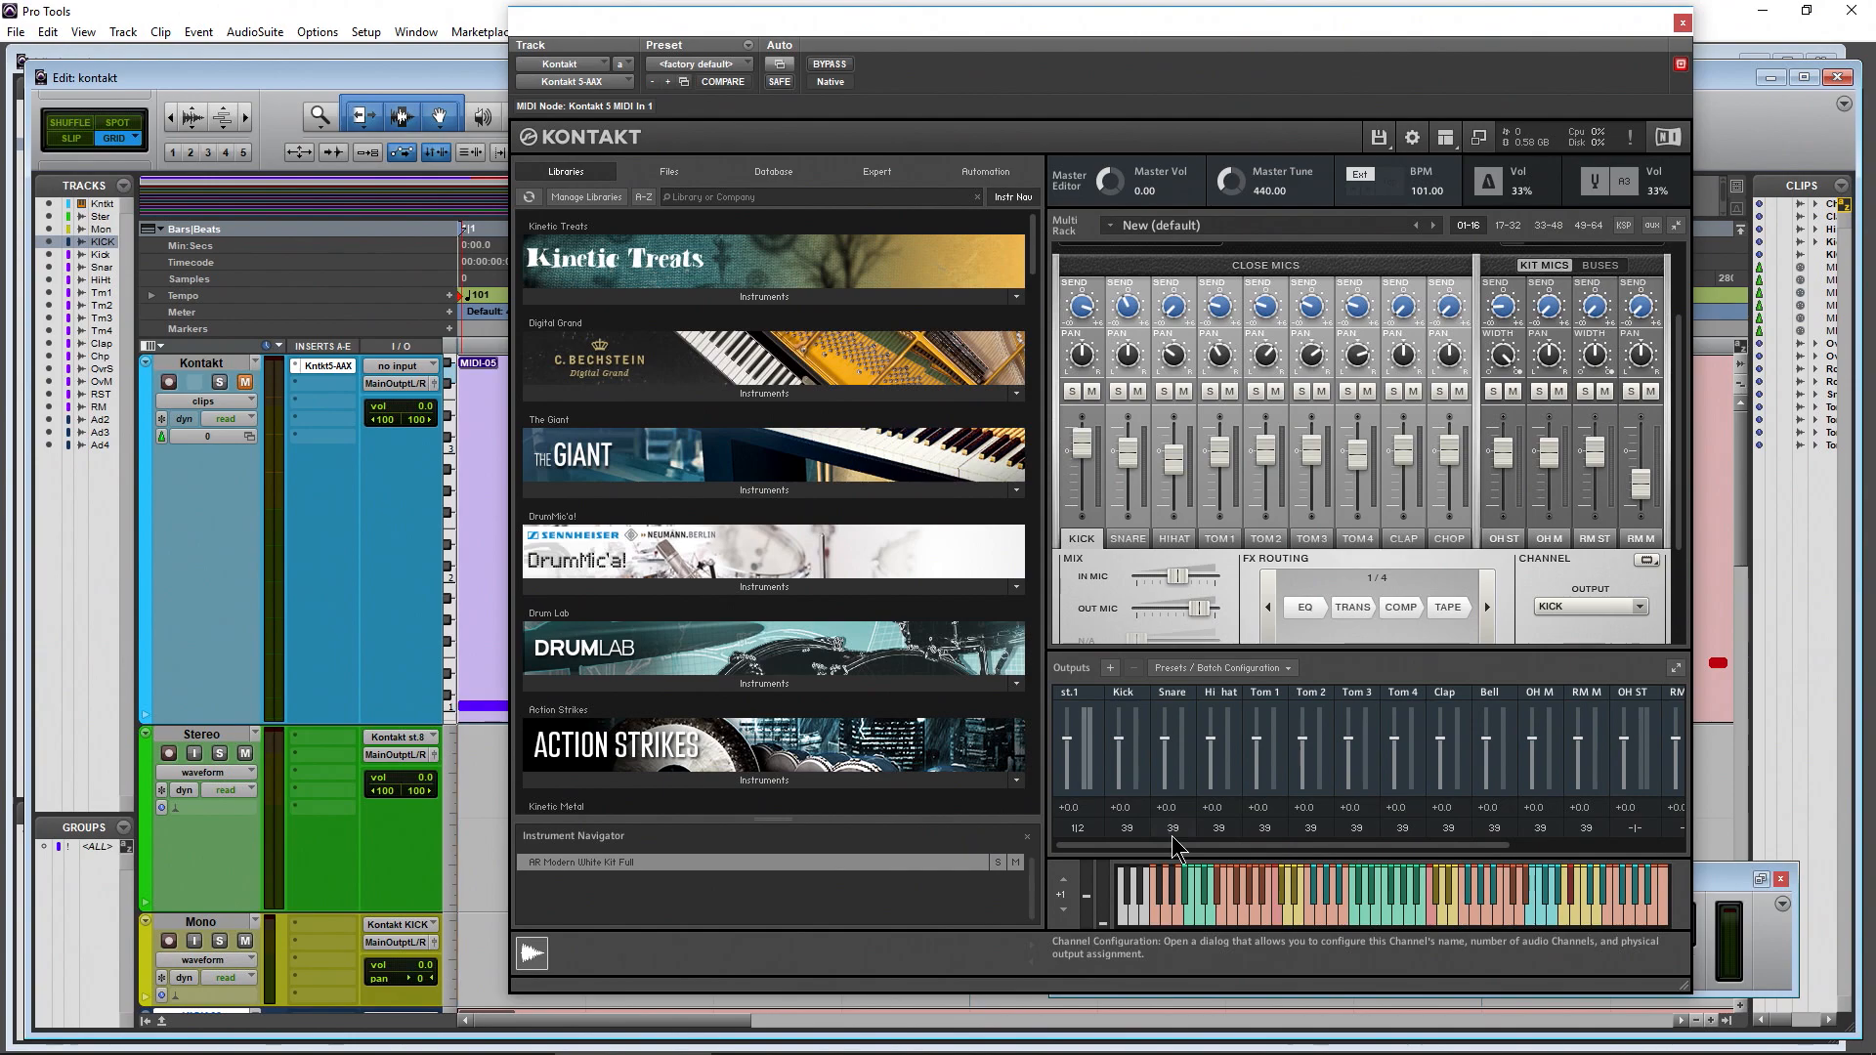
click(1129, 838)
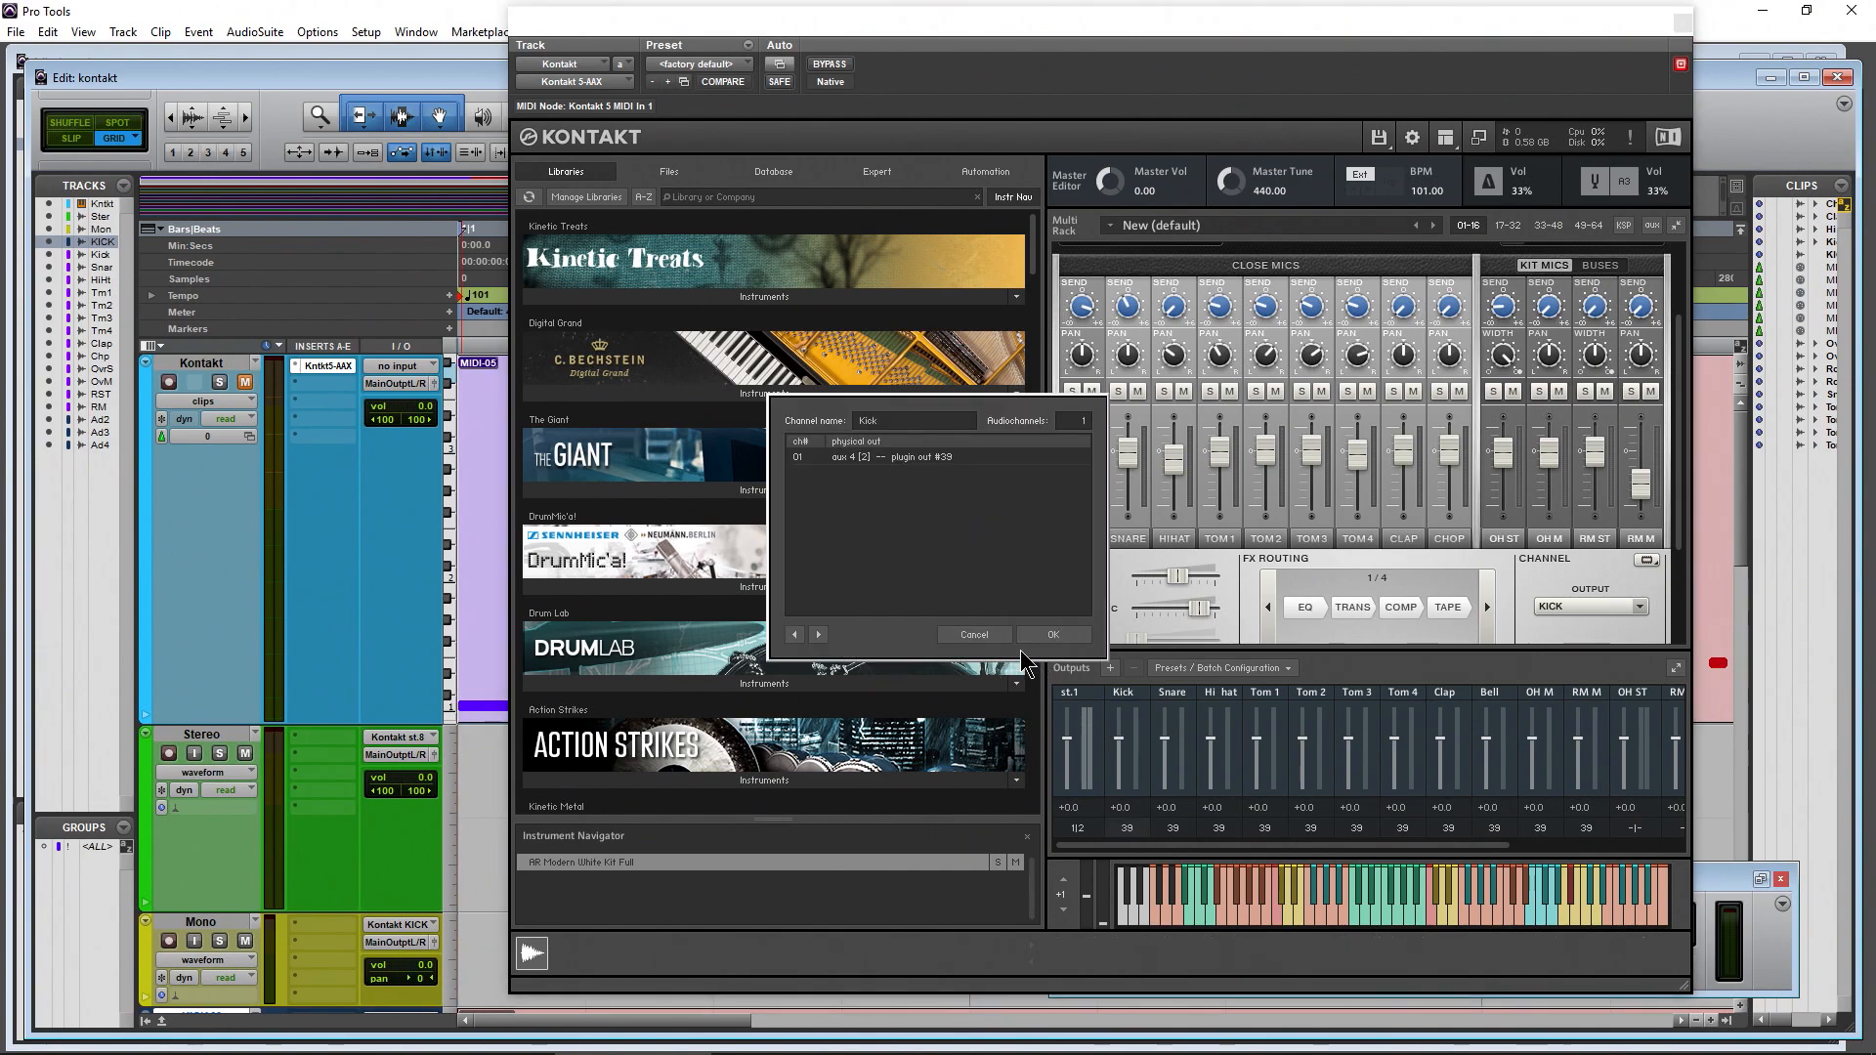
click(977, 635)
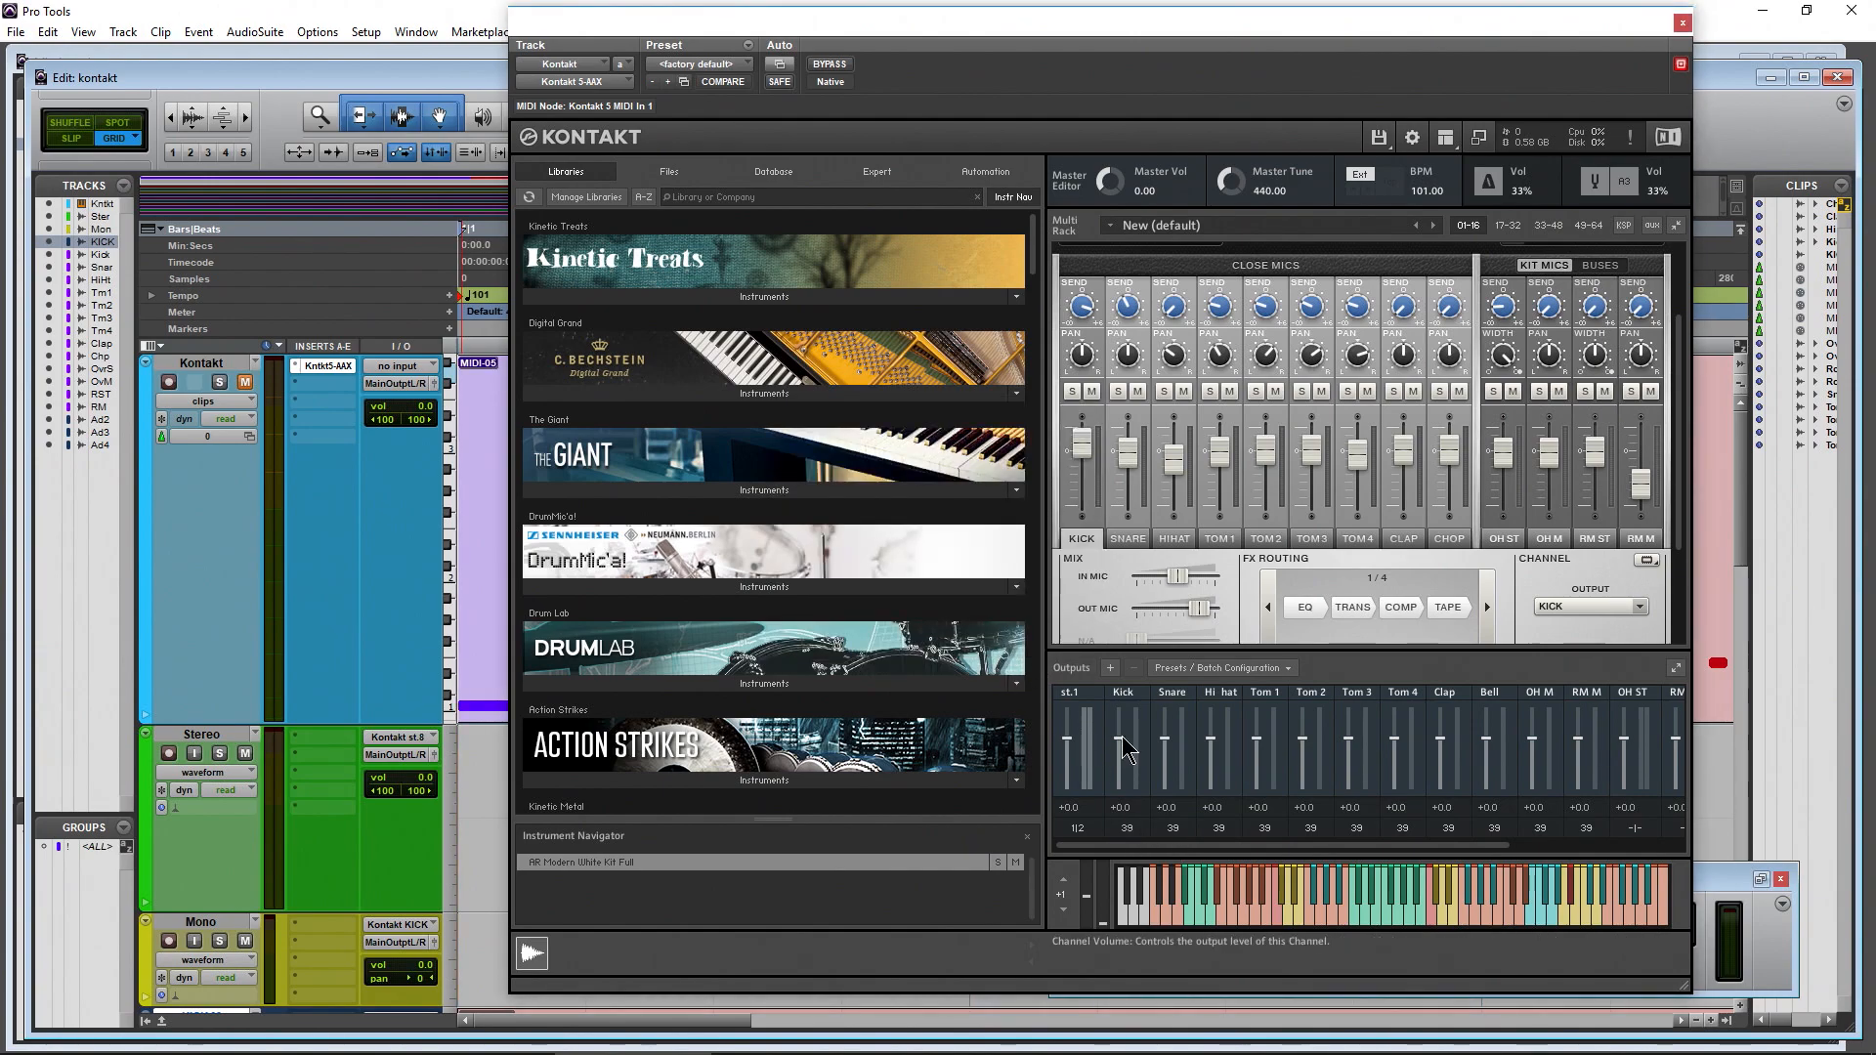
Quit Pro Tools with the session changes saved, relaunch it and reopen the recent kontakt session
click(1851, 11)
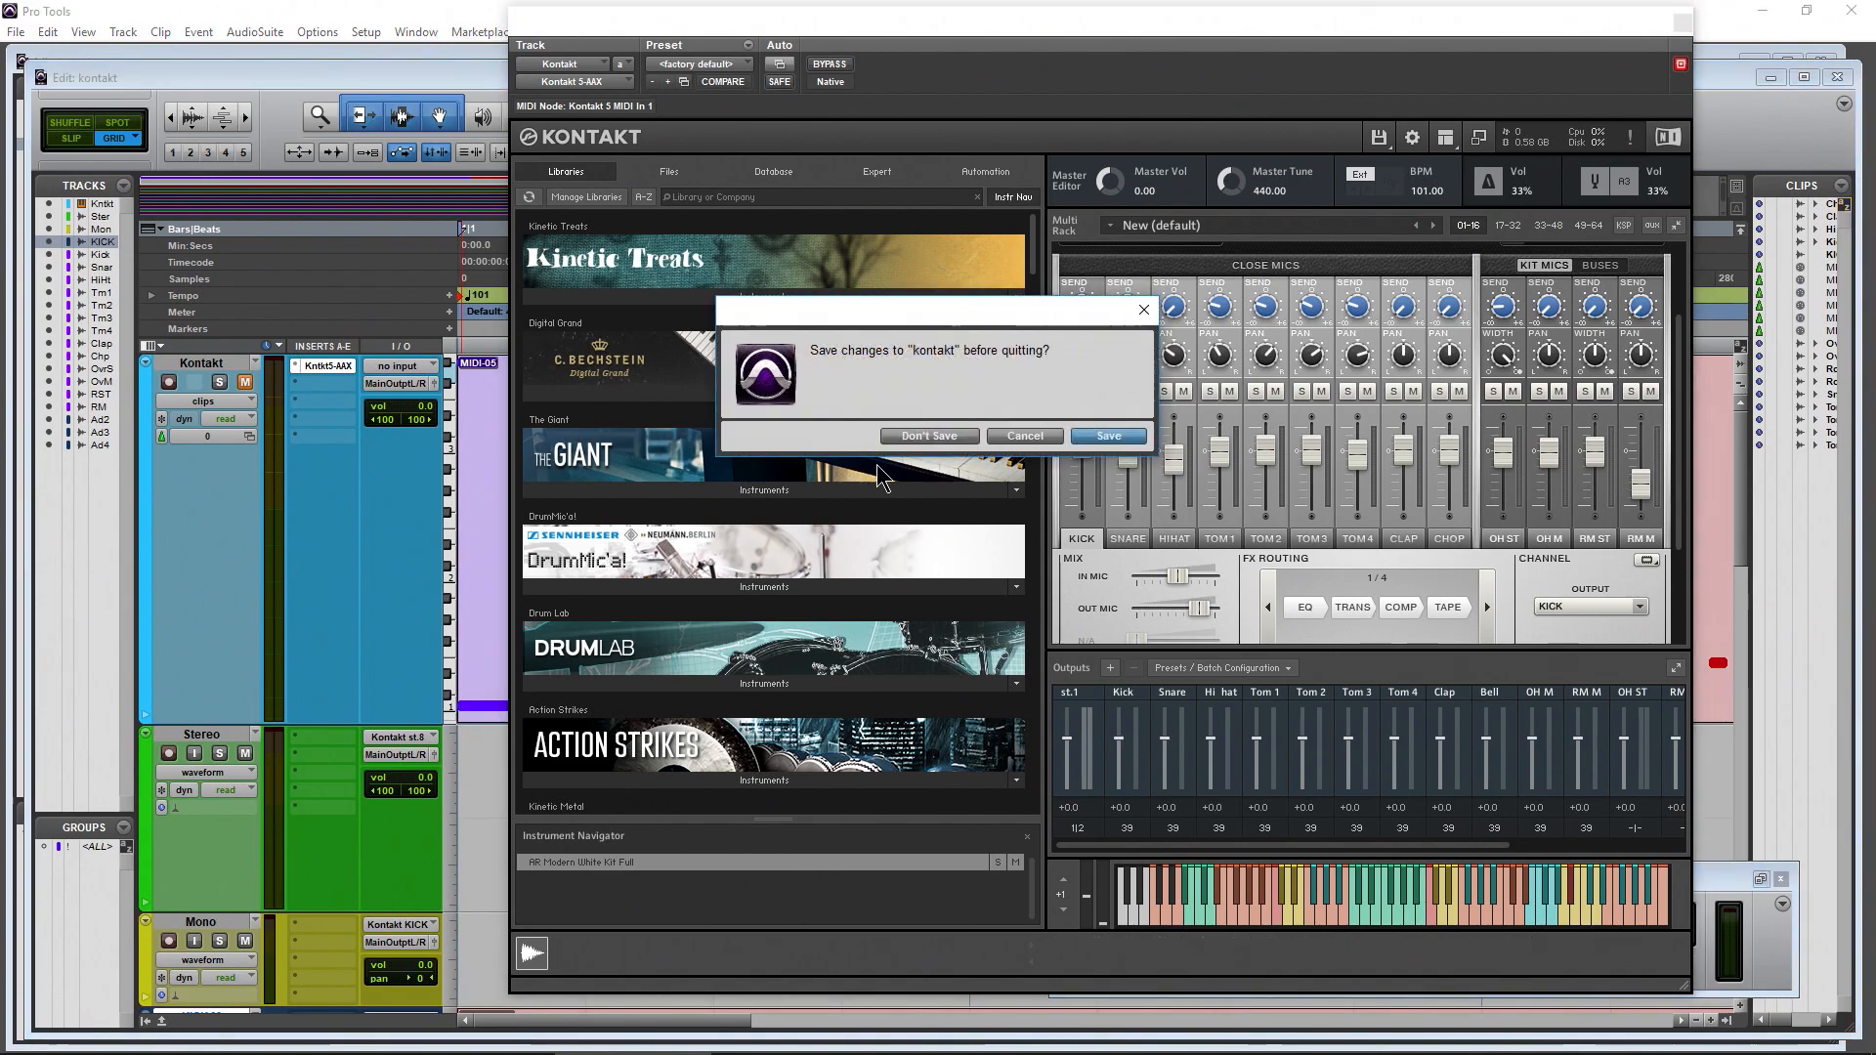
click(1109, 435)
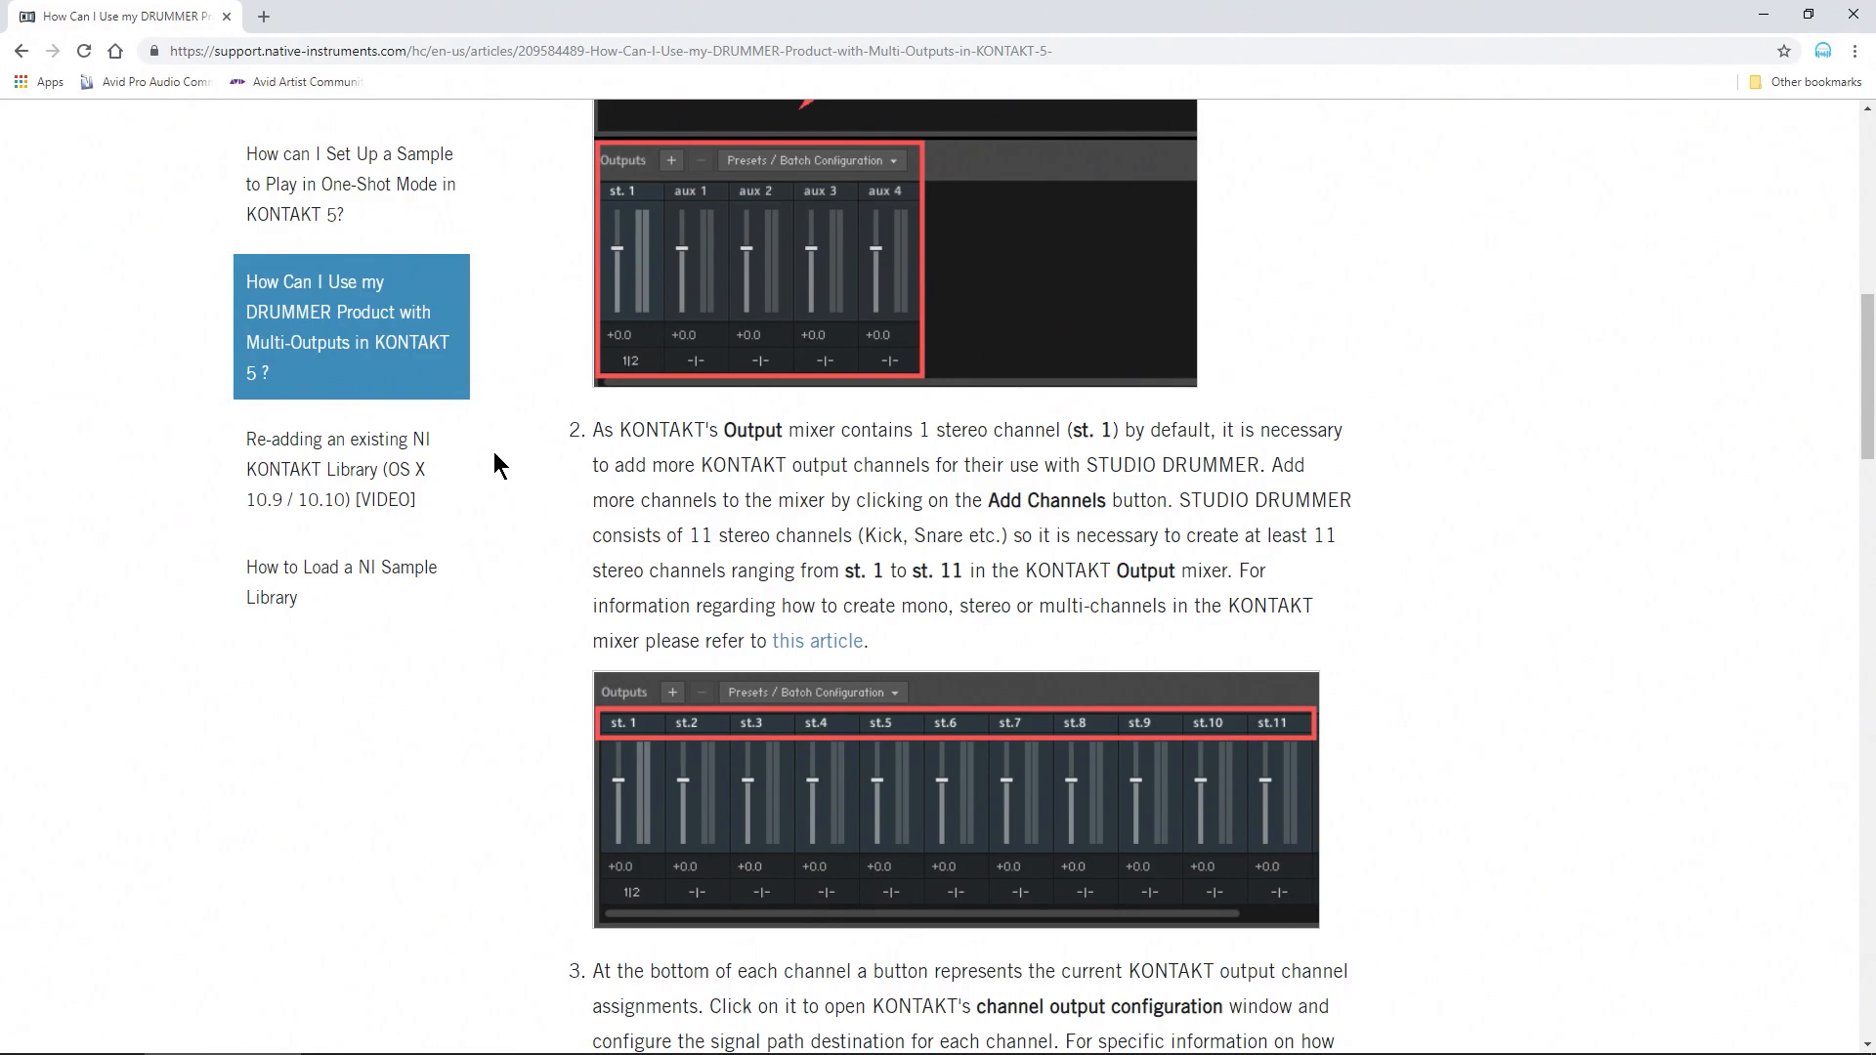
key(super)
click(762, 598)
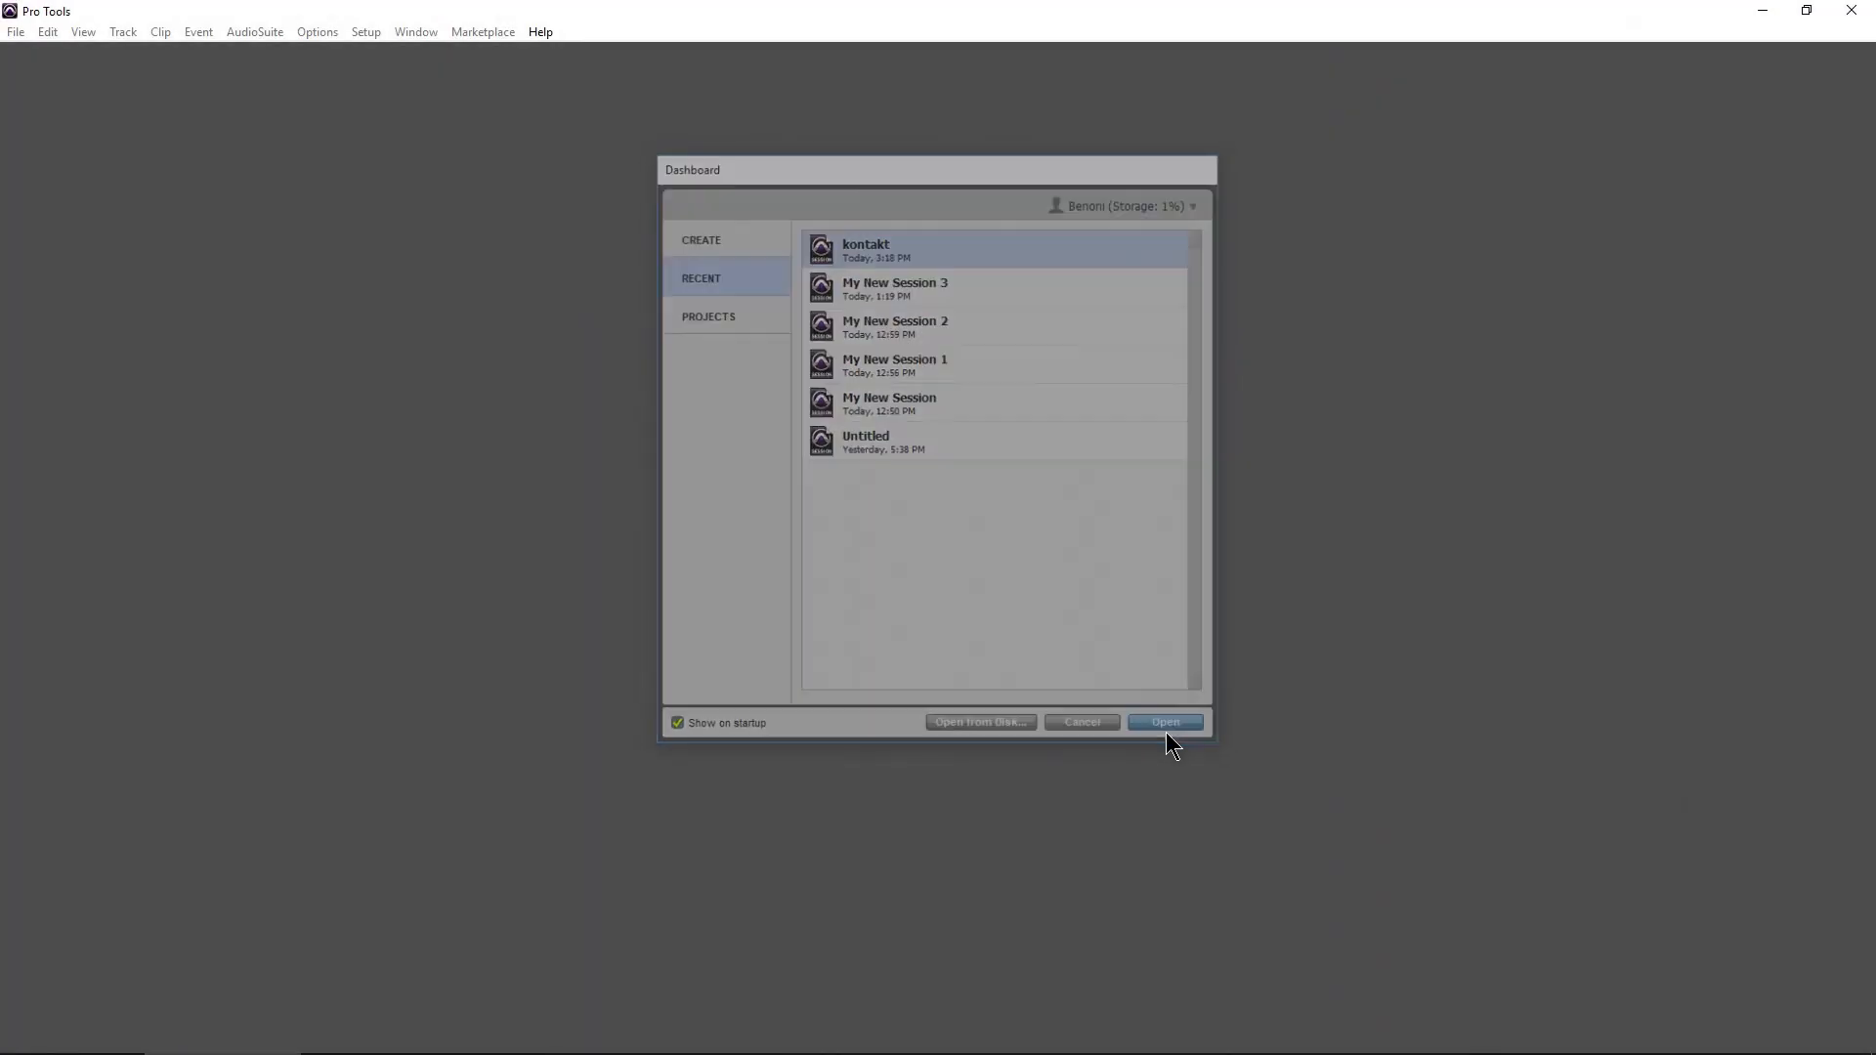
click(1165, 725)
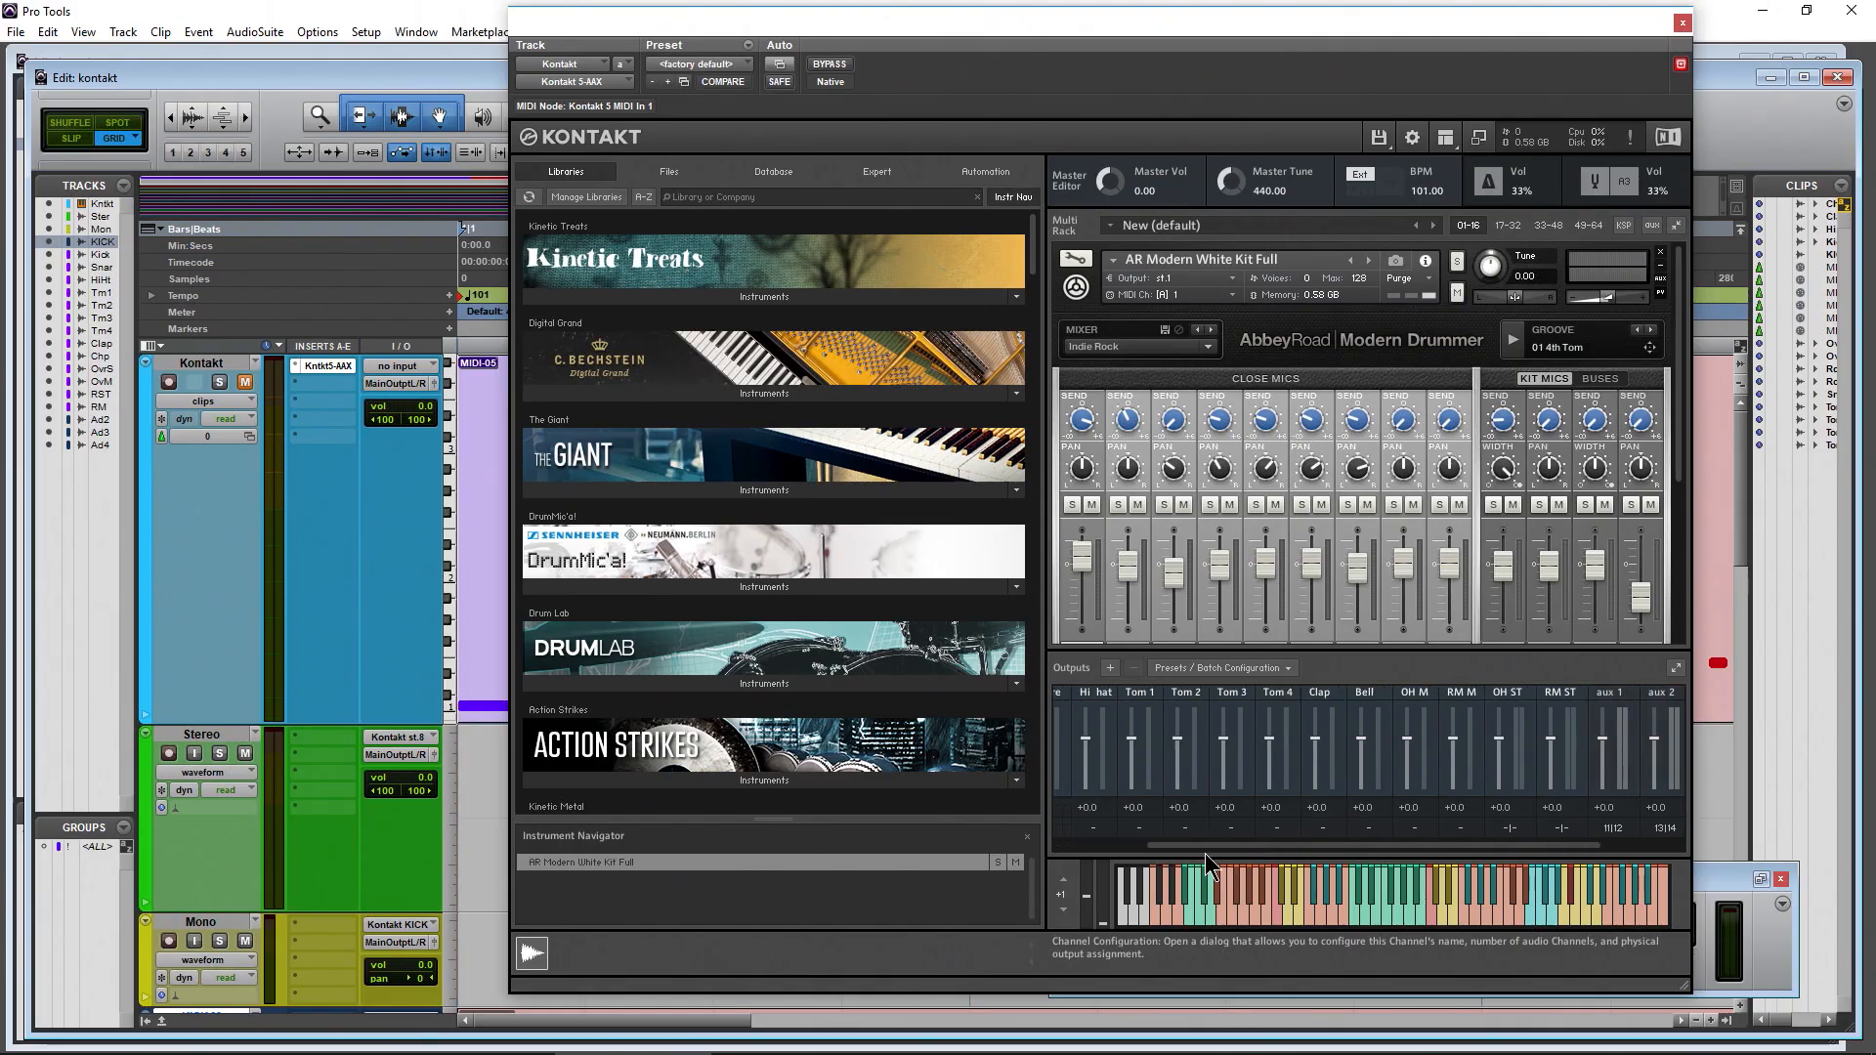
Examine the Kontakt plug-in outputs offered as inputs for the Stereo track and the Mono track
click(401, 743)
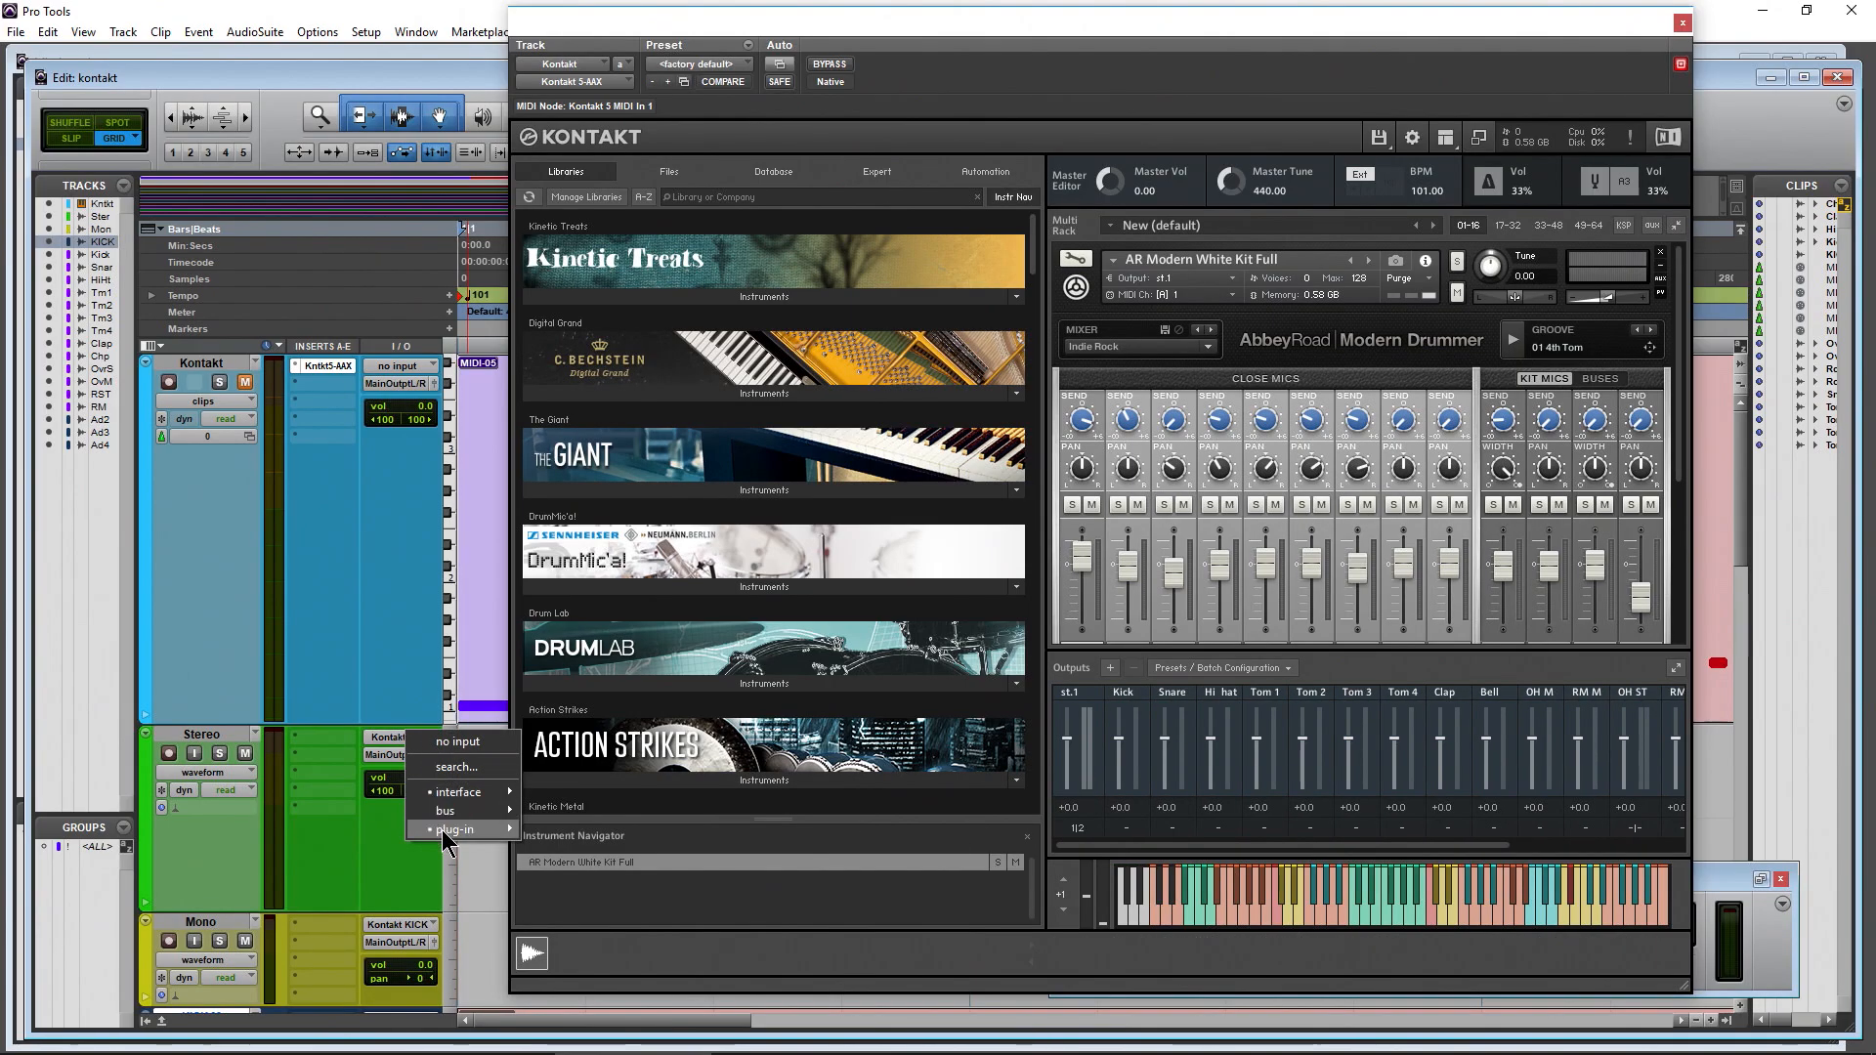
mouse_move(489, 829)
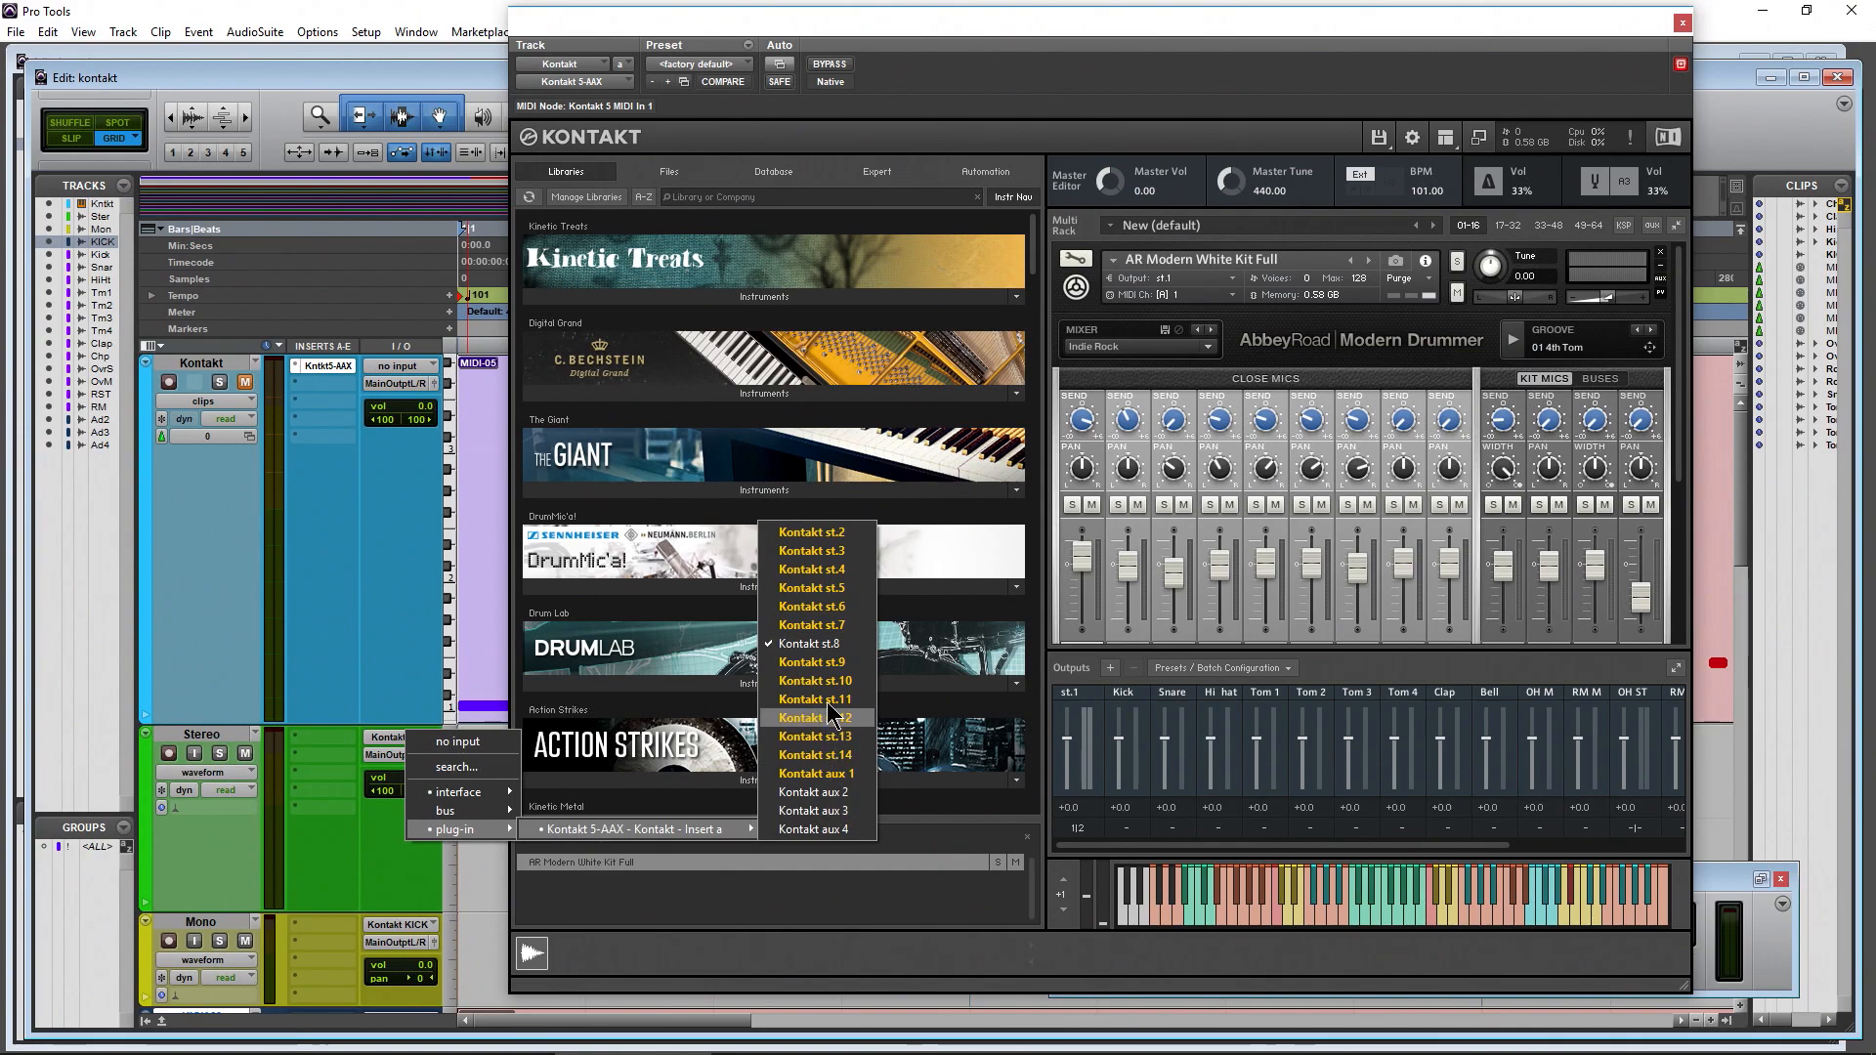
ctrl+alt+click(821, 569)
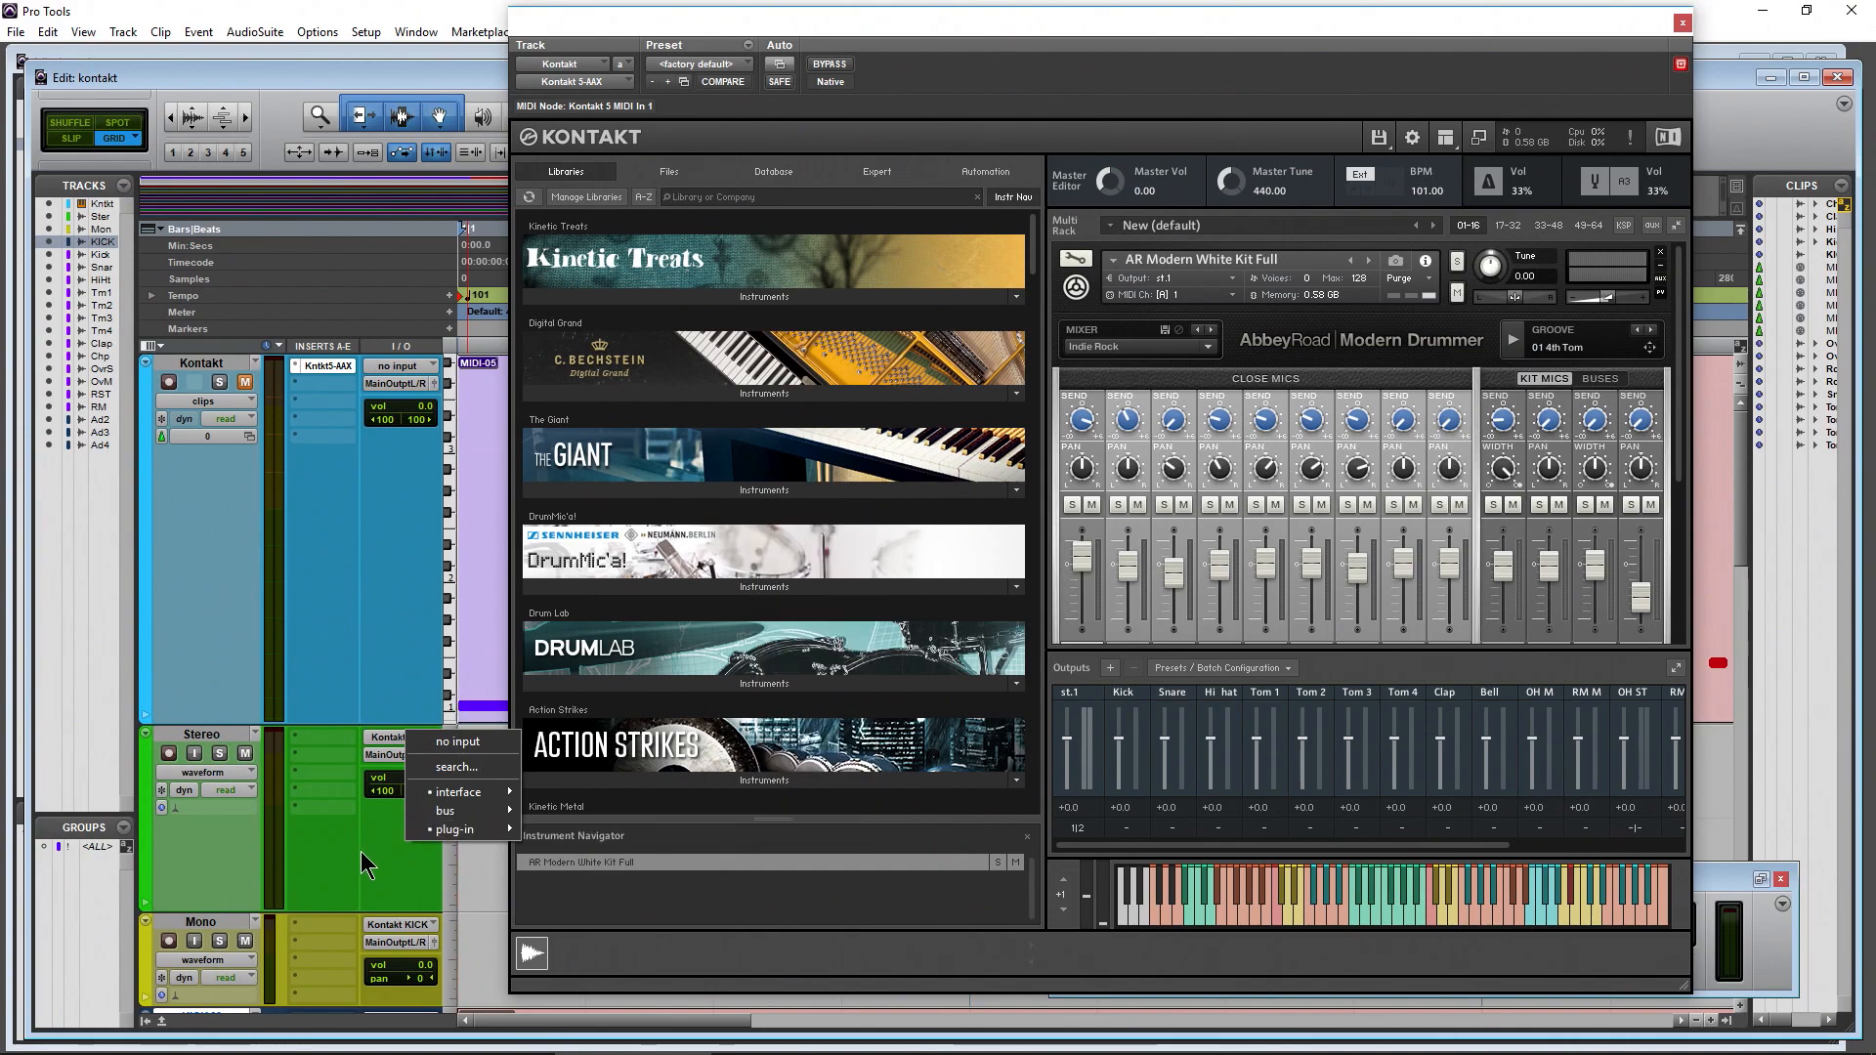
scroll(364, 863, up, 5)
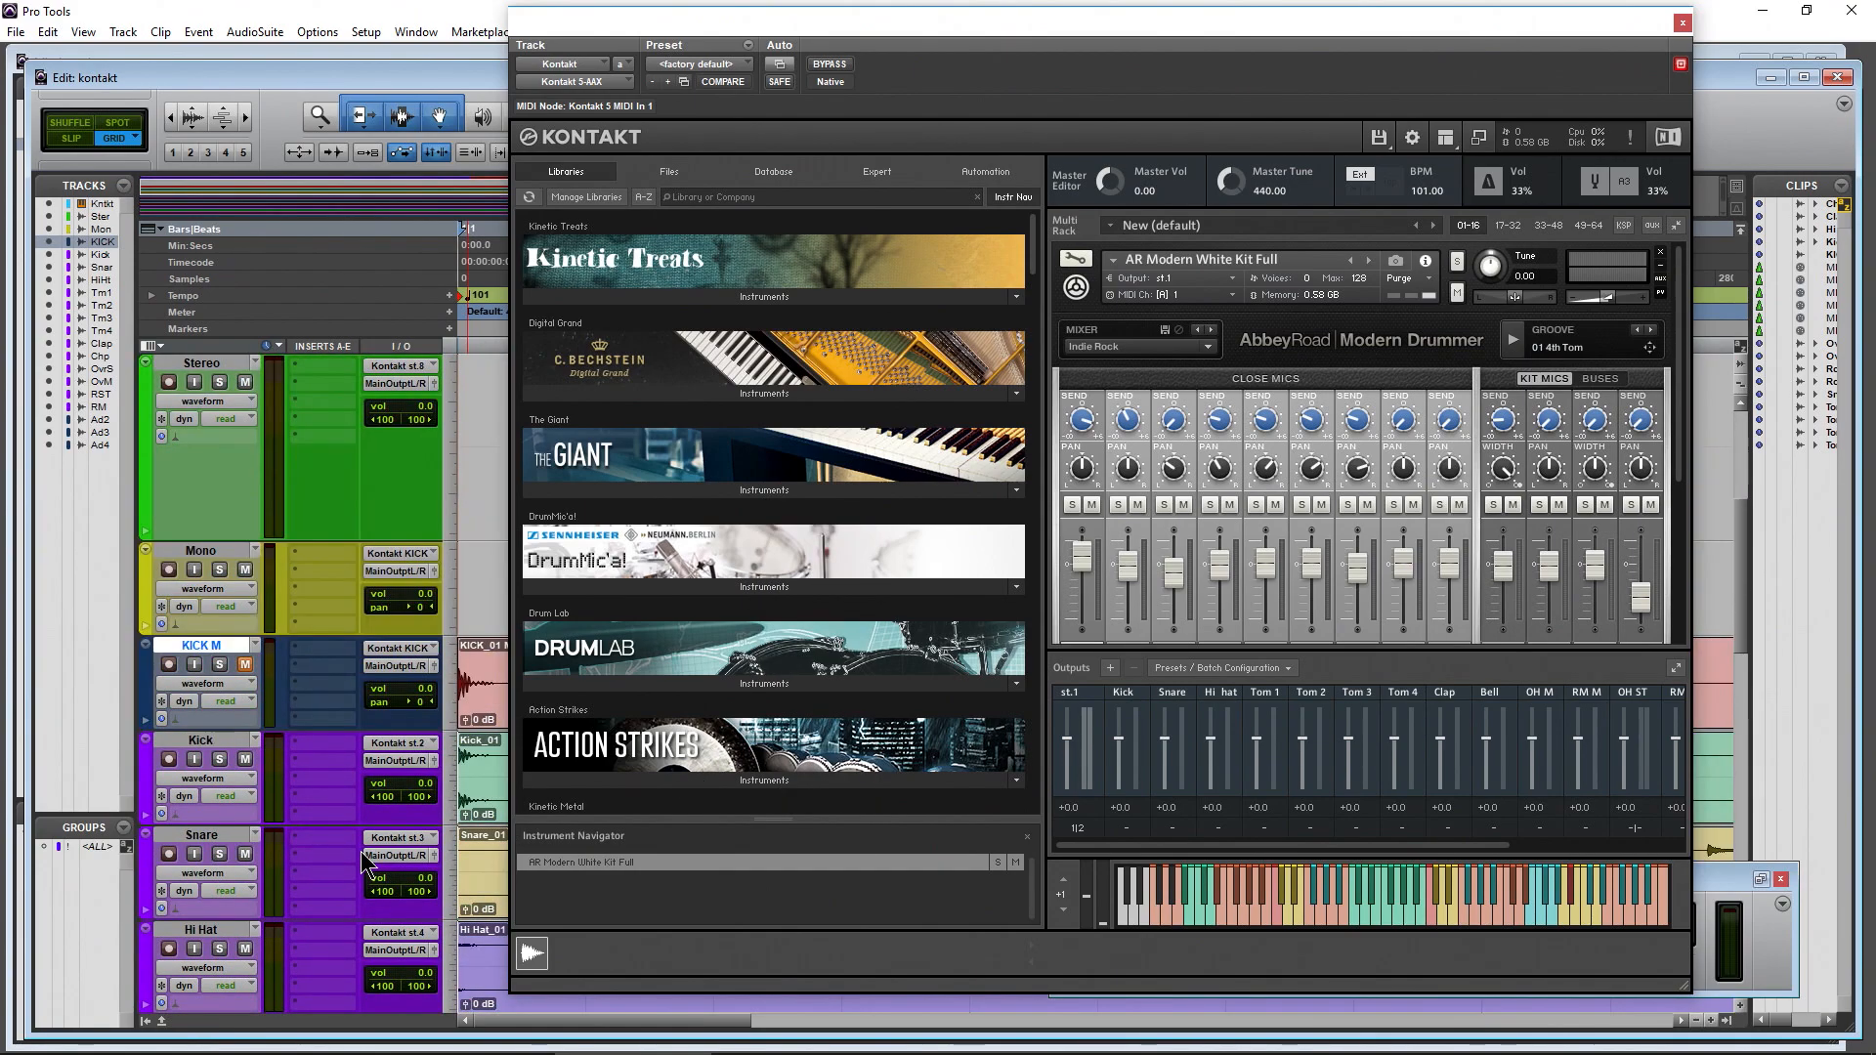
click(414, 557)
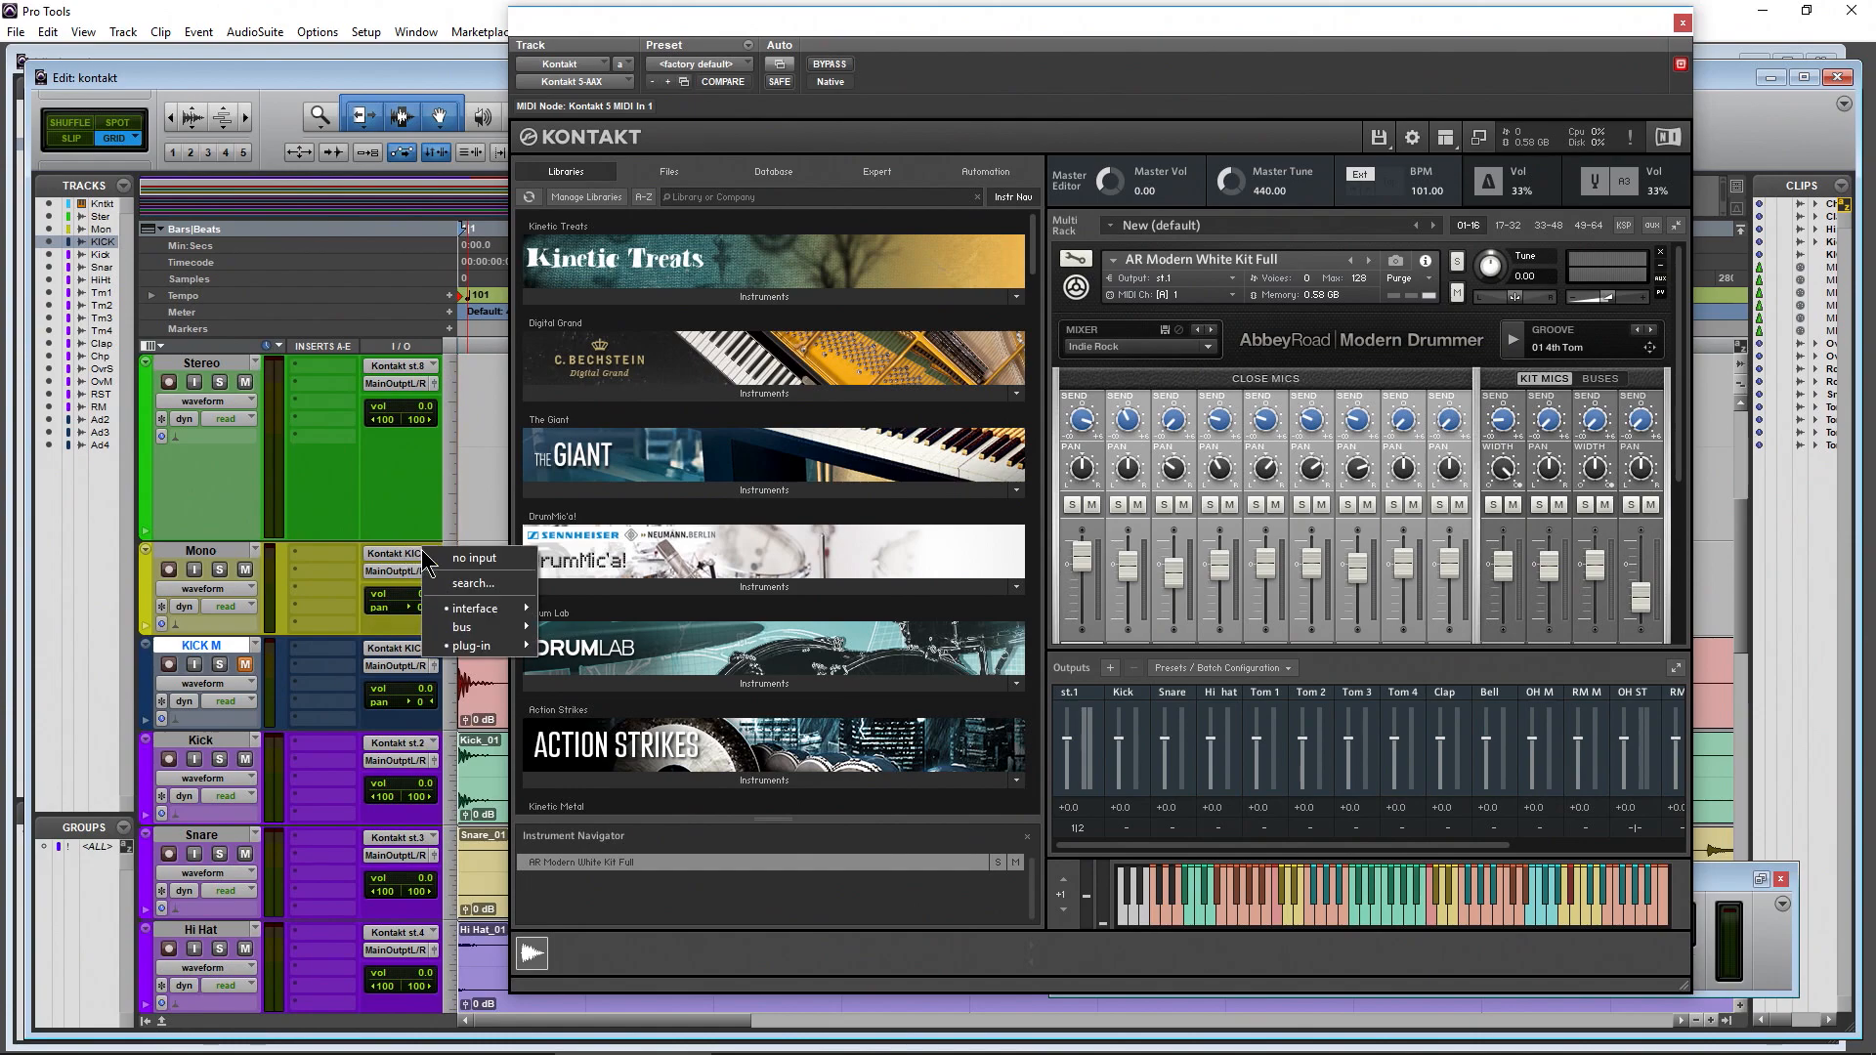
mouse_move(482, 648)
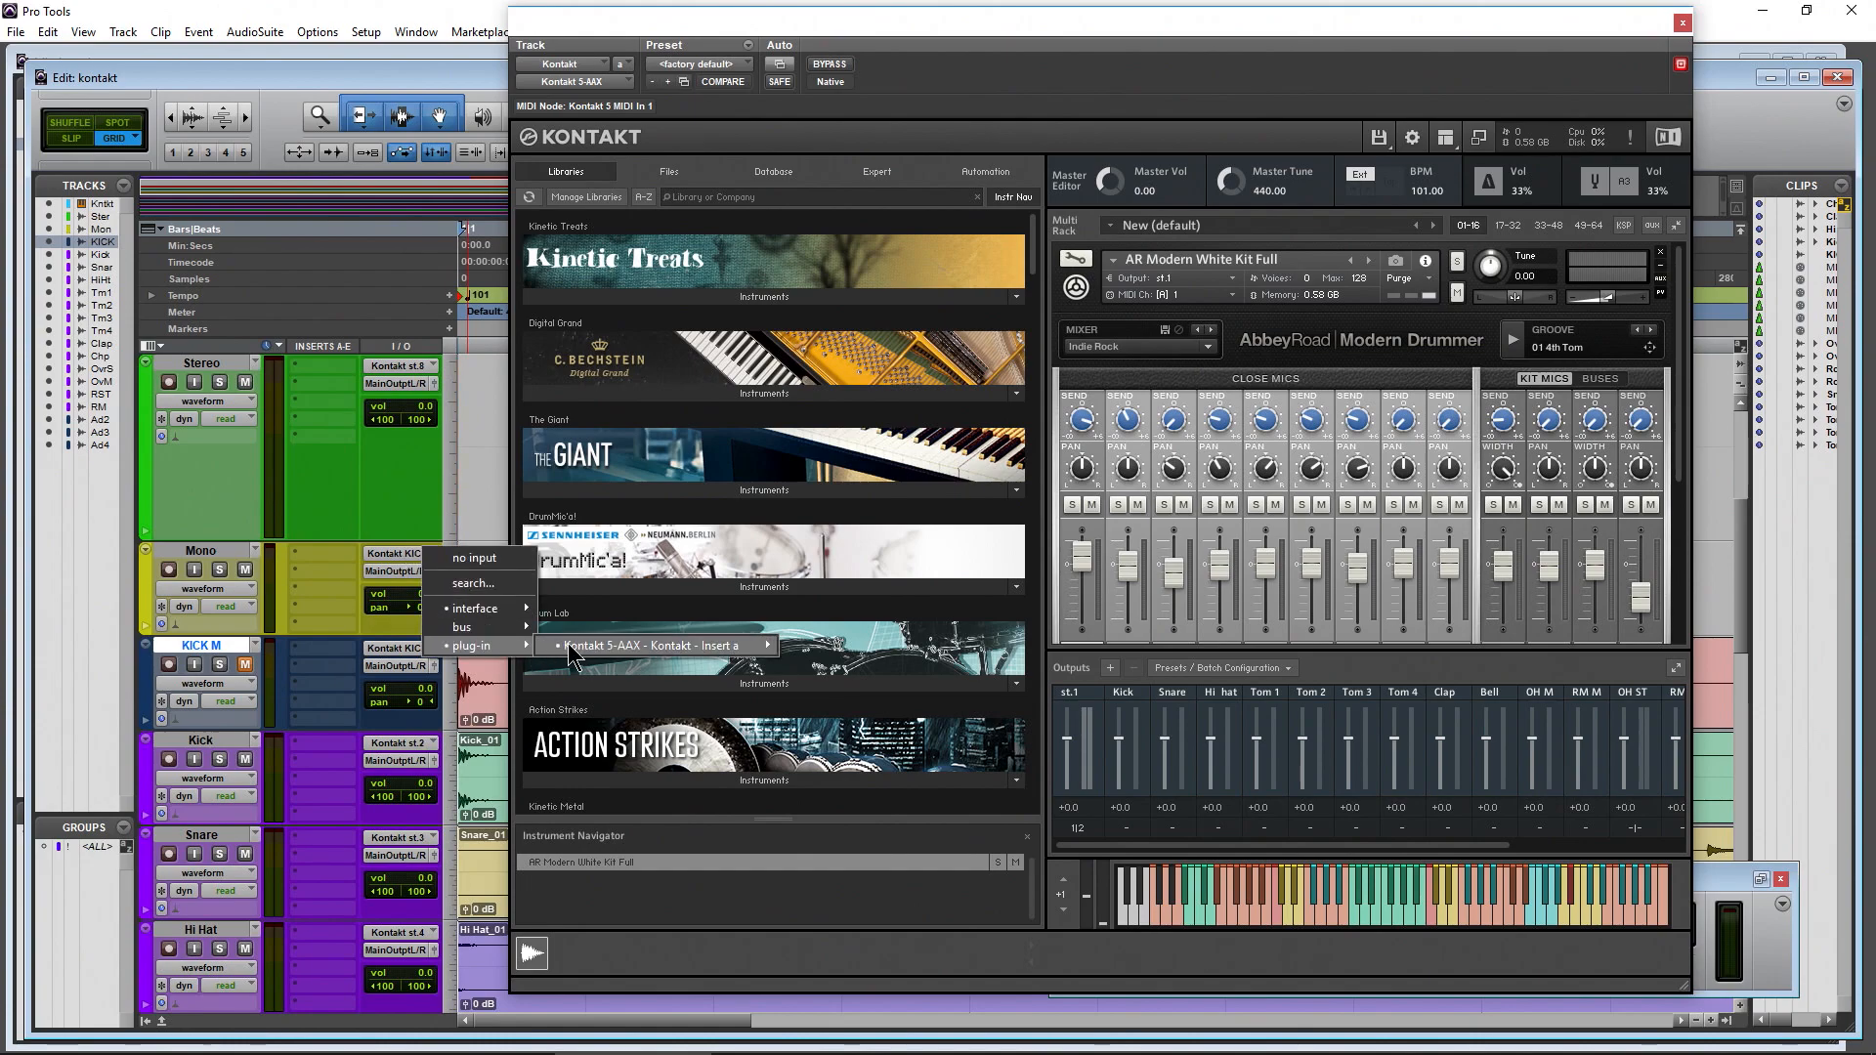
mouse_move(587, 647)
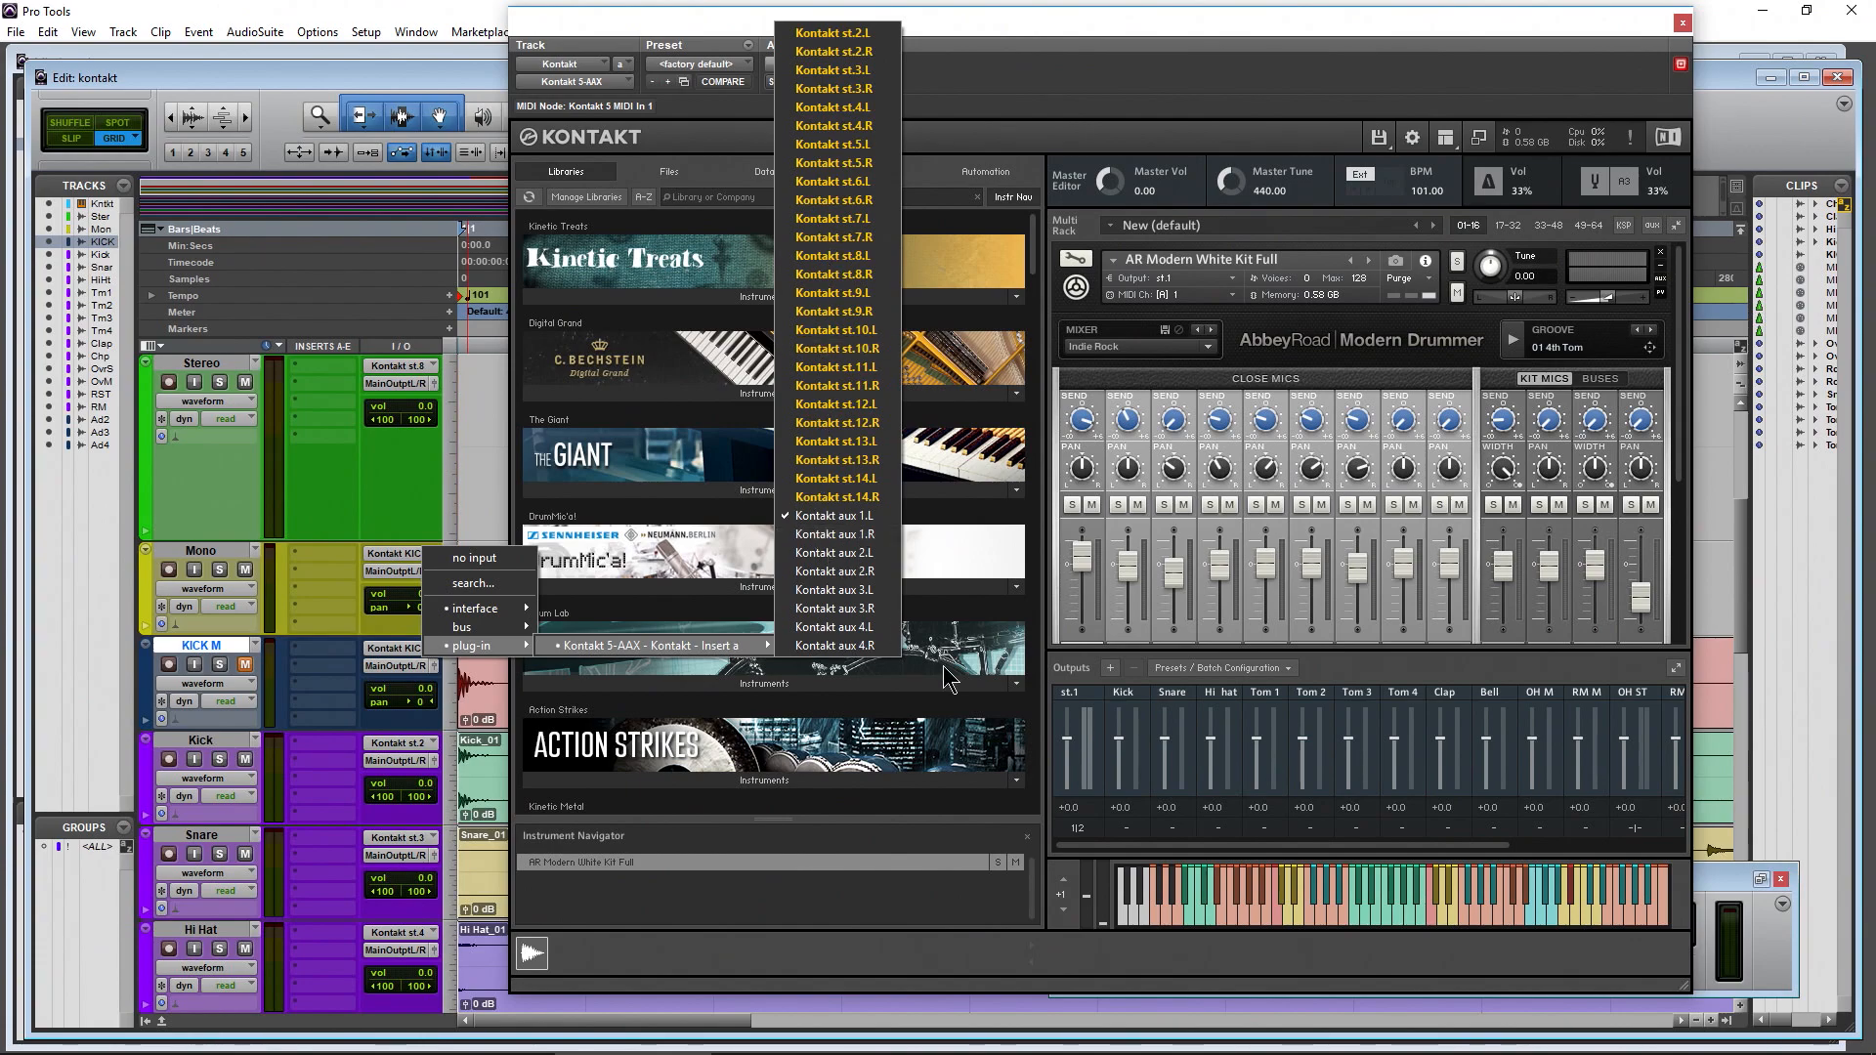
click(1368, 672)
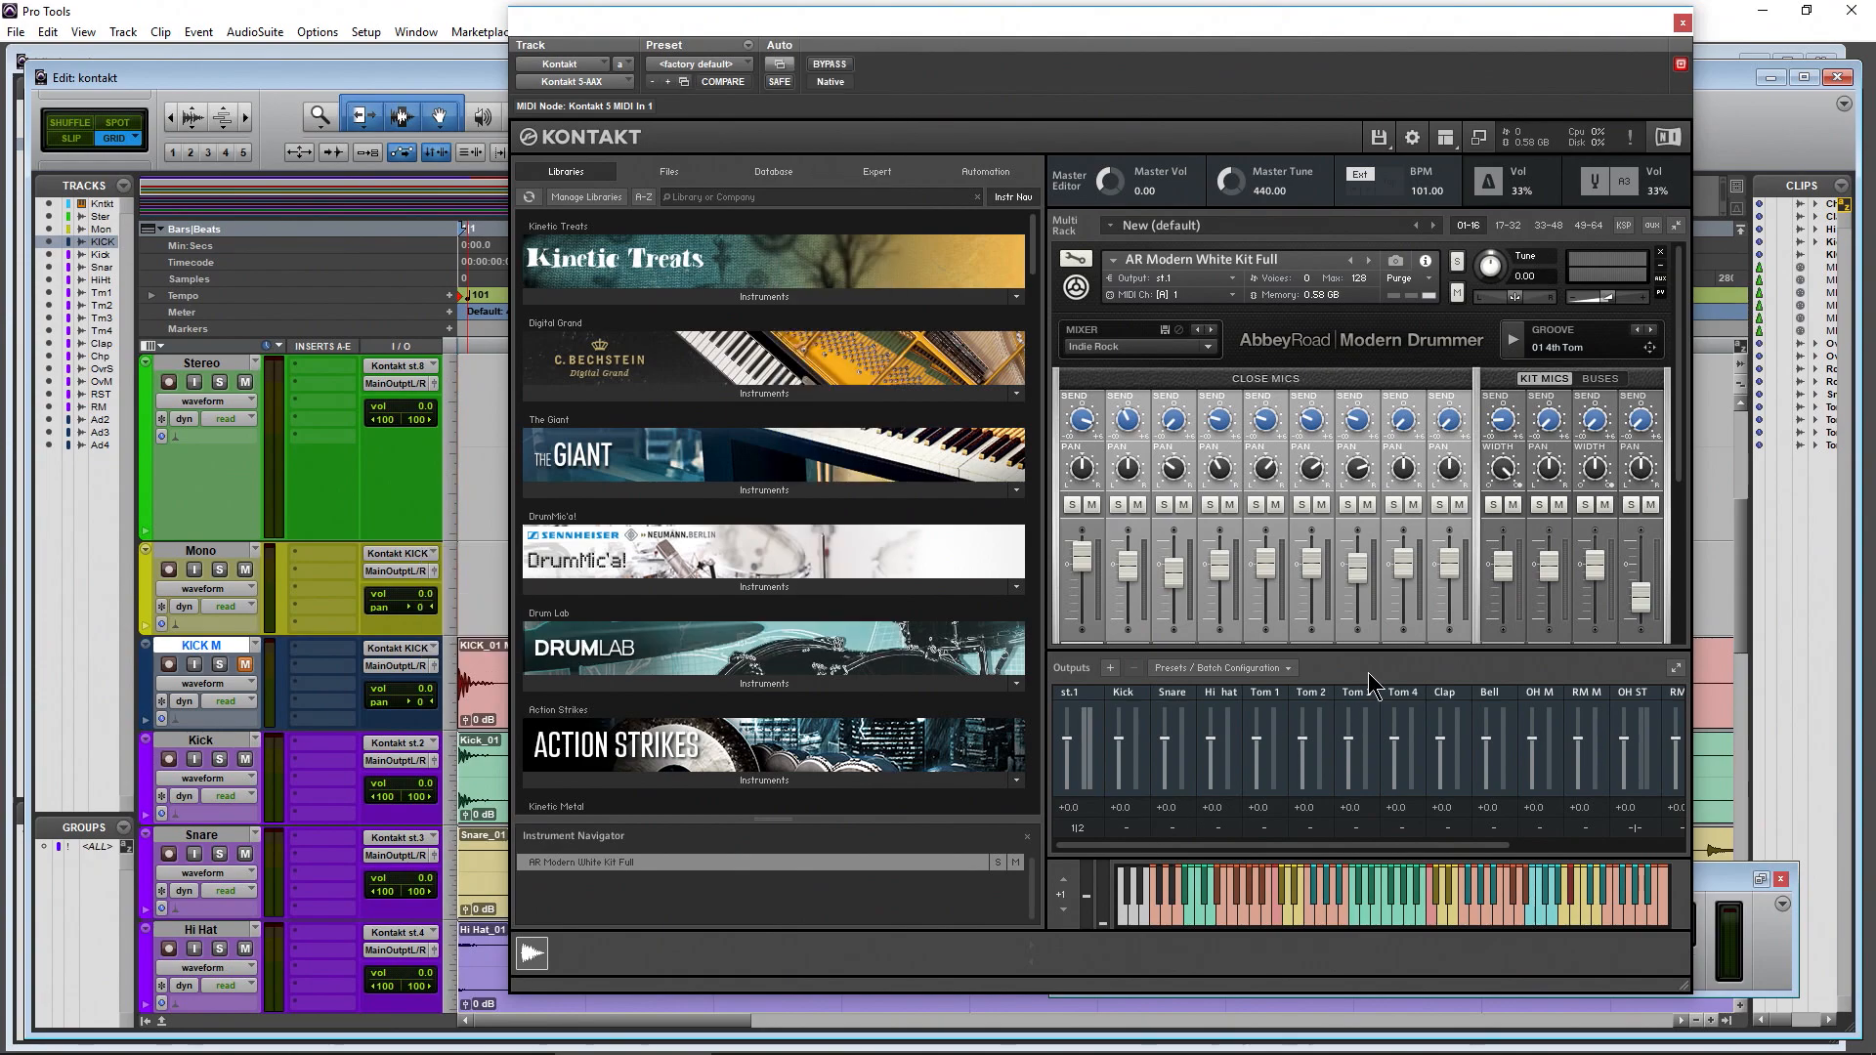
Load the Mono Drum Outputs 2 Stereo output preset and save the output section state as default for All Formats
click(1270, 669)
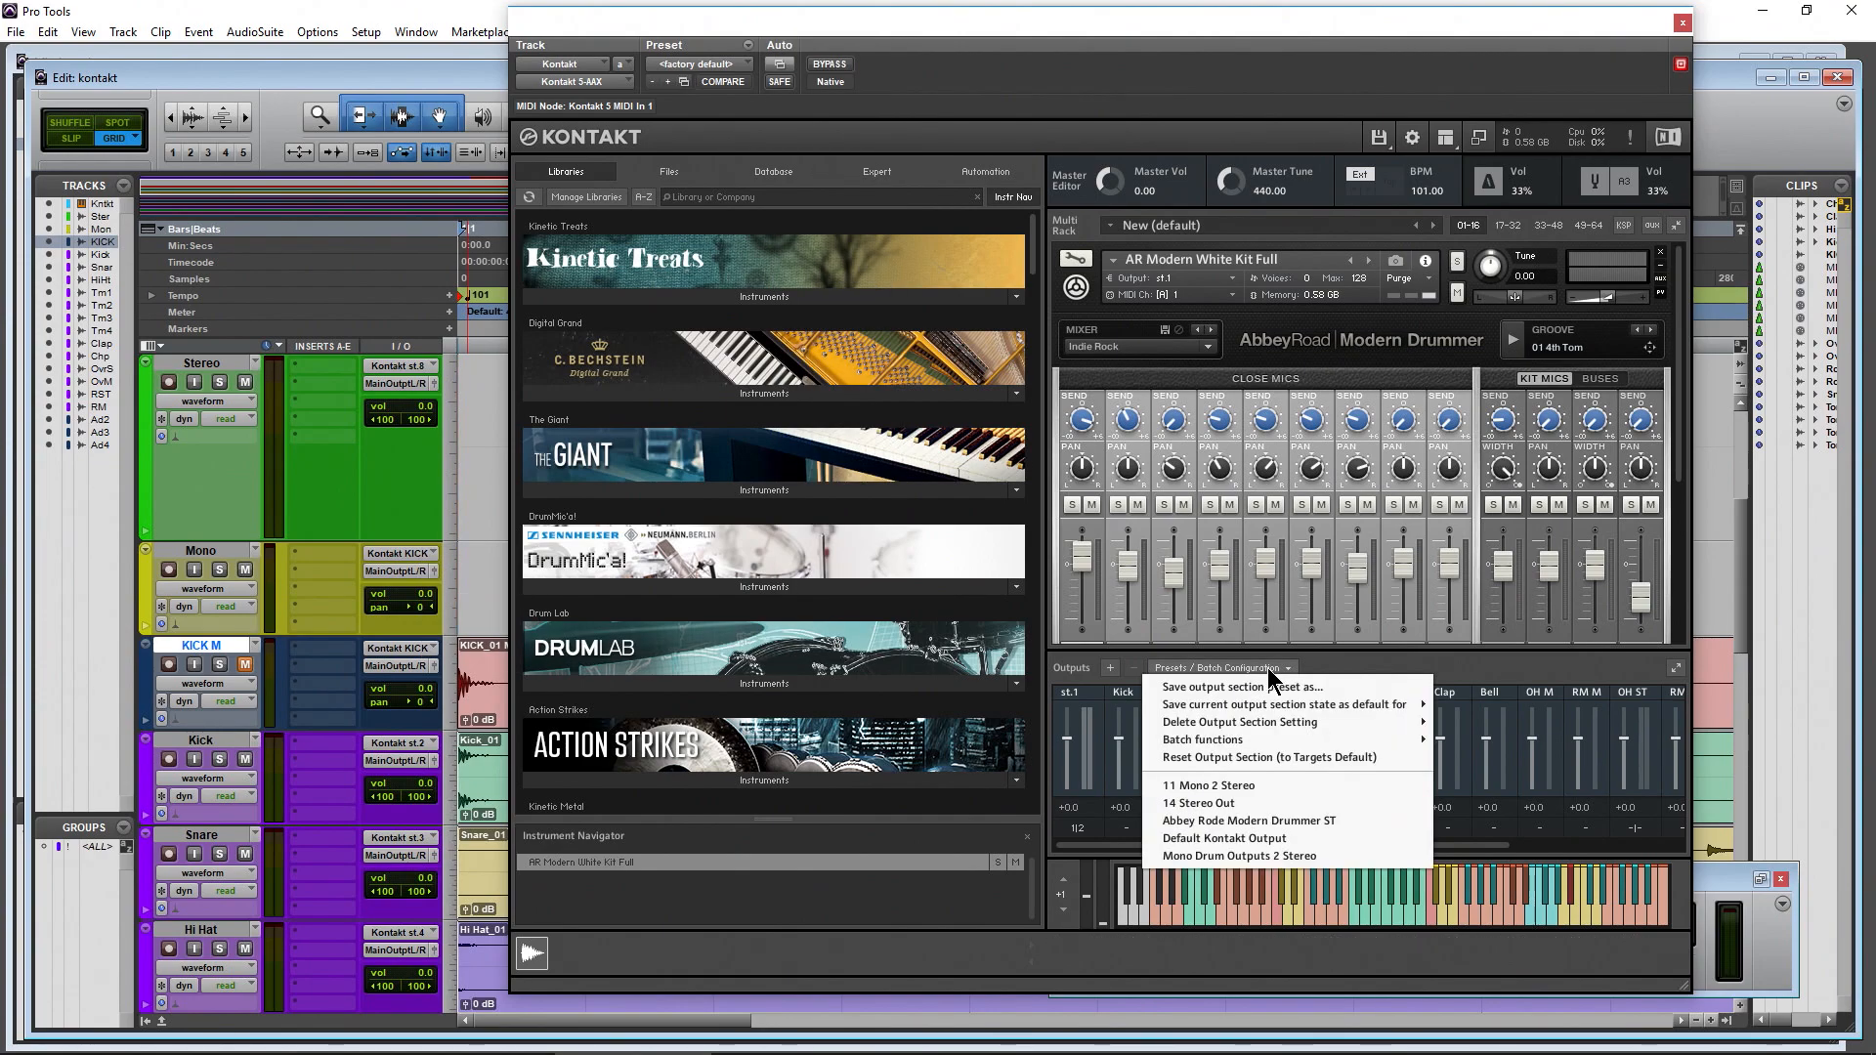
click(1260, 858)
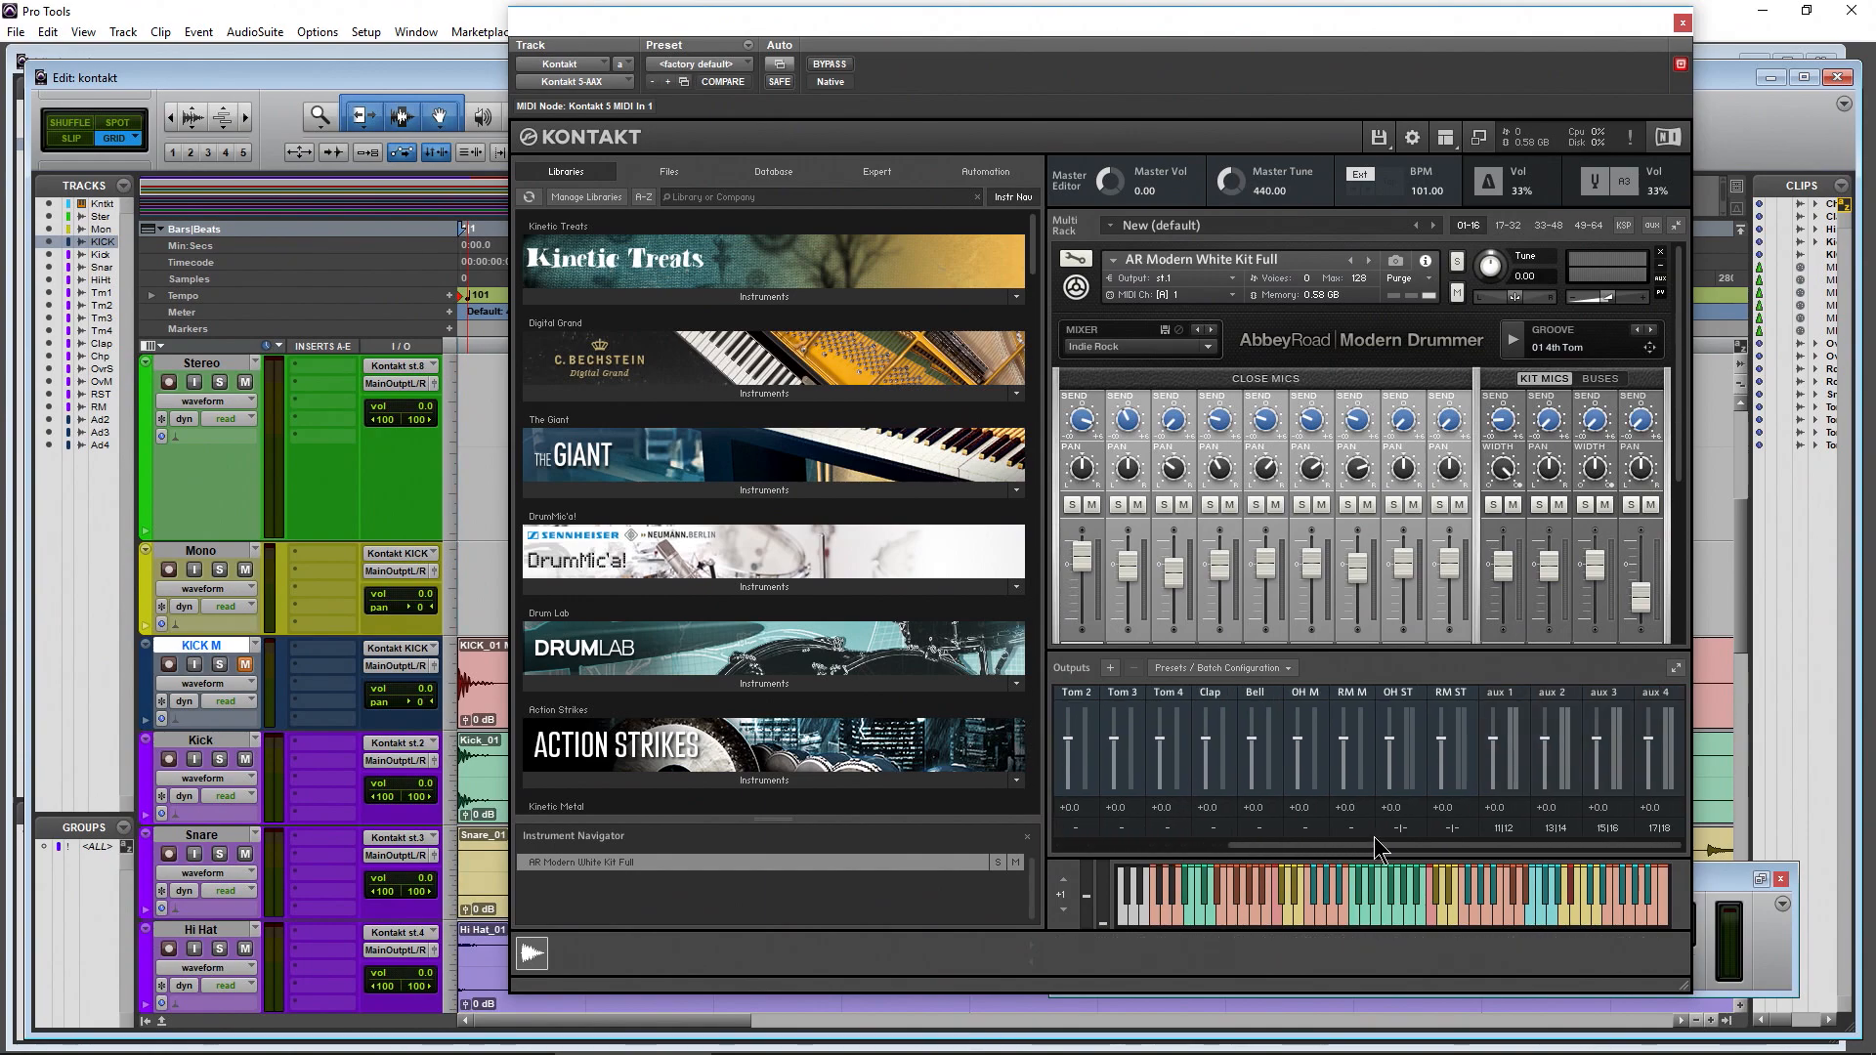
click(1286, 669)
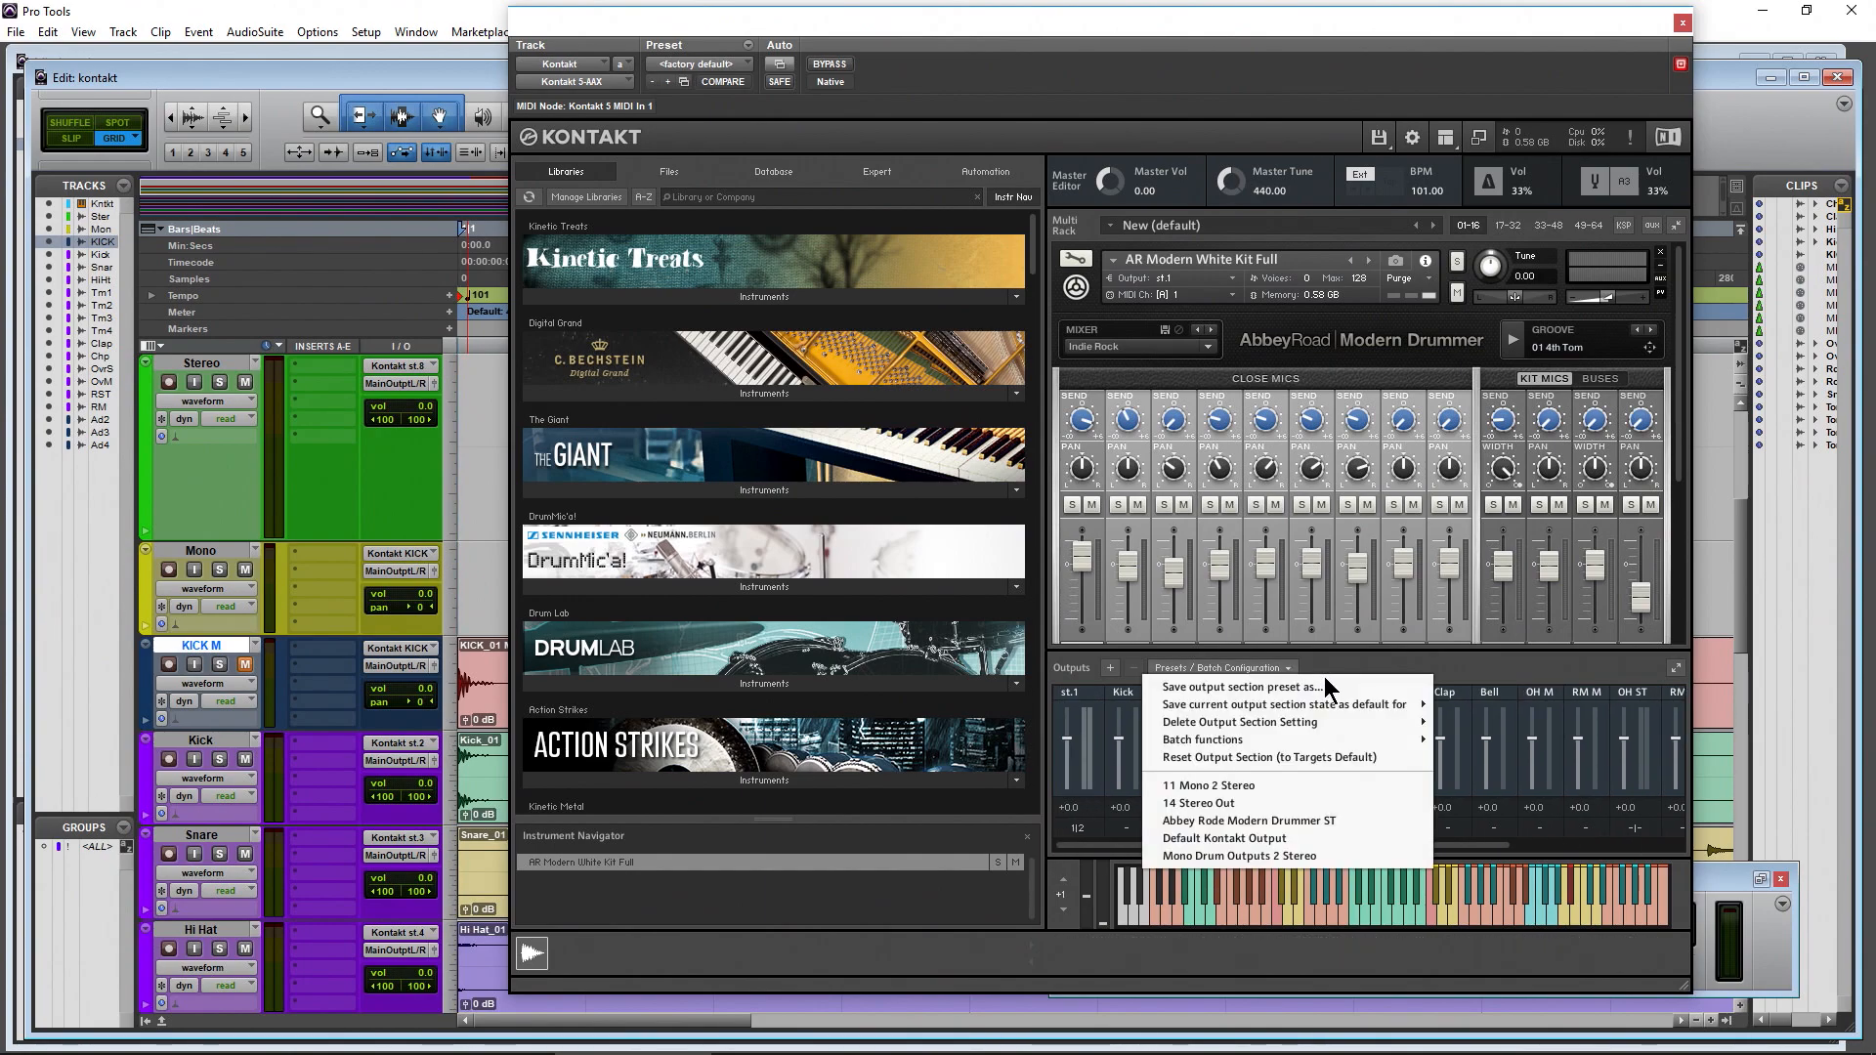
mouse_move(1345, 715)
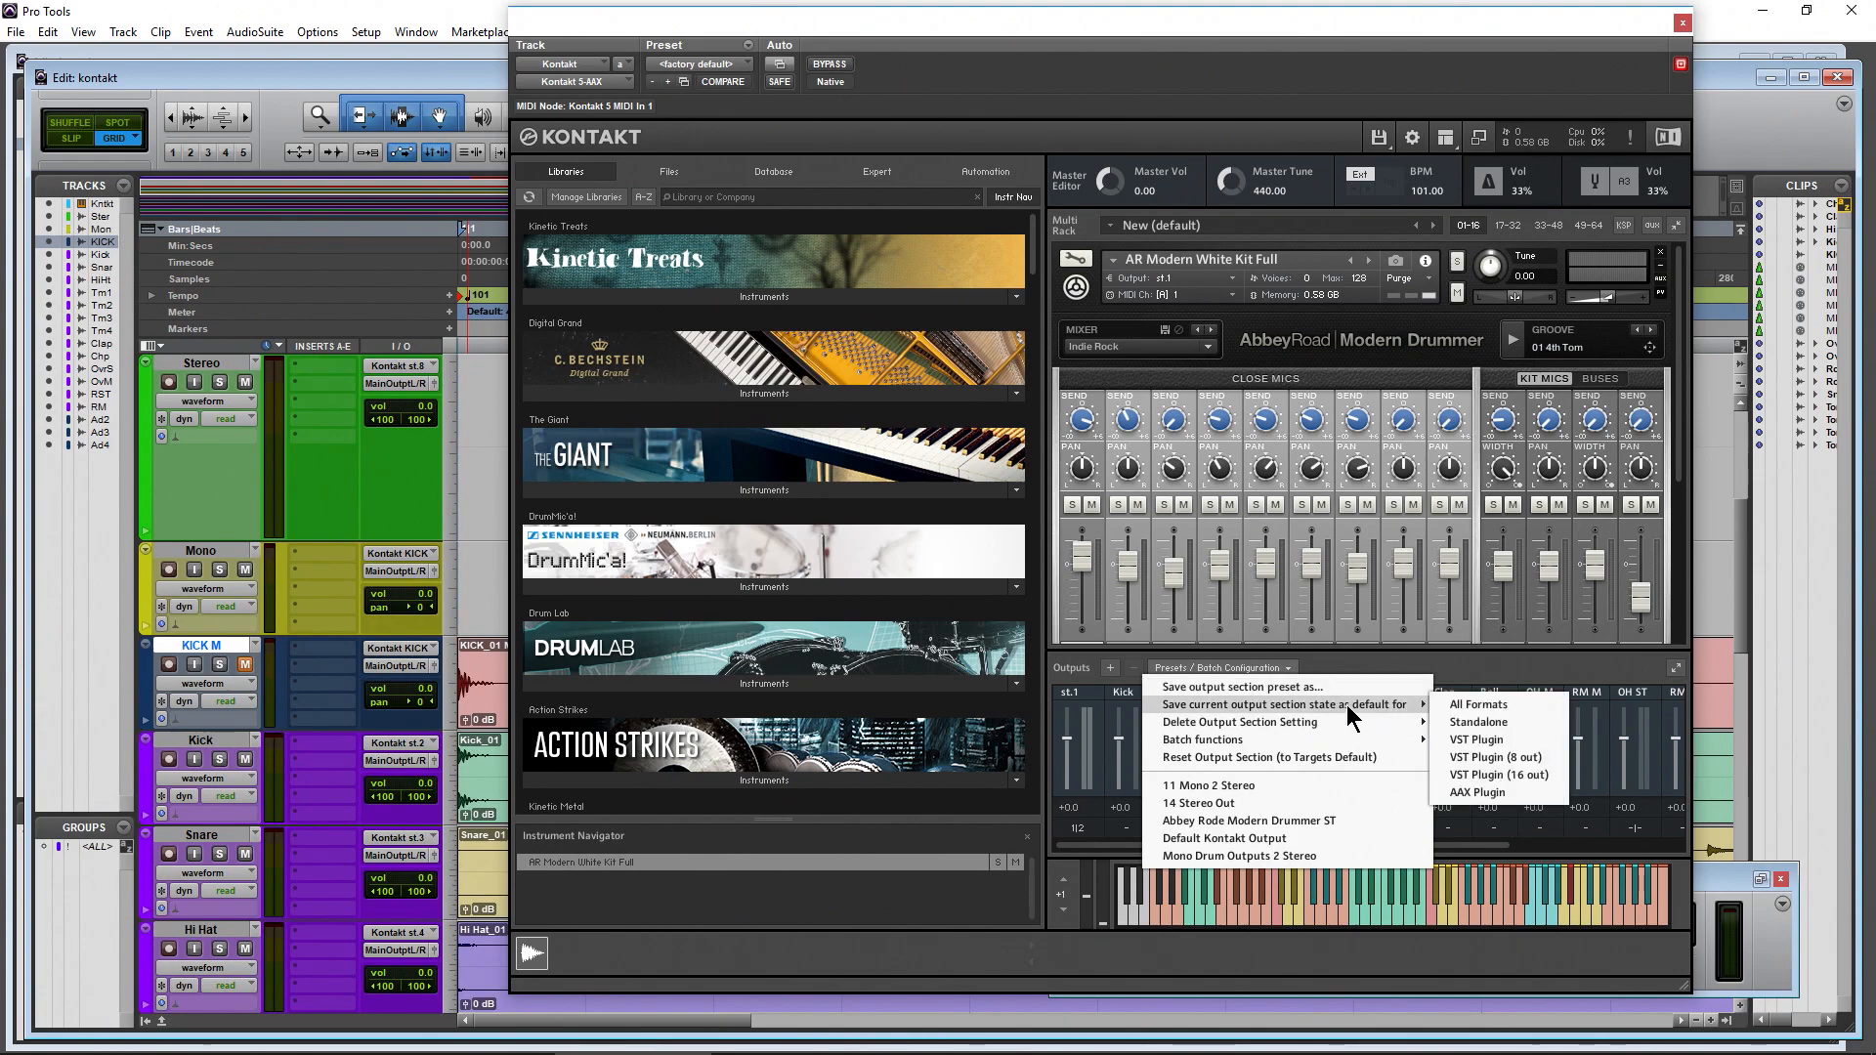
click(1477, 704)
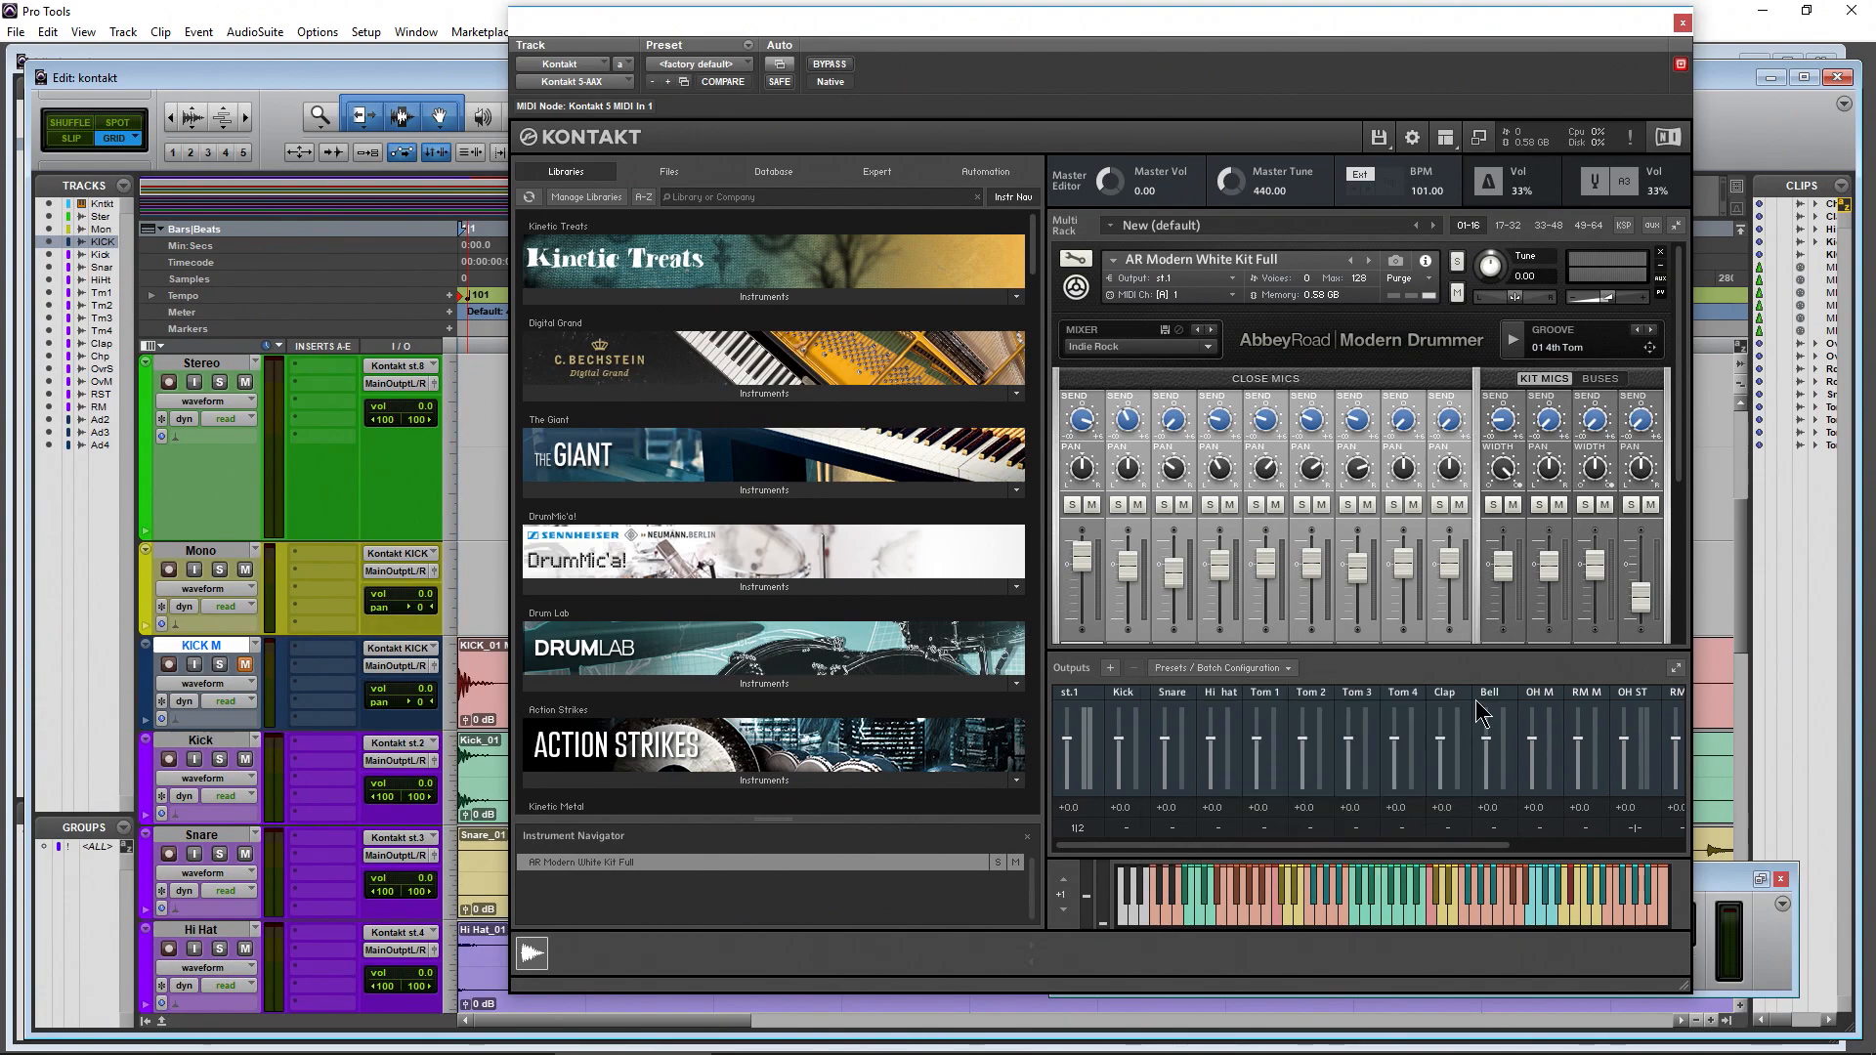
Quit Pro Tools with the kontakt session changes saved, relaunch it and reopen the kontakt session
click(1852, 10)
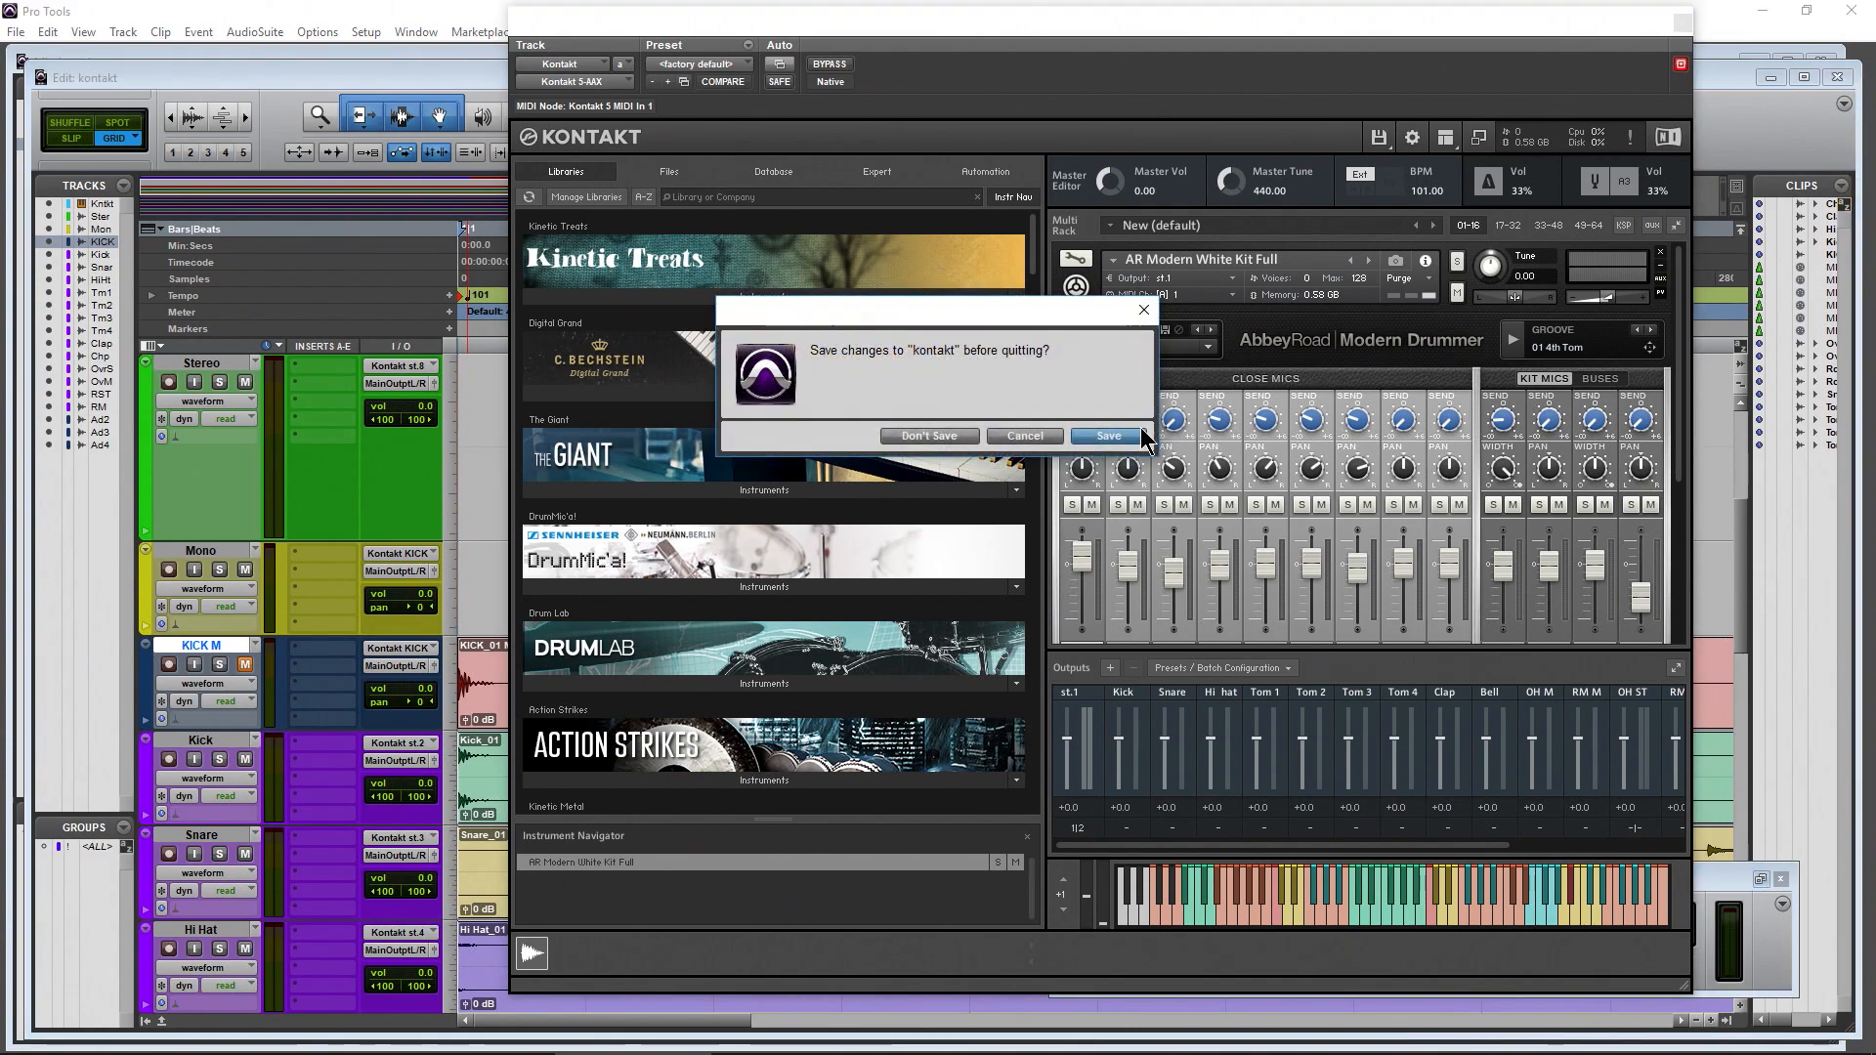
click(1108, 436)
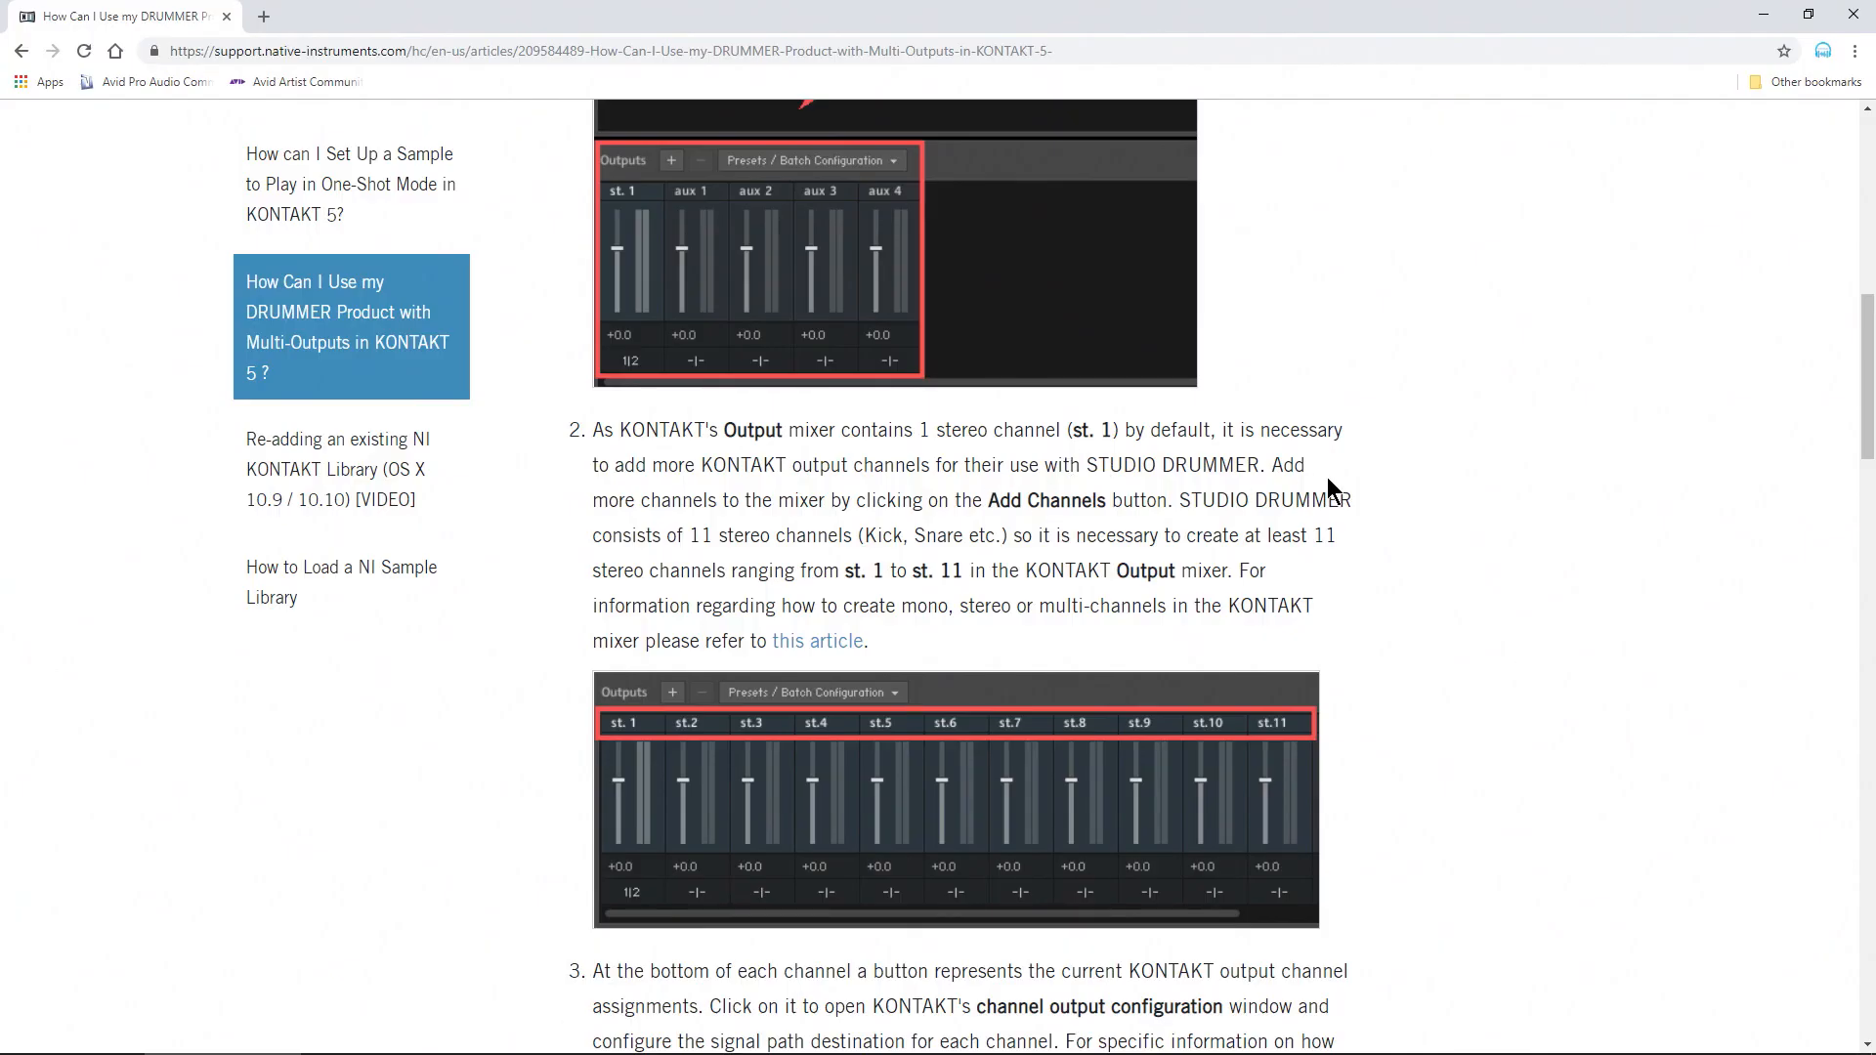
key(super)
click(1053, 489)
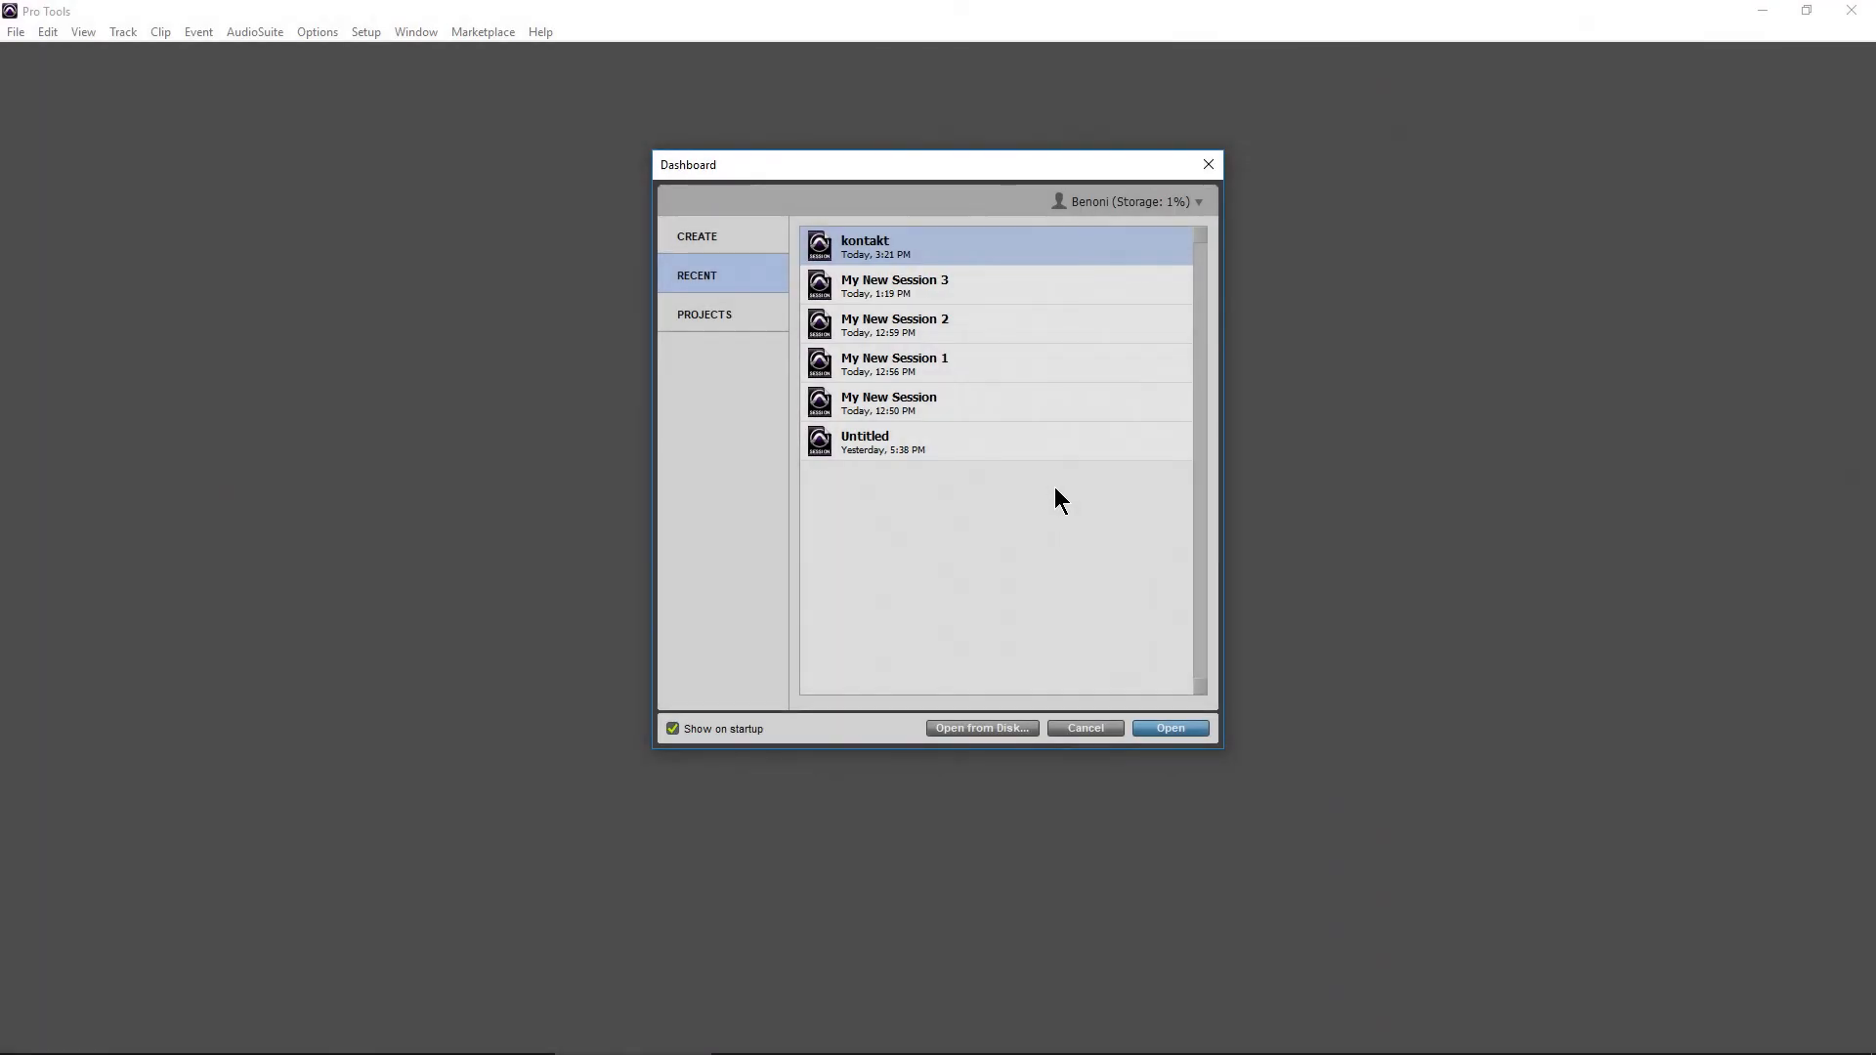
click(1187, 731)
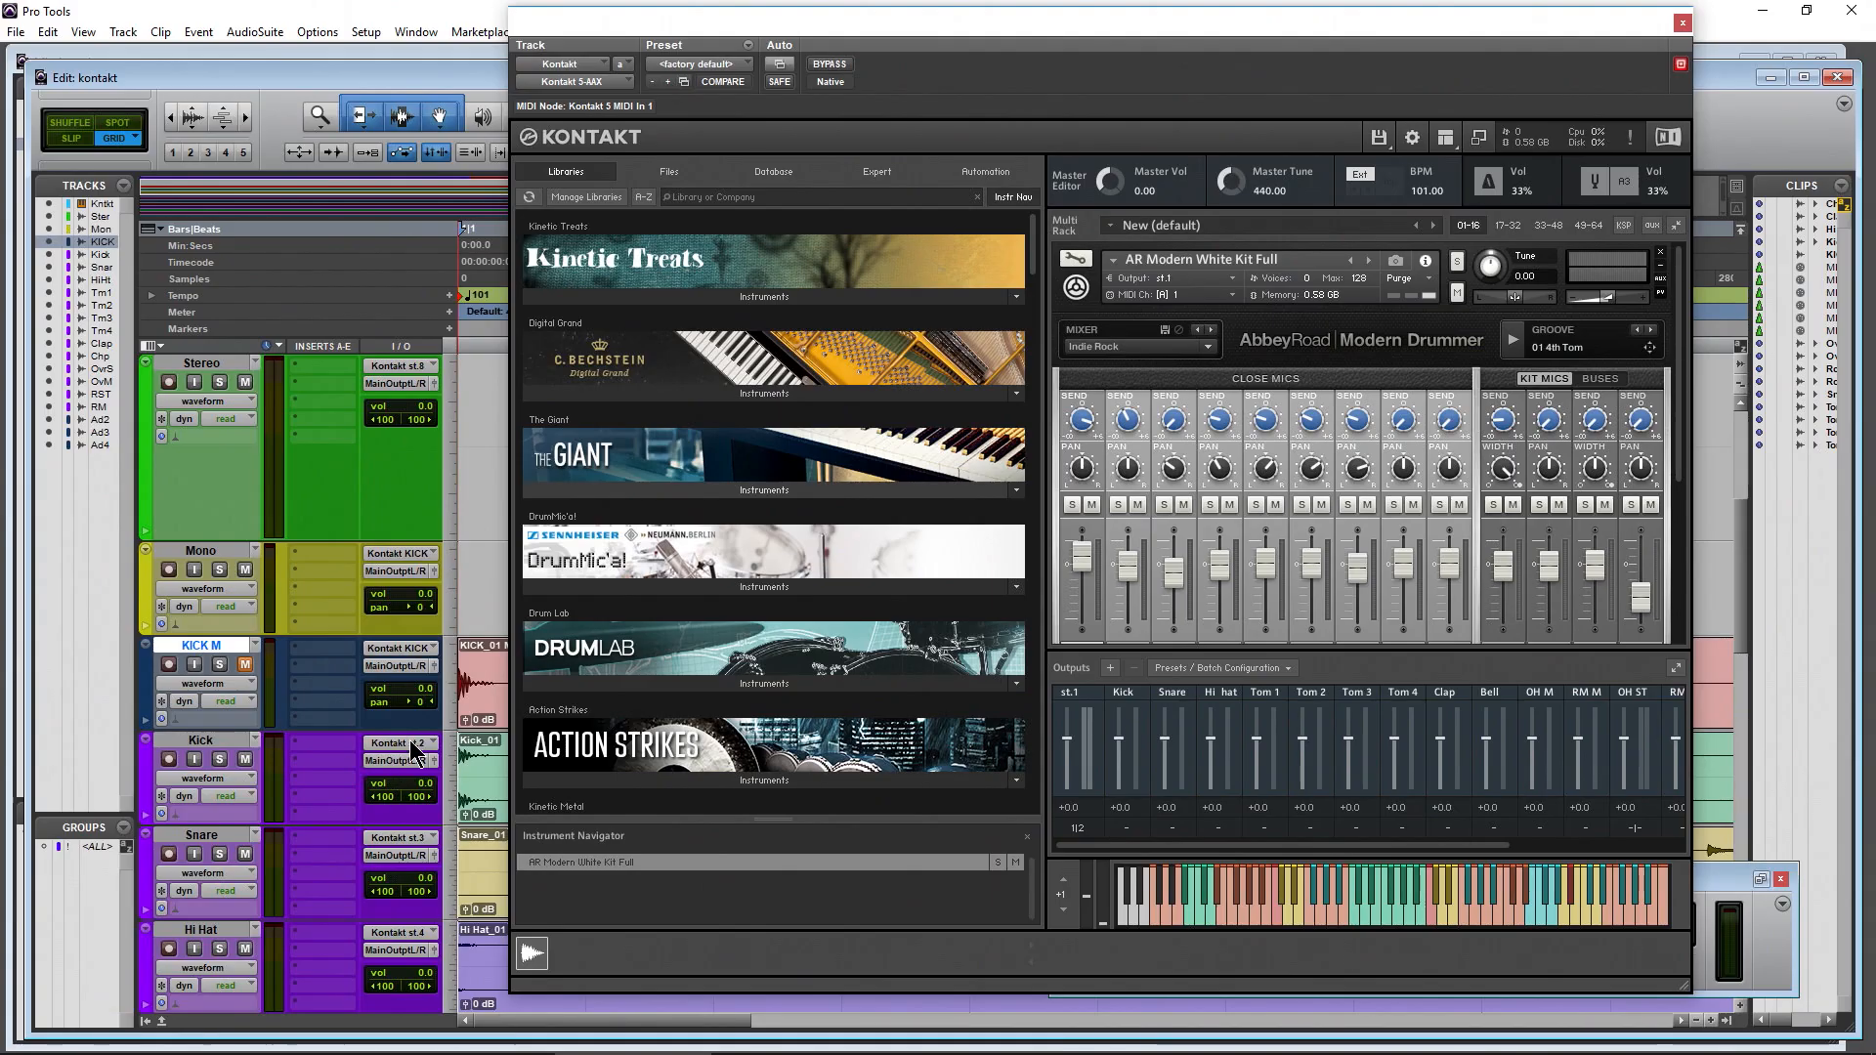
Check the input choices on the Kick track and the Kontakt plug-in outputs offered to the Mono track
click(410, 750)
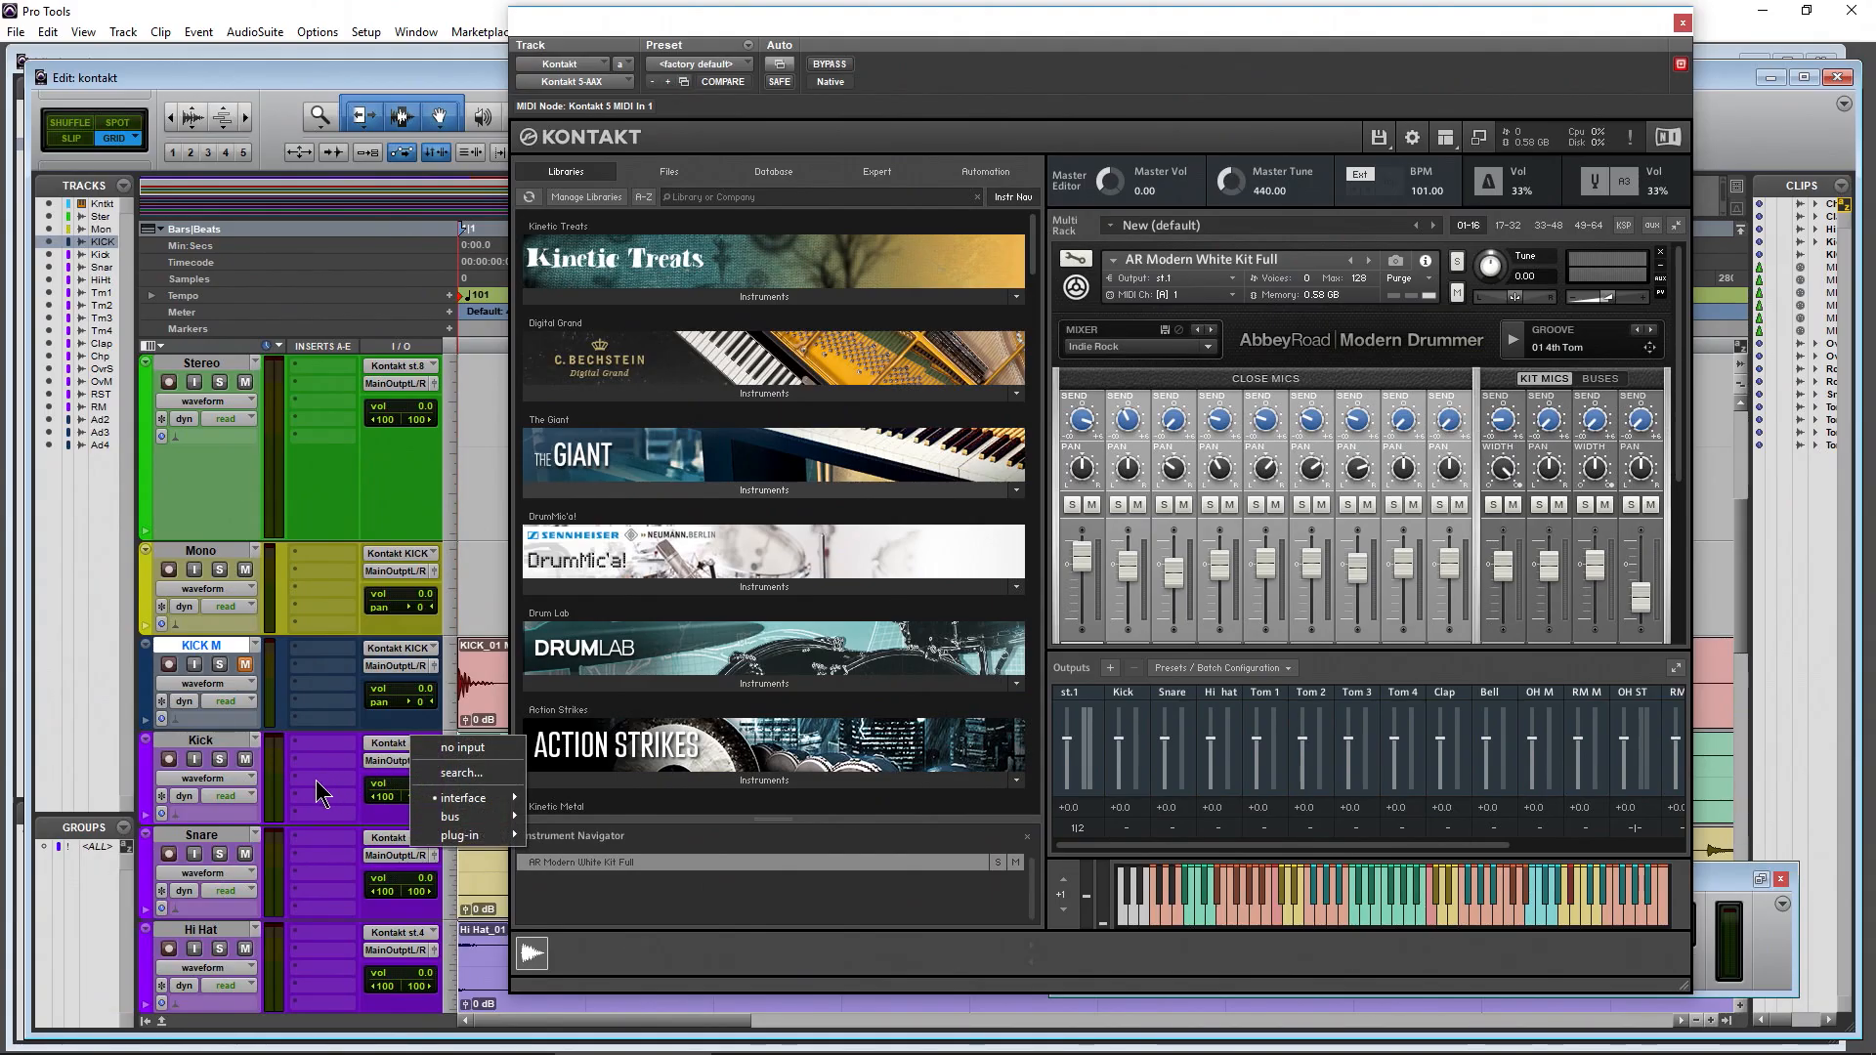
click(395, 553)
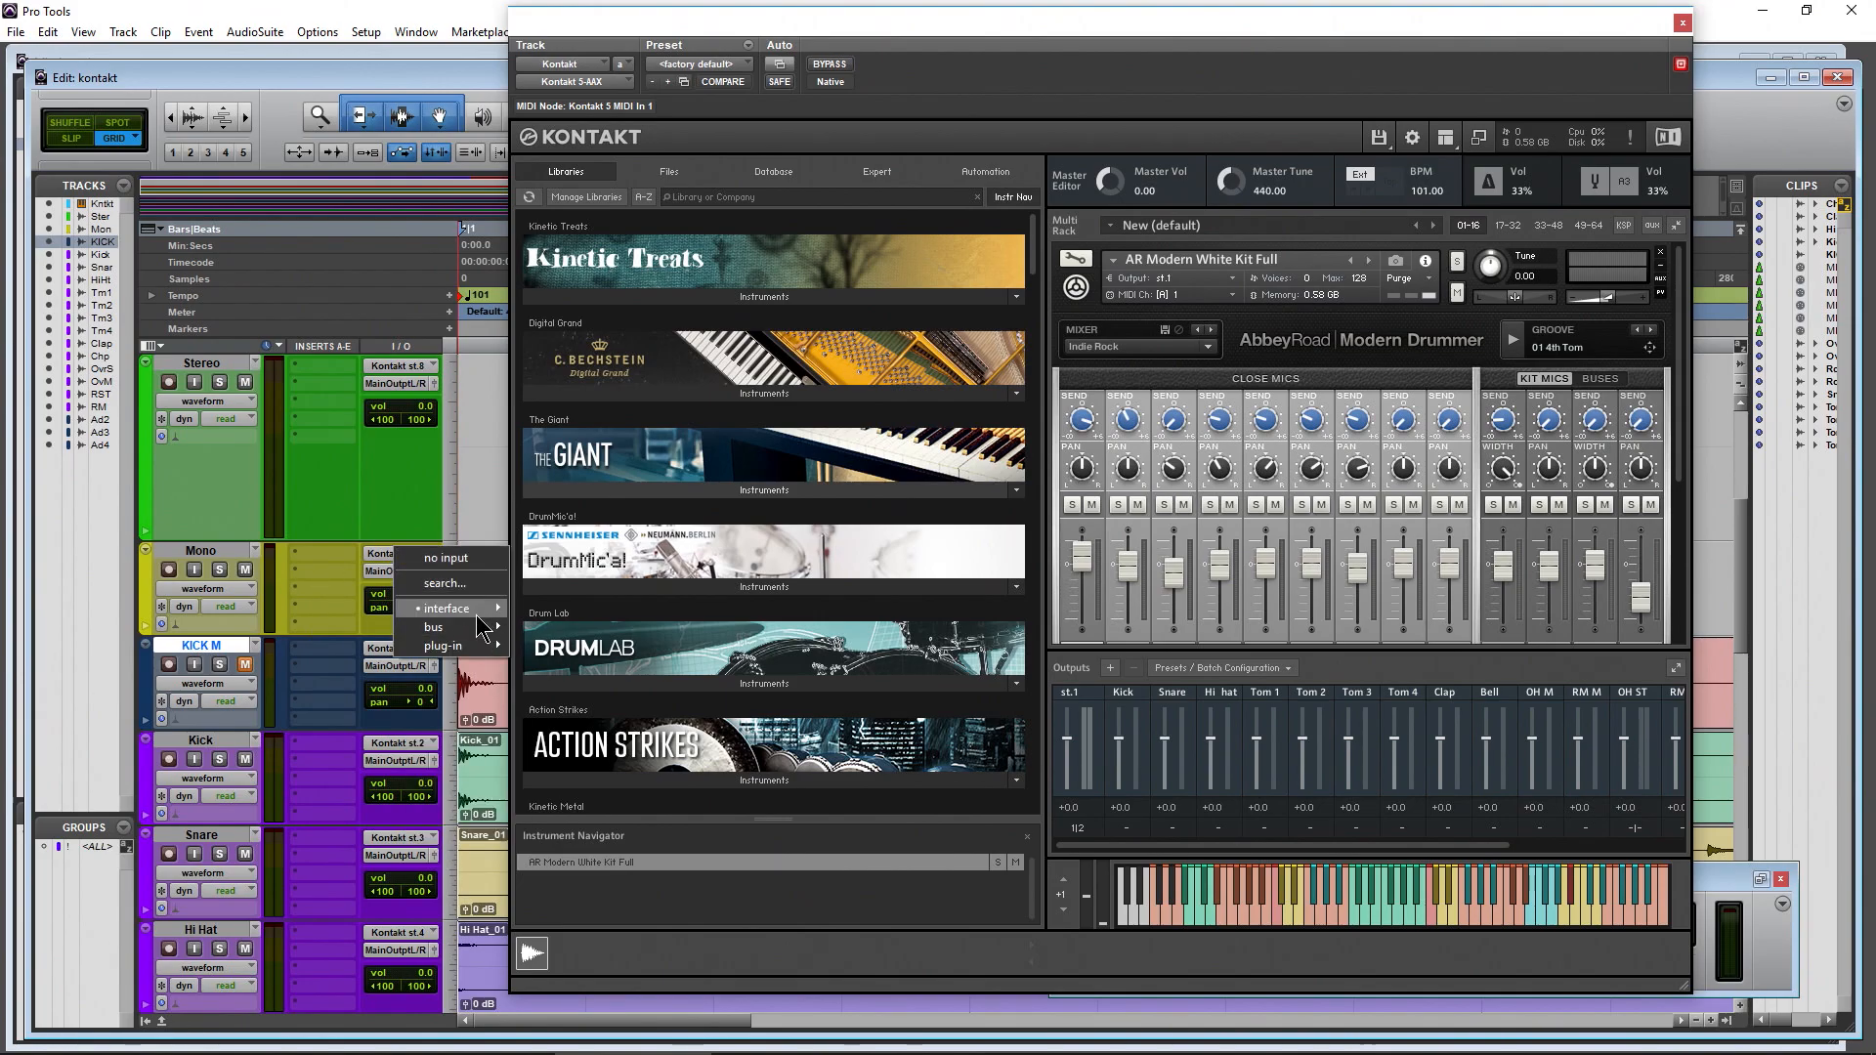
mouse_move(471, 647)
mouse_move(684, 646)
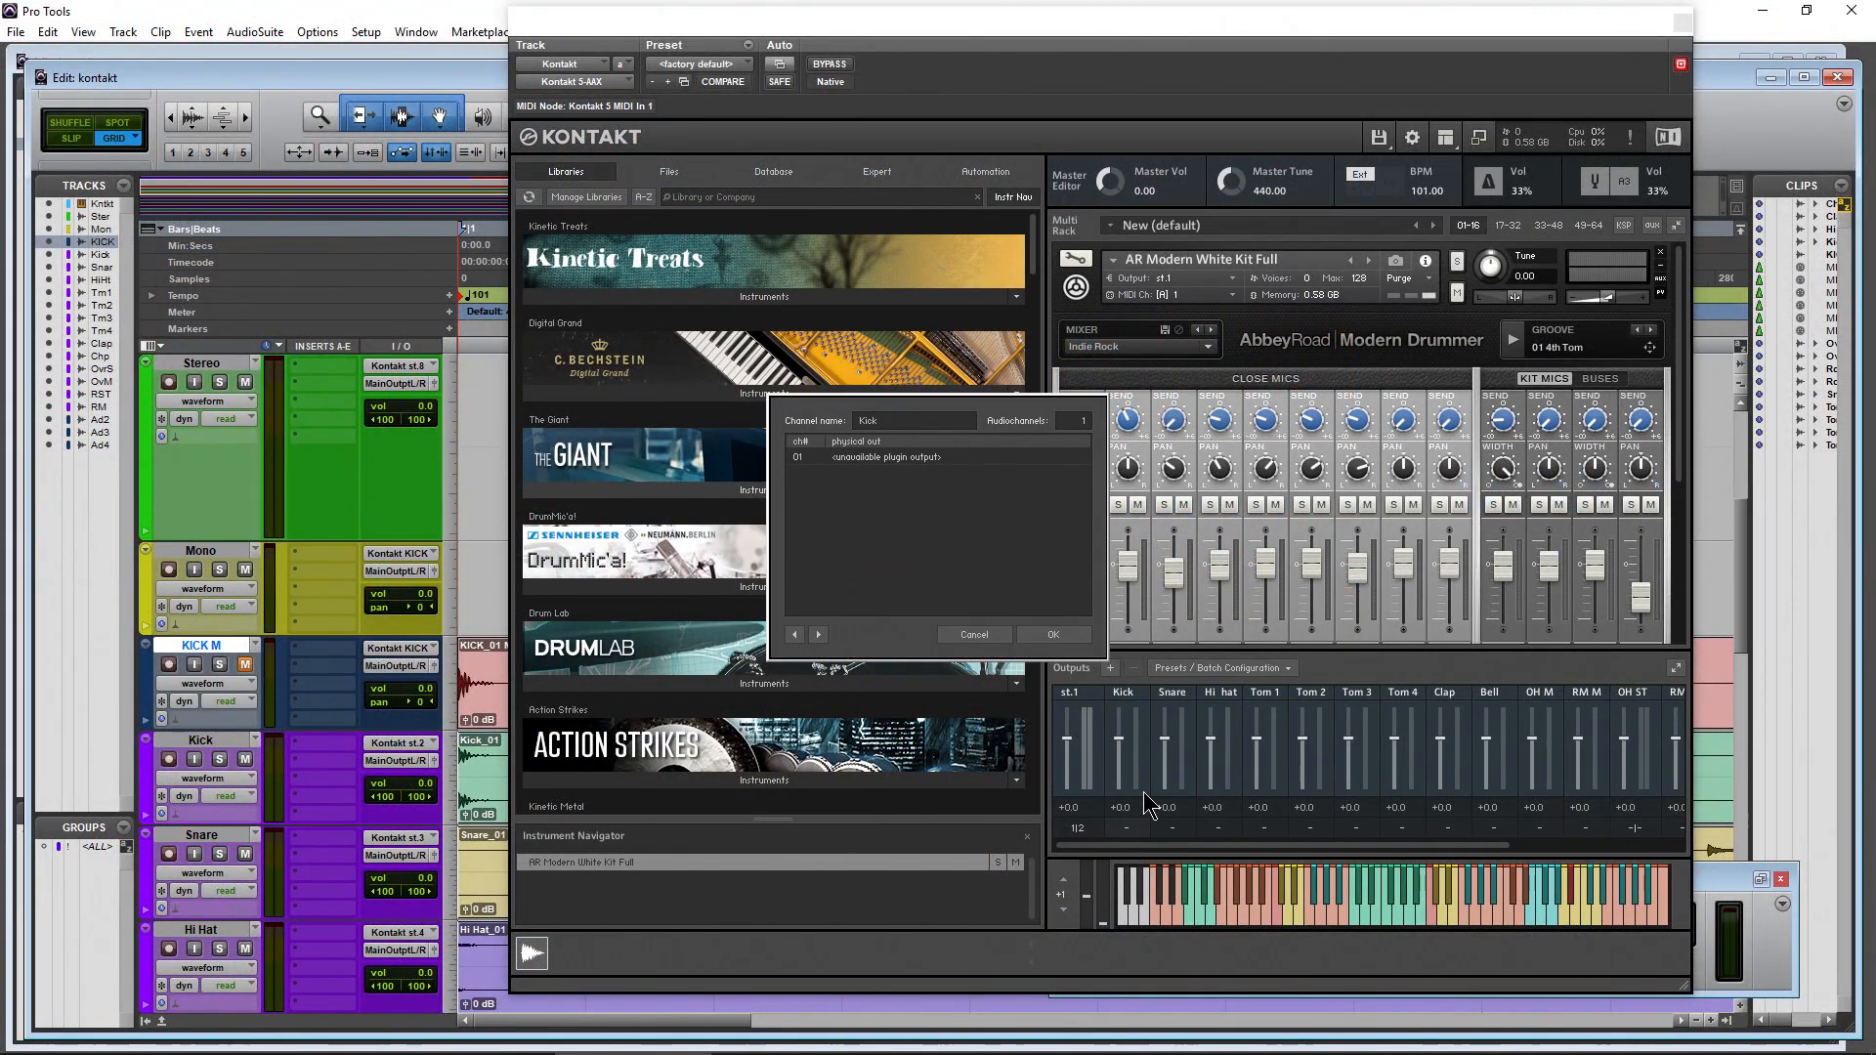
Assign the Kick channel's physical output to the Kick plug-in output and acknowledge the session notice
click(891, 463)
scroll(951, 522, down, 3)
scroll(964, 582, down, 2)
scroll(964, 582, up, 5)
scroll(963, 582, up, 2)
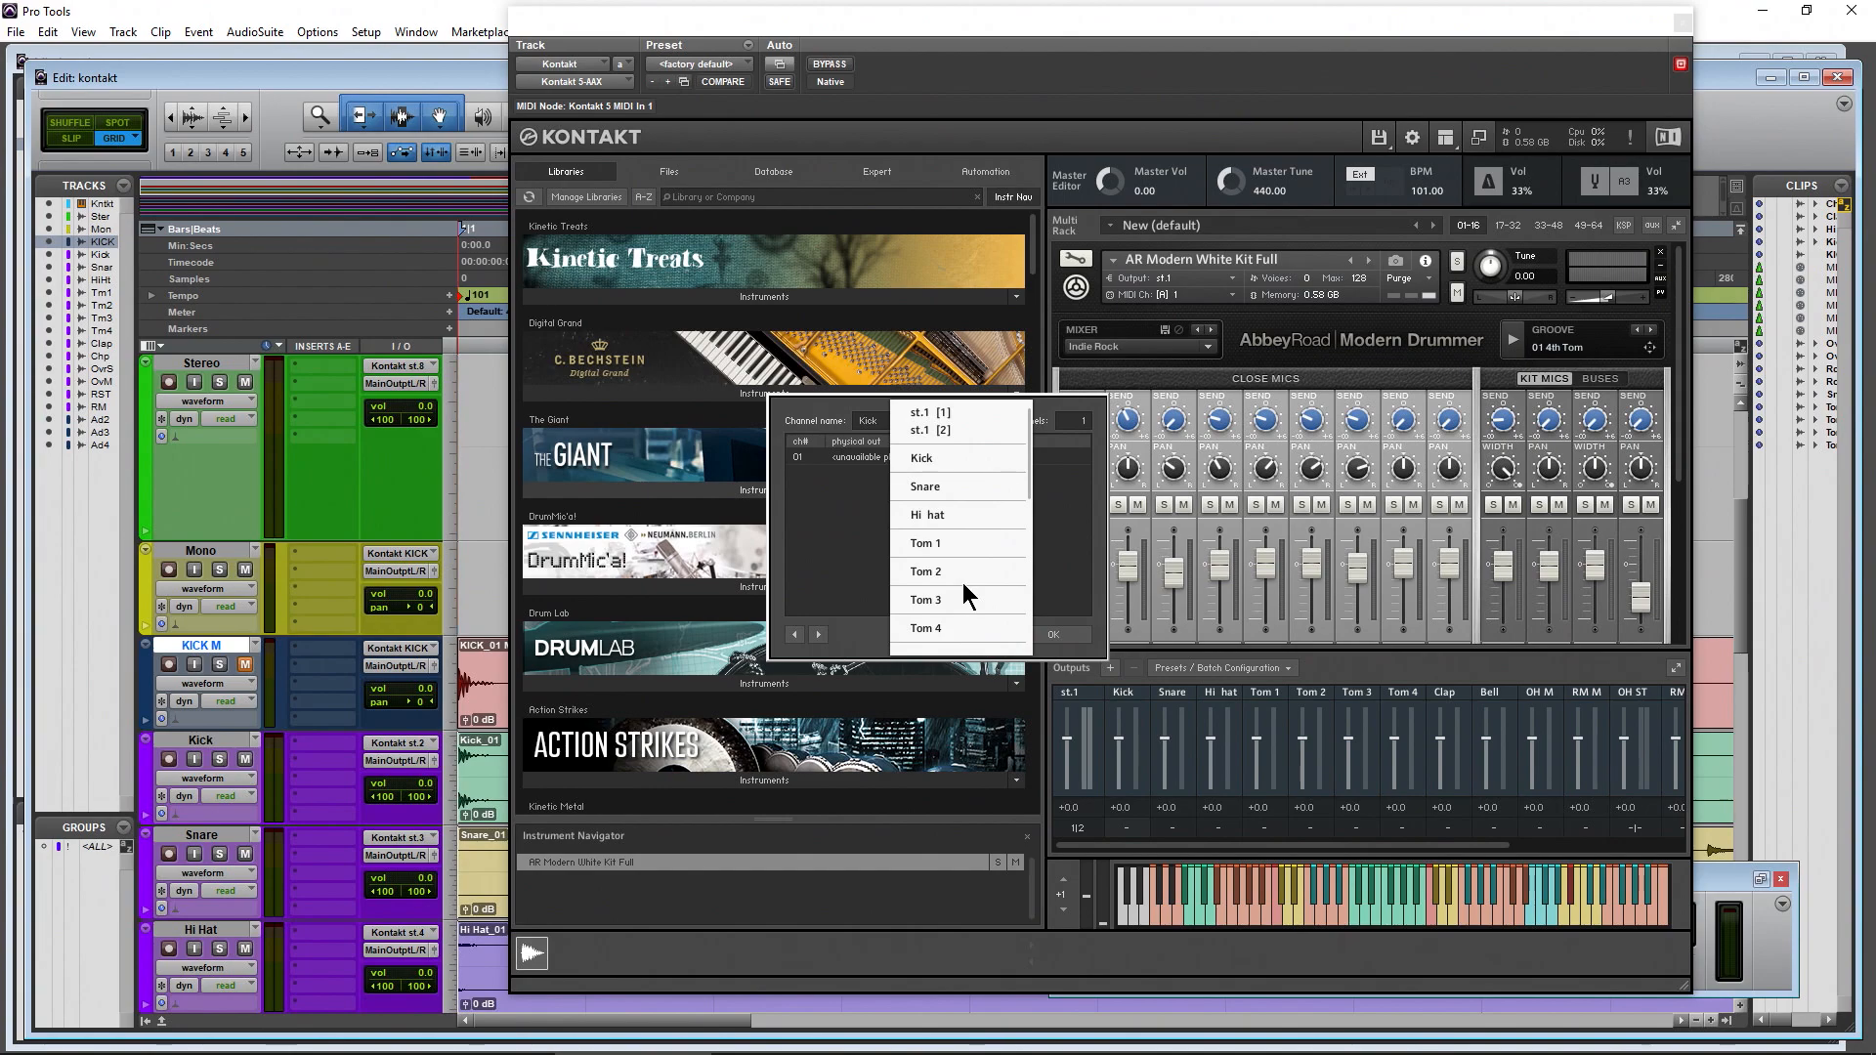
click(934, 456)
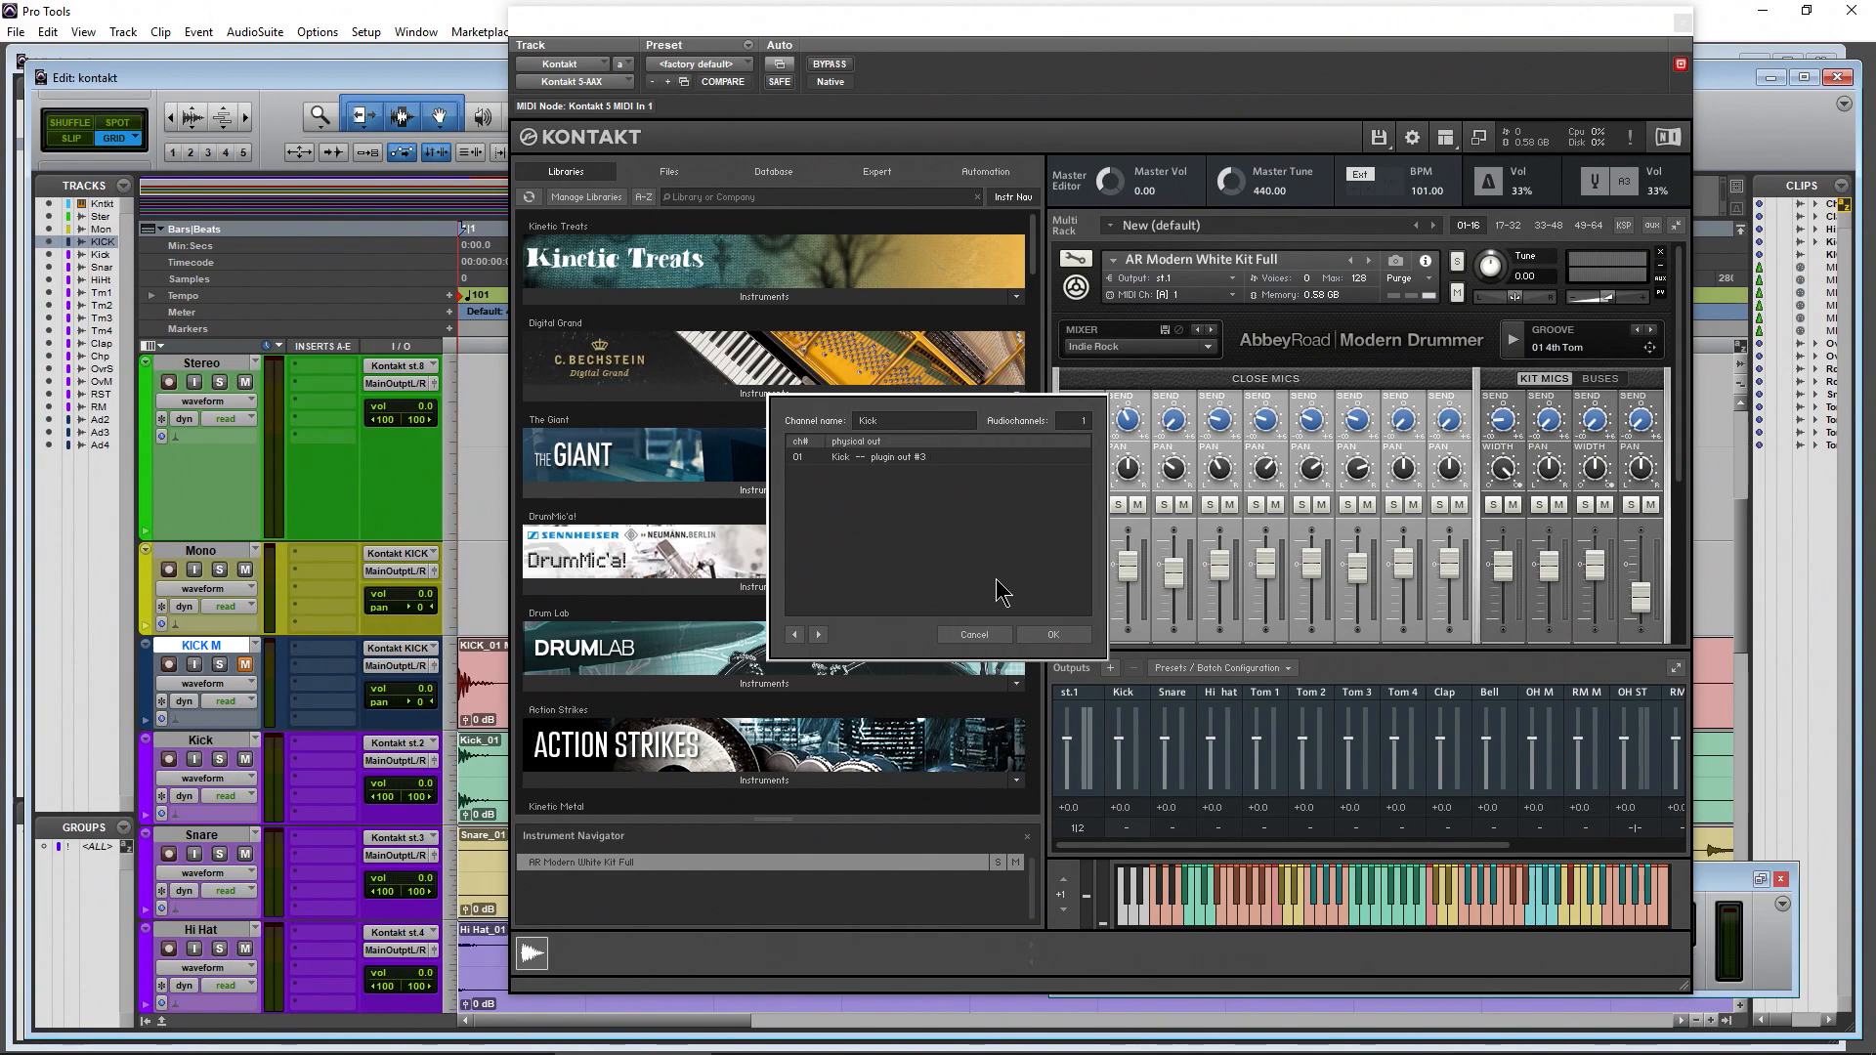
click(1053, 634)
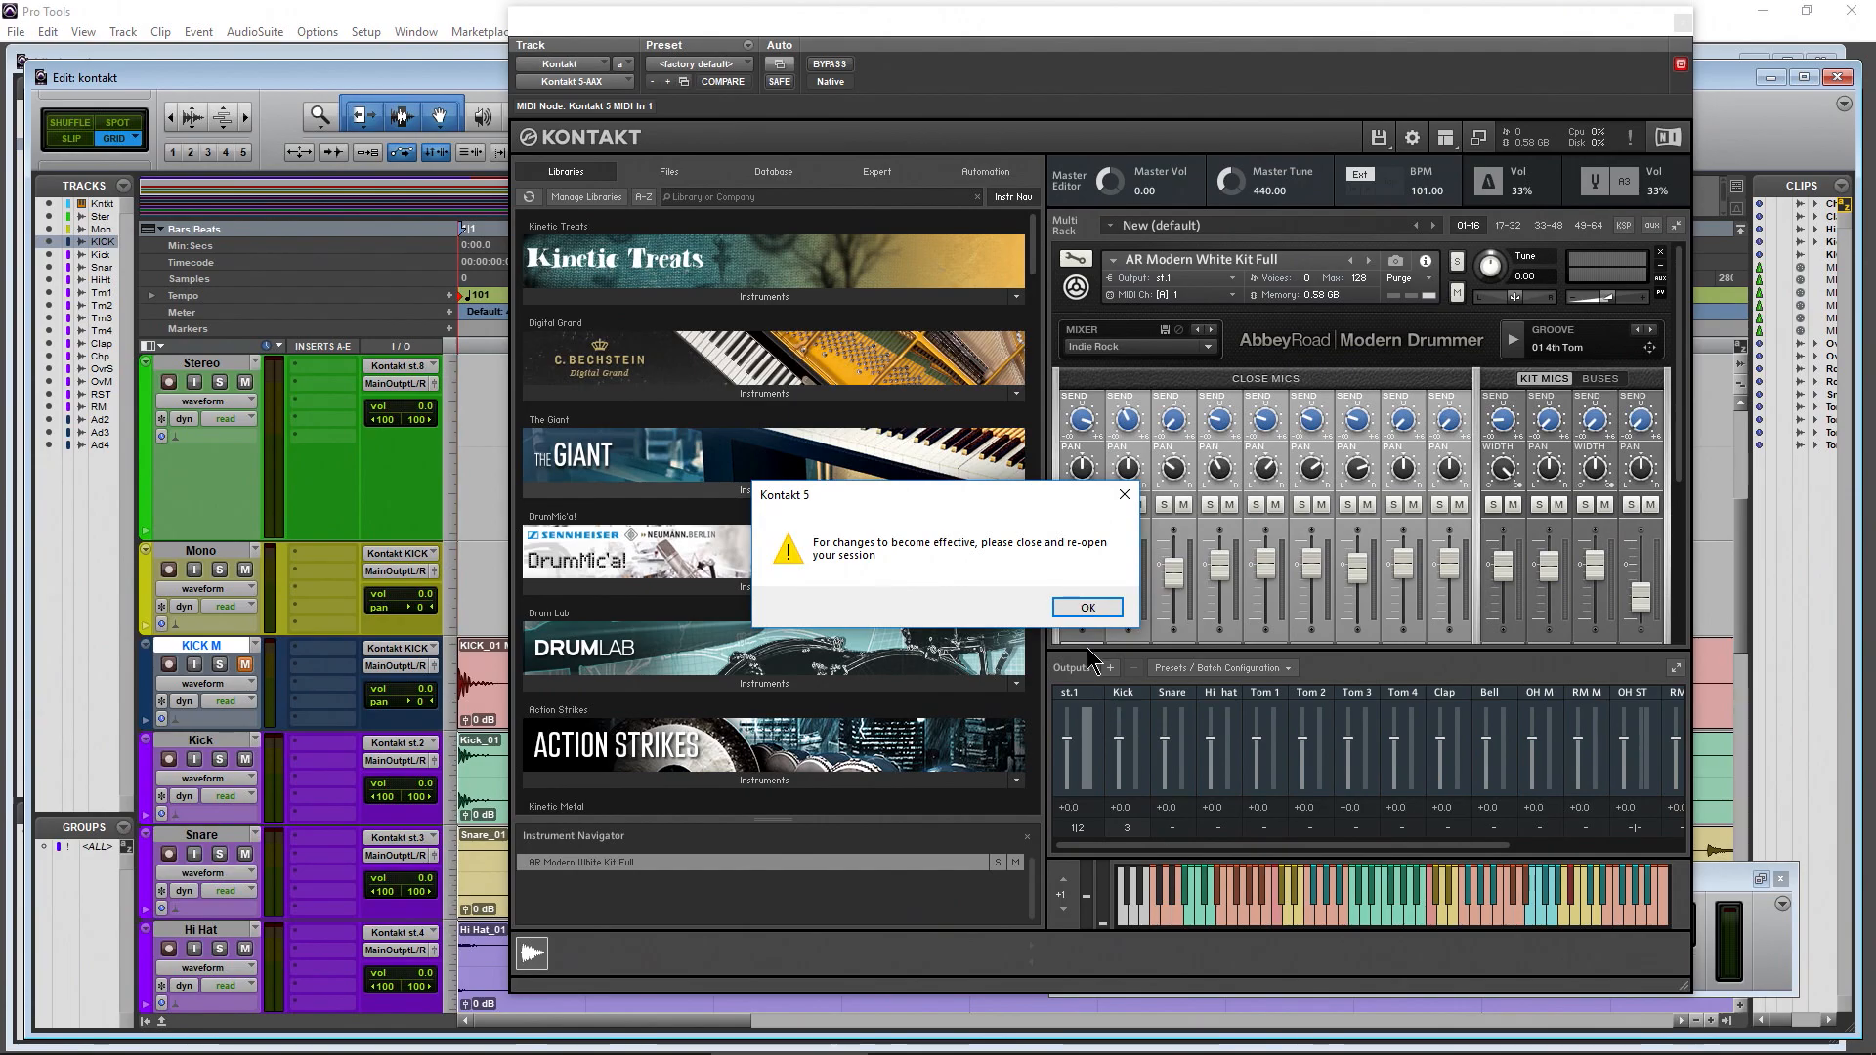
click(1075, 607)
Assign the Snare channel's physical output to the Snare plug-in output
click(1168, 825)
click(907, 458)
click(940, 487)
click(1053, 634)
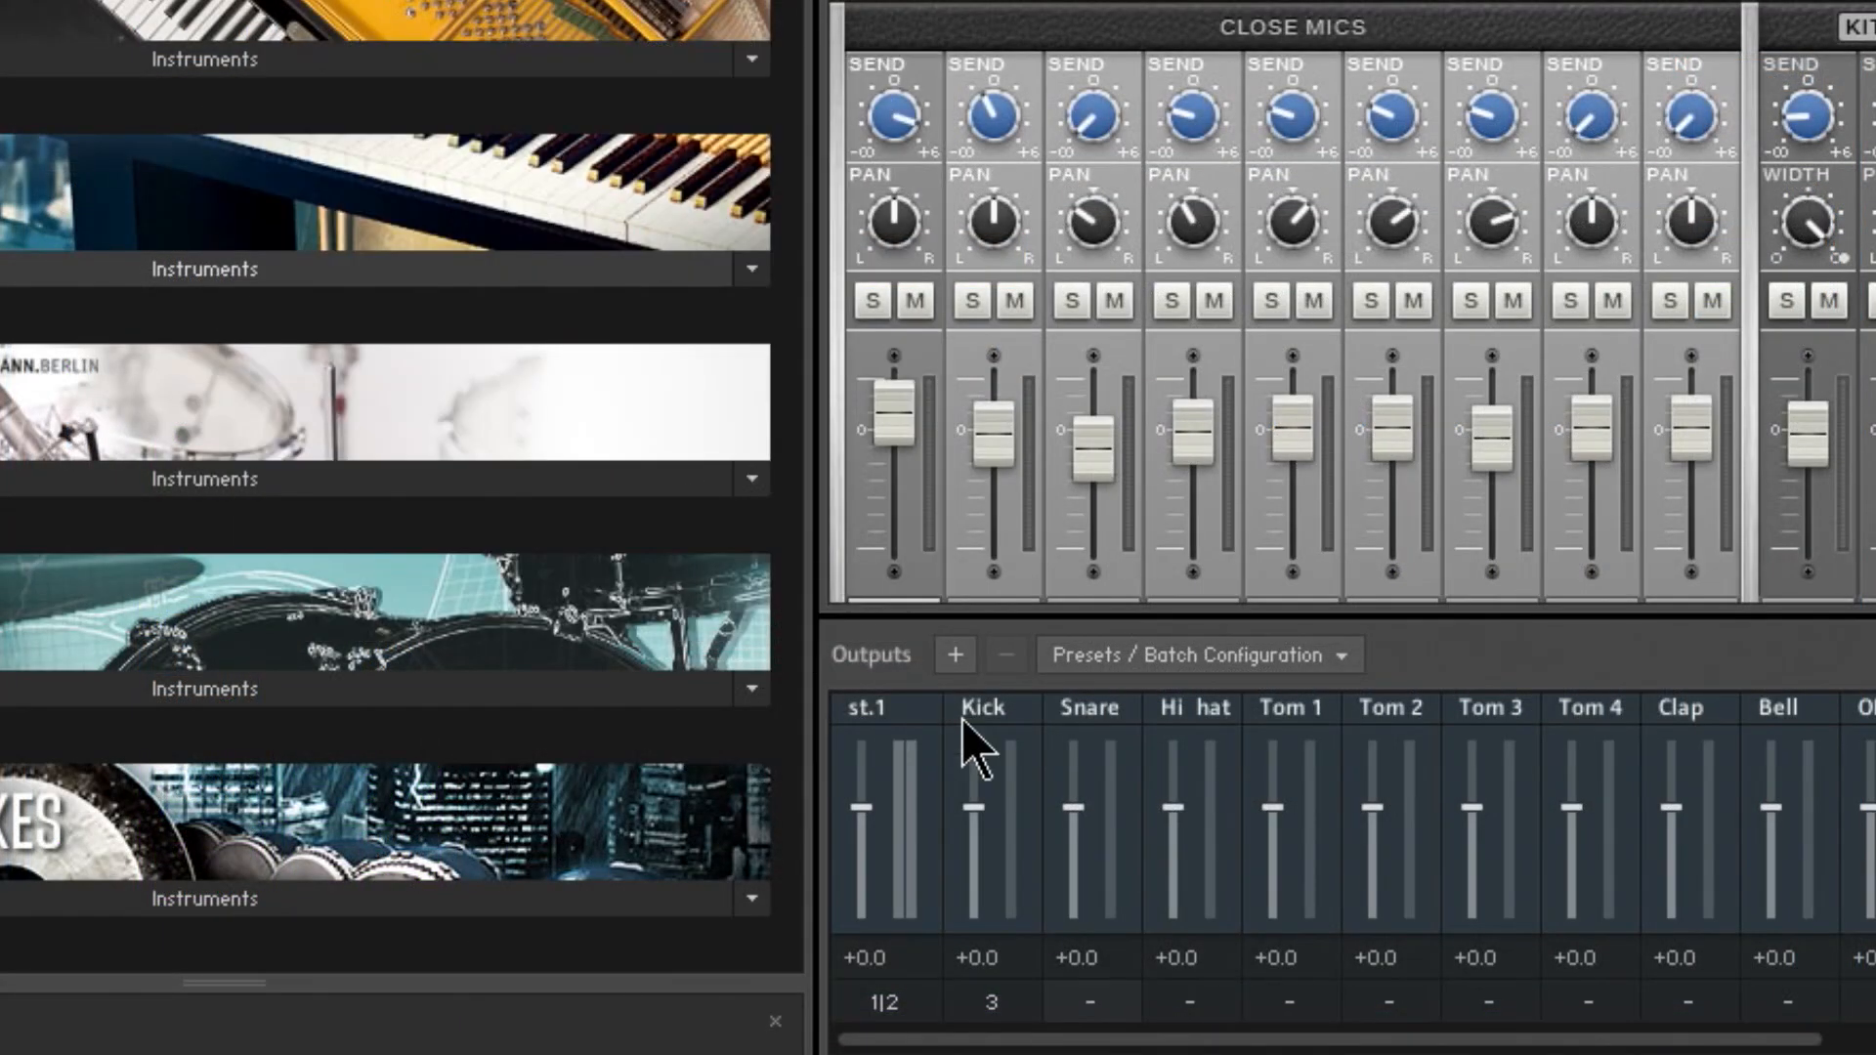
Assign the Hi hat channel's physical output to the Hi hat plug-in output
click(1151, 956)
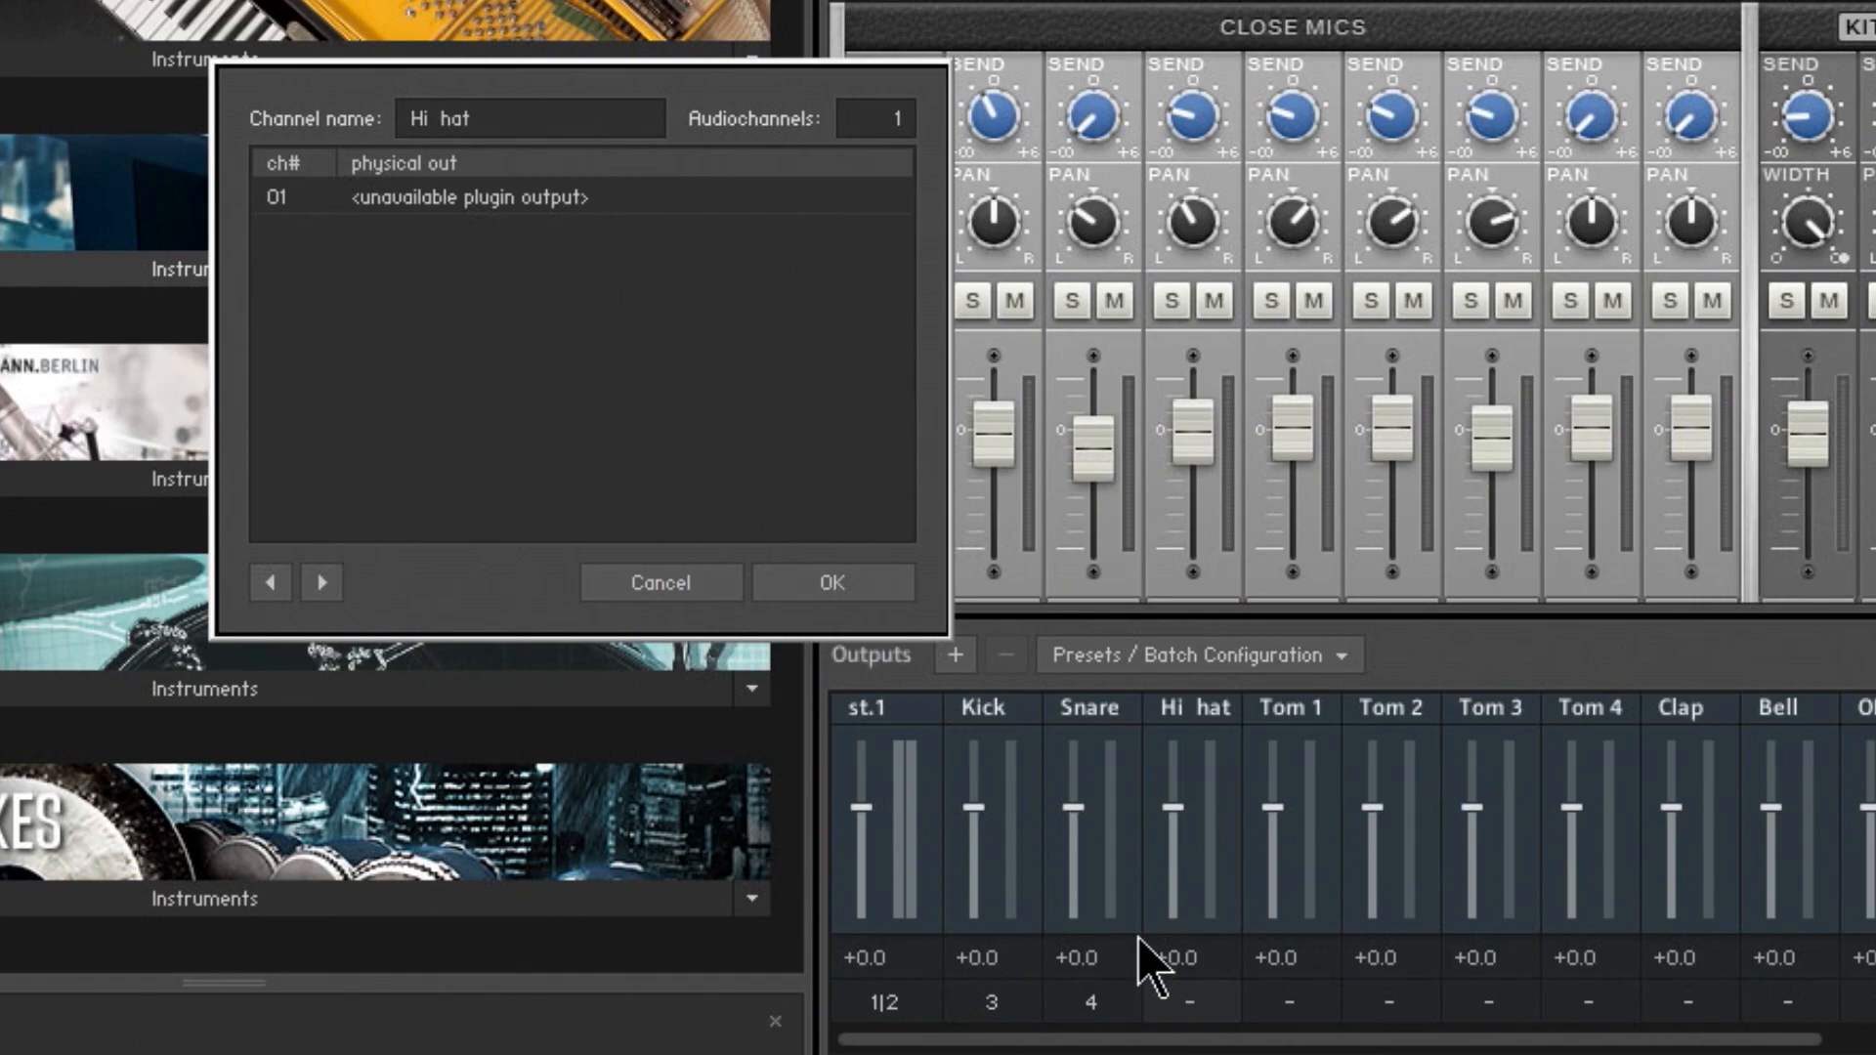
click(526, 187)
scroll(674, 293, down, 2)
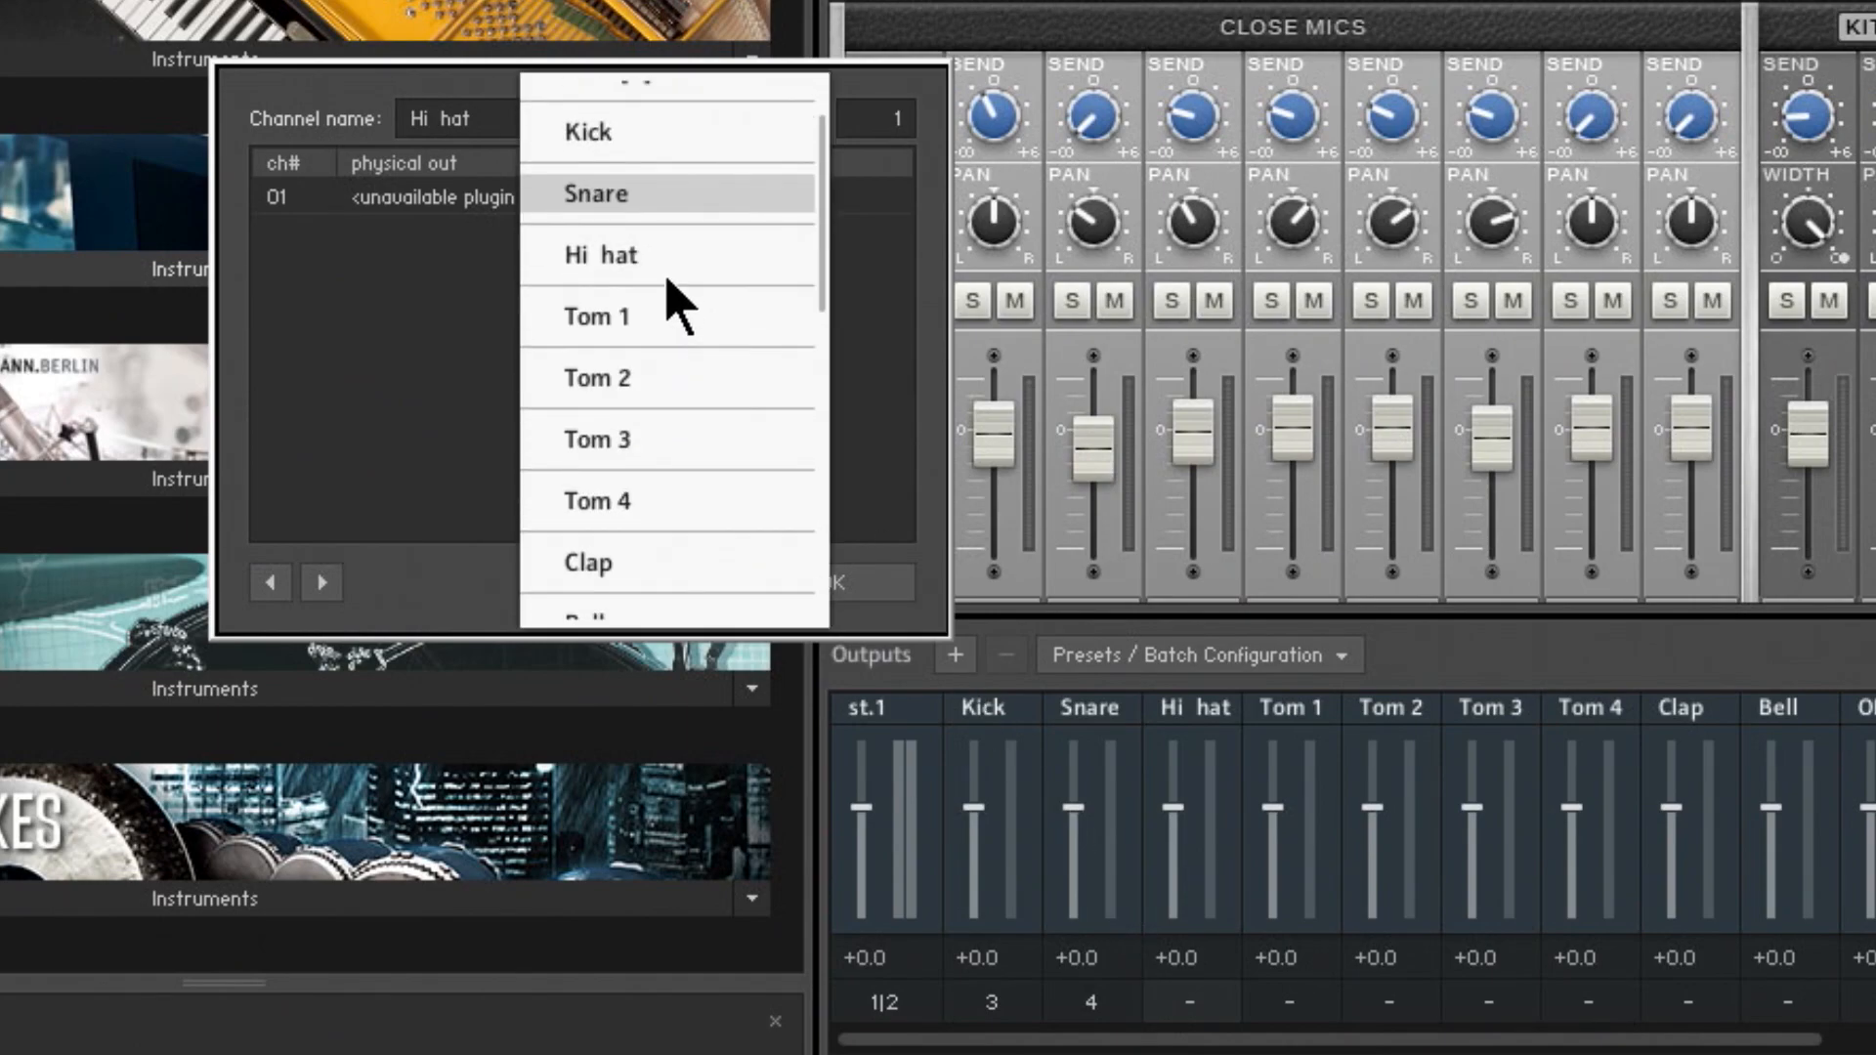
click(660, 274)
click(870, 590)
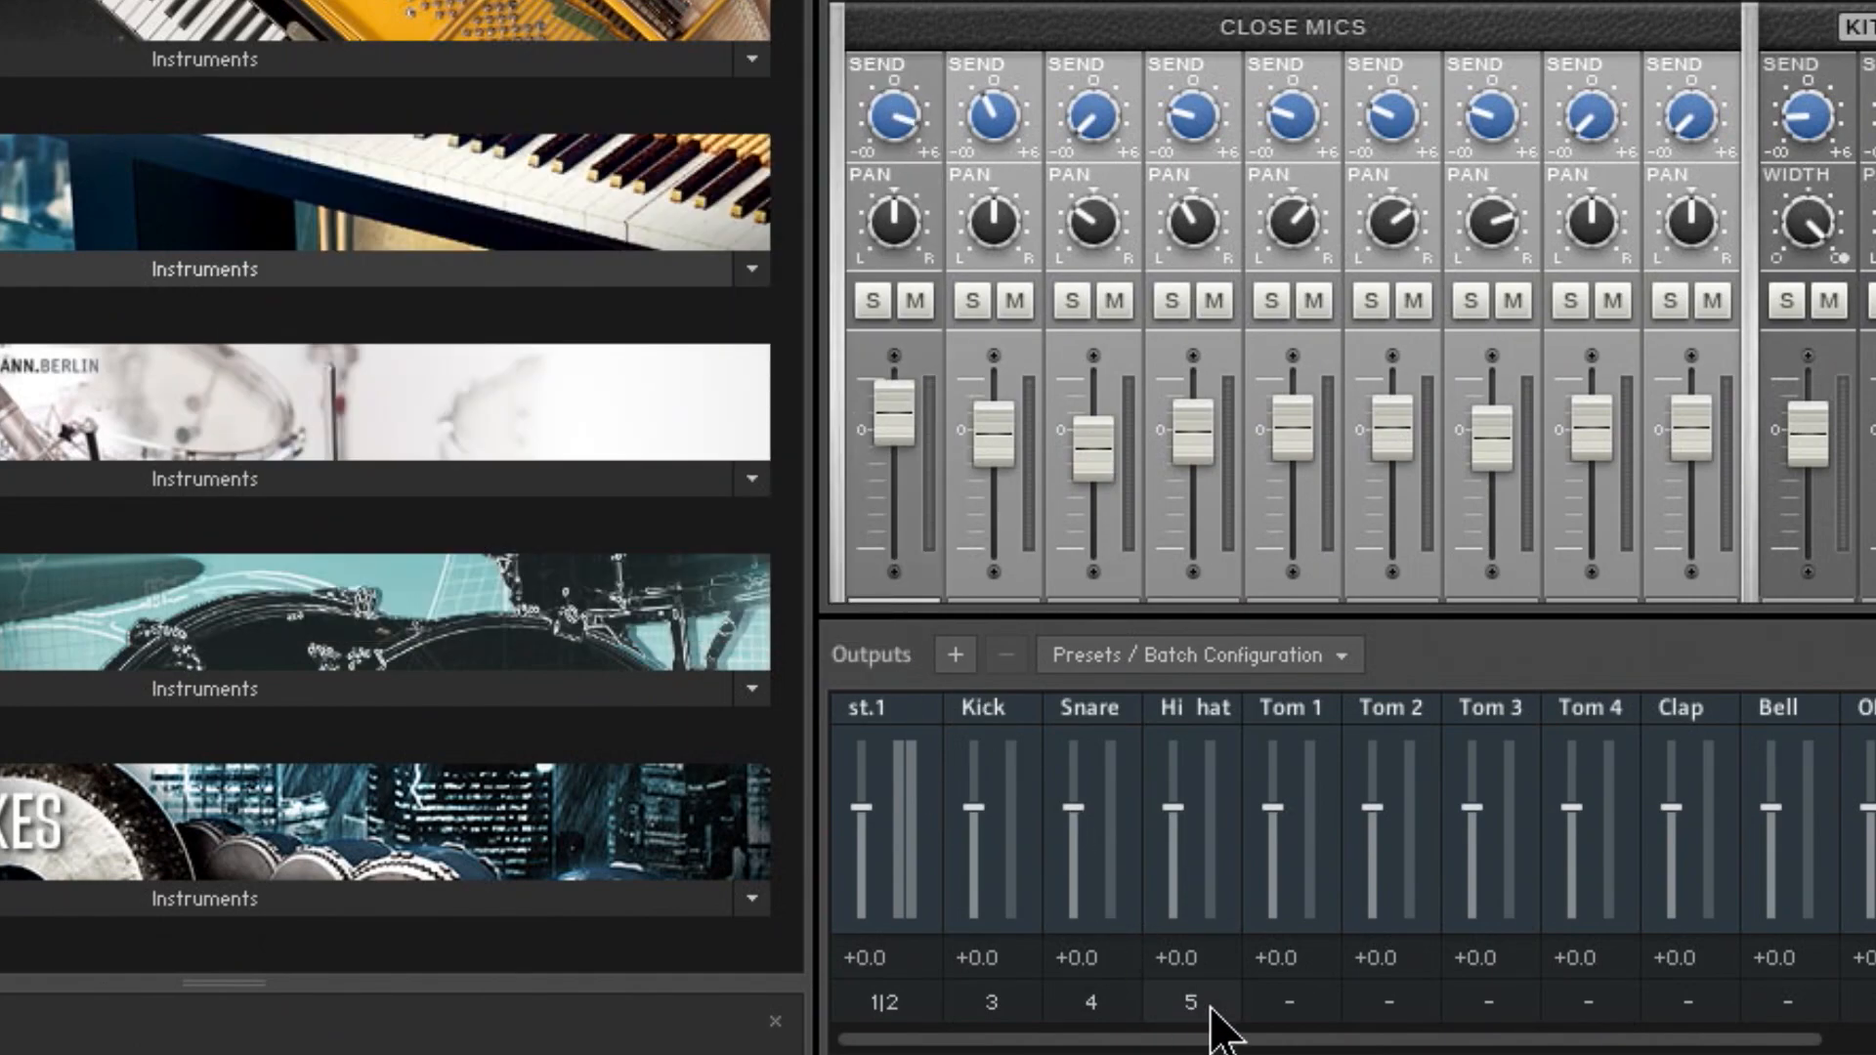
Assign the Tom 1 channel's physical output to the Tom 1 plug-in output
click(1288, 1006)
click(510, 213)
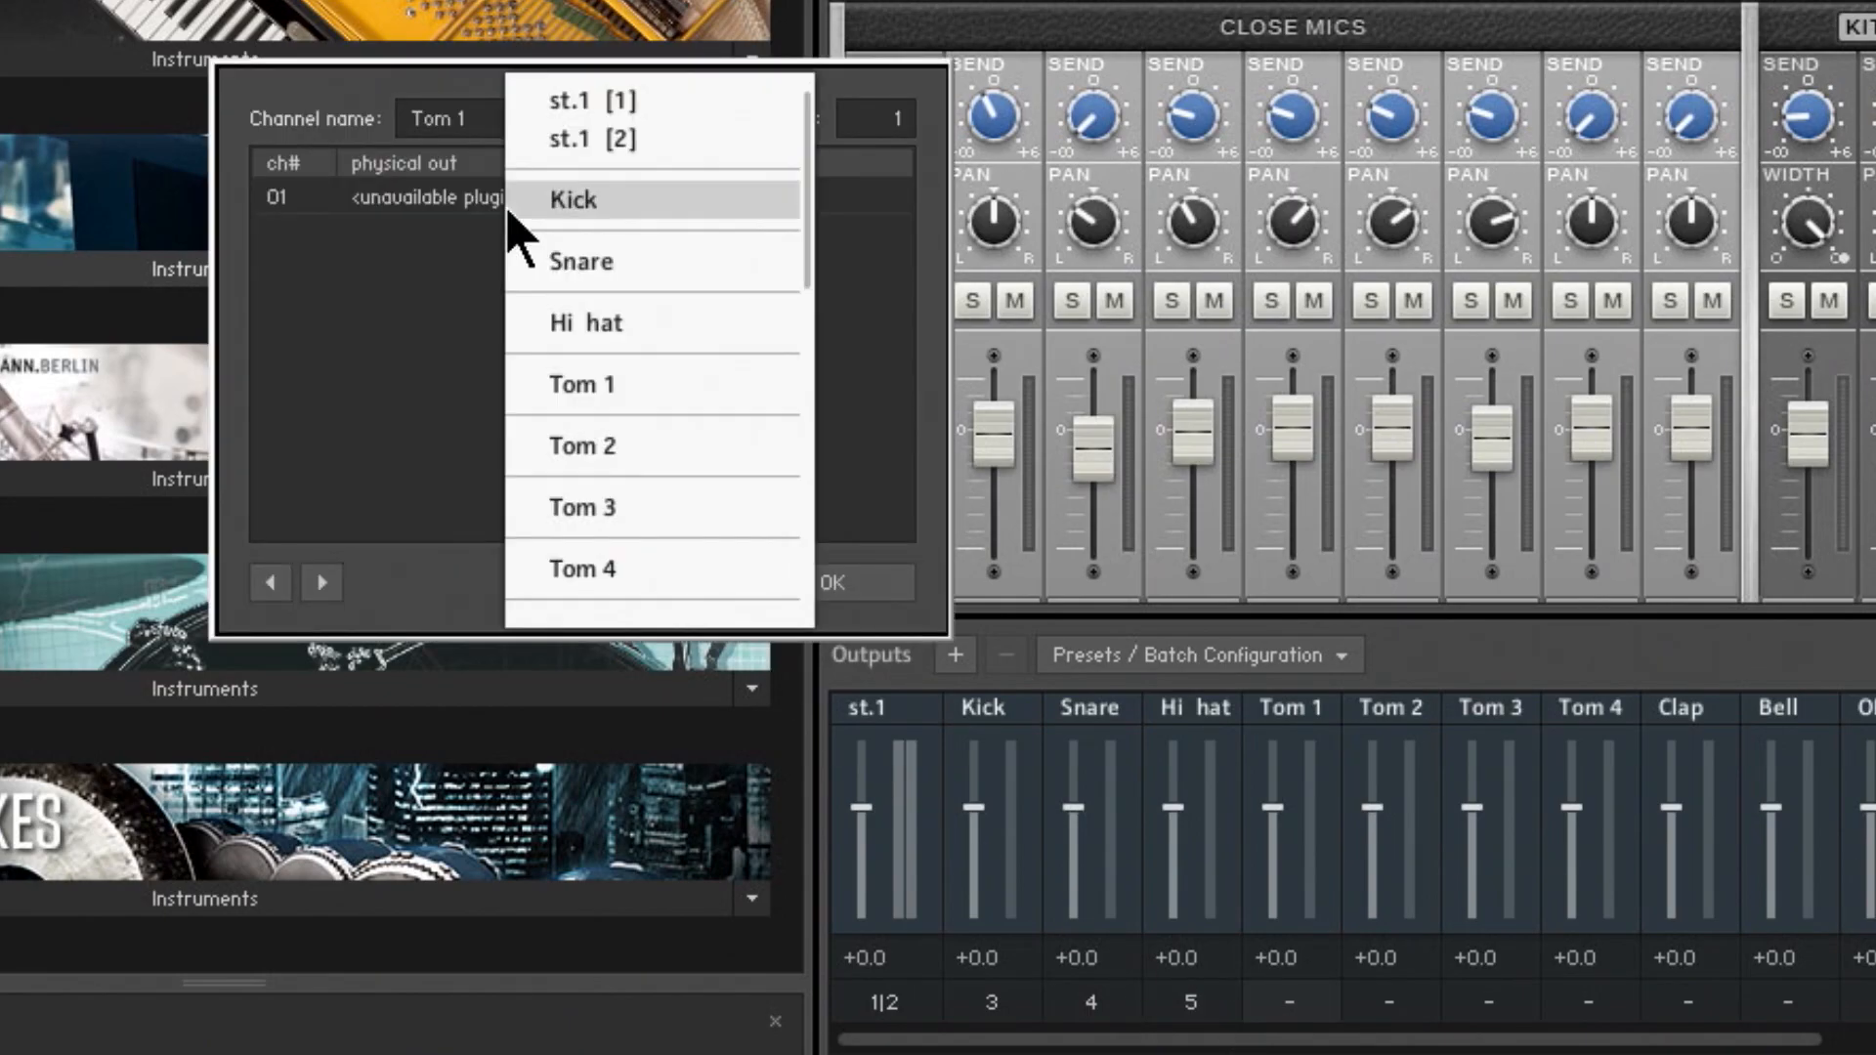
click(655, 386)
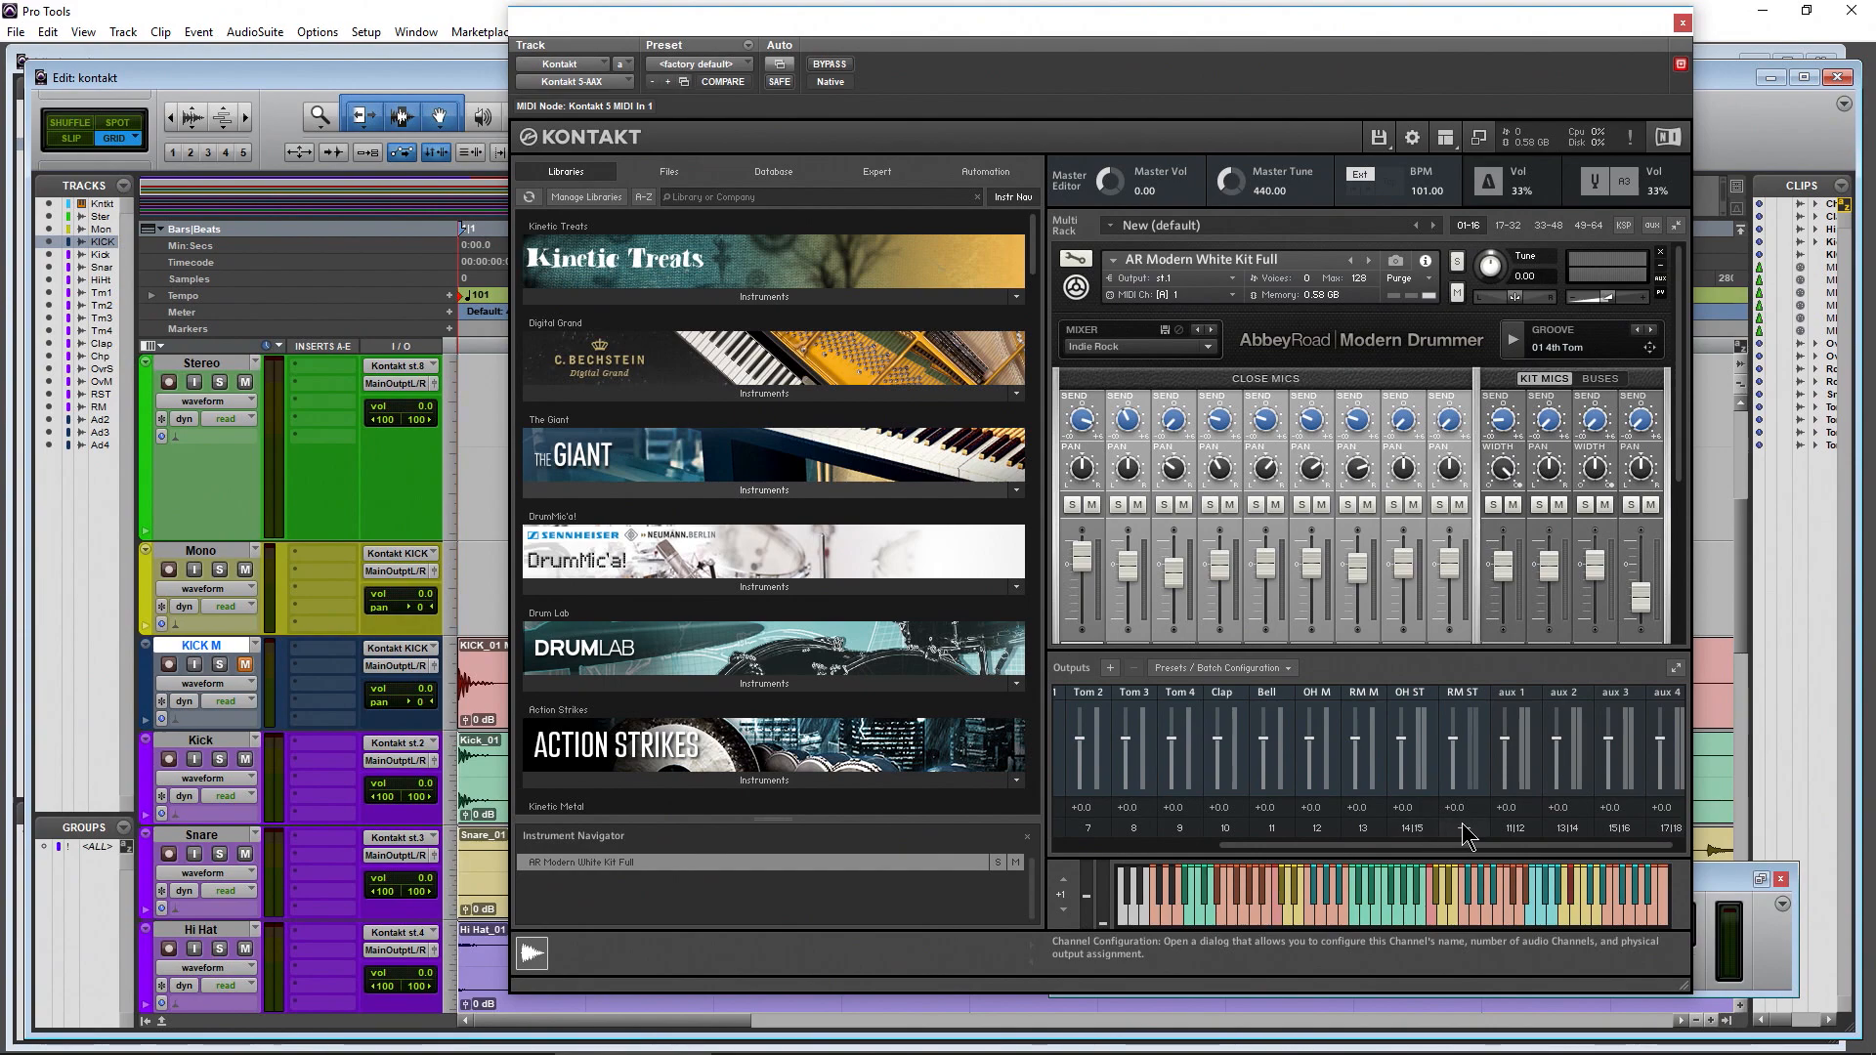
Assign the RM ST channel's two audio channels to the RM ST [1] and RM ST [2] physical outputs
click(1463, 827)
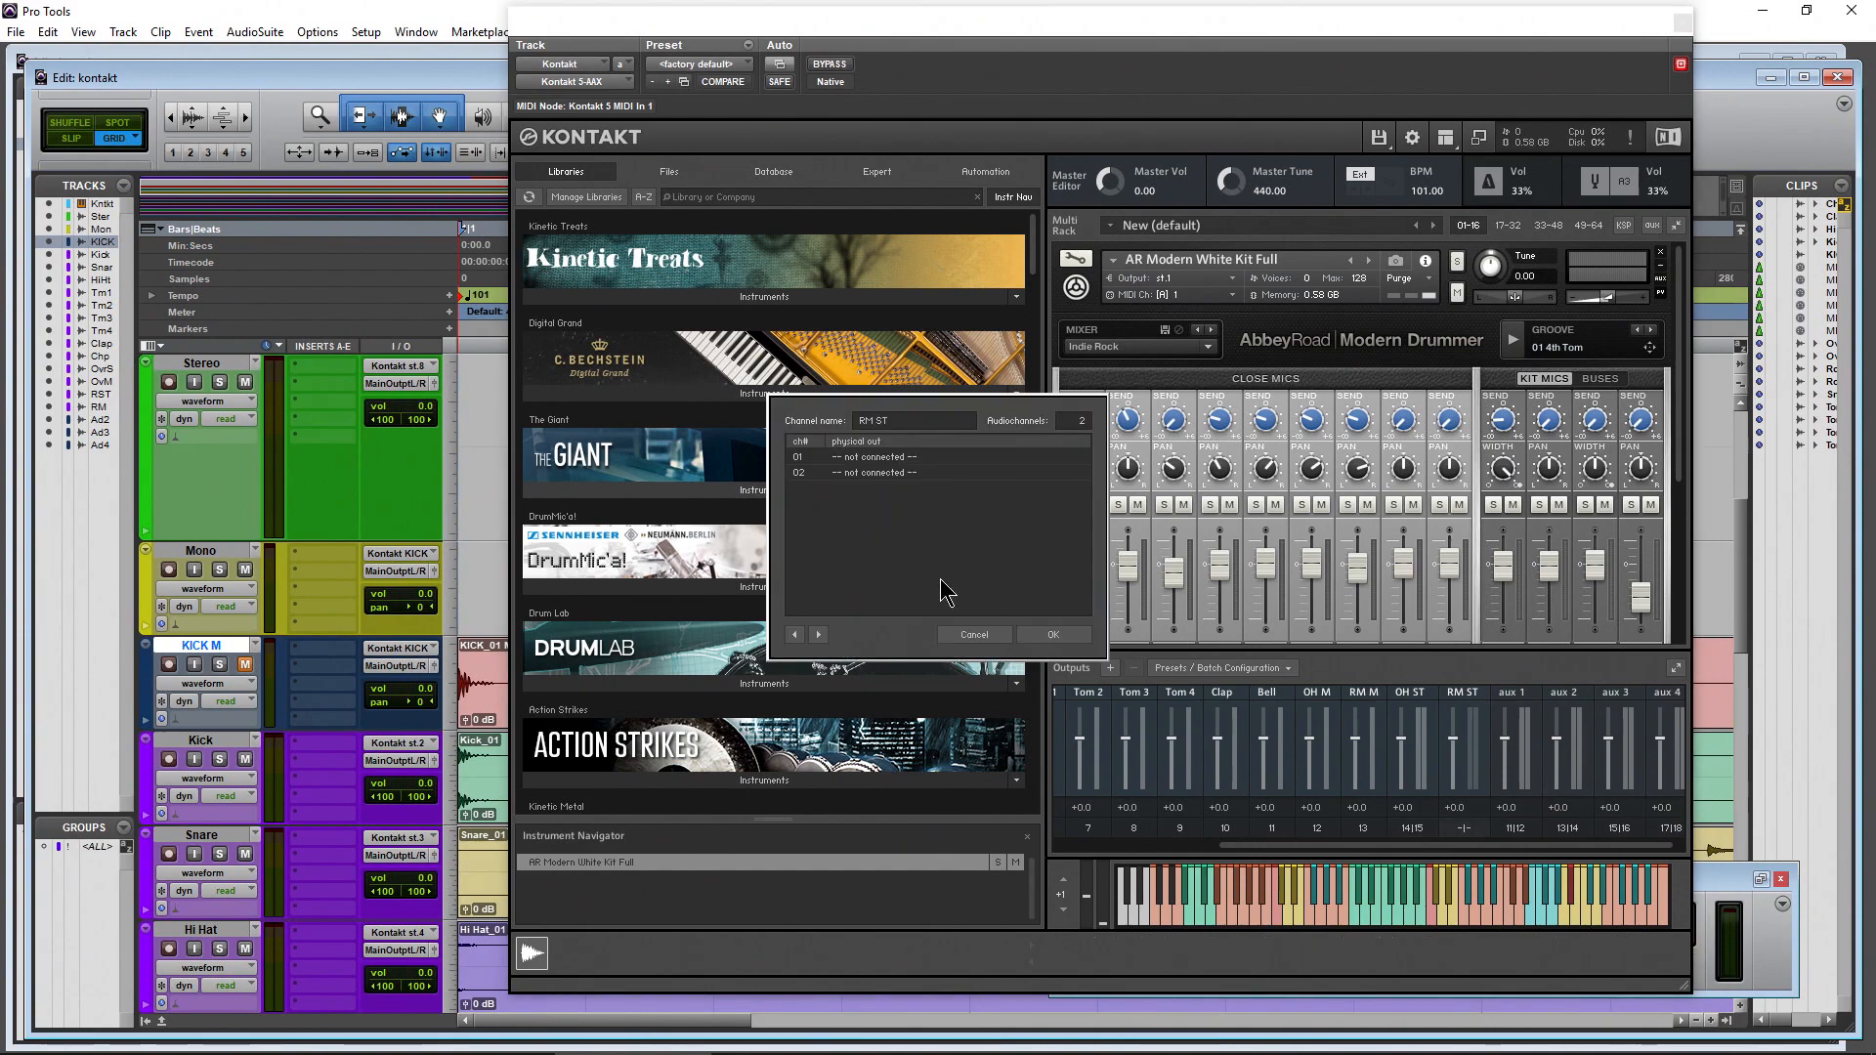
click(884, 457)
scroll(999, 502, down, 5)
scroll(979, 524, down, 1)
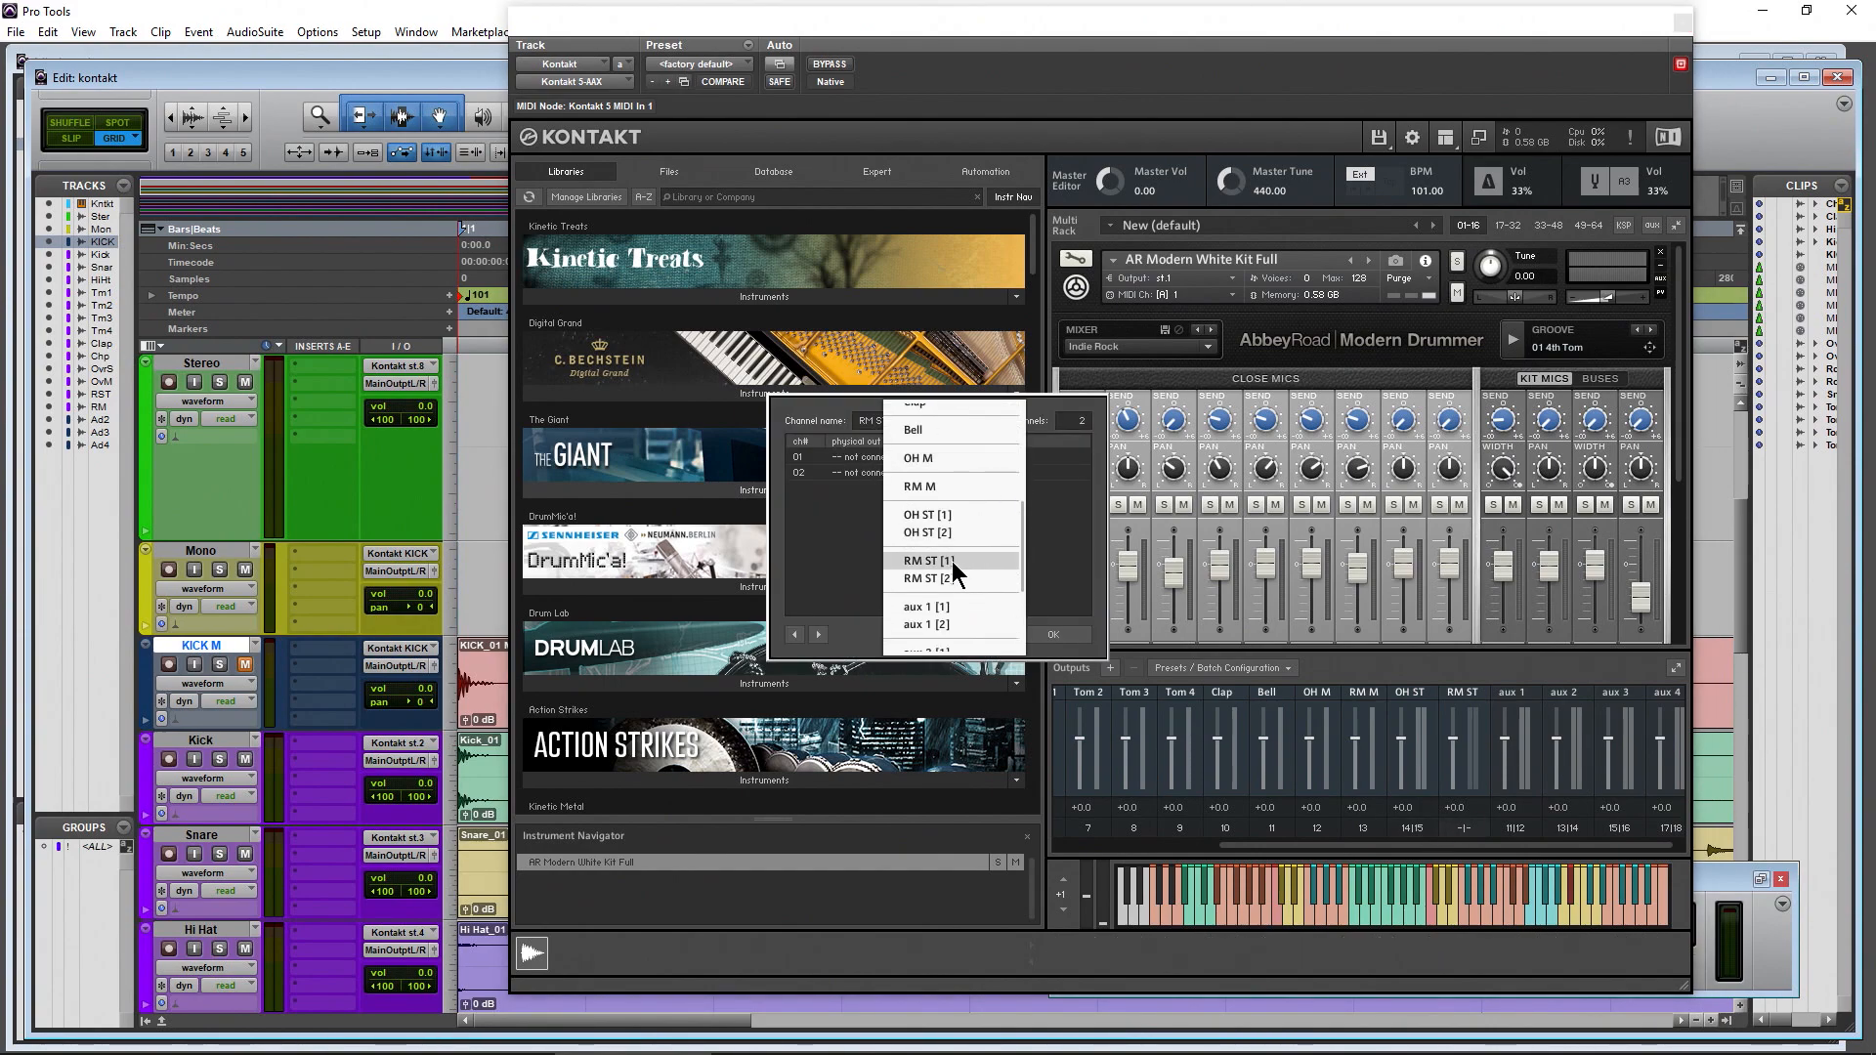
click(952, 561)
click(929, 473)
scroll(941, 515, down, 6)
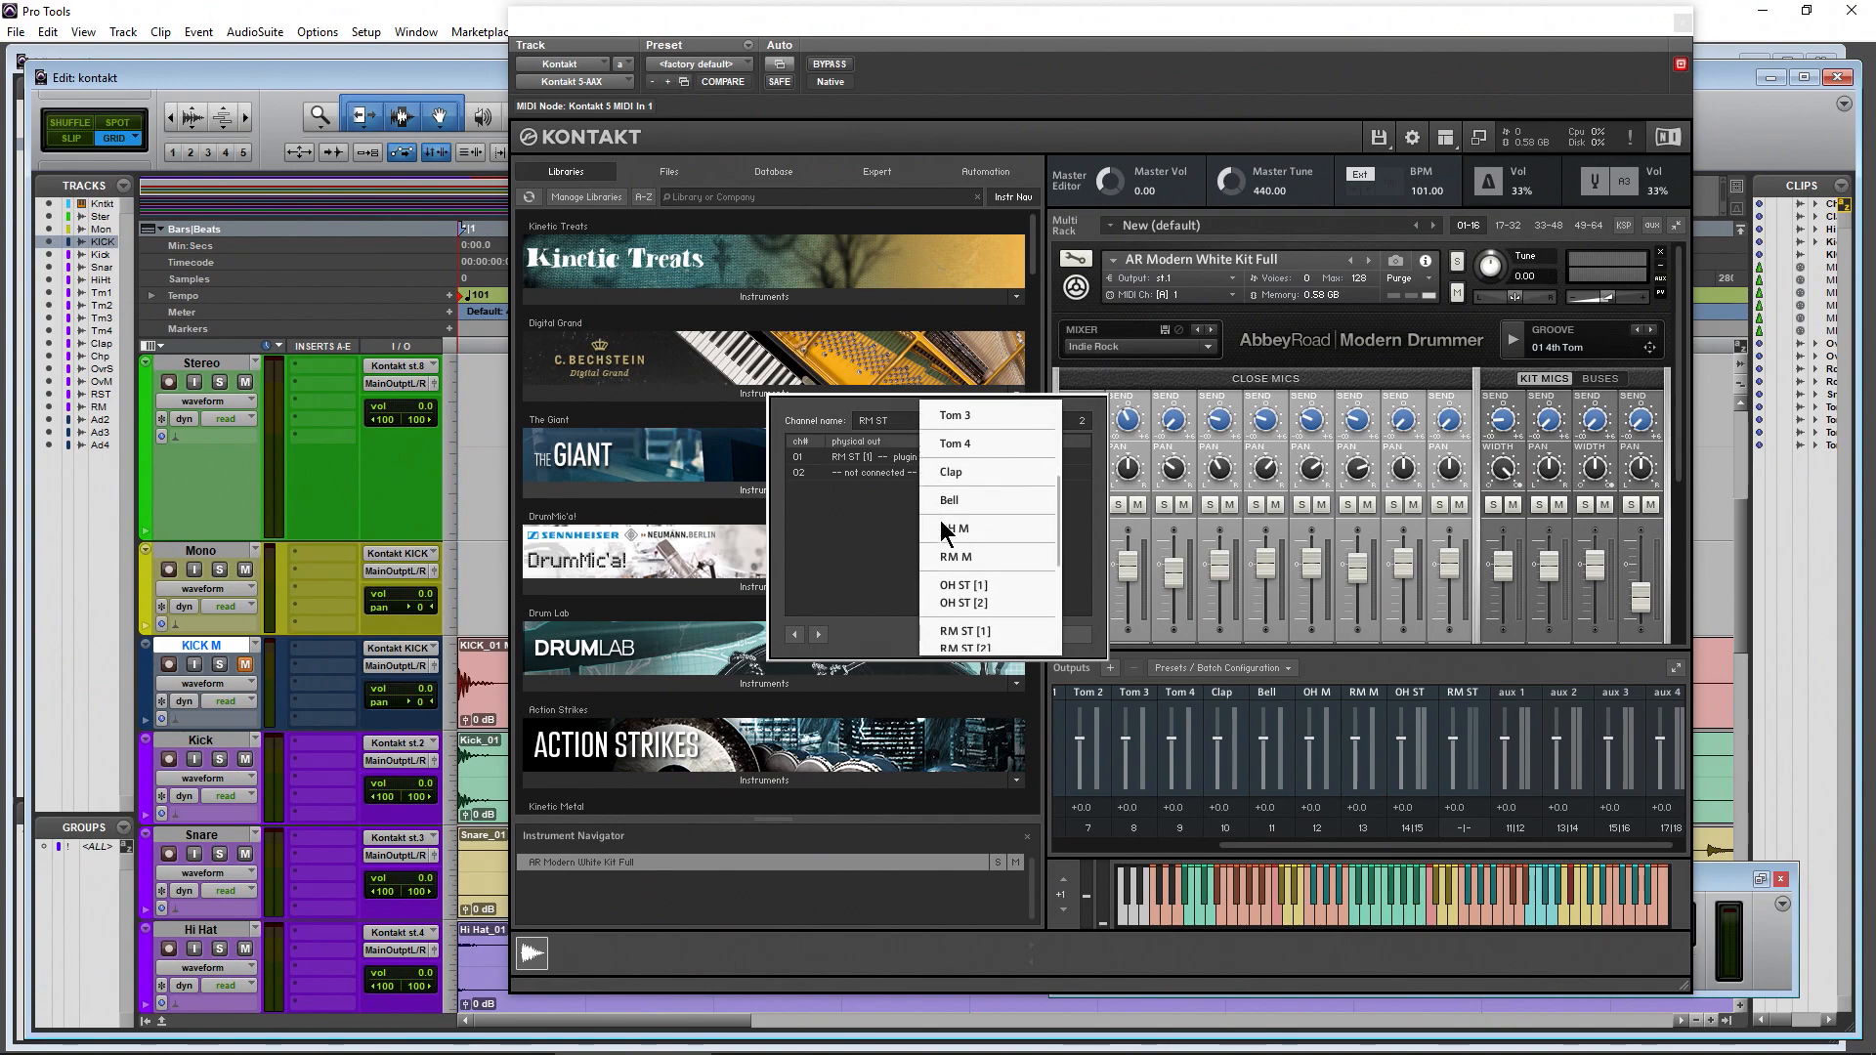
click(953, 582)
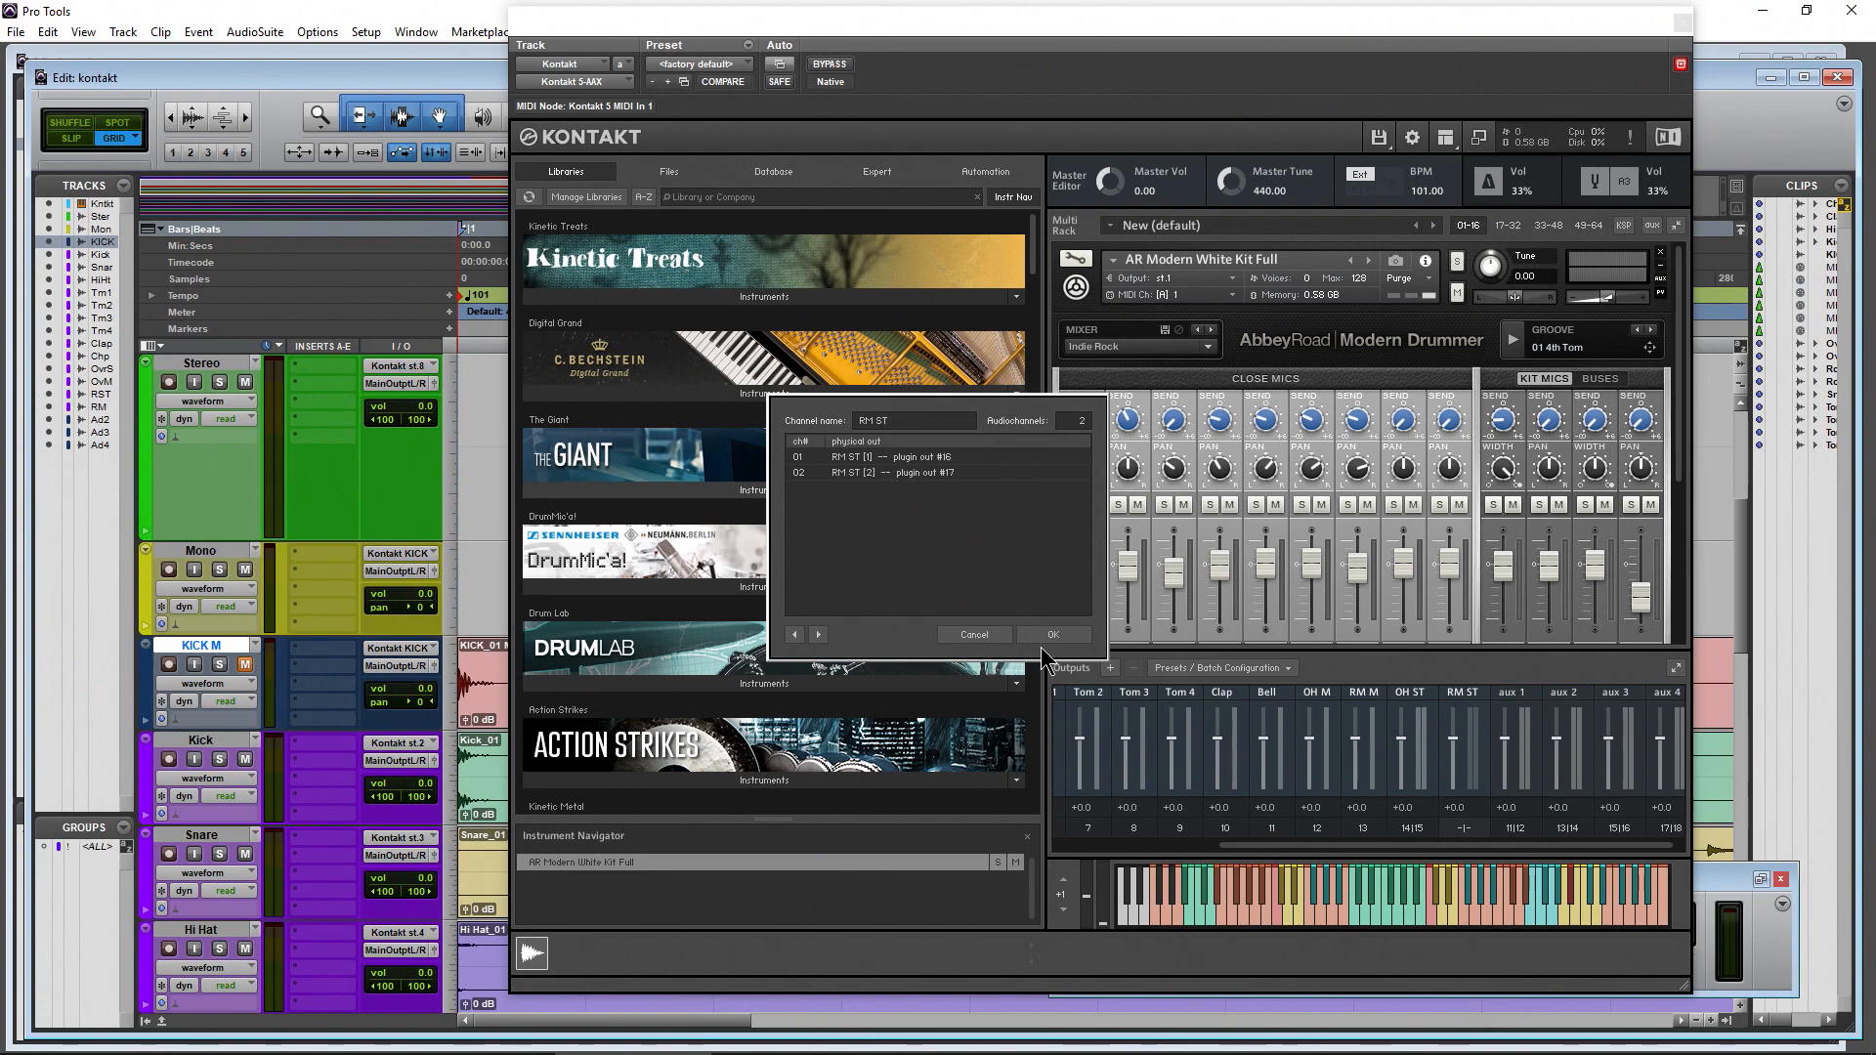
click(1070, 635)
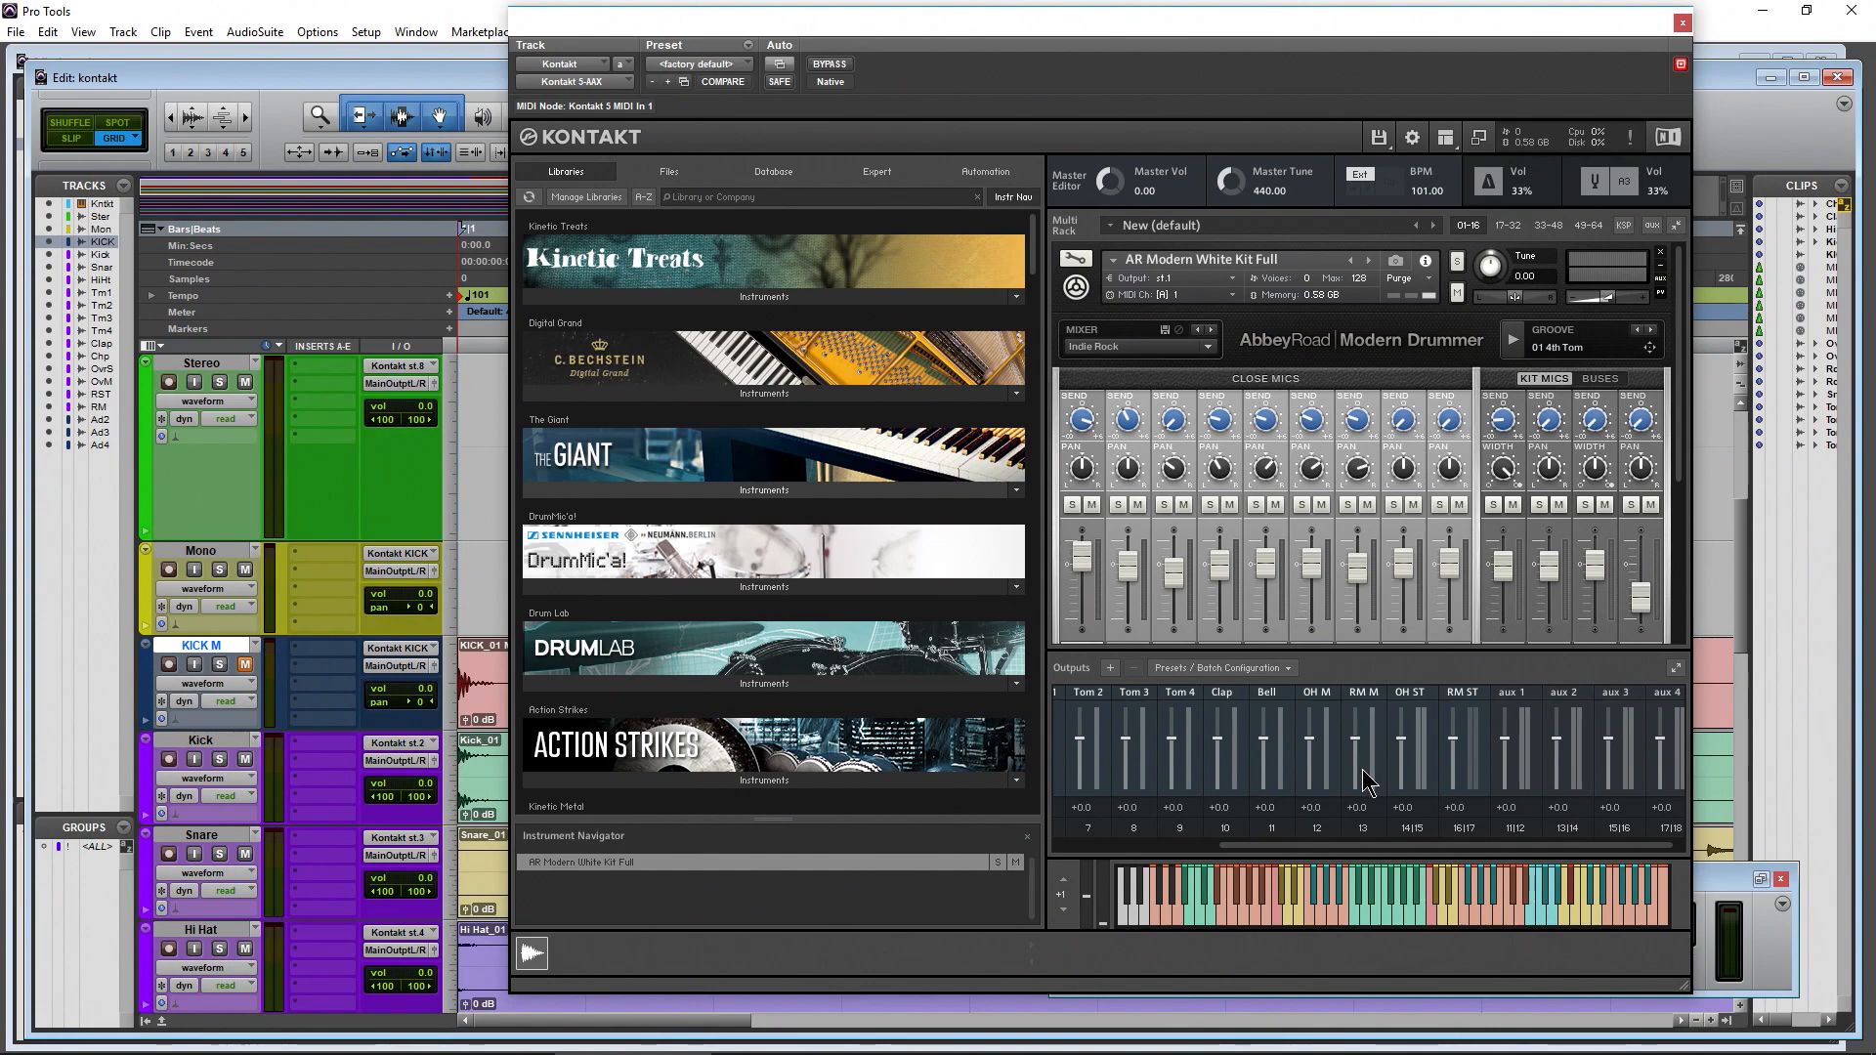
Save the output section as a preset, overwriting the existing Mono Drum Outputs 2 Stereo.cfg file
click(1282, 670)
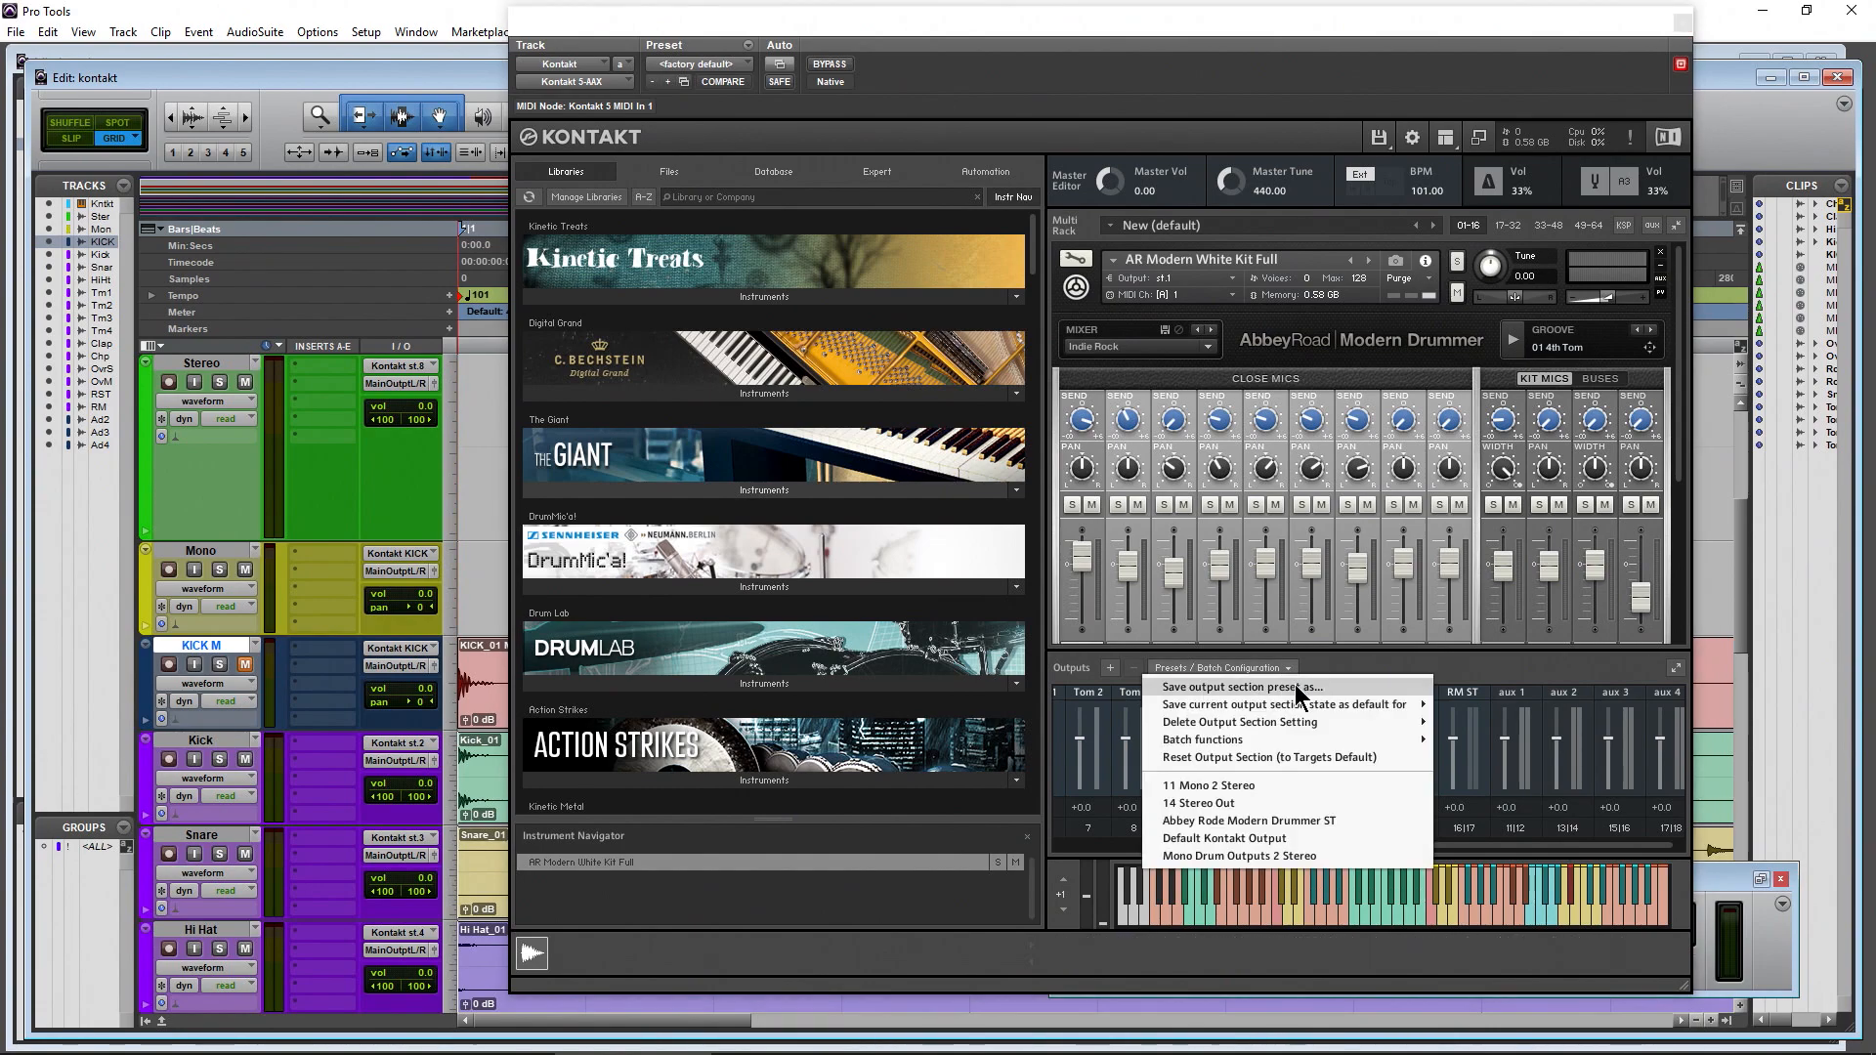
click(1294, 686)
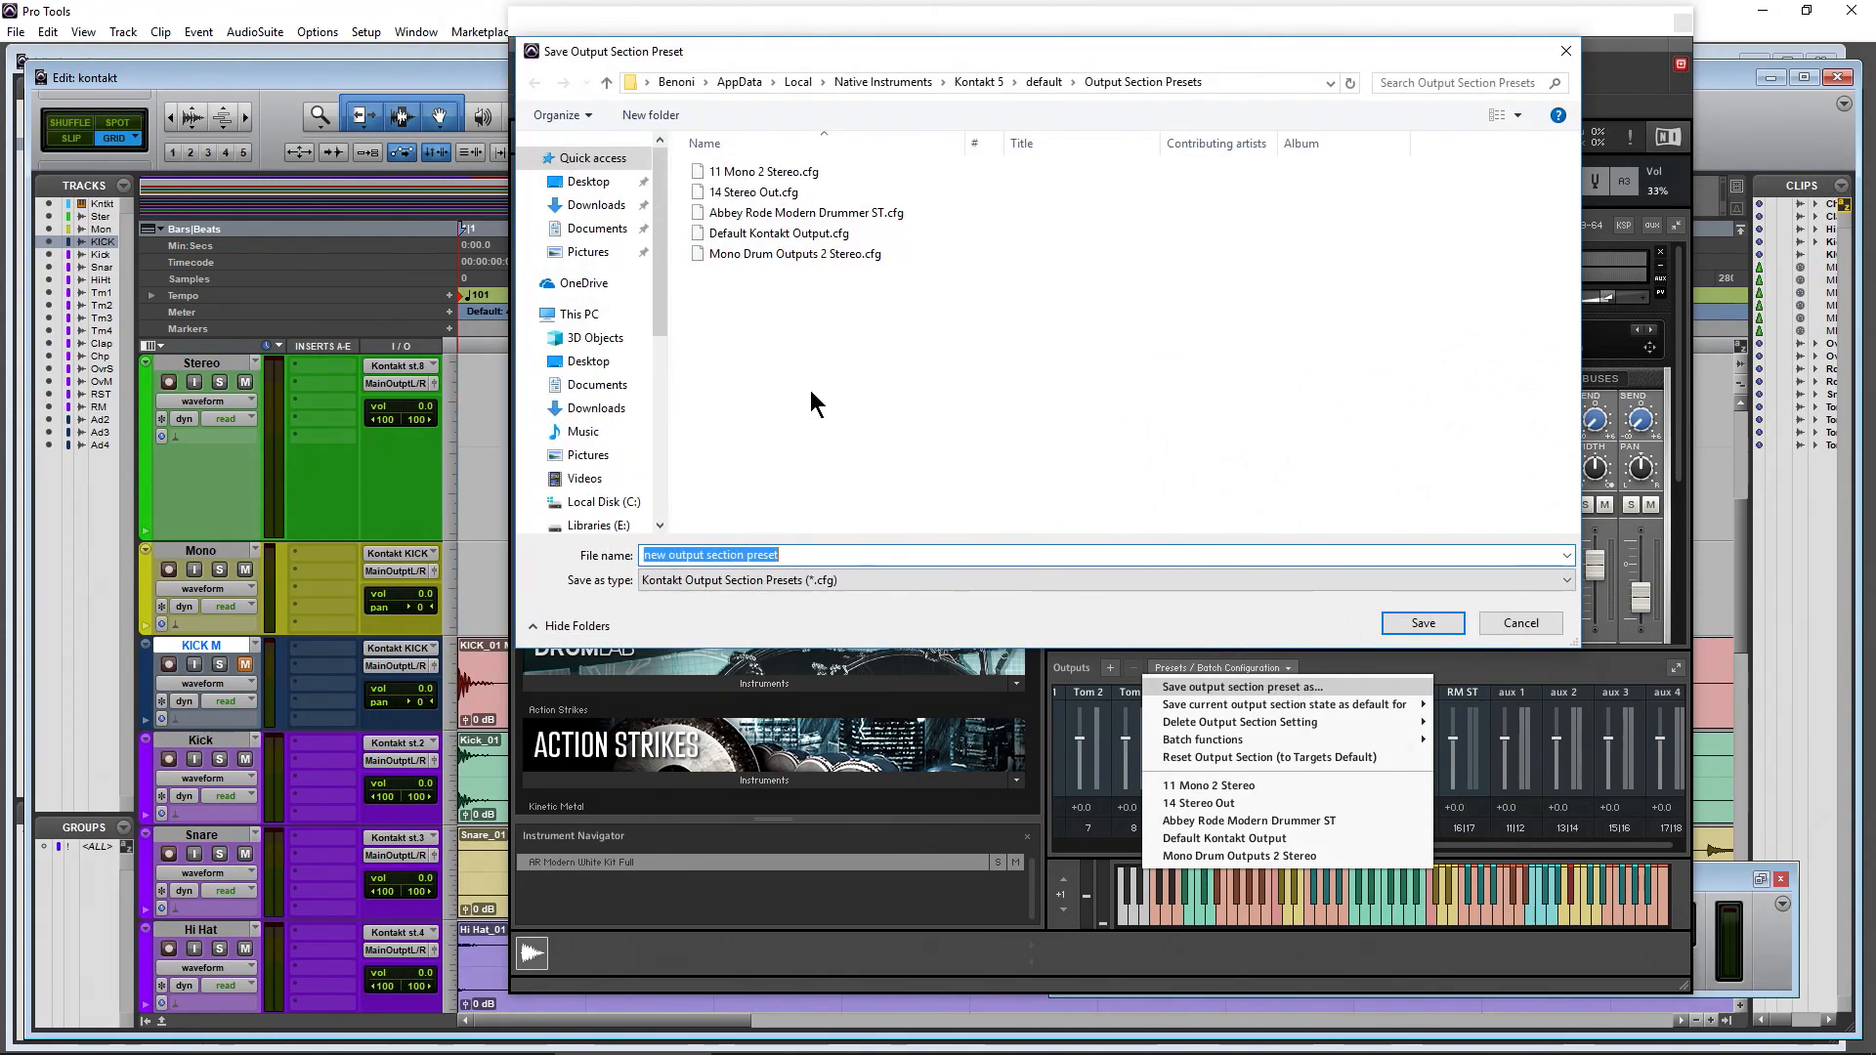
click(819, 256)
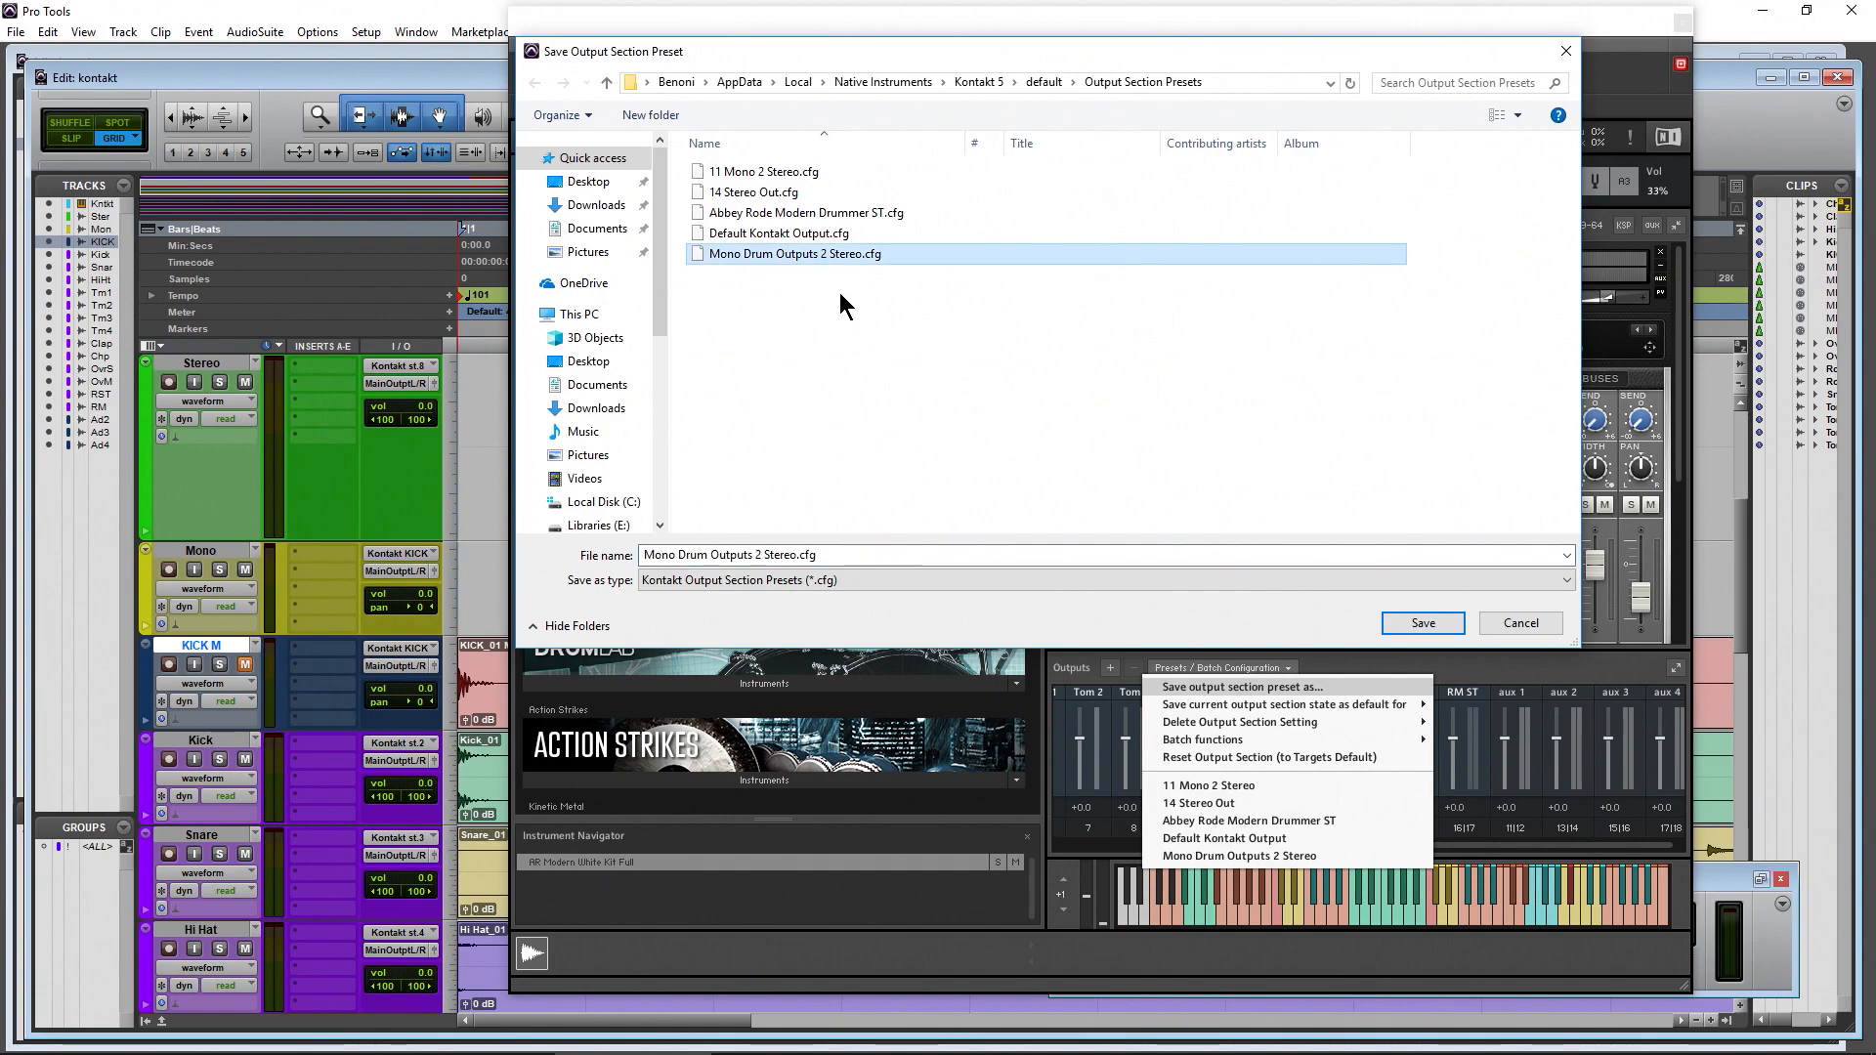
click(1392, 629)
click(980, 538)
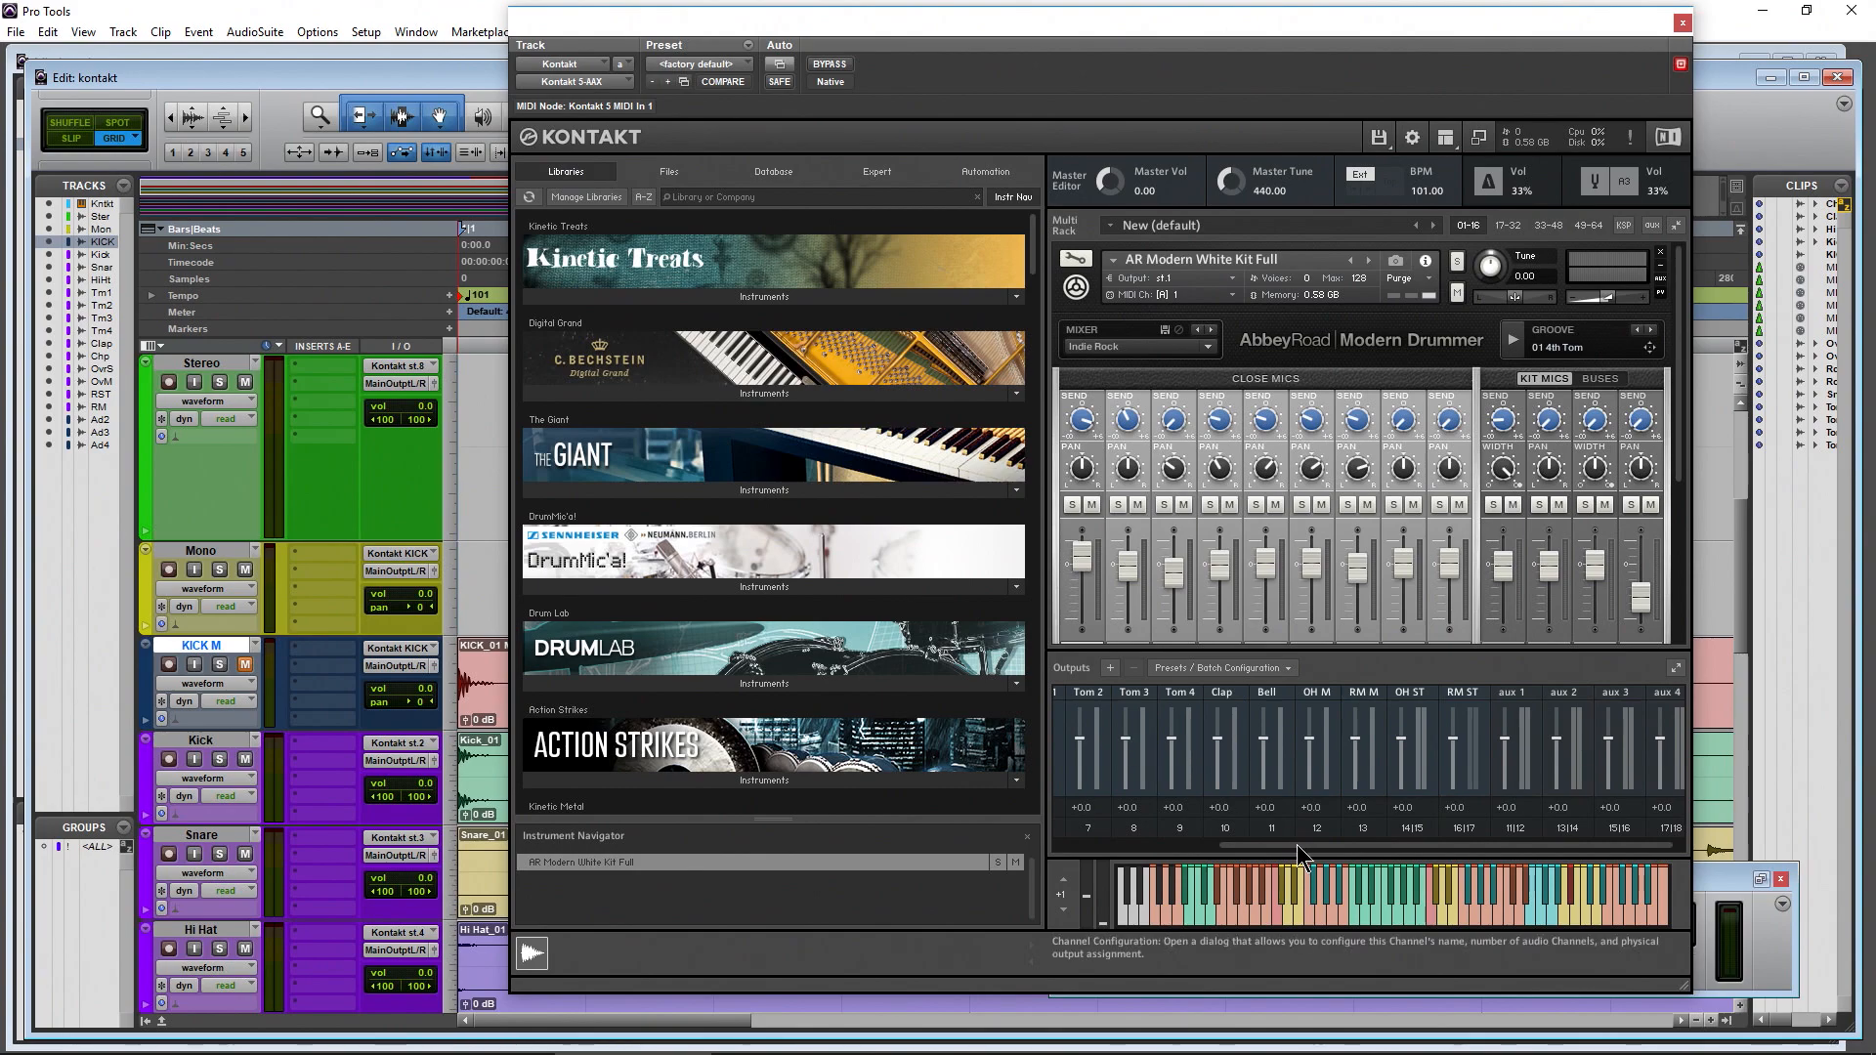
Save the reassigned output section state as the default for All Formats
drag(1297, 844, 1134, 846)
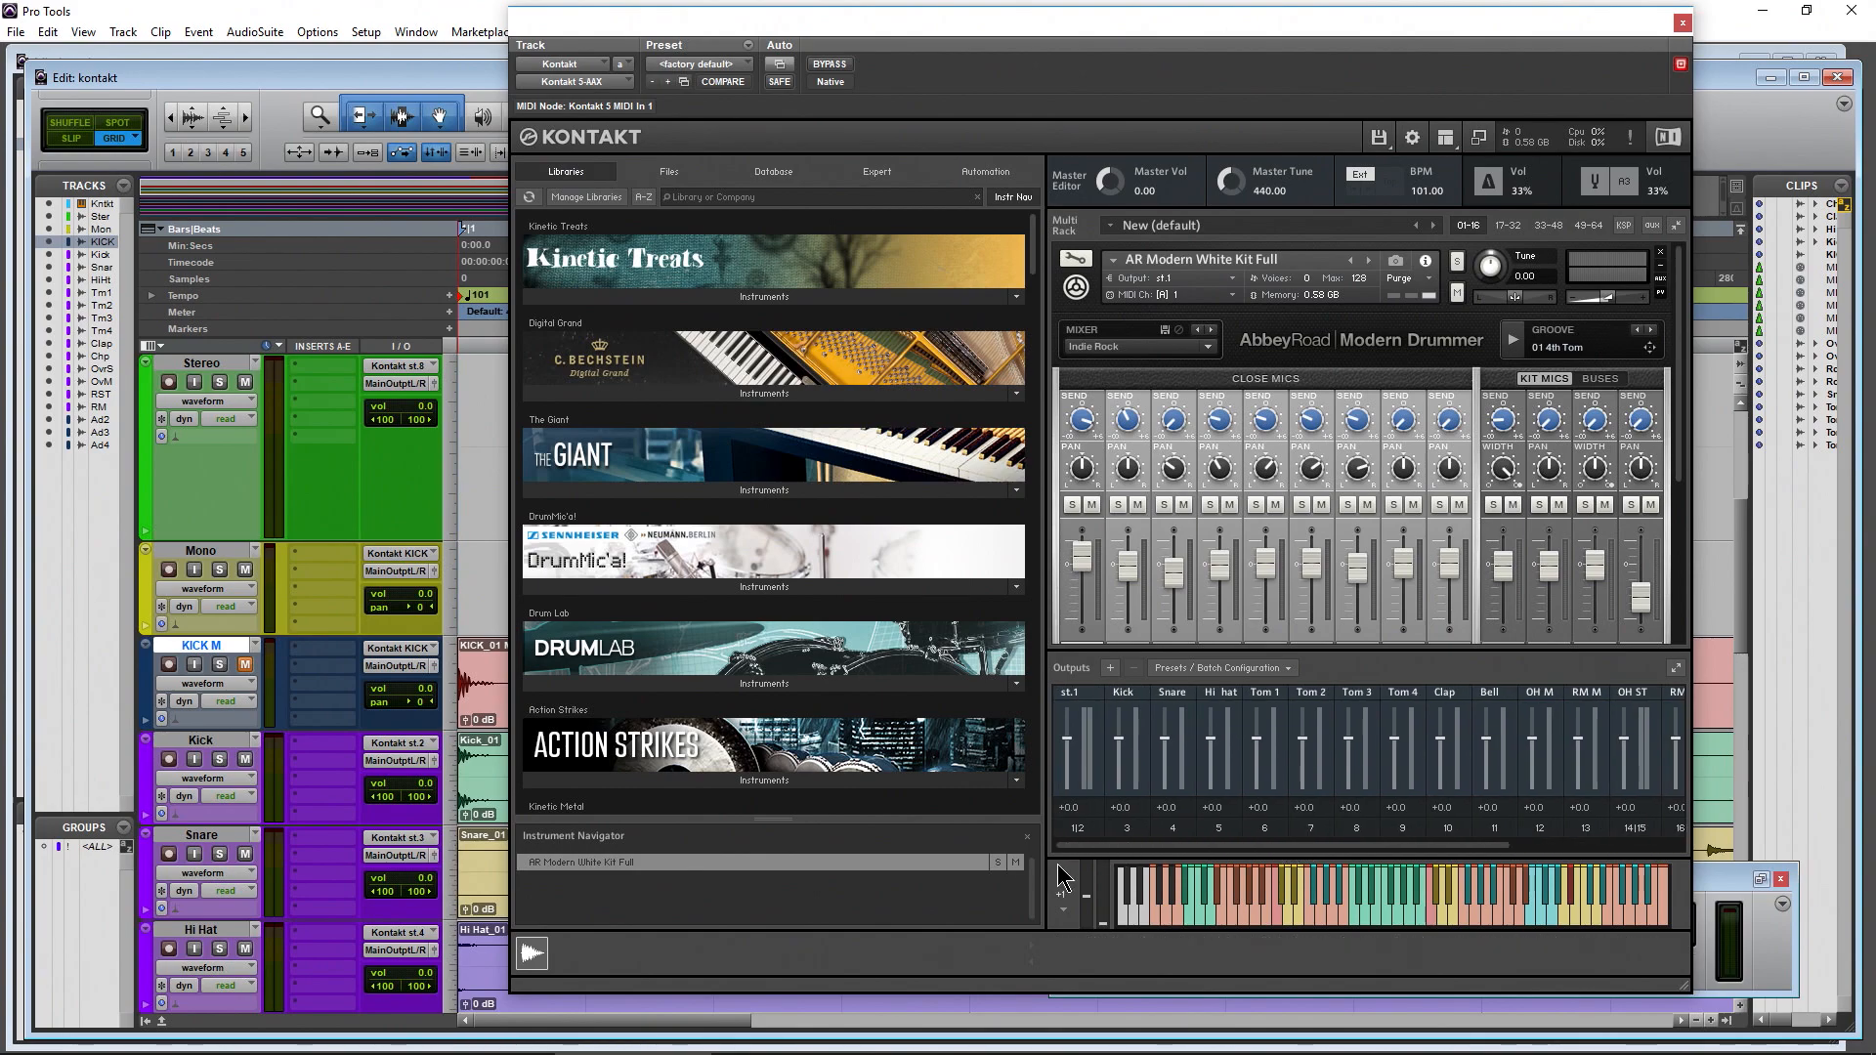
click(1282, 668)
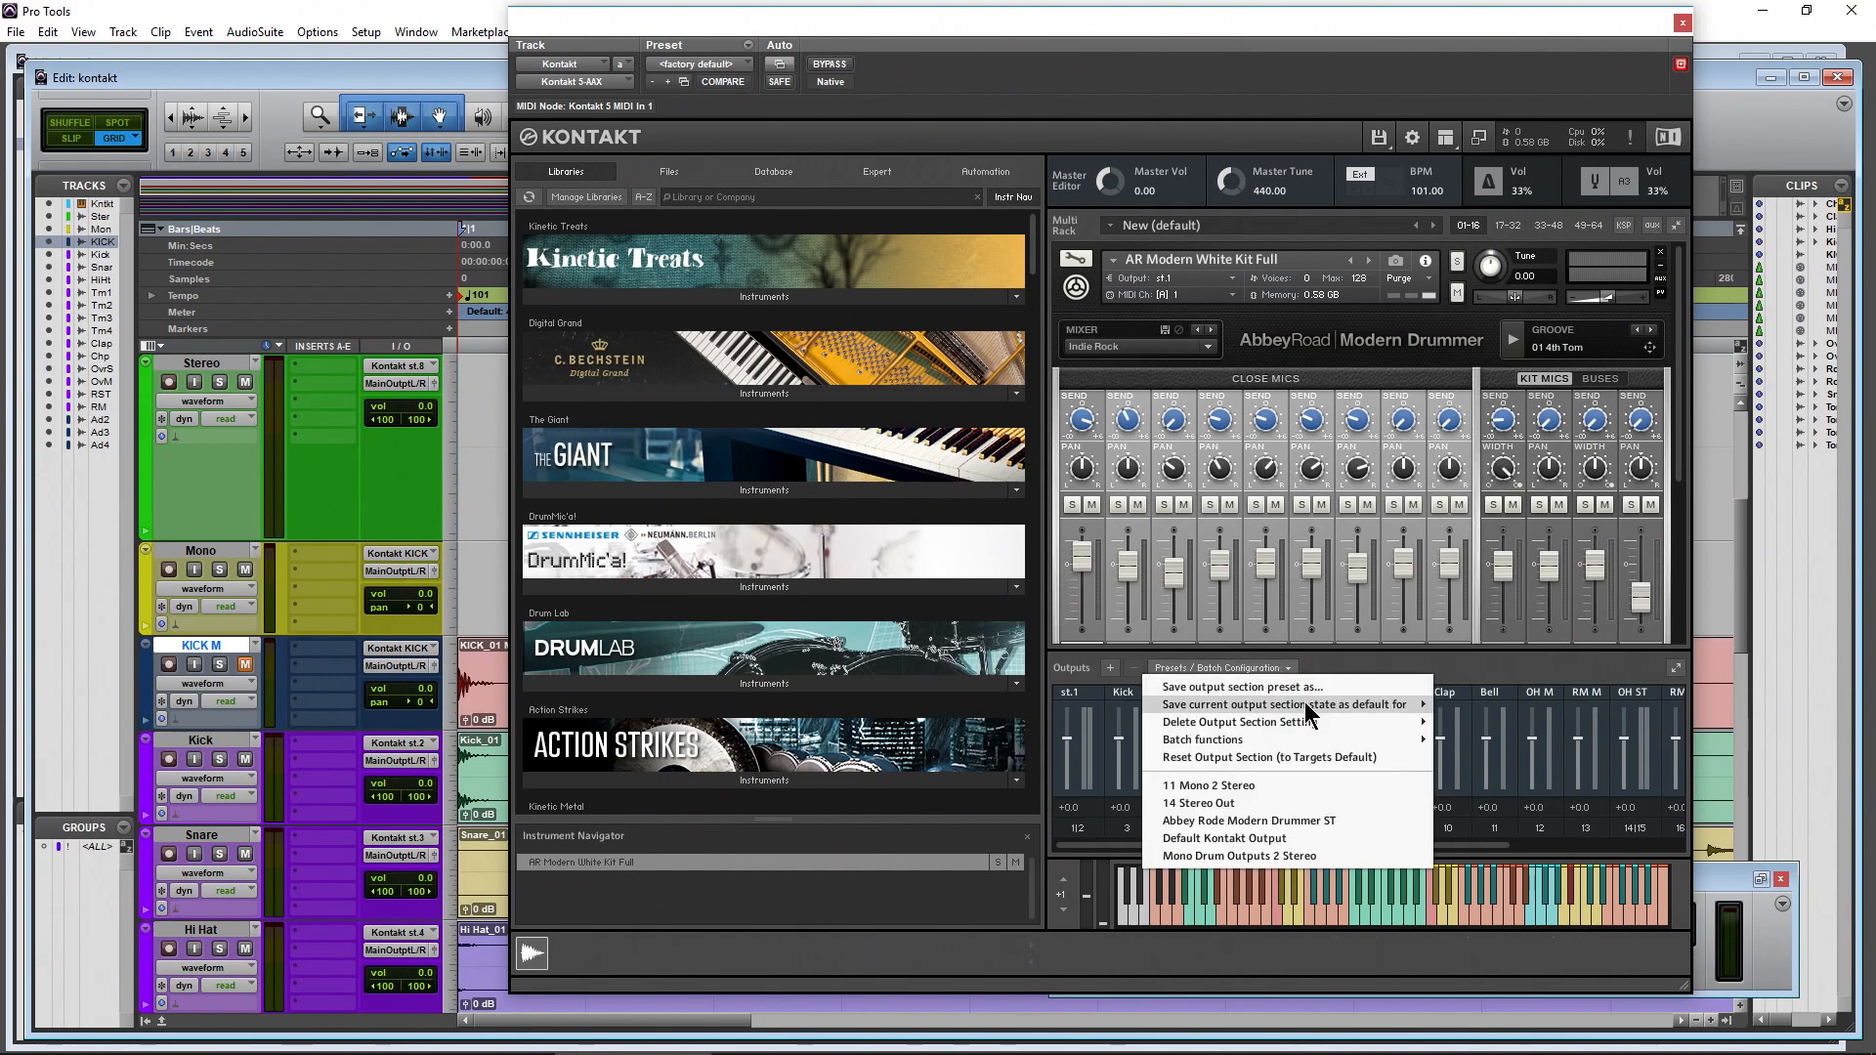
mouse_move(1304, 708)
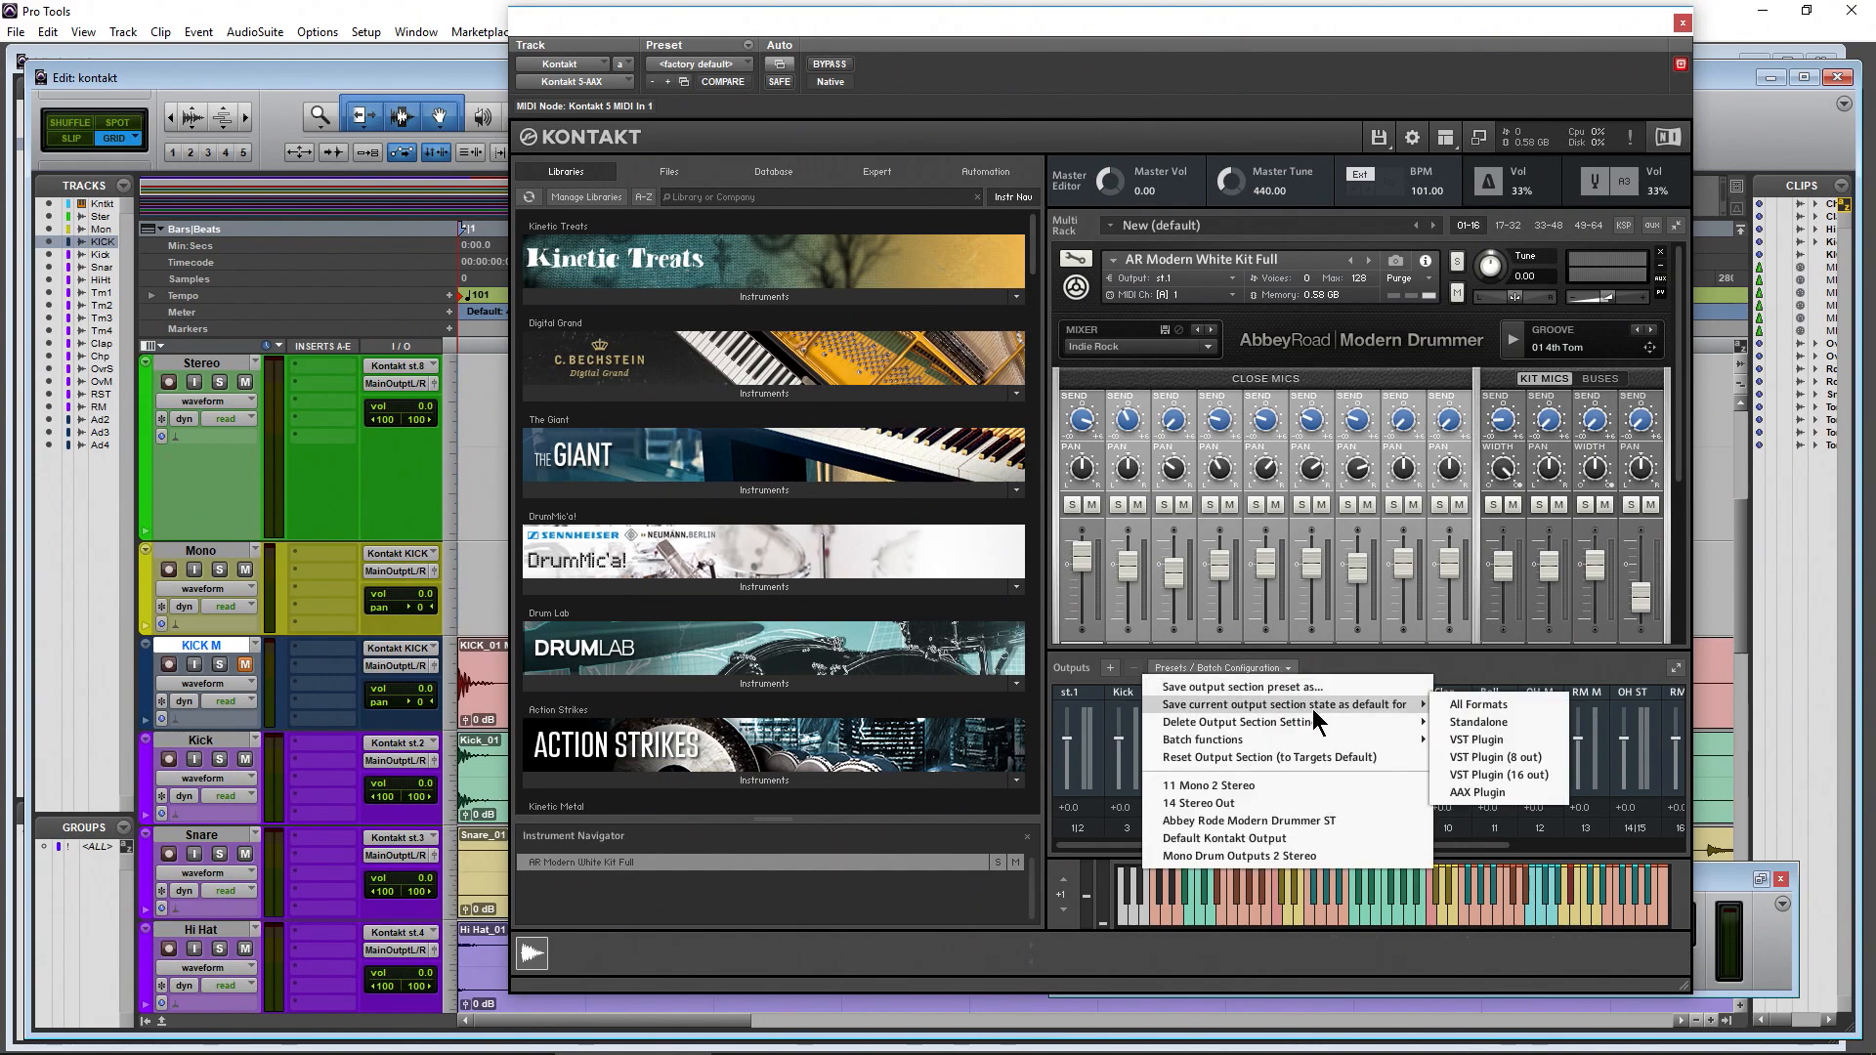
click(1481, 706)
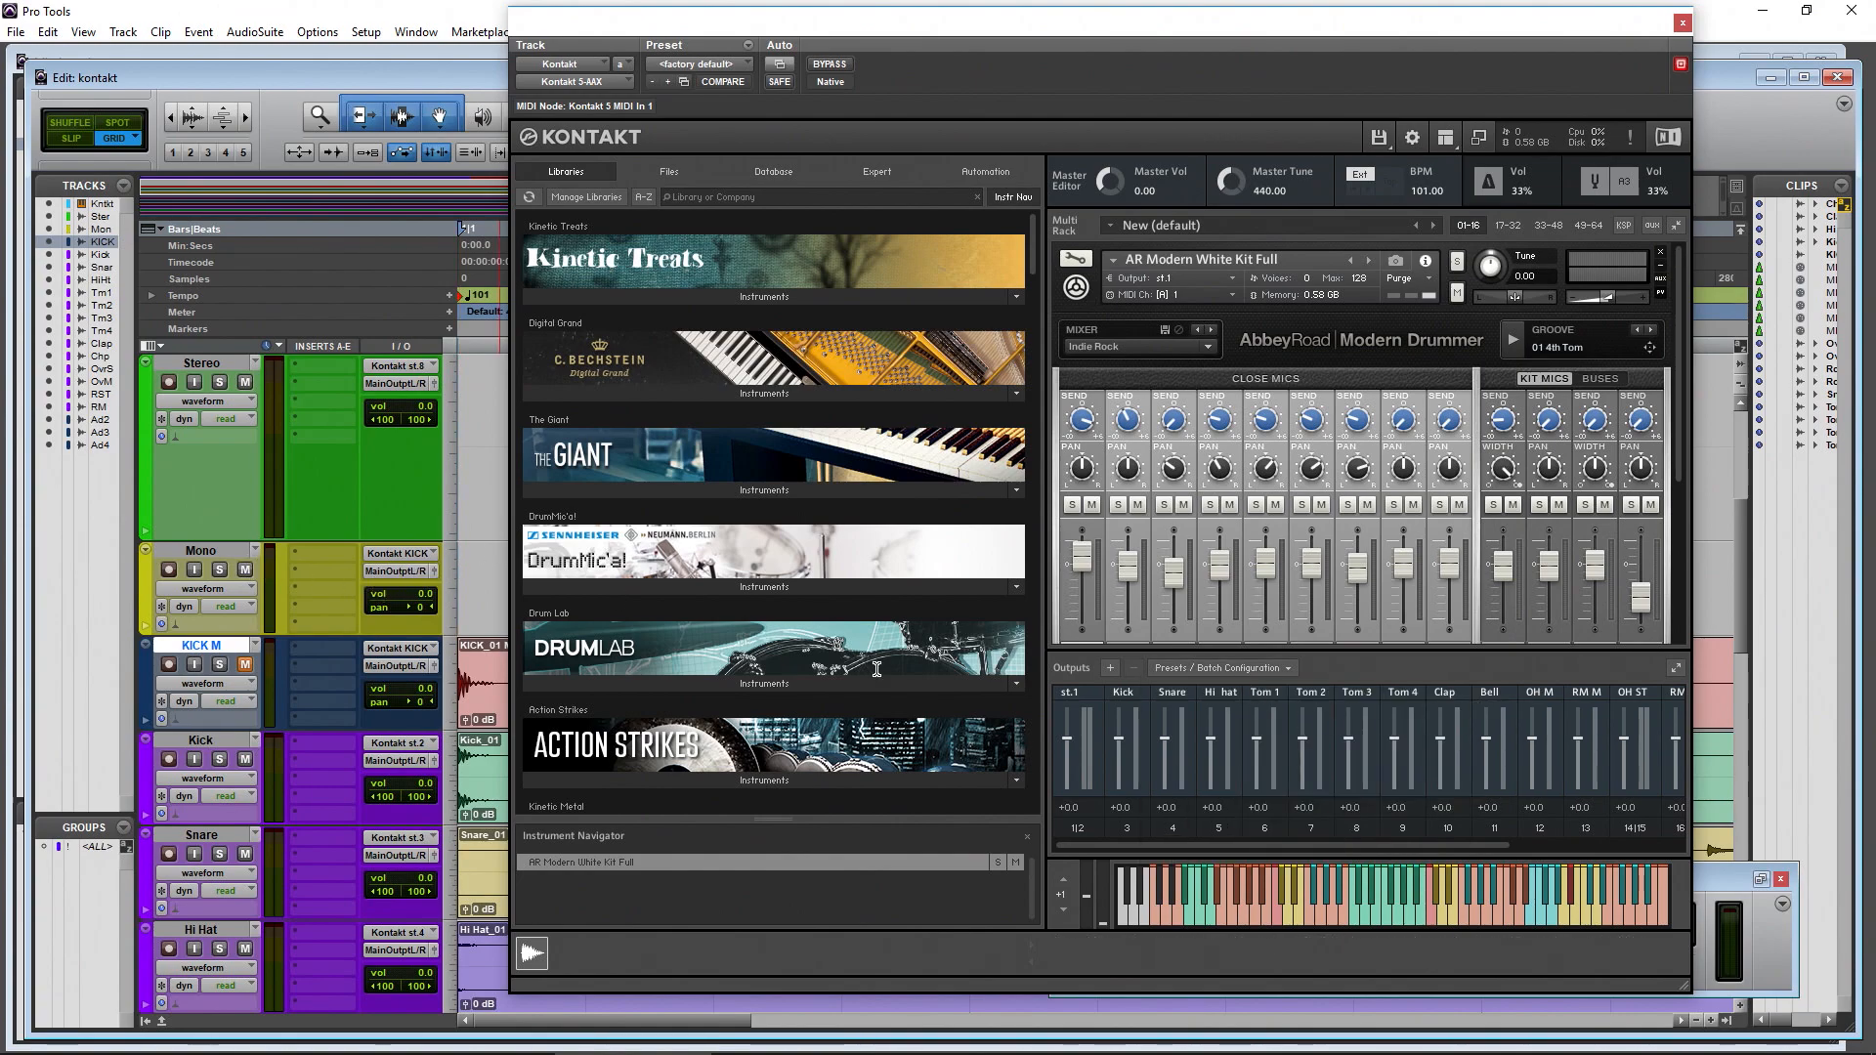
Set the Mono track's input to the Kontakt Snare plug-in output and enable input monitoring on that track
click(404, 562)
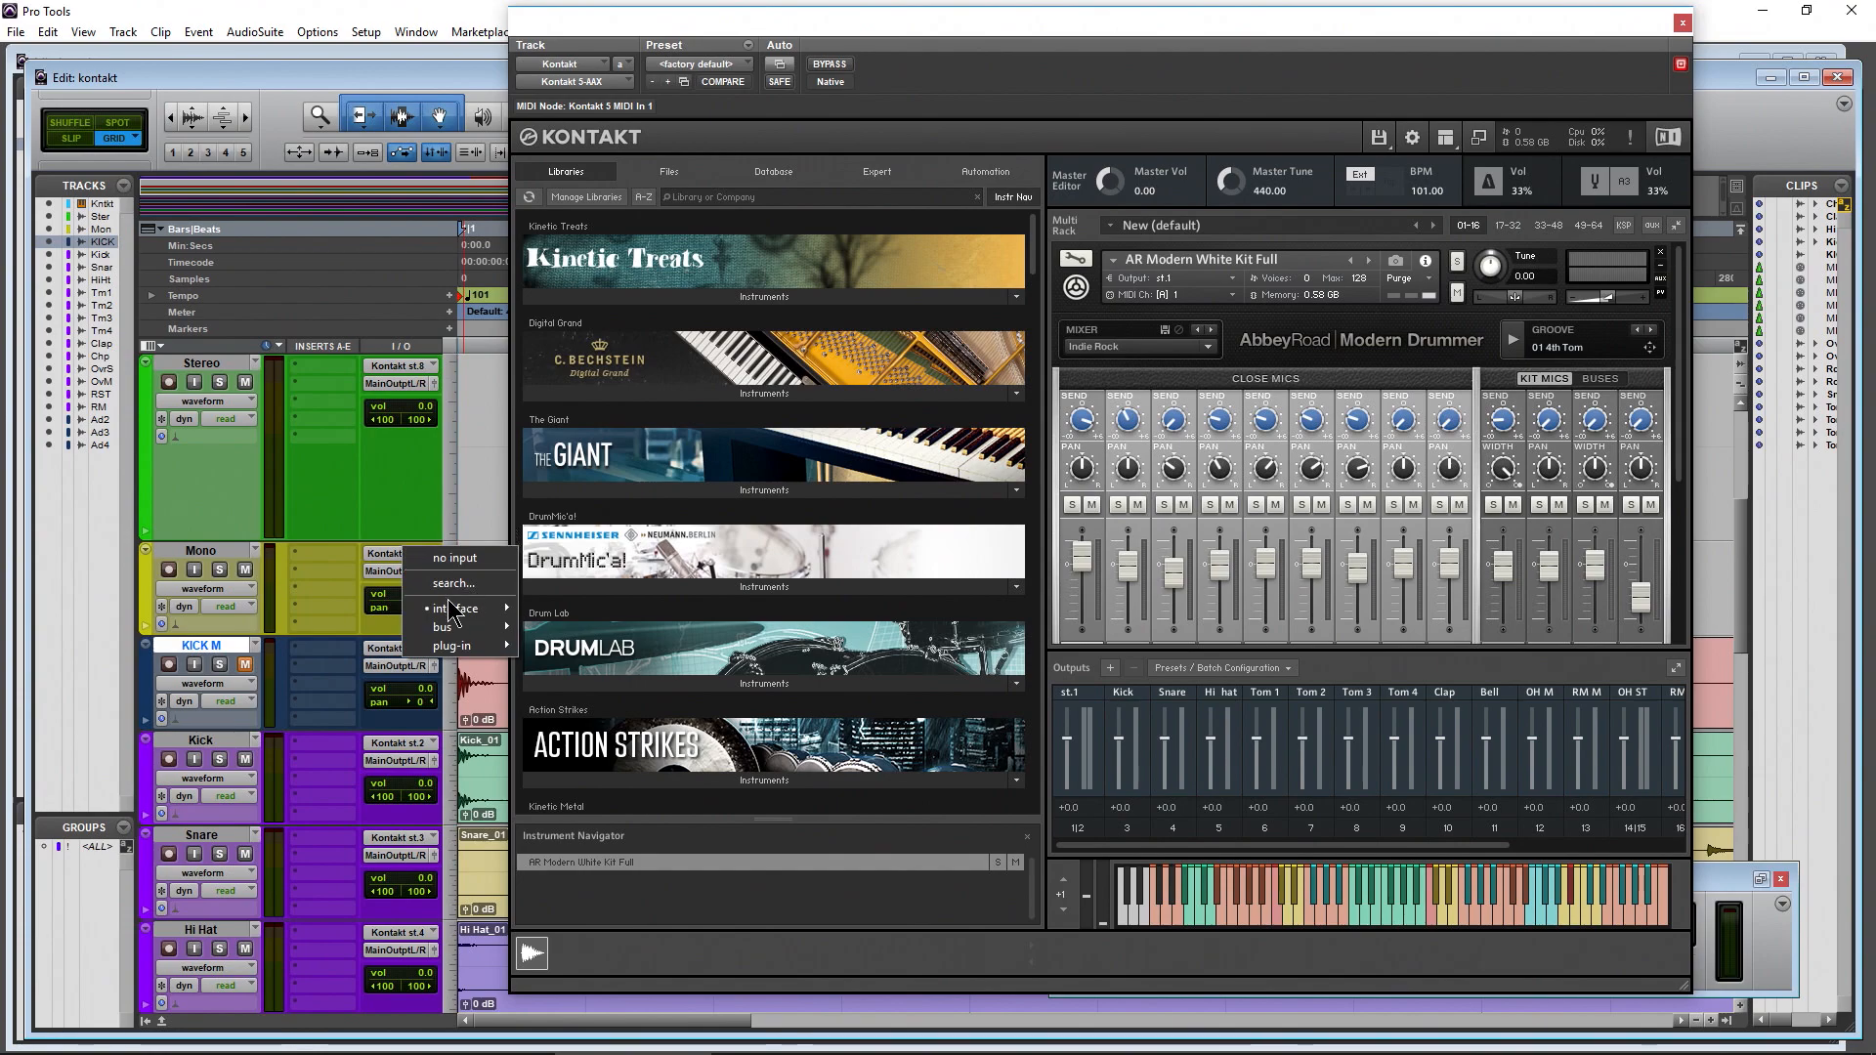
mouse_move(472, 652)
mouse_move(582, 655)
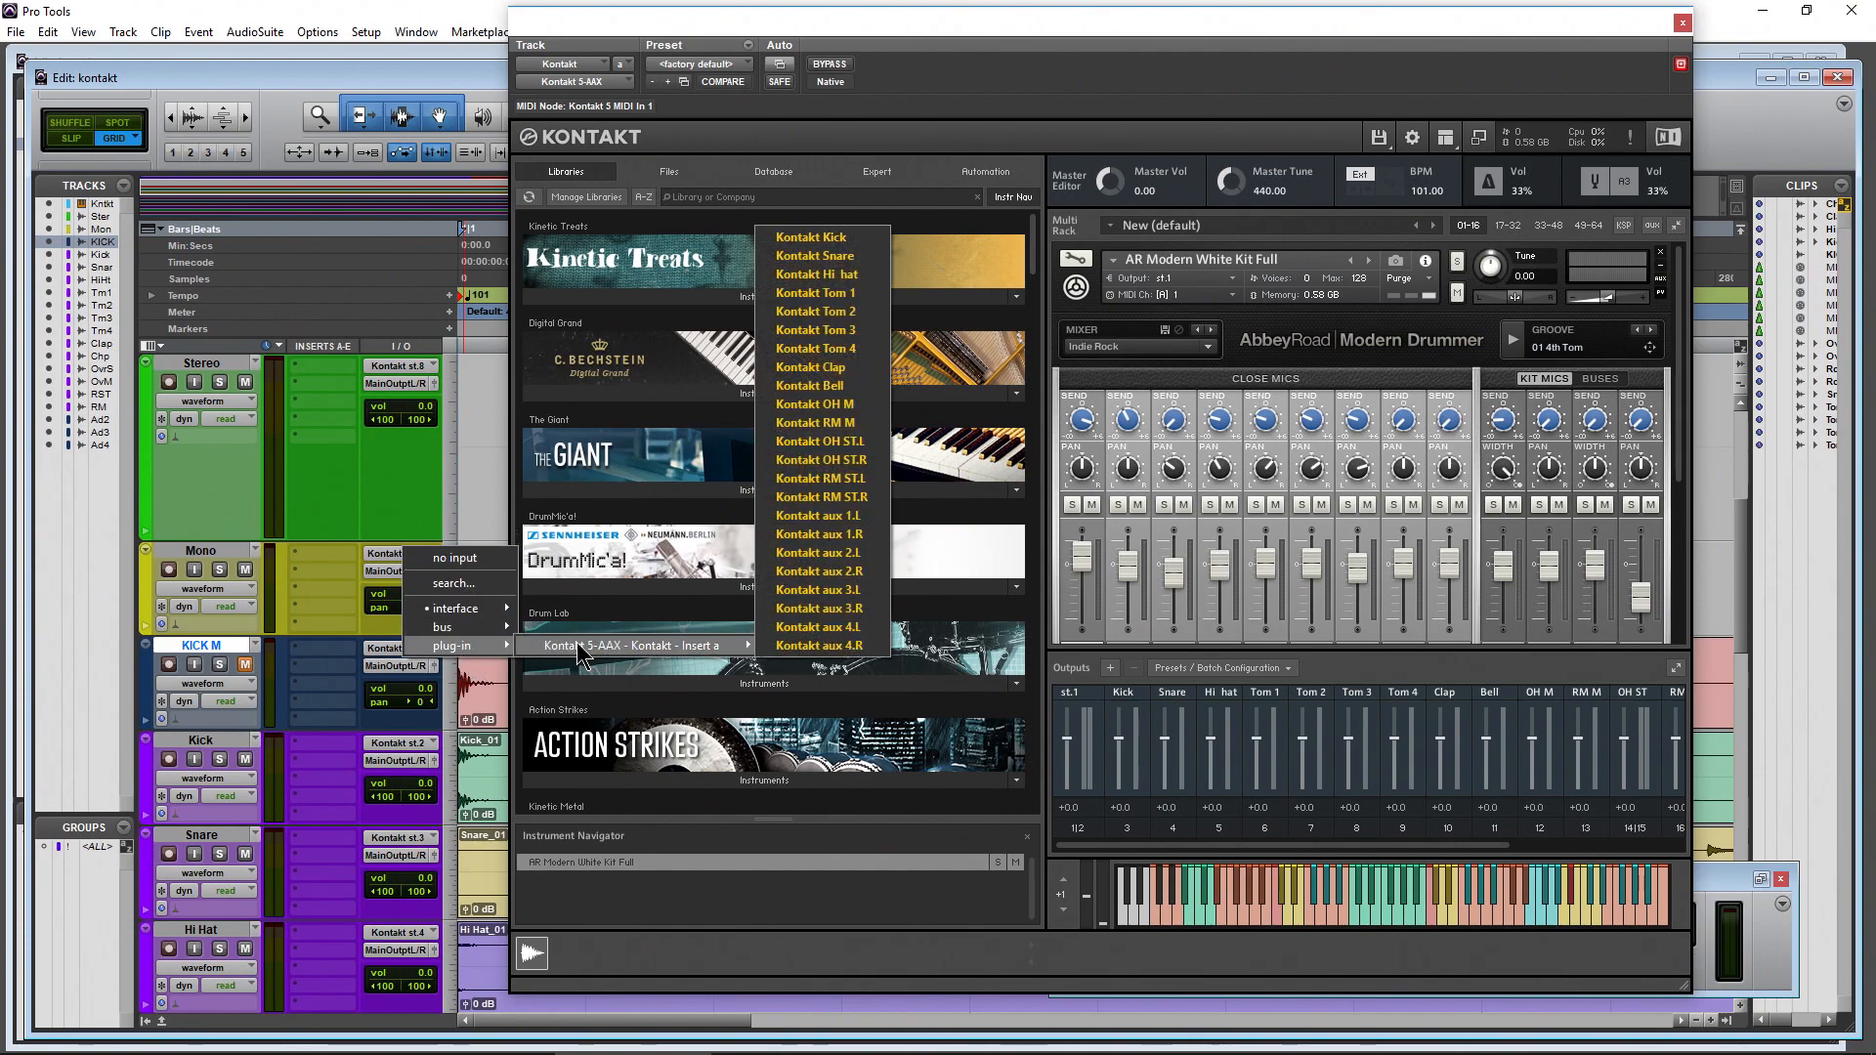
click(840, 256)
click(194, 572)
Select Snare as the Snare channel's output in the kit mixer and trigger the snare to test the routing
drag(1680, 469, 1677, 586)
click(1128, 407)
click(1553, 477)
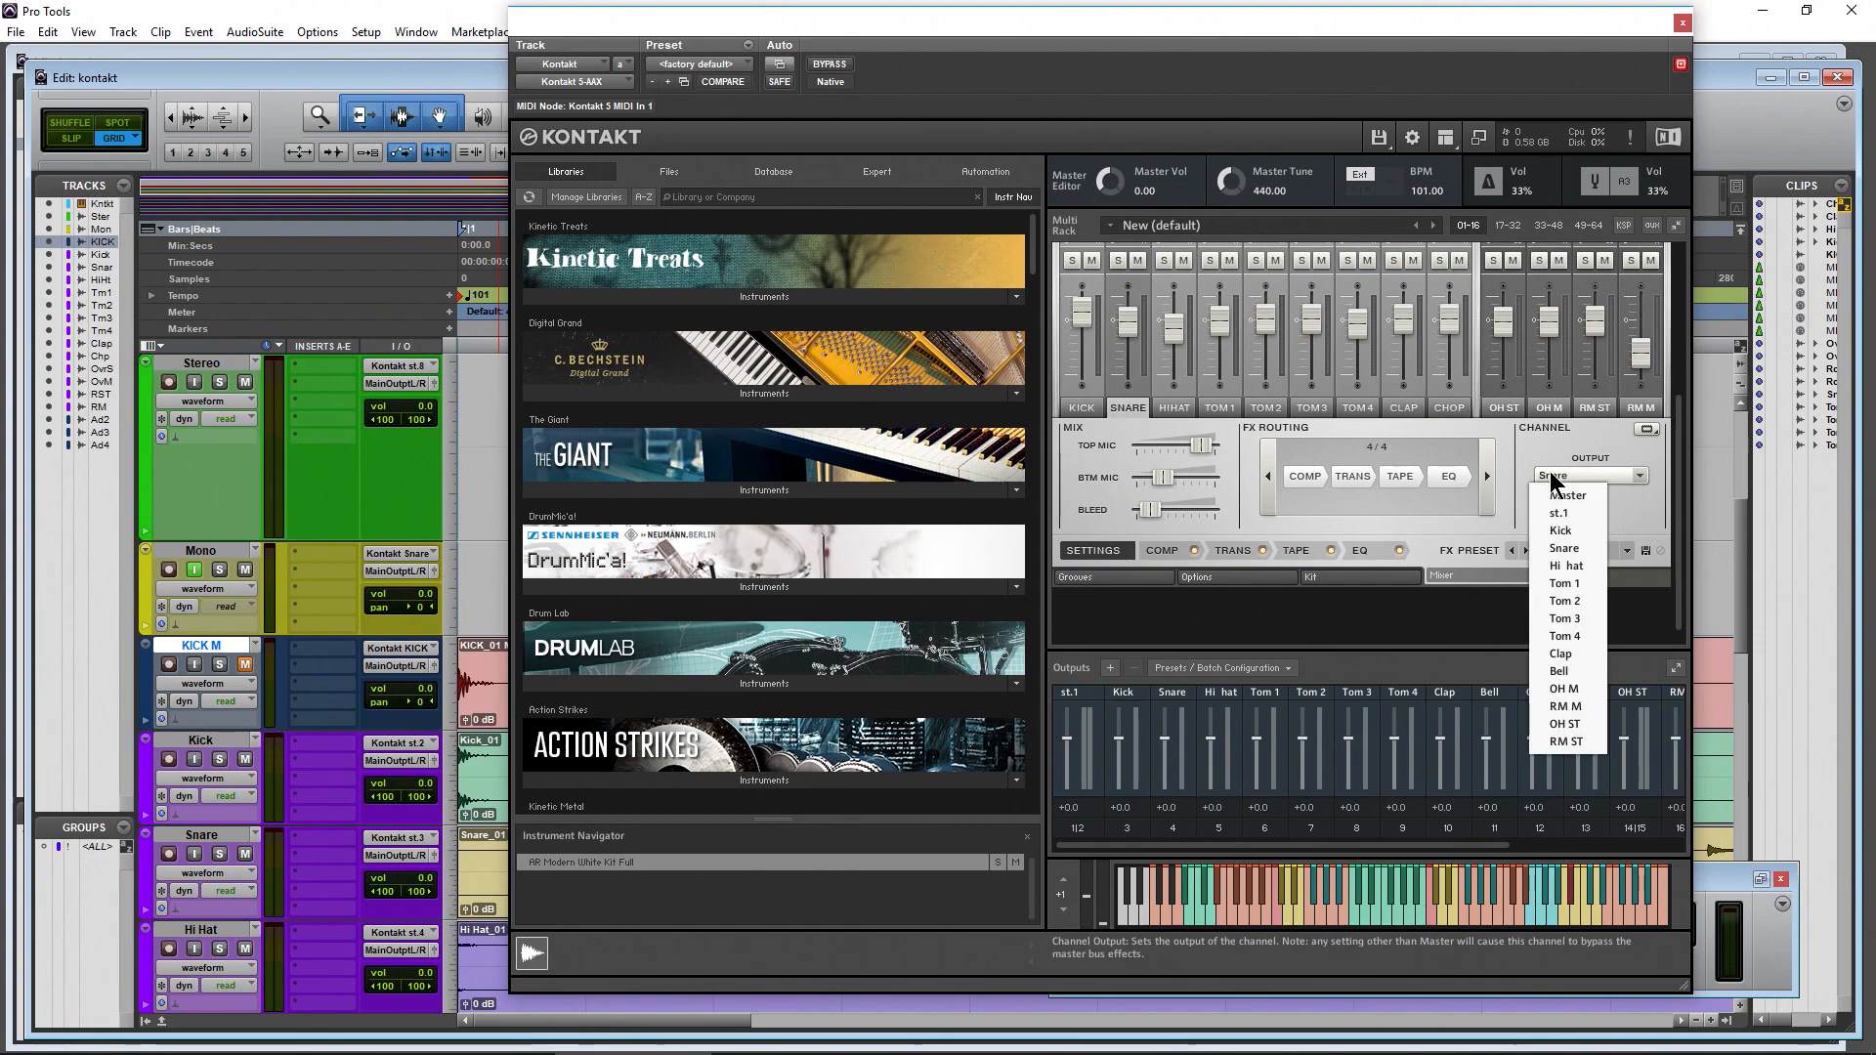
click(1583, 549)
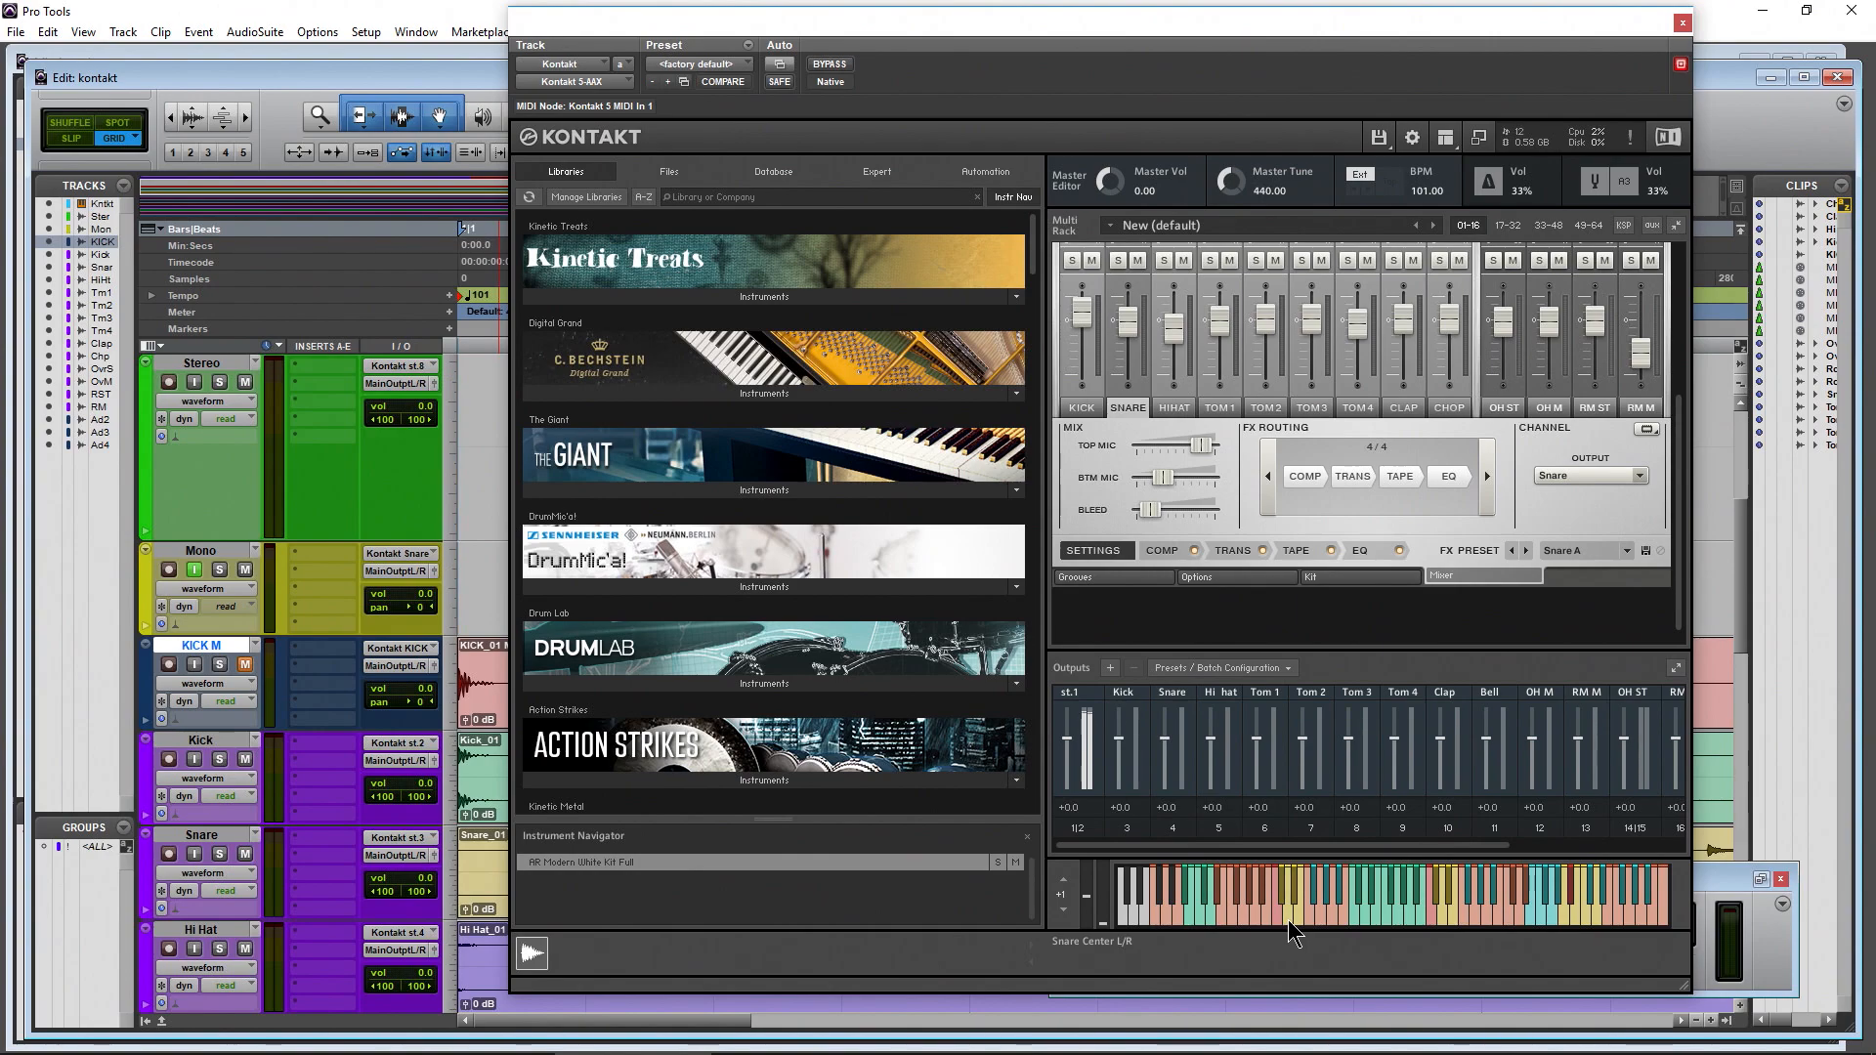
click(1573, 477)
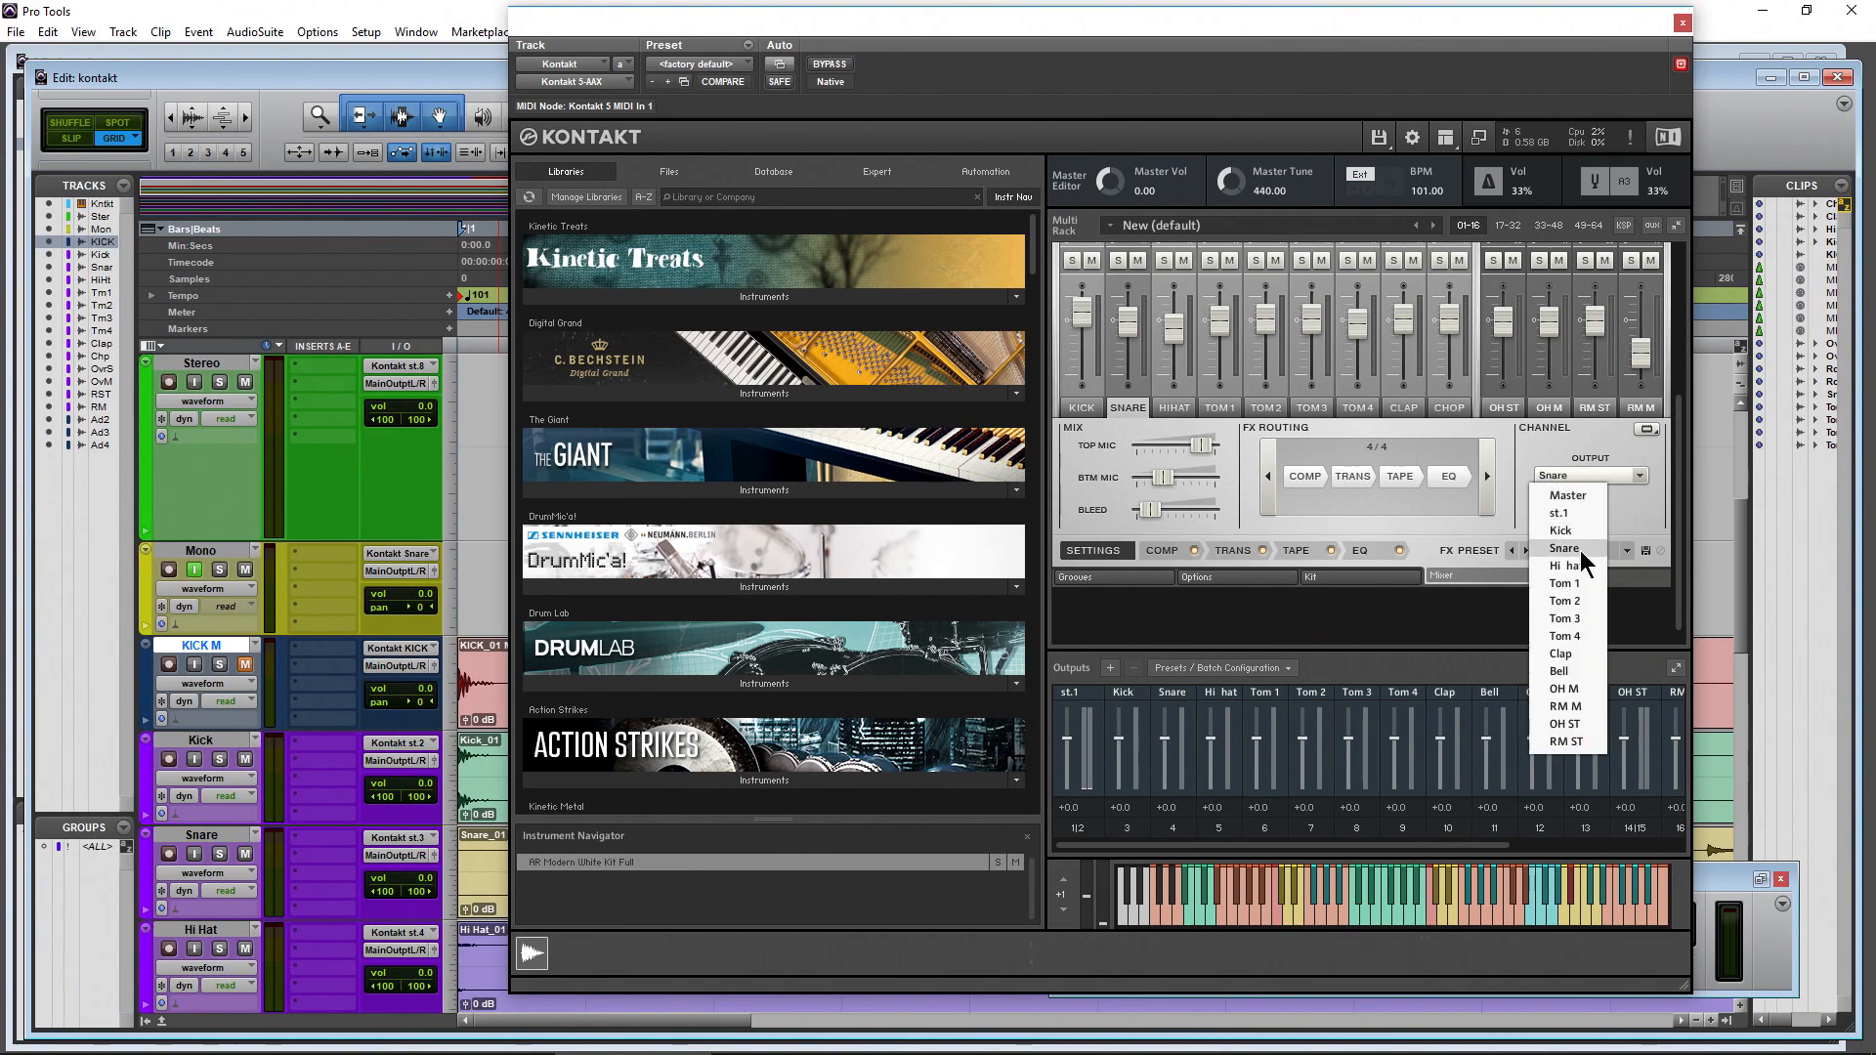
click(1563, 548)
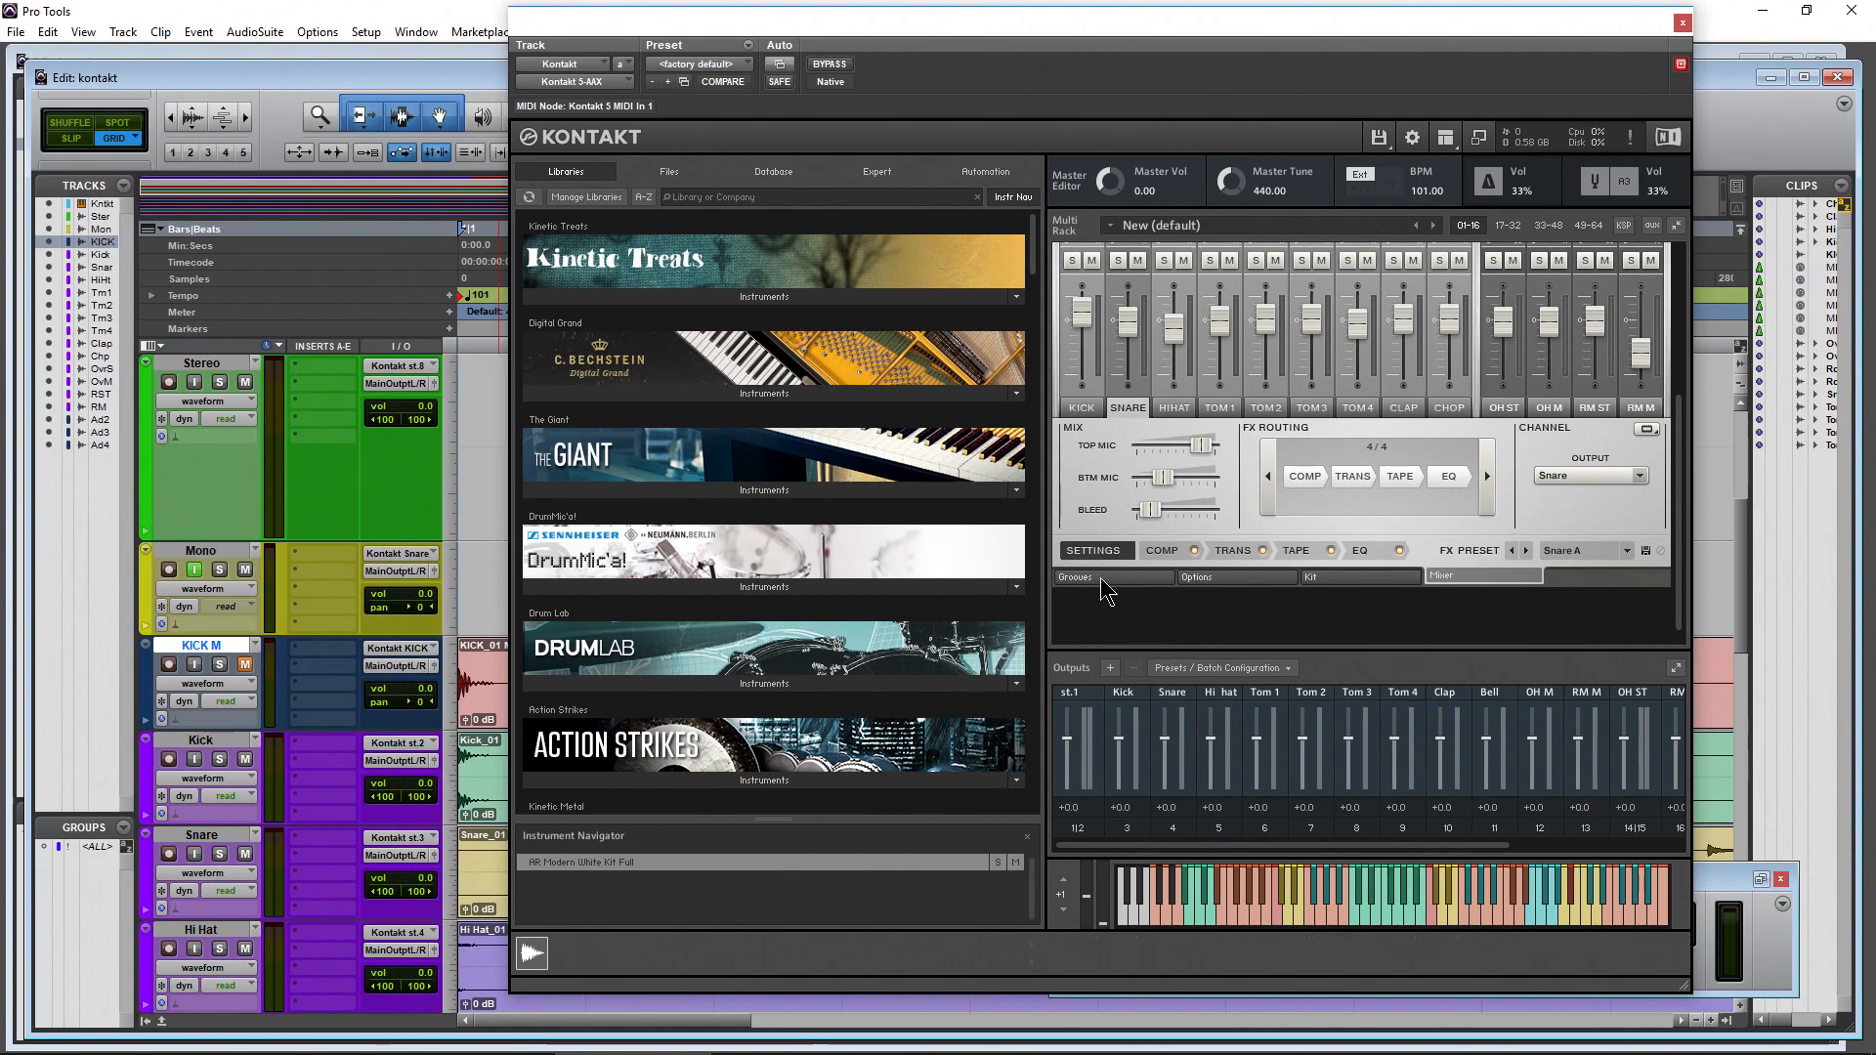
click(1593, 477)
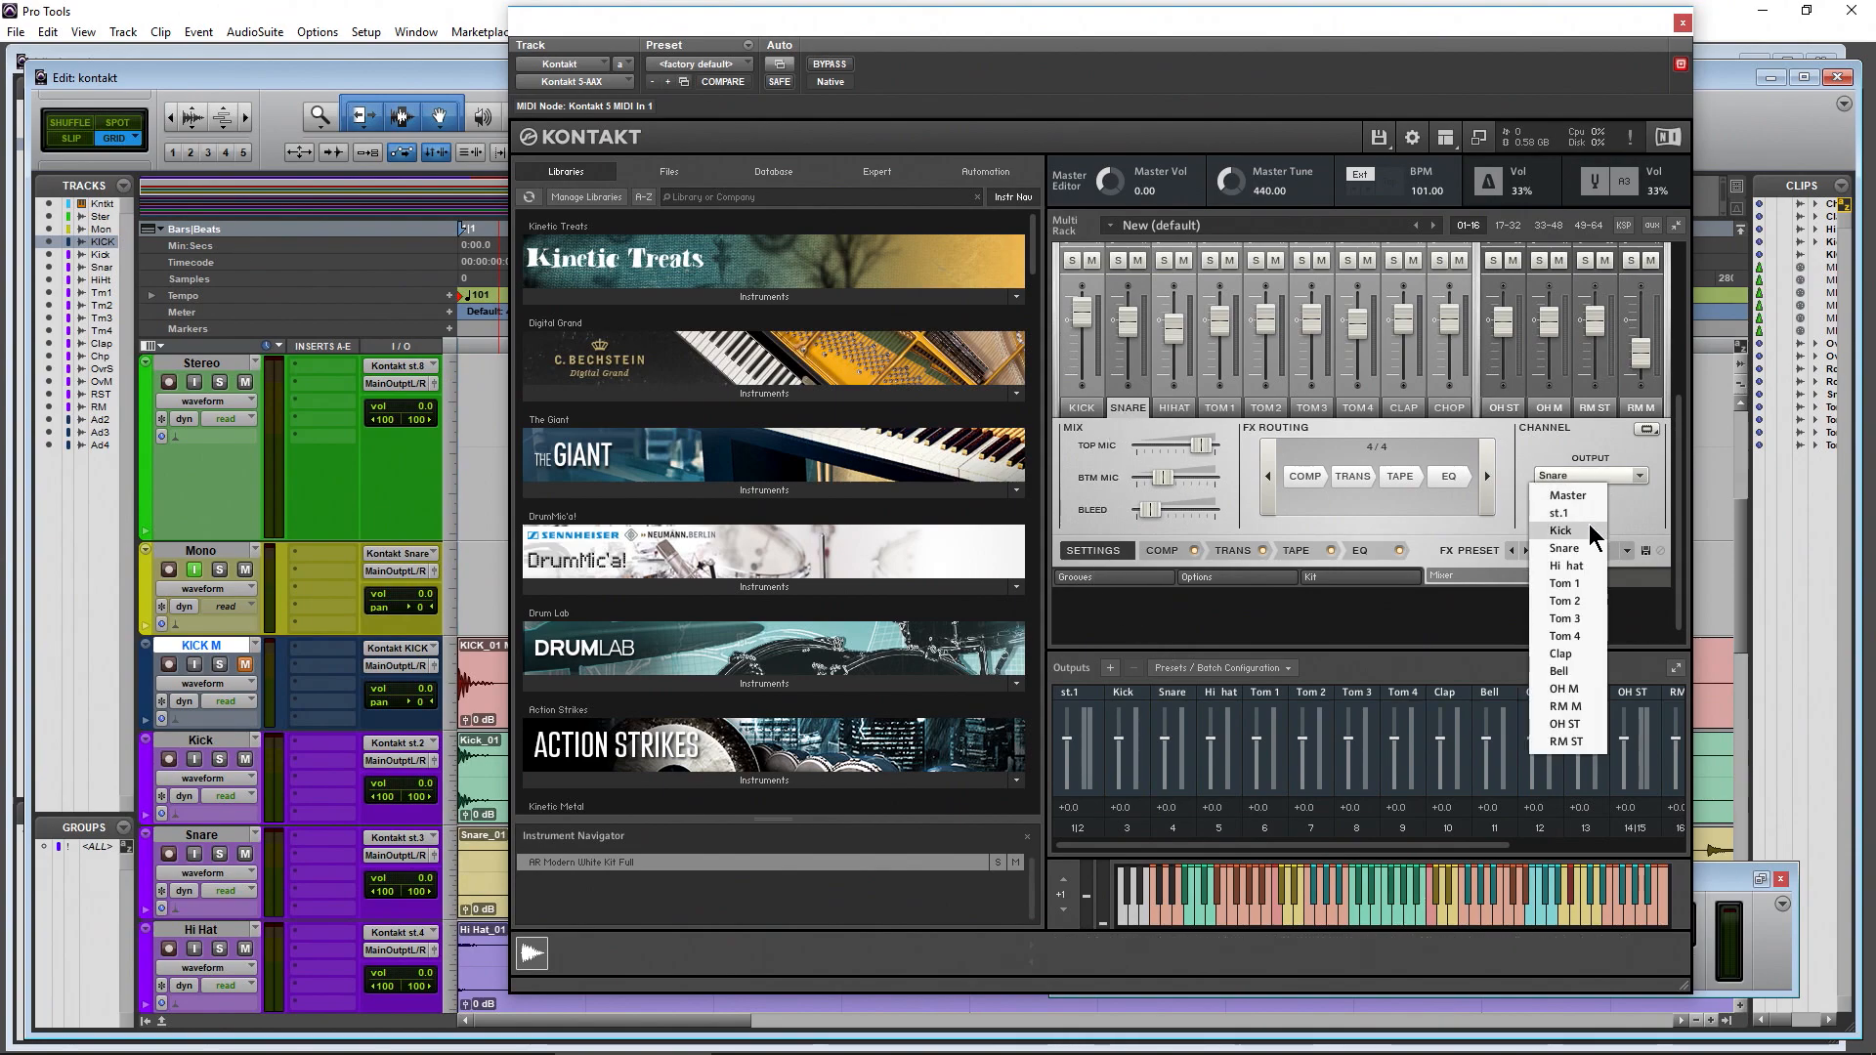
click(1580, 549)
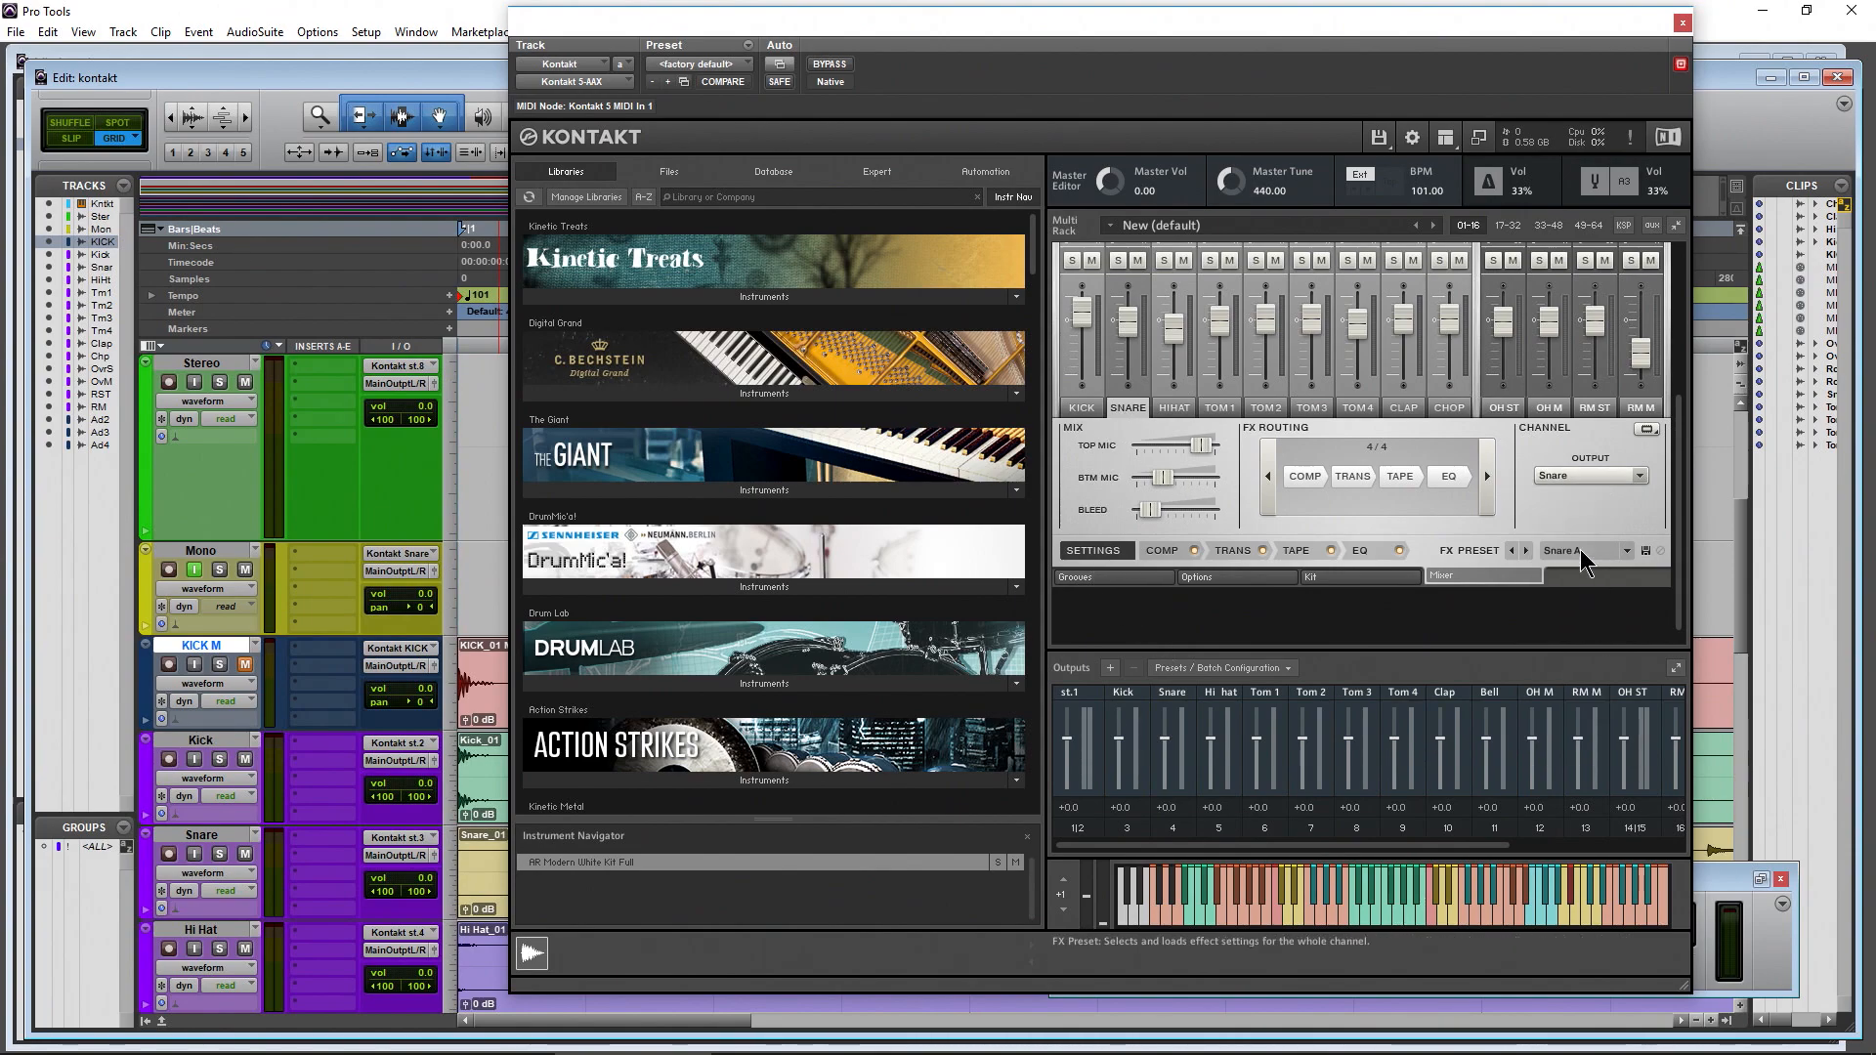
click(1281, 915)
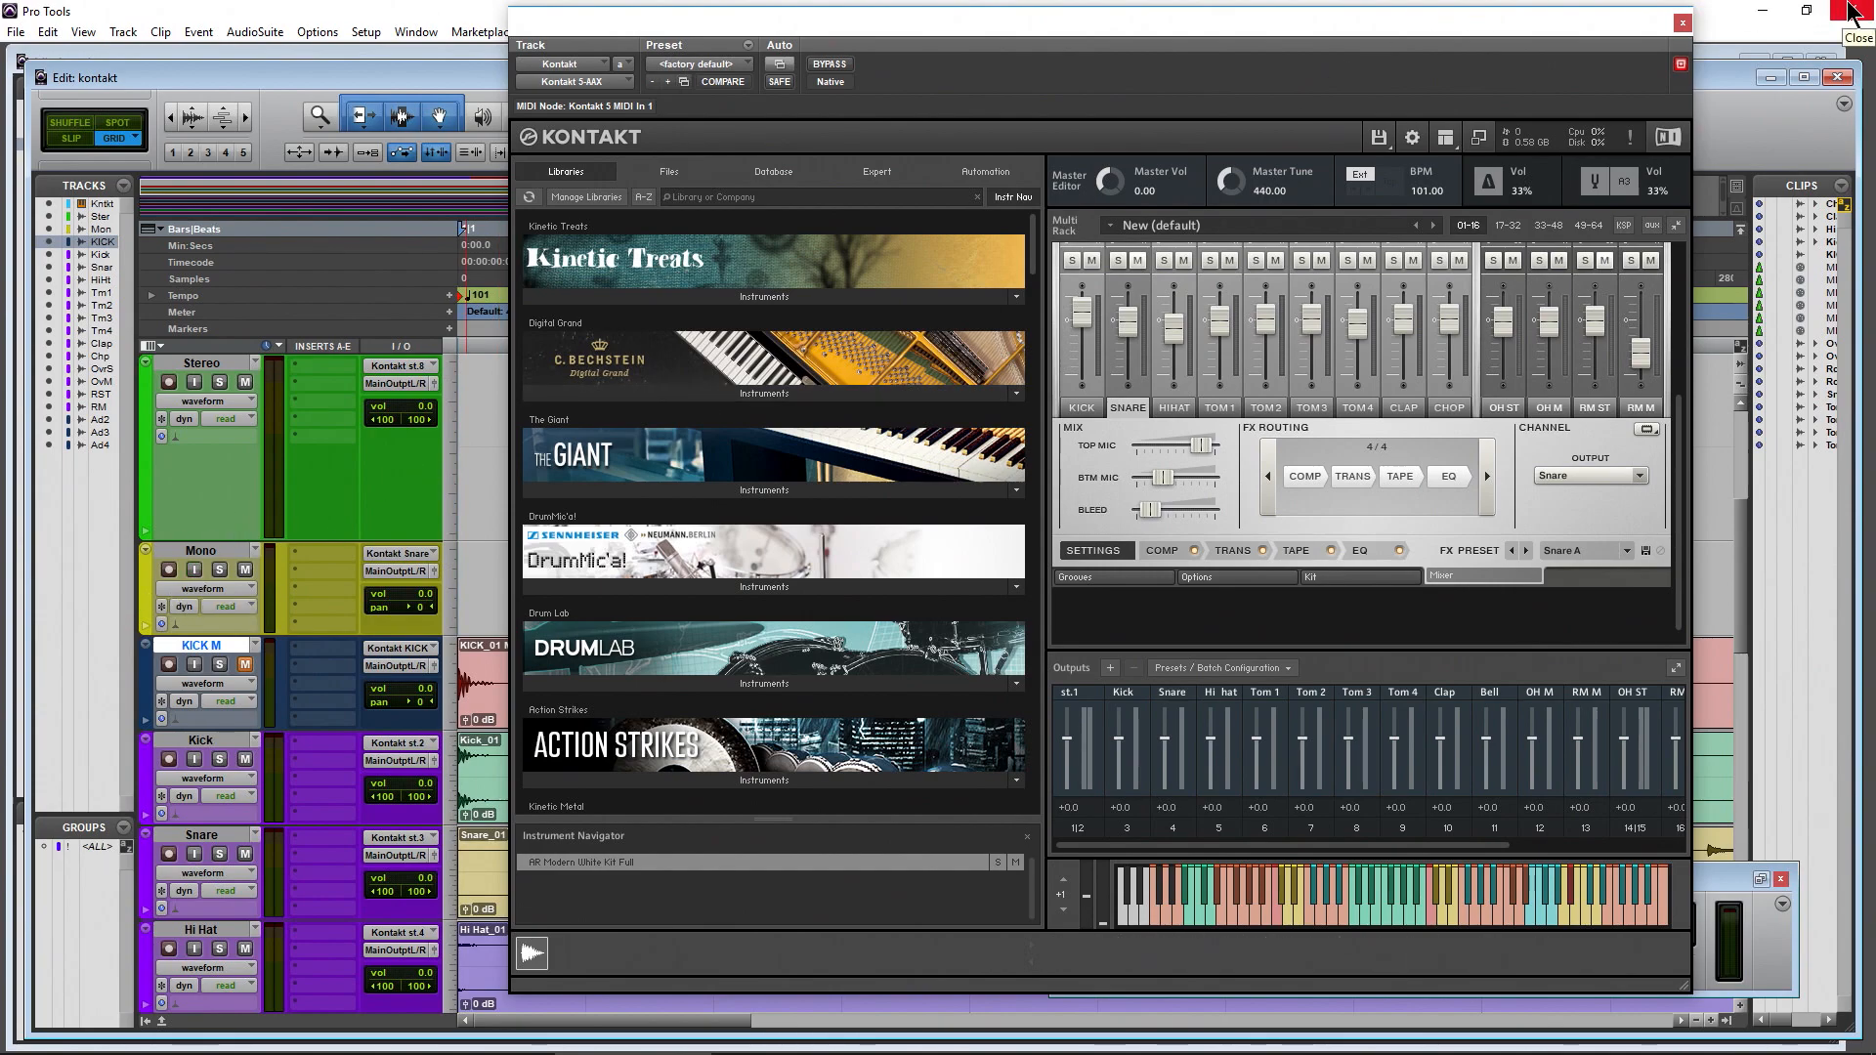
Check the available output section presets, and quit Pro Tools with the changes to the kontakt session saved
click(1234, 668)
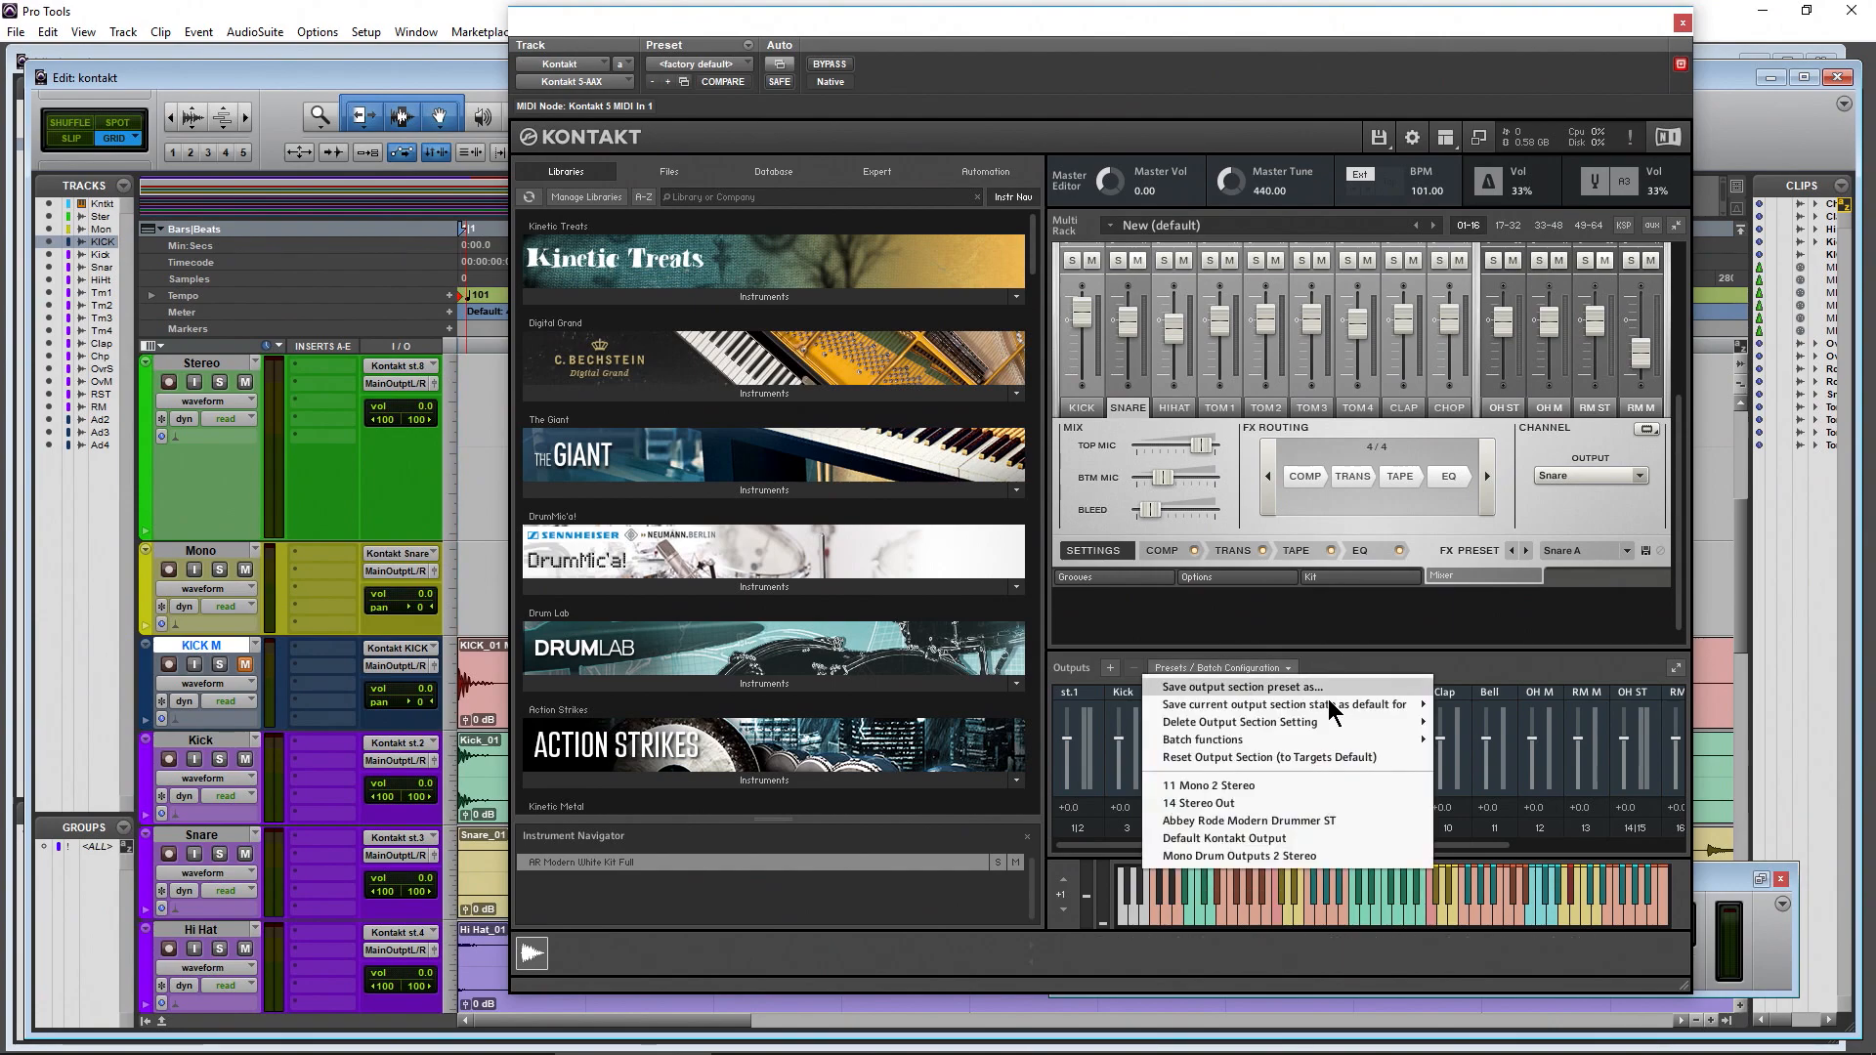
click(1487, 606)
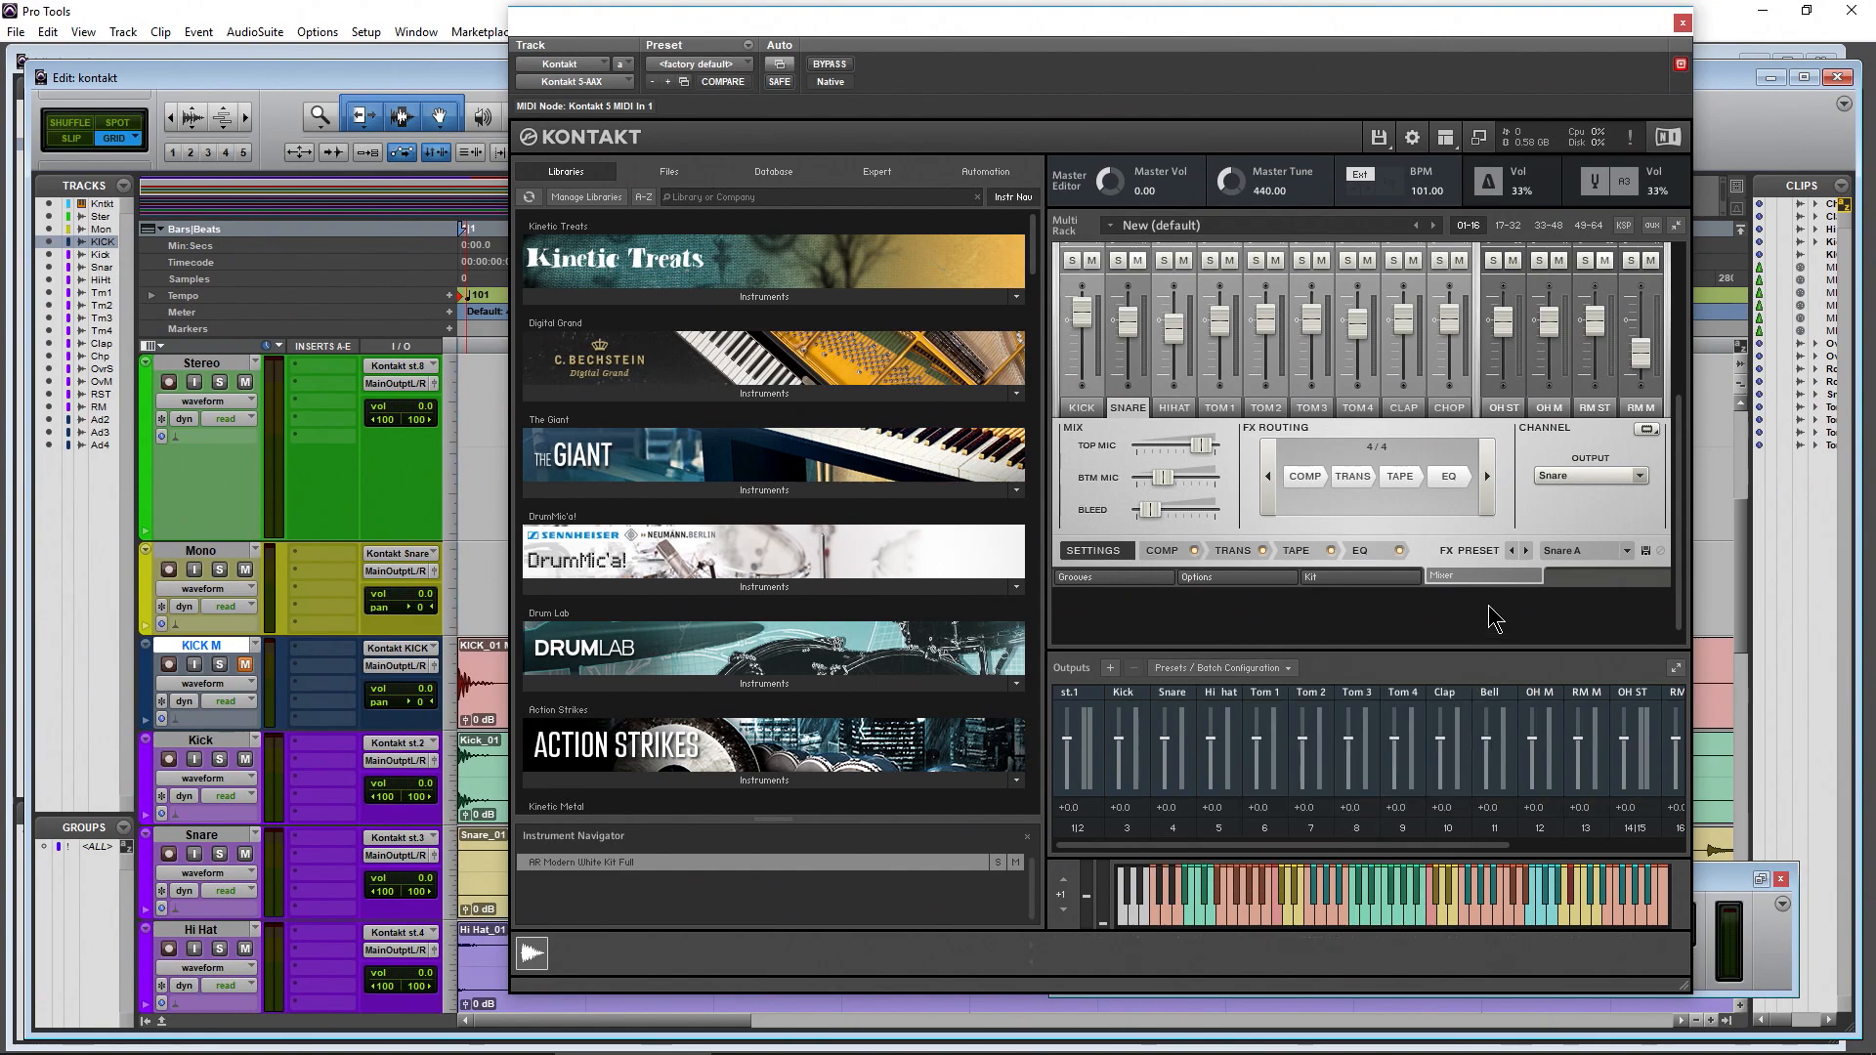
click(1850, 11)
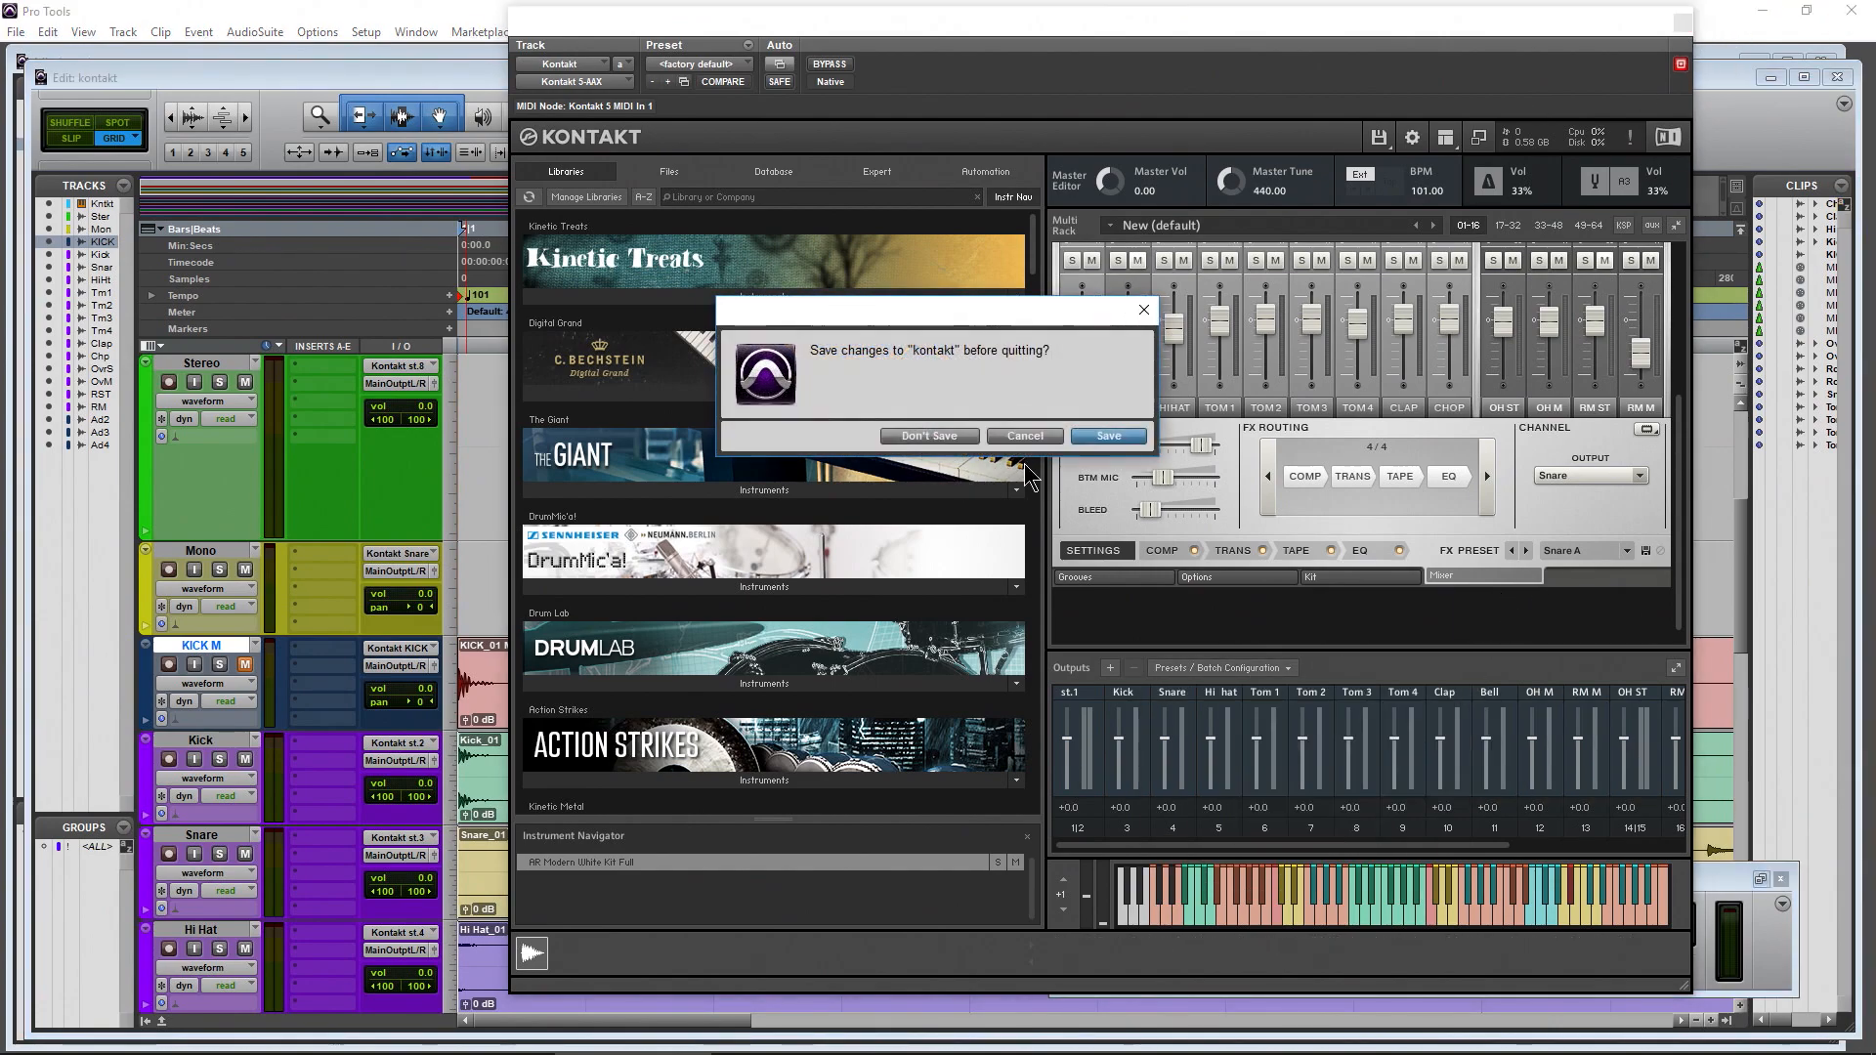
click(1110, 438)
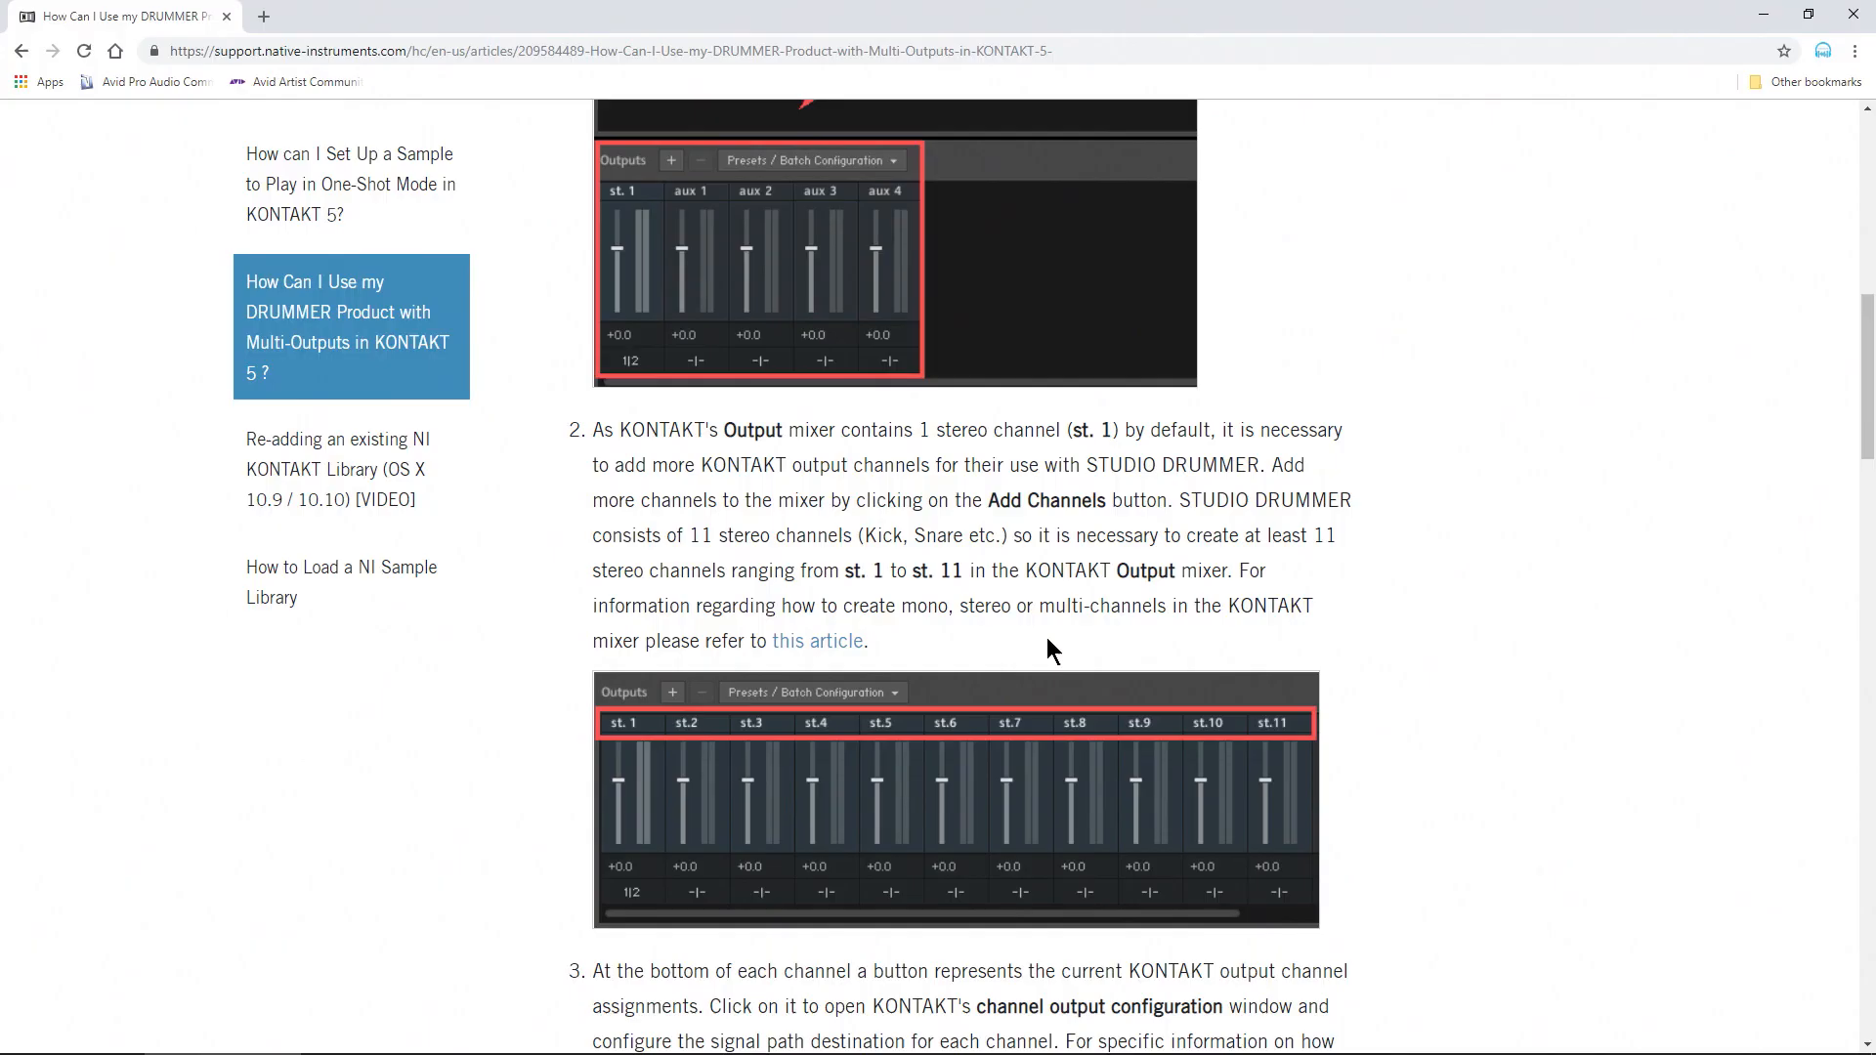
Return to Pro Tools and reopen the recent kontakt session
key(super)
key(super)
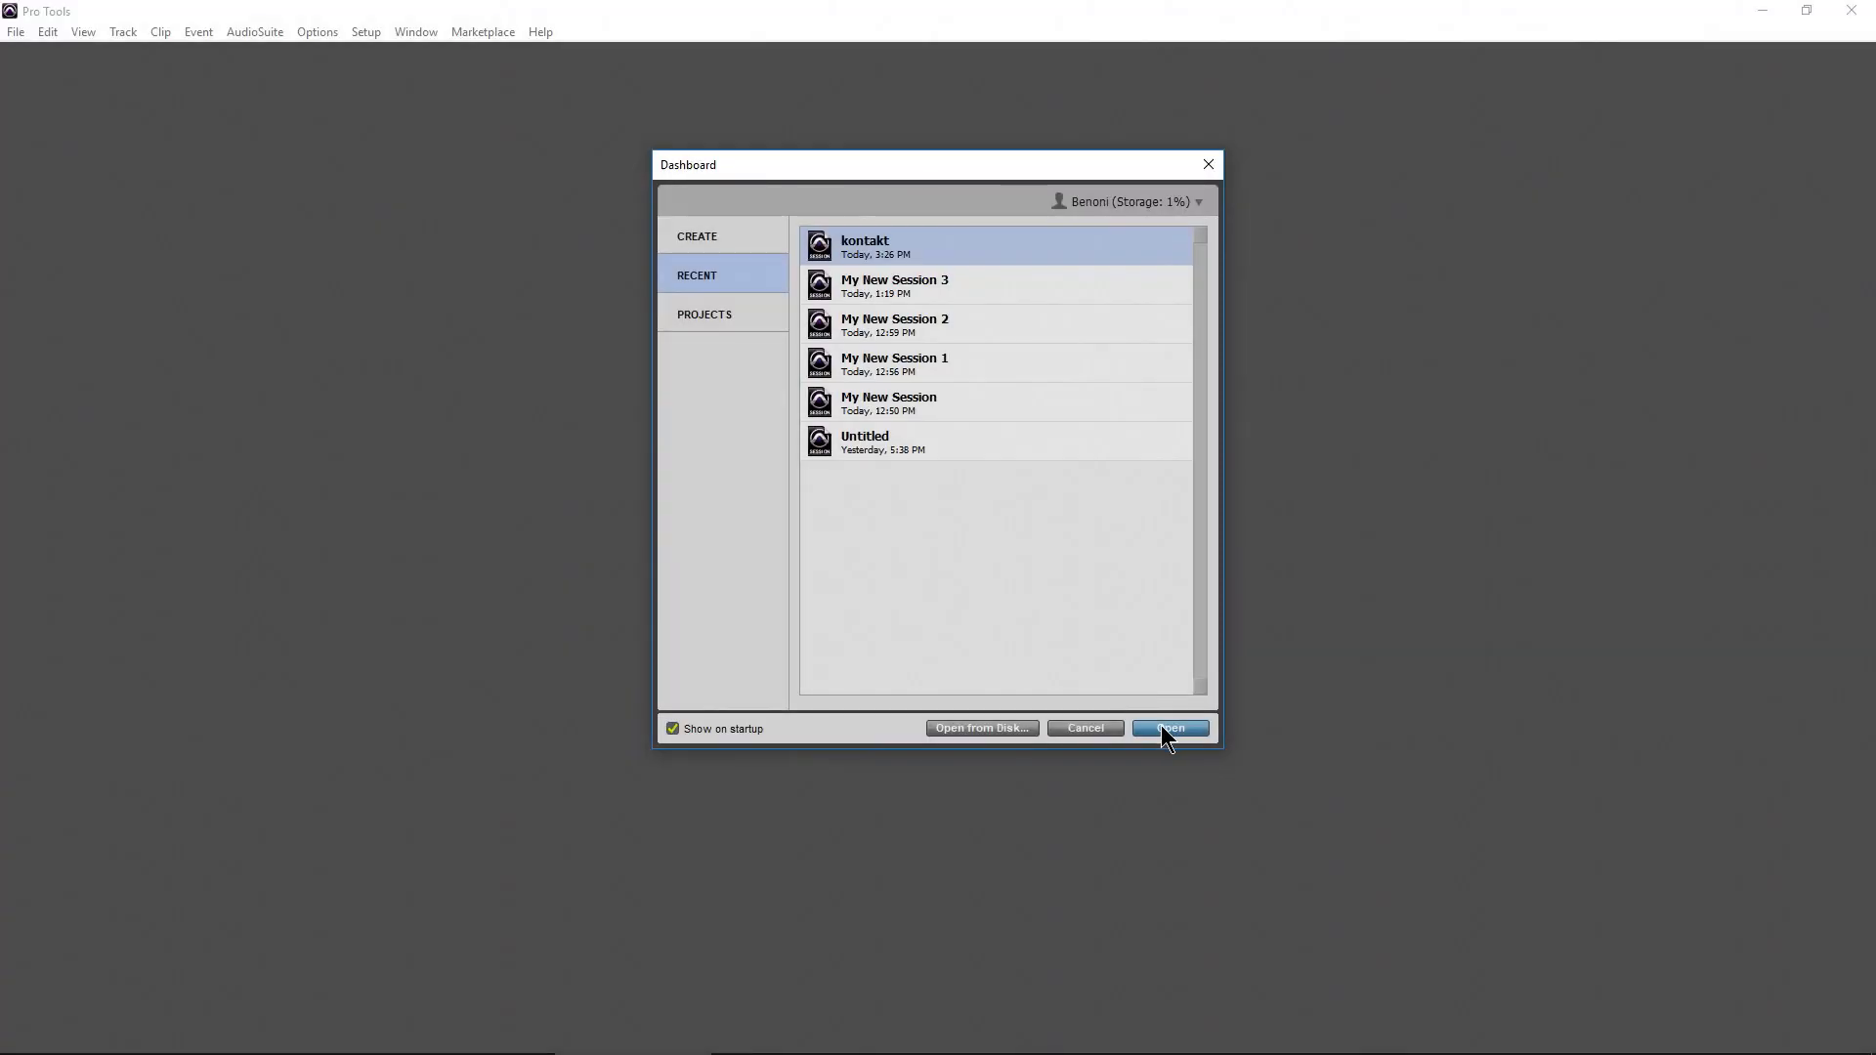
click(1164, 726)
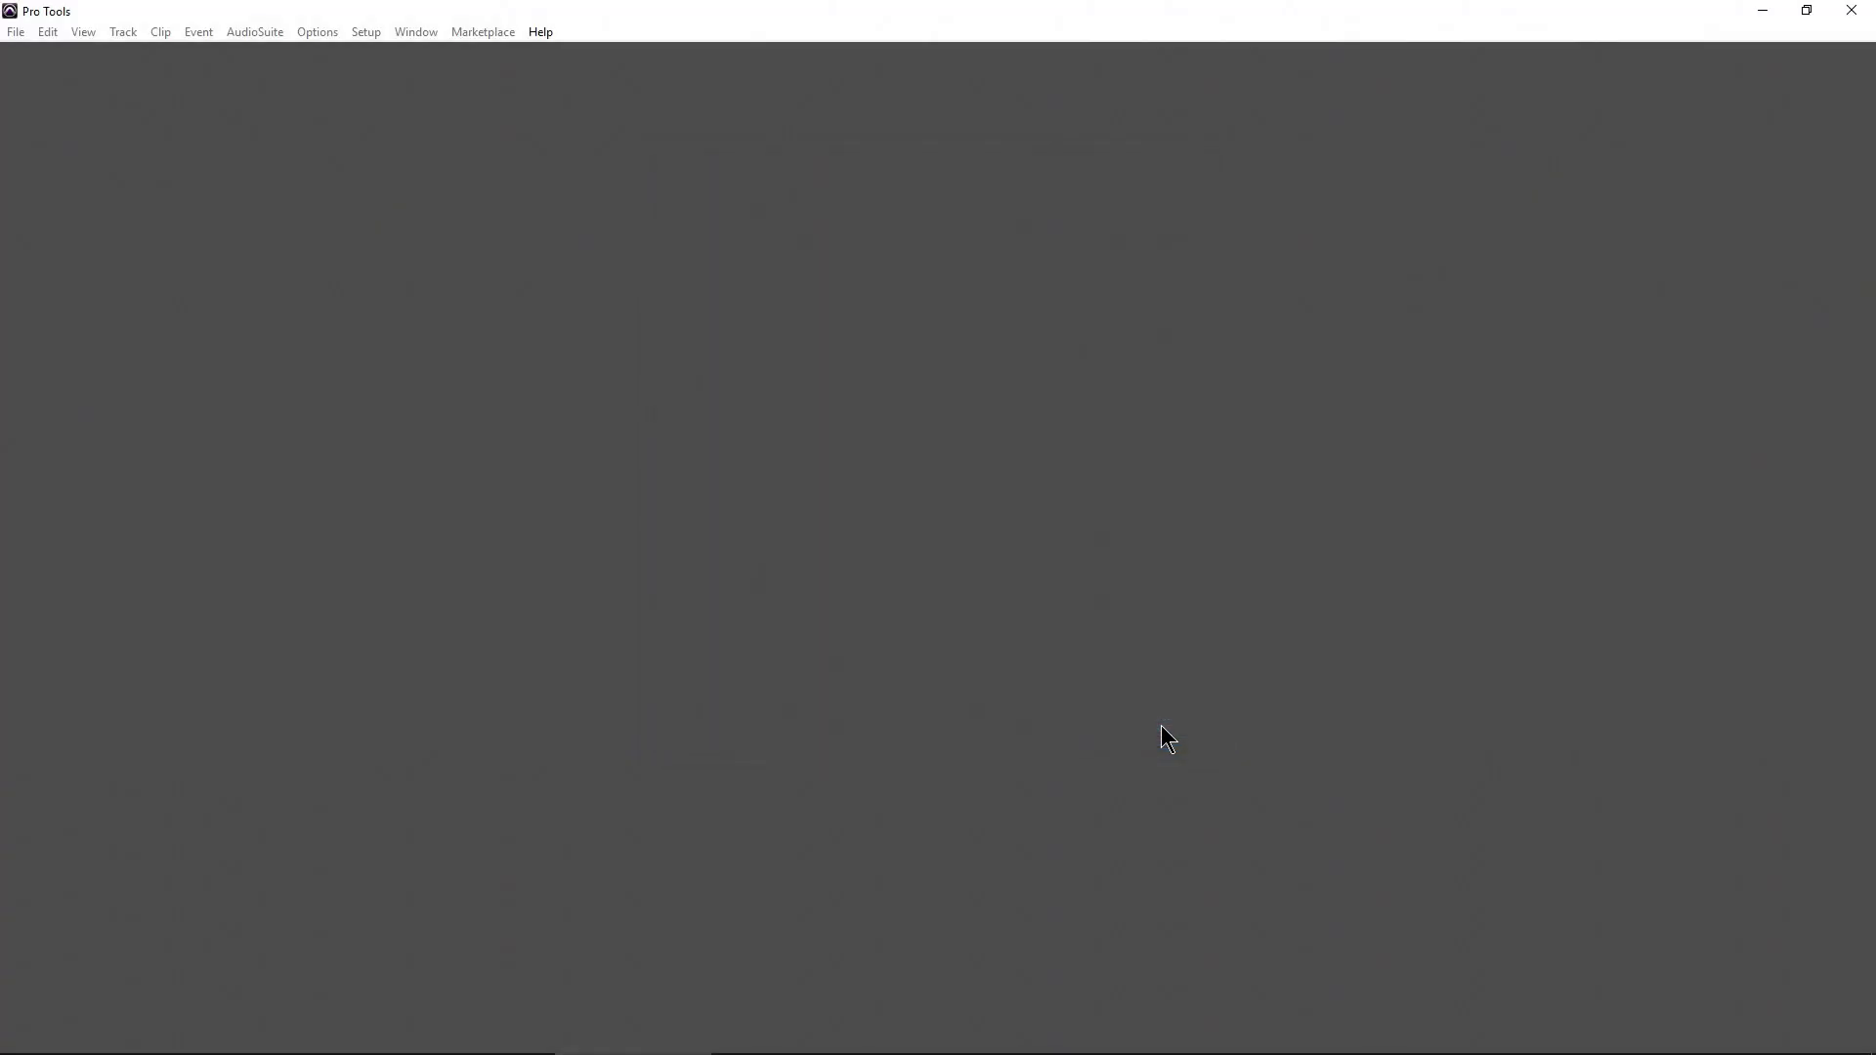
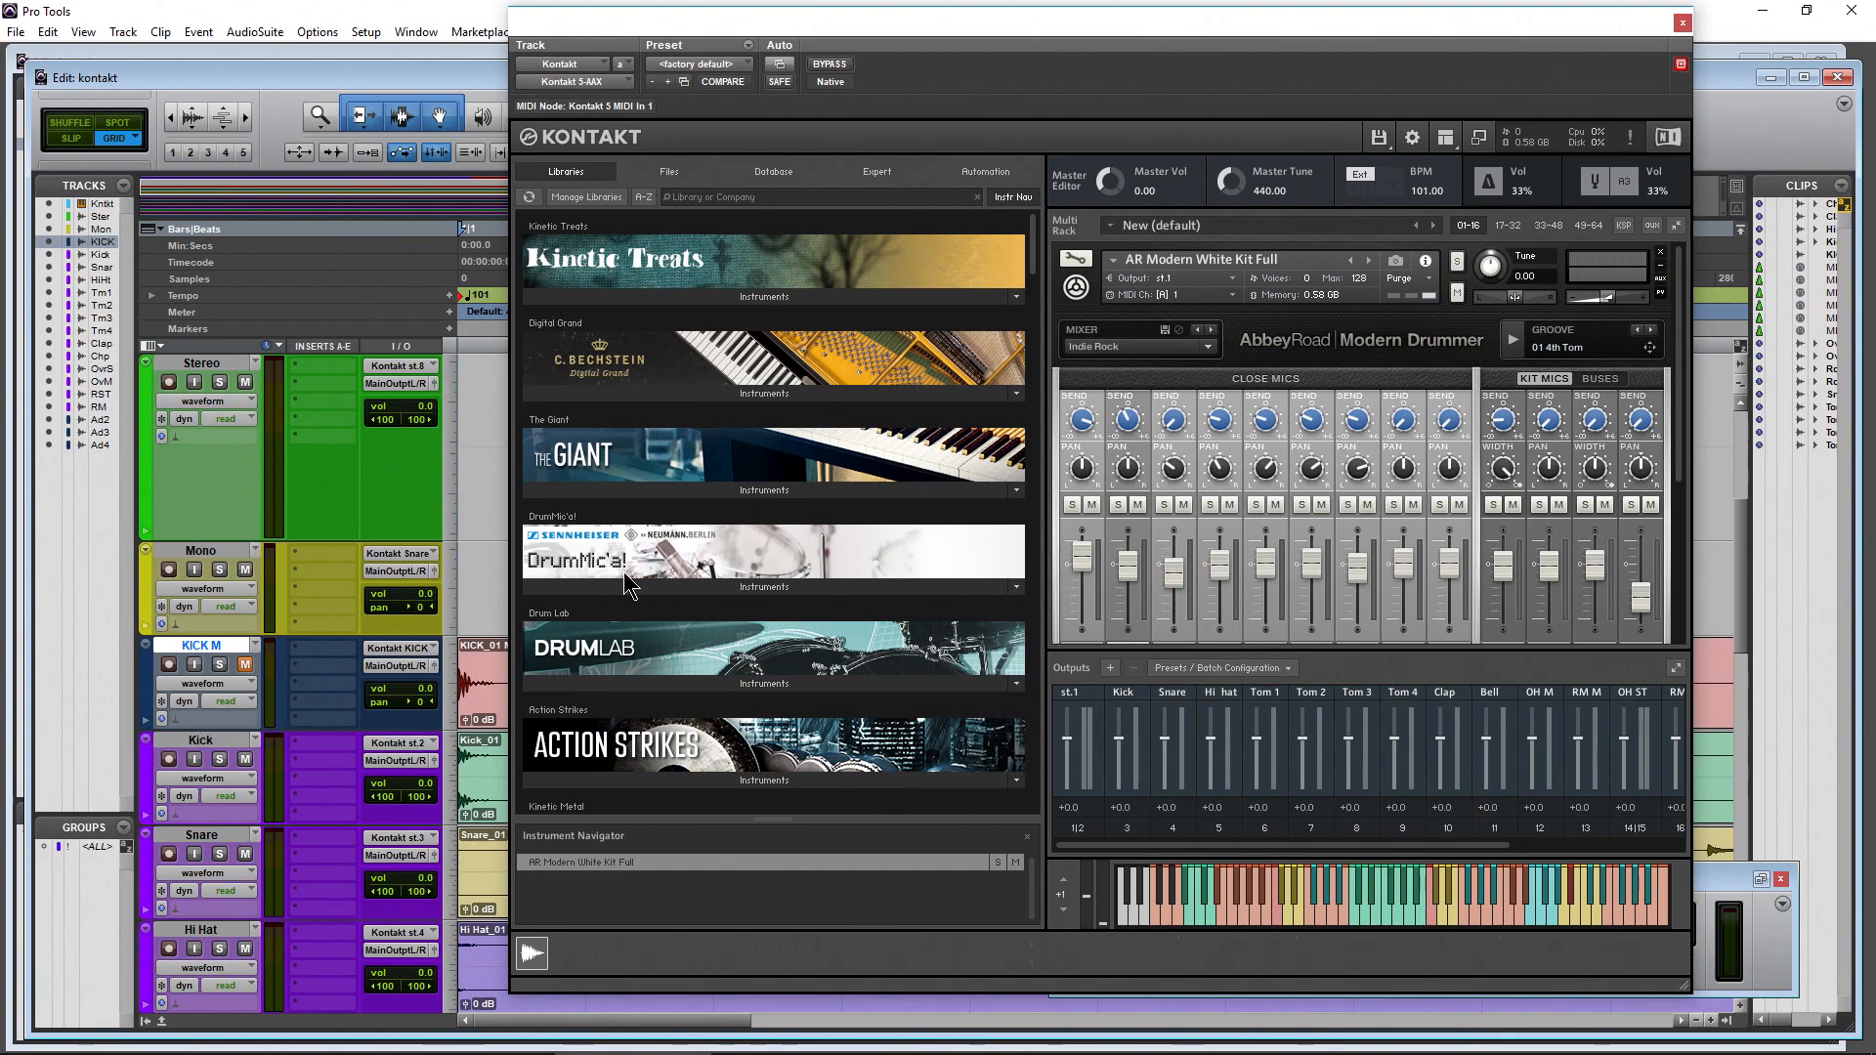
Reselect Kontakt Snare as the Mono track's input and trigger the snare to test the routing
click(395, 553)
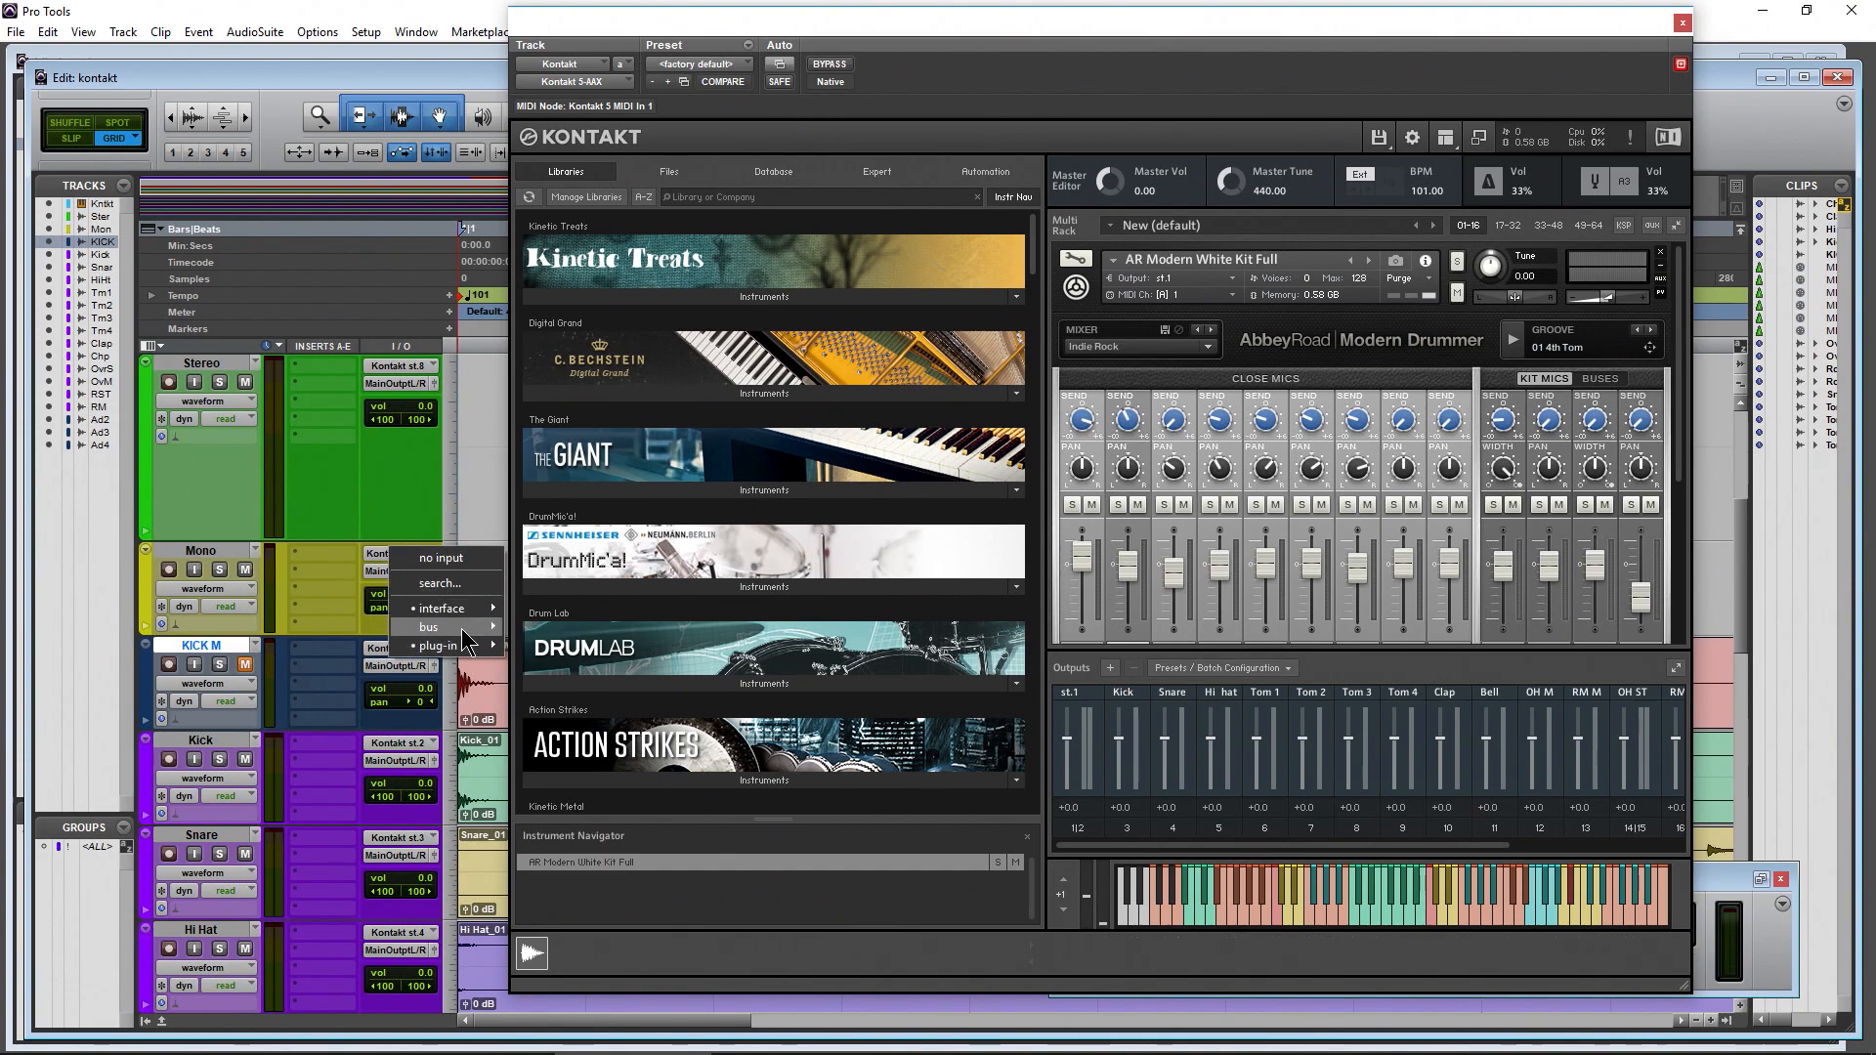
mouse_move(460, 648)
mouse_move(674, 646)
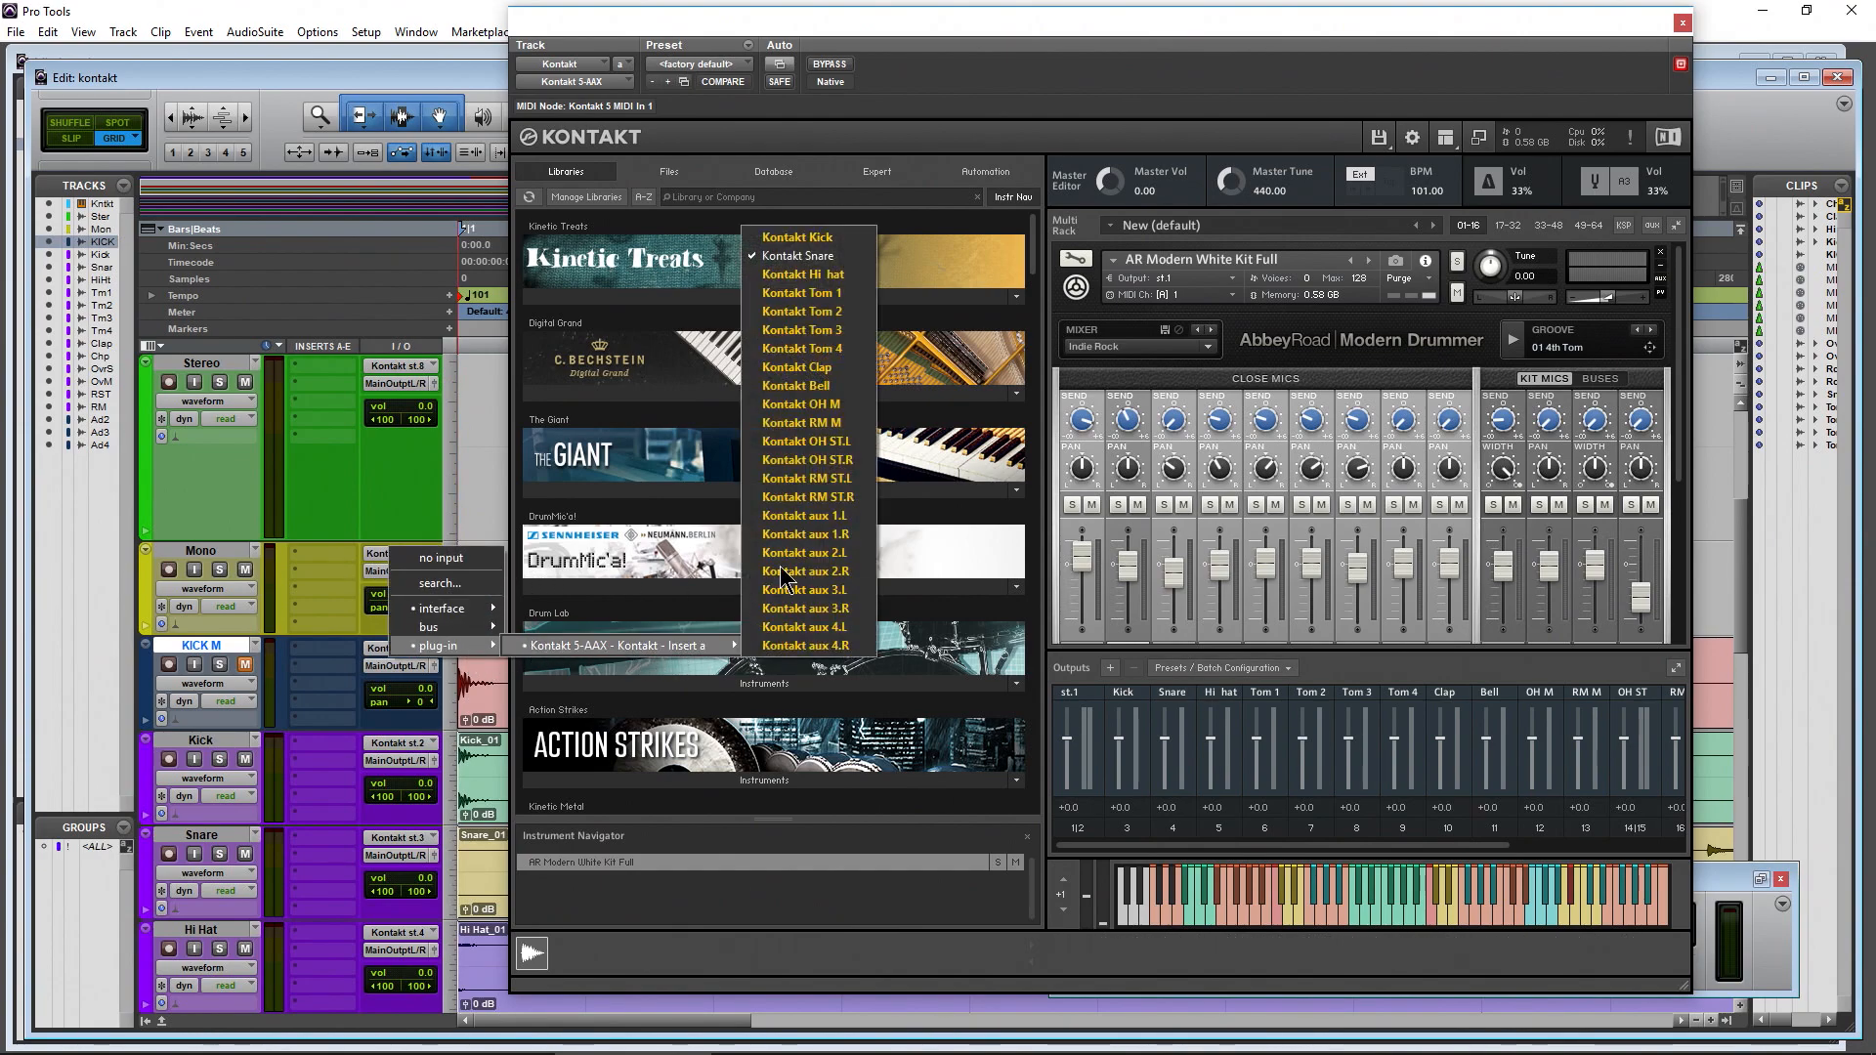
click(796, 255)
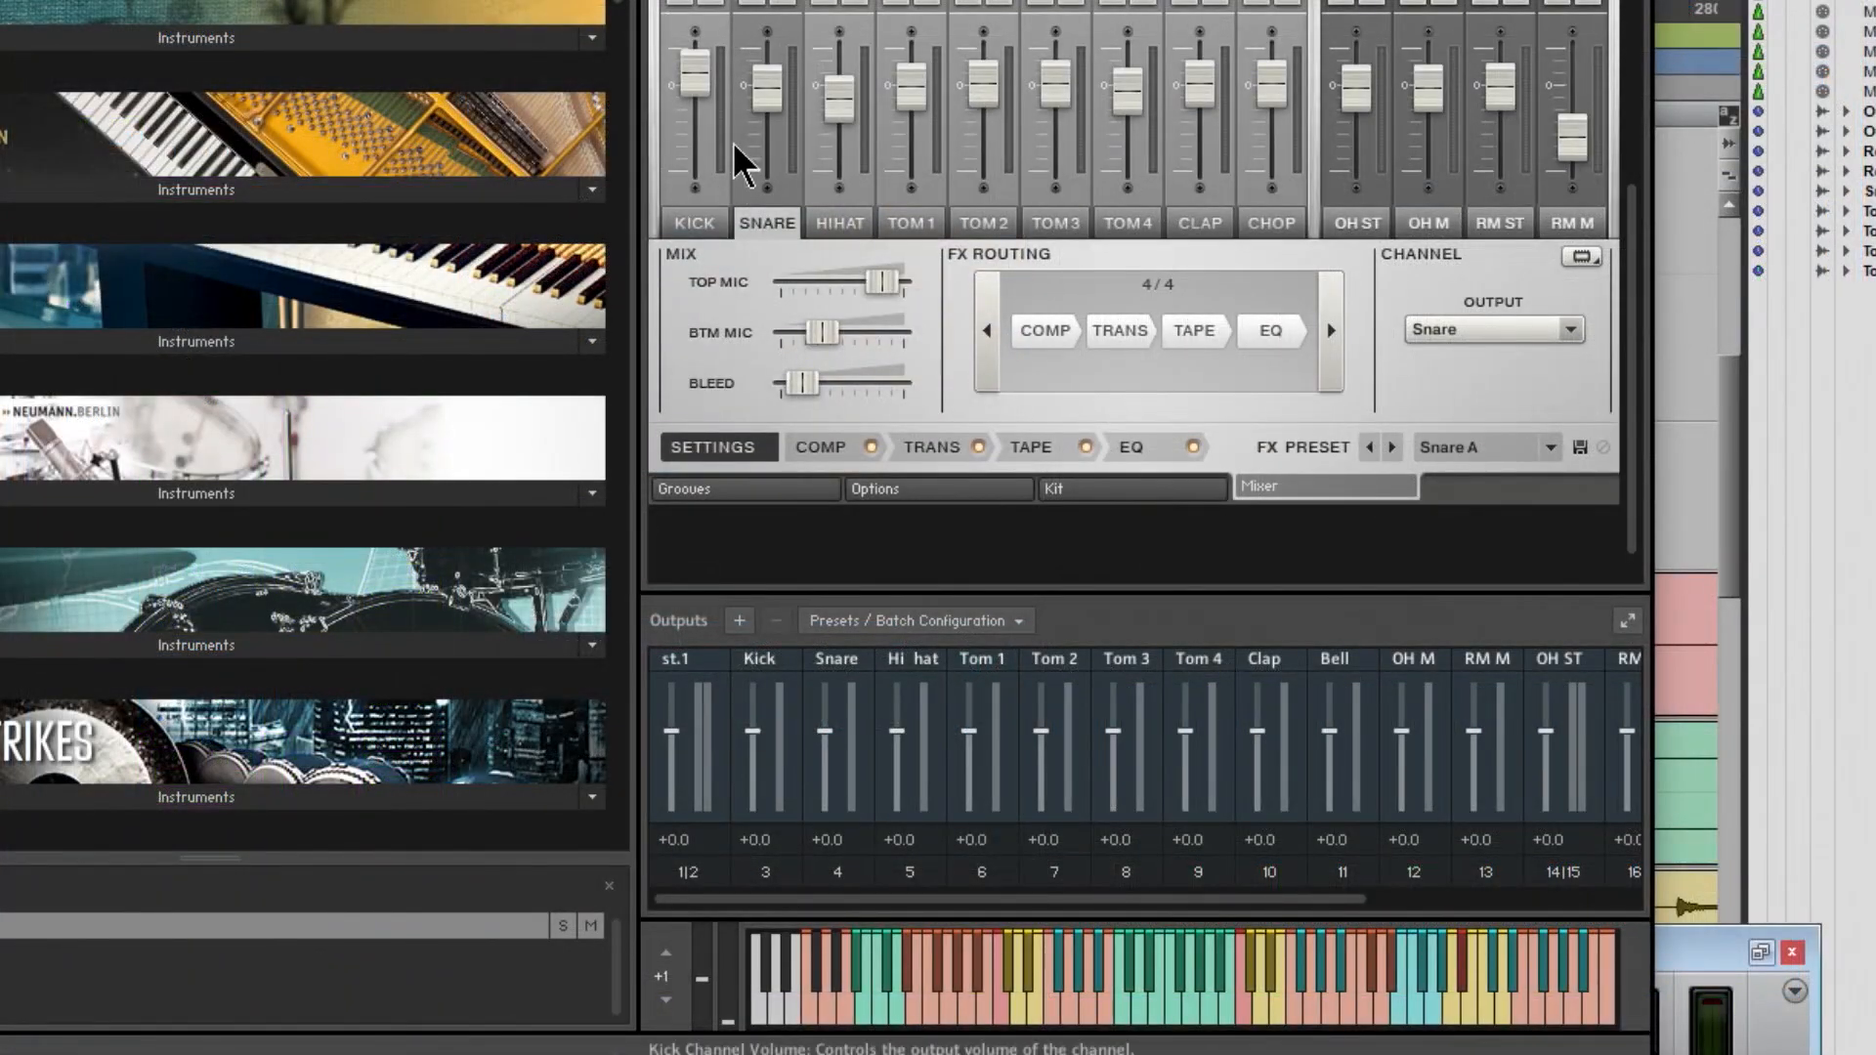
click(1021, 1017)
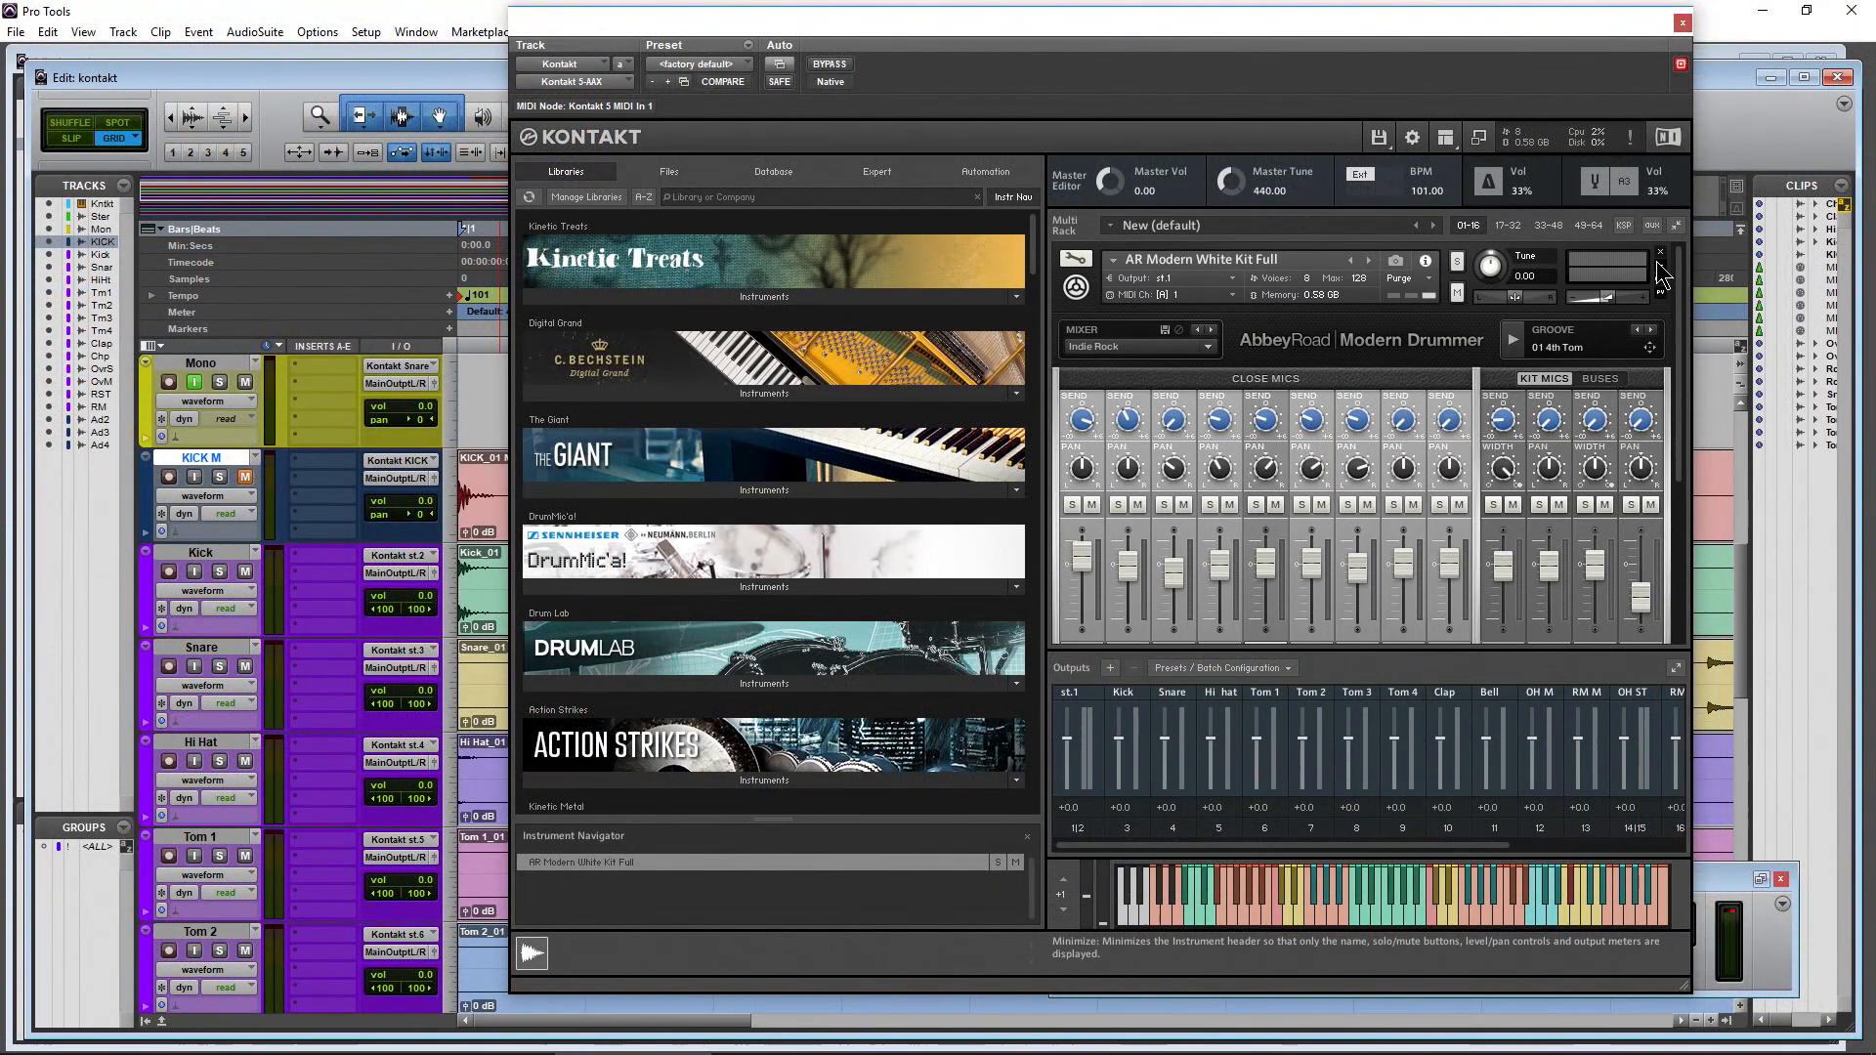
Remove the AR Modern White Kit Full instrument without saving and load AR70s Open Kit Full from Abbey Road 70s Drummer
click(1660, 252)
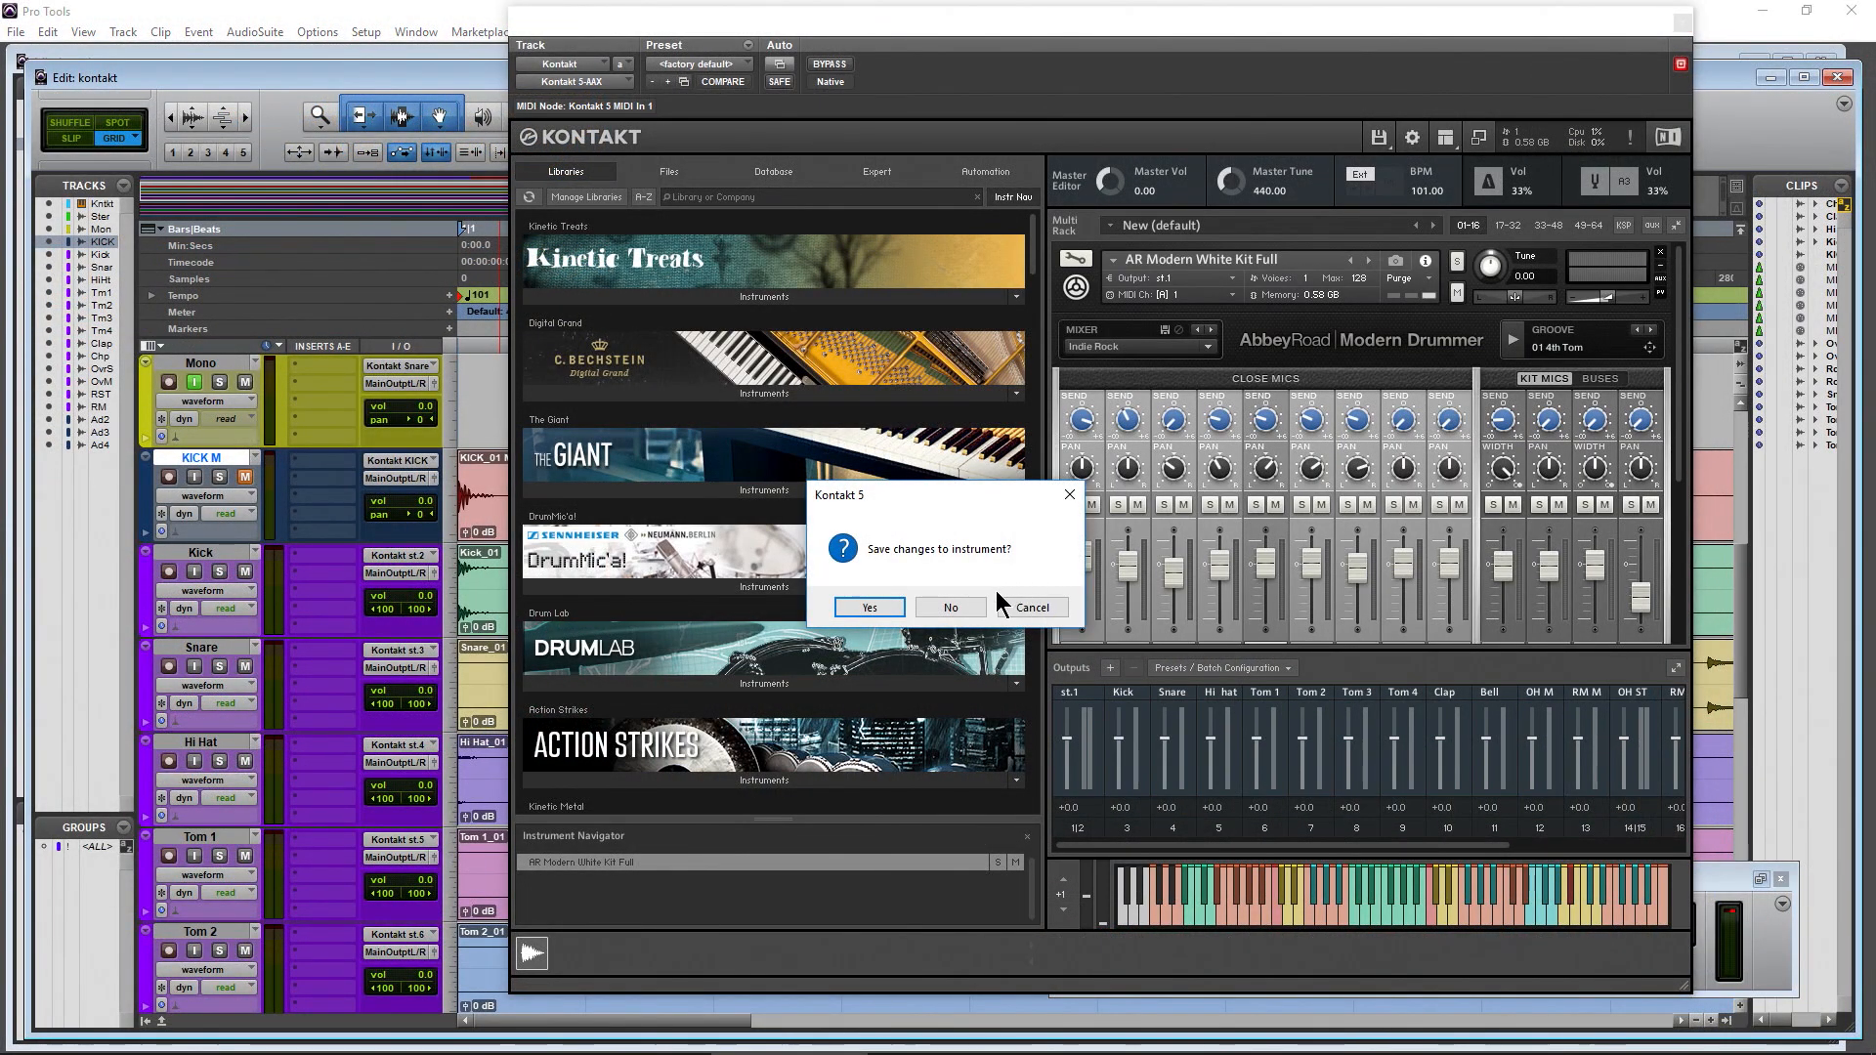
click(957, 607)
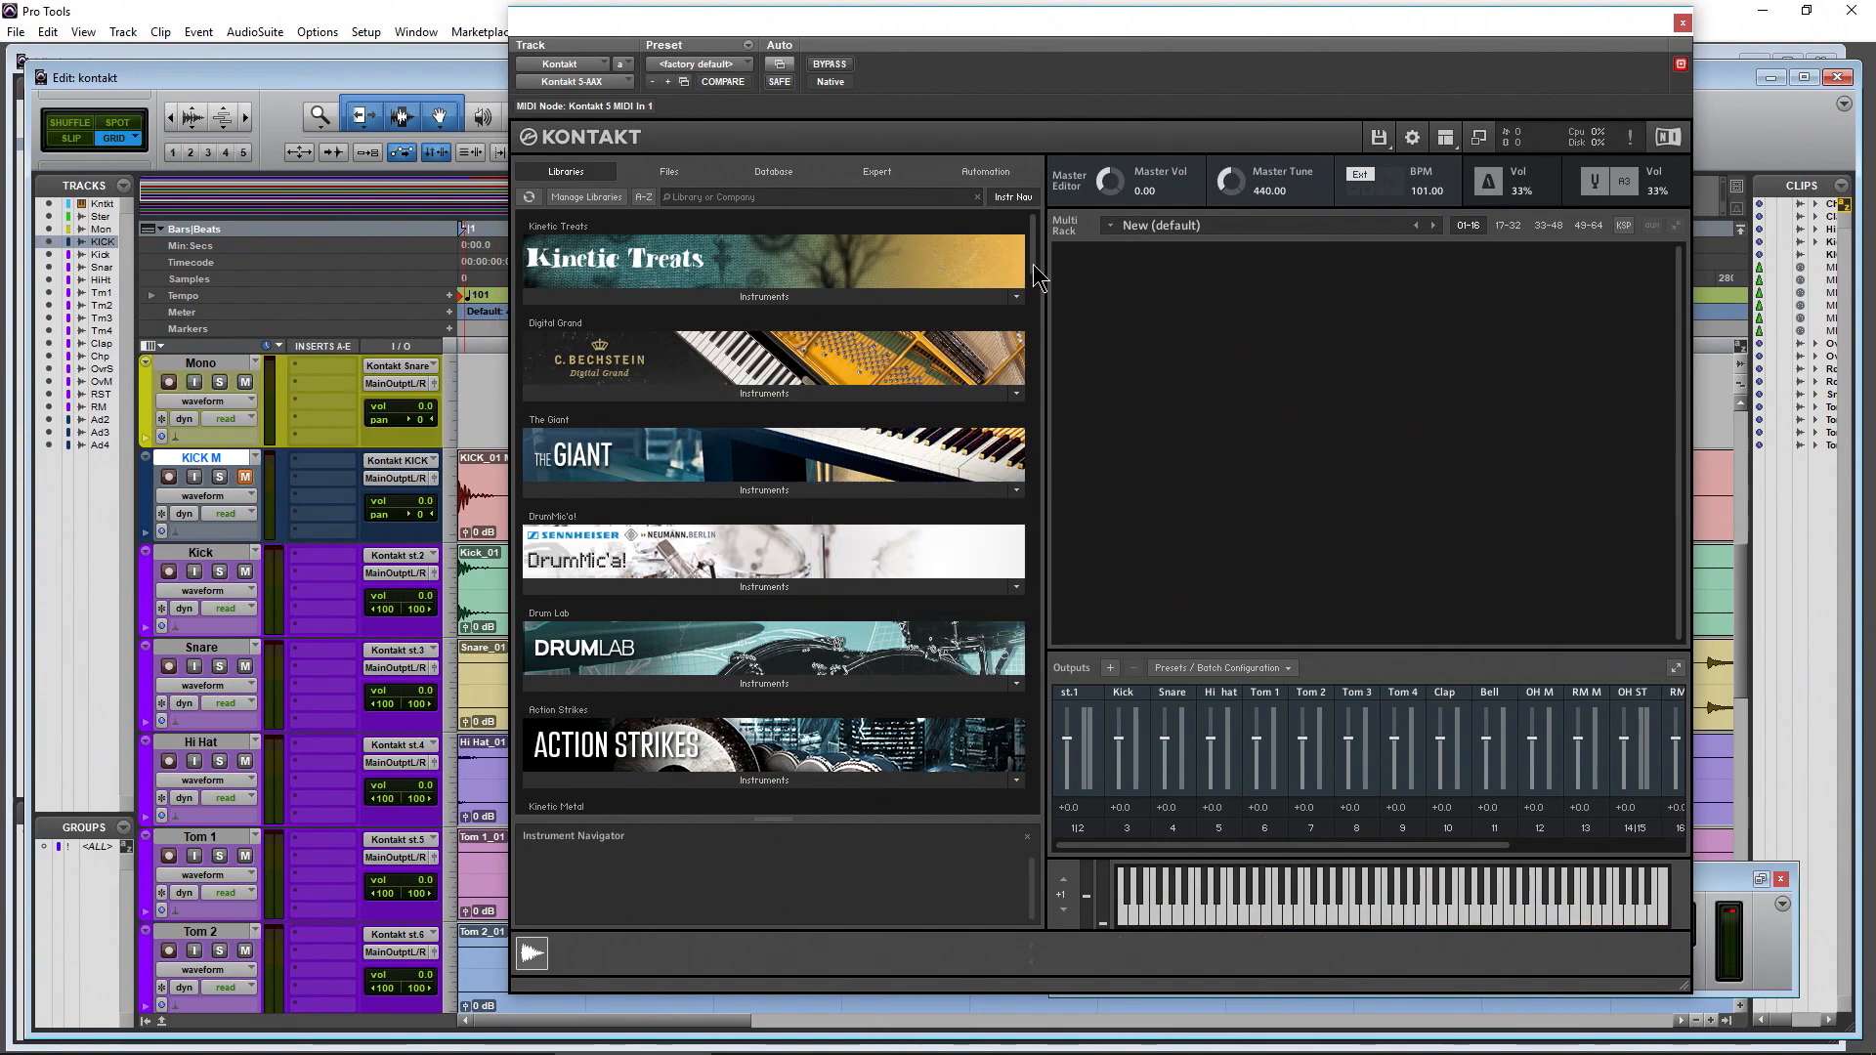
scroll(1005, 625, down, 20)
scroll(1007, 656, down, 1)
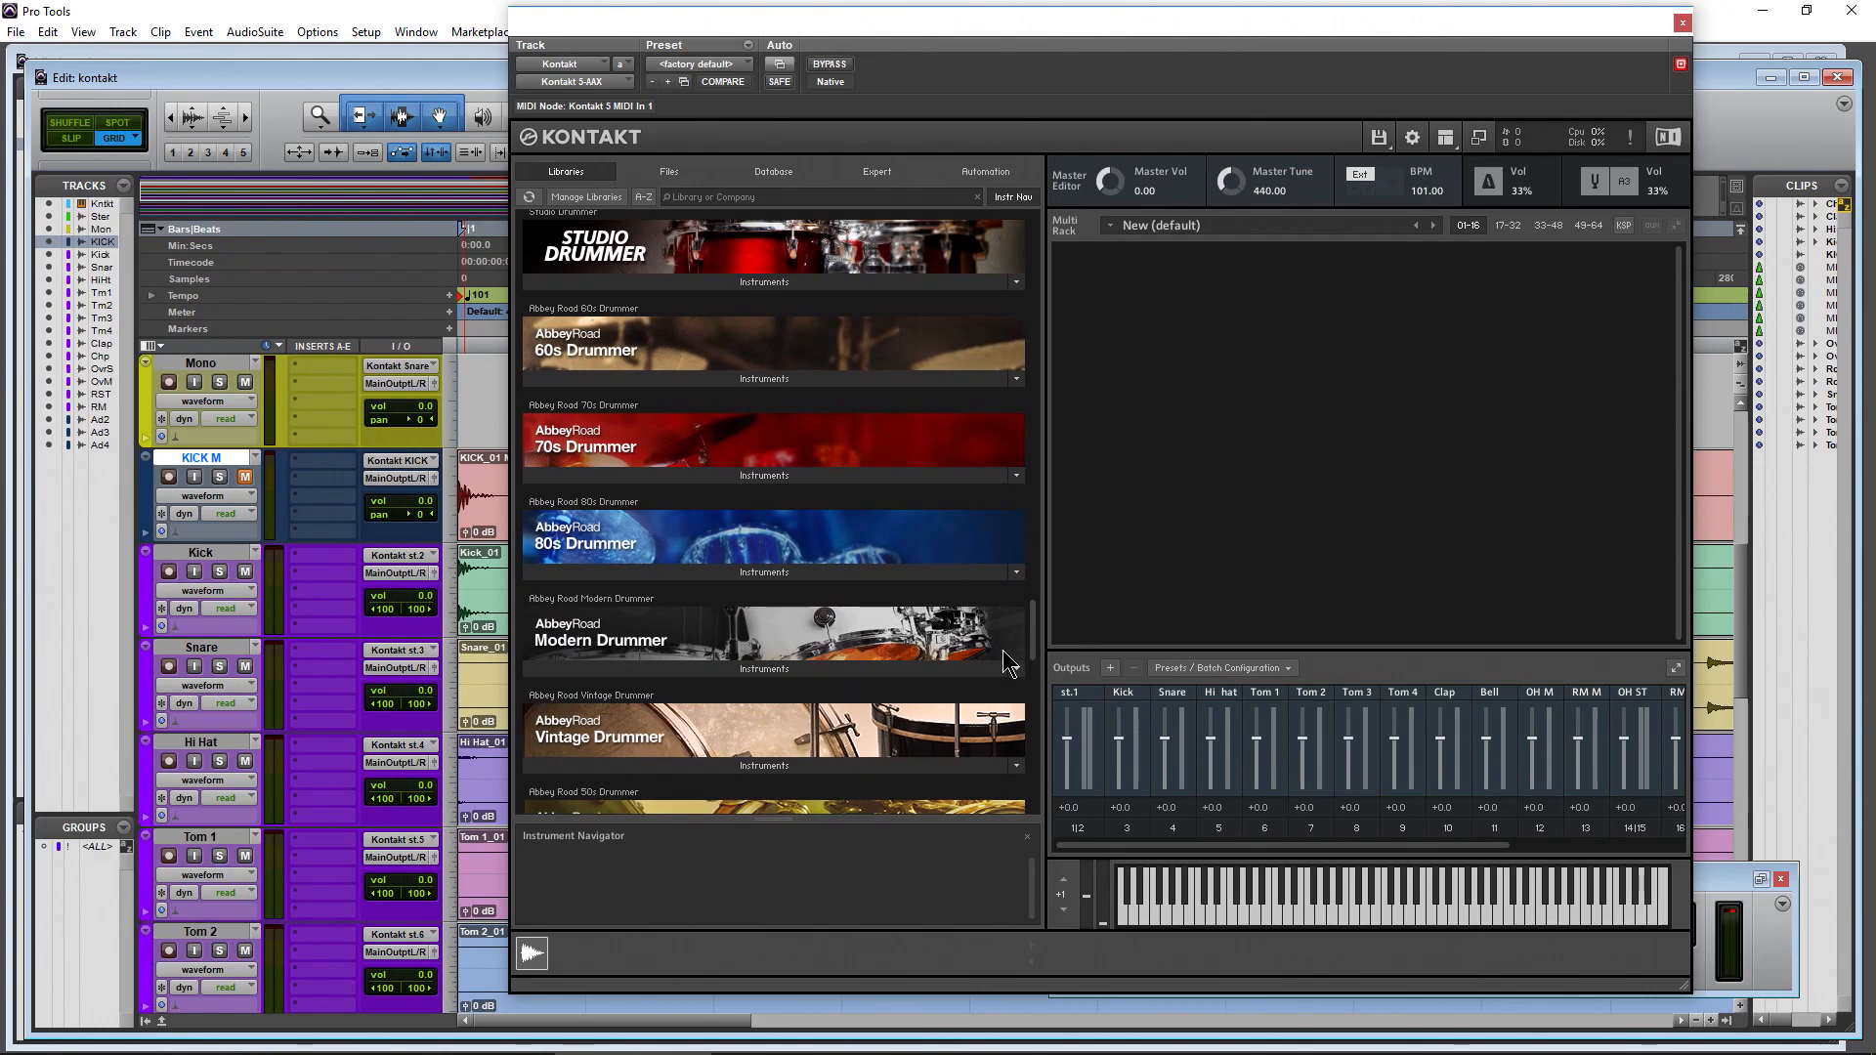
click(692, 472)
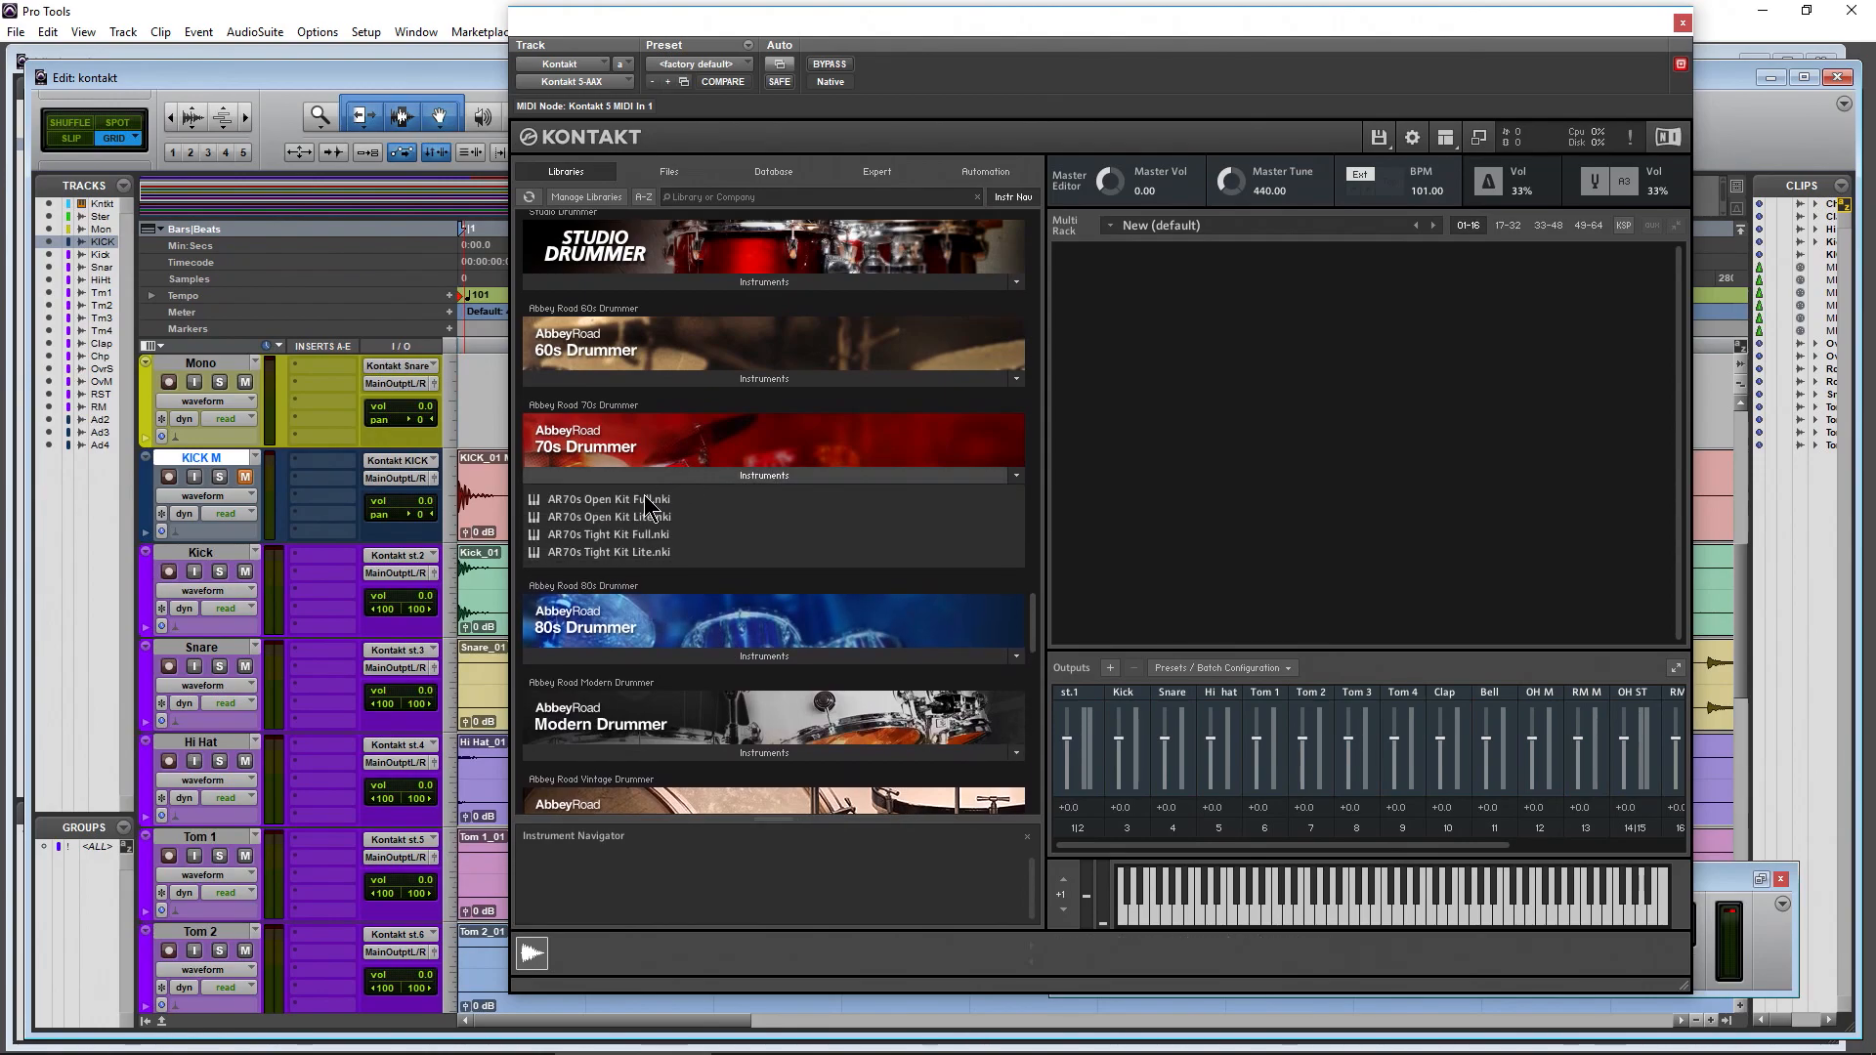
drag(598, 499, 976, 462)
drag(1248, 435, 1248, 435)
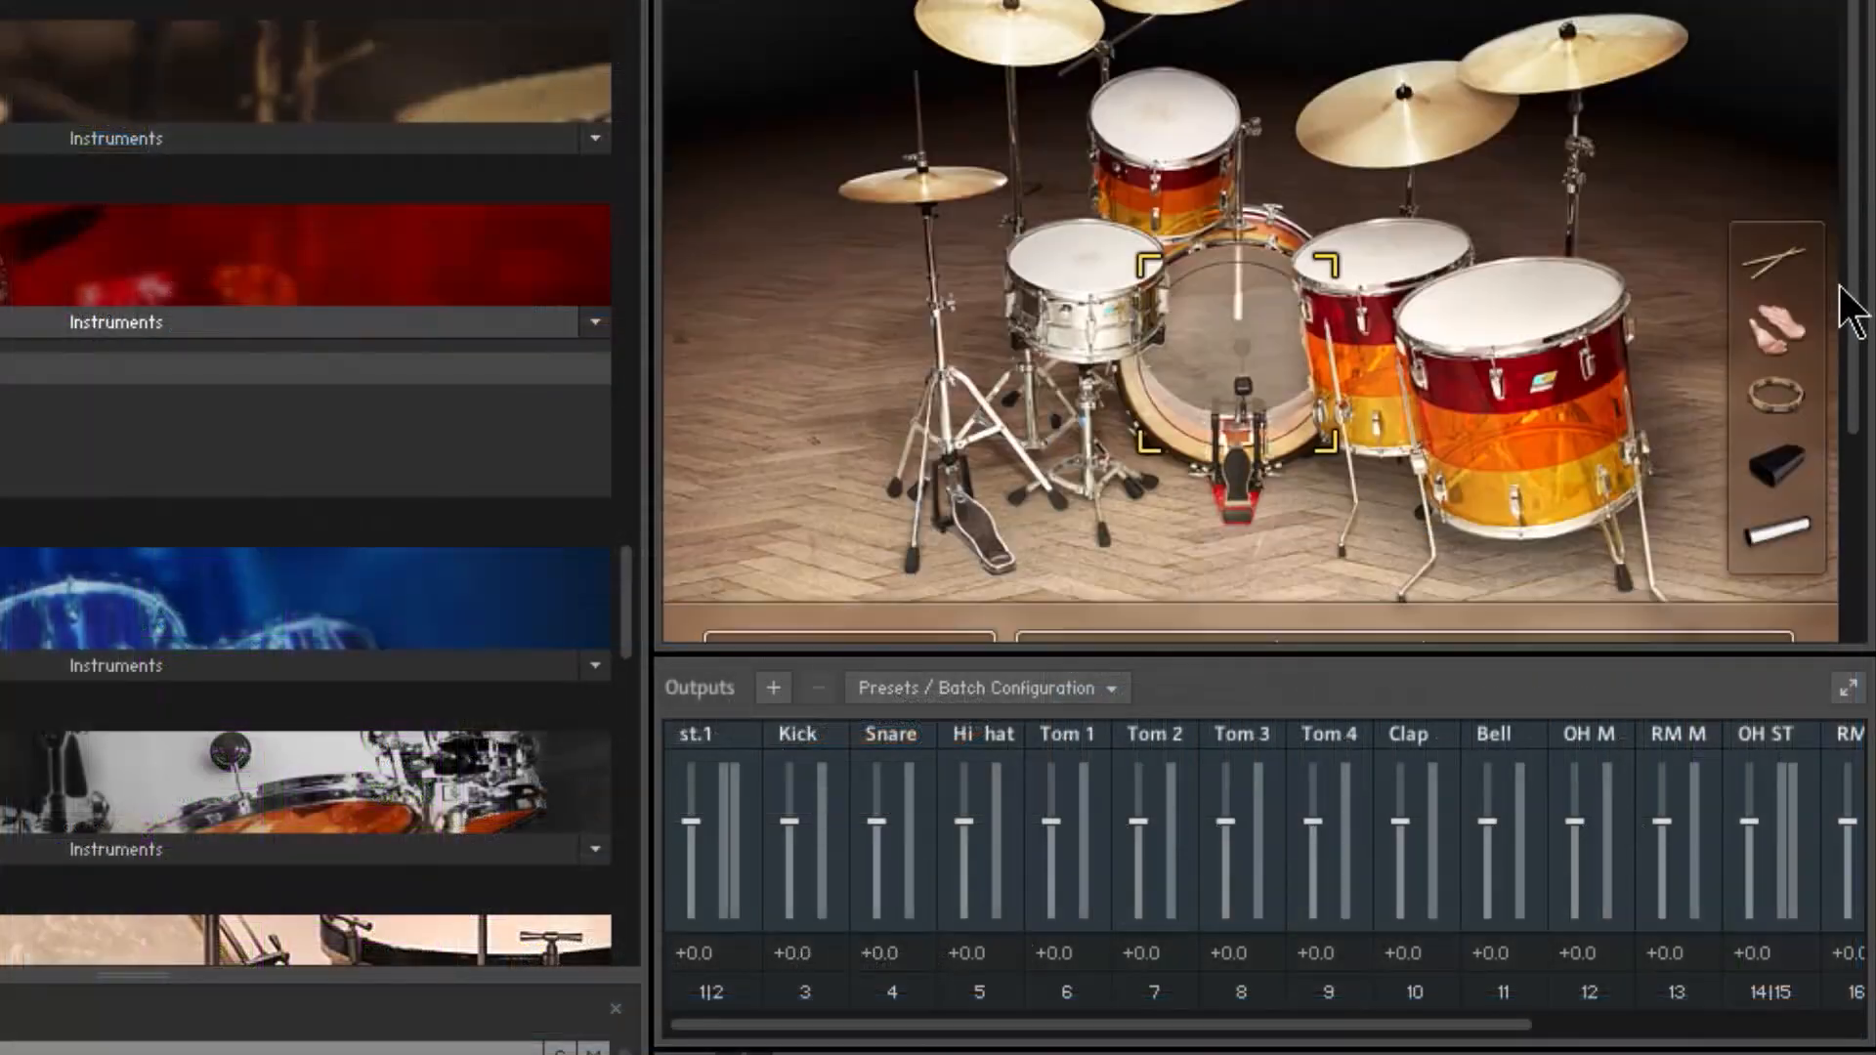
Turn on Trigger on Mouse Click in the kit options and trigger the kick and snare in the Kit view
drag(1677, 471, 1616, 603)
click(1072, 492)
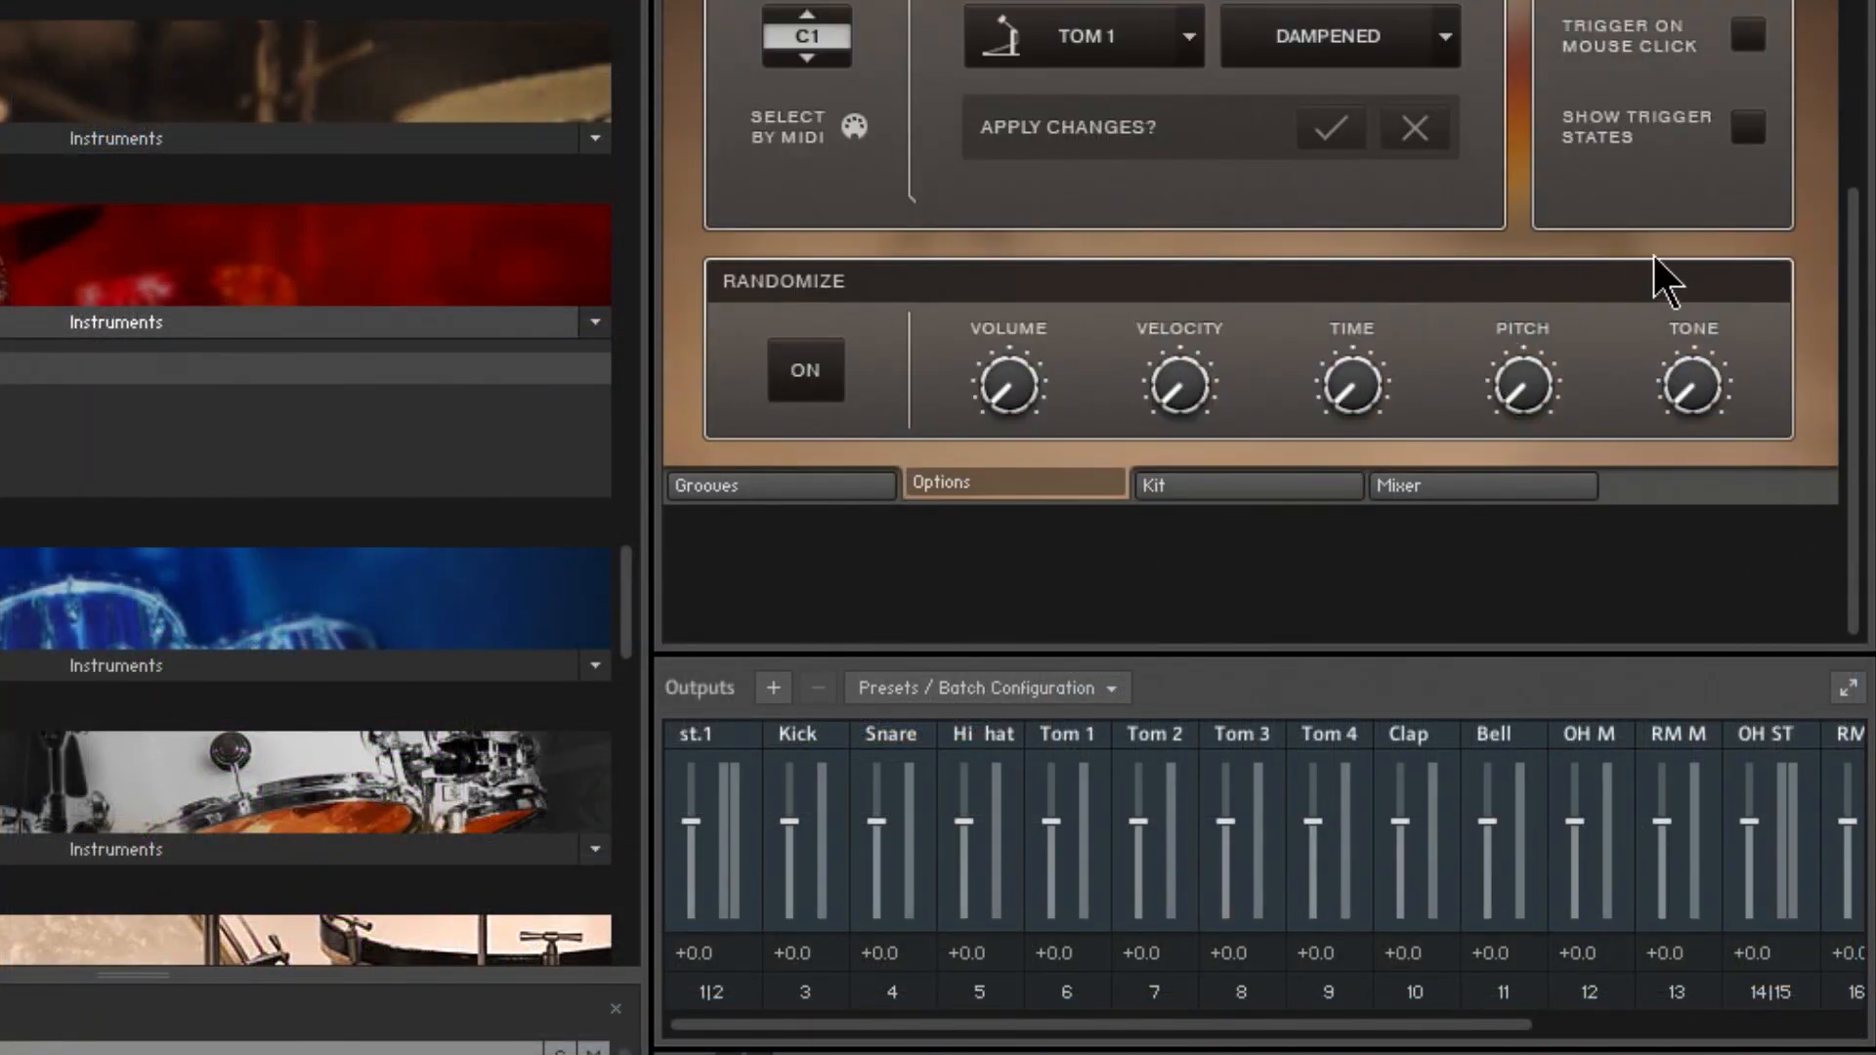
click(1748, 129)
click(1219, 488)
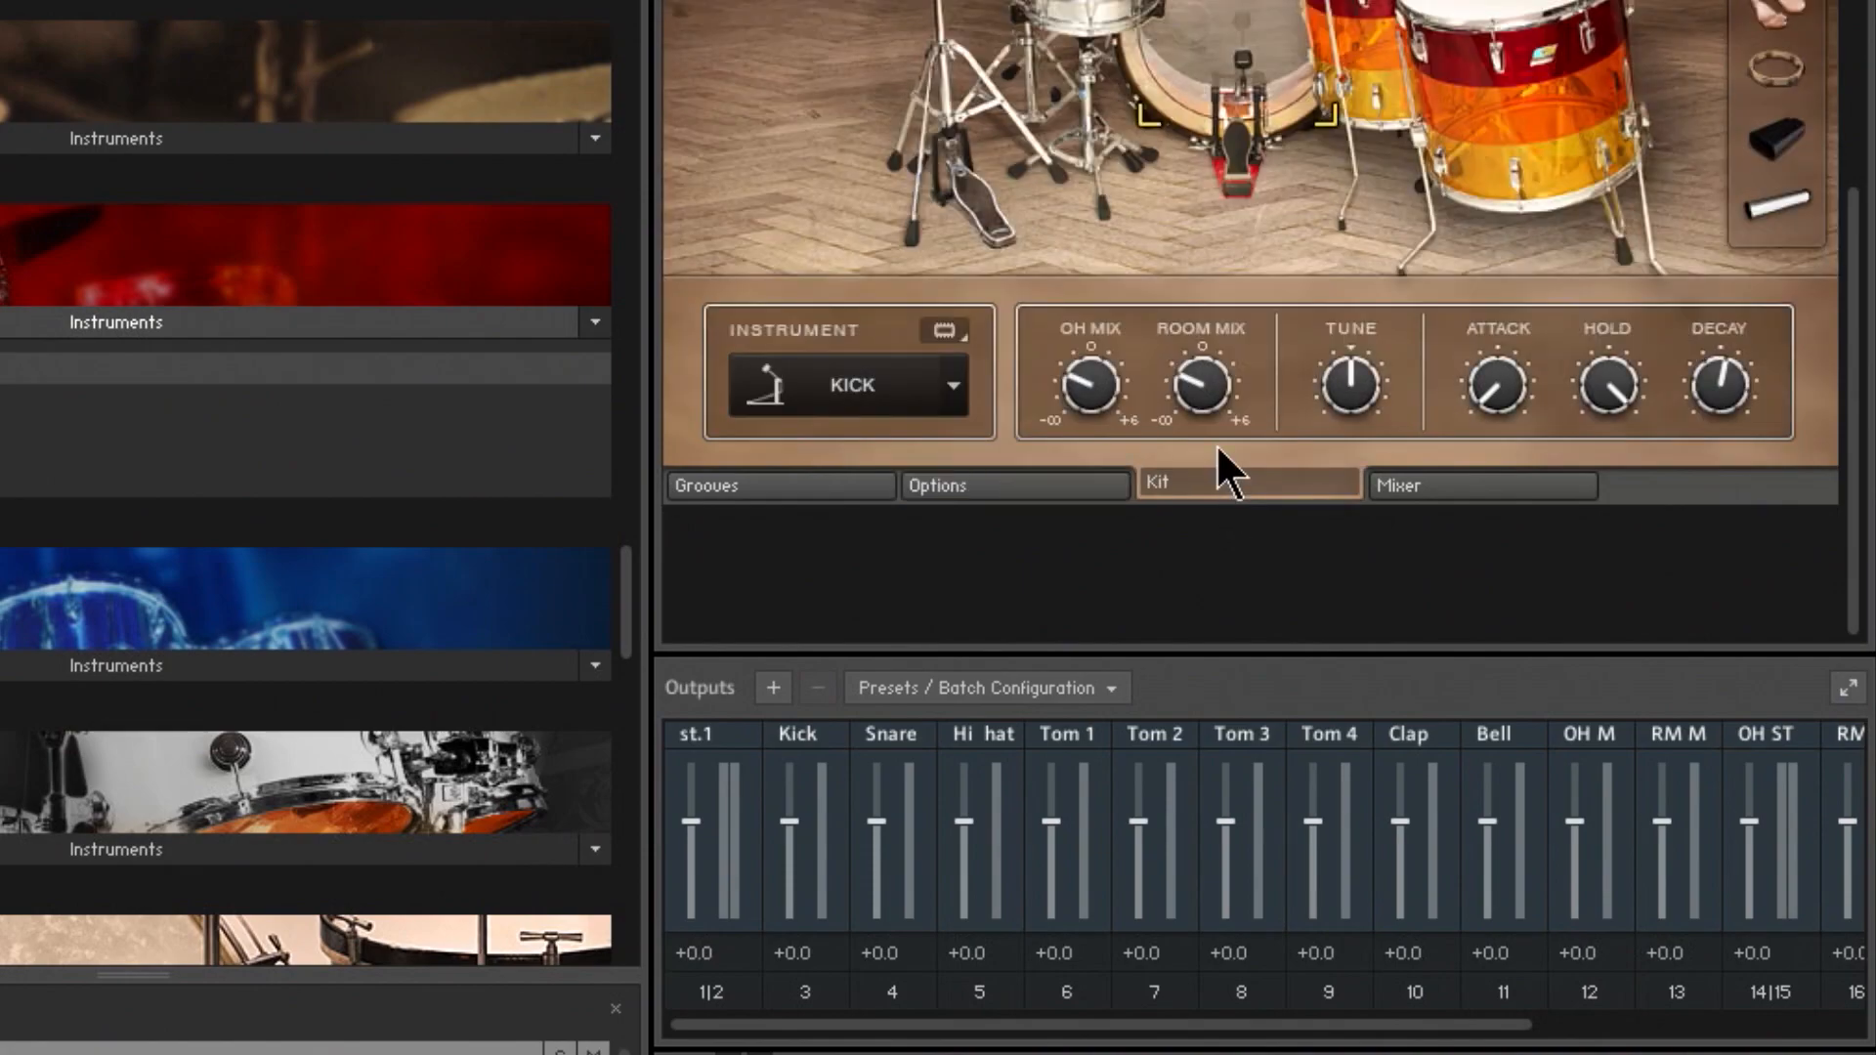
click(1227, 33)
click(1080, 24)
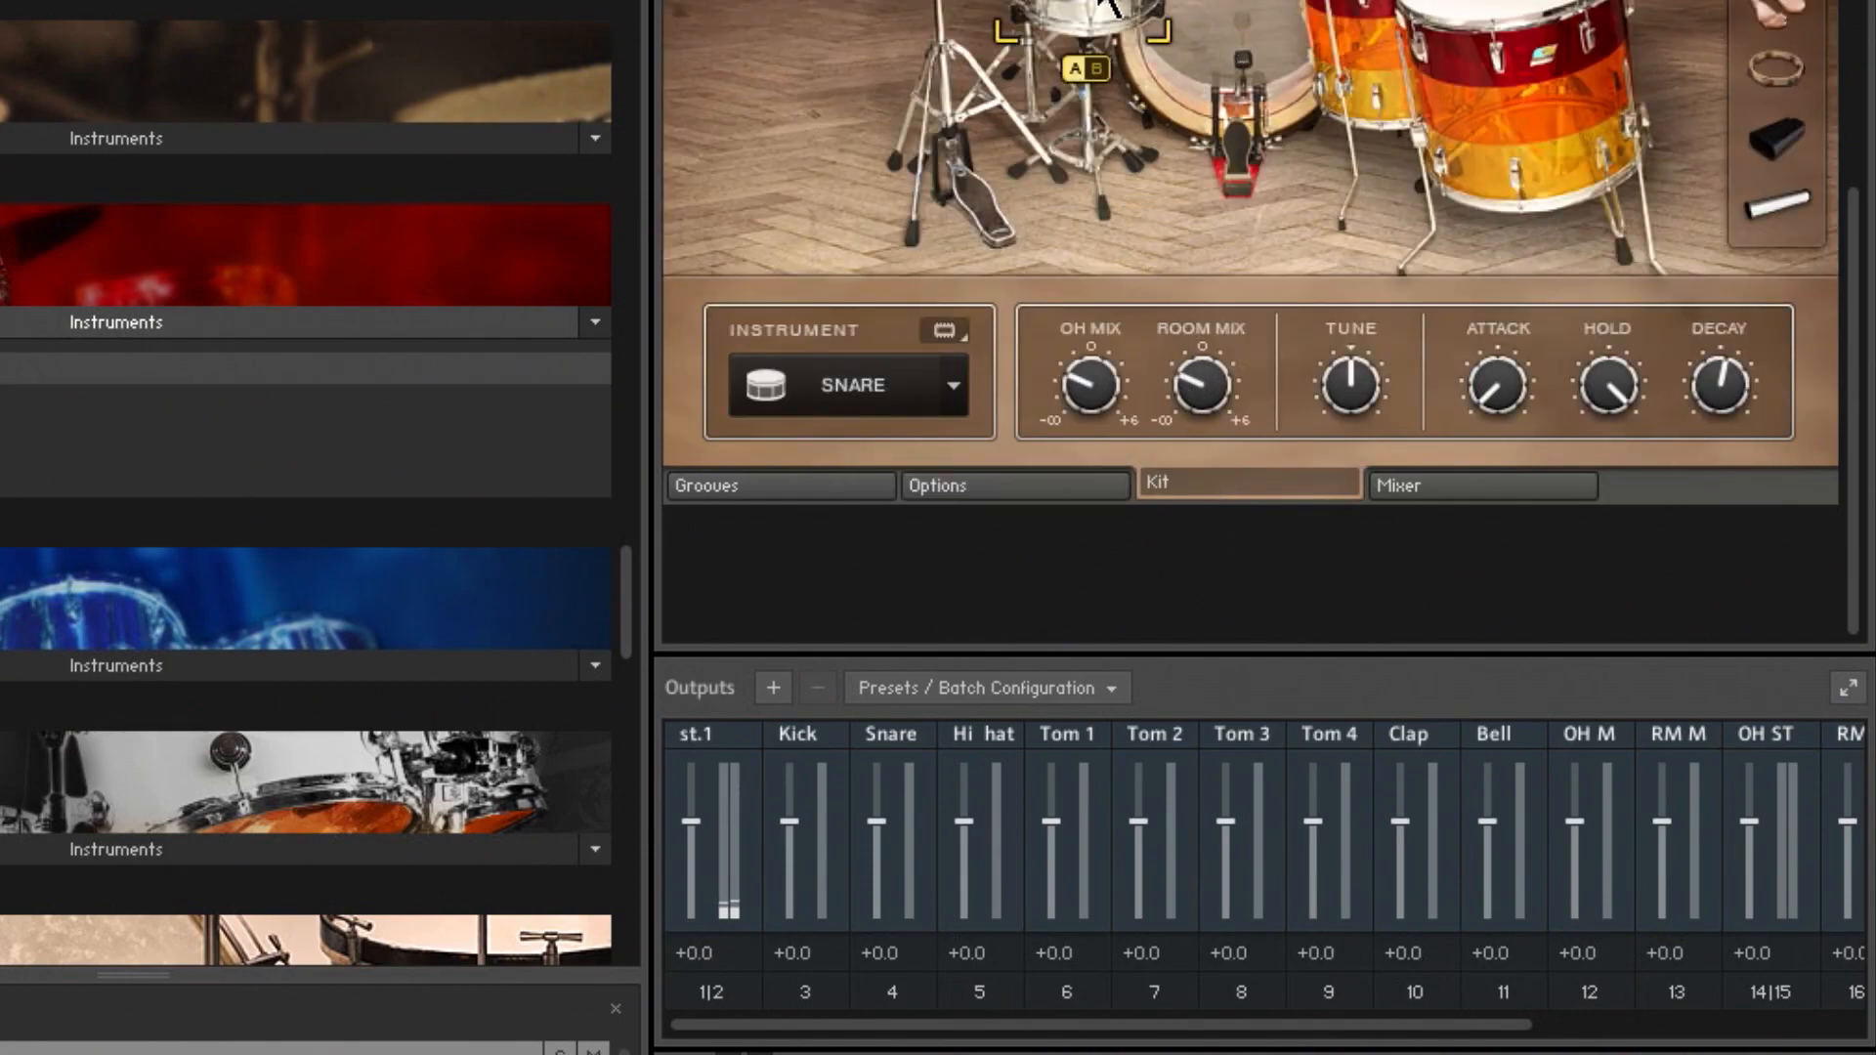
Set the Kick channel's output to Kick in the 70s kit's mixer settings
click(1400, 485)
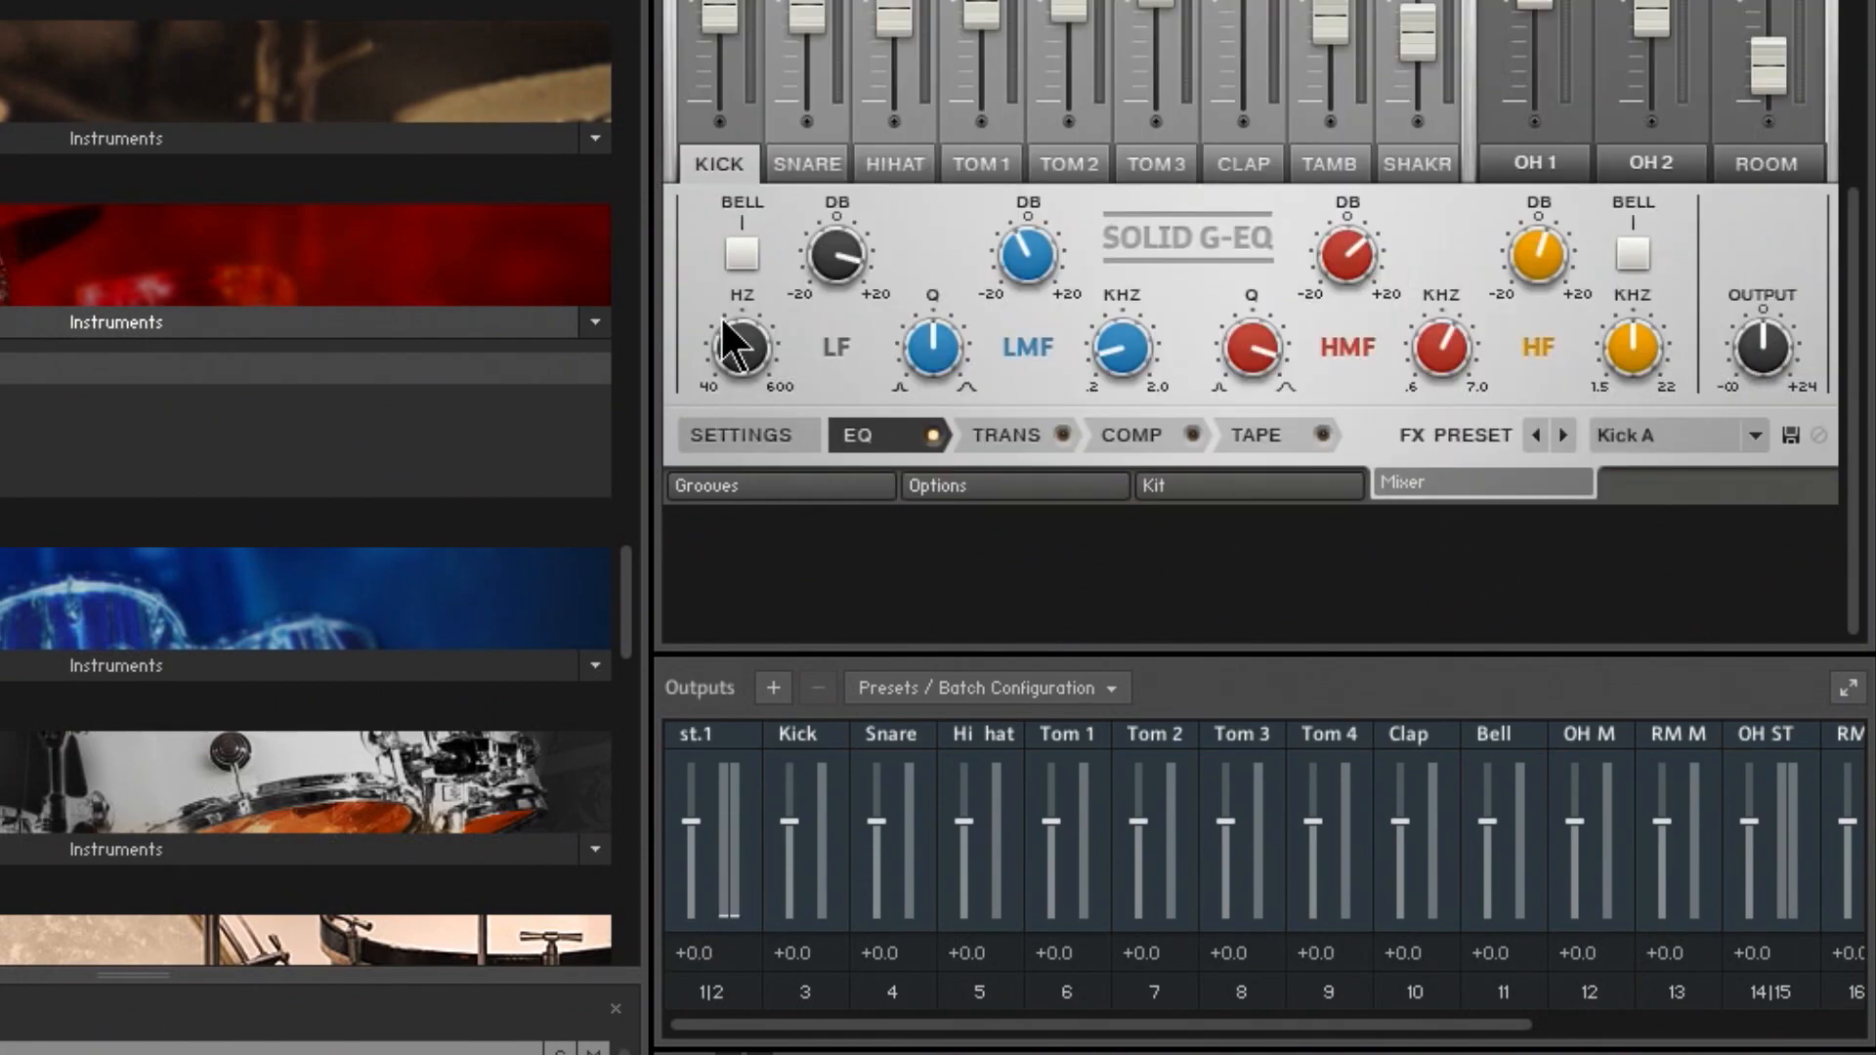
click(731, 430)
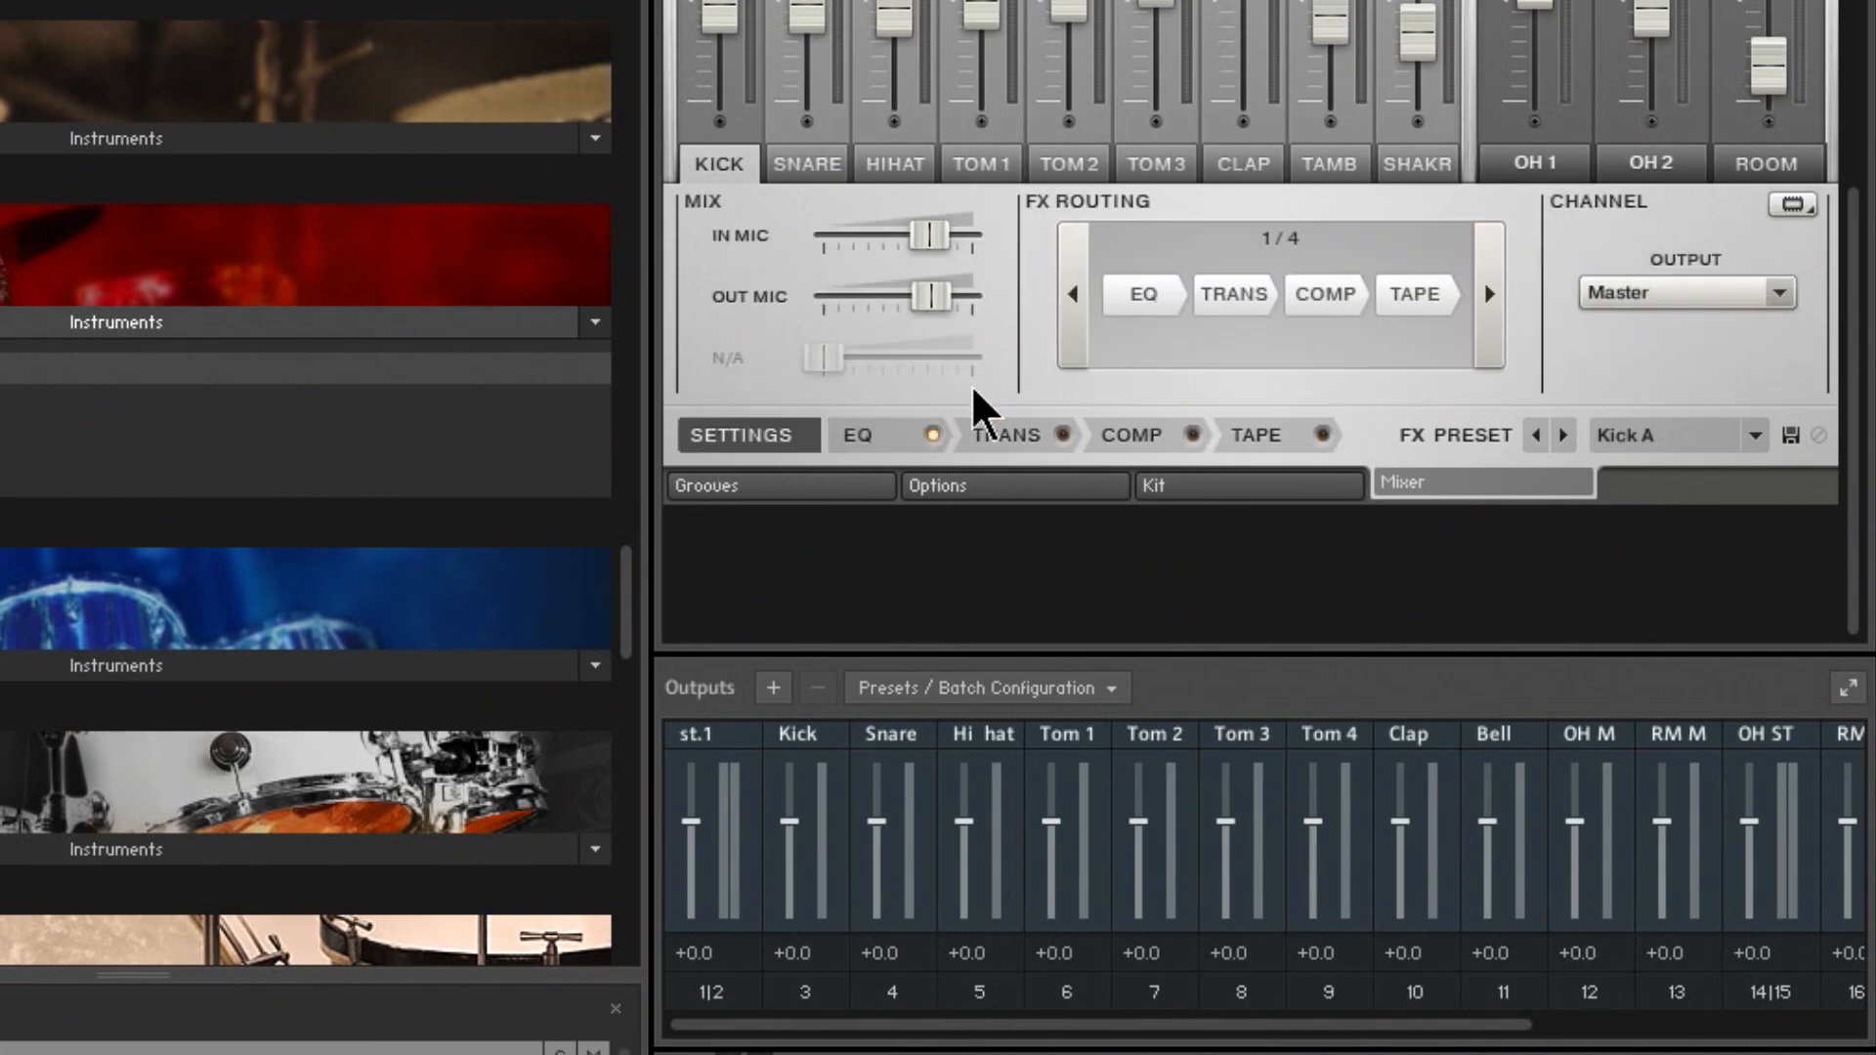
click(1687, 293)
click(1642, 404)
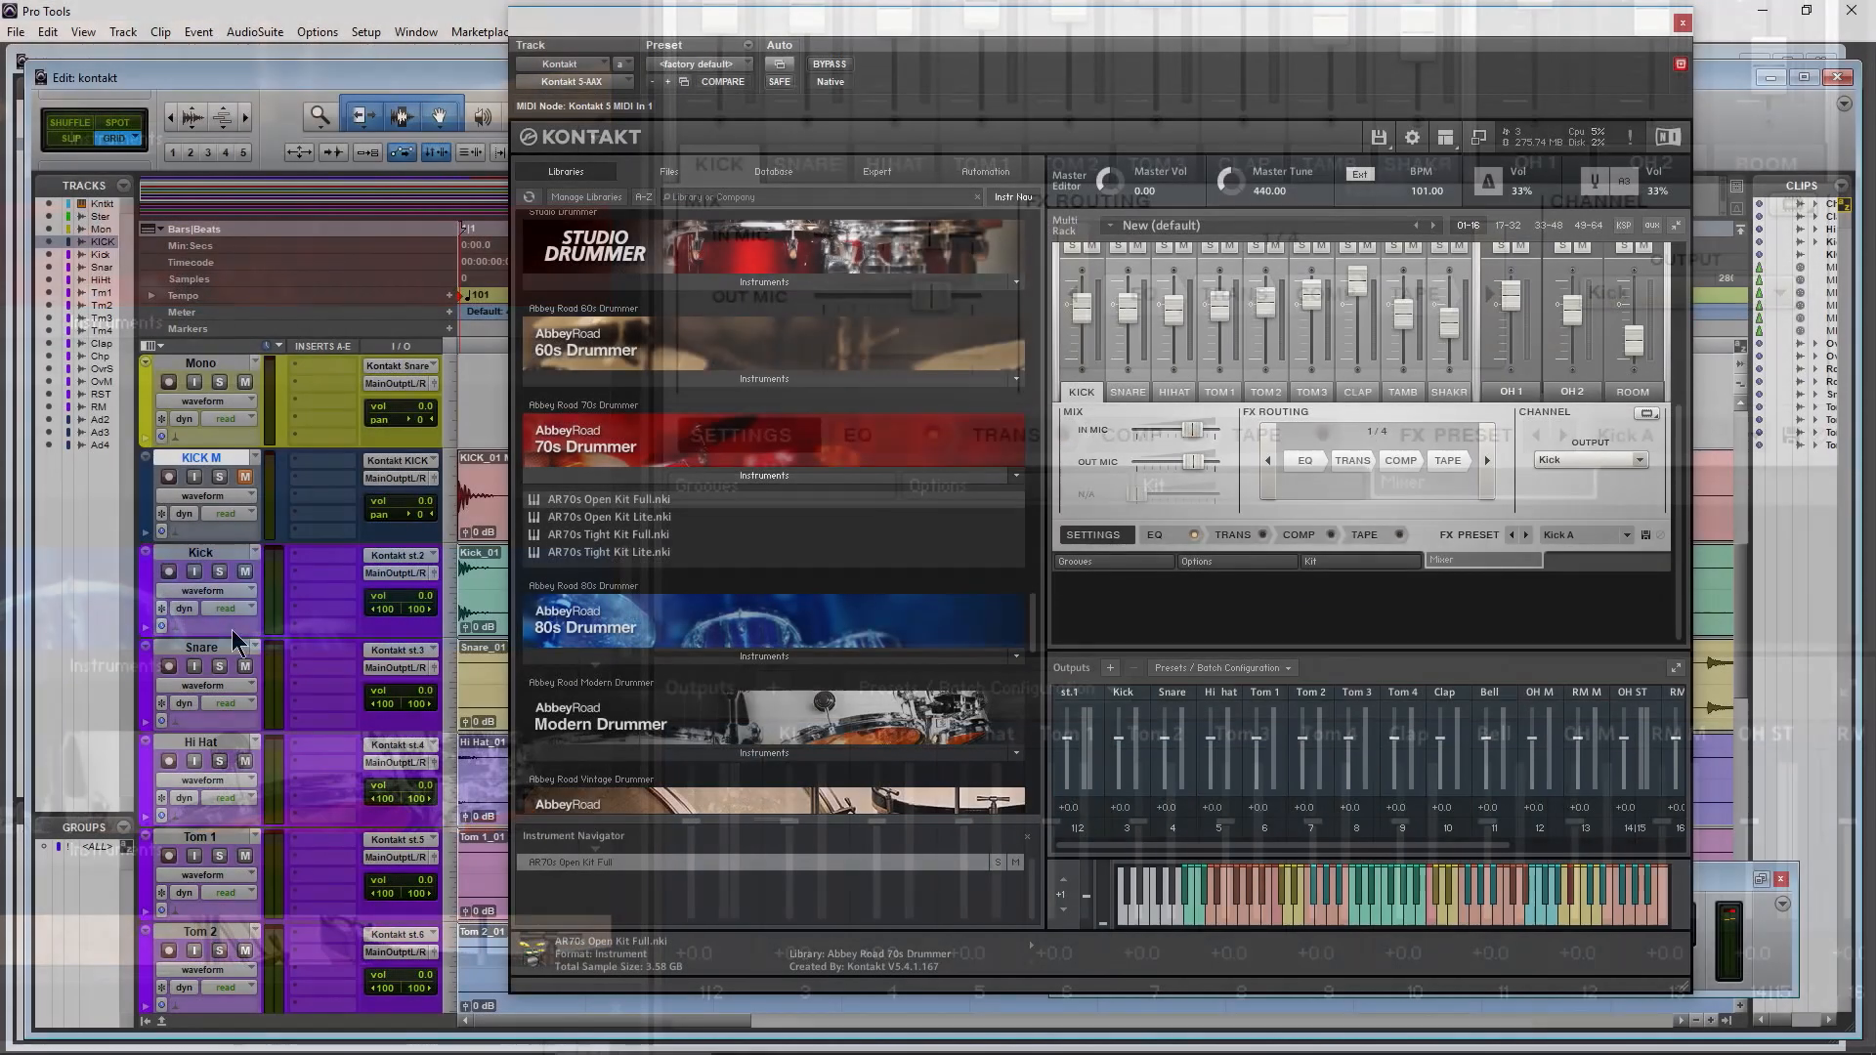
Select the Kontakt Kick plug-in output as the Mono track's input
scroll(203, 776, down, 5)
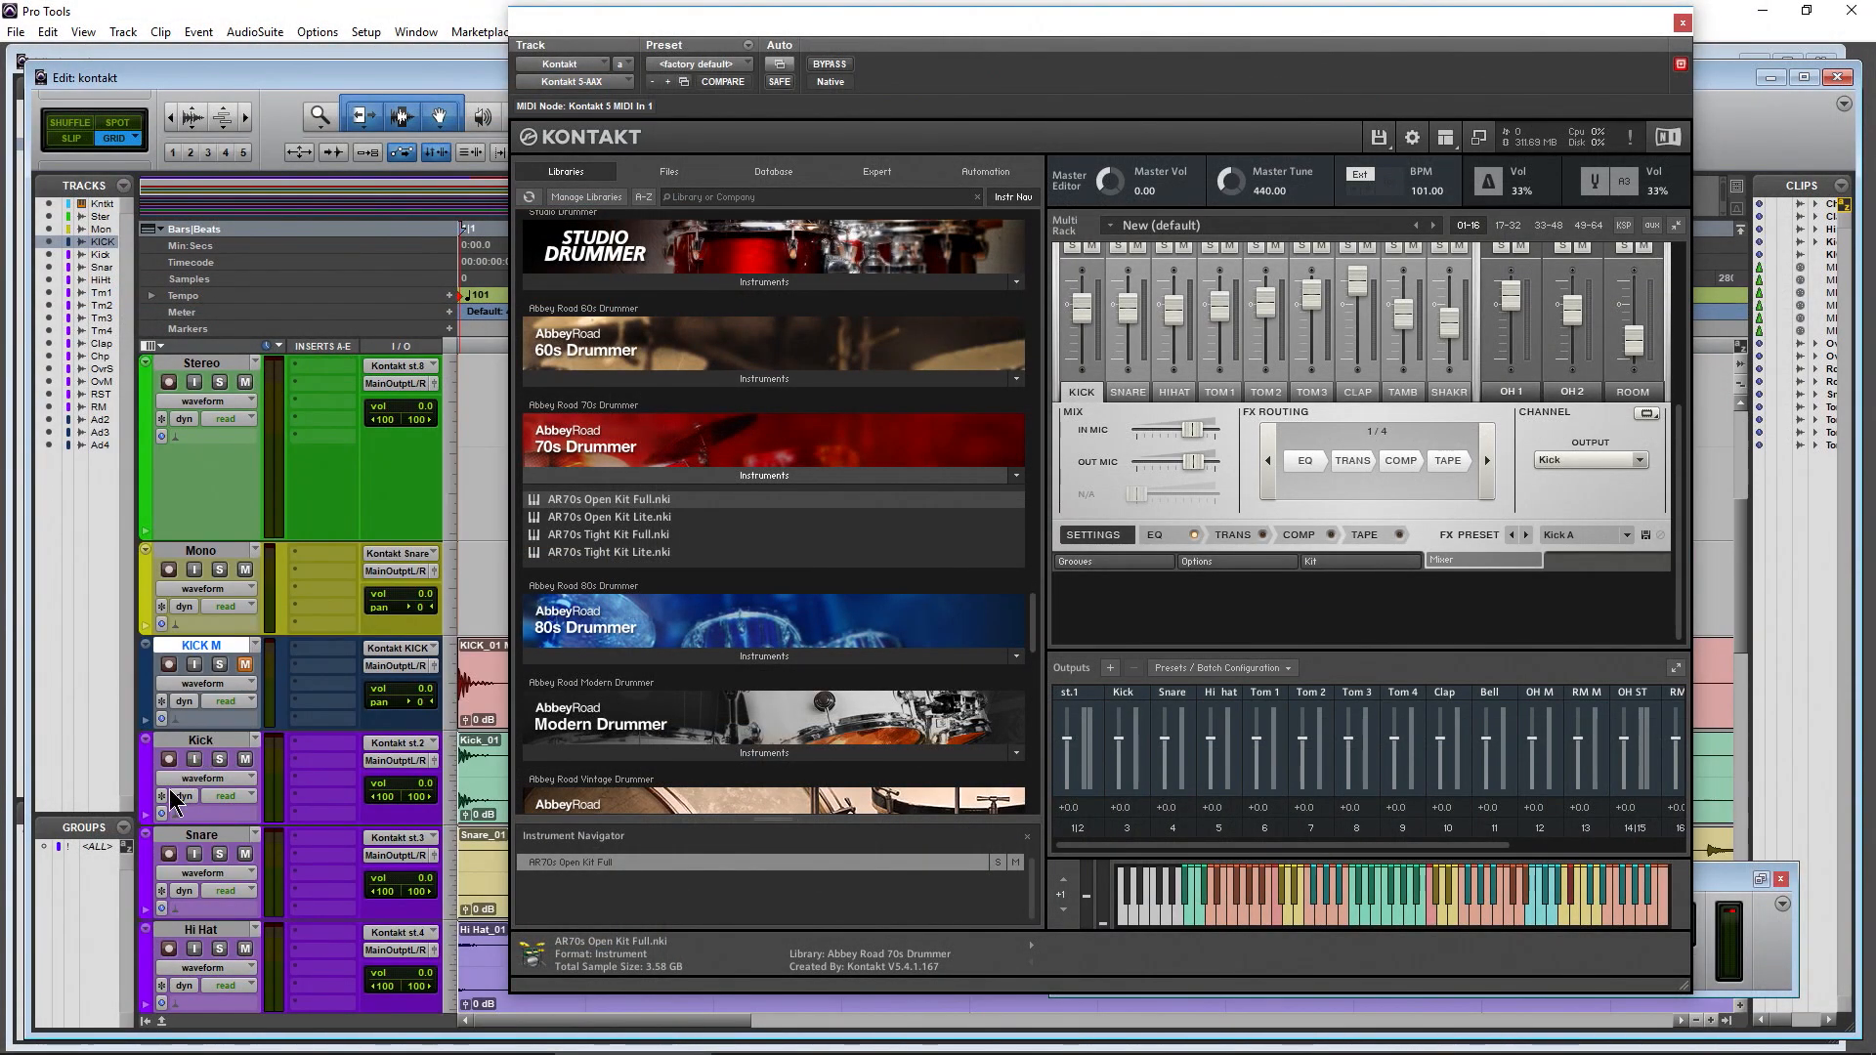
click(199, 552)
click(391, 554)
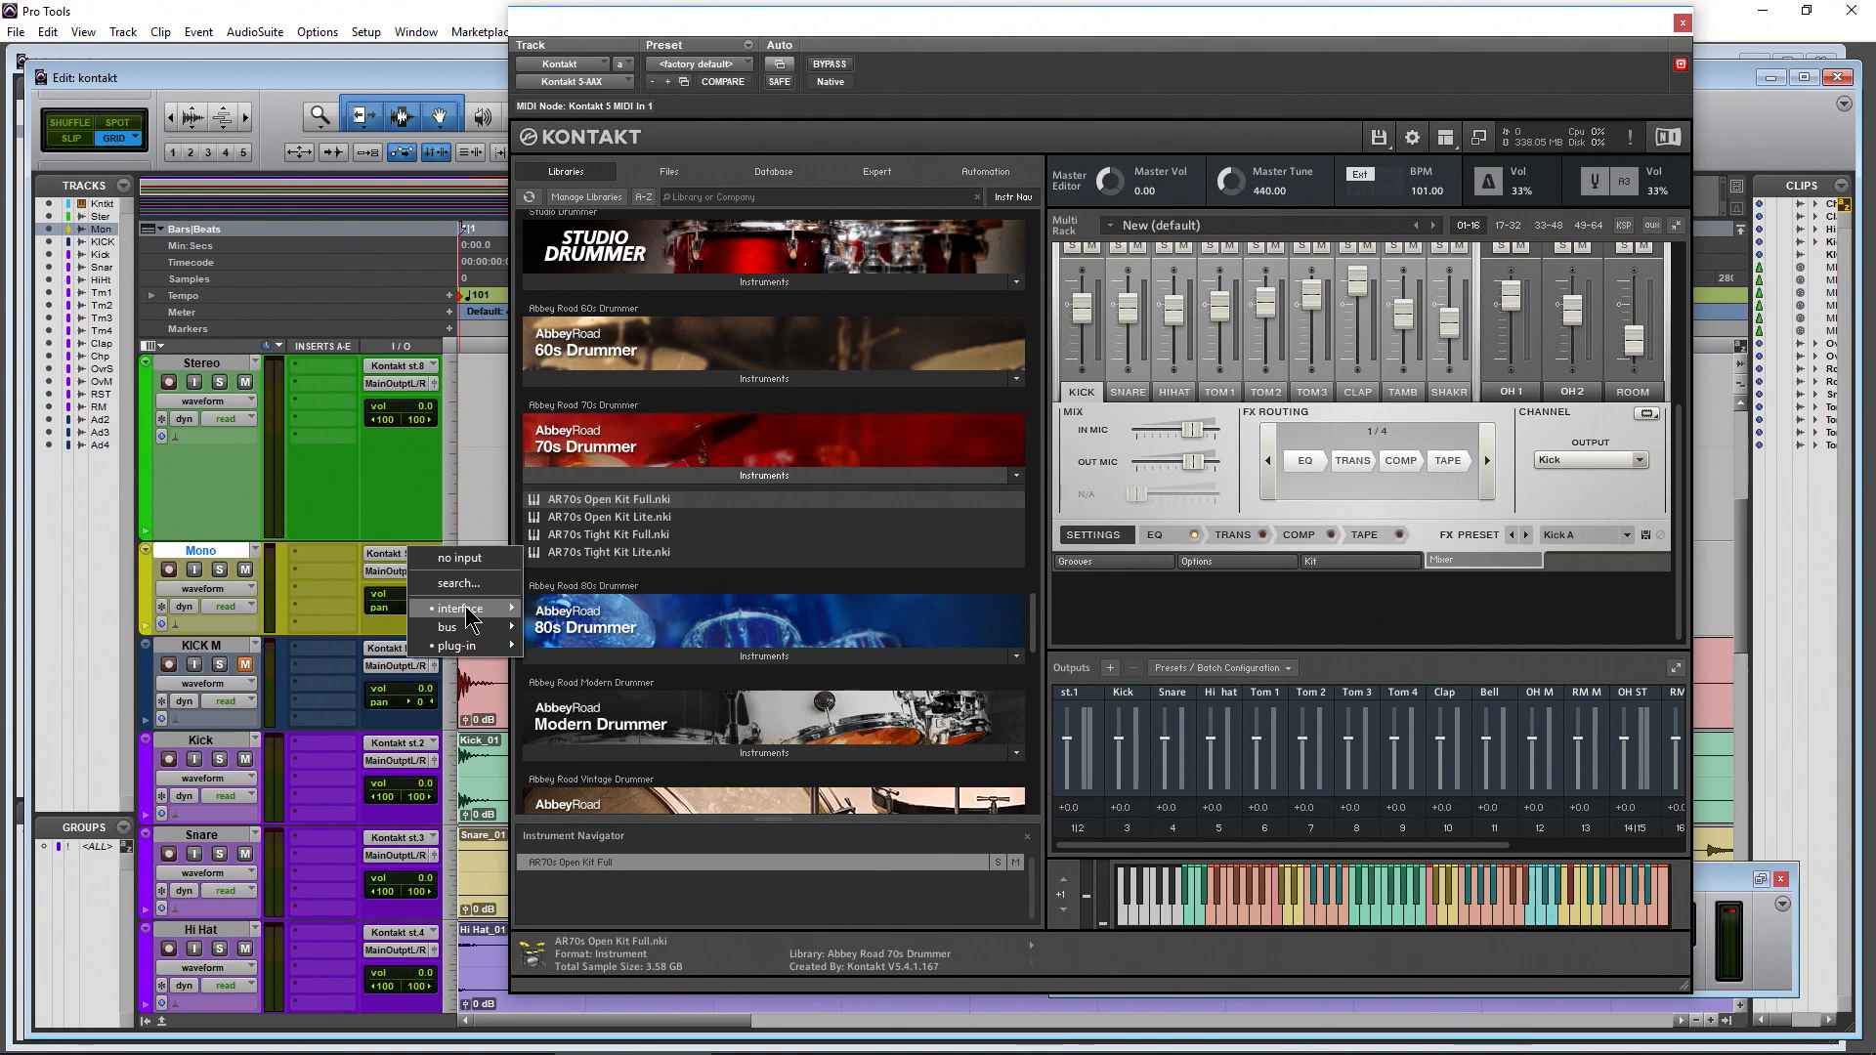
mouse_move(456, 646)
mouse_move(635, 646)
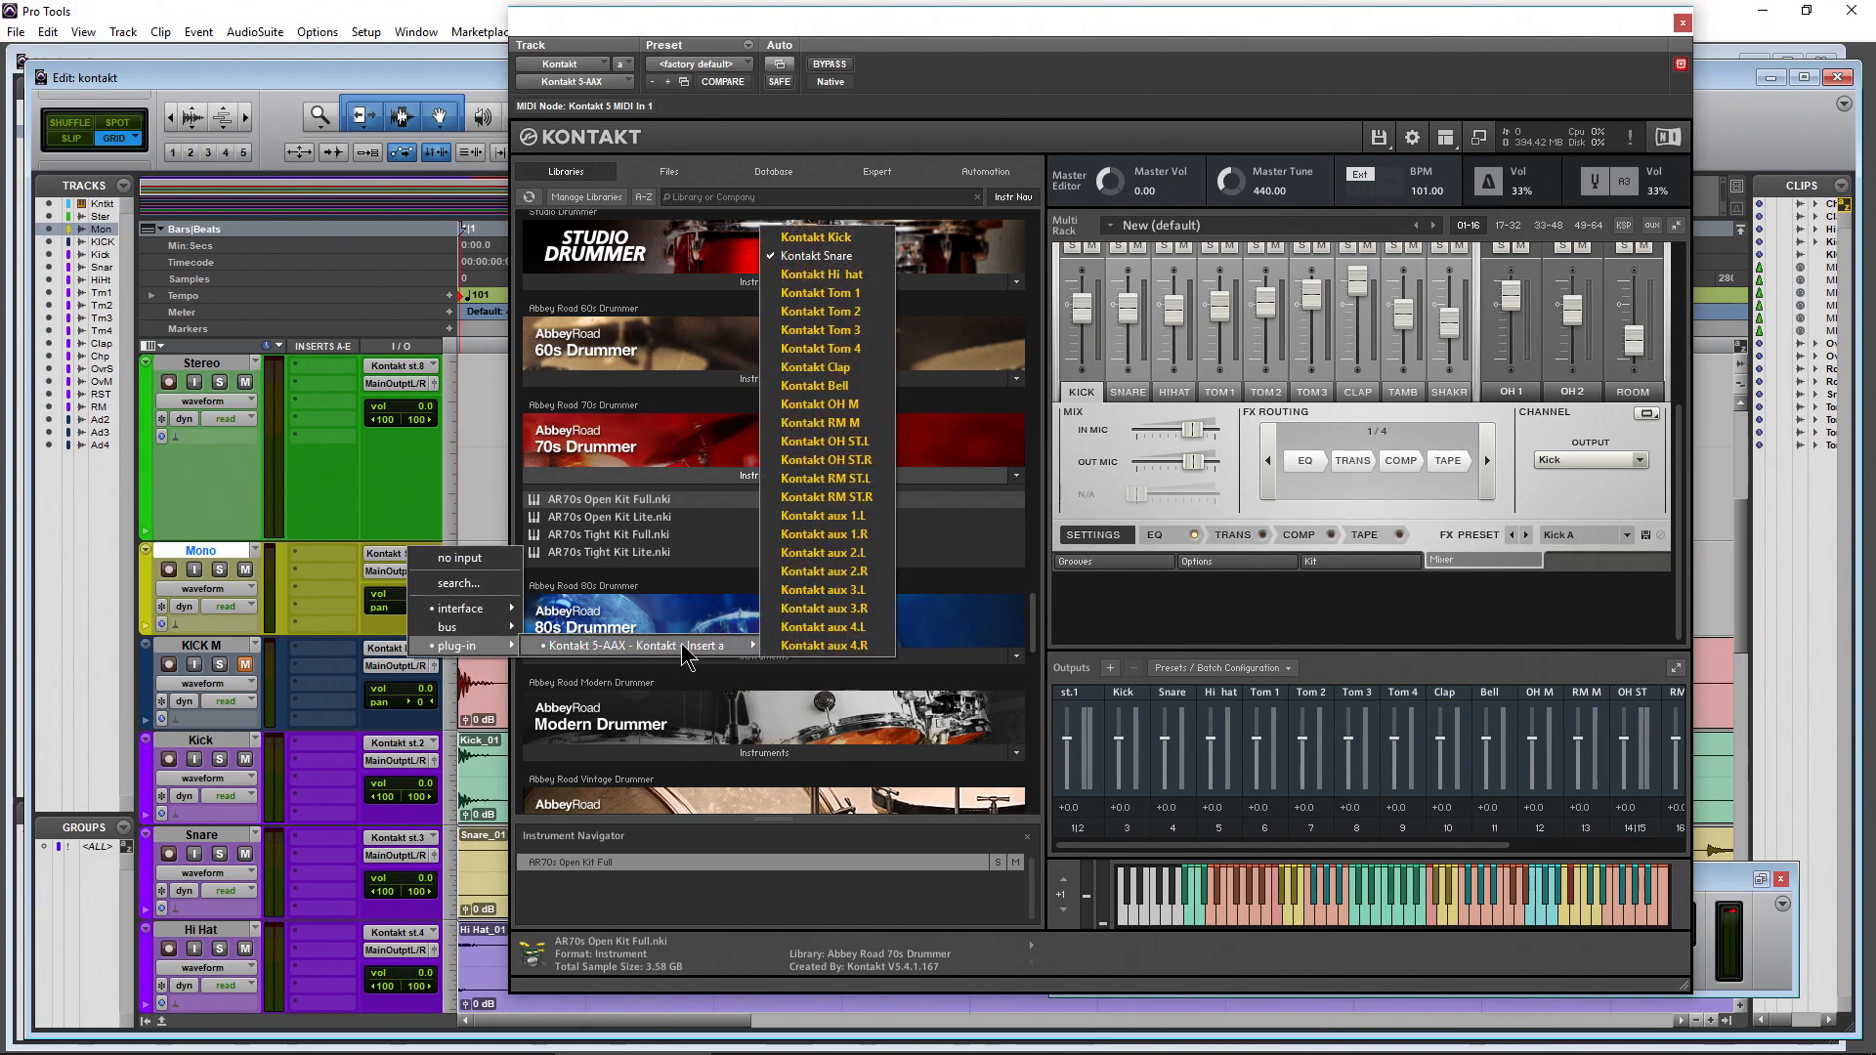
click(816, 237)
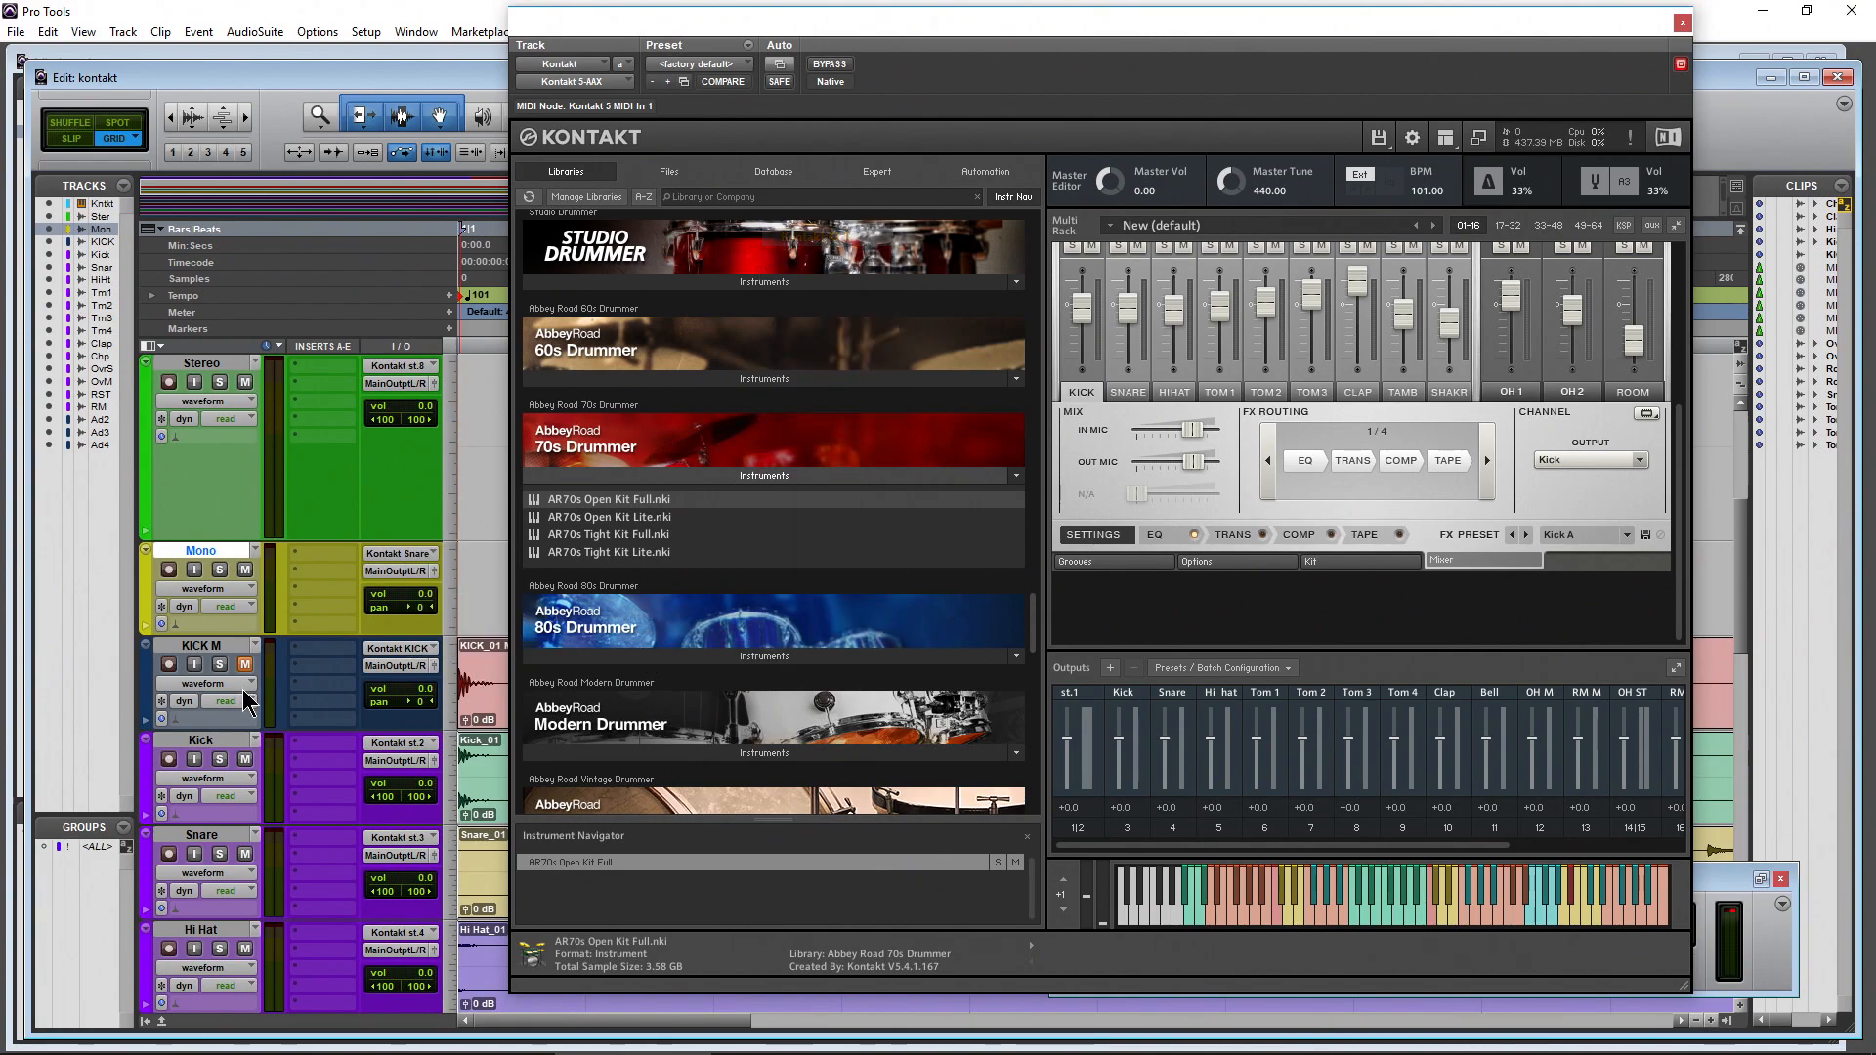
Turn on input monitoring for the Mono track and select the Kontakt Snare plug-in output as its input
click(195, 570)
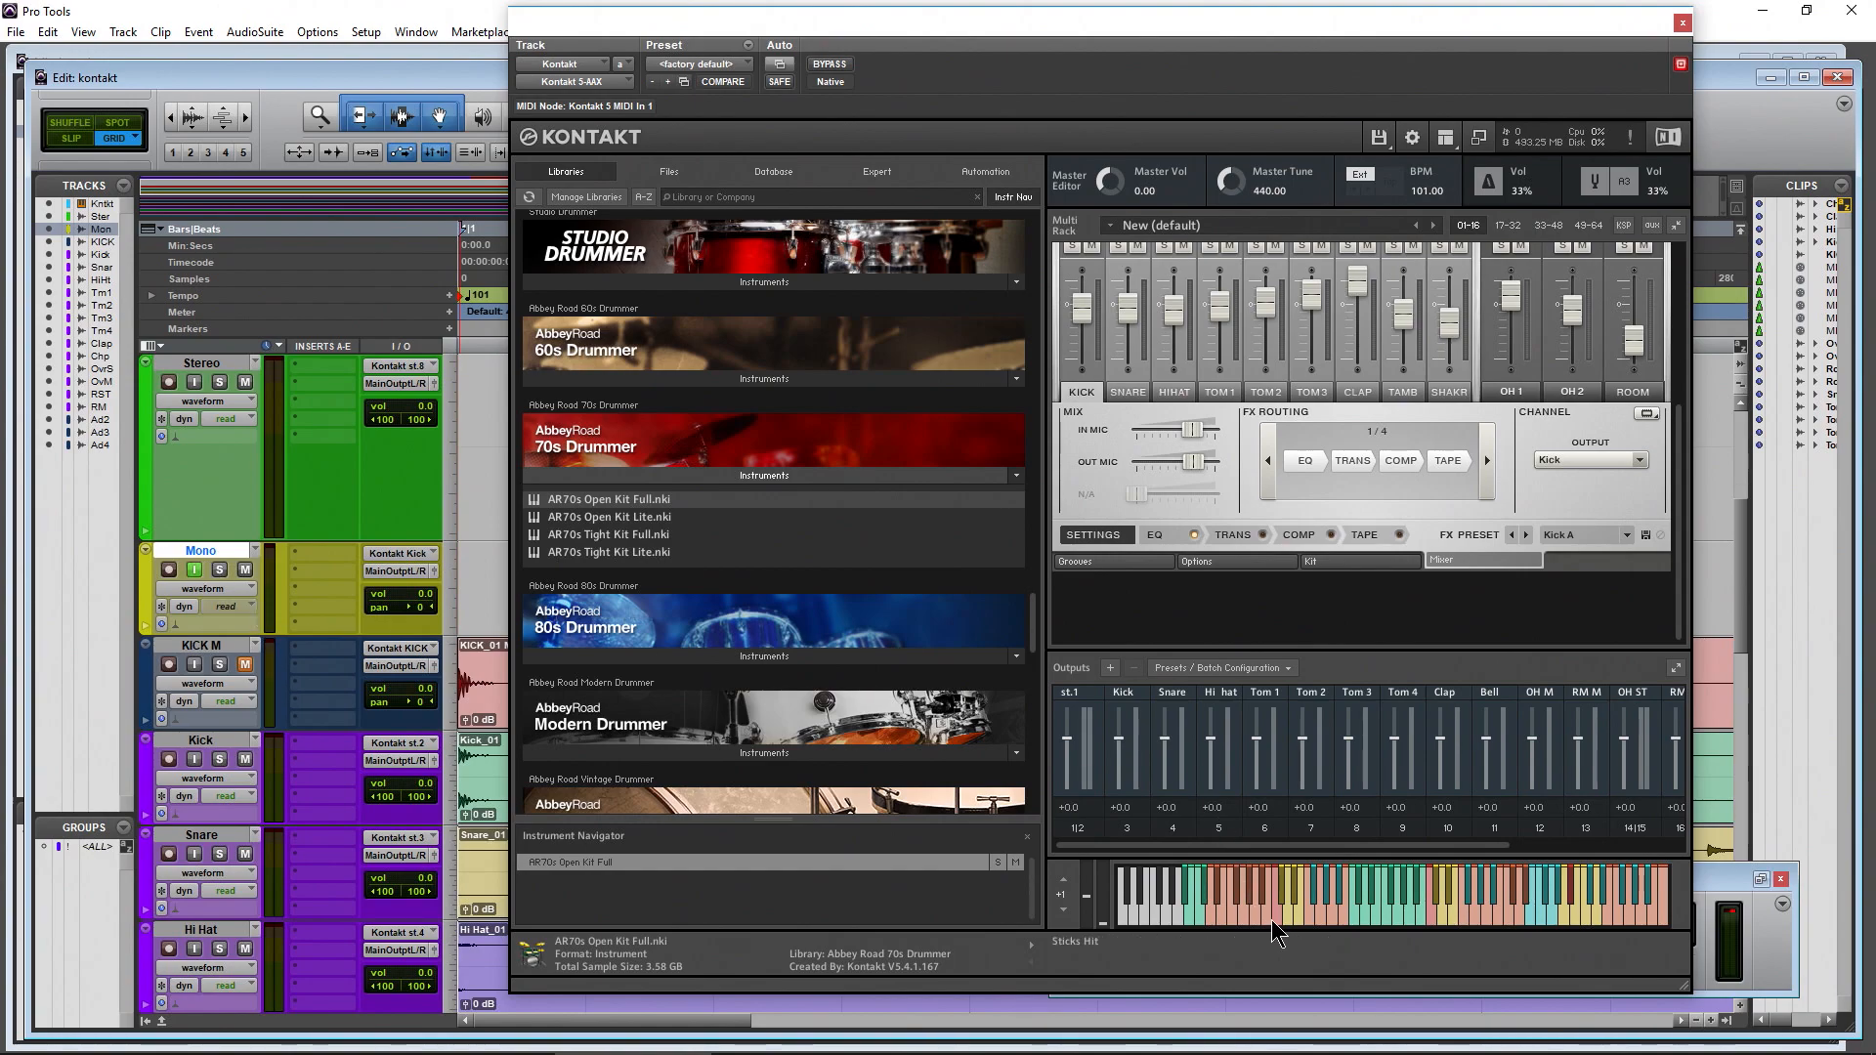
click(407, 555)
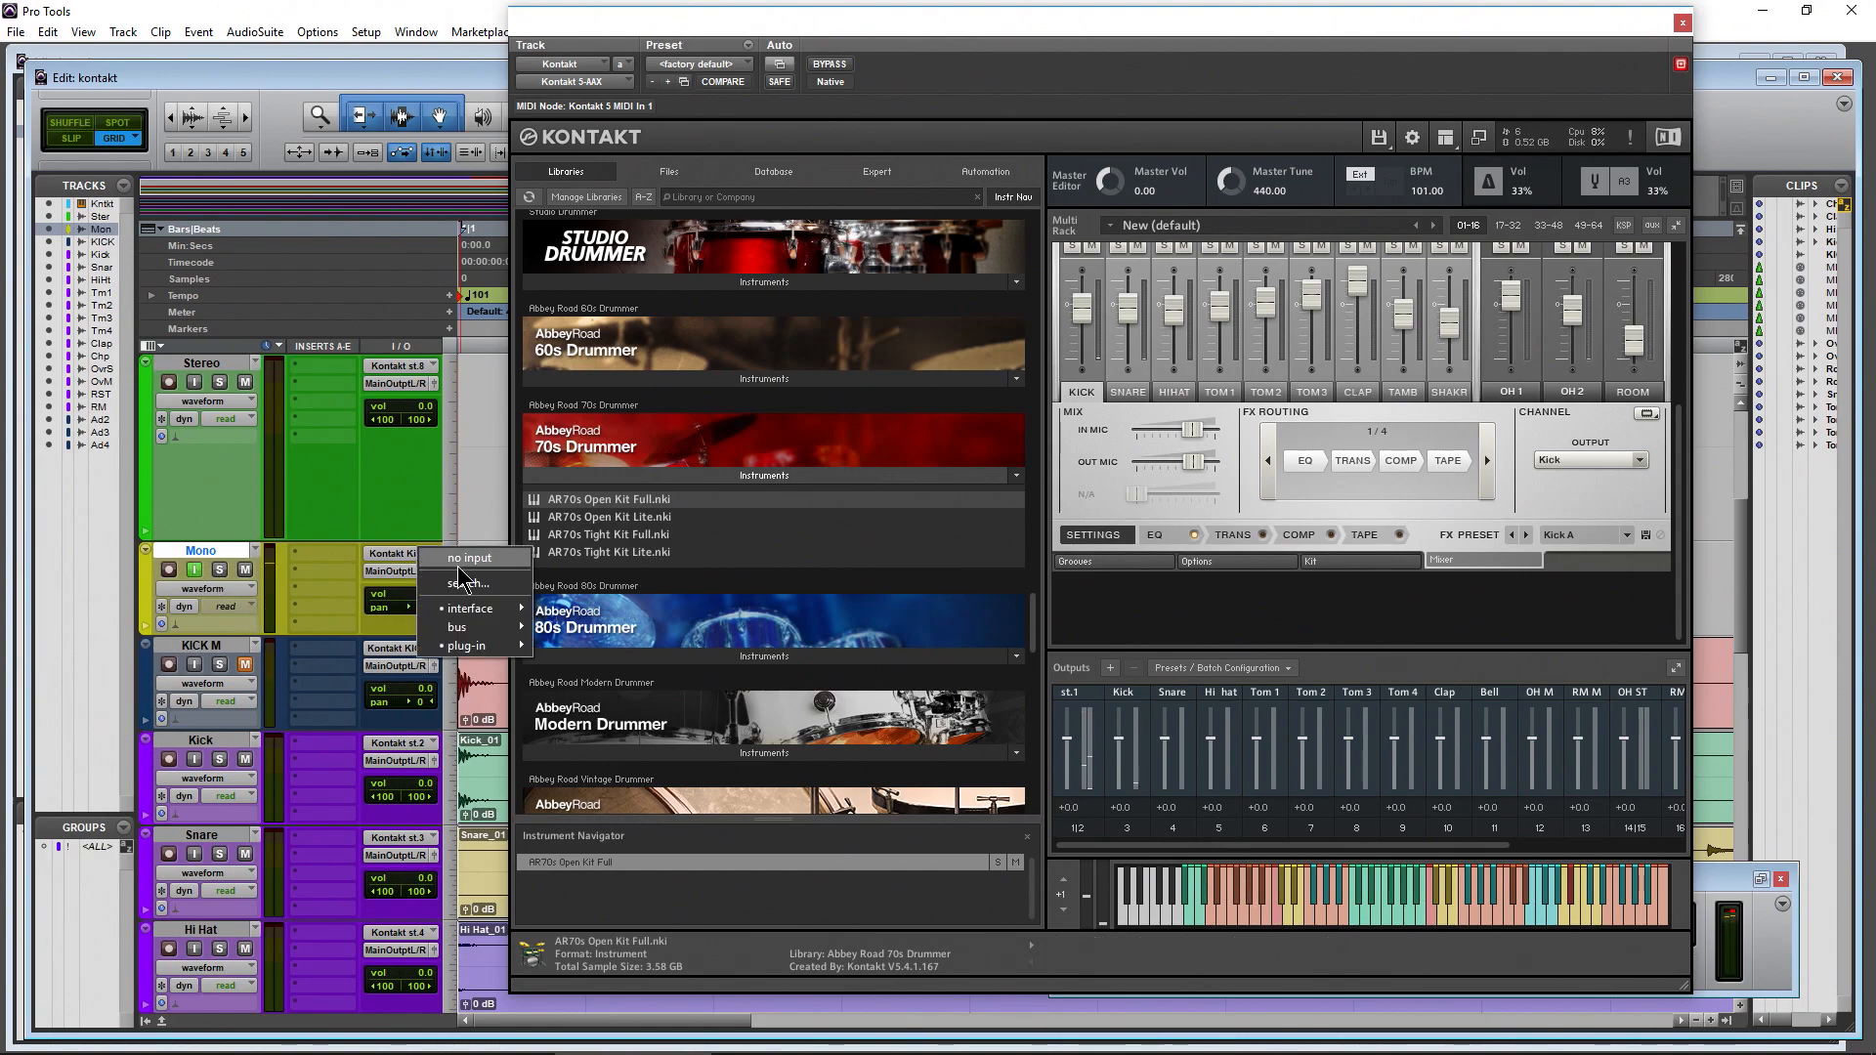
mouse_move(477, 649)
mouse_move(694, 646)
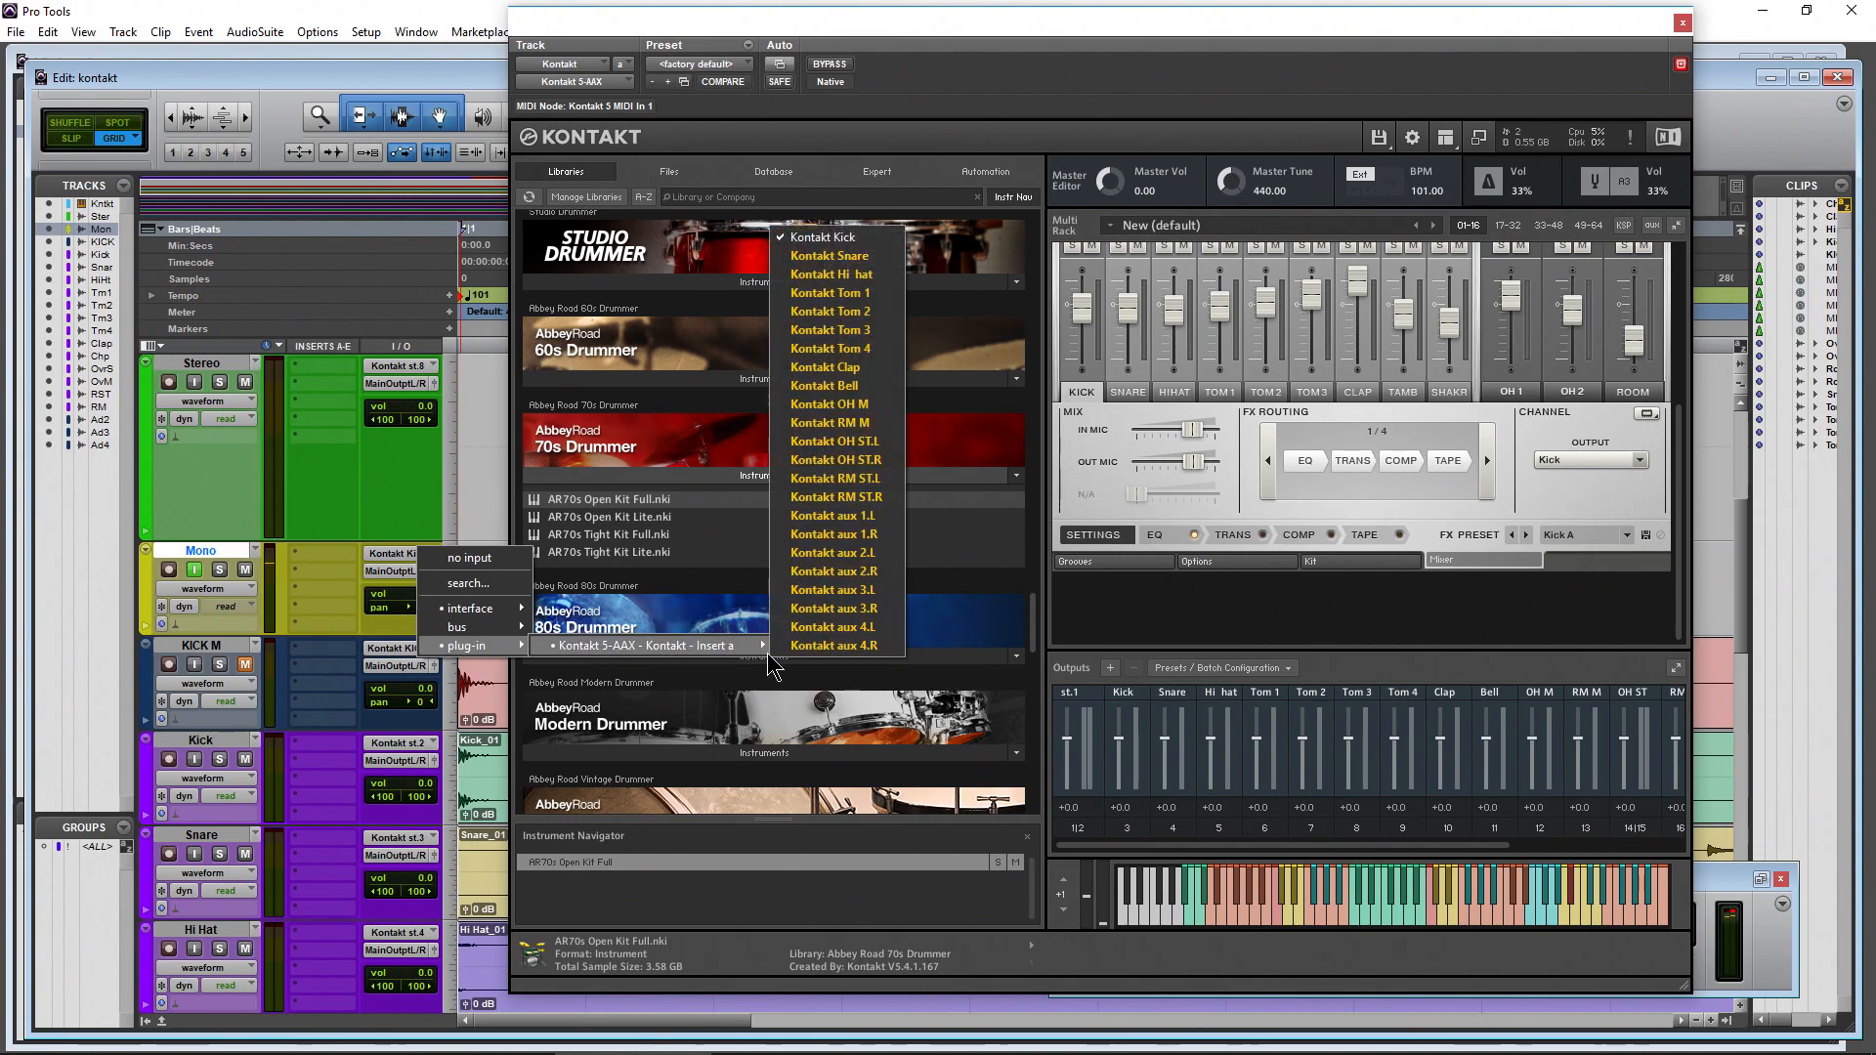
click(856, 262)
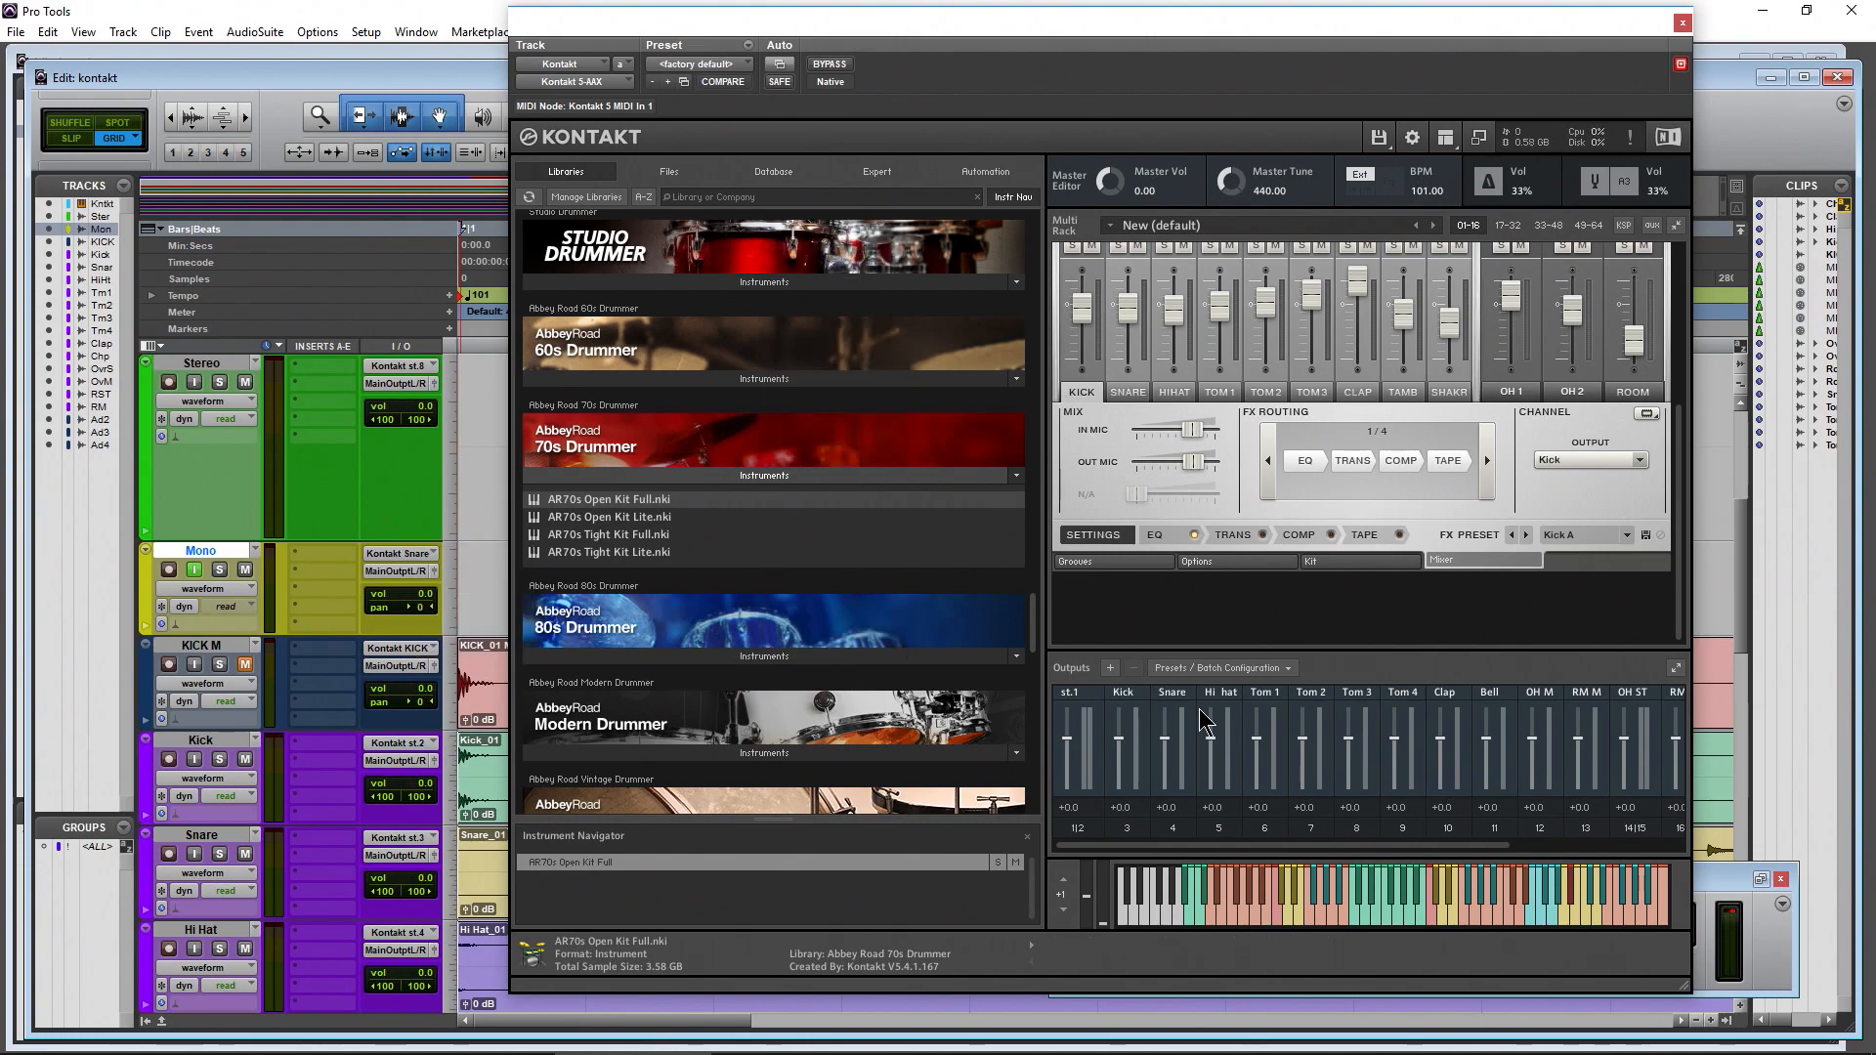
Set the Snare channel's output to Snare in the 70s kit's mixer and trigger the drum sound to check the routing
click(1128, 392)
click(1581, 463)
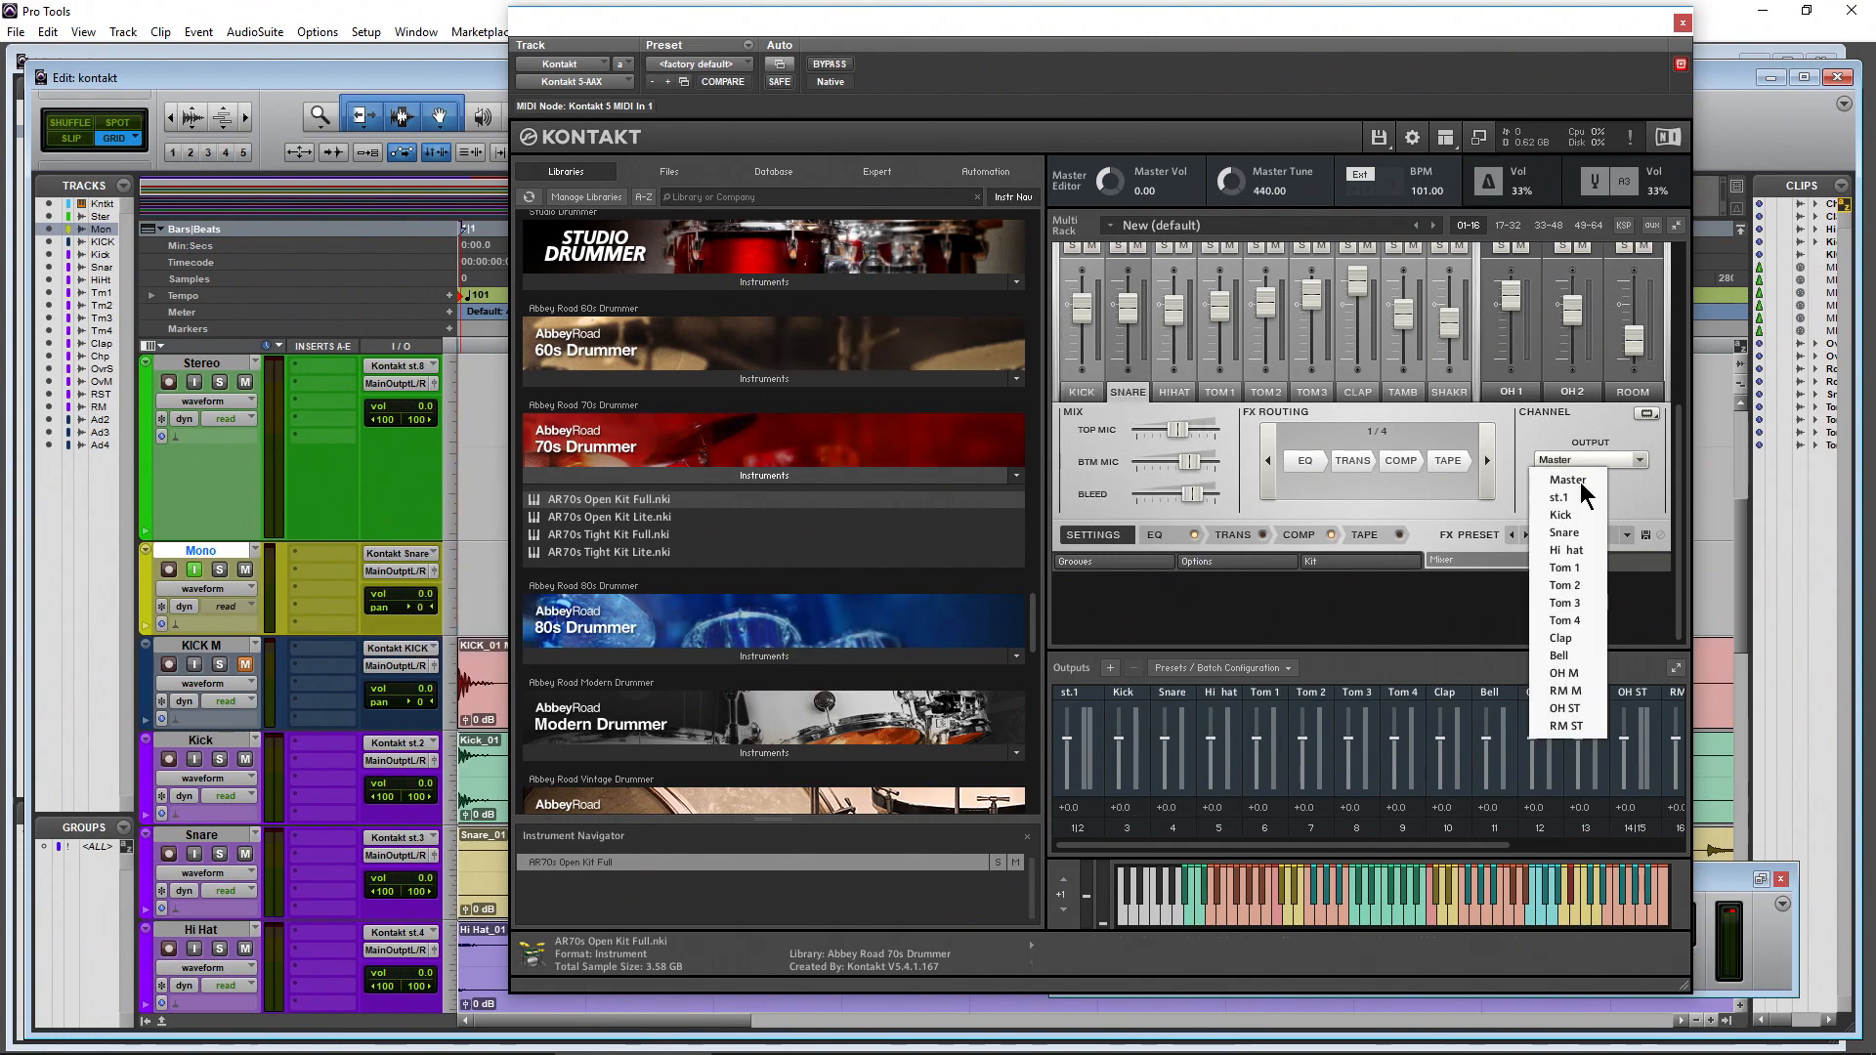
click(1566, 533)
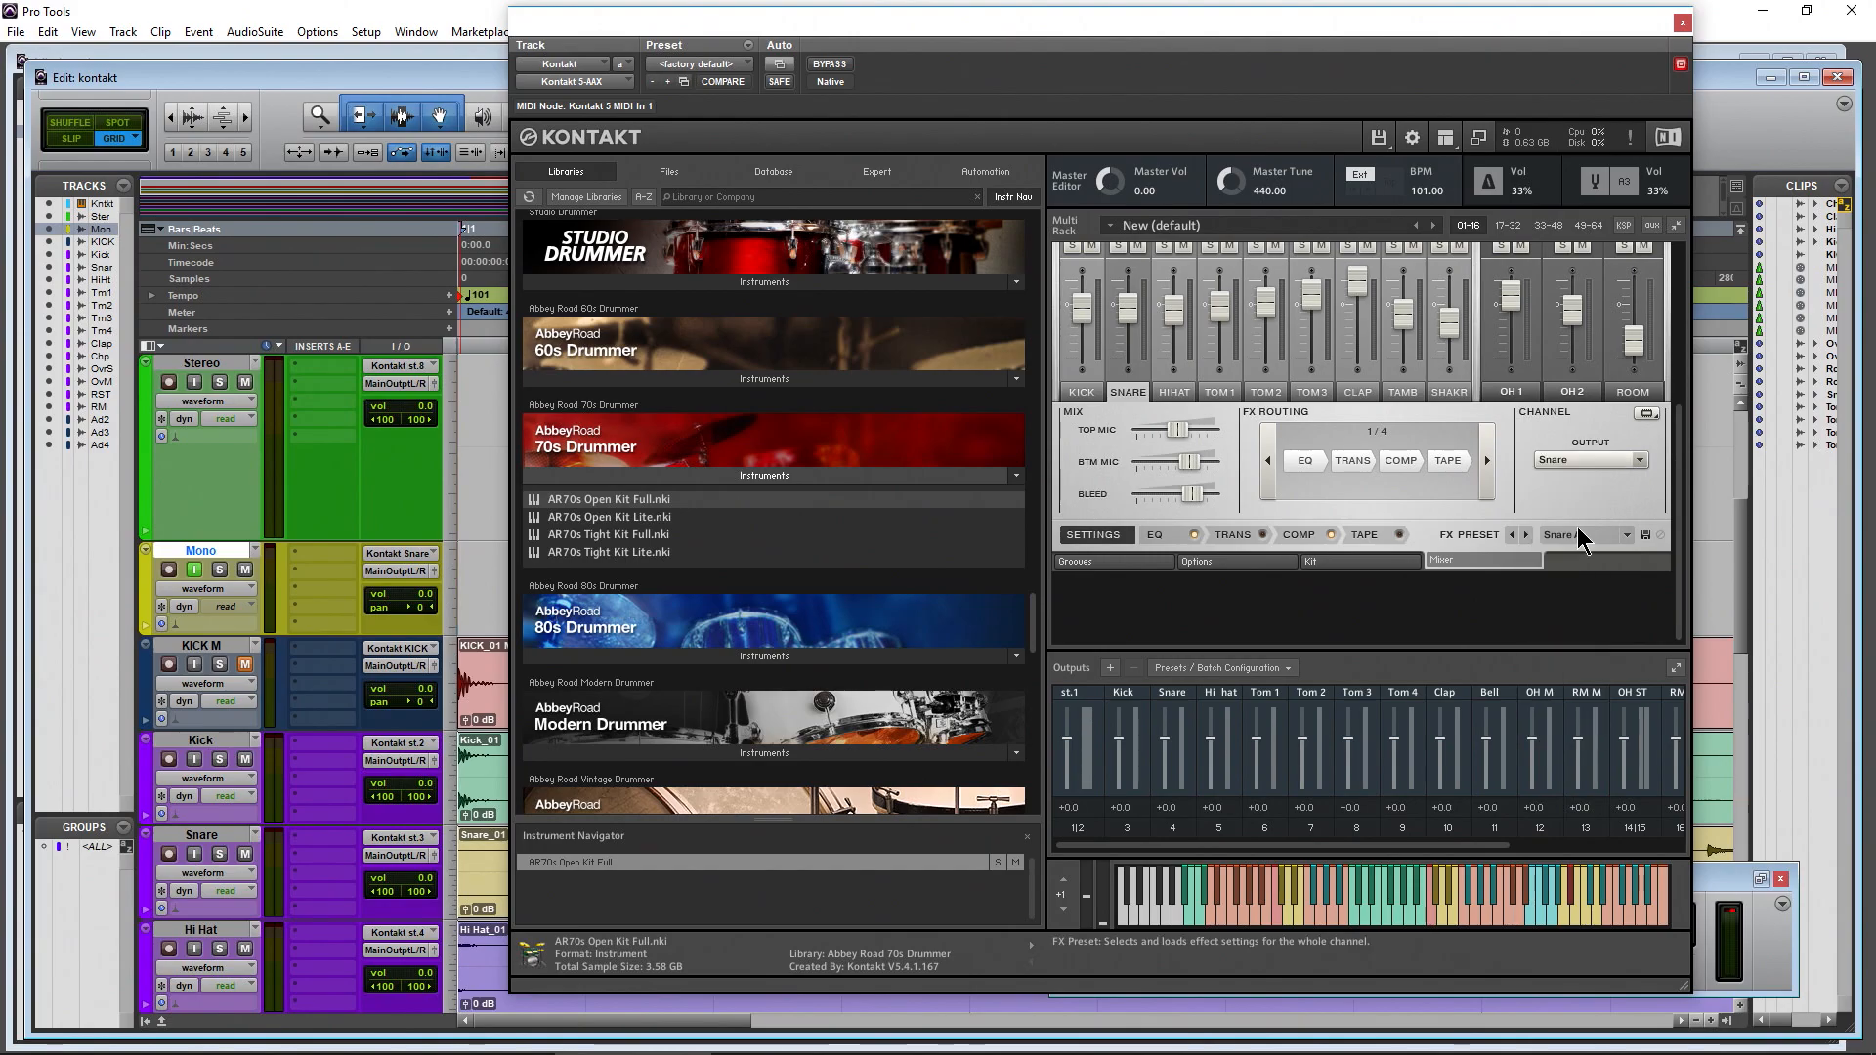
click(1287, 923)
click(1289, 923)
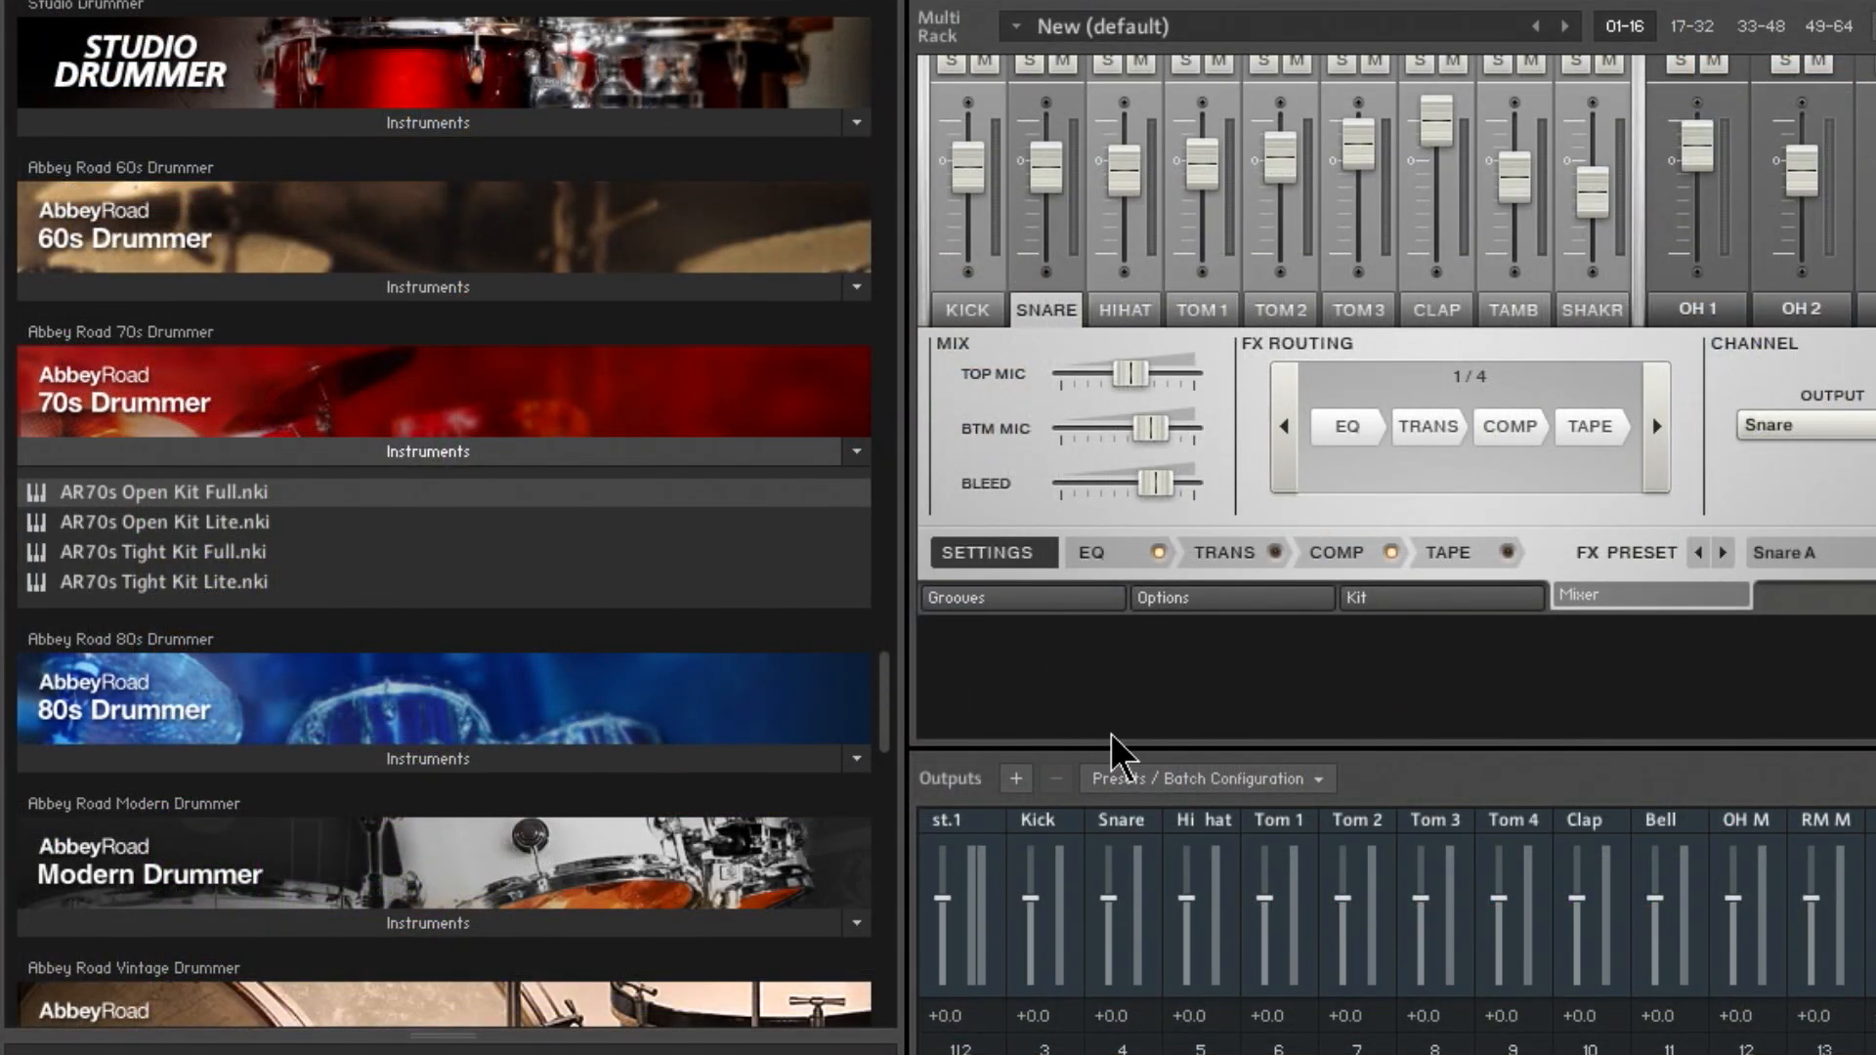
drag(896, 714, 930, 246)
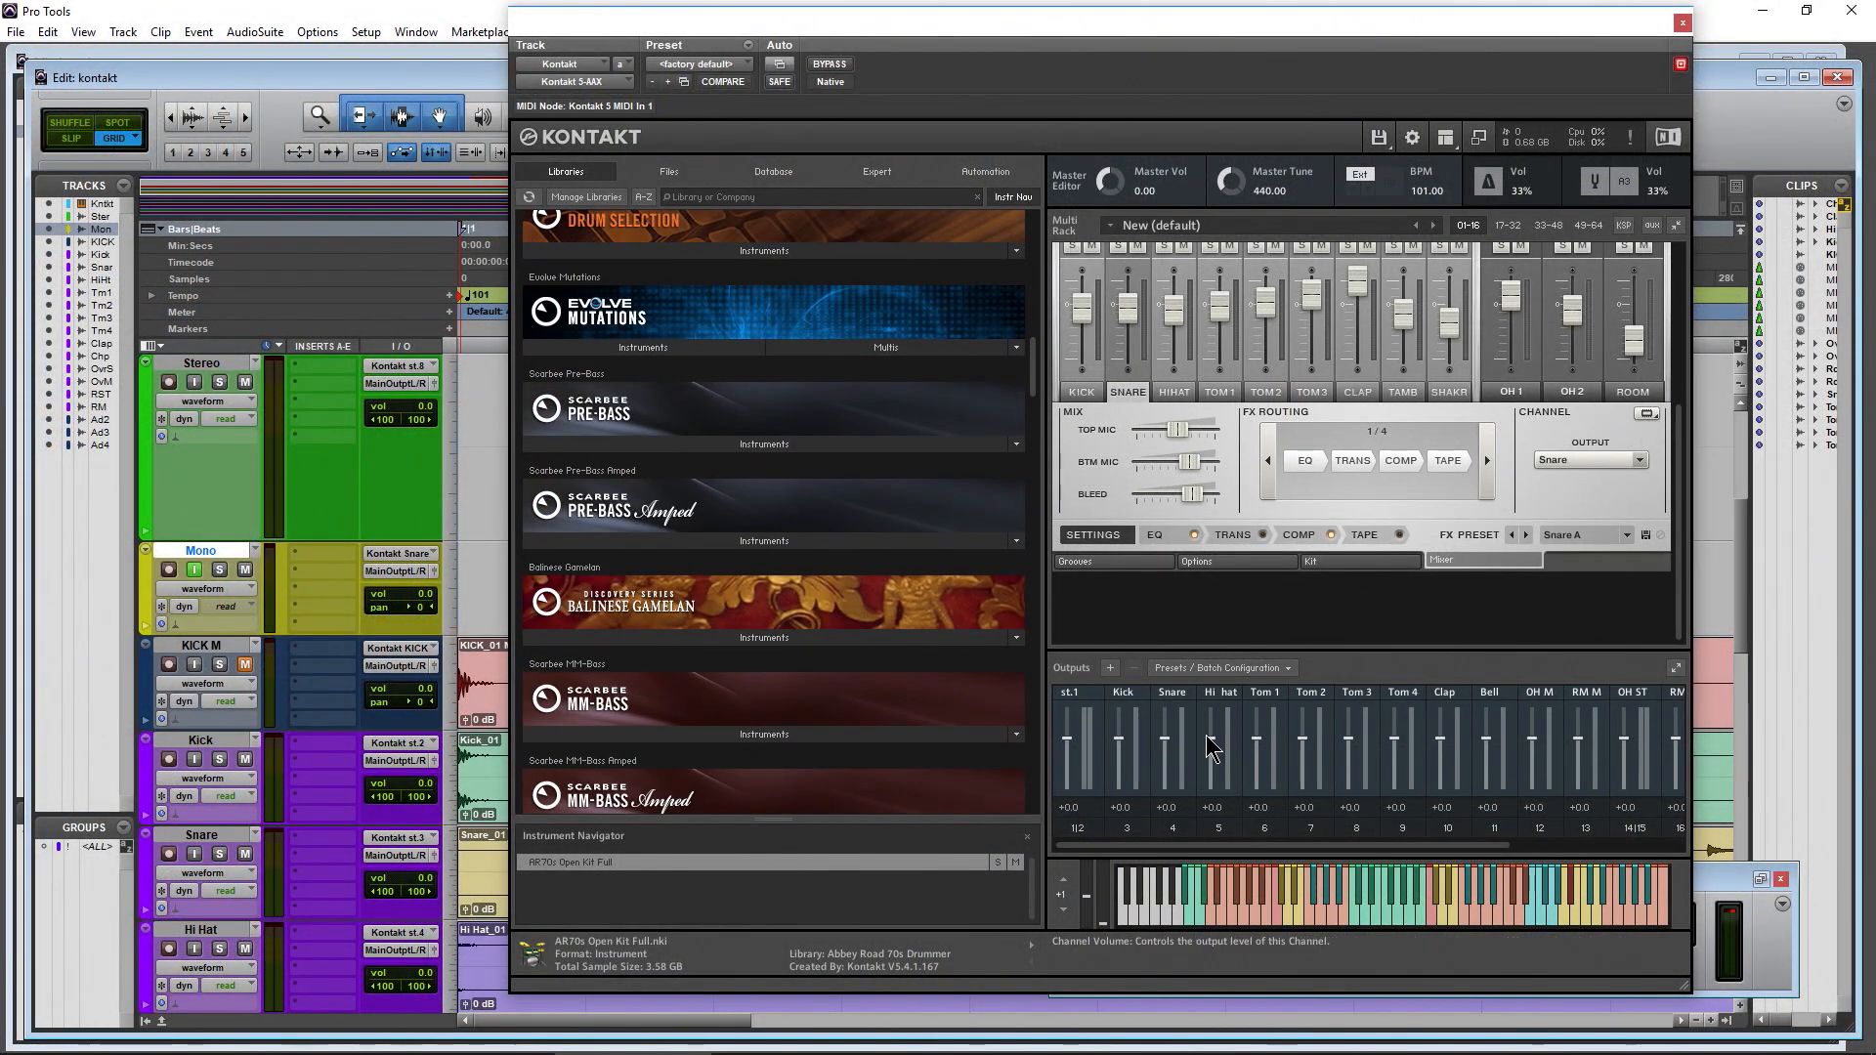
click(1221, 668)
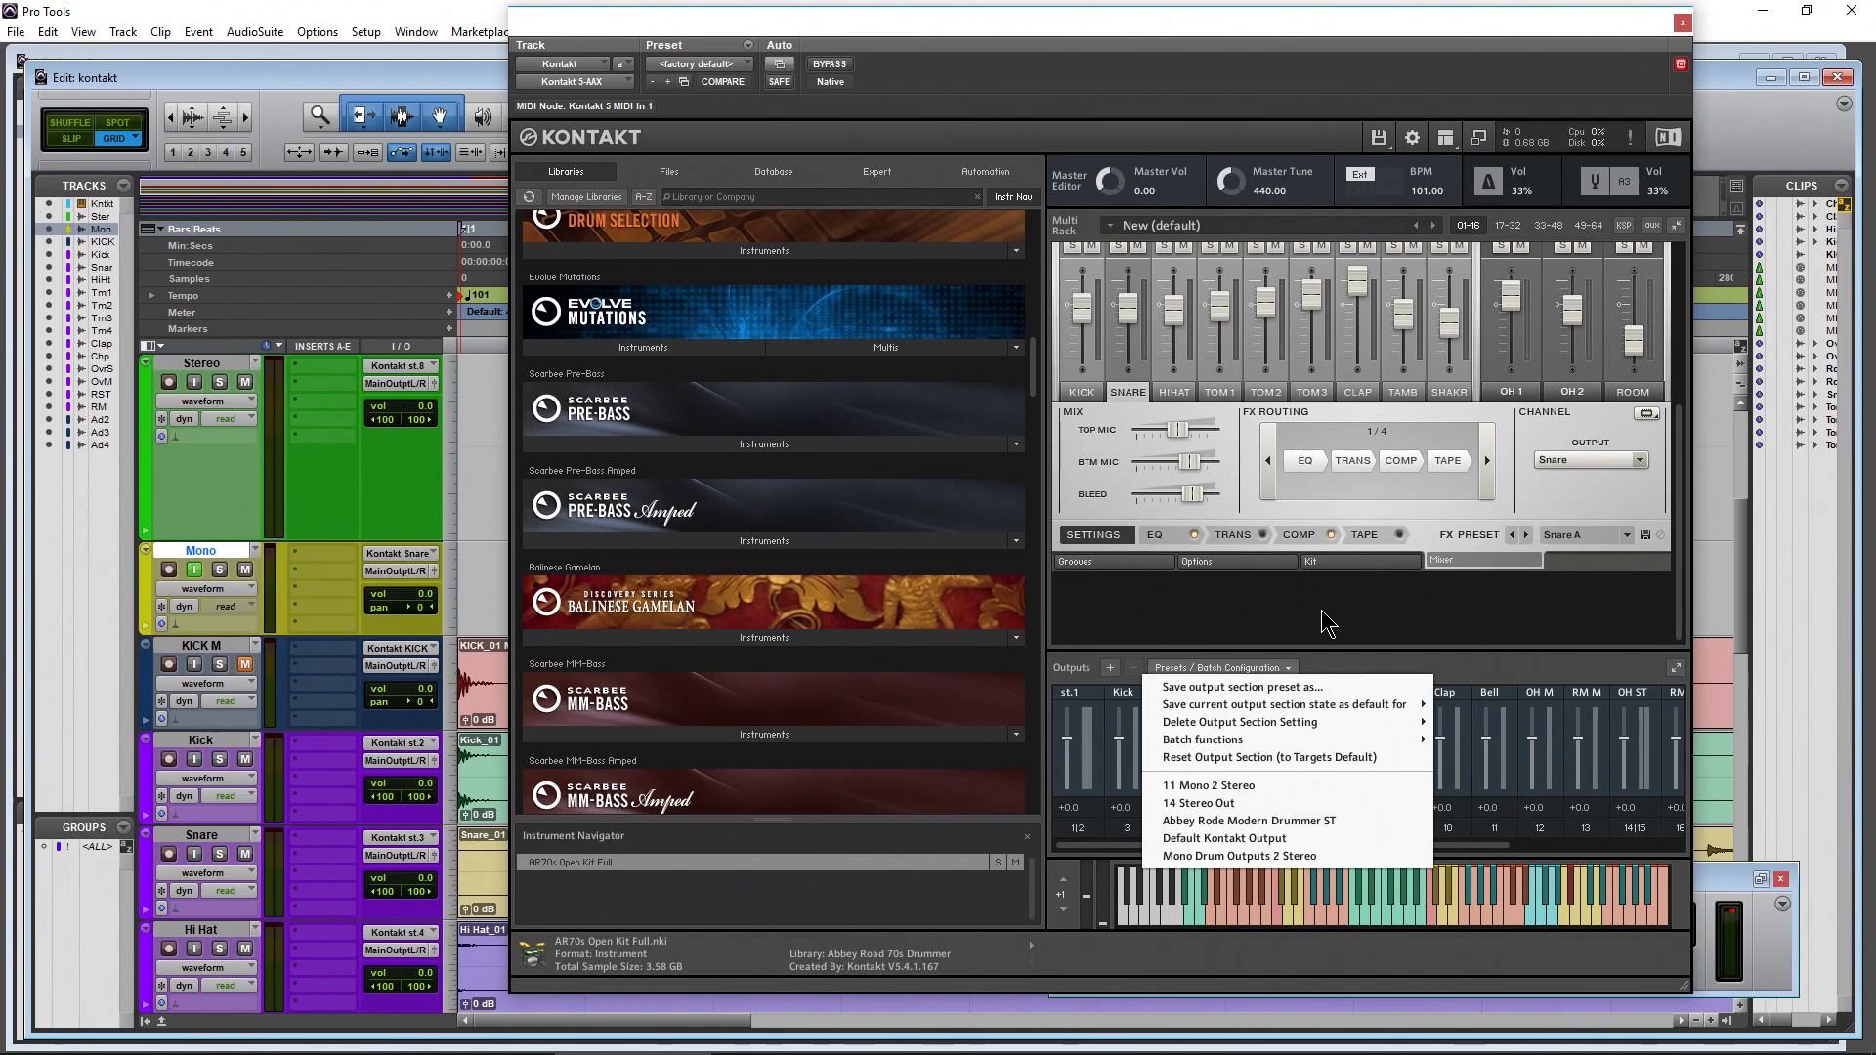
click(1382, 601)
drag(1033, 391, 1034, 387)
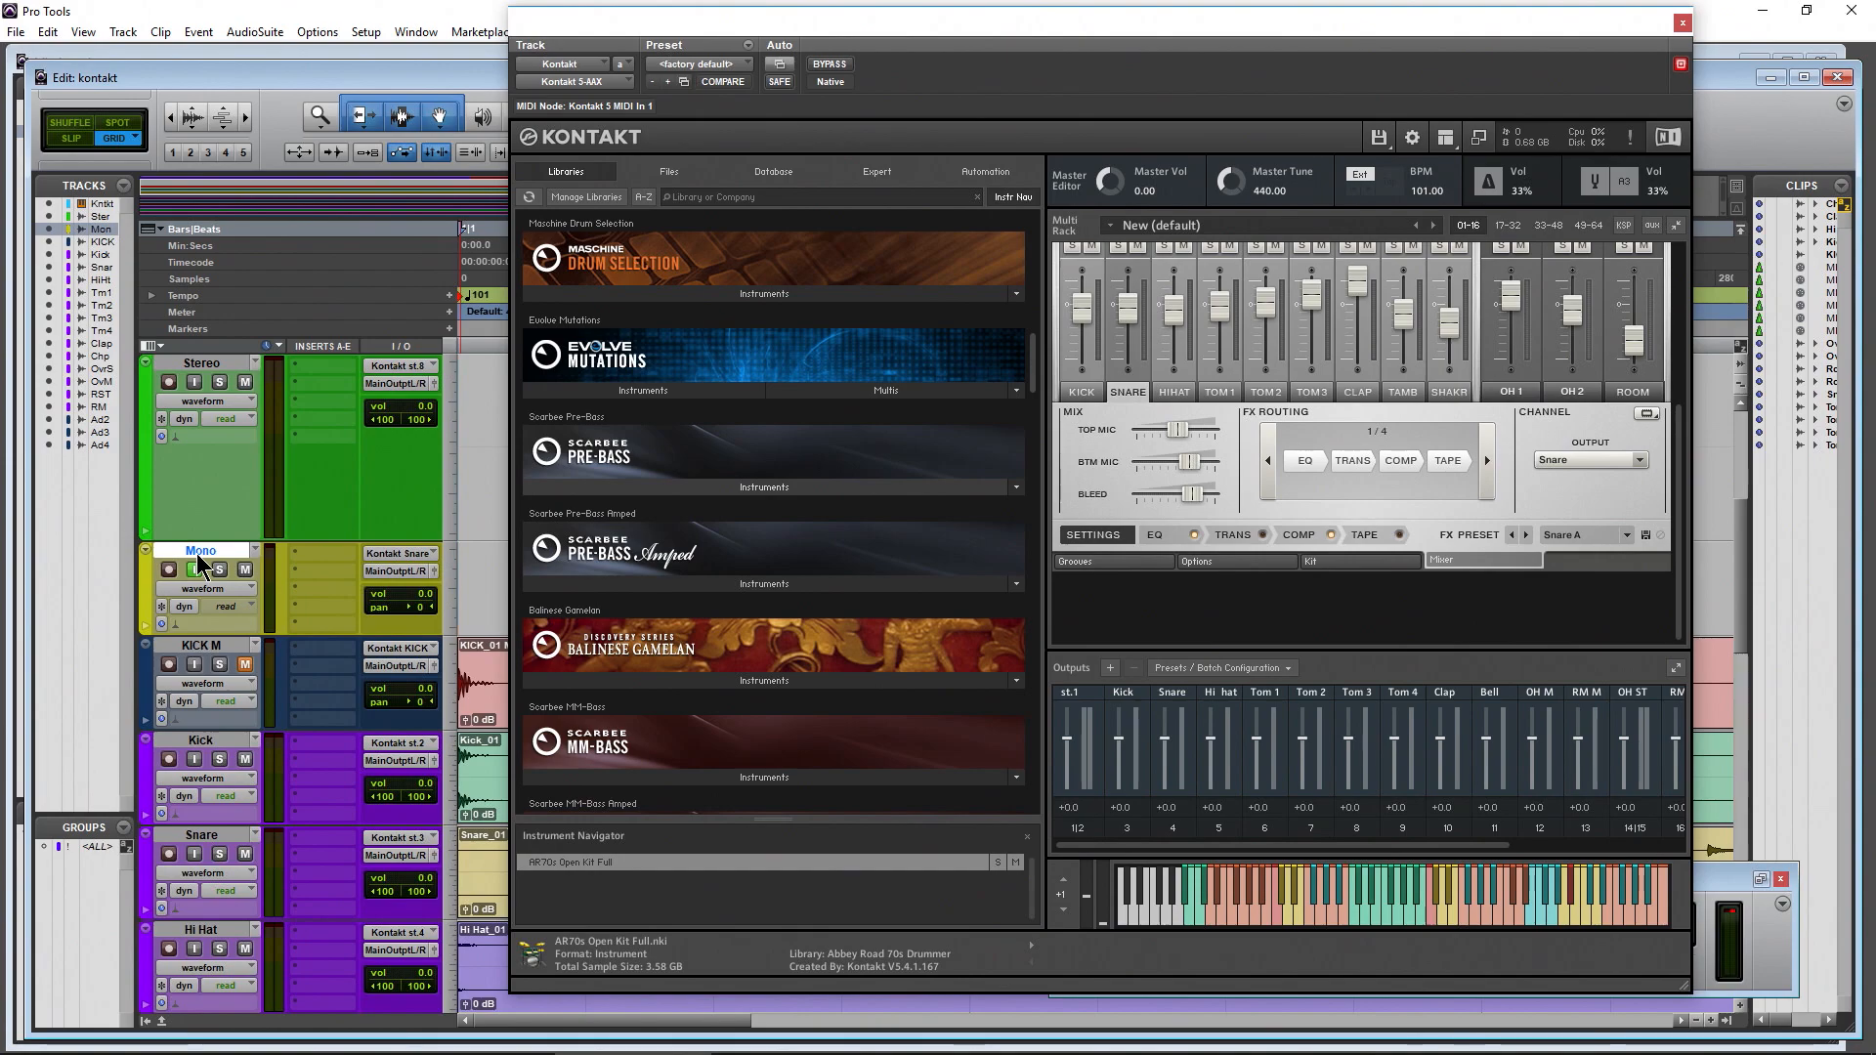
Create 11 new mono audio tracks and 2 new stereo audio tracks
key(ctrl+shift+n)
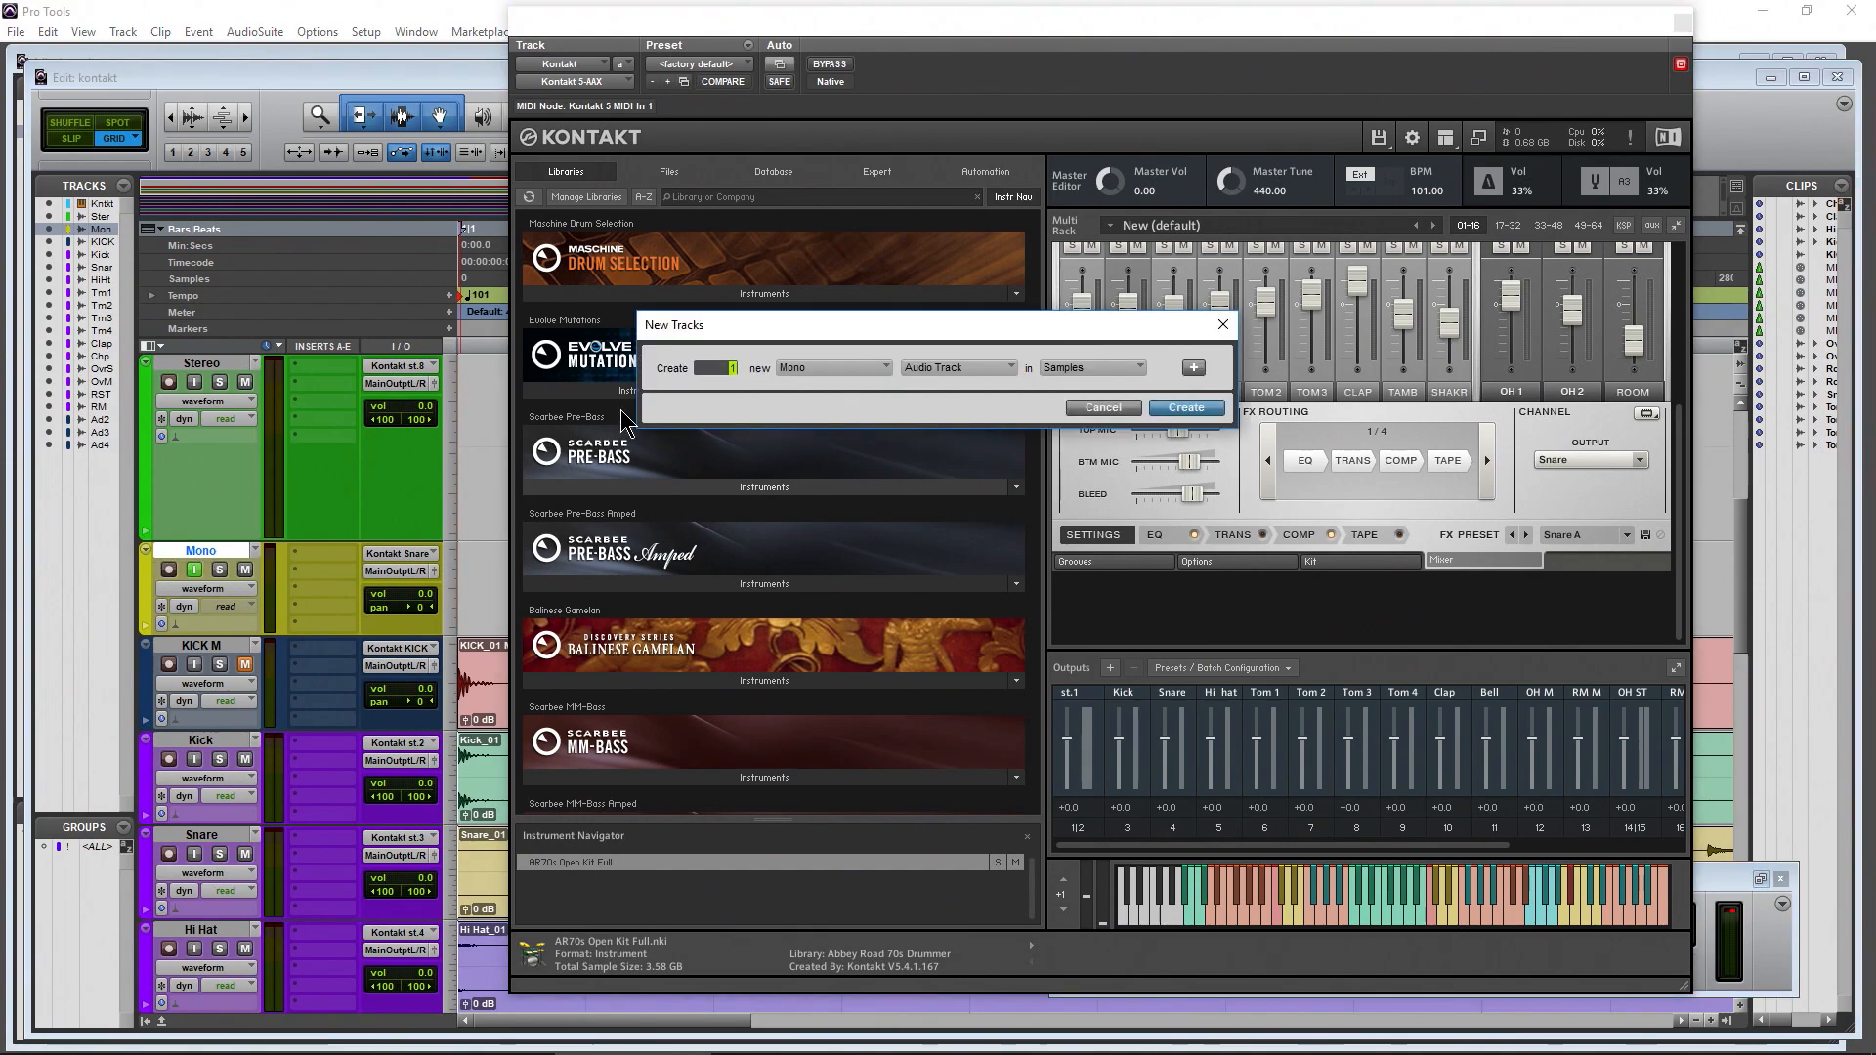
click(1192, 370)
click(830, 398)
click(867, 422)
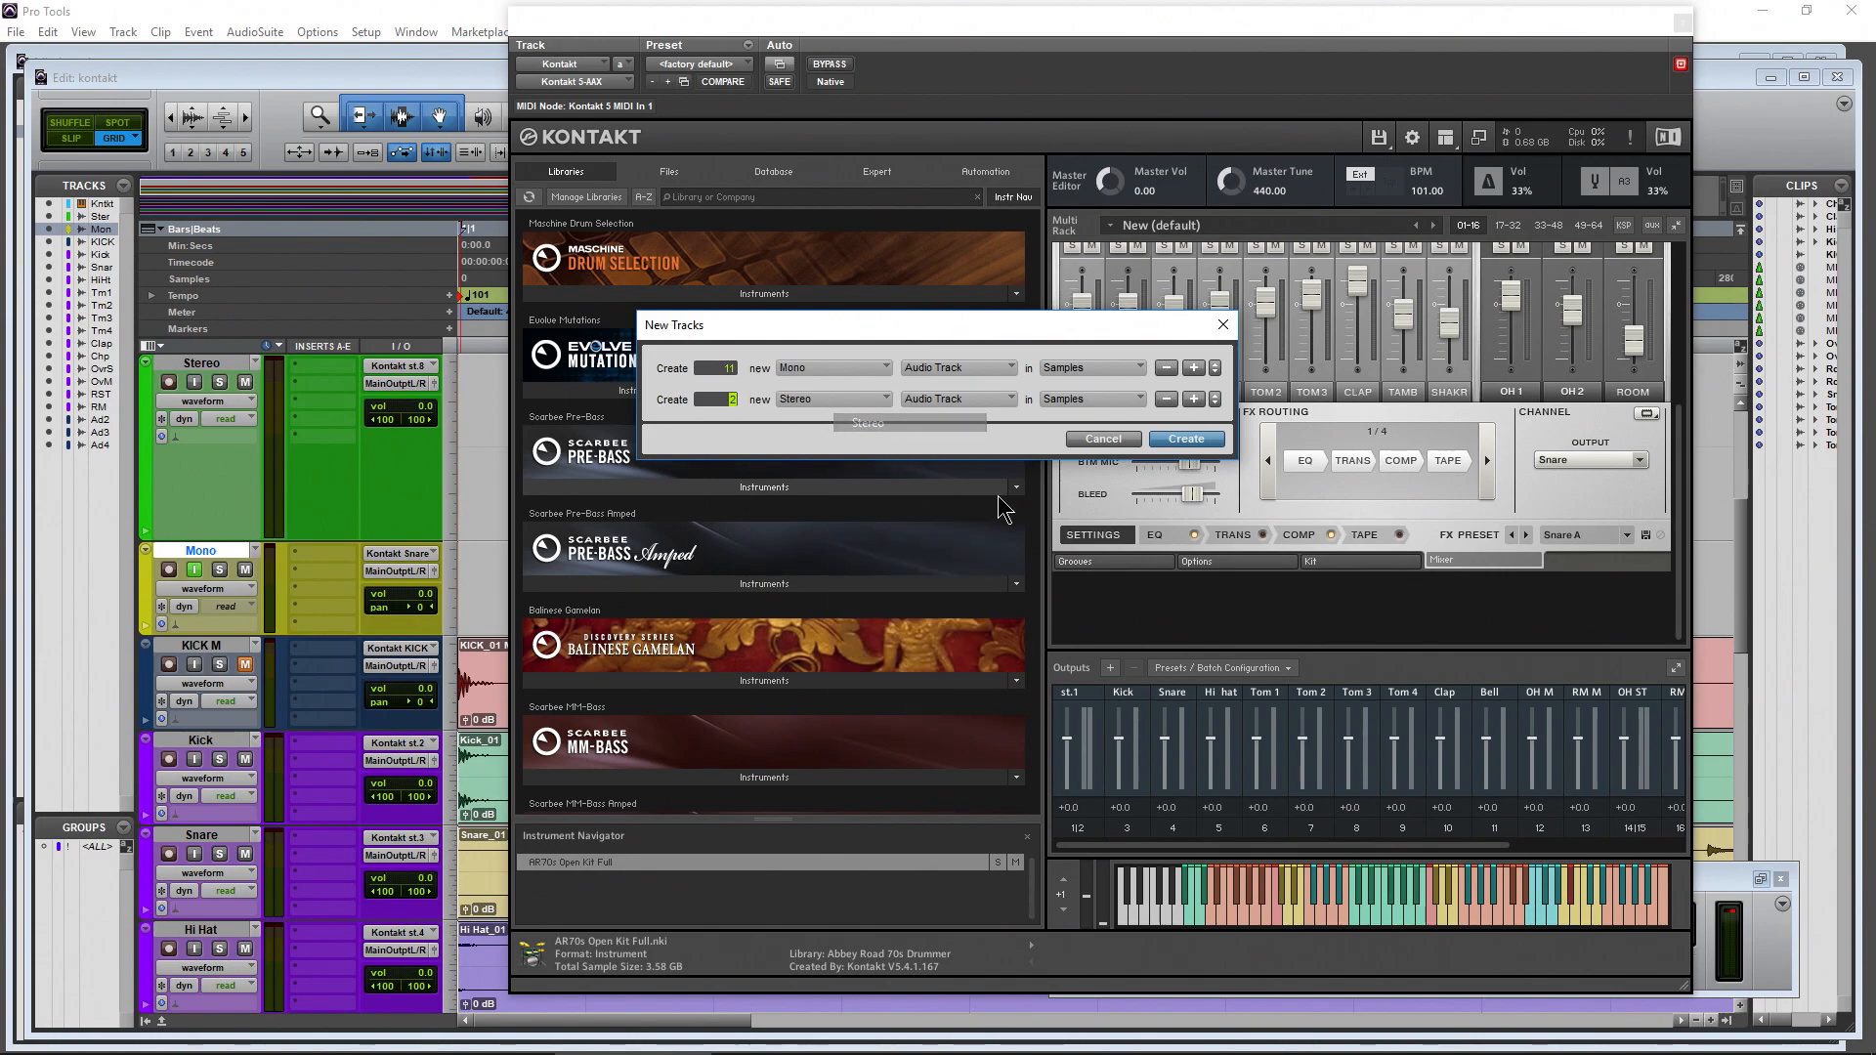
click(1185, 439)
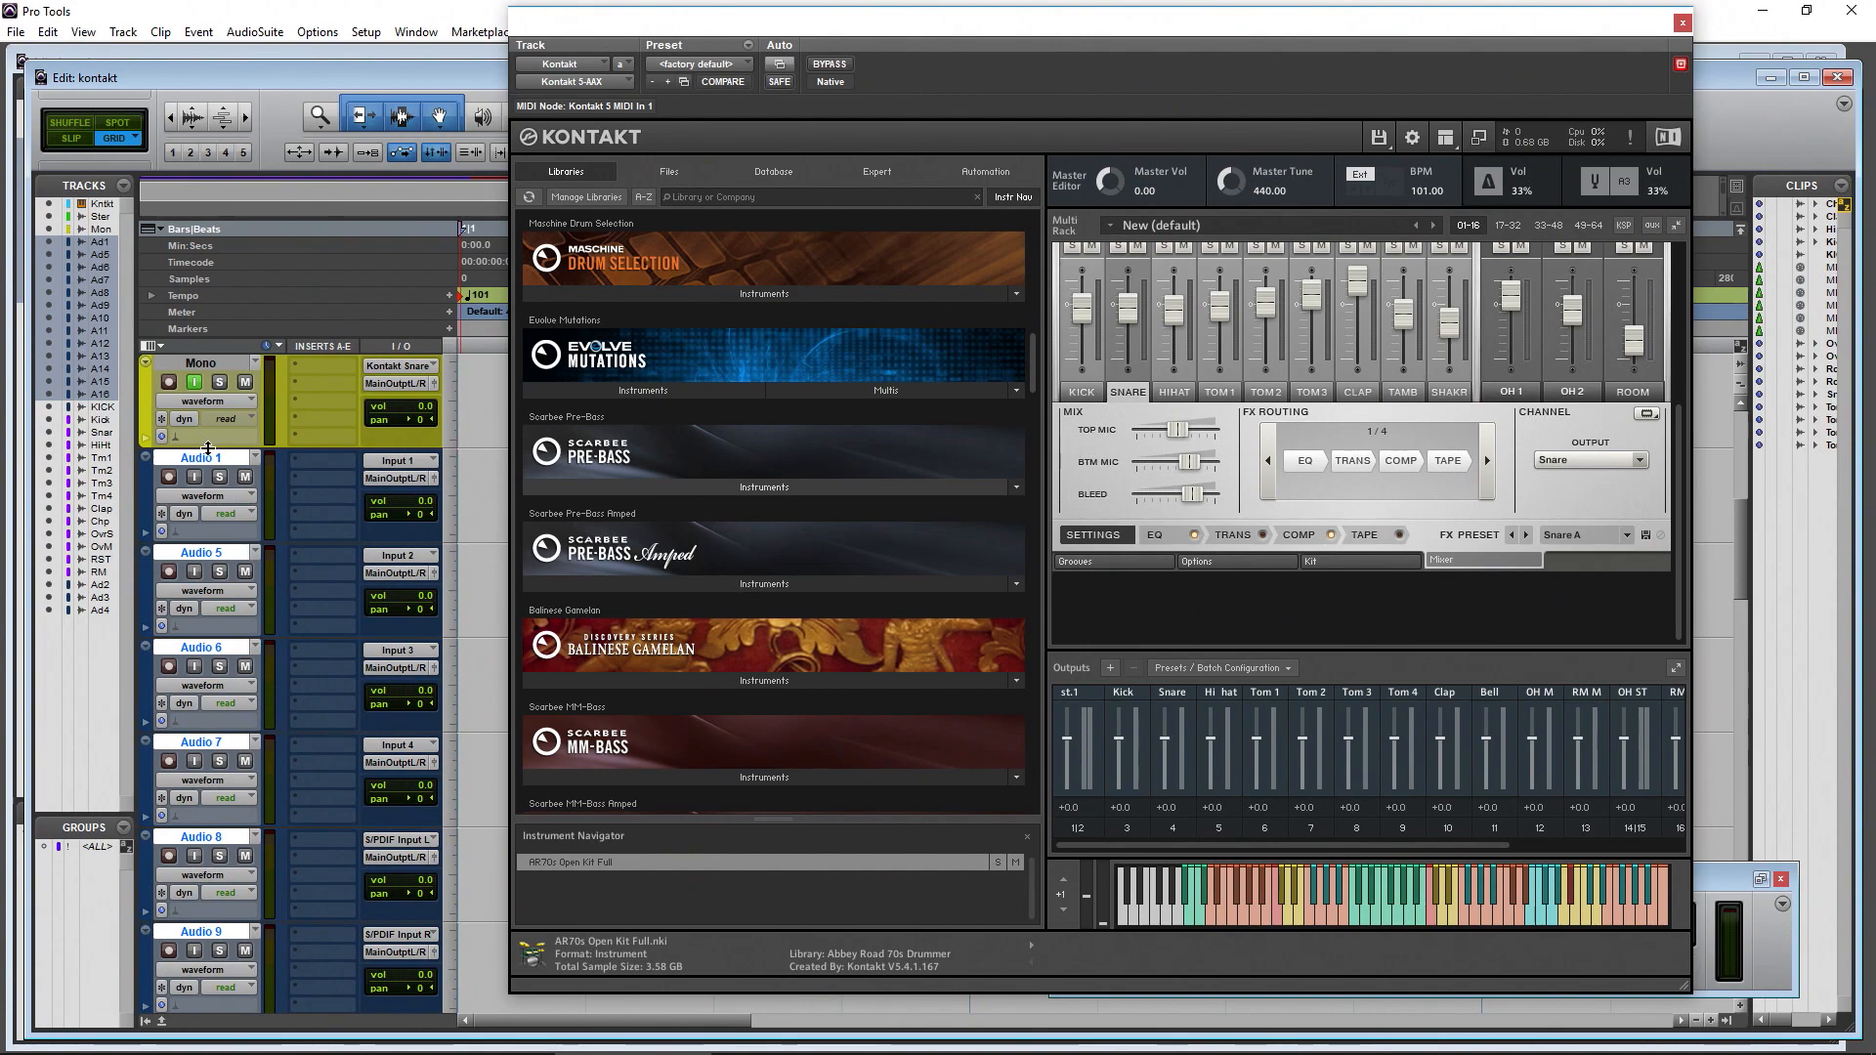
Assign the Kontakt plug-in outputs in ascending order, starting with Kontakt Kick on Audio 1, as inputs of the new mono tracks
click(396, 460)
mouse_move(460, 553)
mouse_move(591, 557)
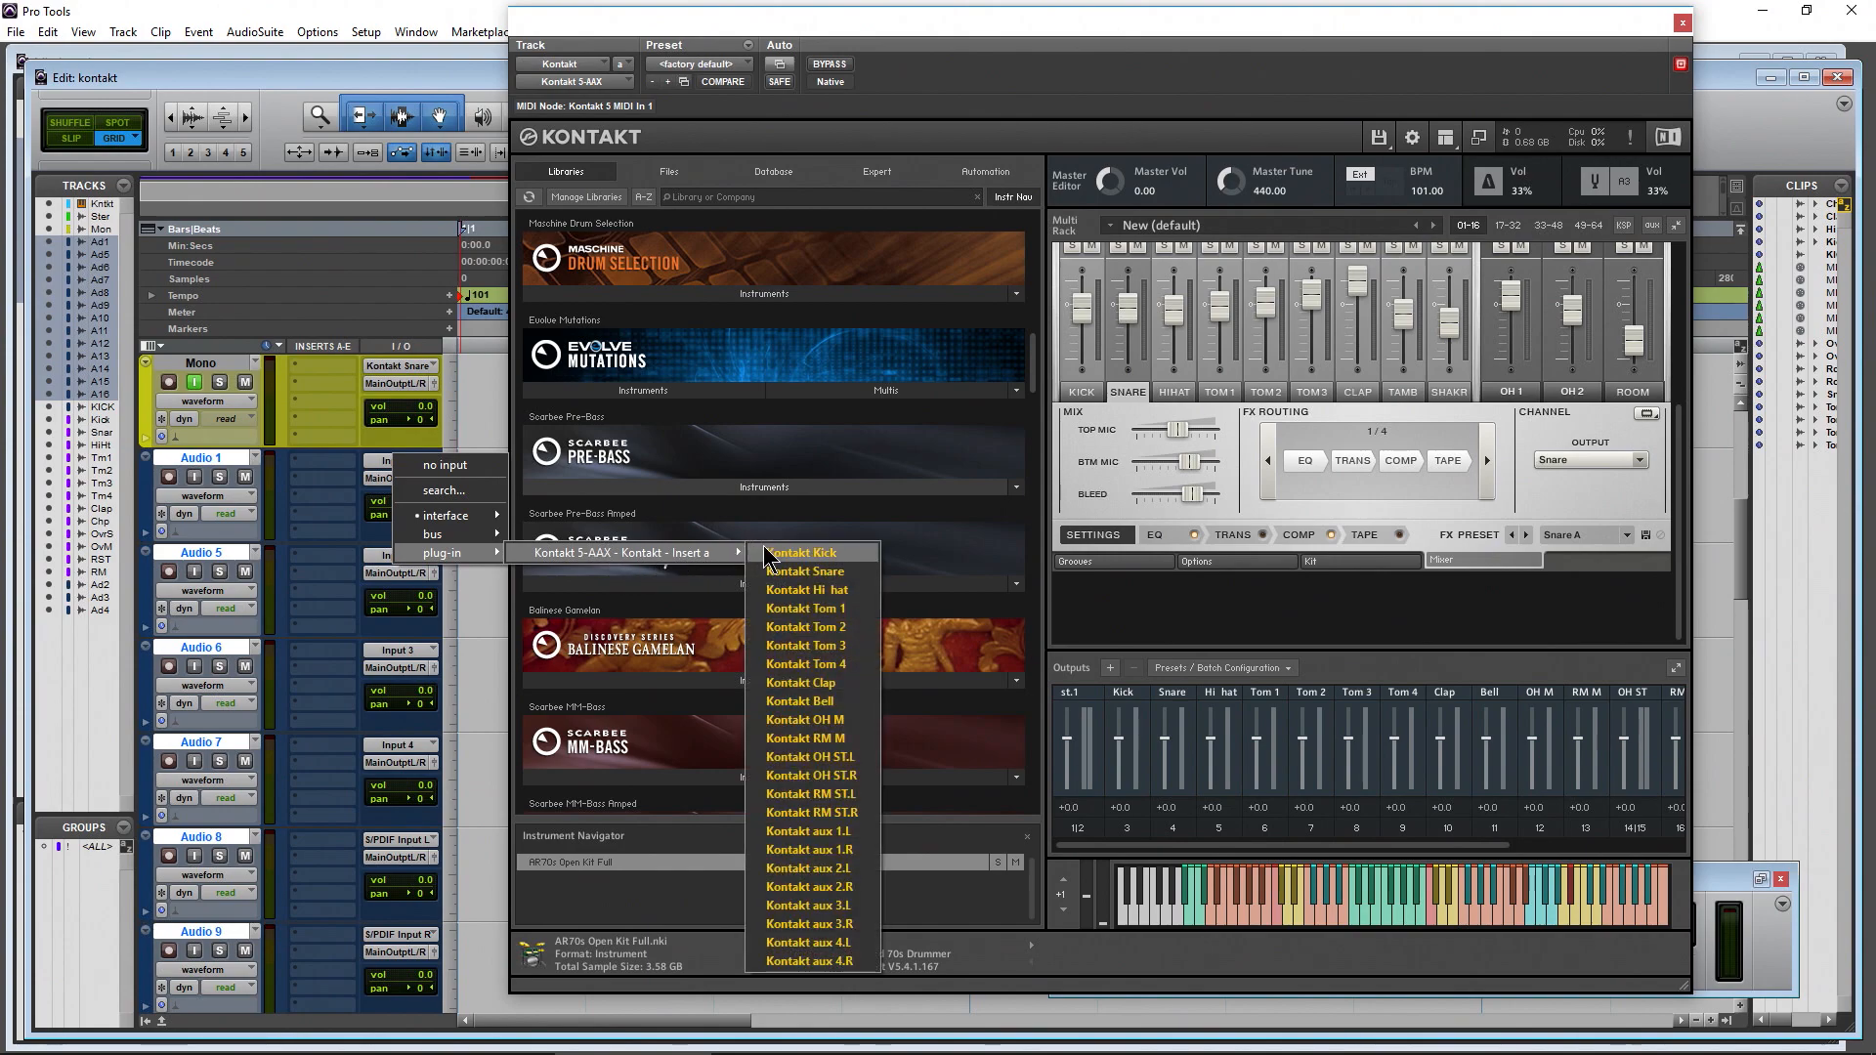
ctrl+alt+shift+click(796, 553)
scroll(298, 552, down, 7)
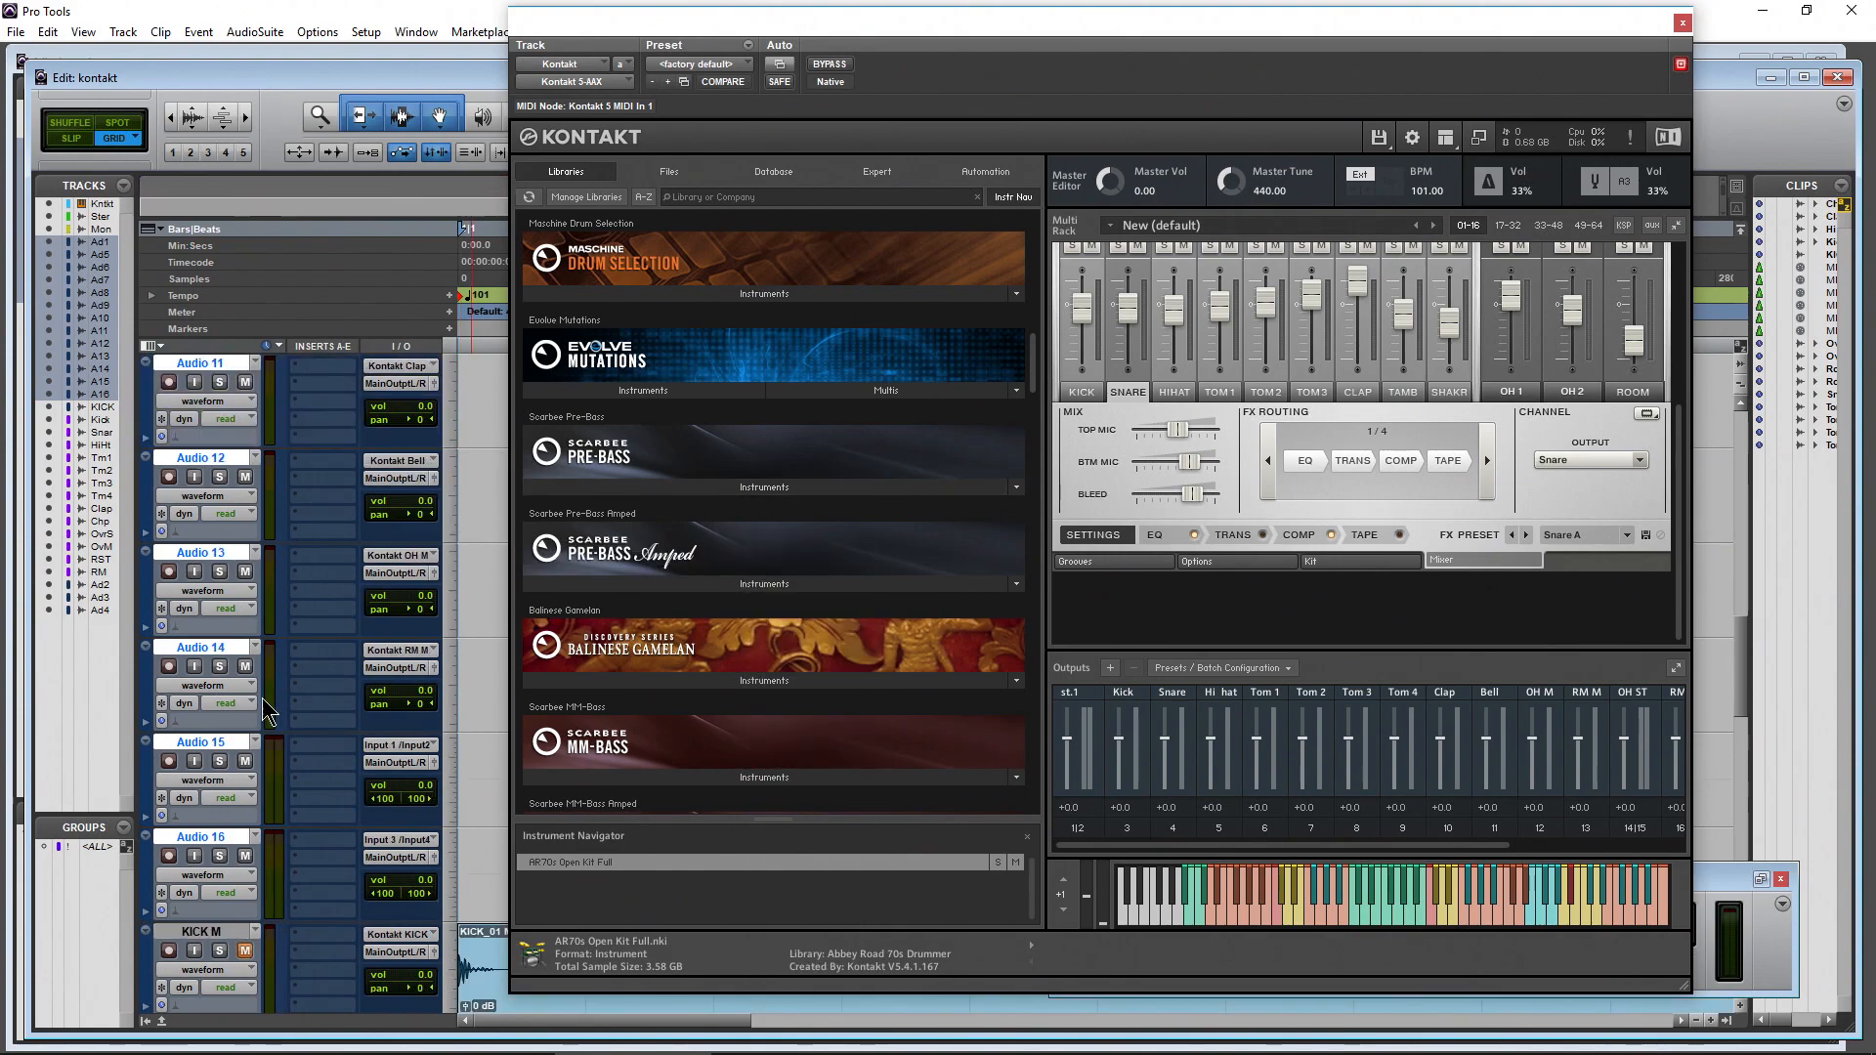
Deselect the new tracks and select the Kontakt OH ST plug-in output as the stereo Audio 15 track's input
scroll(254, 727, down, 3)
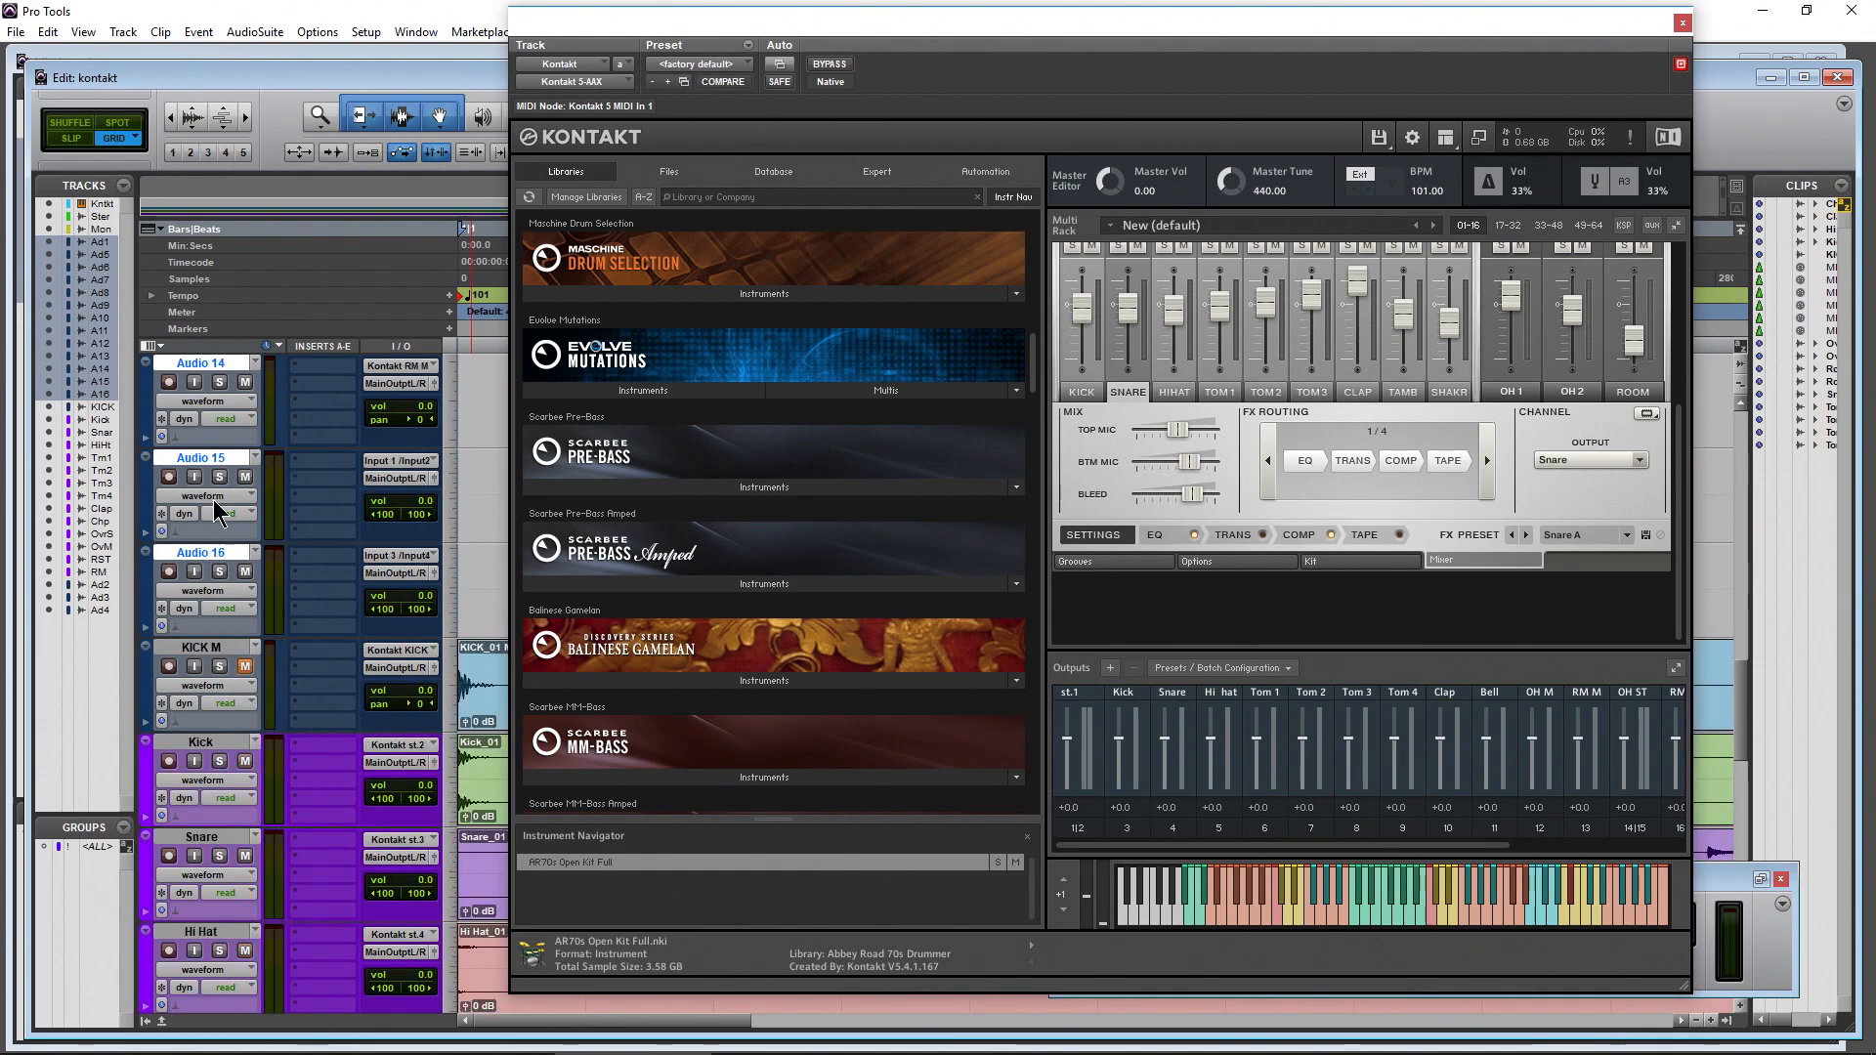
alt+click(219, 463)
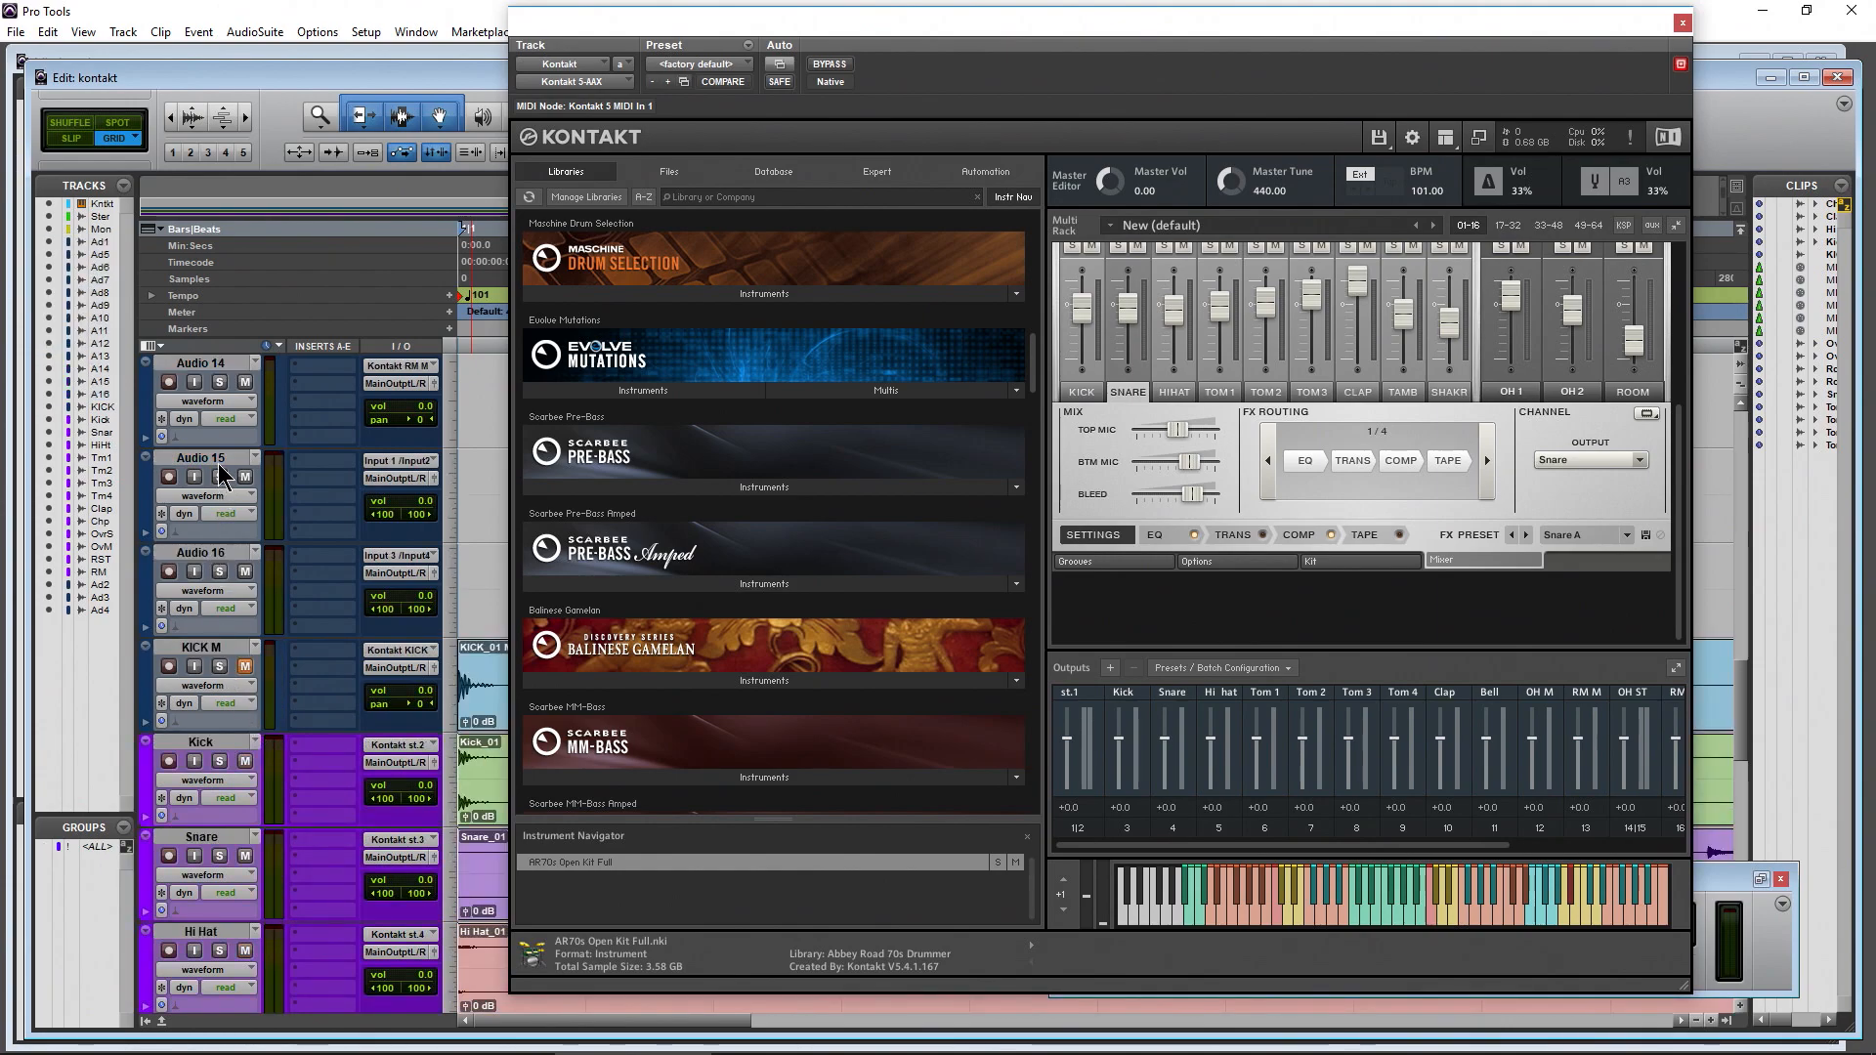
click(411, 462)
mouse_move(469, 553)
mouse_move(646, 563)
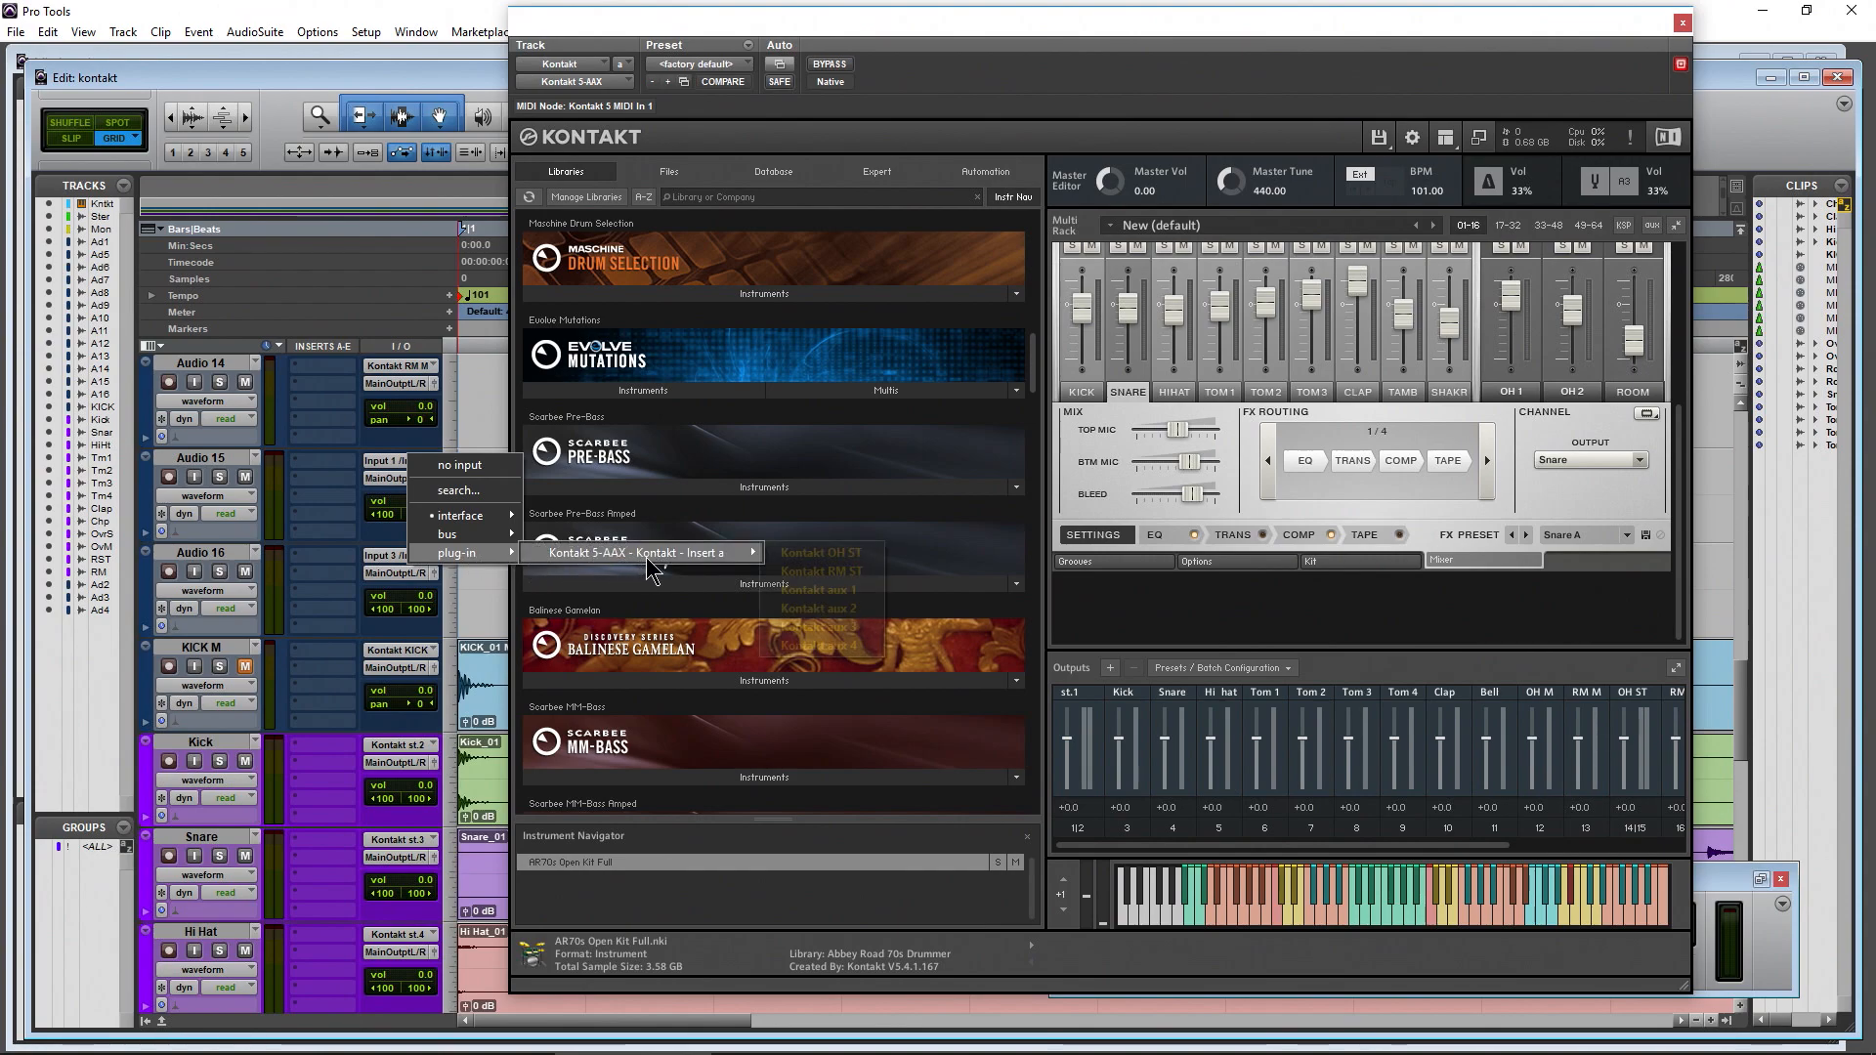
click(840, 555)
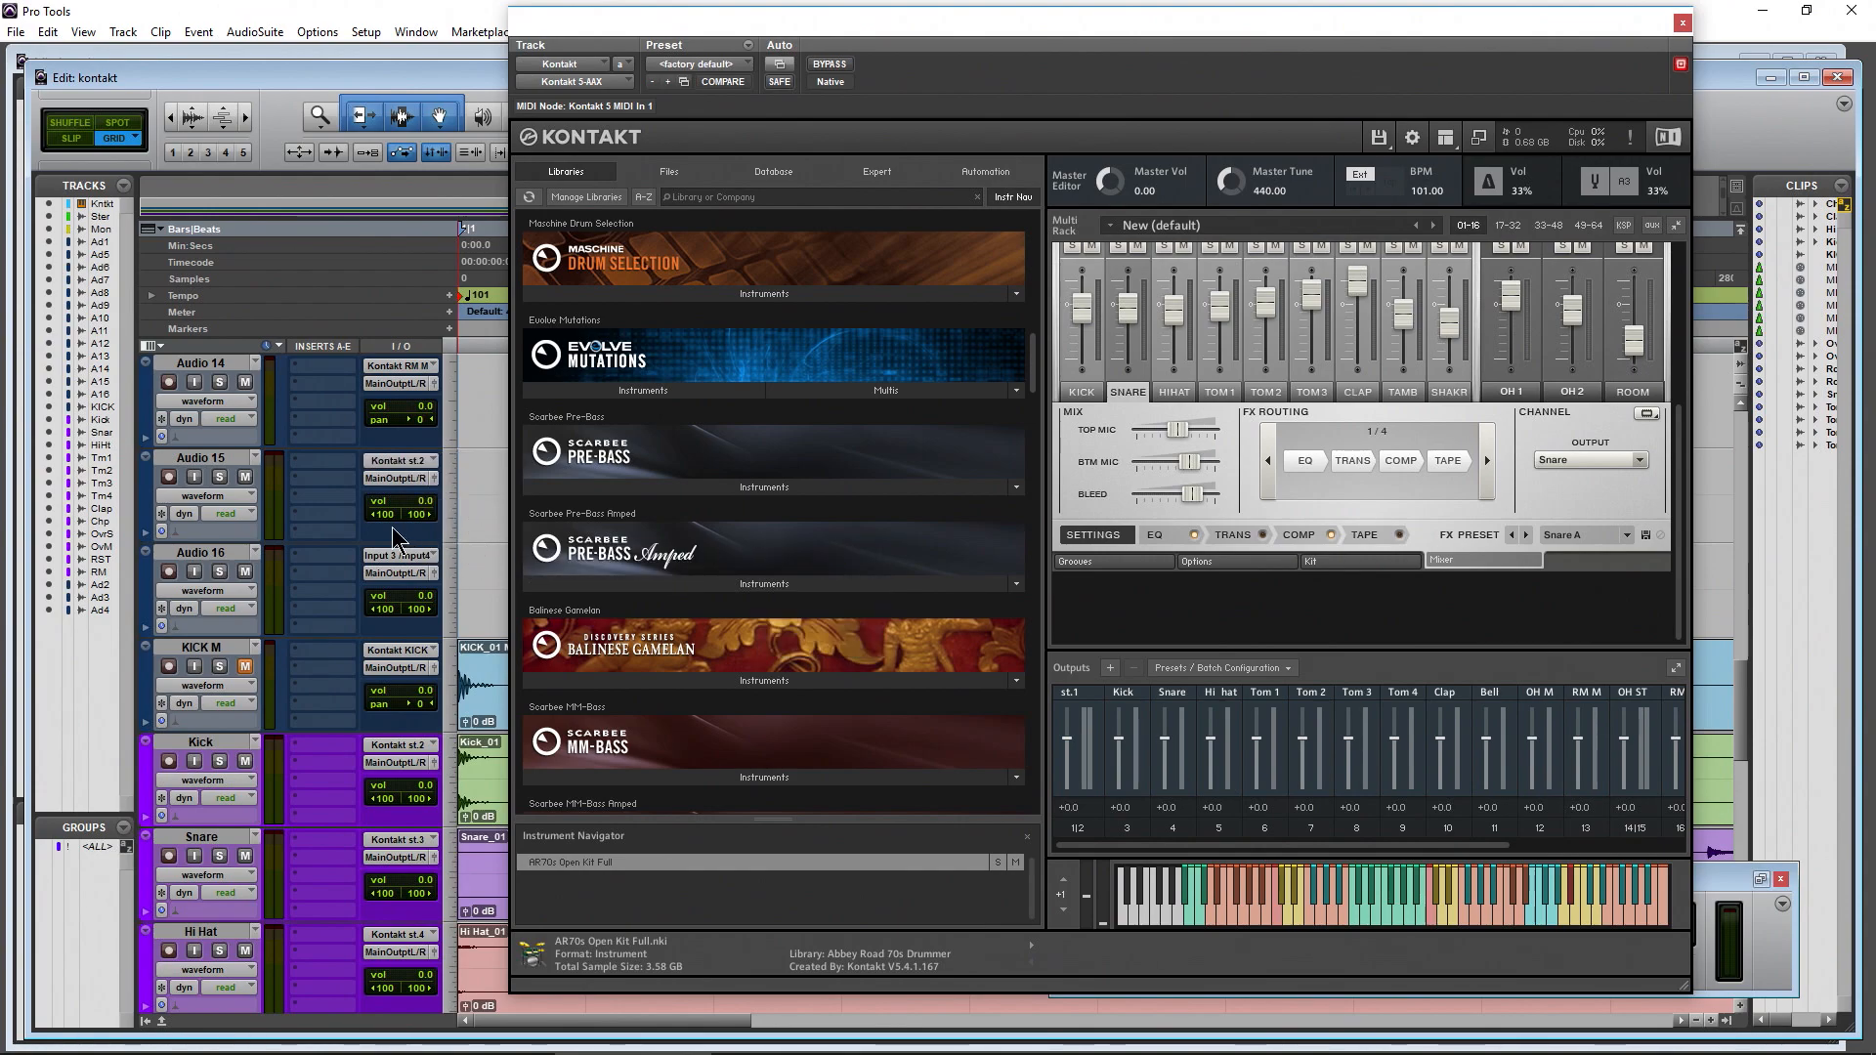
Select the Kontakt RM ST plug-in output as the stereo Audio 16 track's input
click(405, 565)
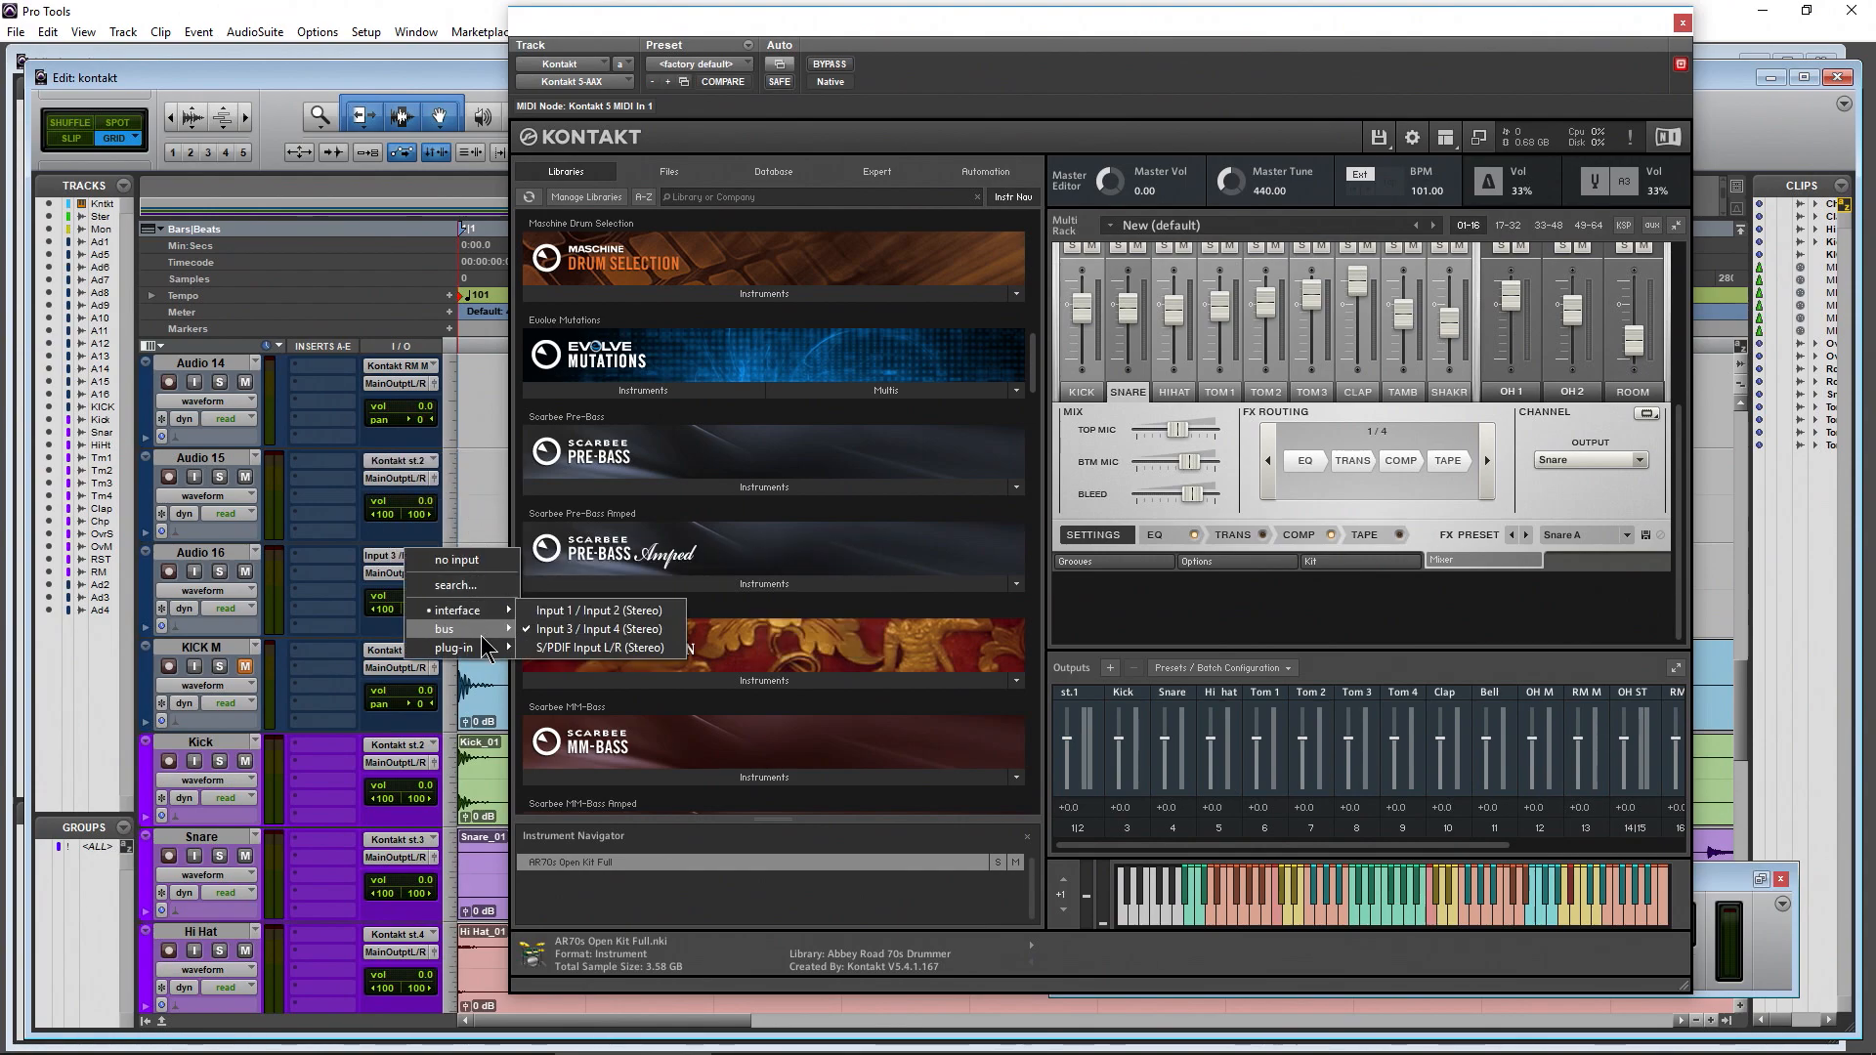
mouse_move(488, 648)
mouse_move(625, 647)
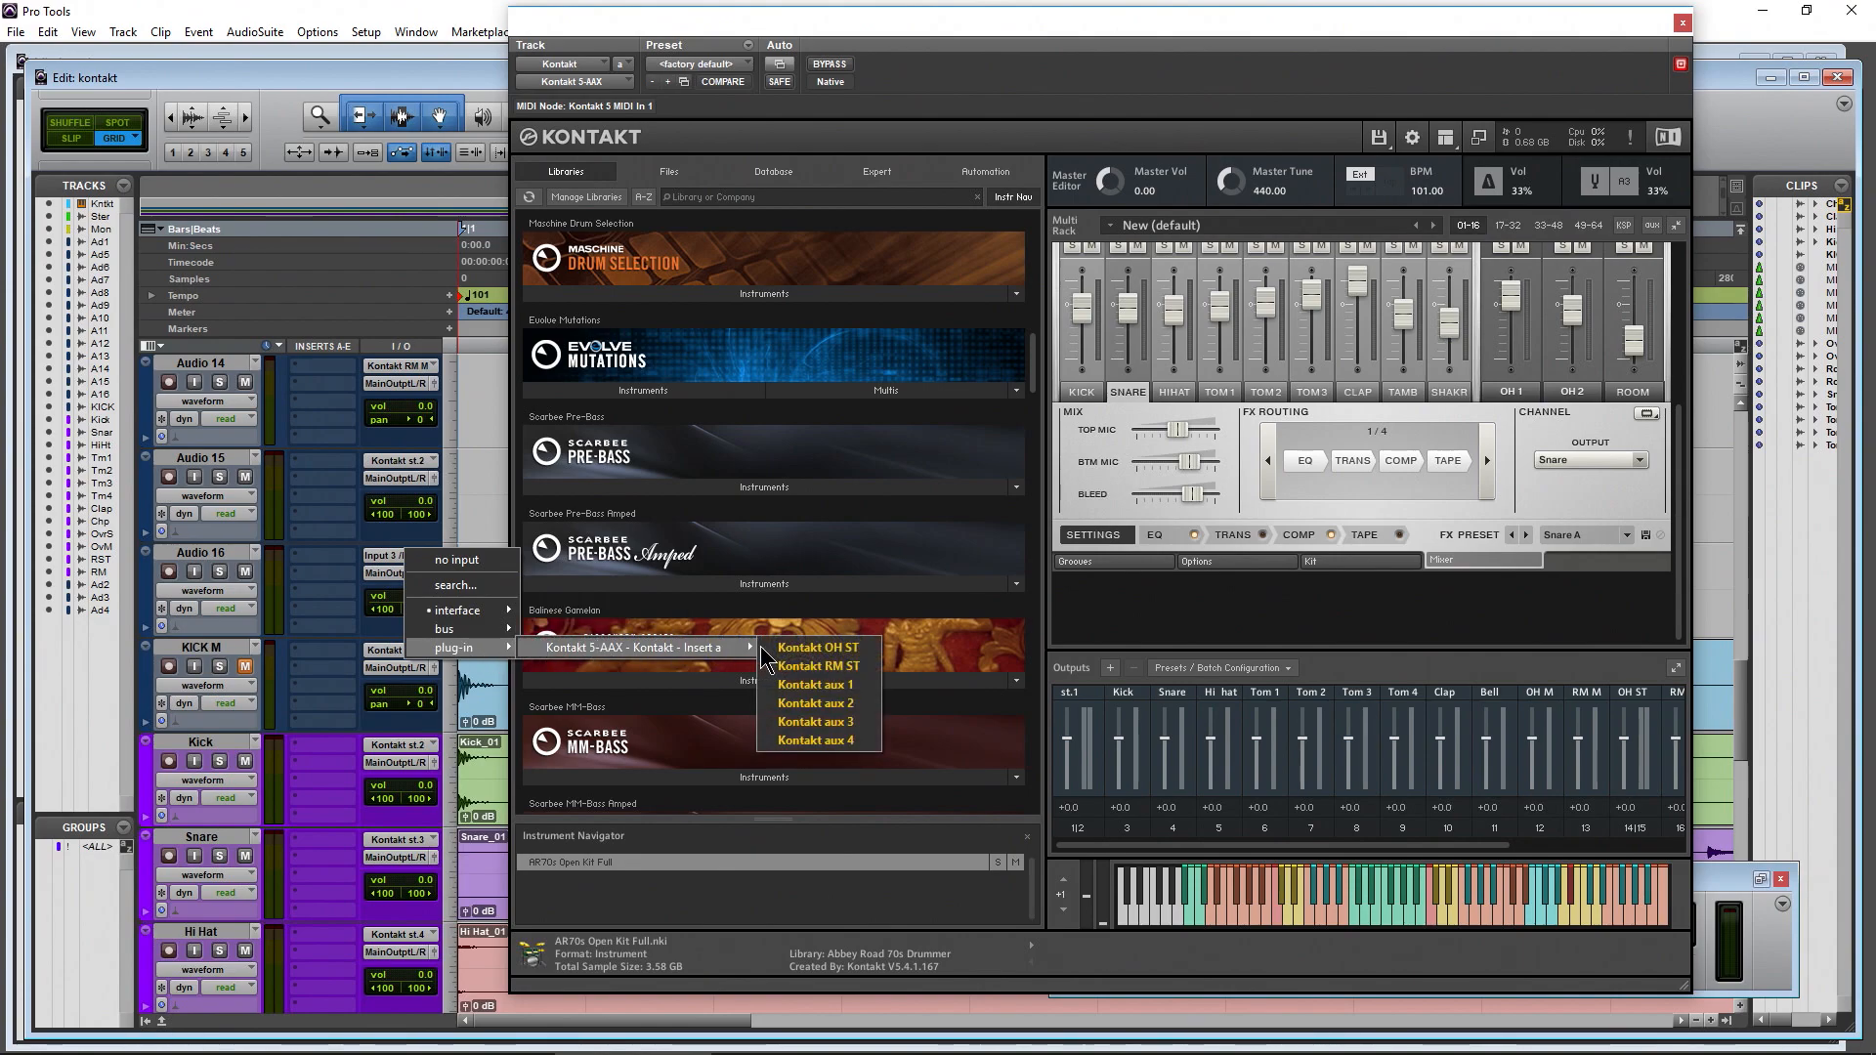
click(845, 667)
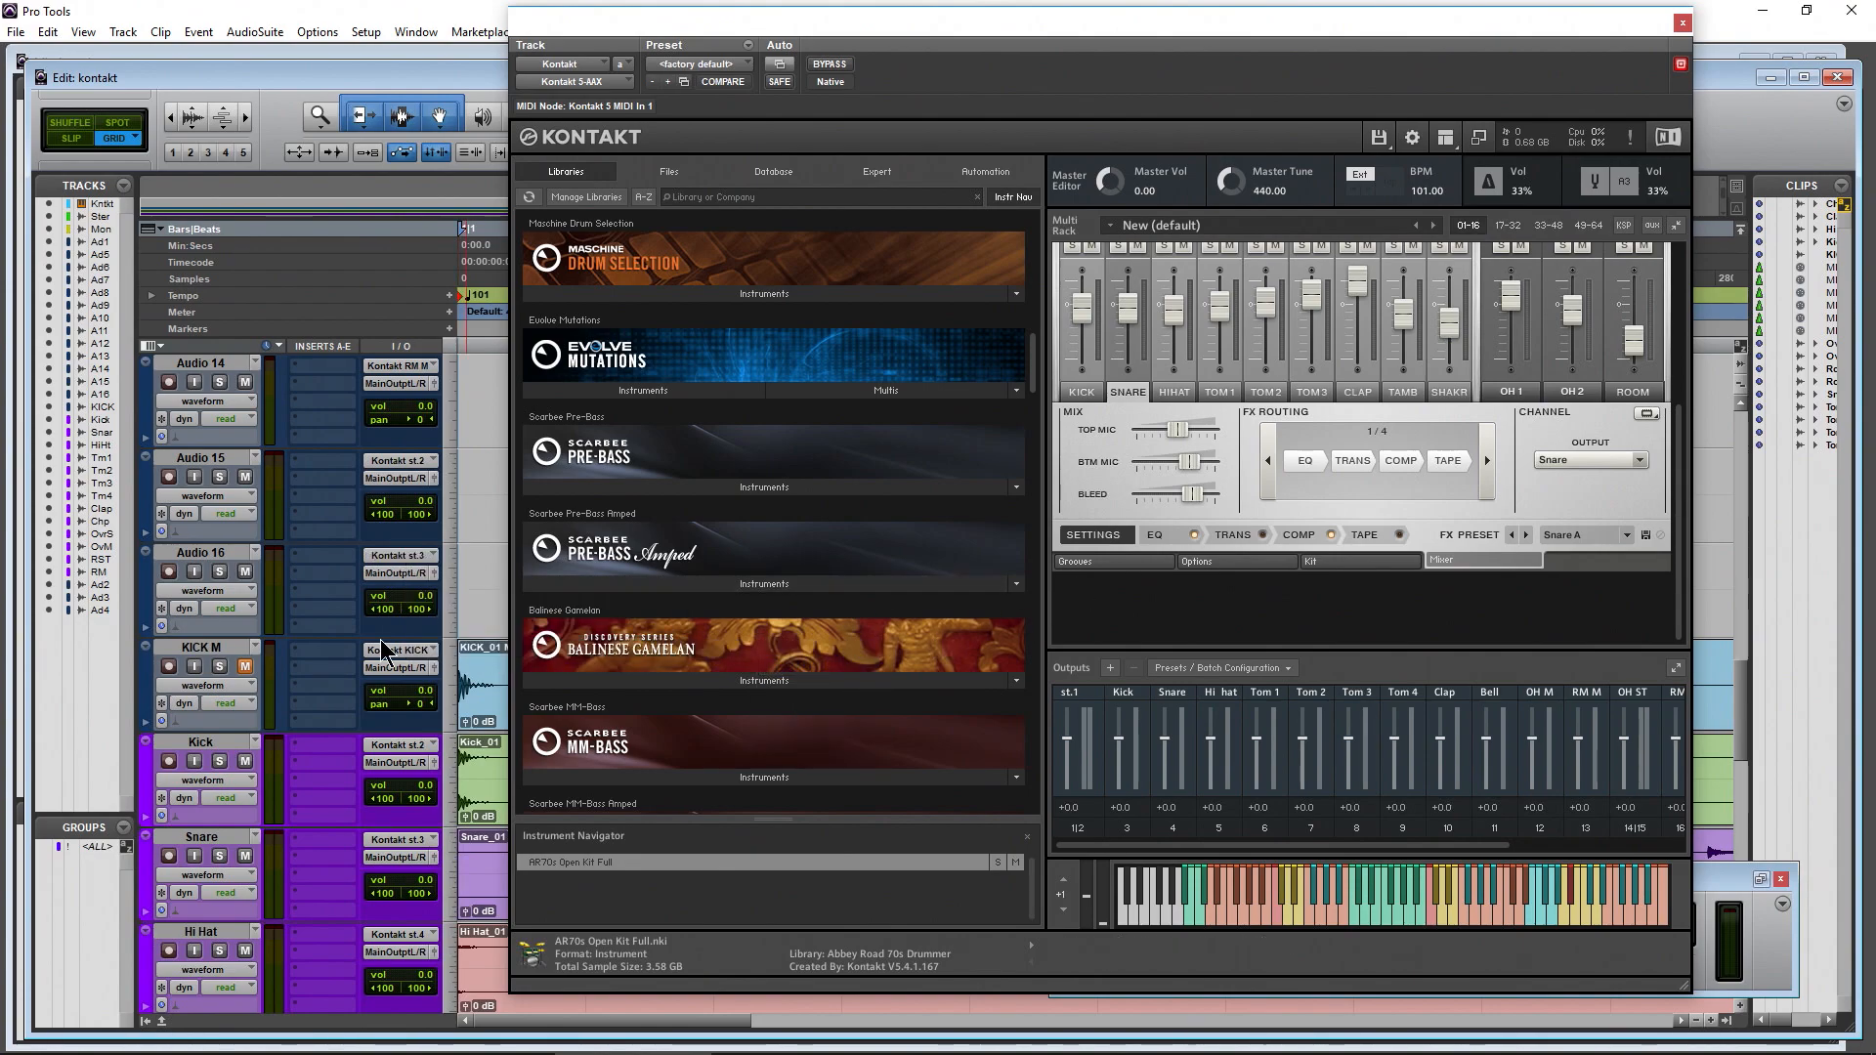
Examine the OH 1, OH 2 and Room channel settings in the kit mixer and compare them with Kontakt's output channels
scroll(381, 652, up, 1)
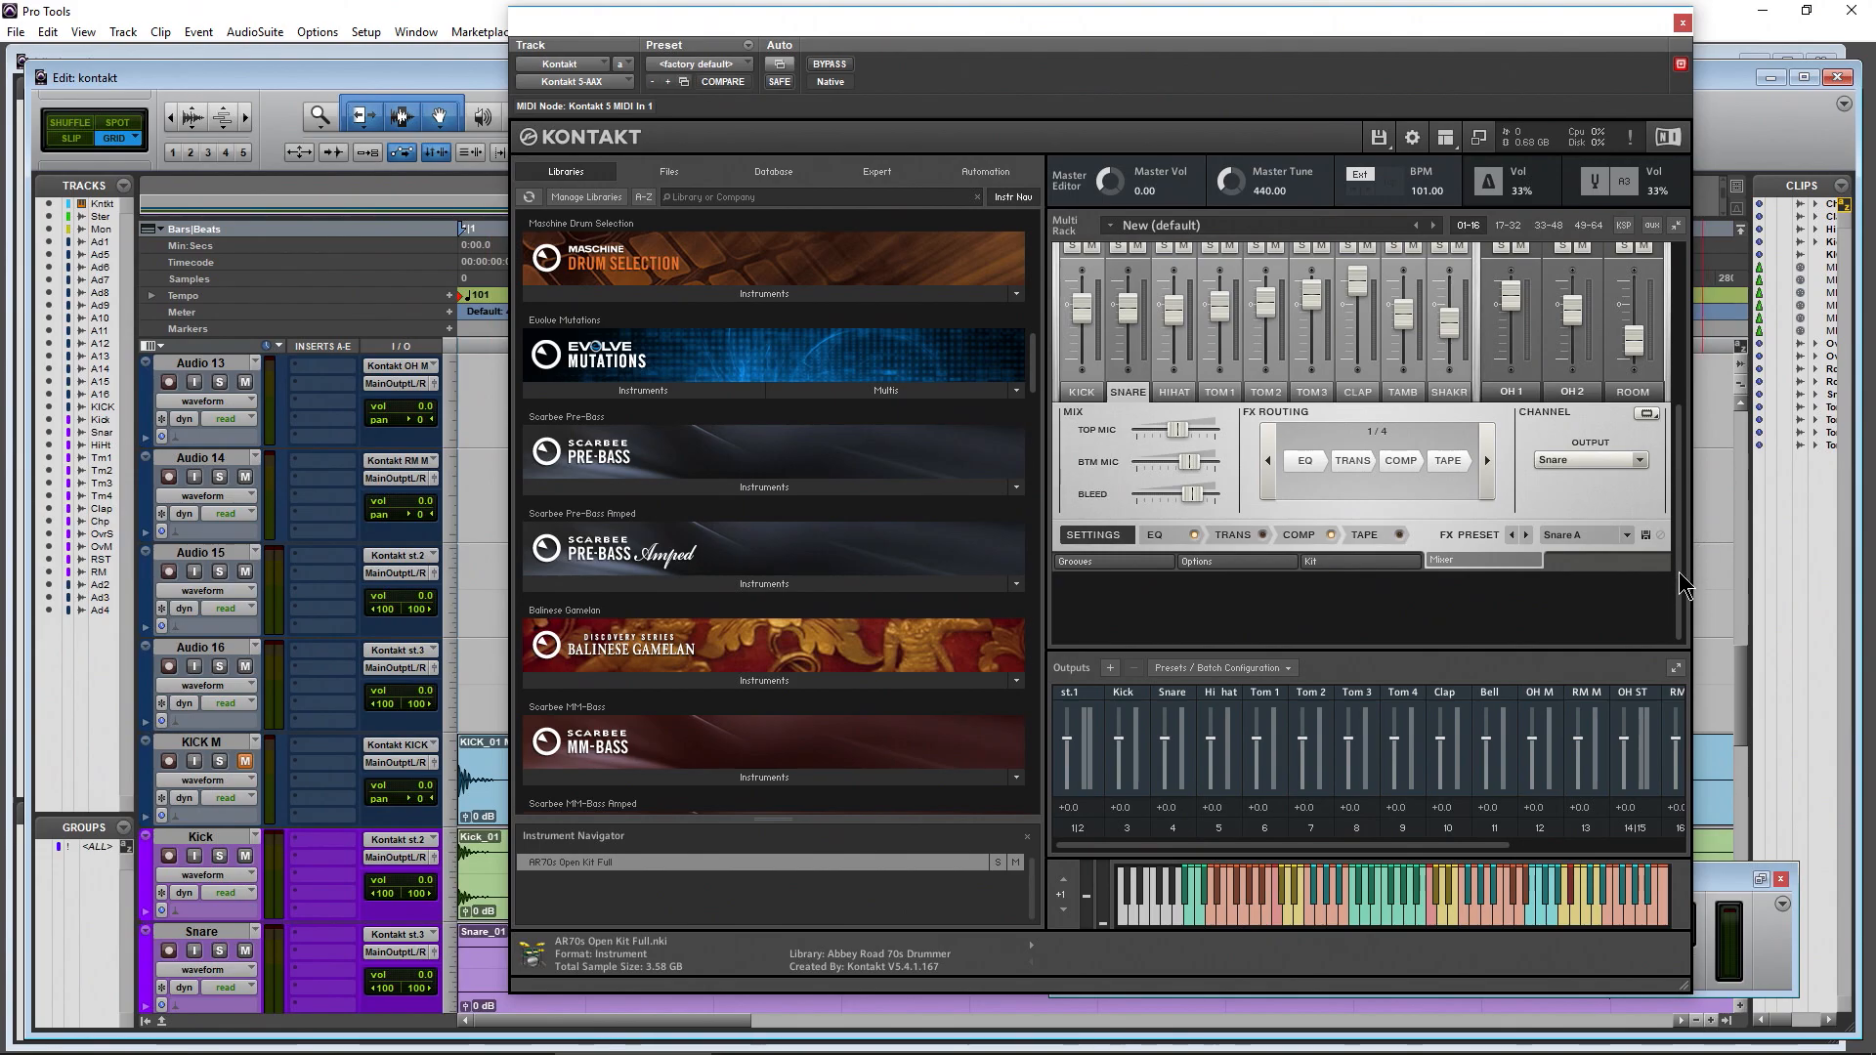
scroll(1682, 584, up, 5)
scroll(1683, 459, down, 1)
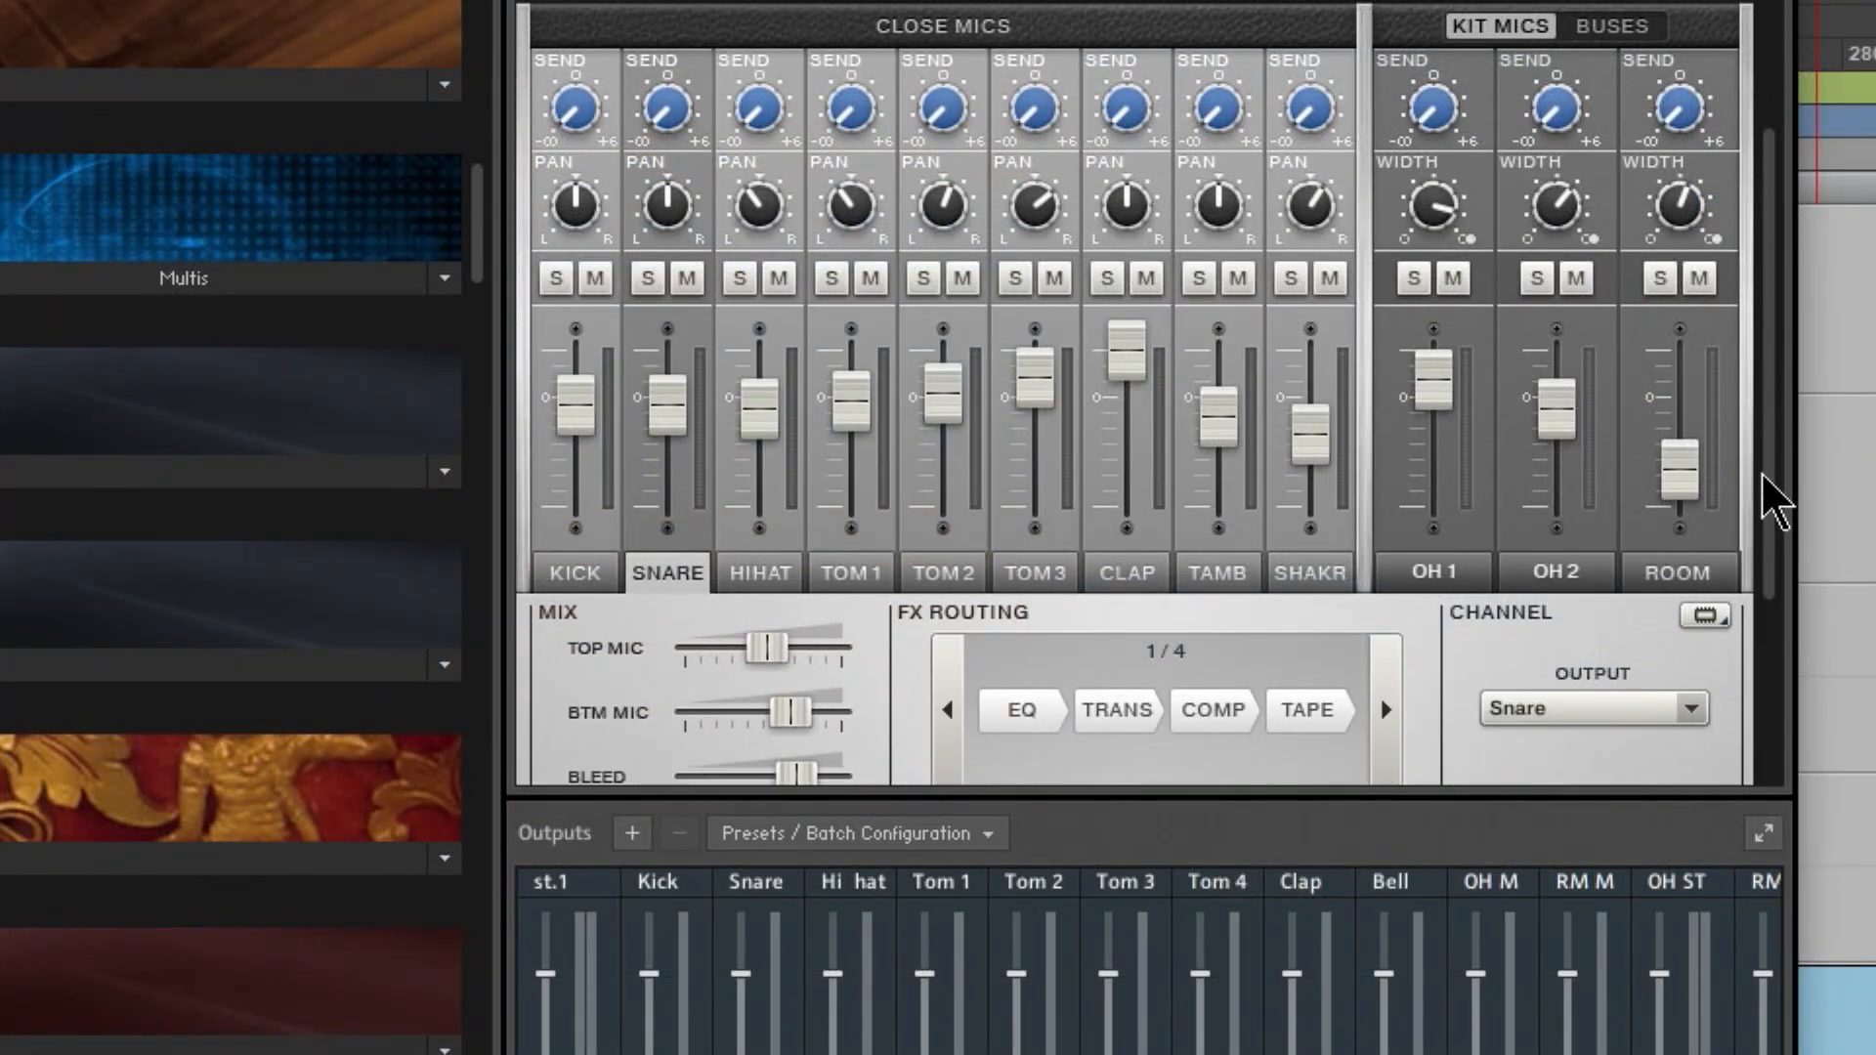
scroll(1775, 498, down, 1)
click(1428, 532)
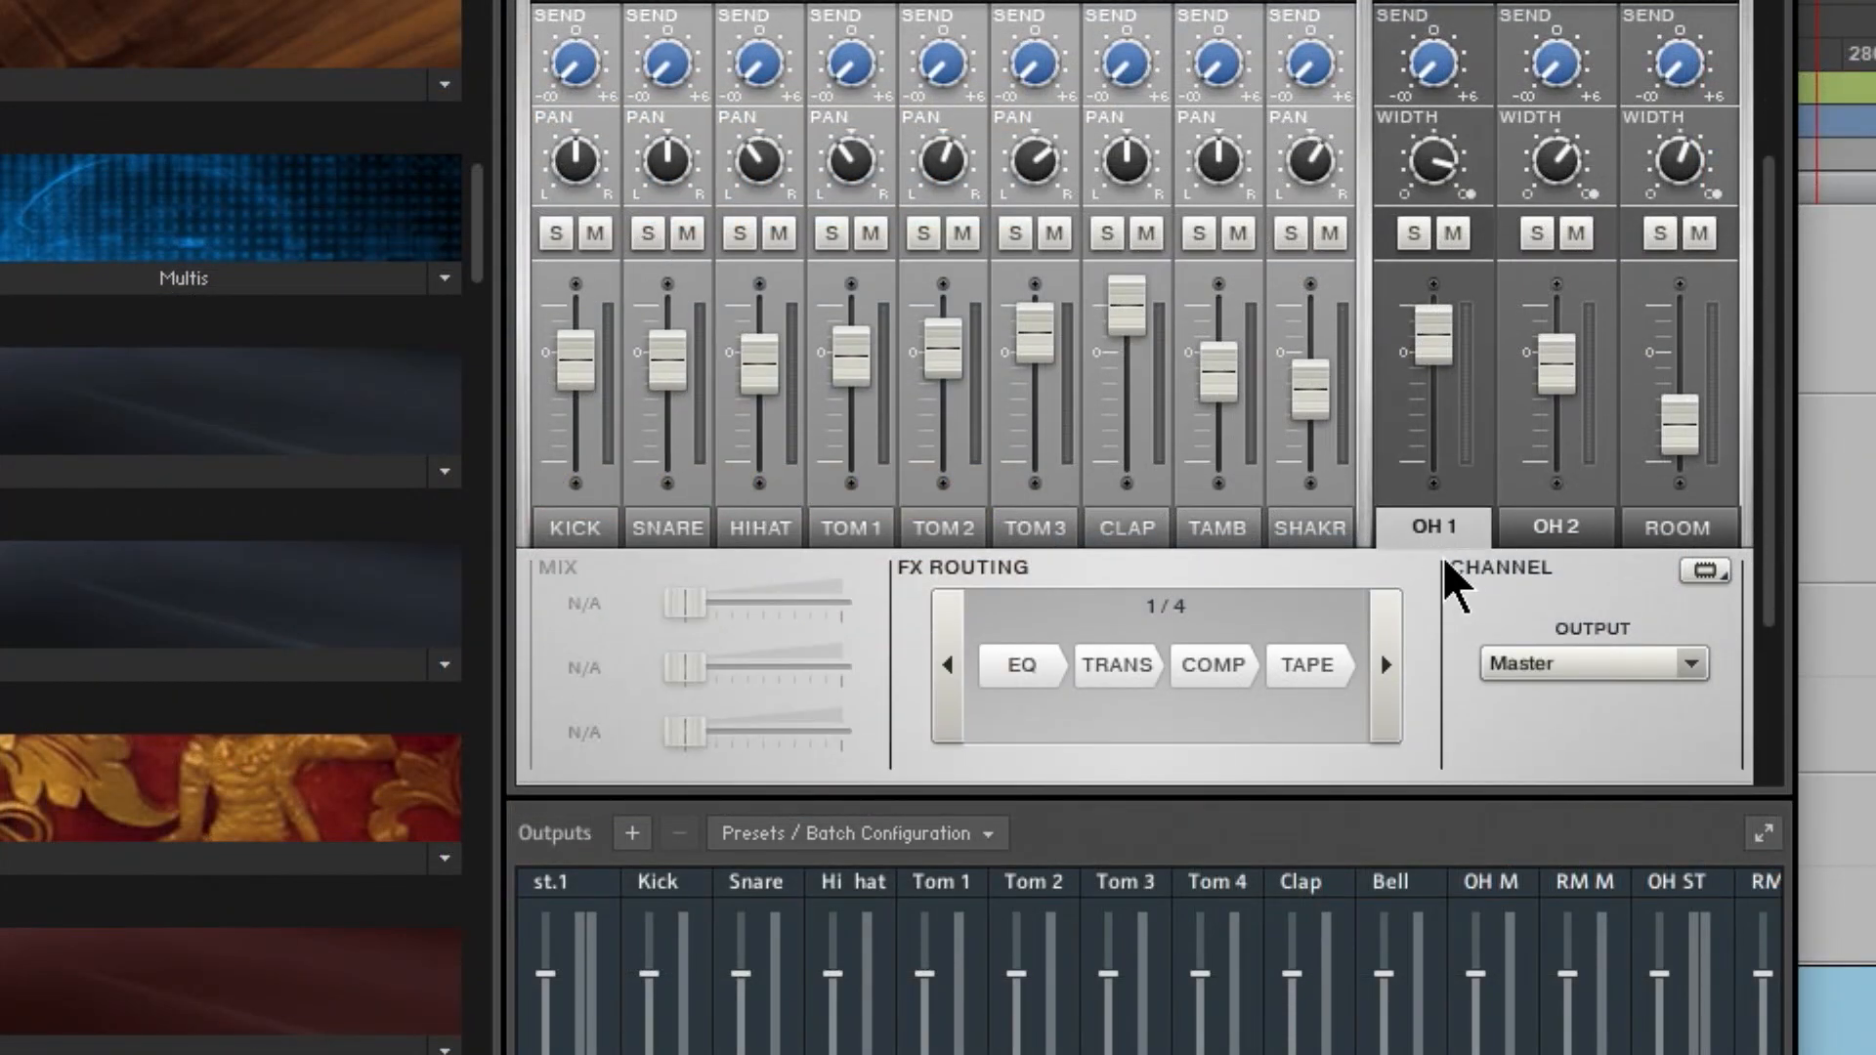
click(1575, 516)
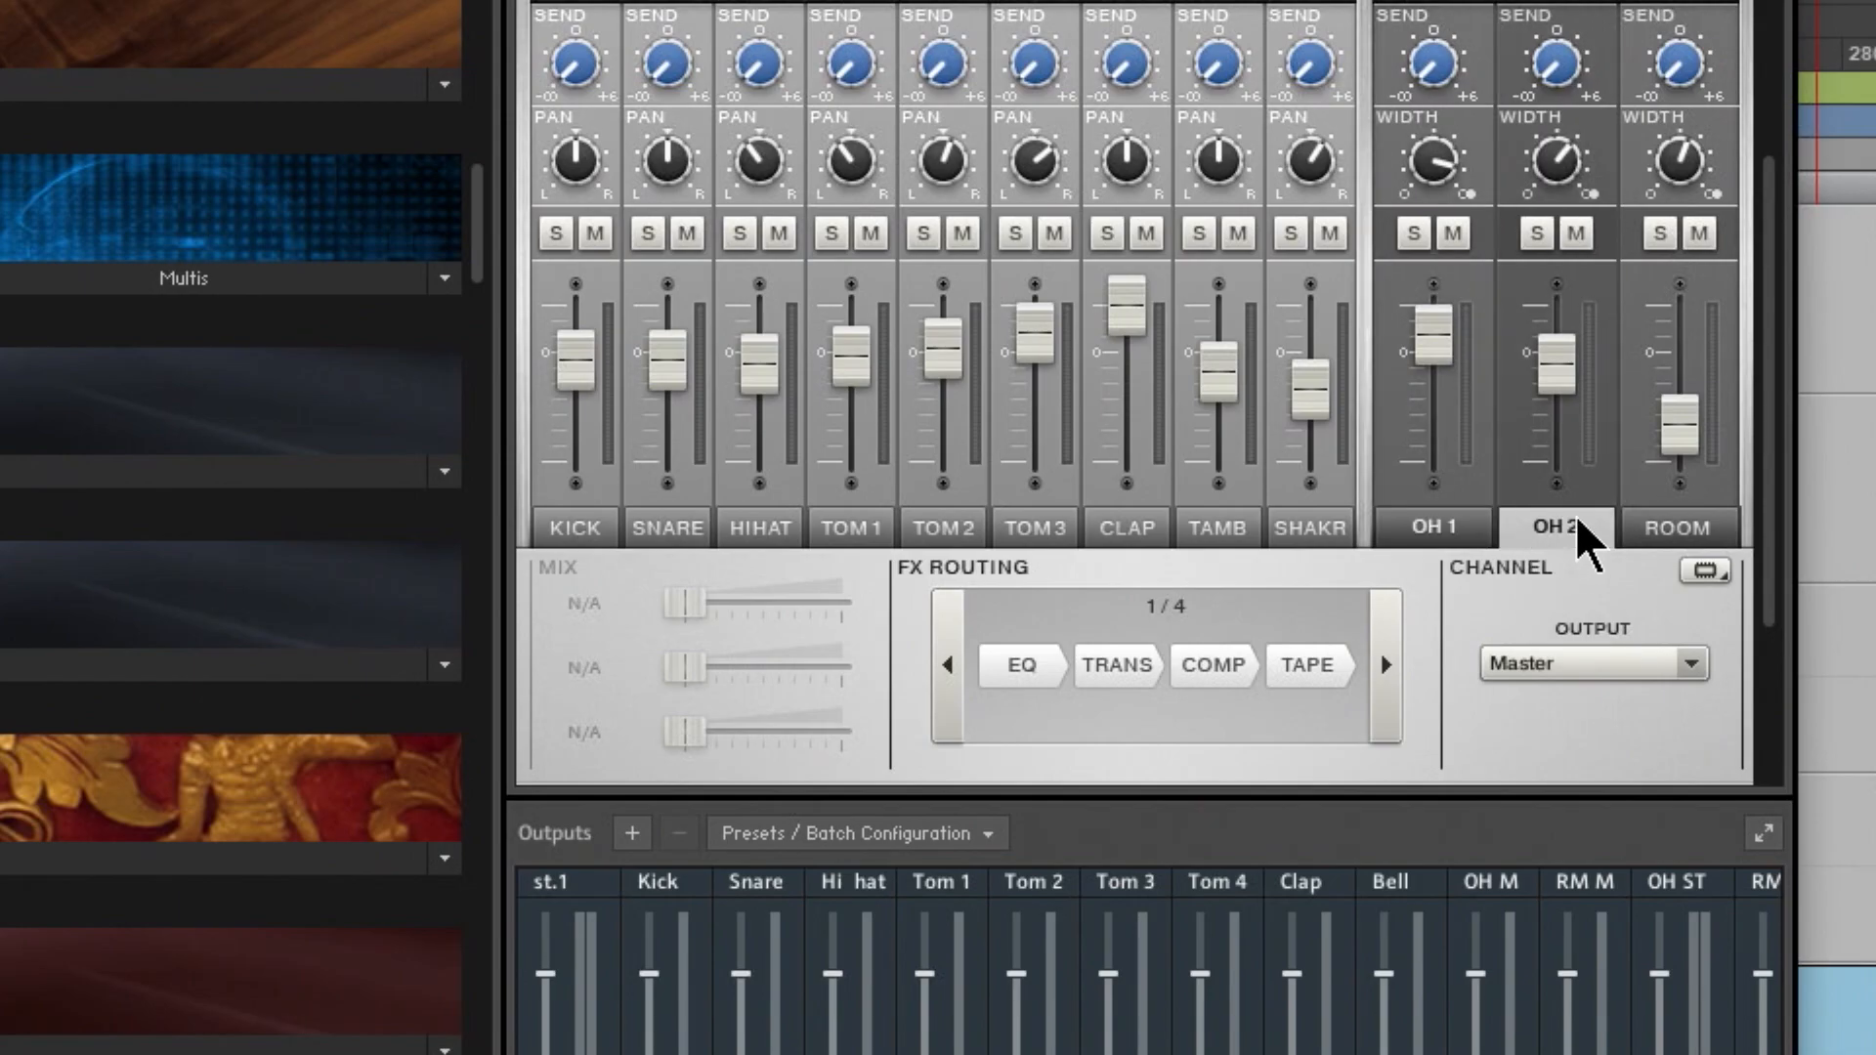
click(1692, 526)
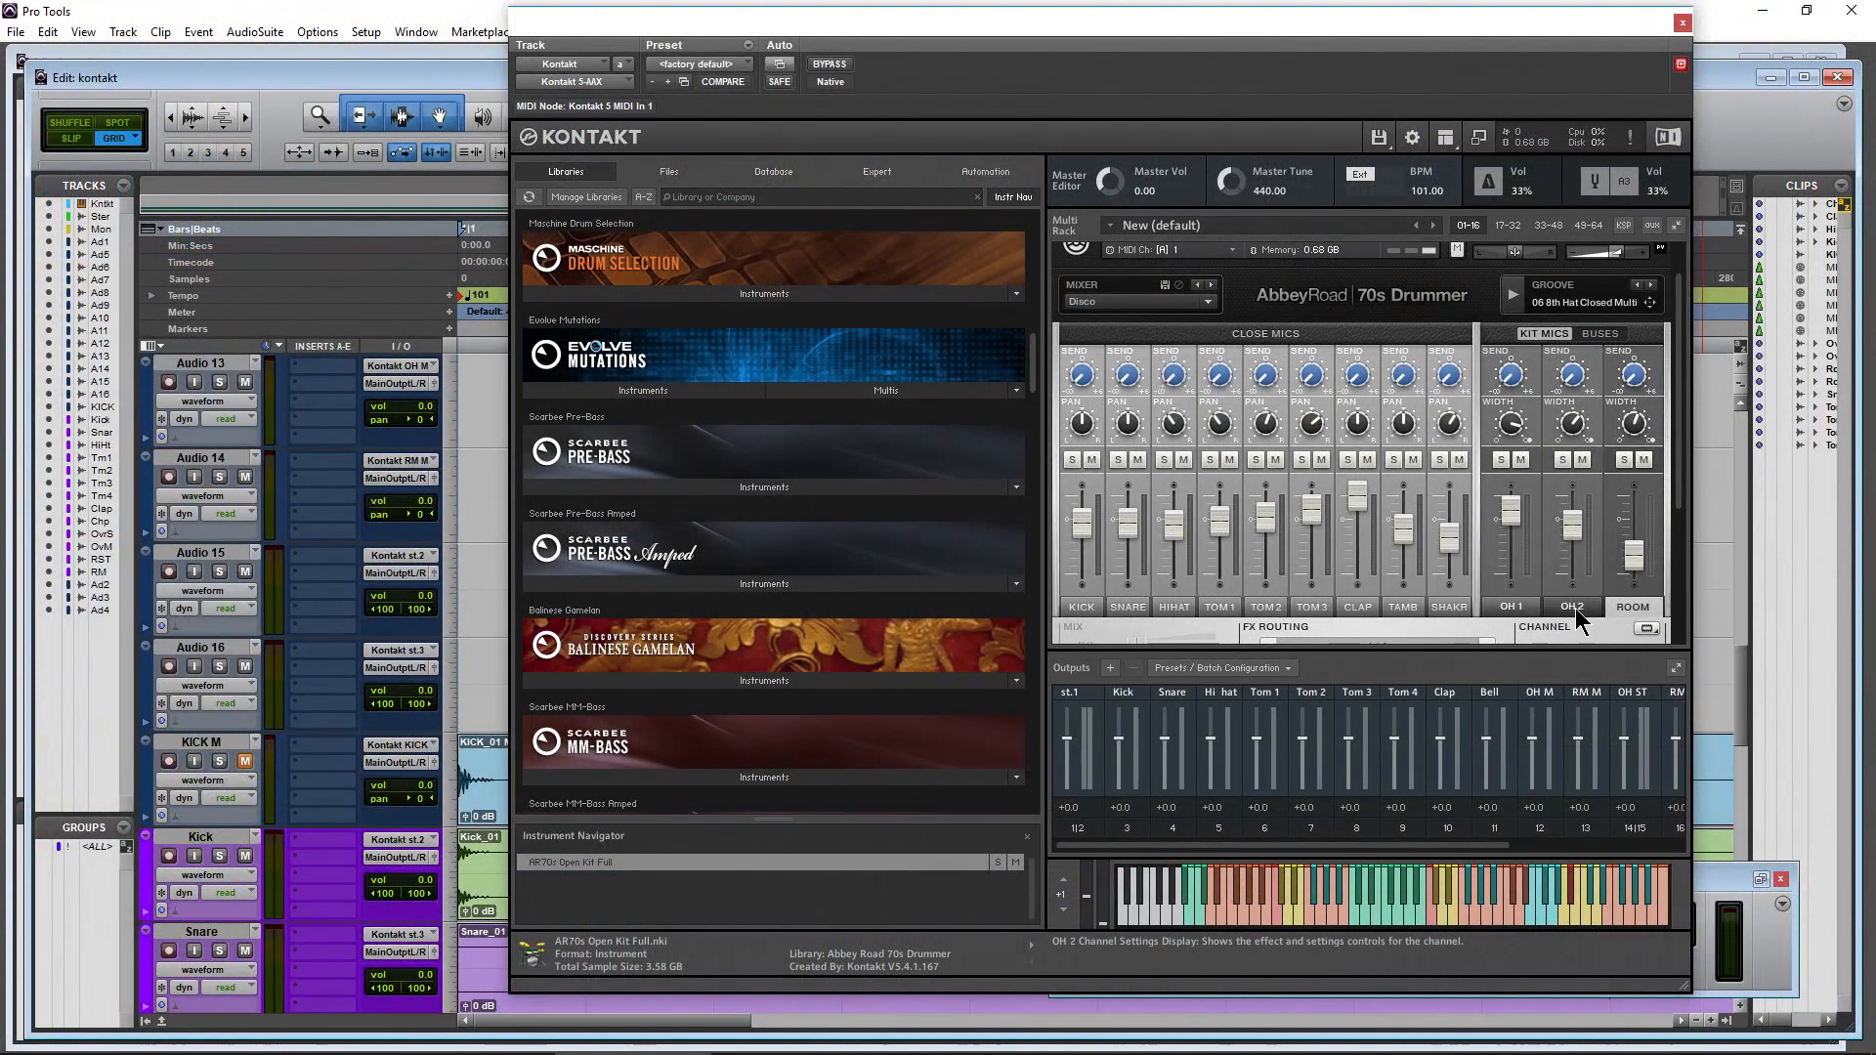
click(1524, 610)
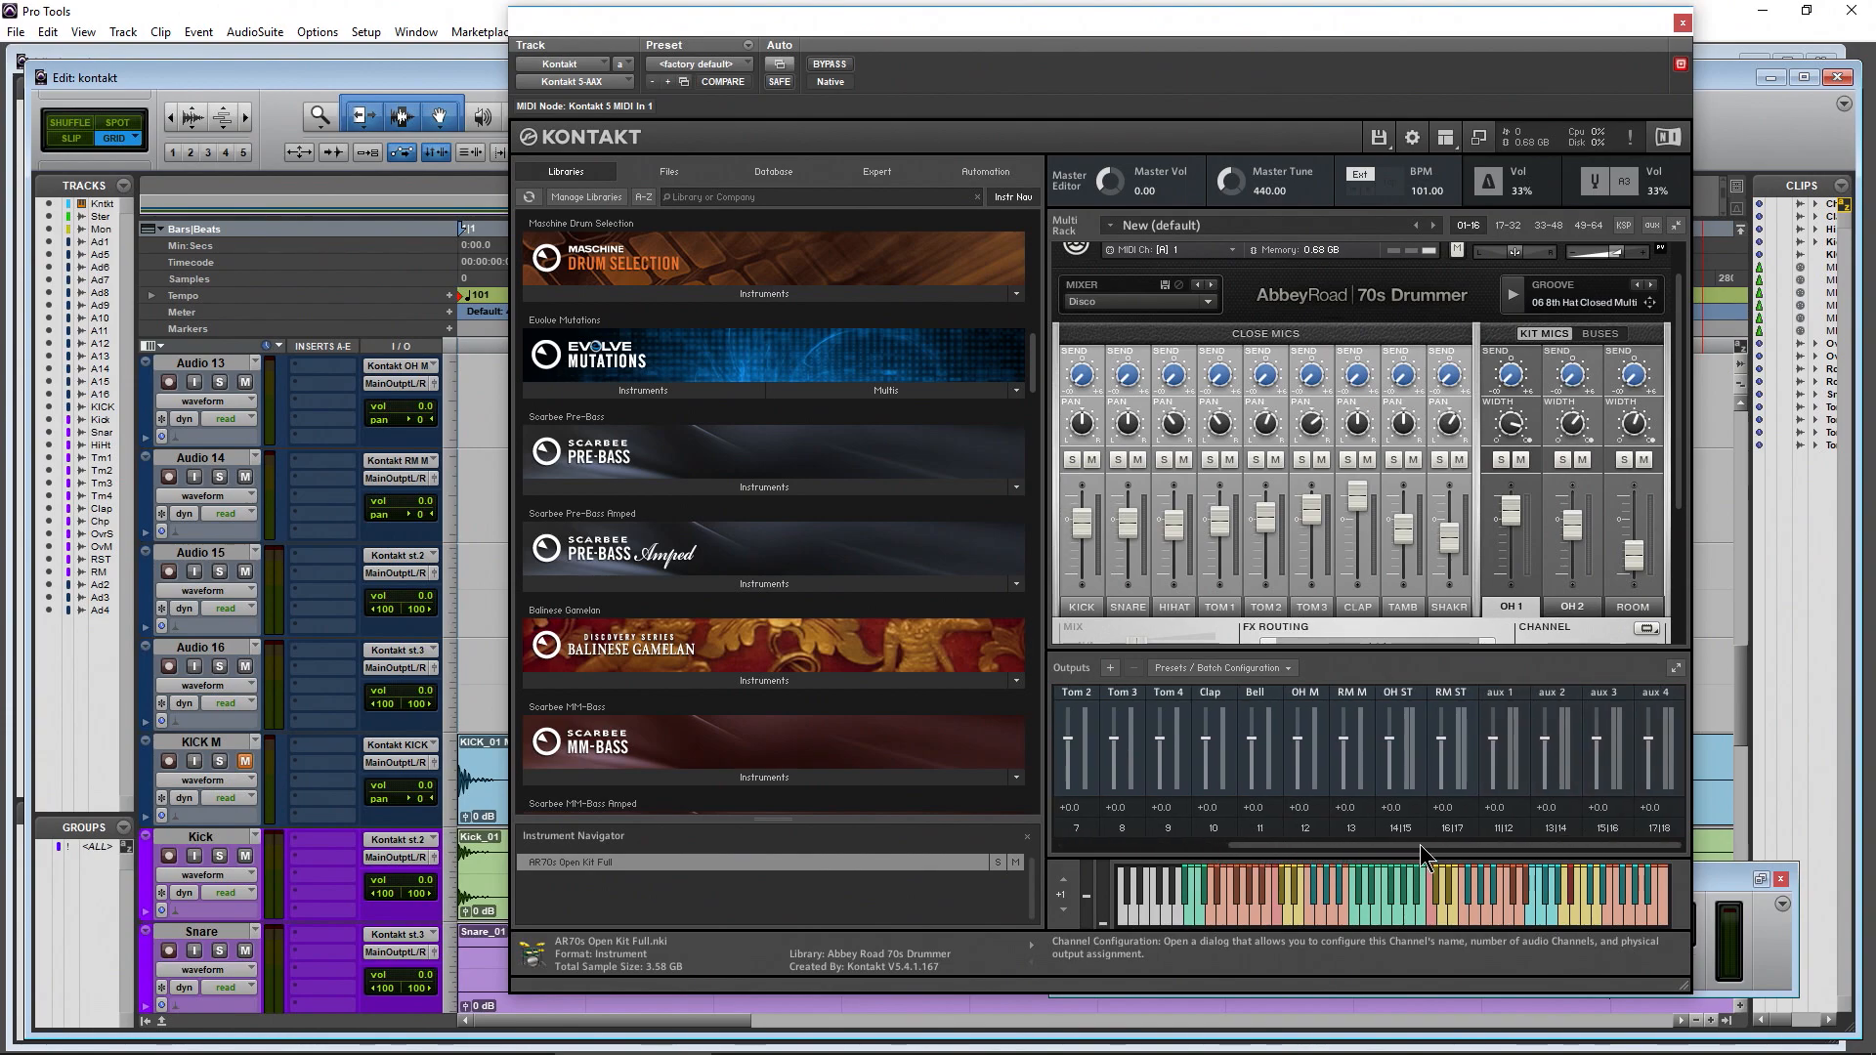
drag(1384, 850, 1175, 864)
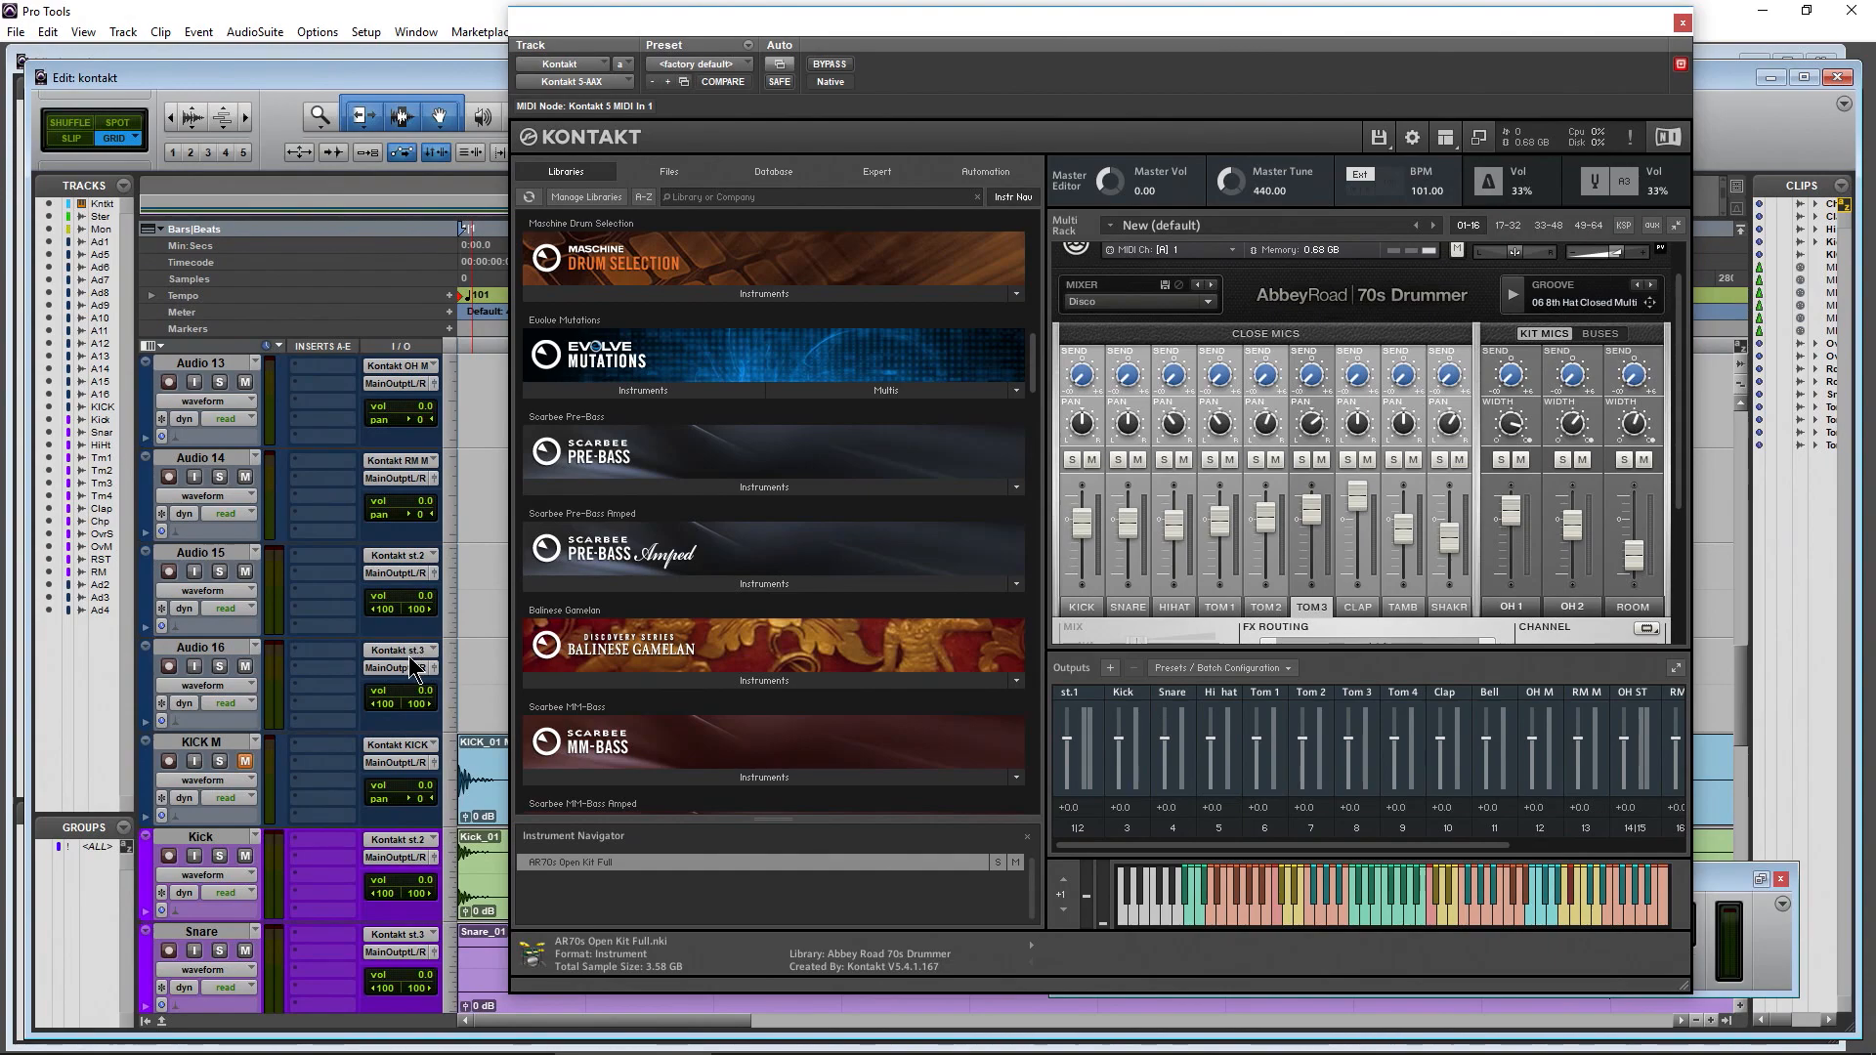
click(418, 651)
mouse_move(460, 742)
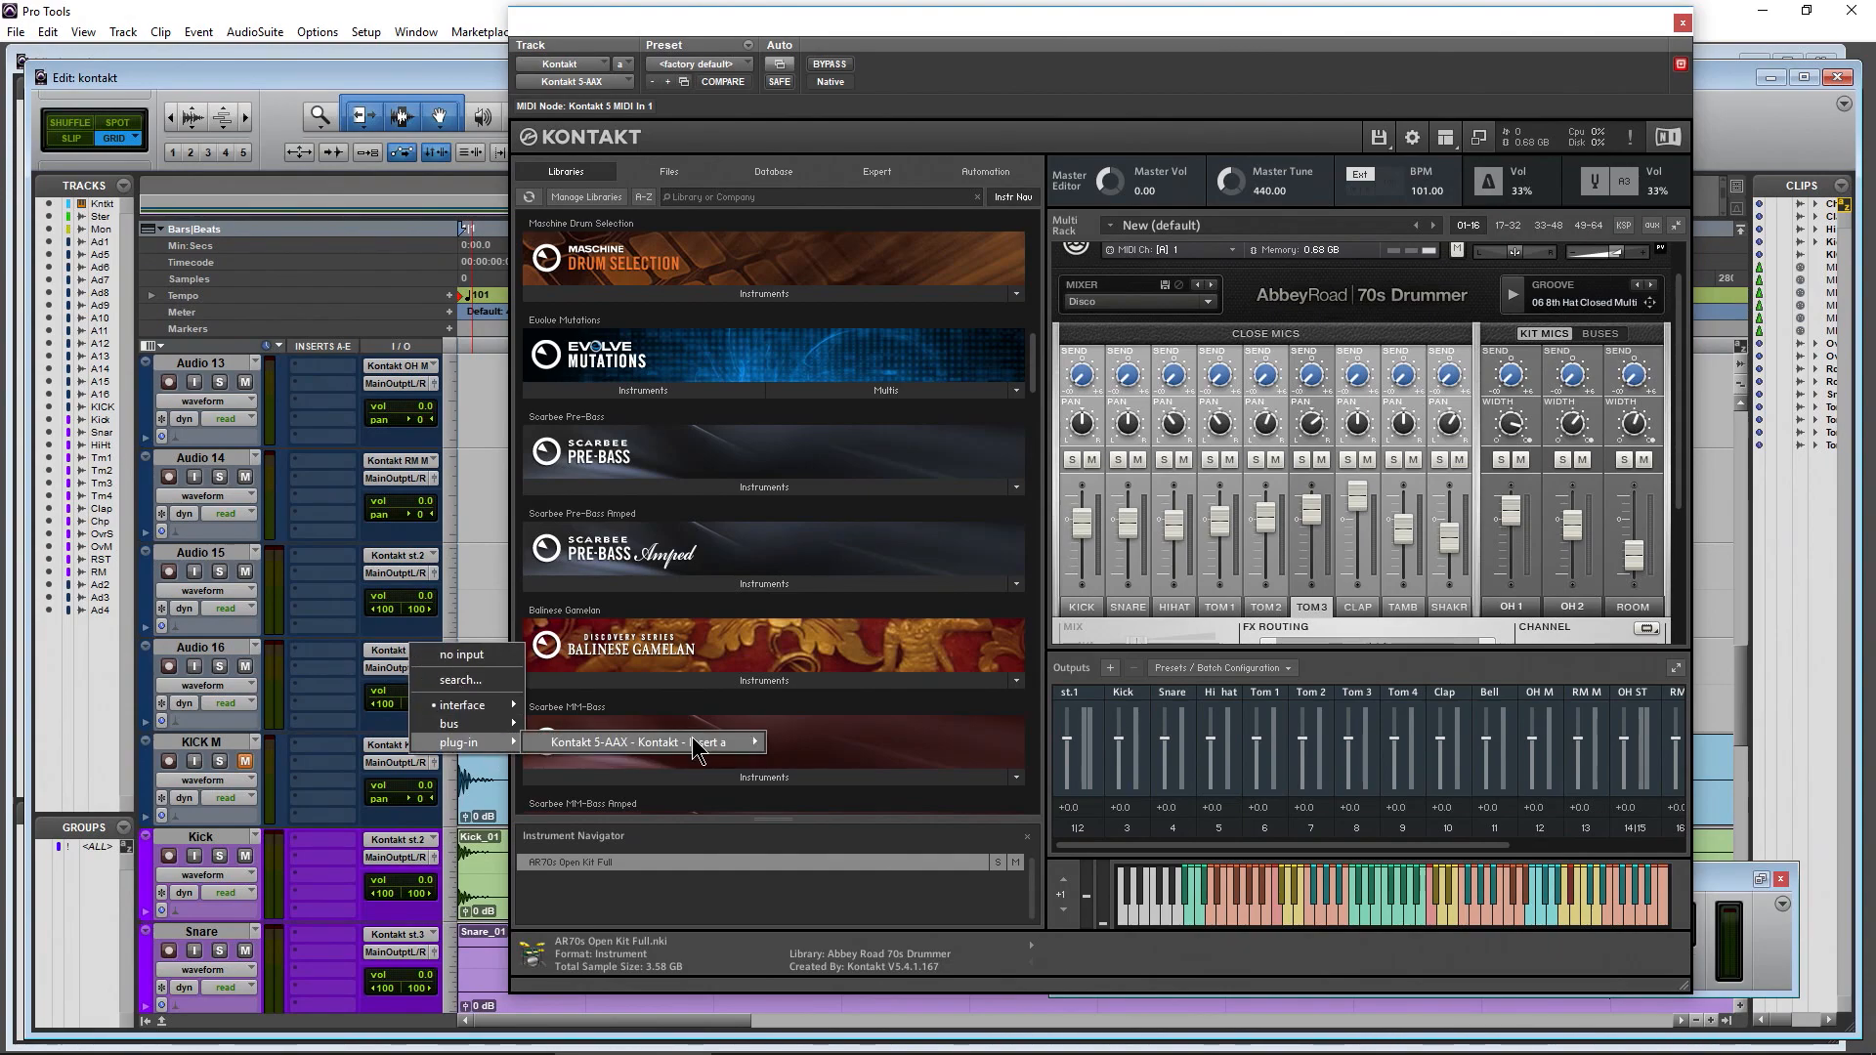
mouse_move(702, 743)
click(1351, 674)
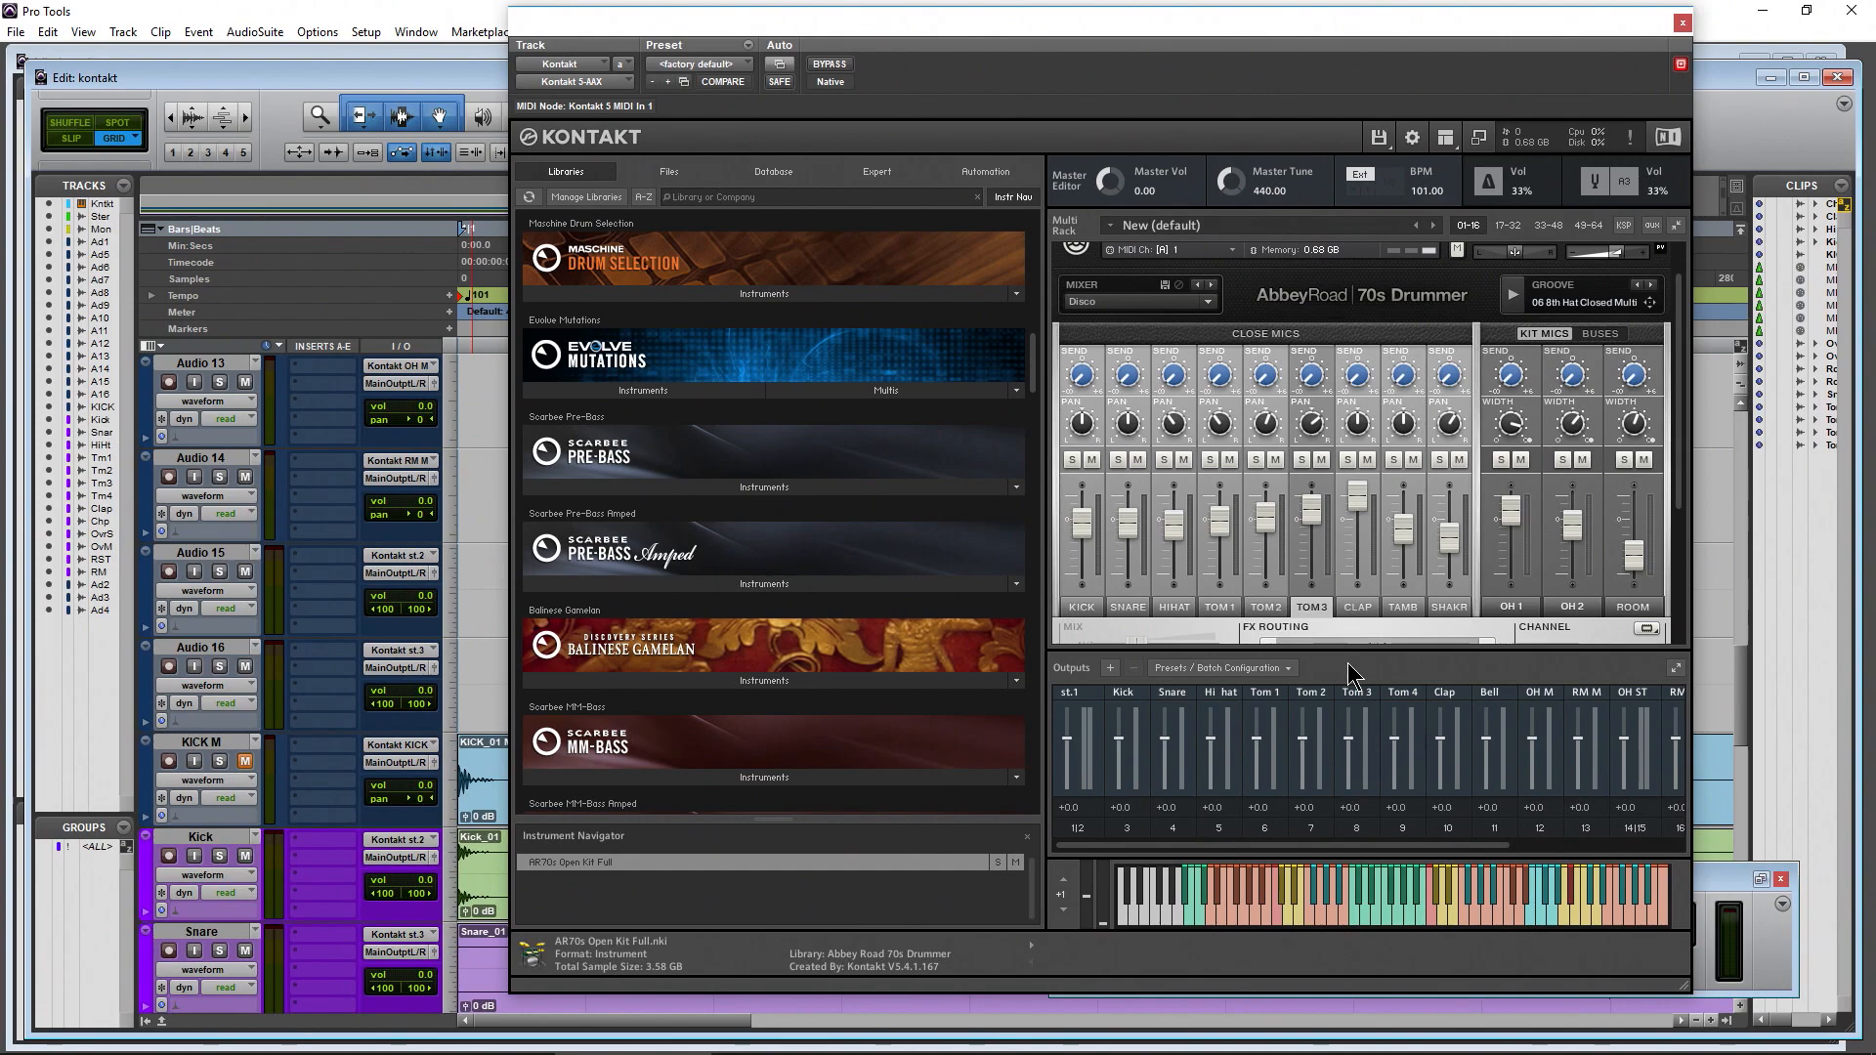
mouse_move(1235, 842)
mouse_down()
mouse_move(1404, 846)
mouse_move(1210, 856)
mouse_up()
drag(1681, 469, 1695, 567)
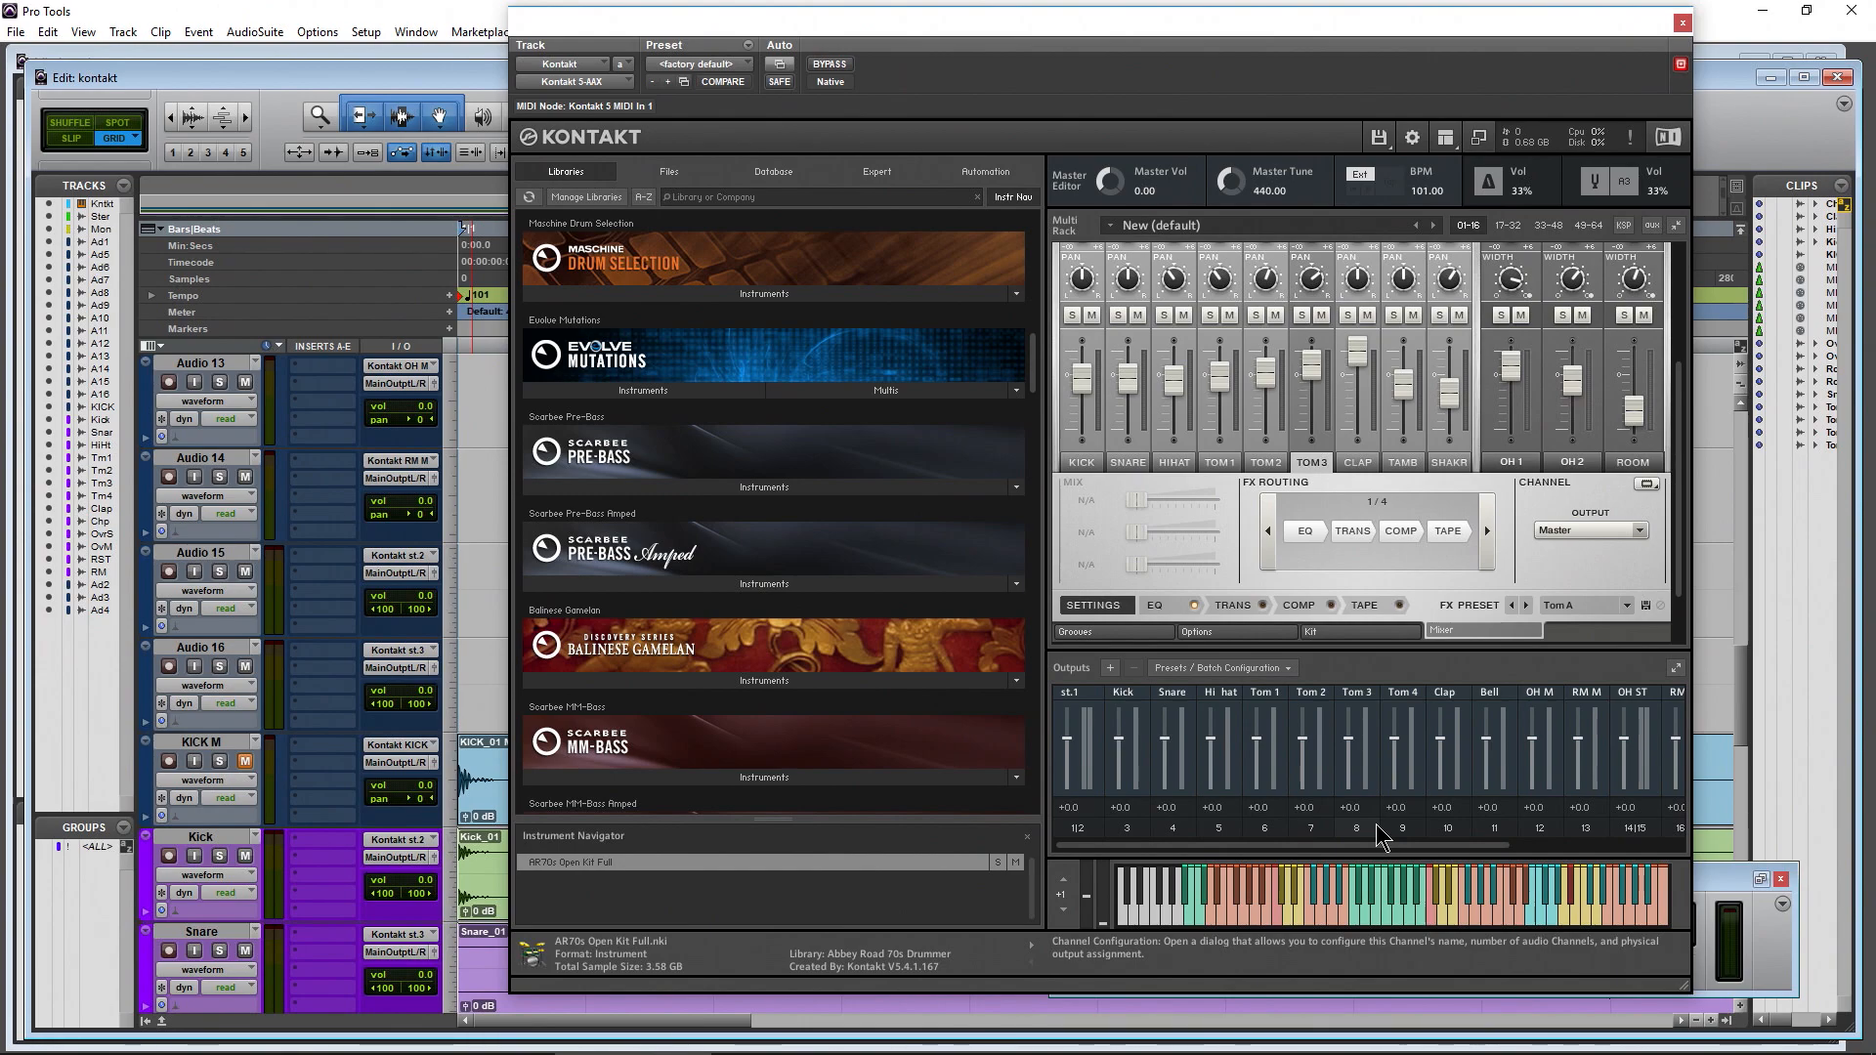
Load the Default Kontakt Output preset in the output section and trigger several drum sounds from the keyboard
click(1222, 670)
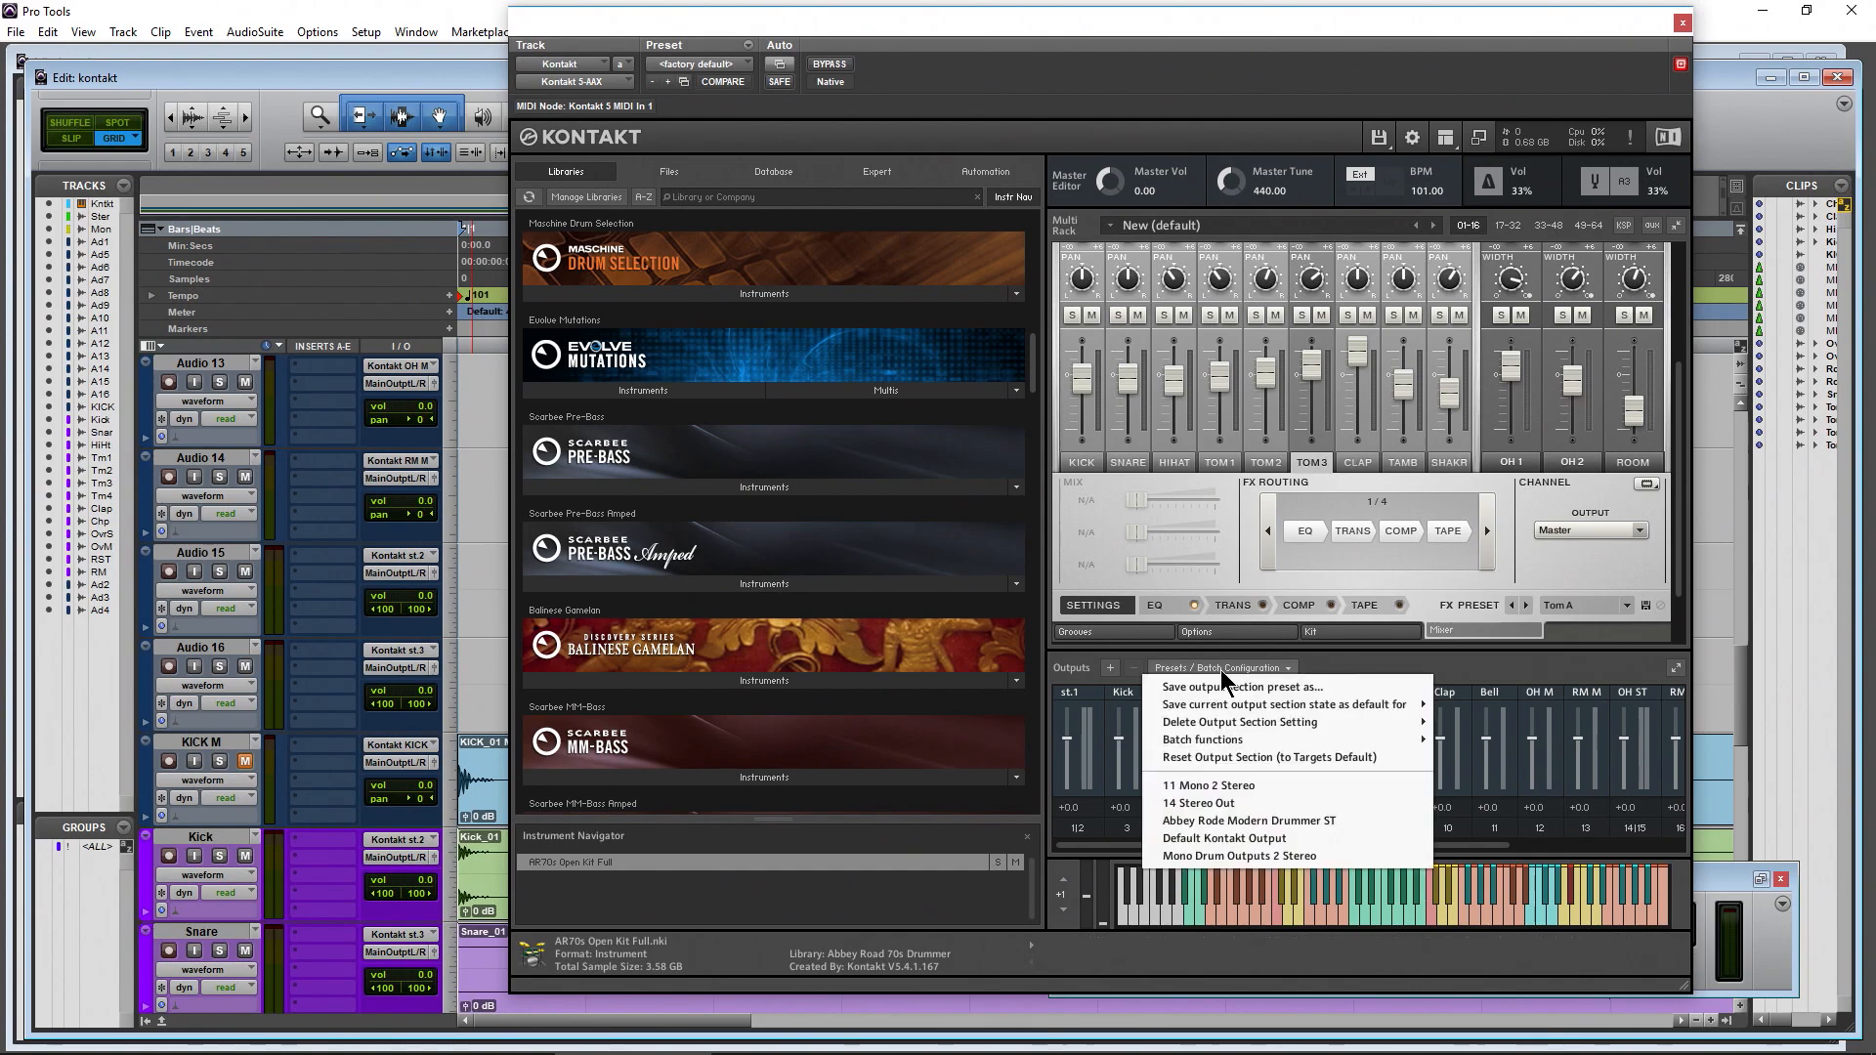
click(1251, 841)
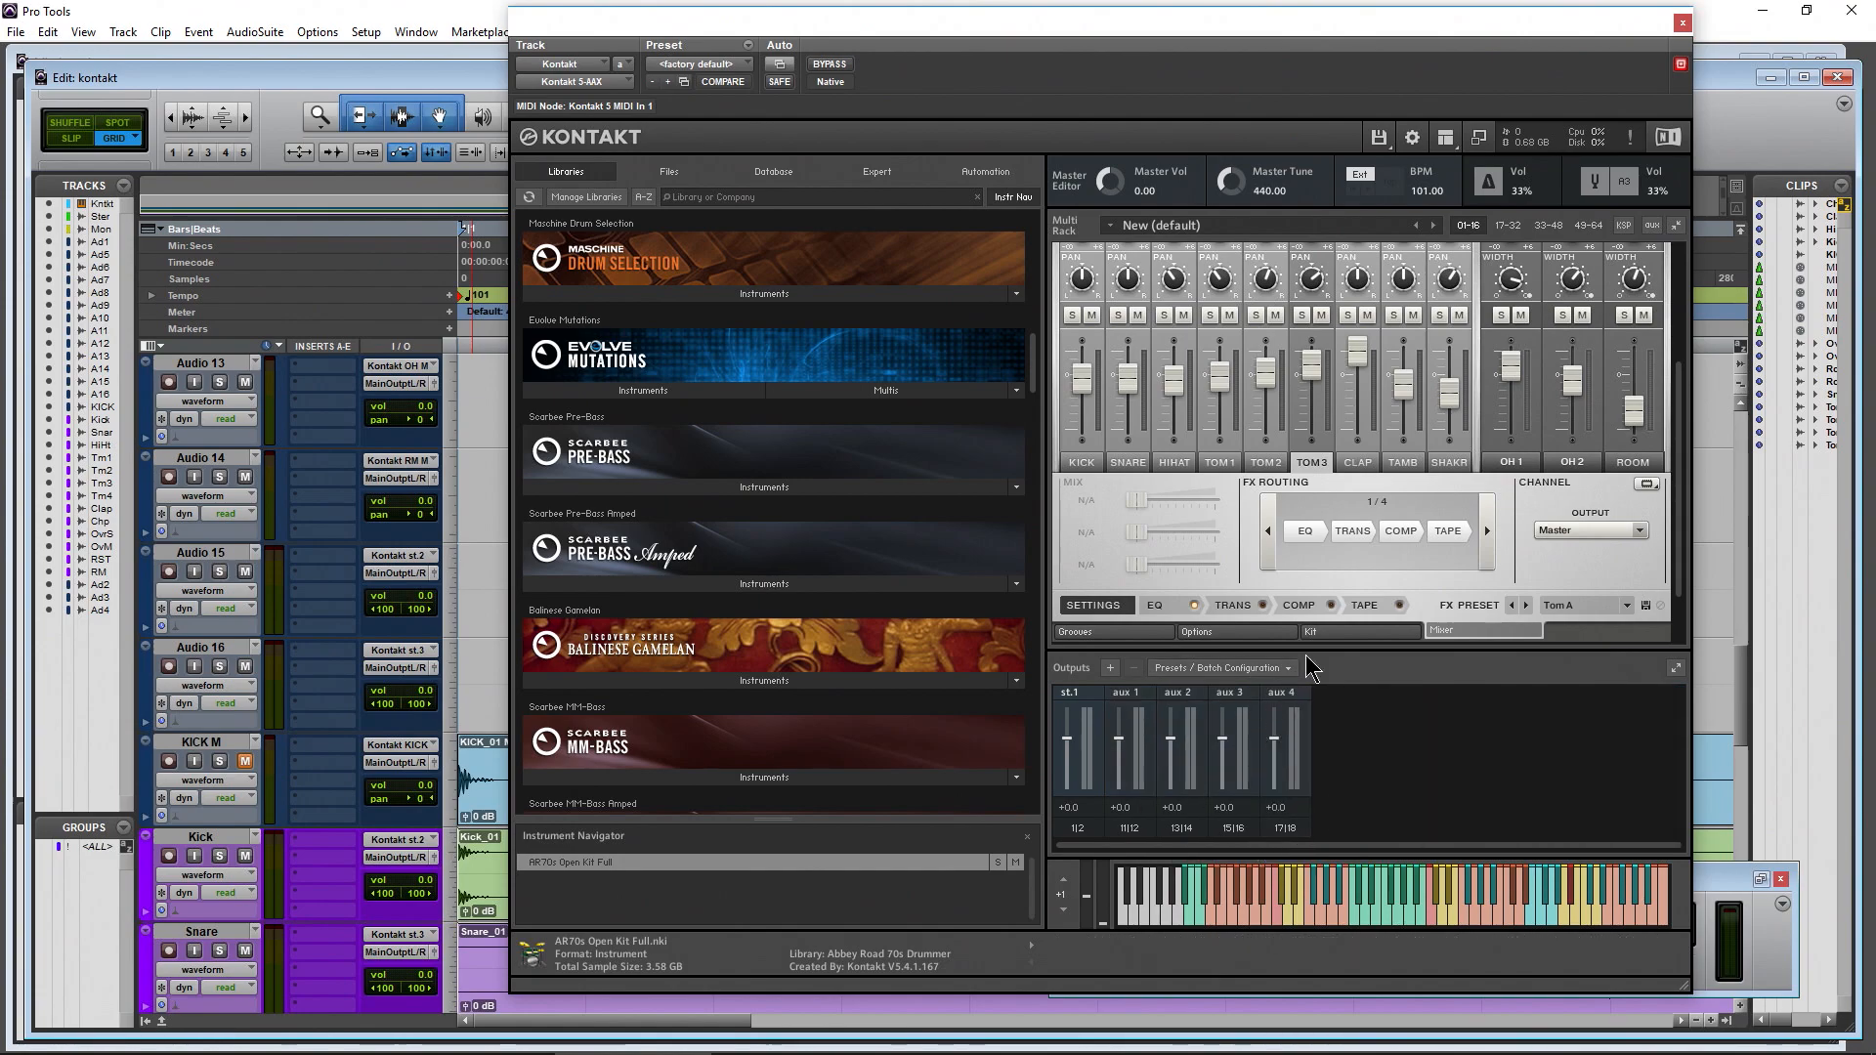
click(1329, 924)
click(1288, 924)
click(1341, 913)
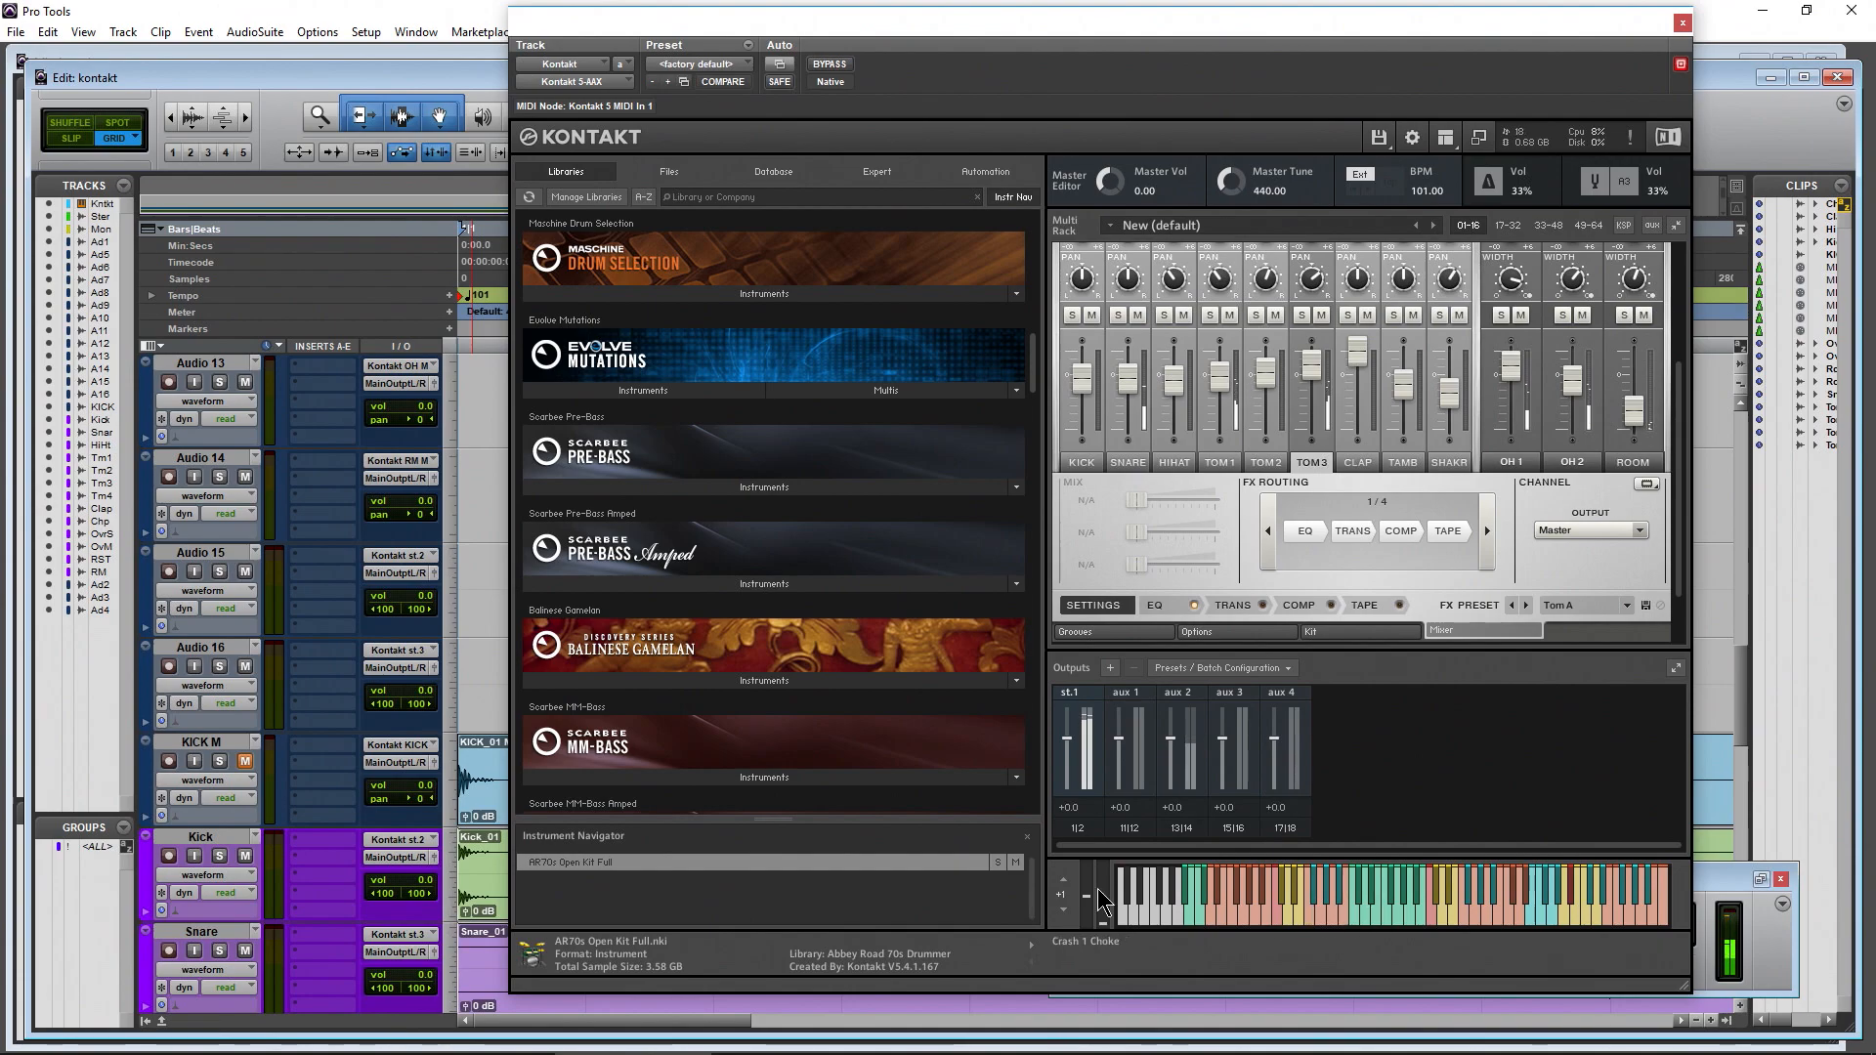
Check which Kontakt plug-in outputs are offered as inputs for the Audio 15 track
scroll(1563, 547, up, 2)
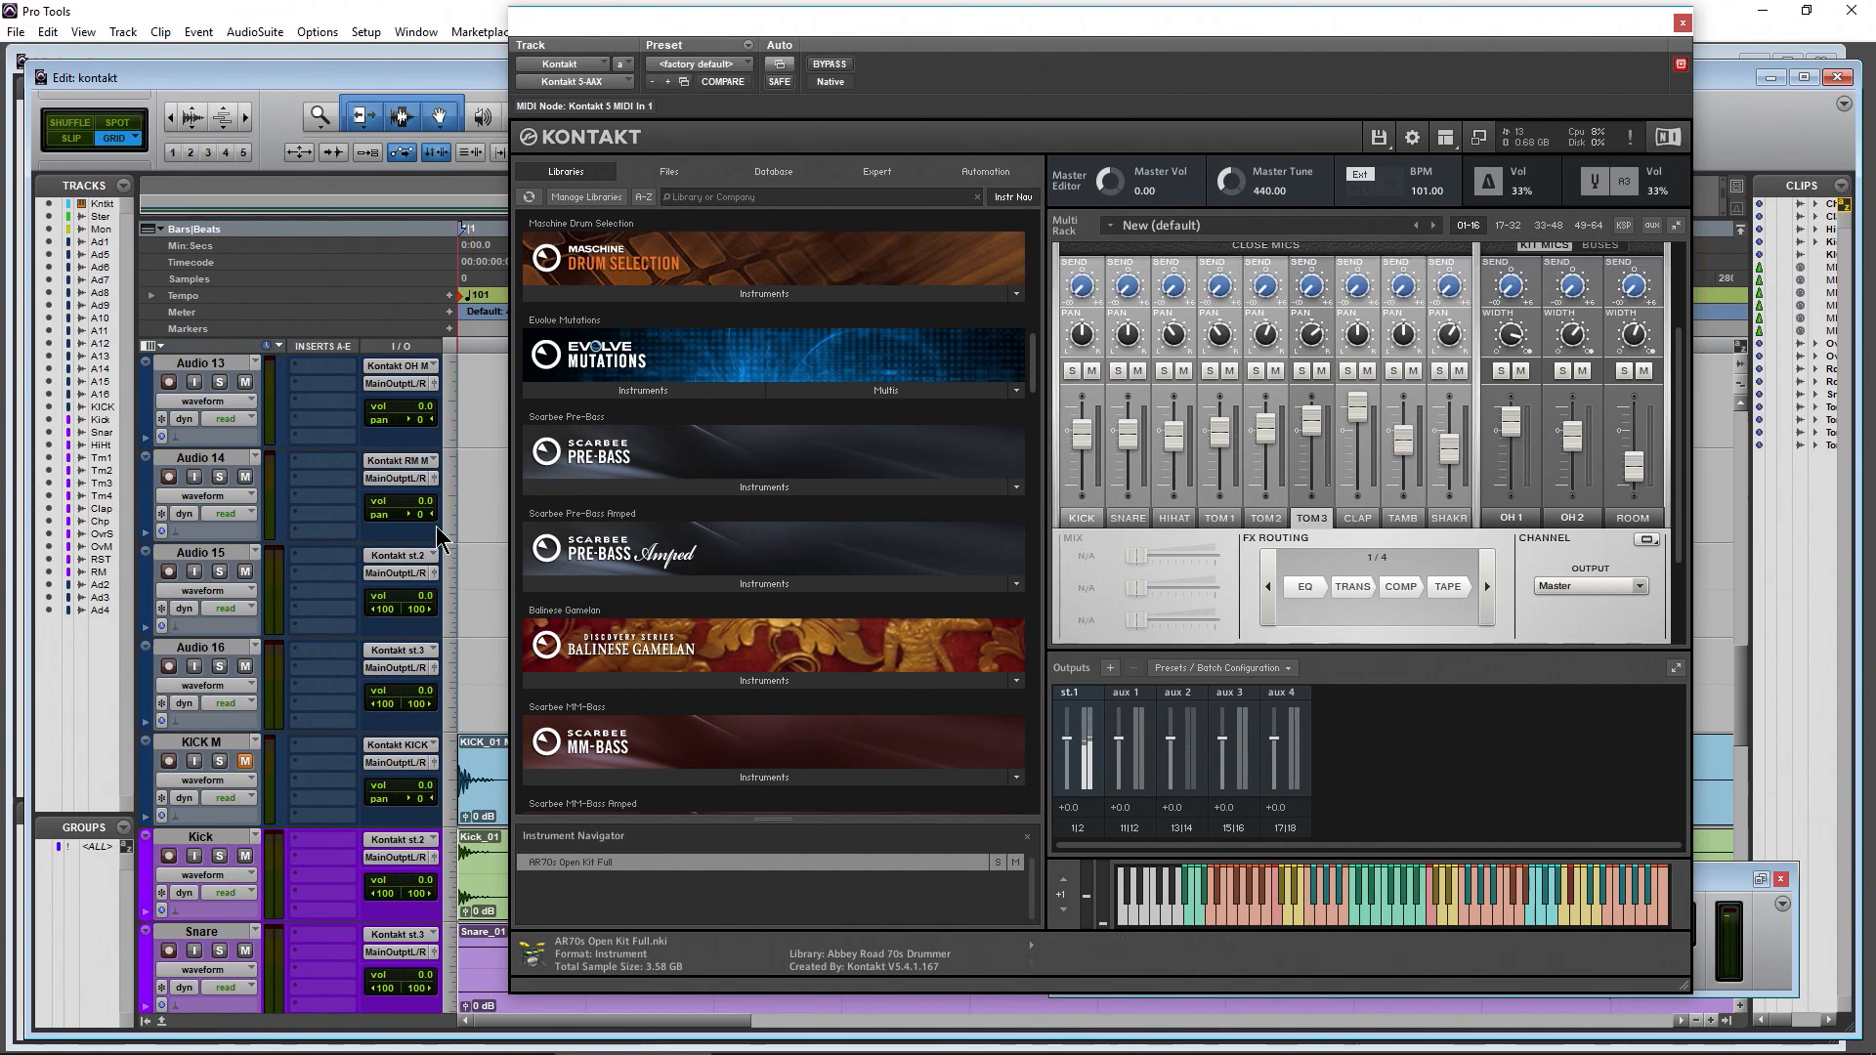
click(422, 562)
mouse_move(477, 612)
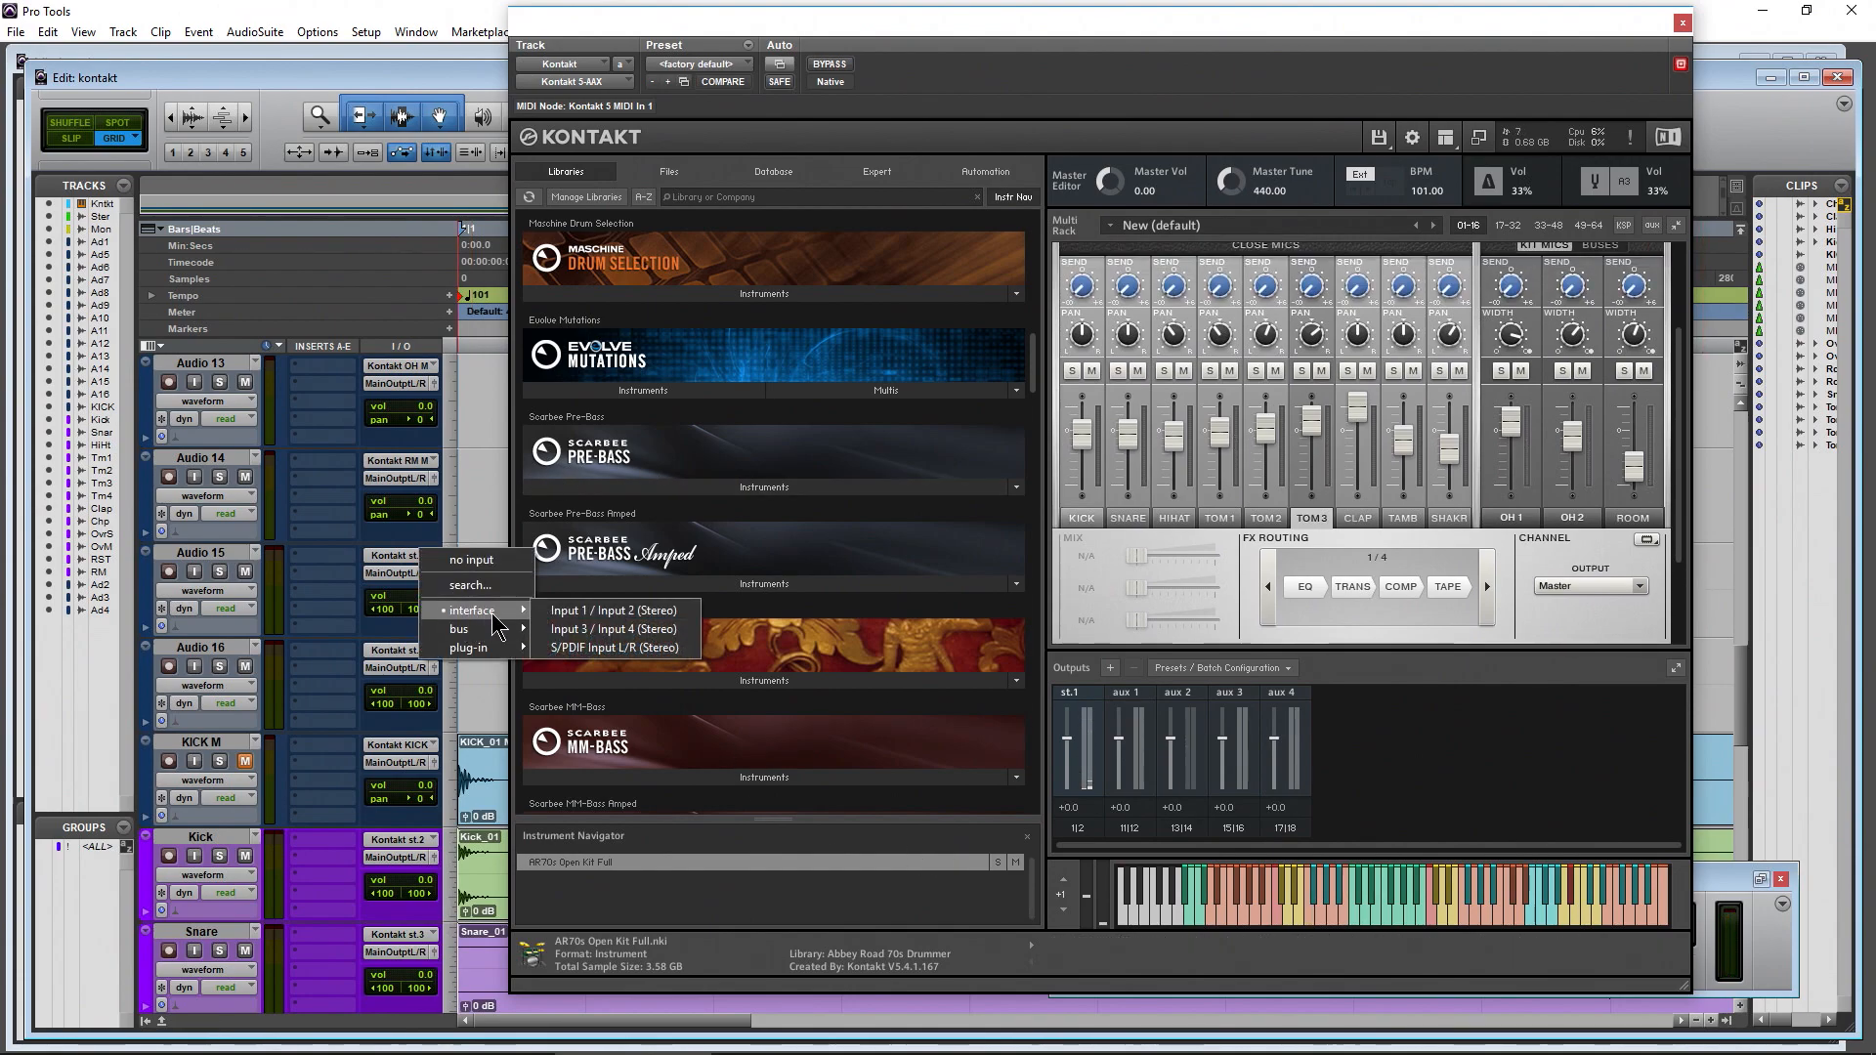
mouse_move(471, 648)
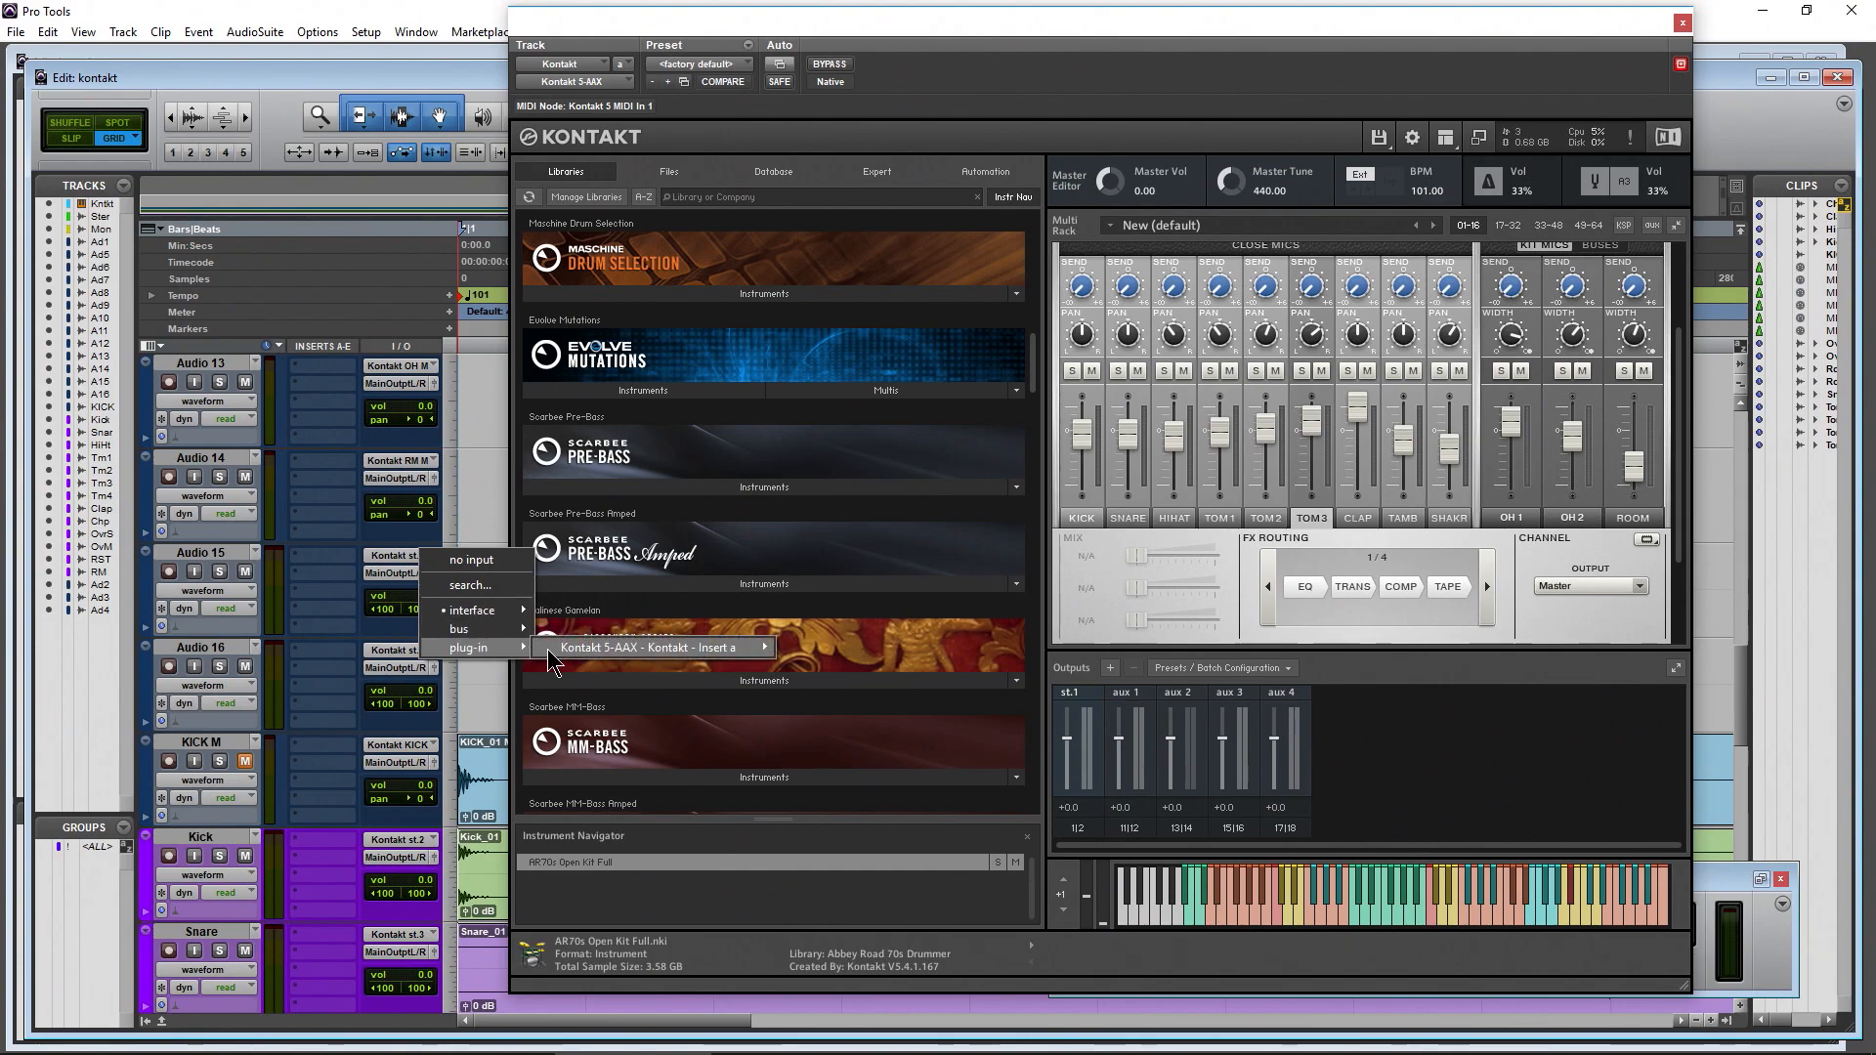
mouse_move(688, 650)
click(832, 705)
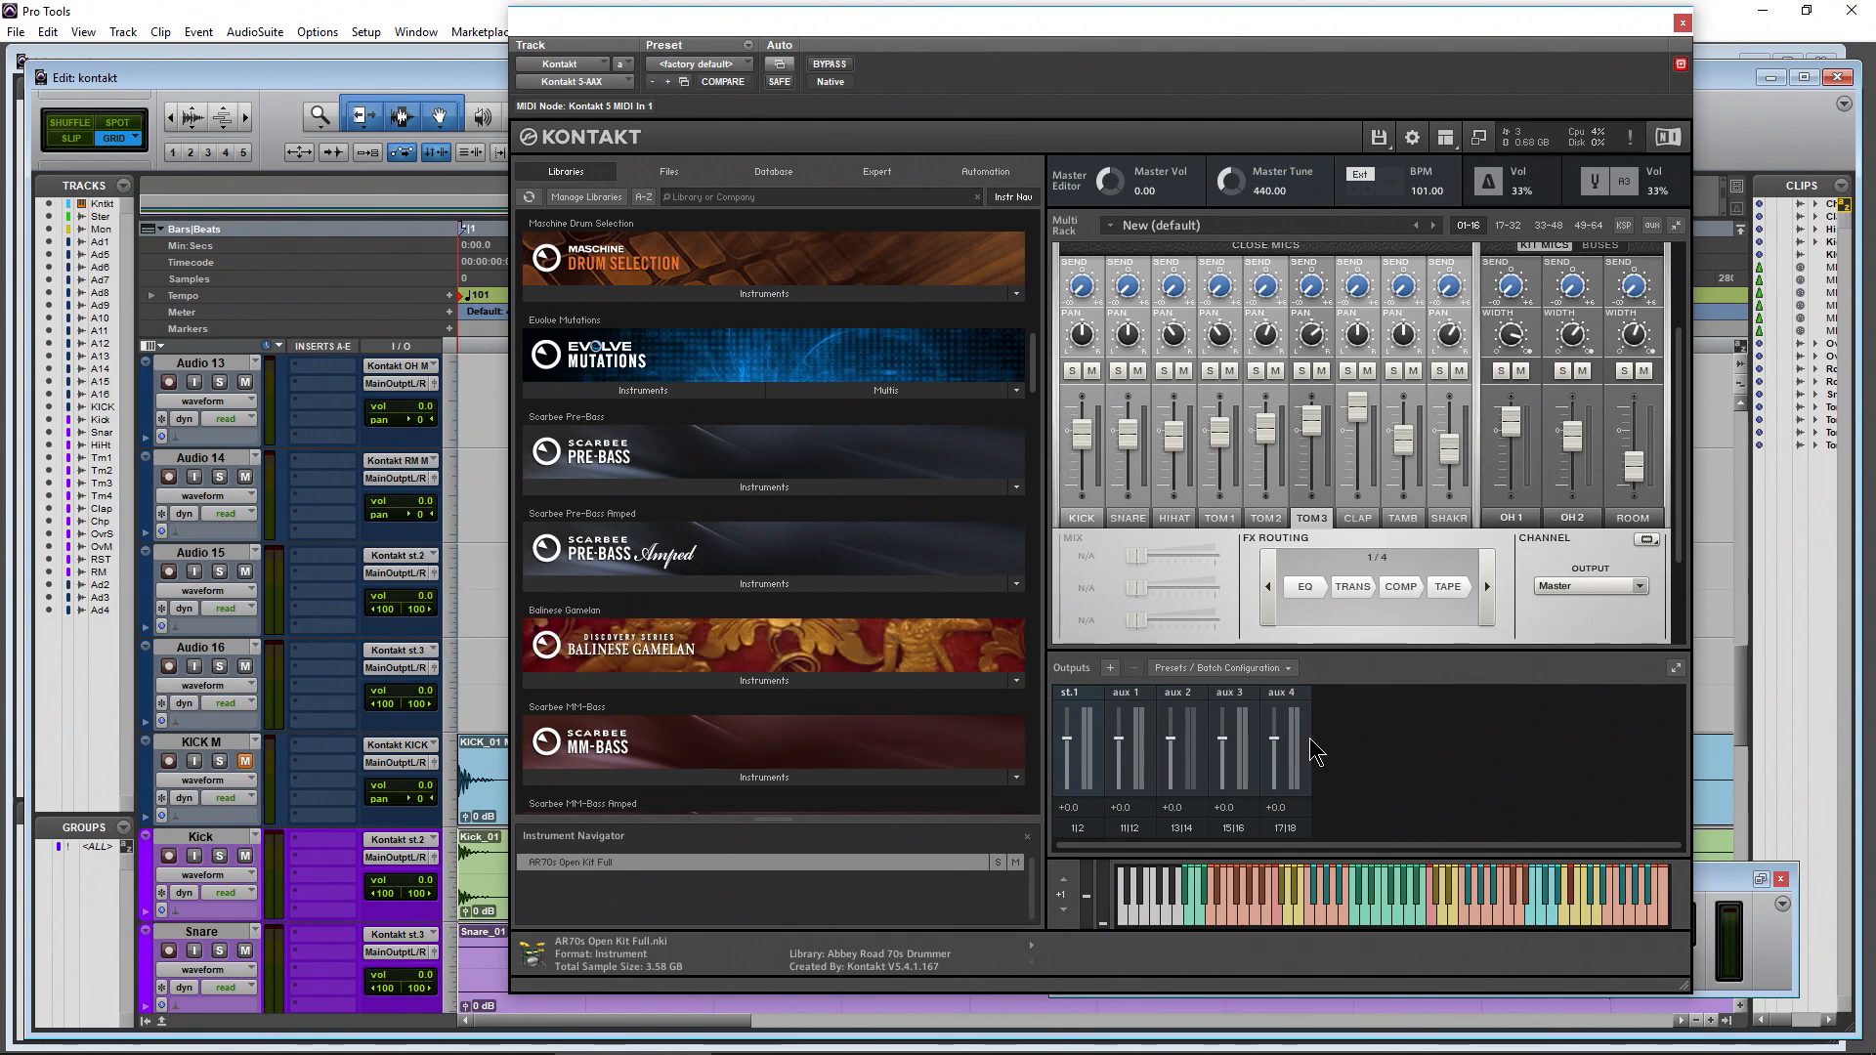
Save the current output section state as the default for All Formats
click(1257, 674)
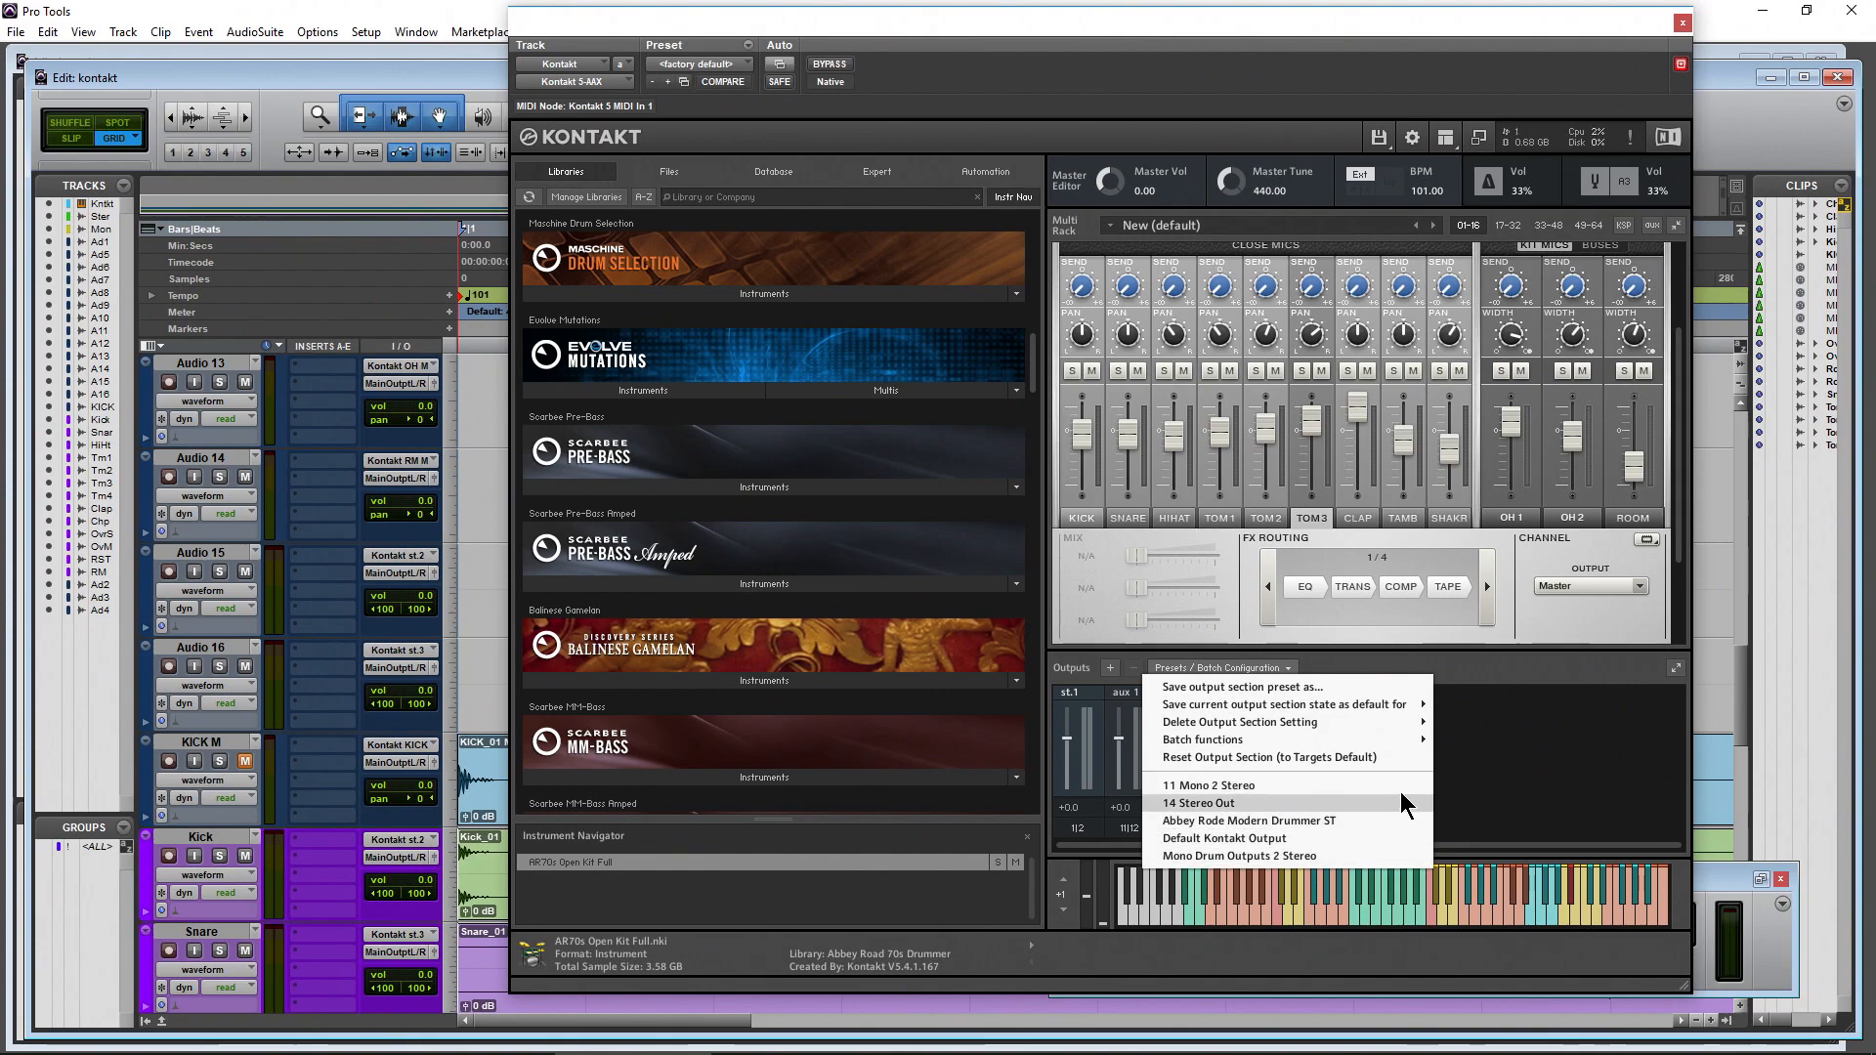
click(1456, 769)
click(1257, 668)
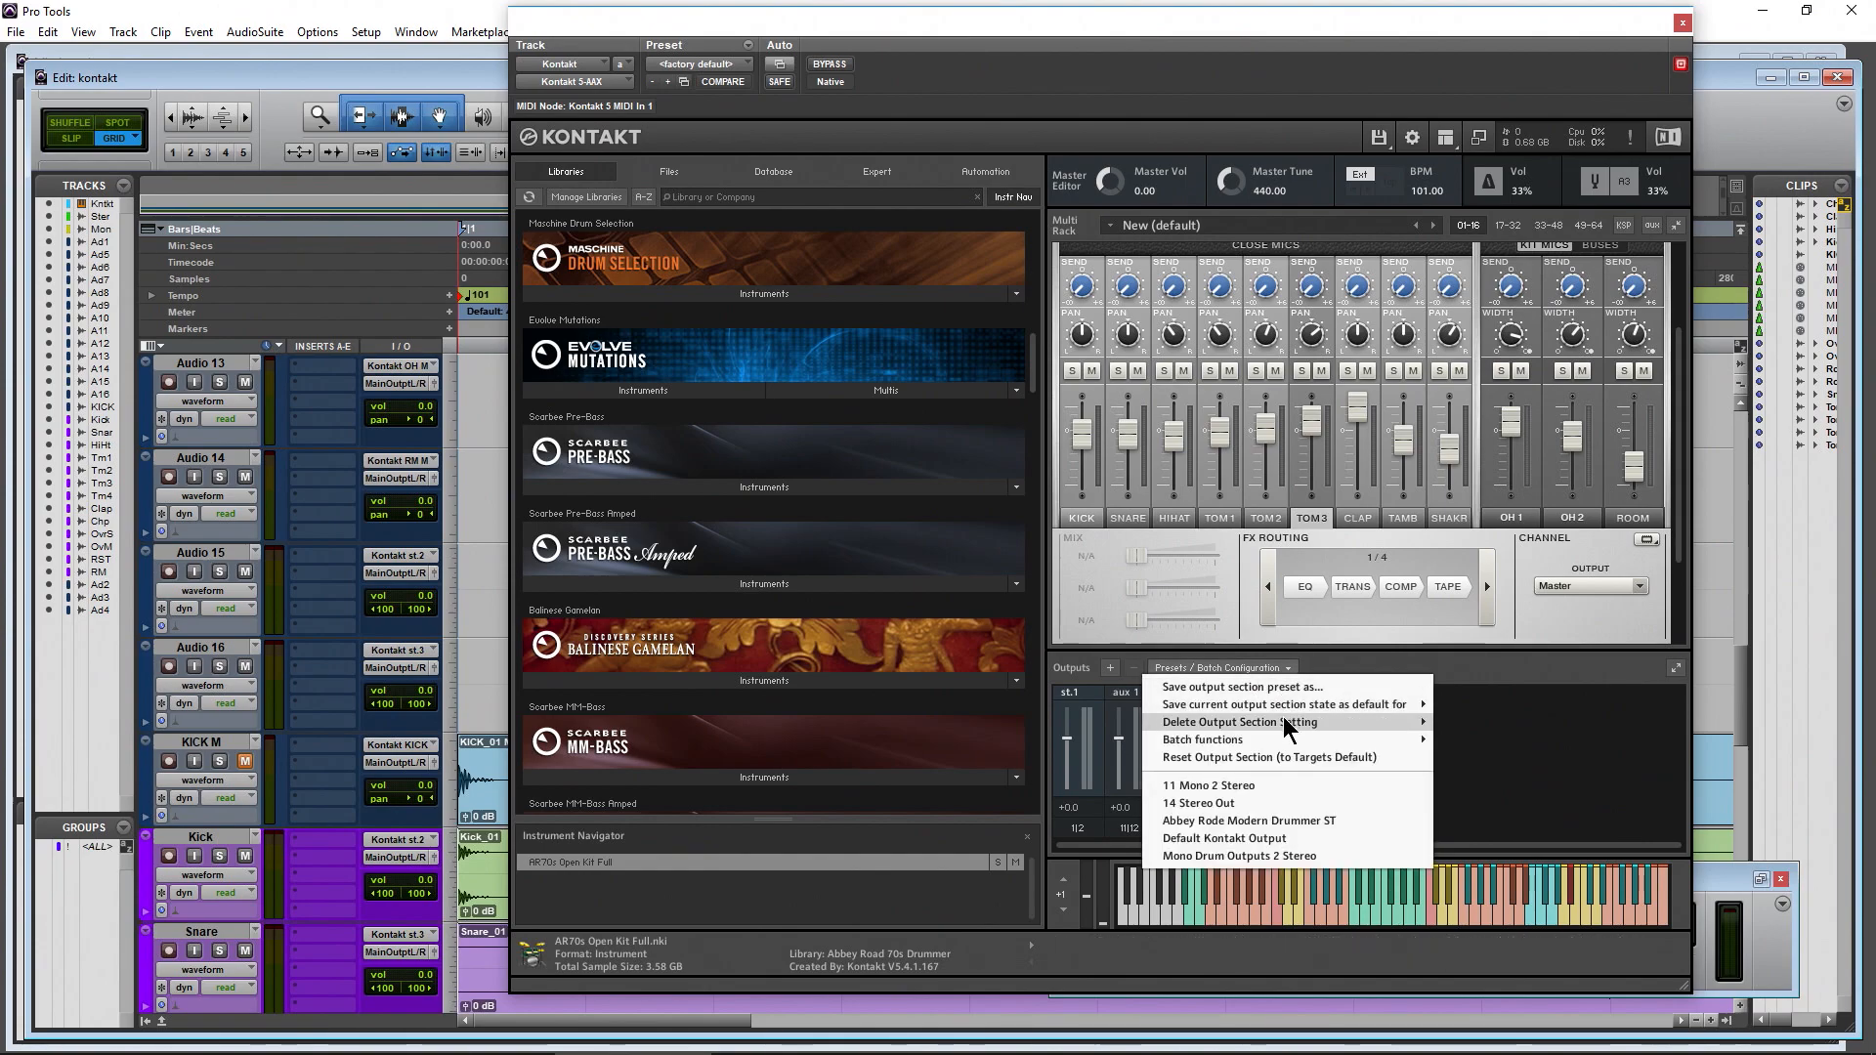
mouse_move(1288, 728)
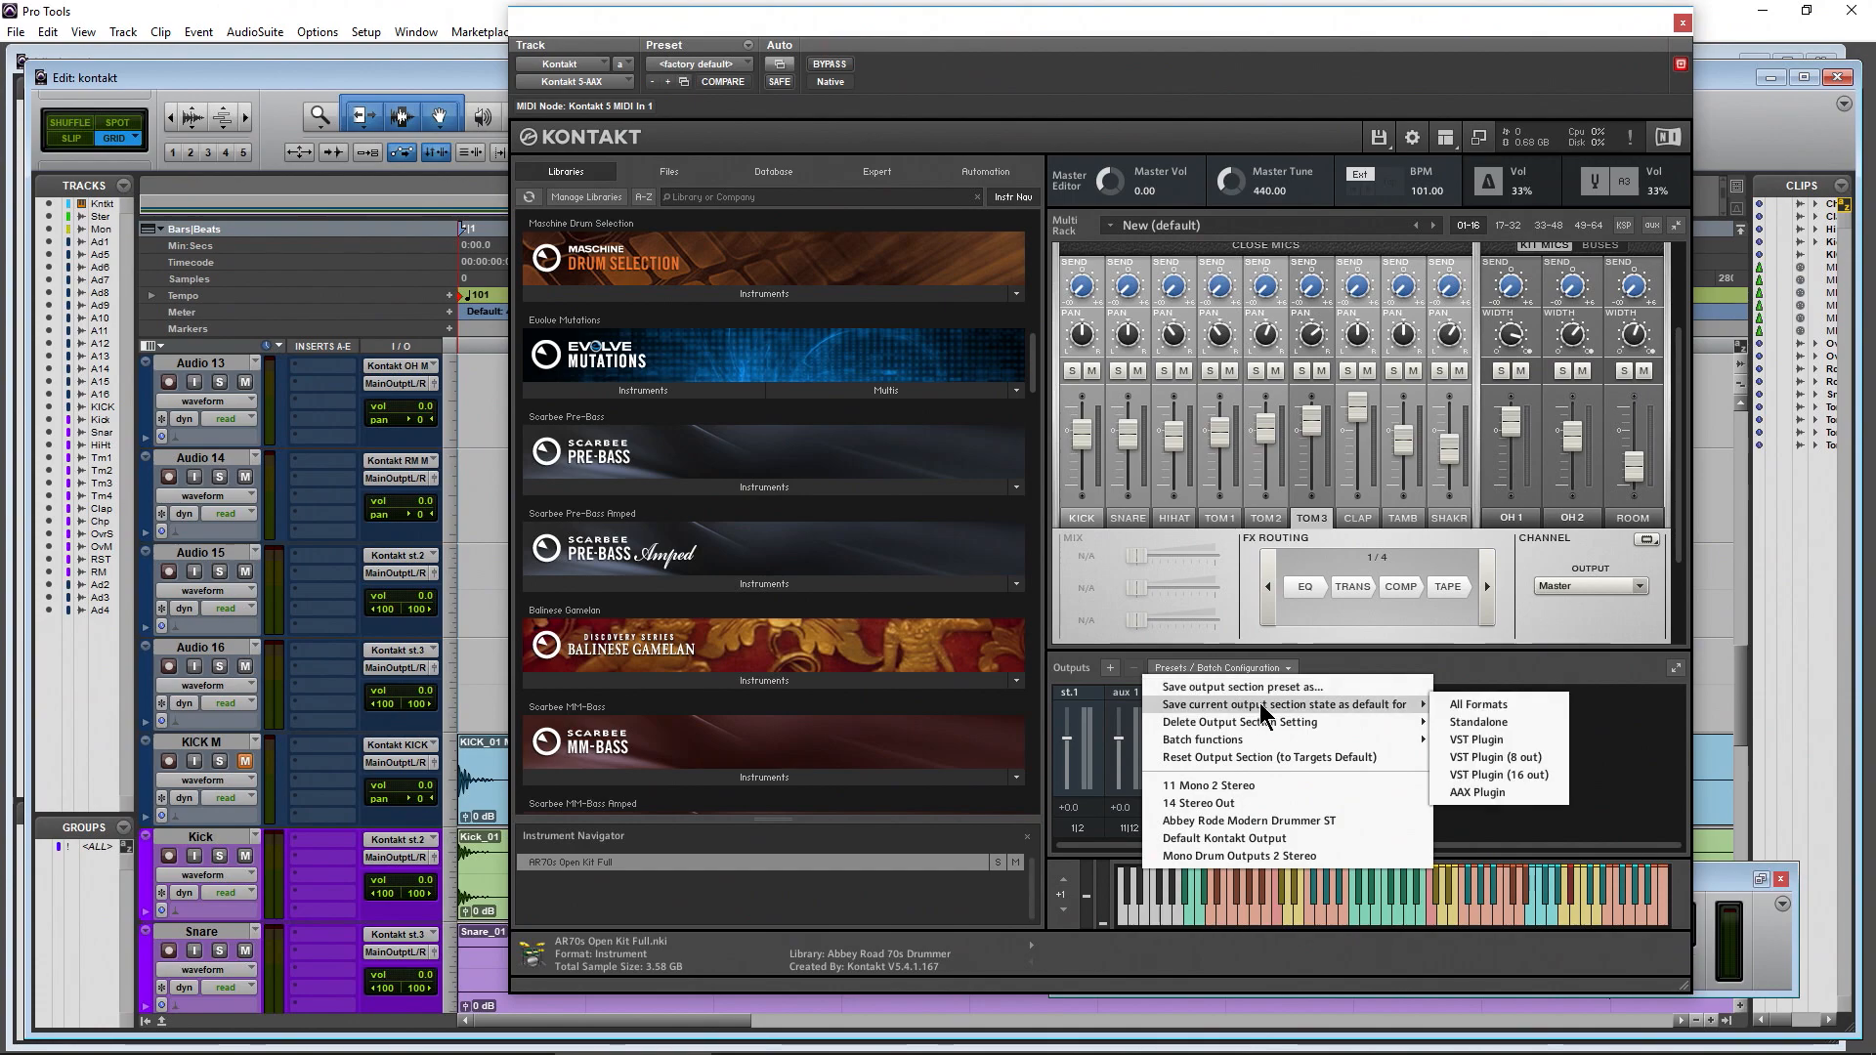
click(1524, 706)
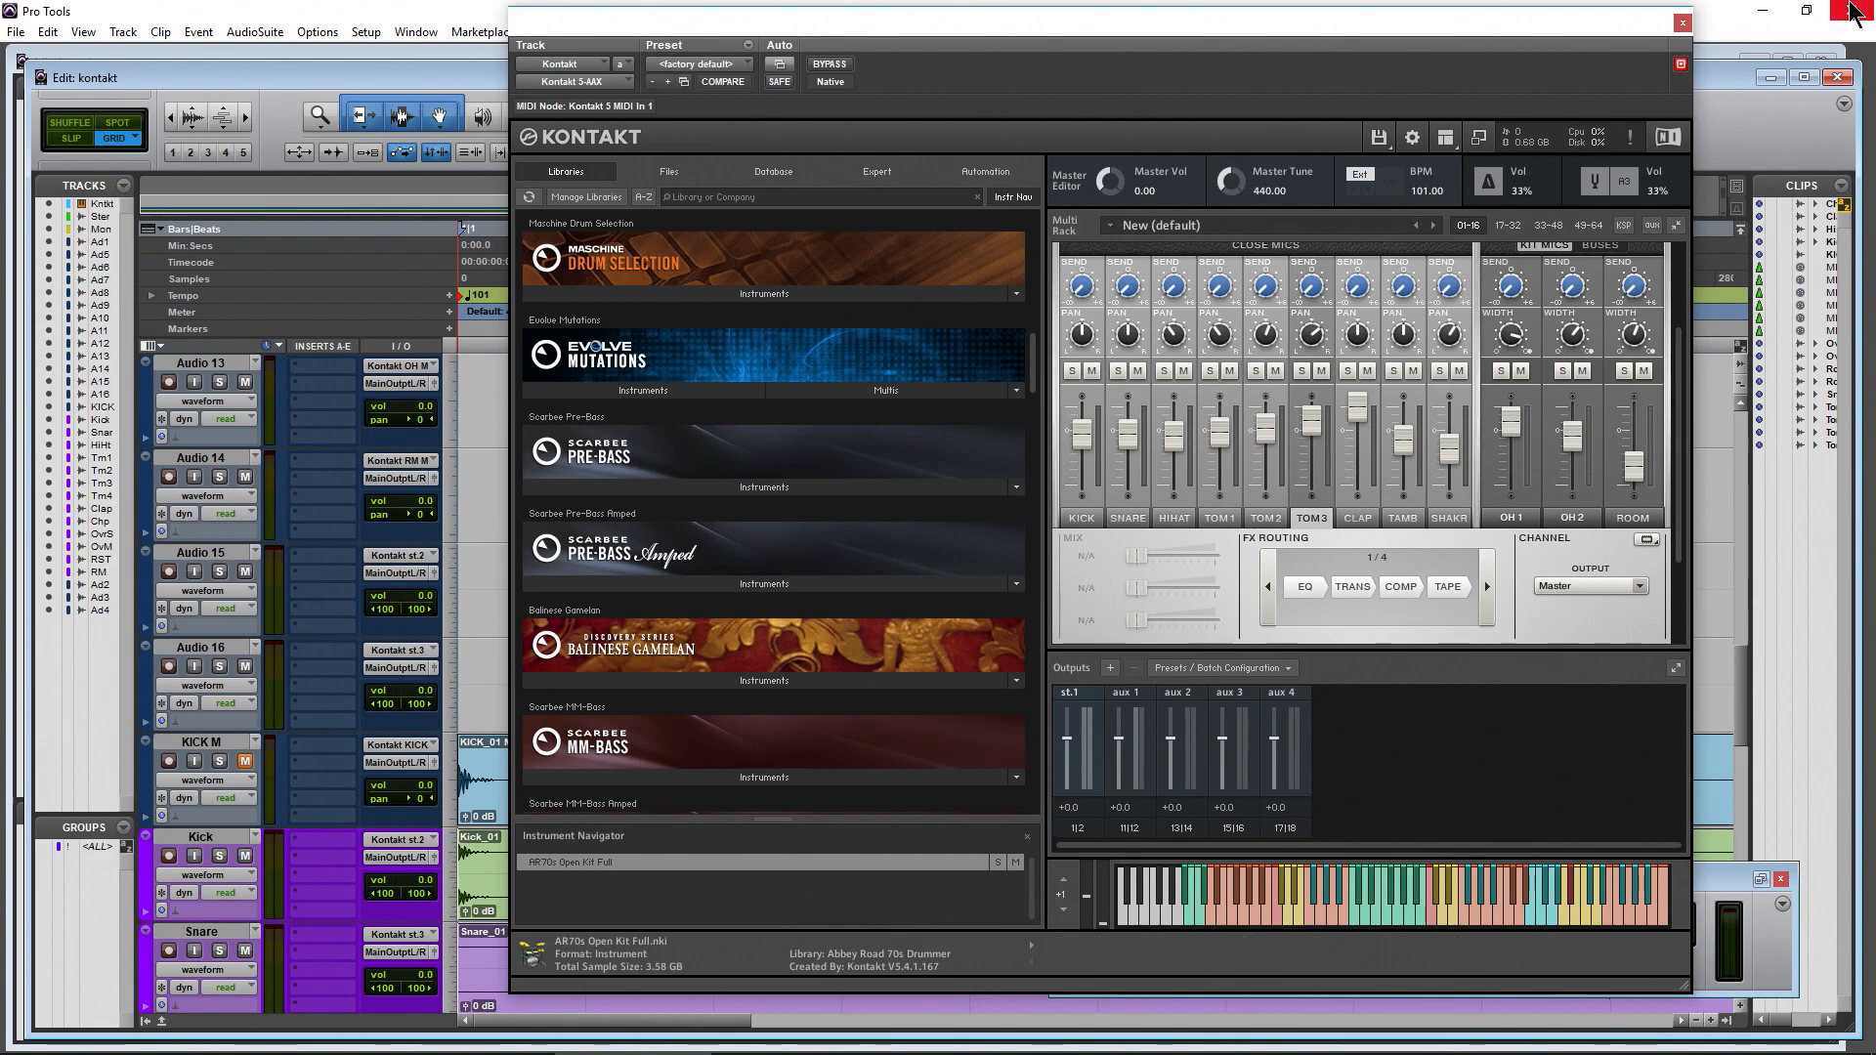
Quit Pro Tools with the session changes saved, relaunch it and open the recent kontakt session
click(1851, 10)
click(1103, 438)
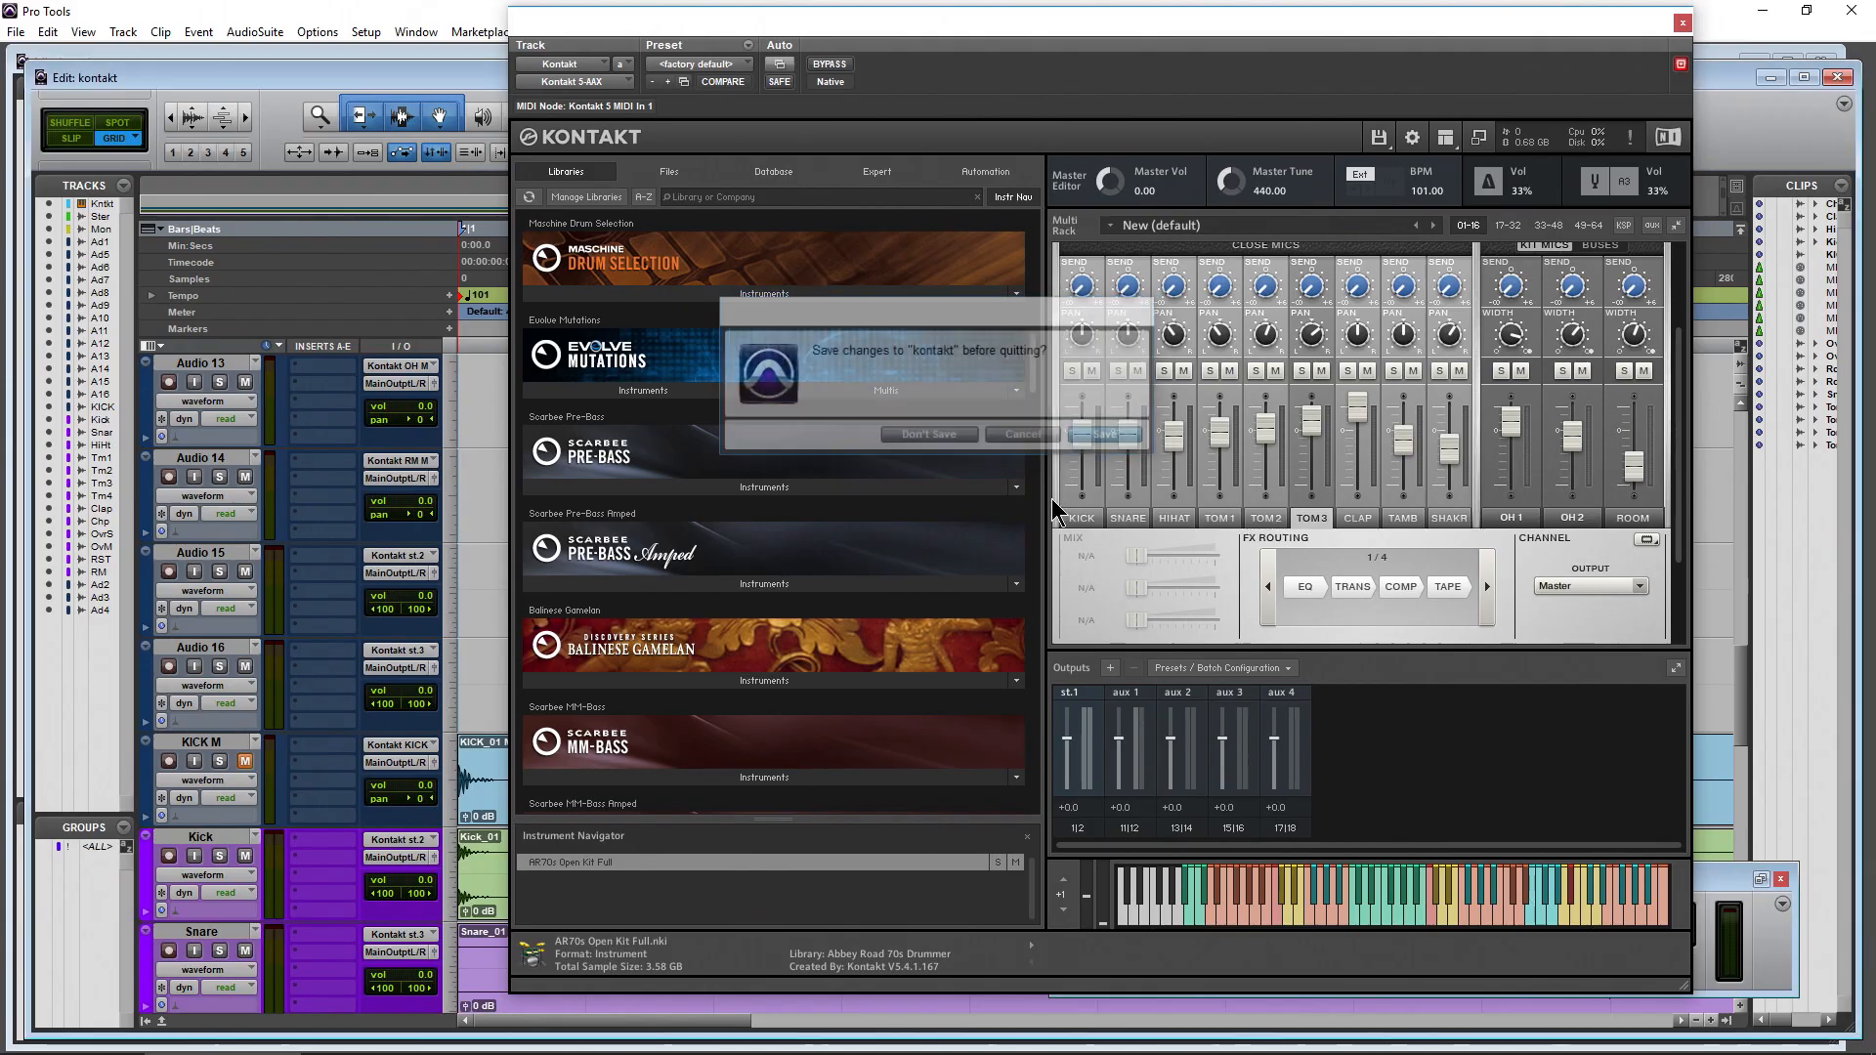
key(super)
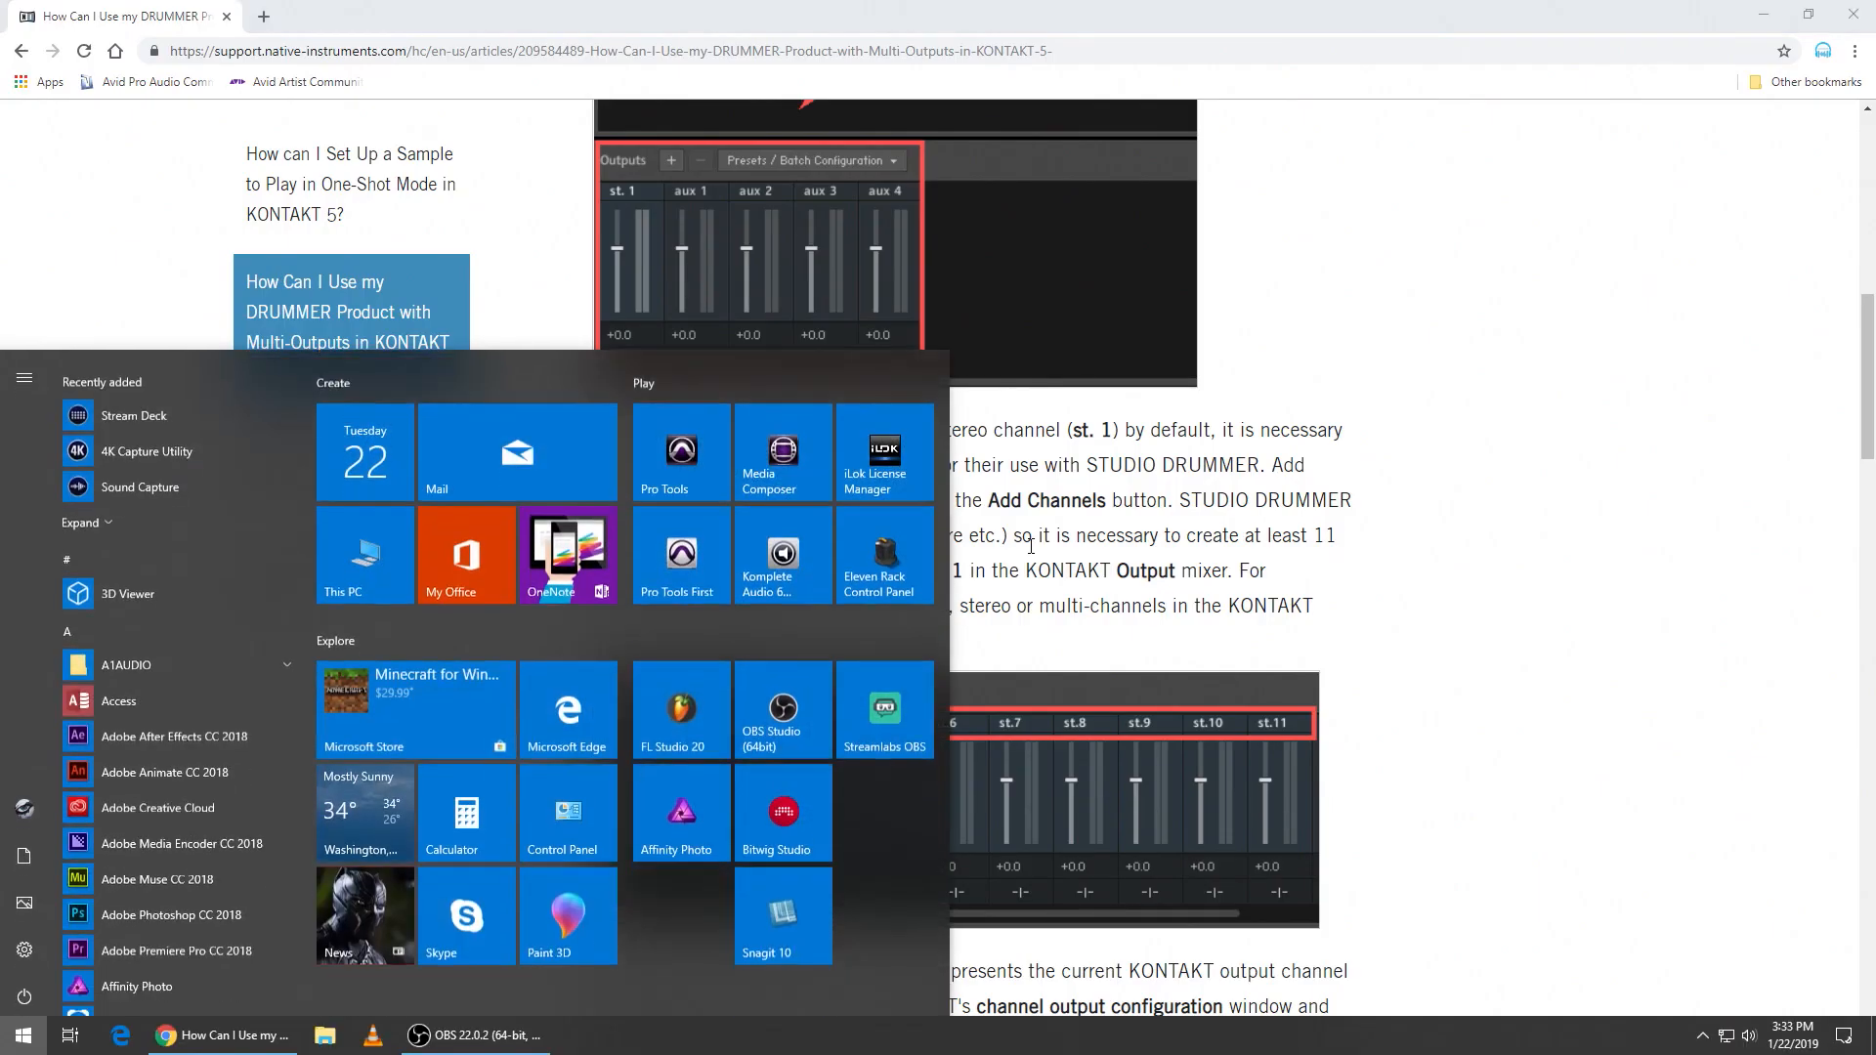
click(689, 439)
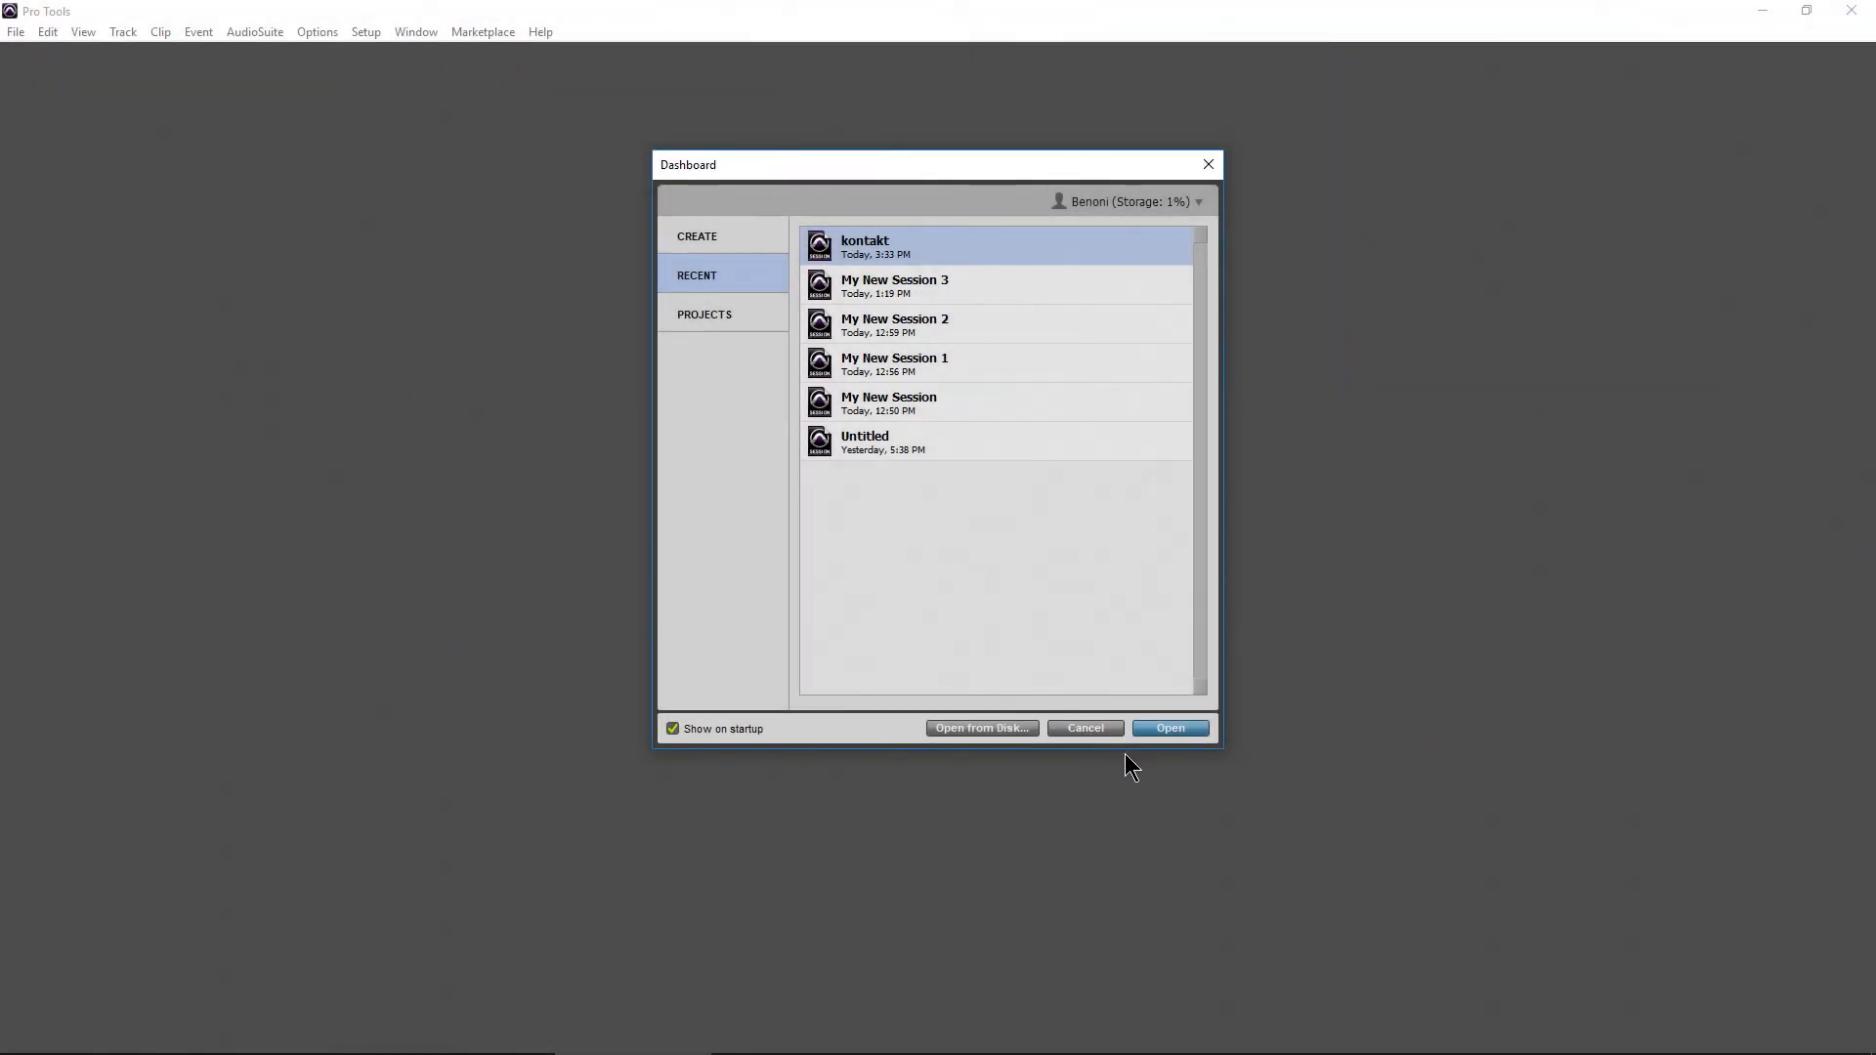
click(1135, 733)
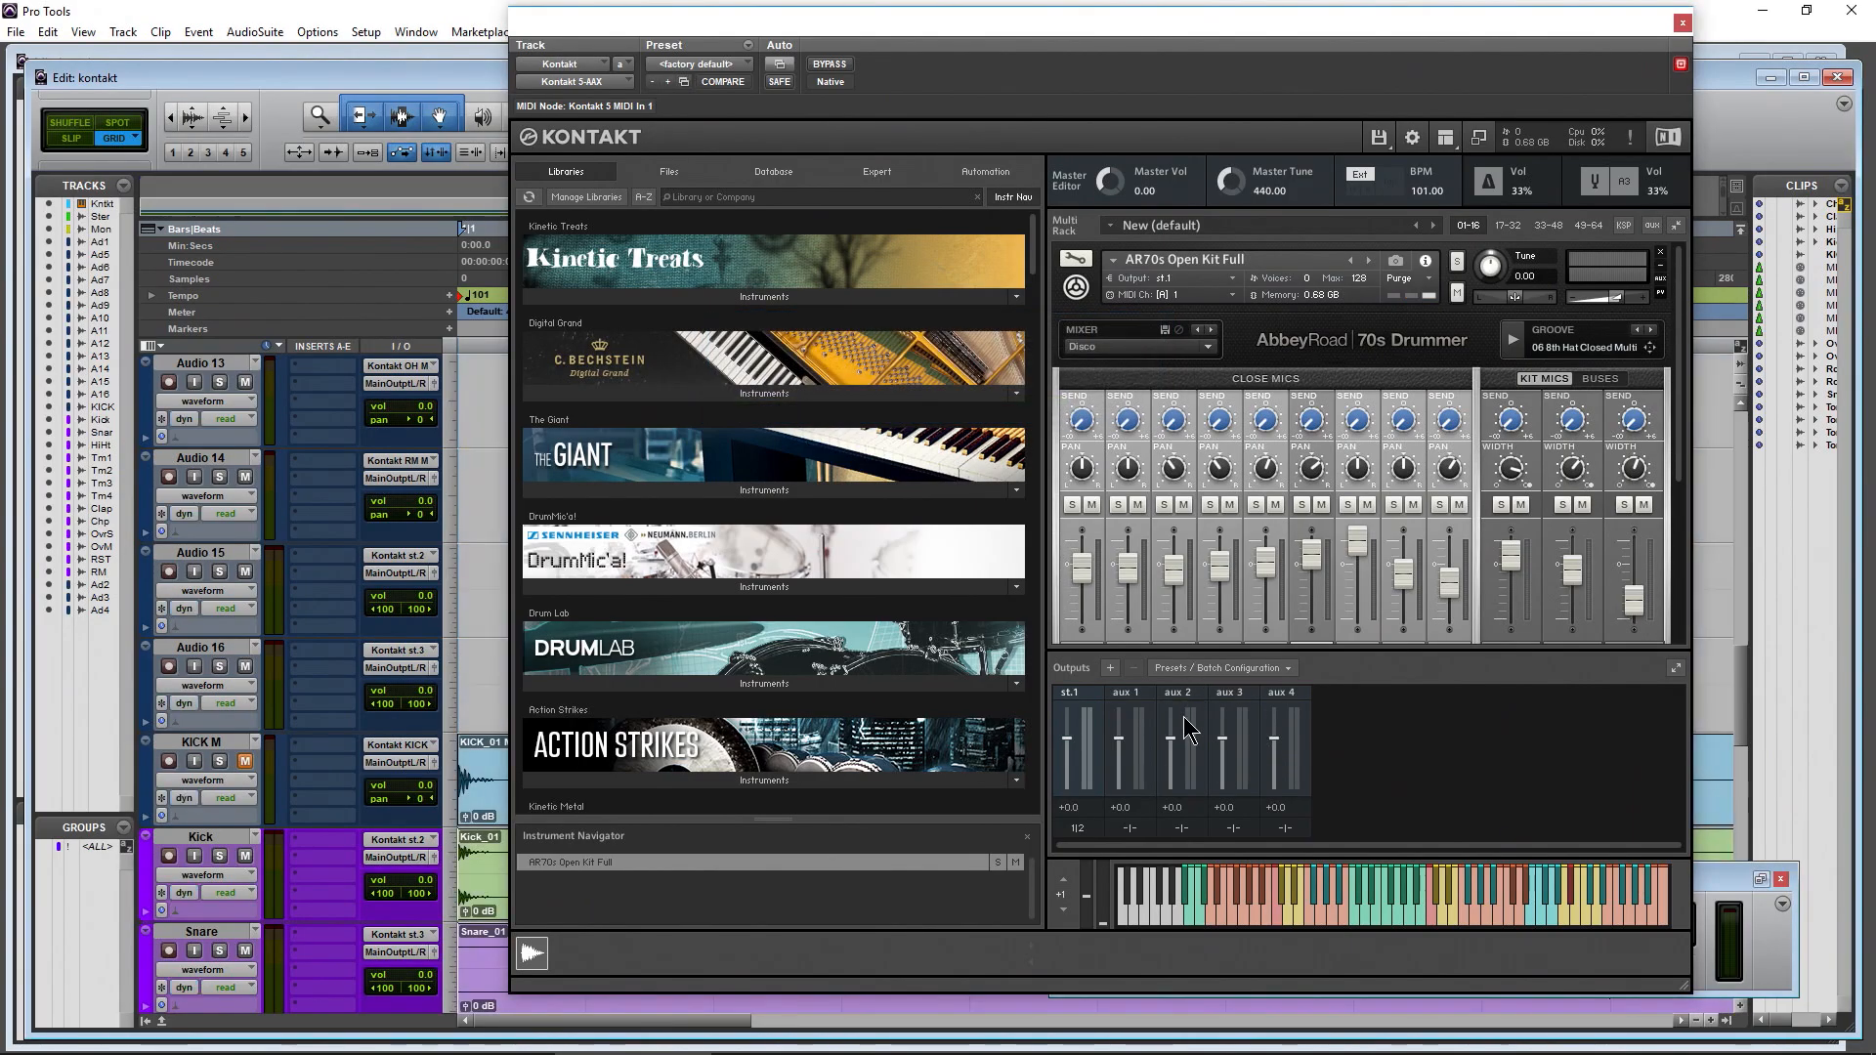
Examine the Kontakt plug-in outputs available to the Audio 15 track in the reopened session
click(420, 555)
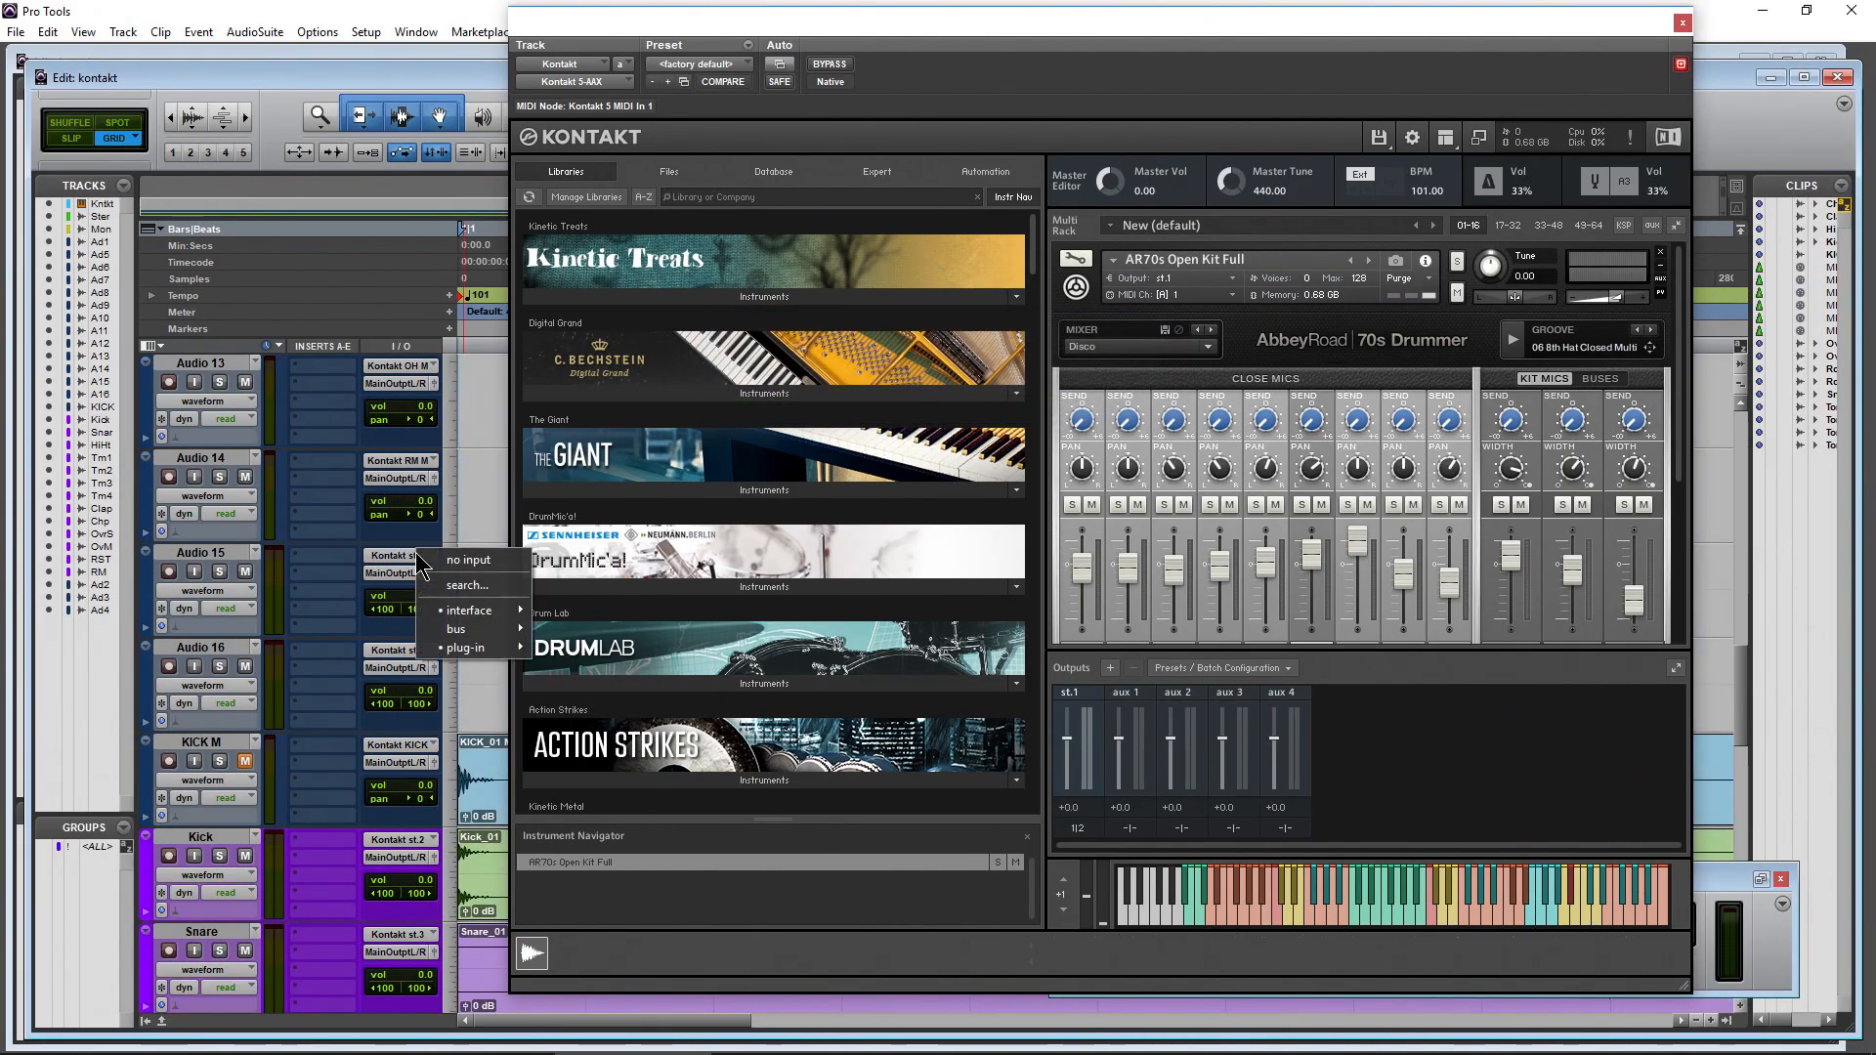
mouse_move(445, 650)
mouse_move(684, 648)
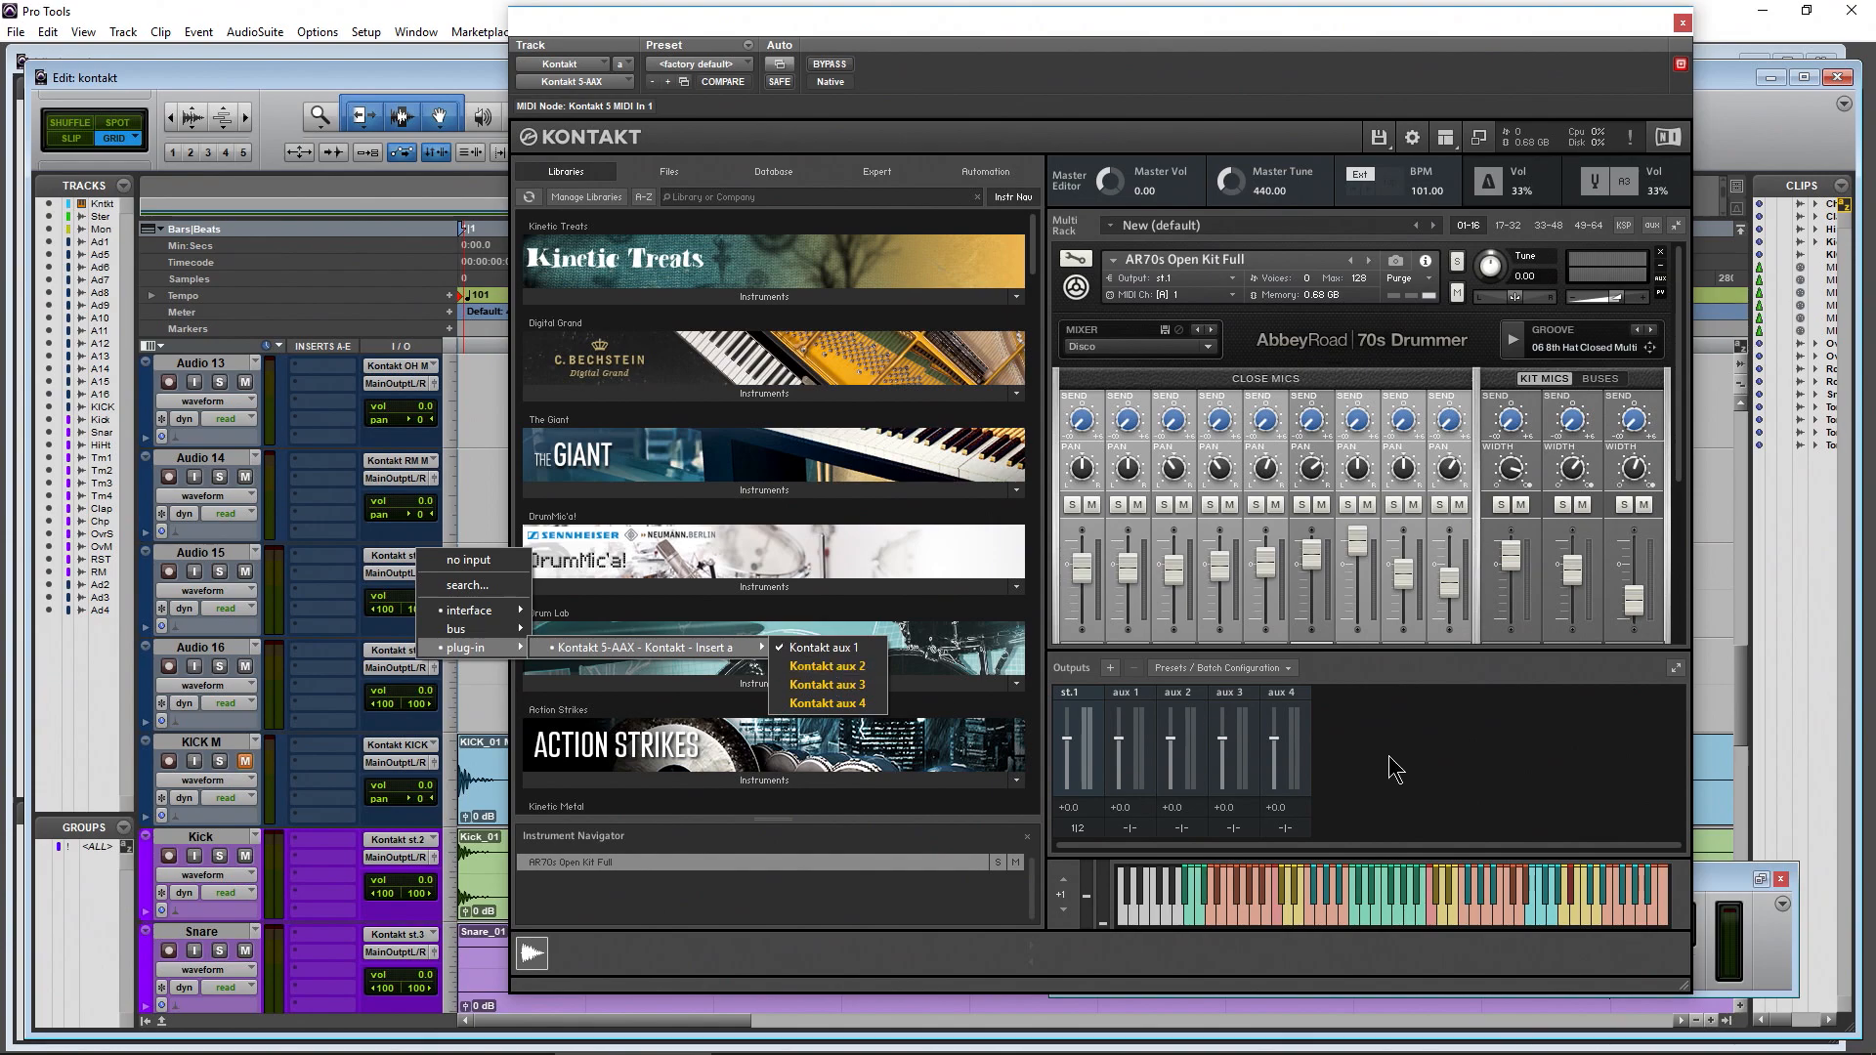
click(1485, 775)
Load the Abbey Rode Modern Drummer ST output preset, replace it with Mono Drum Outputs 2 Stereo and review the channel assignments
click(1285, 670)
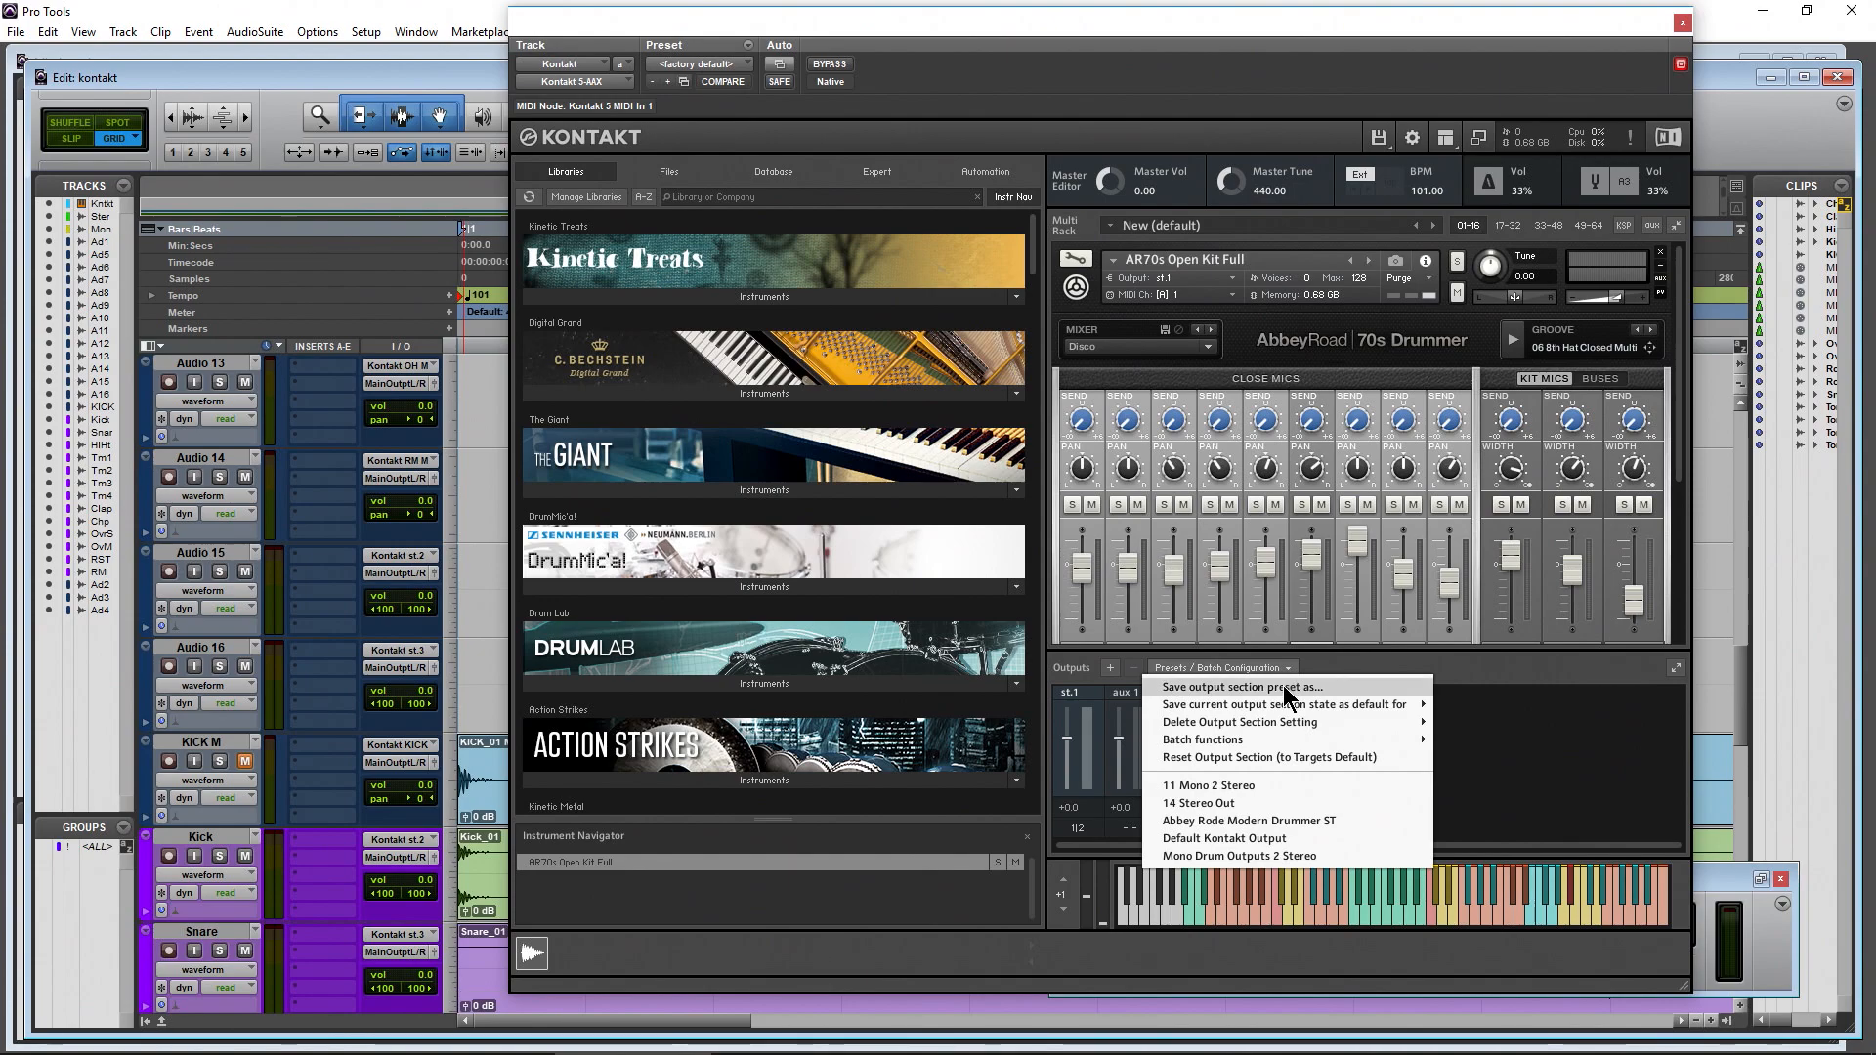
click(1293, 822)
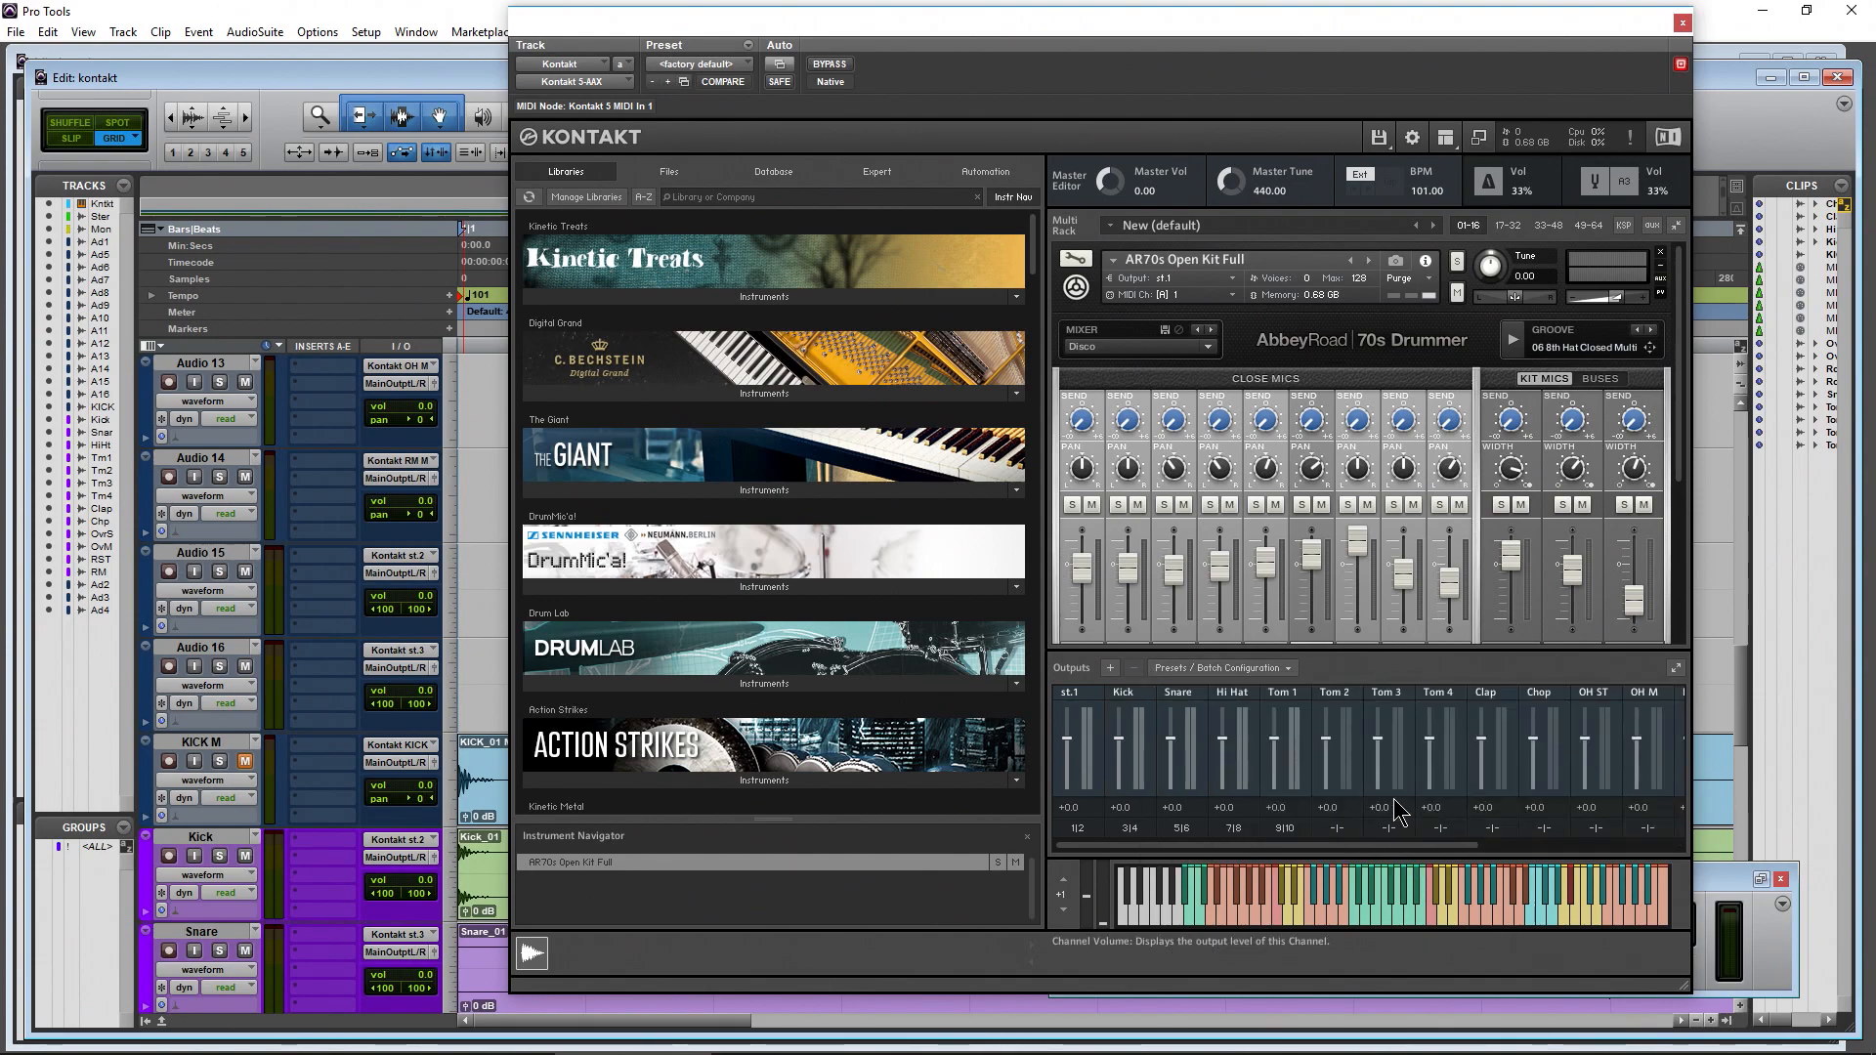
click(1222, 668)
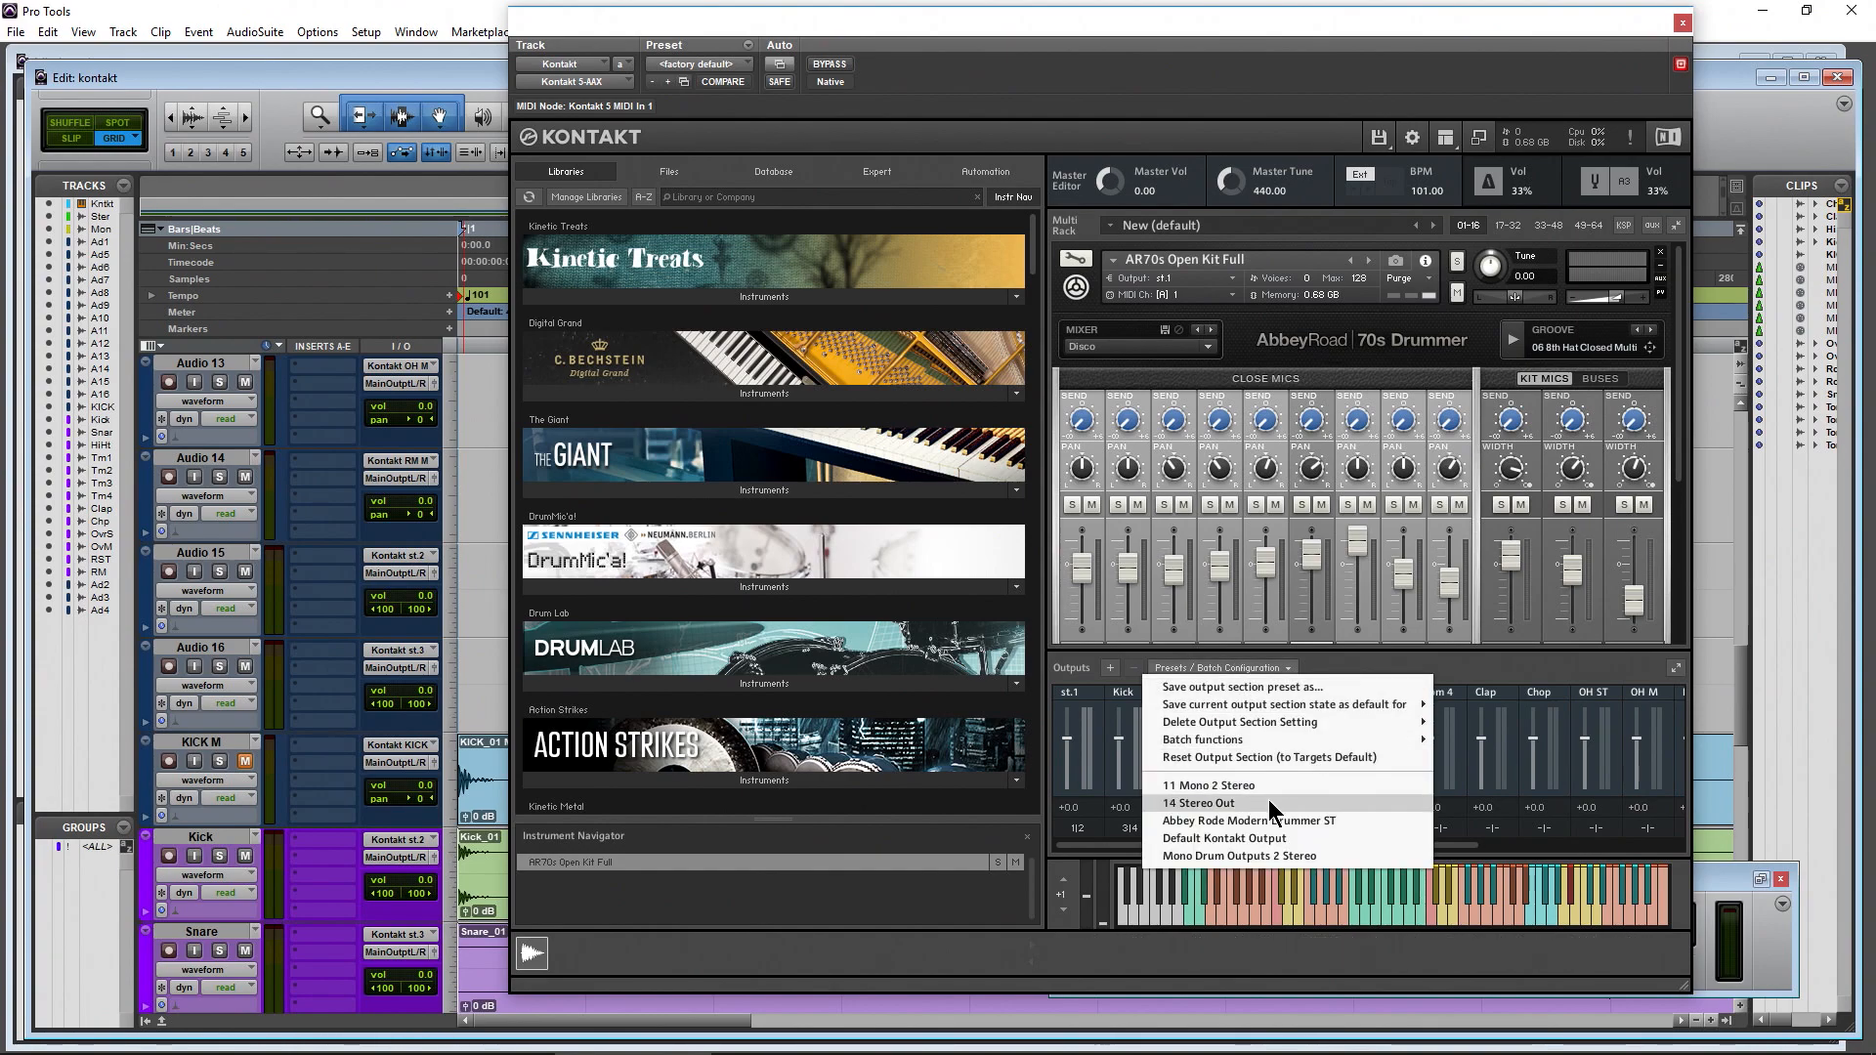
click(1263, 857)
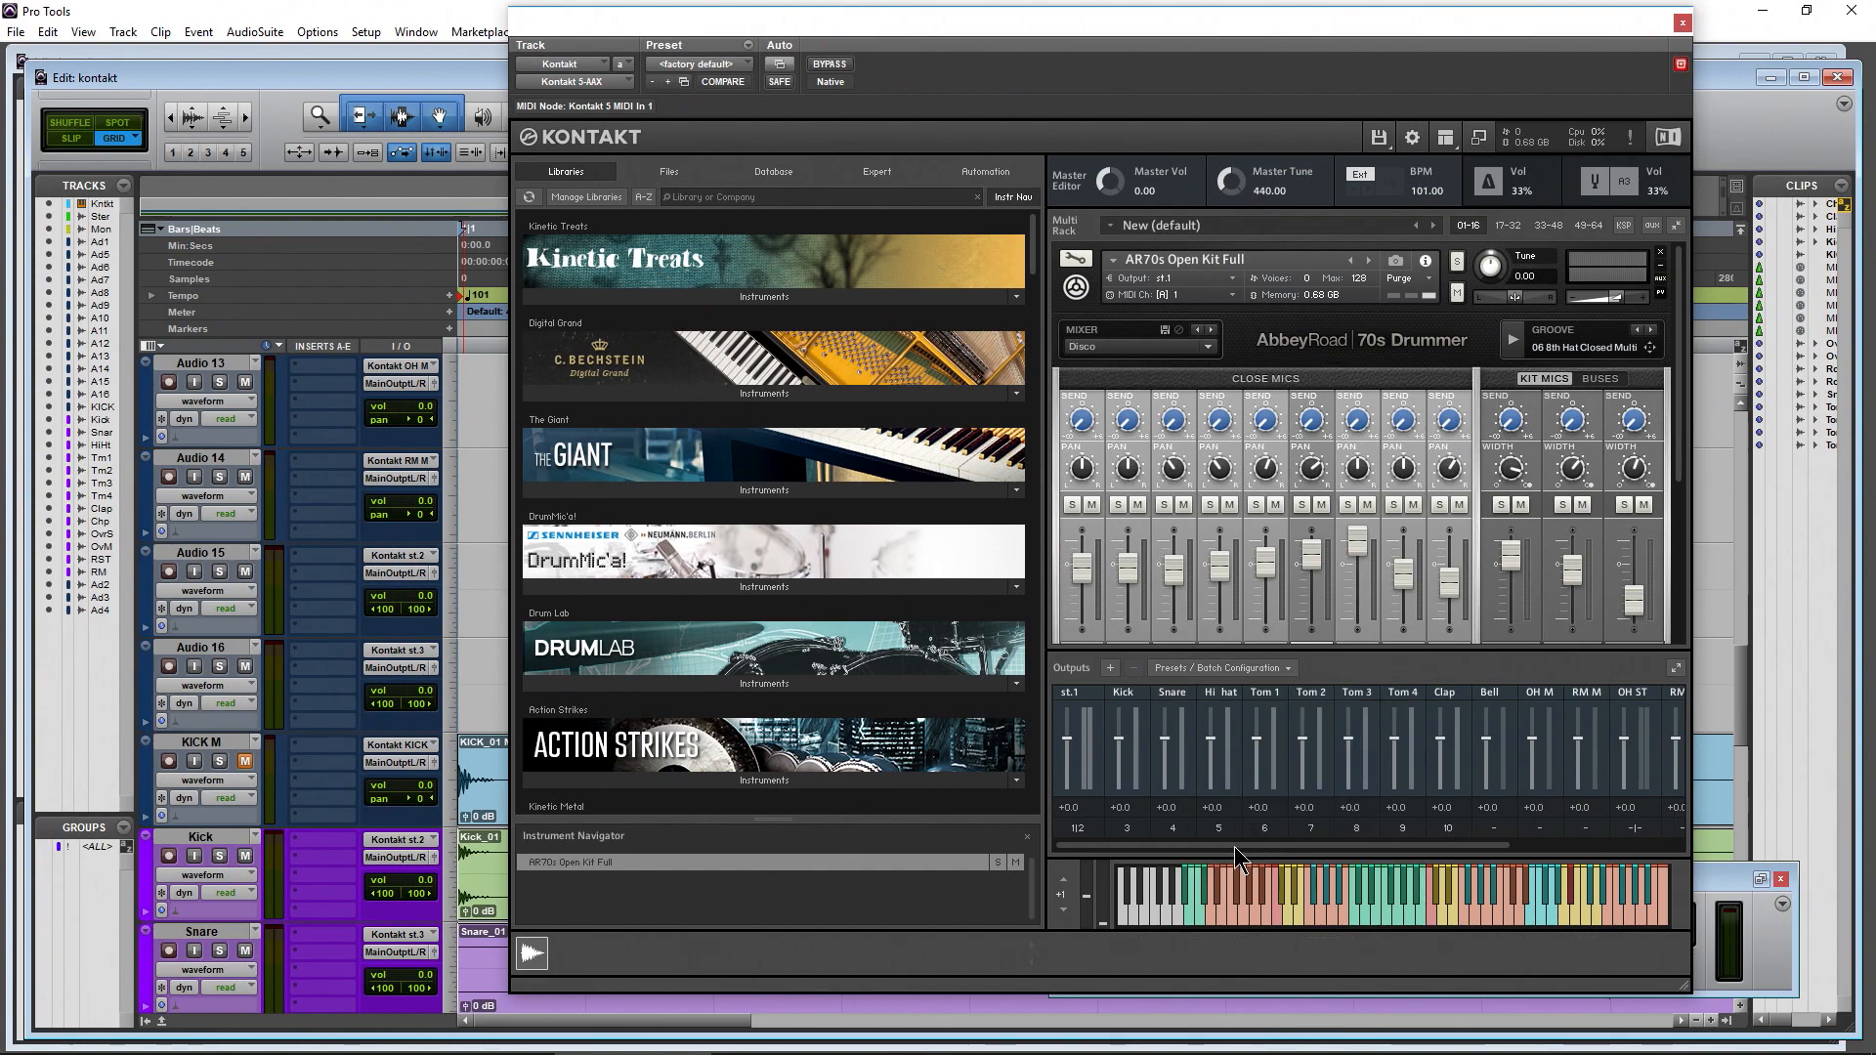
drag(1165, 845, 1229, 847)
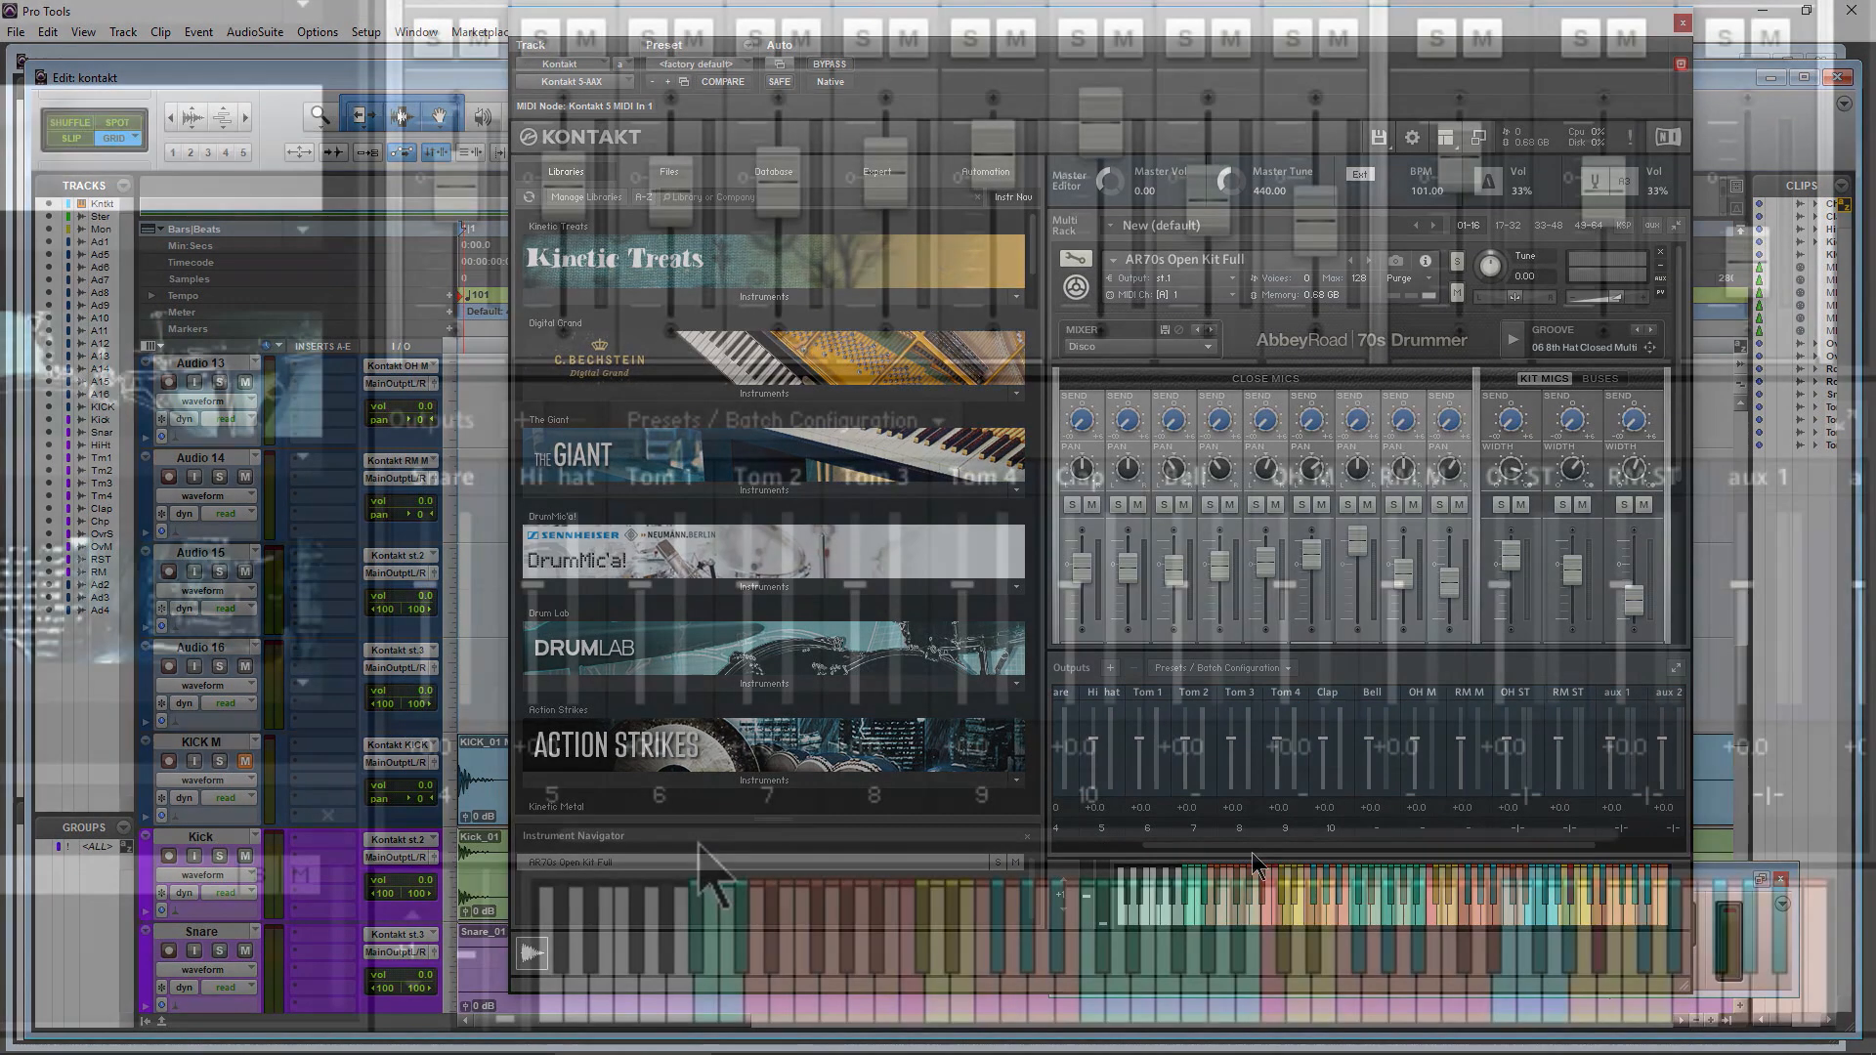
drag(700, 844, 942, 859)
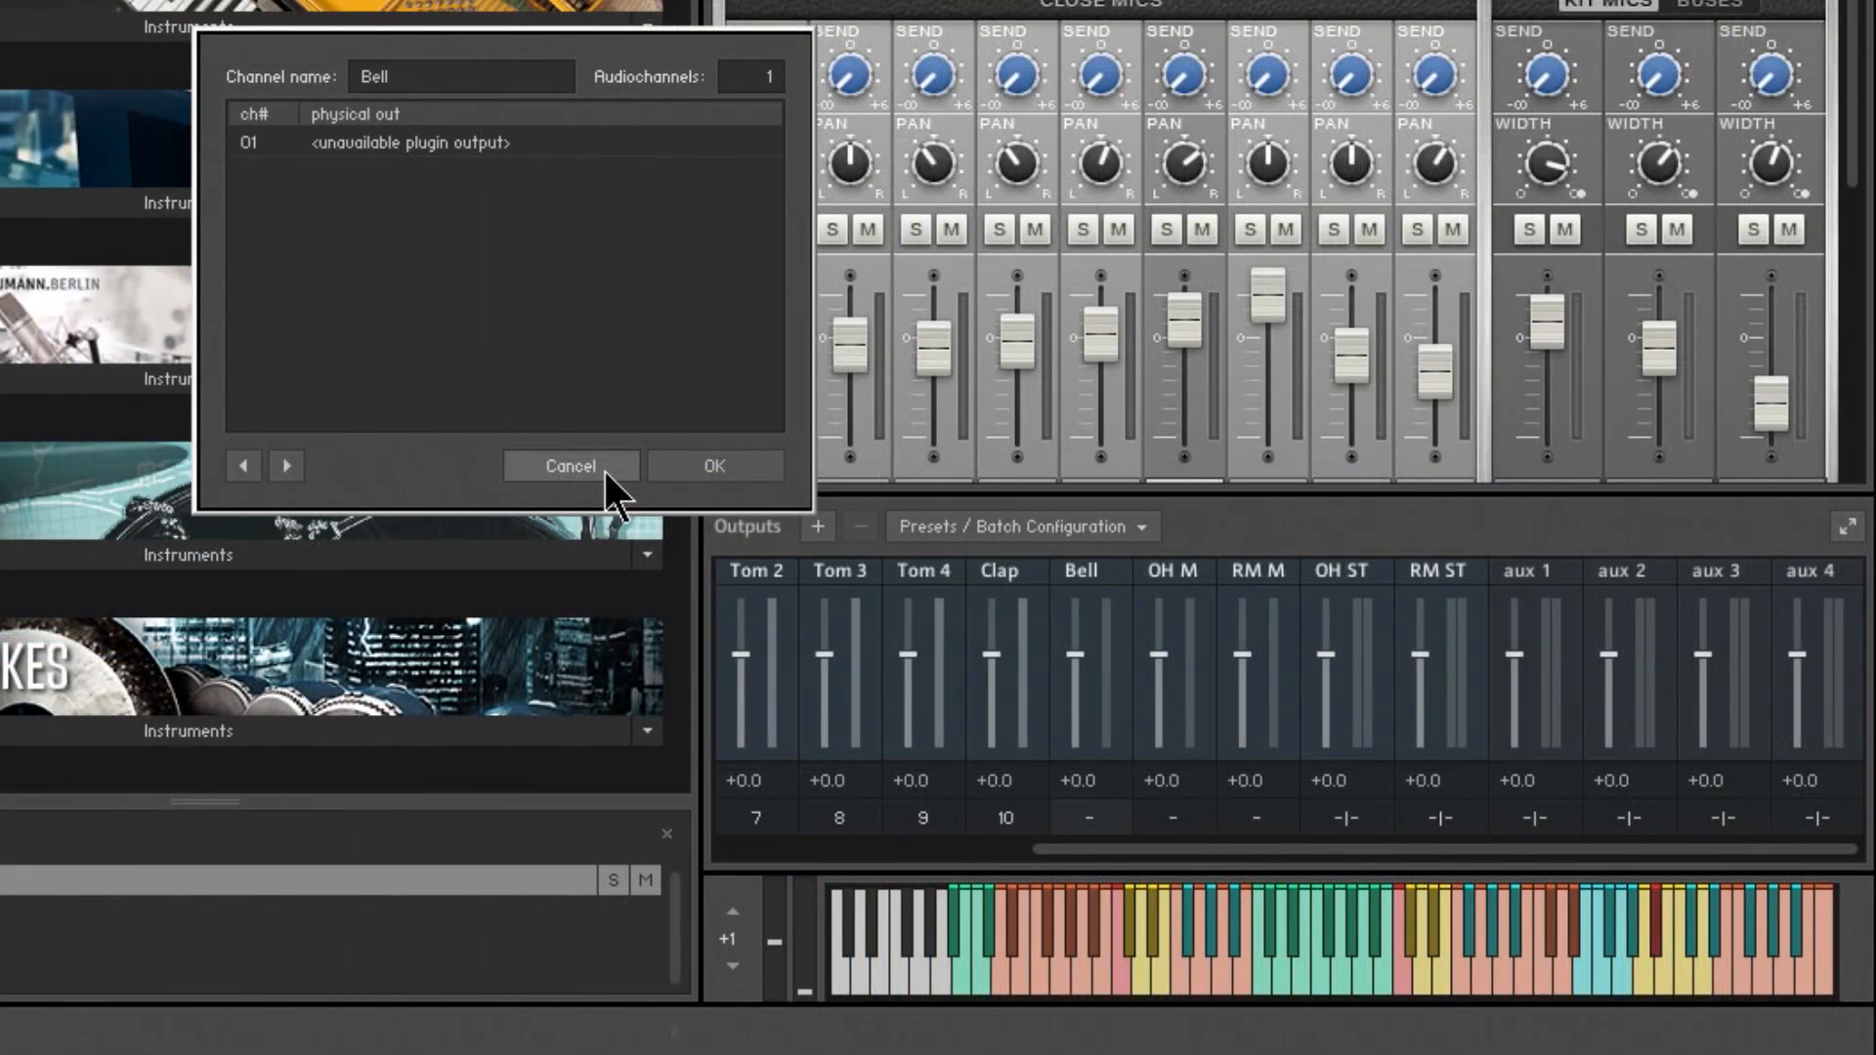
Inspect the physical outputs available to the Bell channel in its channel configuration without changing the assignment
click(401, 144)
scroll(477, 226, down, 2)
scroll(476, 151, up, 2)
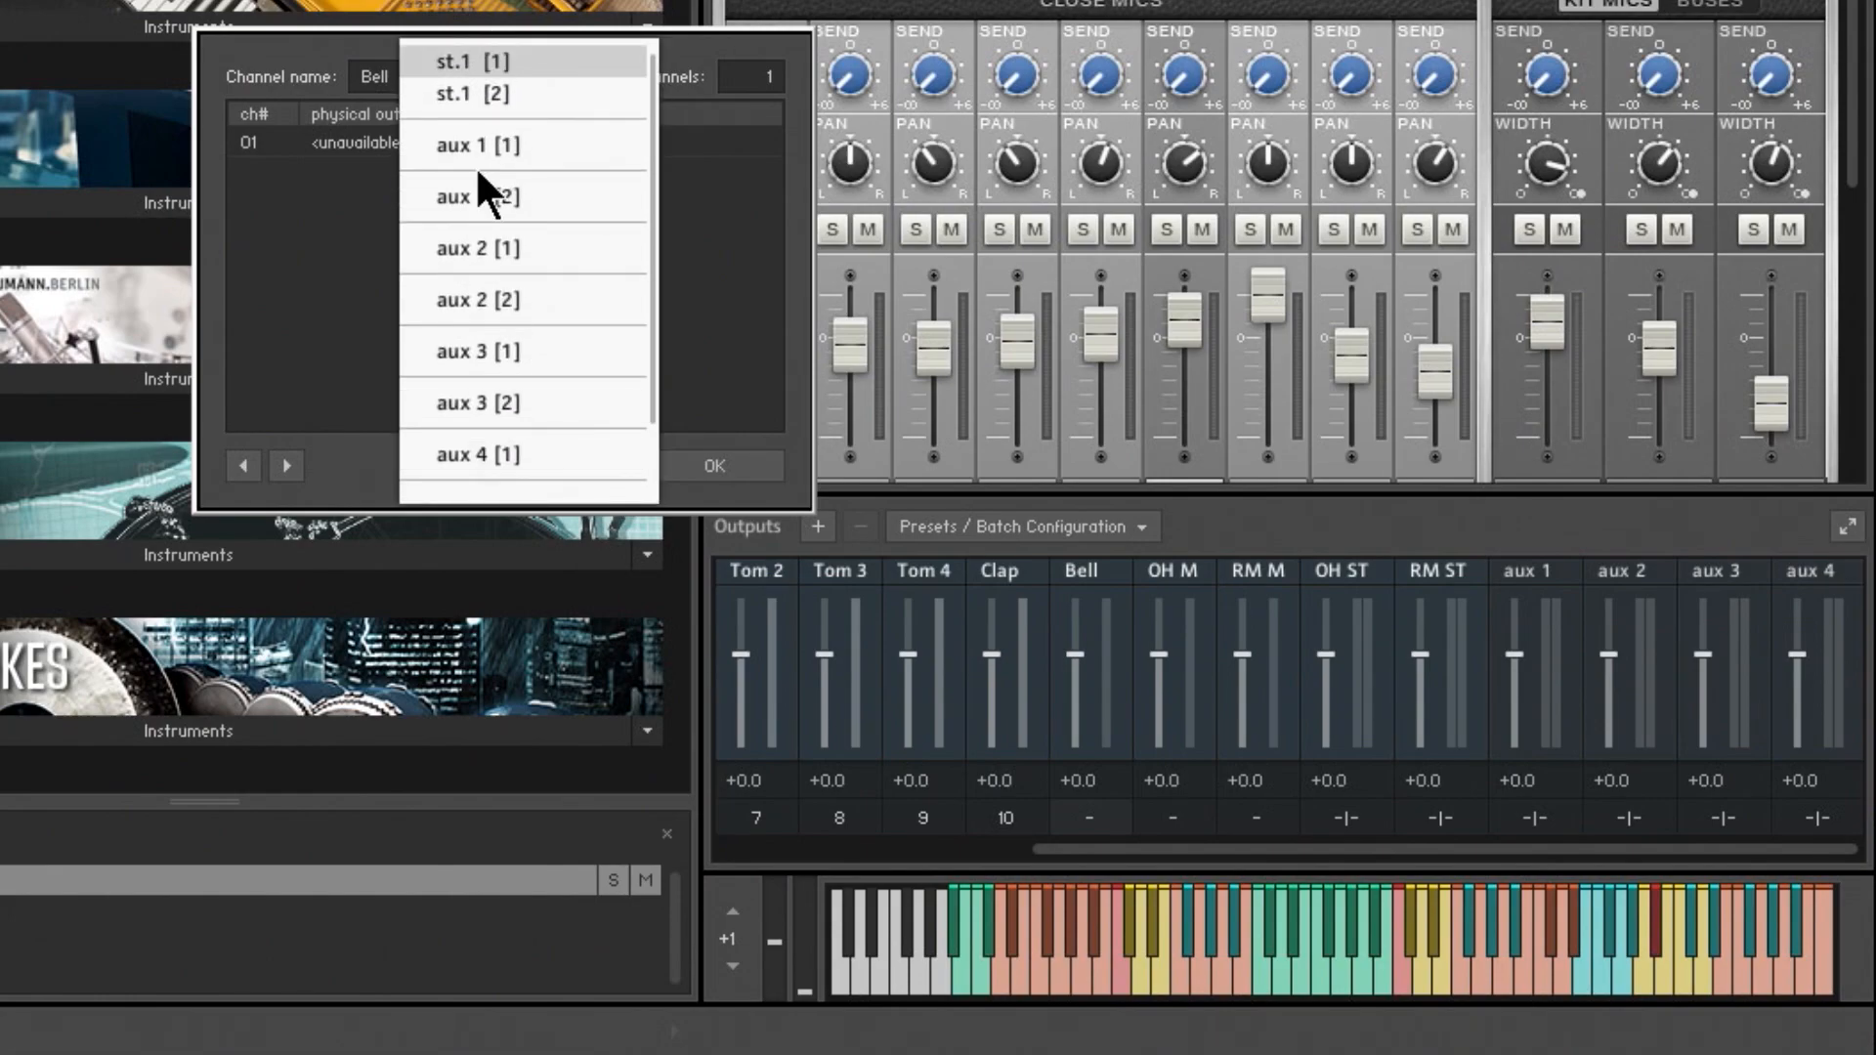
click(336, 291)
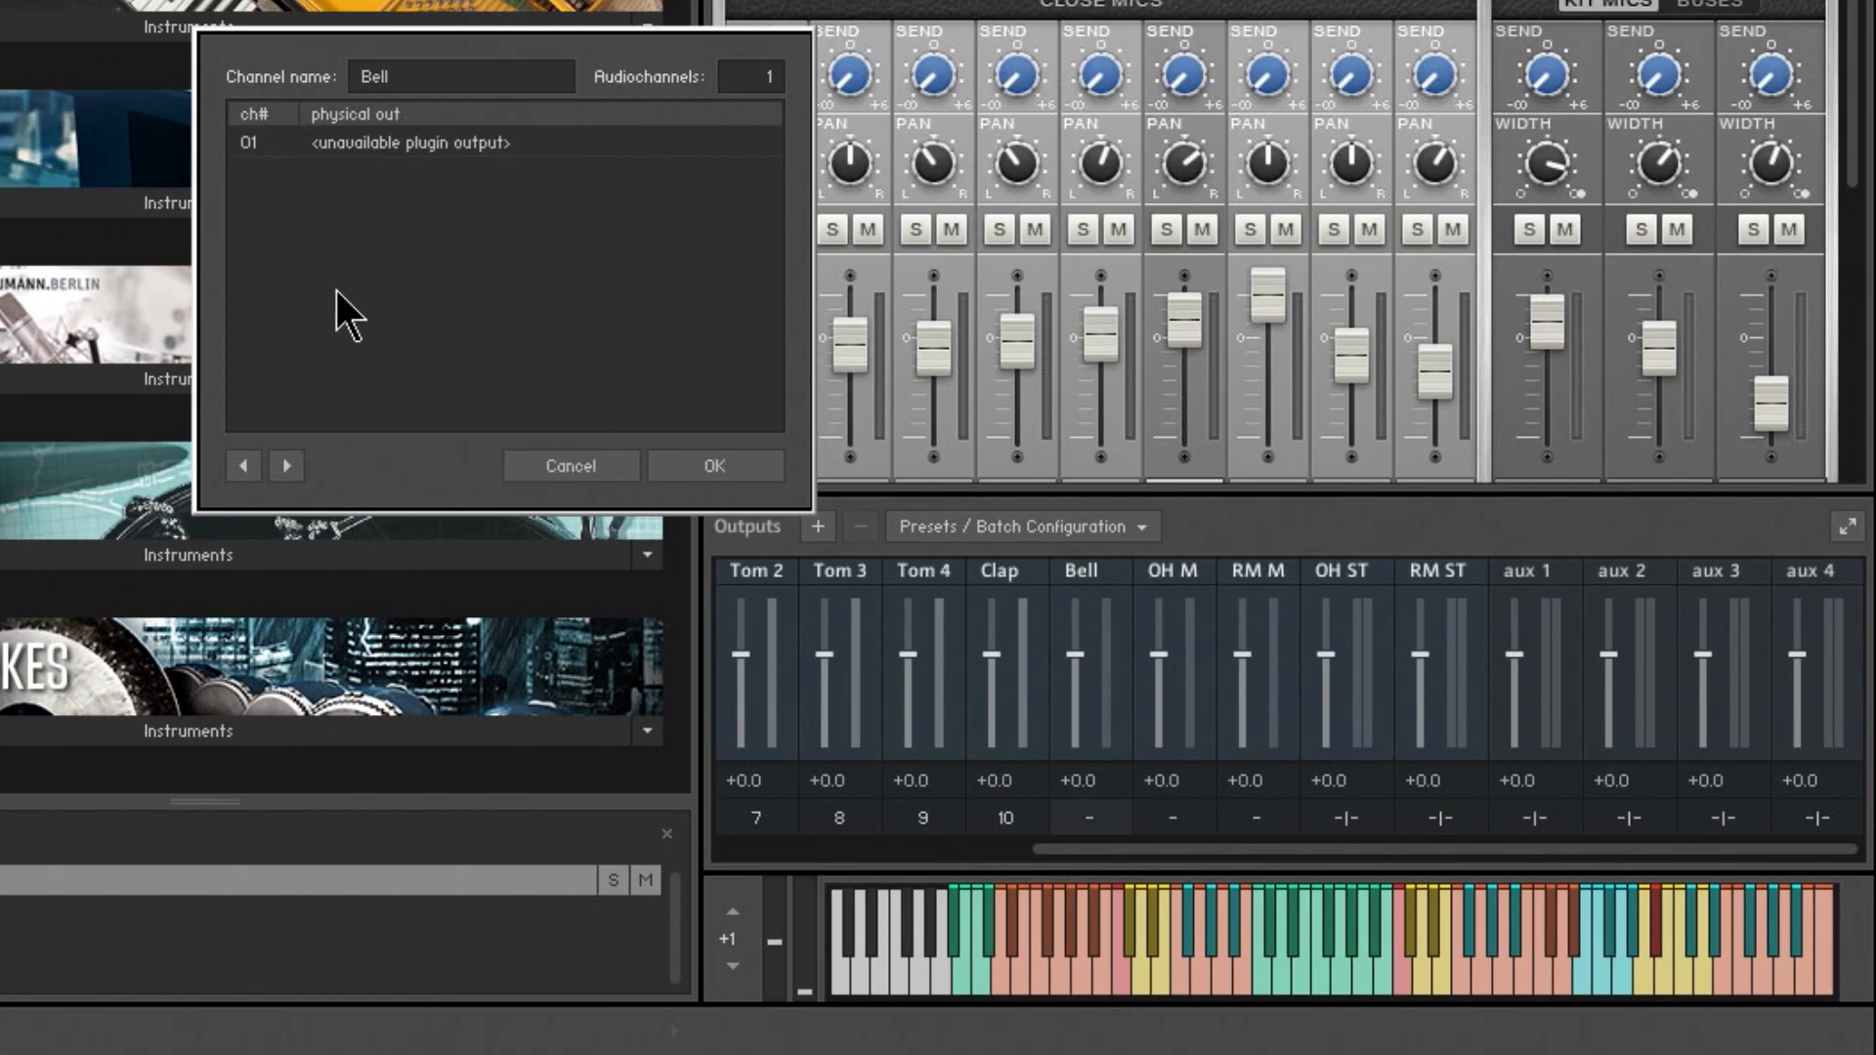
click(602, 467)
Load the Abbey Rode Modern Drummer ST output preset and save that output section state as the default for All Formats
click(1005, 526)
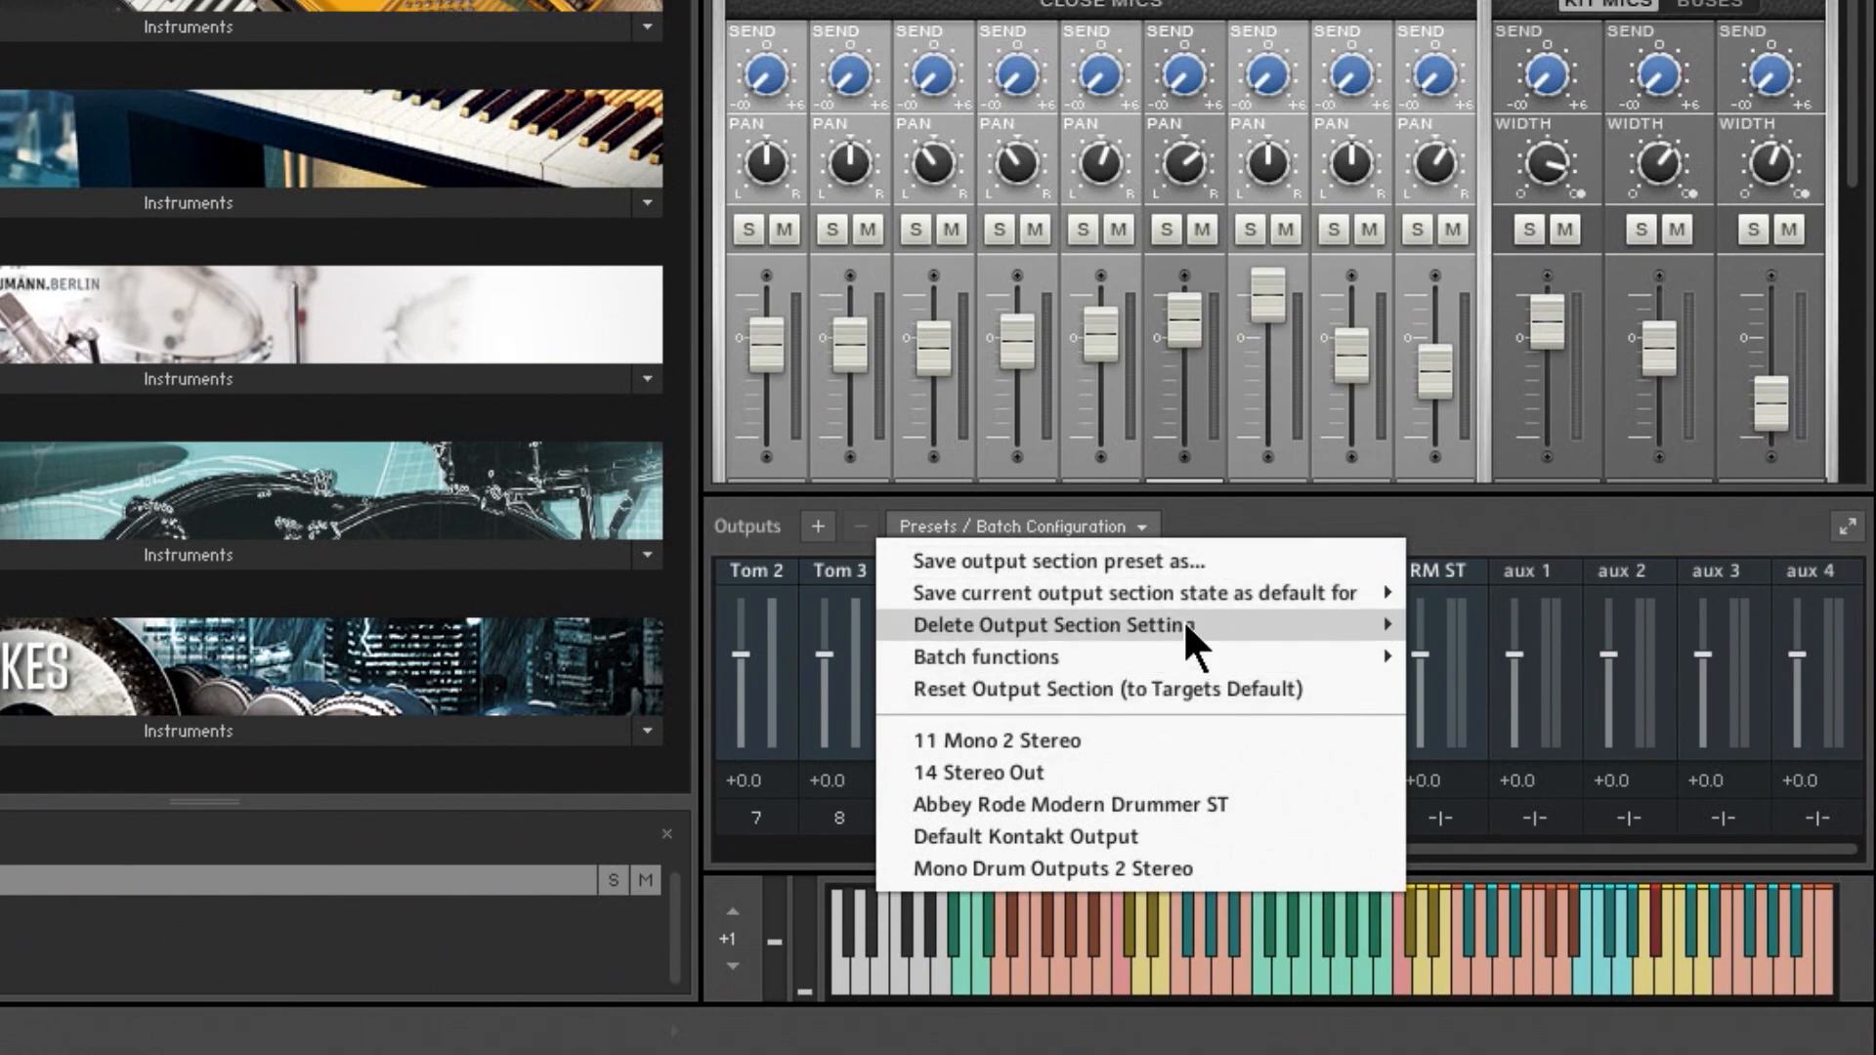
mouse_move(1187, 625)
click(1433, 513)
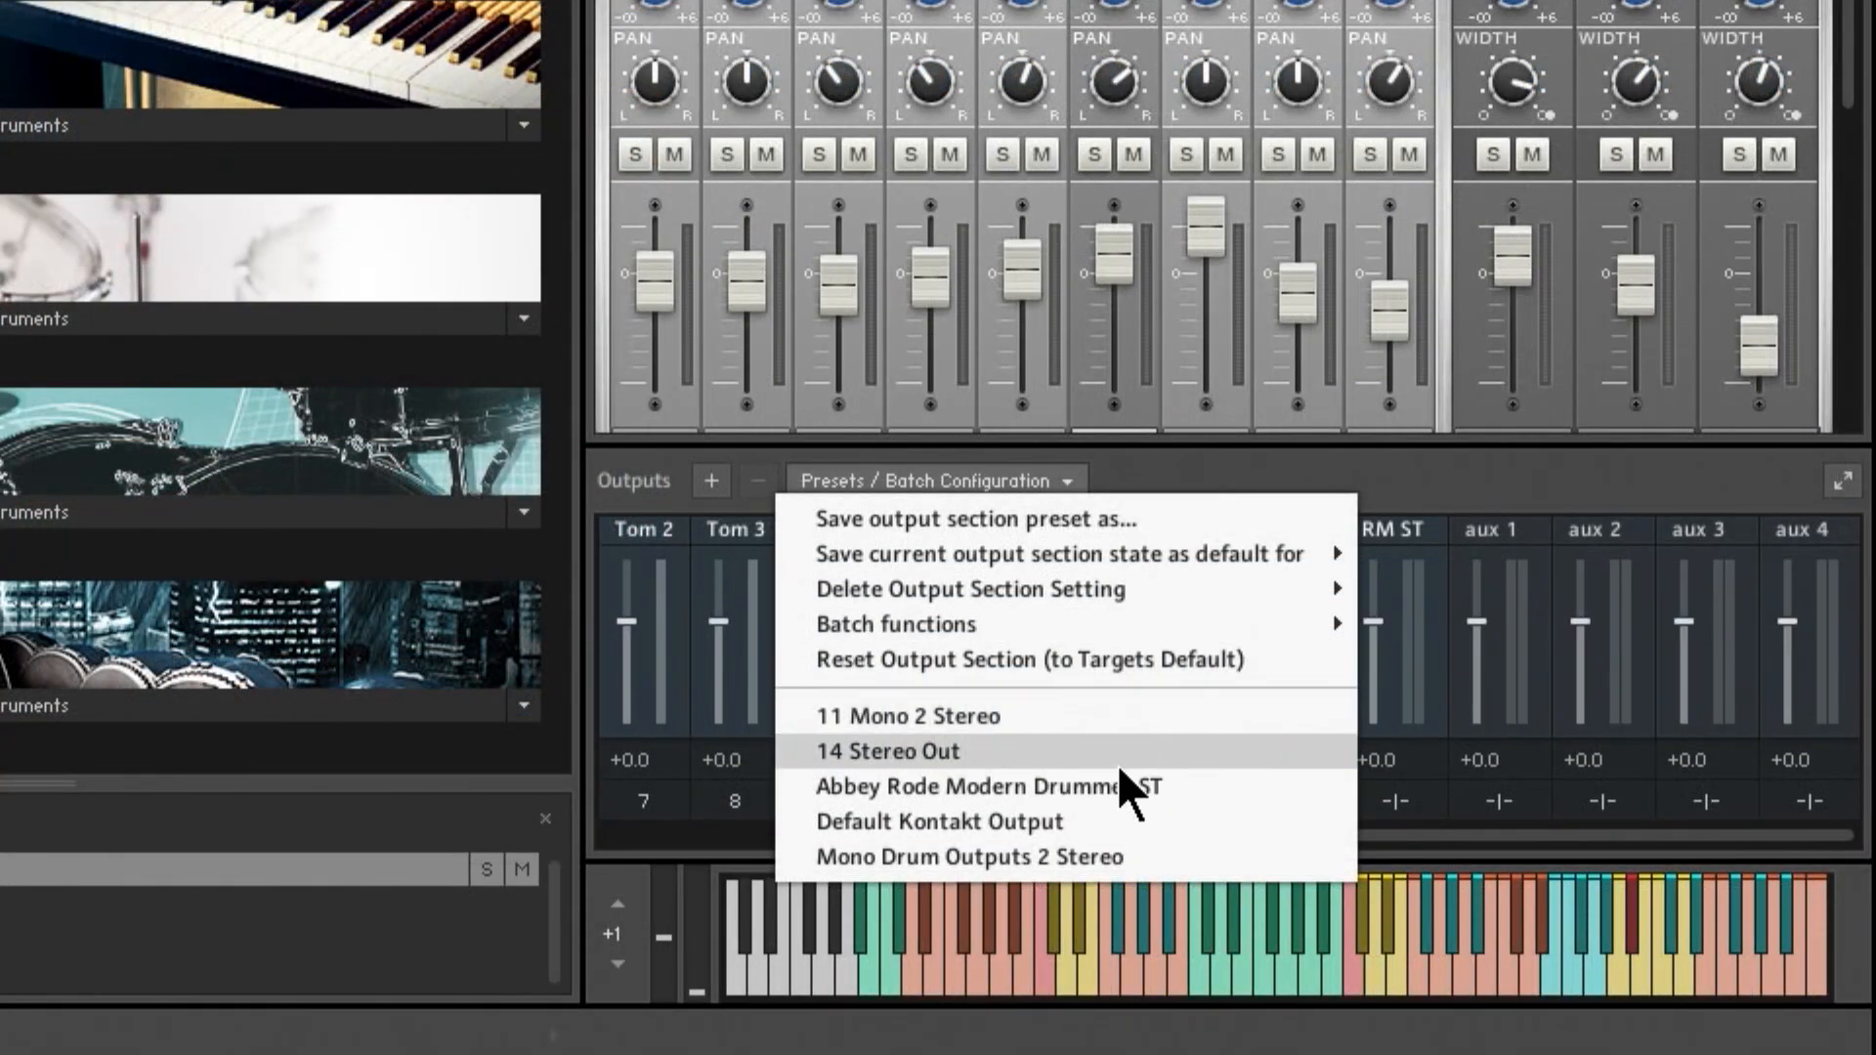
click(1082, 778)
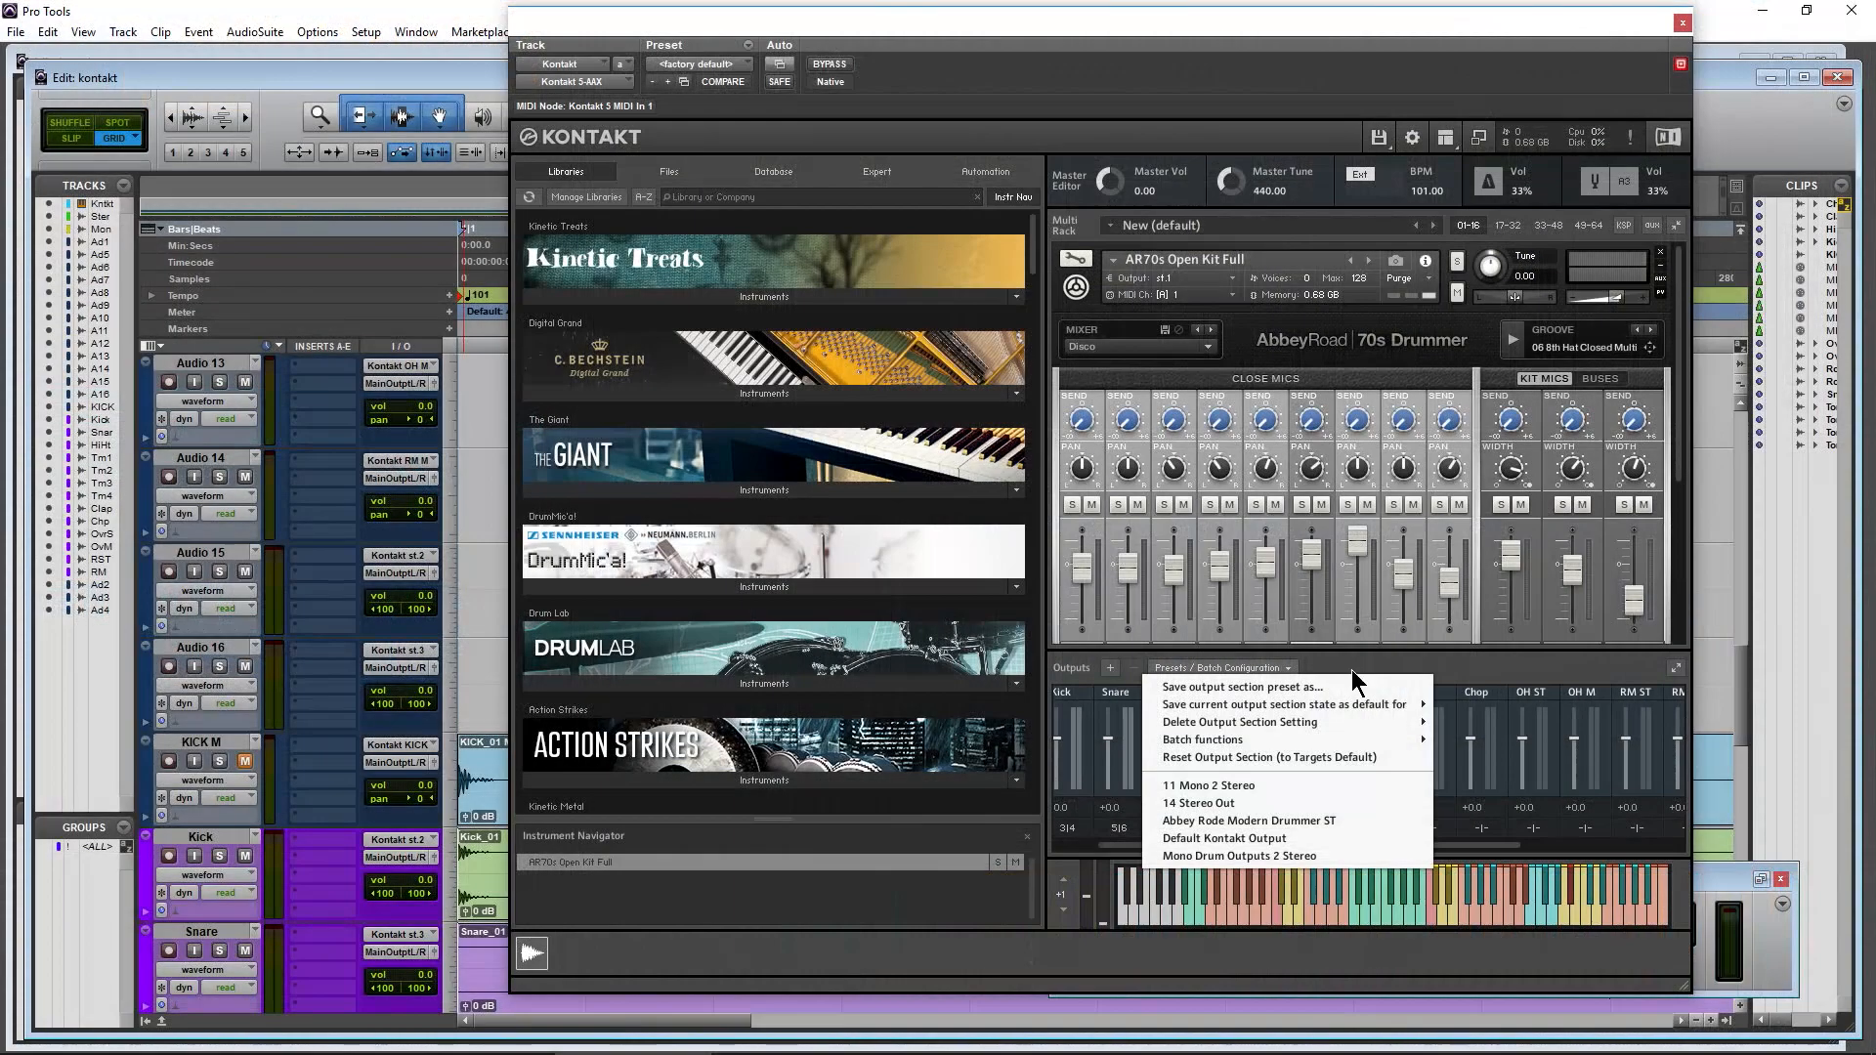
mouse_move(1331, 703)
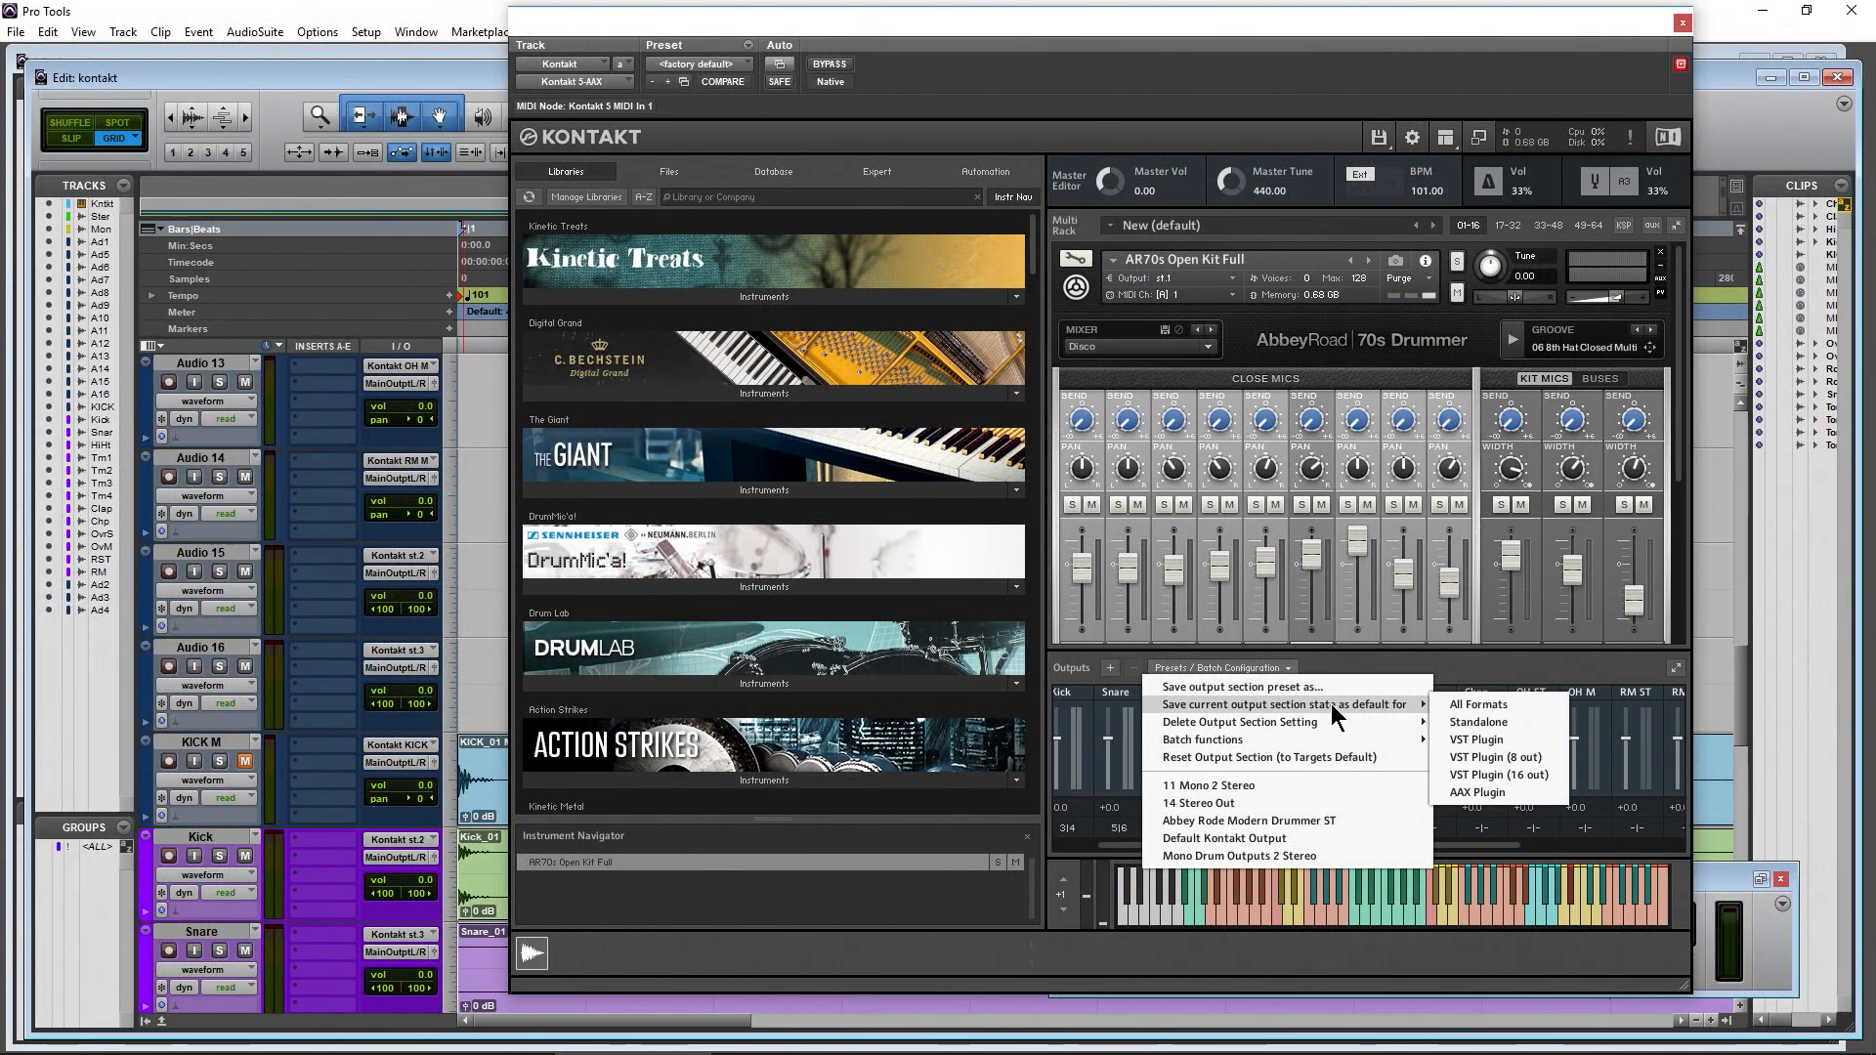
click(1464, 705)
Save the session while quitting Pro Tools, relaunch the program and reopen the kontakt session
click(1852, 11)
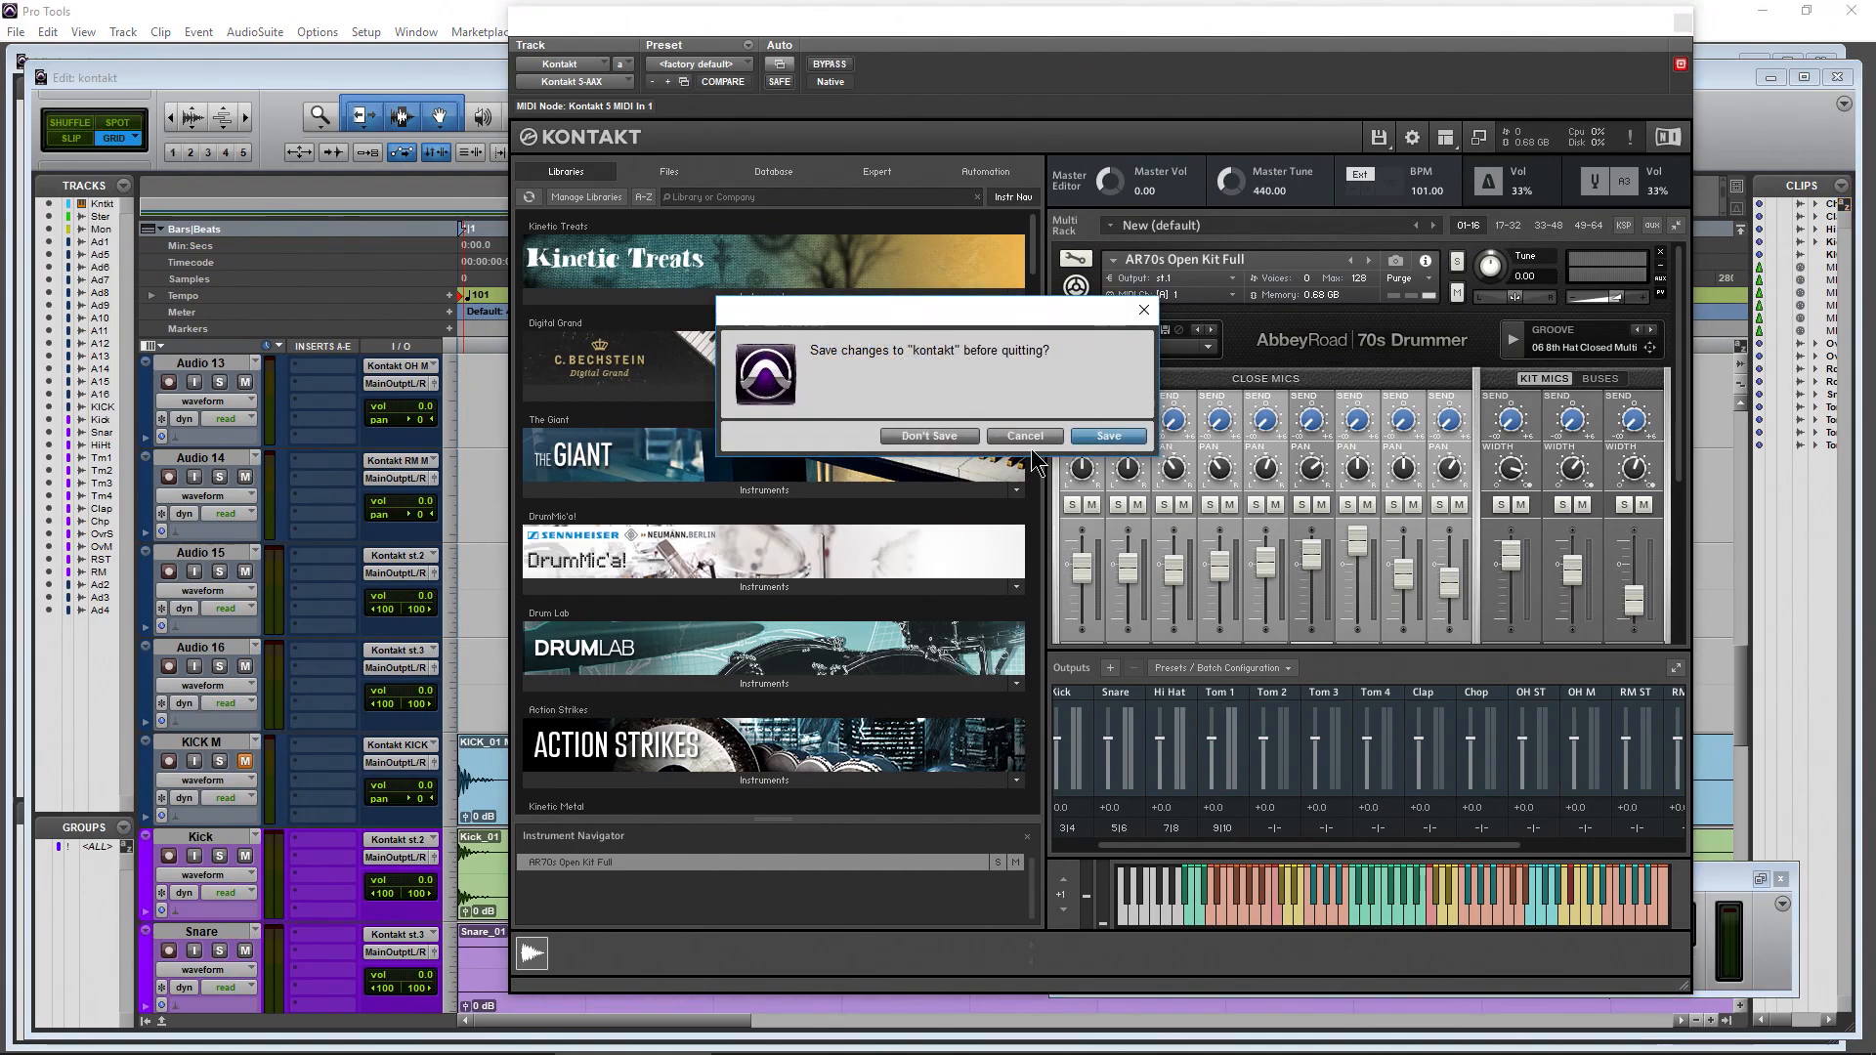
click(1119, 438)
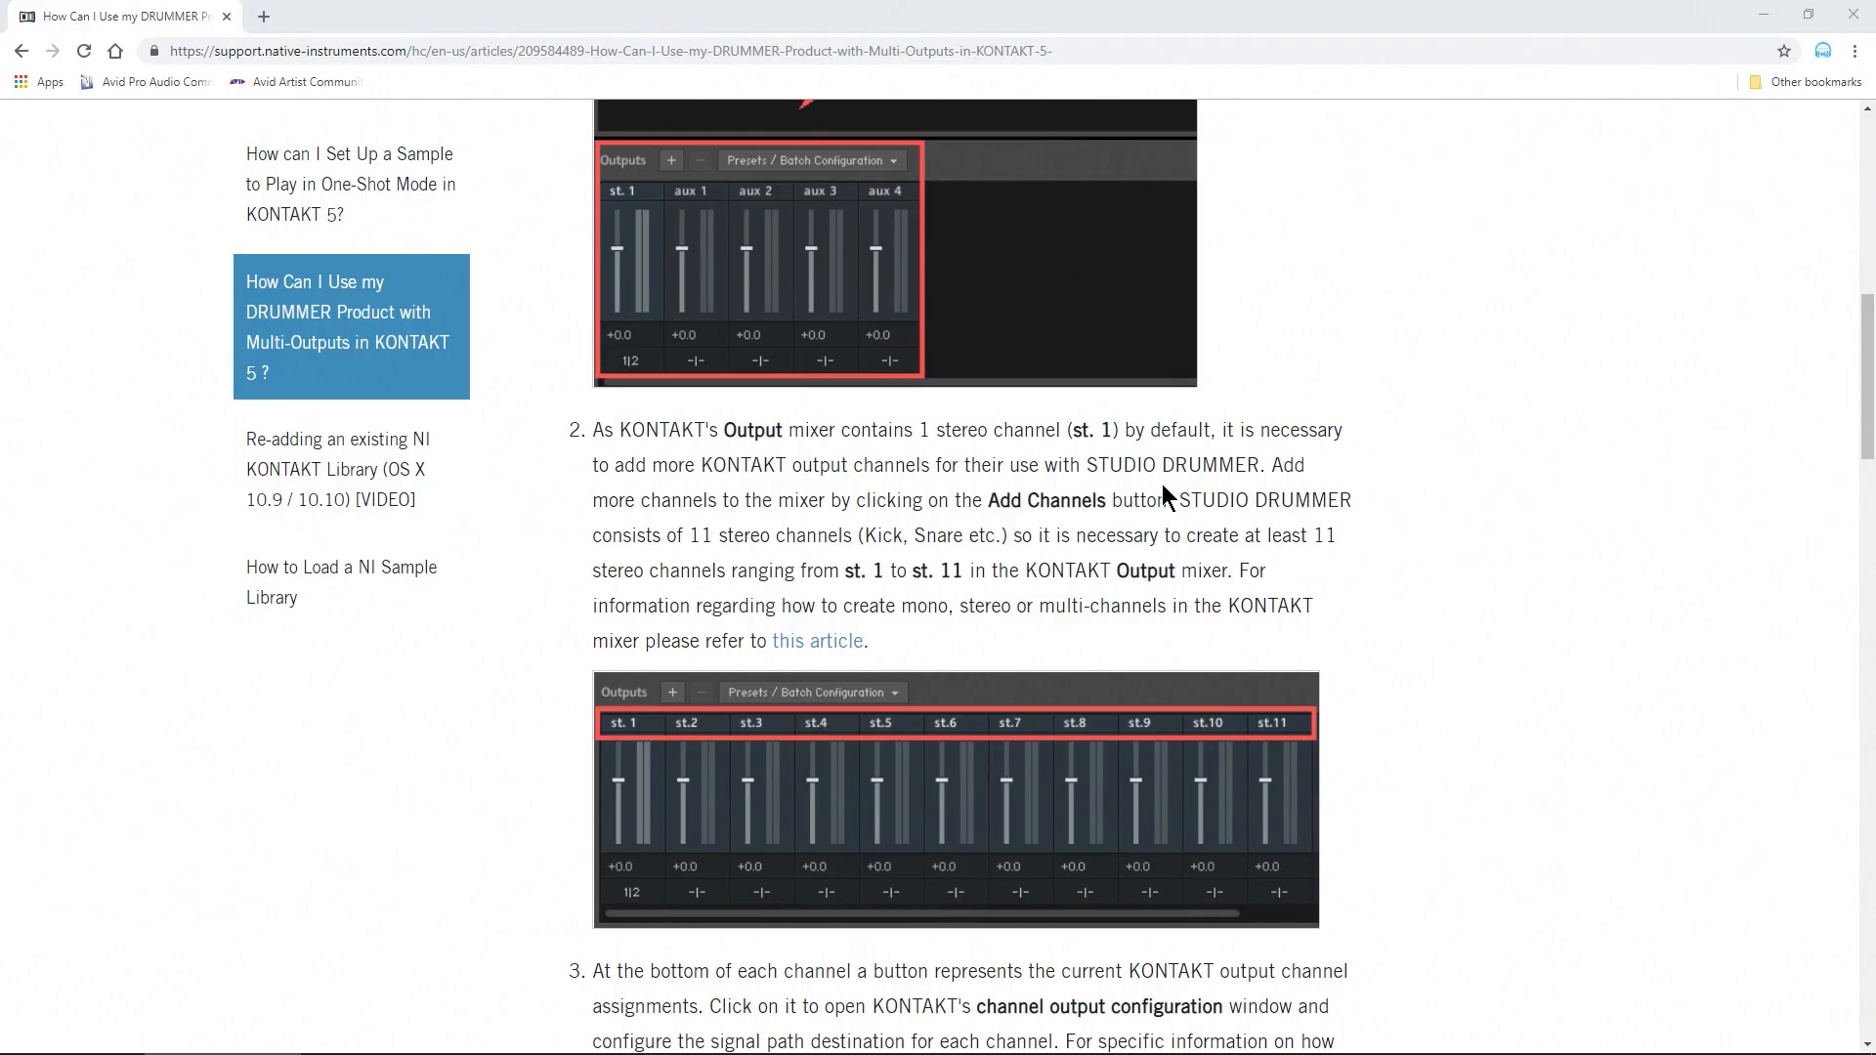
key(super)
click(681, 441)
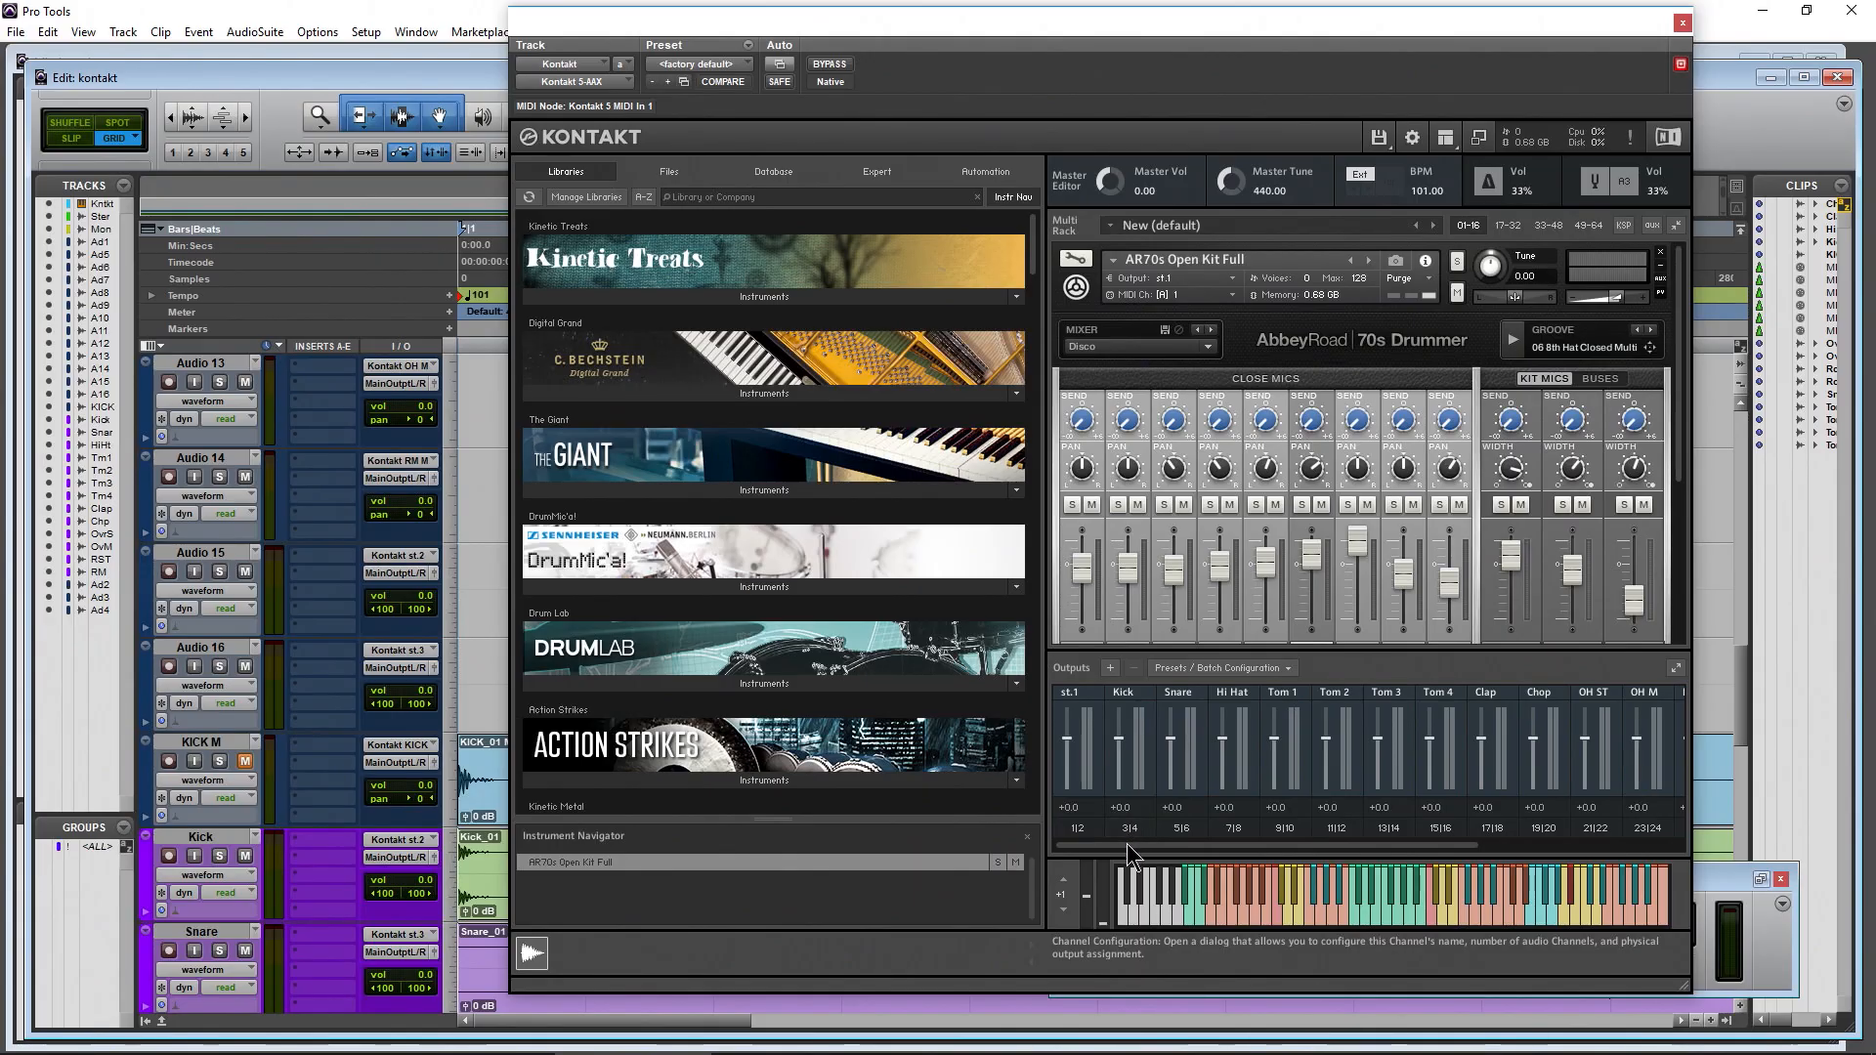
Examine the physical output assignments of all output channels from st.1 to aux 4 and the kit mixer's channel section
drag(1149, 847, 1391, 850)
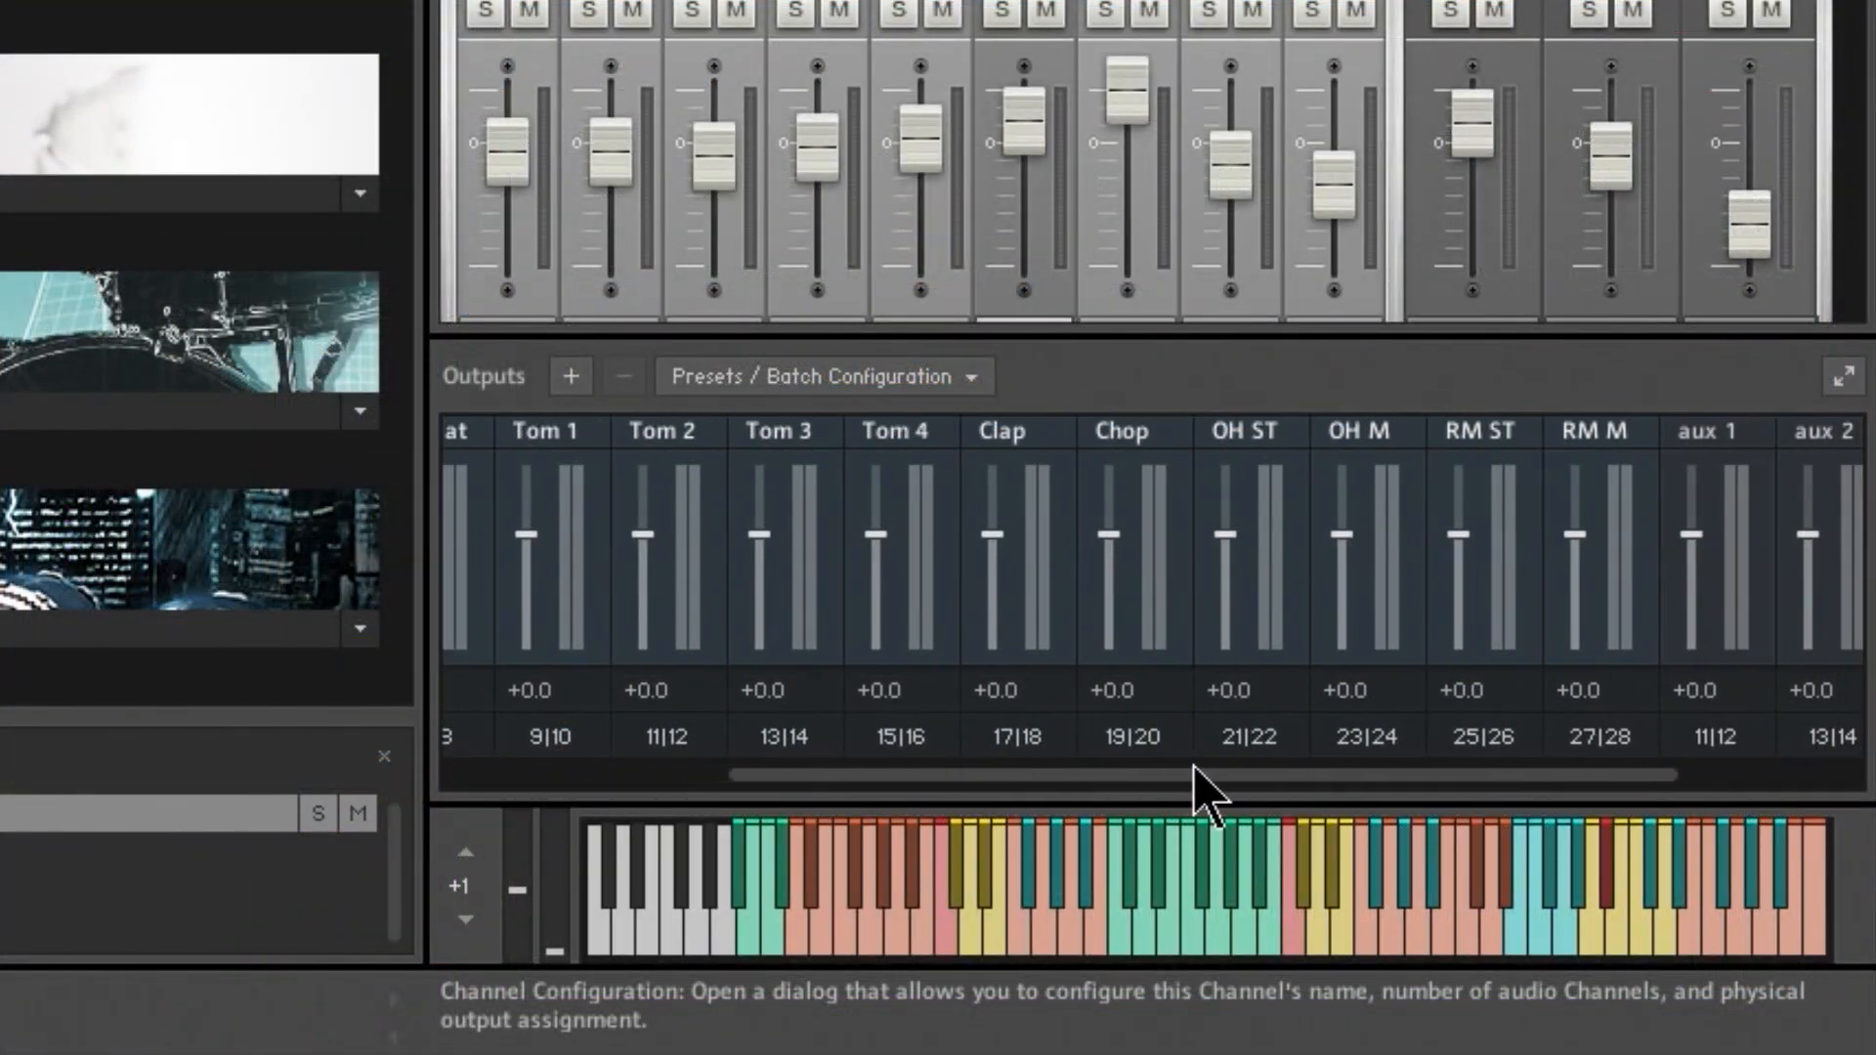
drag(1194, 770, 1351, 770)
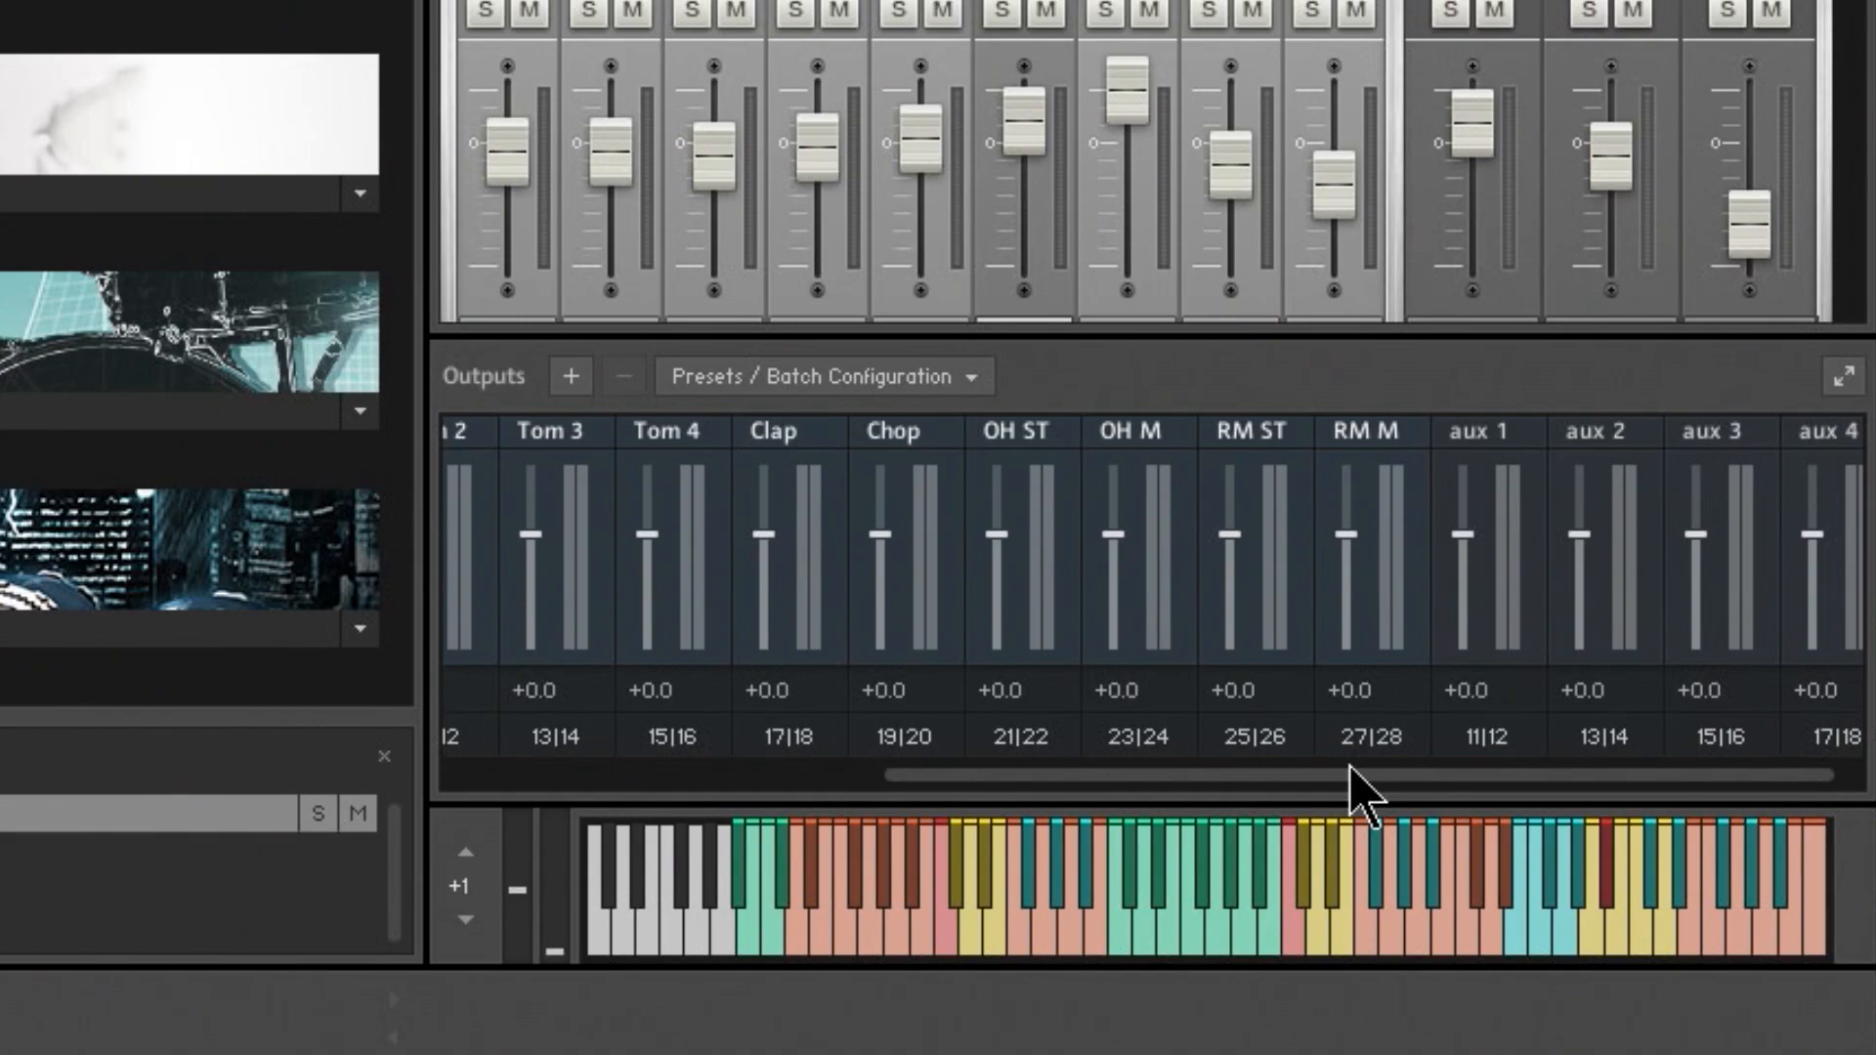
drag(1364, 793, 712, 824)
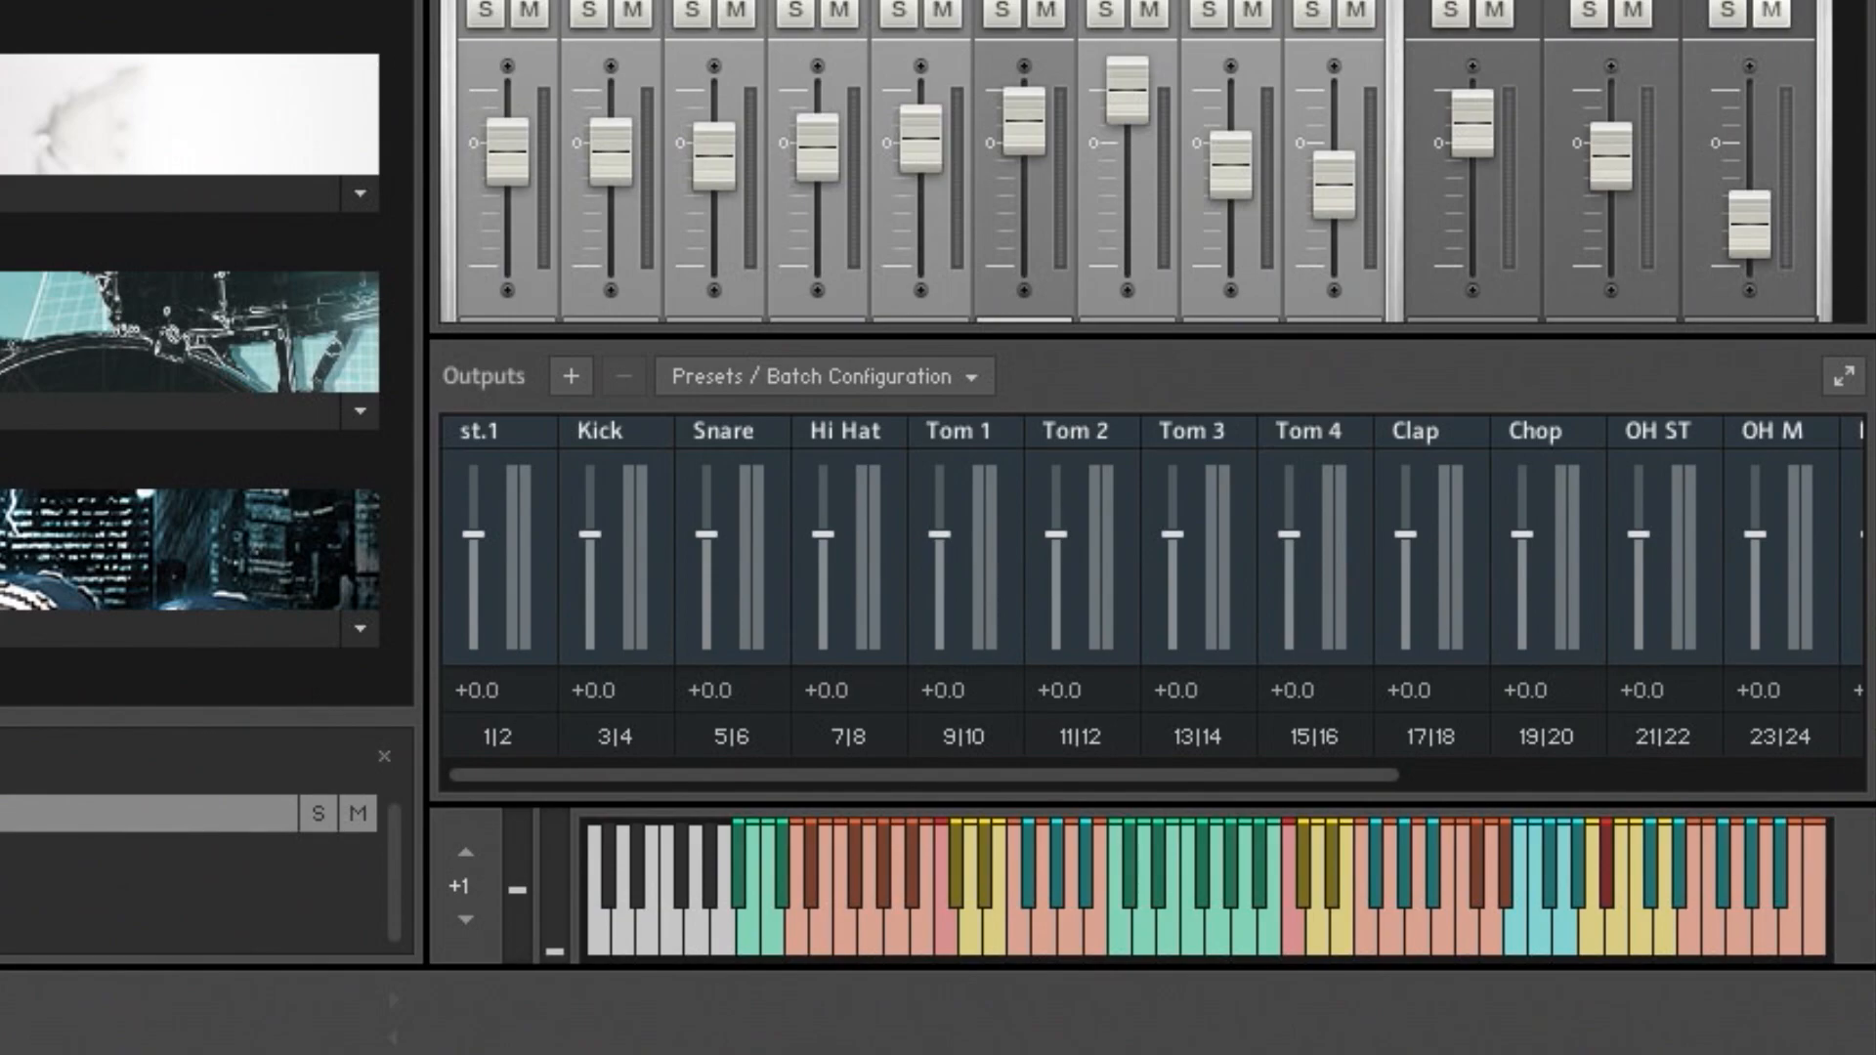
scroll(1865, 97, down, 5)
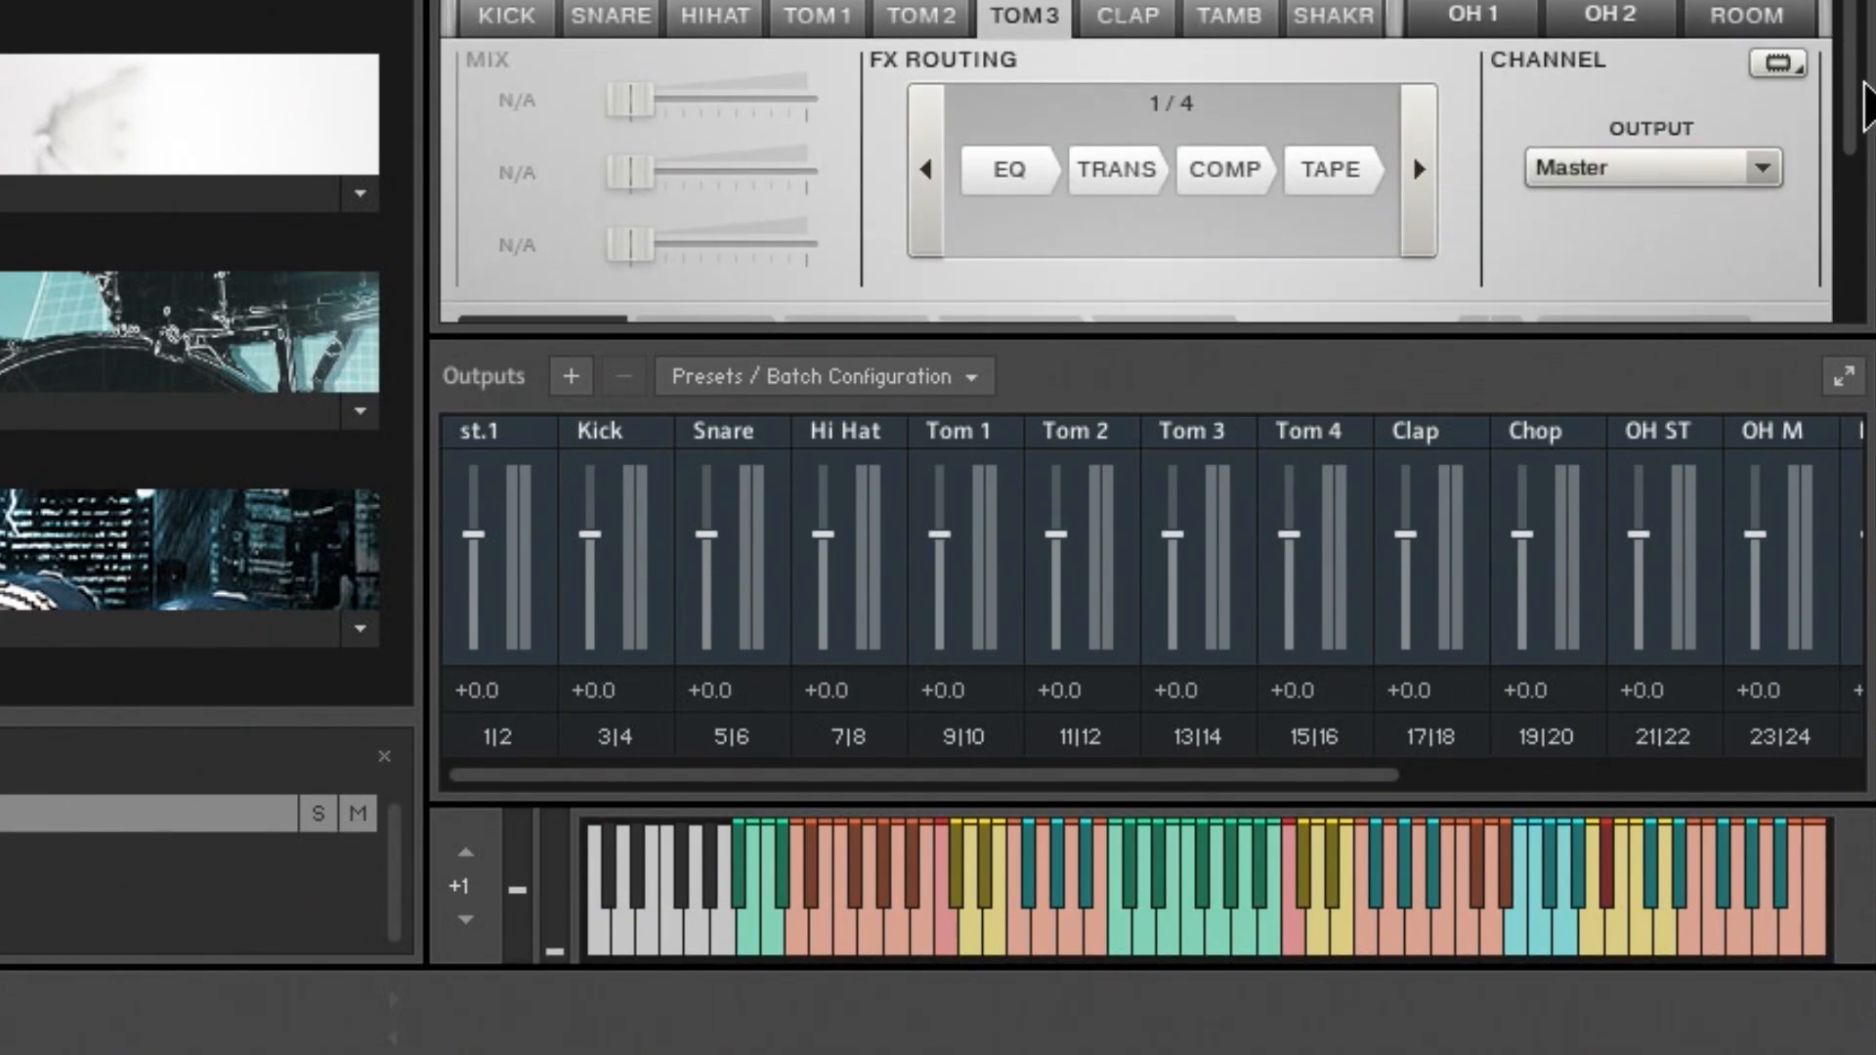
scroll(1864, 98, up, 5)
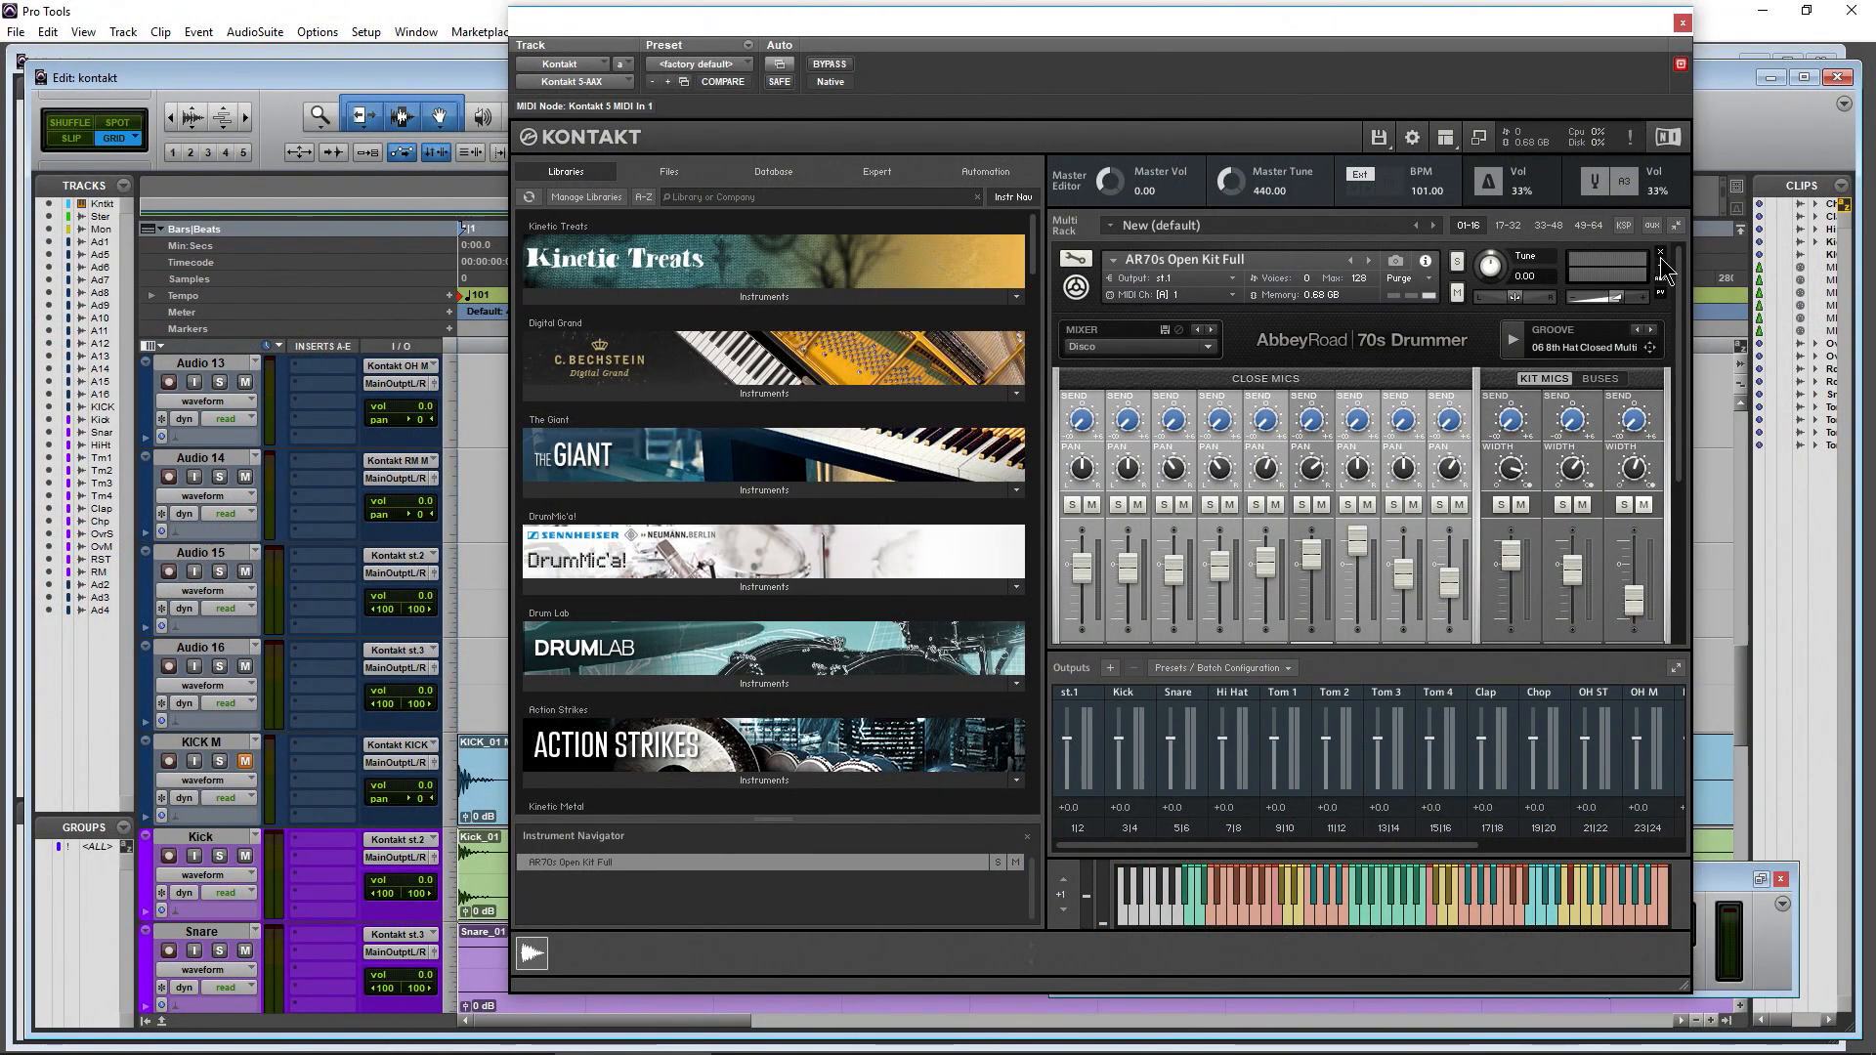
Remove the AR70s Open Kit Full instrument and load AR Modern Sparkle Kit Full from the Abbey Road Modern Drummer library
click(1660, 255)
drag(1031, 290, 1030, 691)
click(704, 308)
drag(626, 332, 1282, 354)
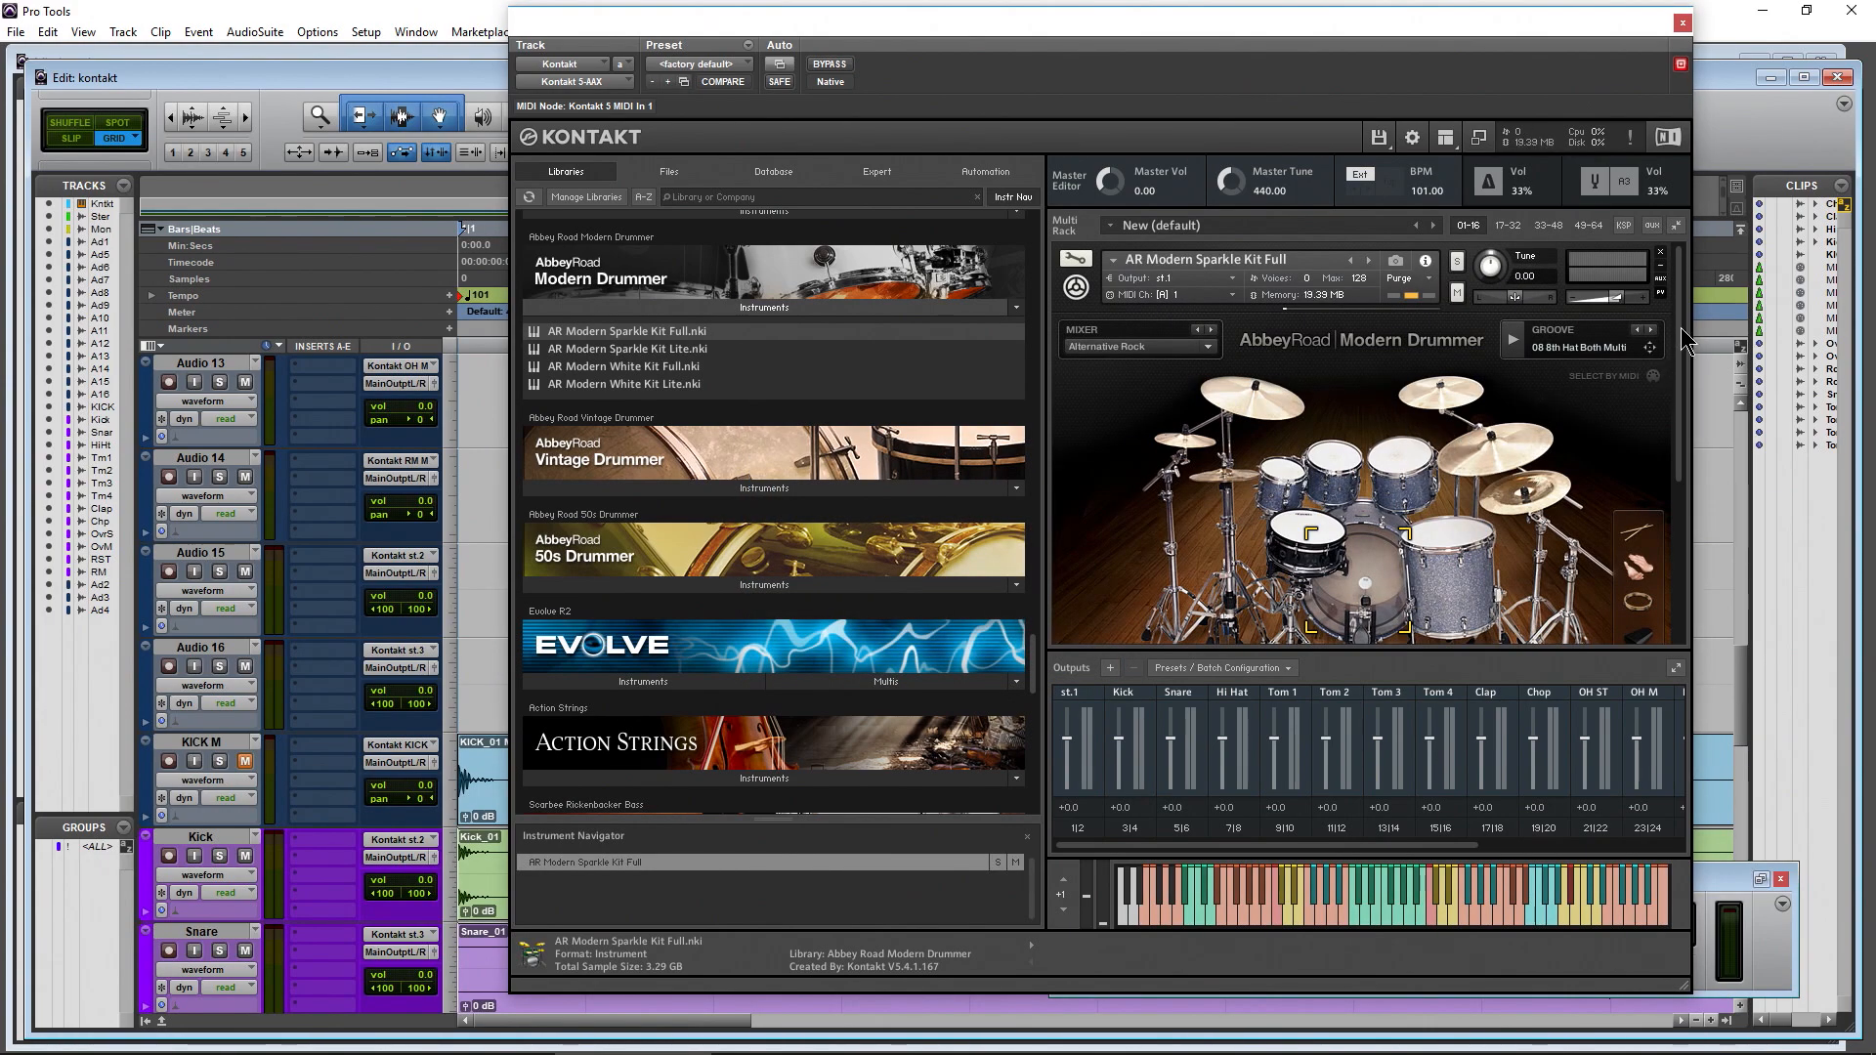
Show the channel settings in the kit's mixer and route the kick channel to the Kick output
drag(1679, 377, 1684, 586)
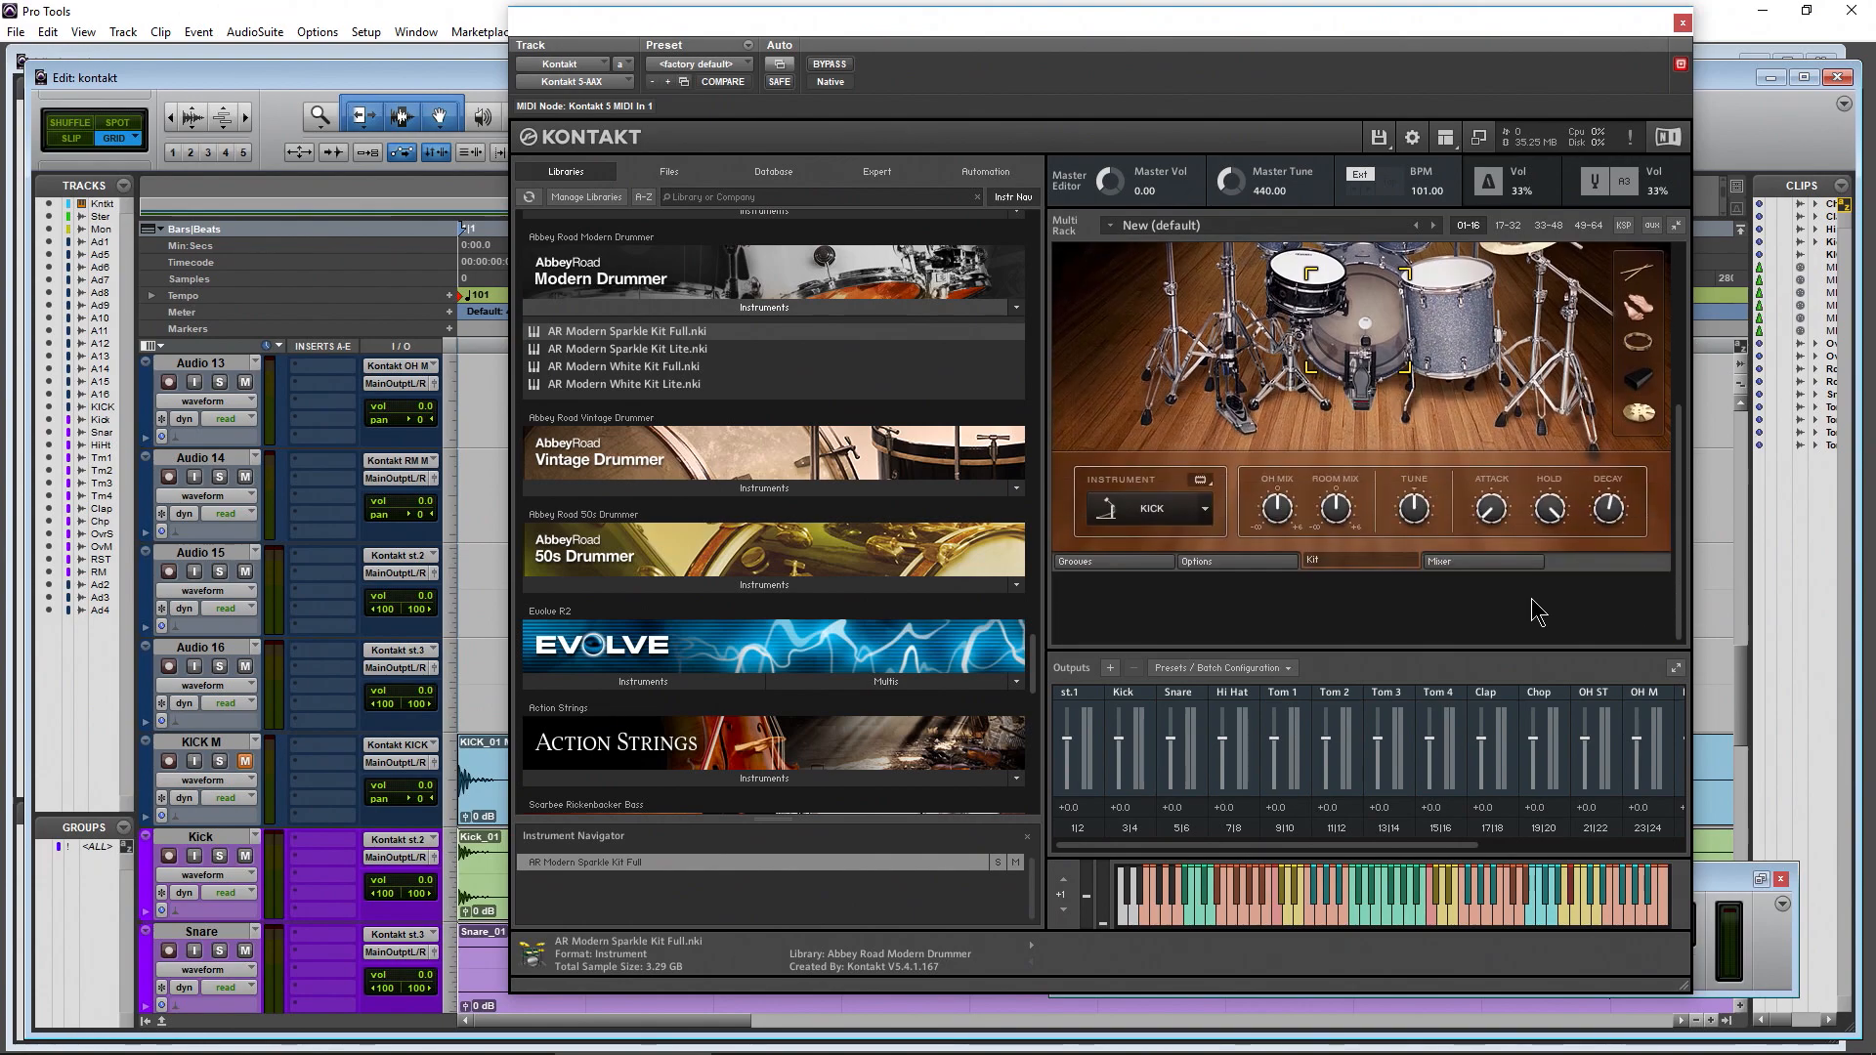
click(1502, 563)
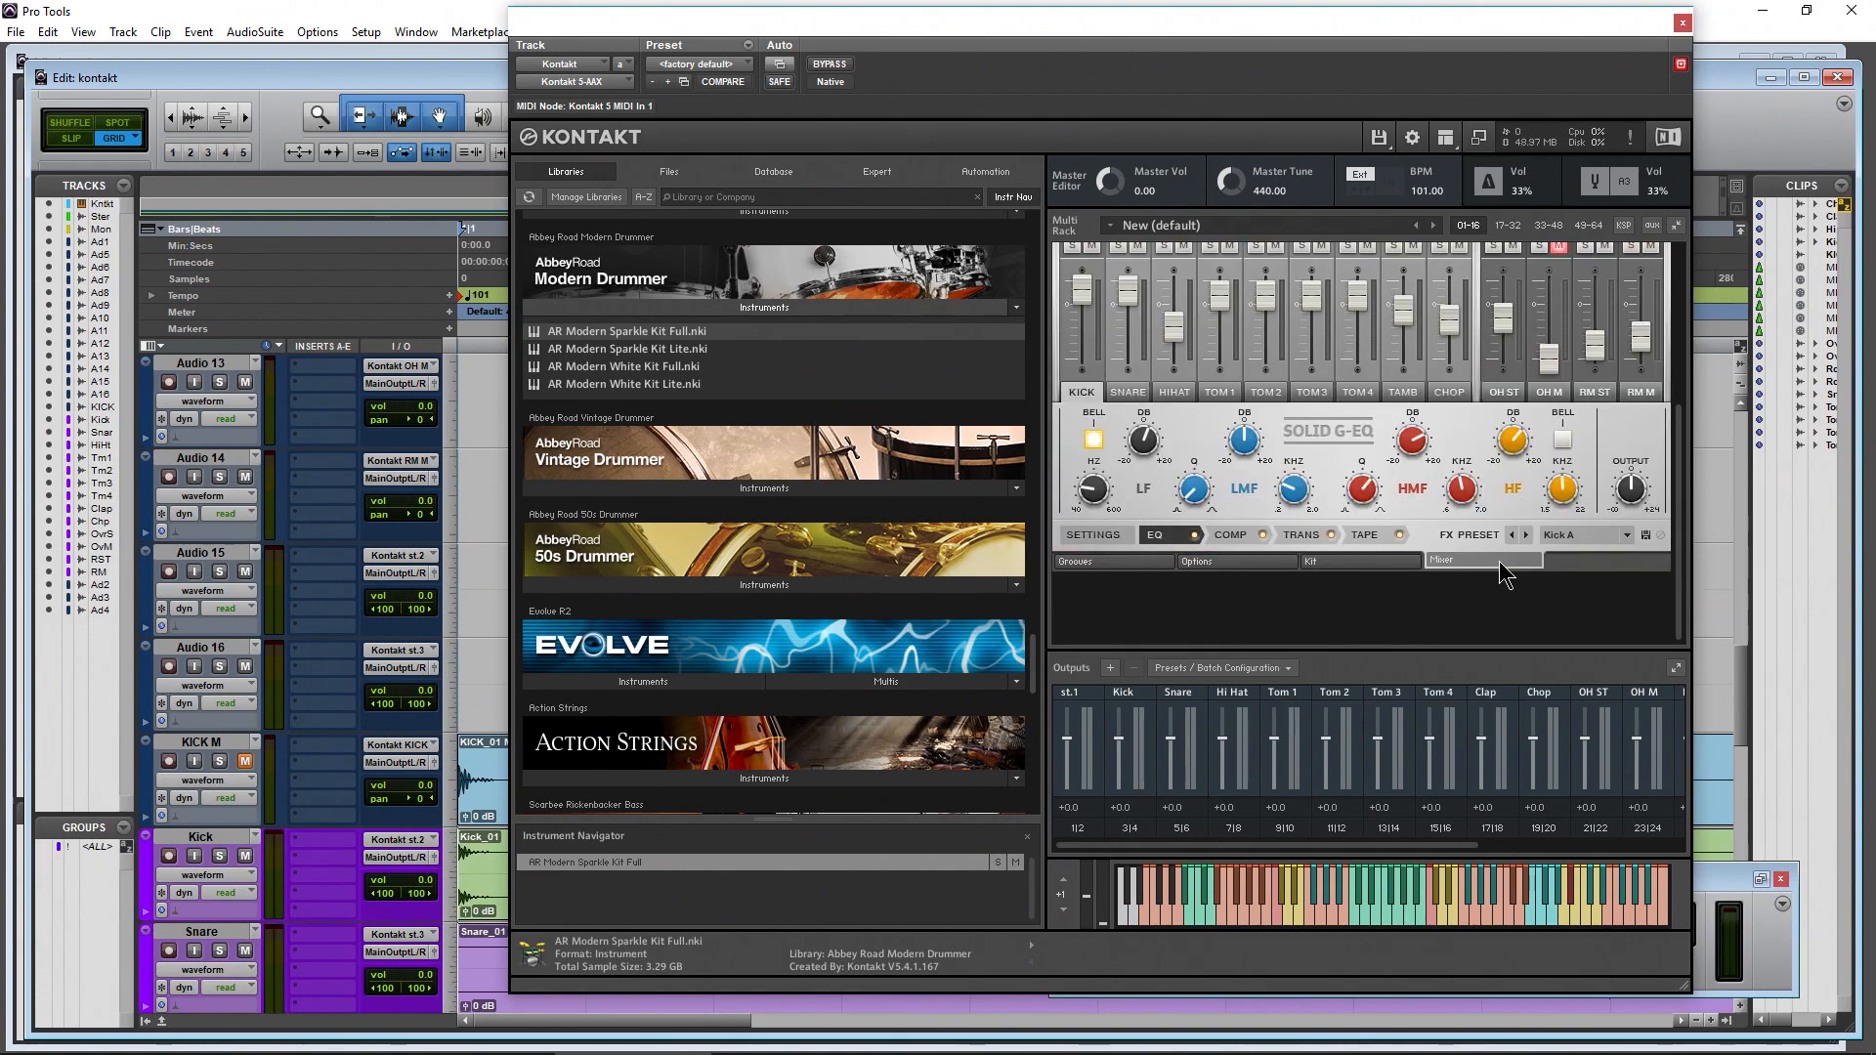
scroll(1661, 469, up, 1)
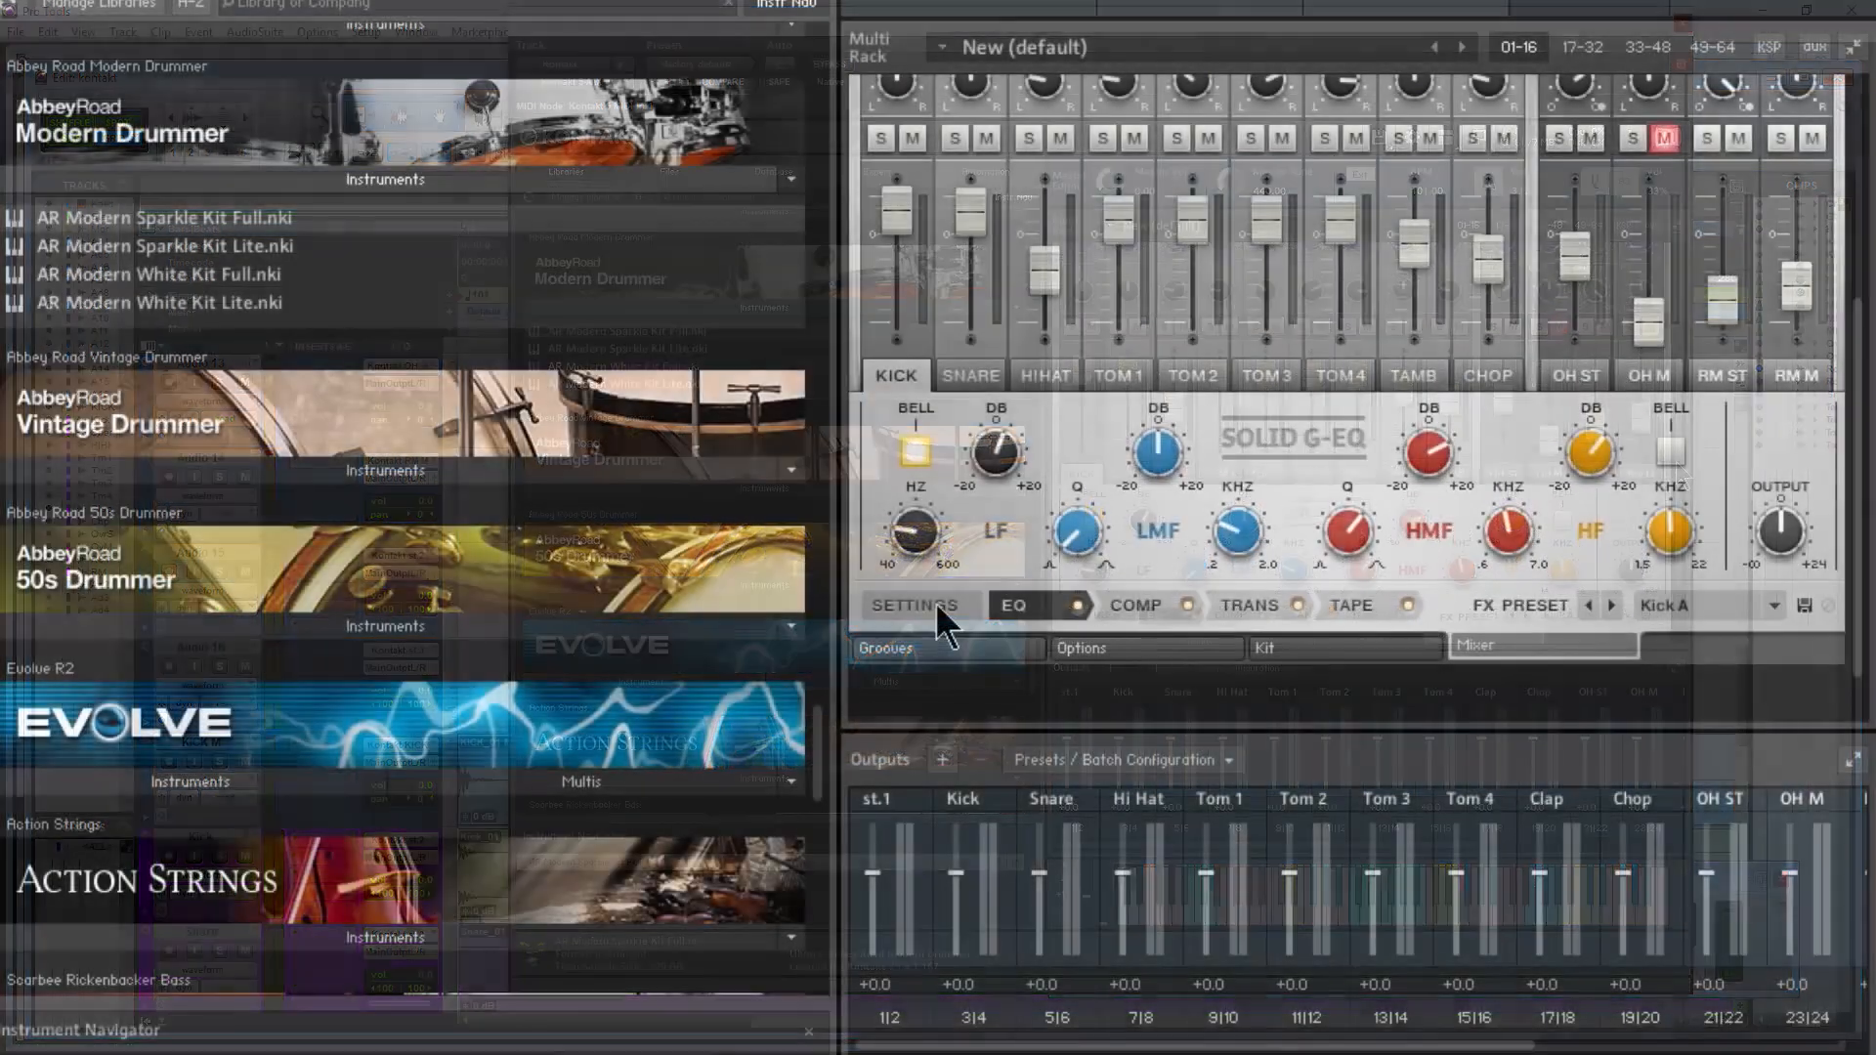
click(1104, 535)
click(1719, 484)
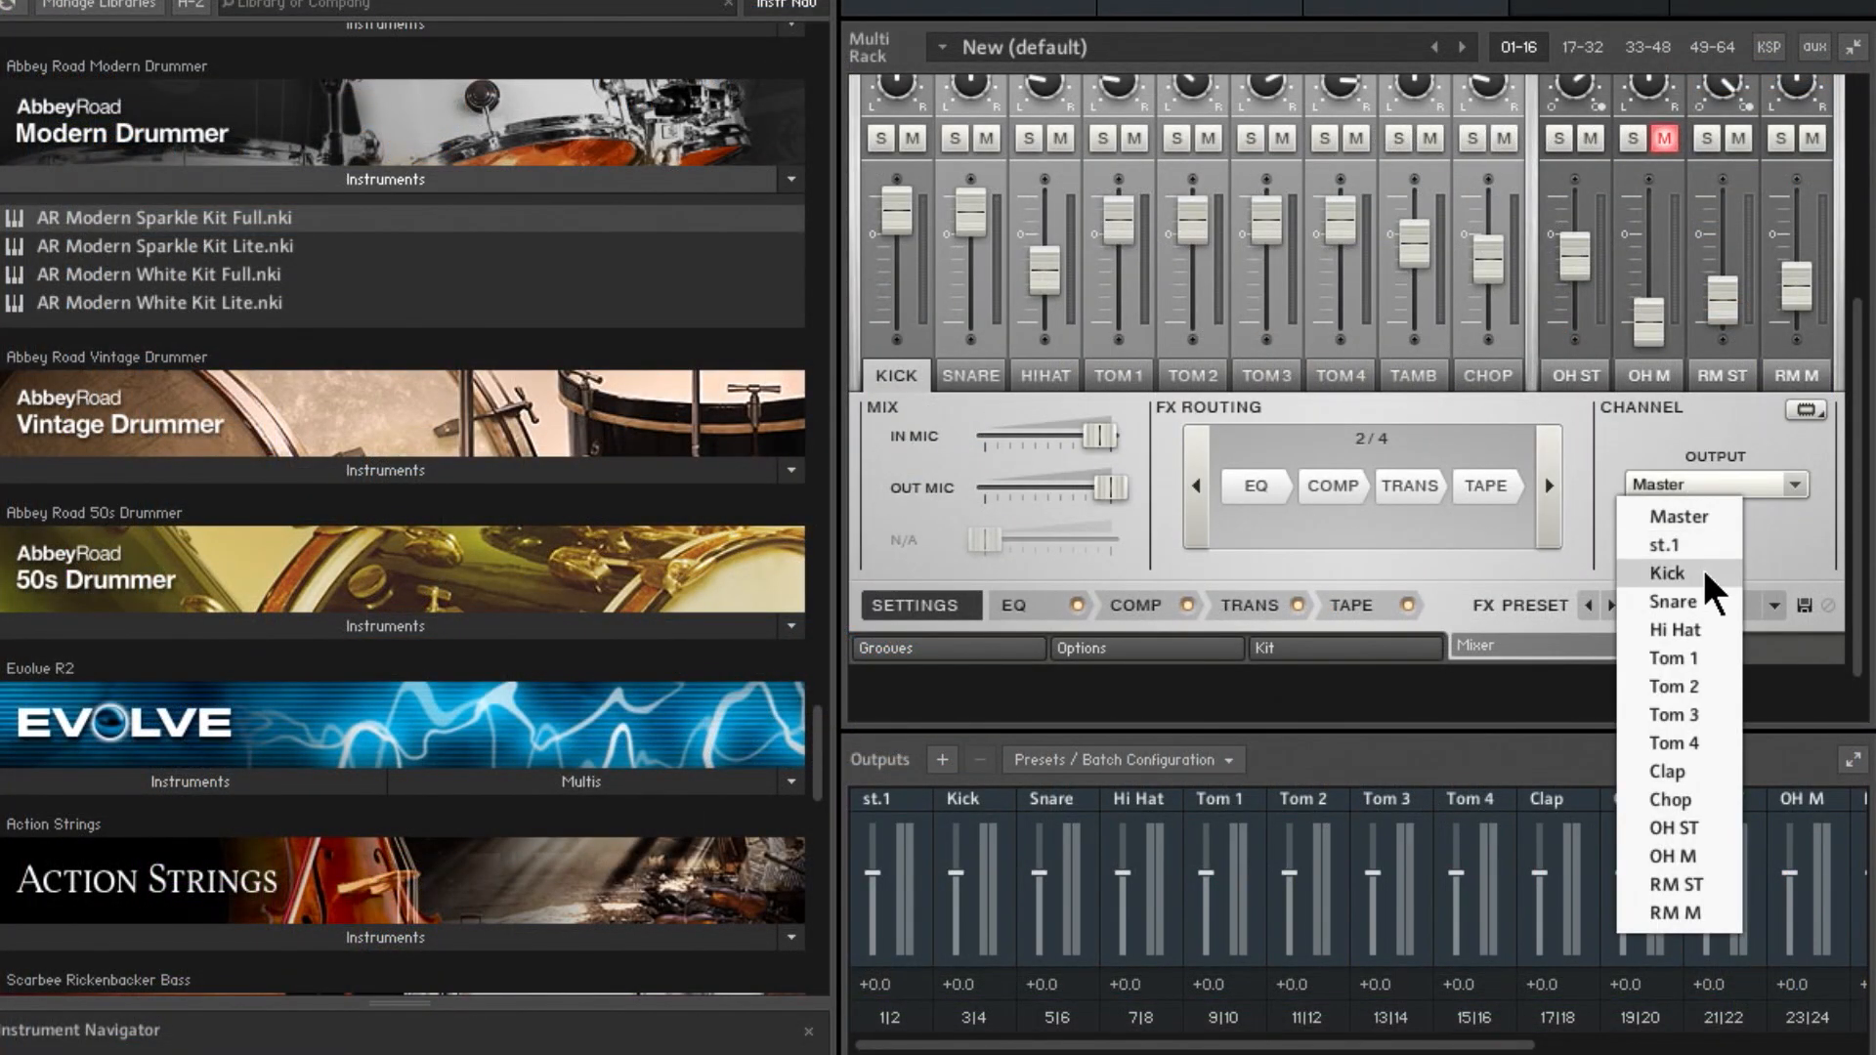
click(1705, 467)
Route the kit mixer's snare channel to the Snare output and the hi-hat channel to the Hi Hat output
click(971, 375)
click(1716, 484)
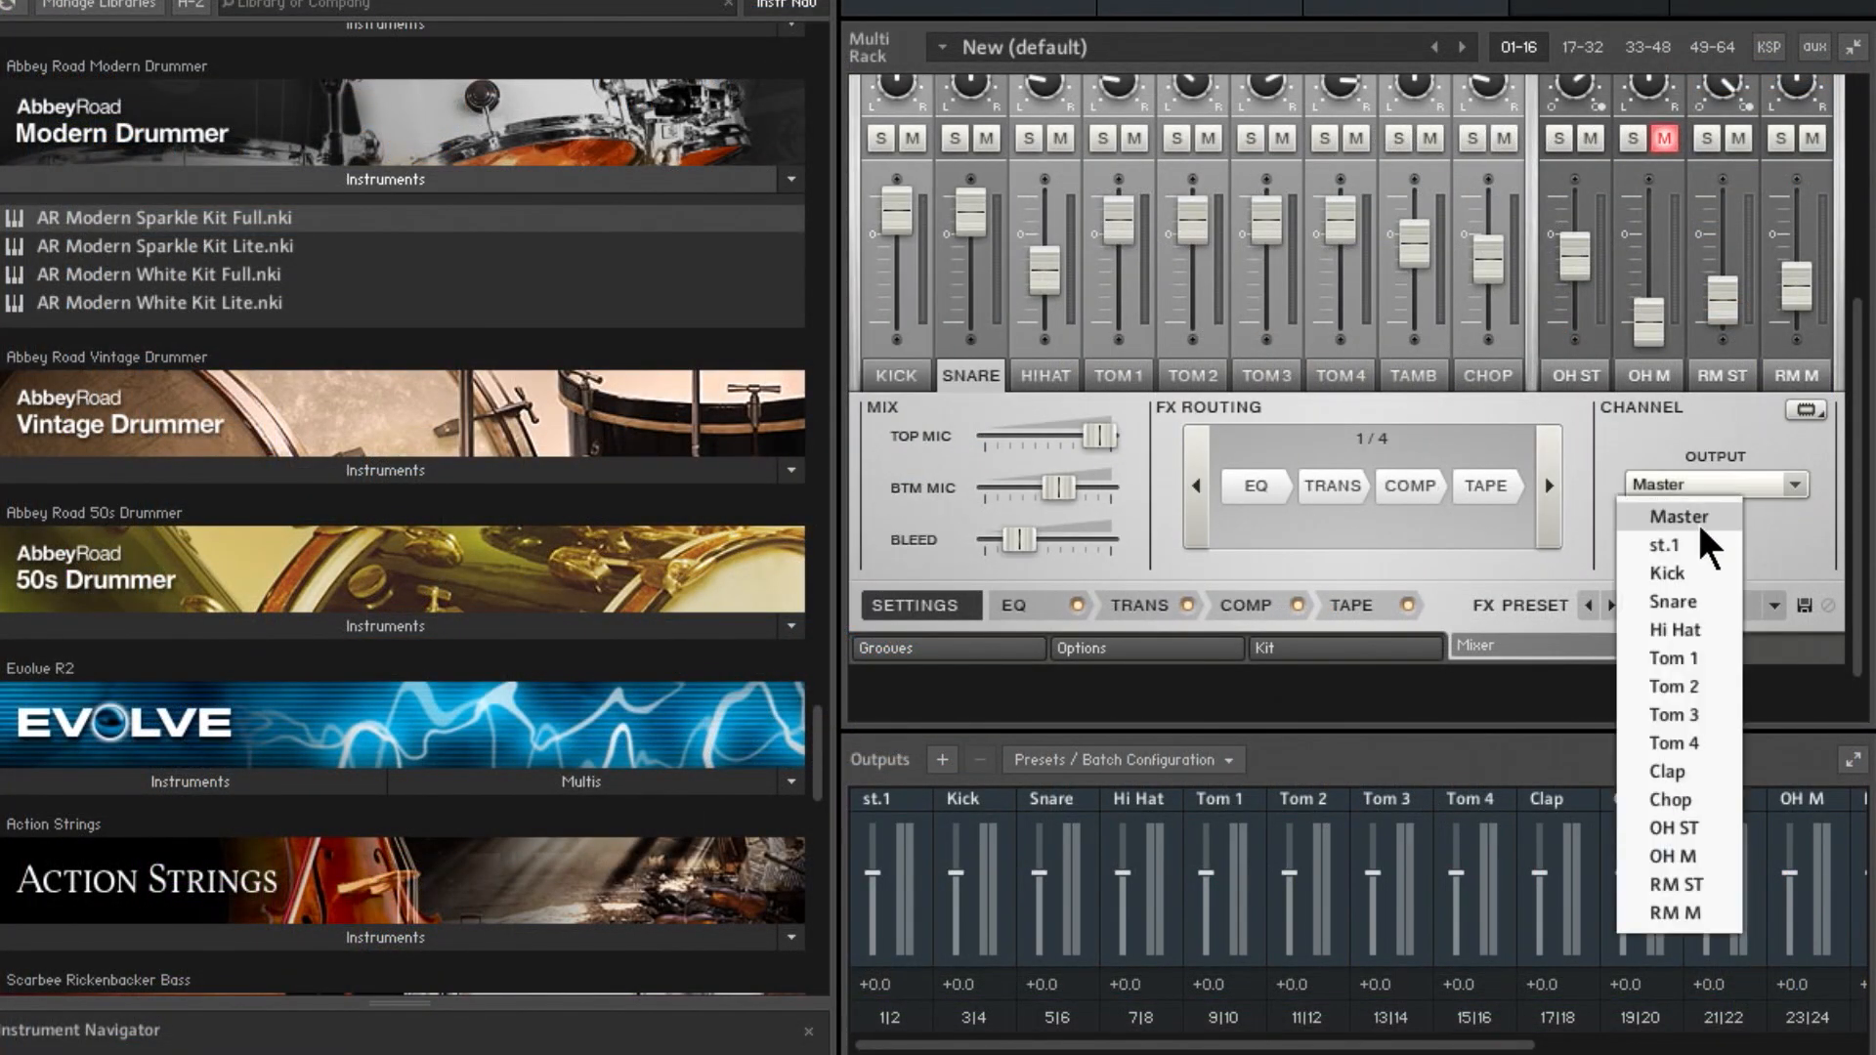
click(1691, 598)
click(1046, 375)
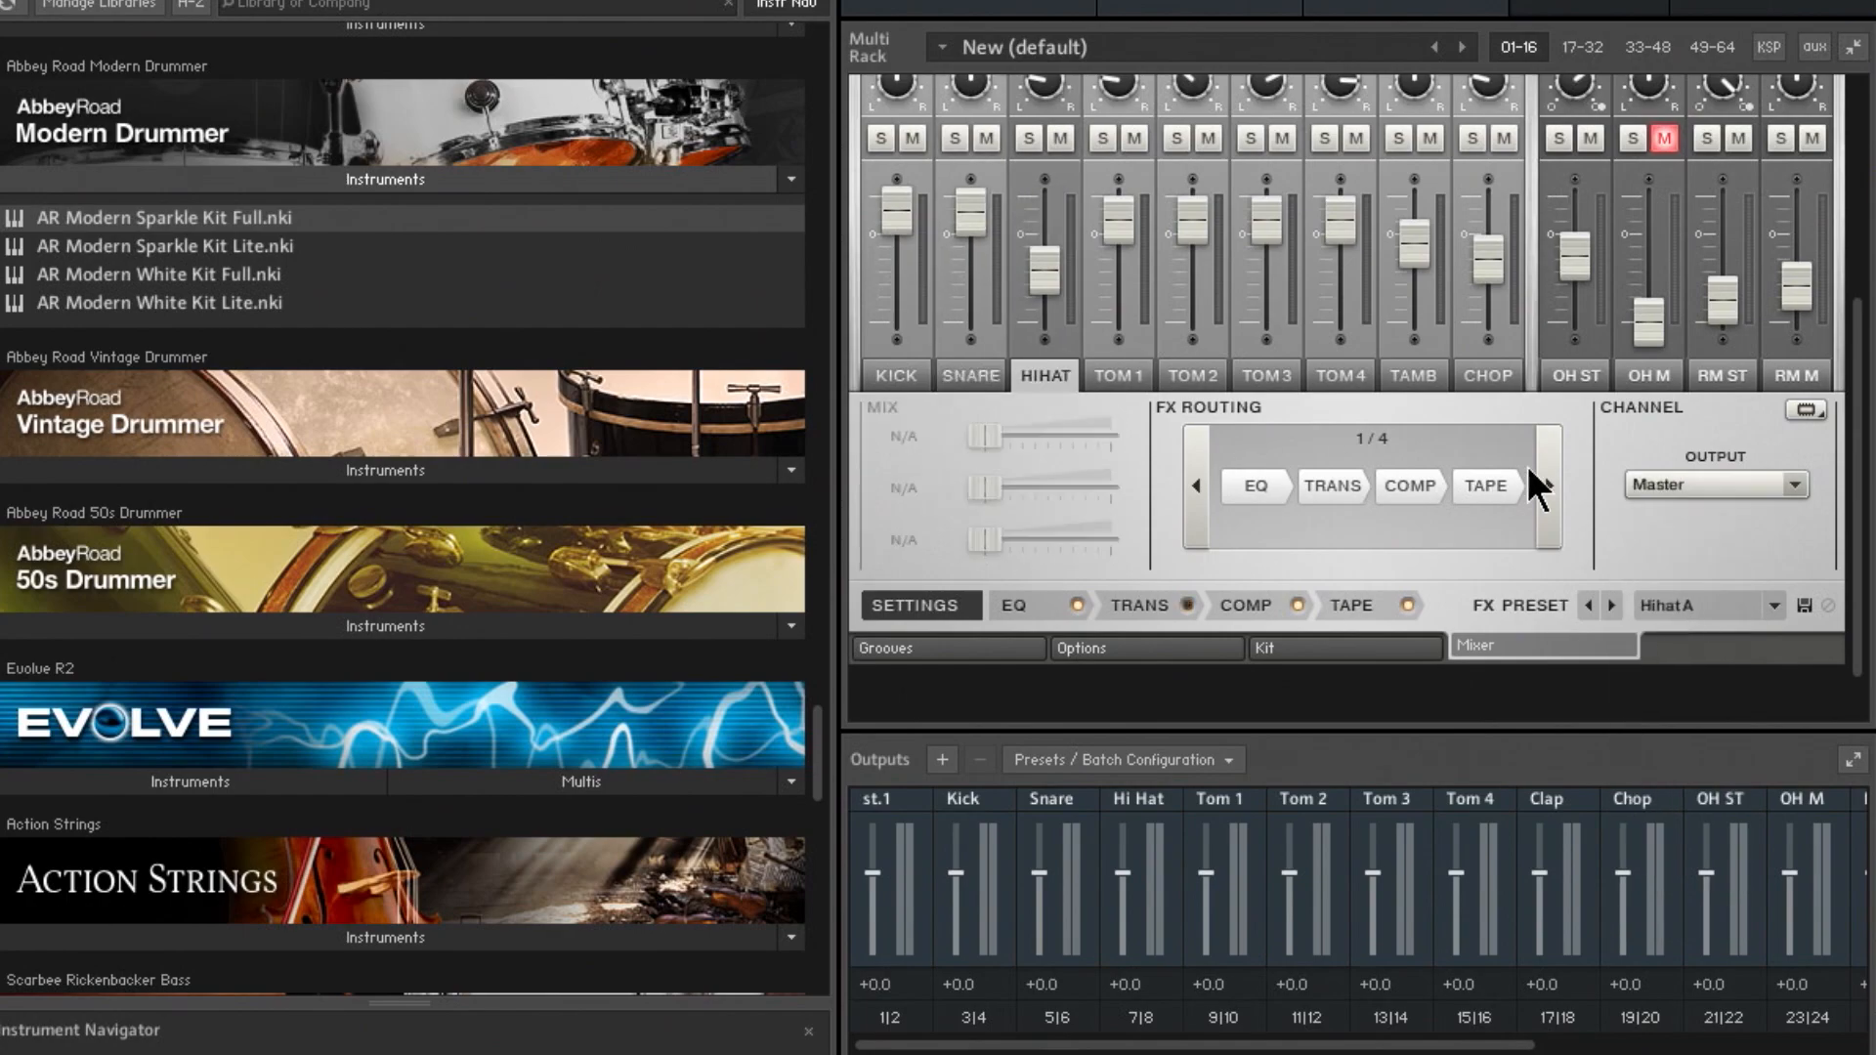
click(1671, 487)
click(1671, 629)
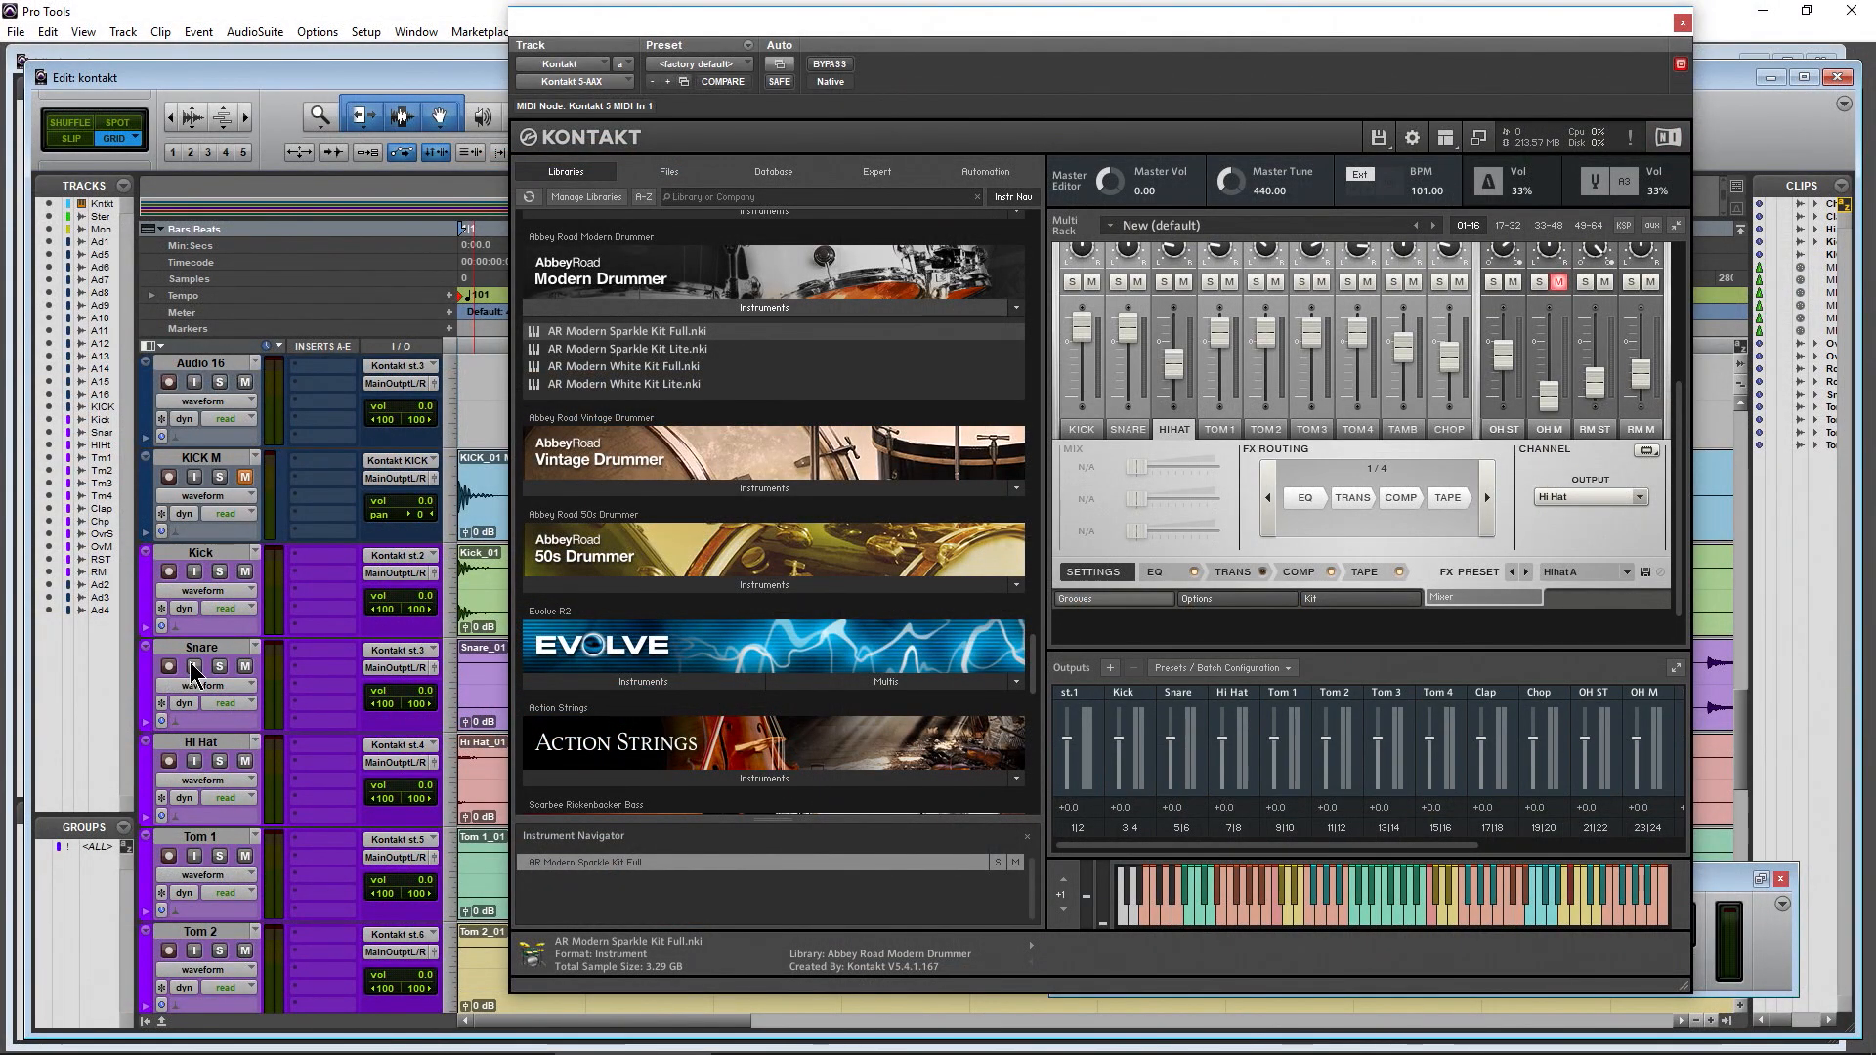
Enable input monitoring on the Snare track, audition the kit's snare from the virtual keyboard, and view the output section presets
click(195, 667)
click(1289, 926)
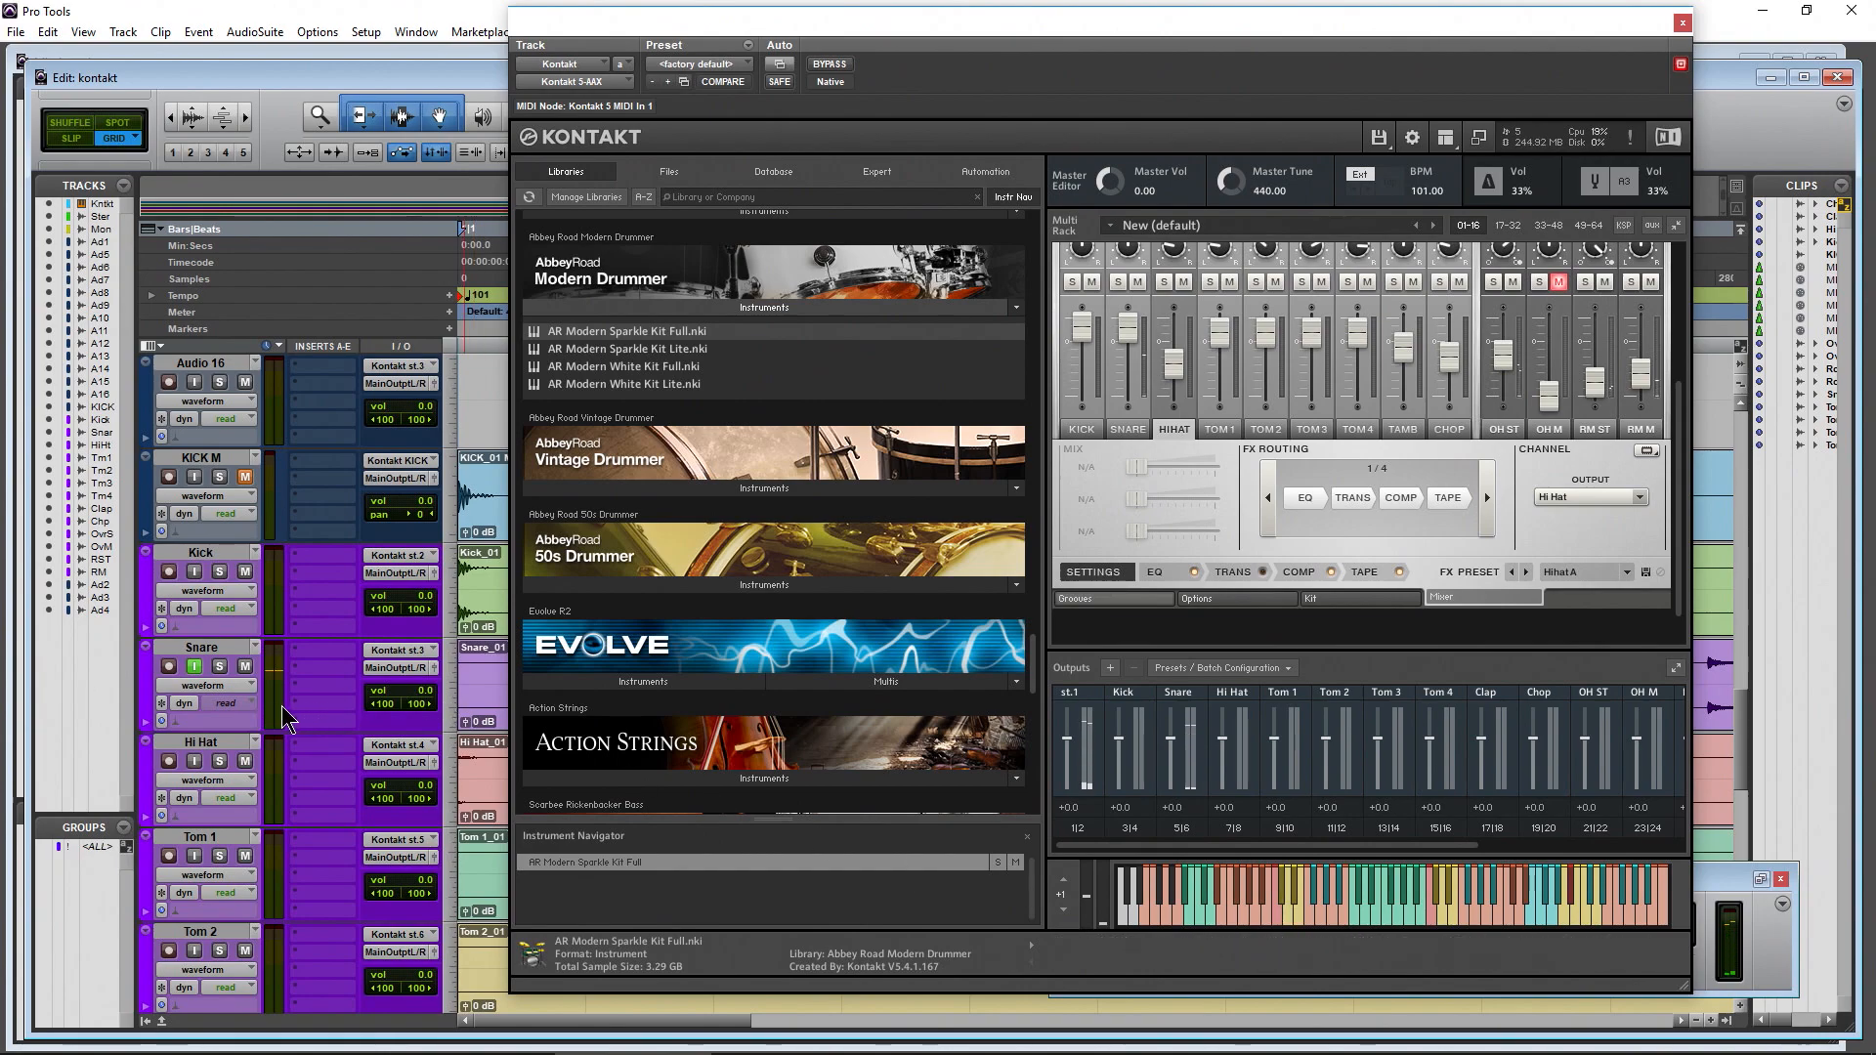
click(1297, 918)
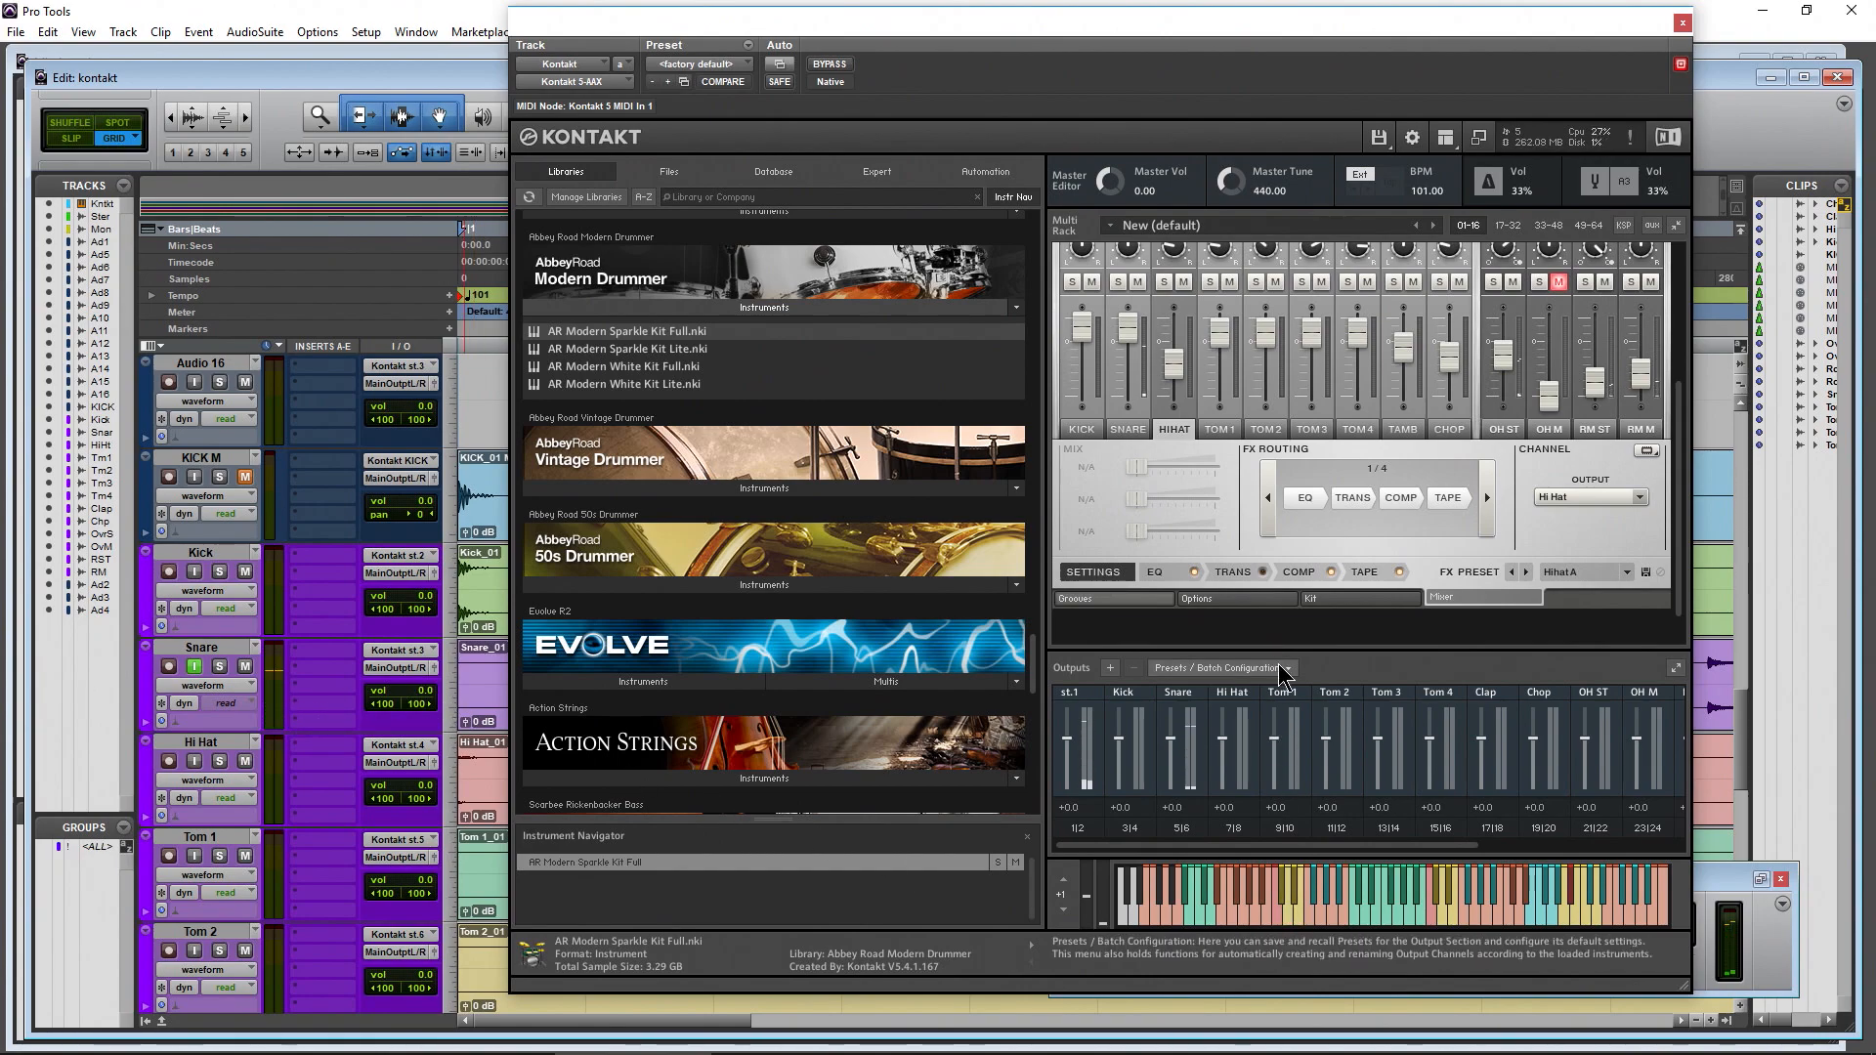
click(1280, 668)
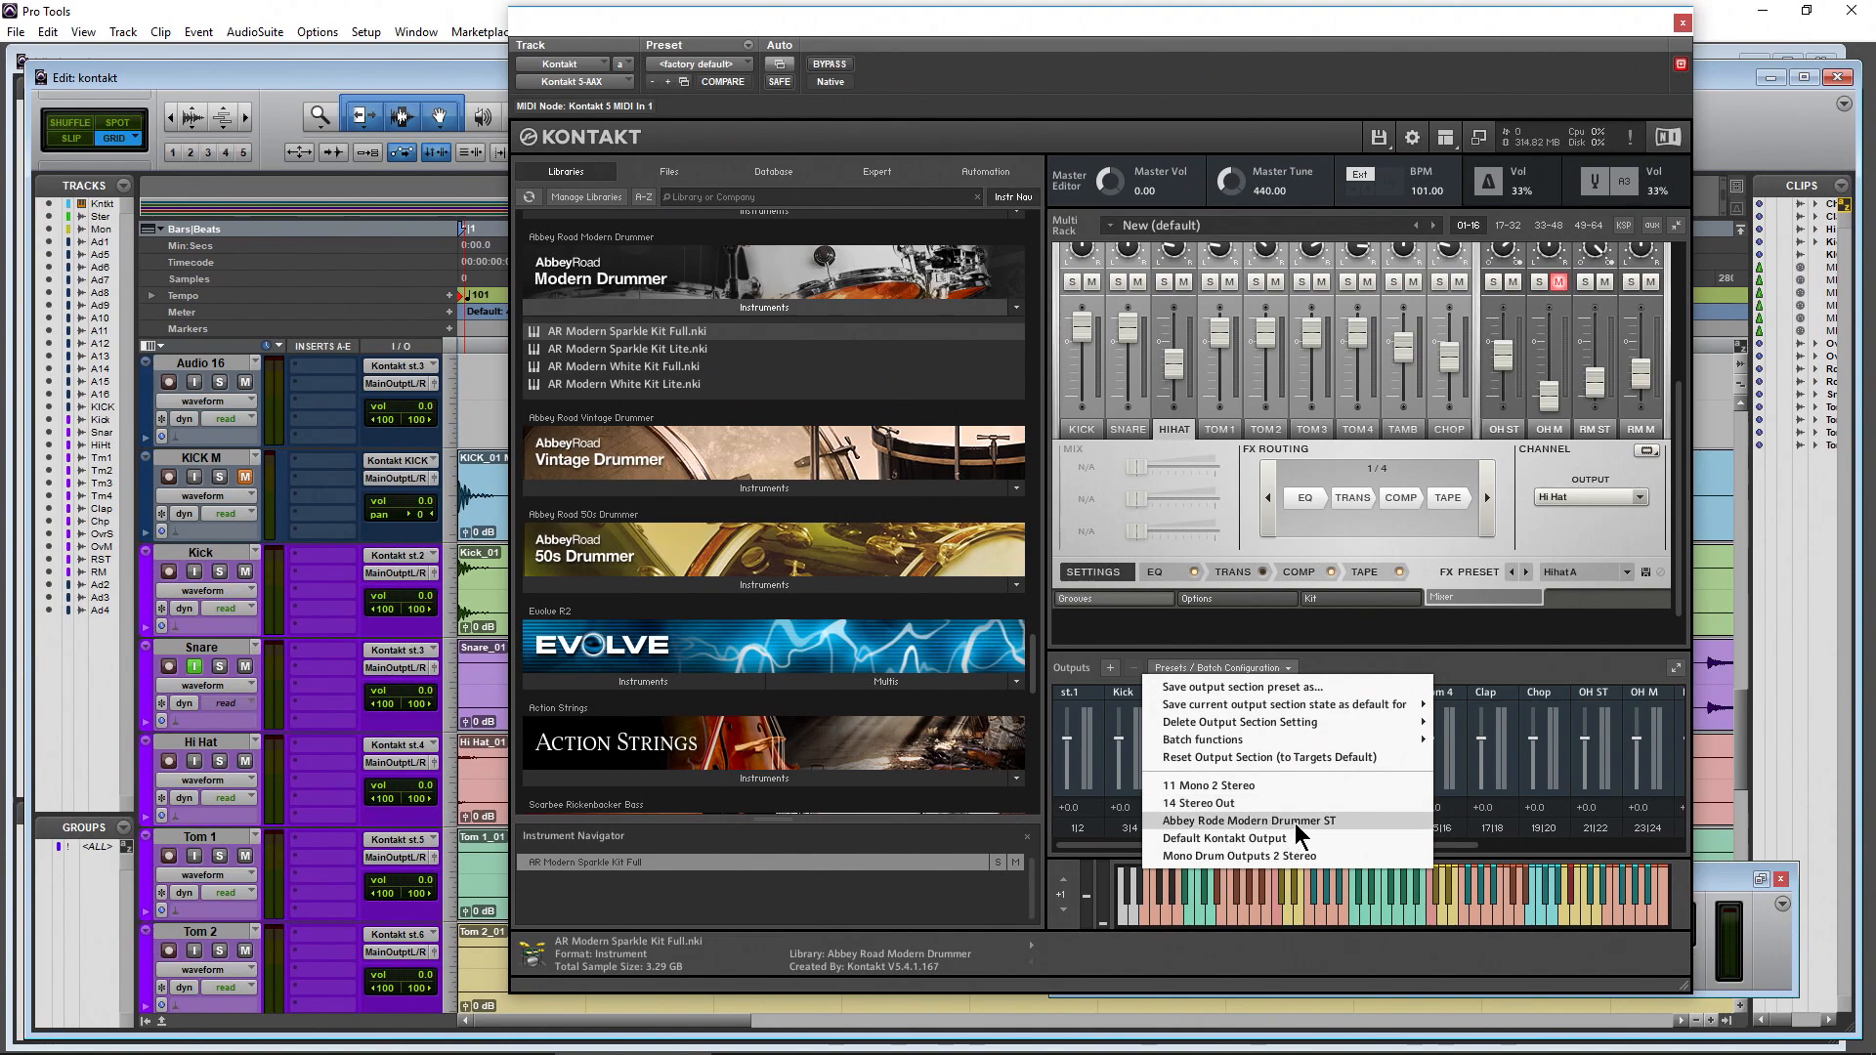
click(1251, 782)
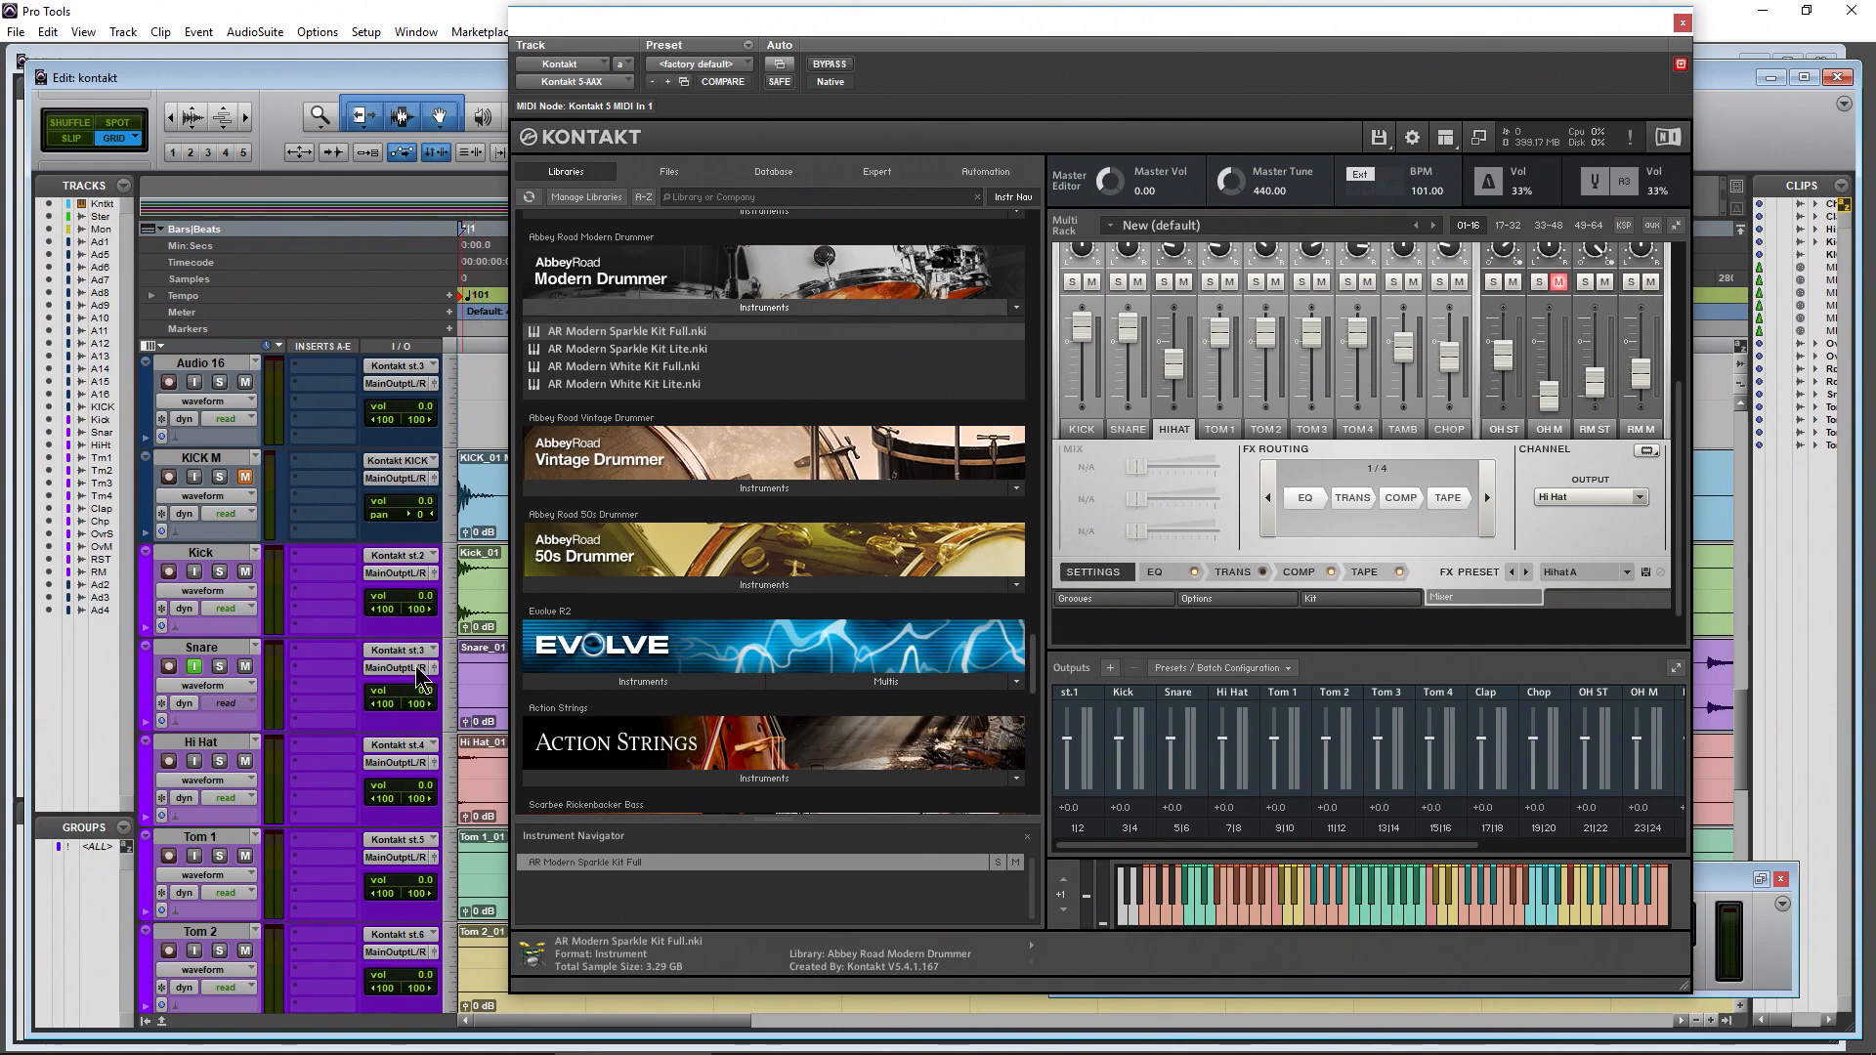
Remove the AR Modern Sparkle Kit Full instrument without saving its changes
drag(1678, 475, 1668, 269)
click(1661, 253)
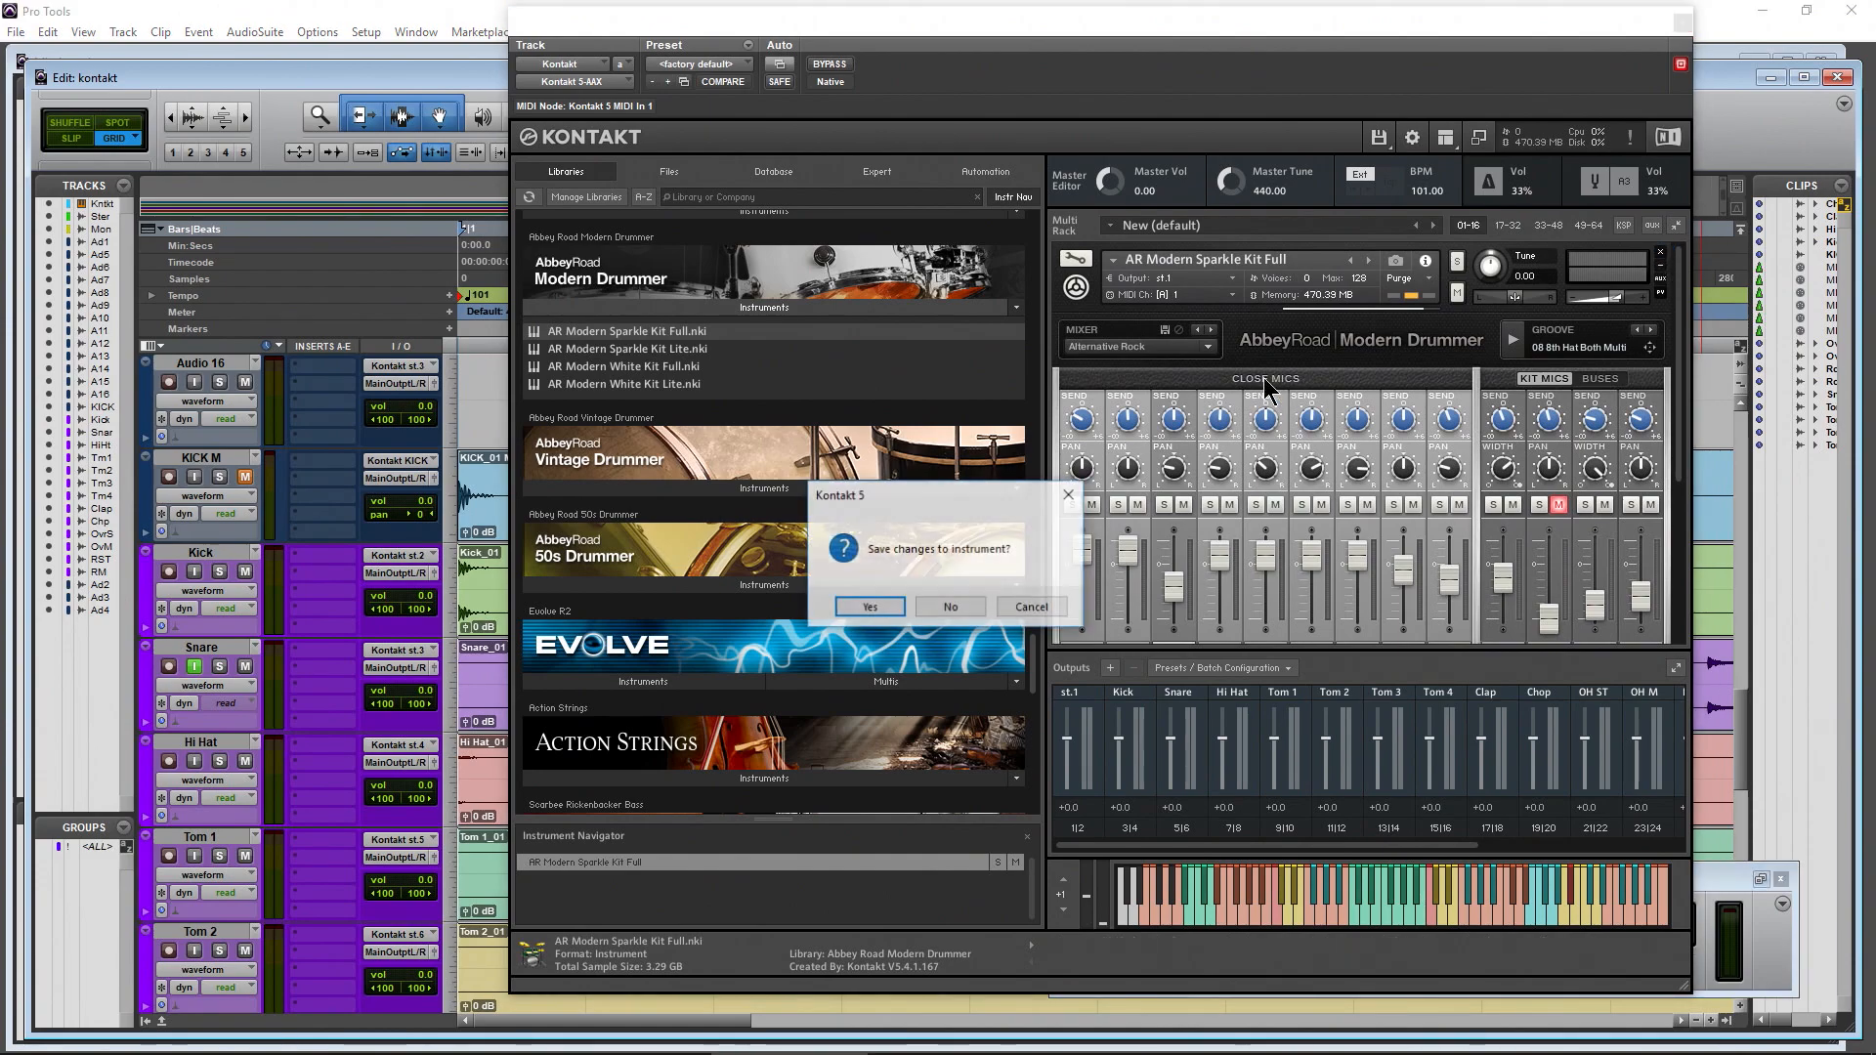
click(987, 607)
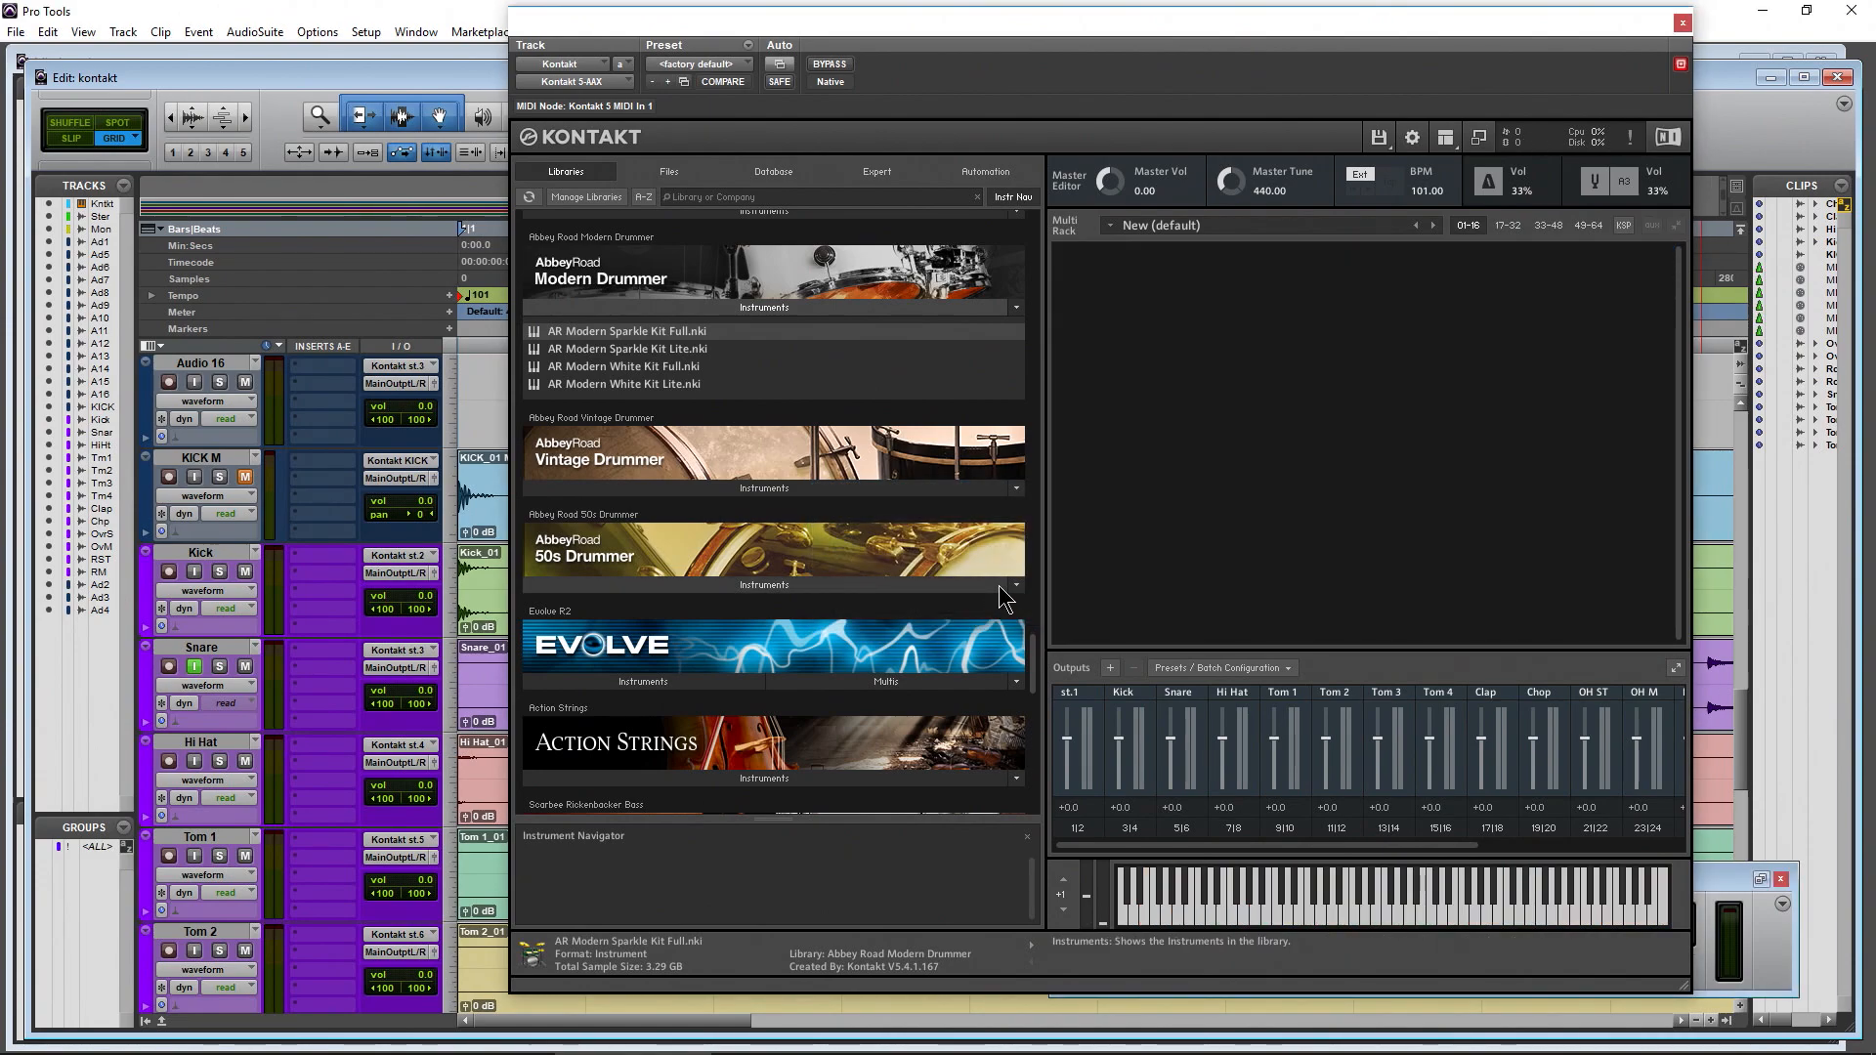
Load the Euphoric Percolations multi from the Evolve R2 library, merging its instruments into the empty rack
click(992, 682)
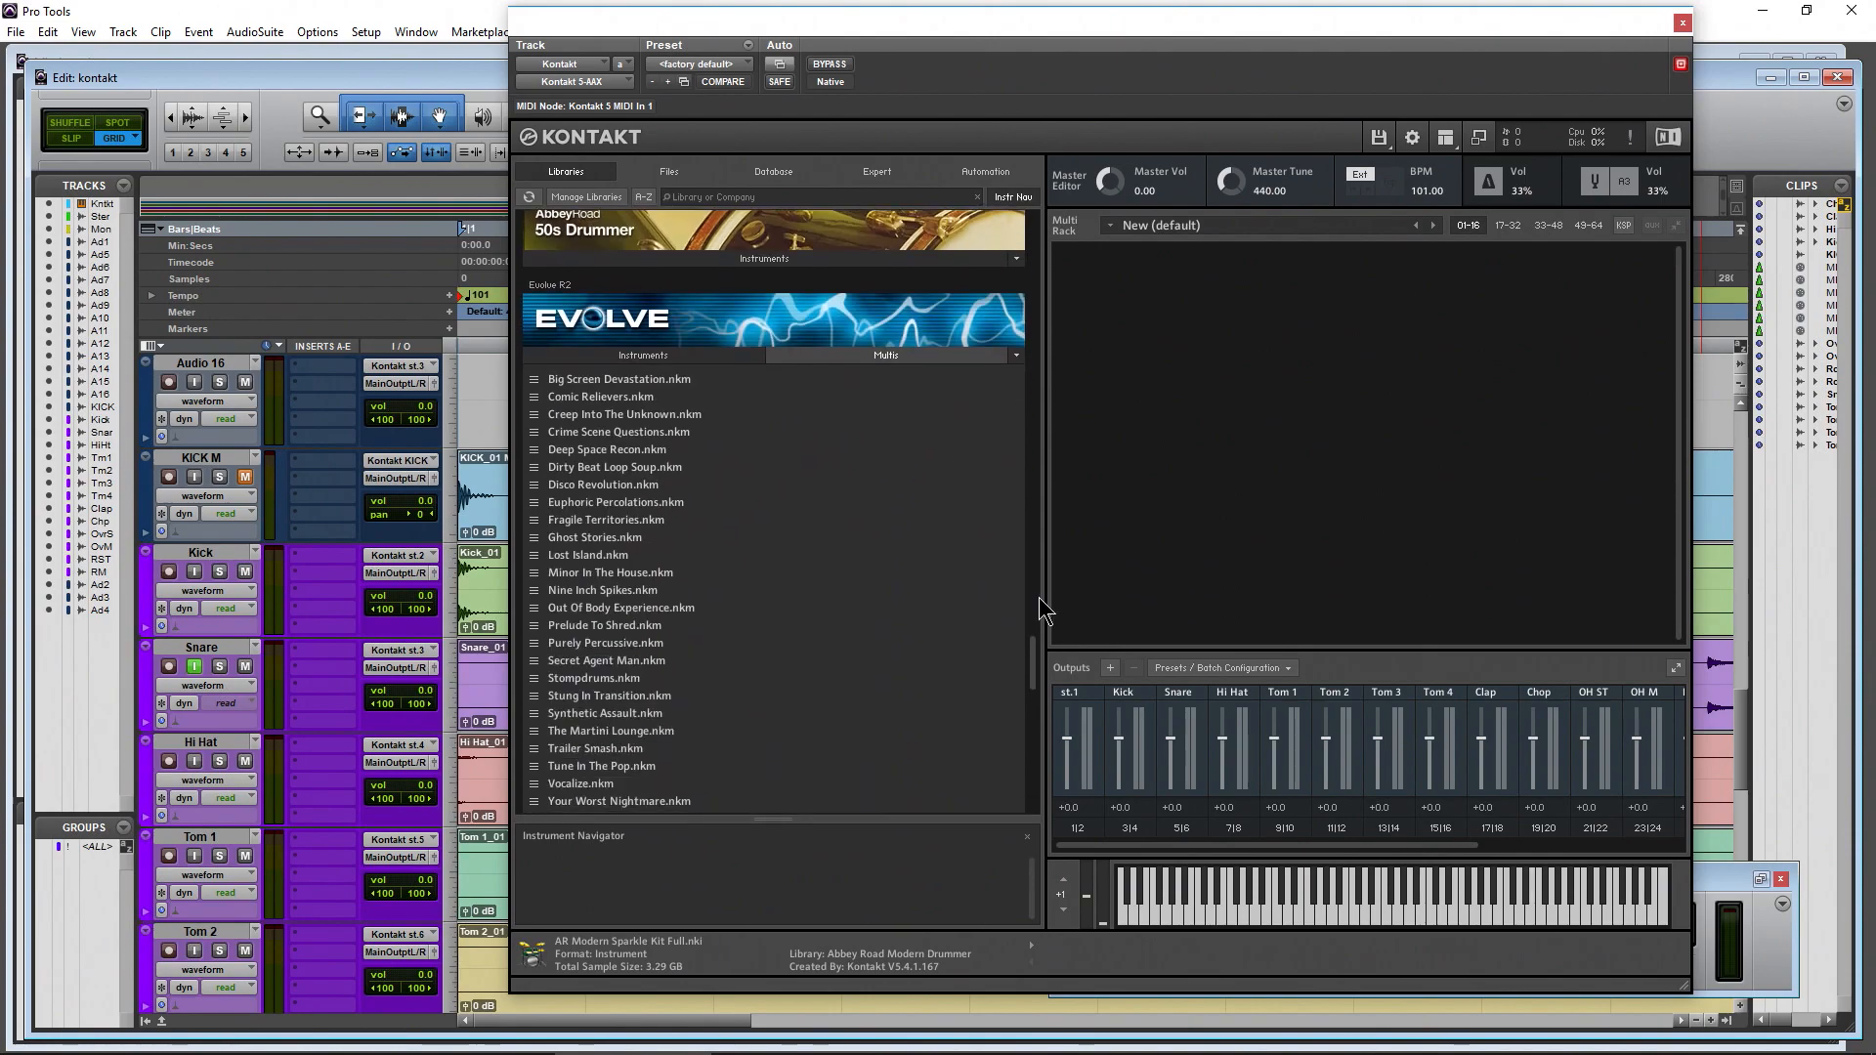
drag(571, 500, 1177, 371)
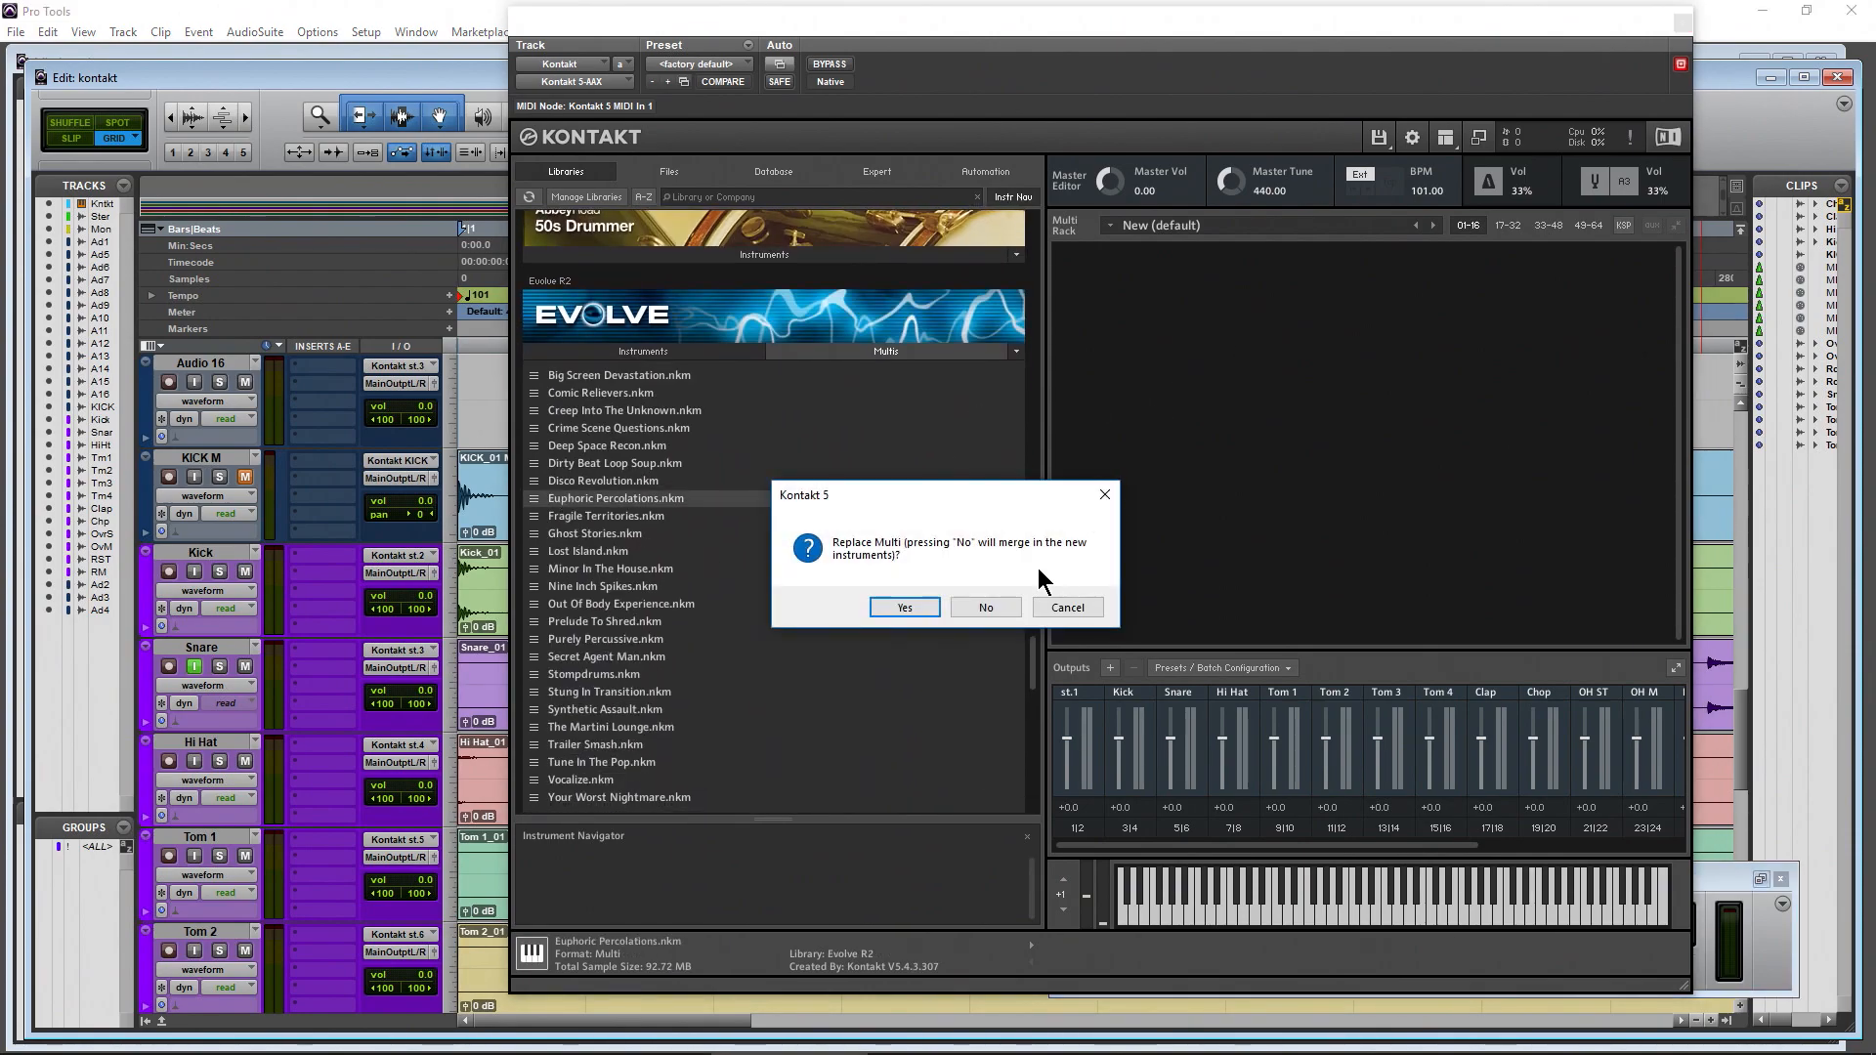
click(986, 607)
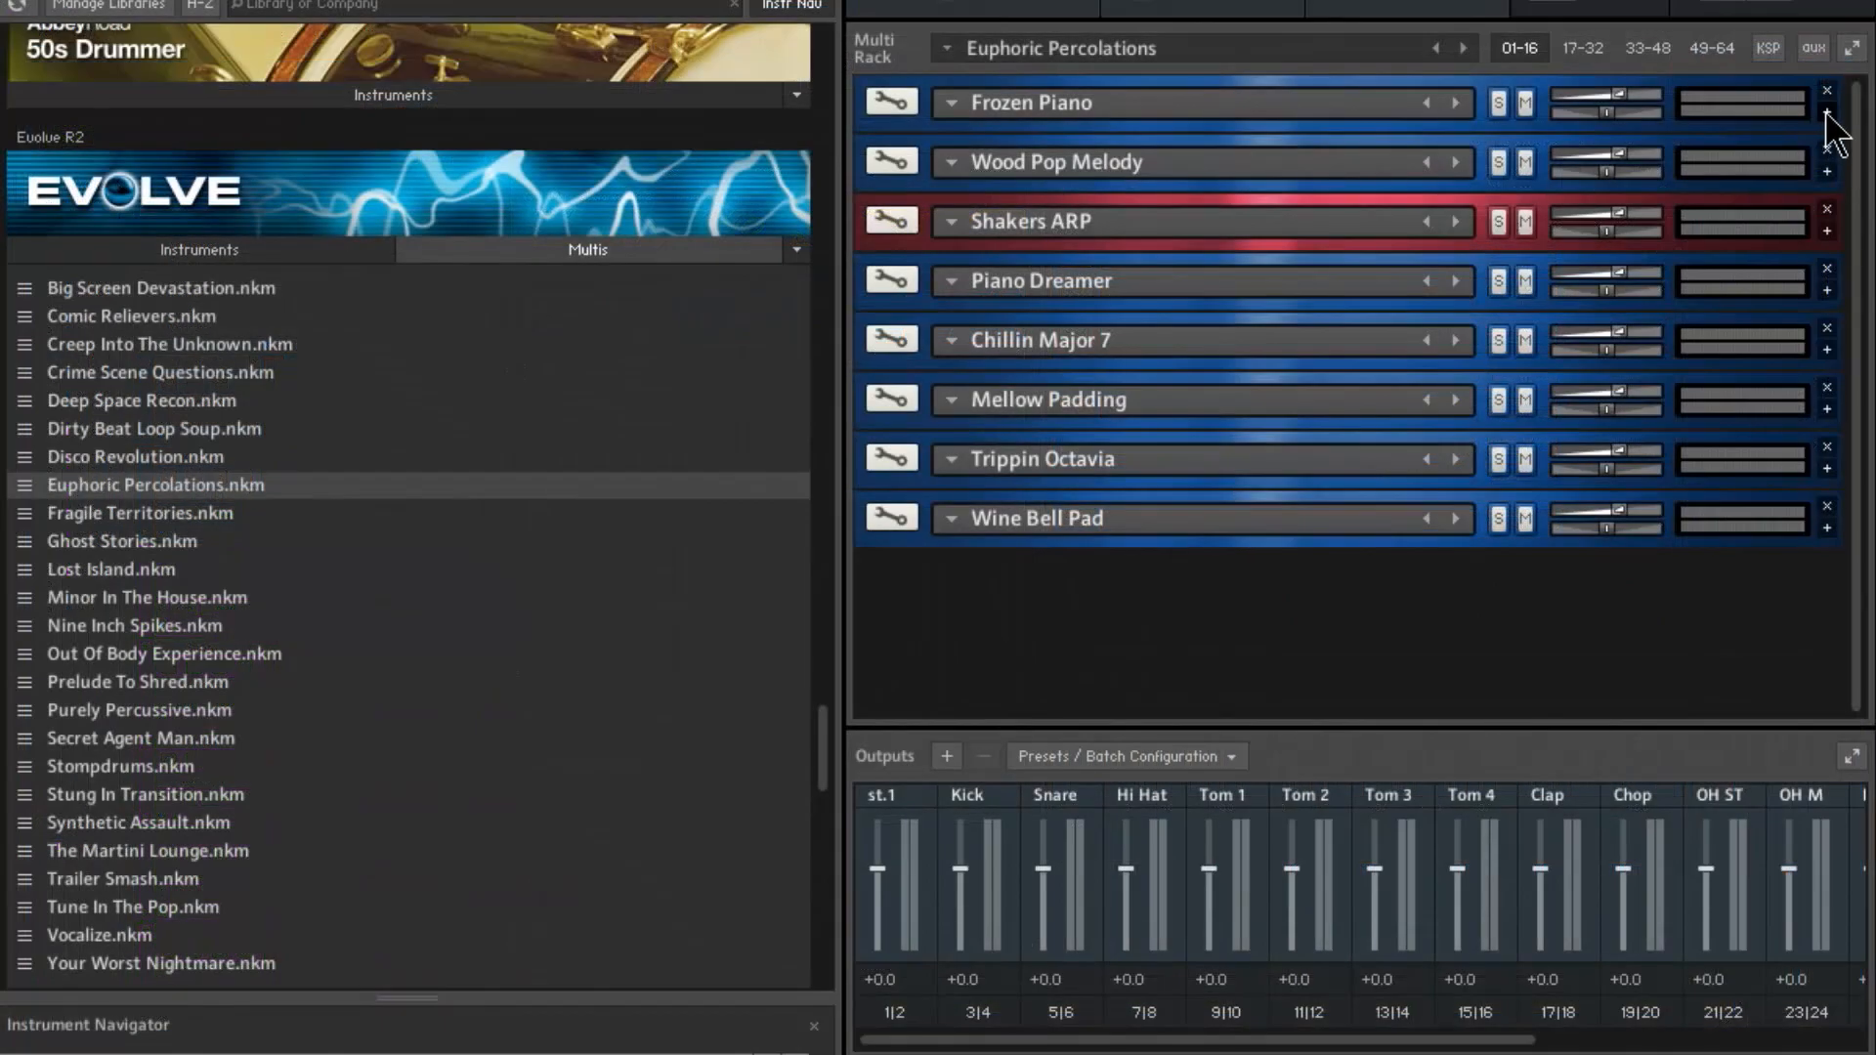
Expand the Frozen Piano and Wood Pop Melody instruments and route Wood Pop Melody to the Kick output
click(1827, 114)
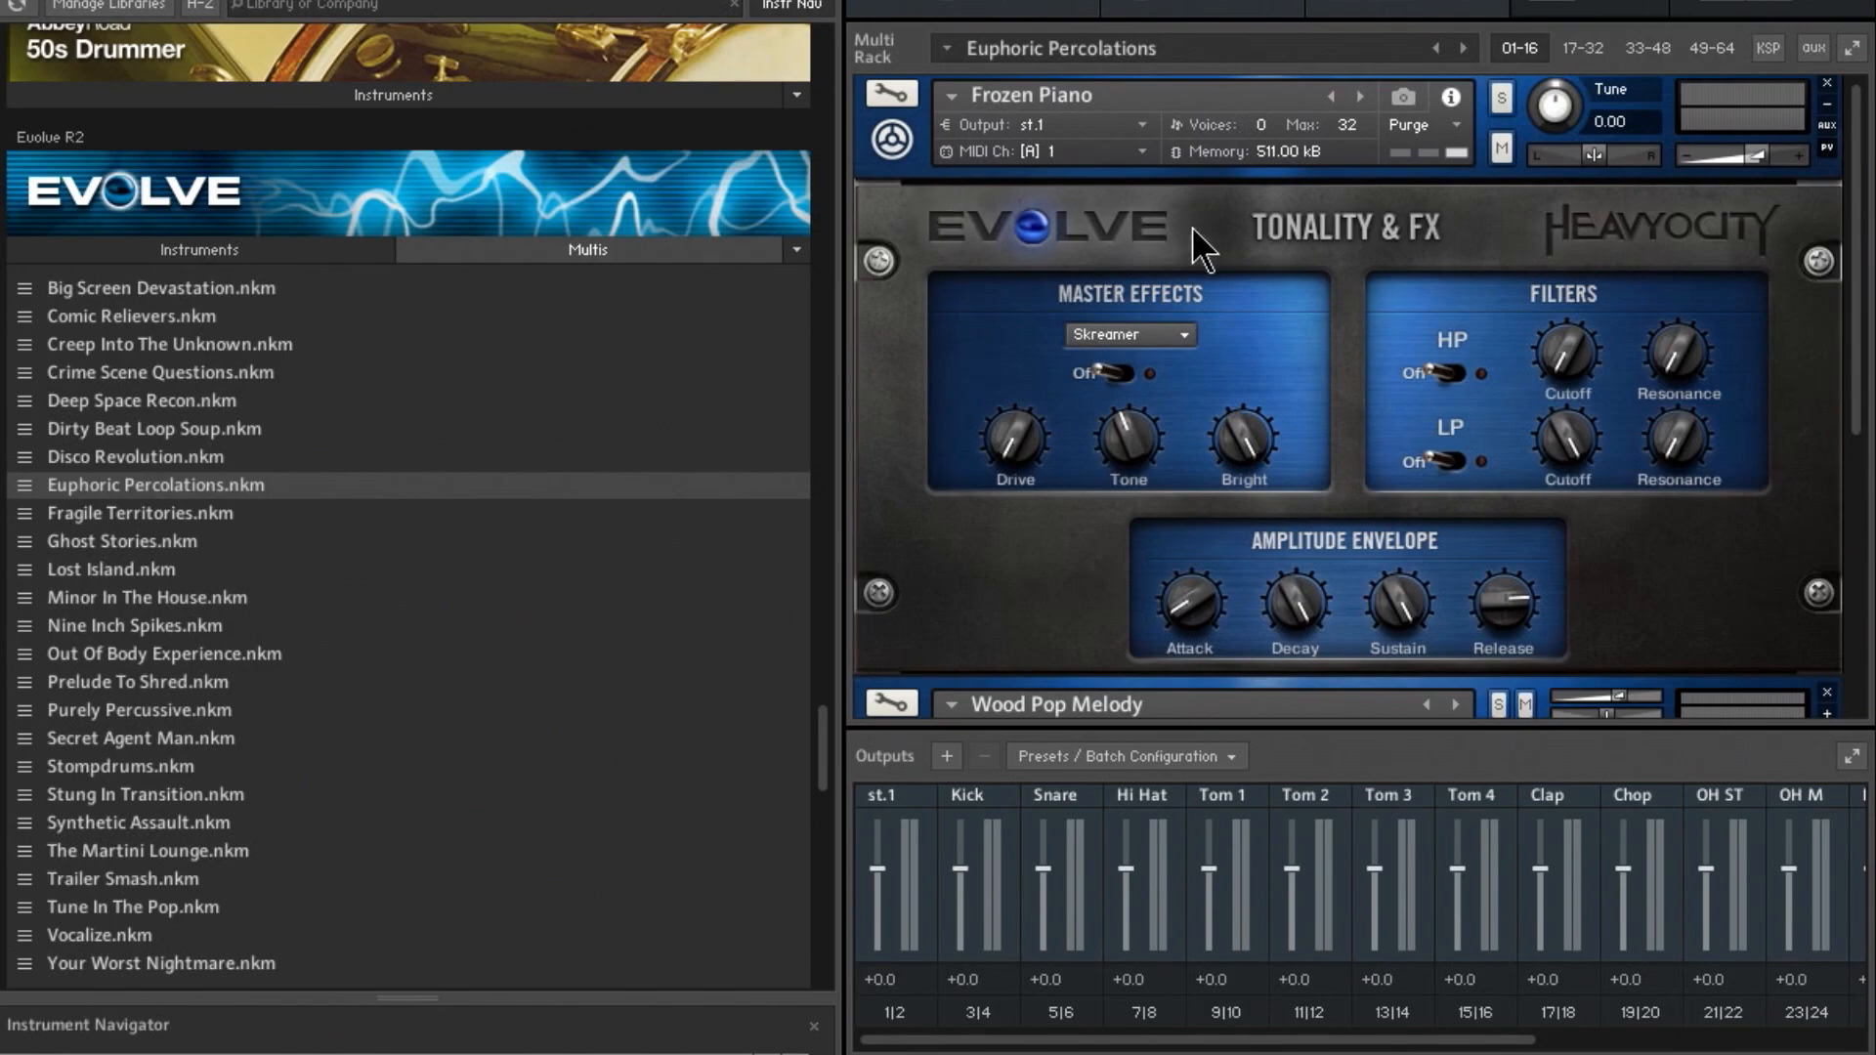
scroll(1866, 381, down, 1)
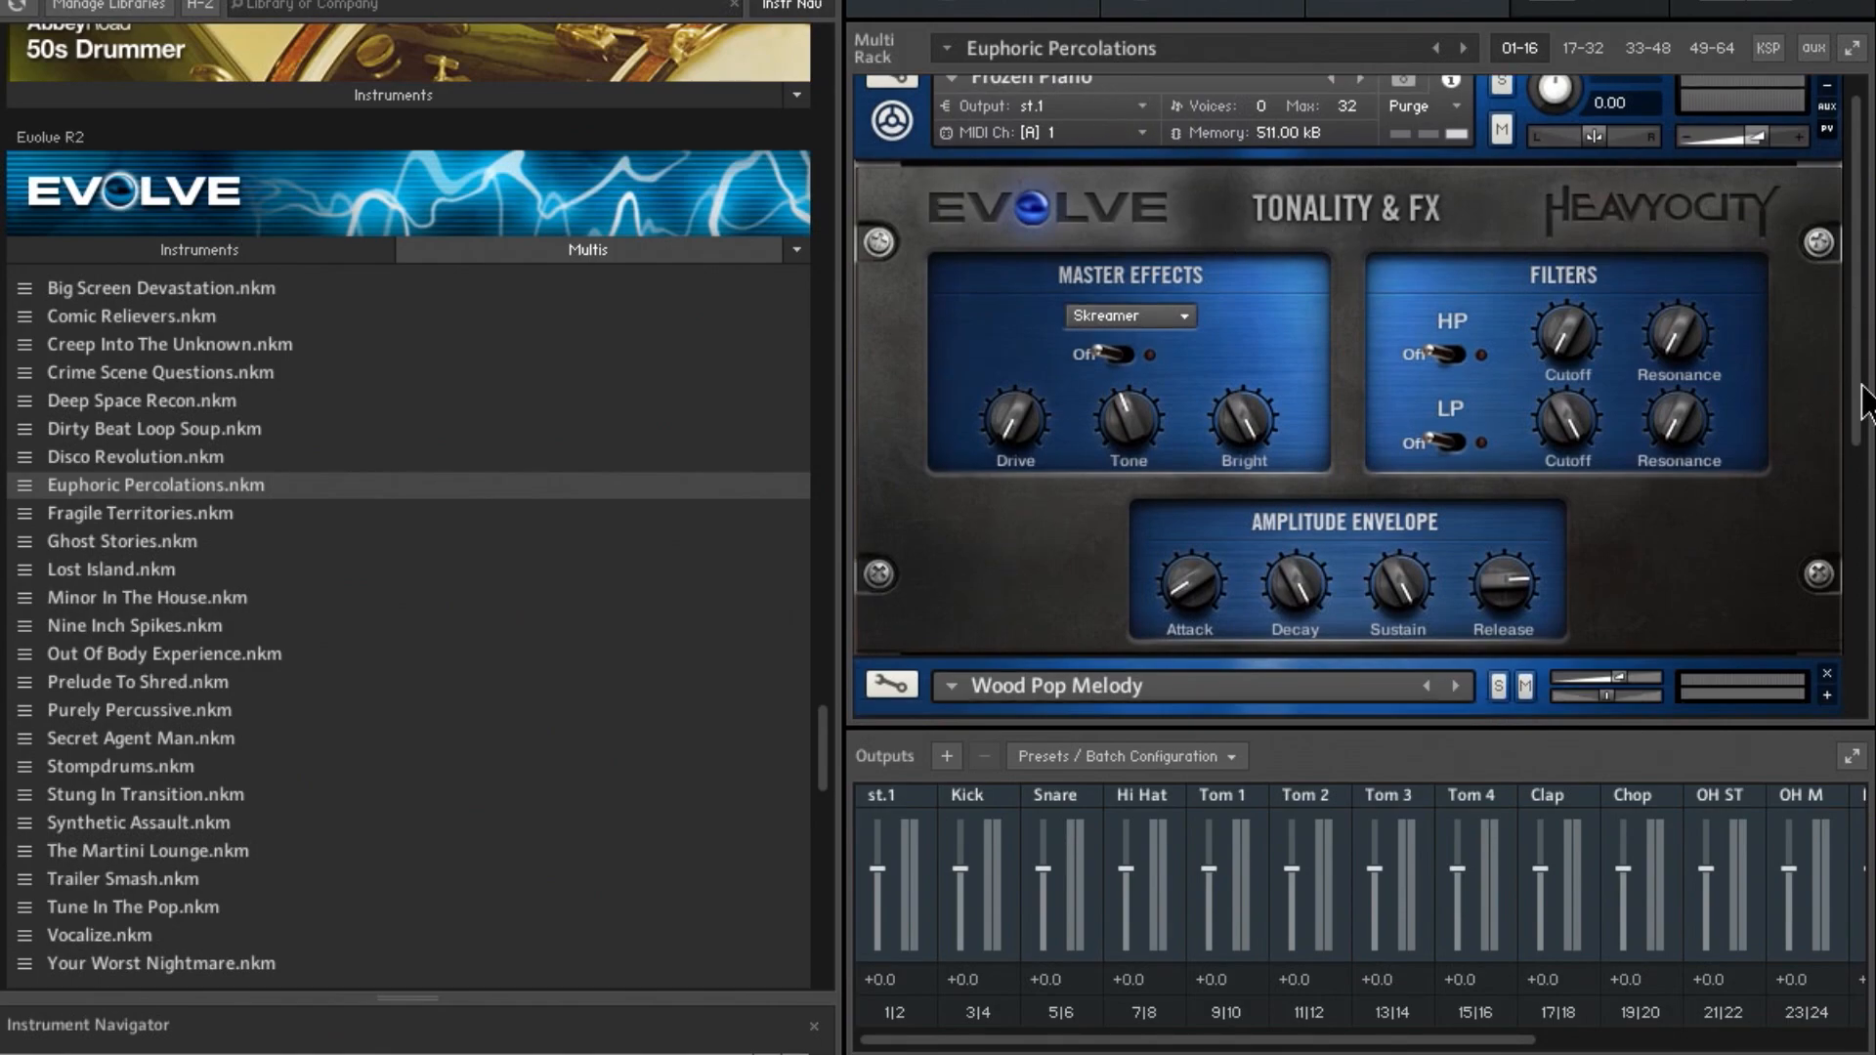
scroll(1859, 363, down, 5)
click(1827, 340)
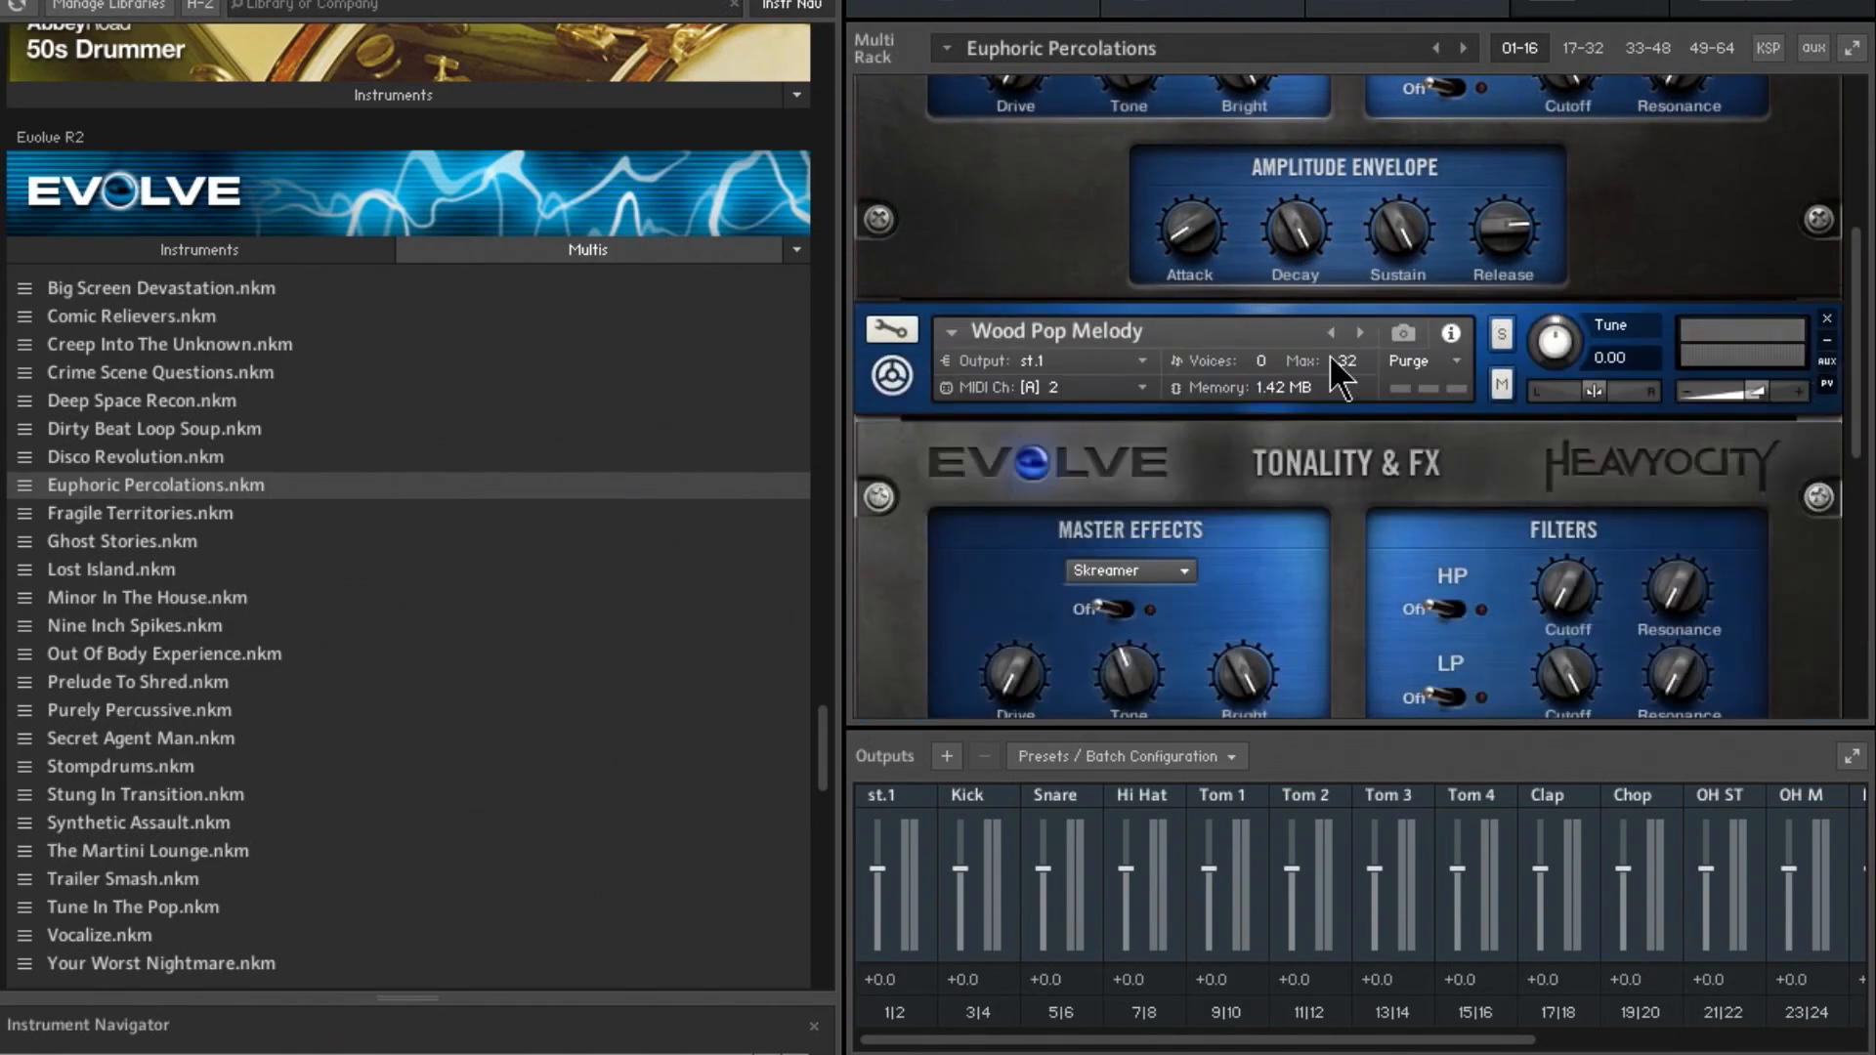
click(1088, 367)
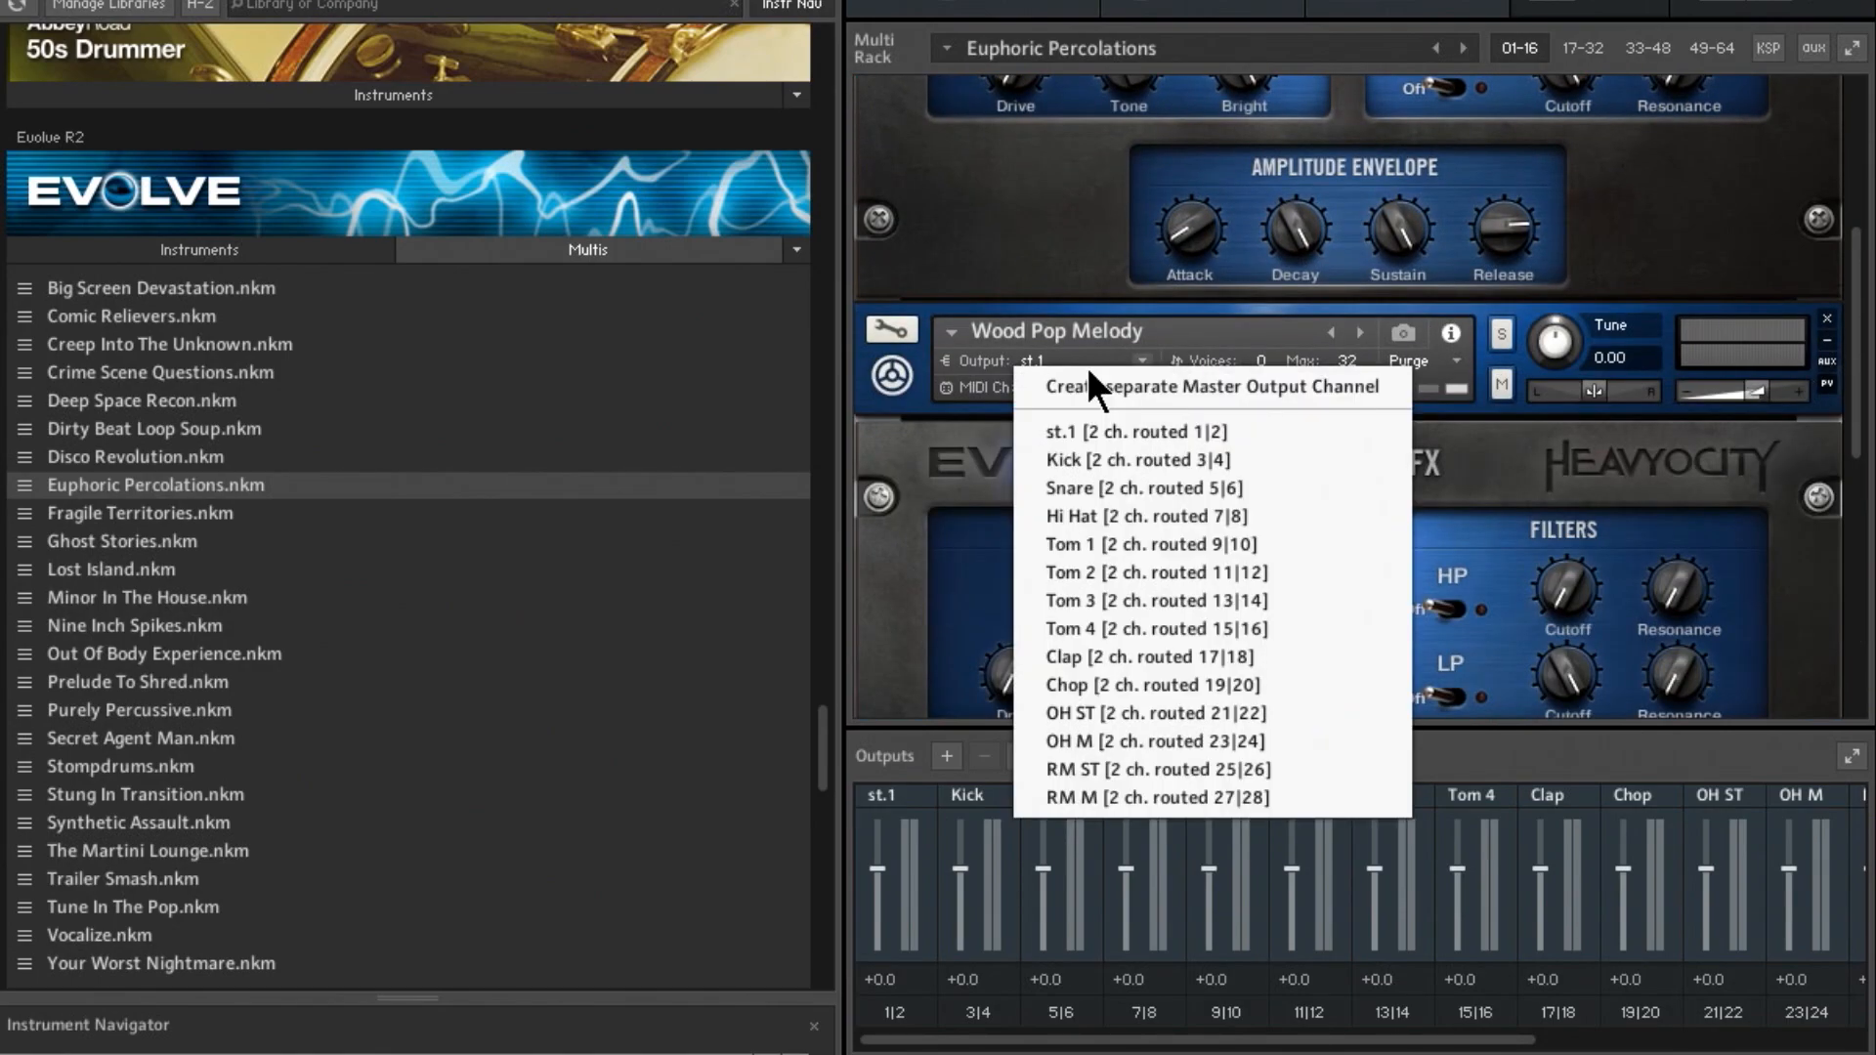
click(1185, 459)
Expand the Shakers ARP instrument and route it to the Snare output
scroll(1860, 420, down, 3)
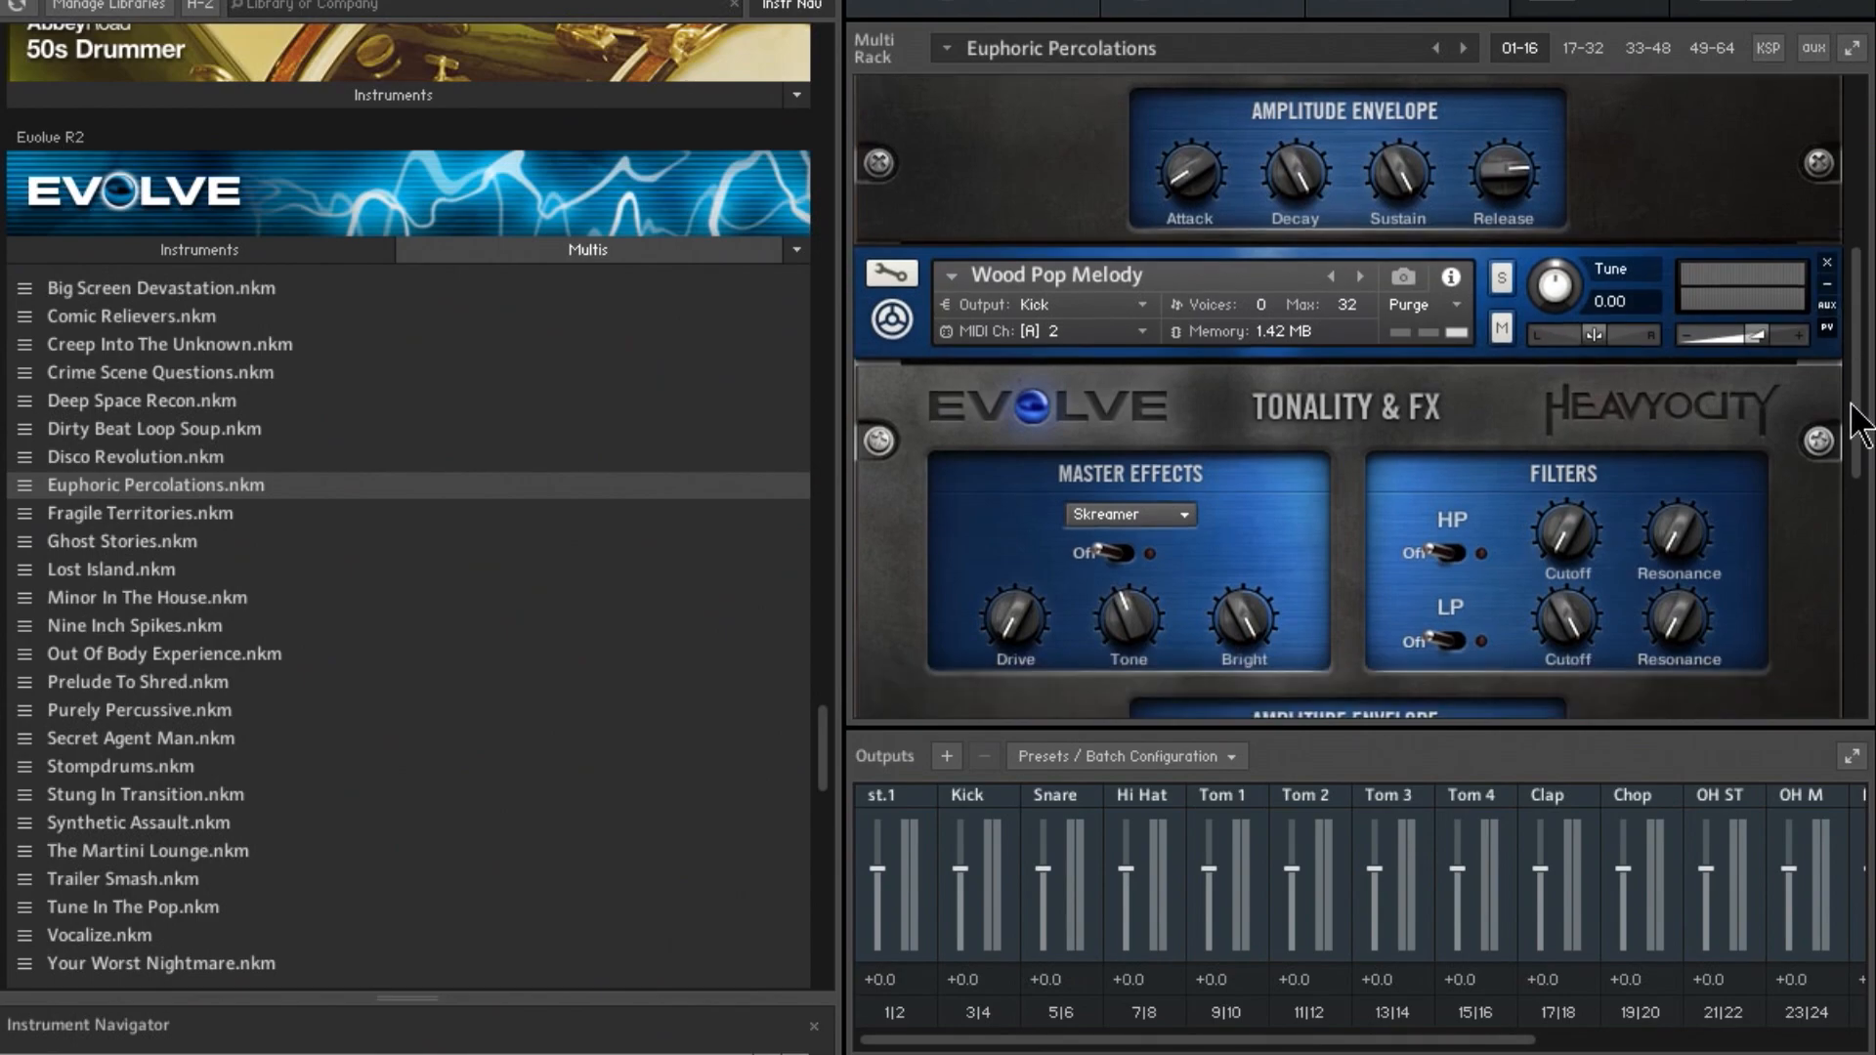
scroll(1859, 420, down, 8)
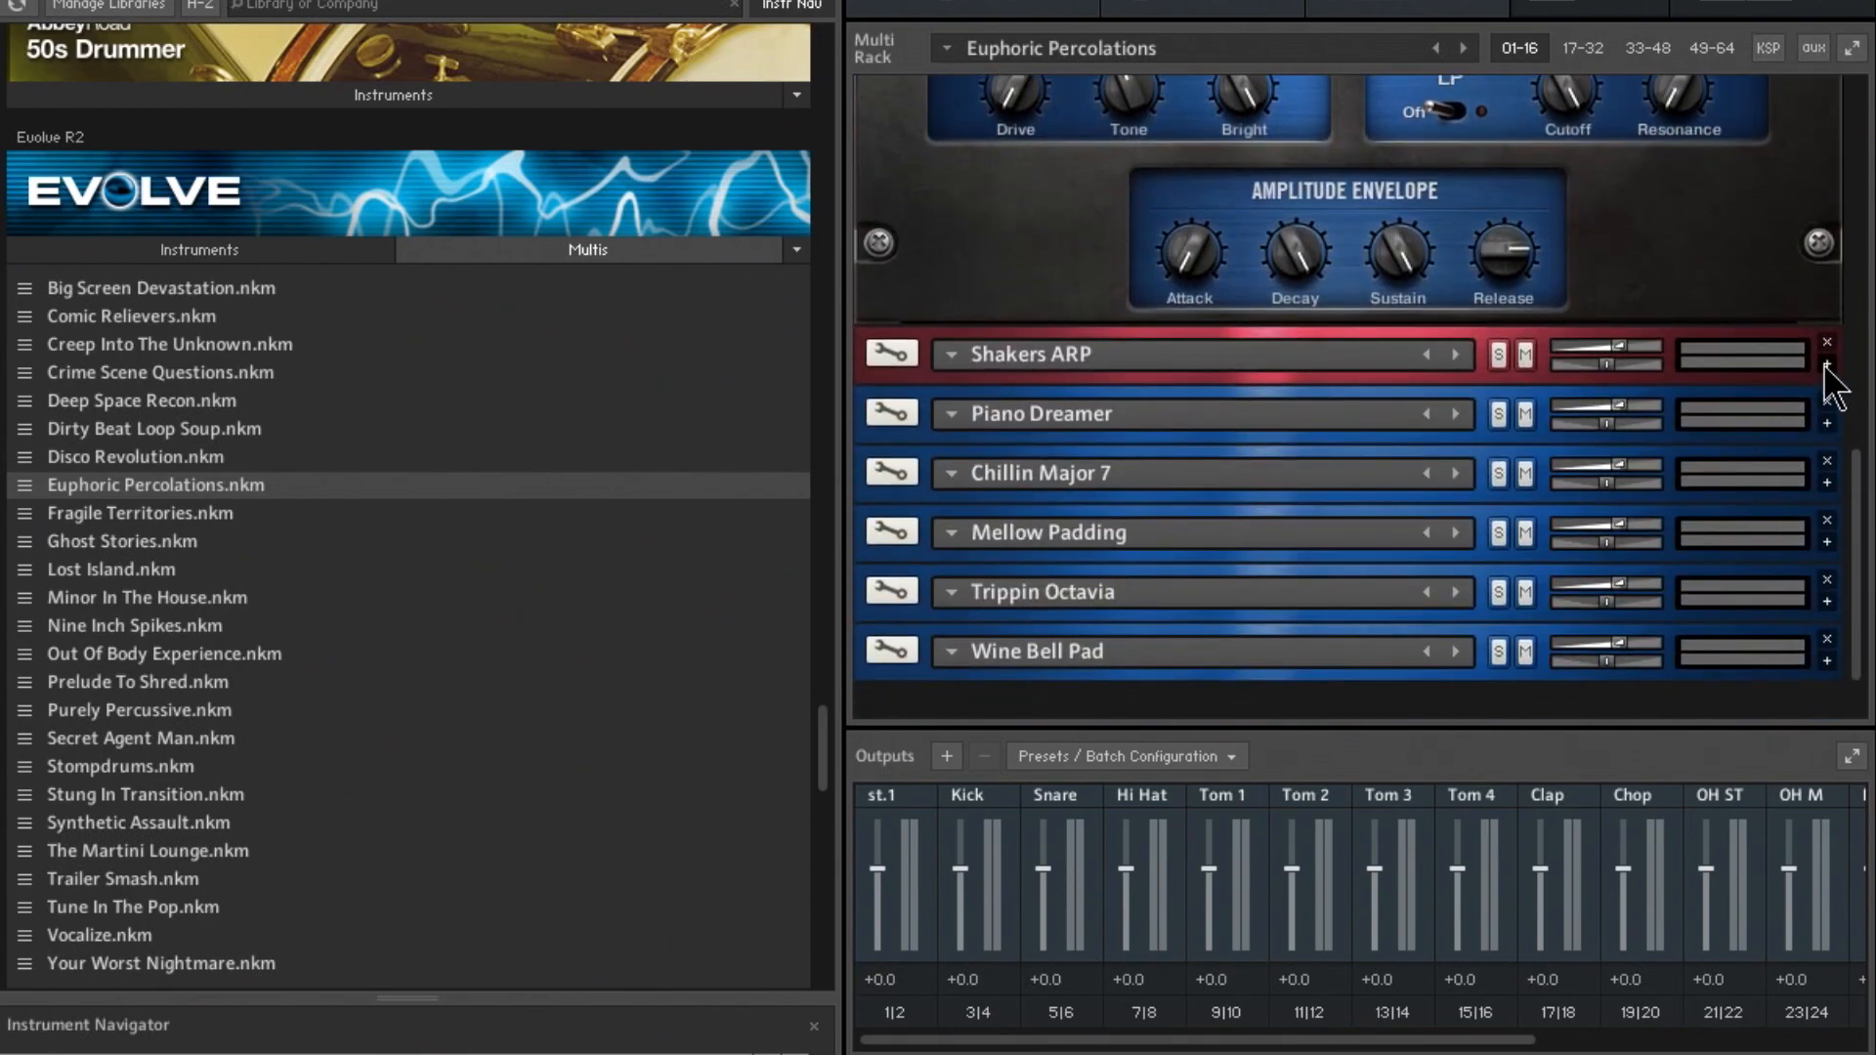
click(1826, 364)
click(1105, 410)
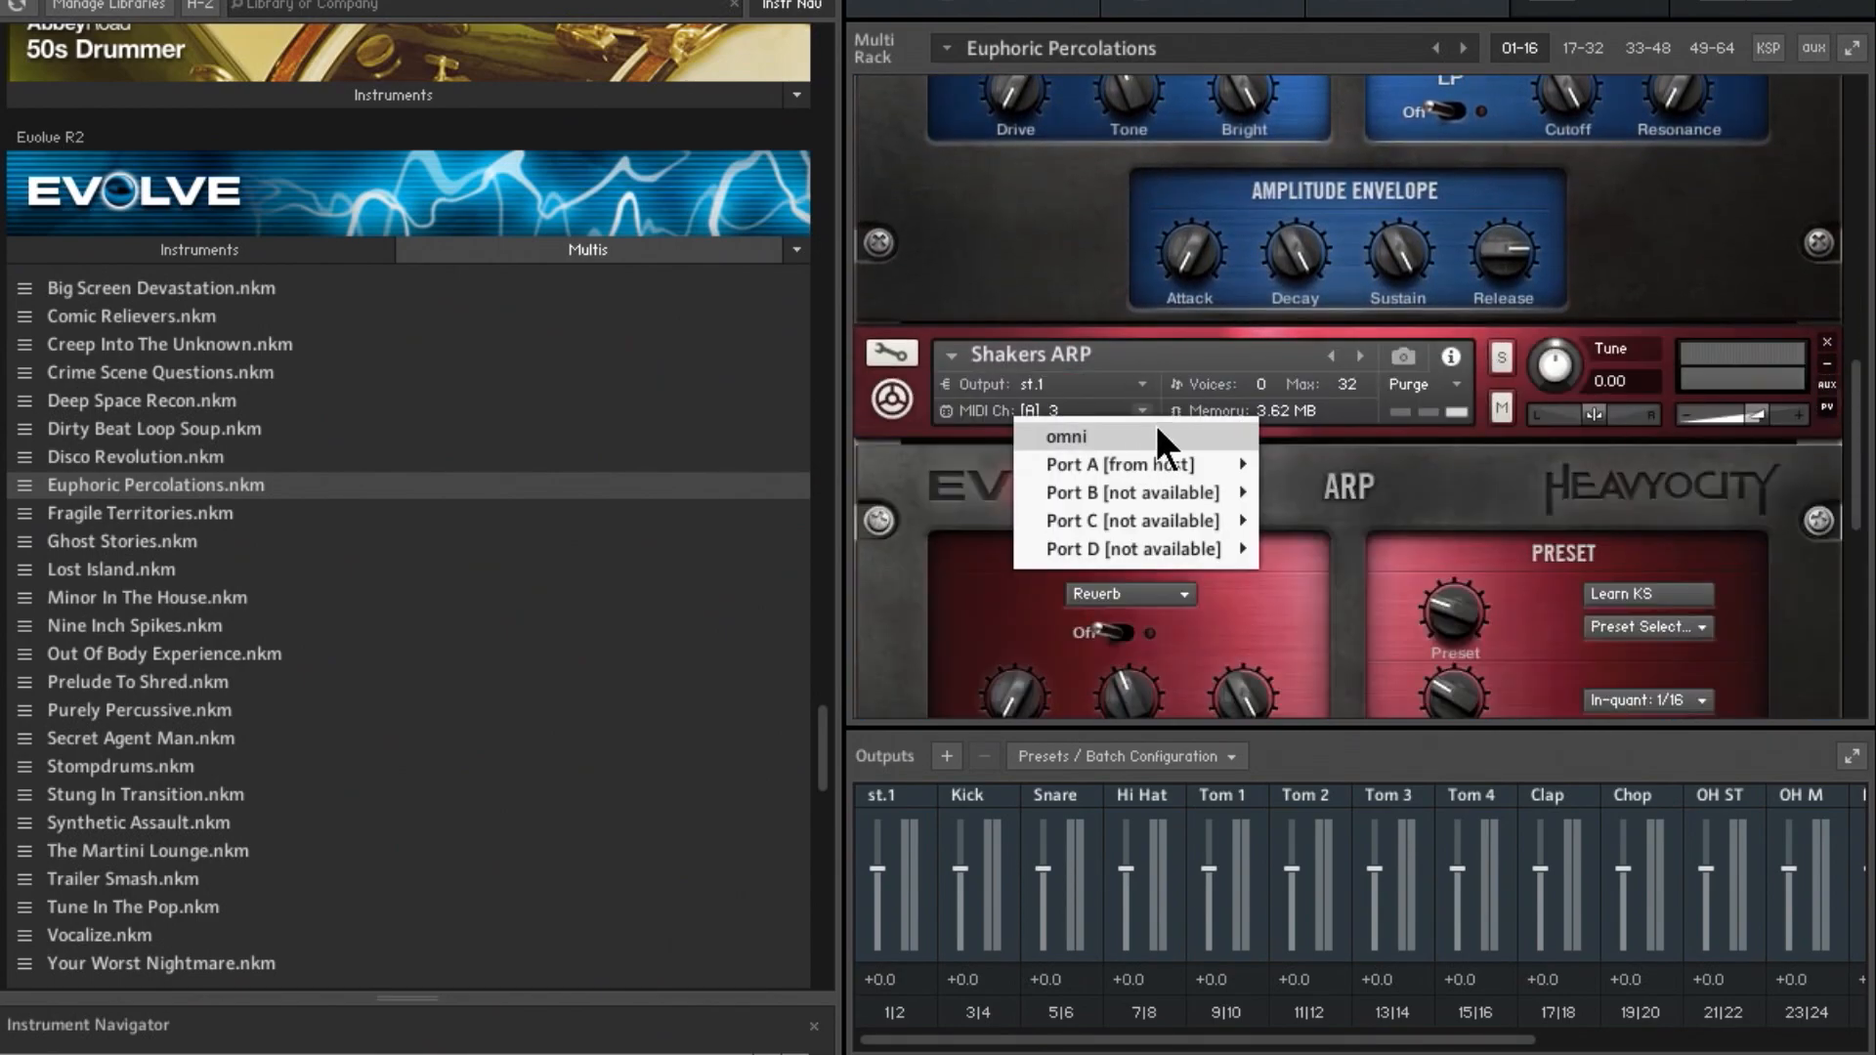
click(1135, 381)
click(1157, 511)
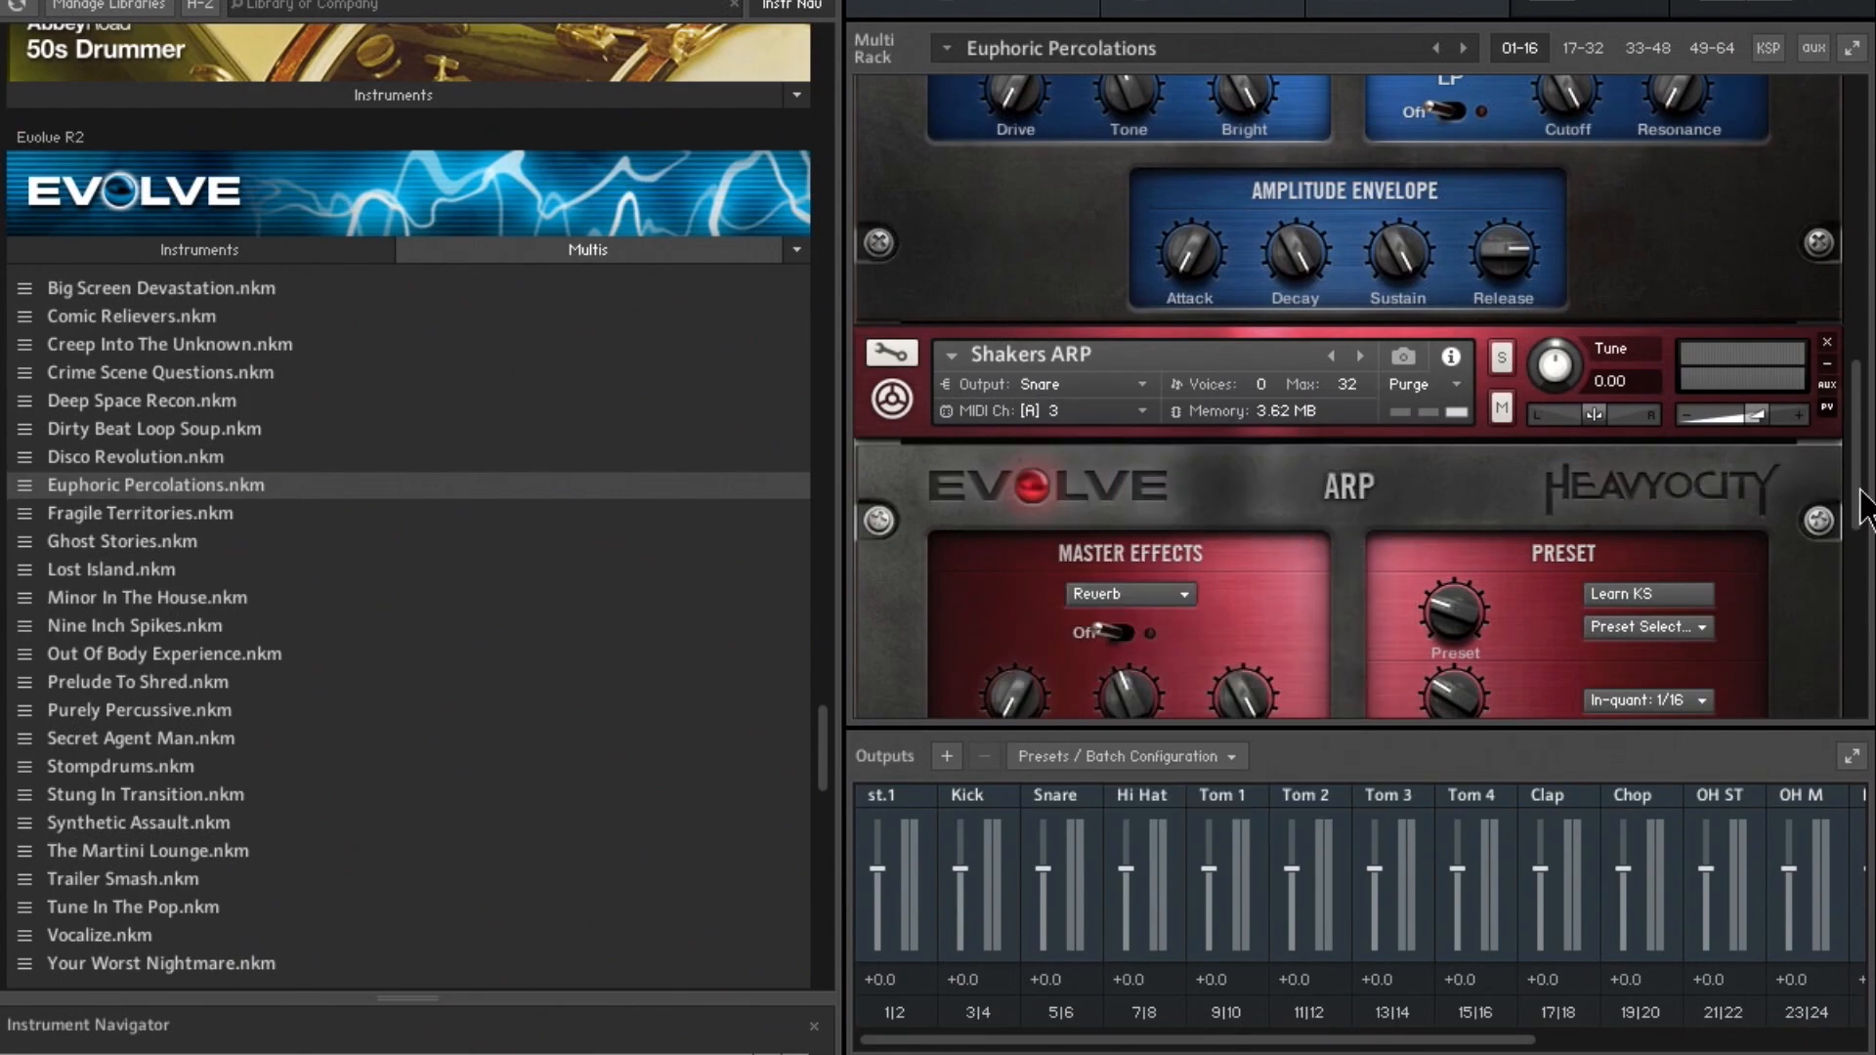
Add a batch of output channels from st.15 onward with no host output connected
click(946, 755)
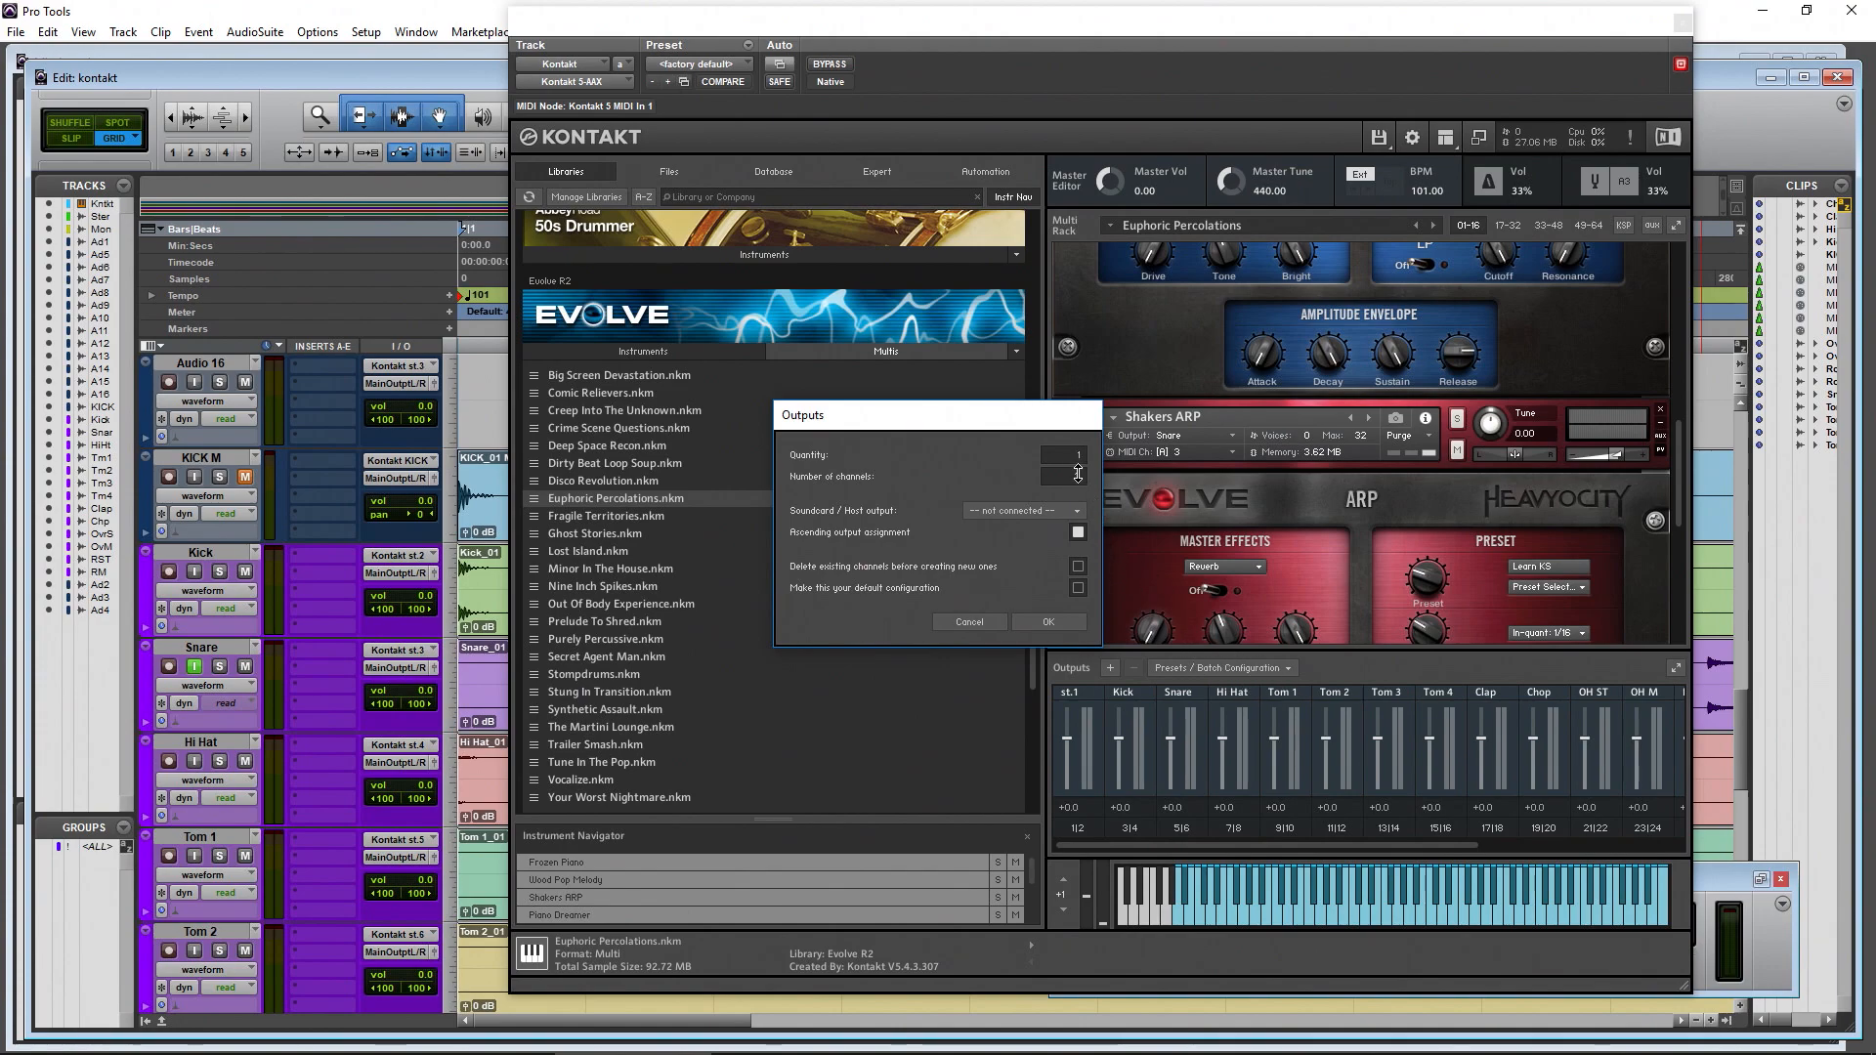
drag(1085, 469, 1076, 365)
click(1048, 622)
drag(1182, 846, 1315, 848)
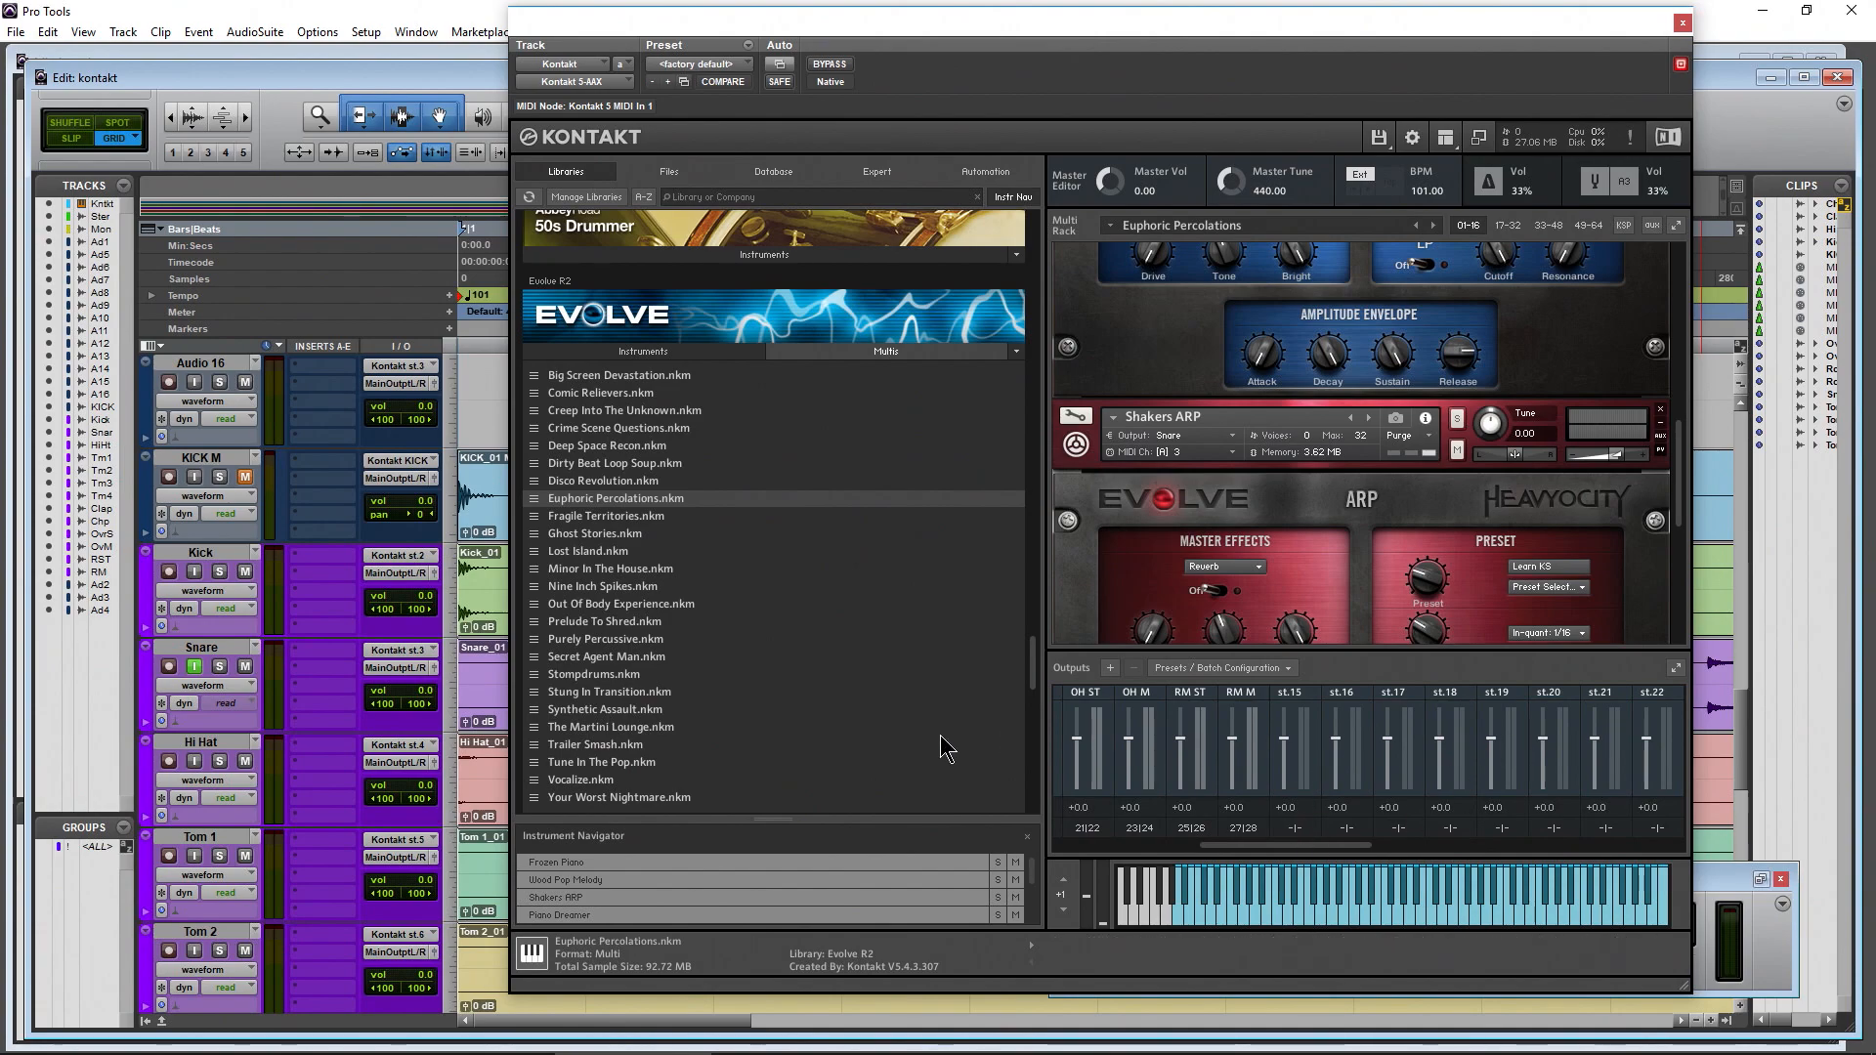
drag(1224, 846, 1085, 848)
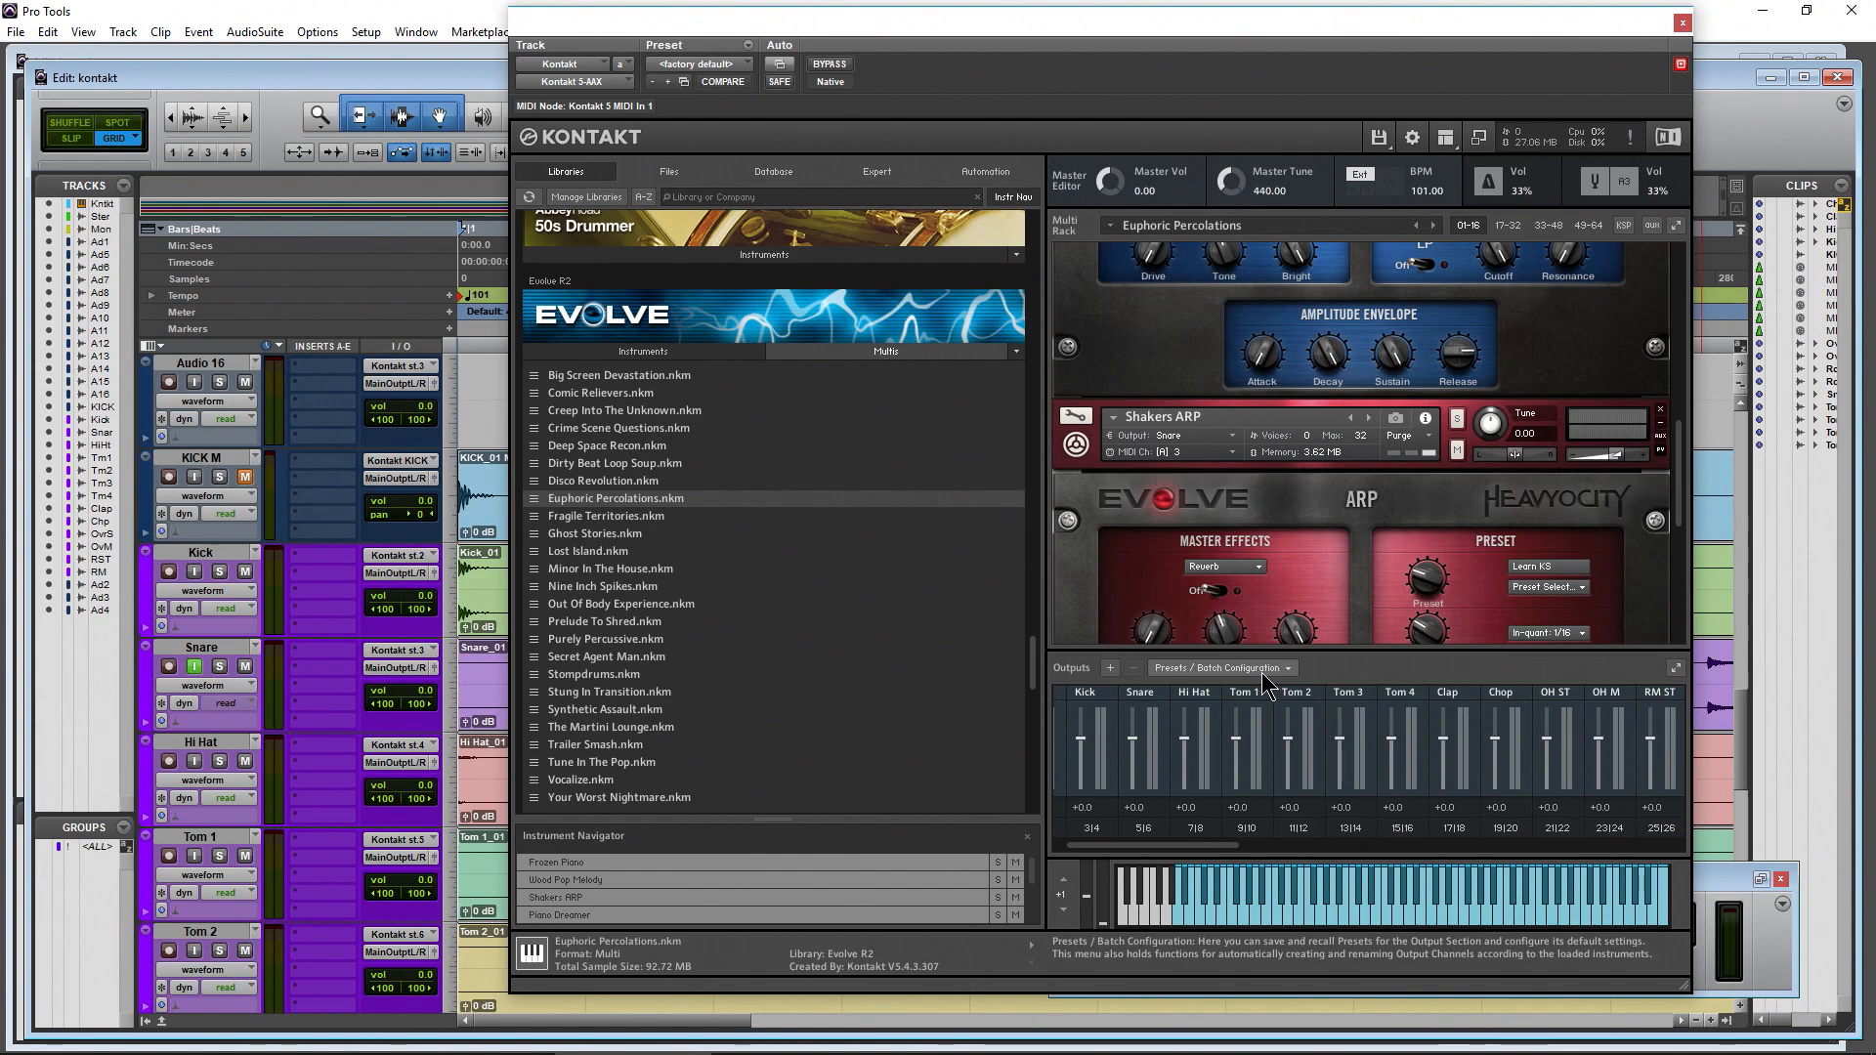
Examine Tom 1's physical output assignments and the plug-in format options for saving the output section state as default
click(1244, 830)
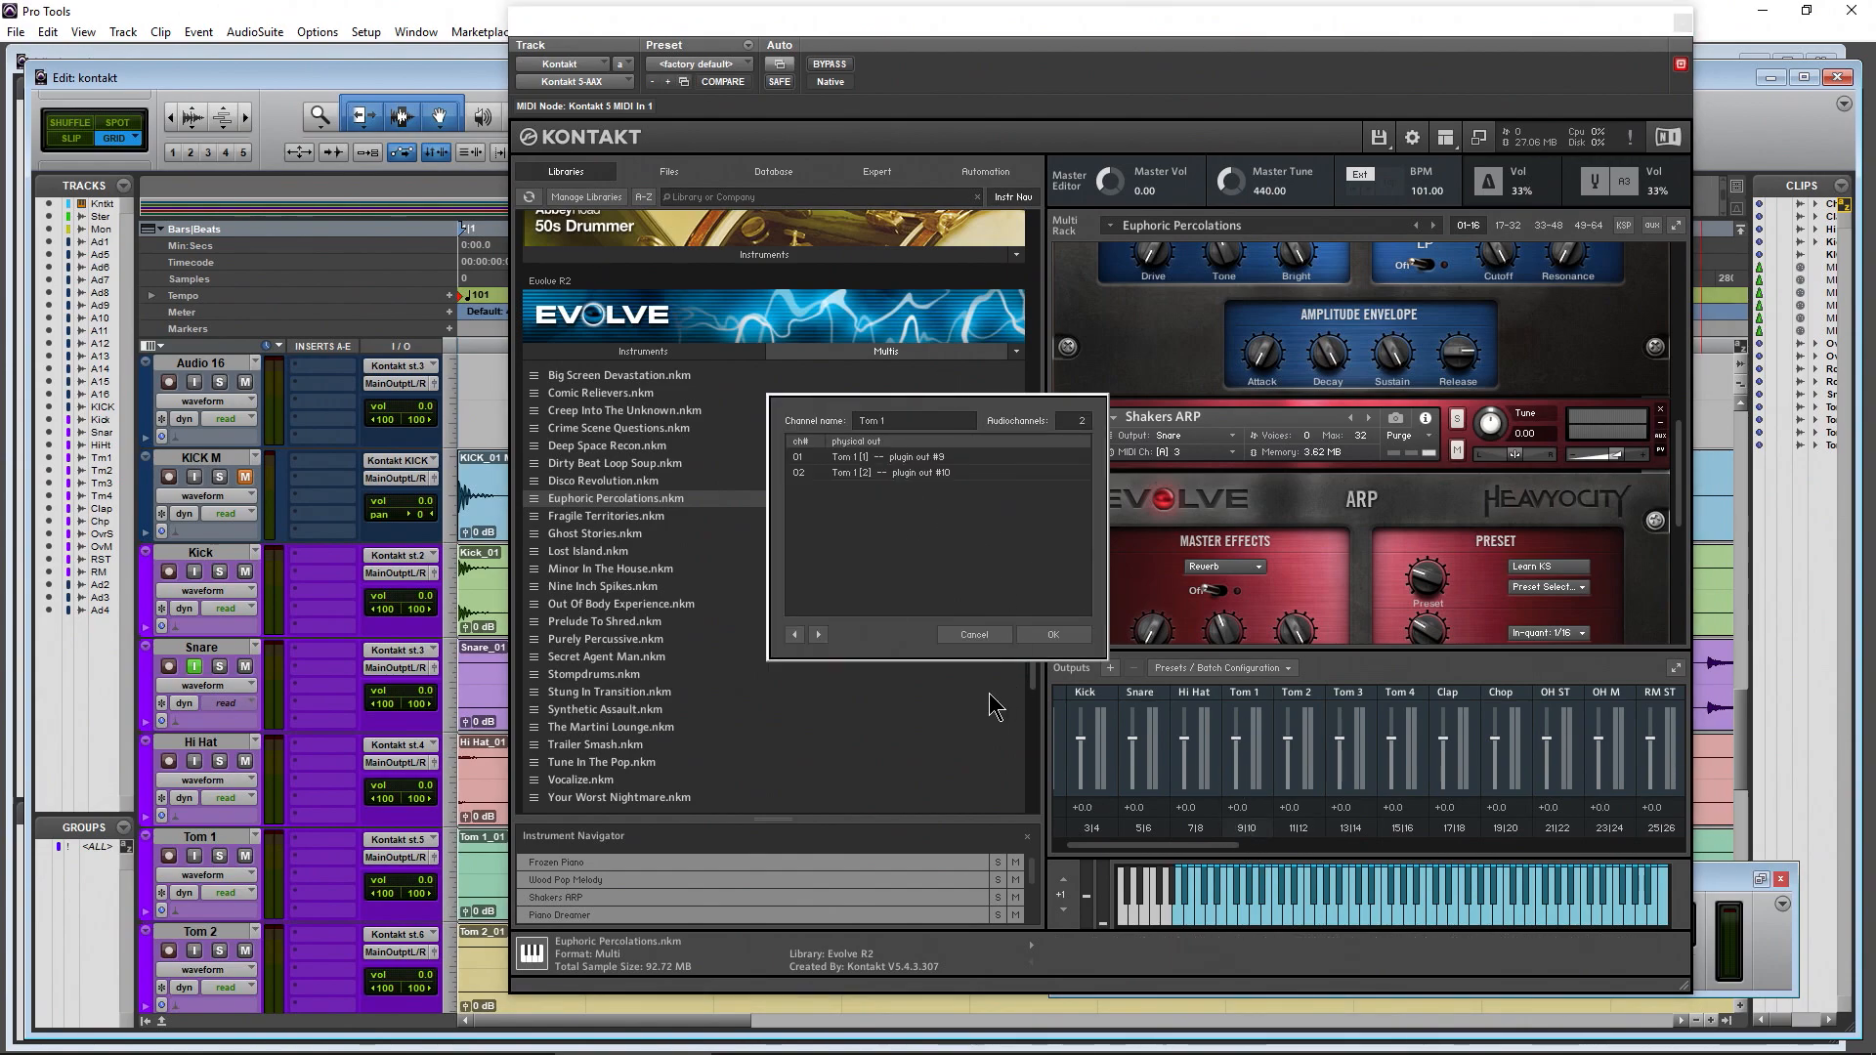
click(977, 636)
click(1287, 668)
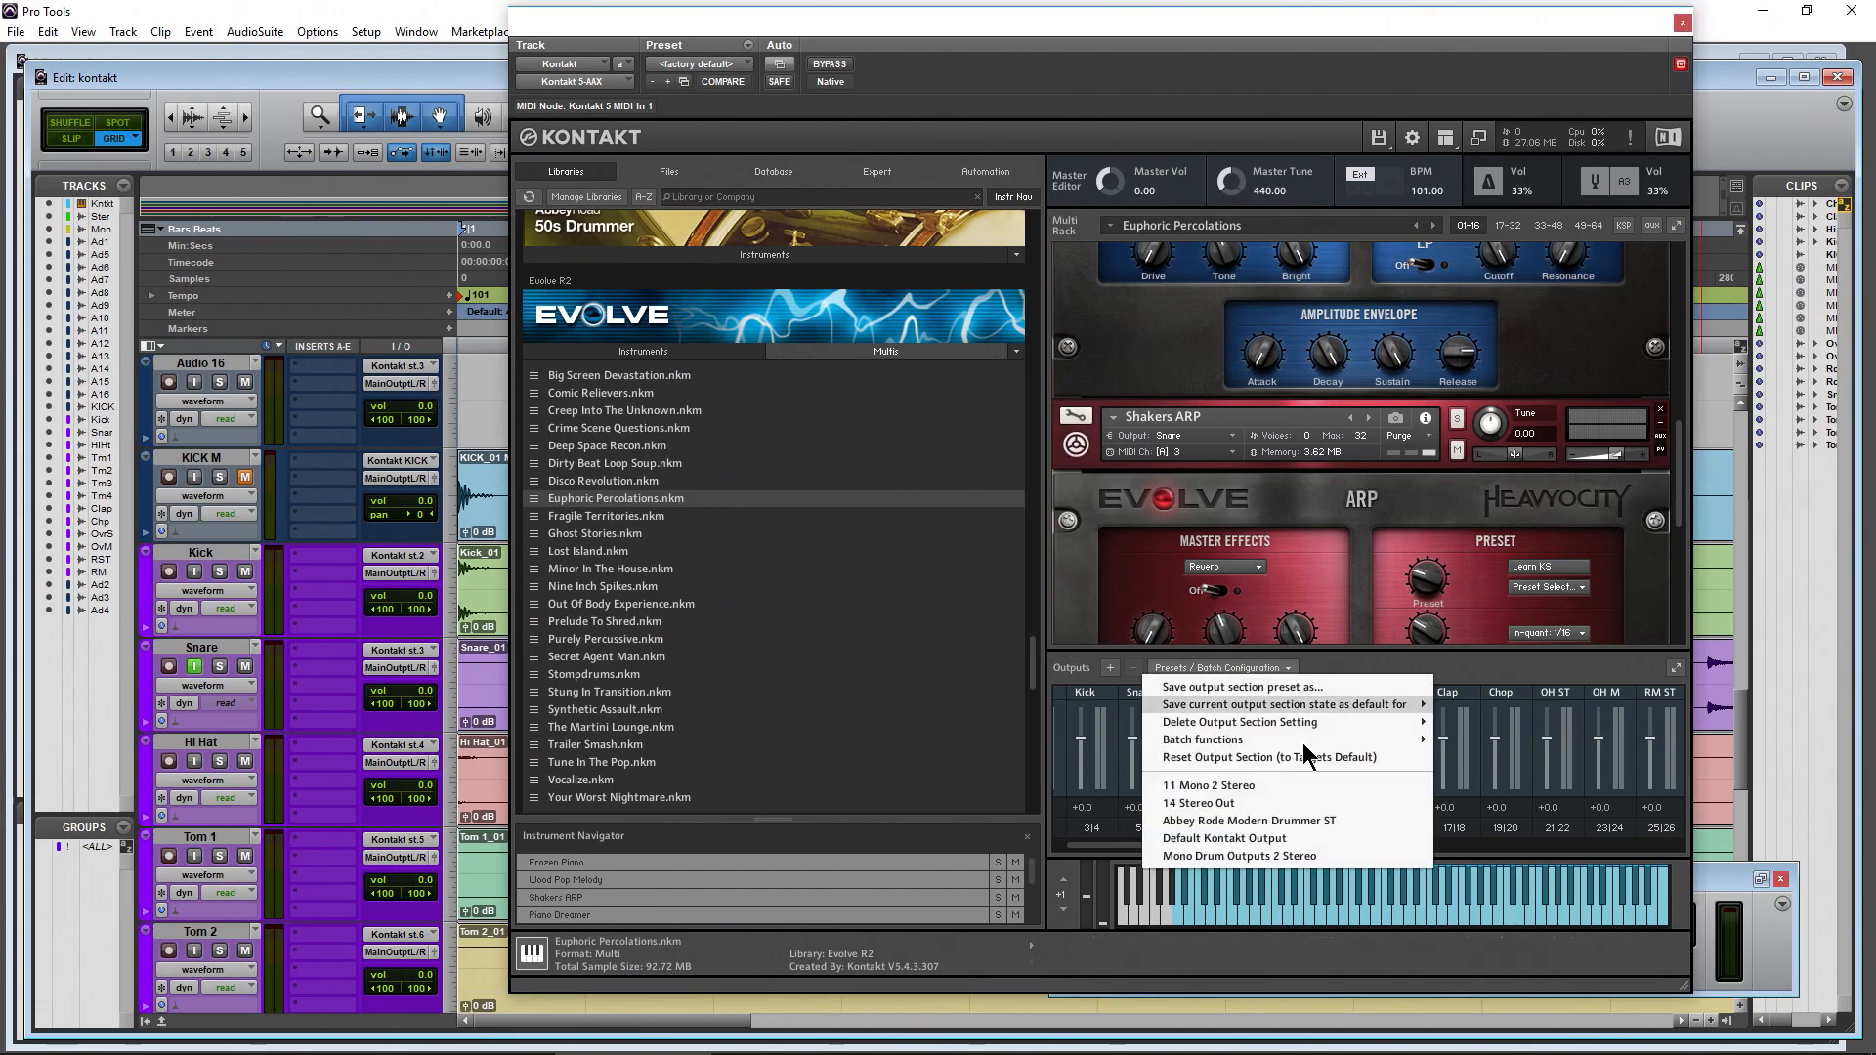
click(1516, 677)
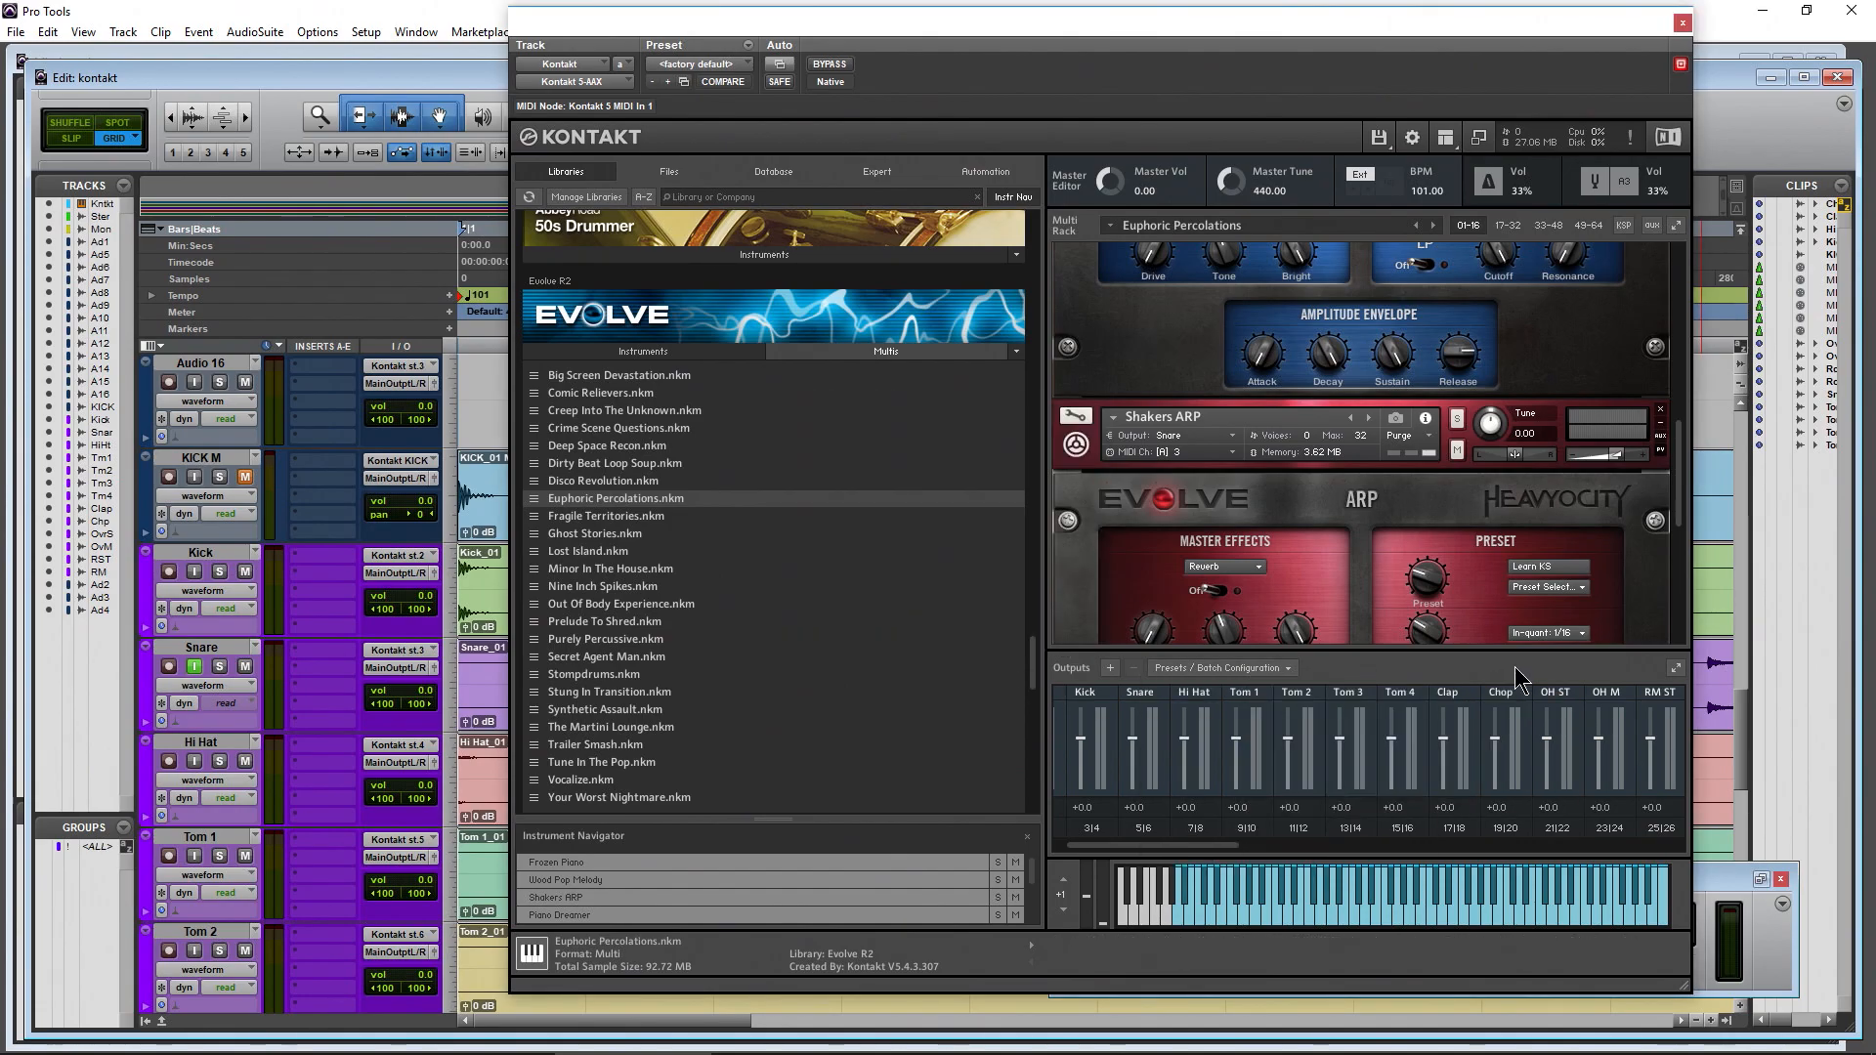
click(1221, 668)
mouse_move(1306, 703)
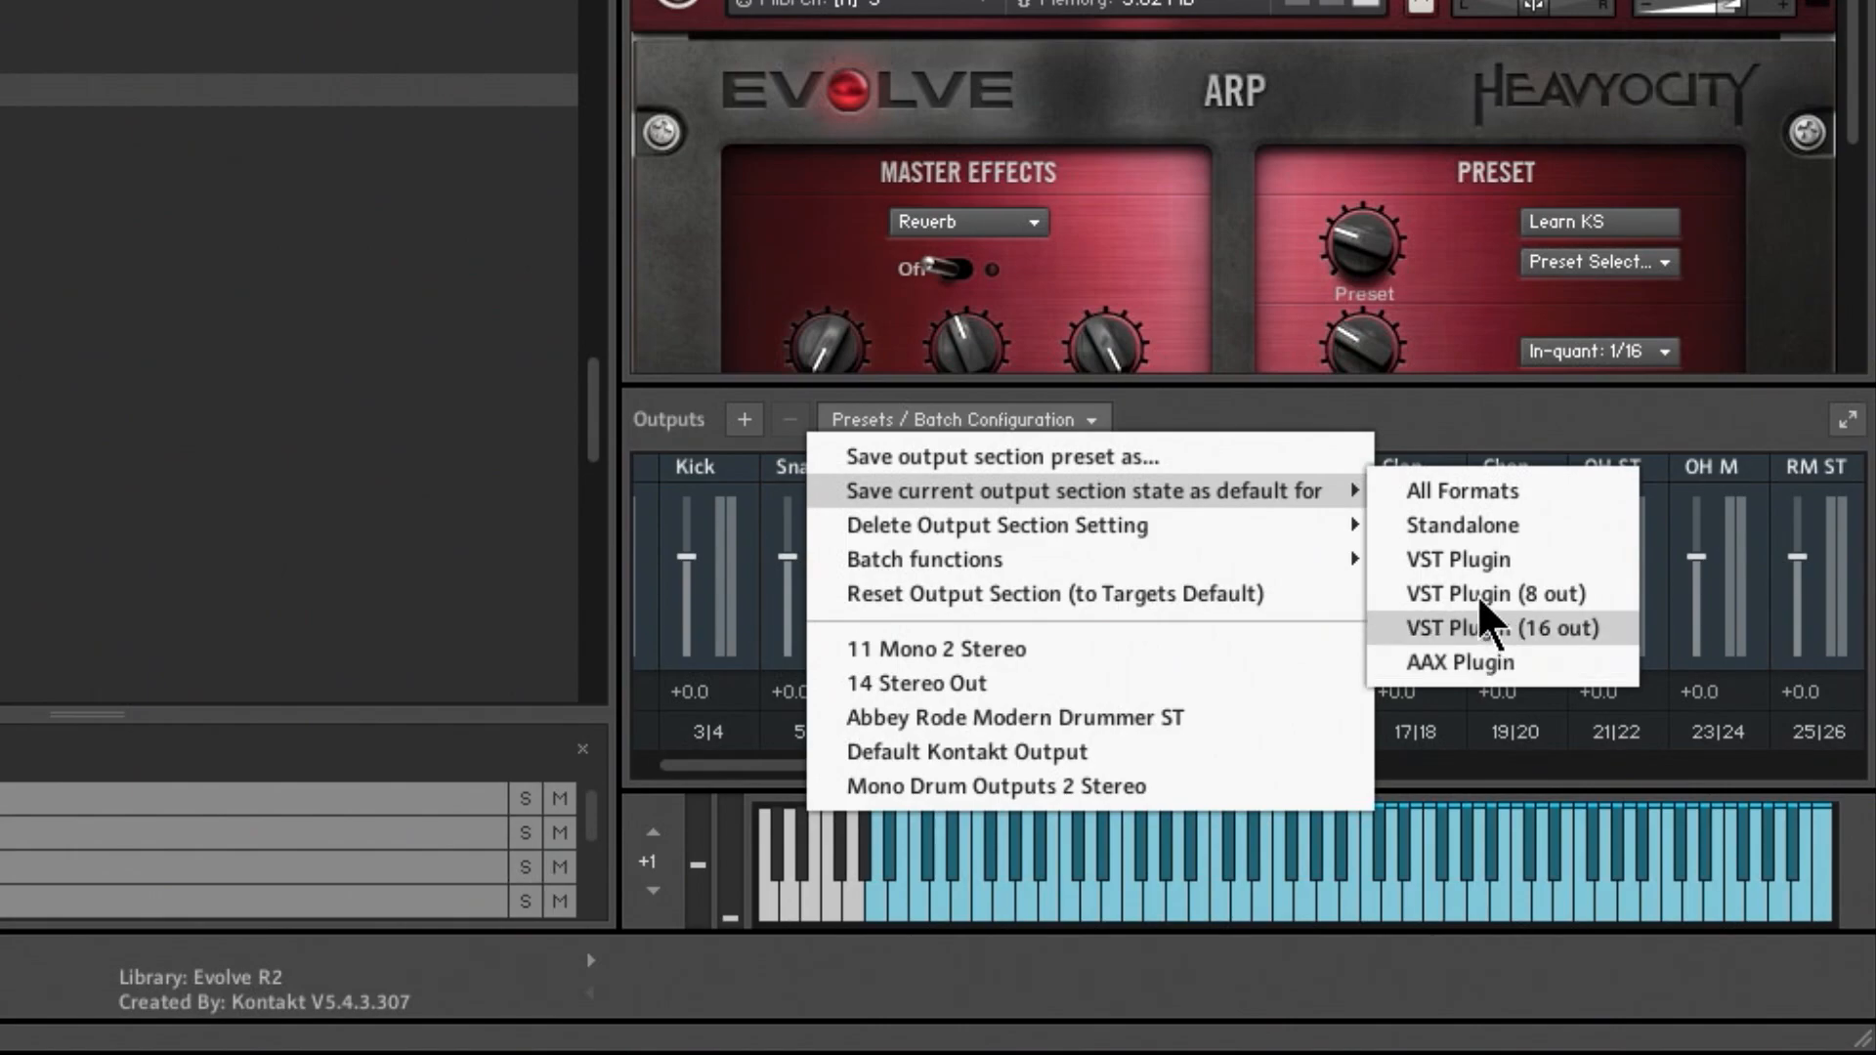
click(1505, 422)
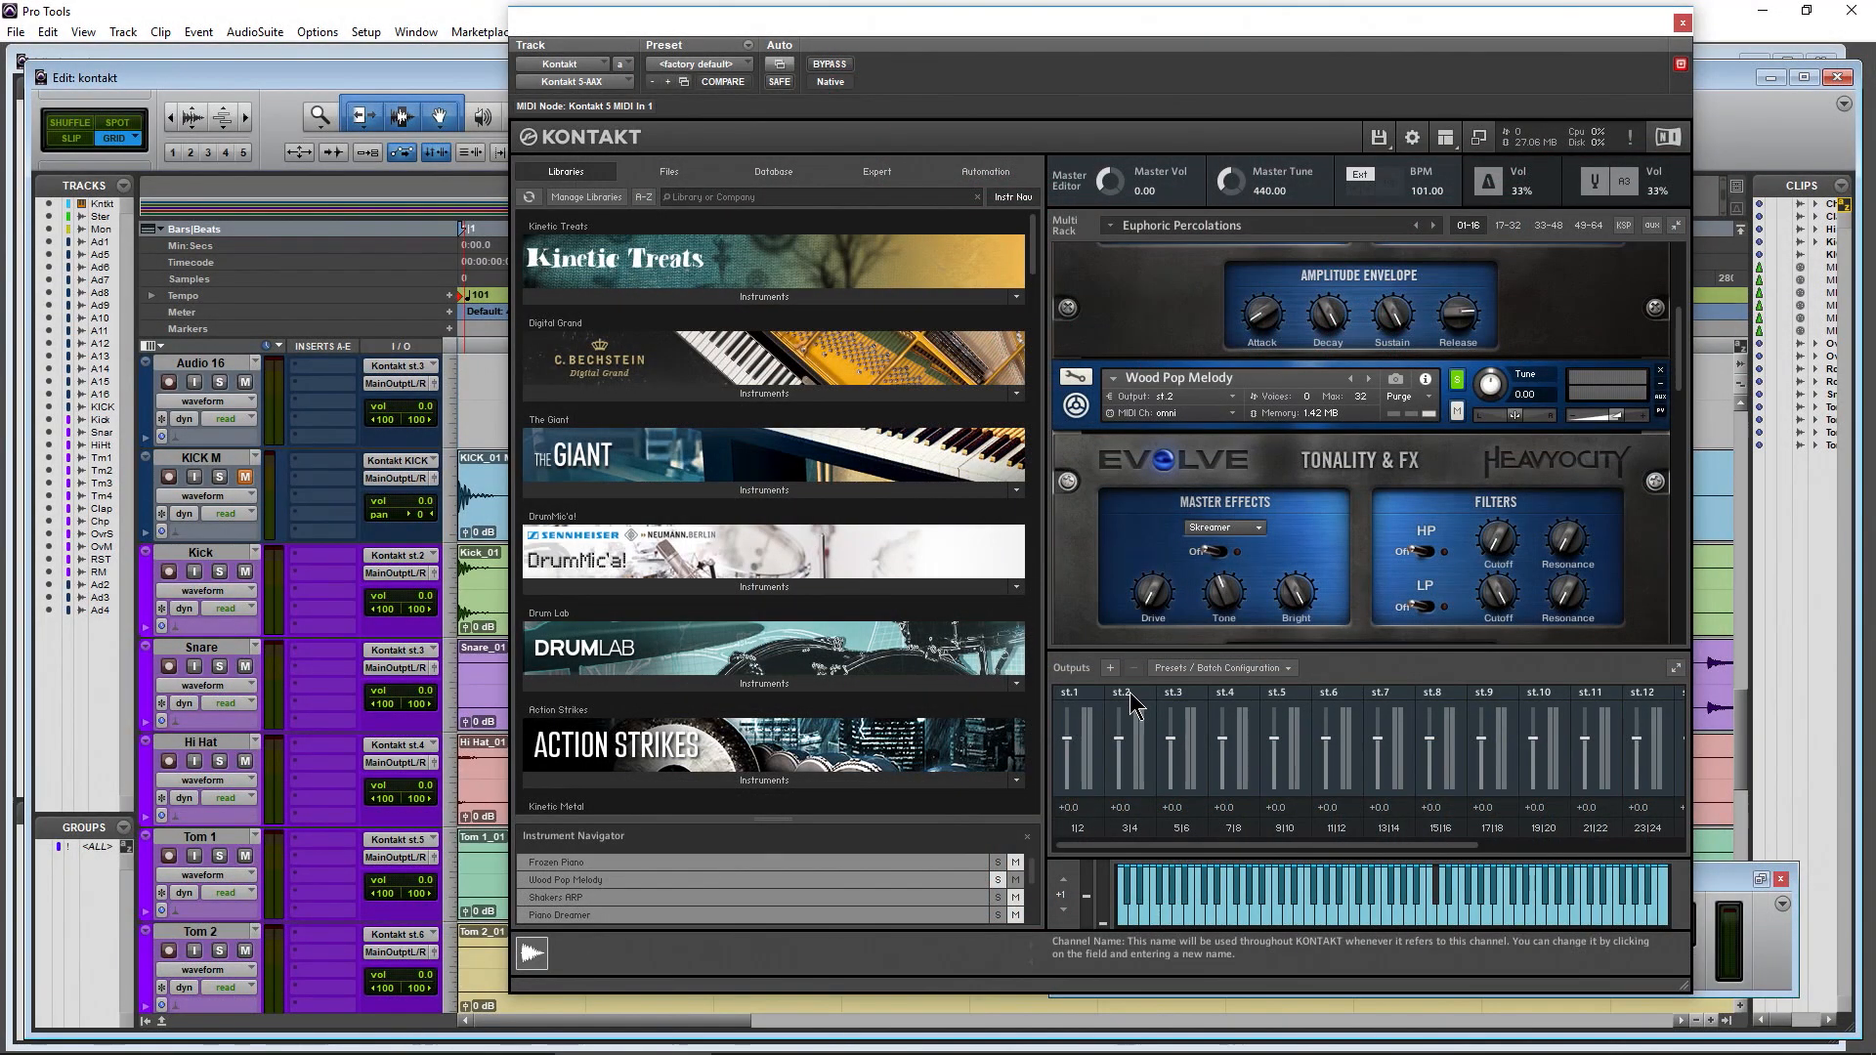
Rename output channel st.2 as Wood, then compare Wood Pop Melody's output choices with the Kick track's Kontakt plug-in inputs
text(Wood)
click(1233, 396)
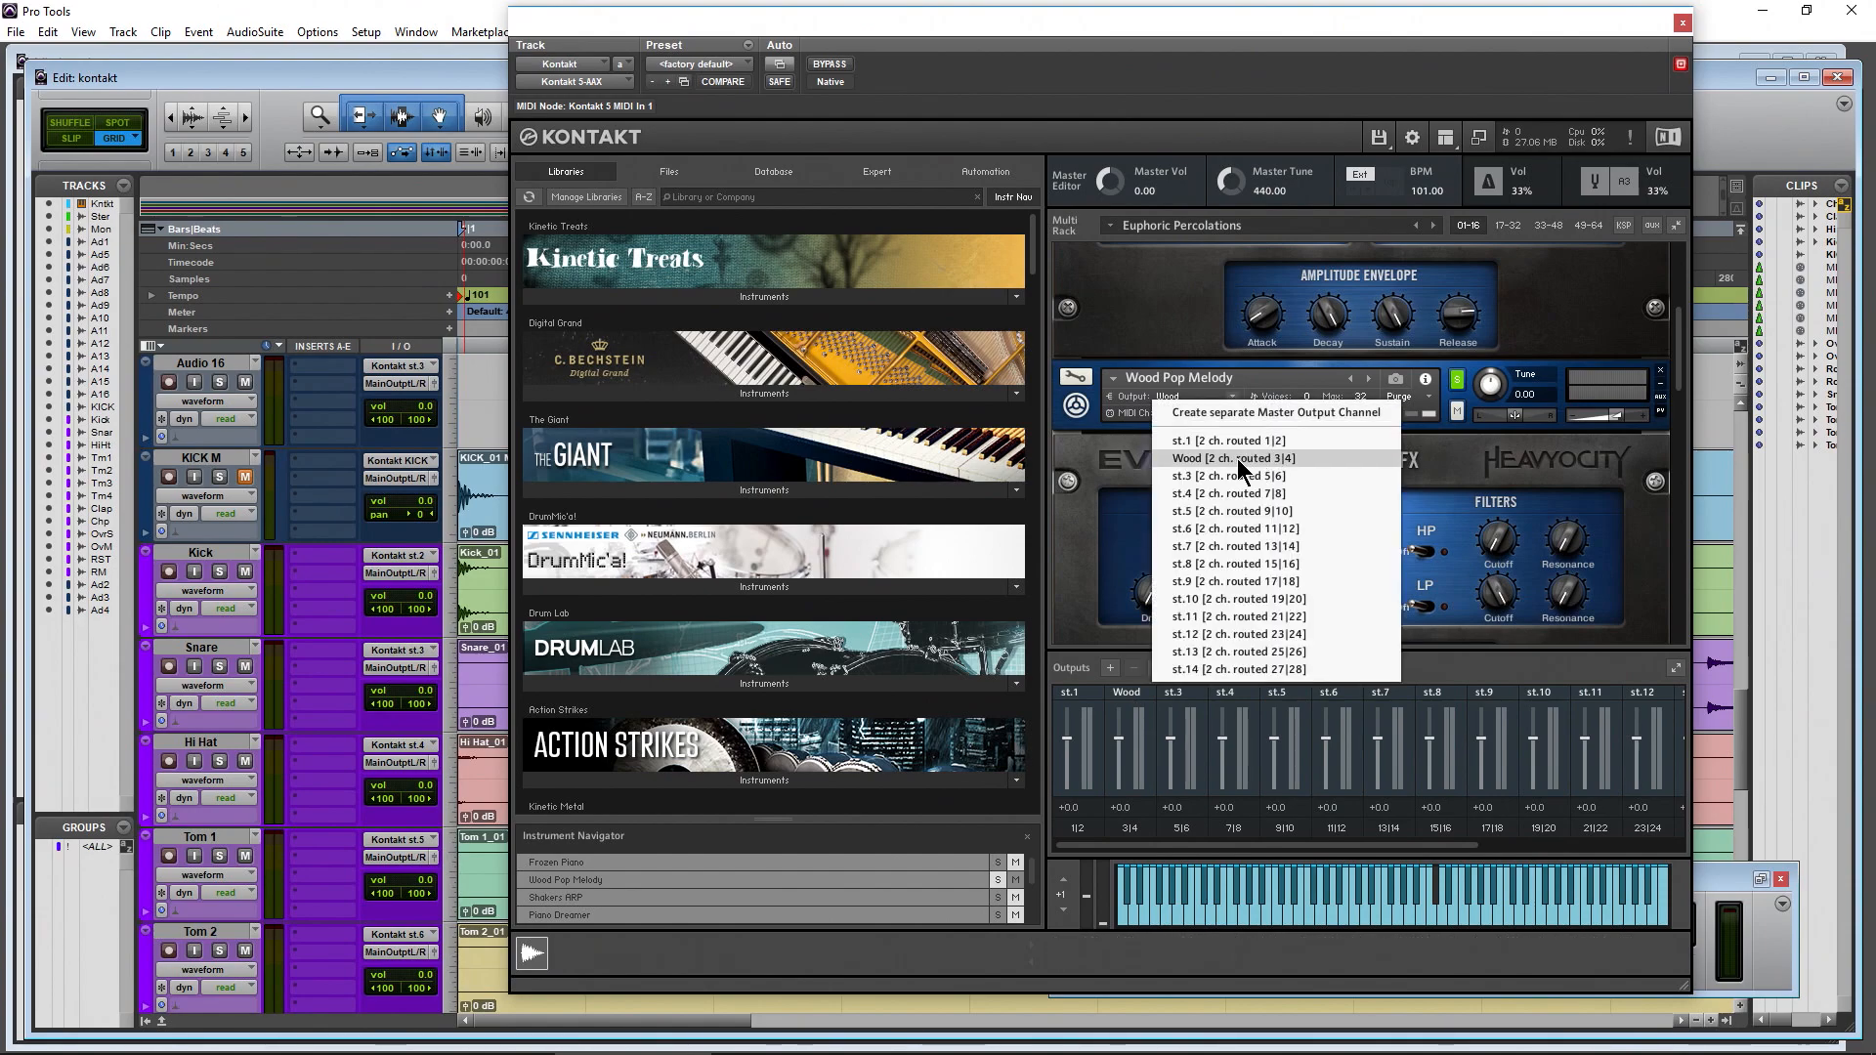
click(405, 555)
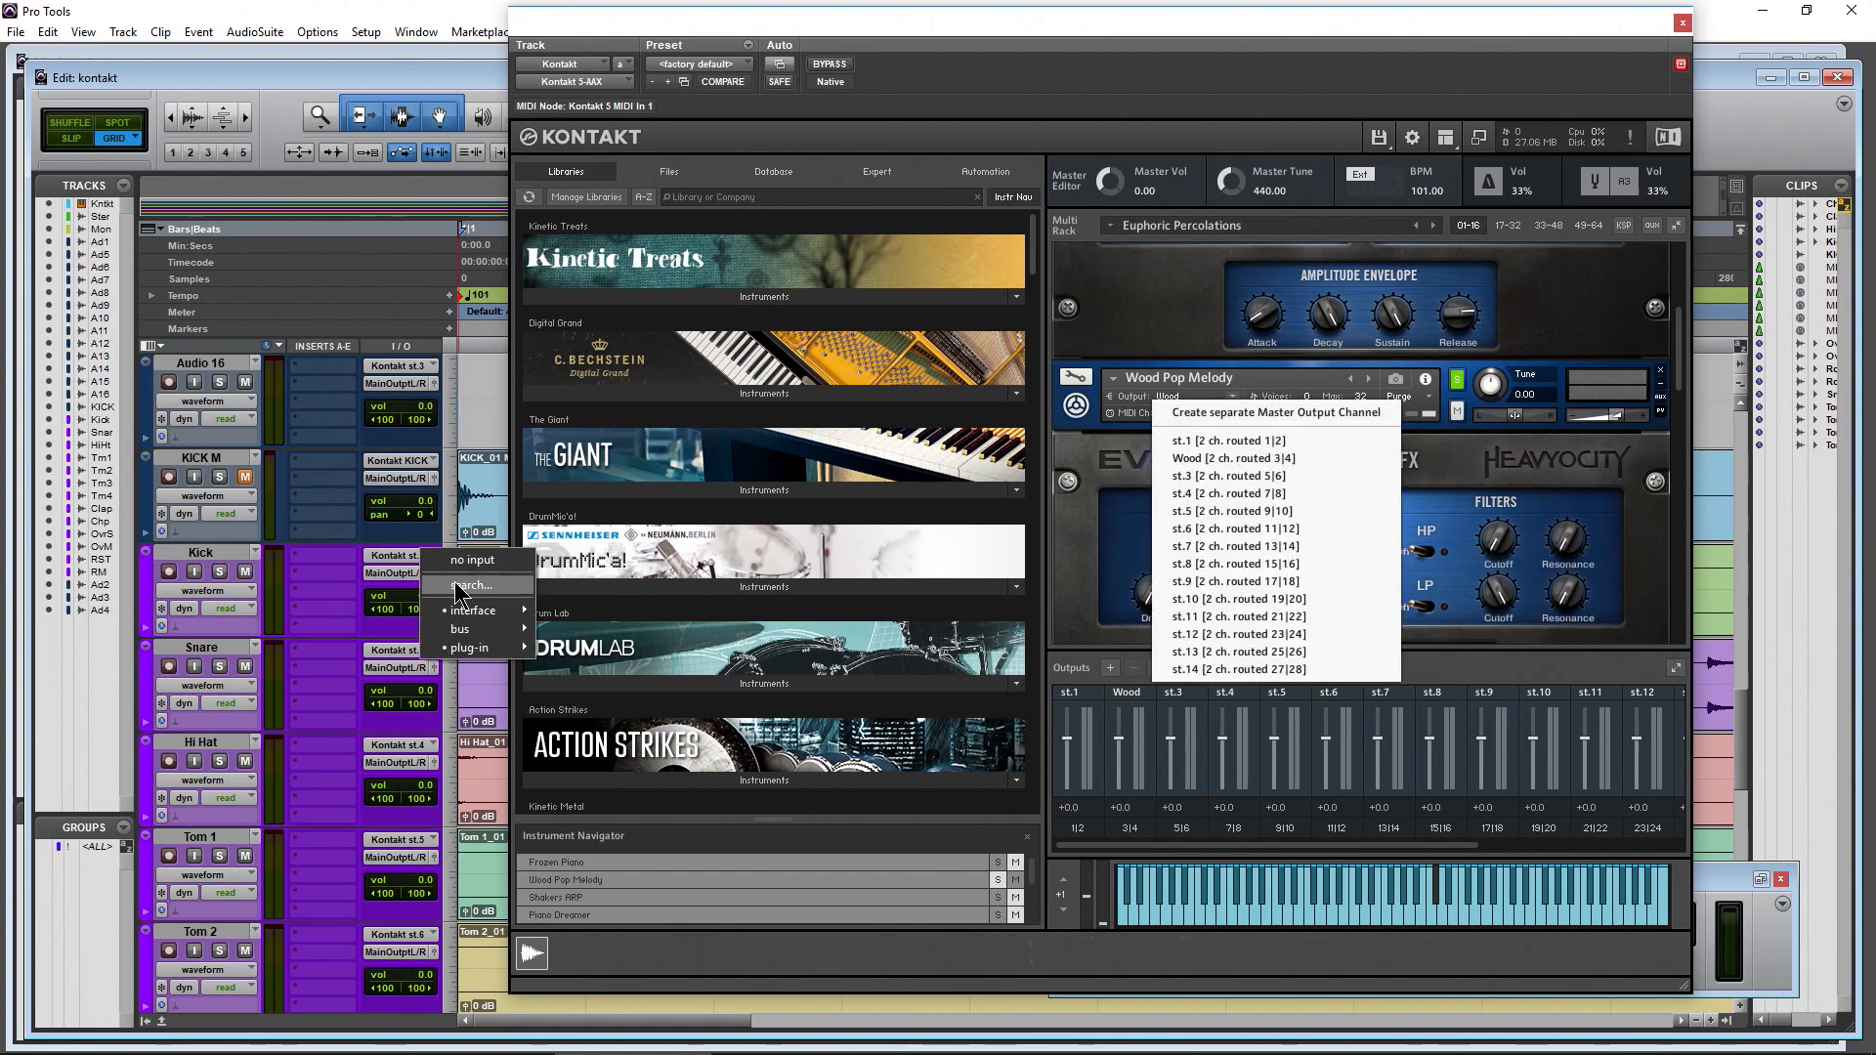
mouse_move(473, 649)
mouse_move(586, 649)
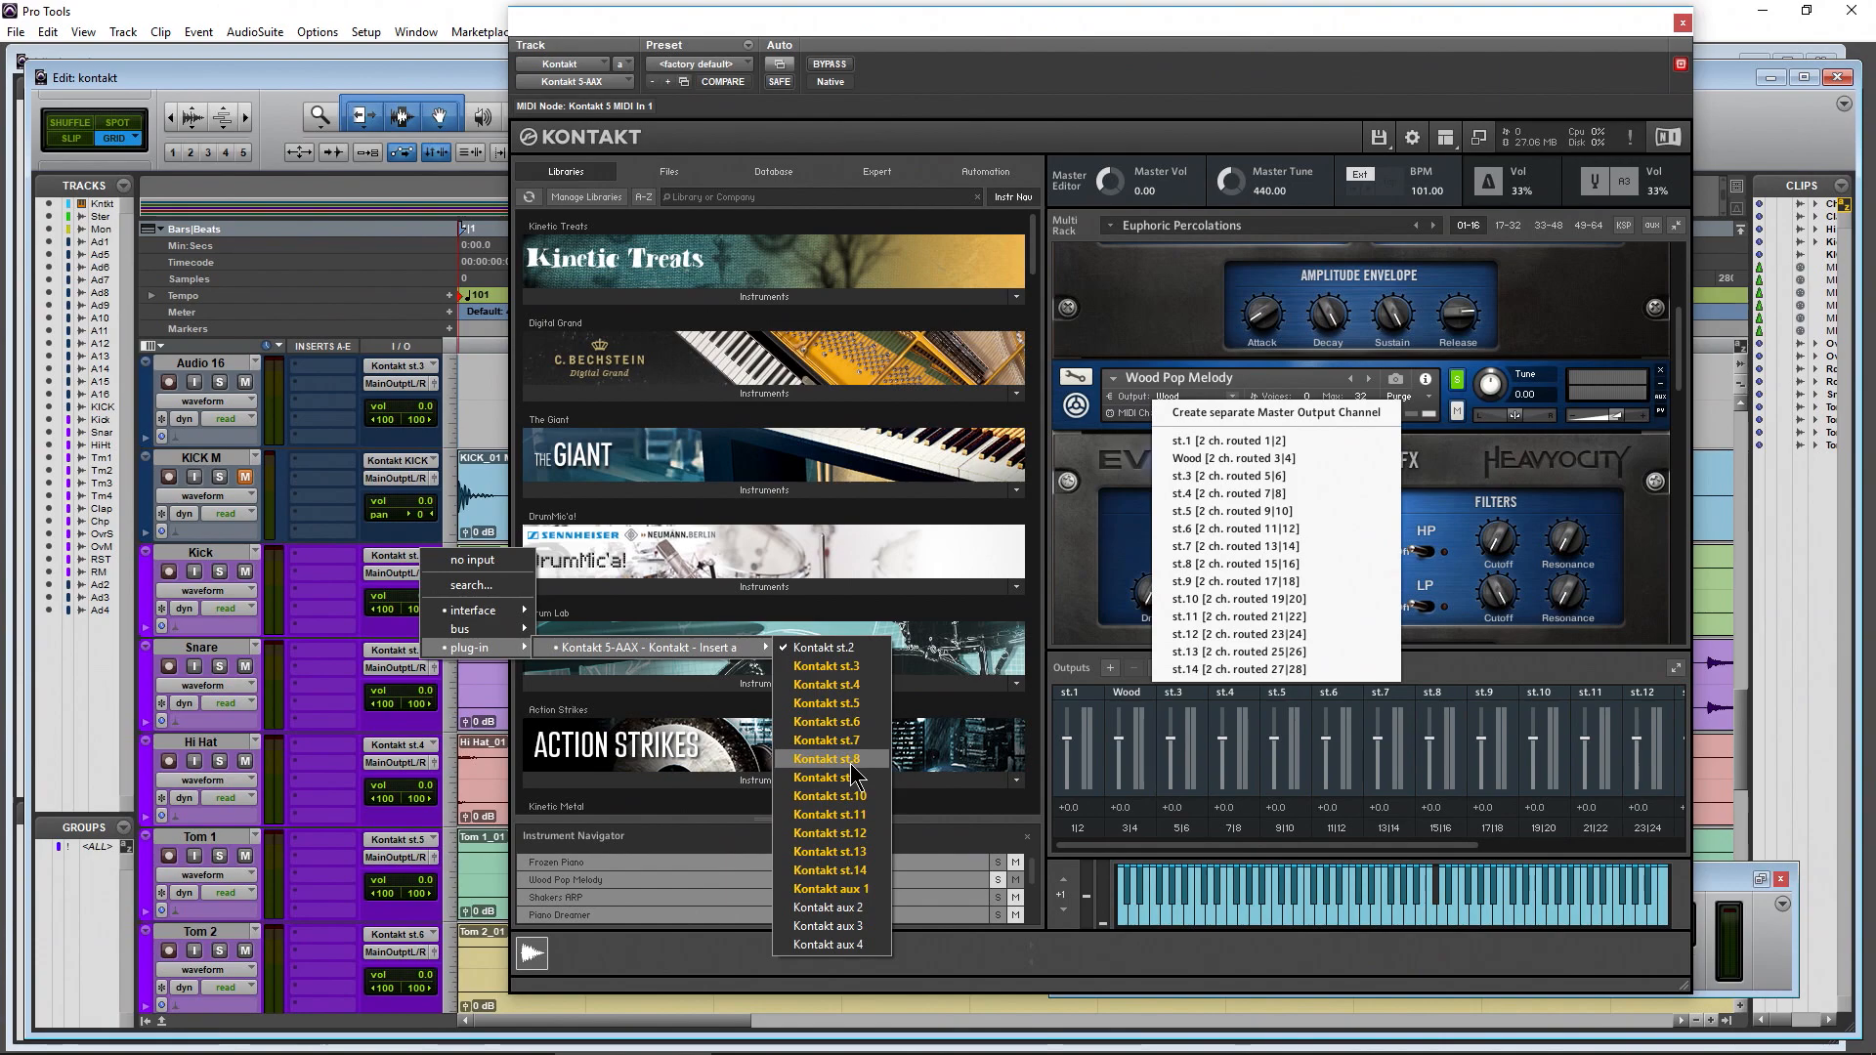
Dismiss the Wood Pop Melody output list and review the formats available for saving the output section as default
click(1049, 542)
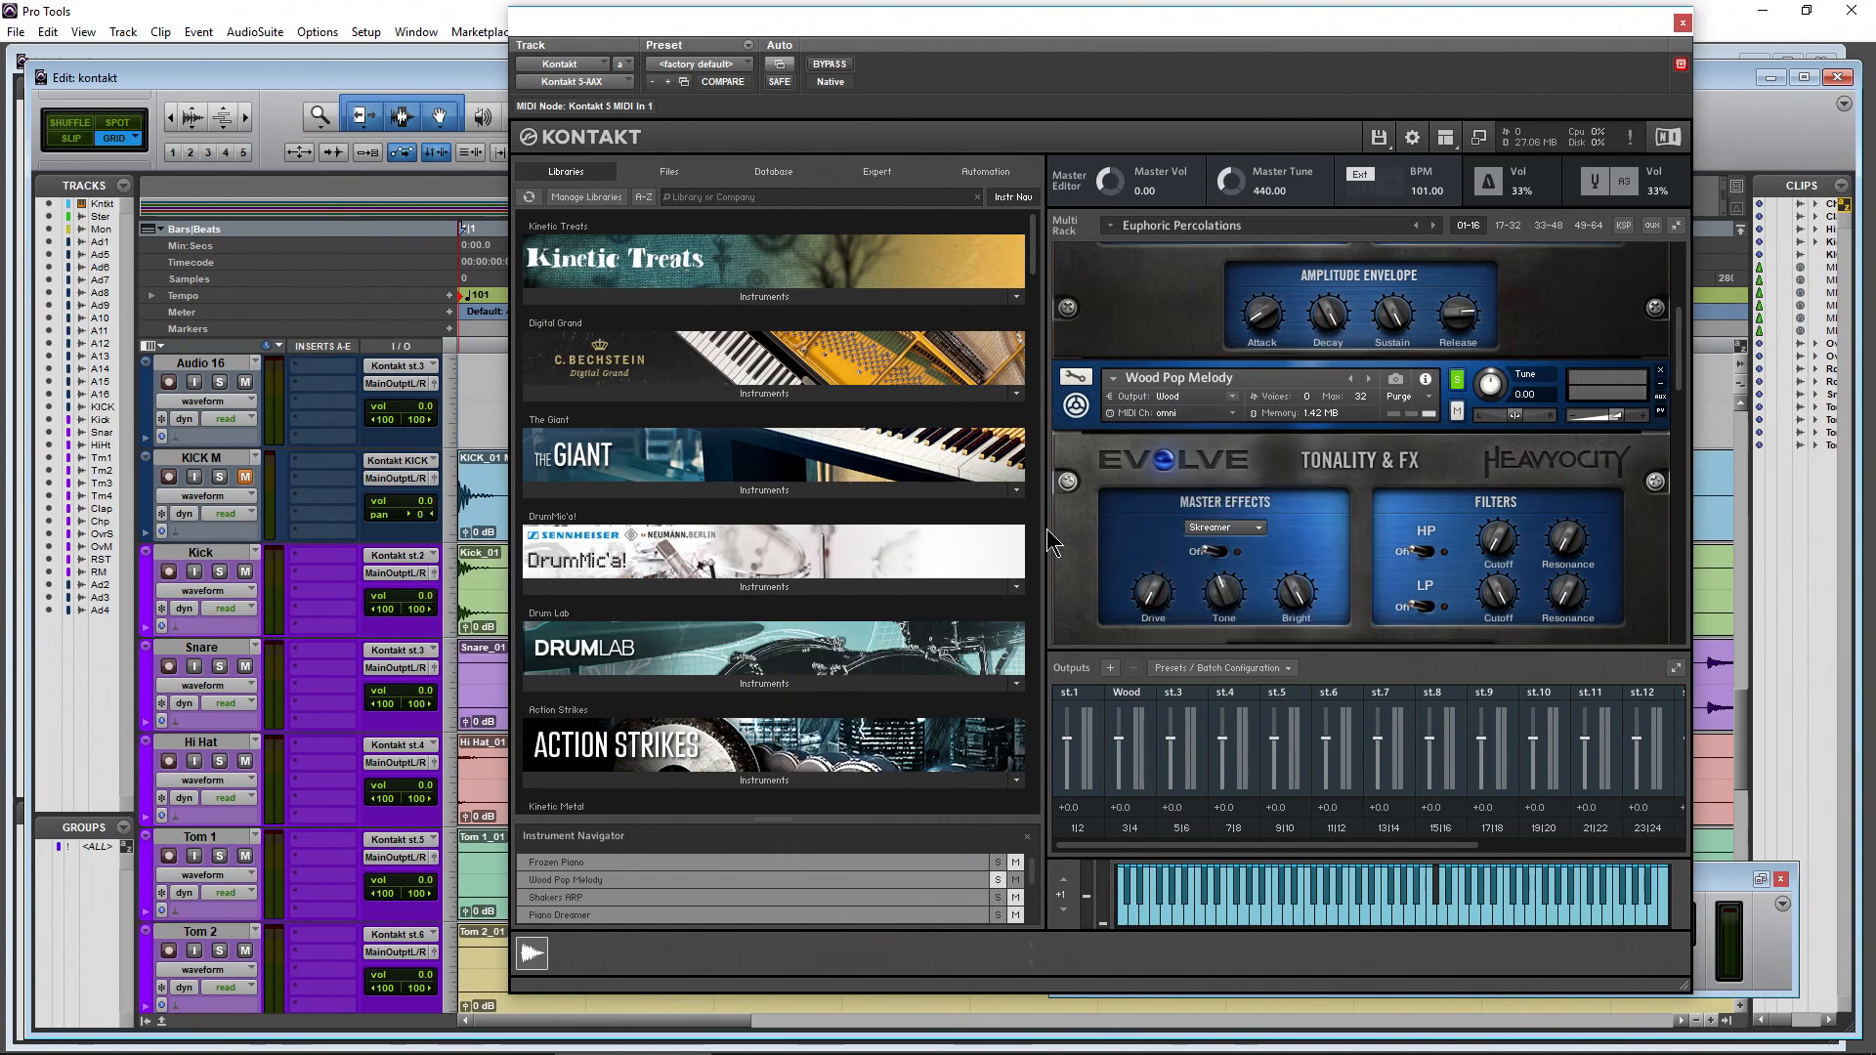
click(1216, 668)
mouse_move(1361, 713)
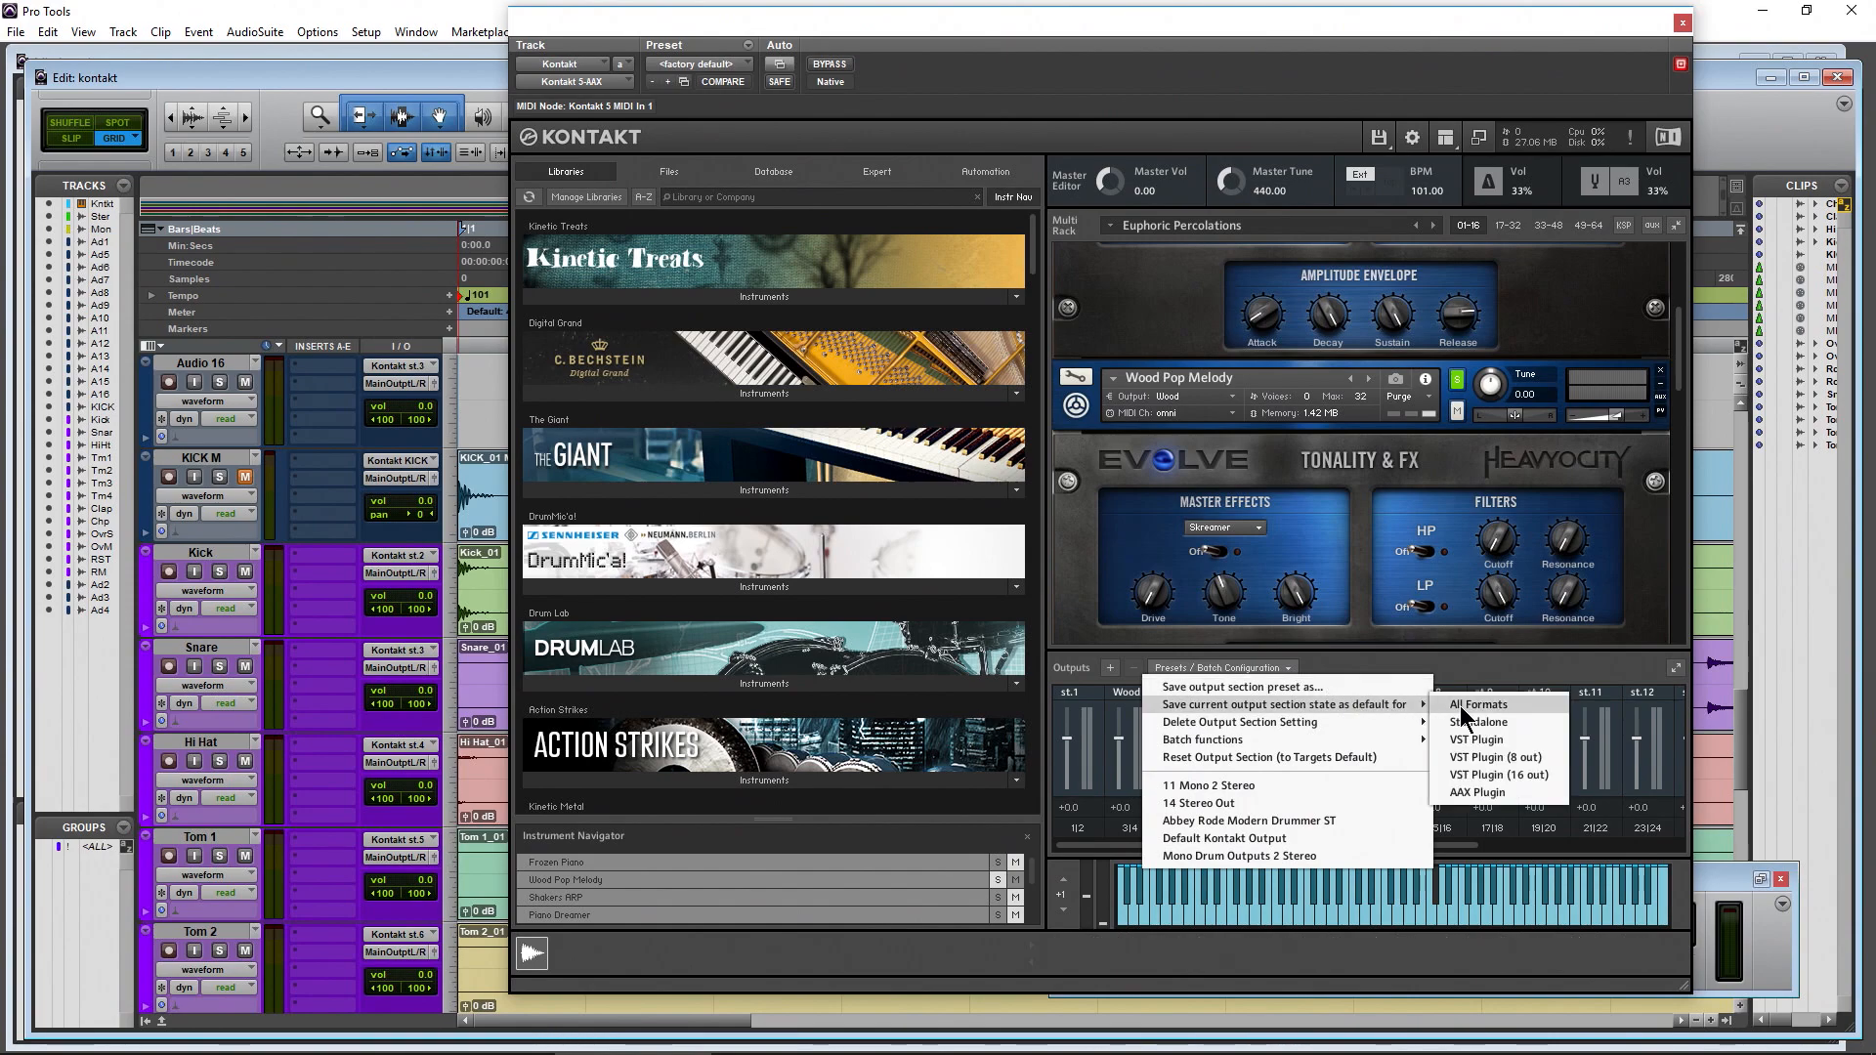
click(1495, 672)
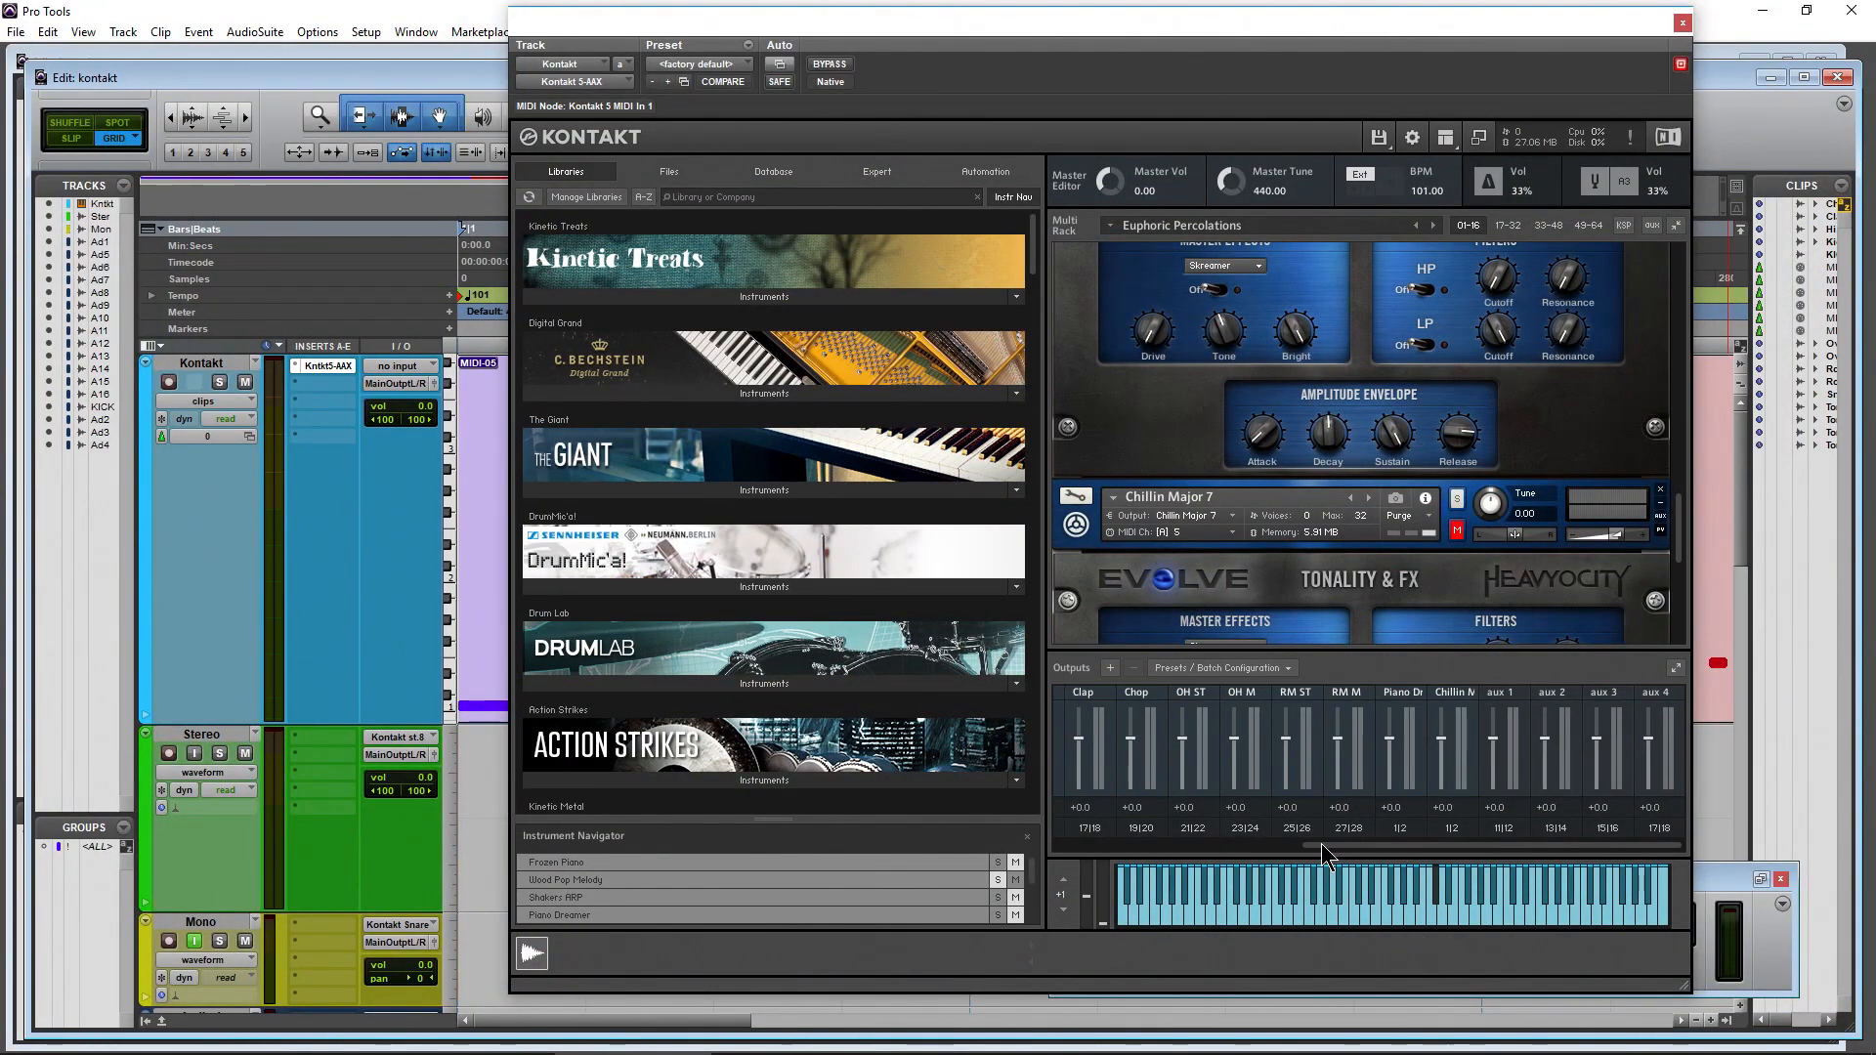
Split the instruments routed to the first output channel into individual outputs with the batch function
scroll(1325, 842, left, 5)
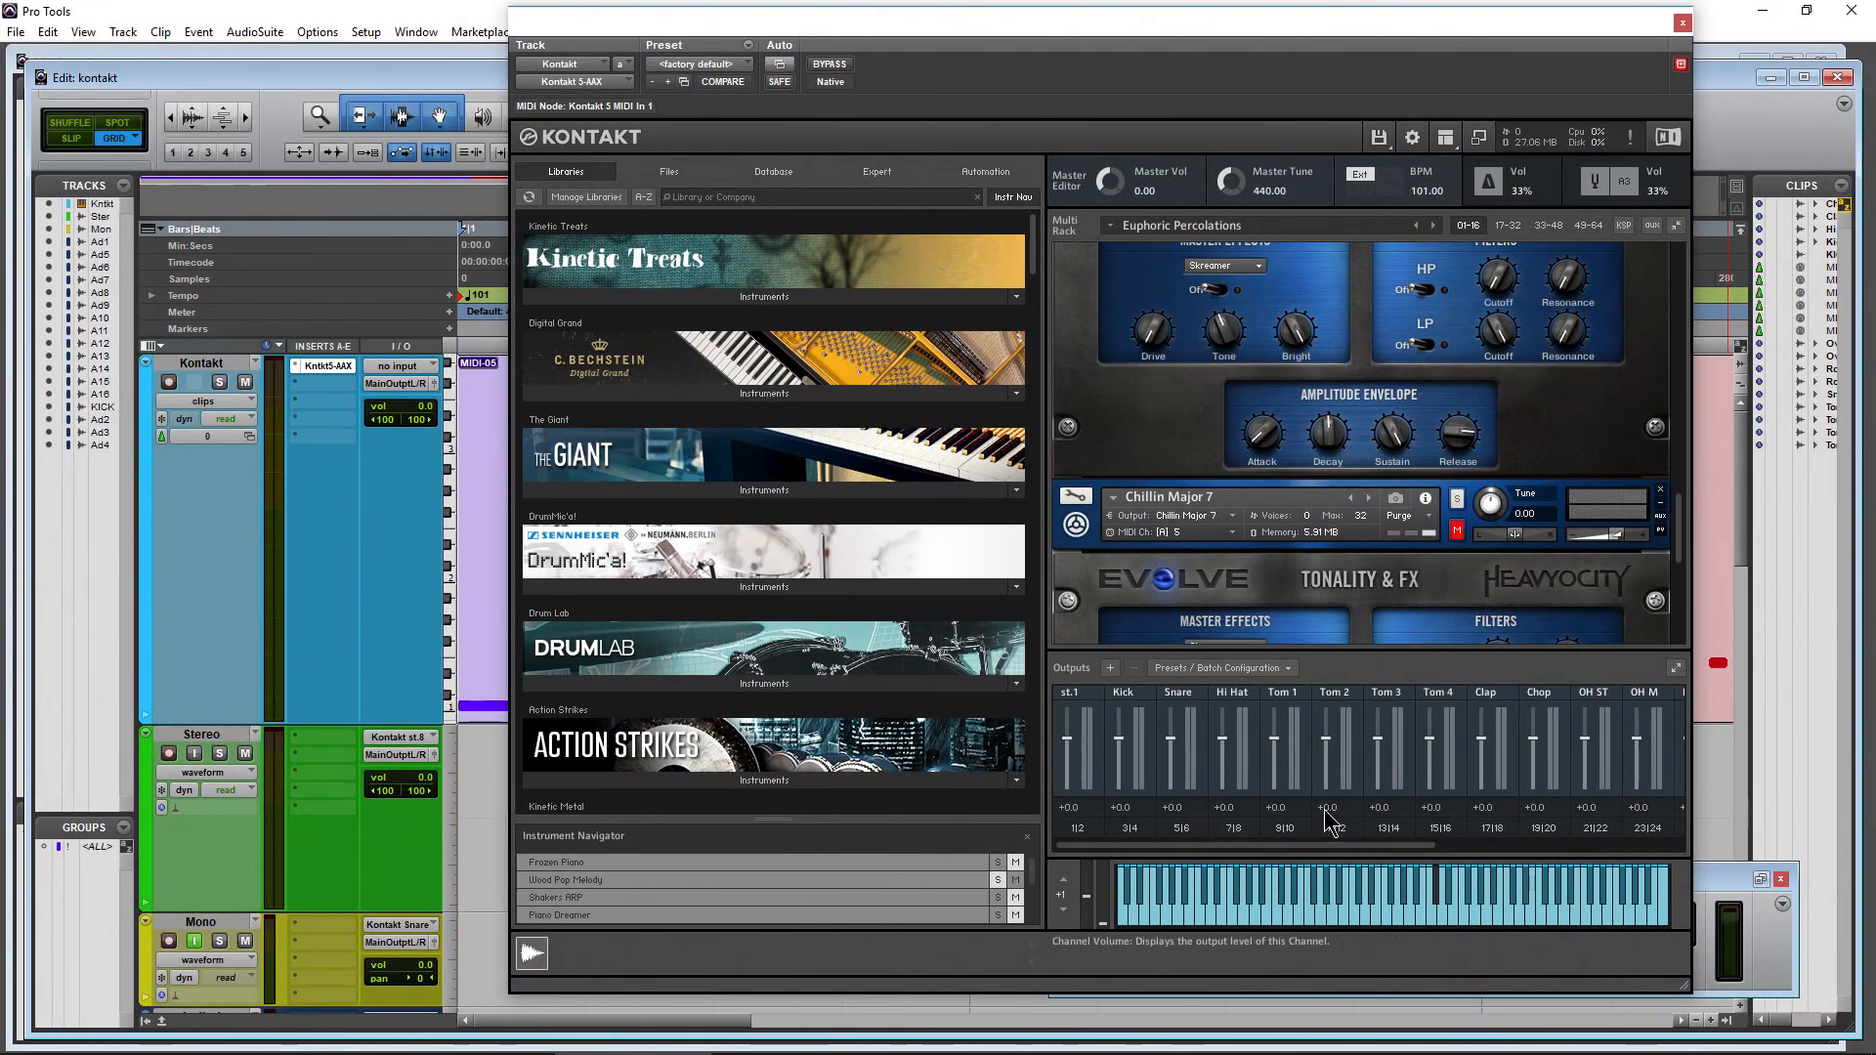
drag(1678, 547, 1674, 329)
scroll(1586, 332, up, 3)
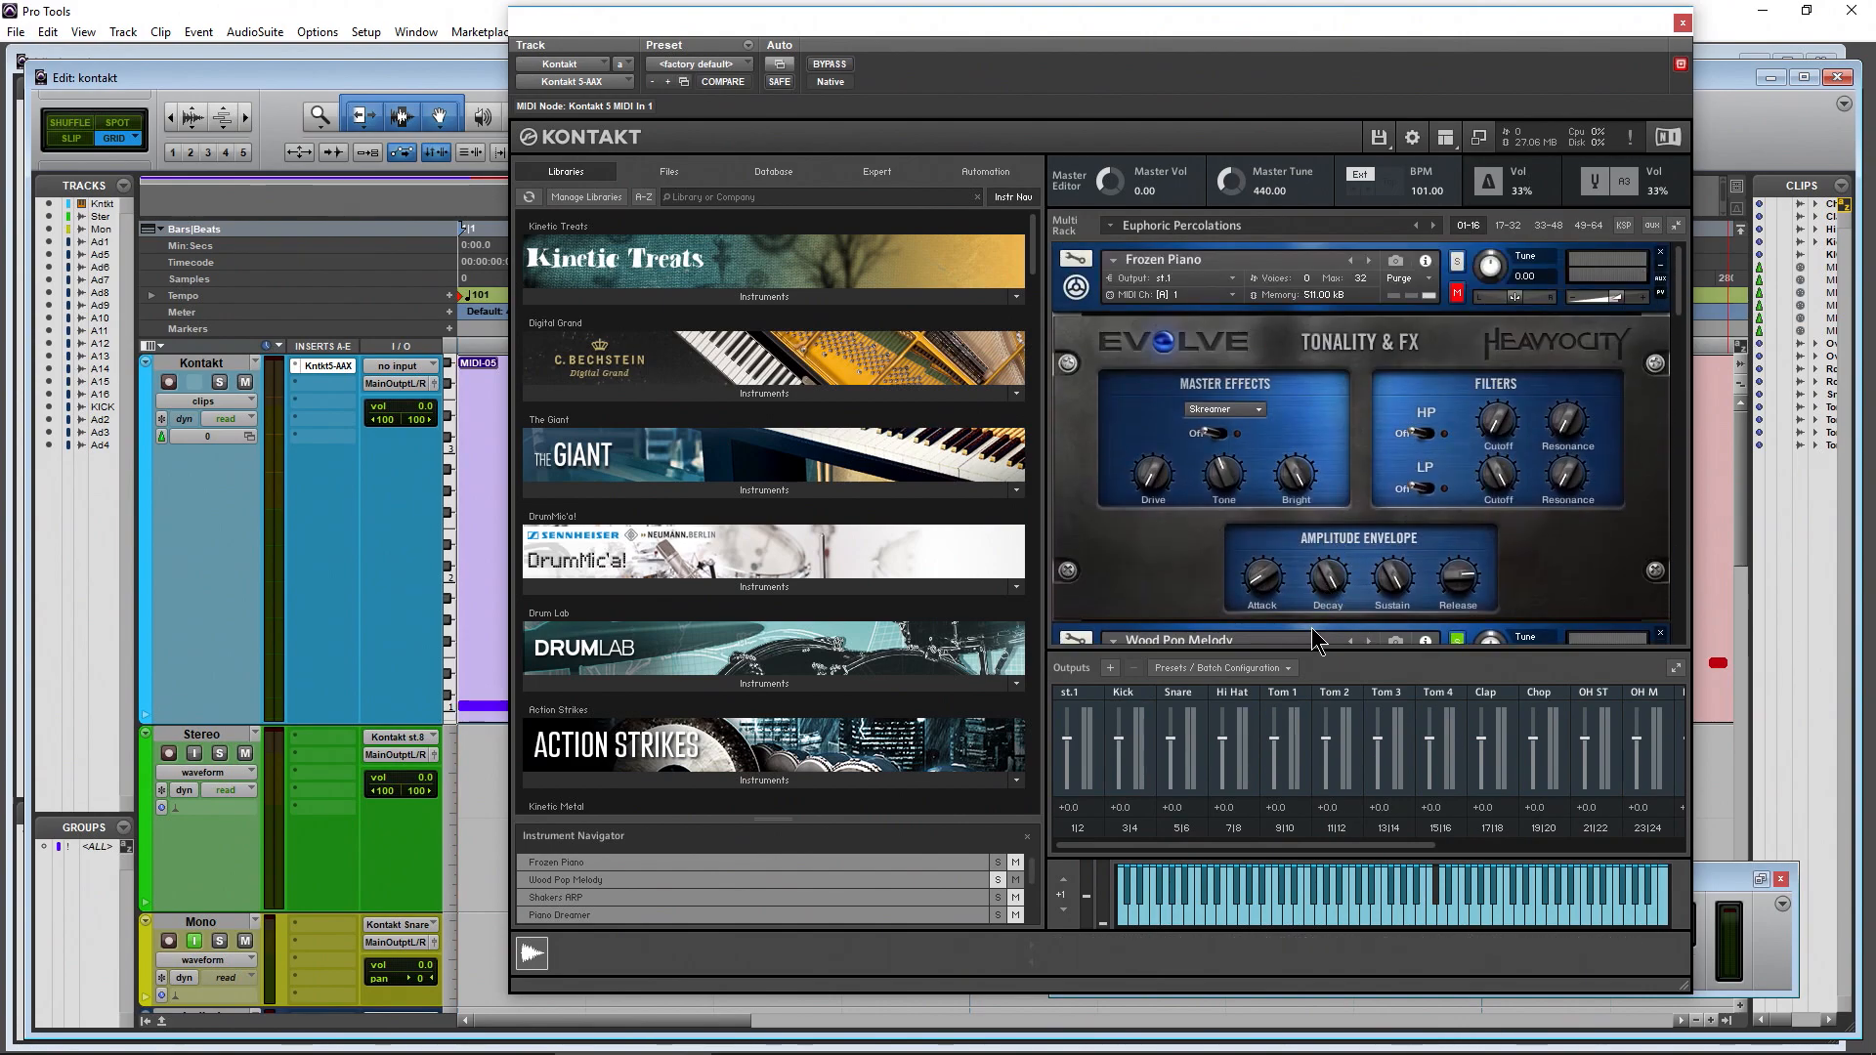
click(1284, 670)
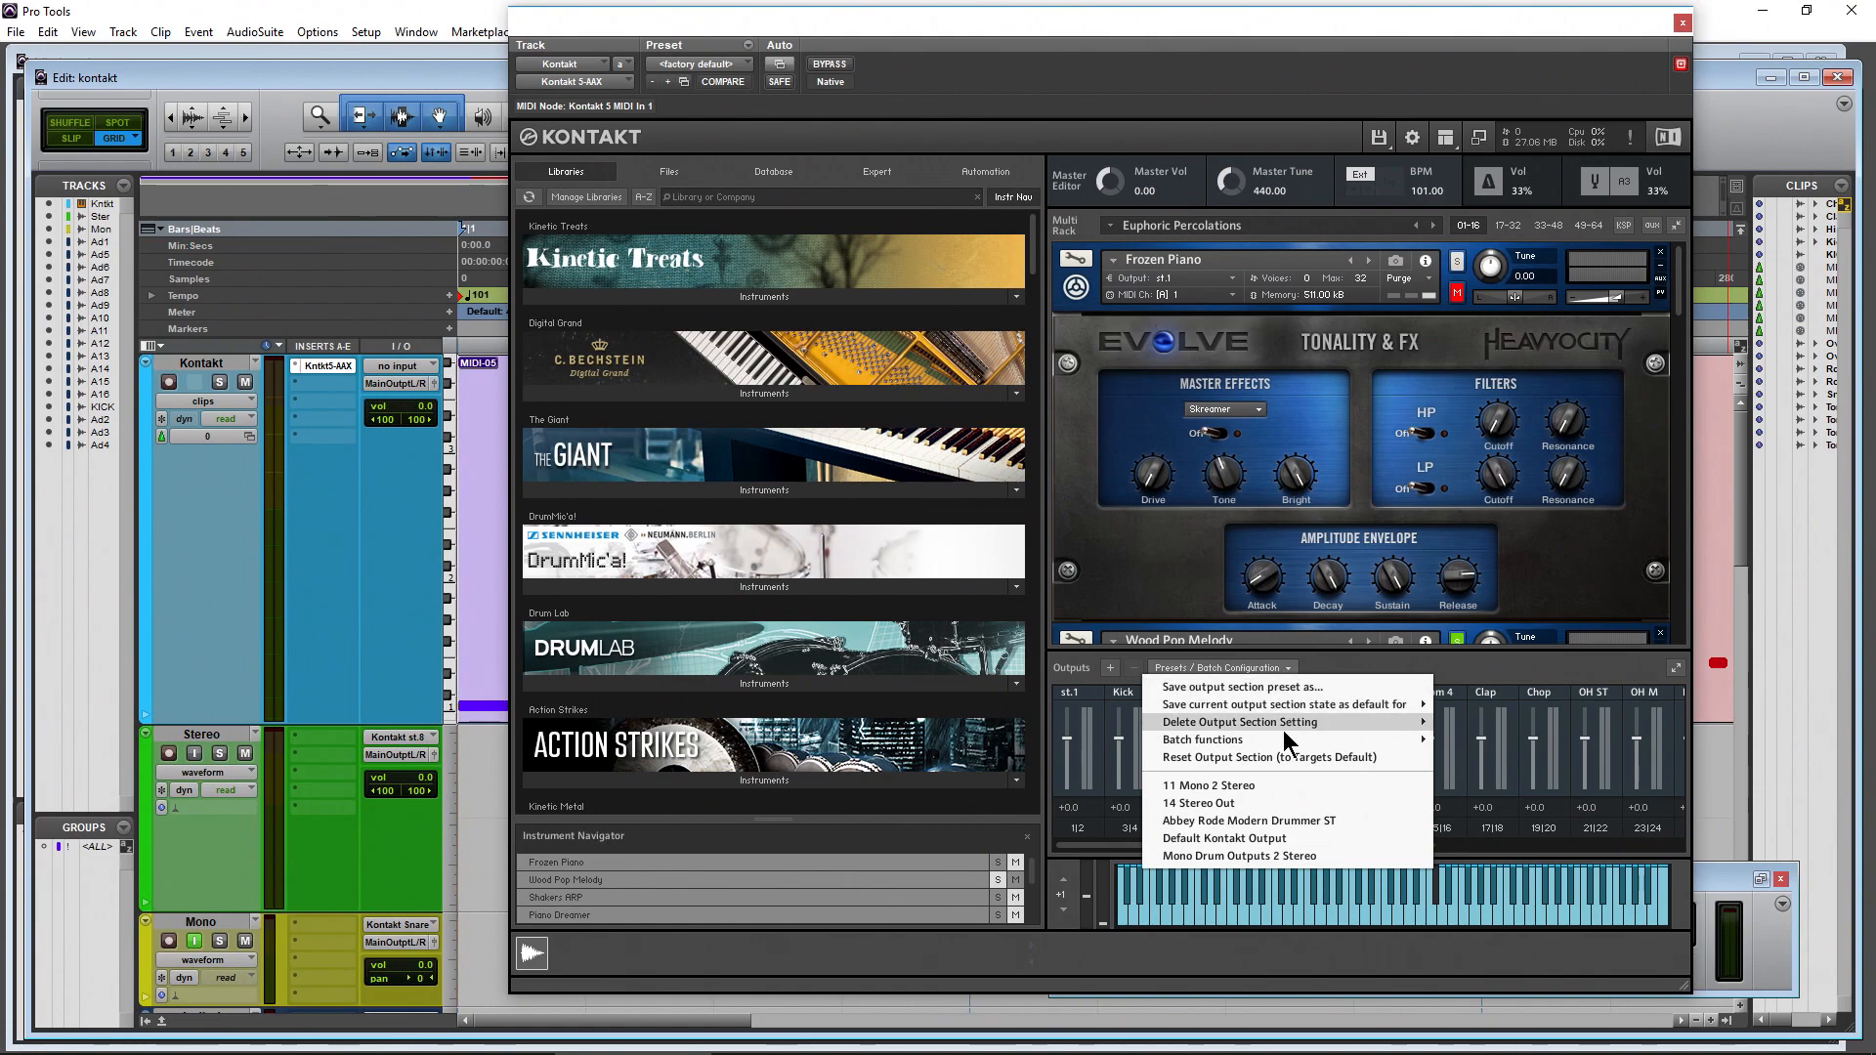
mouse_move(1283, 745)
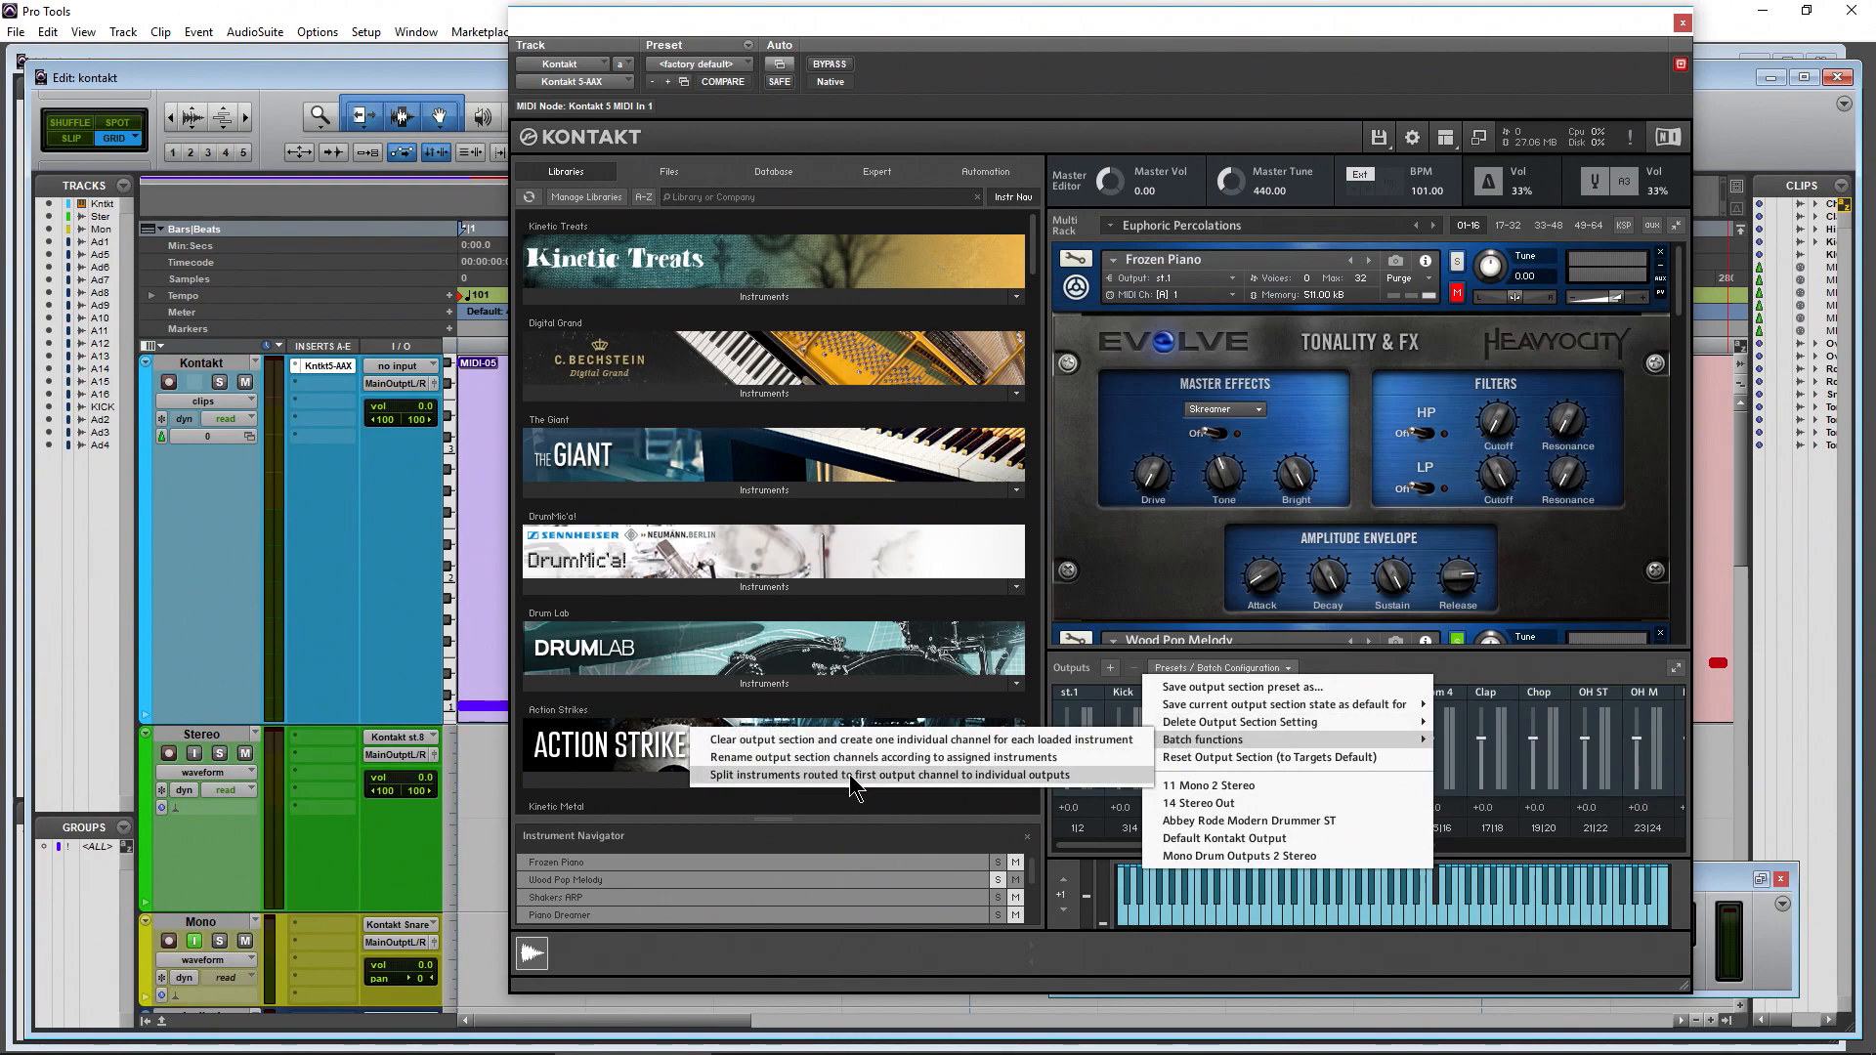
click(903, 777)
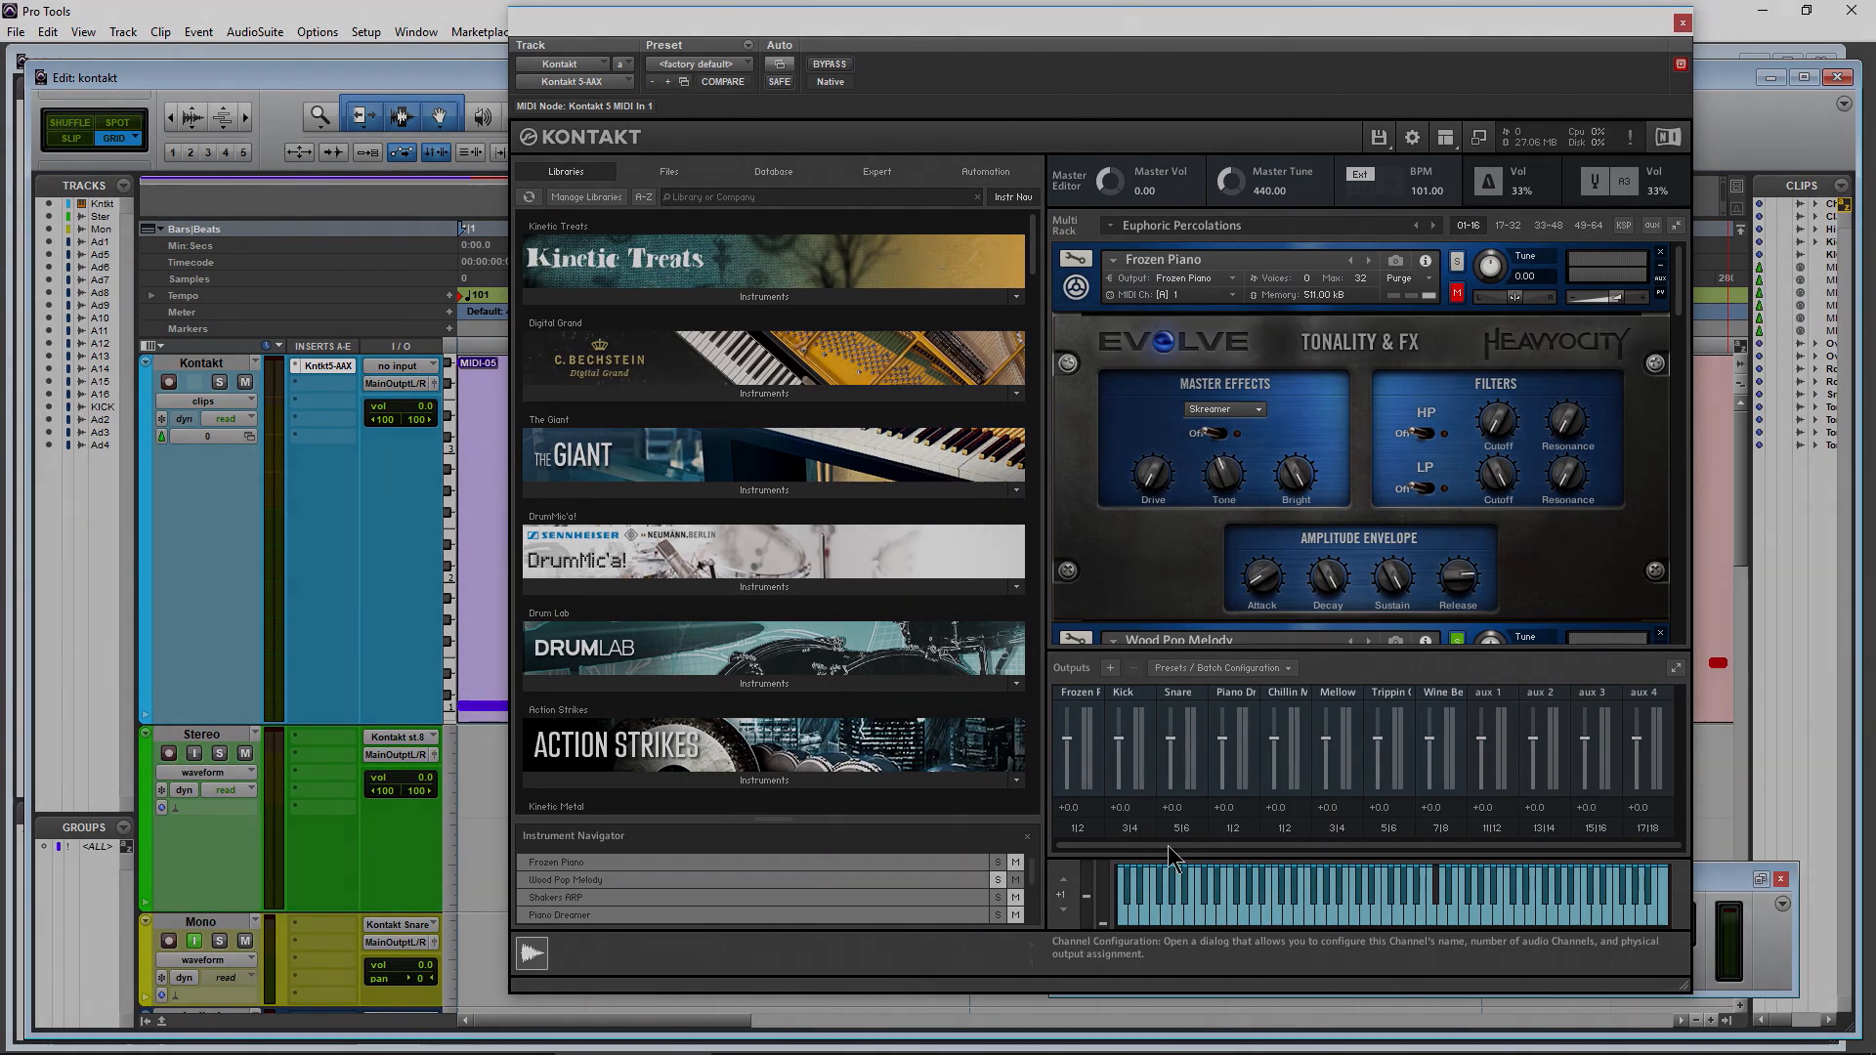
Load the Default Kontakt Output preset and save that output section state as default for All Formats
click(1183, 670)
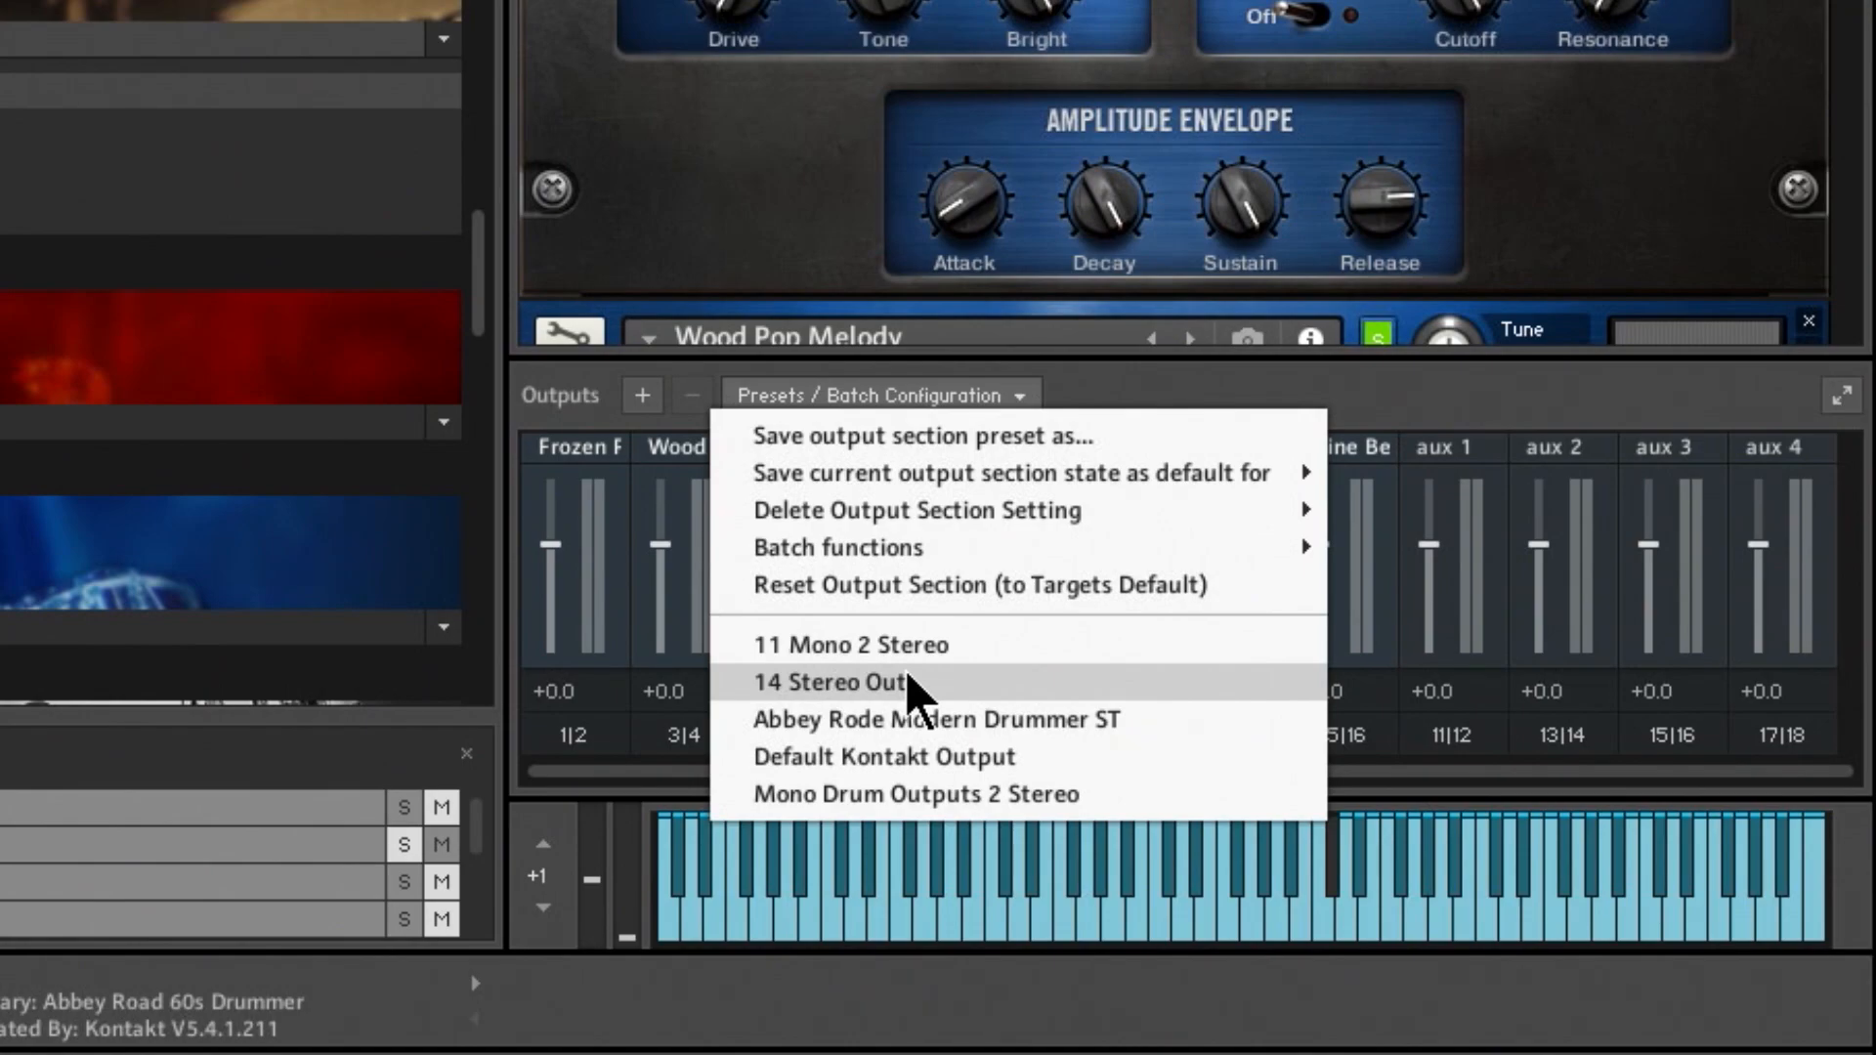
click(894, 757)
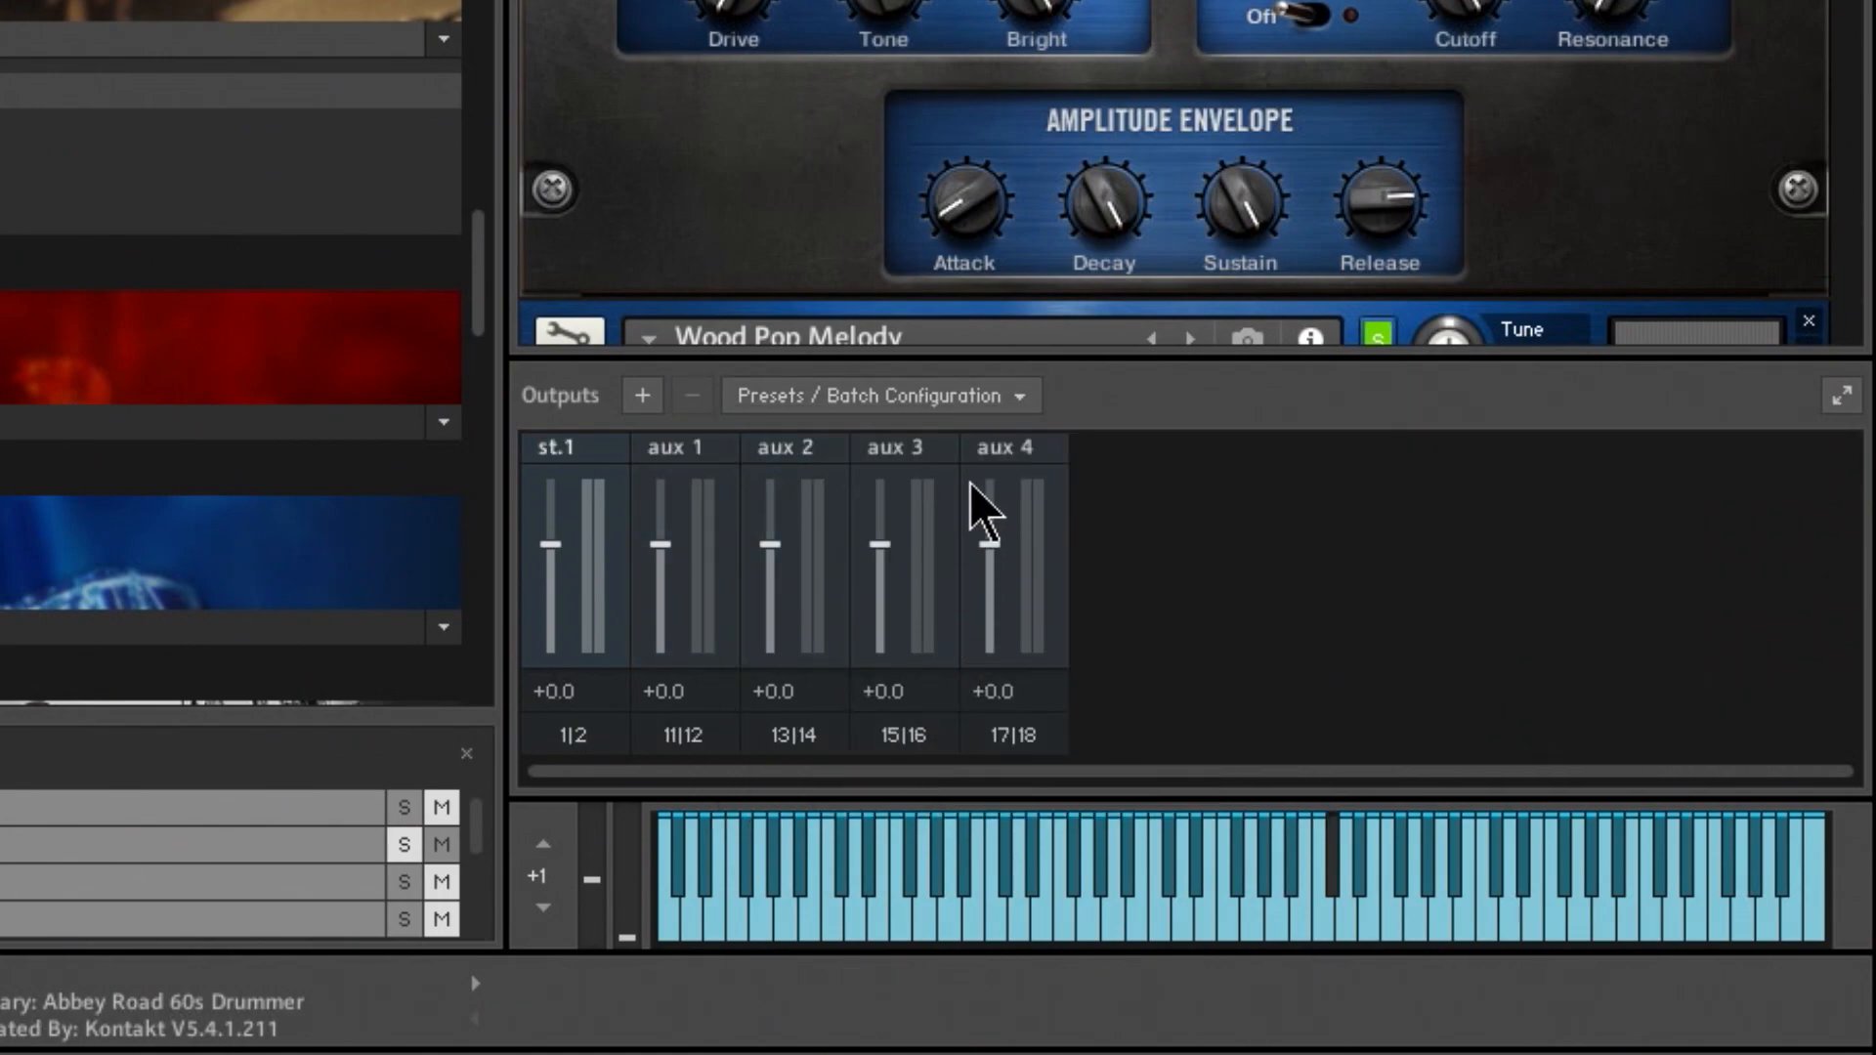
click(1016, 396)
mouse_move(1185, 477)
click(1382, 473)
Load the 14 Stereo Out preset into the output section
click(969, 391)
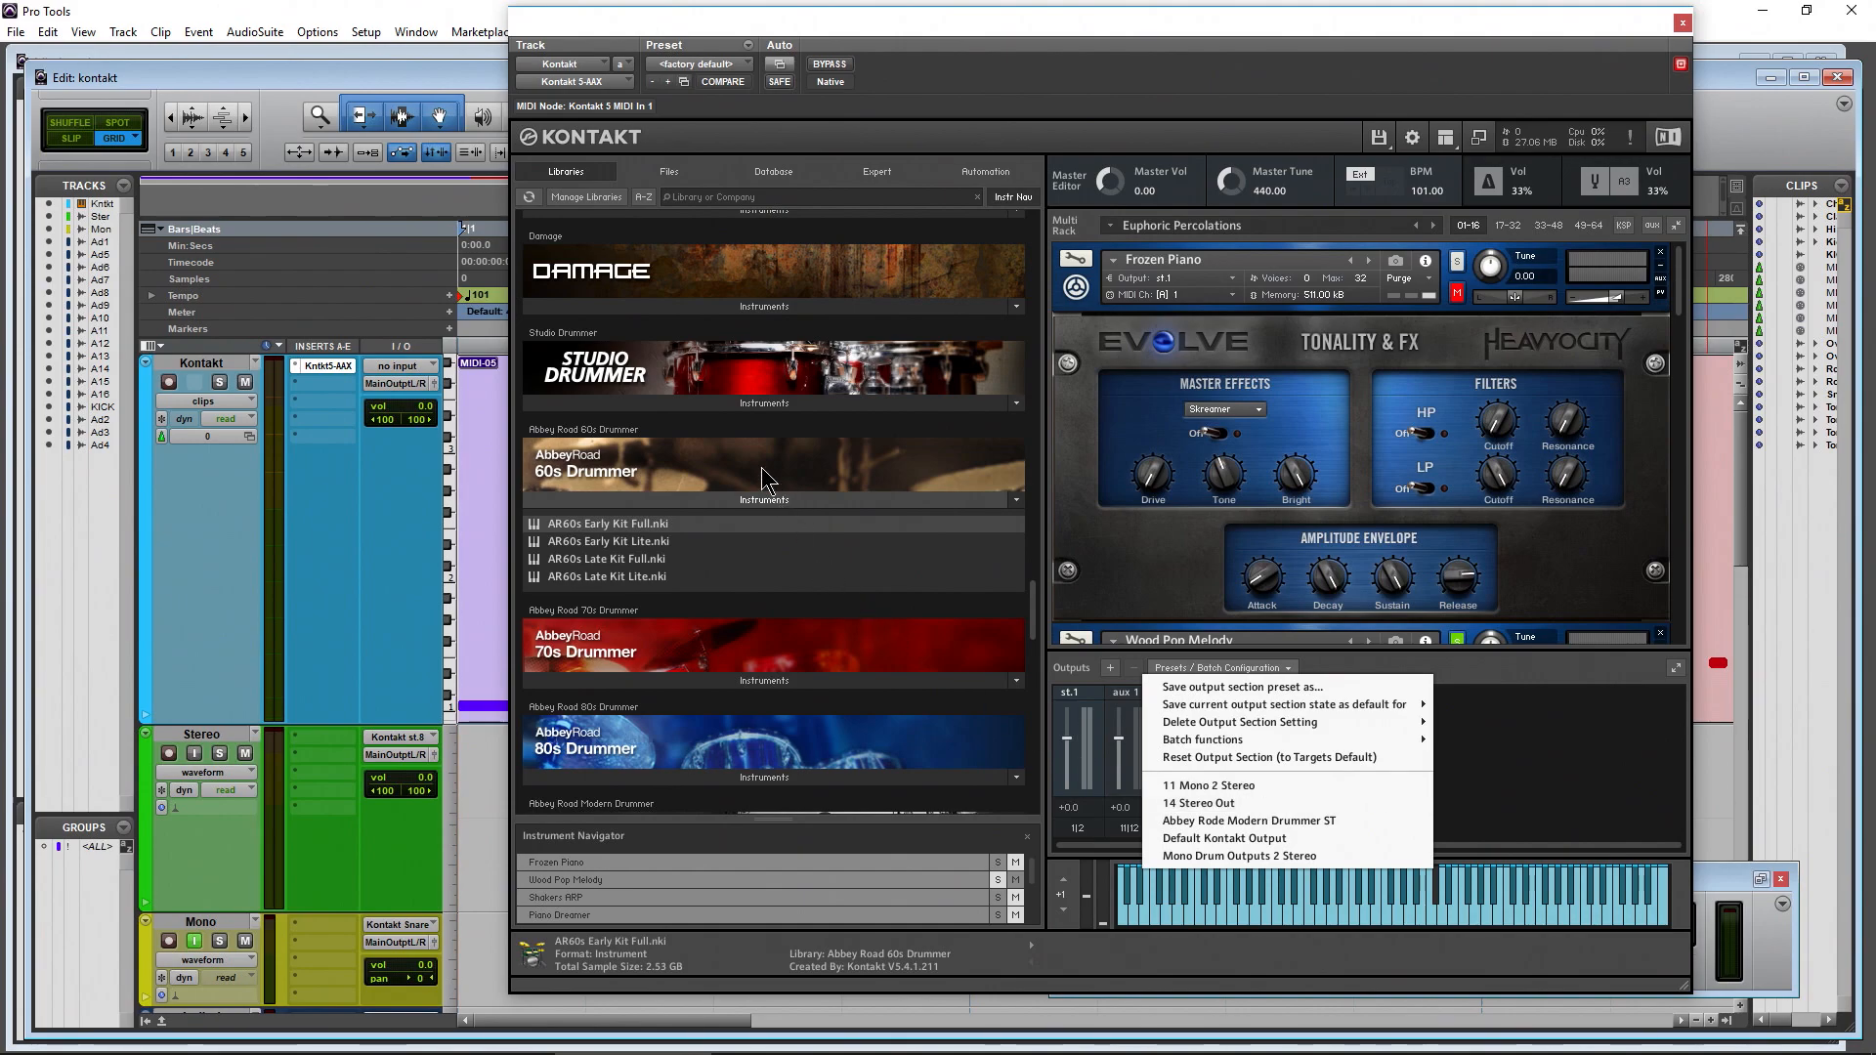
drag(1033, 586, 811, 670)
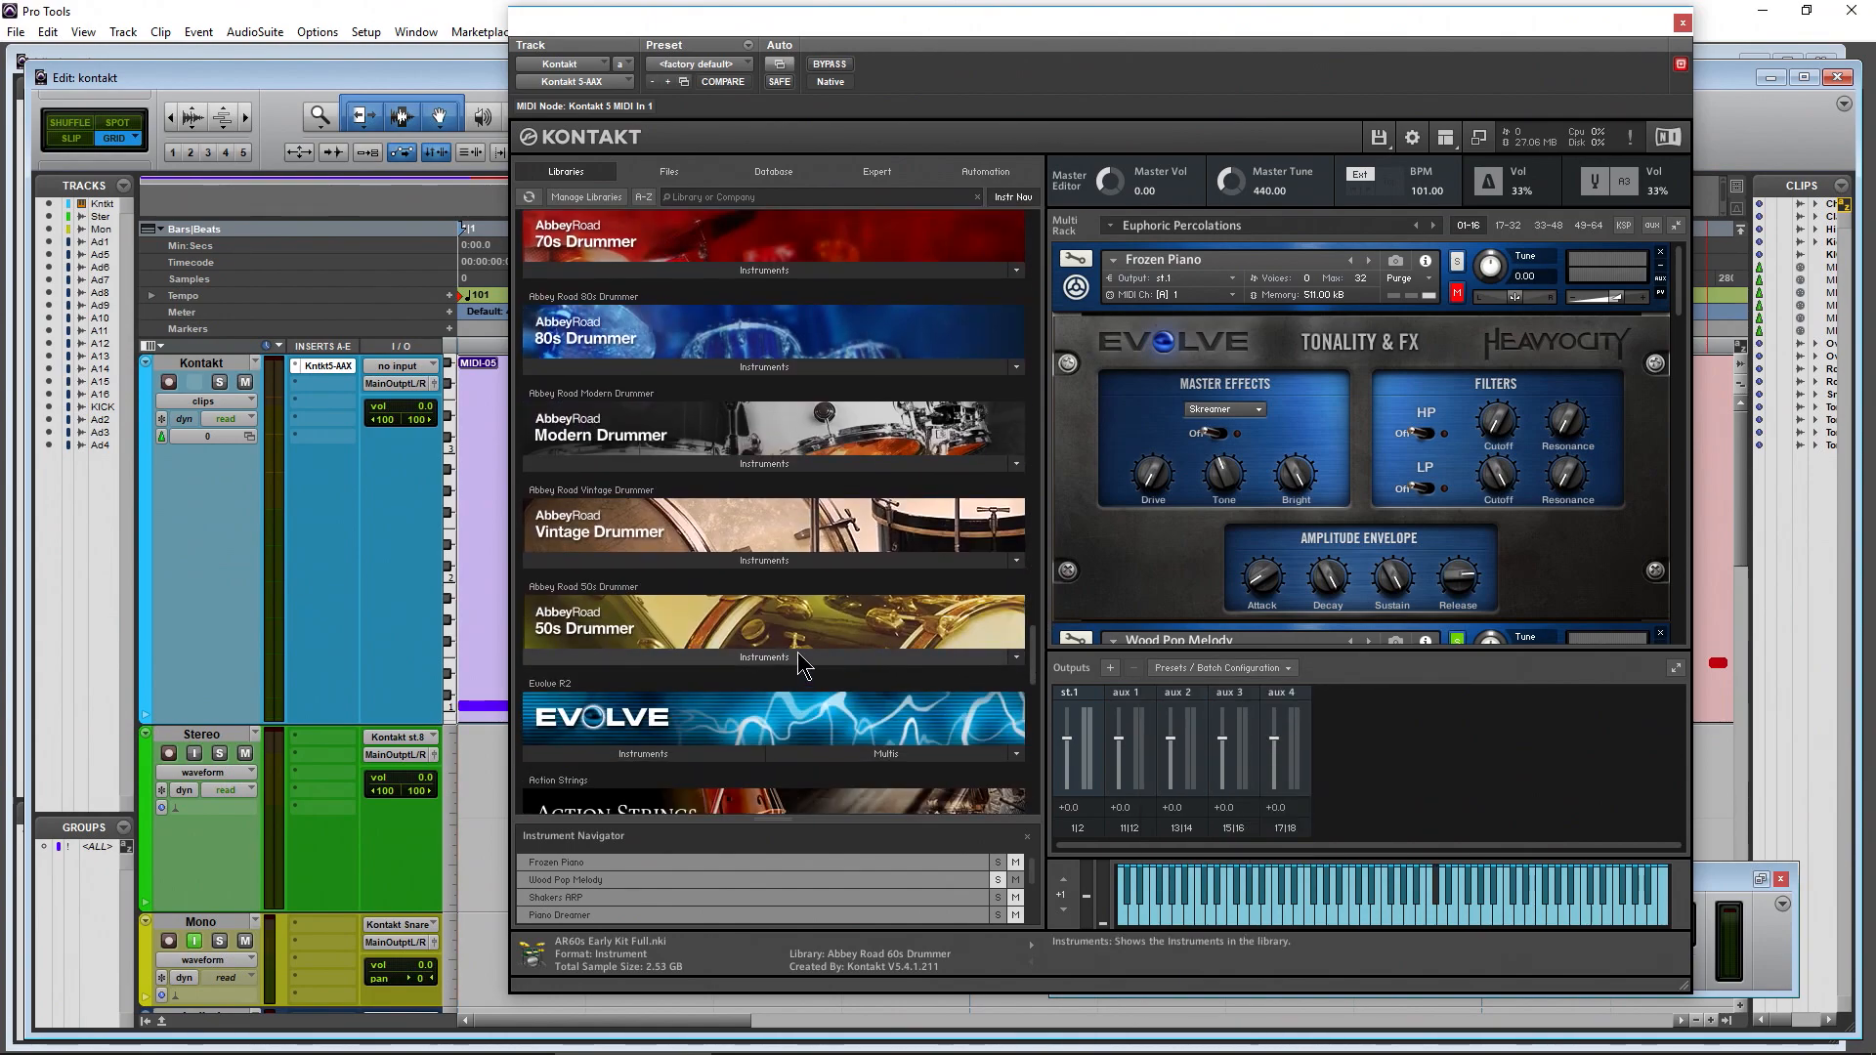
scroll(1022, 652, up, 3)
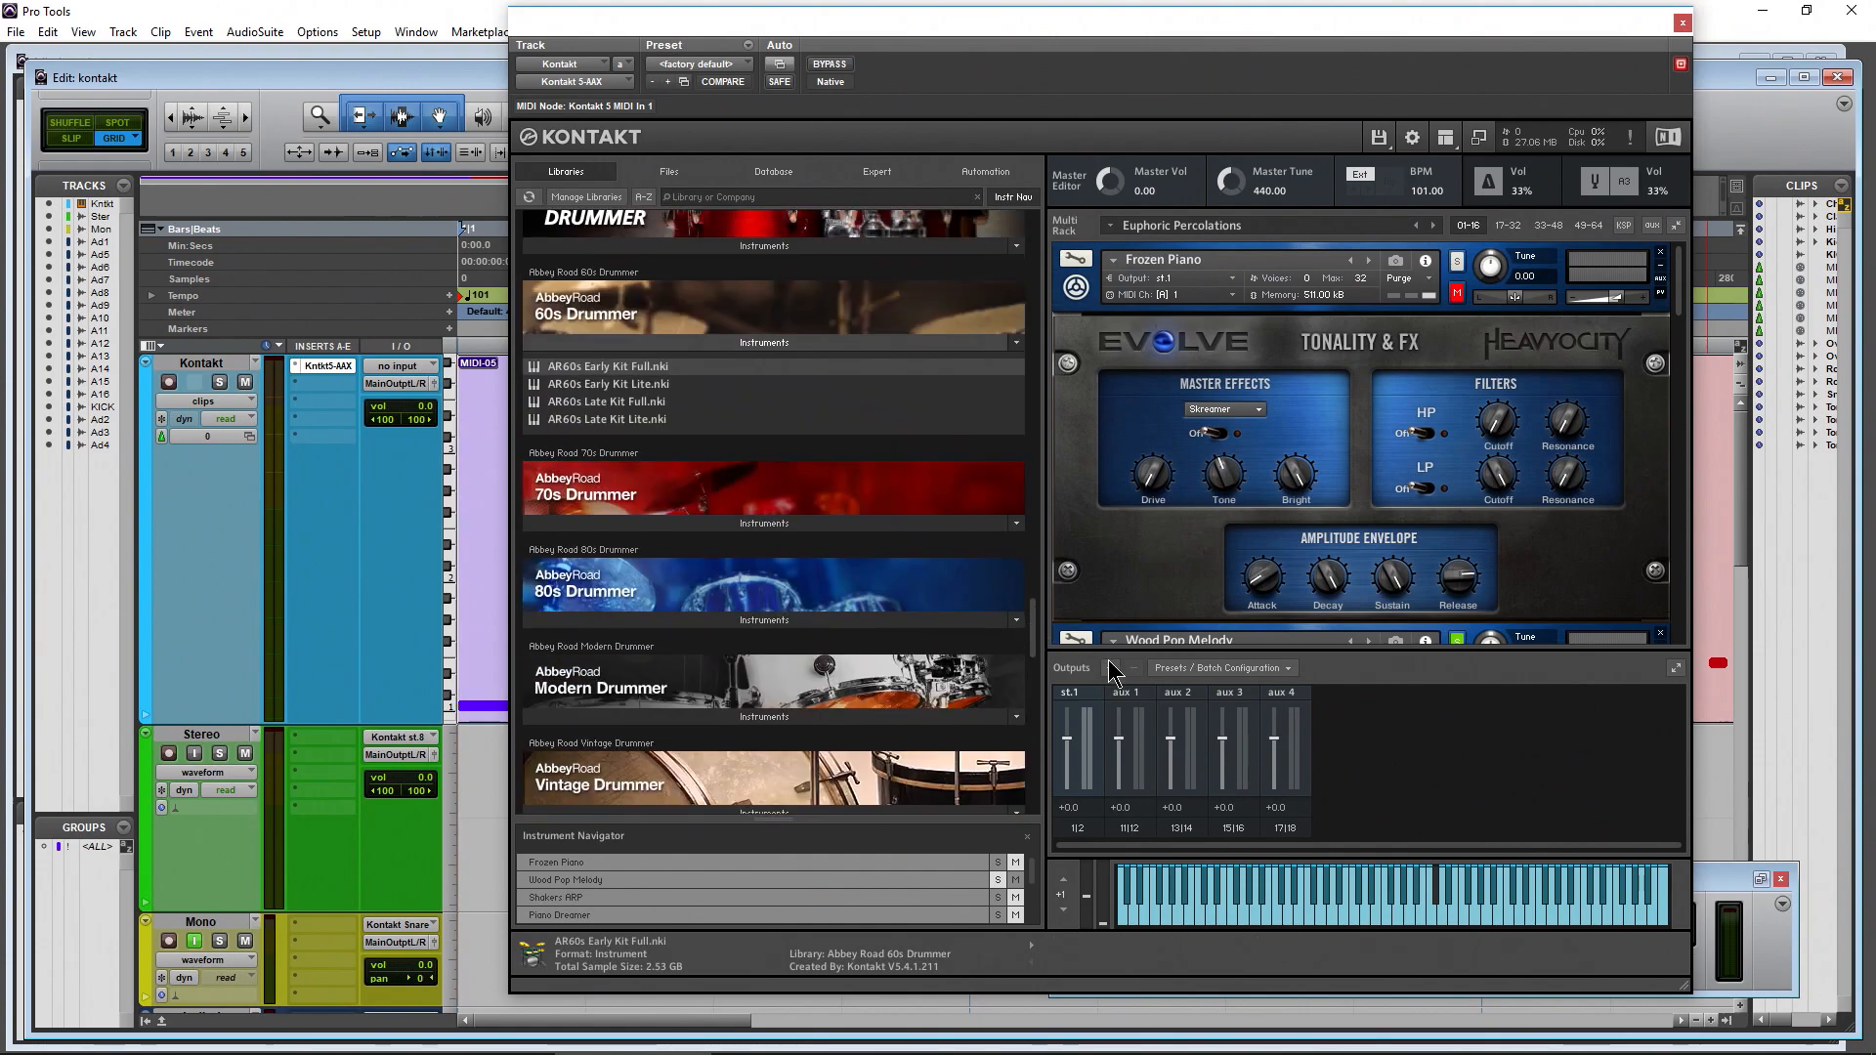
click(1203, 667)
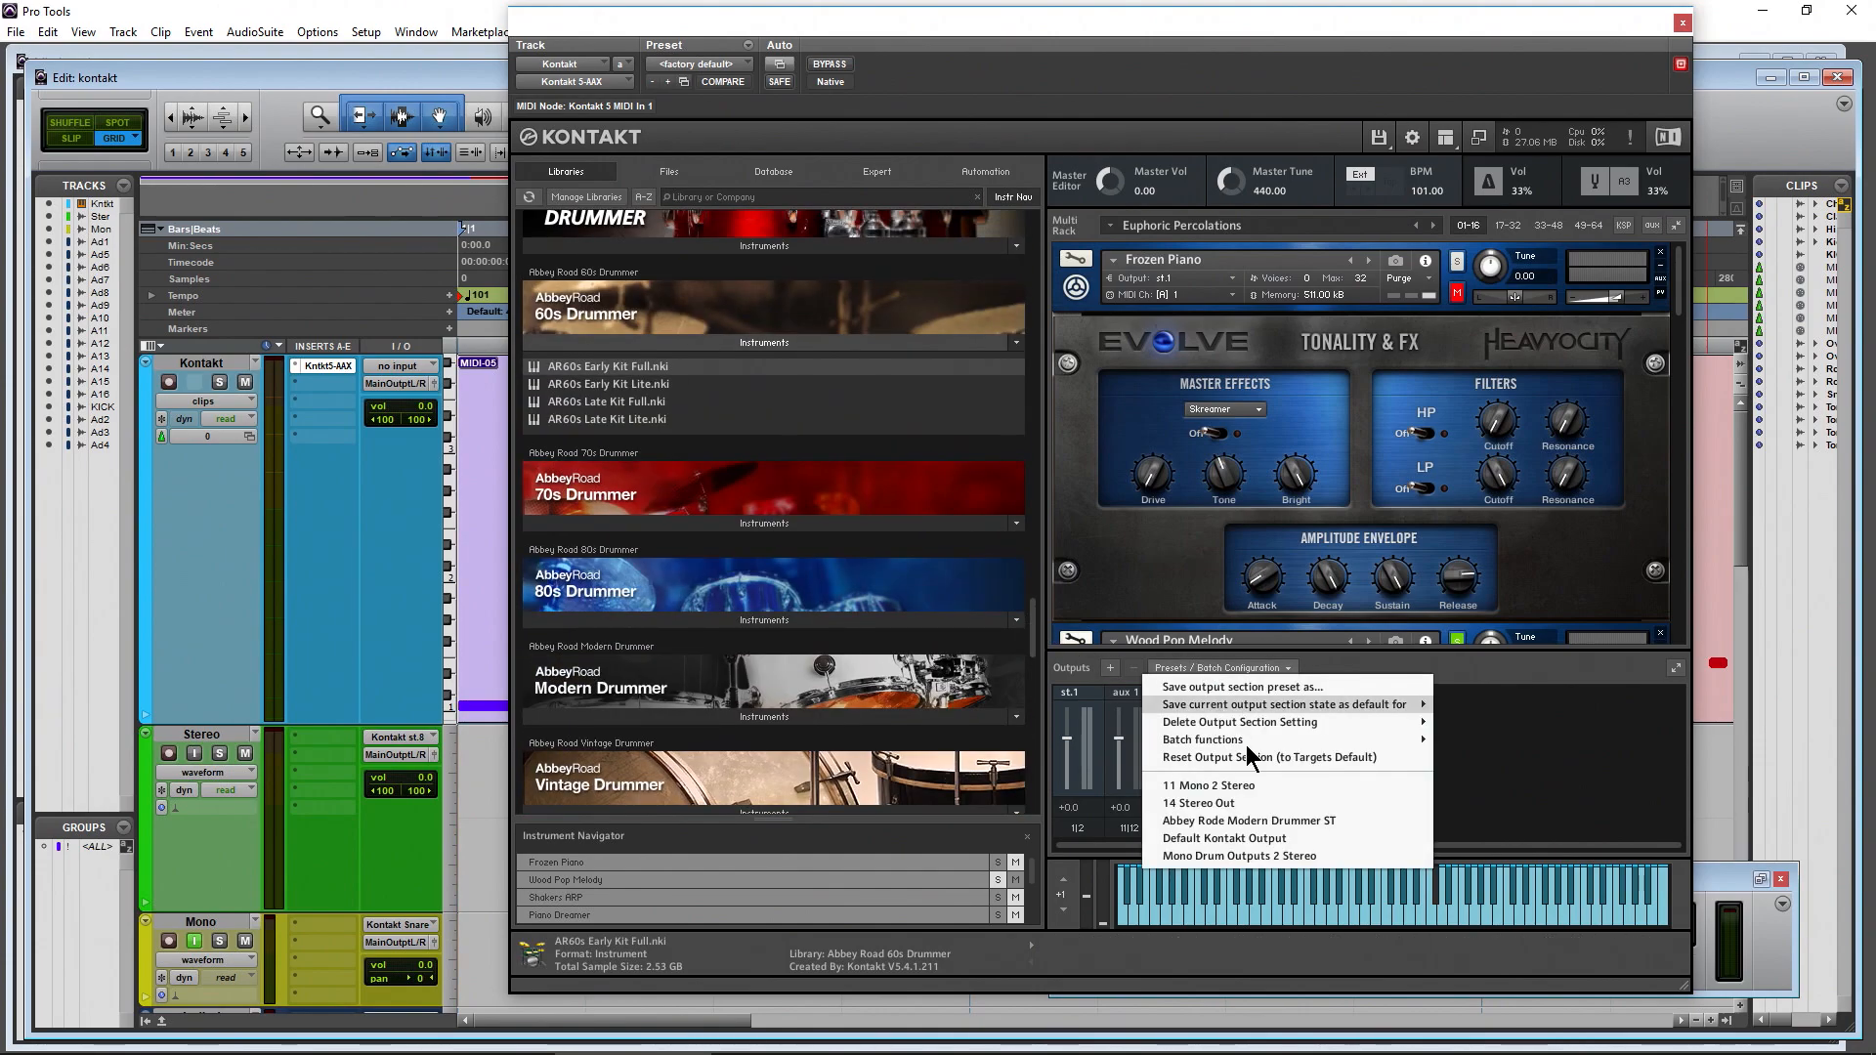
click(1233, 803)
scroll(1350, 846, left, 2)
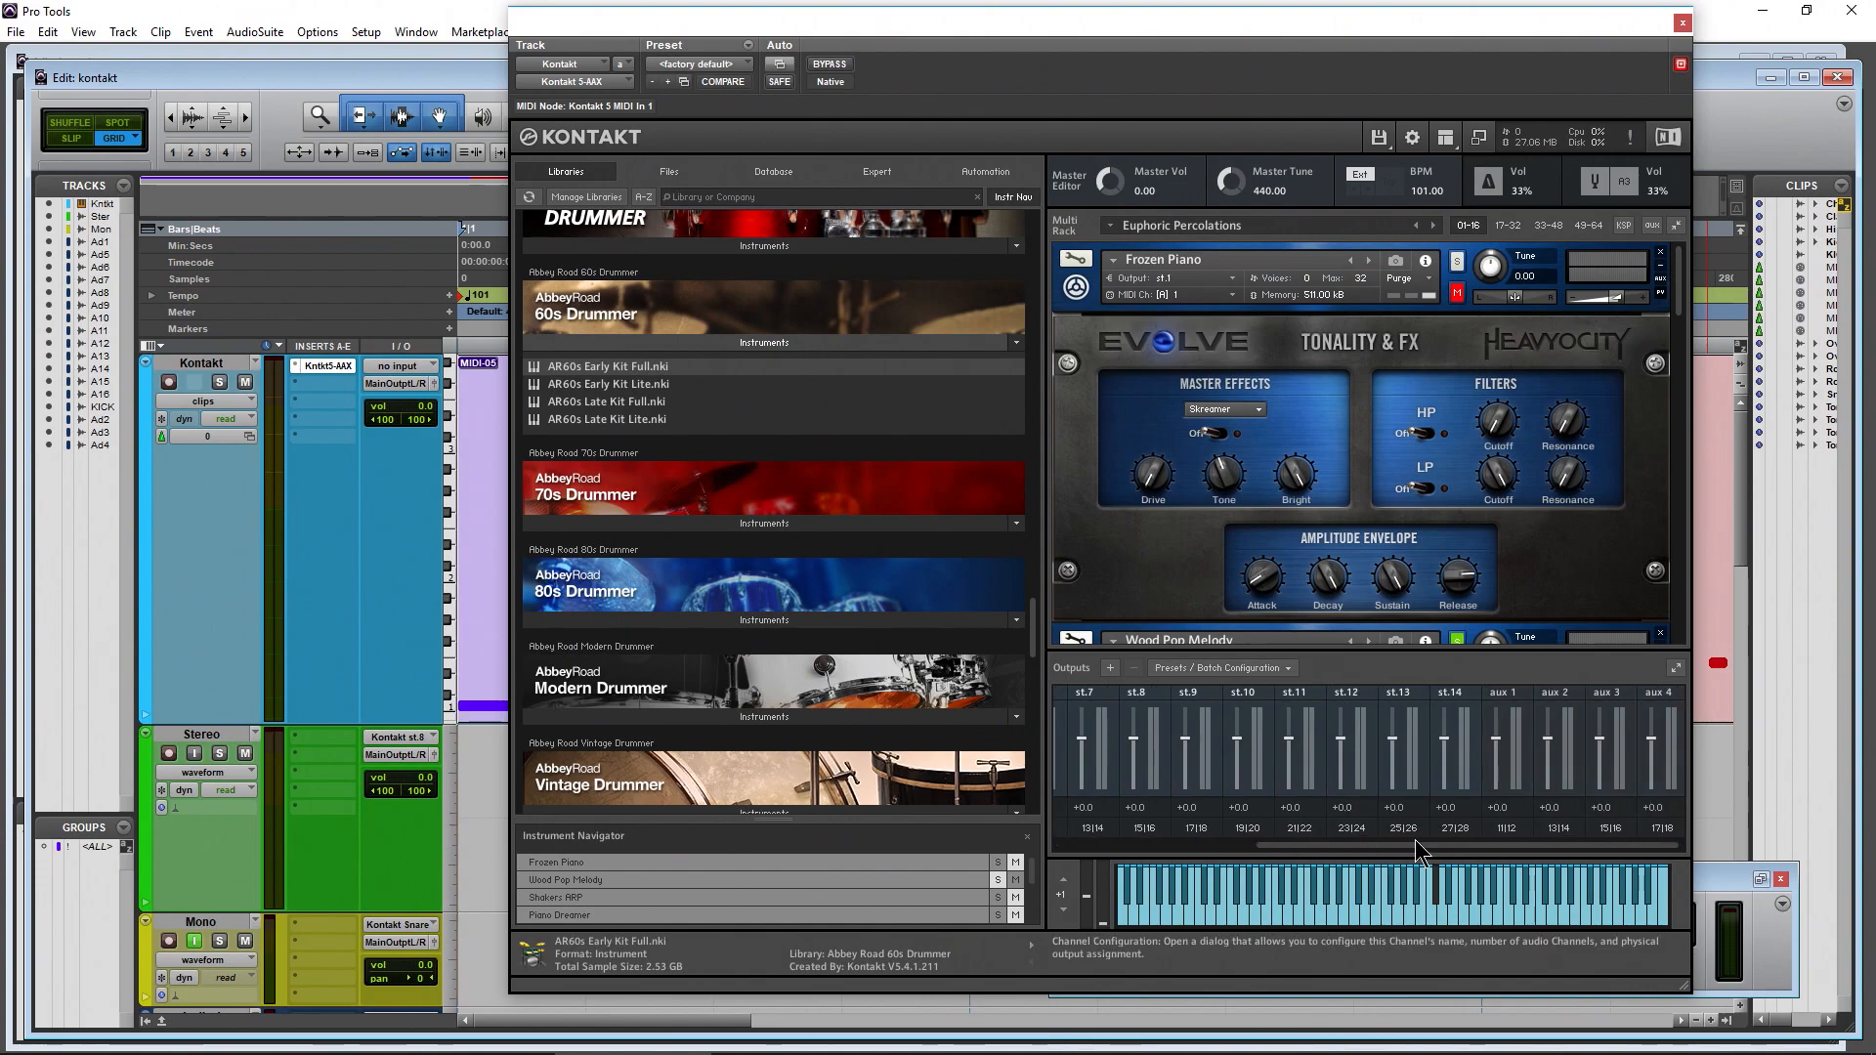
Examine the Stereo track's input choices from the Kontakt plug-in
click(404, 740)
mouse_move(469, 830)
mouse_move(579, 833)
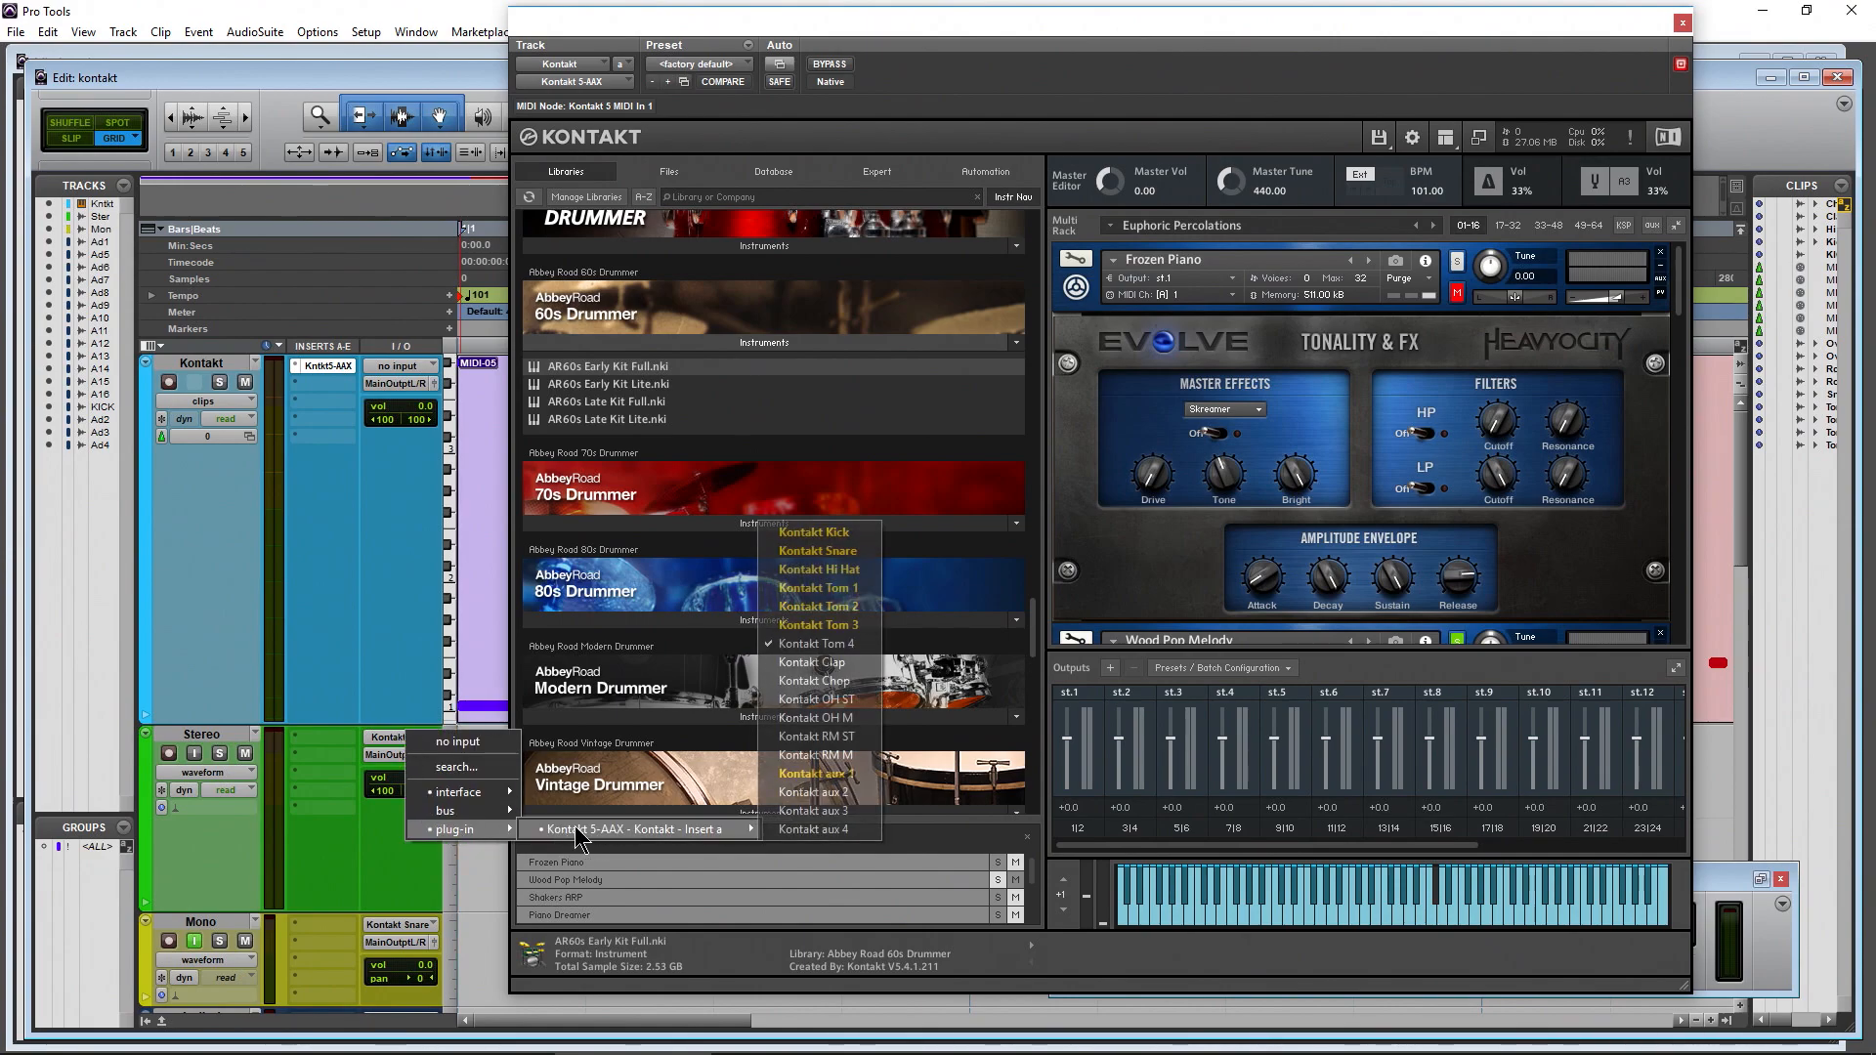
click(811, 662)
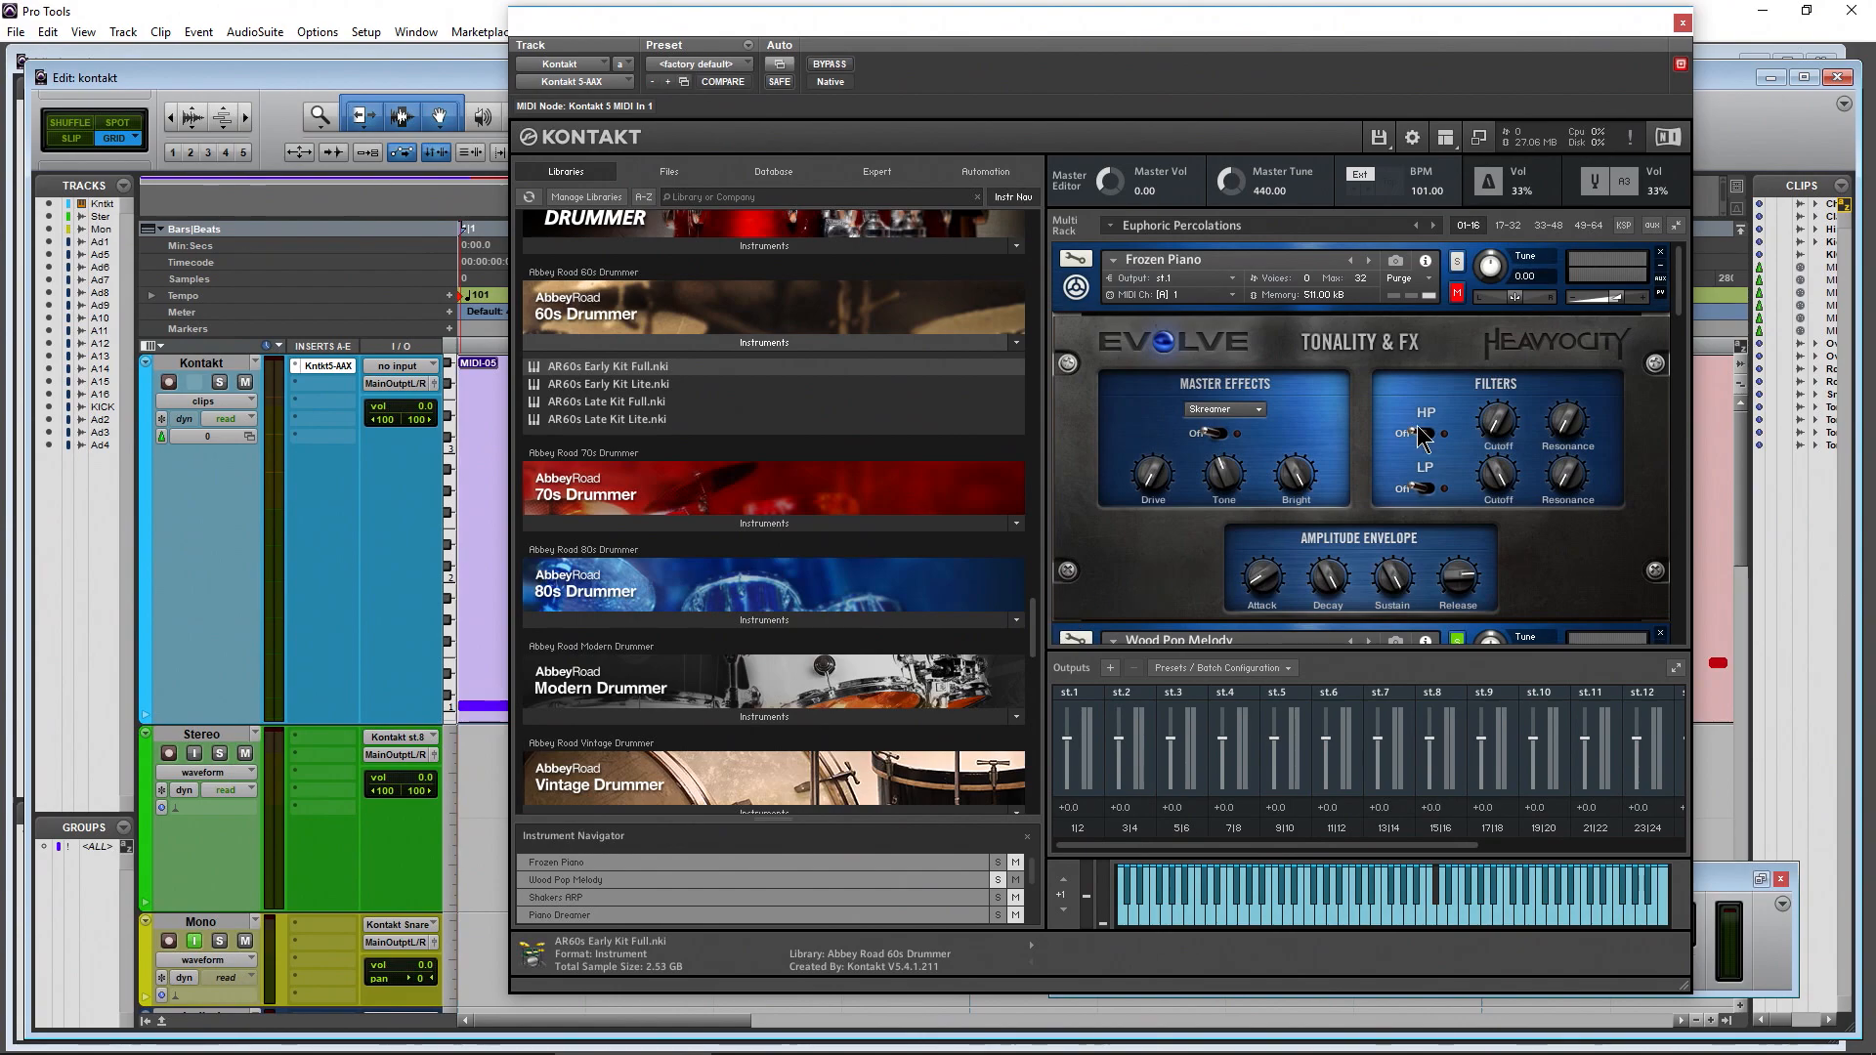
Save the 14-stereo-channel output section state as default for All Formats
click(1288, 669)
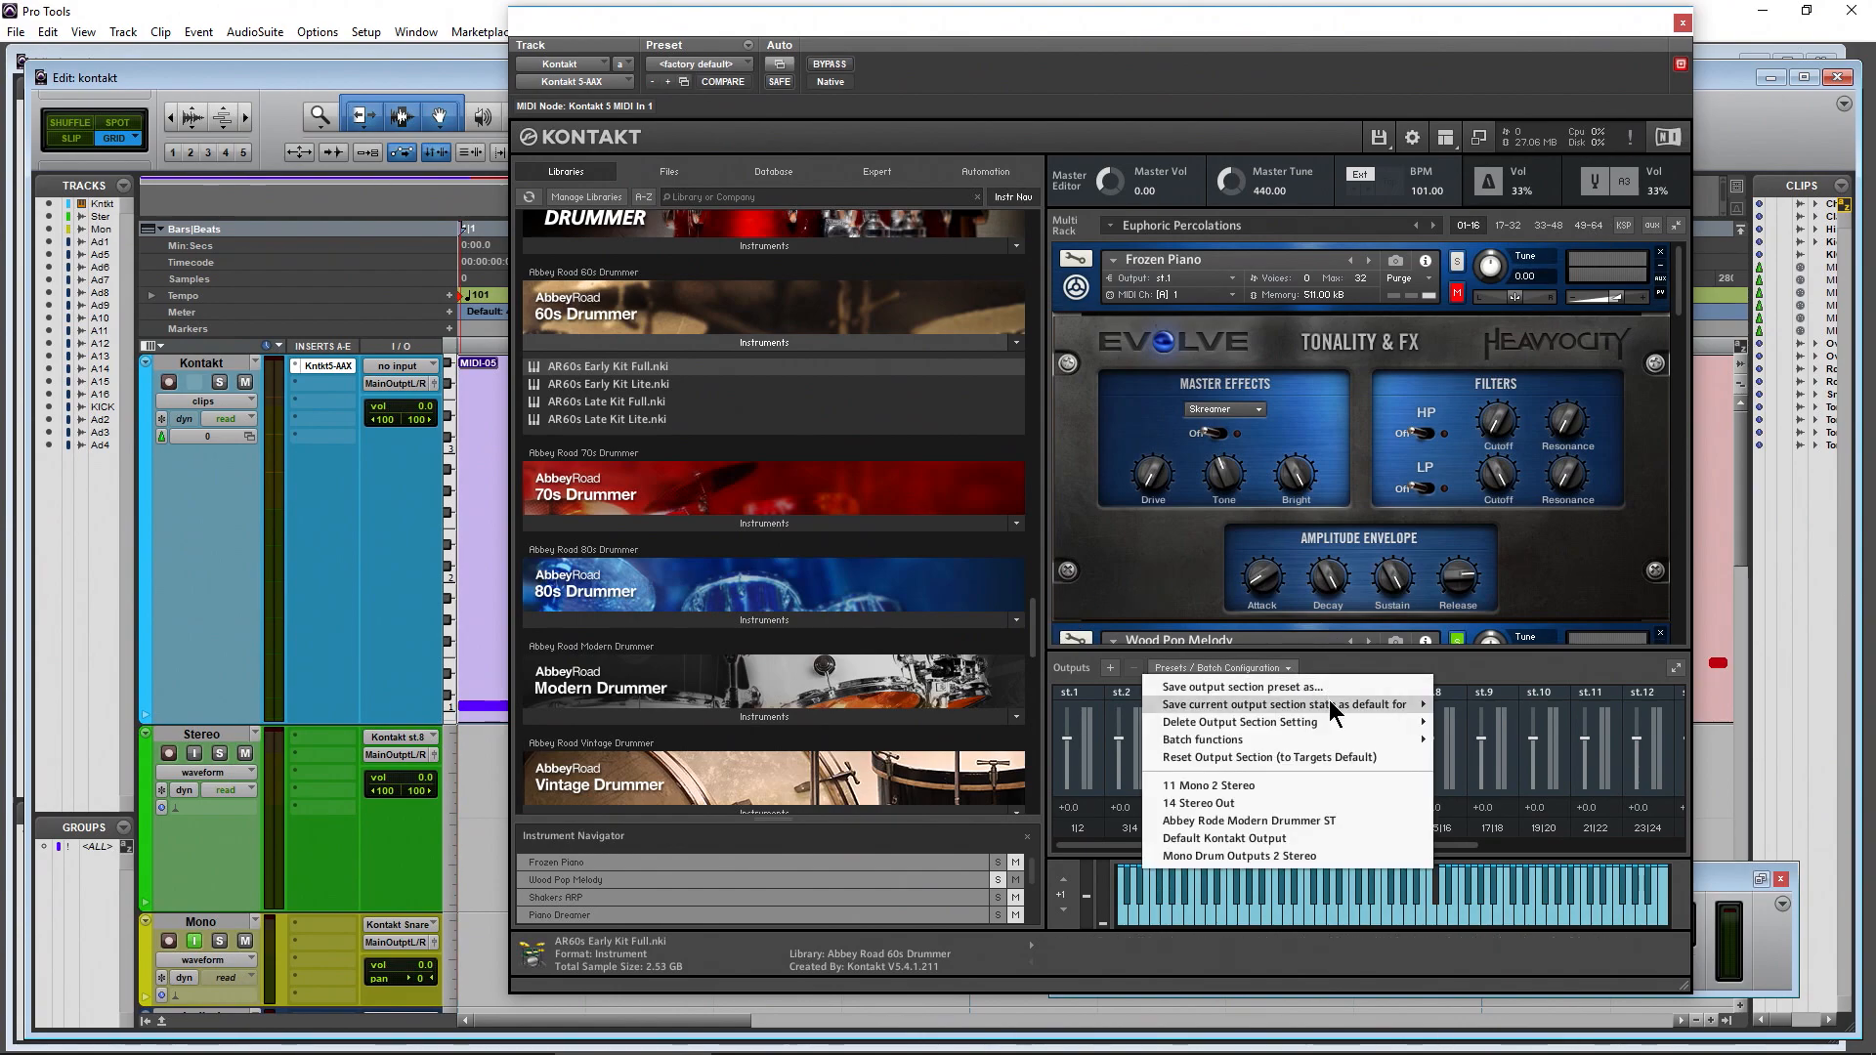
mouse_move(1411, 703)
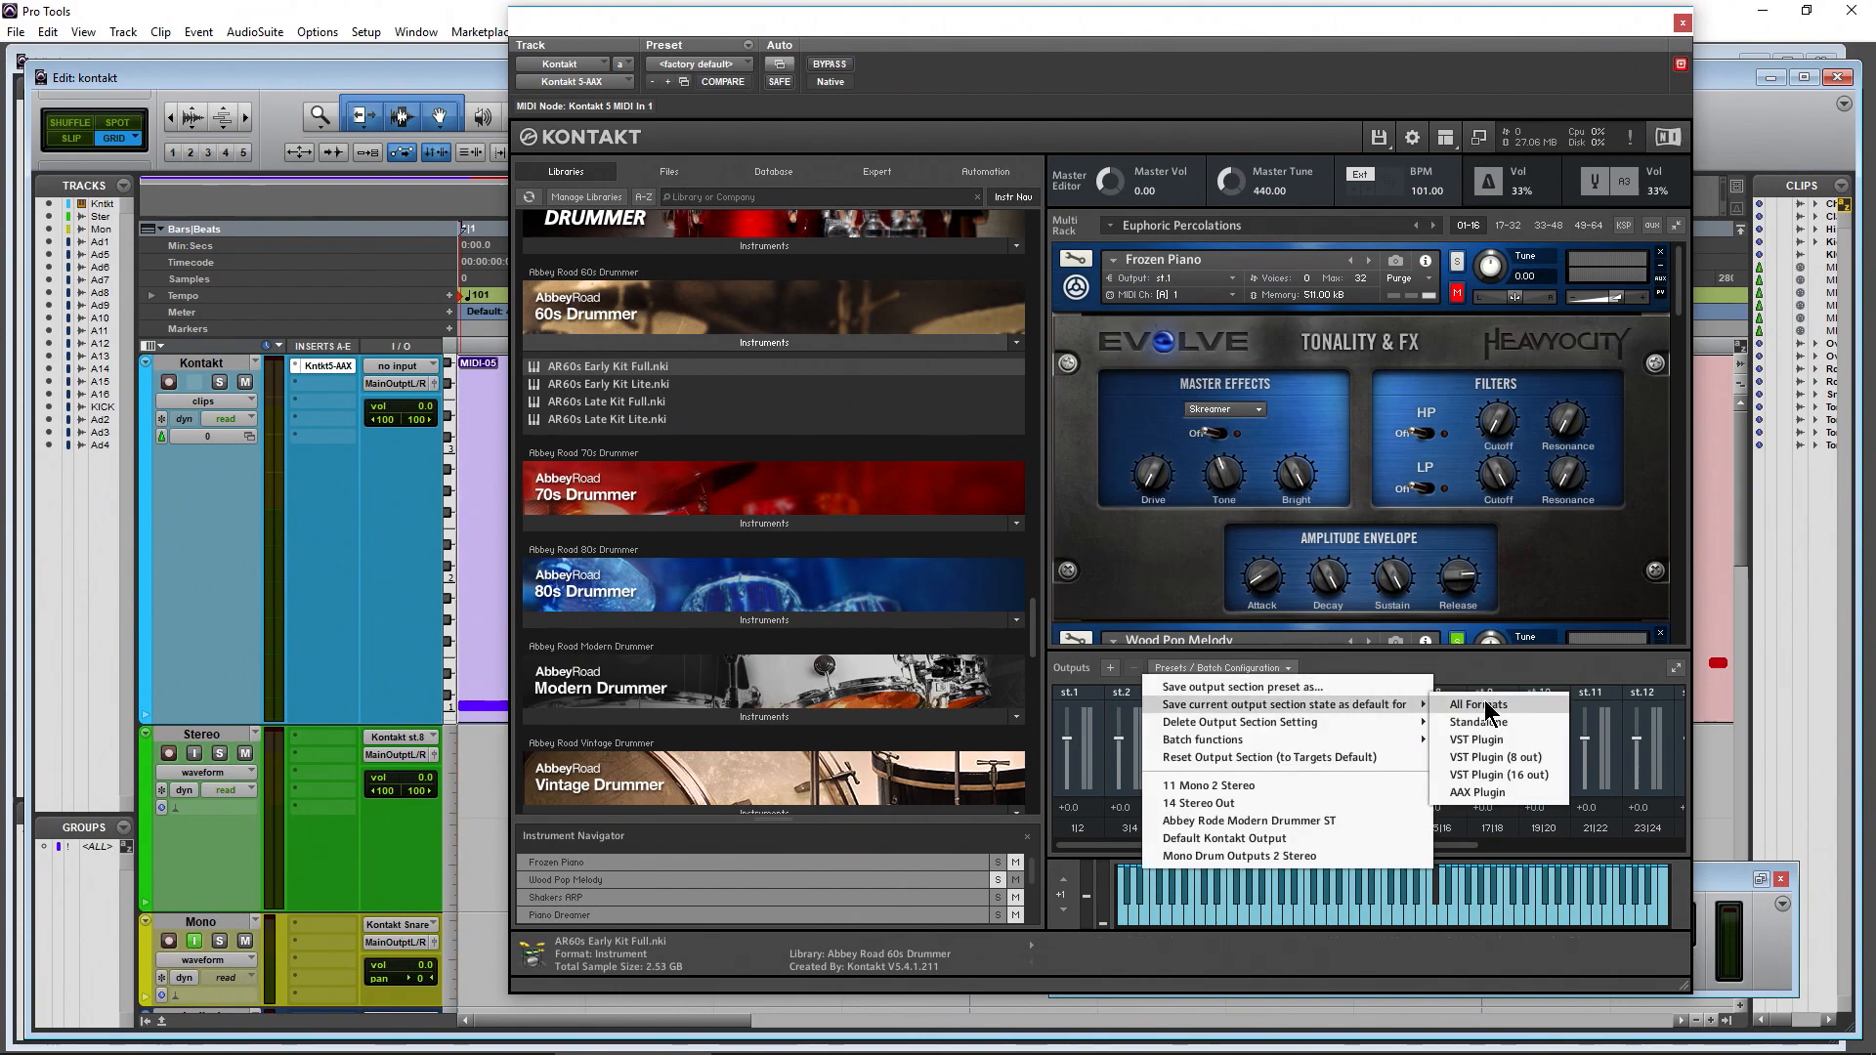
click(1485, 699)
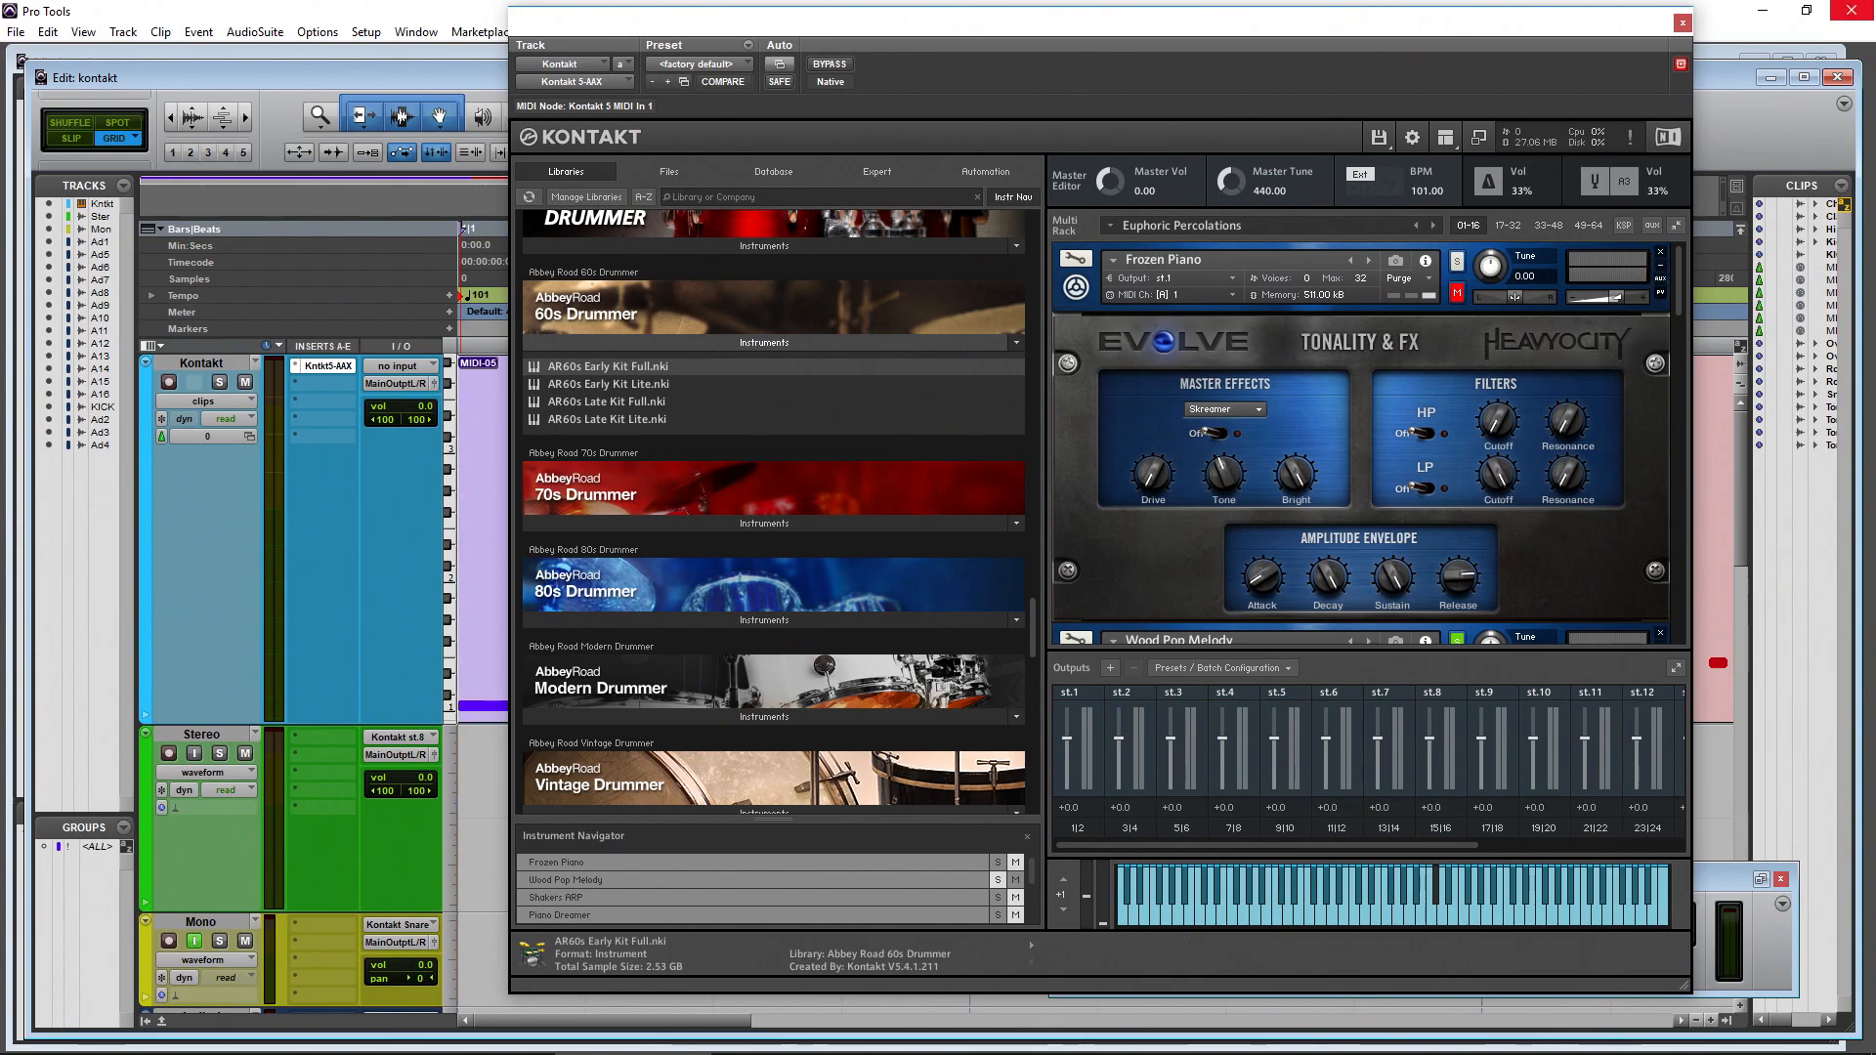
Quit and relaunch Pro Tools, then reopen the recent session named kontakt
click(1852, 11)
click(1121, 438)
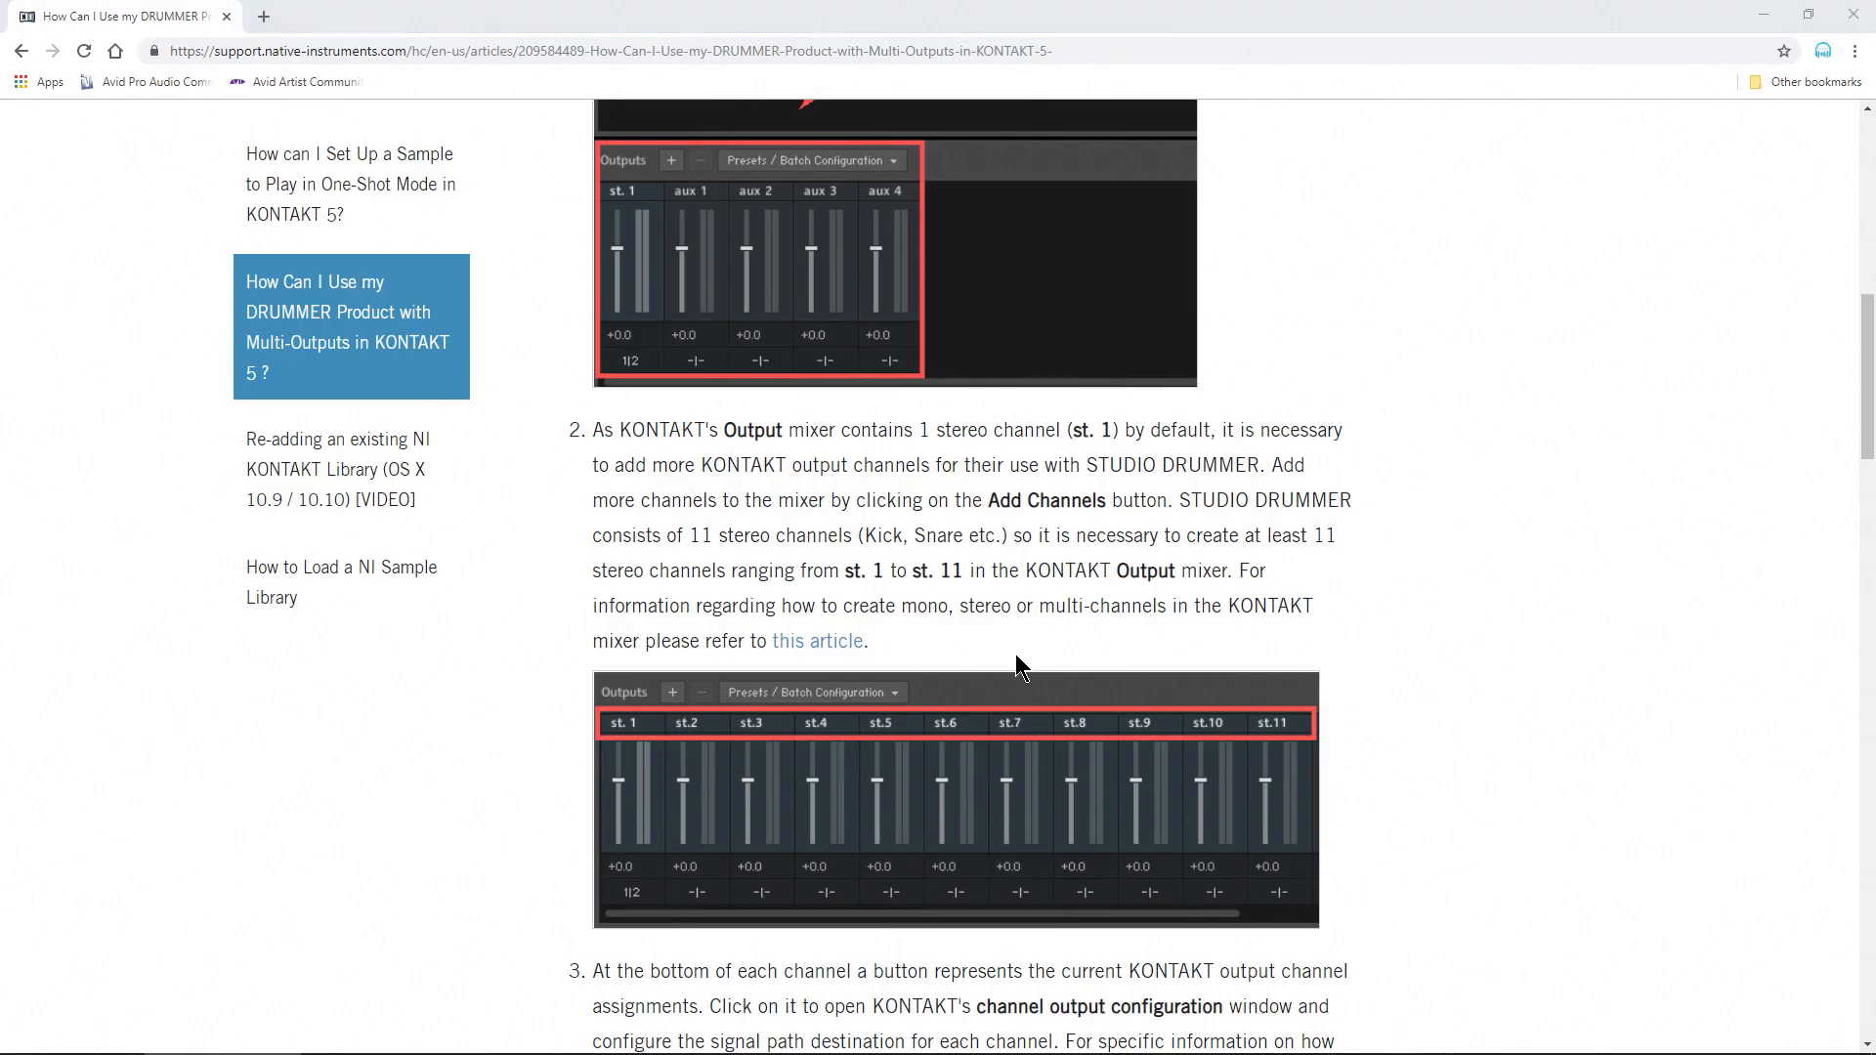
key(super)
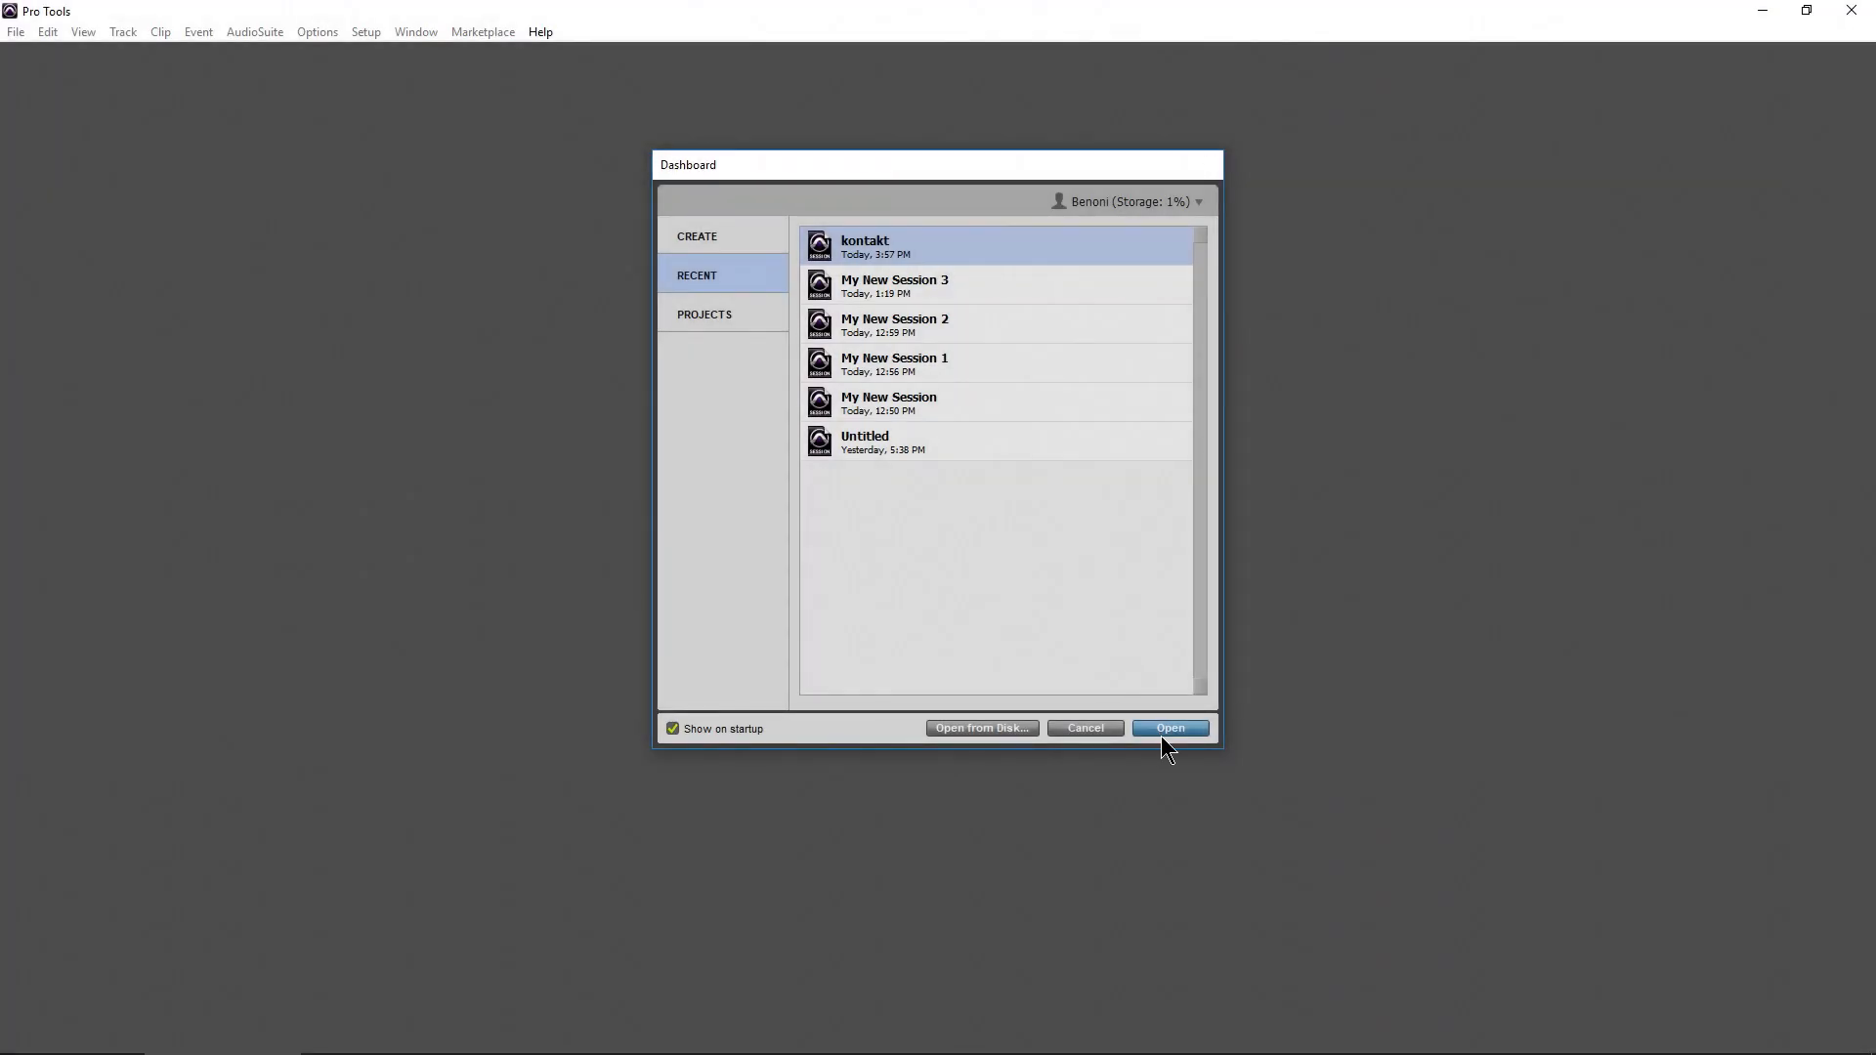
click(1163, 736)
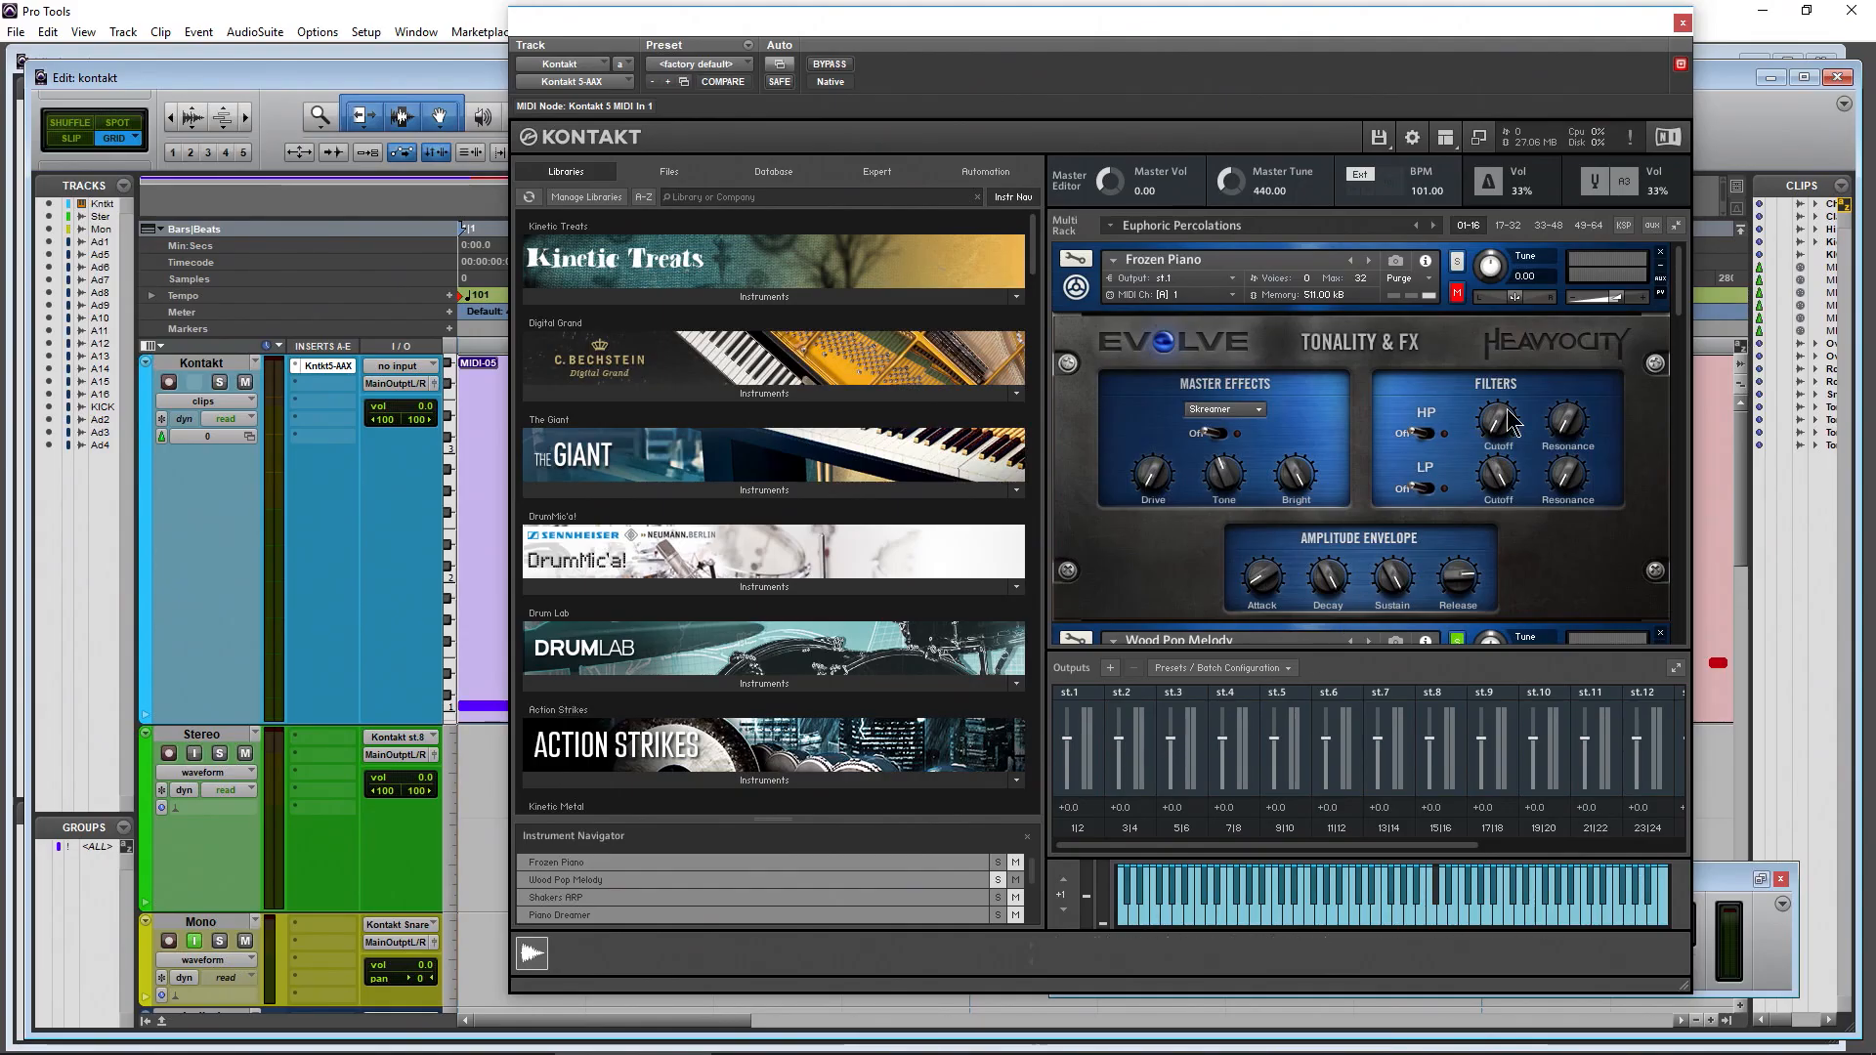
Remove every instrument, from Frozen Piano through Wine Bell Pad, from the Kontakt rack
click(1661, 254)
click(1661, 254)
click(1661, 255)
click(1661, 254)
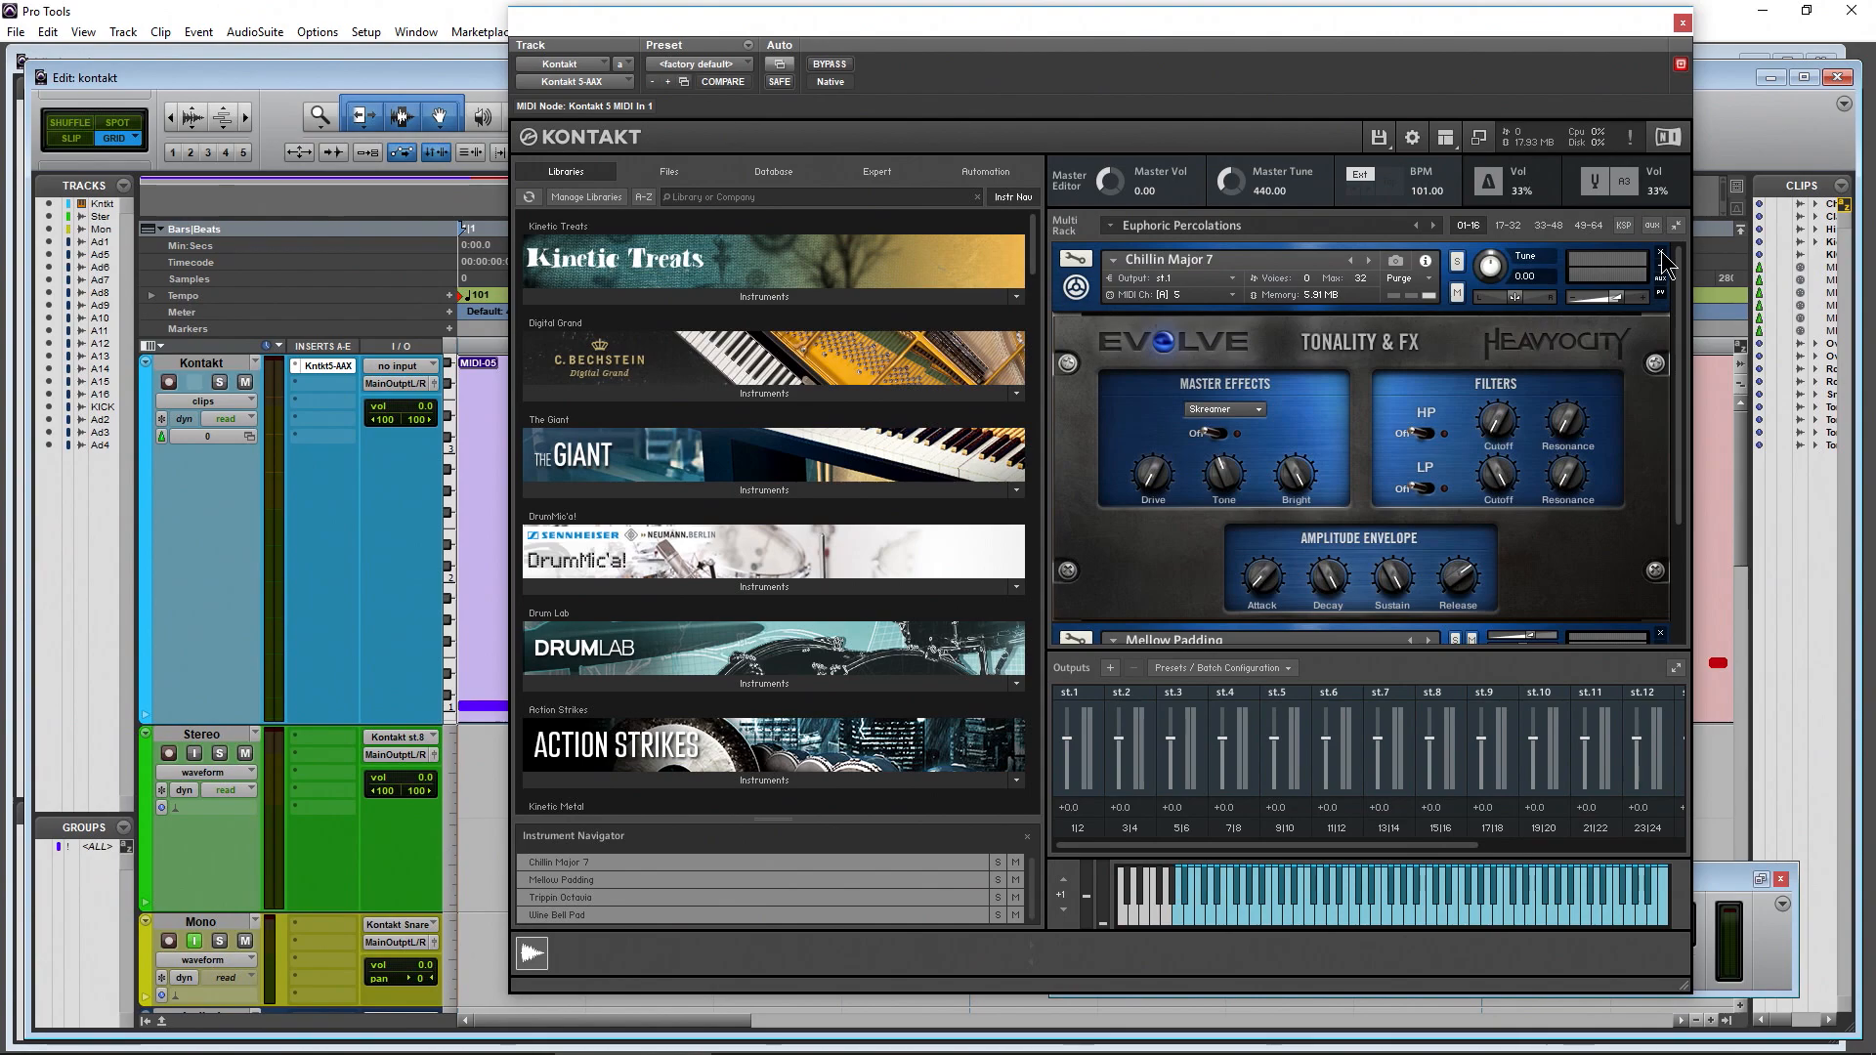
click(1661, 254)
click(1661, 254)
click(1661, 254)
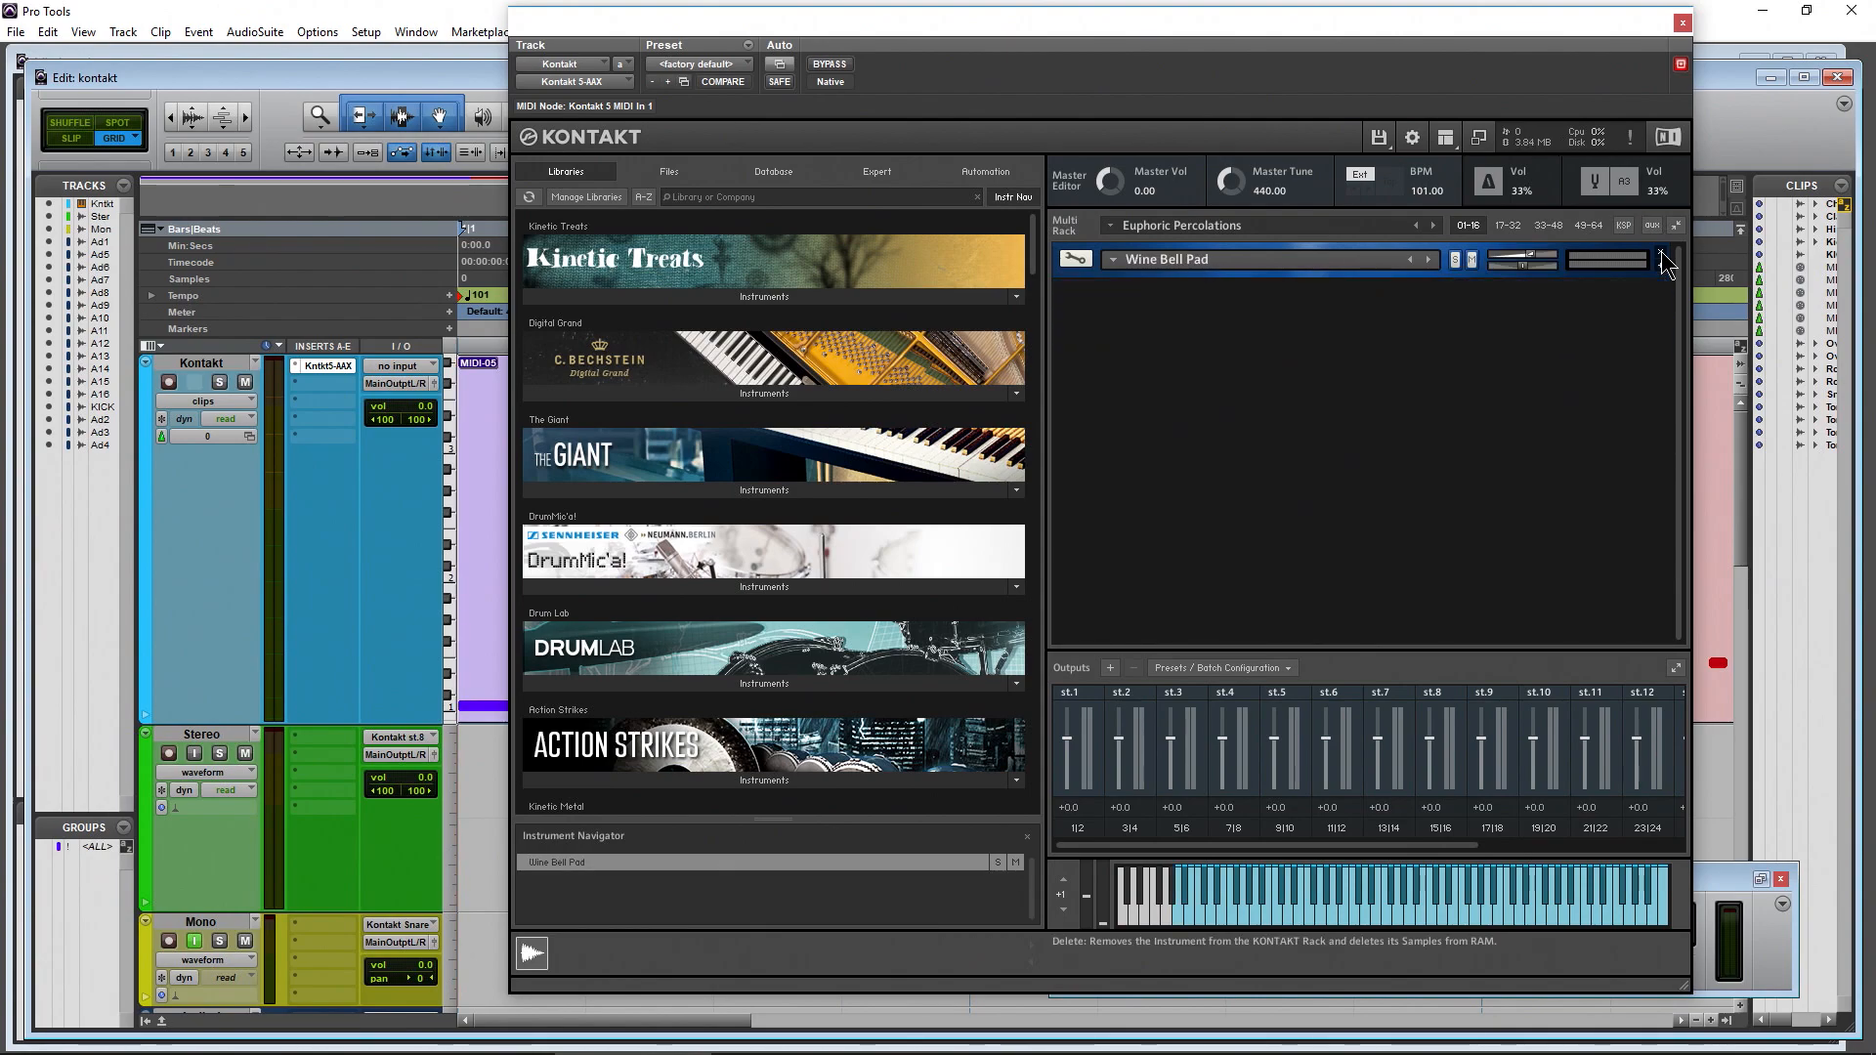
click(1661, 254)
Load Session Kit - Full.nki from the Studio Drummer library into the empty rack
drag(1014, 252, 1021, 611)
scroll(1019, 599, down, 5)
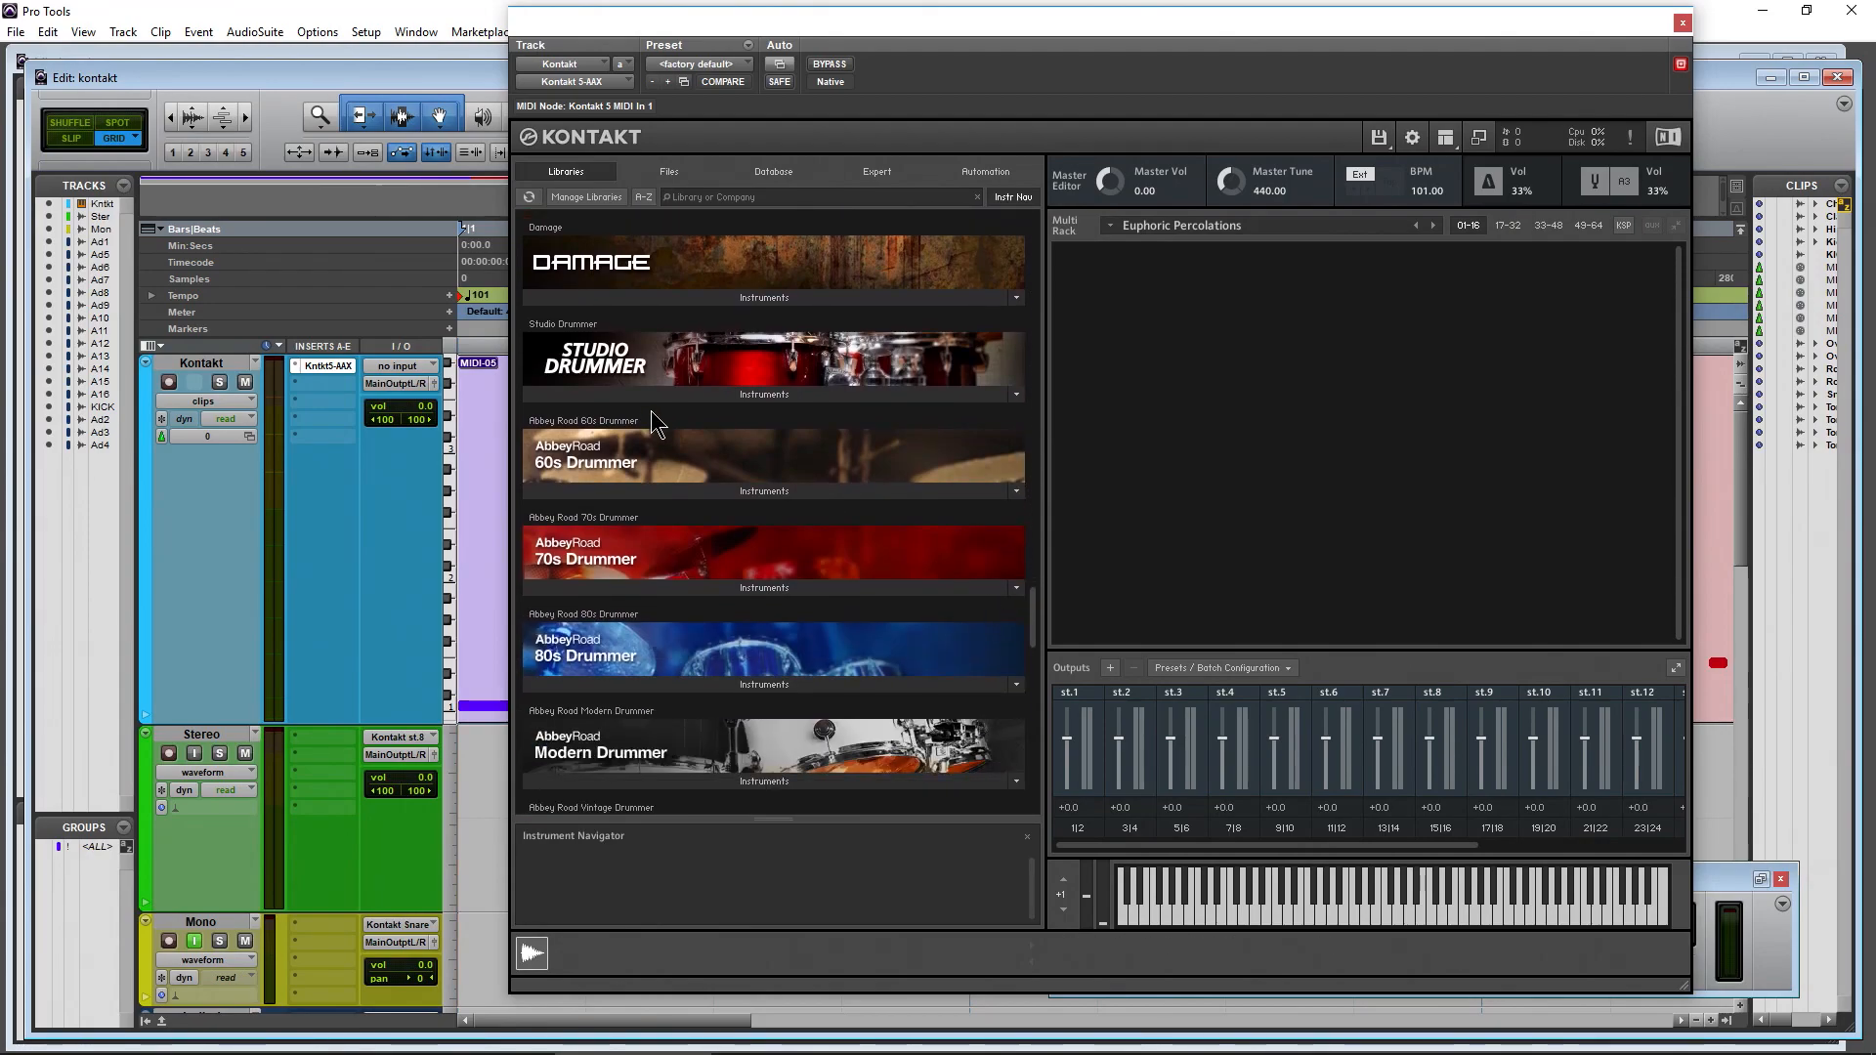
click(653, 395)
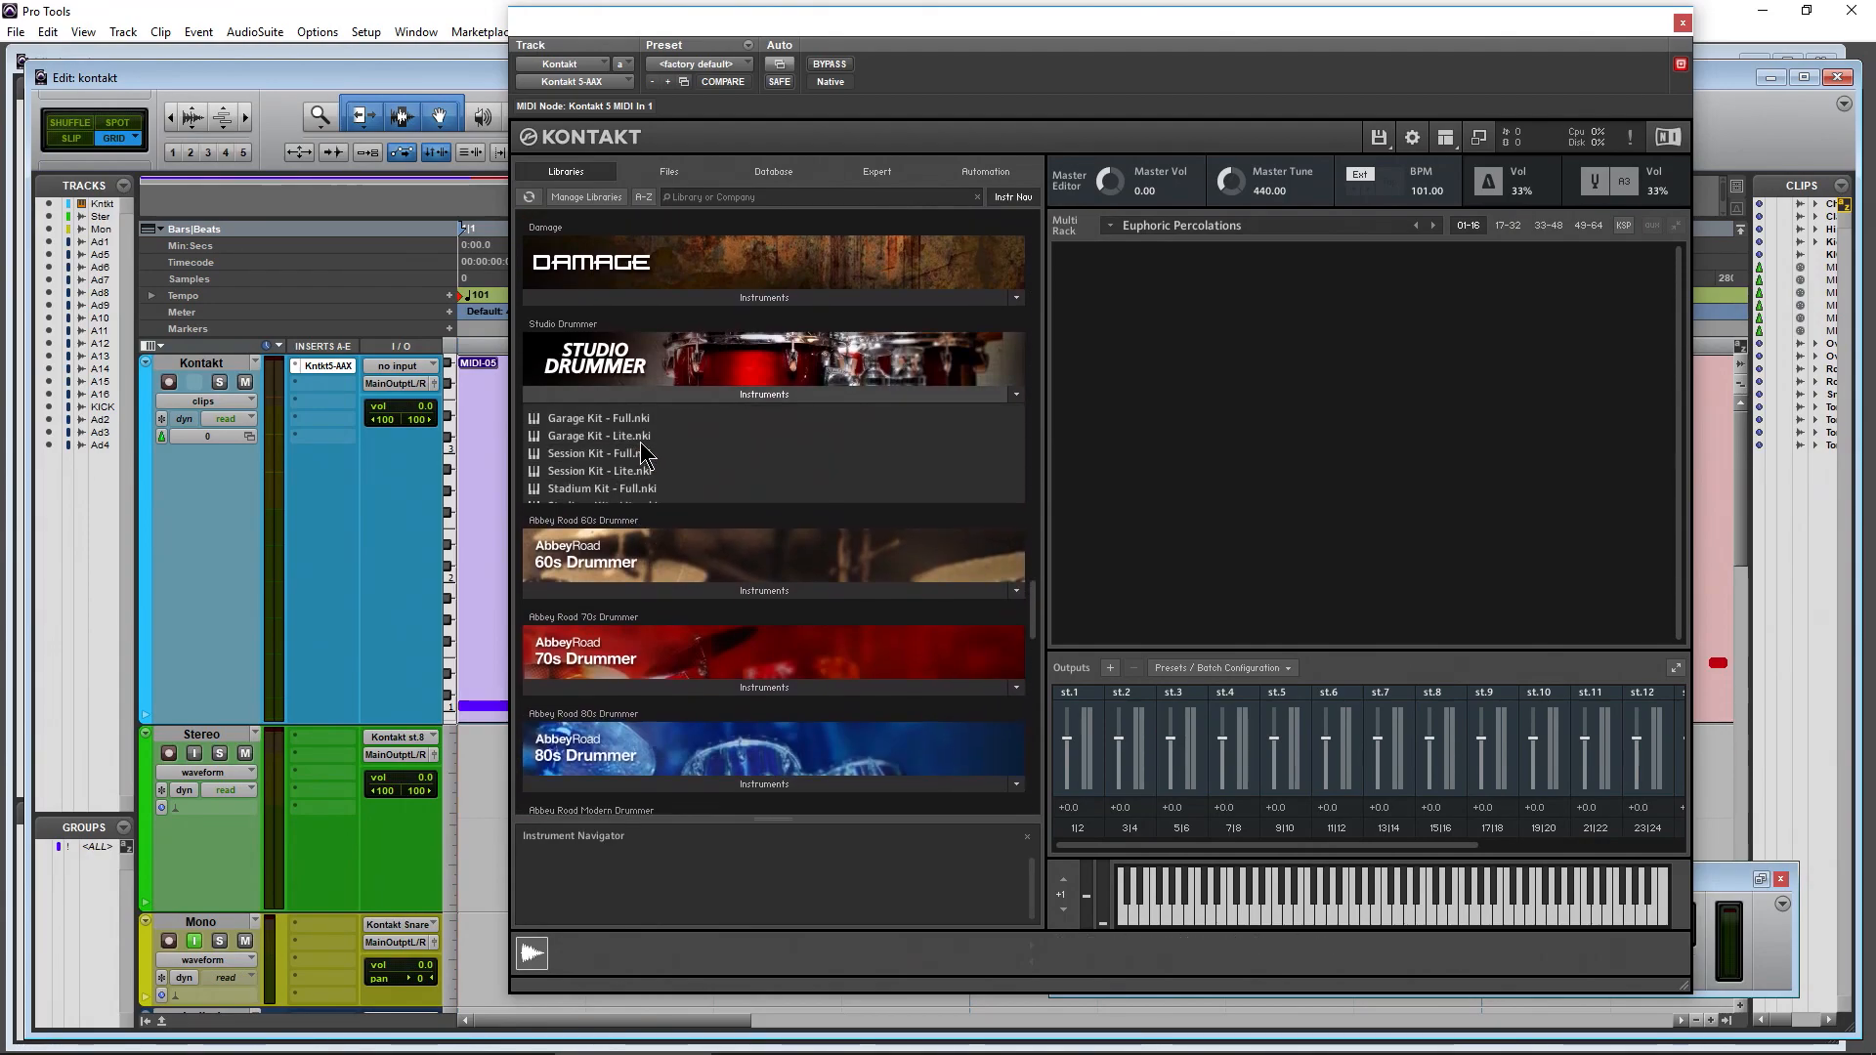
click(586, 471)
click(586, 454)
drag(587, 454, 1196, 325)
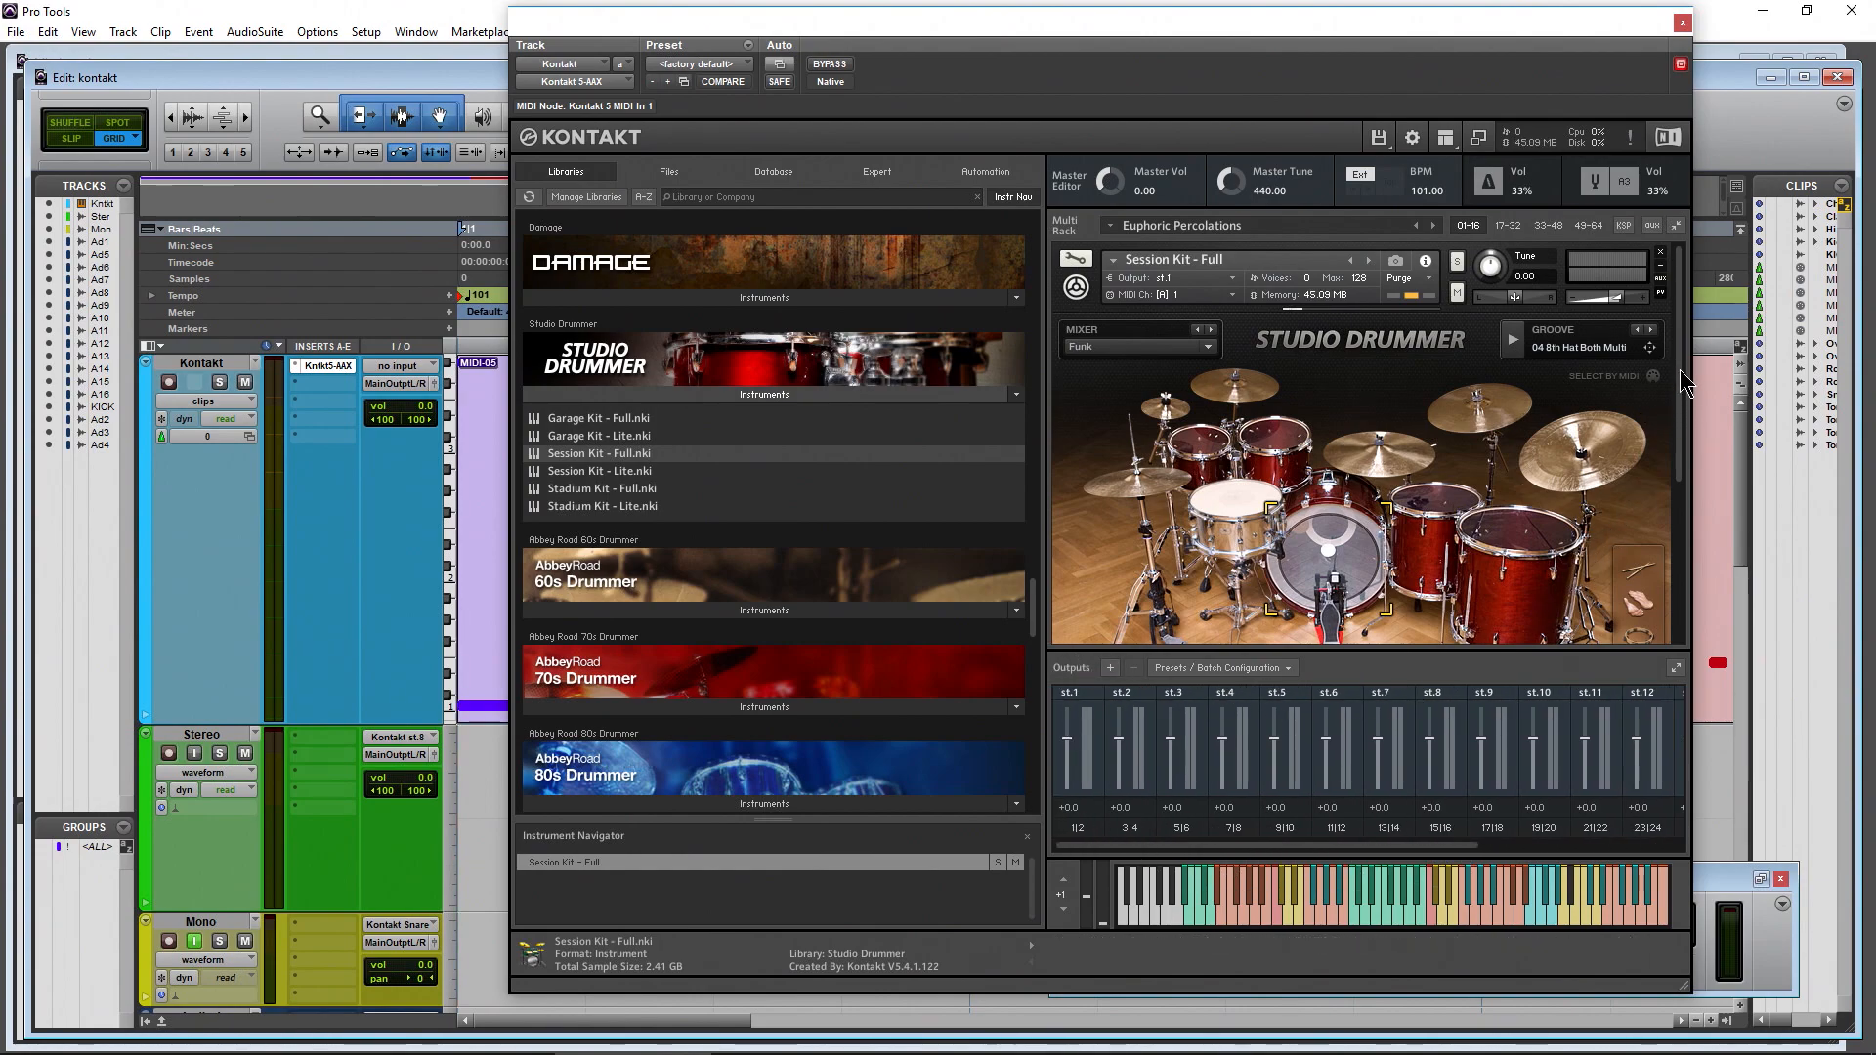
Show the kit's mixer channel settings and route the Kick channel's output to st.2
scroll(1677, 386, down, 5)
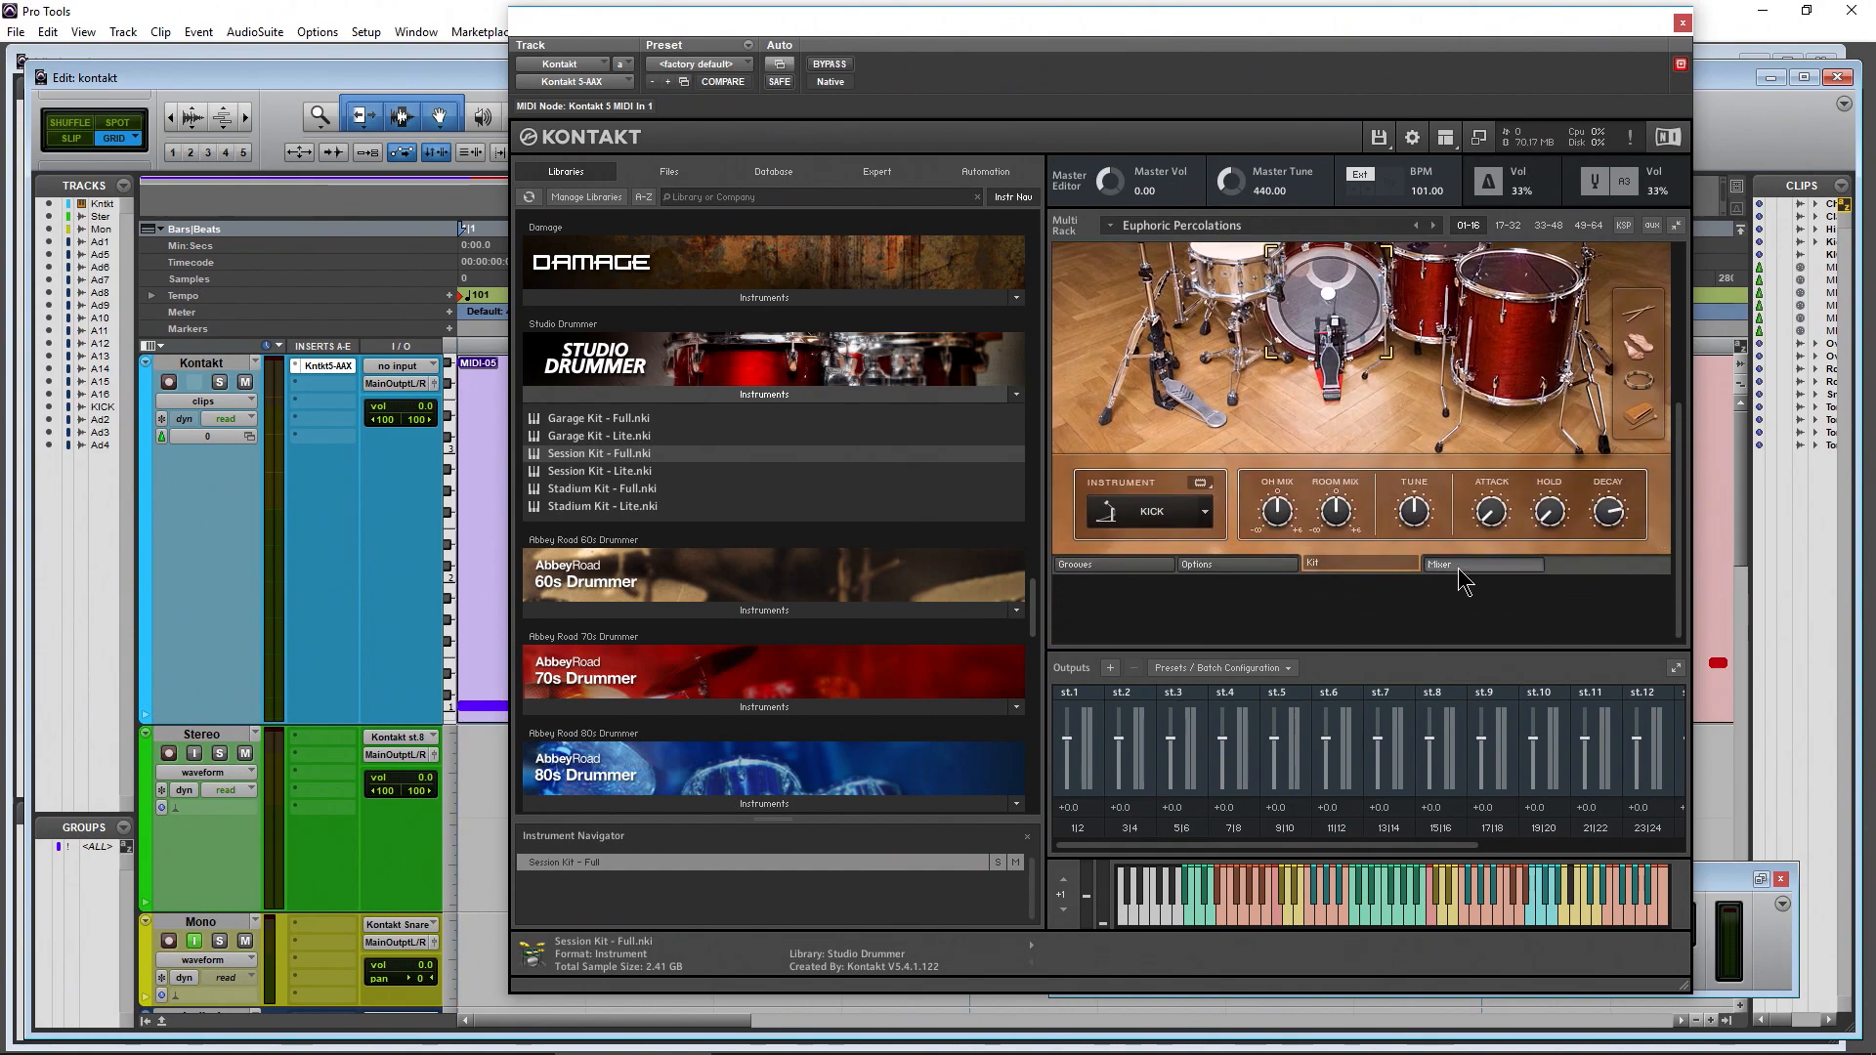
click(1471, 565)
click(1091, 538)
click(1602, 463)
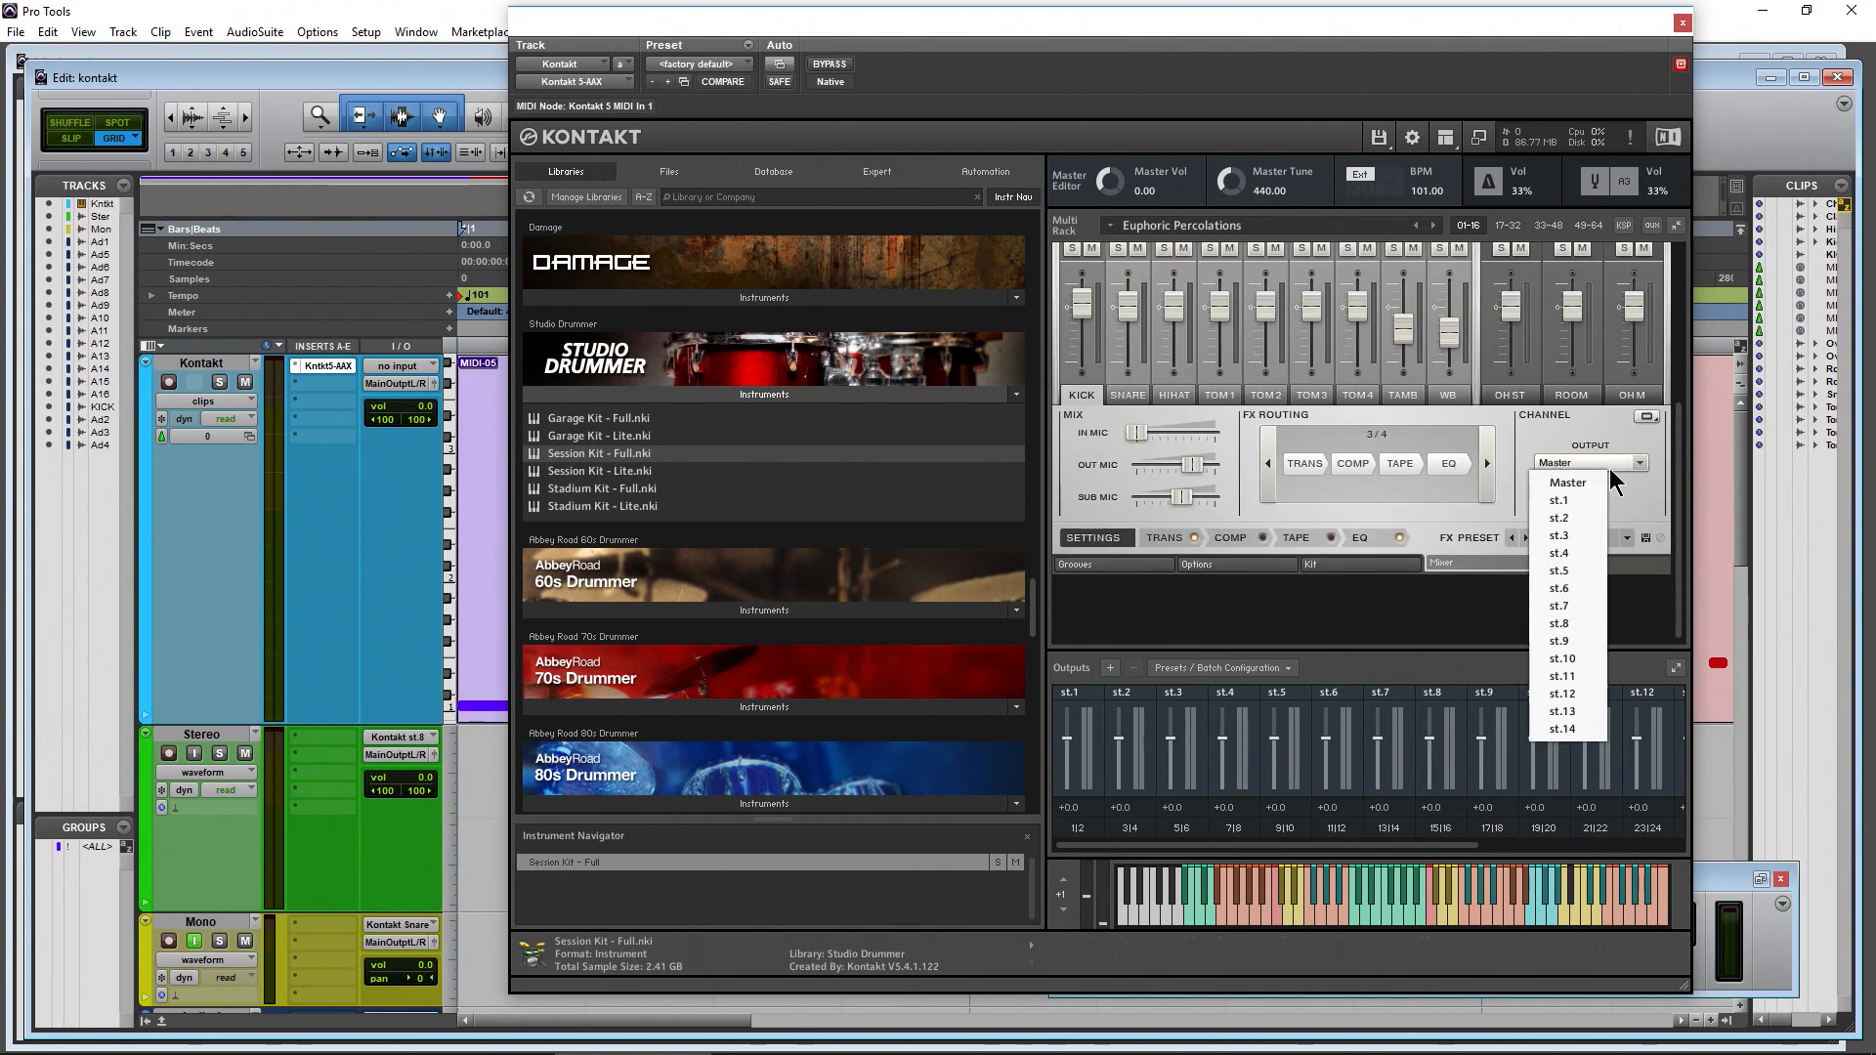
click(1580, 515)
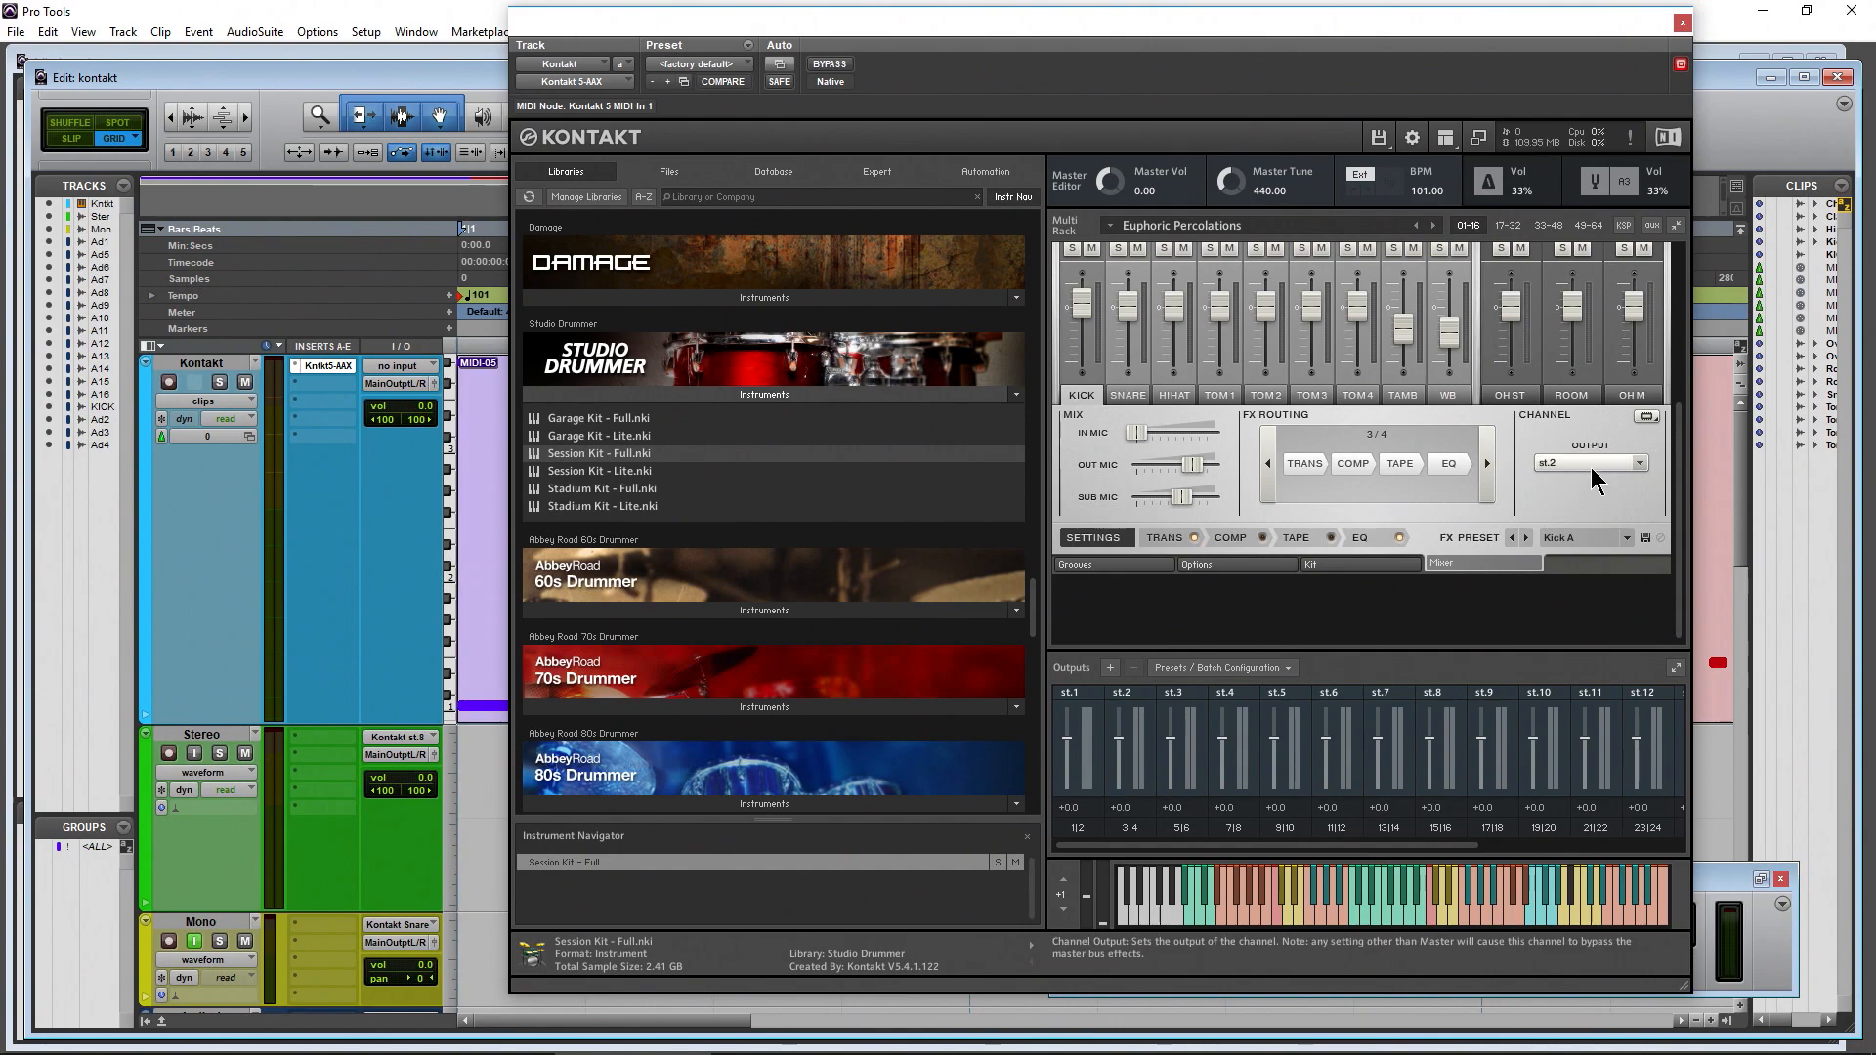
click(1590, 465)
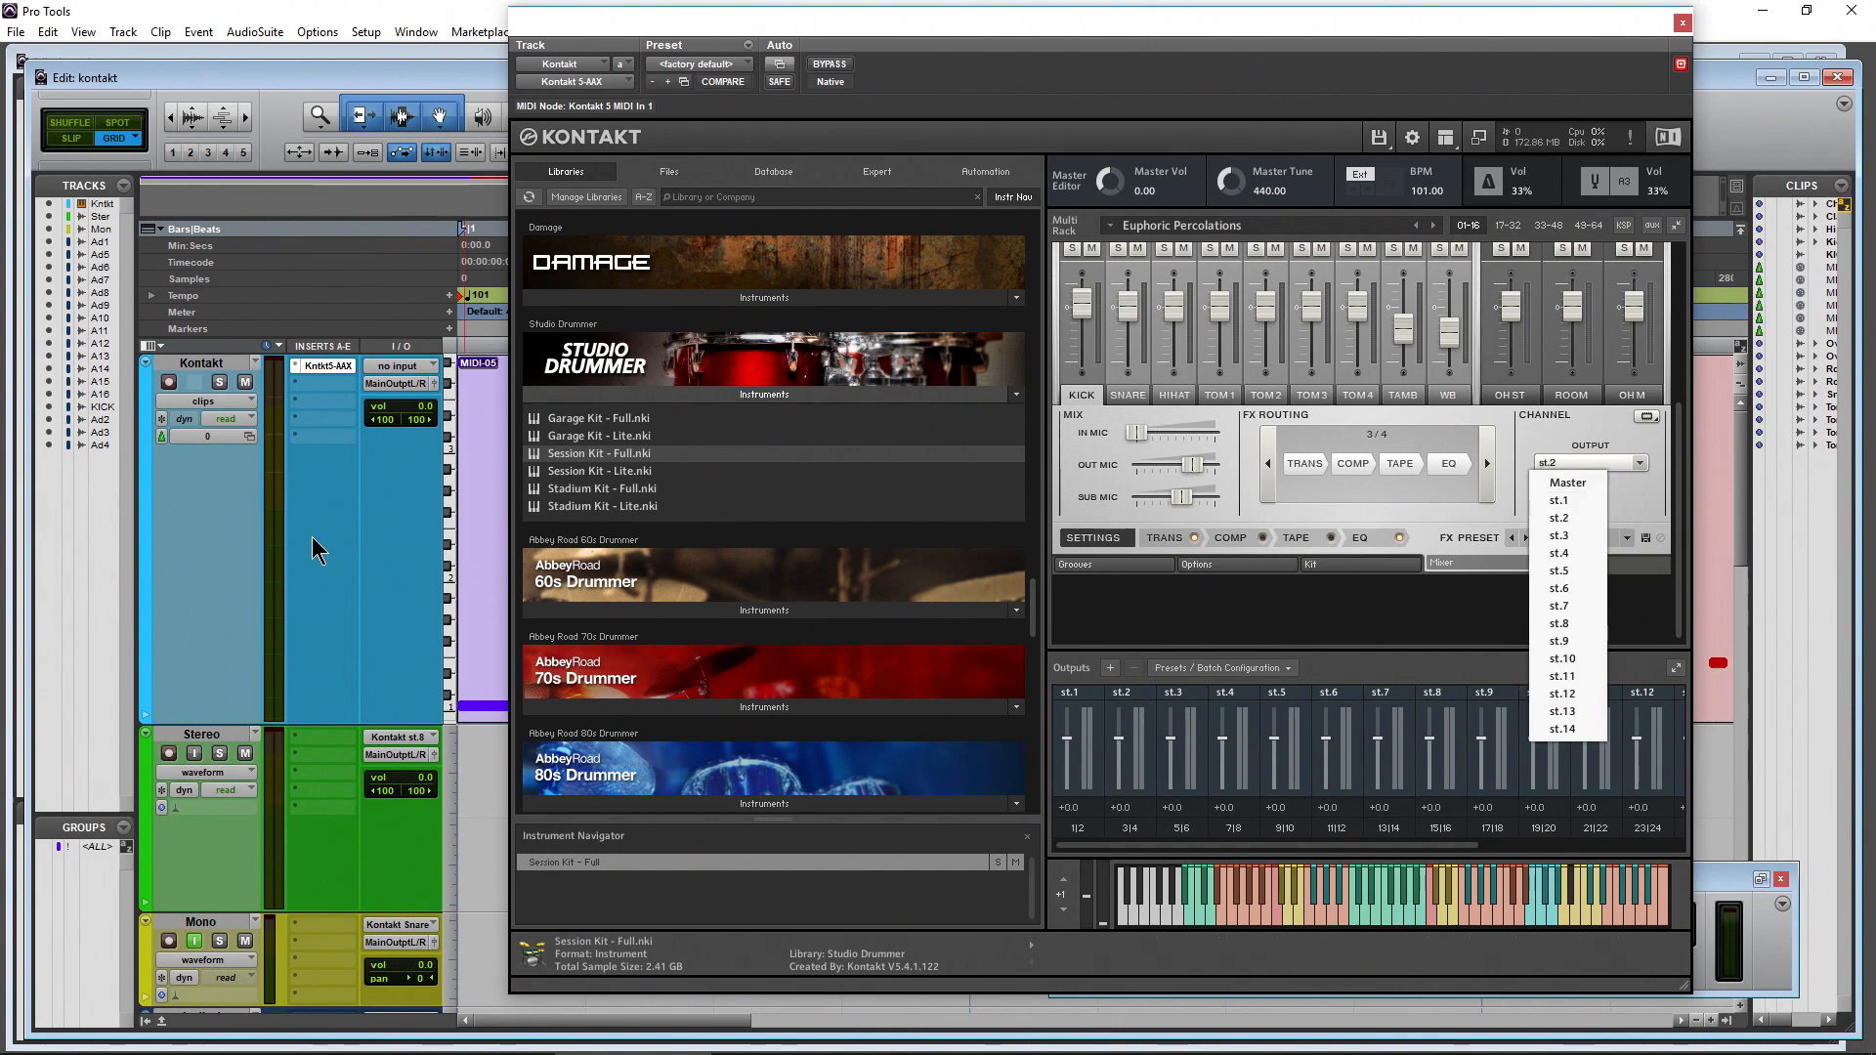
click(1557, 518)
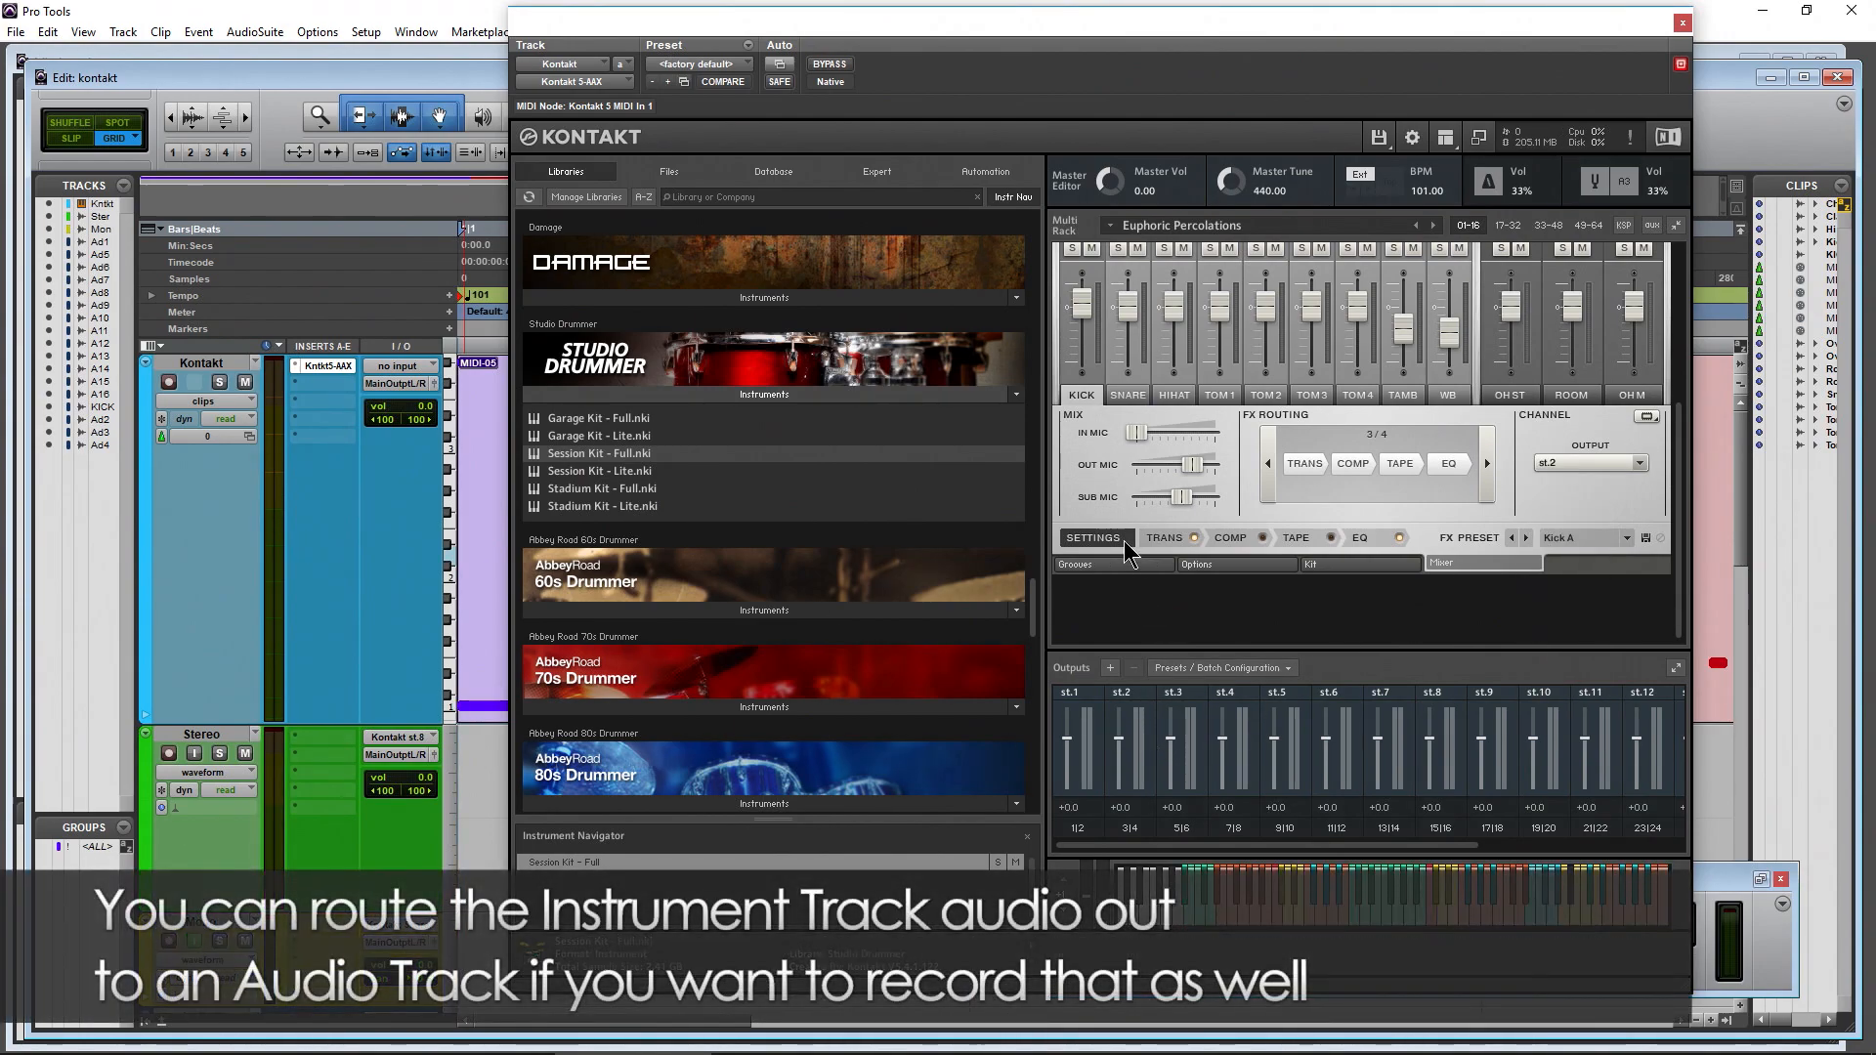
Route the kit mixer's Snare channel output to st.3
click(1127, 395)
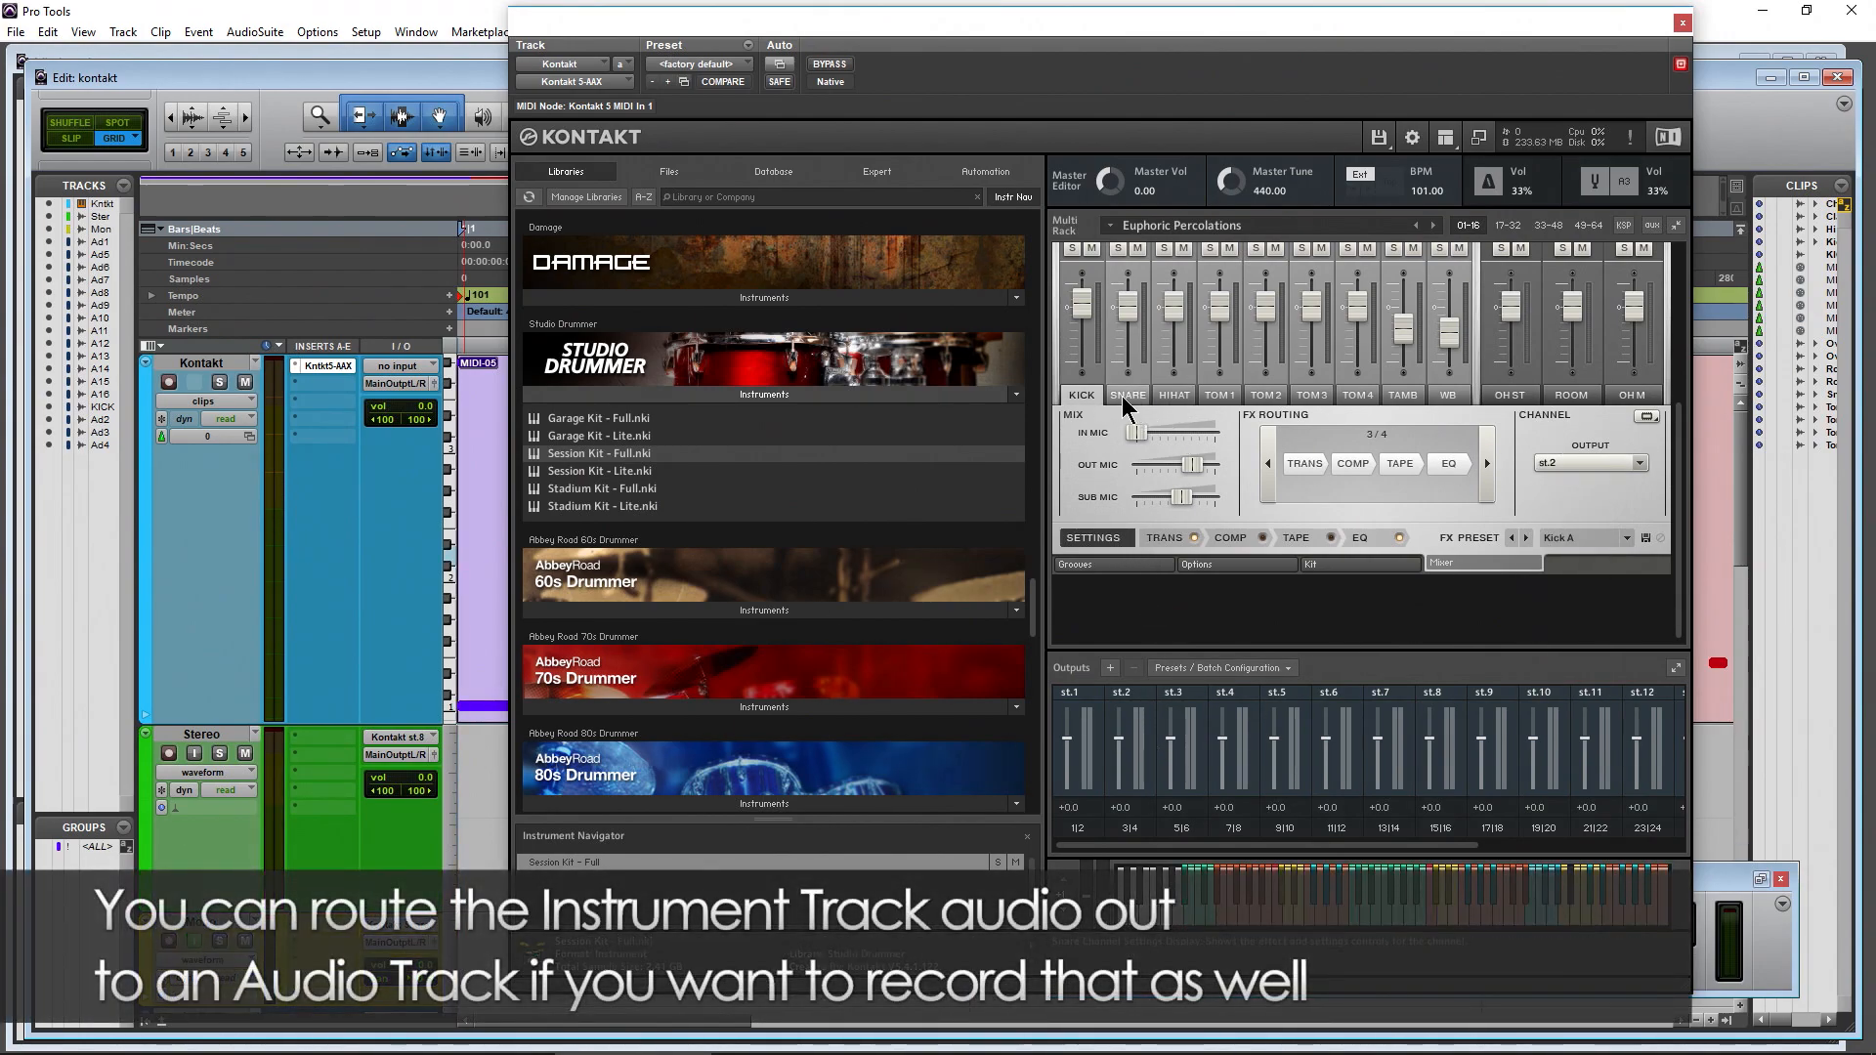
click(1589, 463)
click(1564, 538)
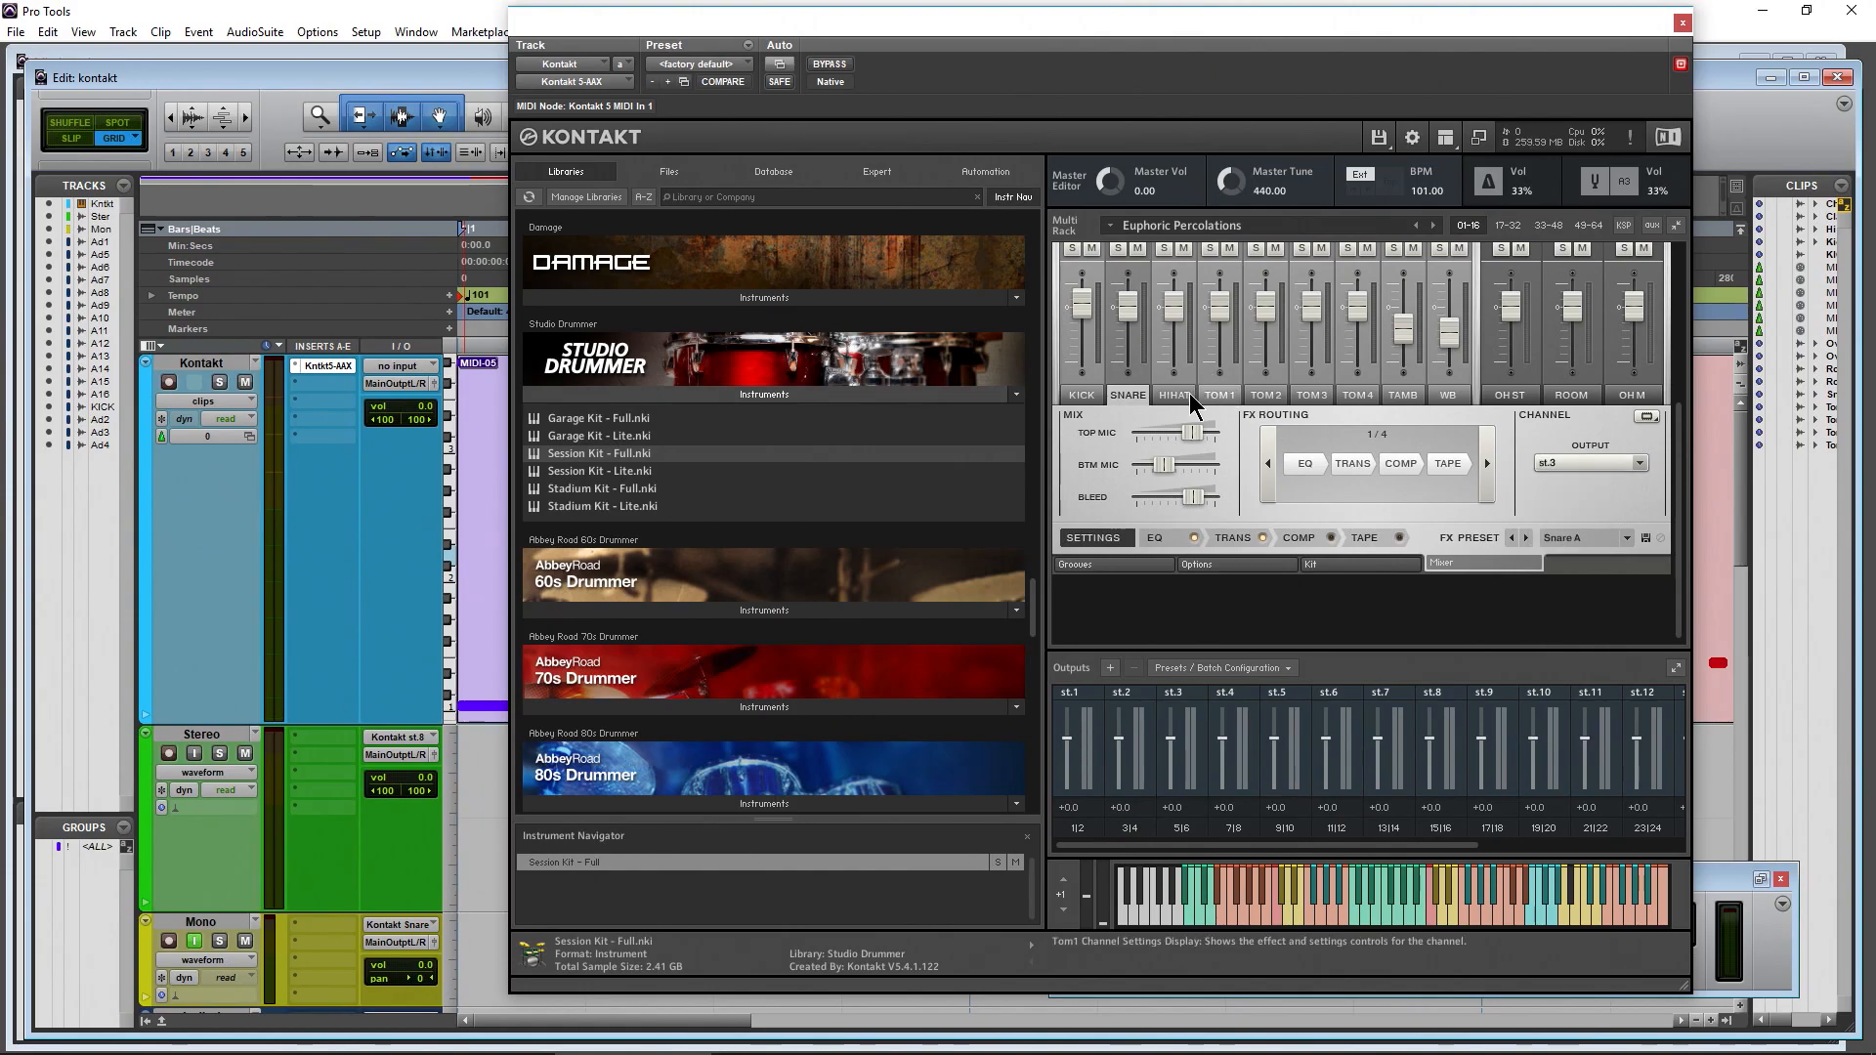
Route the kit mixer's Hihat channel to its own output and the Tom 1 channel to st.5, and play a test note
click(1175, 395)
click(1590, 463)
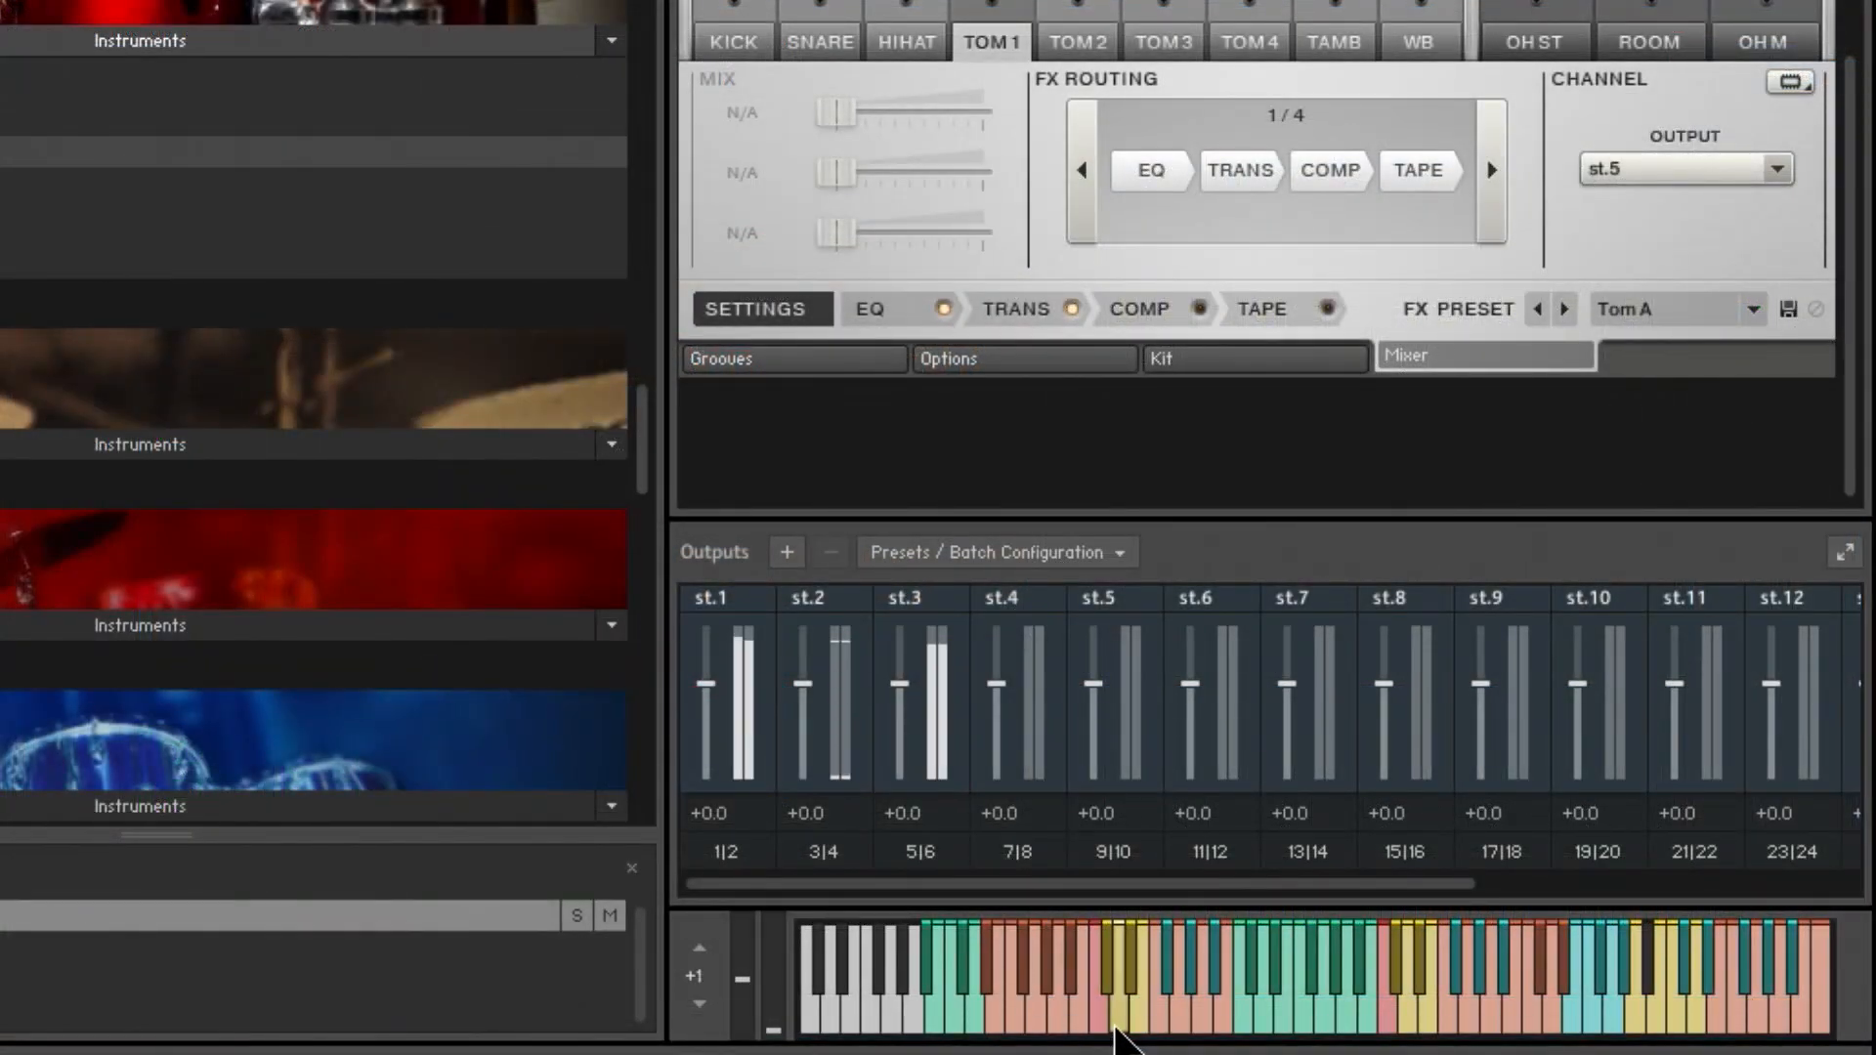
click(1138, 1016)
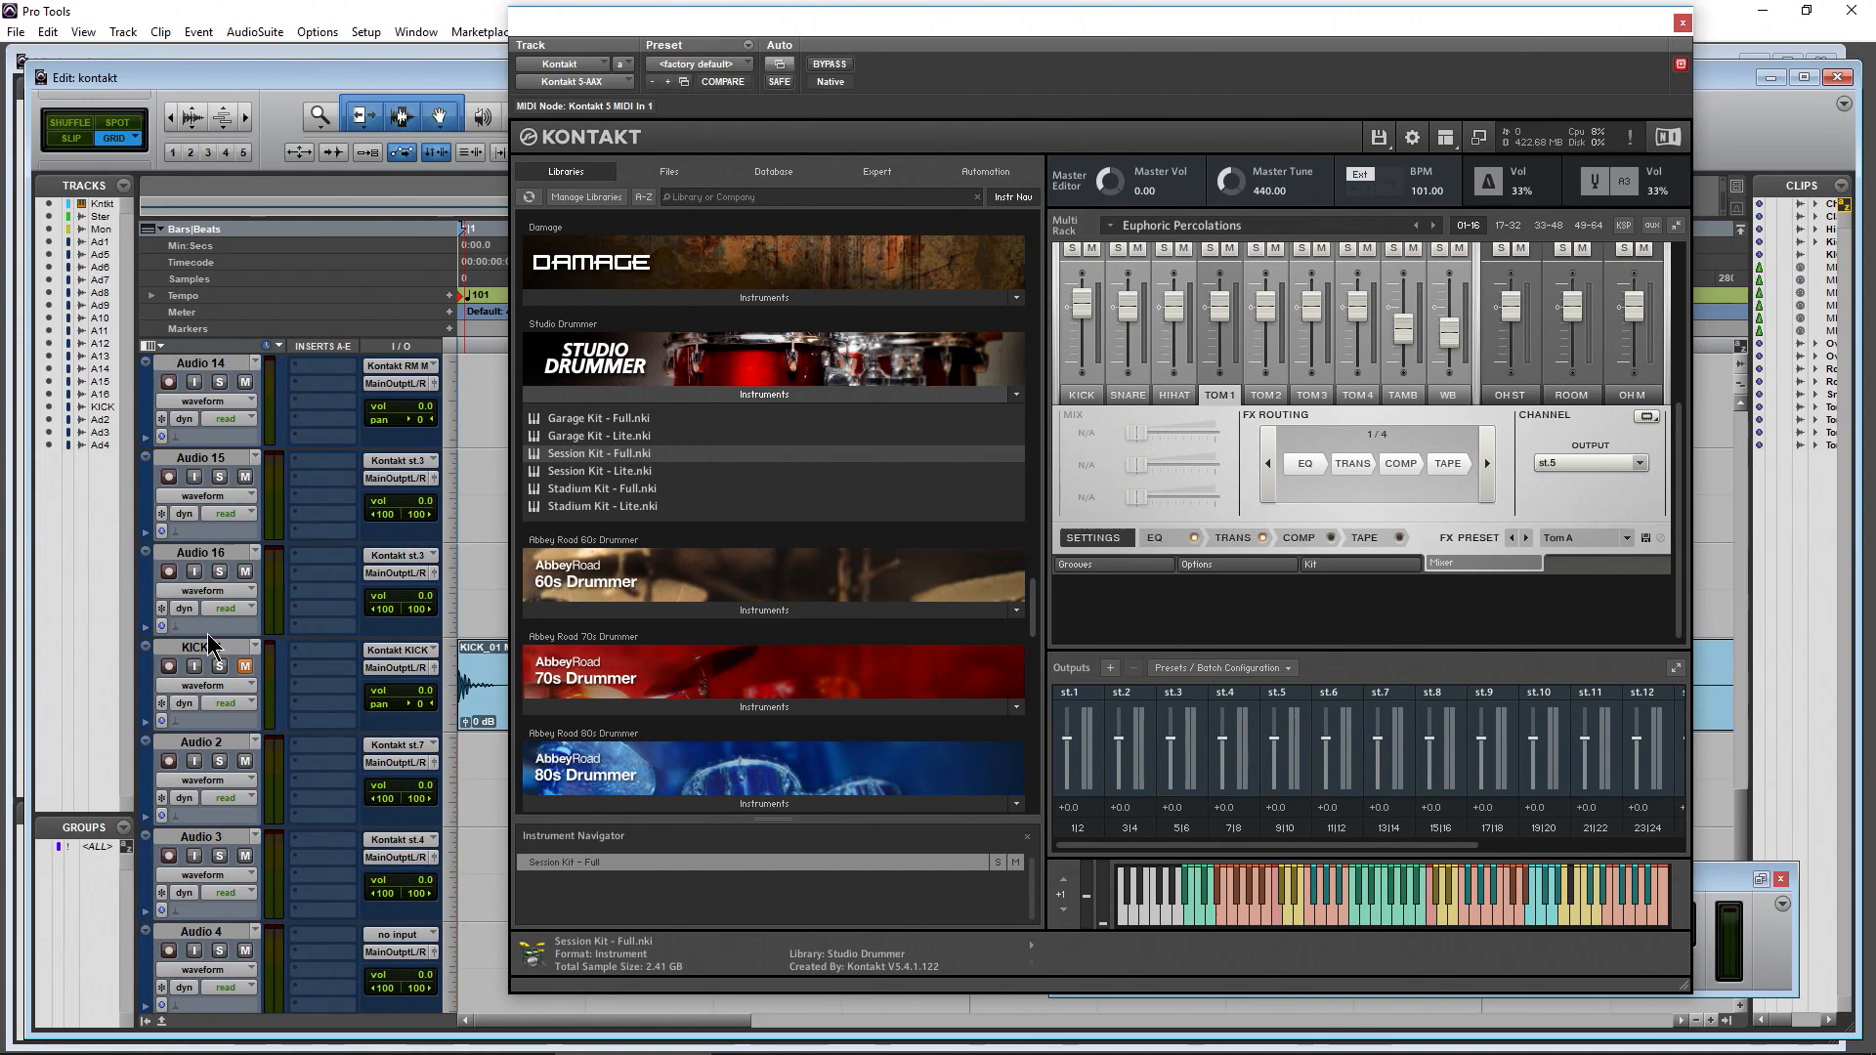
Set the Audio 15 track's input to Kontakt st.2 and rename the track KICK
scroll(208, 645, up, 1)
click(200, 553)
click(399, 555)
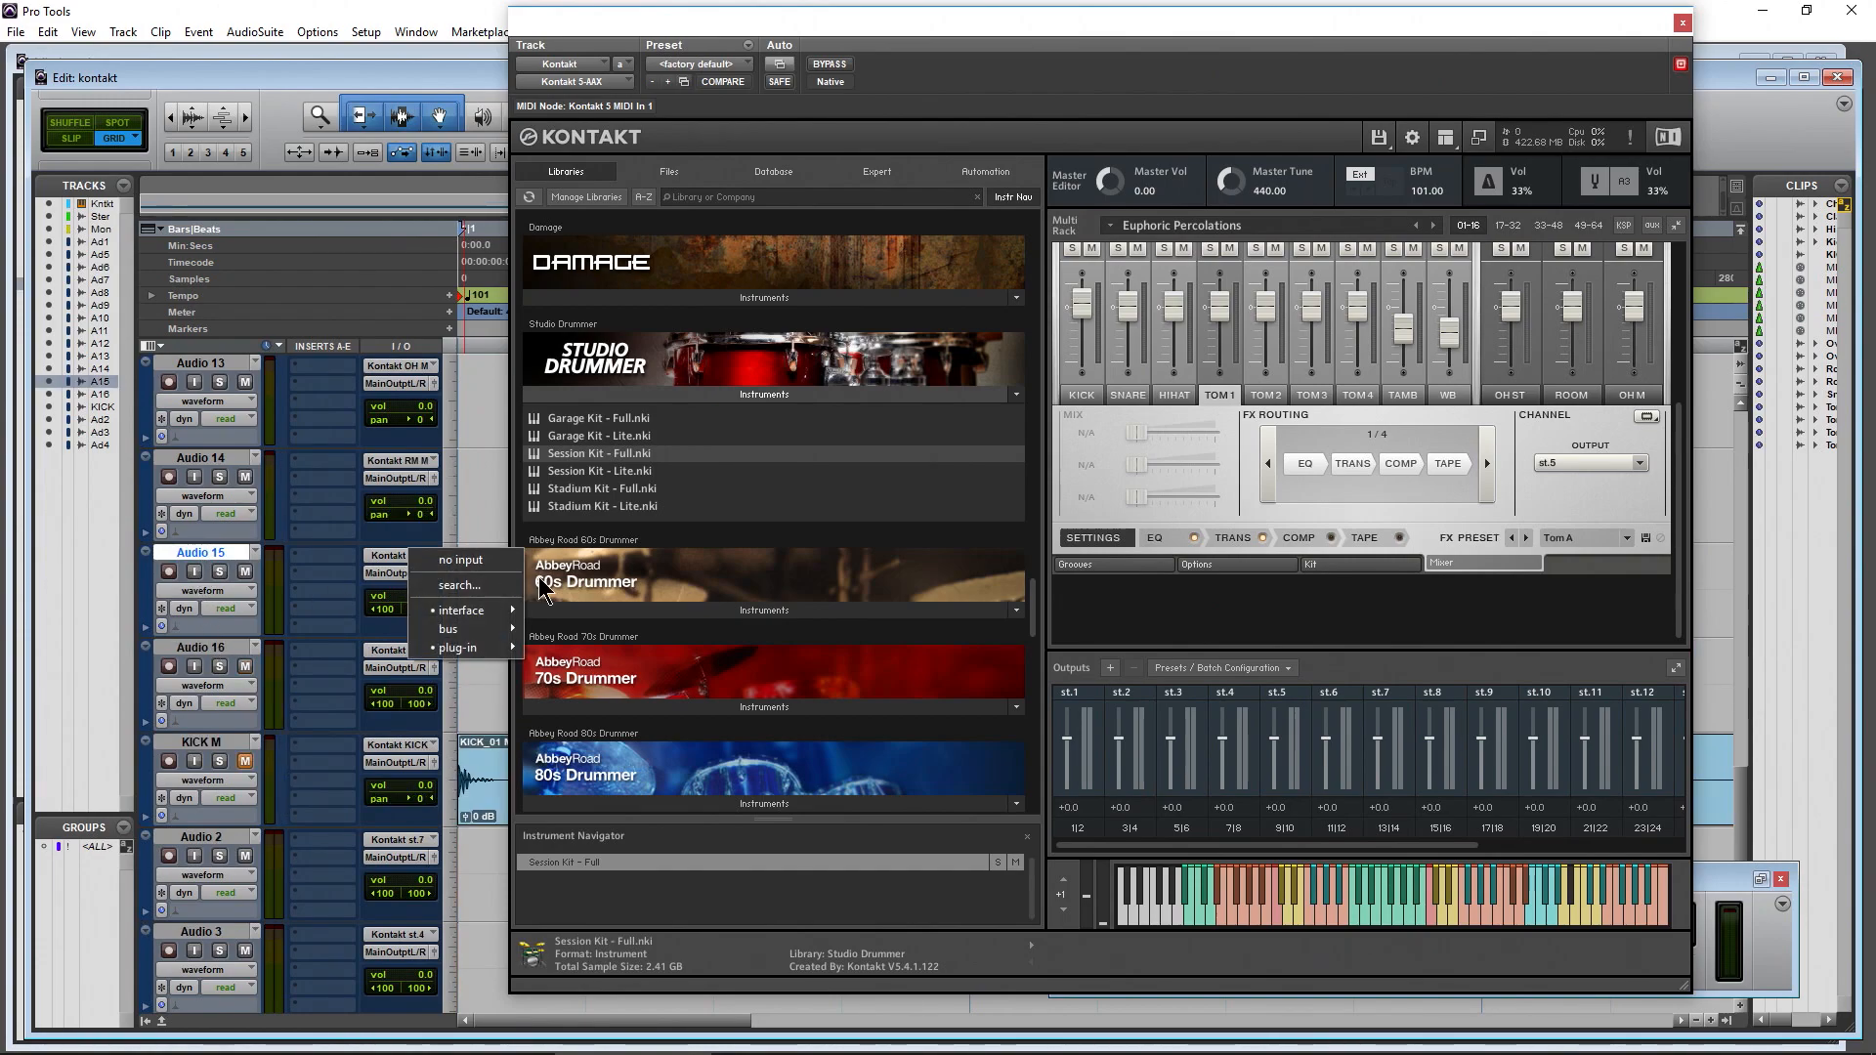
mouse_move(485, 649)
mouse_move(694, 657)
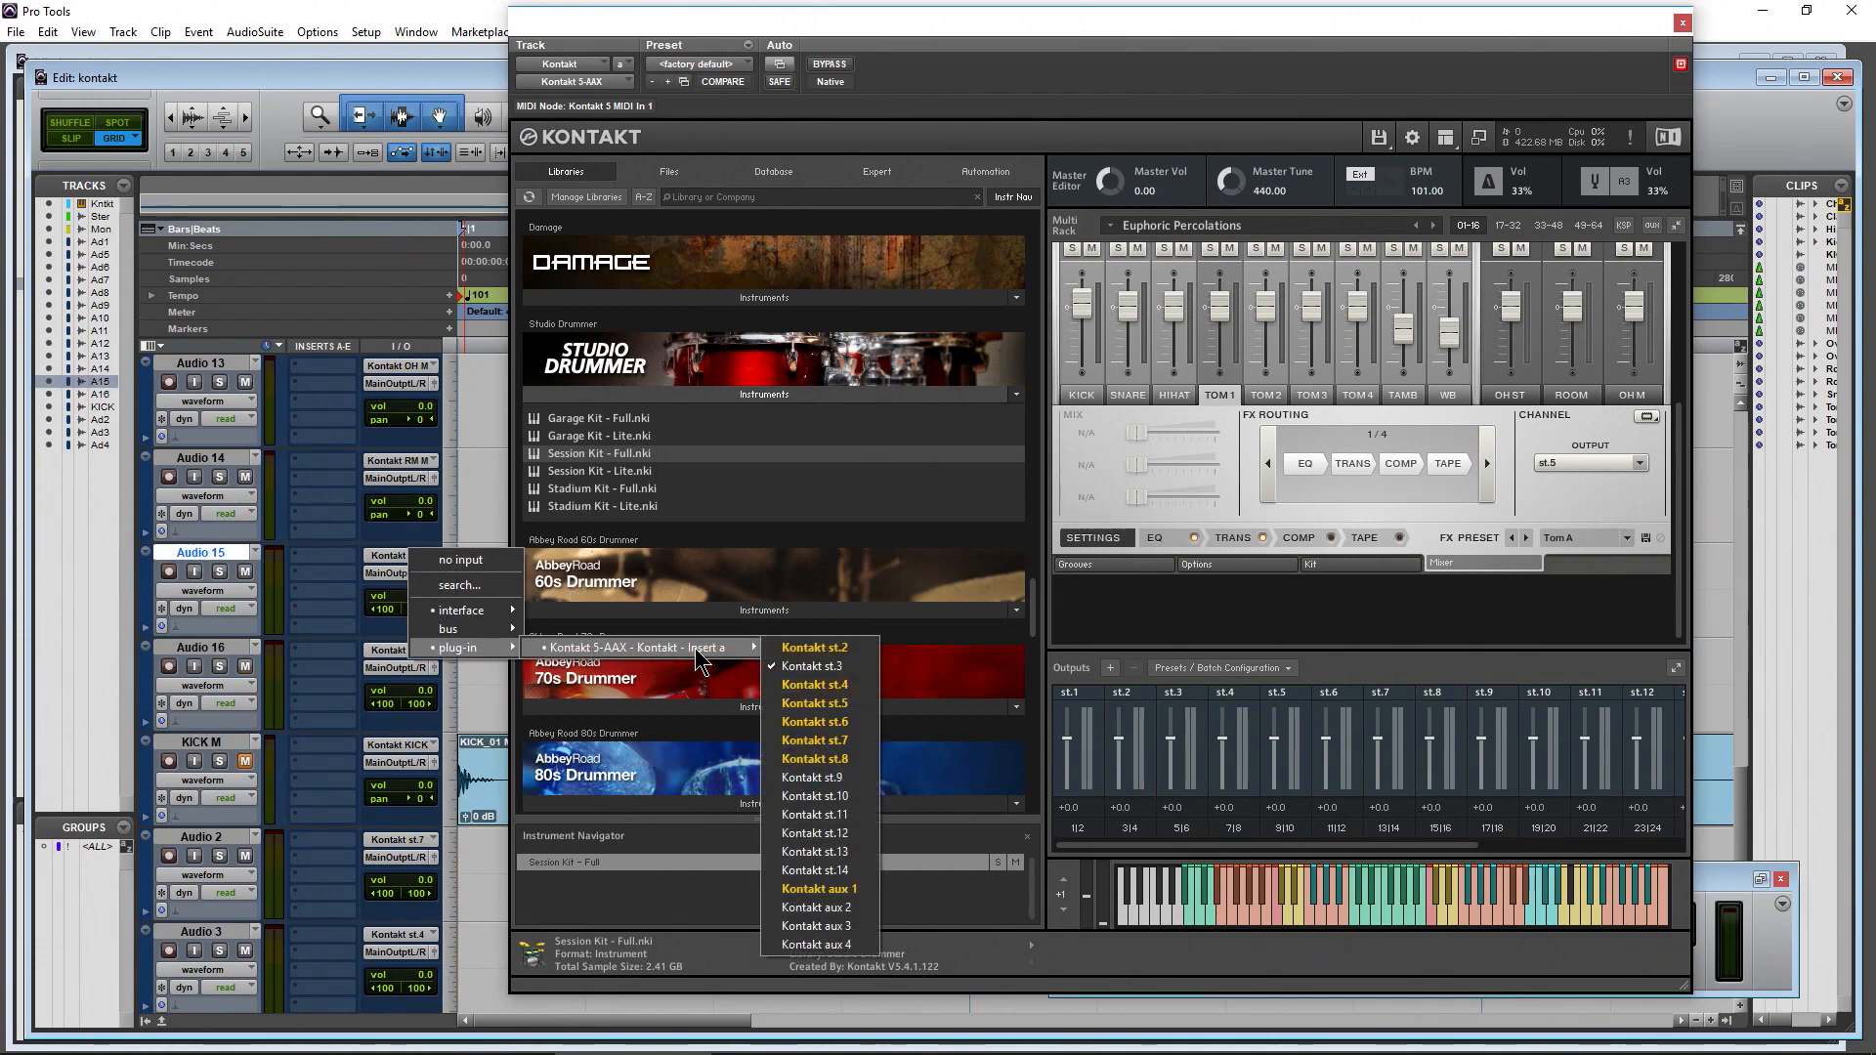
click(809, 670)
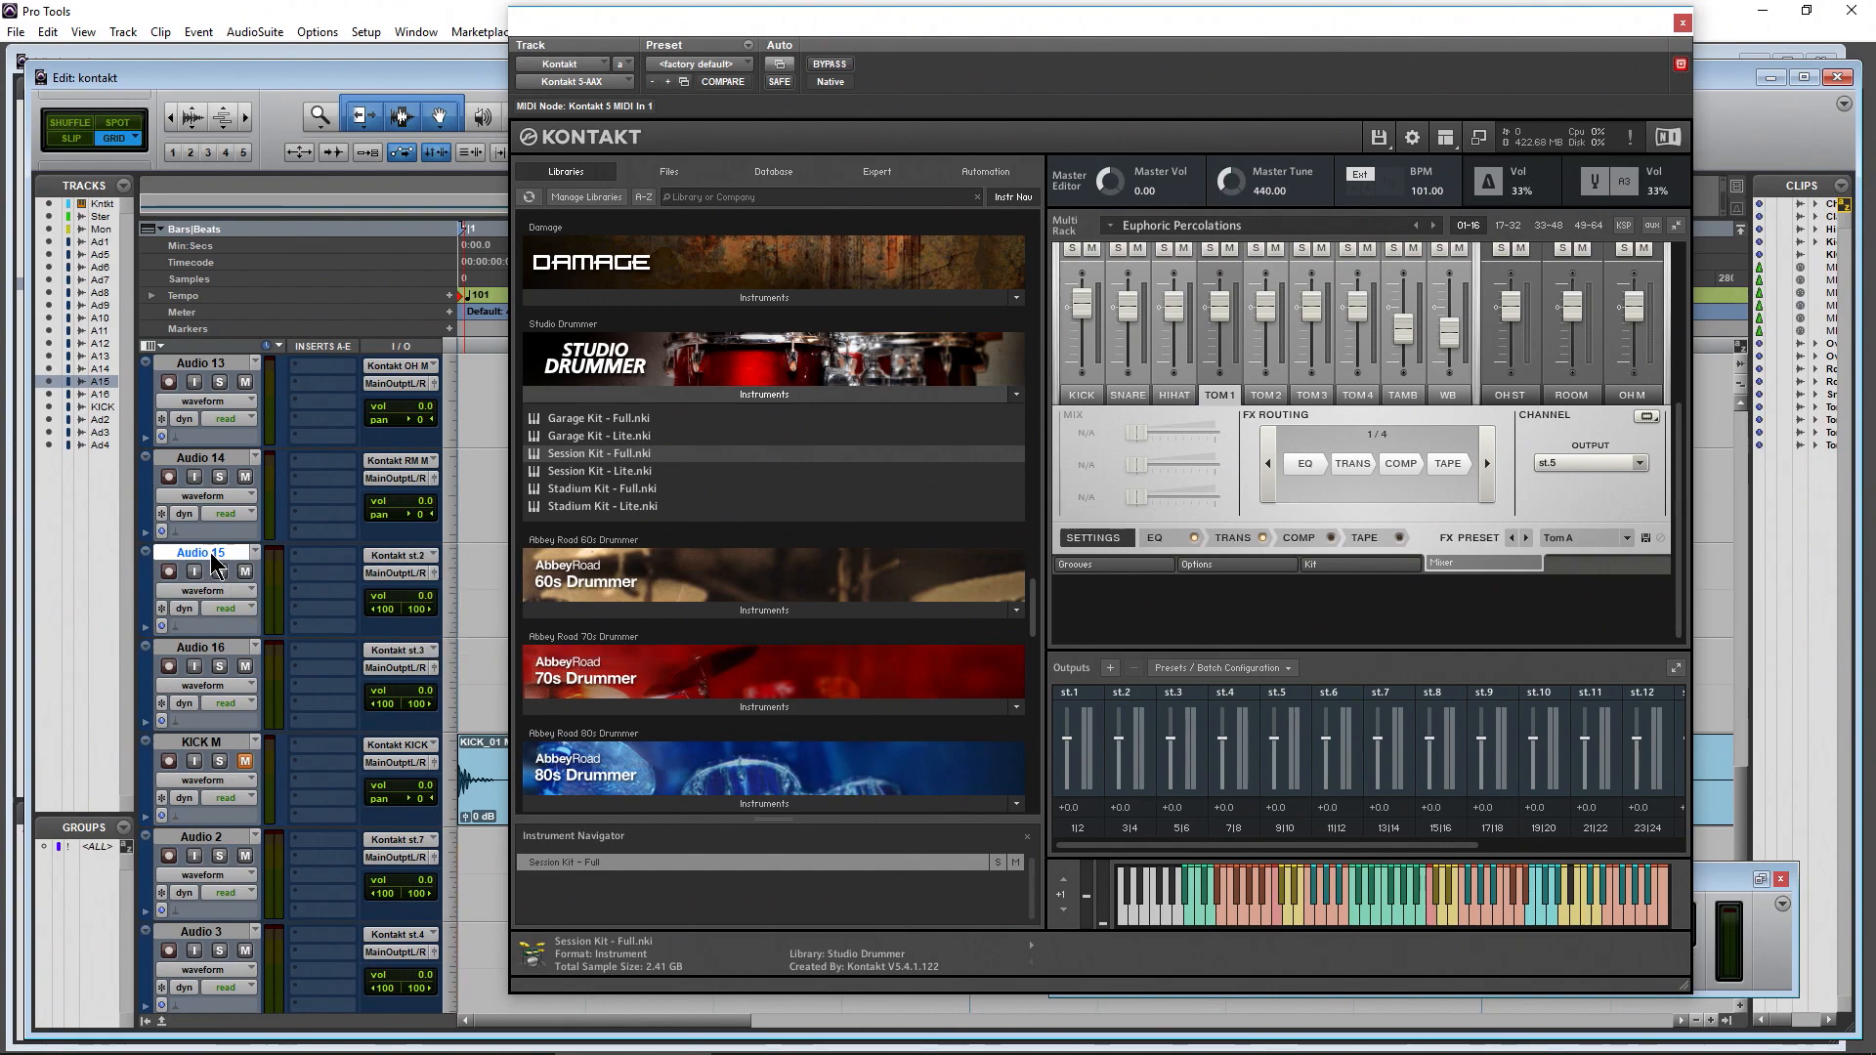
double_click(212, 555)
text(KICK)
key(Return)
Rename the Audio 16 track SNARE and set its input to Kontakt st.3
double_click(205, 649)
text(SNARE)
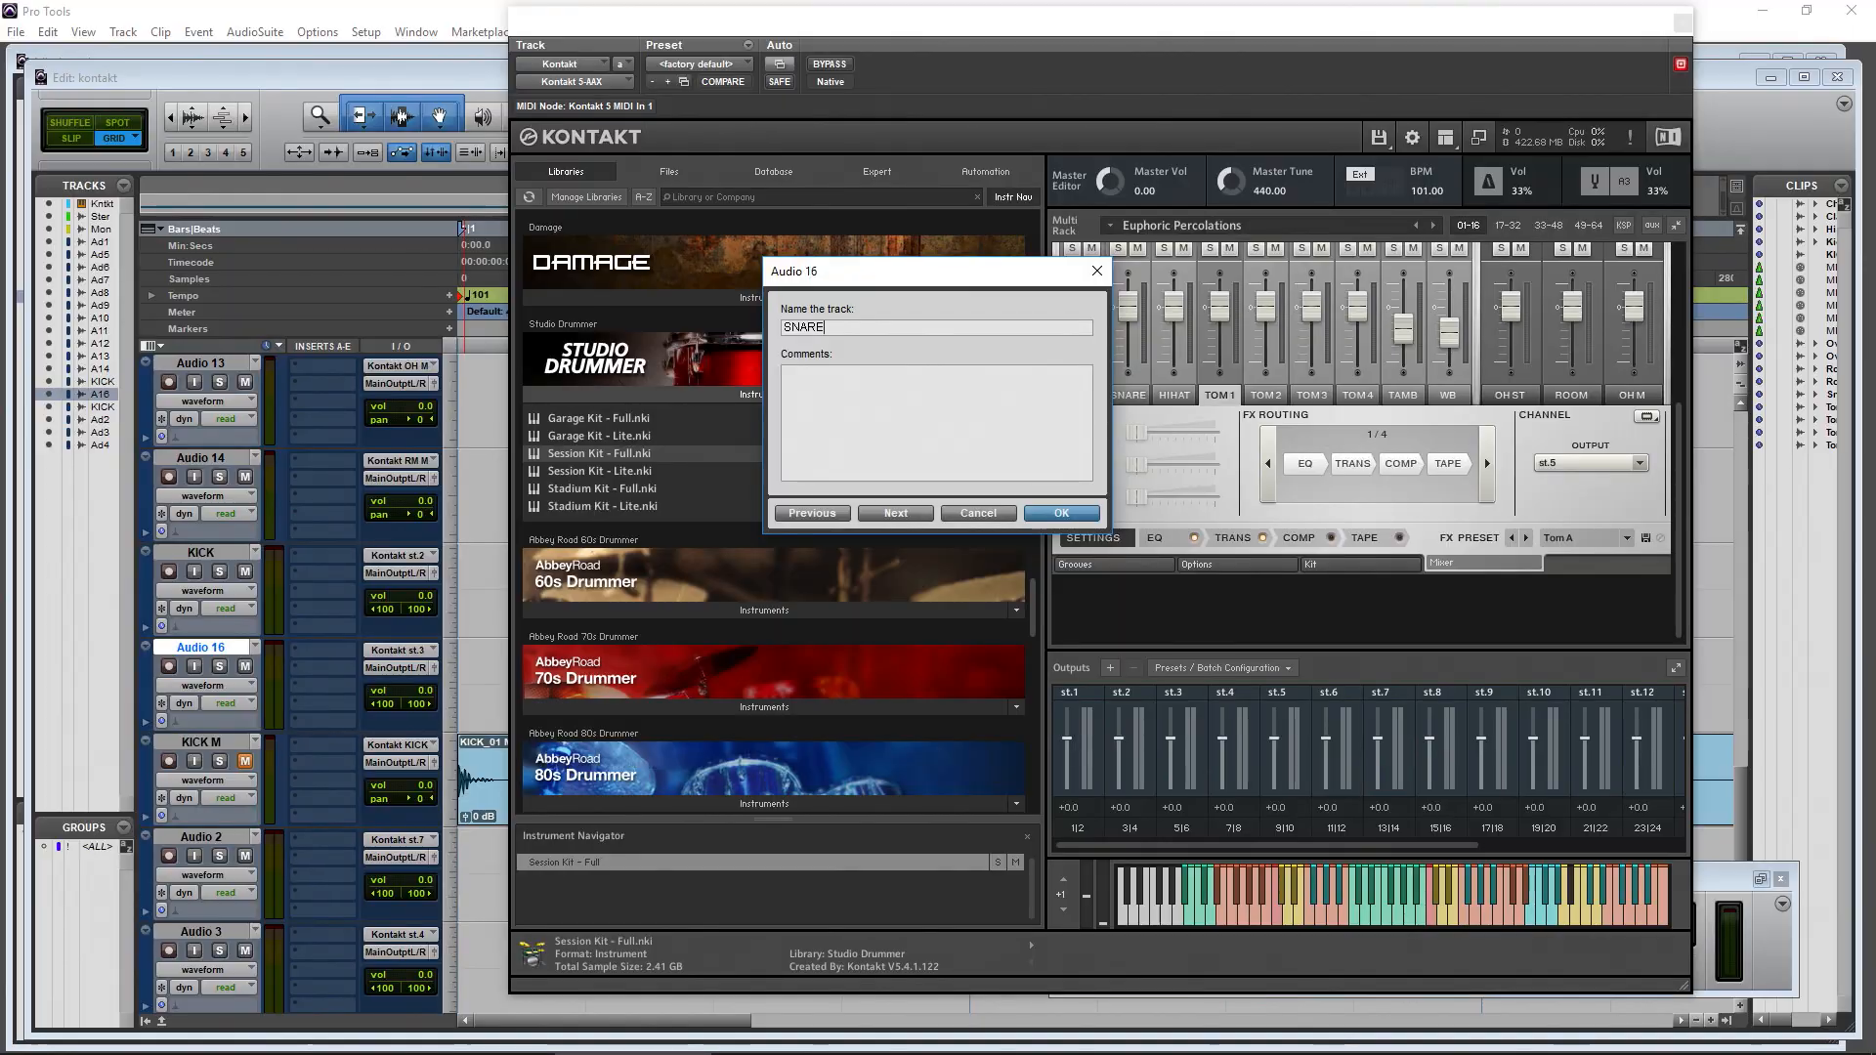
key(Return)
click(372, 650)
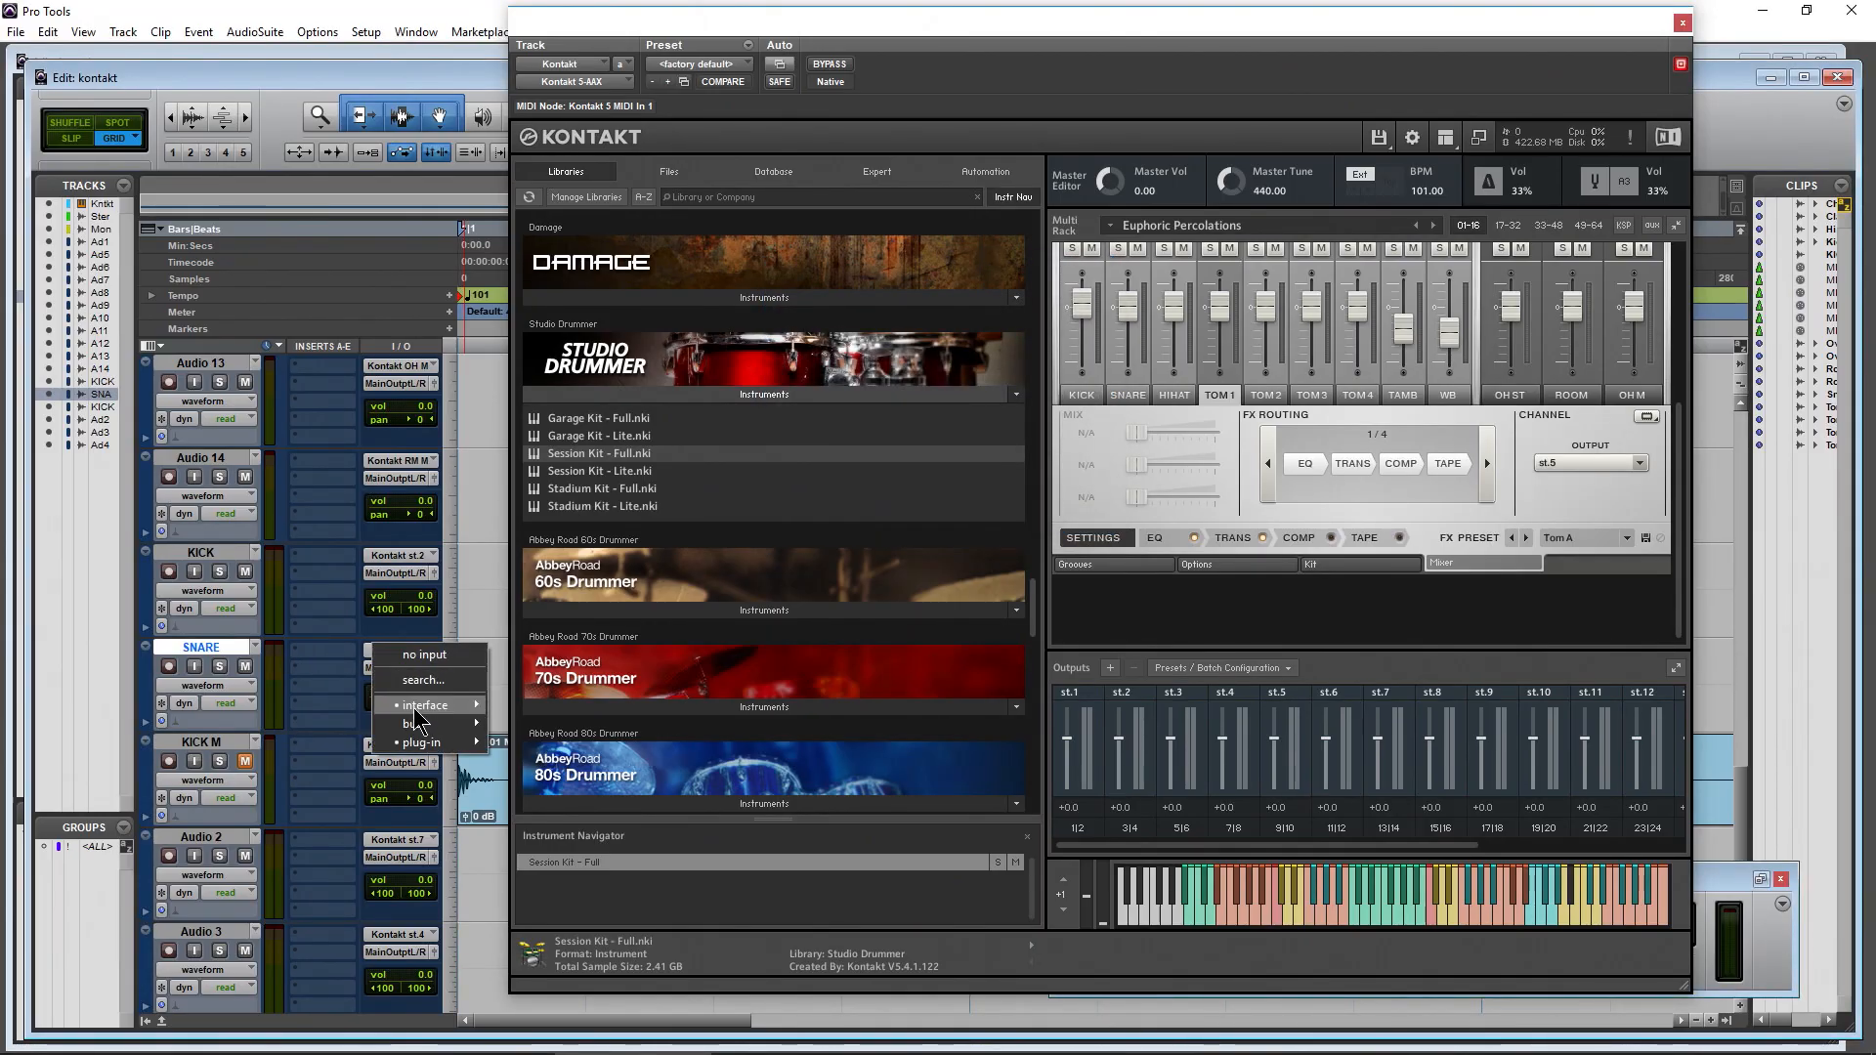
mouse_move(425, 743)
mouse_move(609, 744)
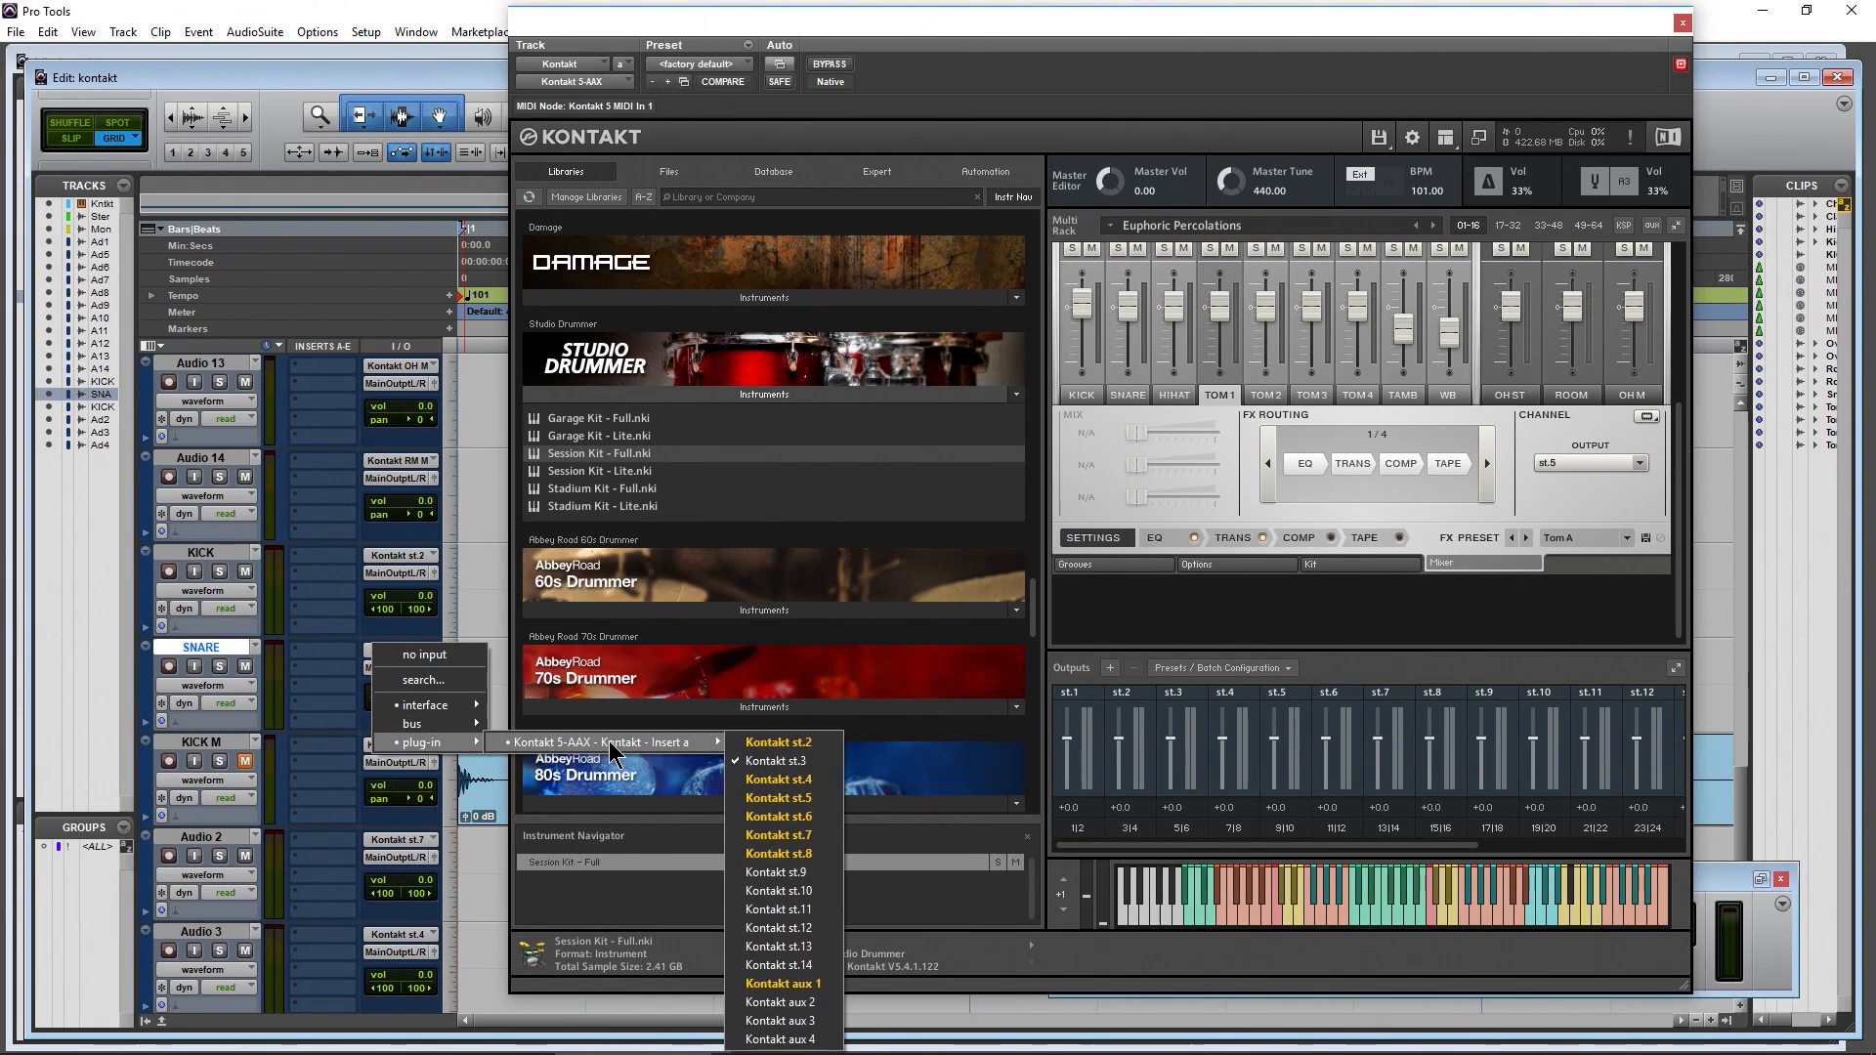
click(777, 761)
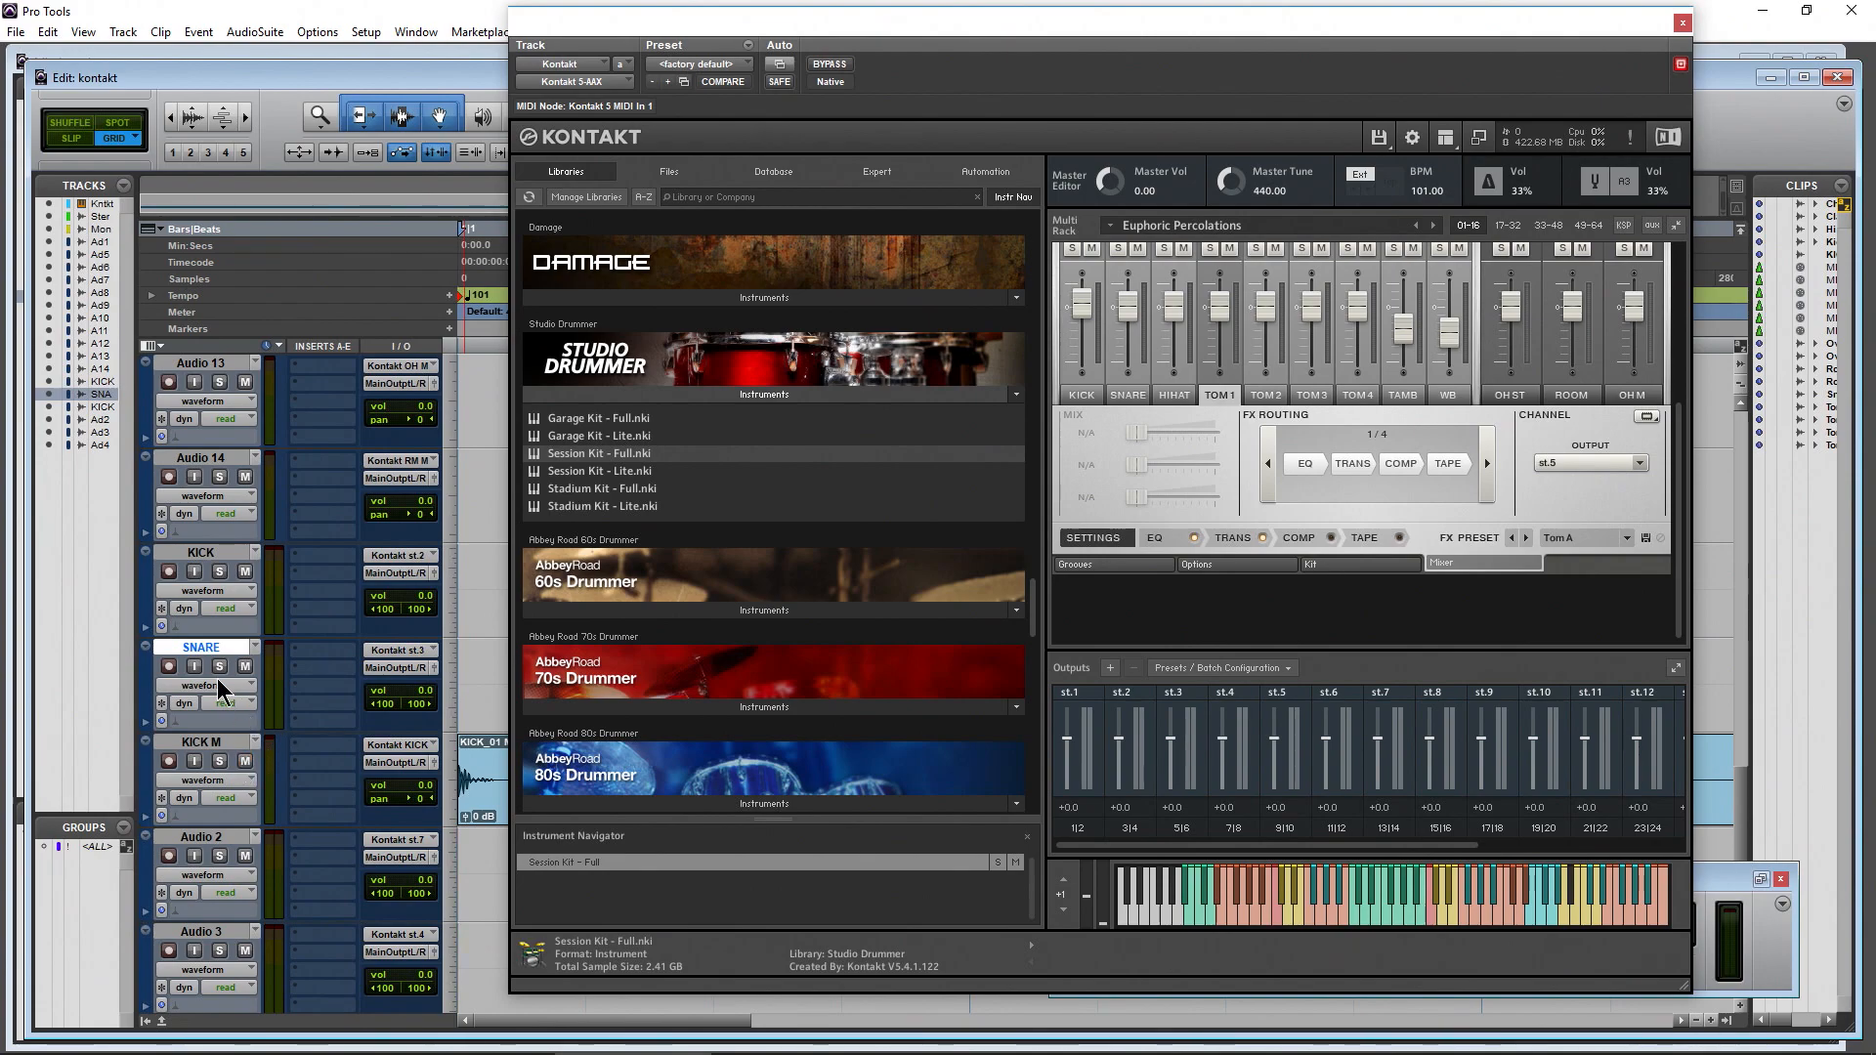
With input monitoring on for the KICK and SNARE tracks, play kick and snare notes on Kontakt's keyboard to test the routing
click(1283, 924)
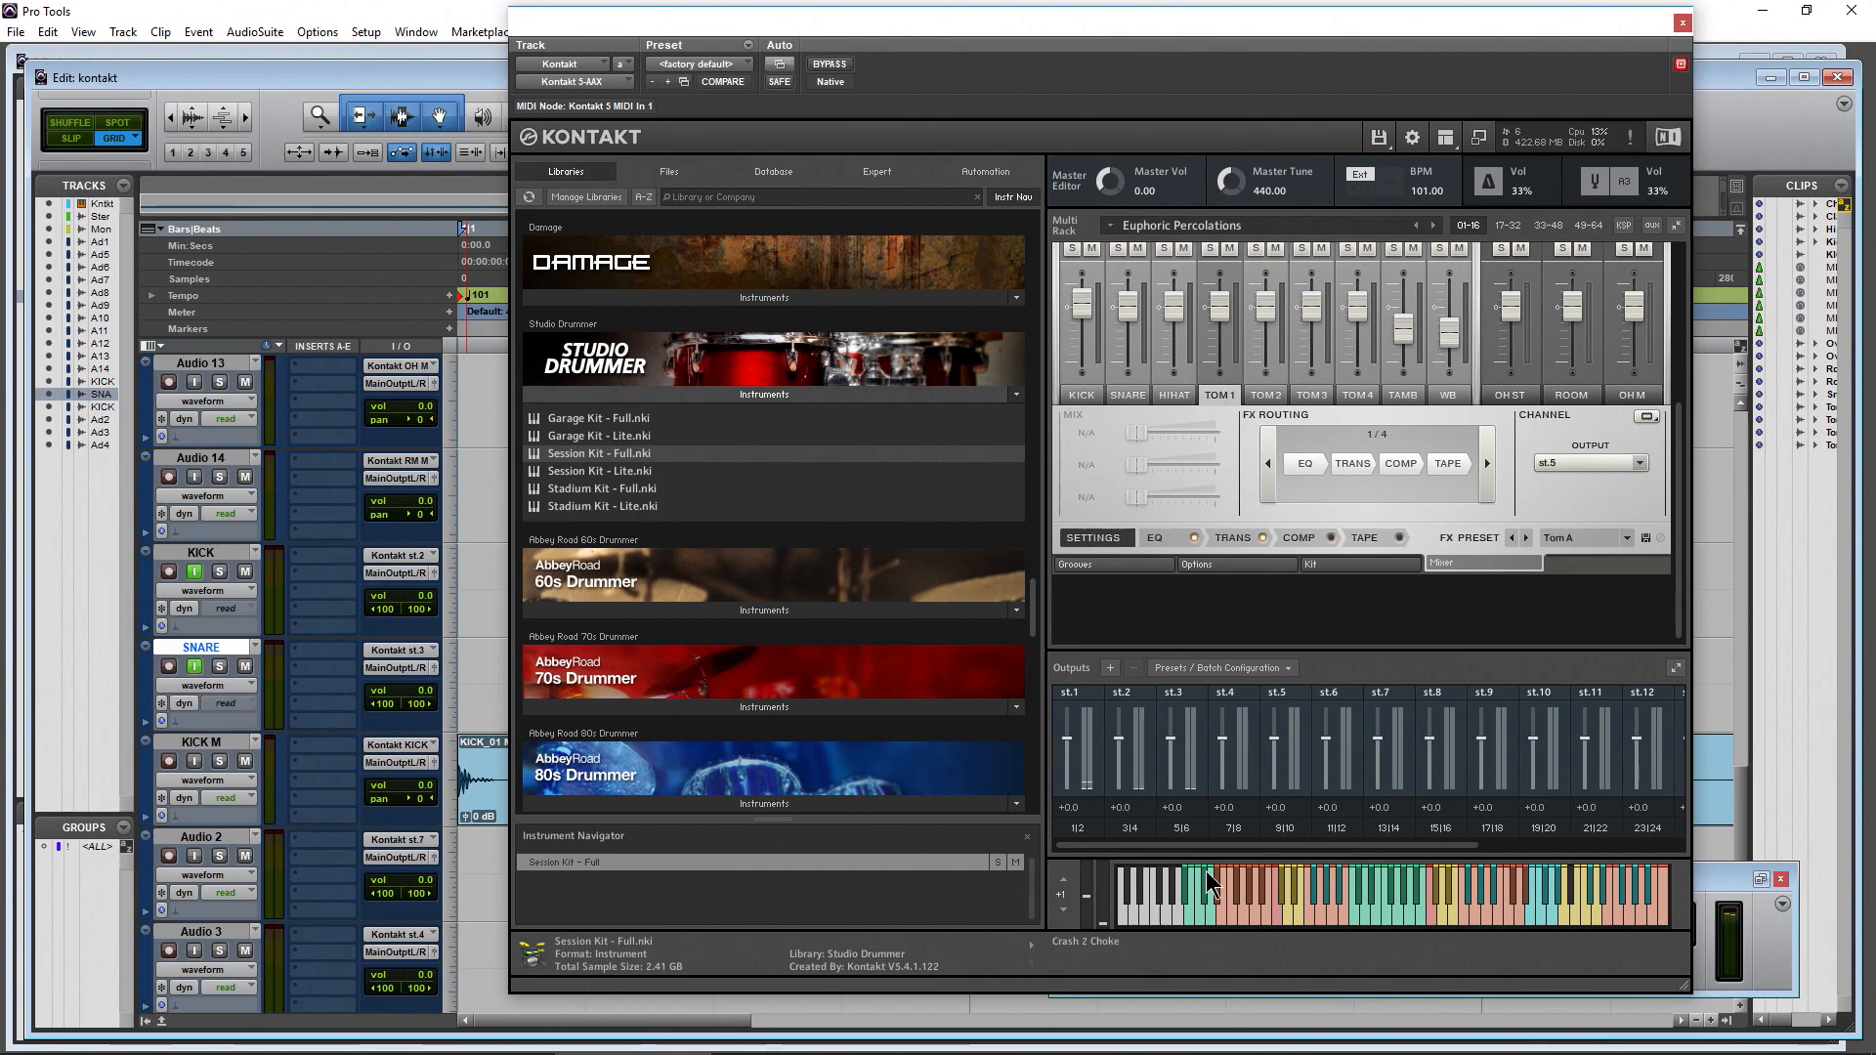
click(1281, 922)
click(1288, 922)
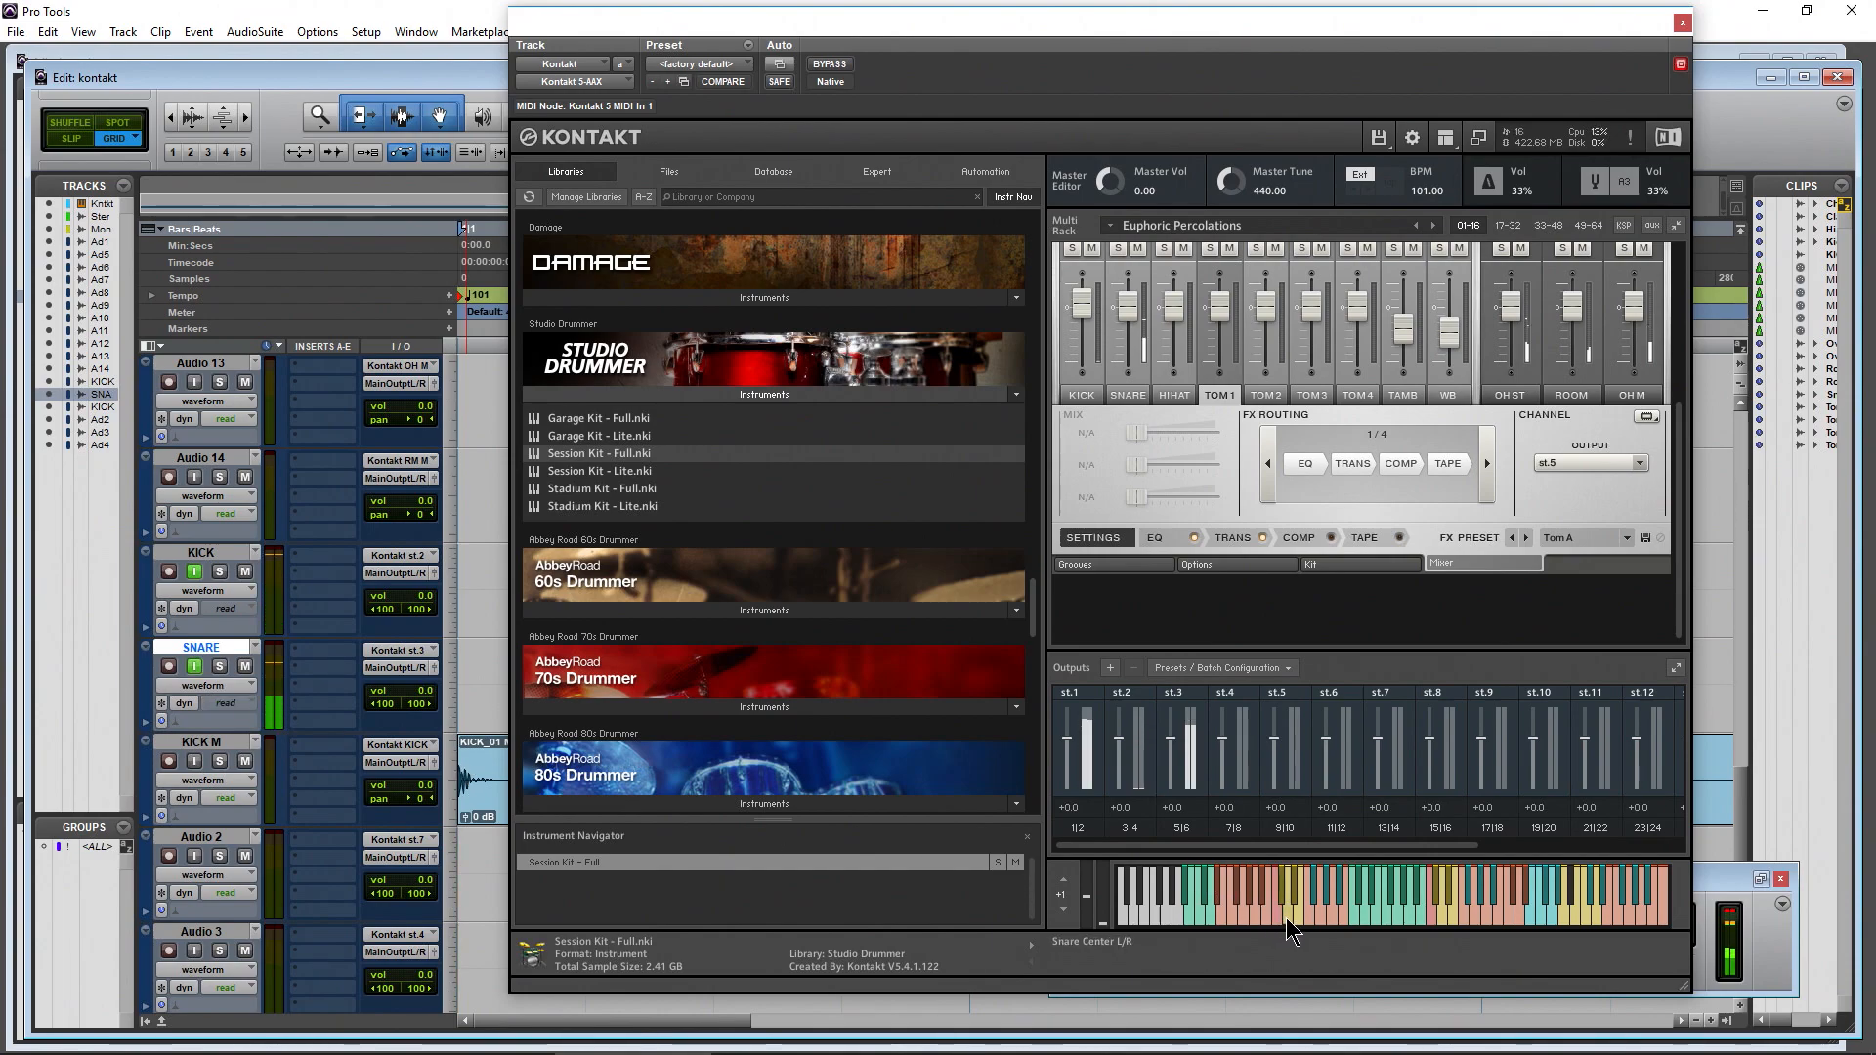
click(1281, 922)
click(1287, 923)
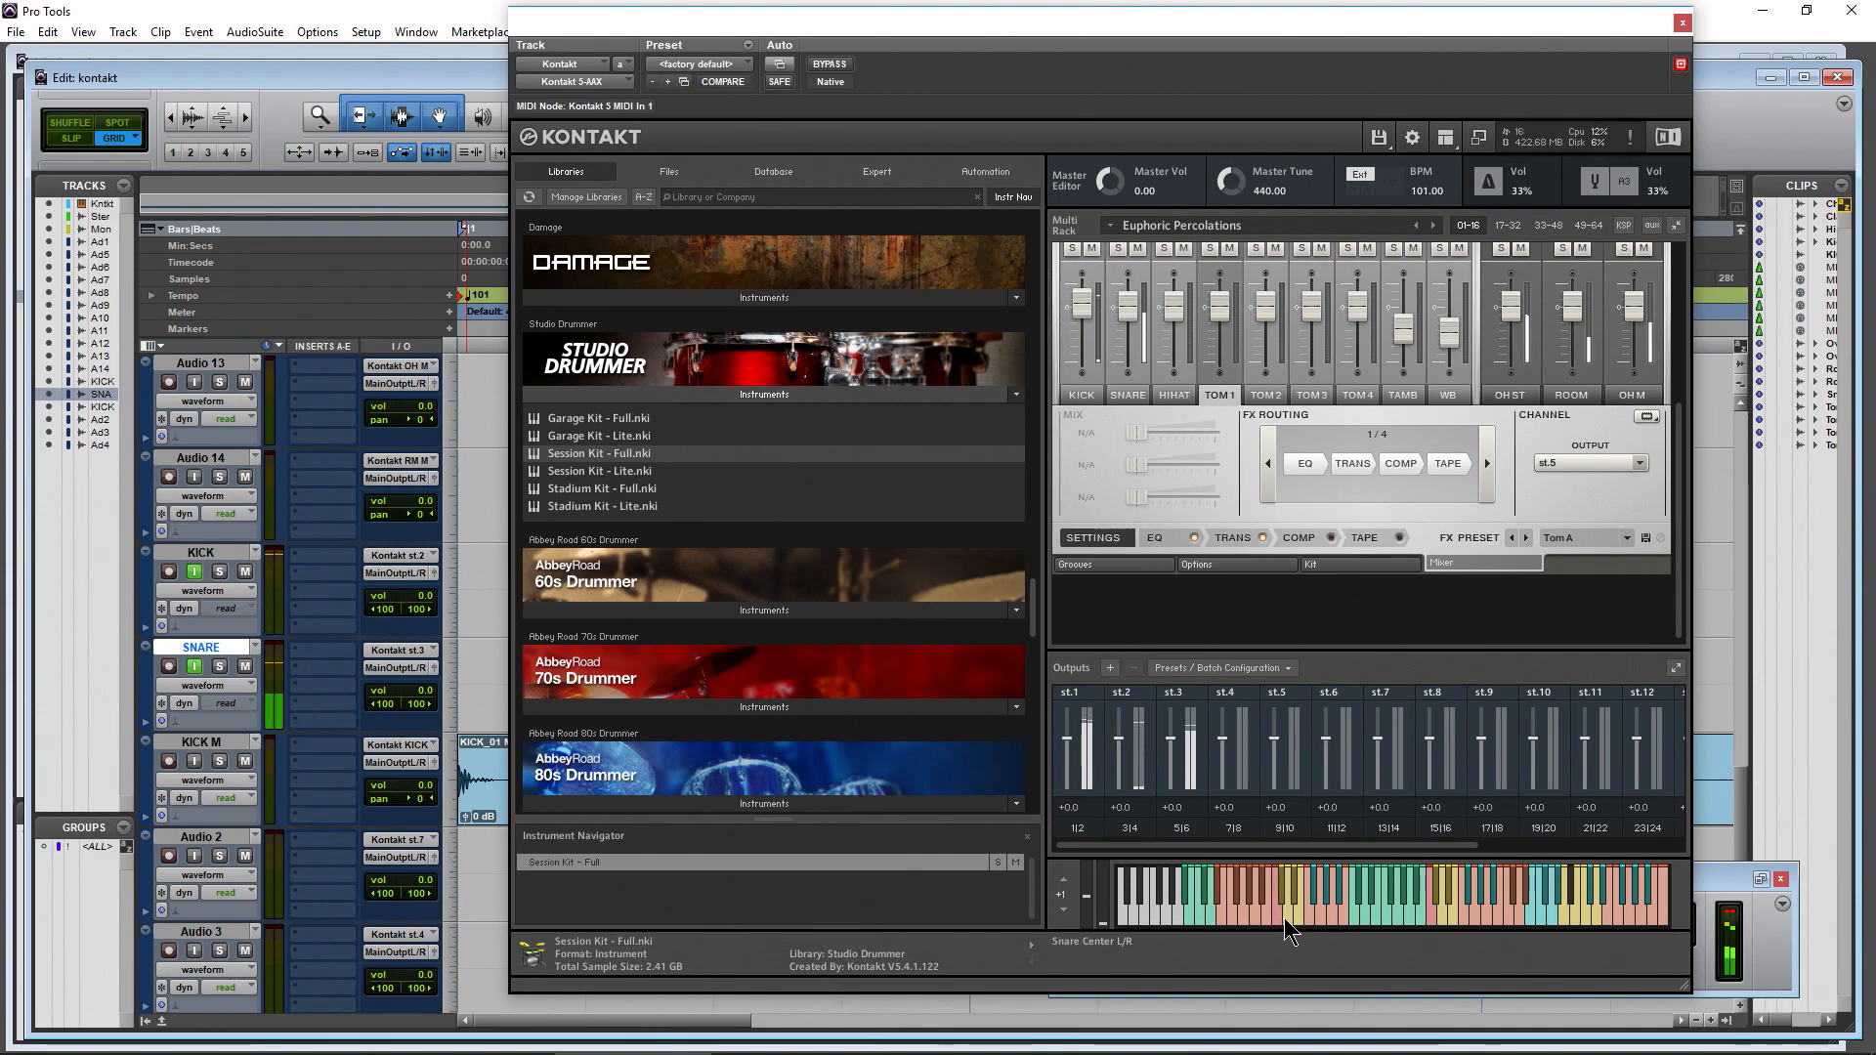
click(1287, 922)
click(1281, 922)
click(1288, 923)
Select the green MIDI clip starting at bar 4 on the Kontakt track and bring the transport window forward
scroll(1368, 508, up, 3)
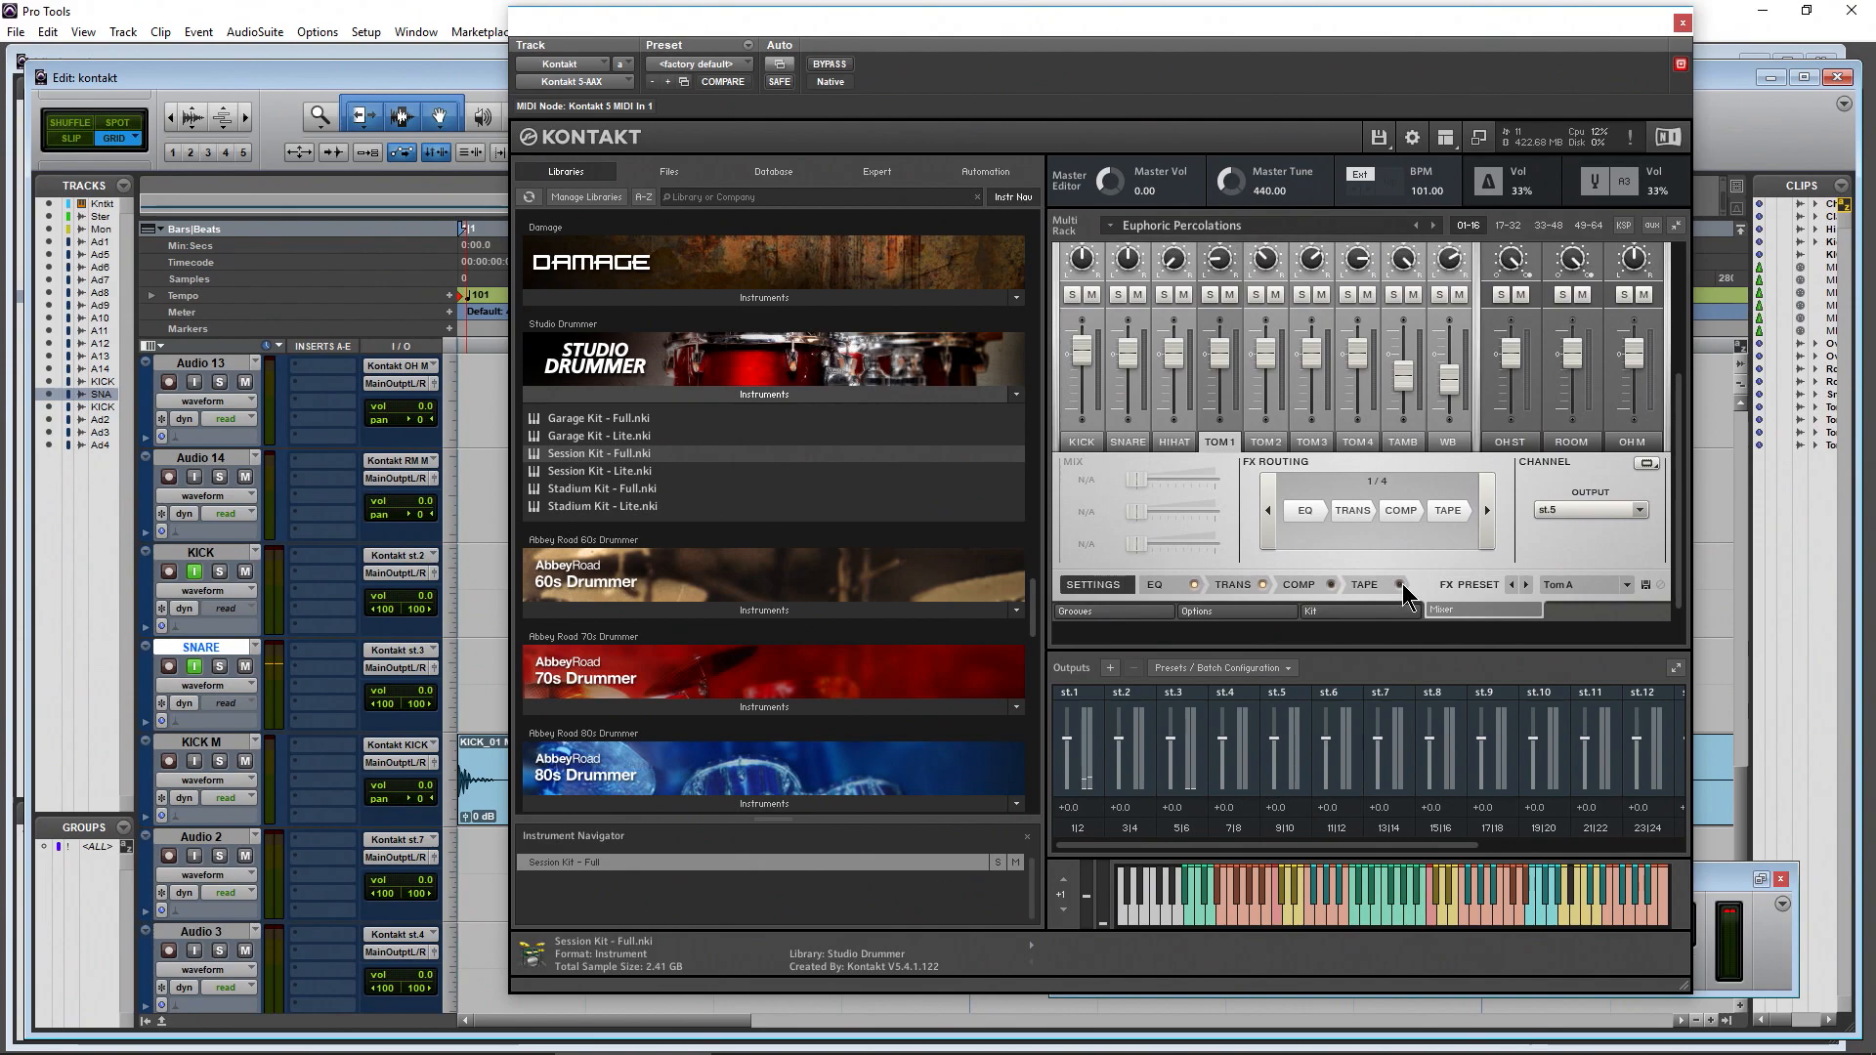
scroll(1405, 594, up, 3)
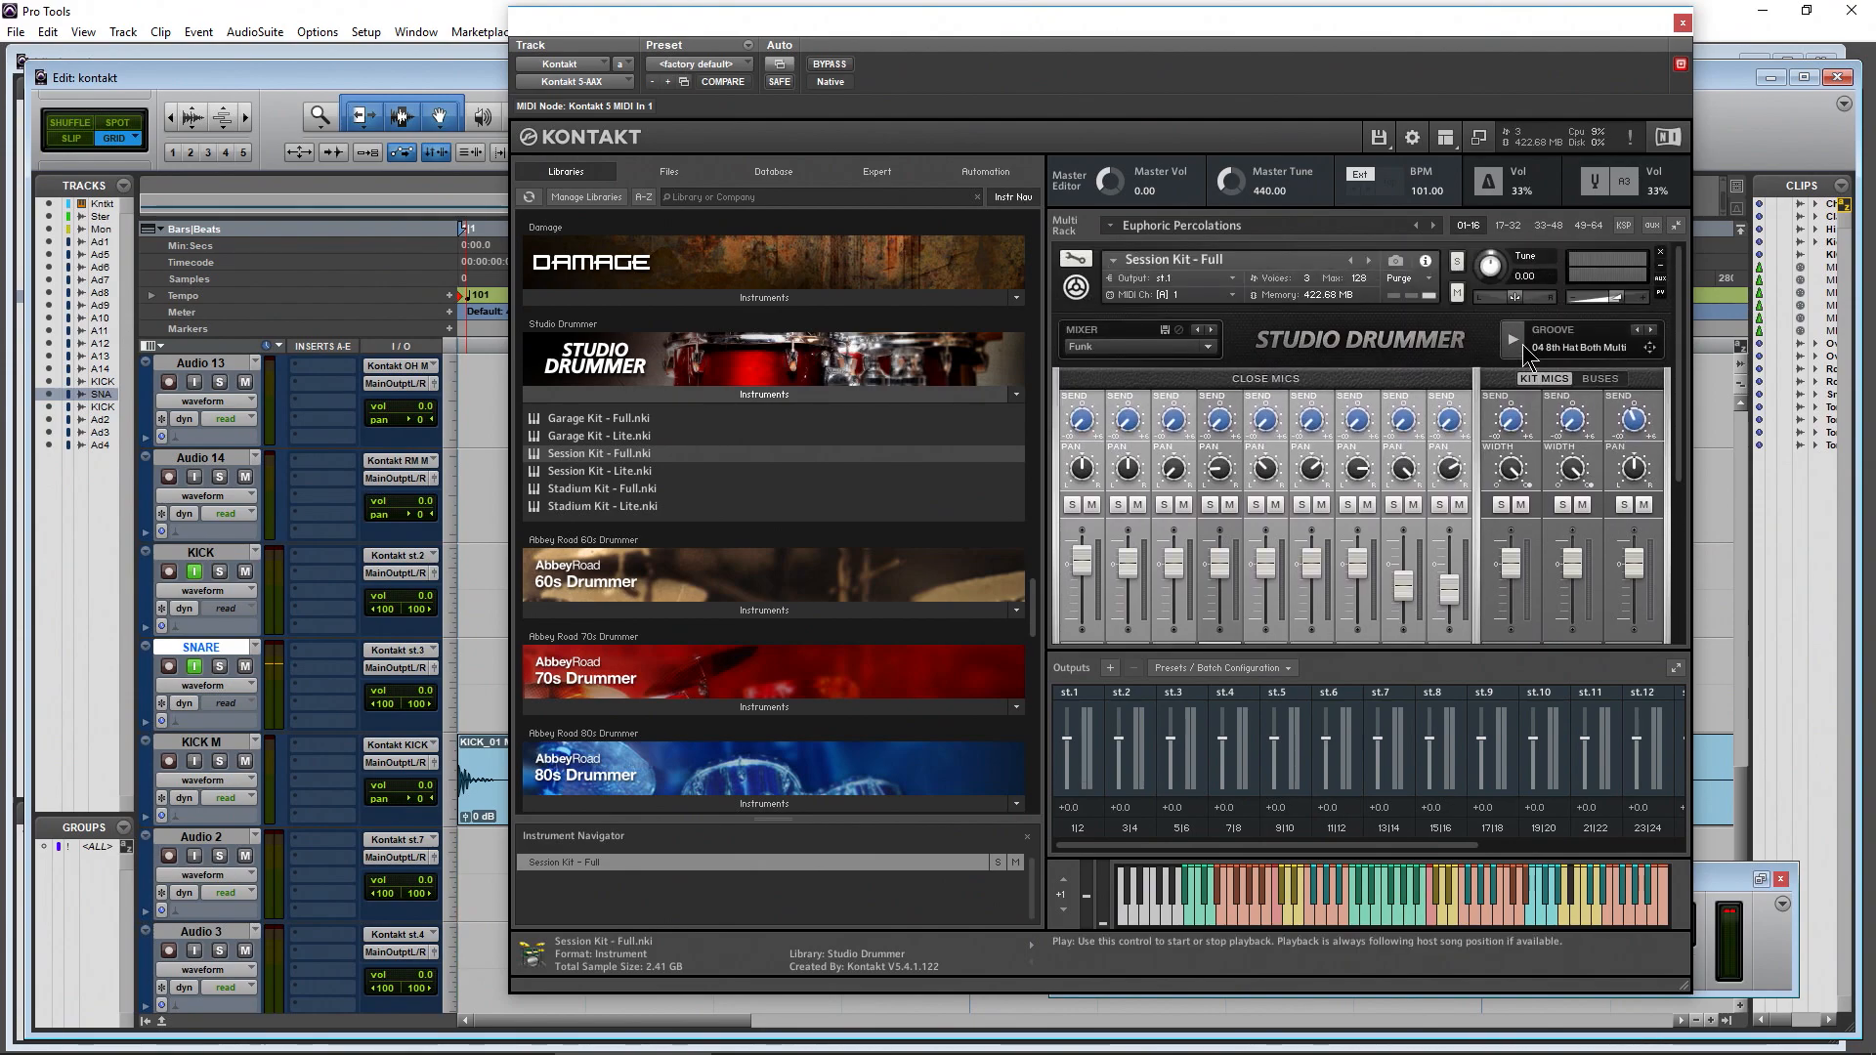
click(1700, 887)
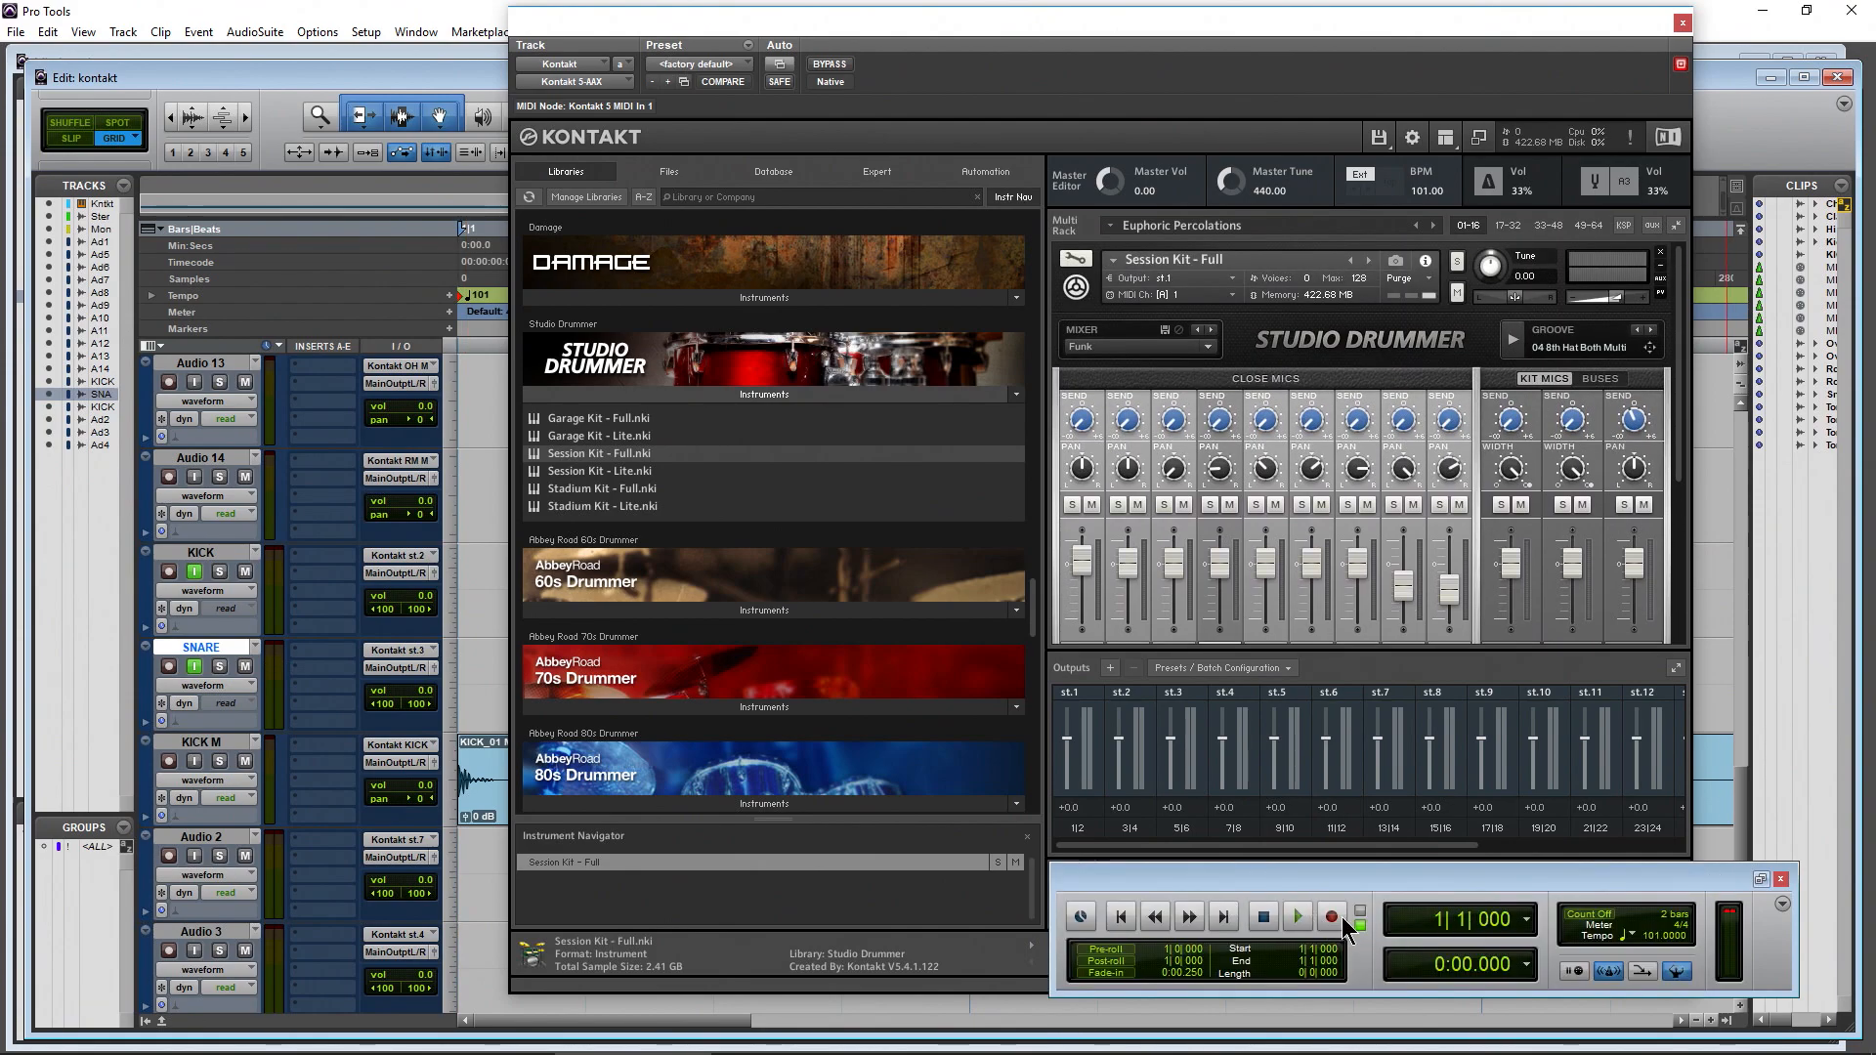
scroll(396, 620, up, 15)
drag(701, 30, 1208, 72)
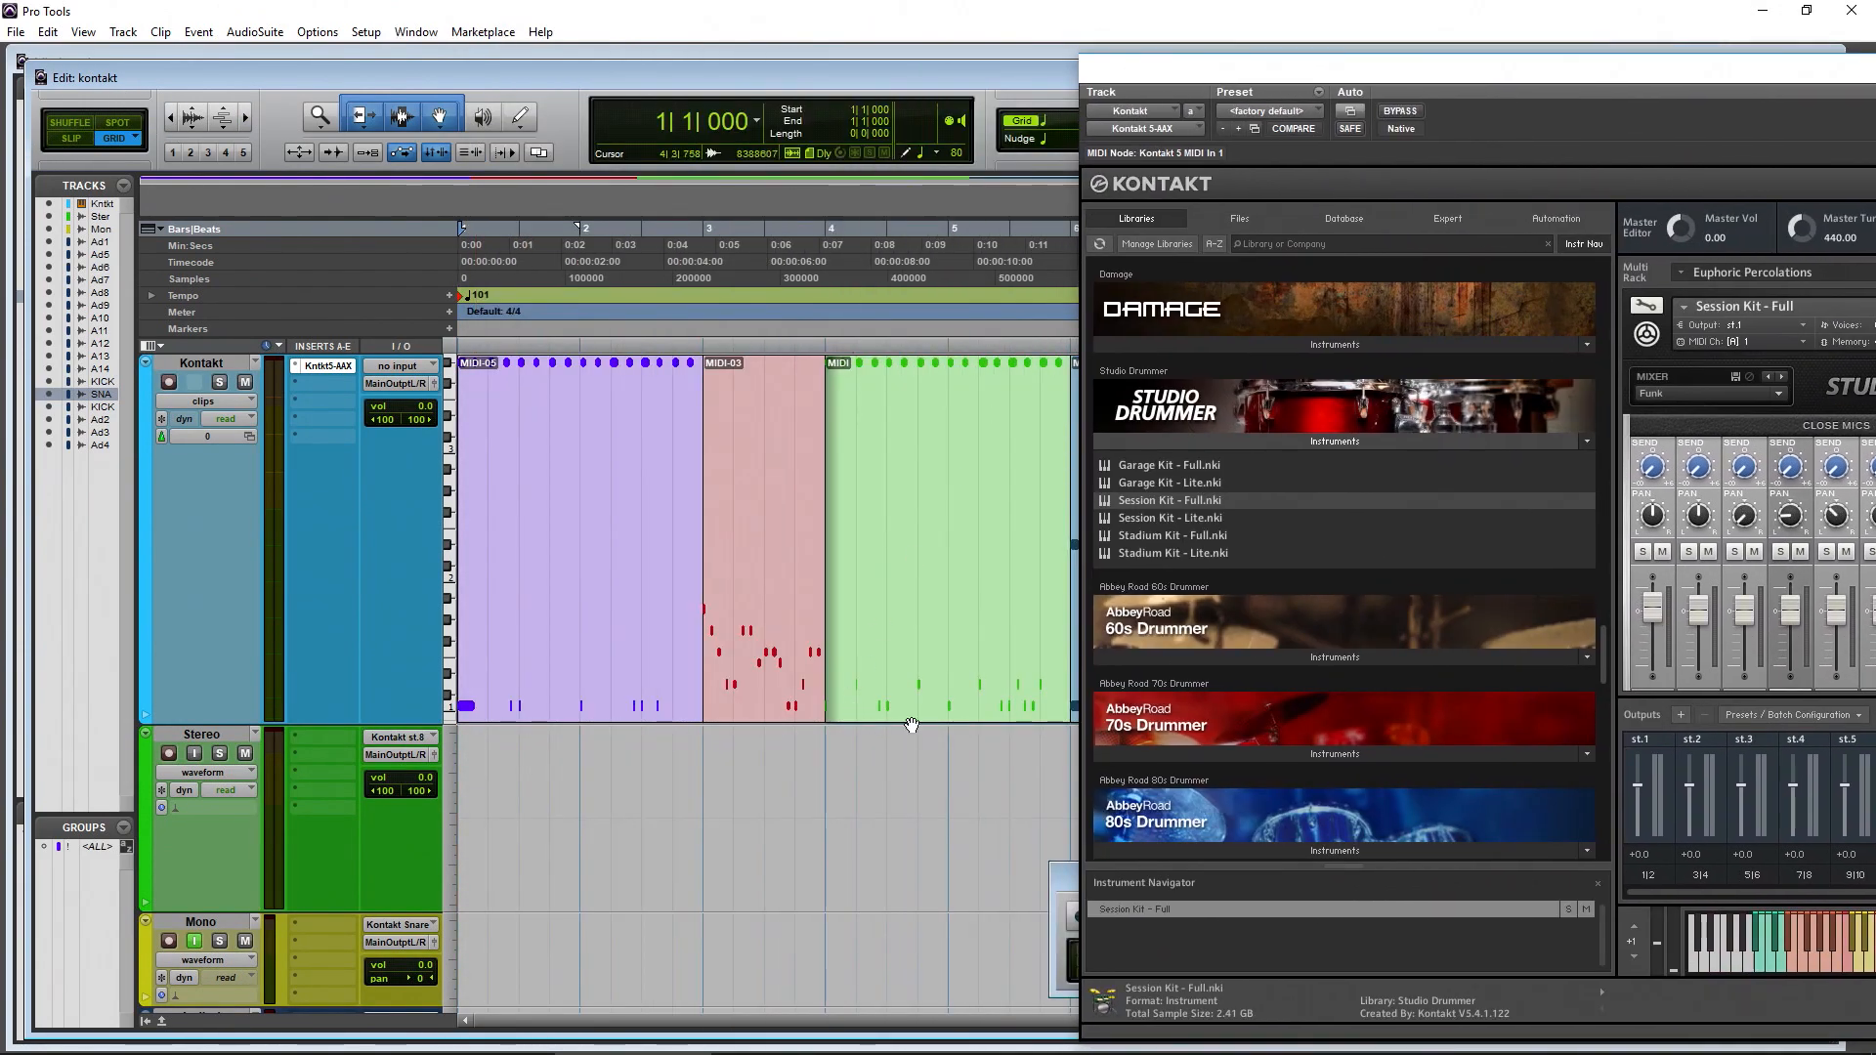
click(1017, 452)
drag(1358, 86, 712, 52)
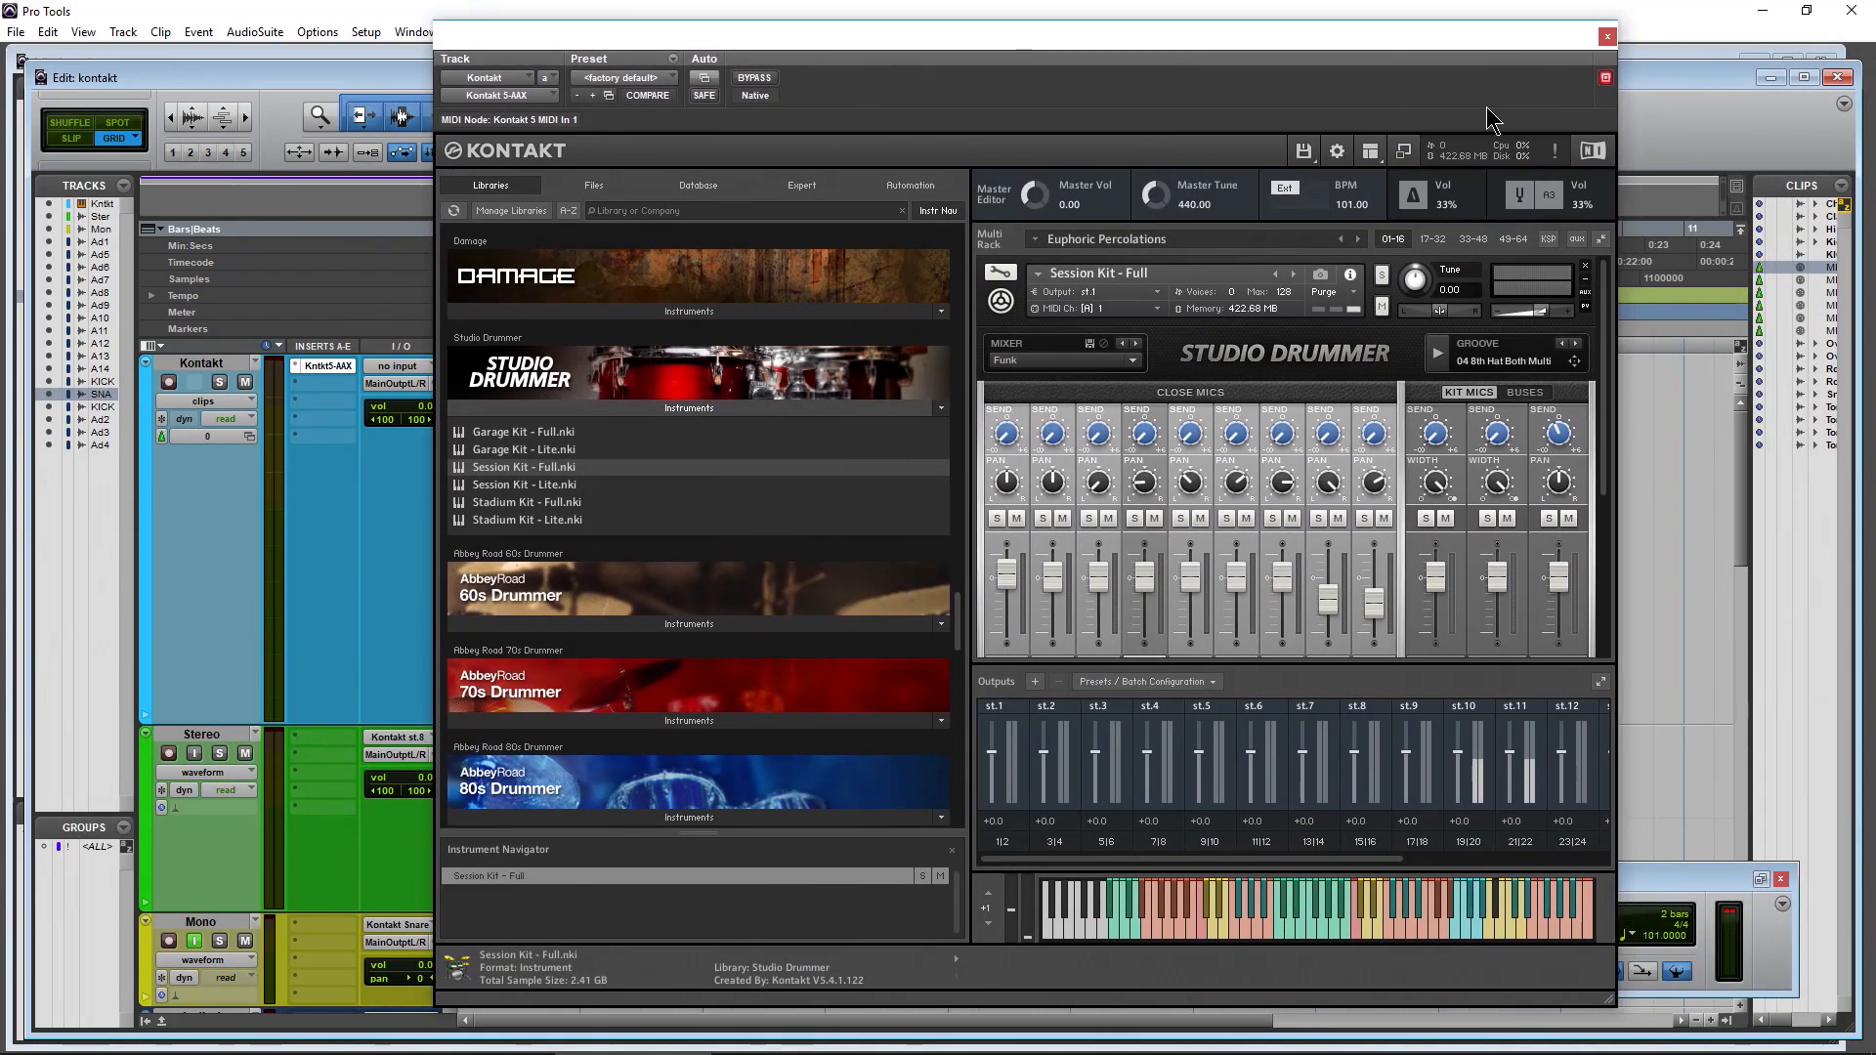
click(1677, 885)
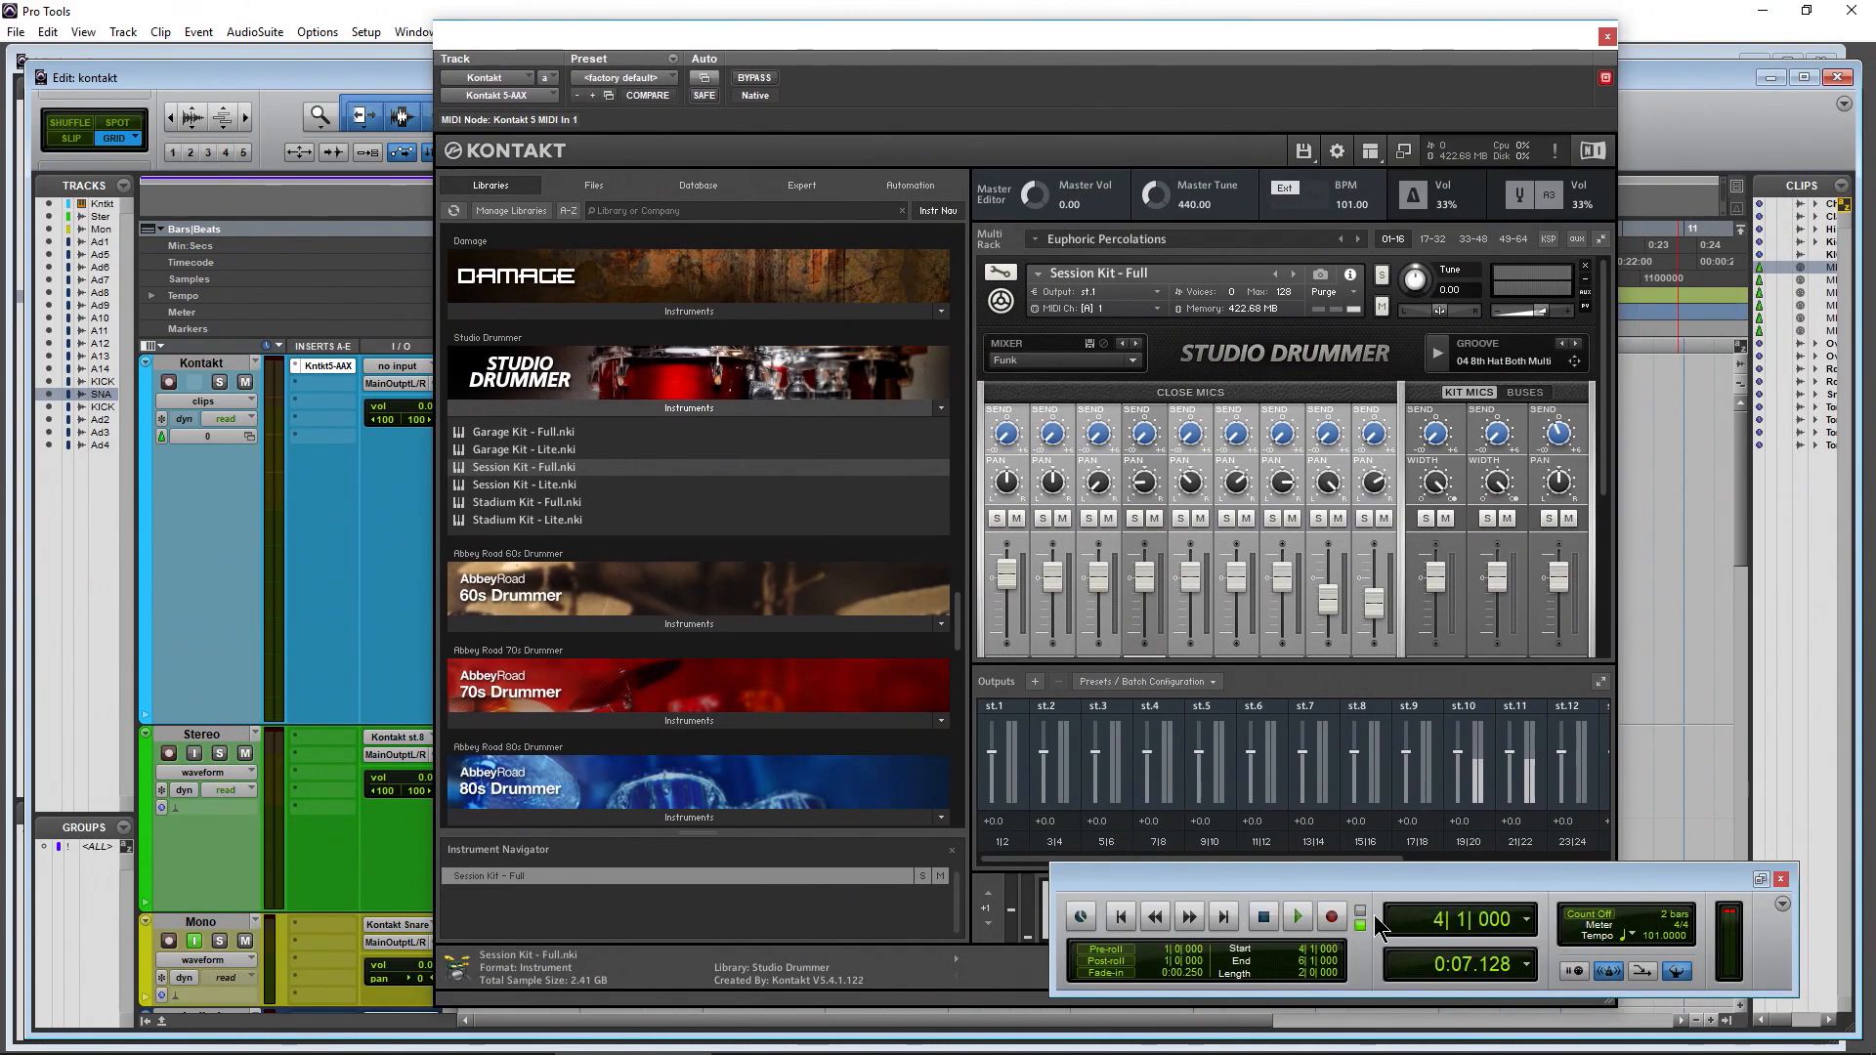
Turn off input monitoring on the SNARE and KICK tracks, record-arm both, and record the selected MIDI passage onto them
scroll(251, 540, down, 10)
click(195, 666)
click(195, 572)
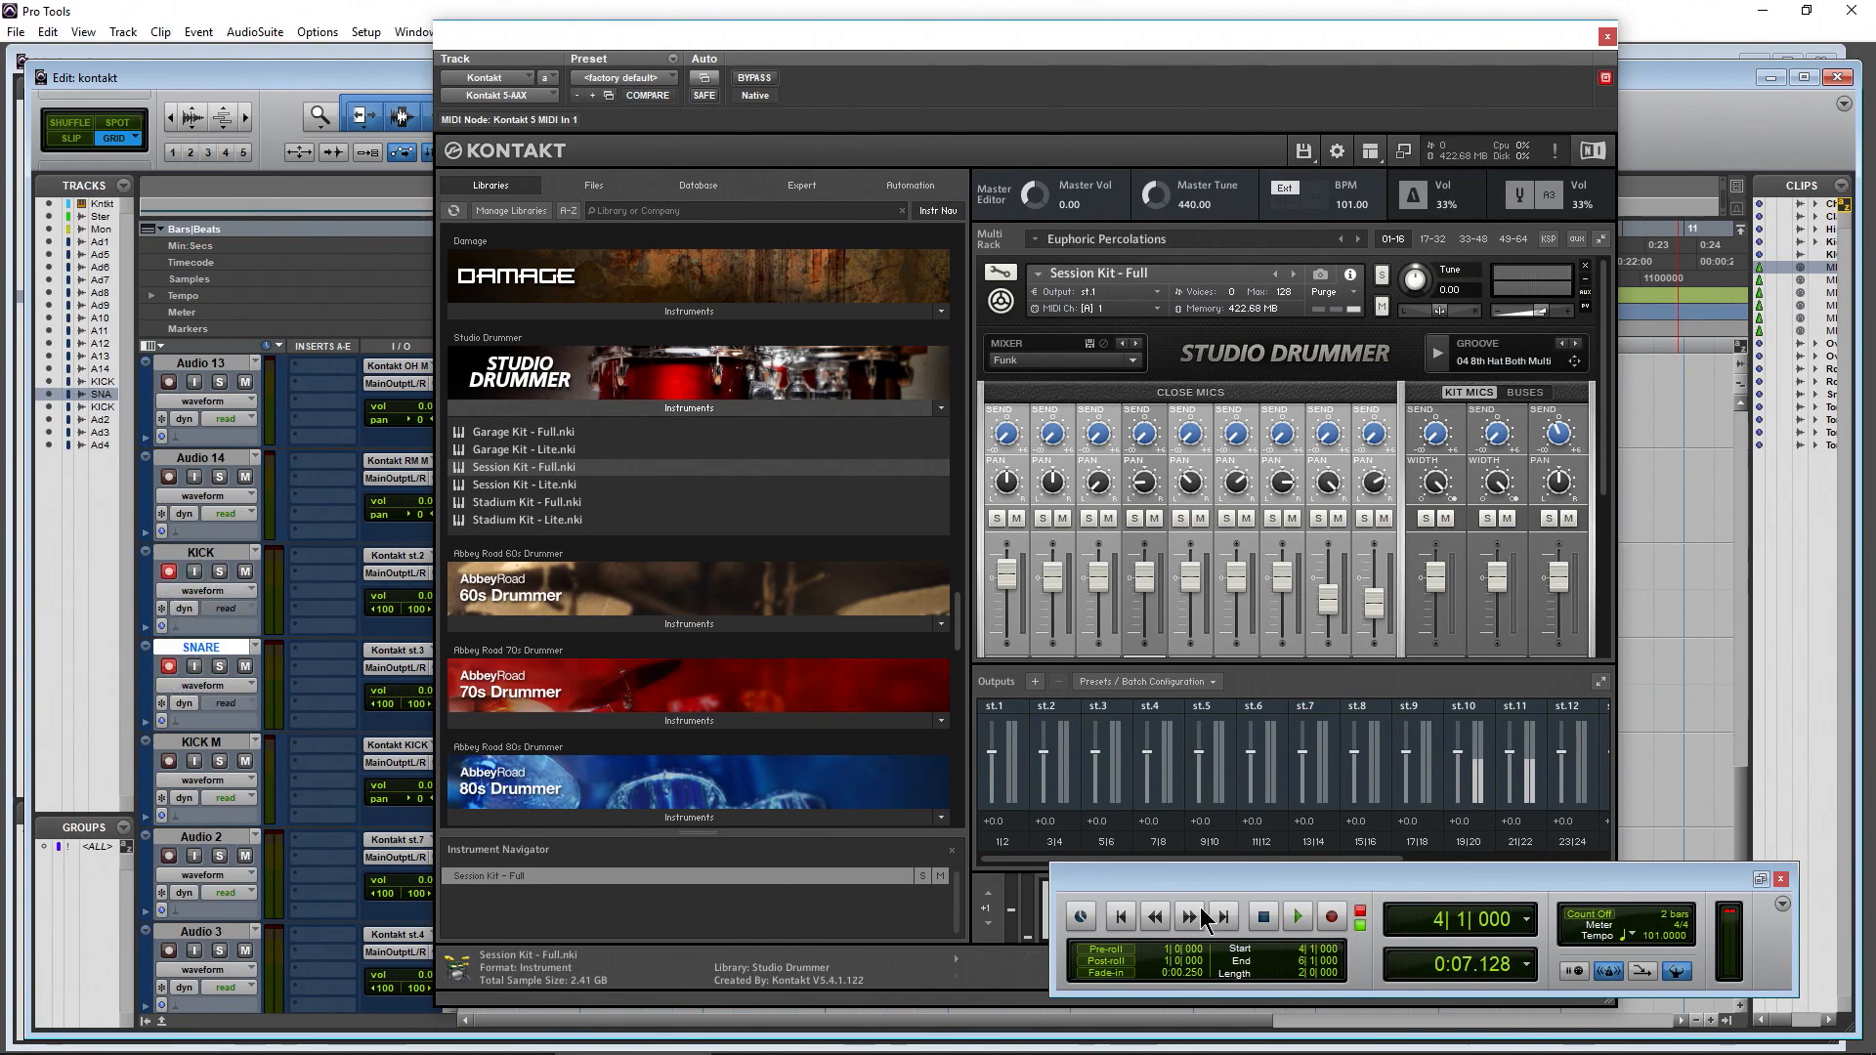
click(1331, 916)
key(space)
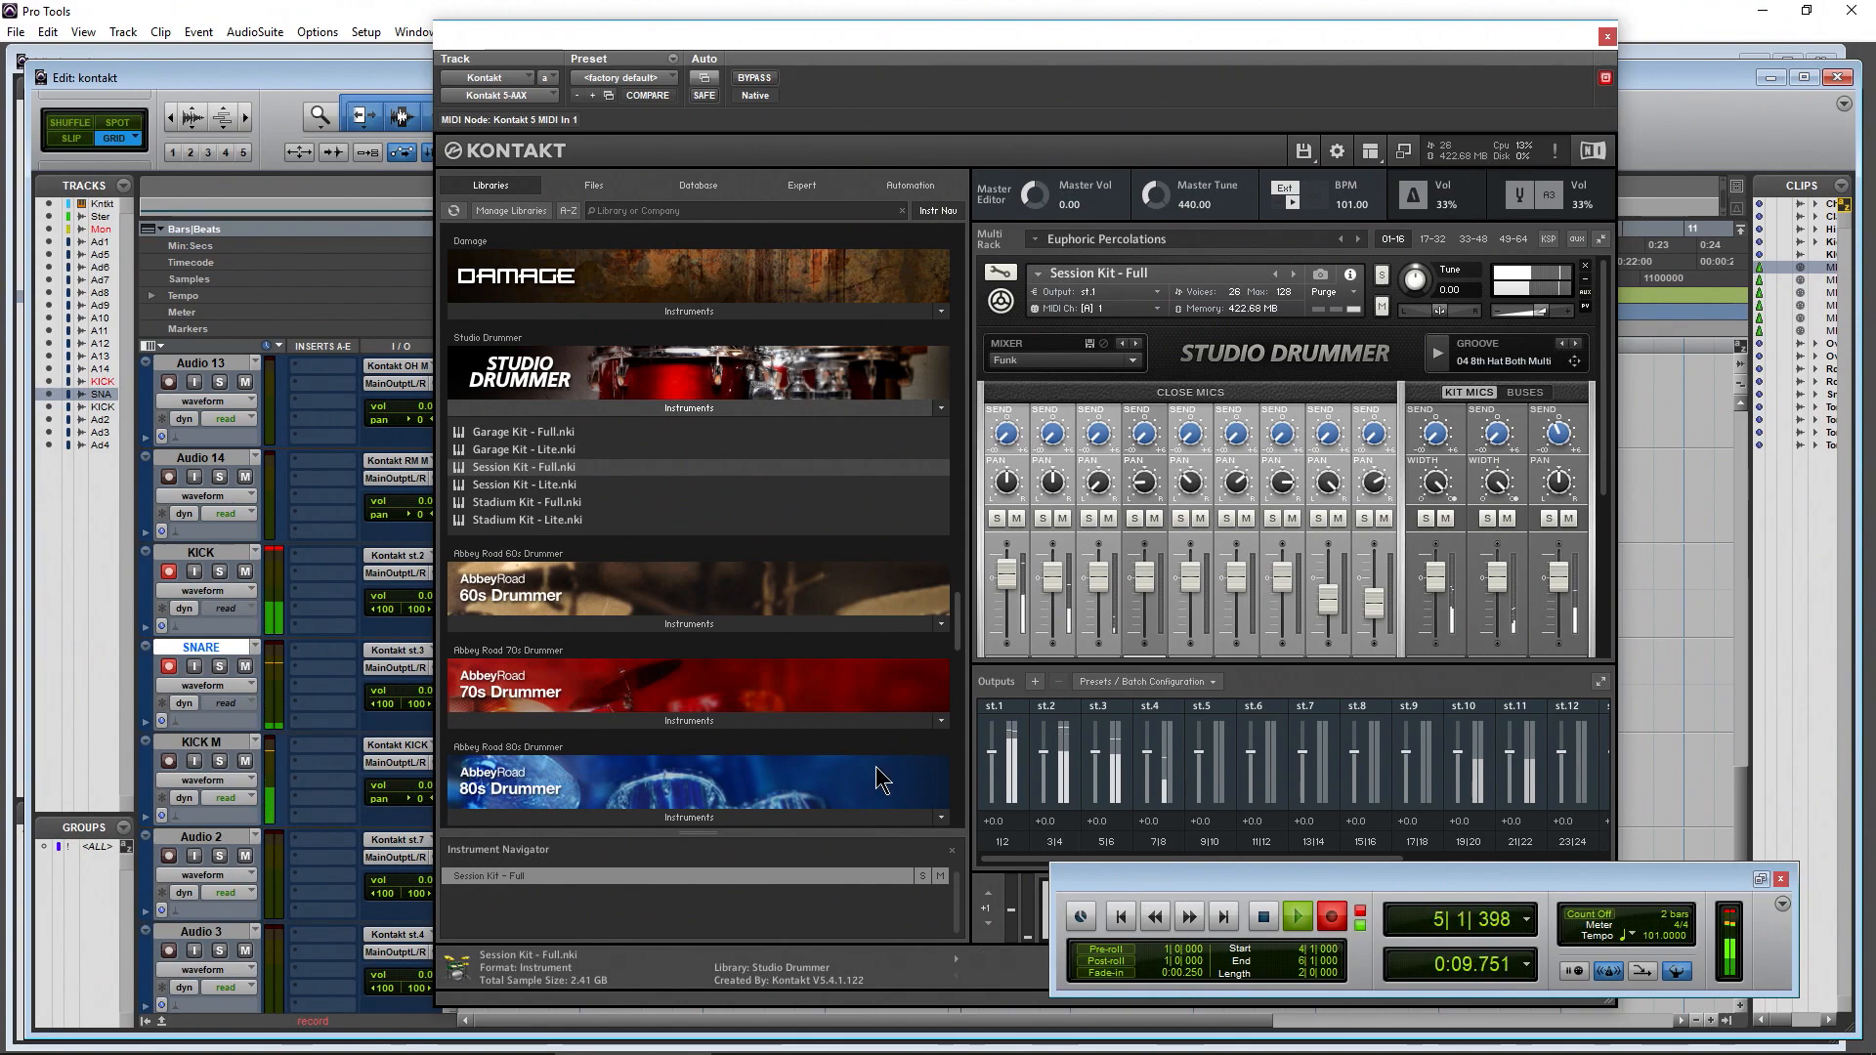
click(1263, 919)
Move the Kontakt window off the recorded clips, solo the KICK track and play the KICK_02 clip
drag(1218, 29, 1513, 83)
drag(589, 100, 1214, 62)
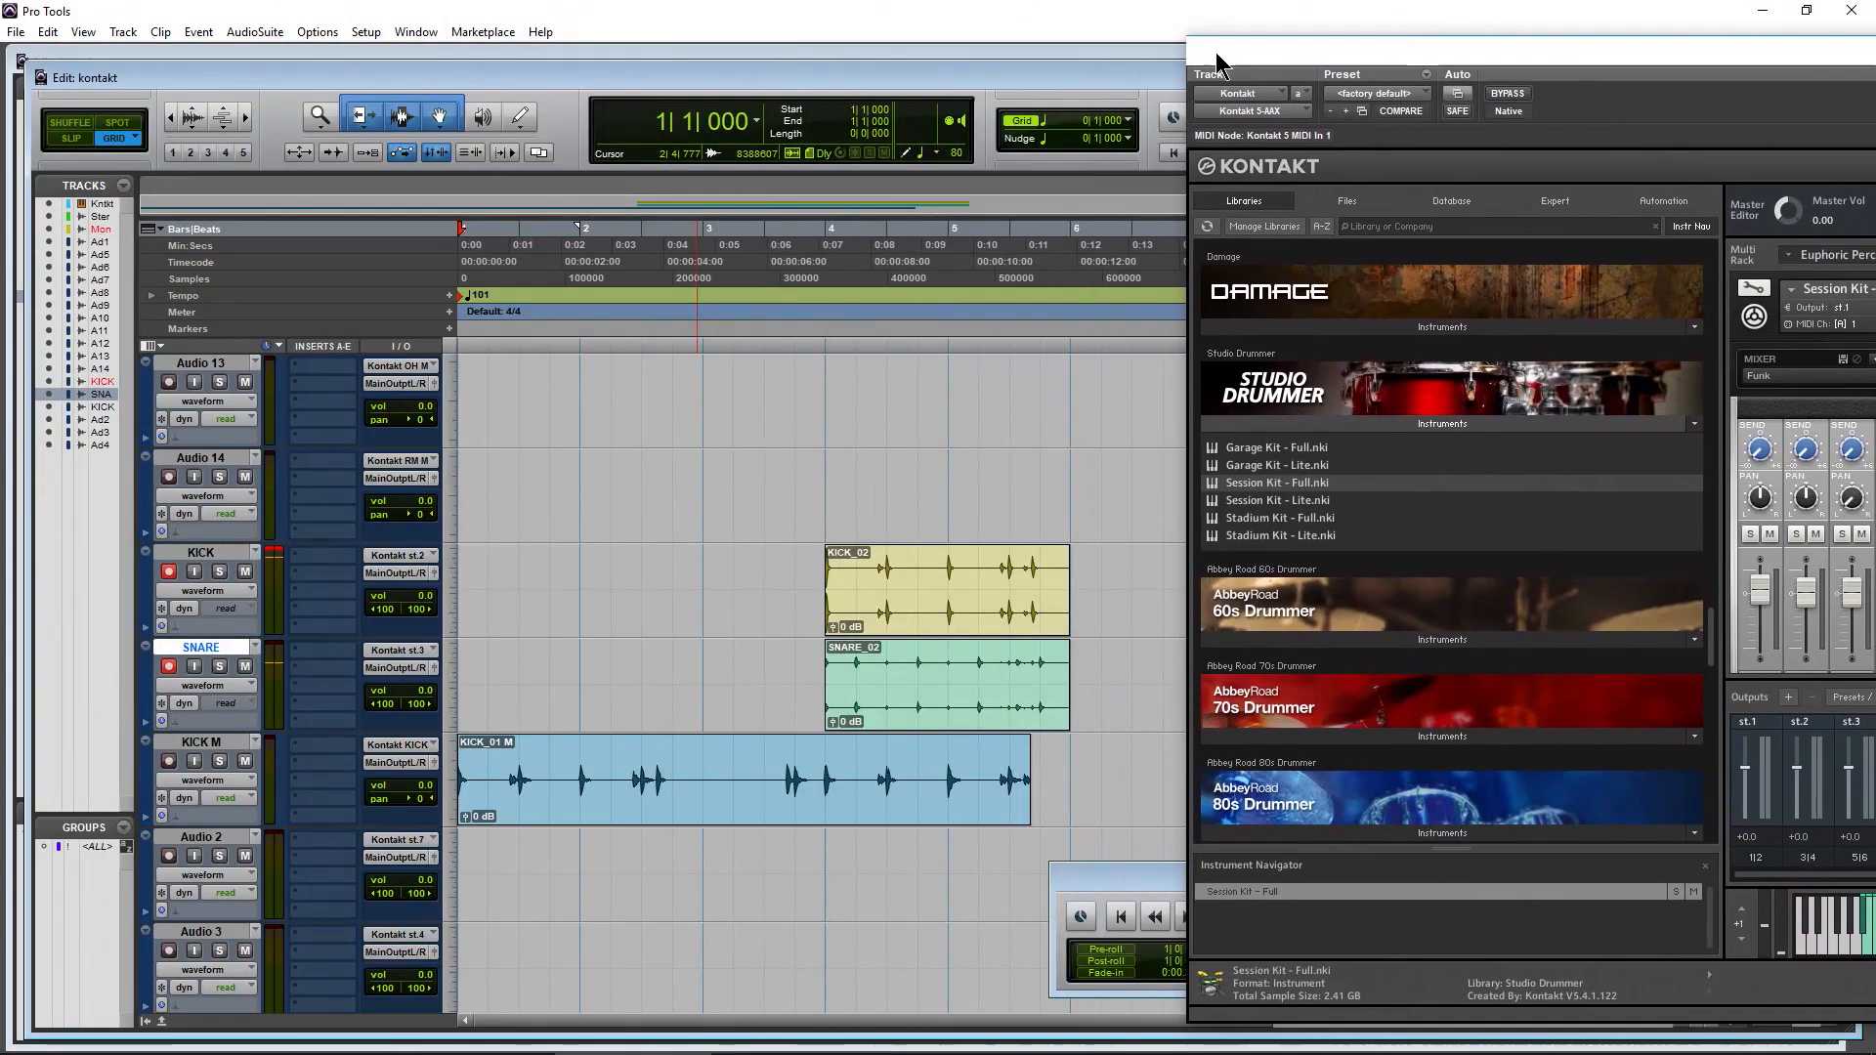
click(219, 572)
click(947, 612)
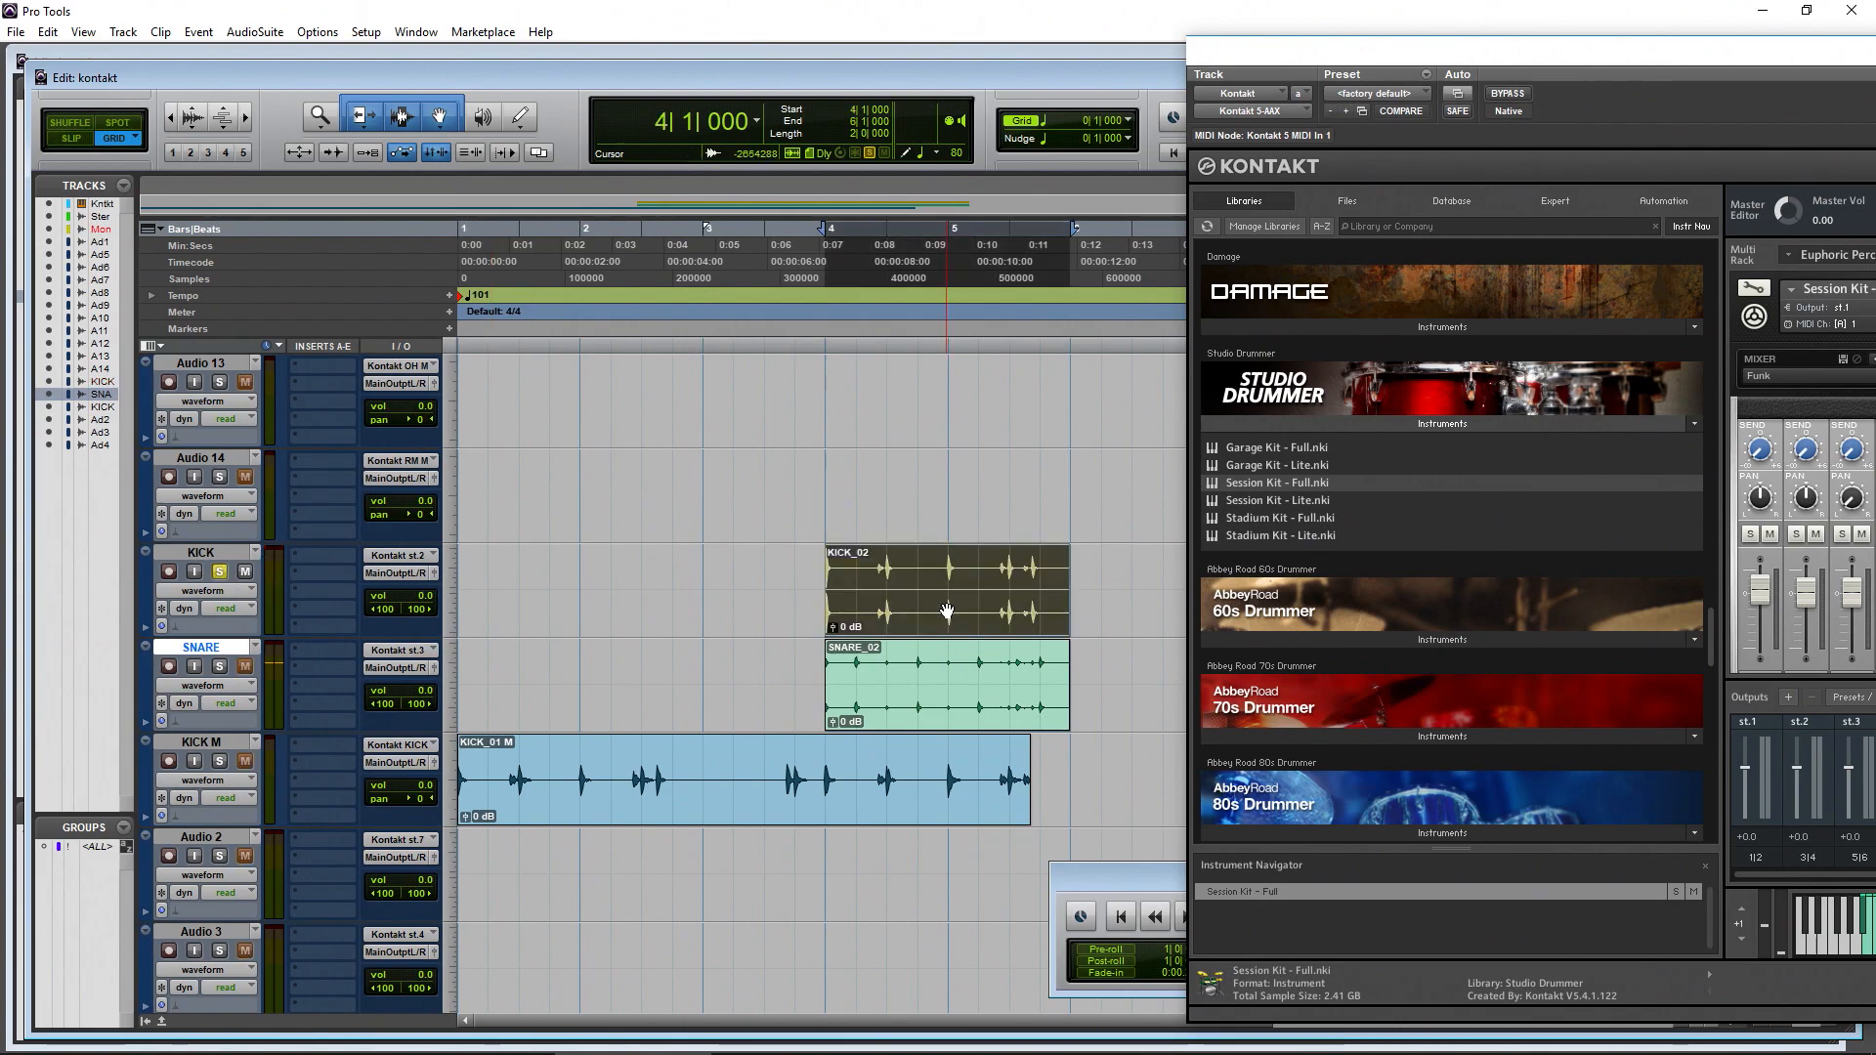
key(space)
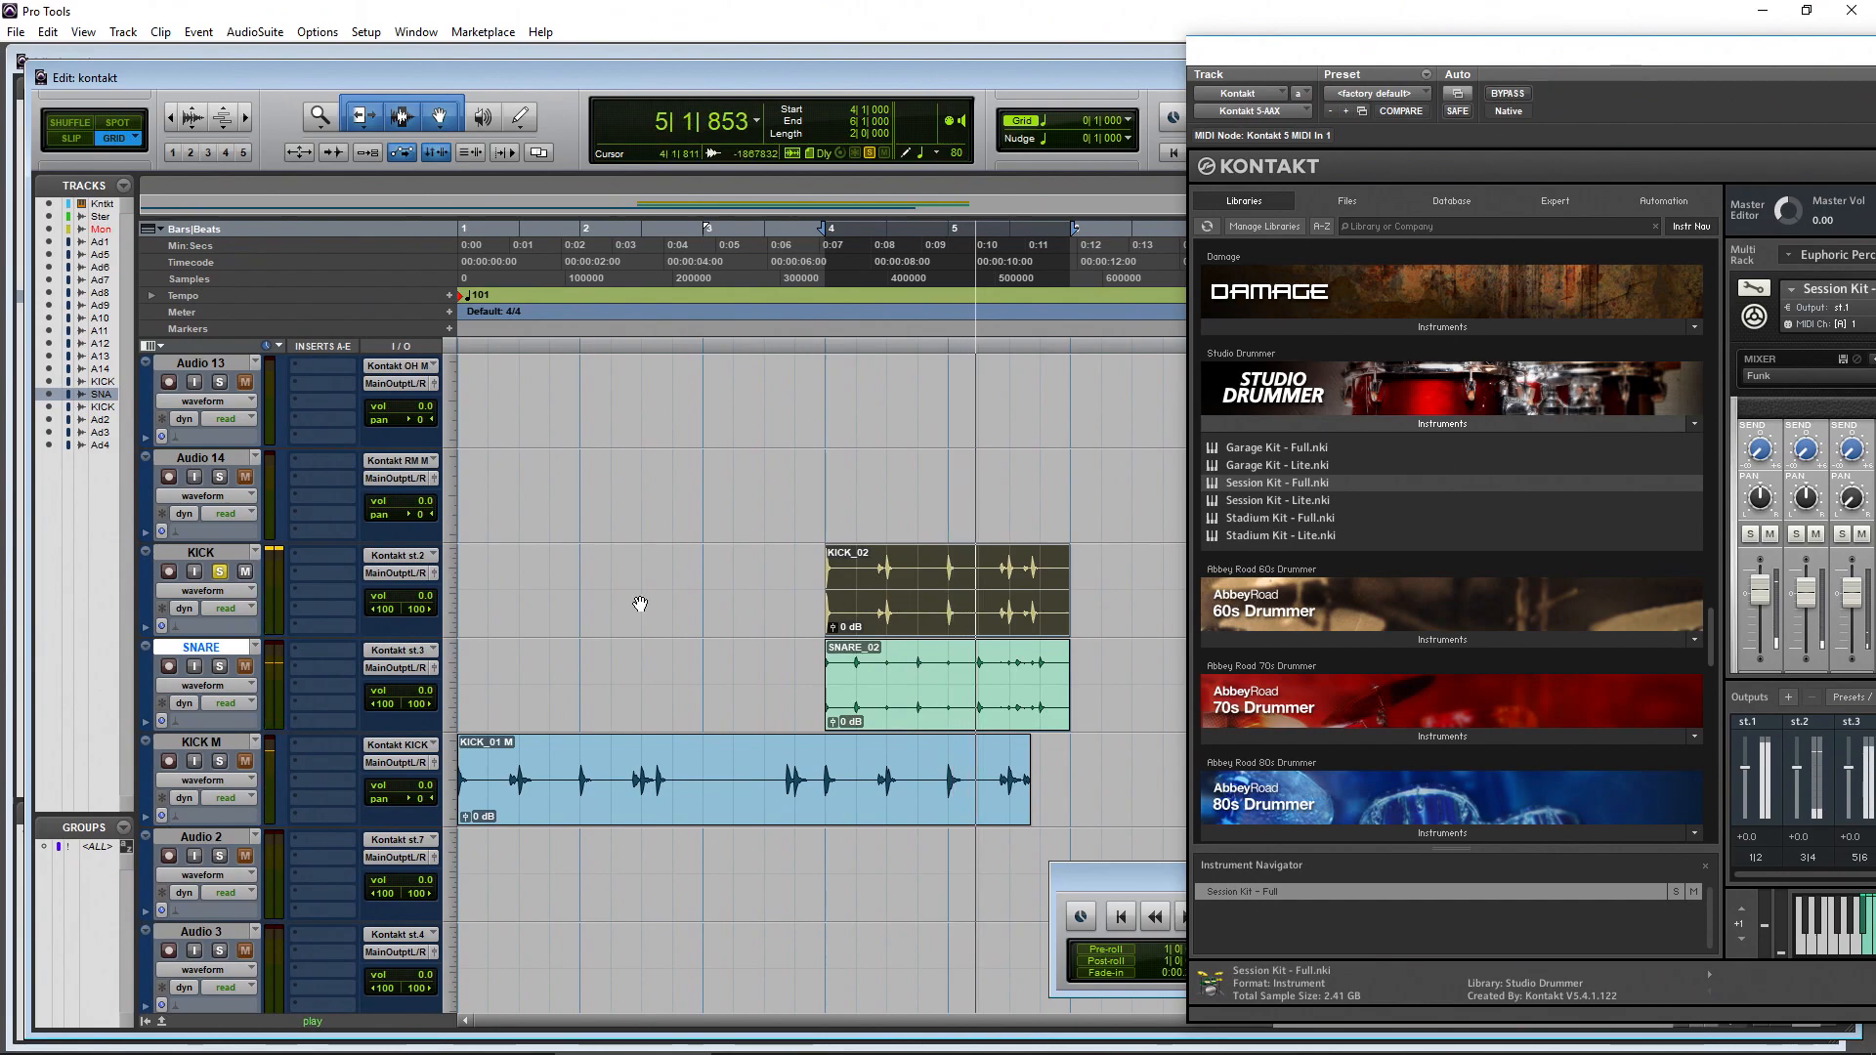
key(space)
click(348, 556)
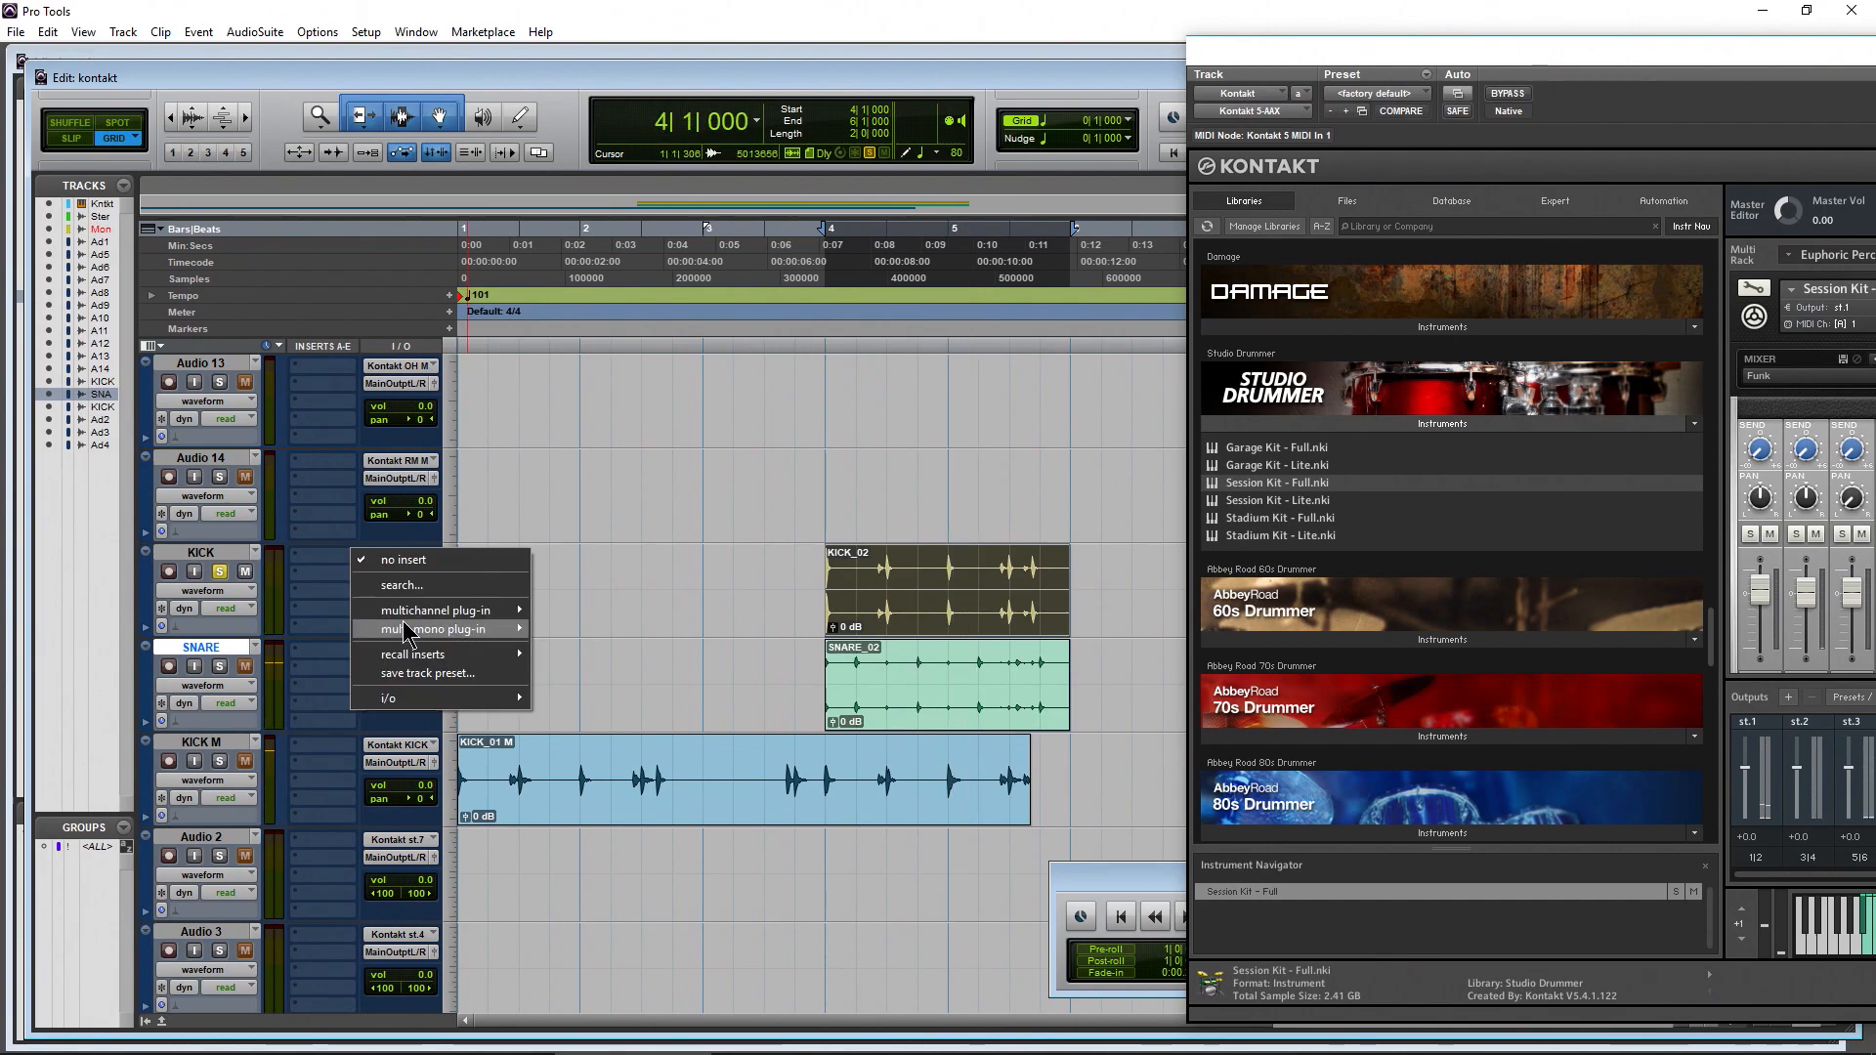
click(1043, 17)
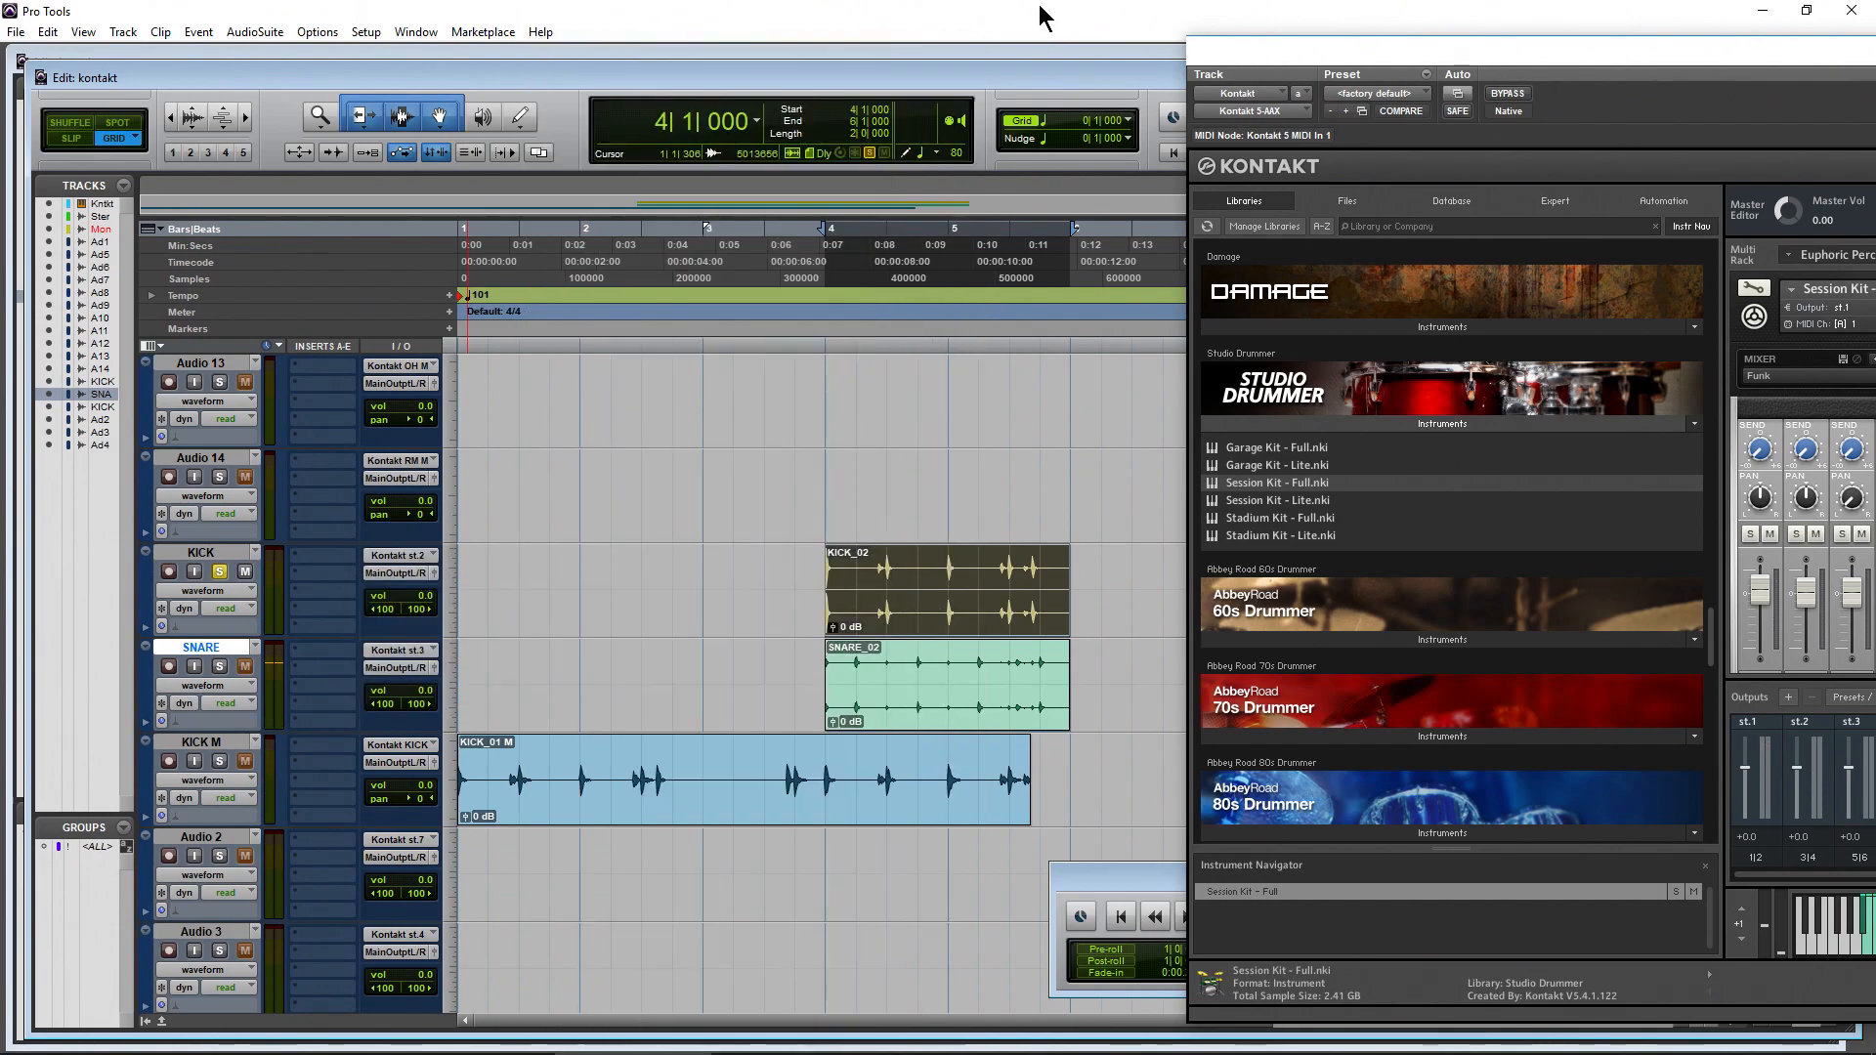
Hide Kontakt's Outputs section and examine the Kick channel's compressor, tape and transient effect settings in the kit mixer
drag(1663, 57, 930, 50)
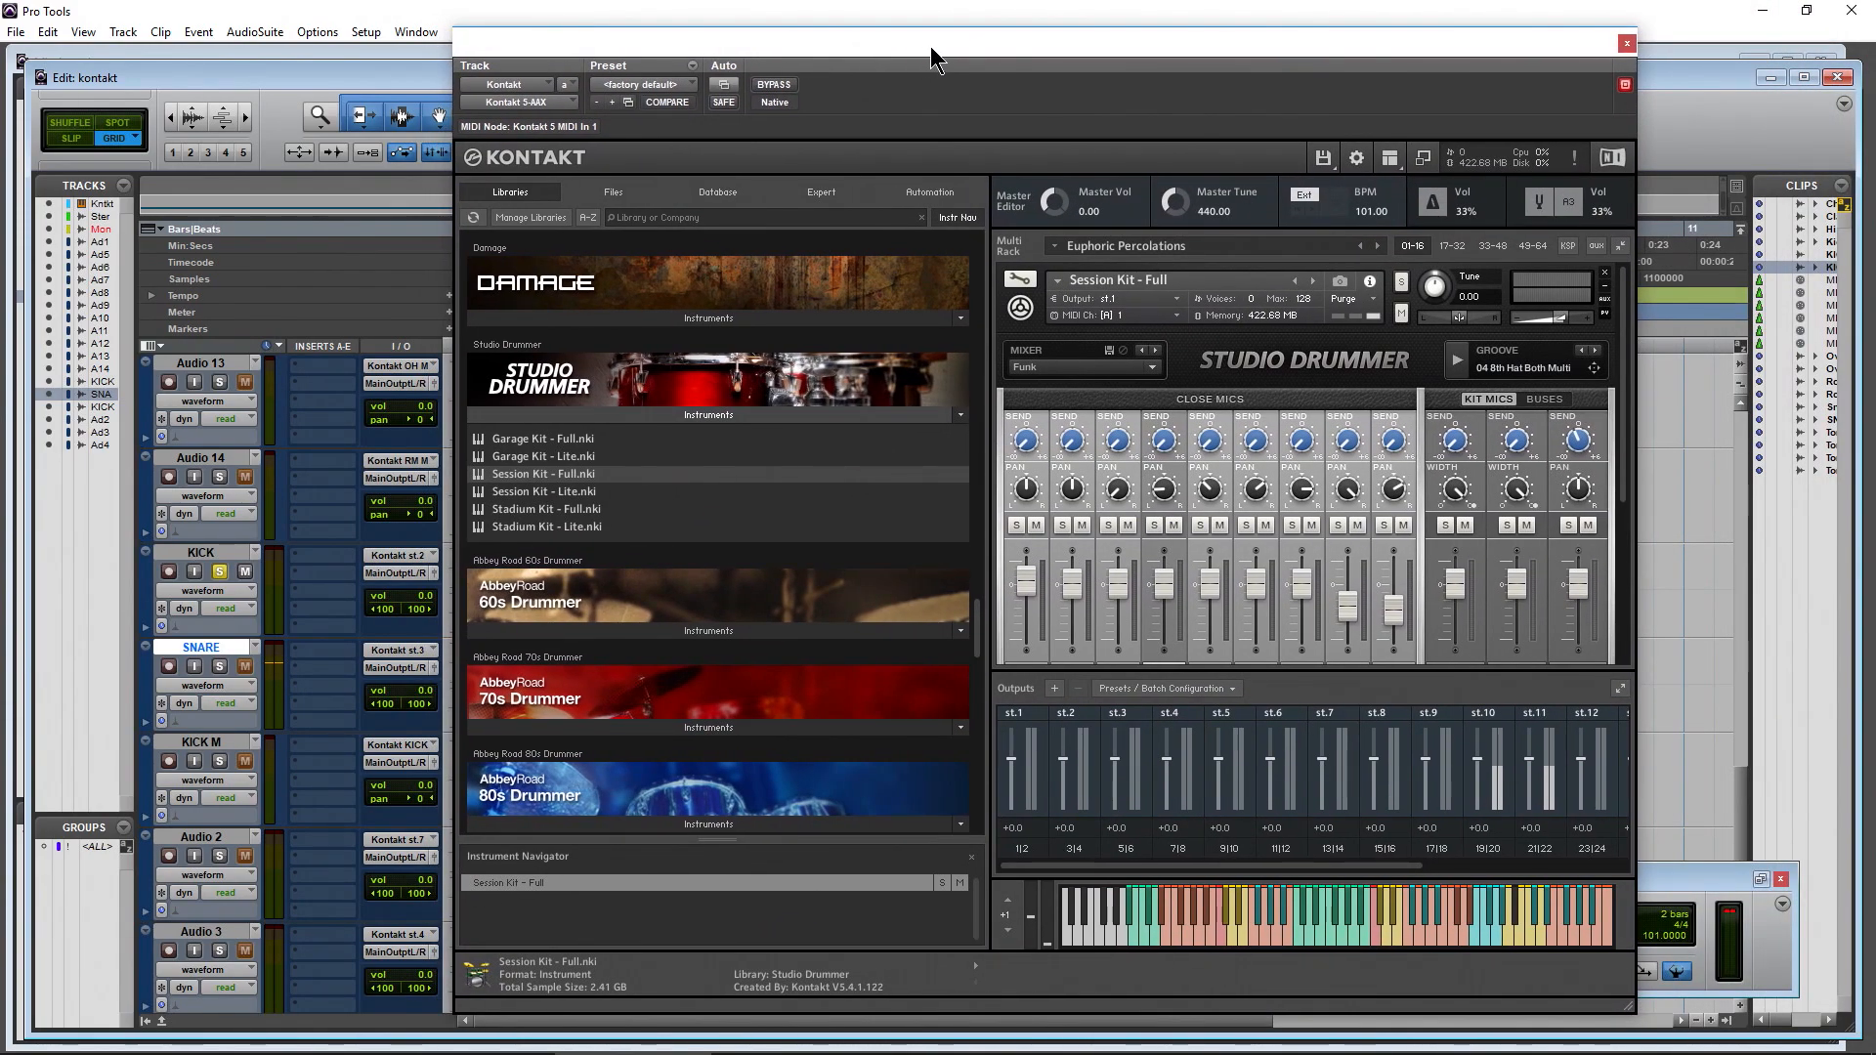
click(1387, 160)
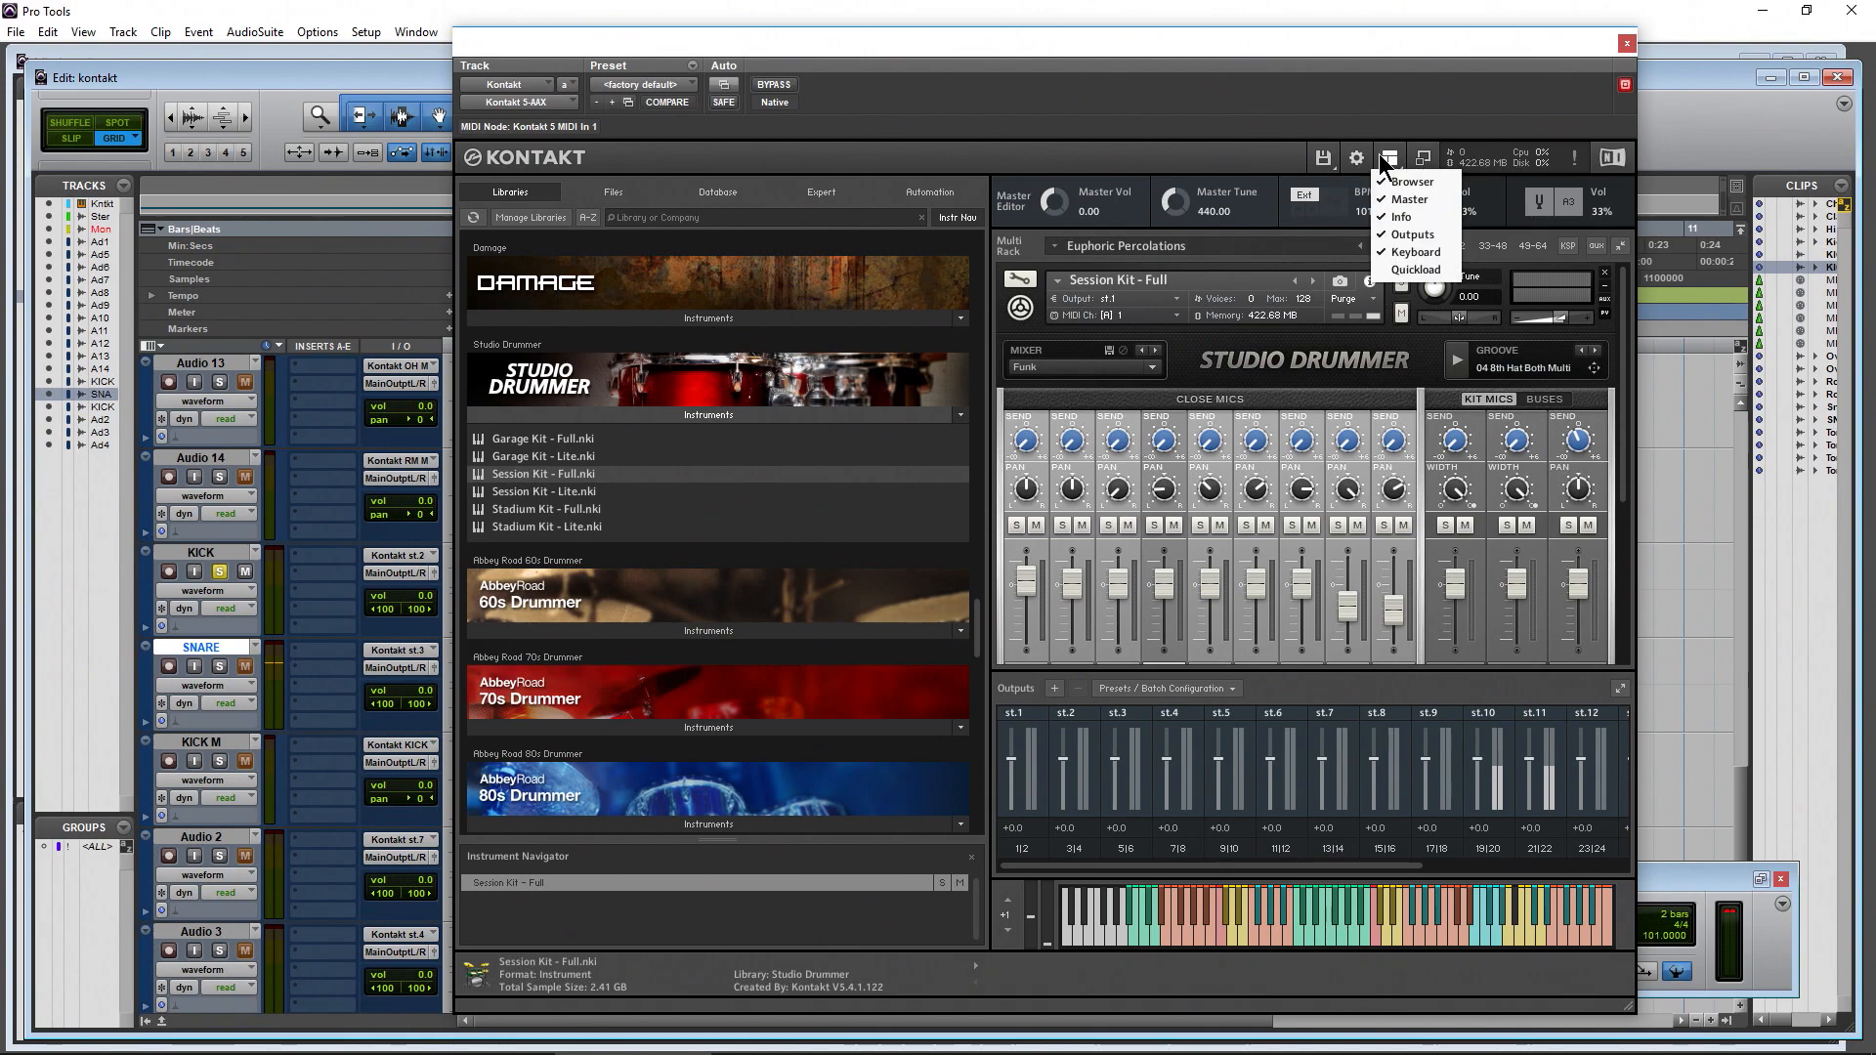
click(1407, 235)
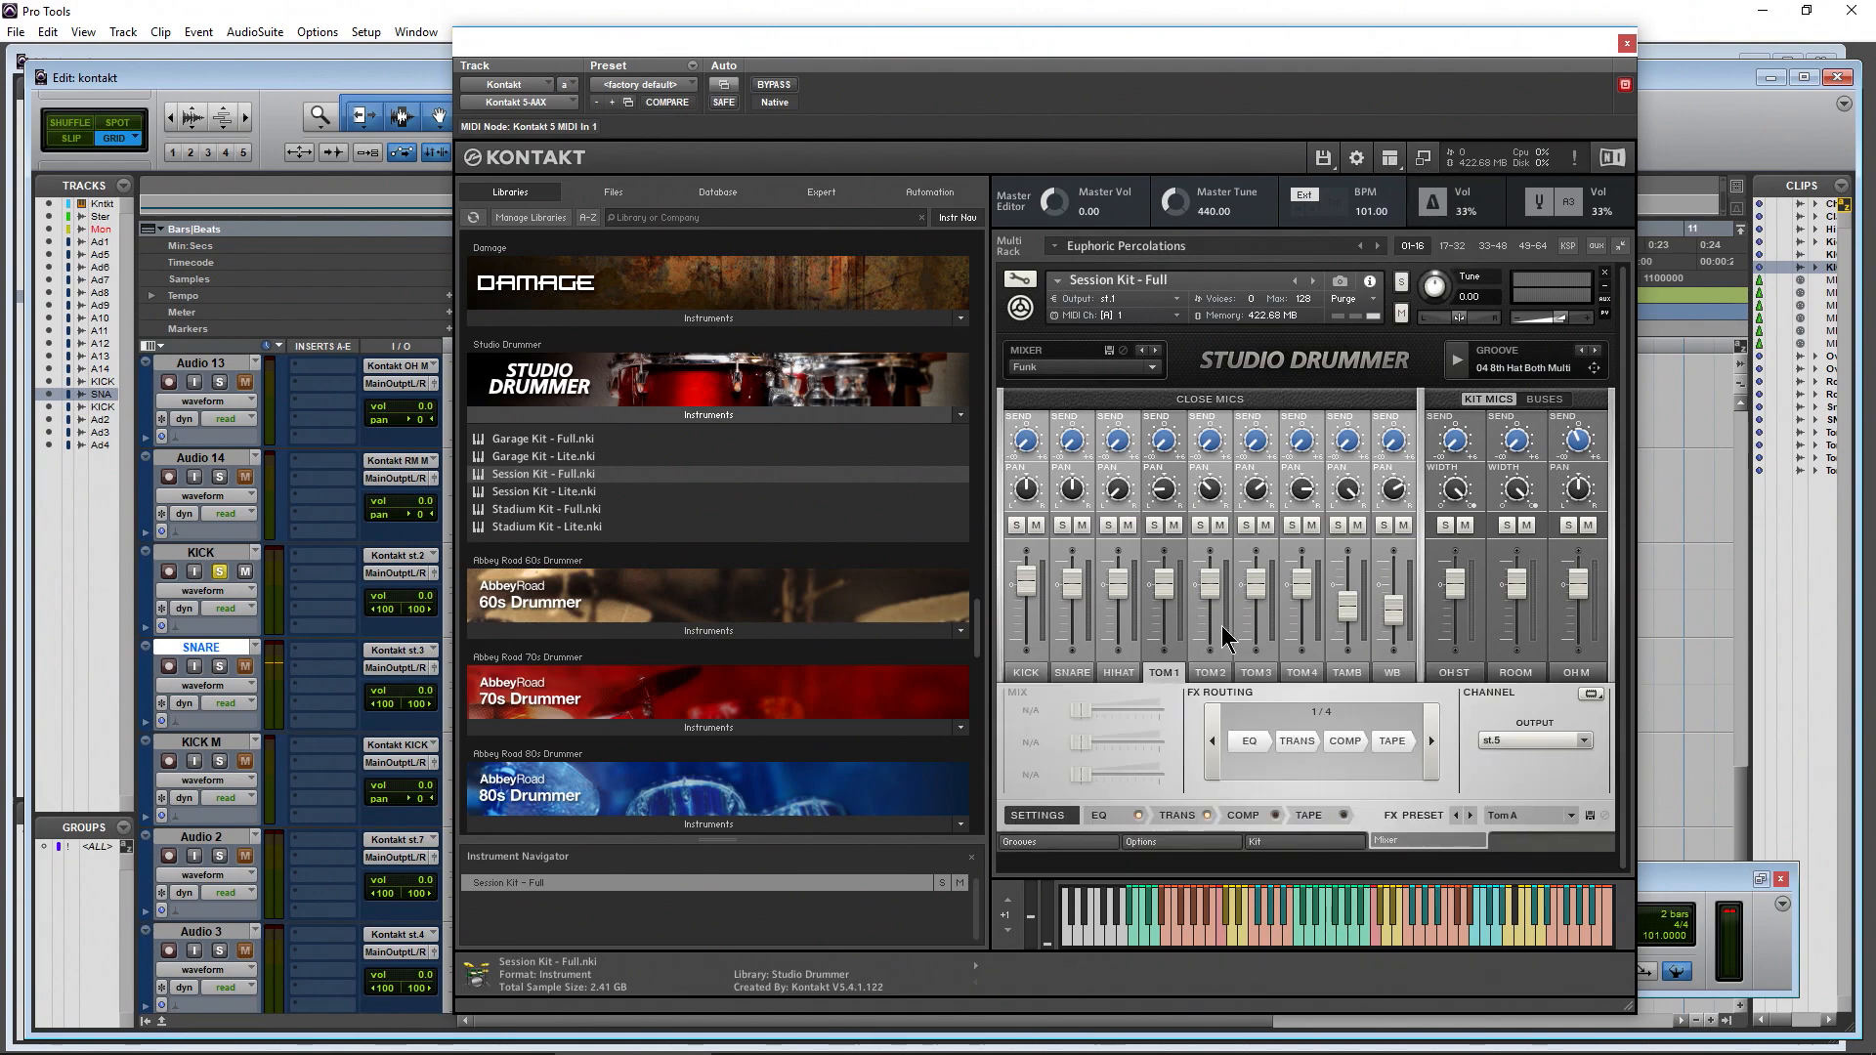
click(1028, 672)
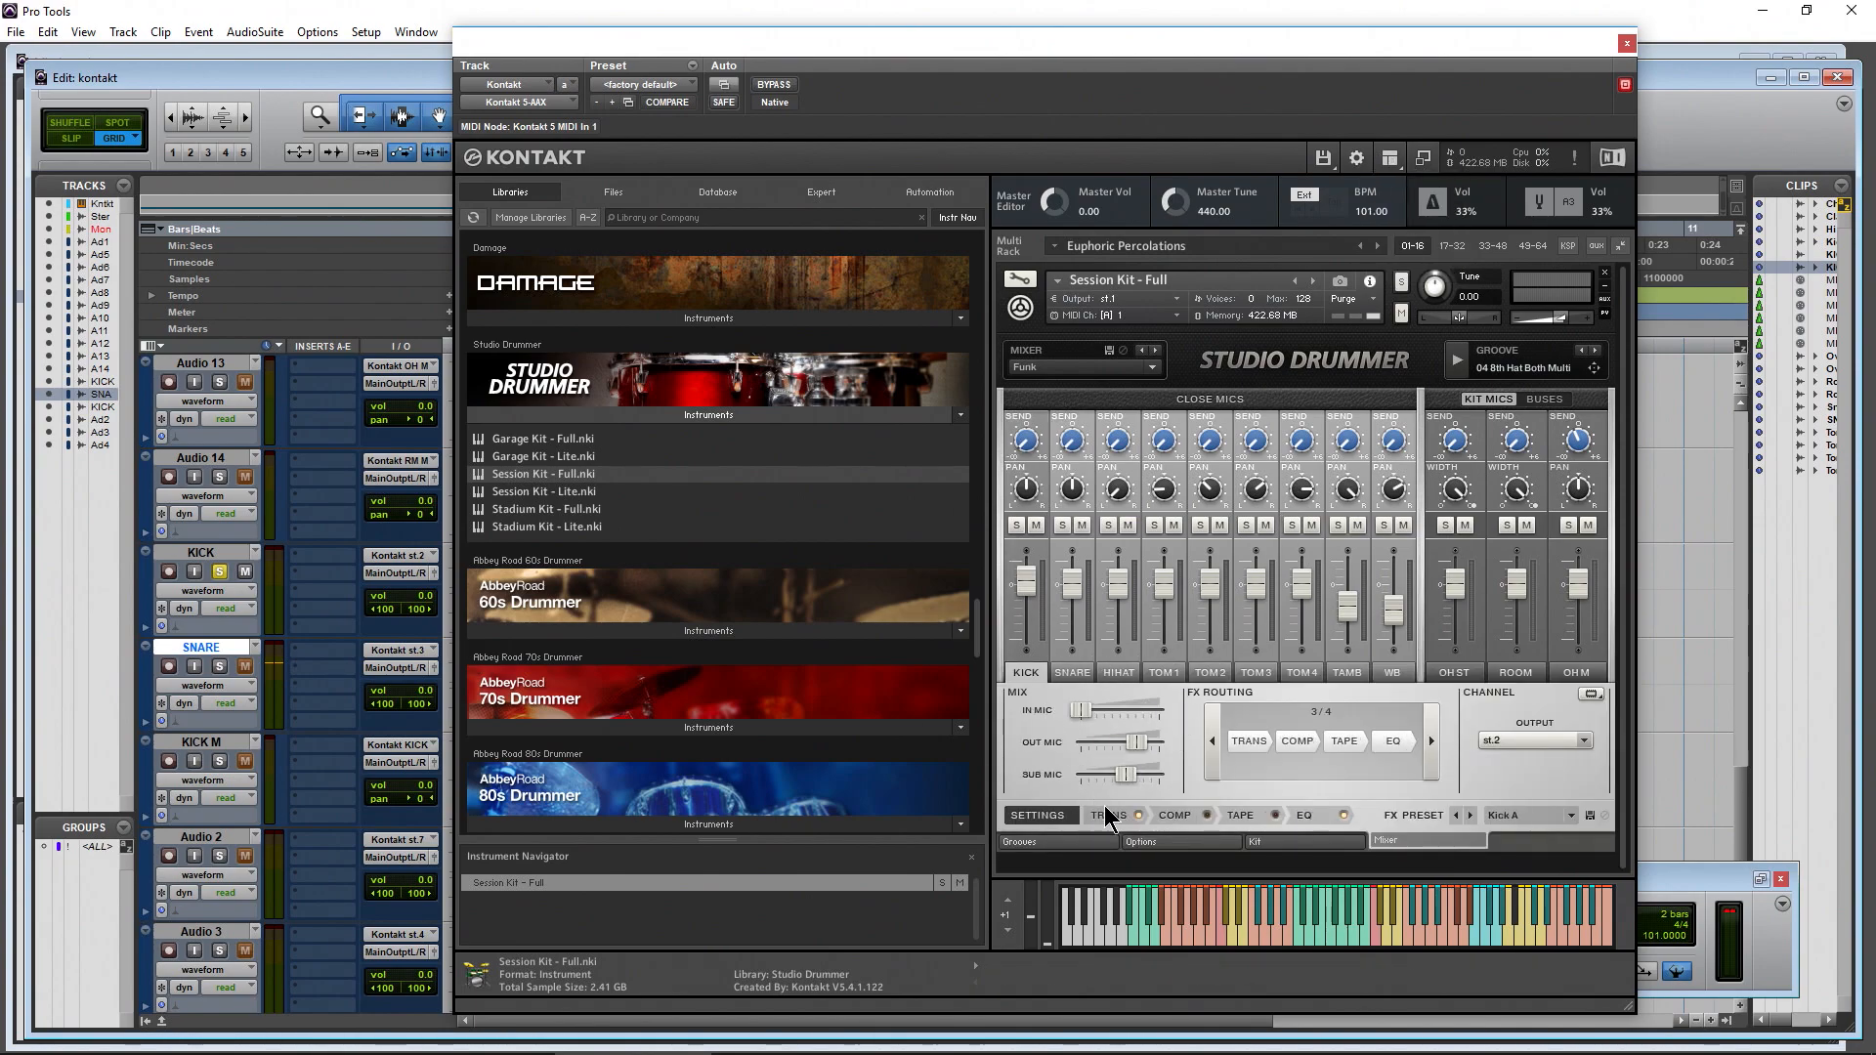
click(1176, 815)
click(1239, 817)
click(1109, 815)
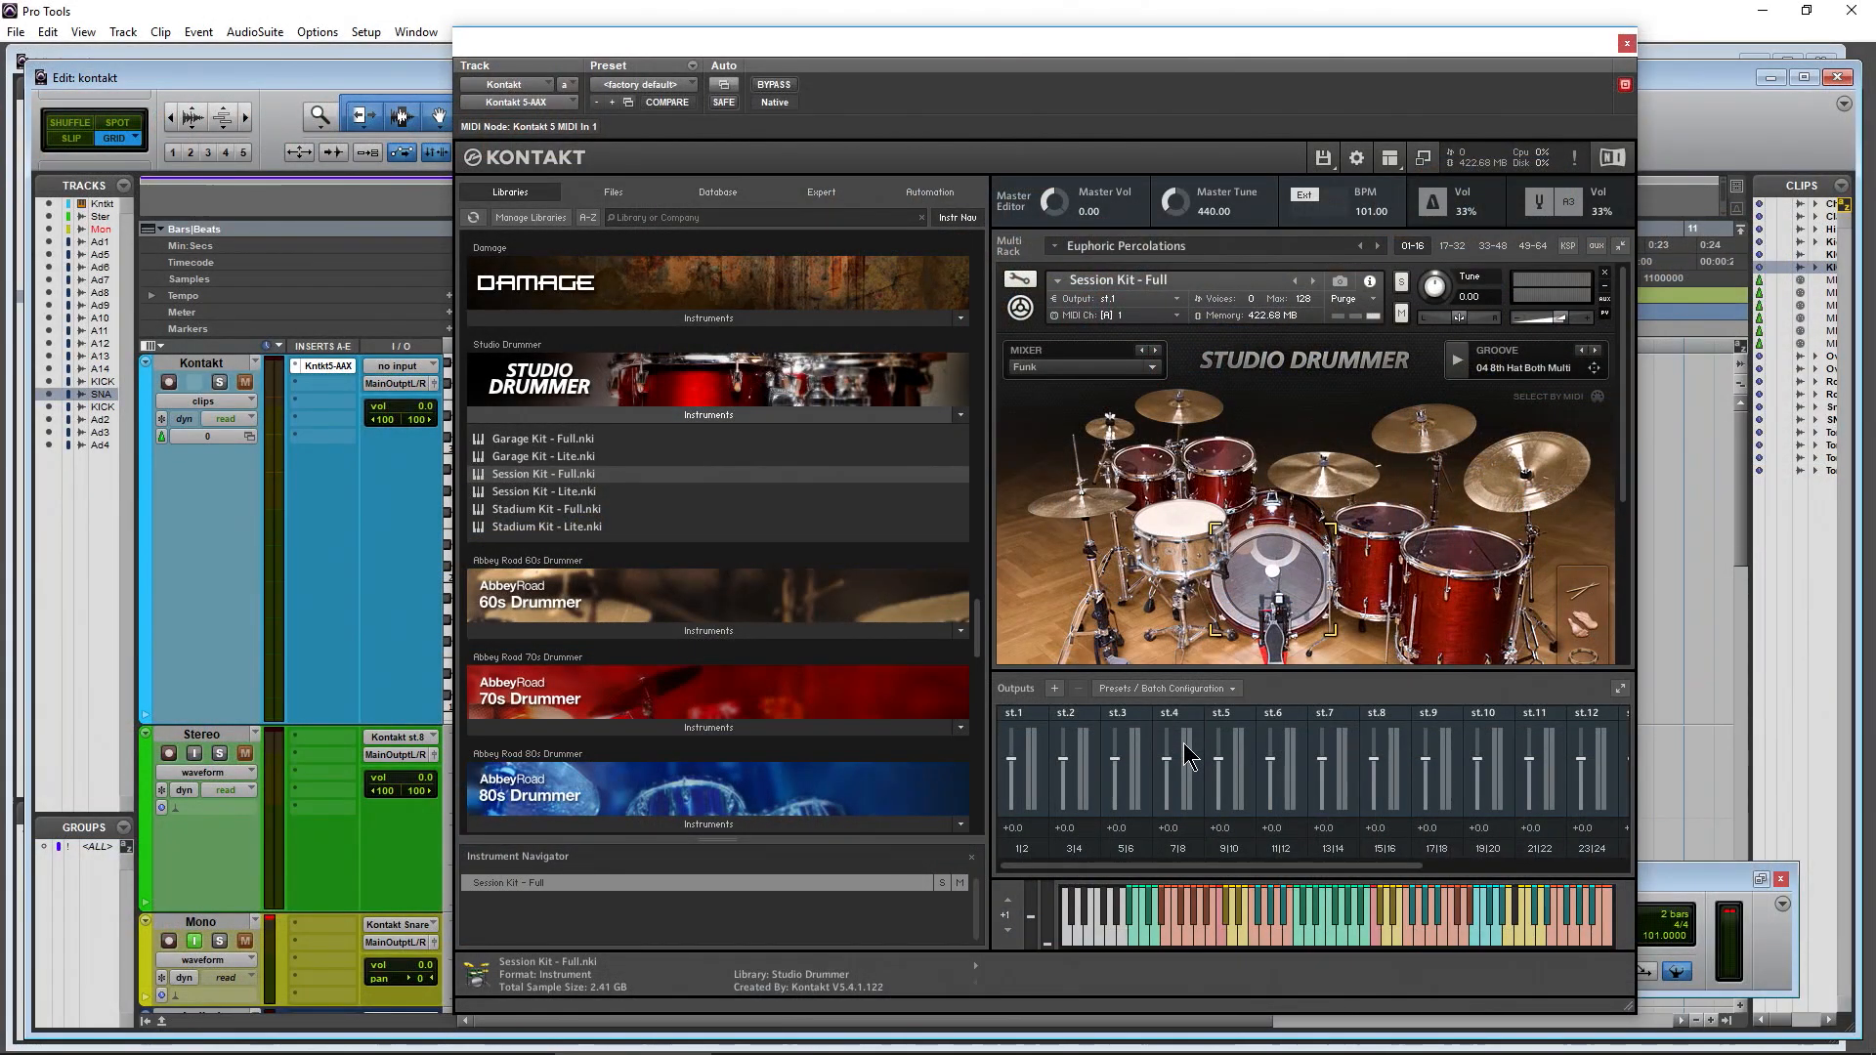
drag(961, 56, 1050, 22)
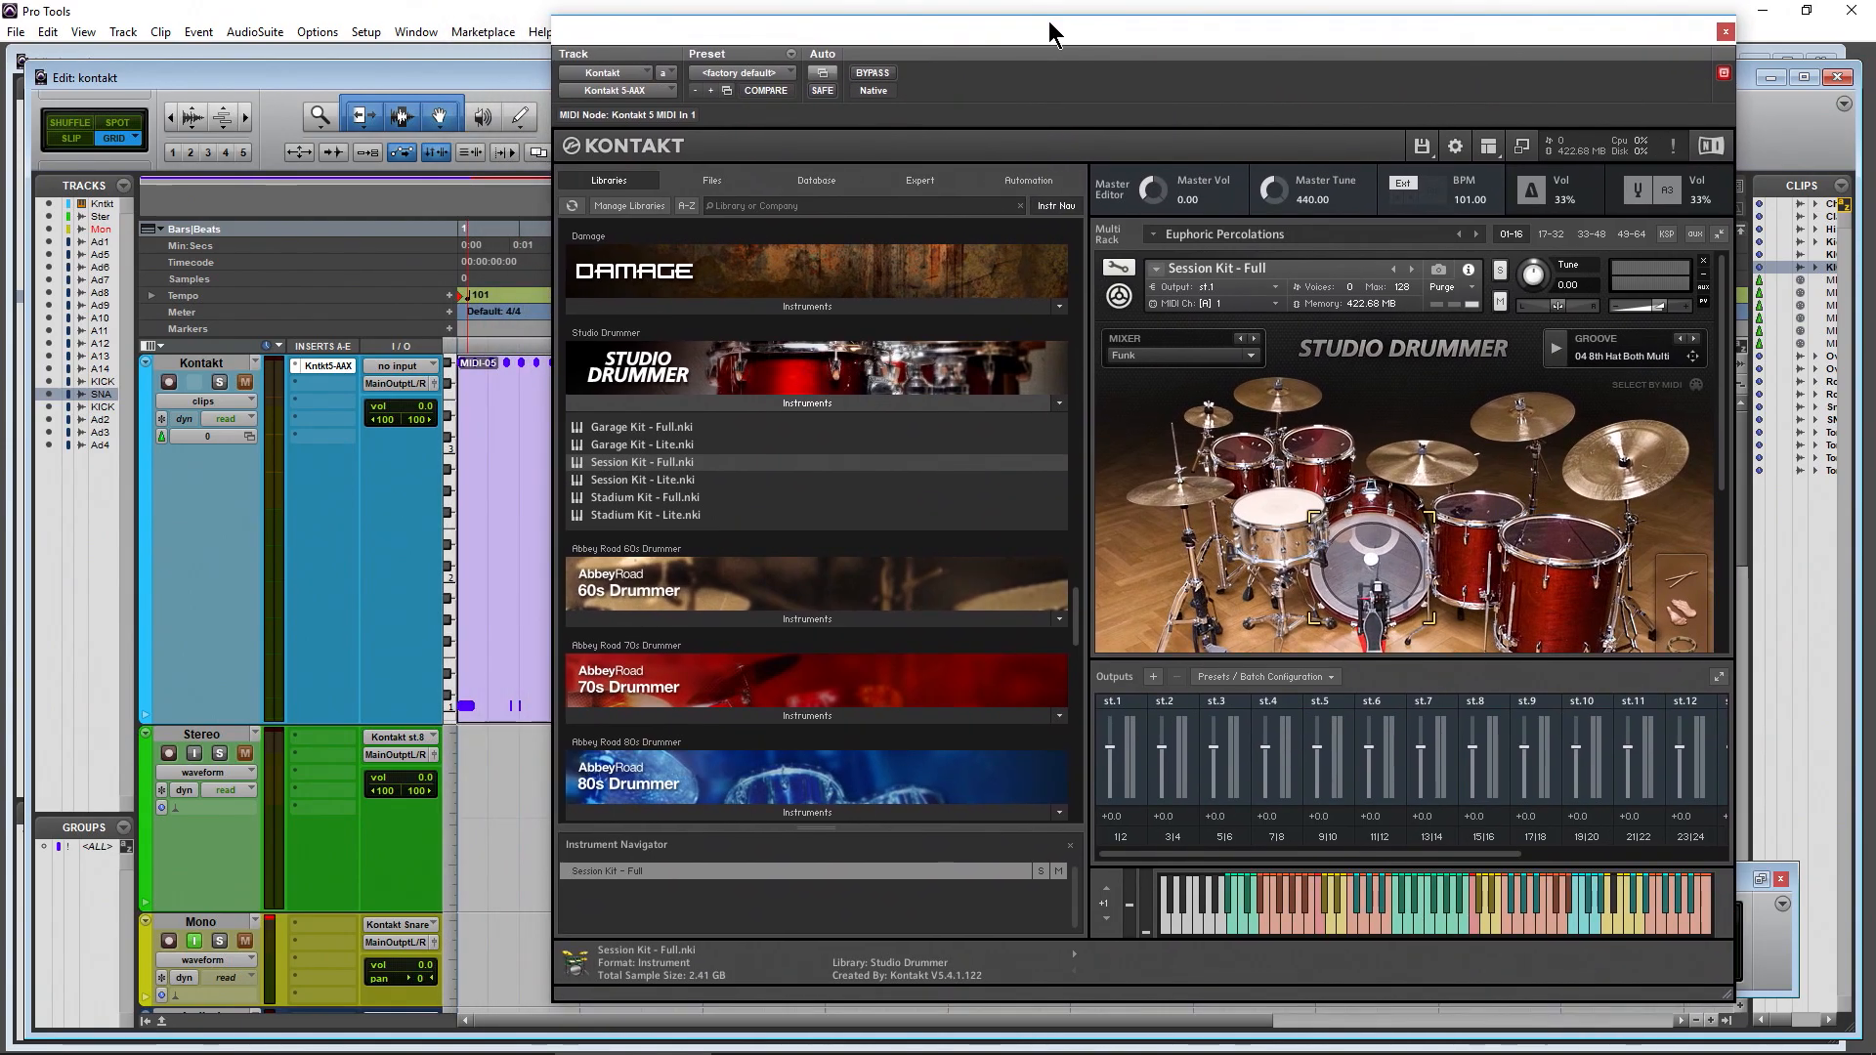